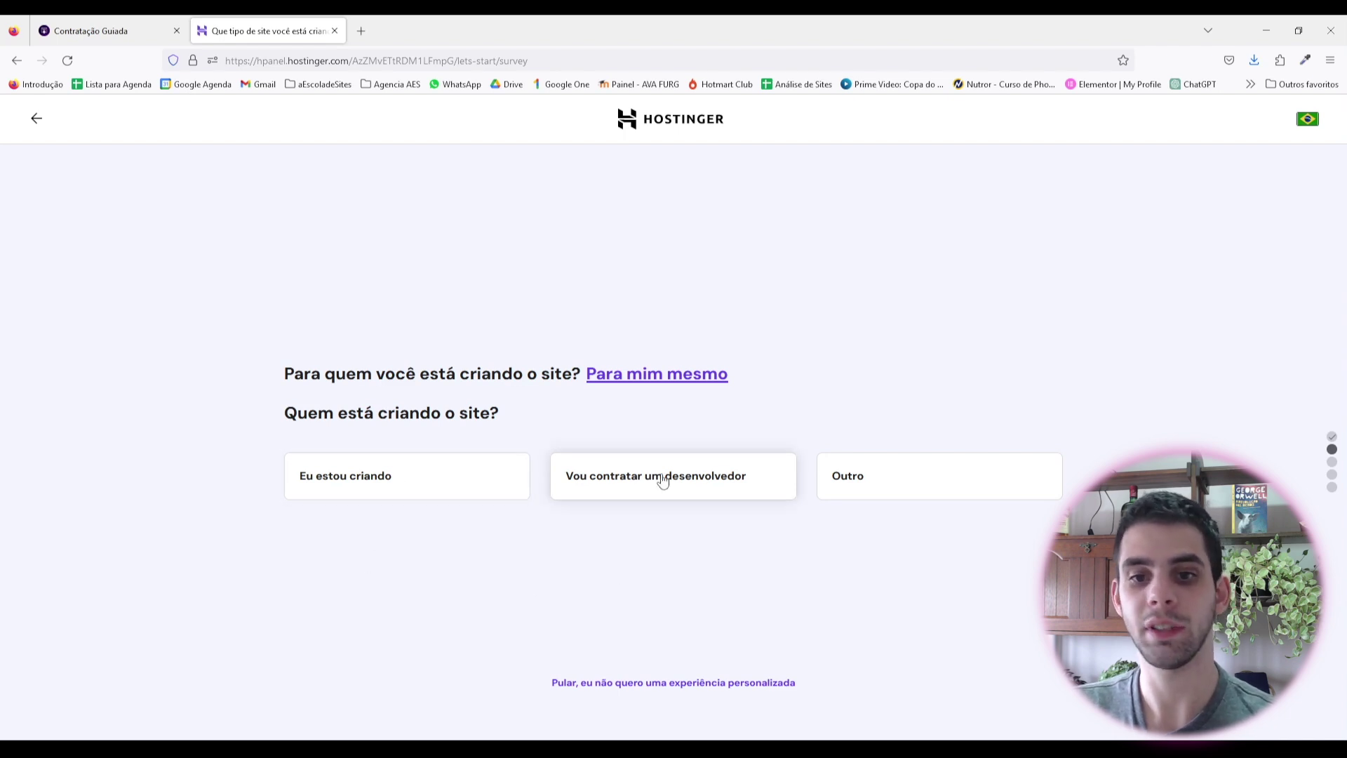
# Step: Answer 'Eu estou criando', 'Loja virtual' and 'Não, obrigado(a)', then create a new WordPress with AI site
pyautogui.click(421, 480)
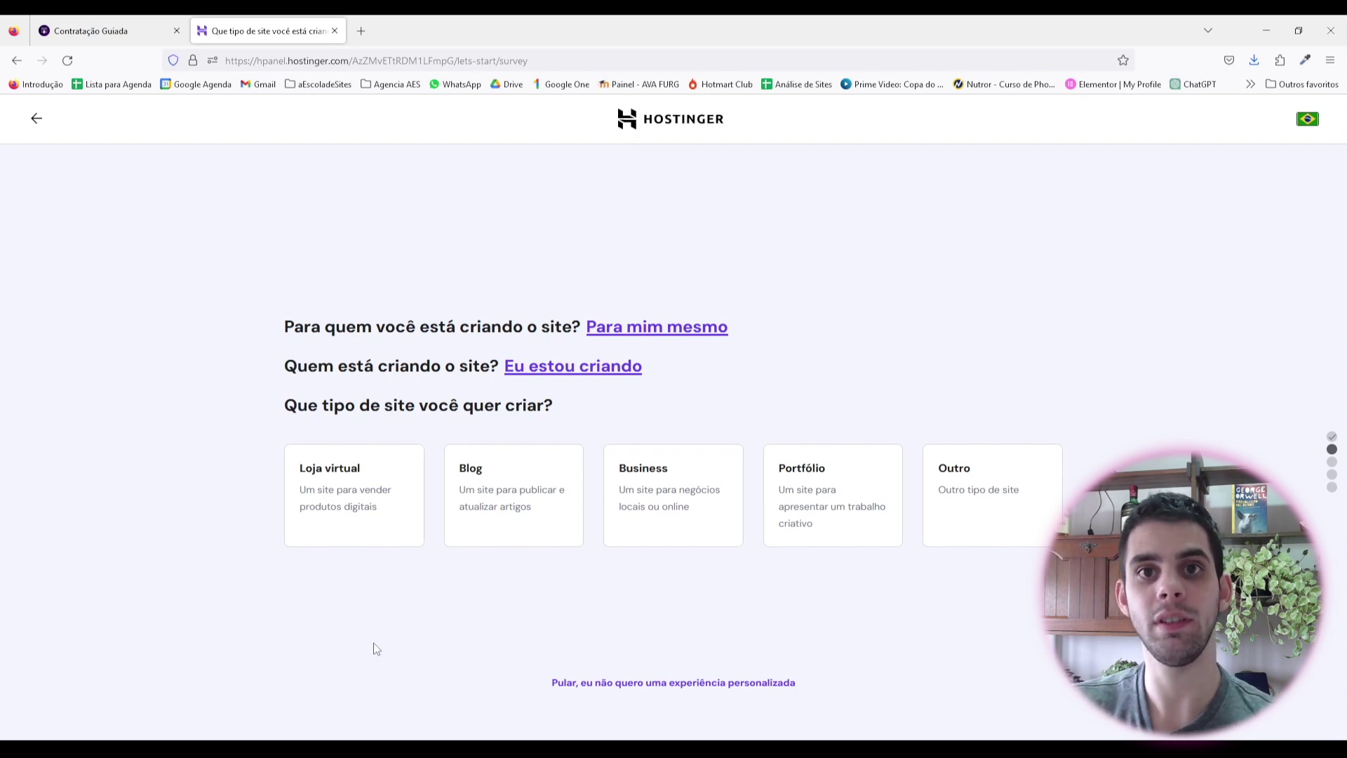
pyautogui.click(360, 491)
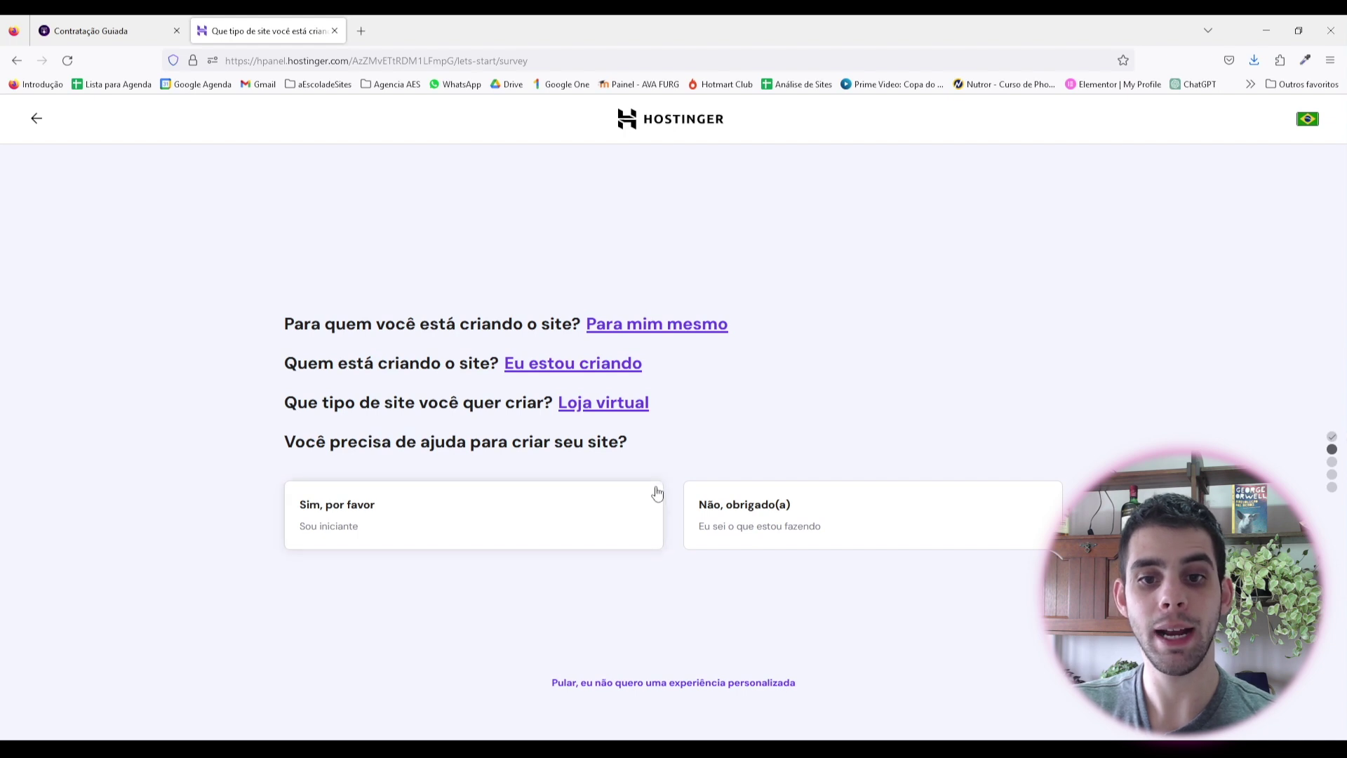
pyautogui.click(831, 528)
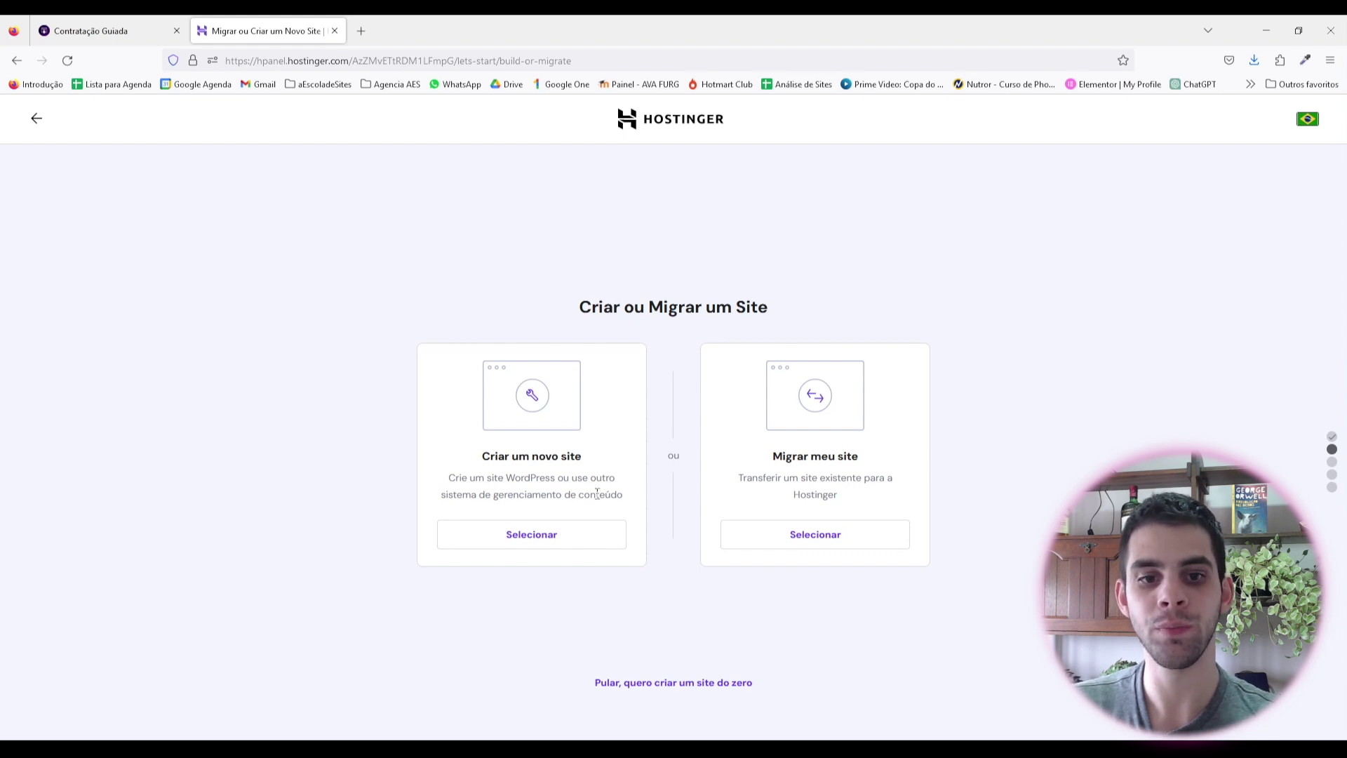
pyautogui.click(566, 536)
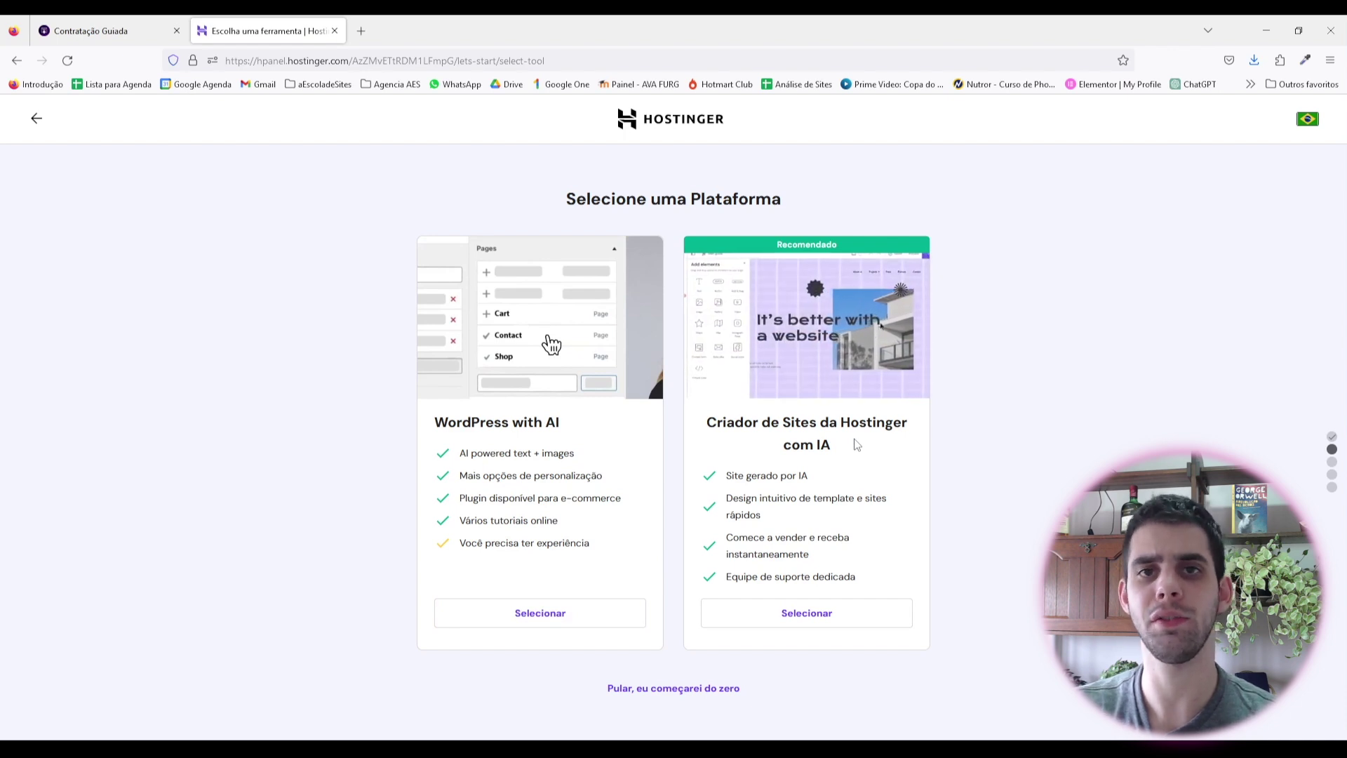
pyautogui.click(520, 613)
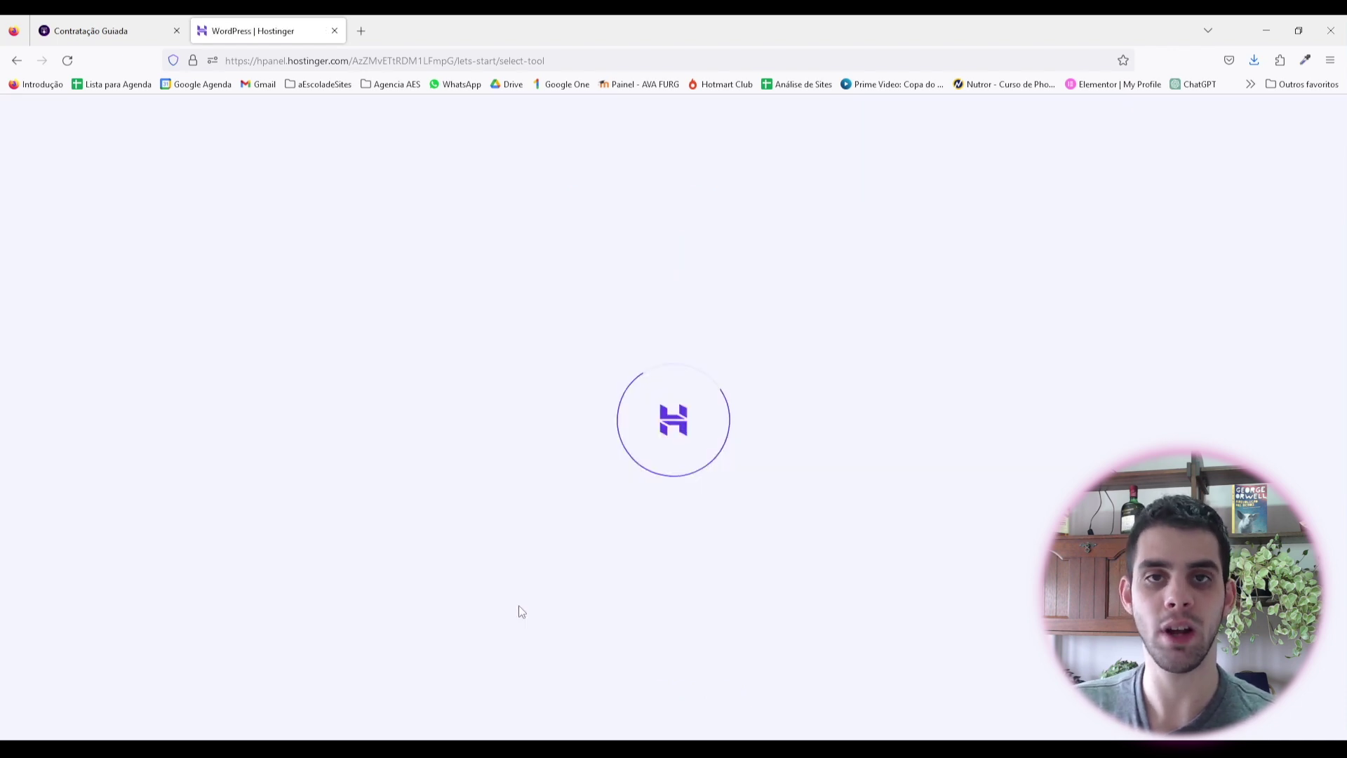
# Step: Review the prefilled administrator e-mail on the WordPress login-credentials page
pyautogui.moveTo(617, 442); pyautogui.dragTo(418, 446)
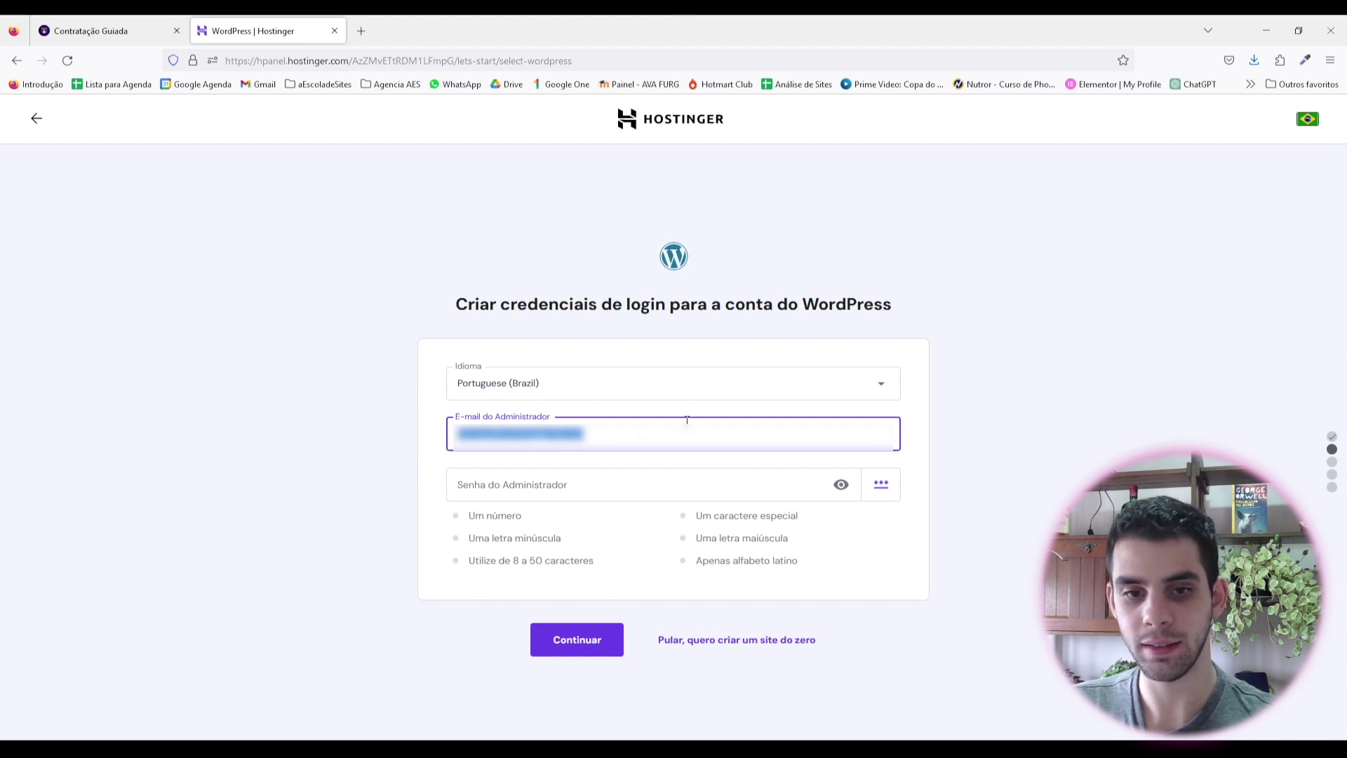
pyautogui.click(912, 445)
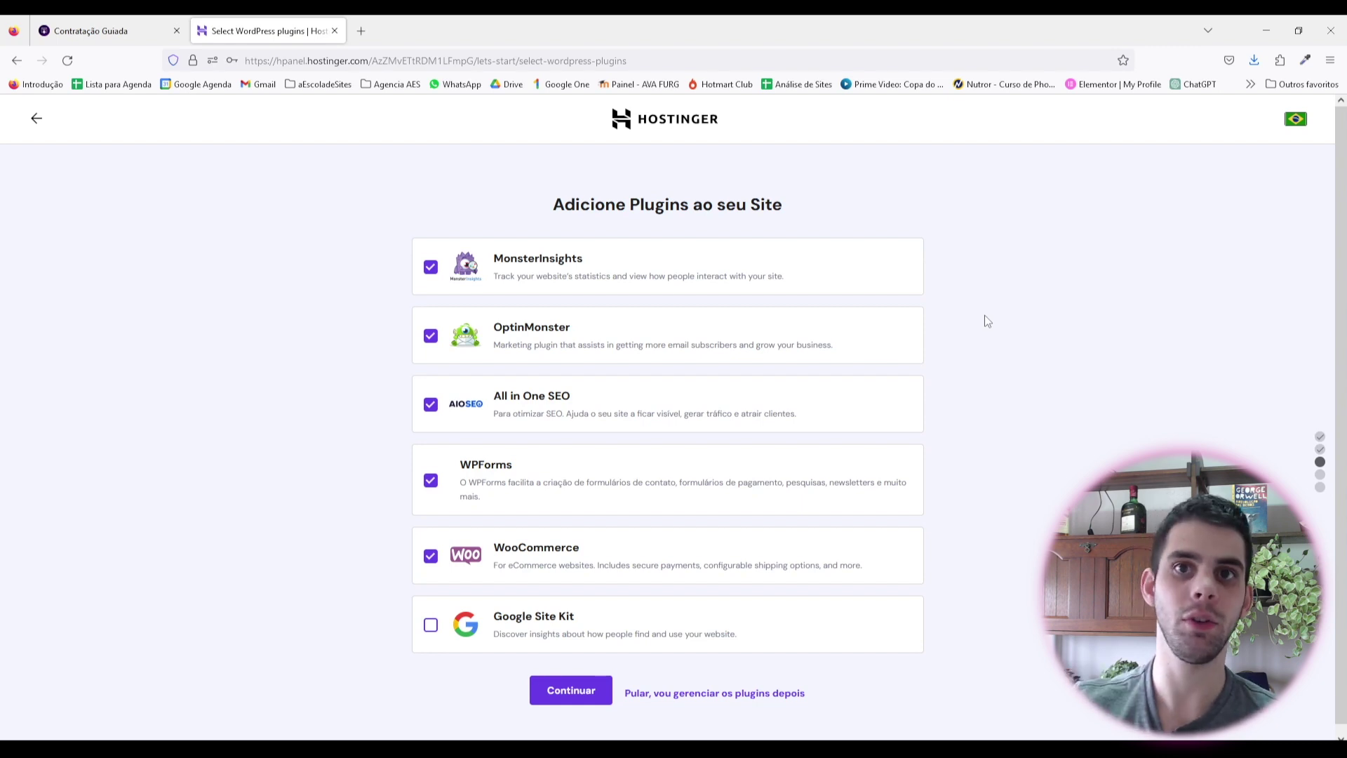
# Step: Uncheck MonsterInsights, OptinMonster, All in One SEO and WPForms, keep WooCommerce, and skip the template
pyautogui.click(430, 267)
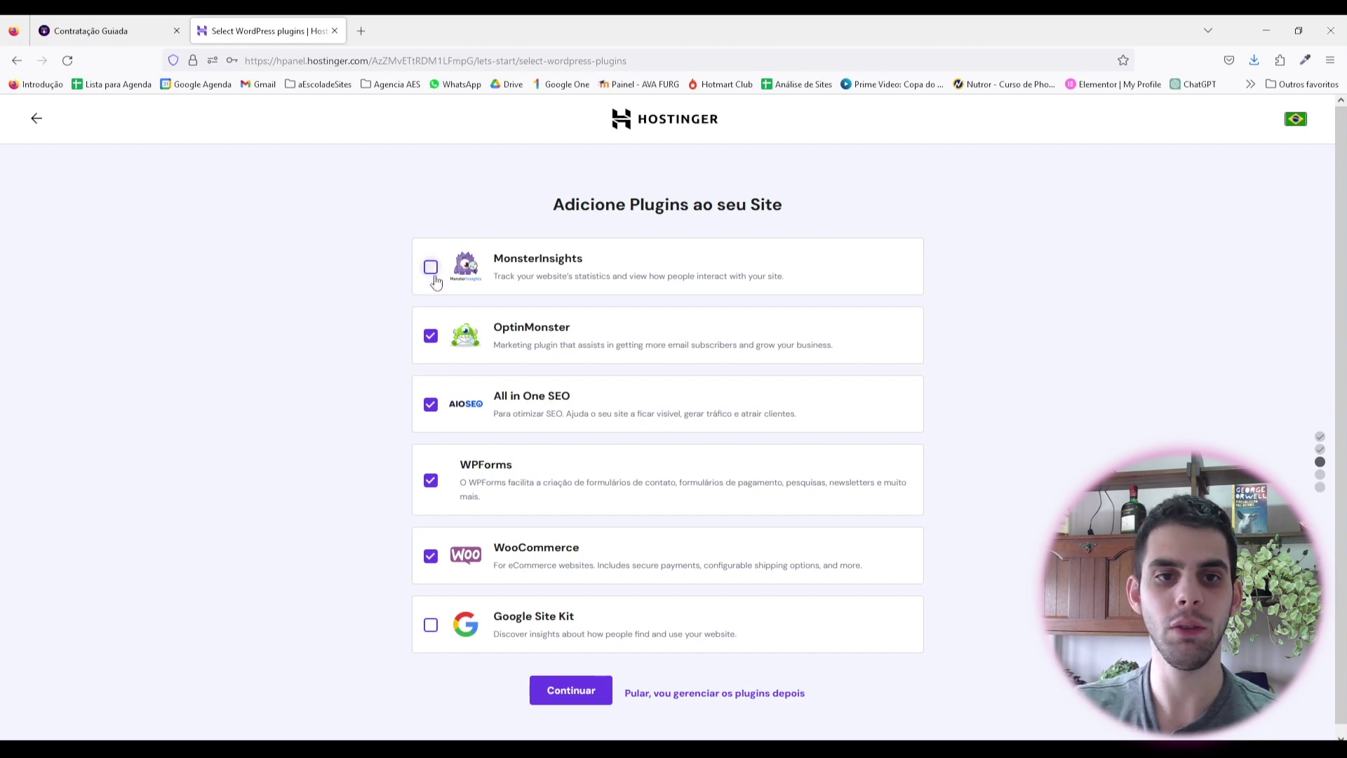
pyautogui.click(430, 335)
pyautogui.click(430, 404)
pyautogui.click(431, 481)
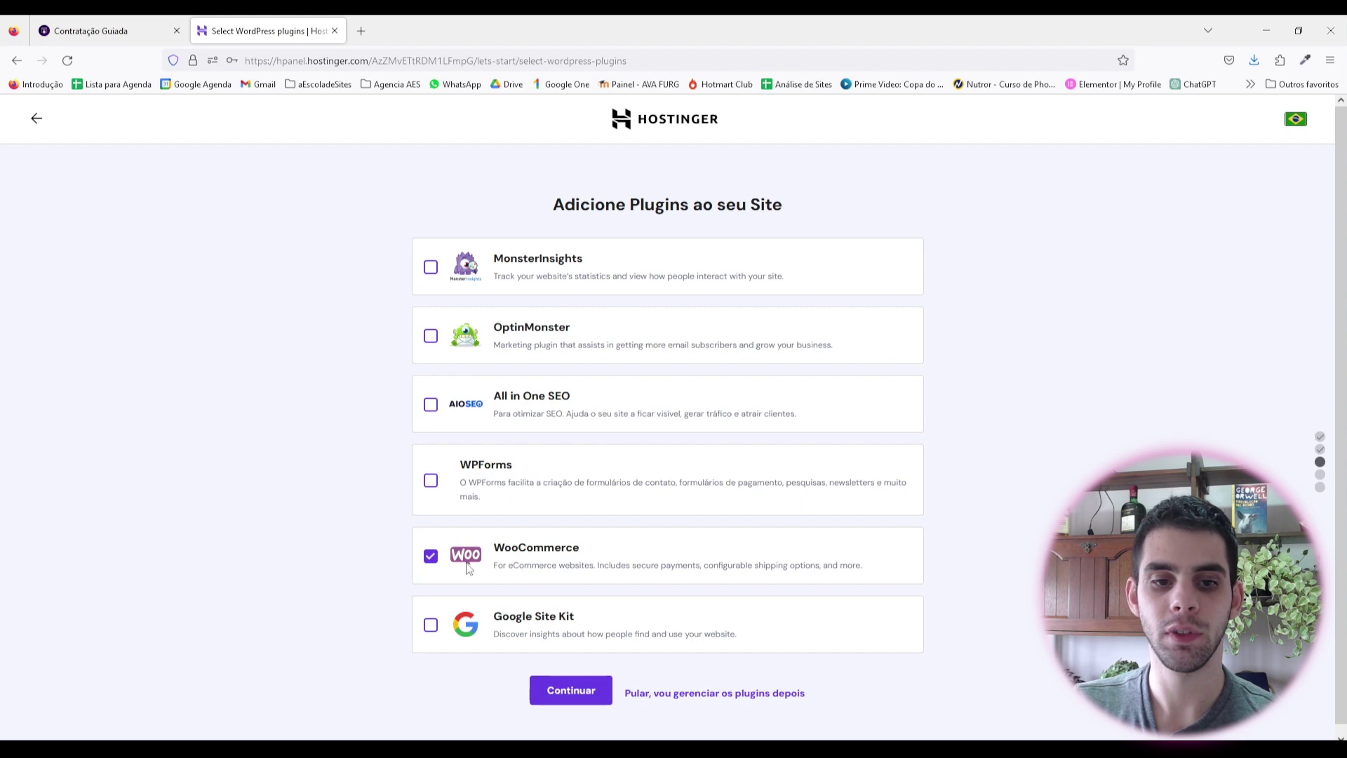
pyautogui.click(570, 690)
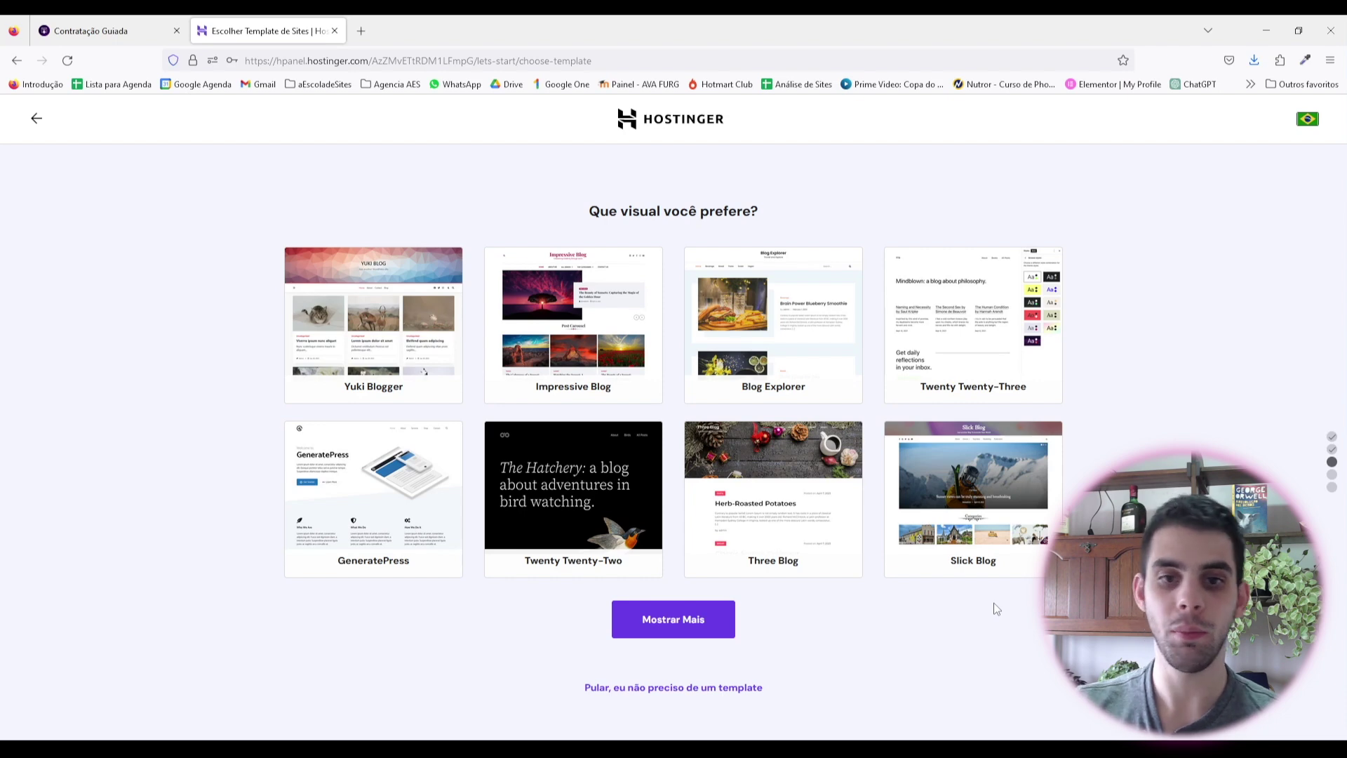
pyautogui.click(635, 687)
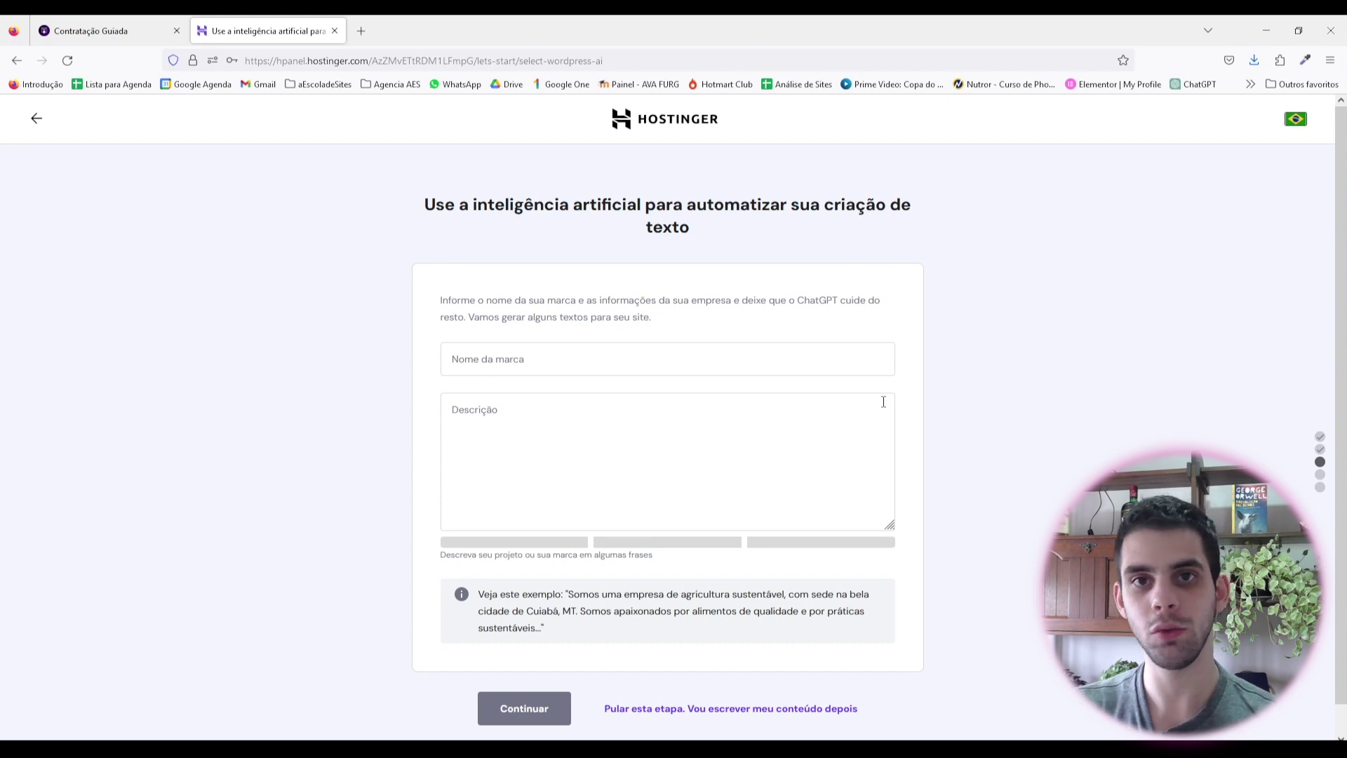
# Step: Enter the couple's names in the Nome da marca field
pyautogui.click(540, 361)
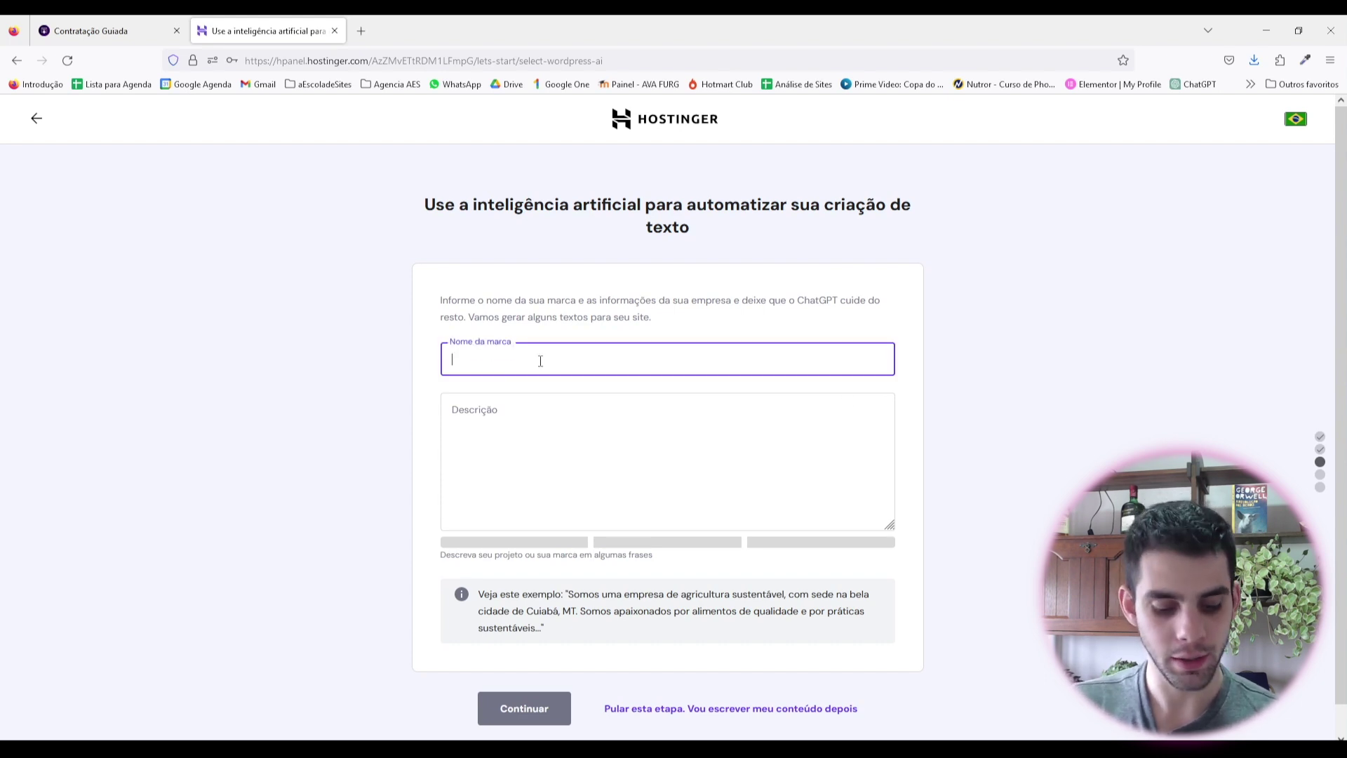
pyautogui.write('Felipe e B')
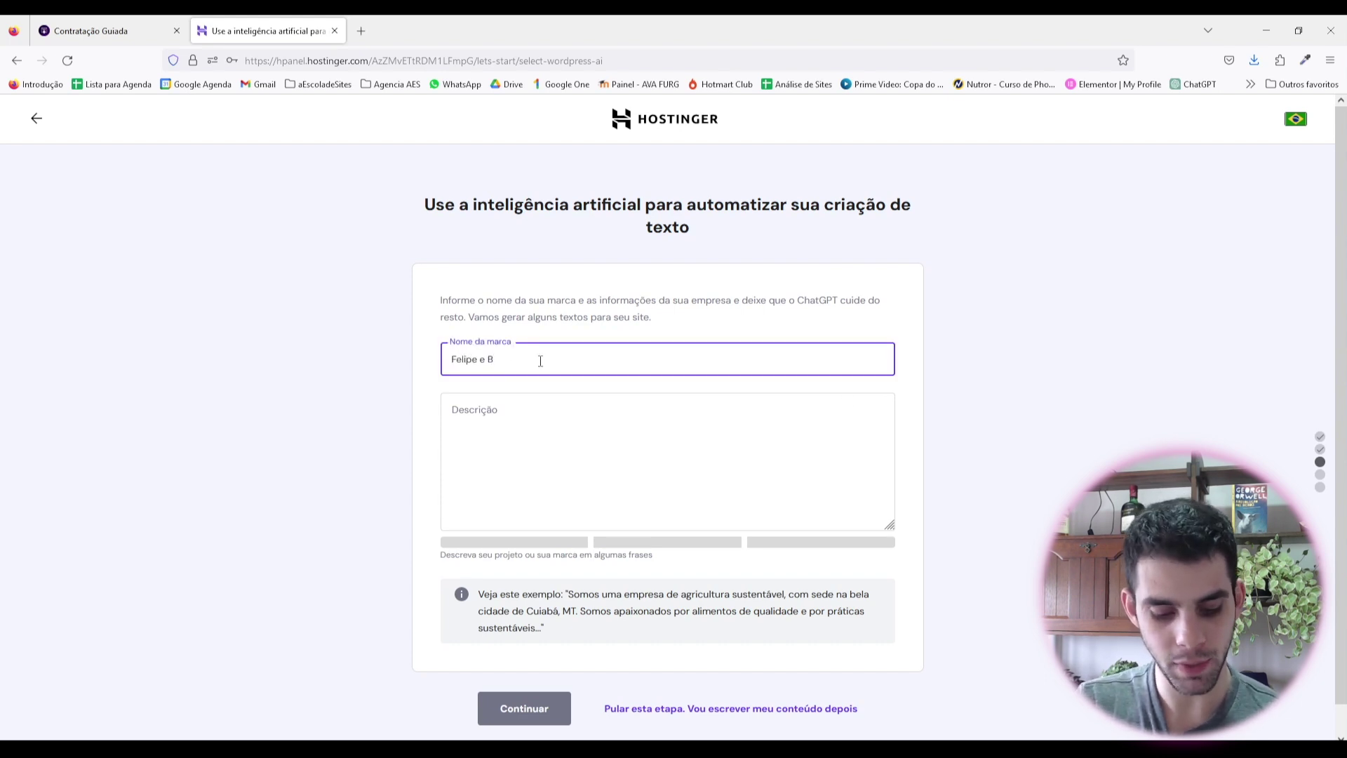
pyautogui.write('etina')
pyautogui.press('Tab')
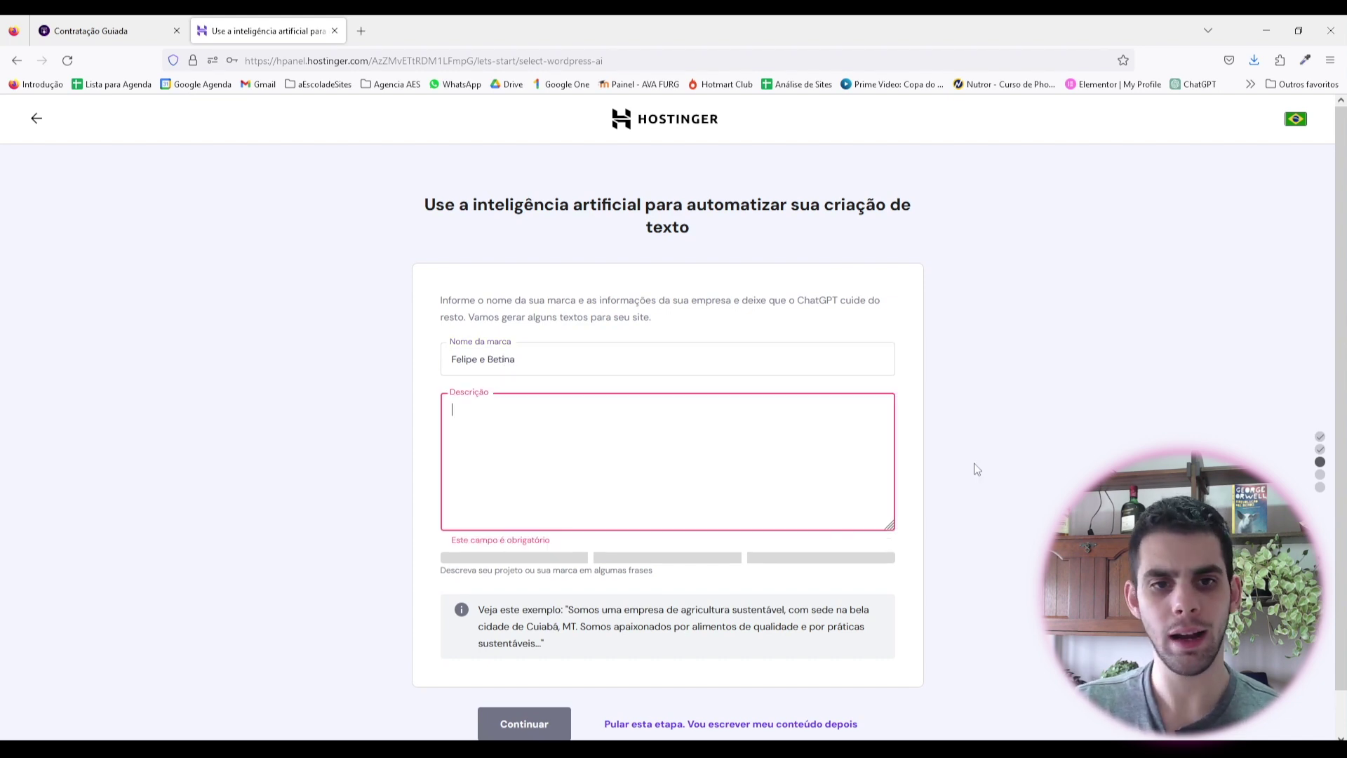
pyautogui.scroll(-1, 628, 593)
pyautogui.rightClick(630, 647)
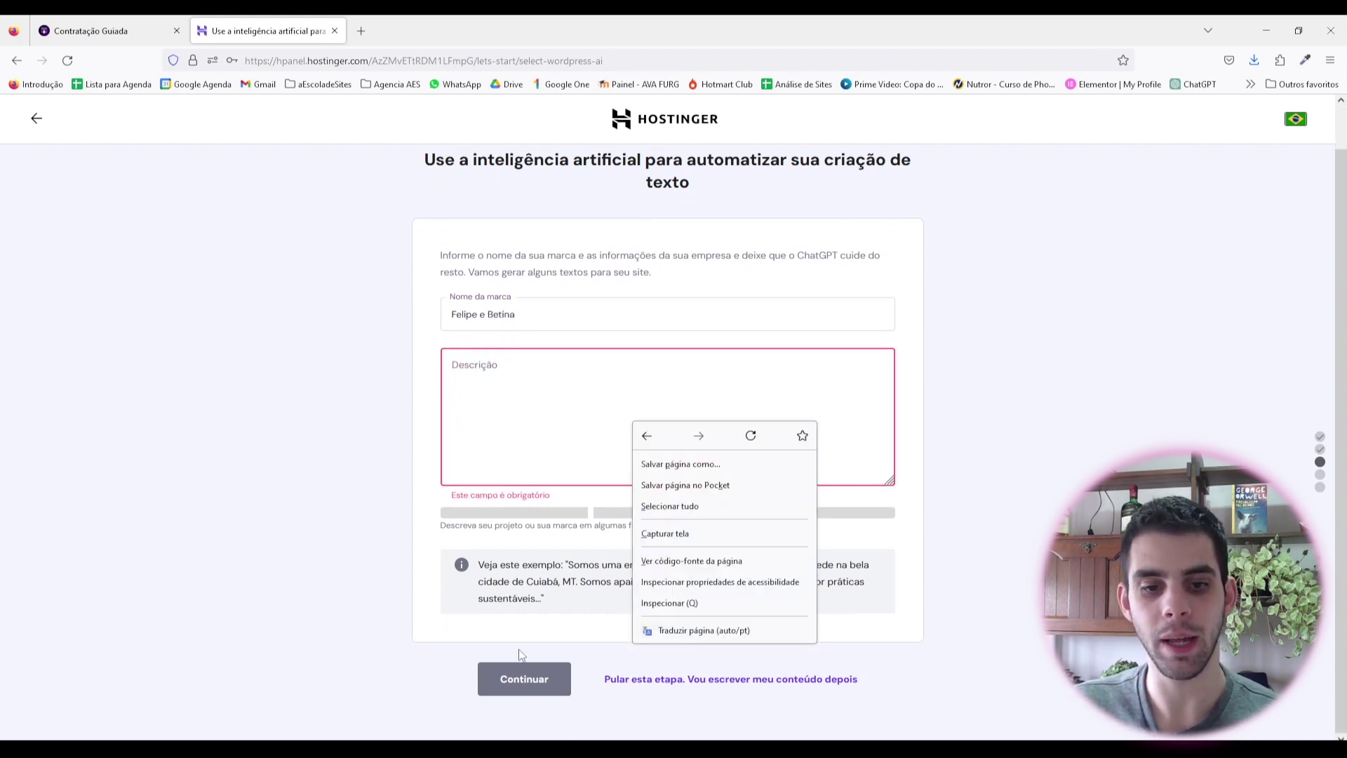
pyautogui.click(520, 647)
pyautogui.scroll(1, 523, 644)
# Step: Describe the site as 'Site para apresentar o casamento do' plus the couple's names, fixing the typo
pyautogui.click(535, 413)
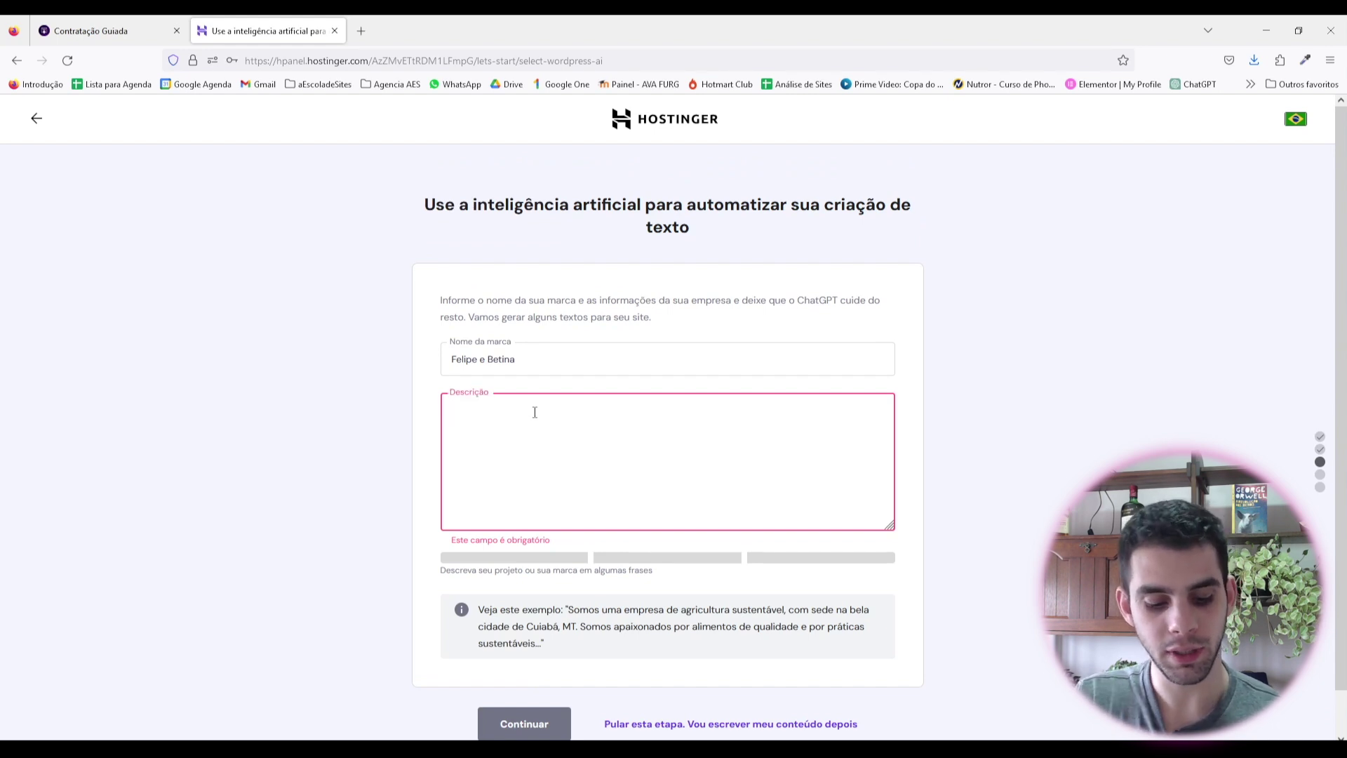
pyautogui.write('Site para ')
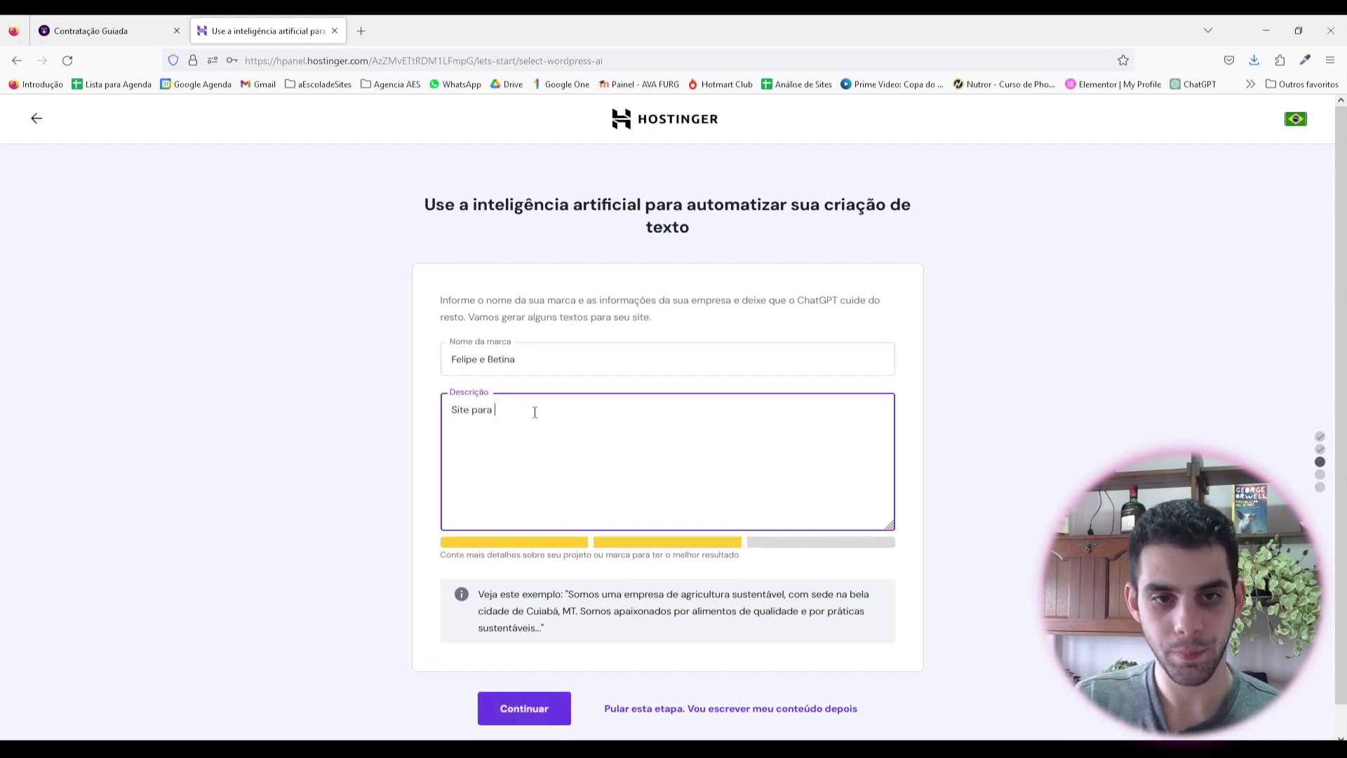
pyautogui.write('apresentar o ')
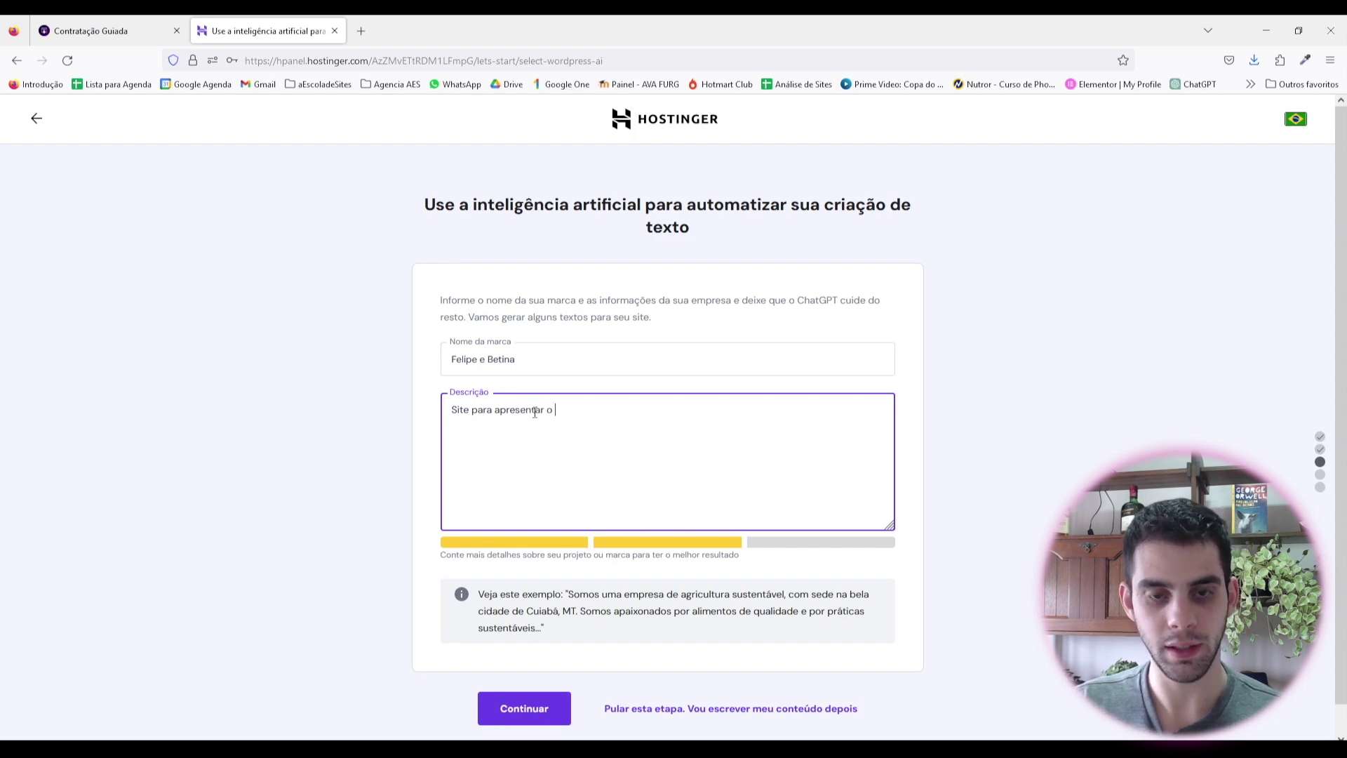
pyautogui.write('casamnento do')
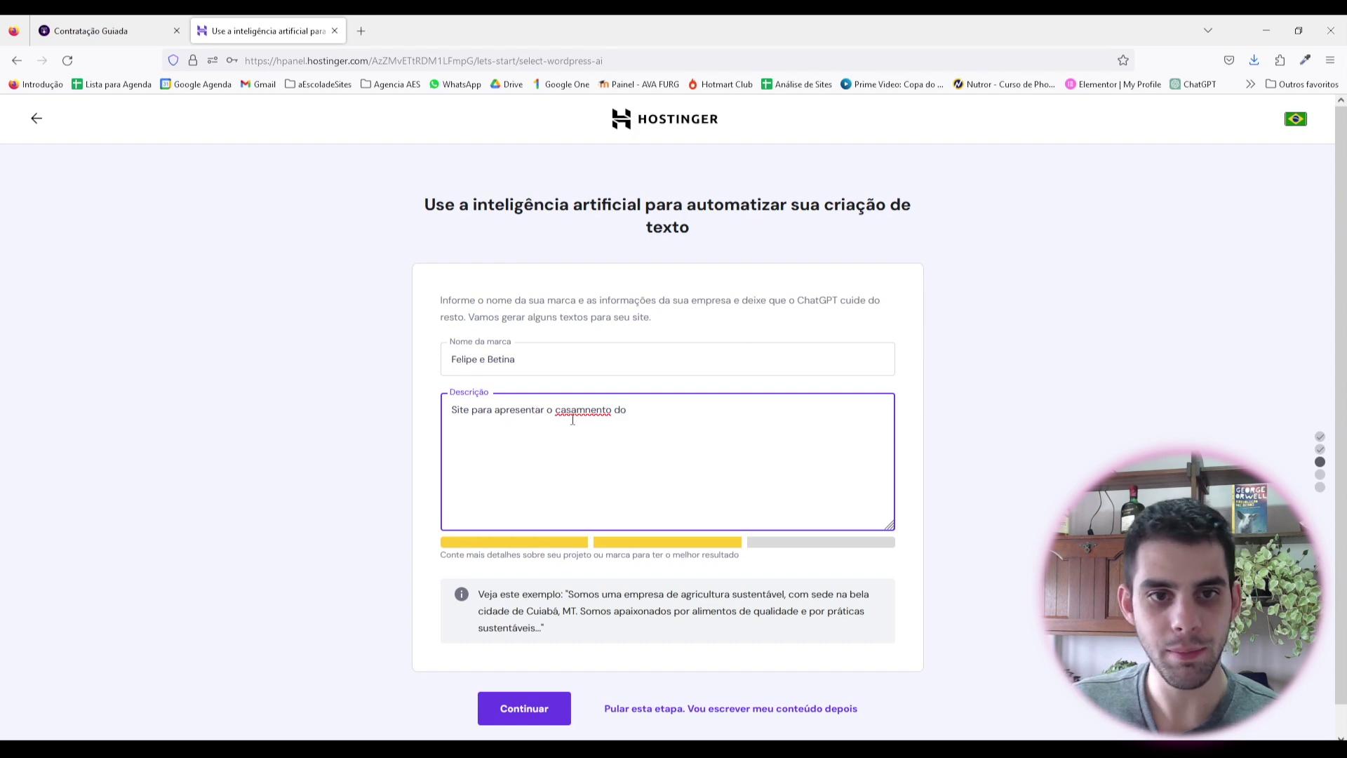
pyautogui.hotkey('shift', 'Tab')
pyautogui.hotkey('ctrl', 'c')
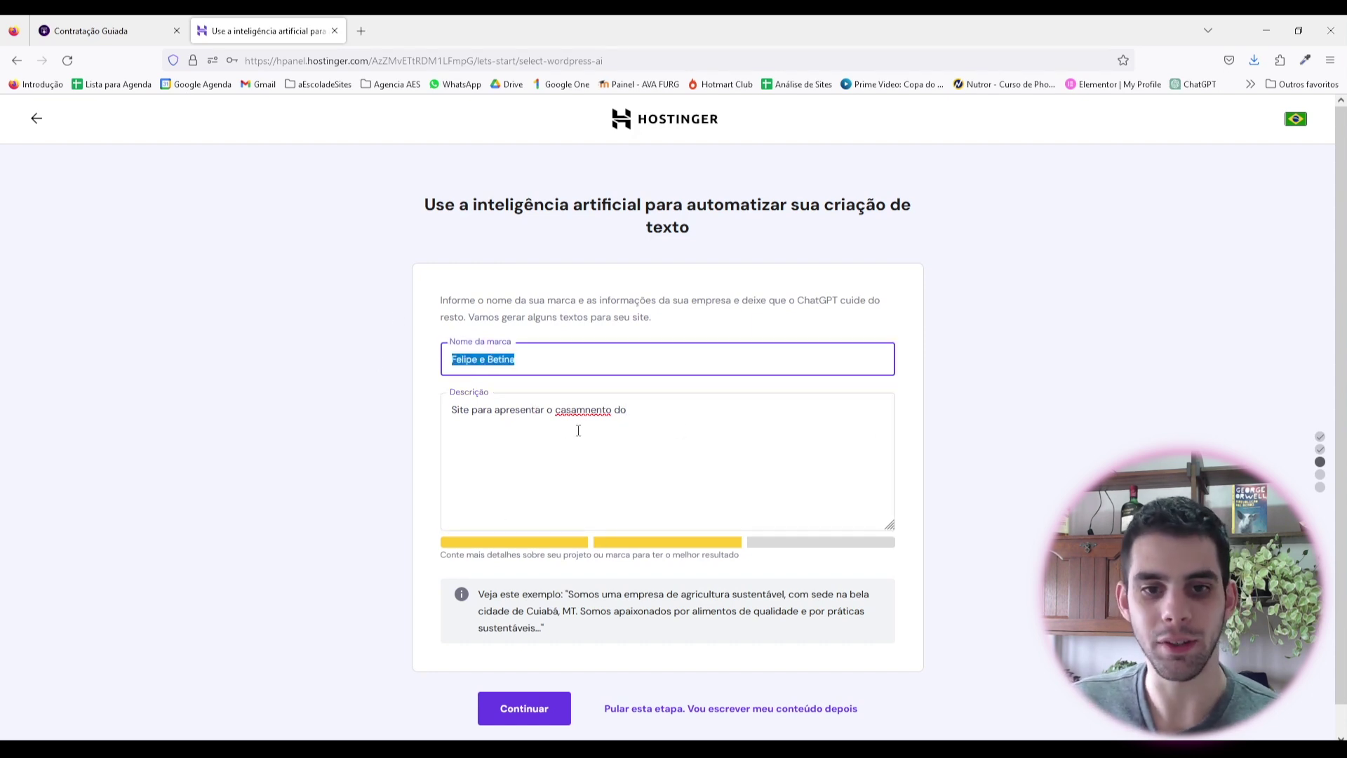
pyautogui.click(578, 431)
pyautogui.rightClick(585, 410)
pyautogui.click(670, 429)
pyautogui.click(685, 415)
pyautogui.hotkey('ctrl', 'v')
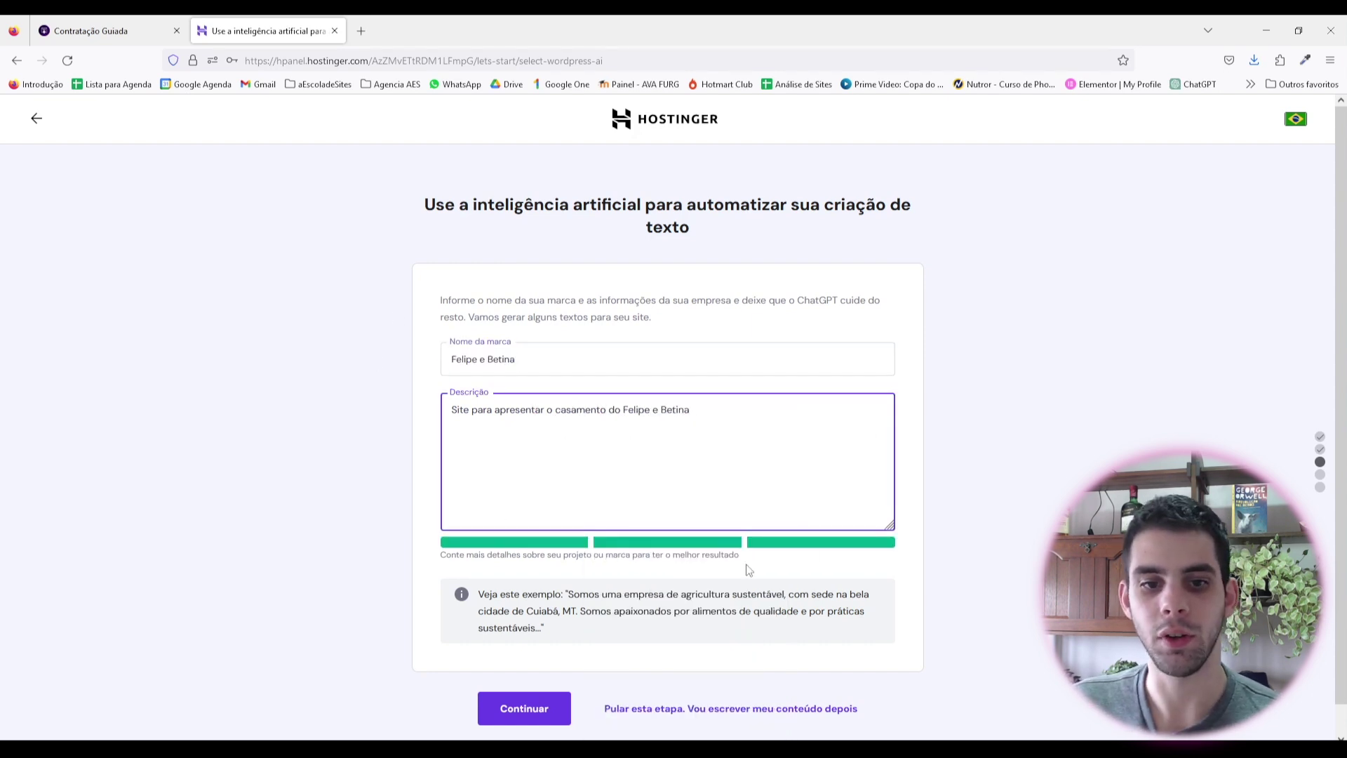
pyautogui.click(545, 719)
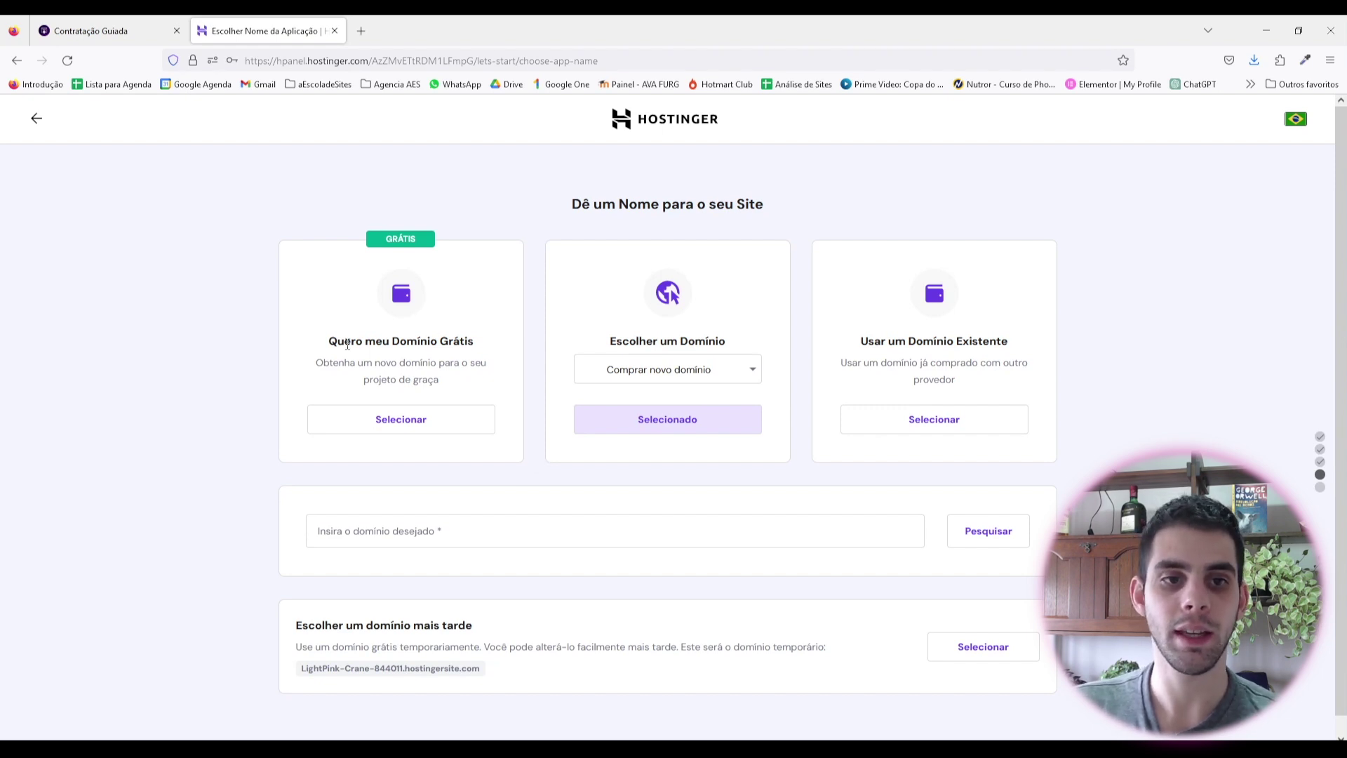
pyautogui.moveTo(347, 343); pyautogui.dragTo(472, 344)
pyautogui.click(501, 360)
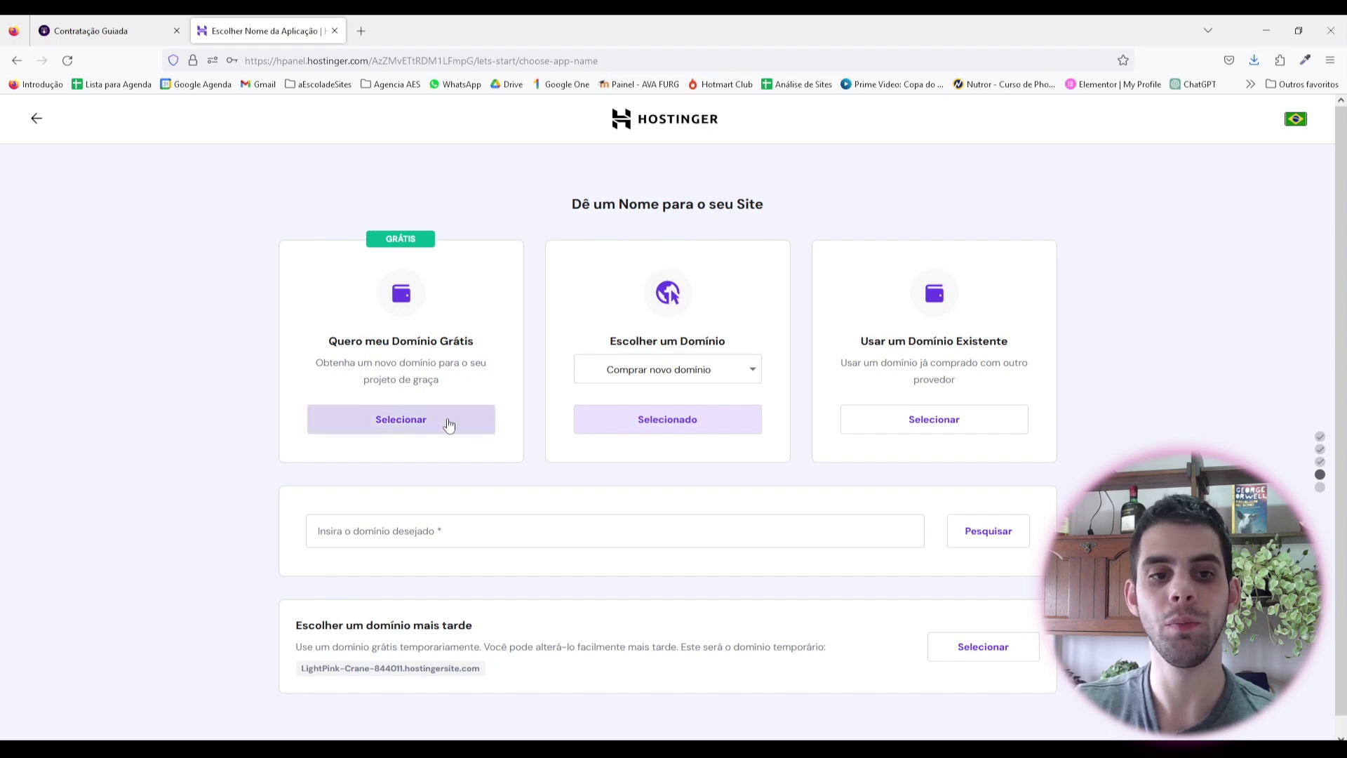
# Step: Claim a free .com.br domain from the couple's names after confirming it is available
pyautogui.click(419, 421)
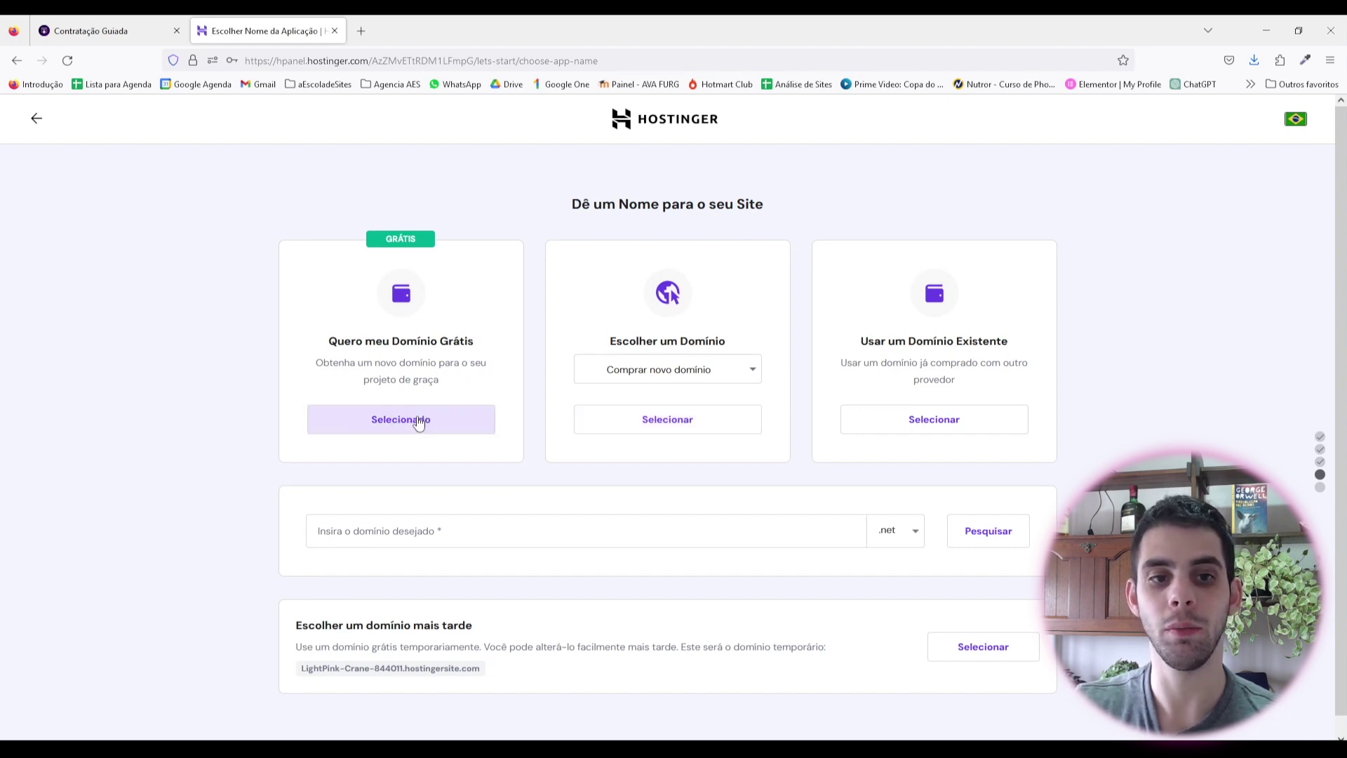
pyautogui.click(427, 536)
pyautogui.write('fe')
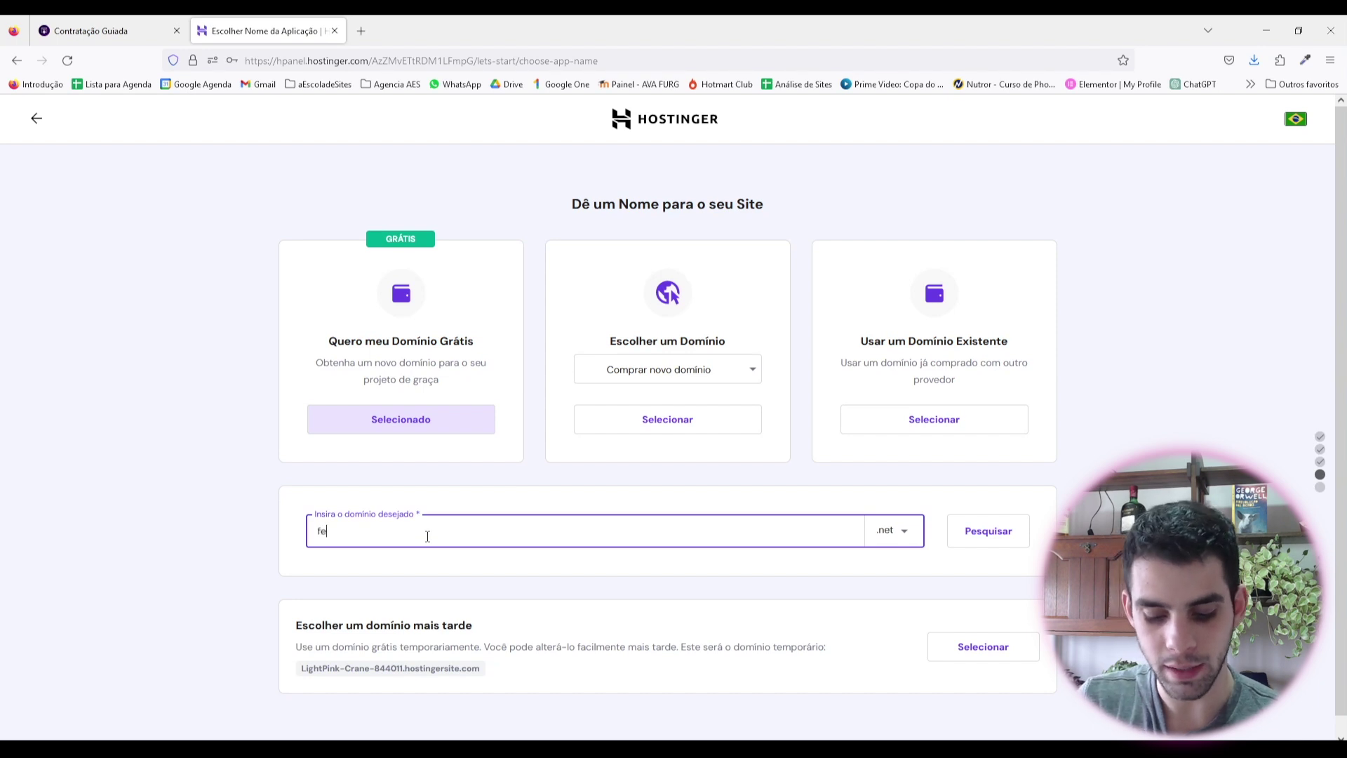
pyautogui.write('lipeebetina')
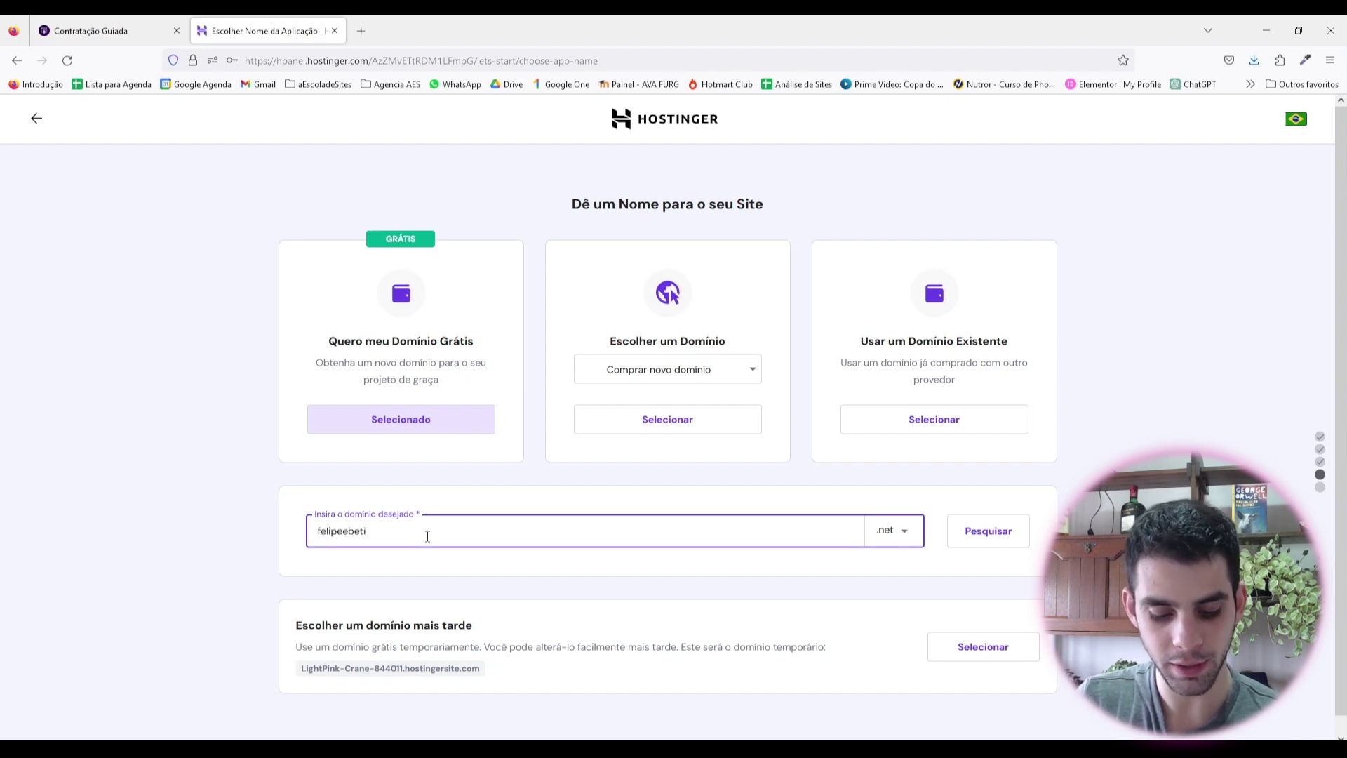
pyautogui.click(895, 531)
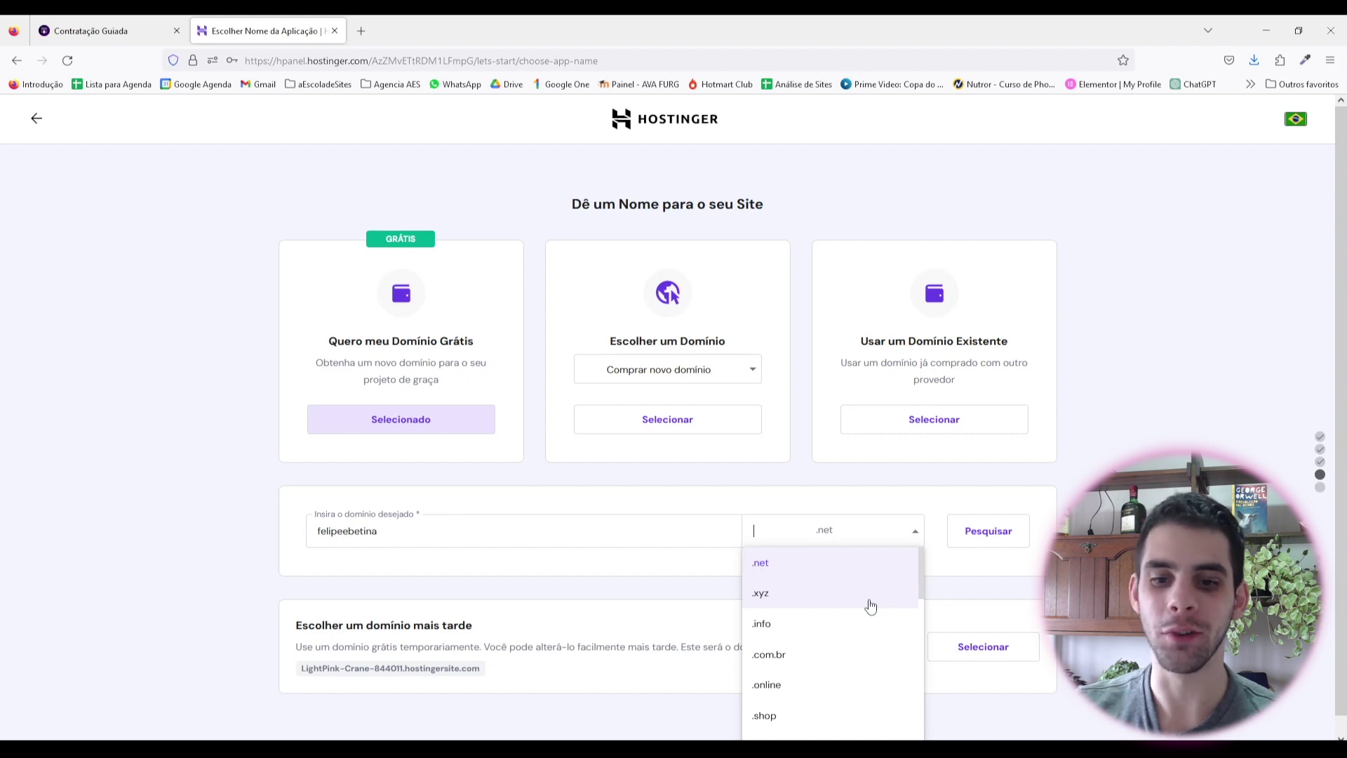
pyautogui.click(834, 662)
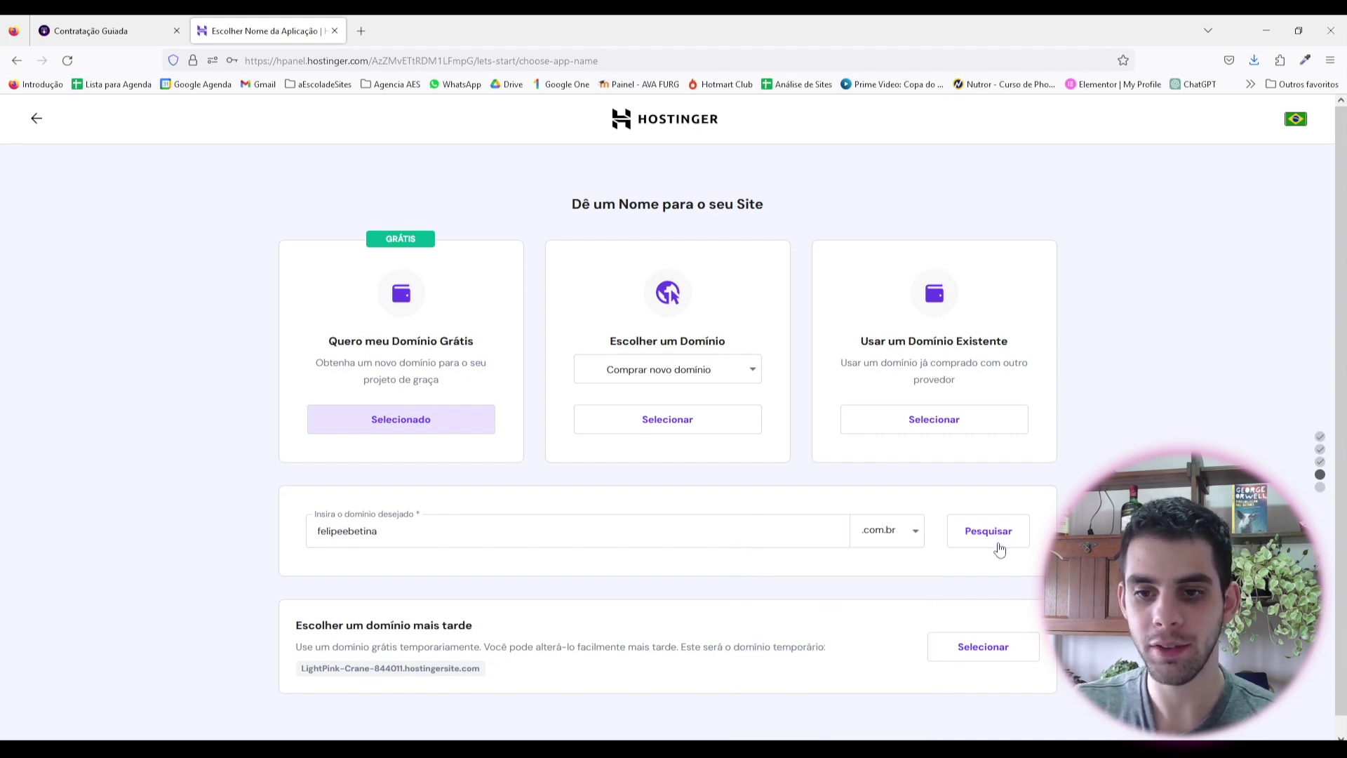
pyautogui.click(902, 536)
pyautogui.click(890, 516)
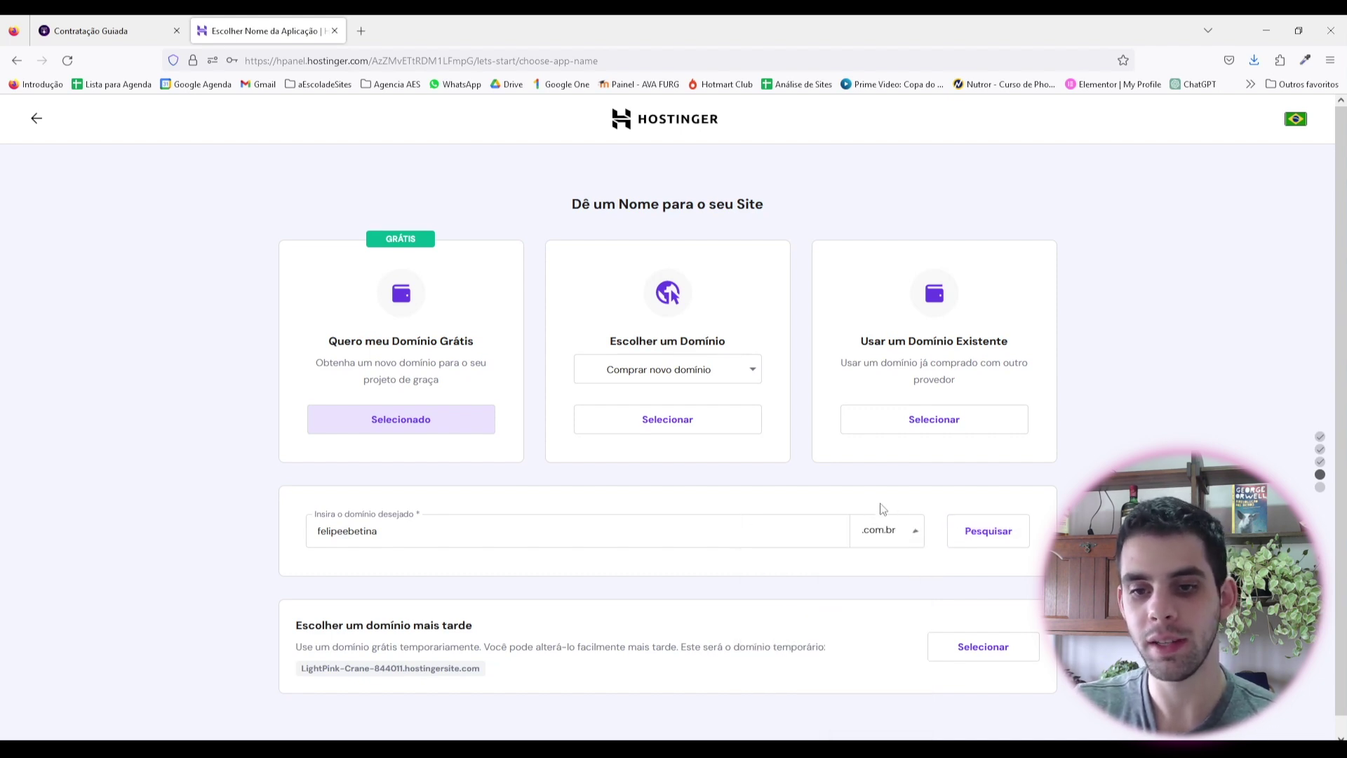
pyautogui.click(988, 532)
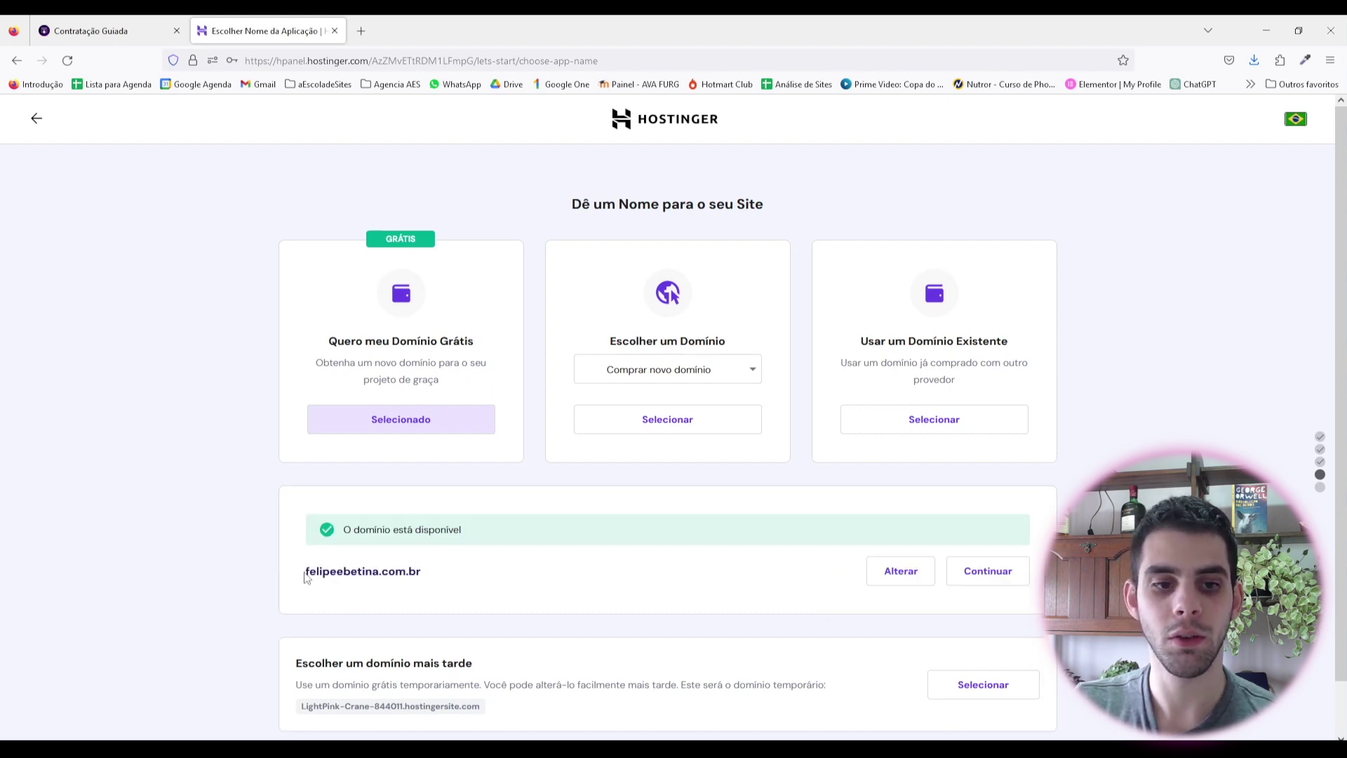
pyautogui.moveTo(307, 572); pyautogui.dragTo(345, 572)
pyautogui.click(397, 572)
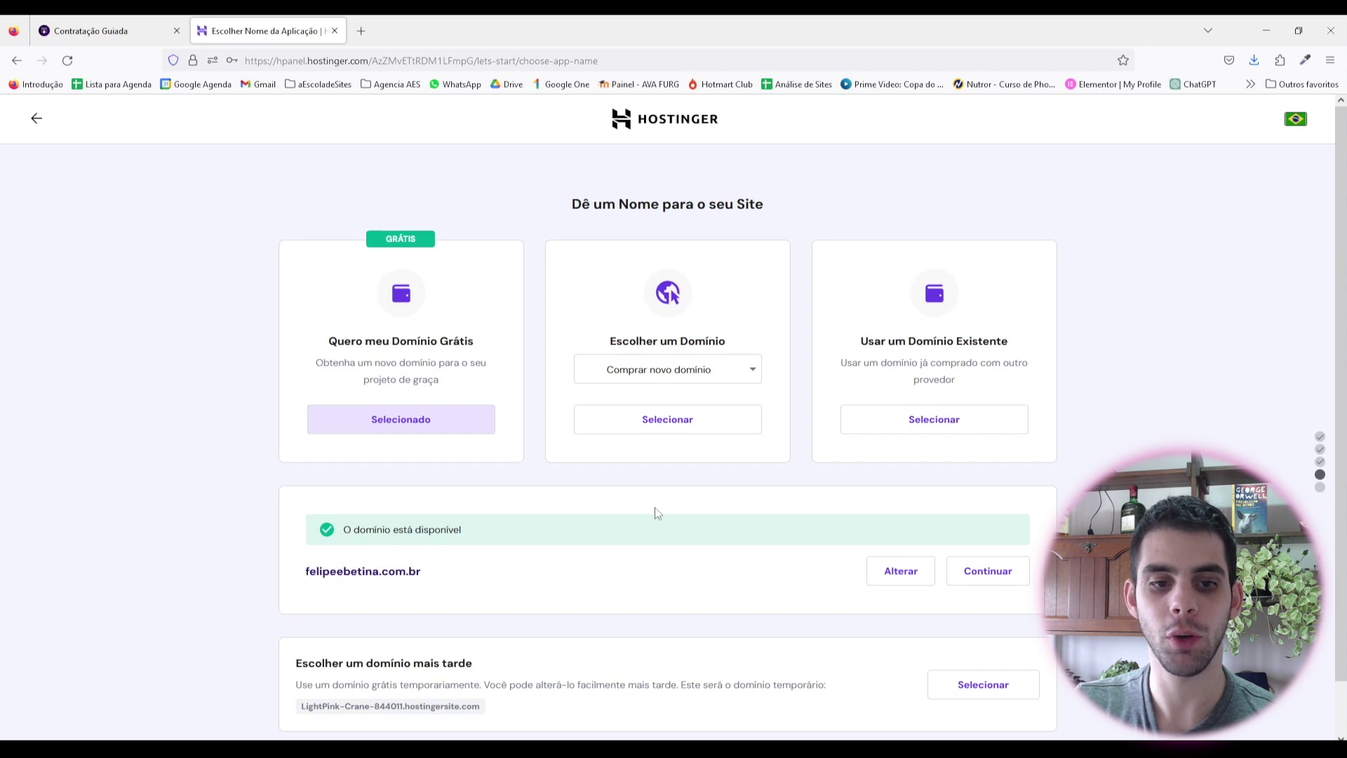
pyautogui.scroll(-1, 655, 511)
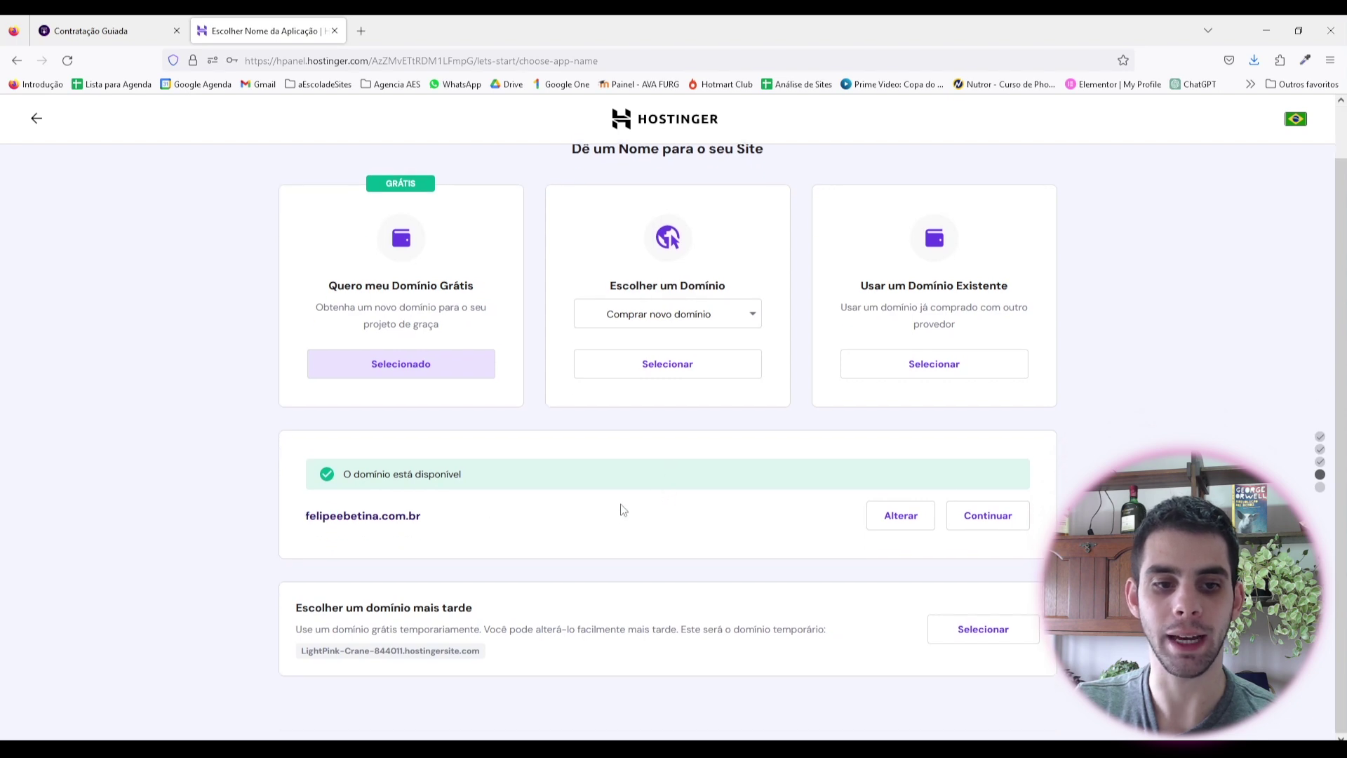
pyautogui.click(988, 515)
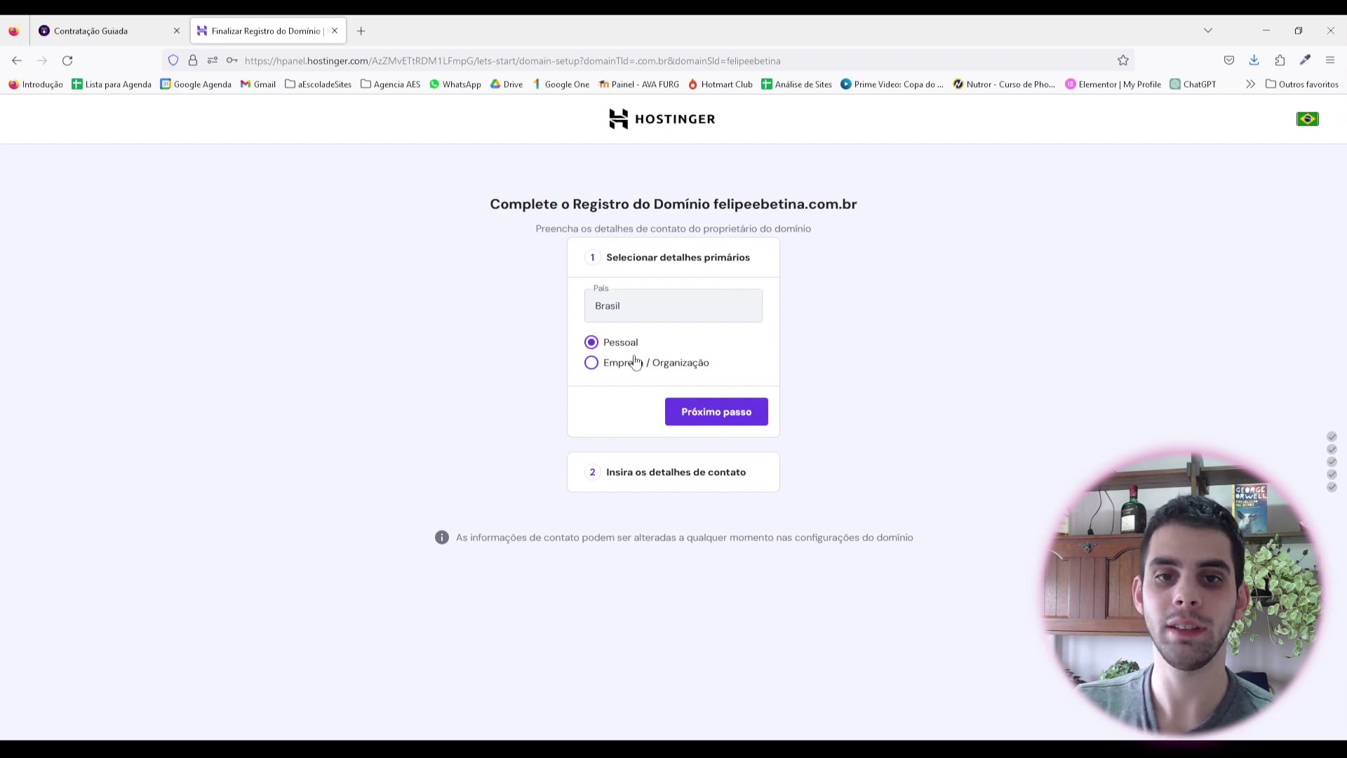
# Step: Keep personal ownership, choose the owner's state, and submit the domain contact details
pyautogui.click(716, 413)
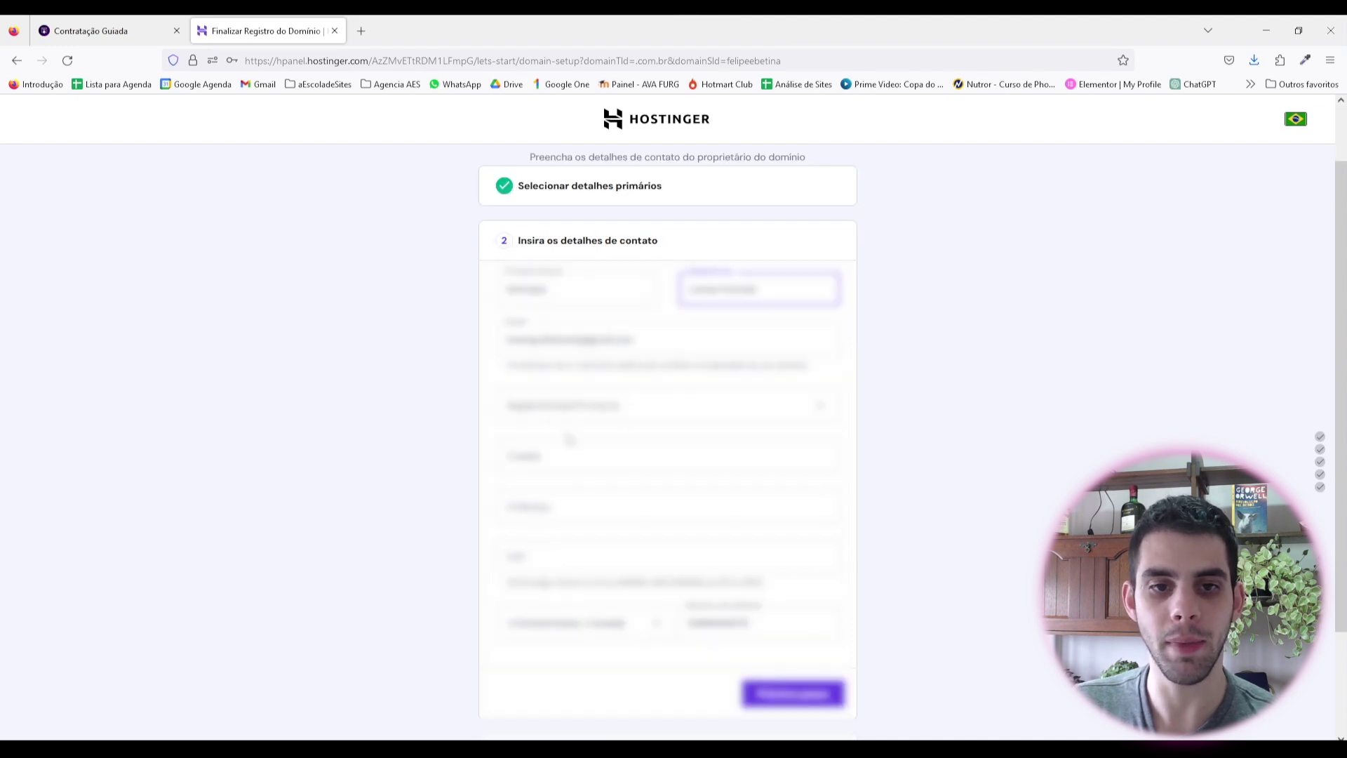
pyautogui.click(588, 412)
pyautogui.click(592, 501)
pyautogui.scroll(-2, 702, 547)
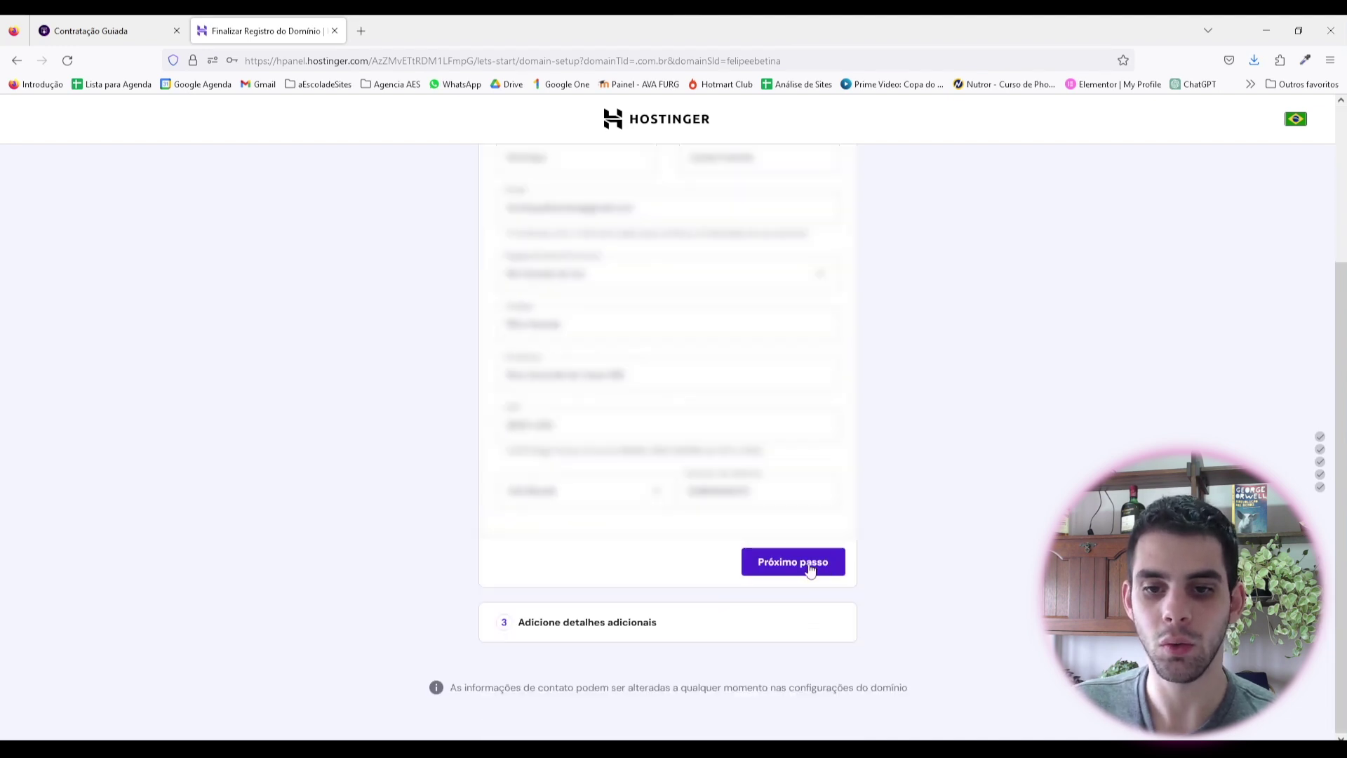
pyautogui.click(807, 566)
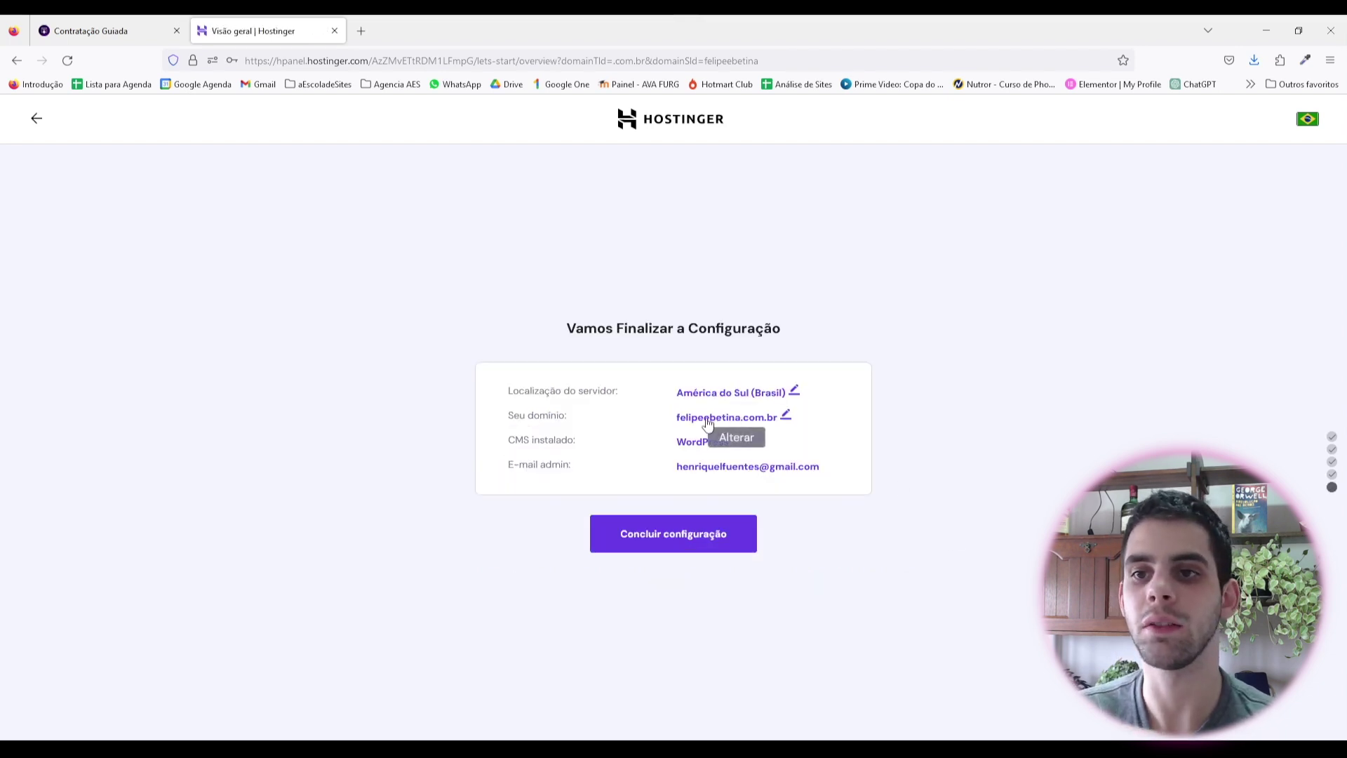
# Step: Keep the server location at South America (Brazil) and complete the site configuration
pyautogui.click(794, 390)
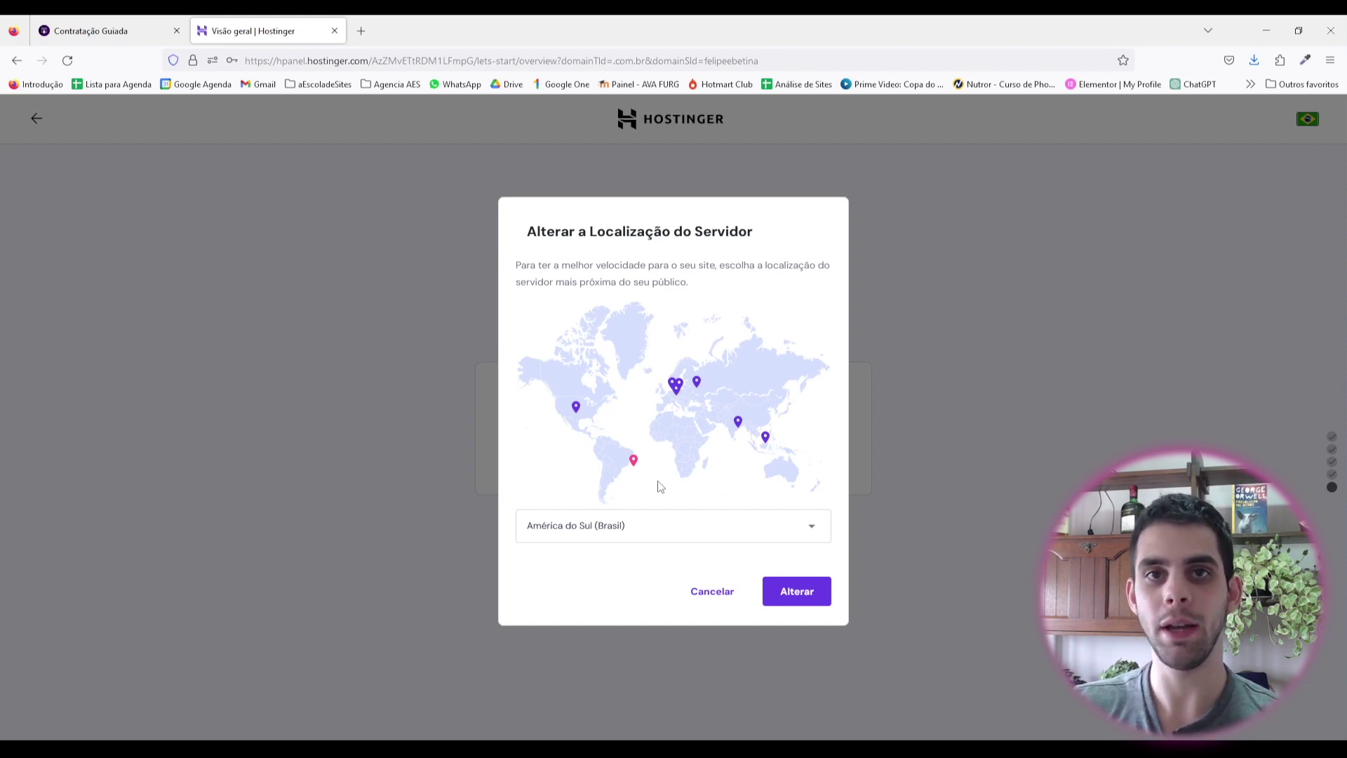
pyautogui.moveTo(631, 472)
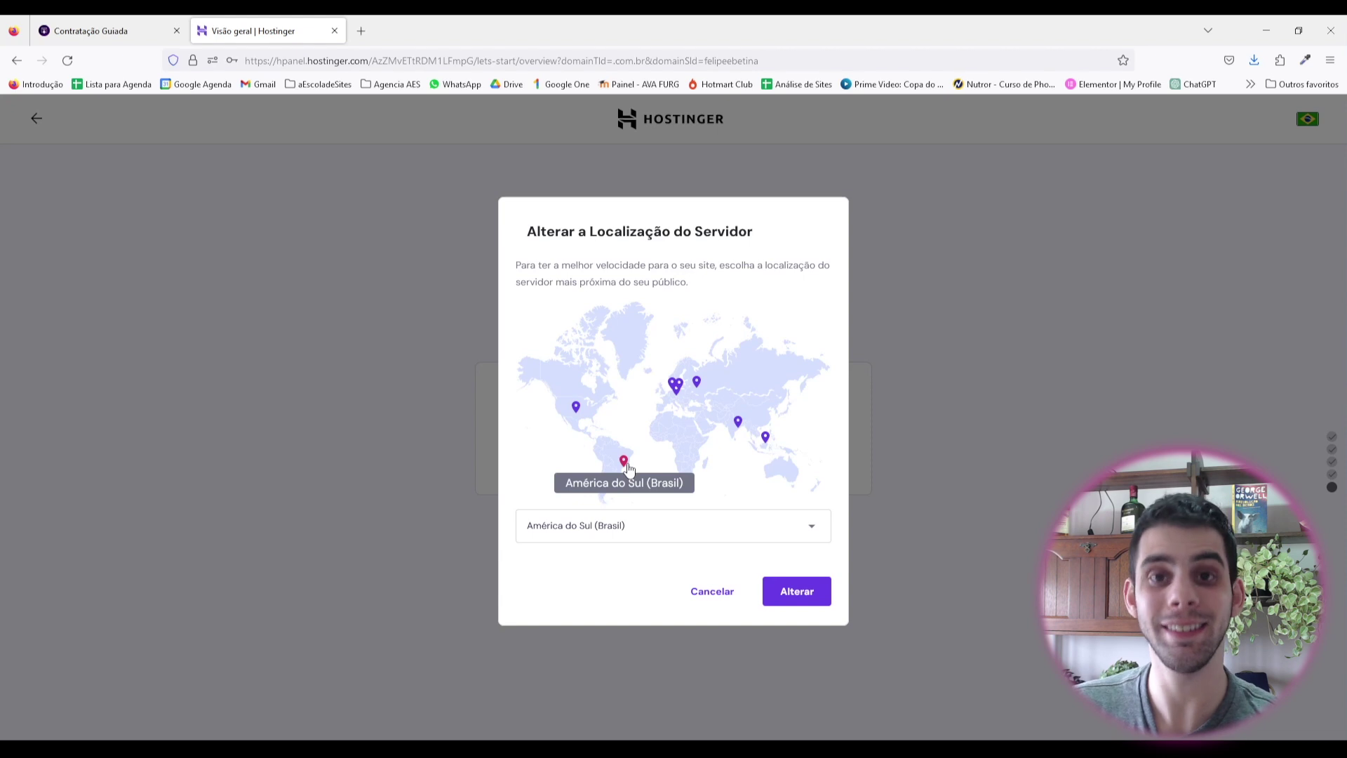
pyautogui.moveTo(770, 444)
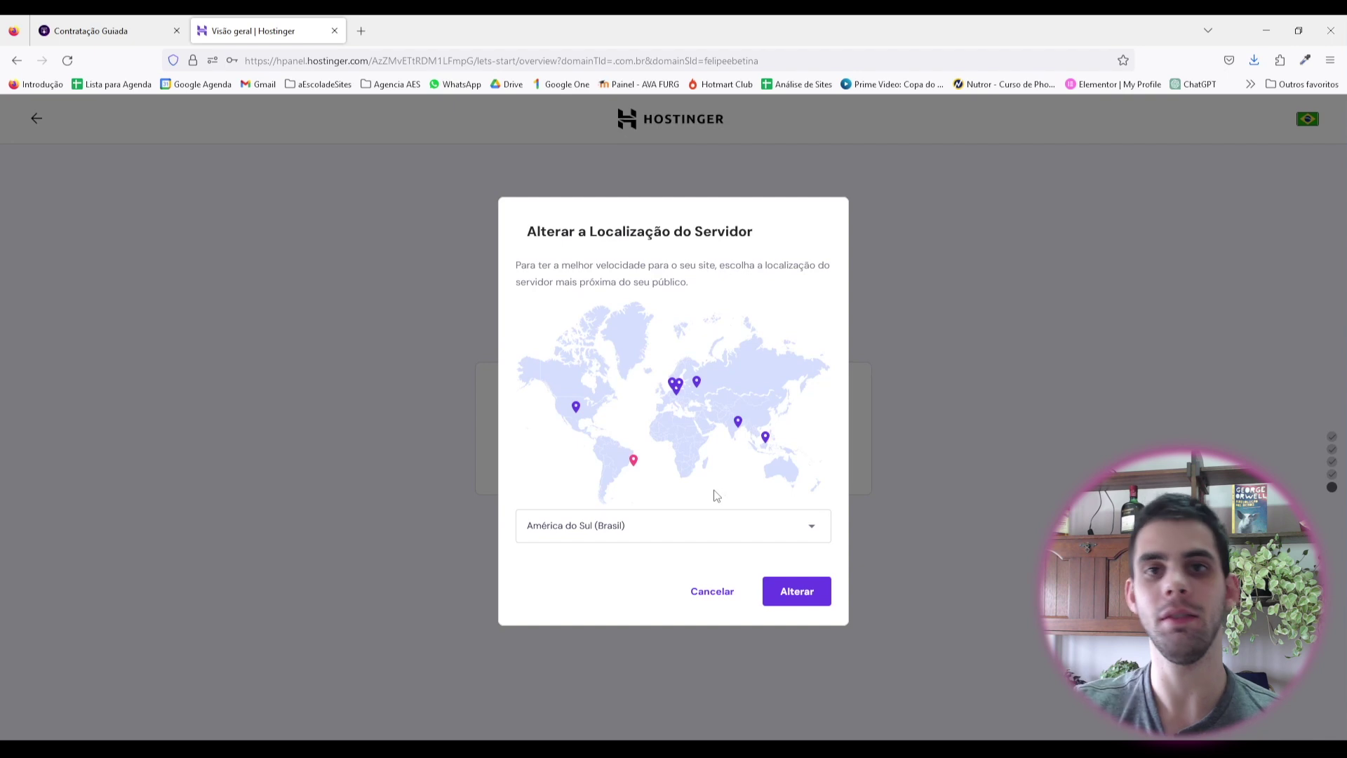
pyautogui.moveTo(570, 412)
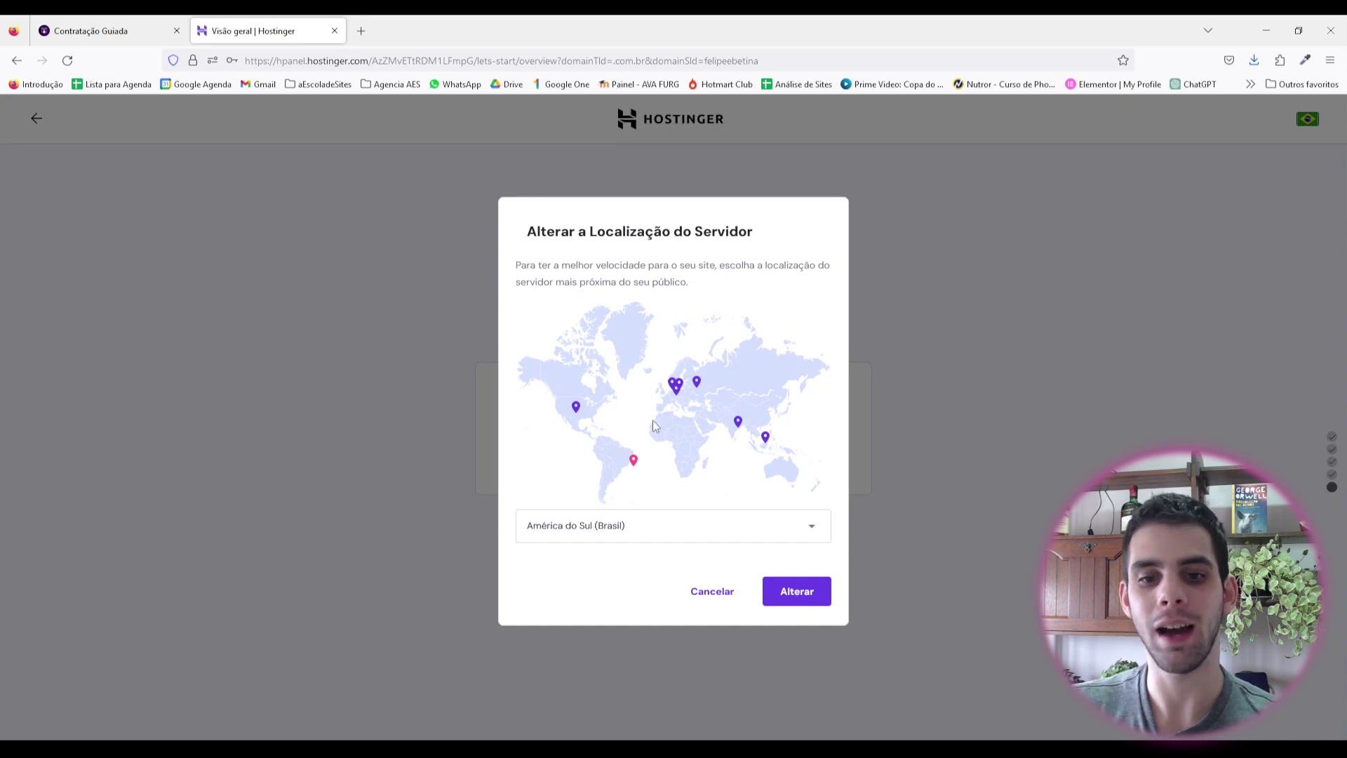
pyautogui.click(770, 597)
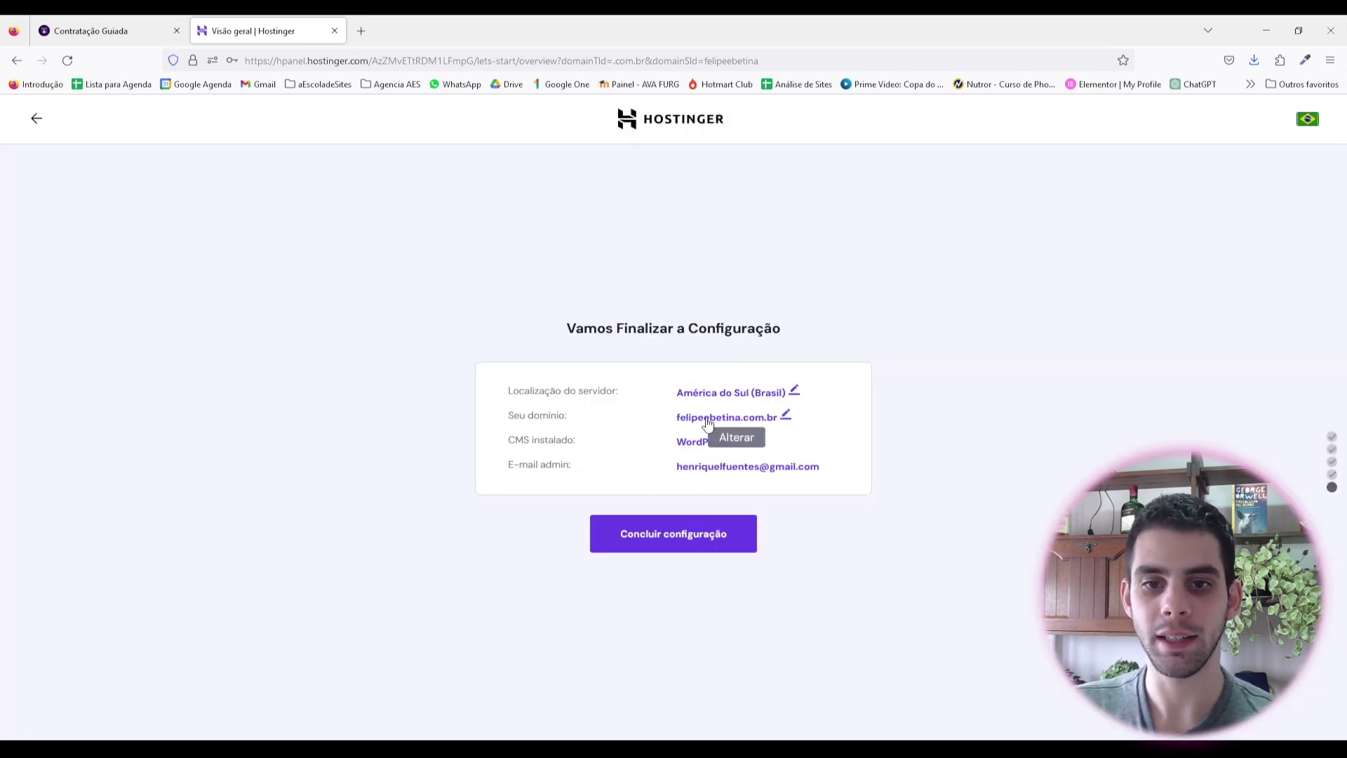
pyautogui.moveTo(696, 446)
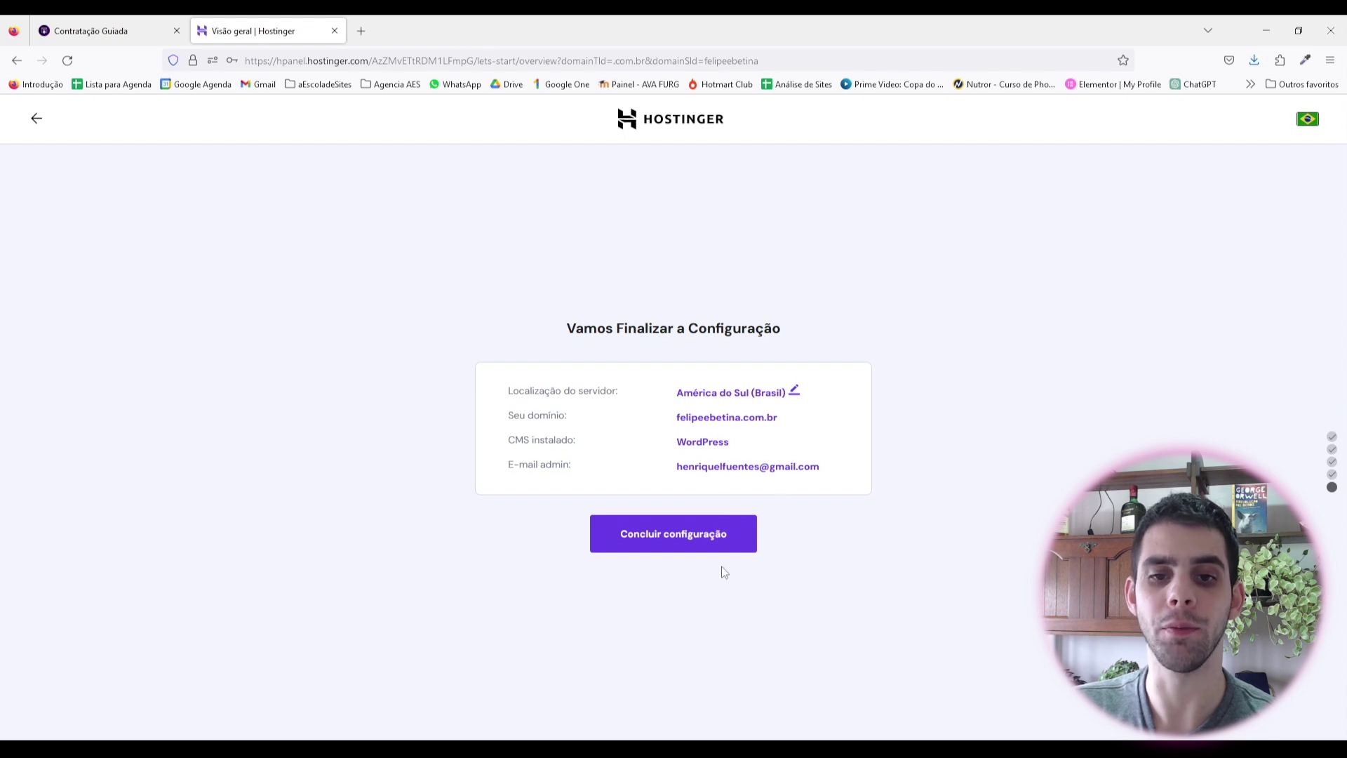
pyautogui.click(676, 538)
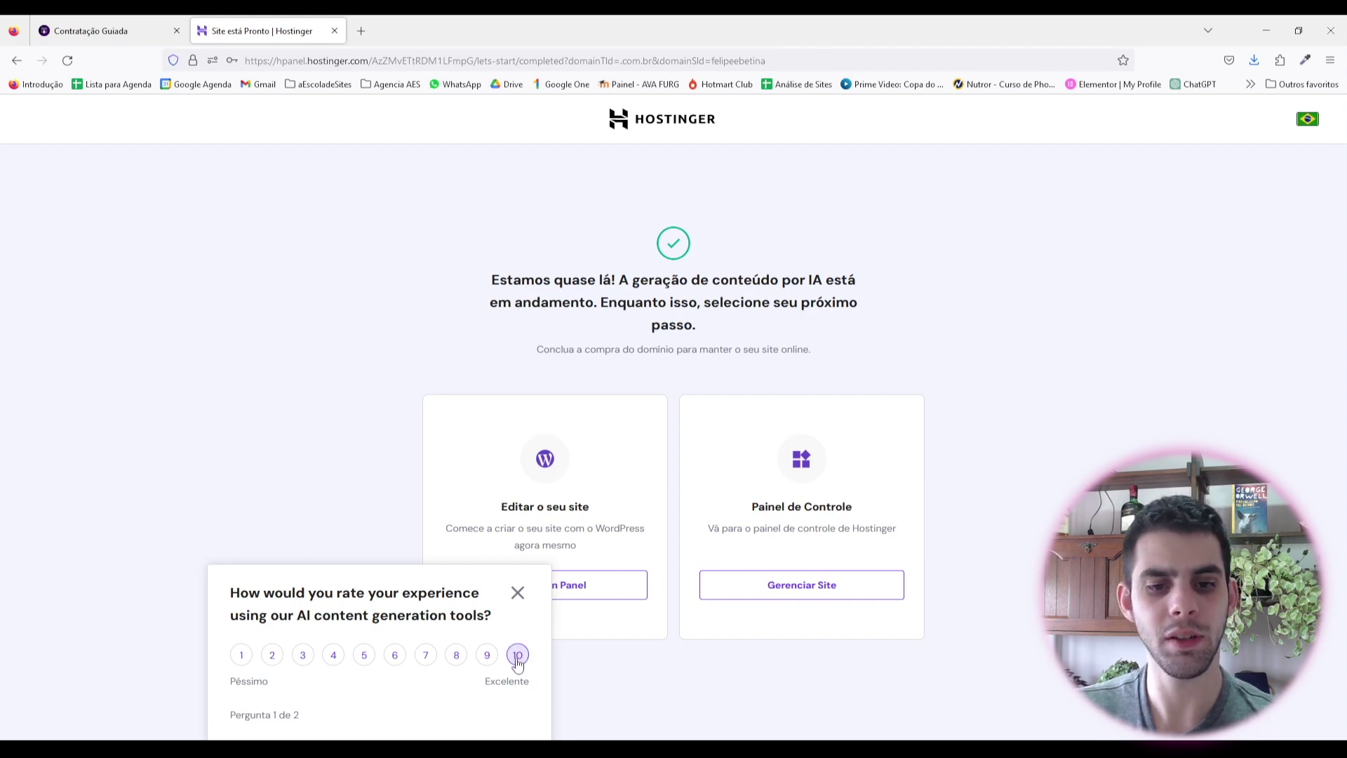
# Step: Rate the setup experience 10, send the feedback, and go to the site's control panel
pyautogui.click(518, 655)
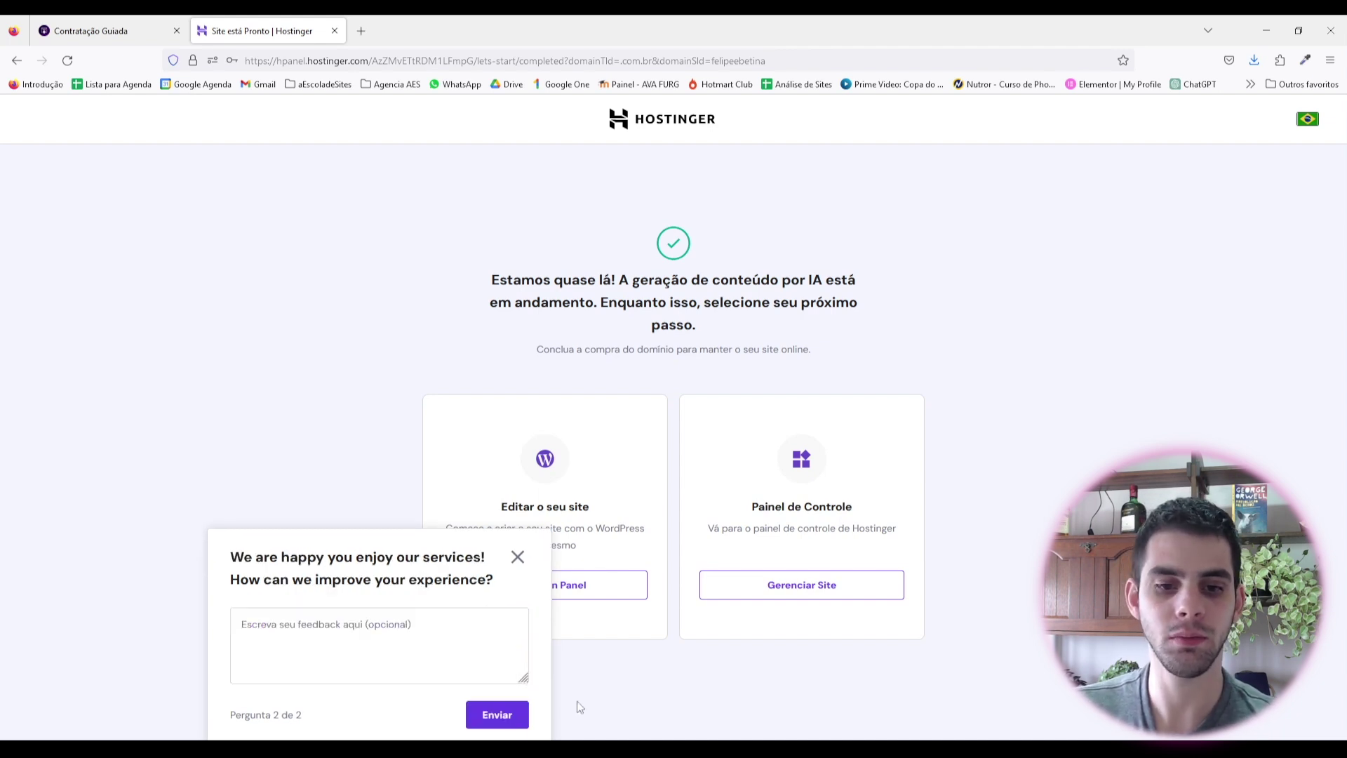
pyautogui.click(497, 714)
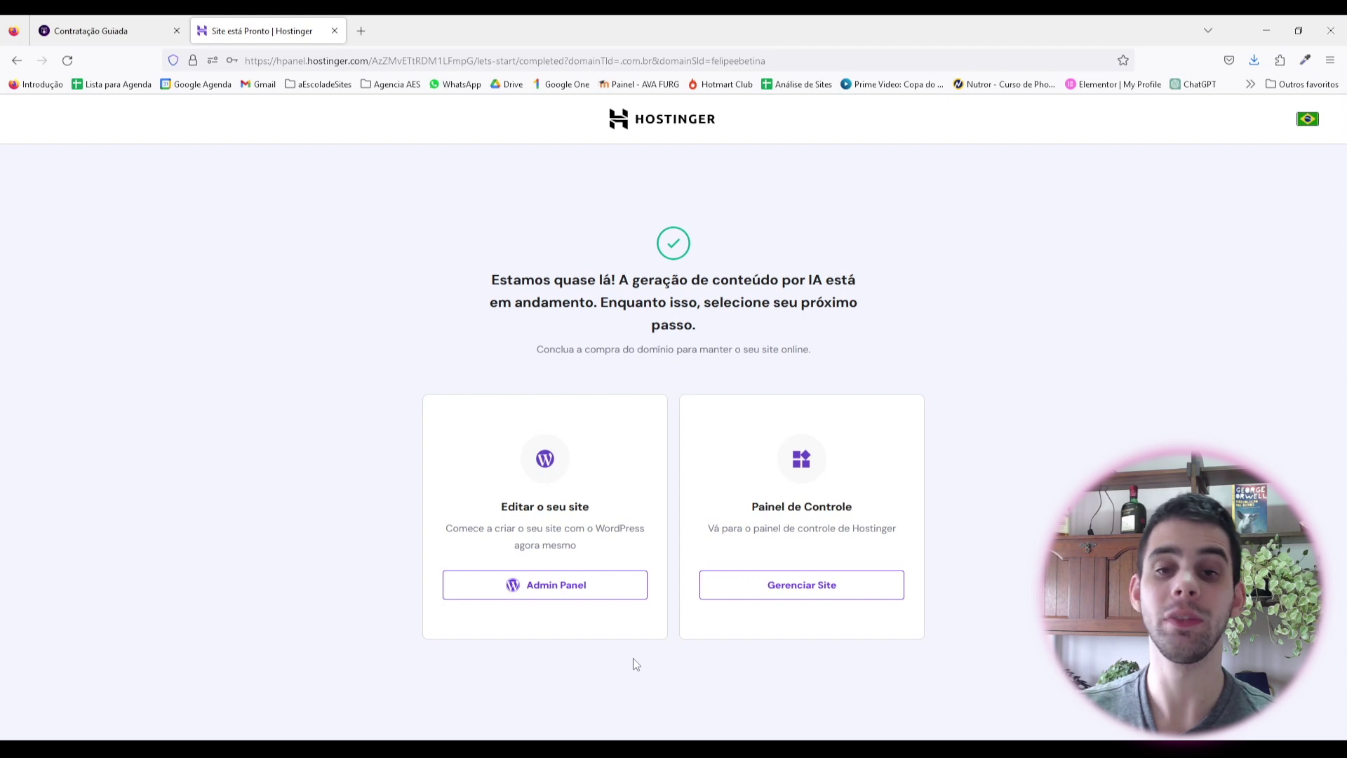
pyautogui.click(804, 587)
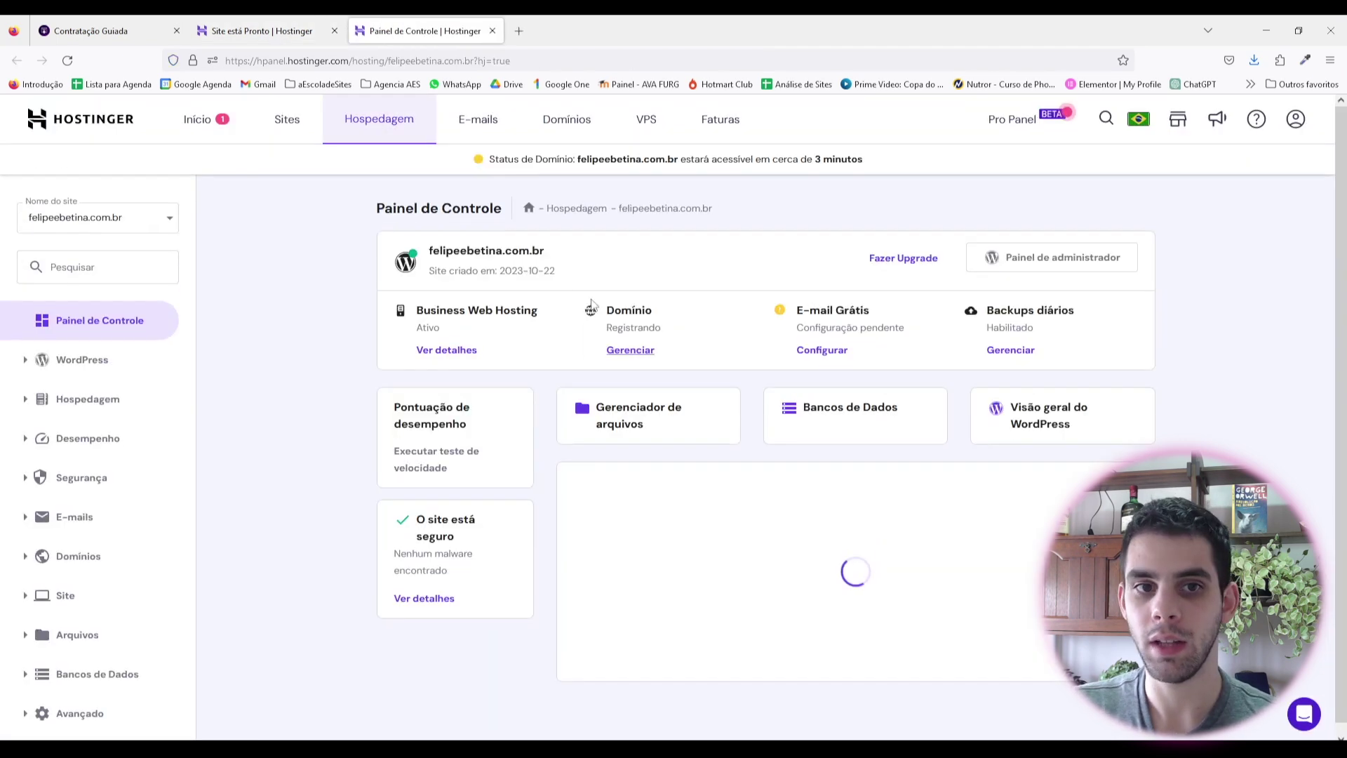
# Step: Open the site's WordPress overview and check the domain availability status message
pyautogui.click(1032, 430)
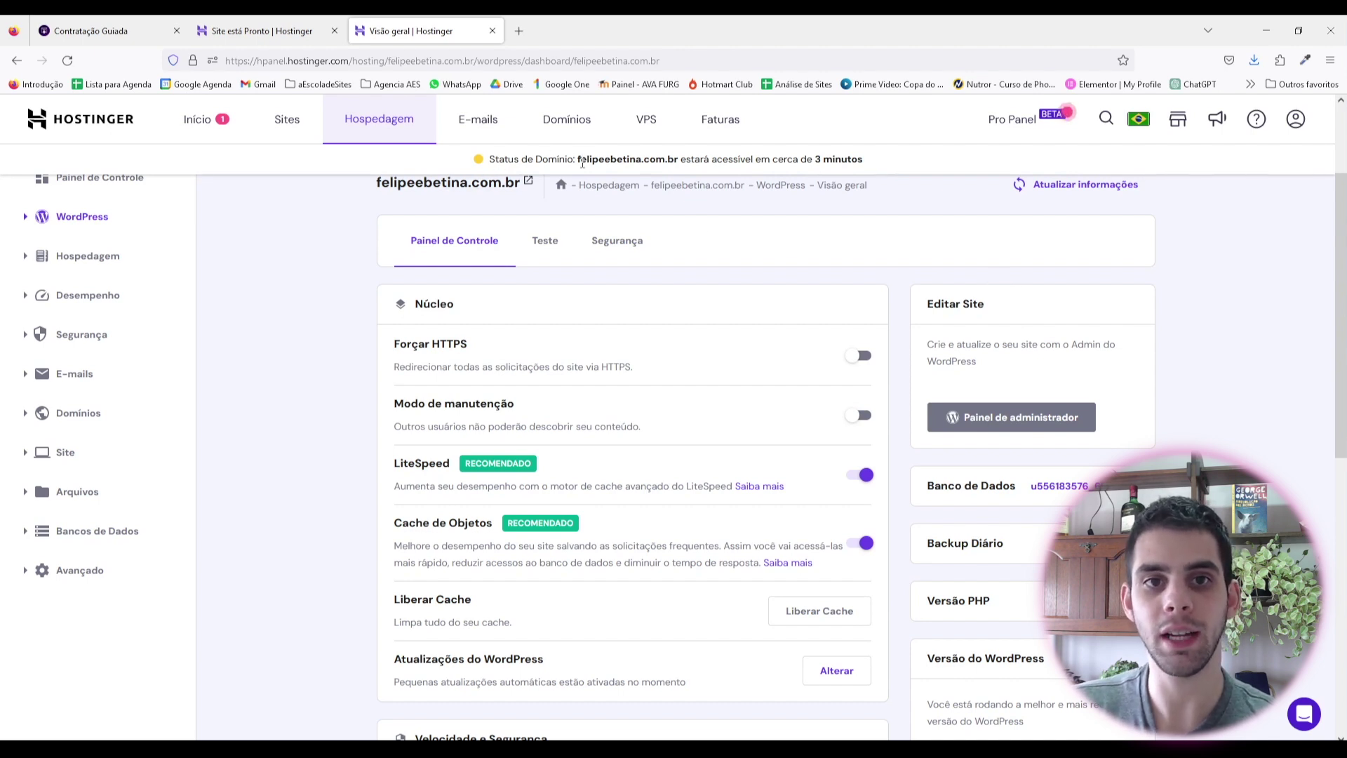
pyautogui.moveTo(700, 160); pyautogui.dragTo(821, 167)
pyautogui.click(868, 167)
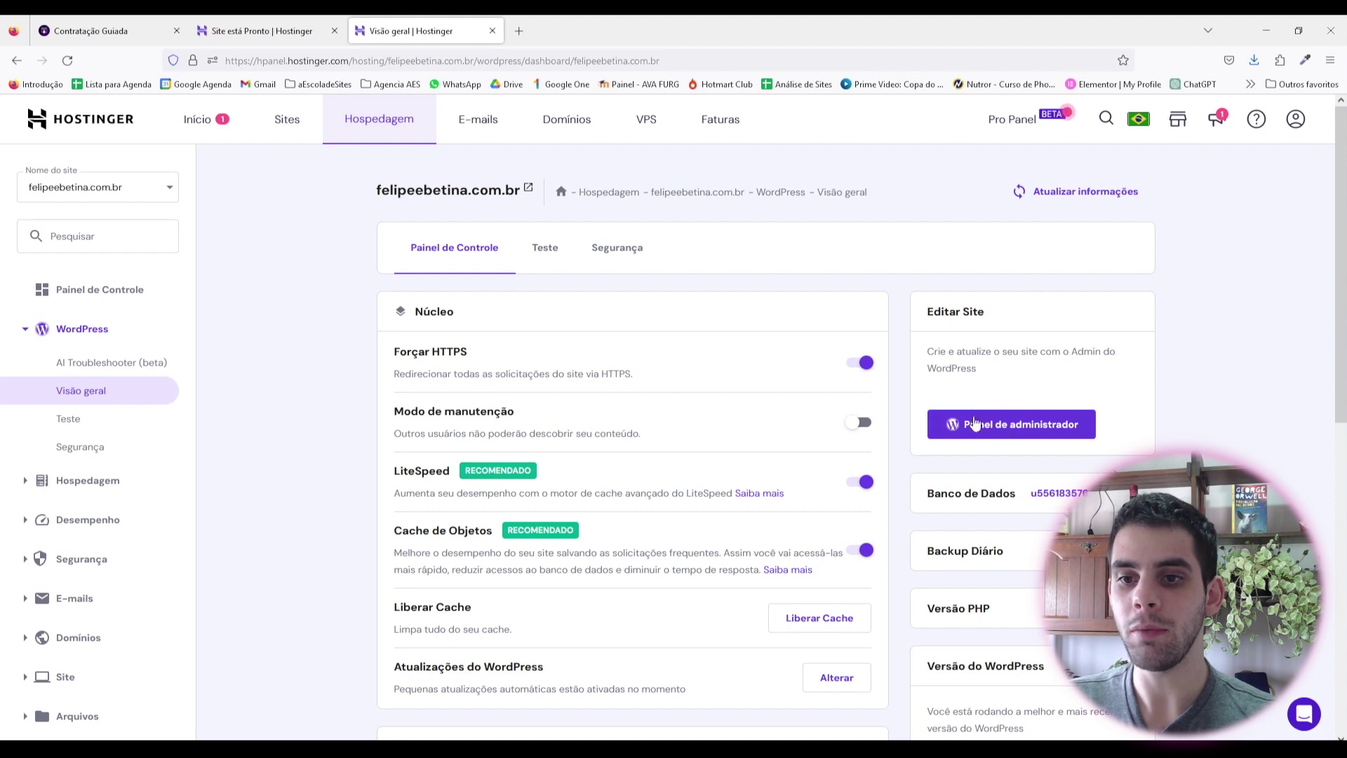
# Step: Enter the WordPress admin dashboard and list all pages under Páginas > Todas as páginas
pyautogui.click(992, 434)
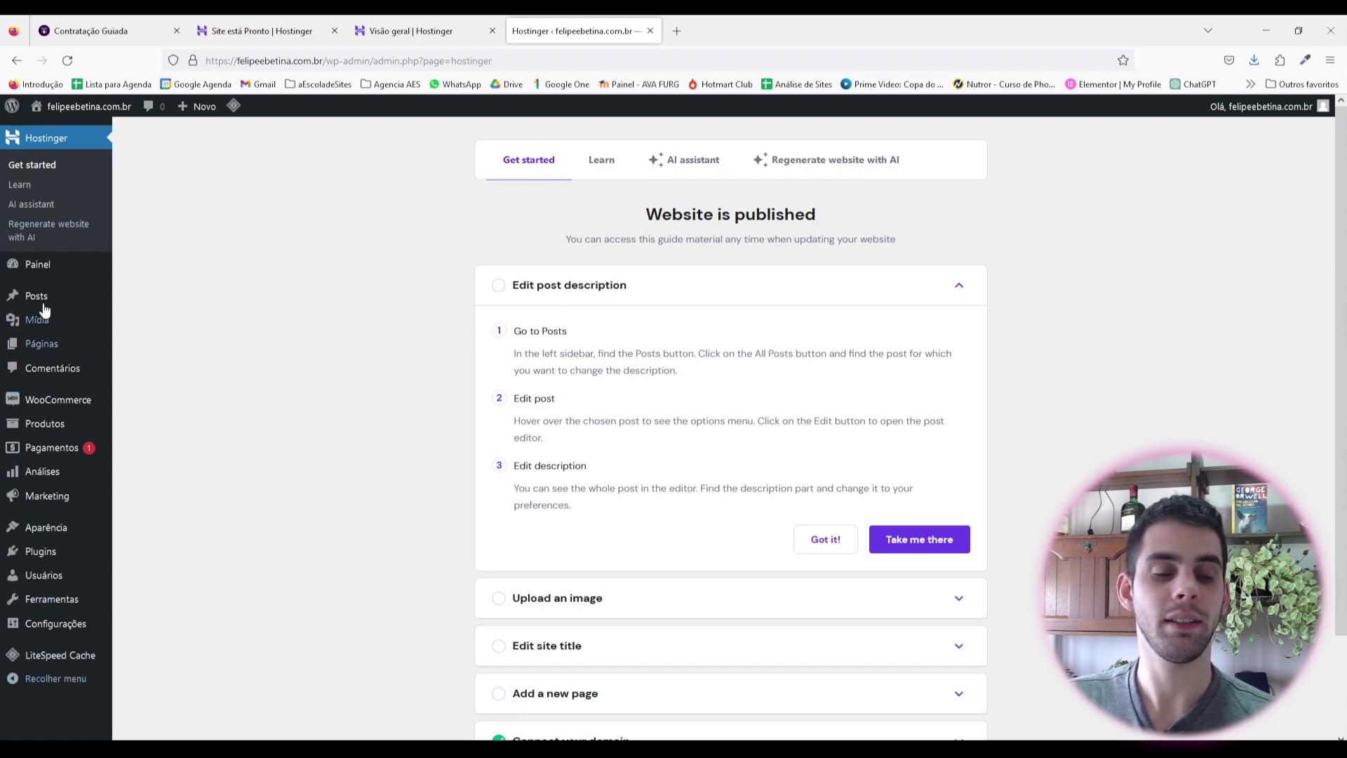
pyautogui.moveTo(42, 298)
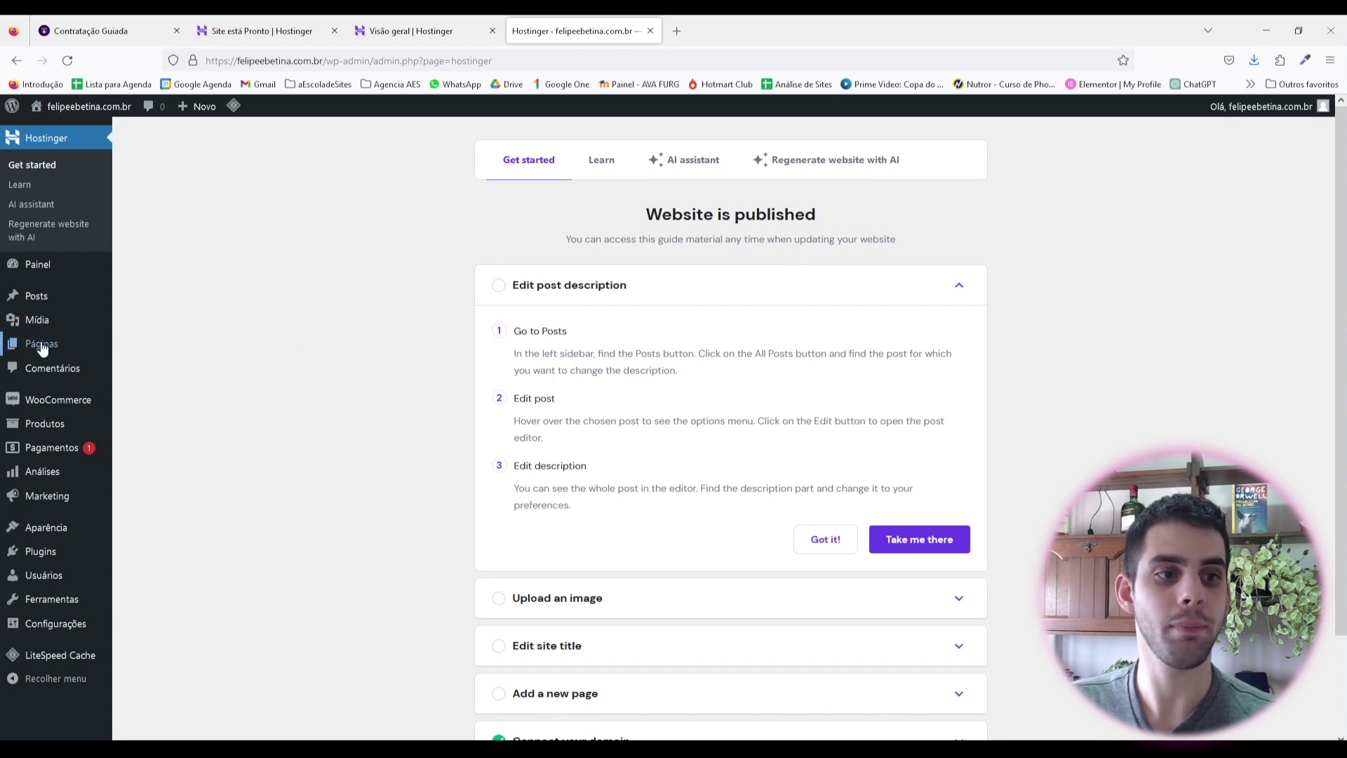
pyautogui.moveTo(42, 343)
pyautogui.click(155, 347)
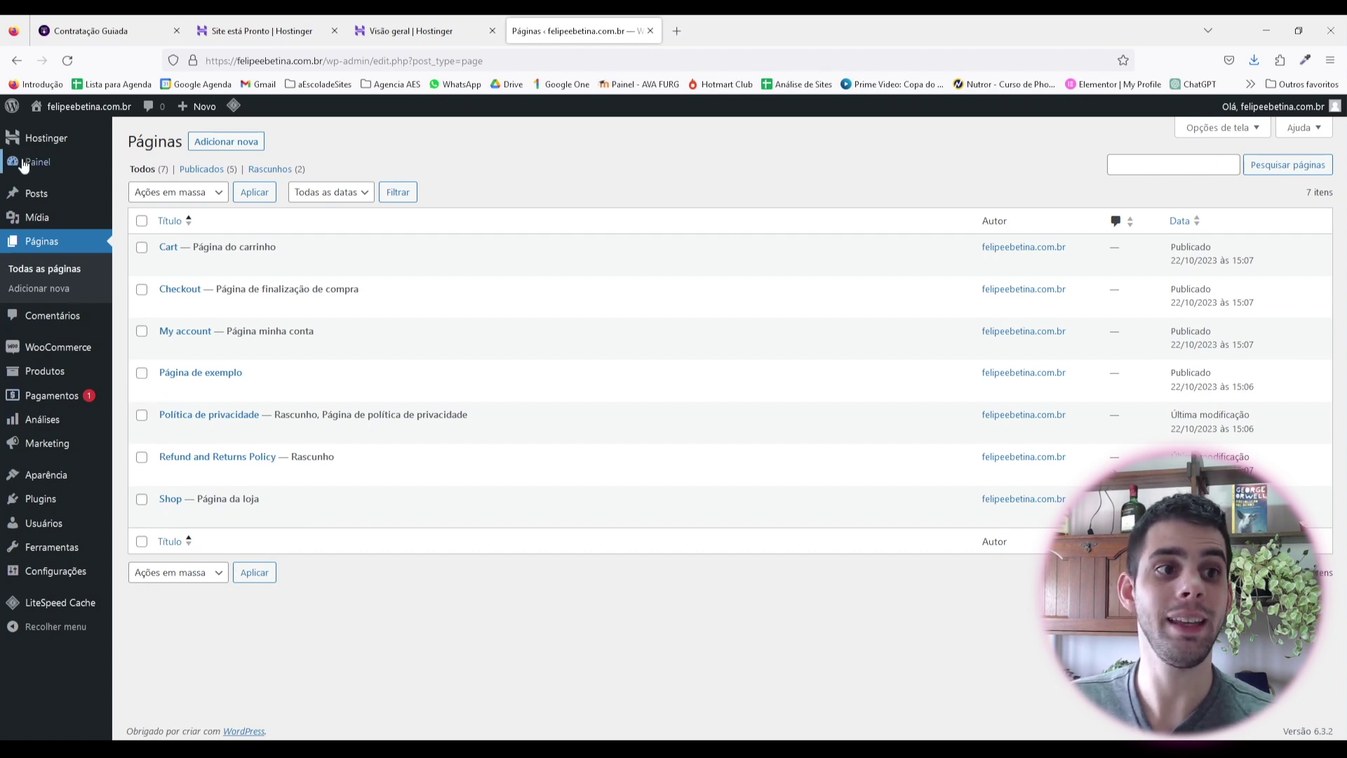
# Step: Show Páginas > Todas as páginas, listing seven pages: five published and two drafts
pyautogui.moveTo(42, 151)
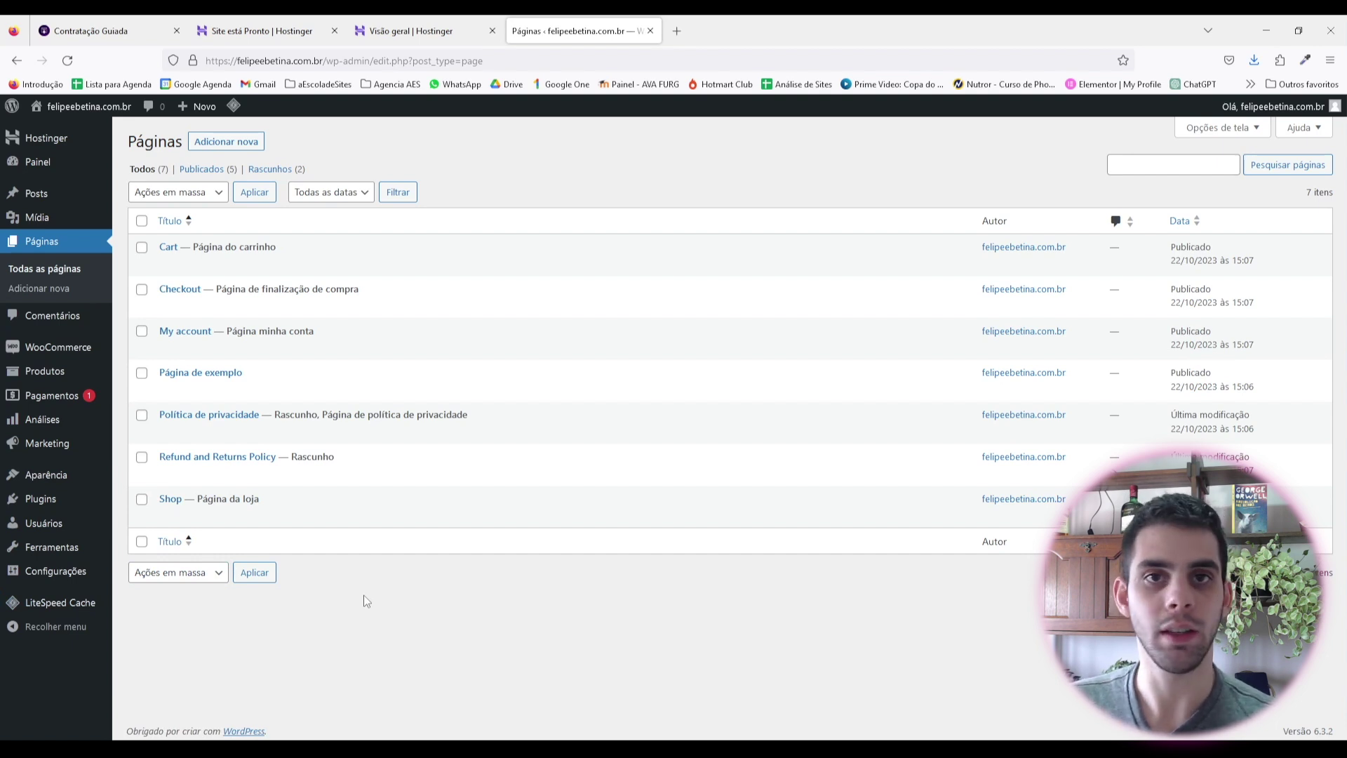
# Step: Go back to the Painel home showing the WordPress 6.3.2 welcome panel
pyautogui.click(35, 162)
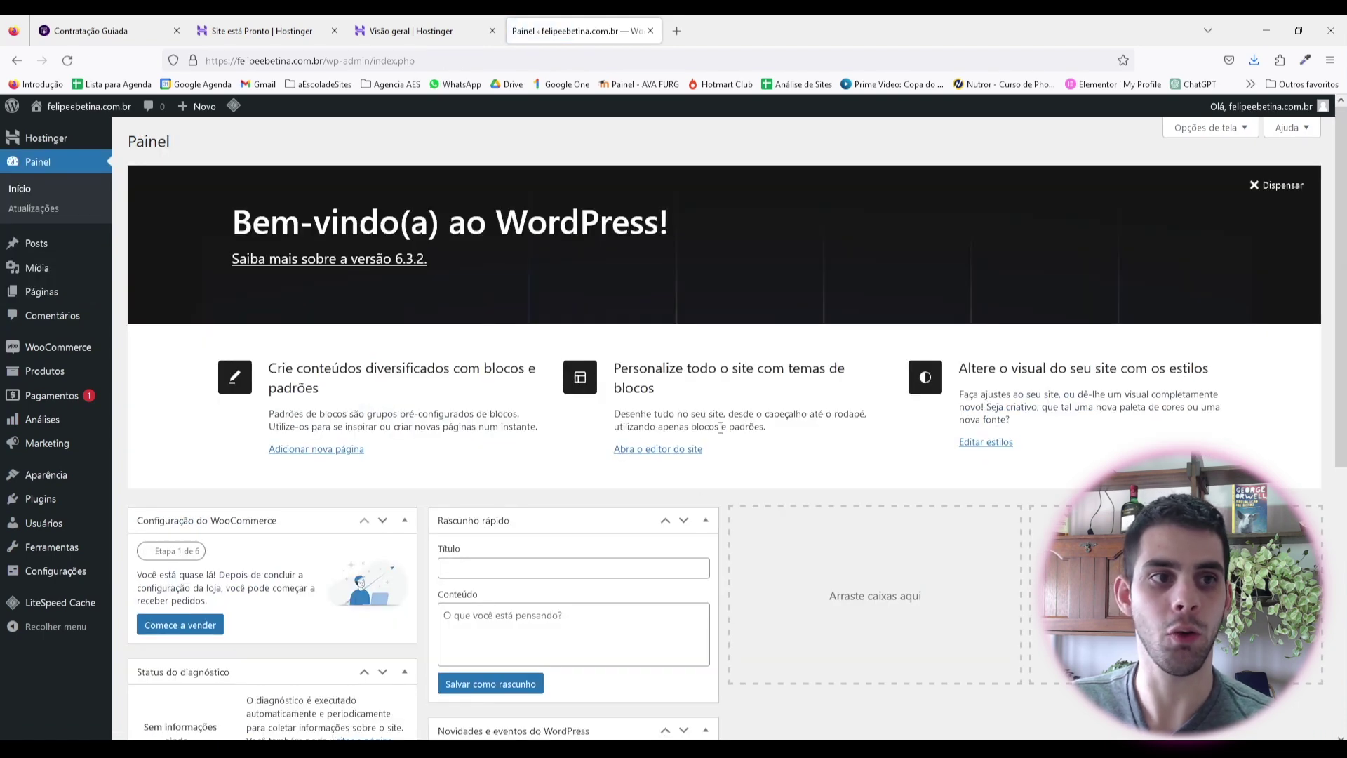
pyautogui.moveTo(42, 251)
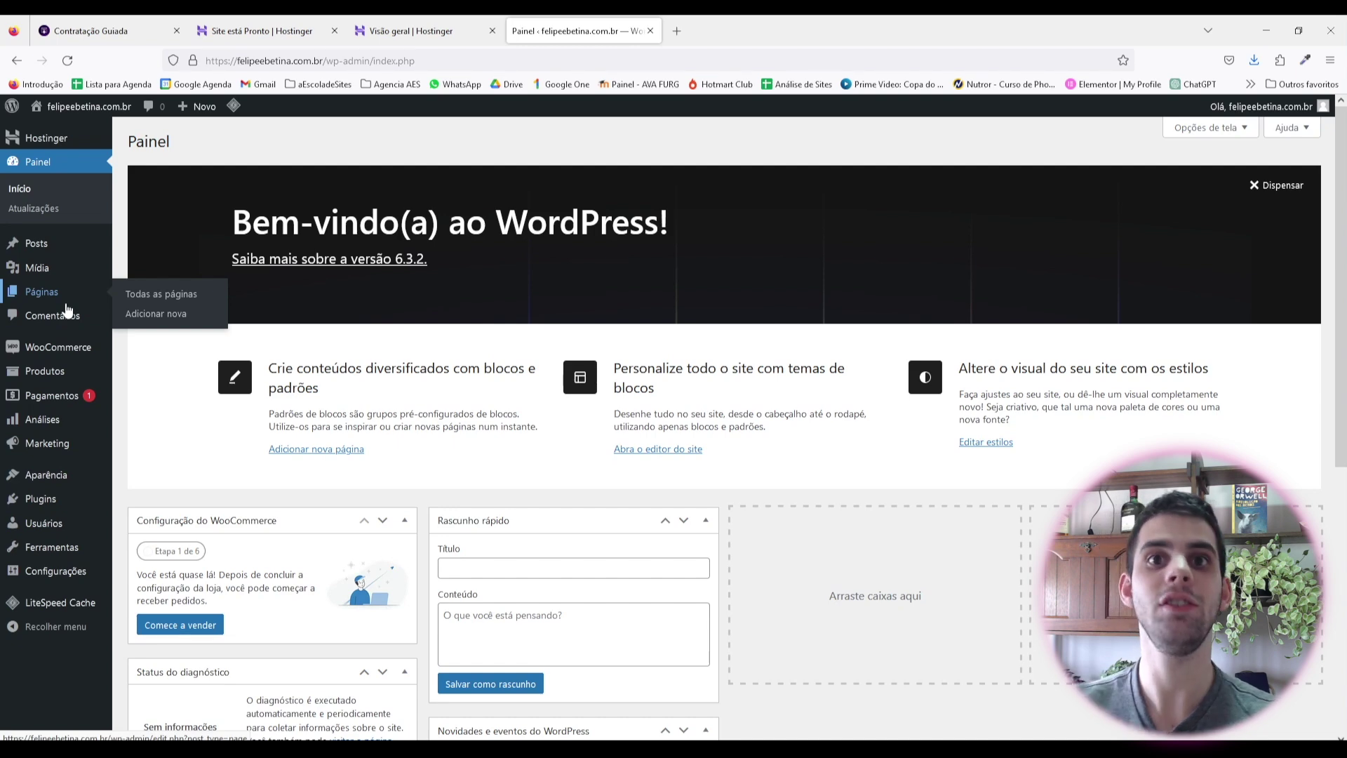
pyautogui.moveTo(60, 351)
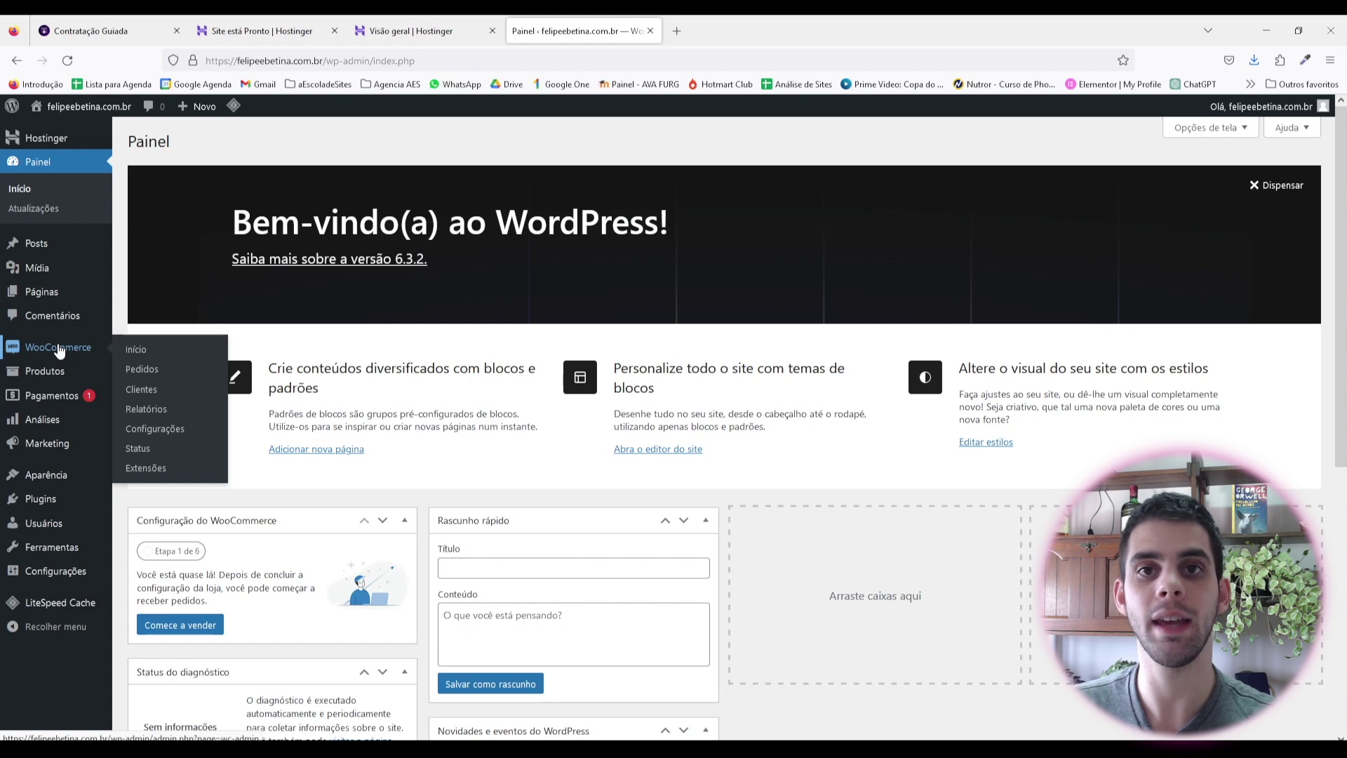
pyautogui.moveTo(33, 378)
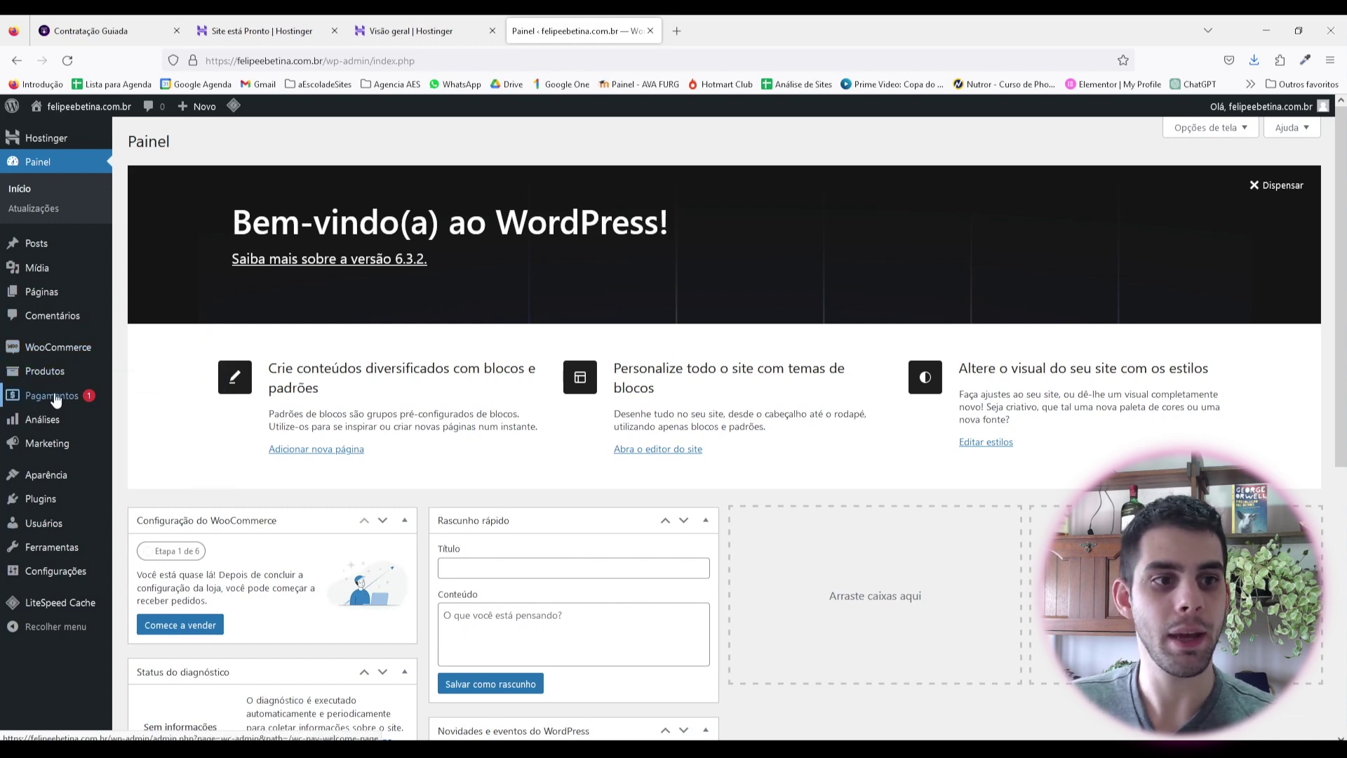
pyautogui.moveTo(41, 426)
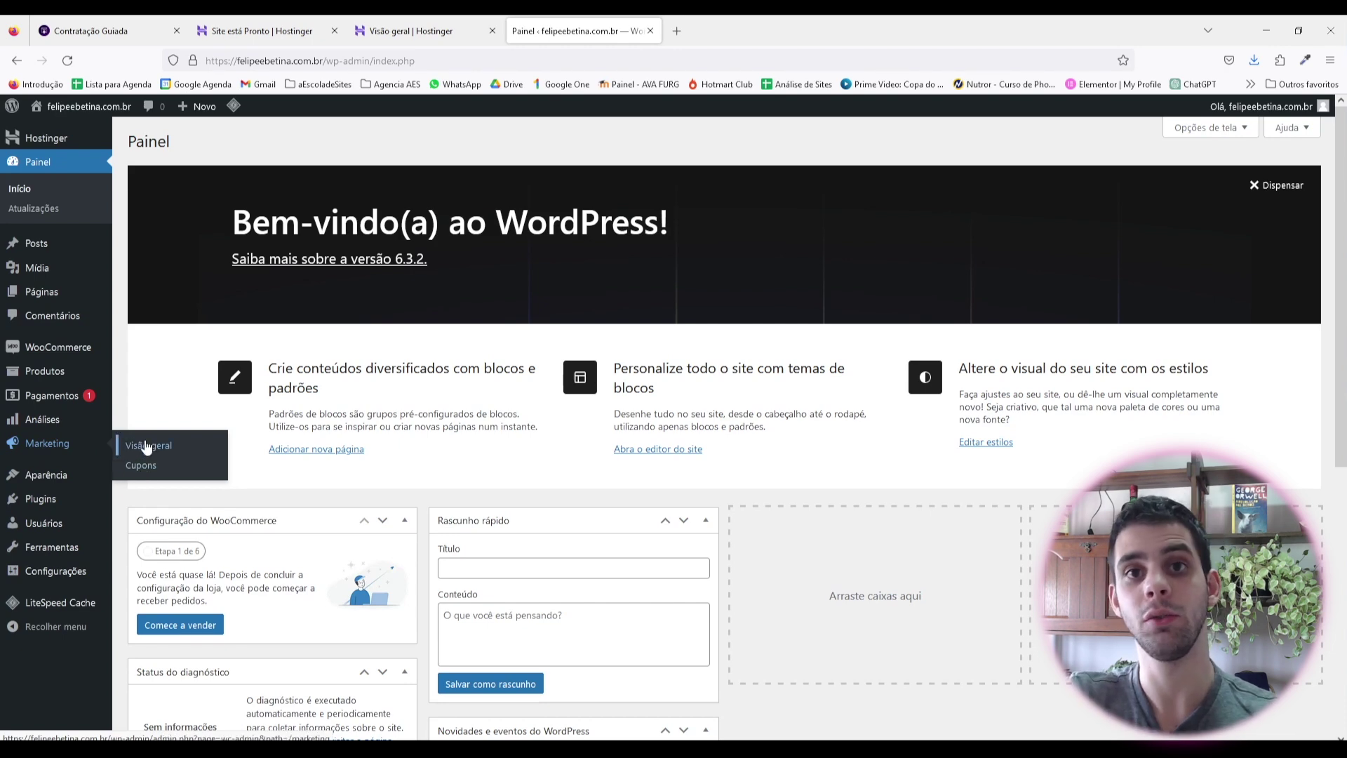
pyautogui.moveTo(51, 481)
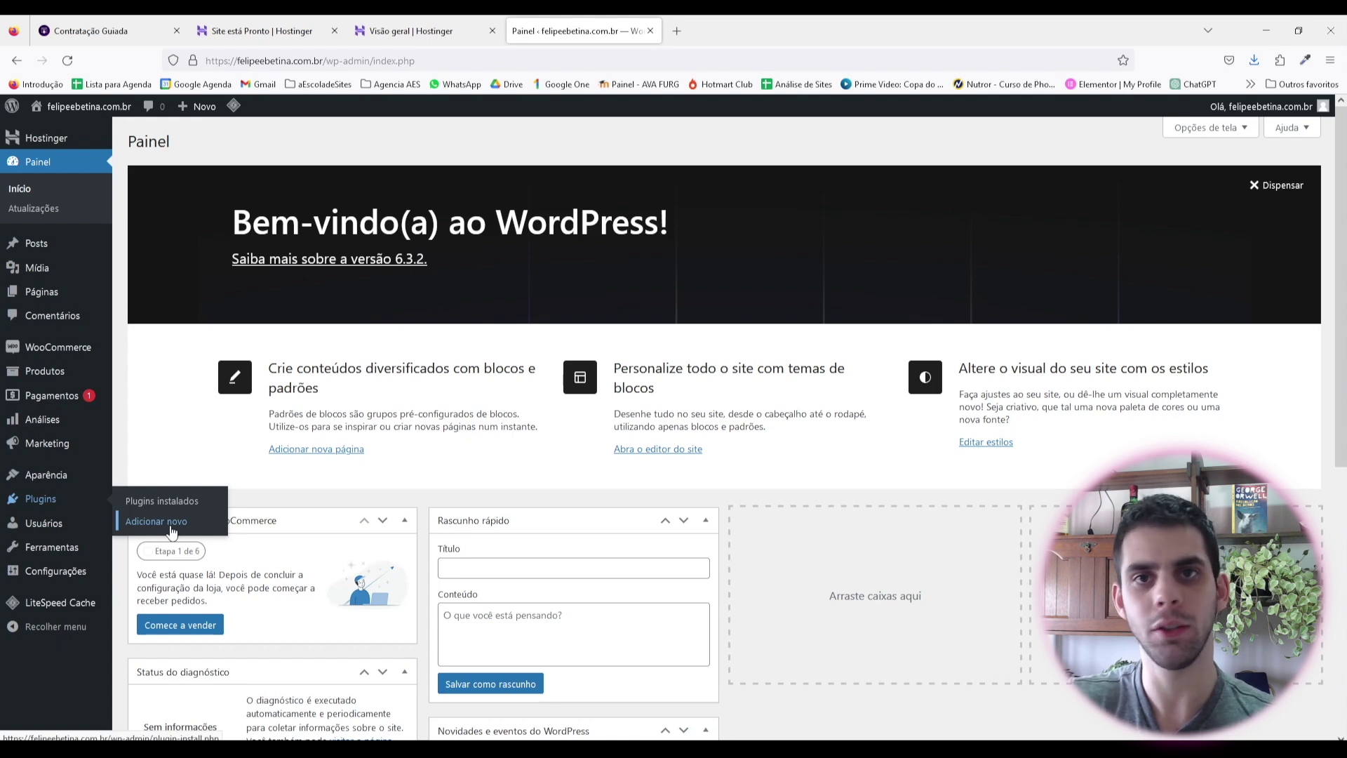
pyautogui.moveTo(58, 526)
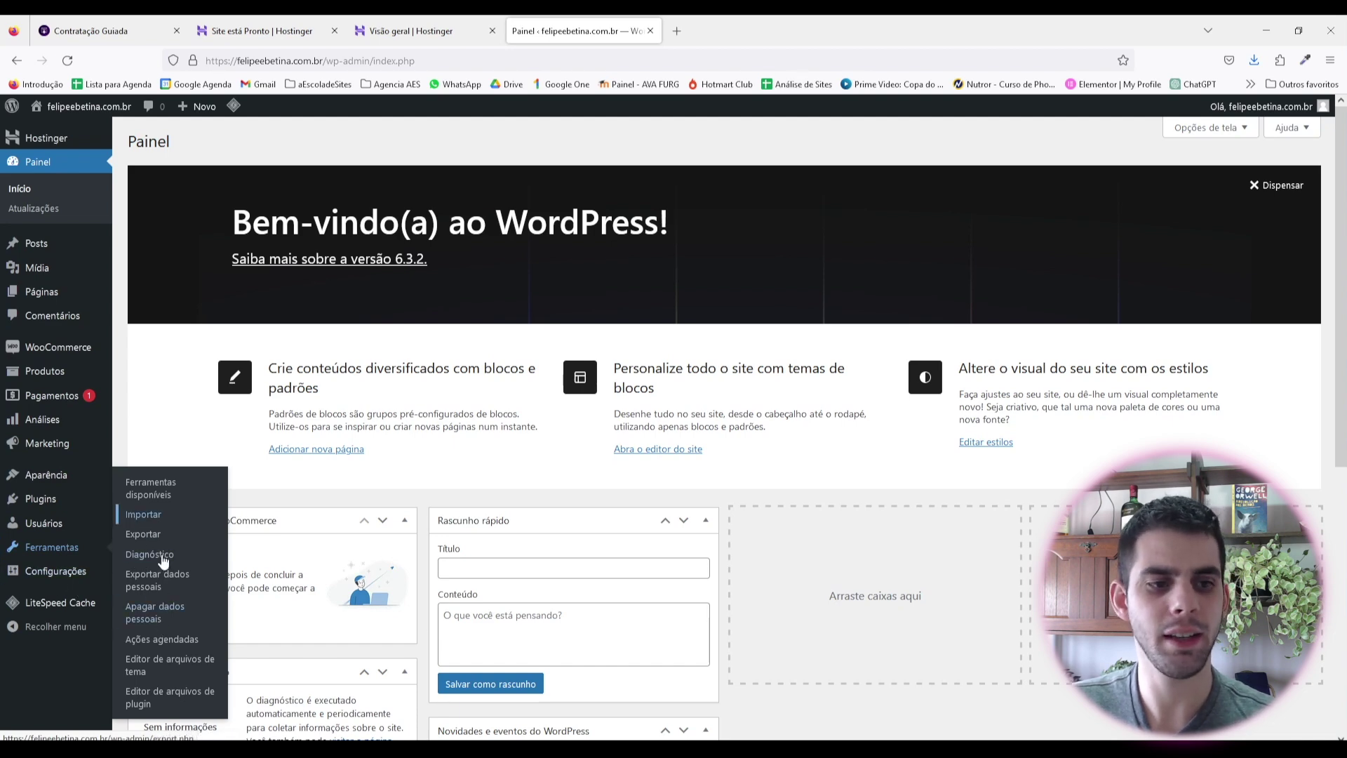
pyautogui.moveTo(62, 579)
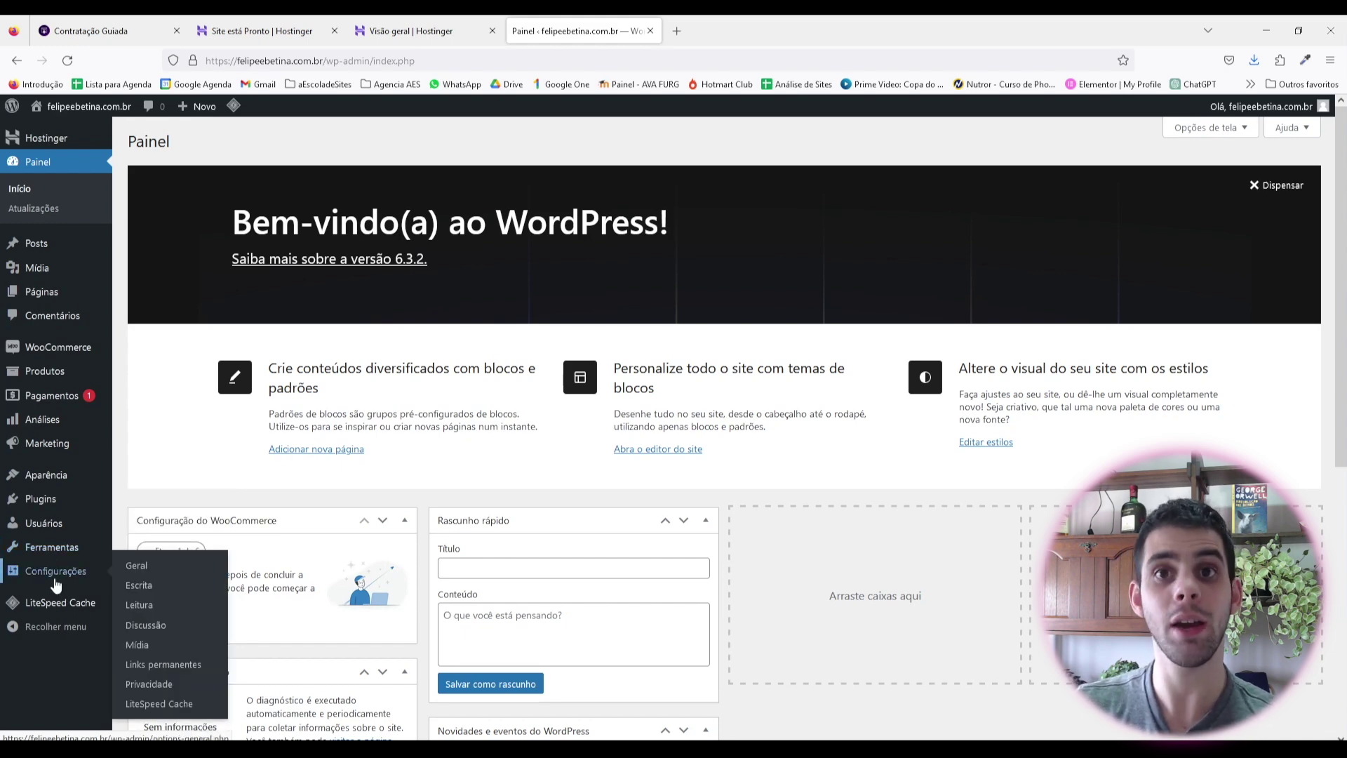
pyautogui.moveTo(66, 605)
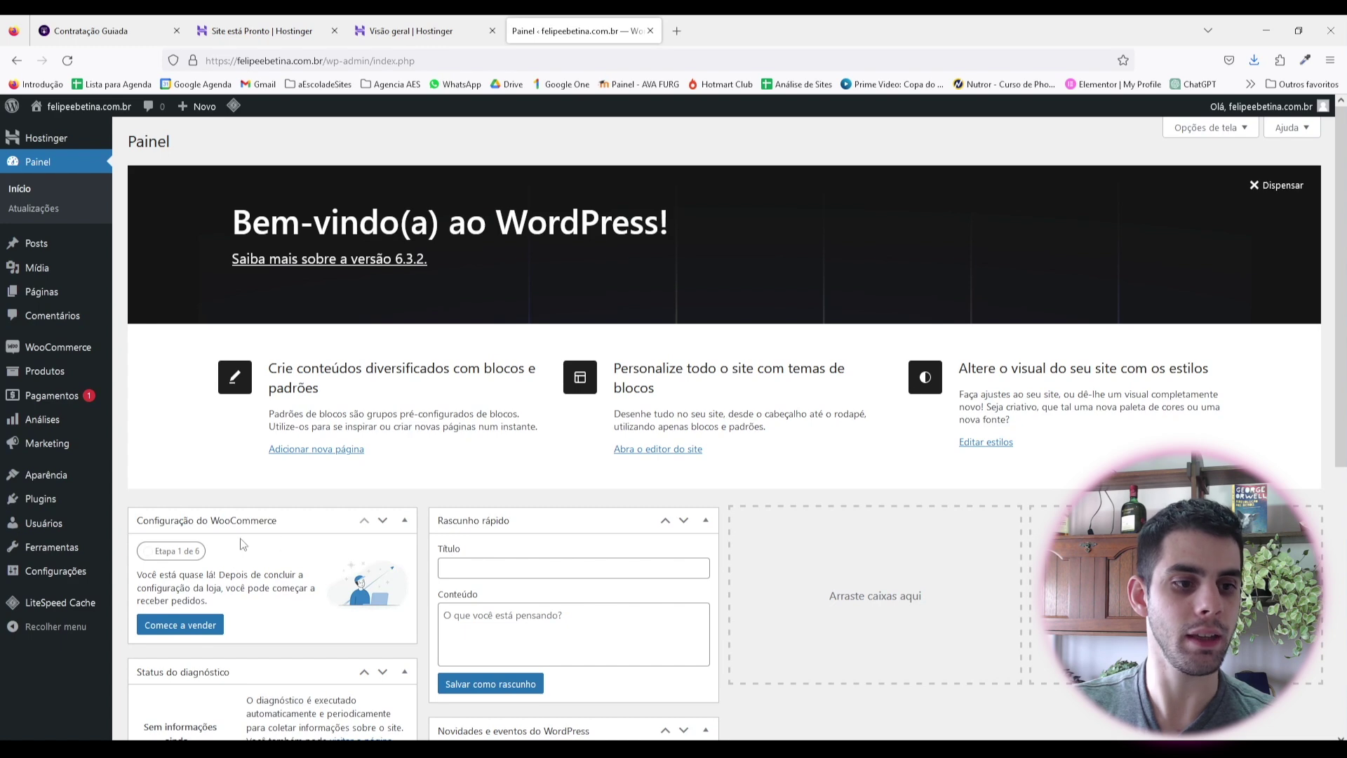
pyautogui.moveTo(70, 573)
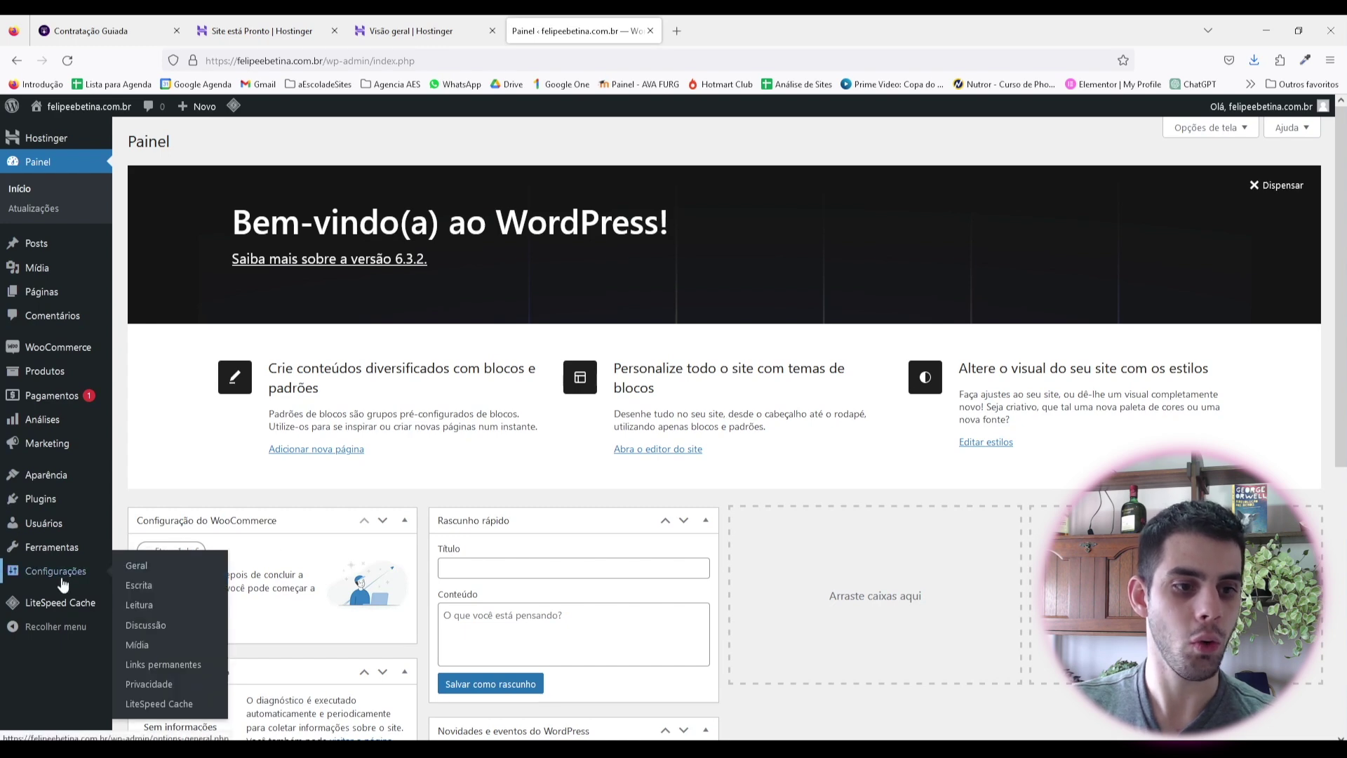
# Step: Set the General settings date format to d/m/Y (22/10/2023) and save
pyautogui.click(136, 568)
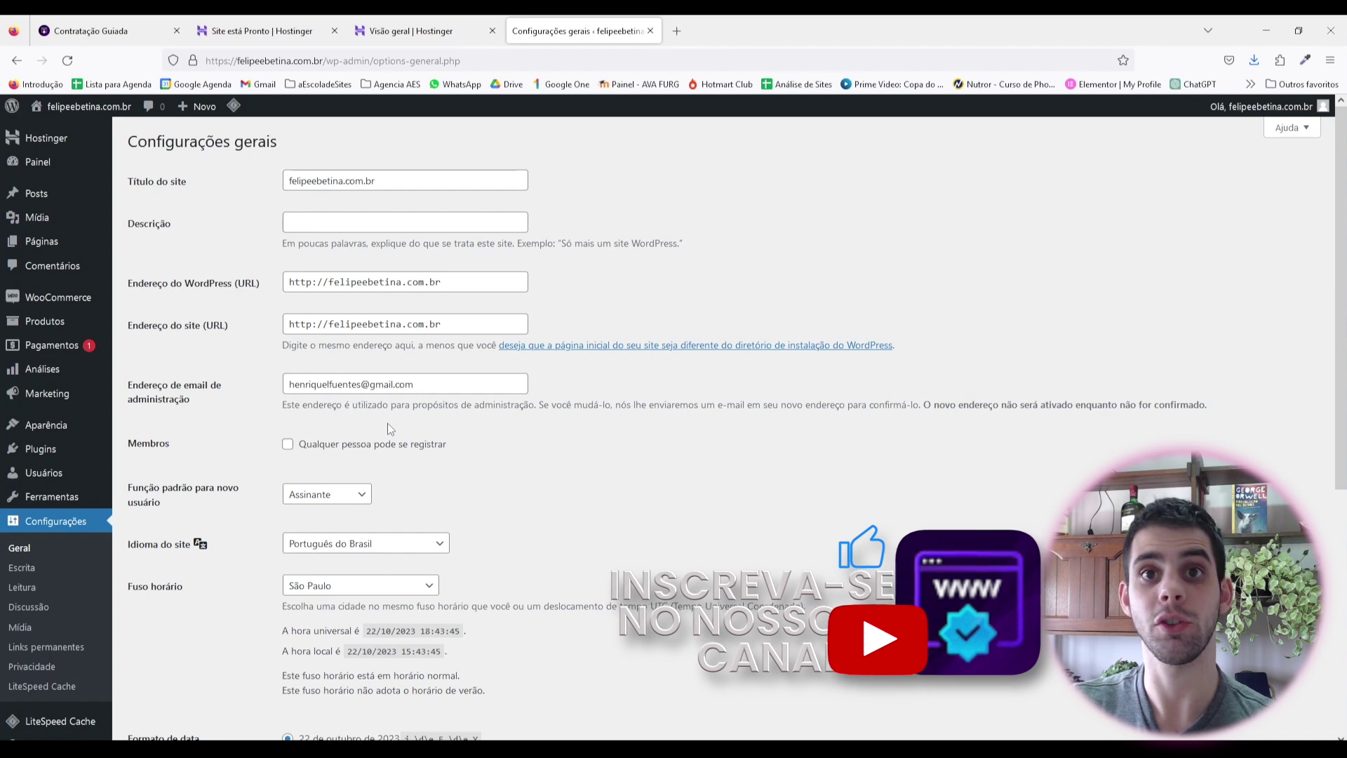
pyautogui.scroll(-2, 307, 304)
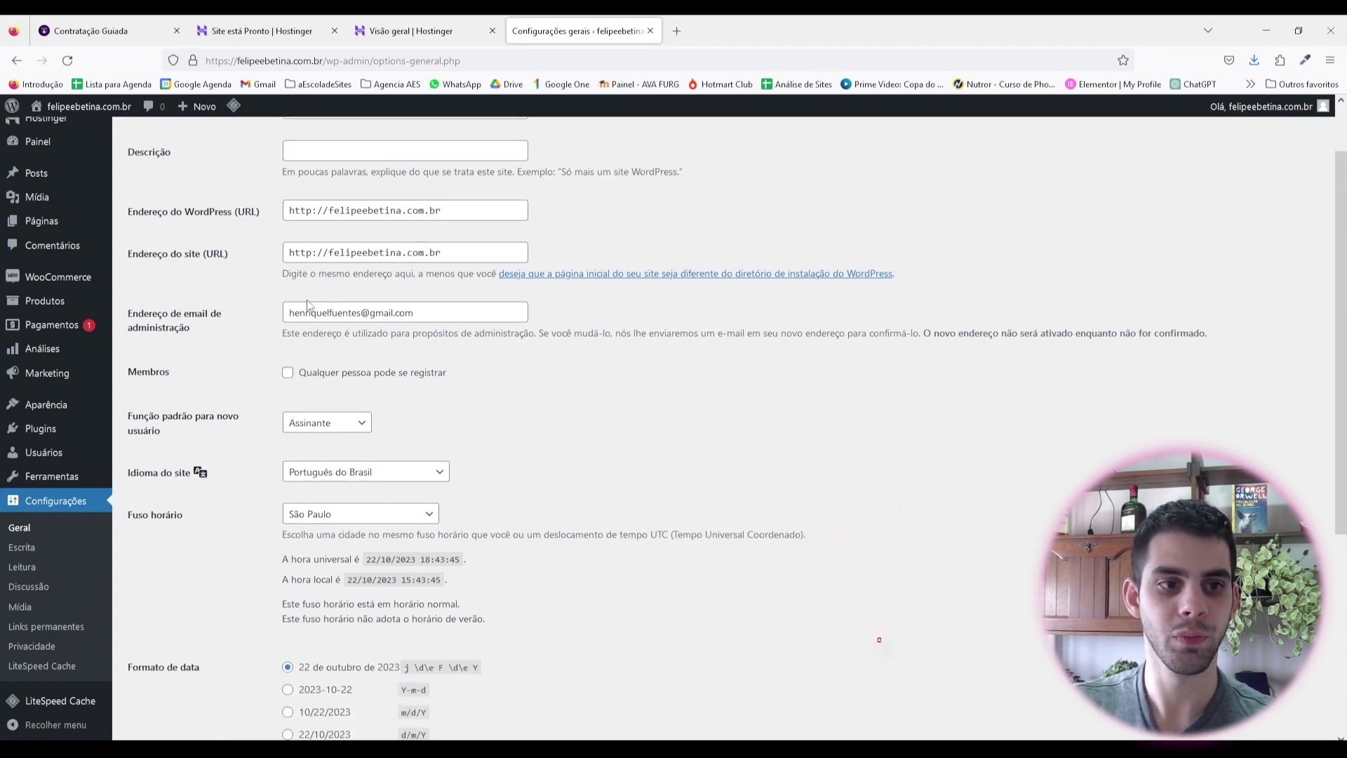
pyautogui.scroll(-2, 306, 304)
pyautogui.scroll(-3, 376, 316)
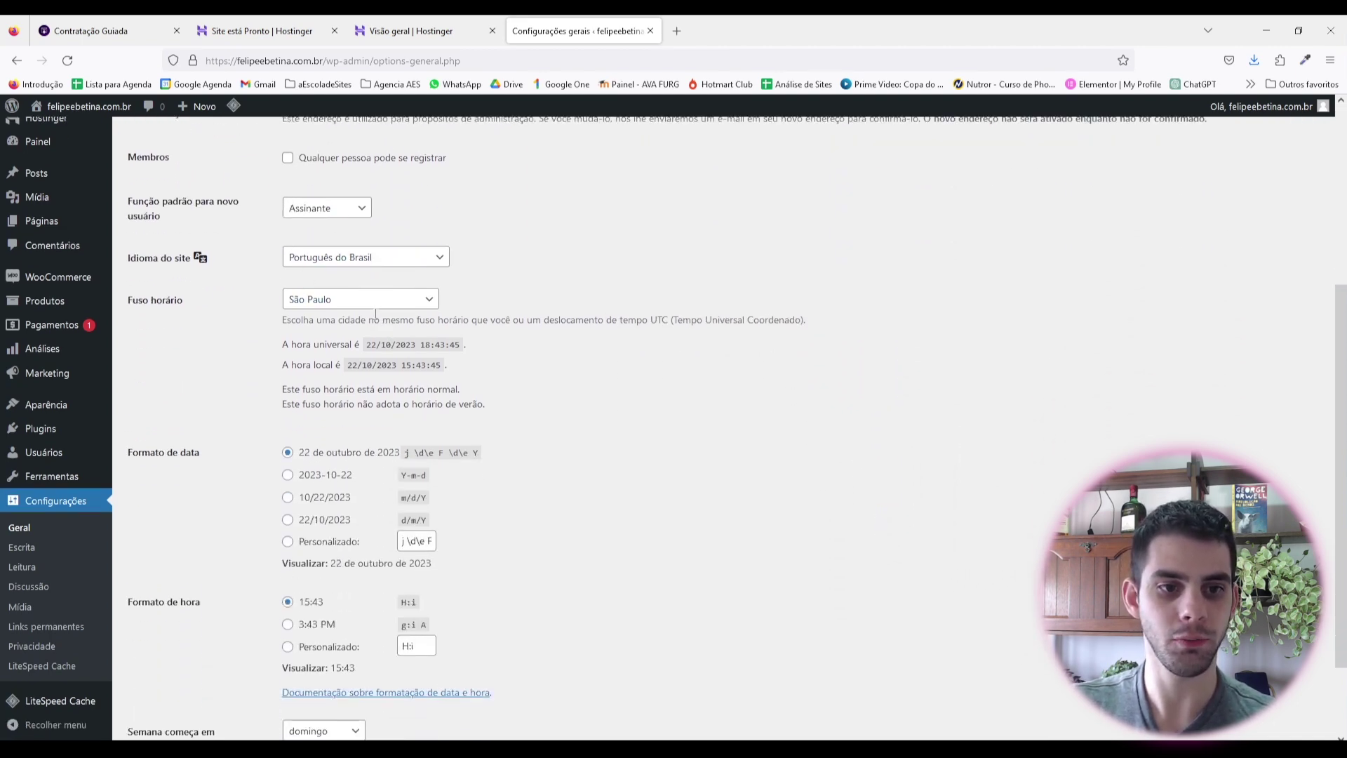
pyautogui.scroll(-2, 375, 316)
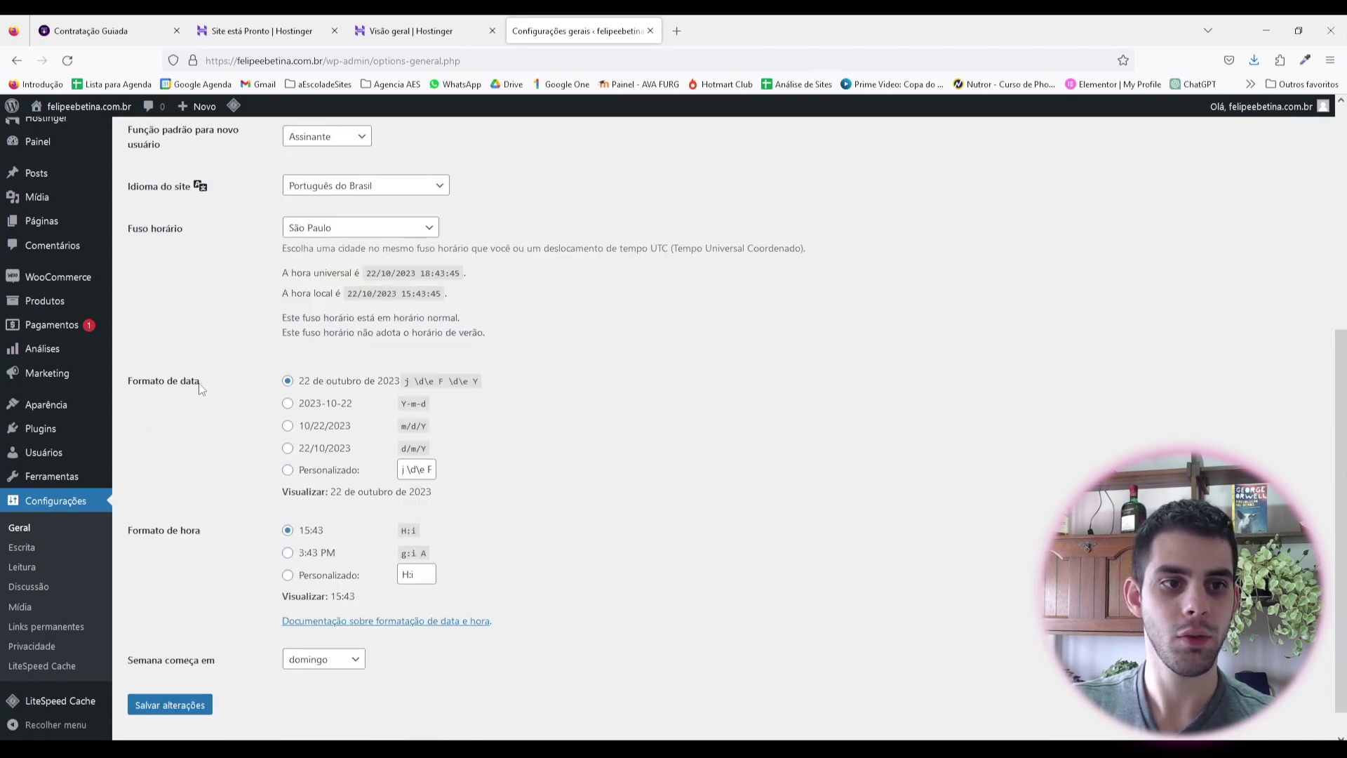
pyautogui.click(289, 427)
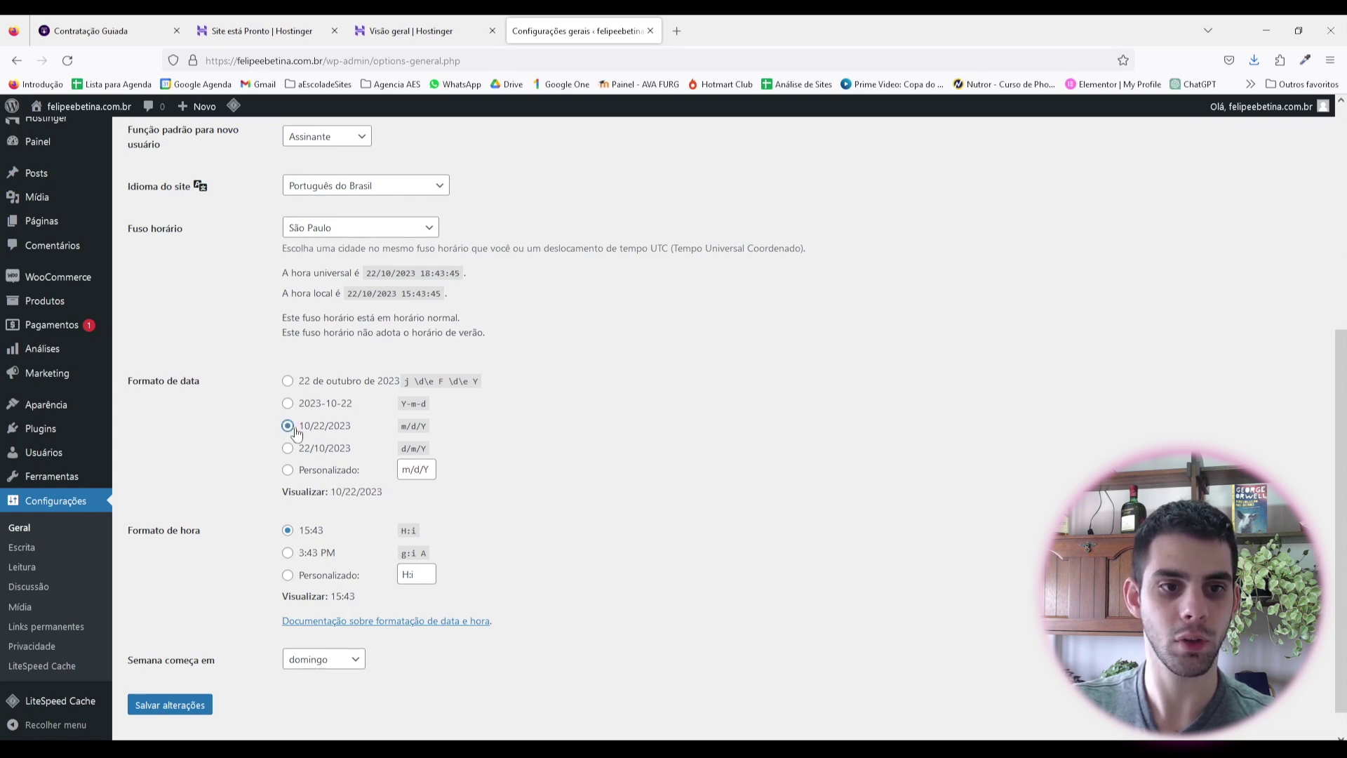
pyautogui.click(288, 448)
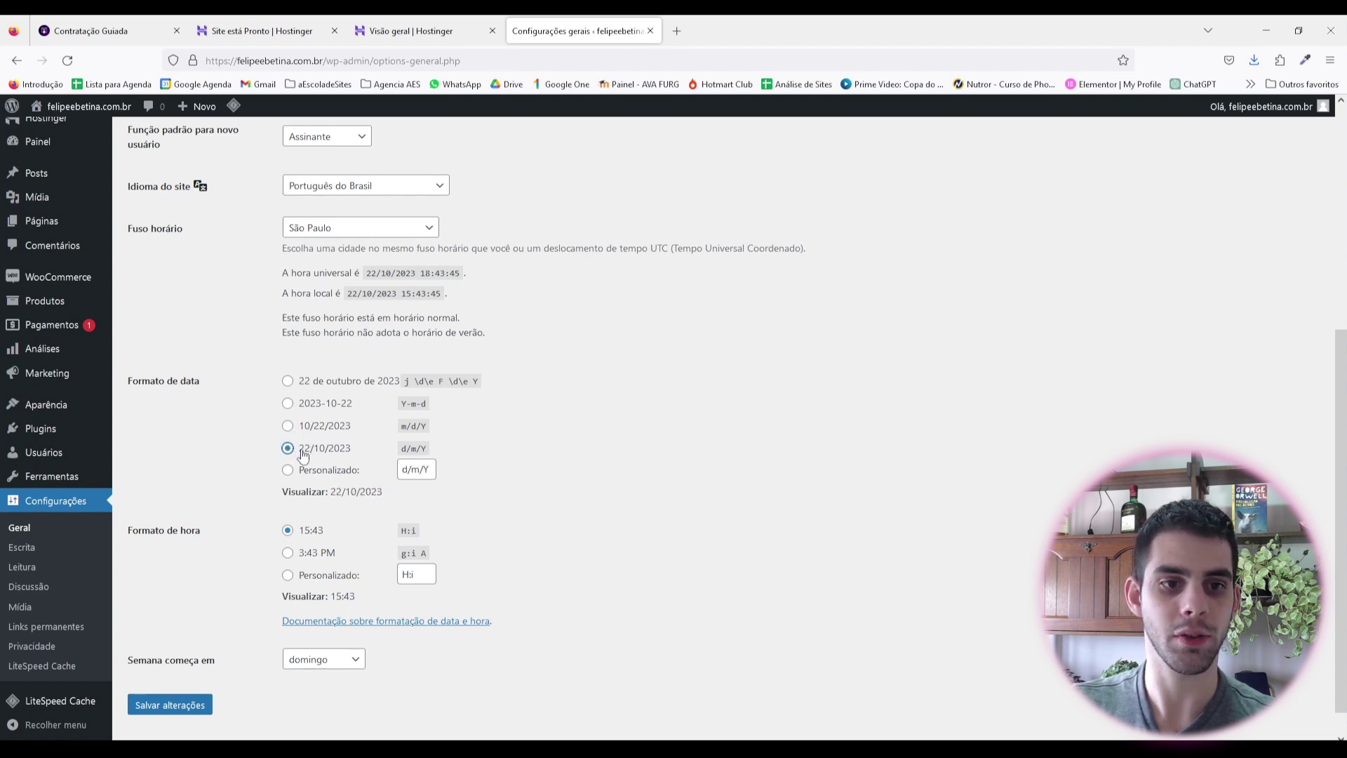
pyautogui.scroll(-1, 225, 402)
pyautogui.click(169, 673)
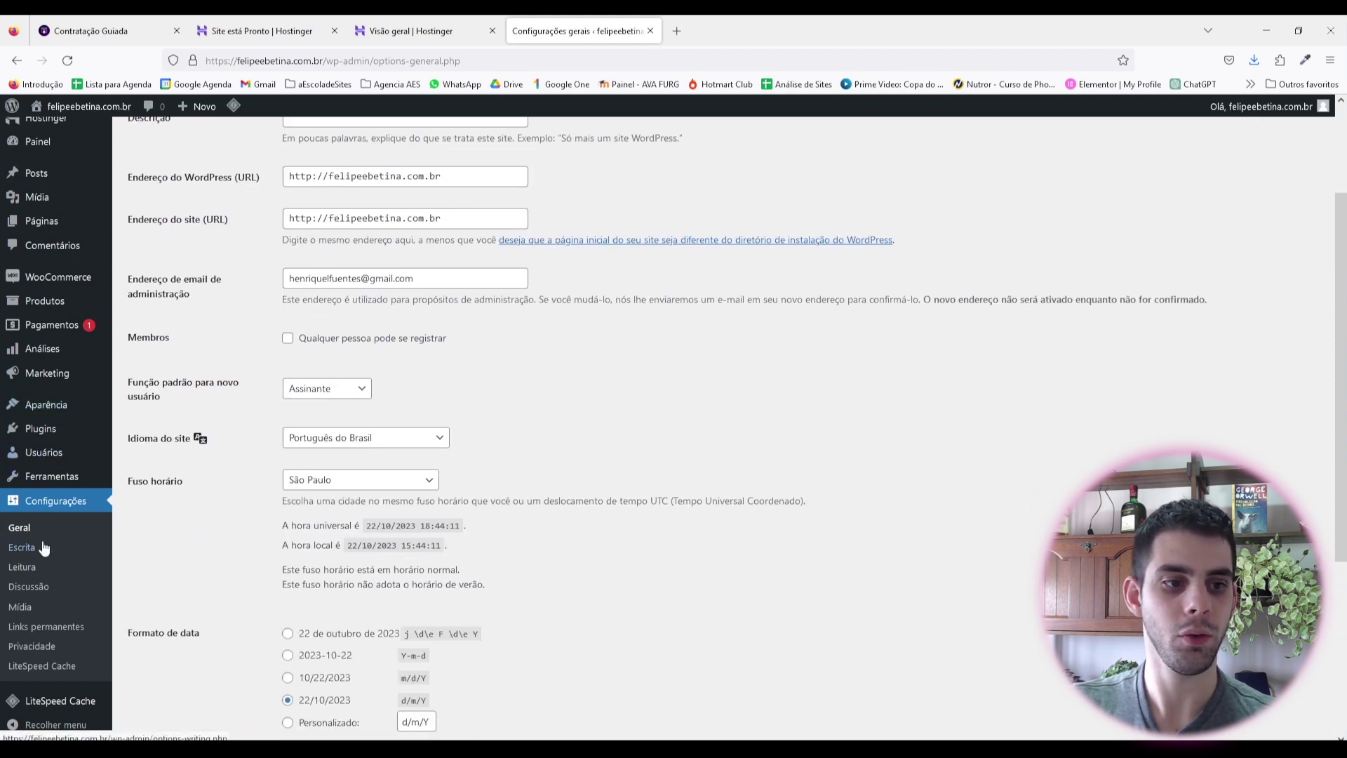
pyautogui.click(28, 567)
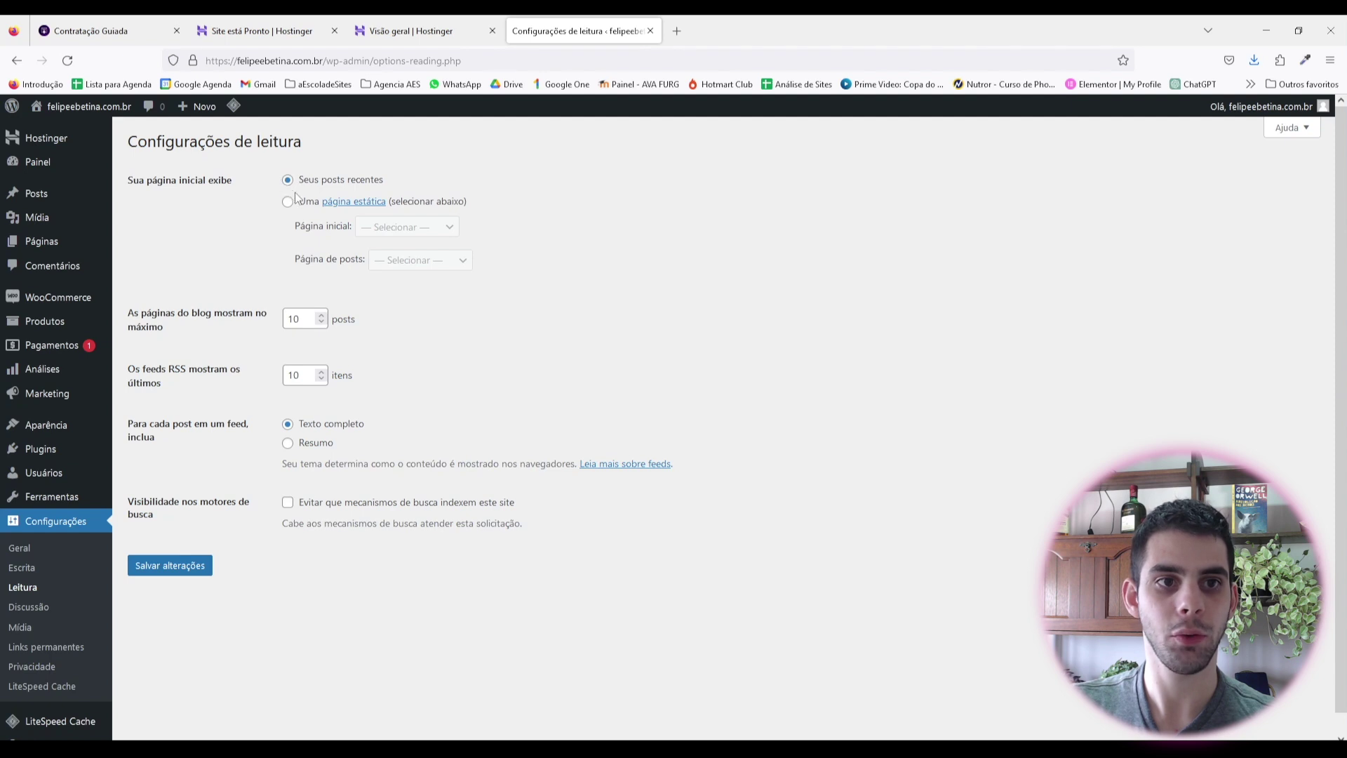
# Step: Make the homepage a static page, Página de exemplo, and save the Reading settings
pyautogui.click(290, 204)
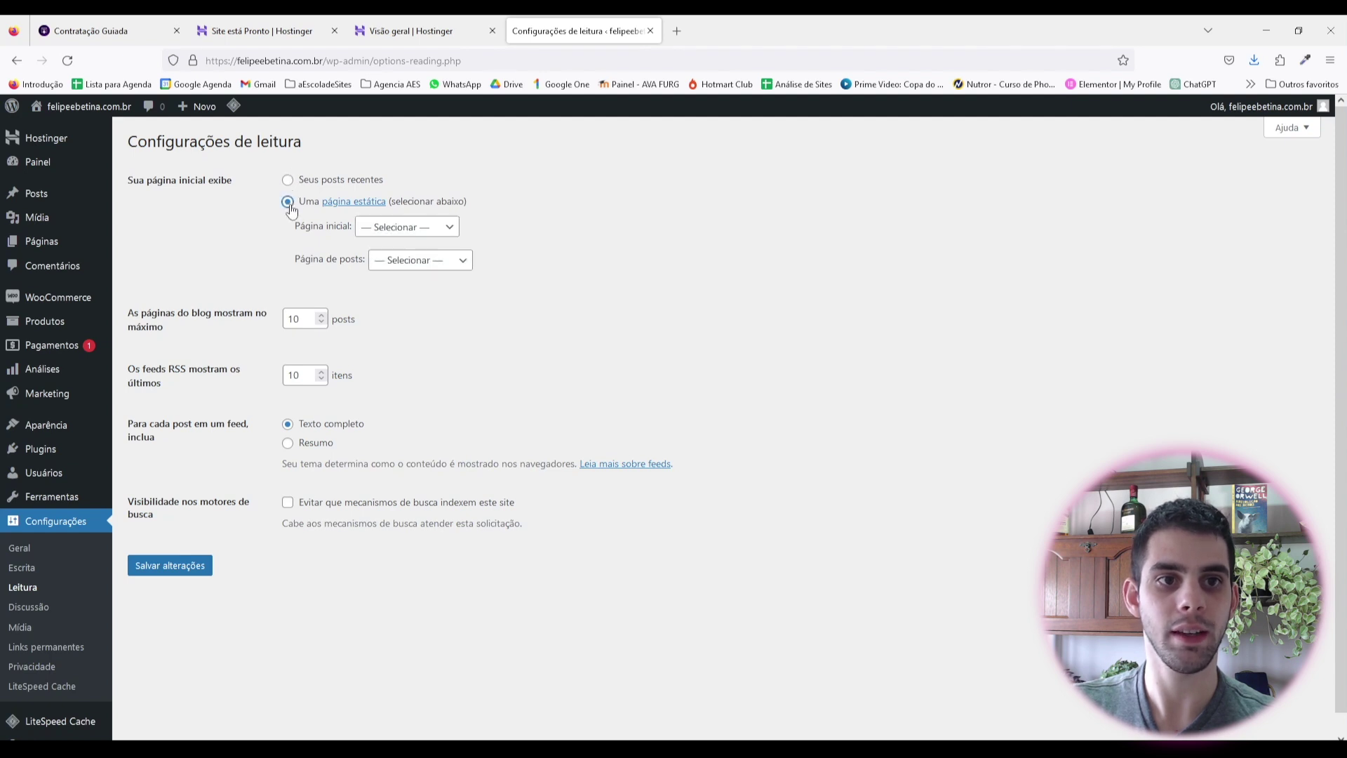
pyautogui.click(411, 236)
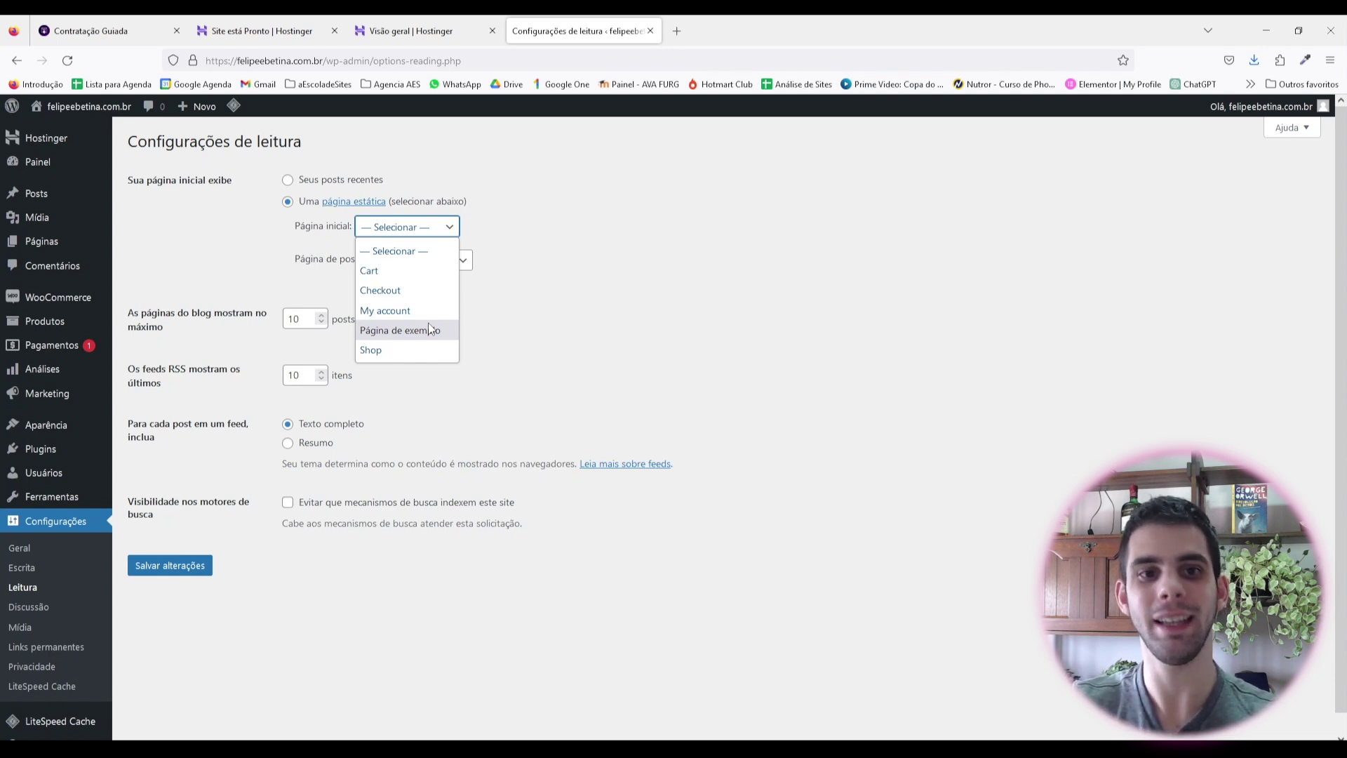
pyautogui.click(430, 329)
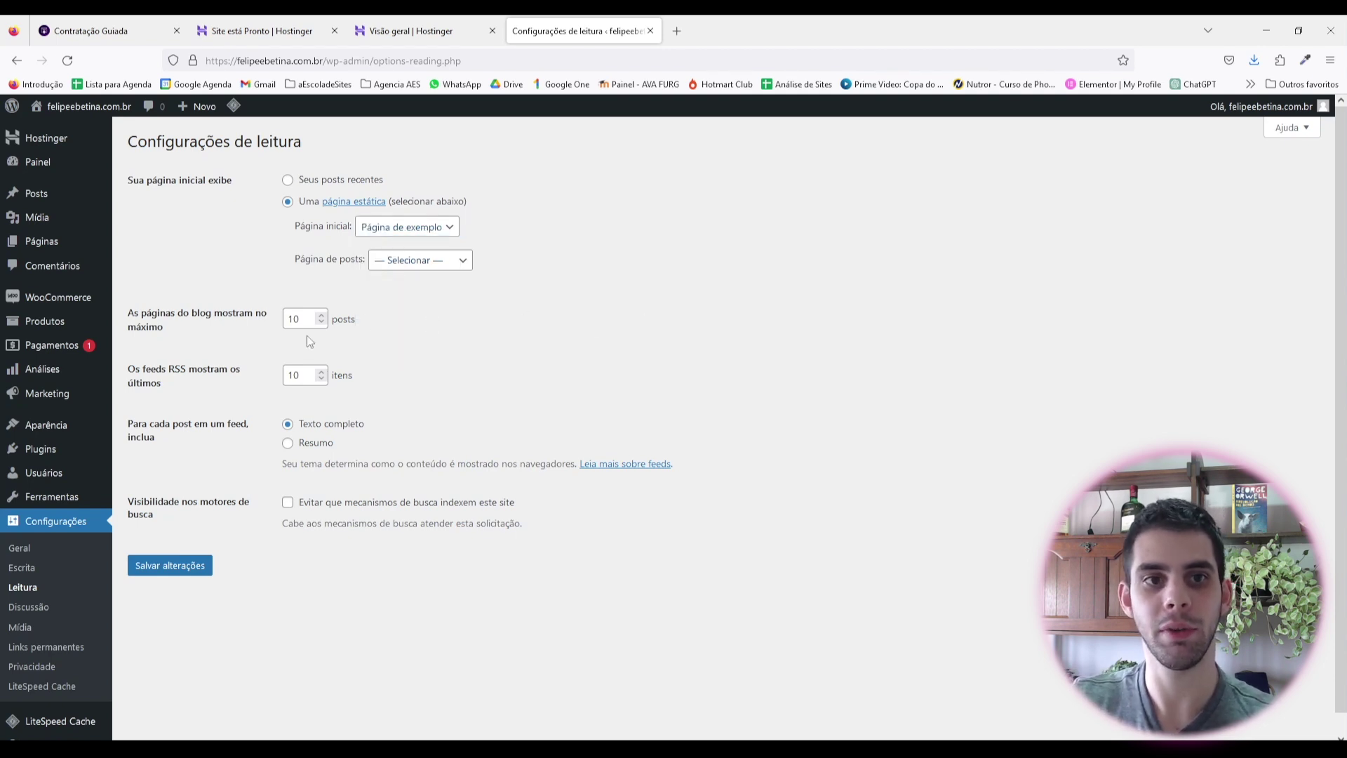
pyautogui.scroll(-1, 239, 449)
pyautogui.click(170, 548)
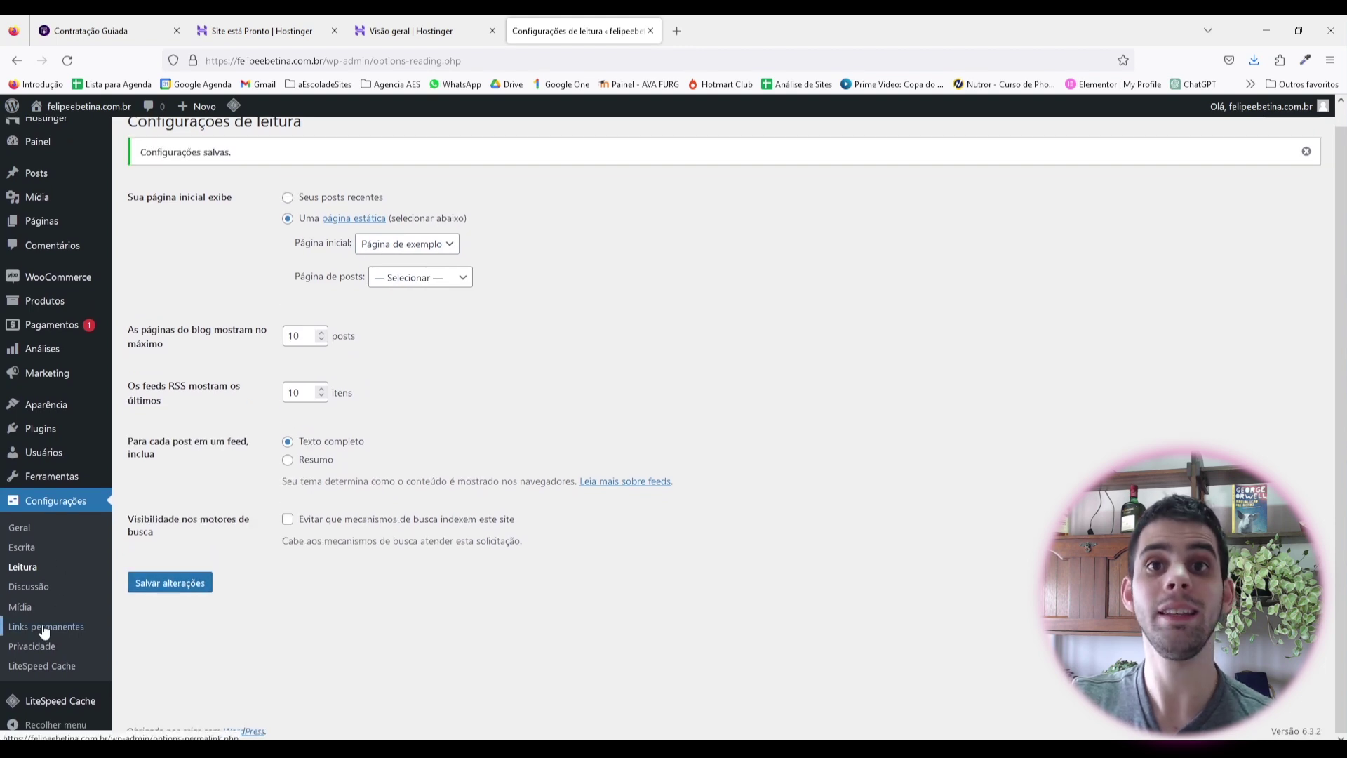
pyautogui.click(44, 627)
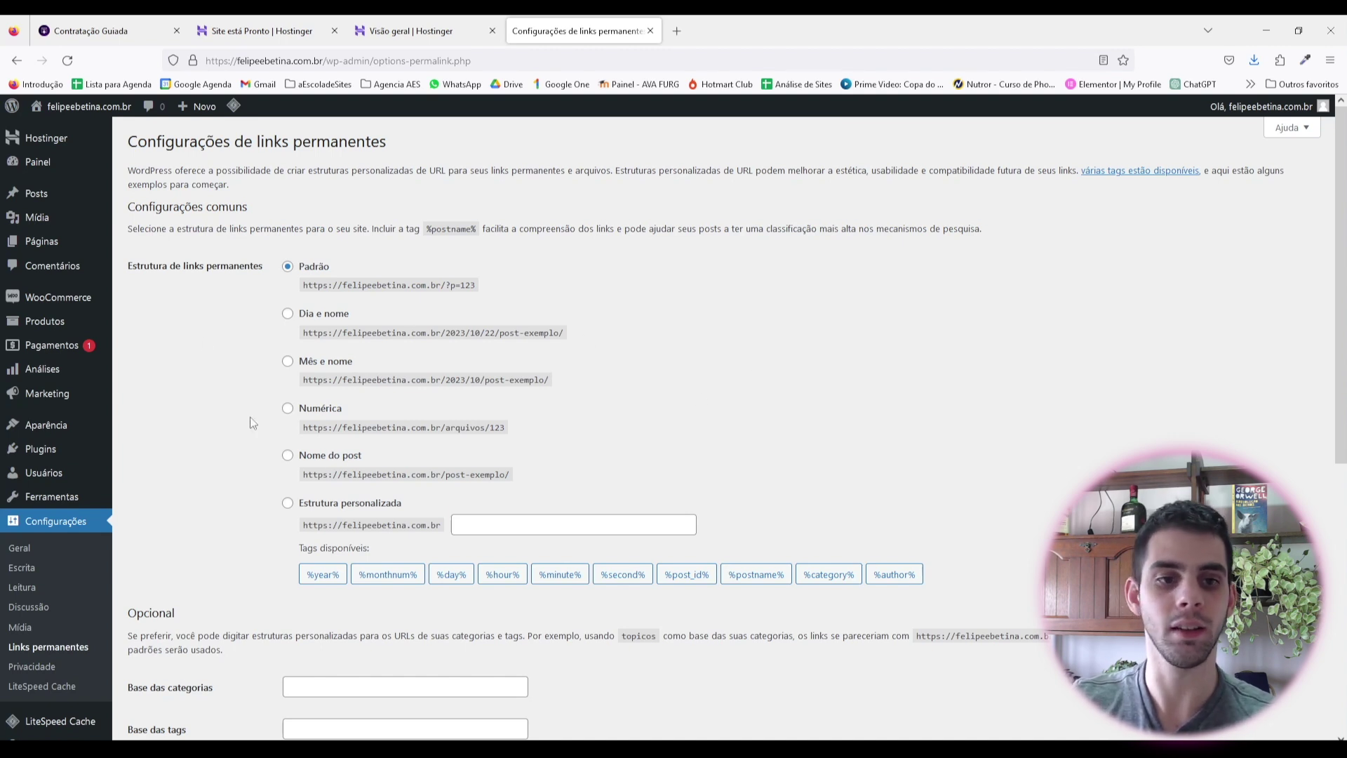
# Step: Switch permalinks to Nome do post (/post-exemplo/) and save the change
pyautogui.click(288, 456)
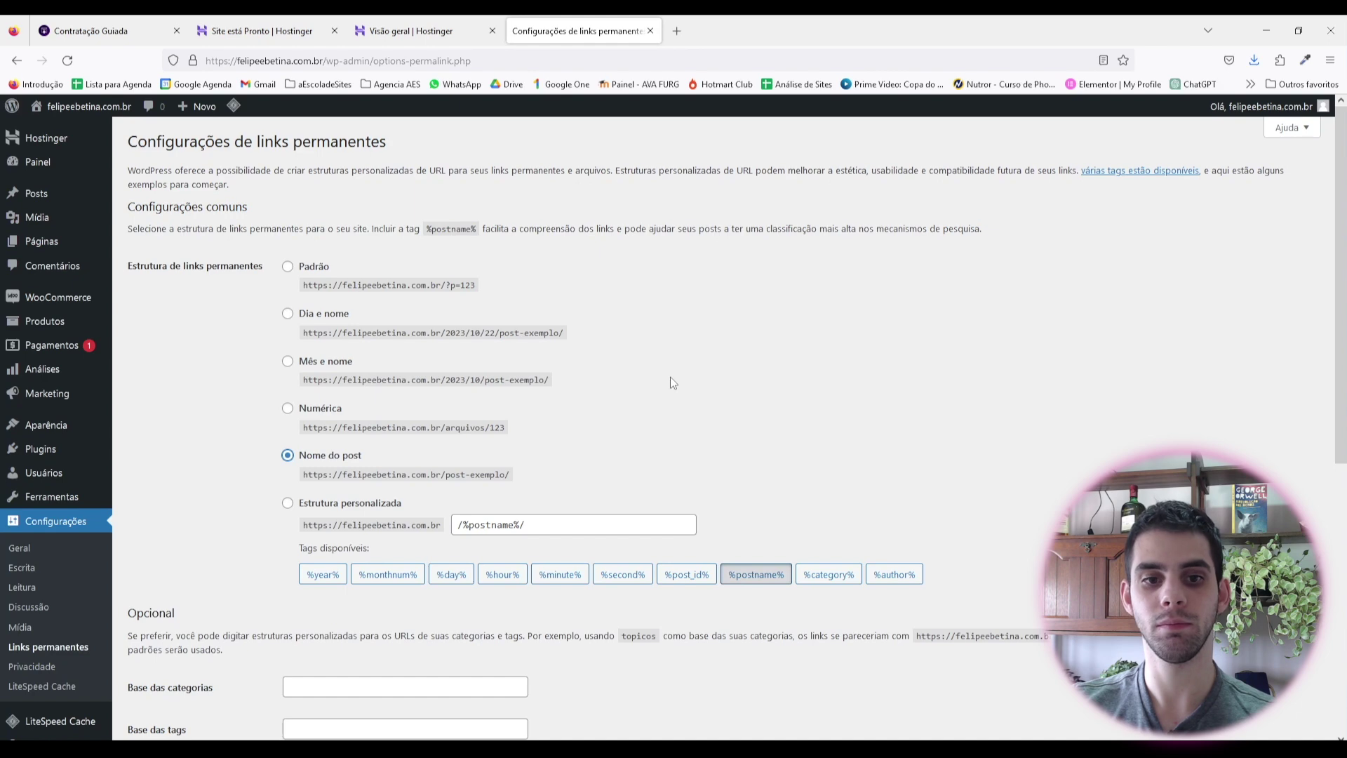
pyautogui.scroll(-6, 662, 379)
pyautogui.scroll(9, 374, 276)
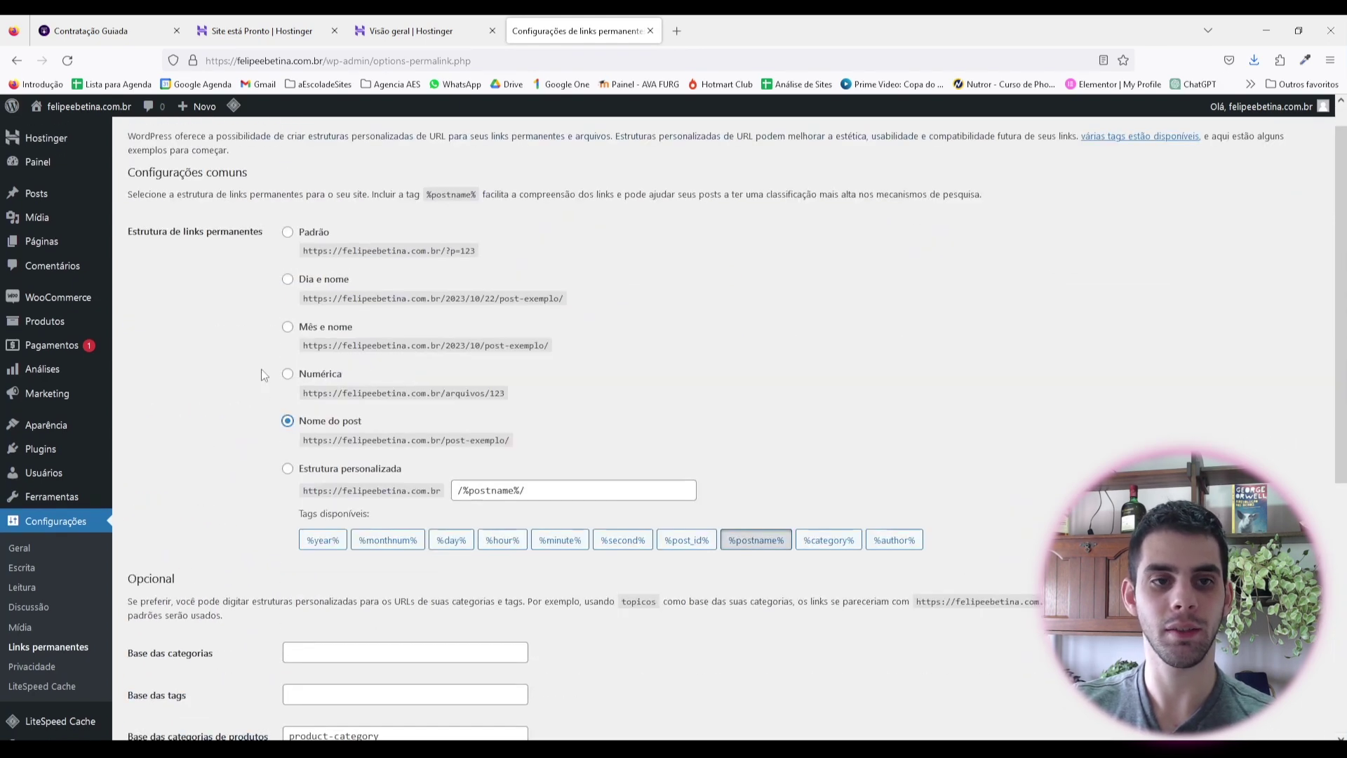
pyautogui.scroll(-6, 274, 477)
pyautogui.click(172, 672)
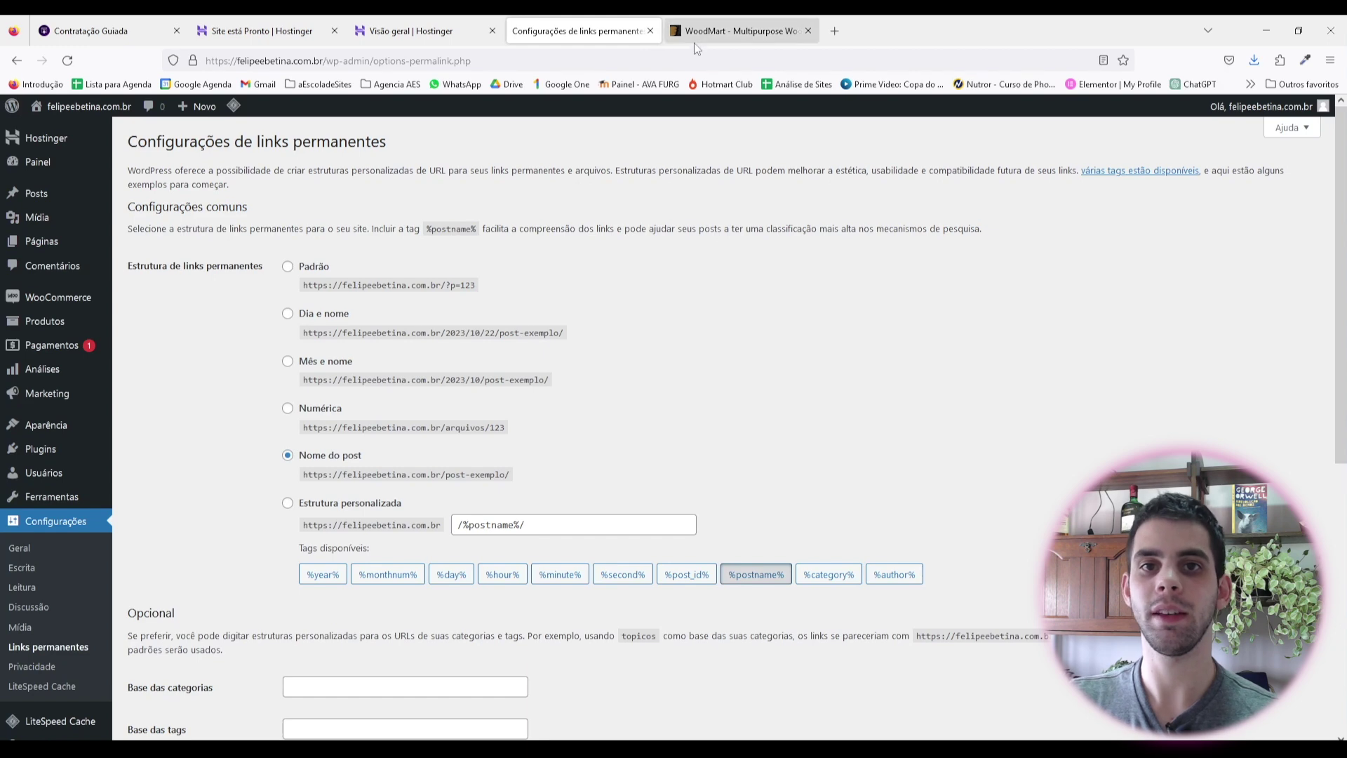
# Step: Add the $59 WoodMart Regular License to the ThemeForest cart
pyautogui.click(695, 32)
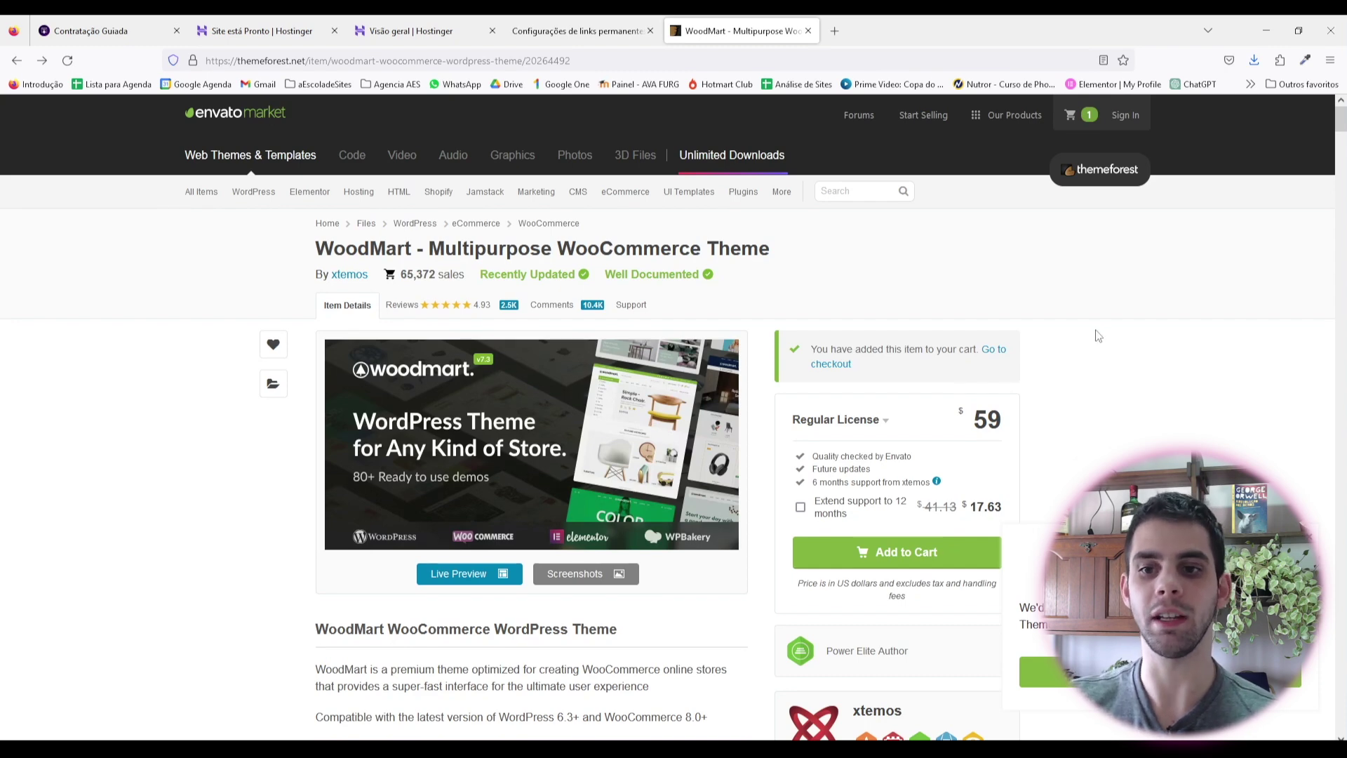
pyautogui.scroll(-2, 1012, 452)
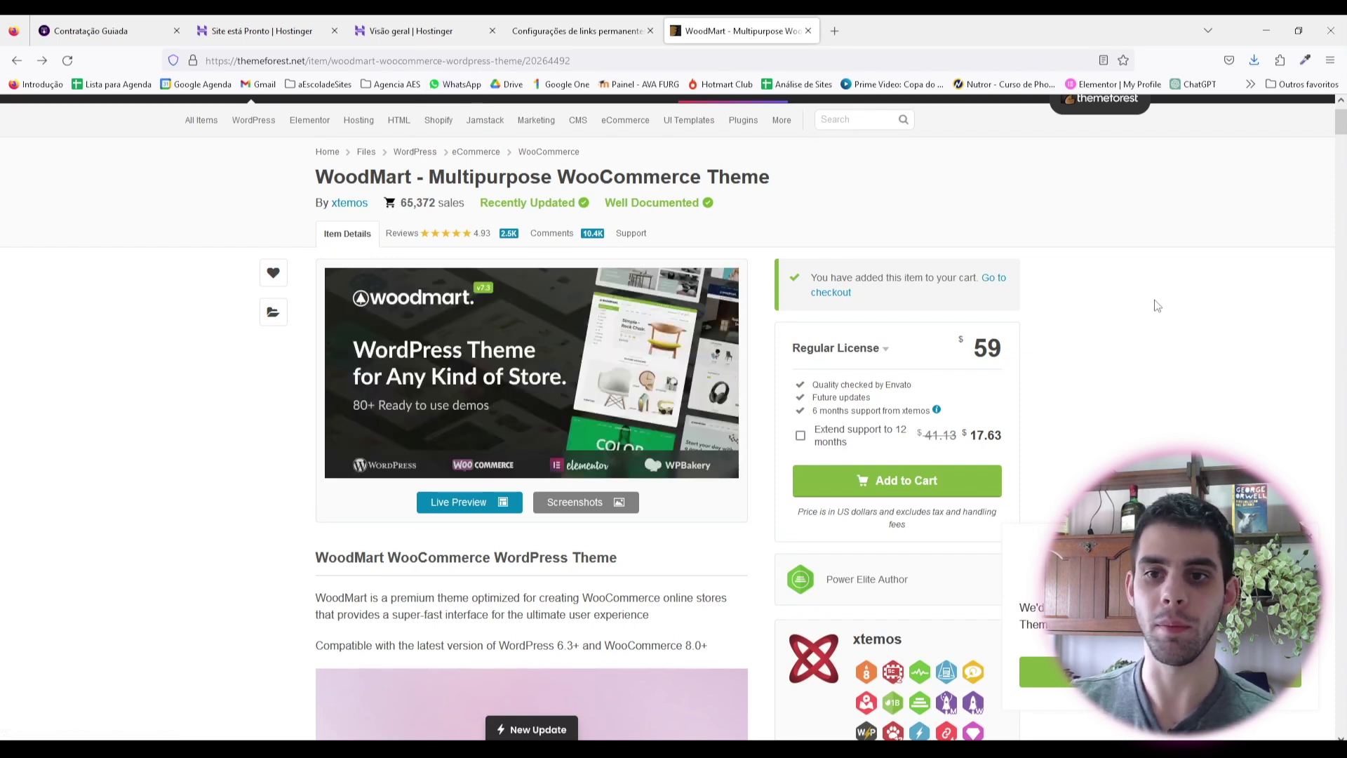
pyautogui.scroll(-2, 983, 364)
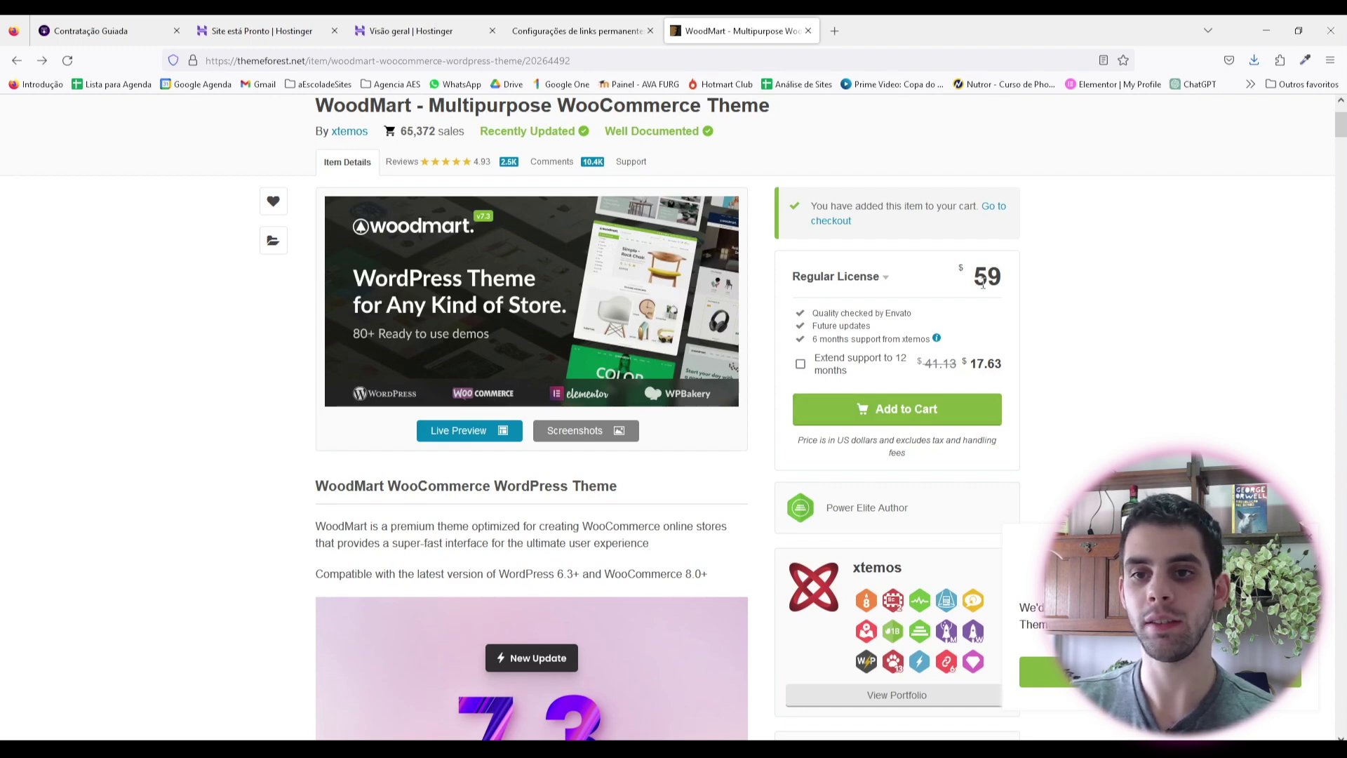
pyautogui.click(923, 414)
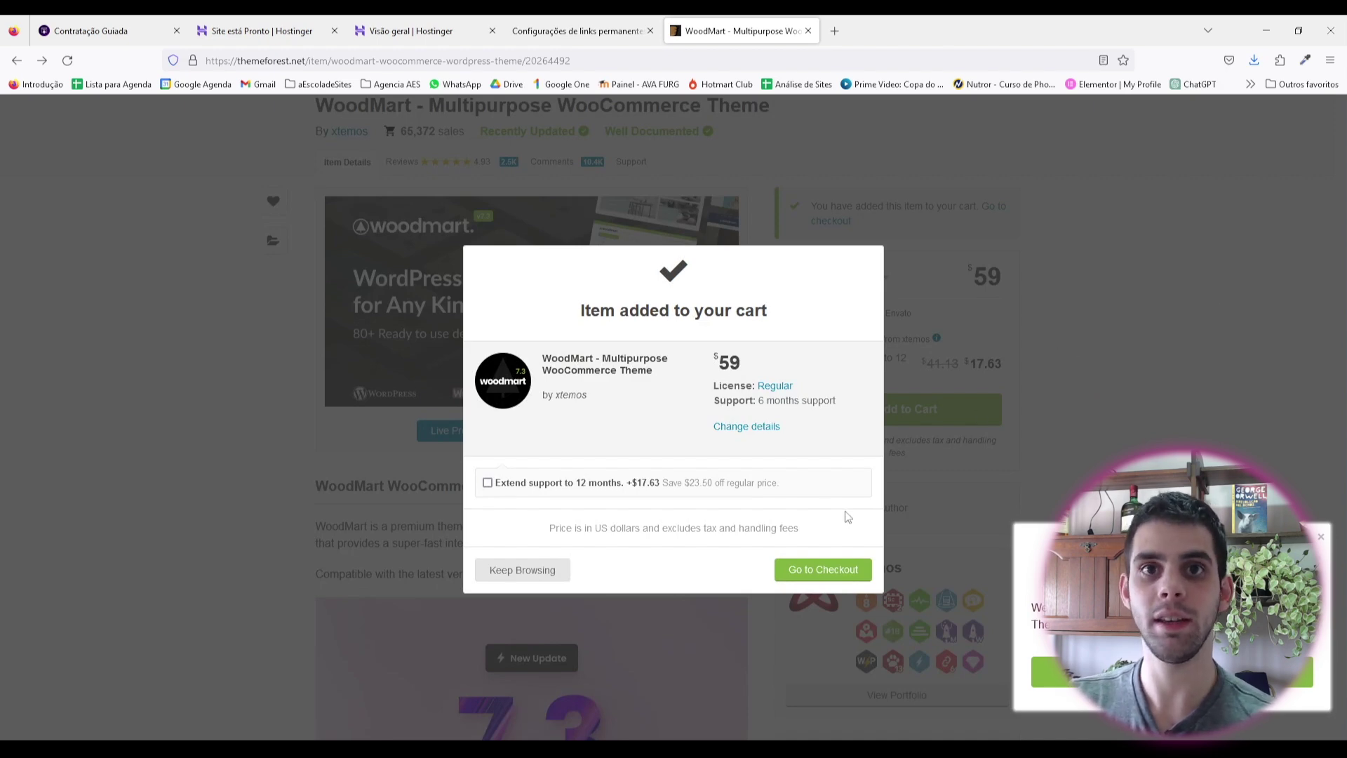
# Step: Go to checkout and review the US$ 118.00 total caused by a duplicate licence
pyautogui.click(827, 560)
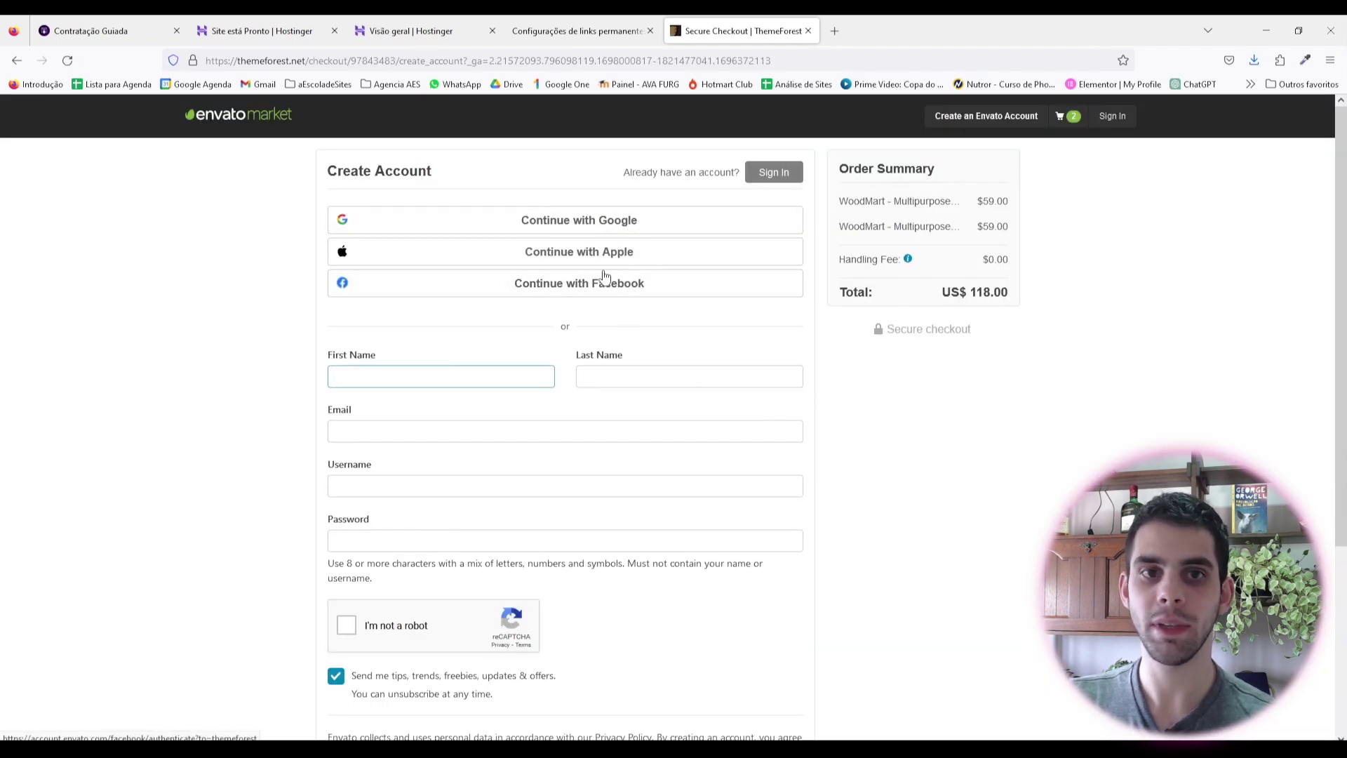
pyautogui.scroll(-2, 529, 352)
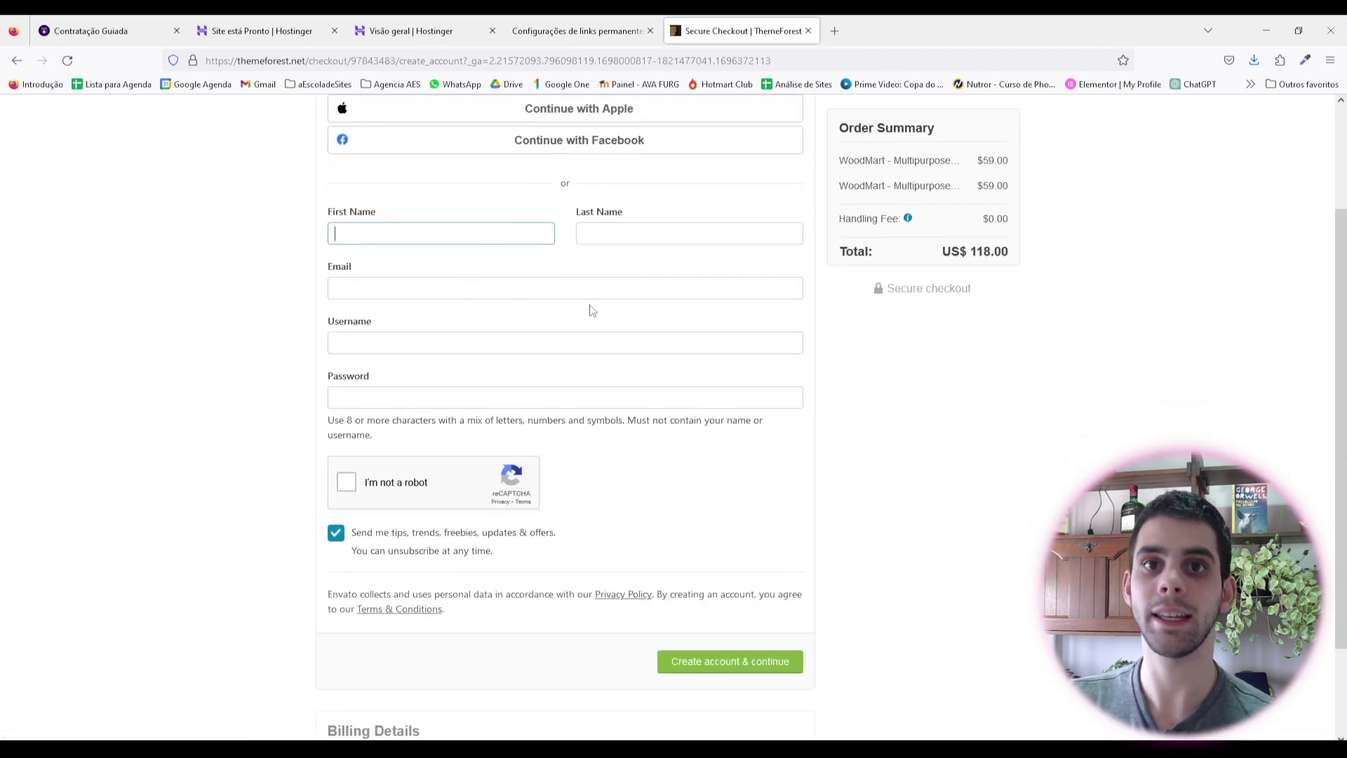
pyautogui.scroll(-2, 581, 295)
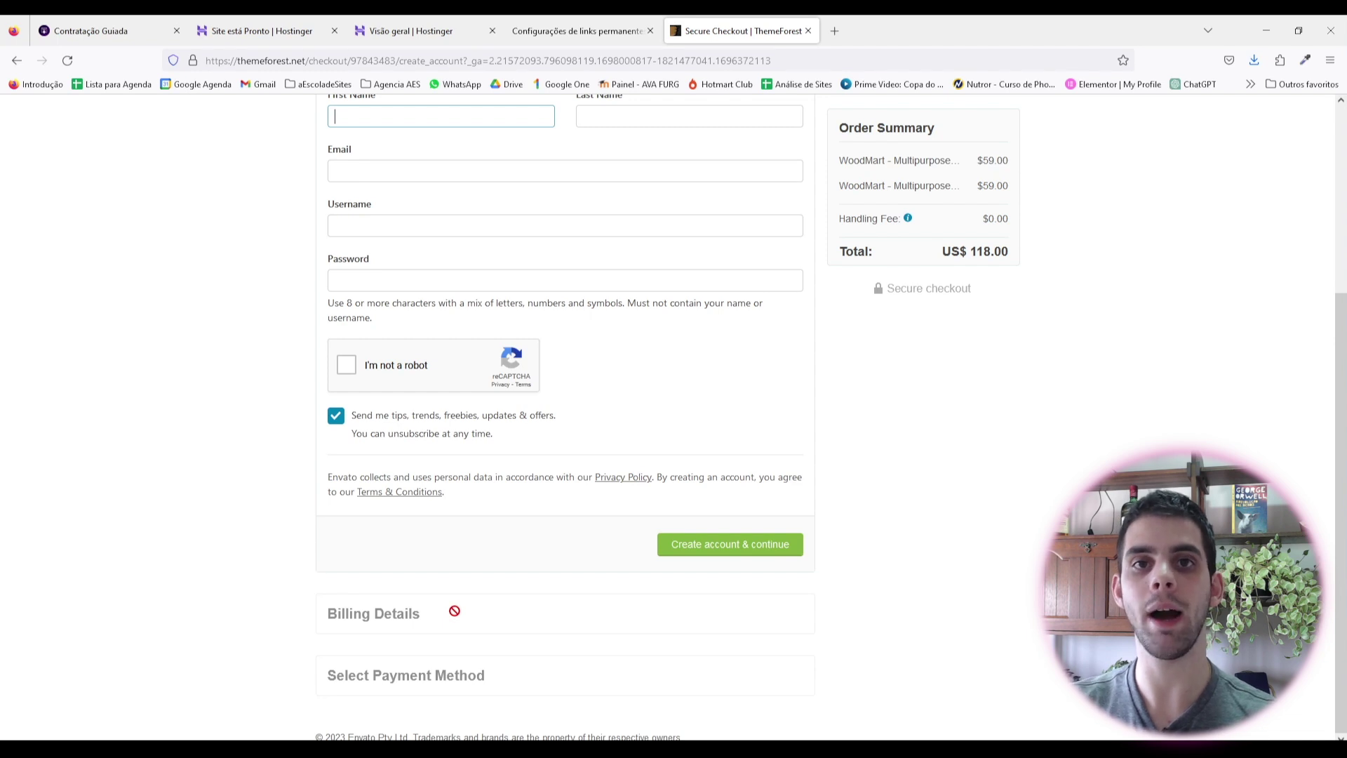
pyautogui.scroll(4, 455, 611)
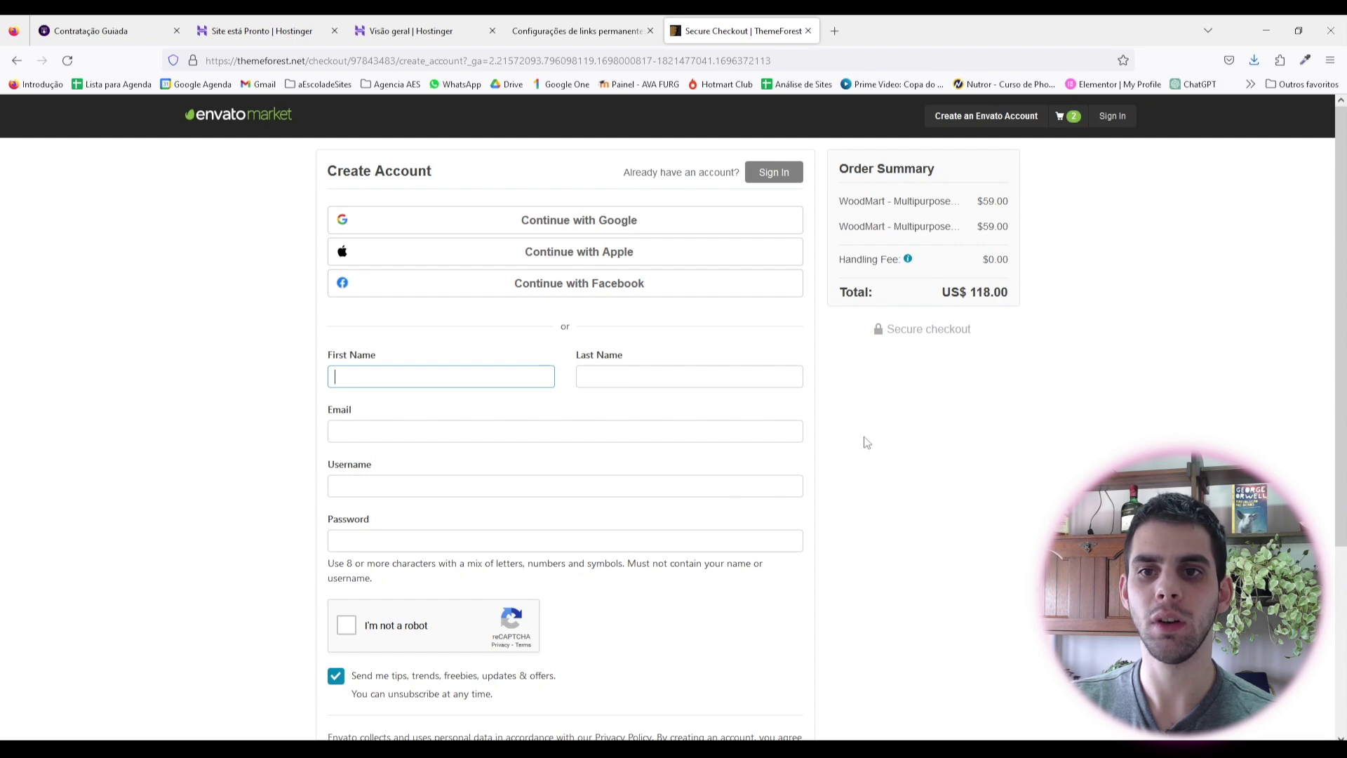
pyautogui.moveTo(944, 301); pyautogui.dragTo(1029, 337)
pyautogui.click(1029, 374)
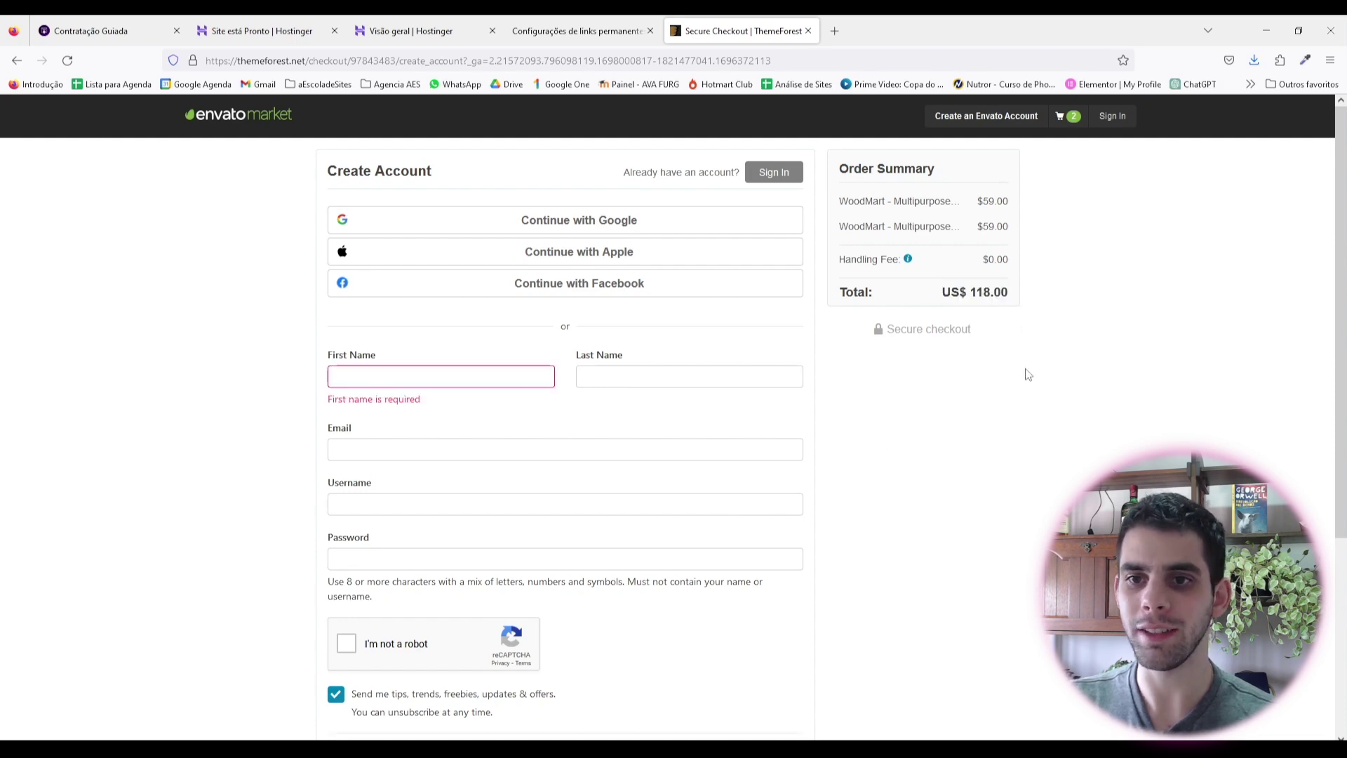
pyautogui.scroll(-4, 1009, 435)
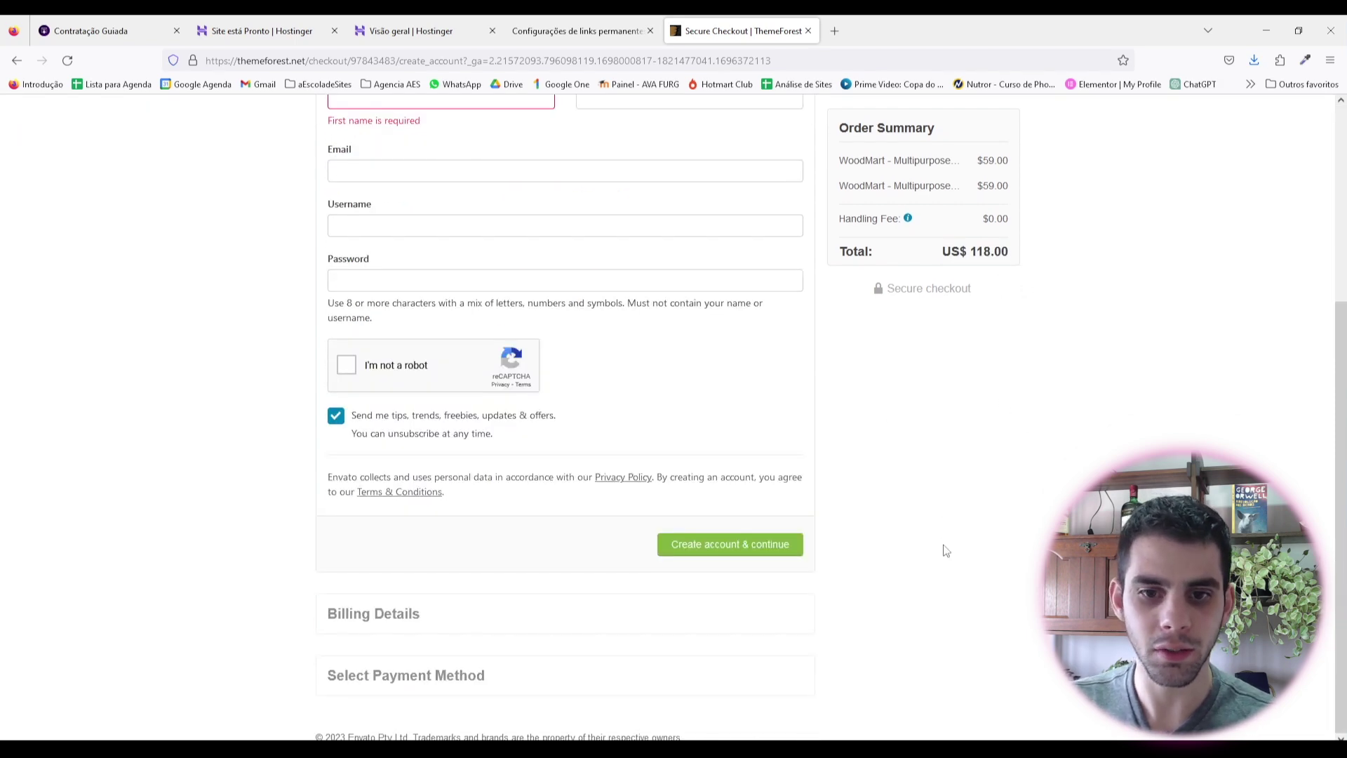
pyautogui.scroll(4, 944, 551)
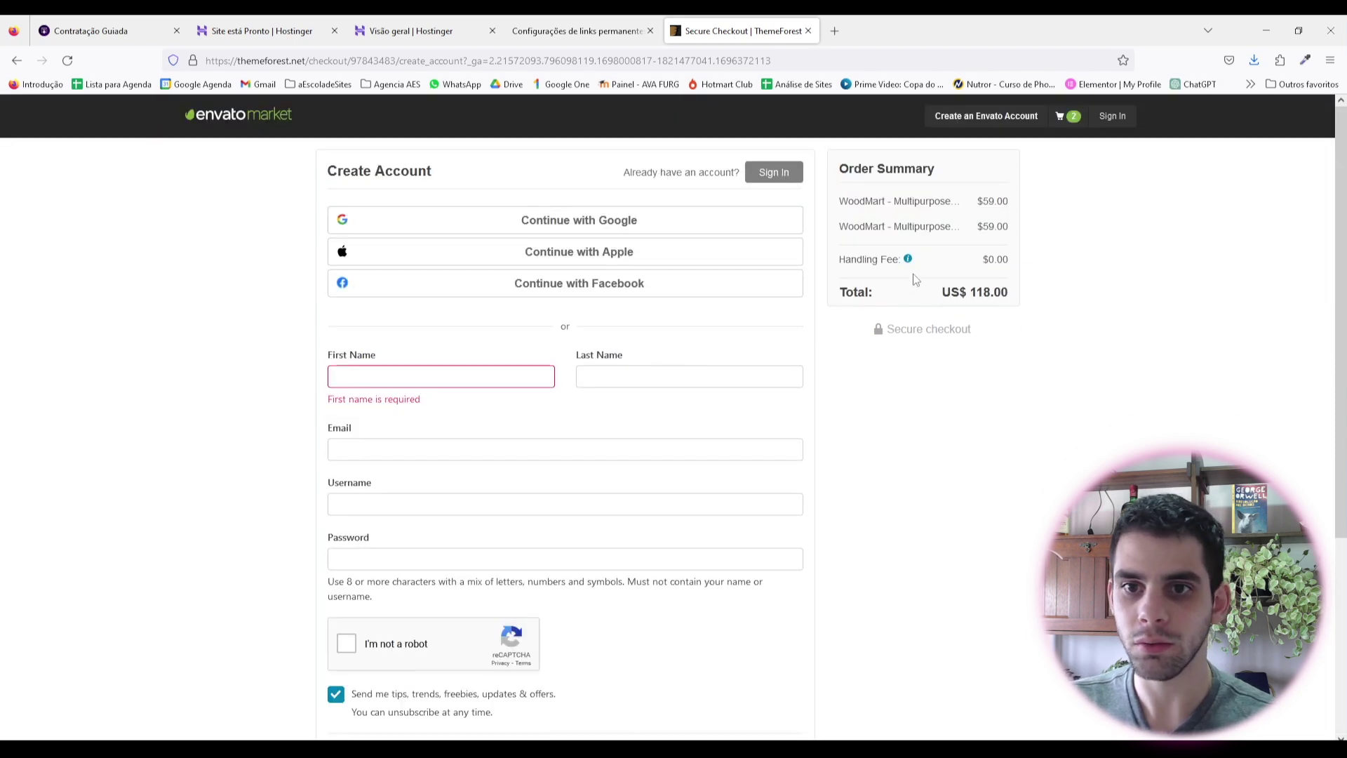
# Step: Remove the duplicate, re-add one WoodMart licence and return to the US$ 59 checkout
pyautogui.click(1059, 117)
pyautogui.click(722, 487)
pyautogui.press('Return')
pyautogui.moveTo(1037, 118)
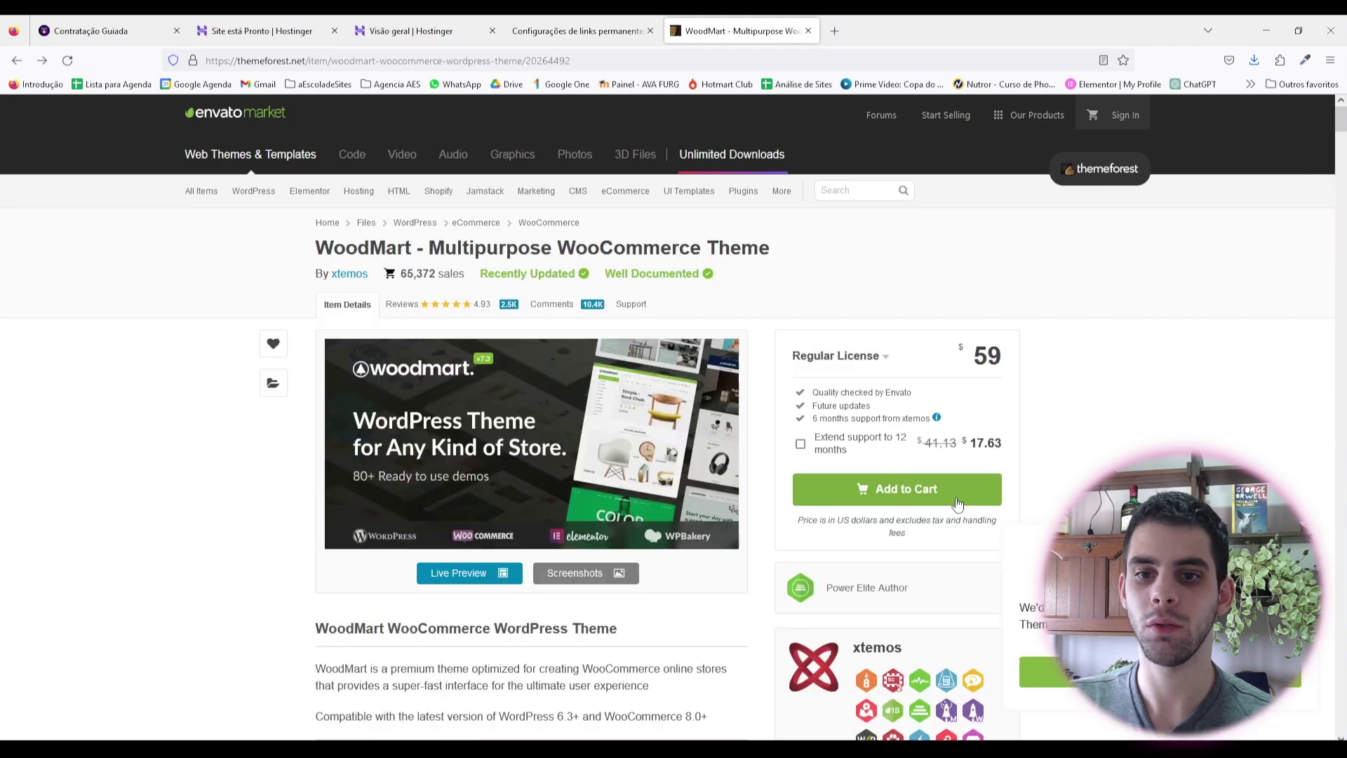
pyautogui.click(958, 503)
pyautogui.click(818, 565)
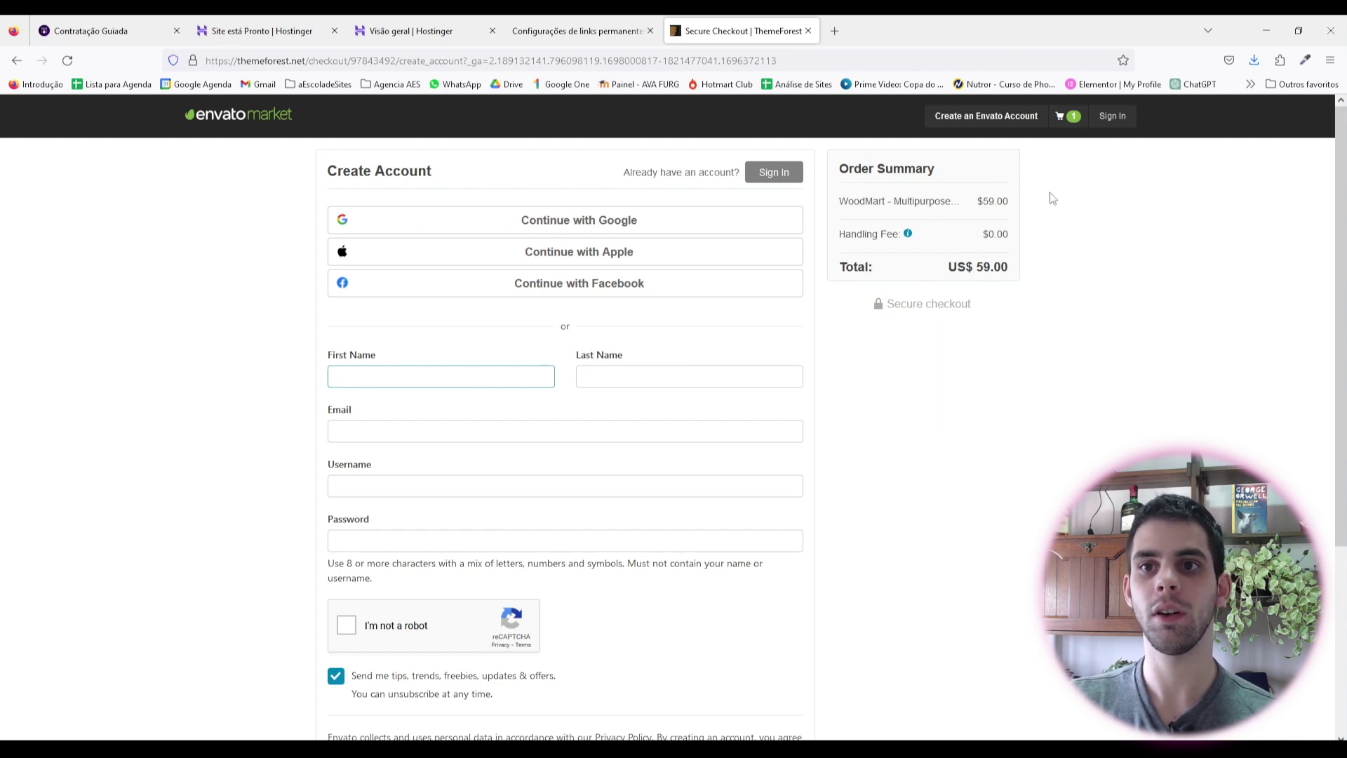
pyautogui.click(1063, 116)
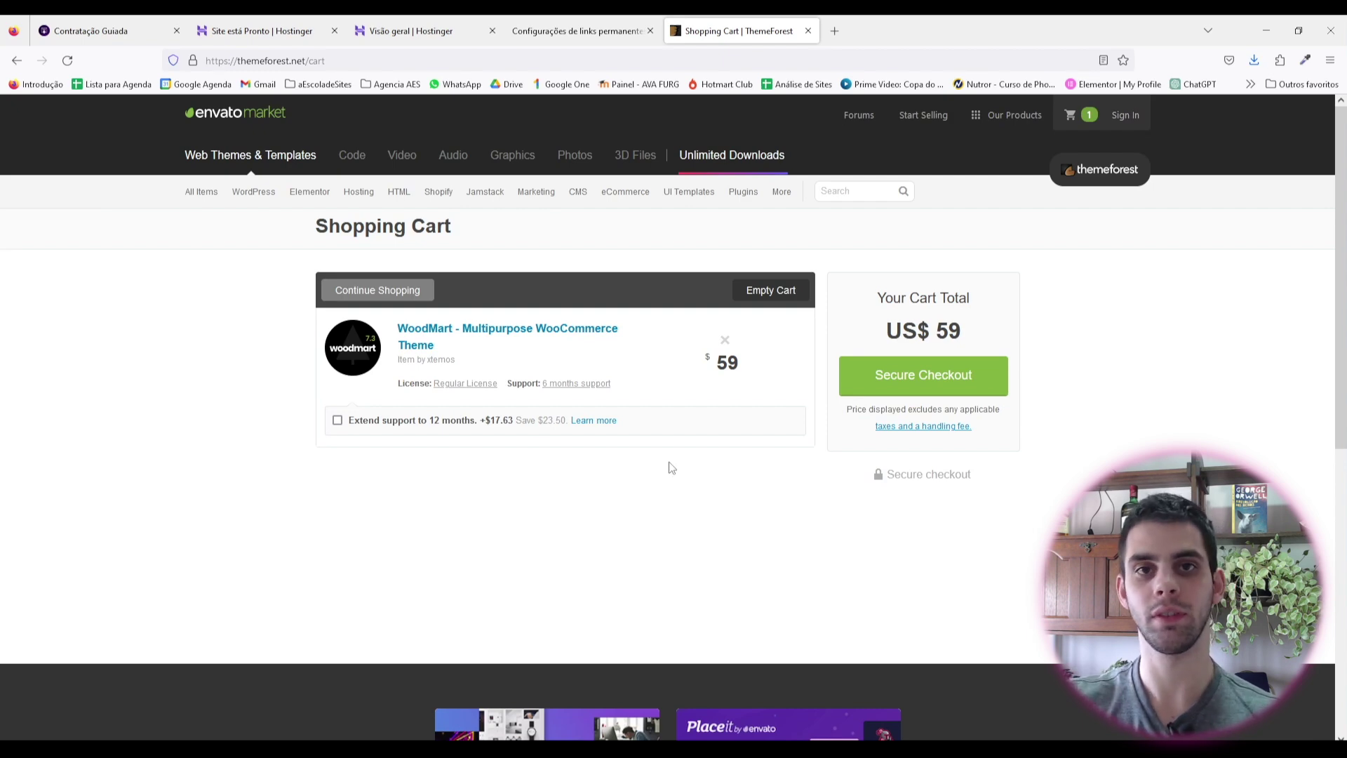
pyautogui.hotkey('alt', 'Left')
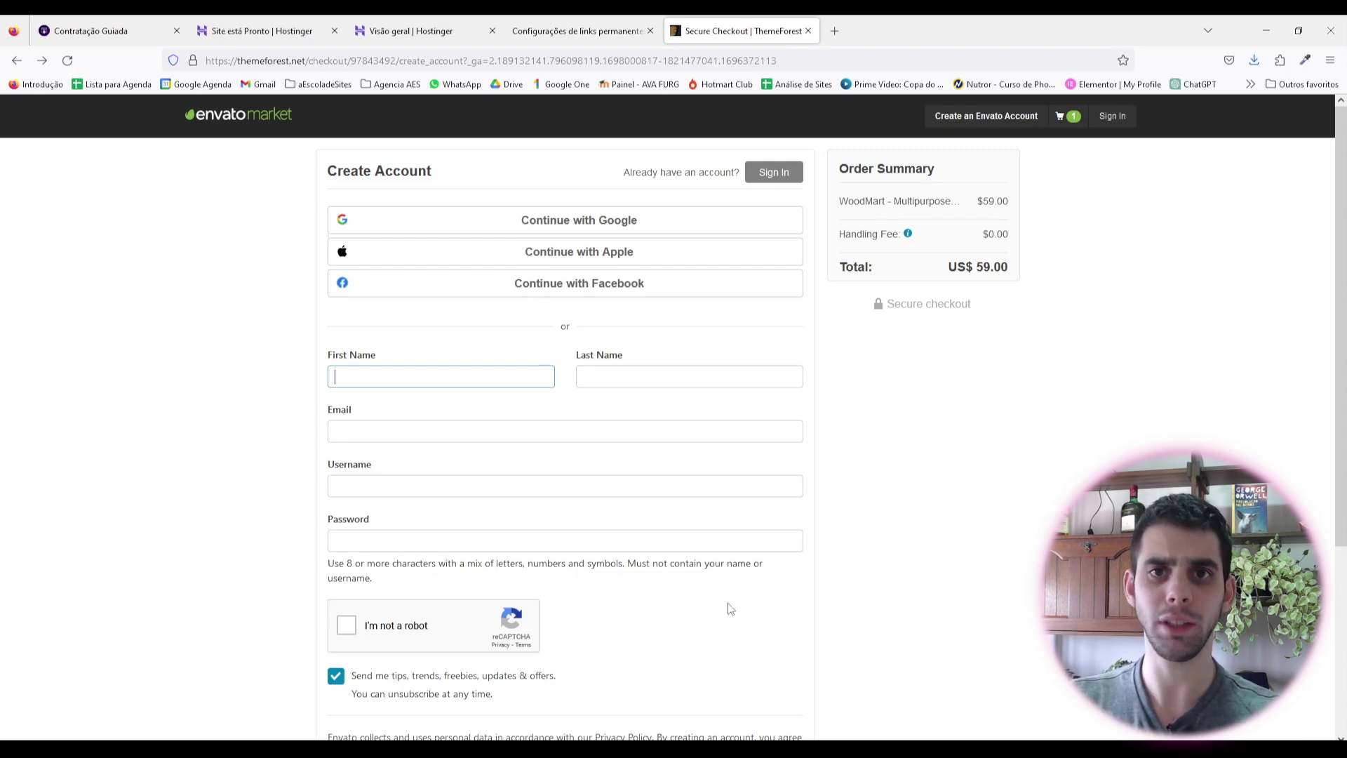
# Step: Back in WordPress, open Aparência > Temas listing three installed themes
pyautogui.click(566, 35)
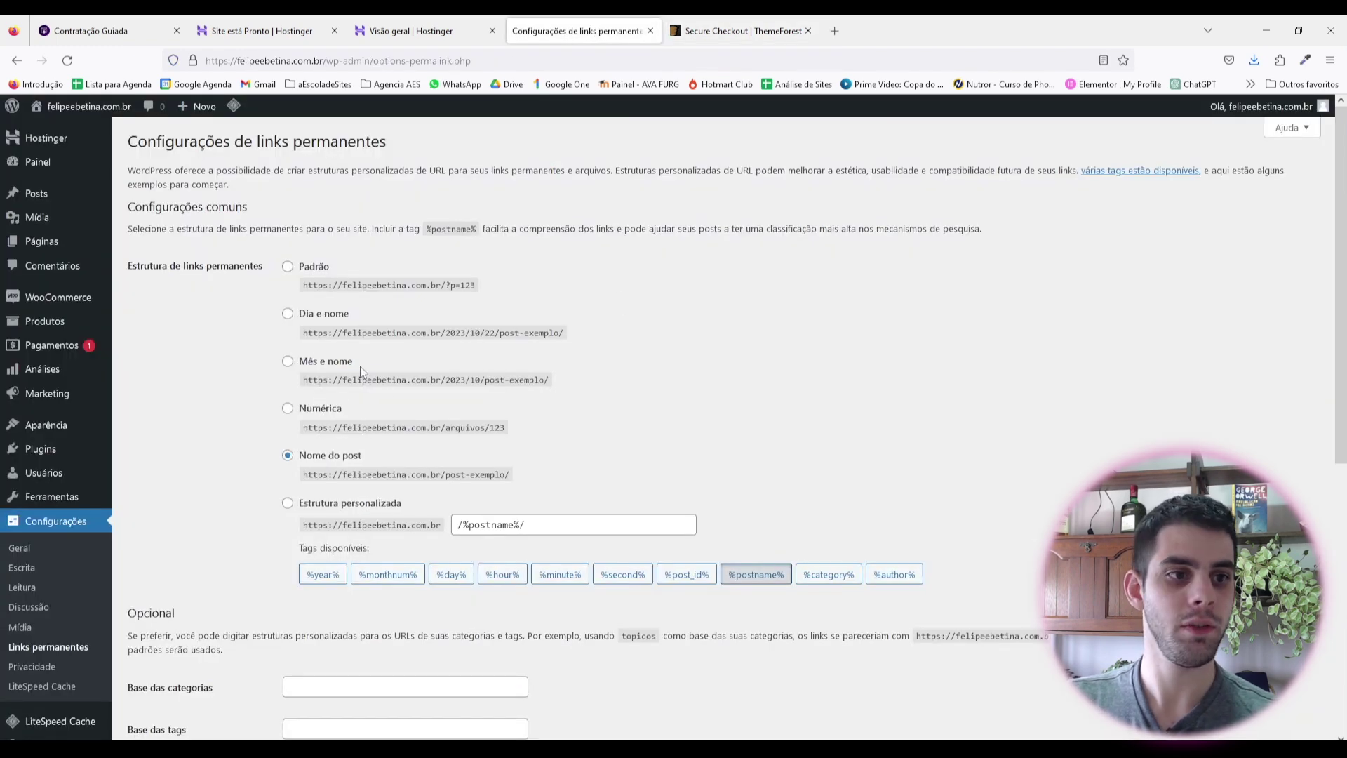
pyautogui.scroll(-1, 71, 336)
pyautogui.moveTo(88, 410)
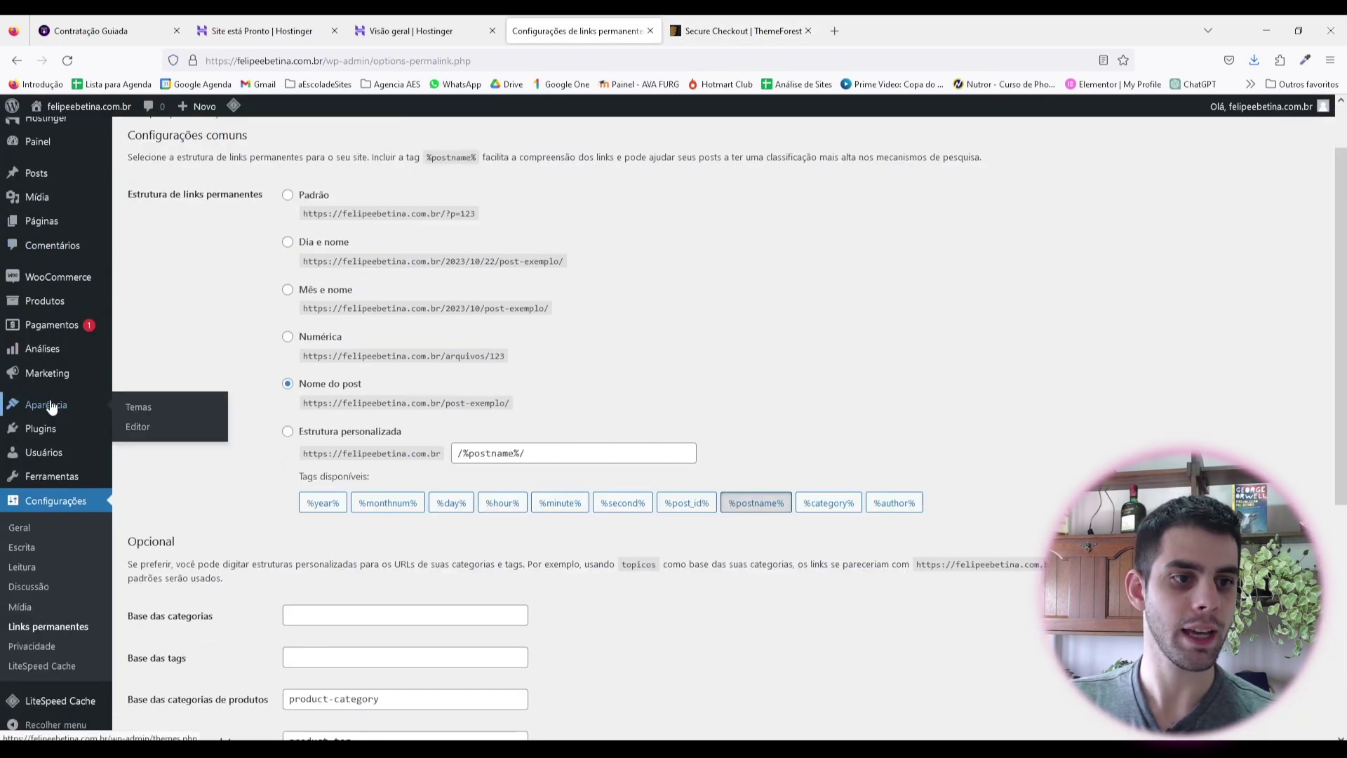
pyautogui.click(138, 407)
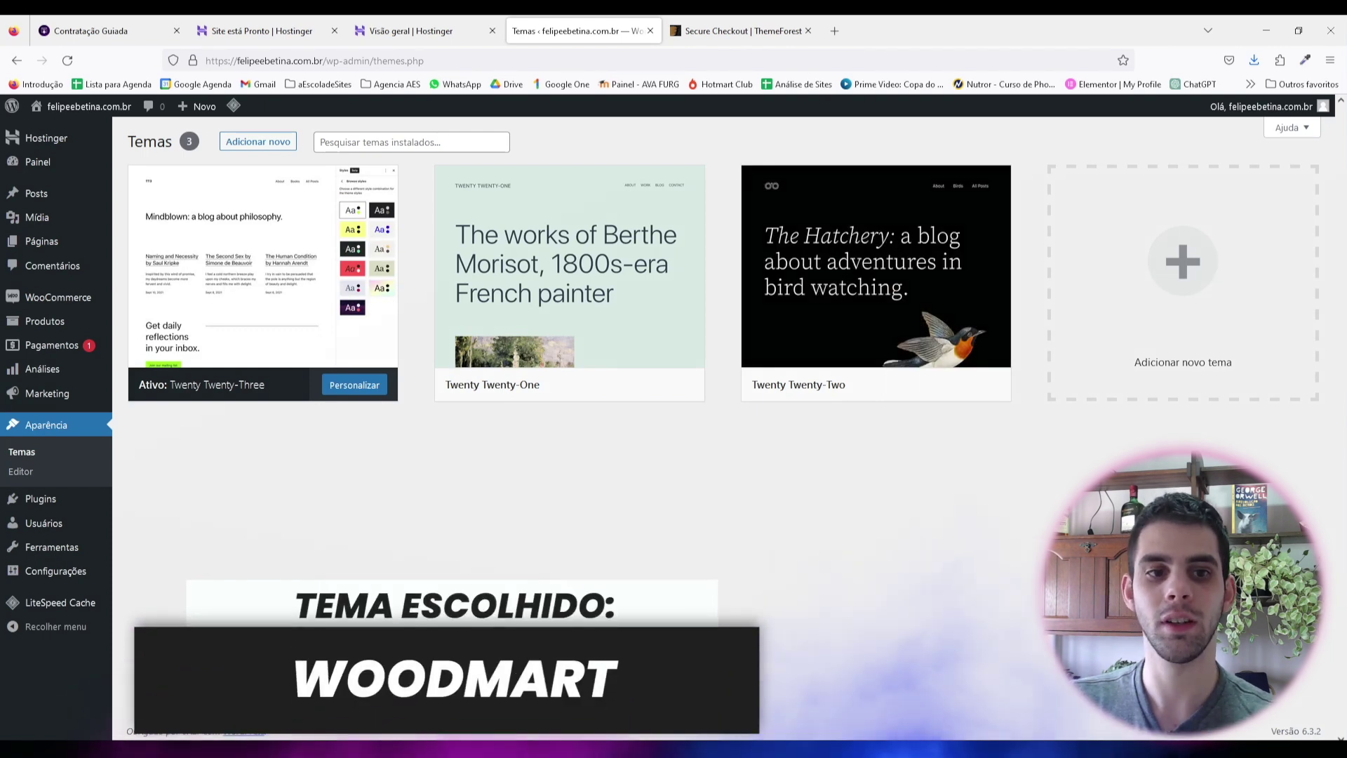
# Step: Look at Twenty Twenty-One's details, then delete the Twenty Twenty-Two theme
pyautogui.click(596, 316)
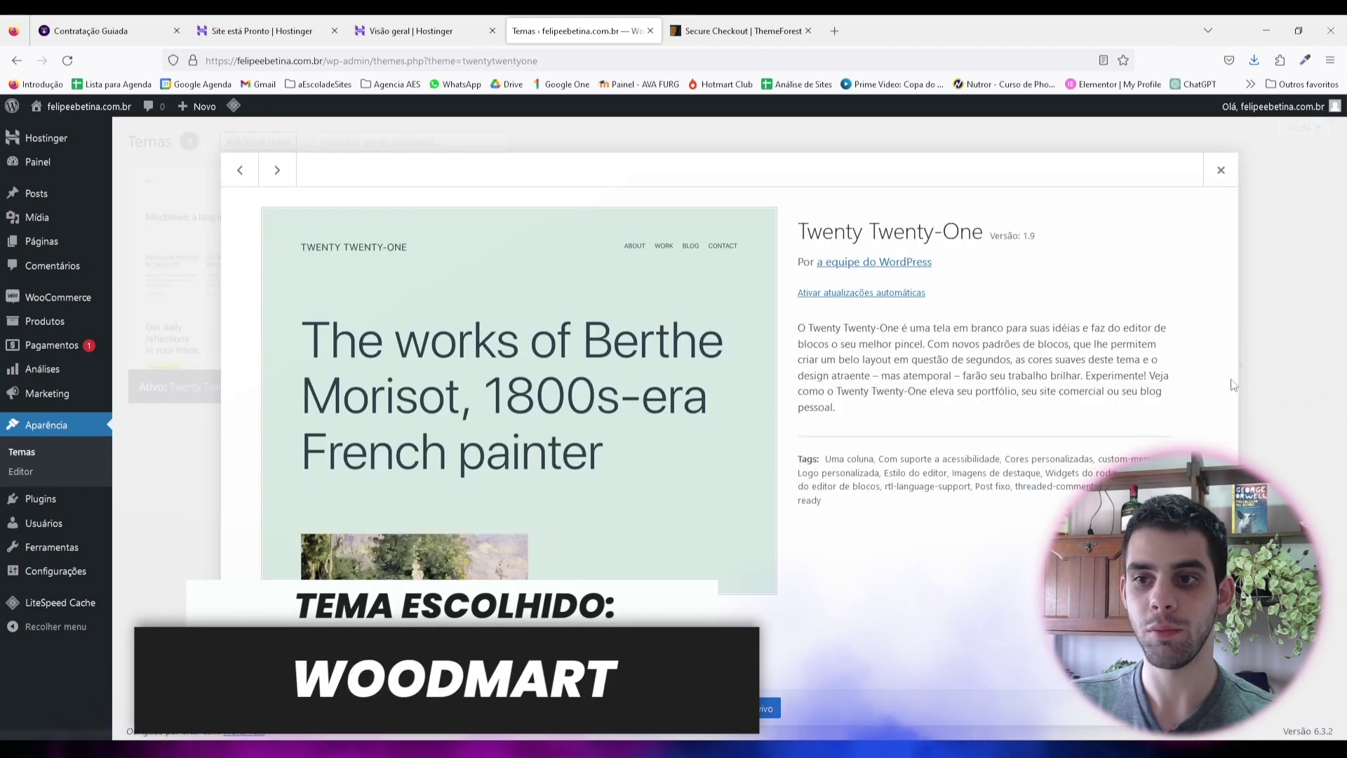
pyautogui.press('Escape')
pyautogui.click(569, 273)
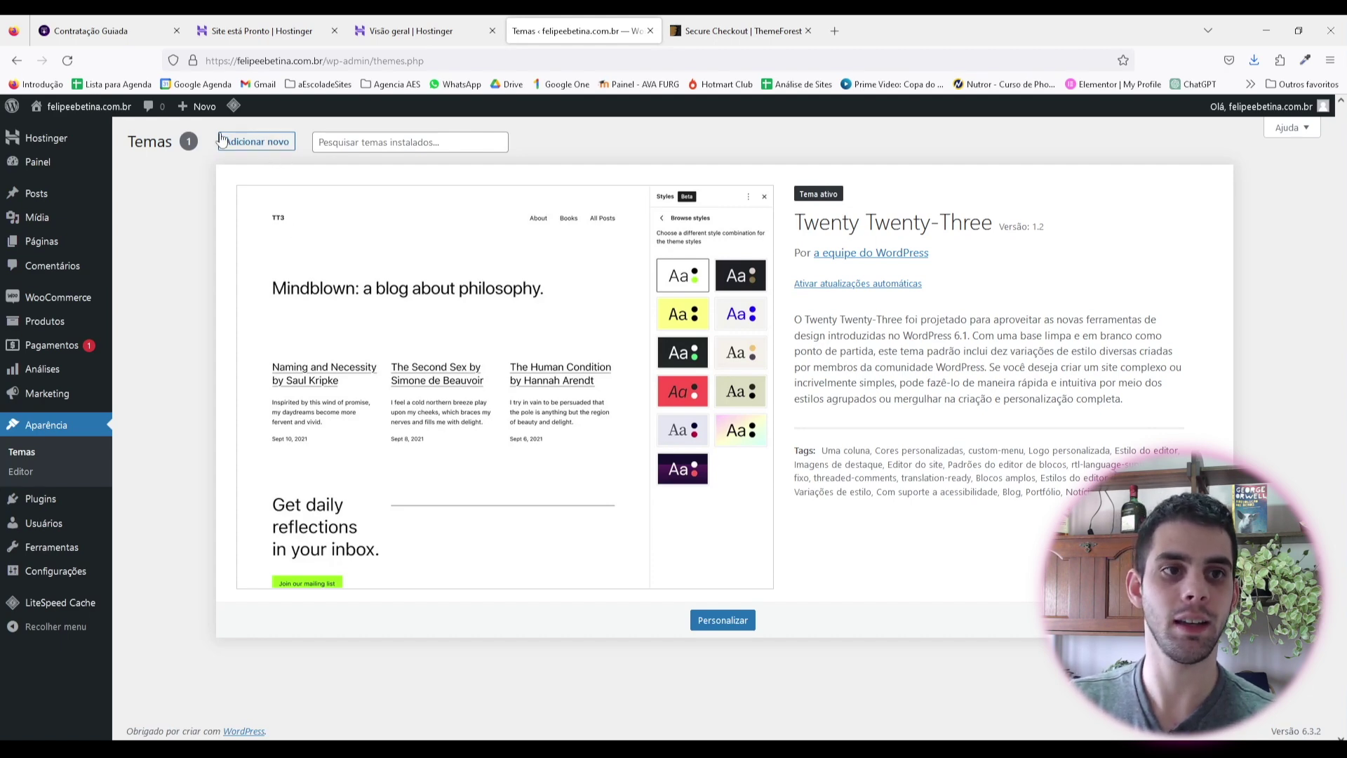
# Step: From Temas, go to Adicionar novo and reveal the Enviar tema .zip upload form
pyautogui.click(258, 152)
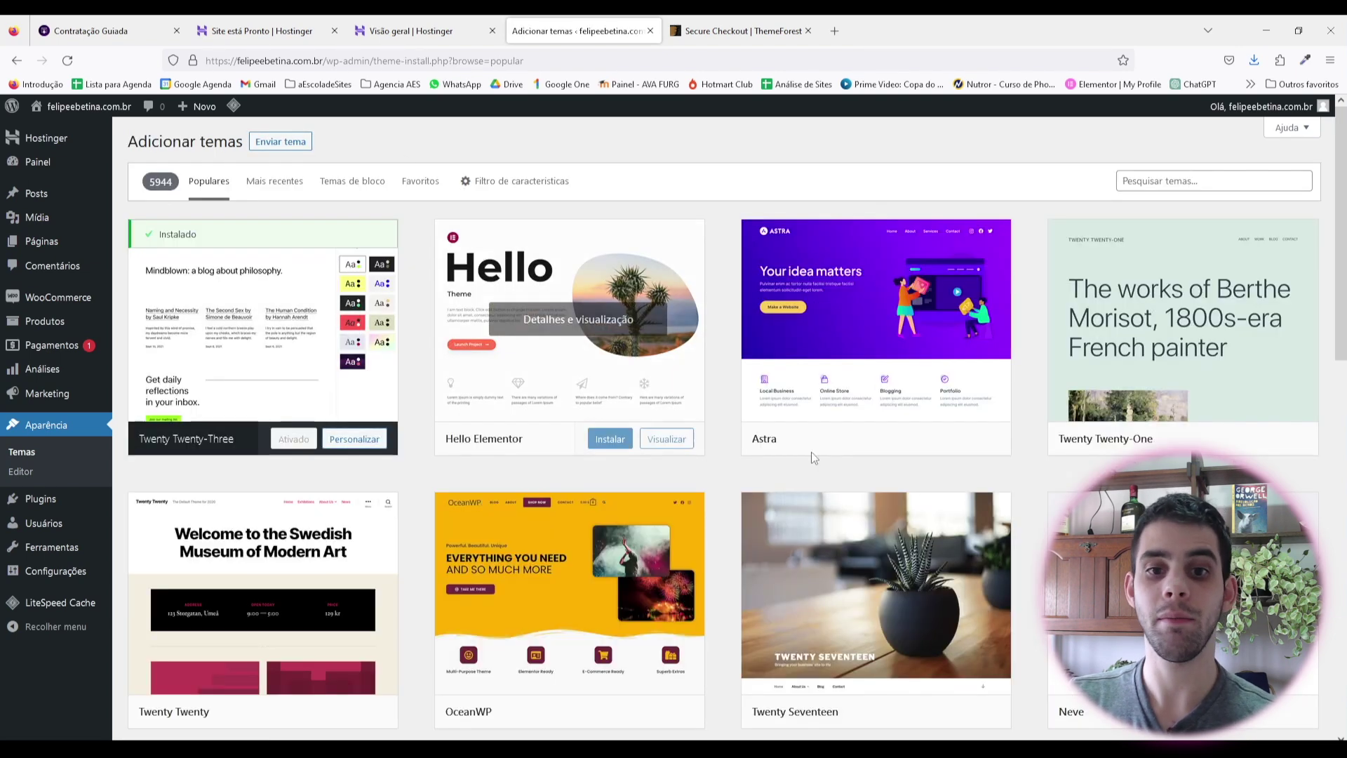
pyautogui.scroll(-7, 930, 326)
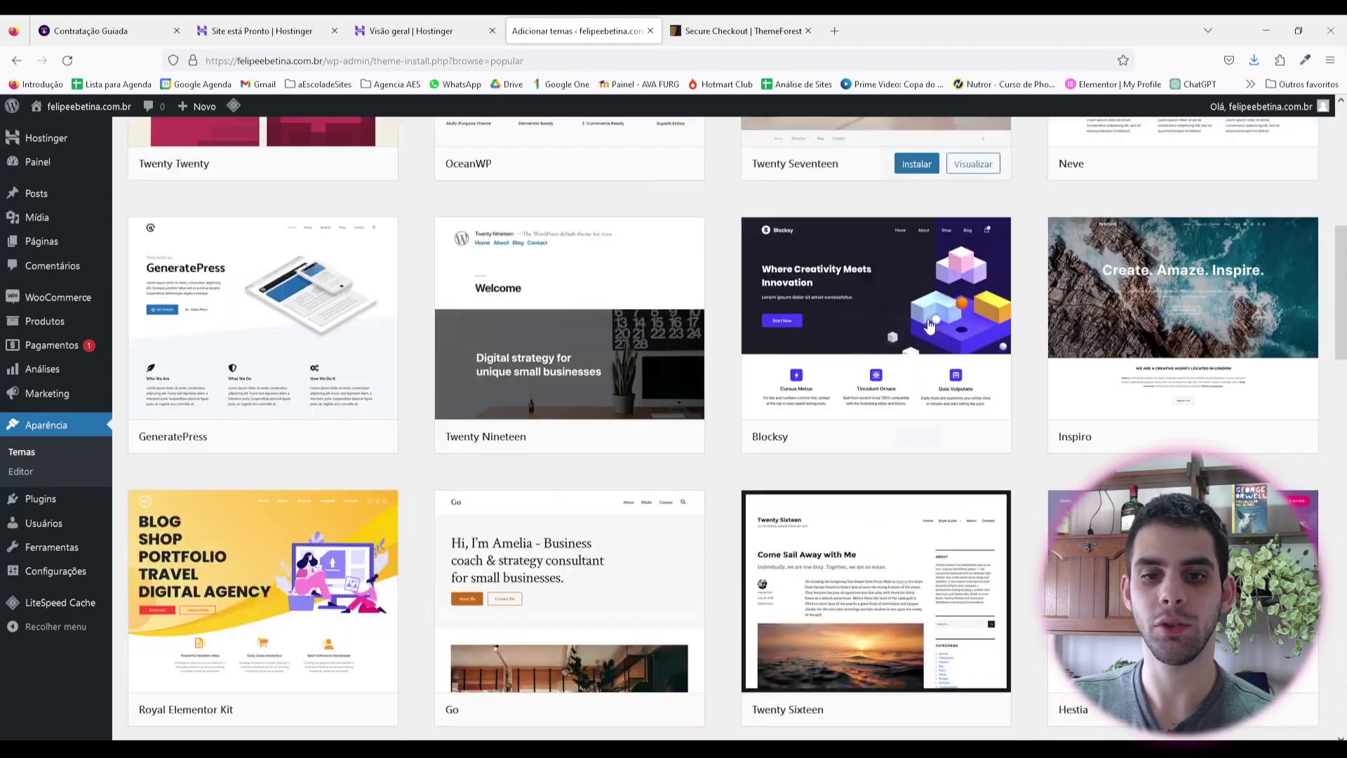
pyautogui.scroll(7, 930, 326)
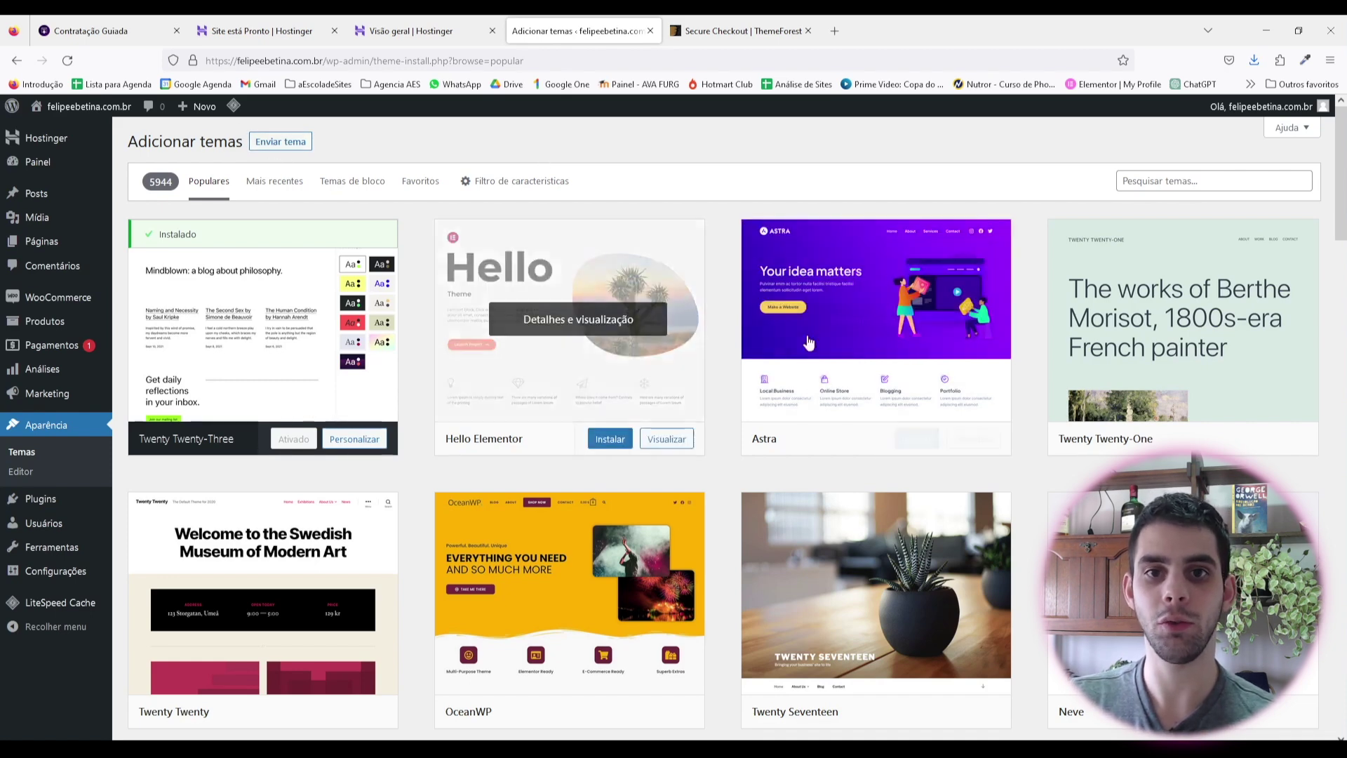
pyautogui.click(283, 152)
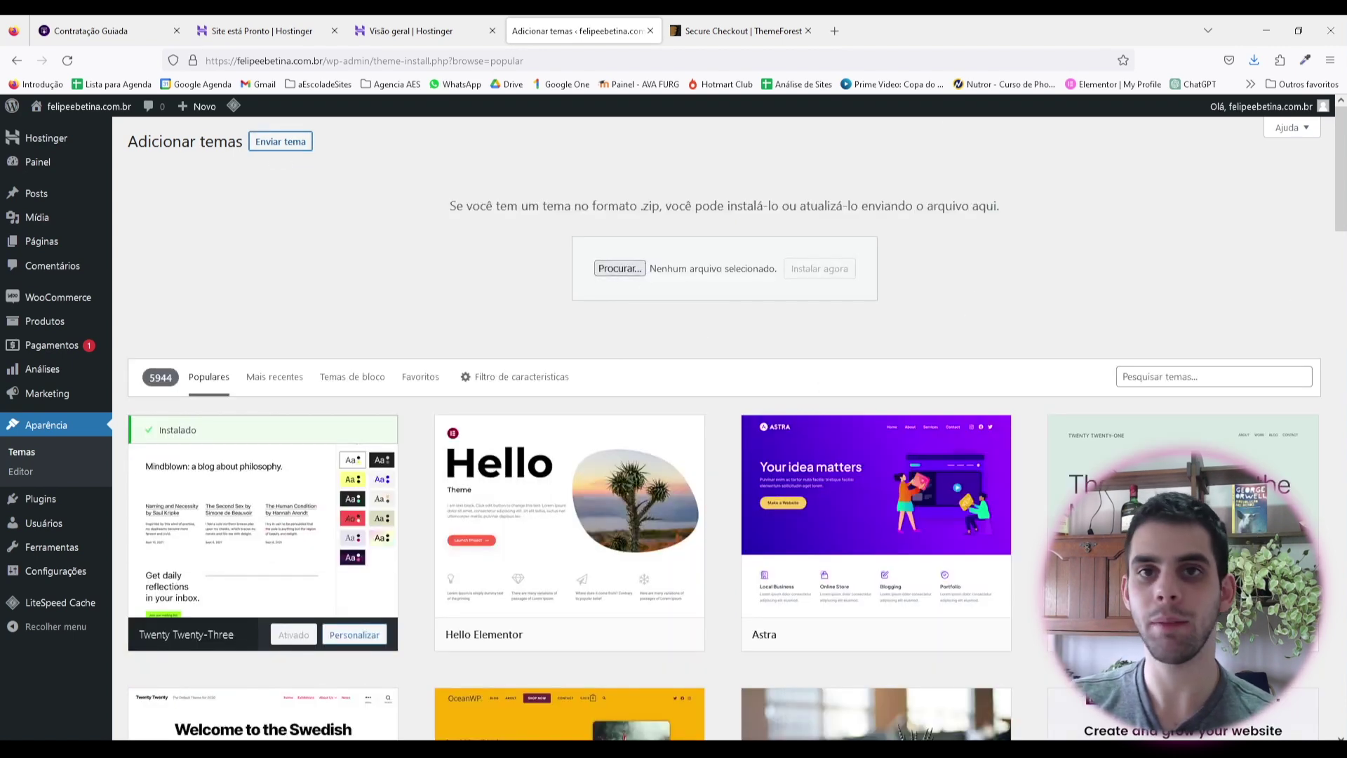
# Step: Drop the WoodMart file into the upload box, install it and activate the theme
pyautogui.moveTo(1334, 336); pyautogui.dragTo(621, 268)
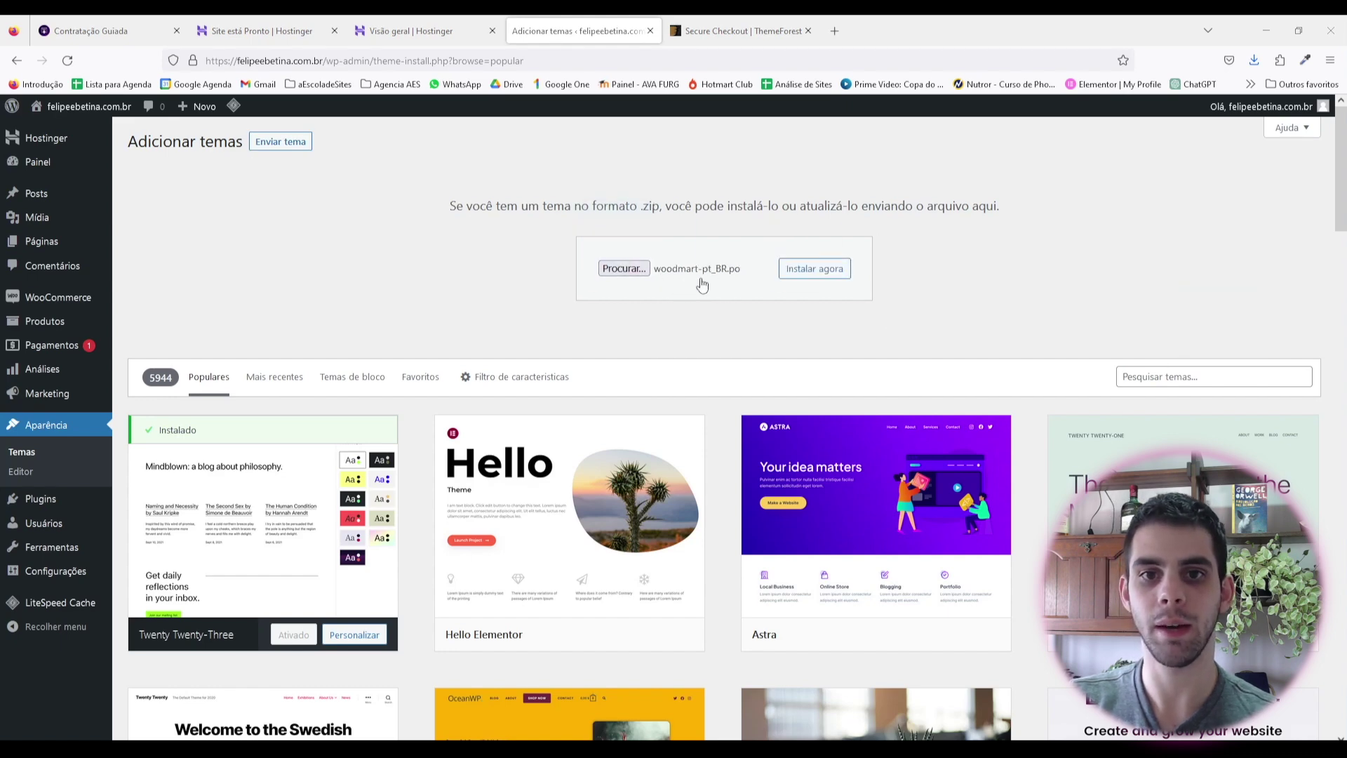
pyautogui.click(833, 280)
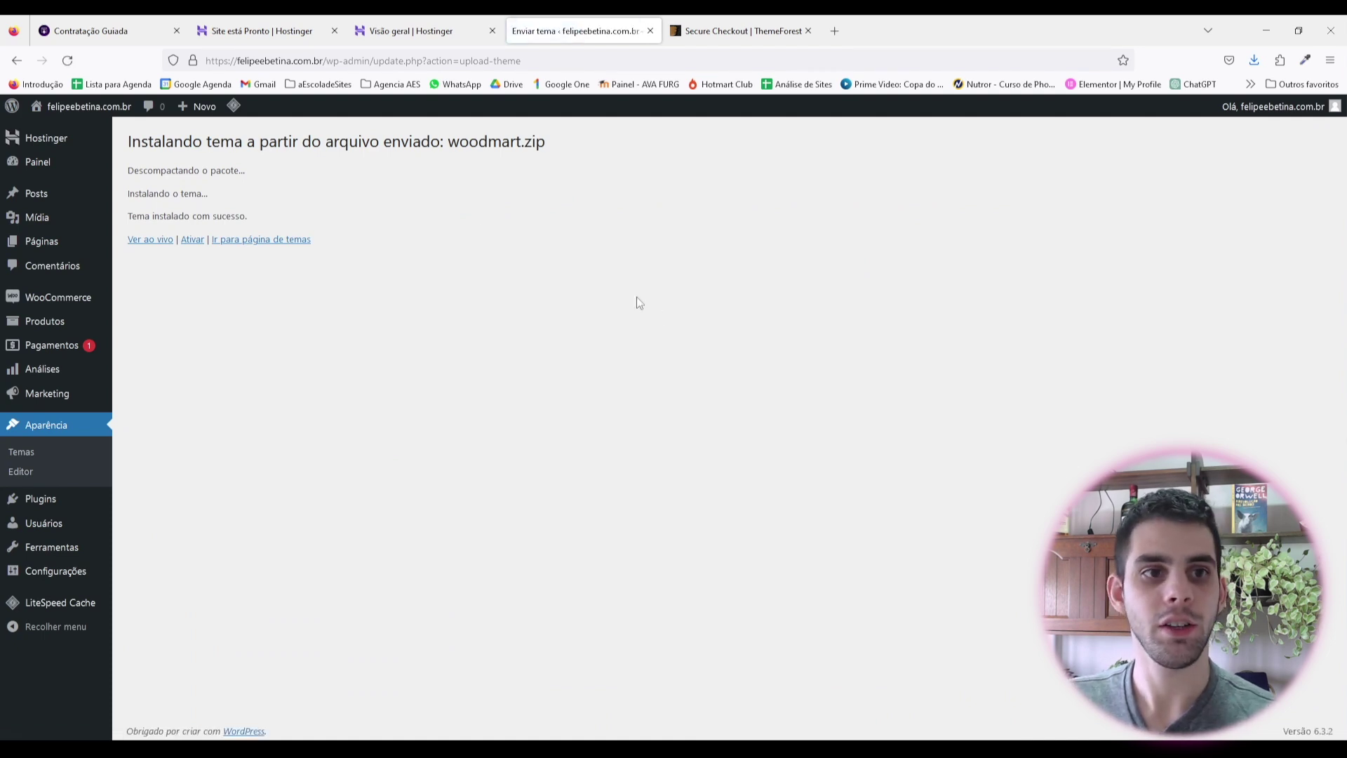
pyautogui.click(192, 240)
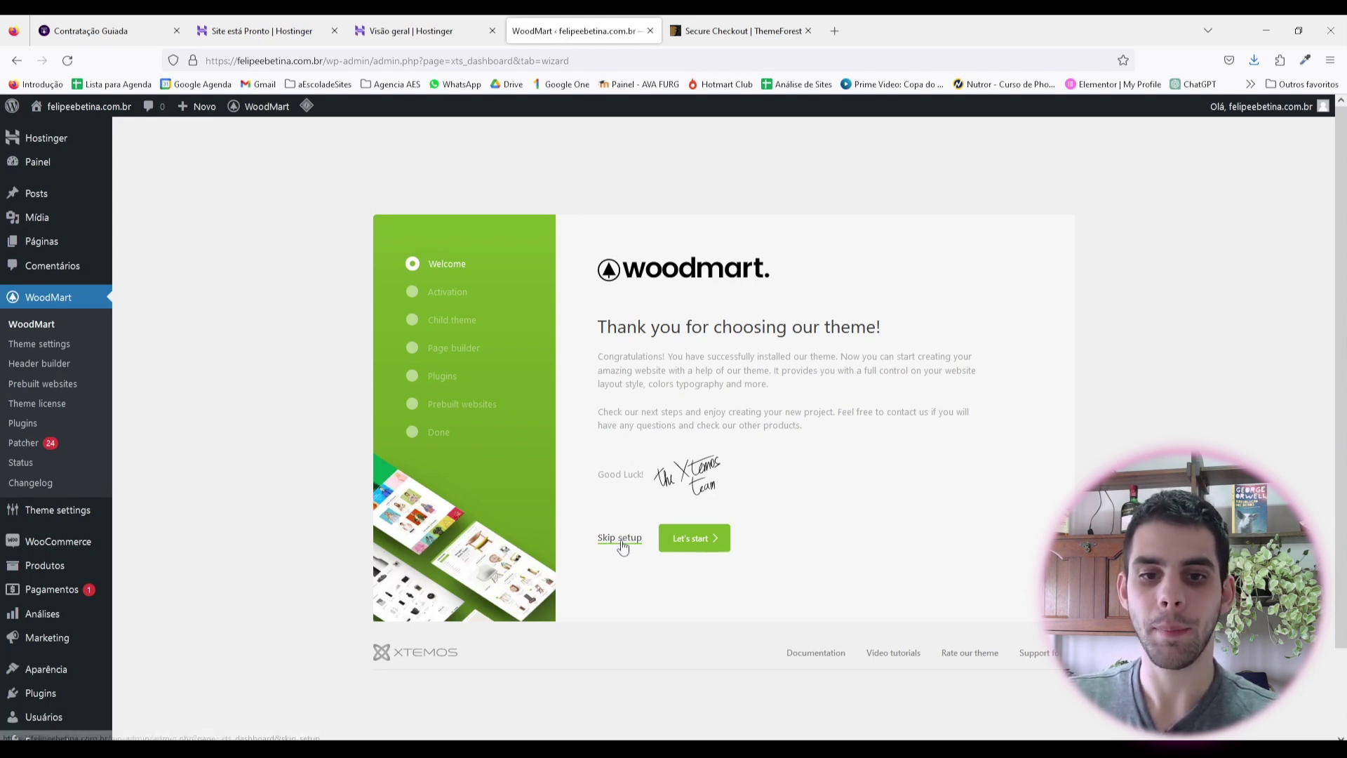
# Step: Launch the WoodMart setup wizard with "Let's start" on the welcome screen
pyautogui.click(696, 550)
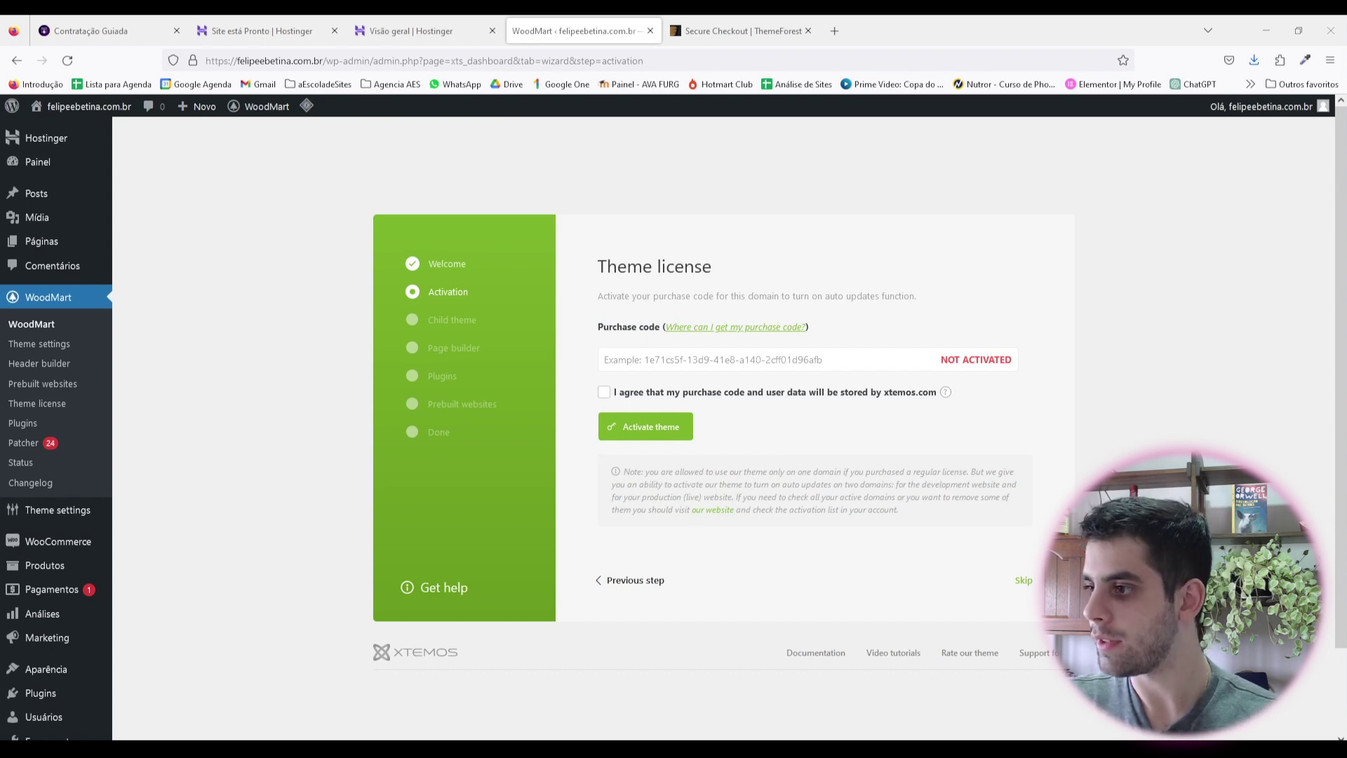
# Step: Paste the purchase code, accept the data-storage agreement and submit the theme activation
pyautogui.hotkey('ctrl', 'v')
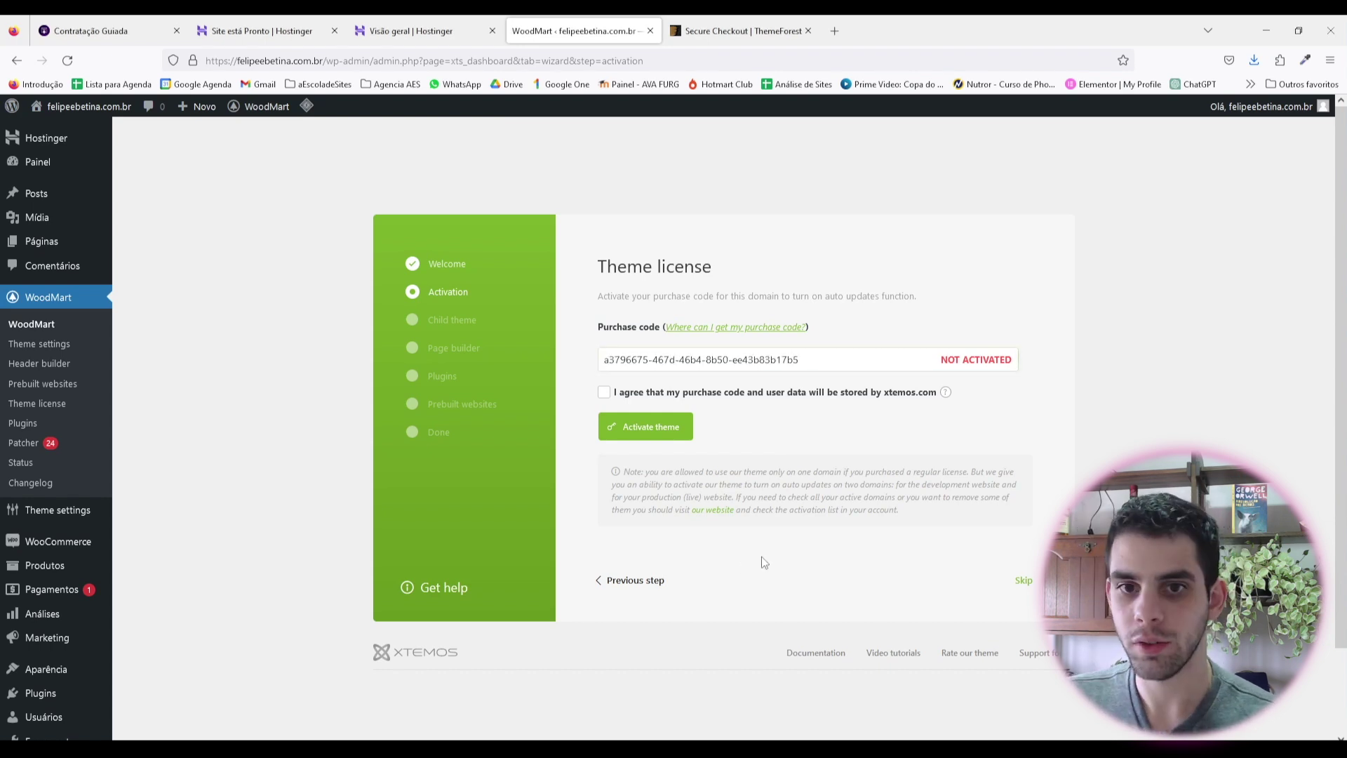
pyautogui.click(646, 426)
pyautogui.click(604, 392)
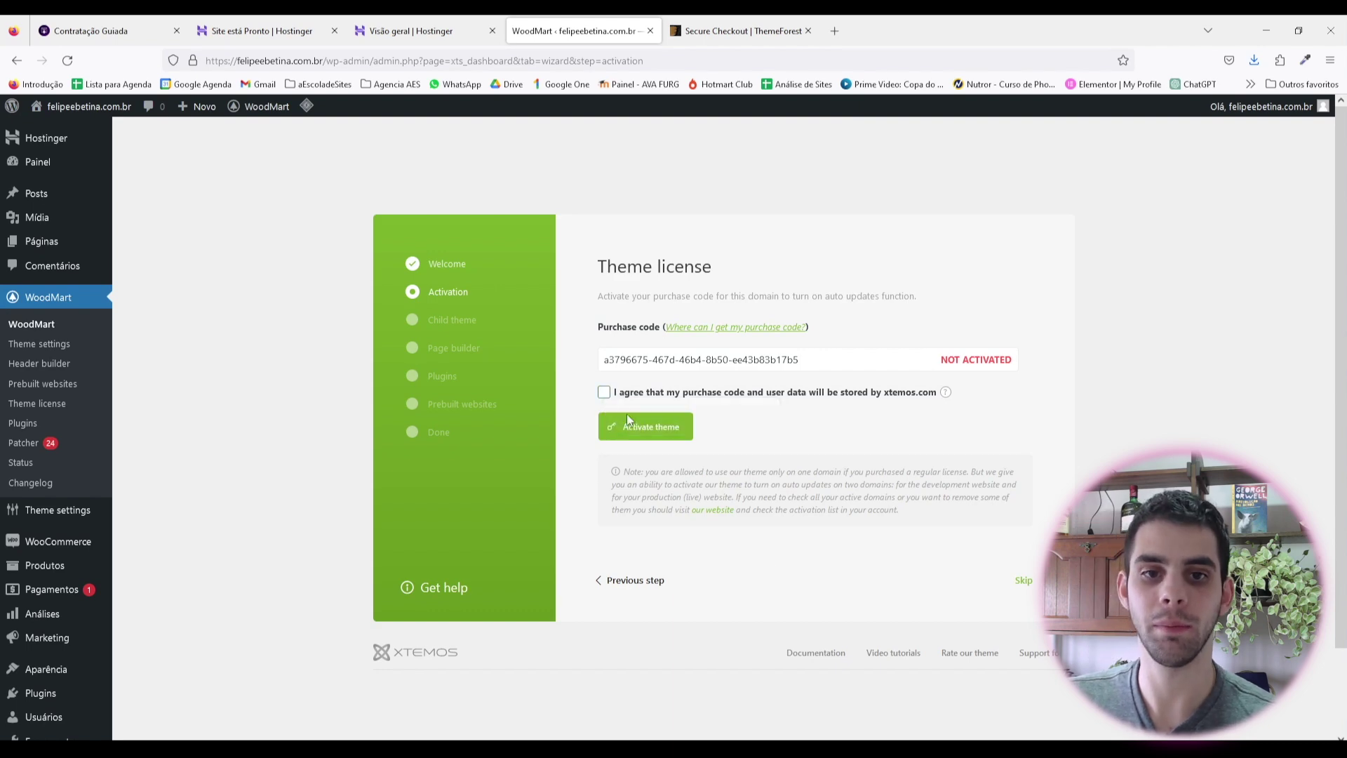
pyautogui.click(652, 427)
# Step: Review the activation-limit error, then switch to the ThemeForest Downloads tab
pyautogui.scroll(-2, 784, 403)
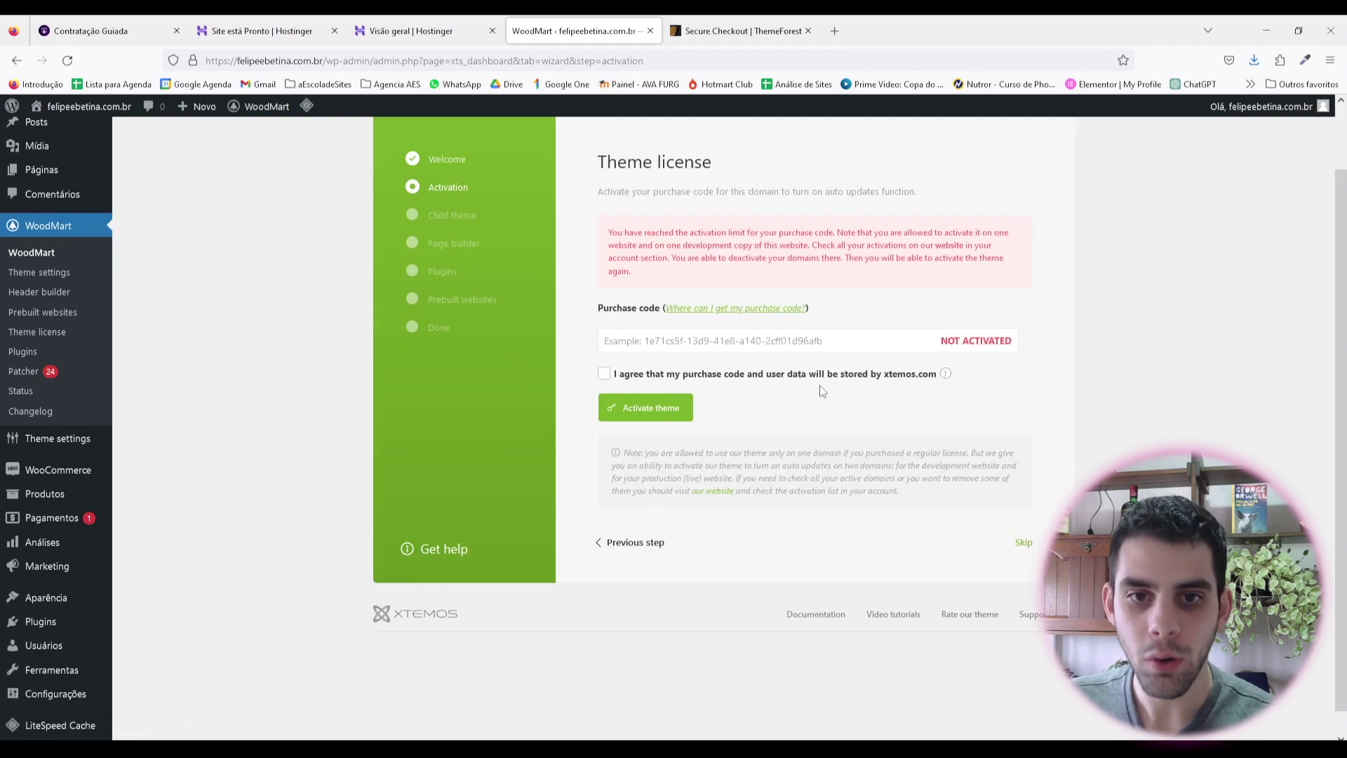
pyautogui.scroll(2, 814, 368)
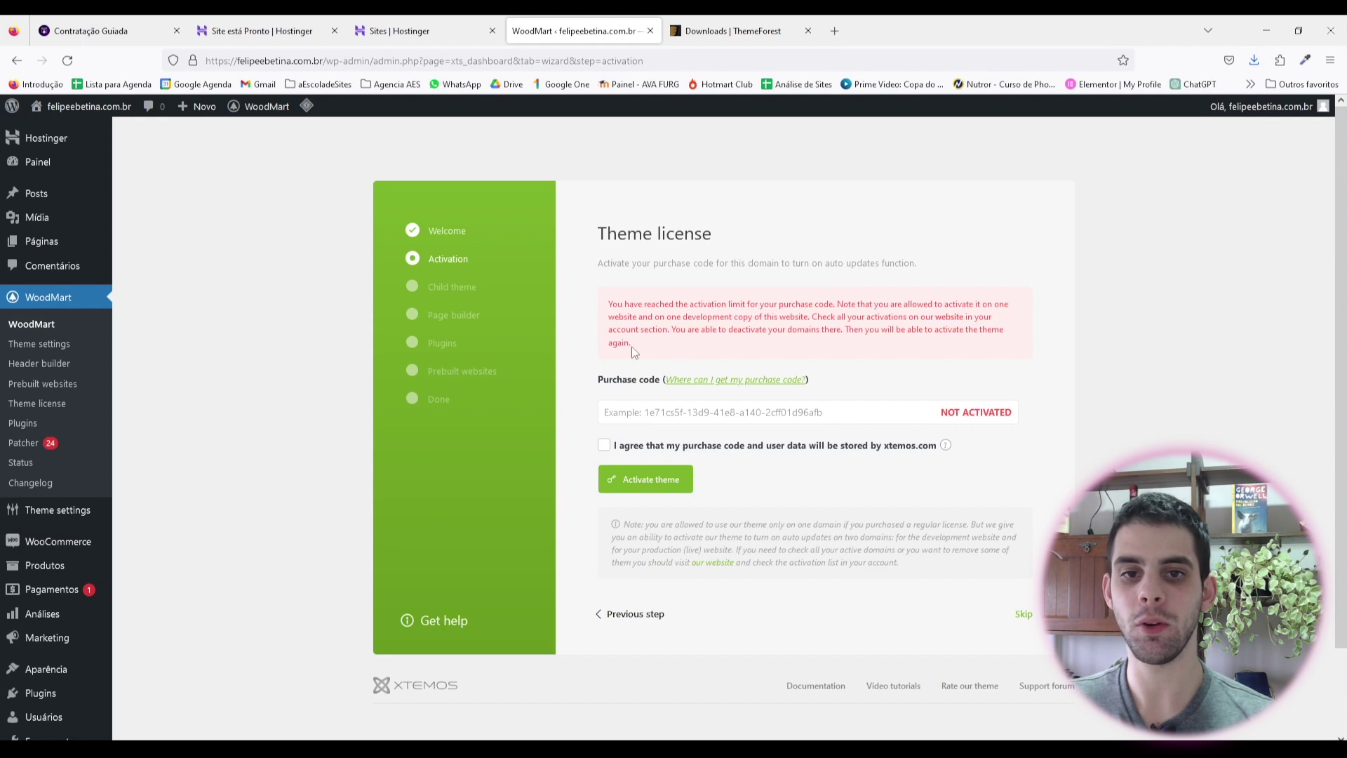
pyautogui.moveTo(635, 348); pyautogui.dragTo(608, 302)
pyautogui.click(656, 303)
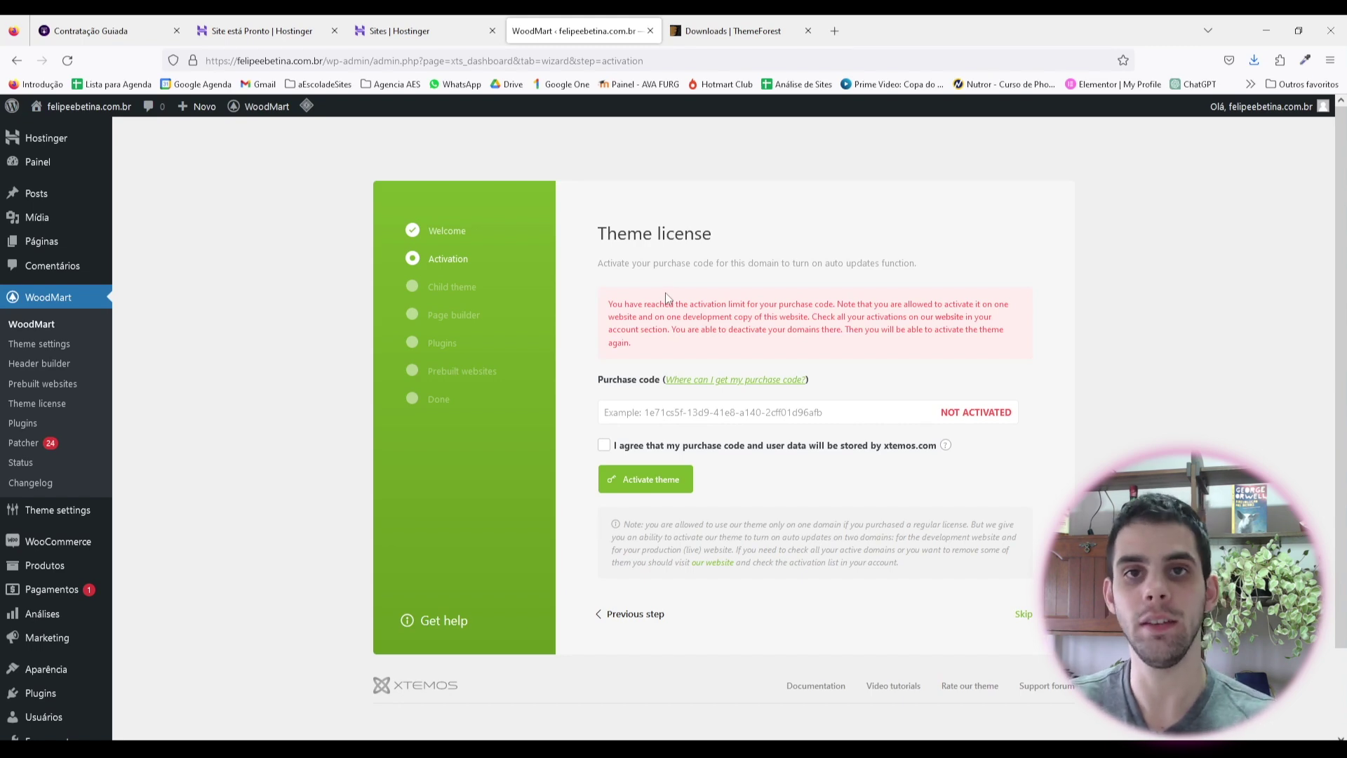
pyautogui.hotkey('ctrl', 'Tab')
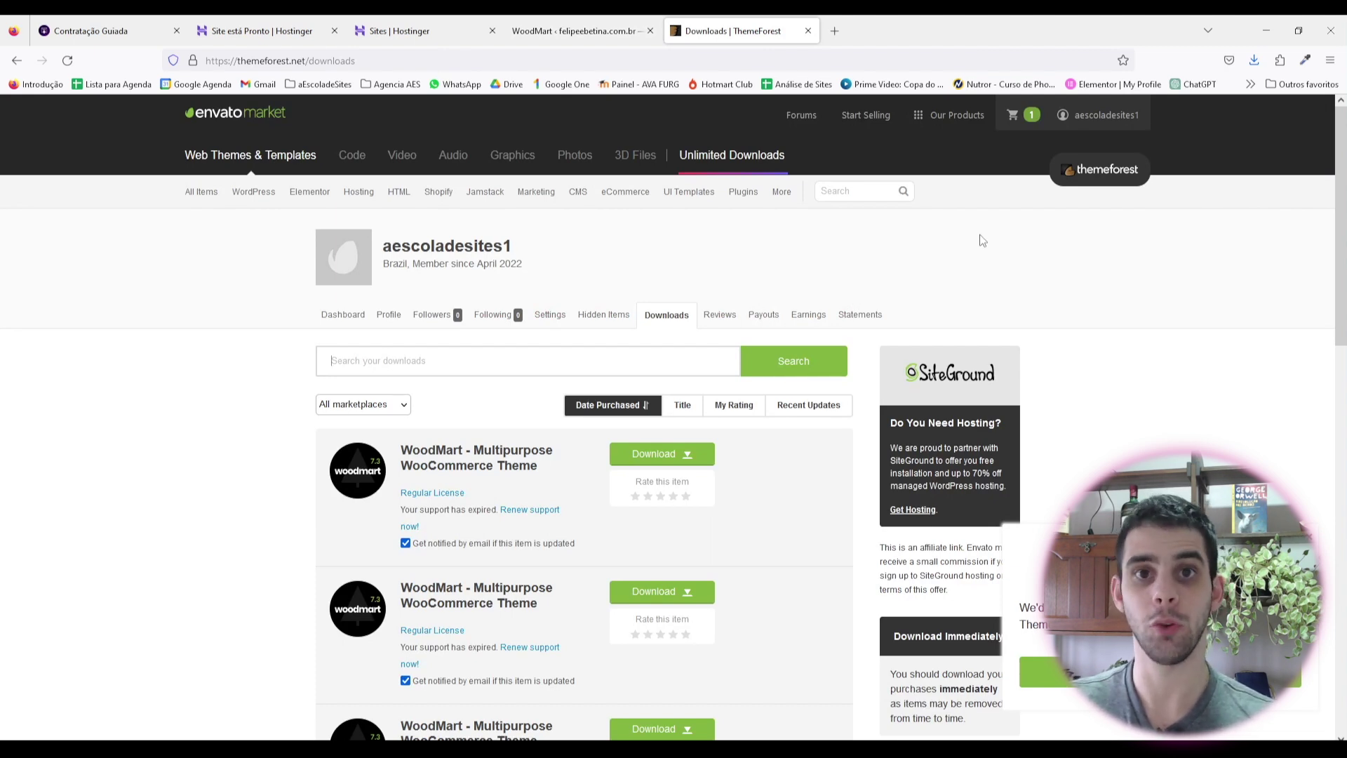
# Step: Open the WoodMart License certificate & purchase code PDF from the ThemeForest Downloads list
pyautogui.moveTo(1091, 116)
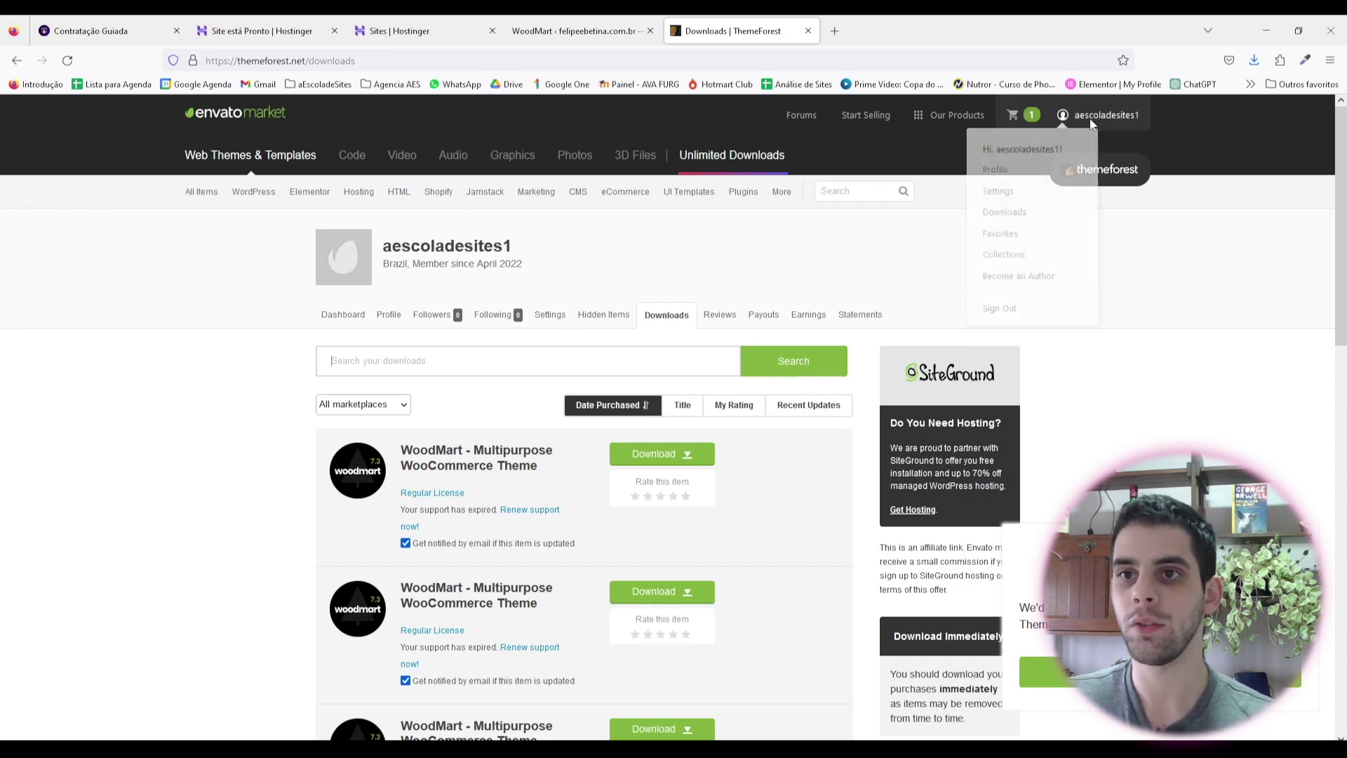
pyautogui.click(1009, 215)
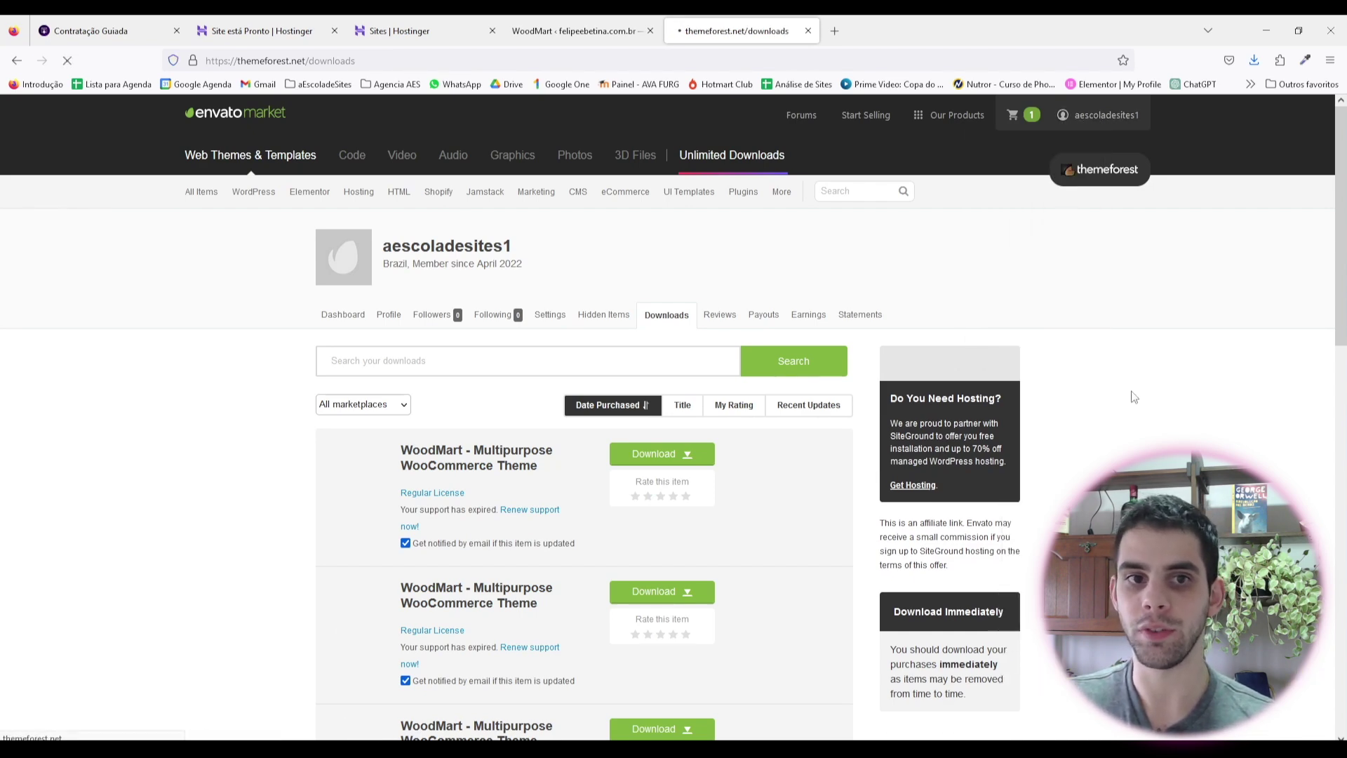
pyautogui.scroll(-4, 787, 445)
pyautogui.scroll(4, 772, 308)
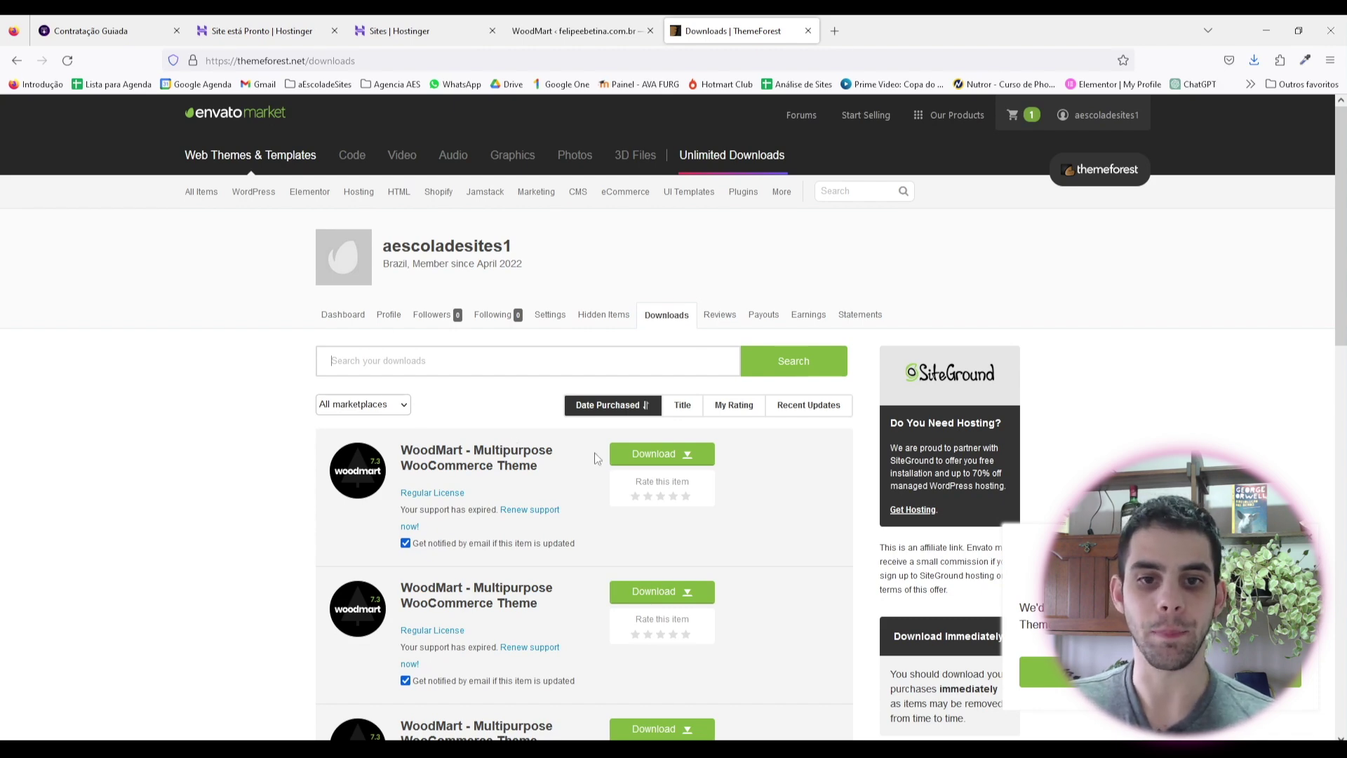
pyautogui.scroll(-1, 735, 486)
pyautogui.scroll(-1, 734, 486)
pyautogui.scroll(2, 702, 470)
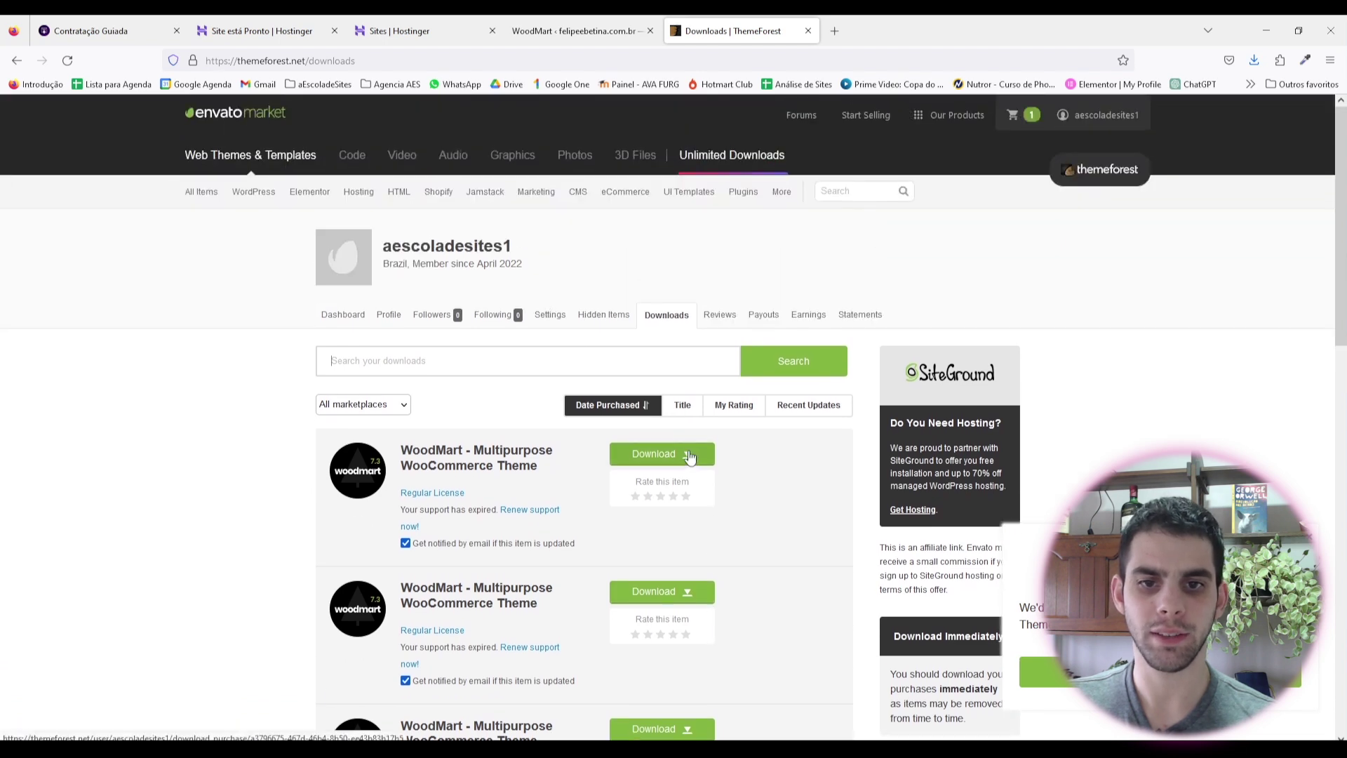
pyautogui.click(692, 455)
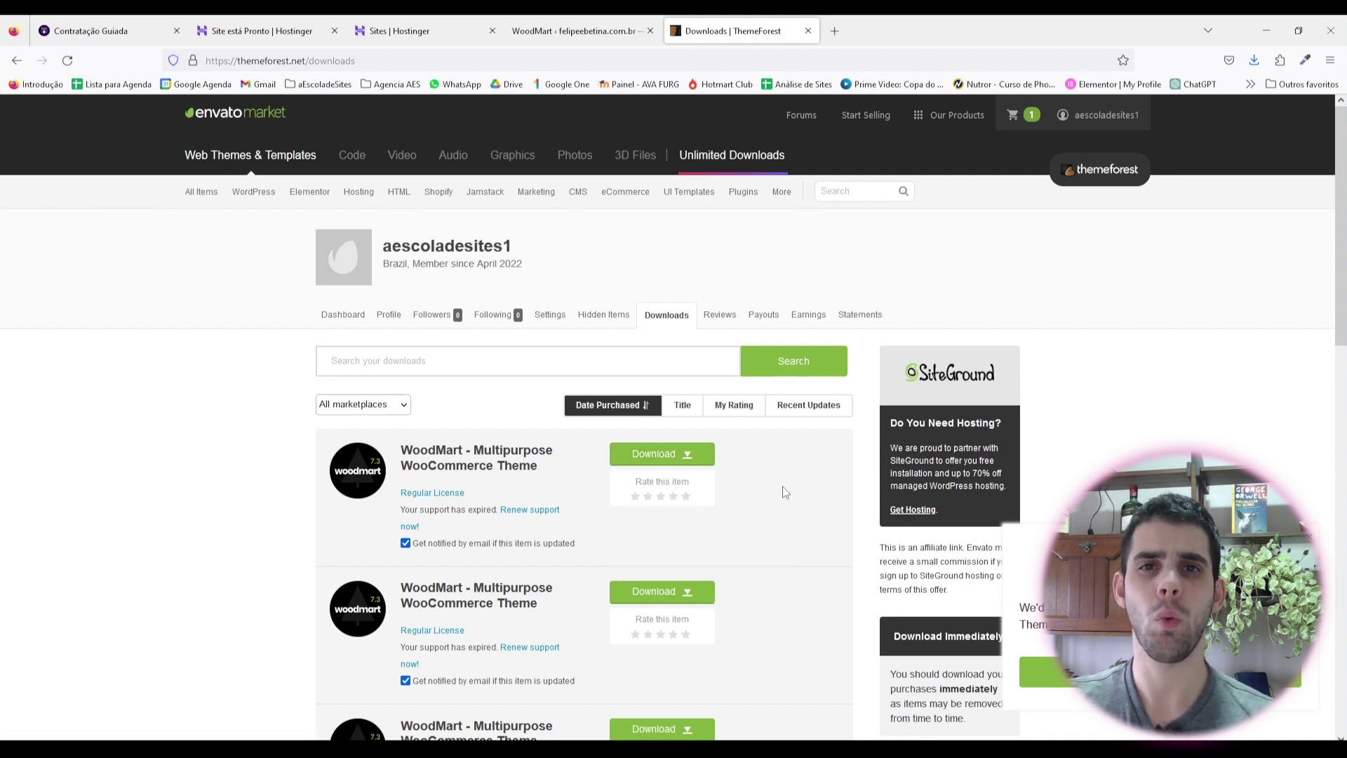
pyautogui.moveTo(686, 455)
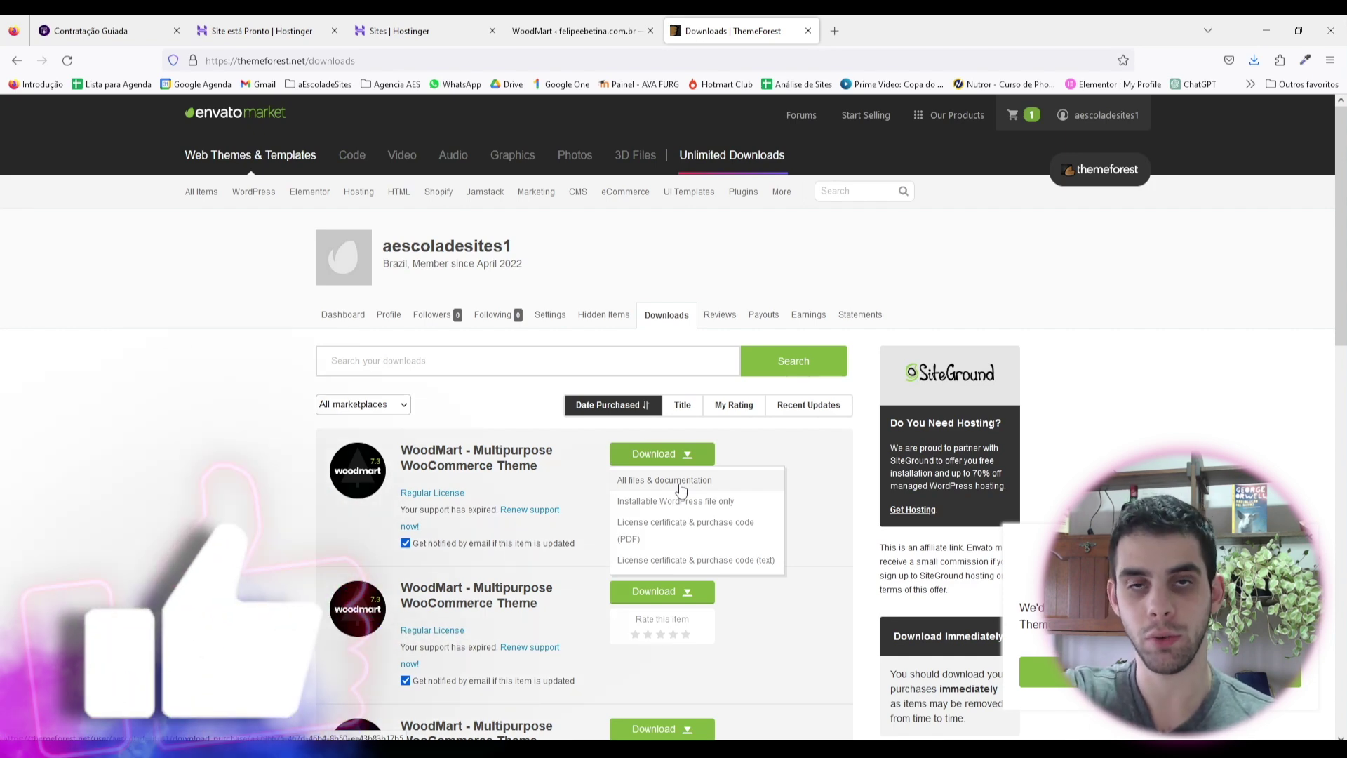
pyautogui.click(657, 538)
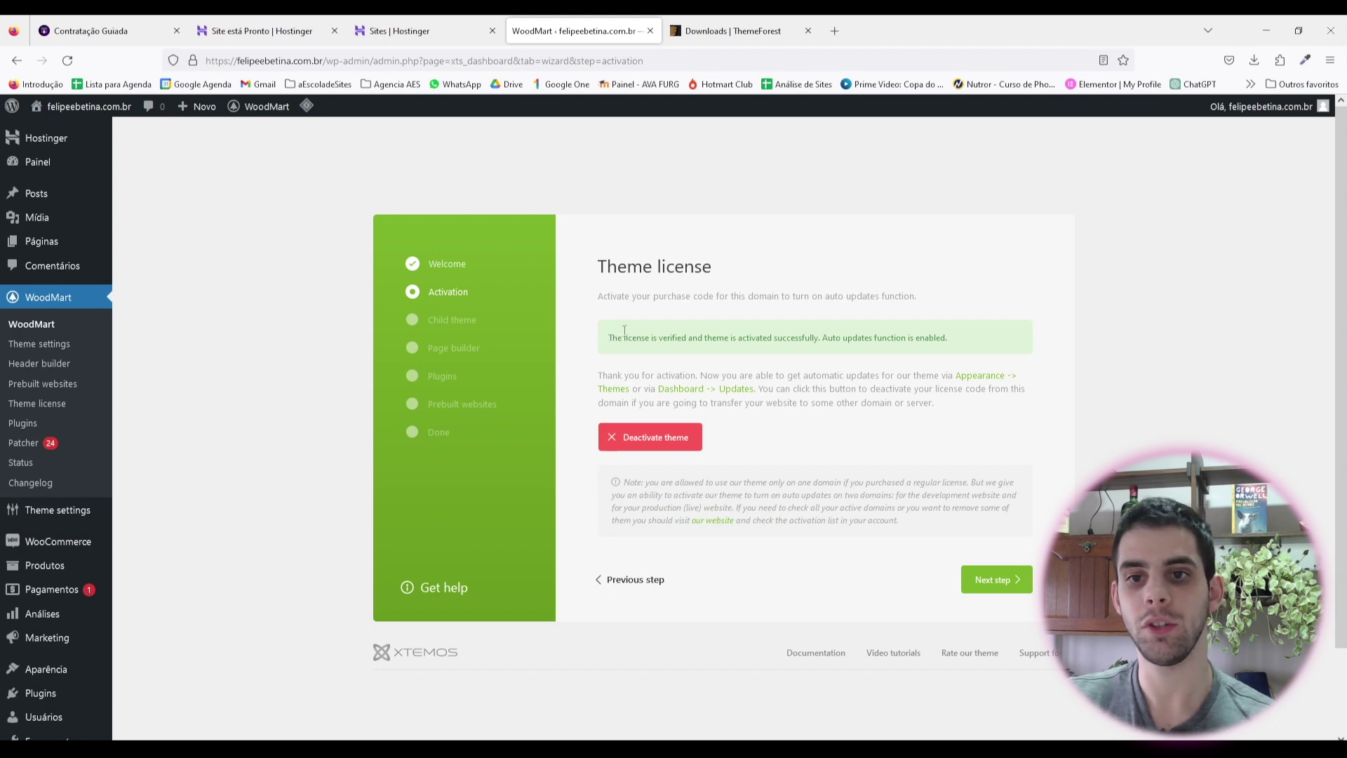
# Step: Check the license success message and advance to the child theme step
pyautogui.moveTo(624, 330); pyautogui.dragTo(910, 335)
pyautogui.click(911, 336)
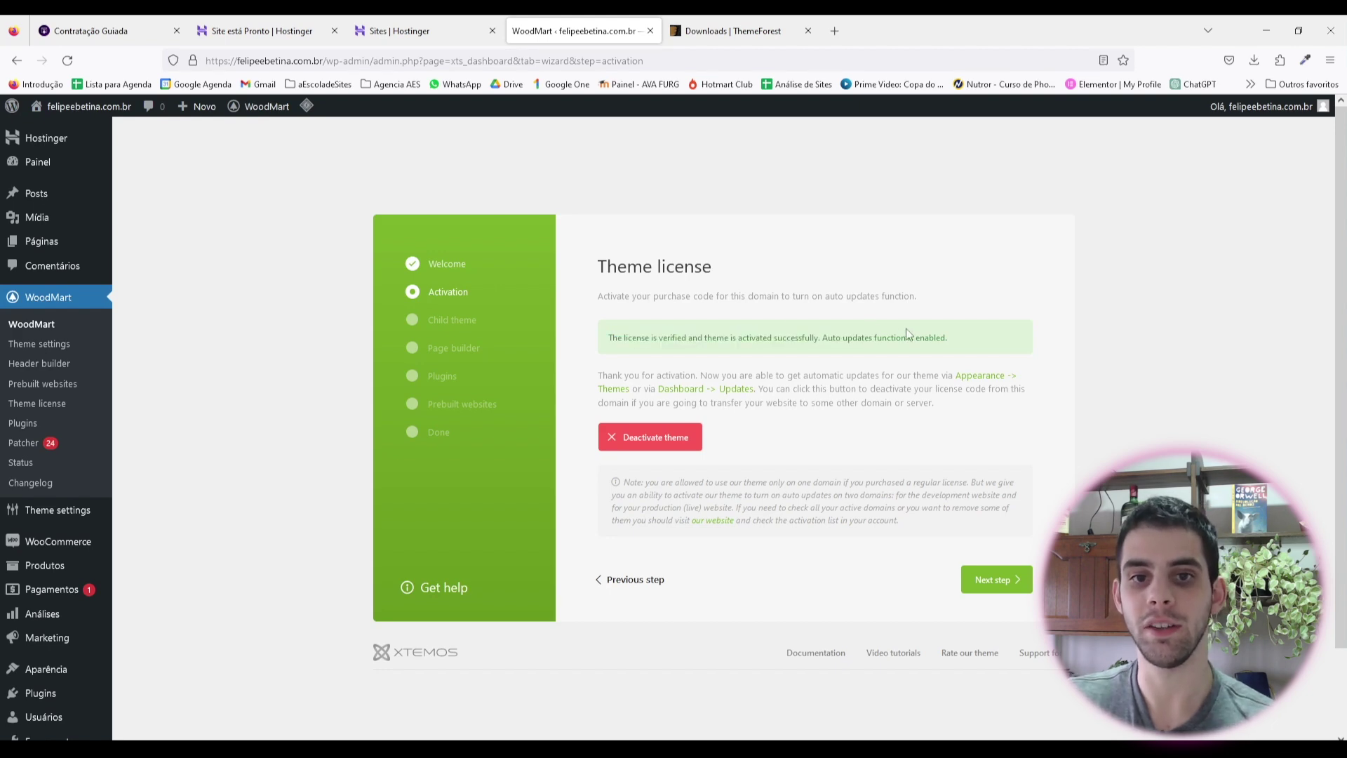
pyautogui.click(1006, 581)
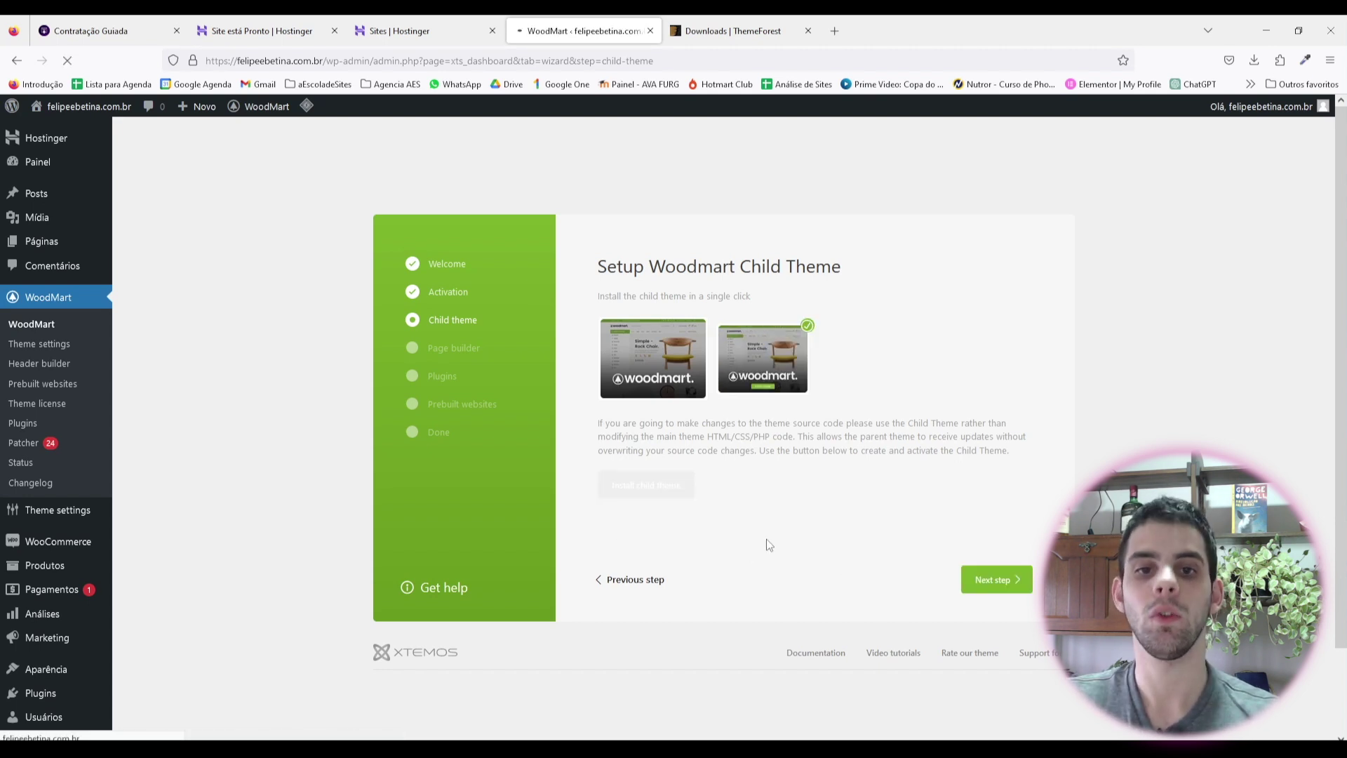
# Step: Advance from the Setup Woodmart Child Theme page to the page builder step
pyautogui.click(994, 582)
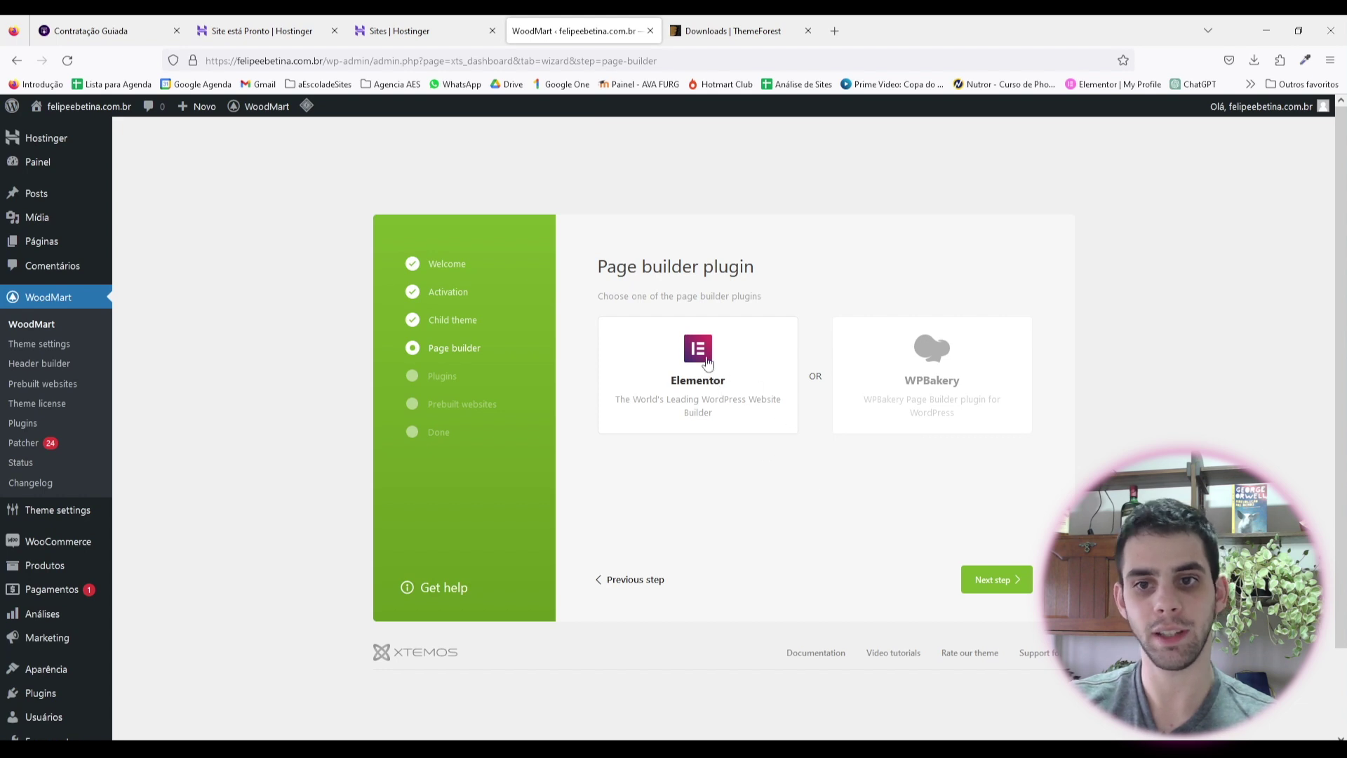
# Step: Keep Elementor as the page builder and go to the plugins list
pyautogui.click(1019, 580)
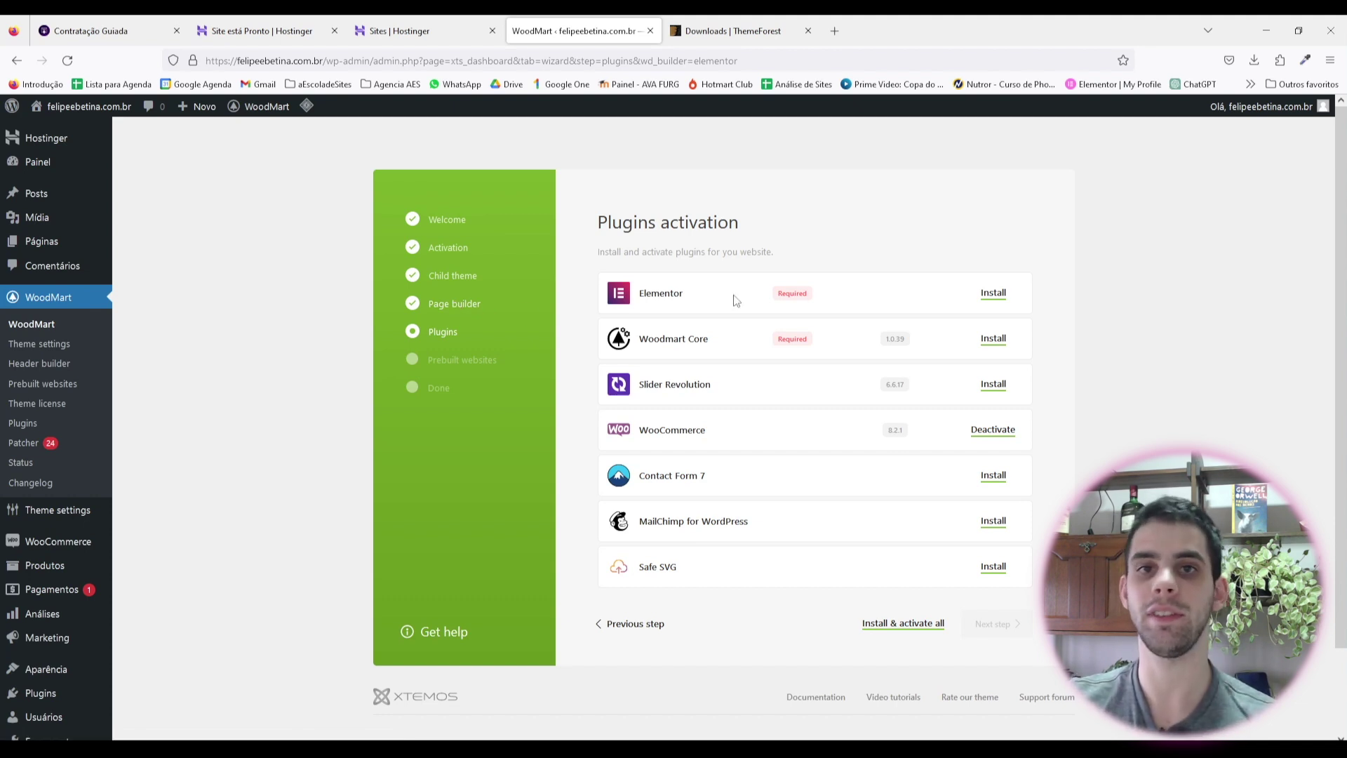
# Step: Install Elementor and Woodmart Core, then advance to the Prebuilt websites step
pyautogui.click(993, 295)
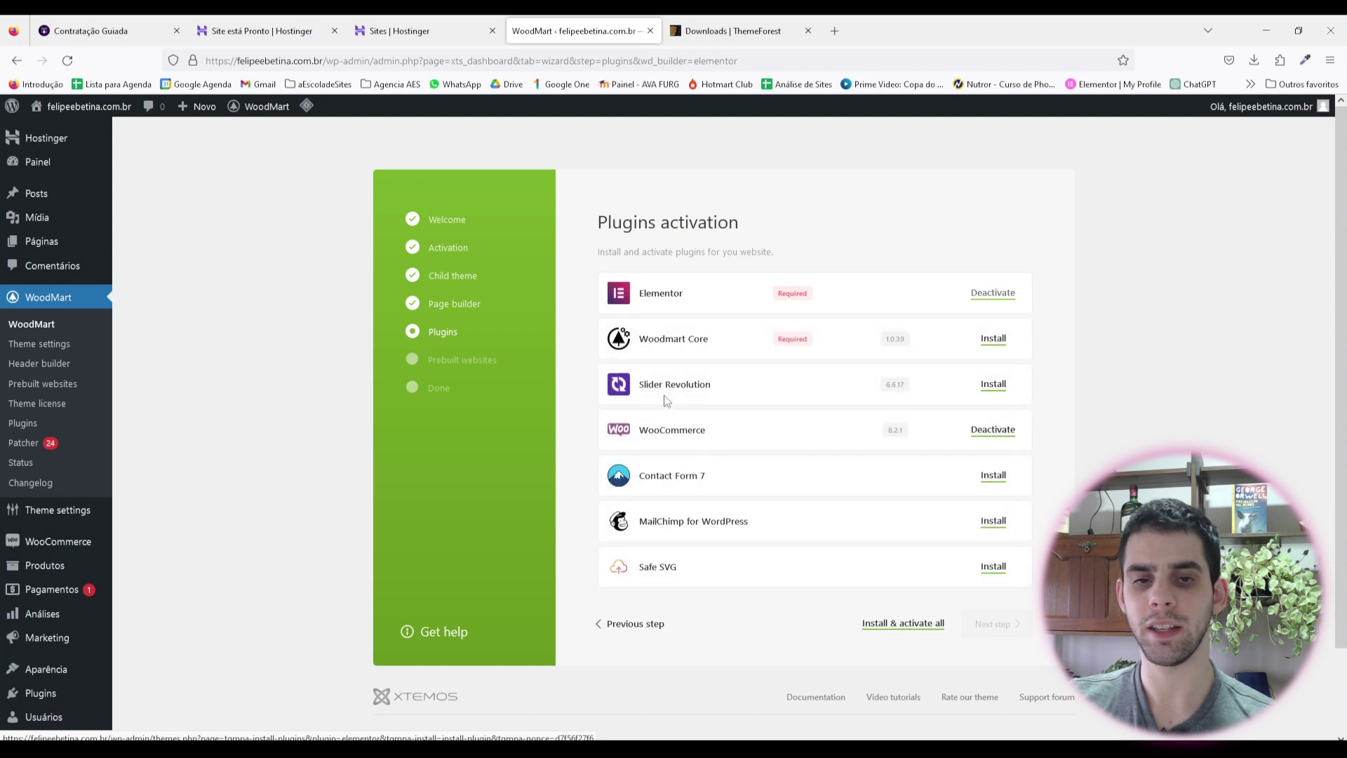
pyautogui.click(993, 339)
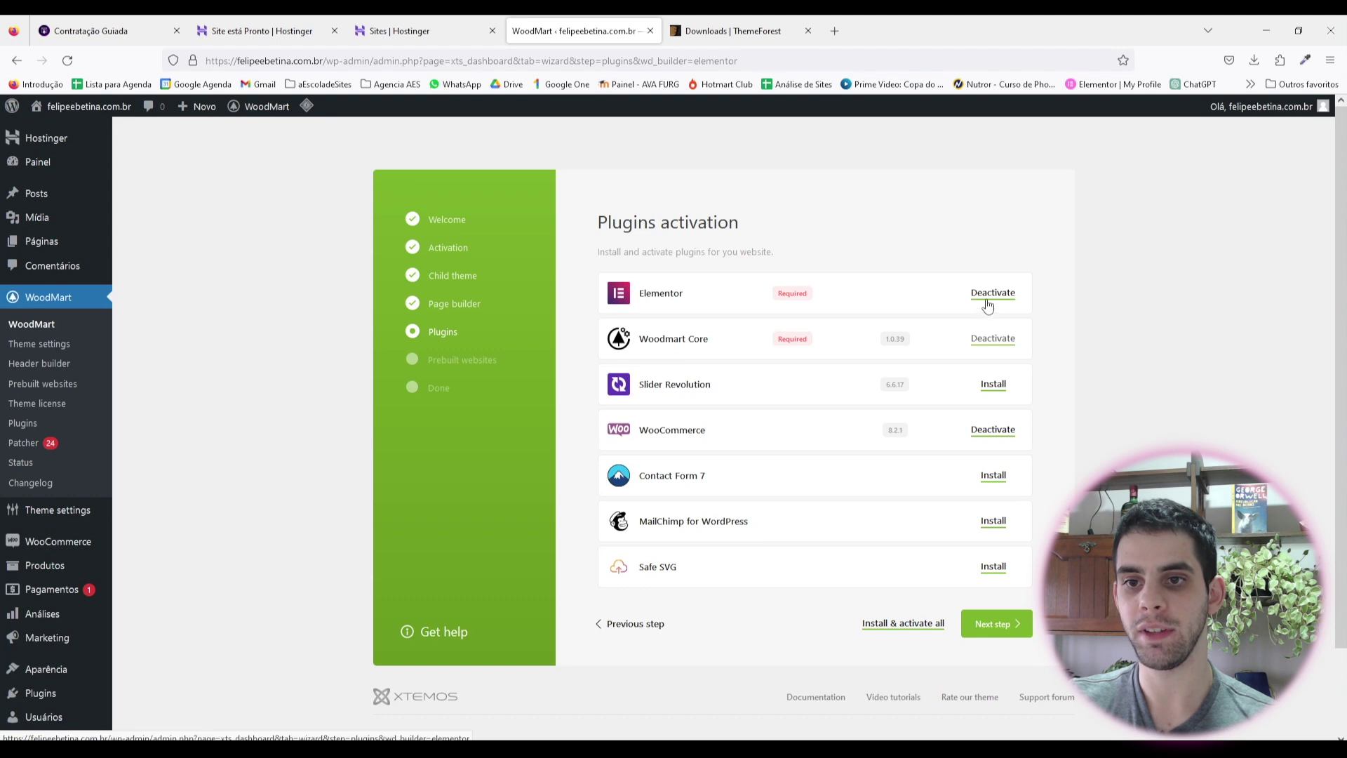
pyautogui.click(993, 624)
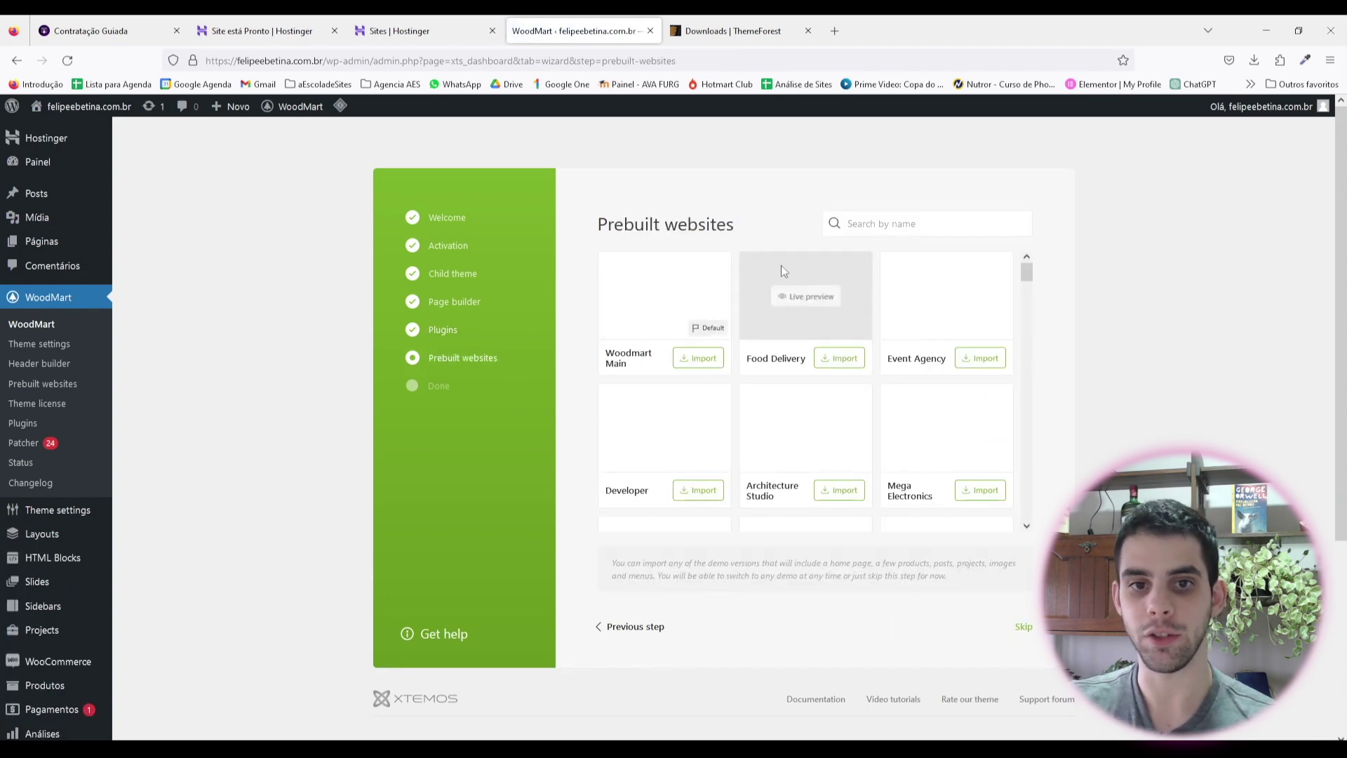
# Step: Look over the Event Agency demo in the Prebuilt websites gallery
pyautogui.scroll(-3, 849, 345)
pyautogui.scroll(3, 870, 337)
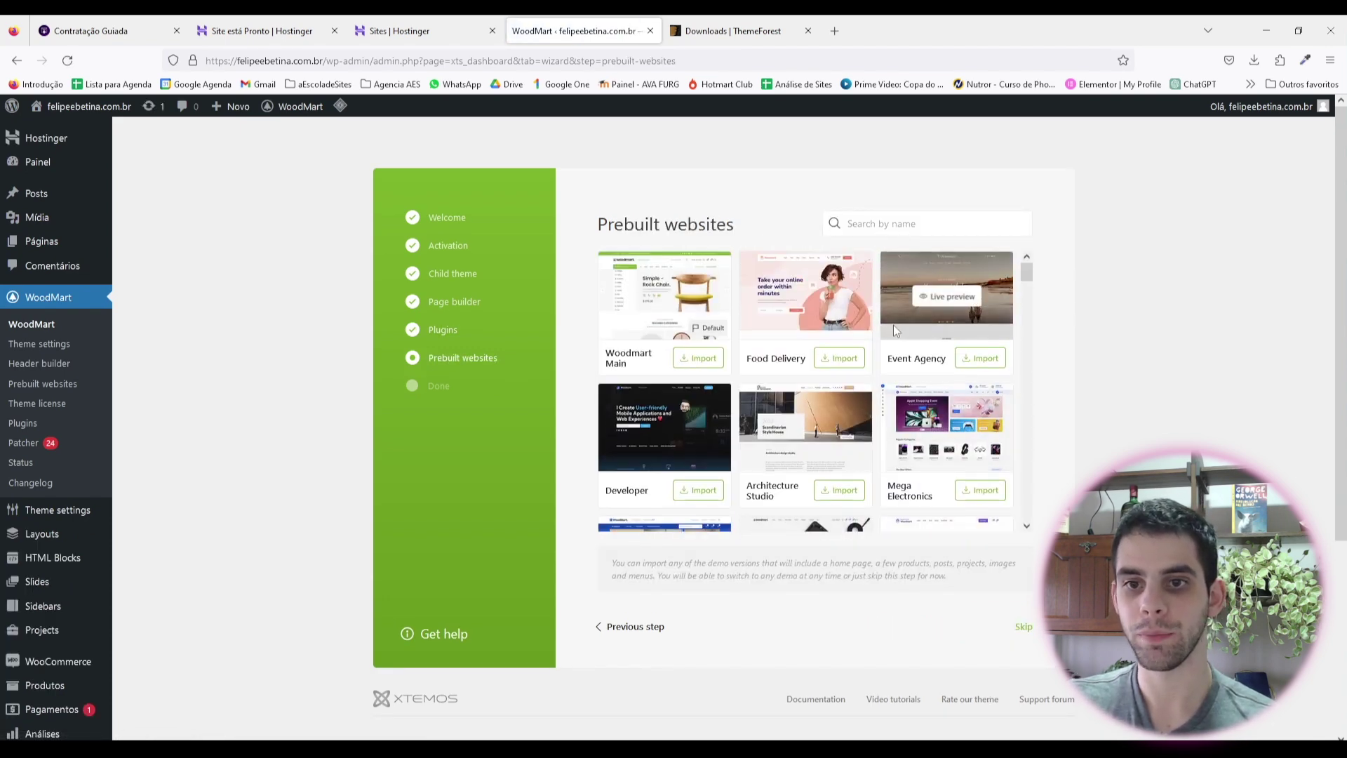
pyautogui.moveTo(932, 359); pyautogui.dragTo(893, 358)
pyautogui.click(919, 373)
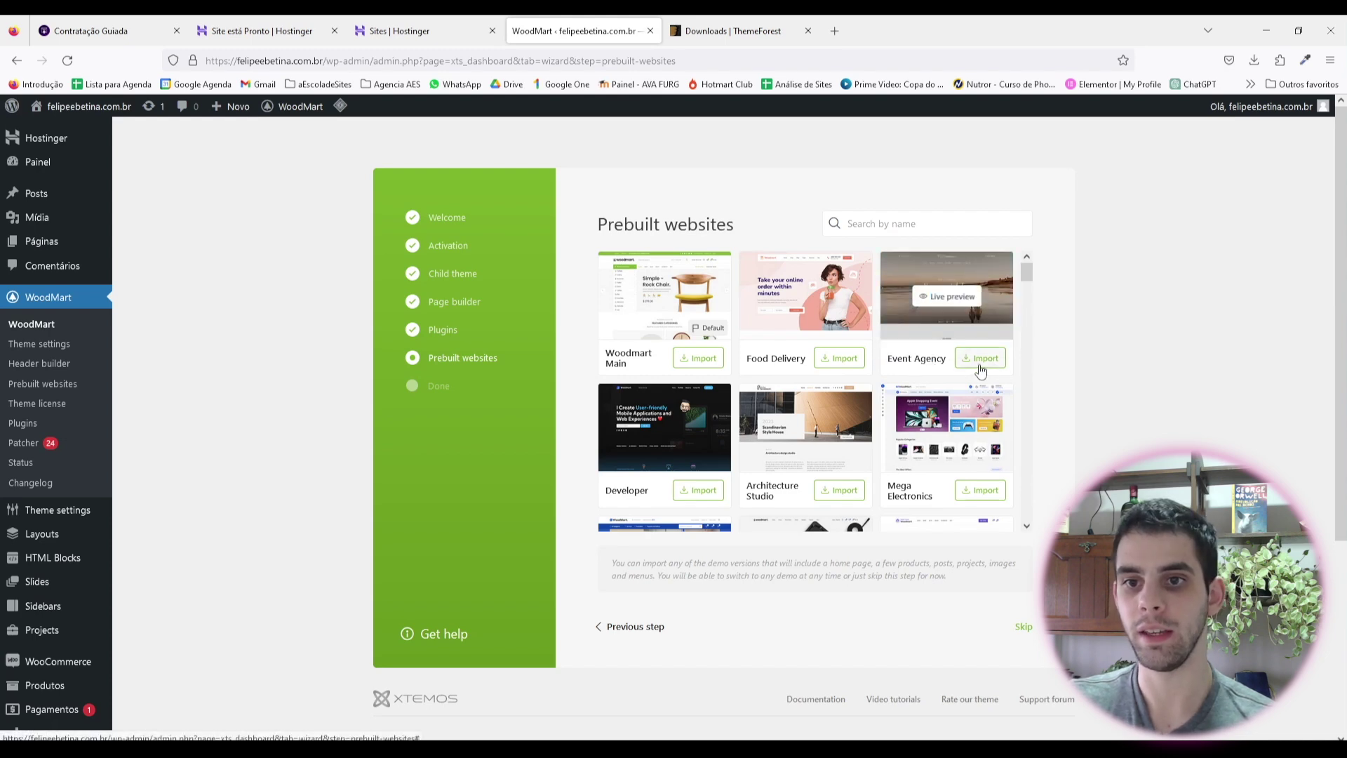
pyautogui.scroll(-10, 892, 393)
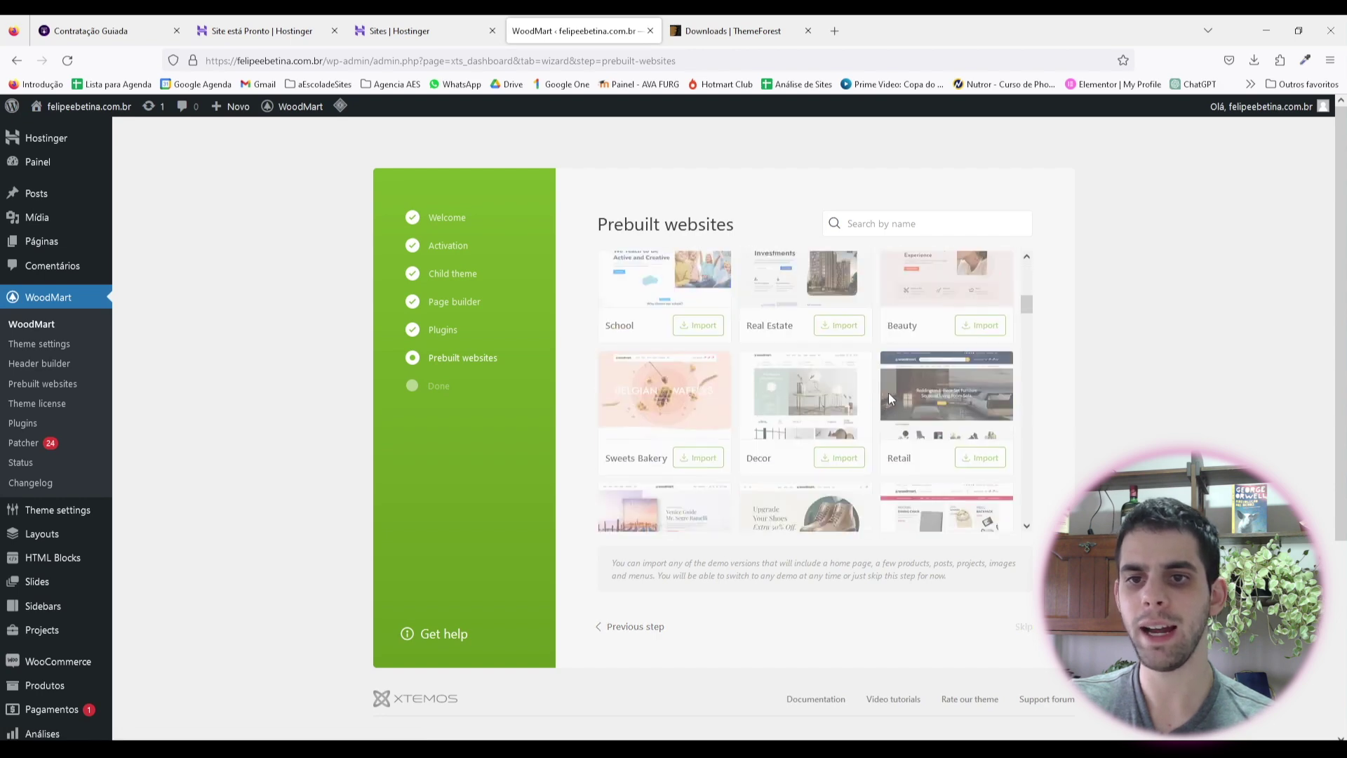
pyautogui.scroll(10, 905, 393)
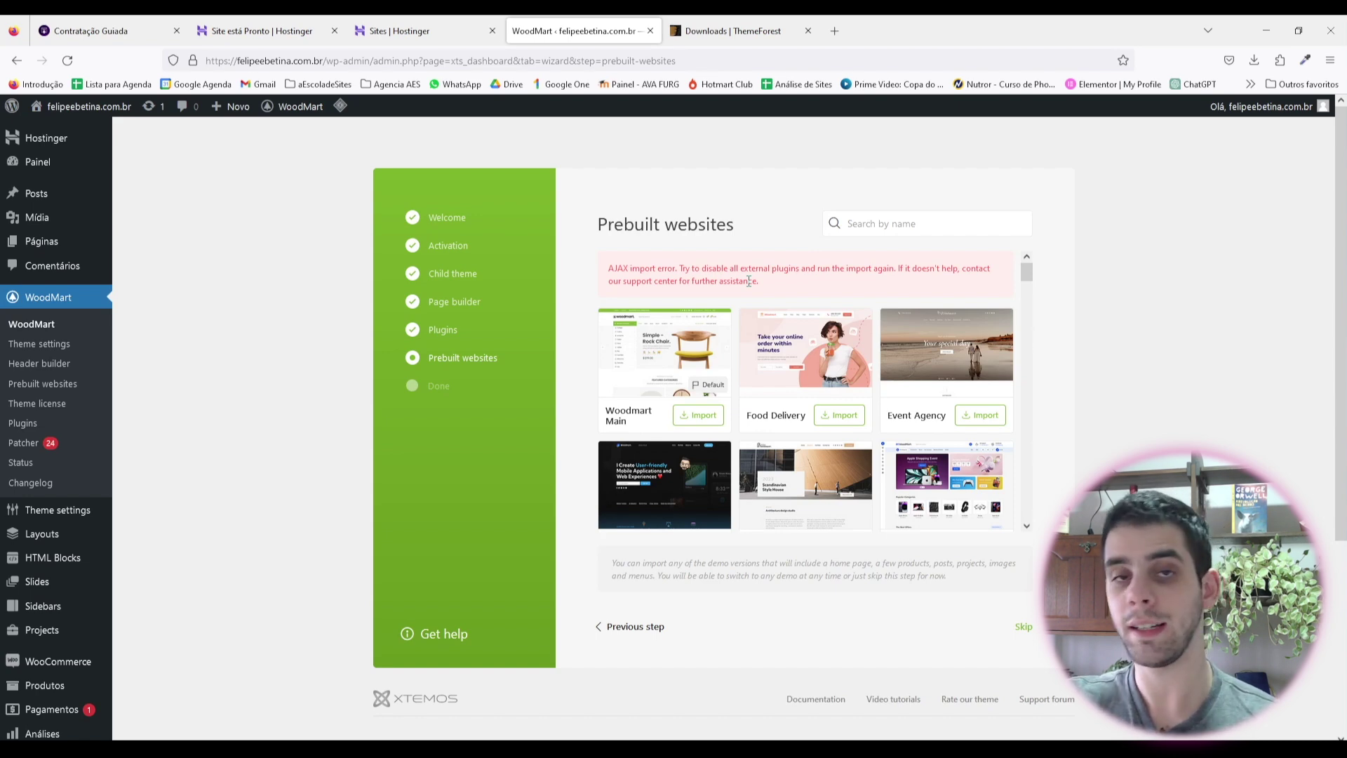
# Step: Go to Plugins > Plugins instalados from the sidebar
pyautogui.scroll(-2, 770, 614)
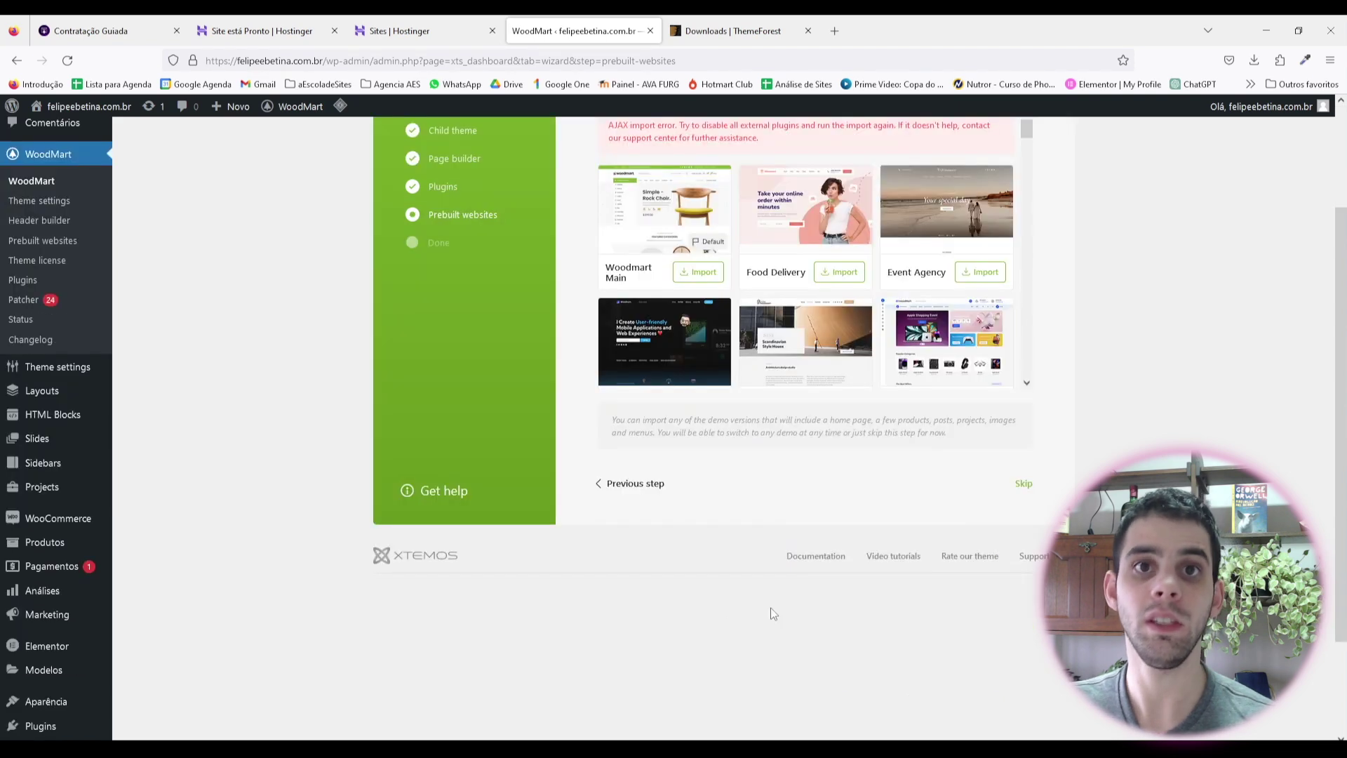
pyautogui.scroll(-1, 50, 456)
pyautogui.scroll(-1, 55, 421)
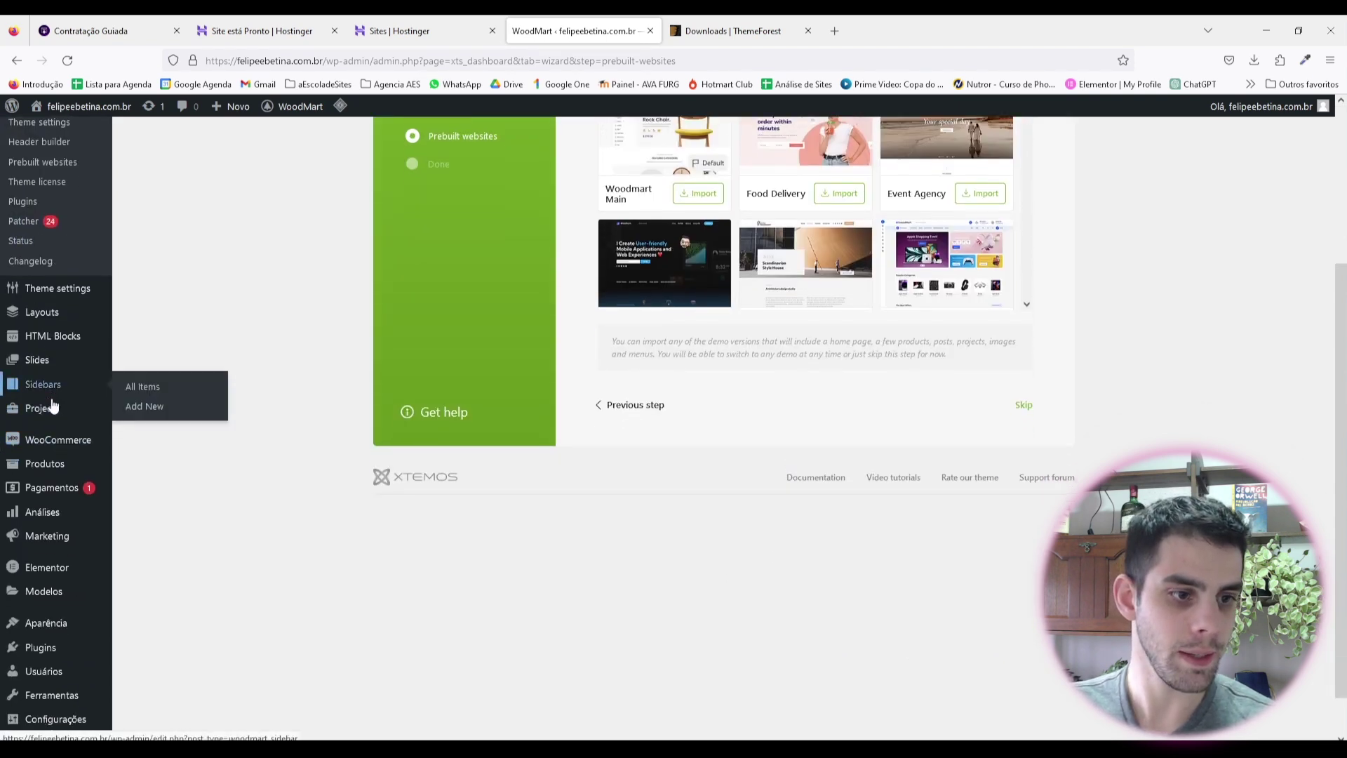
pyautogui.moveTo(49, 607)
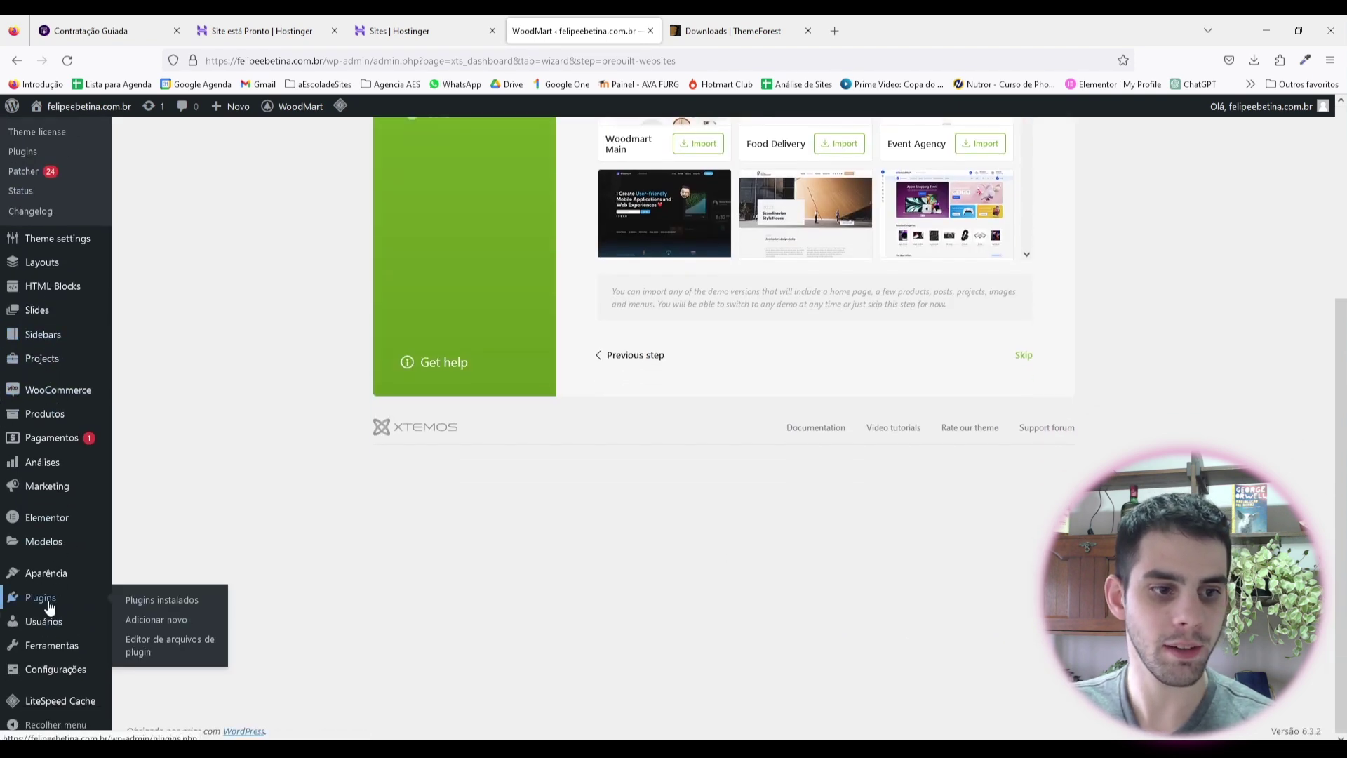
pyautogui.click(162, 604)
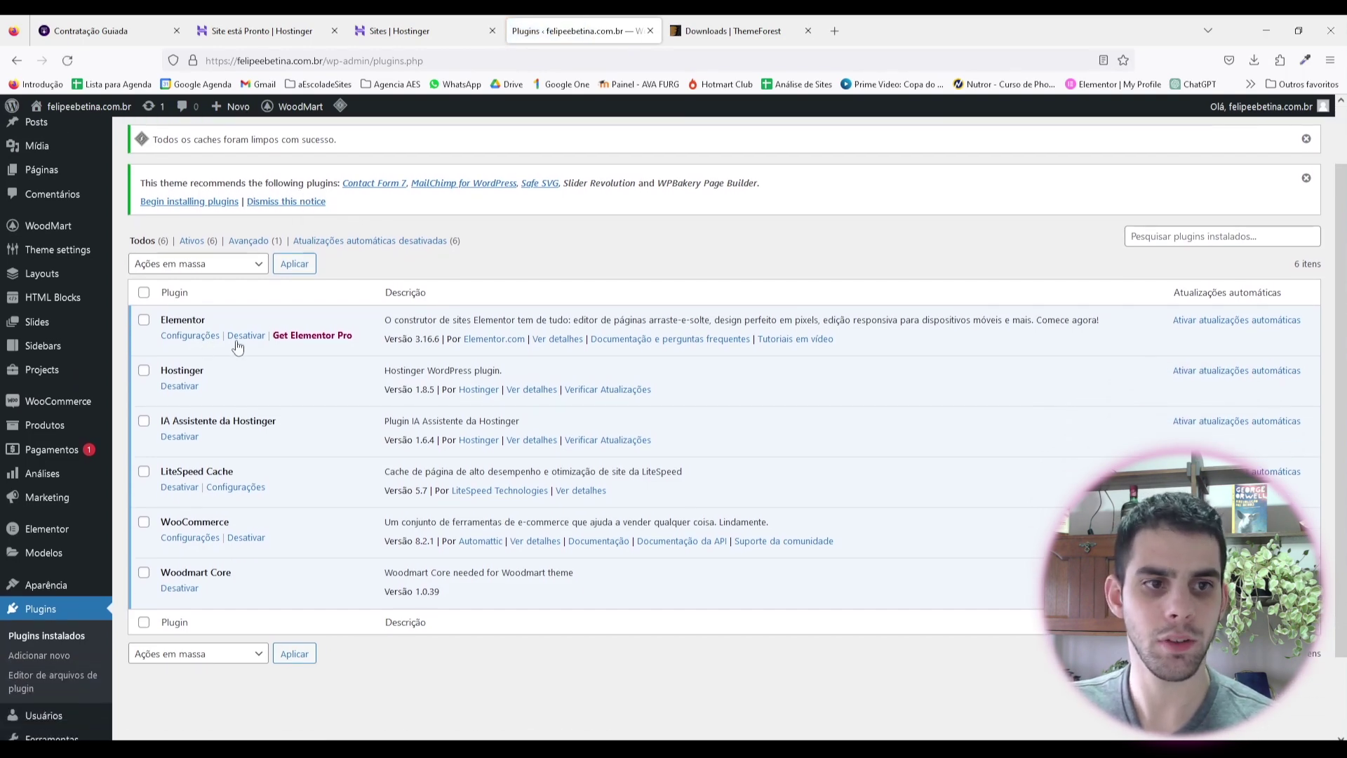
# Step: Bulk-deactivate Hostinger, IA Assistente da Hostinger and LiteSpeed Cache via Ações em massa > Desativar
pyautogui.scroll(-2, 218, 378)
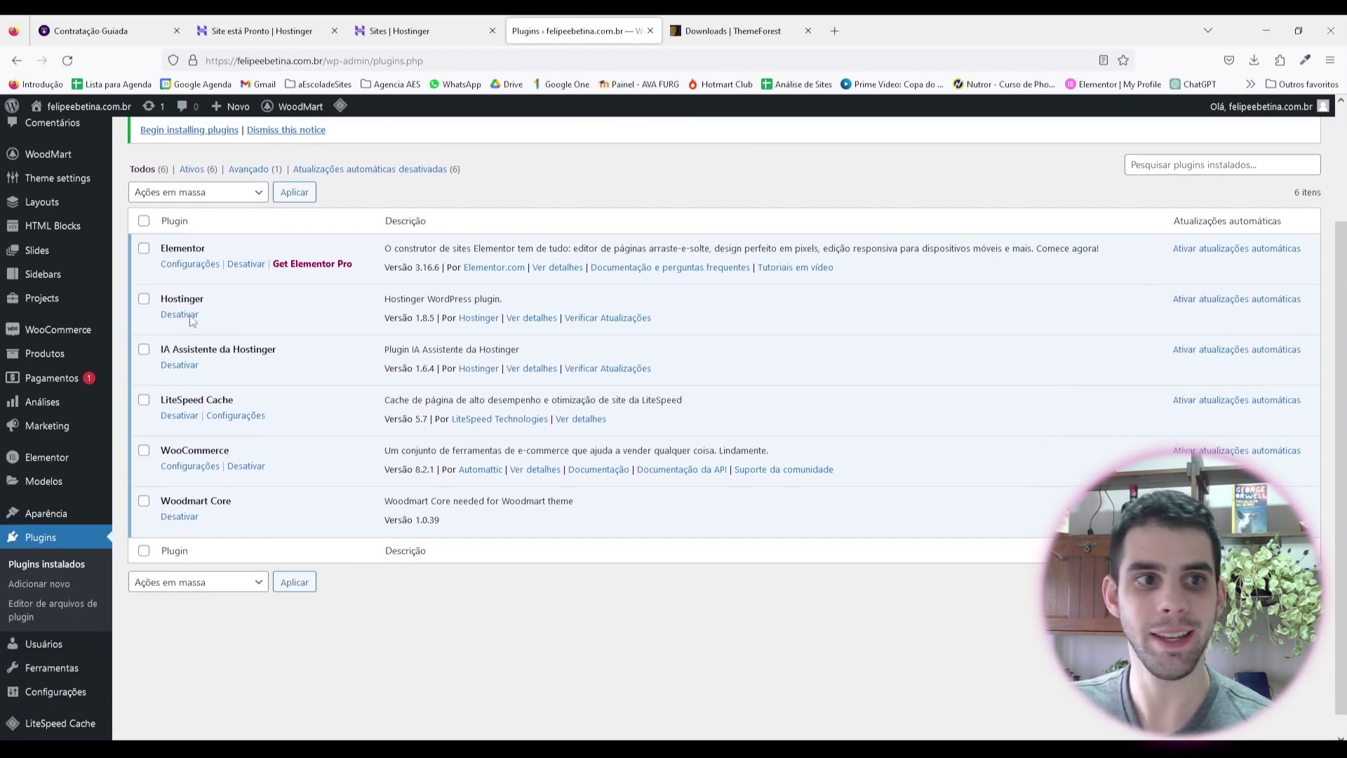
pyautogui.click(143, 299)
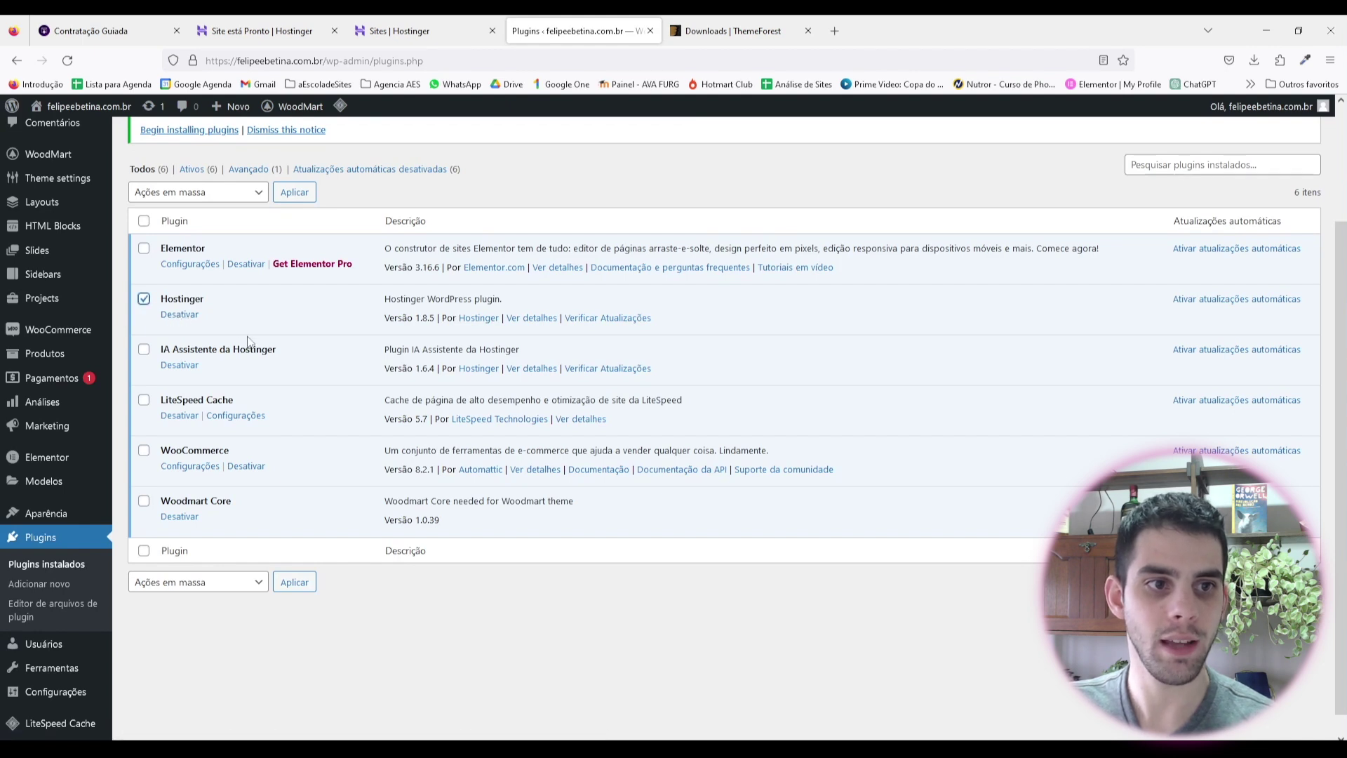
pyautogui.click(144, 351)
pyautogui.scroll(-1, 236, 358)
pyautogui.click(145, 379)
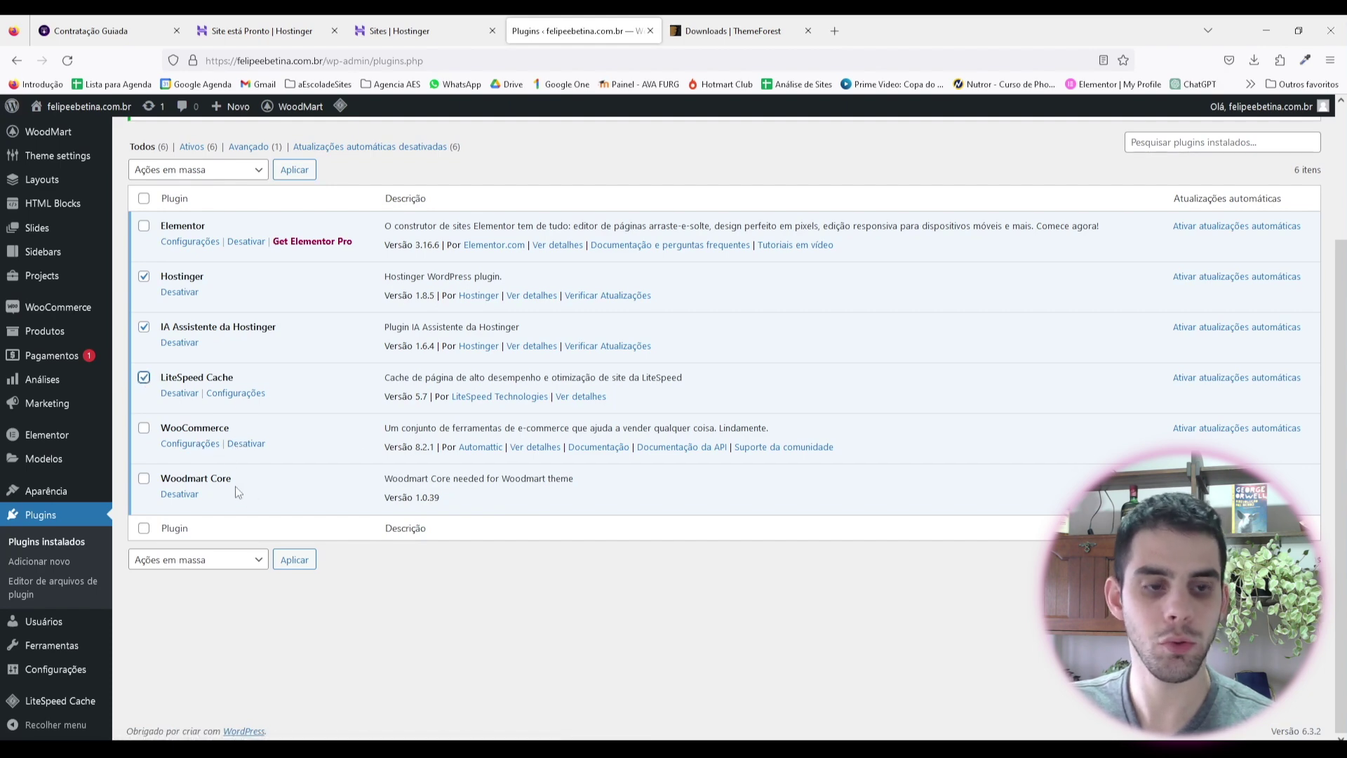
pyautogui.scroll(3, 232, 463)
pyautogui.click(197, 314)
pyautogui.click(231, 374)
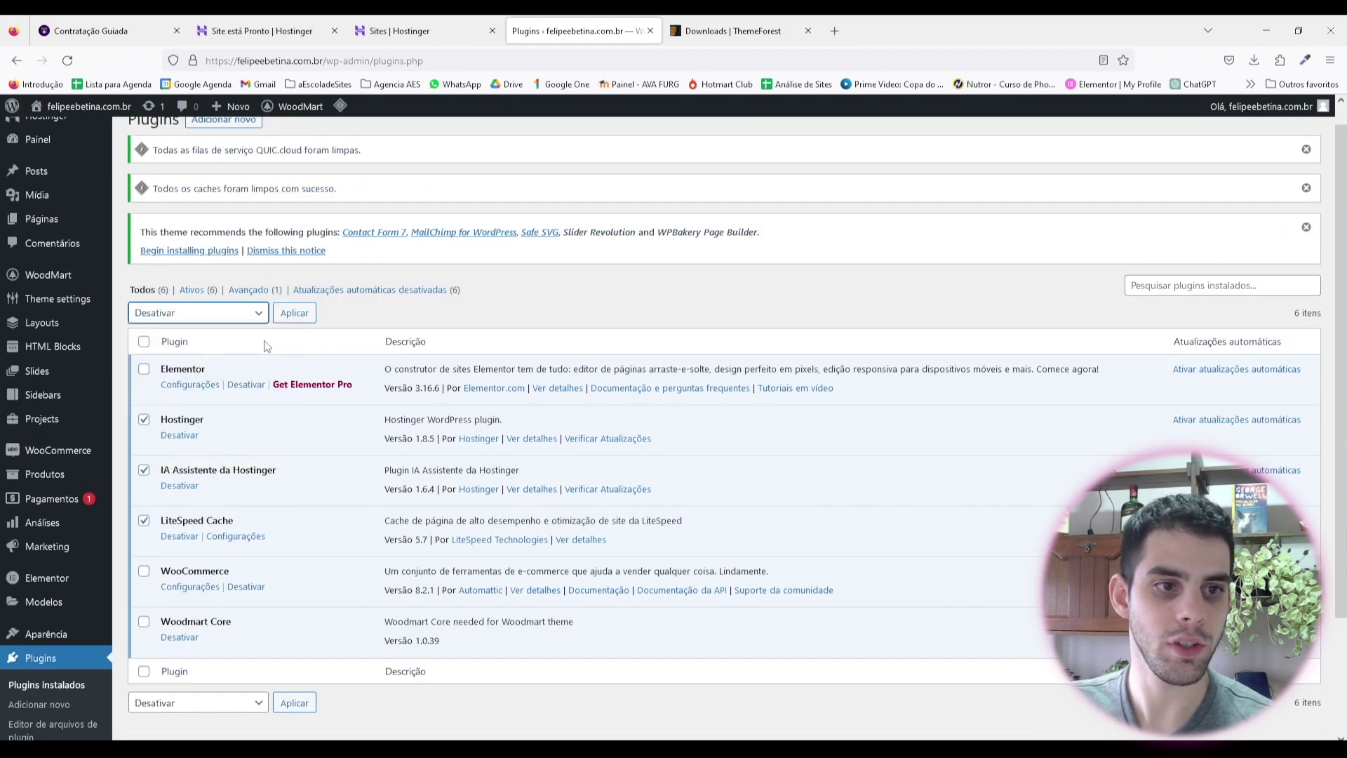
pyautogui.click(294, 313)
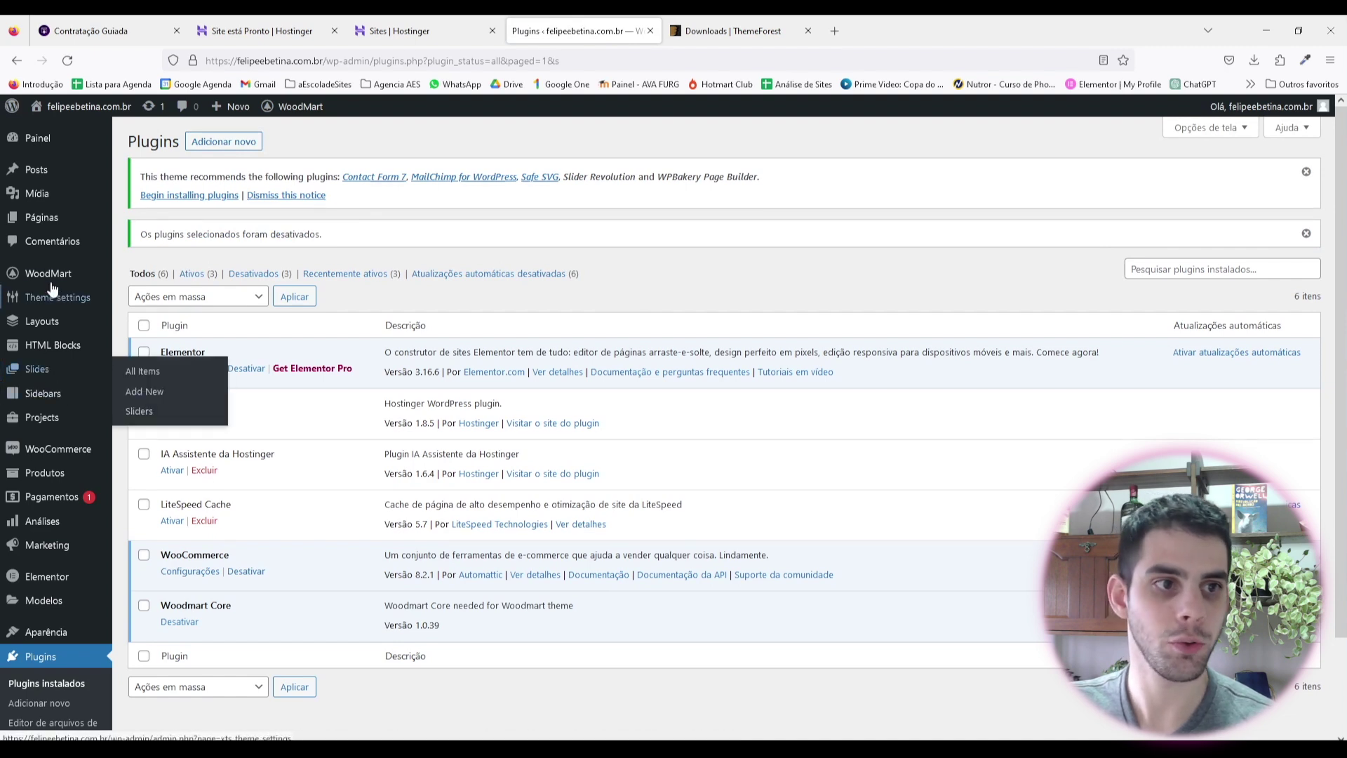
# Step: Open WoodMart Prebuilt websites and start importing the Event Agency demo
pyautogui.moveTo(53, 284)
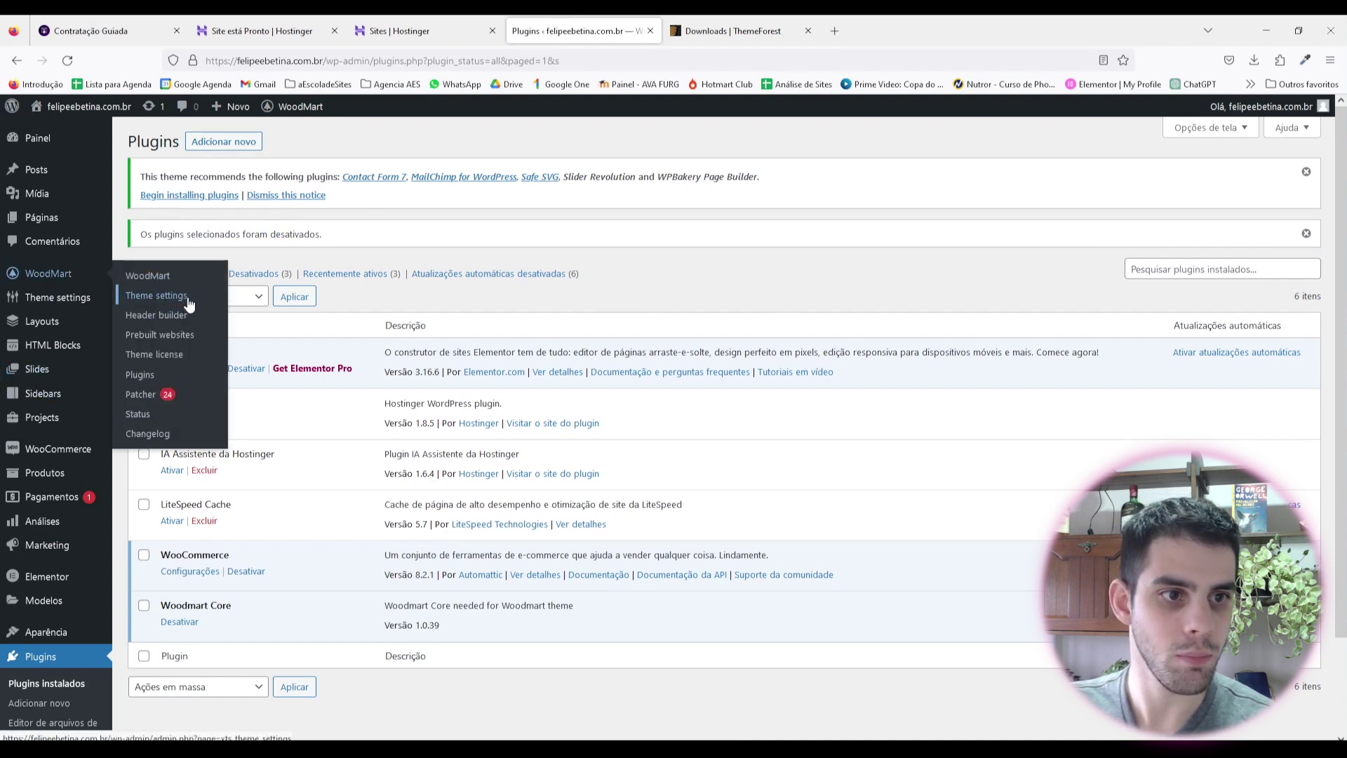
pyautogui.click(149, 340)
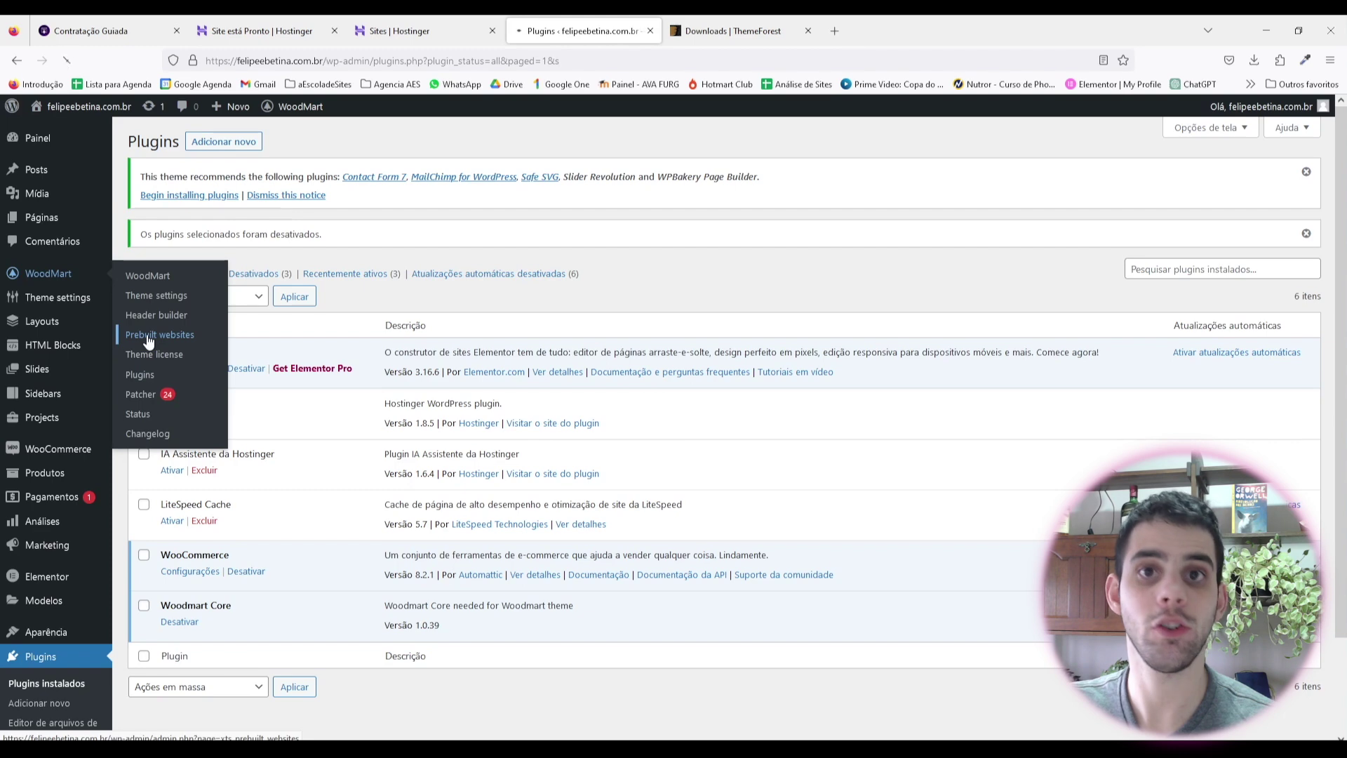
pyautogui.scroll(-2, 940, 349)
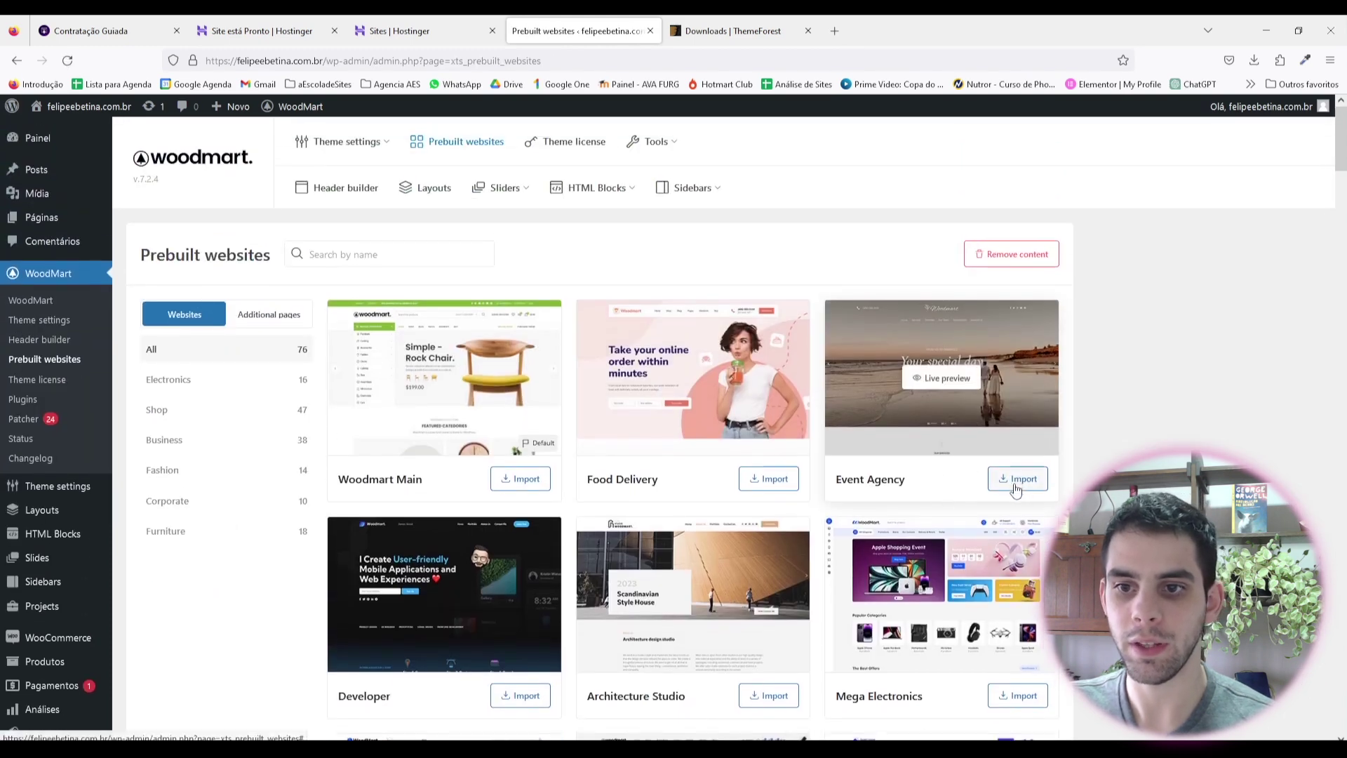
pyautogui.click(1021, 479)
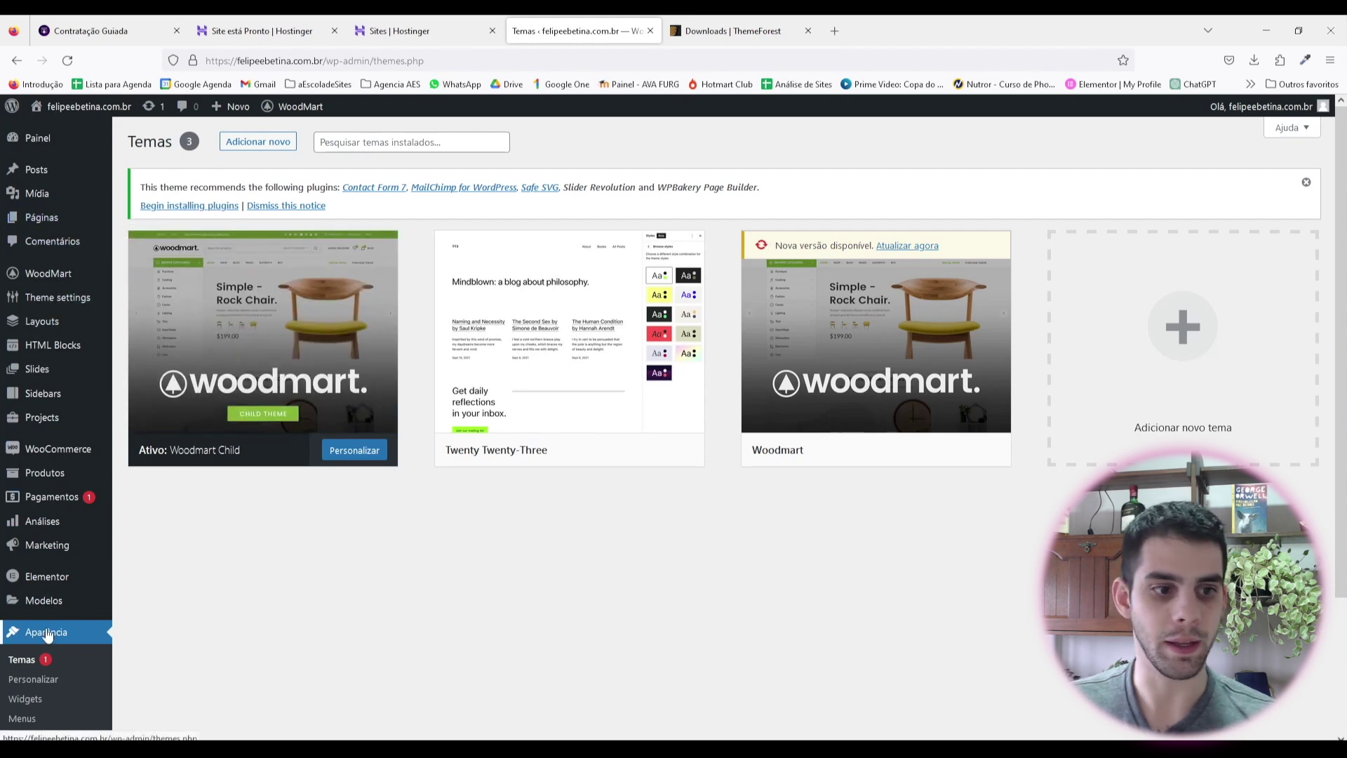
# Step: Update the Woodmart parent theme to its new version from its theme card
pyautogui.scroll(-2, 46, 634)
pyautogui.scroll(2, 397, 559)
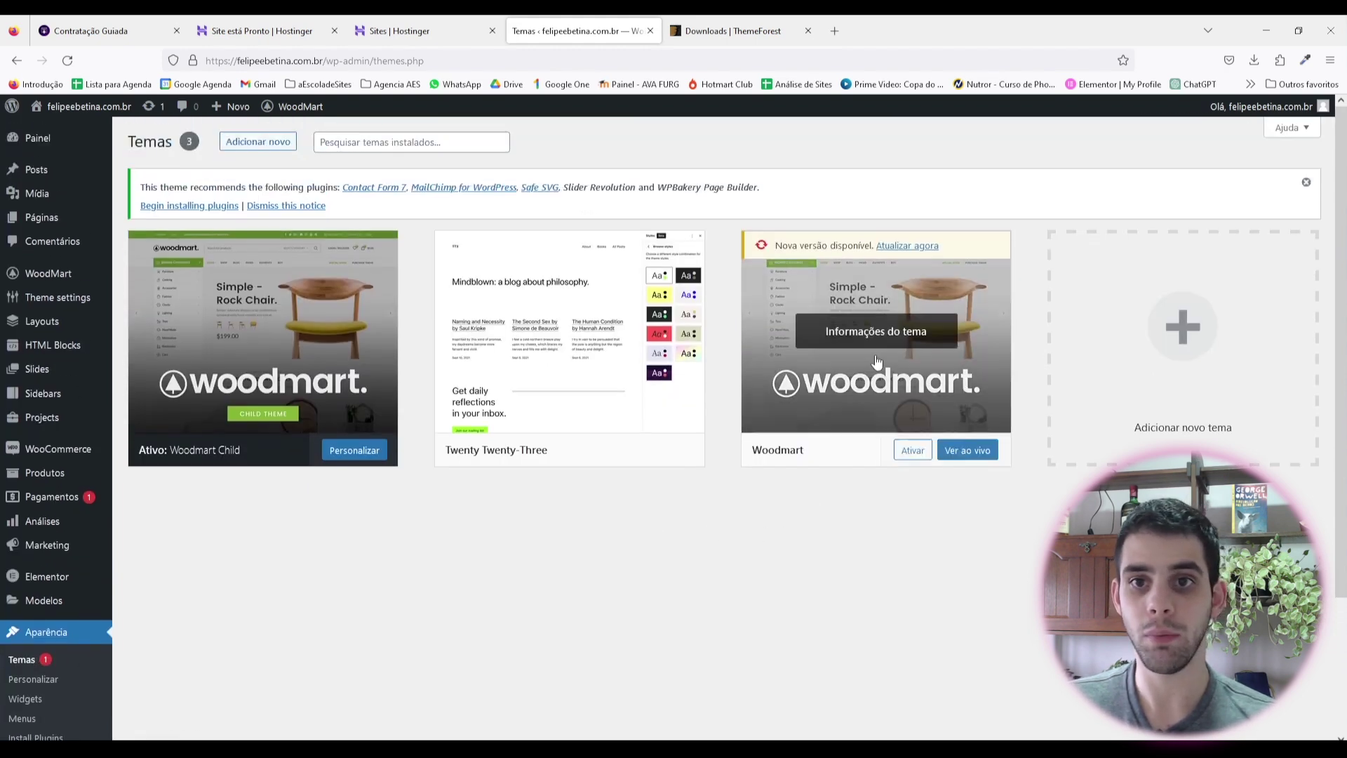
pyautogui.click(906, 245)
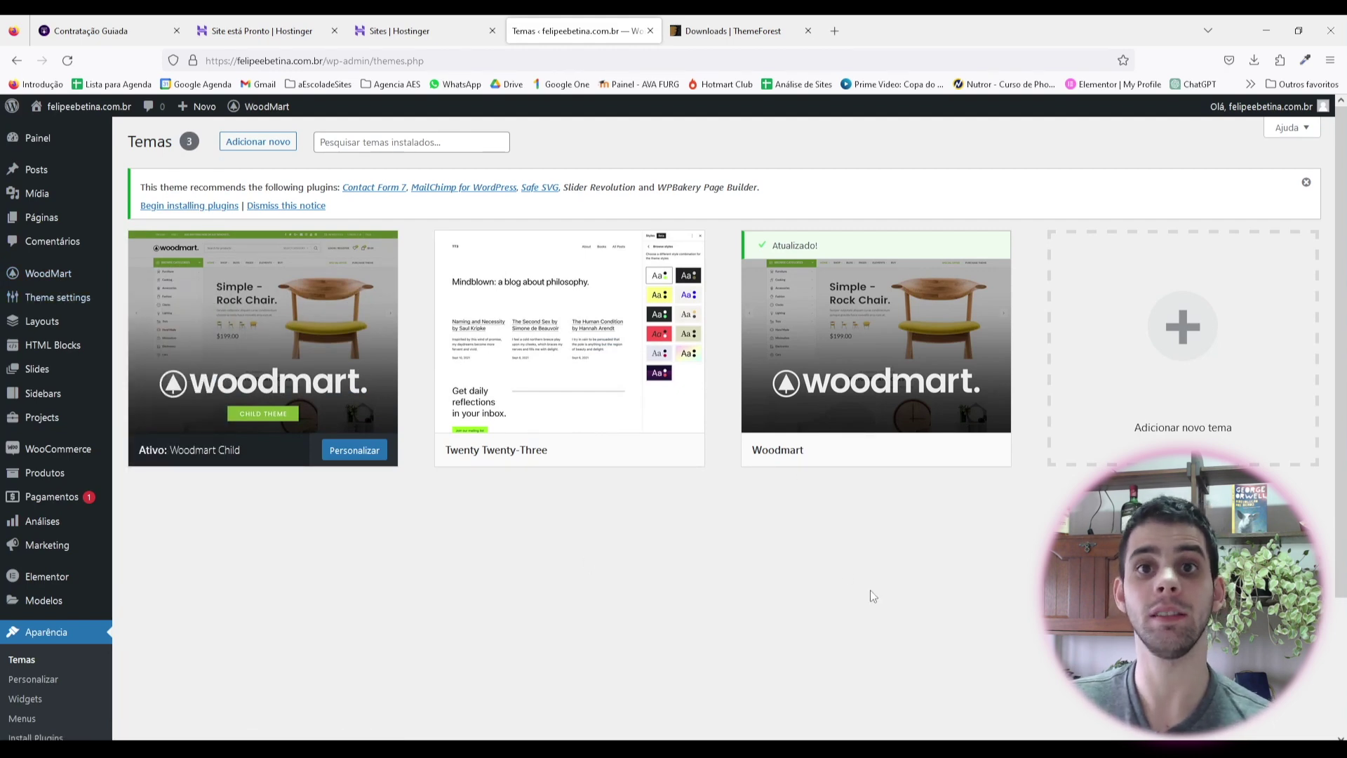
# Step: Go to WoodMart > Prebuilt websites to show the demo gallery
pyautogui.moveTo(784, 332)
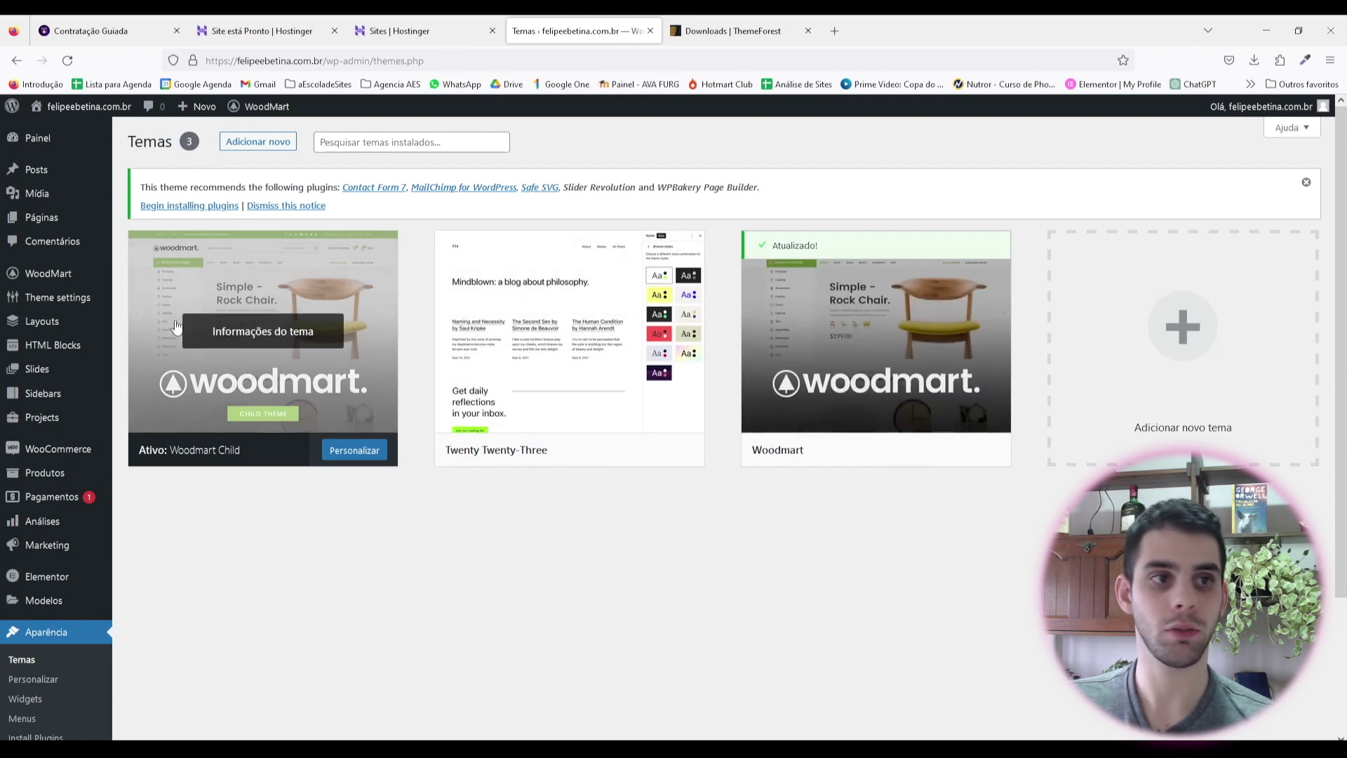
pyautogui.moveTo(45, 273)
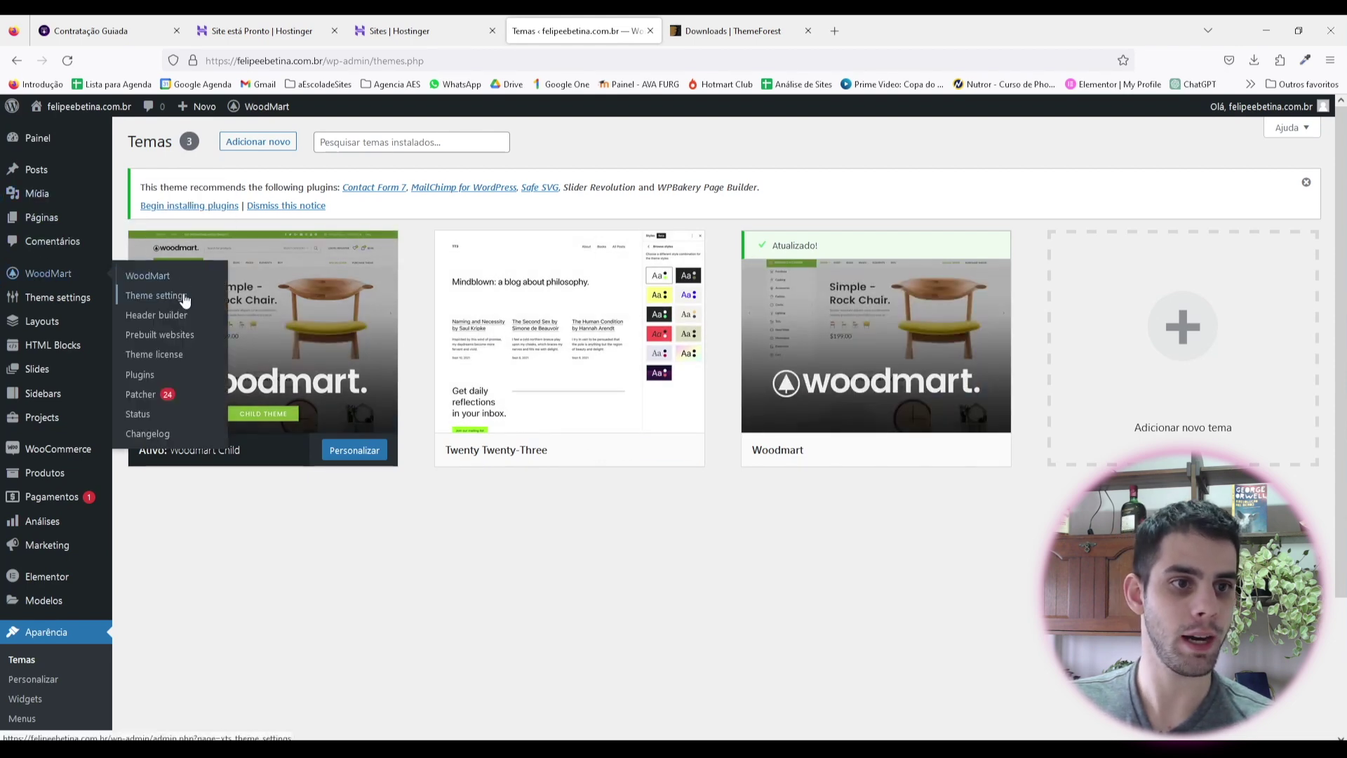
pyautogui.click(162, 340)
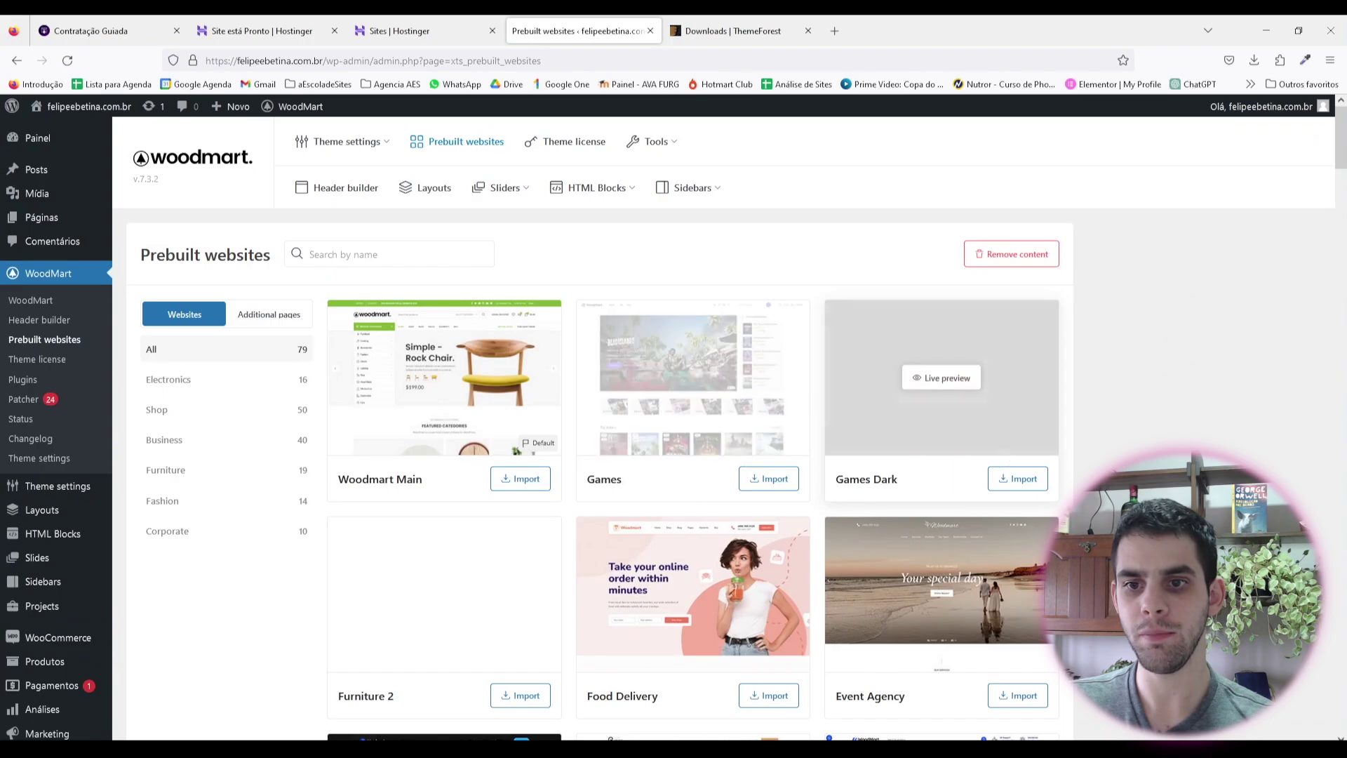
# Step: Scroll down through the prebuilt demos gallery
pyautogui.scroll(-5, 998, 468)
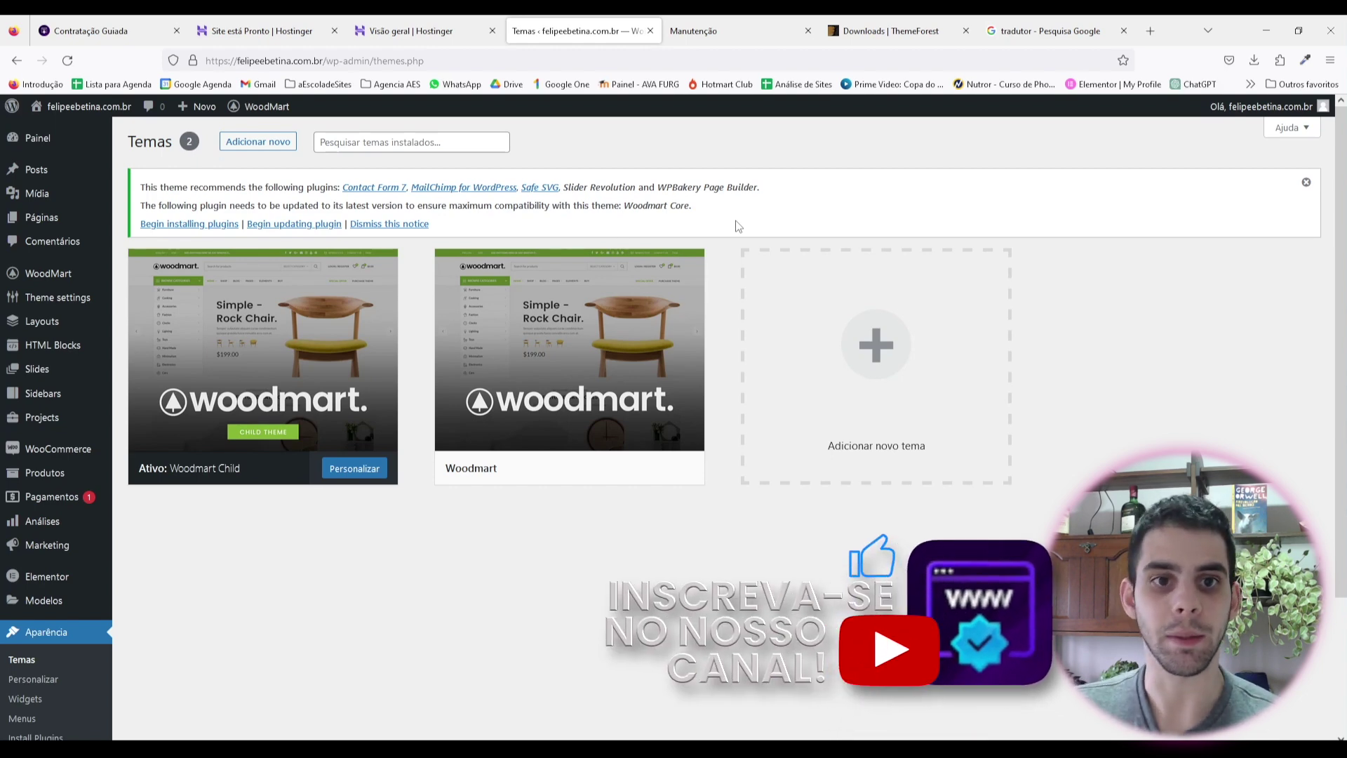
# Step: View the Contact Form 7 plugin details, then go to the Plugins instalados list
pyautogui.click(371, 189)
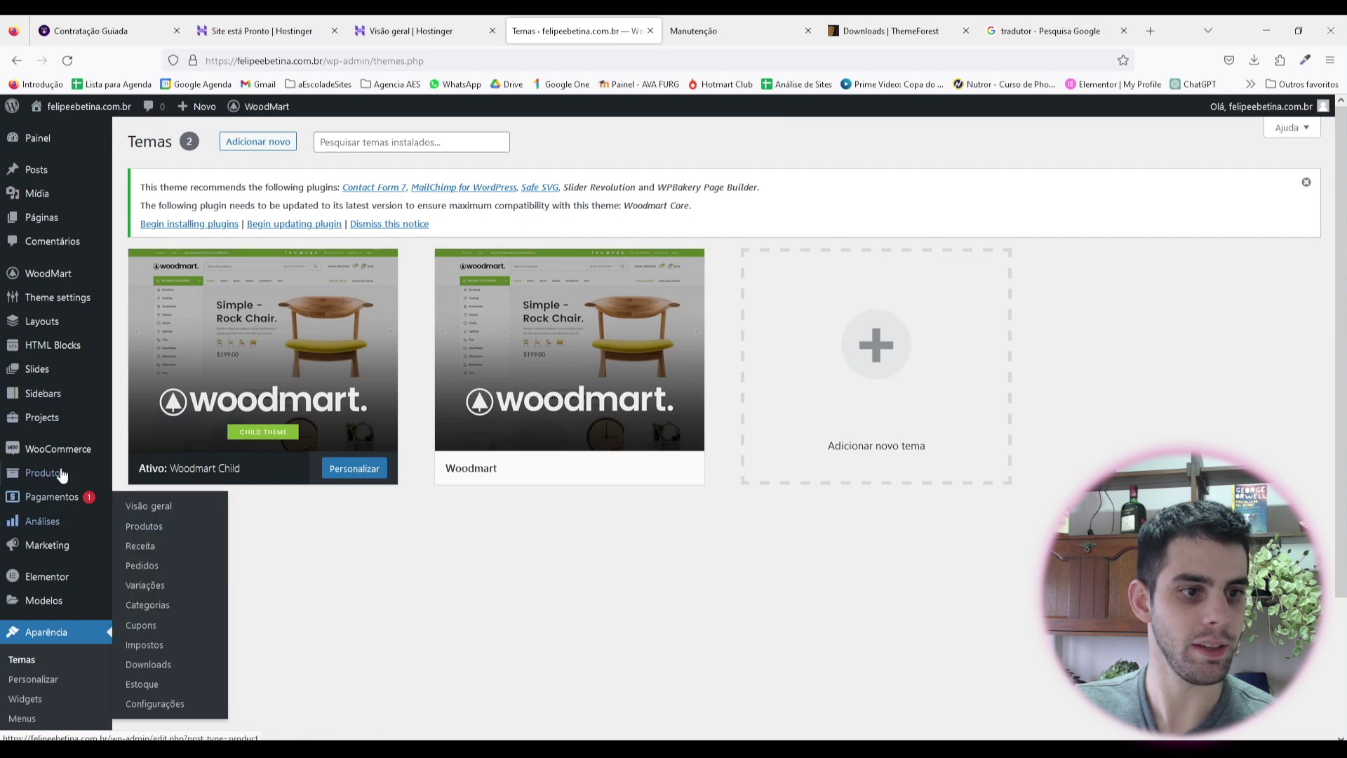
pyautogui.scroll(-3, 45, 540)
pyautogui.click(44, 632)
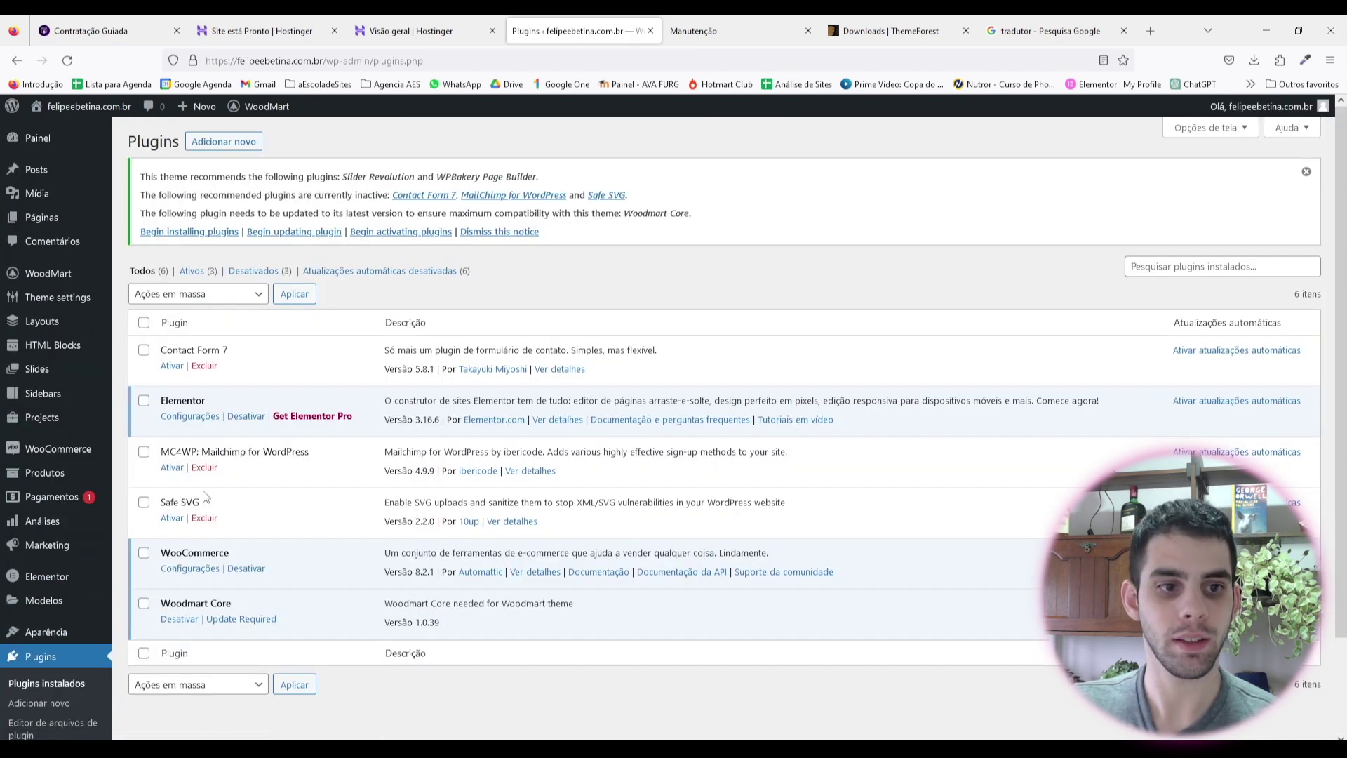
# Step: Bulk-activate Contact Form 7, MC4WP and Safe SVG, then return to WoodMart Prebuilt websites
pyautogui.click(144, 350)
pyautogui.click(144, 451)
pyautogui.click(144, 502)
pyautogui.click(225, 293)
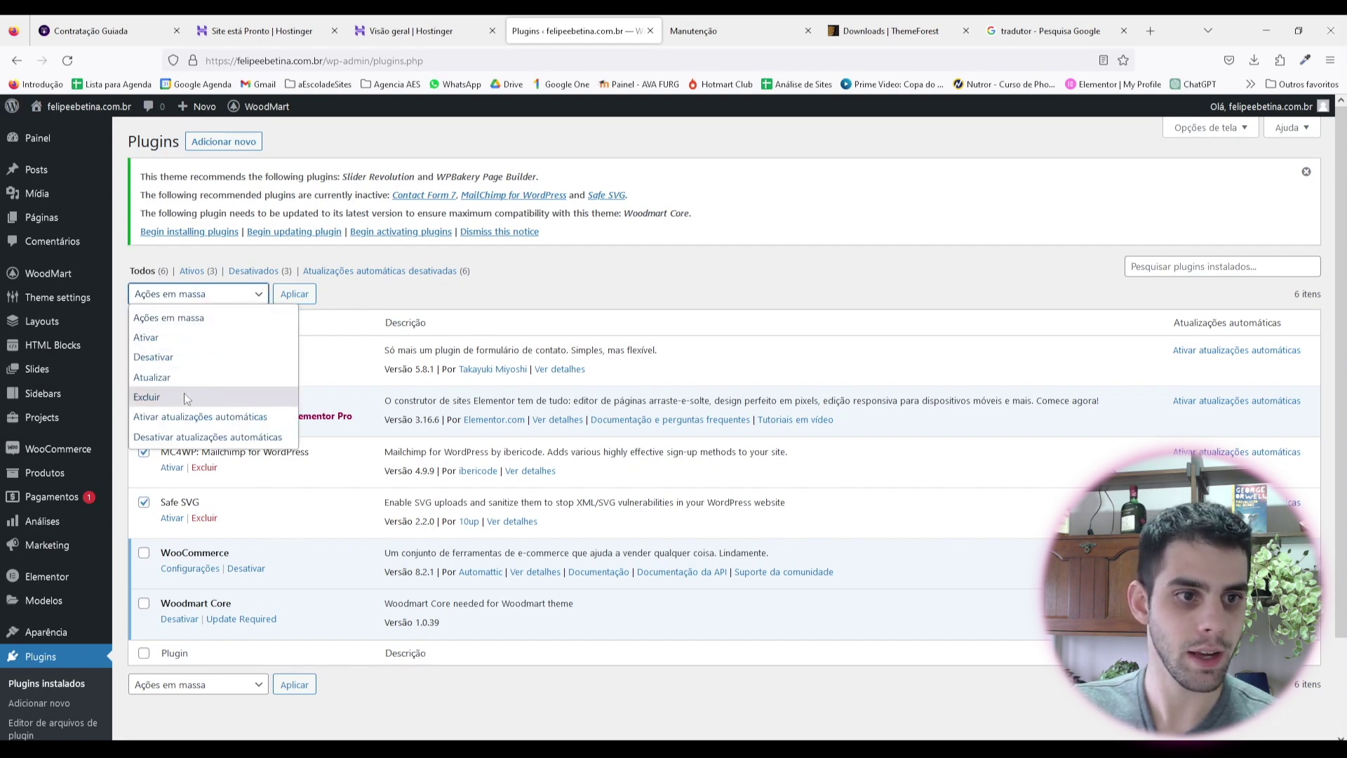
pyautogui.click(182, 337)
pyautogui.click(295, 293)
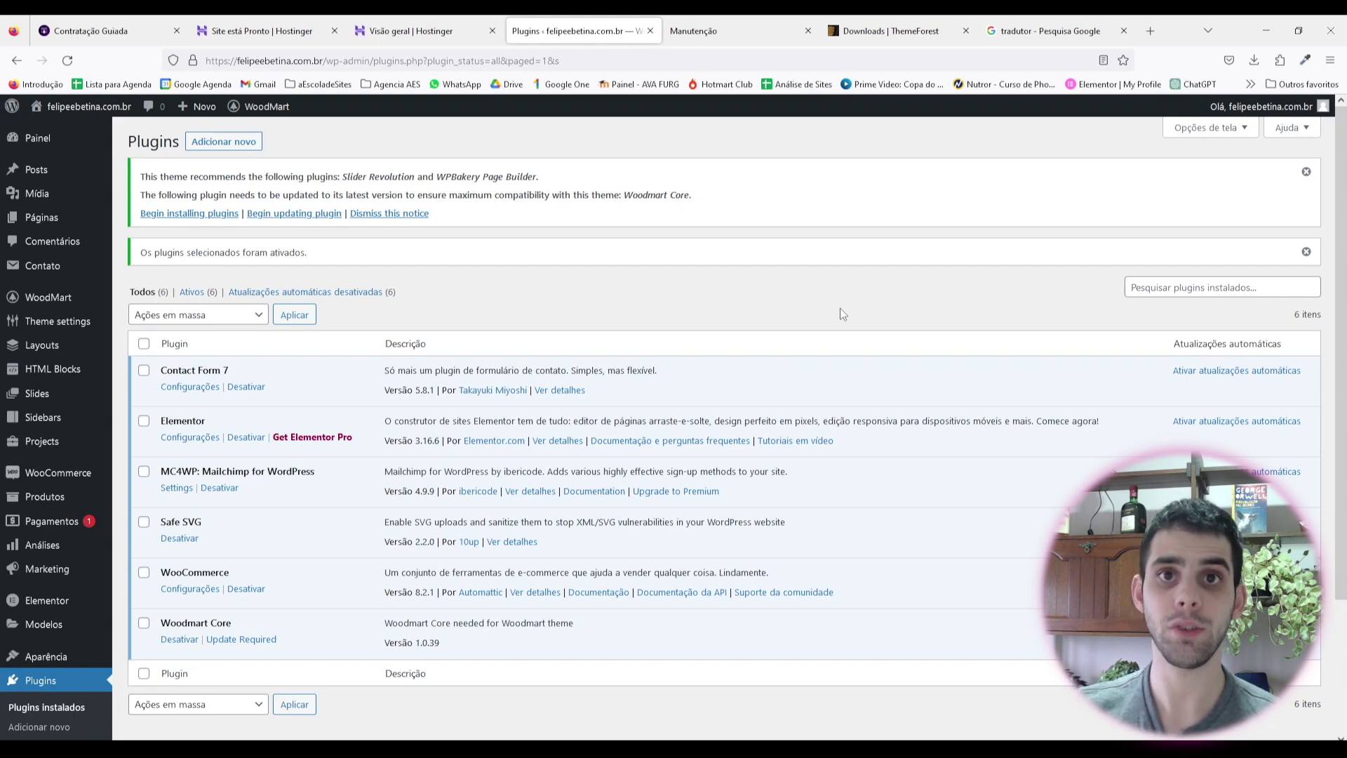
pyautogui.moveTo(56, 302)
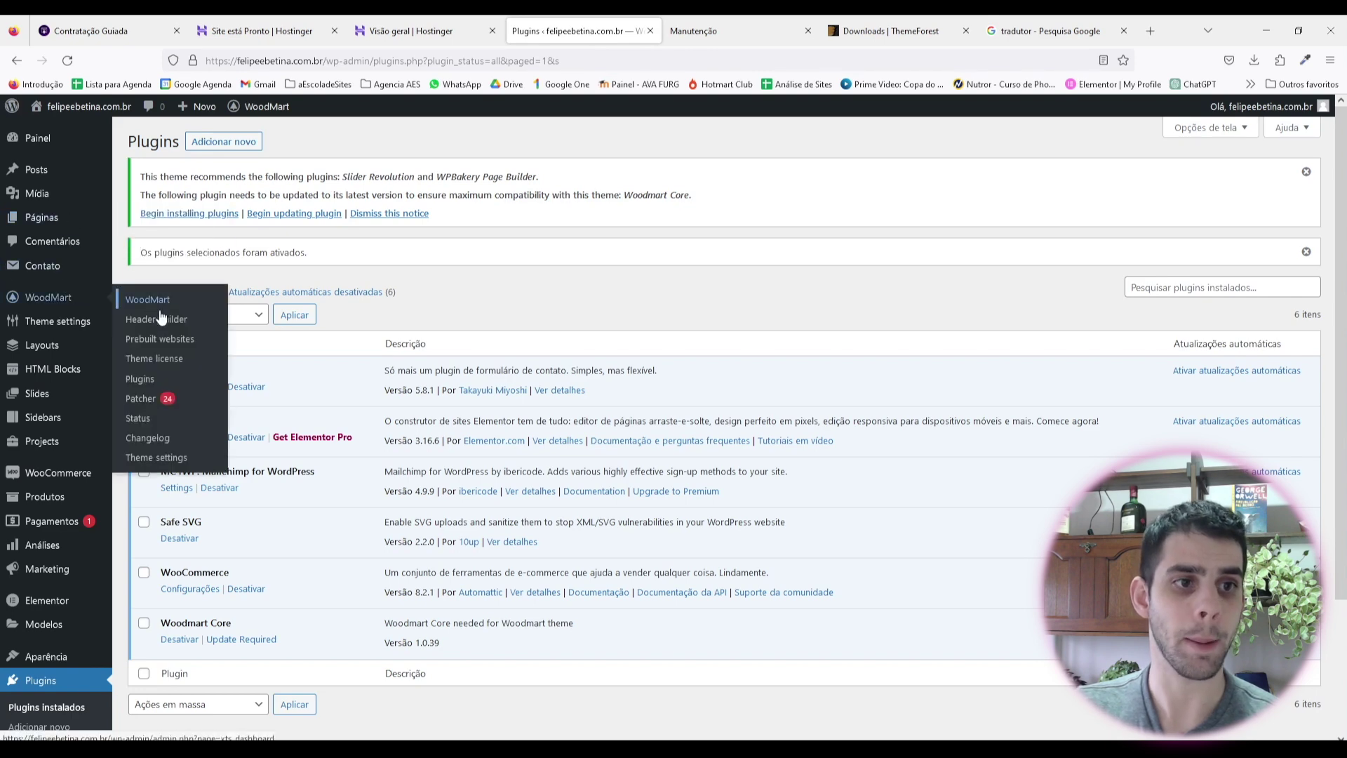
pyautogui.click(184, 347)
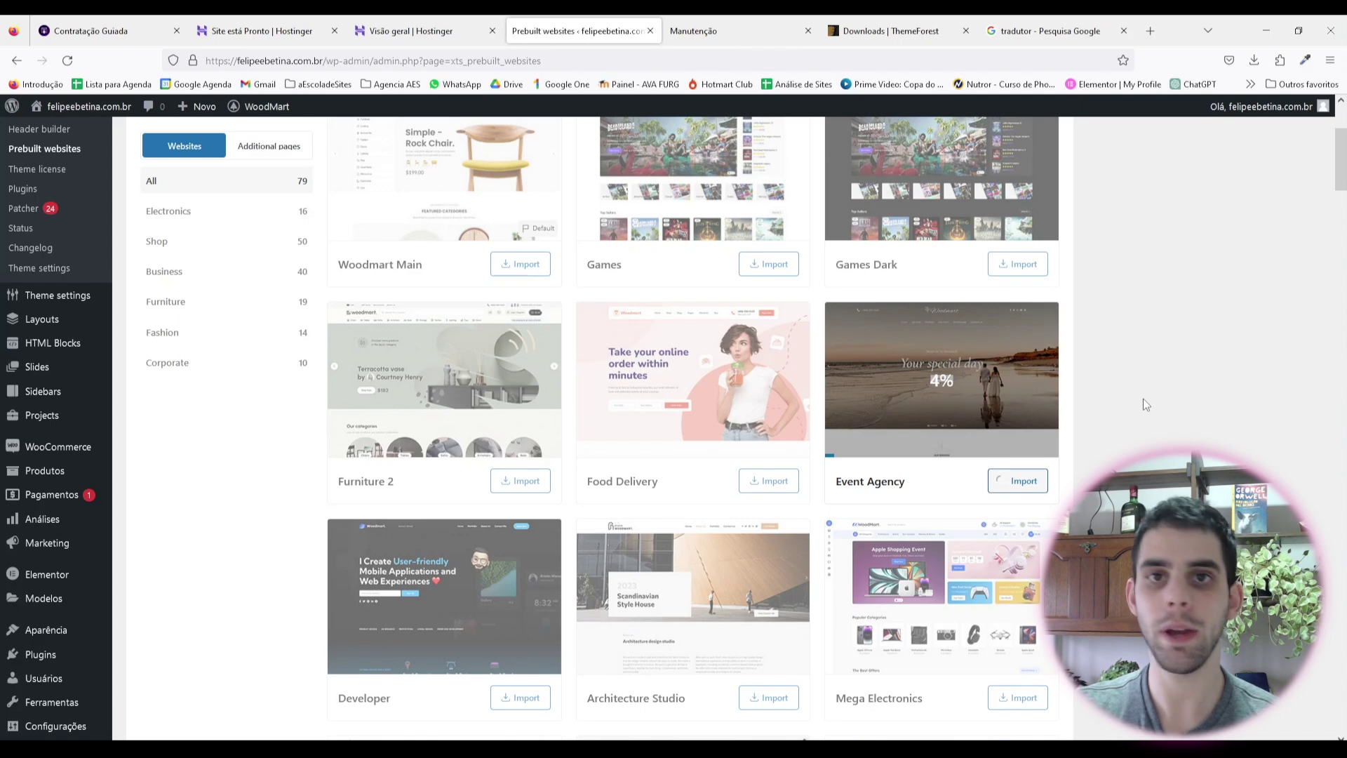
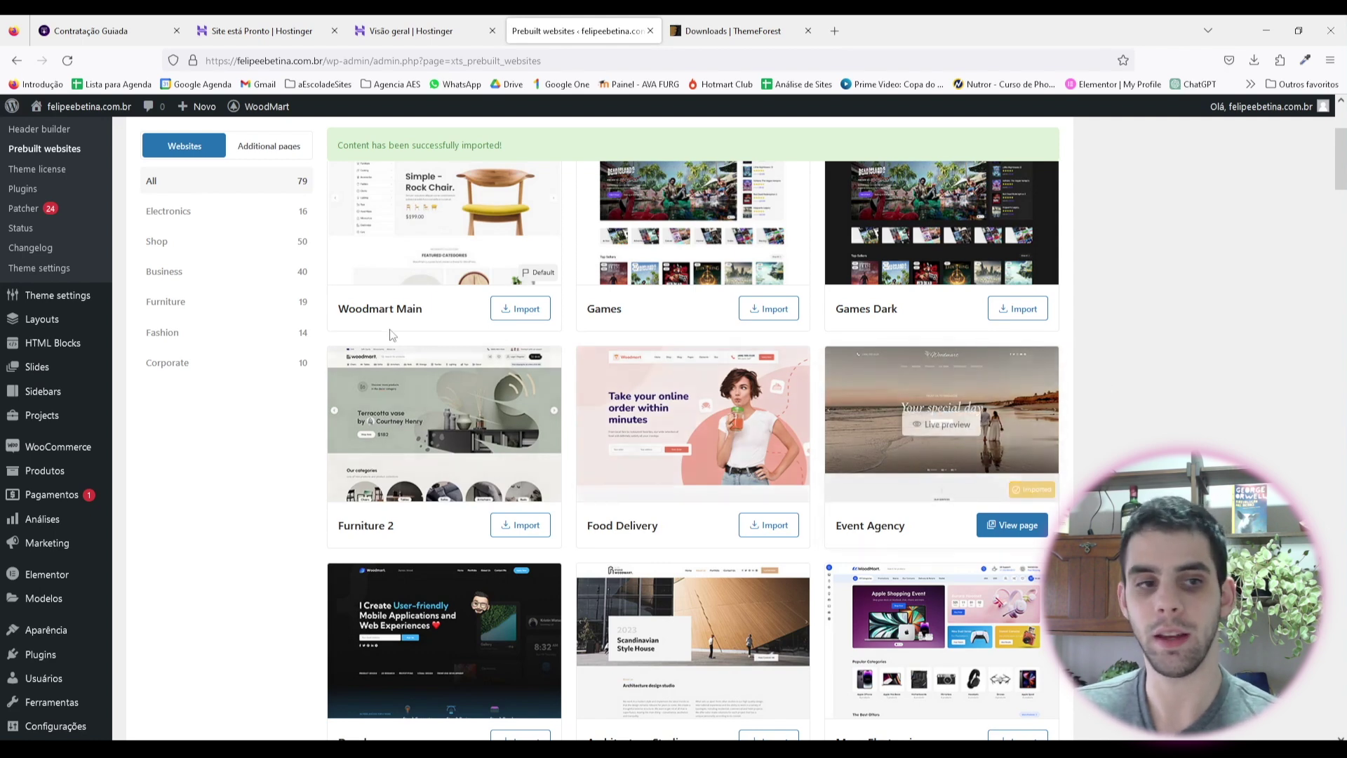
# Step: Open the Páginas > Todas as páginas list in the WordPress admin
pyautogui.scroll(5, 49, 217)
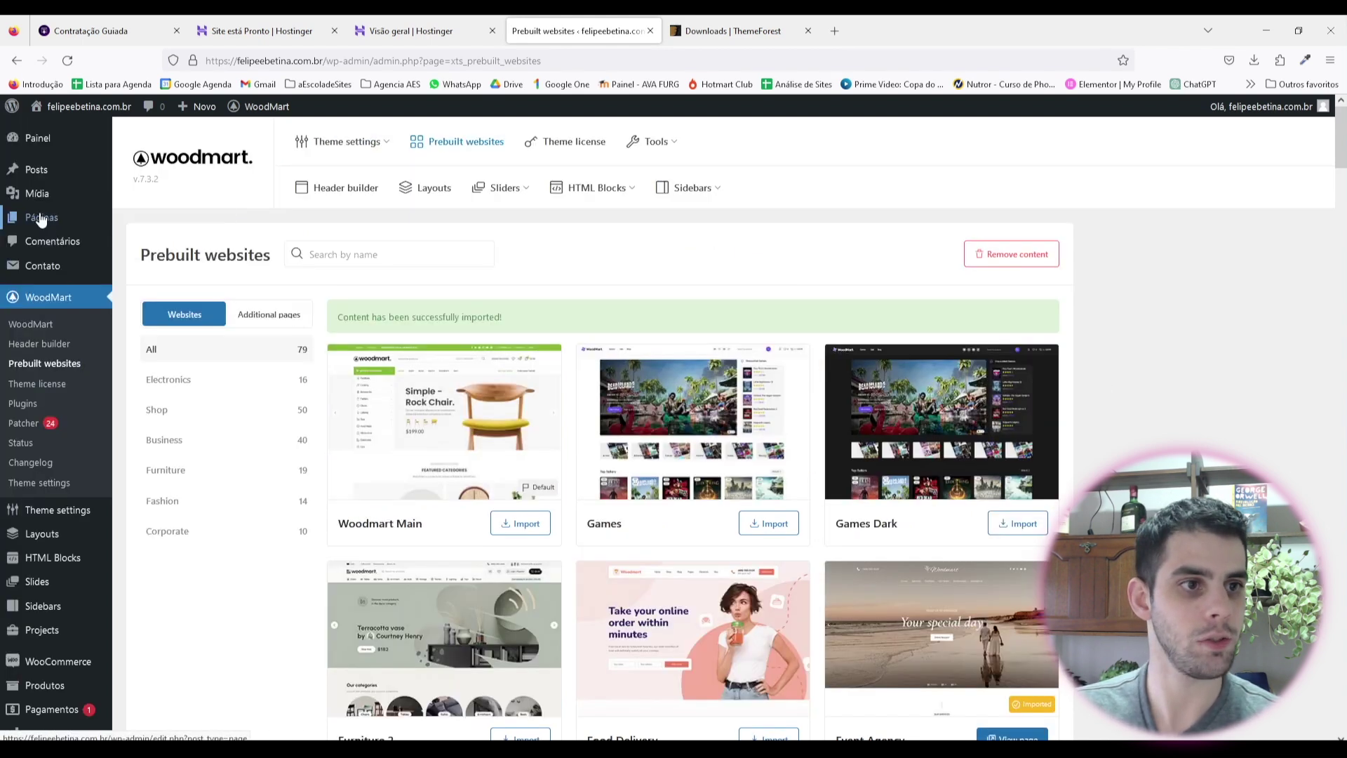
pyautogui.moveTo(54, 218)
pyautogui.click(155, 223)
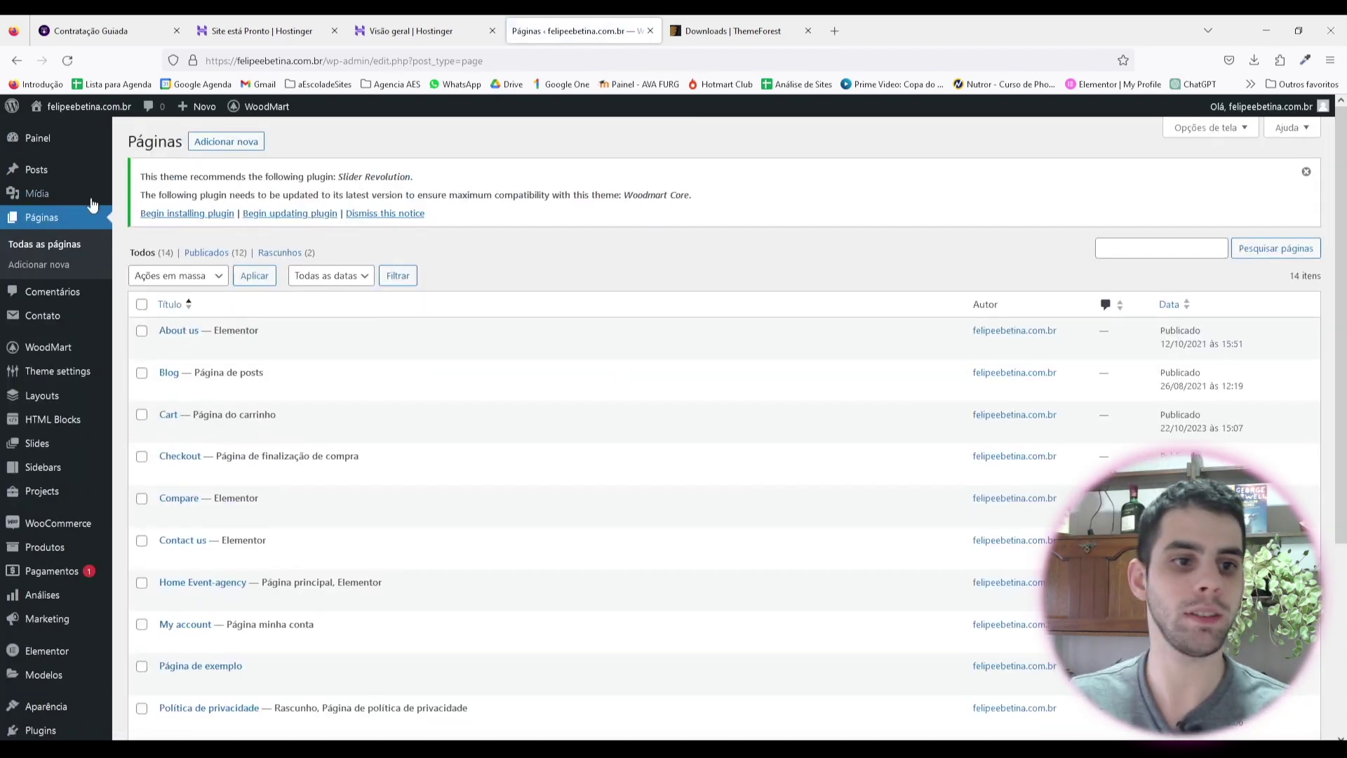
# Step: Open the live Home Event-agency page in a new browser tab
pyautogui.scroll(-2, 447, 246)
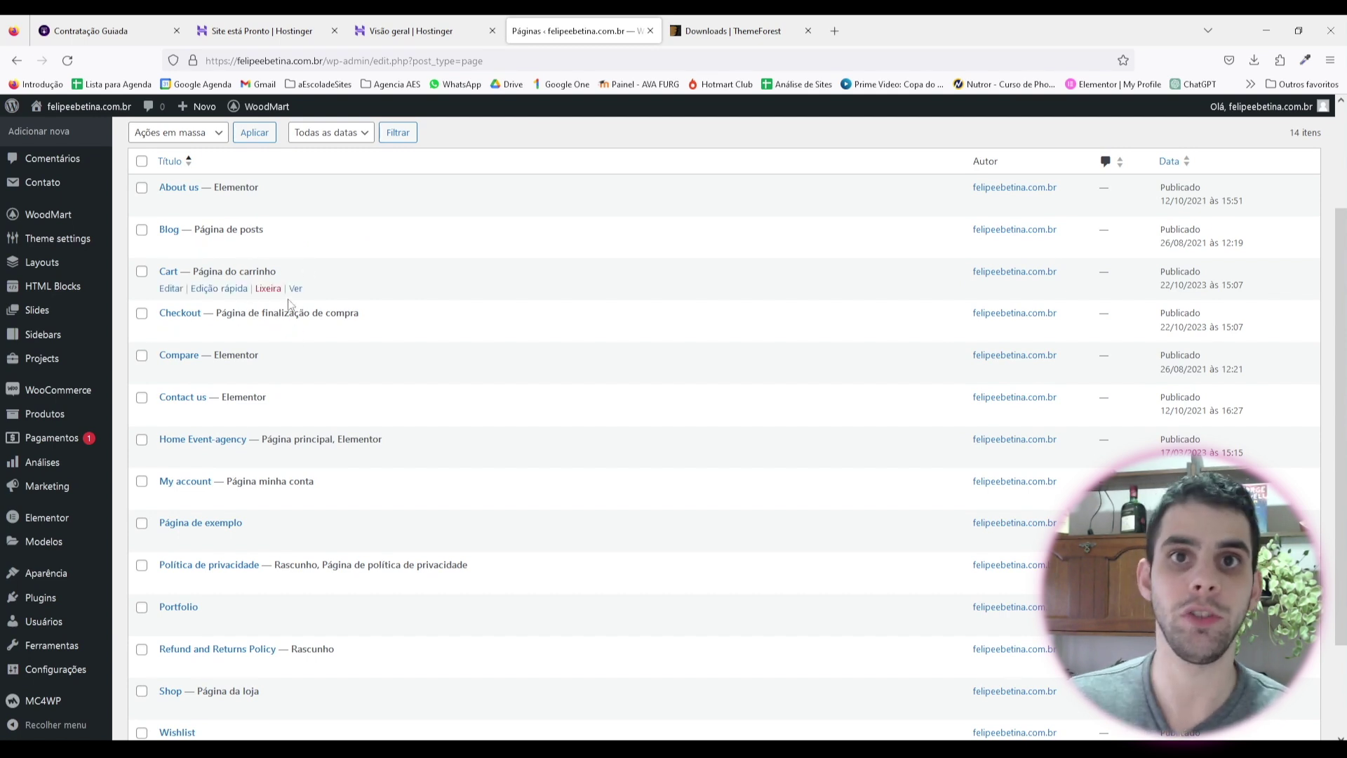
pyautogui.scroll(-2, 358, 362)
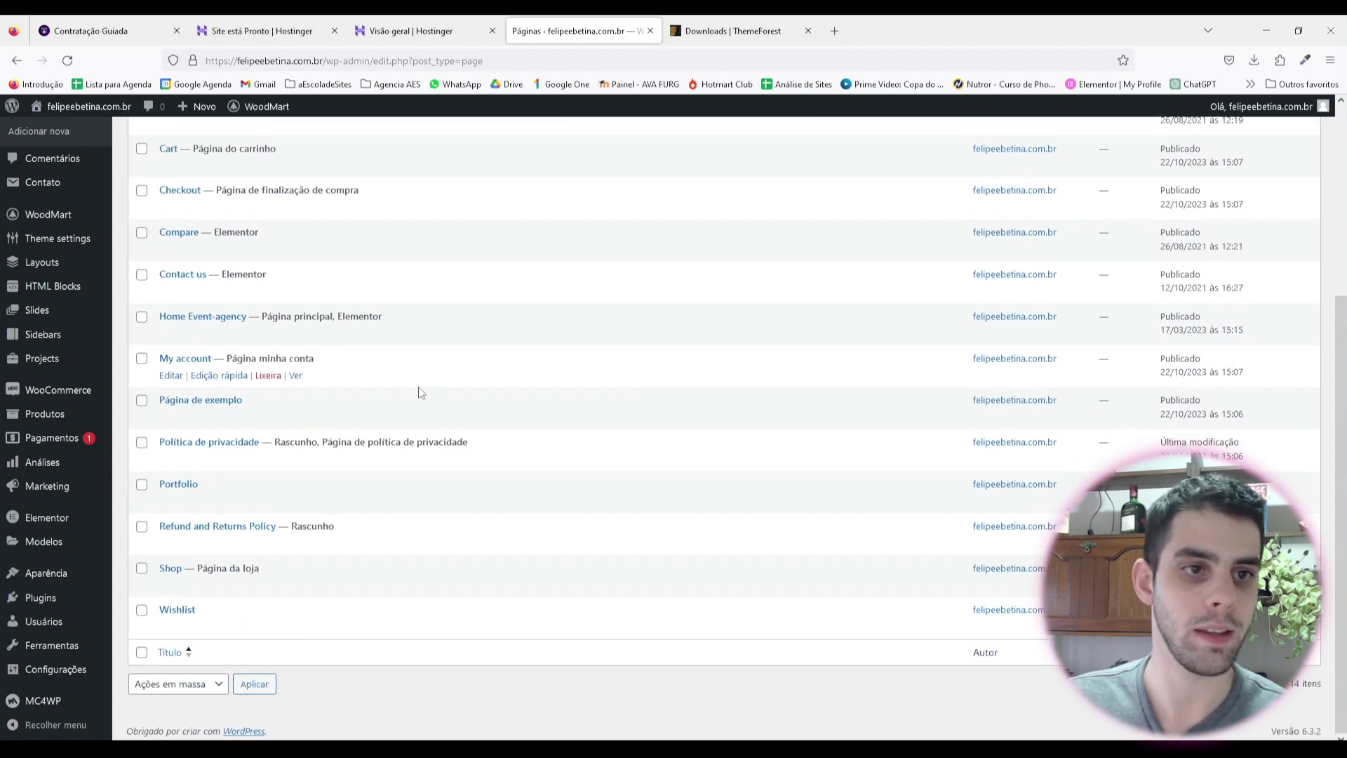
pyautogui.scroll(1, 330, 464)
pyautogui.scroll(2, 330, 464)
pyautogui.scroll(-2, 232, 358)
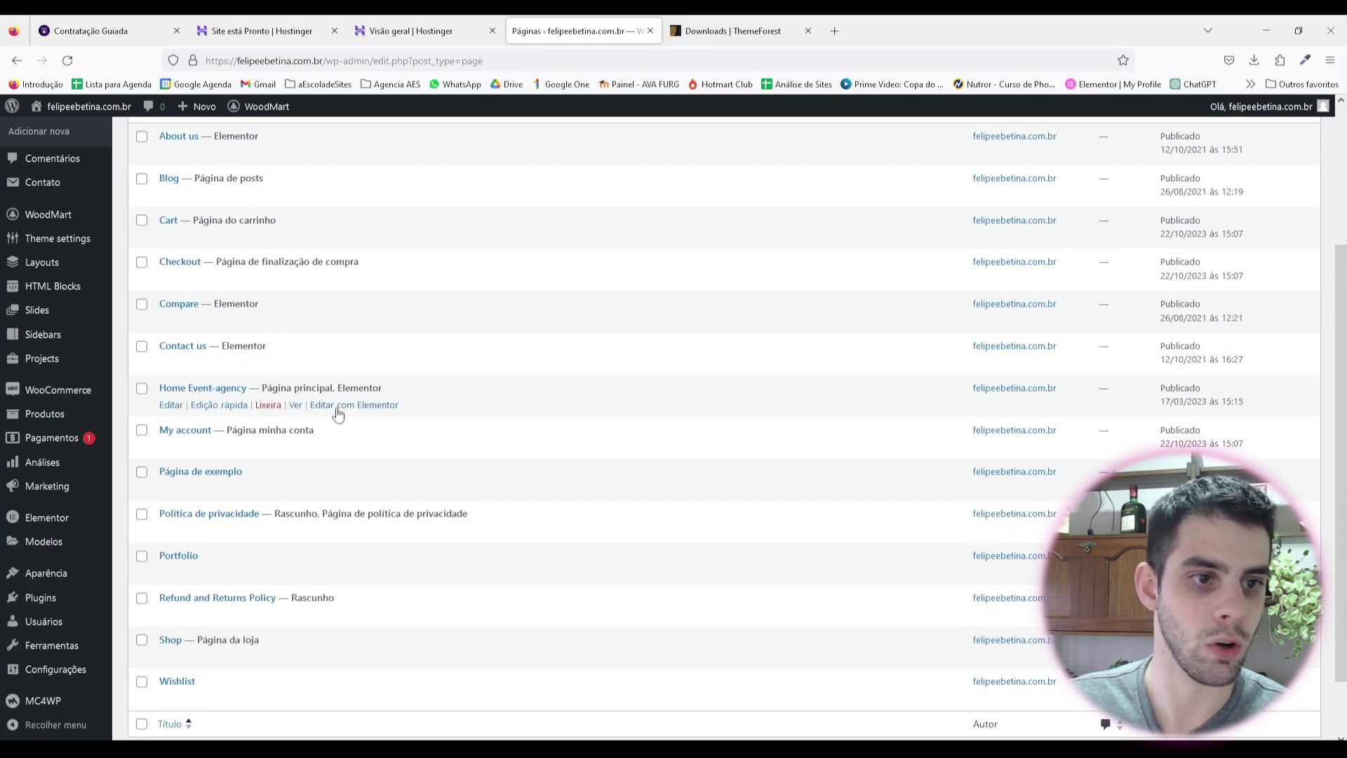
pyautogui.rightClick(295, 405)
pyautogui.click(323, 424)
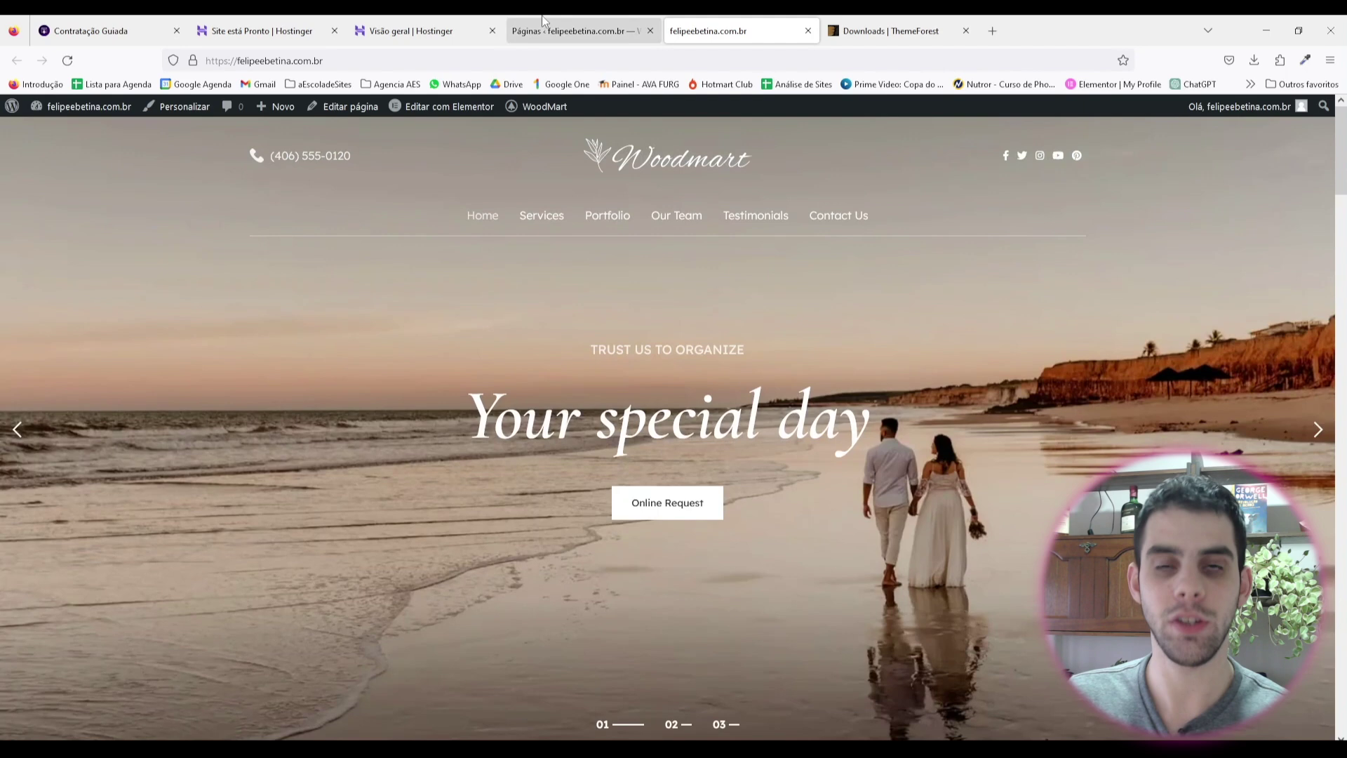
# Step: Return to the Páginas admin tab and scroll through the 14-page list
pyautogui.click(562, 28)
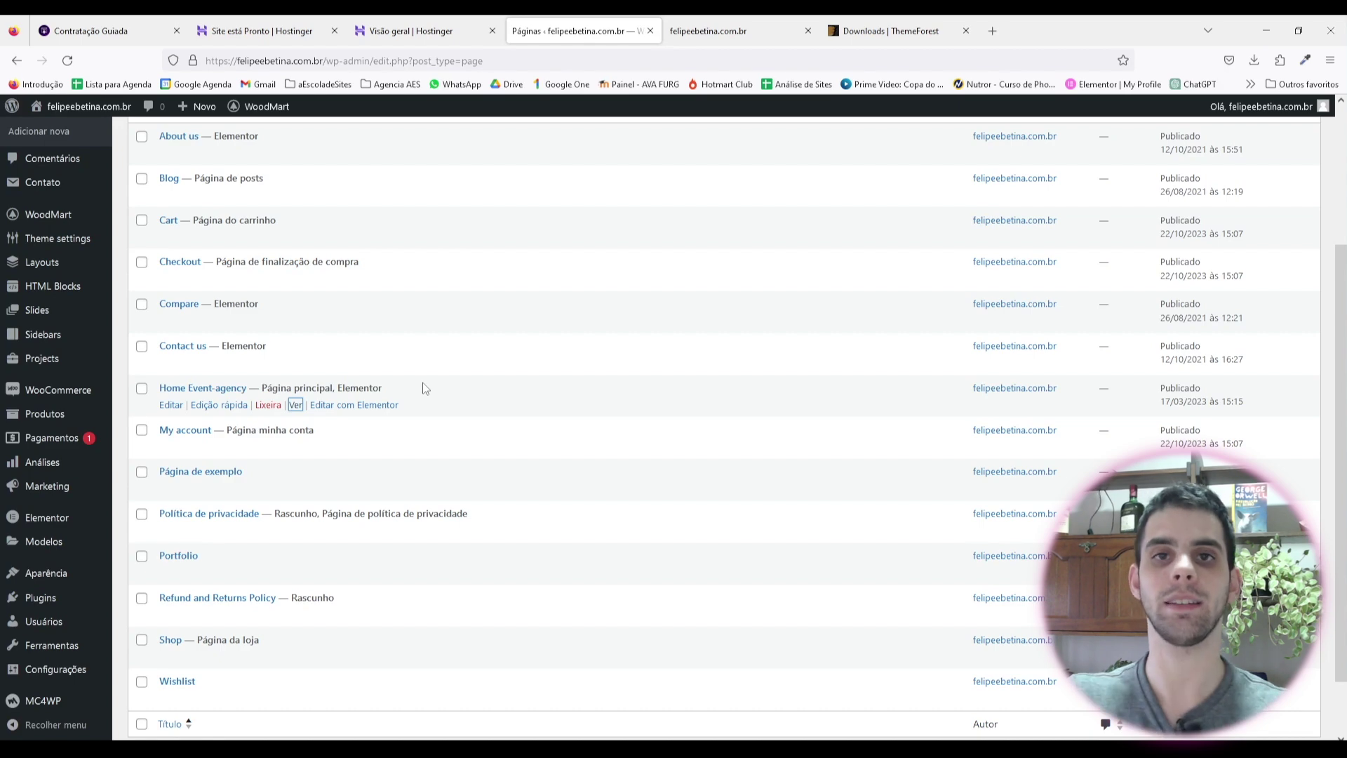
pyautogui.scroll(5, 616, 264)
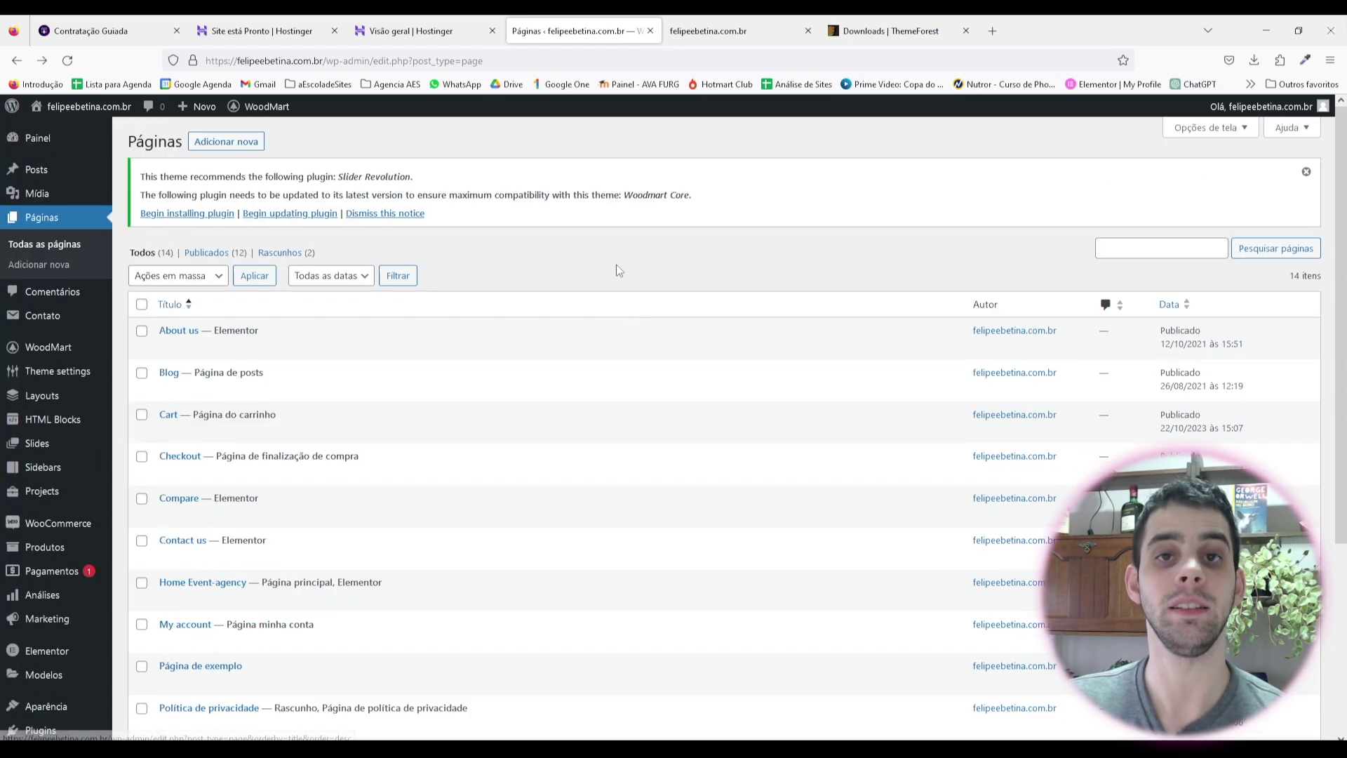
pyautogui.scroll(-8, 49, 421)
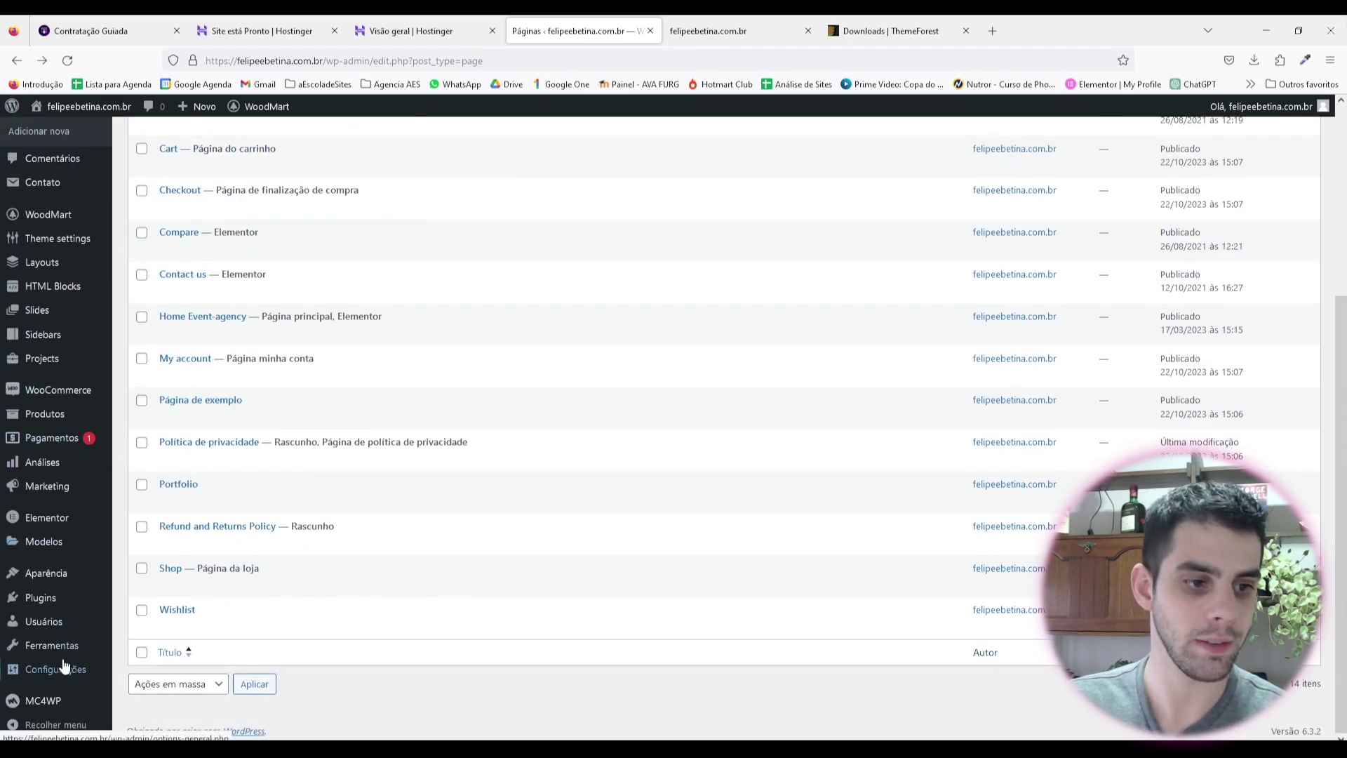
pyautogui.moveTo(56, 668)
pyautogui.click(175, 594)
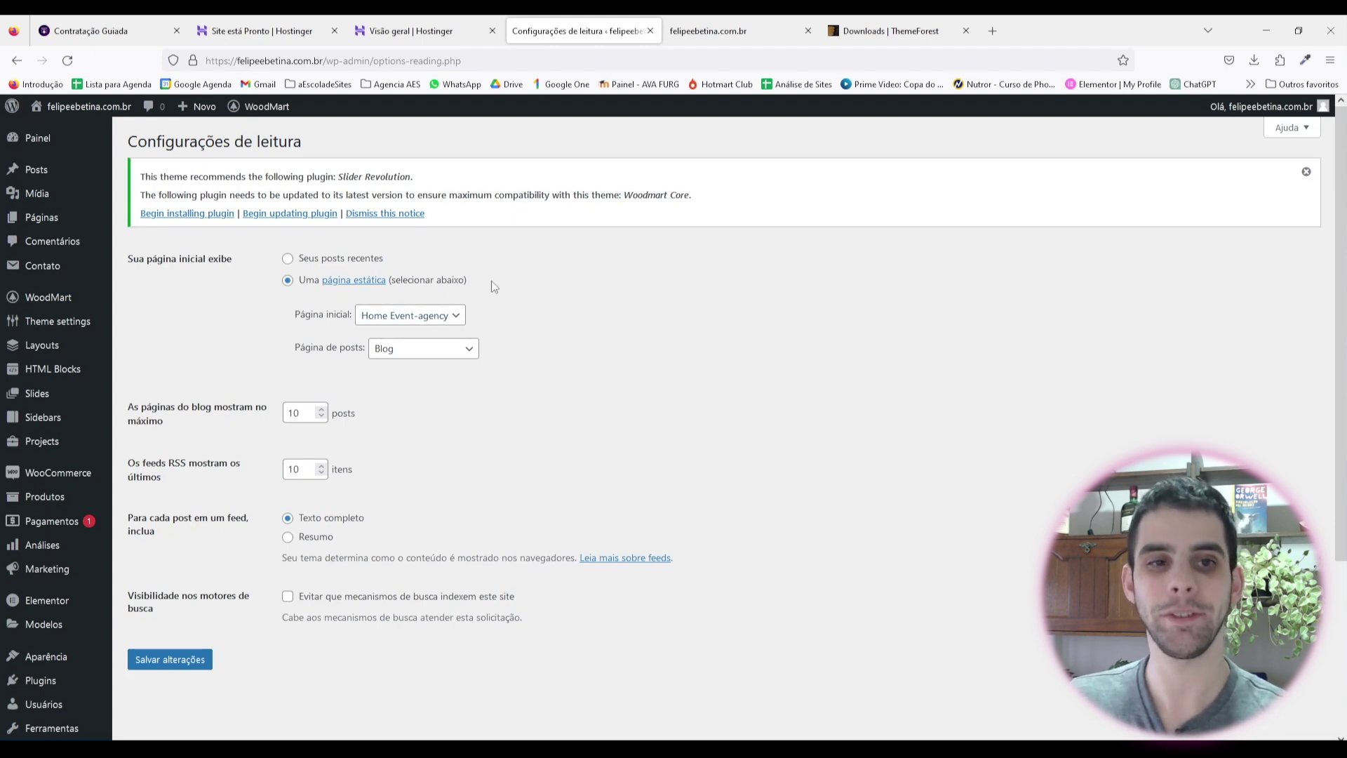
pyautogui.click(425, 318)
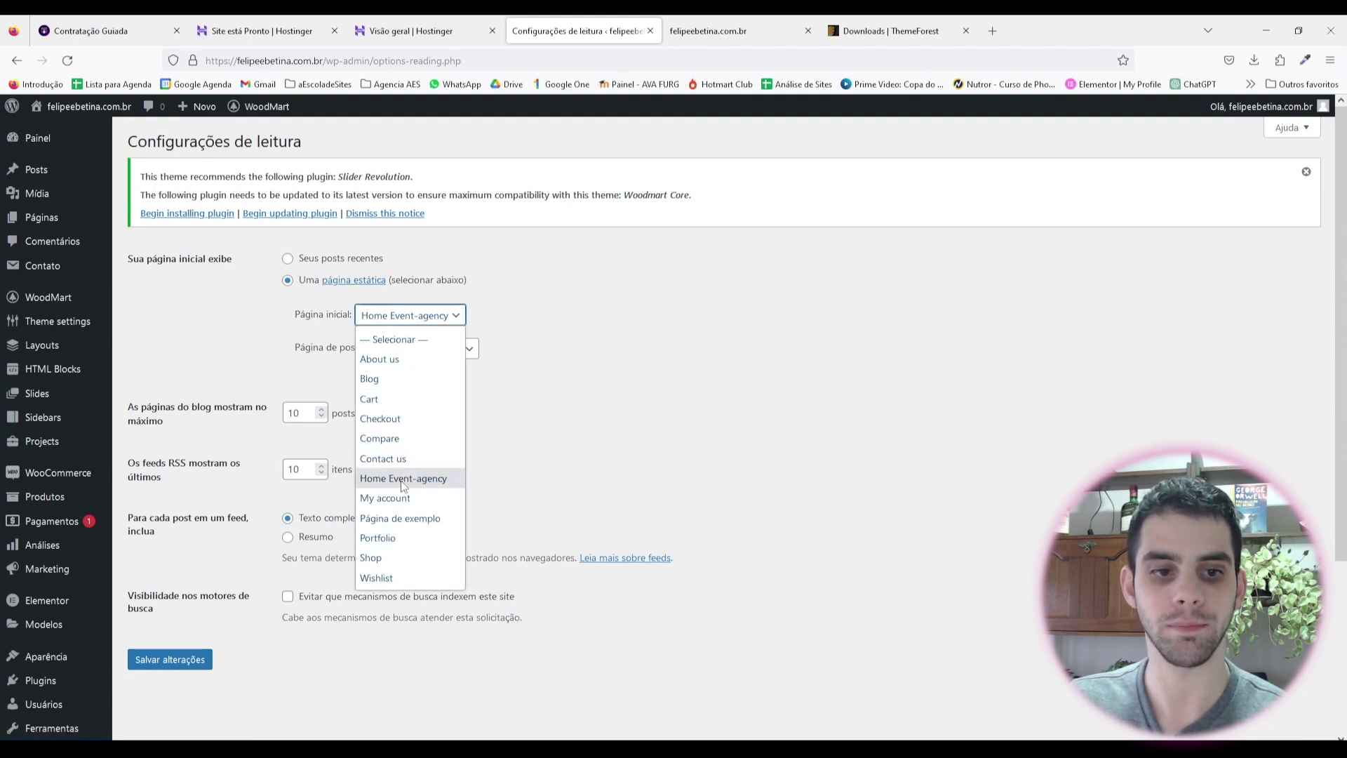
pyautogui.moveTo(398, 484); pyautogui.dragTo(678, 387)
pyautogui.click(622, 484)
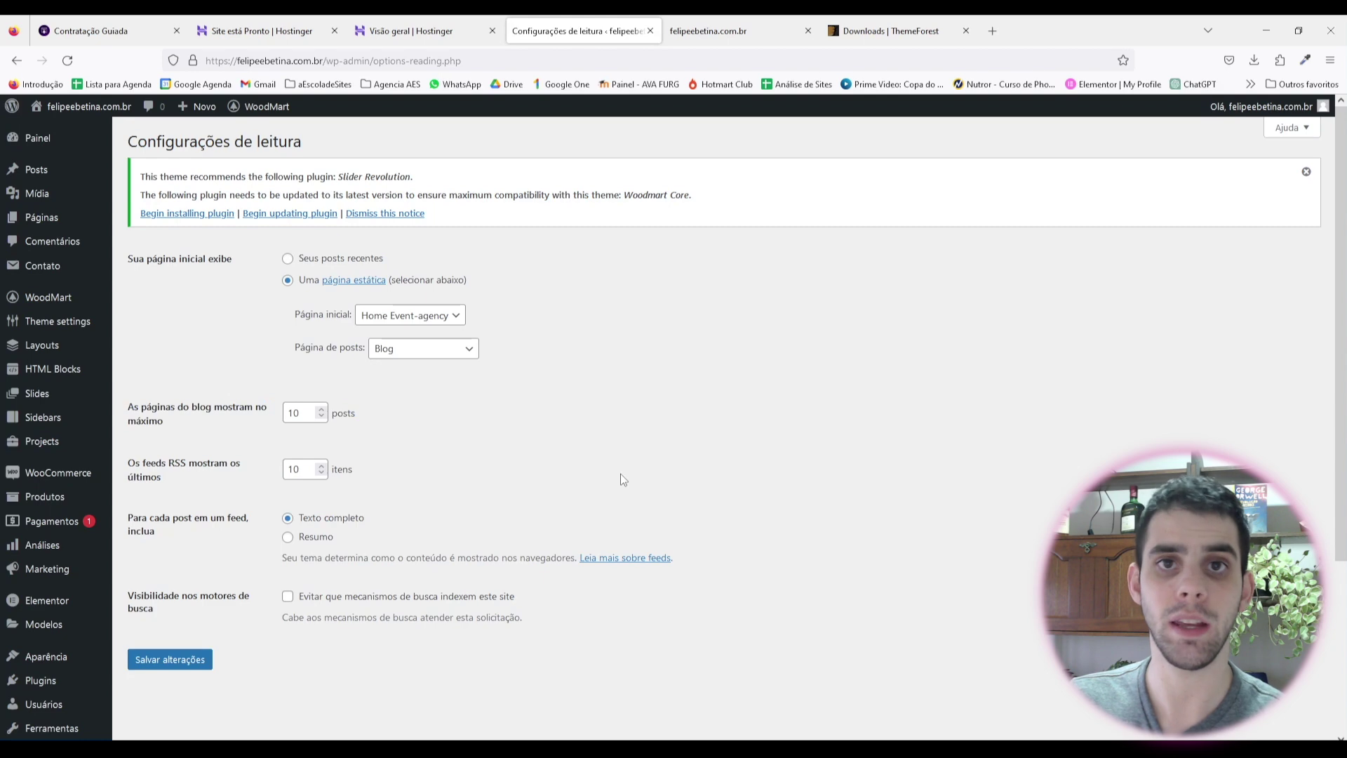
pyautogui.click(144, 219)
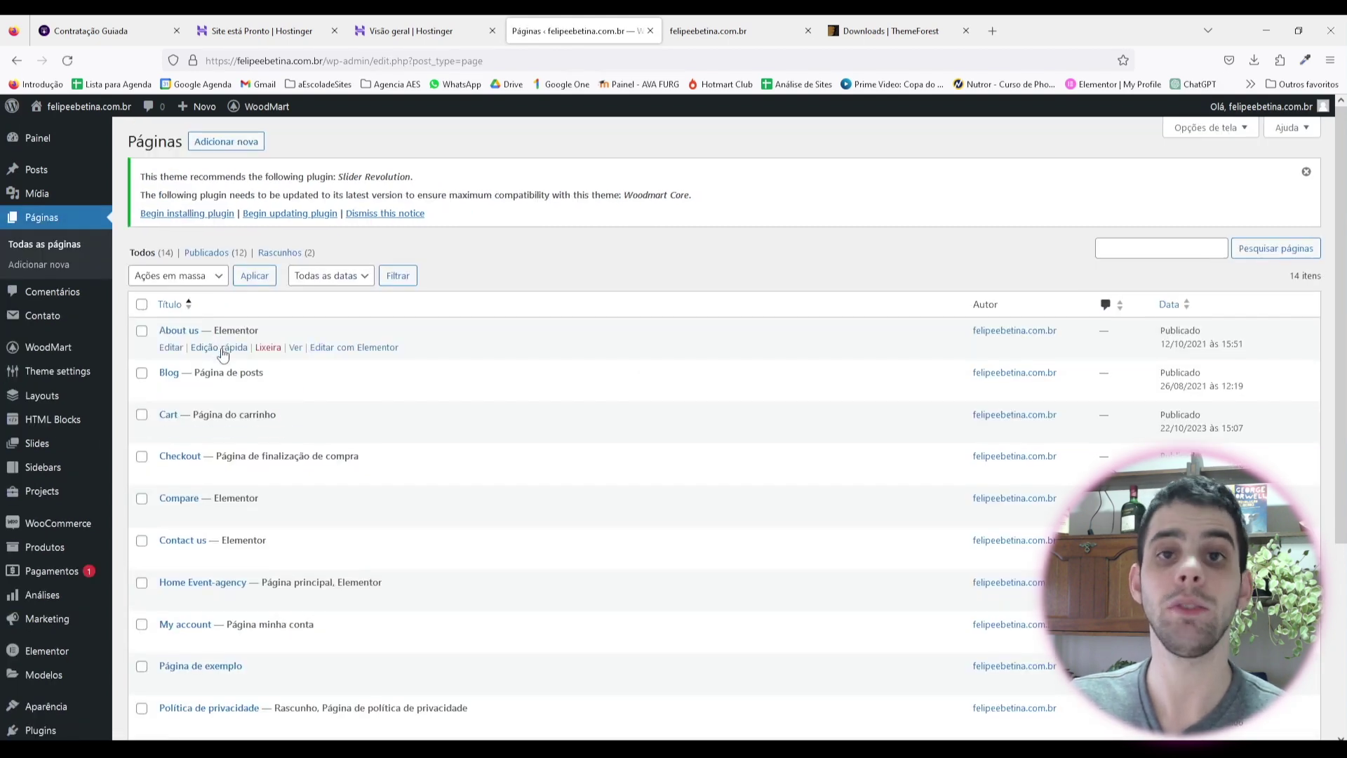
# Step: Quick-edit the About us page to title 'Sobre' with slug 'sobre'
pyautogui.click(219, 348)
pyautogui.moveTo(240, 359); pyautogui.dragTo(46, 330)
pyautogui.press('BackSpace')
pyautogui.write('Sobre')
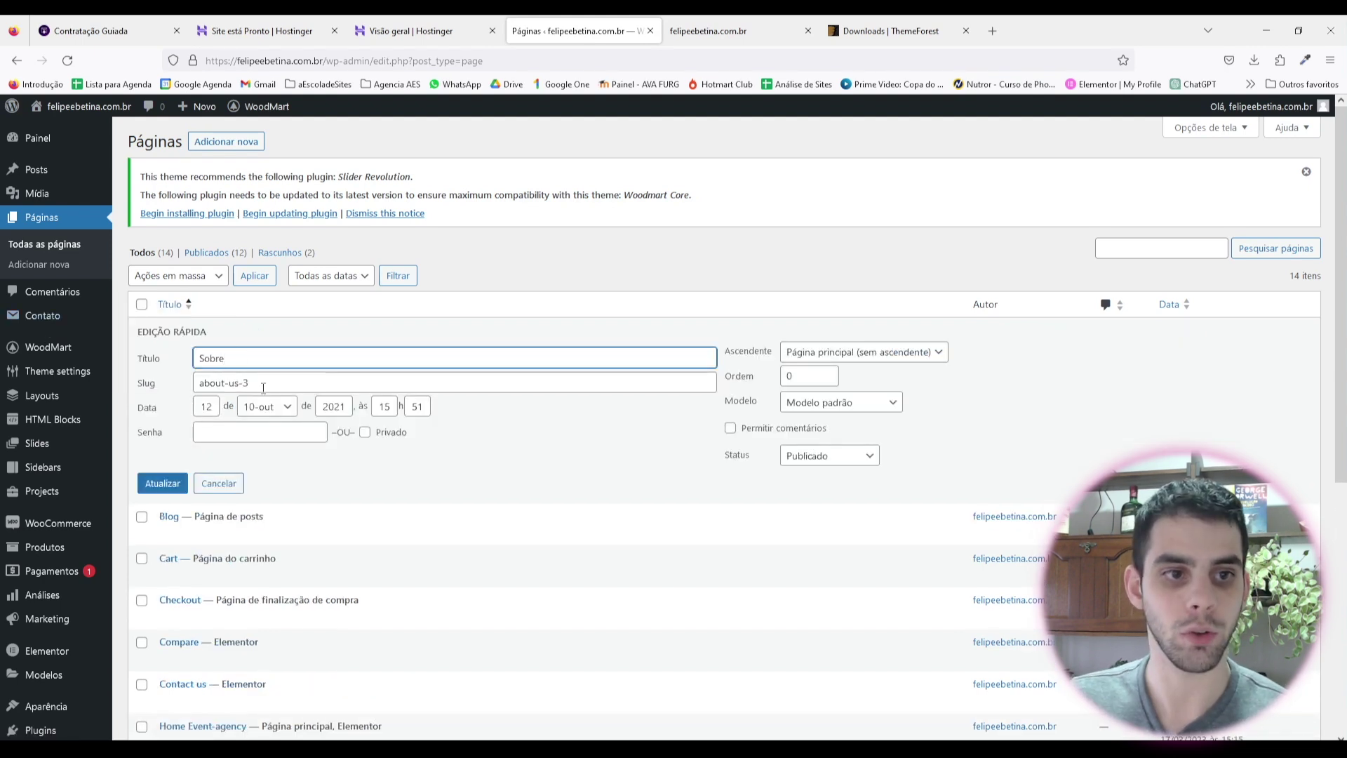
pyautogui.press('Tab')
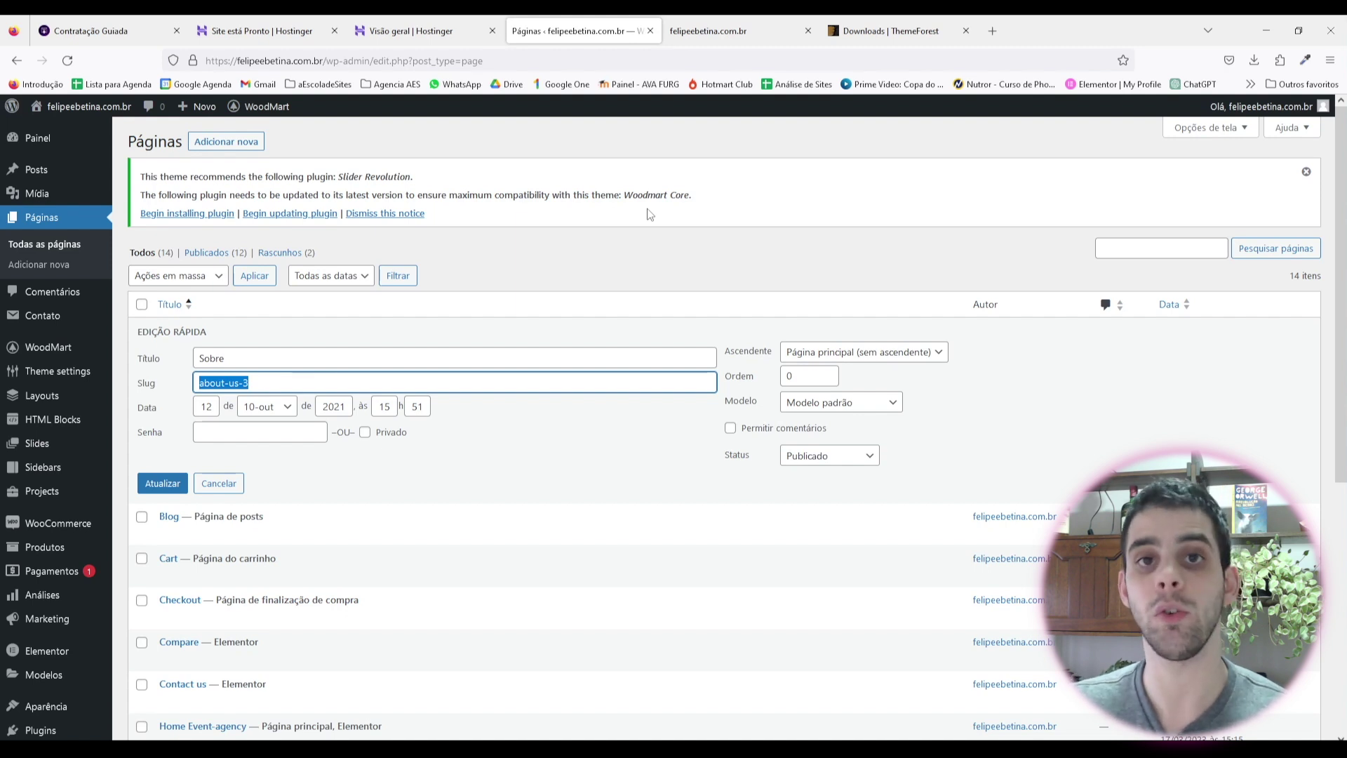
pyautogui.write('sobre')
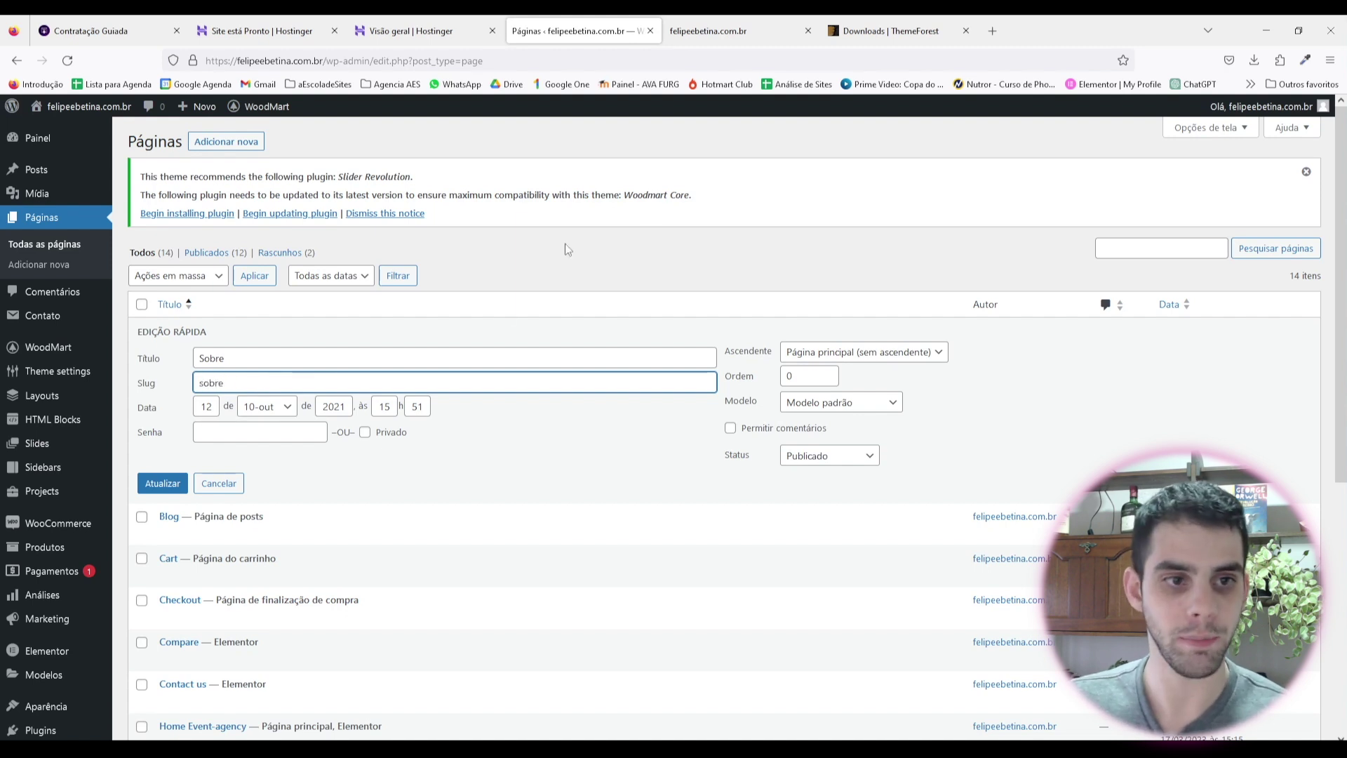
pyautogui.press('Return')
# Step: Quick-edit the Cart page to title 'Carrinho' with slug 'carrinho'
pyautogui.click(237, 431)
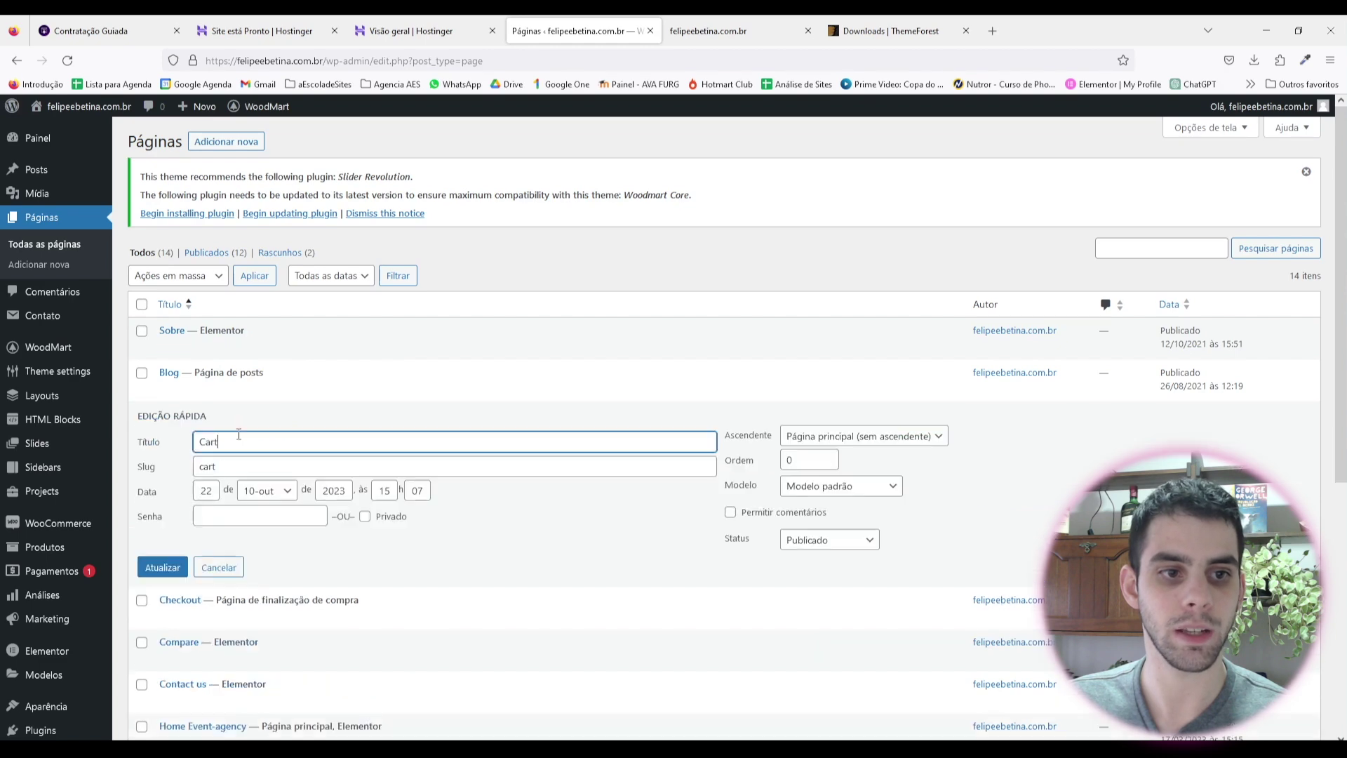
pyautogui.moveTo(91, 425)
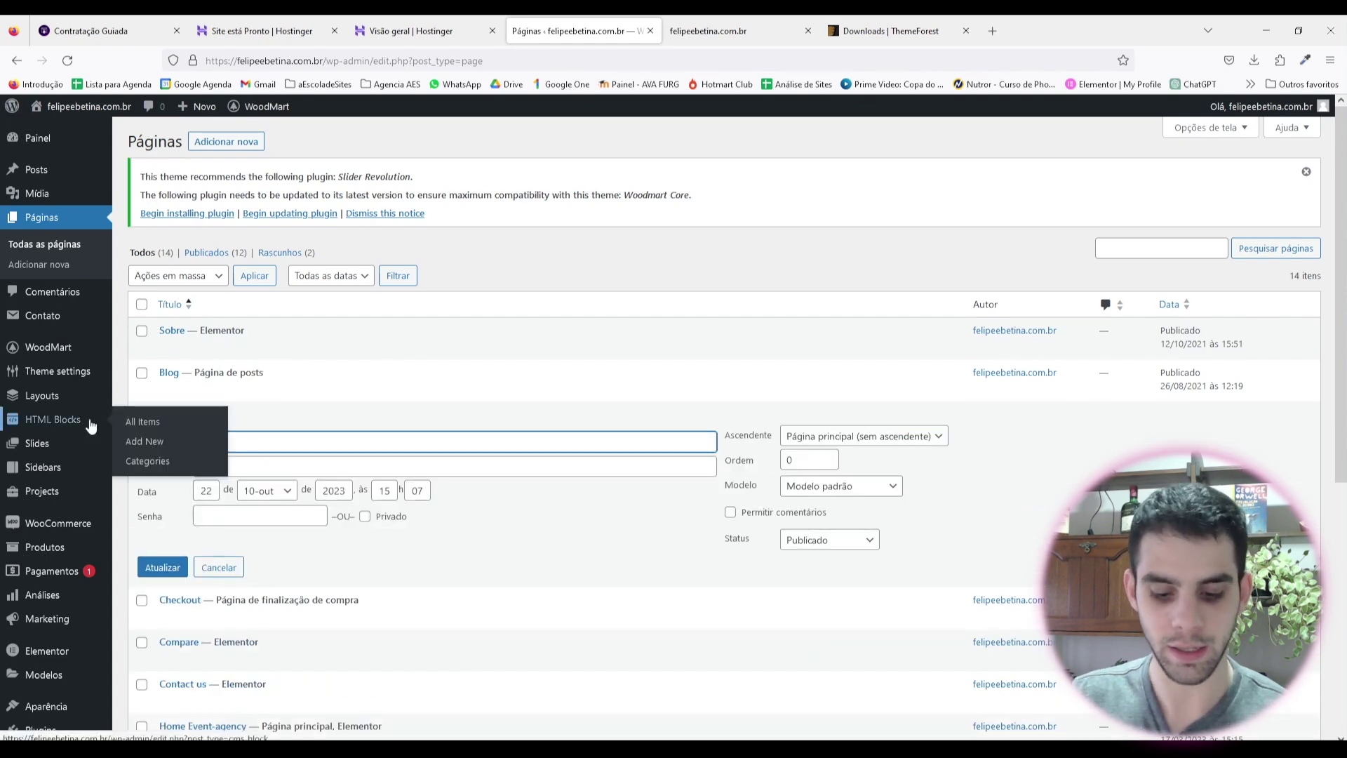
pyautogui.press('Tab')
pyautogui.write('carrin')
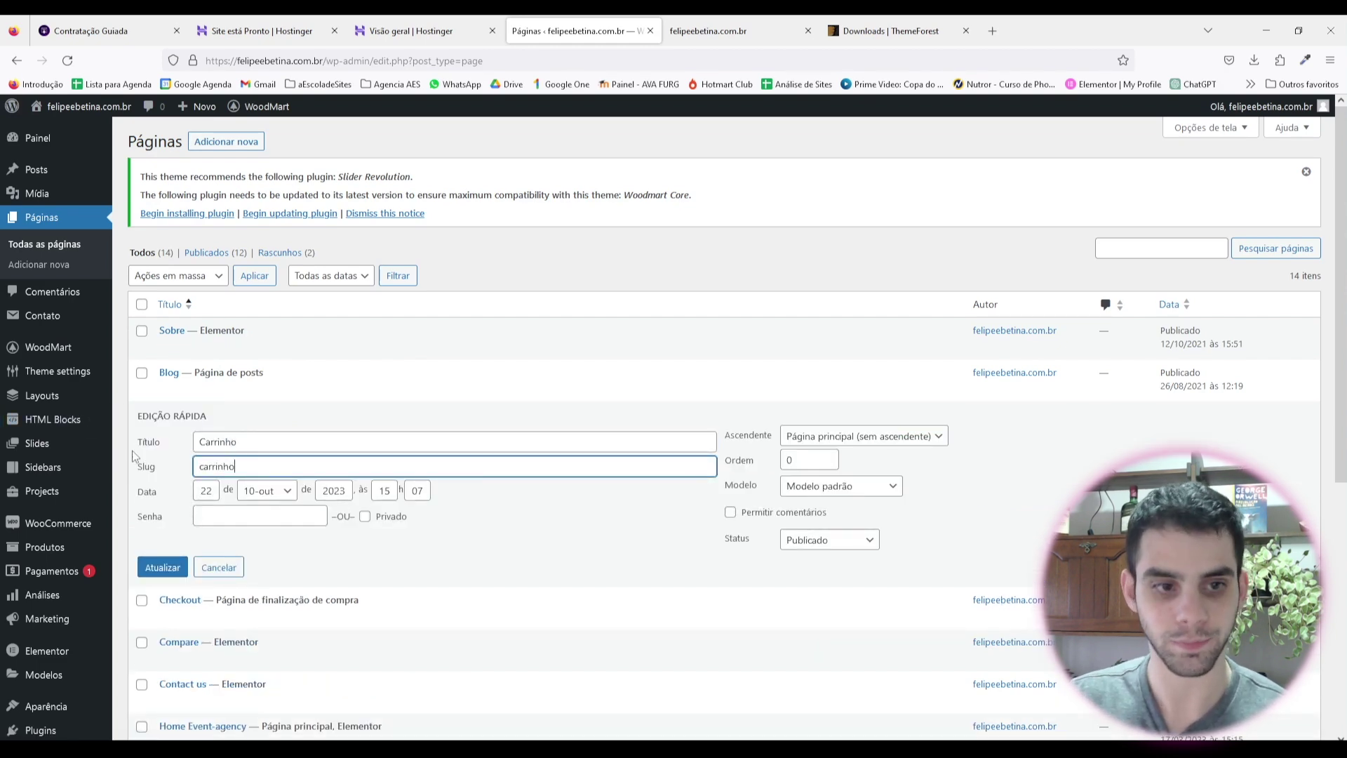
pyautogui.write('ho')
pyautogui.press('Return')
# Step: Trim the Home Event-agency page to title 'Home' with slug 'home'
pyautogui.scroll(-1, 133, 456)
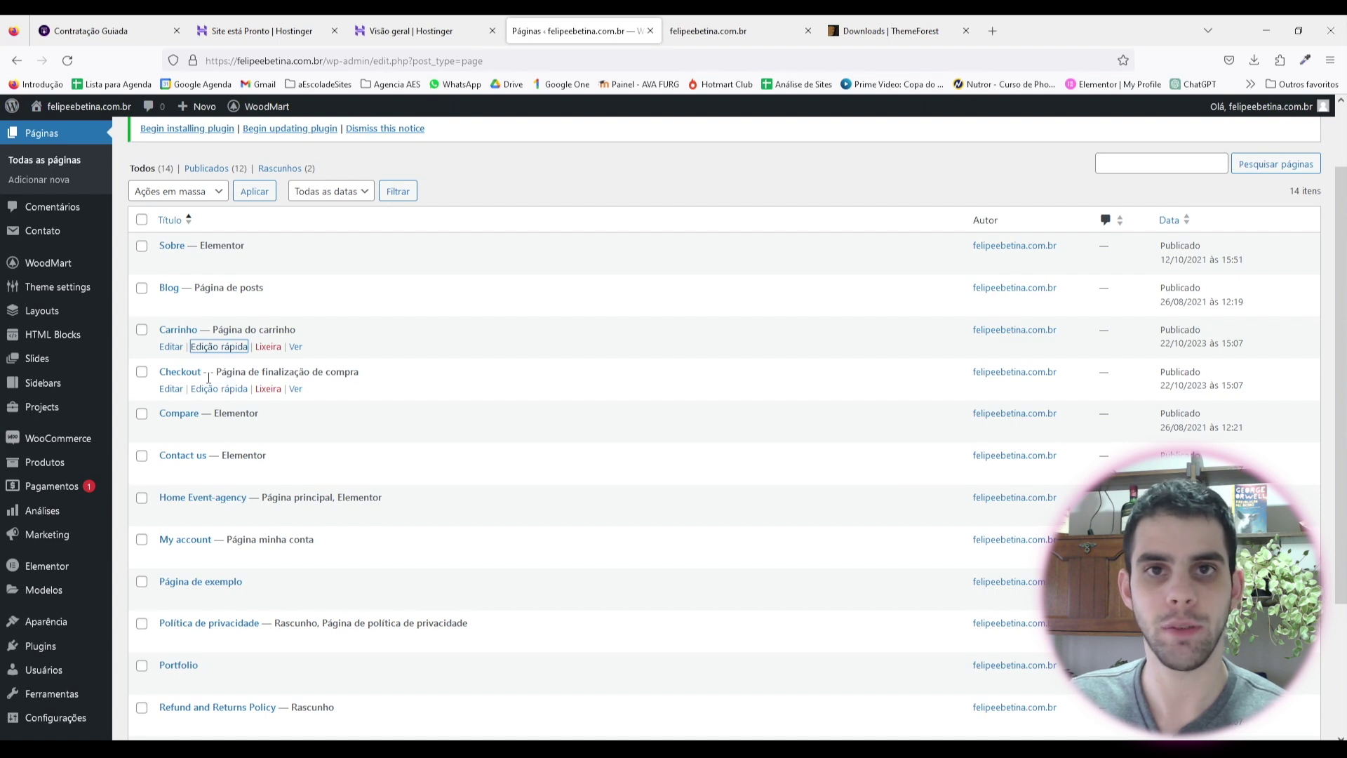
pyautogui.scroll(-2, 208, 378)
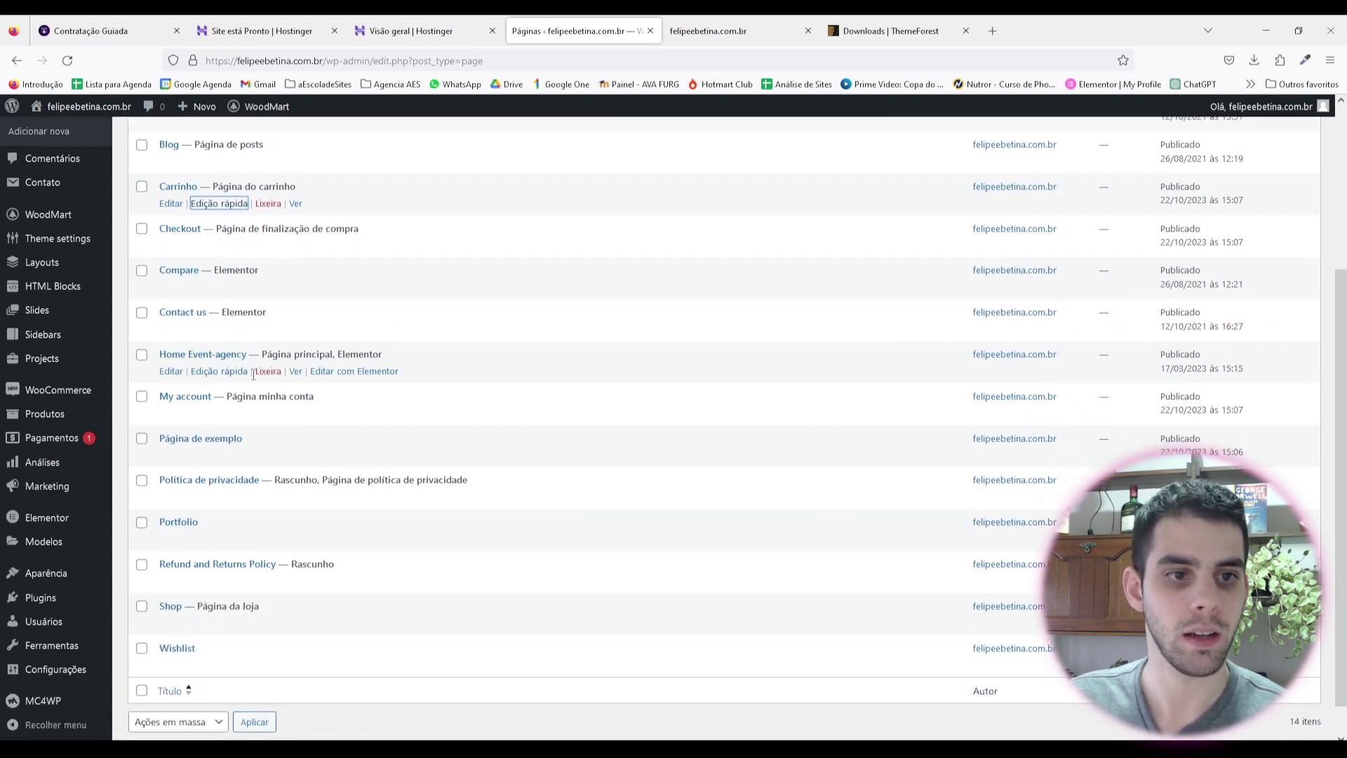
pyautogui.click(236, 371)
pyautogui.hotkey('ctrl', 'shift', 'Left')
pyautogui.hotkey('ctrl', 'shift', 'Left')
pyautogui.hotkey('ctrl', 'shift', 'Left')
pyautogui.press('BackSpace')
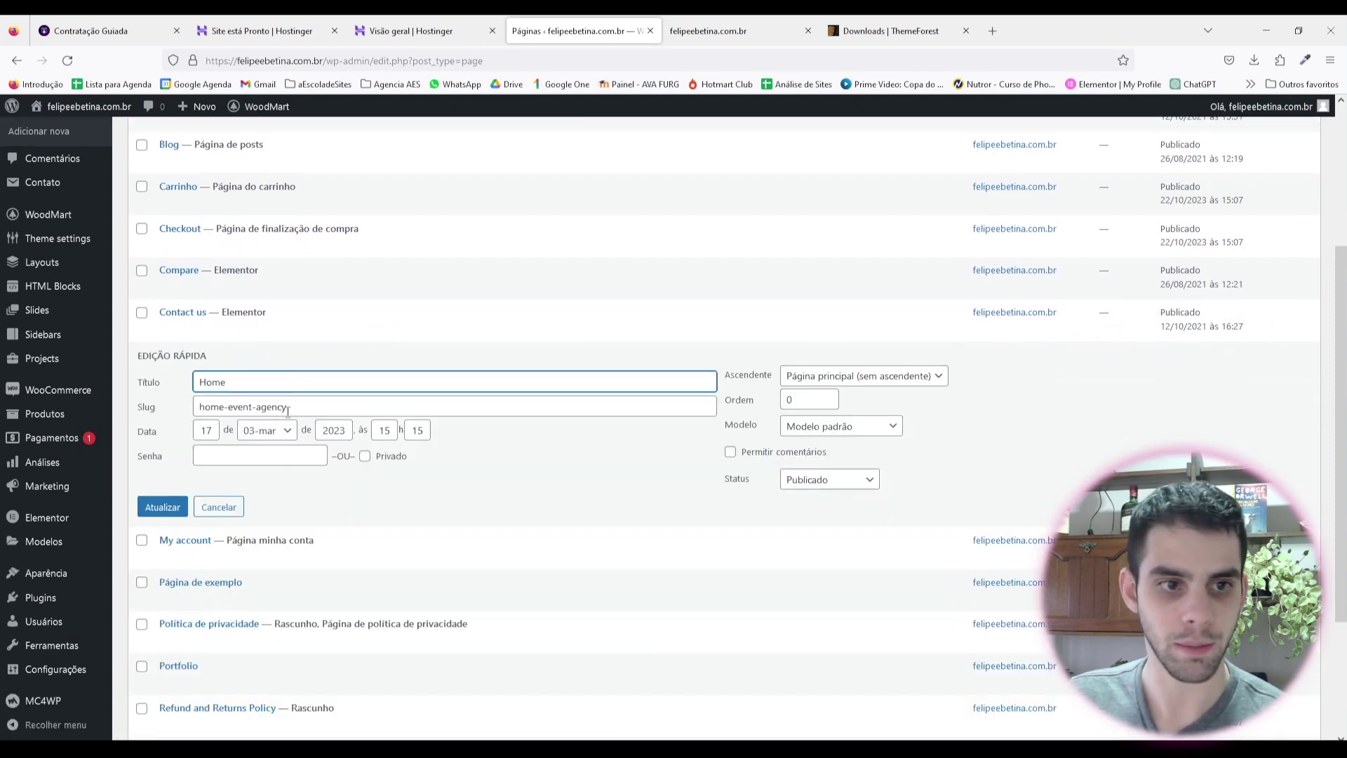
pyautogui.hotkey('ctrl', 'shift', 'Left')
pyautogui.hotkey('ctrl', 'shift', 'Left')
pyautogui.hotkey('ctrl', 'shift', 'Left')
pyautogui.press('BackSpace')
pyautogui.press('Return')
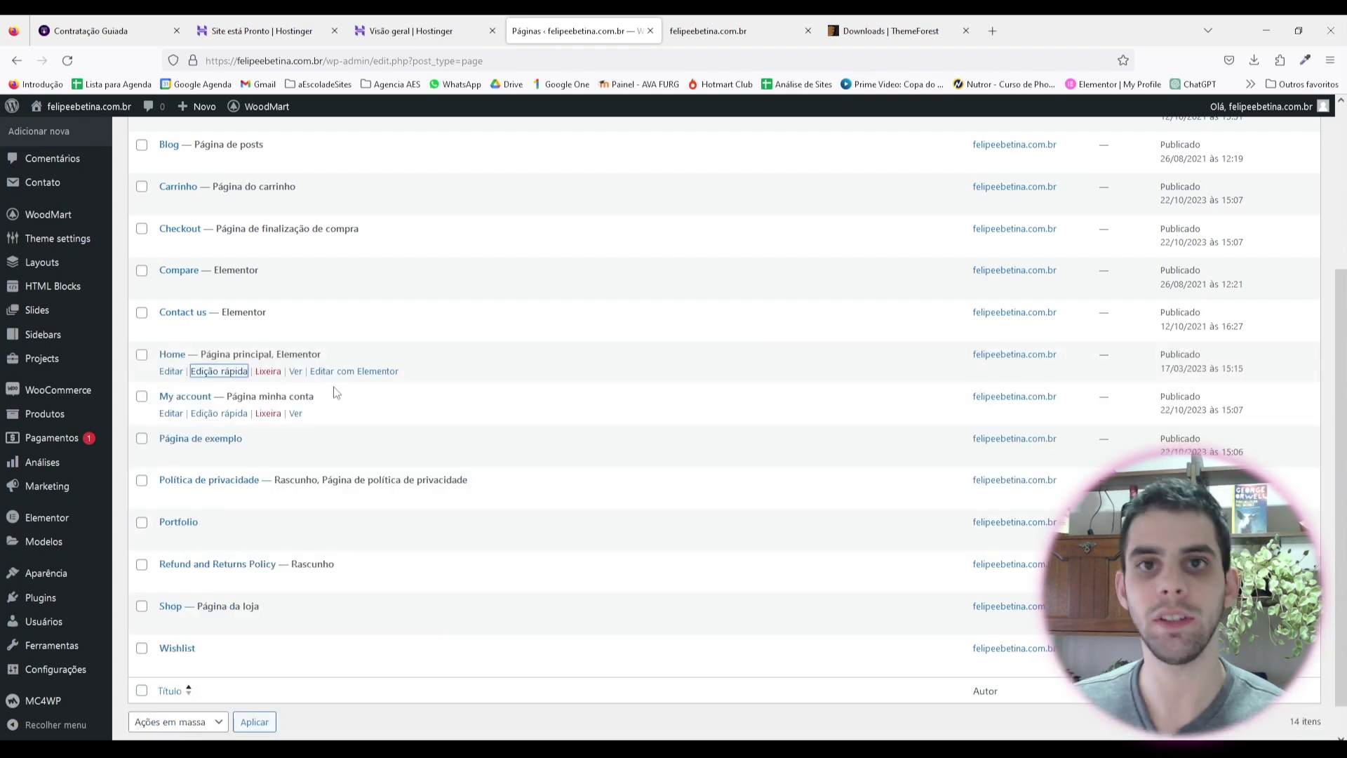
# Step: Rename the My account page to 'Conta' with slug 'conta'
pyautogui.click(219, 414)
pyautogui.hotkey('ctrl', 'shift', 'Left')
pyautogui.hotkey('ctrl', 'shift', 'Left')
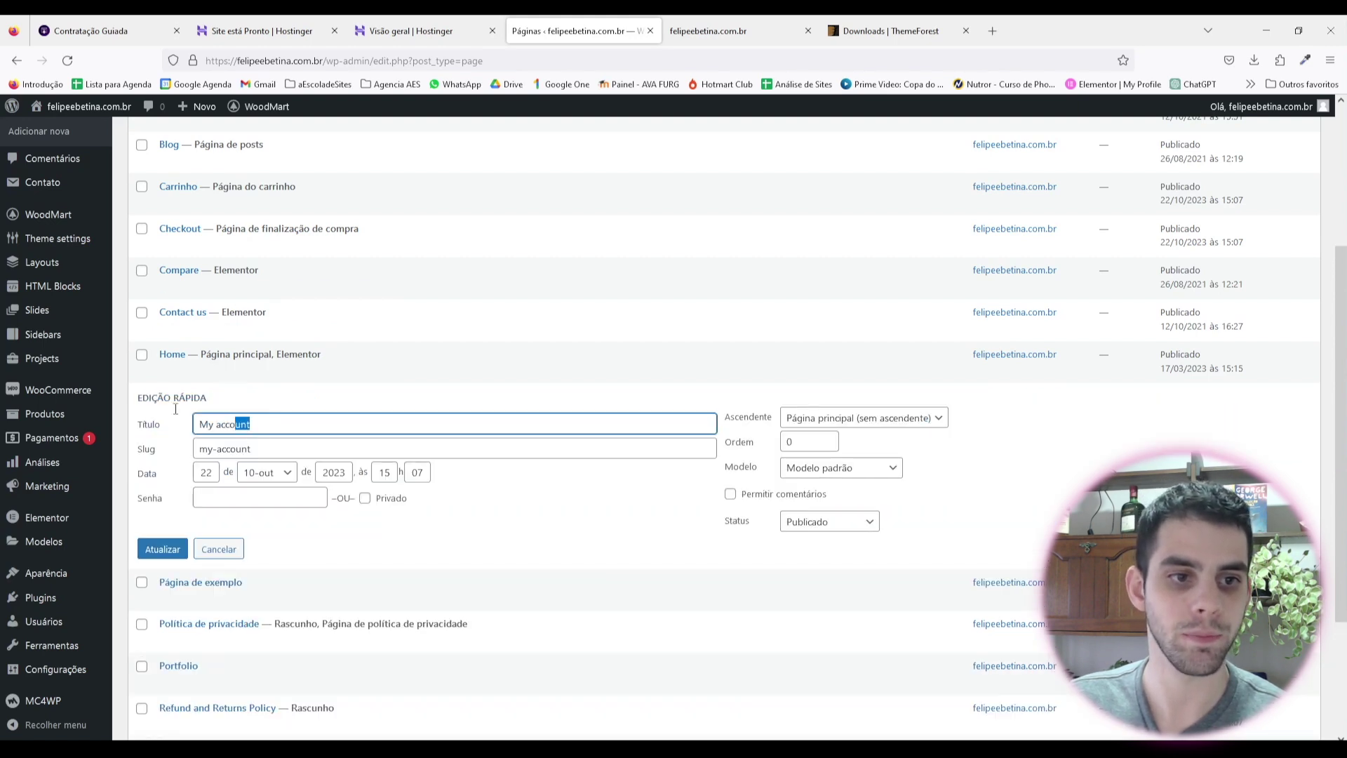
pyautogui.write('Conta')
pyautogui.press('Tab')
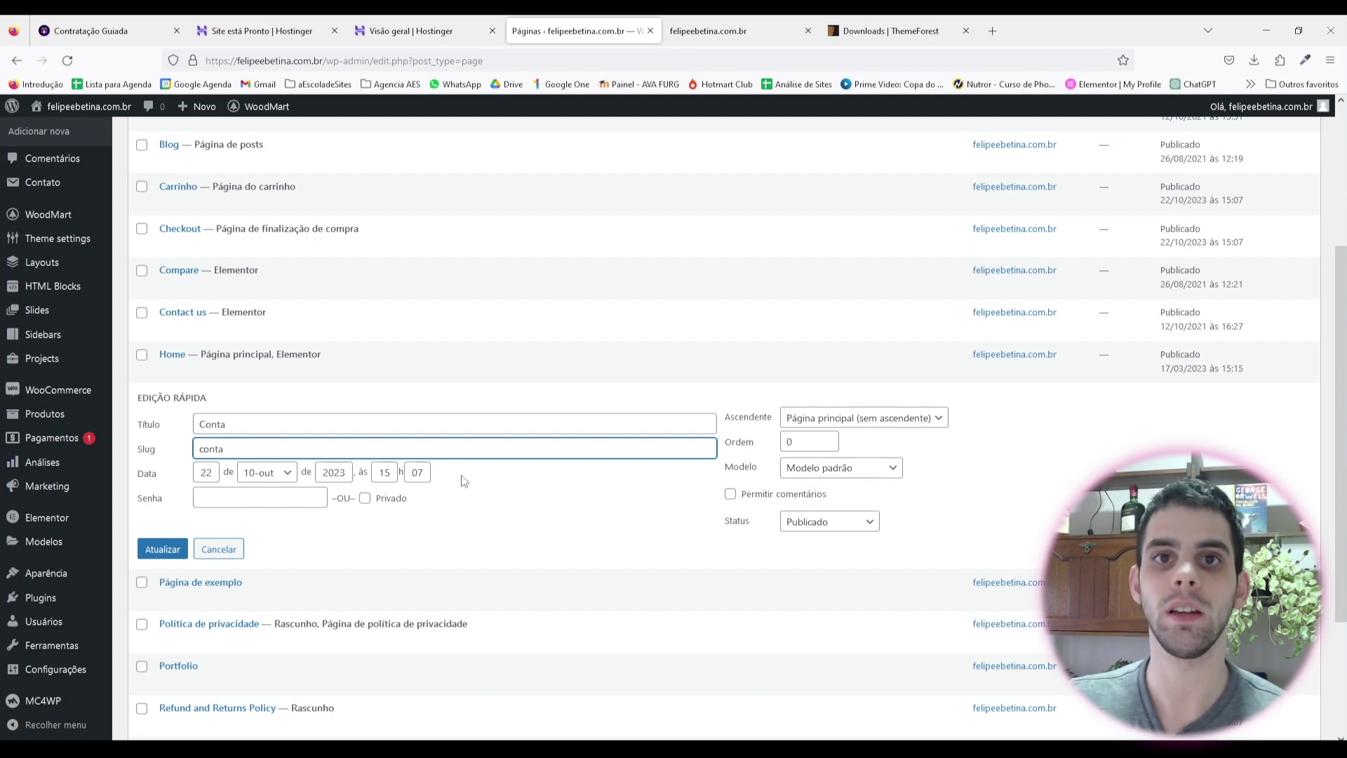
pyautogui.press('Return')
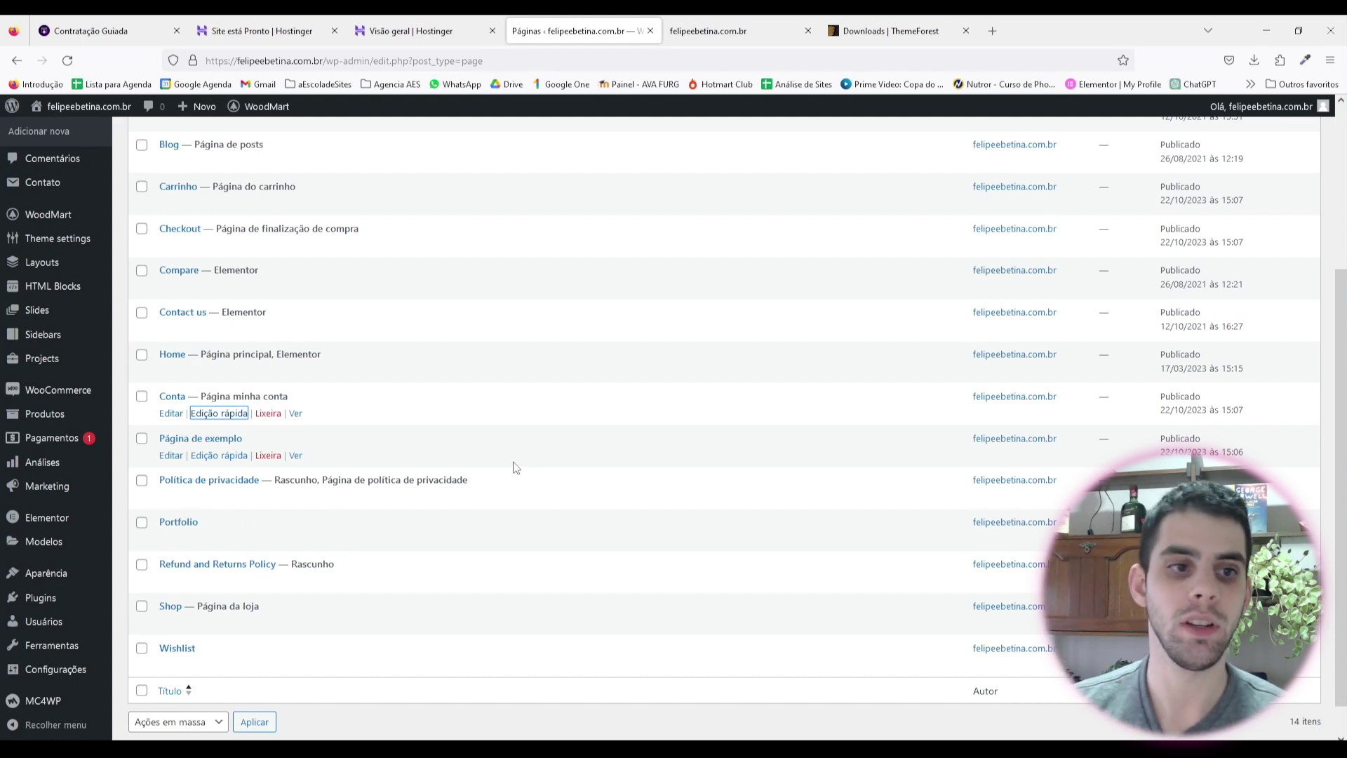
# Step: Bulk-trash the Página de exemplo, Portfolio and Refund and Returns Policy pages, leaving 11
pyautogui.scroll(-1, 267, 309)
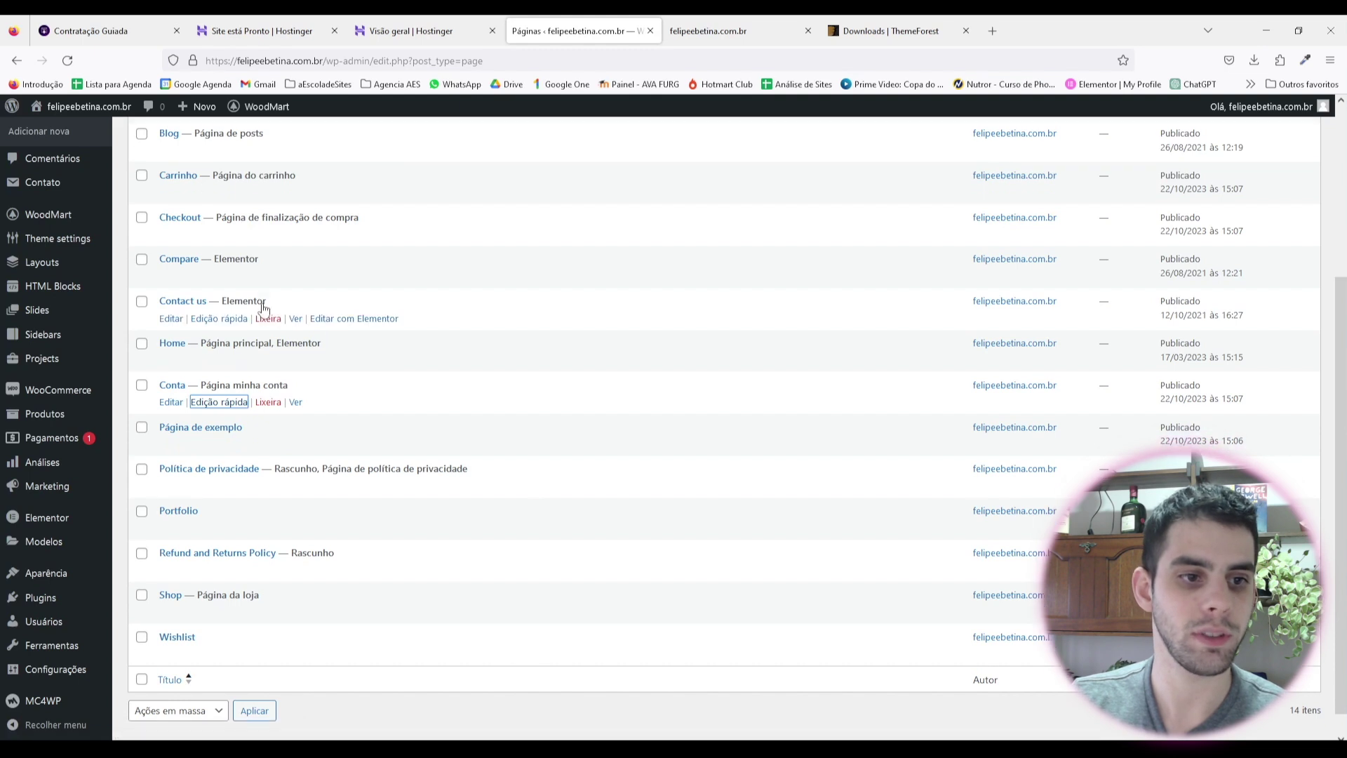
pyautogui.click(141, 399)
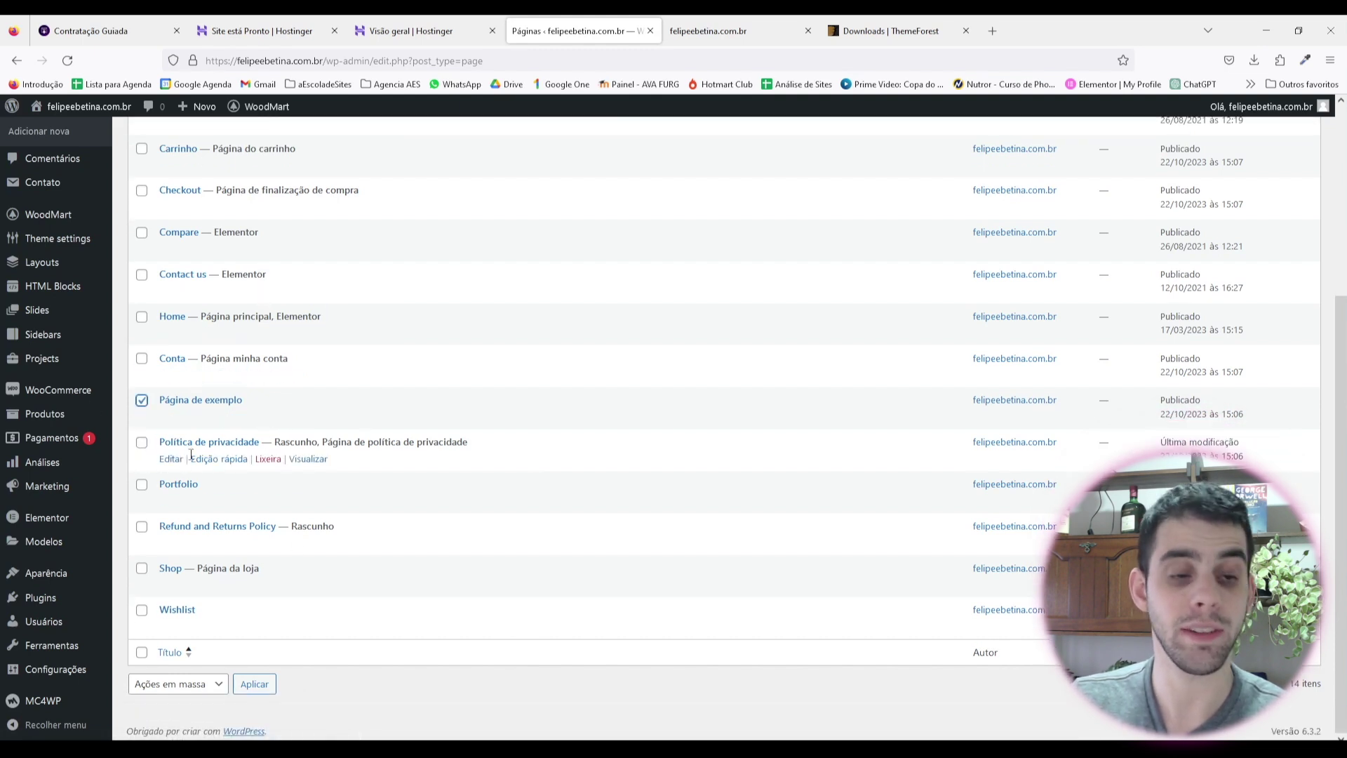
pyautogui.click(141, 484)
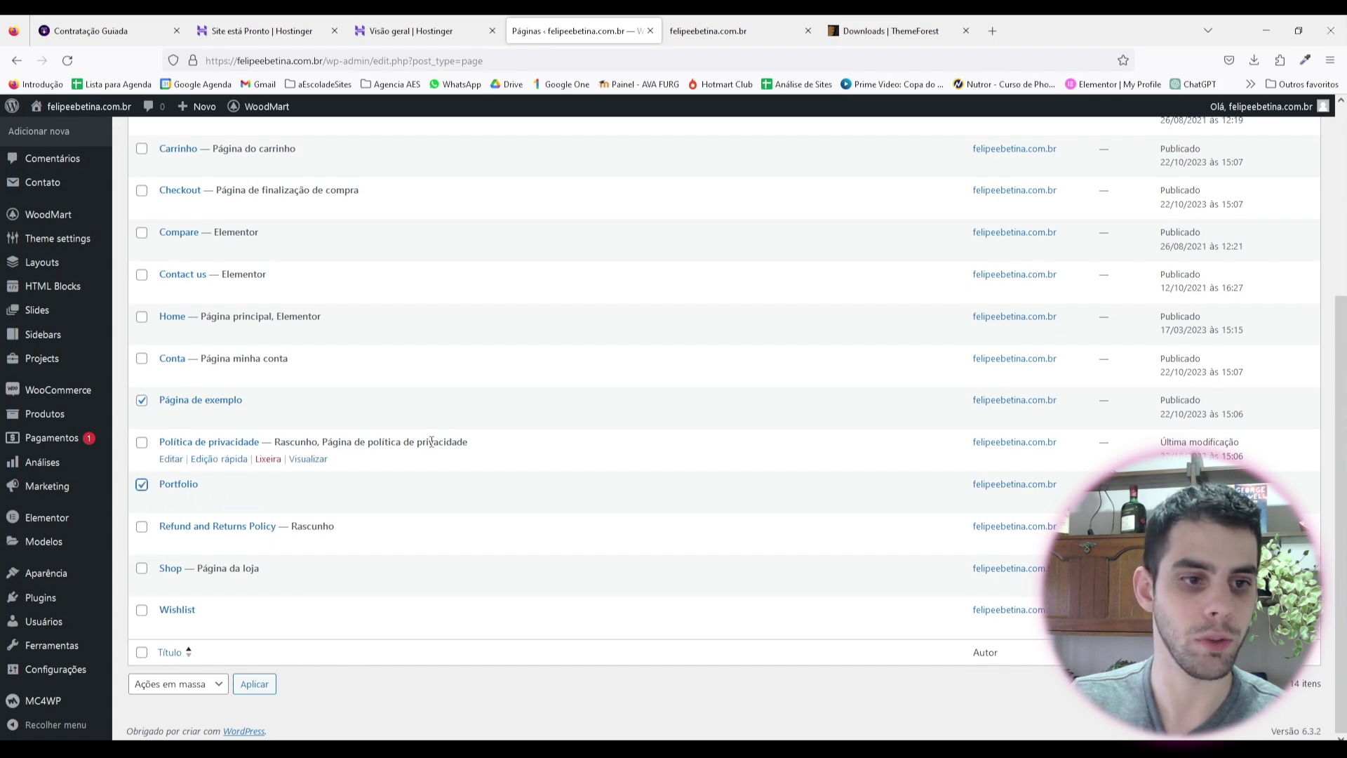
pyautogui.click(141, 526)
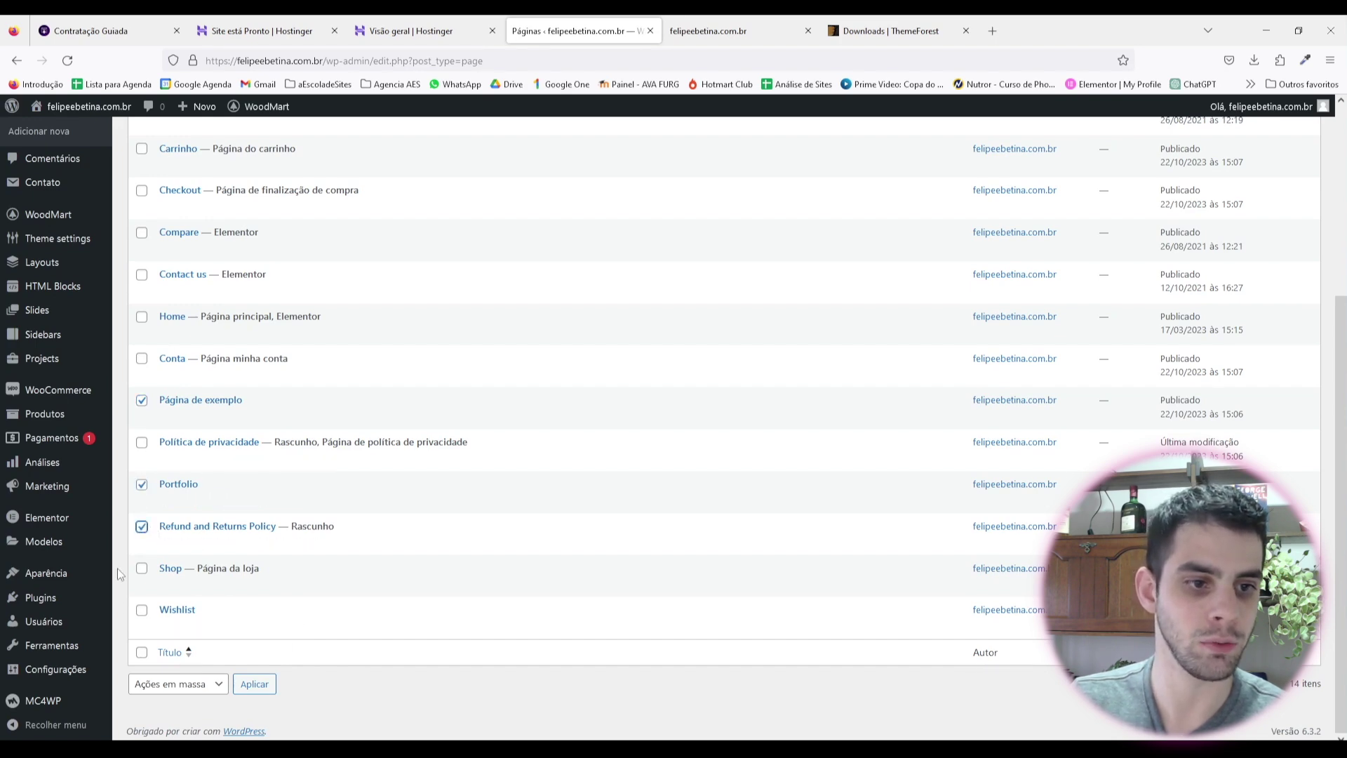
pyautogui.scroll(4, 203, 295)
pyautogui.click(179, 275)
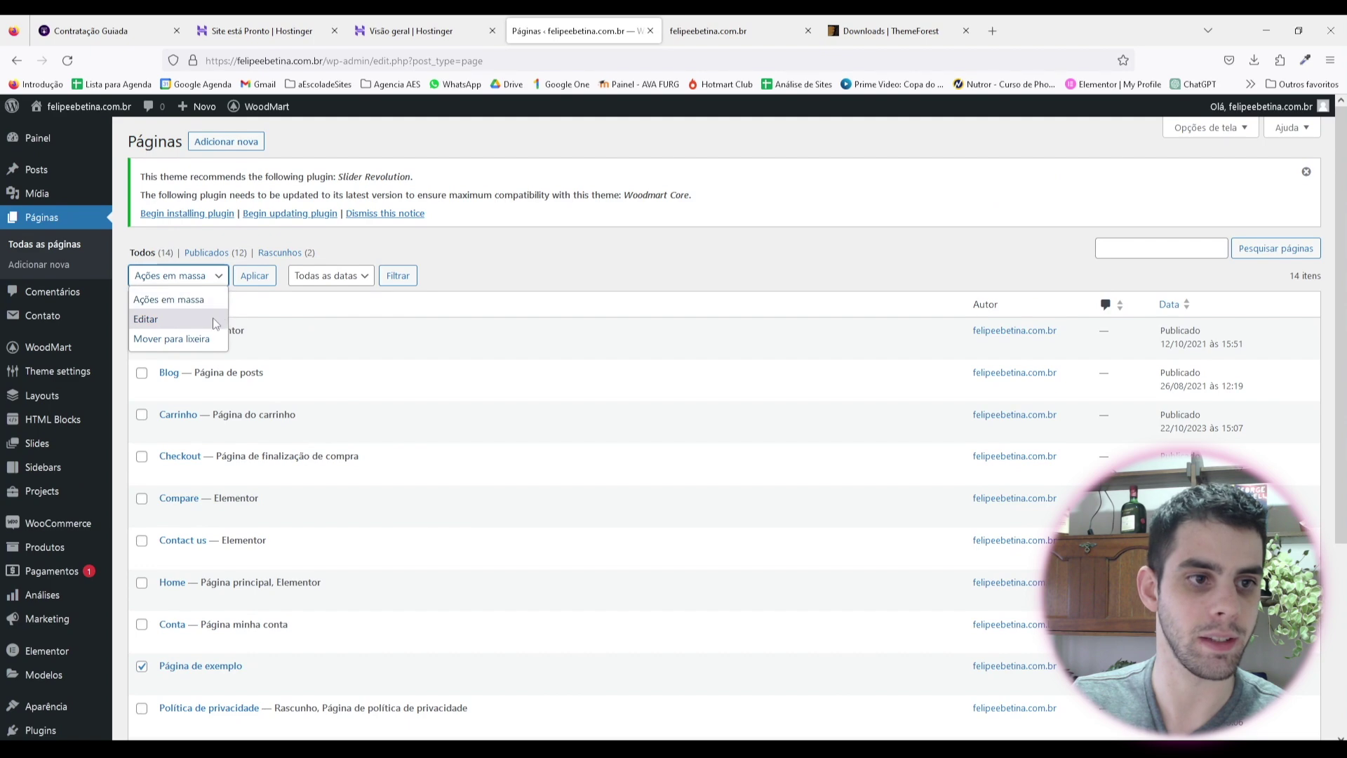
pyautogui.click(171, 338)
pyautogui.click(254, 275)
pyautogui.scroll(-5, 194, 491)
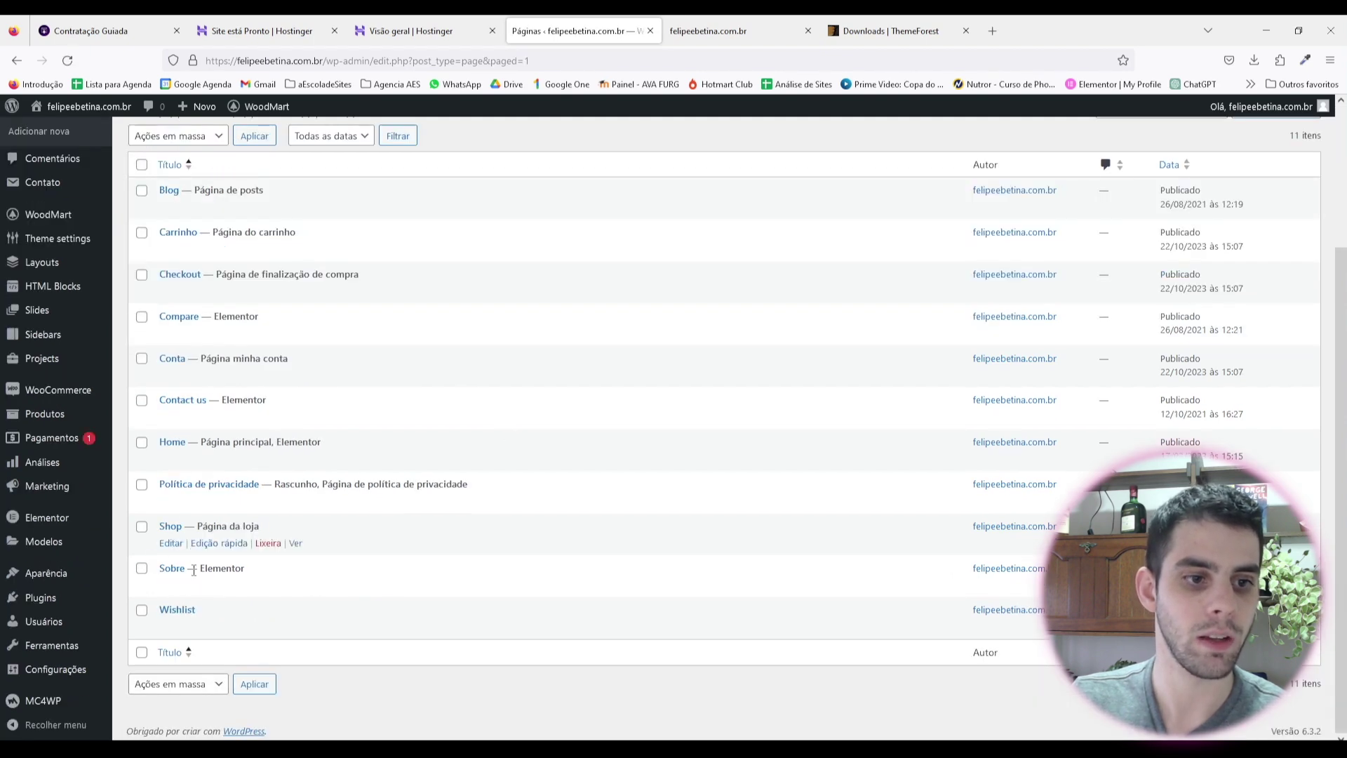
pyautogui.scroll(3, 274, 414)
pyautogui.scroll(-3, 281, 407)
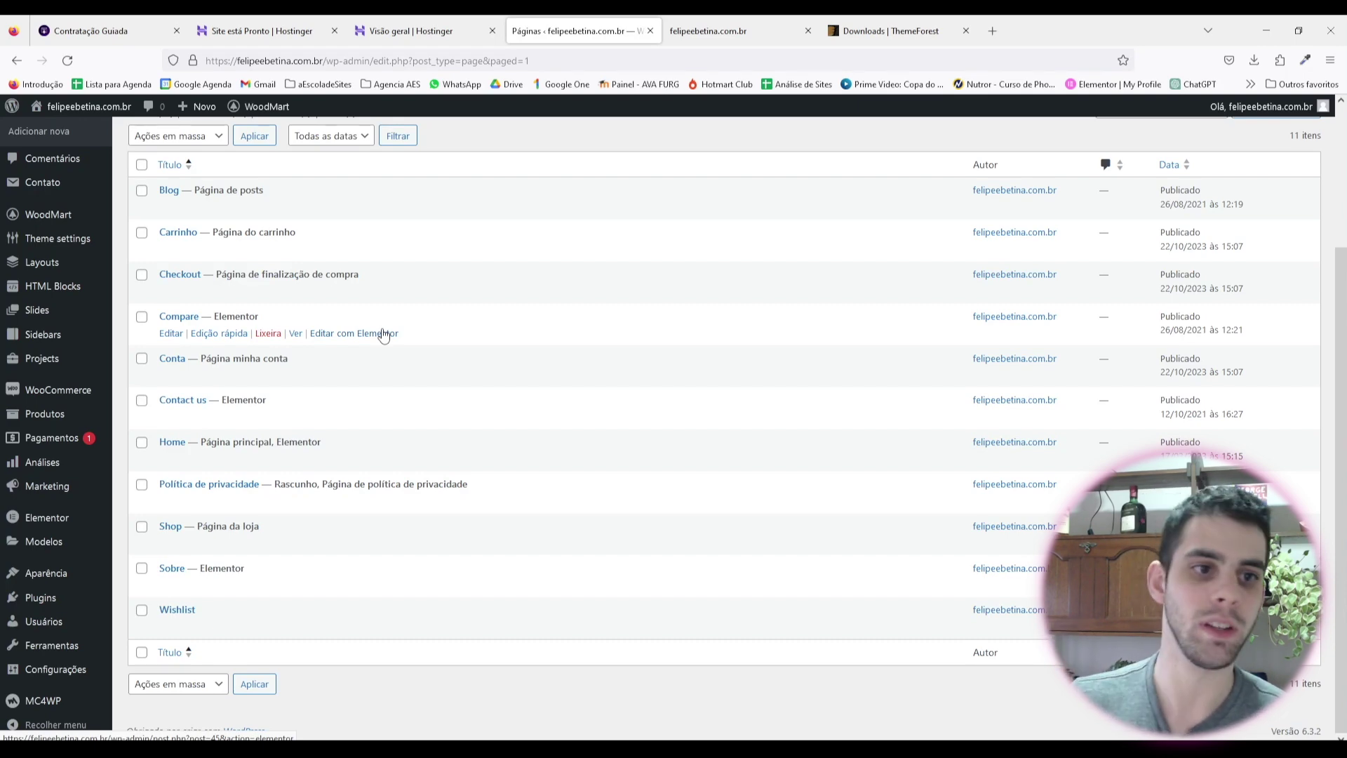
pyautogui.scroll(2, 316, 491)
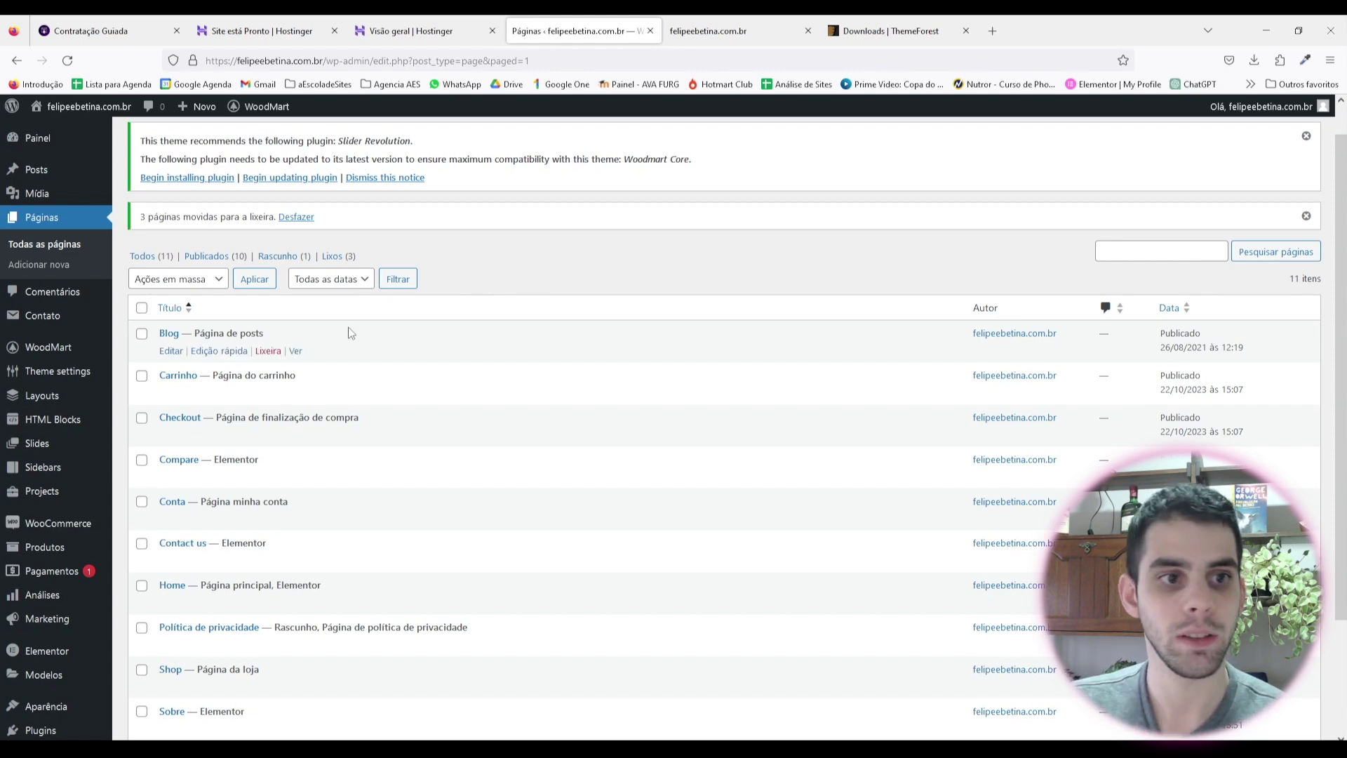
pyautogui.scroll(-2, 379, 321)
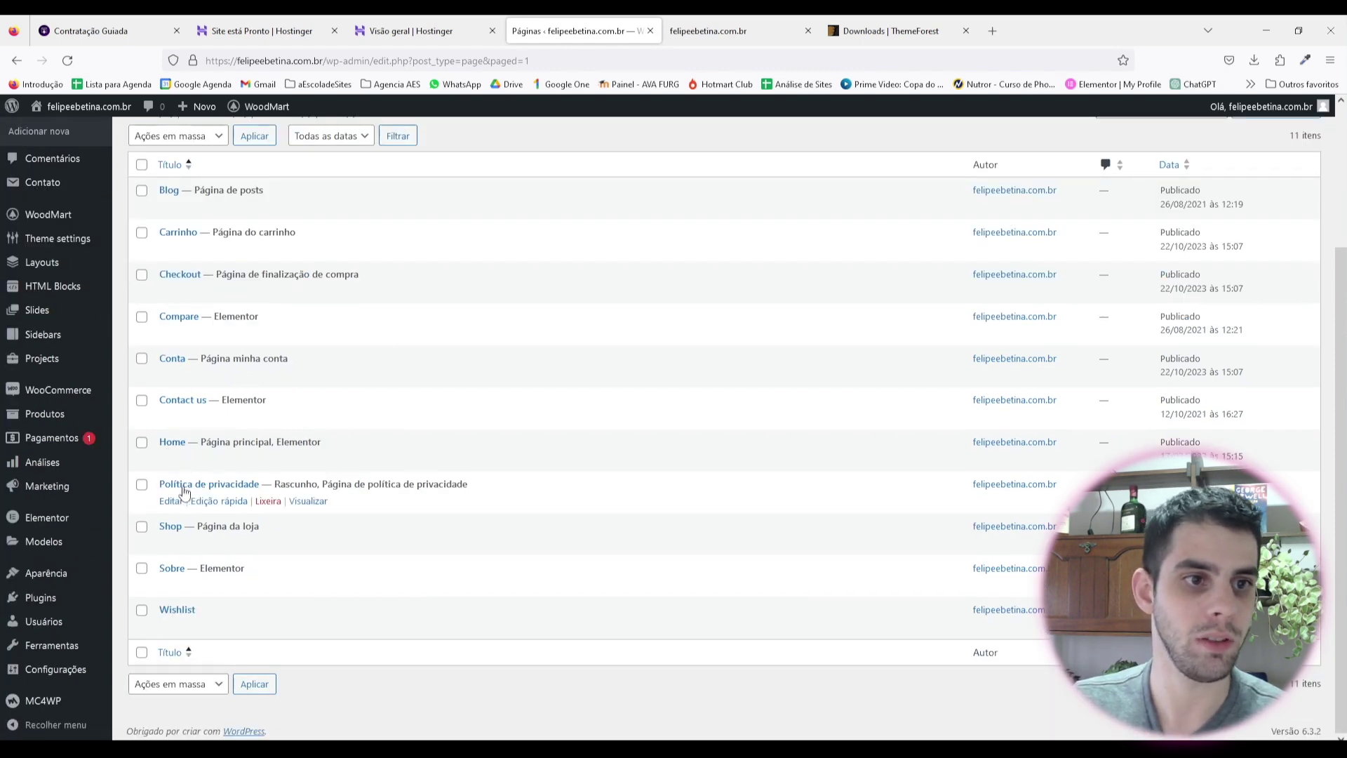
pyautogui.scroll(2, 184, 493)
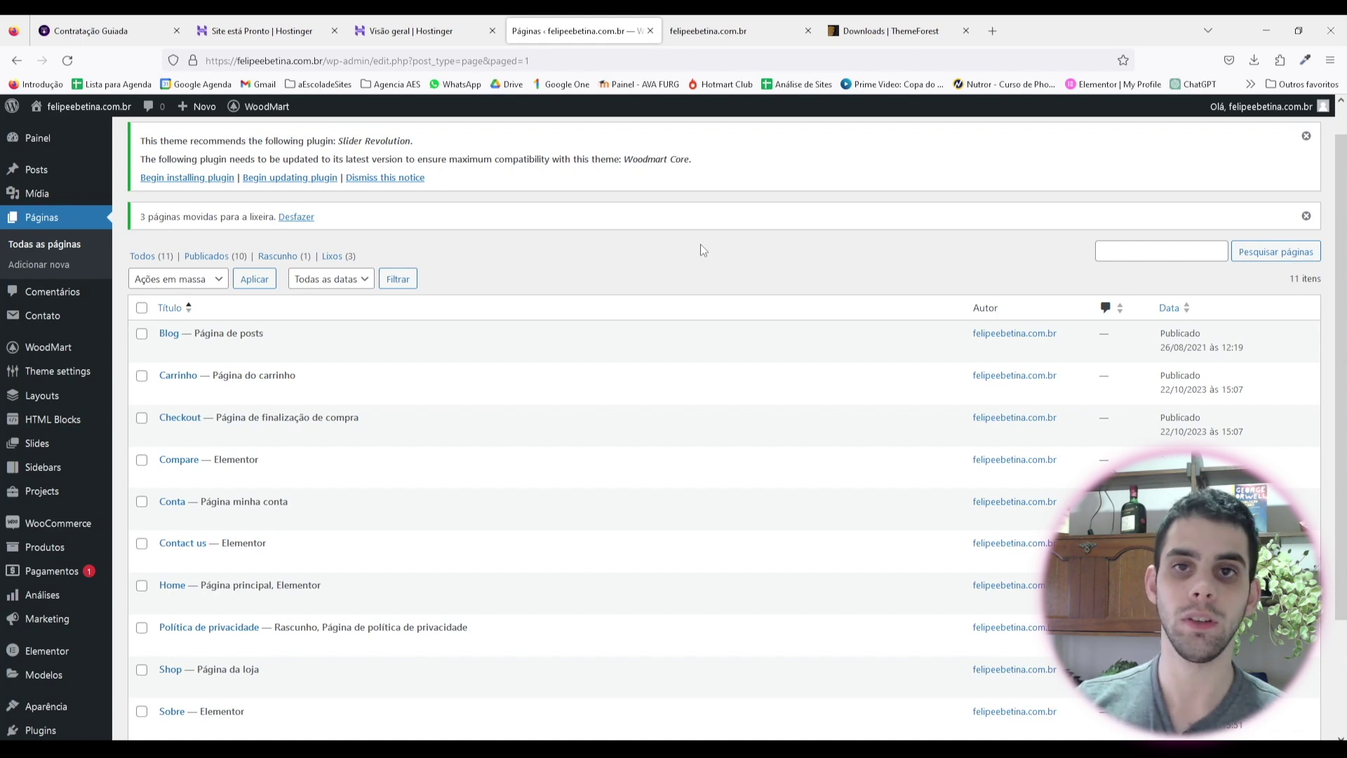
pyautogui.scroll(-2, 196, 432)
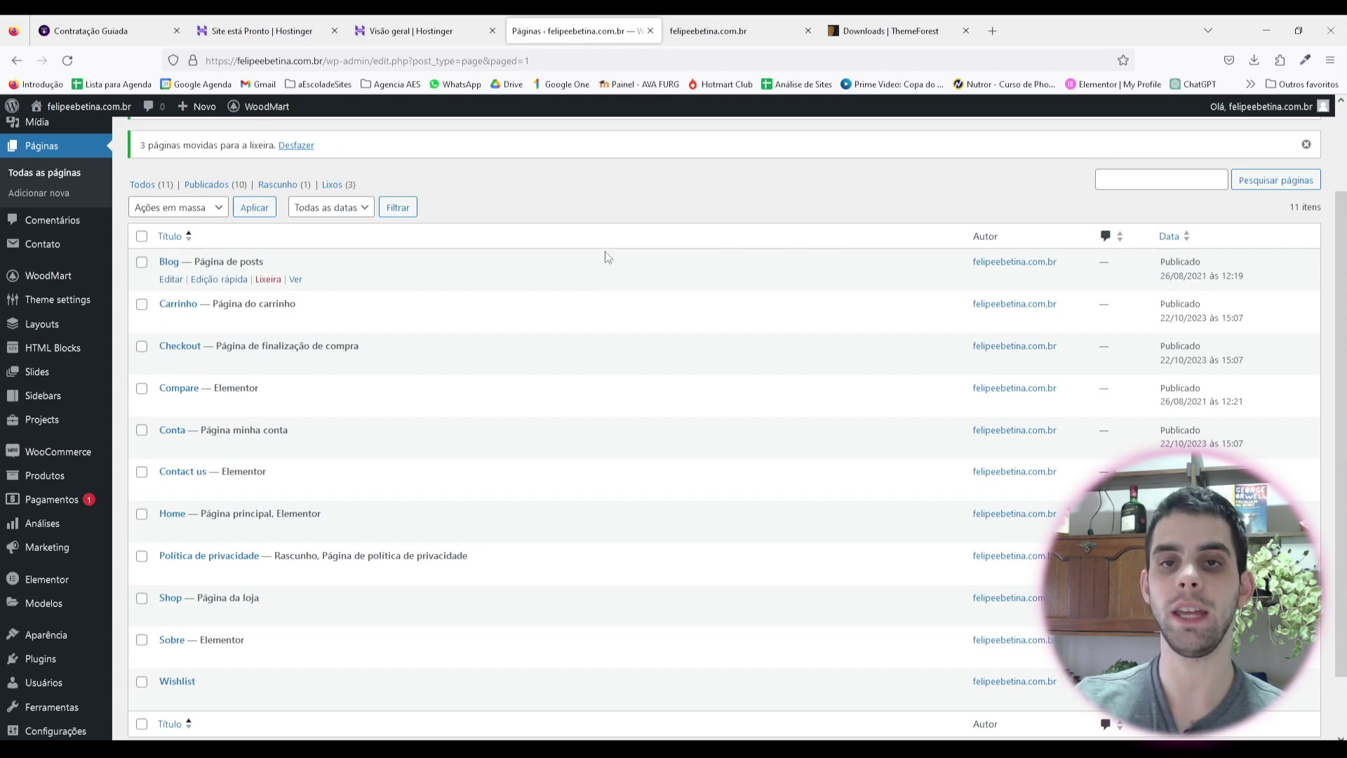
pyautogui.scroll(-2, 355, 400)
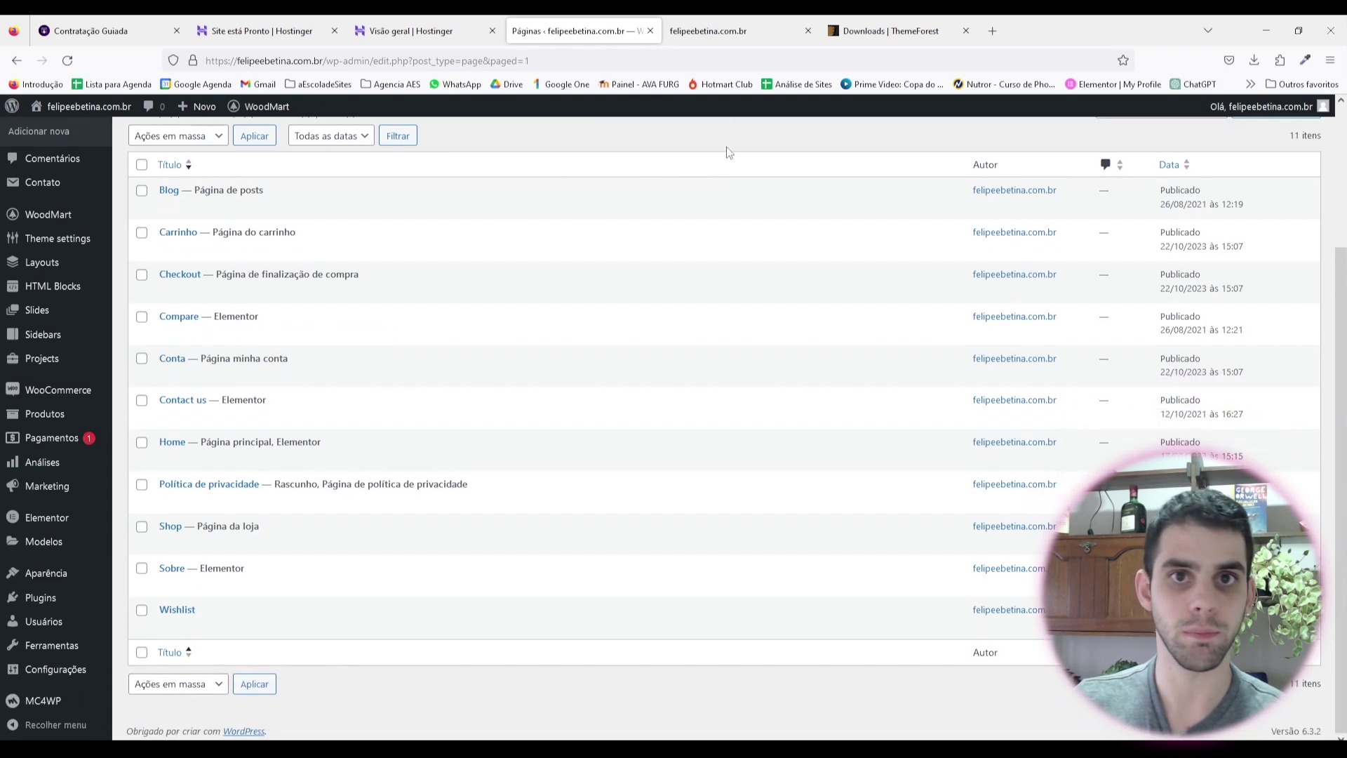
# Step: Scroll through the live Woodmart event agency homepage, then return to the Hostinger overview
pyautogui.click(697, 39)
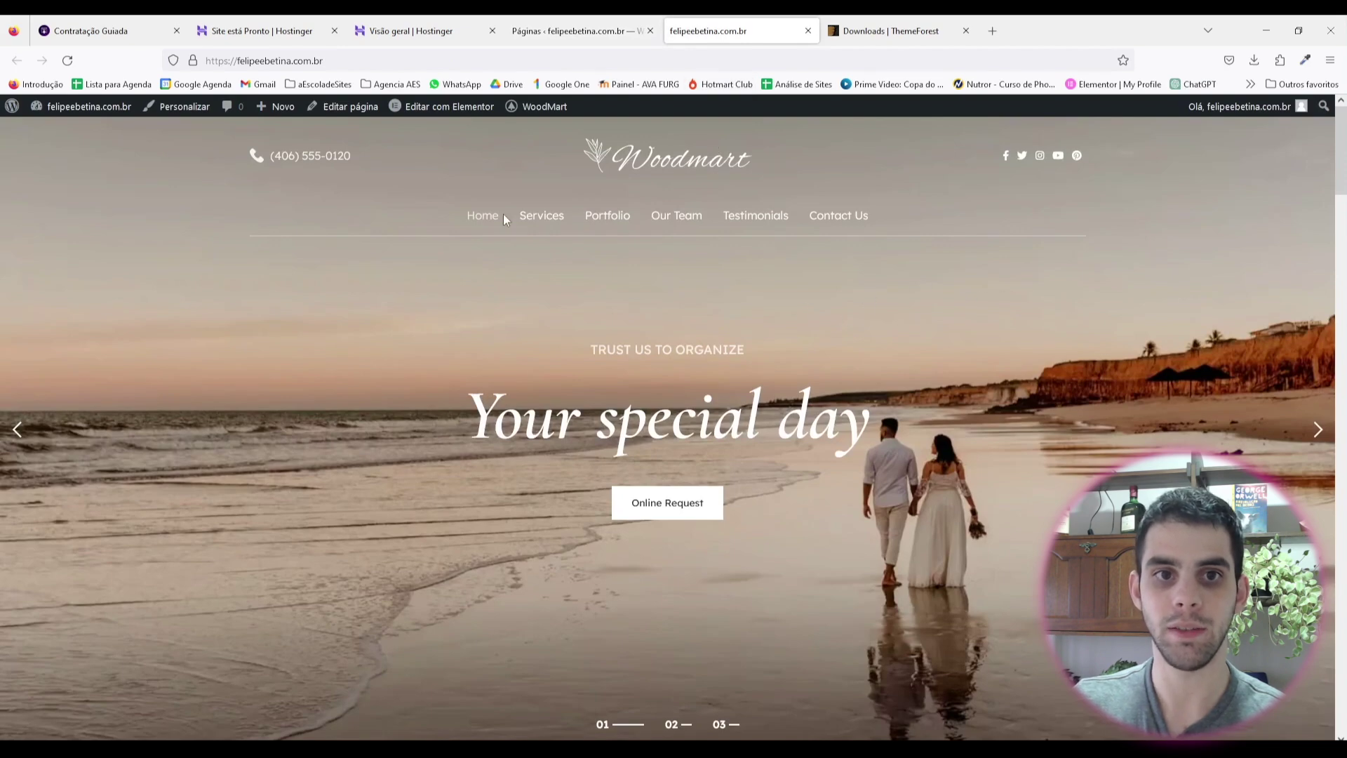
pyautogui.scroll(-15, 755, 303)
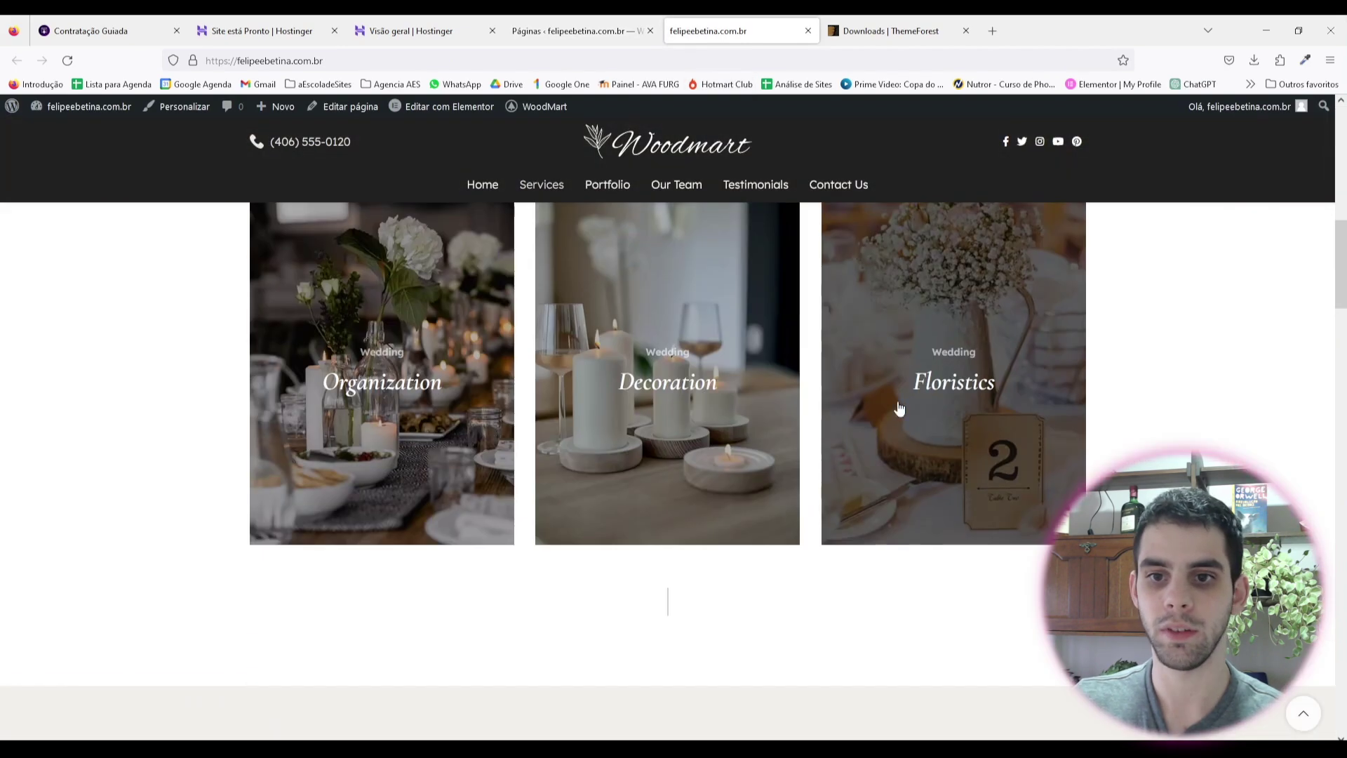
pyautogui.scroll(-15, 852, 376)
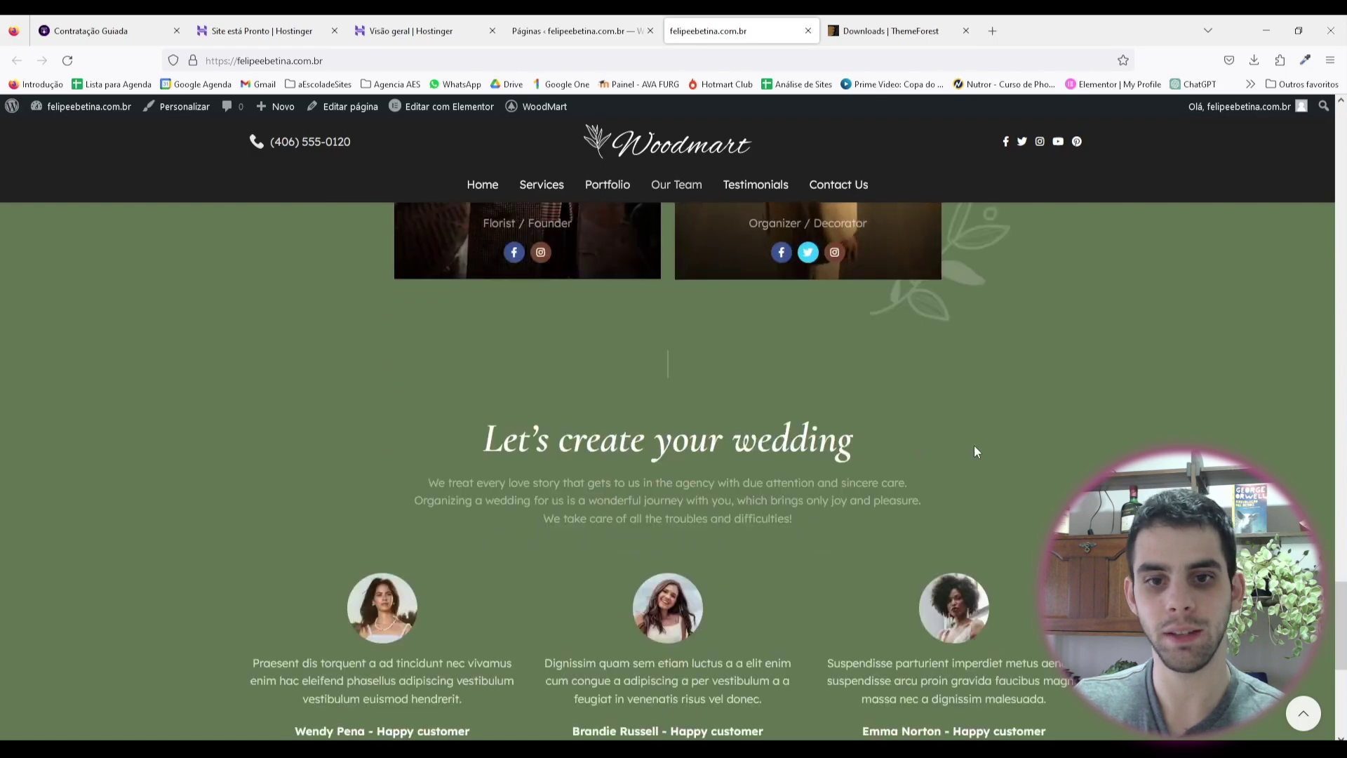
pyautogui.scroll(20, 1136, 253)
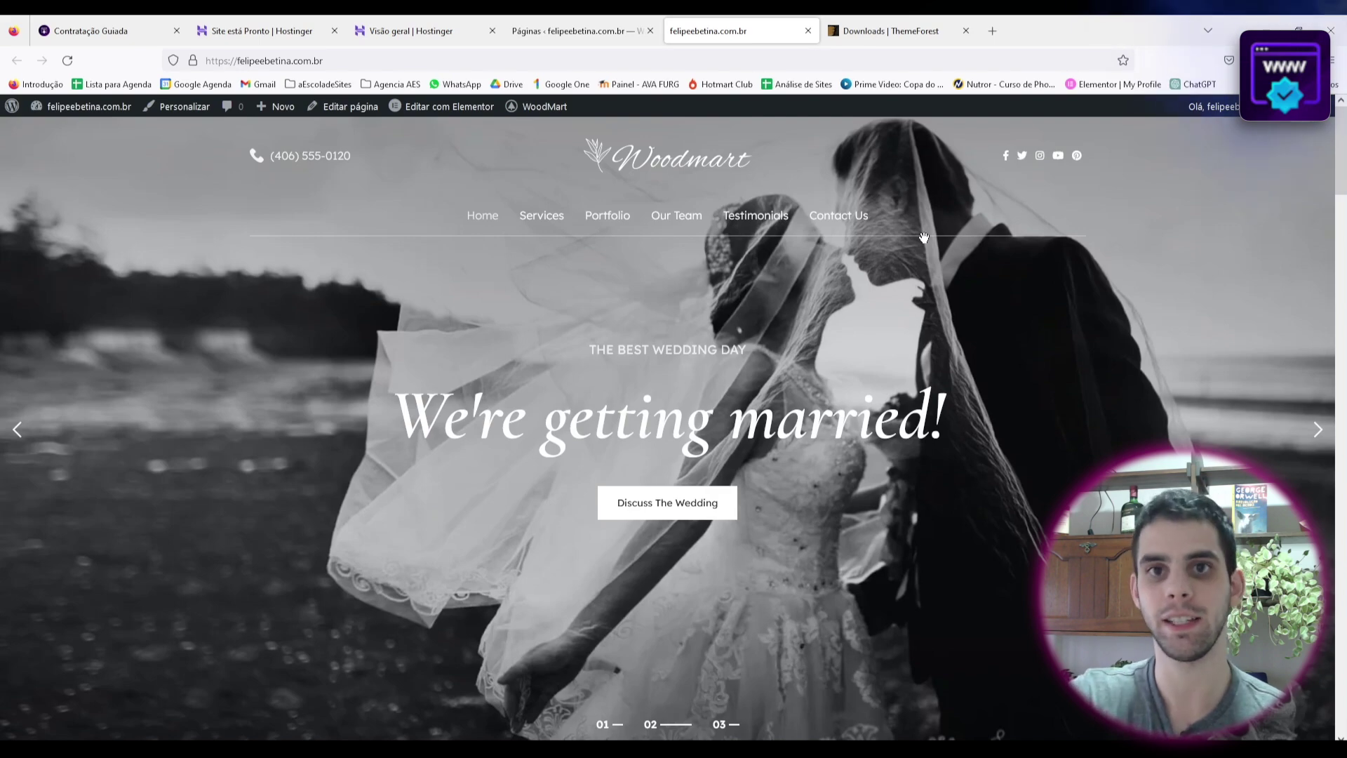
pyautogui.click(444, 25)
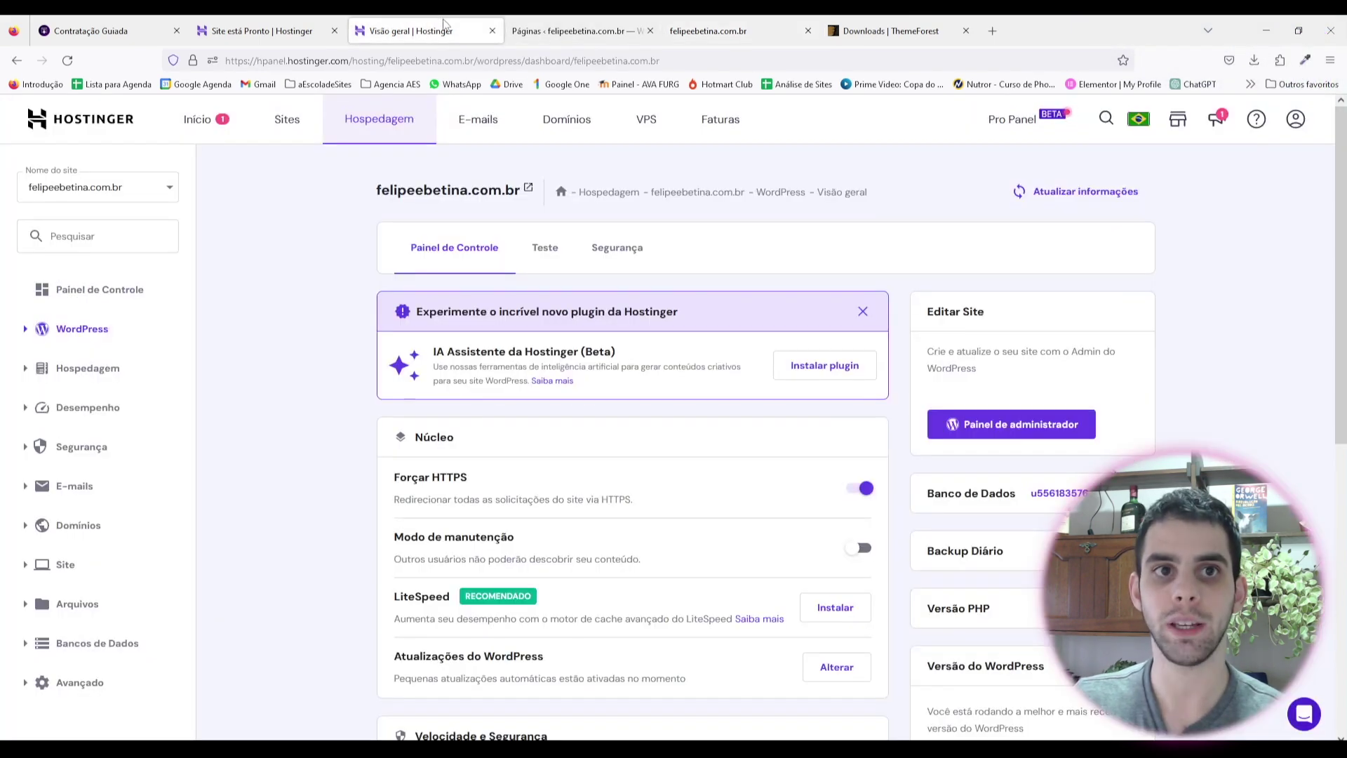
# Step: Open Gerenciador de Arquivos under Arquivos in the hPanel for felipeebetina.com.br
pyautogui.click(561, 22)
pyautogui.scroll(3, 491, 316)
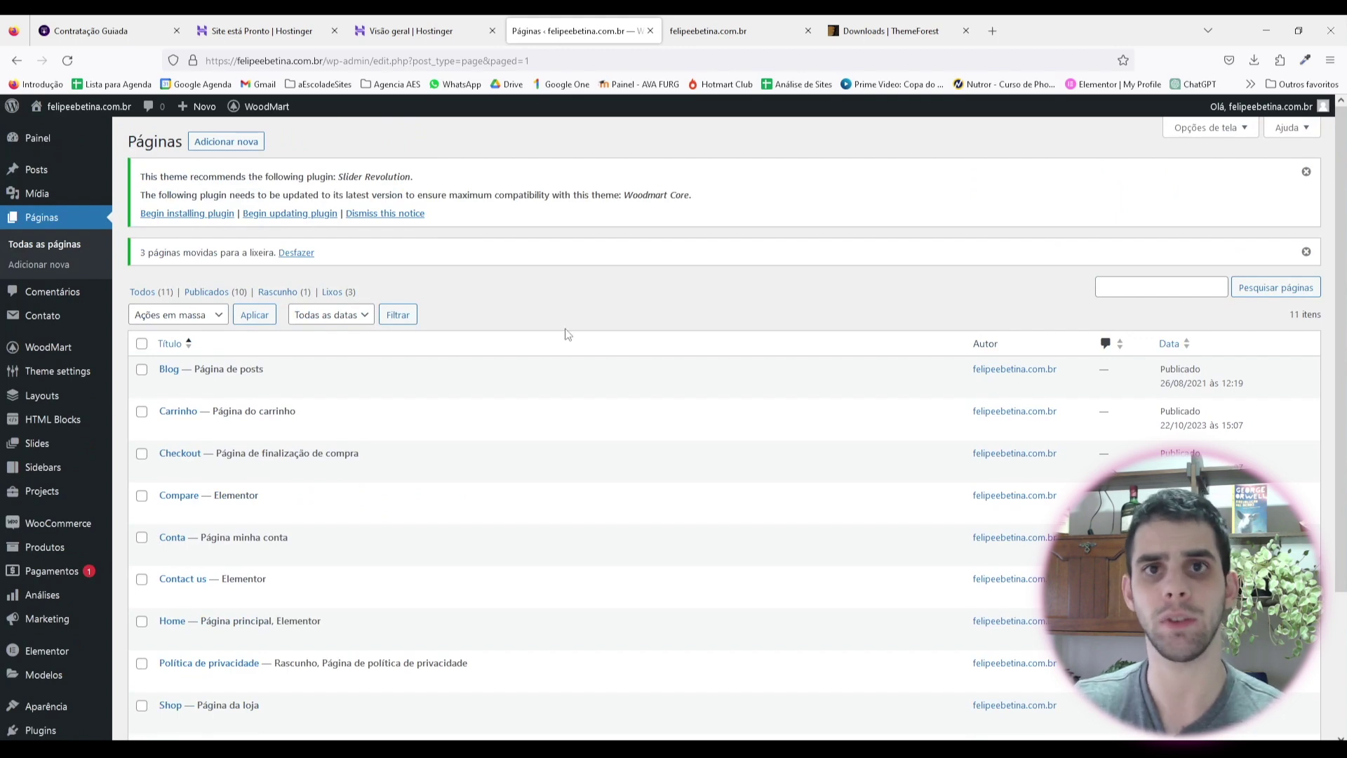
pyautogui.click(421, 28)
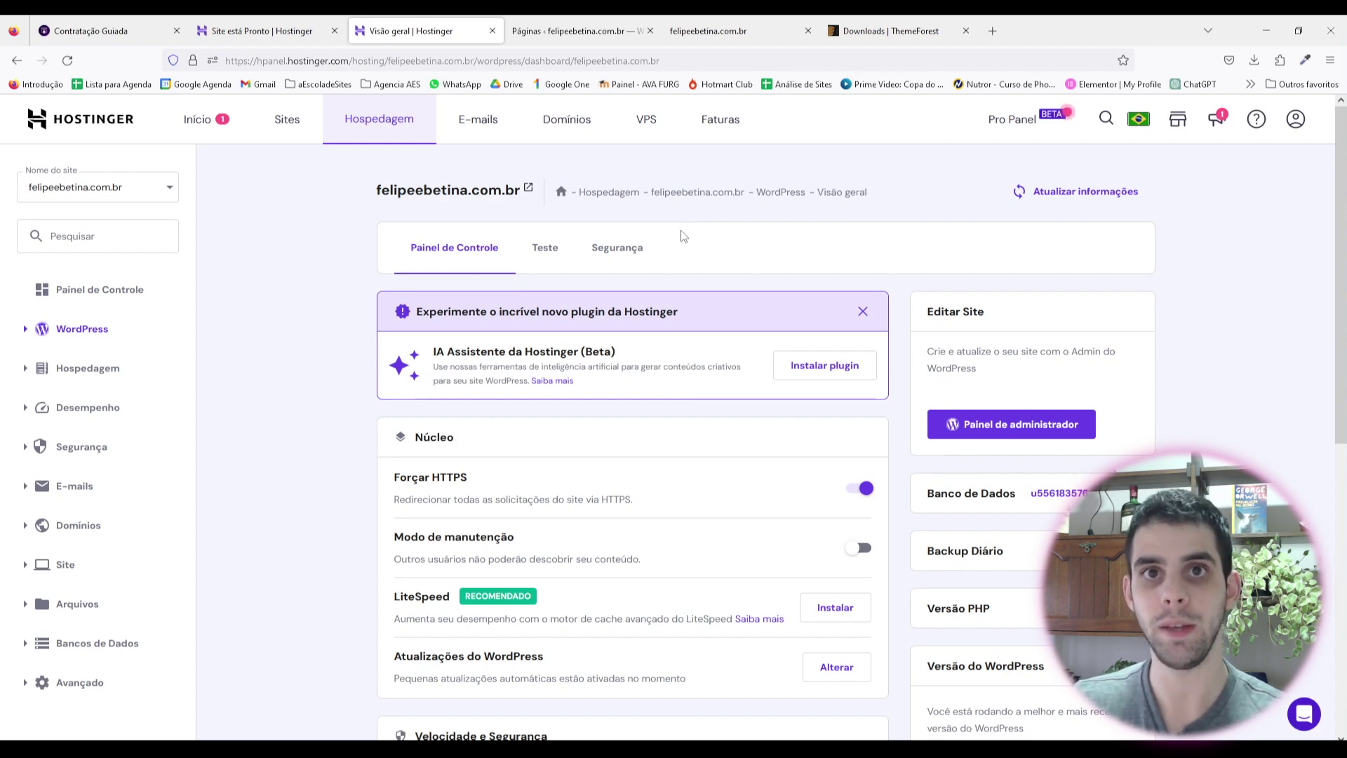
pyautogui.click(24, 612)
pyautogui.scroll(-3, 126, 491)
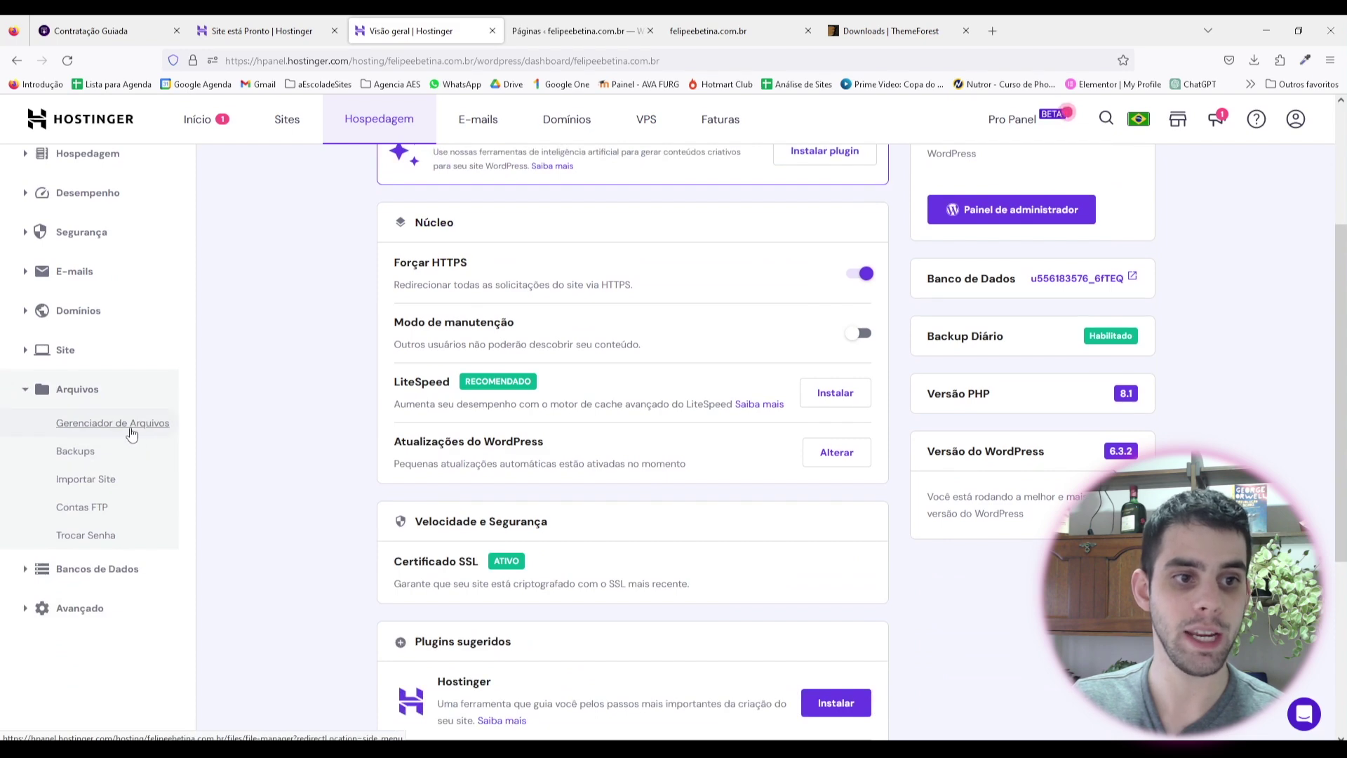
pyautogui.click(131, 429)
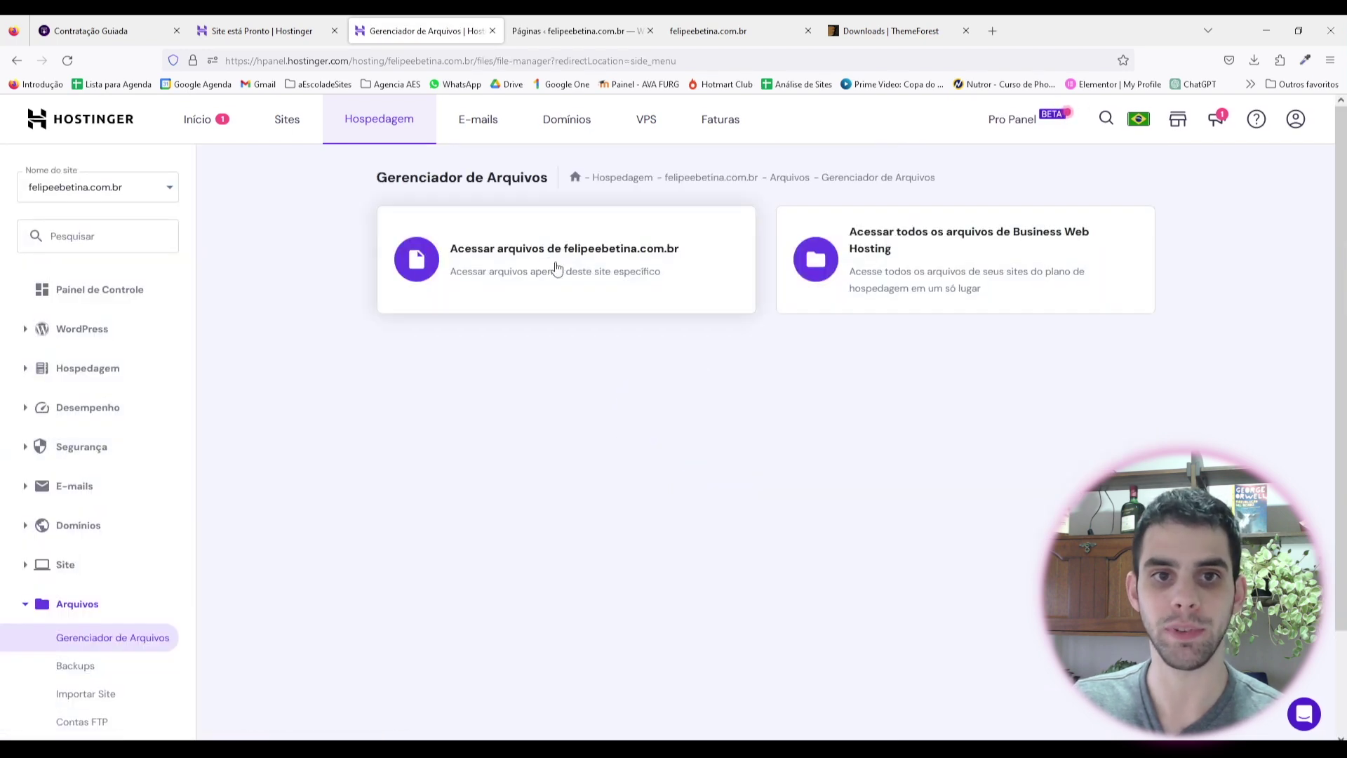
# Step: Open the site's files and navigate to public_html/wp-content/languages/themes
pyautogui.click(625, 259)
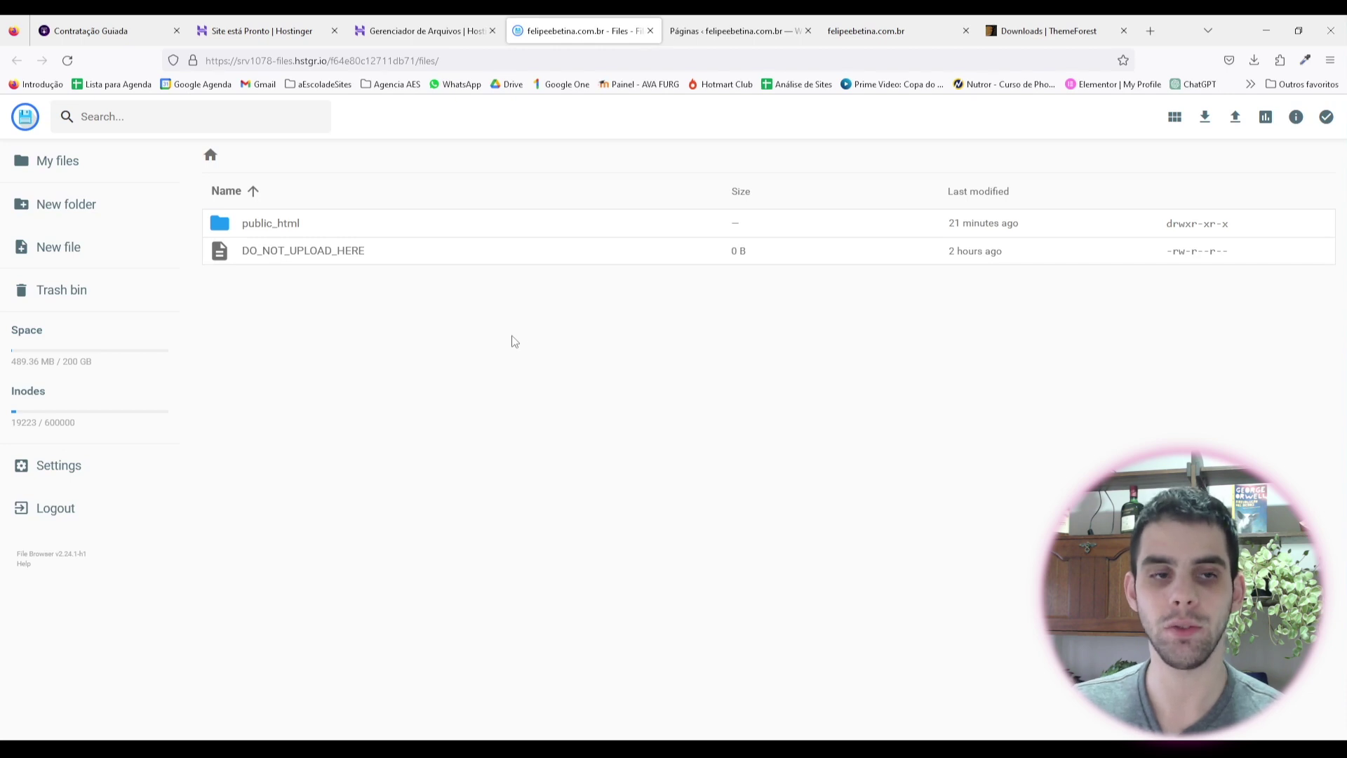
pyautogui.doubleClick(265, 228)
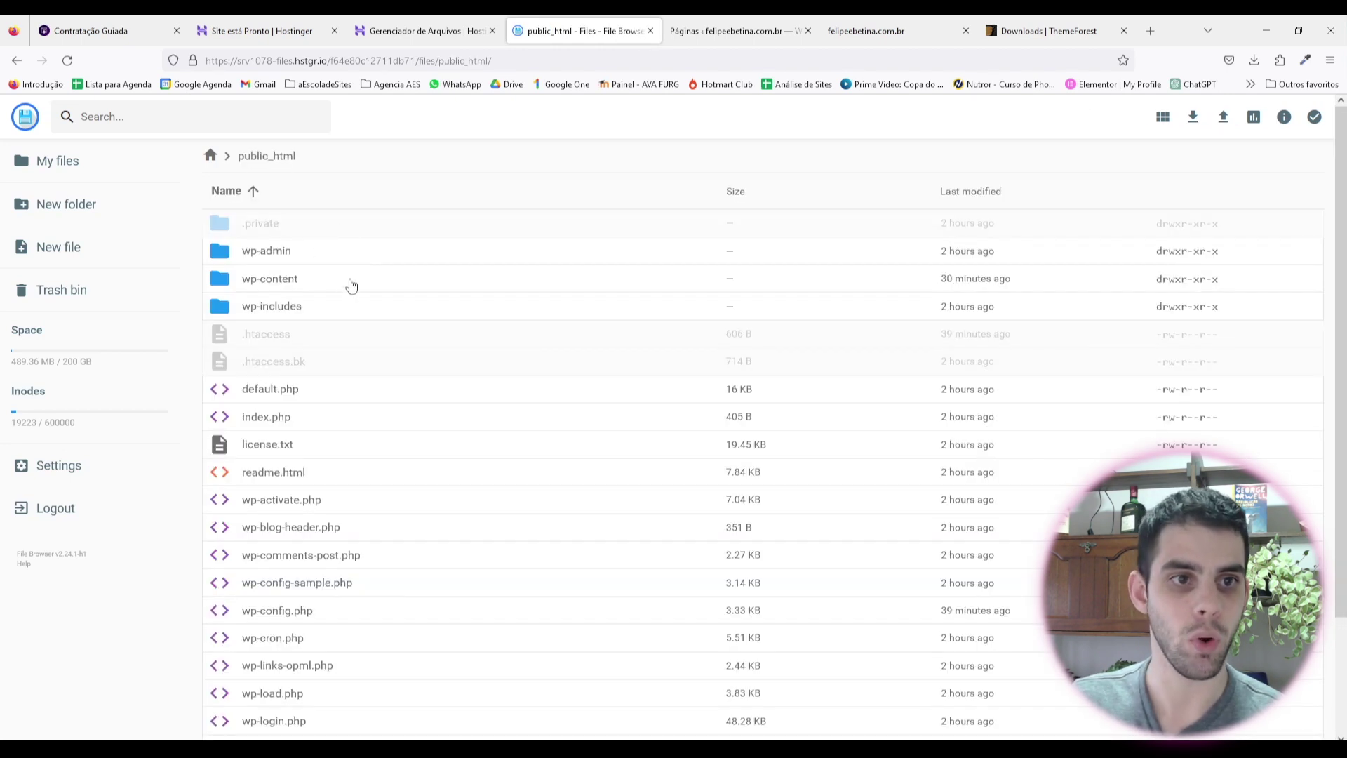
pyautogui.doubleClick(292, 281)
pyautogui.doubleClick(273, 226)
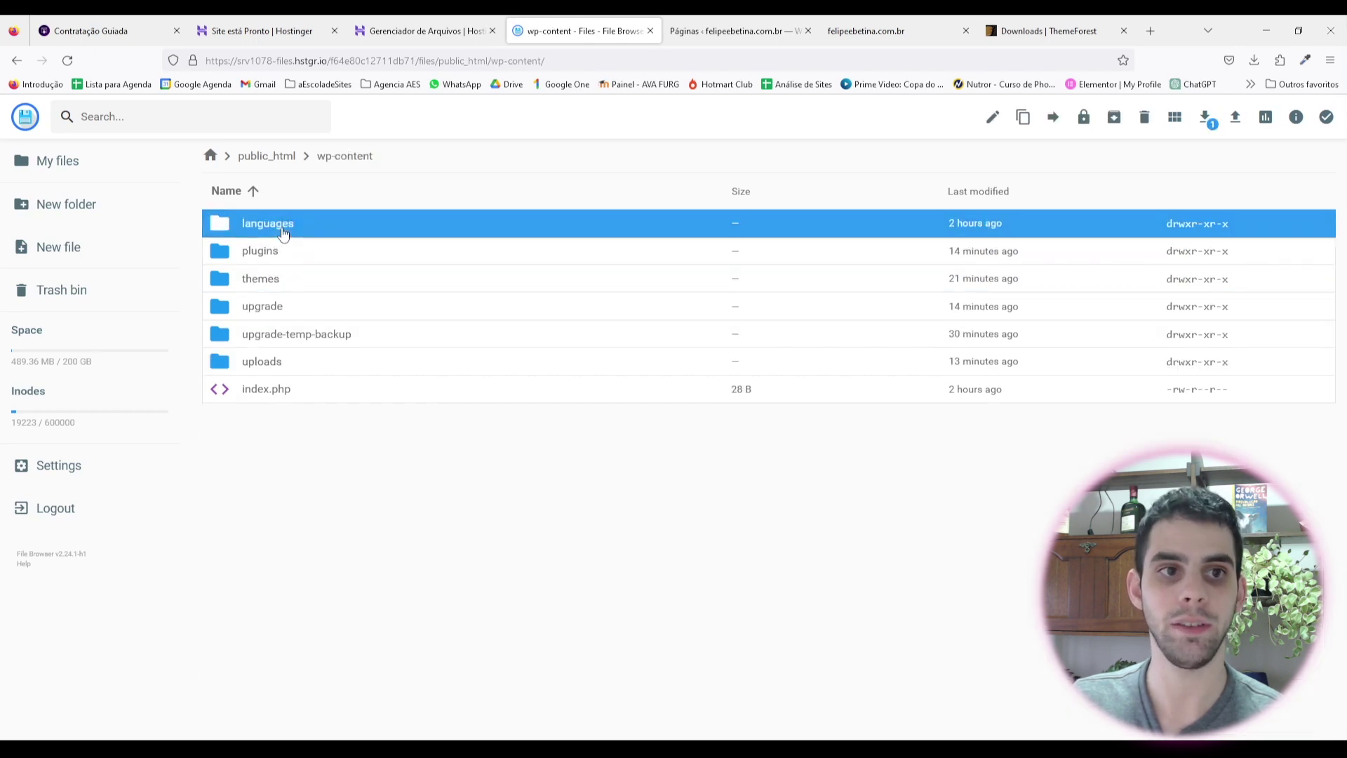
pyautogui.doubleClick(272, 254)
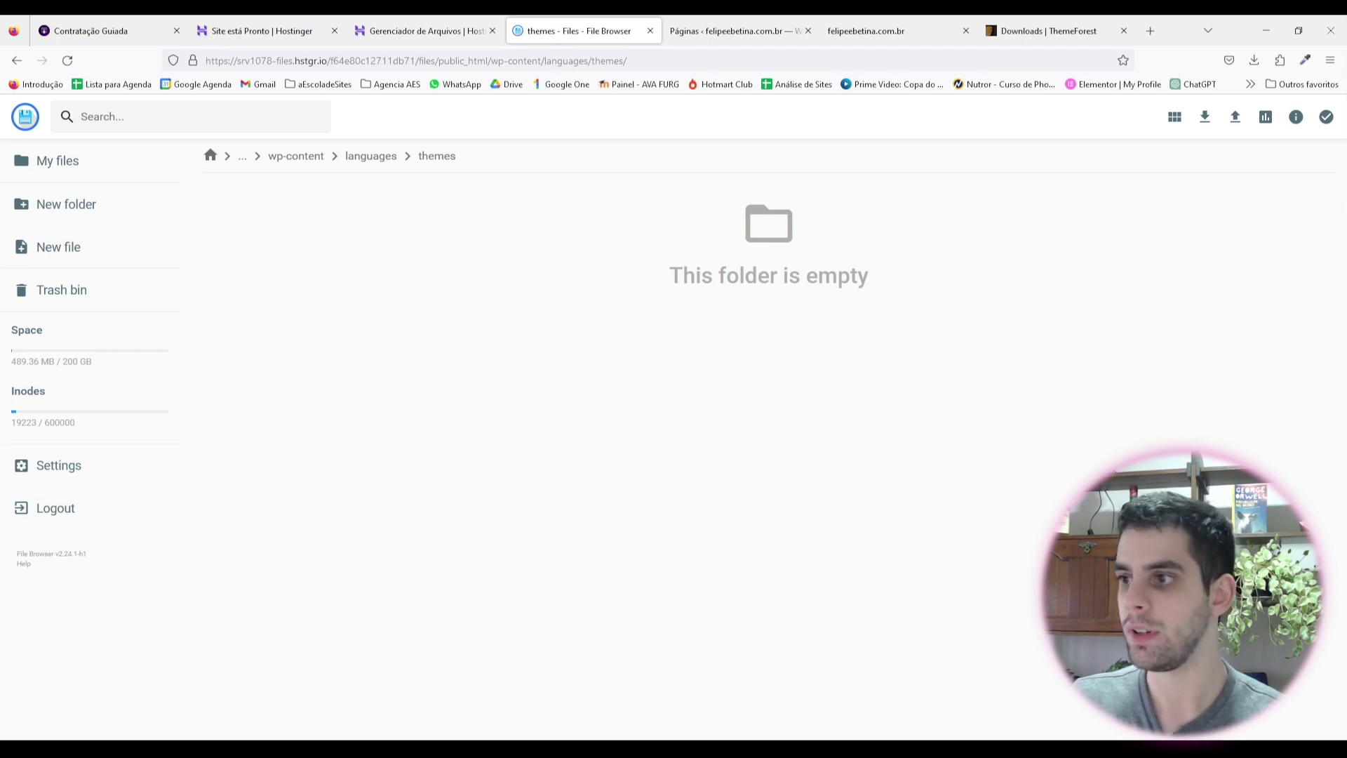
# Step: Upload woodmart-pt_BR.po and woodmart-pt_BR.mo into themes, then return to the Páginas tab
pyautogui.moveTo(481, 502); pyautogui.dragTo(480, 461)
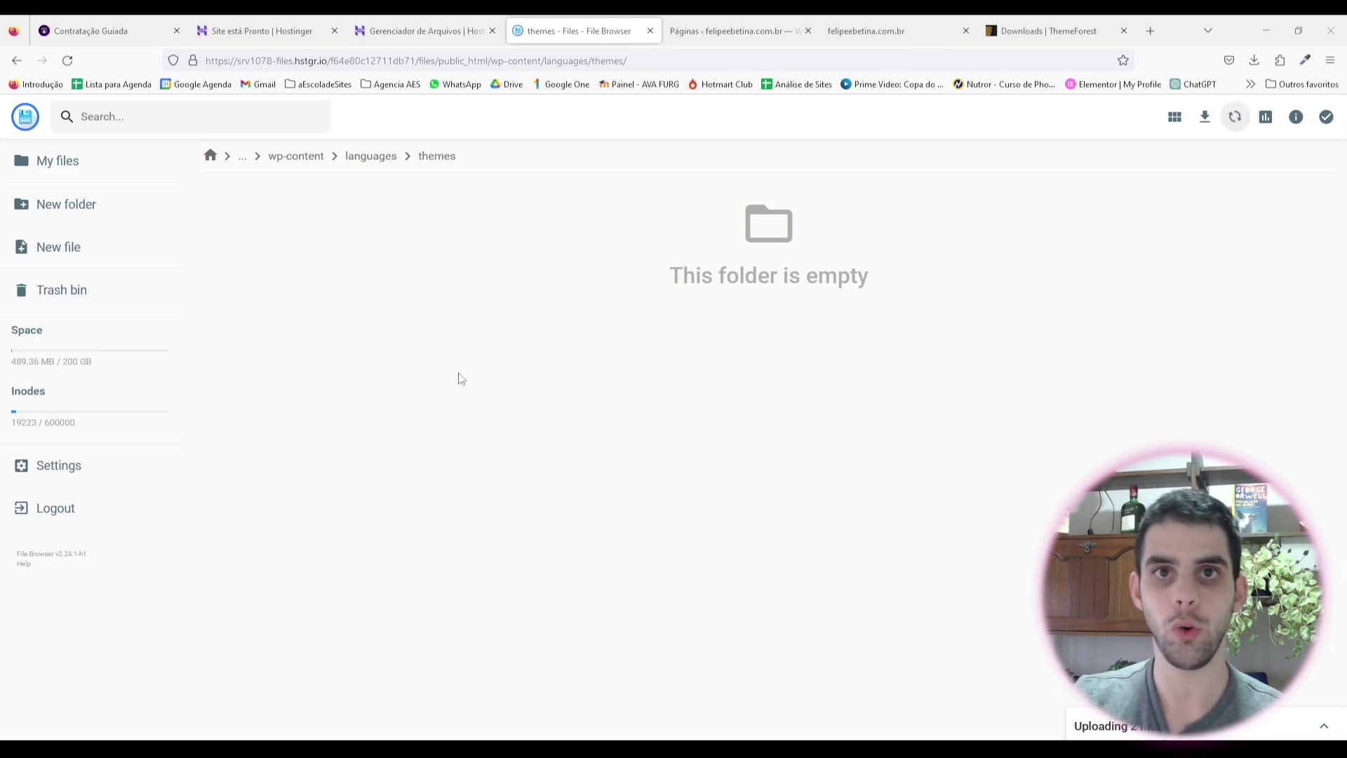
pyautogui.click(1324, 726)
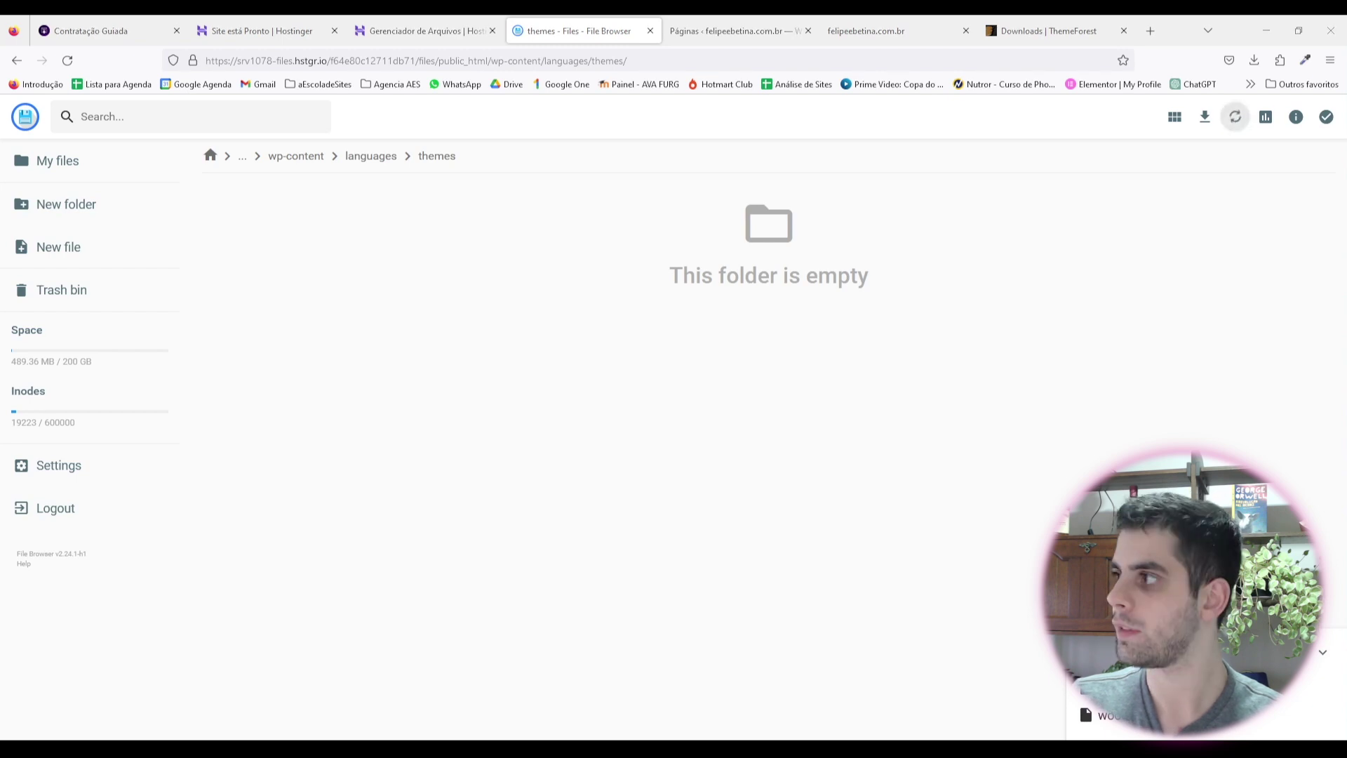
pyautogui.hotkey('alt', 'Tab')
pyautogui.scroll(-2, 945, 268)
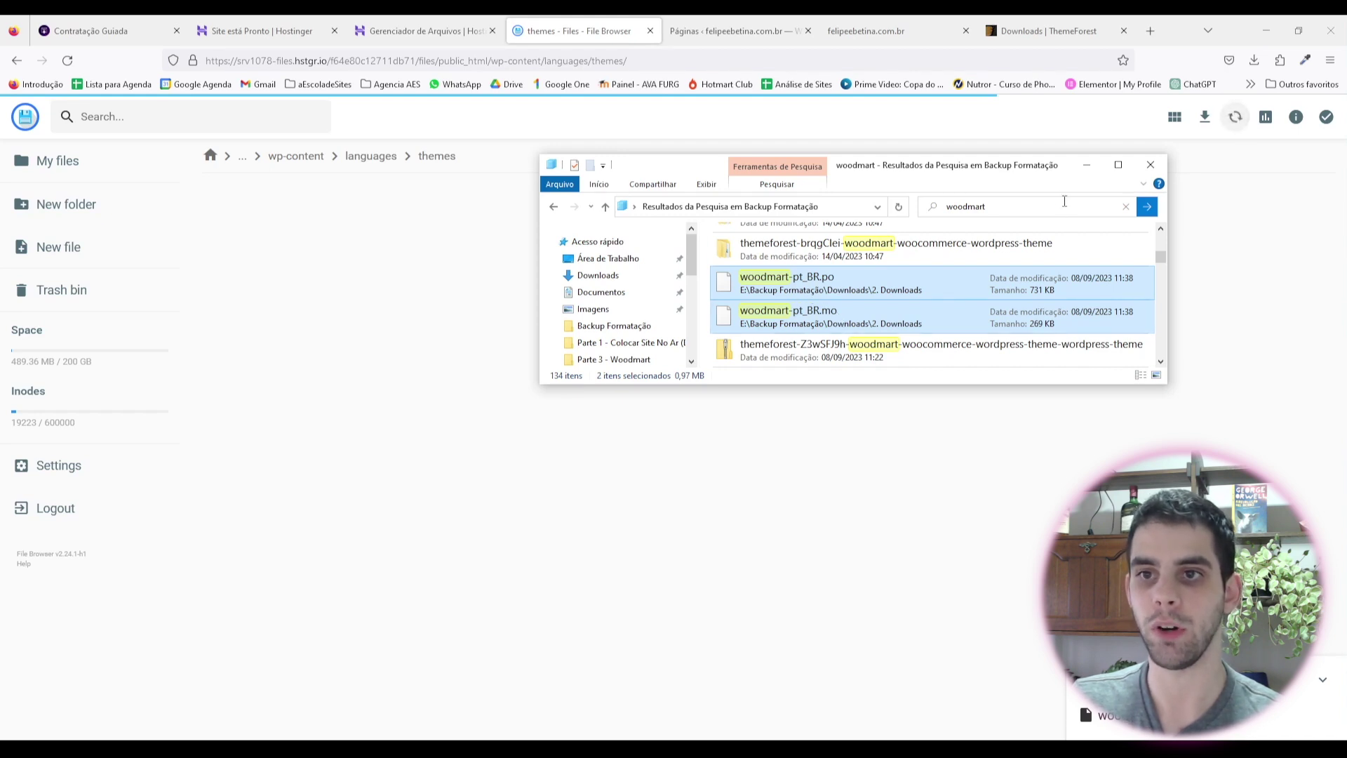
pyautogui.click(401, 292)
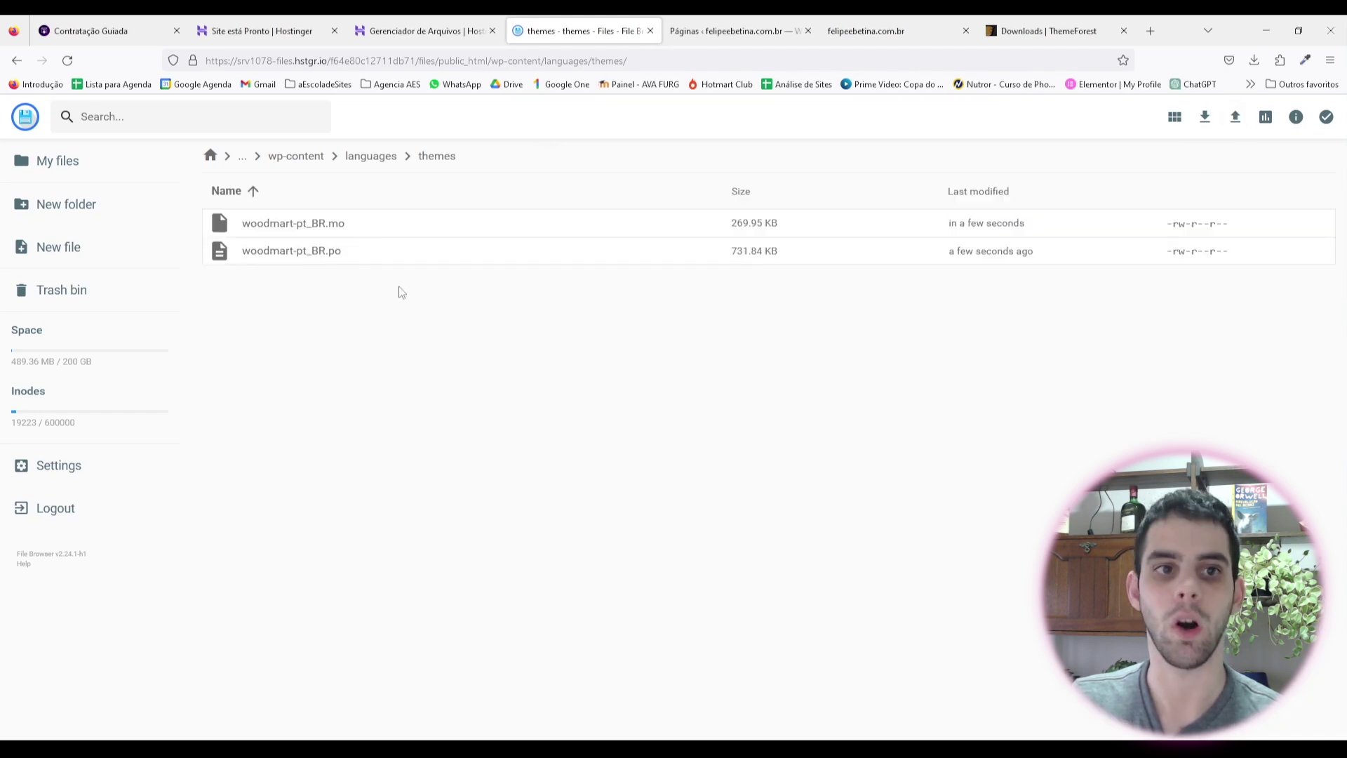
pyautogui.click(759, 32)
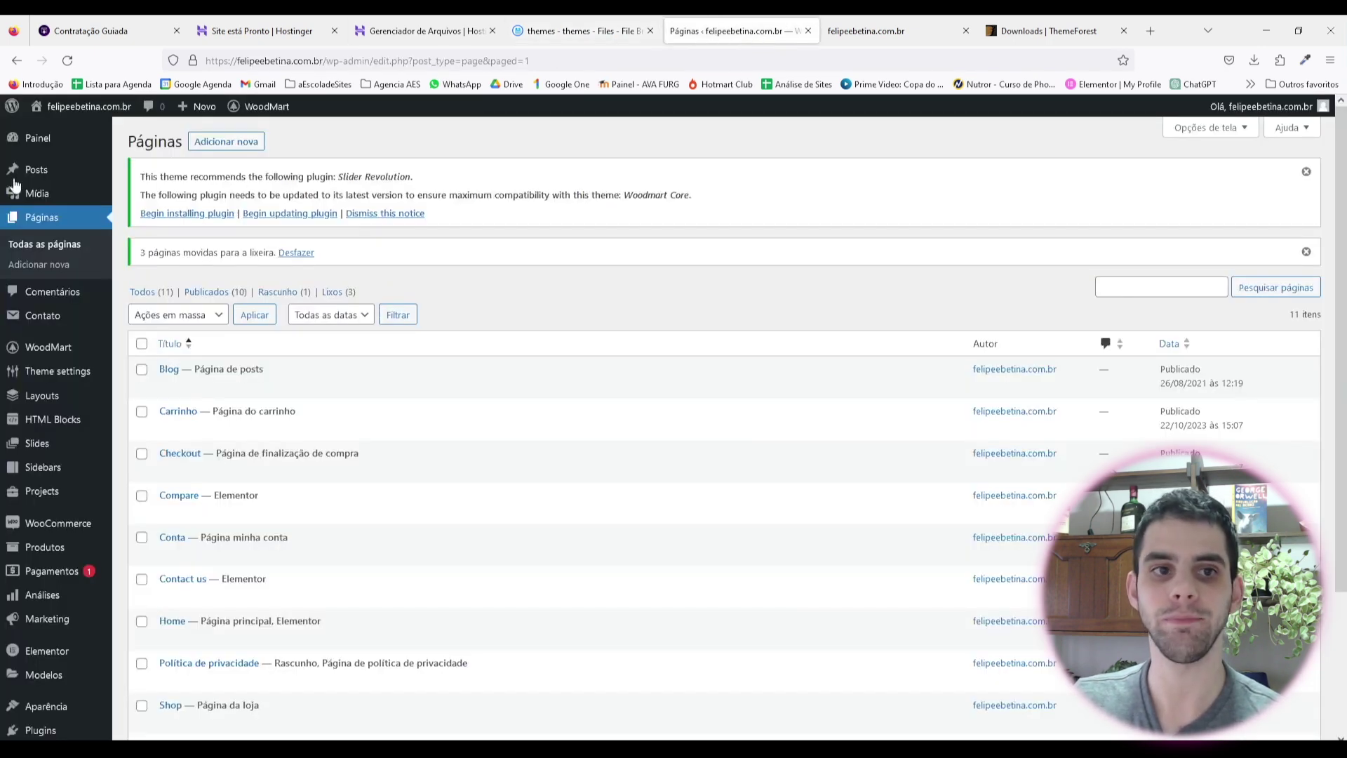
# Step: Reload the Páginas admin page so the menus and WoodMart notice appear in Portuguese
pyautogui.click(63, 63)
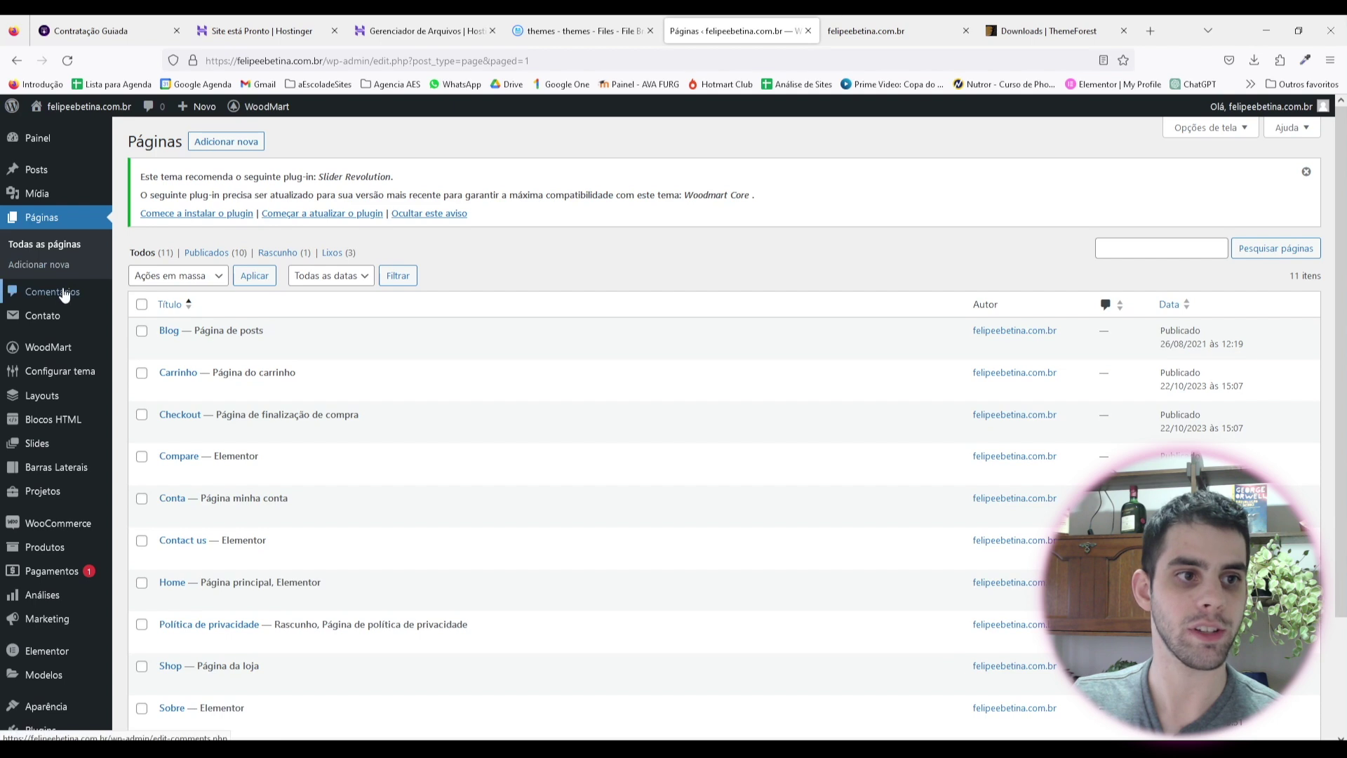
pyautogui.moveTo(43, 347)
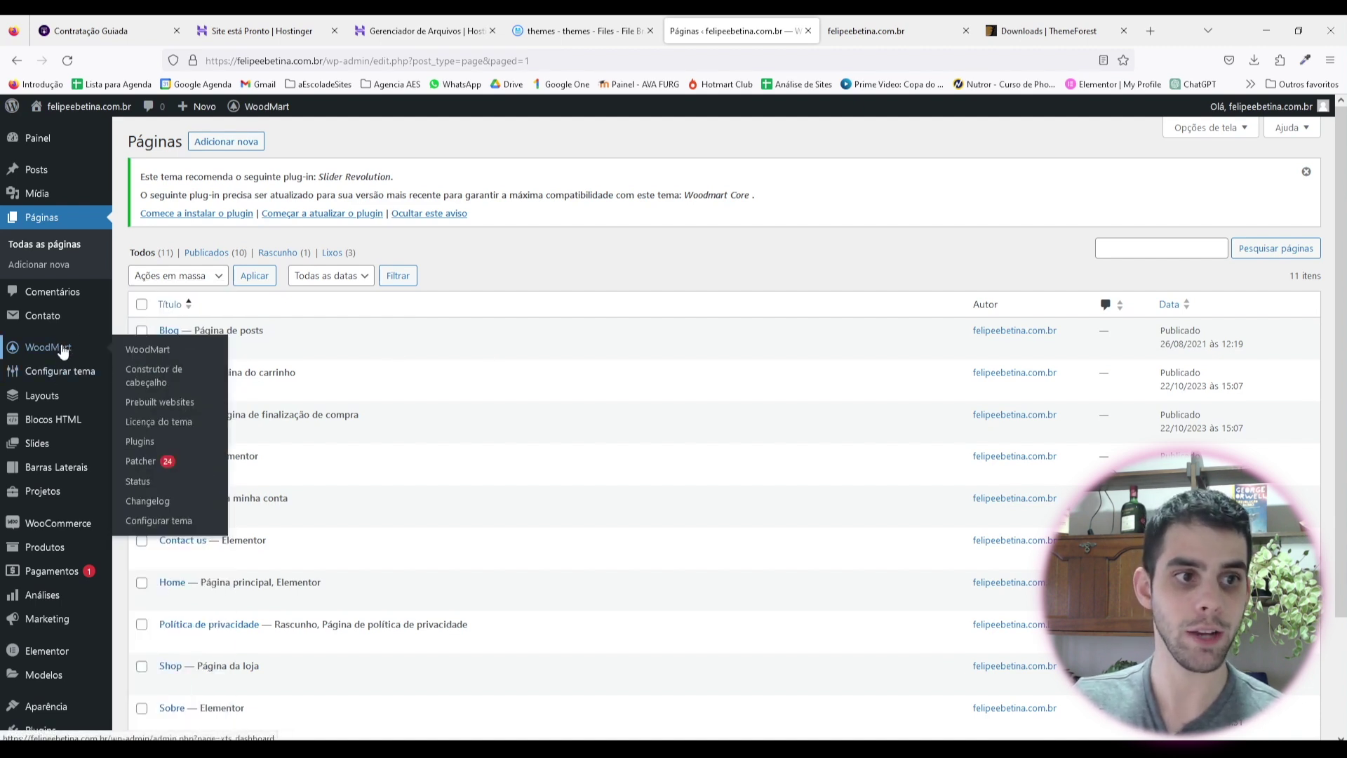
# Step: Open the WoodMart theme settings and review typography, default header and site width options
pyautogui.moveTo(54, 378)
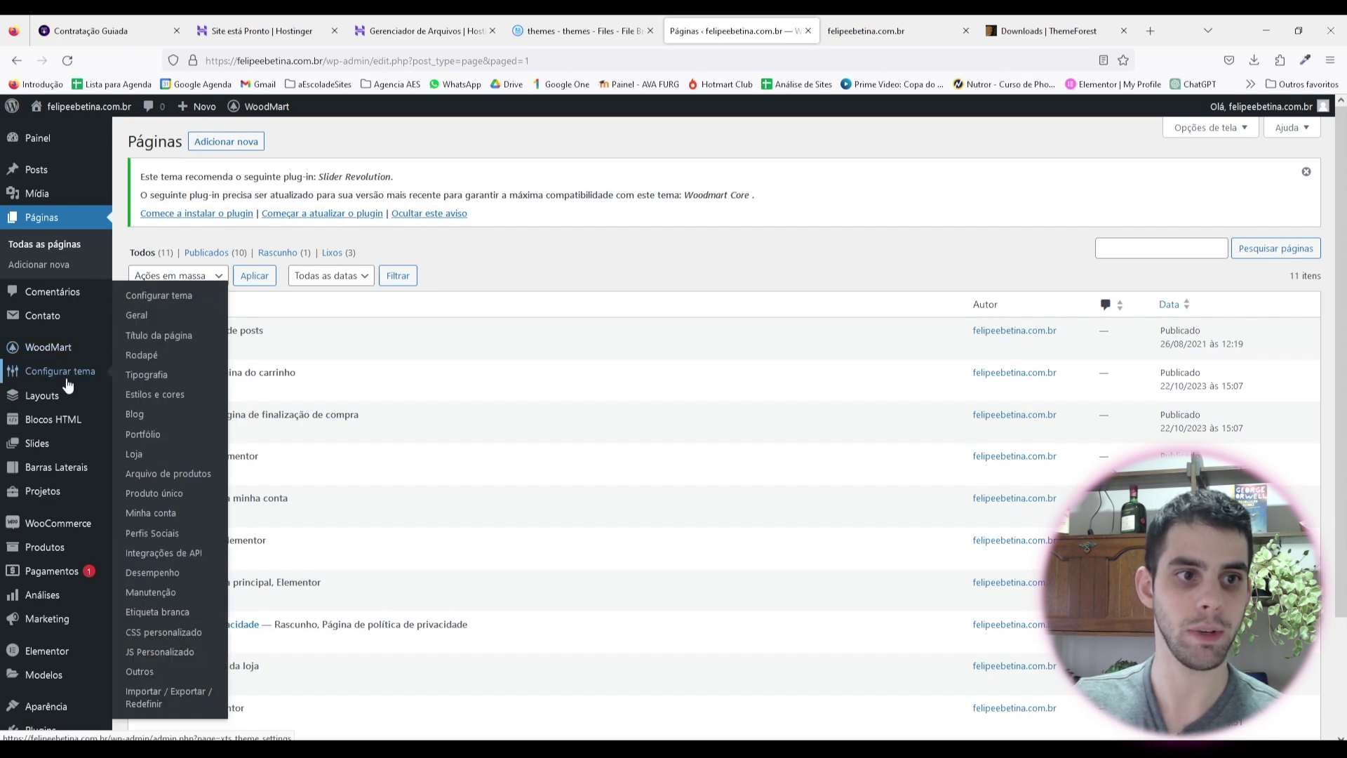
pyautogui.click(66, 382)
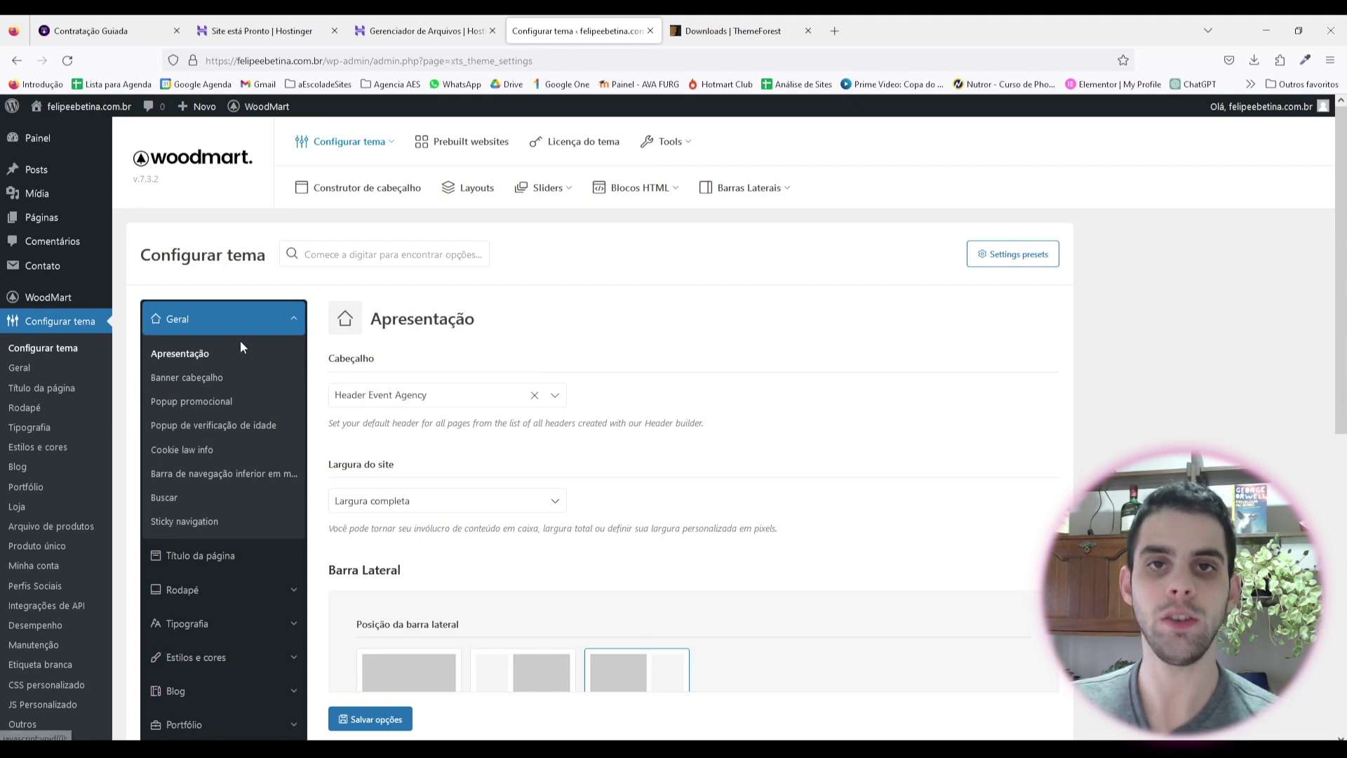
pyautogui.scroll(-1, 240, 340)
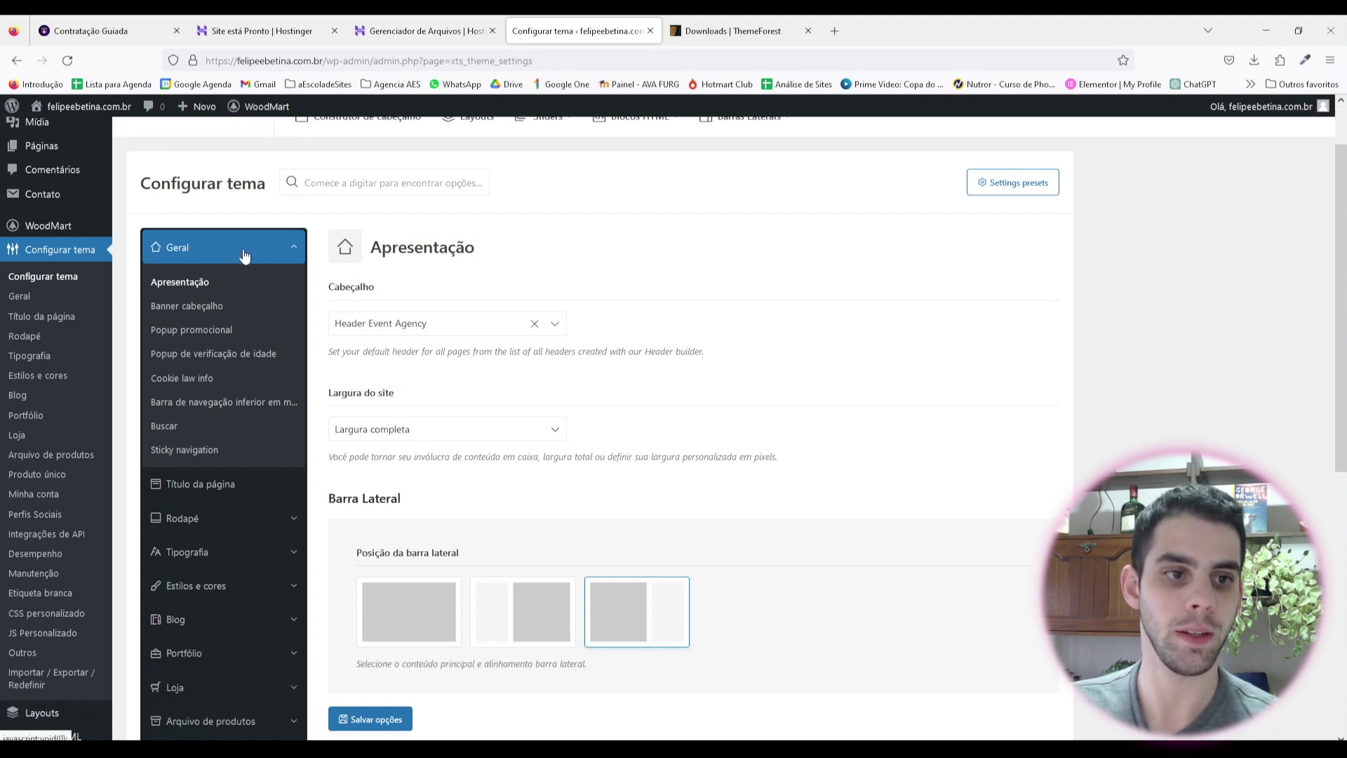
pyautogui.scroll(-2, 225, 262)
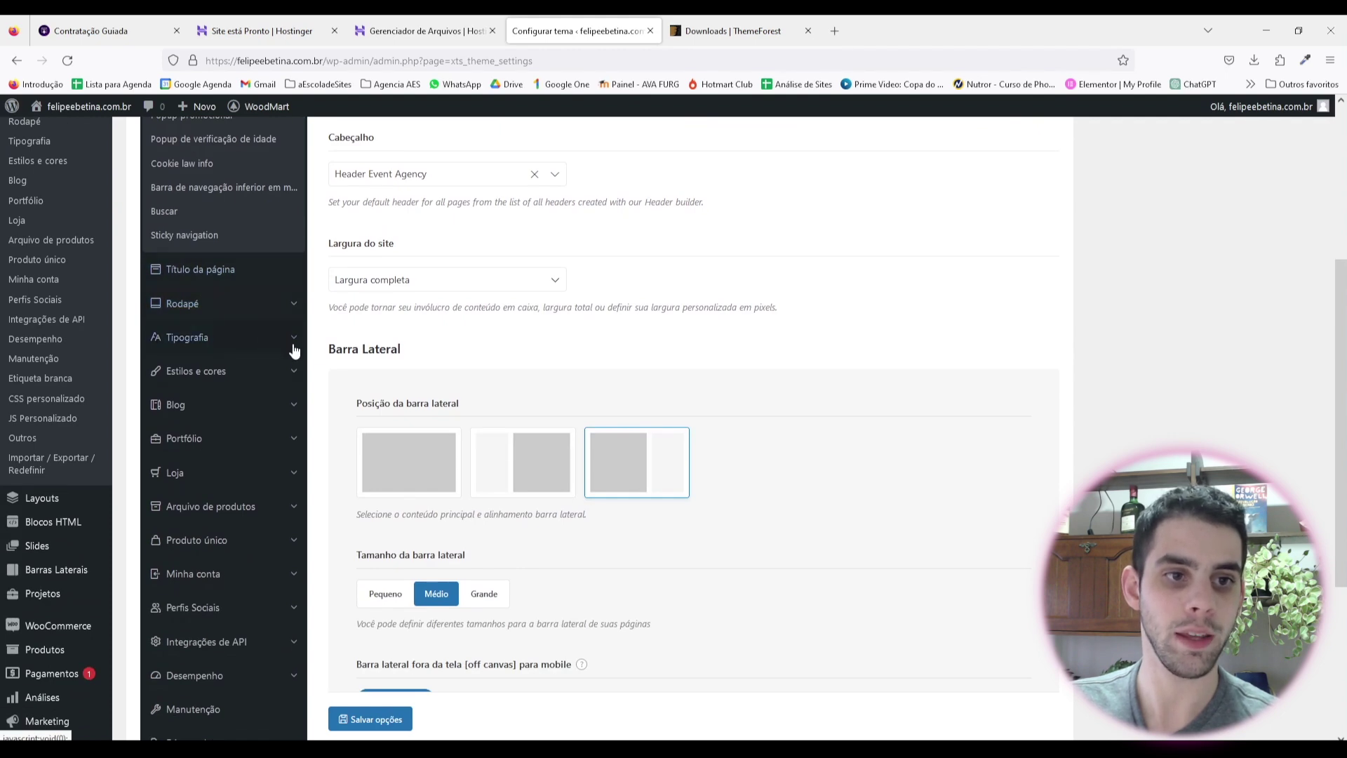
pyautogui.click(292, 340)
pyautogui.scroll(1, 224, 316)
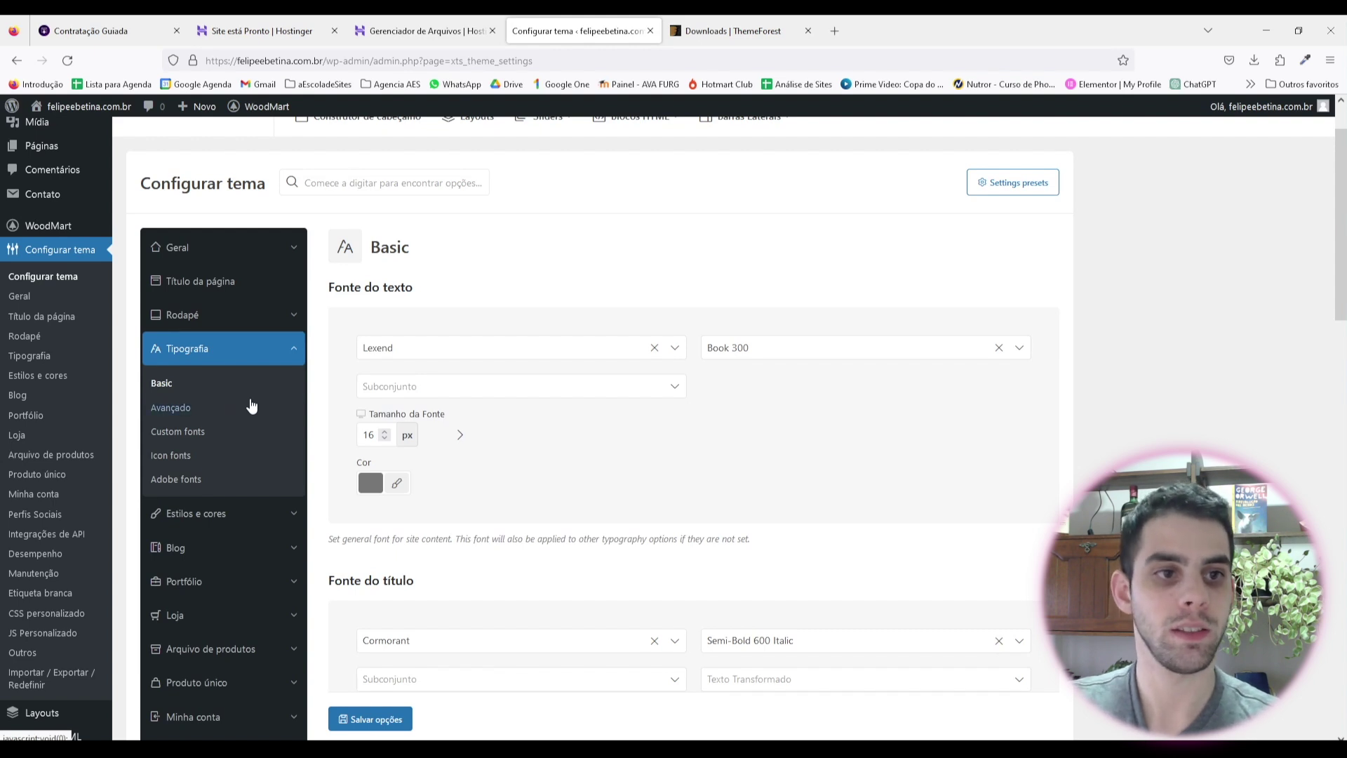
pyautogui.click(181, 247)
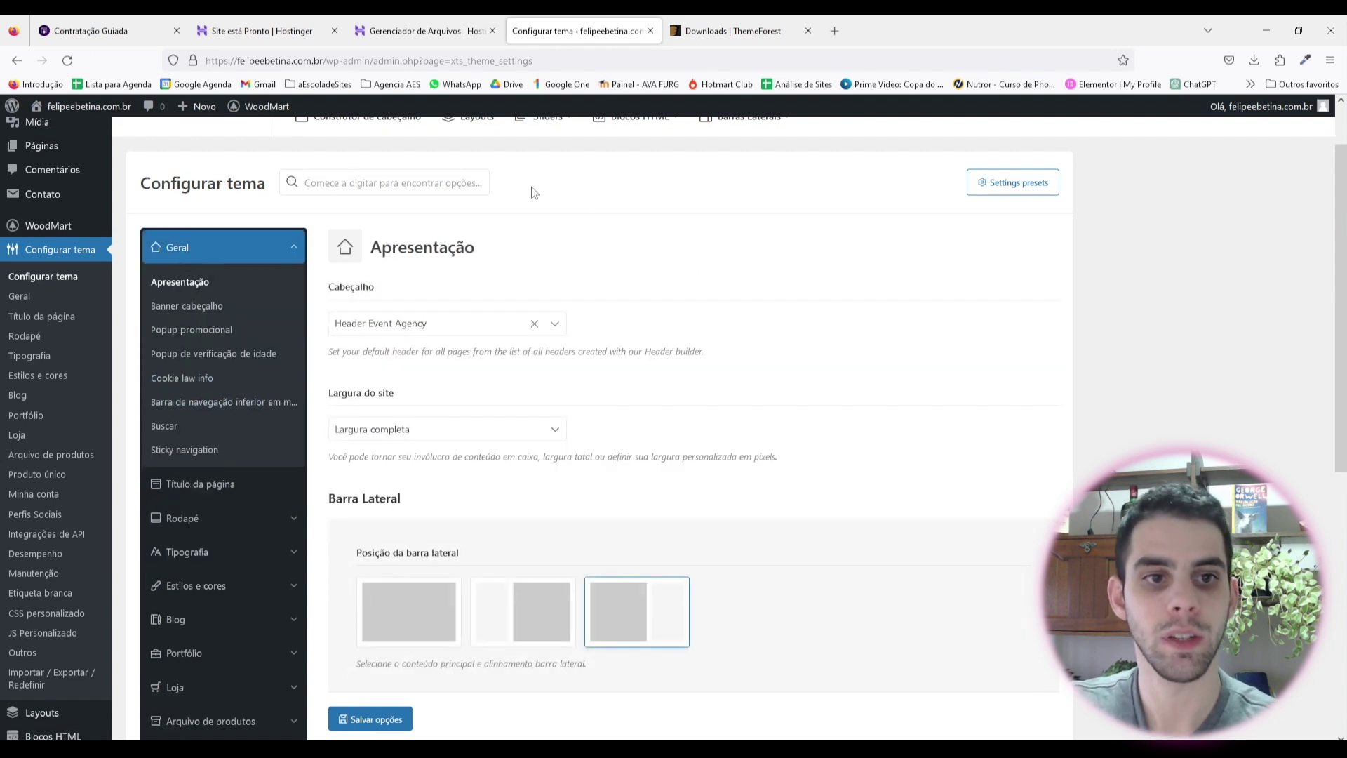
pyautogui.scroll(-1, 505, 192)
pyautogui.click(544, 261)
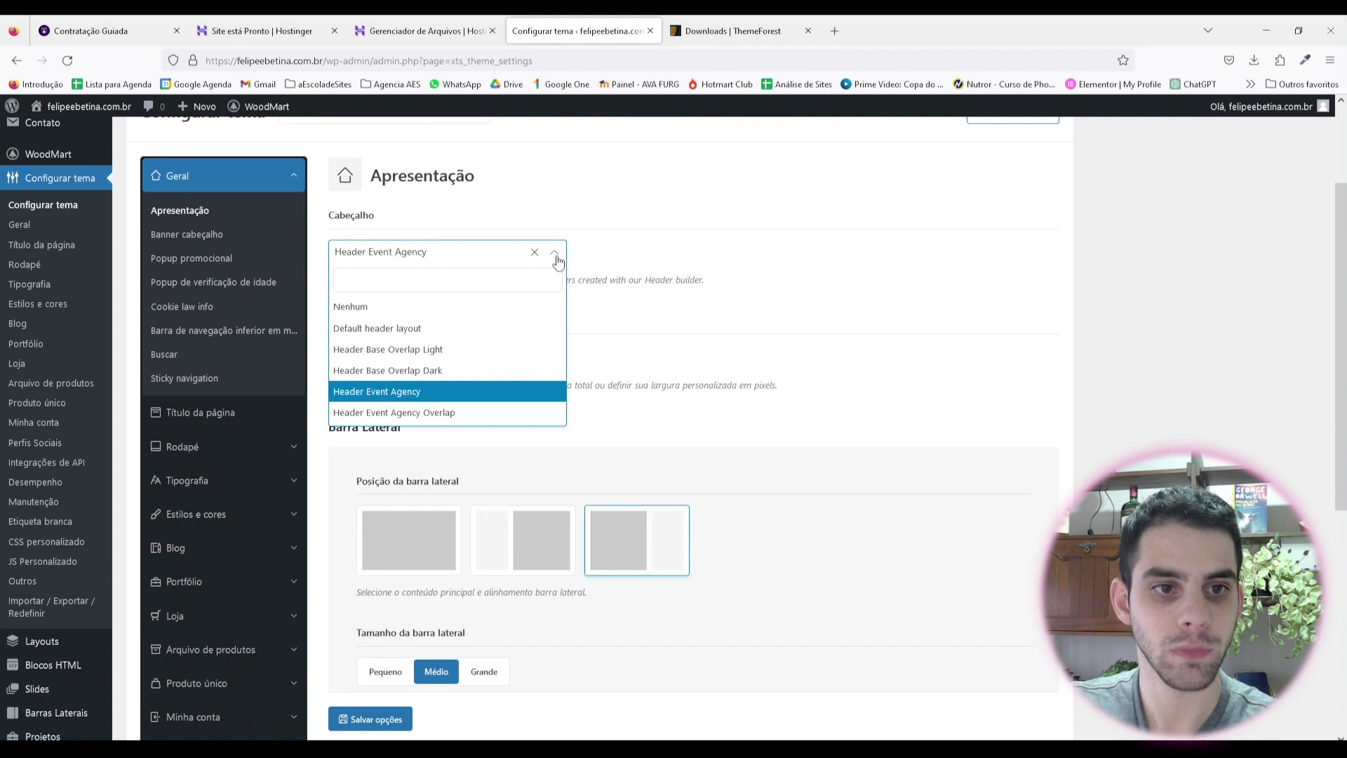
pyautogui.click(647, 252)
pyautogui.scroll(-1, 446, 370)
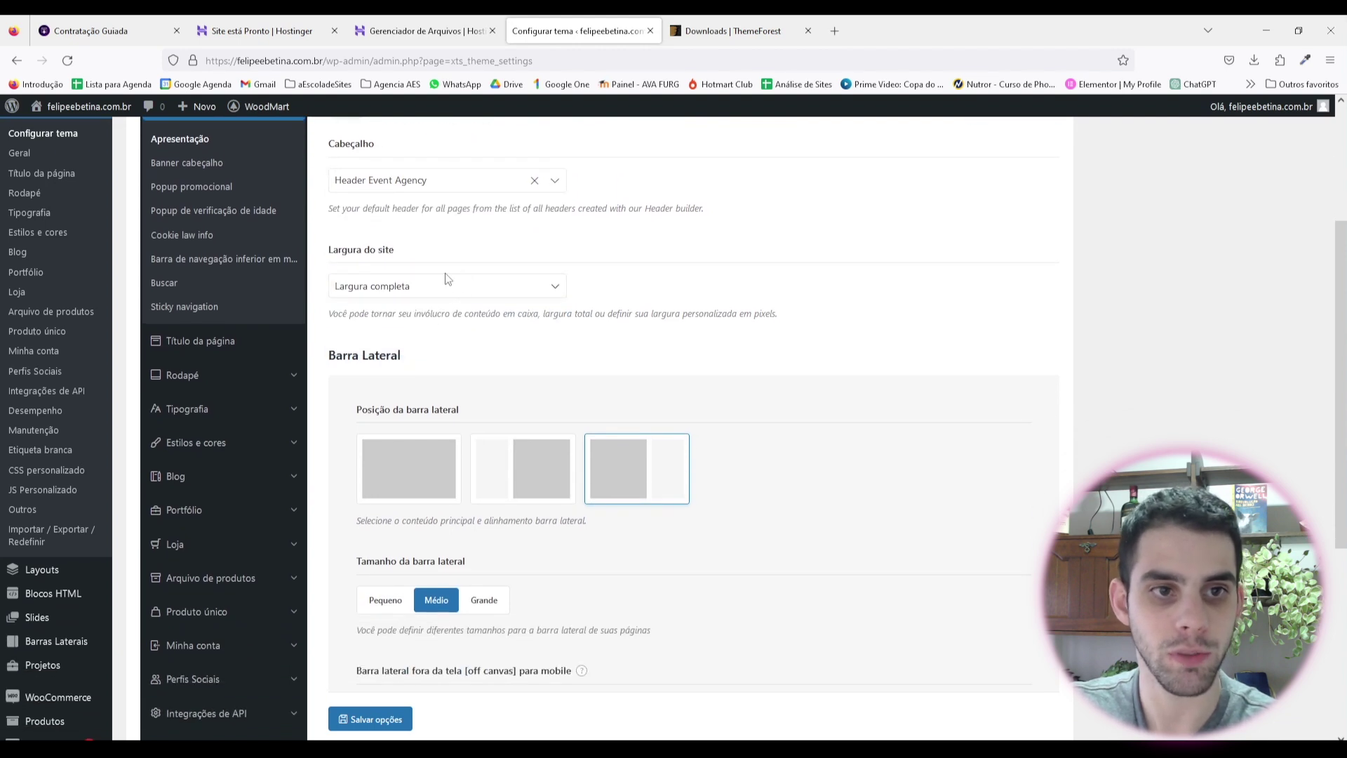
pyautogui.click(448, 291)
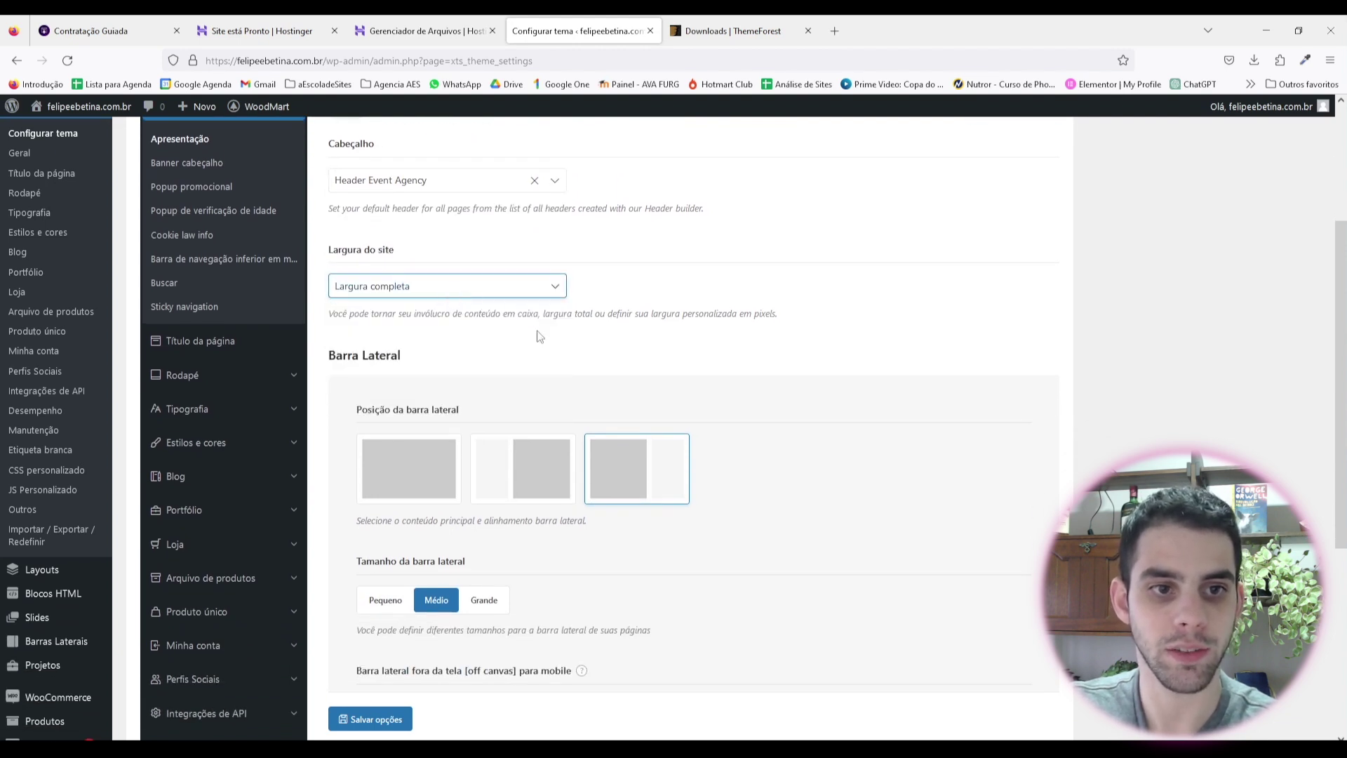
pyautogui.scroll(-3, 582, 331)
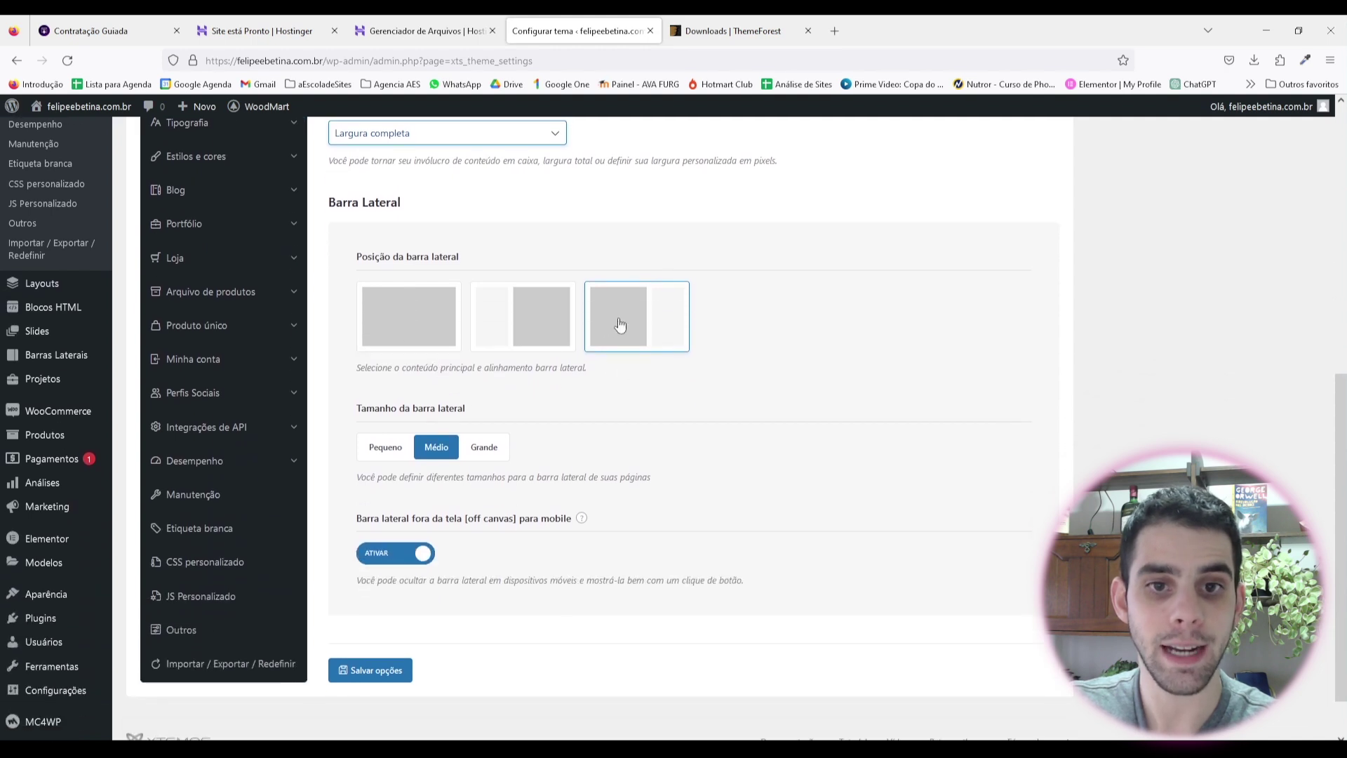
# Step: Choose the no-sidebar layout, disable the mobile off-canvas sidebar, and save the options
pyautogui.click(417, 320)
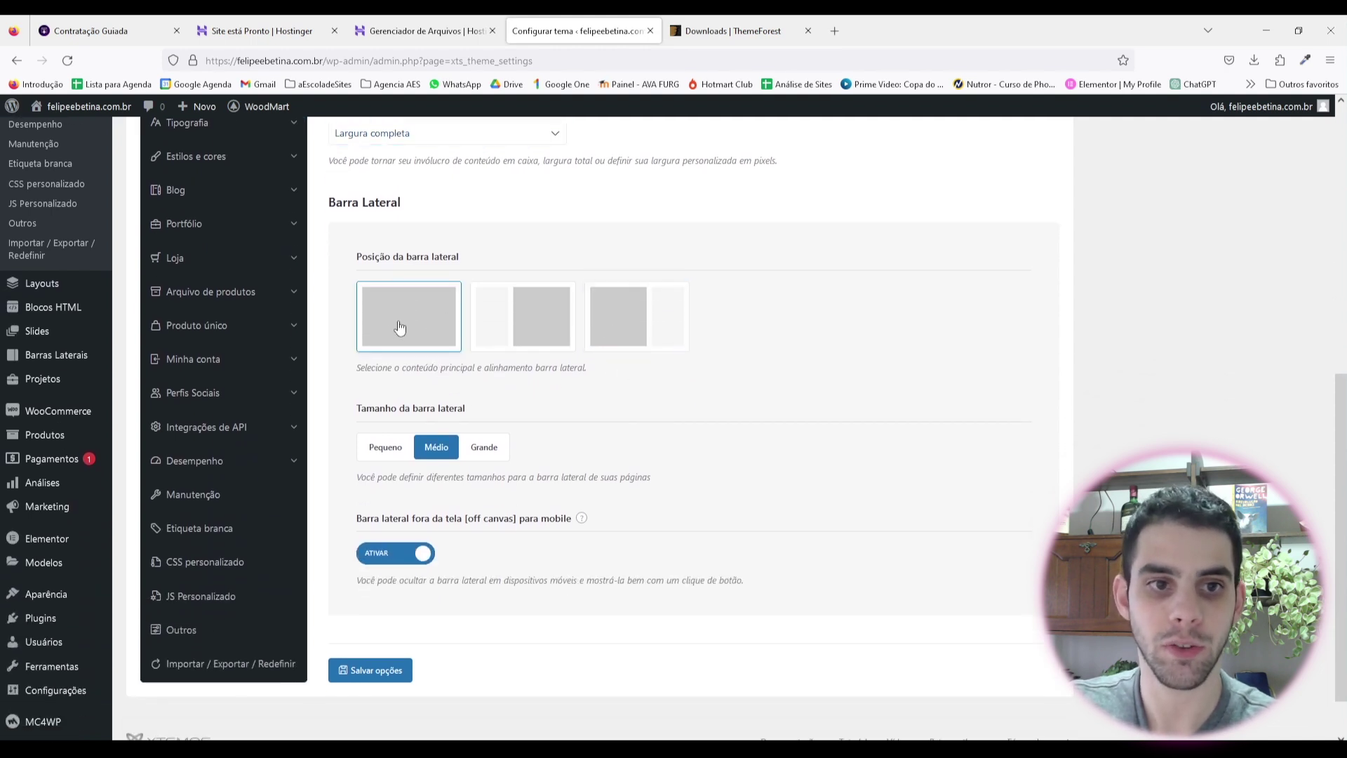
pyautogui.scroll(-1, 598, 407)
pyautogui.scroll(-1, 599, 407)
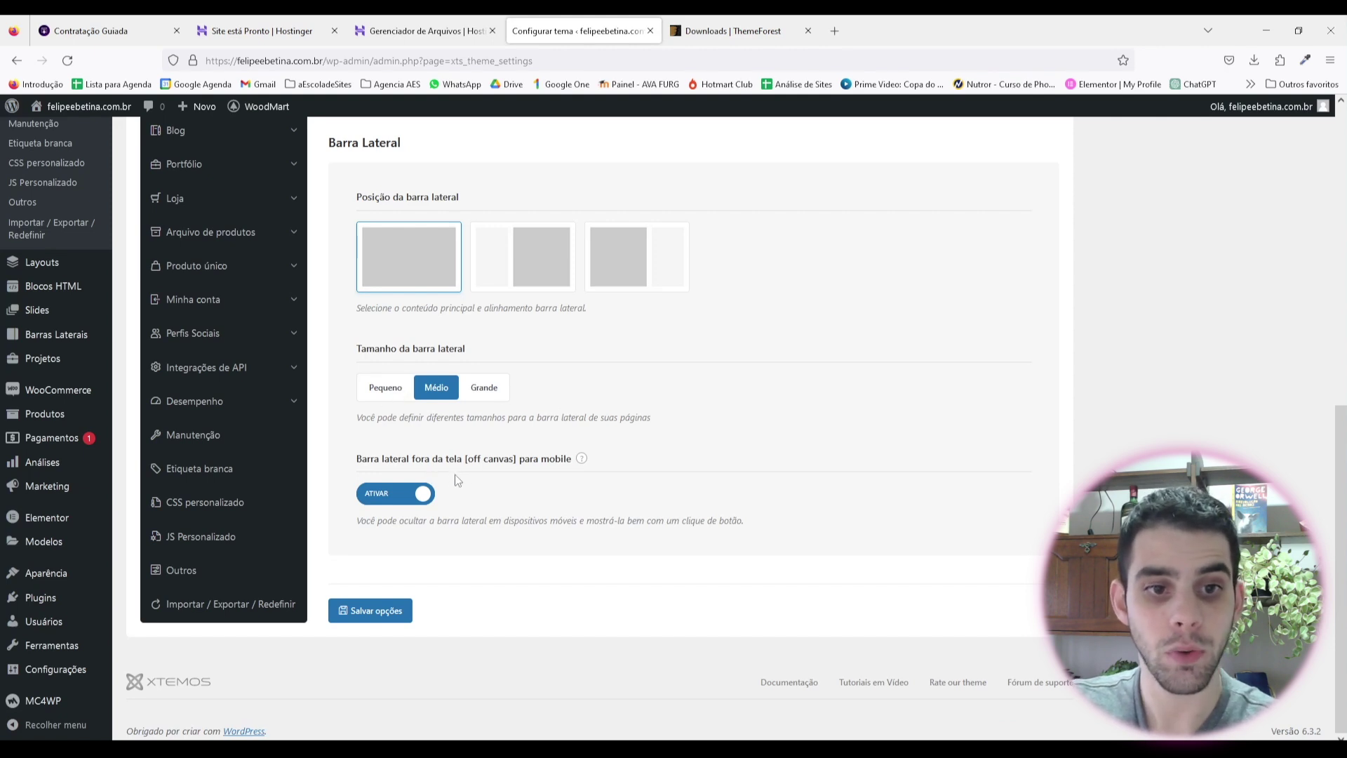
pyautogui.click(404, 498)
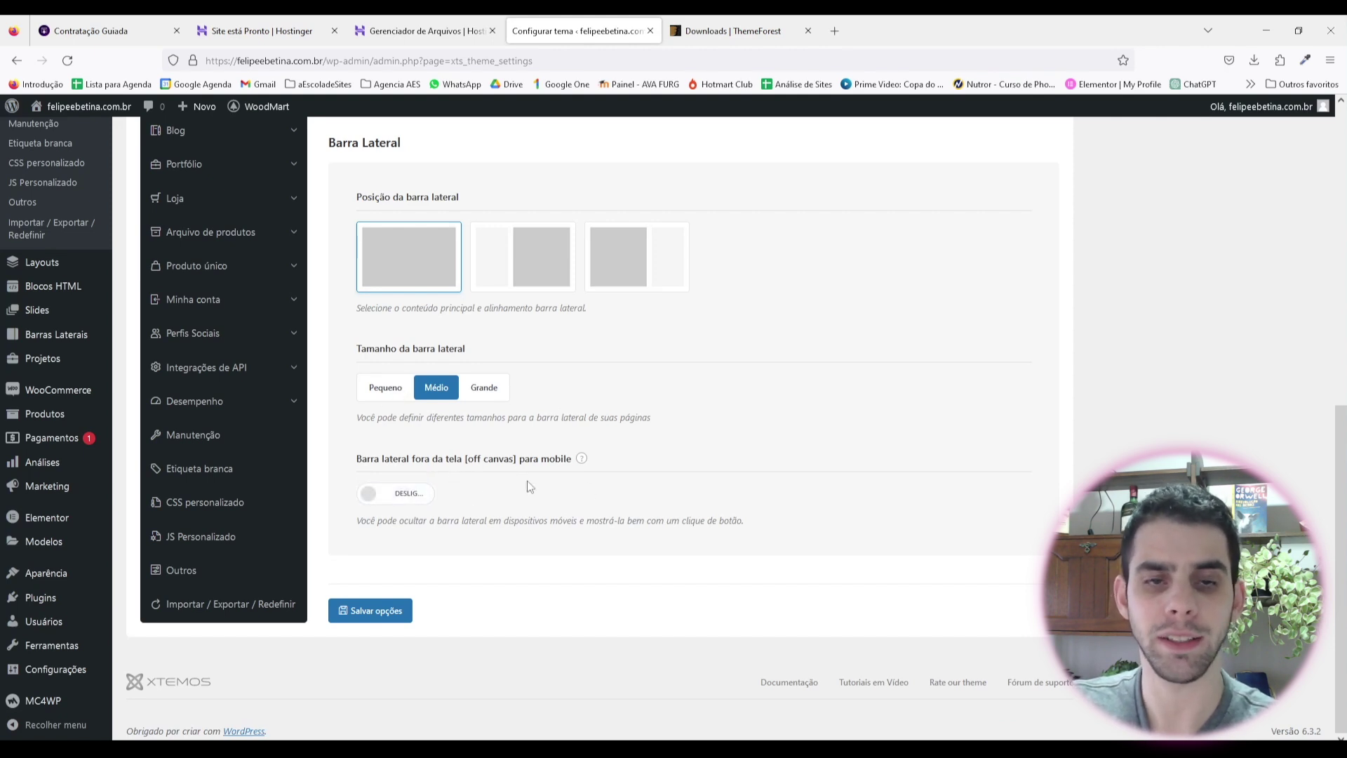
pyautogui.click(382, 619)
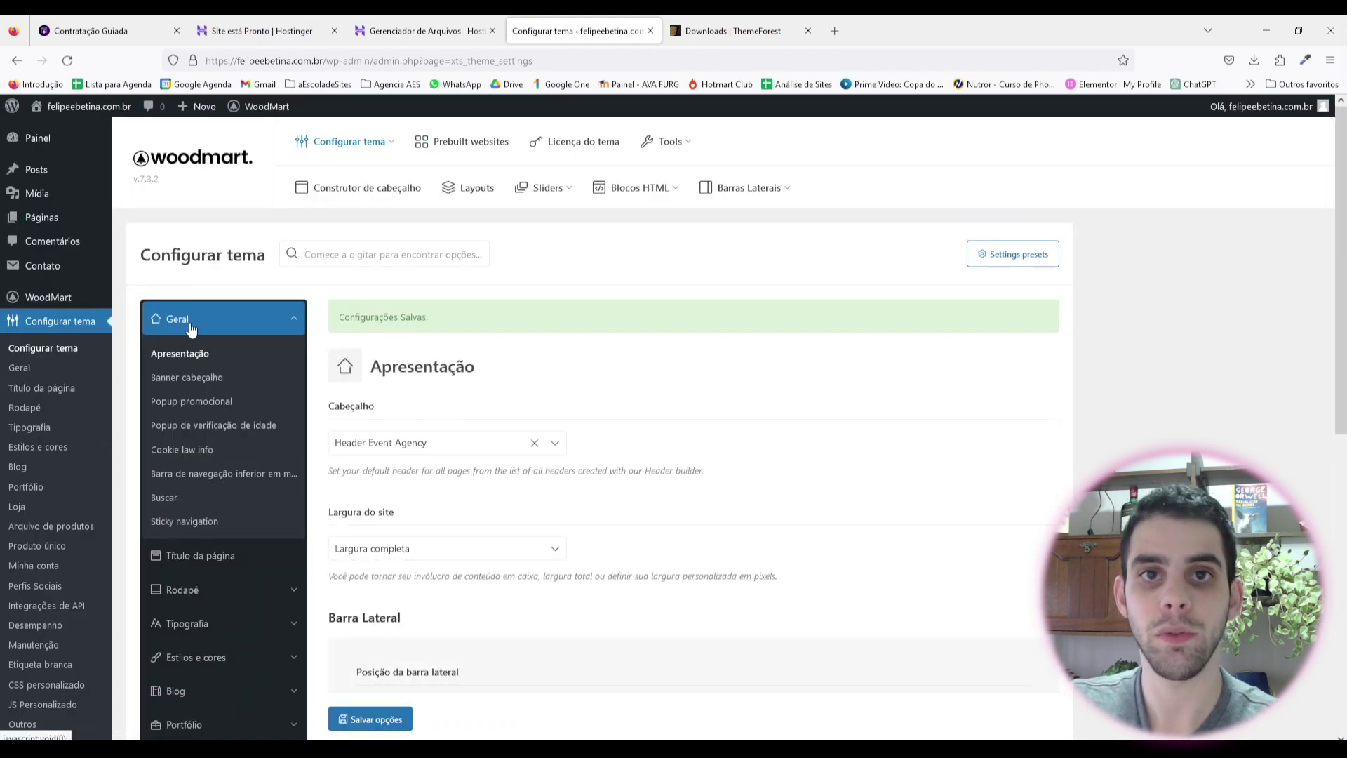
# Step: Save the Banner cabeçalho (header banner) settings
pyautogui.click(191, 381)
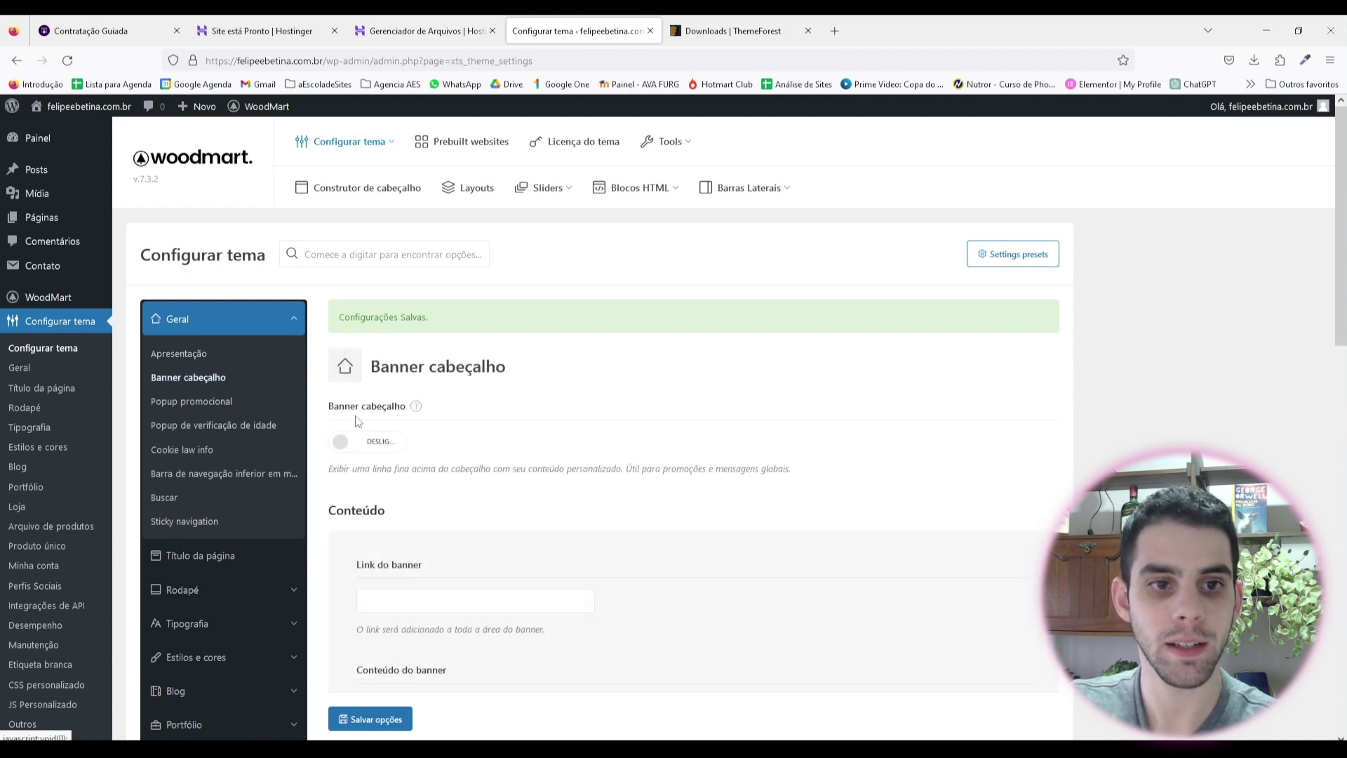
pyautogui.scroll(-1, 461, 429)
pyautogui.moveTo(417, 340)
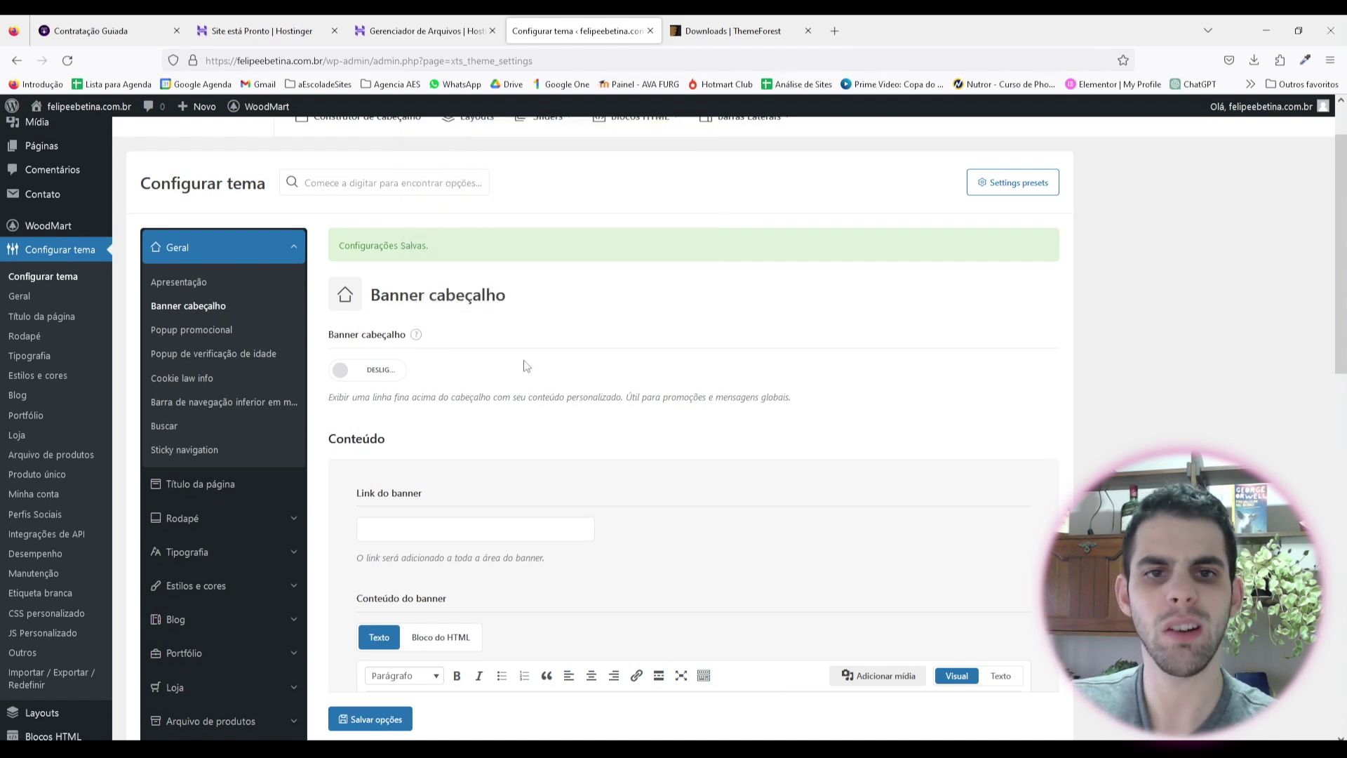
pyautogui.click(382, 372)
pyautogui.scroll(-10, 464, 393)
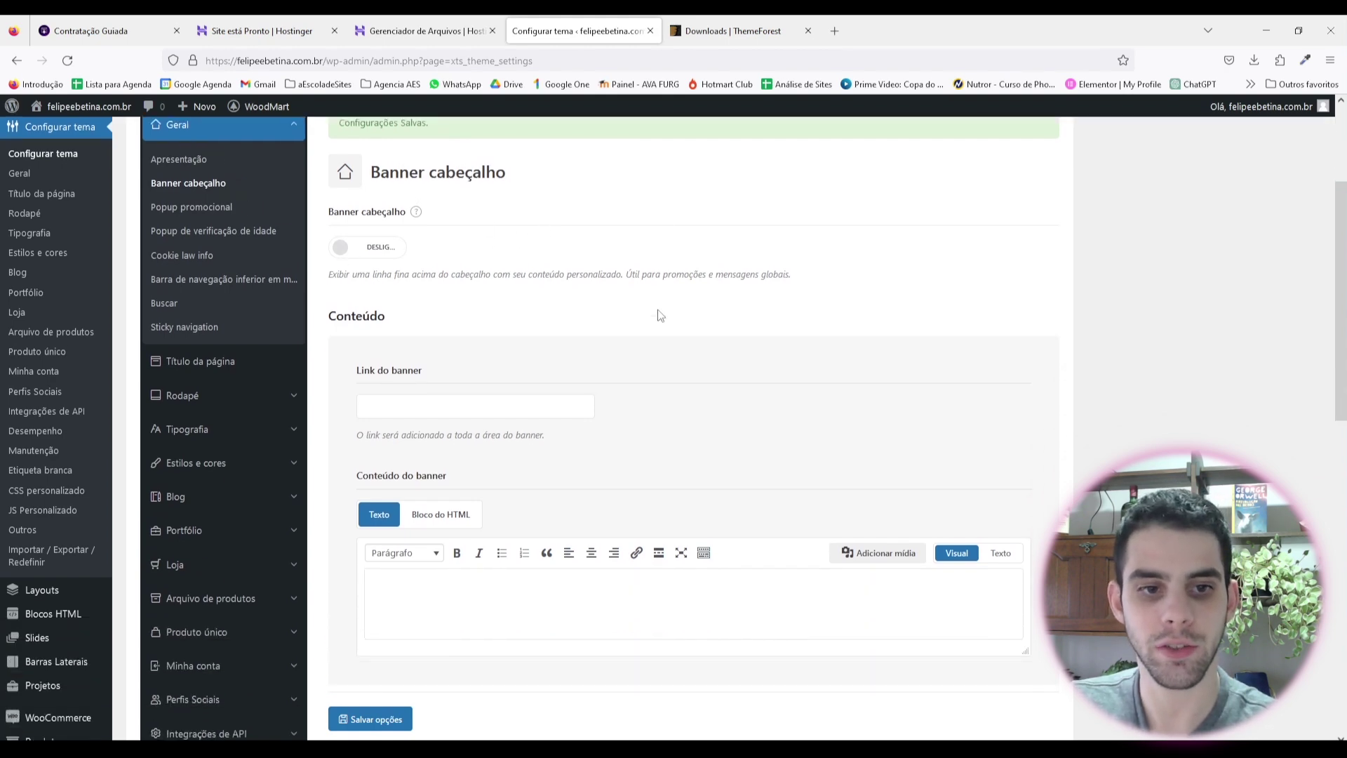
pyautogui.scroll(-3, 491, 358)
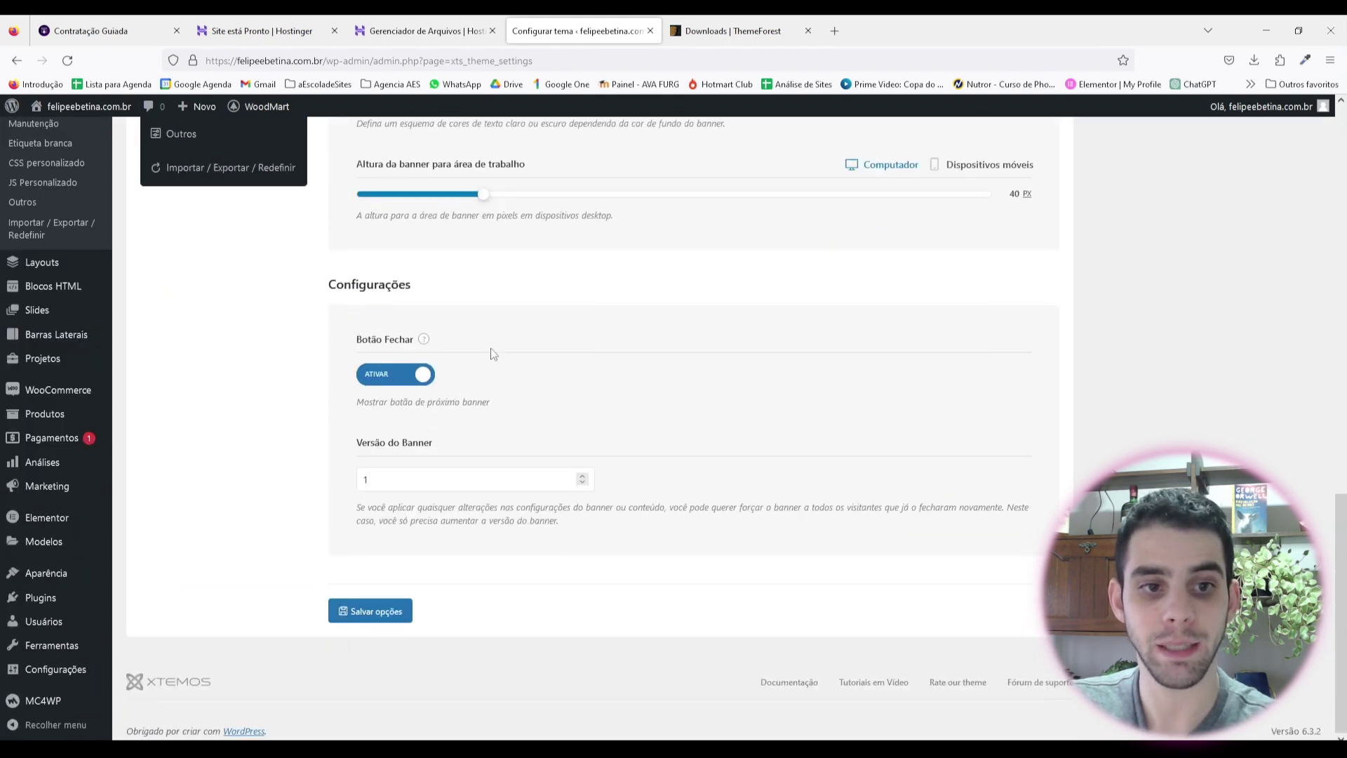
pyautogui.click(372, 610)
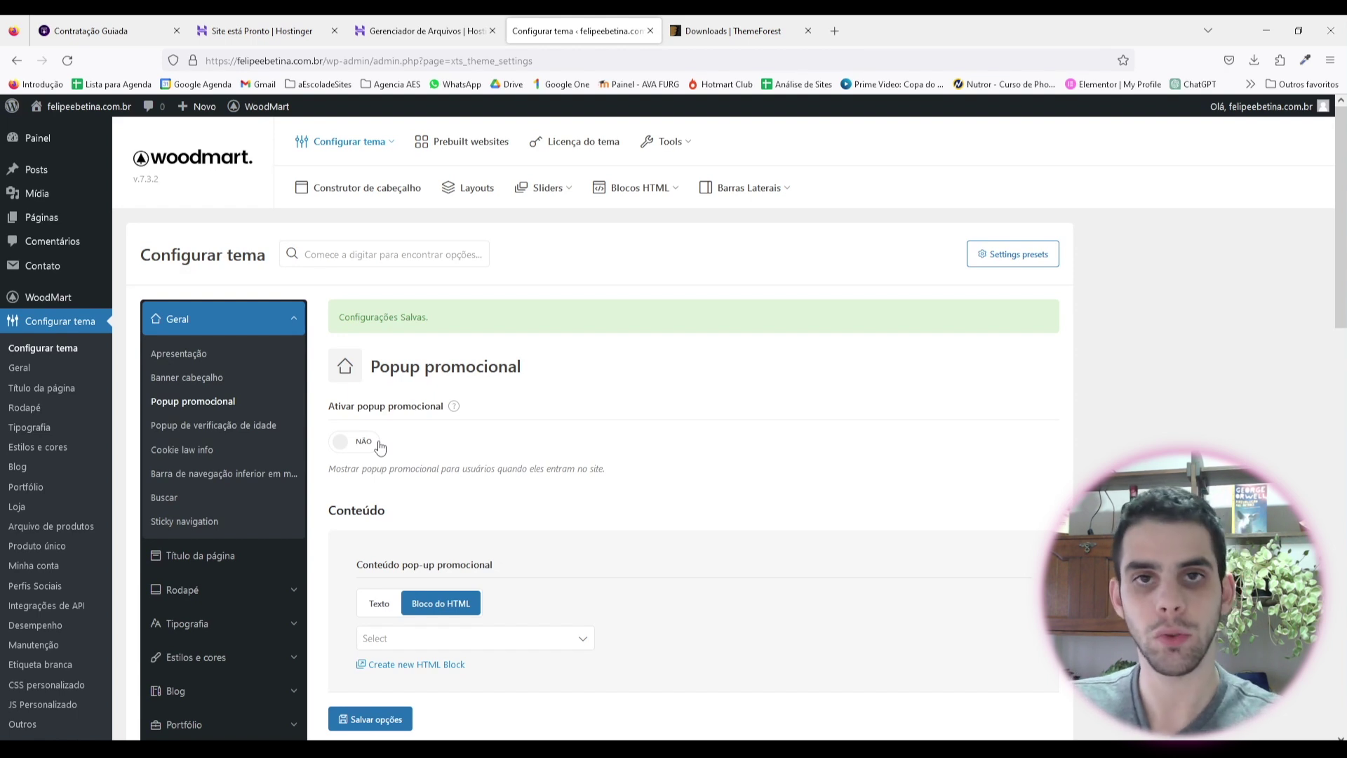
# Step: Set Mostrar informações de cookies to SIM and copy the default cookie notice text
pyautogui.click(222, 431)
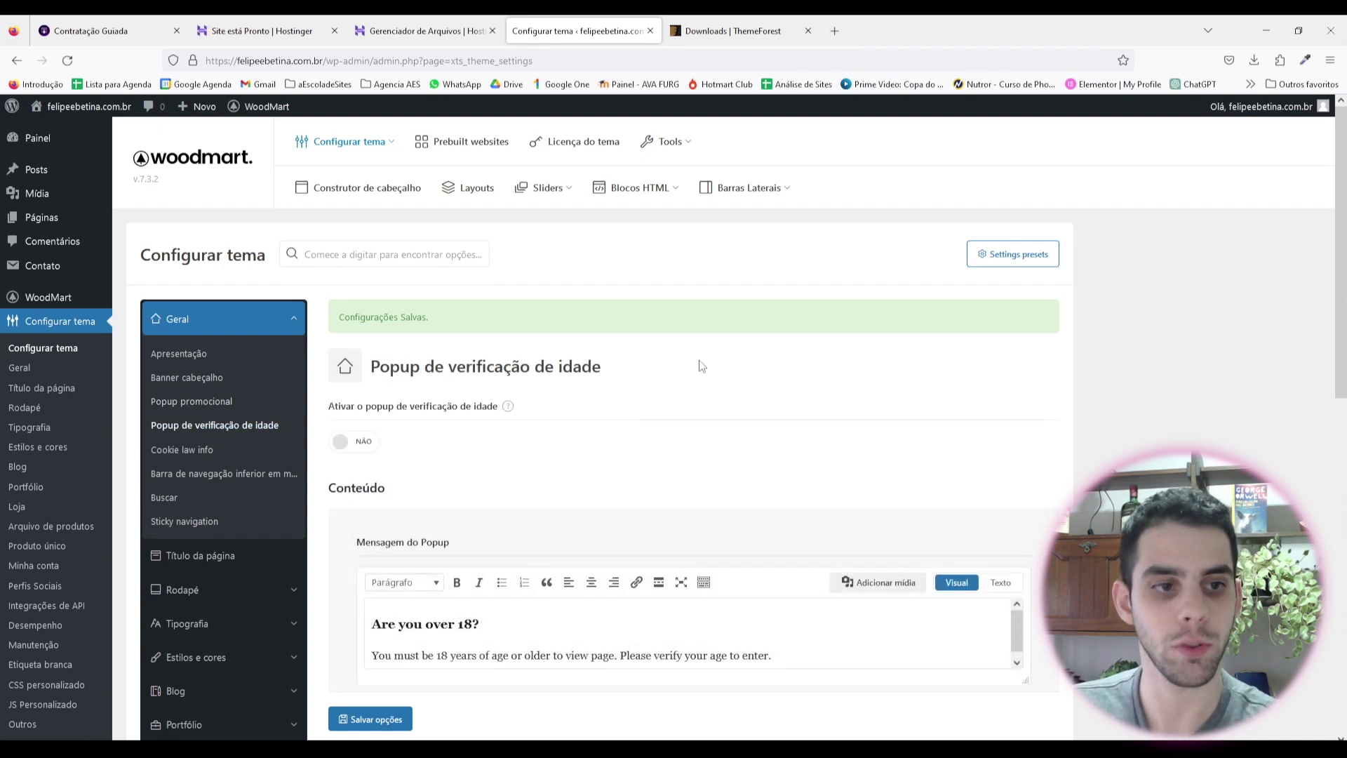
pyautogui.click(198, 450)
pyautogui.scroll(-3, 545, 440)
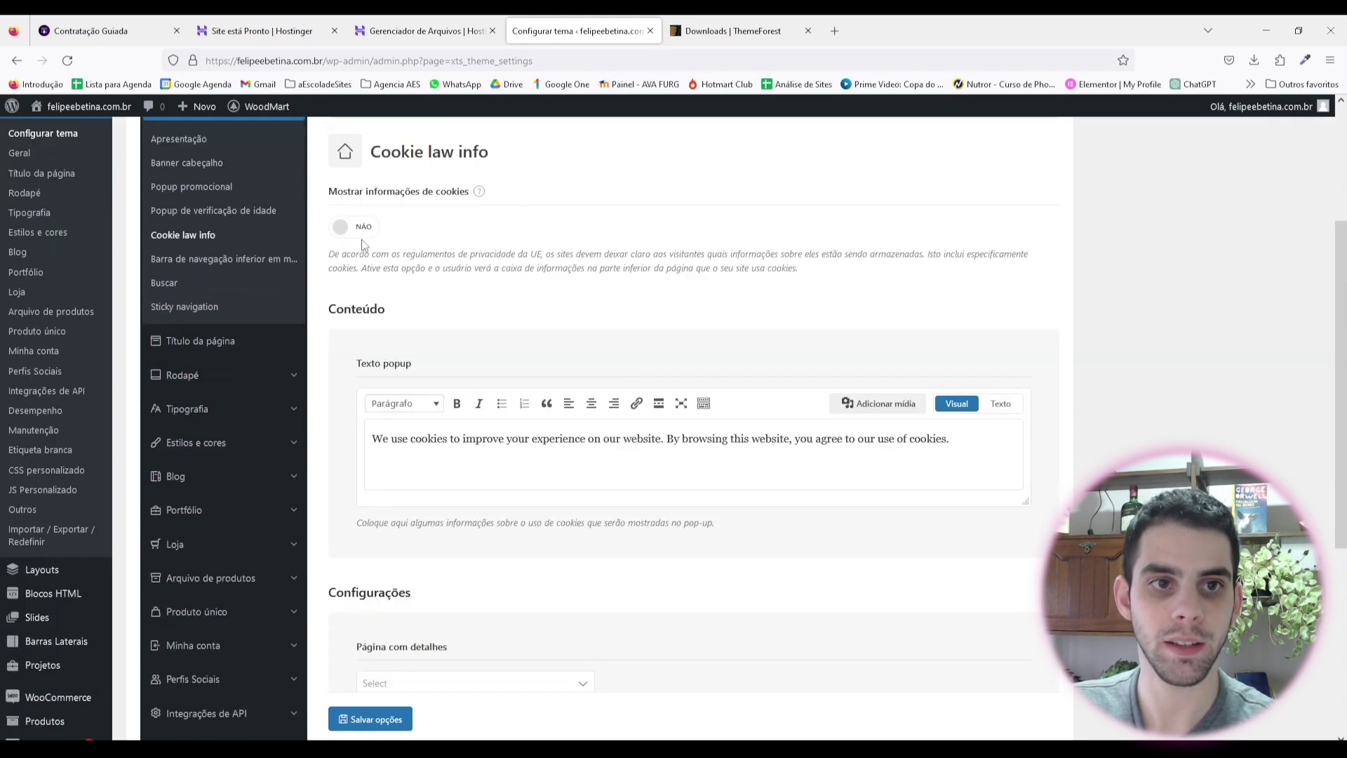
pyautogui.click(354, 226)
pyautogui.tripleClick(497, 438)
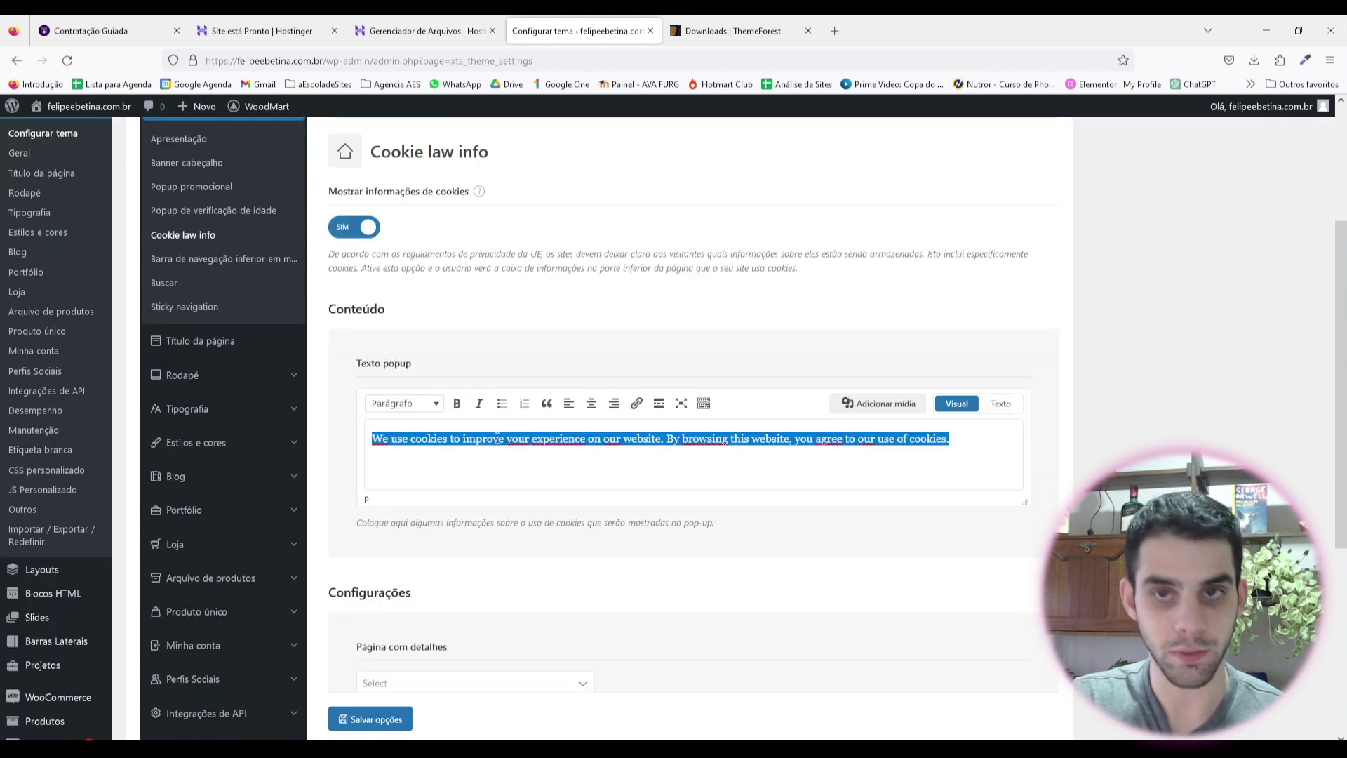
pyautogui.hotkey('ctrl', 'c')
pyautogui.hotkey('ctrl', 't')
# Step: Translate the copied cookie notice into Portuguese with Google's translator and select the result
pyautogui.write('tradu')
pyautogui.press('Return')
pyautogui.click(287, 345)
pyautogui.hotkey('ctrl', 'v')
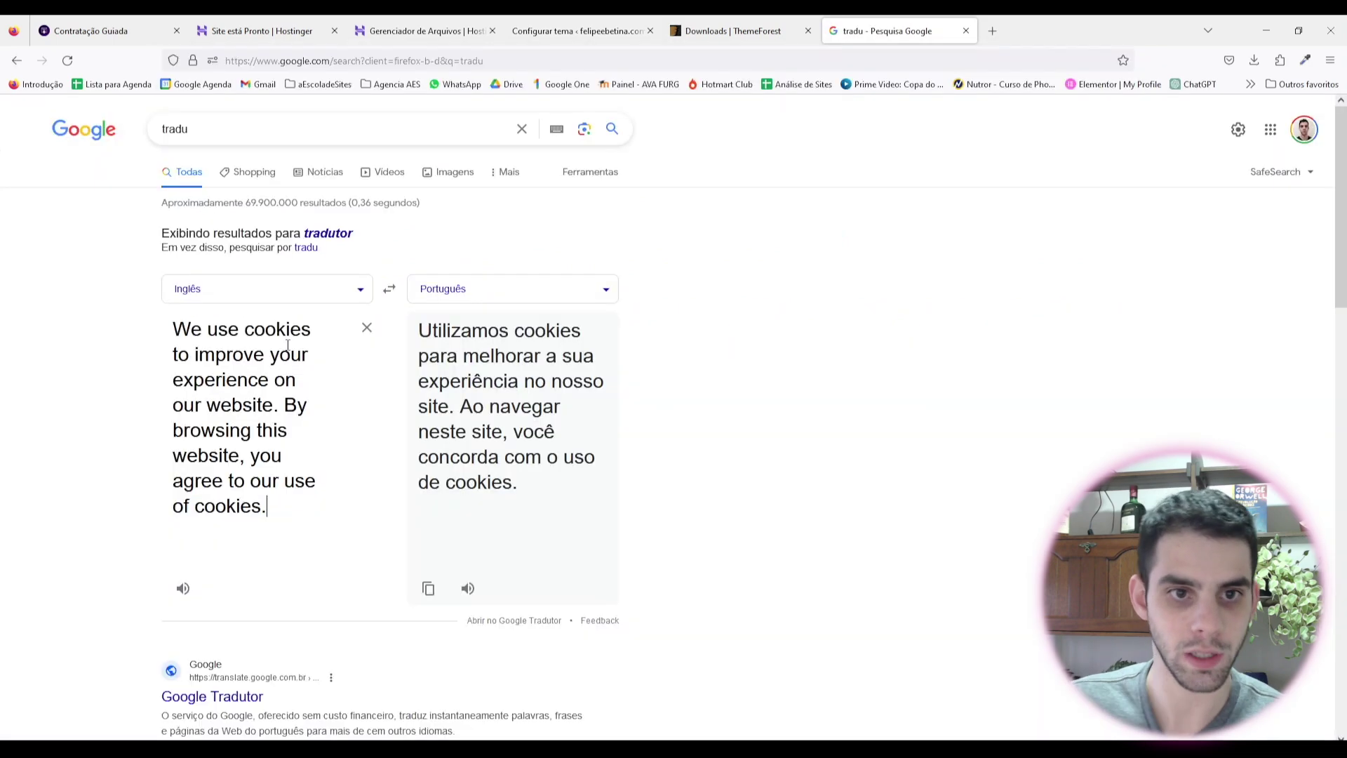
pyautogui.moveTo(521, 509); pyautogui.dragTo(420, 327)
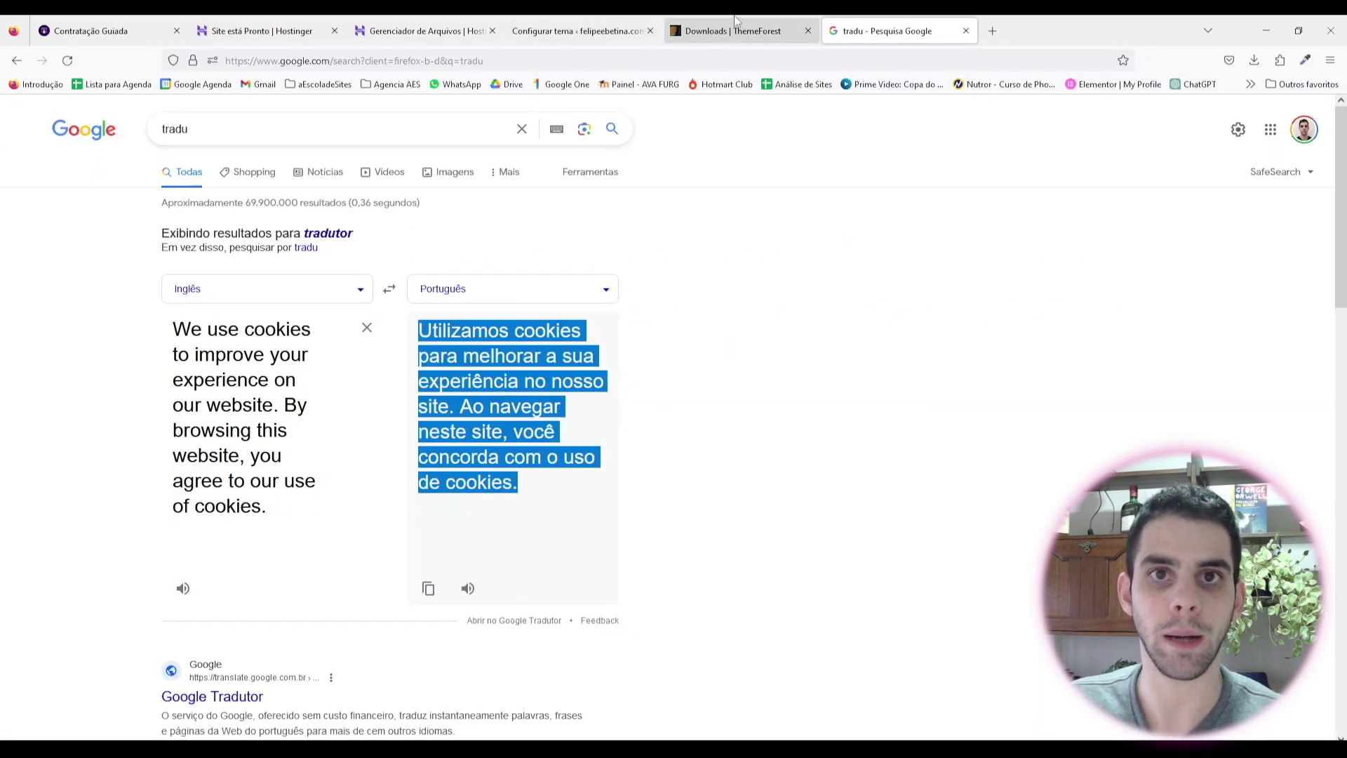
# Step: Replace the English cookie popup text with the Portuguese translation and save the settings
pyautogui.click(572, 31)
pyautogui.hotkey('ctrl', 'v')
pyautogui.hotkey('ctrl', 'z')
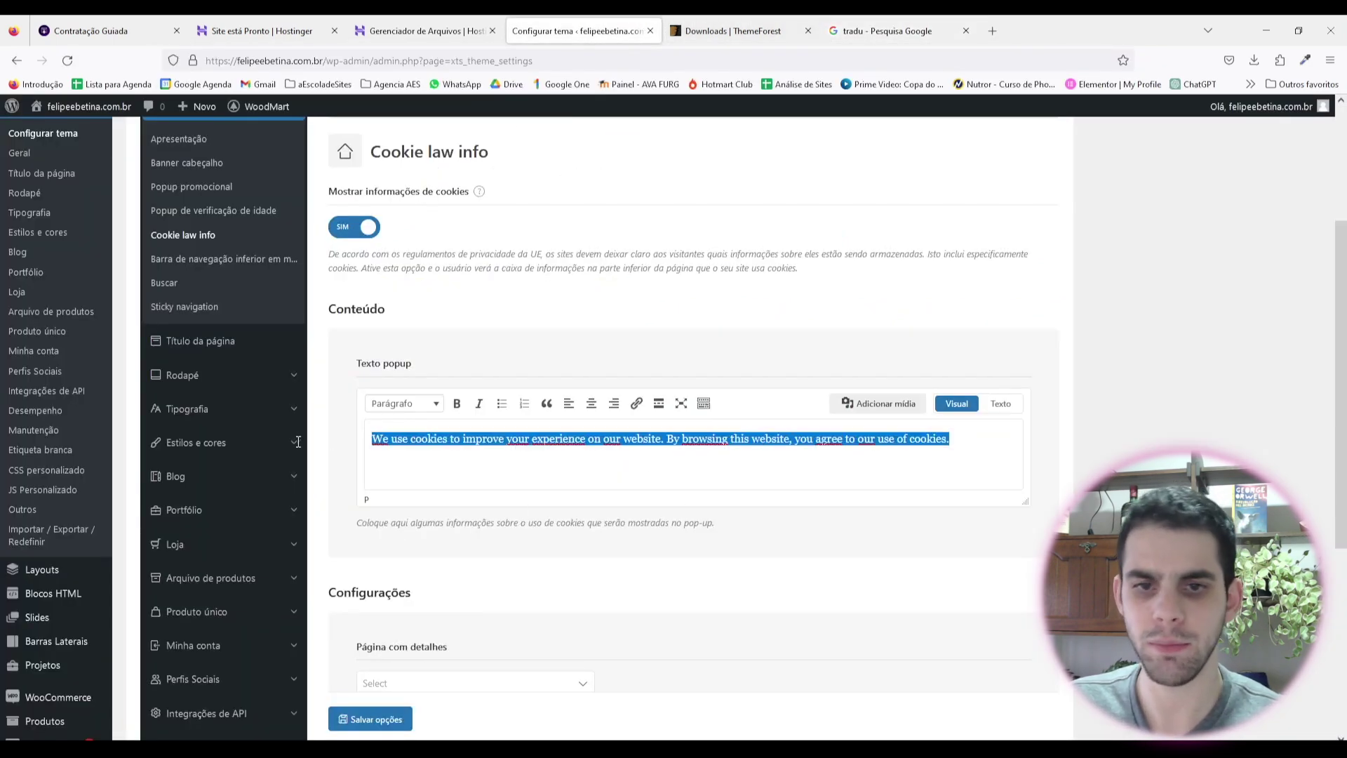
pyautogui.hotkey('ctrl', 'v')
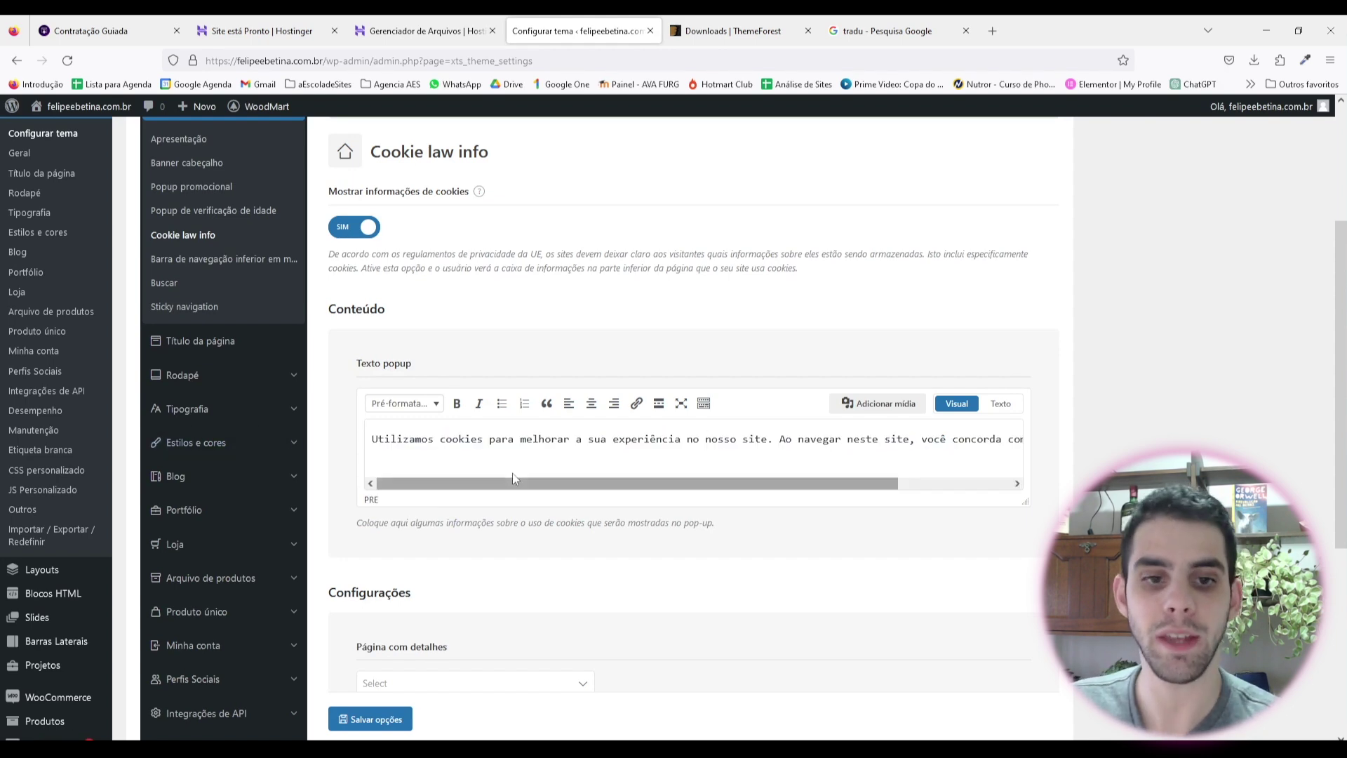
pyautogui.scroll(-5, 511, 475)
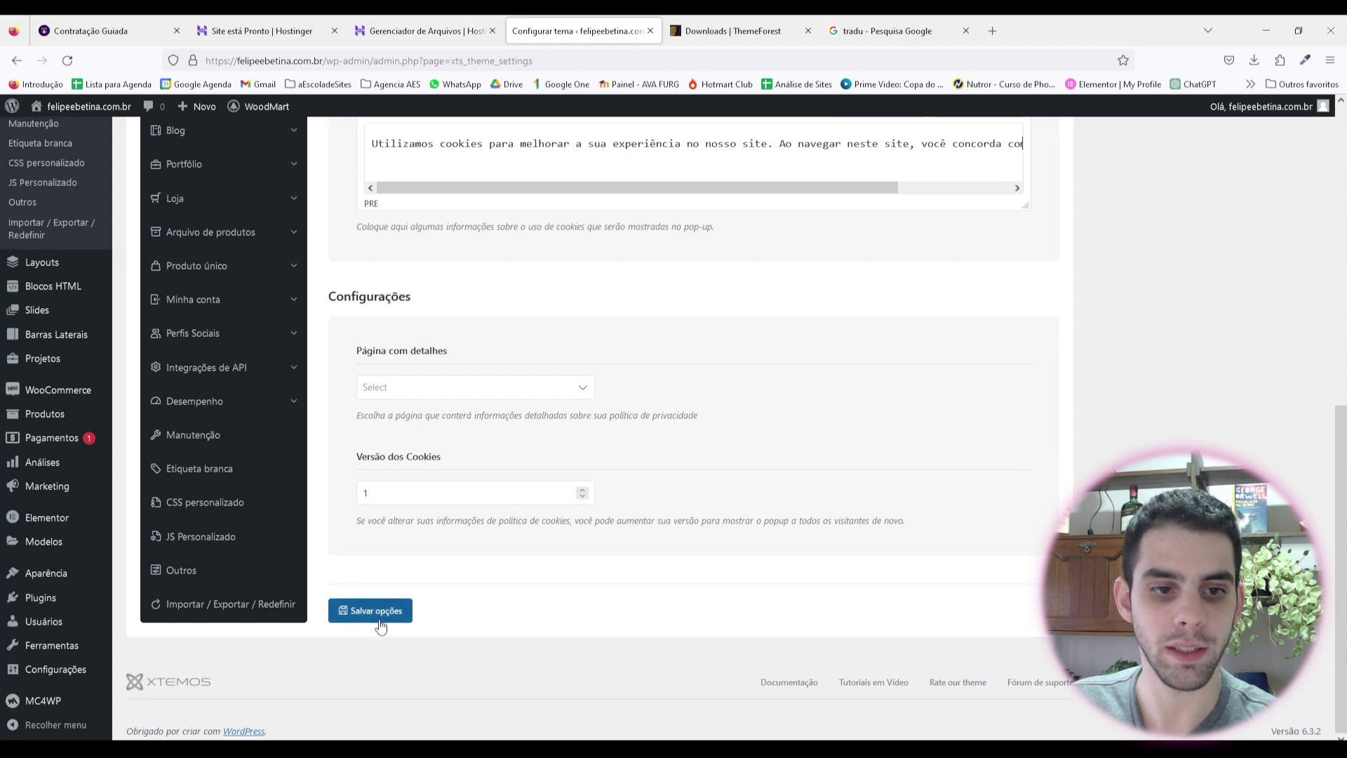
pyautogui.click(407, 609)
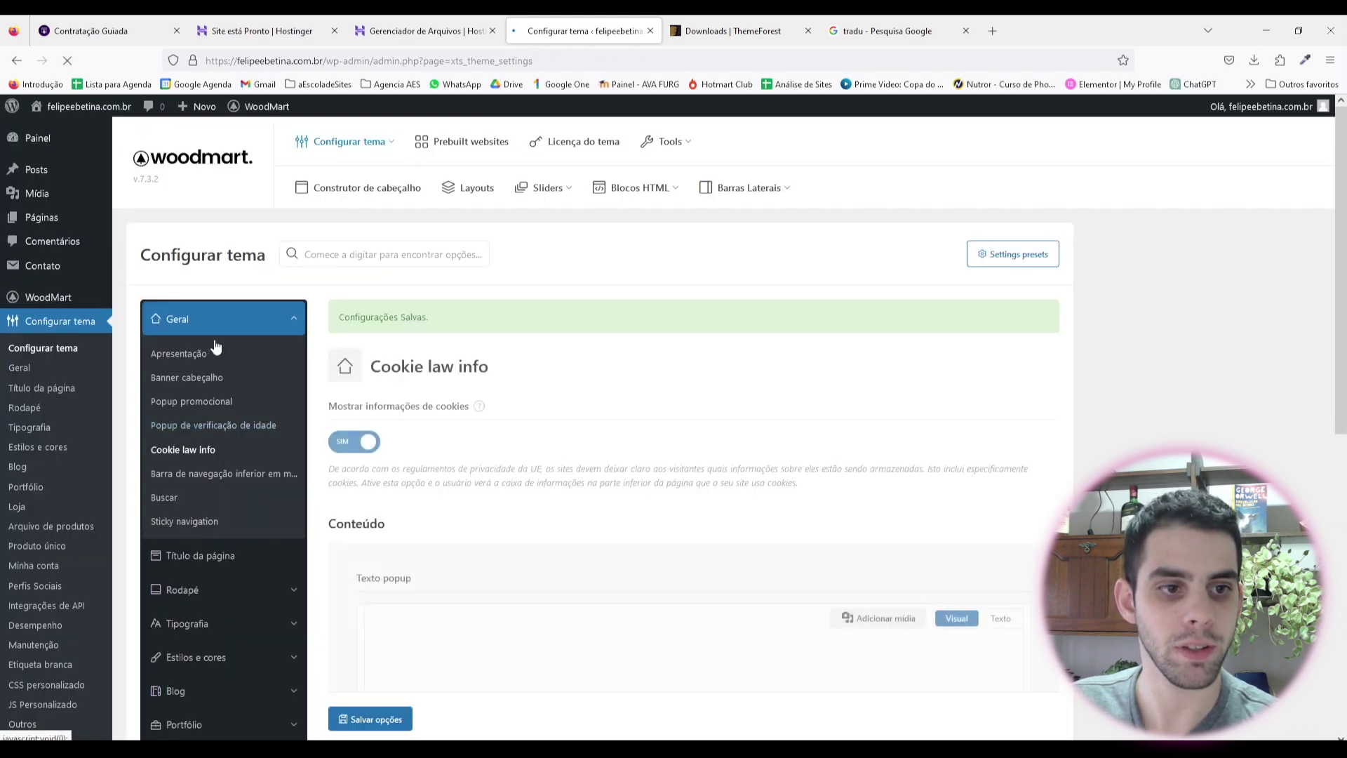
pyautogui.scroll(-2, 239, 403)
pyautogui.click(254, 407)
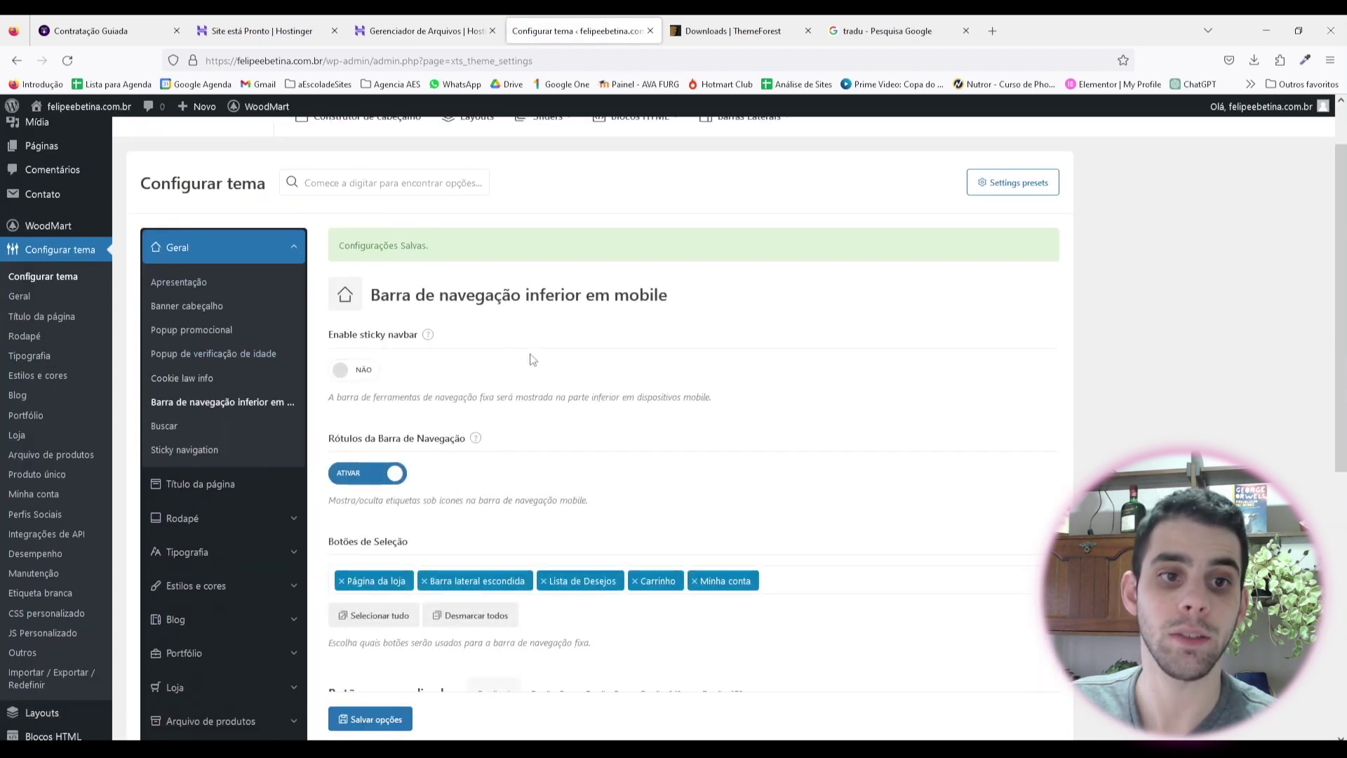
# Step: In the search settings, turn off searching by product code
pyautogui.moveTo(433, 341)
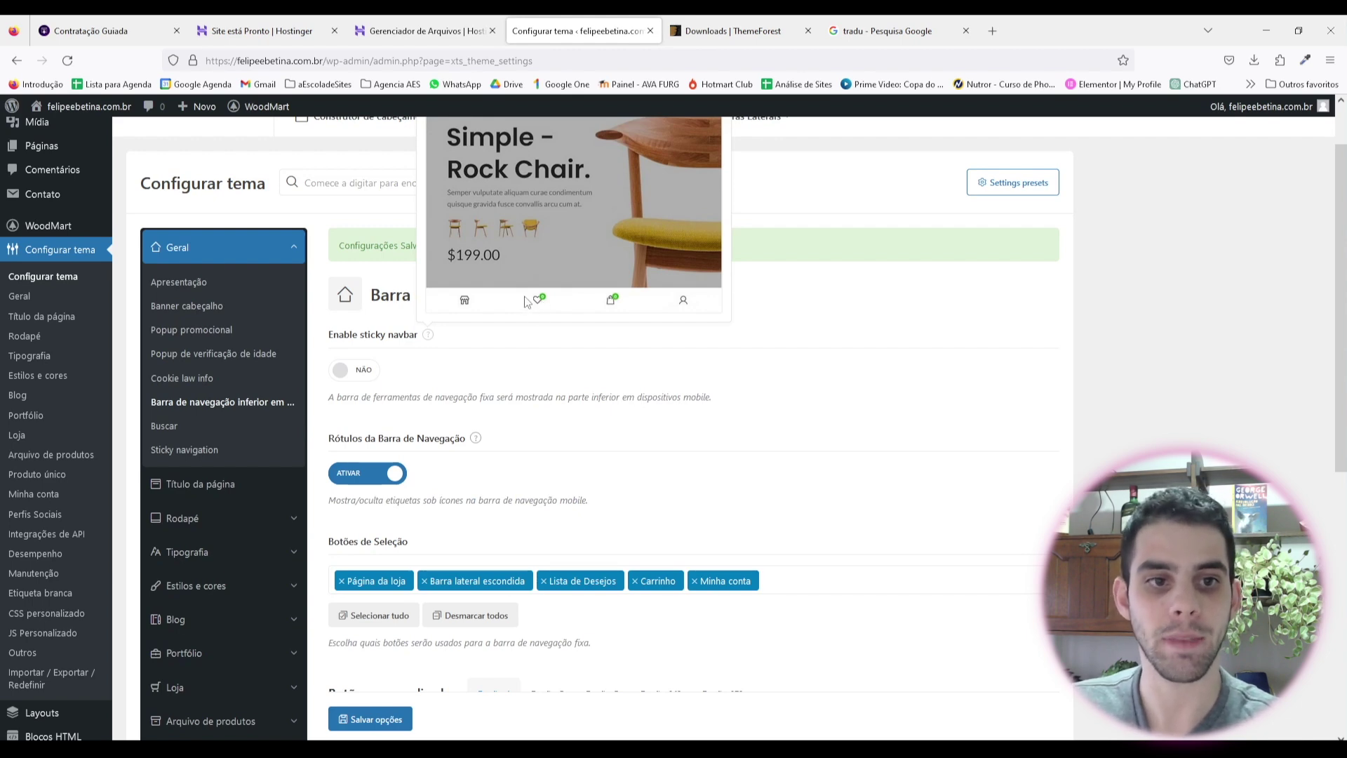
pyautogui.click(166, 427)
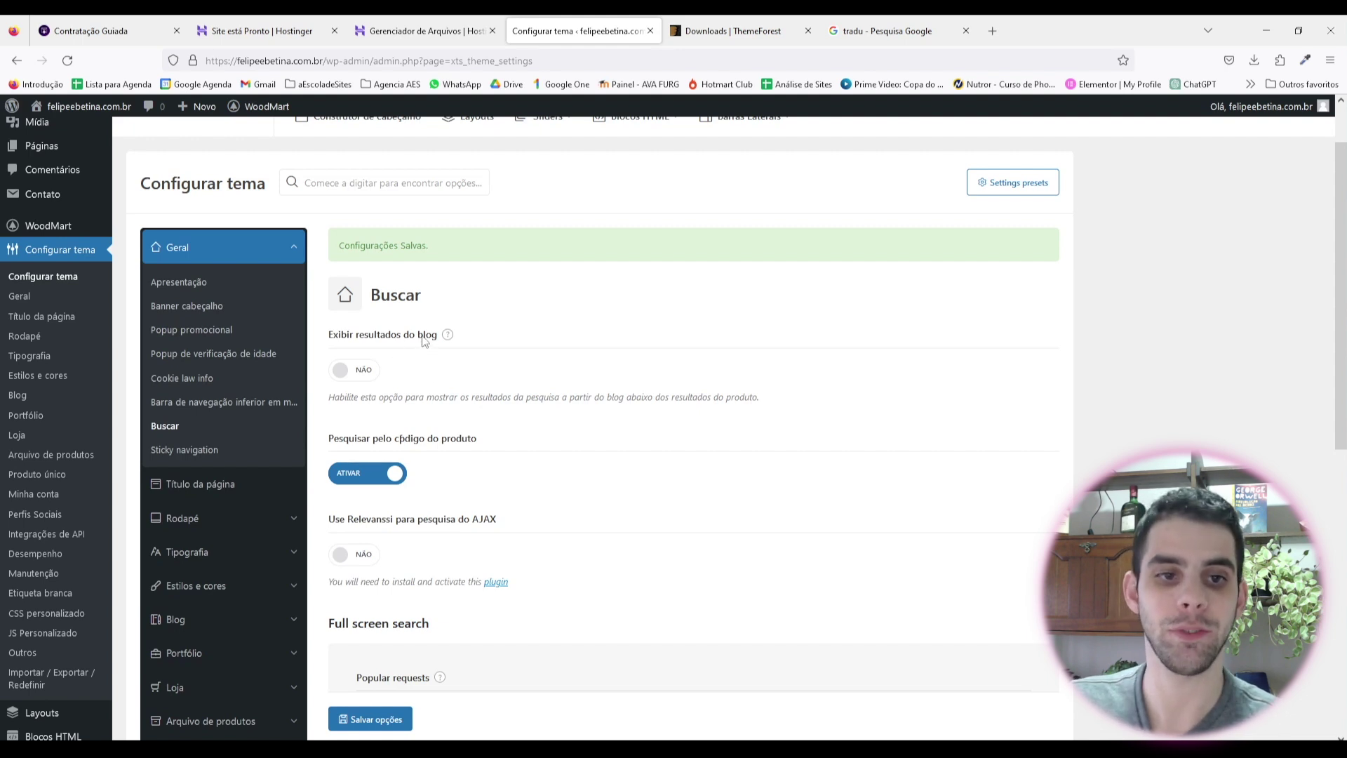
pyautogui.scroll(-2, 405, 381)
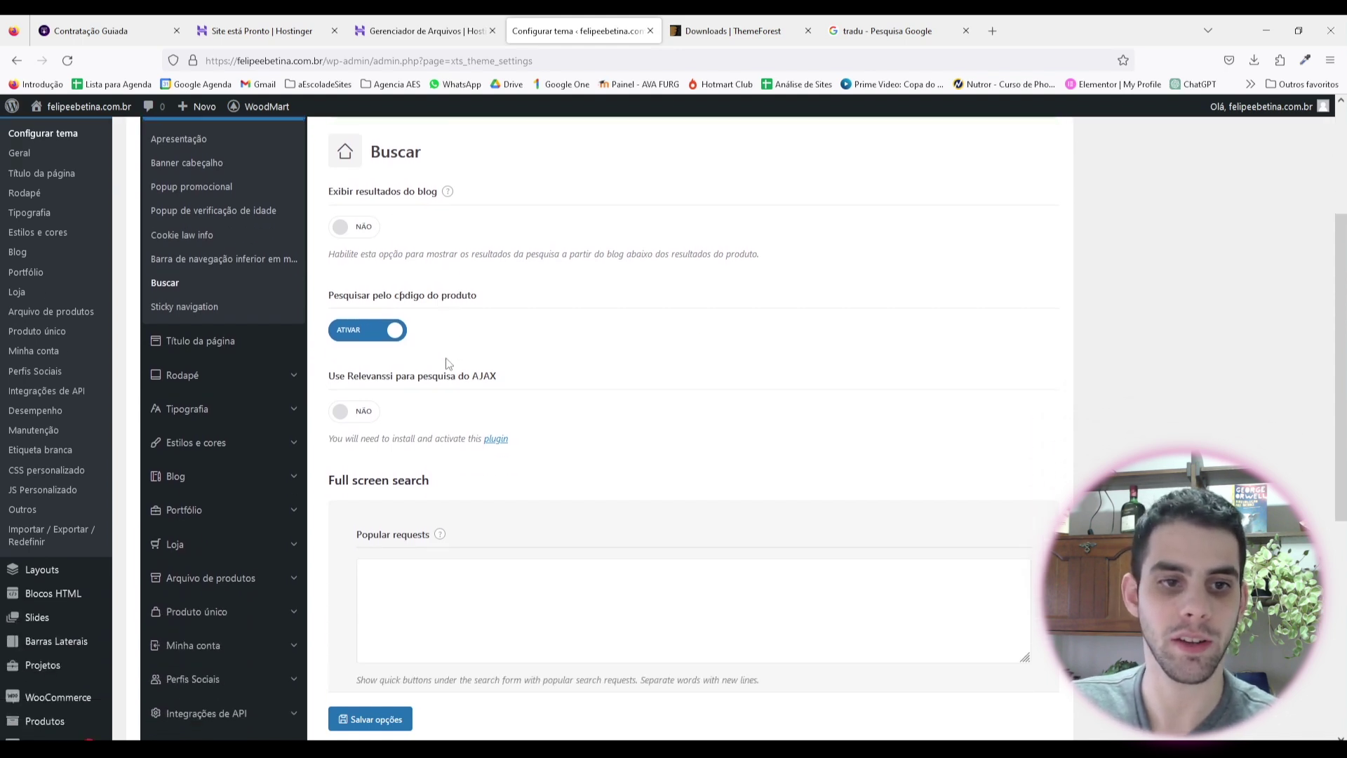
pyautogui.click(382, 334)
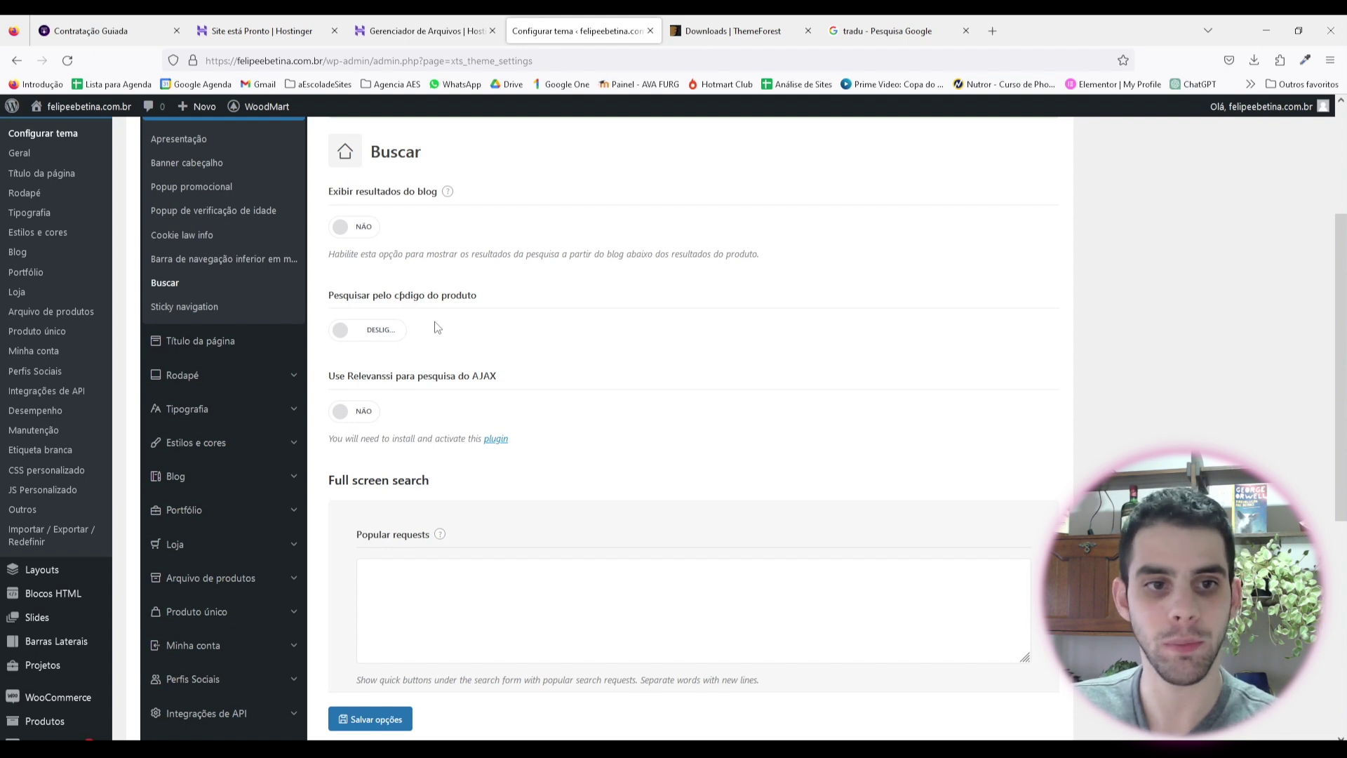
# Step: Switch 'Use Relevanssi para pesquisa do AJAX' to SIM and save the search settings
pyautogui.scroll(-1, 437, 327)
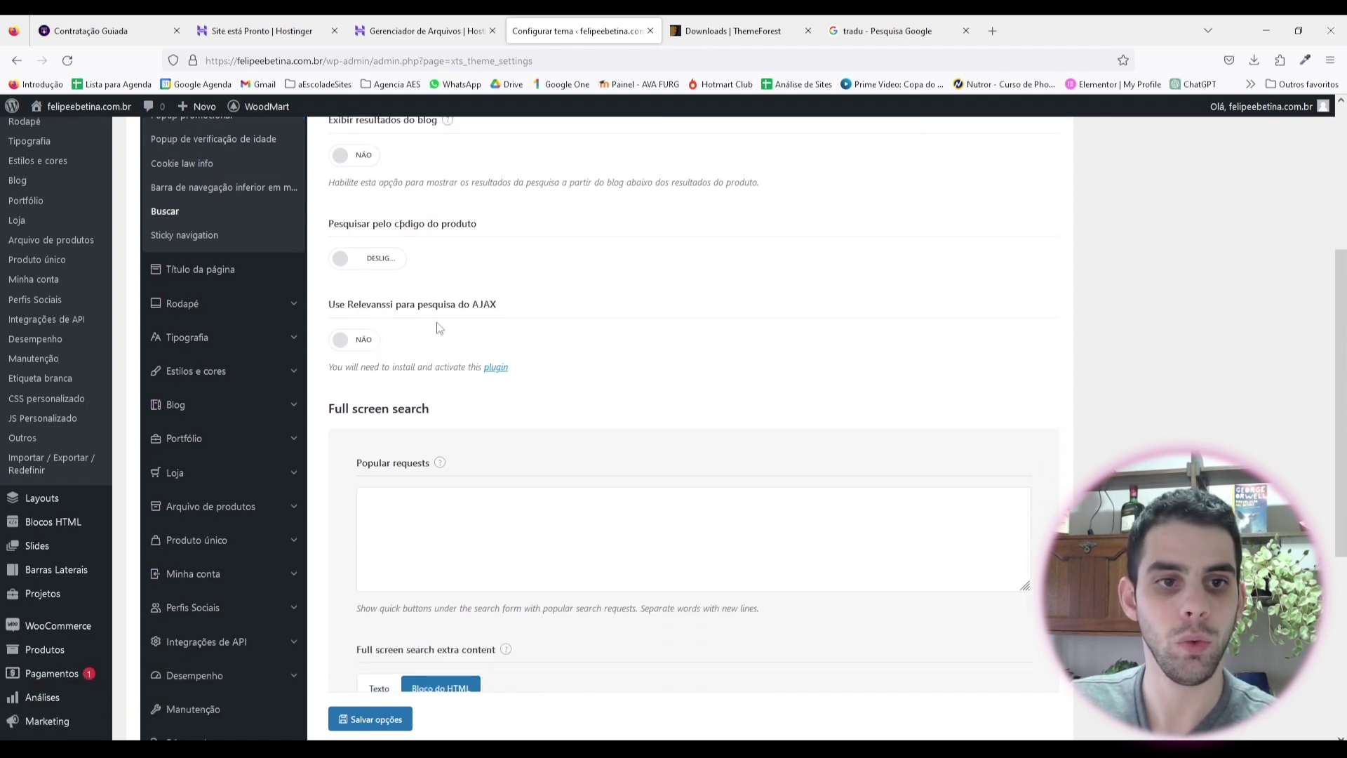
pyautogui.click(360, 341)
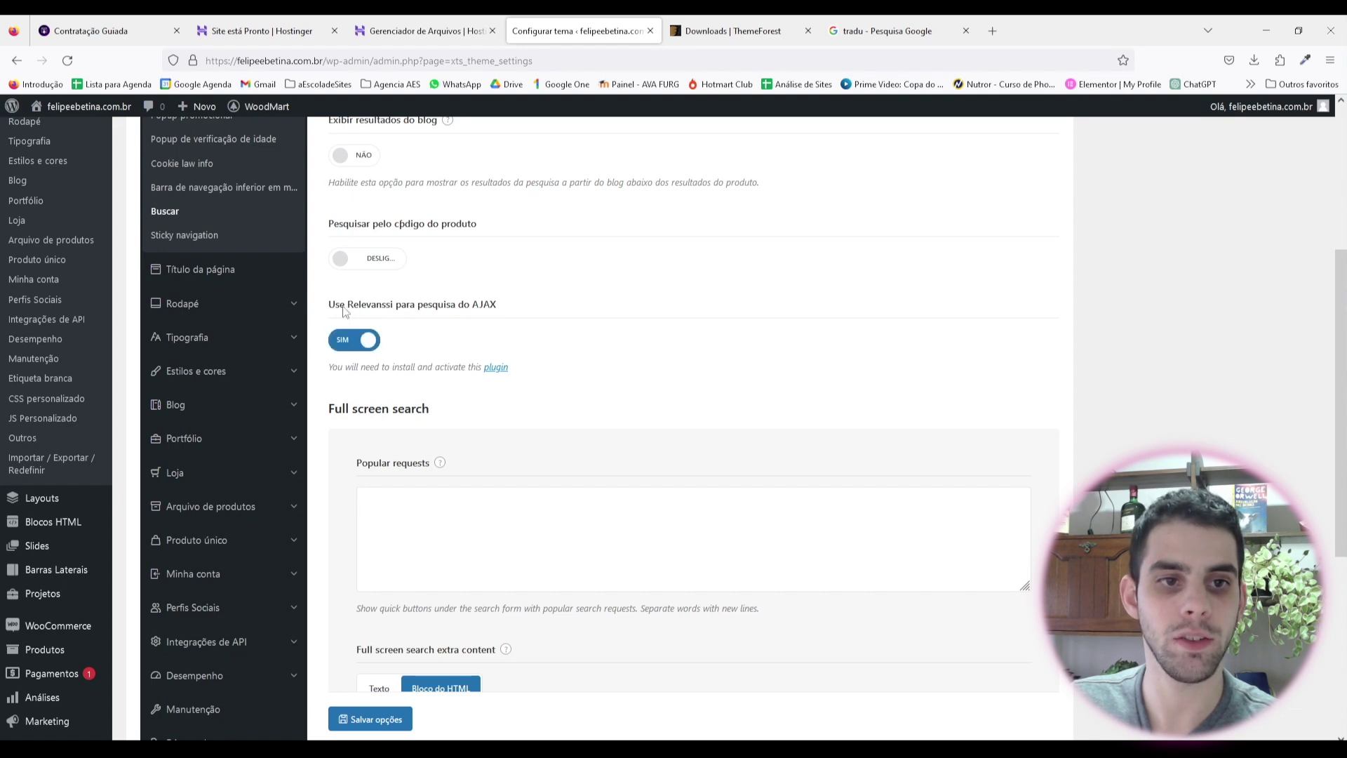
pyautogui.moveTo(352, 309); pyautogui.dragTo(499, 309)
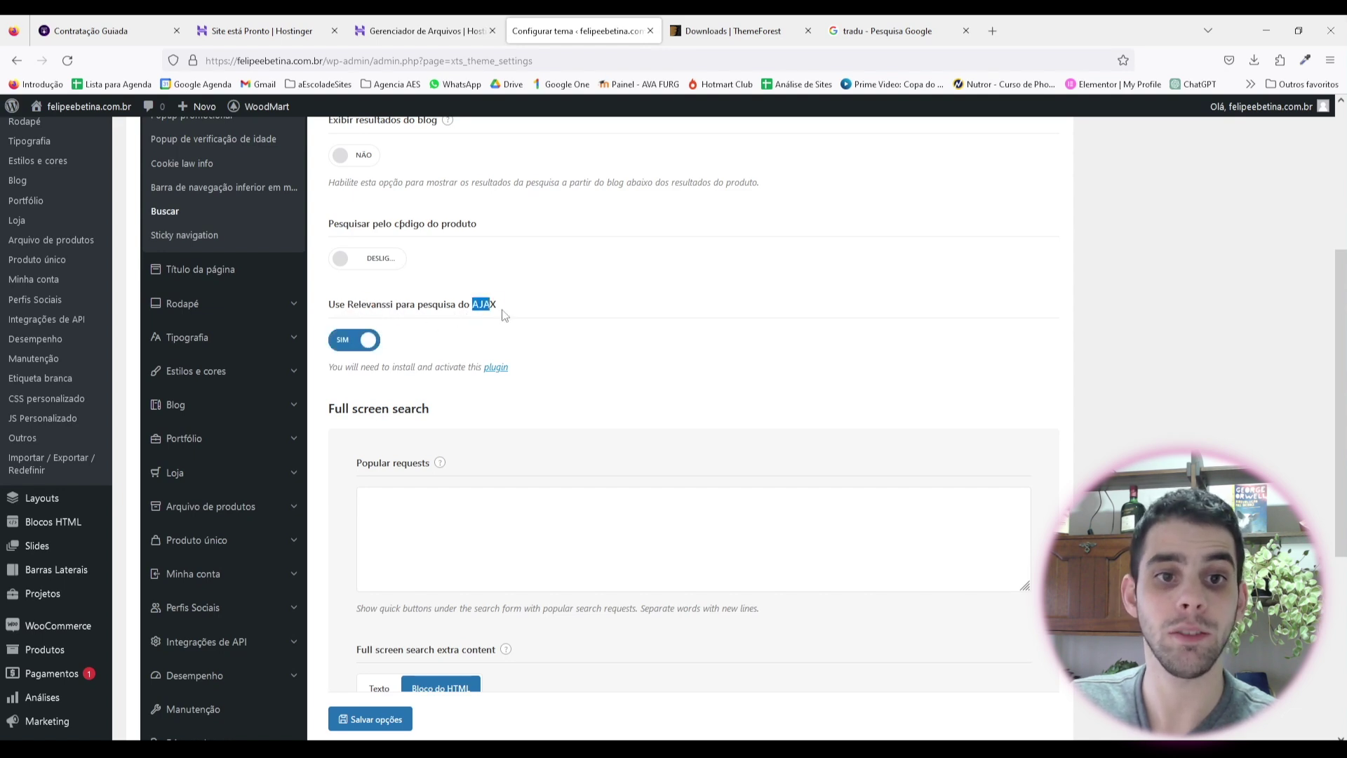
pyautogui.click(552, 349)
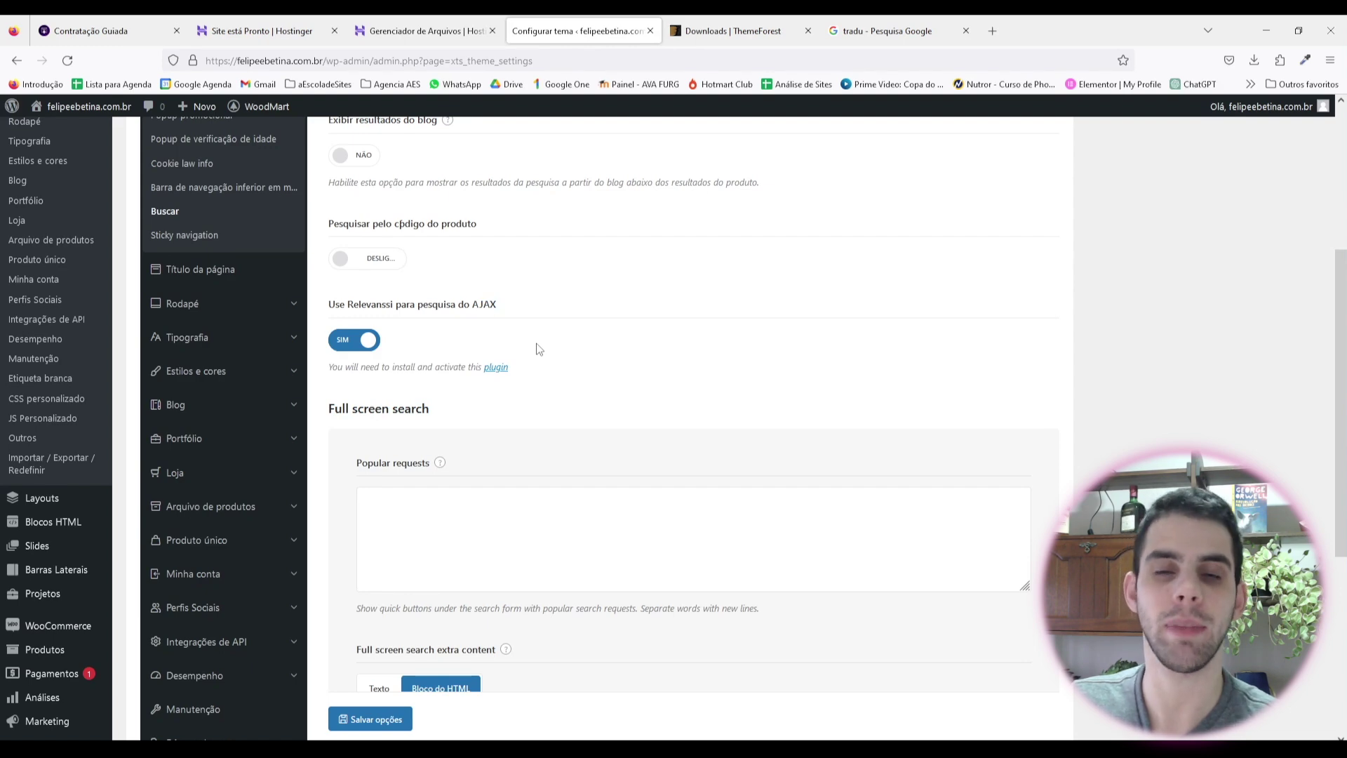
pyautogui.scroll(-4, 472, 343)
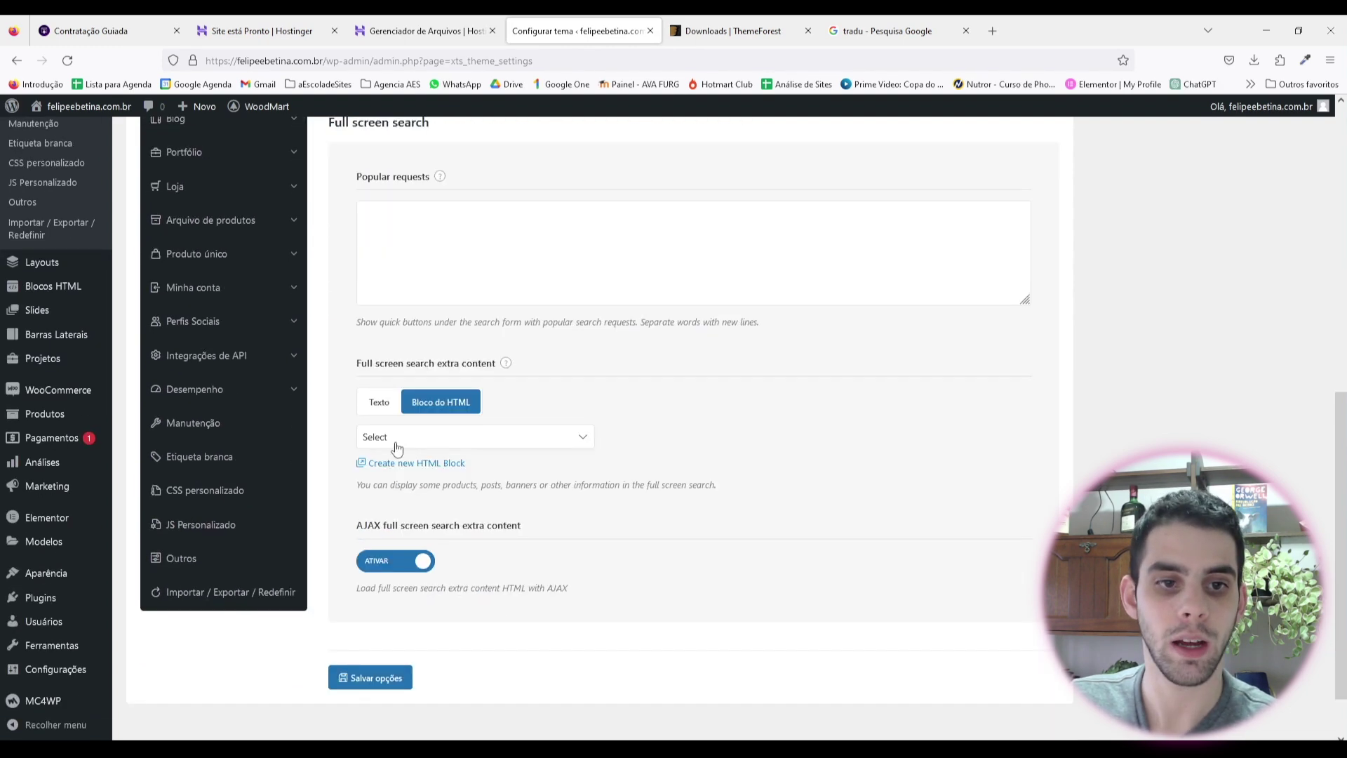
pyautogui.scroll(-1, 468, 295)
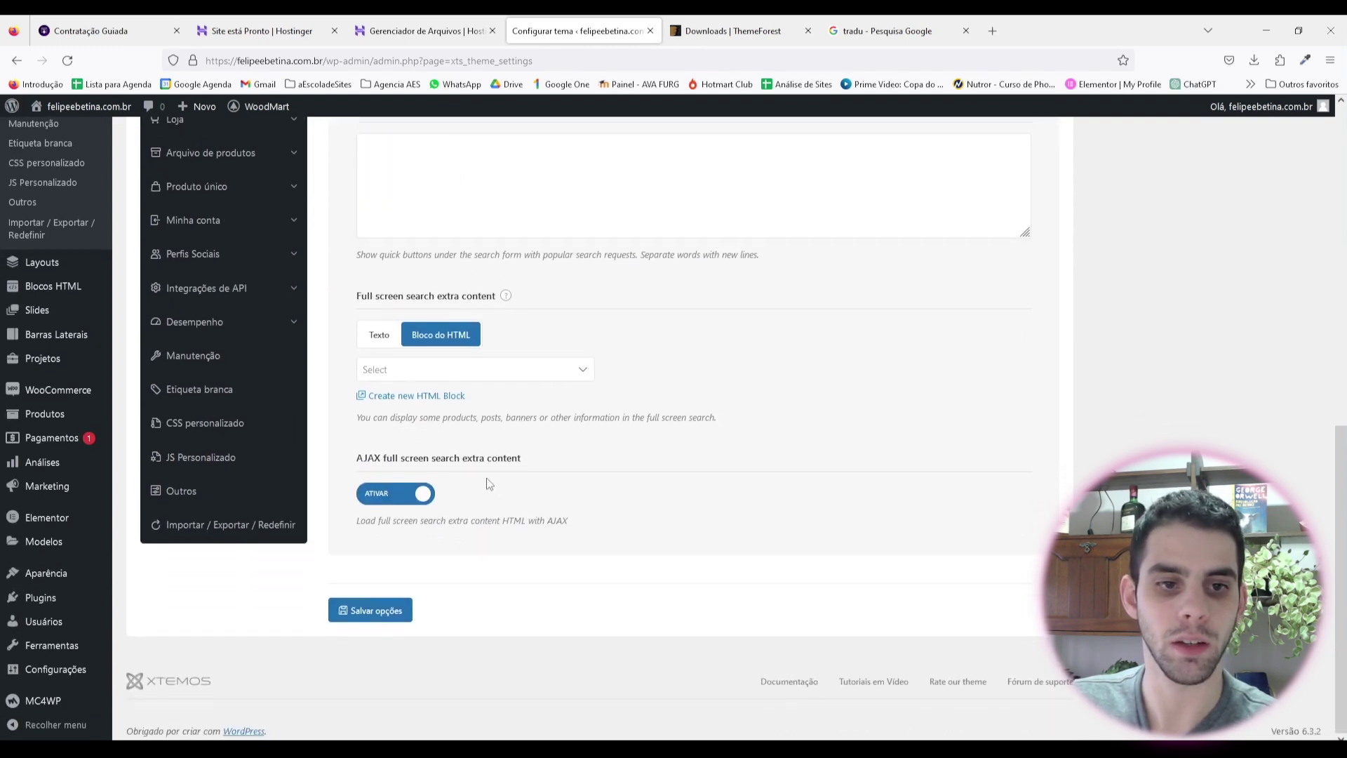
pyautogui.click(403, 622)
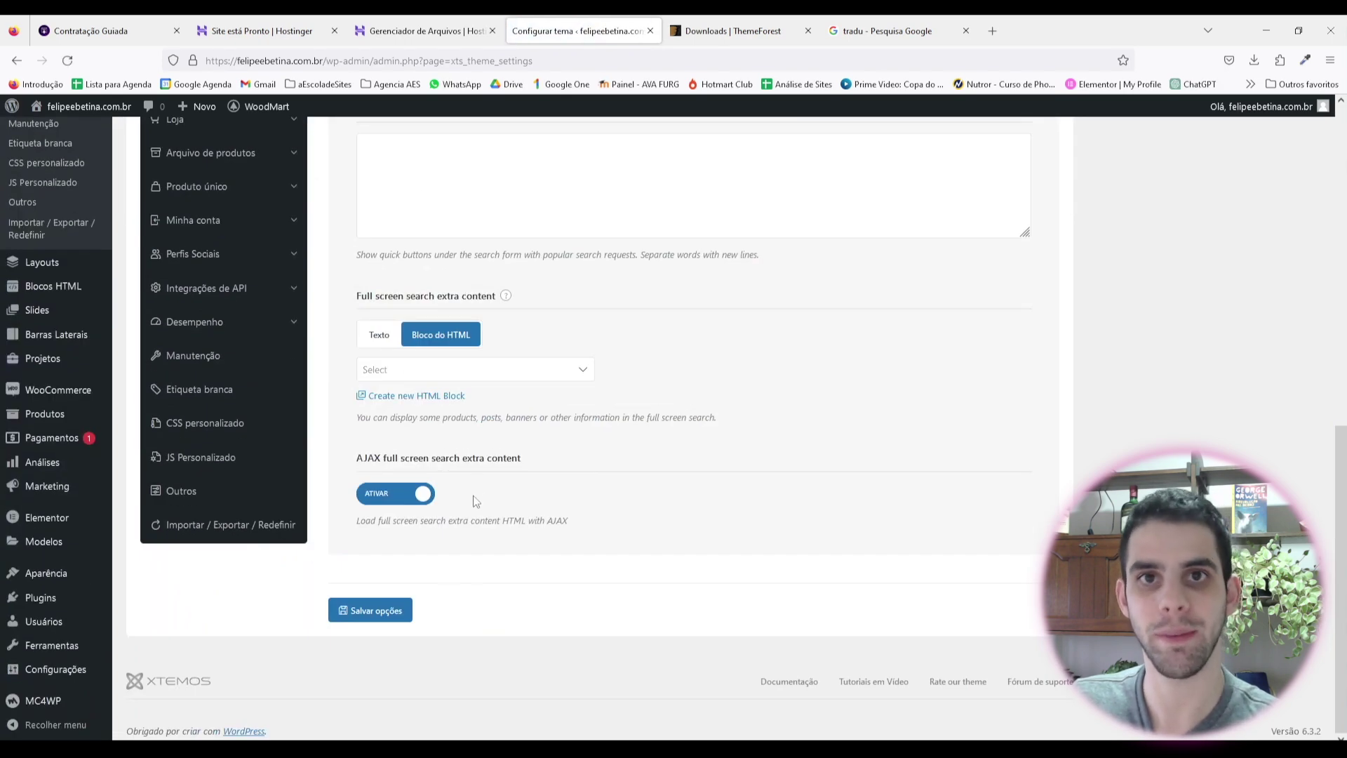
pyautogui.scroll(12, 436, 492)
pyautogui.scroll(-1, 217, 481)
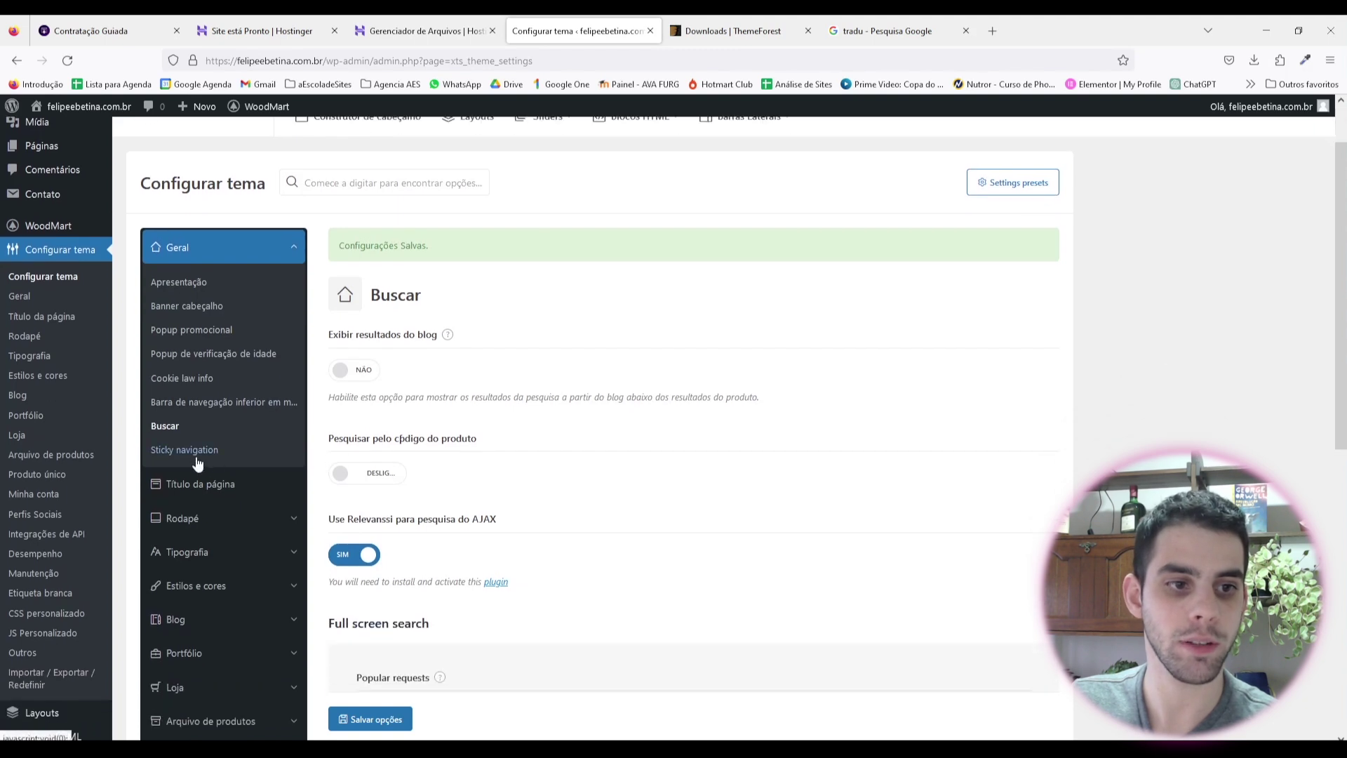
# Step: Open Sticky navigation and check its menu list, leaving no menu selected
pyautogui.click(195, 456)
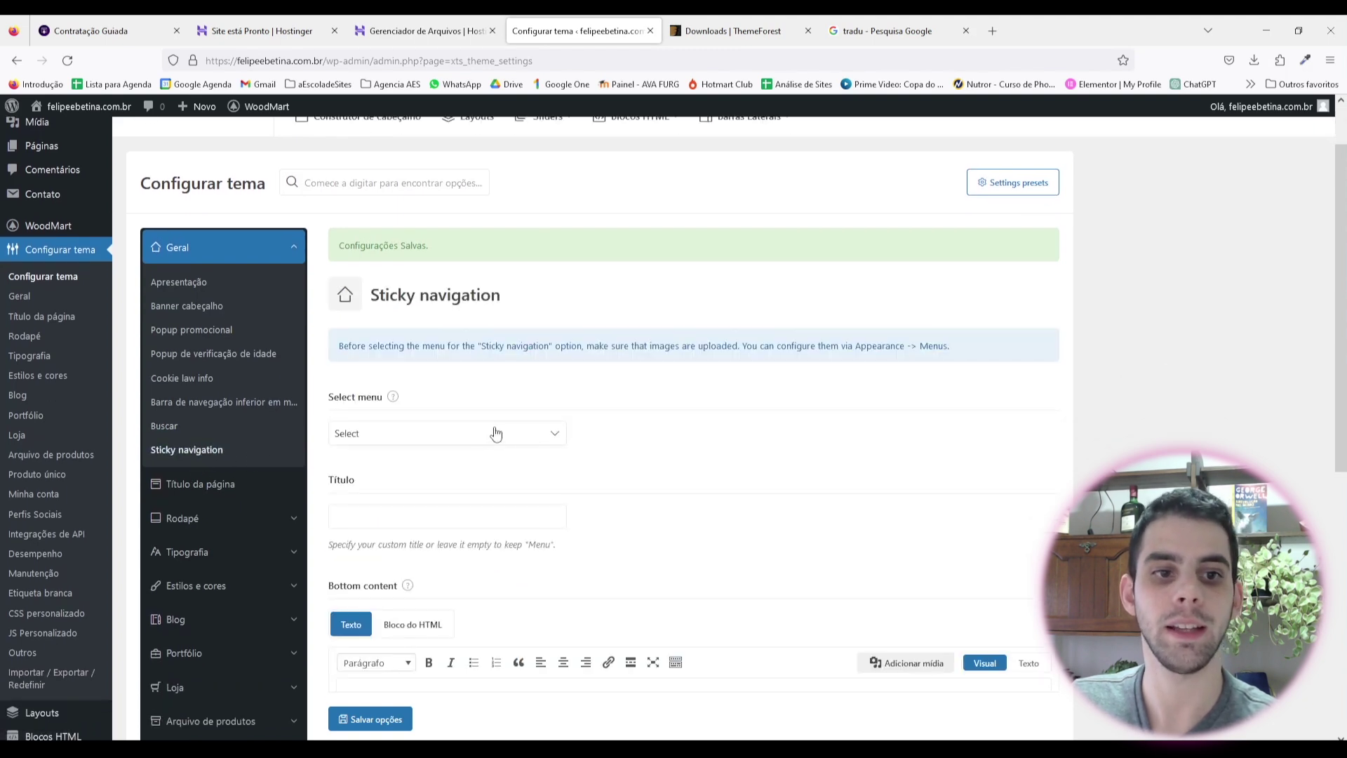
pyautogui.moveTo(393, 398)
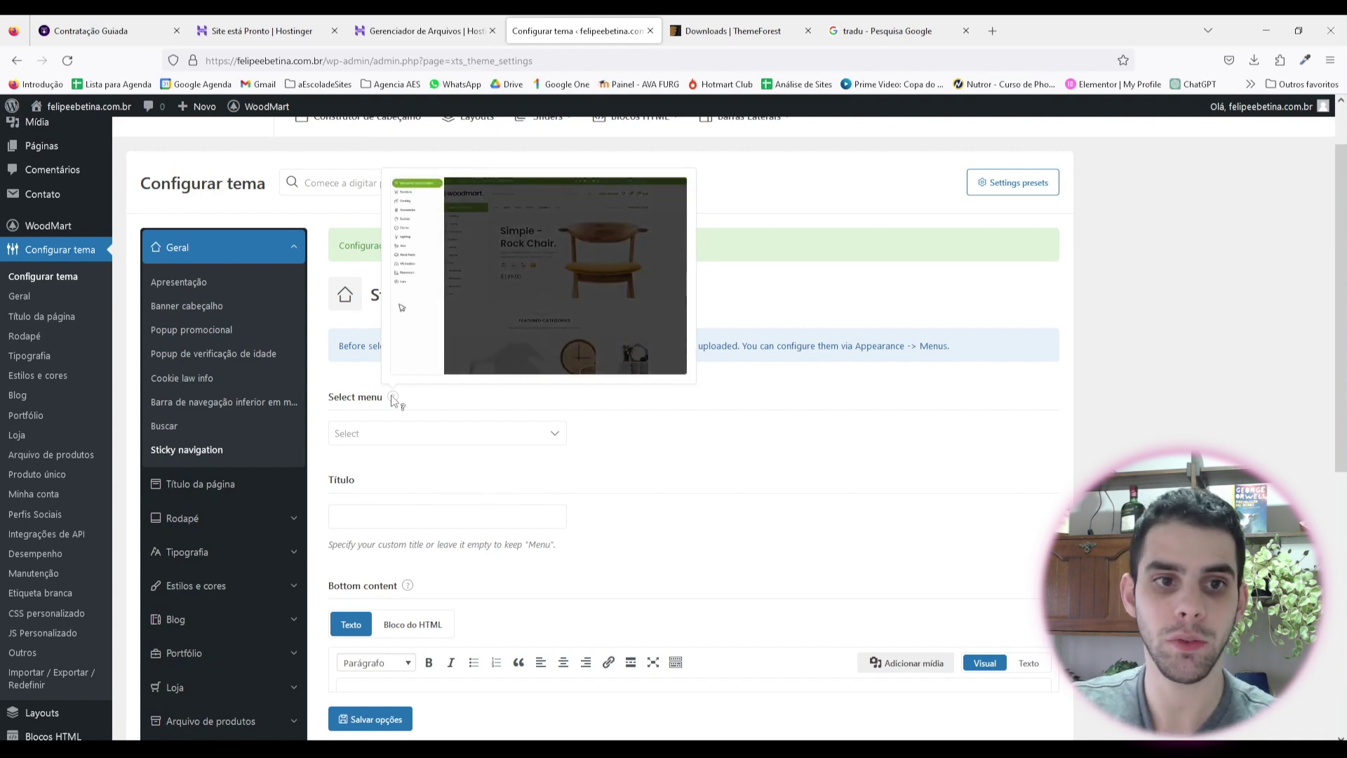
pyautogui.click(443, 441)
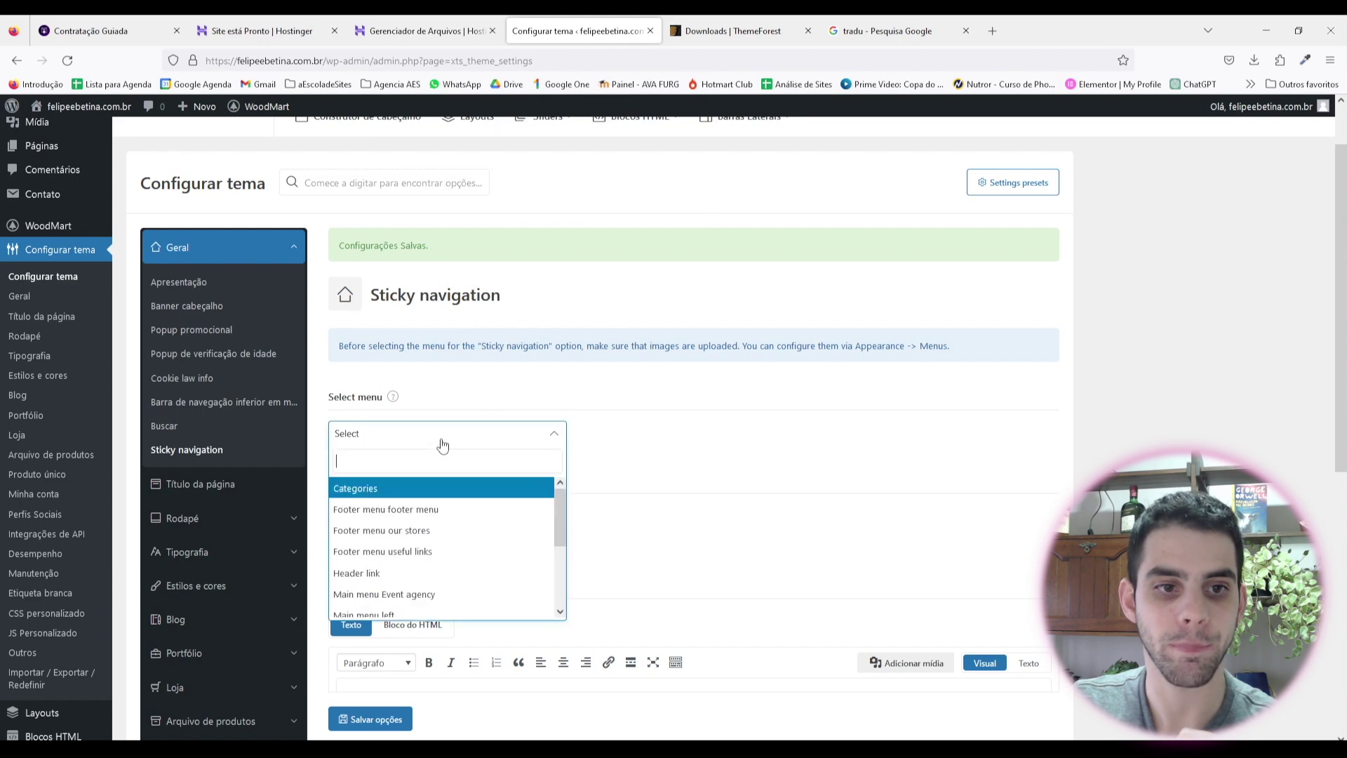
pyautogui.click(644, 451)
pyautogui.scroll(-3, 402, 299)
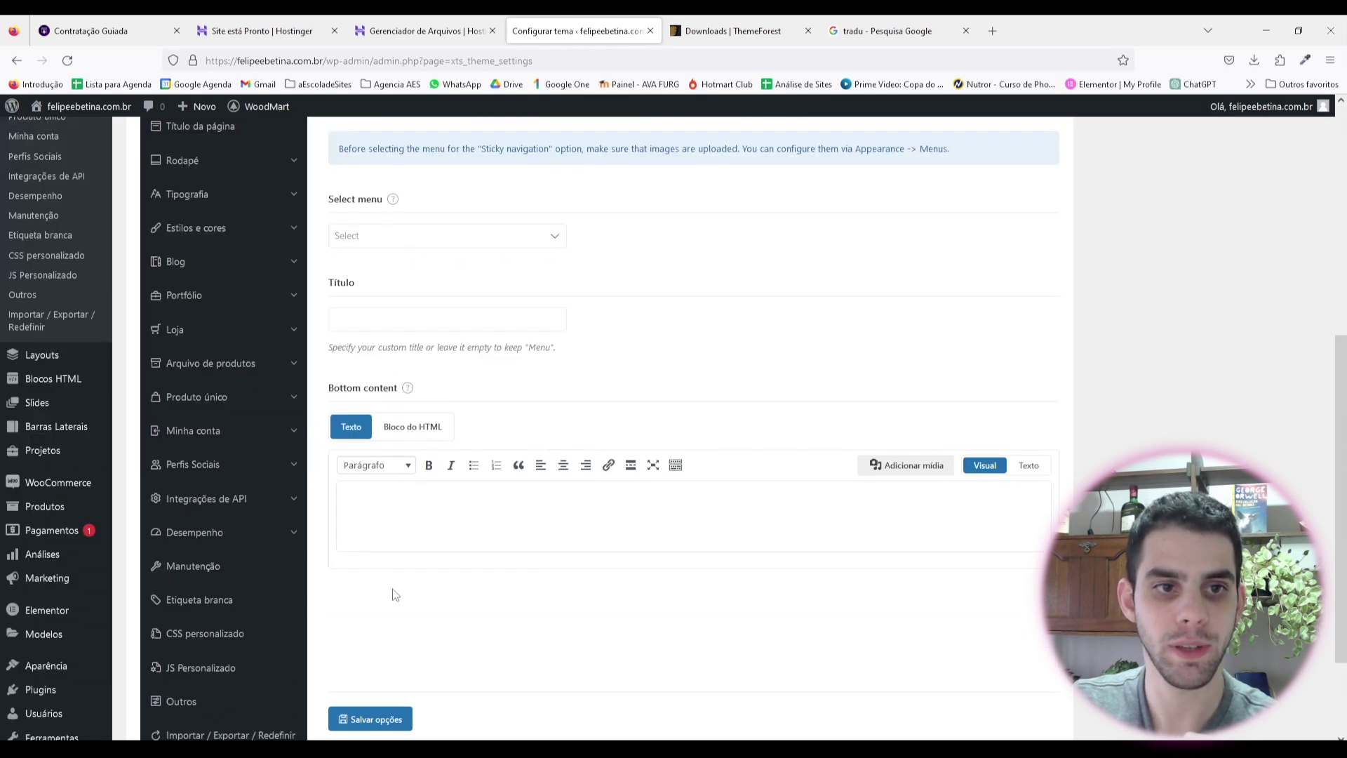
pyautogui.scroll(3, 210, 407)
pyautogui.scroll(-1, 192, 467)
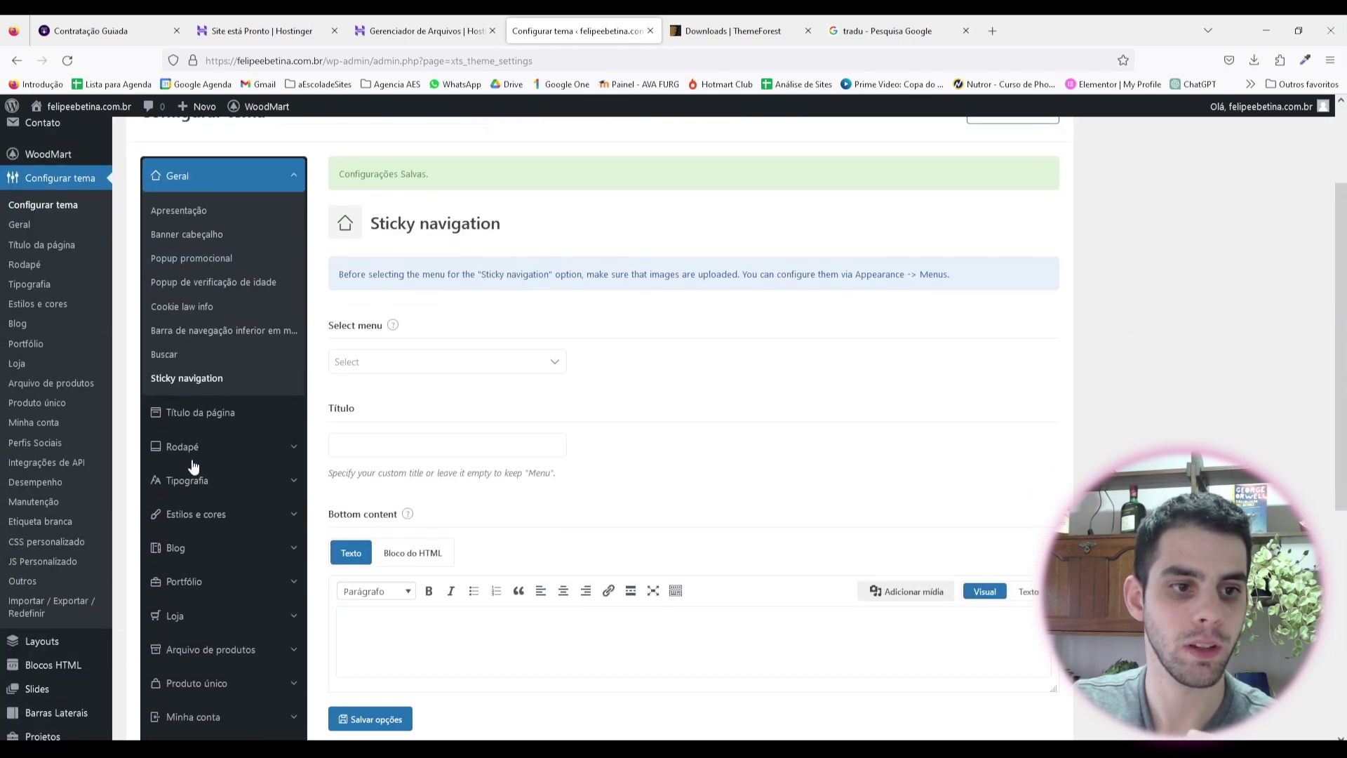
# Step: Open the page title settings and view the live site in a new tab
pyautogui.click(220, 419)
pyautogui.scroll(-1, 415, 458)
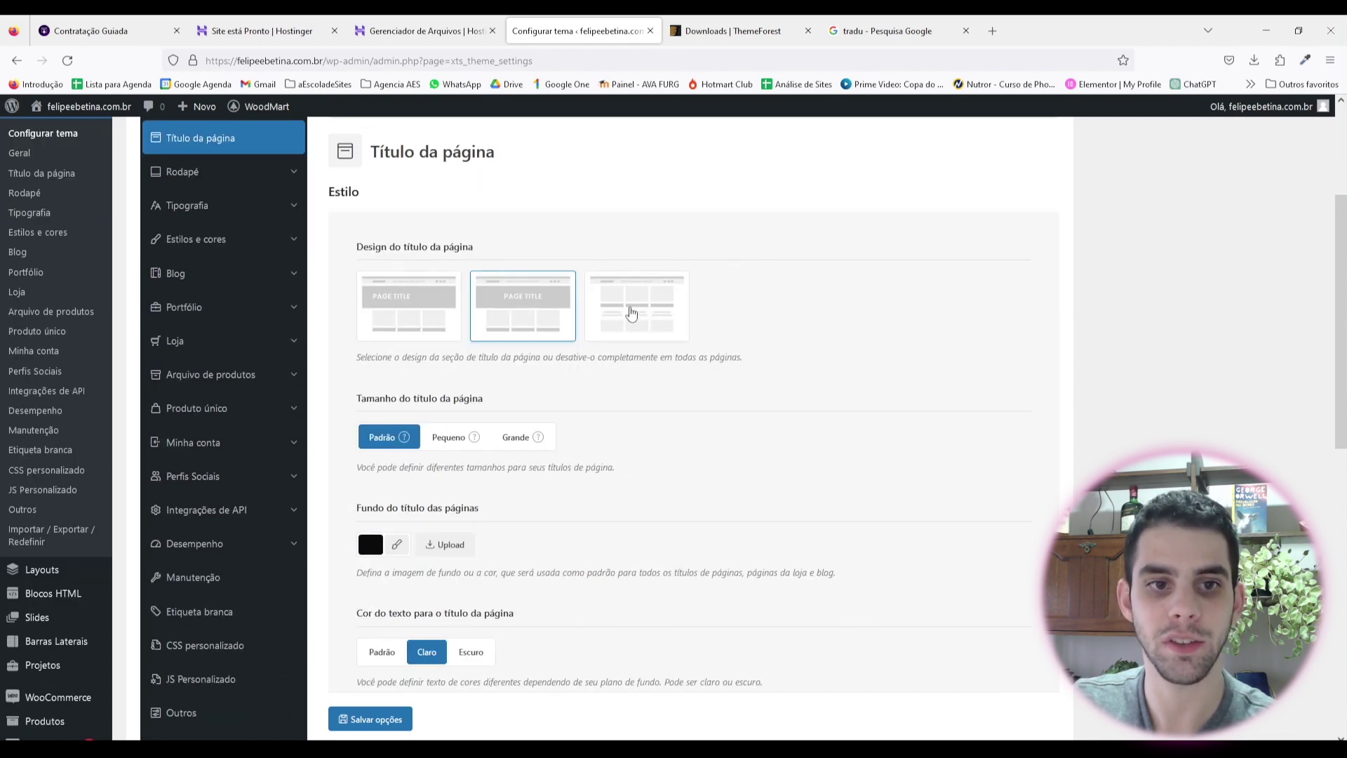
pyautogui.scroll(-2, 442, 316)
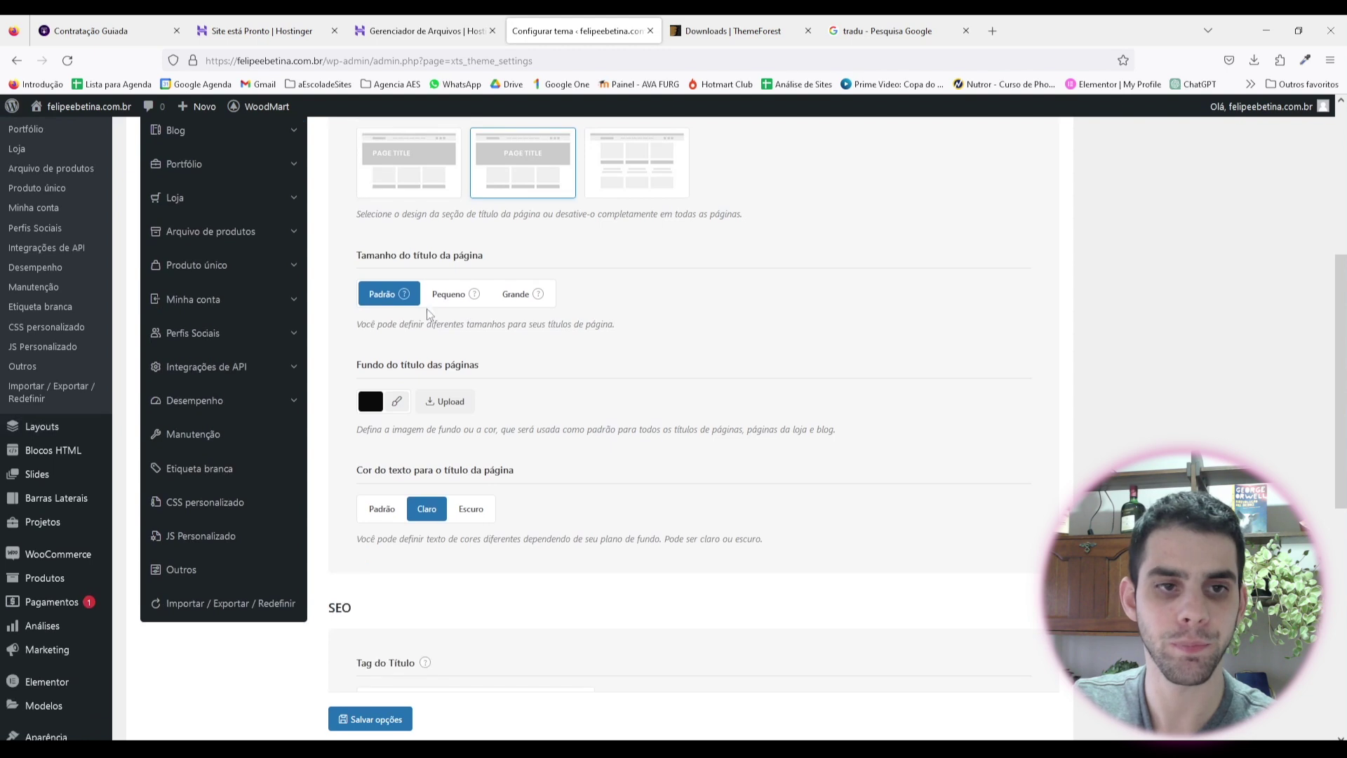
pyautogui.scroll(-1, 590, 348)
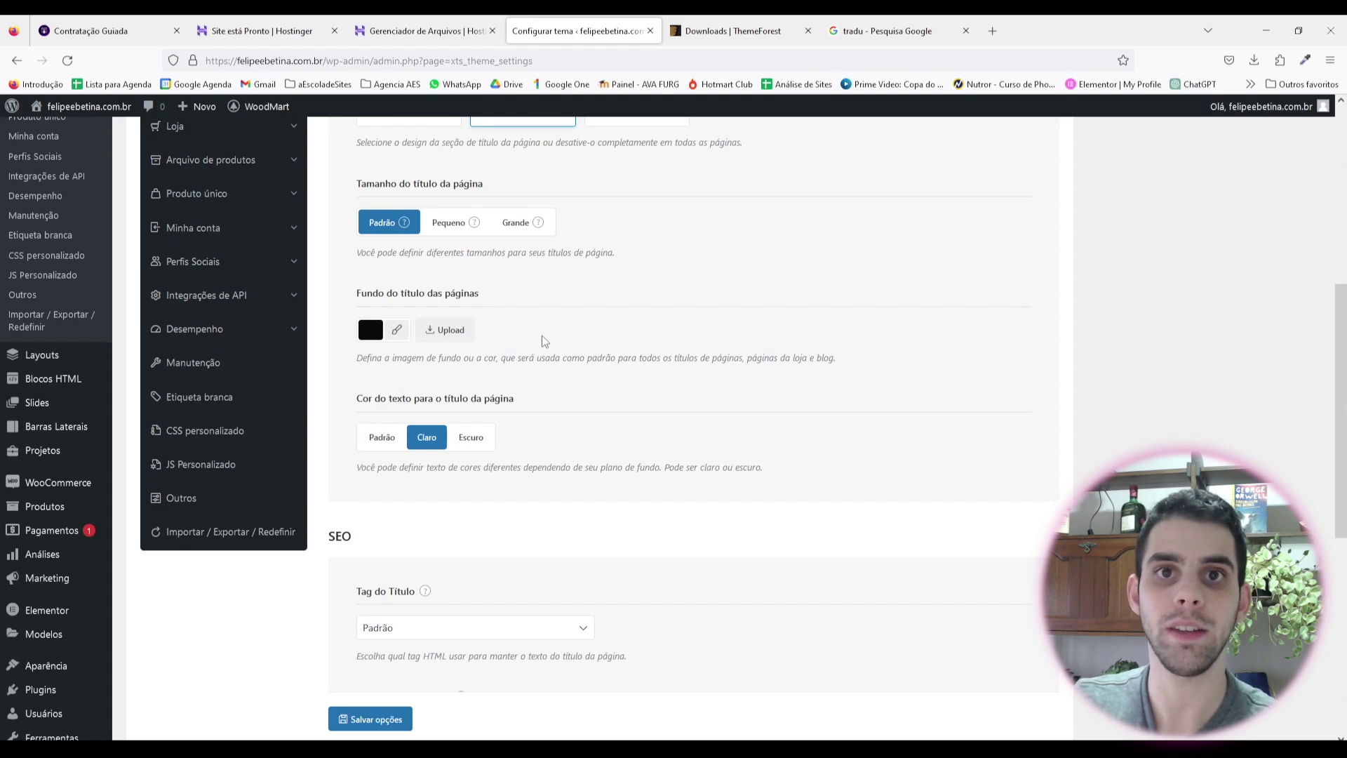
pyautogui.scroll(6, 545, 341)
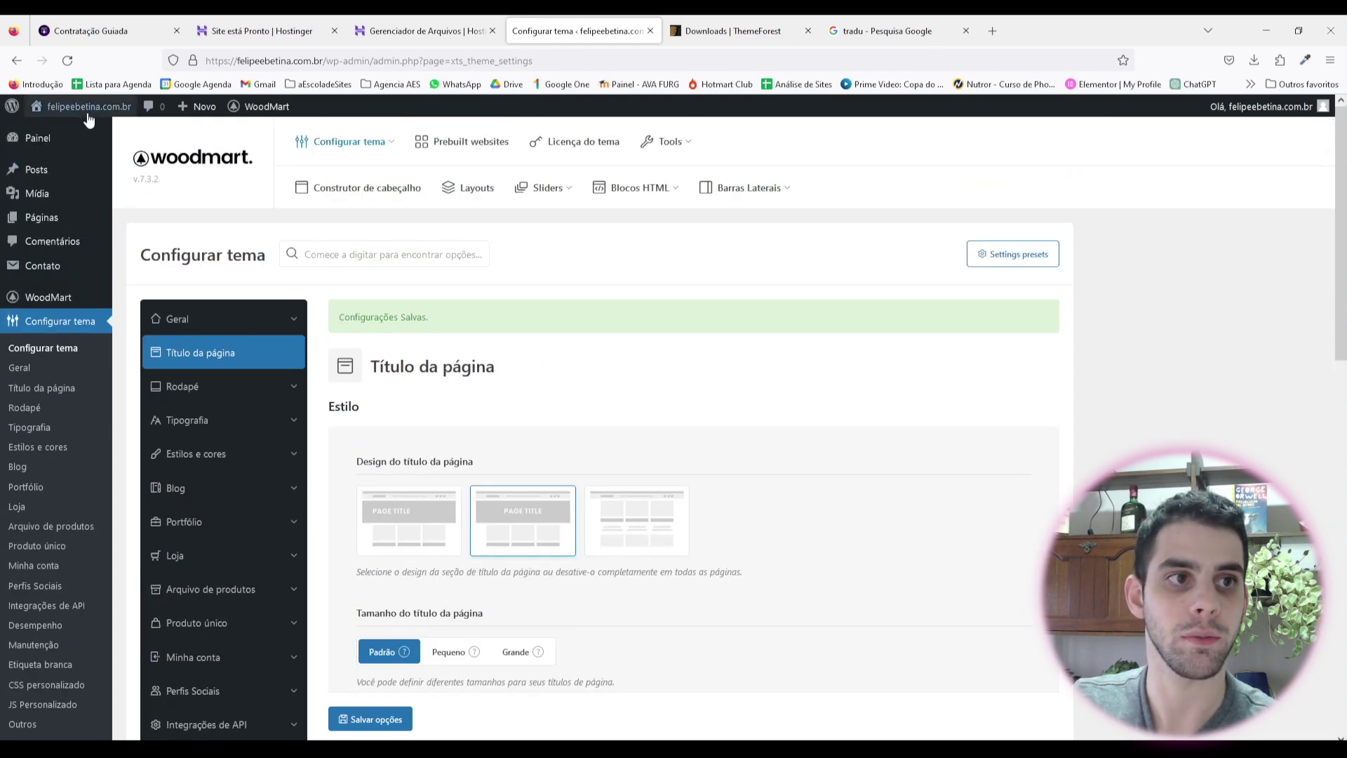
pyautogui.click(88, 111)
pyautogui.scroll(-10, 771, 387)
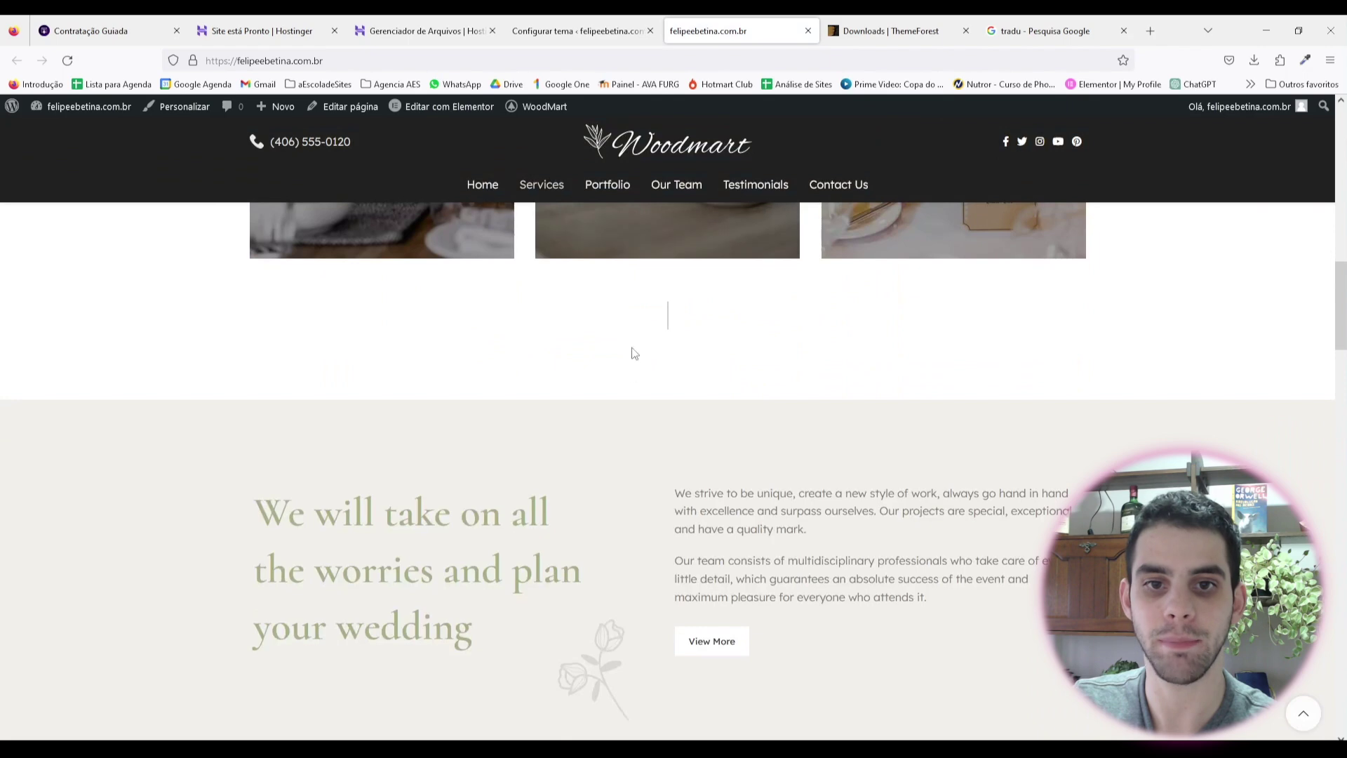
pyautogui.scroll(-4, 635, 353)
pyautogui.scroll(5, 610, 496)
pyautogui.scroll(-5, 983, 442)
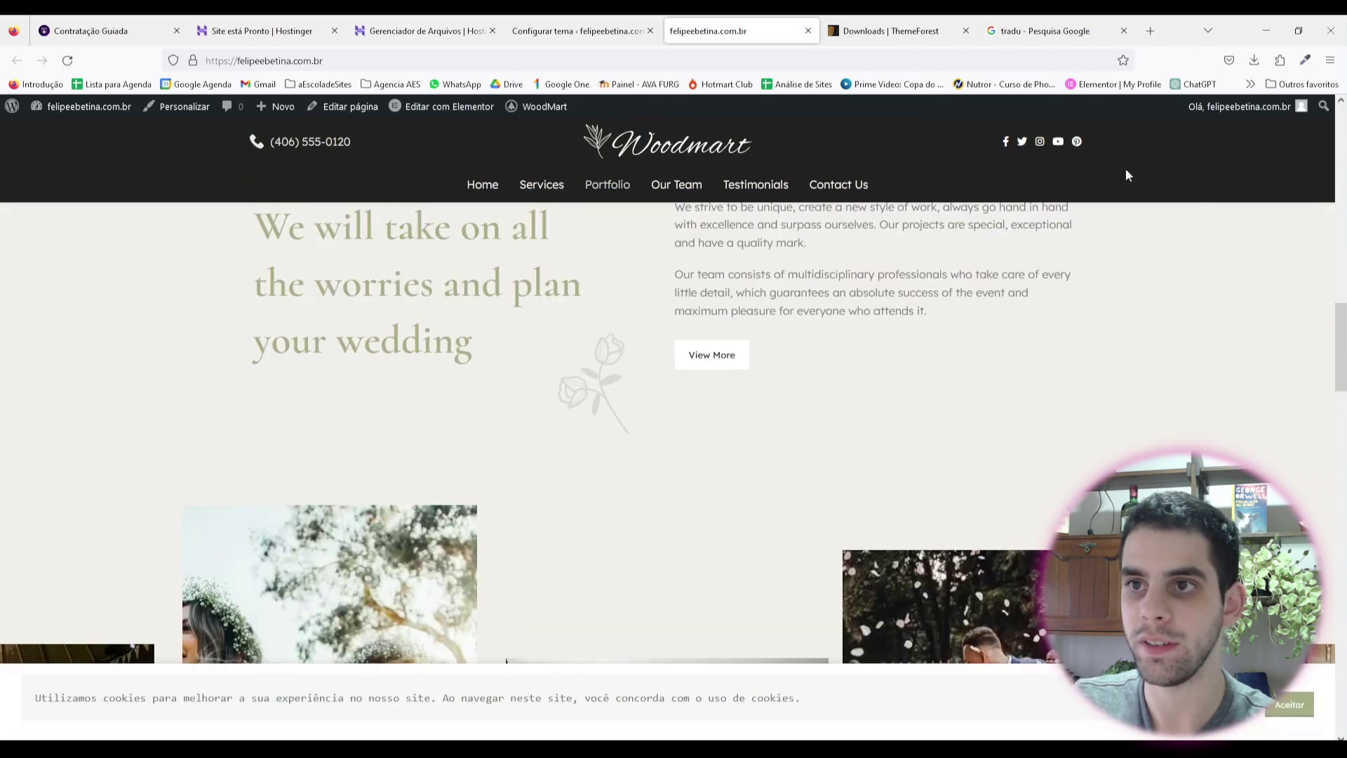
# Step: Sample the wedding heading's colour and paste it as the page title background colour
pyautogui.click(1305, 60)
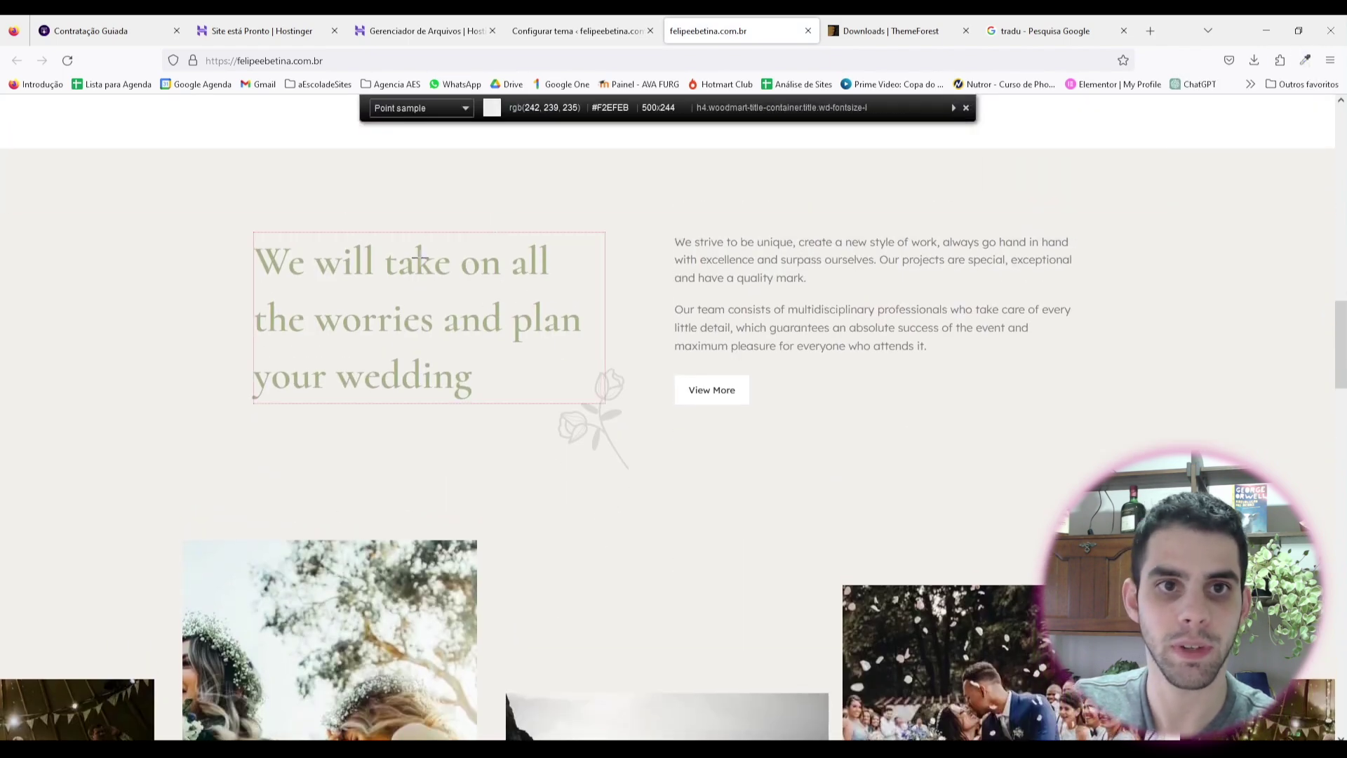
pyautogui.click(456, 259)
pyautogui.click(574, 31)
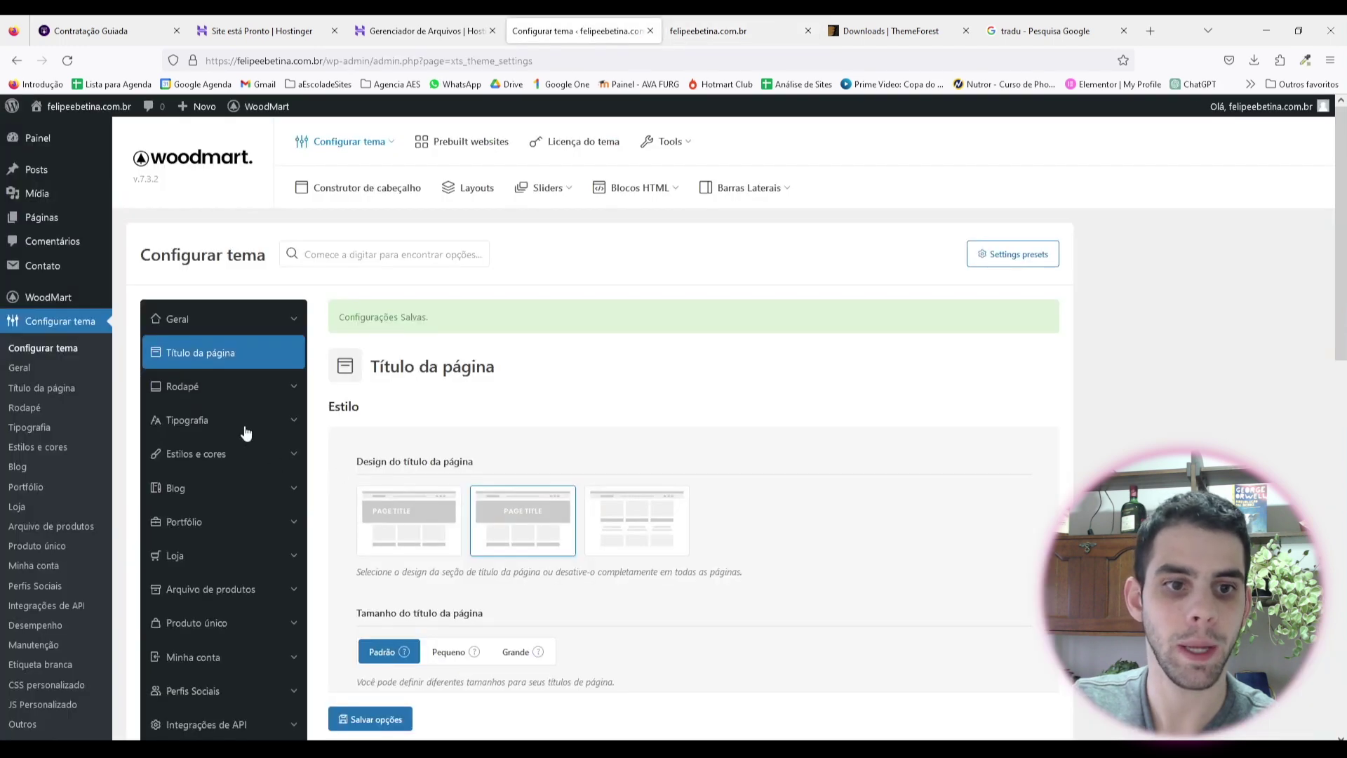
pyautogui.scroll(-5, 245, 433)
pyautogui.click(370, 401)
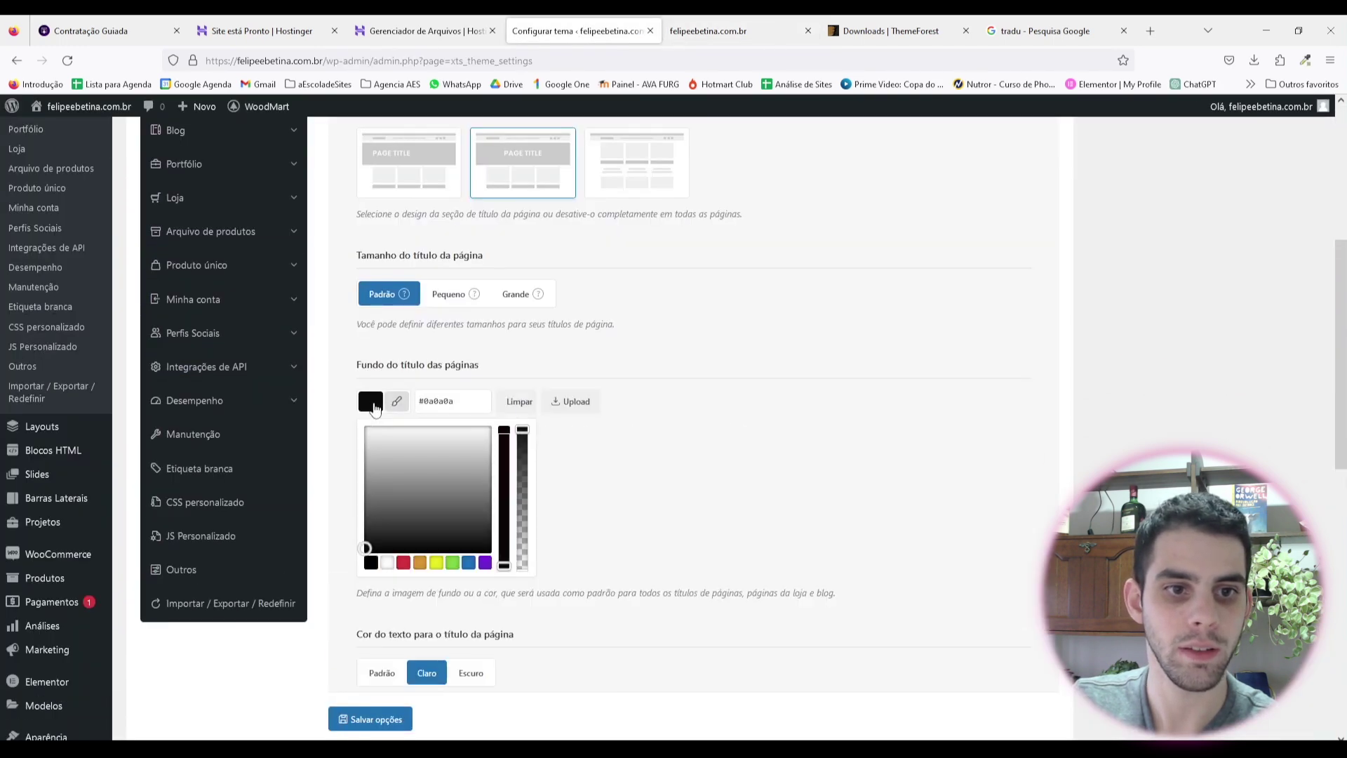
pyautogui.click(470, 408)
pyautogui.hotkey('ctrl', 'a')
pyautogui.hotkey('ctrl', 'v')
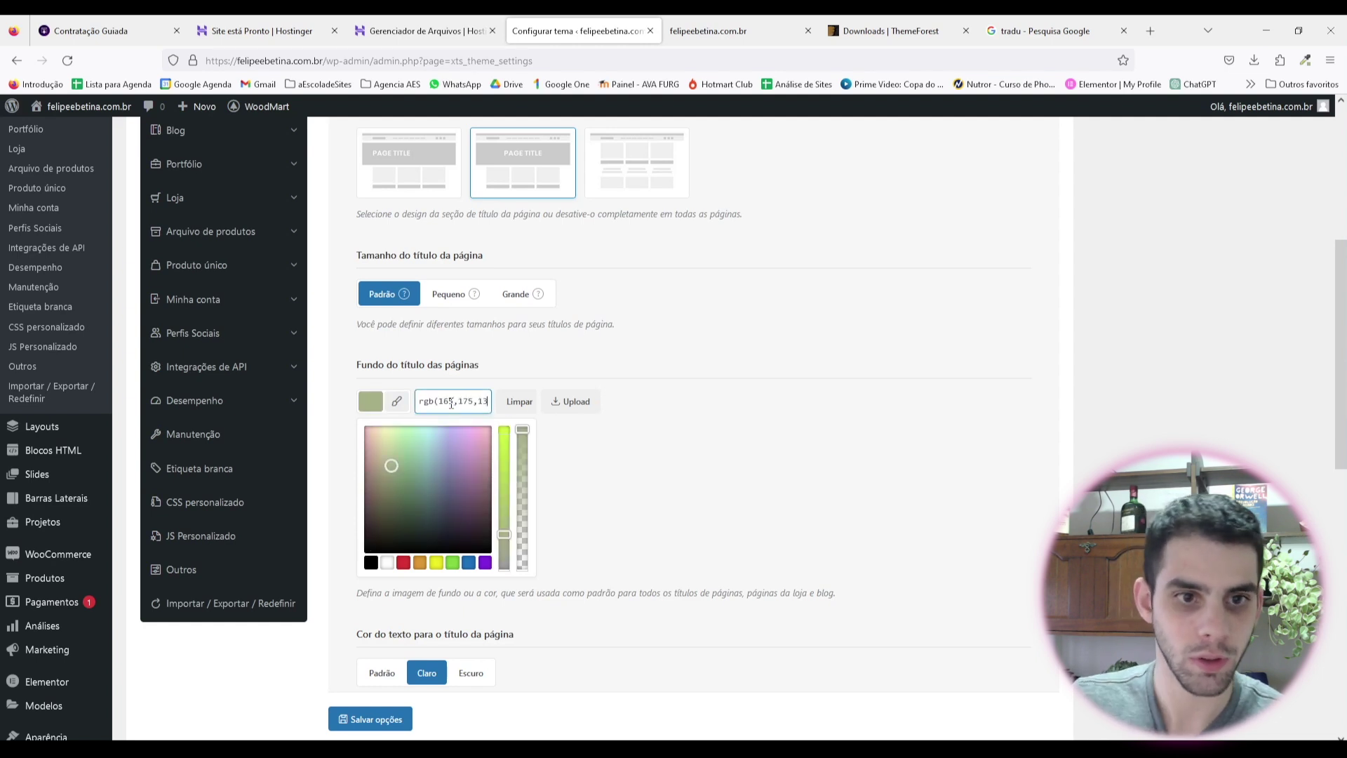
pyautogui.click(735, 344)
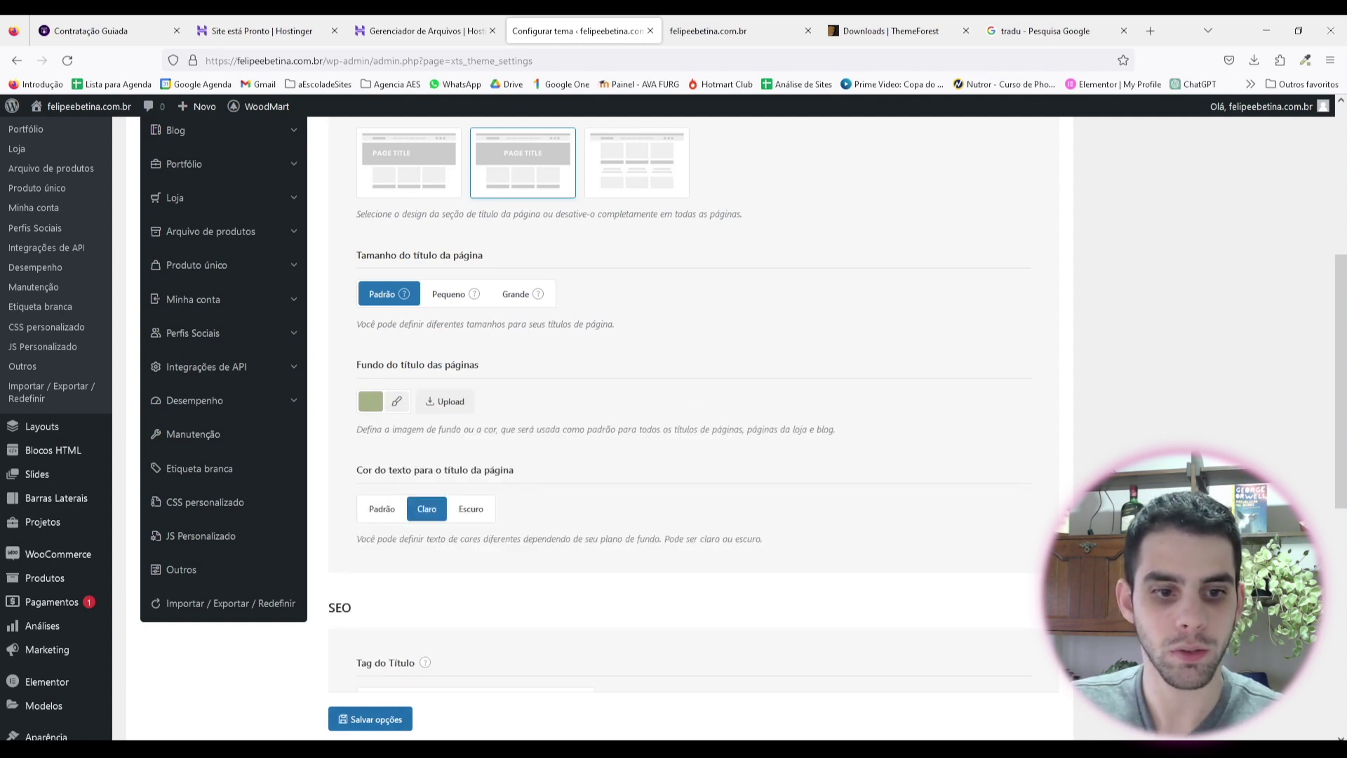
# Step: Keep the sampled colour code in Notepad and compare it against the live site
pyautogui.press('super')
pyautogui.write('bloco')
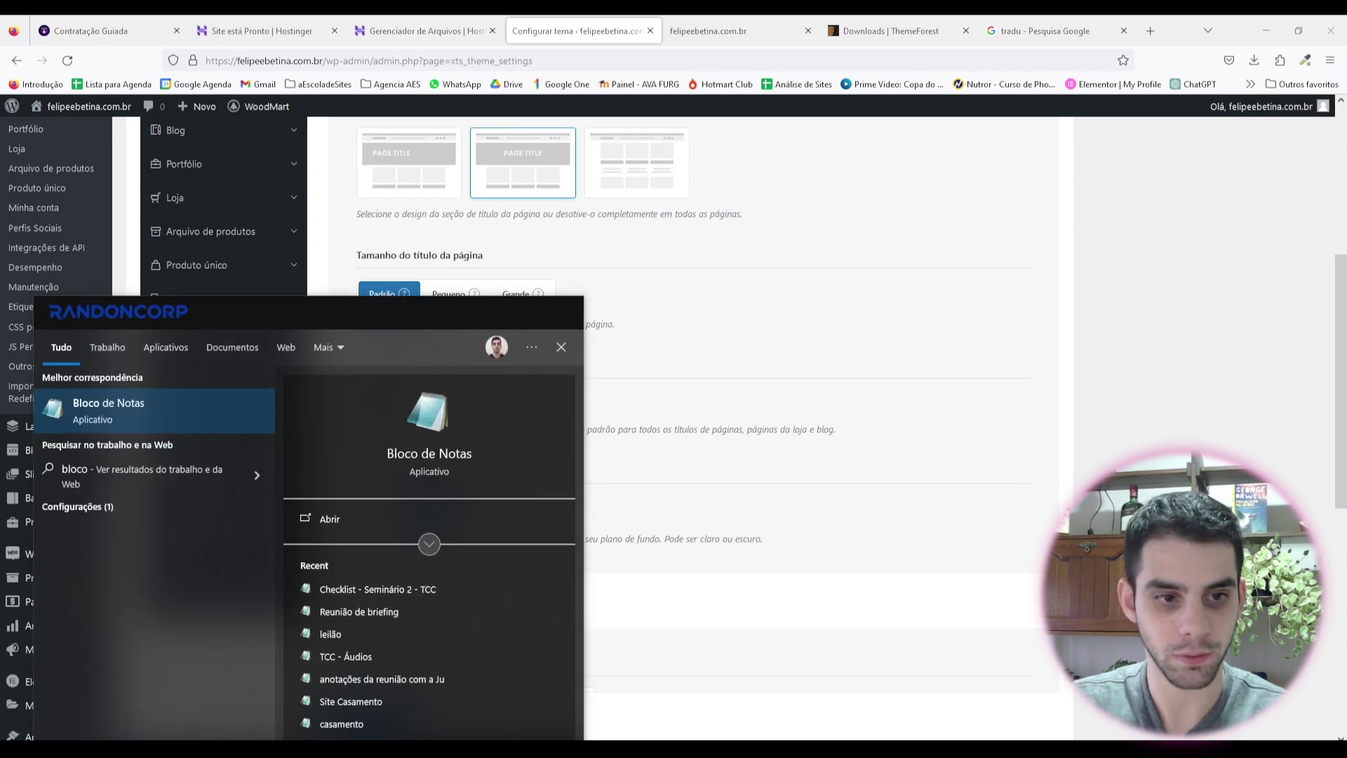
pyautogui.press('Return')
pyautogui.hotkey('ctrl', 'v')
pyautogui.scroll(20, 443, 216)
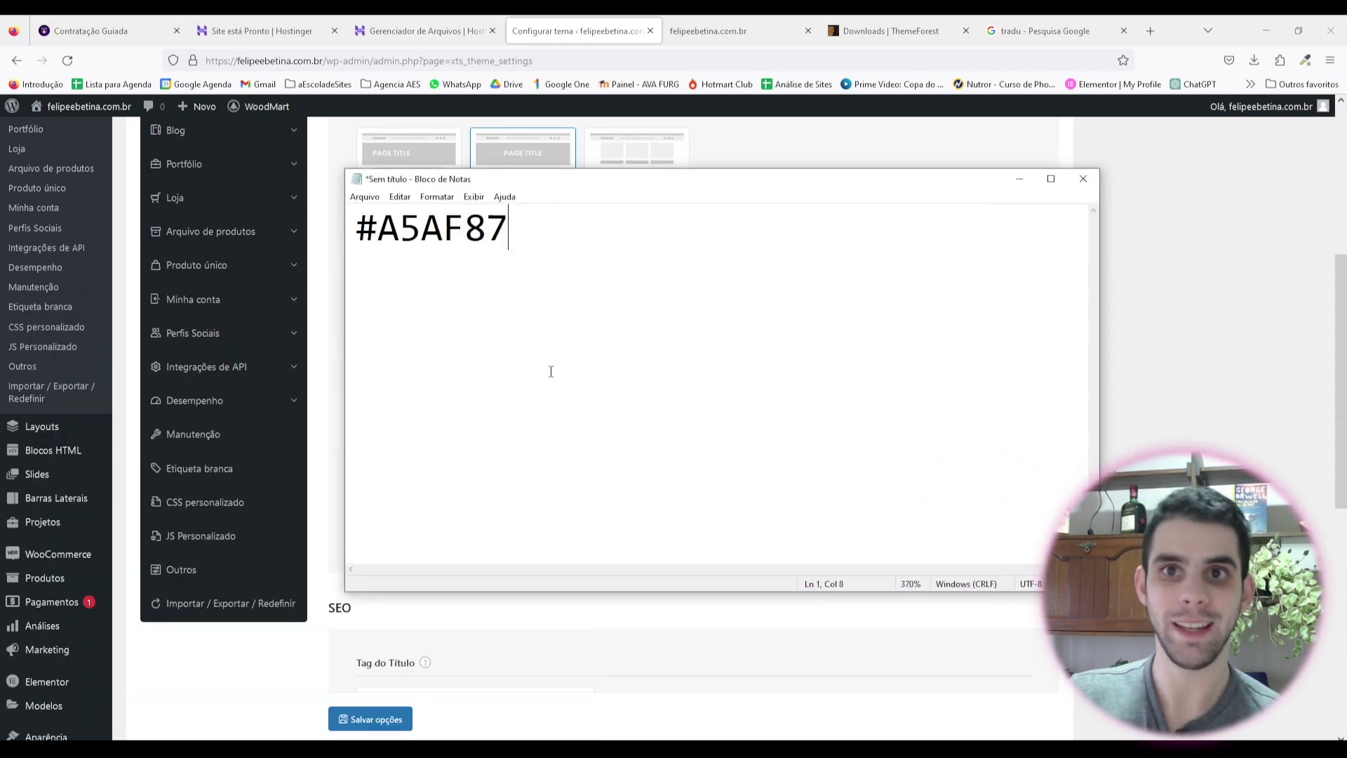
pyautogui.click(708, 30)
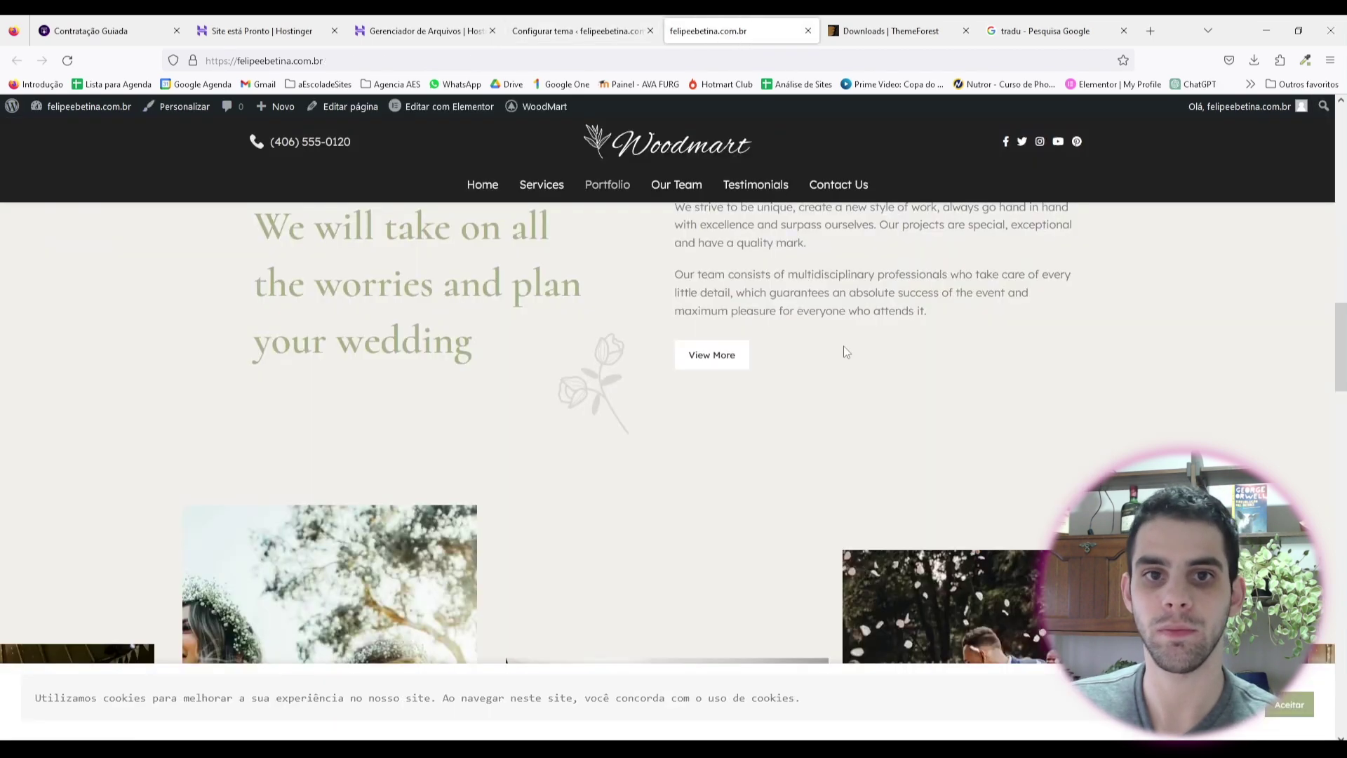
pyautogui.scroll(-5, 843, 346)
pyautogui.scroll(8, 768, 457)
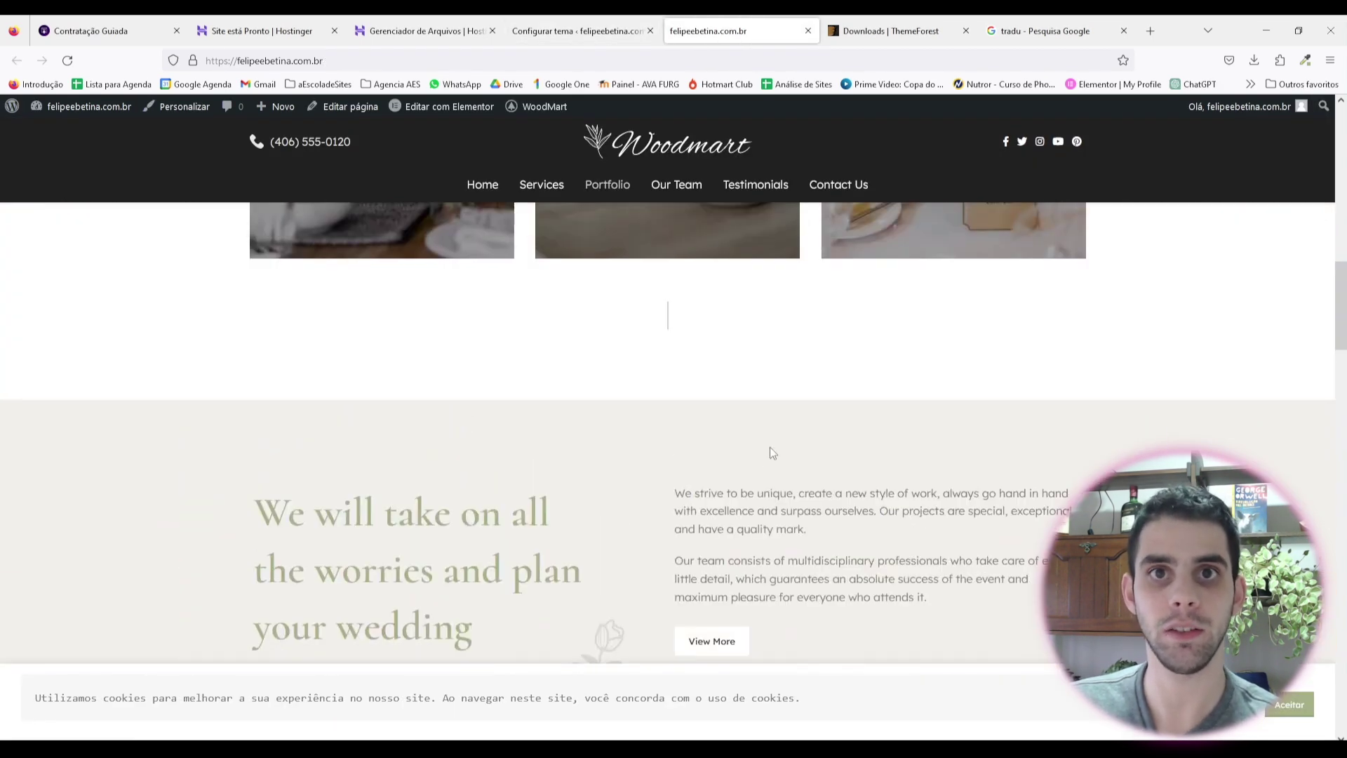
pyautogui.click(576, 31)
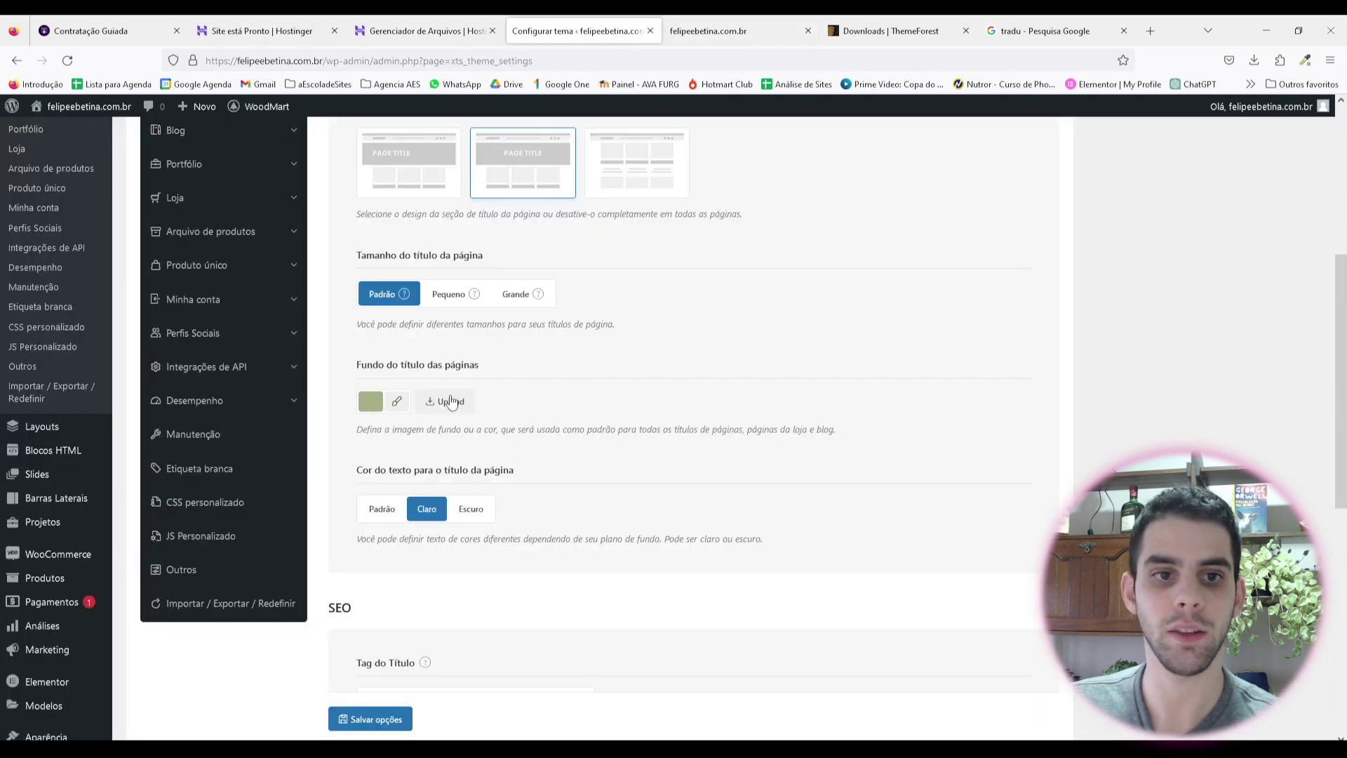
# Step: Recheck the background colour, copy the noted colour code, and save the theme settings
pyautogui.click(397, 407)
pyautogui.click(634, 498)
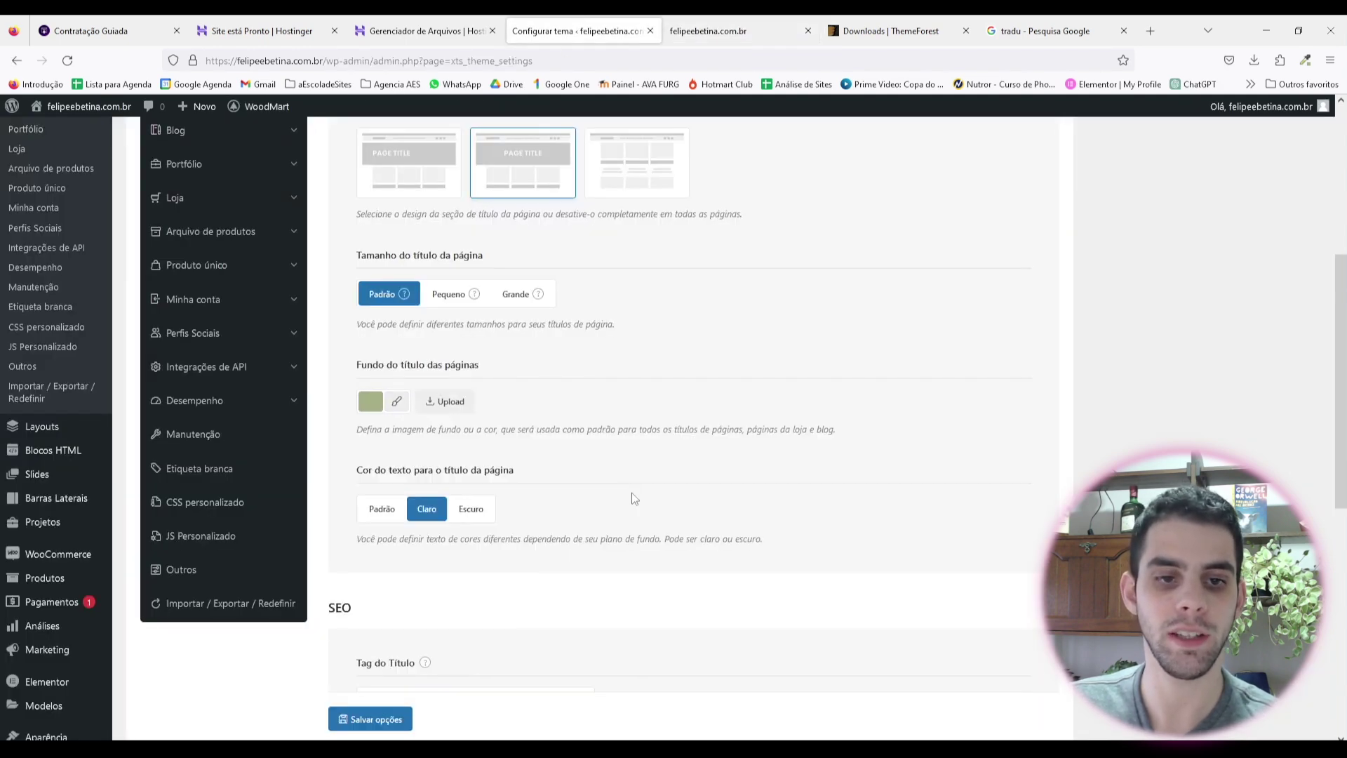
pyautogui.hotkey('alt', 'Tab')
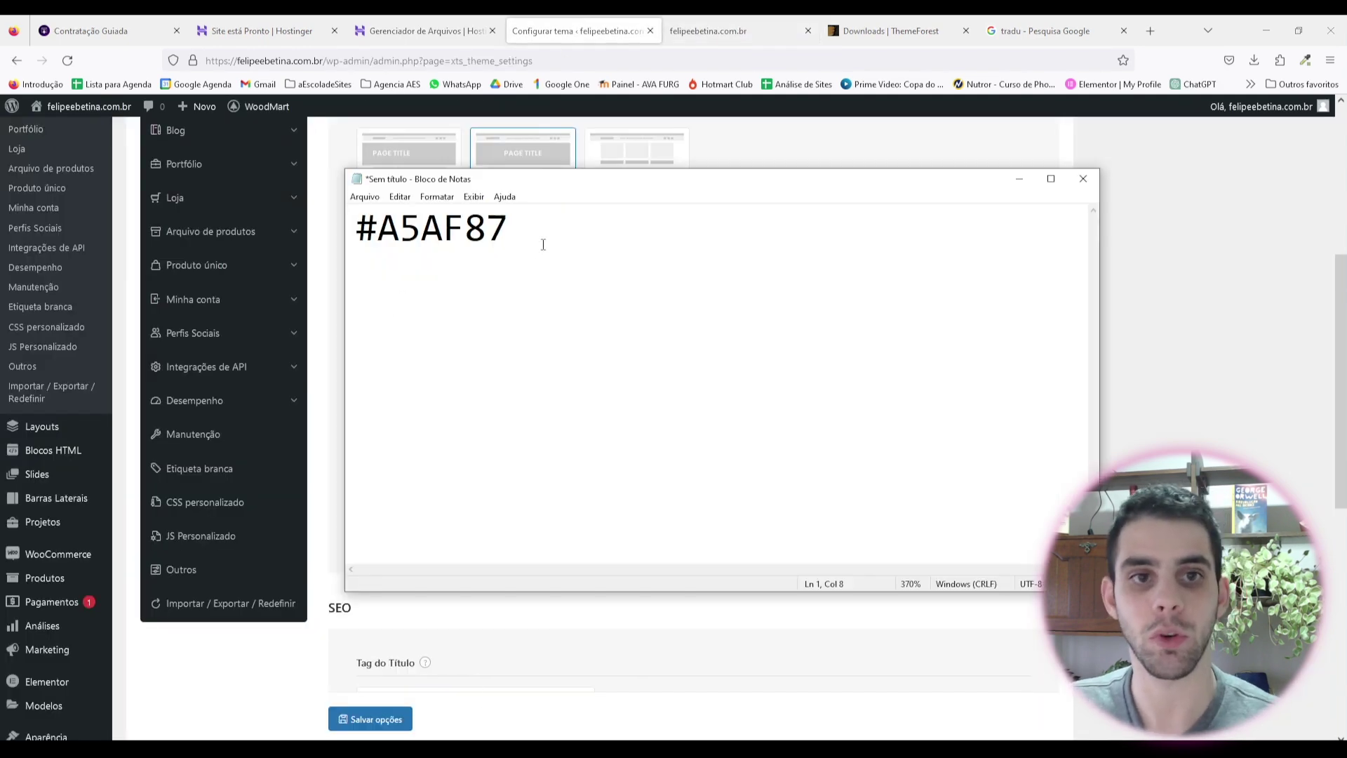
pyautogui.hotkey('ctrl', 'a')
pyautogui.hotkey('alt', 'Tab')
pyautogui.scroll(-3, 500, 333)
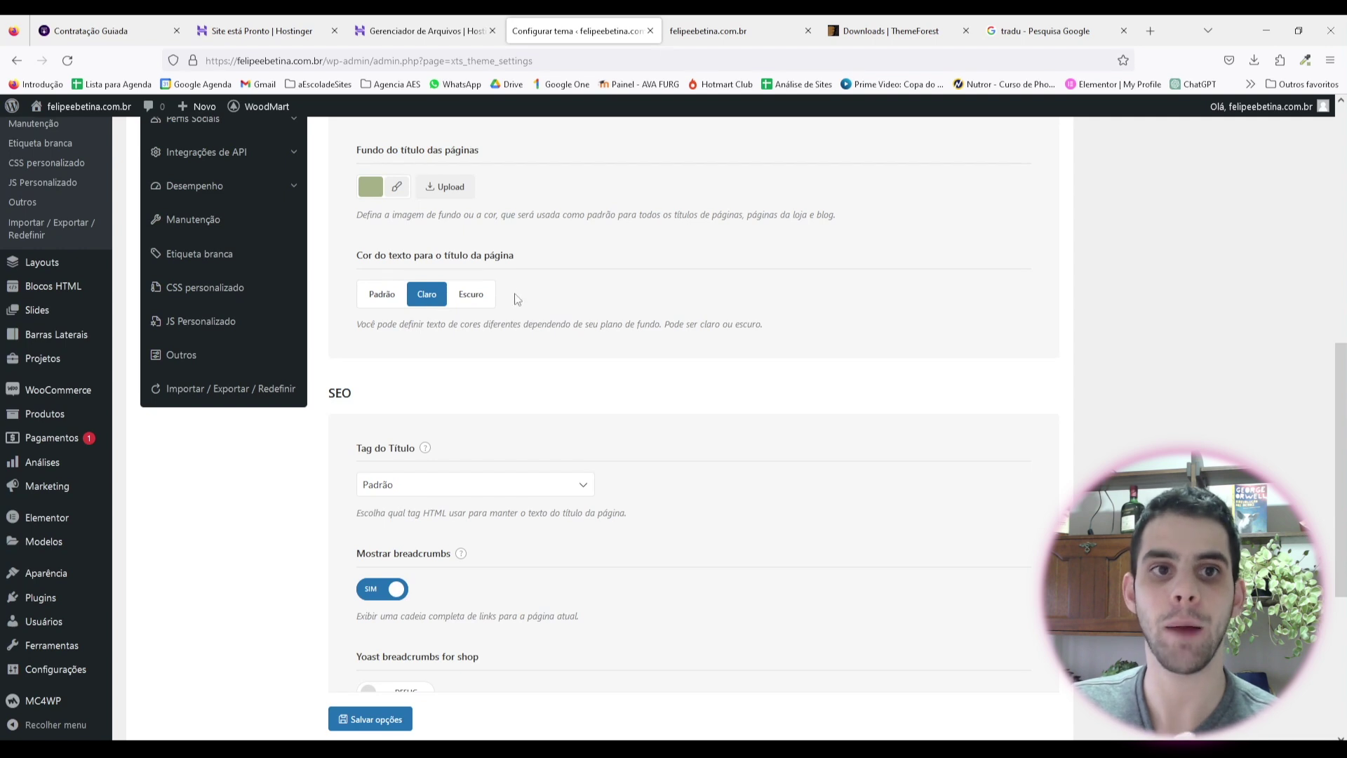
pyautogui.scroll(-3, 361, 223)
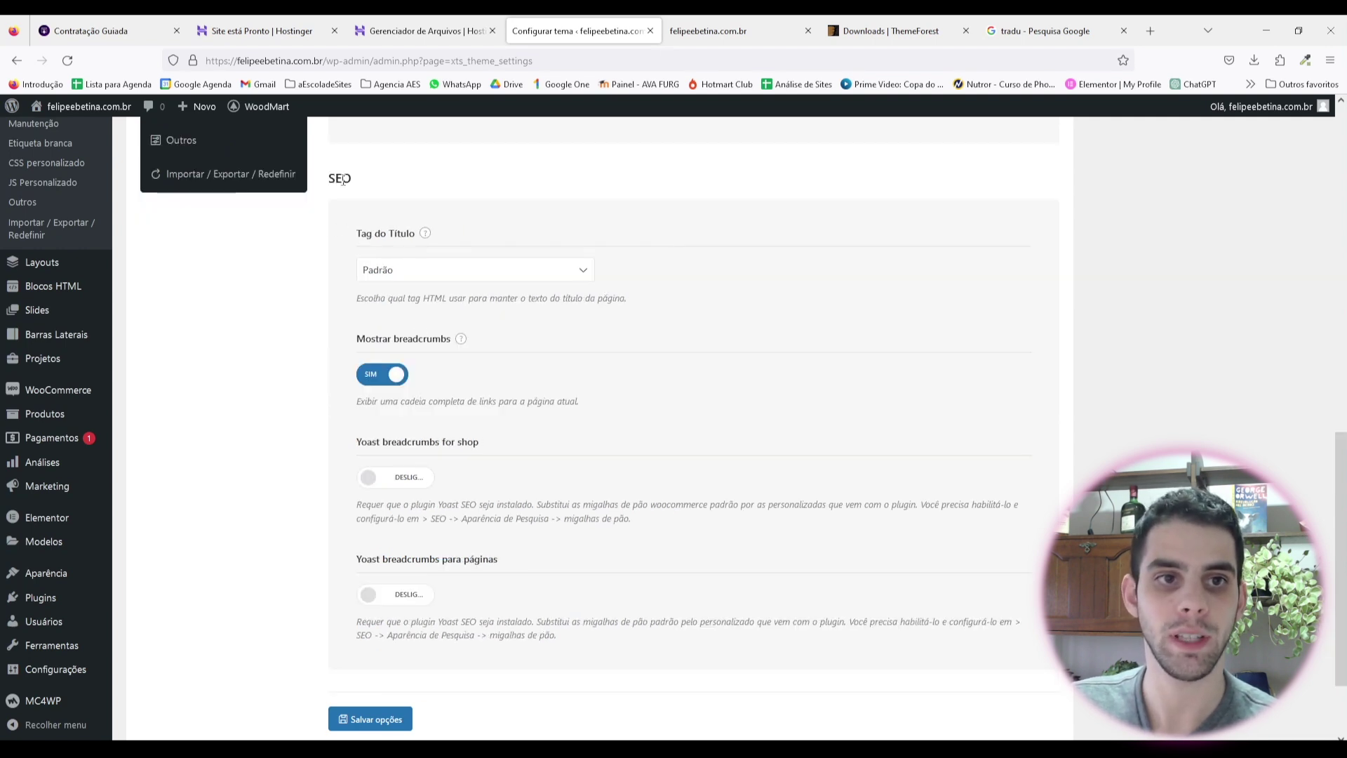
pyautogui.scroll(-2, 466, 340)
pyautogui.click(370, 610)
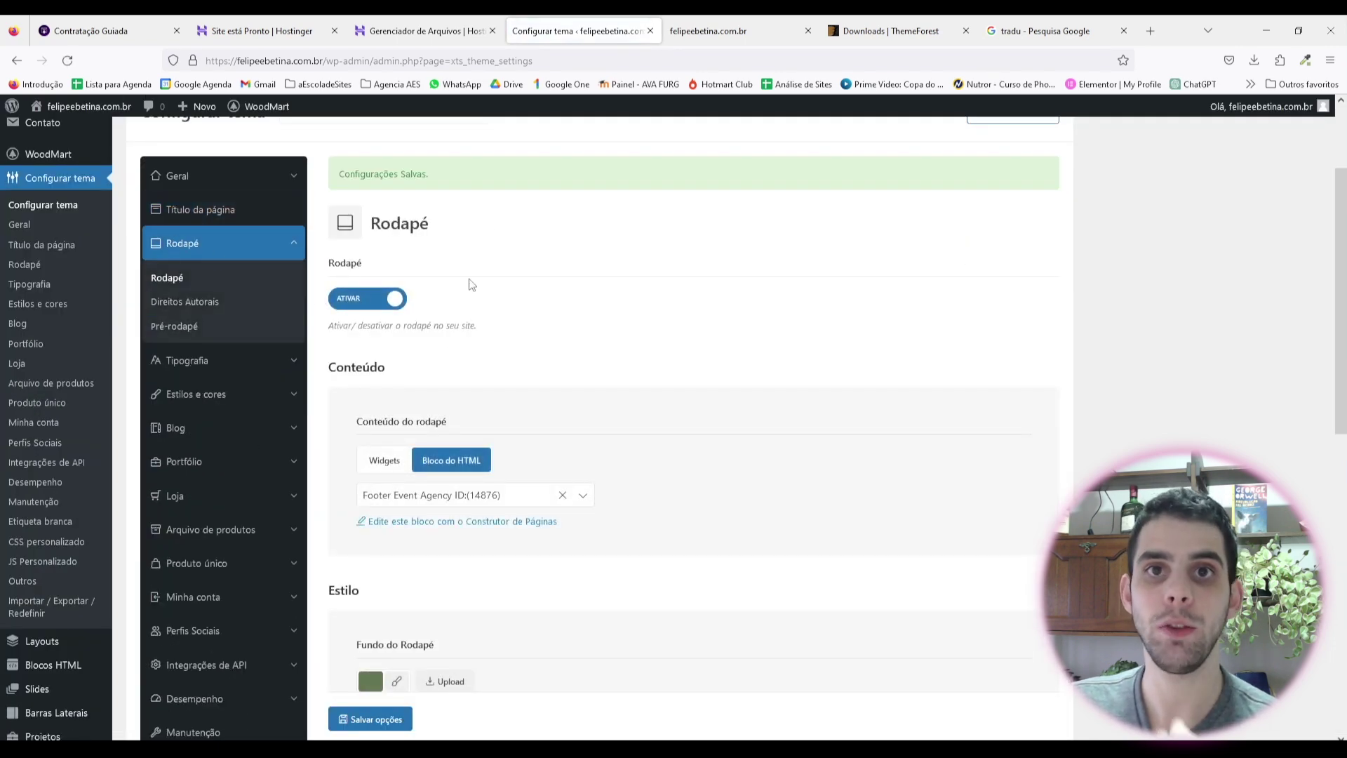
# Step: Keep the footer on with the Footer Event Agency block, sticky footer off, scroll-to-top on, and save
pyautogui.click(370, 312)
pyautogui.scroll(2, 369, 312)
pyautogui.click(365, 370)
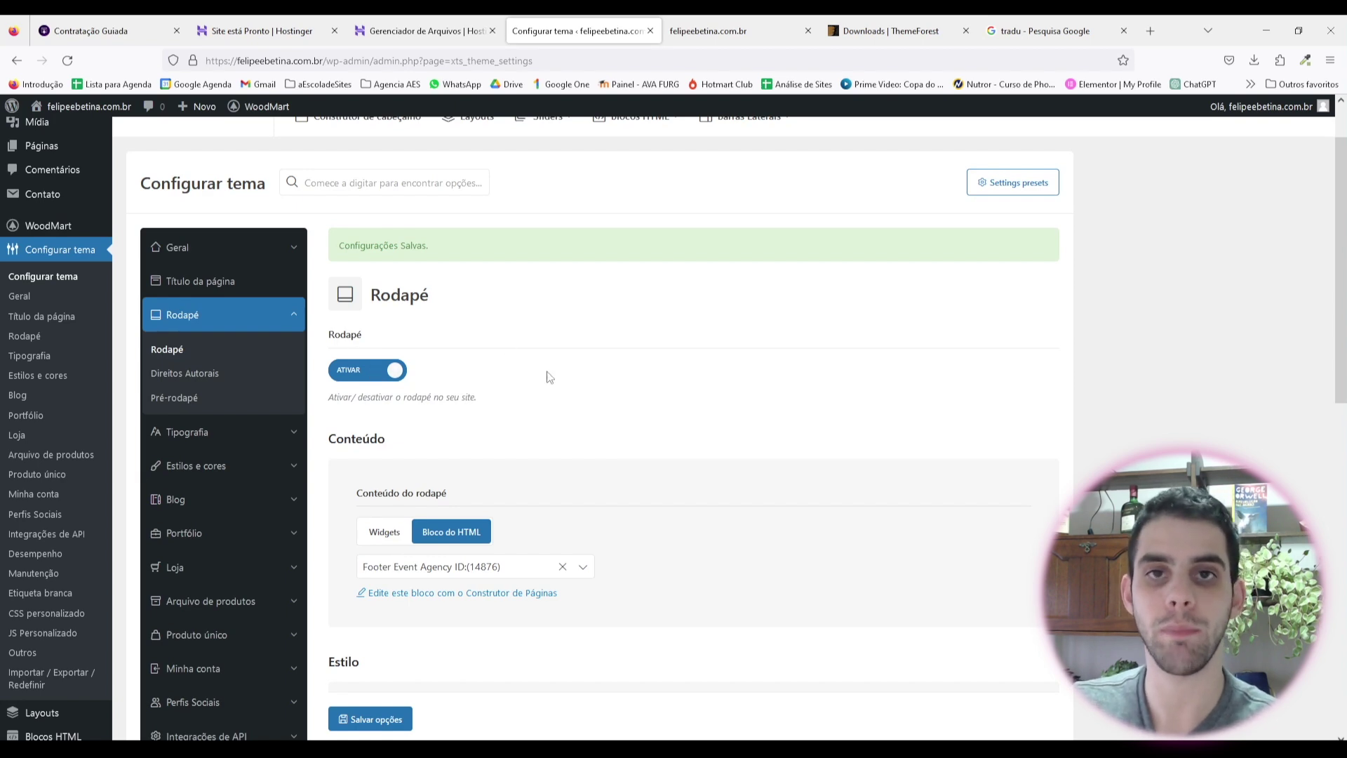
pyautogui.scroll(-3, 580, 316)
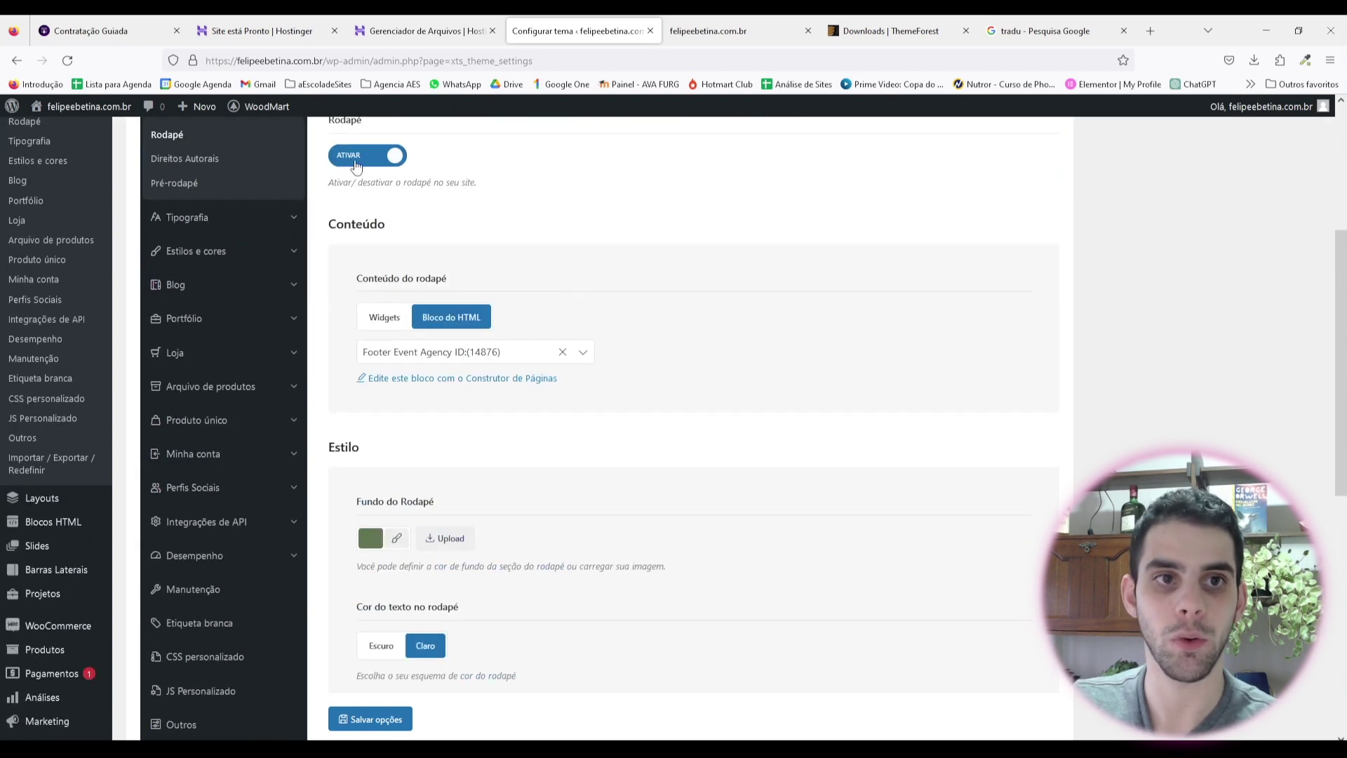
pyautogui.scroll(-3, 394, 322)
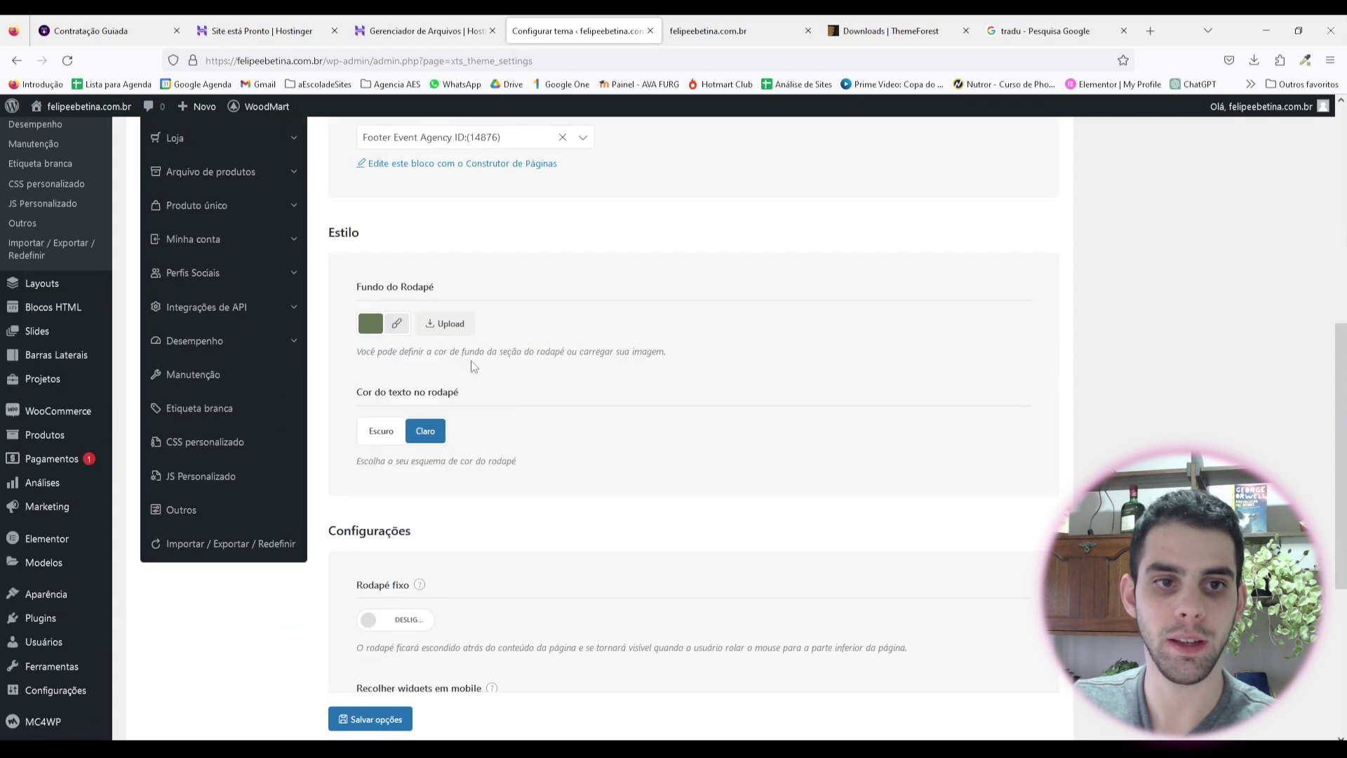
pyautogui.scroll(-1, 457, 302)
pyautogui.scroll(-2, 522, 282)
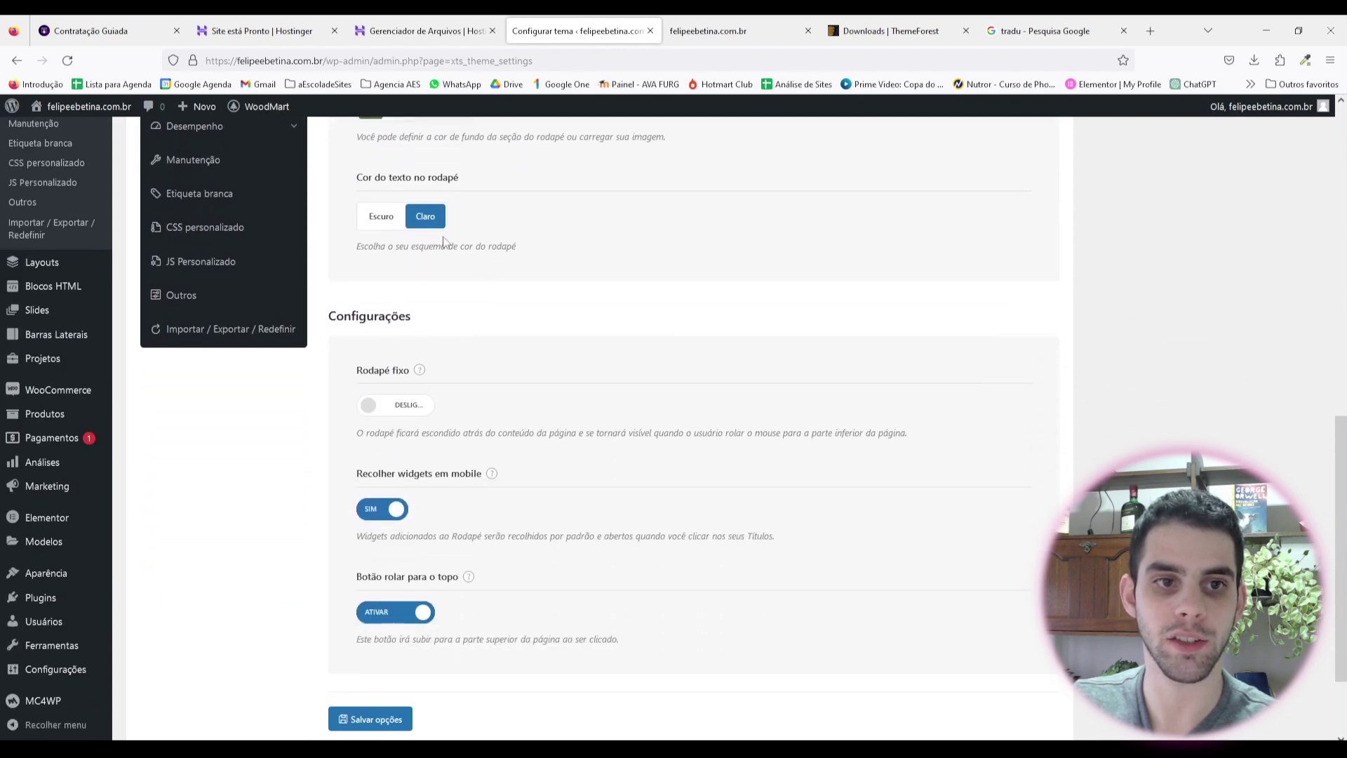
pyautogui.scroll(-2, 472, 315)
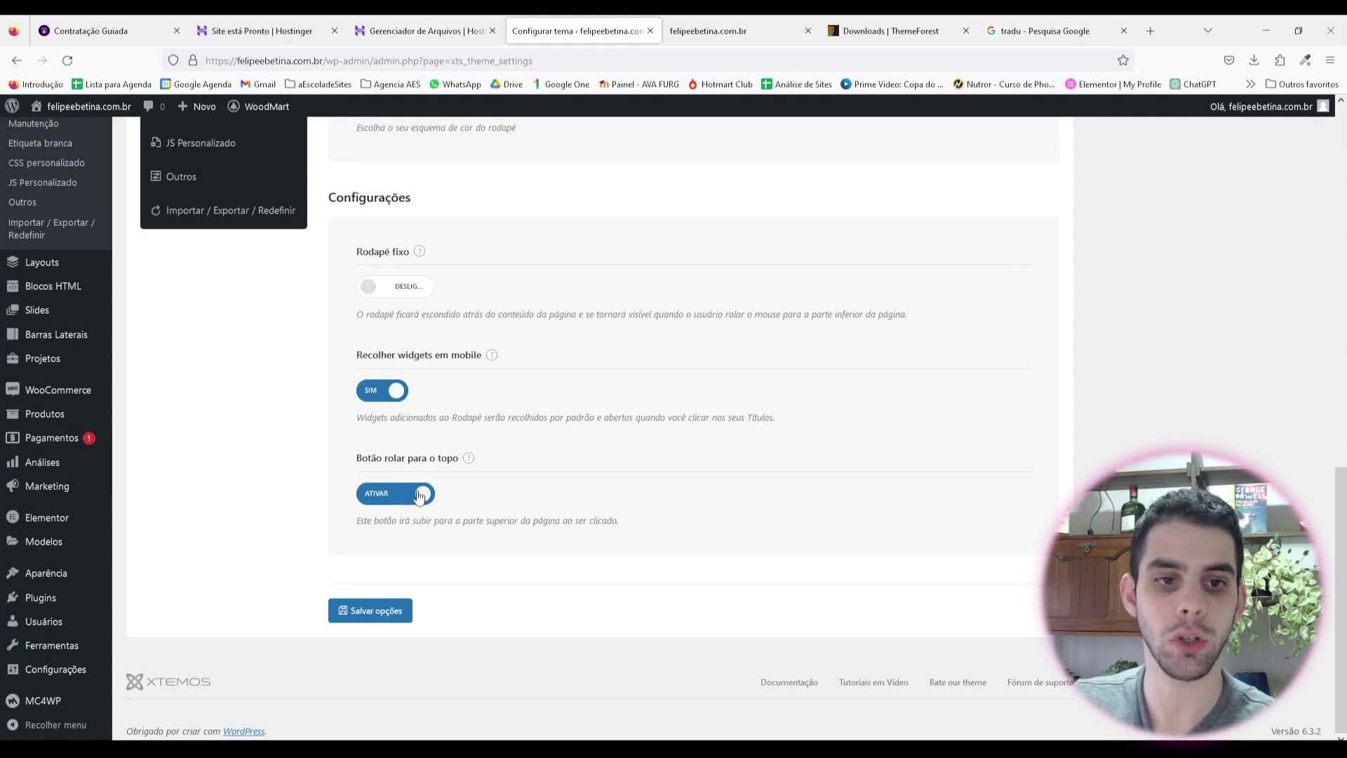
pyautogui.click(372, 610)
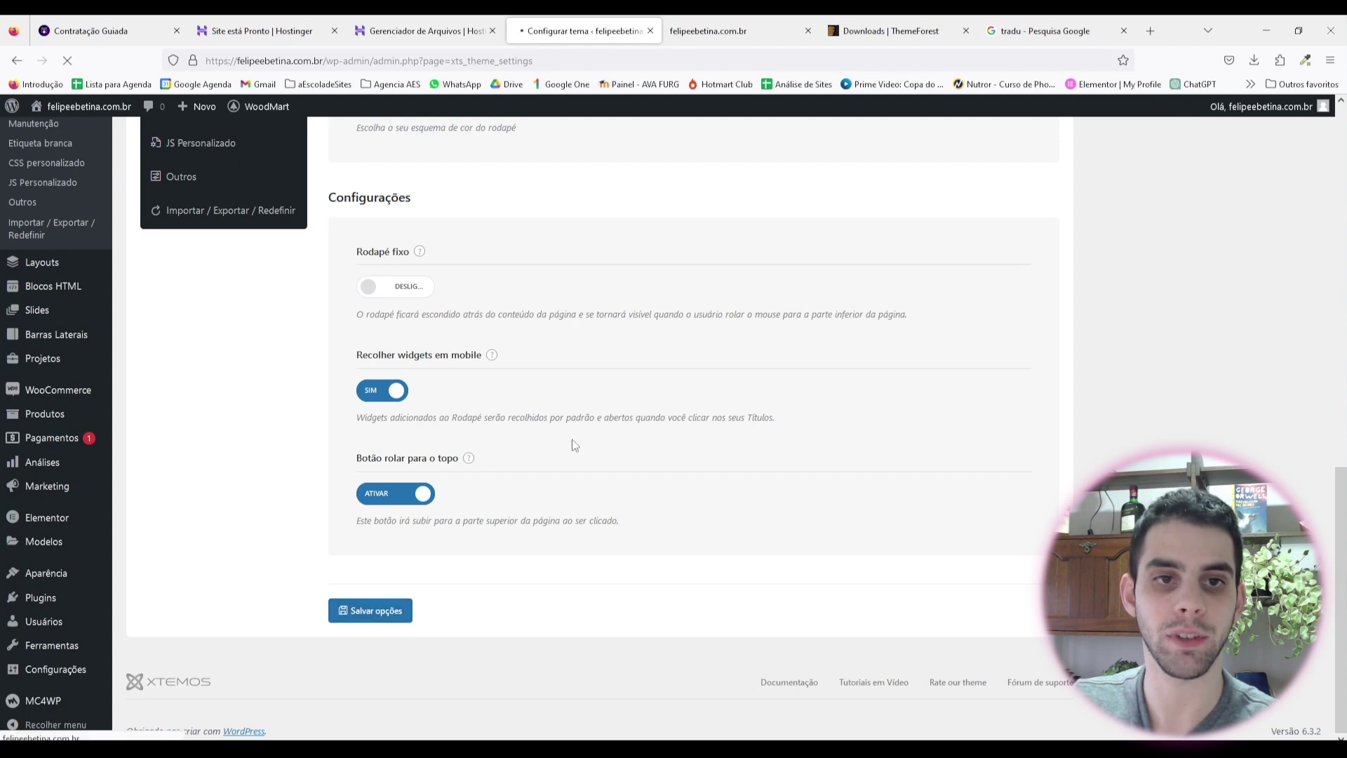
# Step: Look through the Direitos Autorais and Pré-rodapé pages, then open Tipografia's Basic settings
pyautogui.click(184, 305)
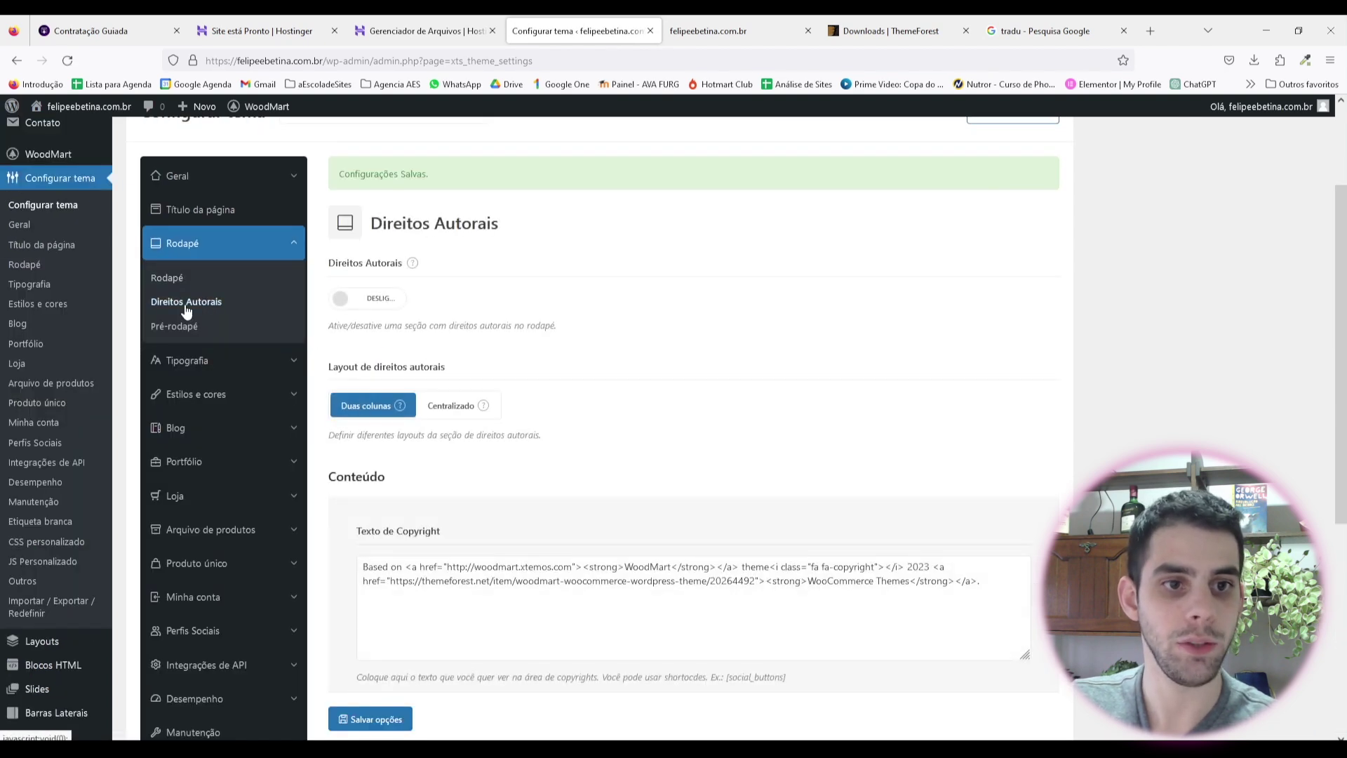
pyautogui.click(177, 333)
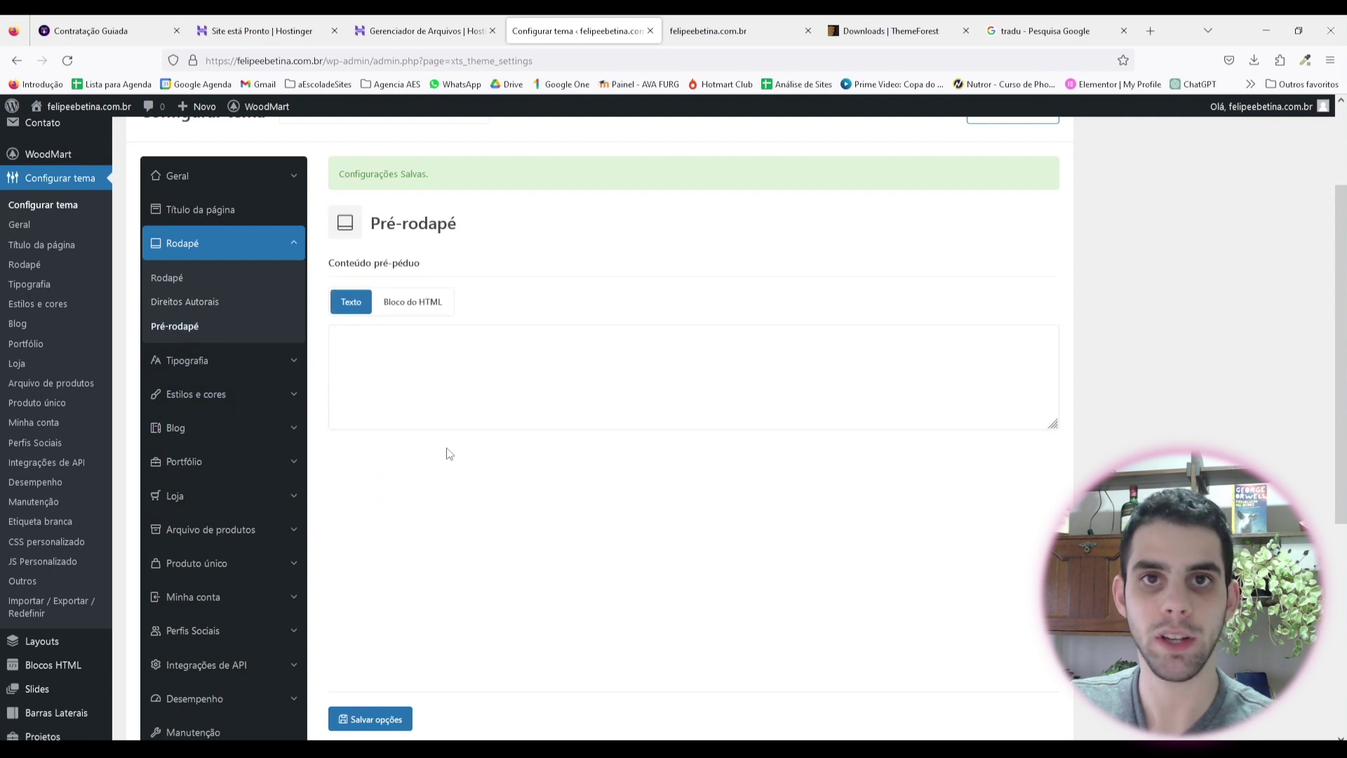
pyautogui.click(208, 361)
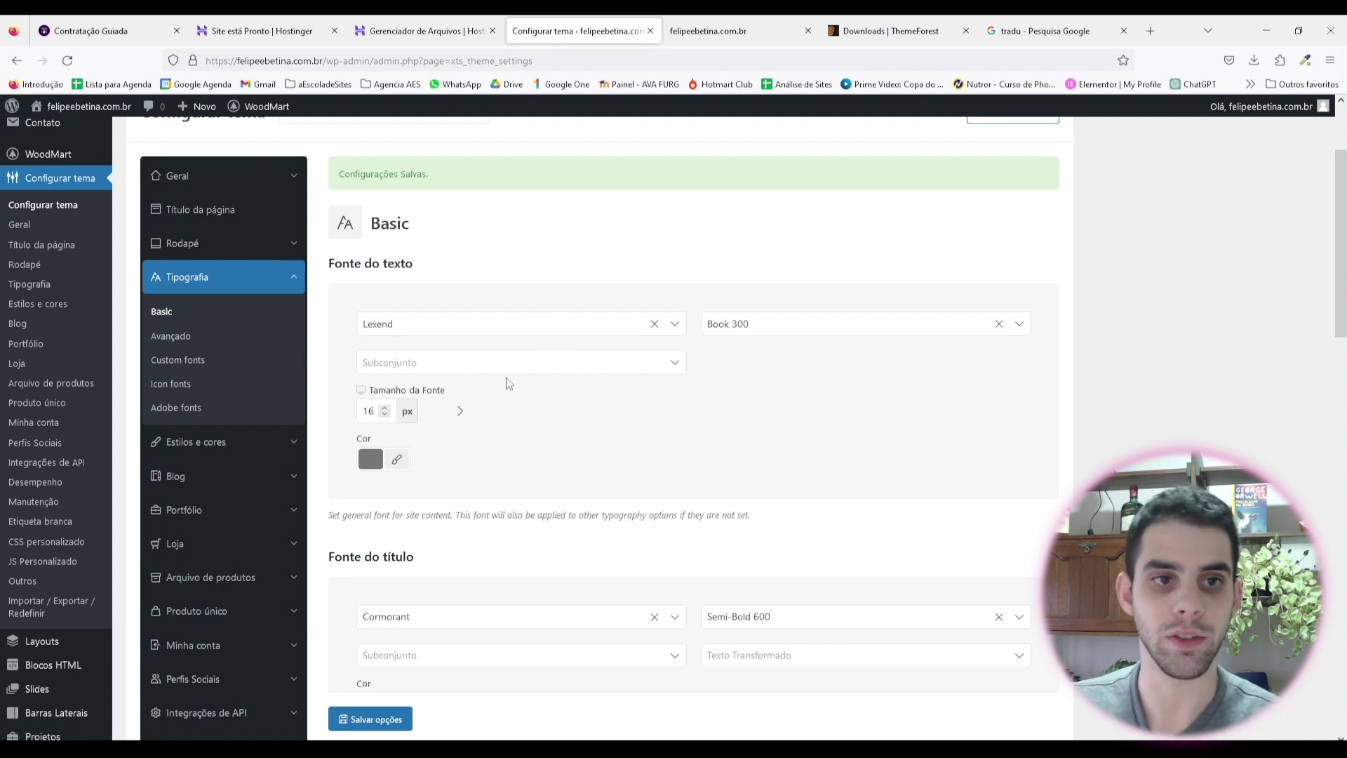
# Step: Scroll through the basic typography settings, reviewing the body and title font fields
pyautogui.moveTo(351, 268); pyautogui.dragTo(410, 271)
pyautogui.scroll(-3, 405, 339)
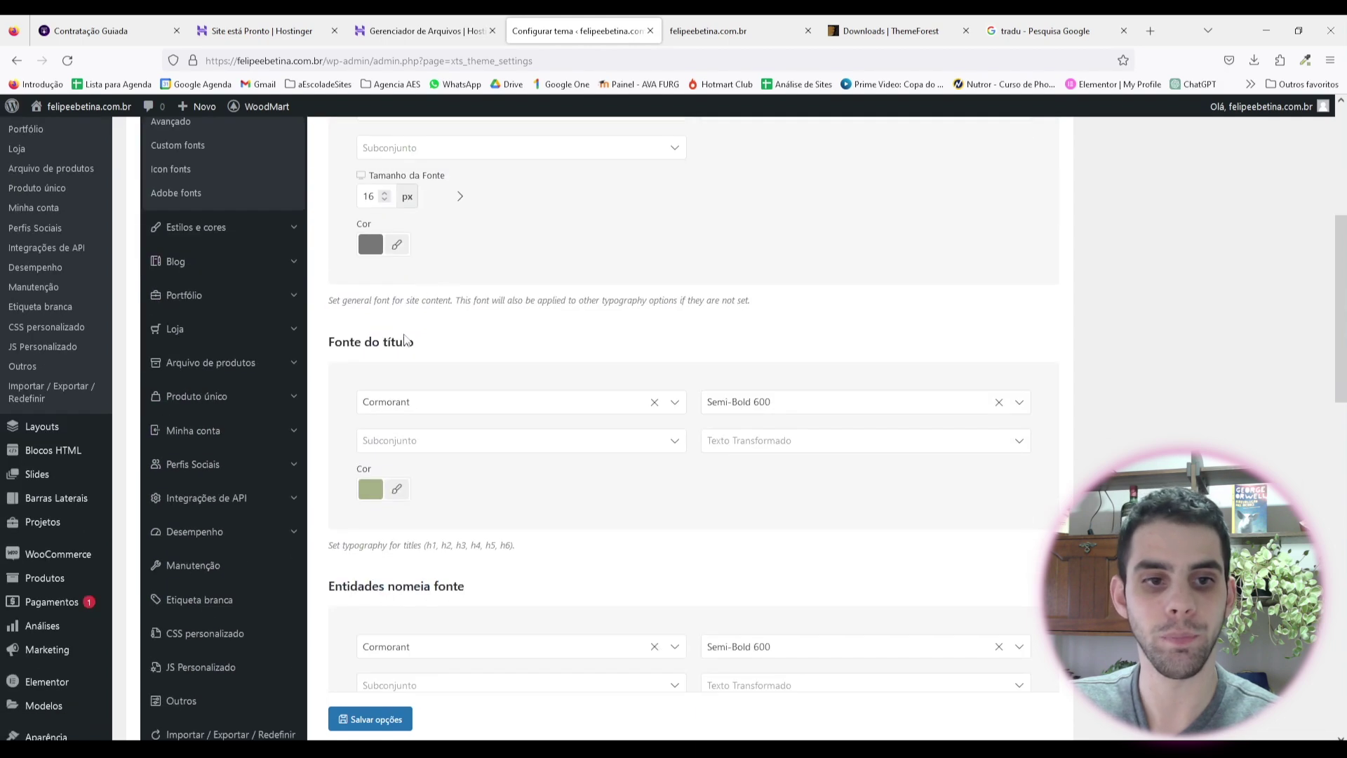
pyautogui.moveTo(363, 342); pyautogui.dragTo(496, 382)
pyautogui.scroll(-3, 463, 393)
pyautogui.click(498, 384)
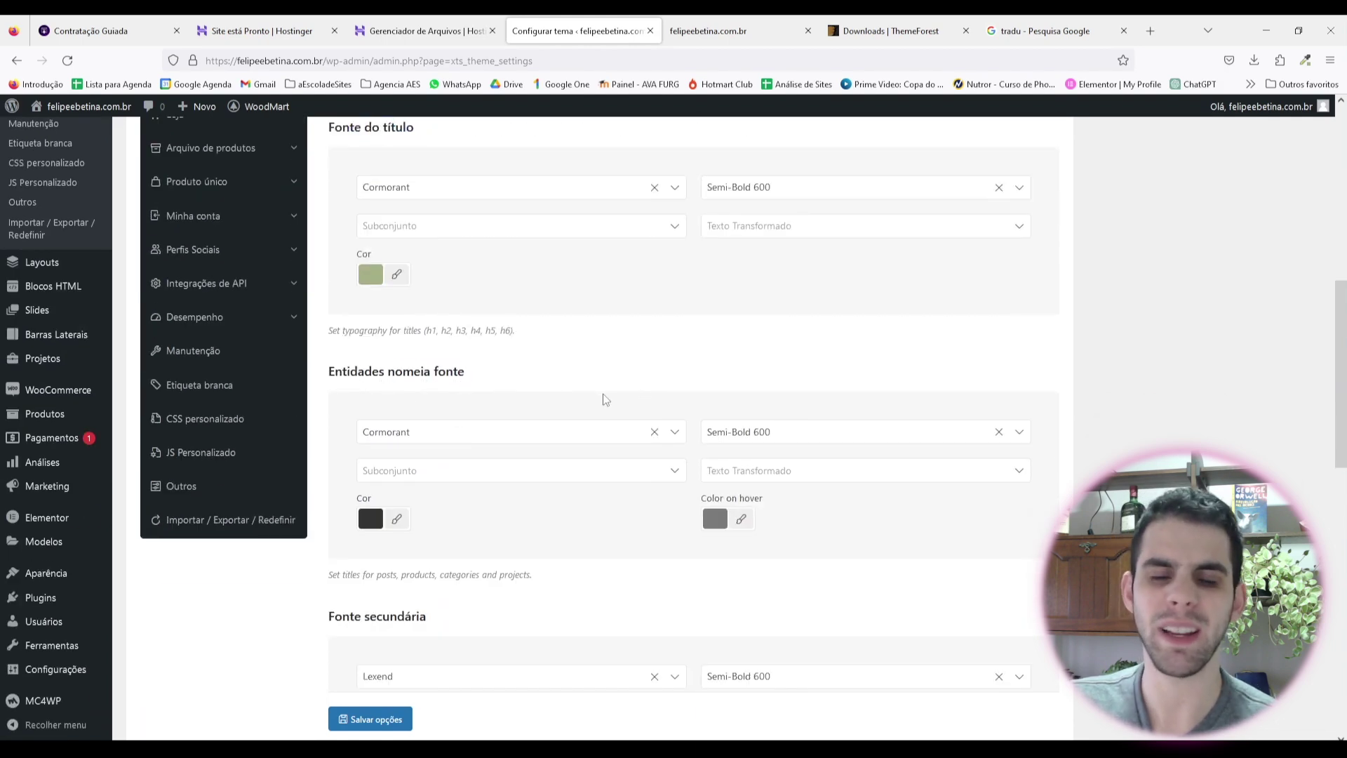
pyautogui.scroll(-2, 547, 351)
pyautogui.scroll(-2, 393, 367)
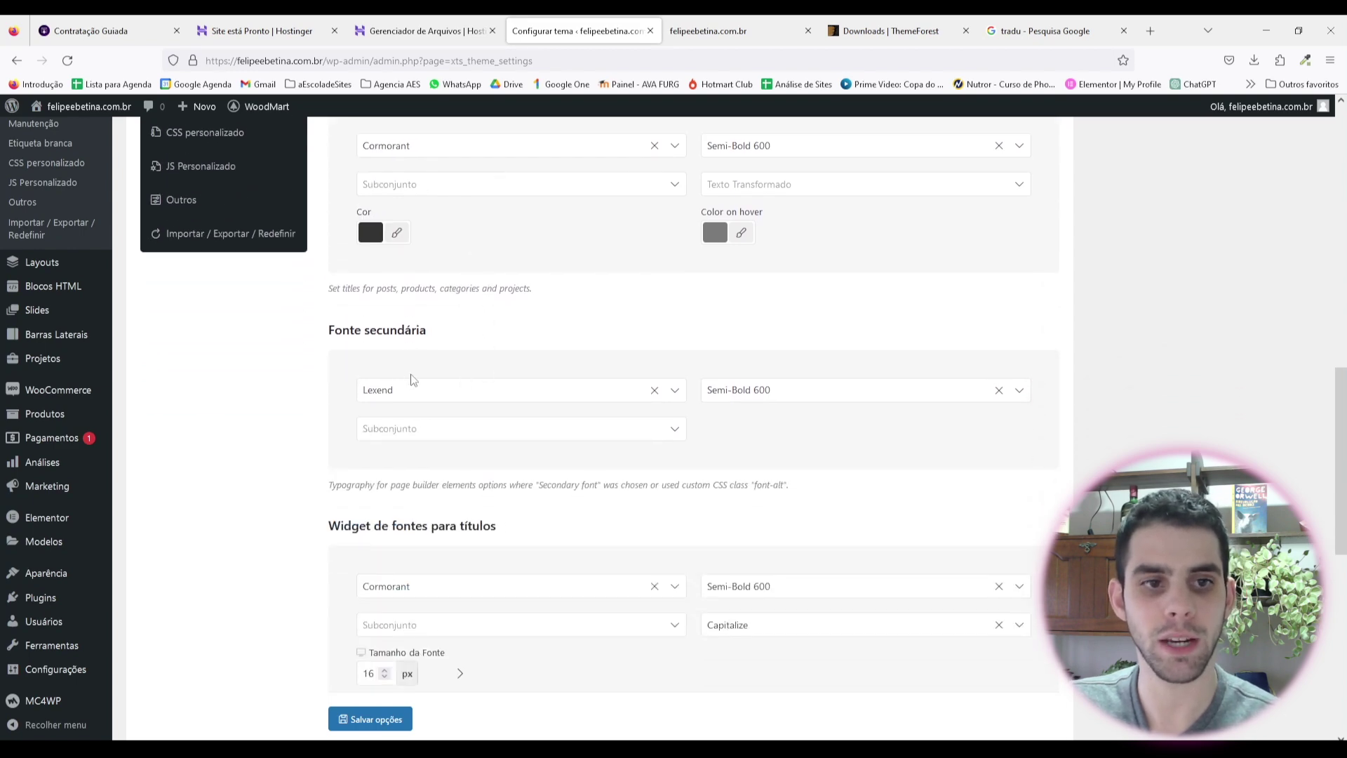
pyautogui.scroll(-4, 442, 365)
pyautogui.scroll(9, 506, 391)
pyautogui.scroll(6, 533, 379)
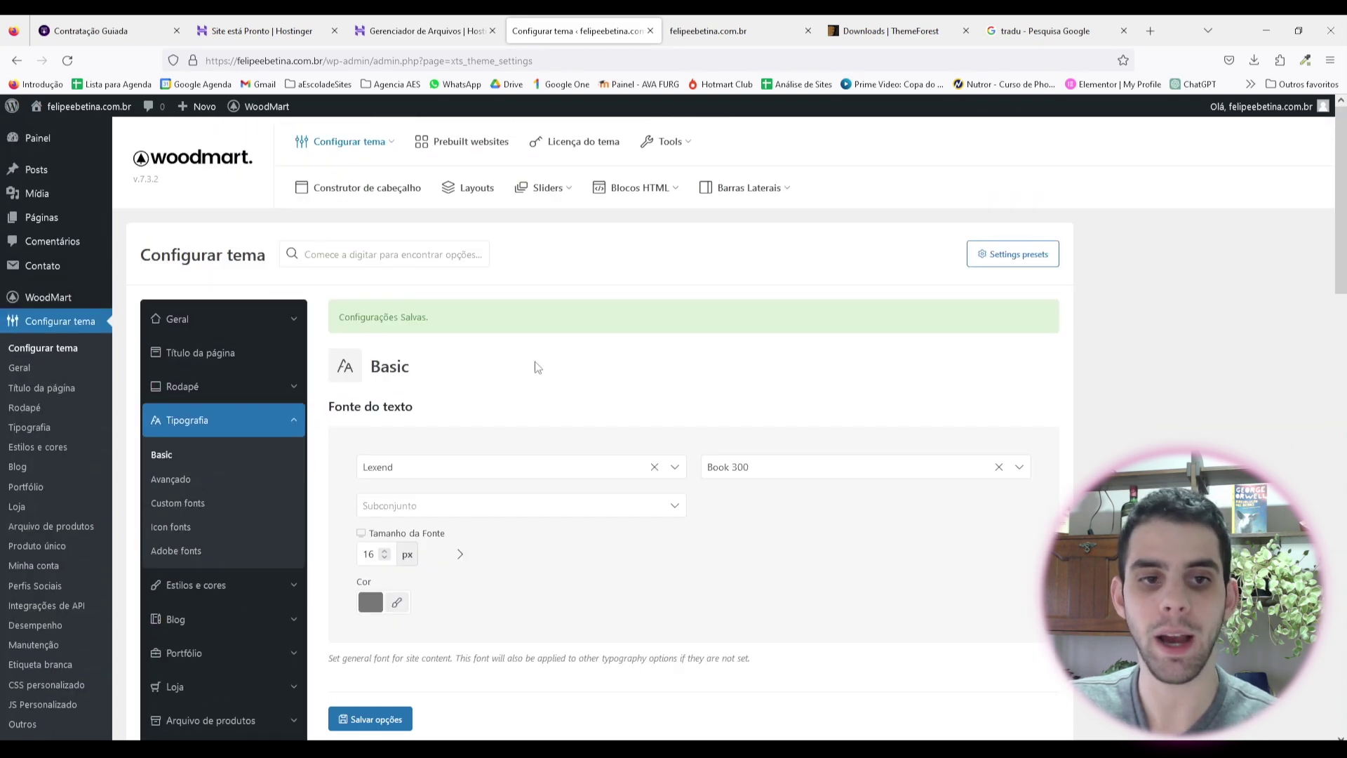
pyautogui.scroll(-3, 484, 330)
pyautogui.scroll(2, 428, 295)
pyautogui.doubleClick(397, 263)
pyautogui.moveTo(366, 557); pyautogui.dragTo(460, 570)
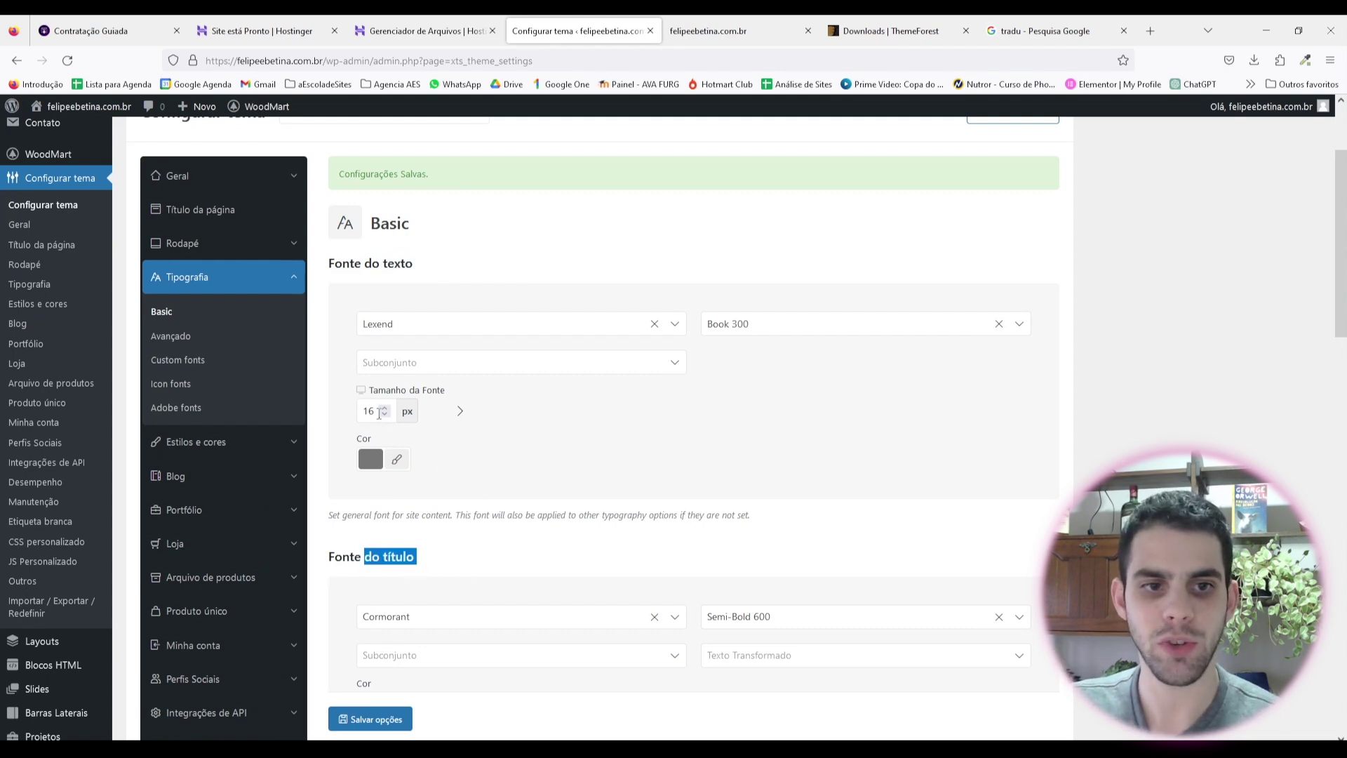
pyautogui.scroll(-1, 386, 462)
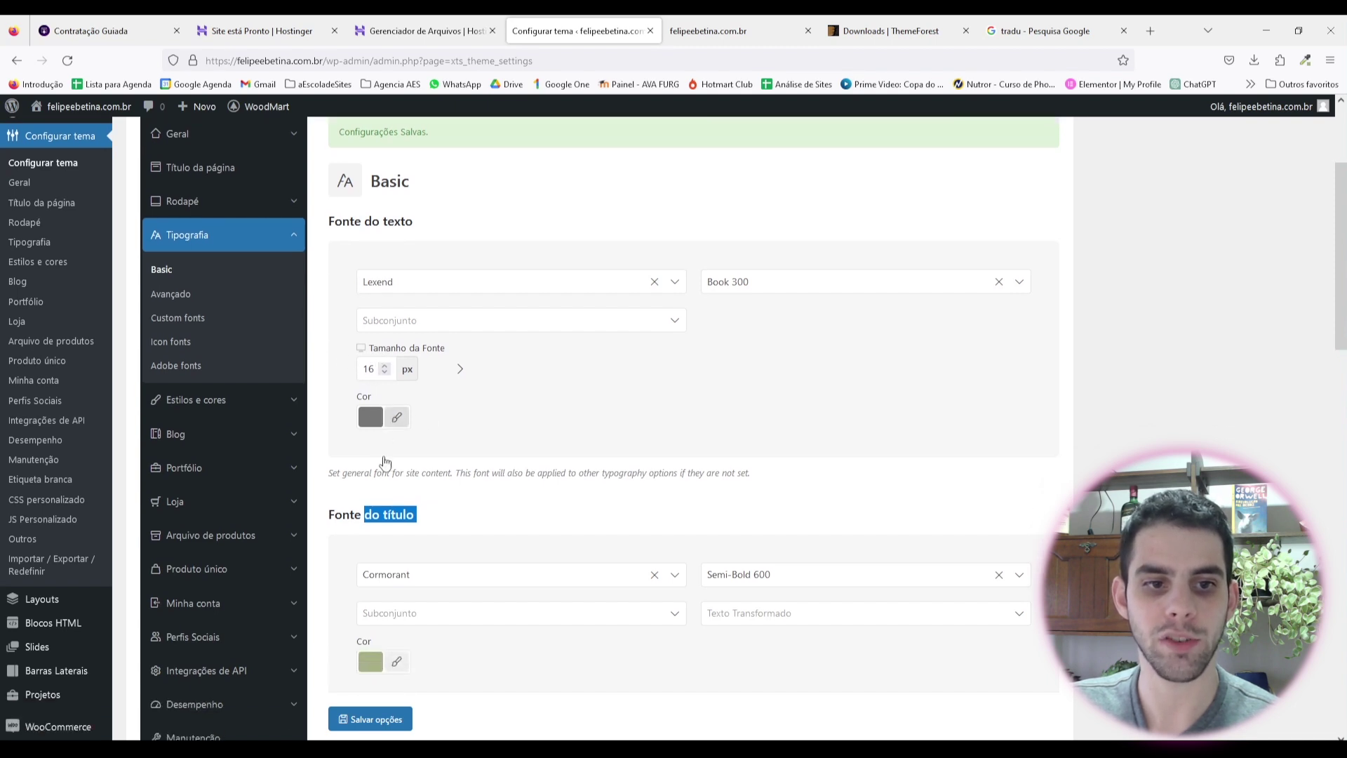
pyautogui.scroll(-2, 385, 462)
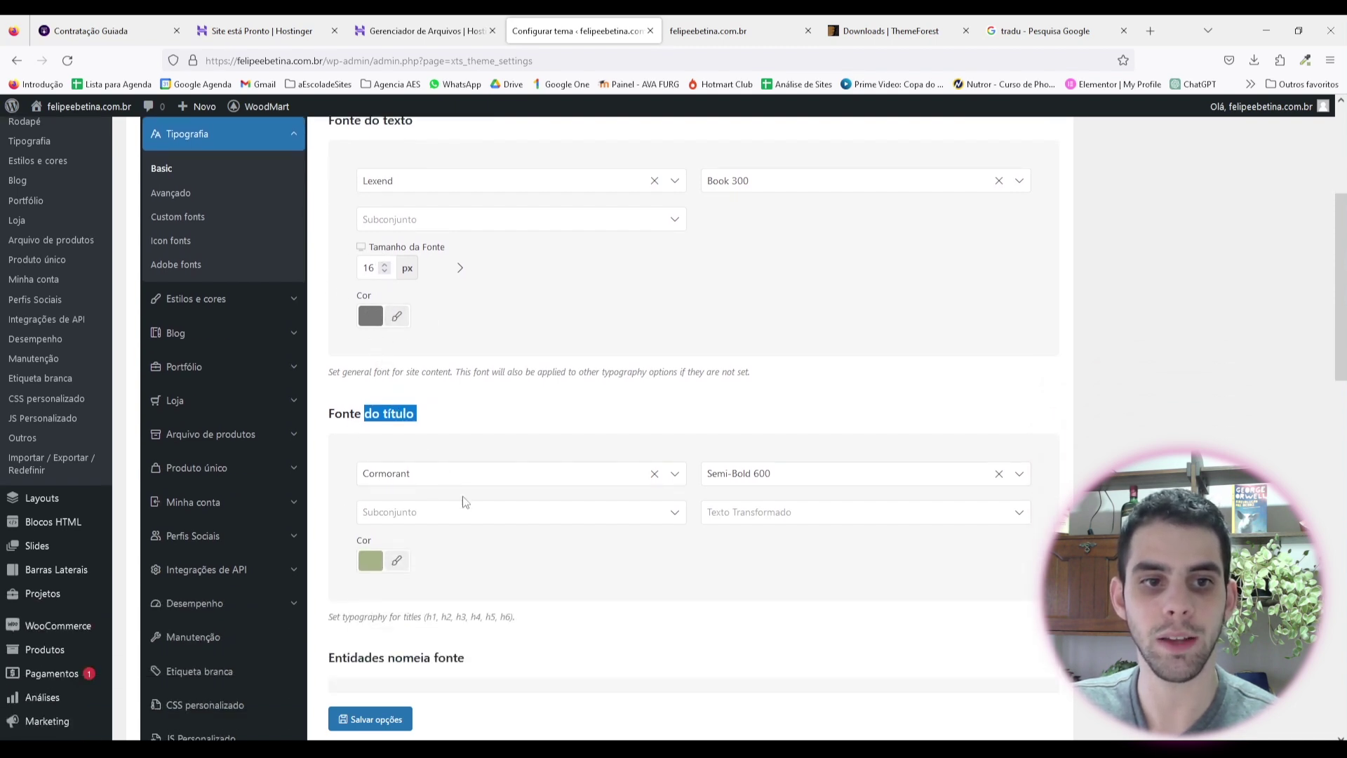
pyautogui.scroll(3, 463, 501)
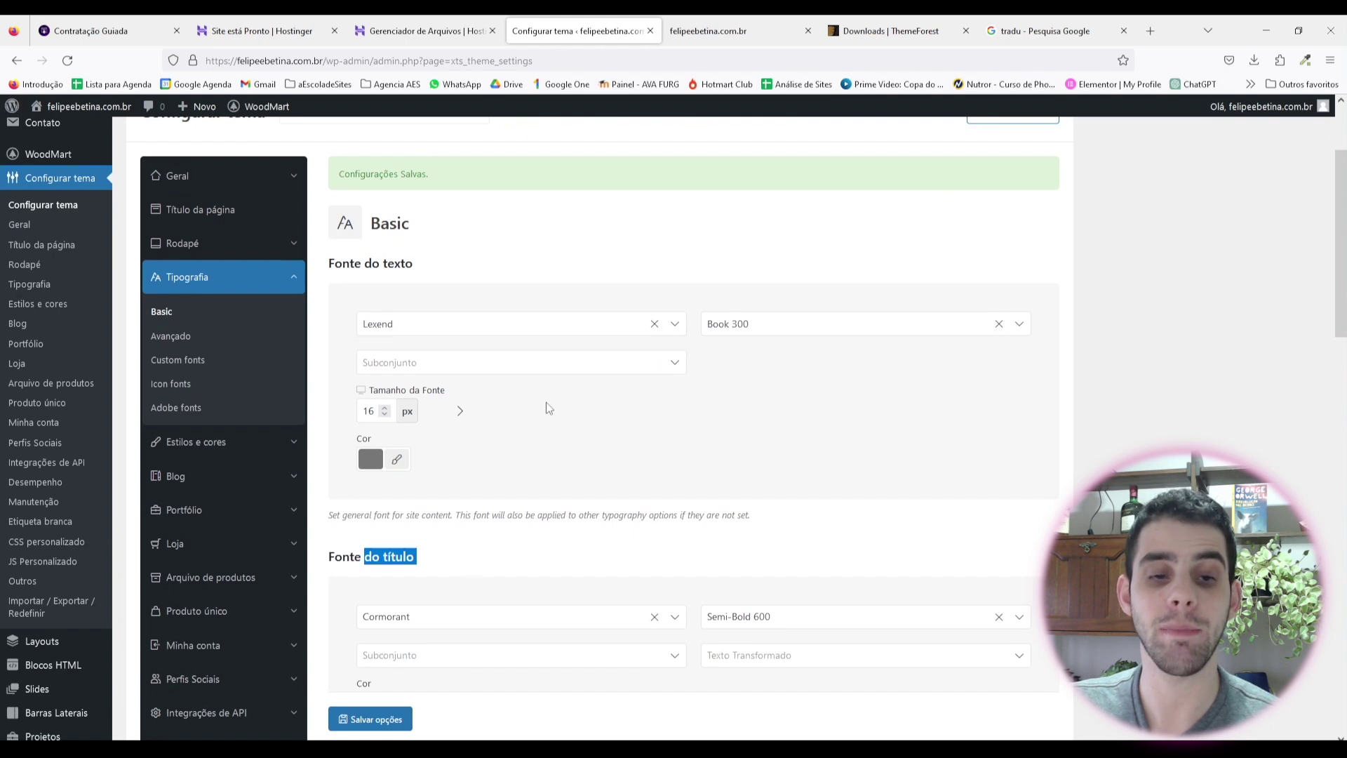
# Step: Compare with the live site and keep the body text font at Lexend Book 300
pyautogui.hotkey('ctrl', 'Tab')
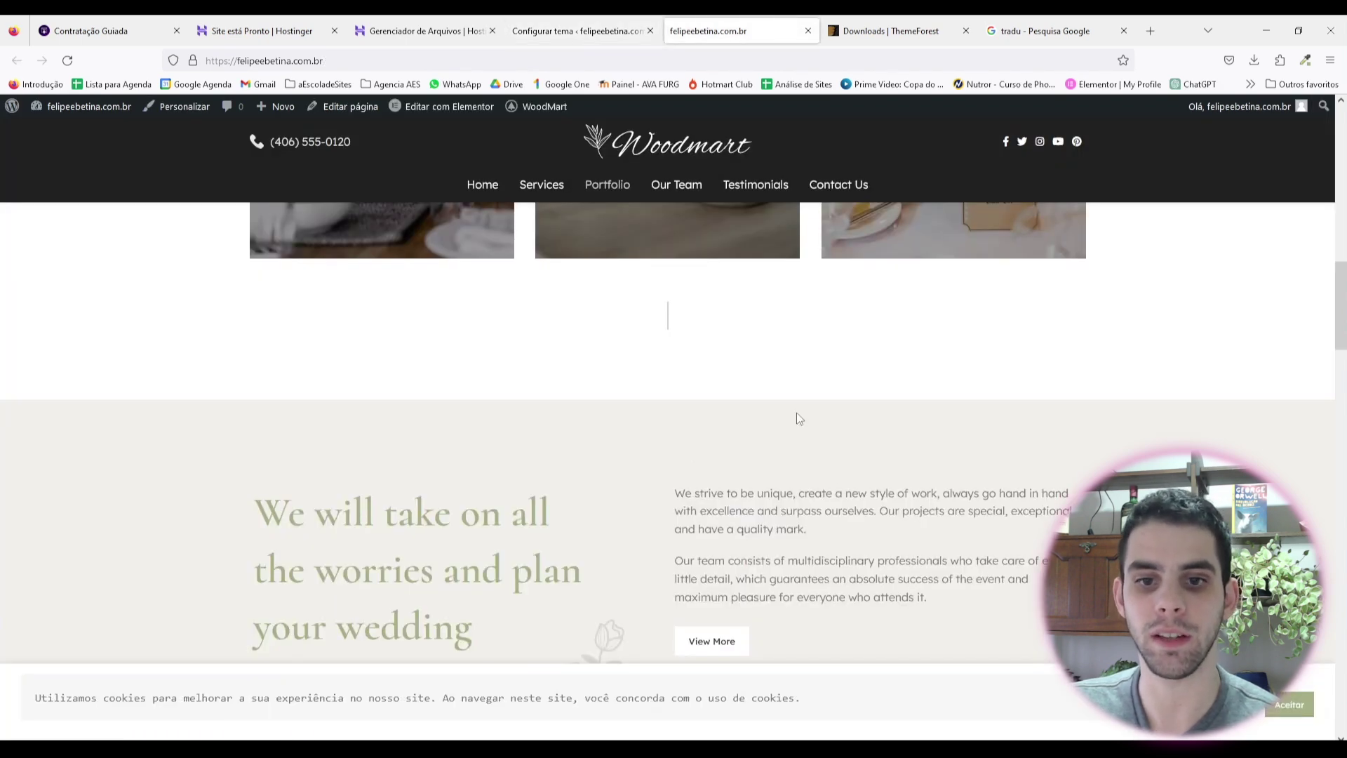
pyautogui.hotkey('ctrl', 'shift', 'Tab')
pyautogui.click(562, 325)
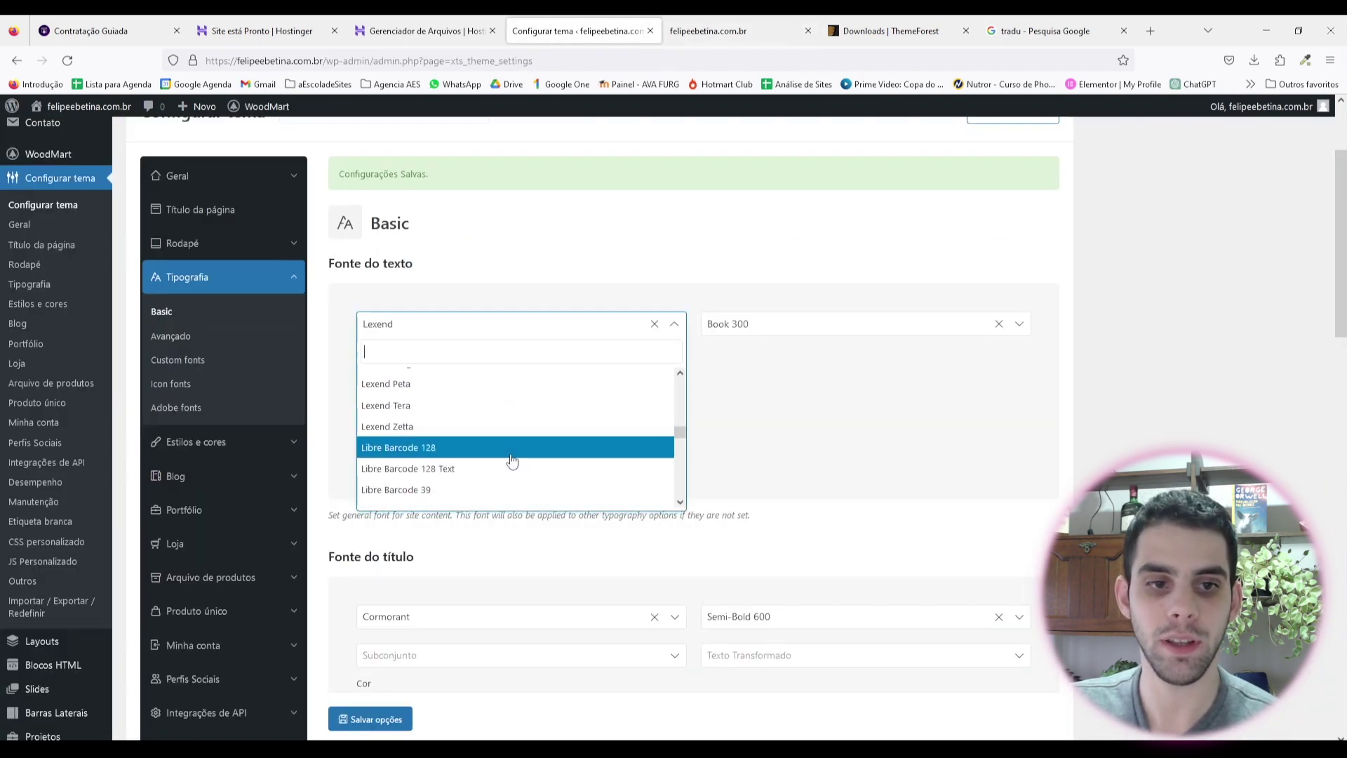
pyautogui.scroll(-5, 512, 460)
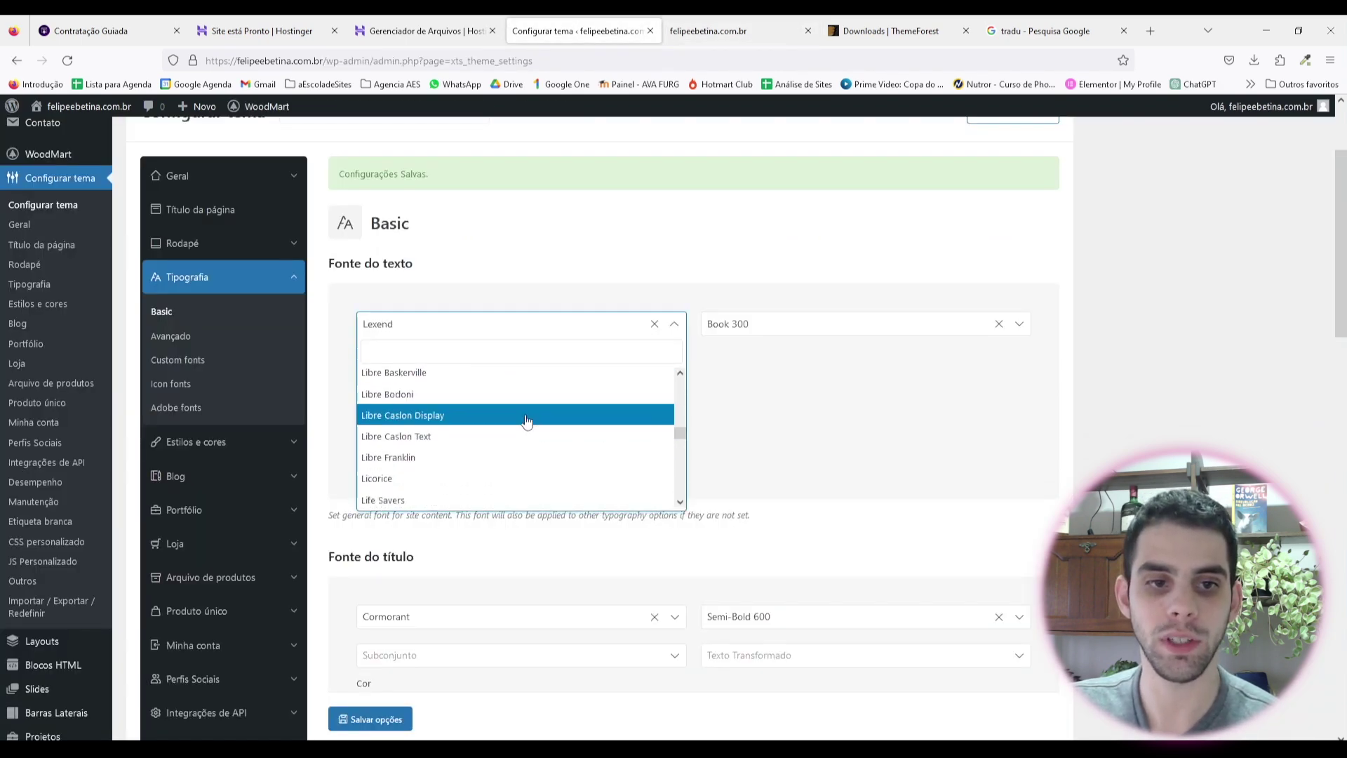
pyautogui.click(867, 402)
pyautogui.click(778, 329)
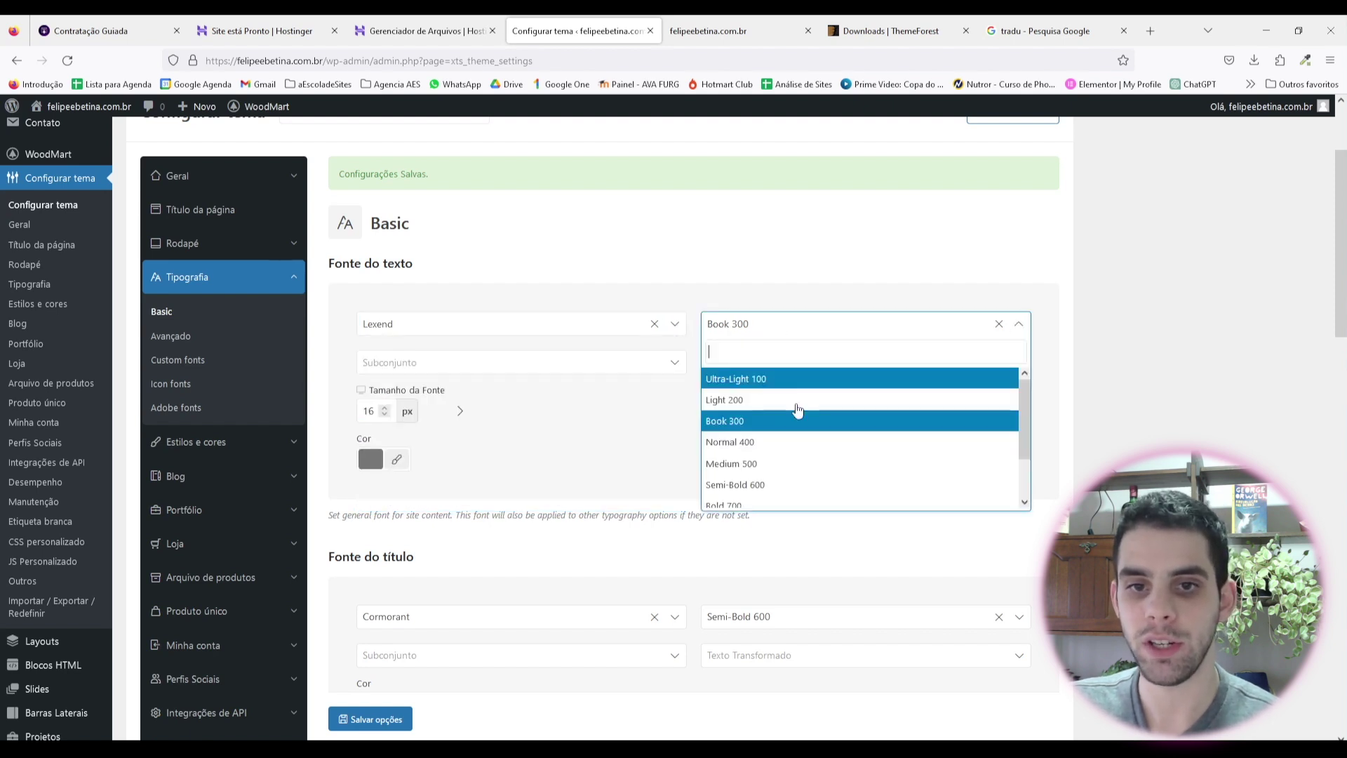
pyautogui.click(733, 425)
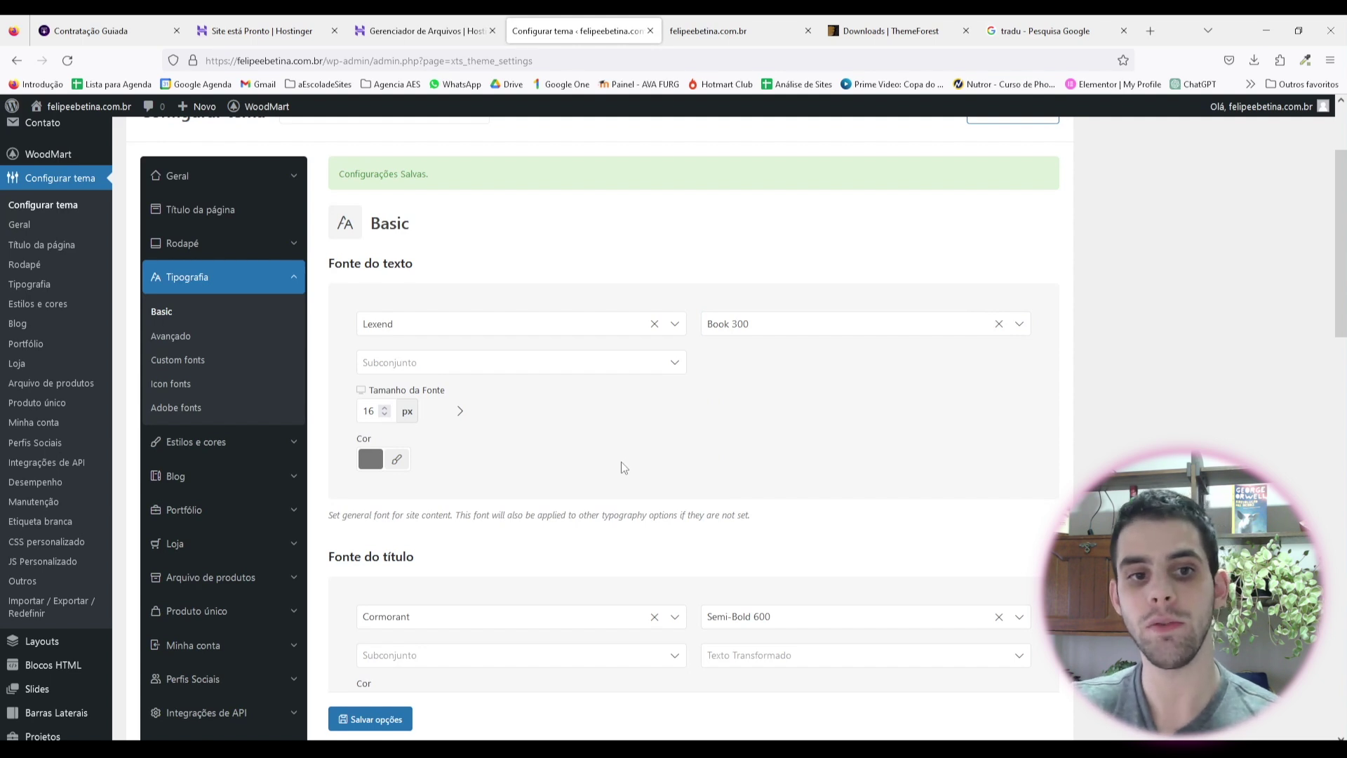
pyautogui.click(495, 333)
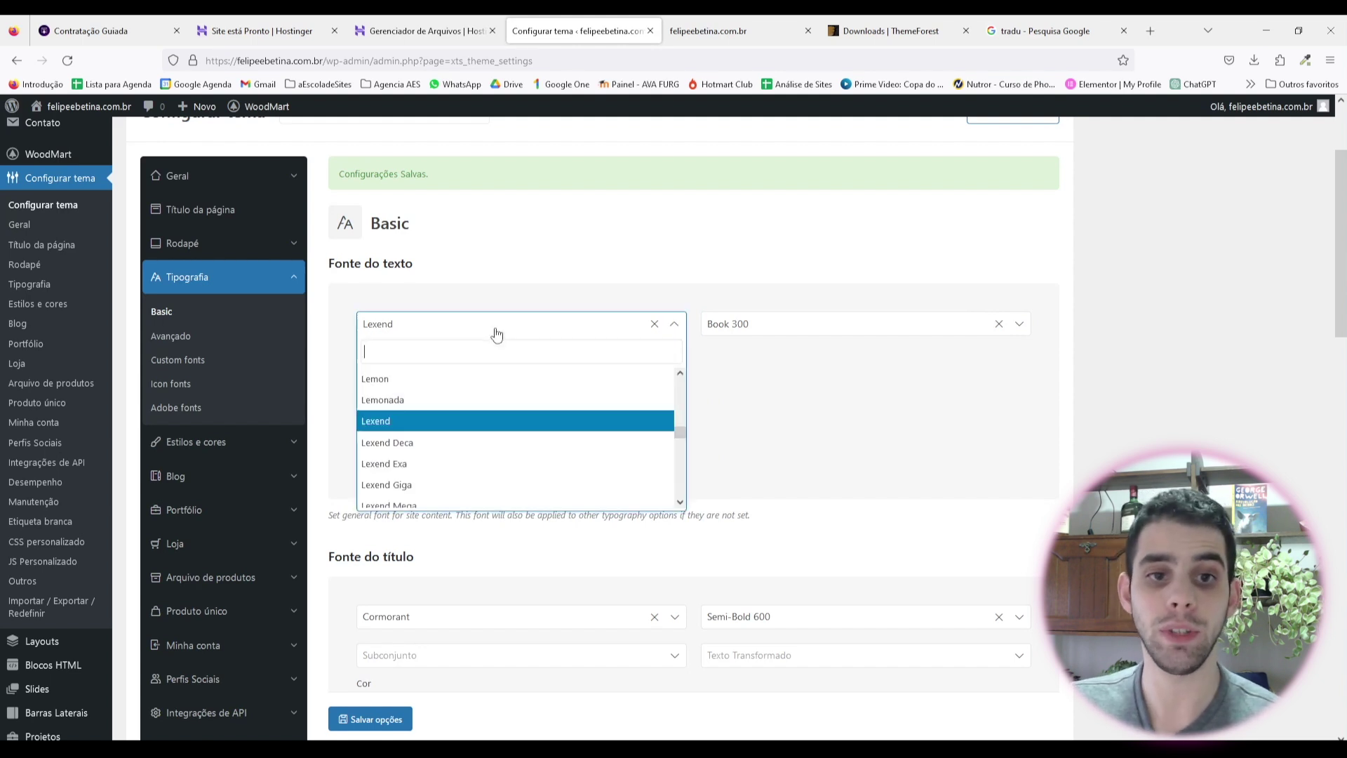
pyautogui.click(810, 430)
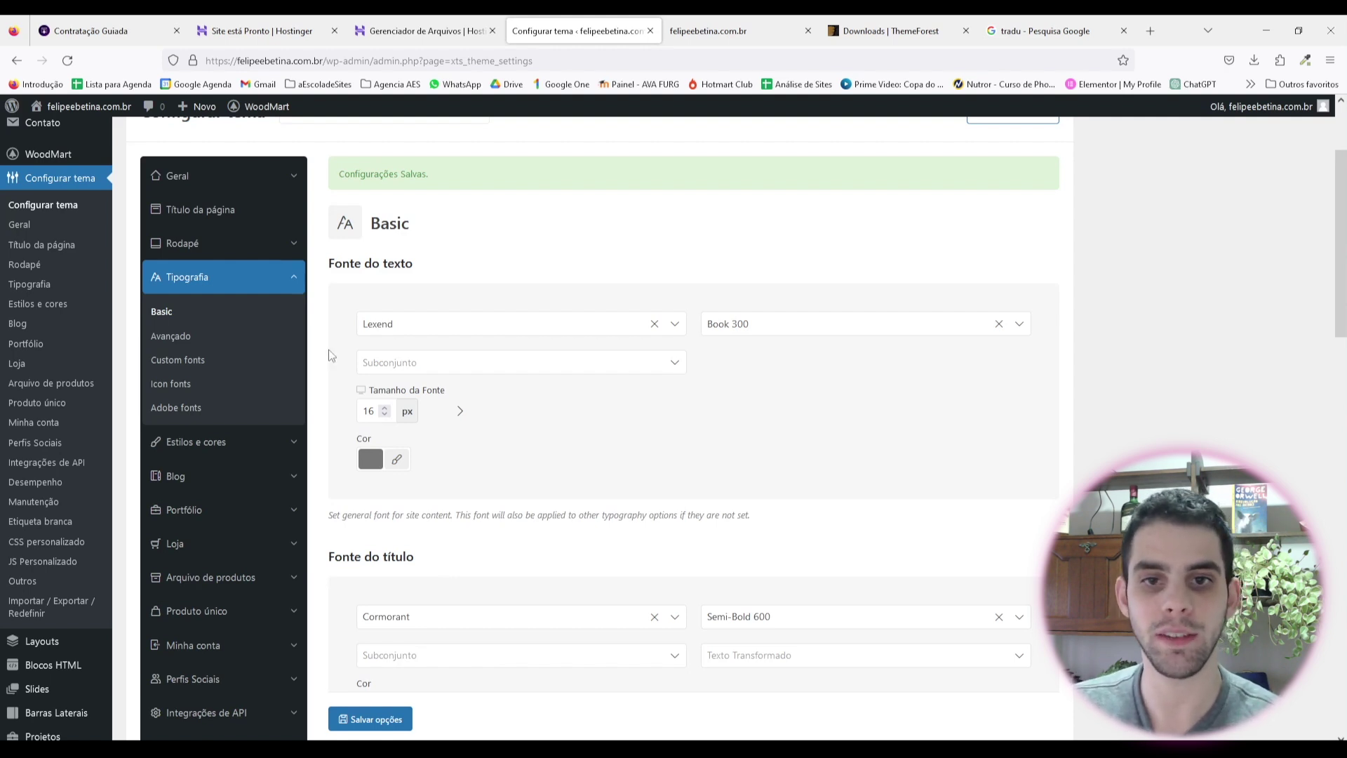
# Step: Check the title font's subset and text transform options, leaving Cormorant Semi-Bold 600 unchanged
pyautogui.scroll(-4, 520, 375)
pyautogui.scroll(1, 518, 295)
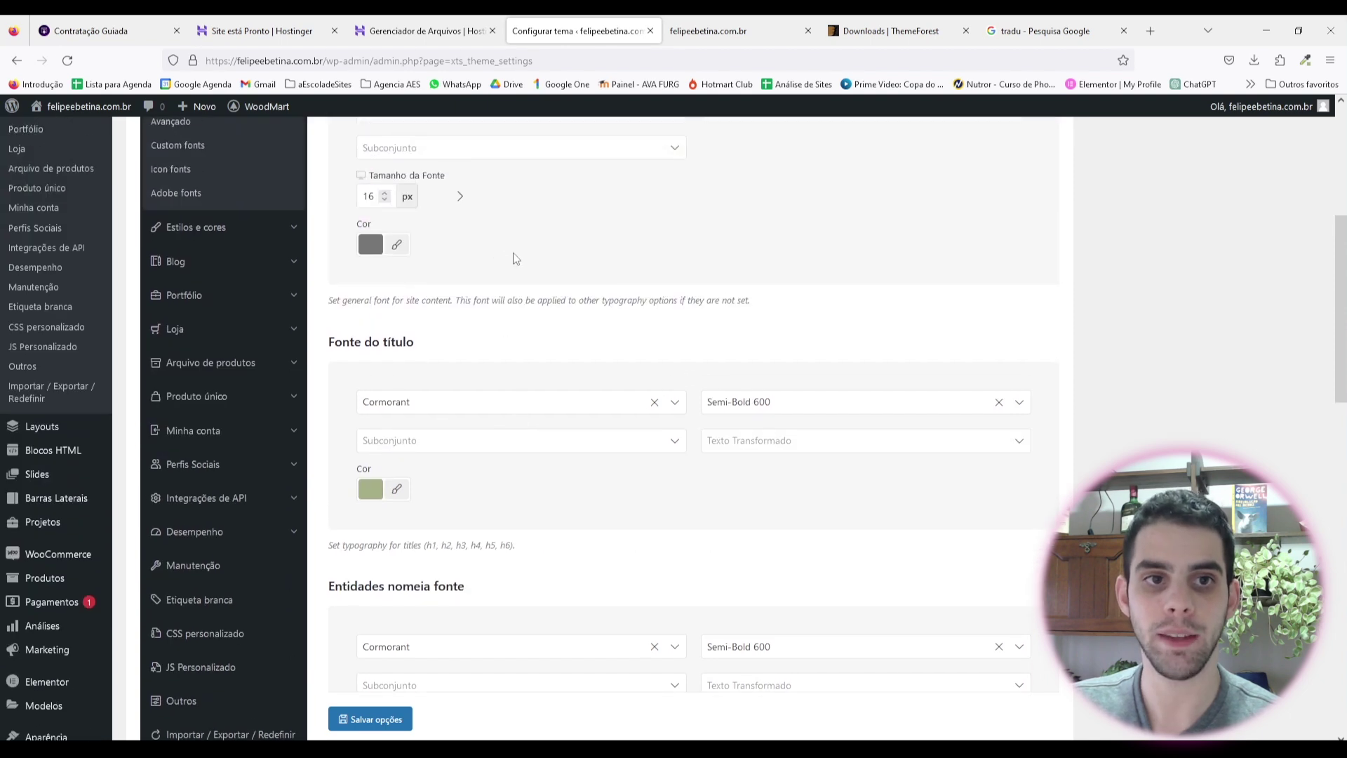
pyautogui.scroll(-1, 513, 258)
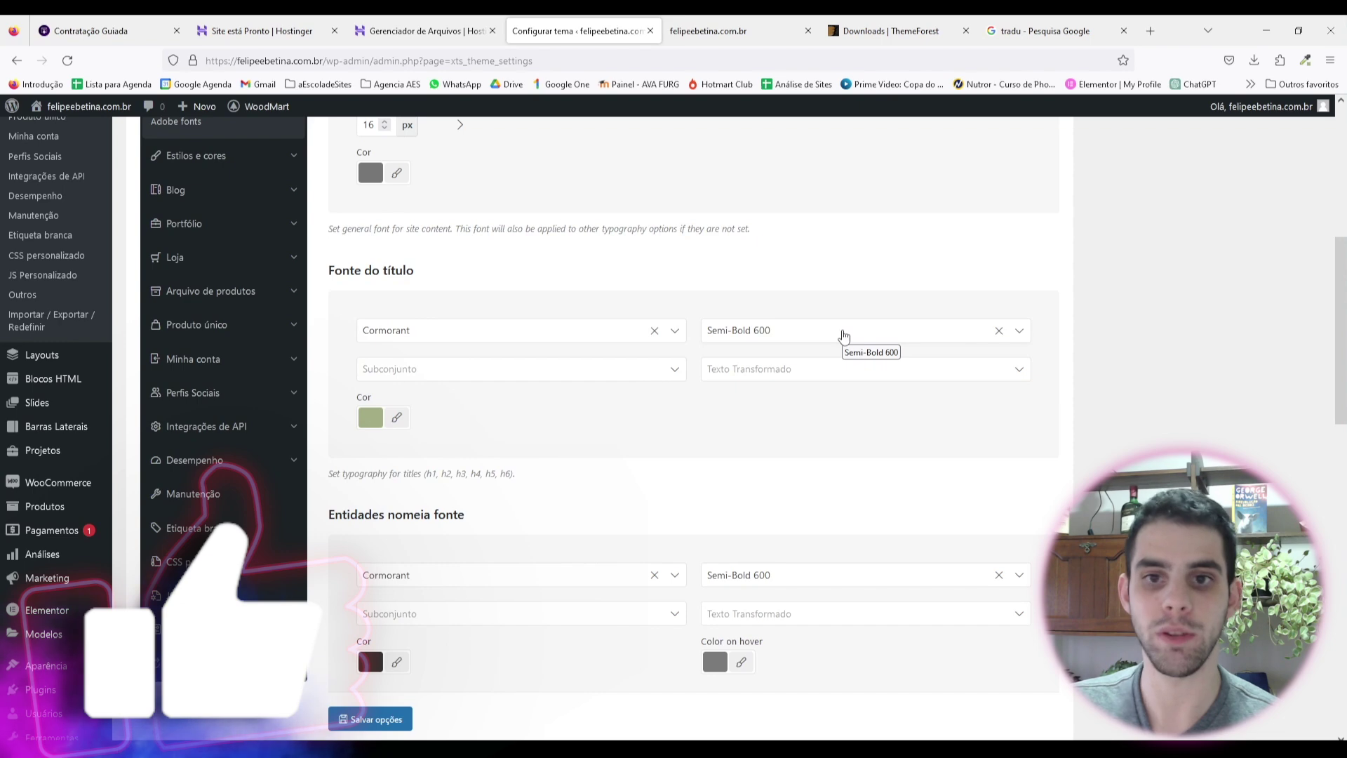
pyautogui.click(662, 371)
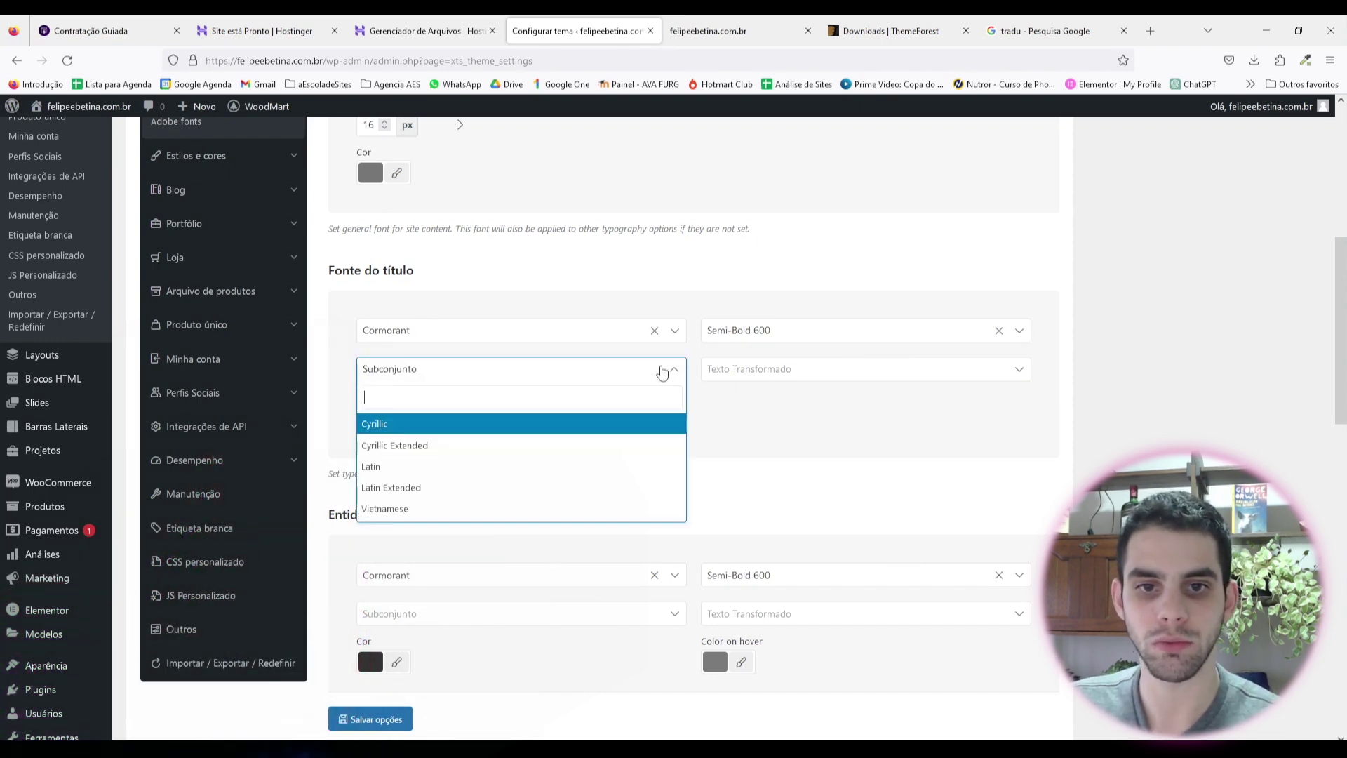
pyautogui.click(663, 370)
pyautogui.click(812, 379)
pyautogui.click(812, 379)
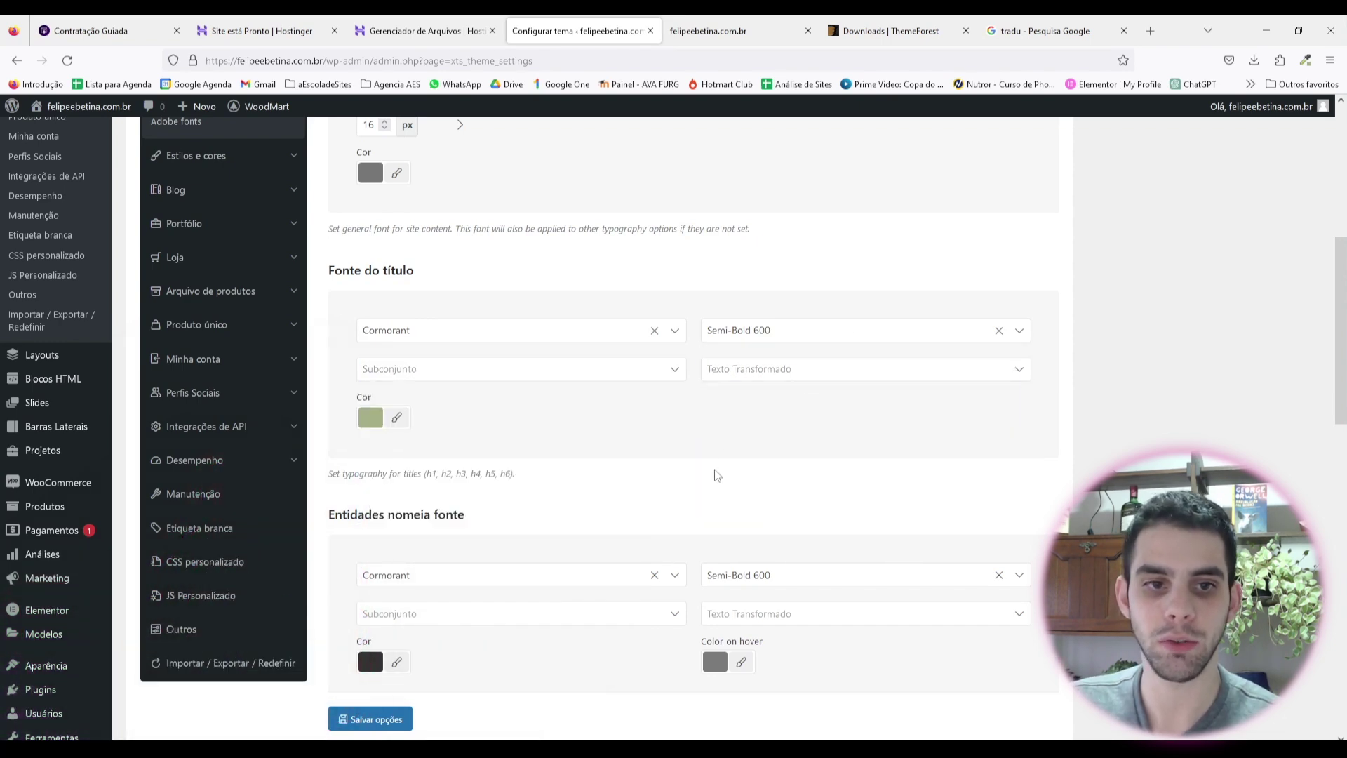
pyautogui.scroll(3, 607, 530)
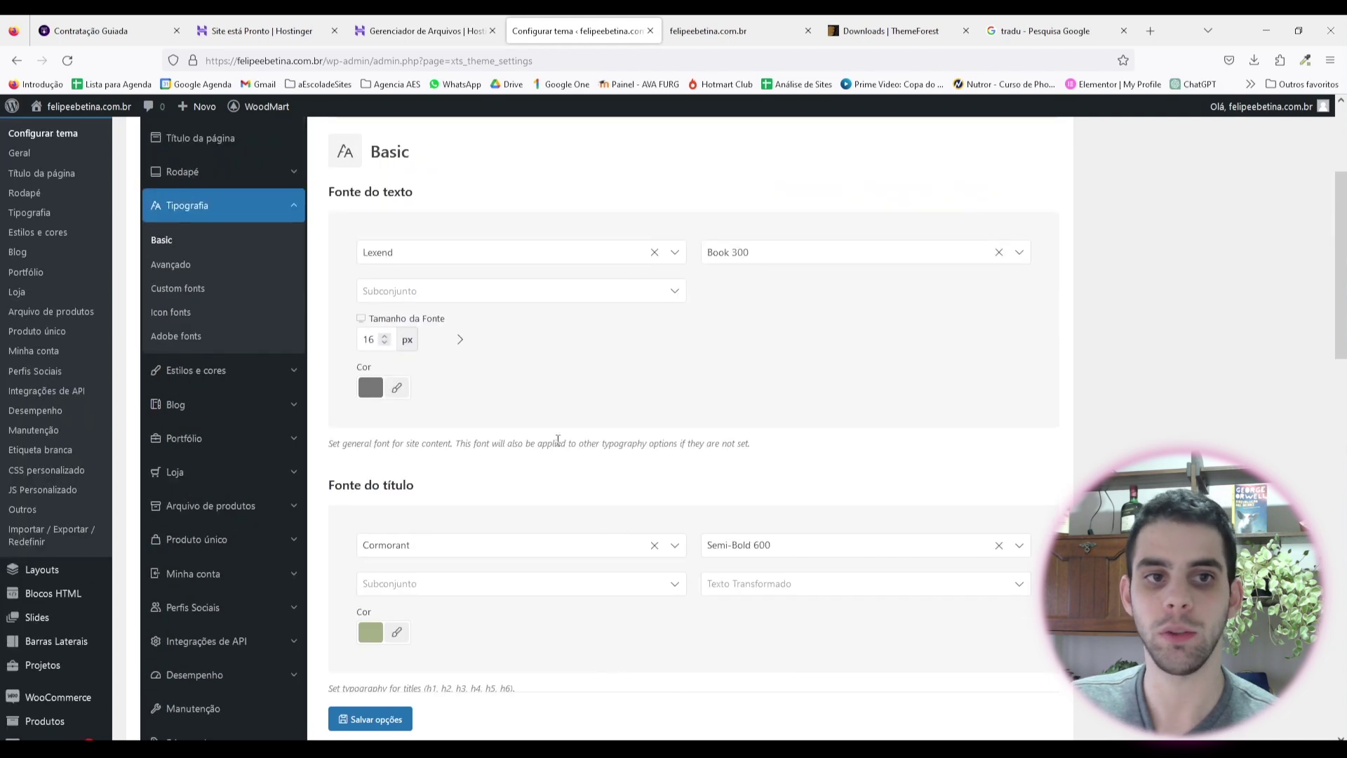
pyautogui.scroll(-10, 537, 424)
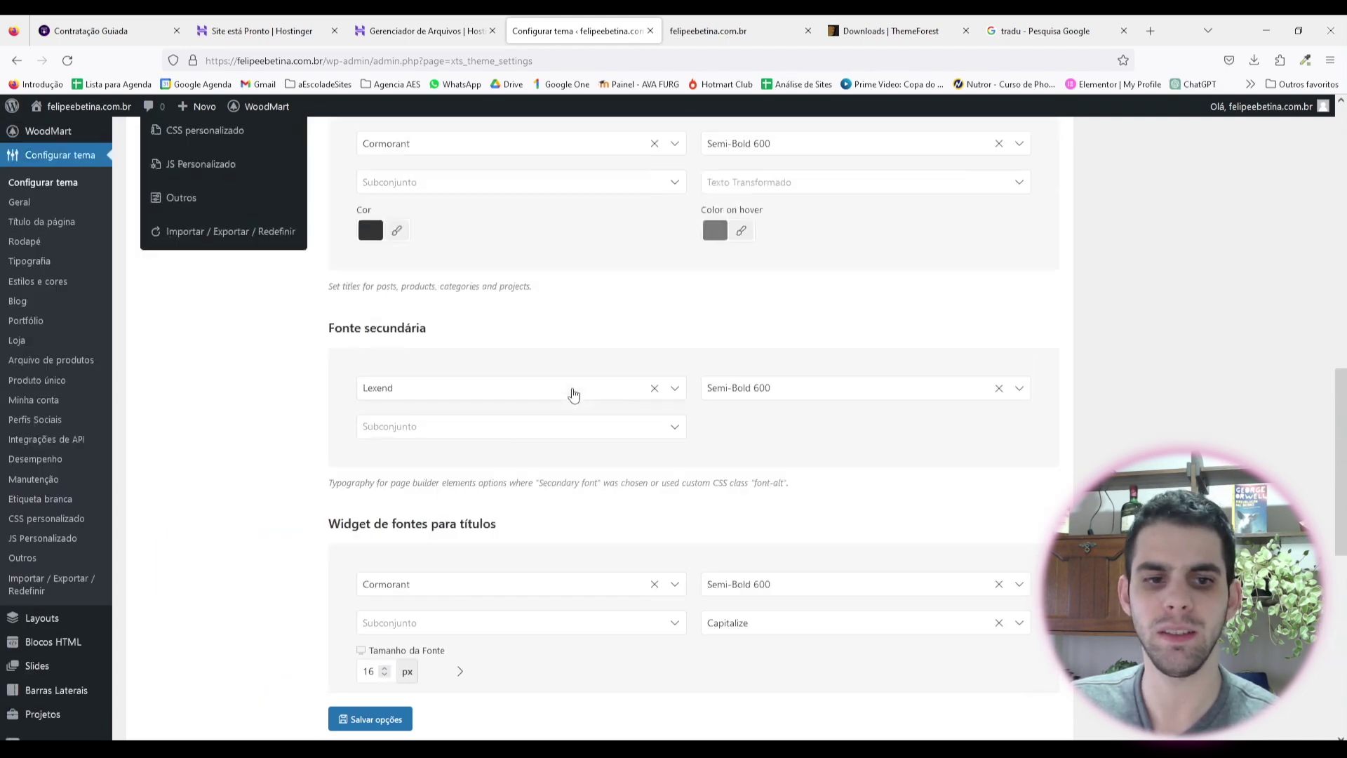
pyautogui.scroll(10, 573, 407)
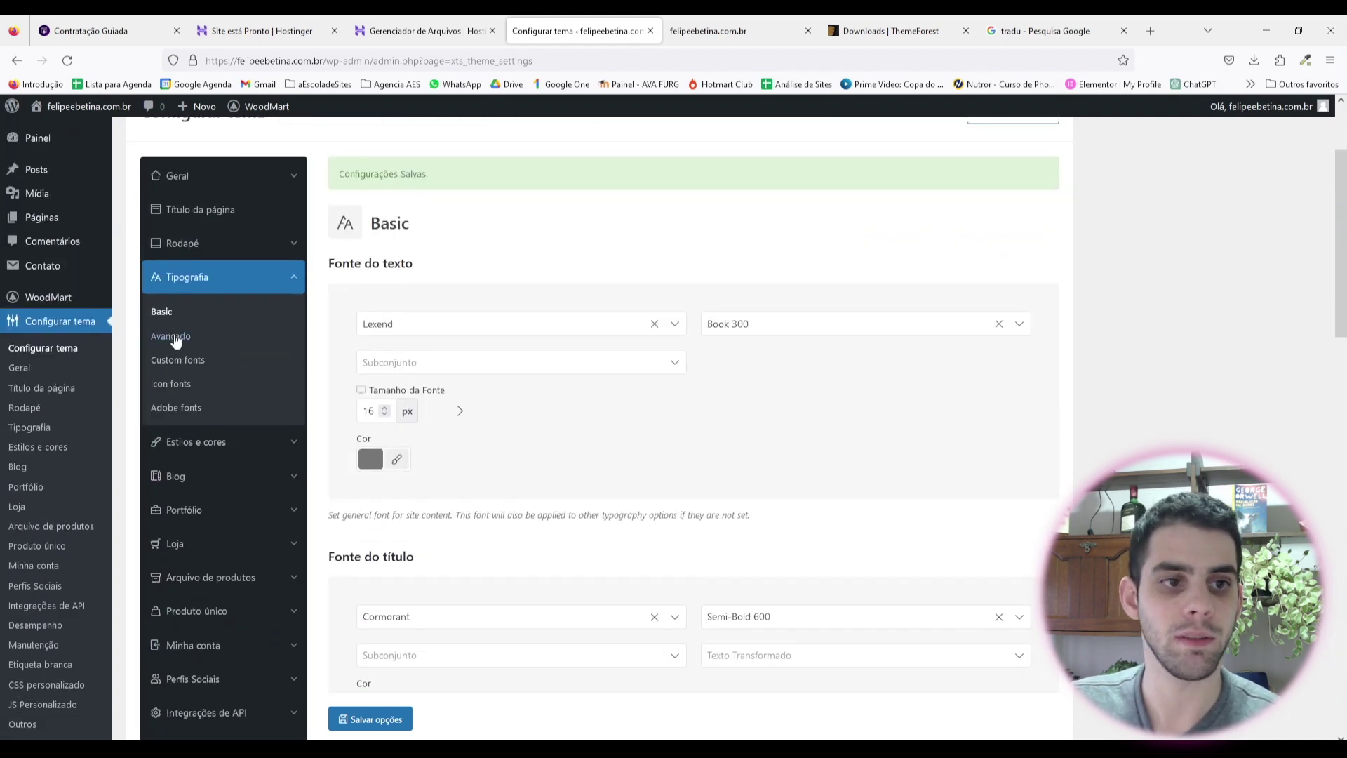
# Step: Review the Avançado typography rule's element list without changing it
pyautogui.click(171, 336)
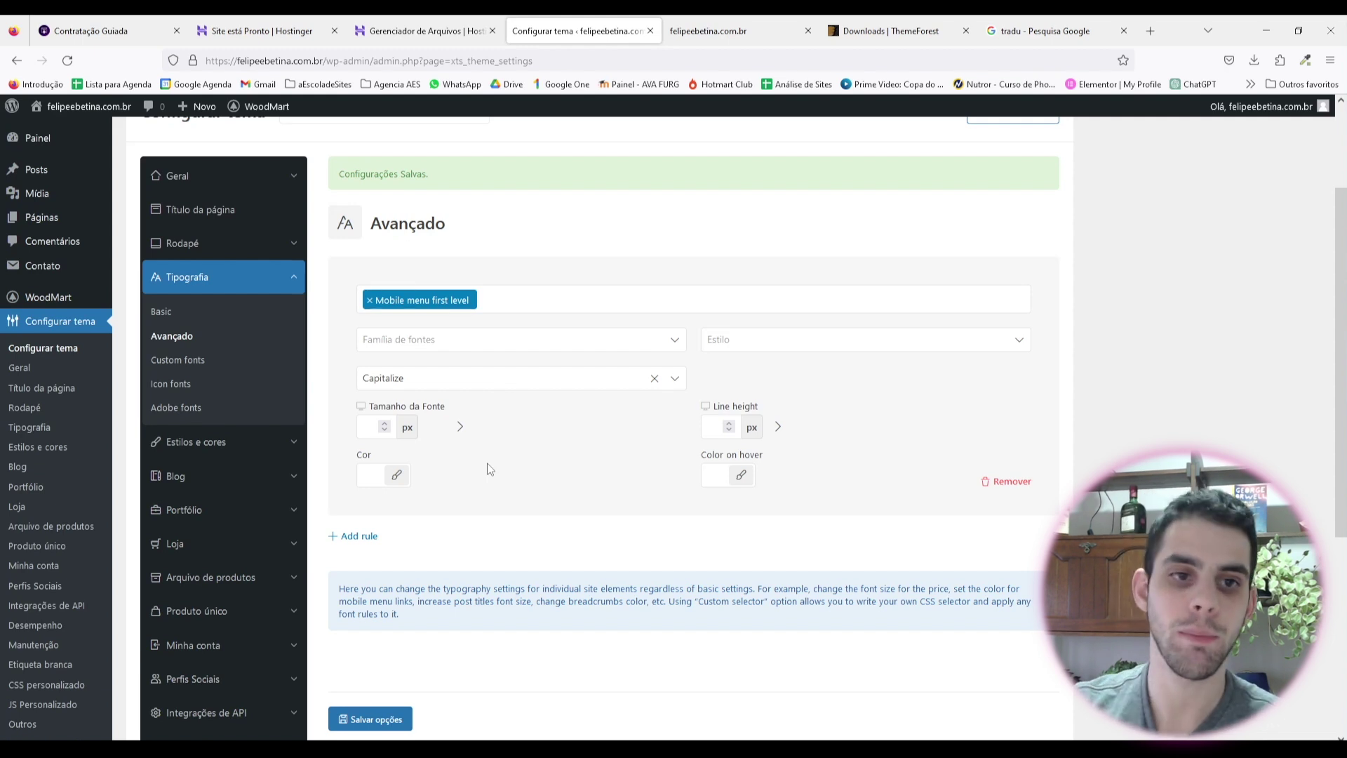
pyautogui.click(593, 302)
pyautogui.scroll(-5, 565, 421)
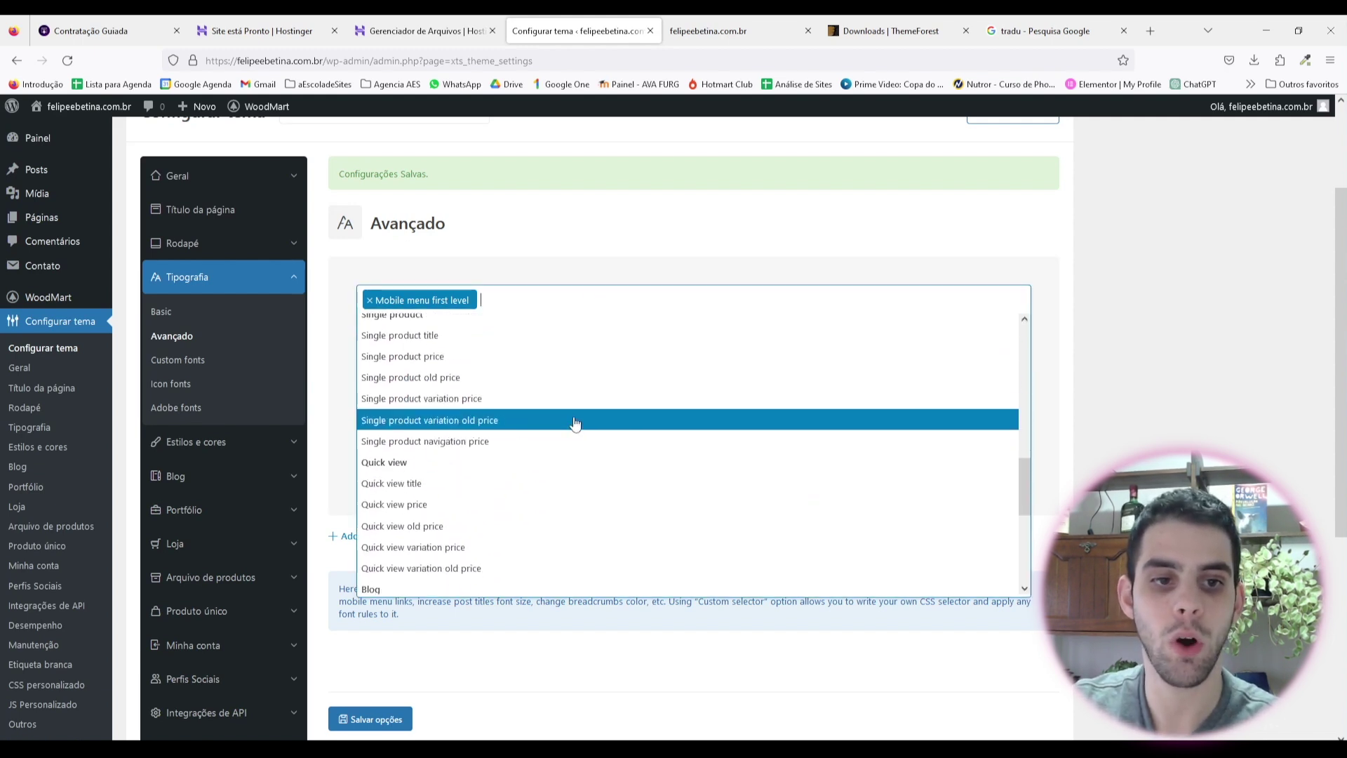
pyautogui.scroll(15, 575, 424)
pyautogui.click(1065, 360)
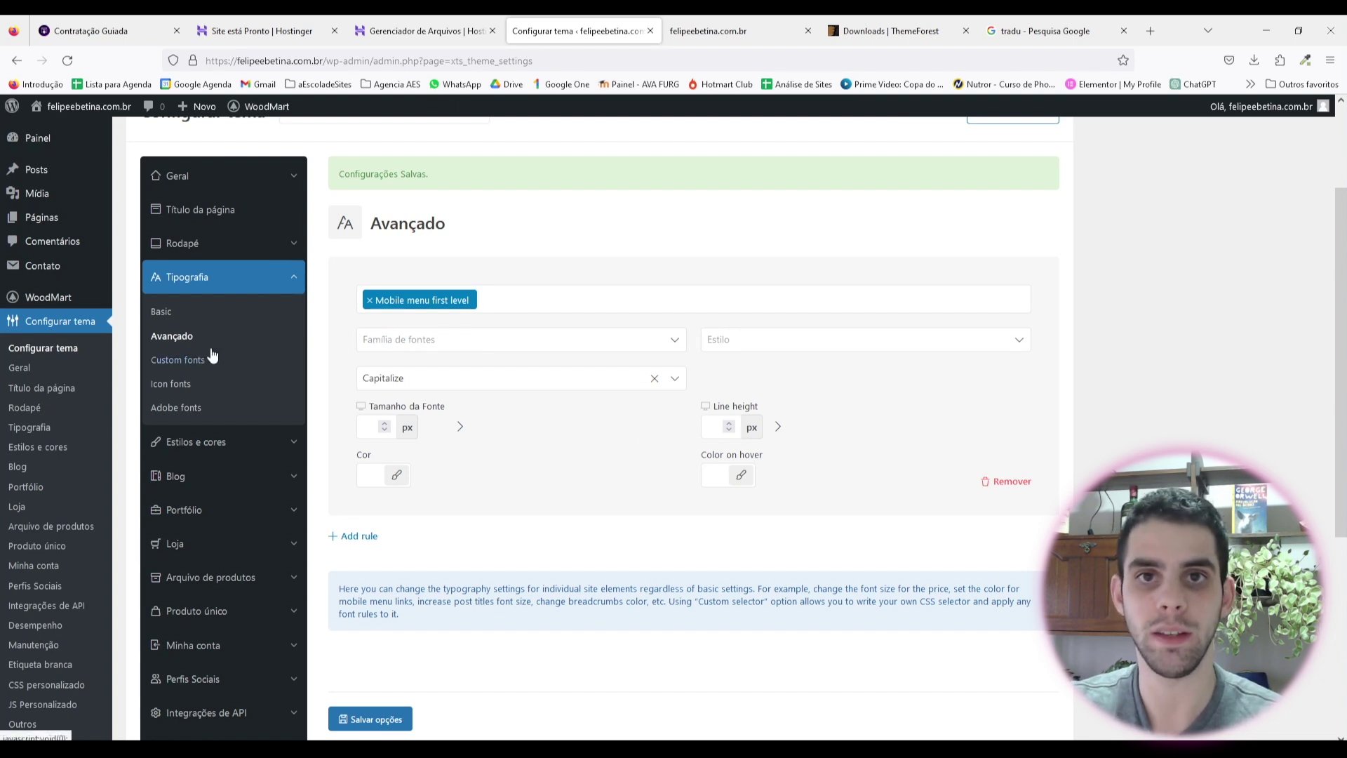
# Step: Browse the Custom, Icon and Adobe fonts tabs, then go to Estilos e cores styles
pyautogui.click(171, 365)
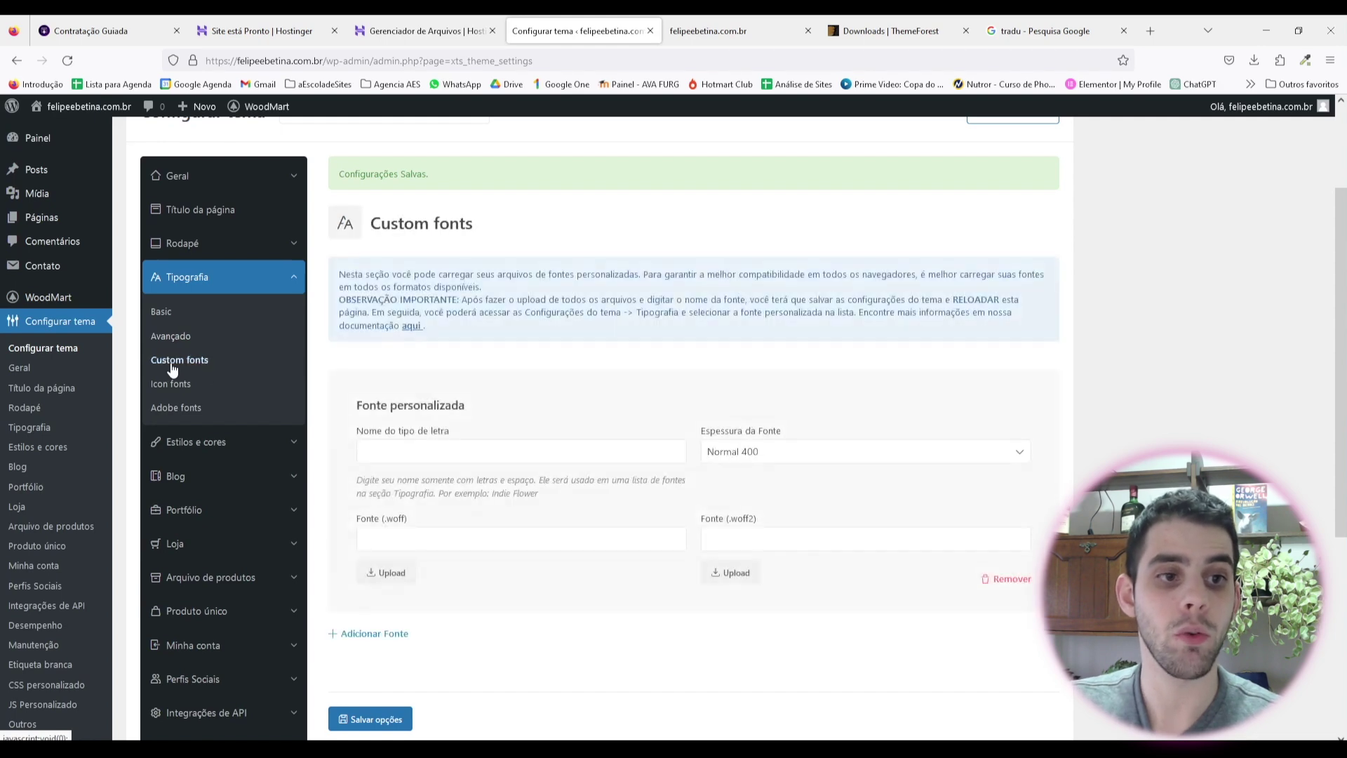
pyautogui.scroll(-3, 589, 428)
pyautogui.scroll(2, 351, 365)
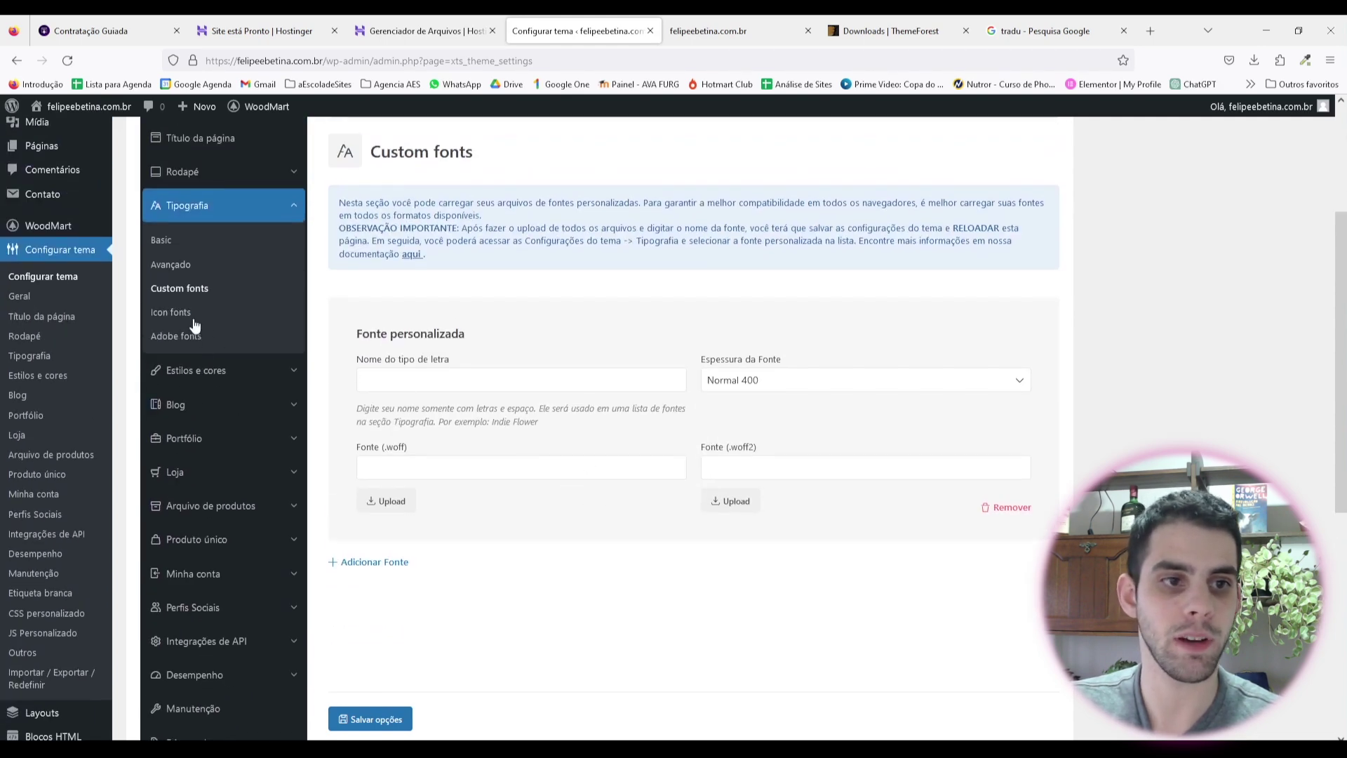
pyautogui.click(174, 312)
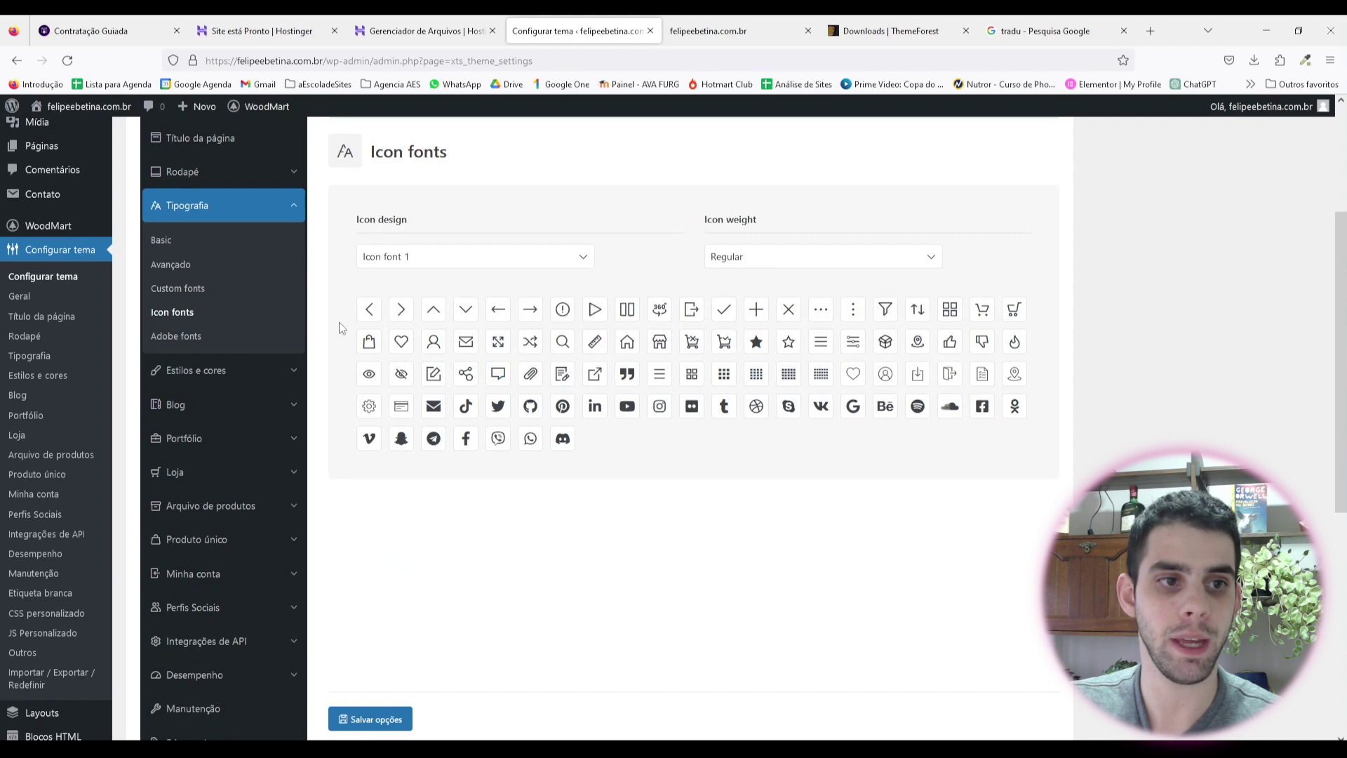
pyautogui.click(193, 334)
pyautogui.click(183, 314)
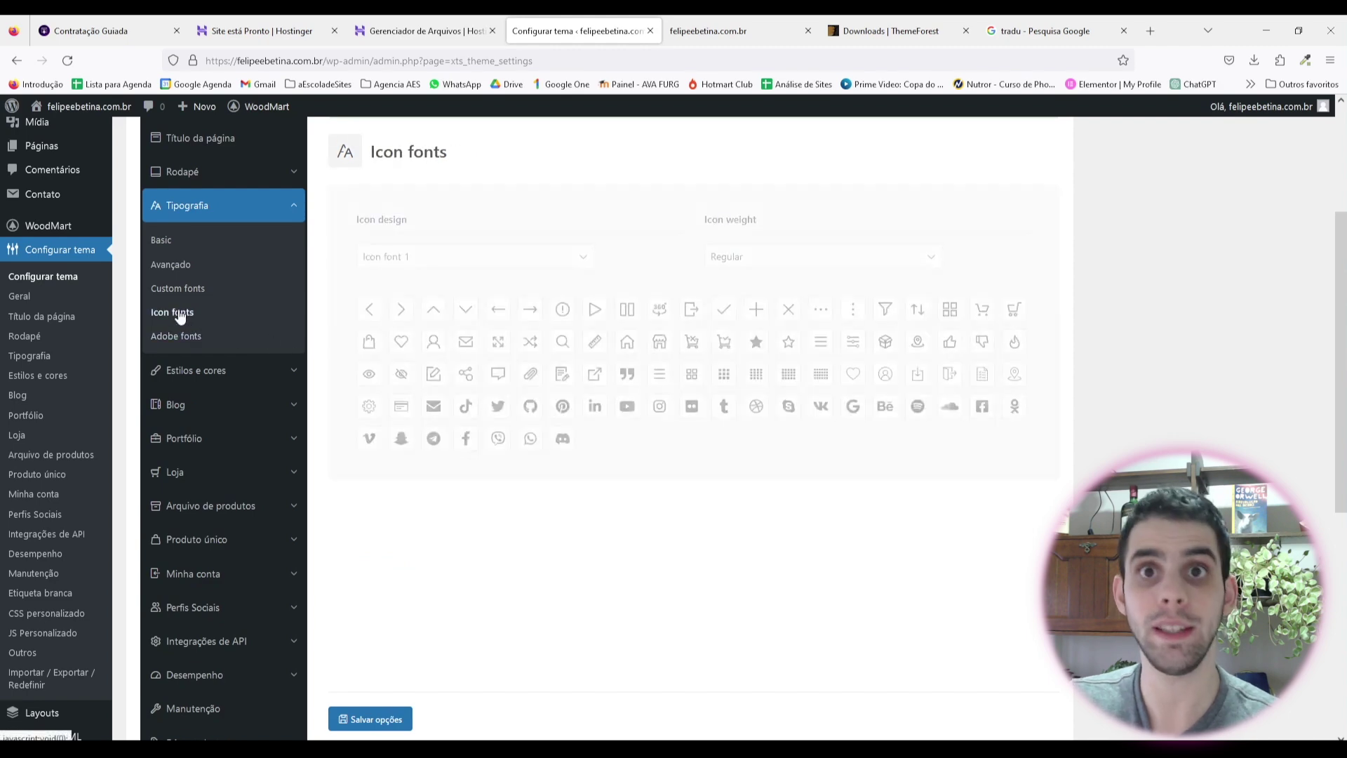
pyautogui.click(179, 337)
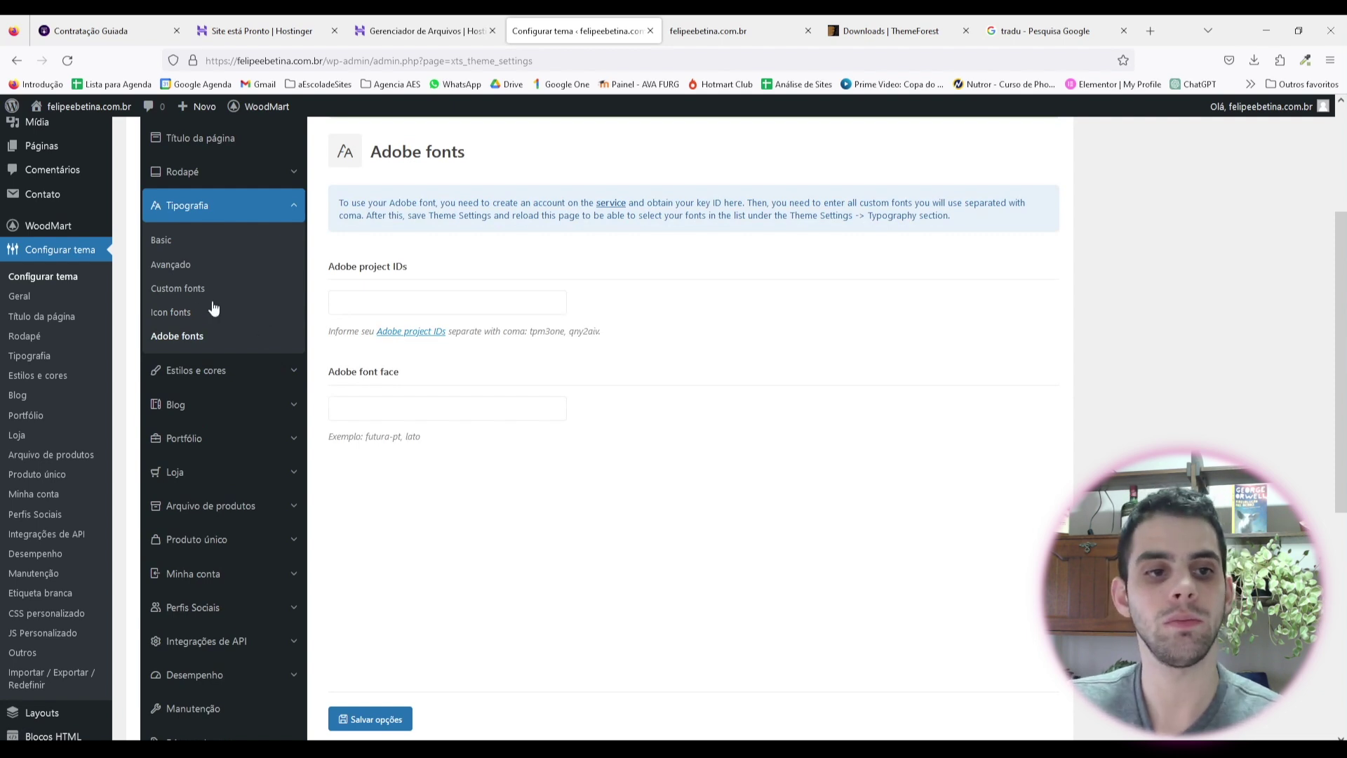
pyautogui.click(181, 312)
pyautogui.click(190, 336)
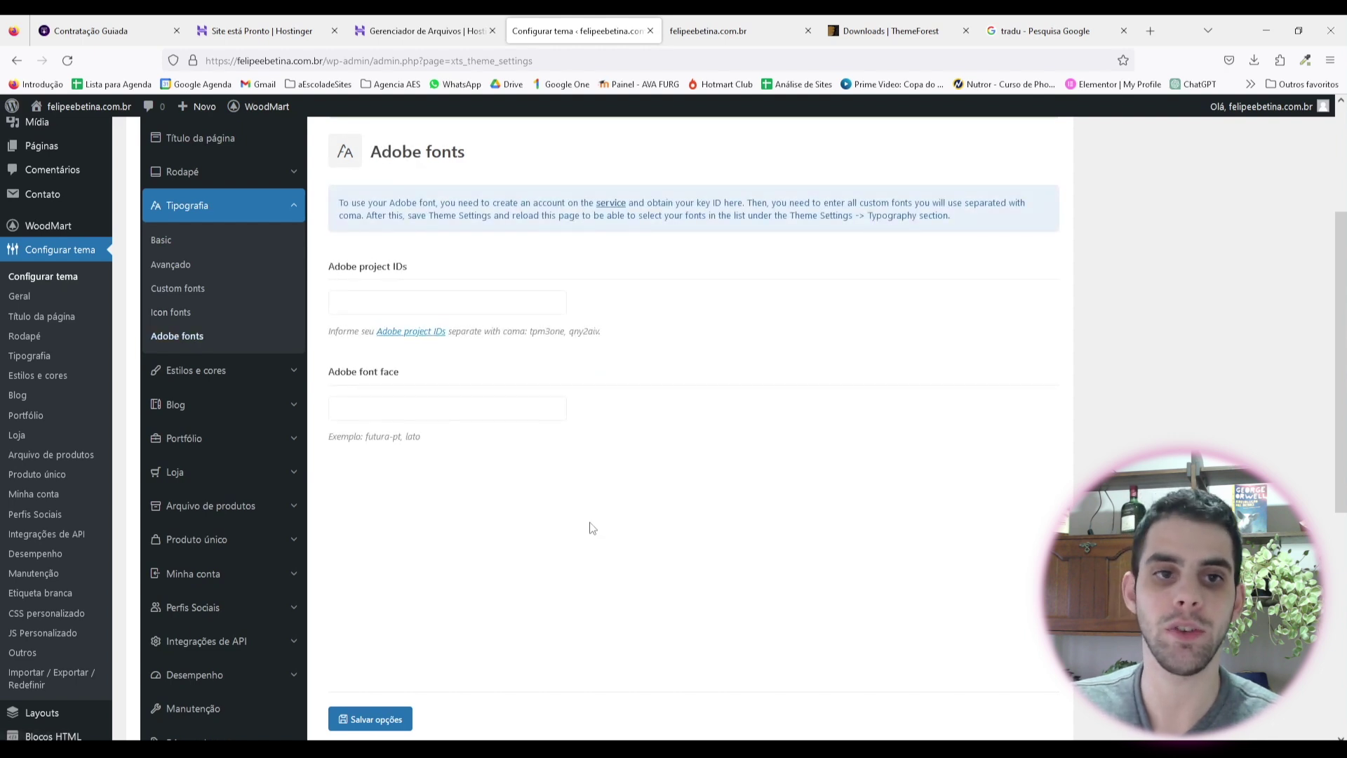
pyautogui.click(270, 210)
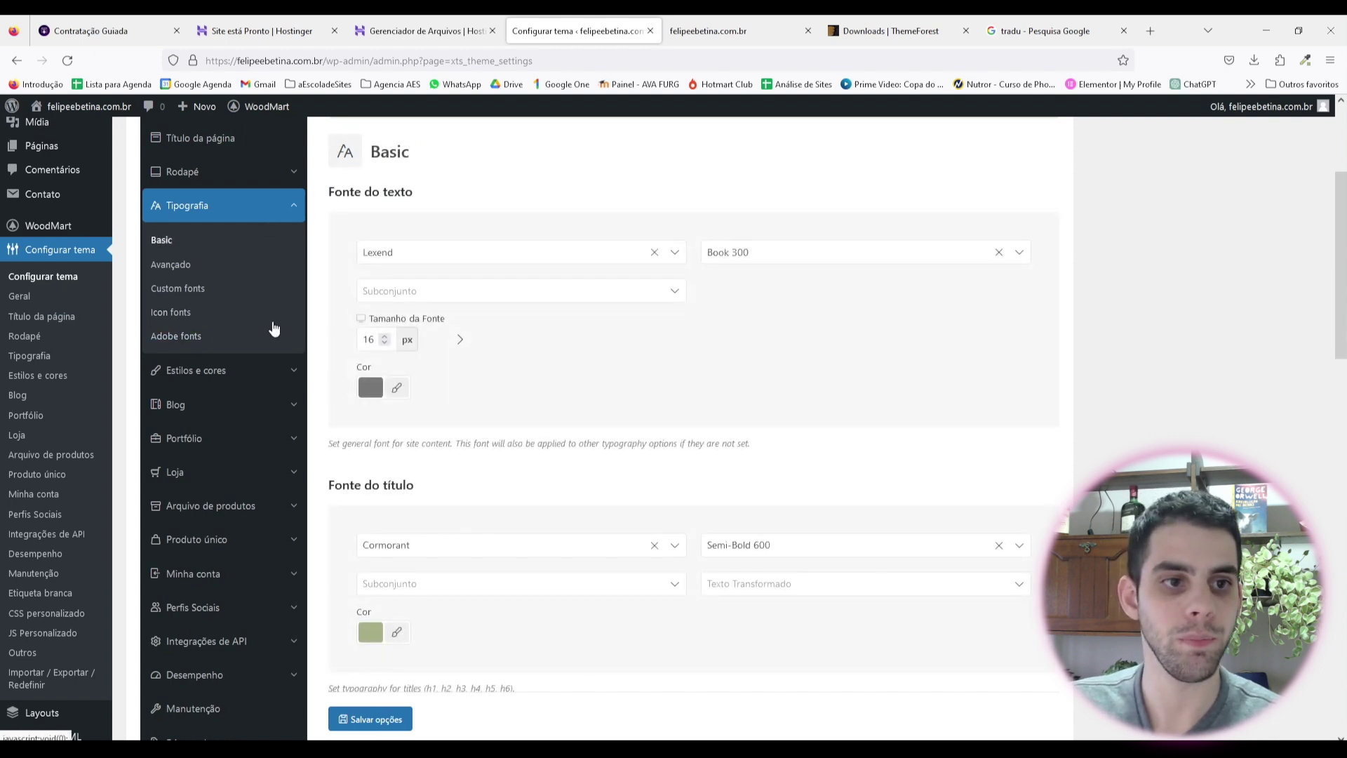
pyautogui.click(236, 371)
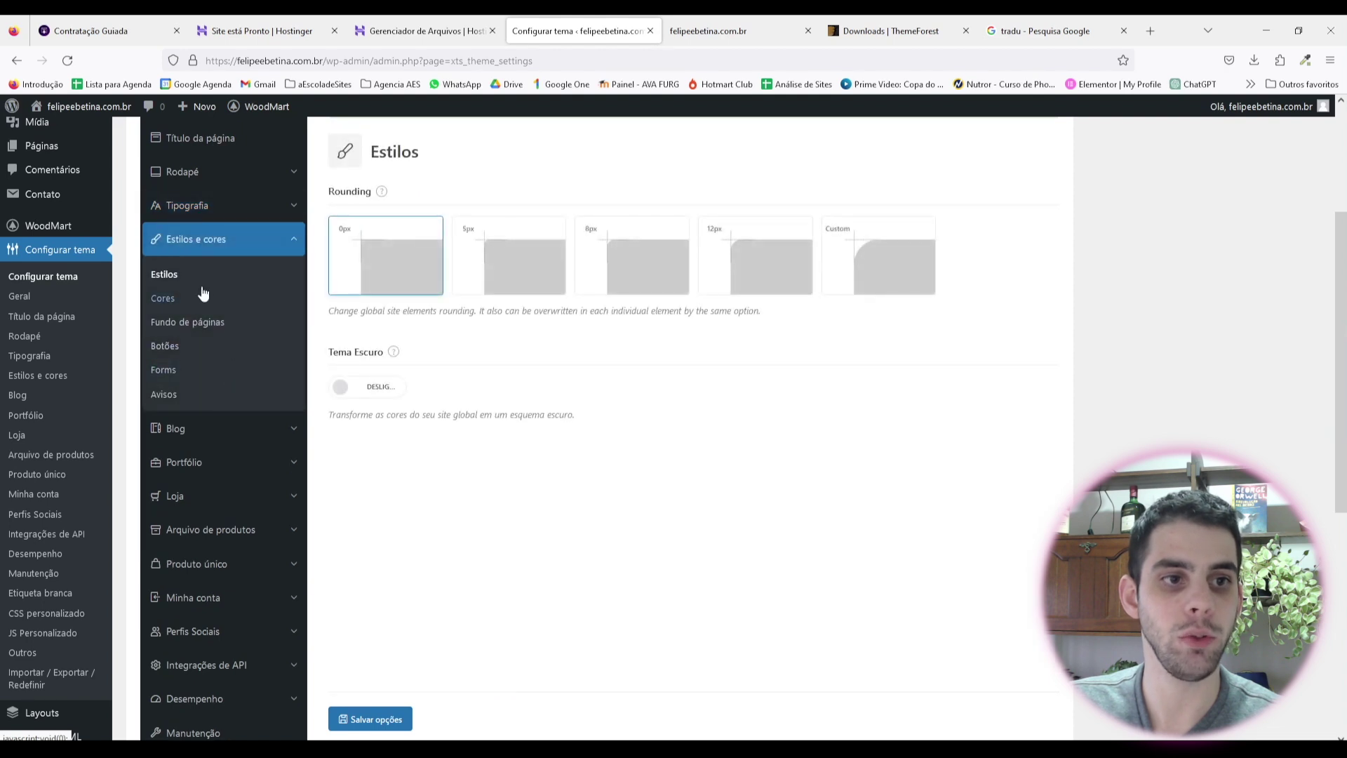
# Step: Choose 8px rounding in Estilos, preview the live site, and save the WoodMart options
pyautogui.scroll(2, 491, 512)
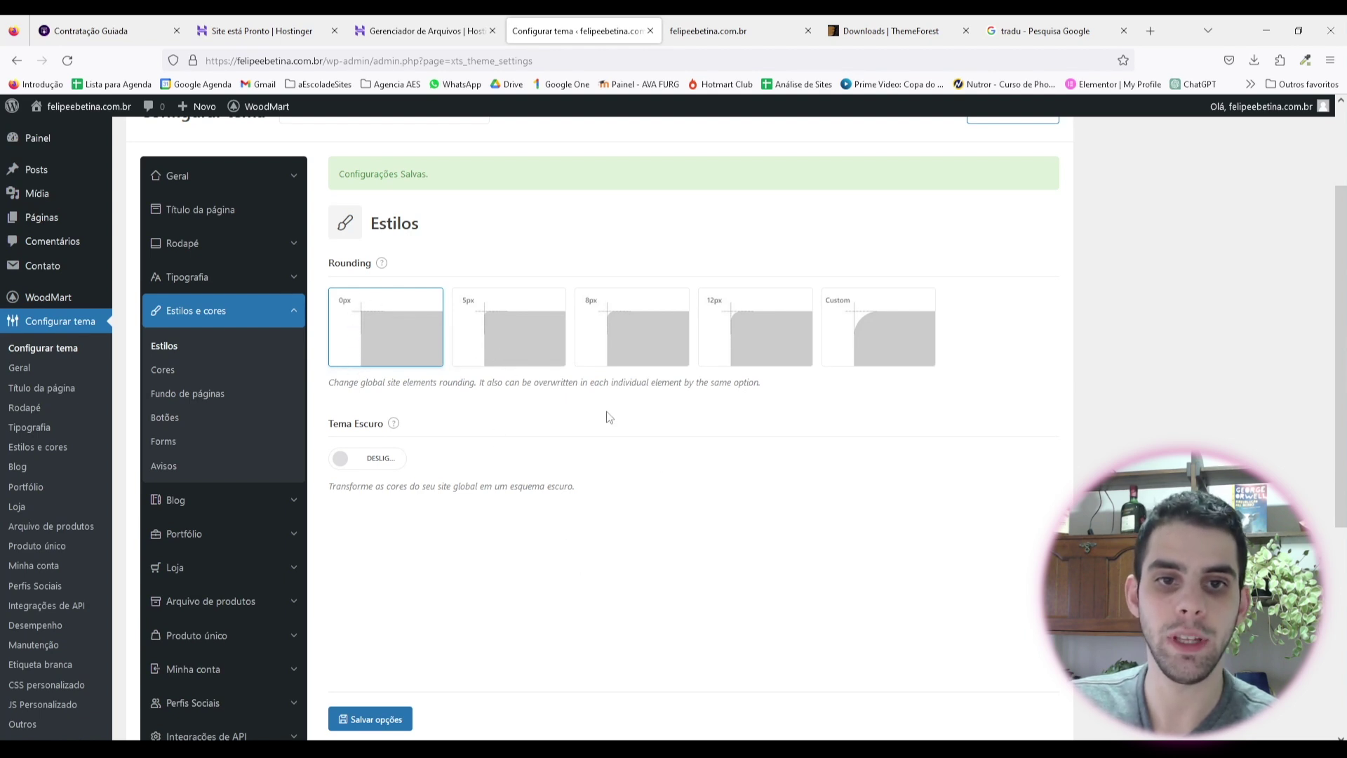
pyautogui.click(651, 336)
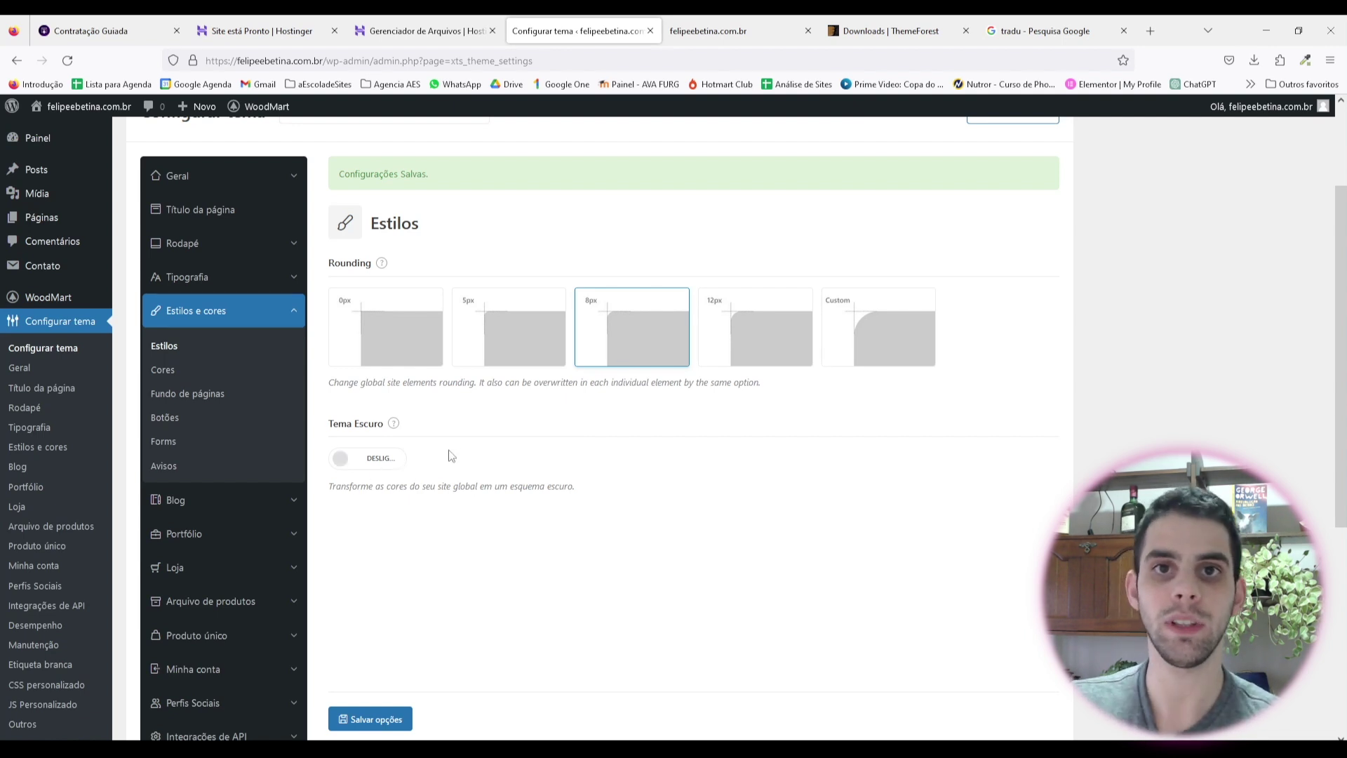
pyautogui.hotkey('ctrl', 'Tab')
pyautogui.scroll(10, 950, 378)
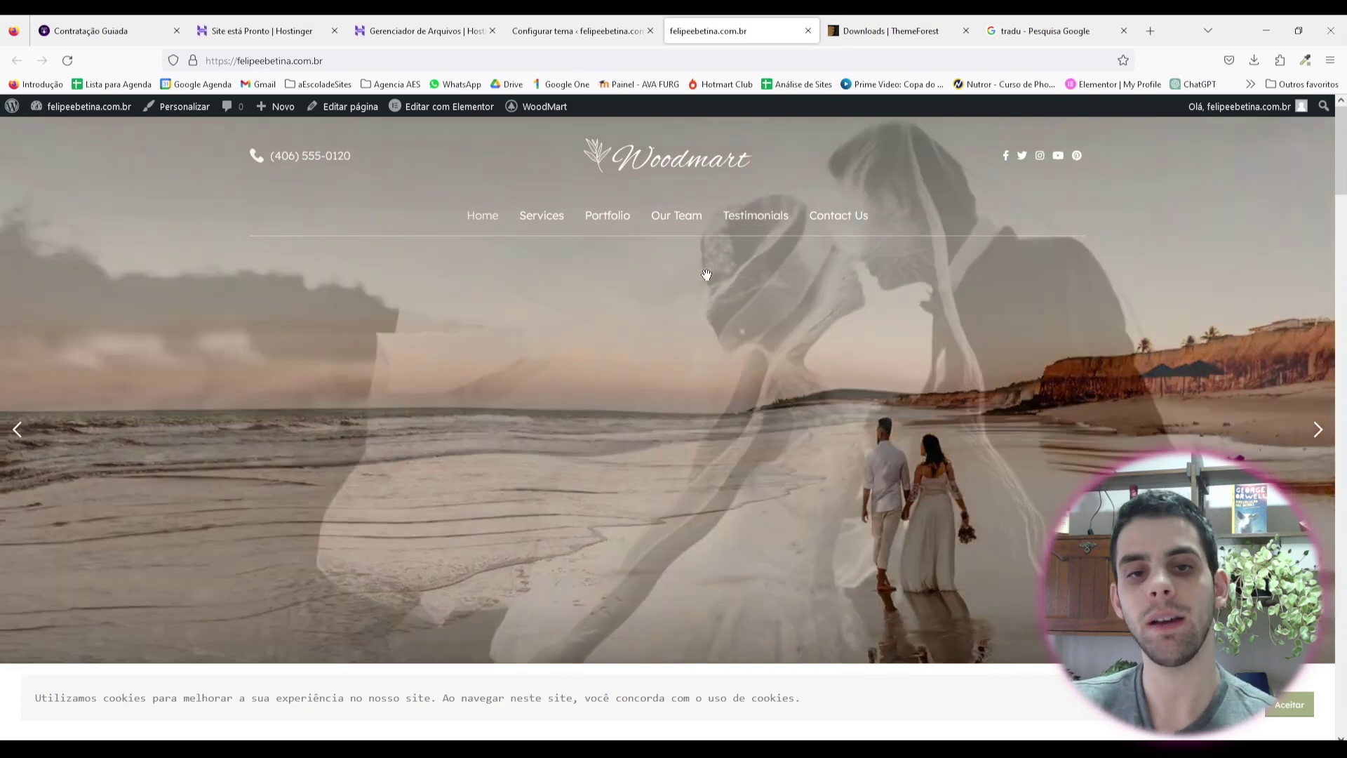
pyautogui.click(578, 31)
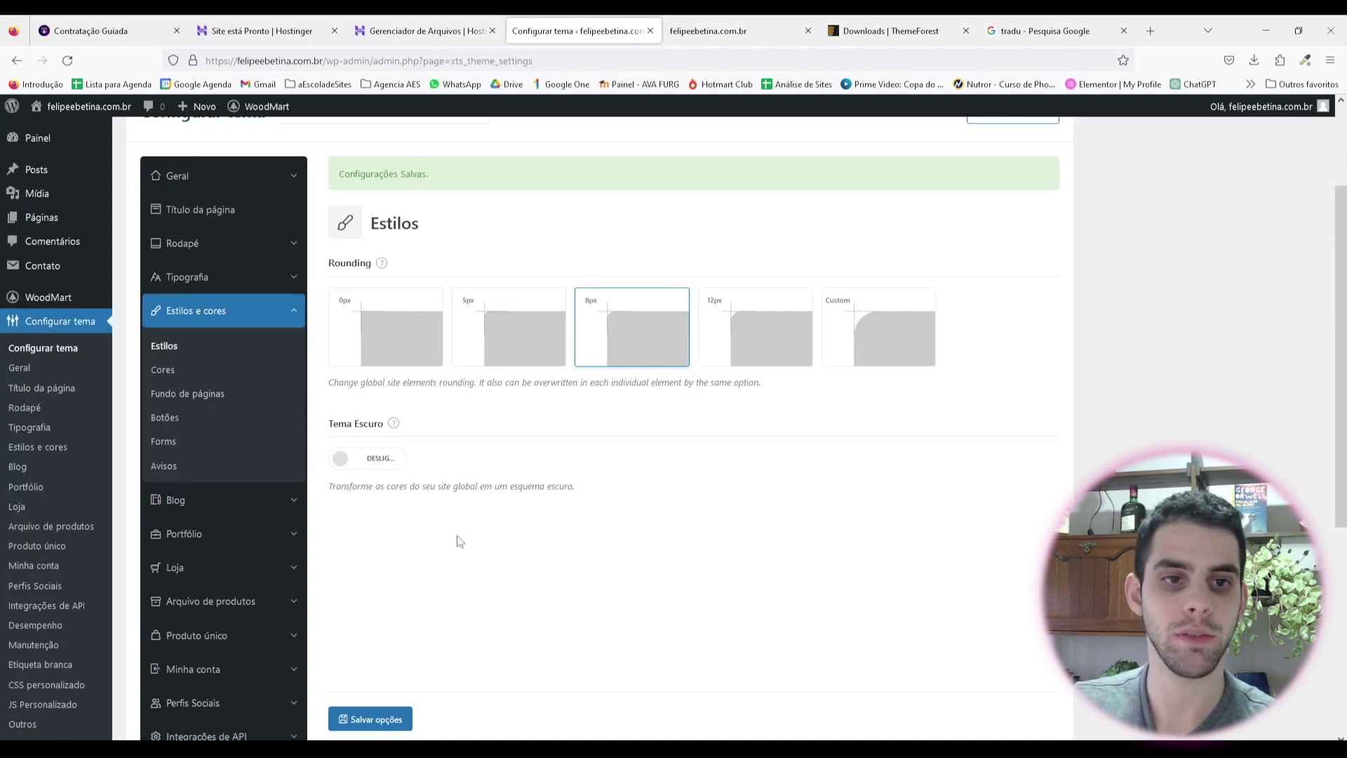
pyautogui.scroll(-2, 421, 582)
pyautogui.click(379, 624)
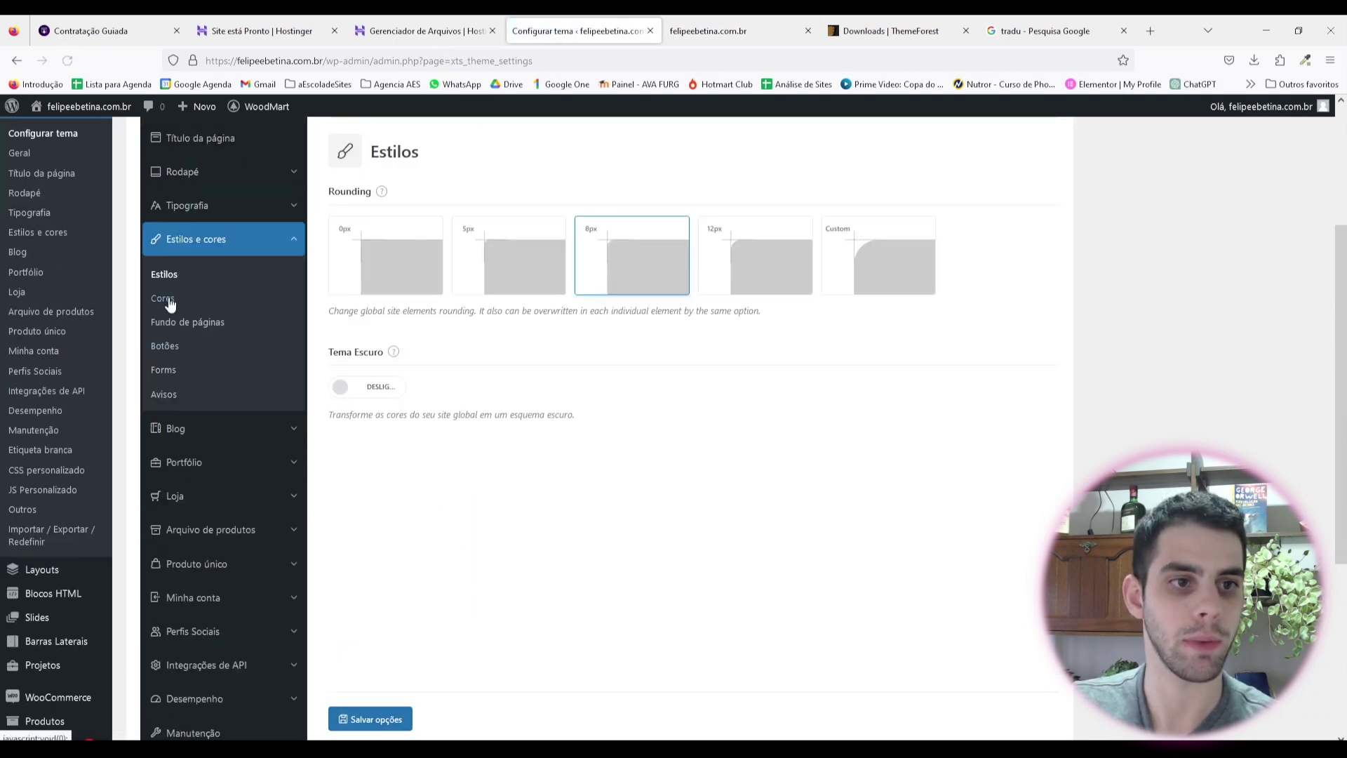
# Step: Save the Cores settings with the green primary and yellow secondary colours unchanged
pyautogui.click(163, 299)
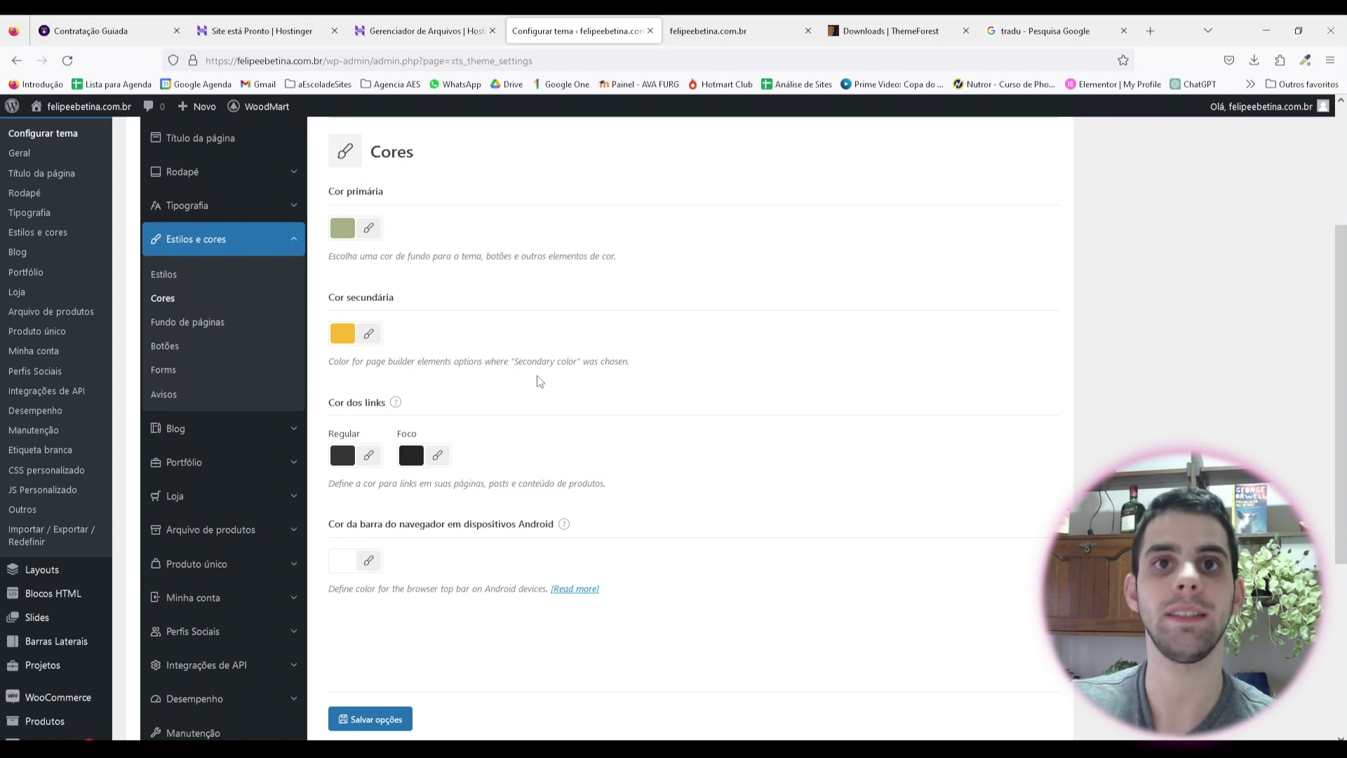
pyautogui.scroll(-1, 492, 442)
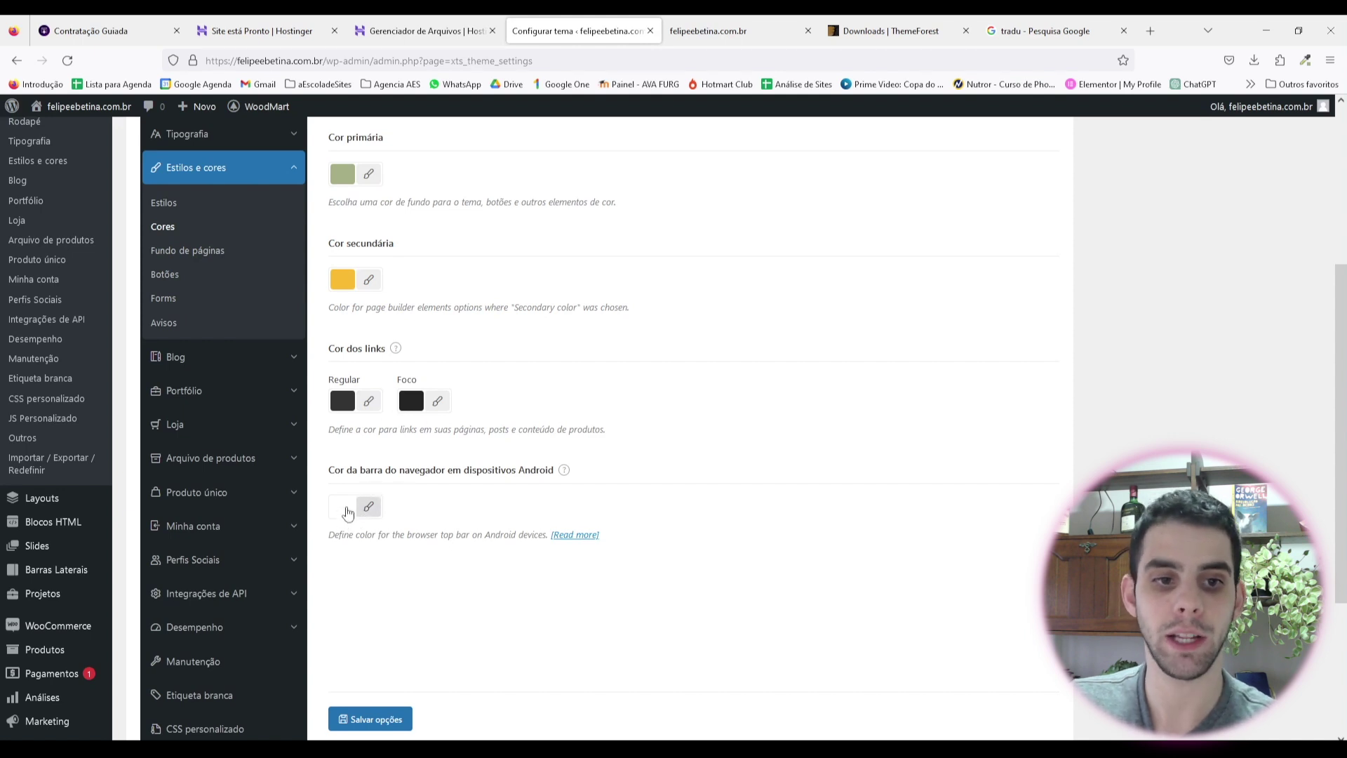
pyautogui.click(390, 717)
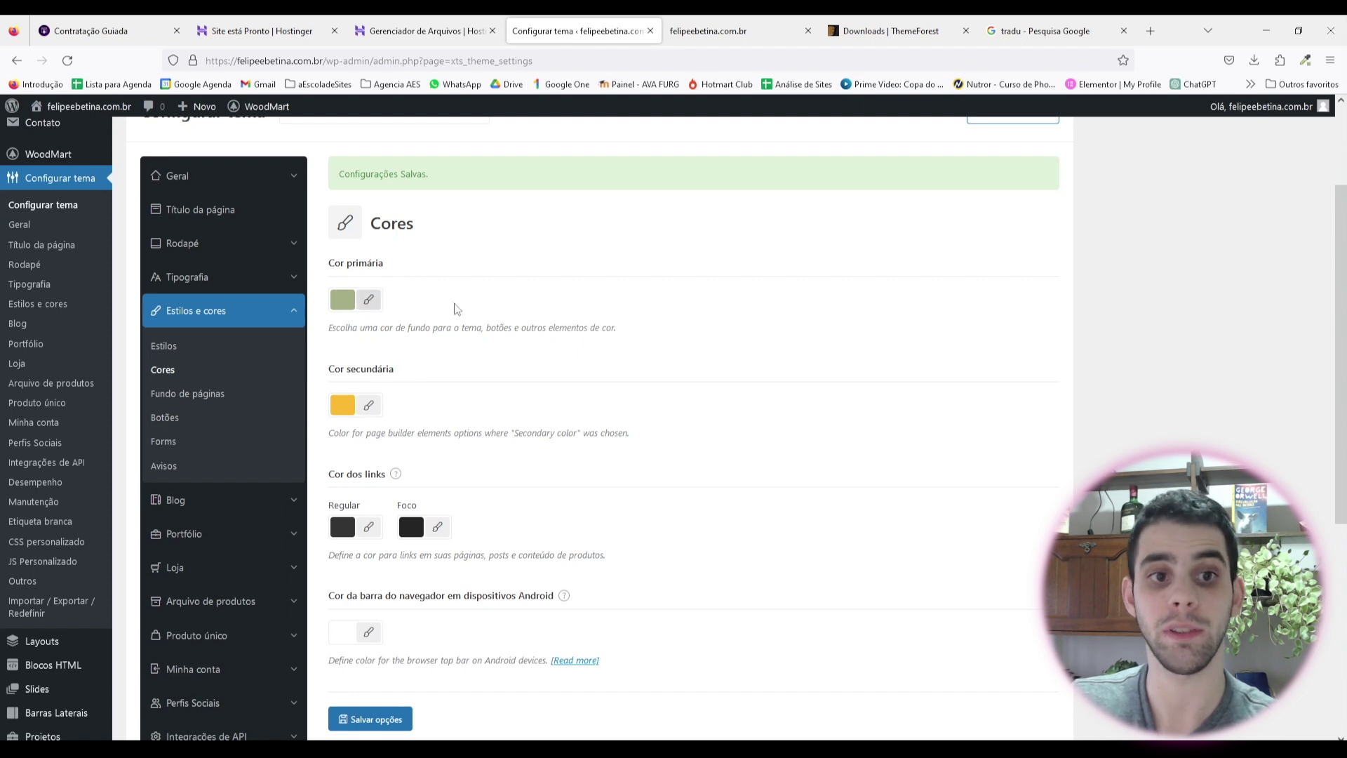
pyautogui.scroll(-2, 496, 325)
pyautogui.click(343, 174)
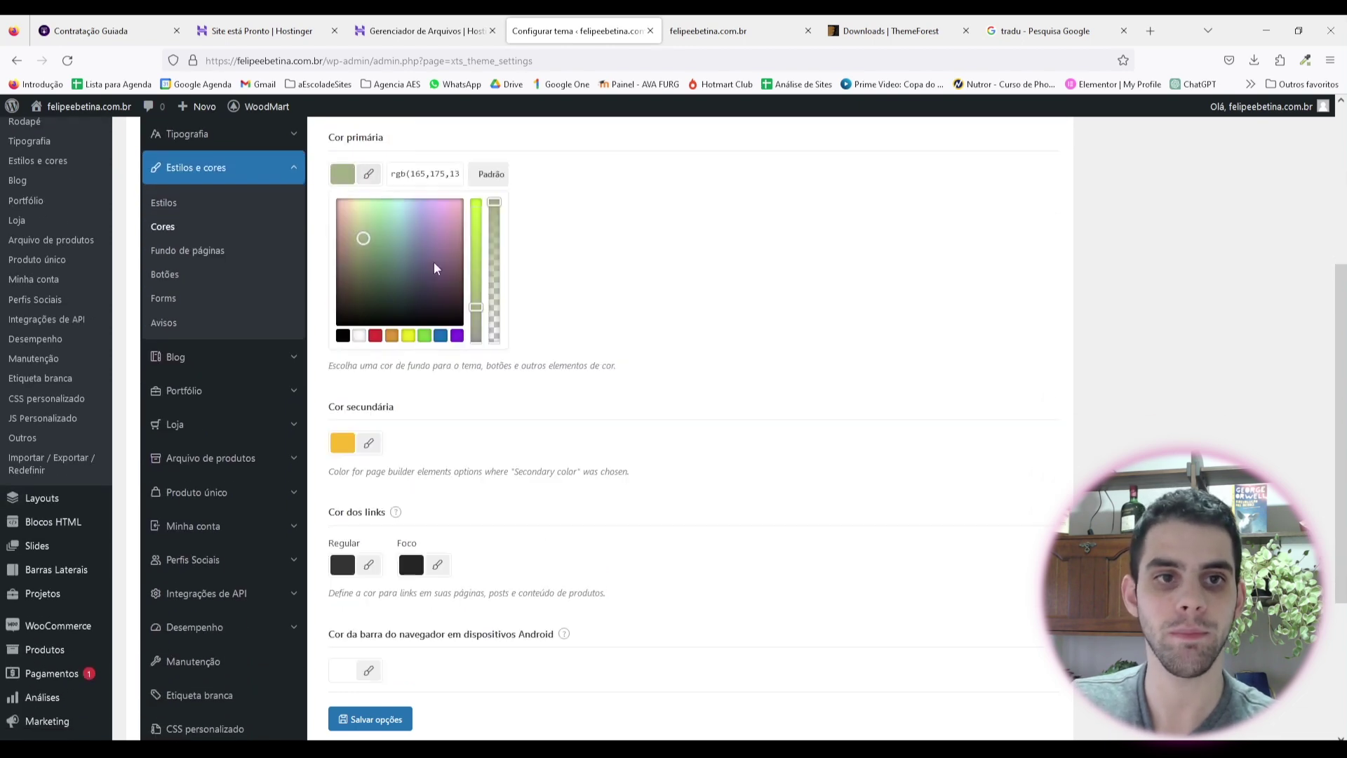
pyautogui.click(584, 280)
pyautogui.scroll(1, 196, 329)
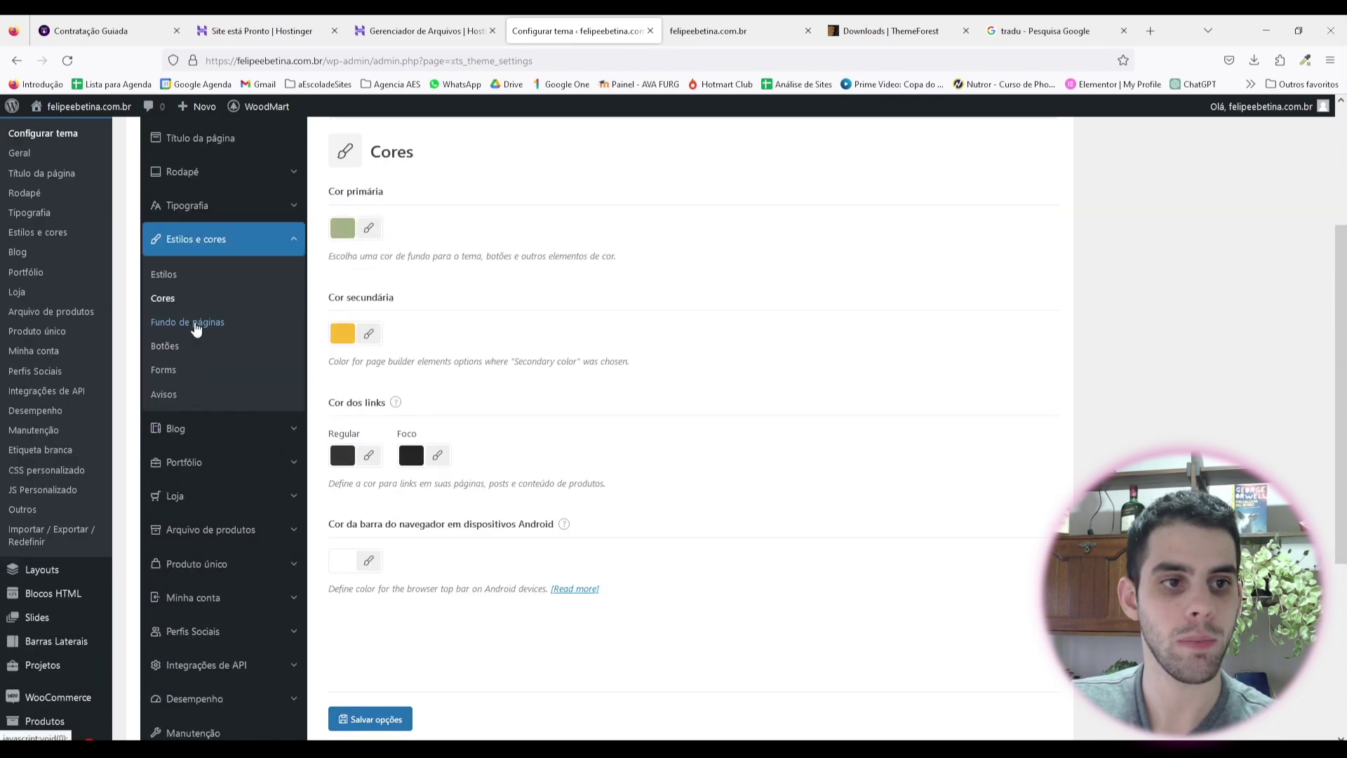
# Step: Check the Fundo de páginas background colours, leaving every background empty
pyautogui.click(196, 324)
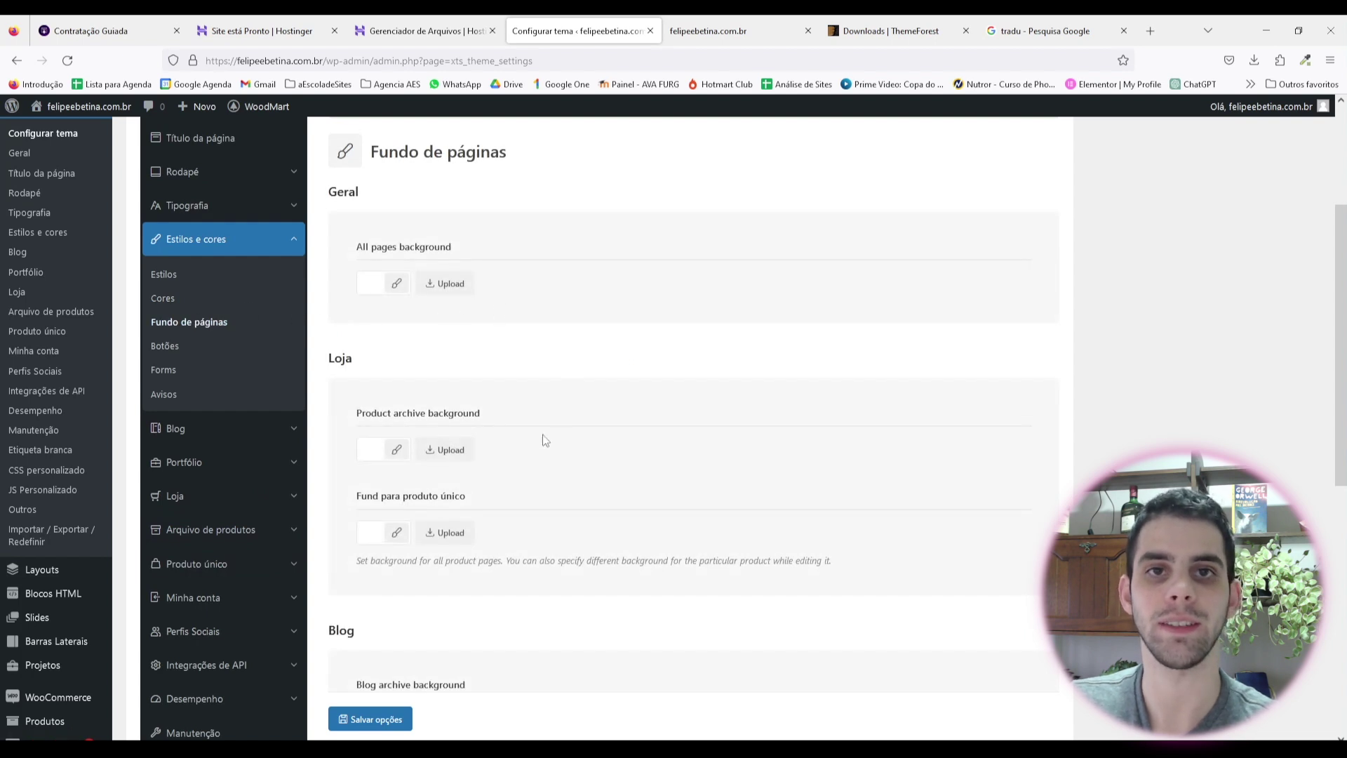
pyautogui.scroll(1, 658, 239)
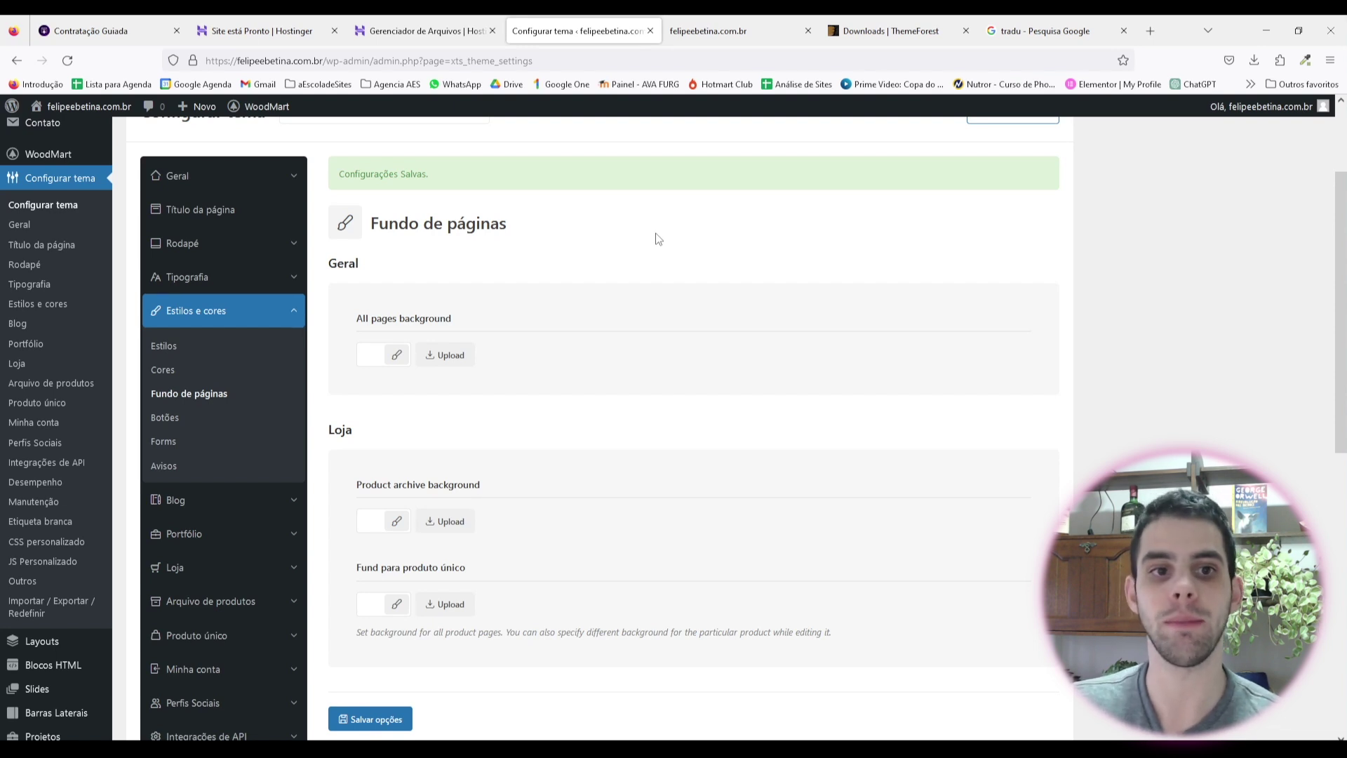
pyautogui.click(395, 354)
pyautogui.click(699, 433)
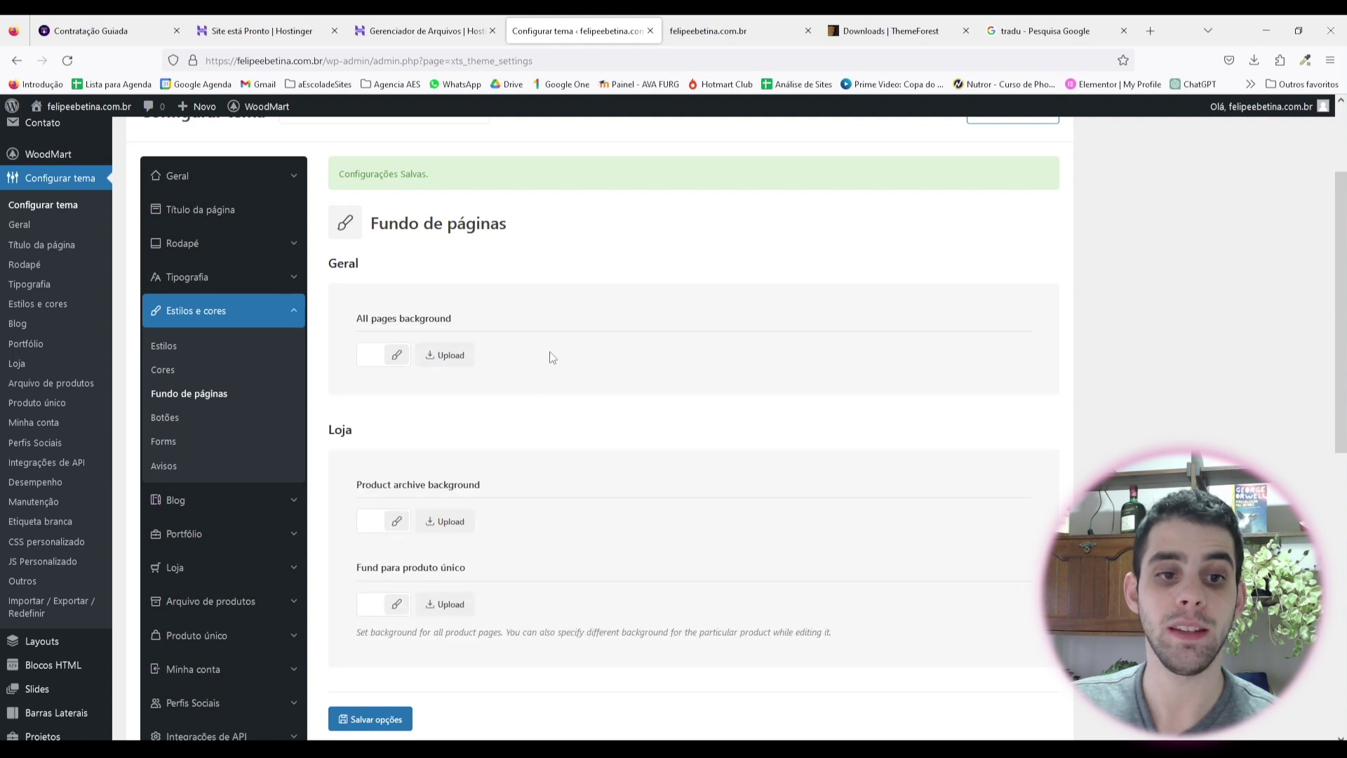
pyautogui.scroll(-3, 552, 358)
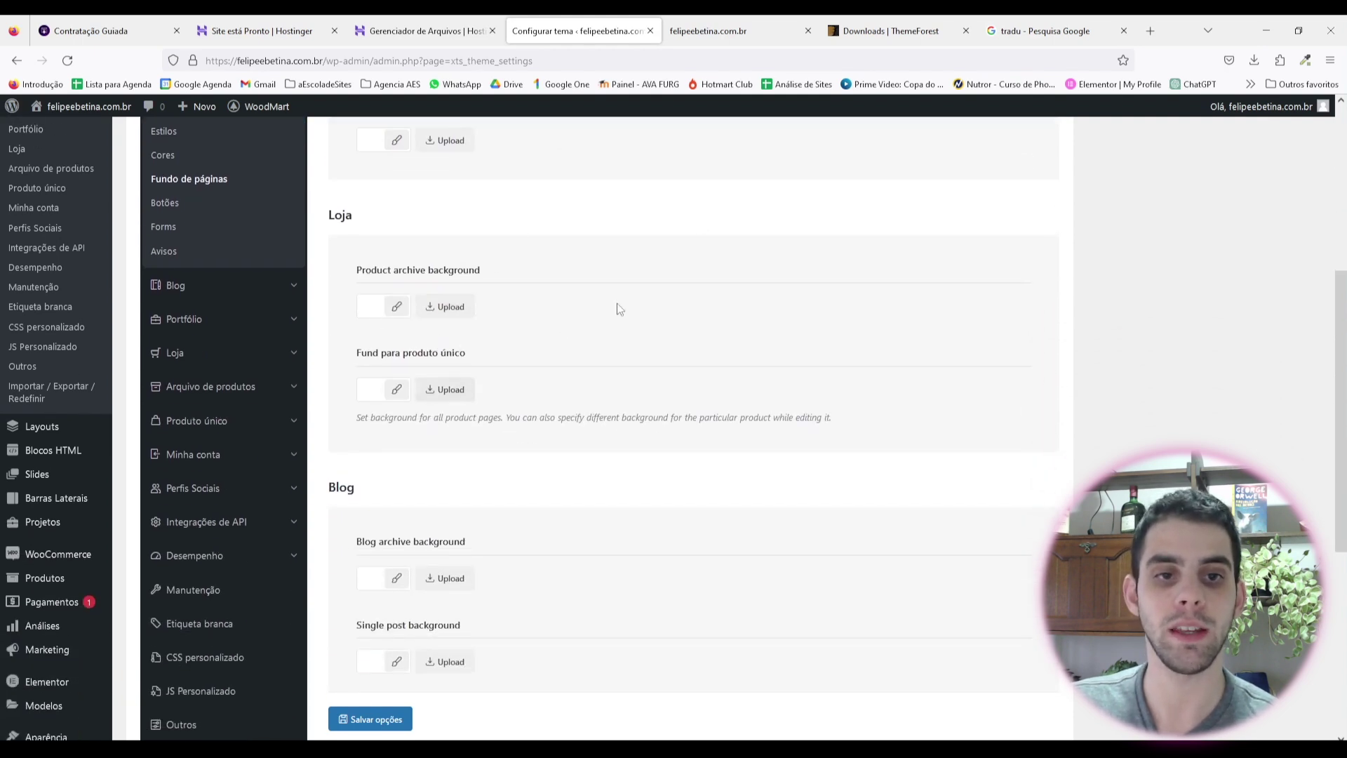
pyautogui.scroll(2, 681, 372)
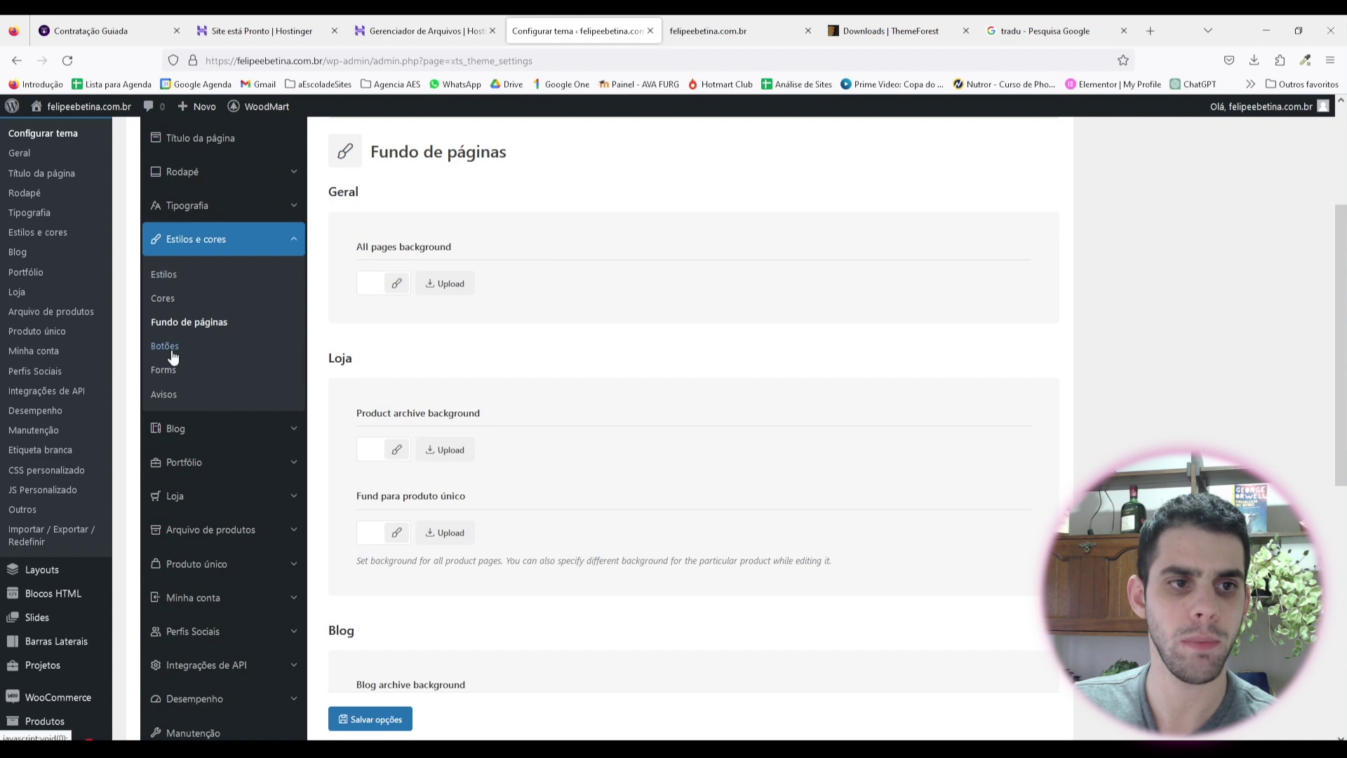
pyautogui.click(172, 354)
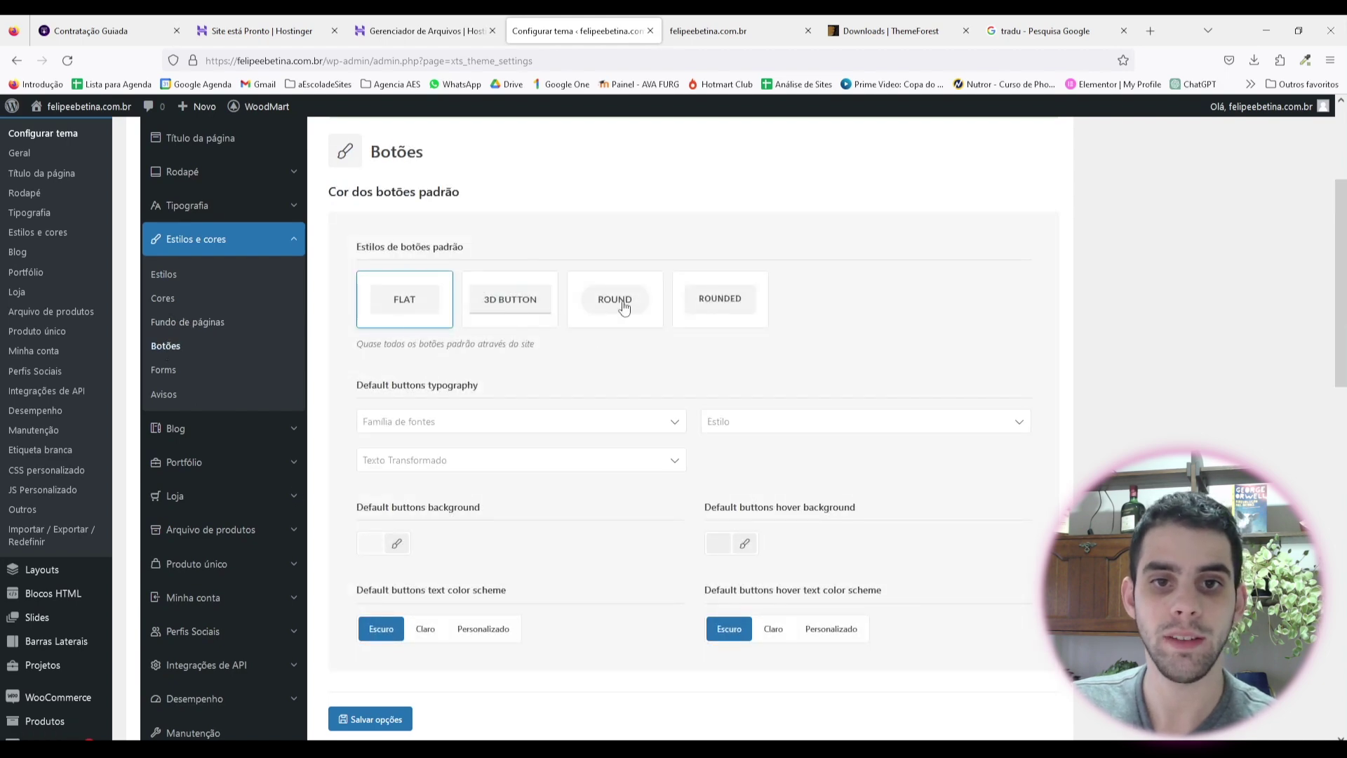
# Step: Set both the default and accent button styles to Round
pyautogui.click(624, 308)
pyautogui.scroll(-5, 608, 391)
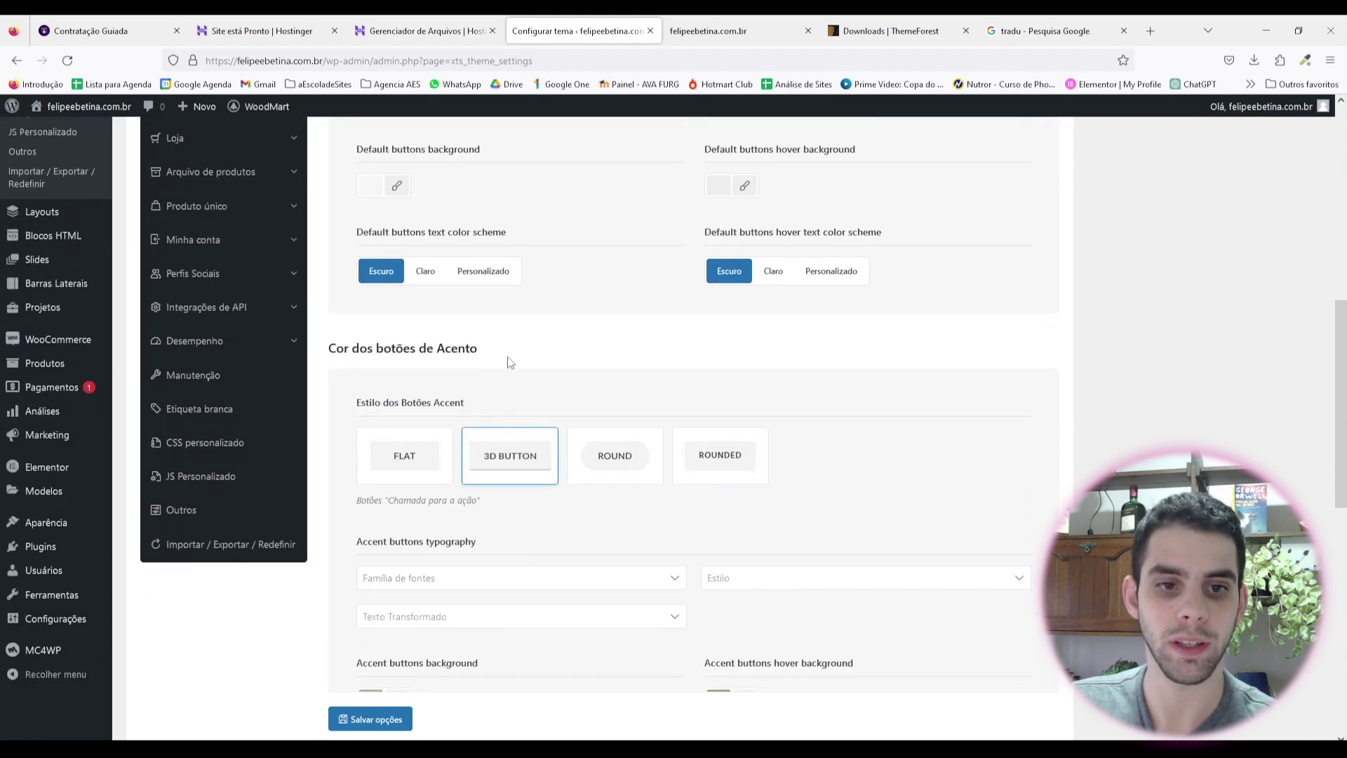
pyautogui.scroll(-1, 561, 379)
pyautogui.click(627, 396)
pyautogui.scroll(-8, 554, 421)
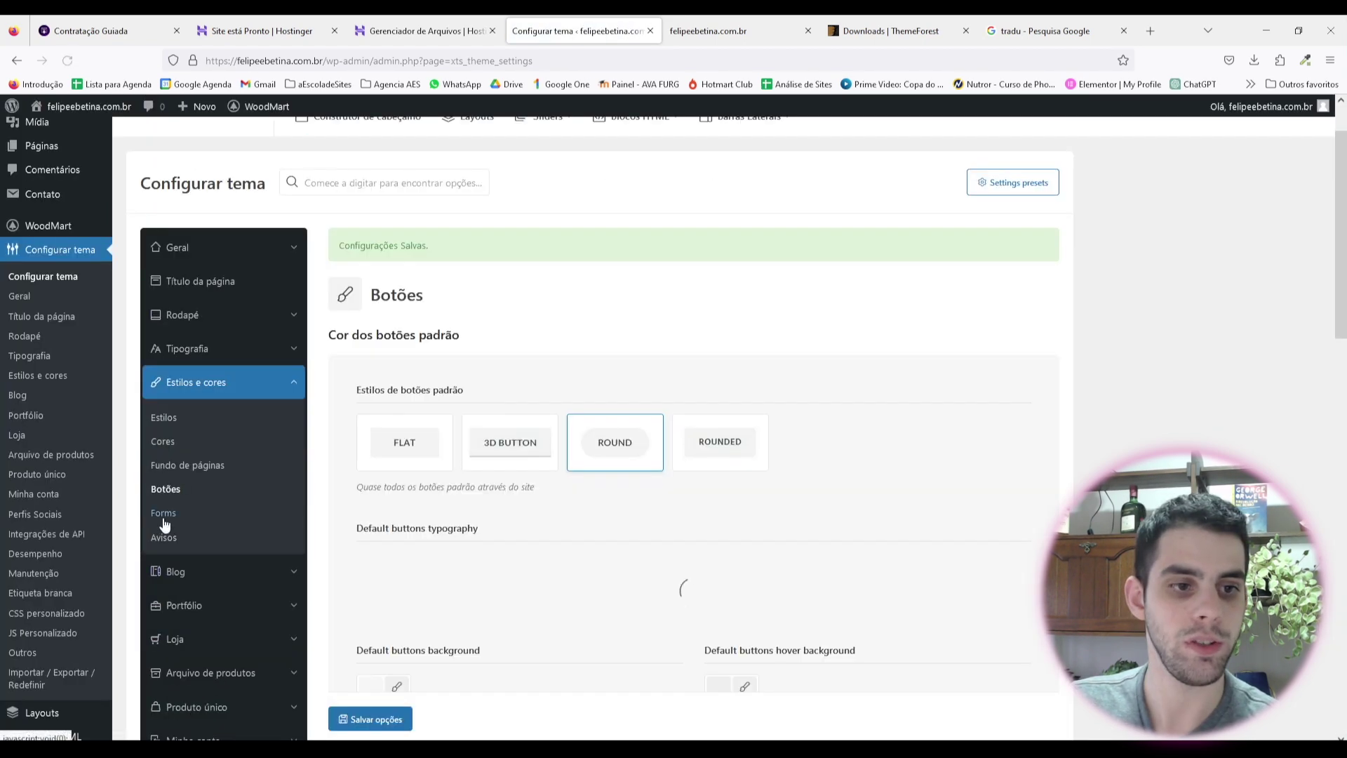
# Step: Review the form styles and the Avisos colours: green success and yellow warning backgrounds
pyautogui.click(165, 515)
pyautogui.scroll(-2, 606, 386)
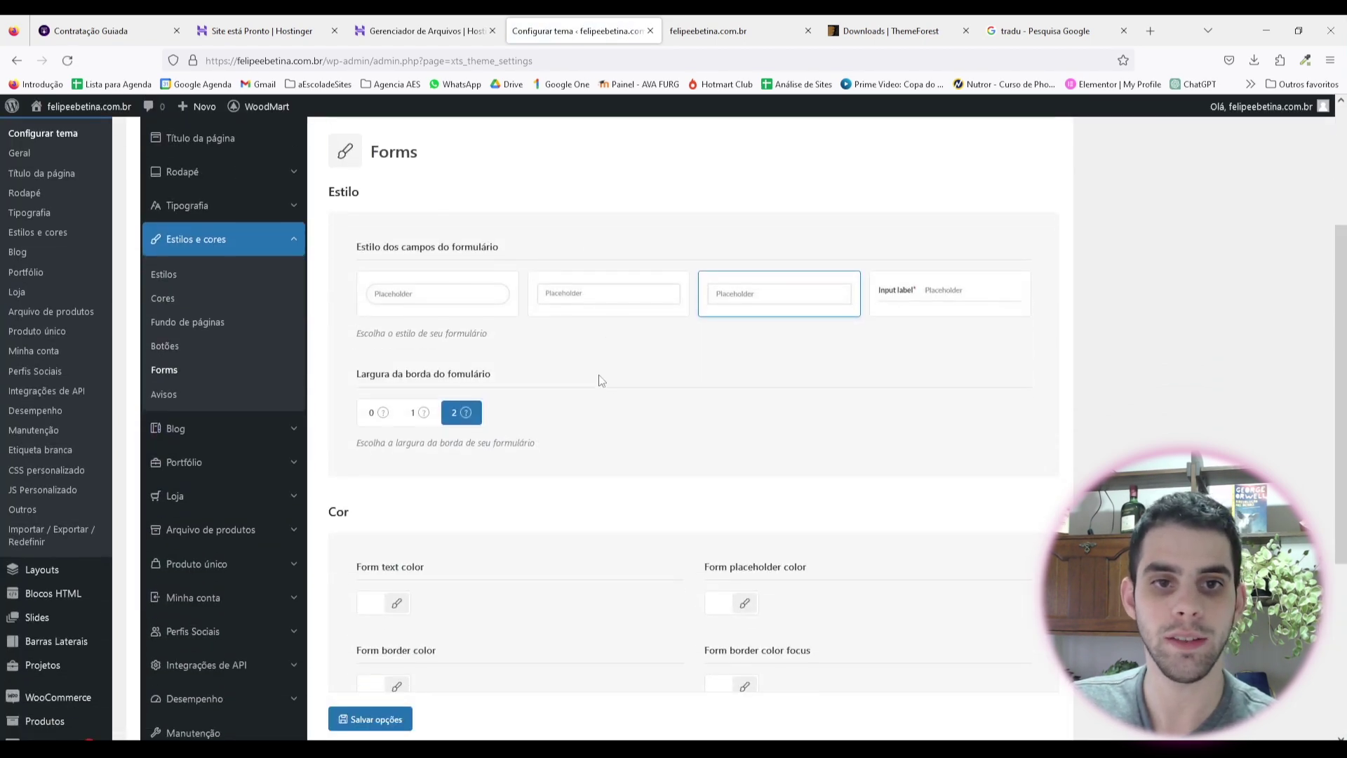
pyautogui.scroll(-1, 379, 473)
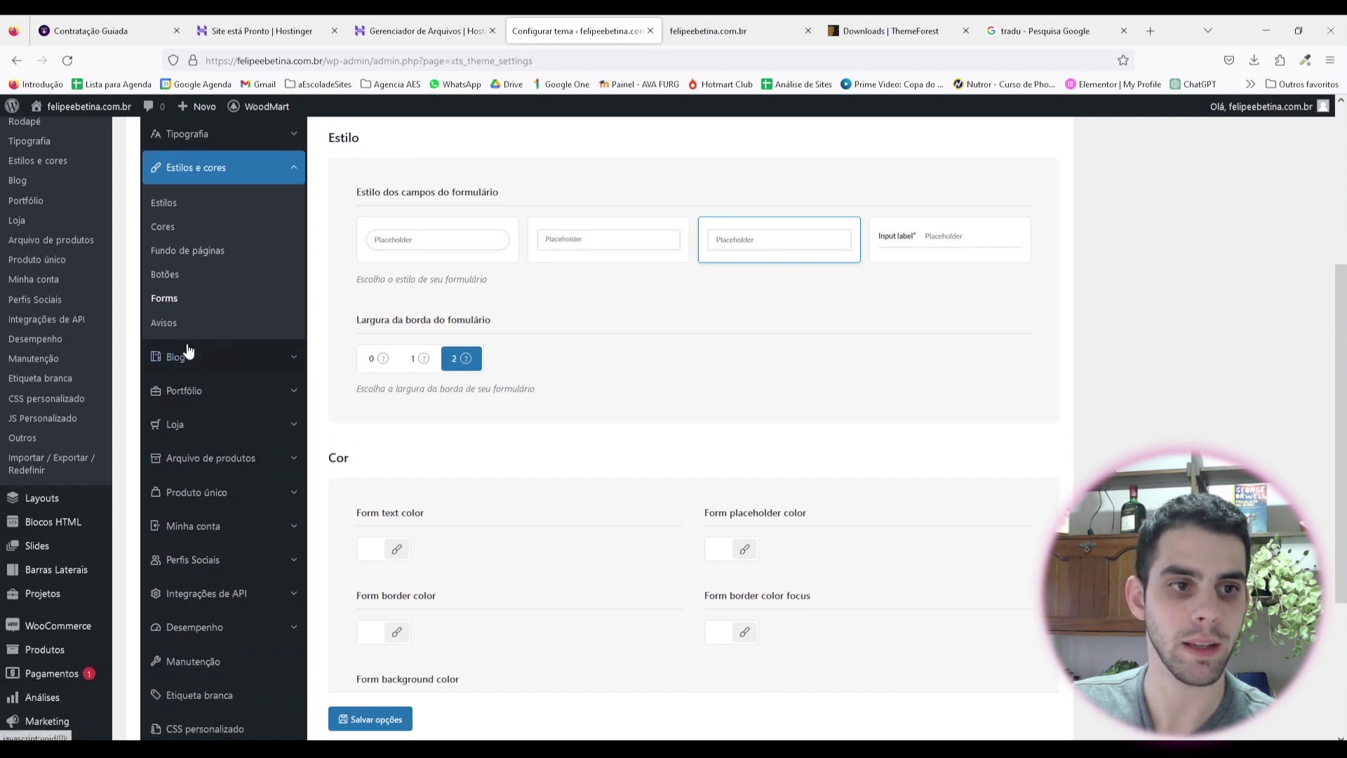
pyautogui.click(174, 324)
pyautogui.scroll(2, 449, 351)
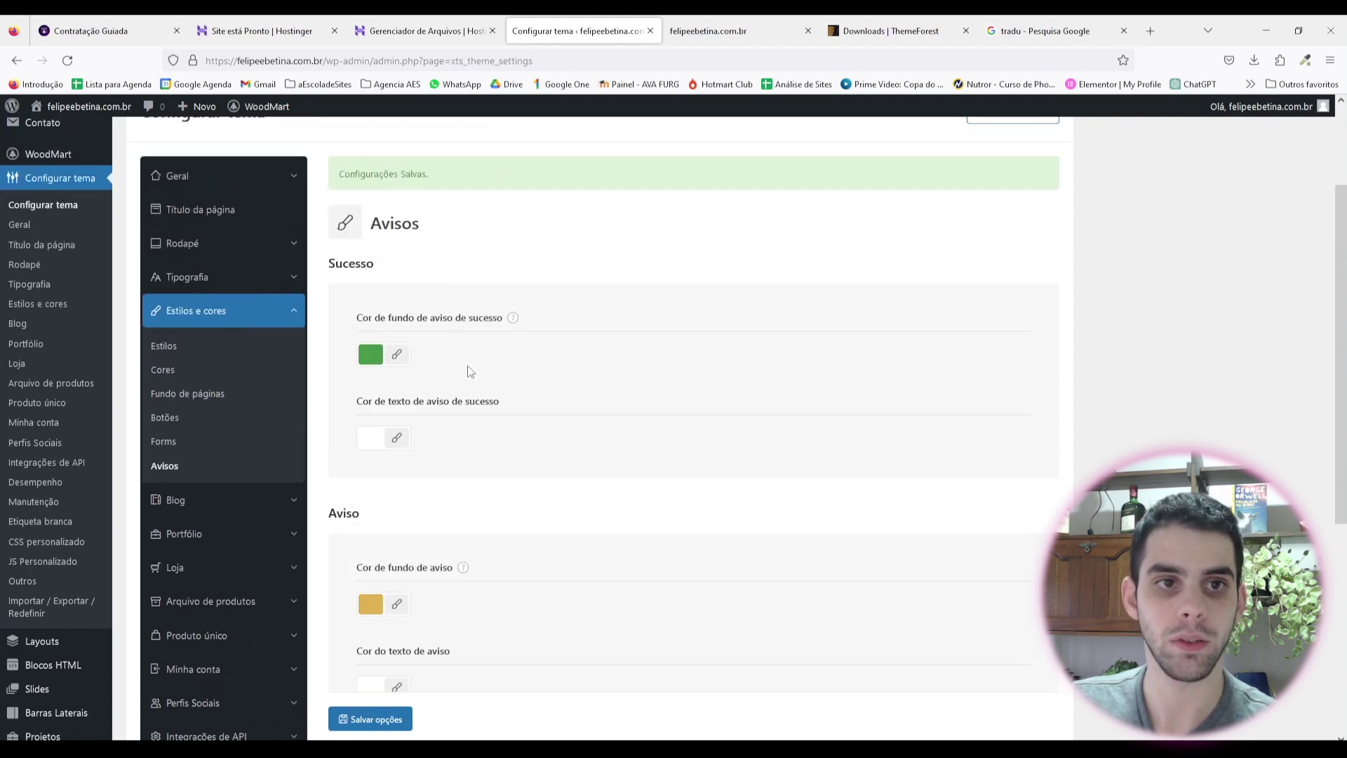
pyautogui.scroll(-1, 570, 410)
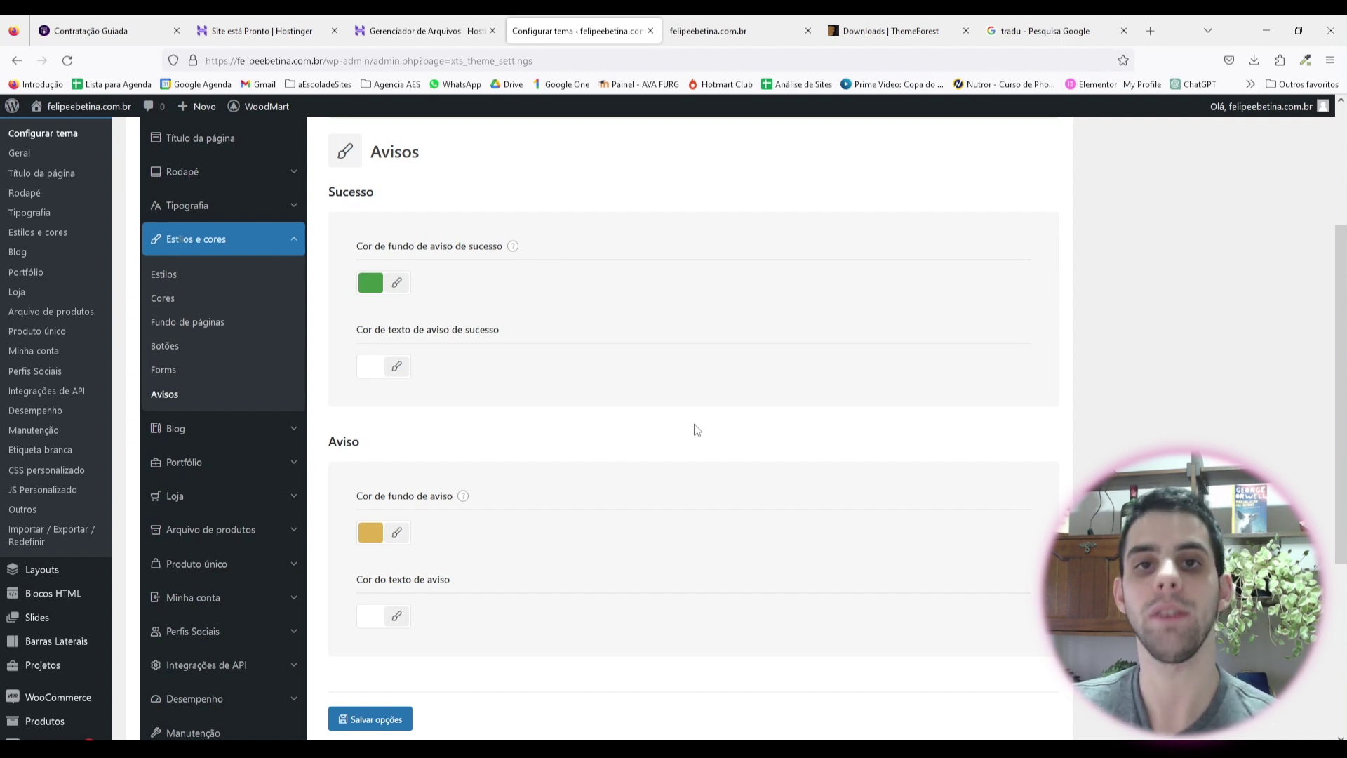
pyautogui.scroll(-1, 505, 336)
pyautogui.scroll(1, 407, 270)
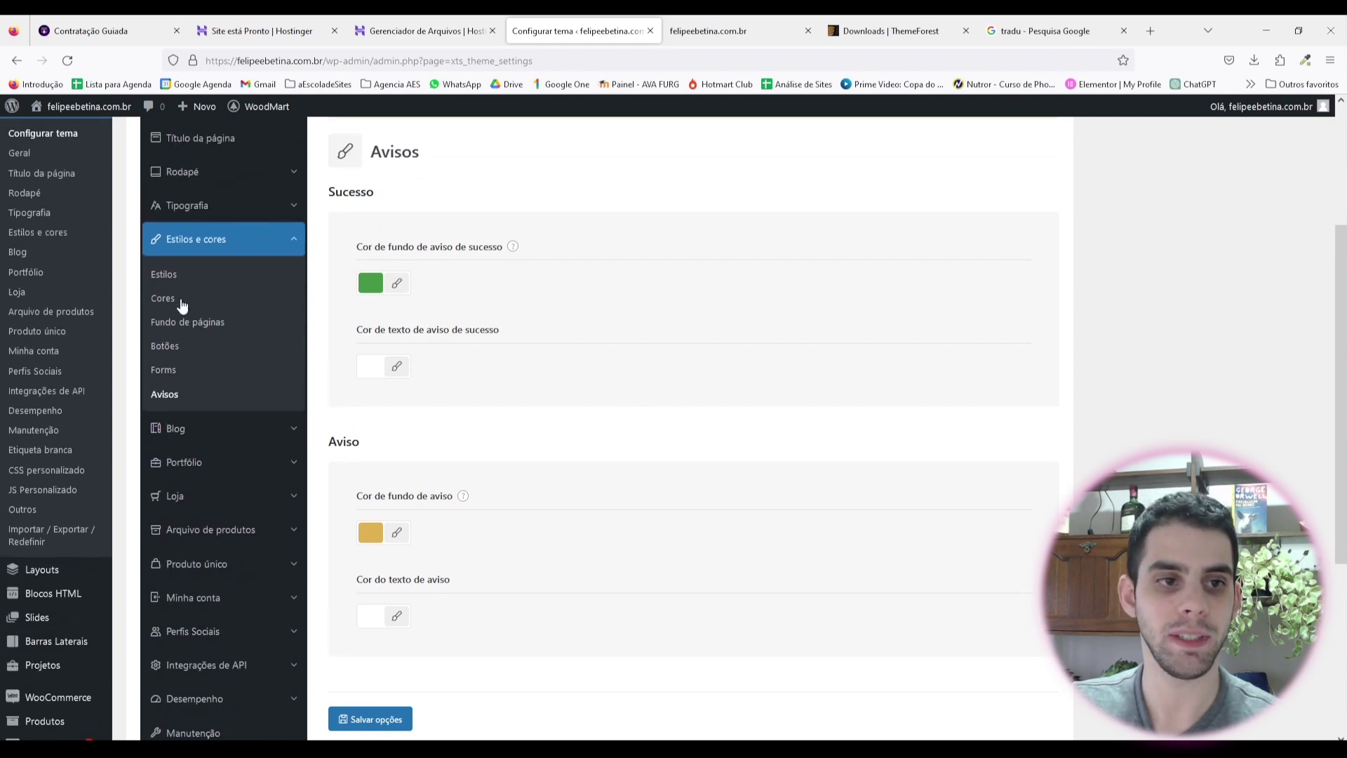
pyautogui.scroll(-2, 220, 421)
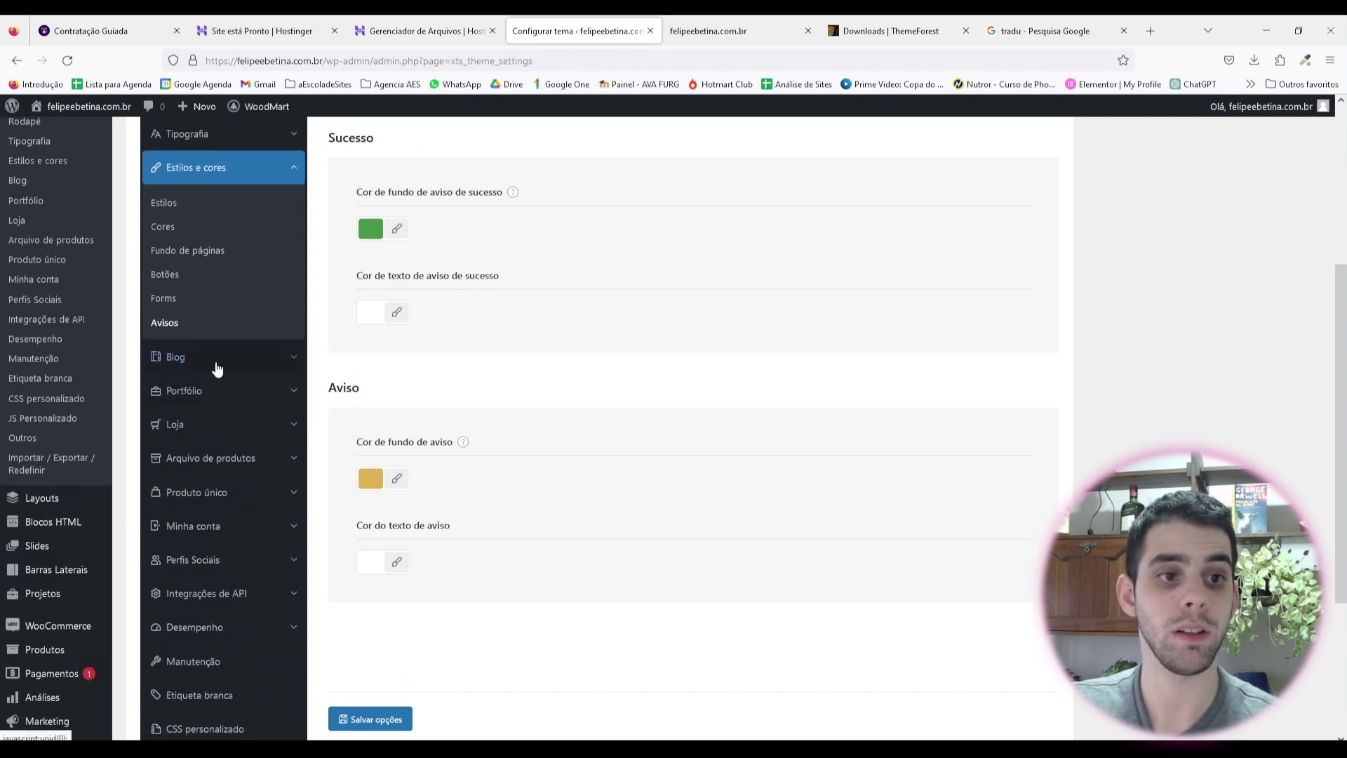
pyautogui.click(216, 360)
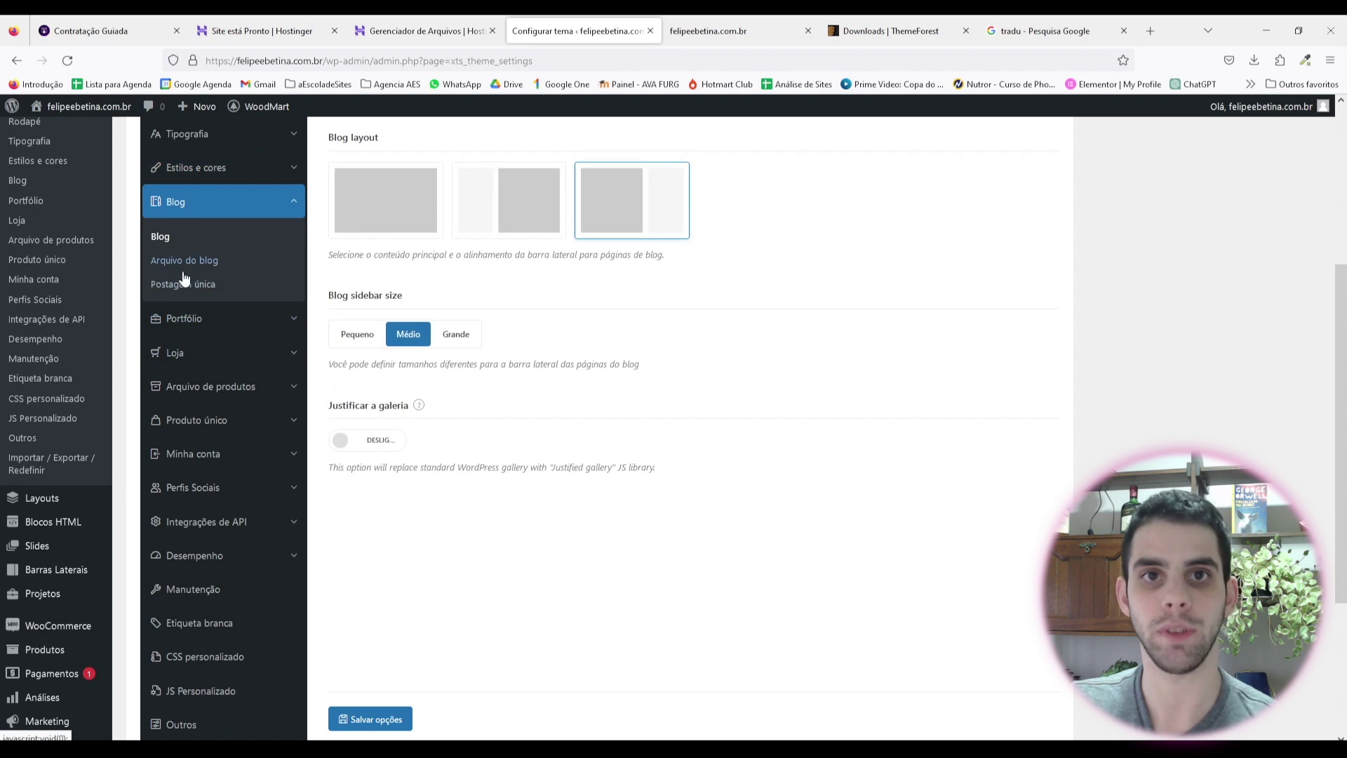
# Step: Look through the Portfólio settings and the top of the Loja settings
pyautogui.click(230, 321)
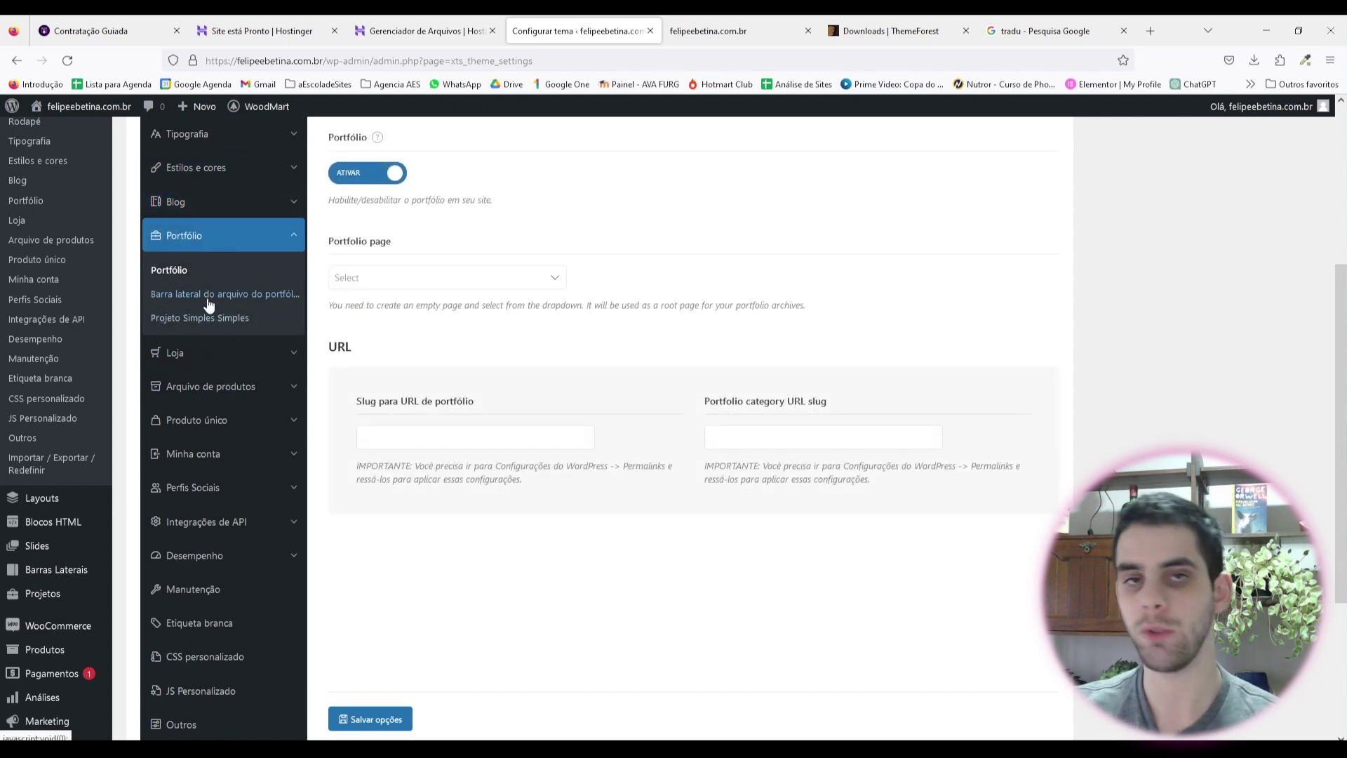
pyautogui.click(202, 360)
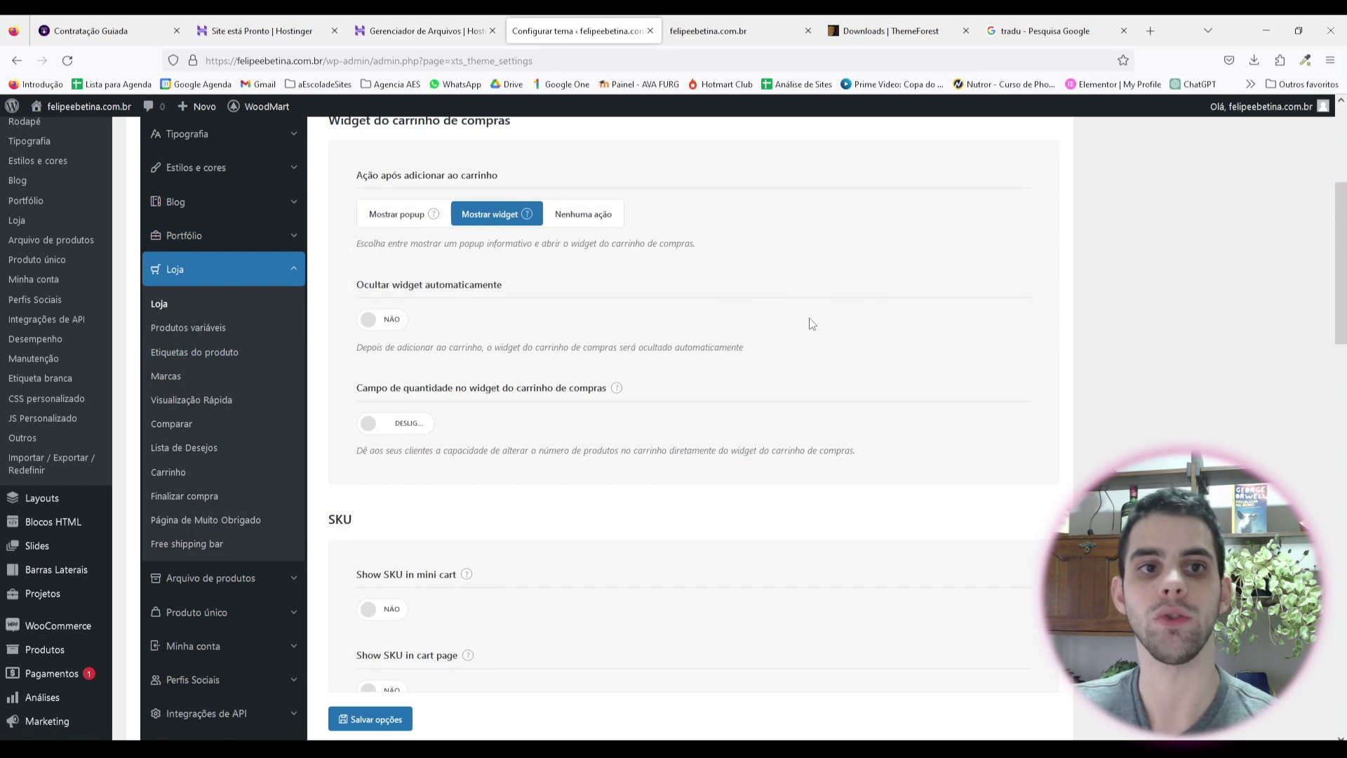
pyautogui.scroll(2, 211, 421)
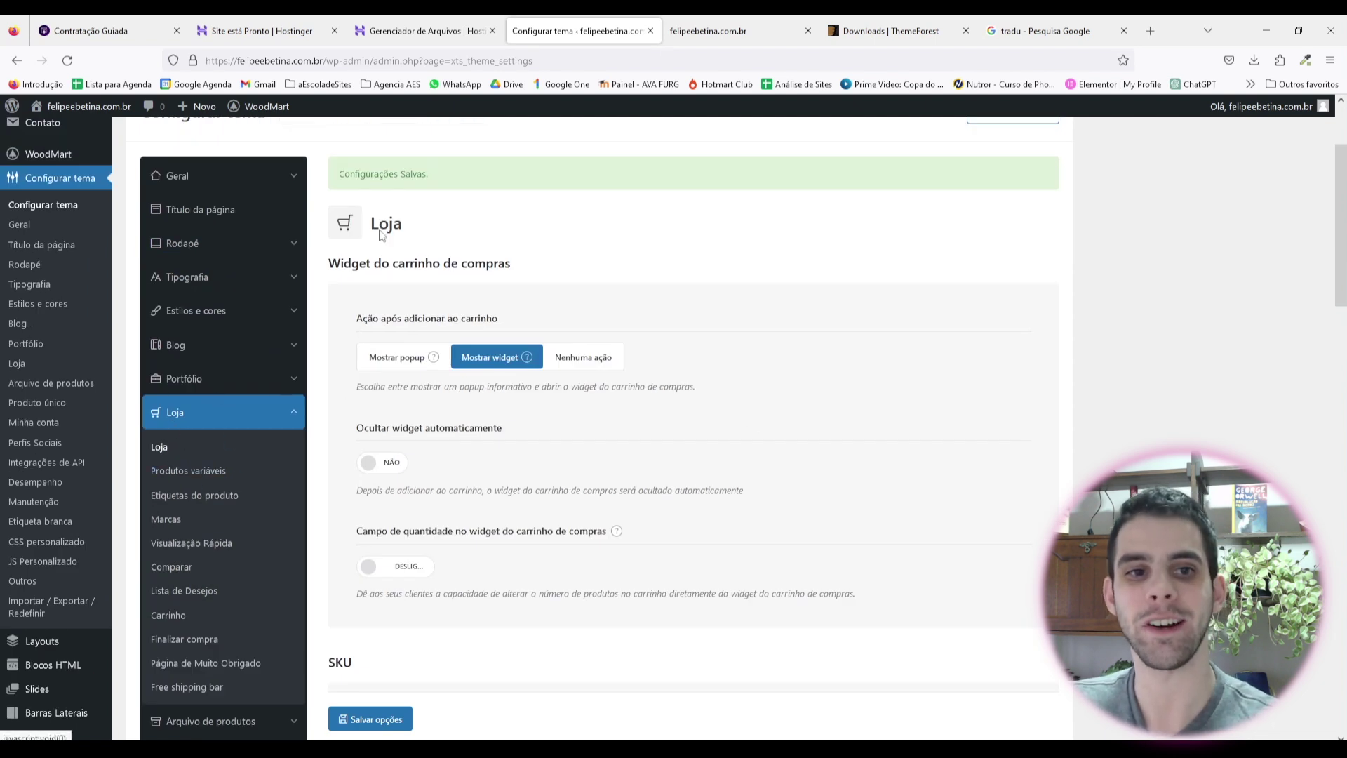
pyautogui.moveTo(339, 266); pyautogui.dragTo(498, 265)
pyautogui.click(554, 275)
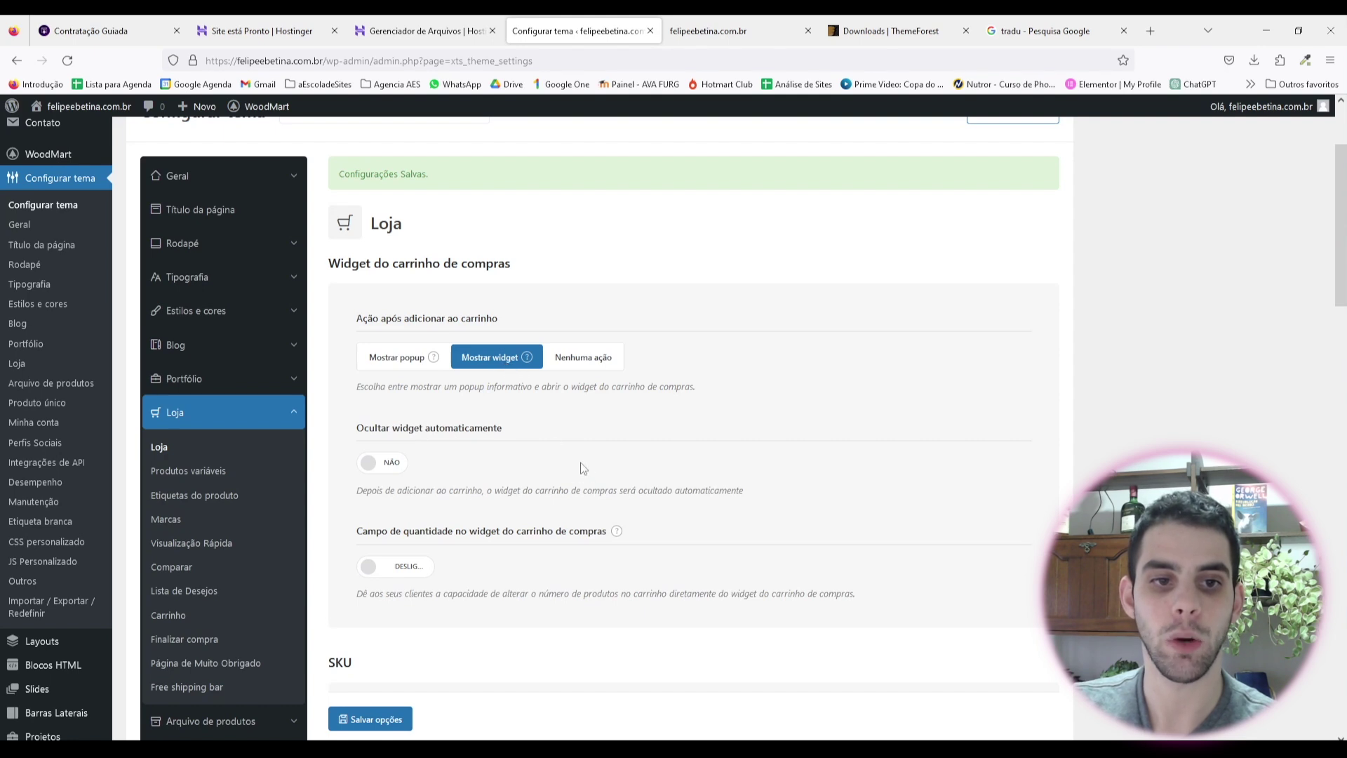
# Step: Switch Enable size guides to NÃO and save the Loja options
pyautogui.scroll(-2, 551, 449)
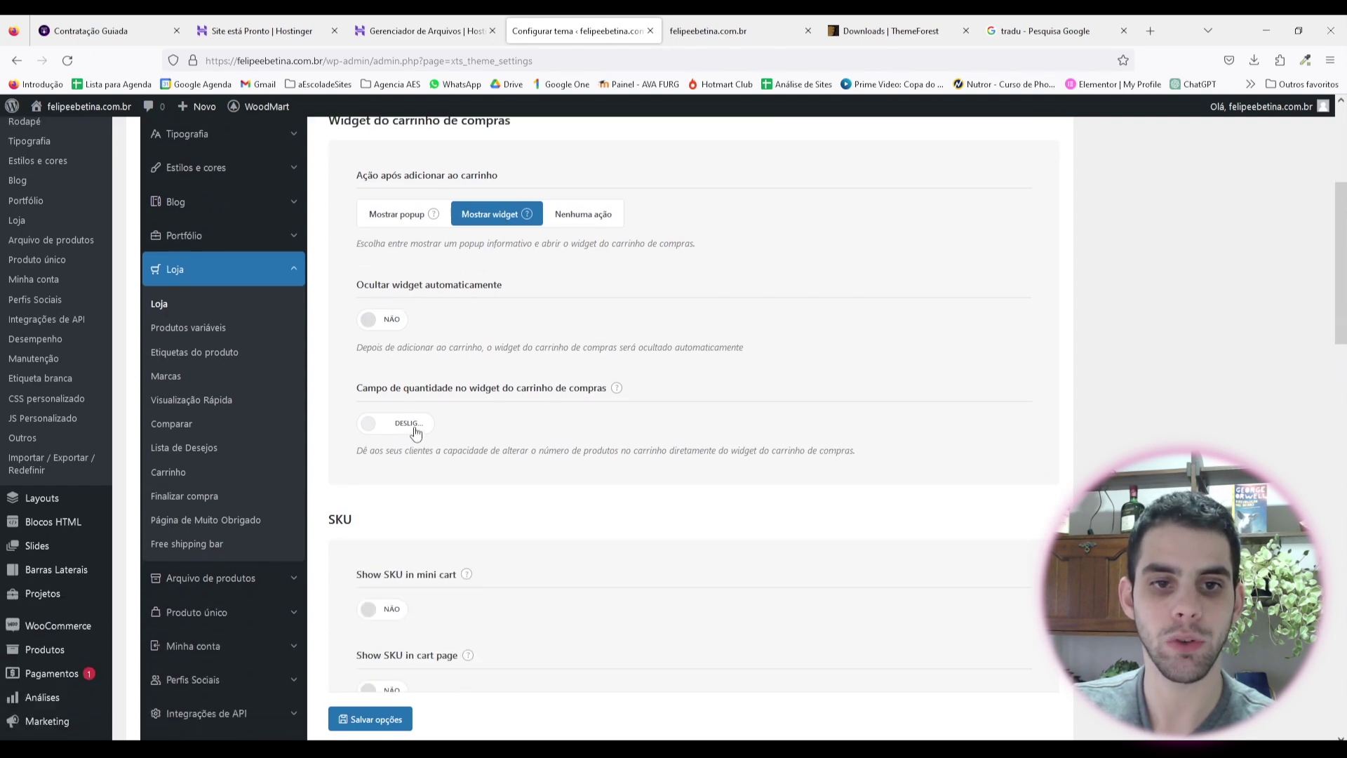
pyautogui.scroll(-5, 449, 337)
pyautogui.scroll(-6, 447, 256)
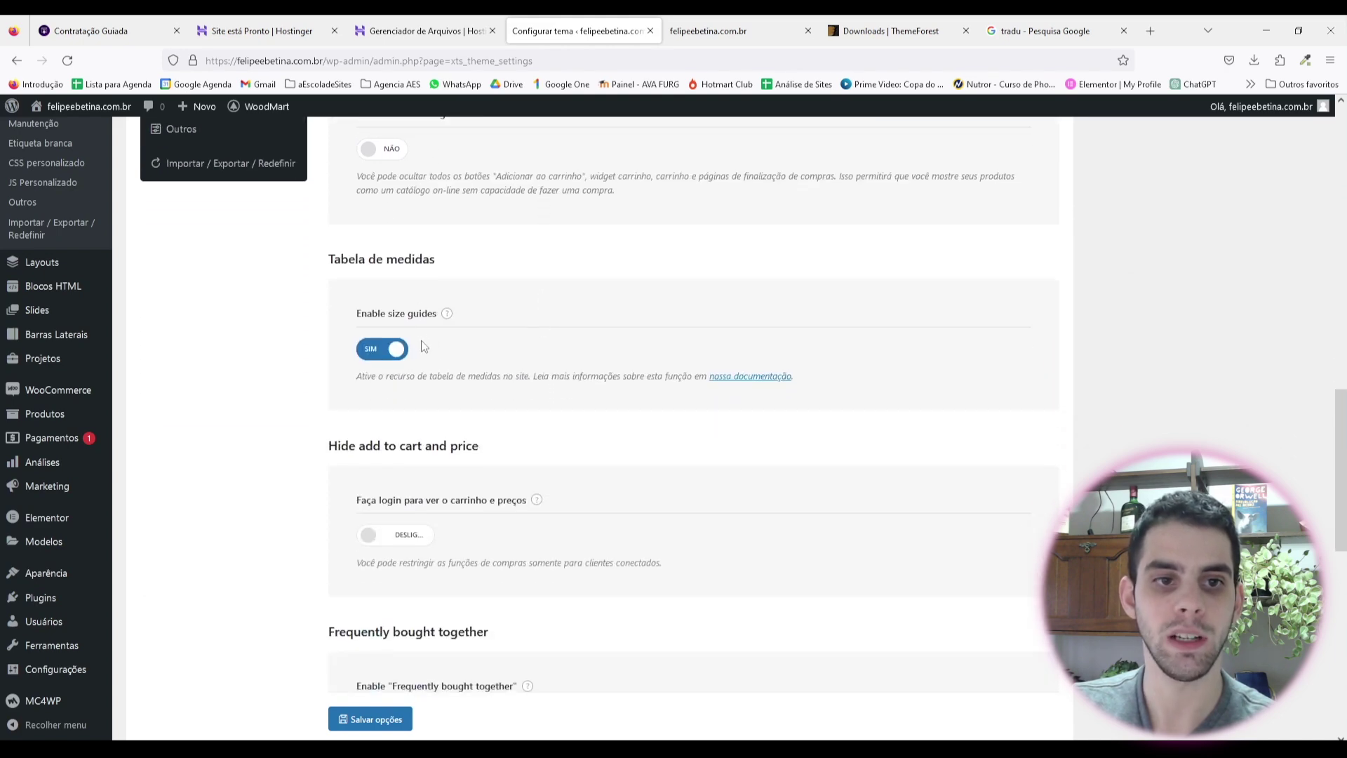
pyautogui.click(391, 355)
pyautogui.scroll(-4, 540, 330)
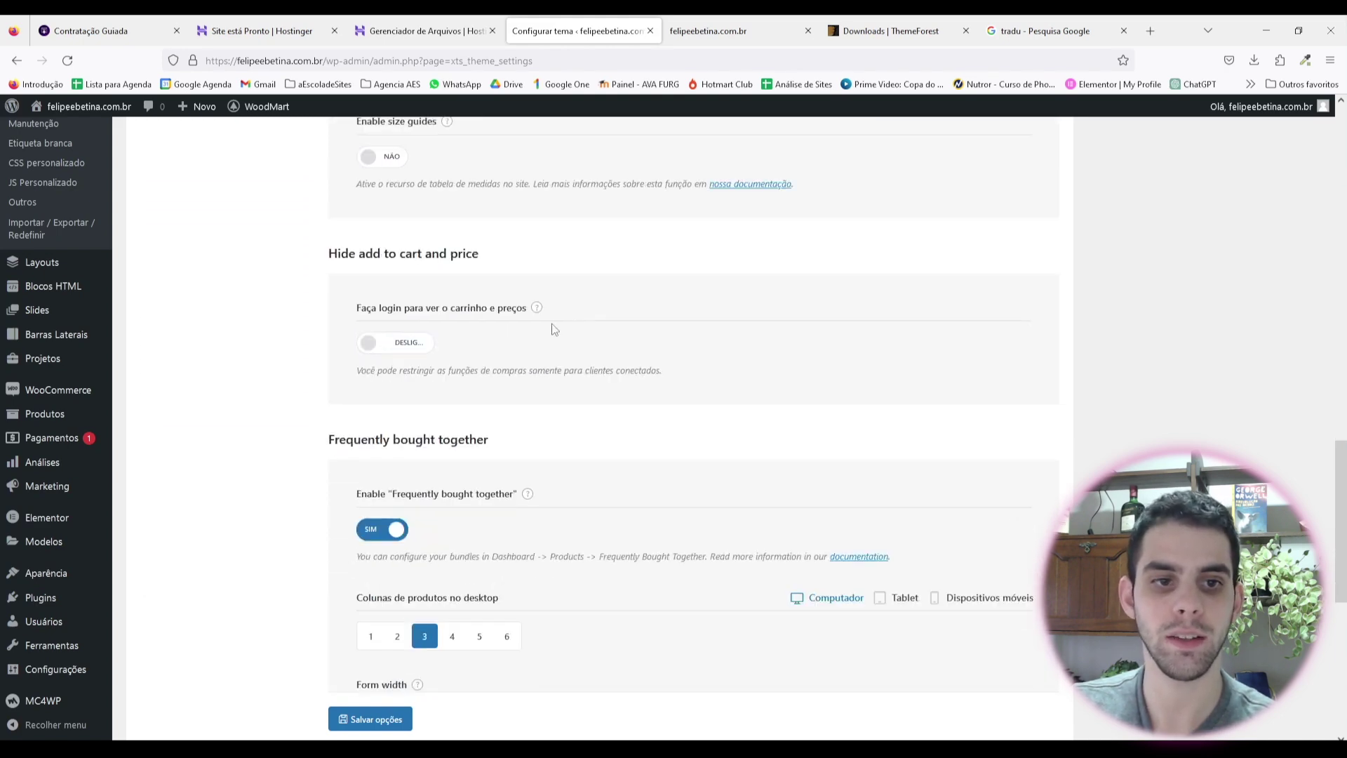
pyautogui.scroll(4, 459, 303)
pyautogui.scroll(-3, 385, 357)
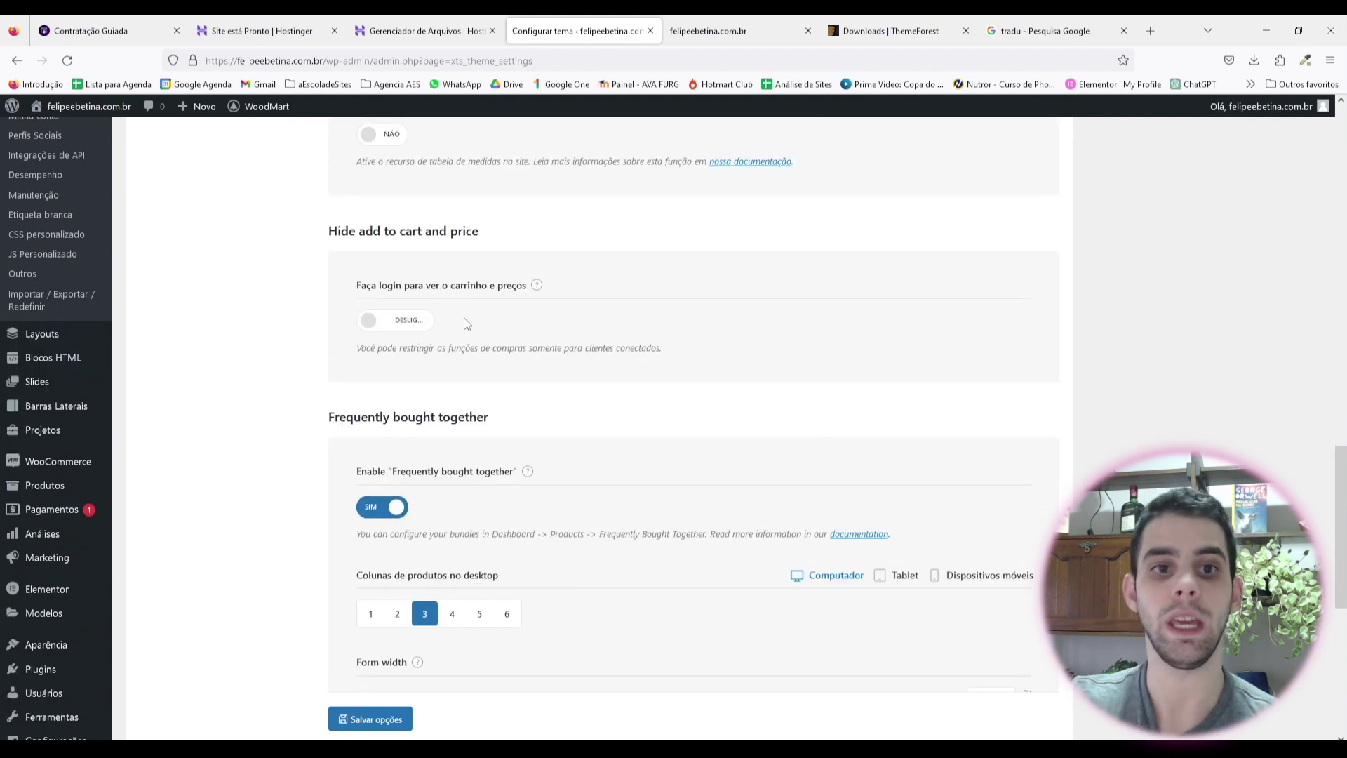
pyautogui.scroll(-3, 466, 323)
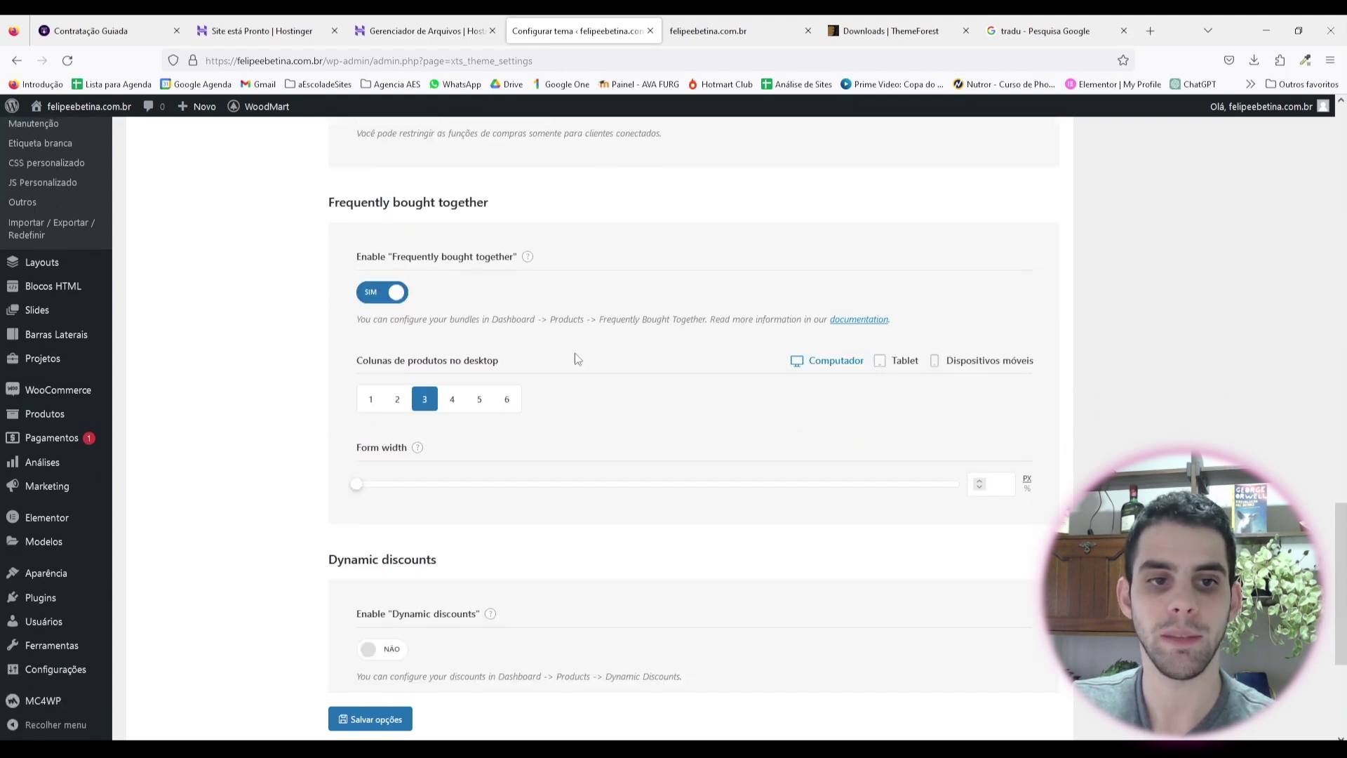
pyautogui.scroll(-3, 576, 359)
pyautogui.click(401, 608)
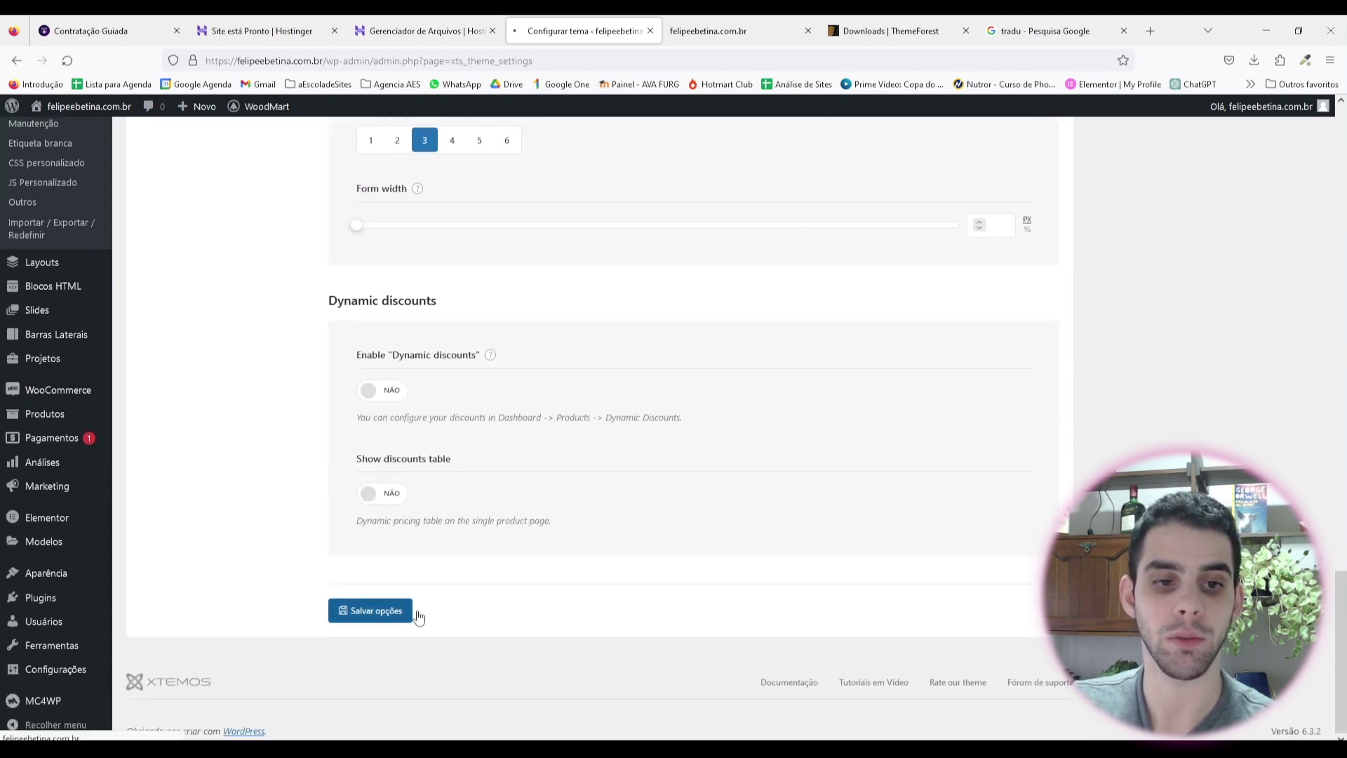
pyautogui.scroll(-3, 224, 442)
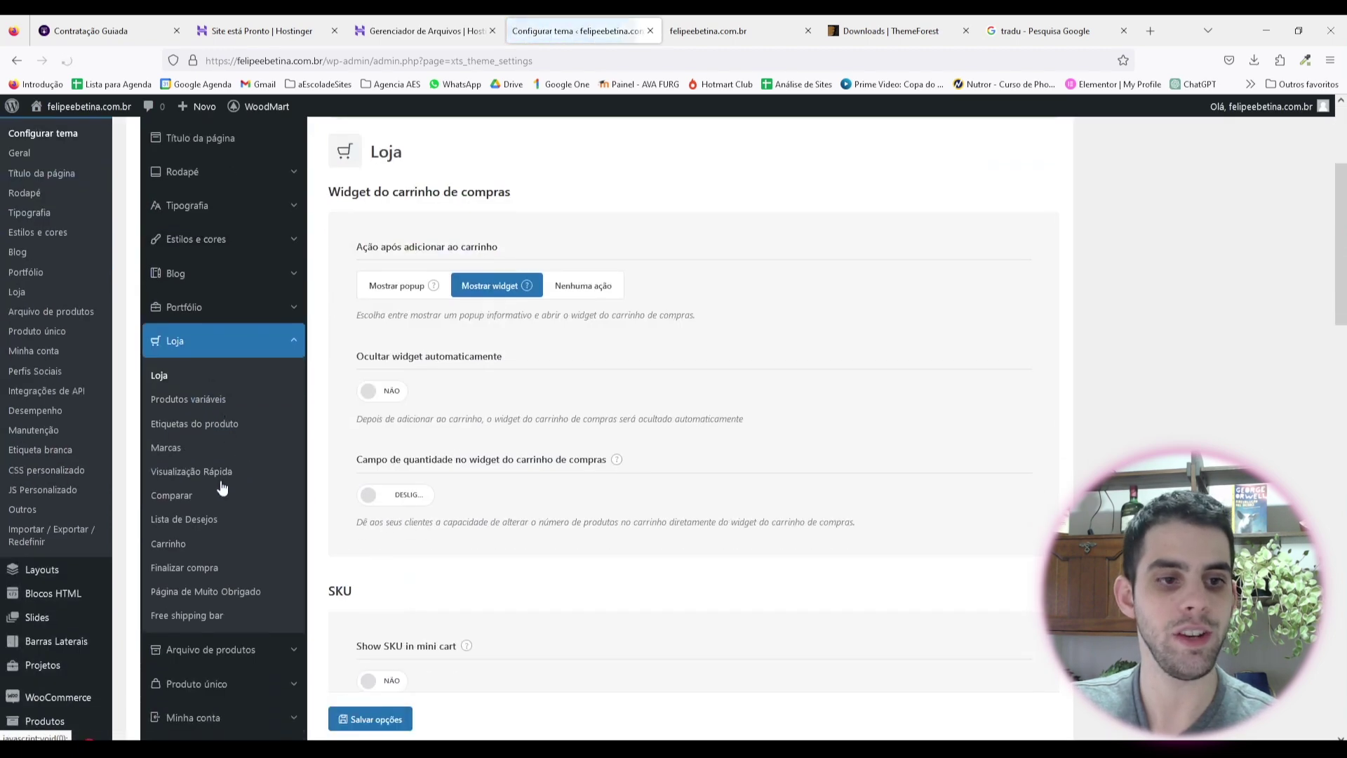
pyautogui.click(184, 403)
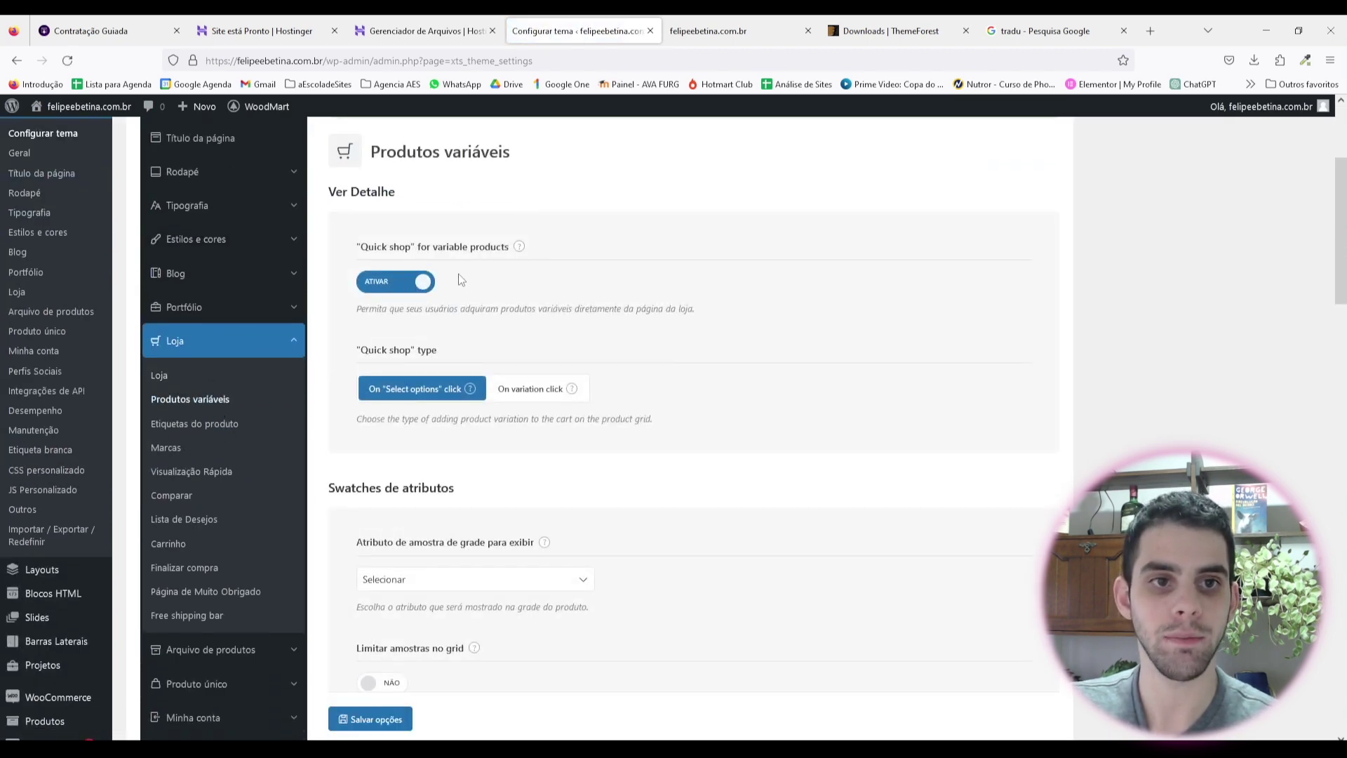
# Step: Review the Produtos variáveis options and save them with quick shop and linked variations enabled
pyautogui.scroll(-2, 449, 281)
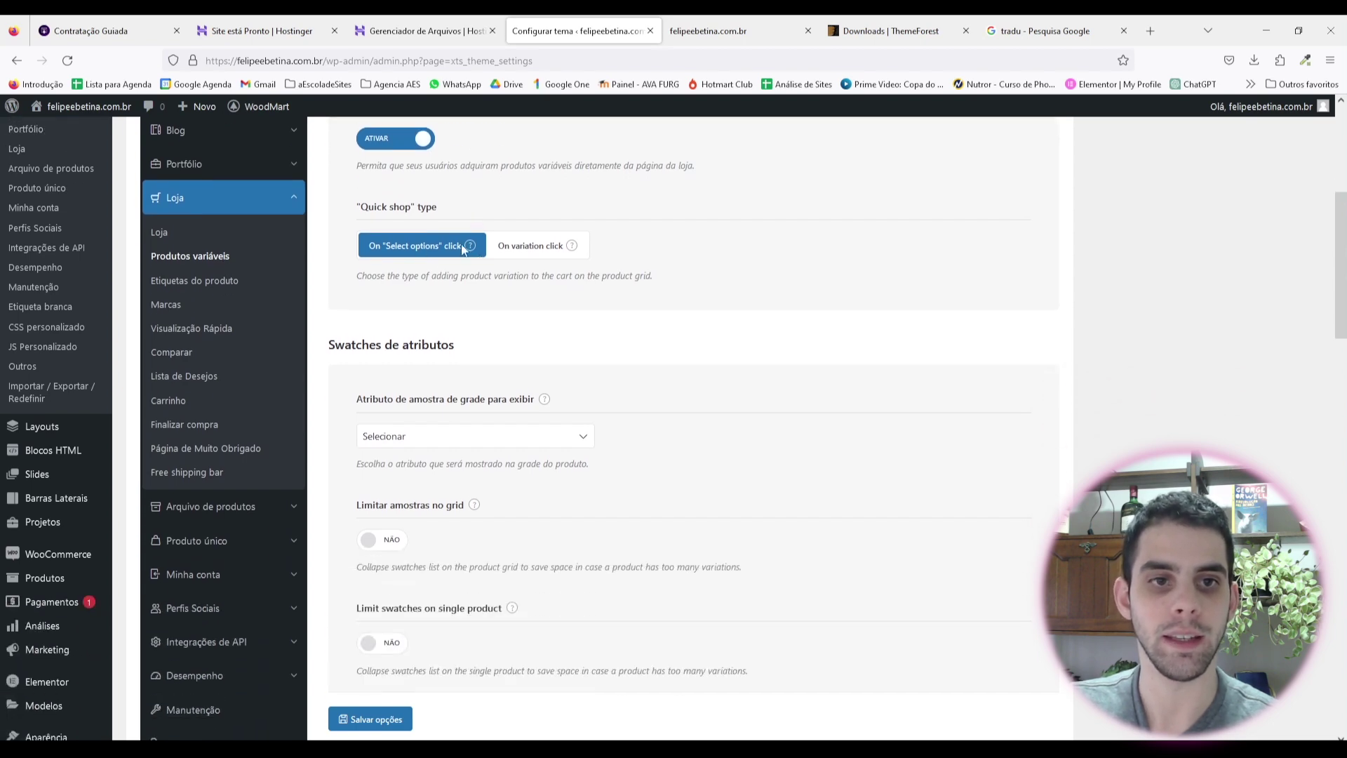
pyautogui.hotkey('ctrl', 's')
pyautogui.moveTo(471, 461)
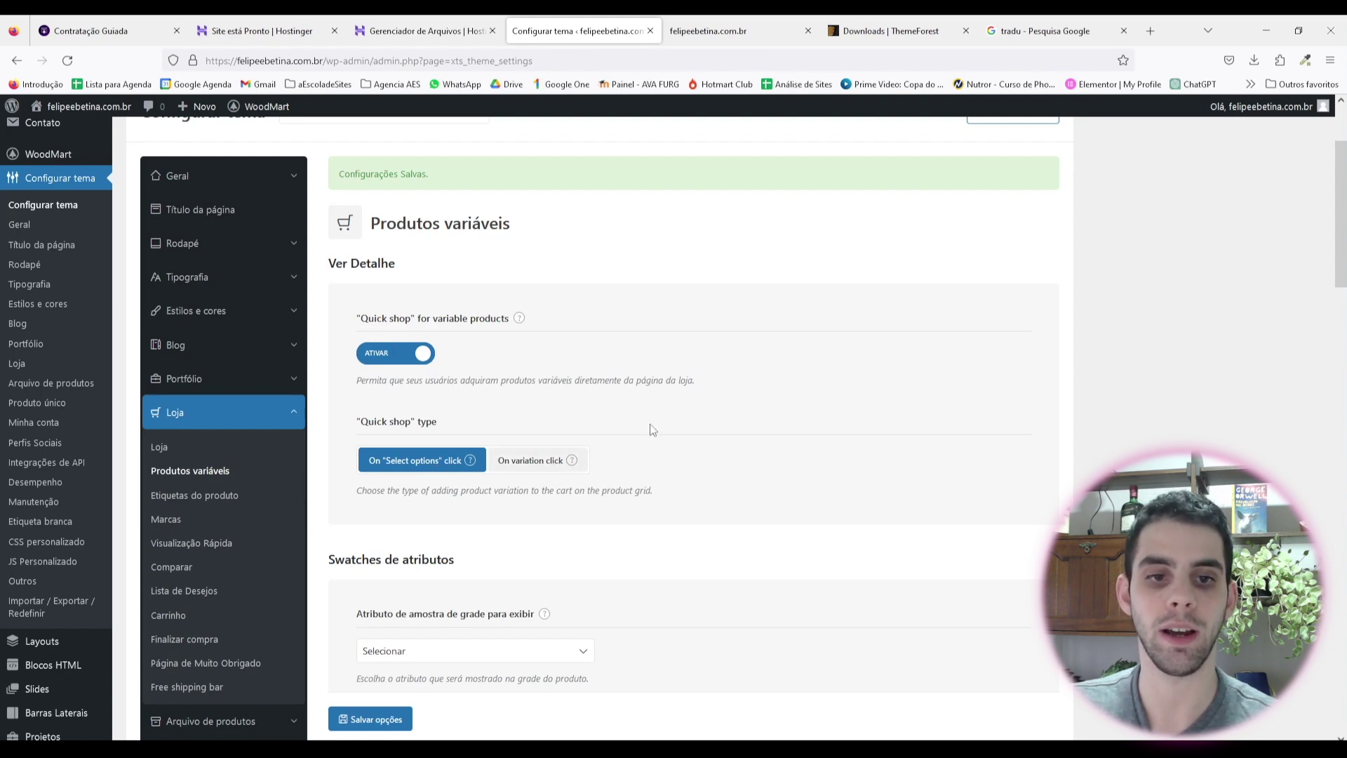
pyautogui.scroll(-5, 574, 304)
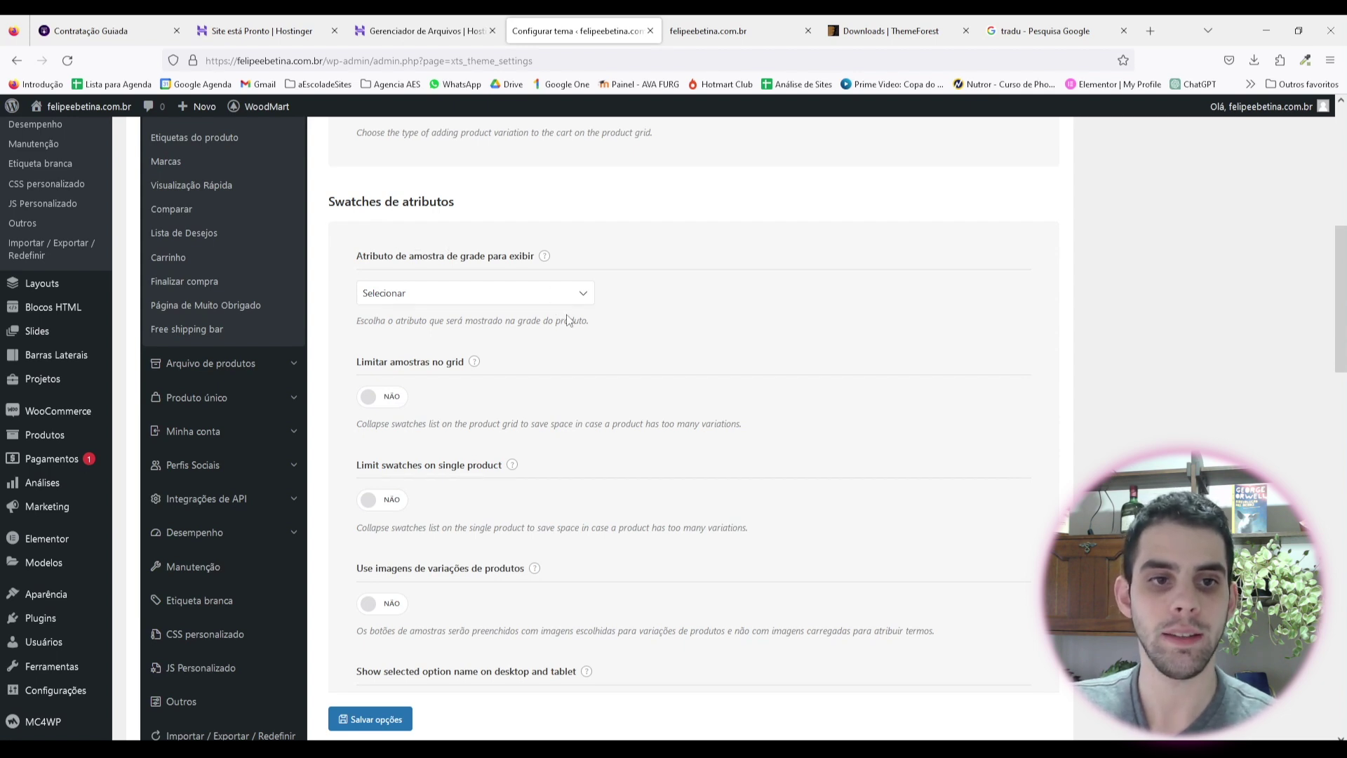
pyautogui.scroll(-5, 526, 285)
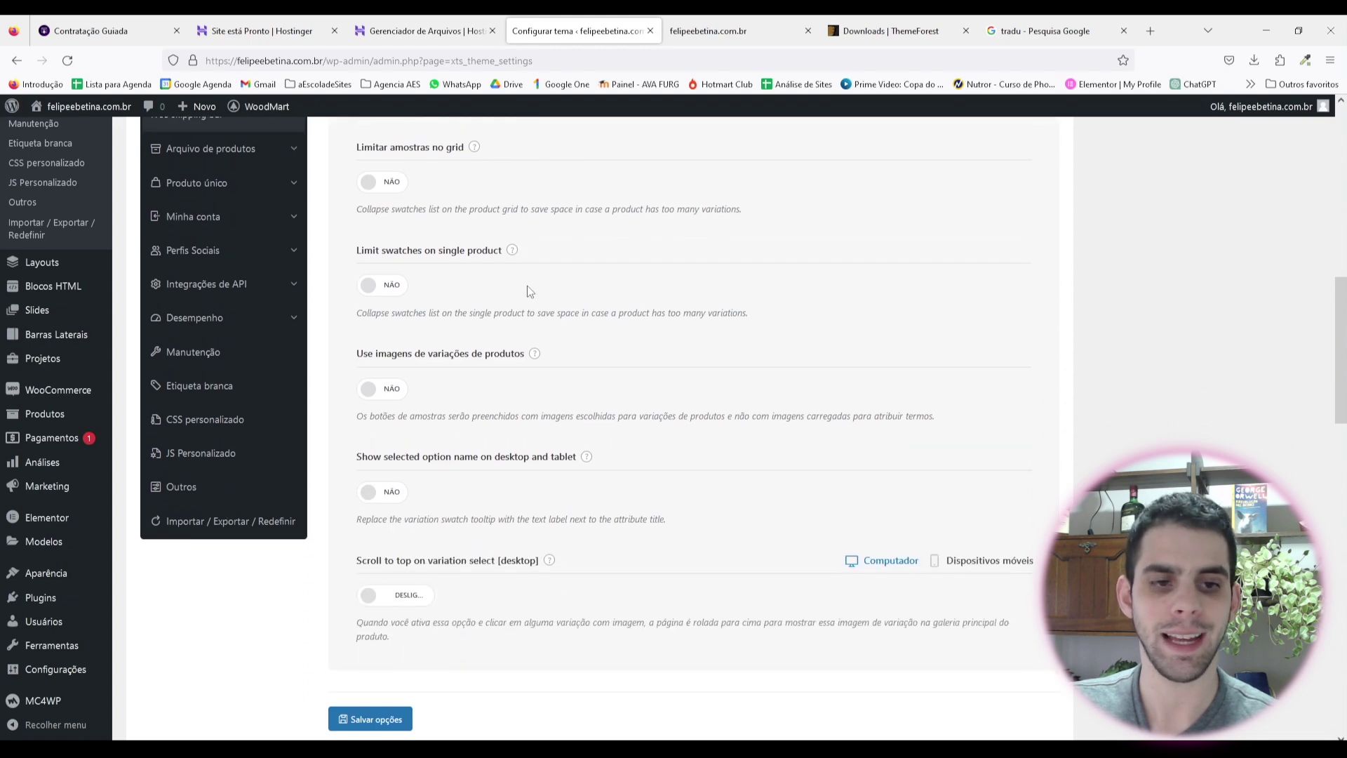
pyautogui.scroll(-3, 527, 285)
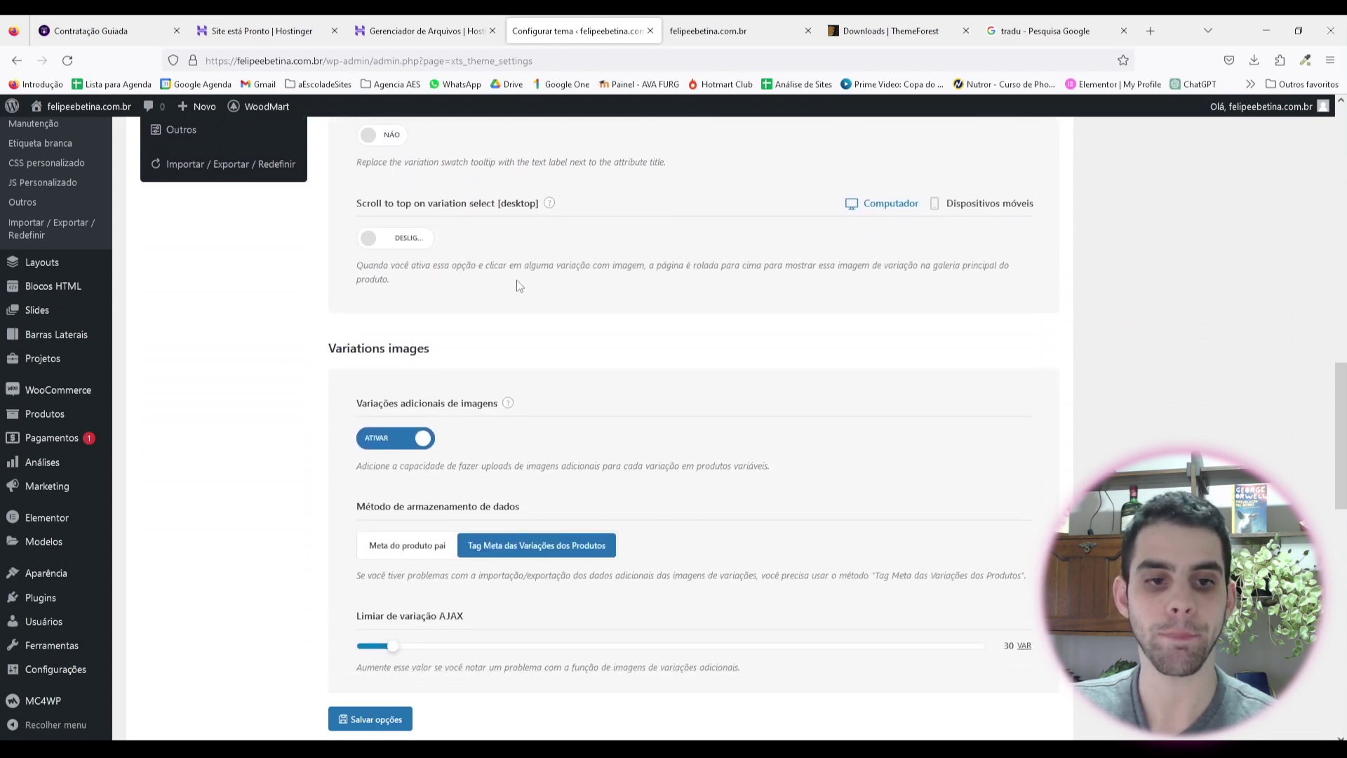
pyautogui.scroll(5, 480, 397)
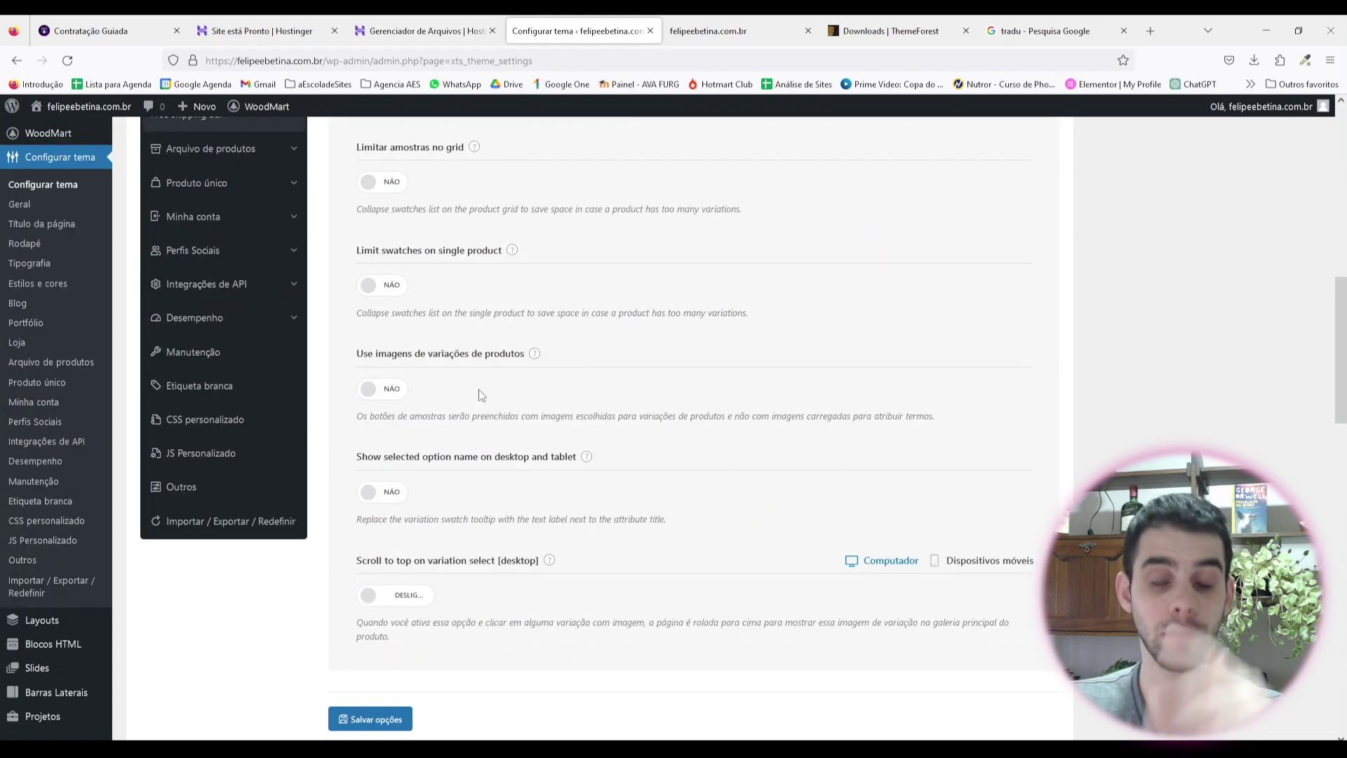
pyautogui.scroll(-6, 470, 368)
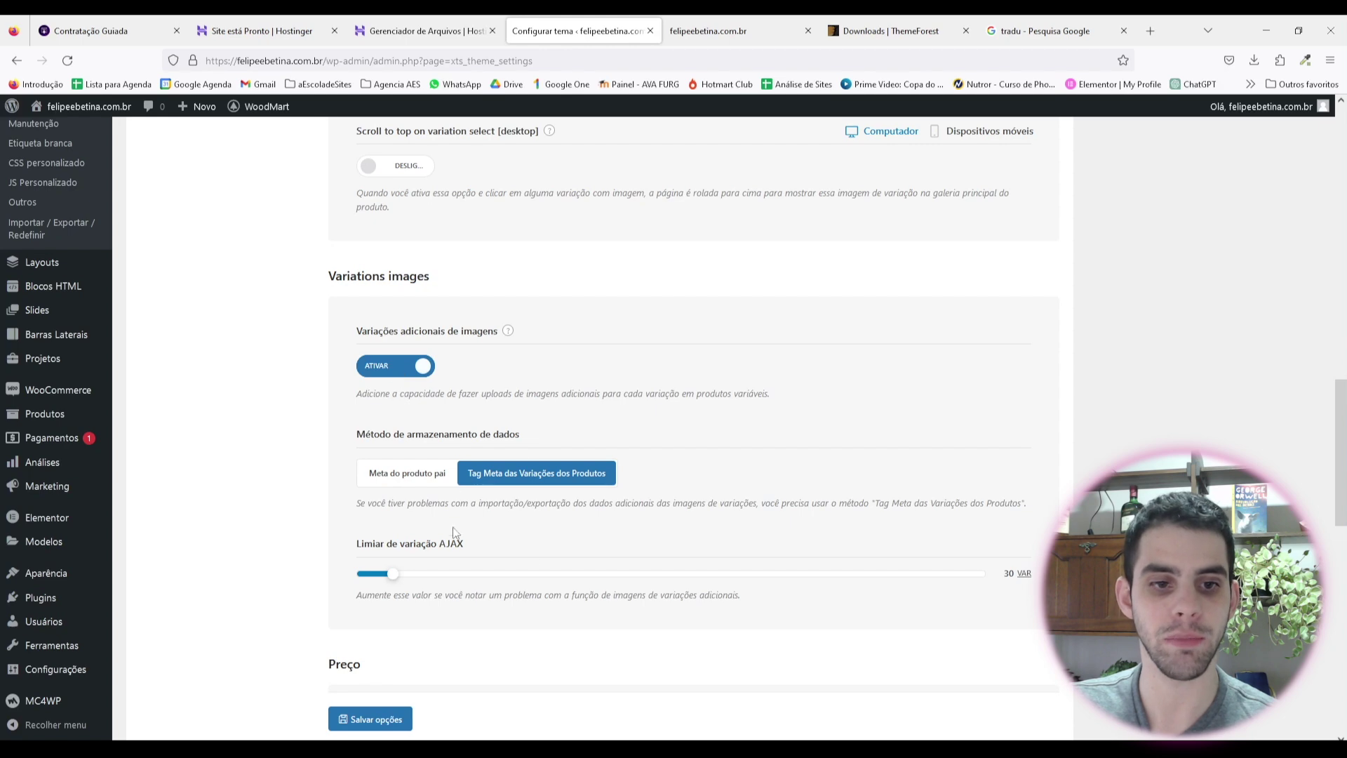
pyautogui.scroll(-6, 455, 338)
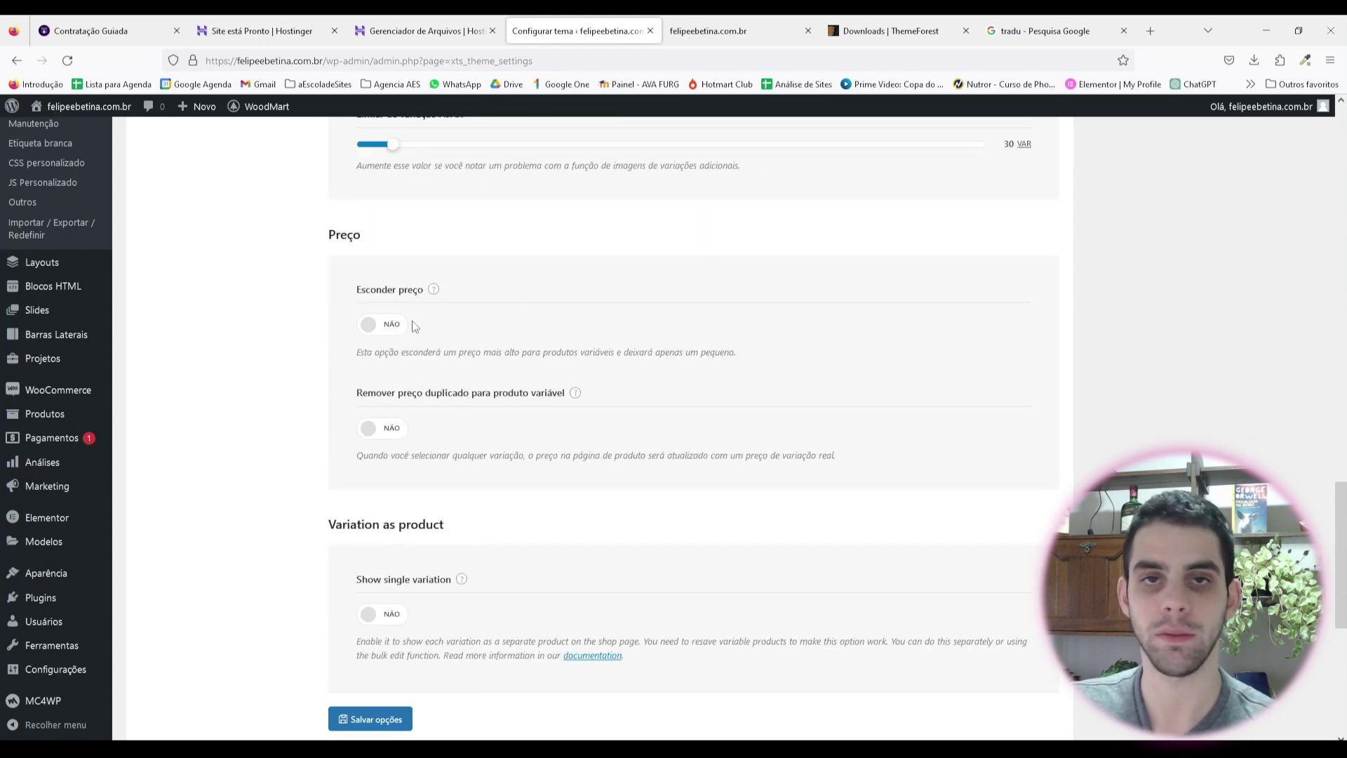
pyautogui.scroll(-4, 412, 274)
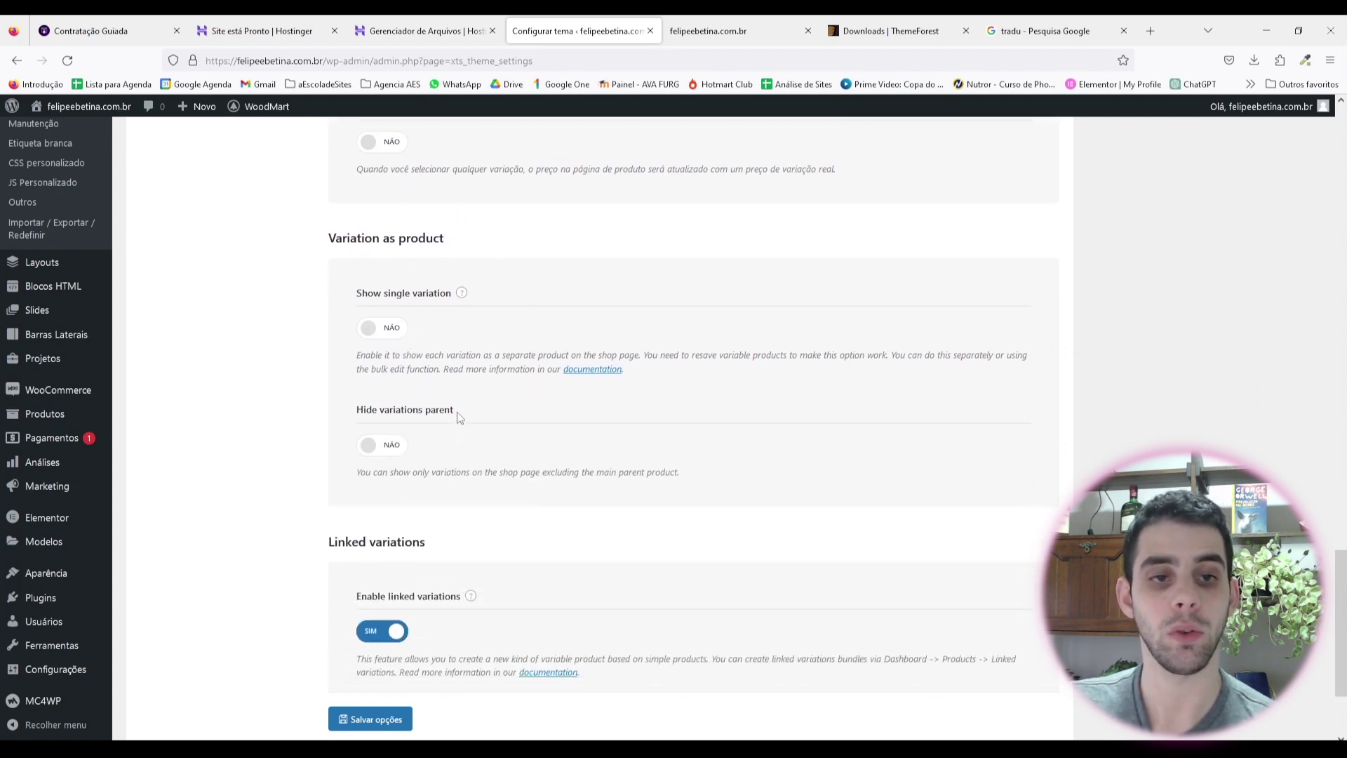
pyautogui.scroll(-2, 428, 424)
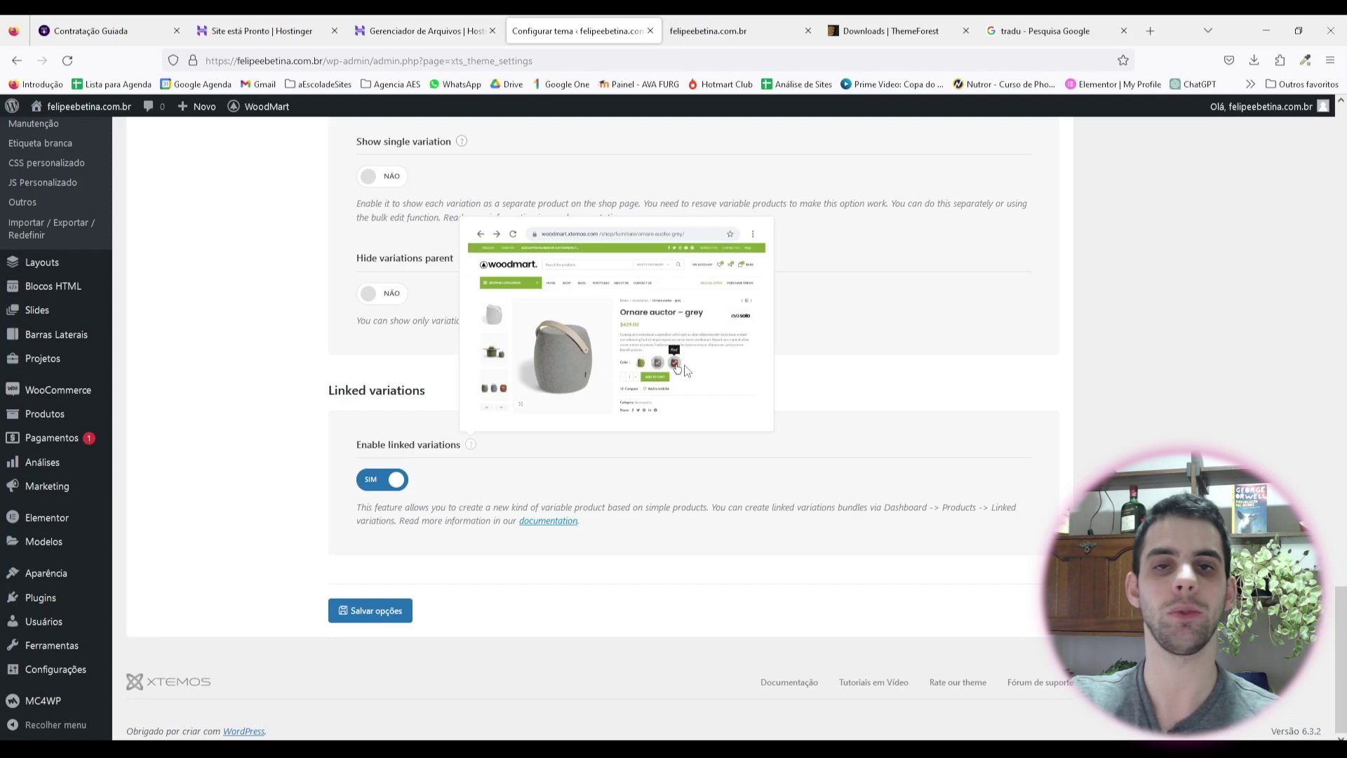
pyautogui.click(378, 618)
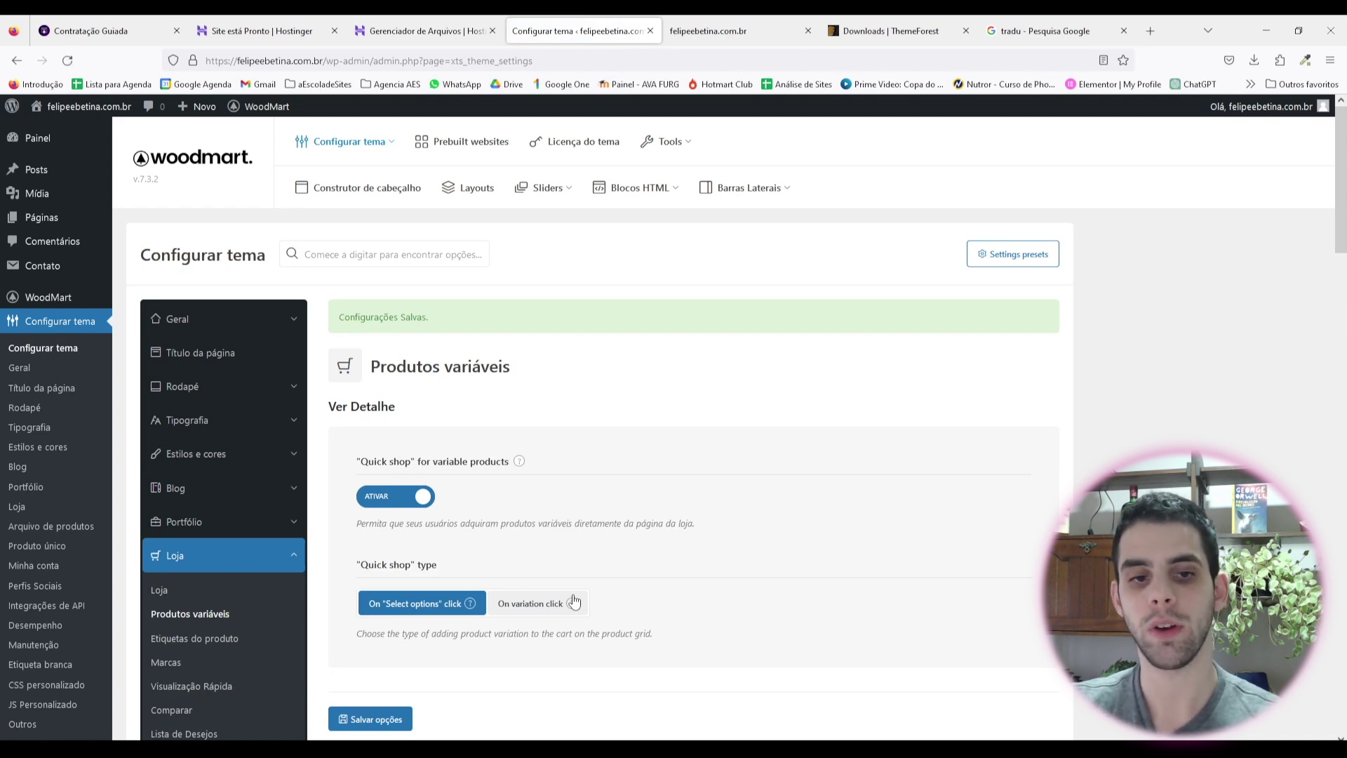
pyautogui.scroll(-2, 557, 311)
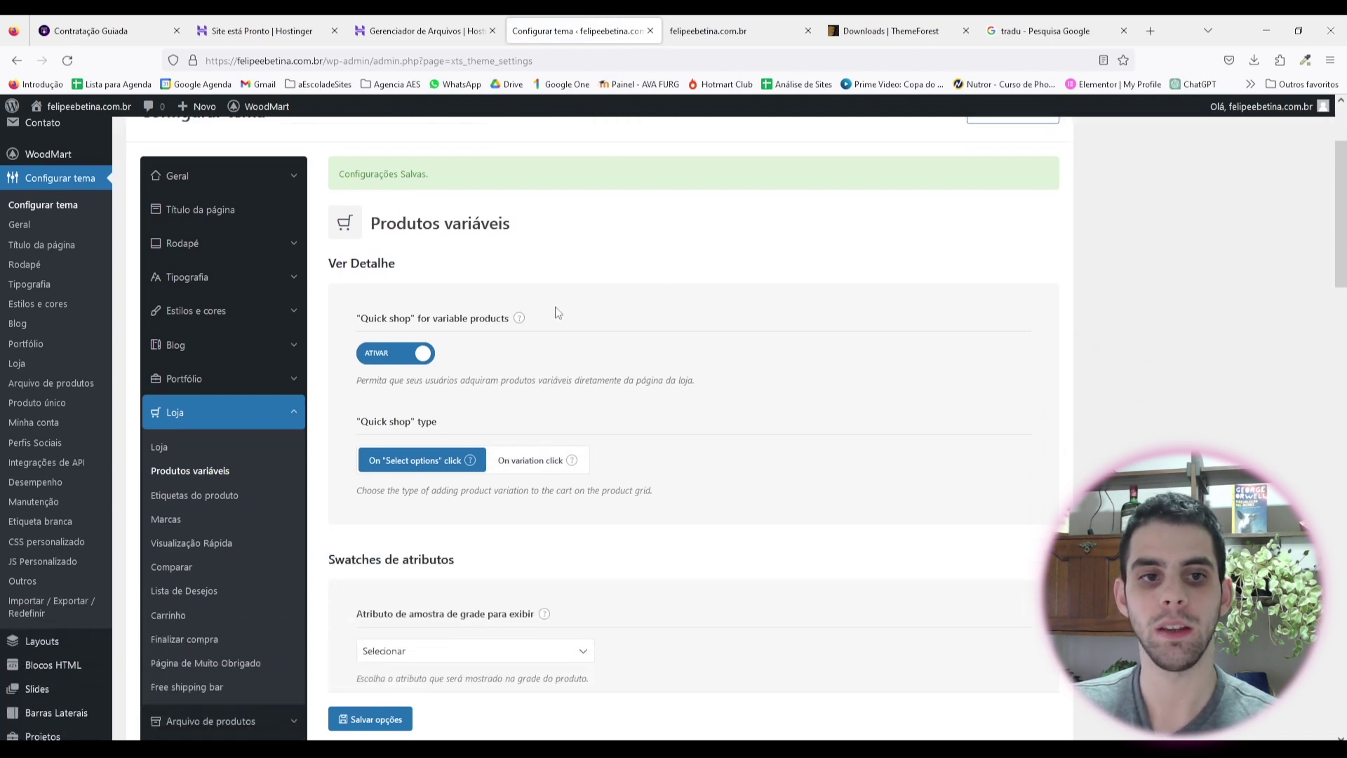
pyautogui.scroll(-1, 557, 312)
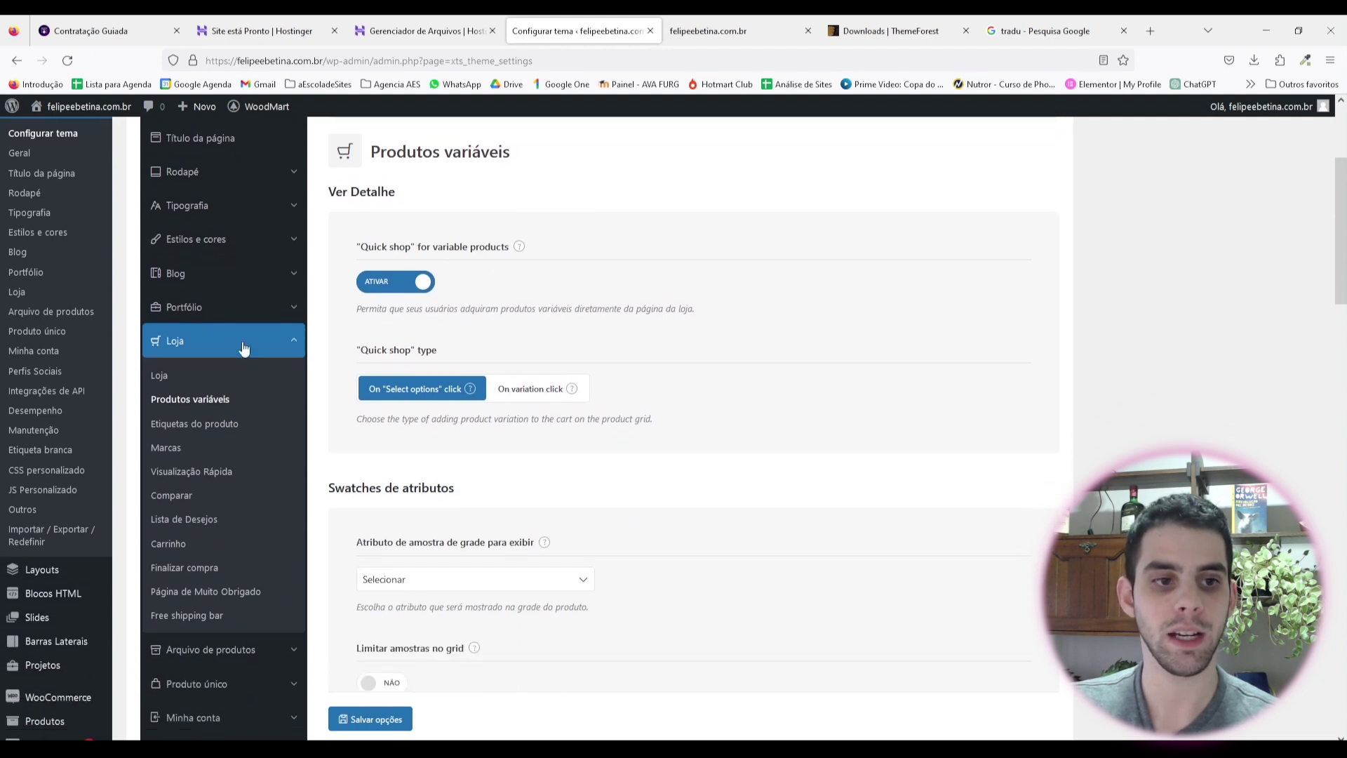
# Step: Toggle the Novo and Oferta labels off in Etiquetas do produto and save
pyautogui.click(200, 426)
pyautogui.scroll(-1, 393, 309)
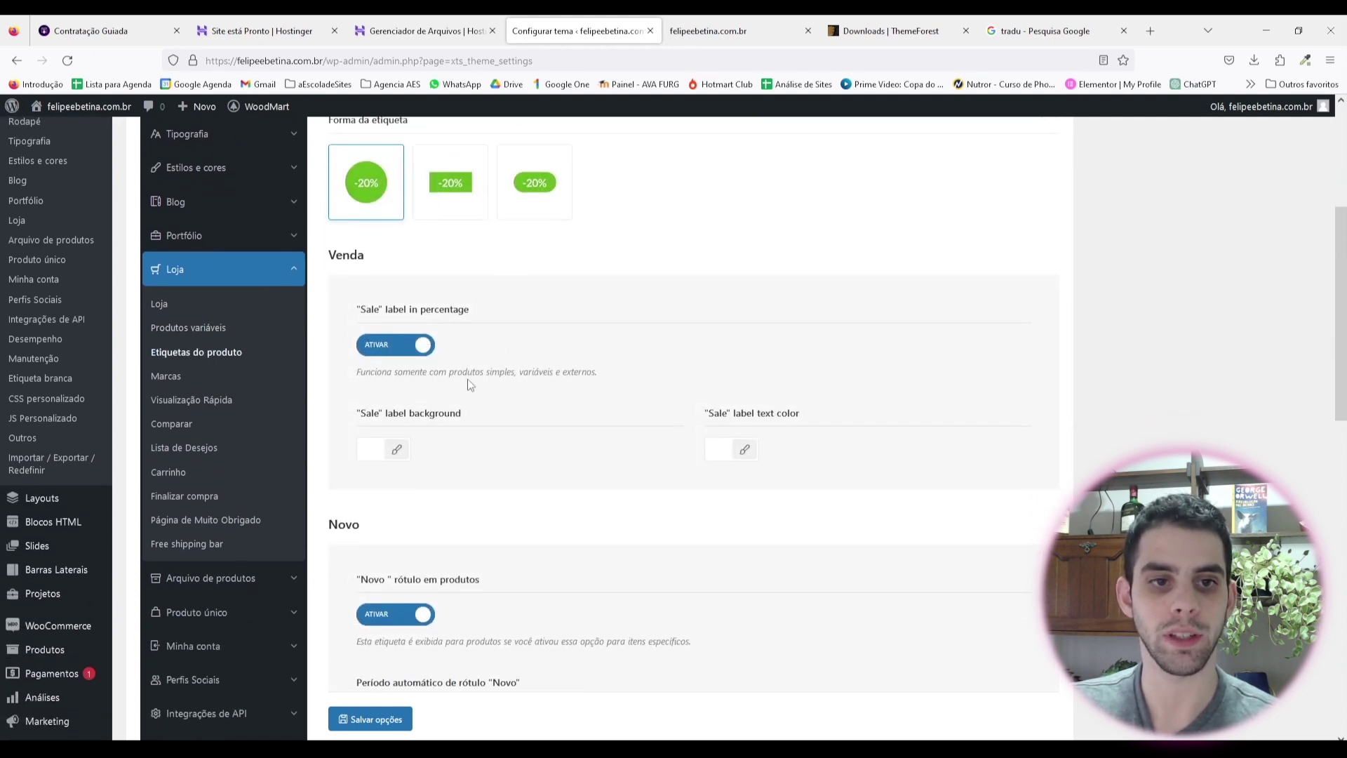
pyautogui.scroll(-2, 416, 310)
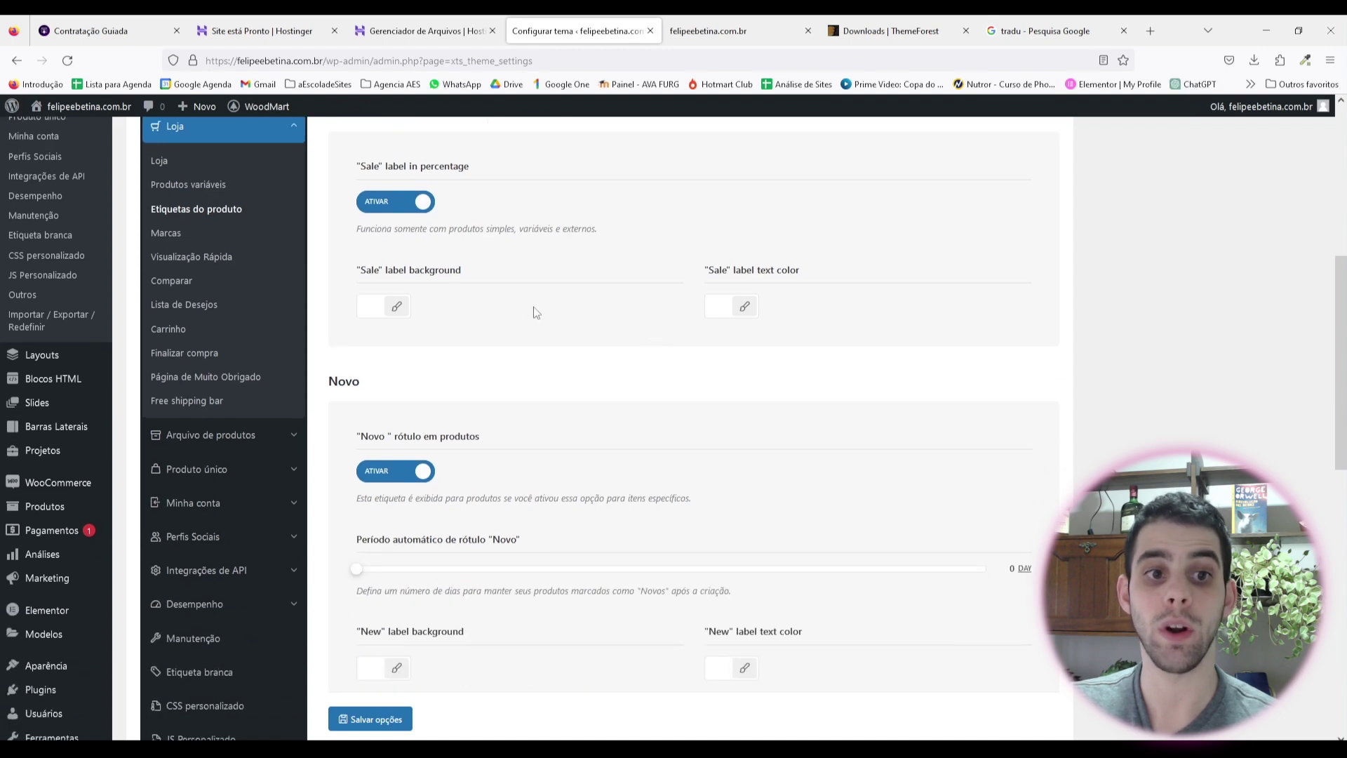
pyautogui.scroll(-2, 427, 311)
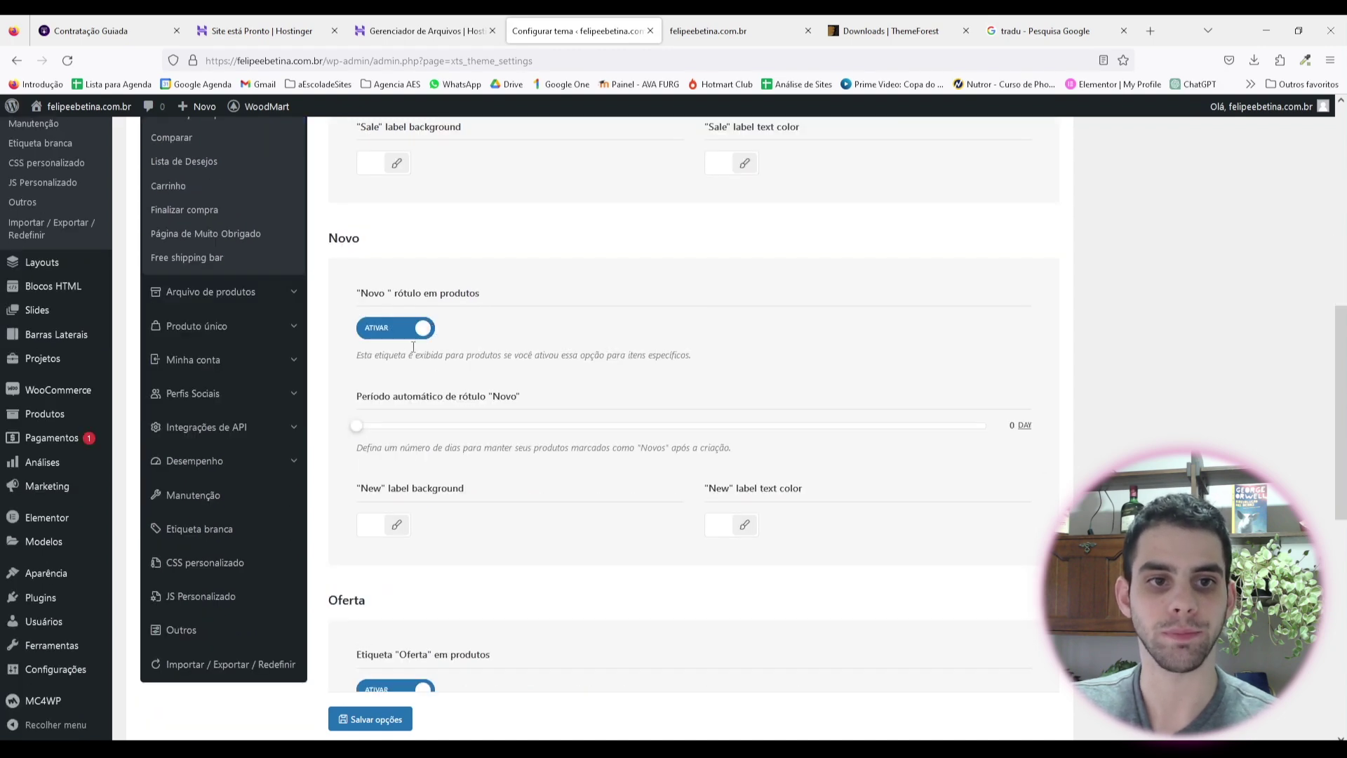
pyautogui.click(414, 331)
pyautogui.scroll(-4, 495, 340)
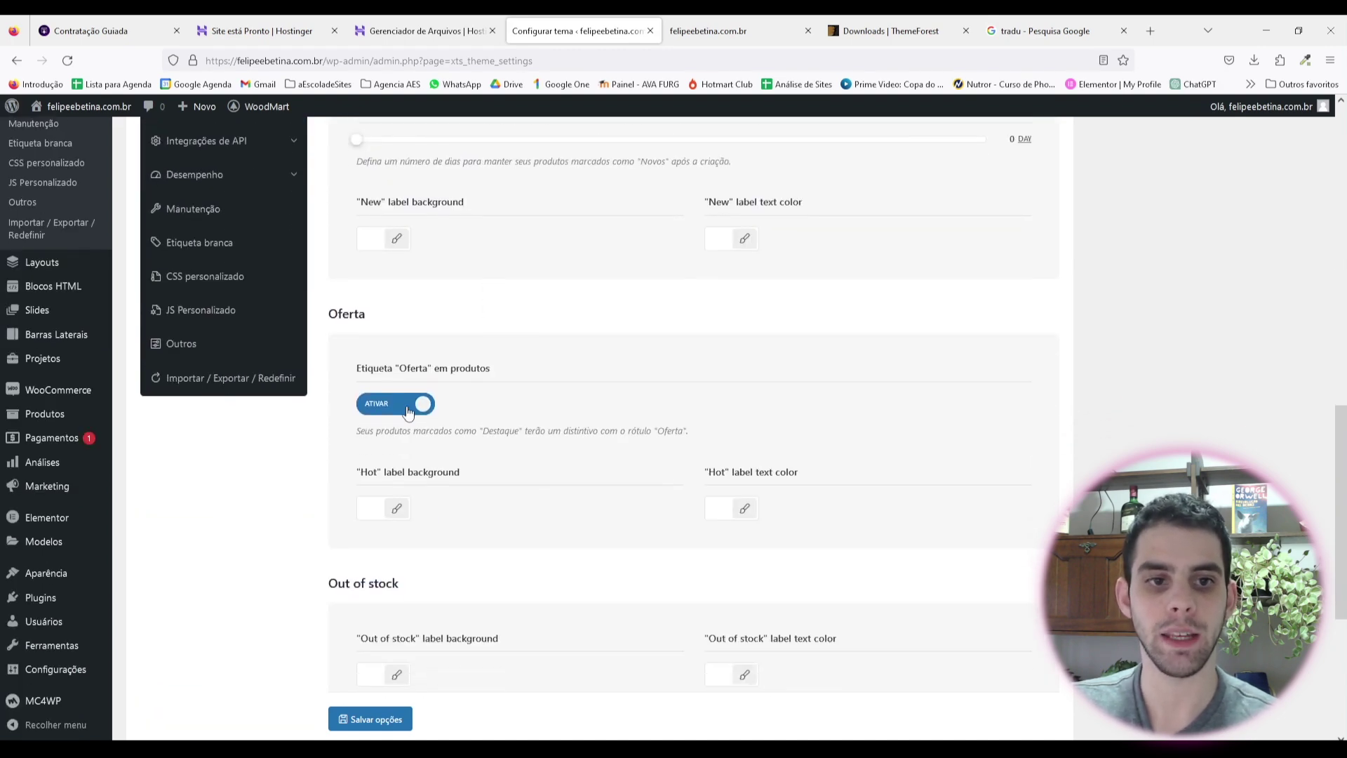
pyautogui.click(409, 407)
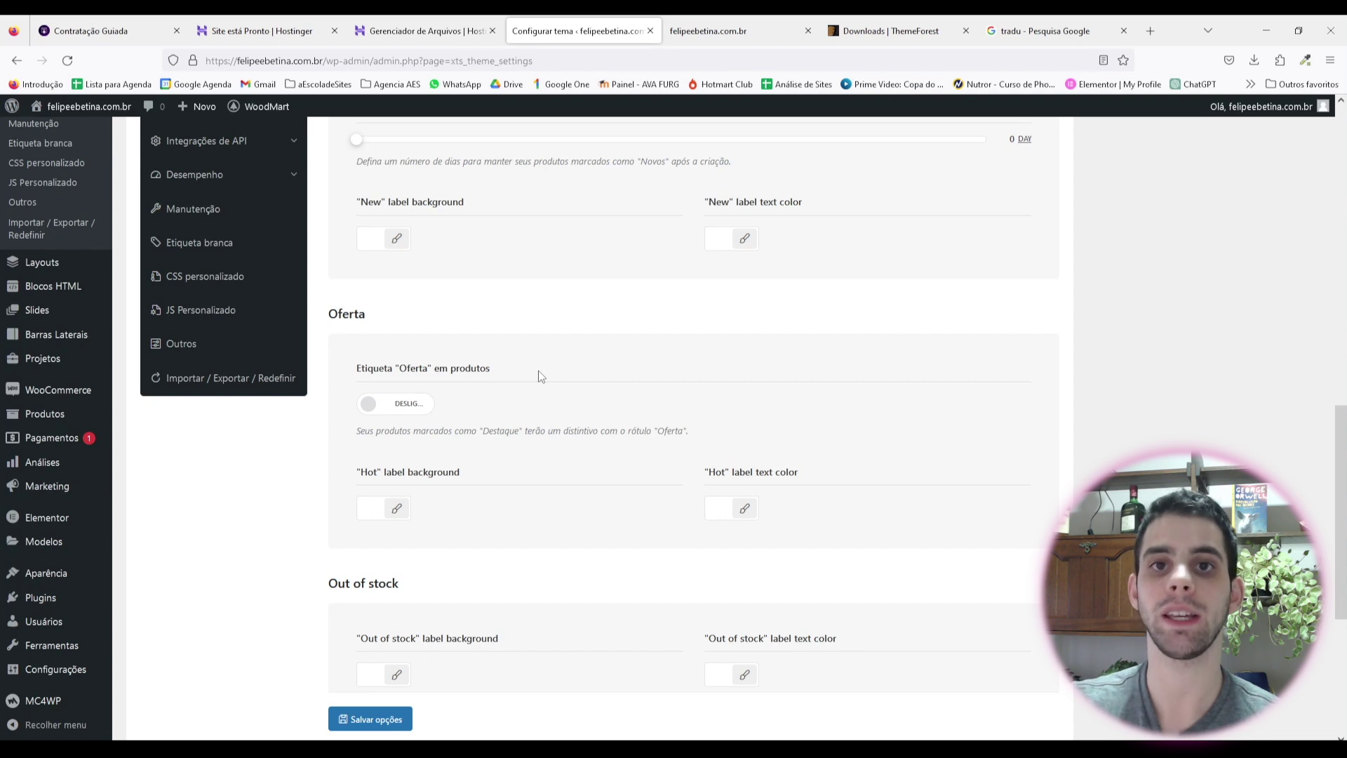
pyautogui.scroll(-4, 544, 377)
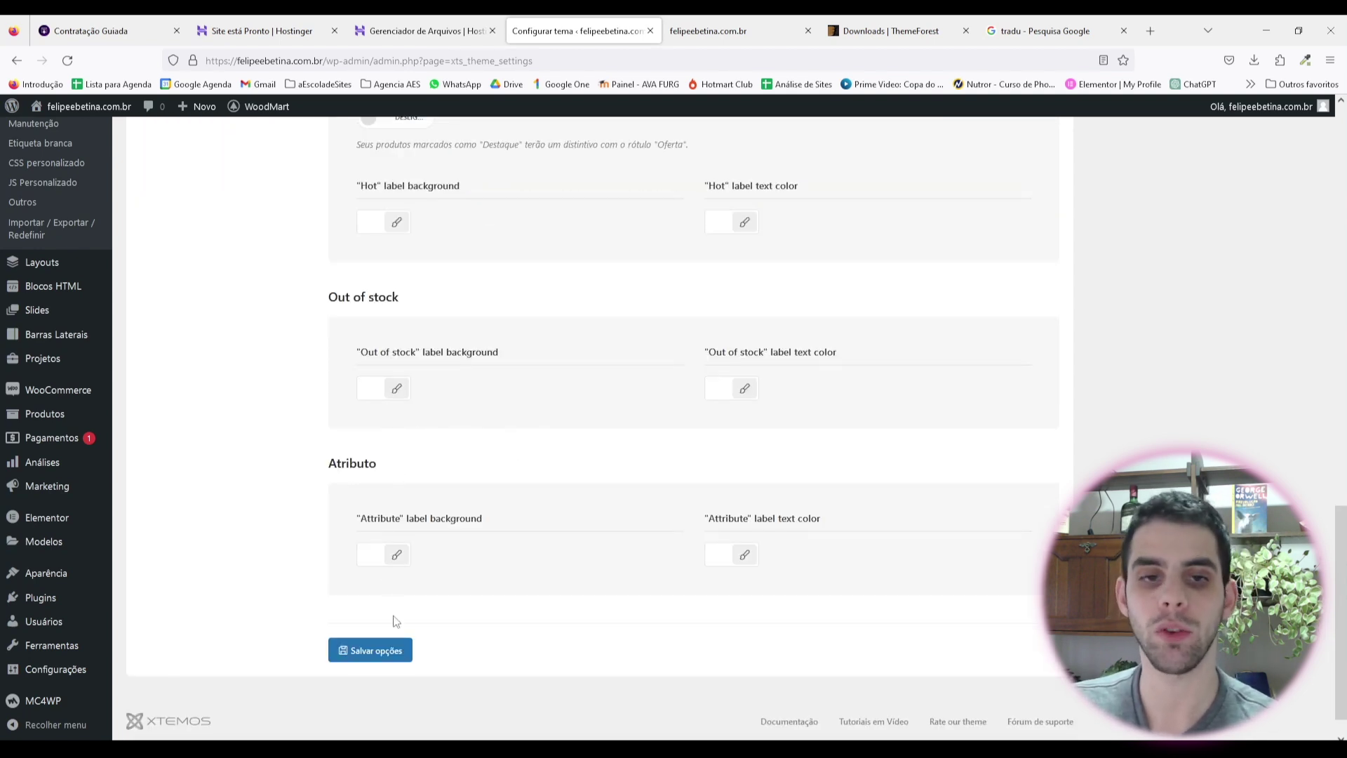
pyautogui.click(361, 650)
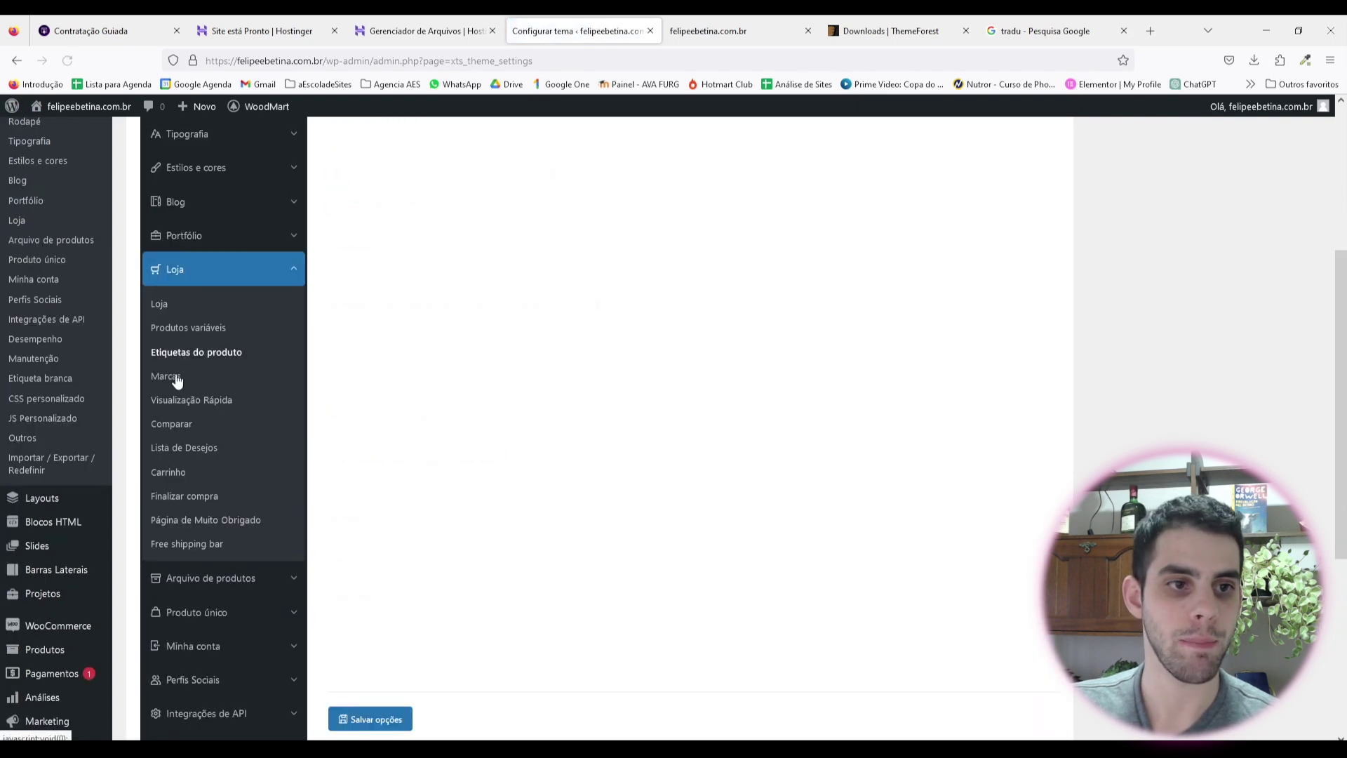
# Step: Open the Marcas settings and check the available brand attribute choices
pyautogui.click(169, 377)
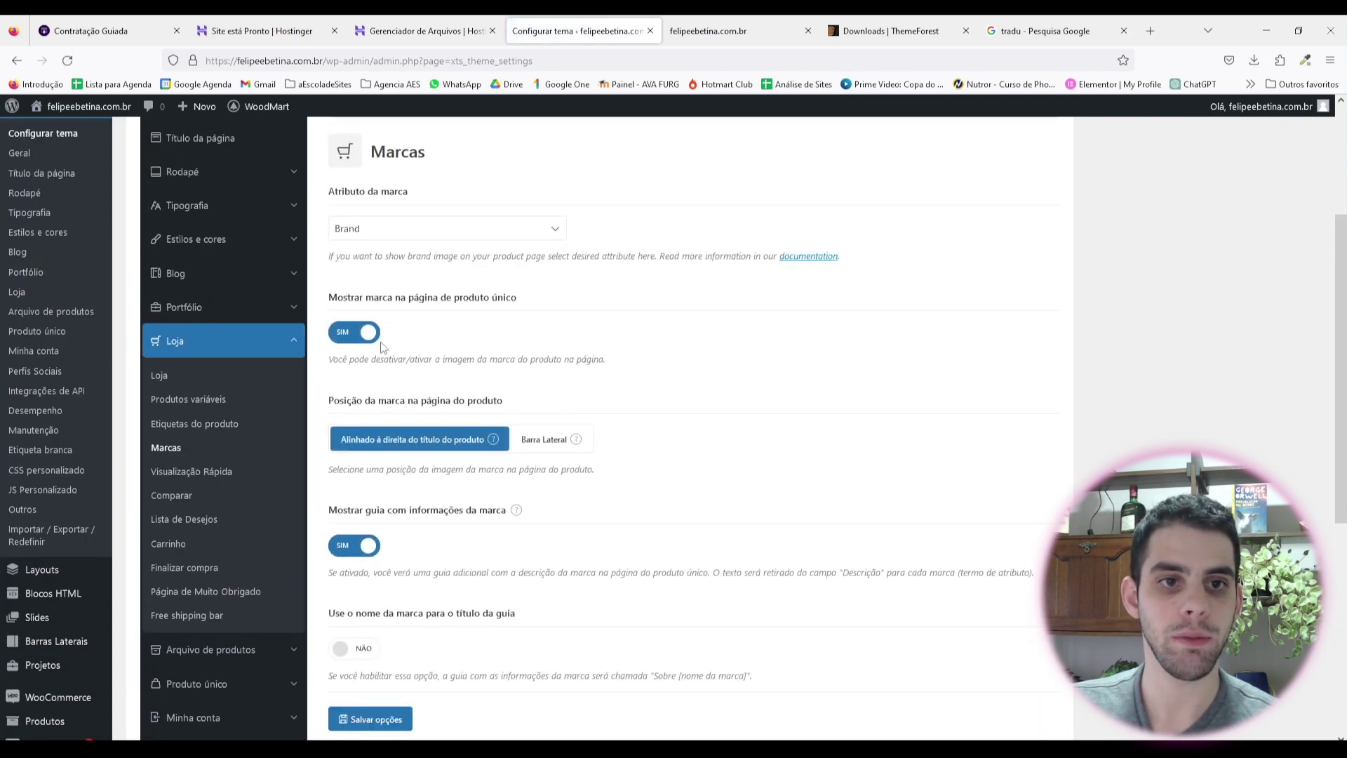
pyautogui.click(366, 337)
pyautogui.click(366, 338)
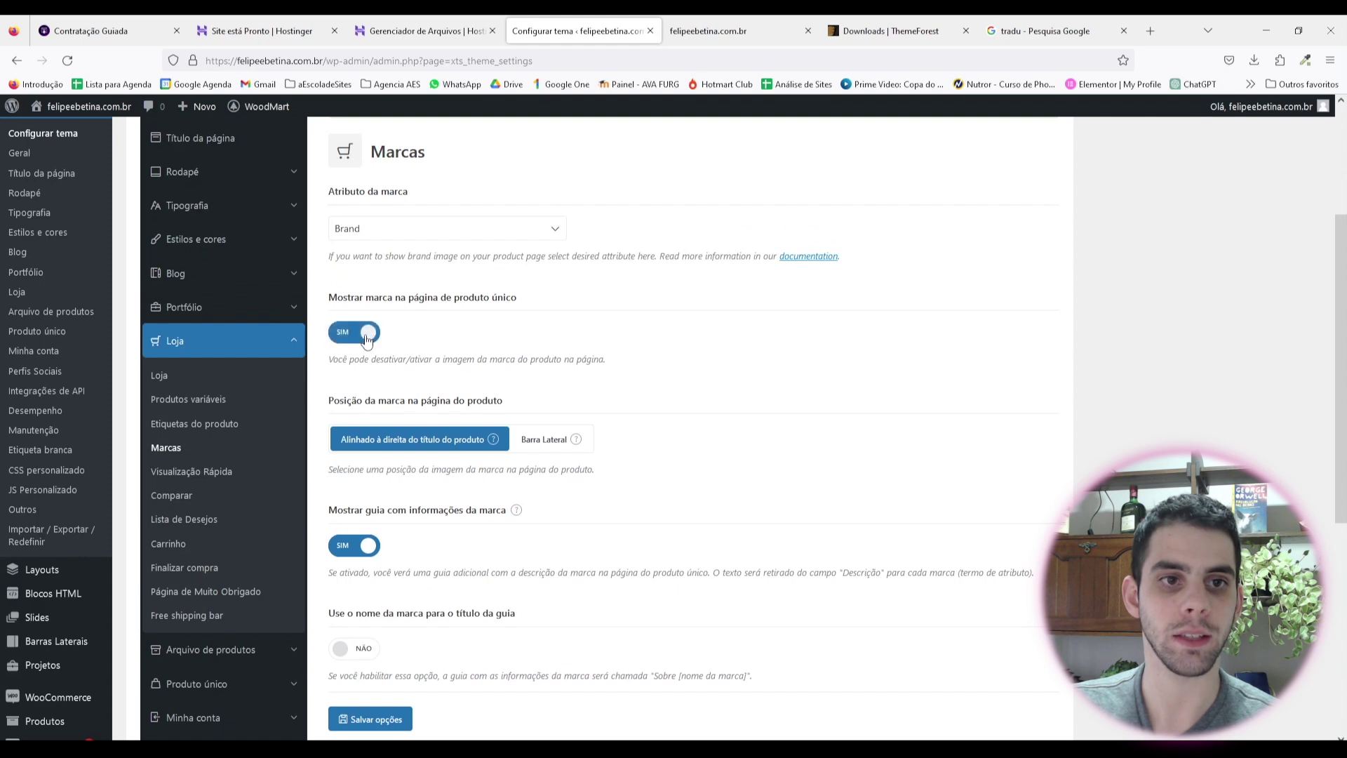
pyautogui.click(477, 229)
pyautogui.scroll(1, 706, 428)
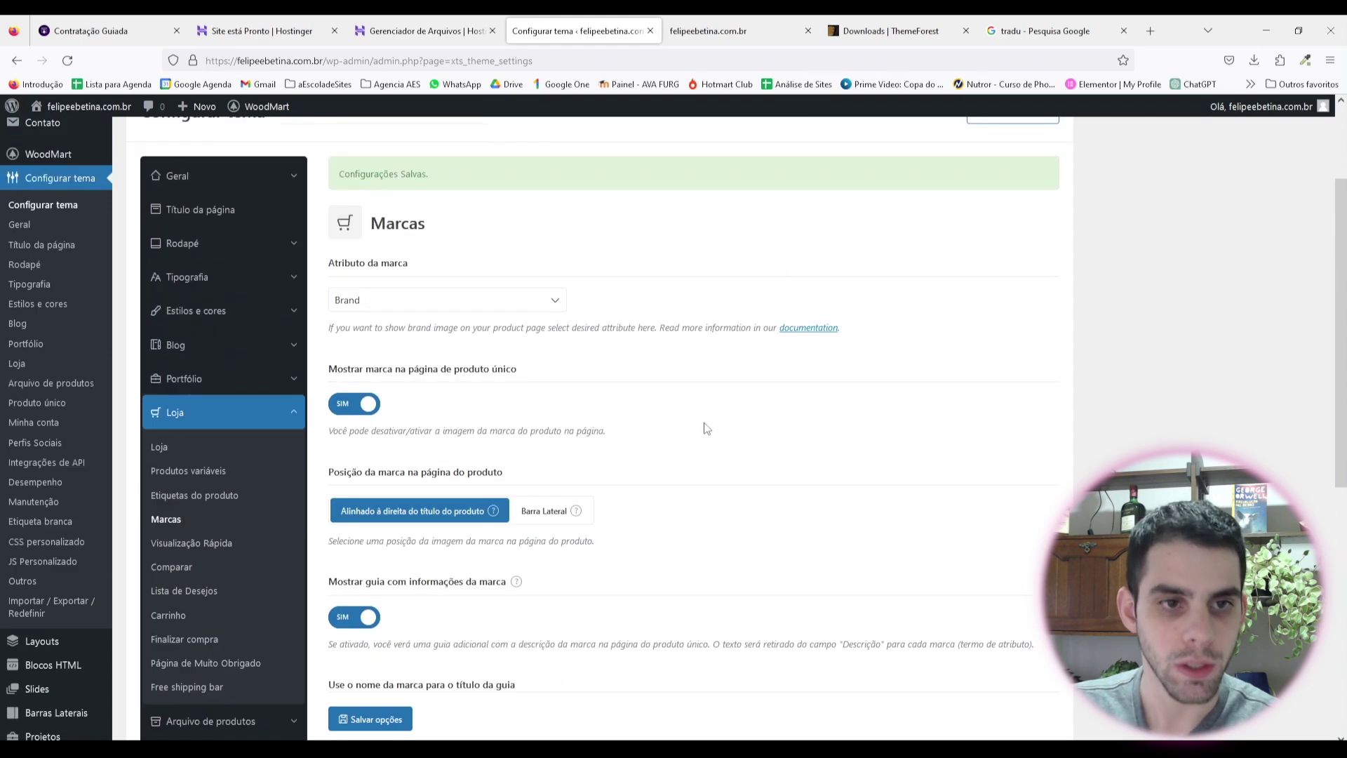
pyautogui.scroll(1, 695, 477)
pyautogui.scroll(-3, 511, 397)
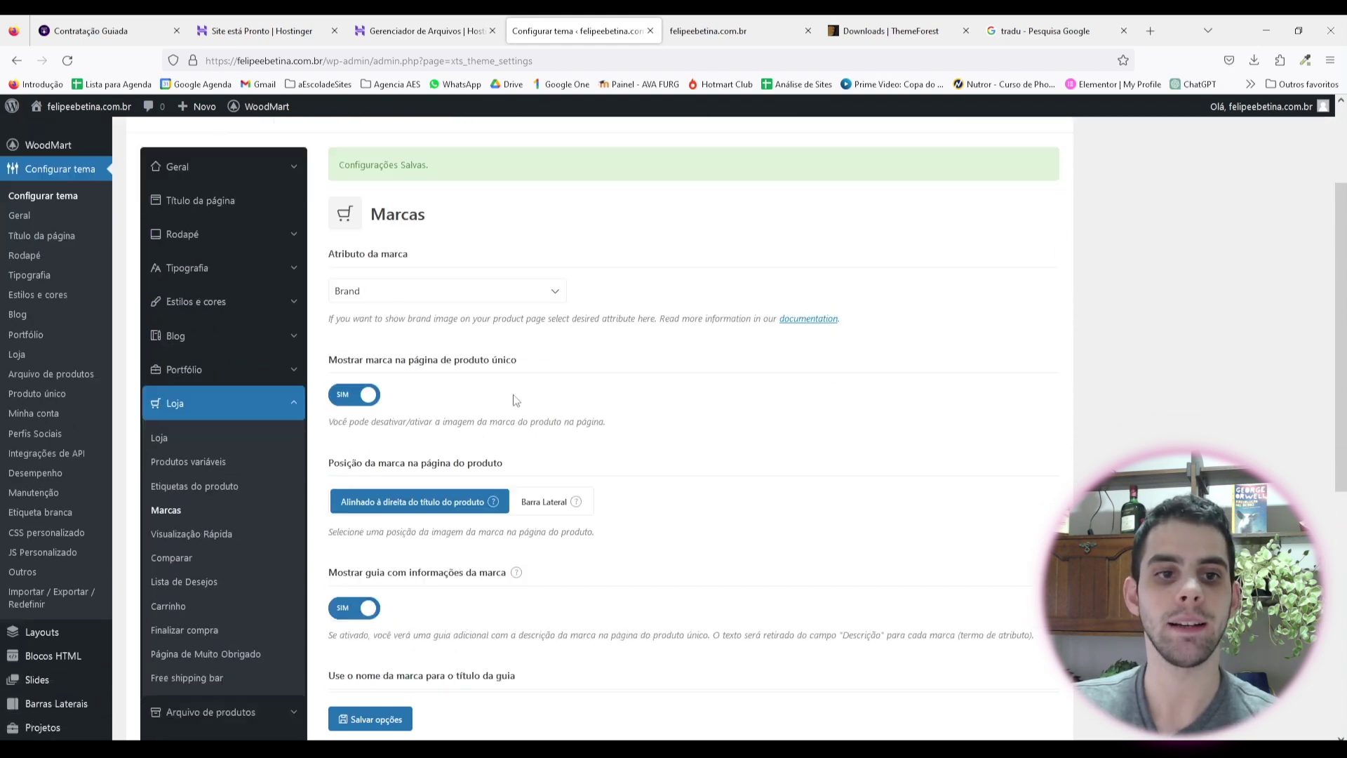
pyautogui.scroll(1, 619, 375)
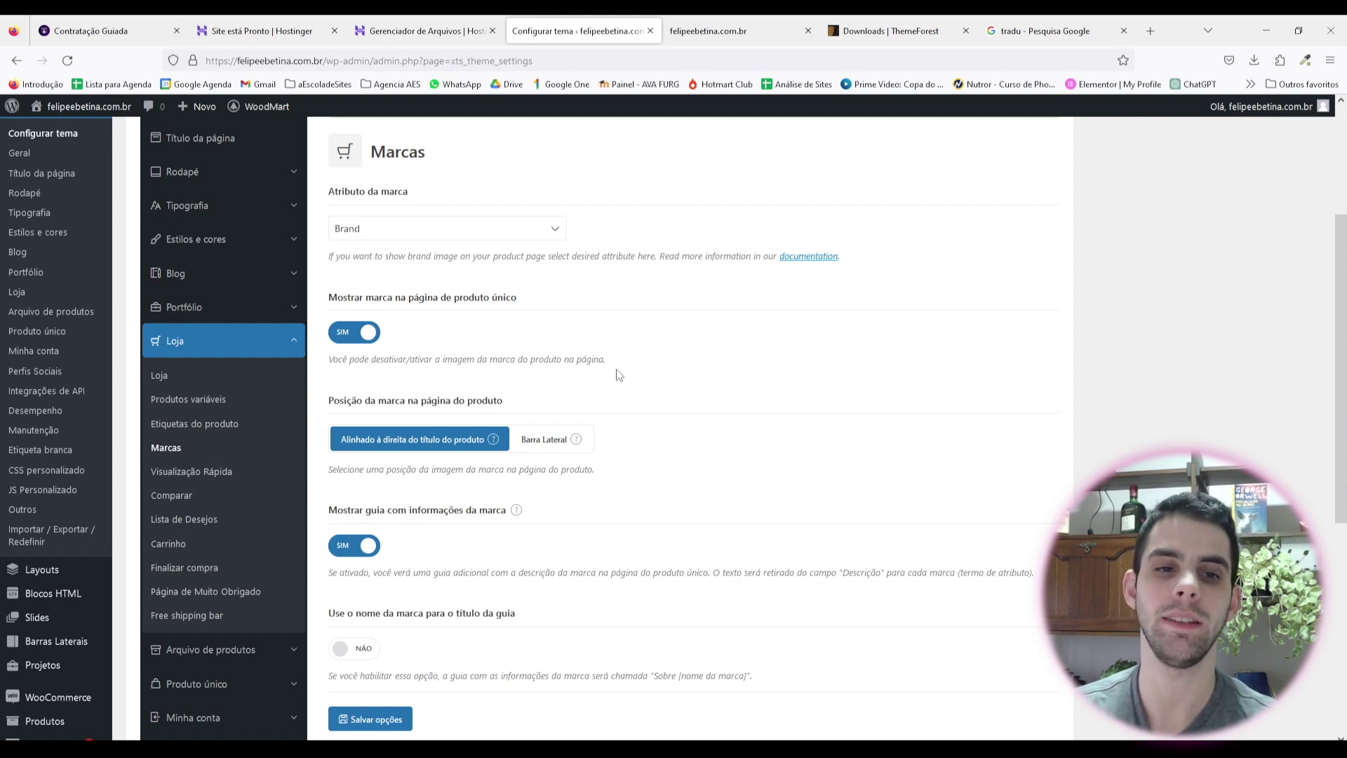
# Step: Set 'Mostrar marca na página de produto único' and 'Mostrar guia com informações da marca' to NÃO
pyautogui.click(355, 332)
pyautogui.click(354, 545)
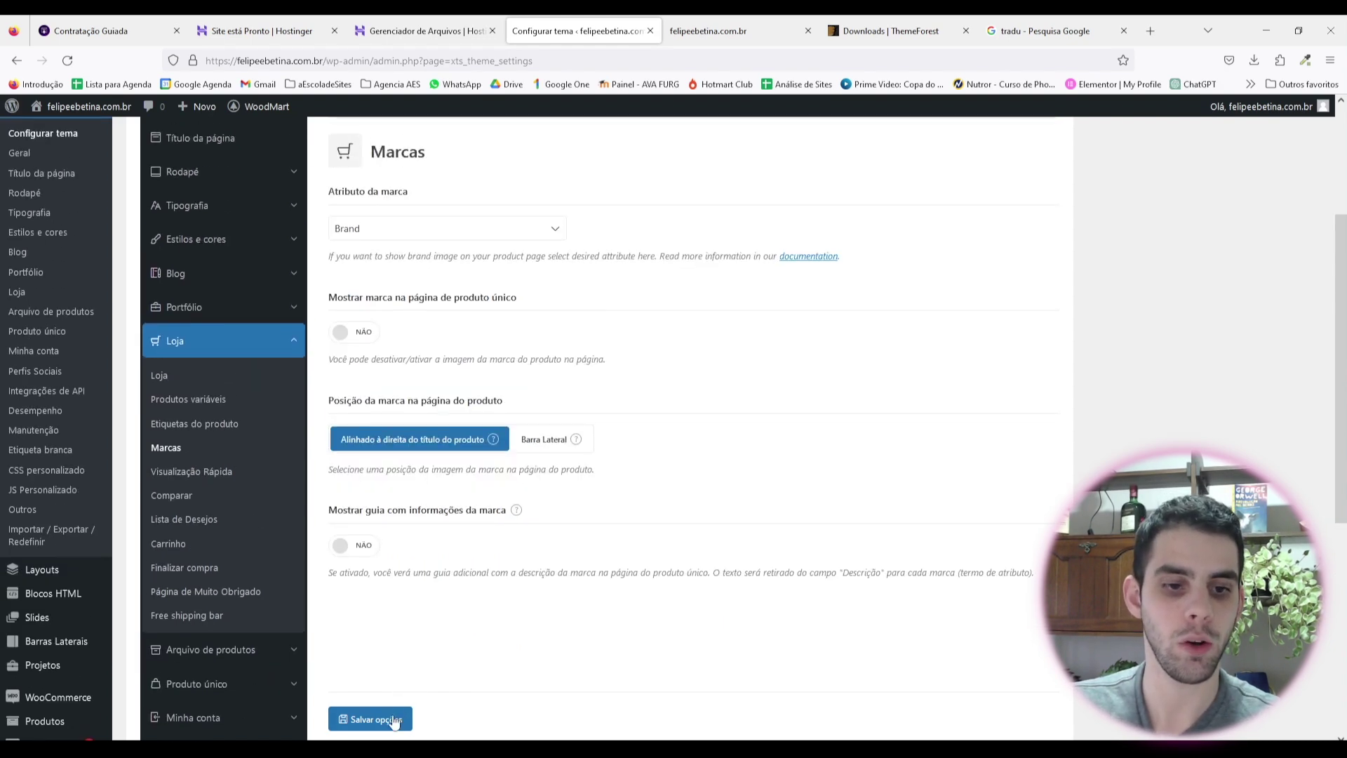
pyautogui.scroll(-1, 652, 588)
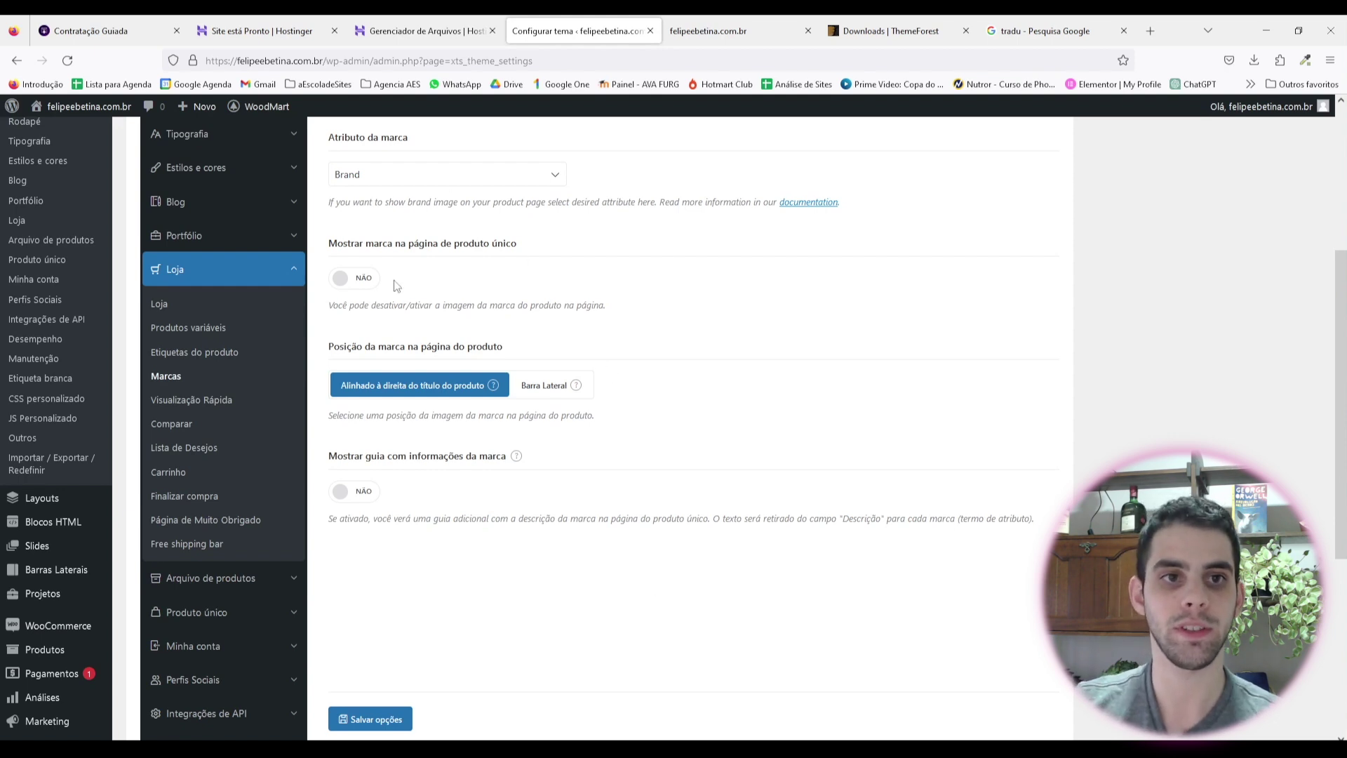
pyautogui.click(203, 403)
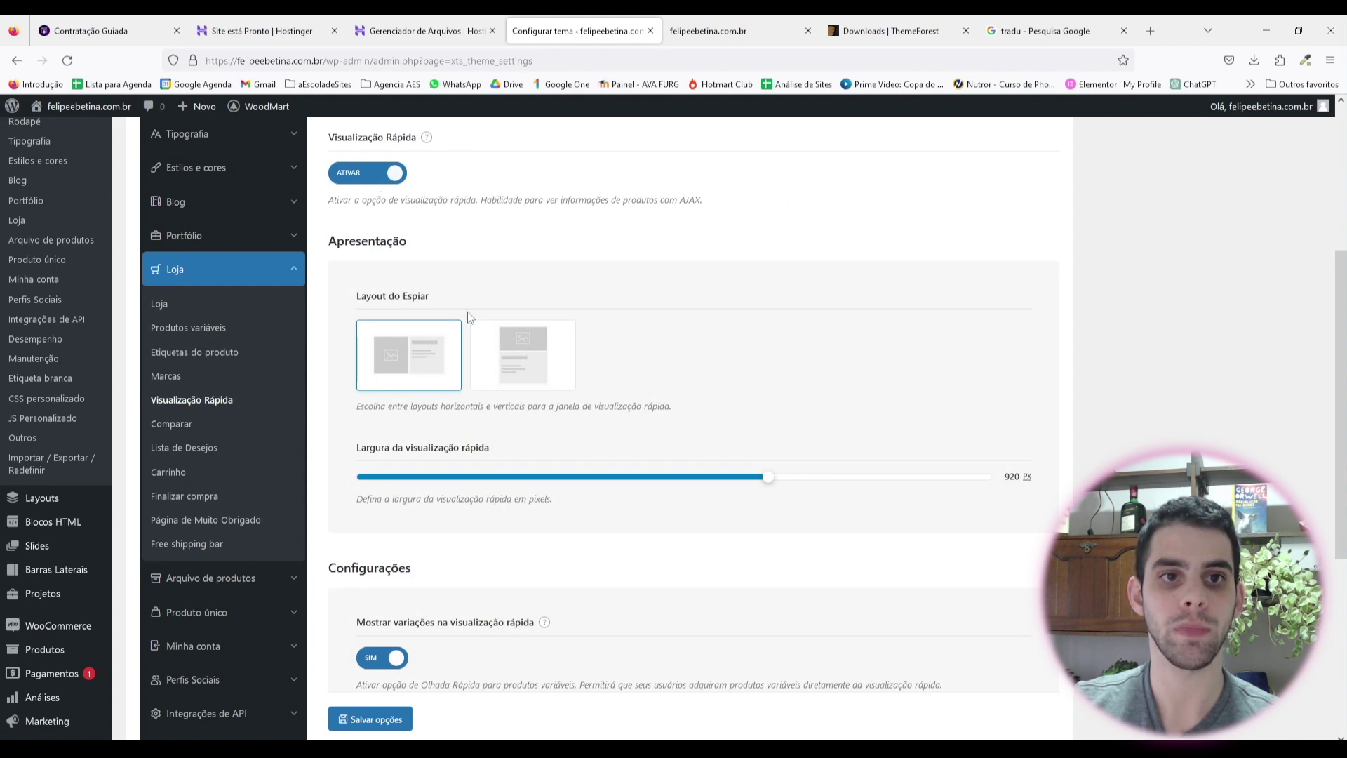
# Step: Review the Visualização Rápida options and save them with quick view at 920 px width
pyautogui.scroll(2, 469, 316)
pyautogui.moveTo(433, 267)
pyautogui.scroll(2, 433, 267)
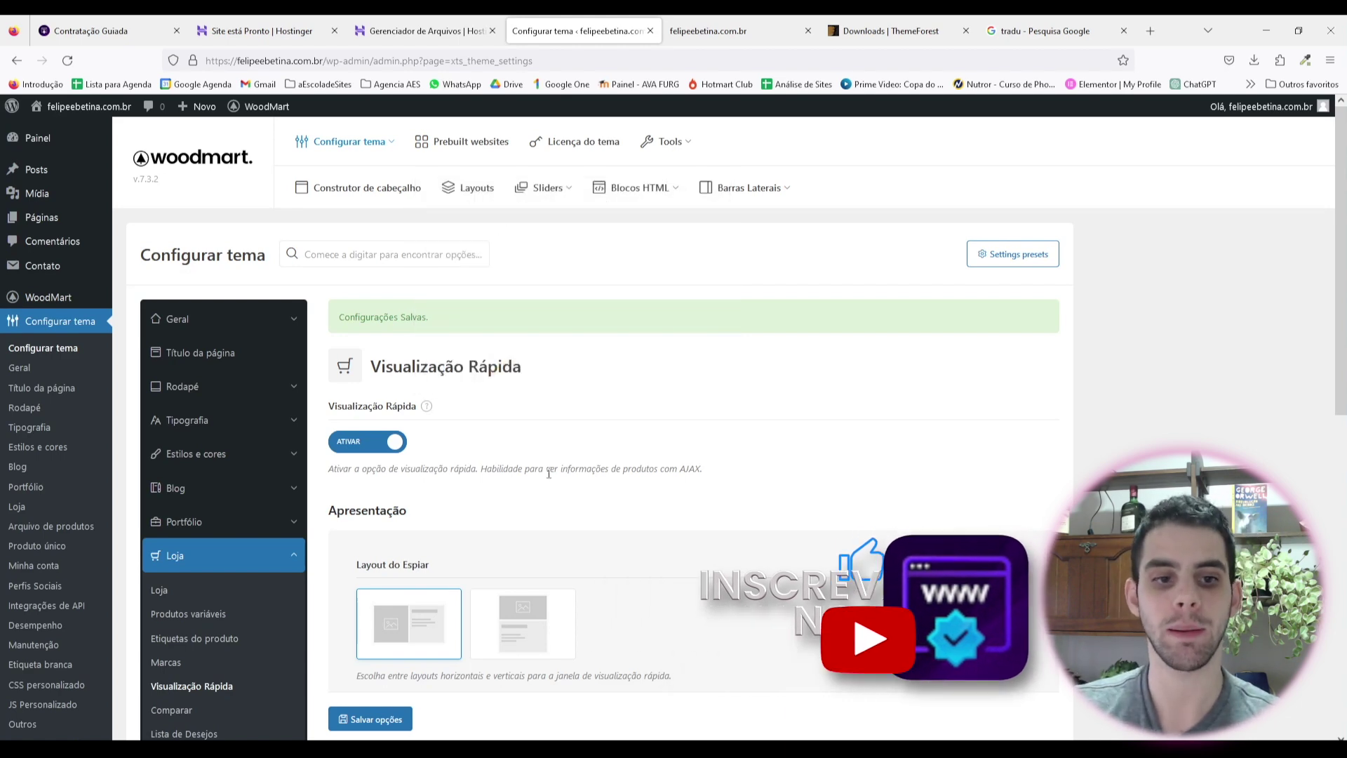
pyautogui.scroll(-3, 435, 388)
pyautogui.scroll(-3, 621, 491)
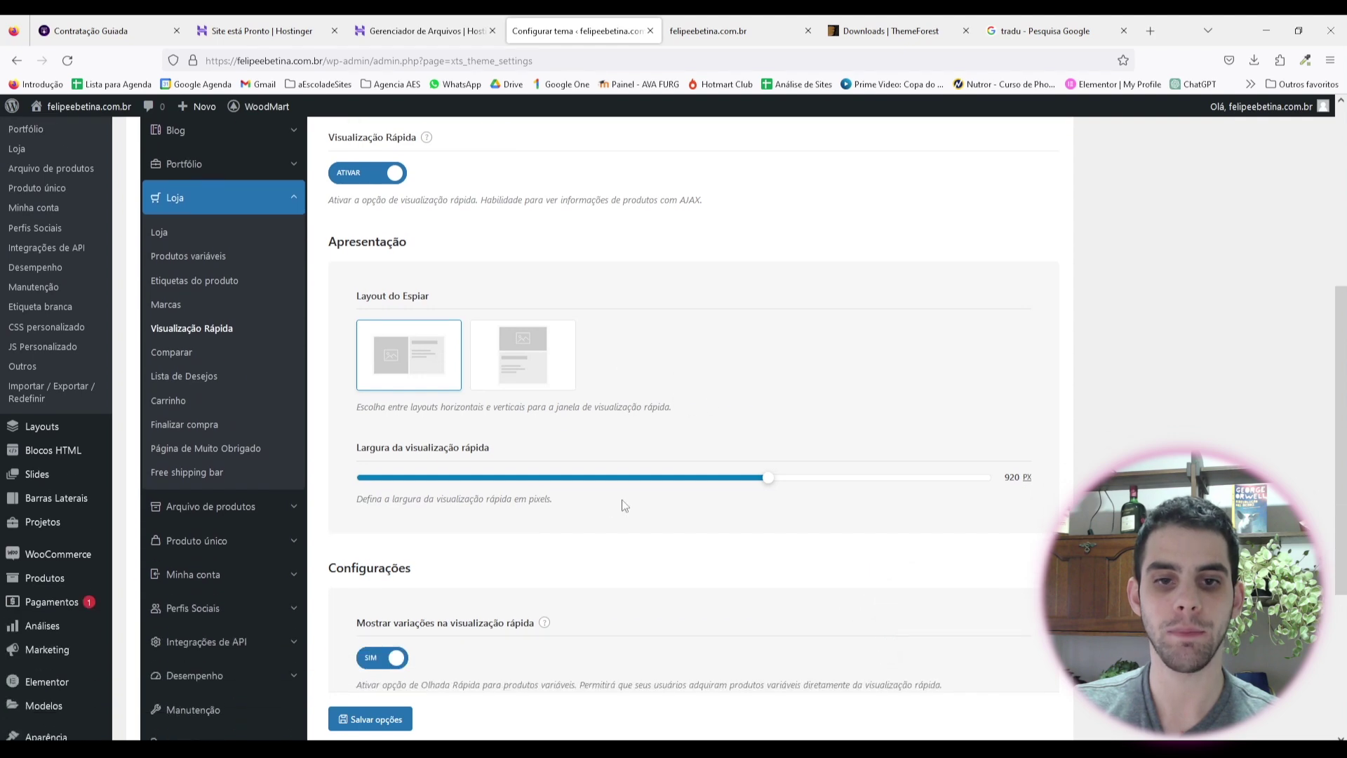
pyautogui.scroll(-1, 546, 553)
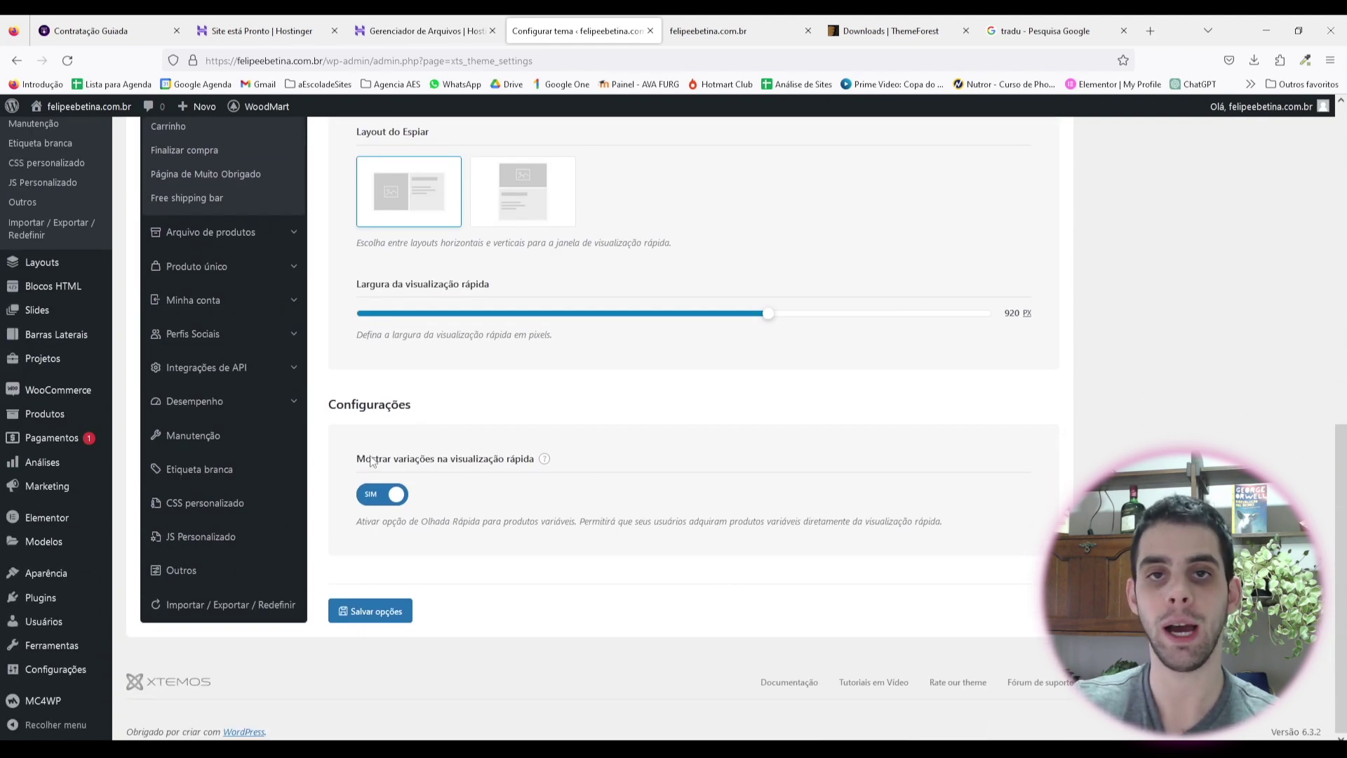
pyautogui.click(409, 609)
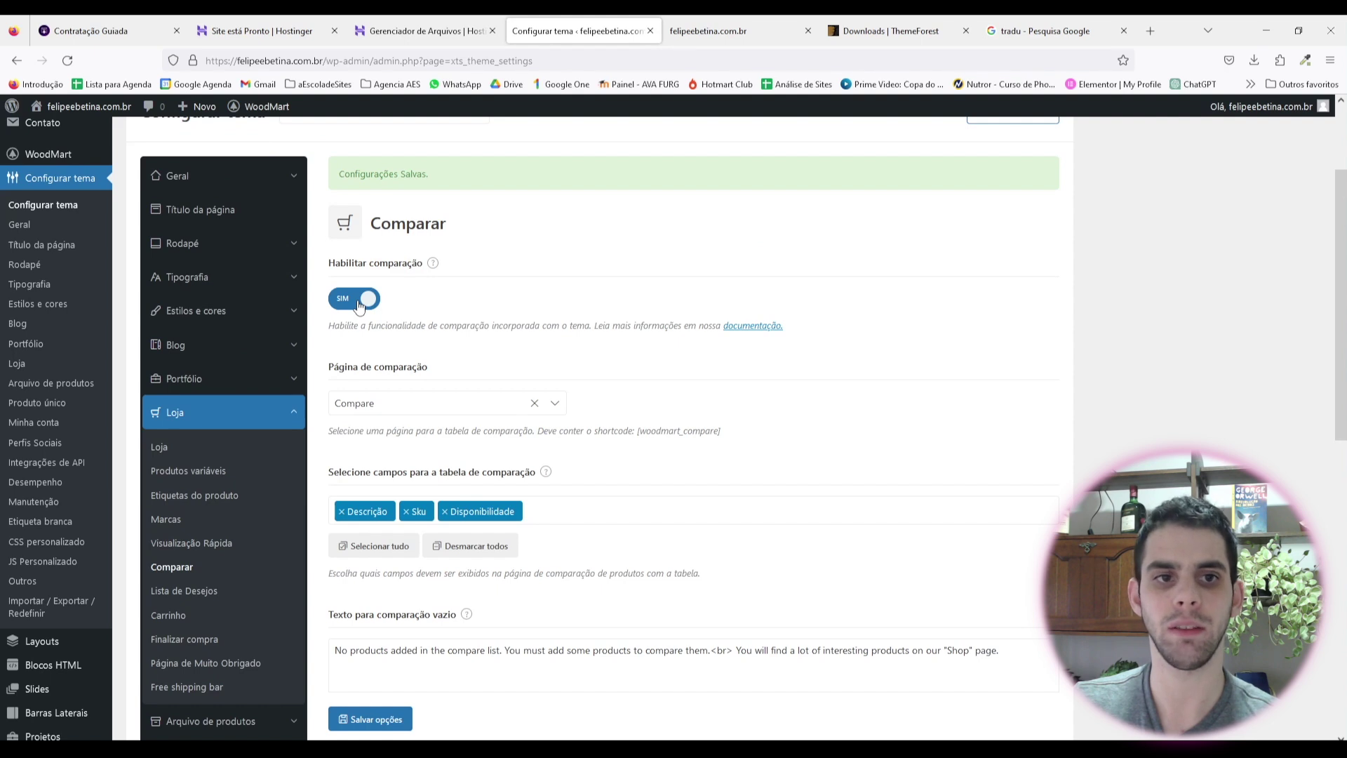
# Step: Switch 'Habilitar comparação' to NÃO and save the Comparar settings
pyautogui.click(359, 303)
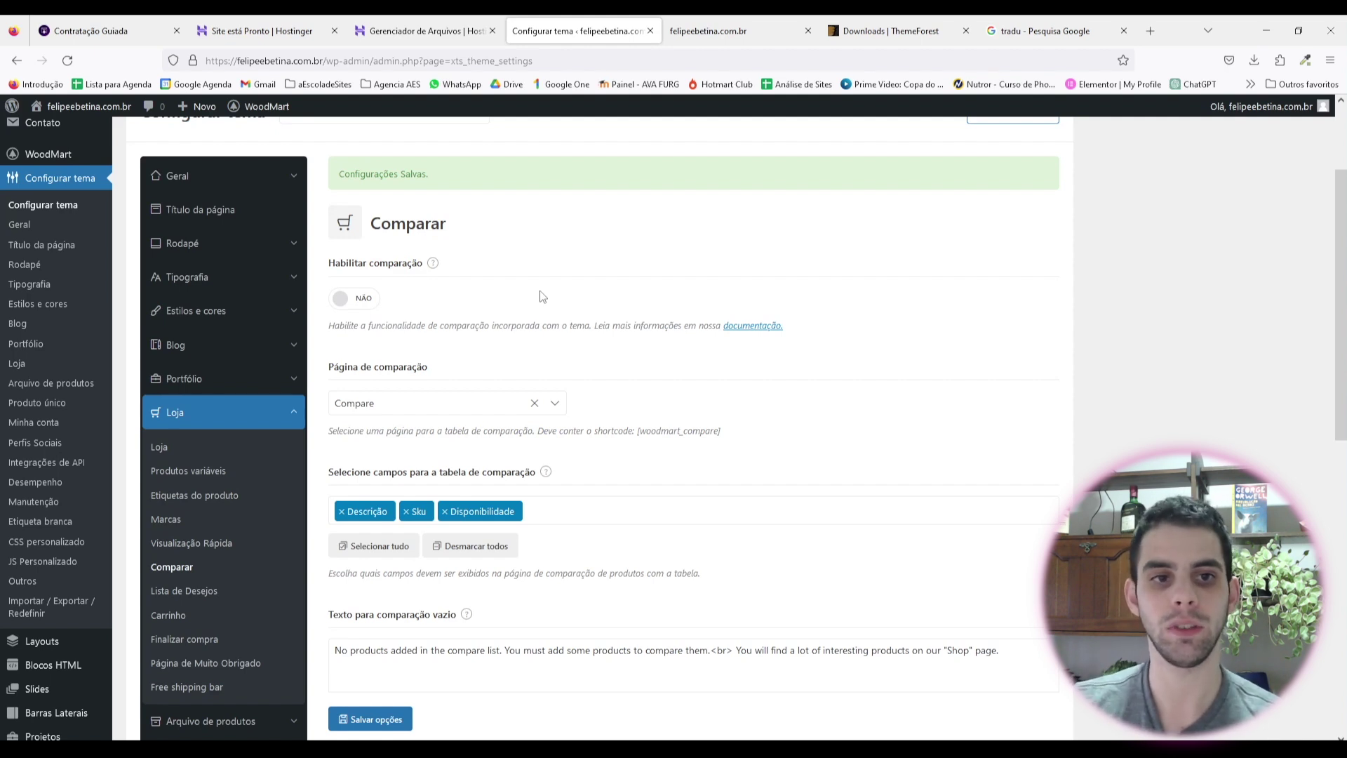
pyautogui.scroll(-5, 377, 358)
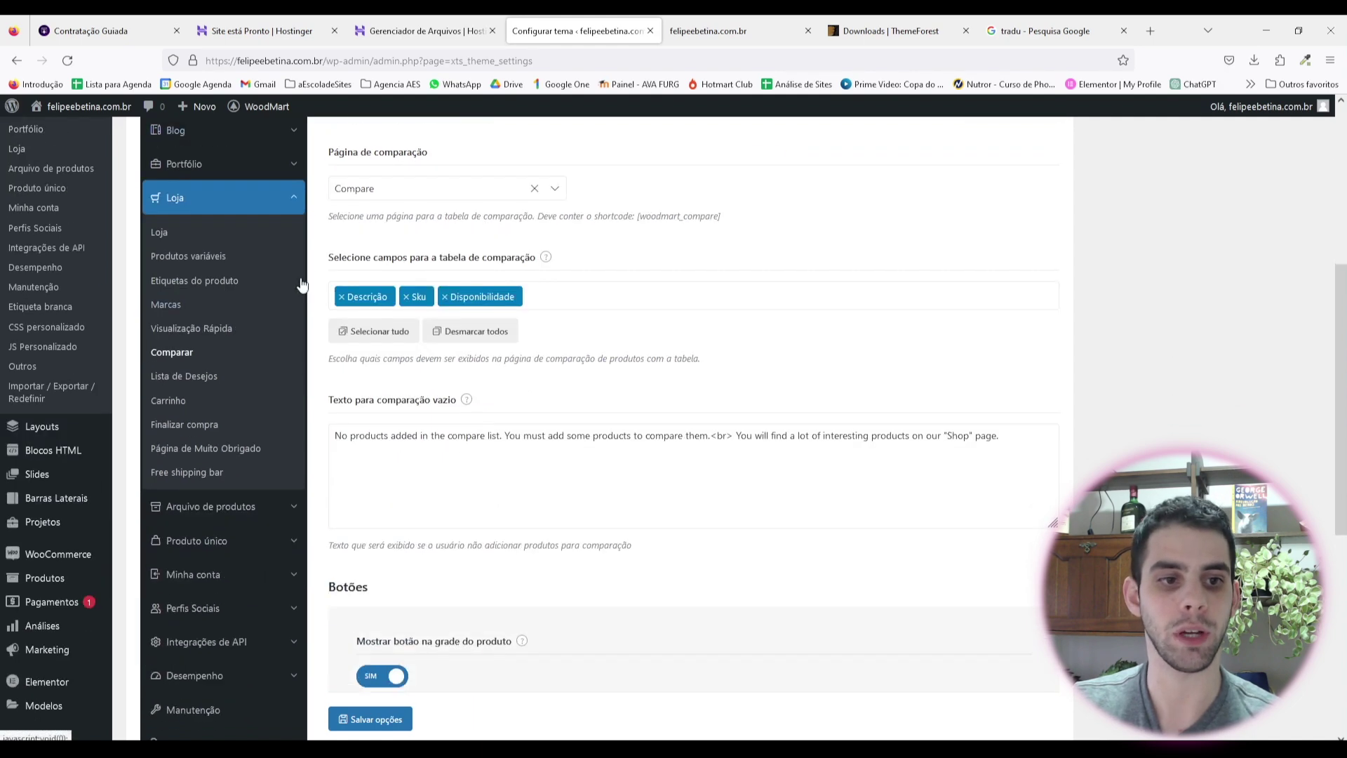
pyautogui.click(365, 717)
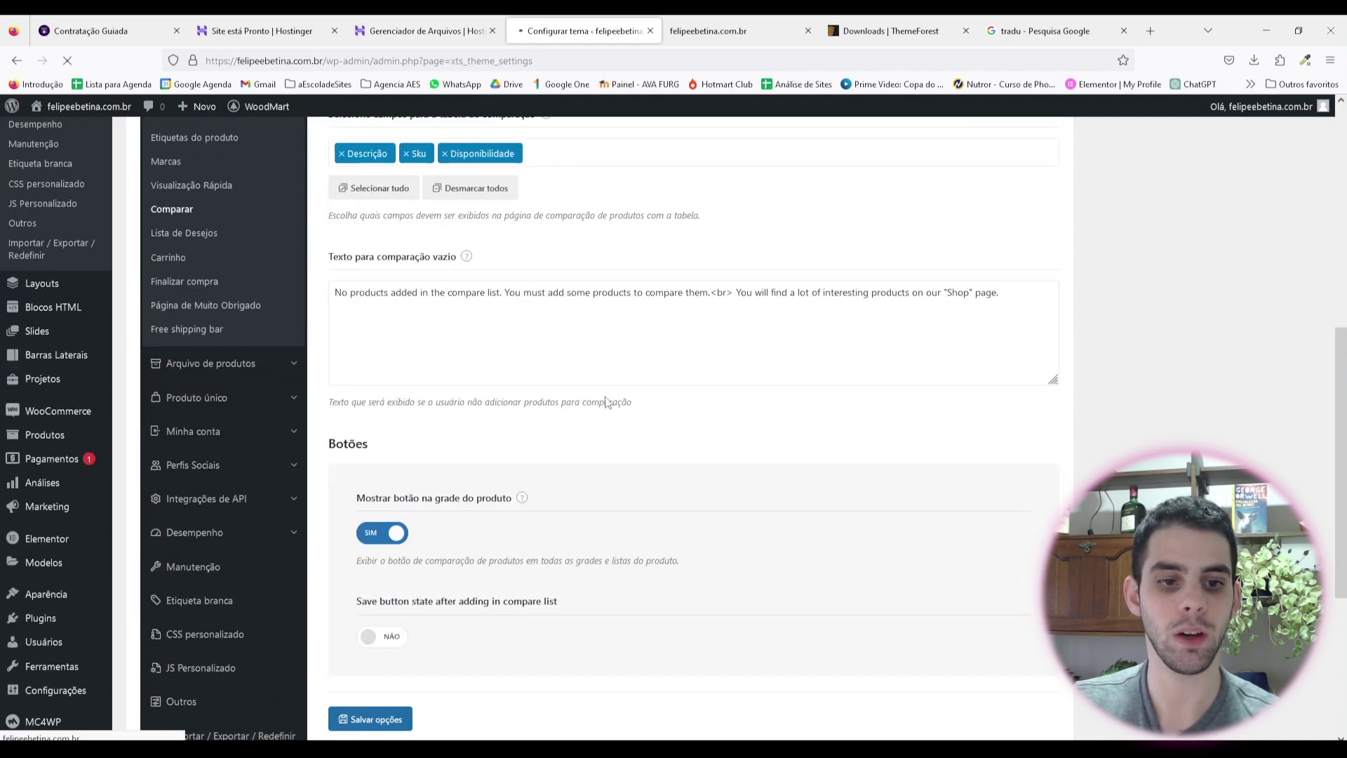
pyautogui.click(190, 234)
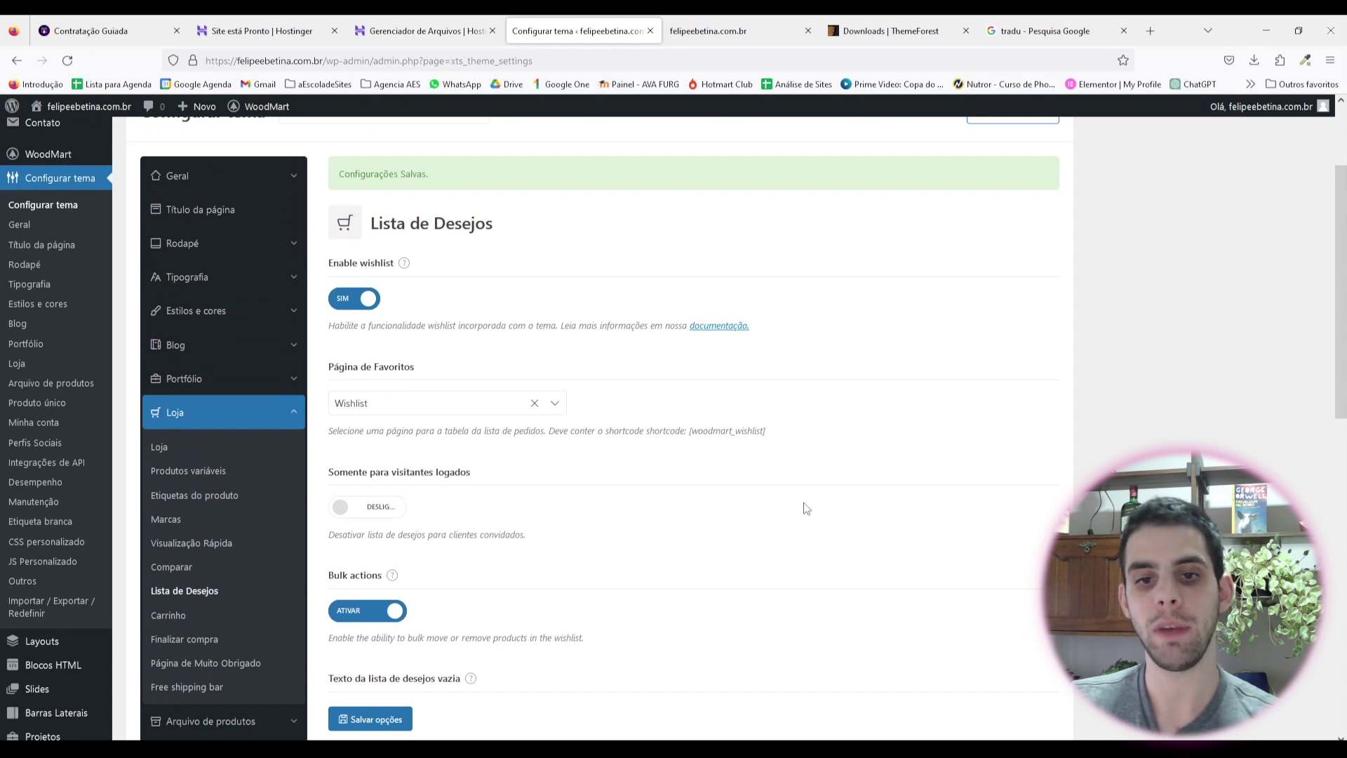
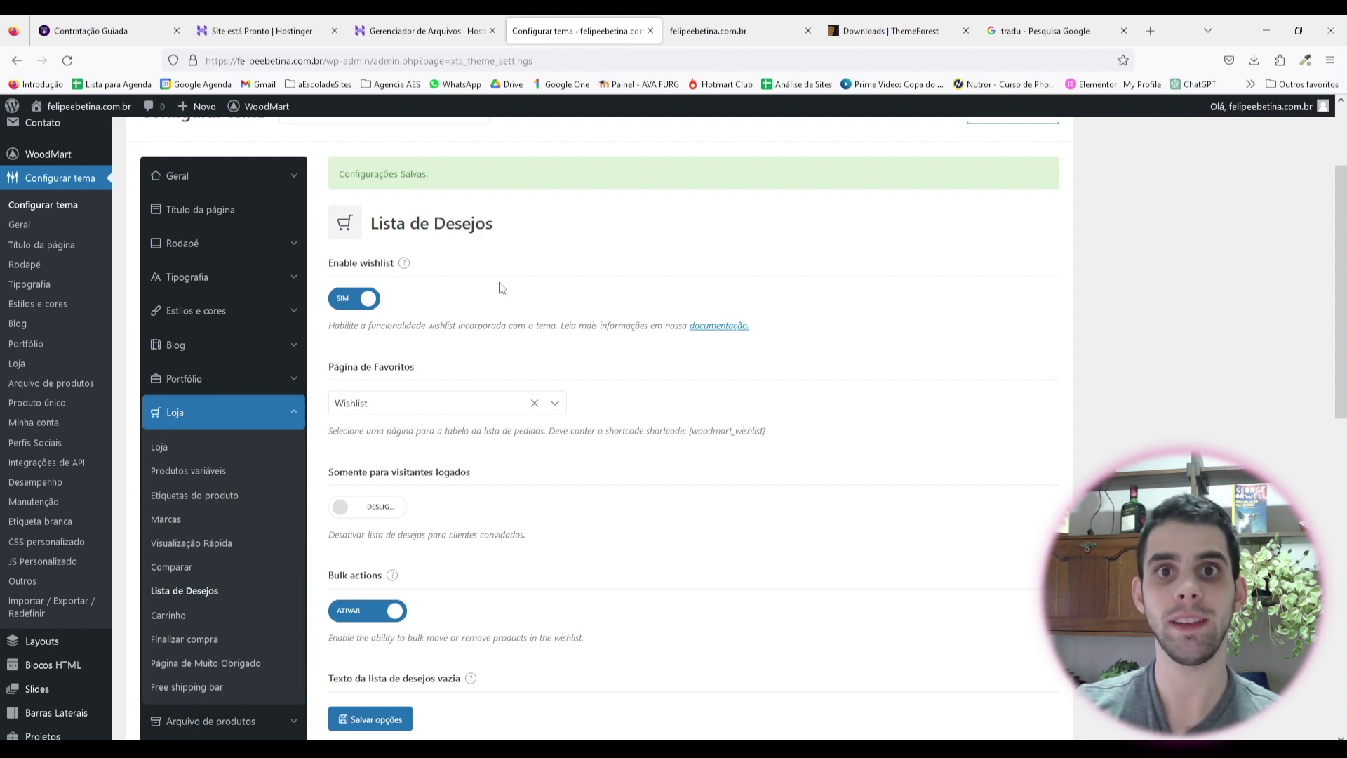
# Step: Switch Enable wishlist to NÃO in Lista de Desejos and save the theme options
pyautogui.click(370, 300)
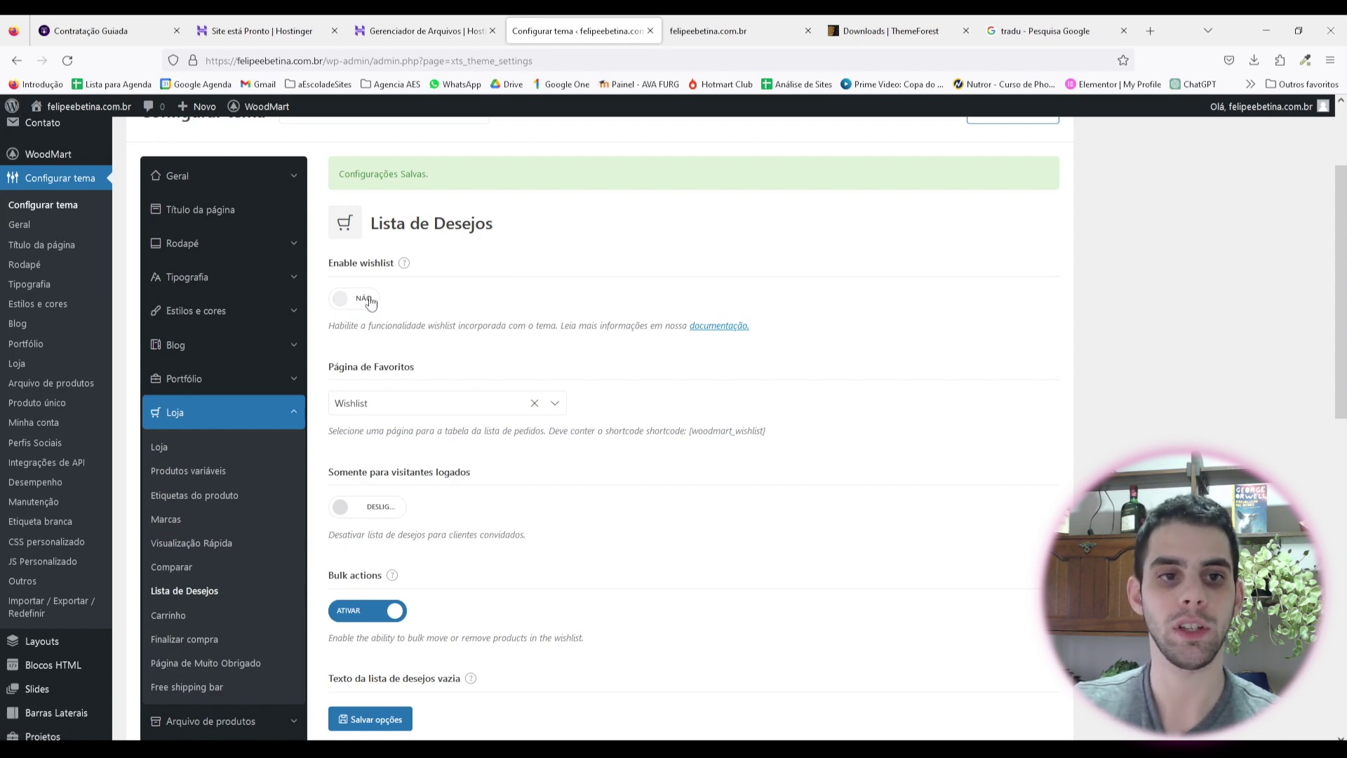
pyautogui.scroll(-2, 533, 415)
pyautogui.scroll(-6, 533, 415)
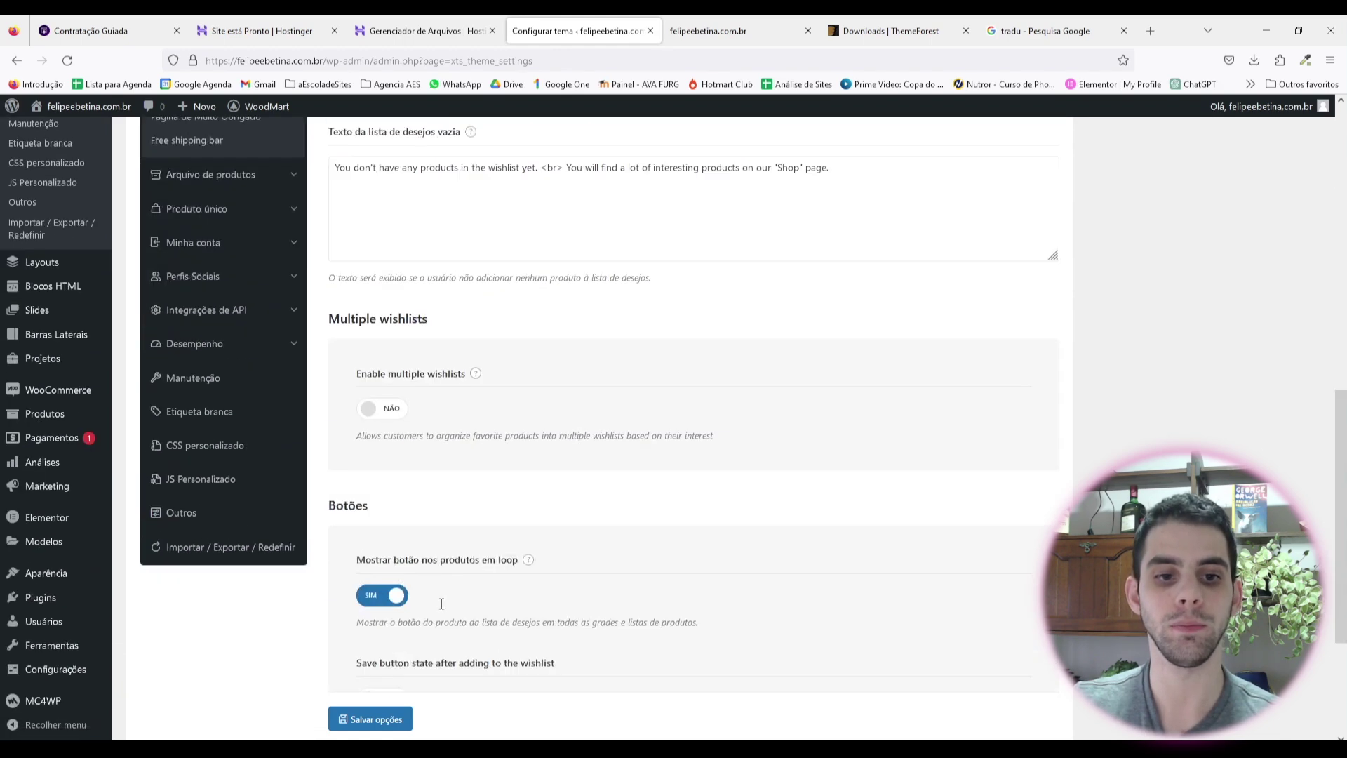
pyautogui.click(385, 718)
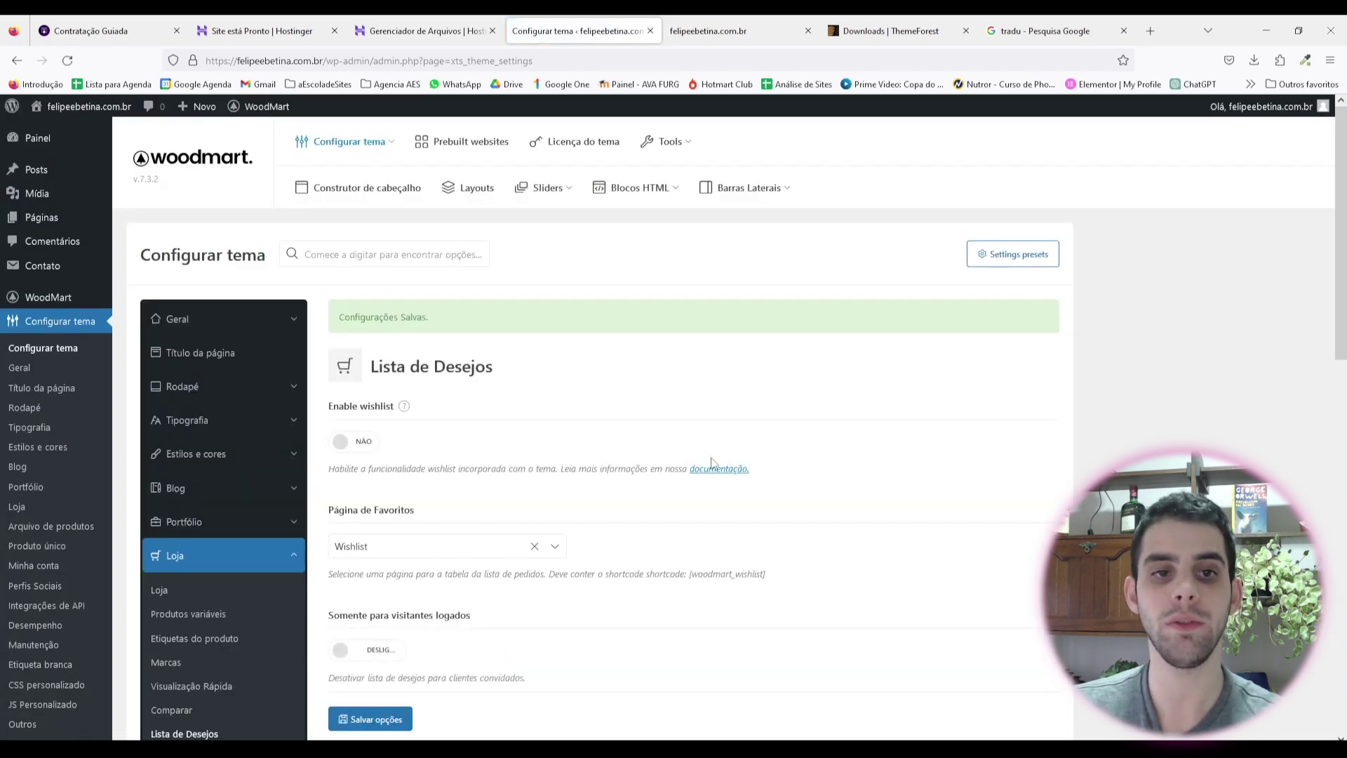
pyautogui.scroll(-4, 292, 414)
pyautogui.click(169, 473)
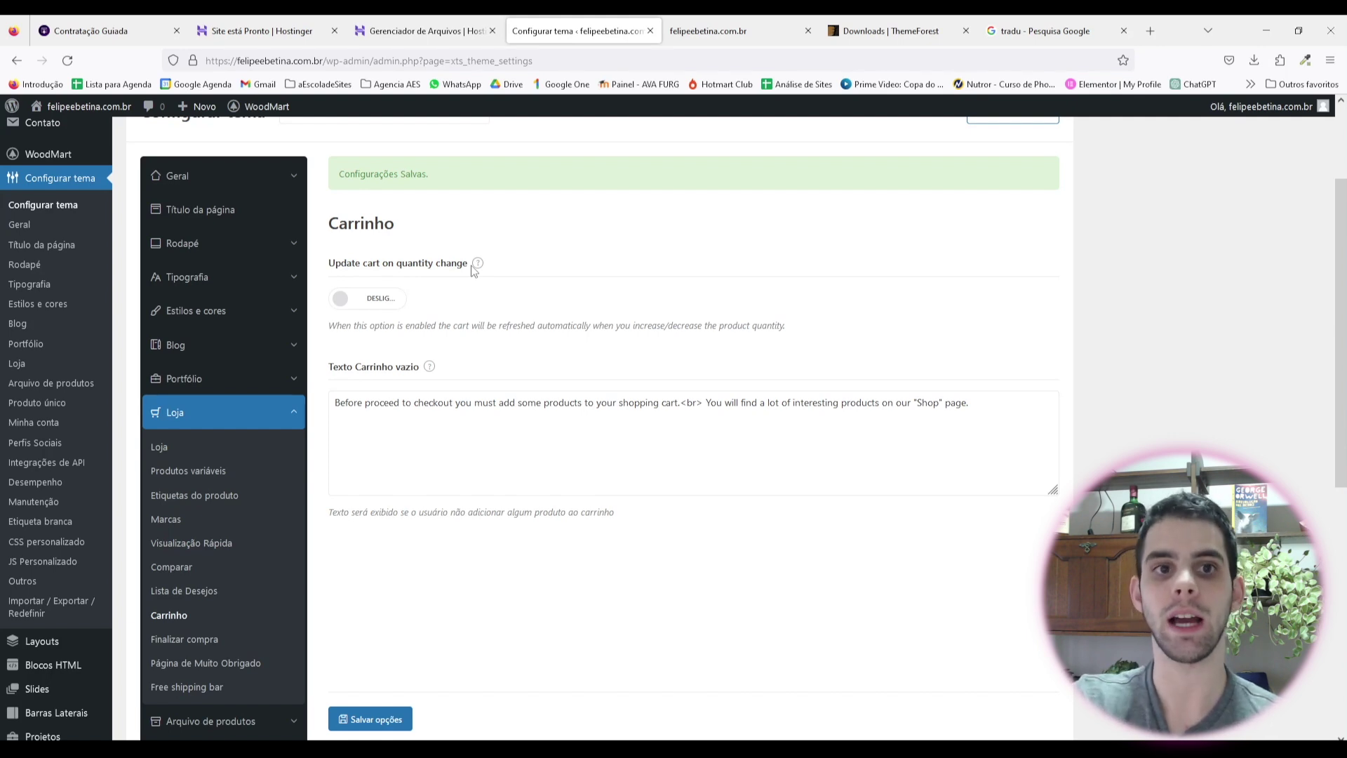
# Step: Set 'Update cart on quantity change' to ATIVAR in Carrinho settings and save
pyautogui.click(345, 300)
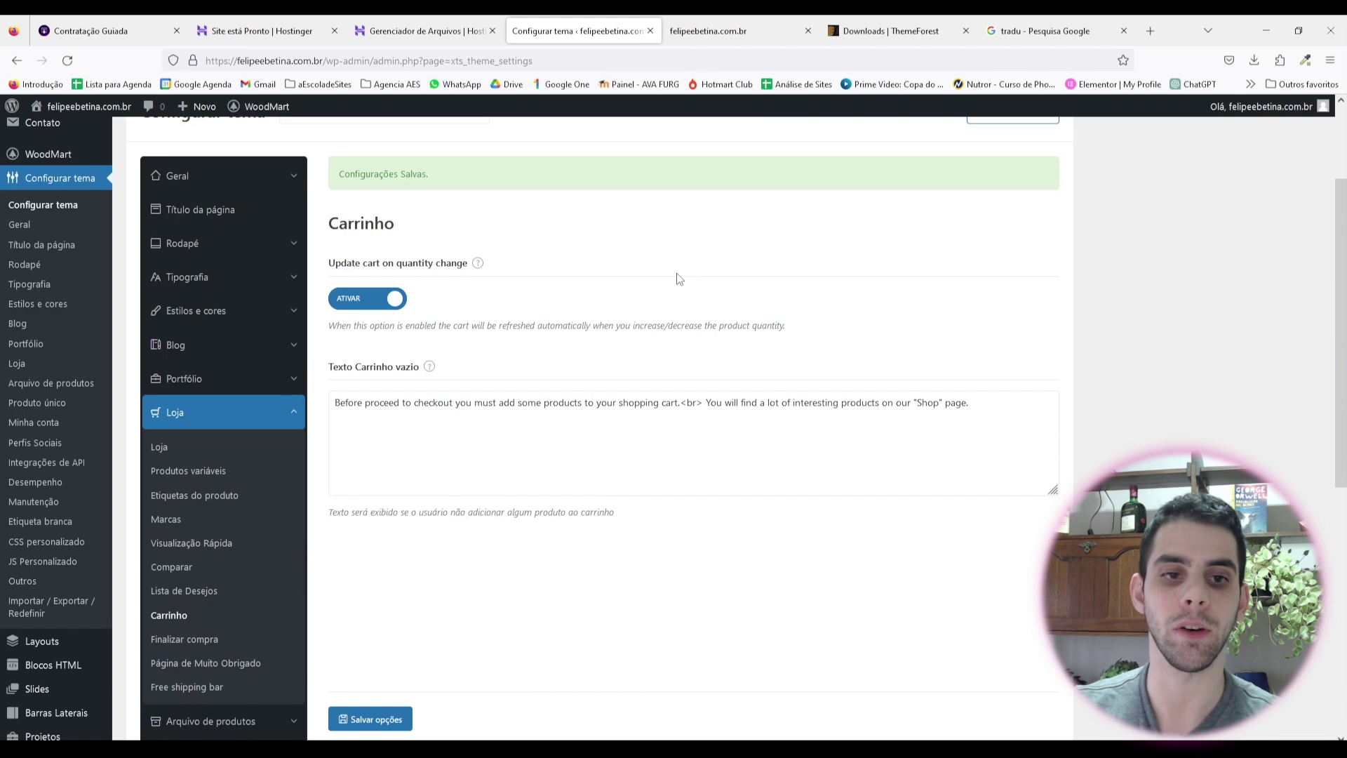
pyautogui.scroll(-2, 679, 278)
pyautogui.click(370, 720)
pyautogui.scroll(1, 235, 430)
pyautogui.scroll(-2, 193, 455)
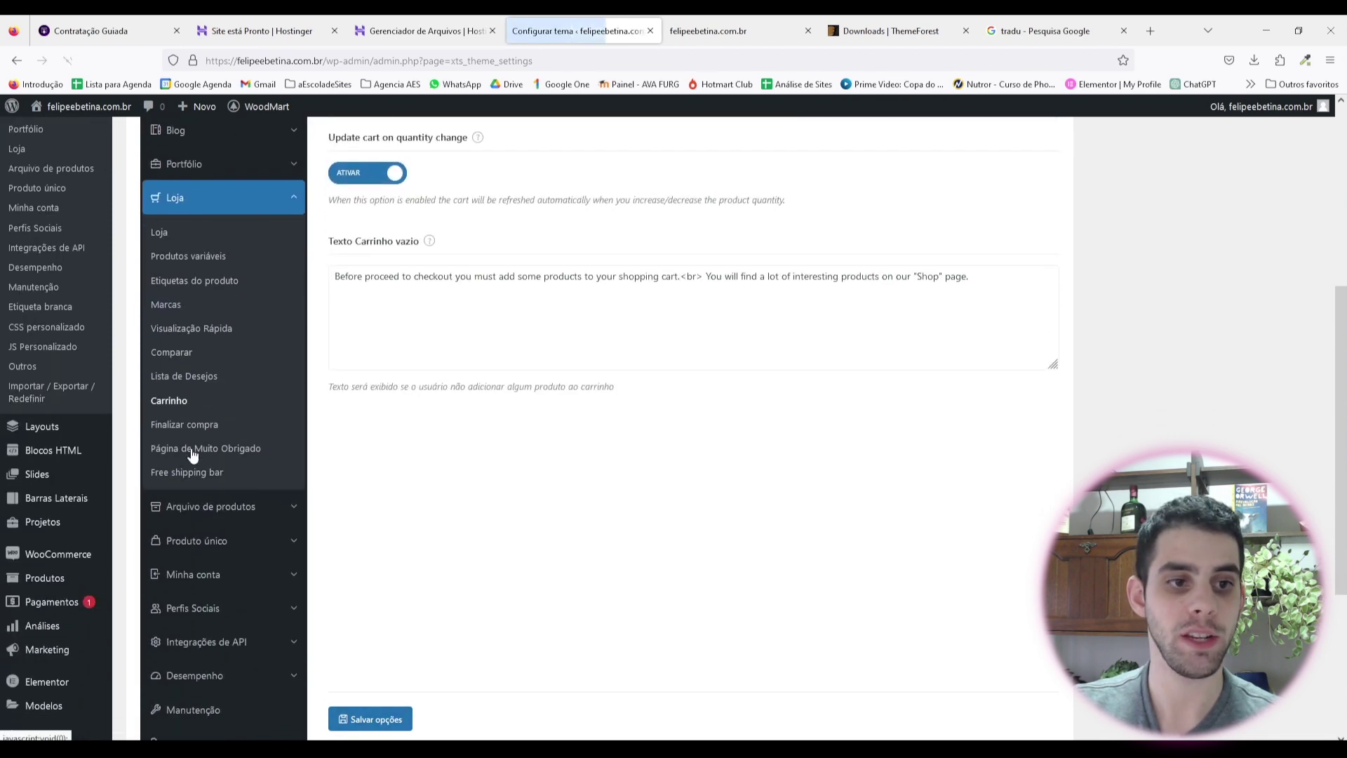
# Step: In Finalizar compra, set Product image to ATIVAR for the order table and save
pyautogui.click(194, 426)
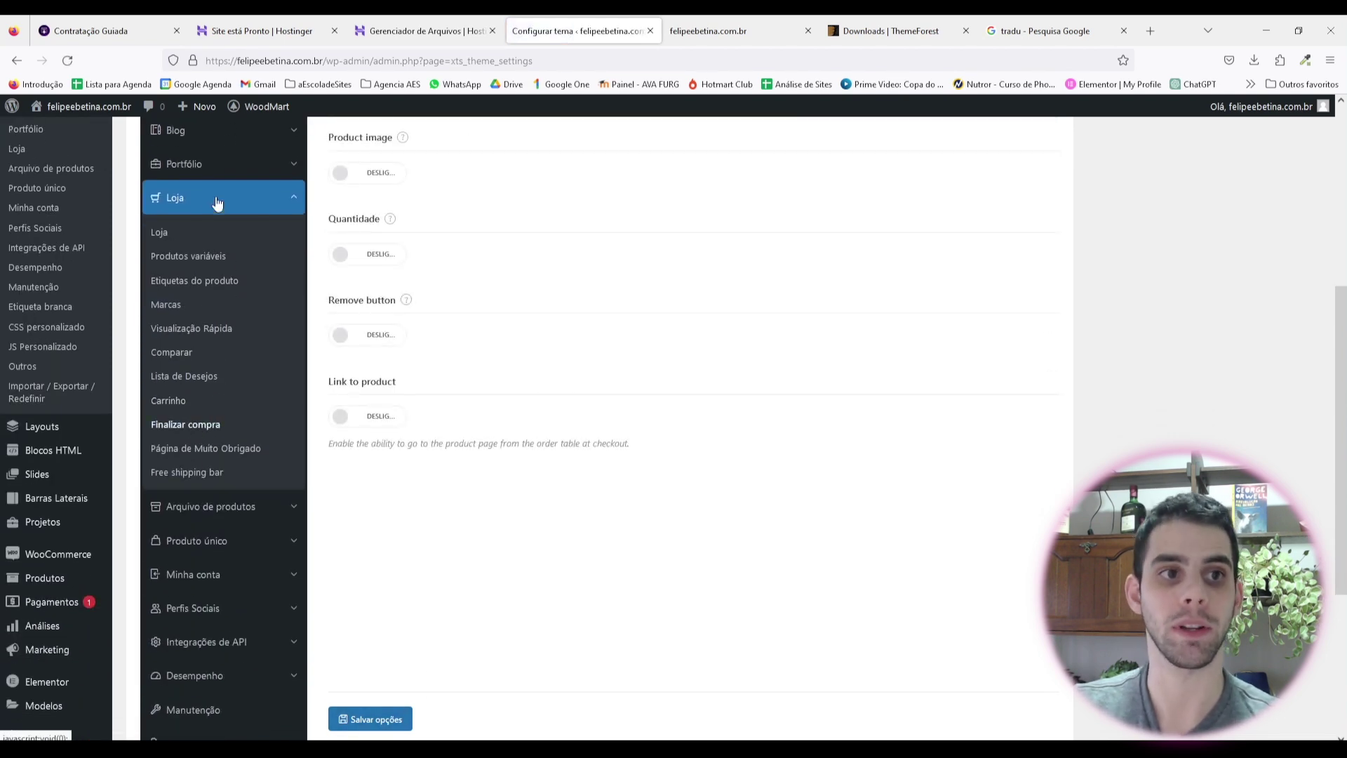
pyautogui.scroll(4, 596, 604)
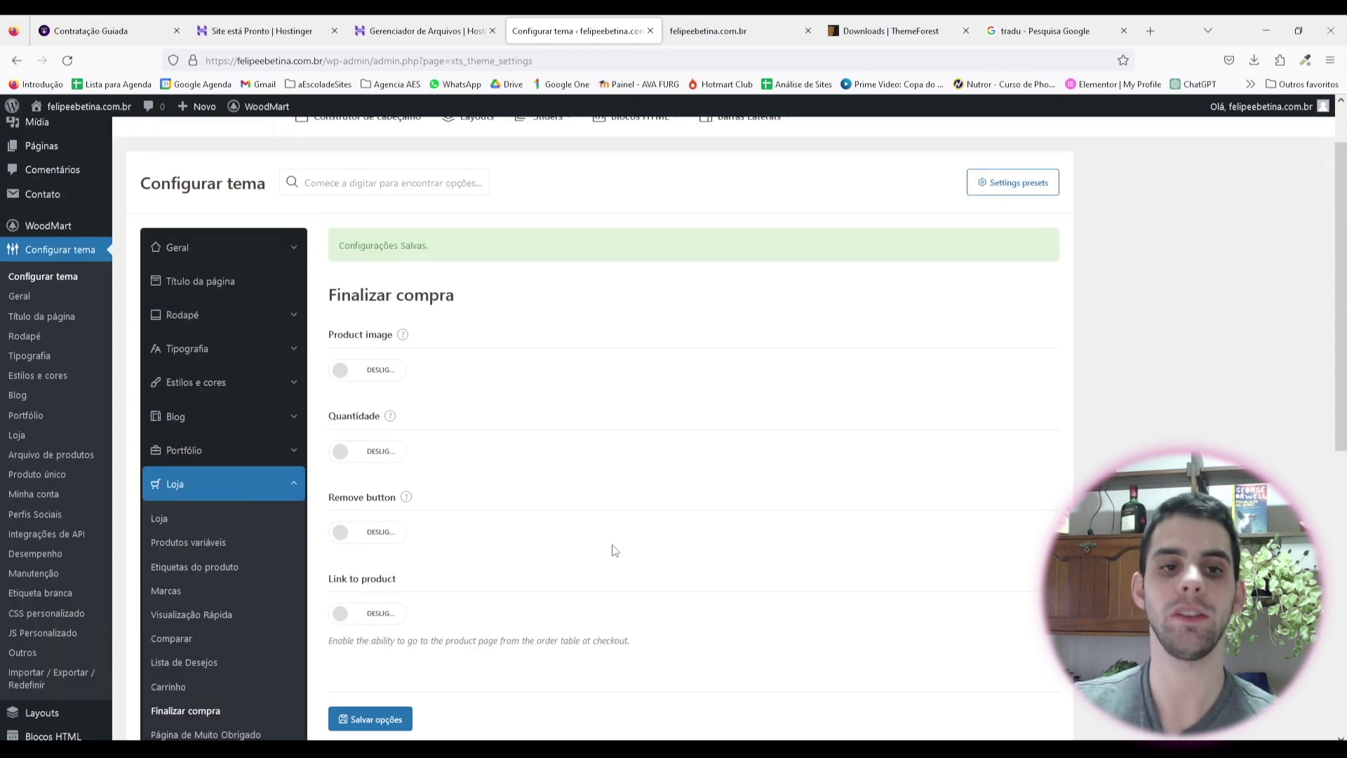
pyautogui.moveTo(402, 338)
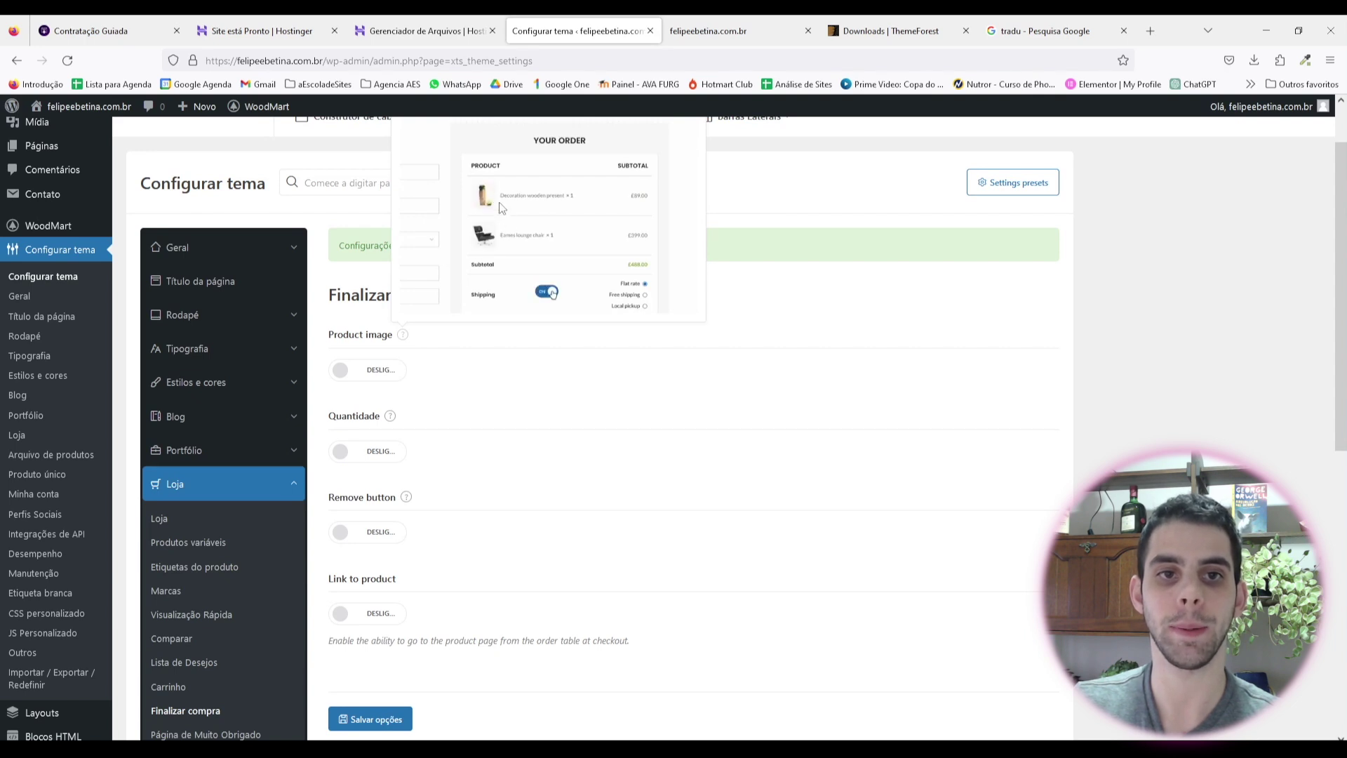
pyautogui.click(367, 370)
pyautogui.scroll(-2, 449, 393)
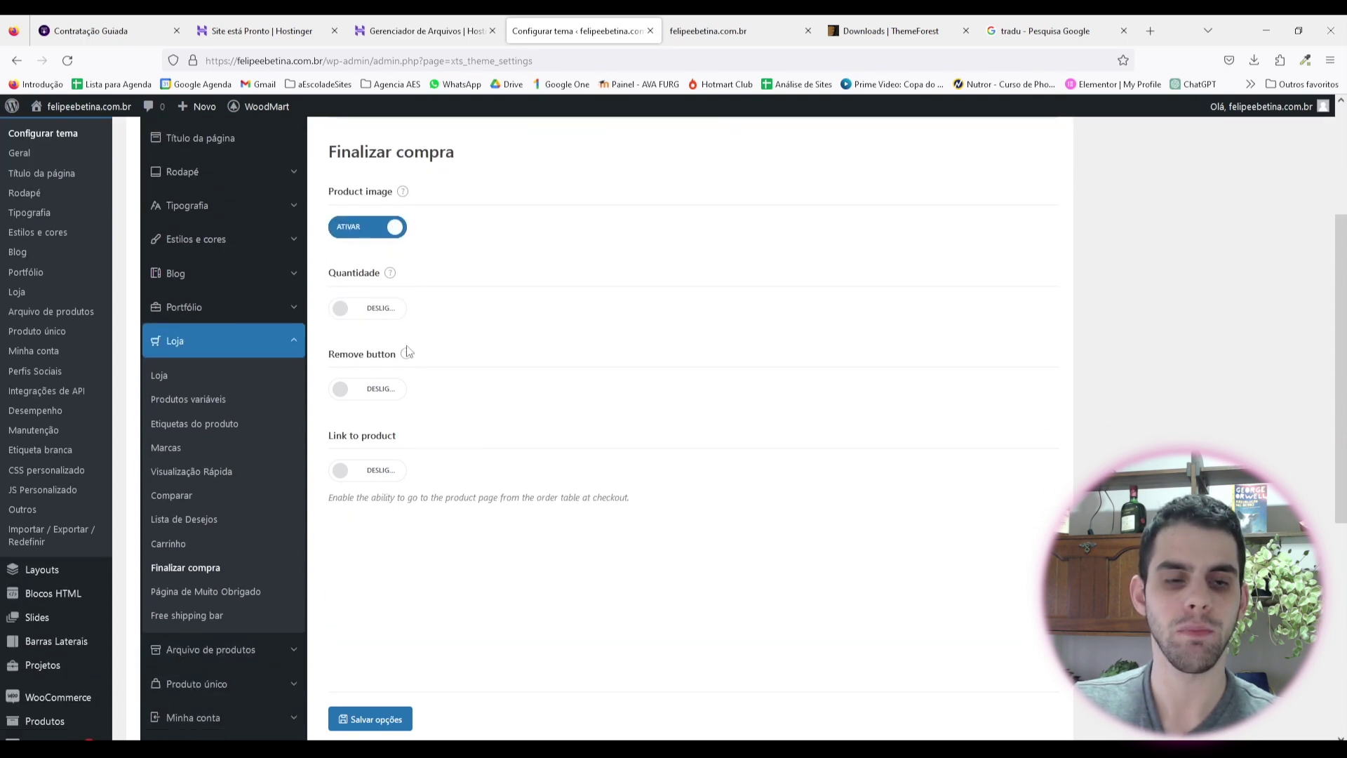
pyautogui.moveTo(390, 275)
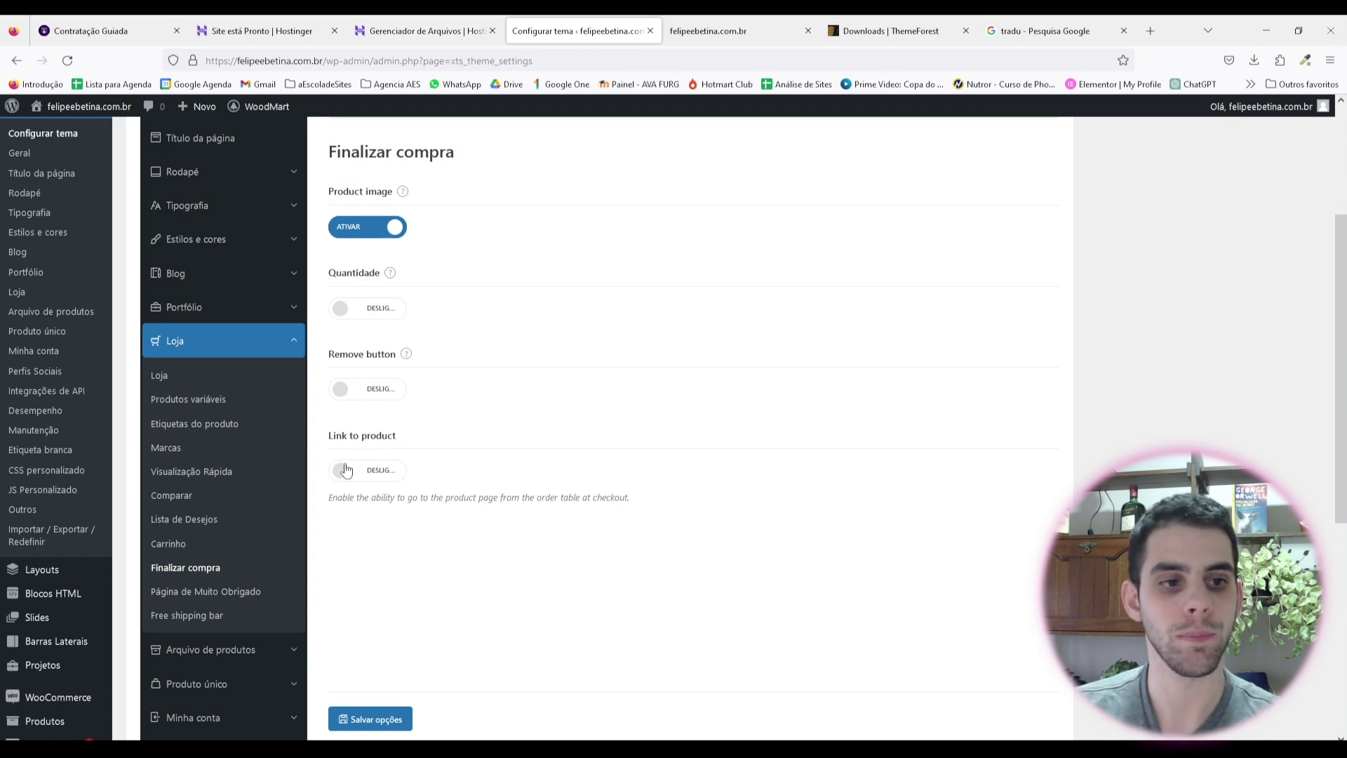
pyautogui.scroll(-2, 144, 467)
pyautogui.click(232, 449)
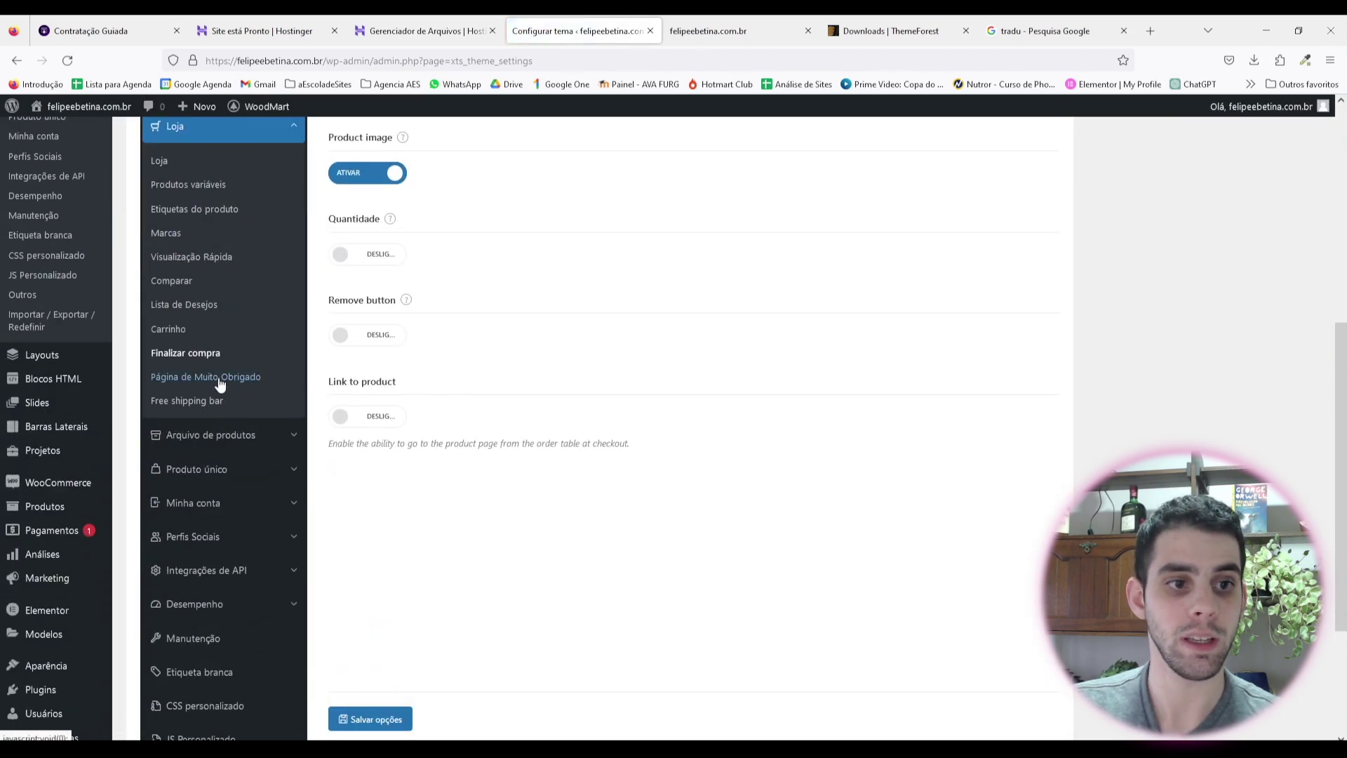
pyautogui.click(225, 385)
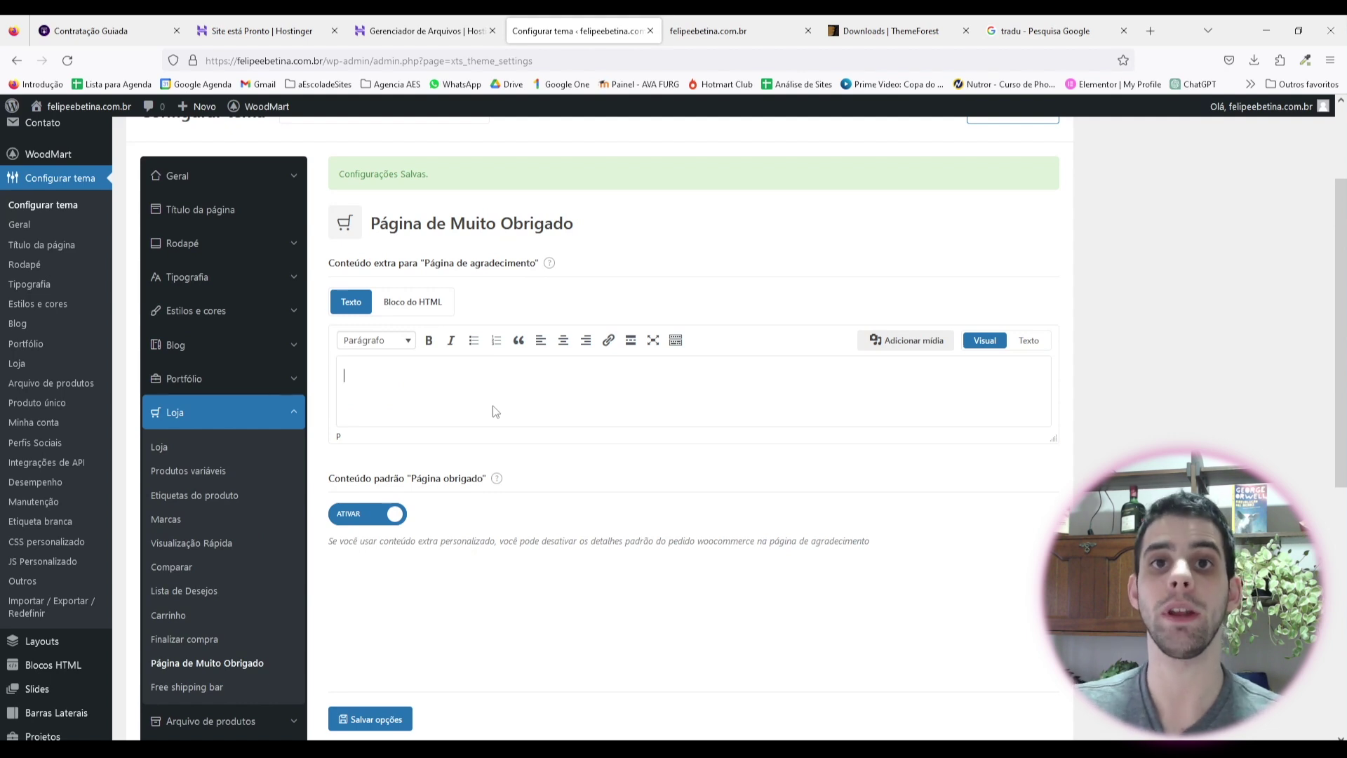
# Step: Enter 'Muito obrigado pelo seu presente! Estamos aguardando...' with 'ansiosamente' corrected, and save
pyautogui.write('Muit')
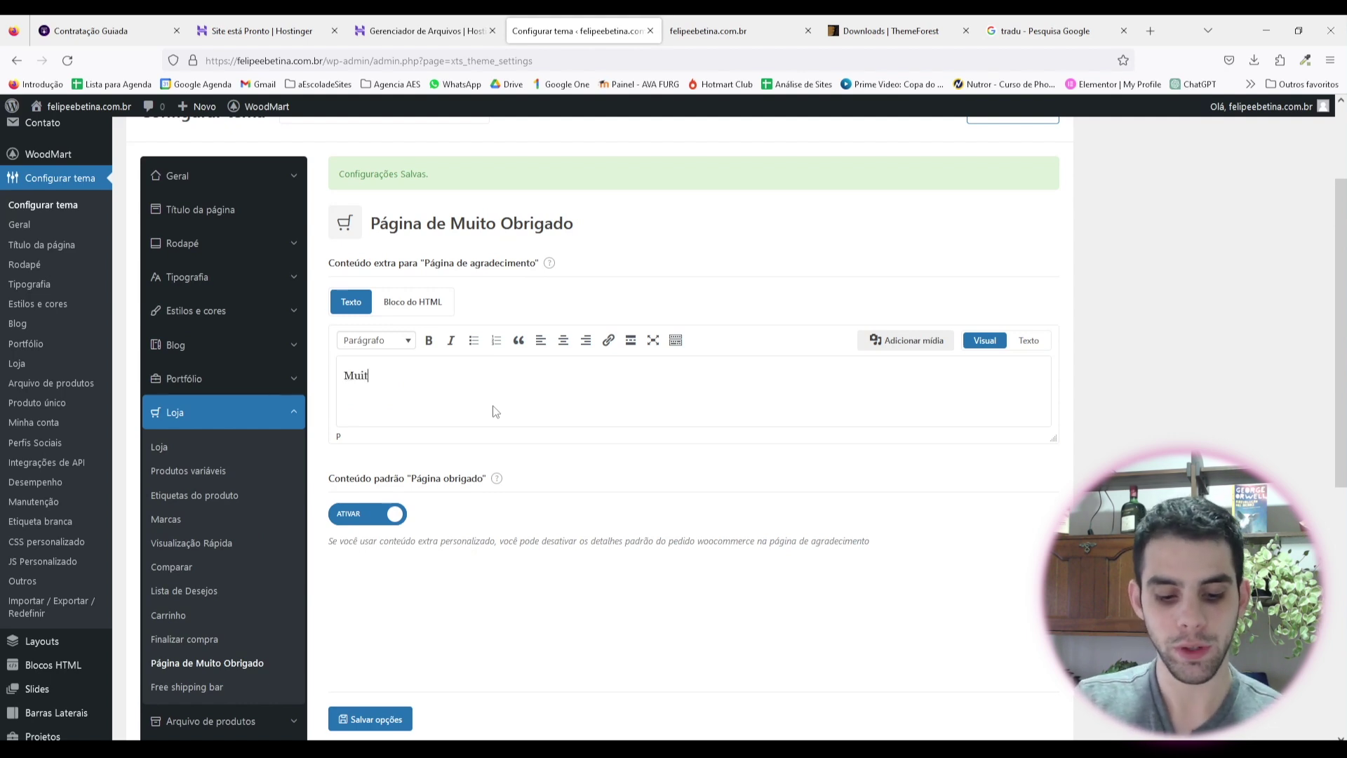
pyautogui.write('o obr')
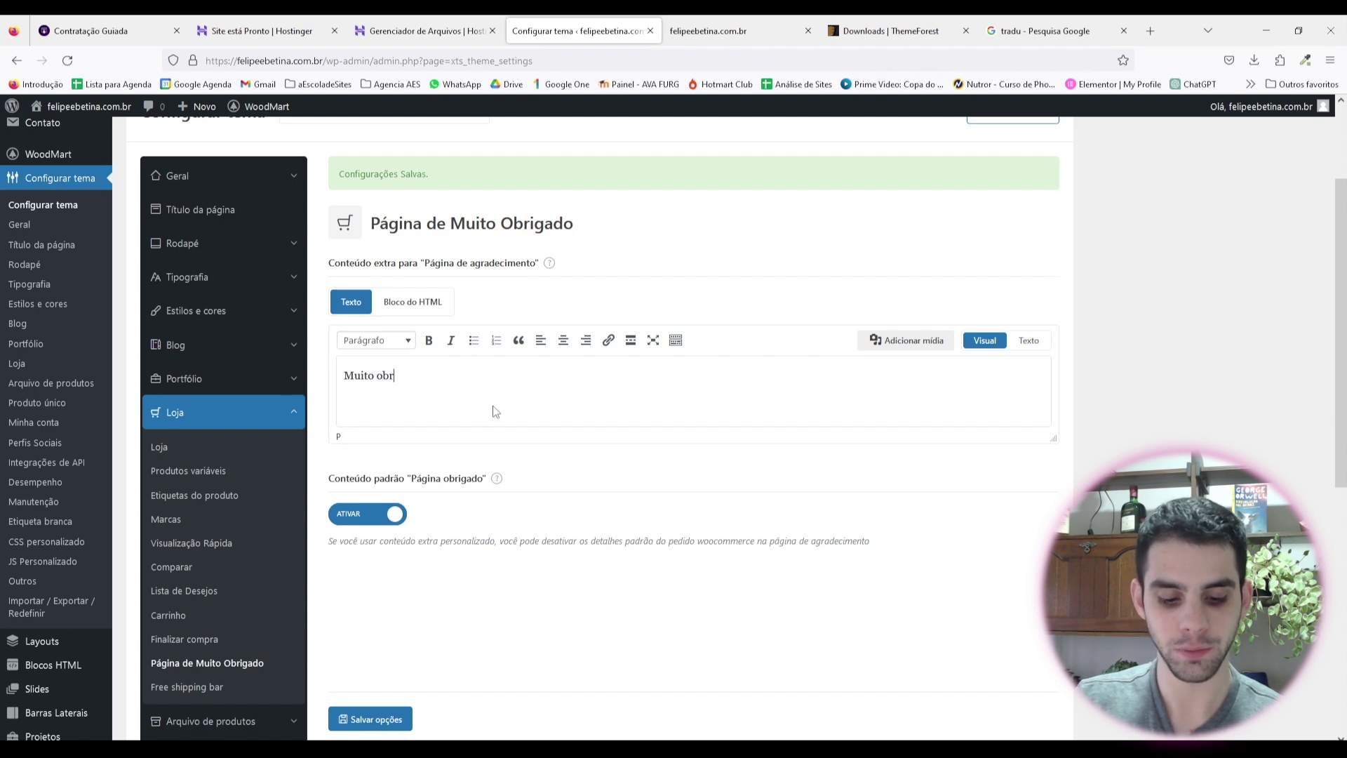
pyautogui.write('igado pelo seu presente! E')
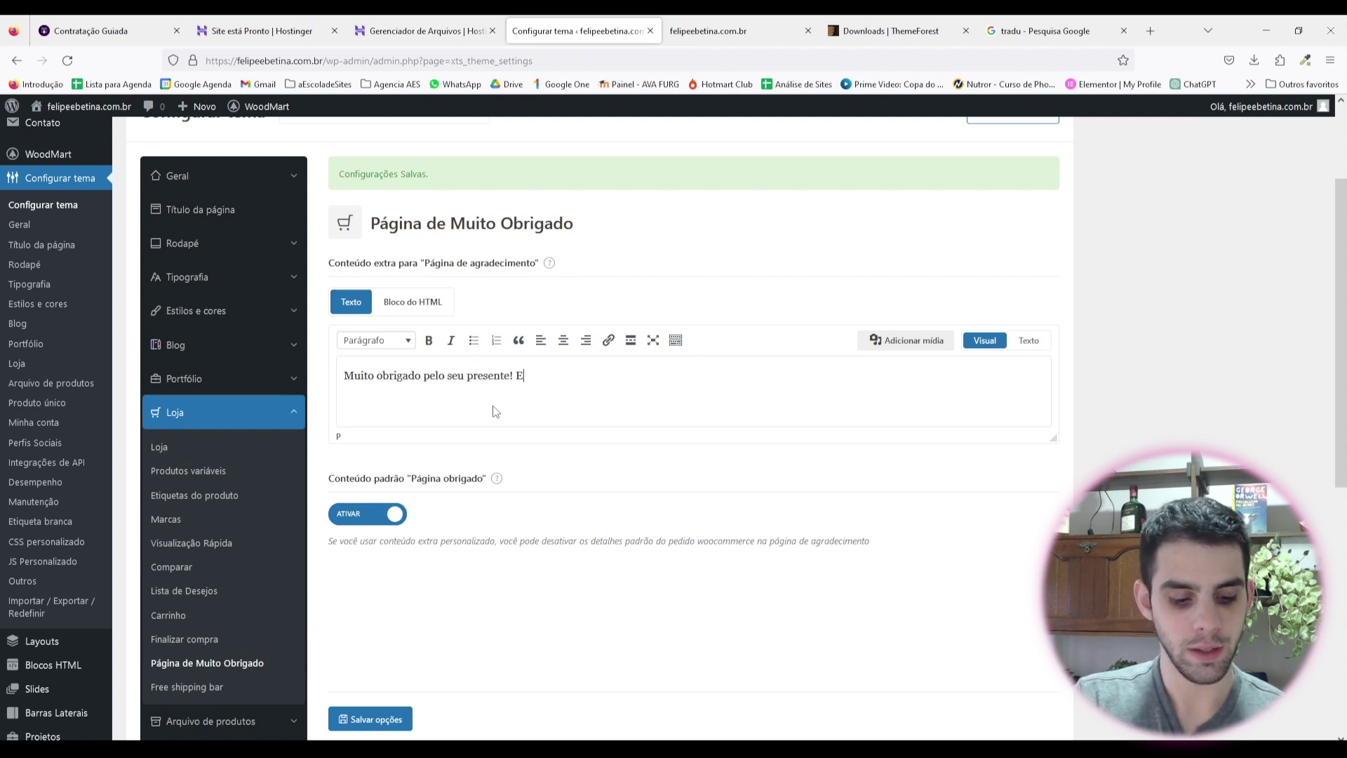
pyautogui.write('stamos aguar')
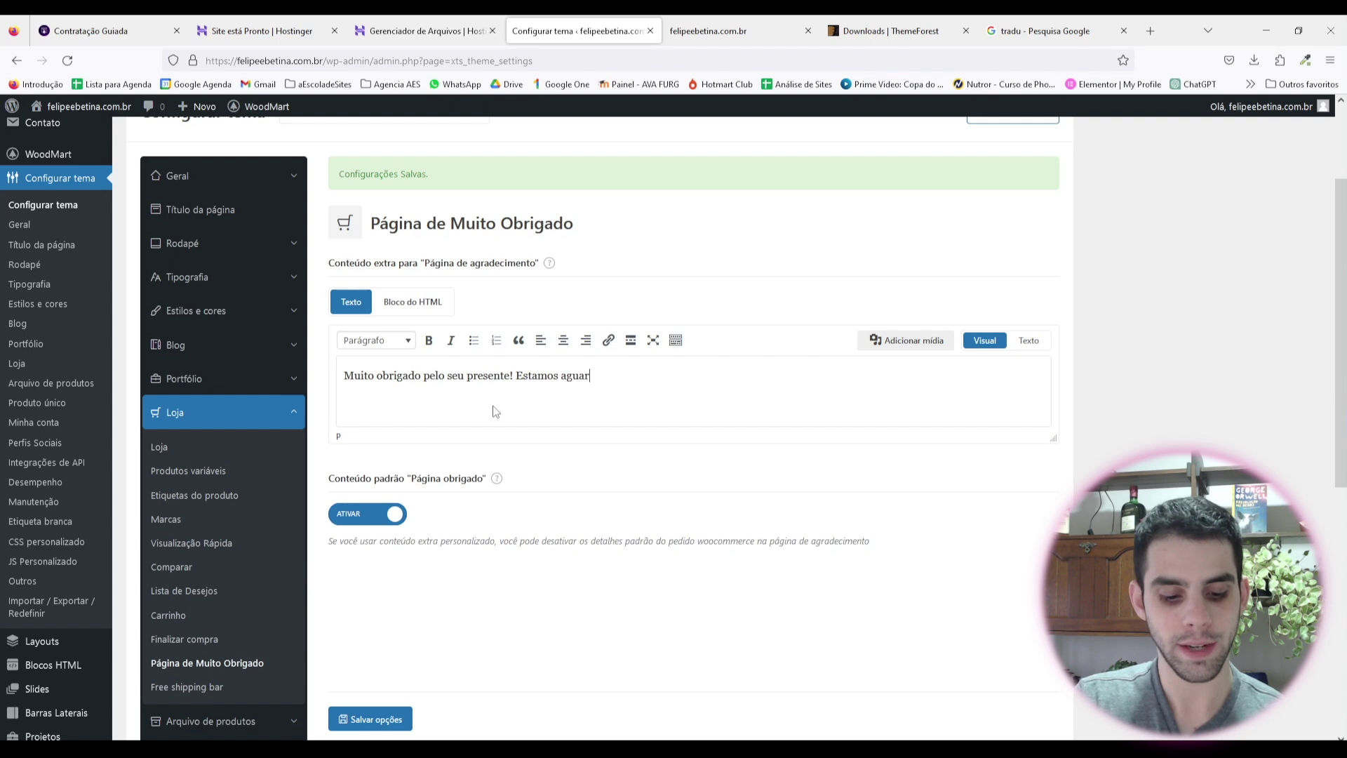
pyautogui.write('dando anciosa')
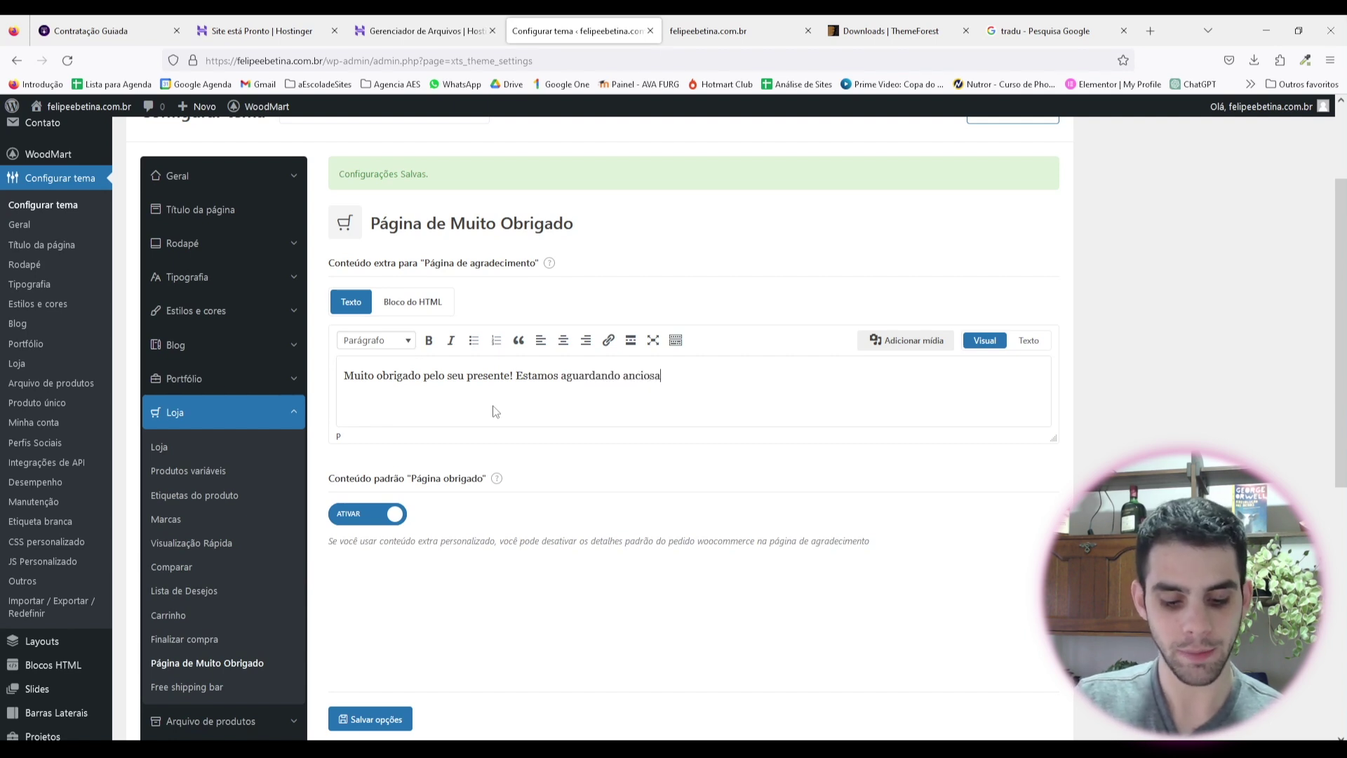
pyautogui.write('mente você para')
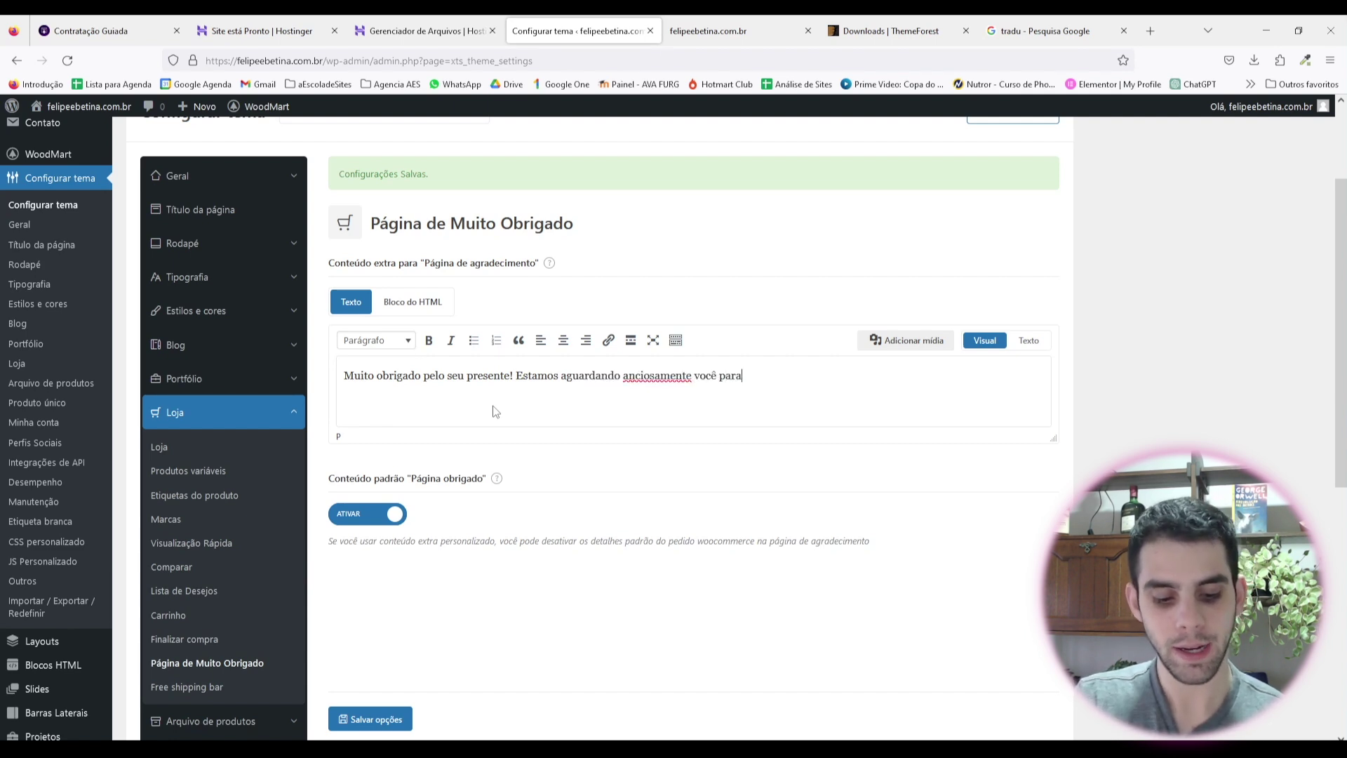
pyautogui.write(' o dia do no')
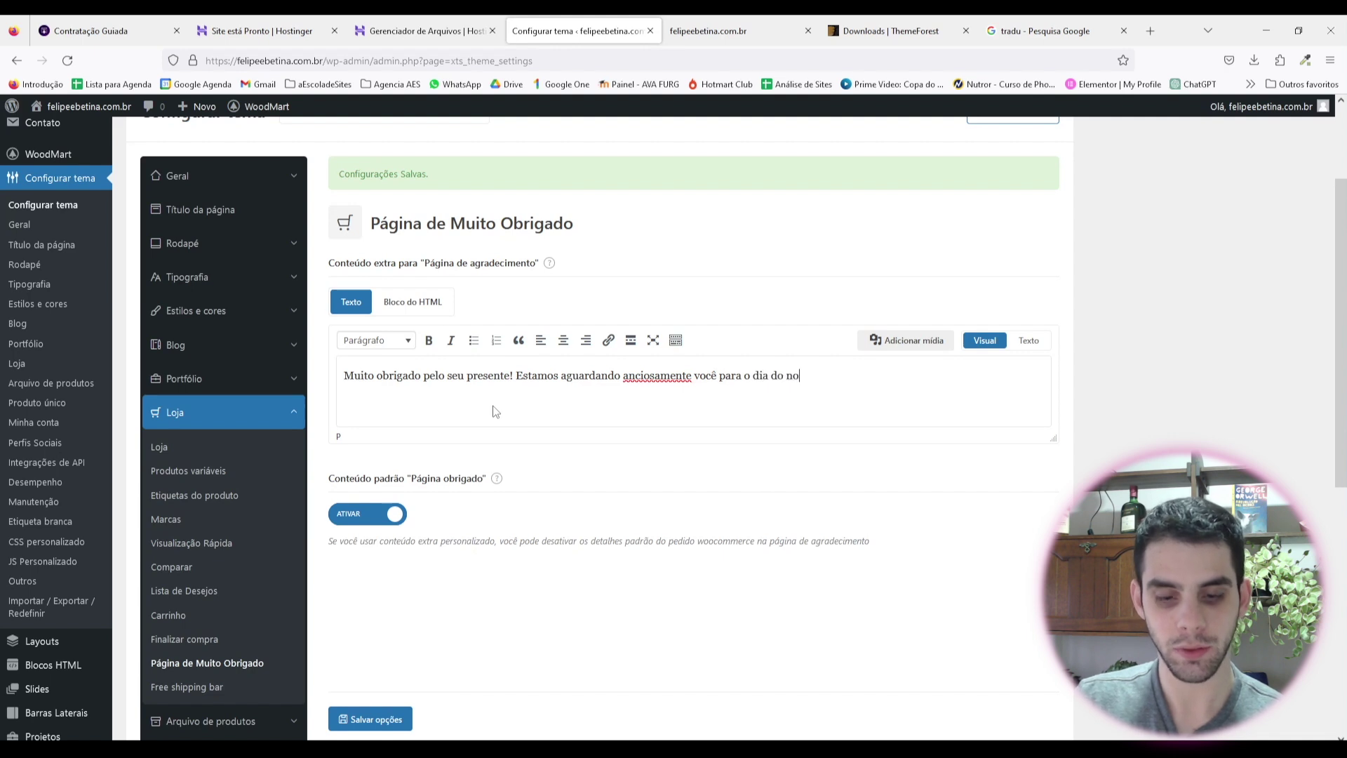
pyautogui.write('sso casamento.')
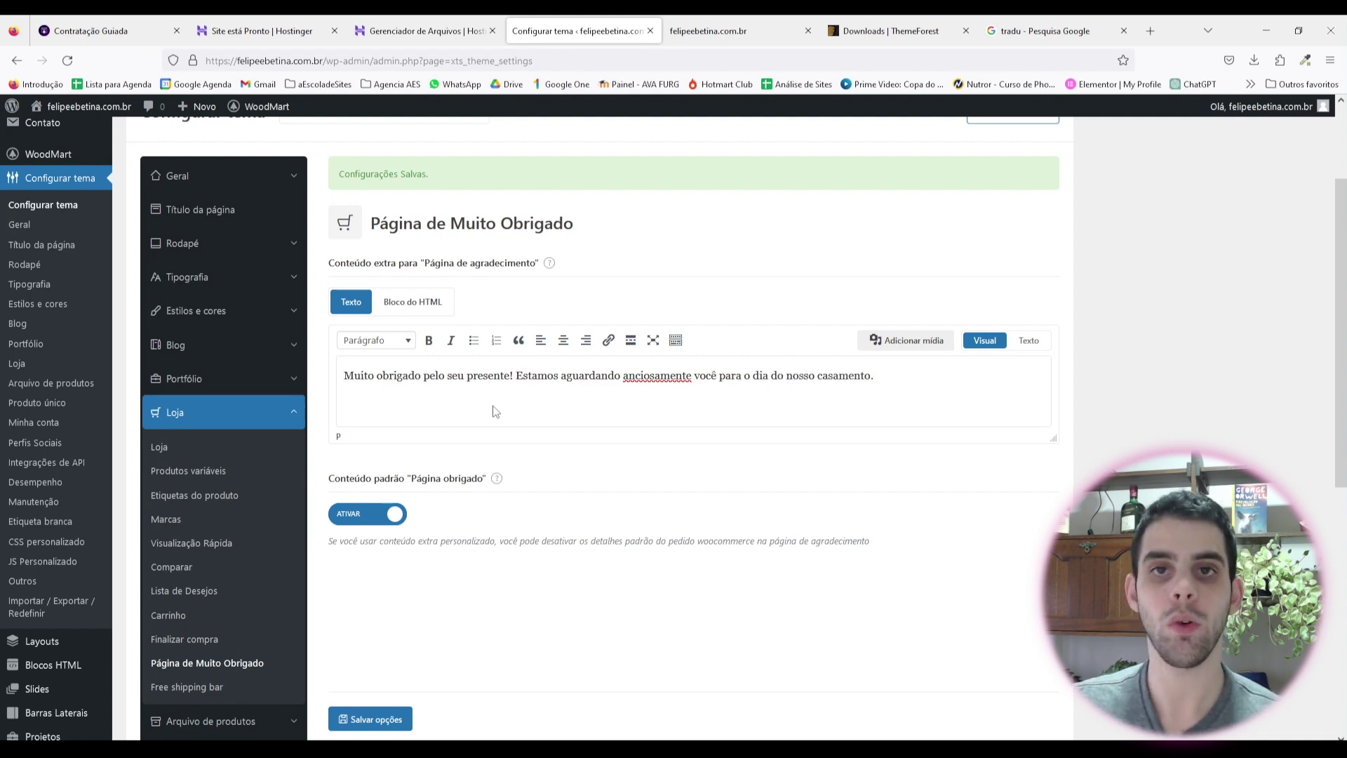
pyautogui.rightClick(656, 376)
pyautogui.click(687, 386)
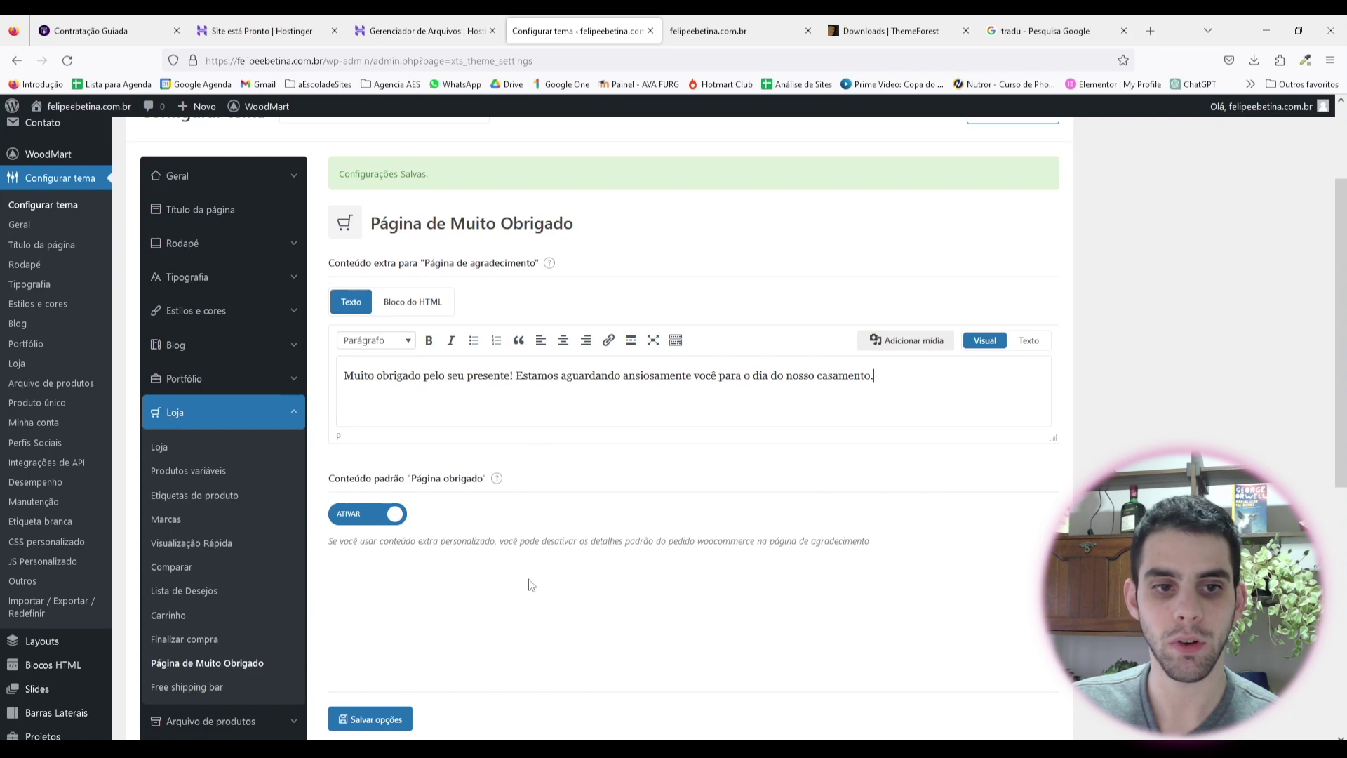
pyautogui.scroll(-2, 493, 554)
pyautogui.click(386, 719)
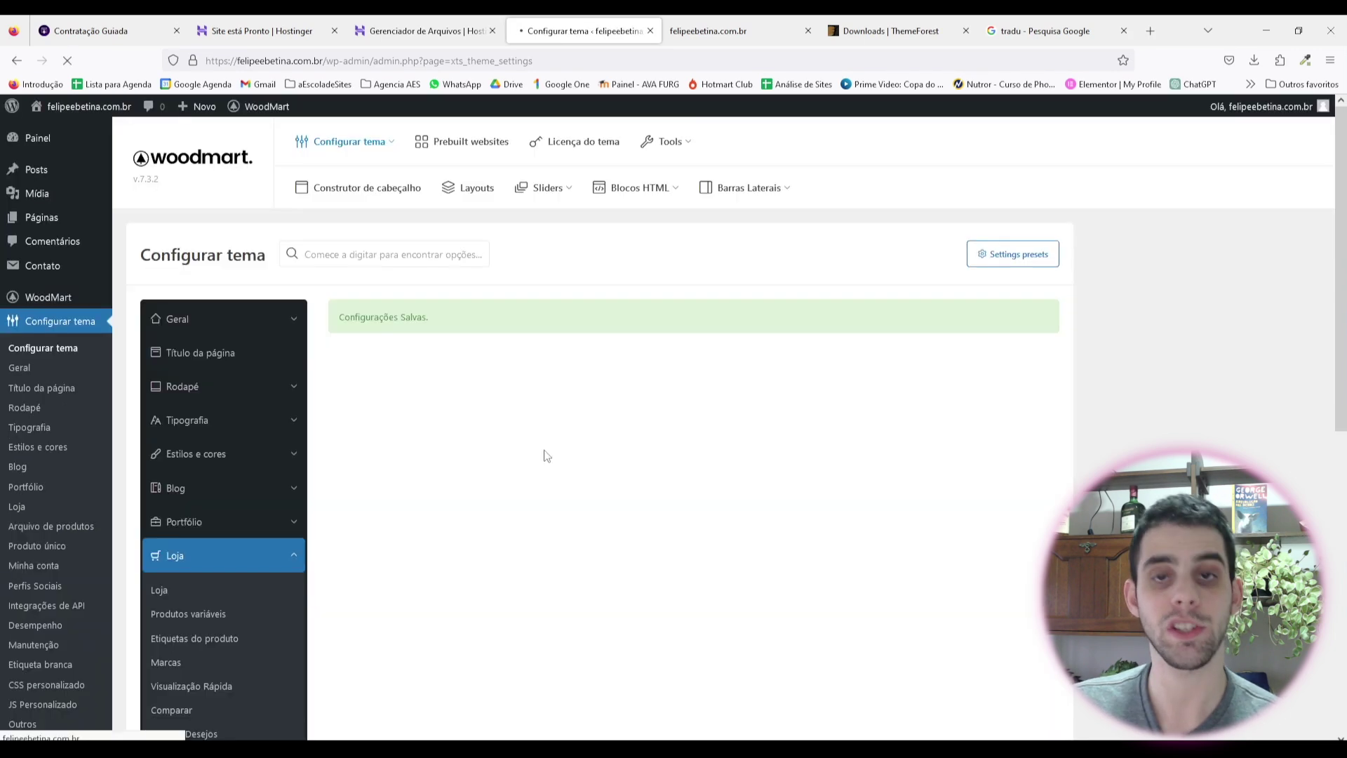
pyautogui.scroll(-4, 225, 310)
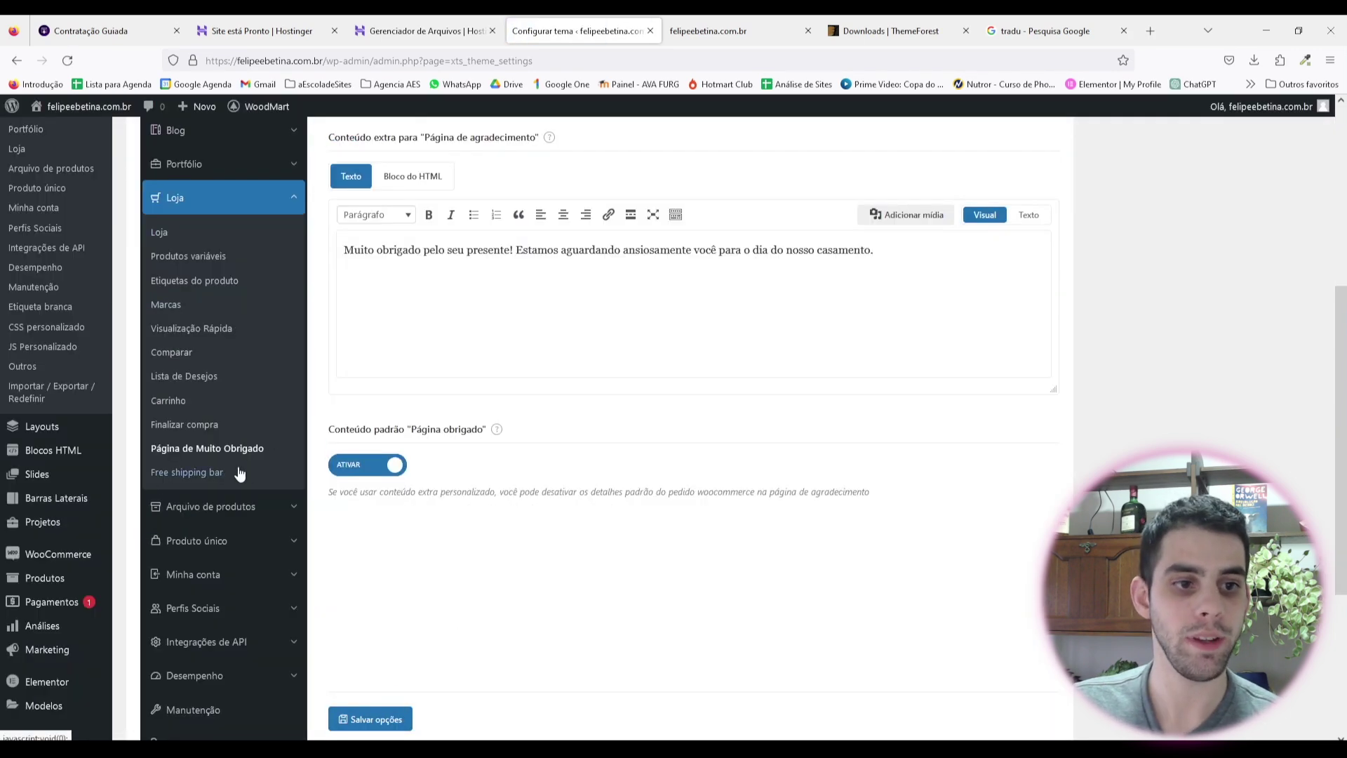
pyautogui.scroll(1, 231, 328)
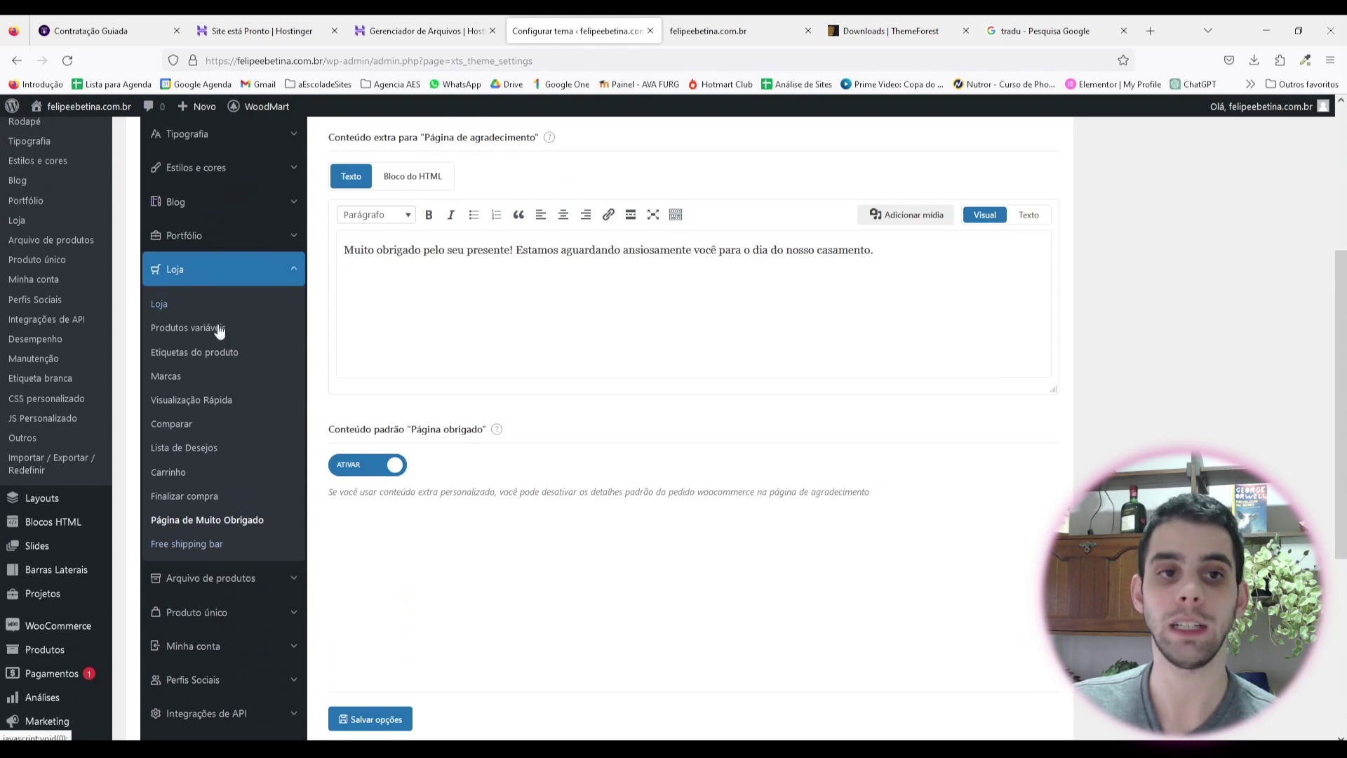
pyautogui.click(197, 547)
# Step: Switch off the free shipping bar on the cart page and in the mini cart
pyautogui.scroll(2, 730, 422)
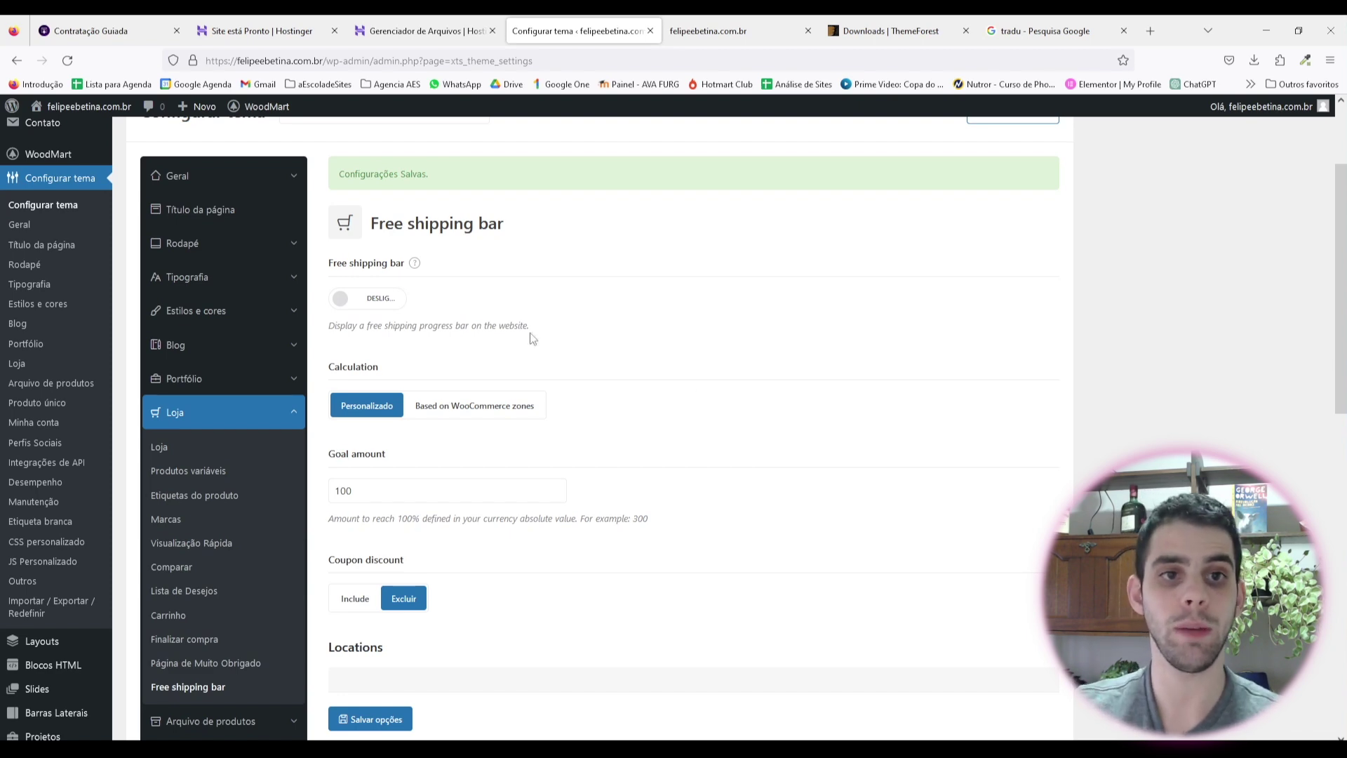
pyautogui.scroll(-2, 845, 373)
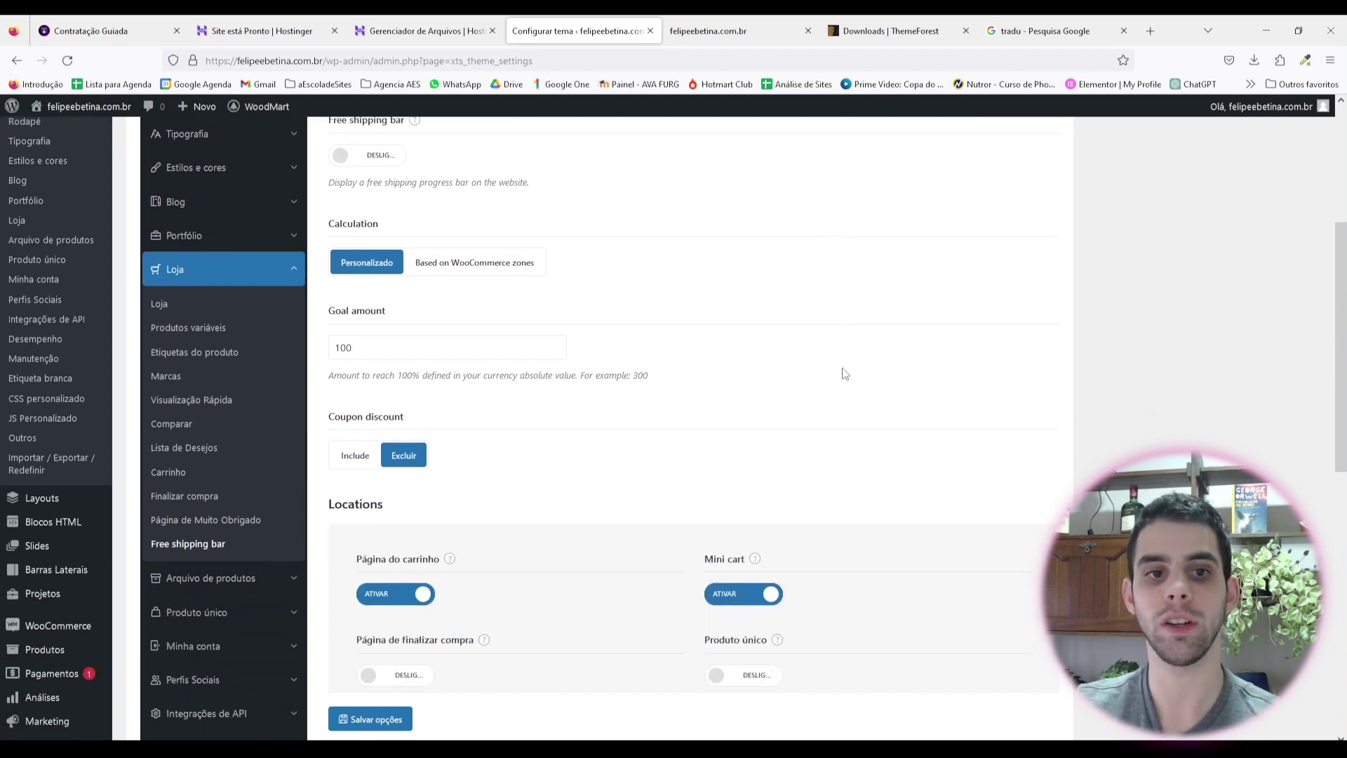
pyautogui.scroll(2, 772, 421)
pyautogui.scroll(2, 708, 421)
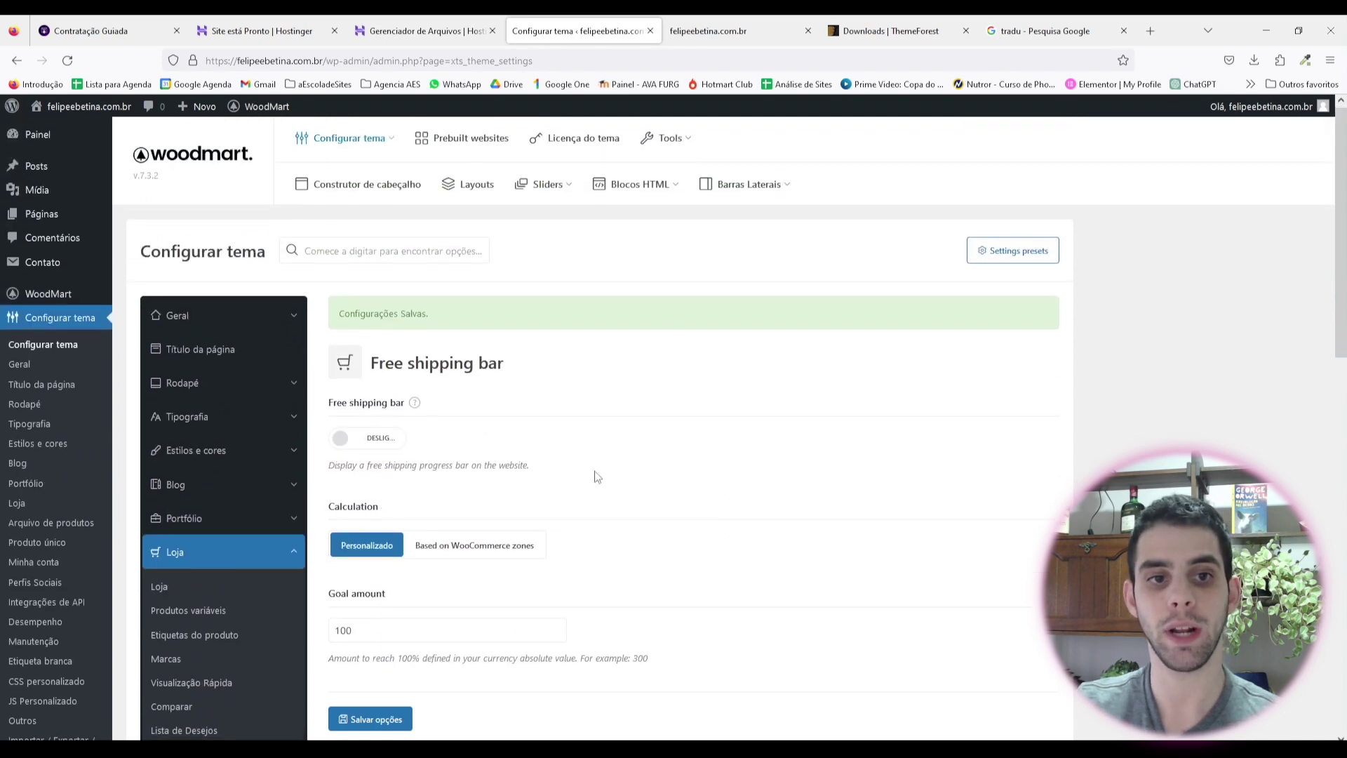
pyautogui.scroll(-2, 685, 411)
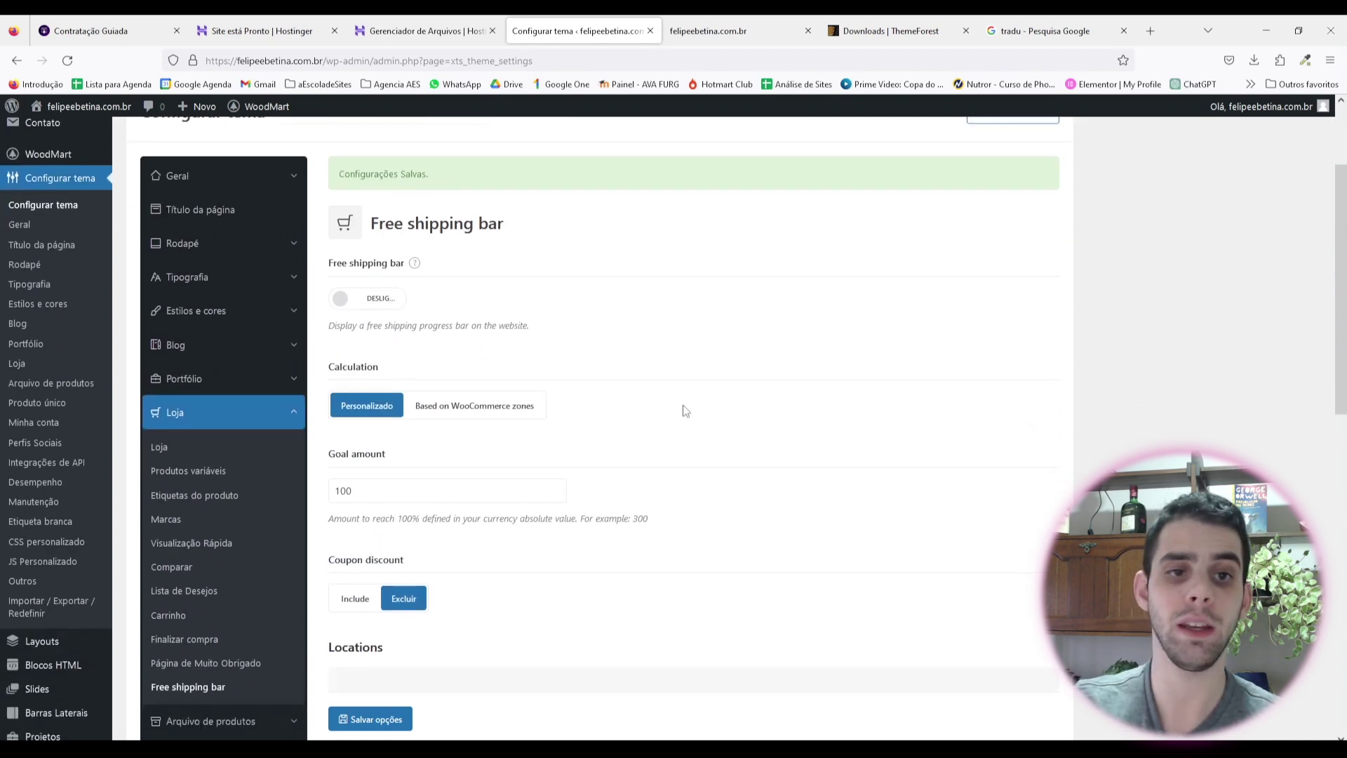
pyautogui.scroll(-6, 400, 322)
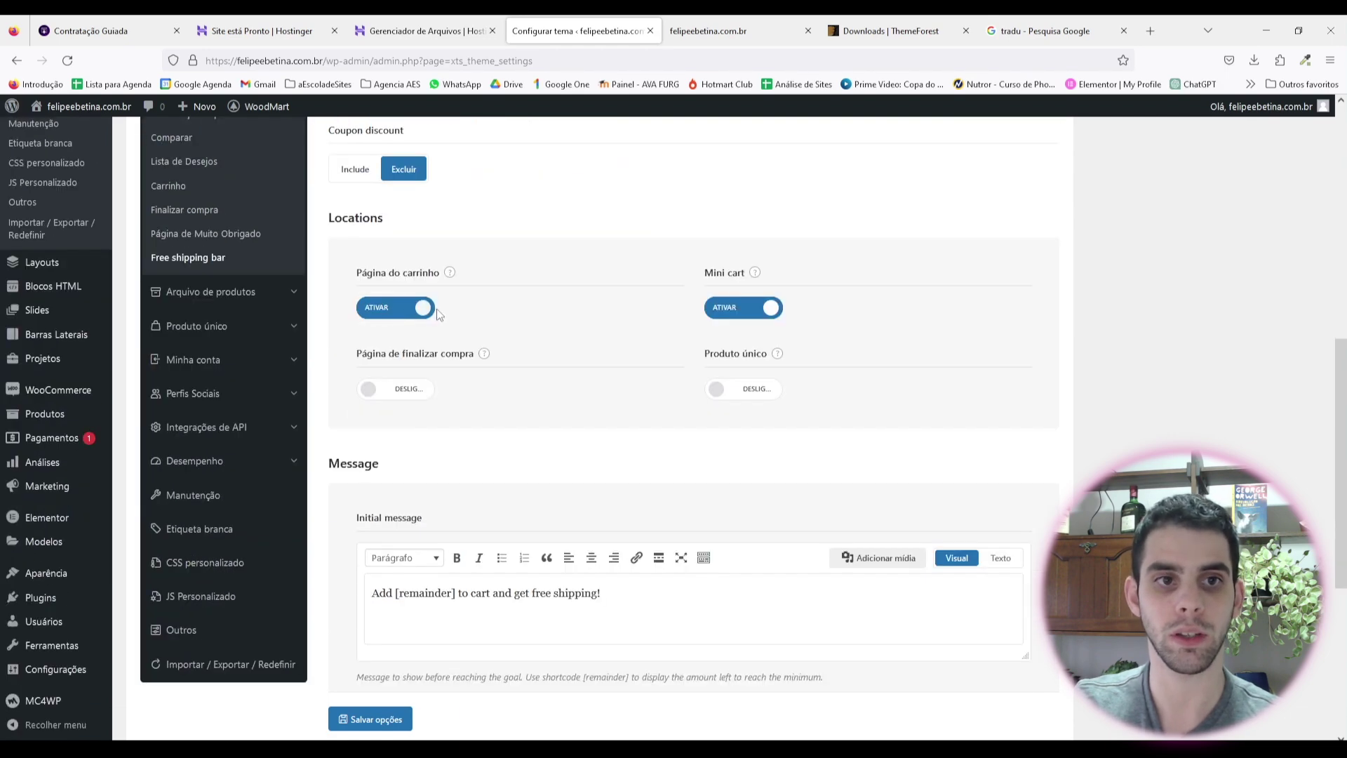
pyautogui.click(397, 312)
pyautogui.click(767, 306)
# Step: Go to the Arquivo de produtos settings section
pyautogui.scroll(-3, 572, 327)
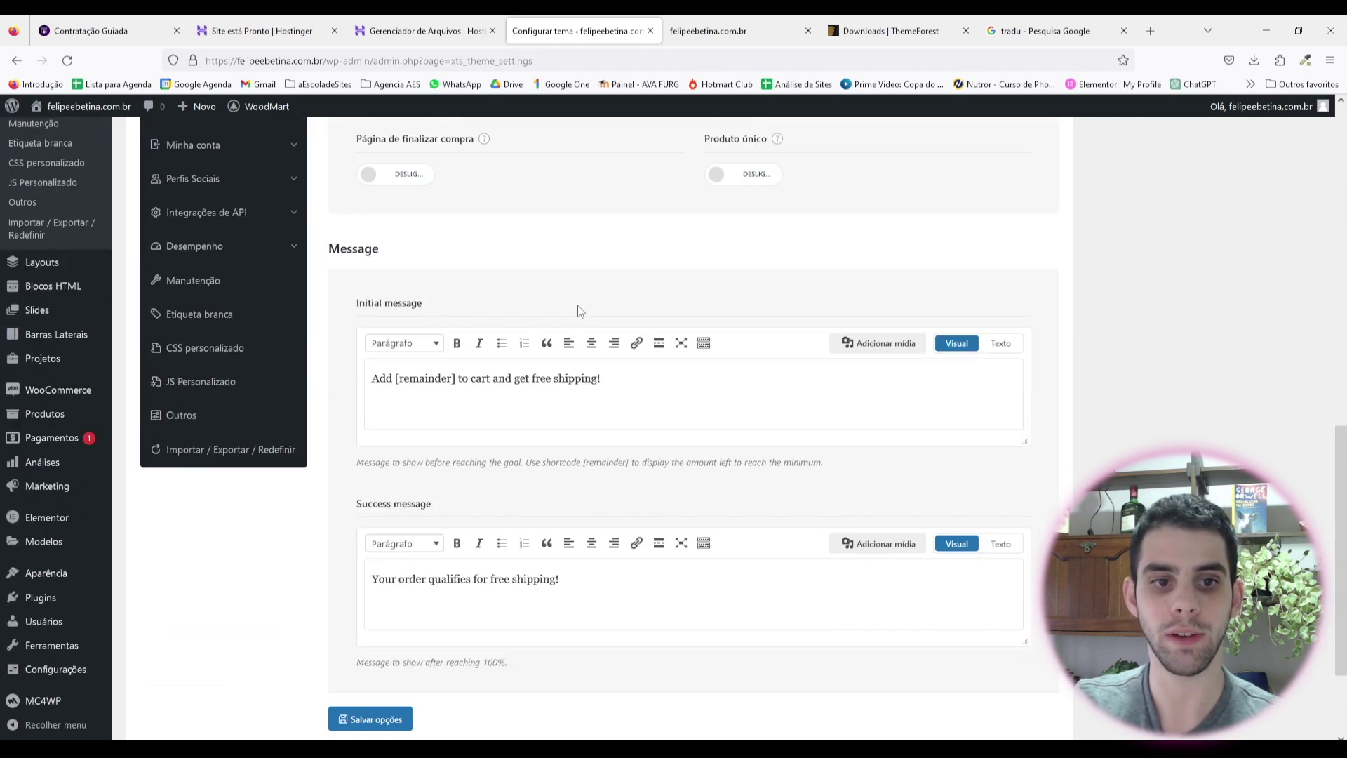
pyautogui.scroll(-2, 579, 311)
pyautogui.scroll(6, 286, 367)
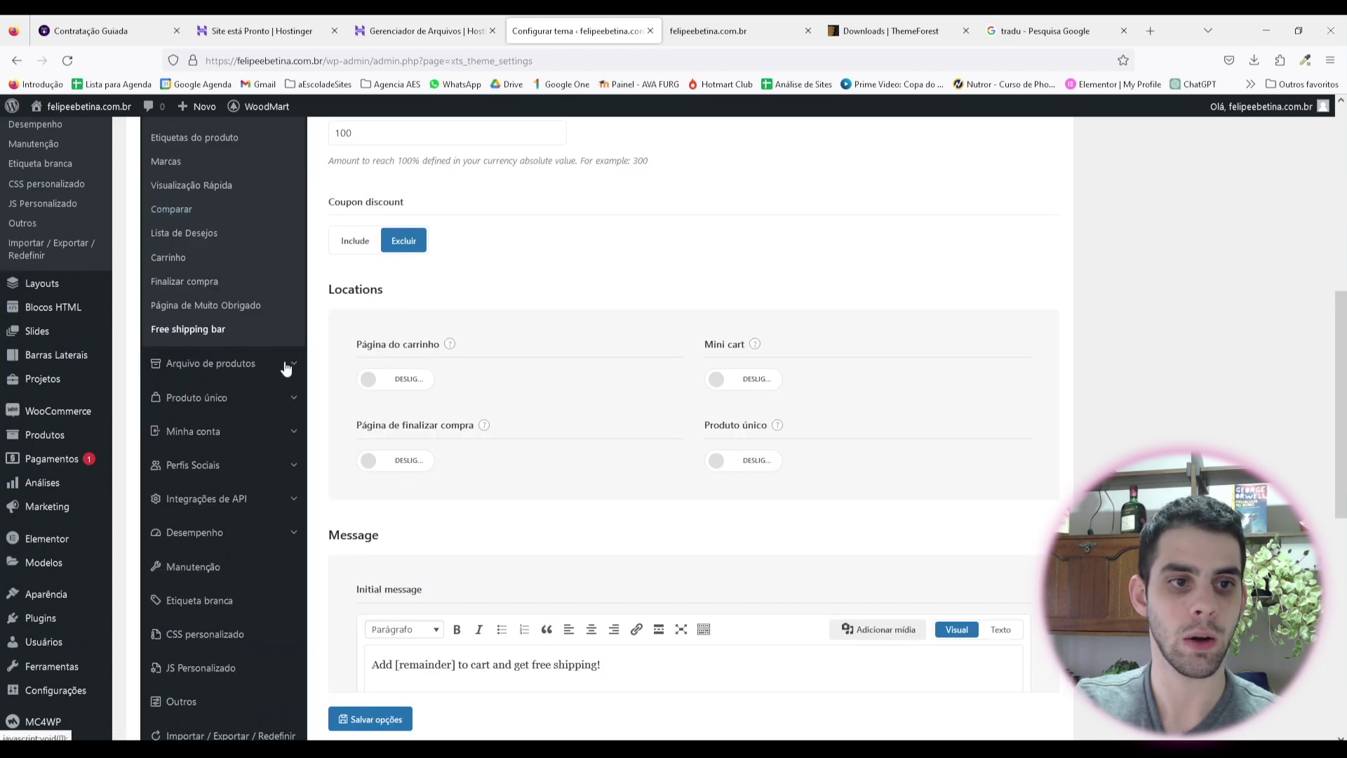
pyautogui.click(237, 371)
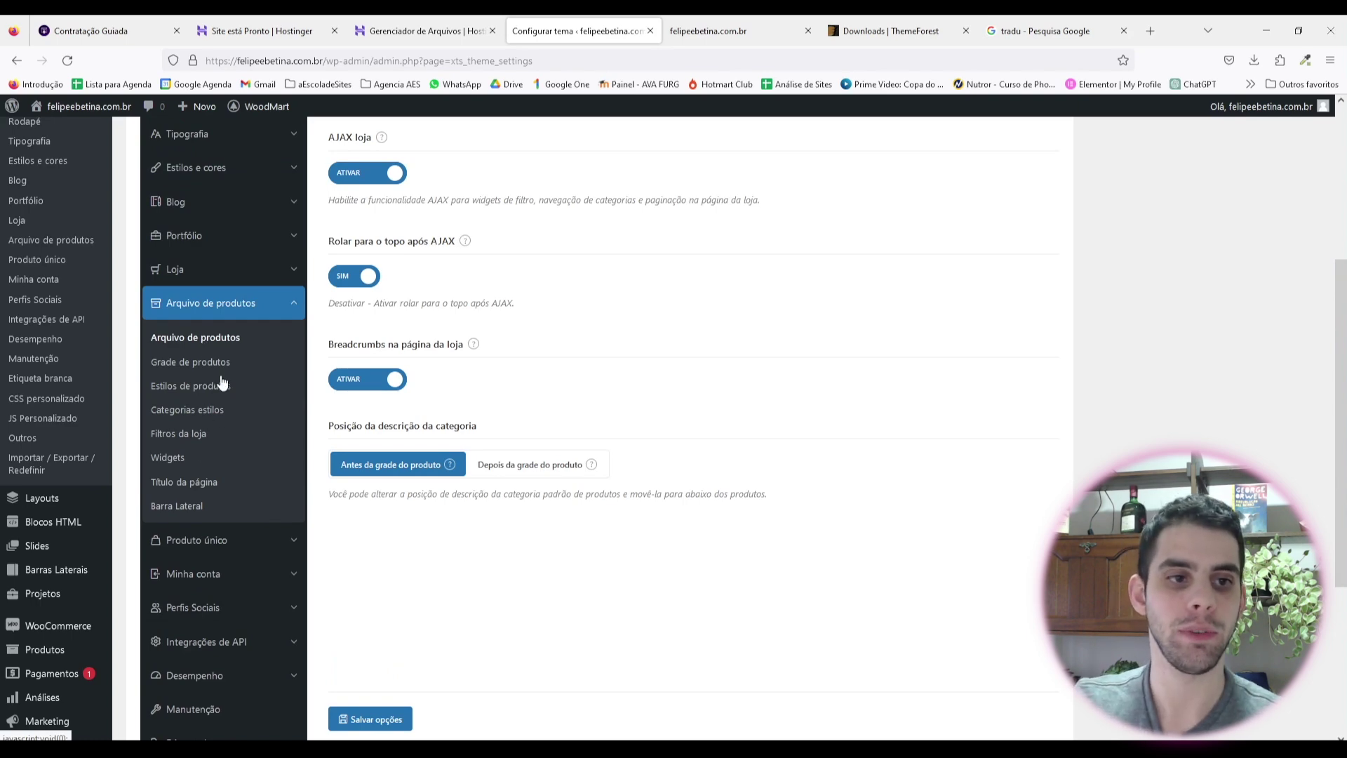
# Step: Save the Arquivo de produtos options with AJAX shop and breadcrumbs on
pyautogui.scroll(2, 494, 414)
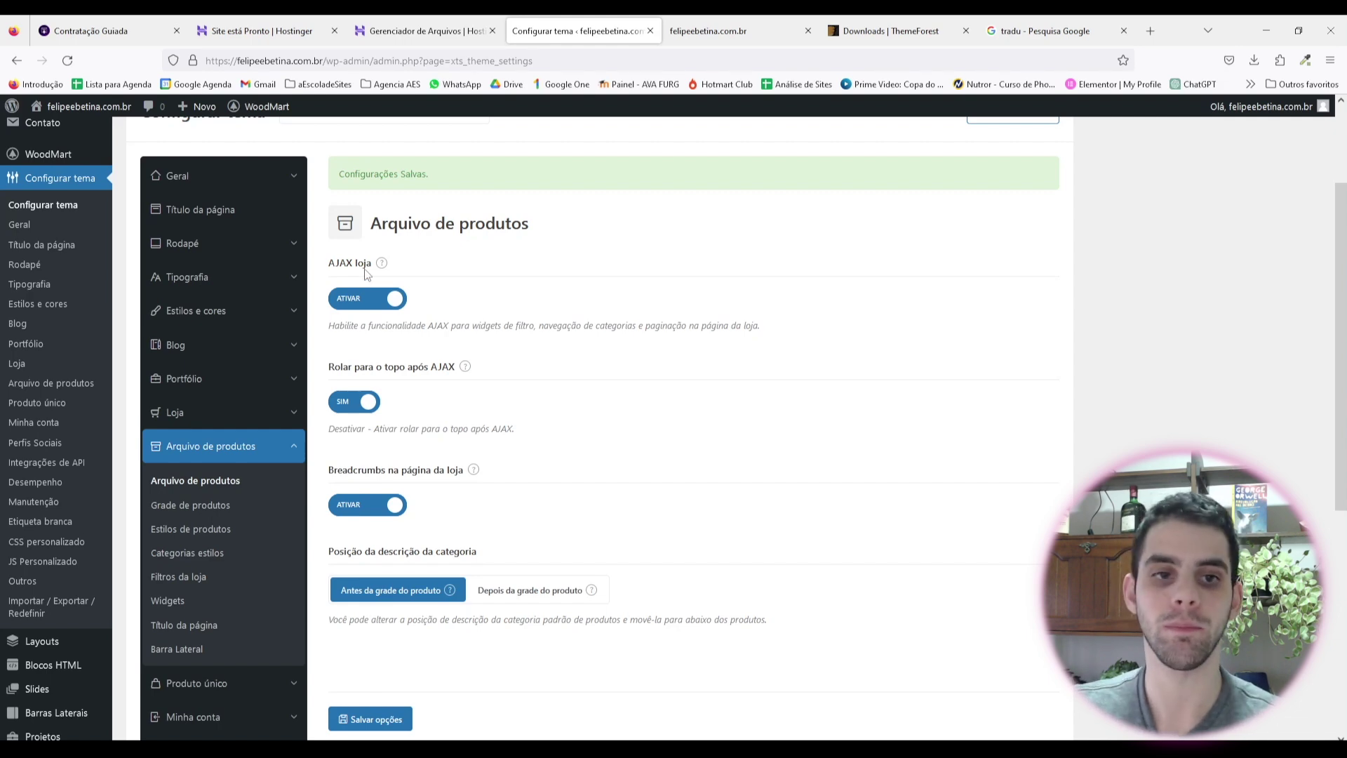
pyautogui.scroll(-2, 414, 351)
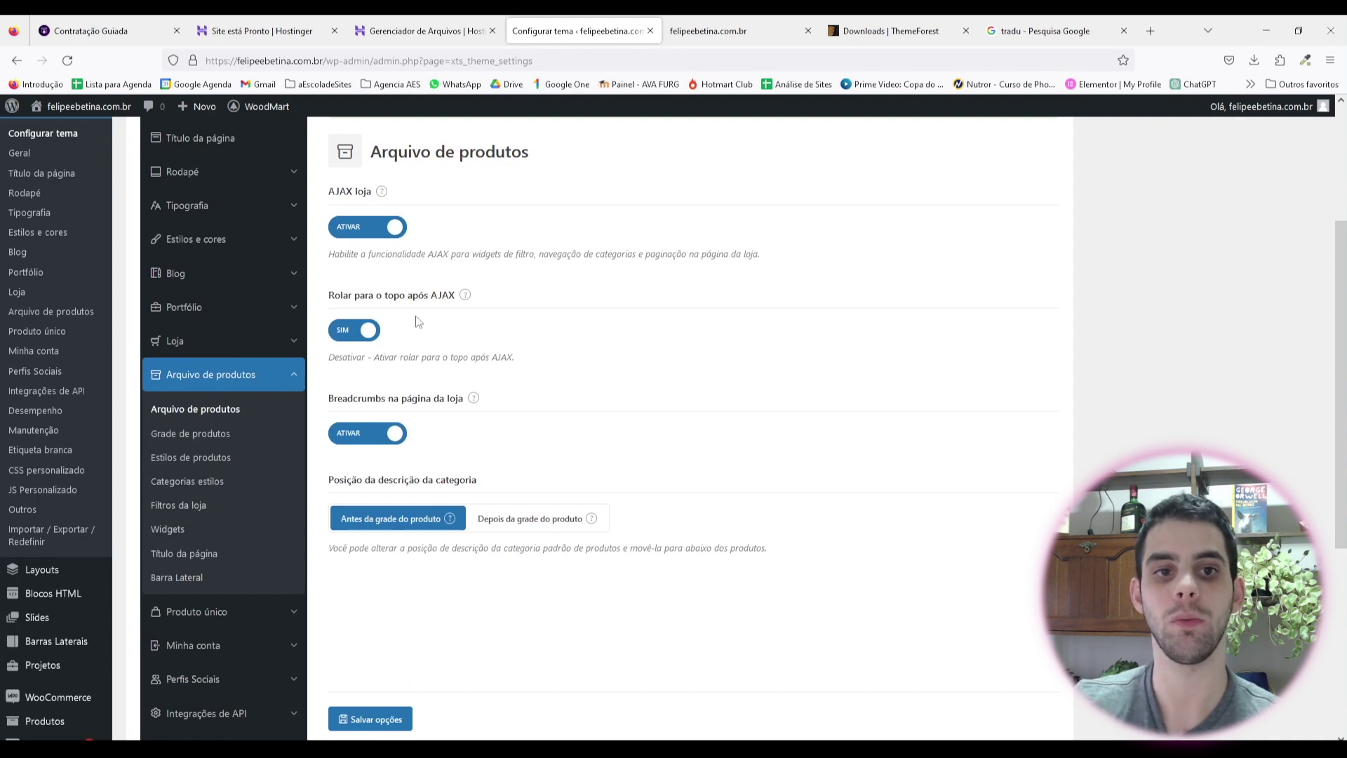
pyautogui.scroll(-1, 414, 309)
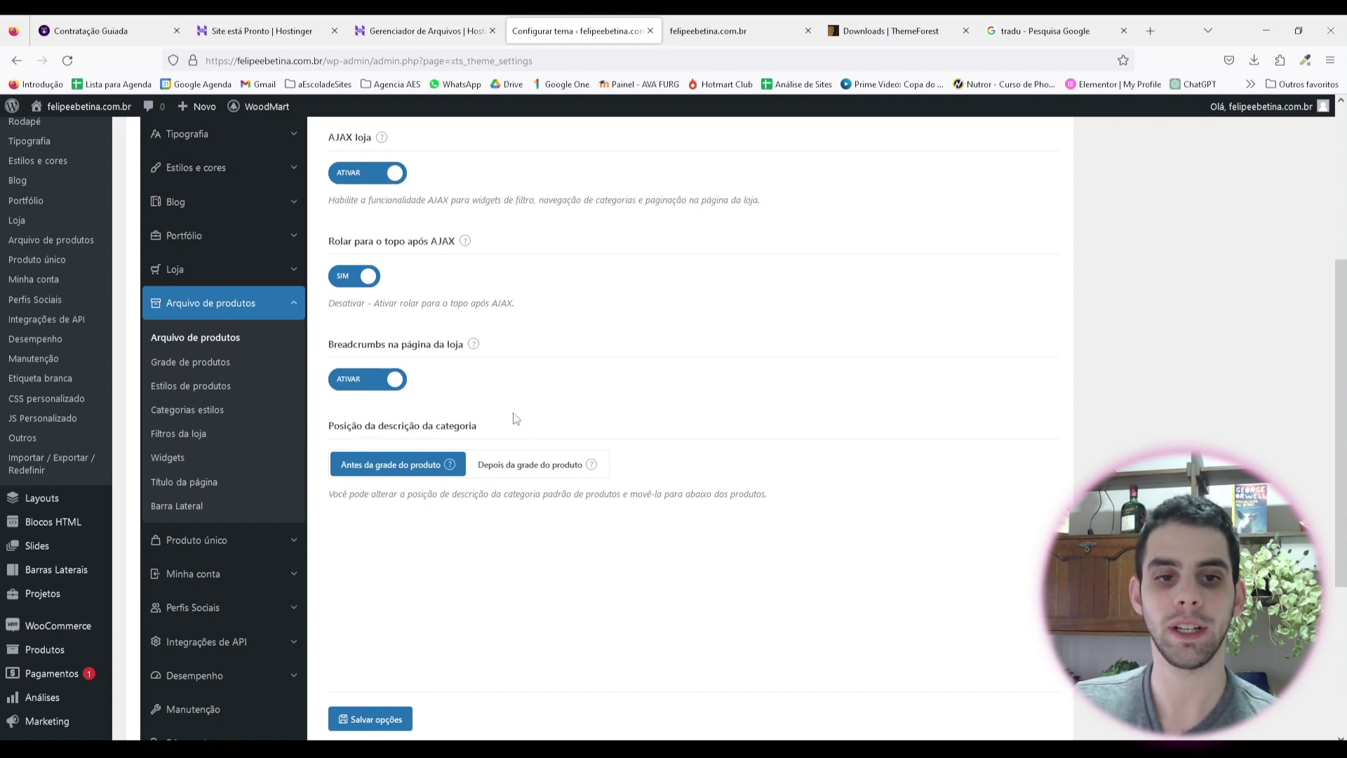
pyautogui.moveTo(450, 464)
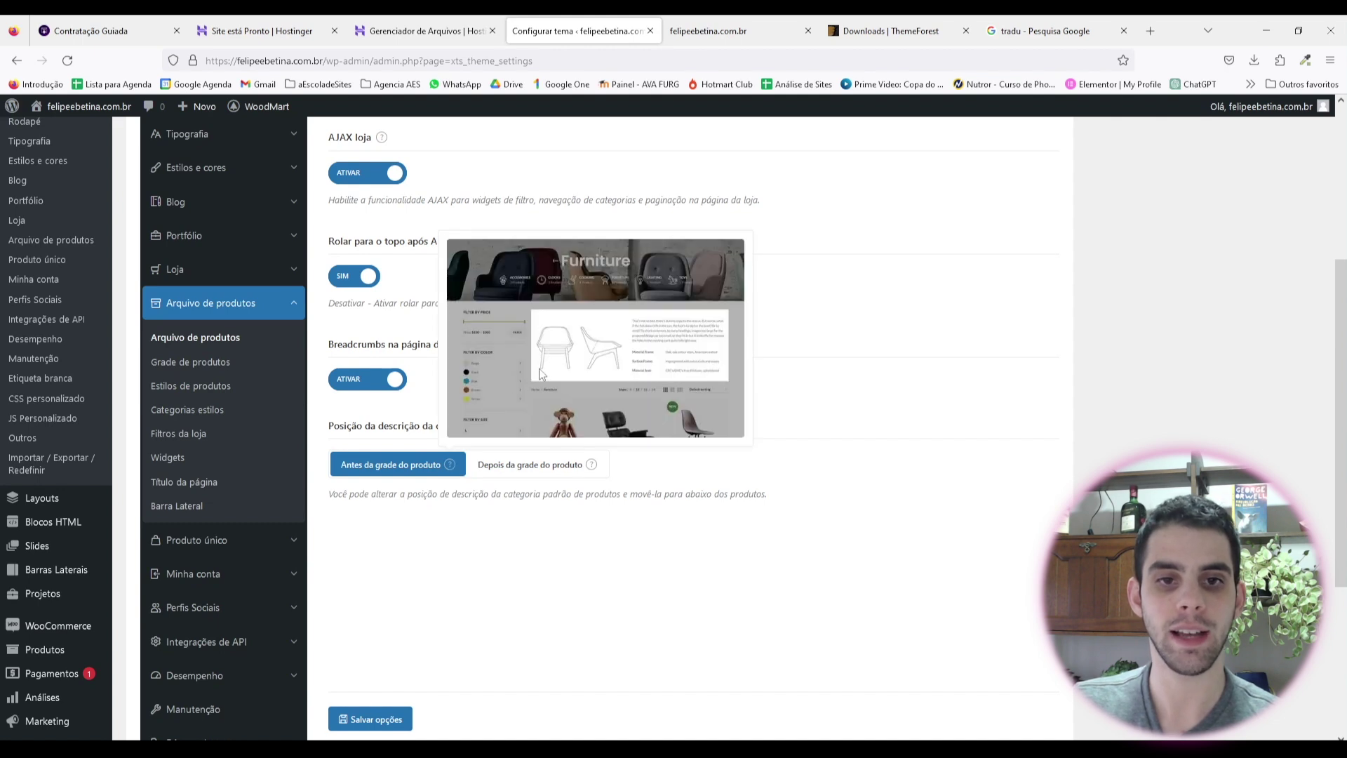
pyautogui.moveTo(591, 464)
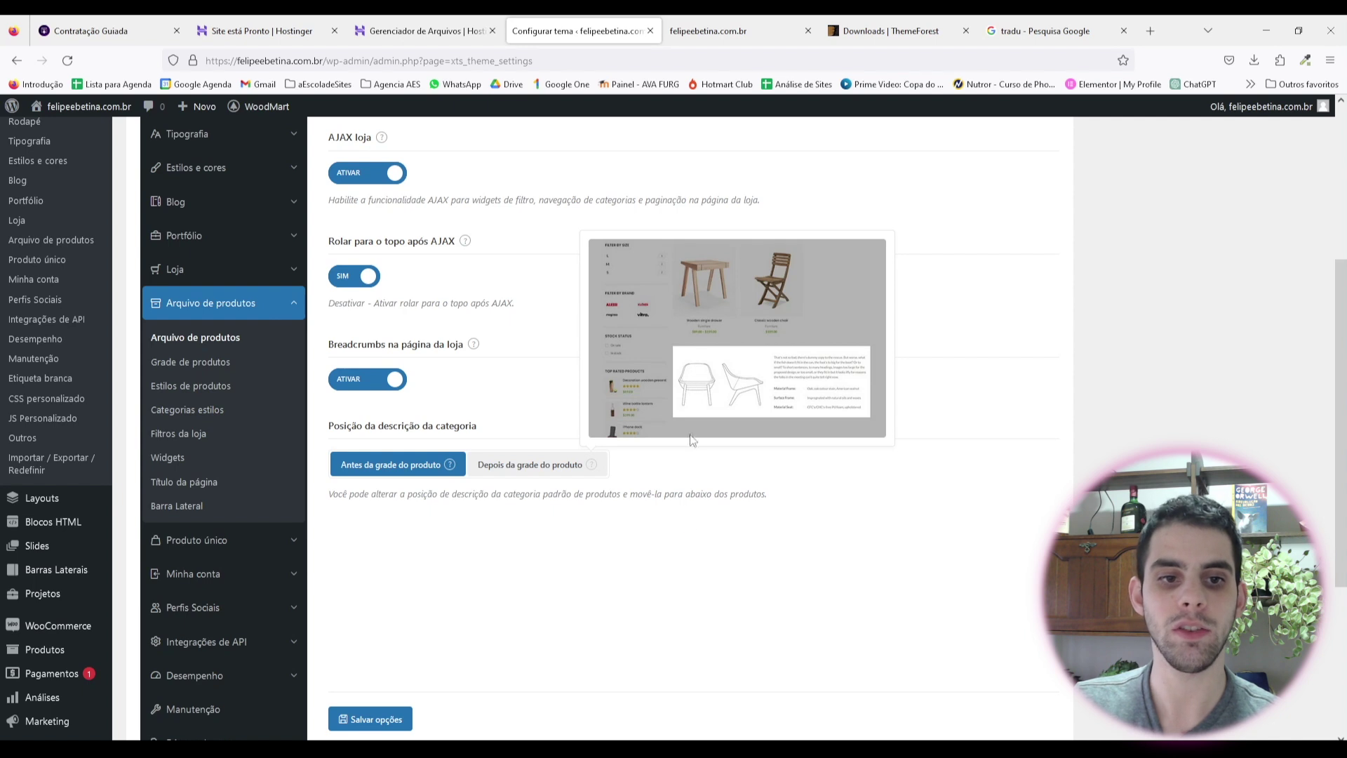
pyautogui.moveTo(647, 494); pyautogui.dragTo(653, 495)
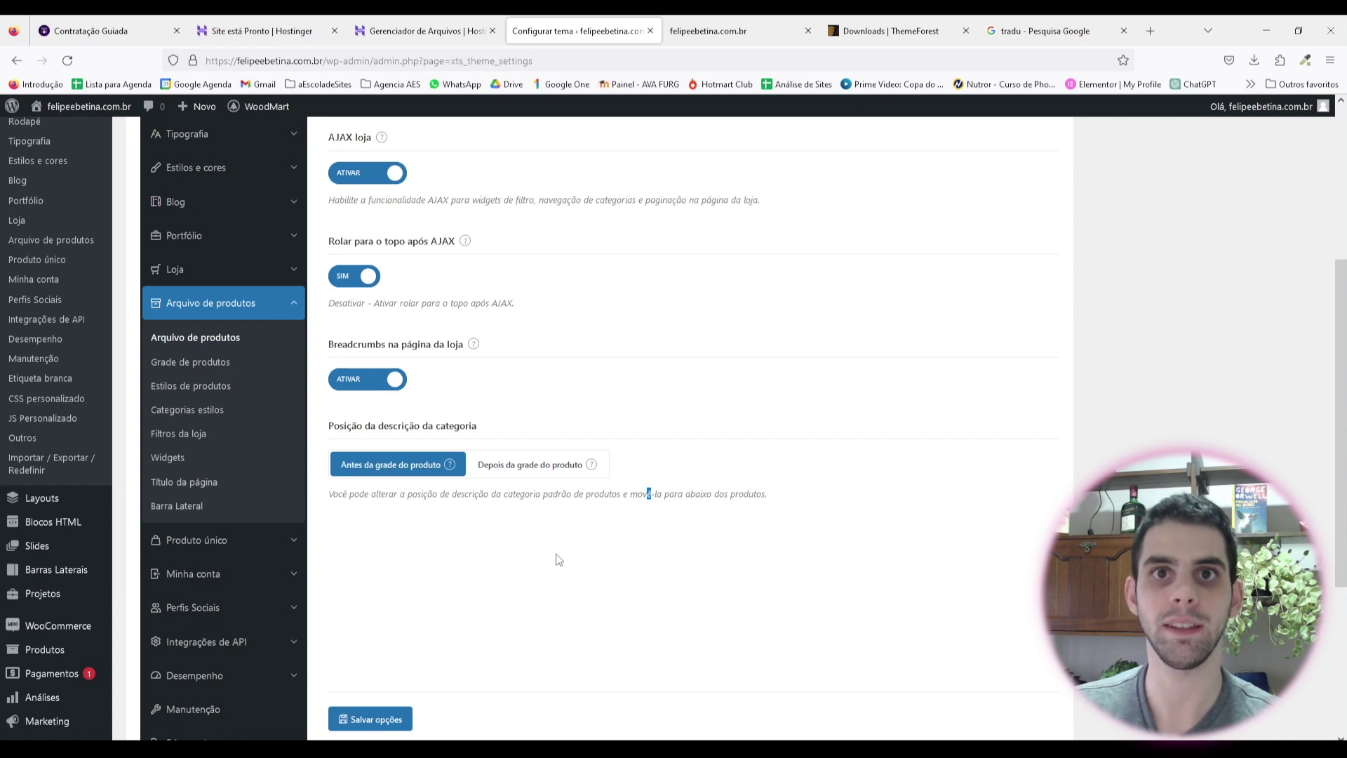
pyautogui.click(370, 729)
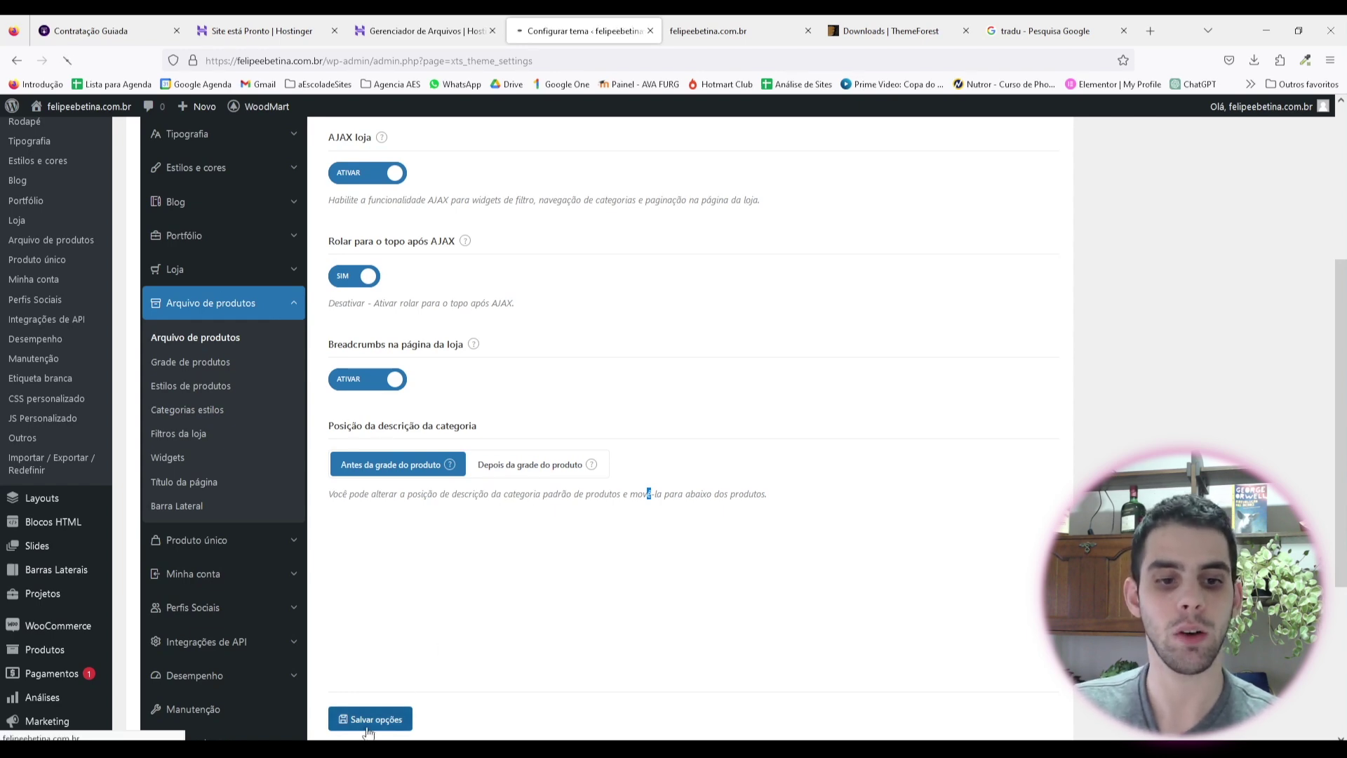
# Step: Go to the Grade de produtos settings, showing 3 desktop columns
pyautogui.scroll(-3, 214, 325)
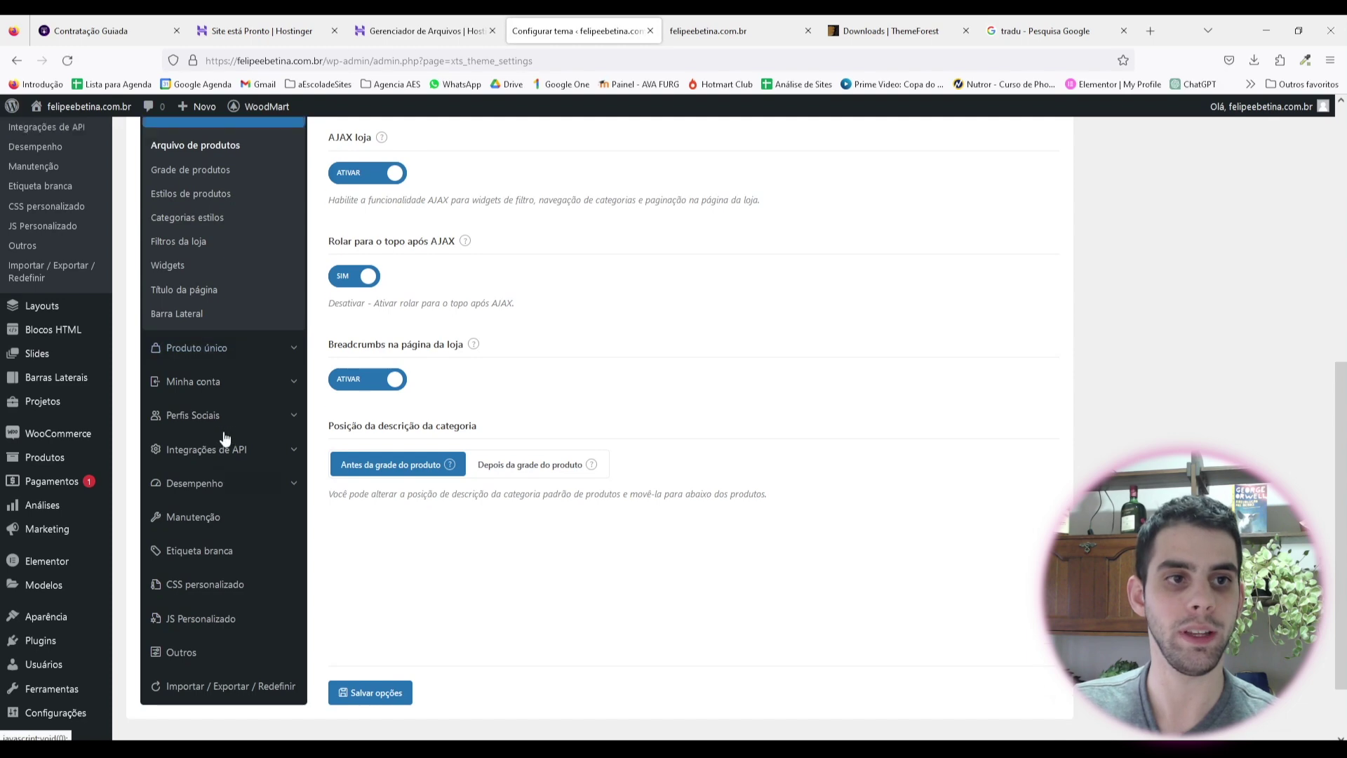
pyautogui.scroll(3, 224, 438)
pyautogui.click(199, 360)
pyautogui.scroll(2, 489, 288)
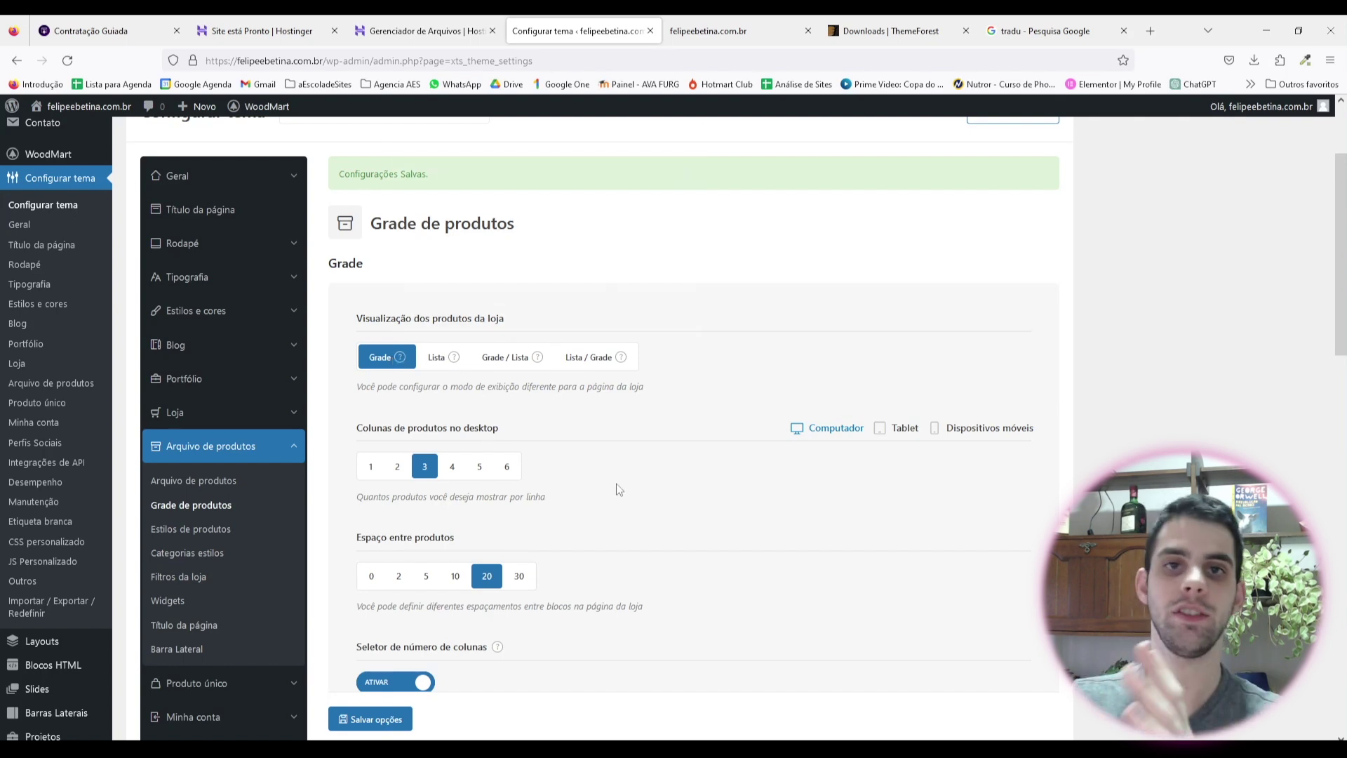
# Step: Review the Grade de produtos options: 3 desktop columns and numbered pagination
pyautogui.scroll(-2, 567, 493)
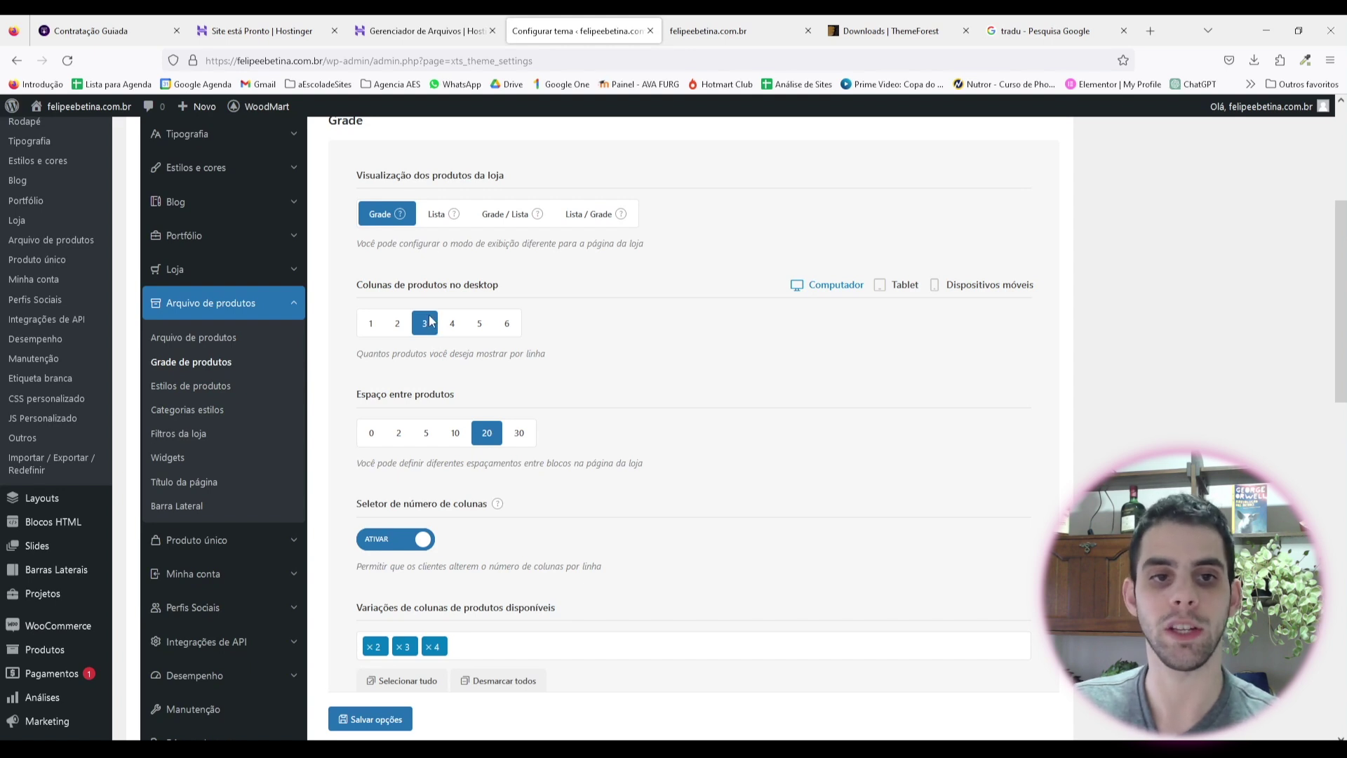
pyautogui.scroll(-1, 667, 369)
pyautogui.scroll(2, 593, 382)
pyautogui.scroll(-1, 593, 382)
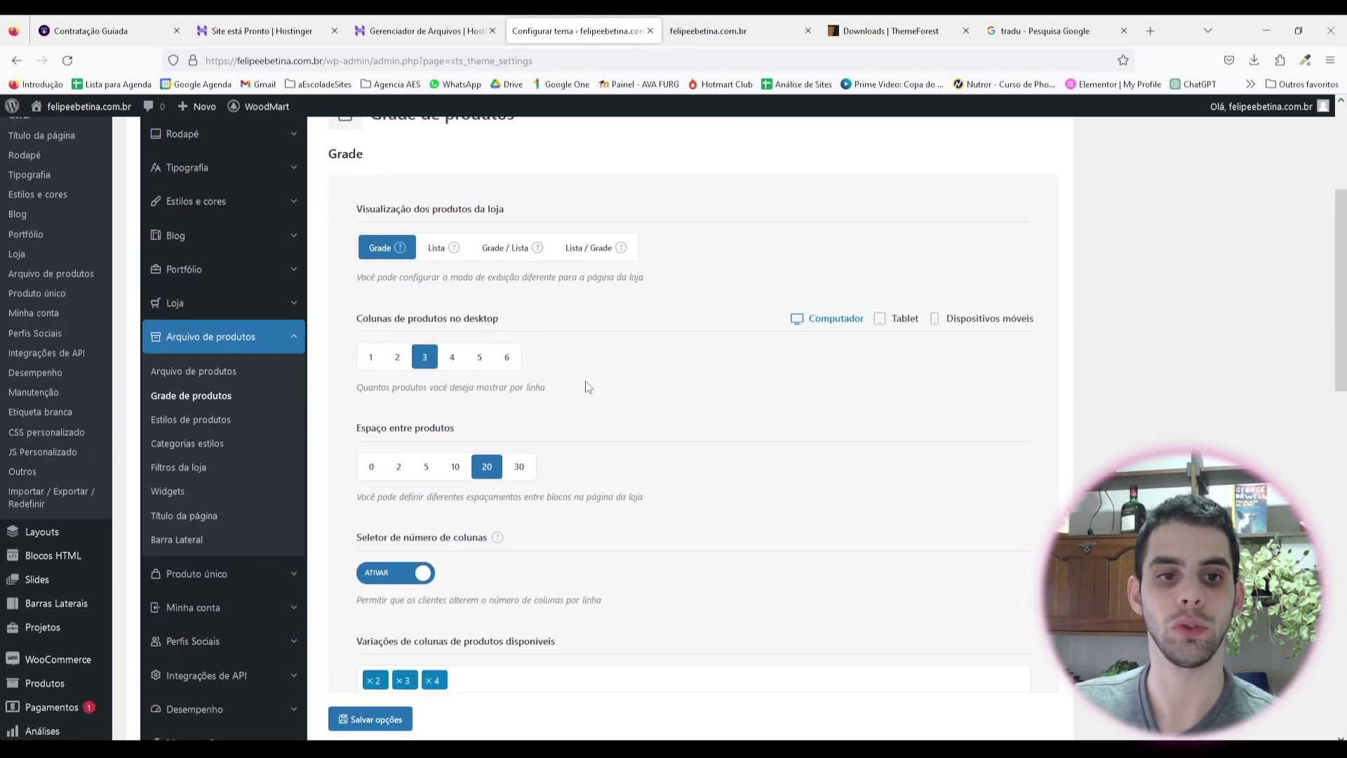
pyautogui.scroll(-3, 499, 443)
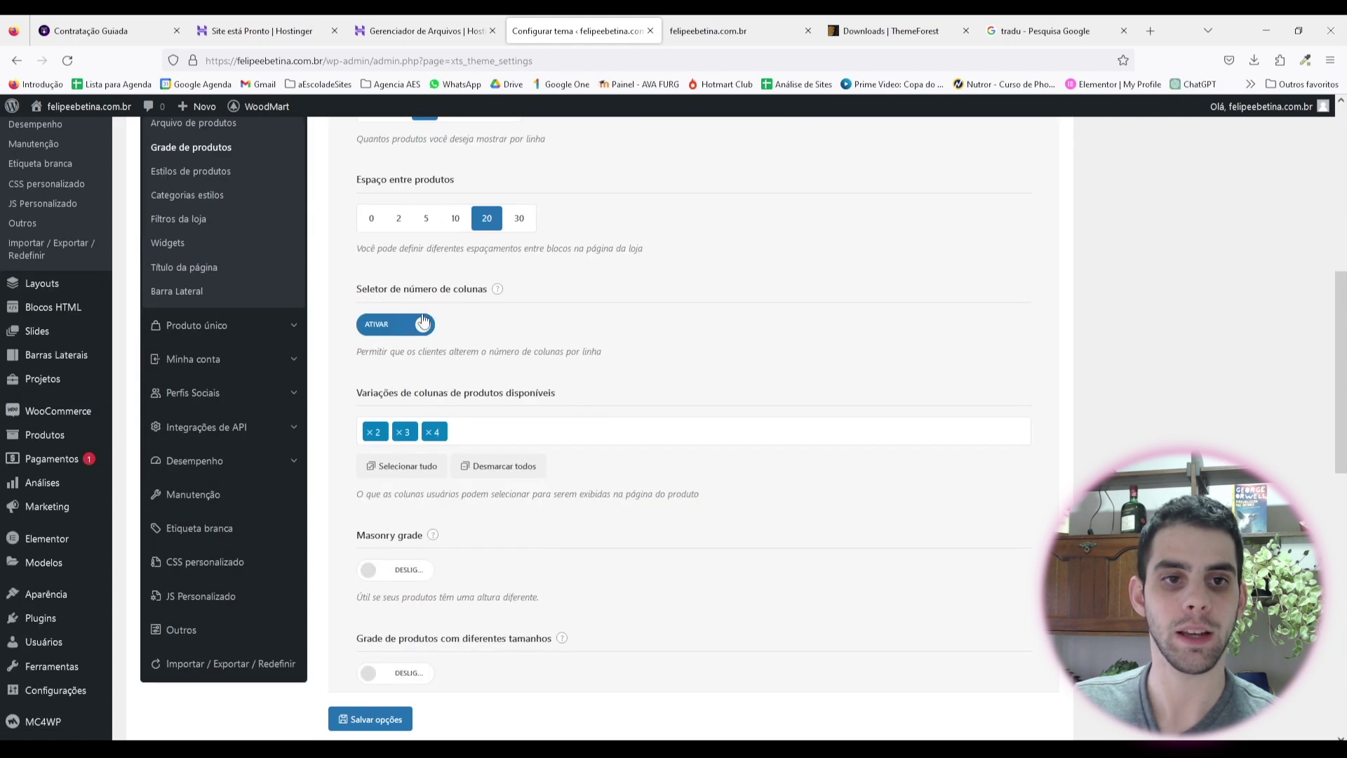
pyautogui.scroll(-2, 449, 329)
pyautogui.scroll(1, 485, 318)
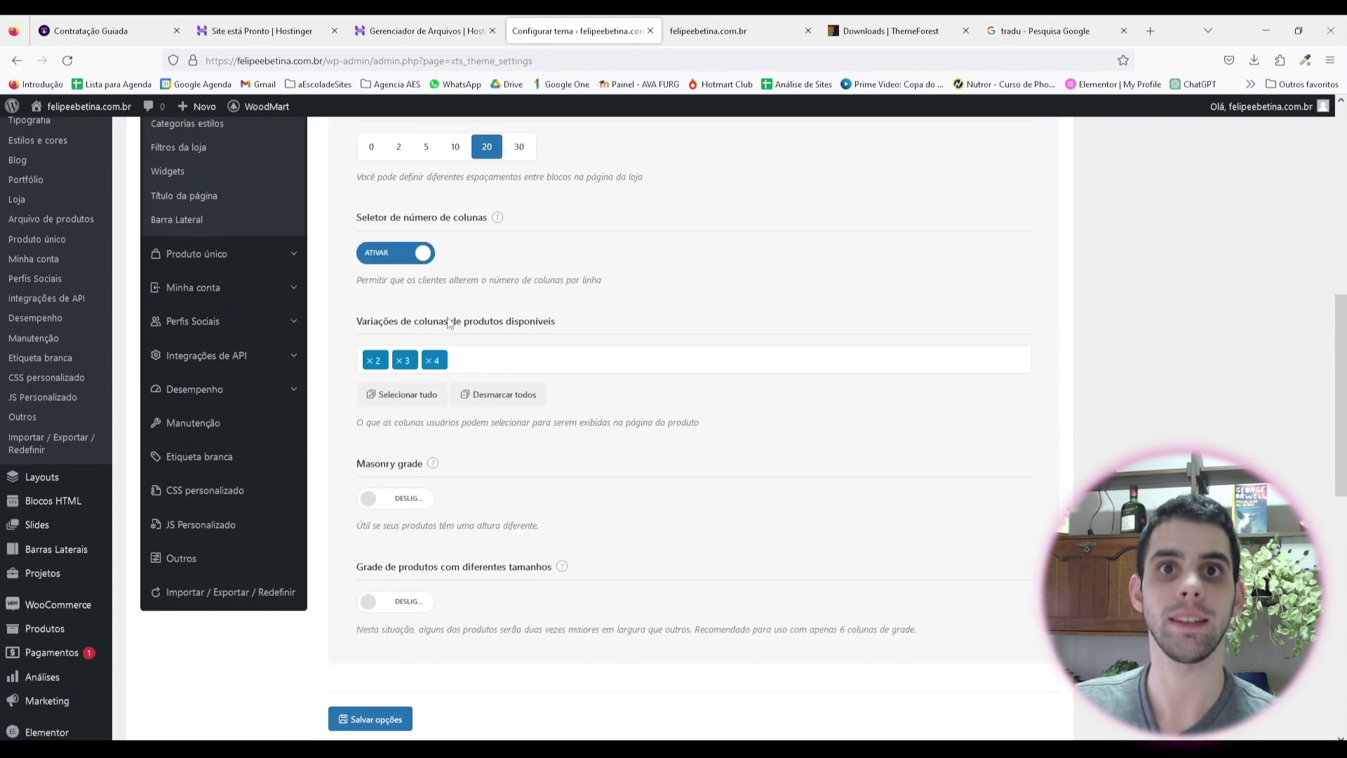
pyautogui.scroll(-2, 449, 371)
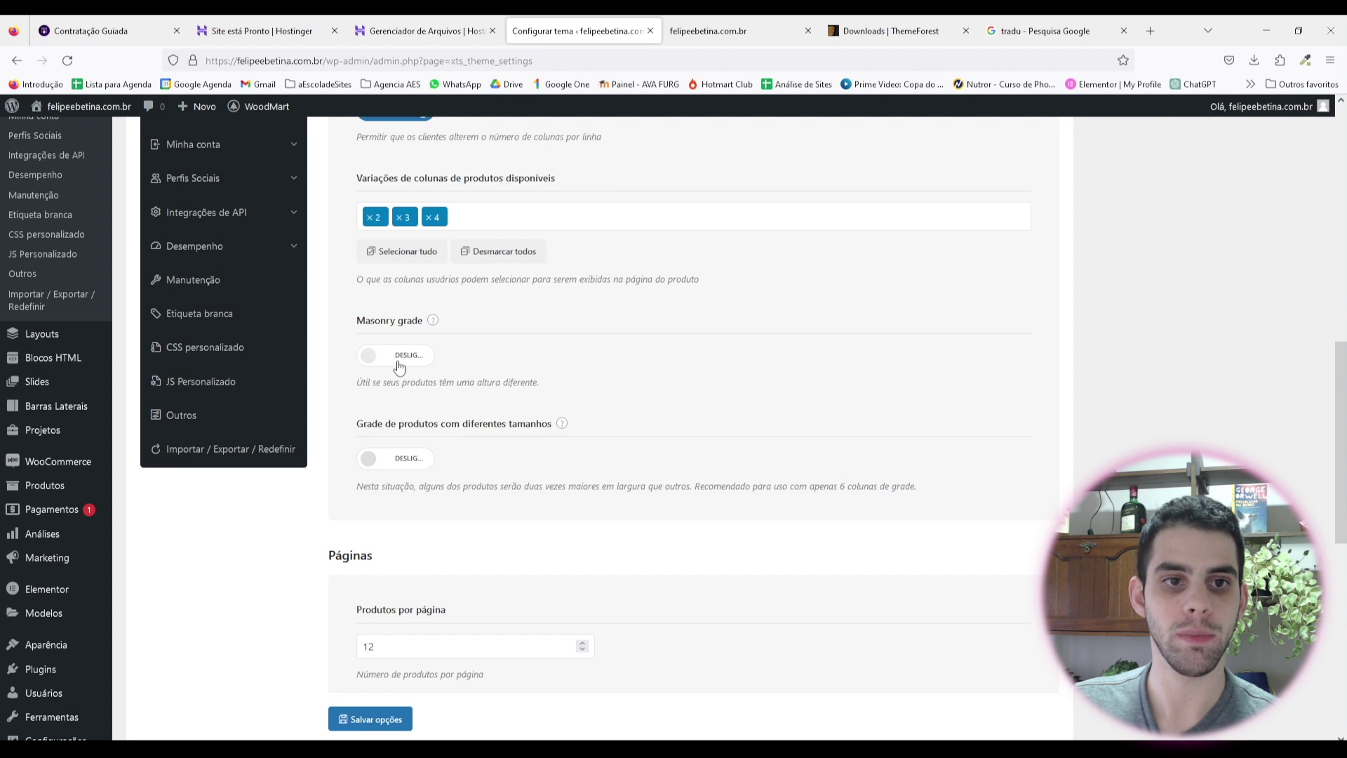
pyautogui.moveTo(434, 322)
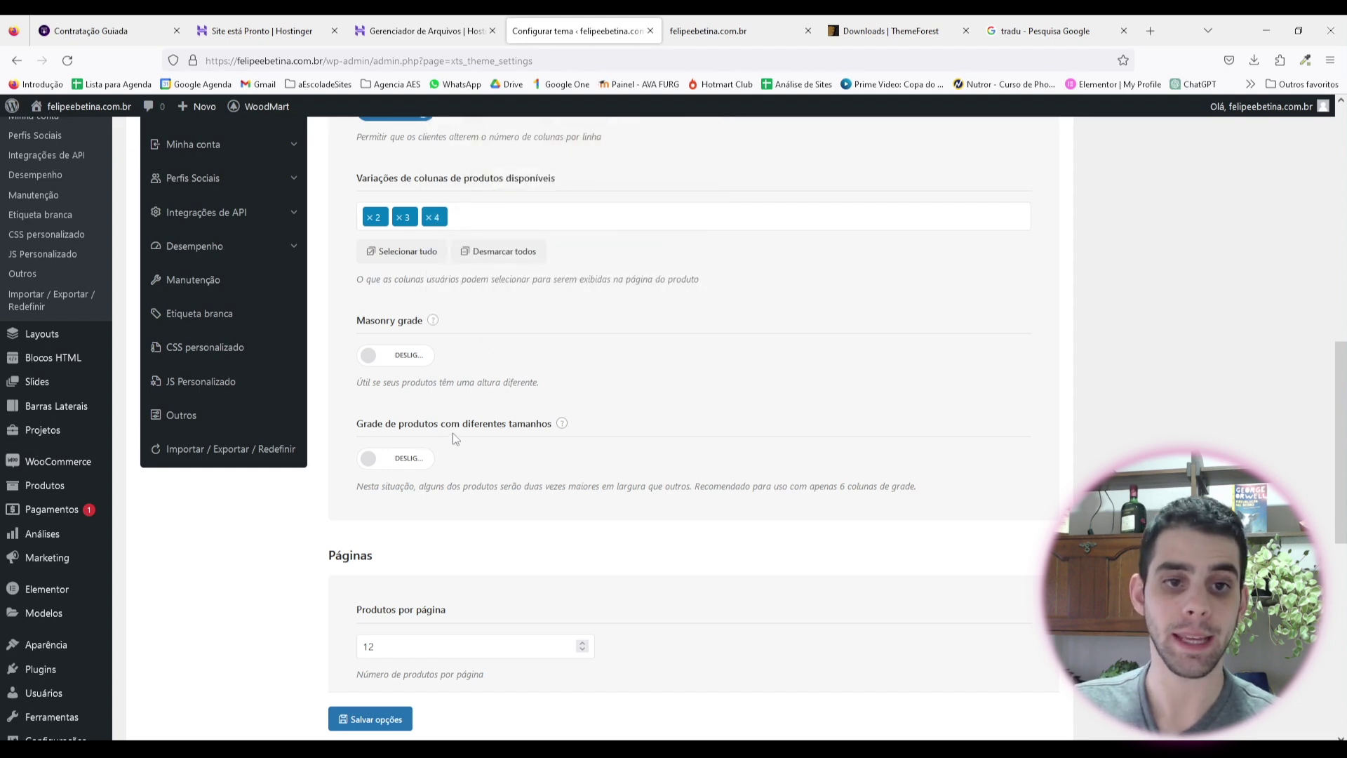
pyautogui.moveTo(562, 427)
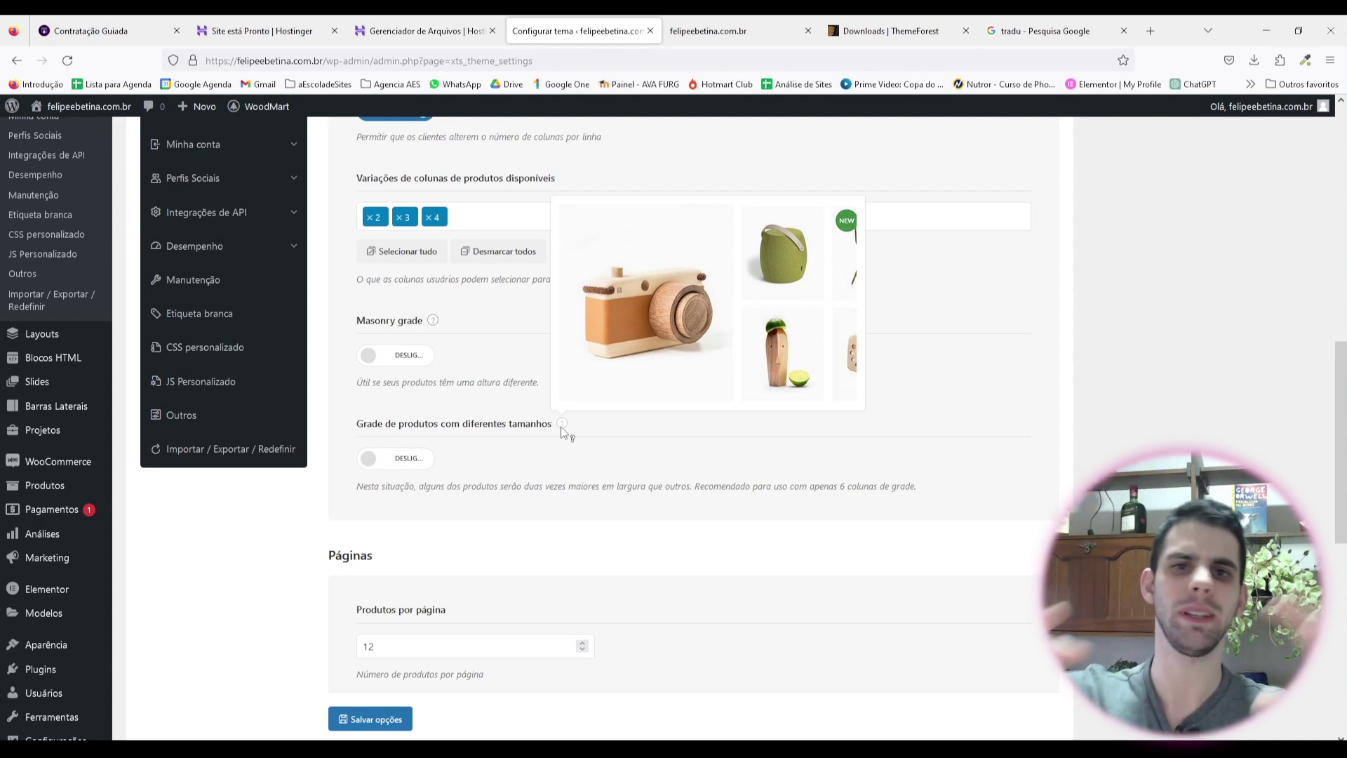
pyautogui.scroll(-2, 461, 255)
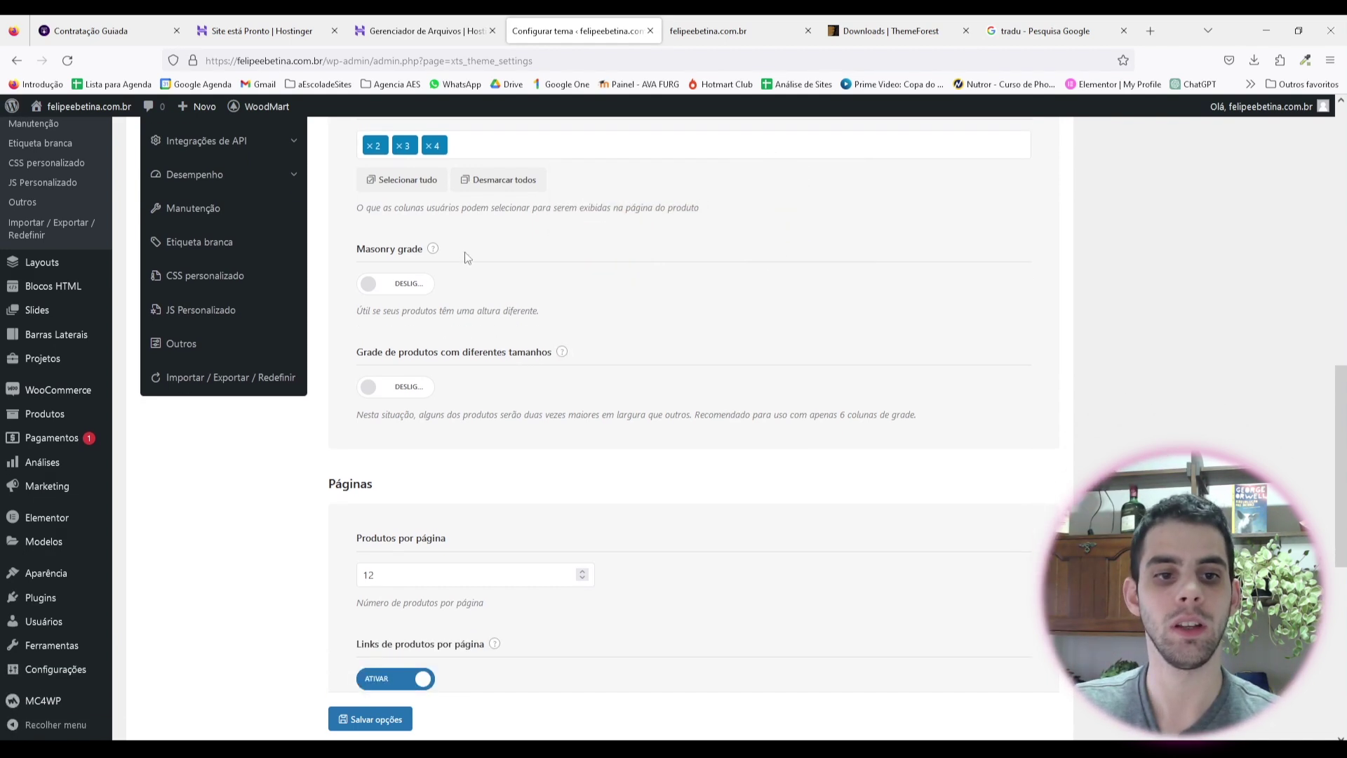
pyautogui.scroll(-1, 561, 313)
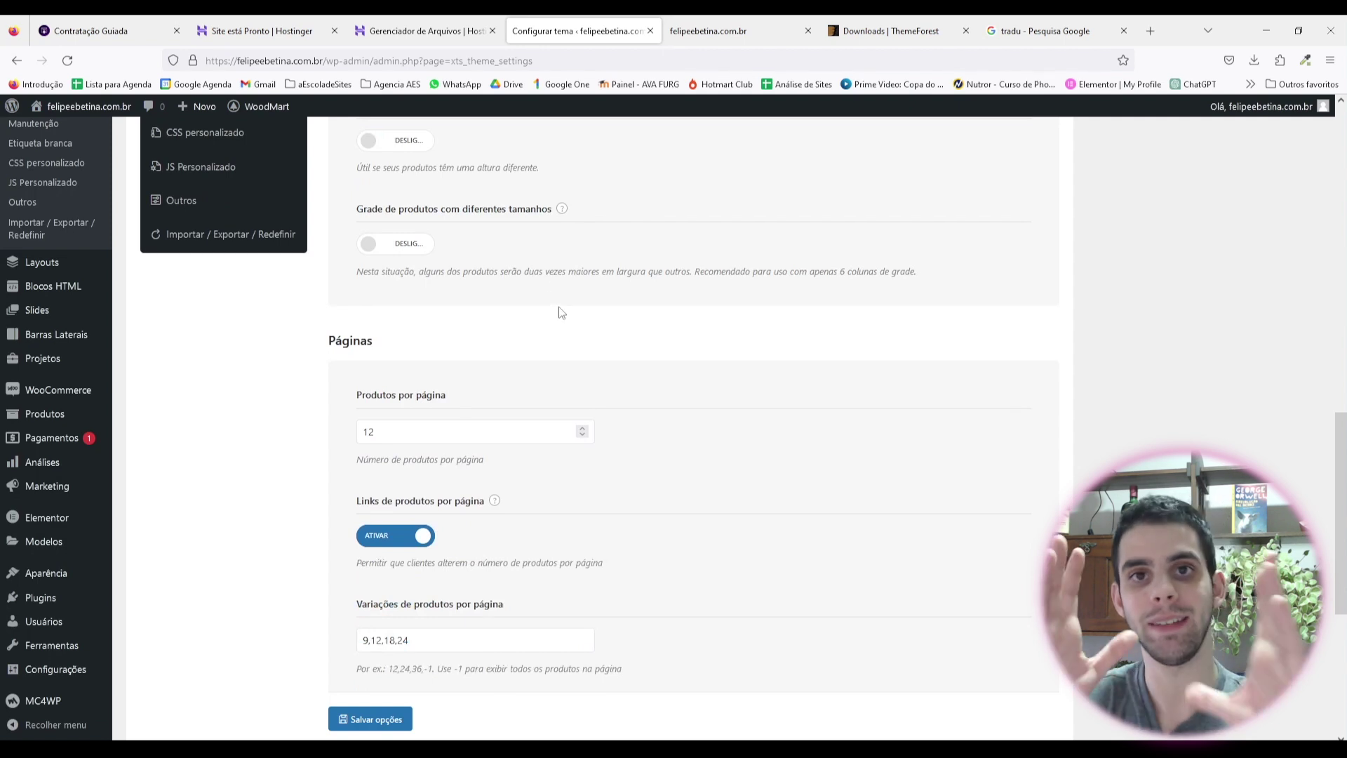
pyautogui.scroll(-2, 499, 216)
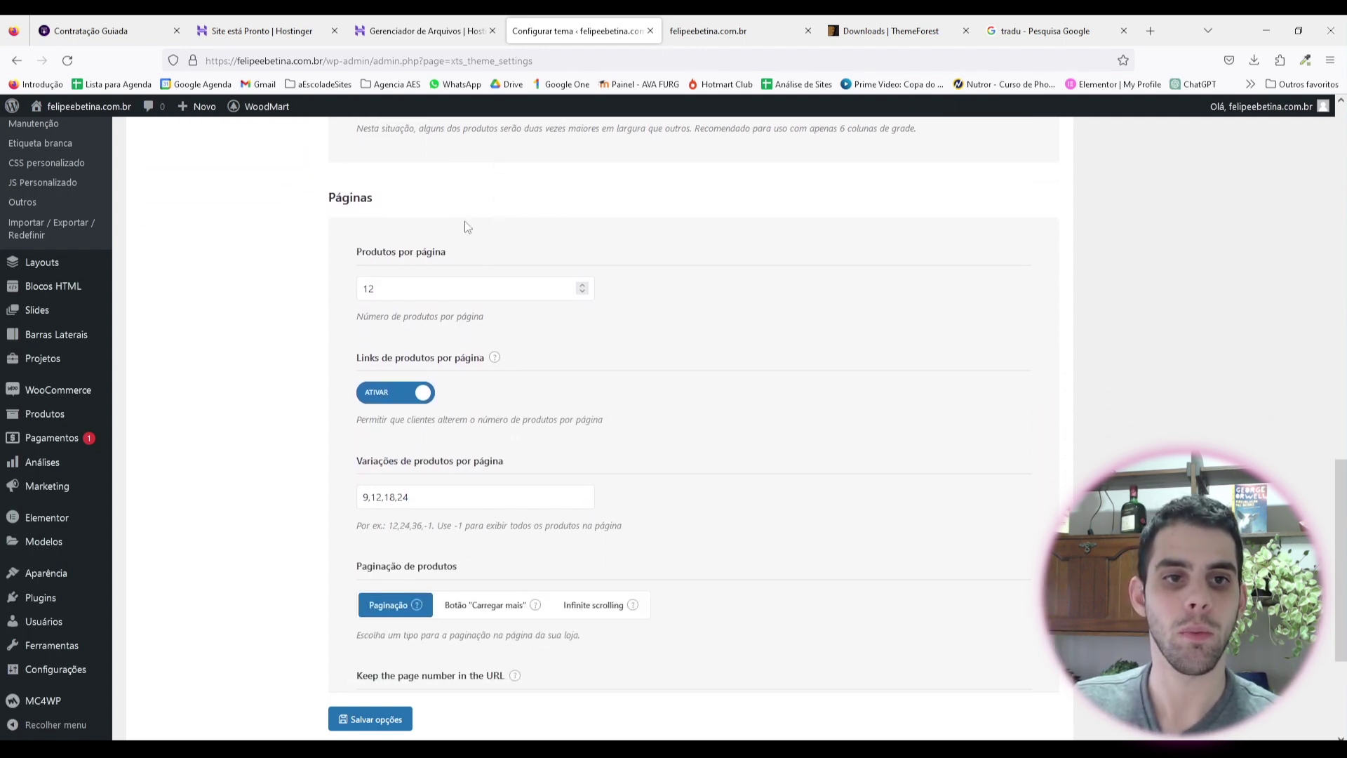
# Step: Keep 12 products per page with per-page options 9,12,18,24 and save the grid settings
pyautogui.moveTo(392, 290); pyautogui.dragTo(313, 297)
pyautogui.click(319, 322)
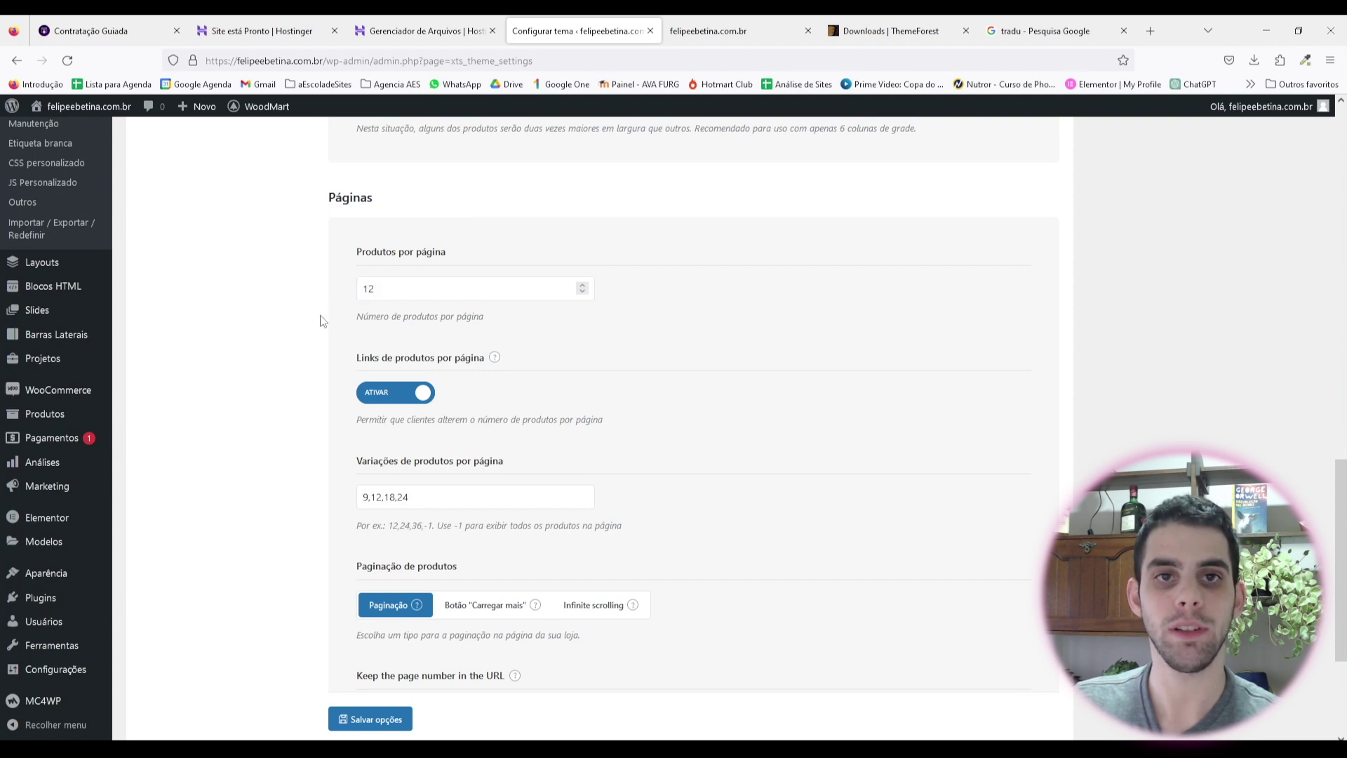
pyautogui.scroll(-1, 464, 335)
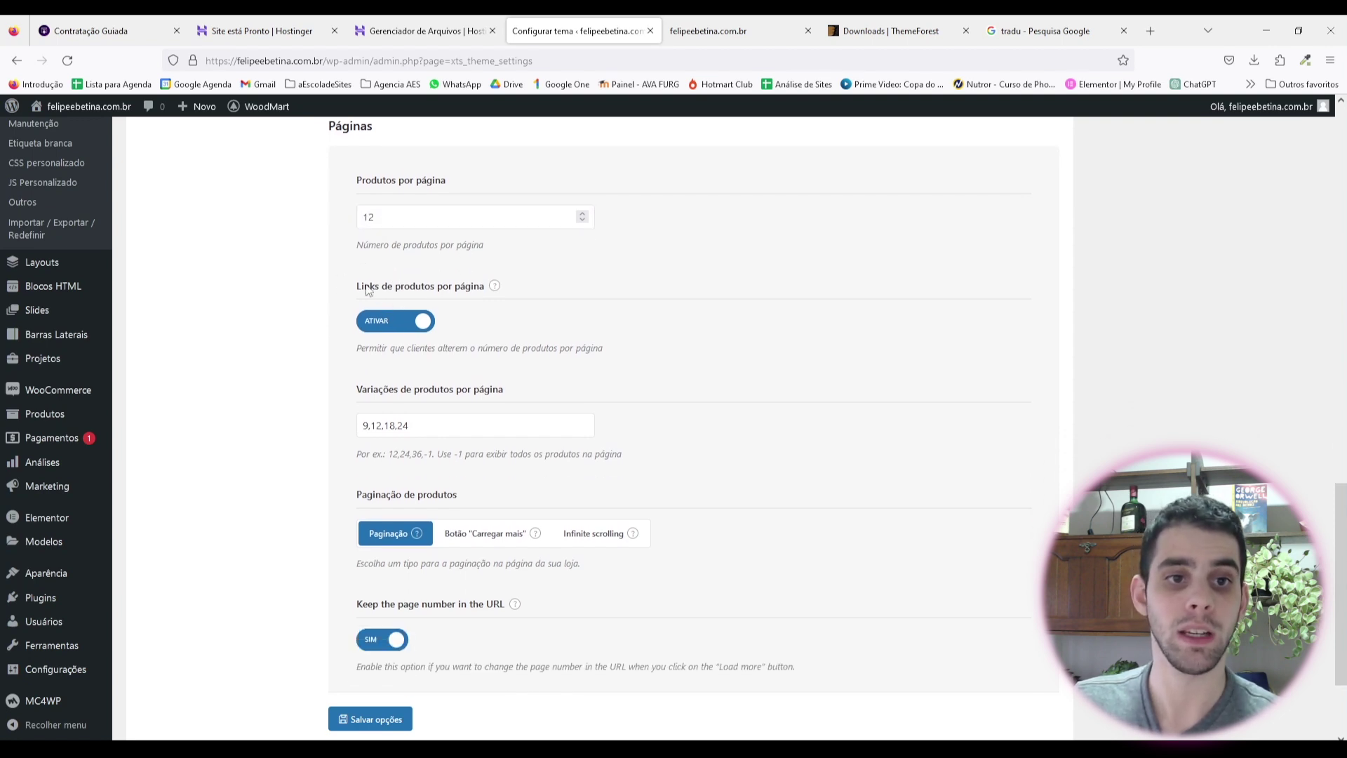
pyautogui.moveTo(364, 286); pyautogui.dragTo(456, 296)
pyautogui.click(480, 317)
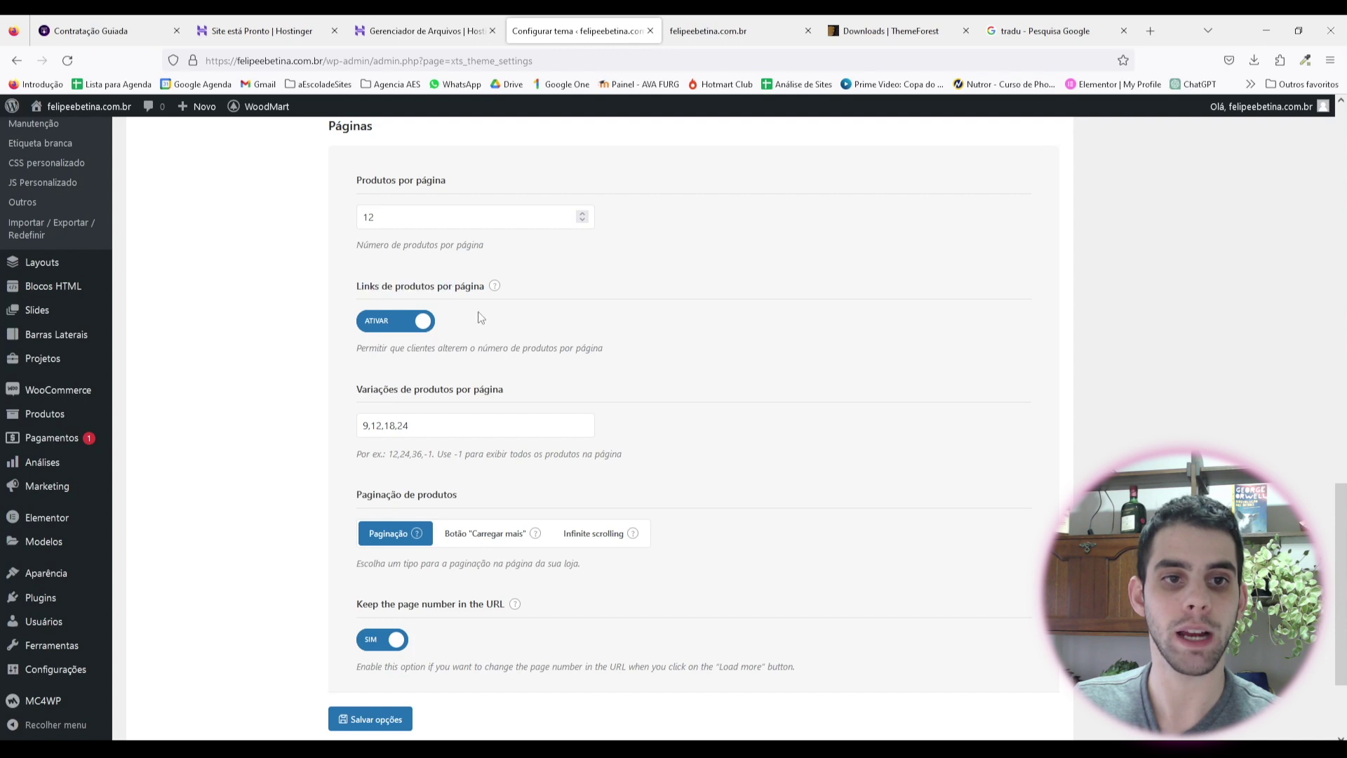
pyautogui.scroll(-2, 491, 323)
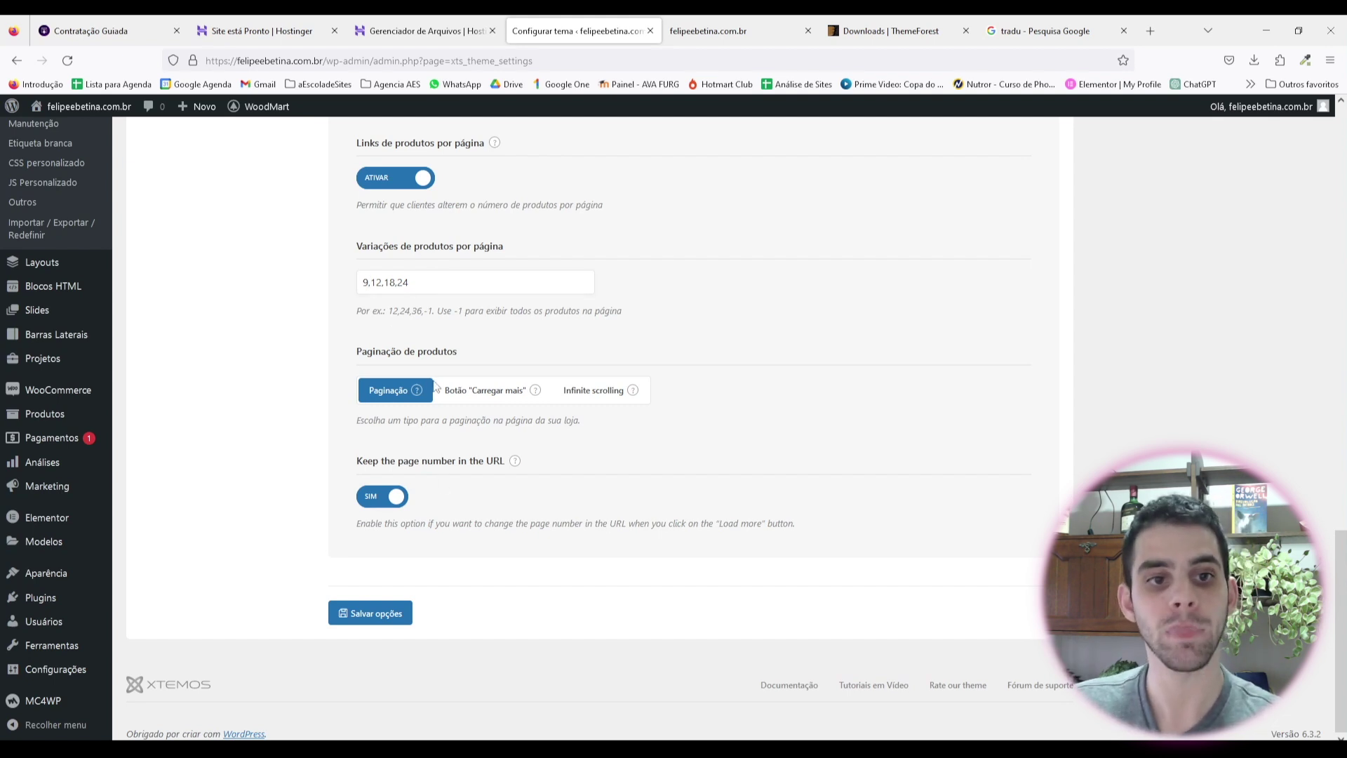
pyautogui.moveTo(419, 395)
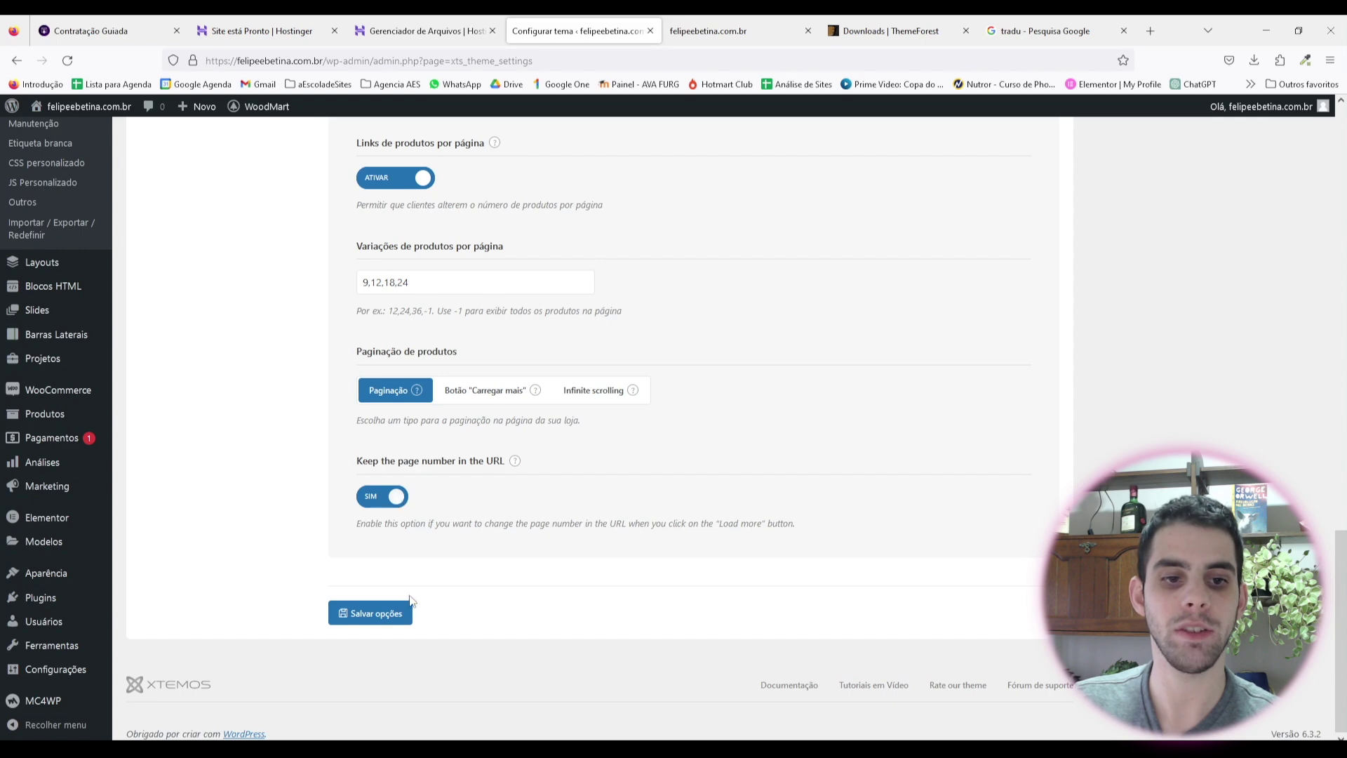
pyautogui.click(394, 615)
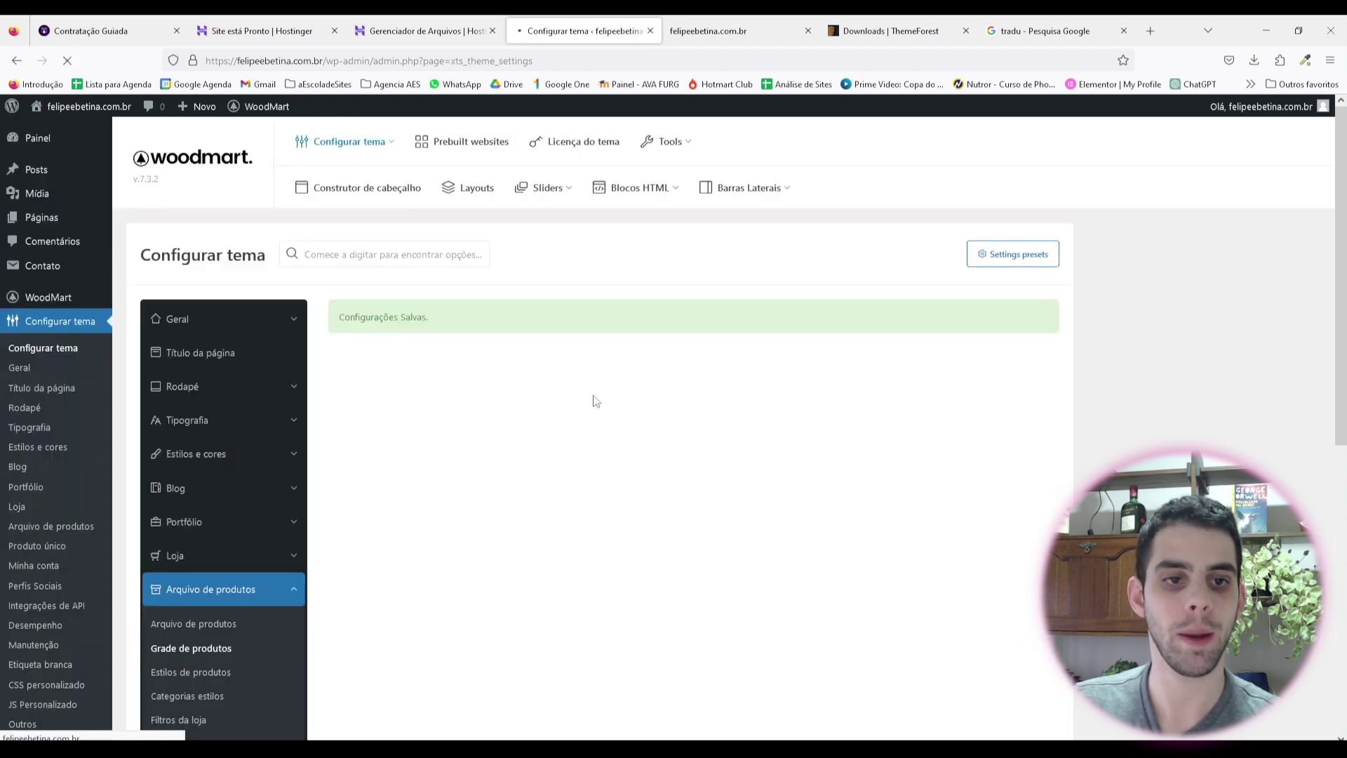
# Step: Choose the fifth product hover effect in Estilos de produtos
pyautogui.scroll(-4, 281, 449)
pyautogui.click(206, 388)
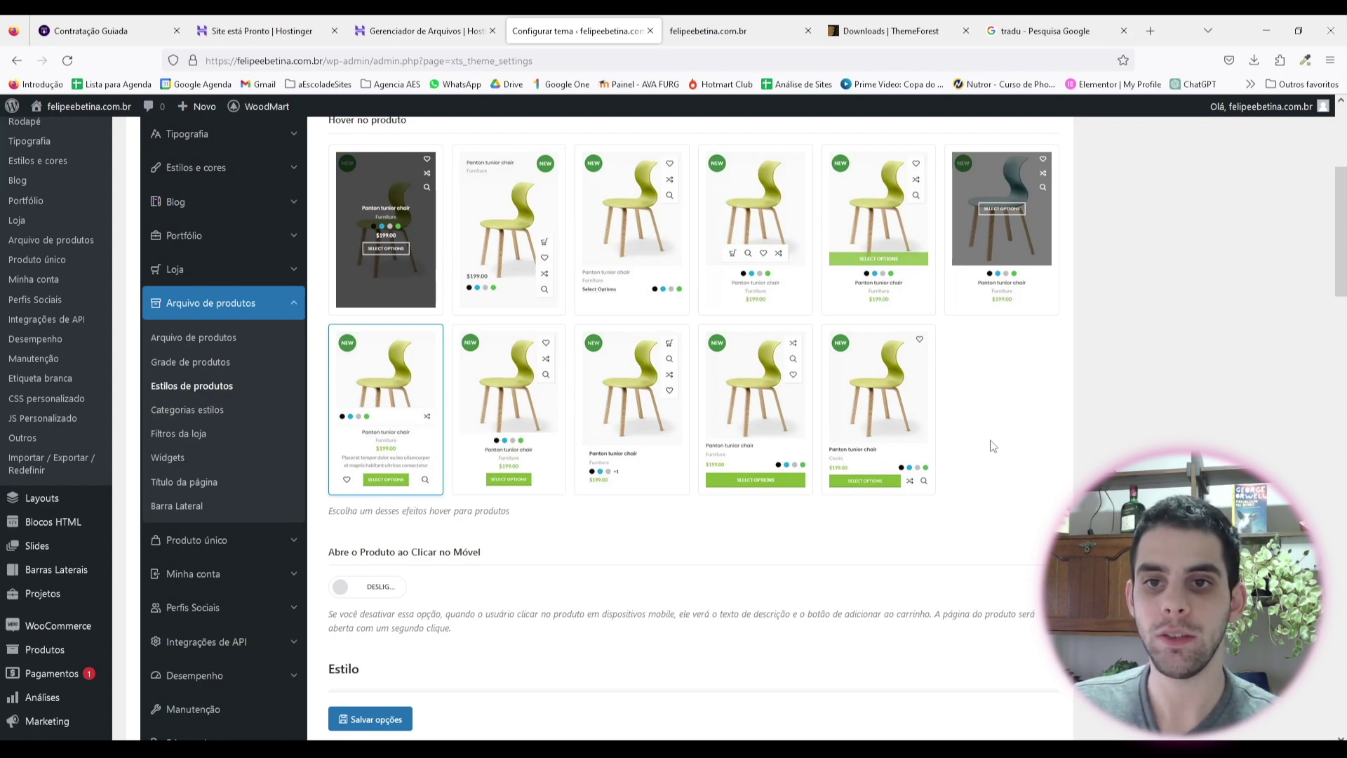
pyautogui.click(892, 250)
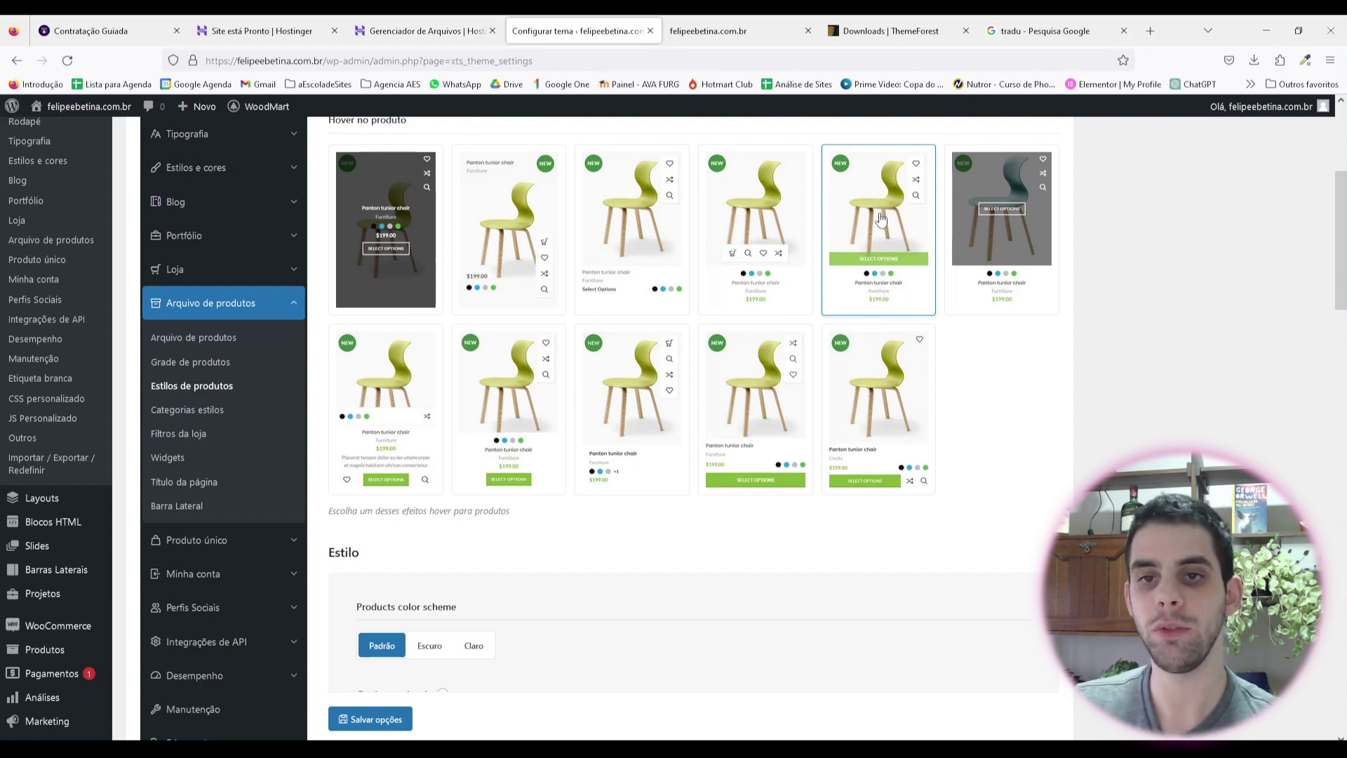
# Step: Save product styles with category and image hover shown, and brands, SKU, reviews count hidden
pyautogui.scroll(-3, 640, 407)
pyautogui.scroll(-2, 640, 407)
pyautogui.scroll(3, 849, 313)
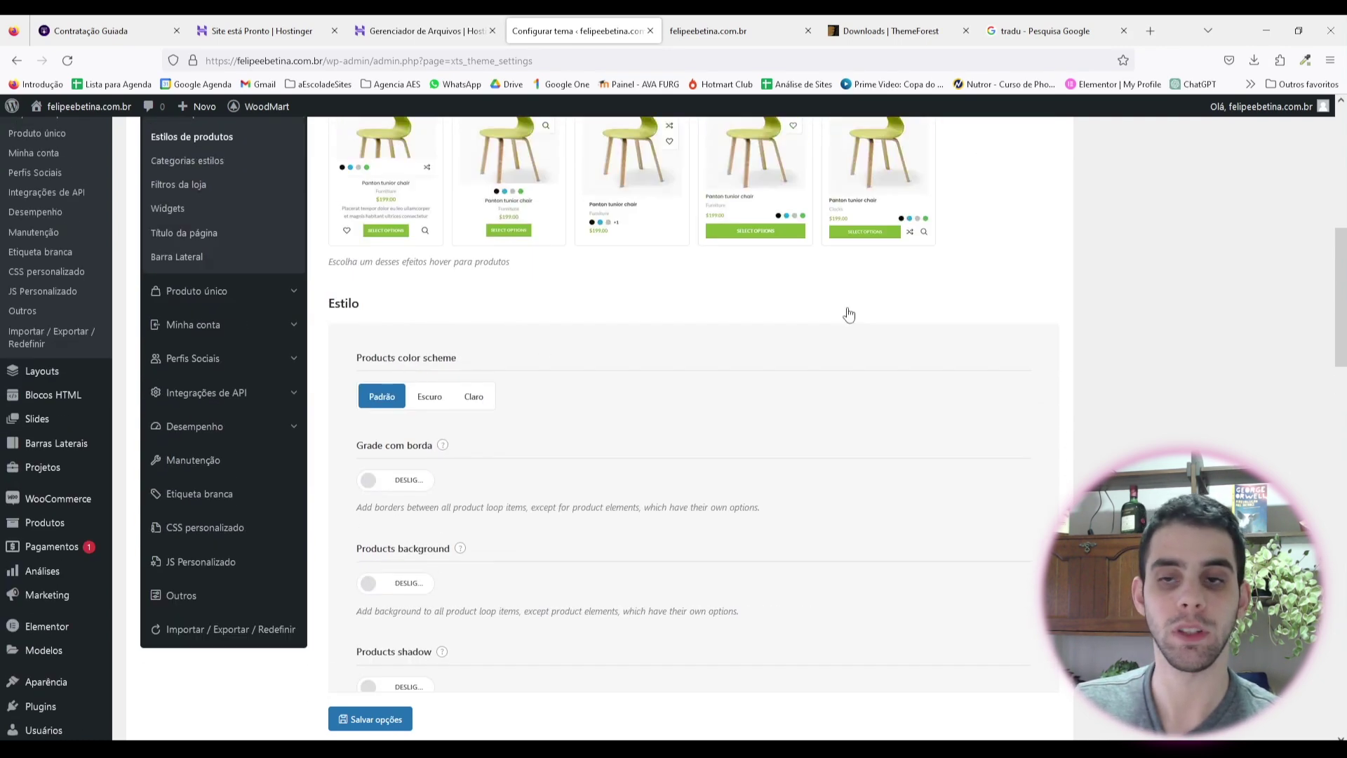
pyautogui.scroll(-2, 927, 347)
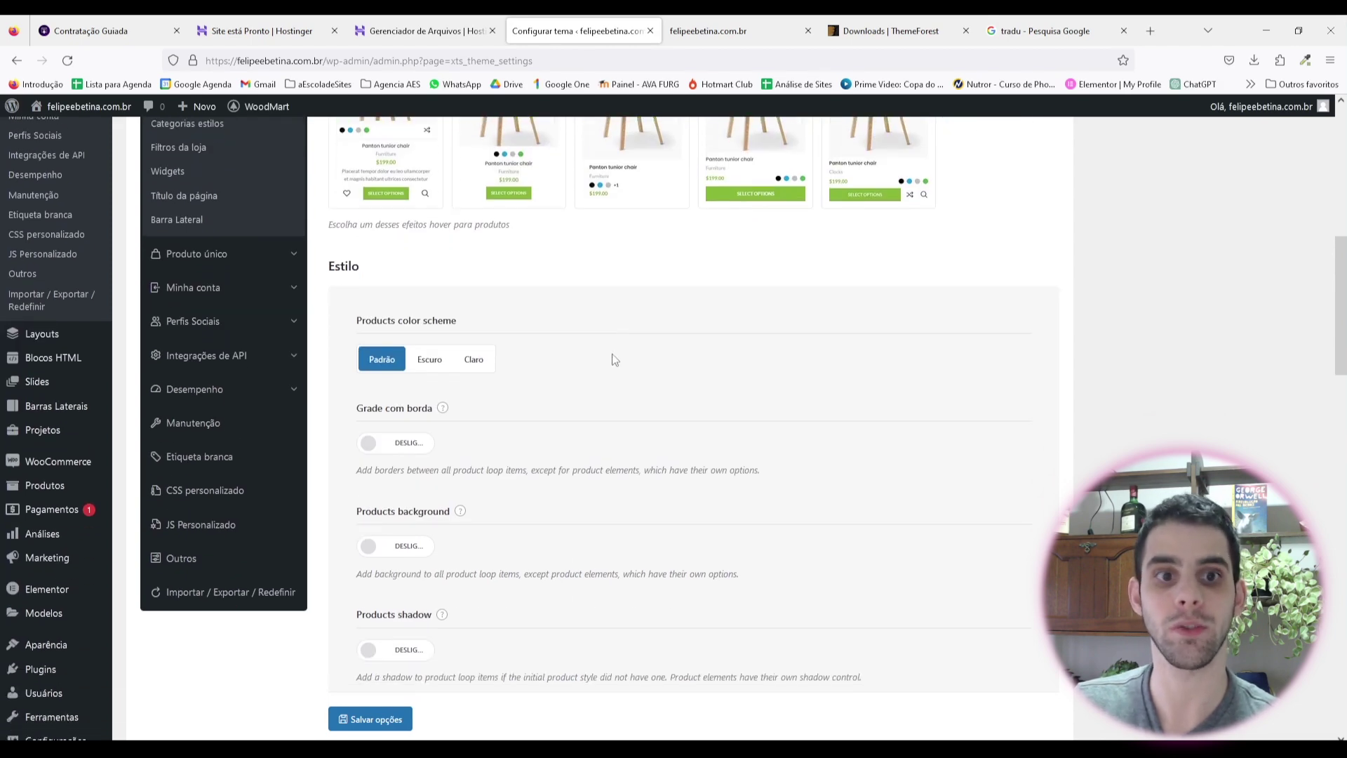
pyautogui.scroll(-1, 615, 360)
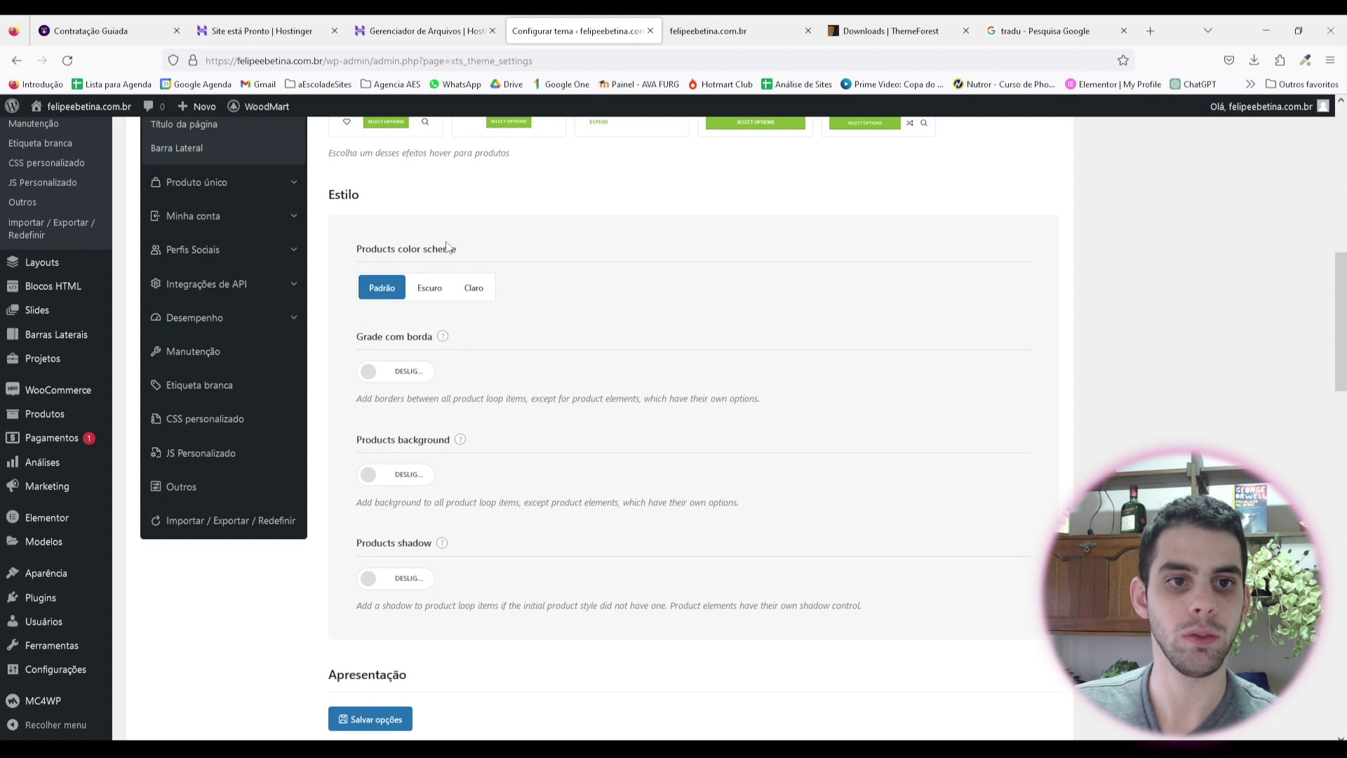
pyautogui.scroll(-1, 579, 306)
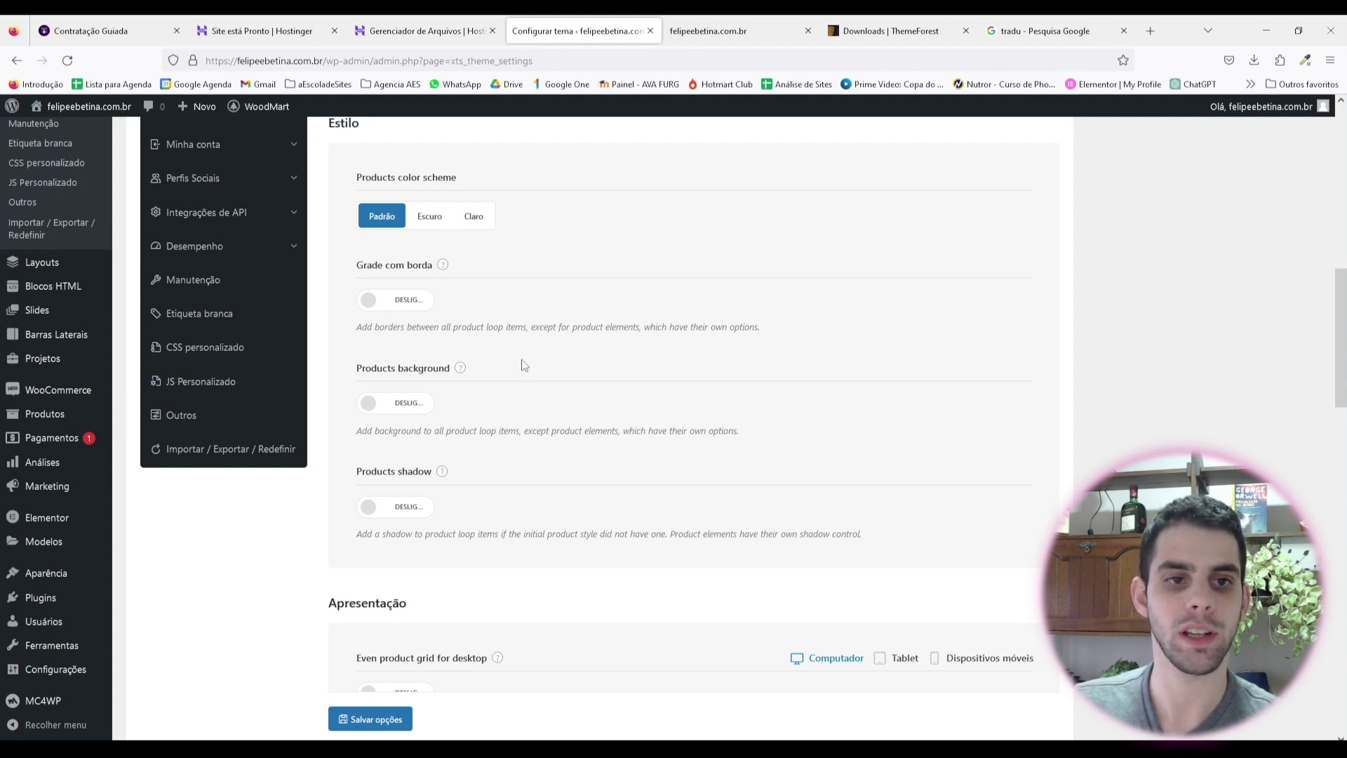
pyautogui.scroll(-1, 521, 366)
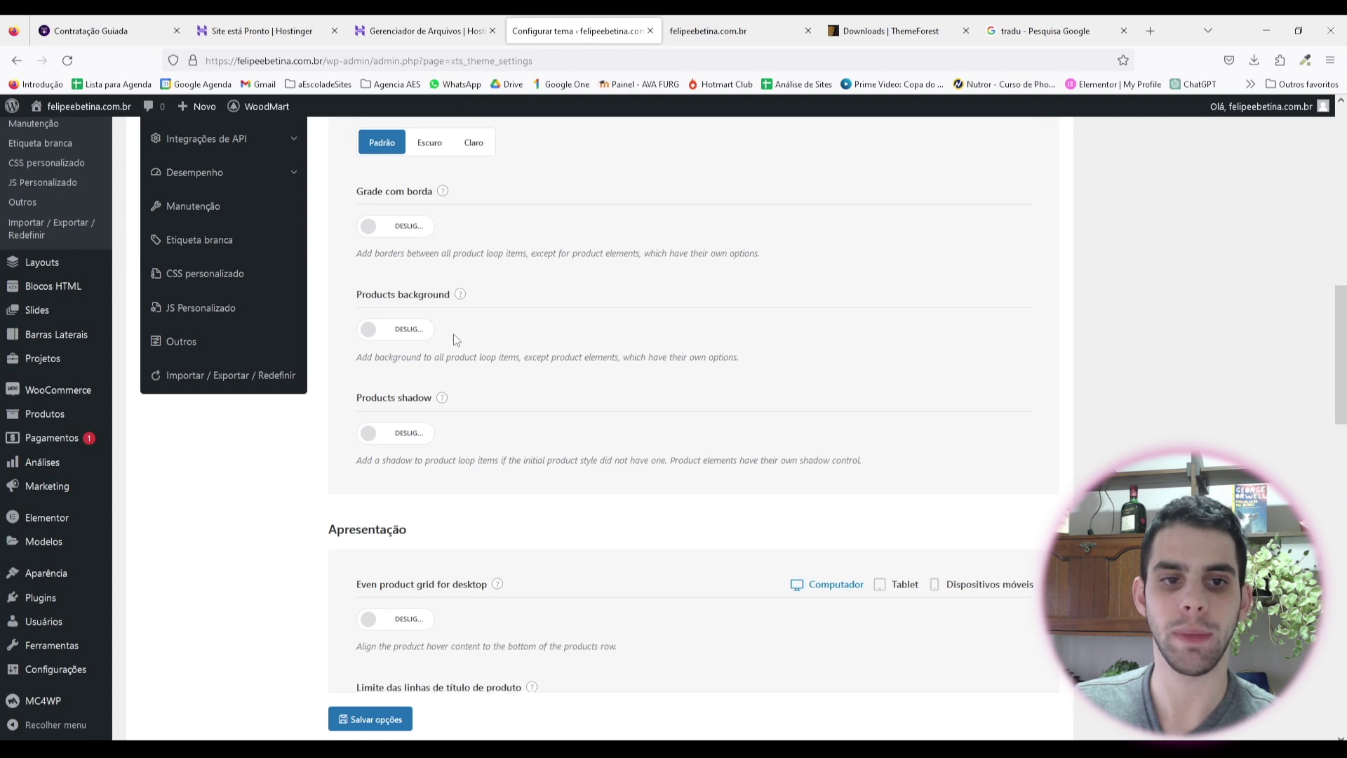
pyautogui.scroll(-1, 454, 340)
pyautogui.moveTo(441, 331)
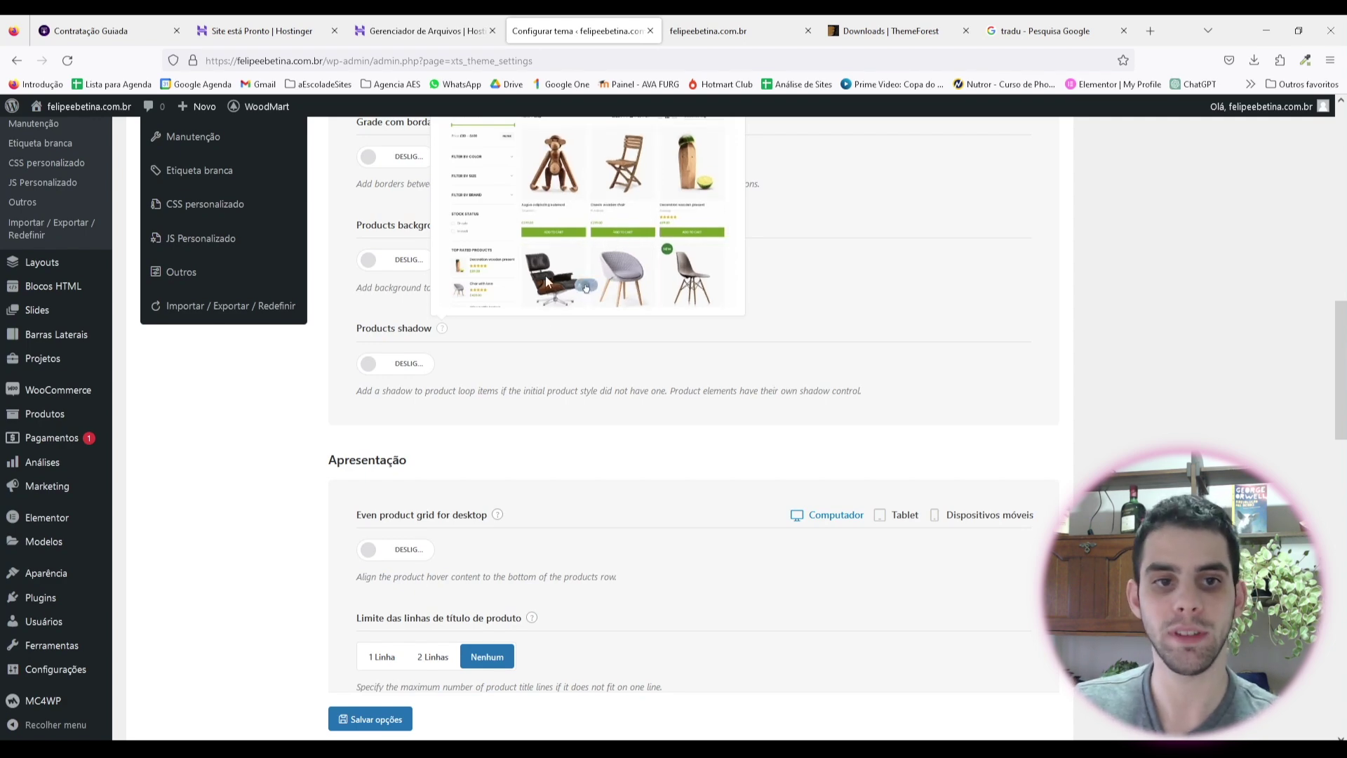
pyautogui.scroll(-3, 544, 323)
pyautogui.scroll(-1, 533, 309)
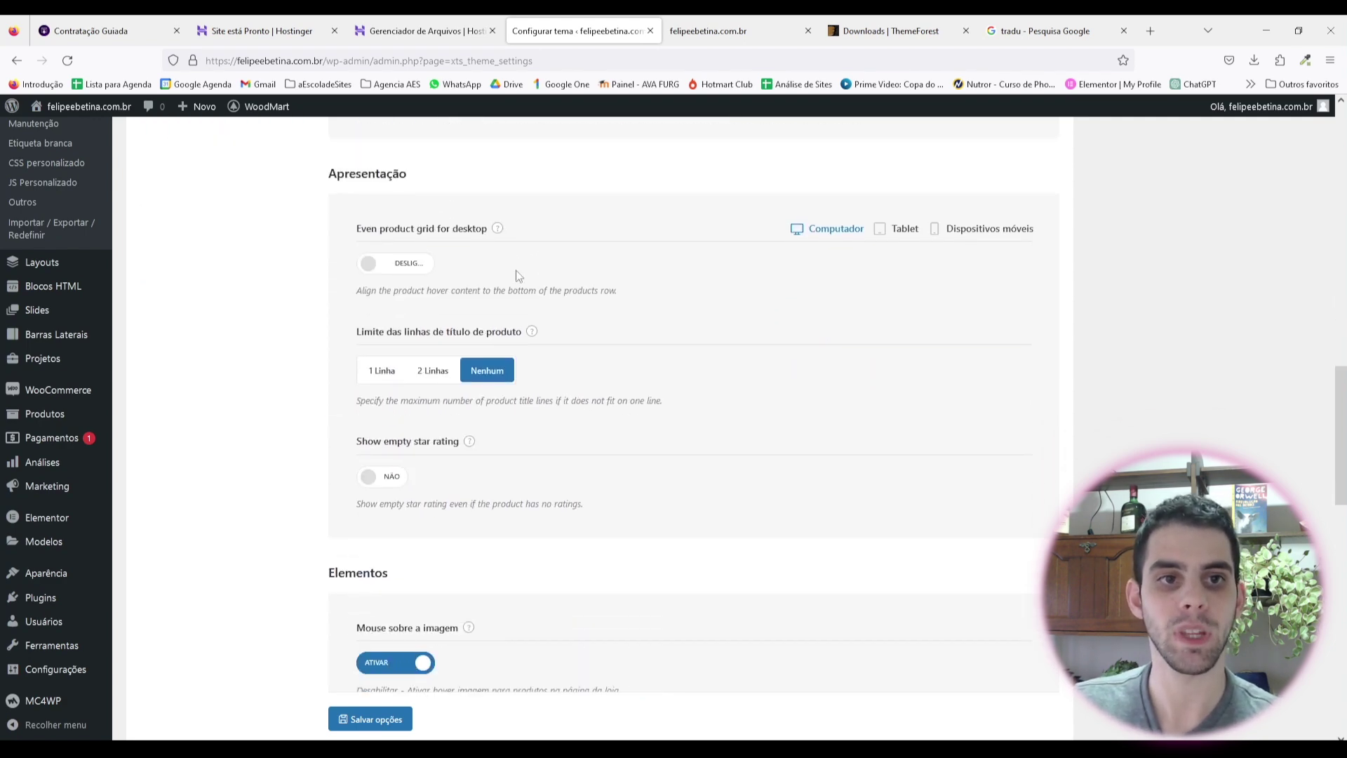
pyautogui.scroll(-5, 561, 385)
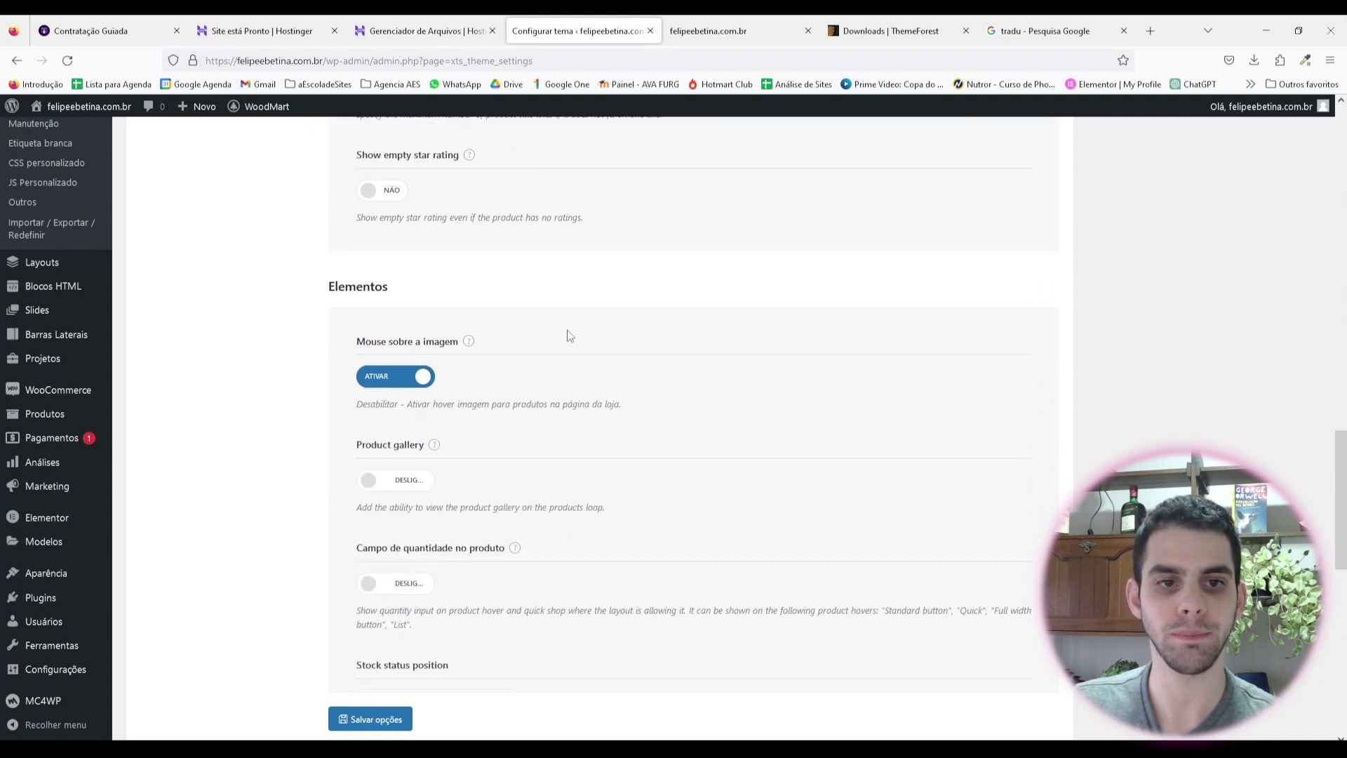
pyautogui.scroll(-9, 639, 386)
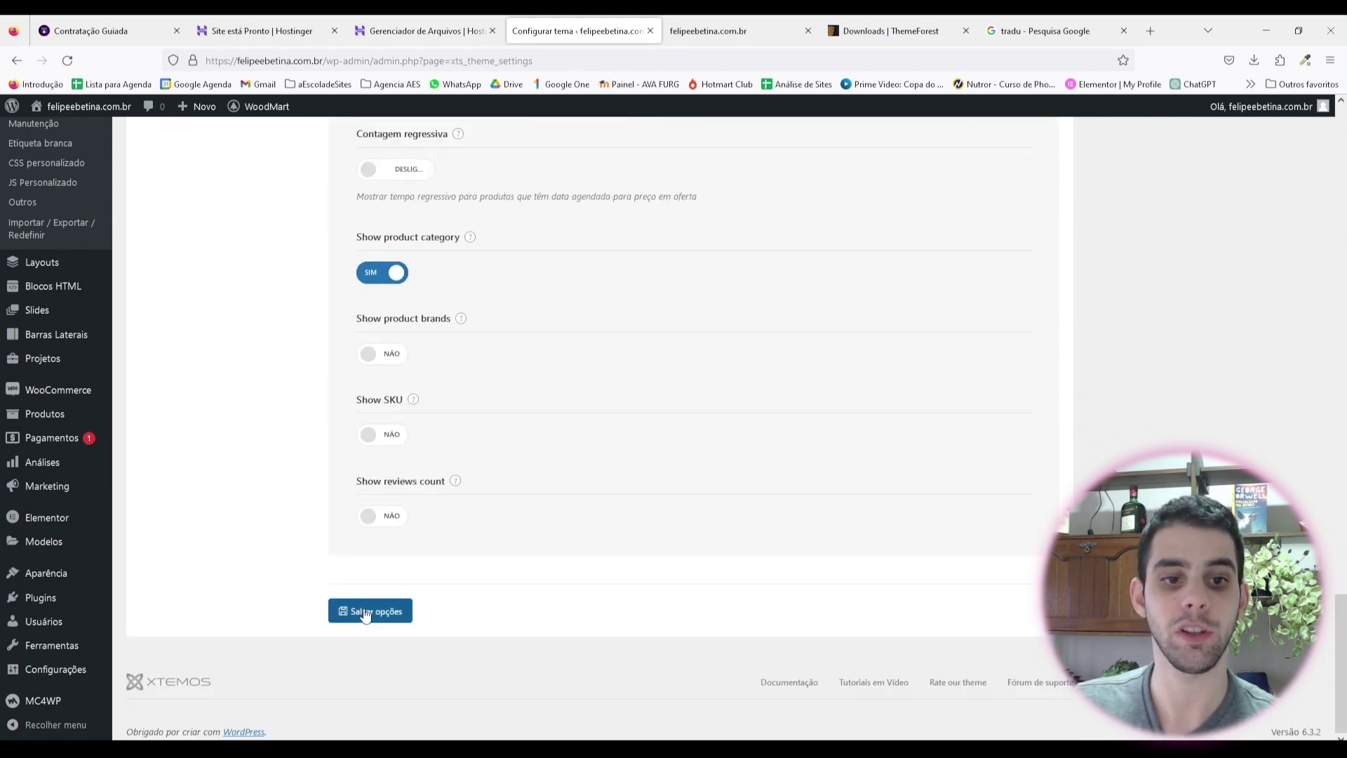
pyautogui.click(379, 611)
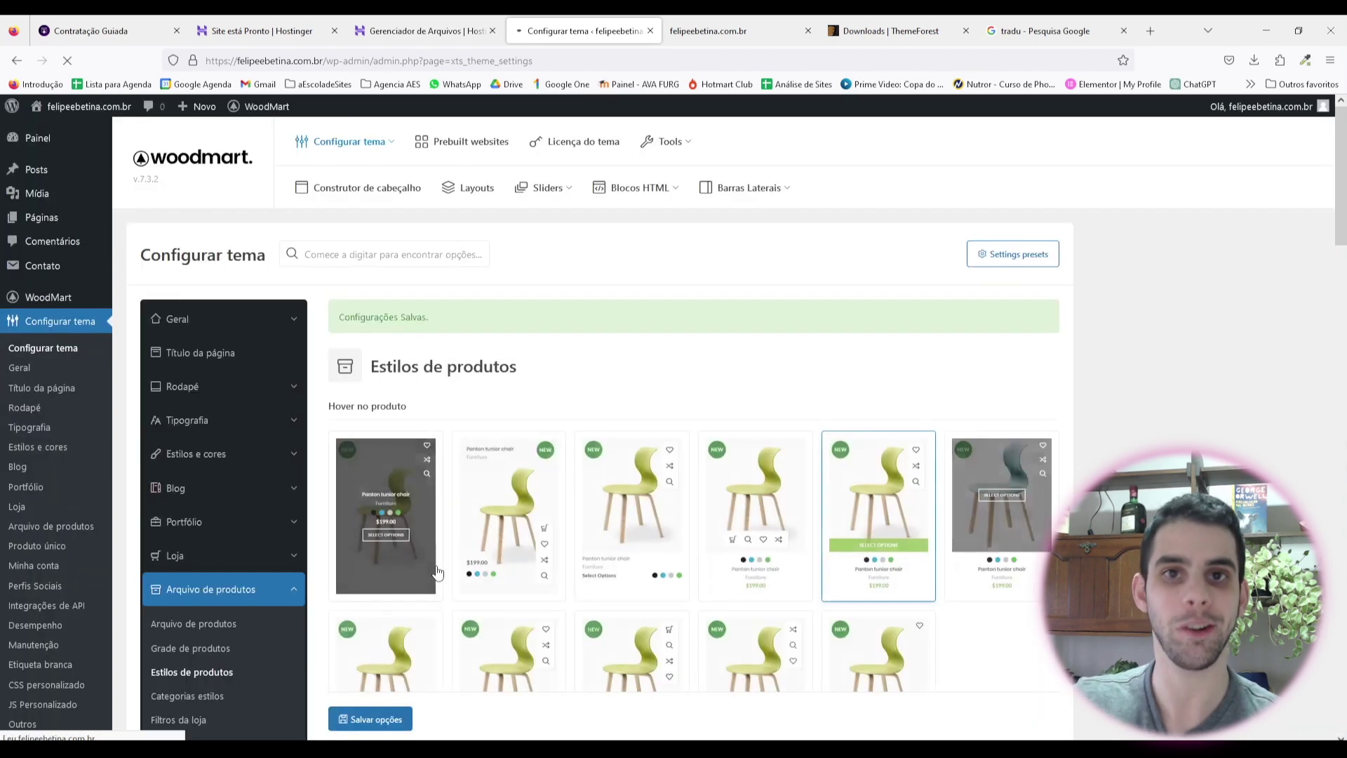
pyautogui.scroll(-3, 253, 490)
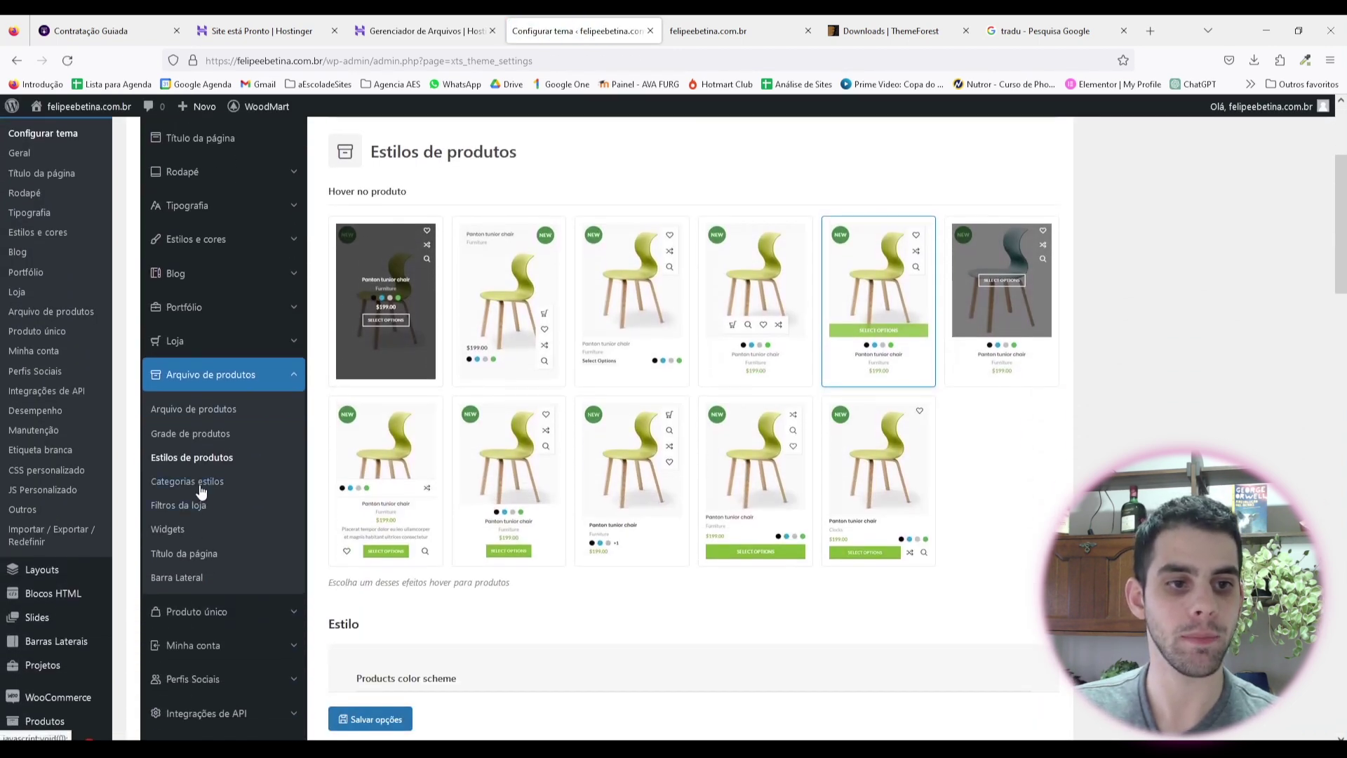
# Step: Review the Categorias estilos and Filtros da loja options, then go to Widgets
pyautogui.click(200, 484)
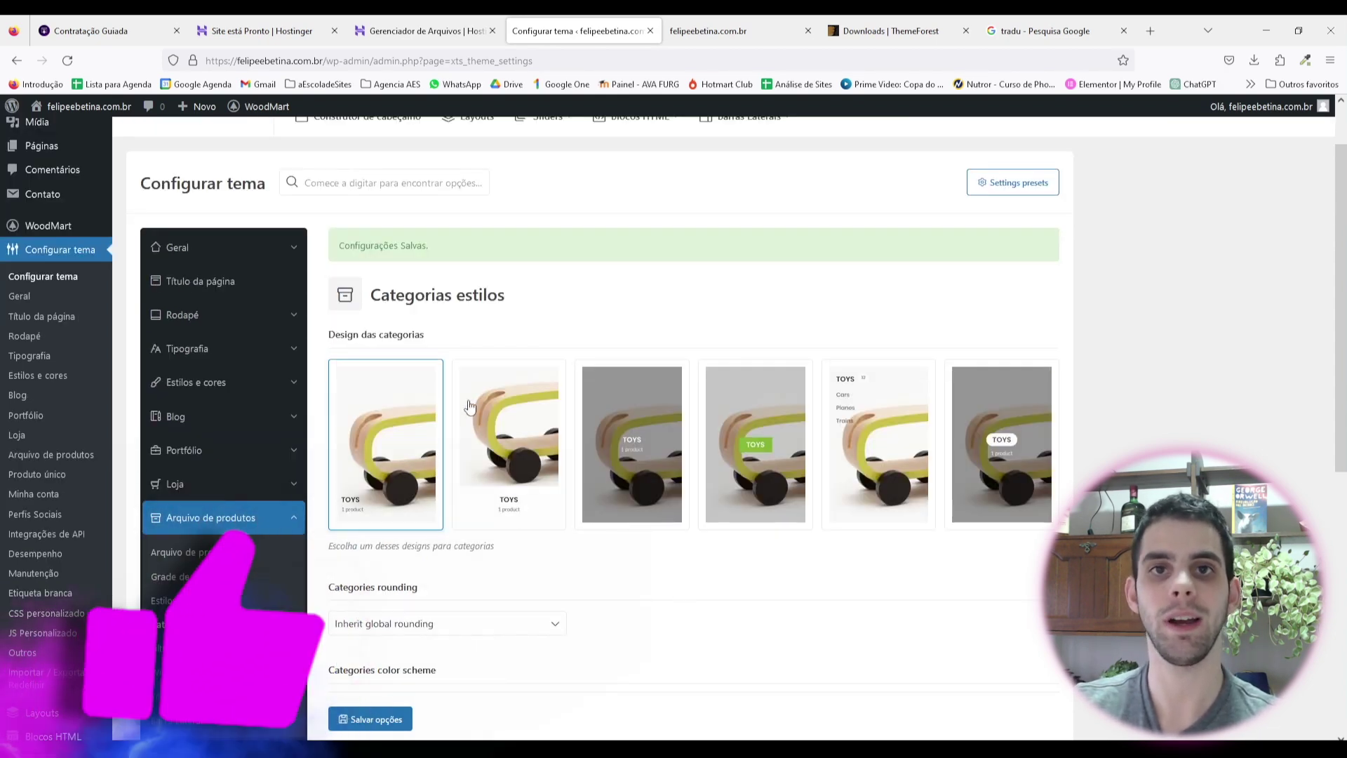
pyautogui.scroll(-4, 541, 254)
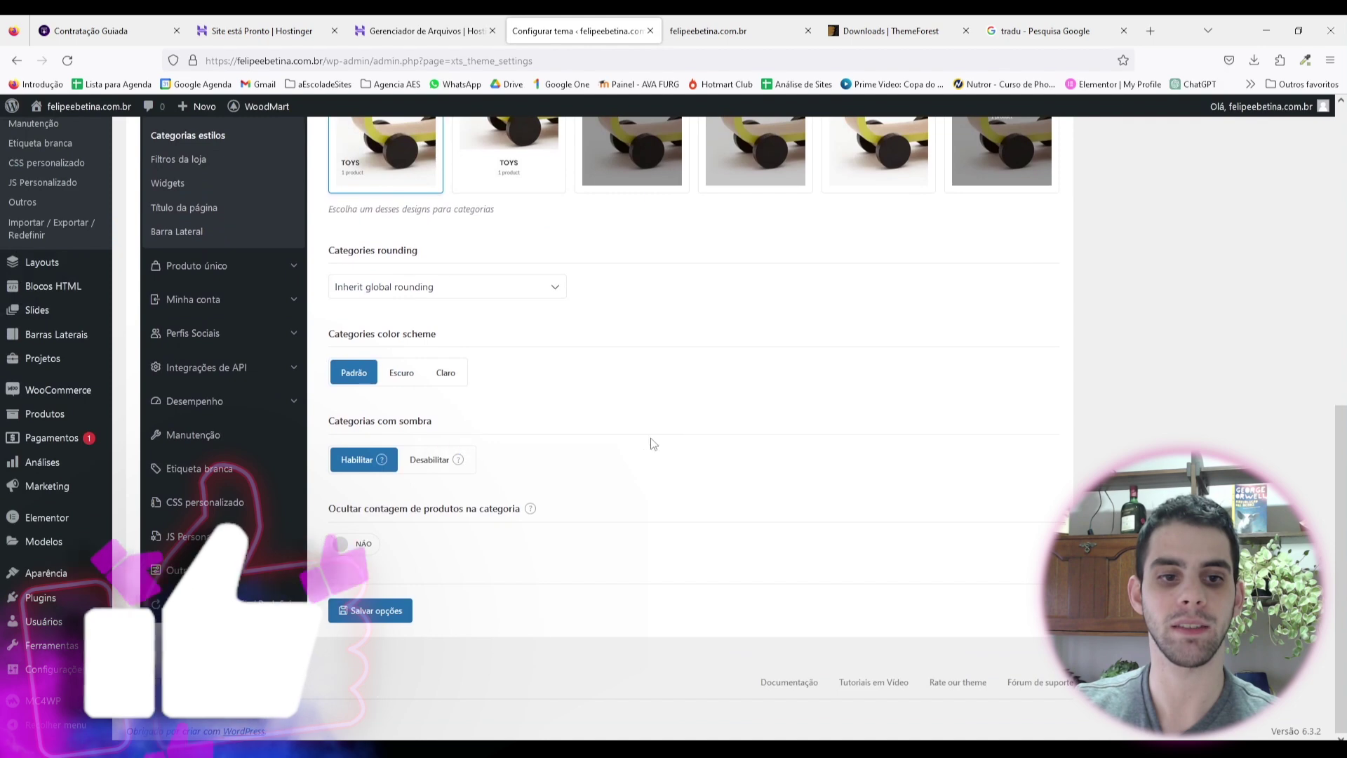
pyautogui.scroll(2, 643, 463)
pyautogui.click(181, 305)
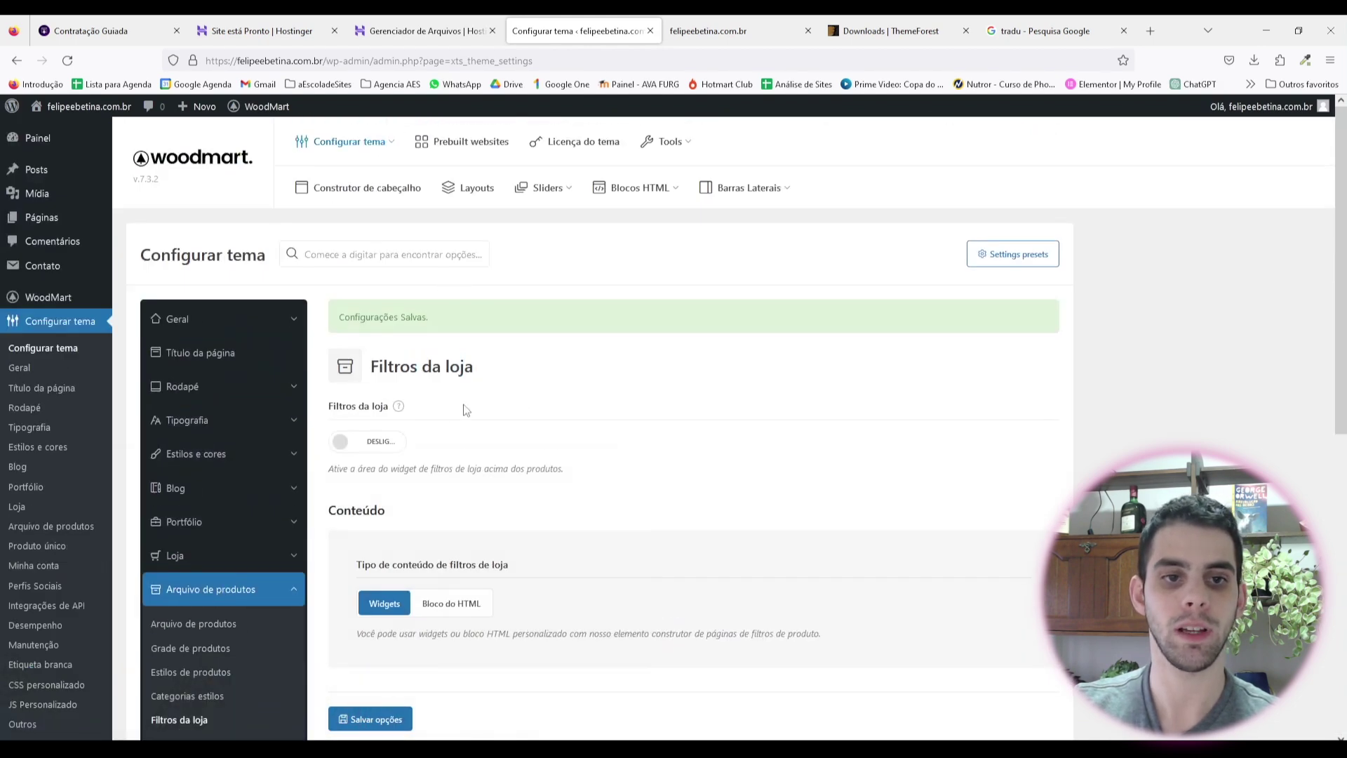
pyautogui.moveTo(398, 406)
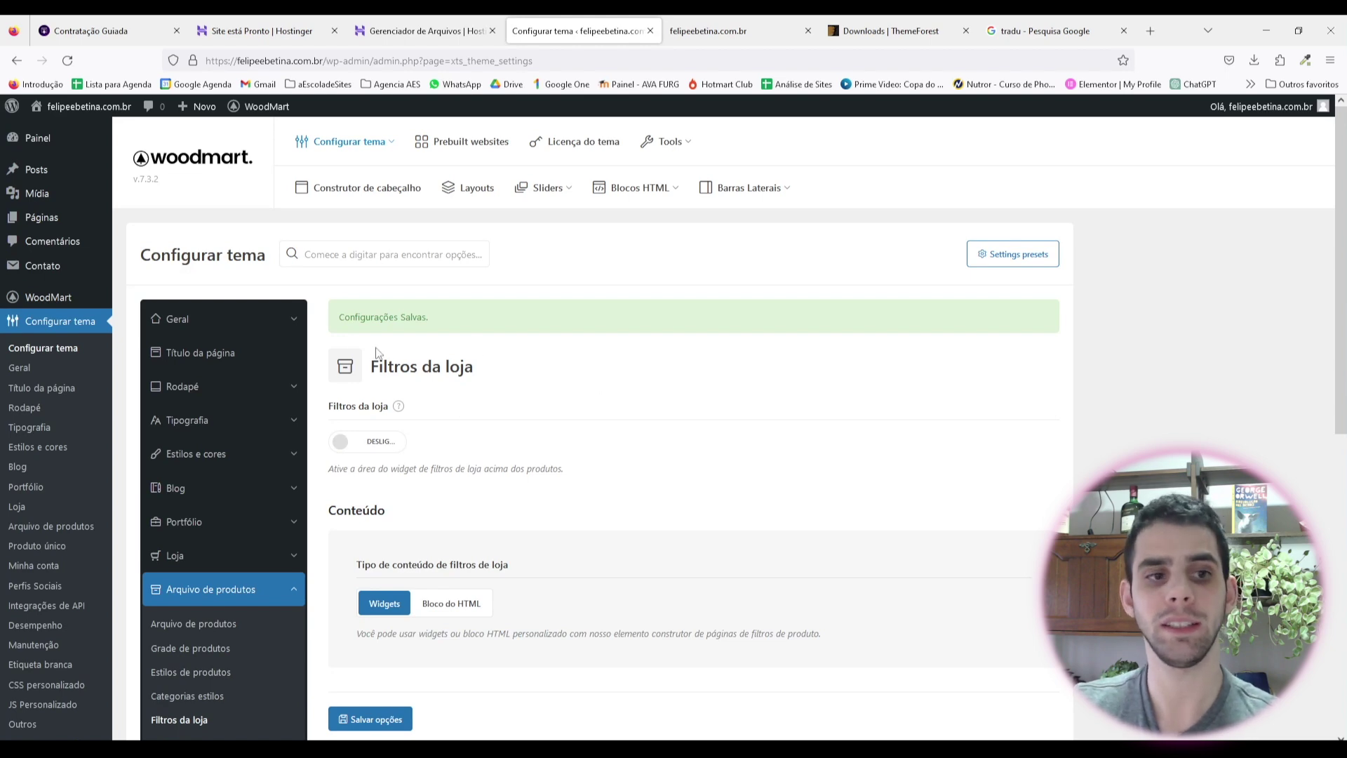
pyautogui.scroll(-3, 607, 373)
pyautogui.click(174, 385)
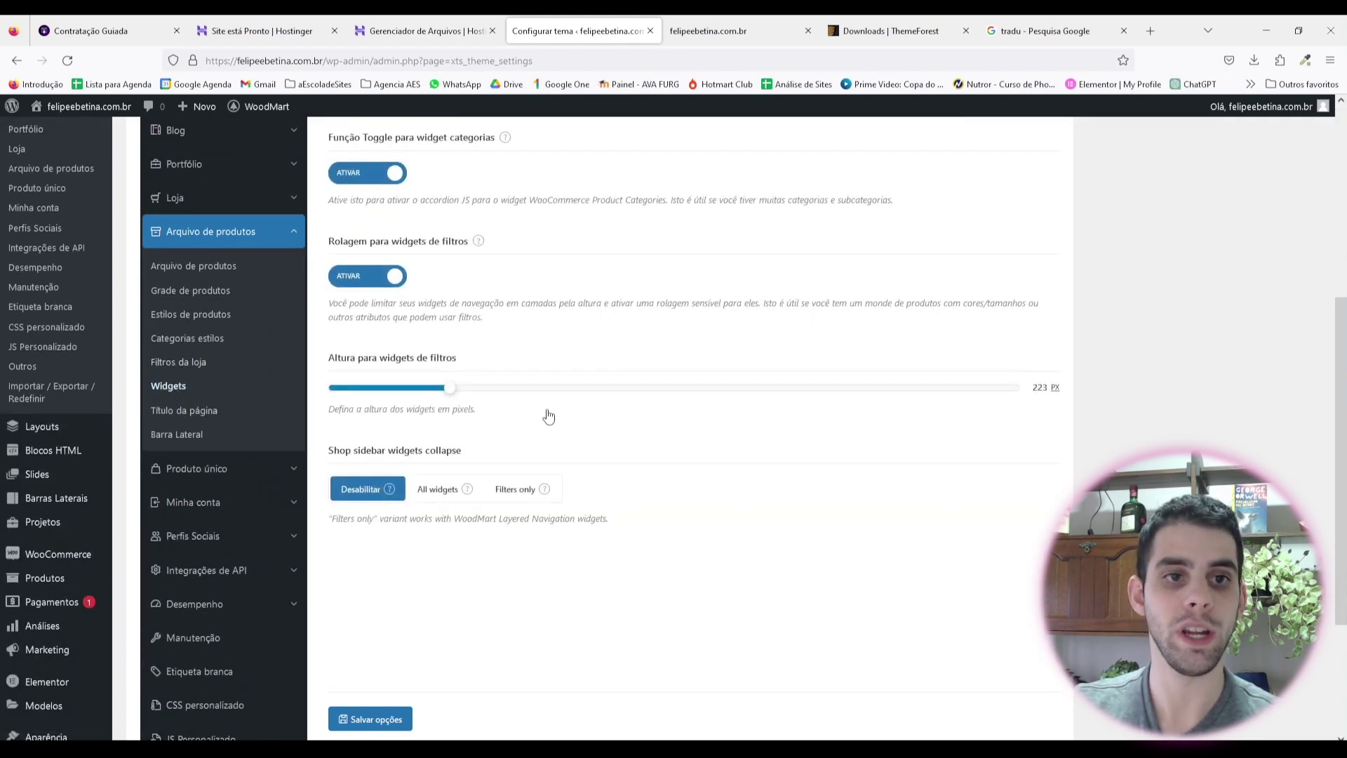
# Step: Switch off 'Função Toggle para widget categorias' and save with Ctrl+S
pyautogui.hotkey('ctrl', 's')
pyautogui.moveTo(503, 275)
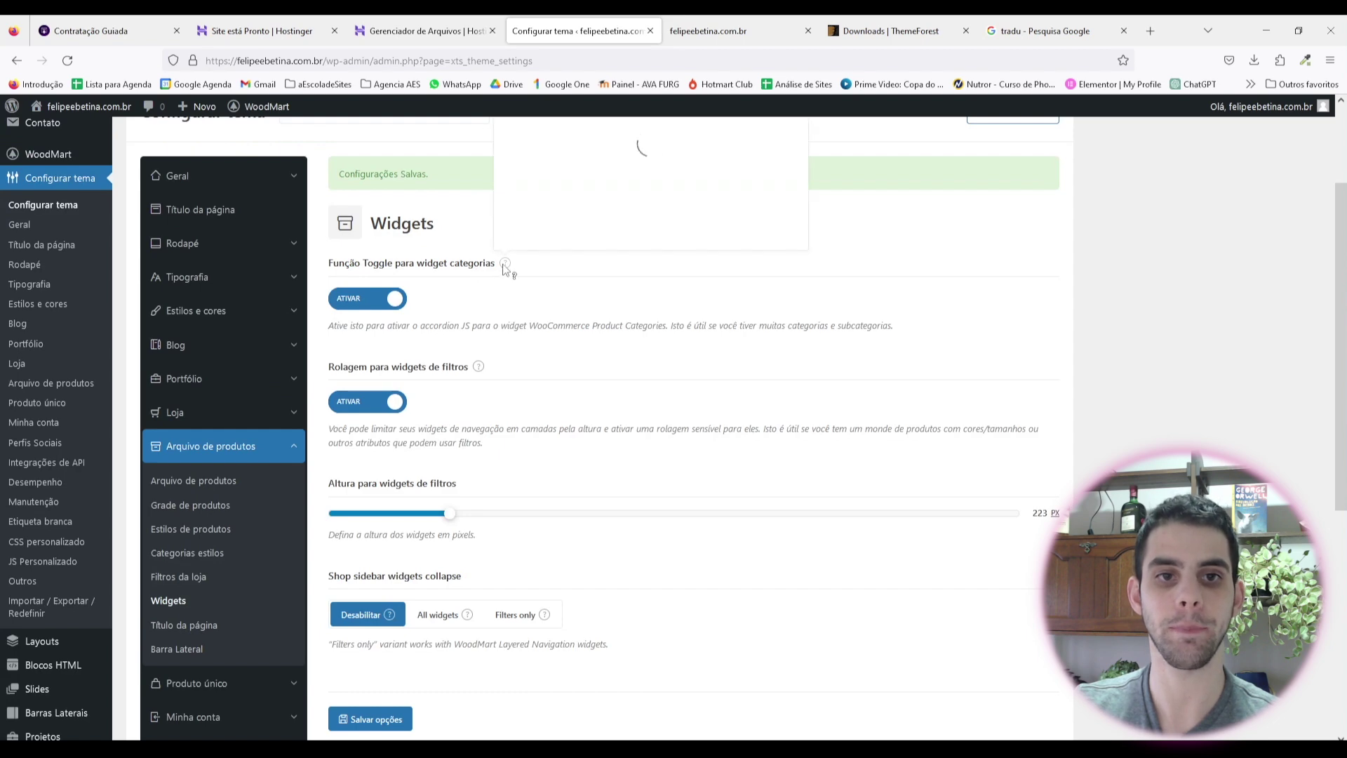
pyautogui.scroll(2, 503, 275)
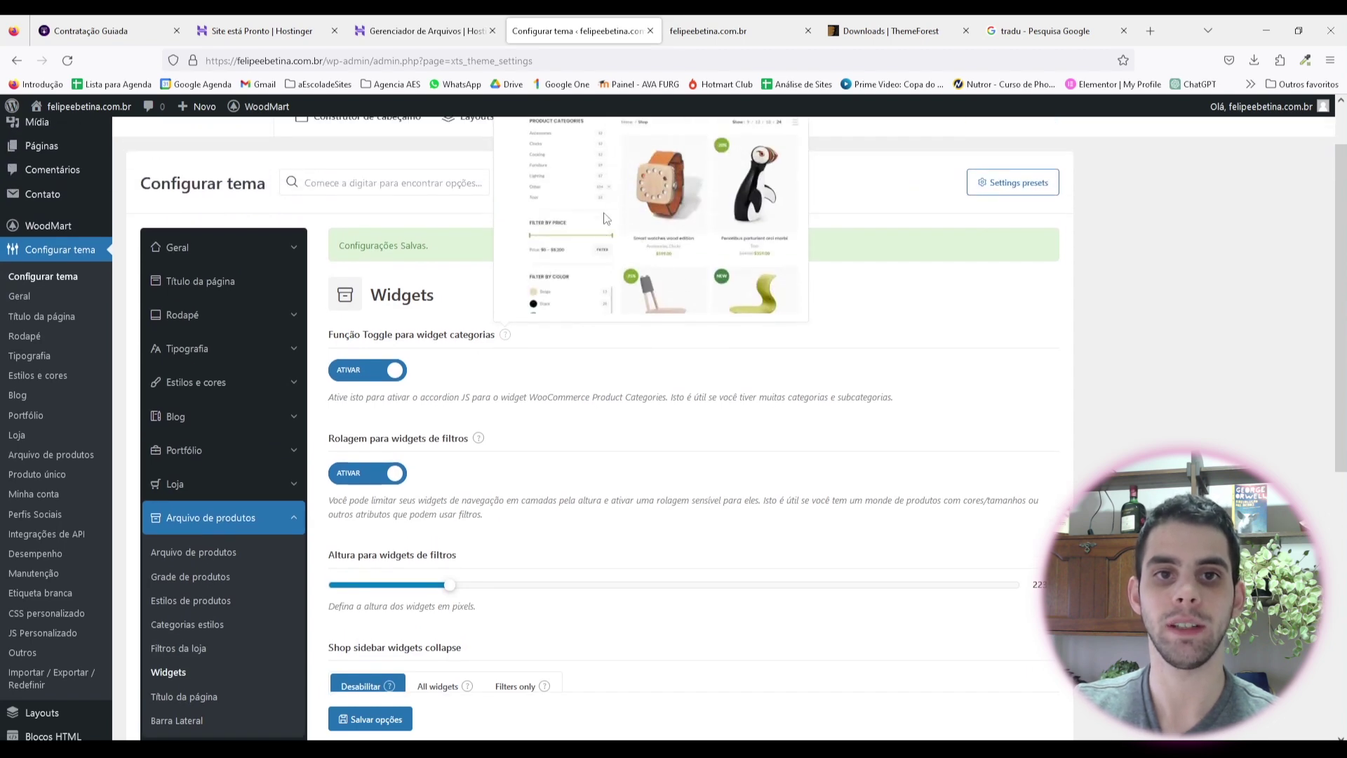
pyautogui.scroll(-2, 546, 250)
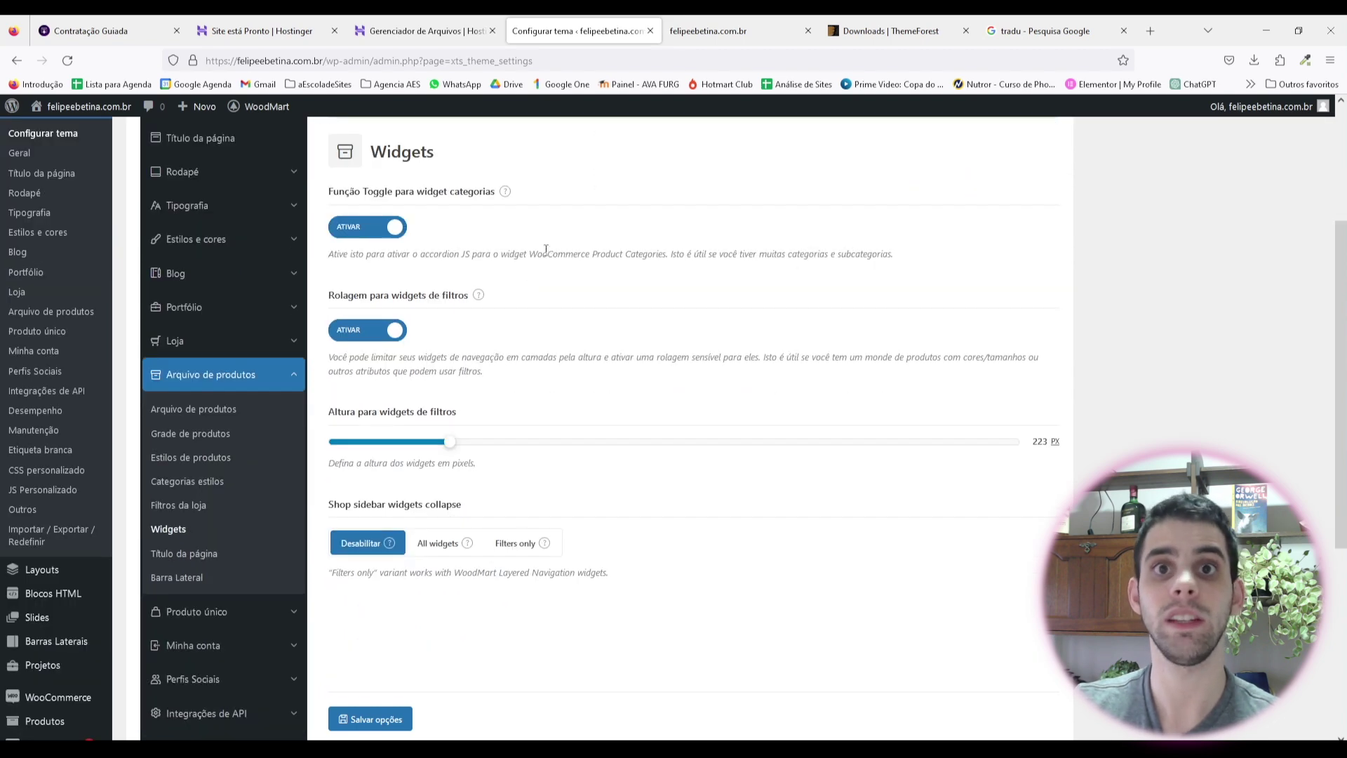
pyautogui.click(380, 226)
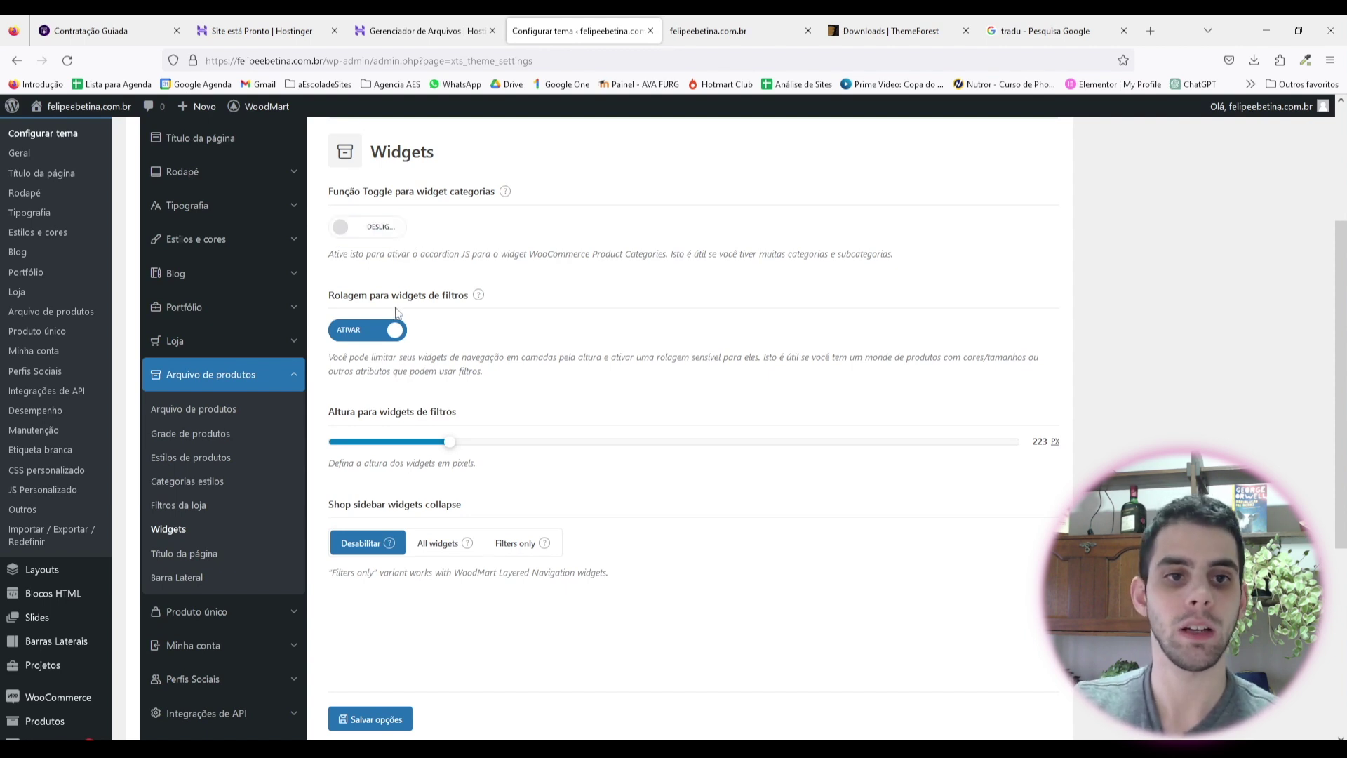
pyautogui.moveTo(479, 296)
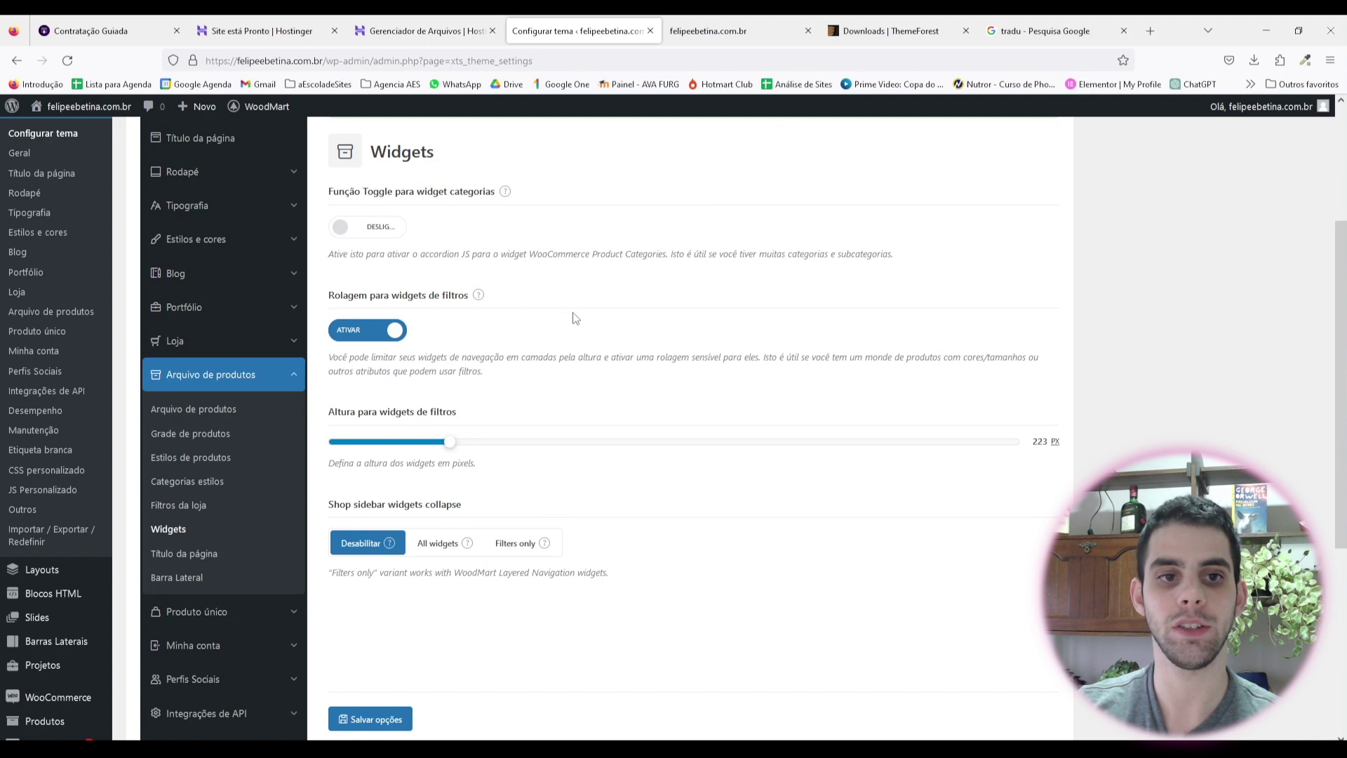
pyautogui.hotkey('ctrl', 's')
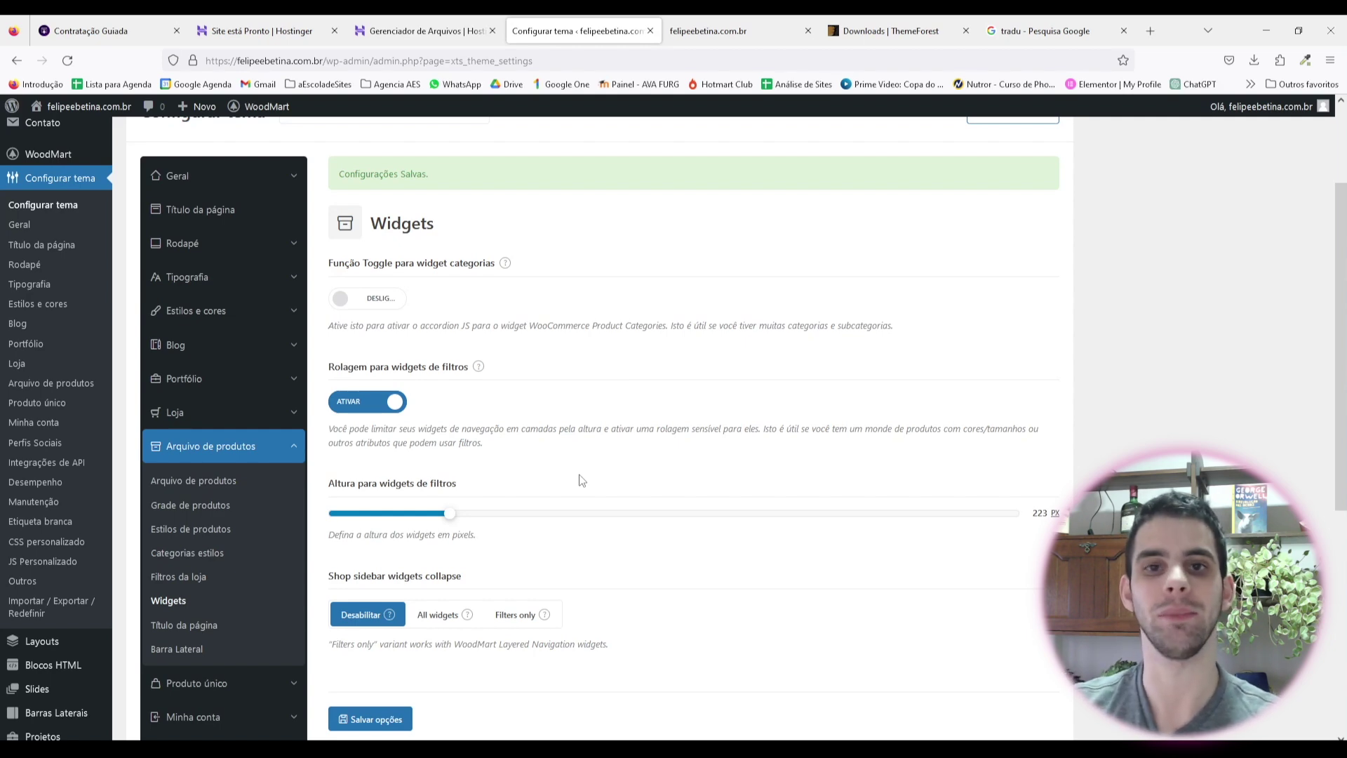
# Step: Save the Widgets settings with Salvar opções, then go to Título da página
pyautogui.scroll(-3, 583, 454)
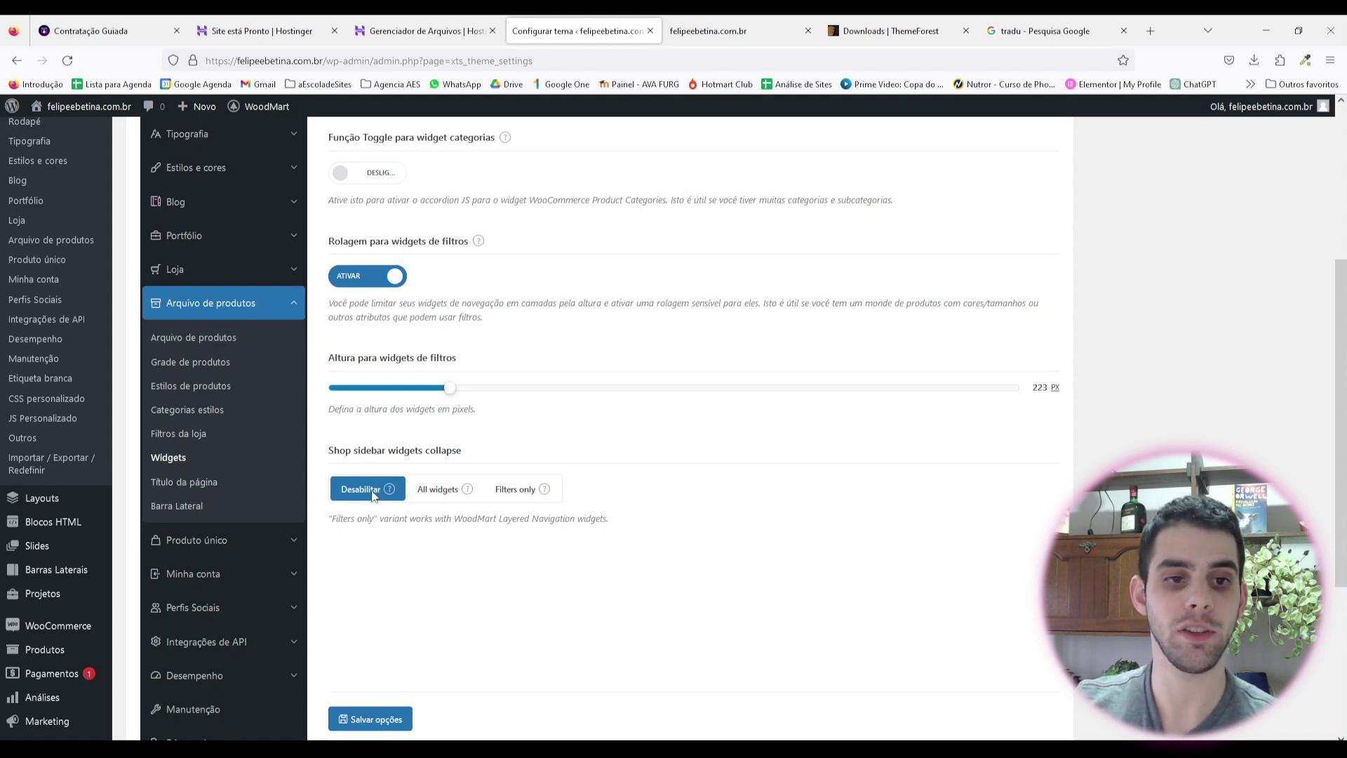
pyautogui.scroll(-1, 214, 421)
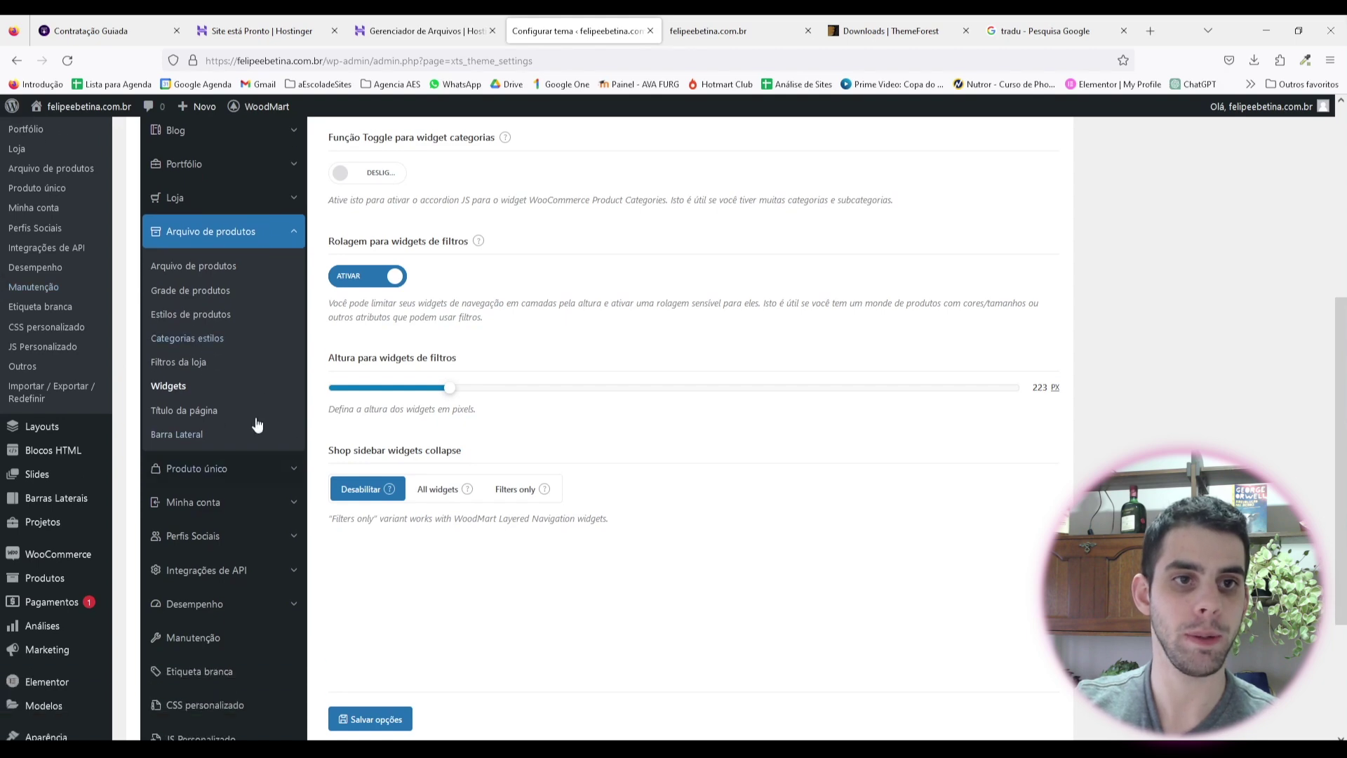
pyautogui.scroll(4, 256, 425)
pyautogui.scroll(-4, 476, 524)
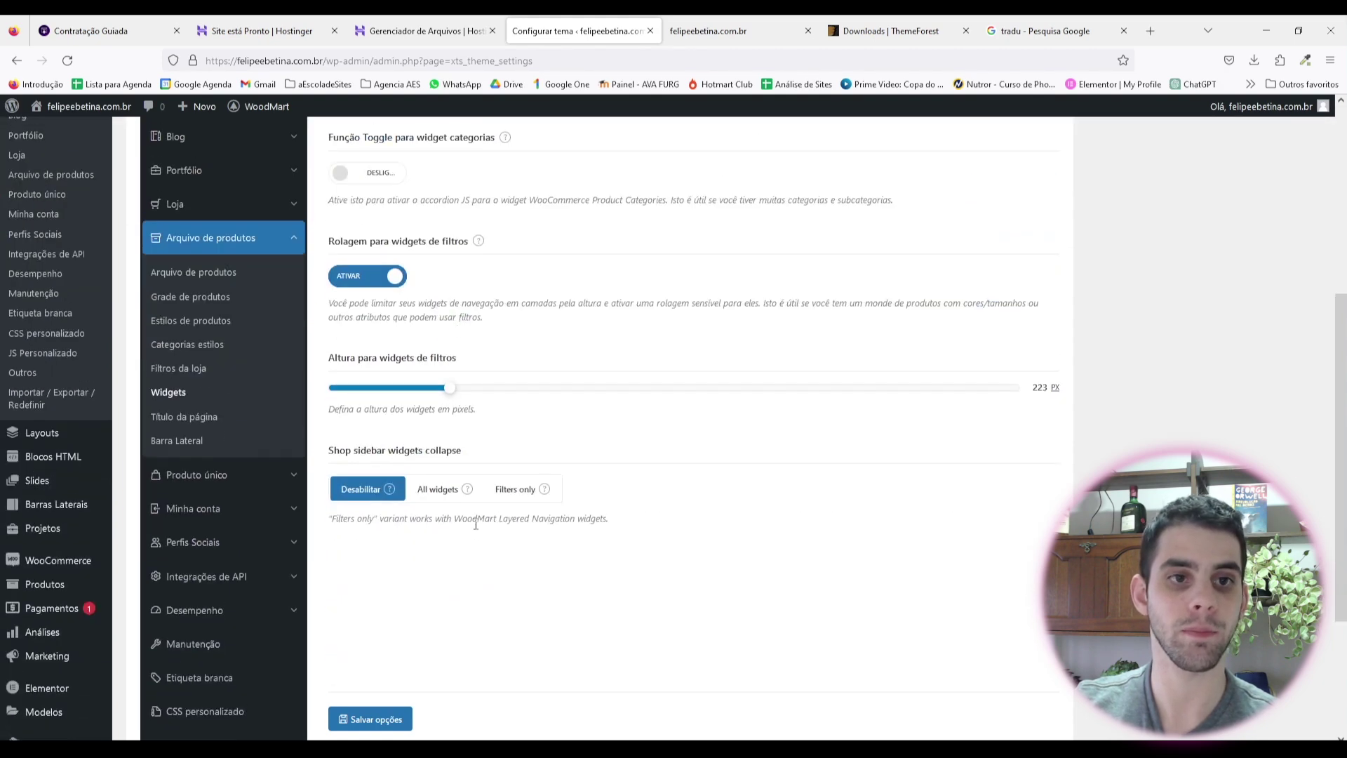
pyautogui.scroll(4, 370, 305)
pyautogui.scroll(-5, 391, 639)
pyautogui.click(381, 673)
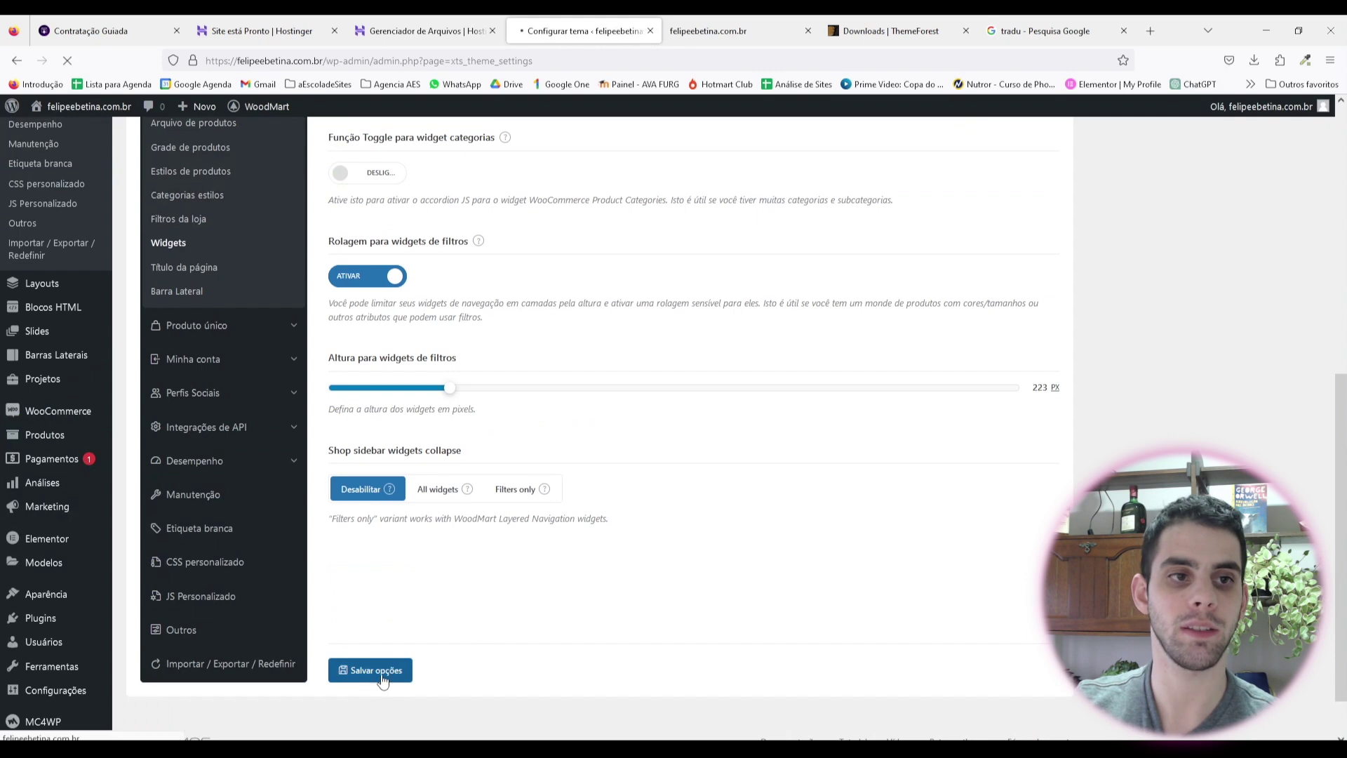
pyautogui.click(204, 270)
# Step: Hide the shop page title and the categories in the page title, then save
pyautogui.scroll(-5, 491, 389)
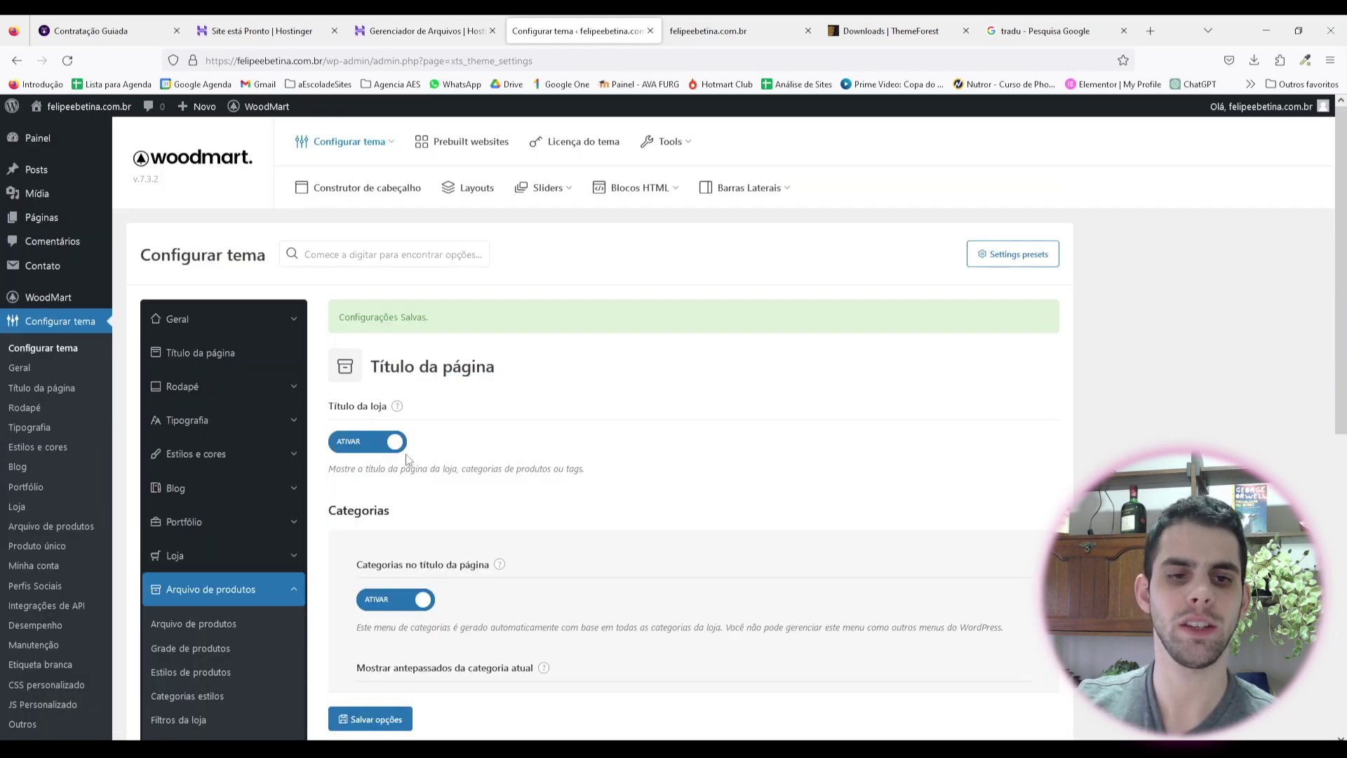
pyautogui.click(392, 444)
pyautogui.moveTo(398, 408)
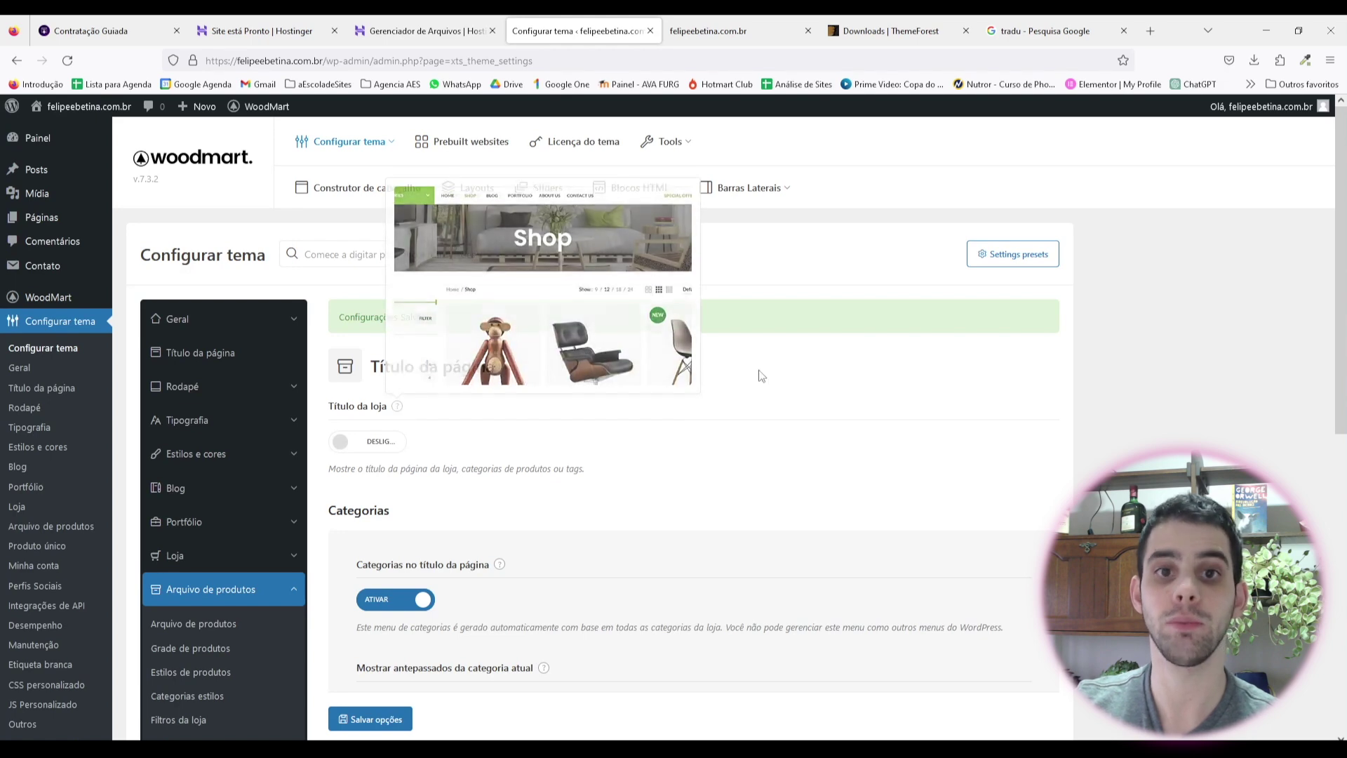
pyautogui.scroll(-2, 520, 385)
pyautogui.scroll(-2, 550, 342)
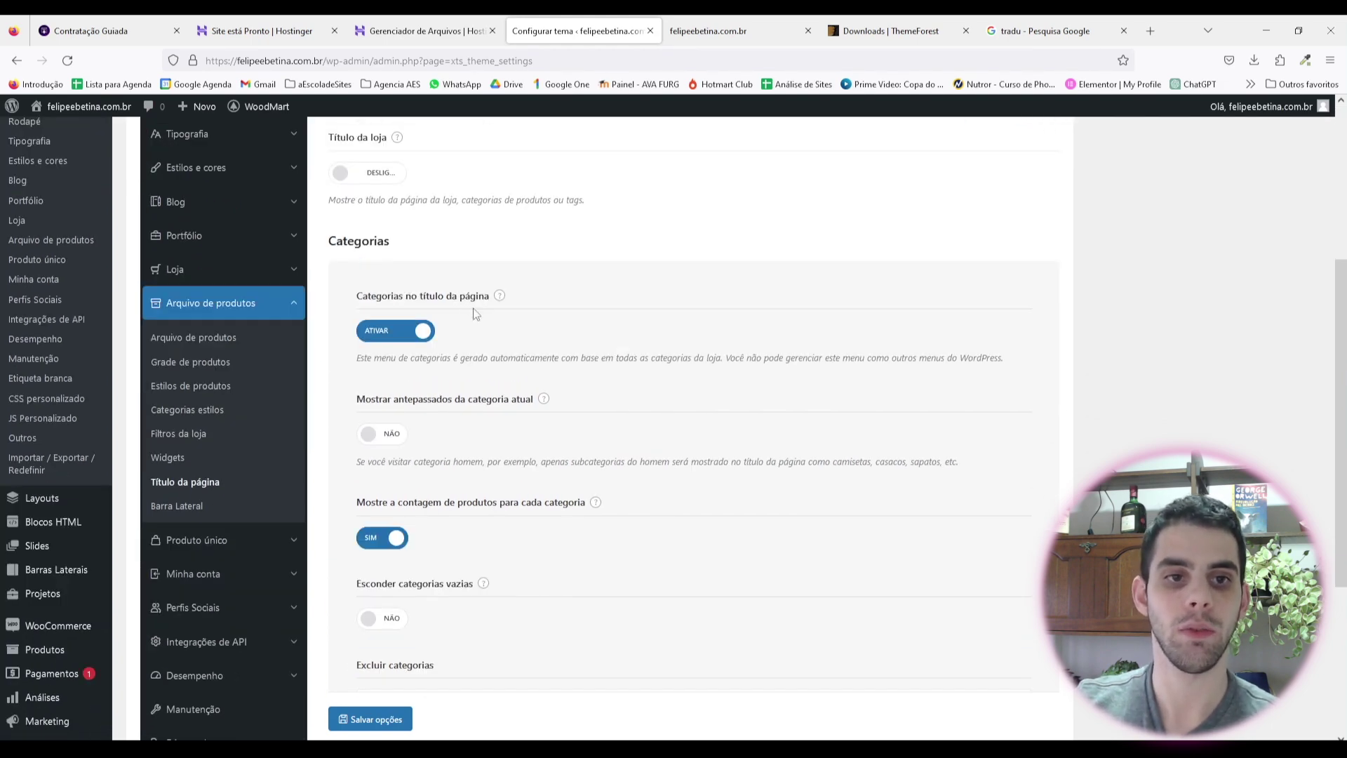
pyautogui.click(412, 339)
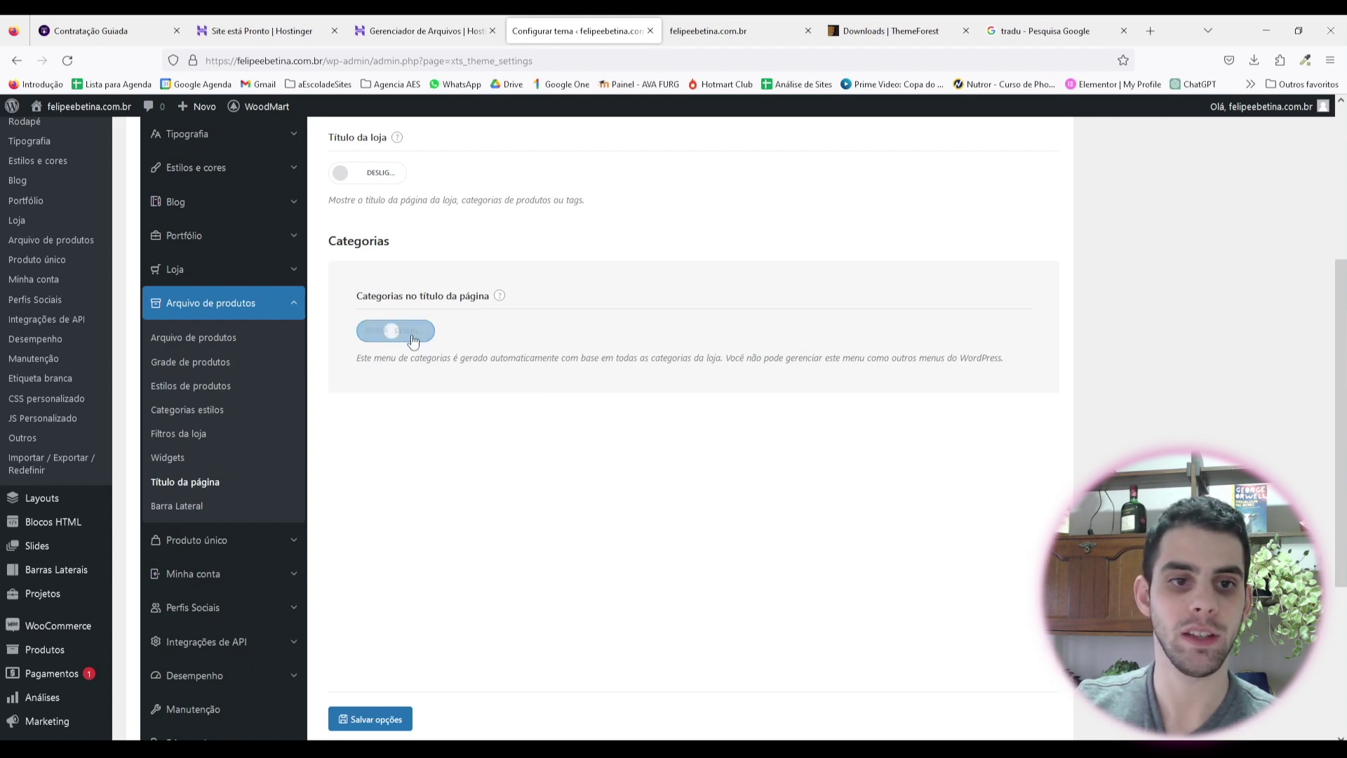
pyautogui.click(377, 720)
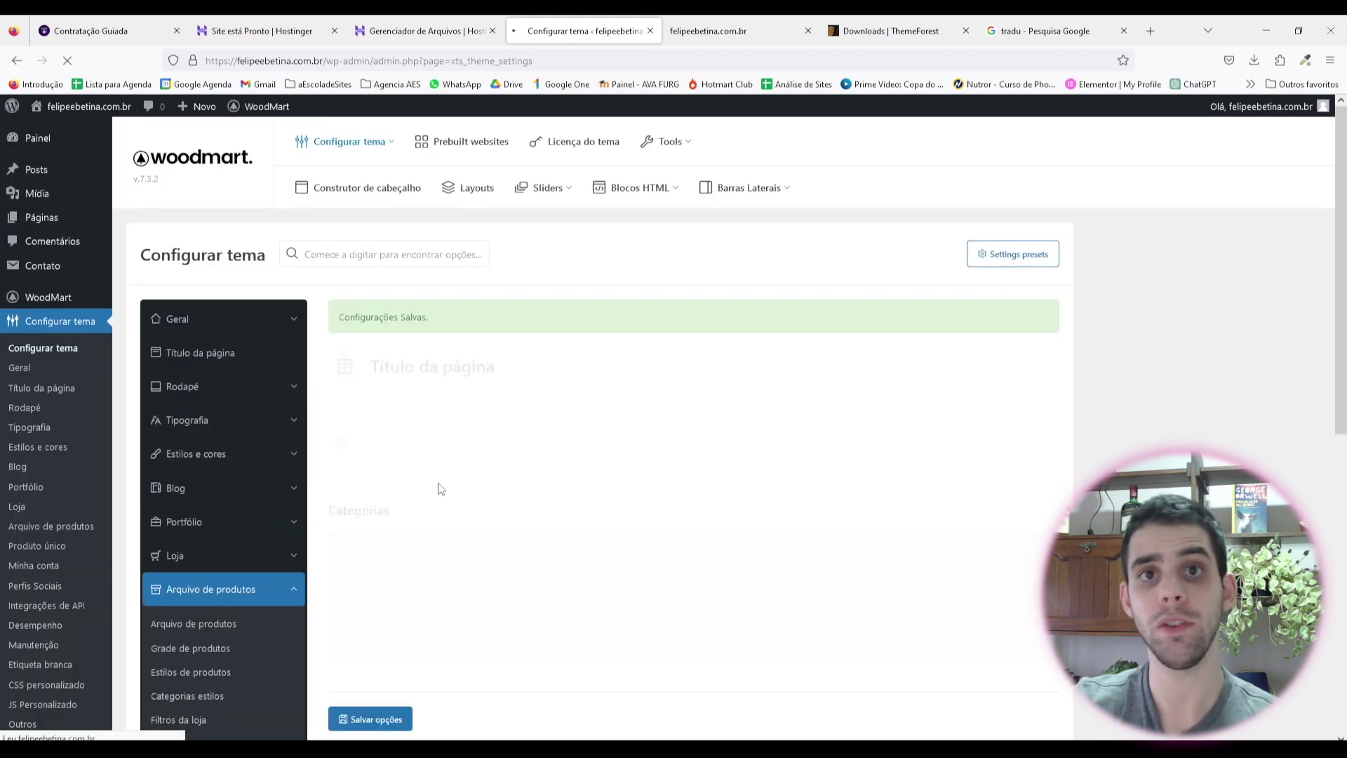
# Step: Set the shop sidebar layout to a right-hand sidebar
pyautogui.scroll(-5, 210, 442)
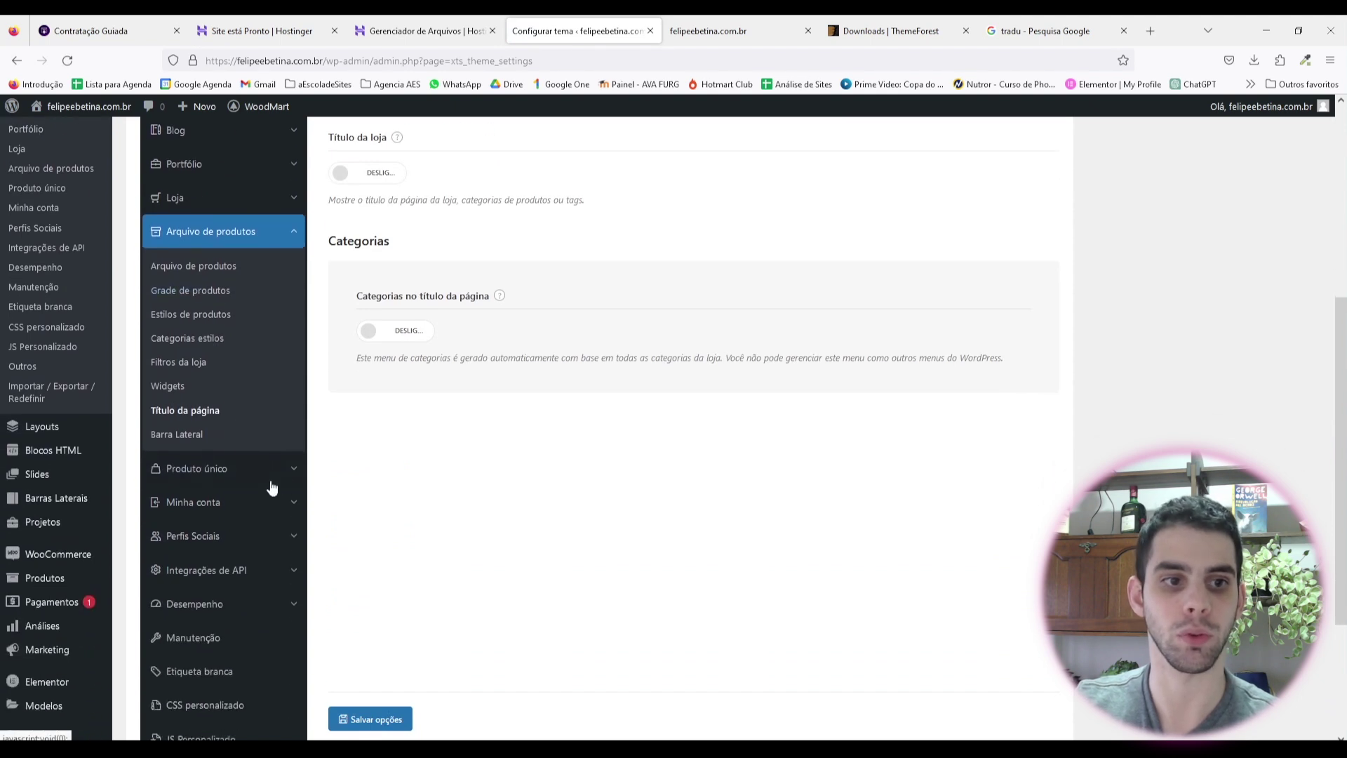
pyautogui.click(177, 434)
pyautogui.scroll(3, 472, 253)
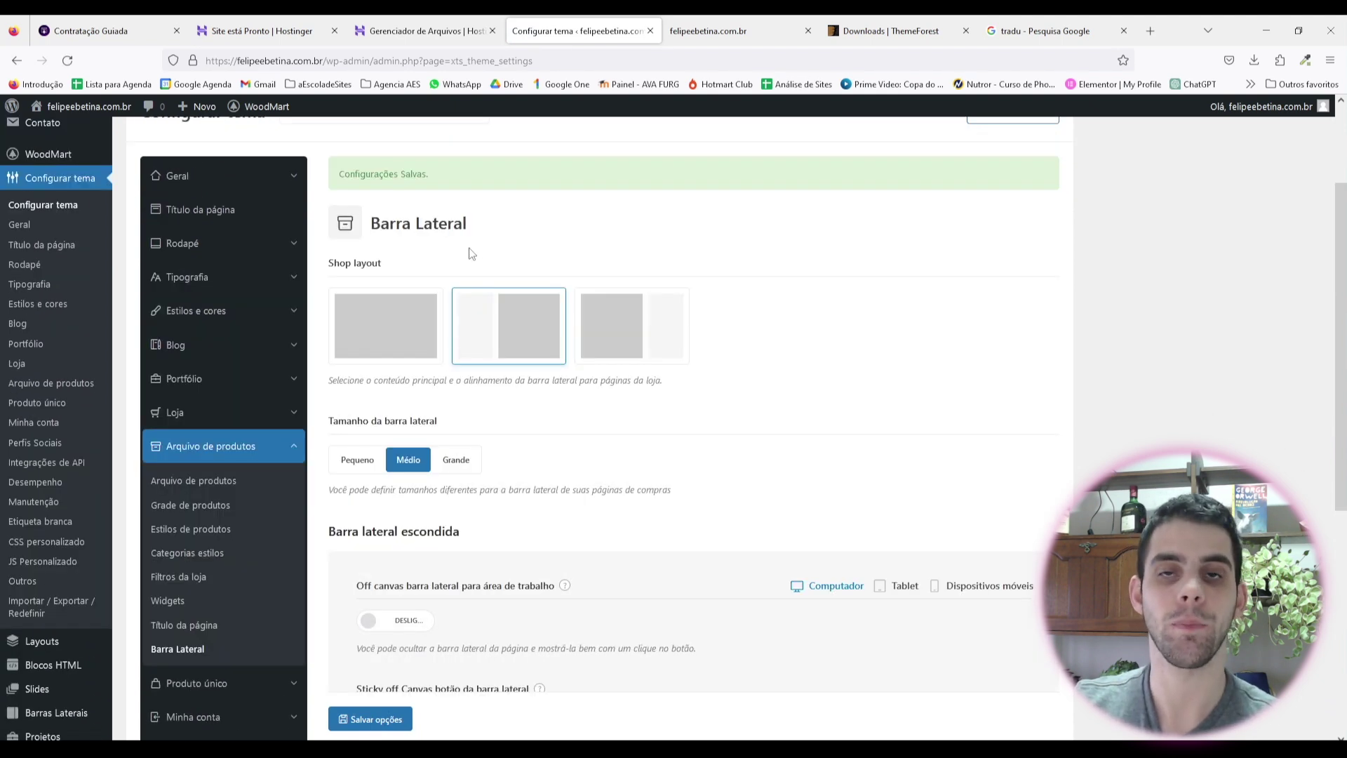
pyautogui.click(634, 333)
pyautogui.scroll(-3, 421, 457)
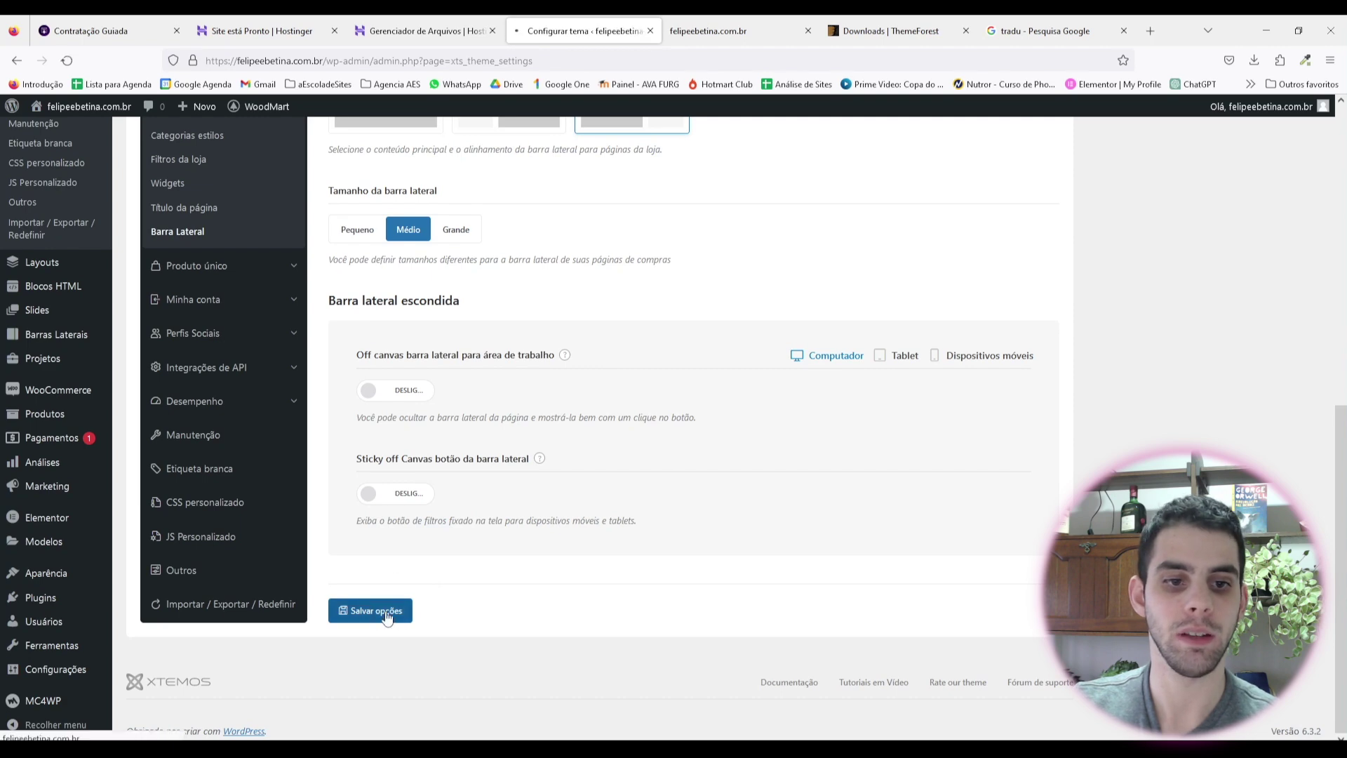
pyautogui.scroll(1, 205, 302)
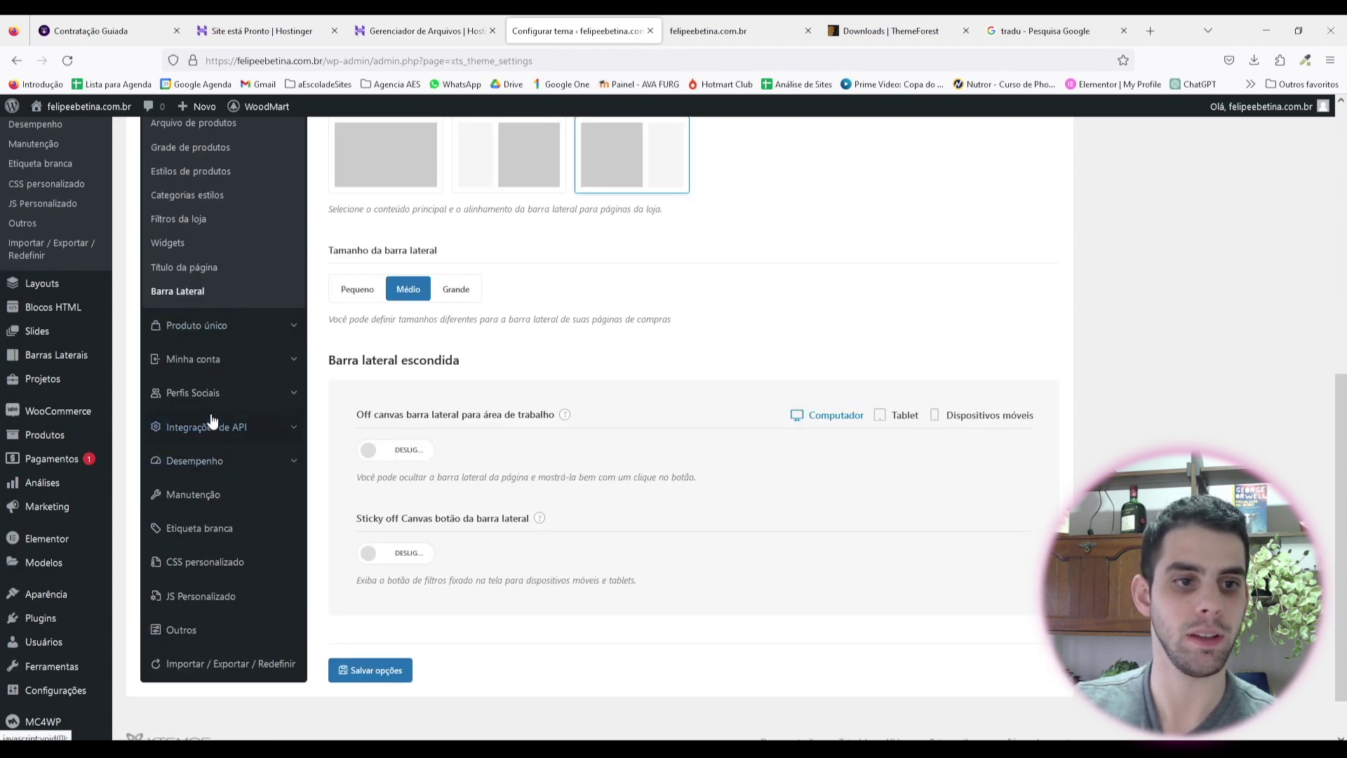
pyautogui.click(221, 327)
# Step: Save the Produto único settings unchanged, with no builder preview product chosen
pyautogui.scroll(2, 222, 393)
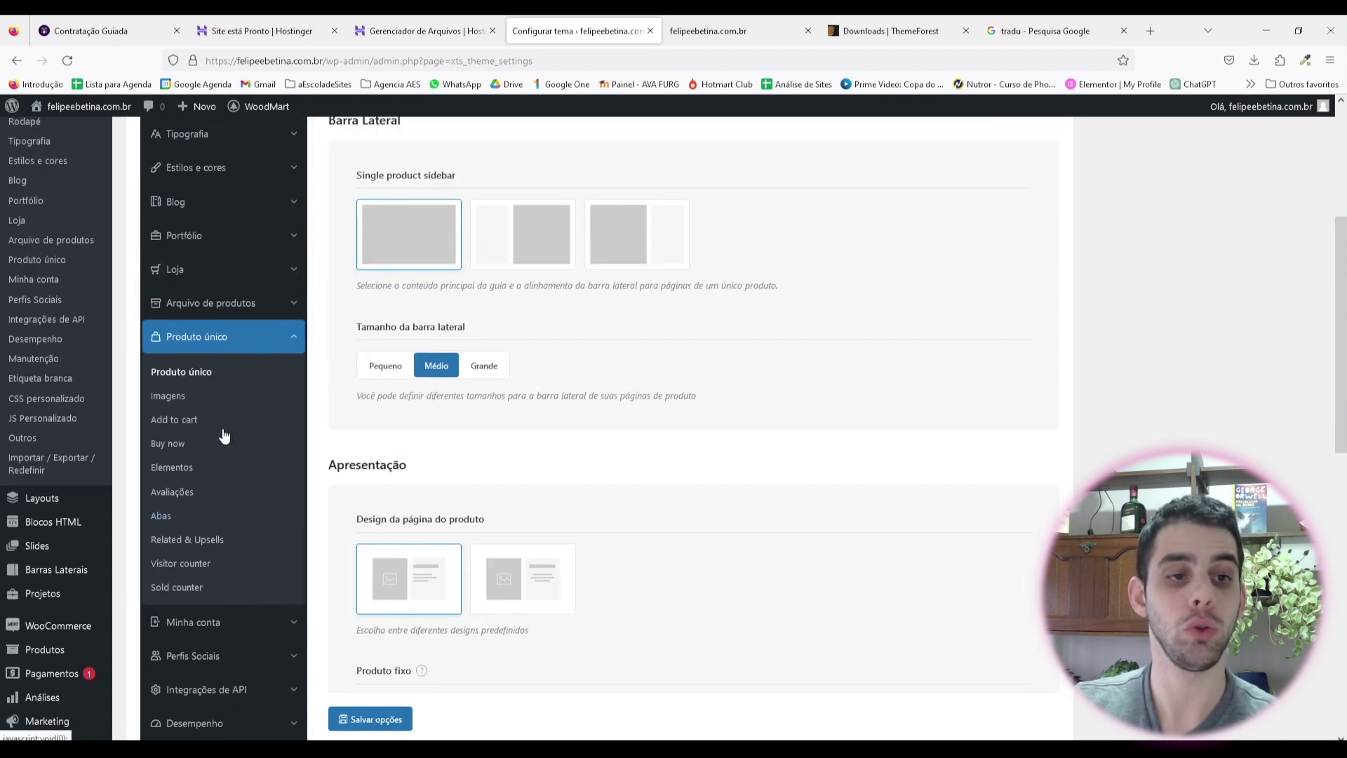
pyautogui.scroll(3, 446, 414)
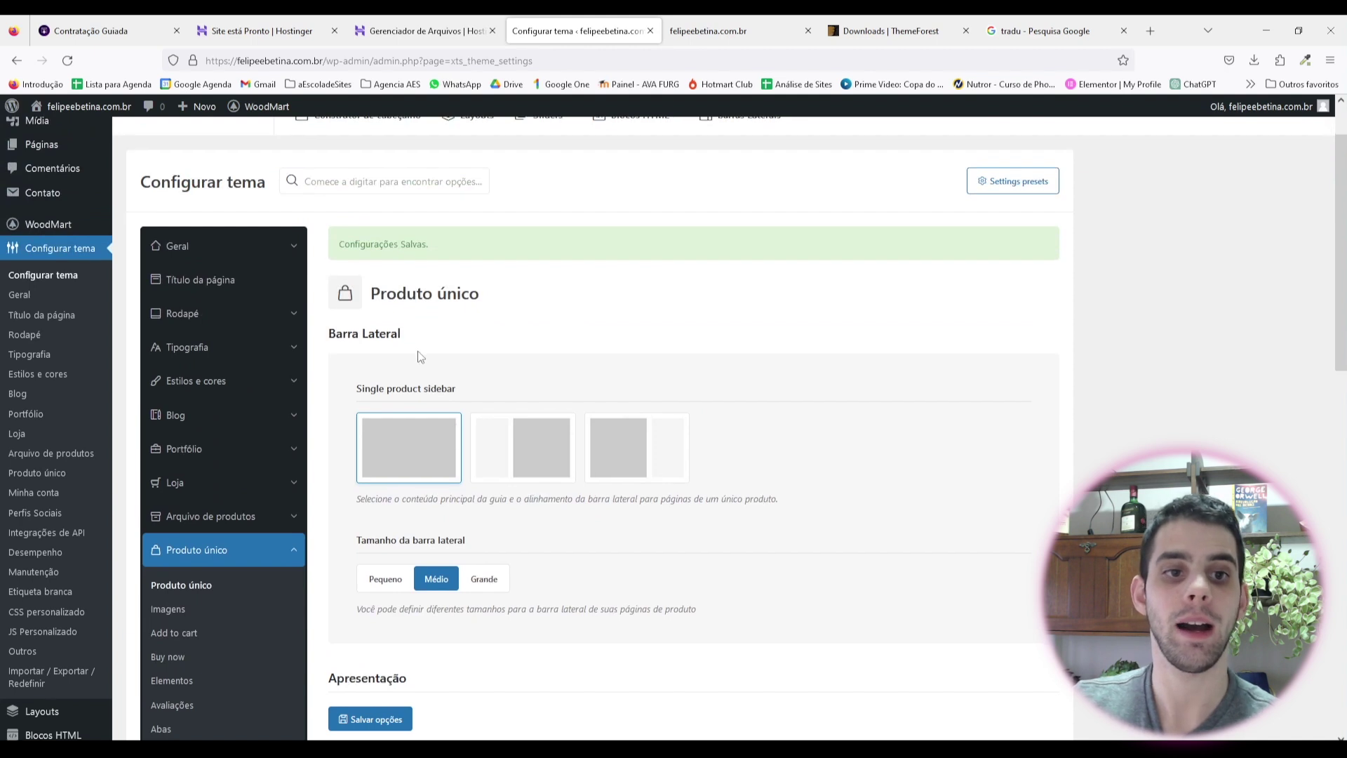
pyautogui.scroll(-1, 493, 331)
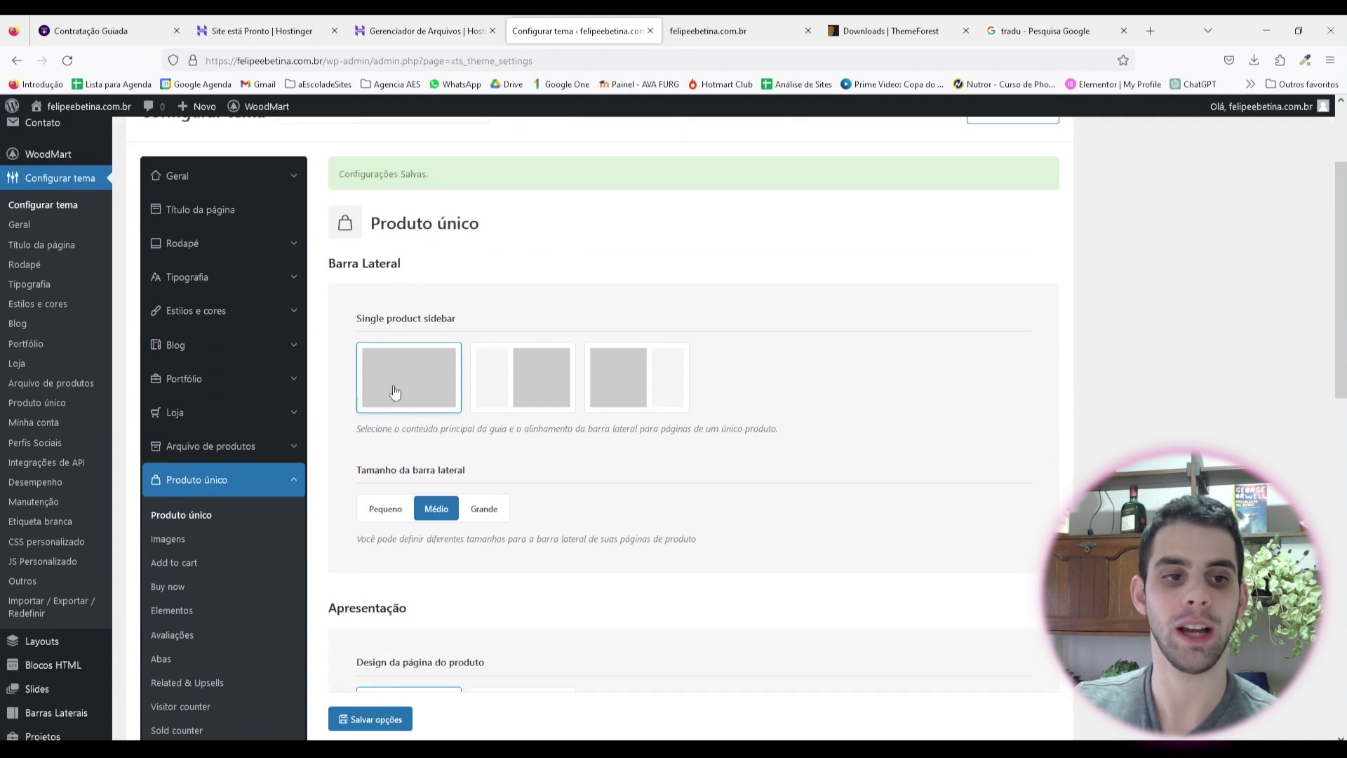
pyautogui.scroll(-1, 589, 417)
pyautogui.scroll(-1, 589, 417)
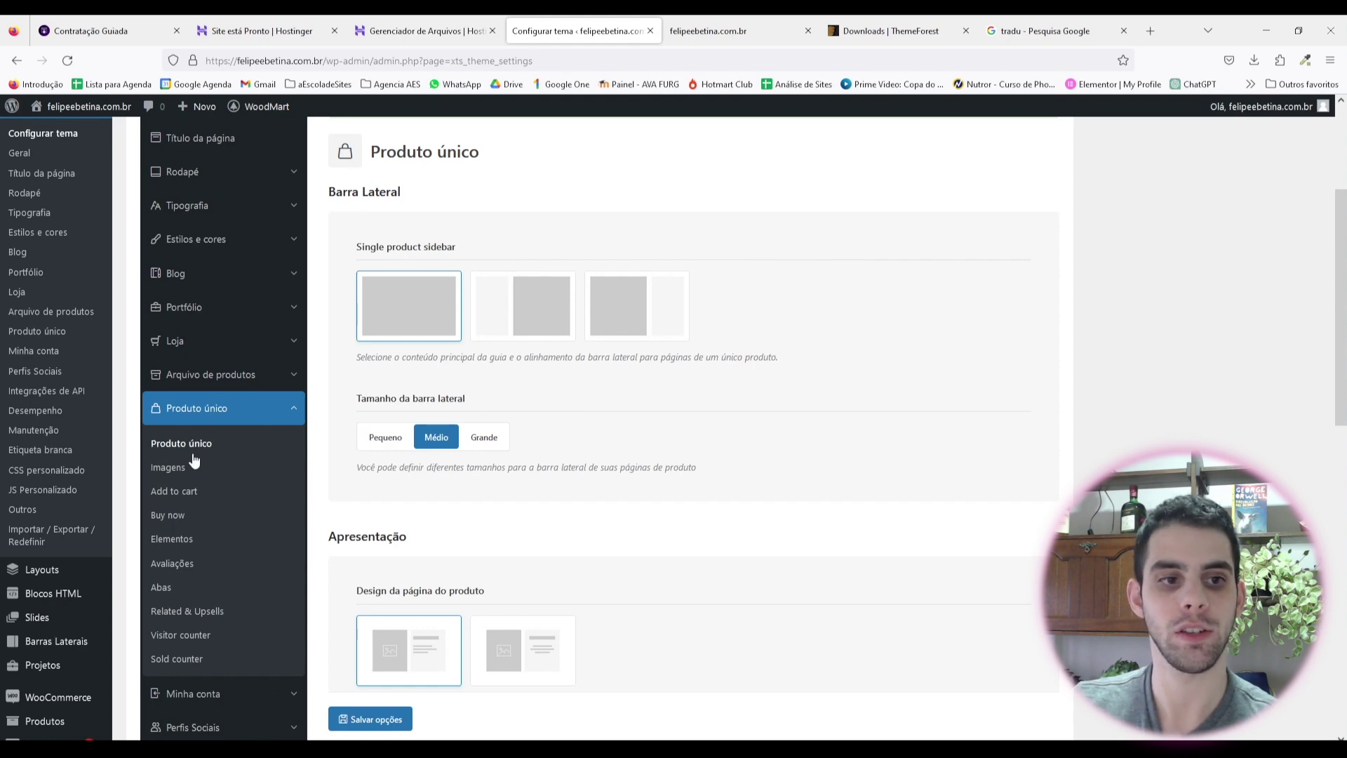
pyautogui.scroll(-5, 553, 382)
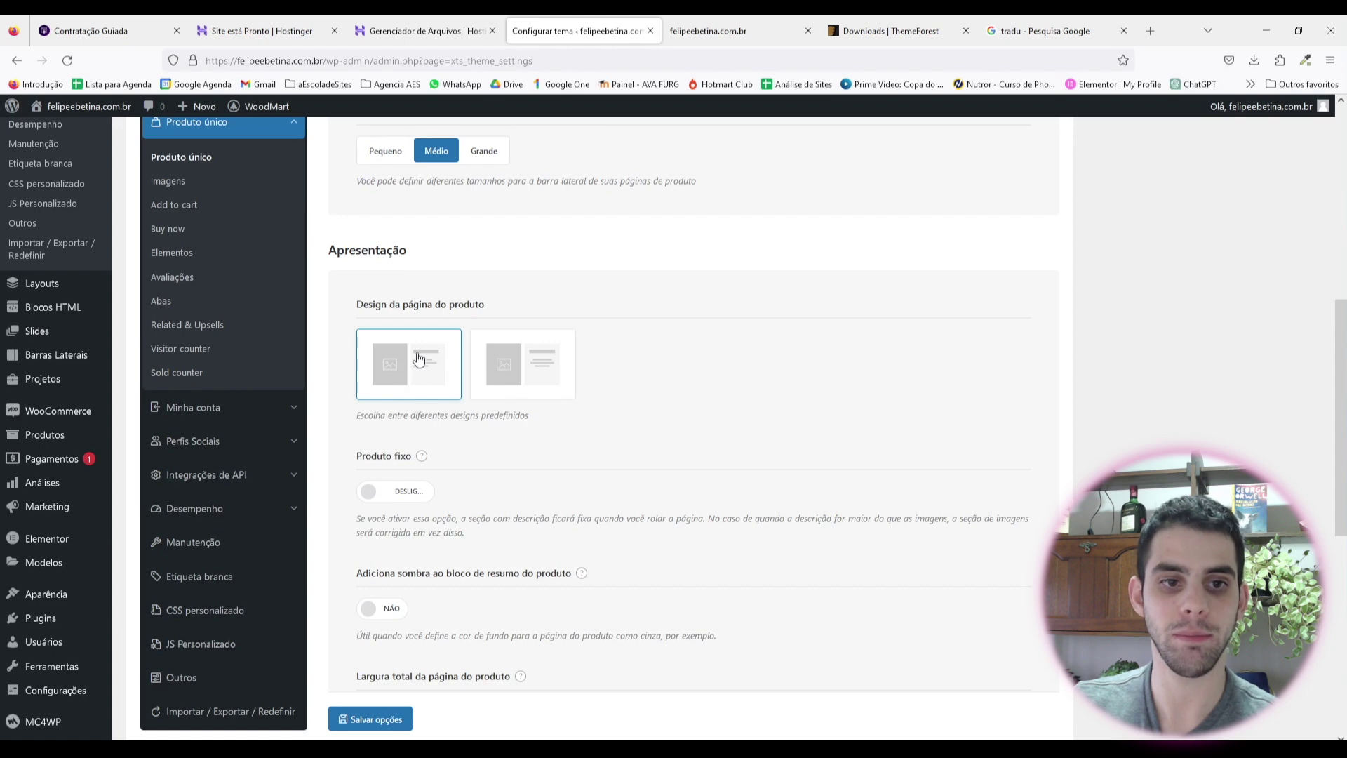
pyautogui.scroll(-2, 398, 360)
pyautogui.scroll(-2, 404, 351)
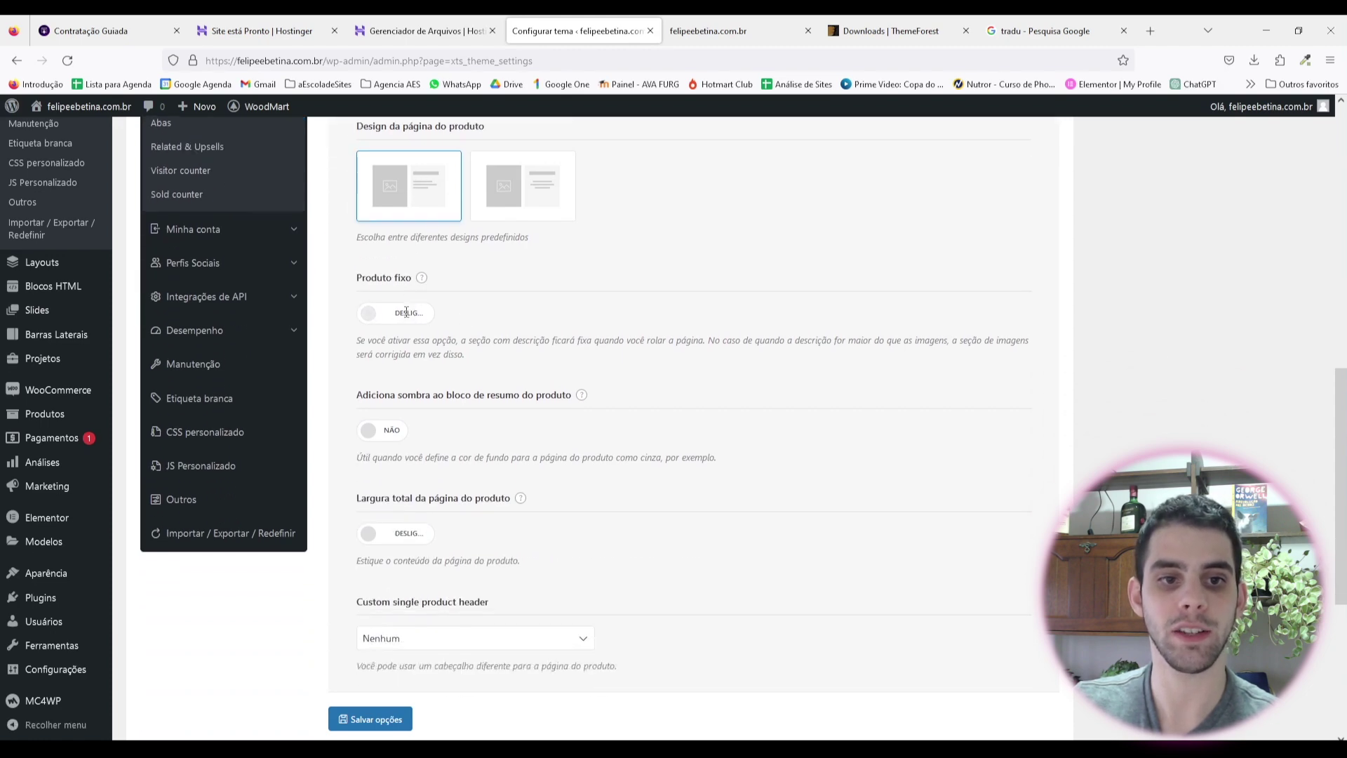
pyautogui.scroll(-3, 538, 360)
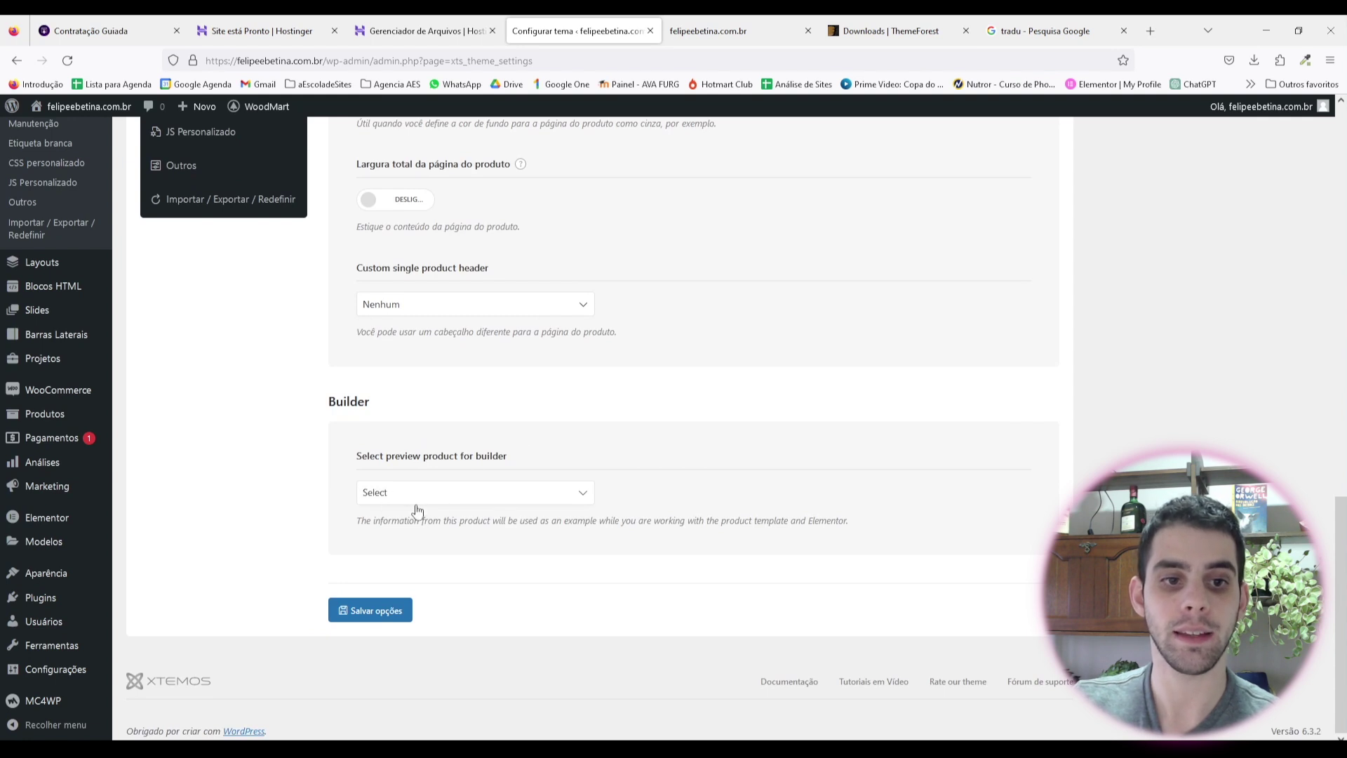
pyautogui.click(431, 498)
pyautogui.click(562, 452)
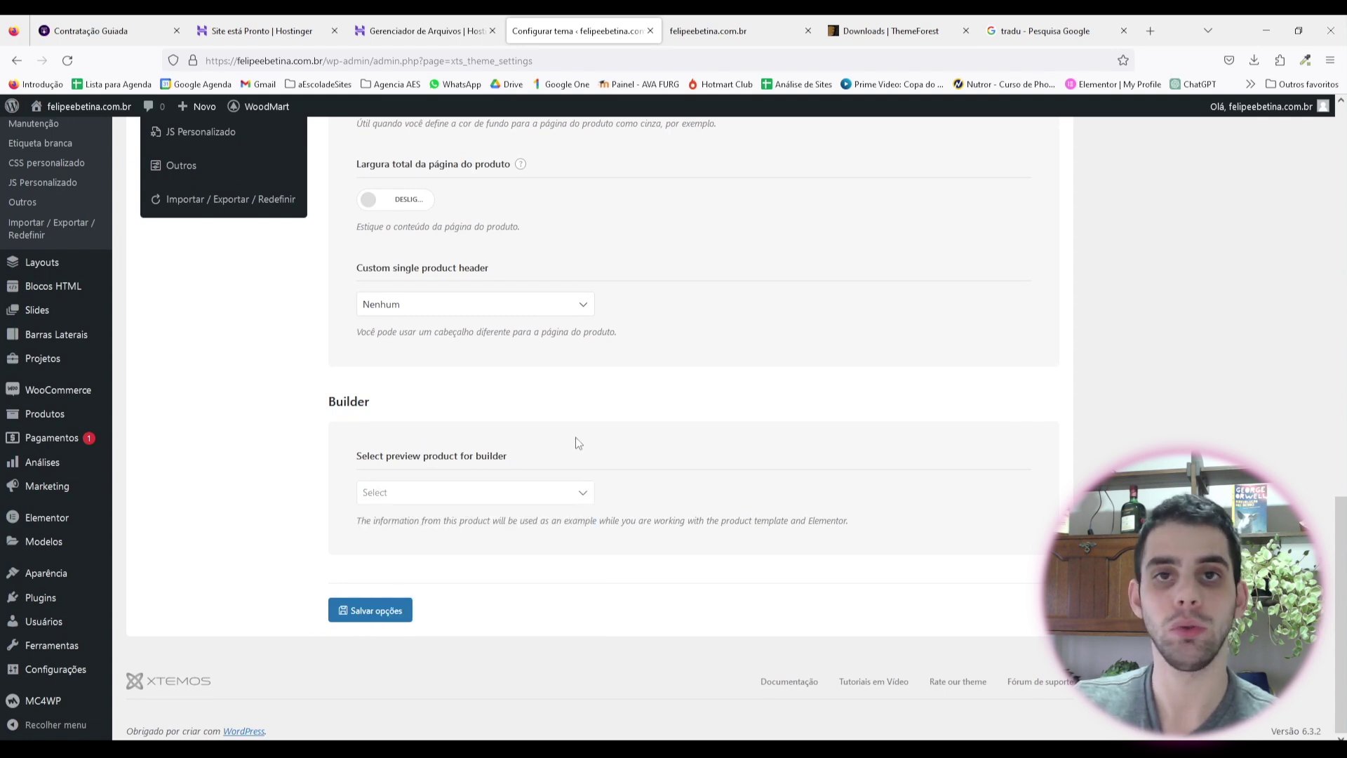
pyautogui.click(380, 610)
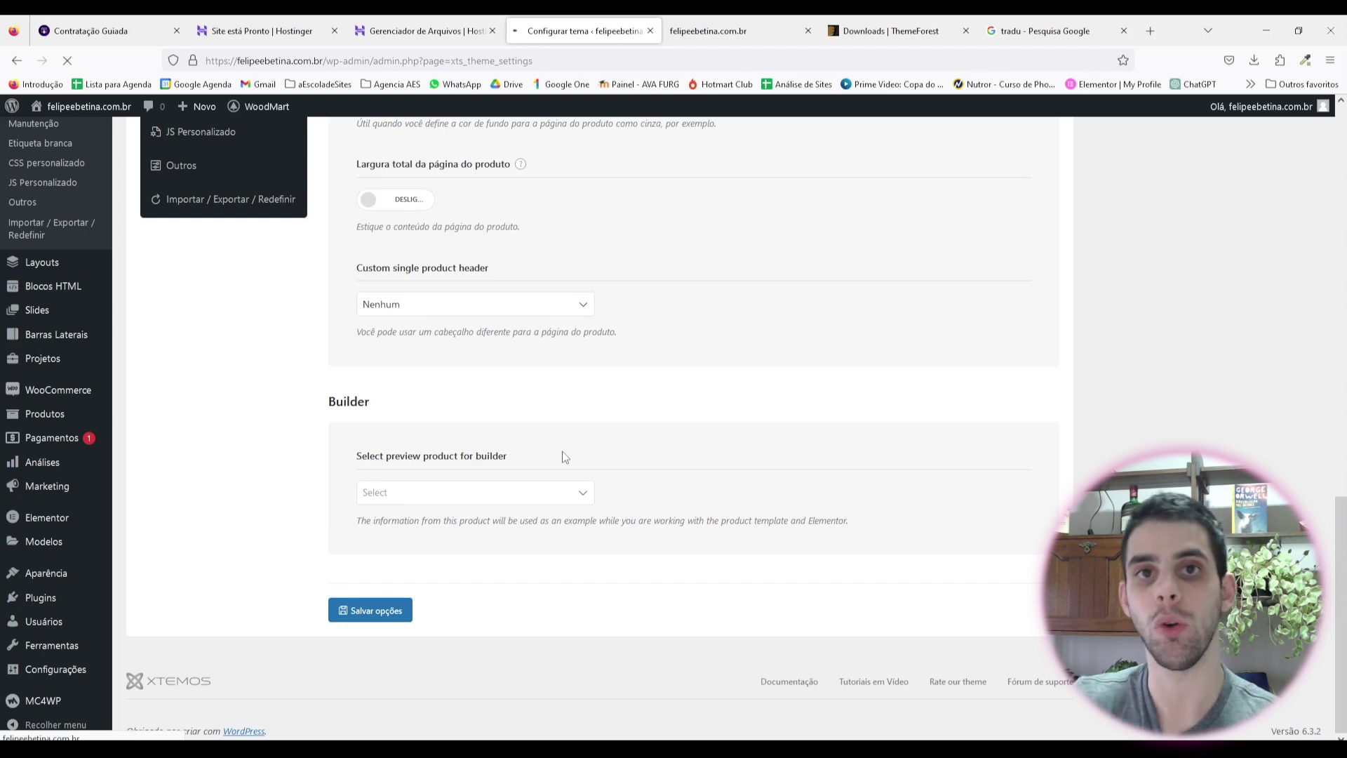
# Step: Switch off Main carousel with video in the product Imagens settings
pyautogui.click(172, 471)
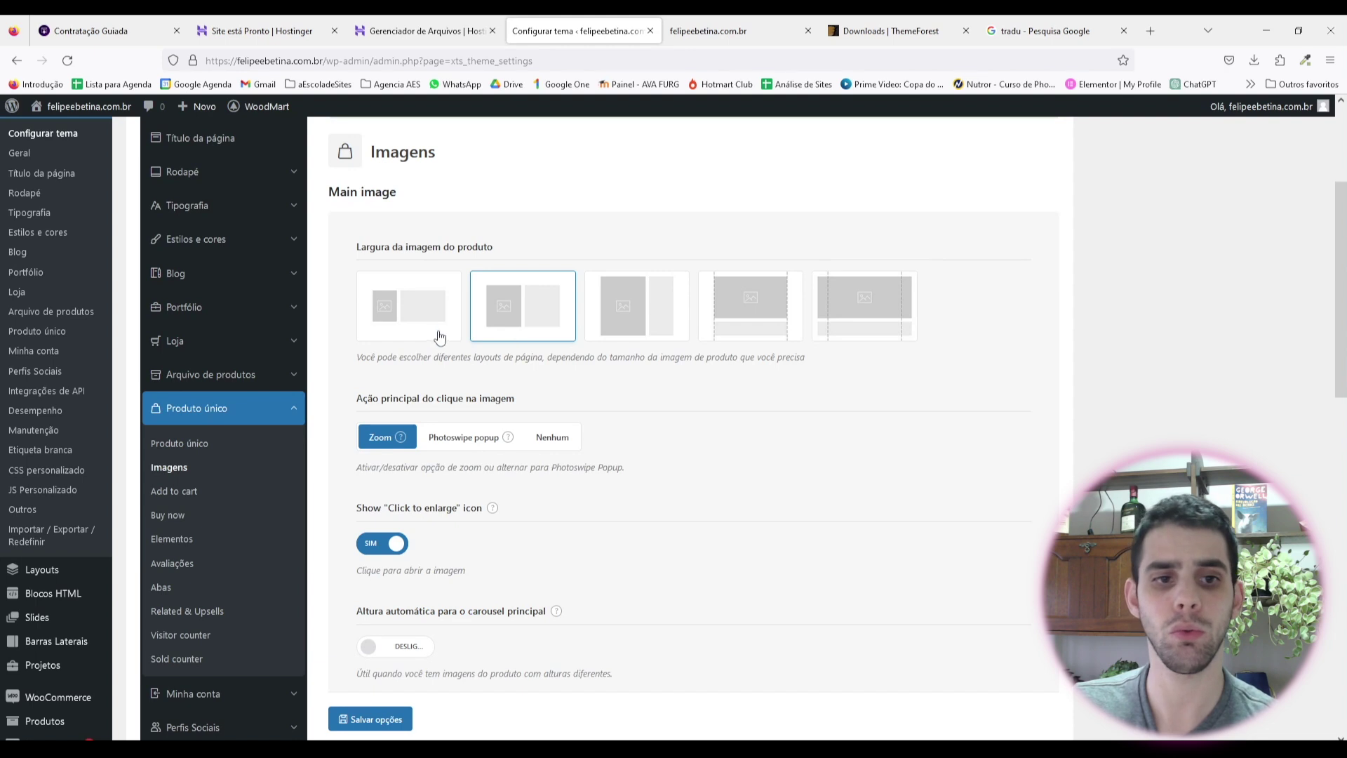
pyautogui.scroll(-2, 439, 336)
pyautogui.moveTo(404, 302)
pyautogui.scroll(-1, 435, 350)
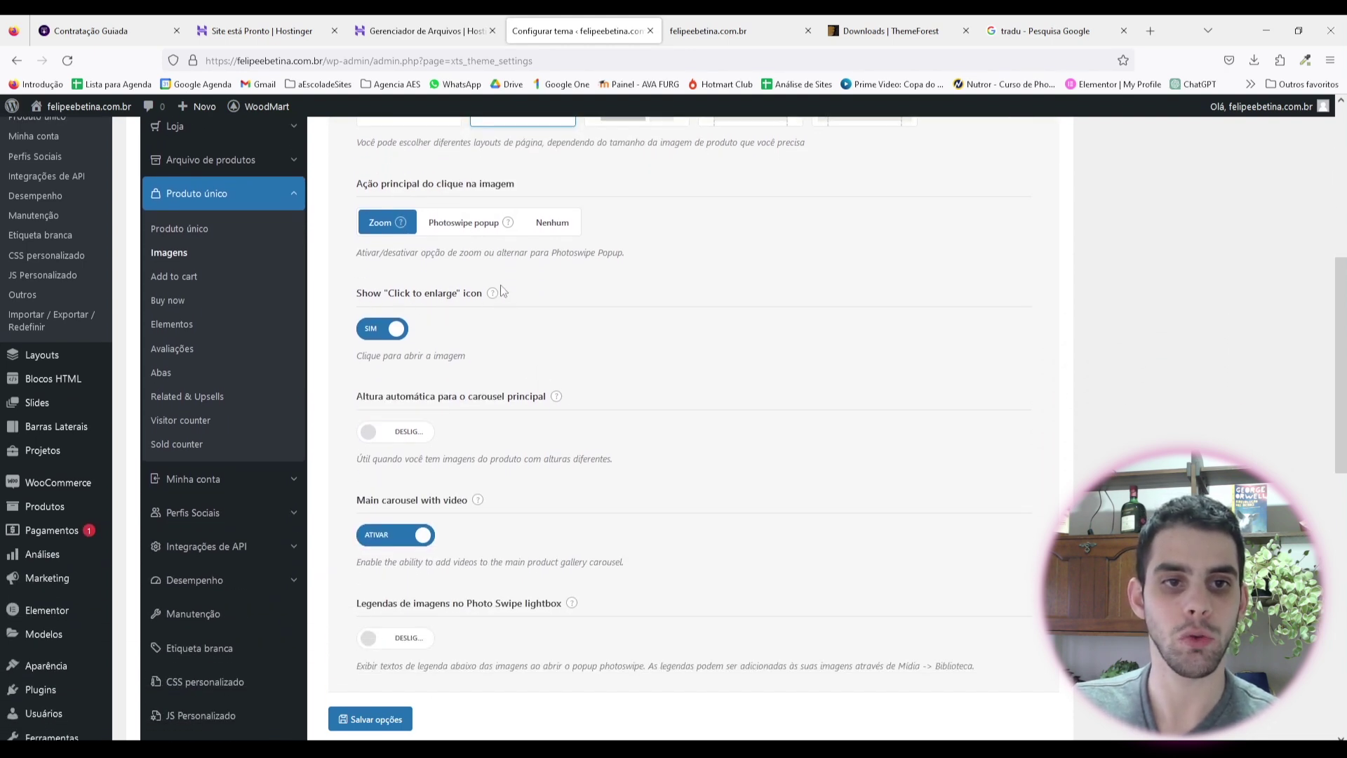
pyautogui.moveTo(500, 292)
pyautogui.scroll(1, 502, 295)
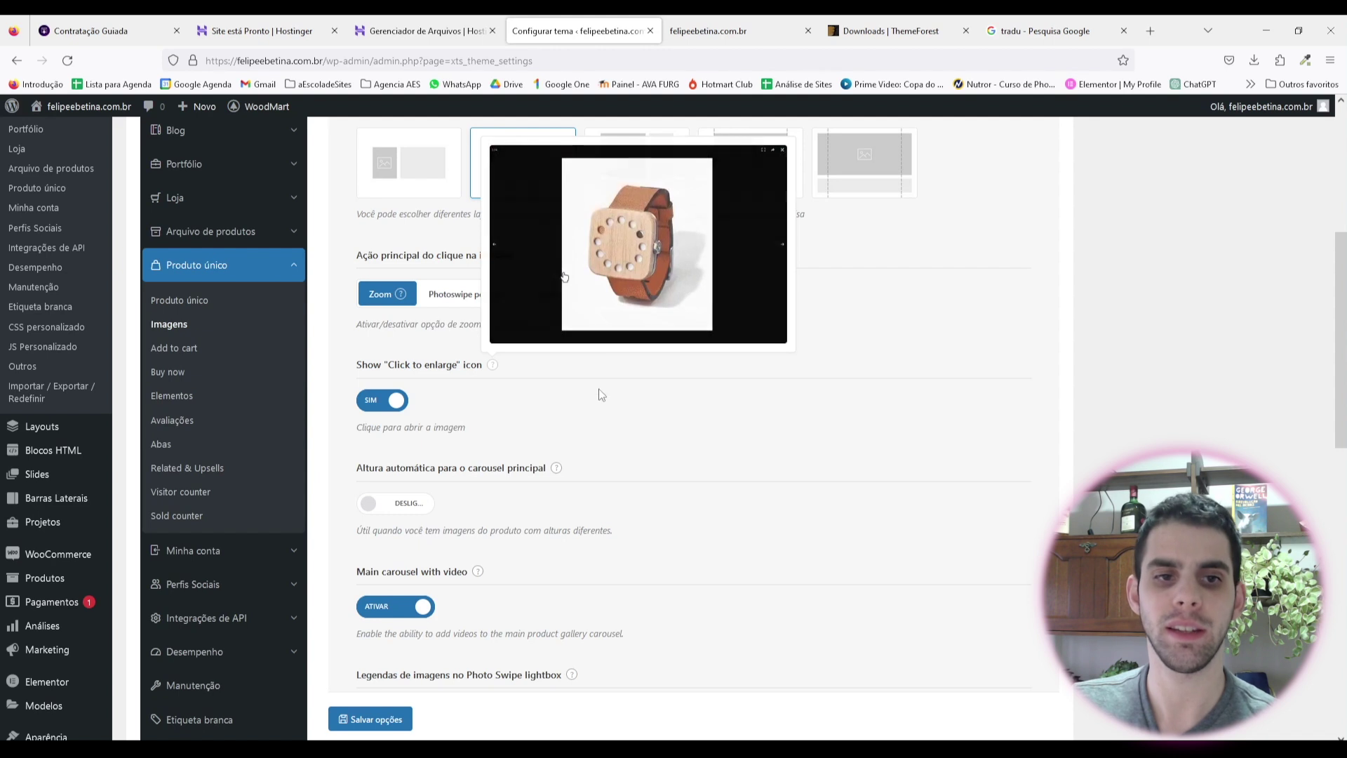
pyautogui.scroll(-2, 424, 391)
pyautogui.scroll(-1, 505, 348)
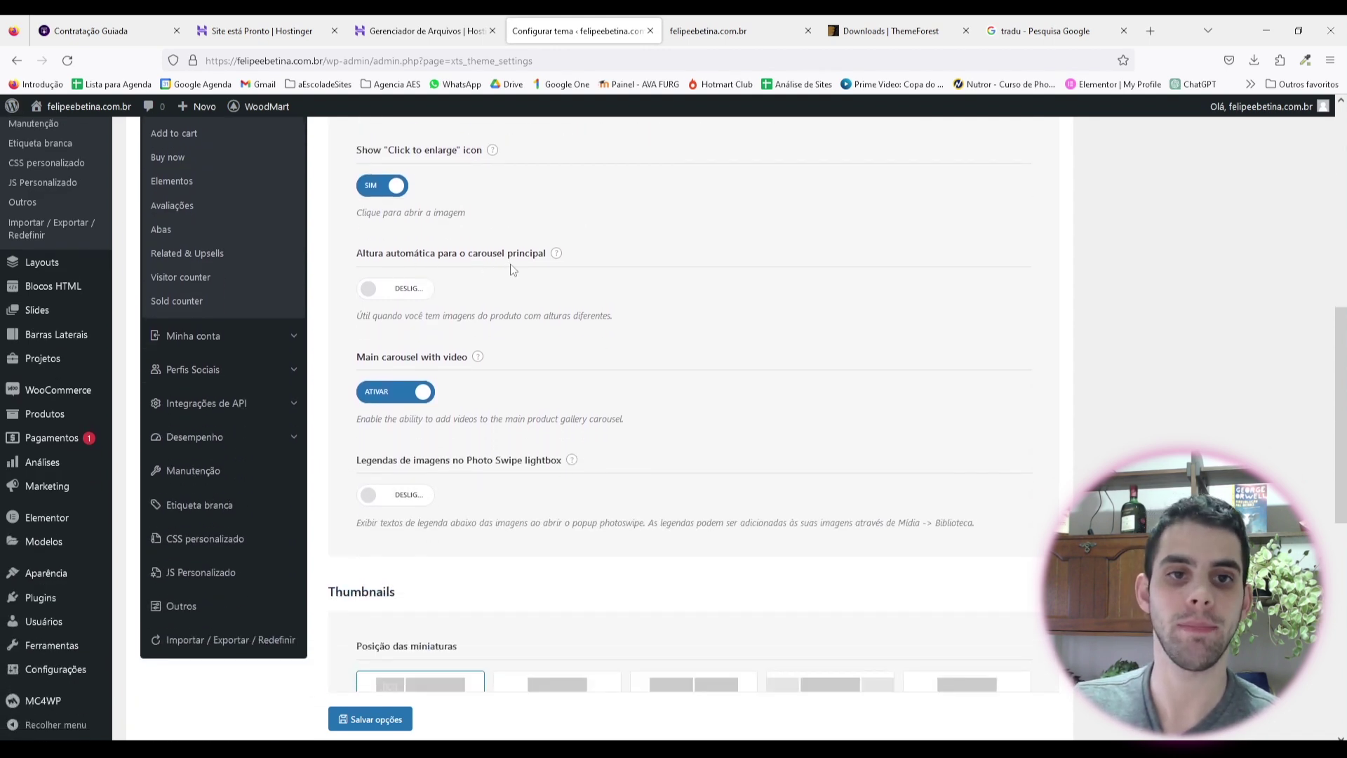
pyautogui.scroll(-1, 474, 294)
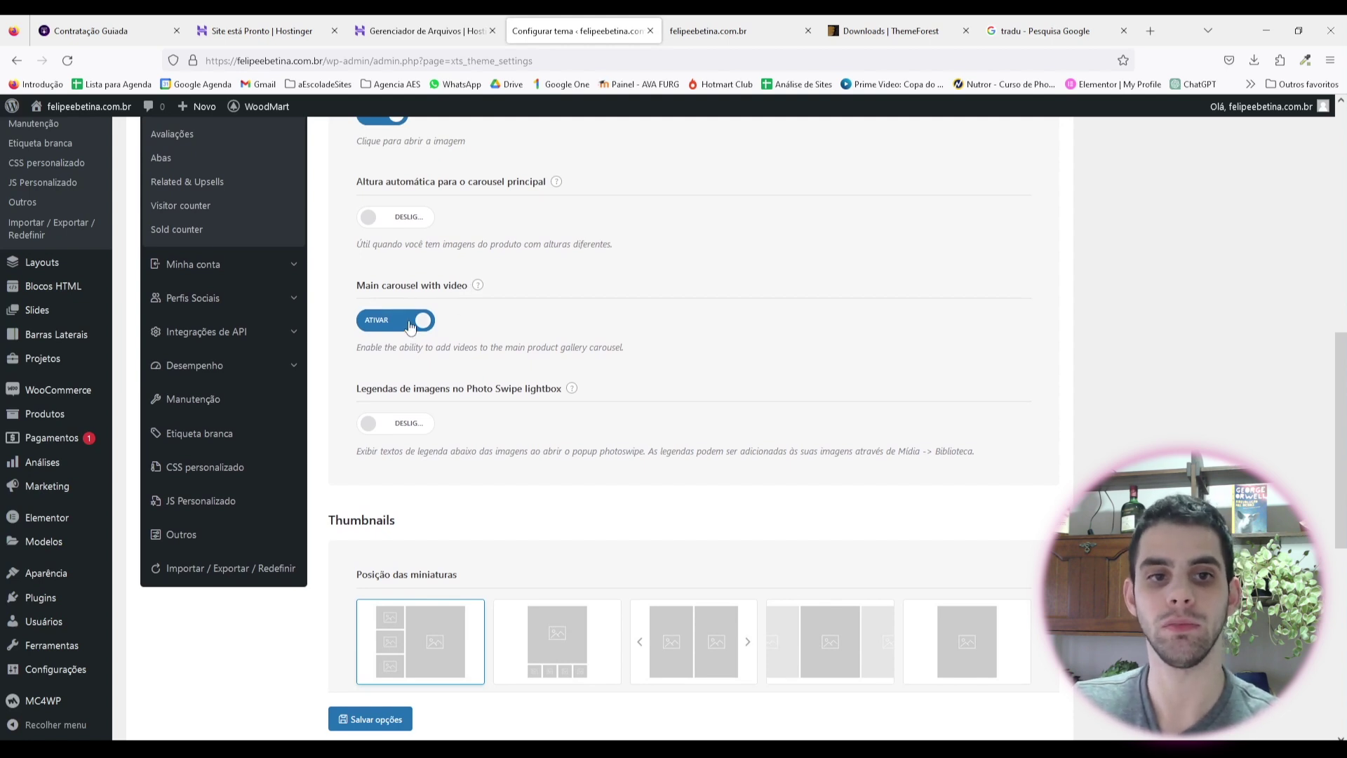
pyautogui.scroll(2, 605, 296)
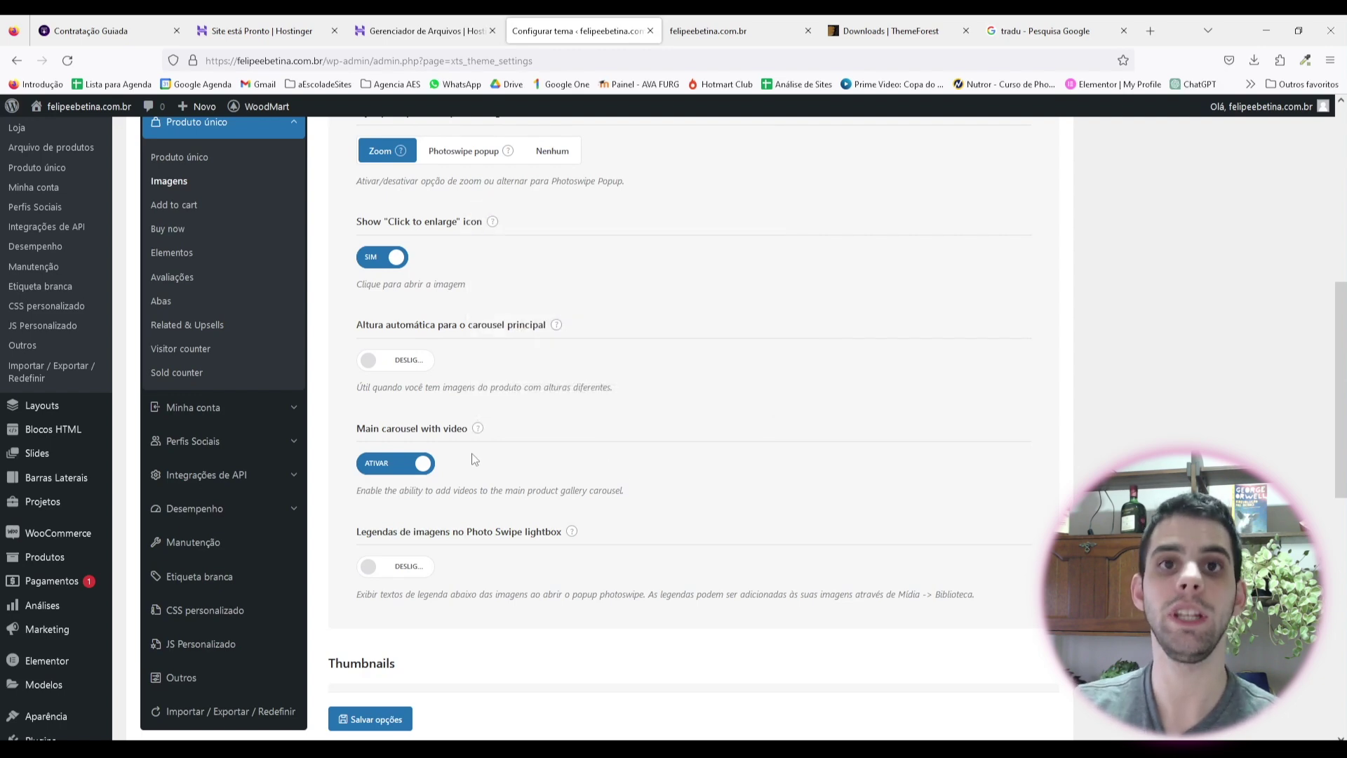
pyautogui.click(404, 466)
# Step: Set thumbnails to 'Embaixo (carousel horizontal)' below the main image and save
pyautogui.scroll(-3, 681, 351)
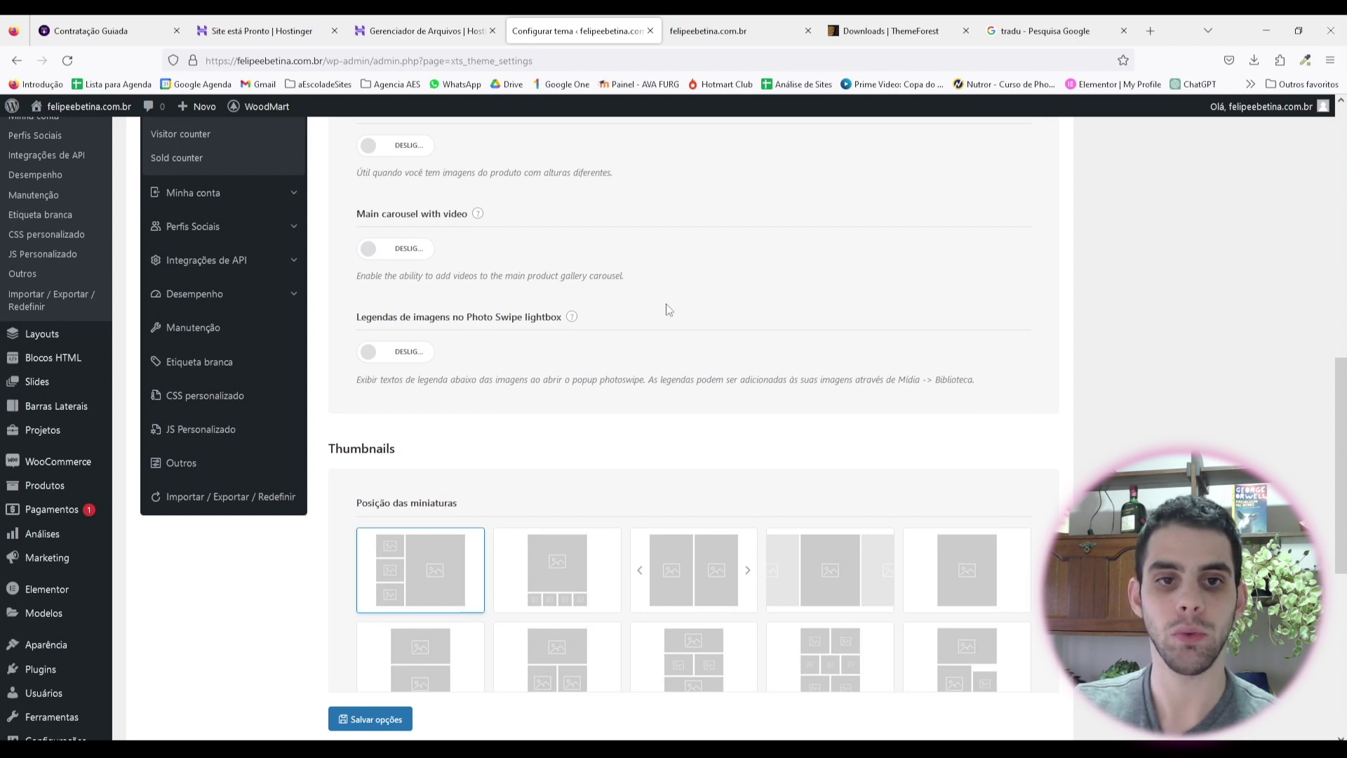
pyautogui.scroll(-4, 589, 316)
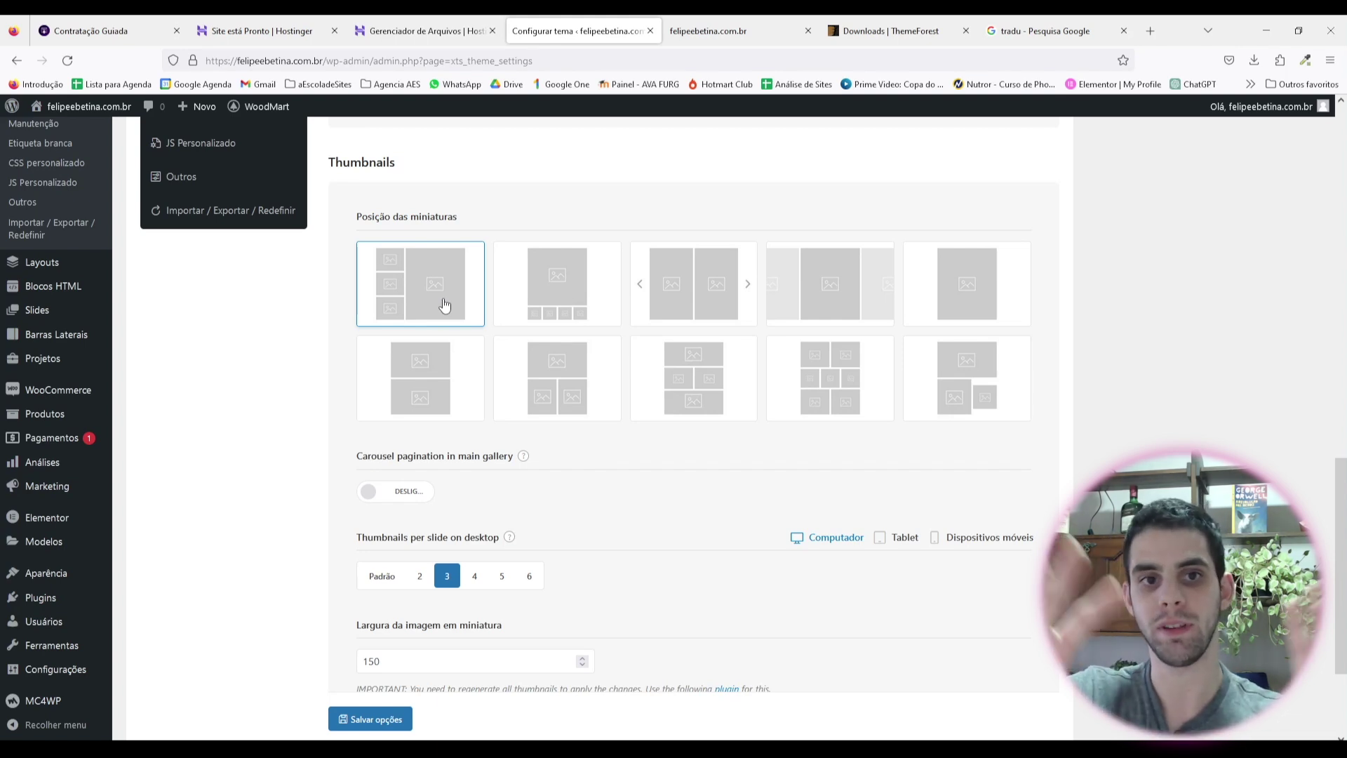
pyautogui.click(558, 290)
pyautogui.scroll(-2, 453, 358)
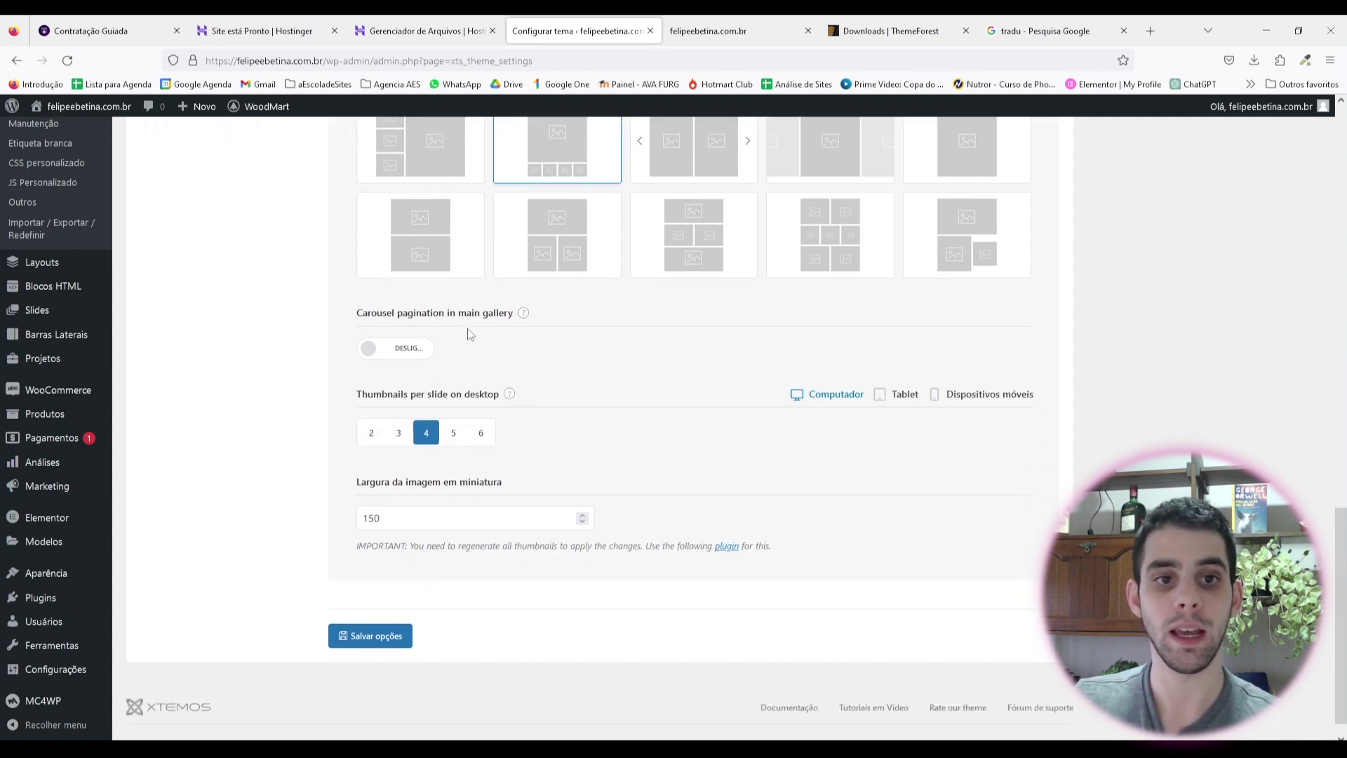
pyautogui.scroll(-1, 505, 393)
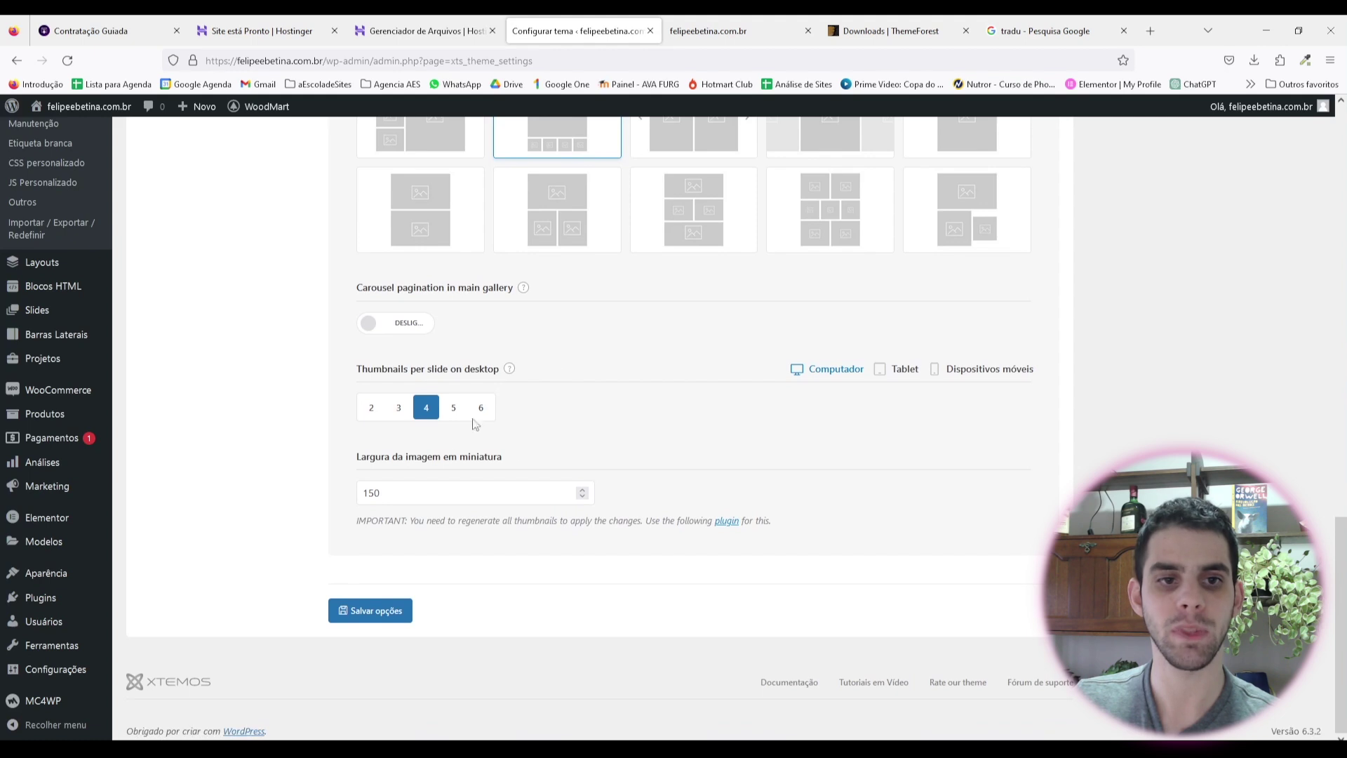
pyautogui.click(403, 609)
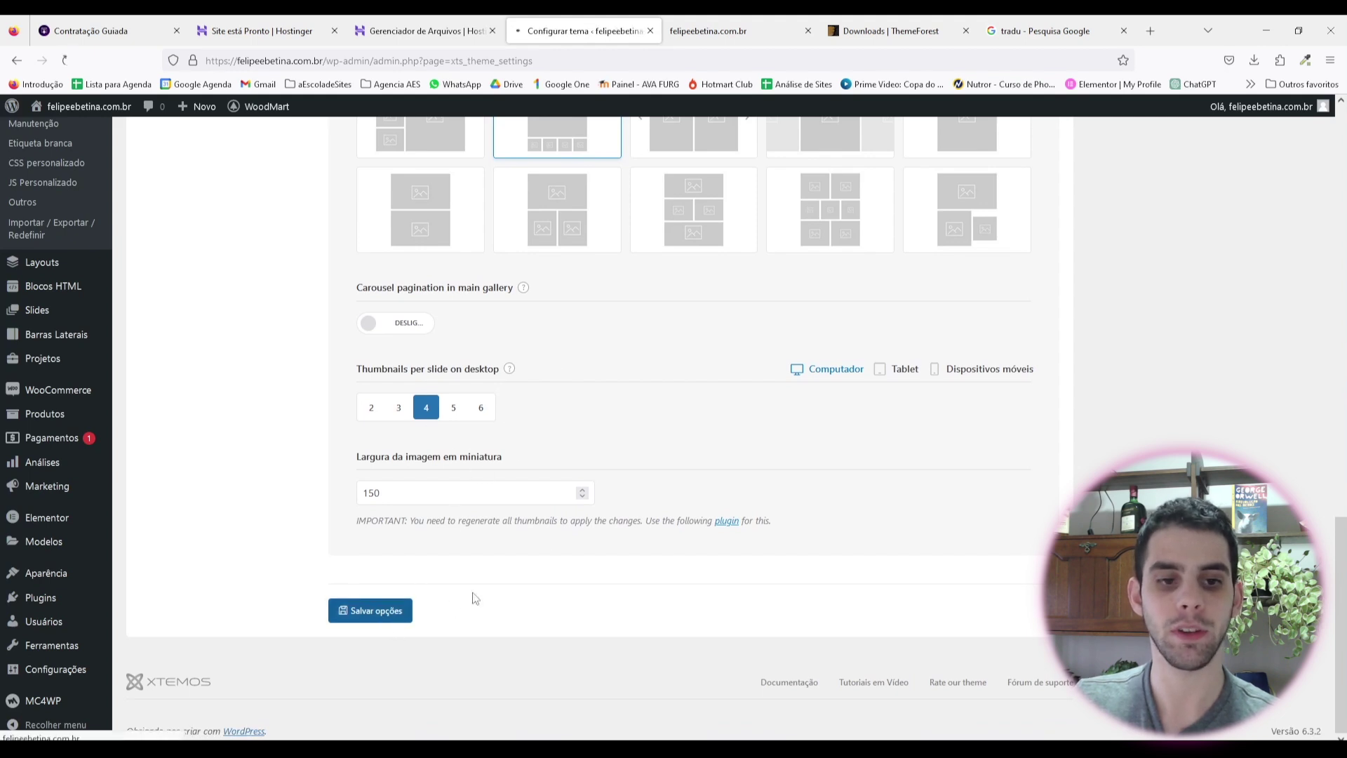
# Step: Look over the single-product Add to cart options
pyautogui.click(177, 421)
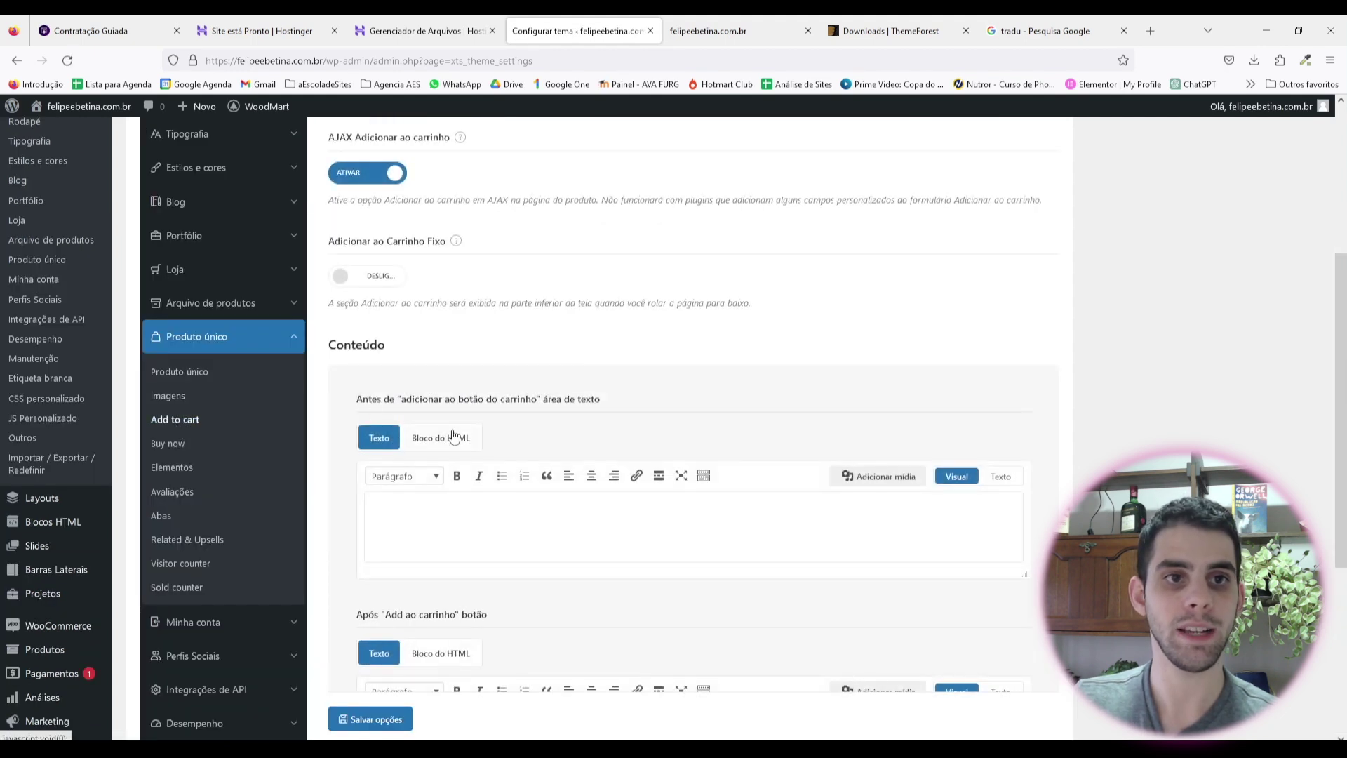
pyautogui.scroll(2, 451, 437)
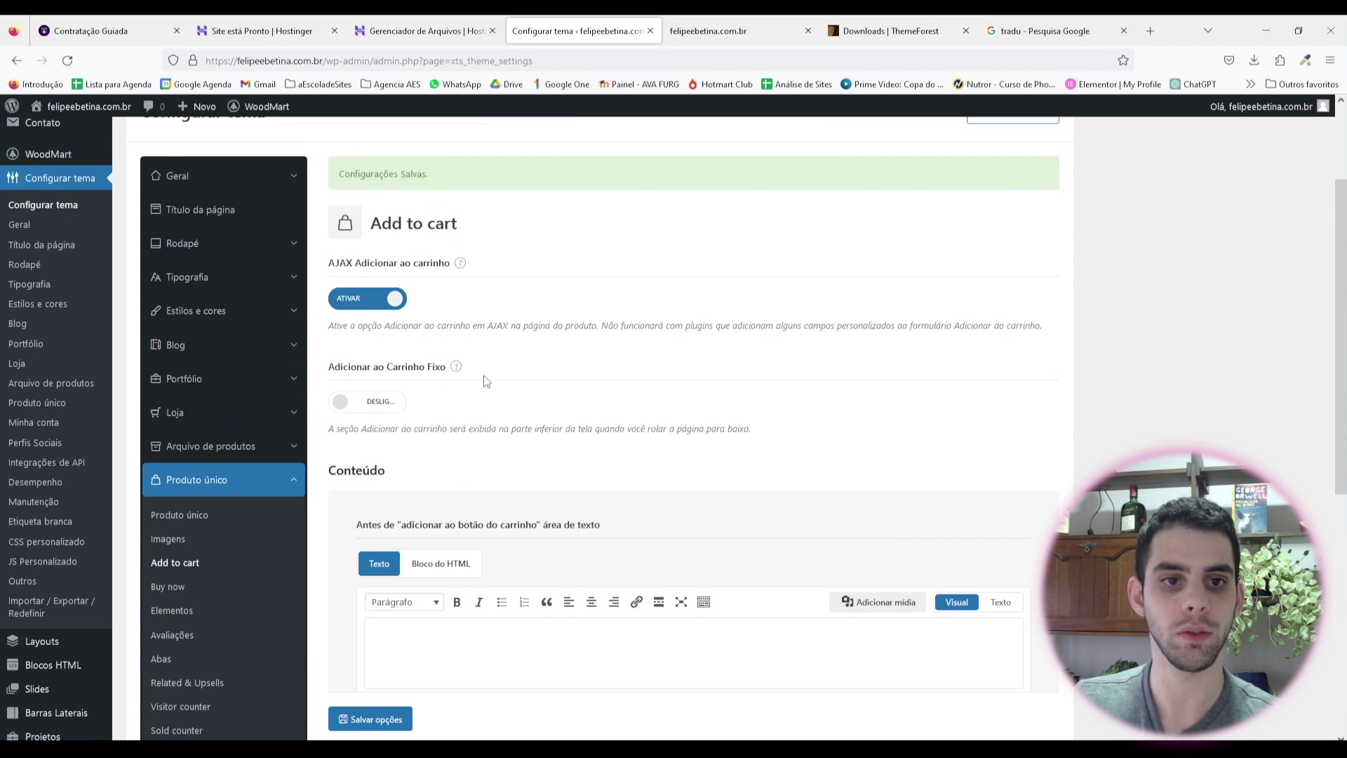
pyautogui.scroll(-1, 403, 340)
pyautogui.scroll(-5, 537, 333)
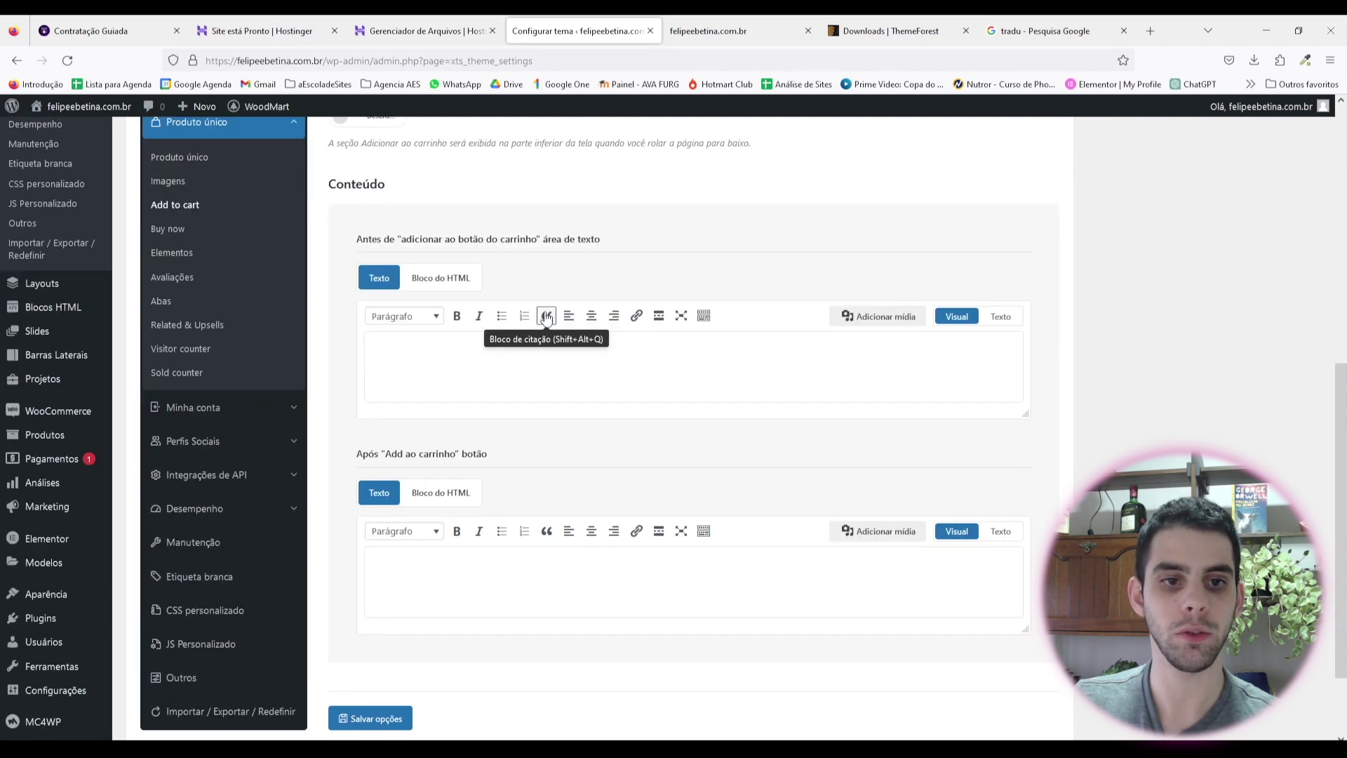
pyautogui.scroll(3, 401, 440)
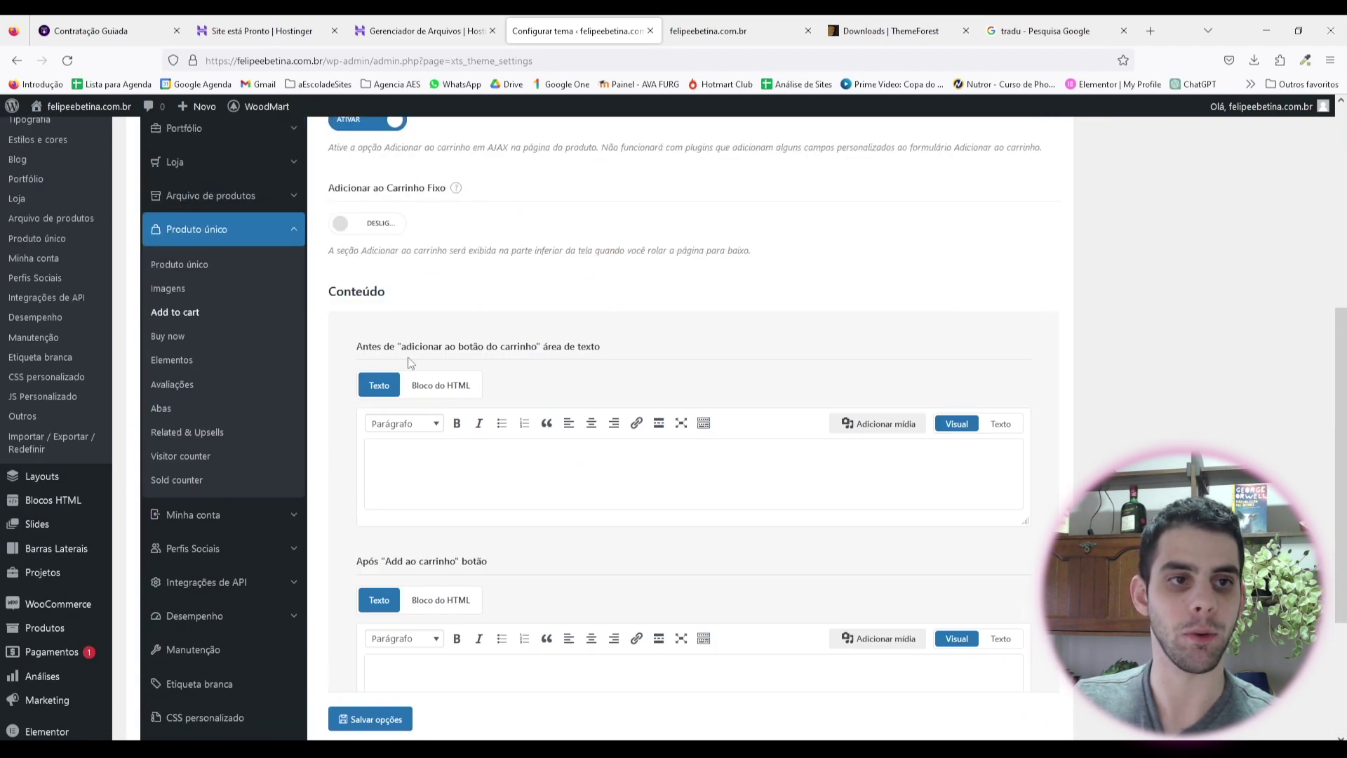
# Step: Bring up the Buy now settings, leaving the Buy now button off
pyautogui.click(184, 340)
pyautogui.scroll(3, 435, 381)
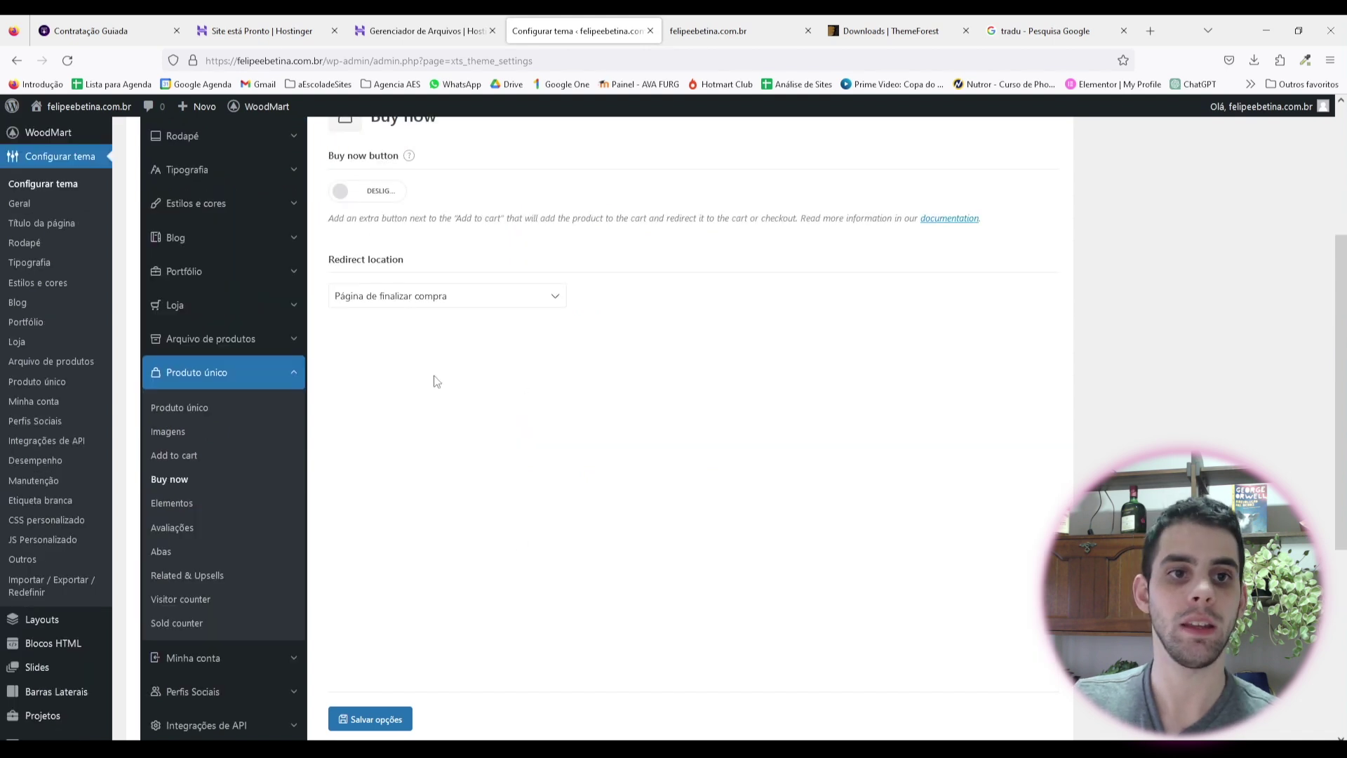
pyautogui.moveTo(410, 226)
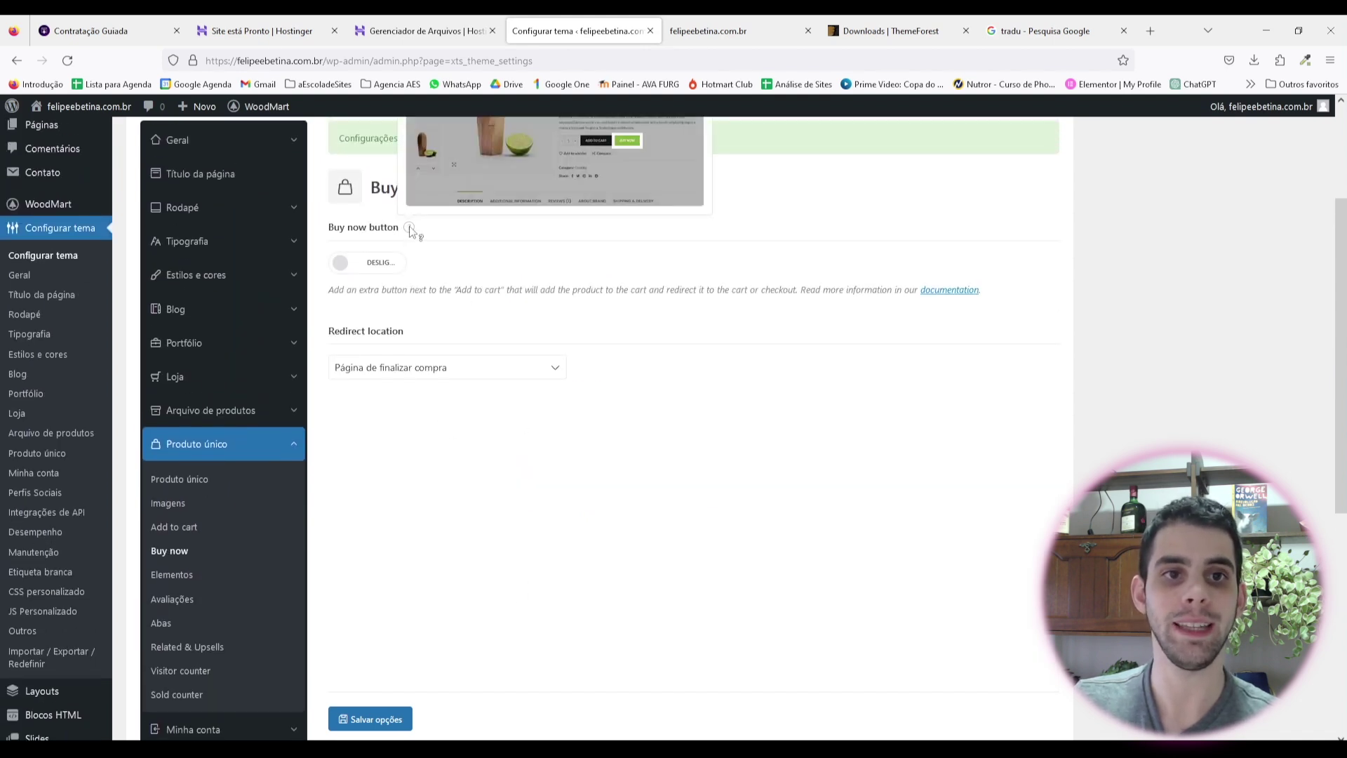
pyautogui.scroll(2, 412, 227)
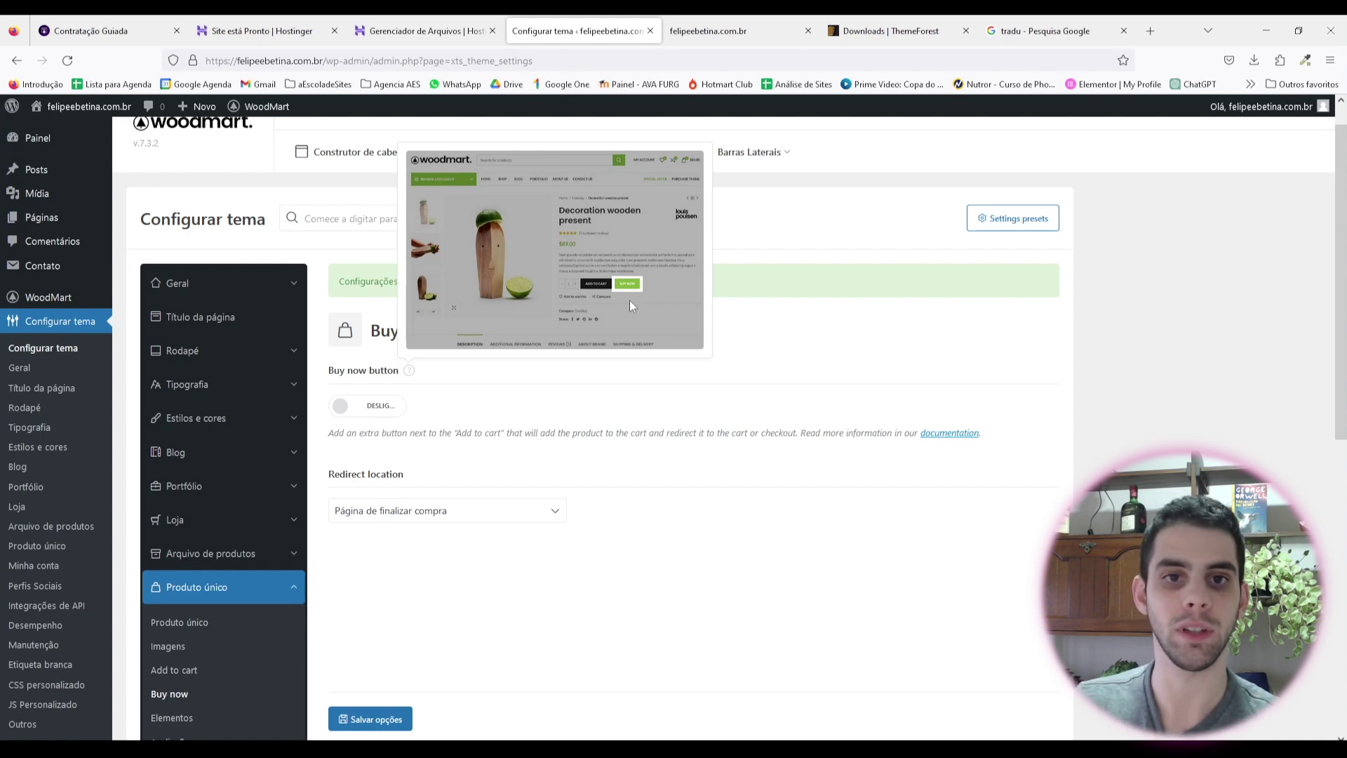
pyautogui.scroll(-3, 424, 400)
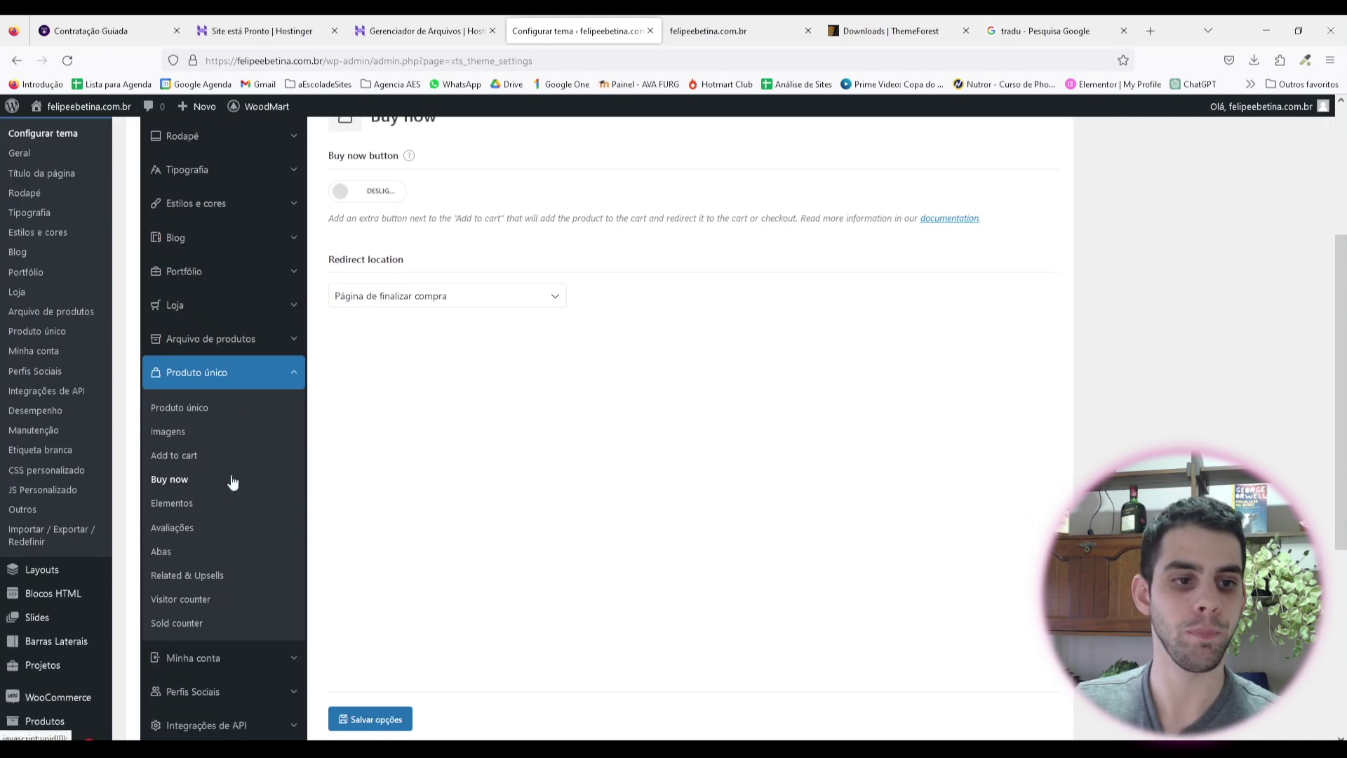
pyautogui.click(232, 503)
# Step: Turn off breadcrumbs and product navigation on single product pages
pyautogui.scroll(-2, 398, 358)
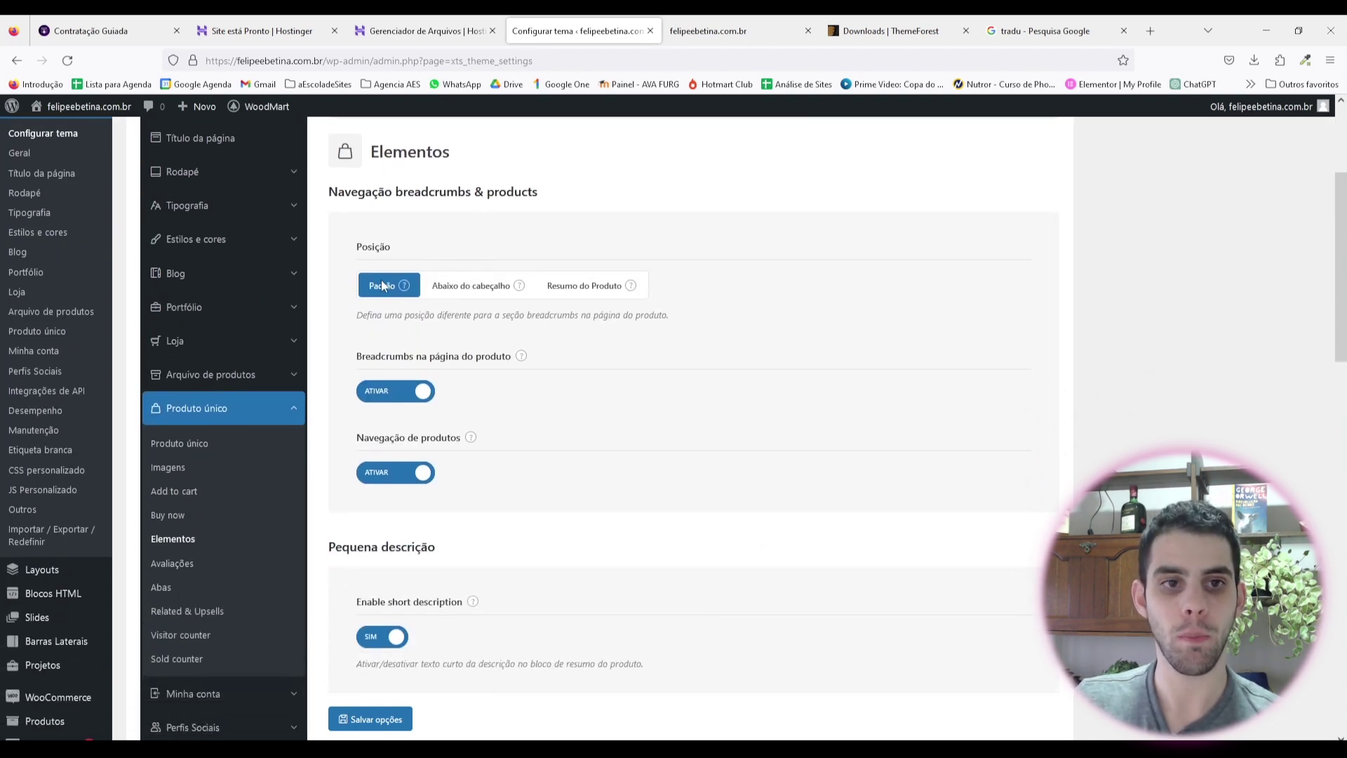
pyautogui.click(410, 391)
pyautogui.click(411, 473)
pyautogui.scroll(-3, 505, 379)
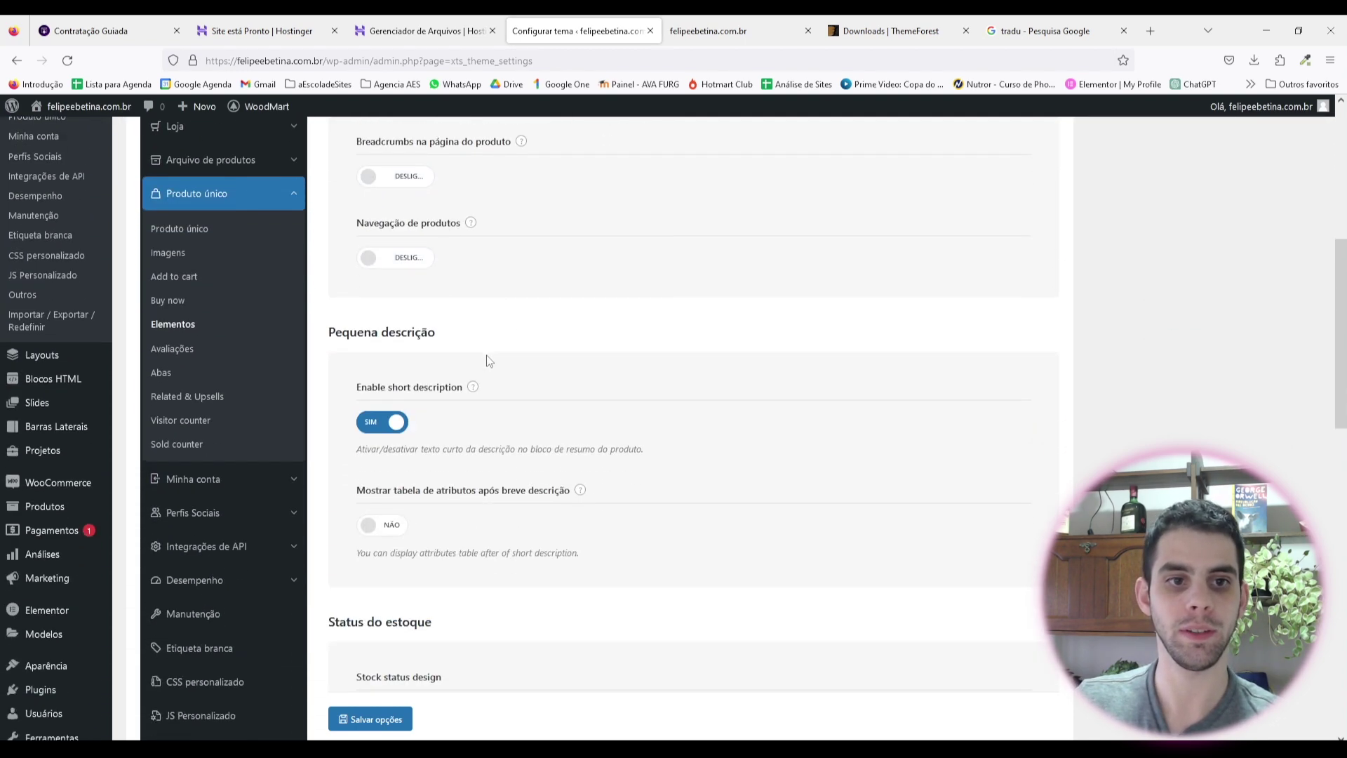
pyautogui.scroll(-2, 489, 361)
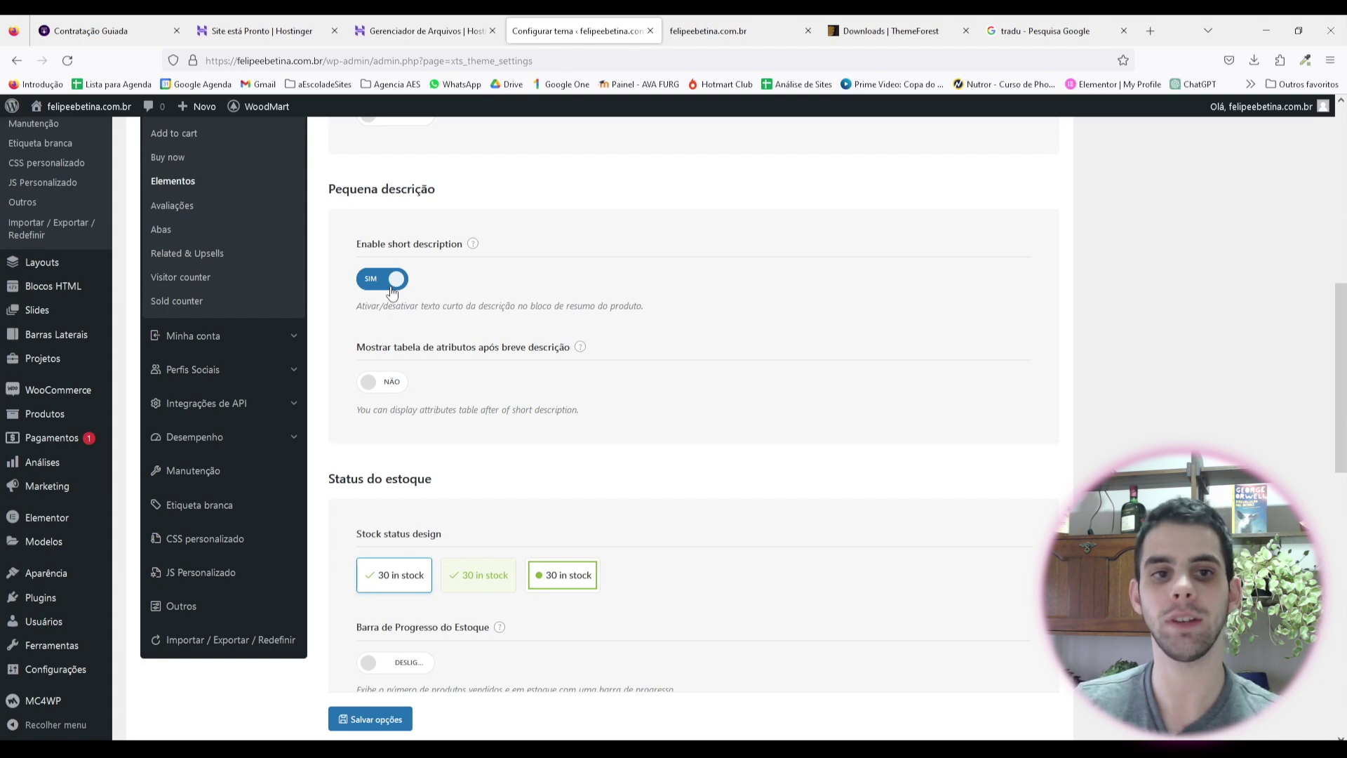
# Step: Set Mostrar meta do produto to Ocultar, switch share buttons to NÃO, and save
pyautogui.moveTo(473, 244)
pyautogui.scroll(2, 609, 274)
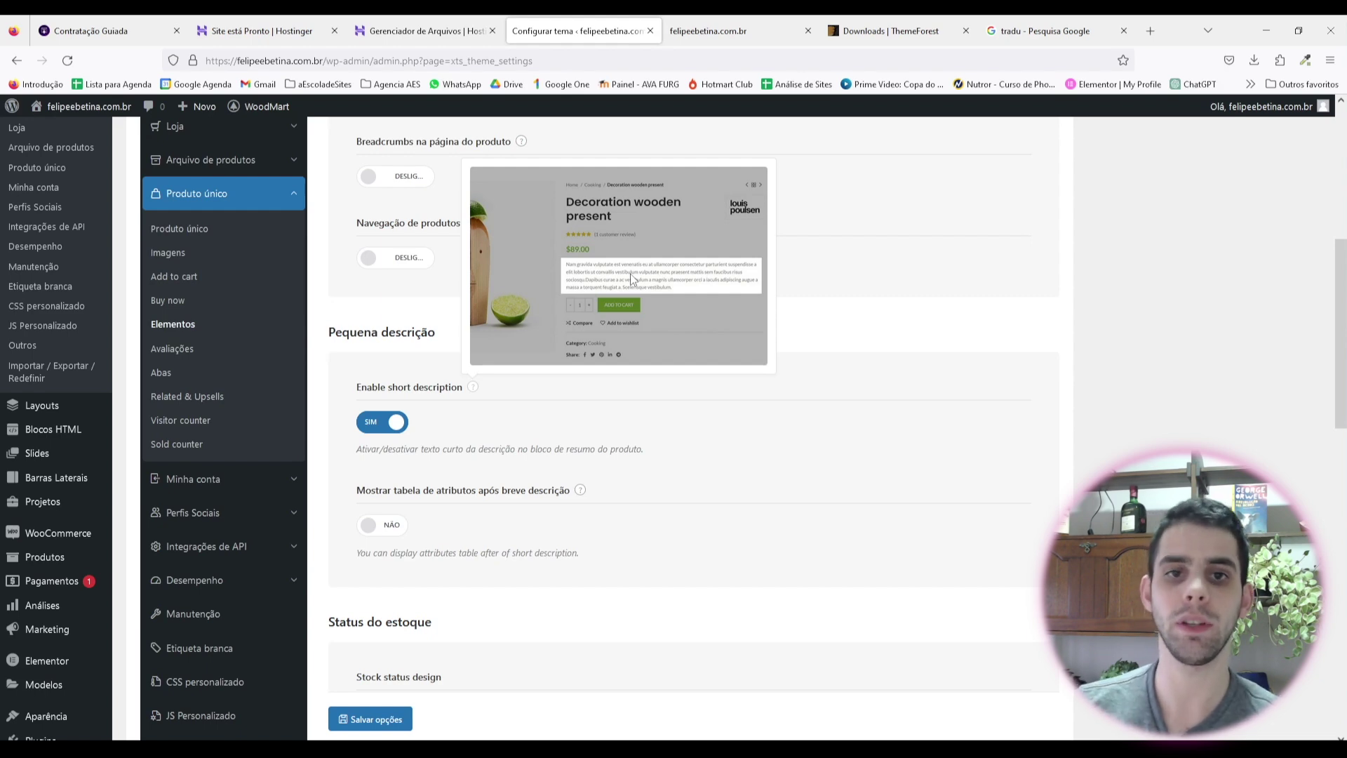
pyautogui.scroll(-2, 631, 278)
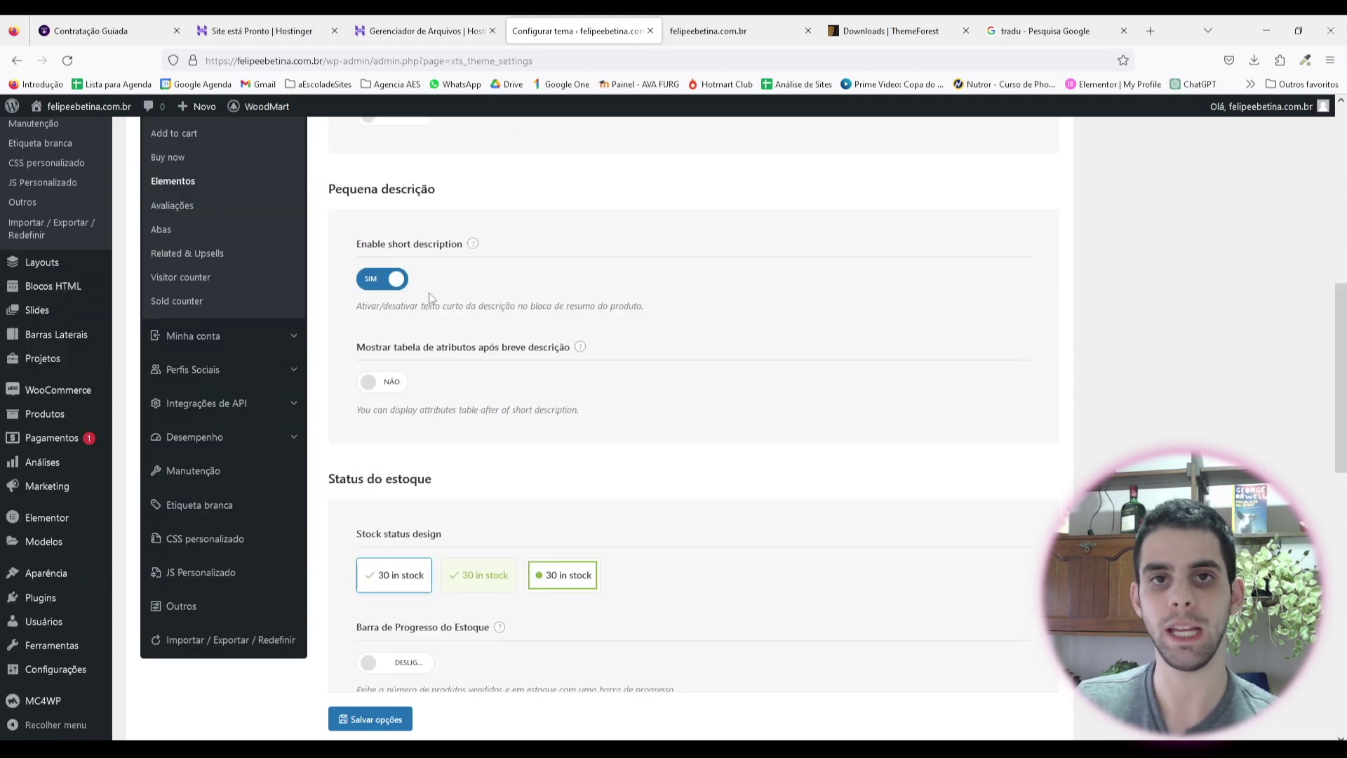
pyautogui.scroll(-2, 512, 298)
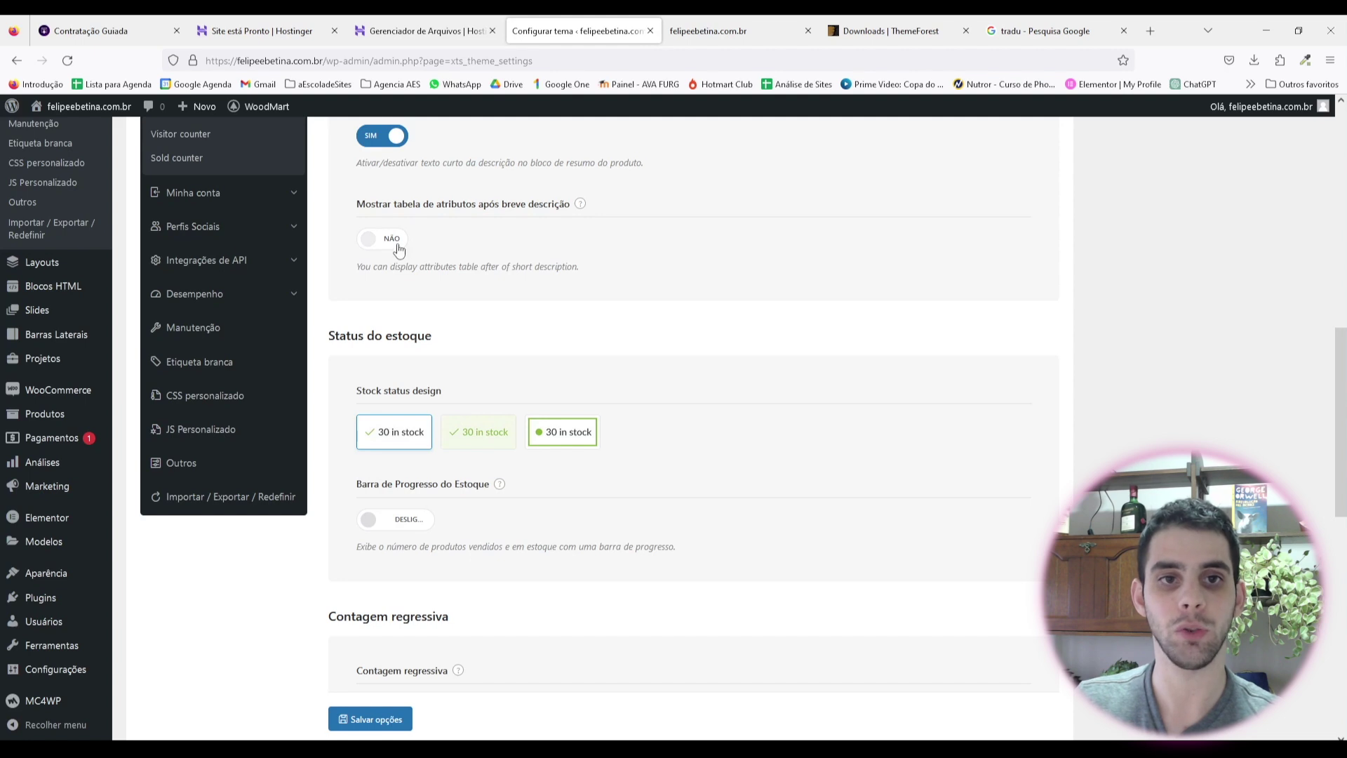
pyautogui.scroll(-2, 412, 221)
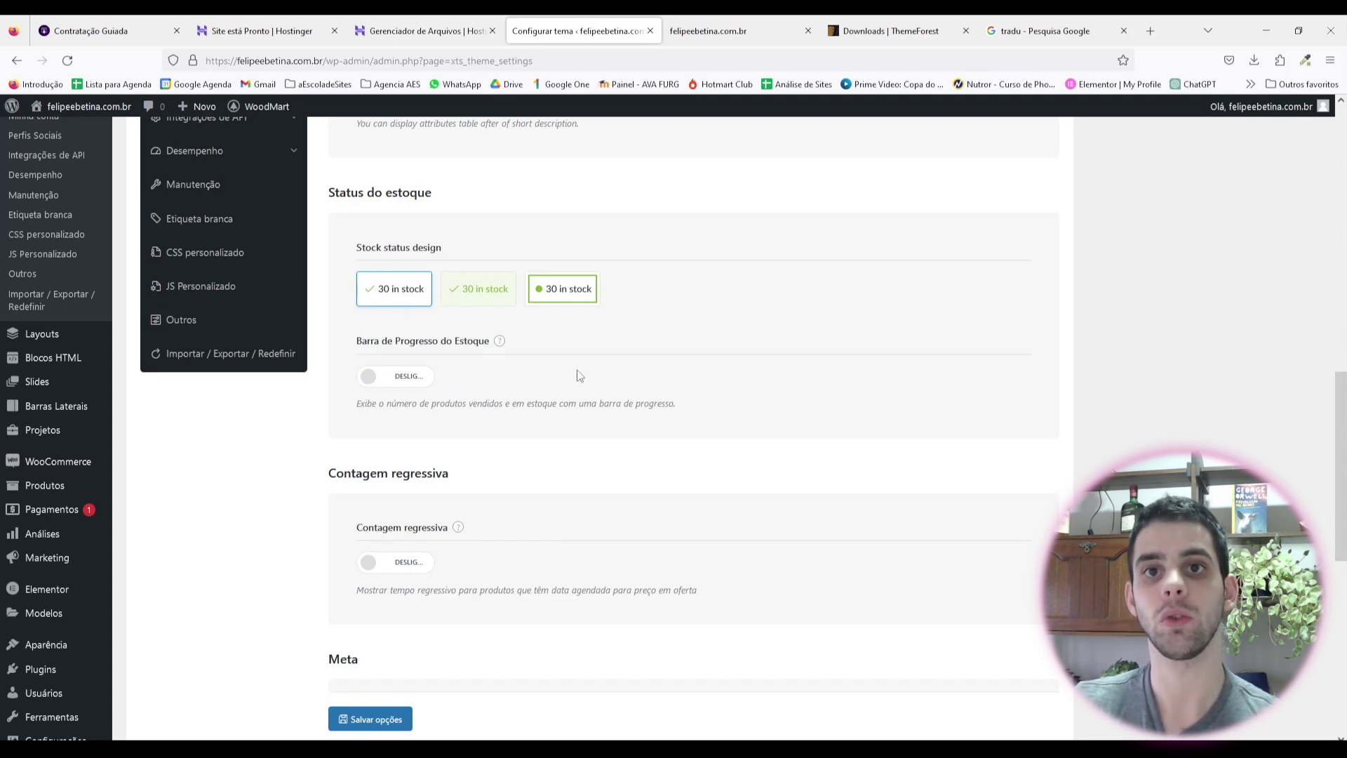
pyautogui.scroll(-1, 472, 401)
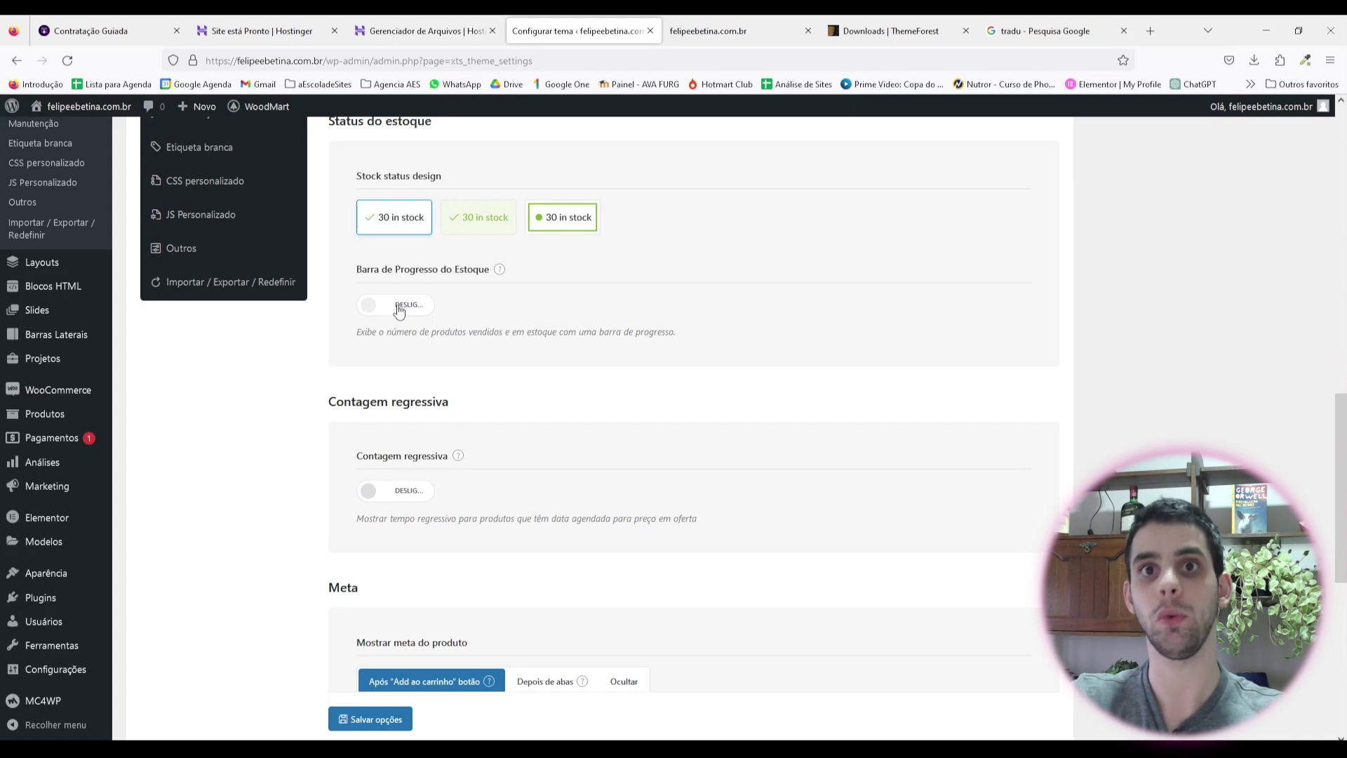
pyautogui.scroll(-3, 414, 330)
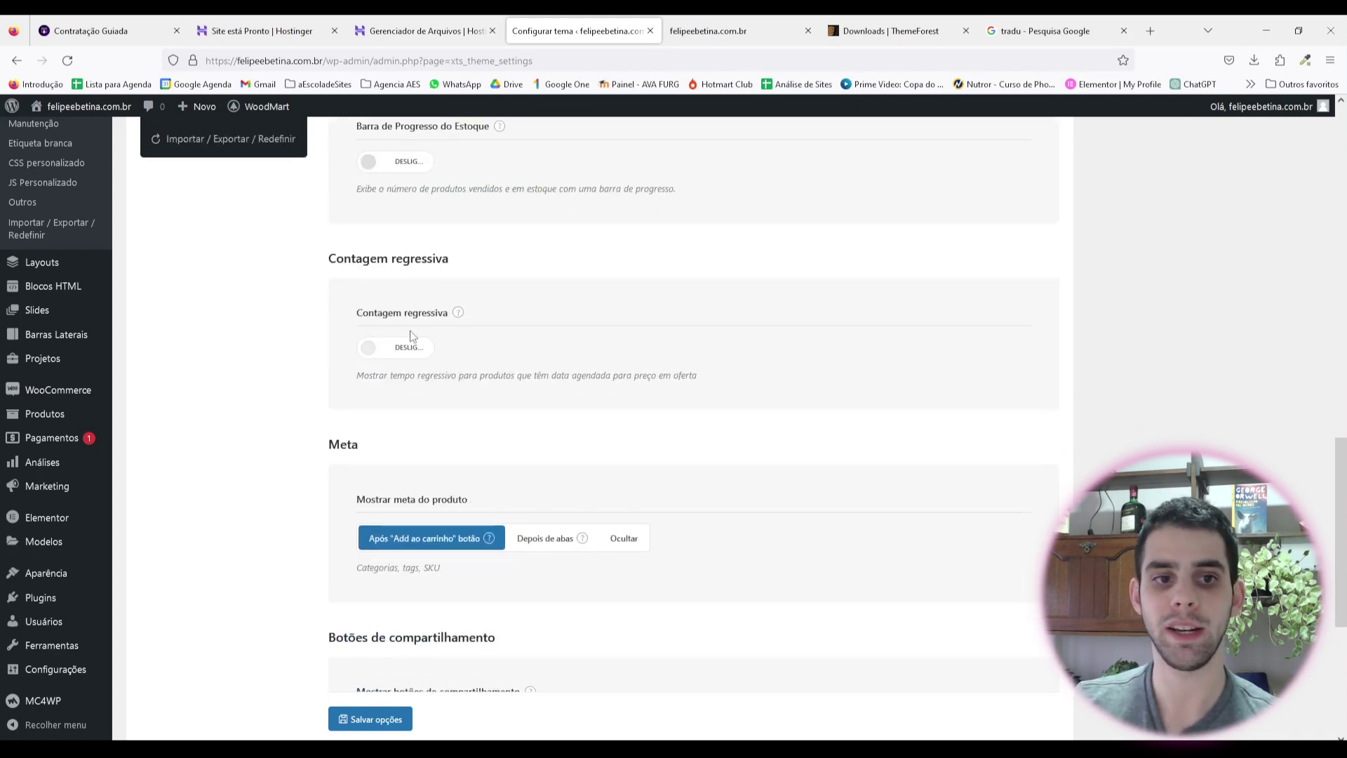
pyautogui.scroll(-2, 632, 351)
pyautogui.scroll(-2, 639, 365)
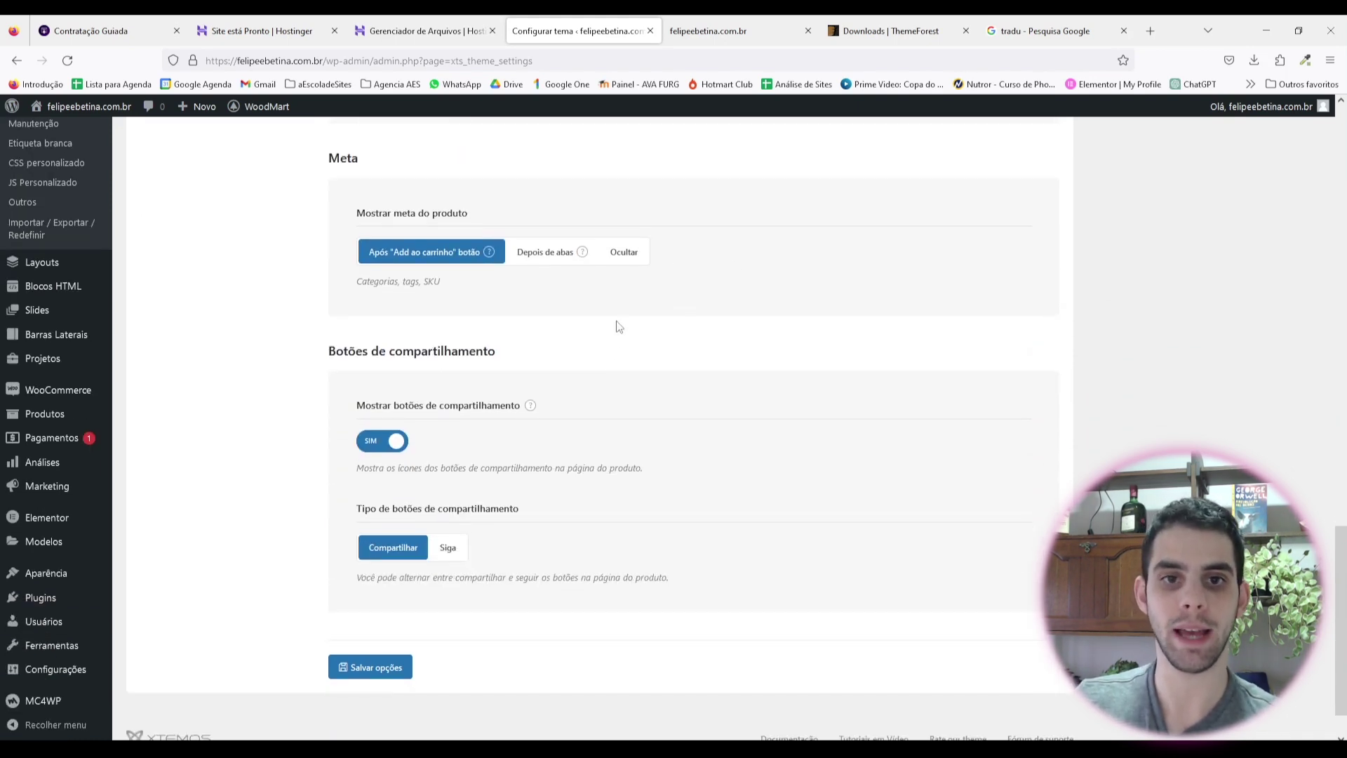
pyautogui.click(624, 256)
pyautogui.scroll(-1, 524, 295)
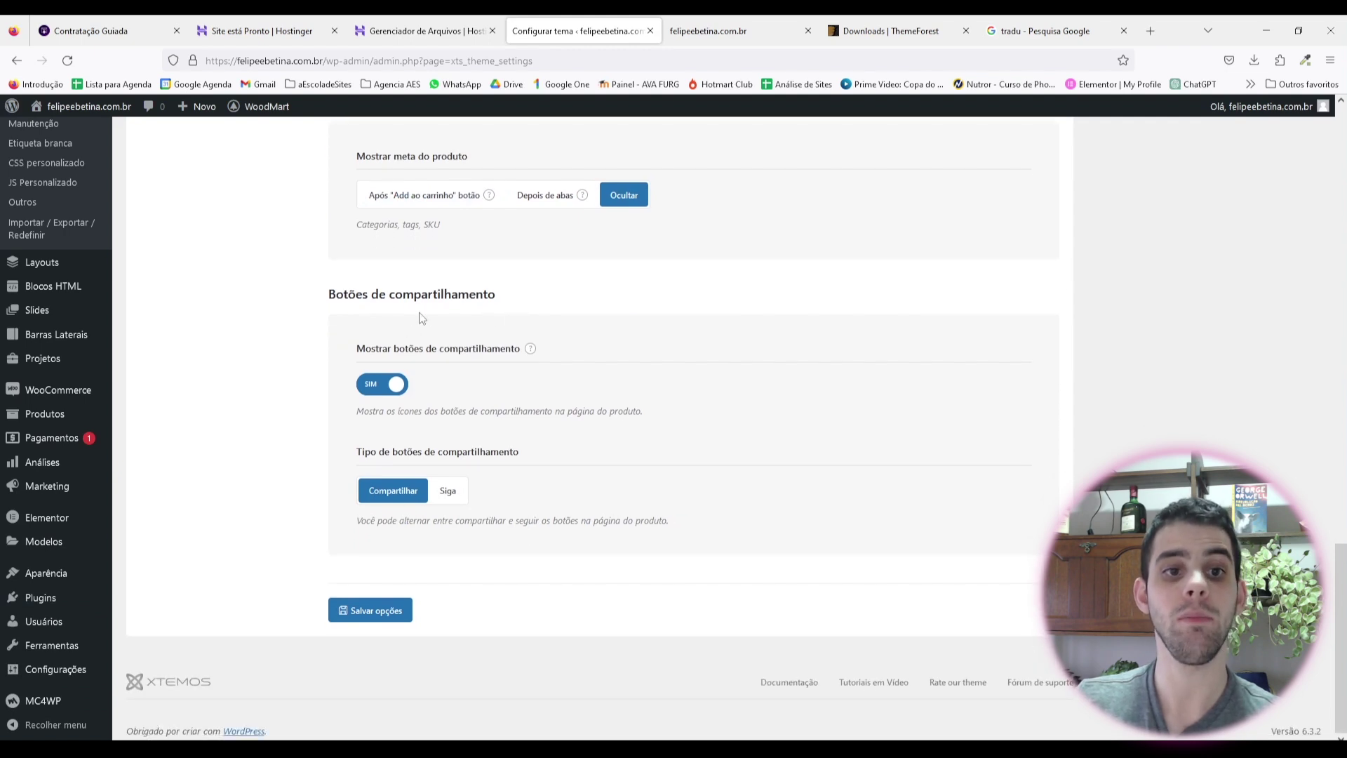
pyautogui.click(384, 388)
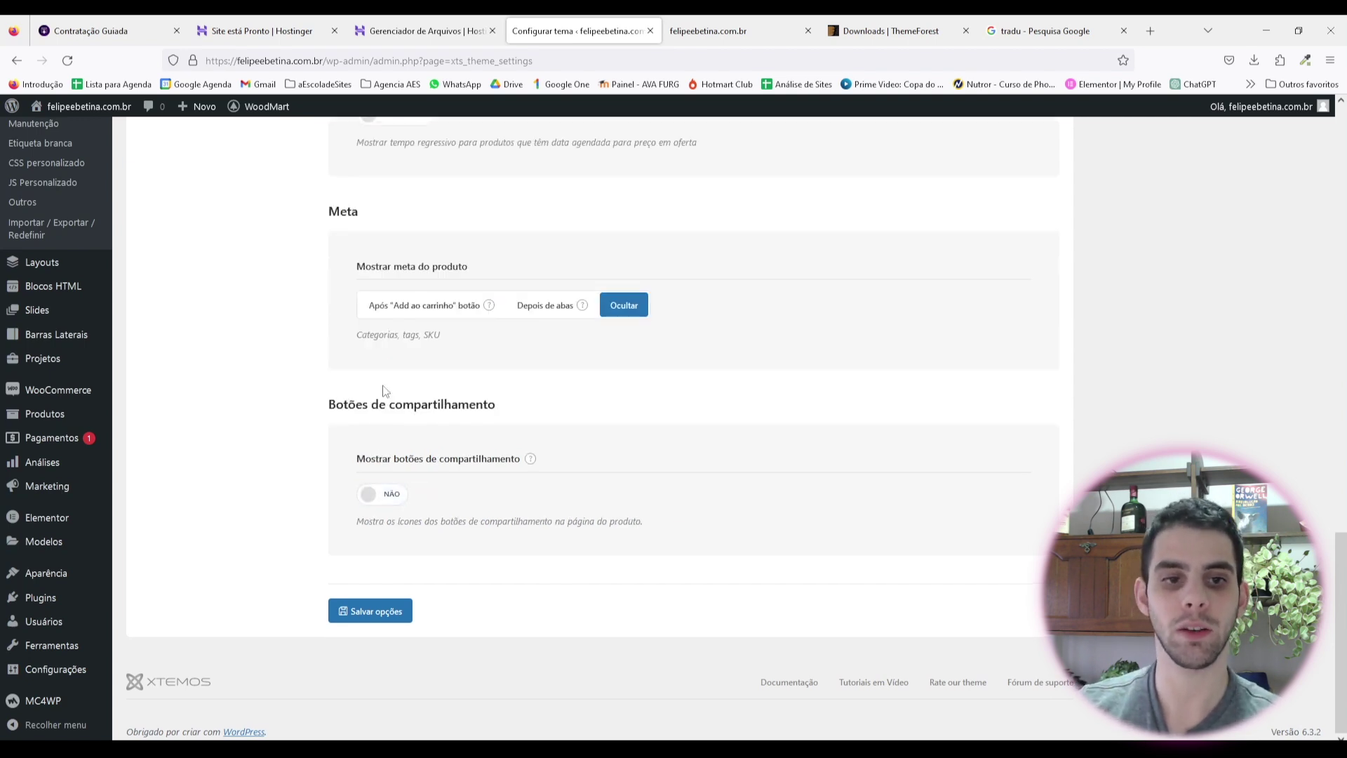
pyautogui.click(391, 614)
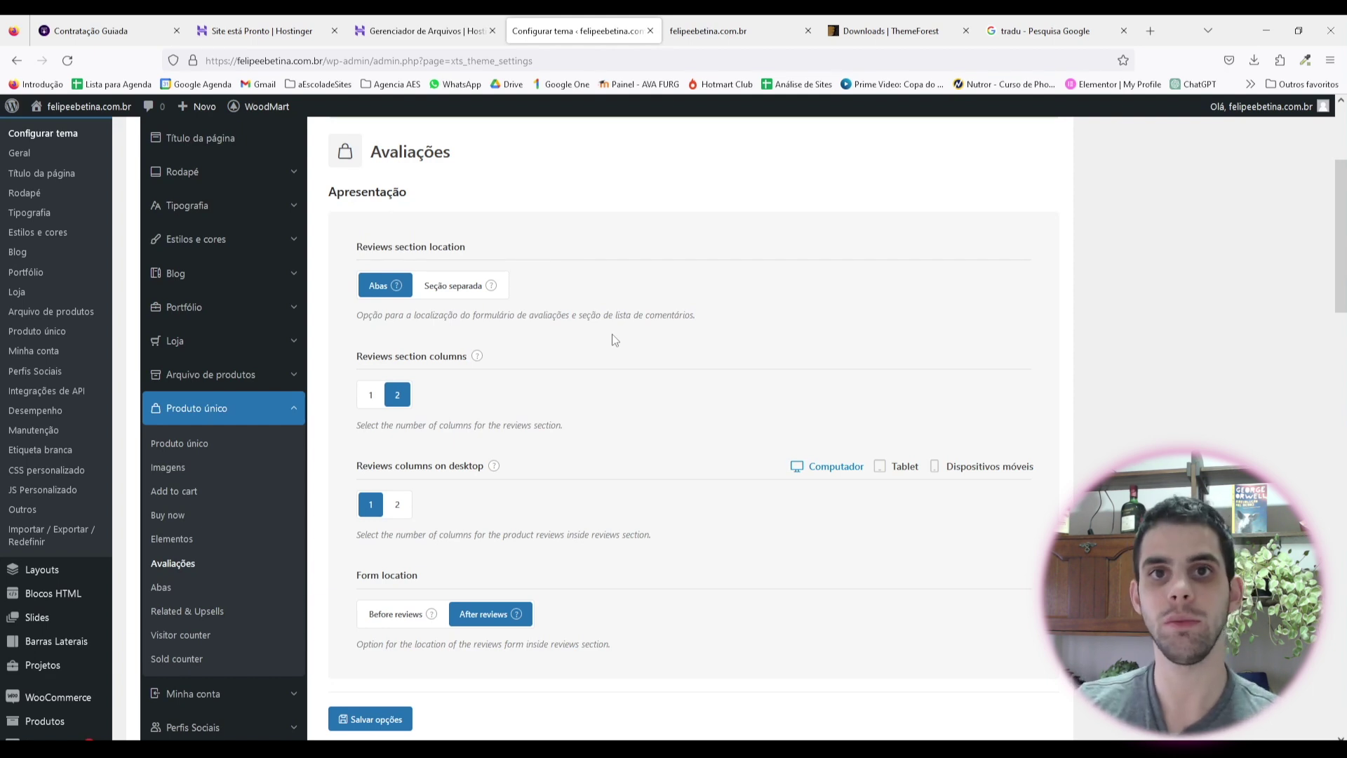
# Step: Save the Related & Upsells settings after checking the Abas options
pyautogui.scroll(-3, 167, 421)
pyautogui.click(161, 374)
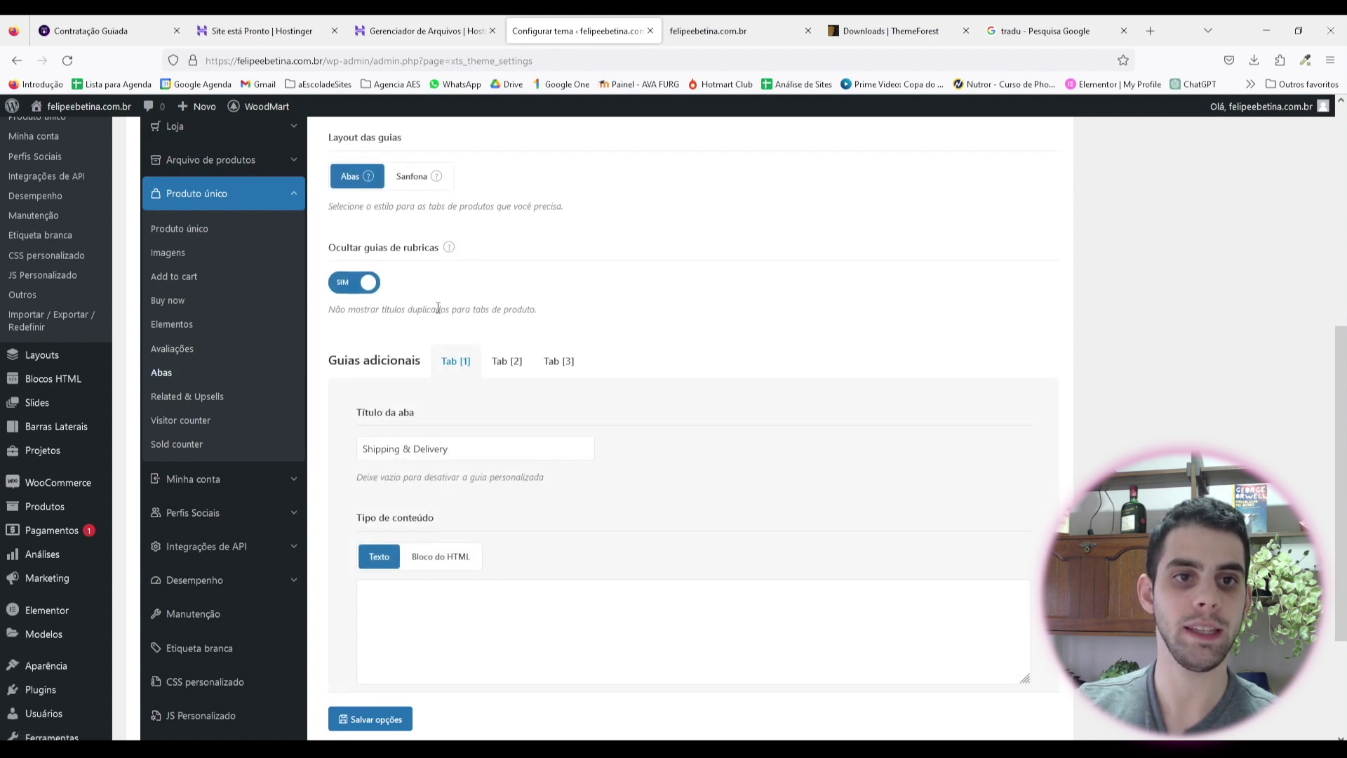
pyautogui.click(188, 397)
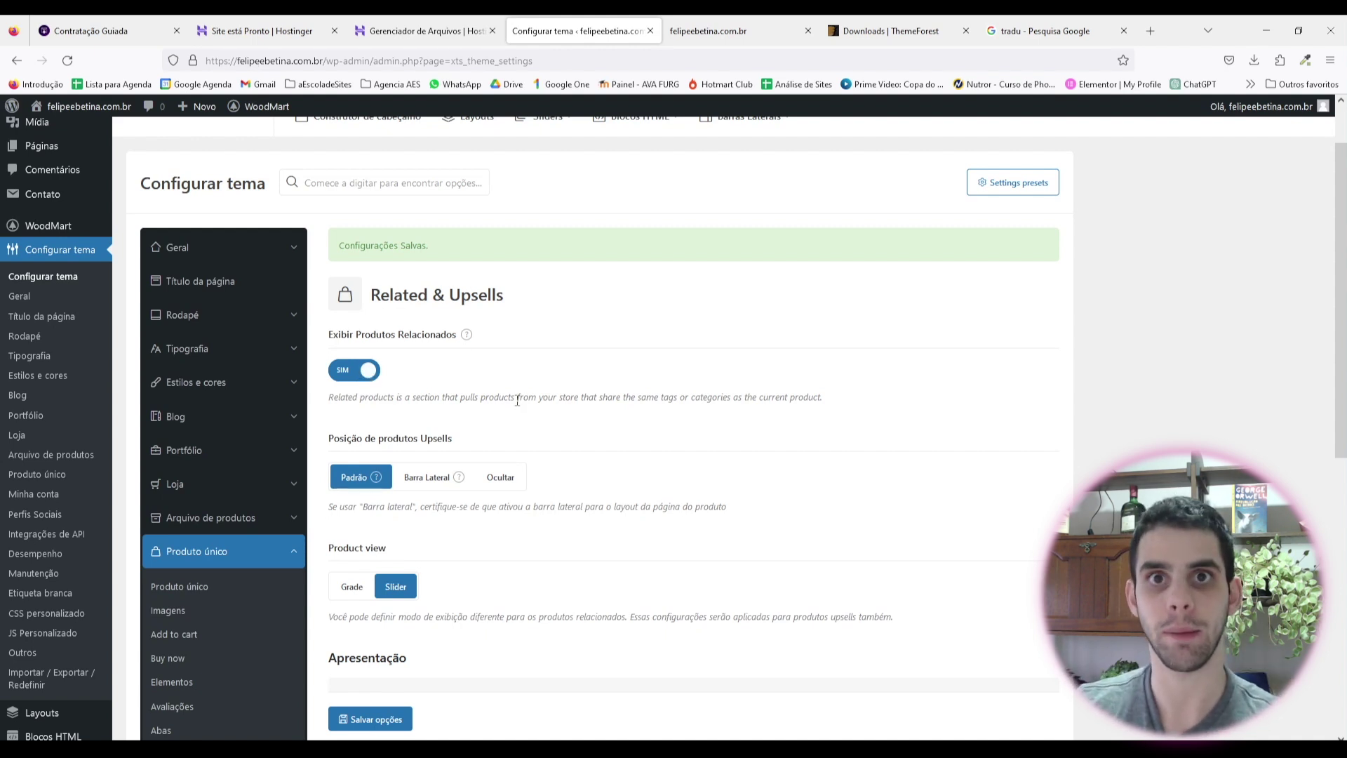
pyautogui.scroll(-1, 485, 379)
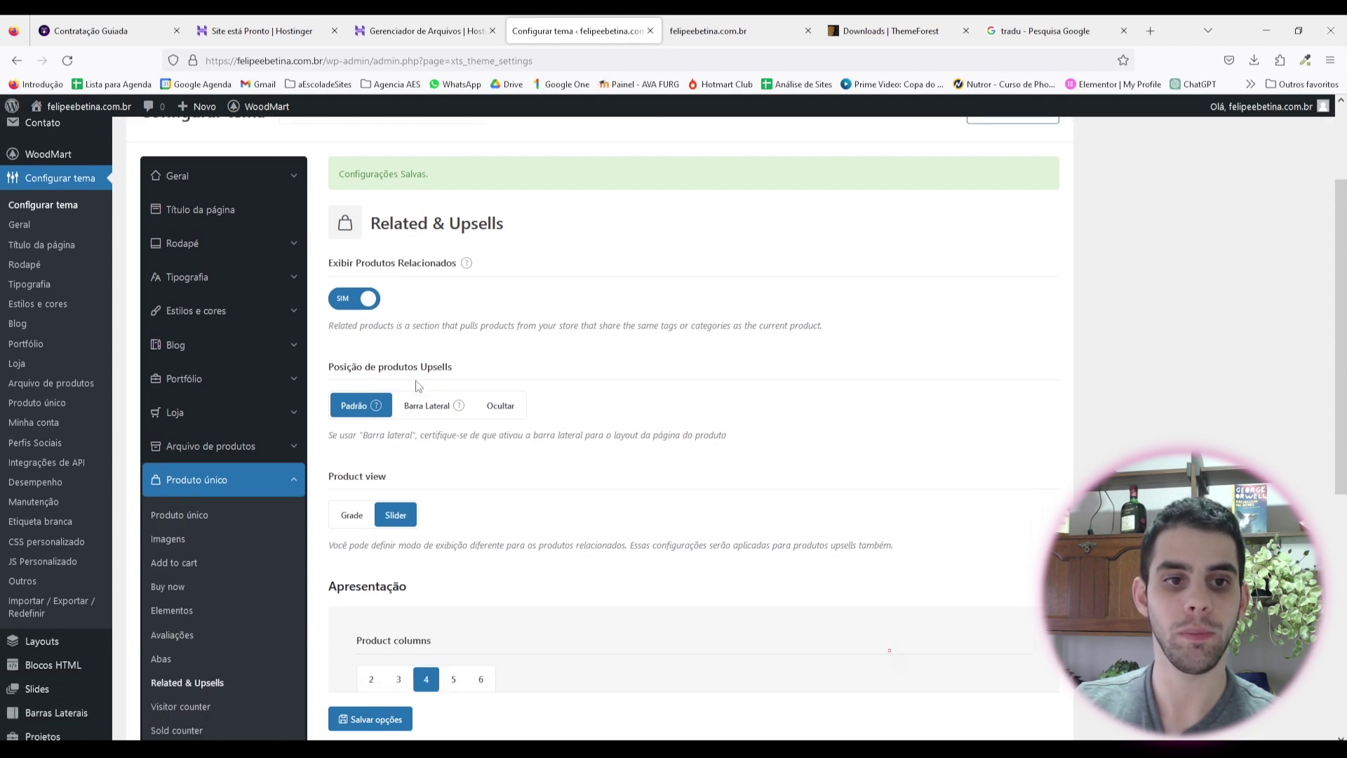
pyautogui.scroll(-2, 421, 386)
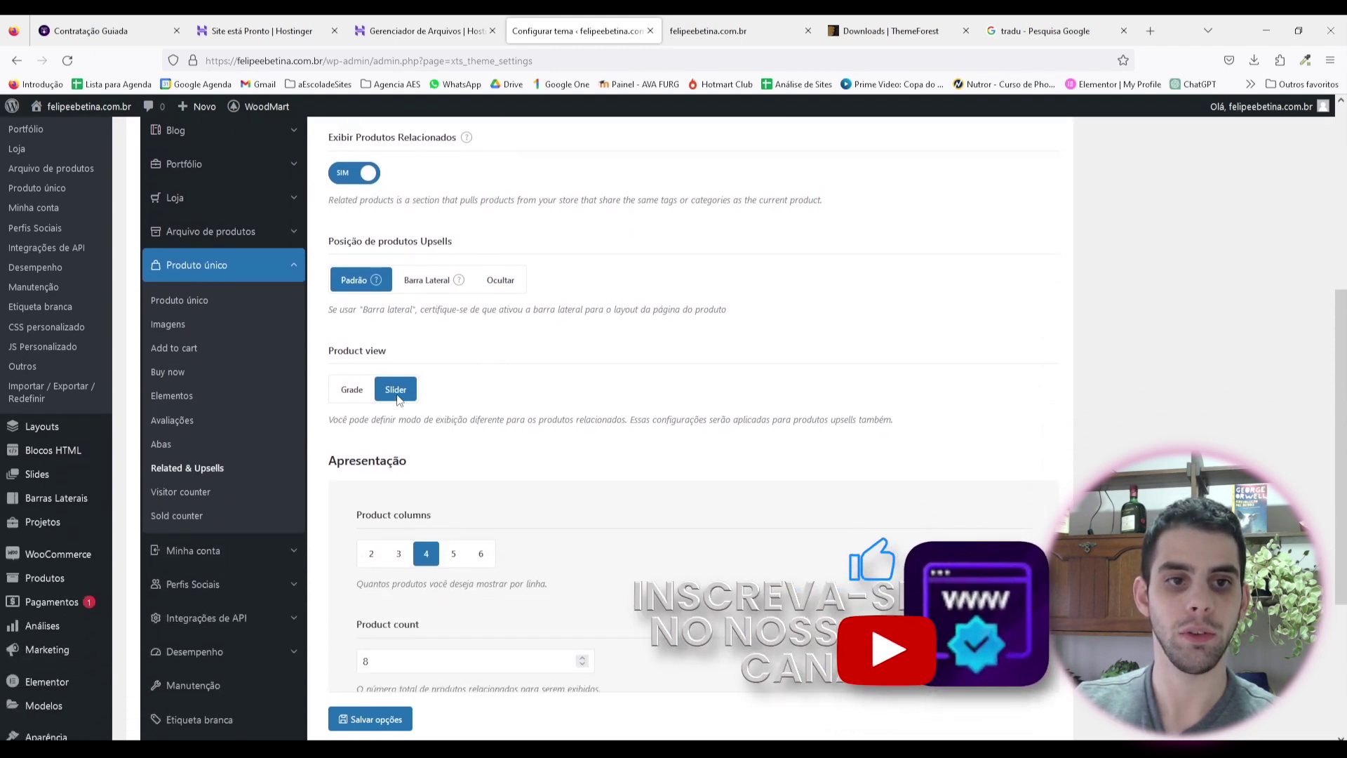
pyautogui.scroll(-1, 499, 359)
pyautogui.scroll(-2, 499, 359)
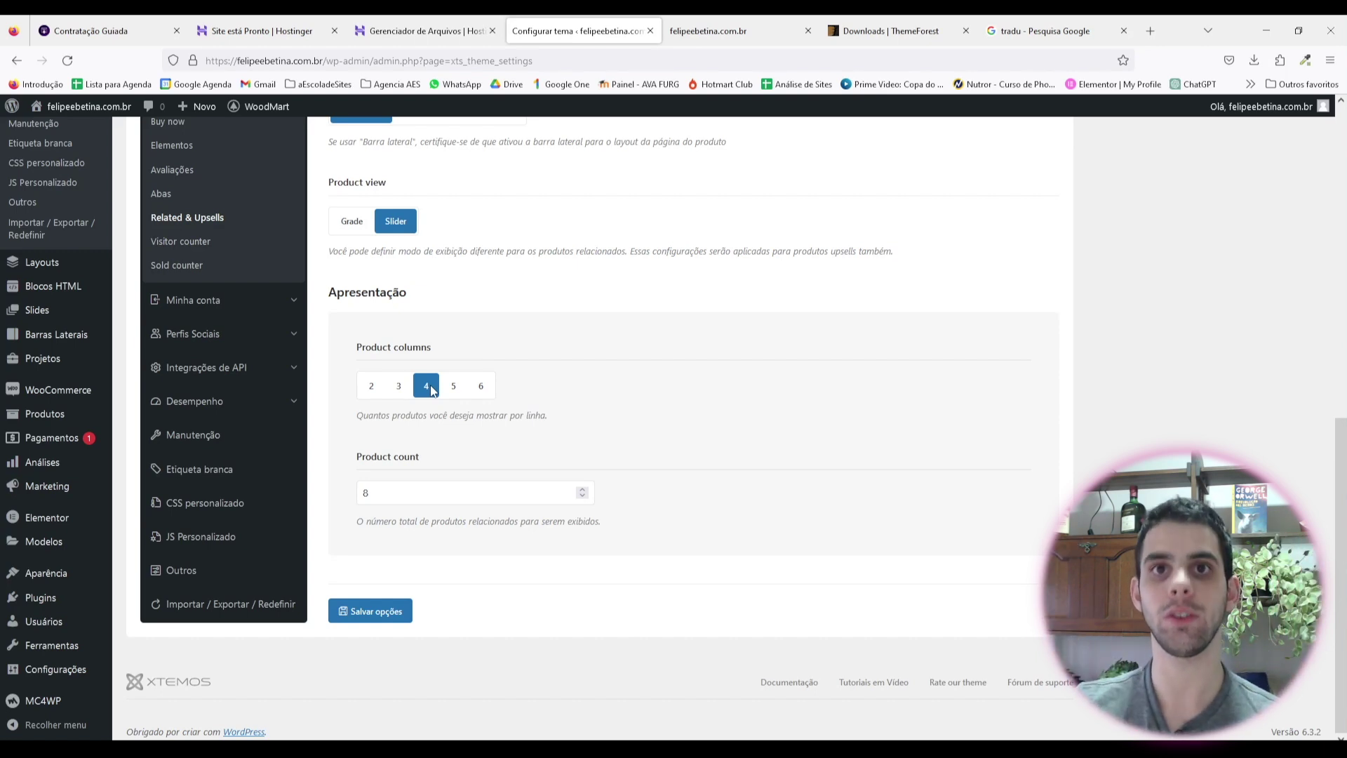
pyautogui.click(379, 611)
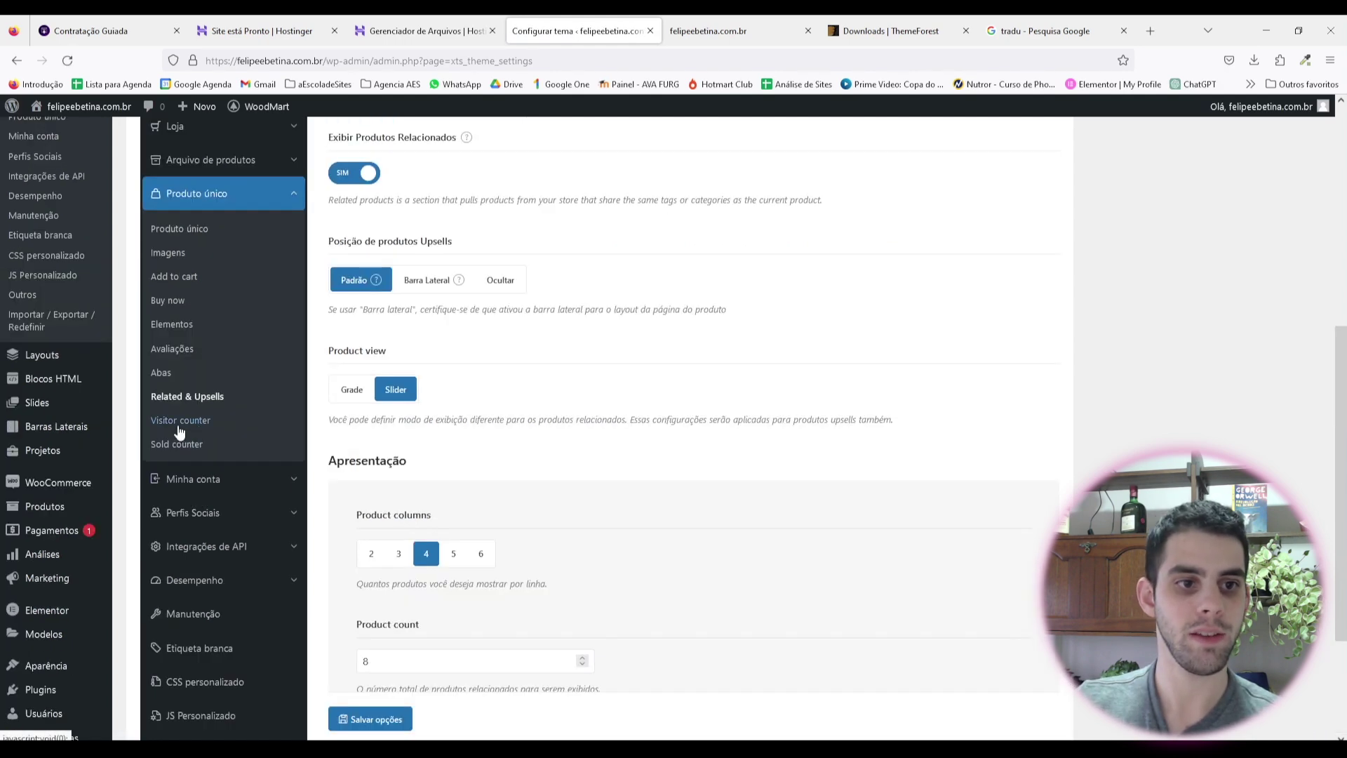
# Step: Review the Visitor counter settings and bring up the Sold counter options
pyautogui.click(184, 422)
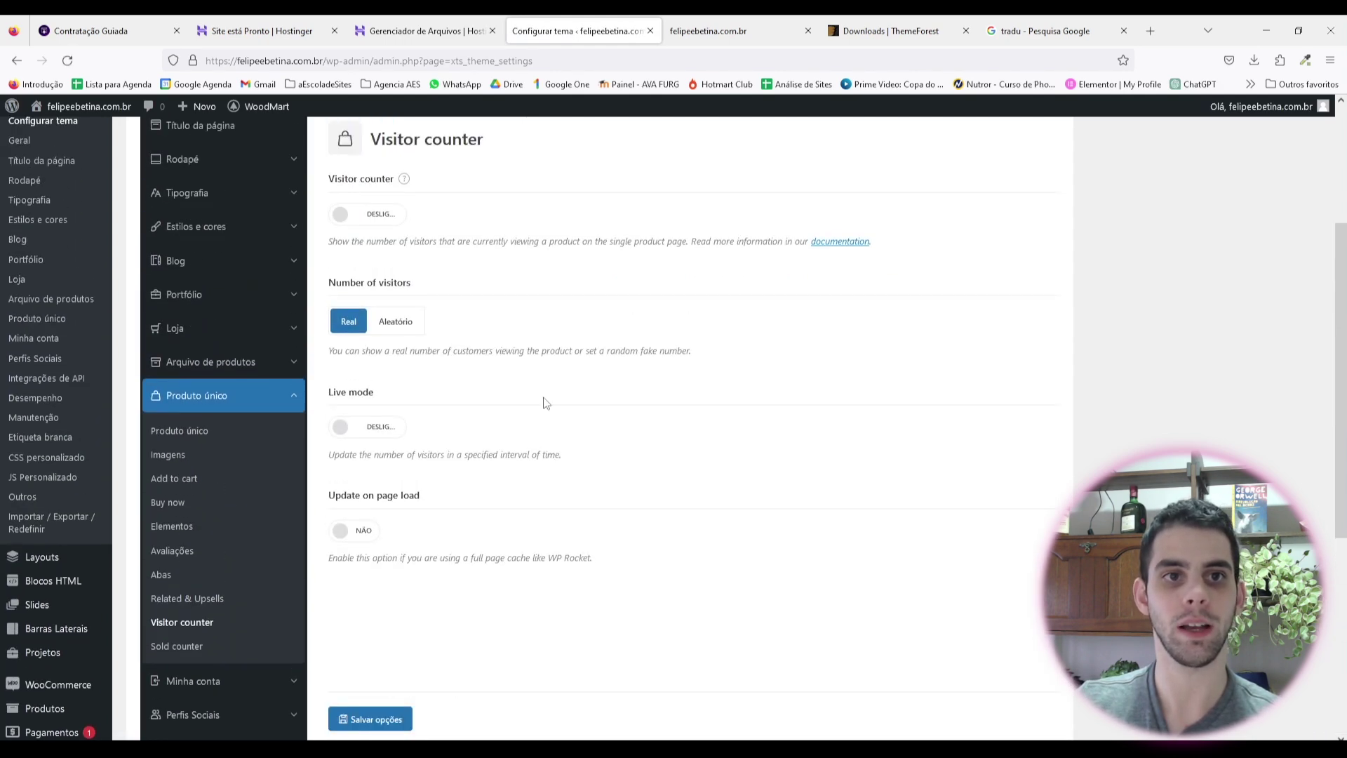
pyautogui.moveTo(405, 270)
pyautogui.scroll(1, 538, 272)
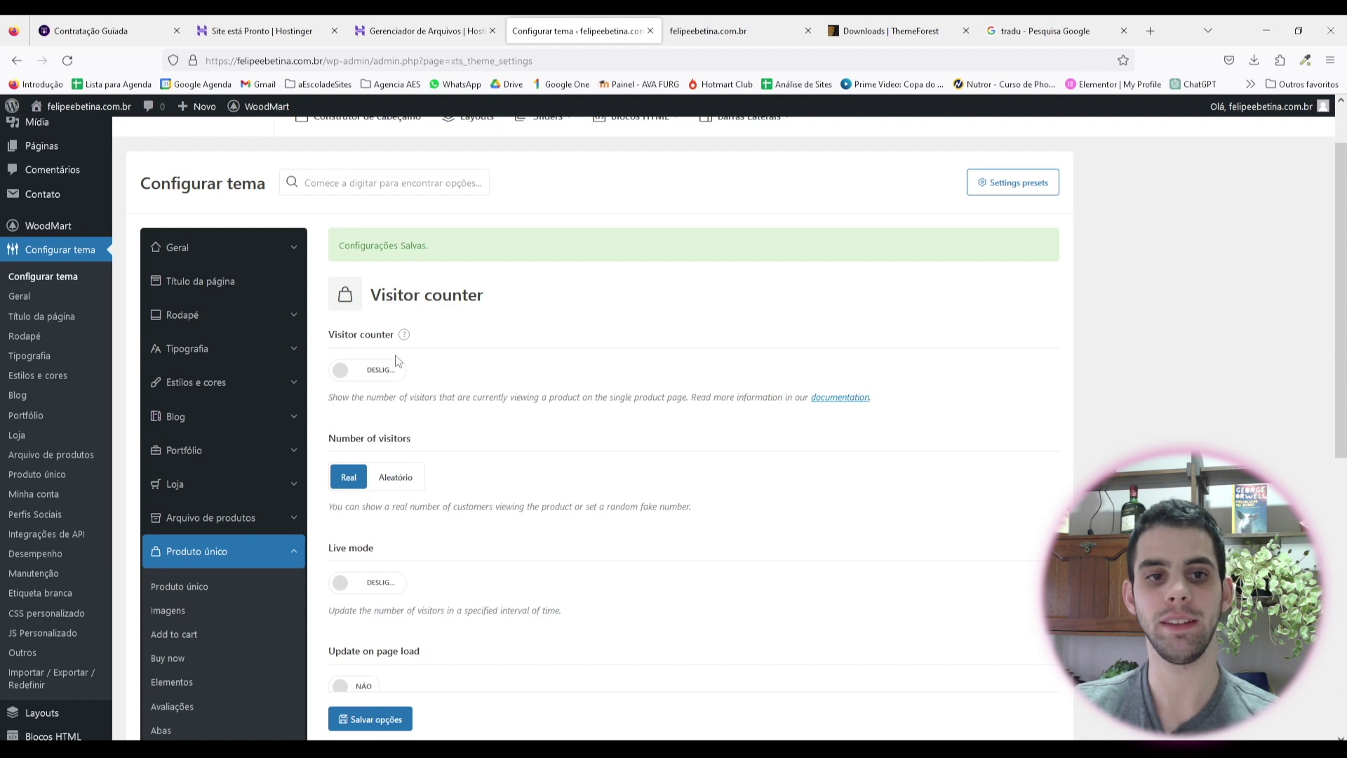
pyautogui.moveTo(405, 337)
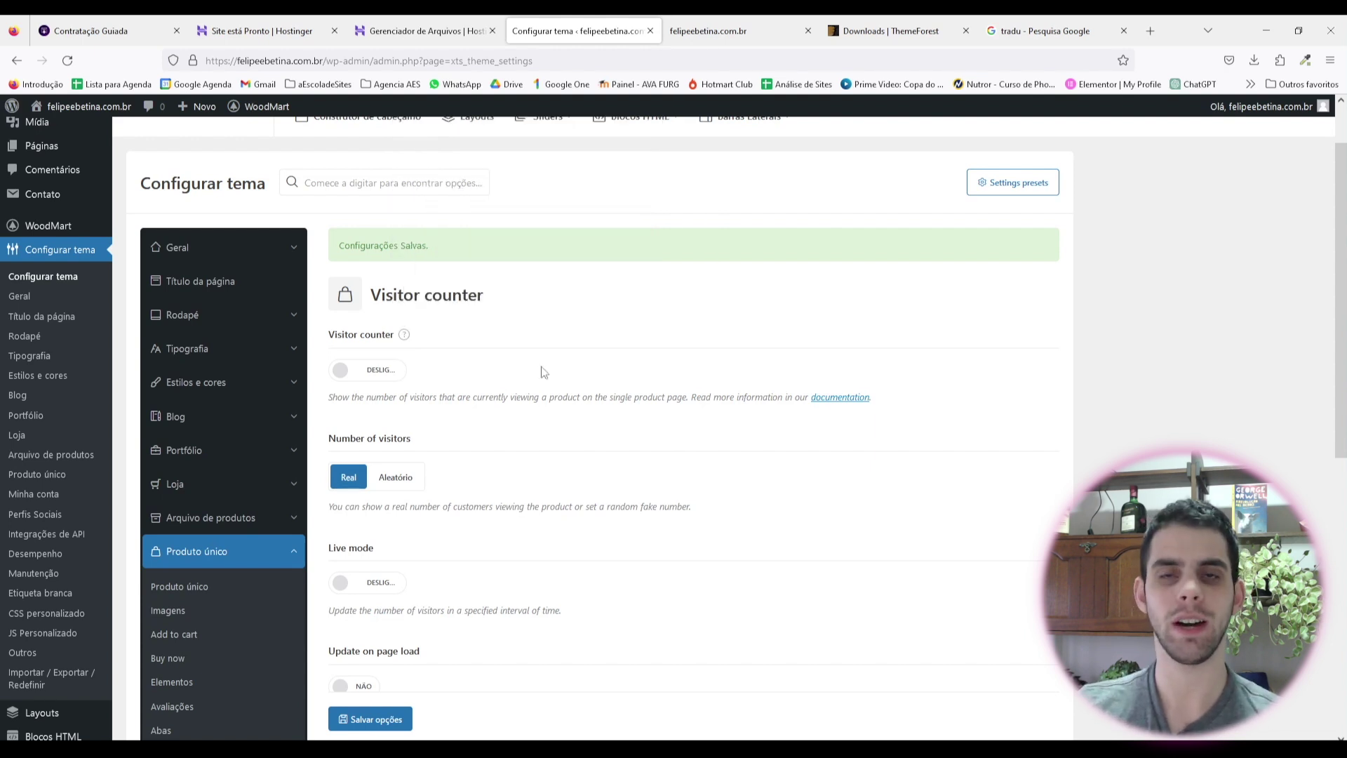
pyautogui.scroll(-1, 256, 412)
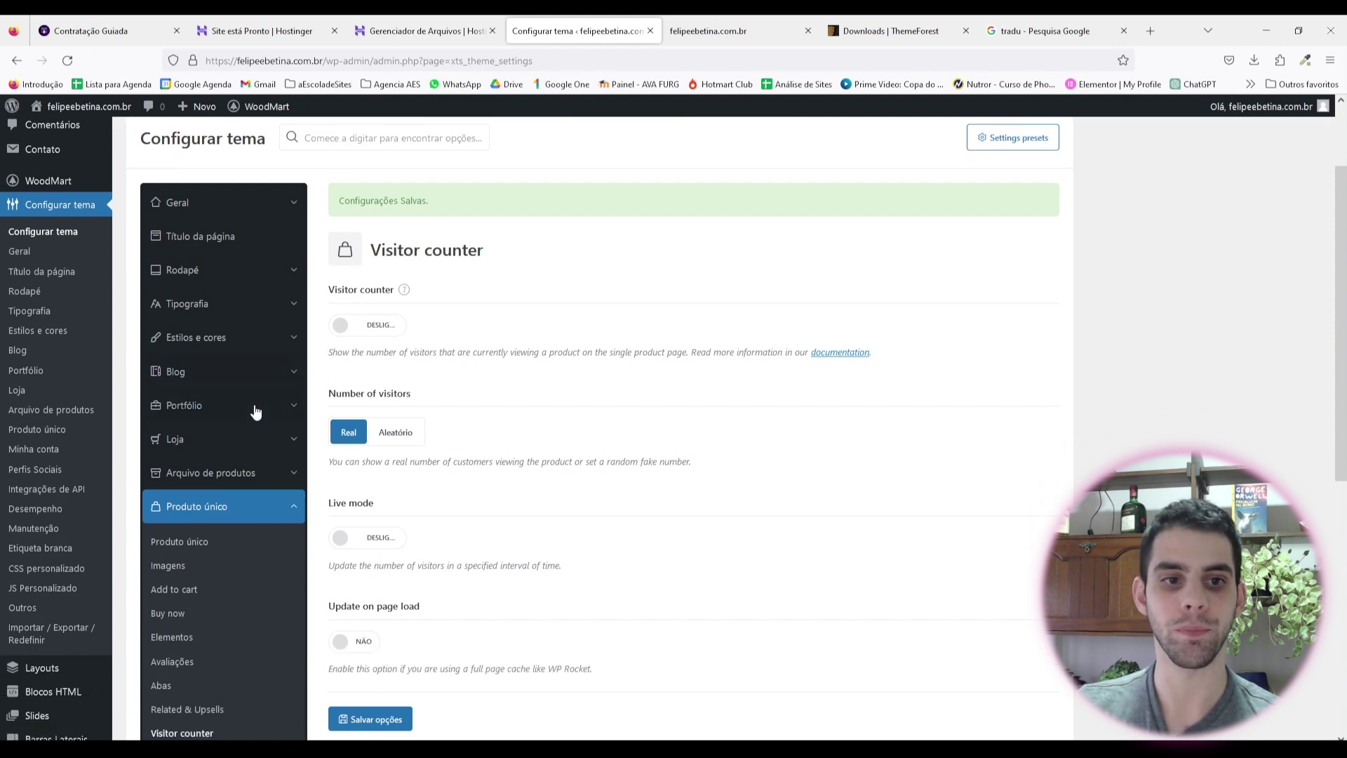
pyautogui.scroll(-3, 257, 412)
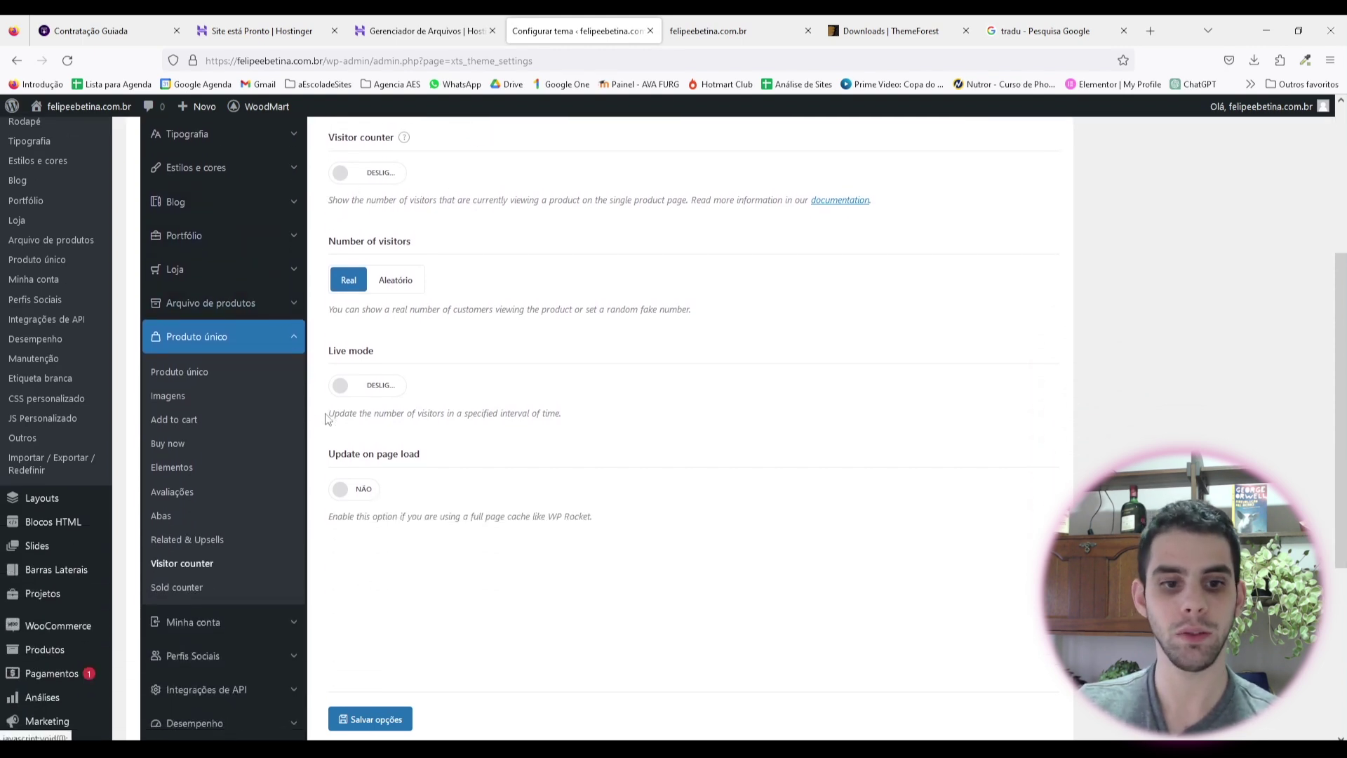
pyautogui.scroll(-1, 225, 466)
pyautogui.click(194, 517)
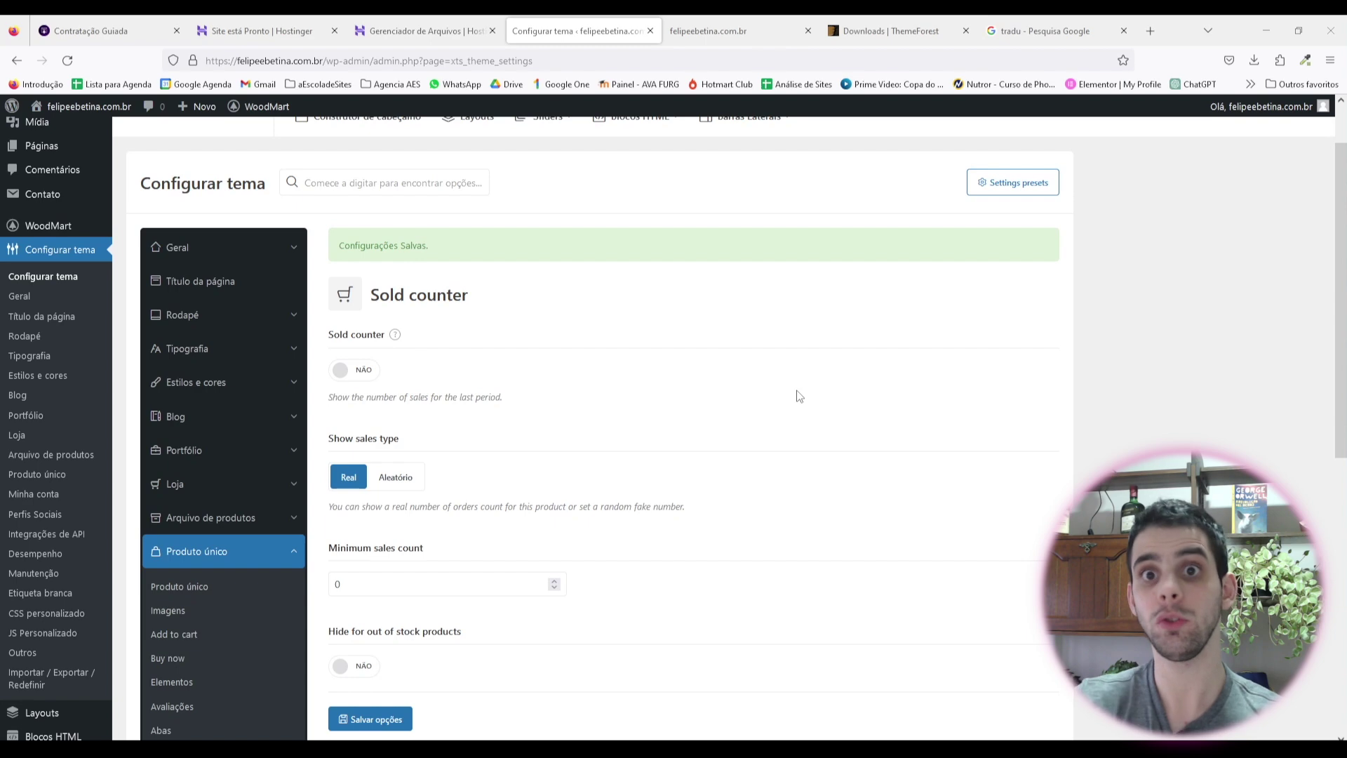
pyautogui.scroll(-3, 799, 396)
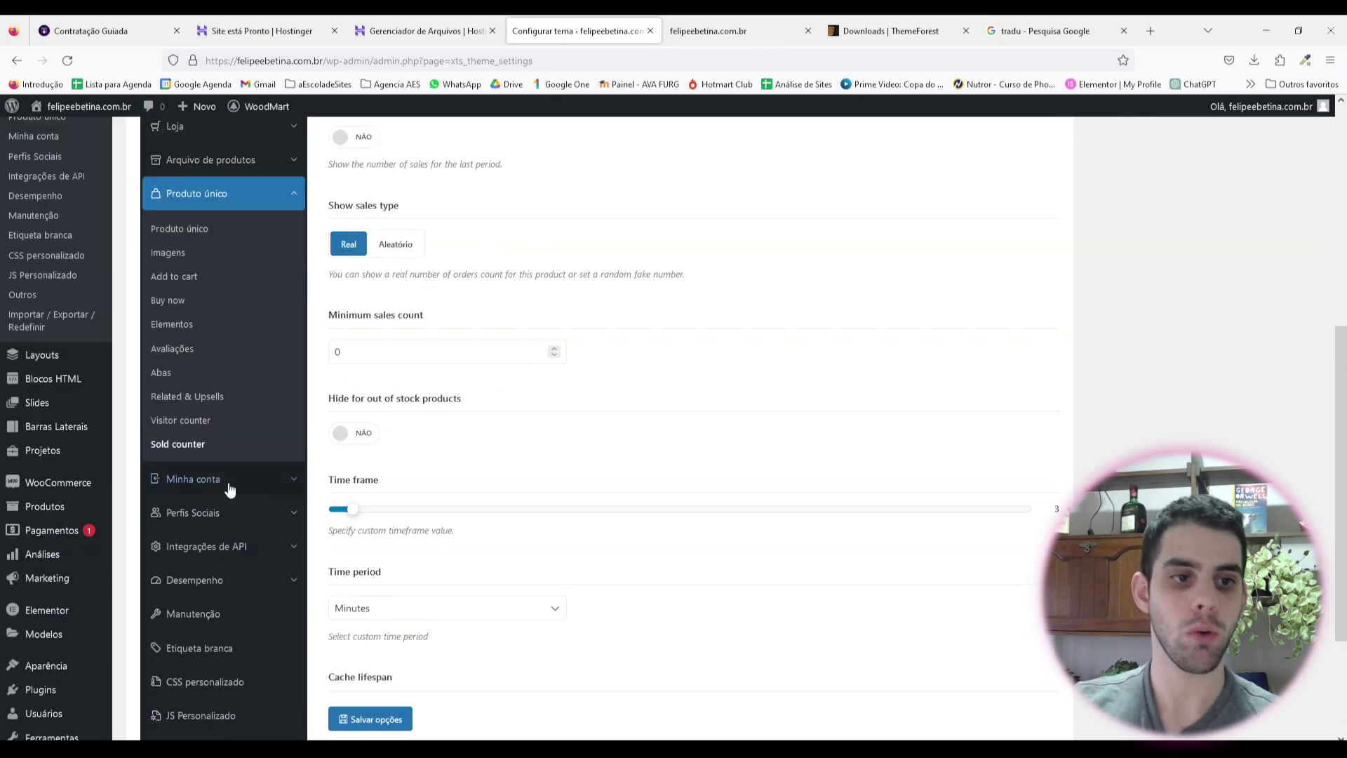
# Step: Review the Minha conta Entrar / Registrar fields
pyautogui.click(232, 481)
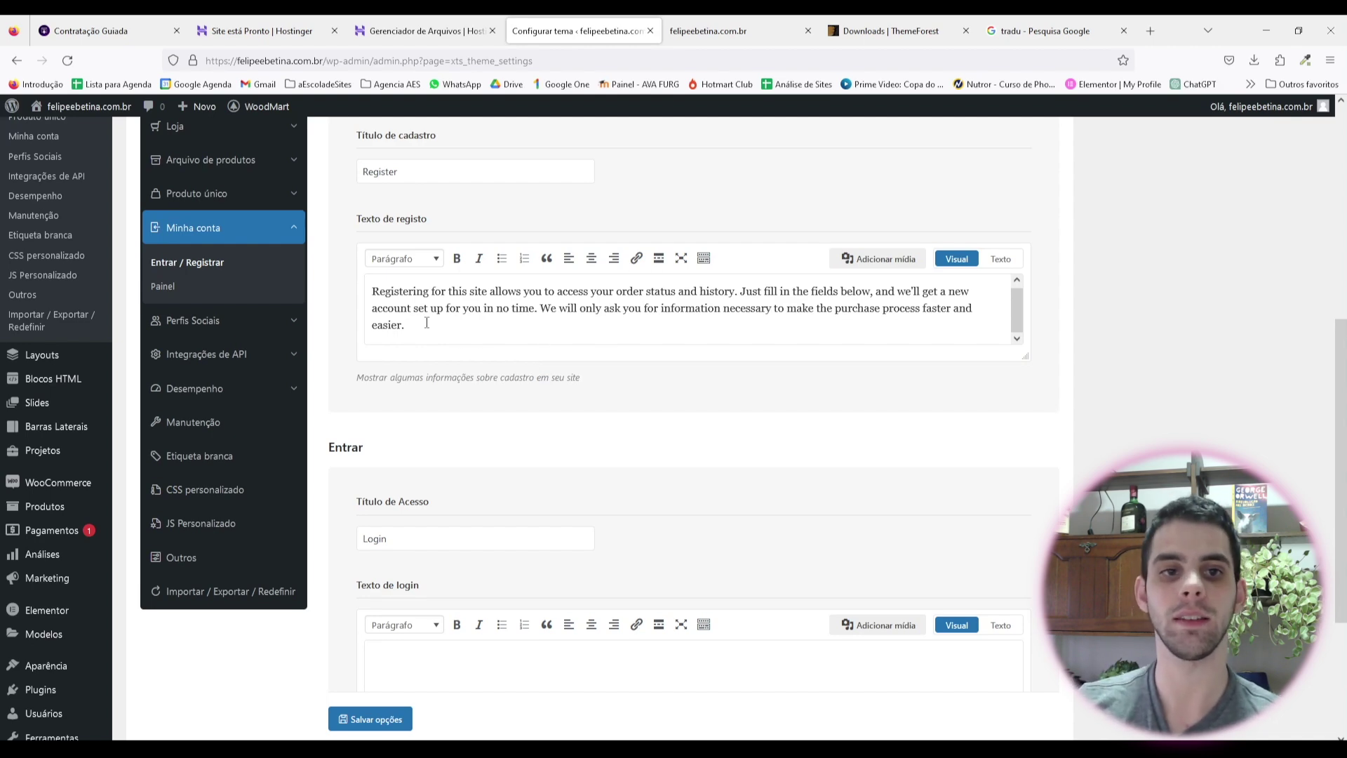
pyautogui.scroll(3, 504, 355)
pyautogui.scroll(1, 504, 355)
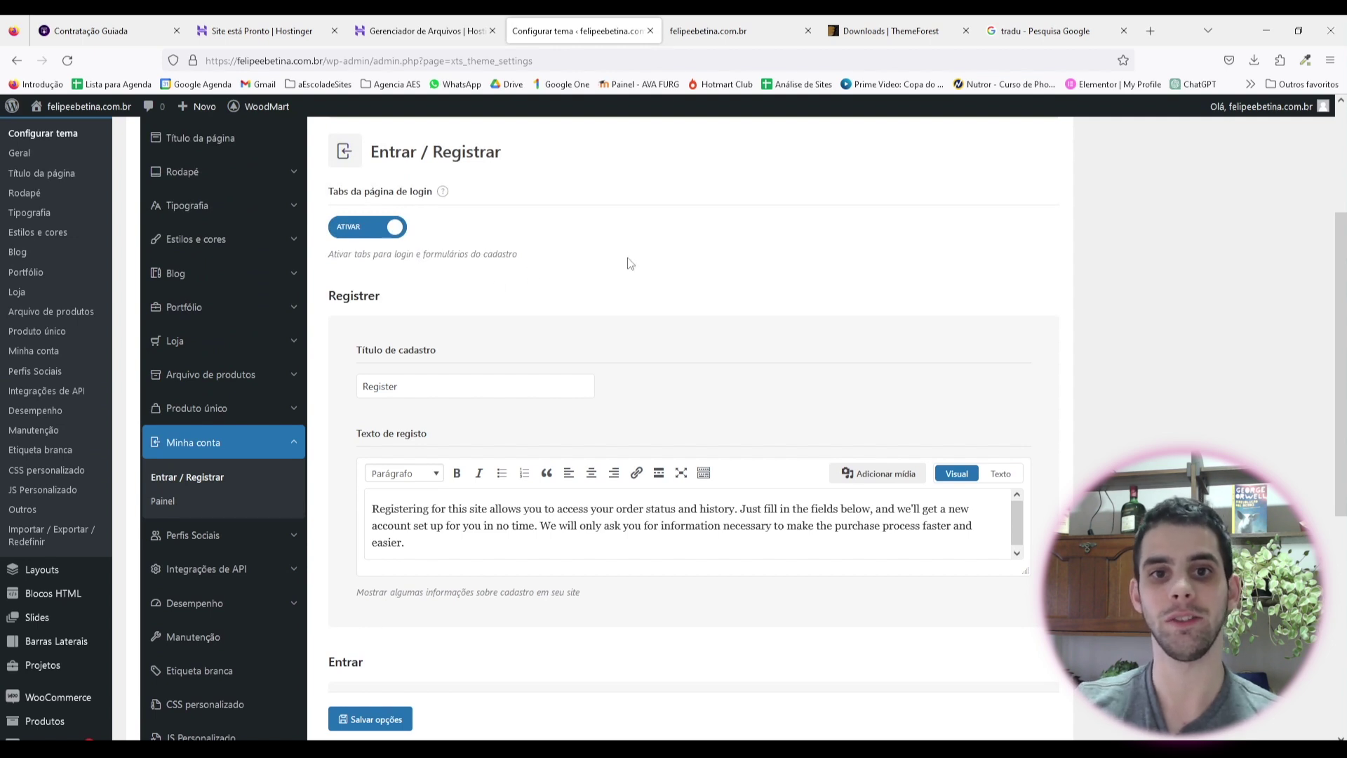
pyautogui.scroll(-3, 424, 276)
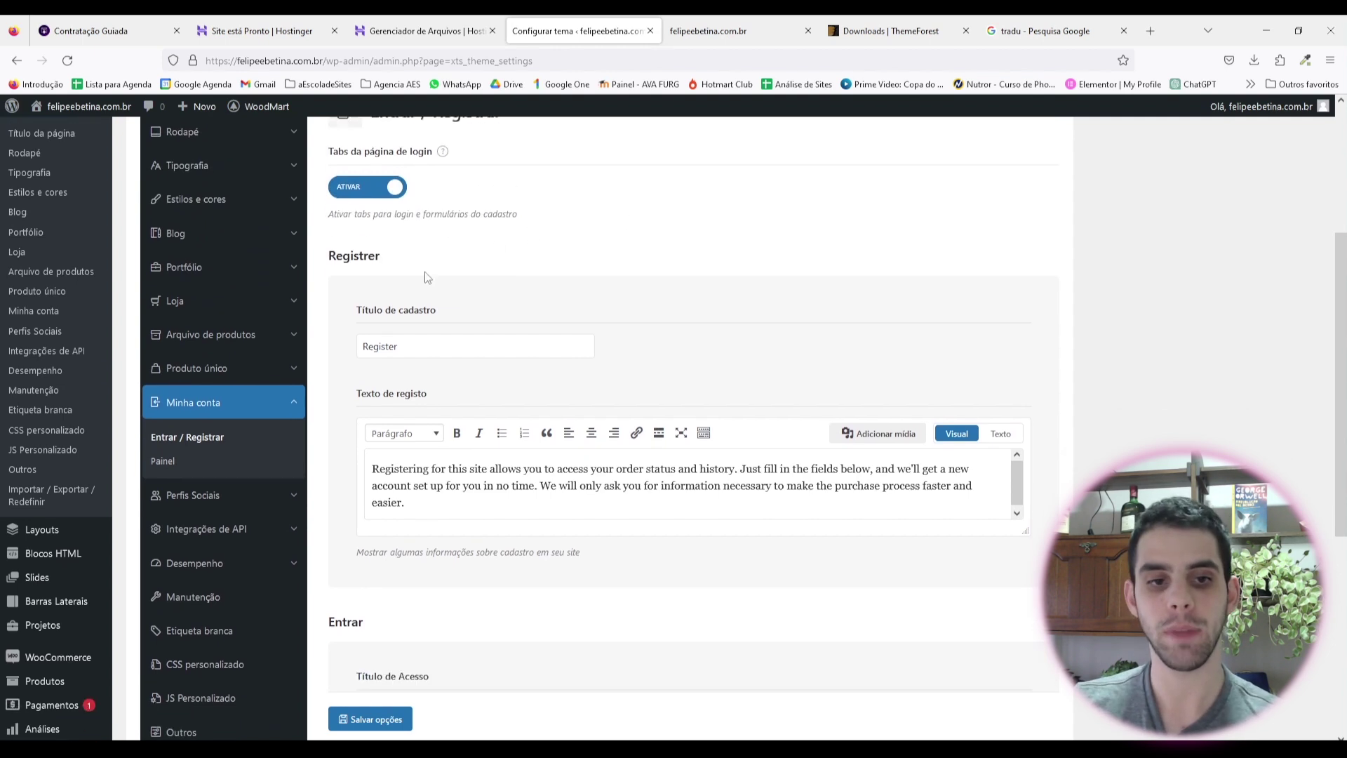
pyautogui.scroll(2, 453, 367)
pyautogui.scroll(2, 421, 337)
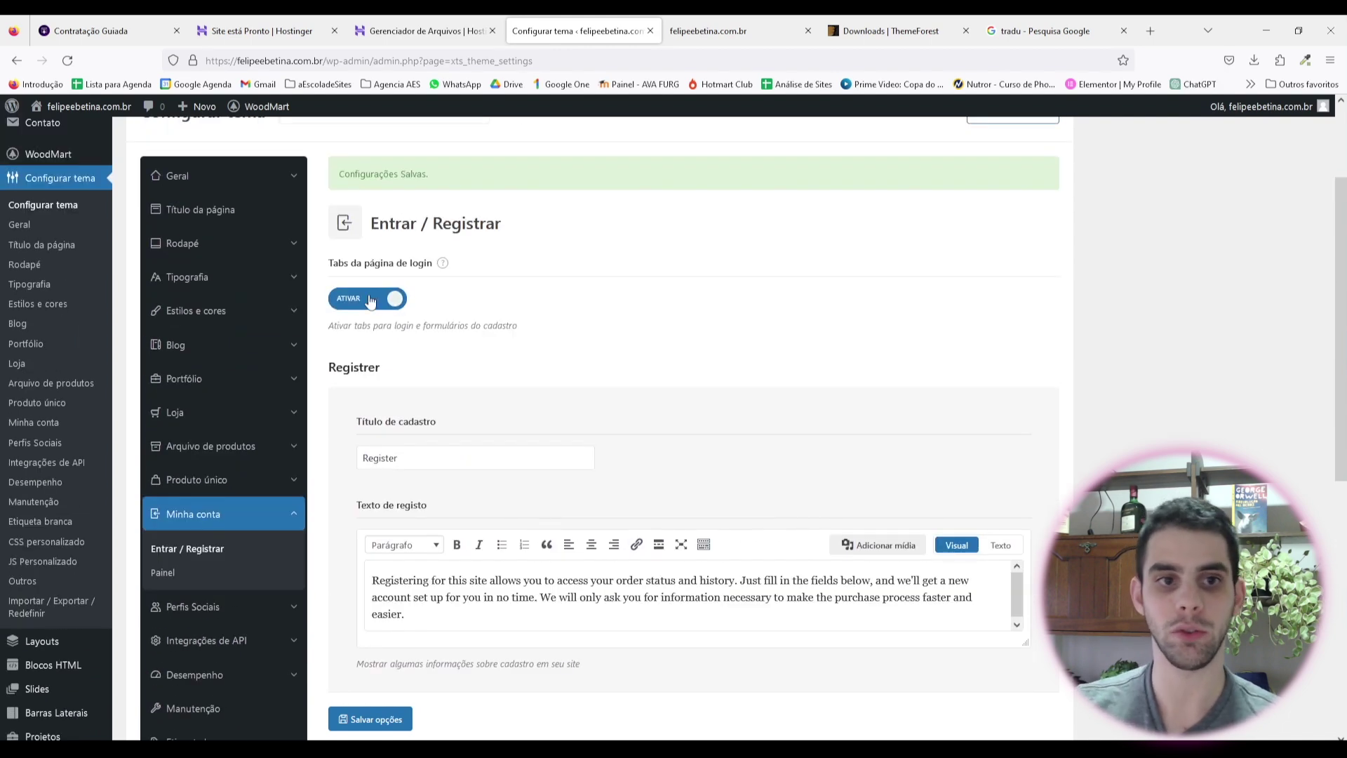
pyautogui.scroll(-5, 449, 295)
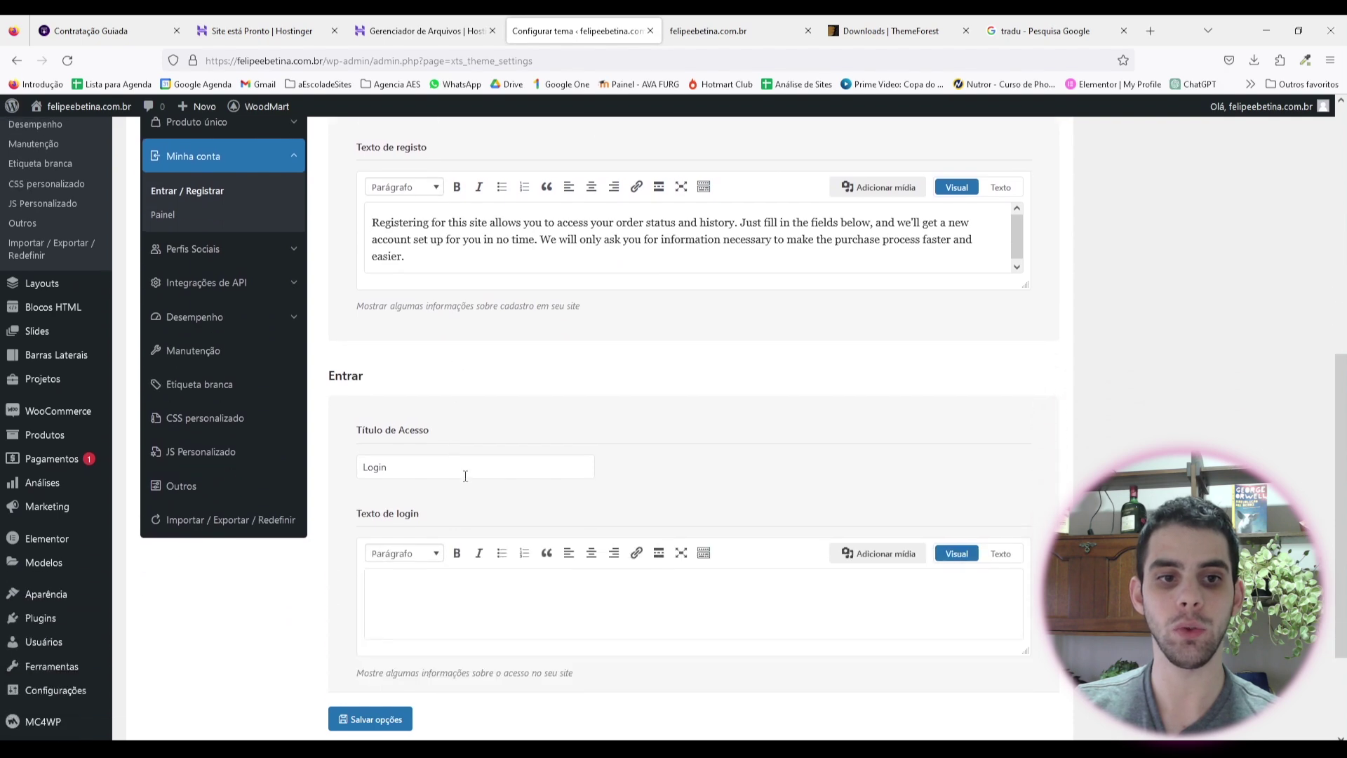
pyautogui.scroll(3, 465, 476)
# Step: Title the register section 'Registrar' and replace its text with the Portuguese translation
pyautogui.moveTo(420, 316); pyautogui.dragTo(293, 304)
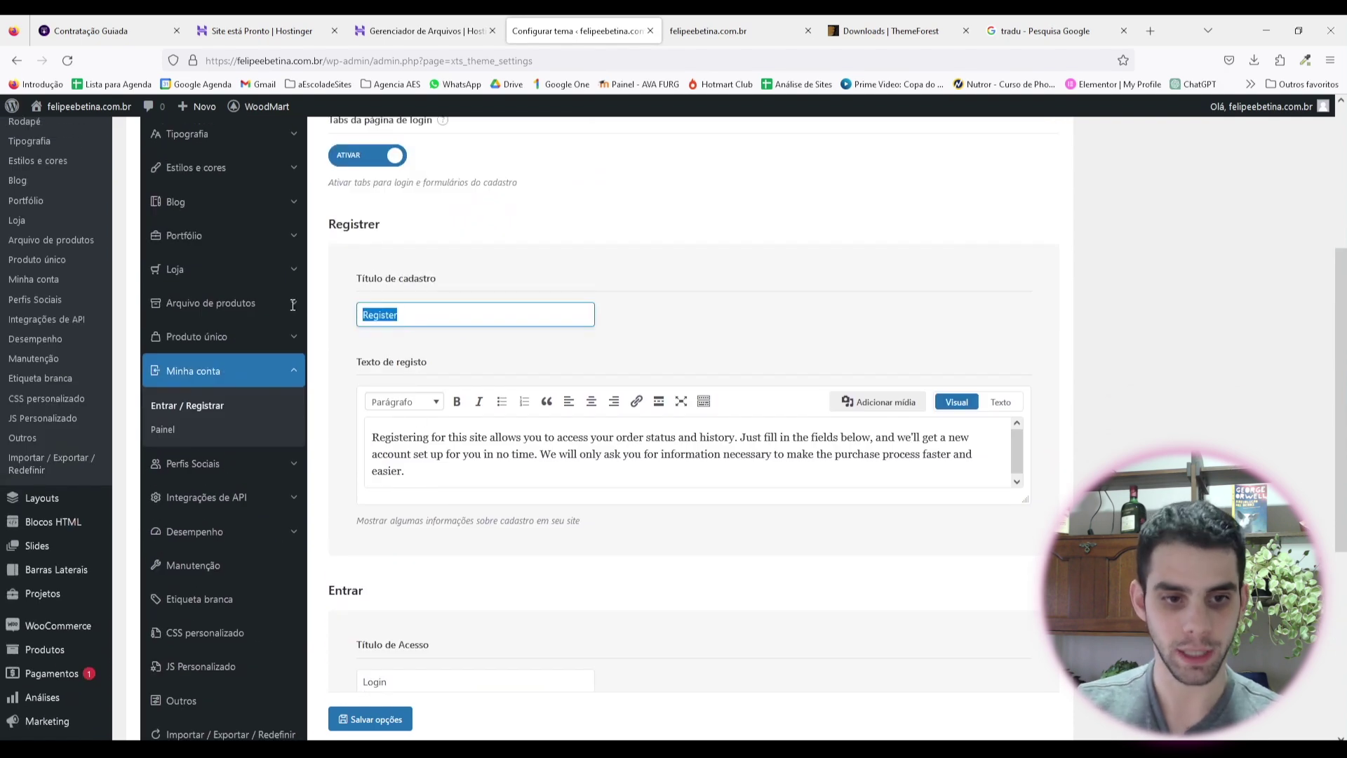
pyautogui.write('Reg')
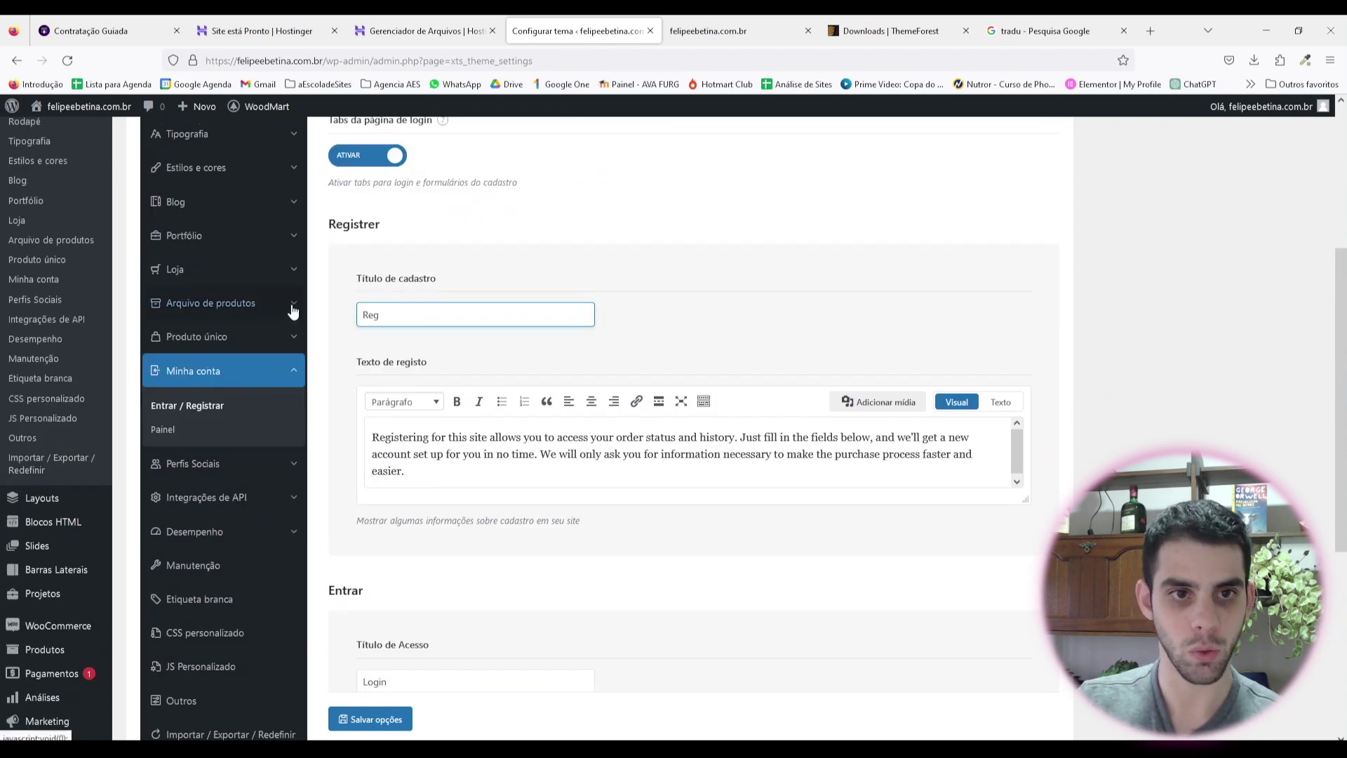
pyautogui.write('istrar')
pyautogui.moveTo(406, 471); pyautogui.dragTo(335, 440)
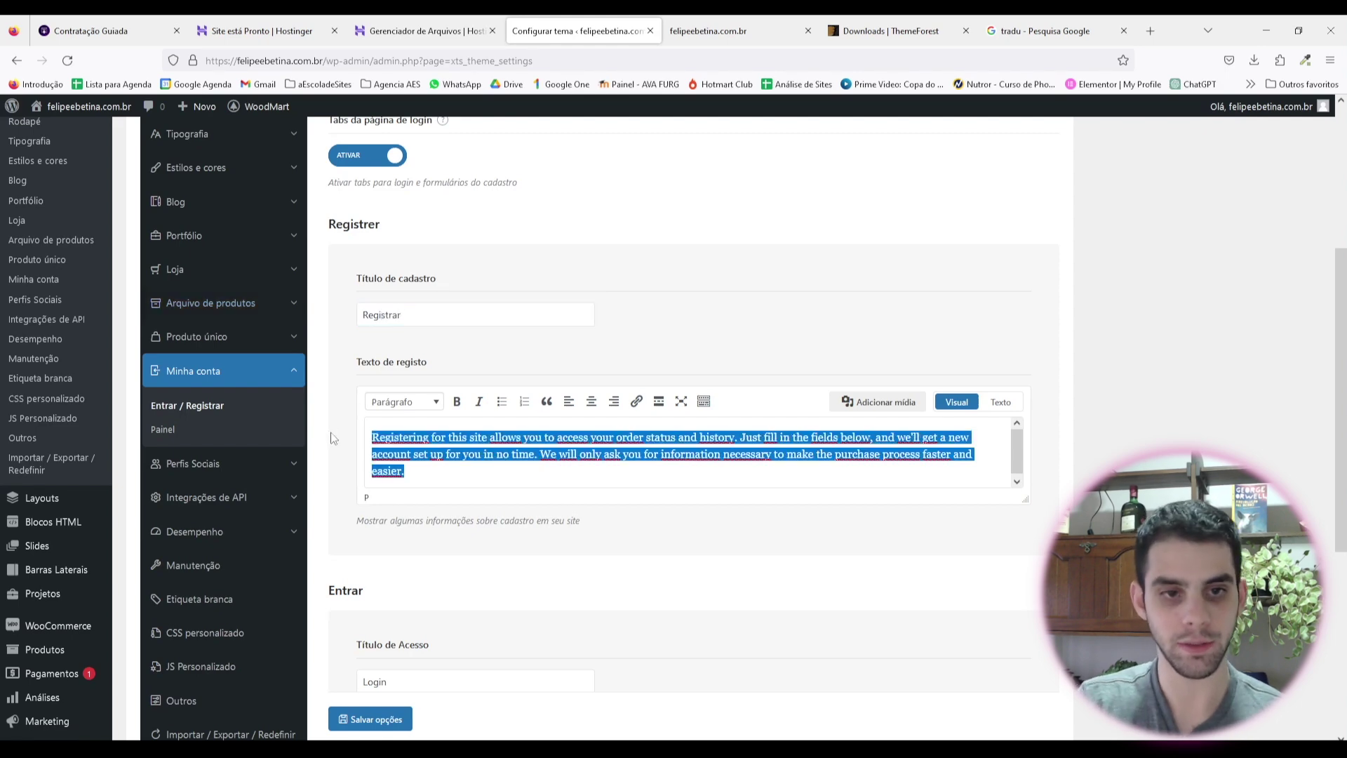
pyautogui.click(1046, 30)
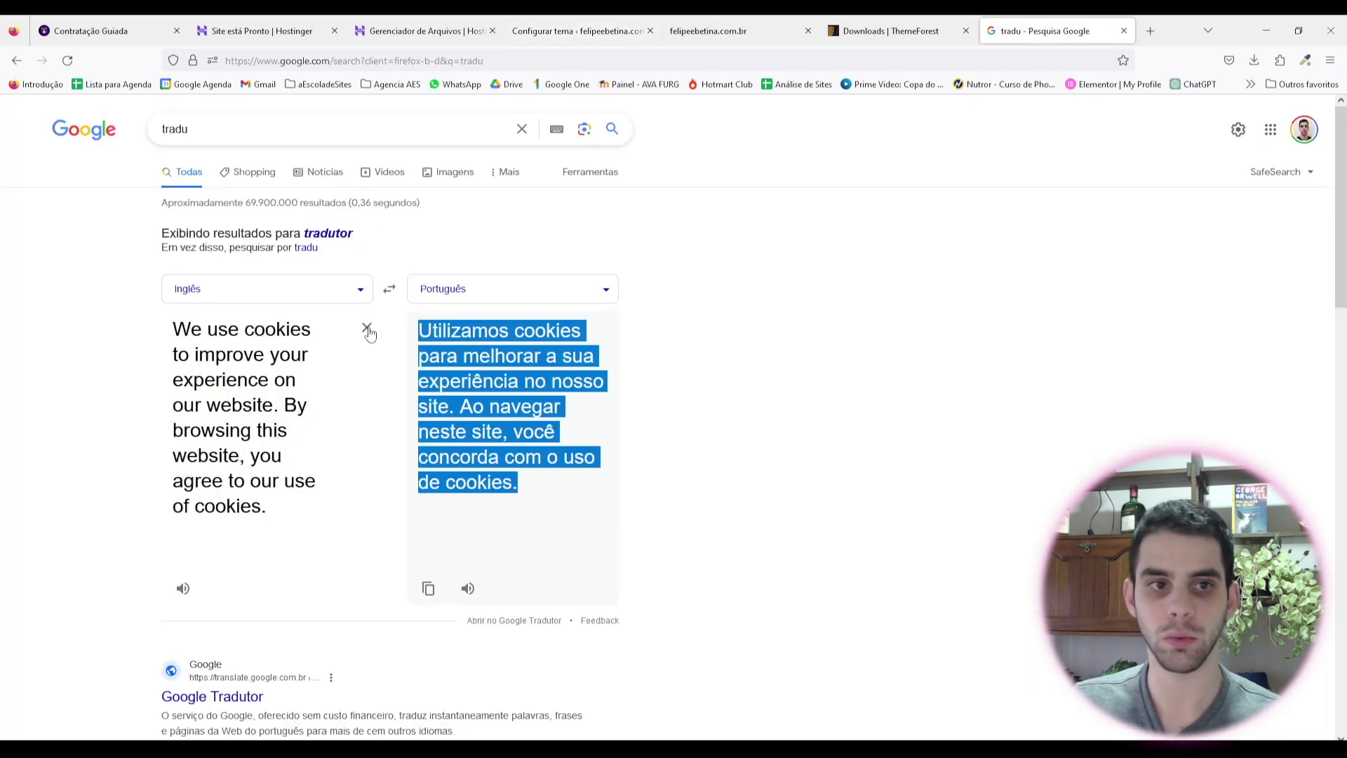
pyautogui.hotkey('ctrl', '4')
pyautogui.hotkey('ctrl', 'v')
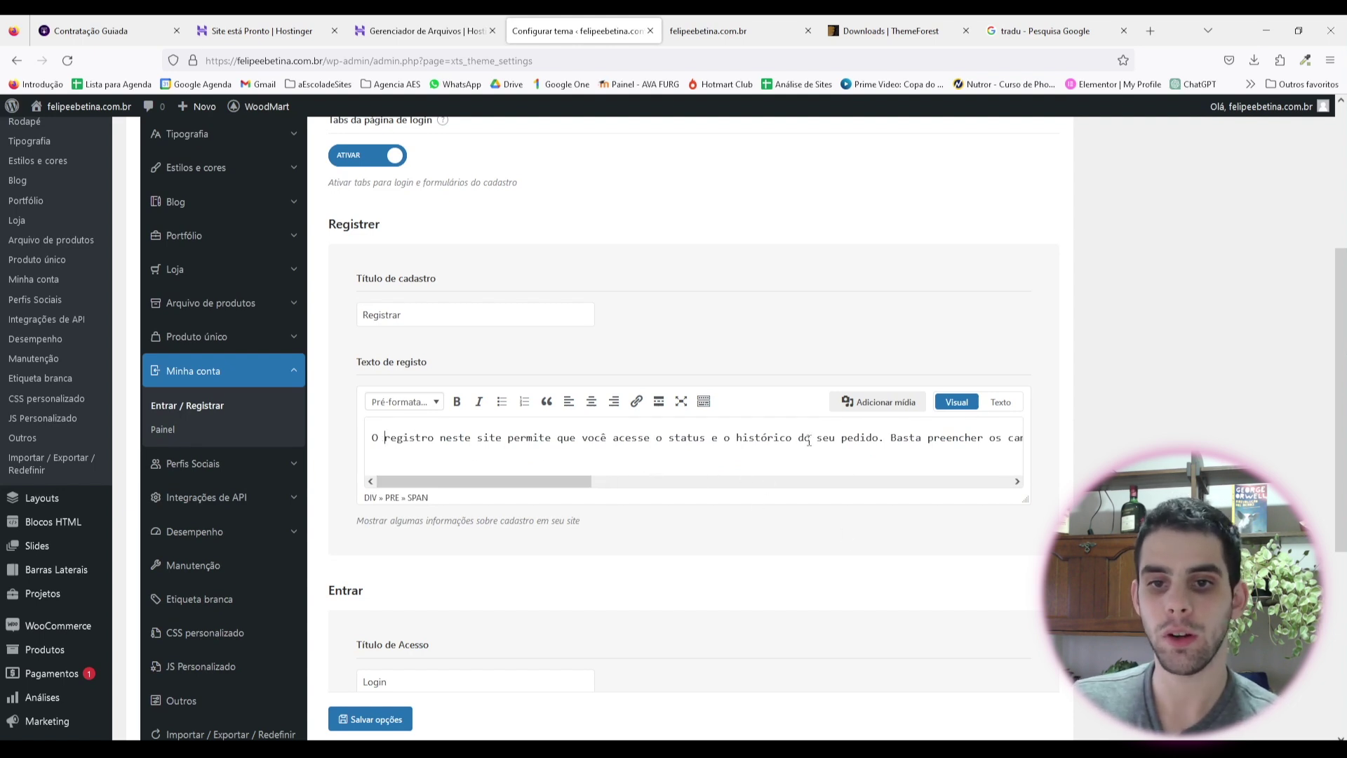
pyautogui.moveTo(891, 437); pyautogui.dragTo(950, 442)
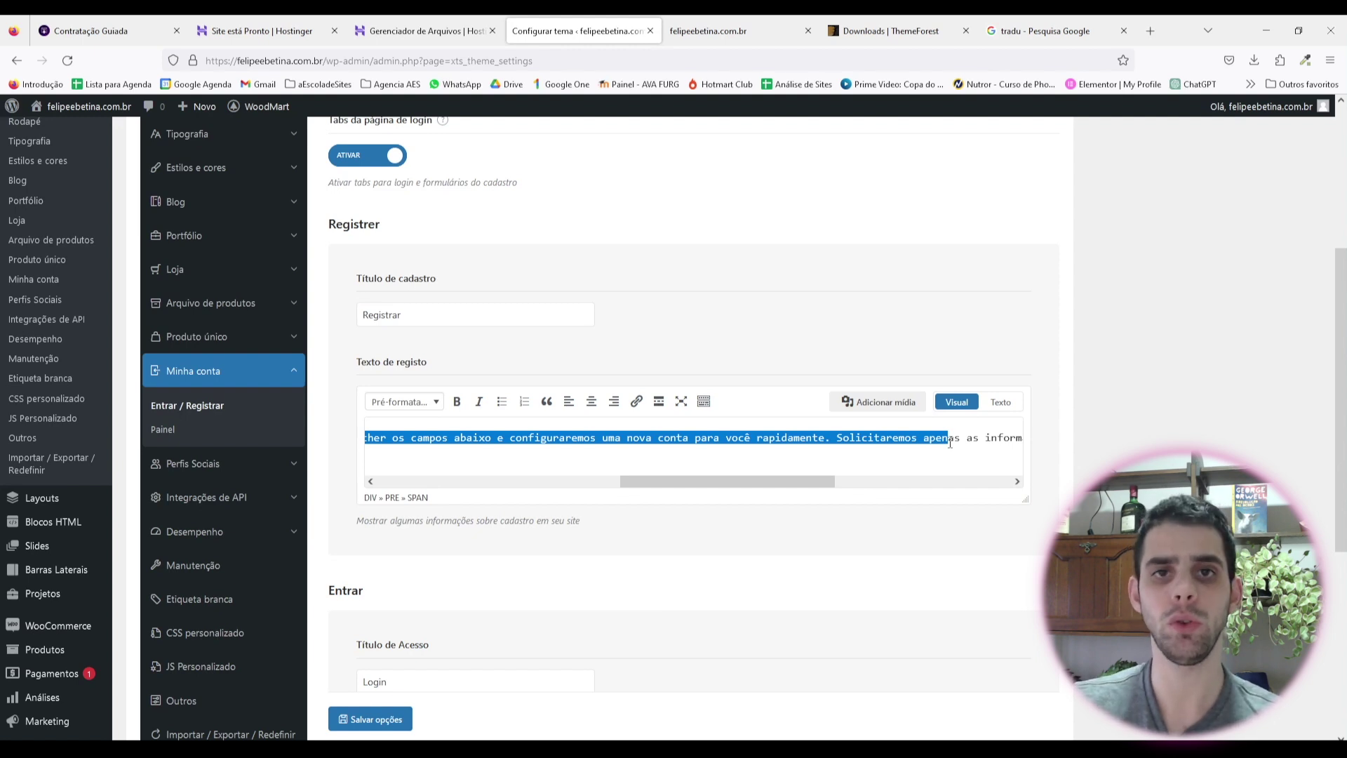
pyautogui.scroll(-1, 723, 453)
pyautogui.click(462, 388)
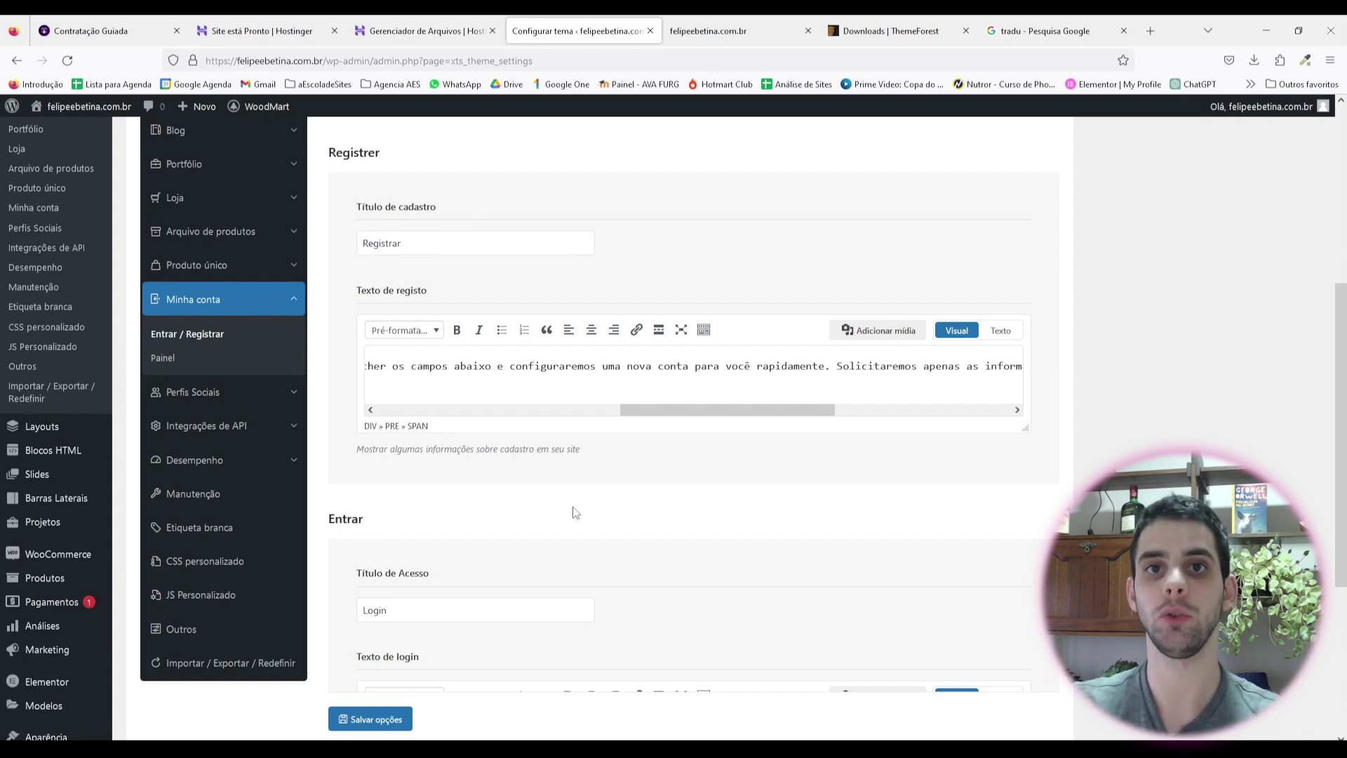
# Step: Check the Login title field and save the login and registration settings
pyautogui.scroll(-3, 357, 400)
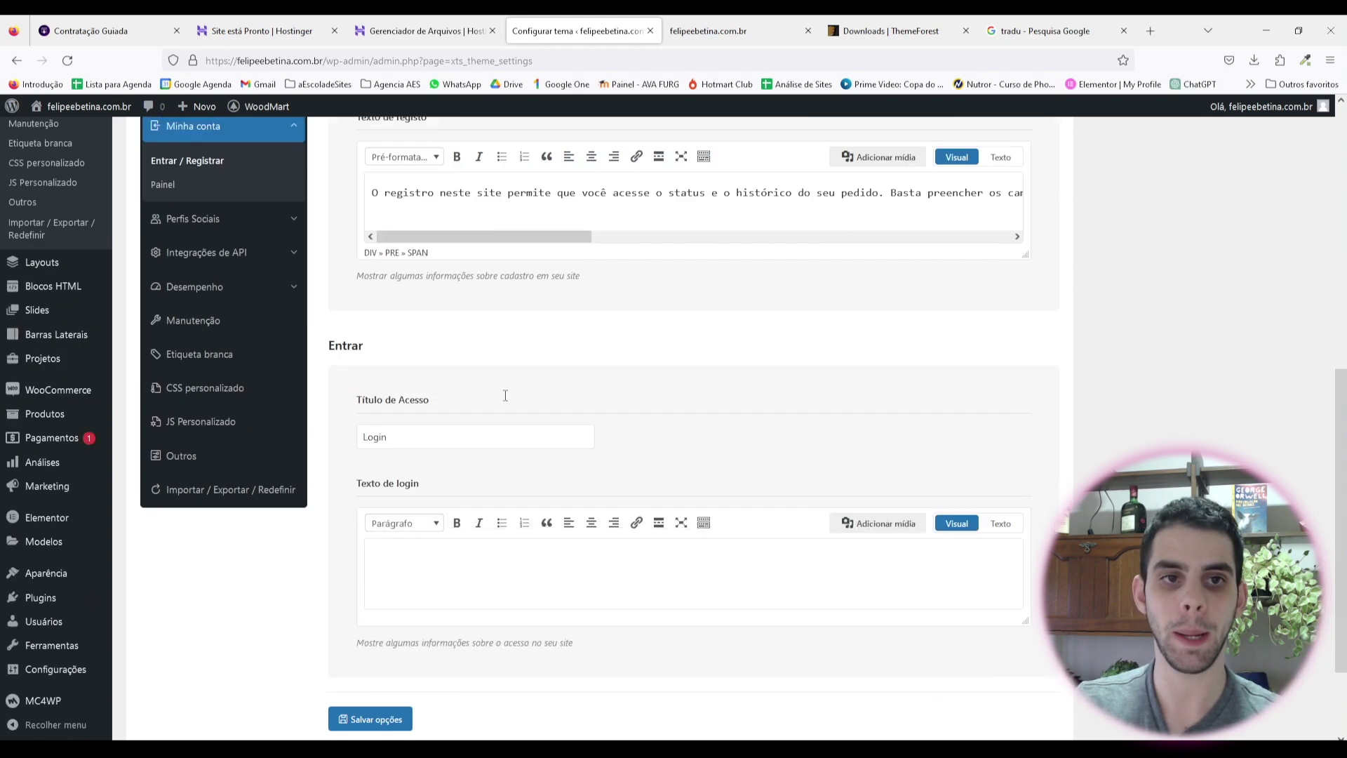
pyautogui.click(405, 397)
pyautogui.scroll(-2, 405, 397)
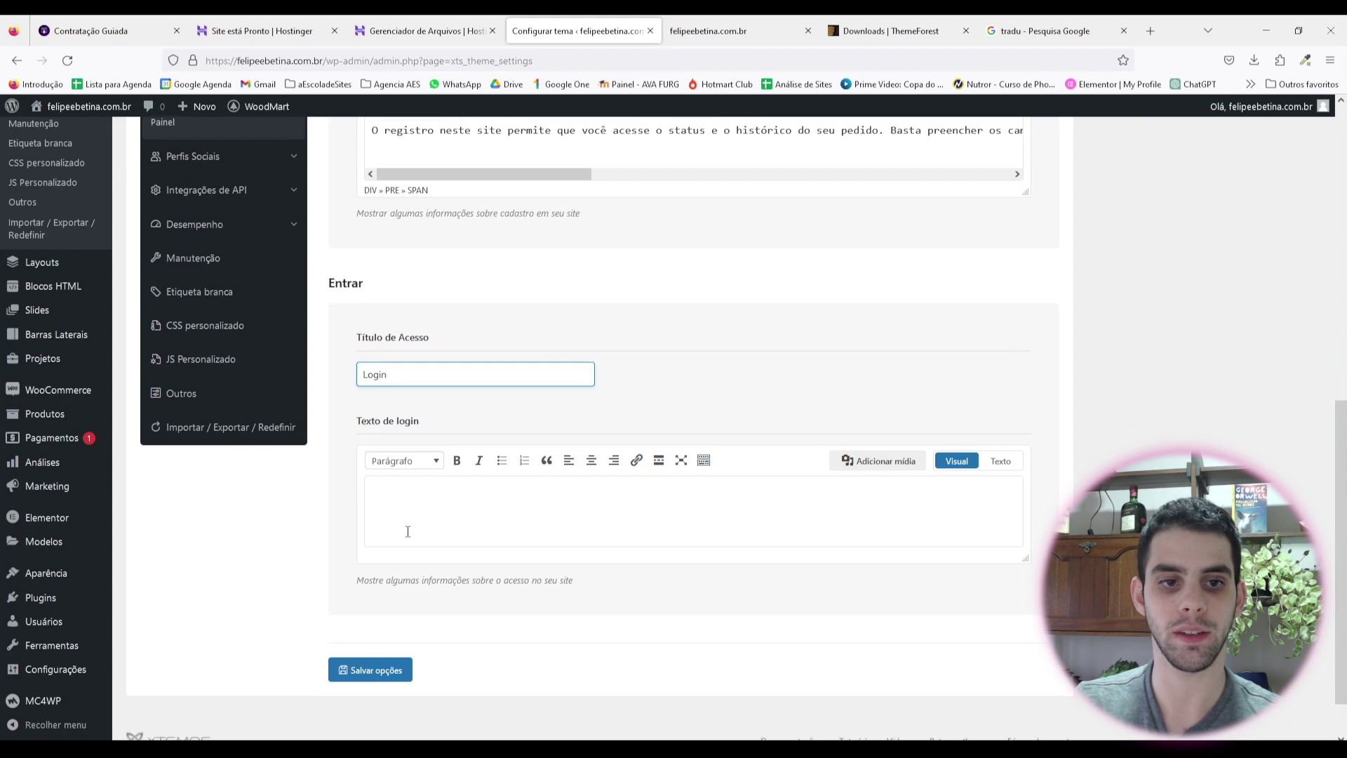
pyautogui.click(380, 618)
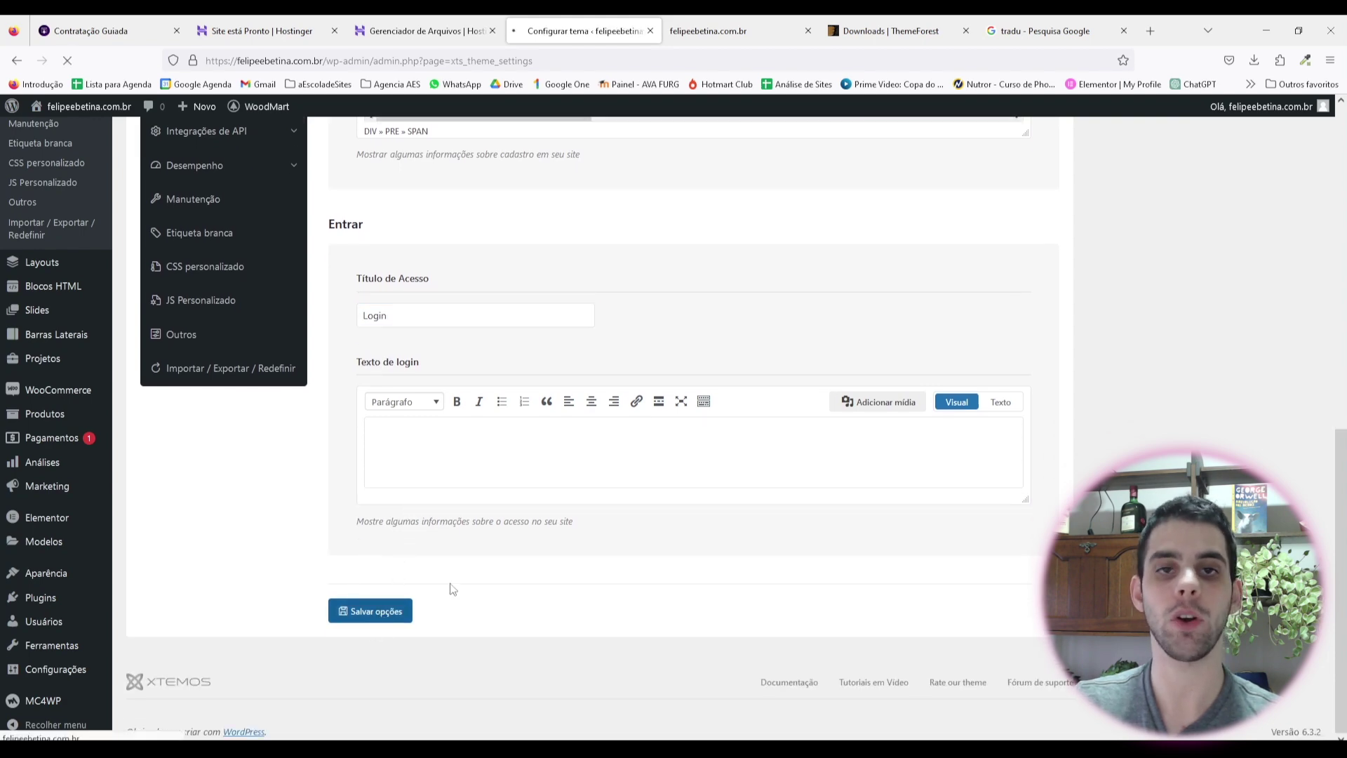
pyautogui.scroll(1, 514, 309)
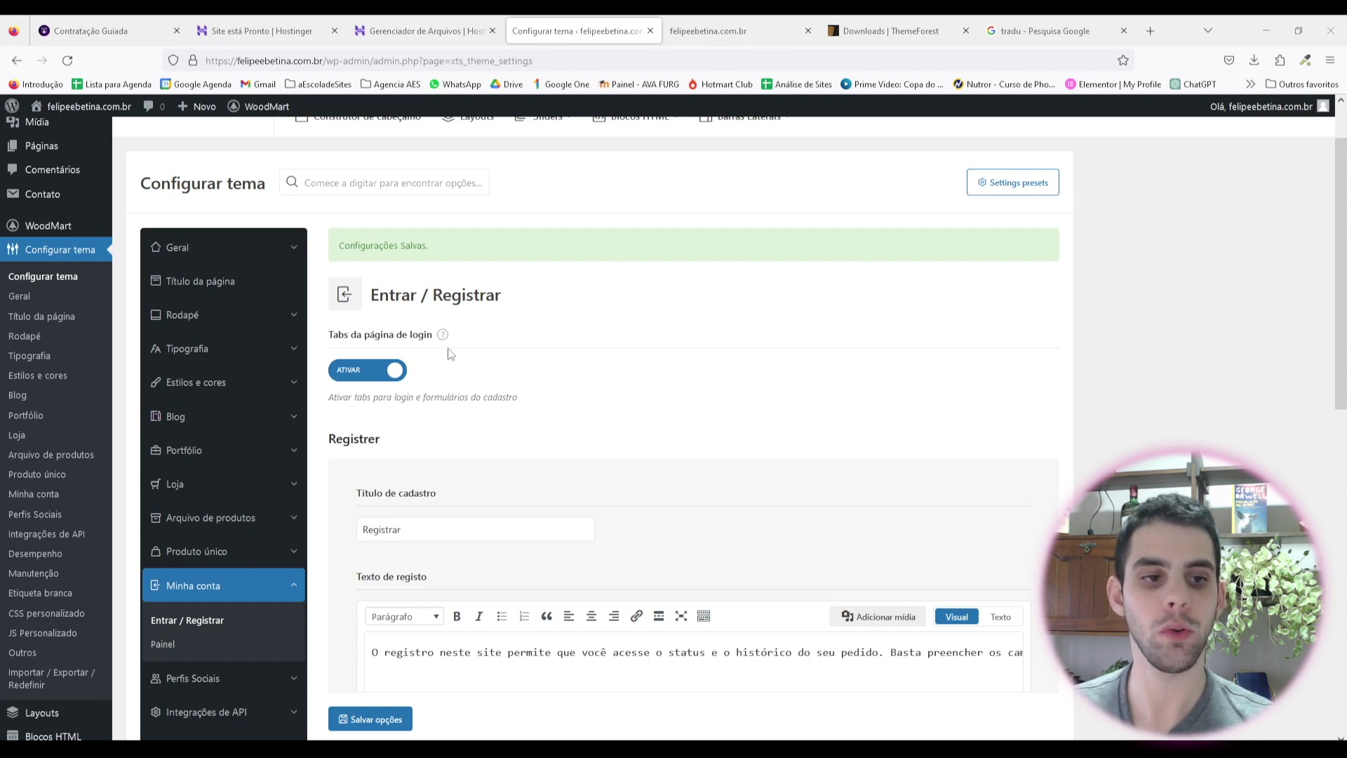
# Step: Review the Minha conta Painel and Perfis Sociais settings
pyautogui.scroll(-3, 243, 382)
pyautogui.click(165, 432)
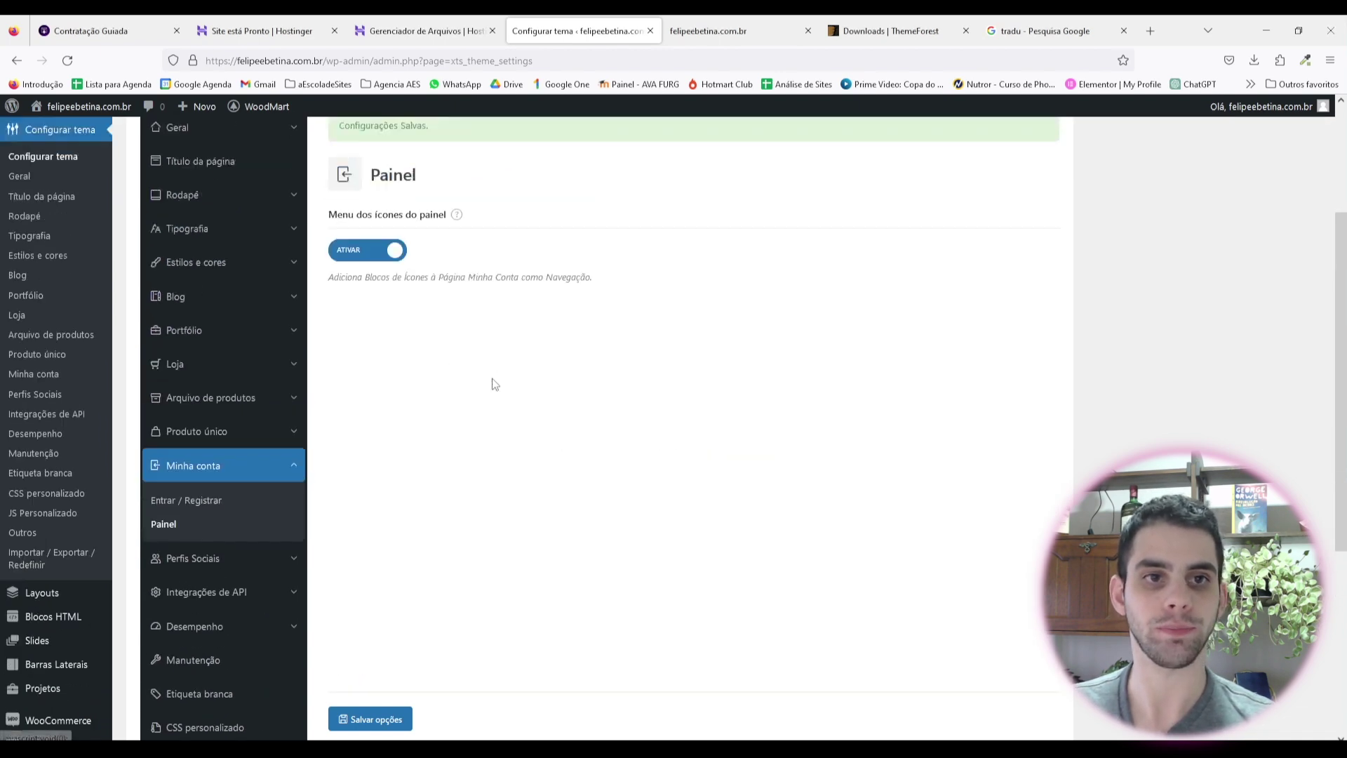
pyautogui.scroll(-3, 201, 291)
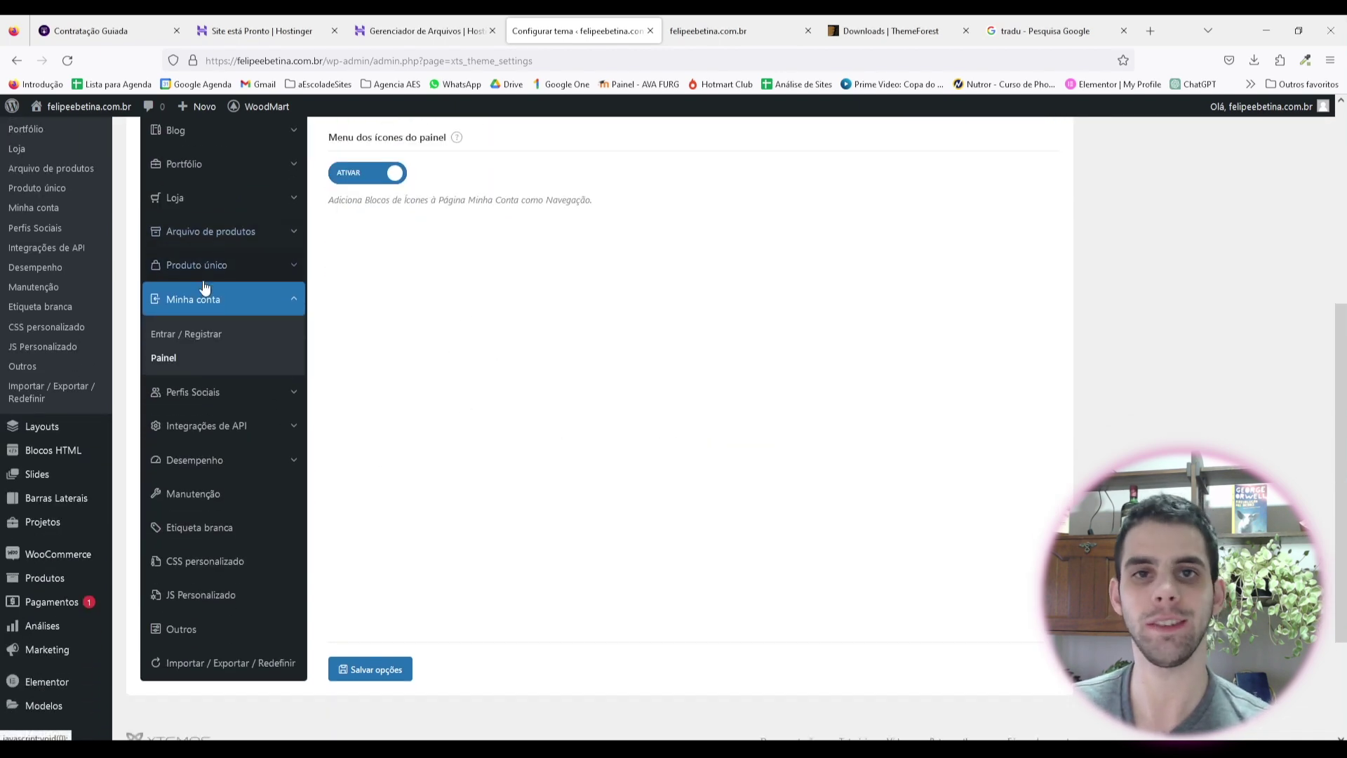
pyautogui.click(262, 421)
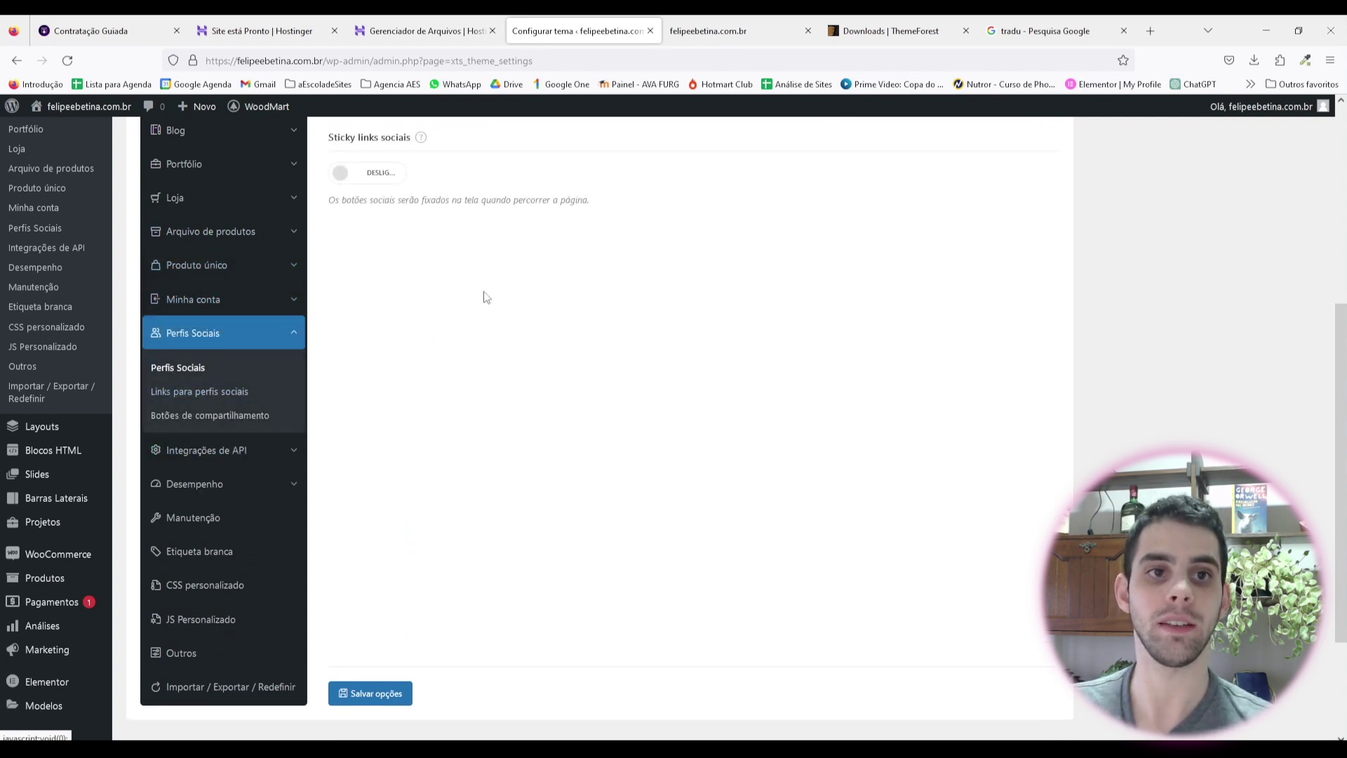
pyautogui.scroll(3, 482, 292)
pyautogui.scroll(2, 423, 203)
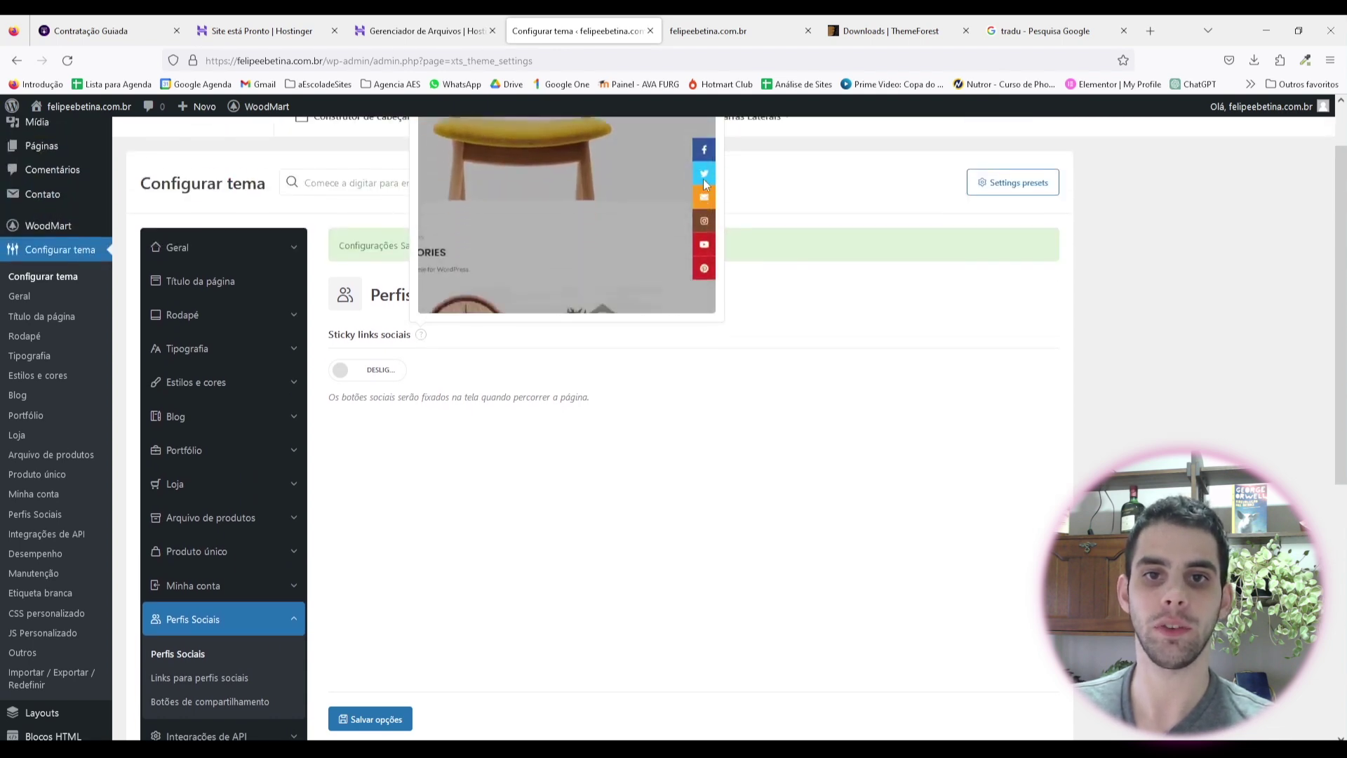
pyautogui.scroll(-3, 204, 466)
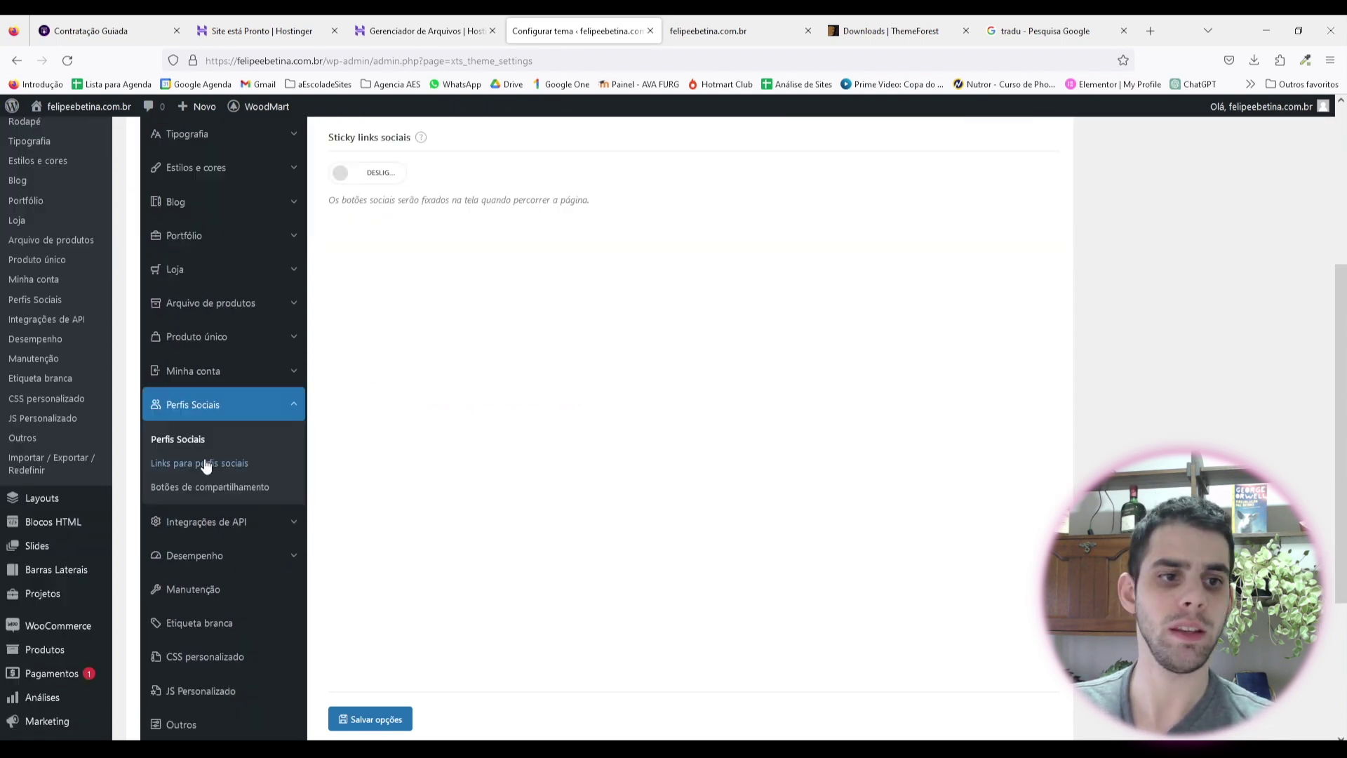
# Step: Look over the social profile links, including the Facebook link field
pyautogui.click(200, 464)
pyautogui.scroll(2, 421, 400)
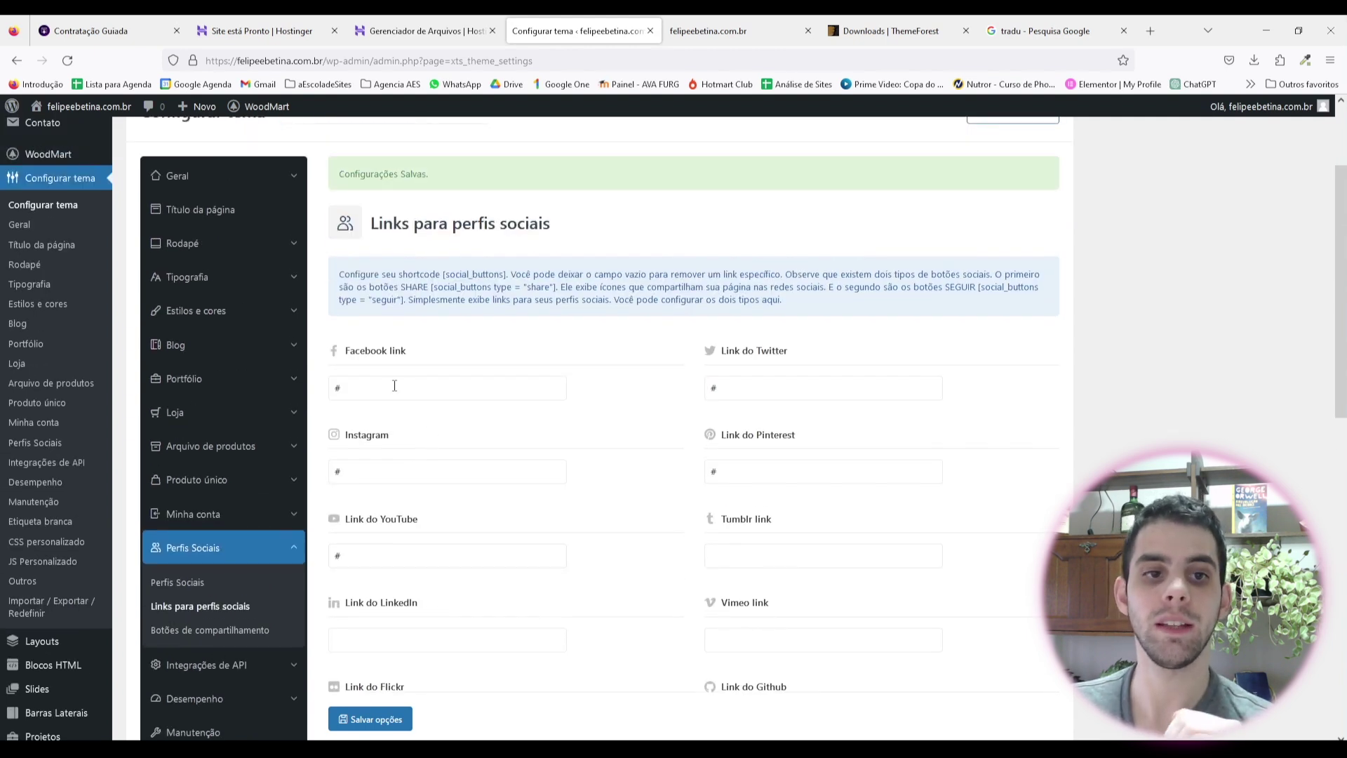
pyautogui.click(435, 388)
pyautogui.click(529, 421)
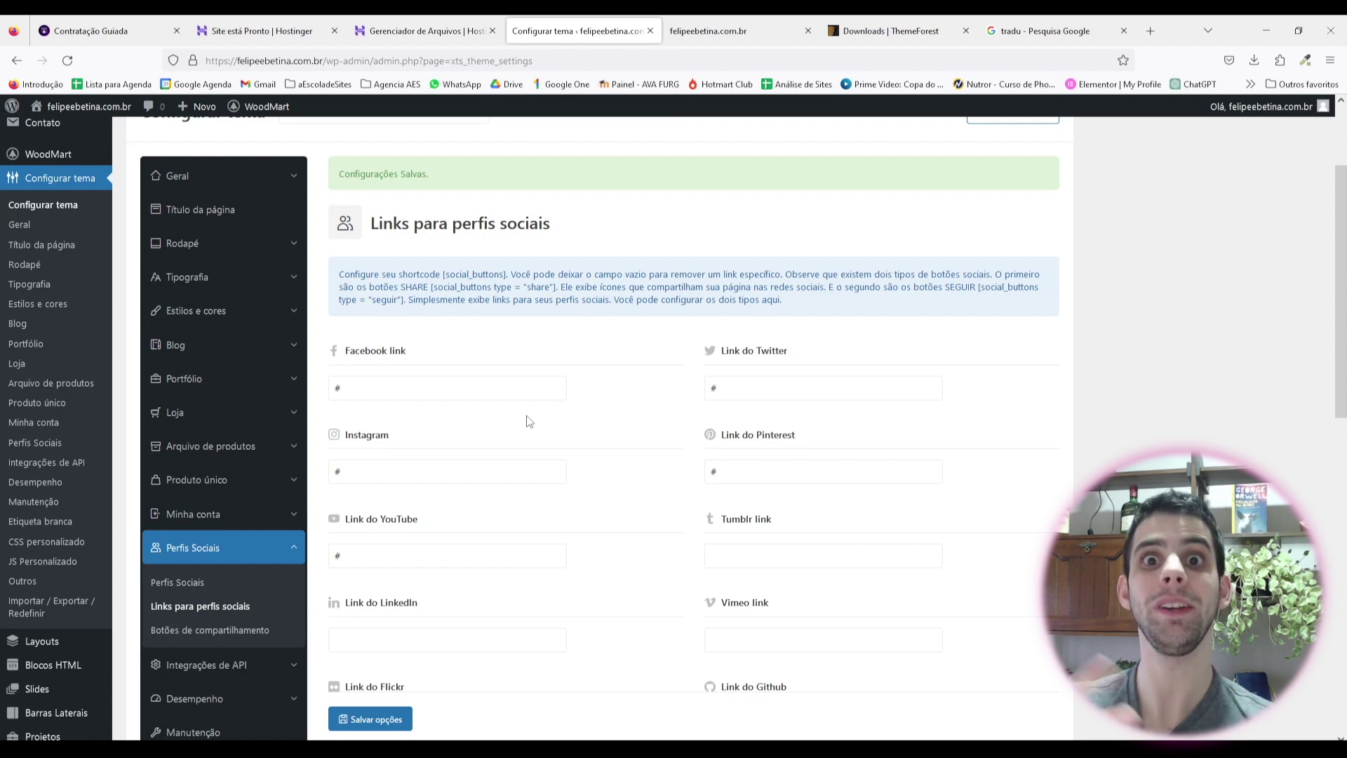
pyautogui.scroll(-4, 530, 421)
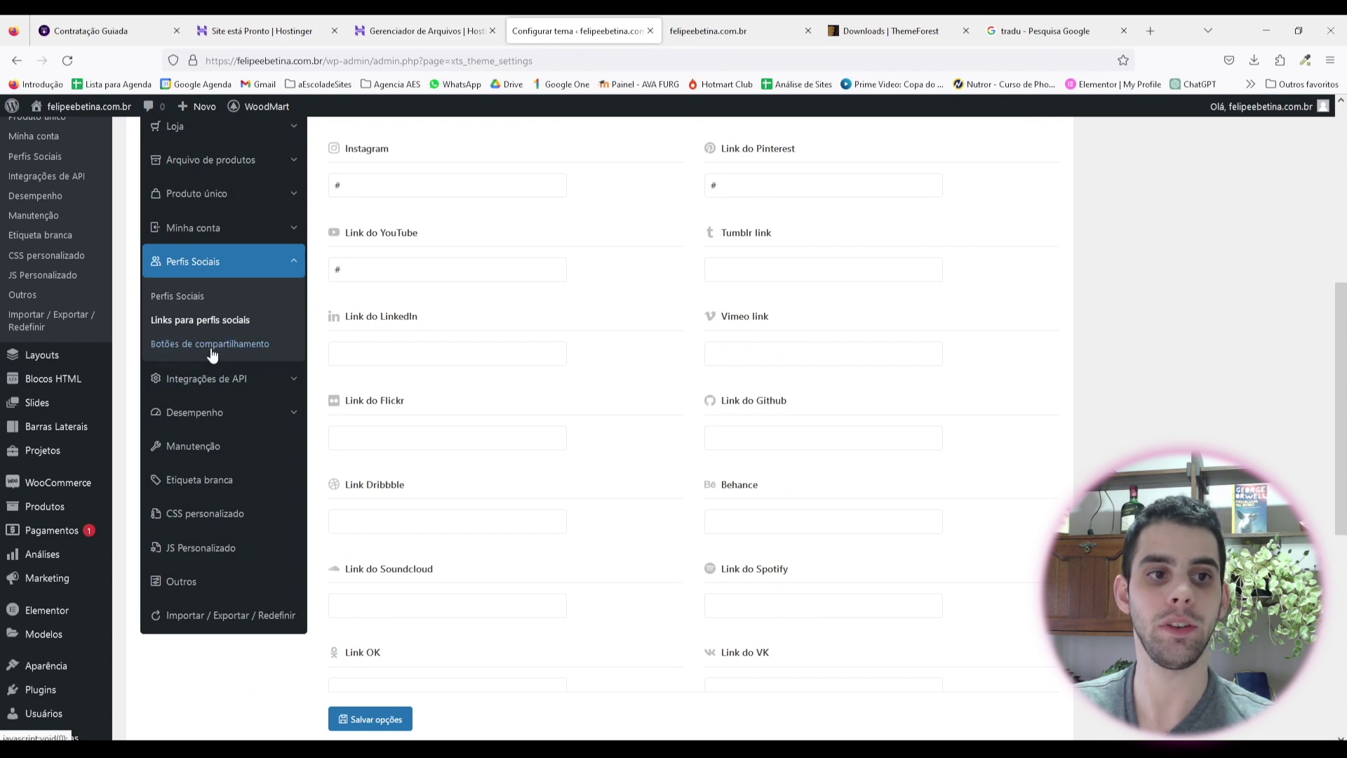
# Step: Switch the Facebook, Pinterest, Twitter, LinkedIn and Telegram share buttons to DESLIG
pyautogui.click(184, 343)
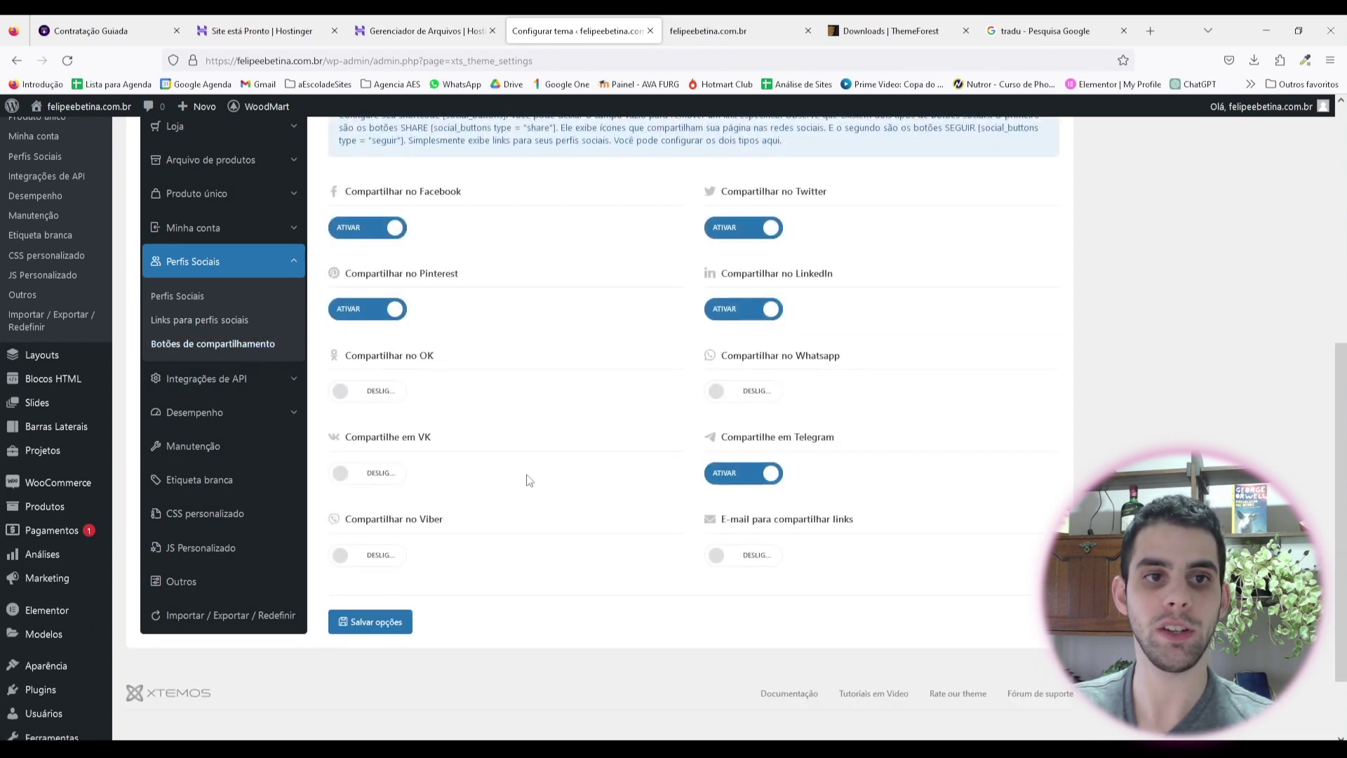
pyautogui.scroll(2, 539, 491)
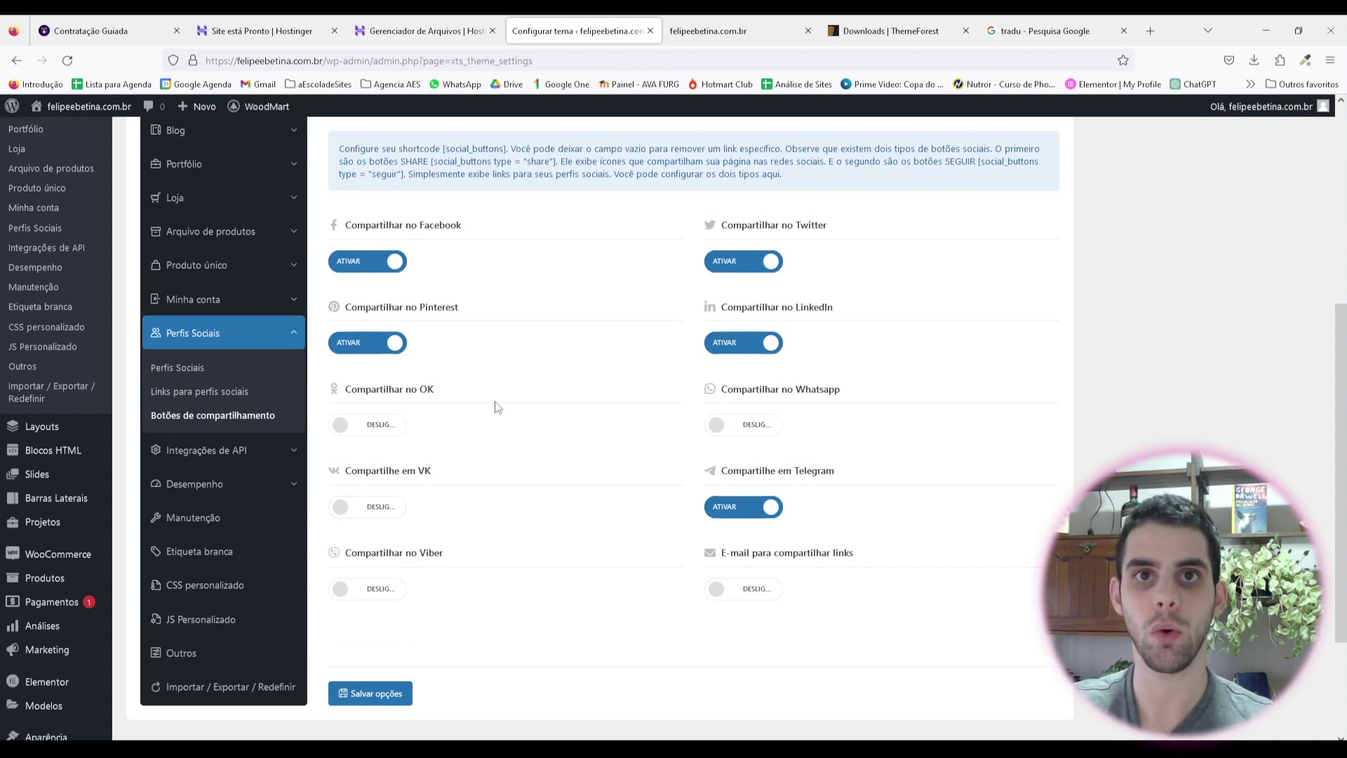
pyautogui.click(379, 261)
pyautogui.click(376, 347)
pyautogui.click(736, 272)
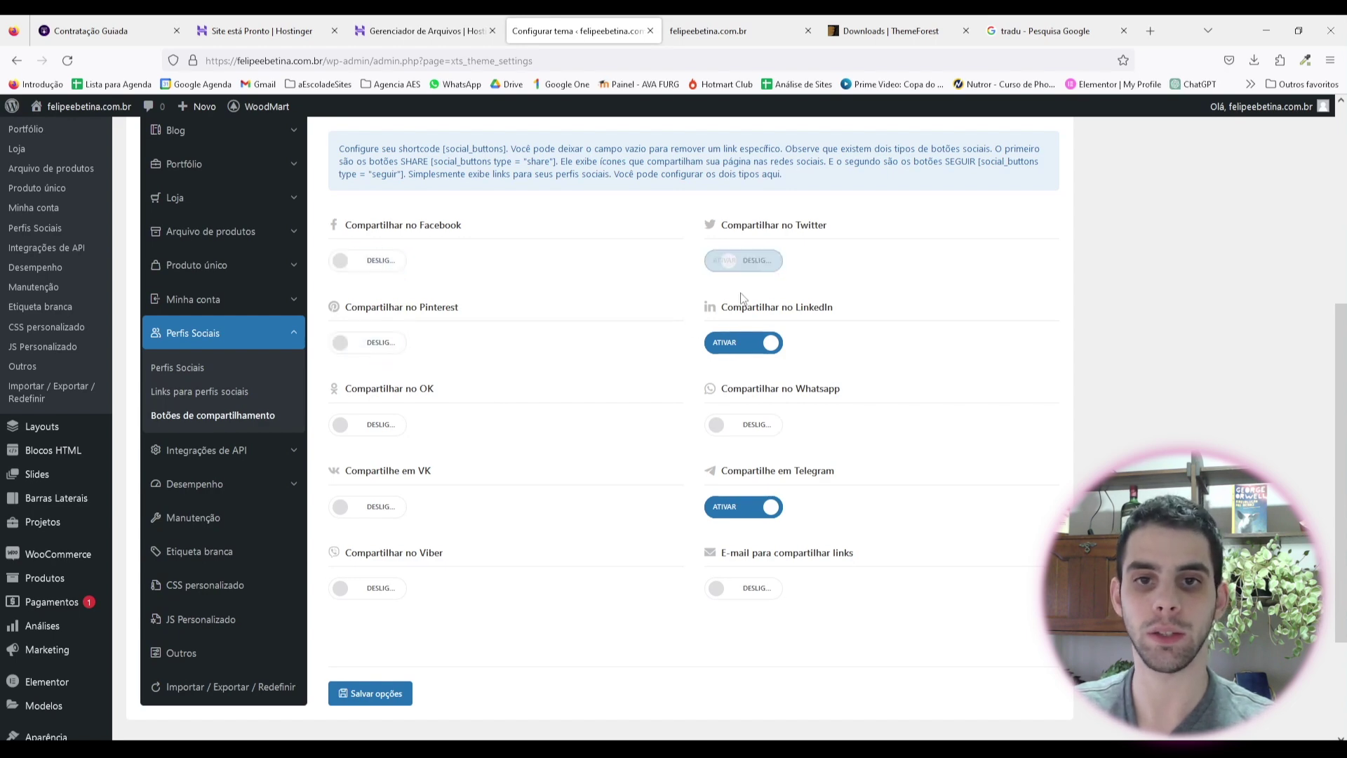
pyautogui.click(743, 342)
pyautogui.click(743, 506)
pyautogui.scroll(-2, 541, 472)
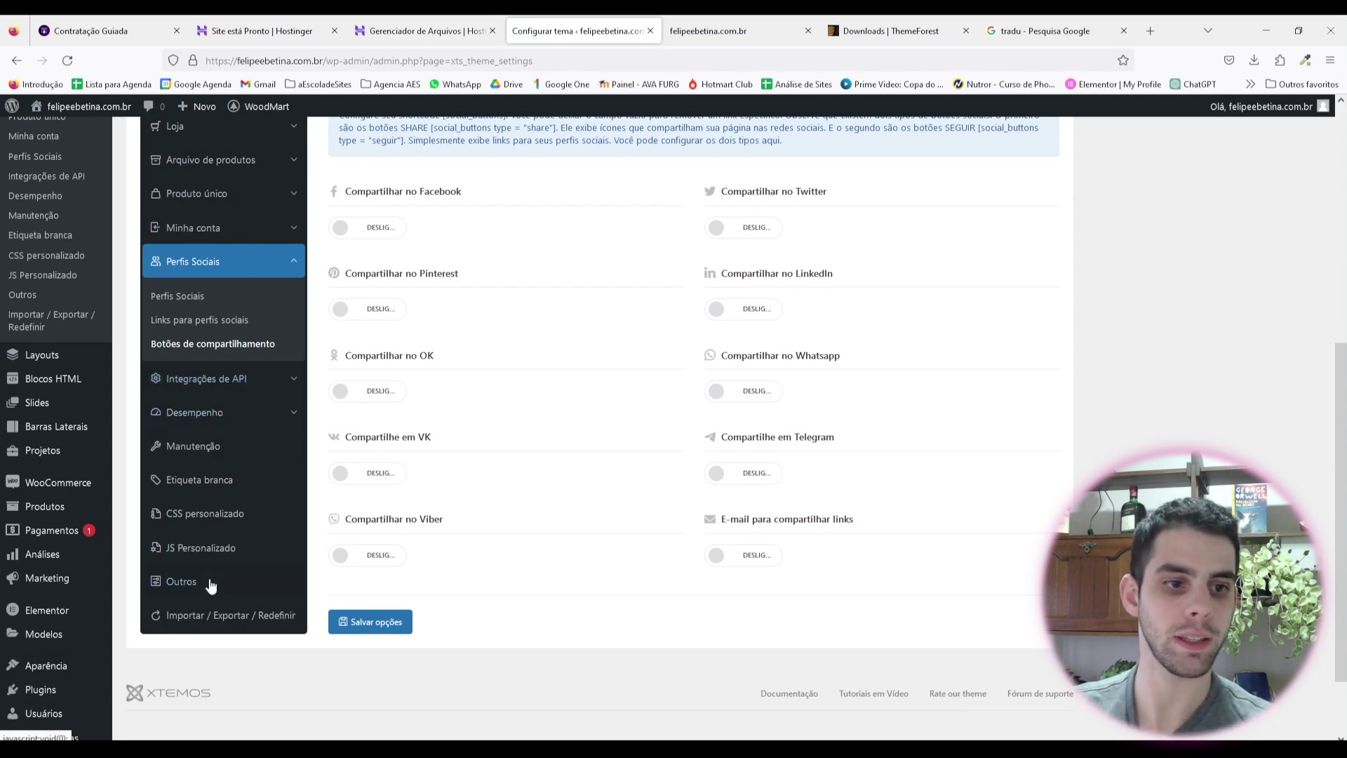
pyautogui.scroll(2, 213, 429)
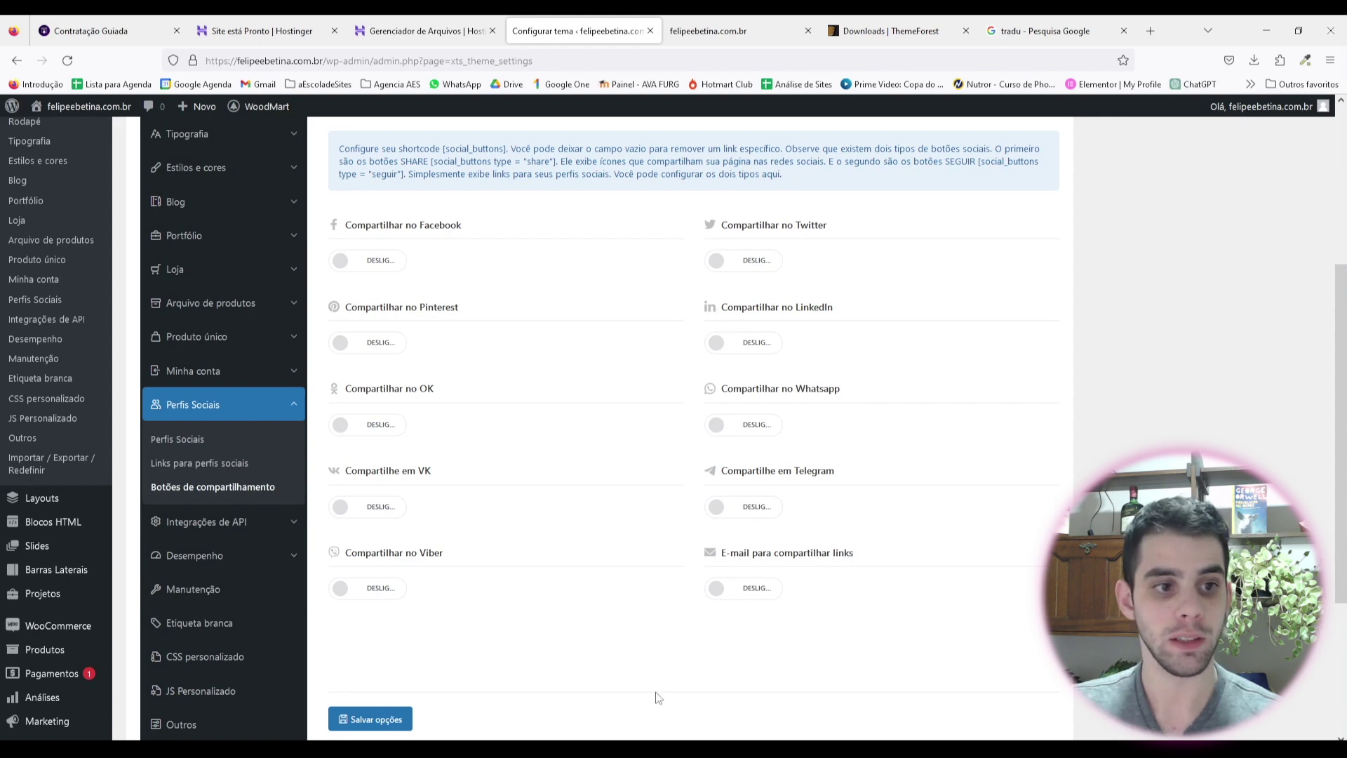
pyautogui.scroll(-3, 56, 463)
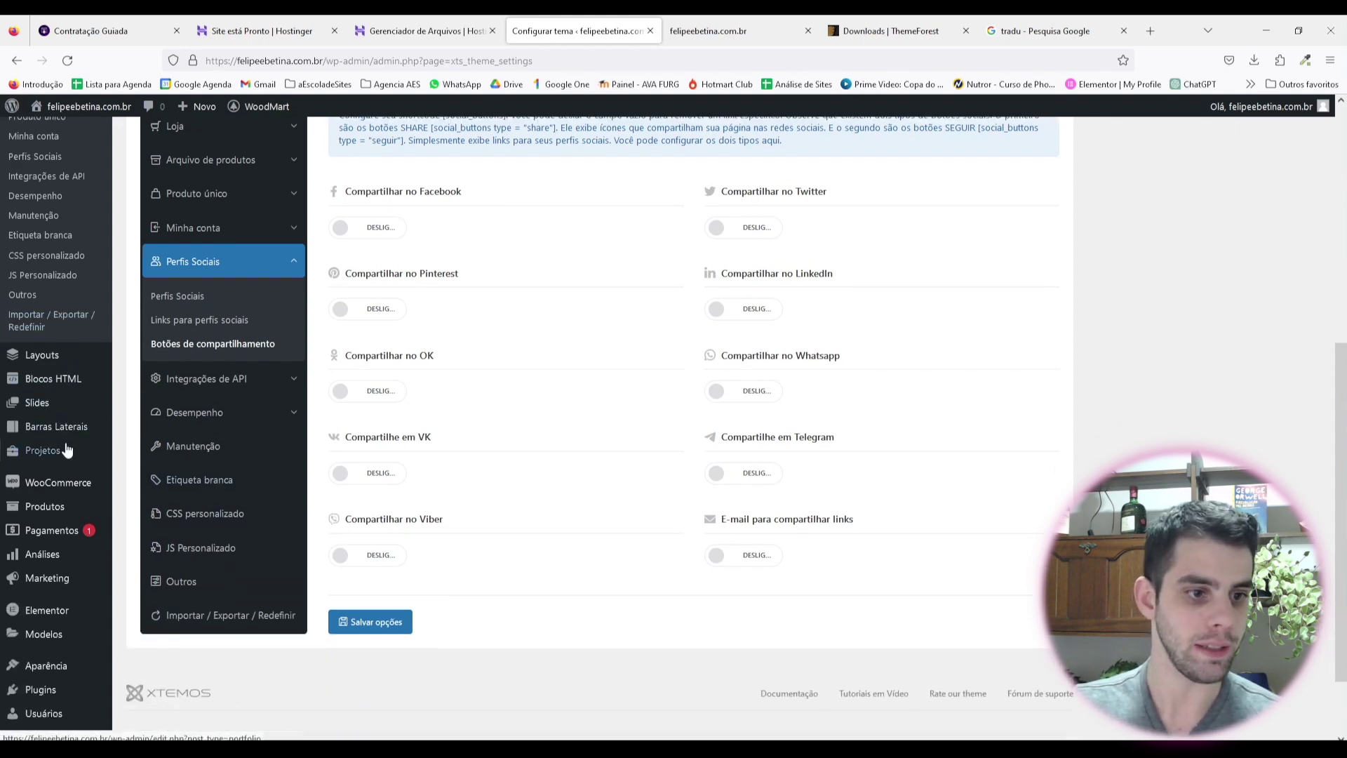
# Step: Search 'mercado', then install and activate Mercado Pago para WooCommerce
pyautogui.moveTo(47, 607)
pyautogui.click(165, 620)
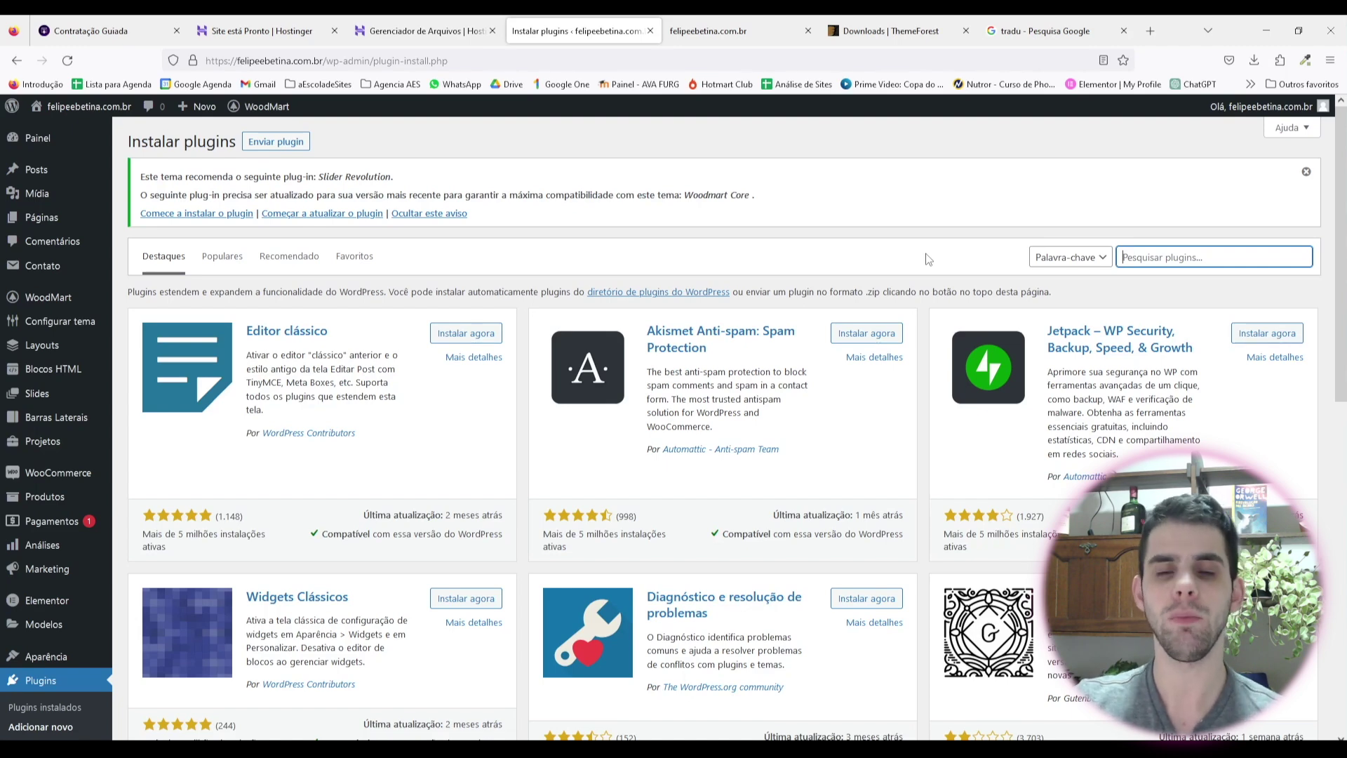
pyautogui.write('mercado')
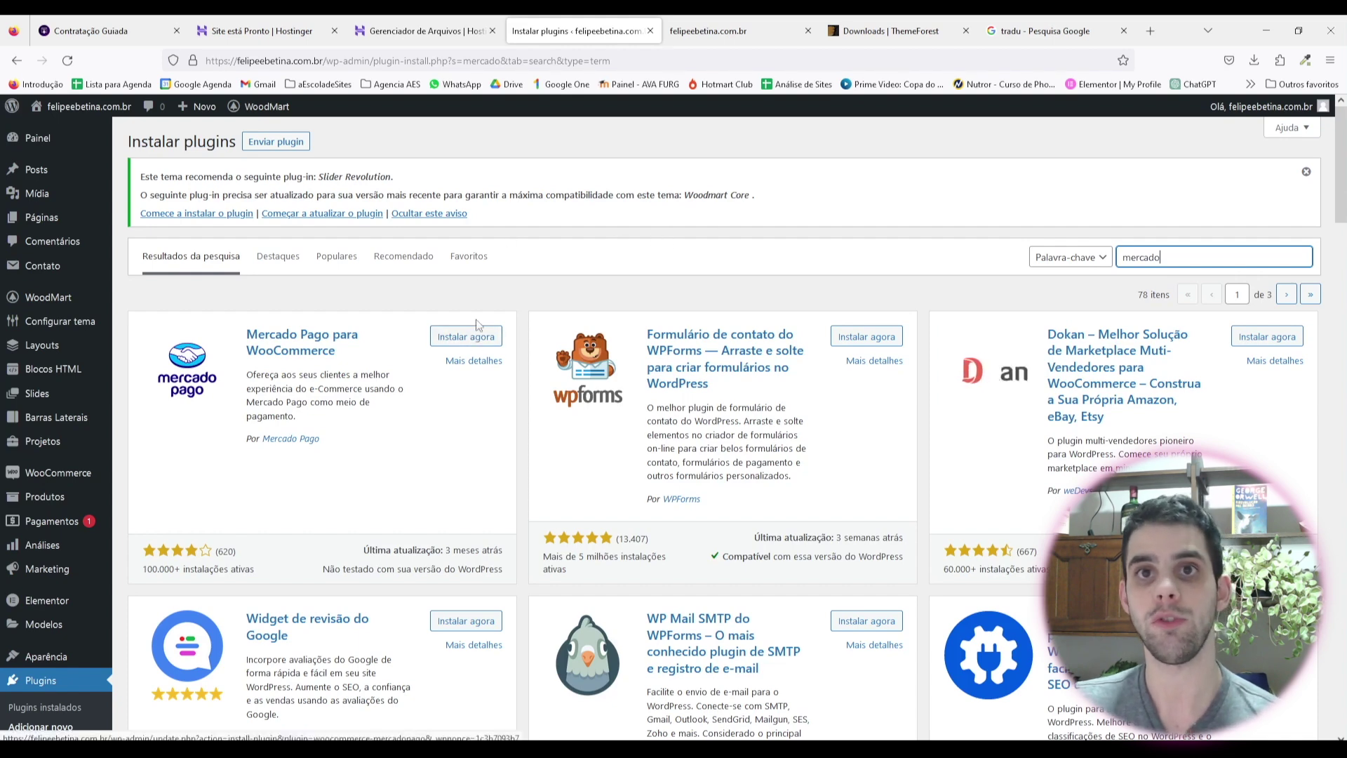
pyautogui.click(454, 343)
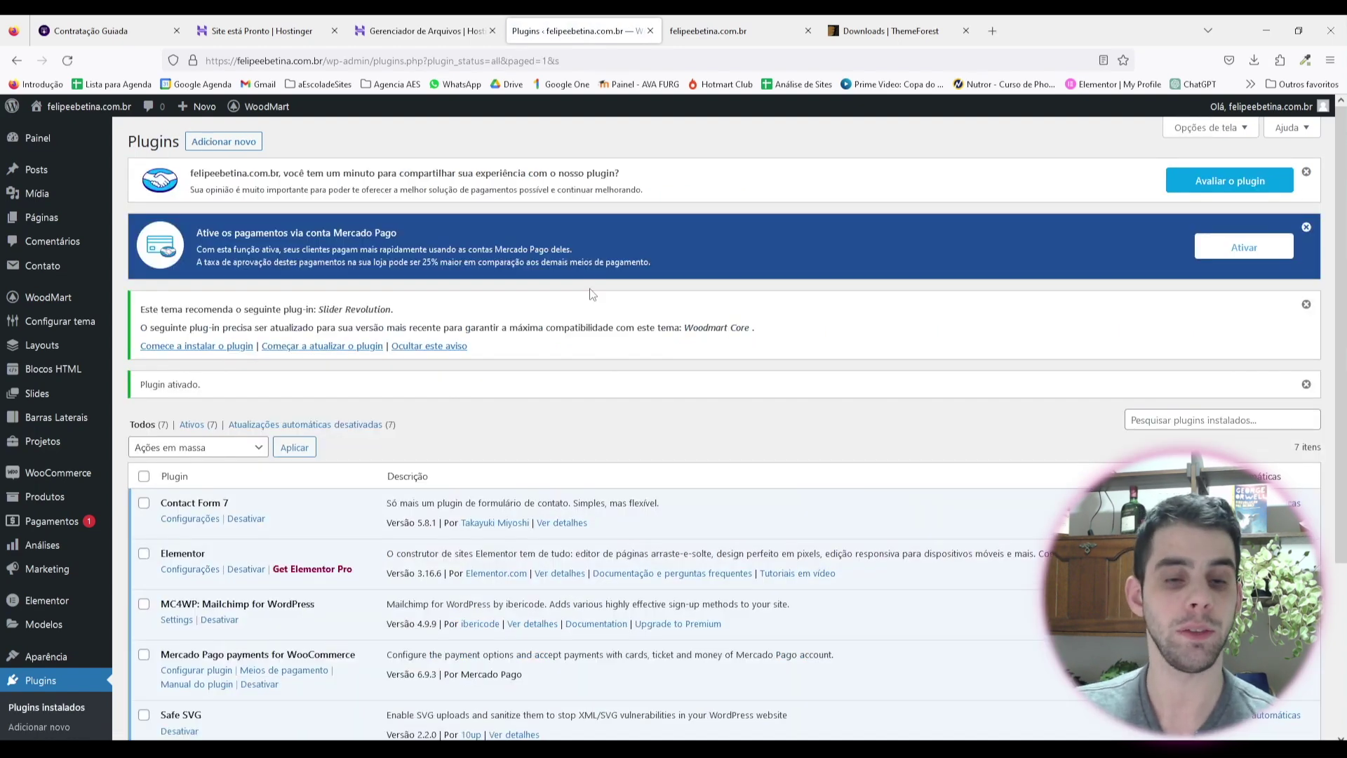
pyautogui.scroll(-3, 536, 319)
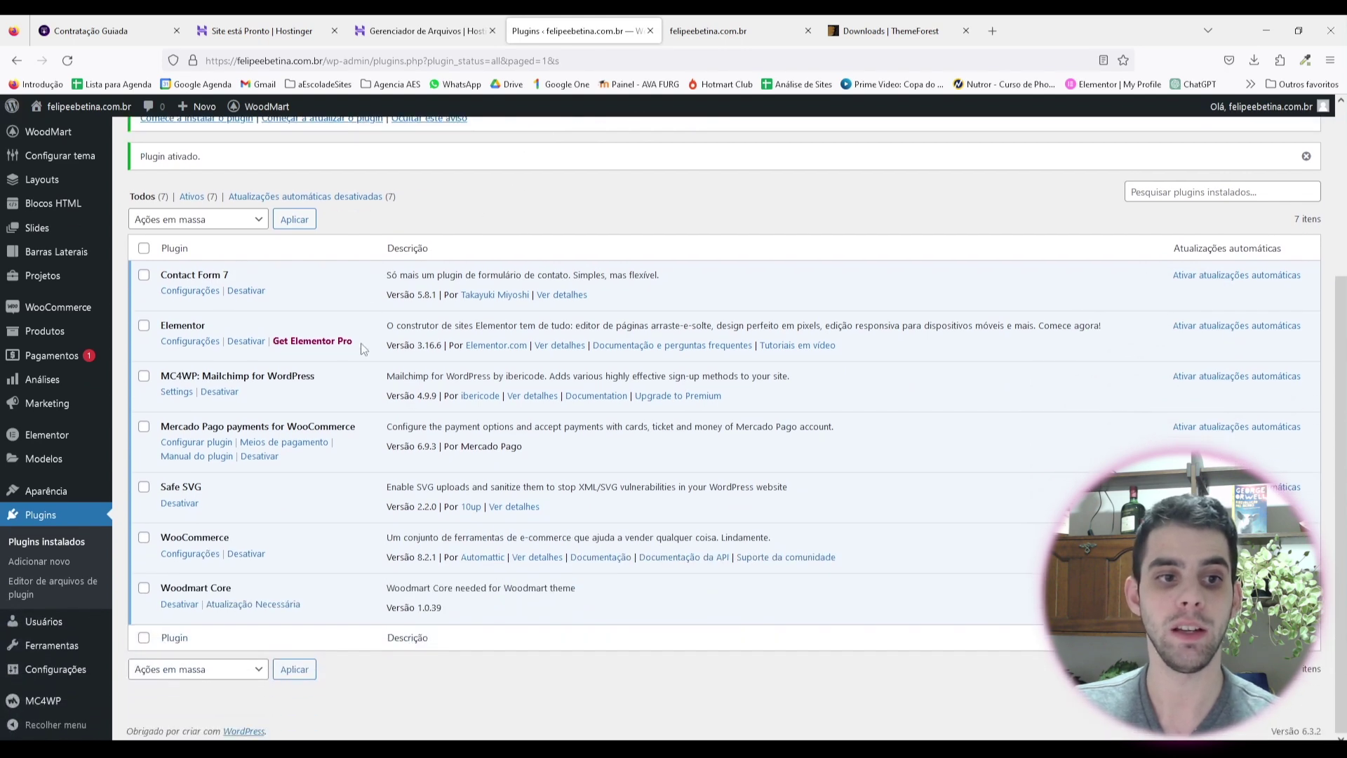
pyautogui.click(50, 561)
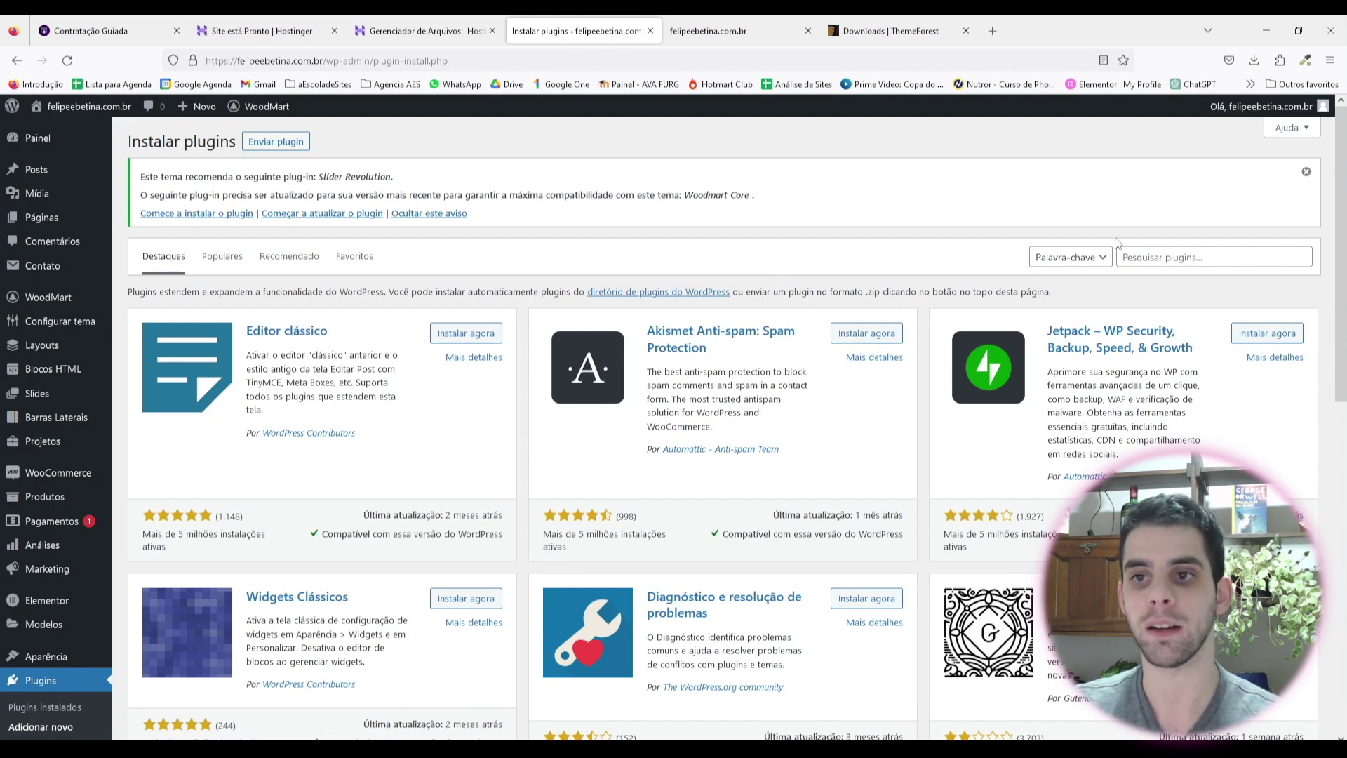
# Step: Find Brazilian Market on WooCommerce by searching 'cpf', install and activate it, then return to Adicionar novo
pyautogui.click(1148, 254)
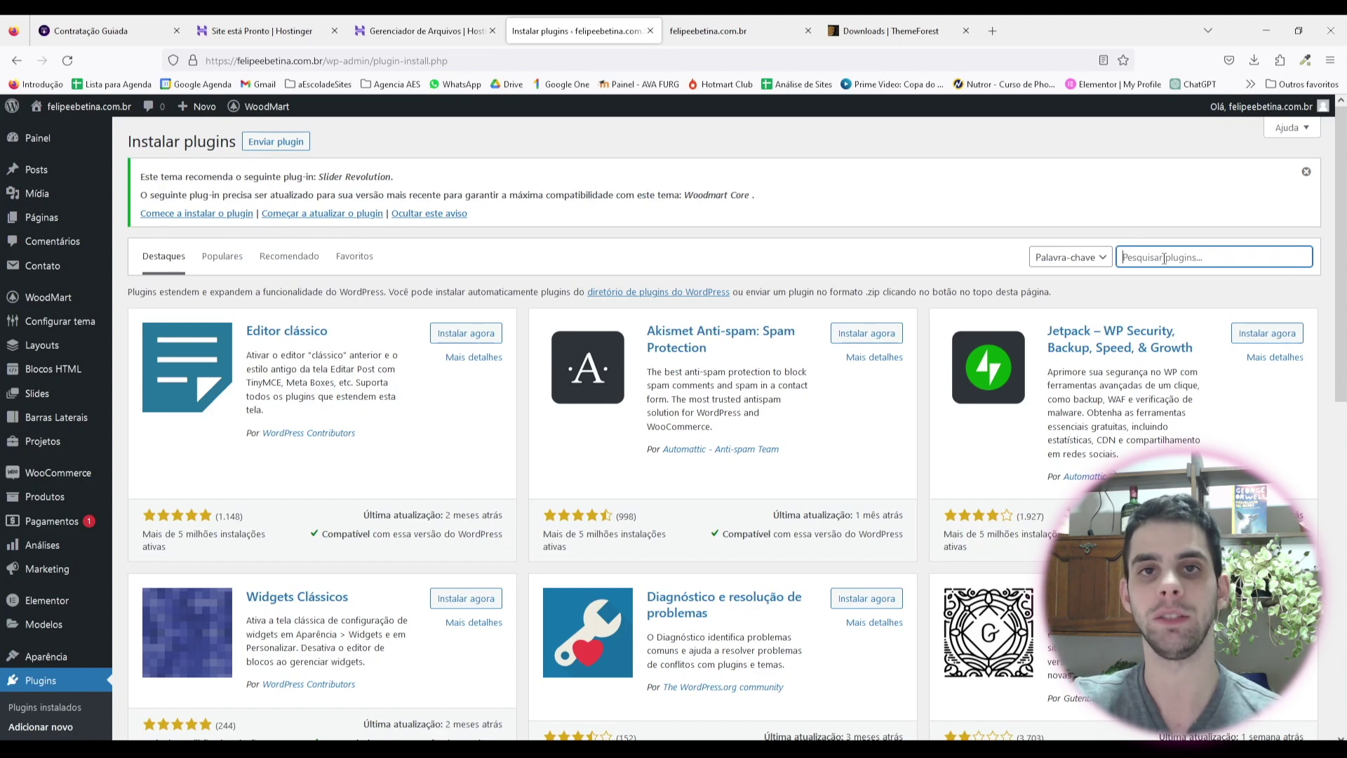
pyautogui.write('cpf')
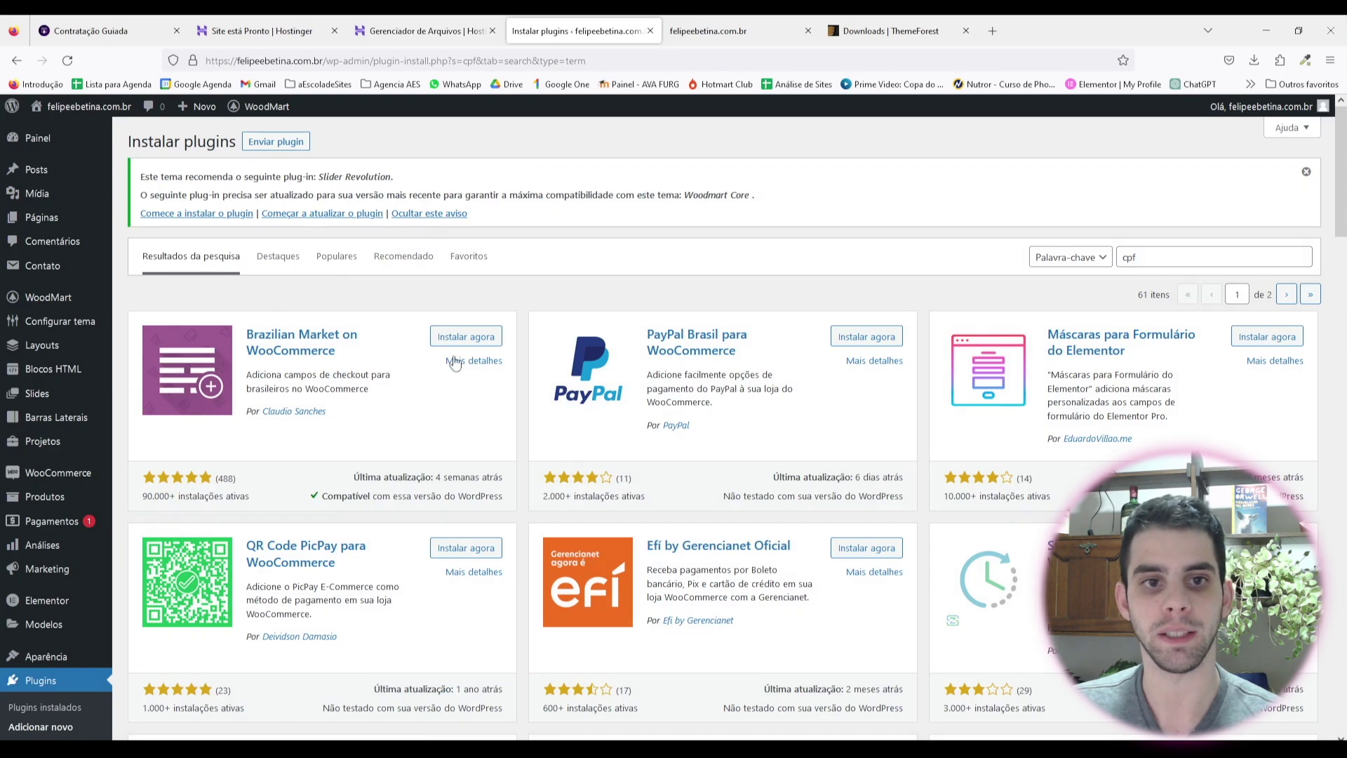
pyautogui.click(465, 336)
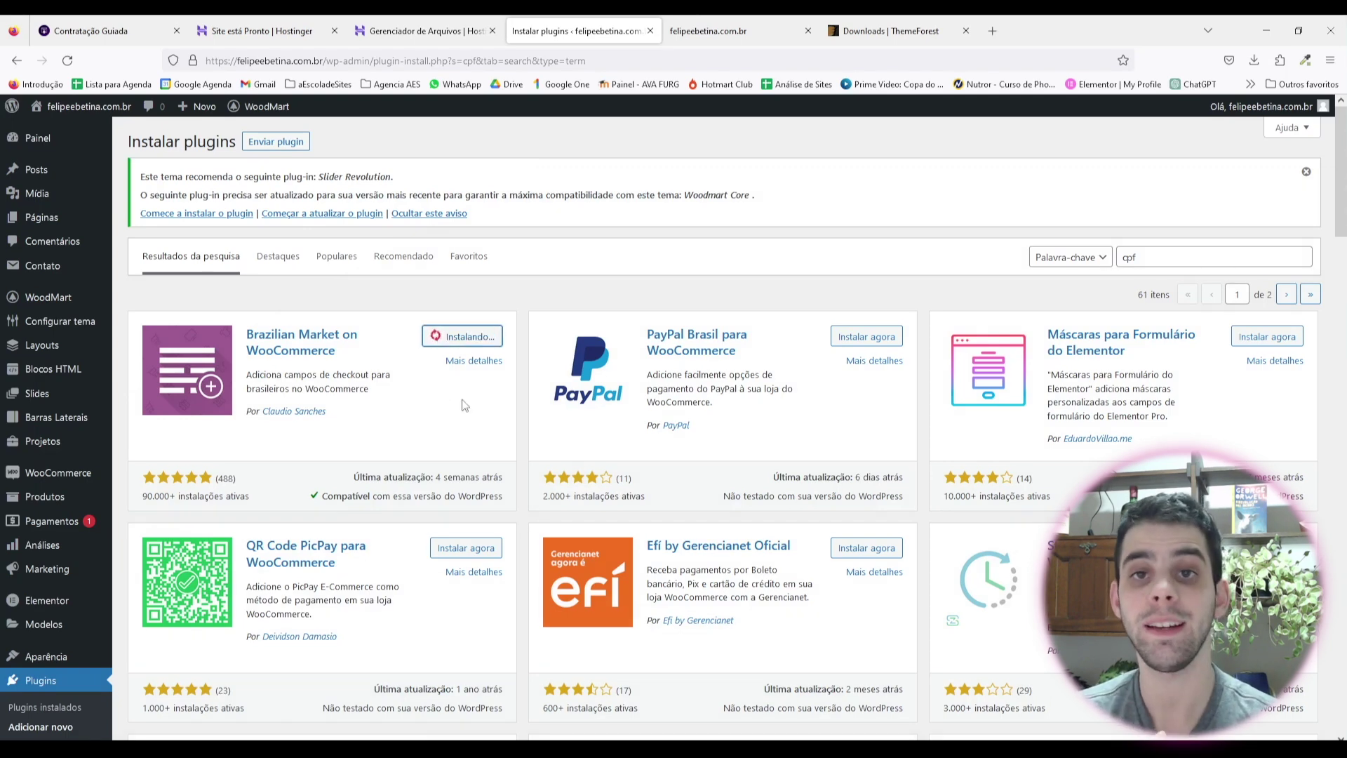
pyautogui.click(466, 337)
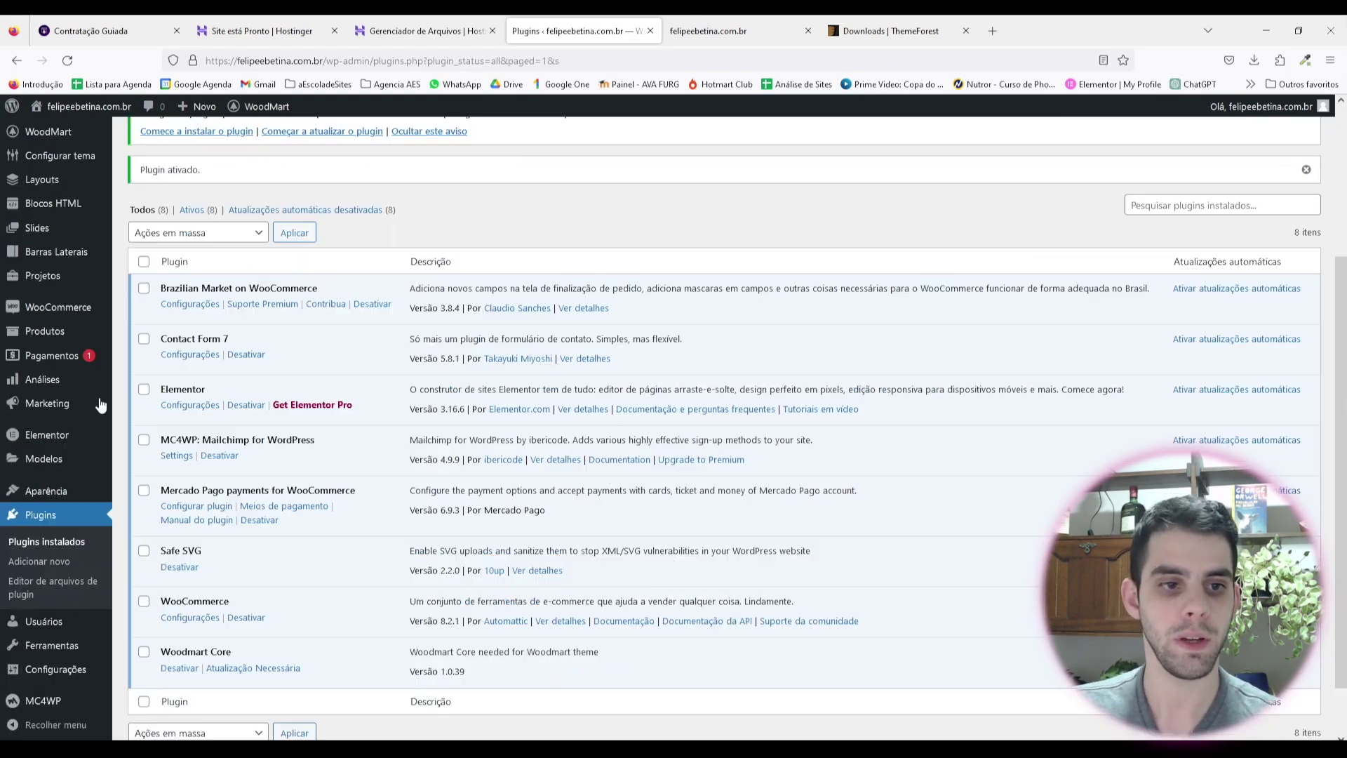
pyautogui.click(56, 566)
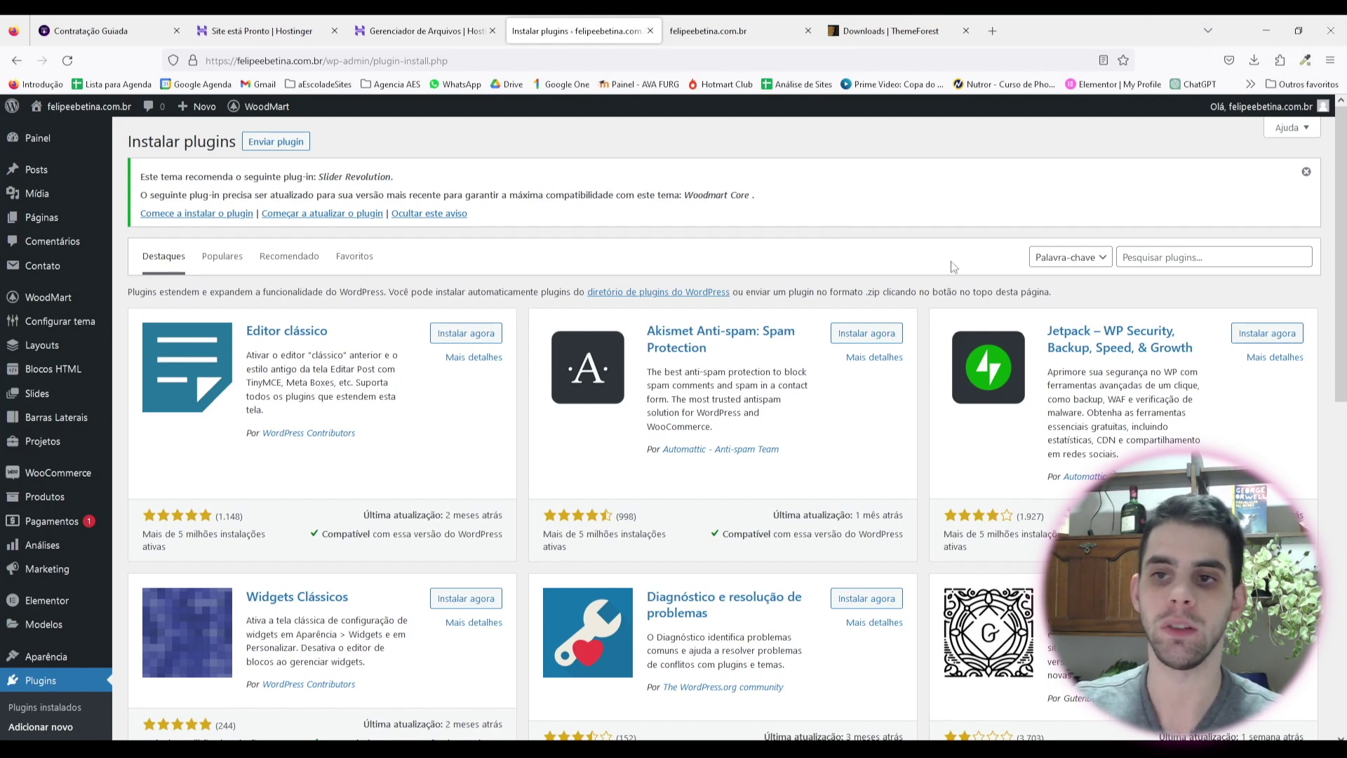
# Step: Search plugins for 'addons', then install and activate Essential Addons for Elementor
pyautogui.click(1145, 258)
pyautogui.write('addons')
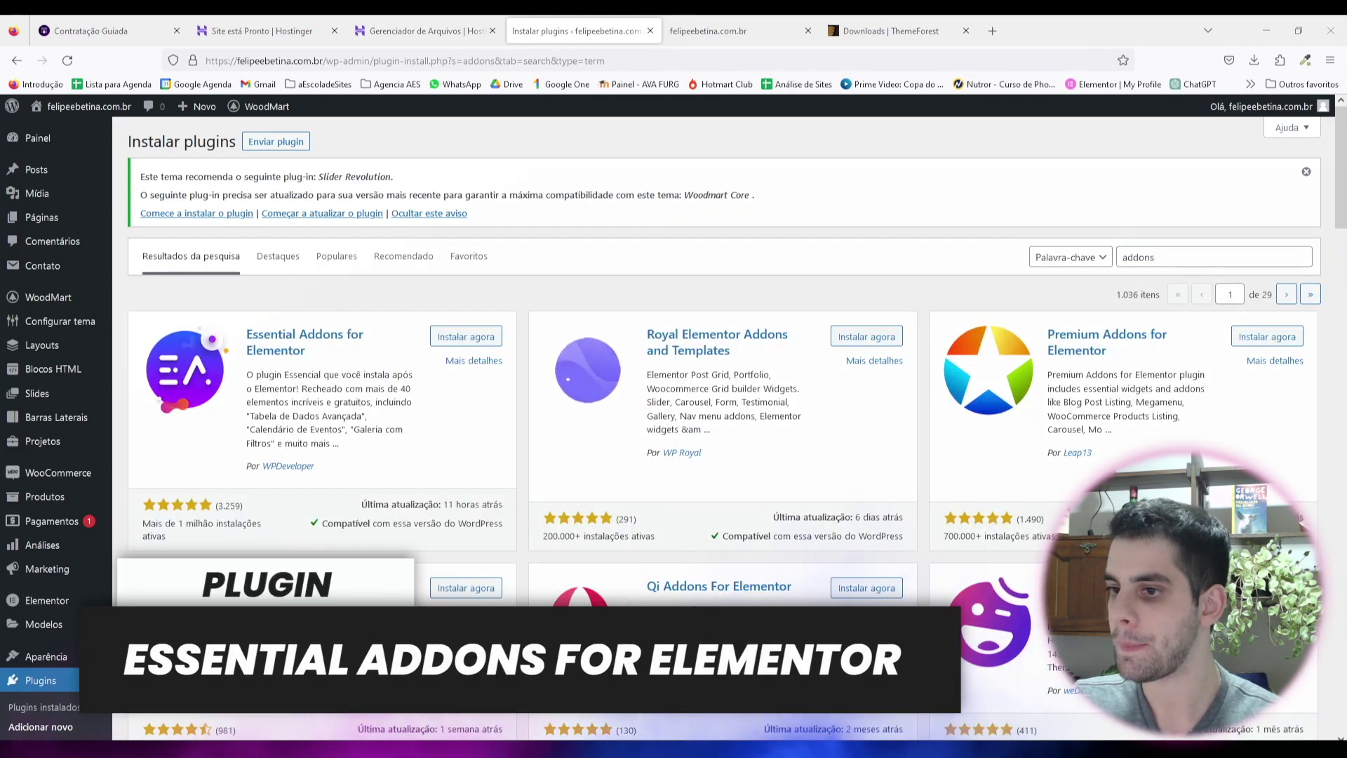
pyautogui.click(474, 339)
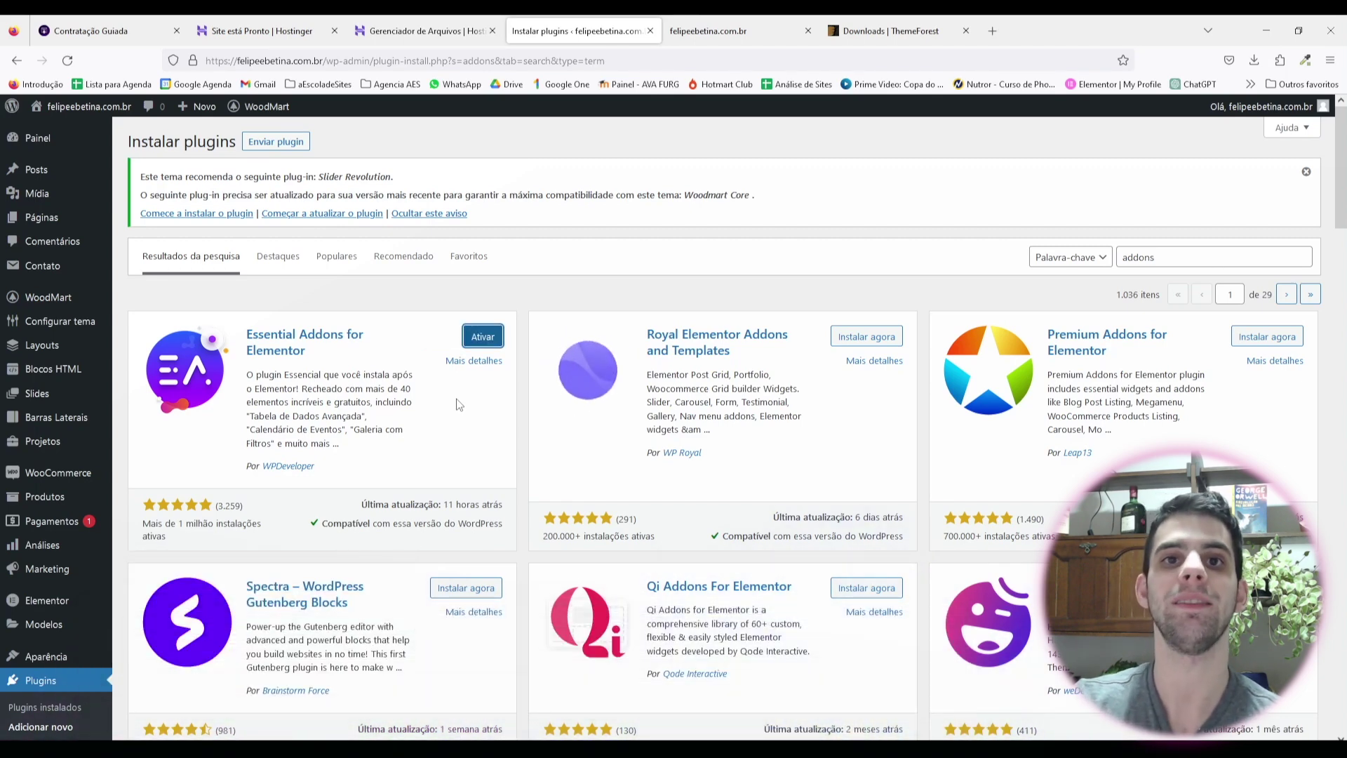
pyautogui.click(483, 340)
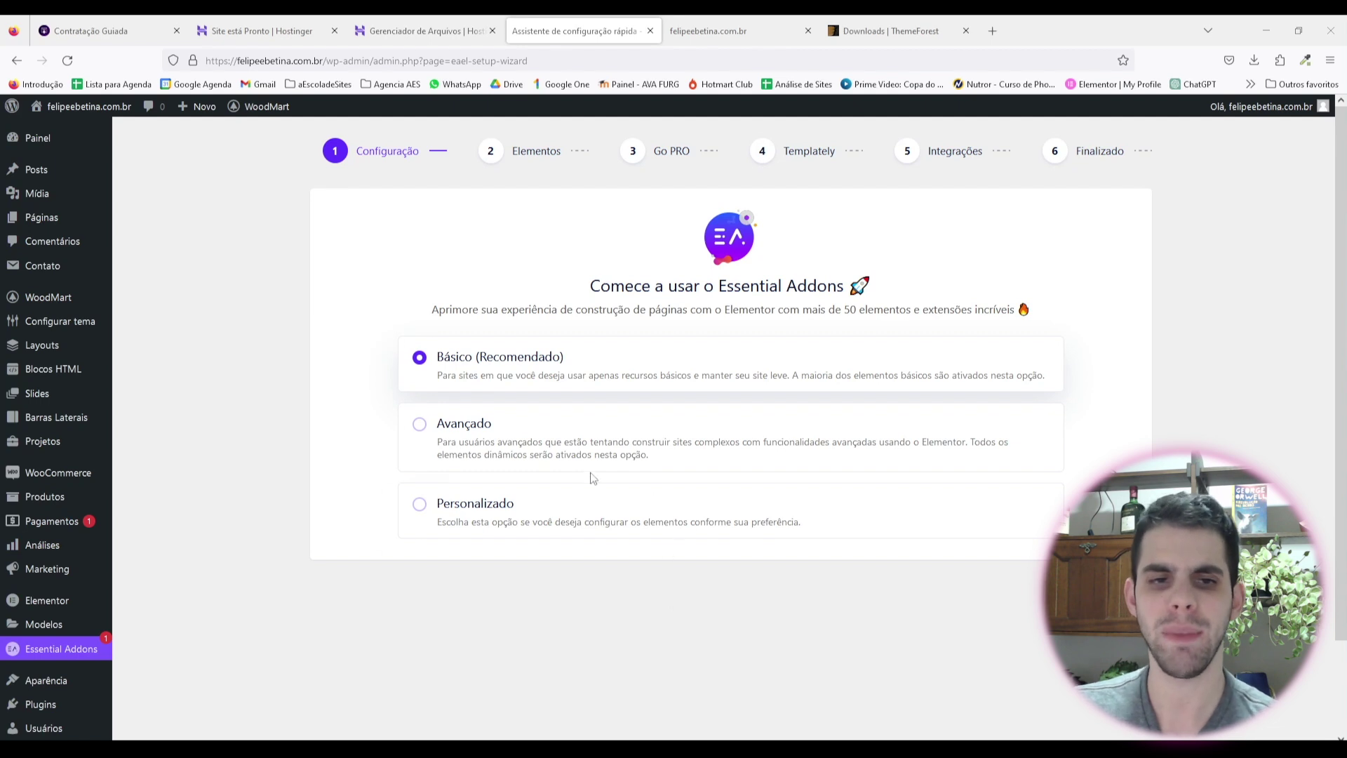
# Step: Switch off Botão criativo, Caixa de informações, Menu simples, Membro da equipe, Título com duas cores, Lista de recursos, Depoimento elements
pyautogui.click(1084, 595)
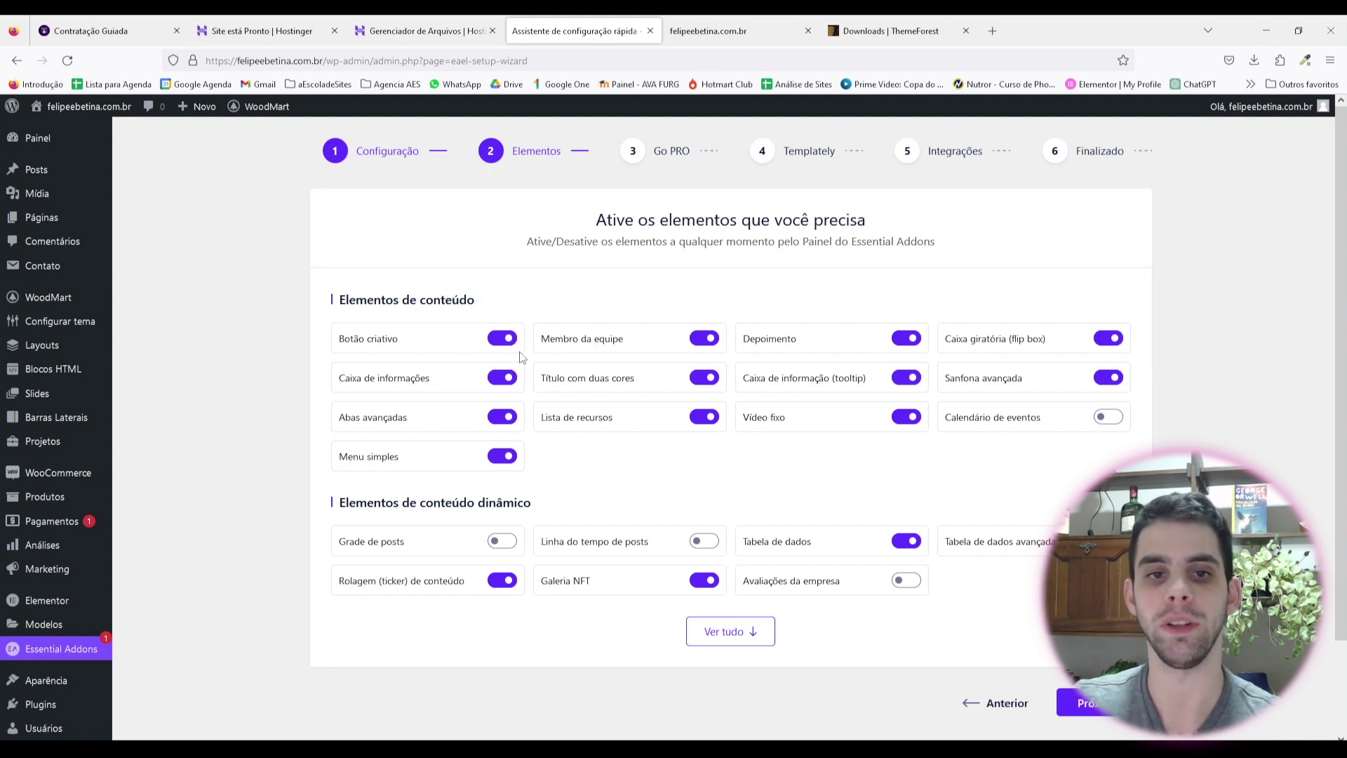
pyautogui.click(500, 344)
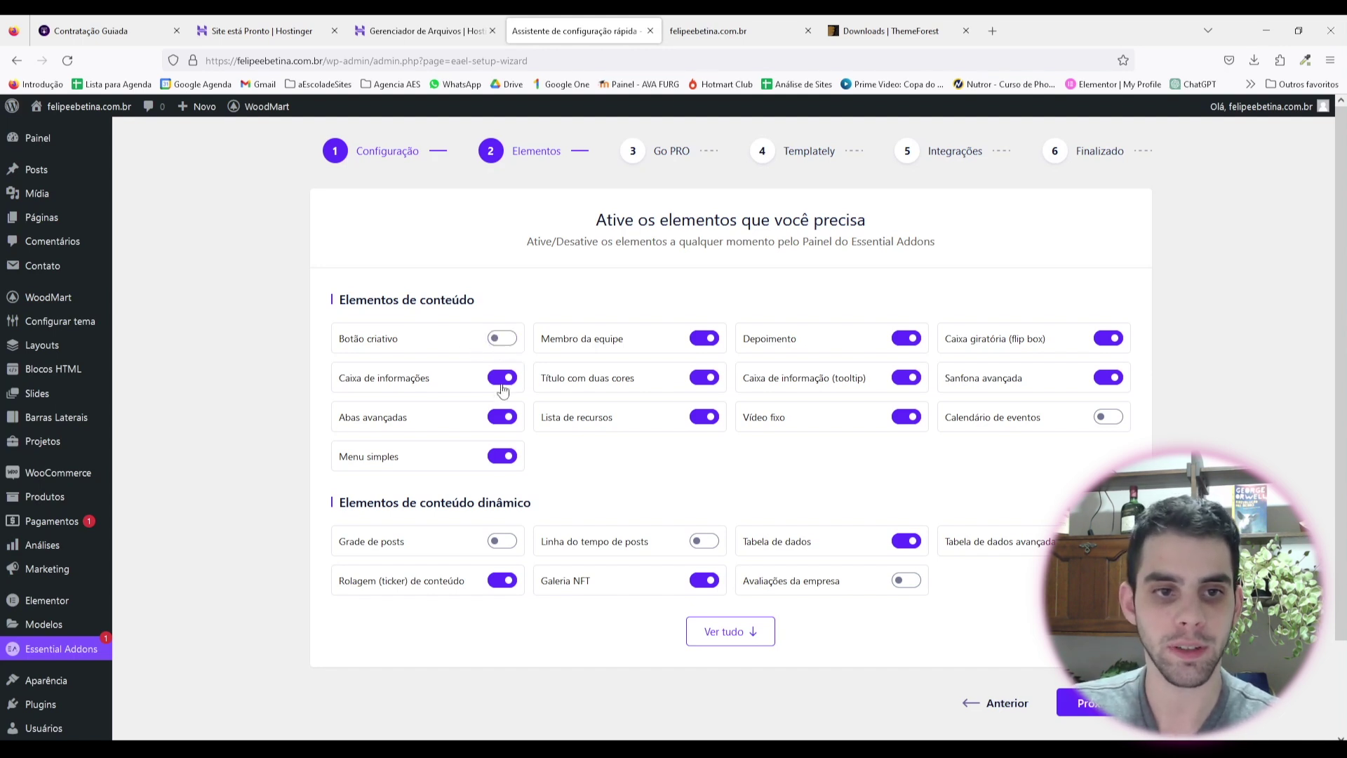
pyautogui.click(503, 383)
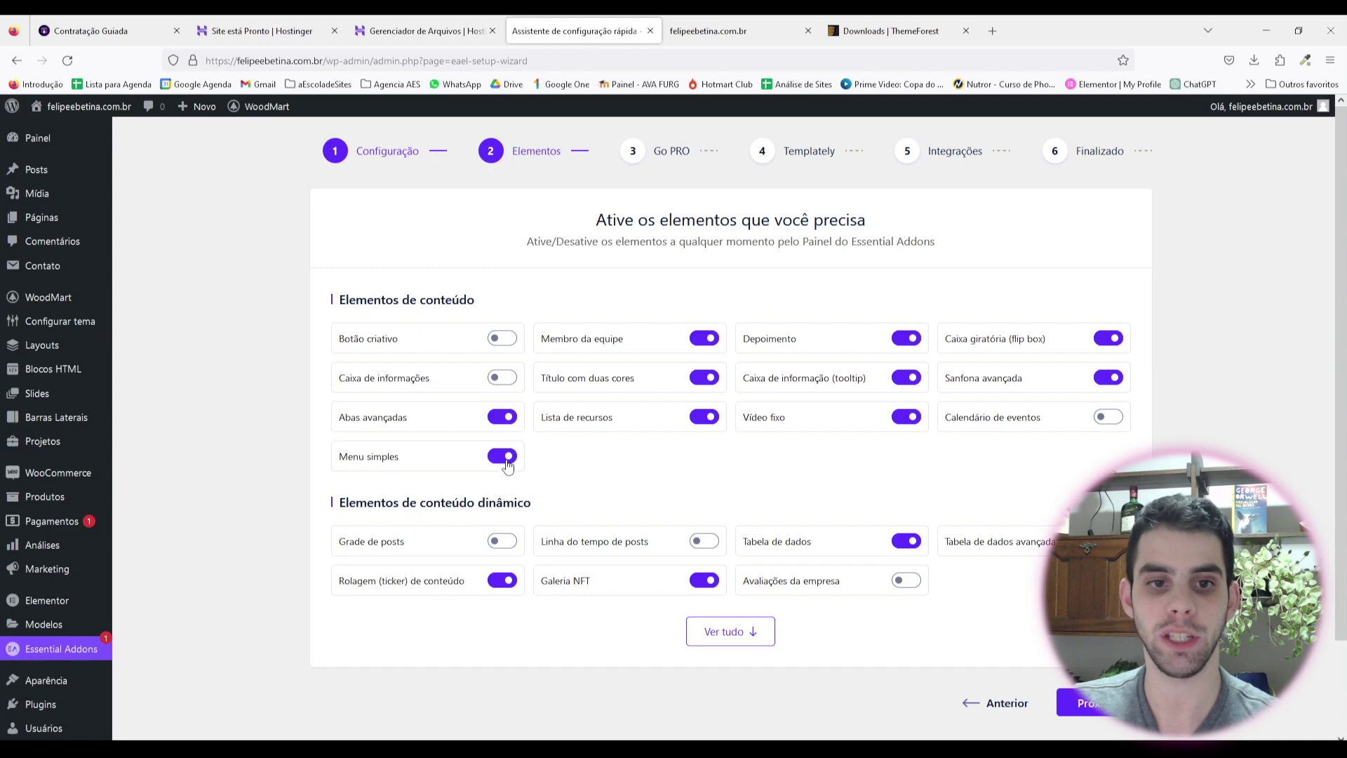
pyautogui.click(502, 459)
pyautogui.click(705, 350)
pyautogui.click(705, 379)
pyautogui.click(704, 418)
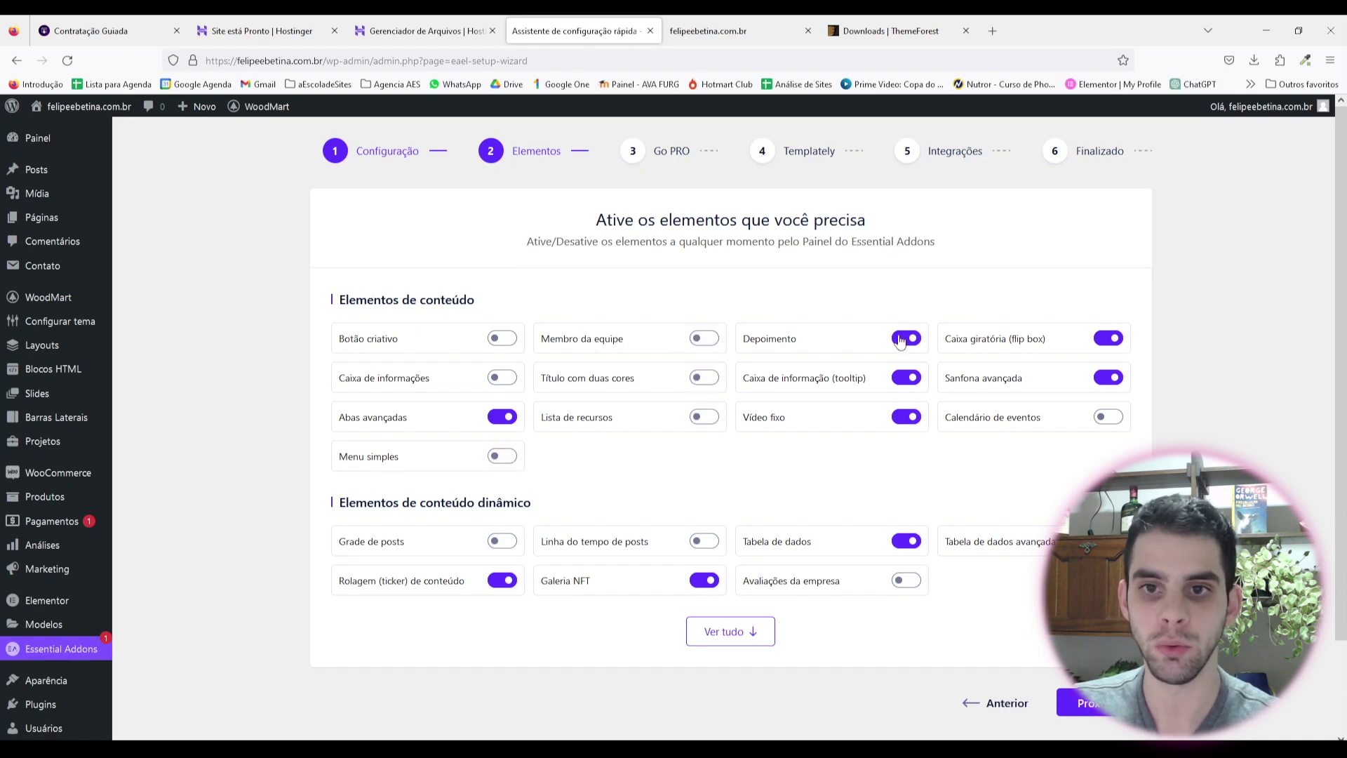
pyautogui.click(906, 340)
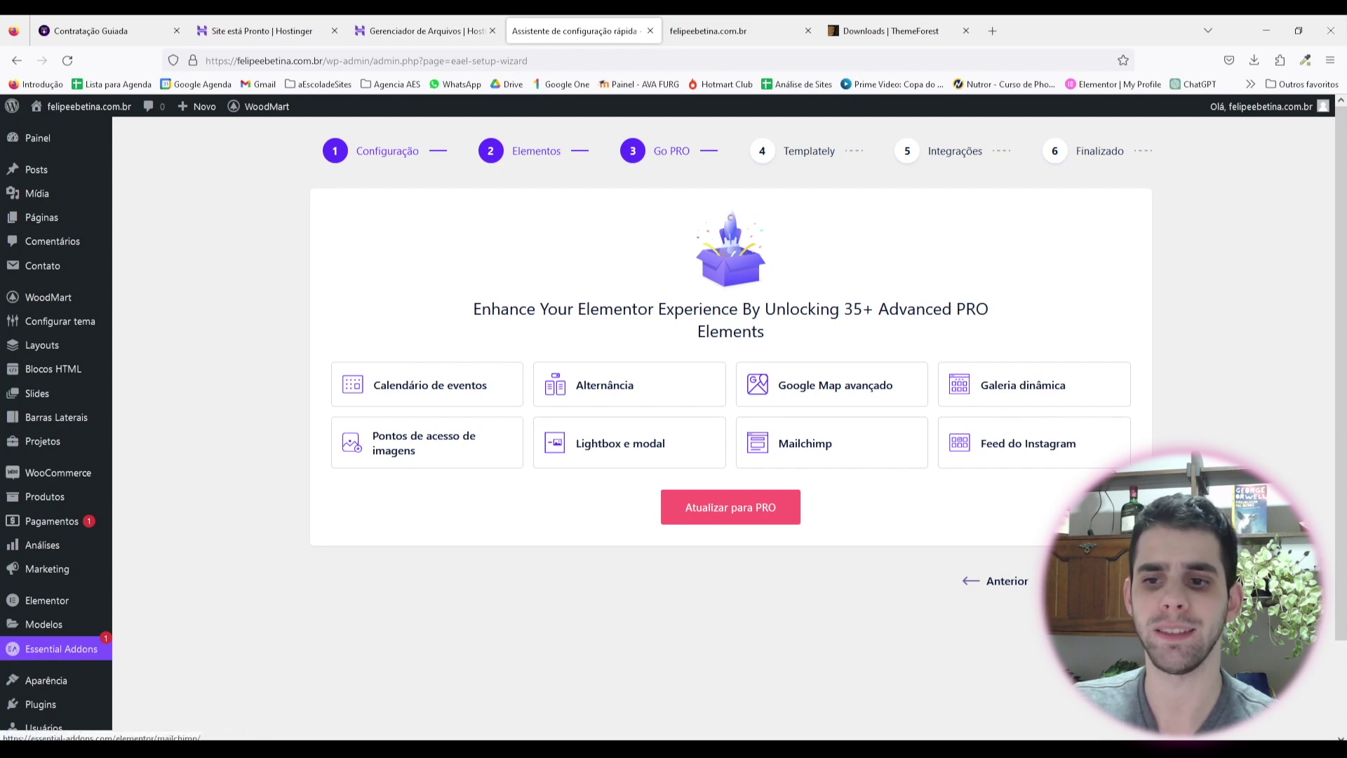
# Step: Advance the wizard past the Go PRO, Templately and Integrações steps to finish it
pyautogui.click(1094, 581)
pyautogui.click(1084, 510)
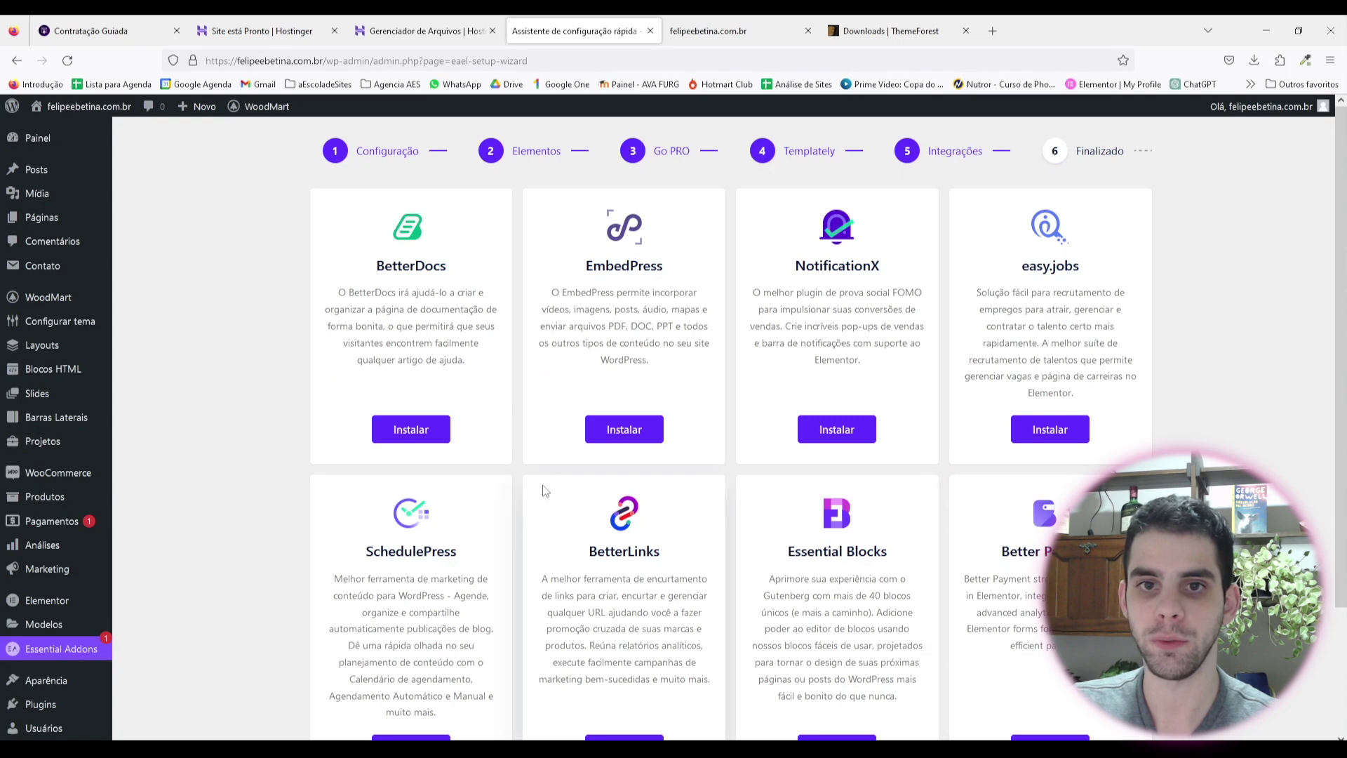
pyautogui.scroll(-5, 965, 222)
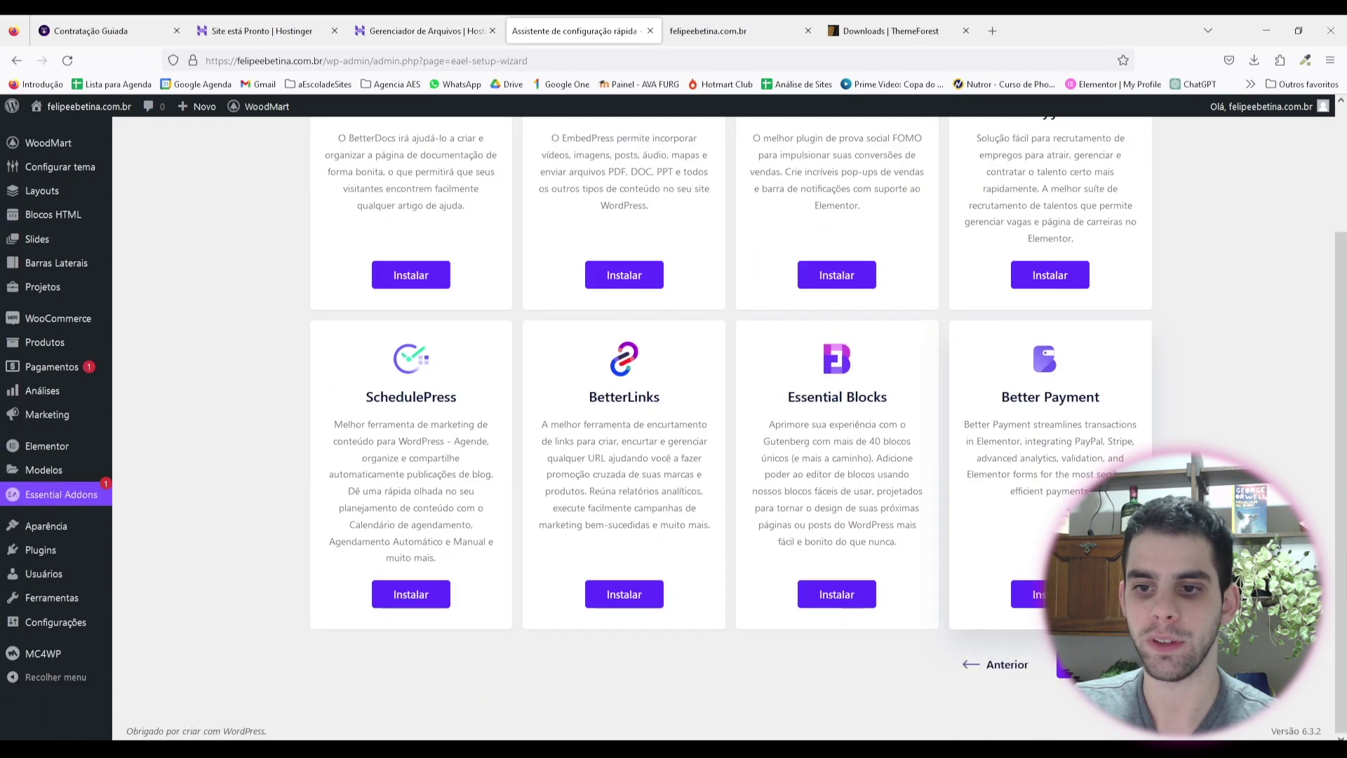
pyautogui.click(1094, 661)
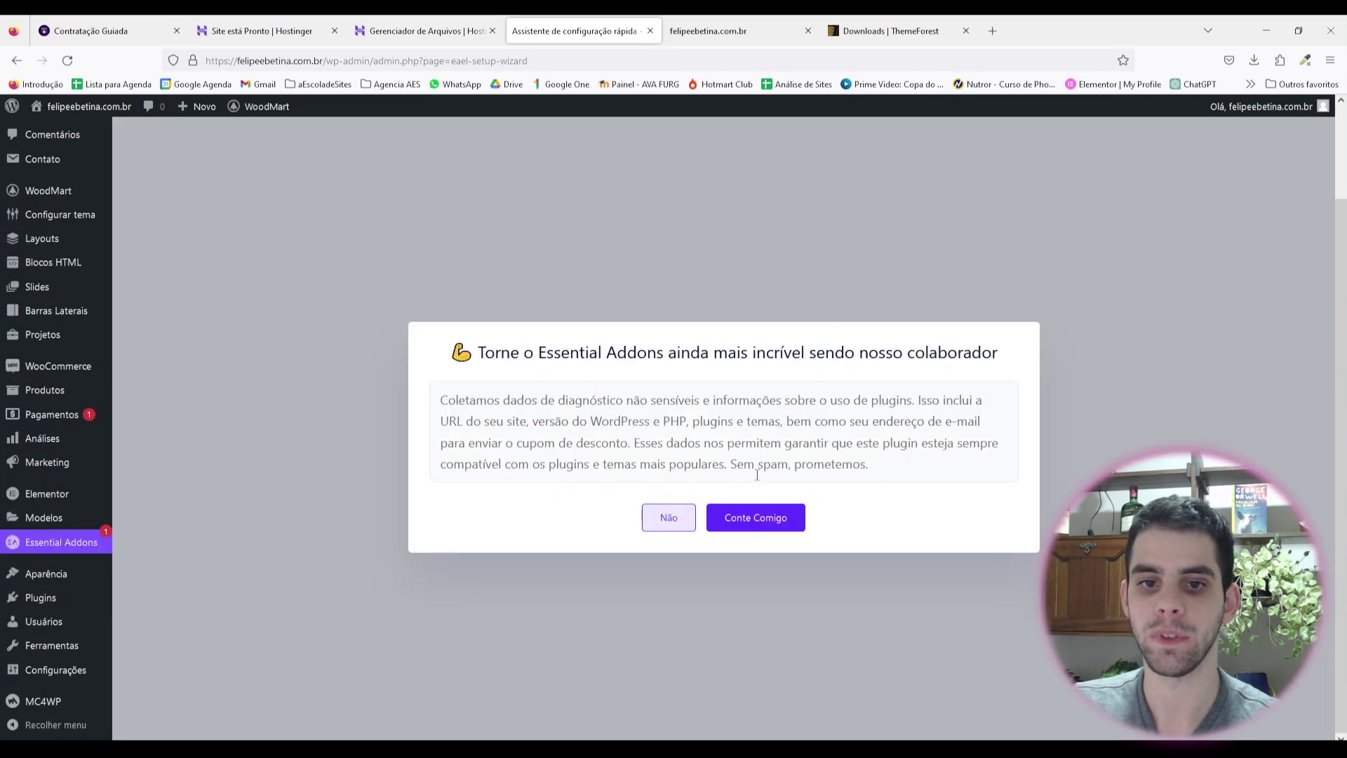
# Step: Decline Essential Addons' usage-data sharing and go to WooCommerce > Configurações
pyautogui.click(671, 518)
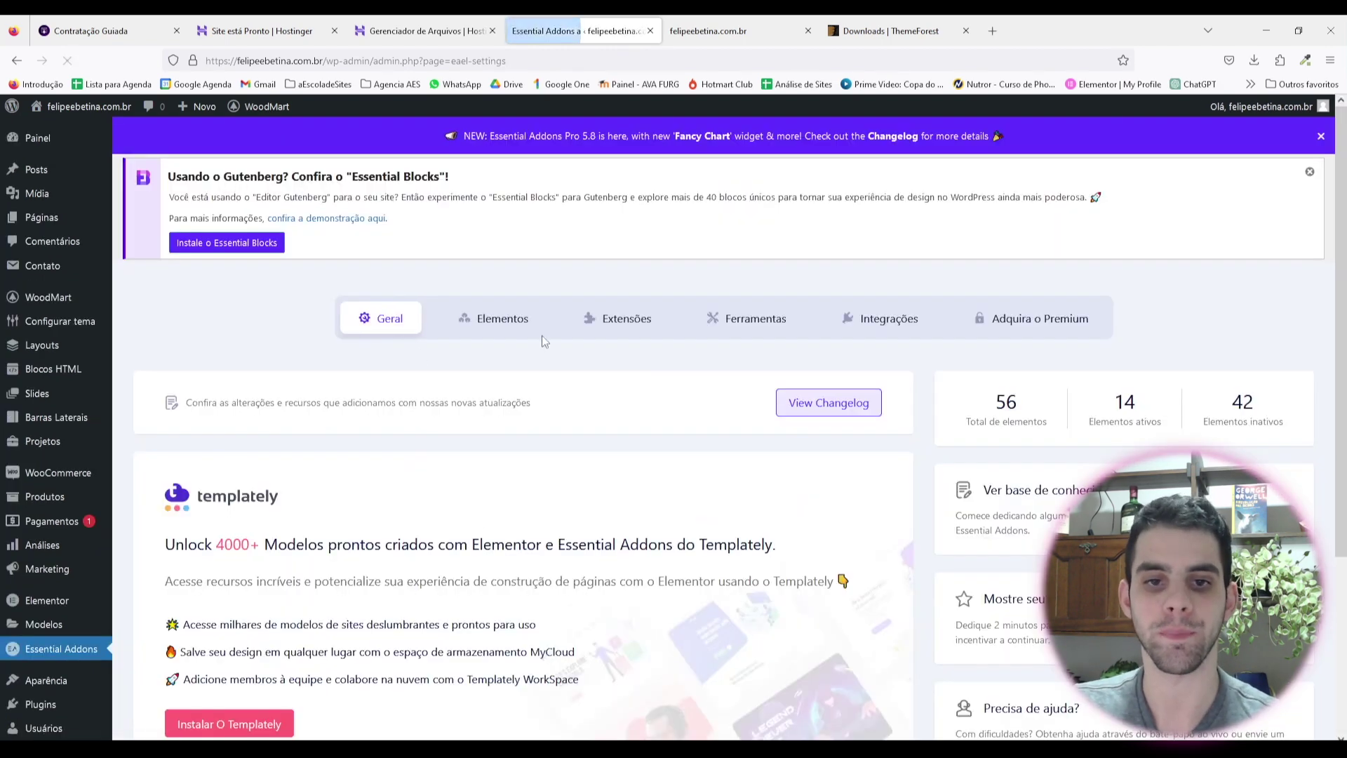
pyautogui.scroll(-1, 295, 439)
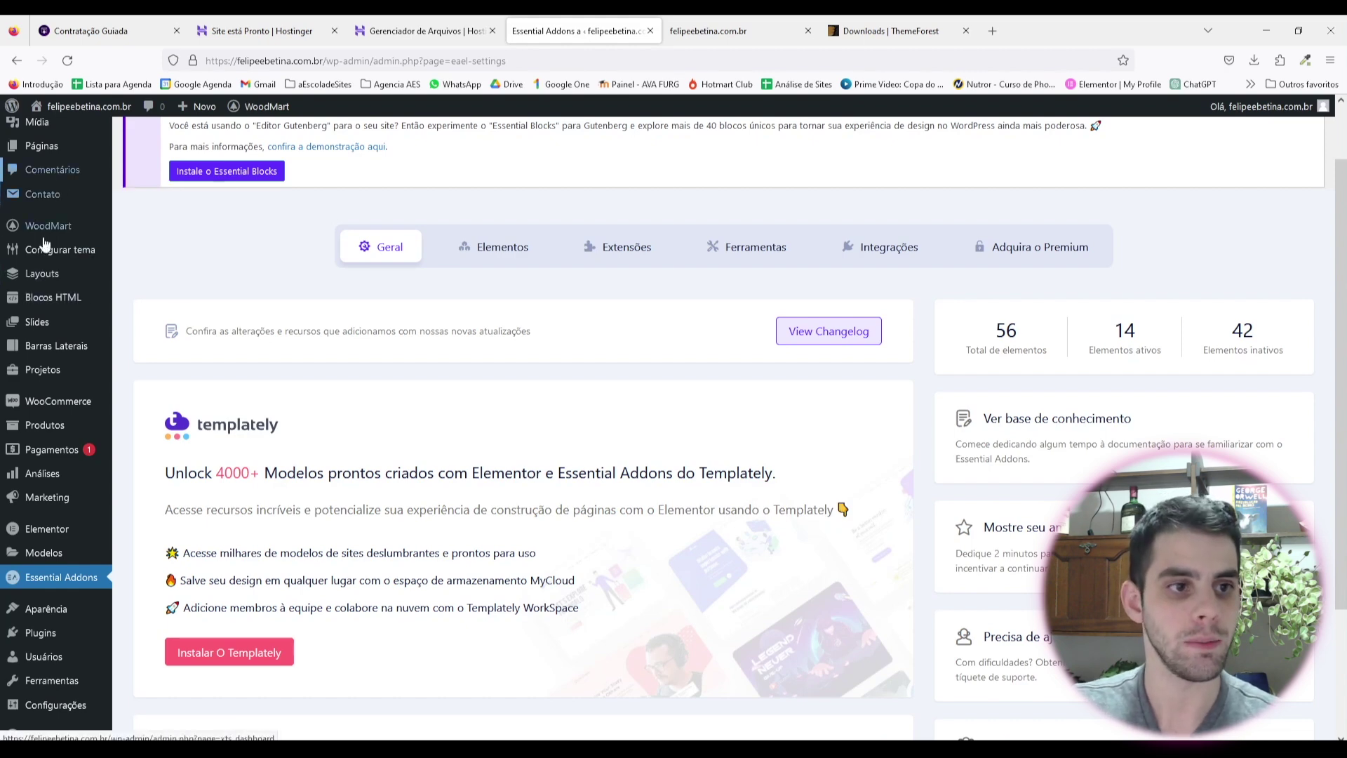
pyautogui.moveTo(67, 406)
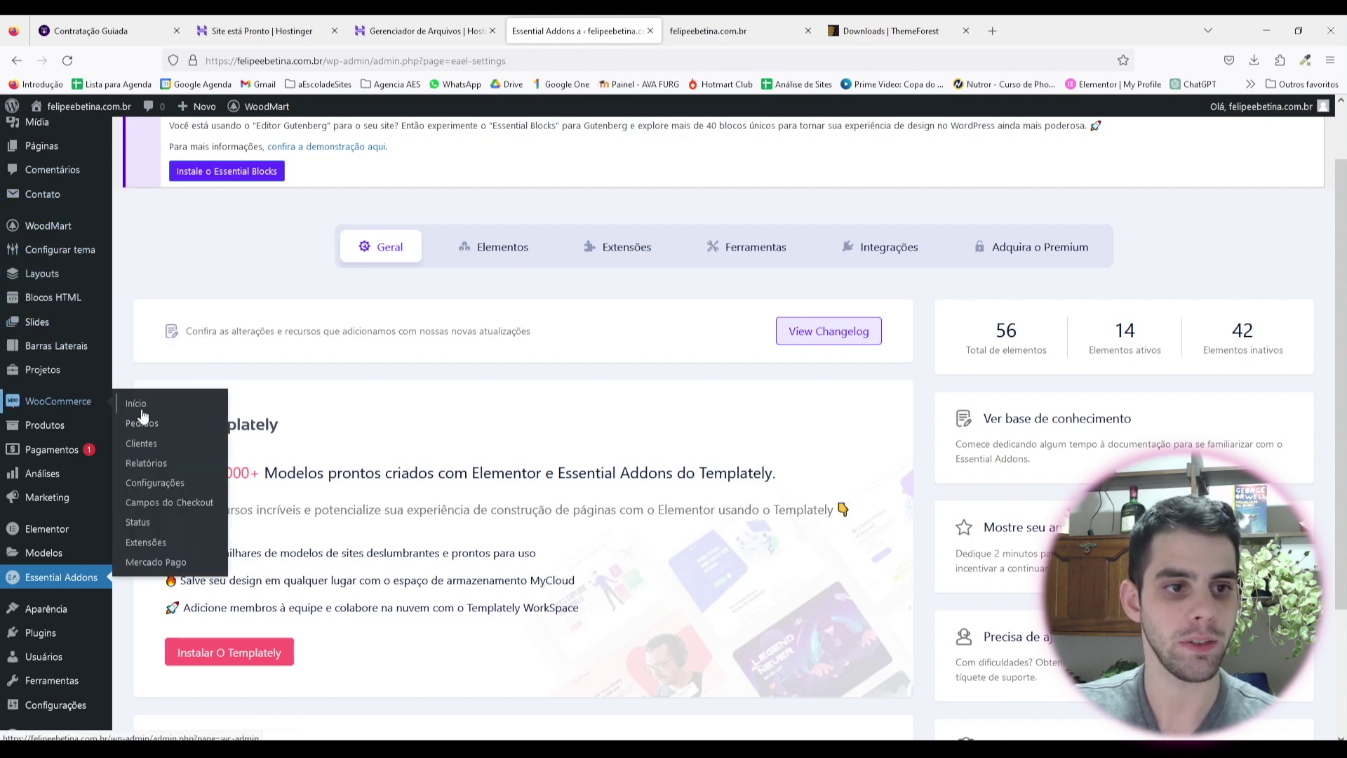
pyautogui.click(153, 484)
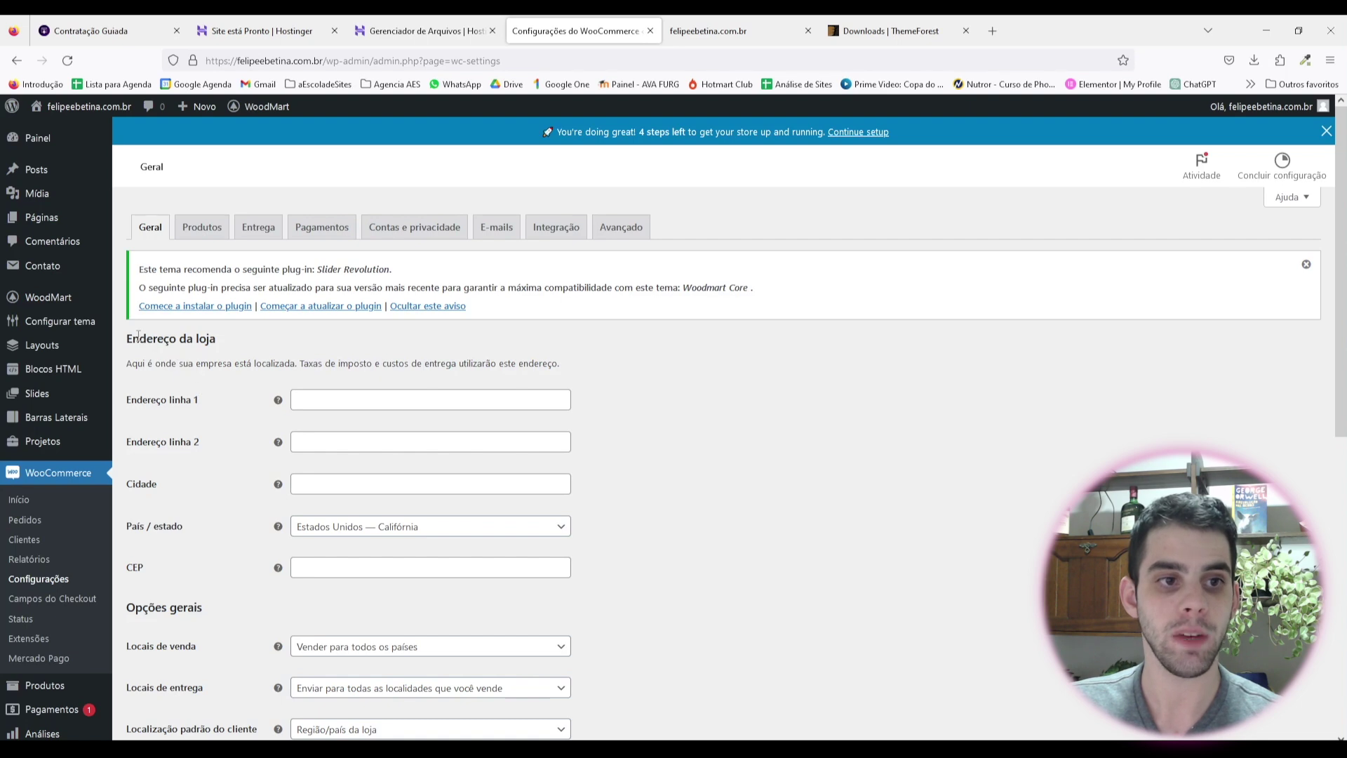
# Step: Set the store's País / estado to Brasil — Rio Grande do Sul
pyautogui.moveTo(138, 335); pyautogui.dragTo(231, 353)
pyautogui.click(686, 424)
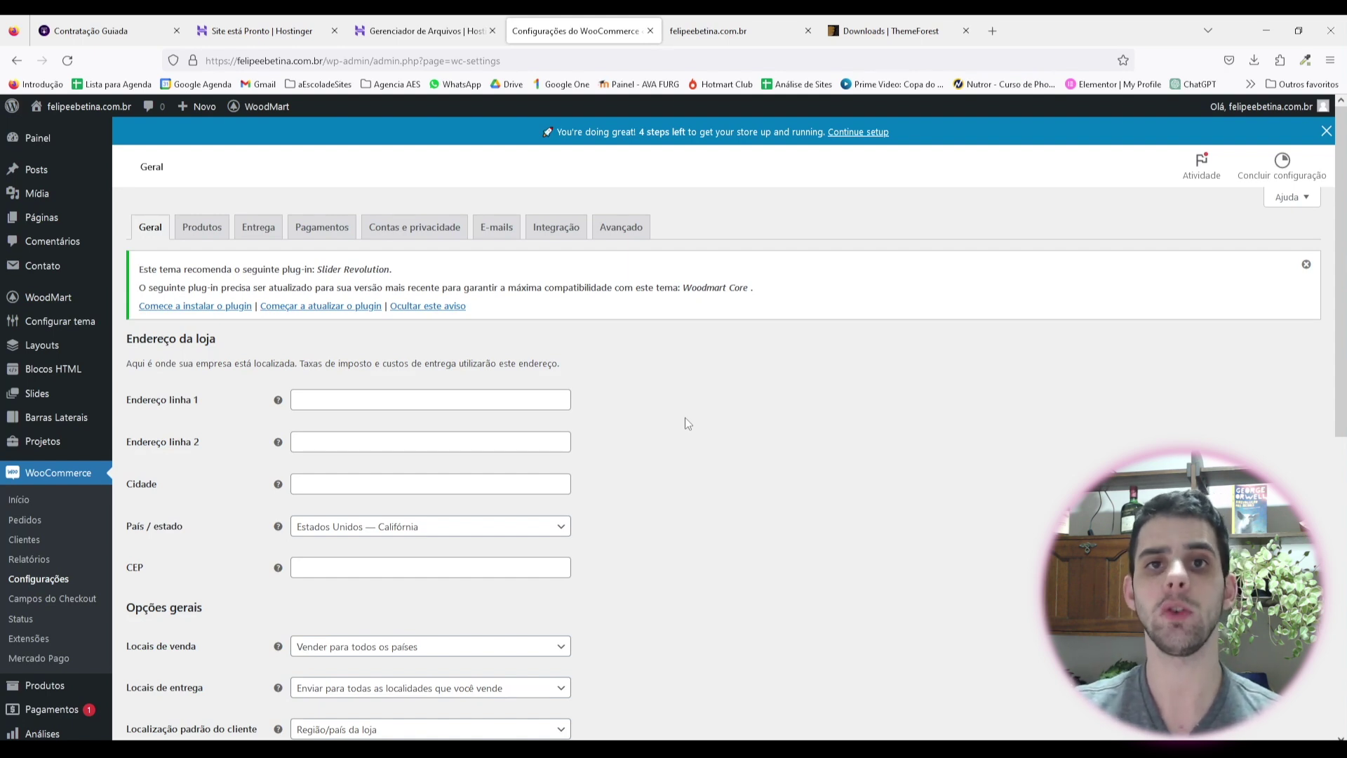
pyautogui.scroll(-1, 344, 390)
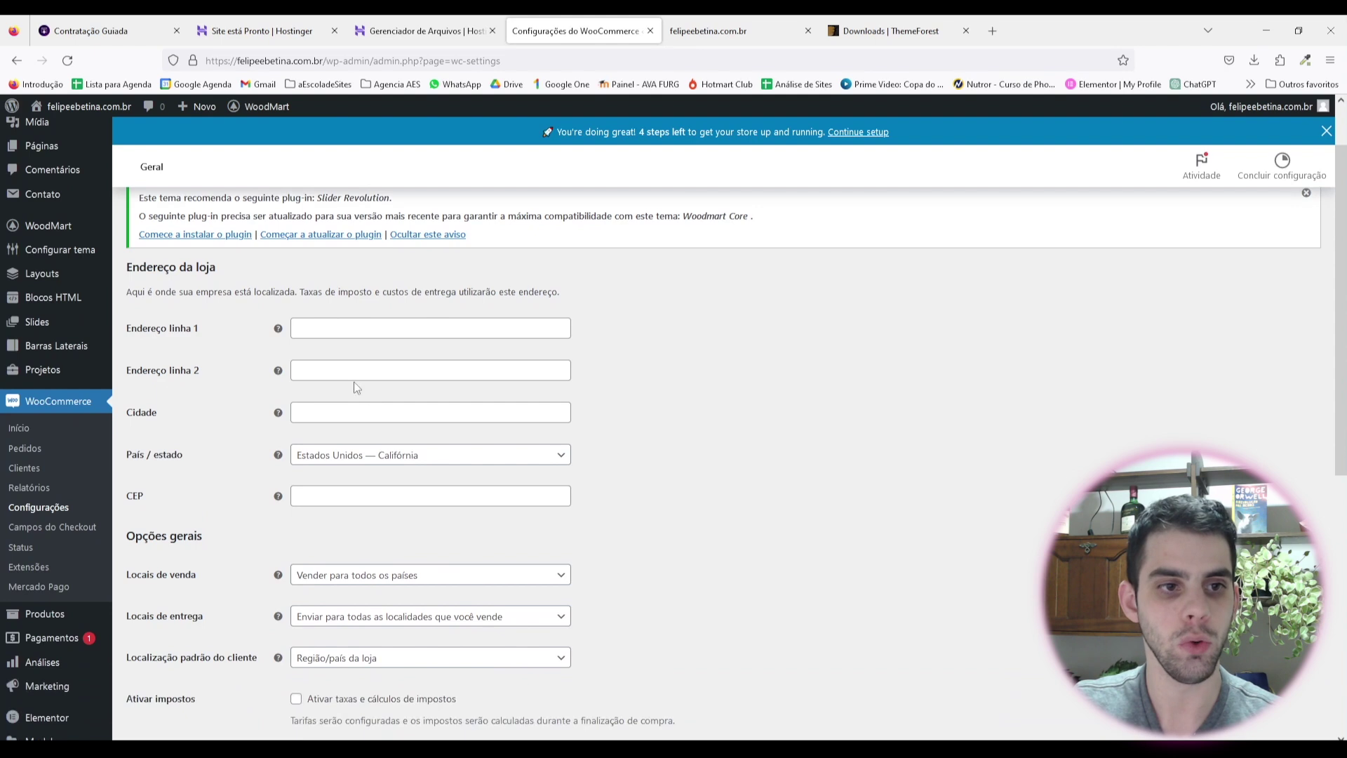
pyautogui.scroll(-2, 388, 391)
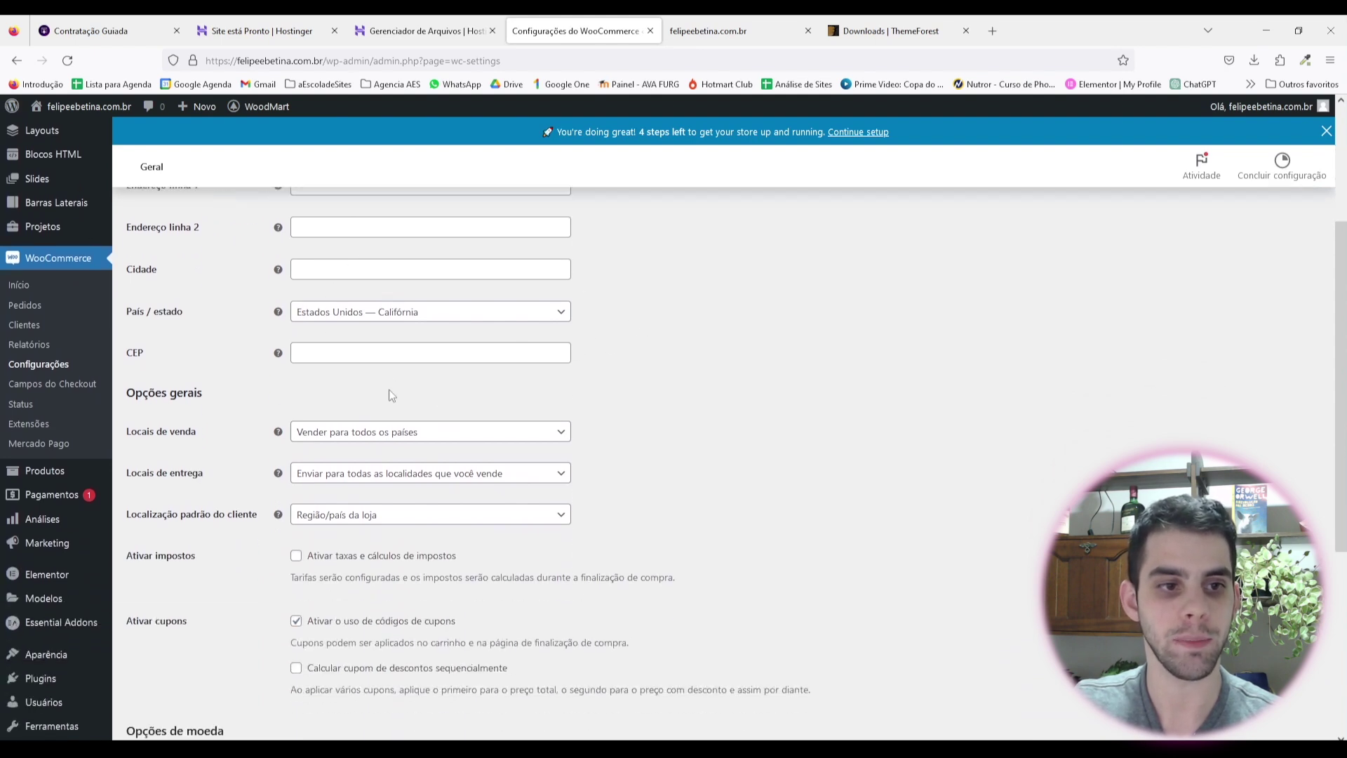
pyautogui.click(404, 313)
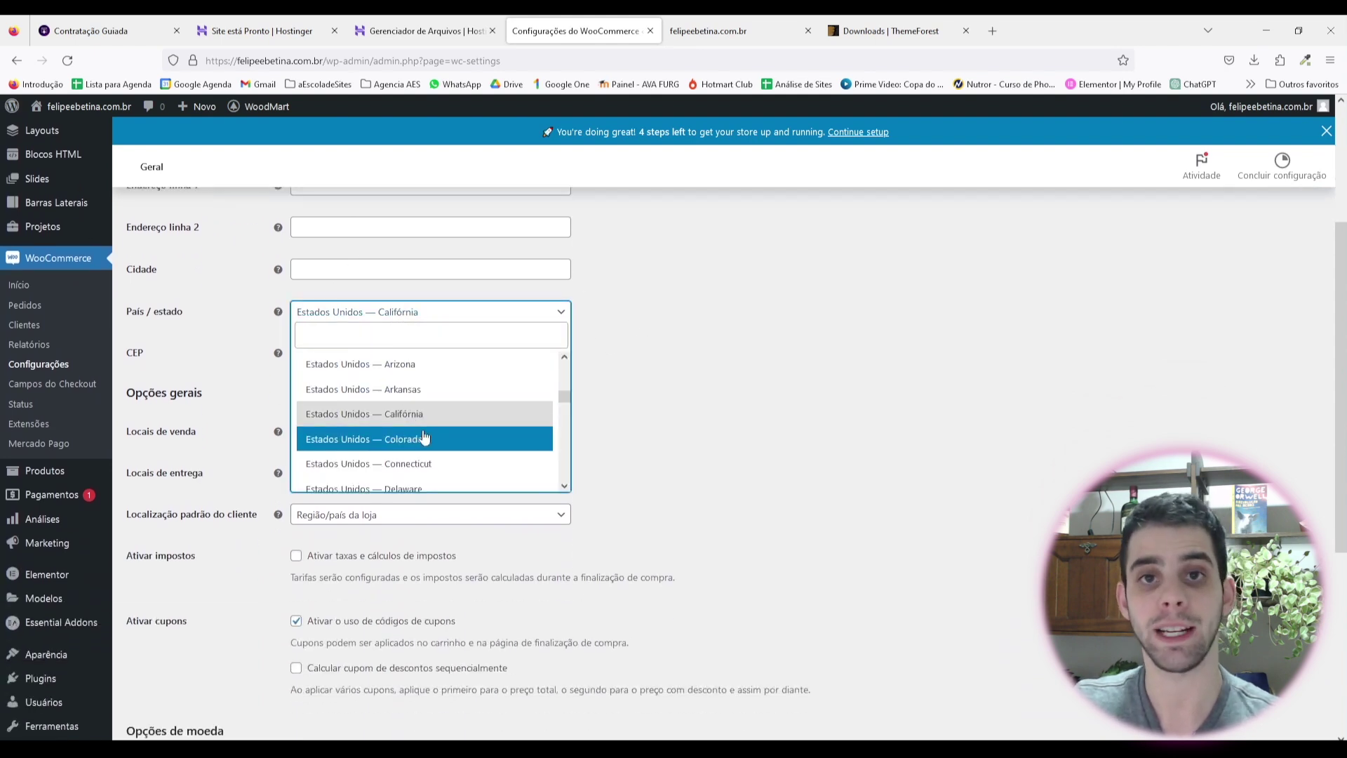
pyautogui.click(370, 335)
pyautogui.write('brasil')
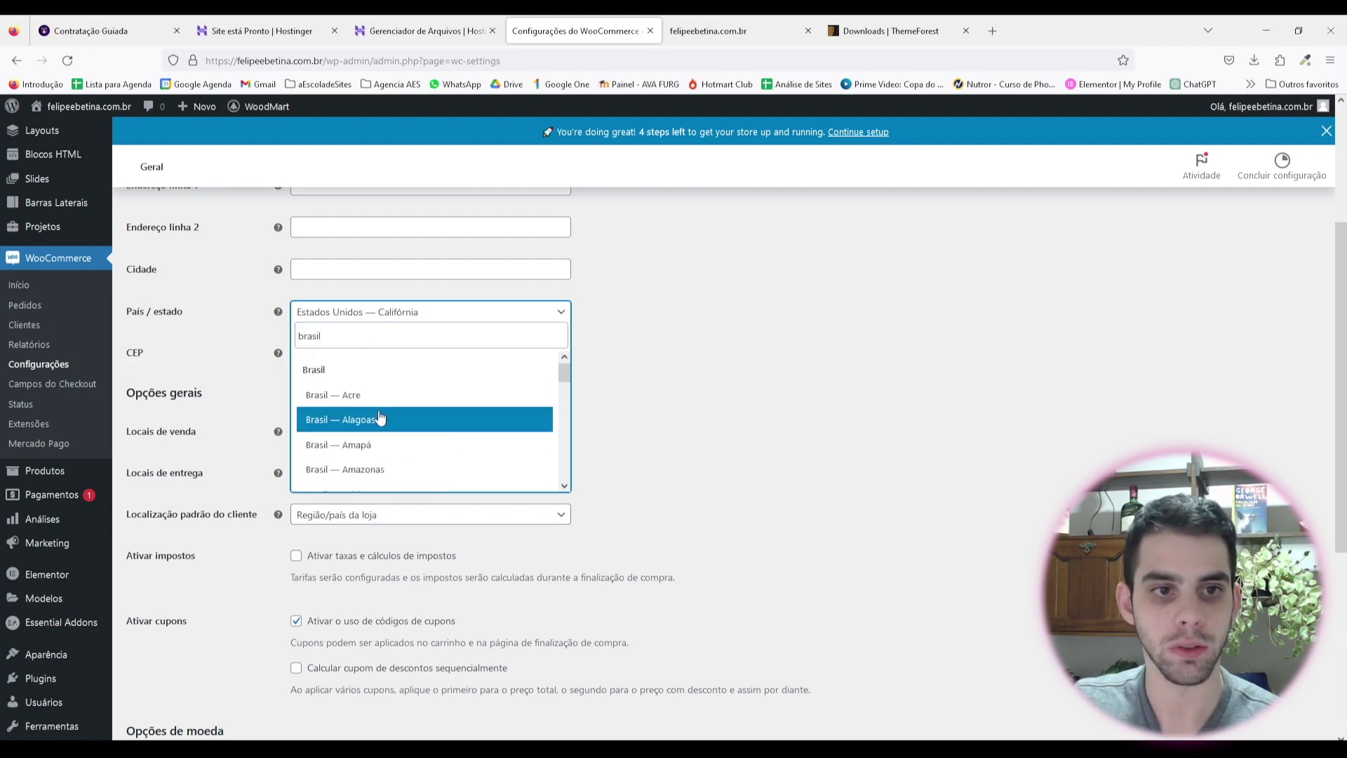
pyautogui.click(686, 436)
pyautogui.scroll(2, 394, 435)
pyautogui.click(394, 385)
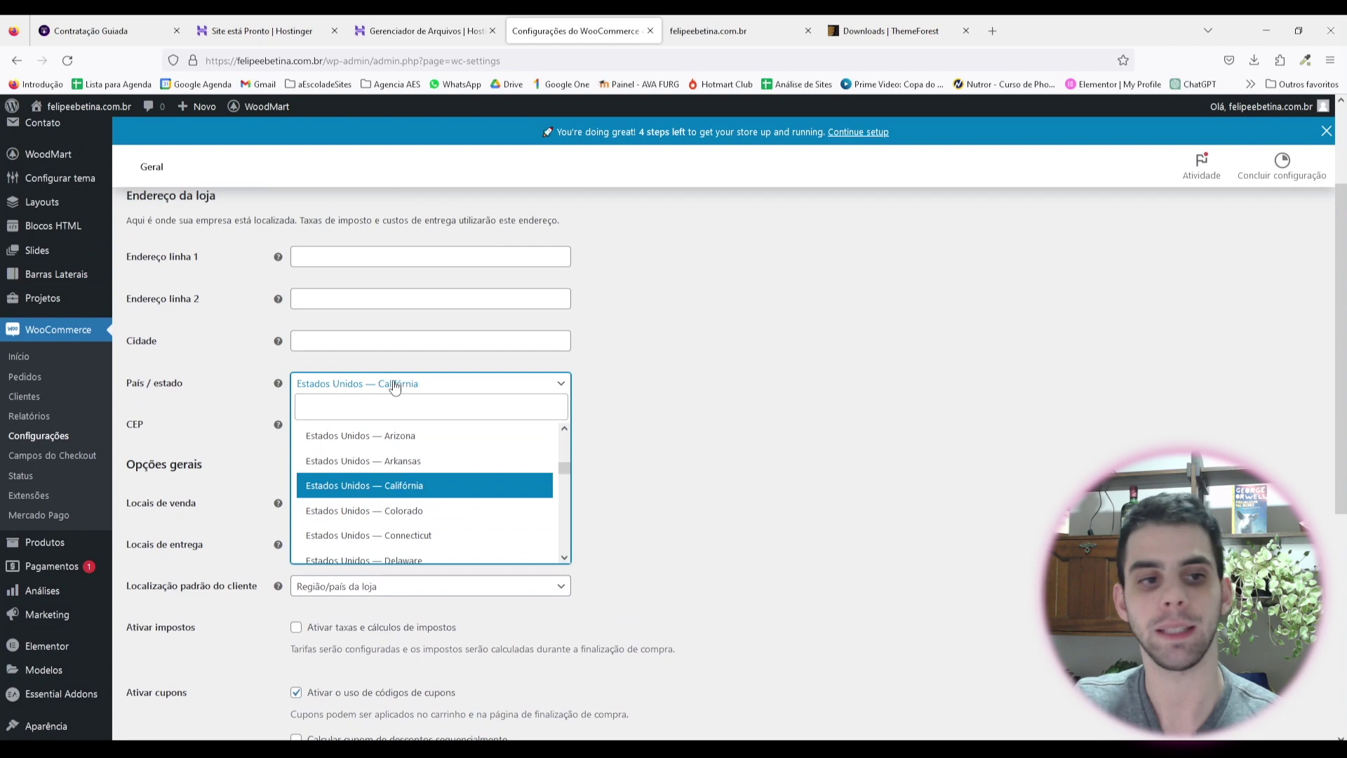
pyautogui.scroll(-6, 412, 459)
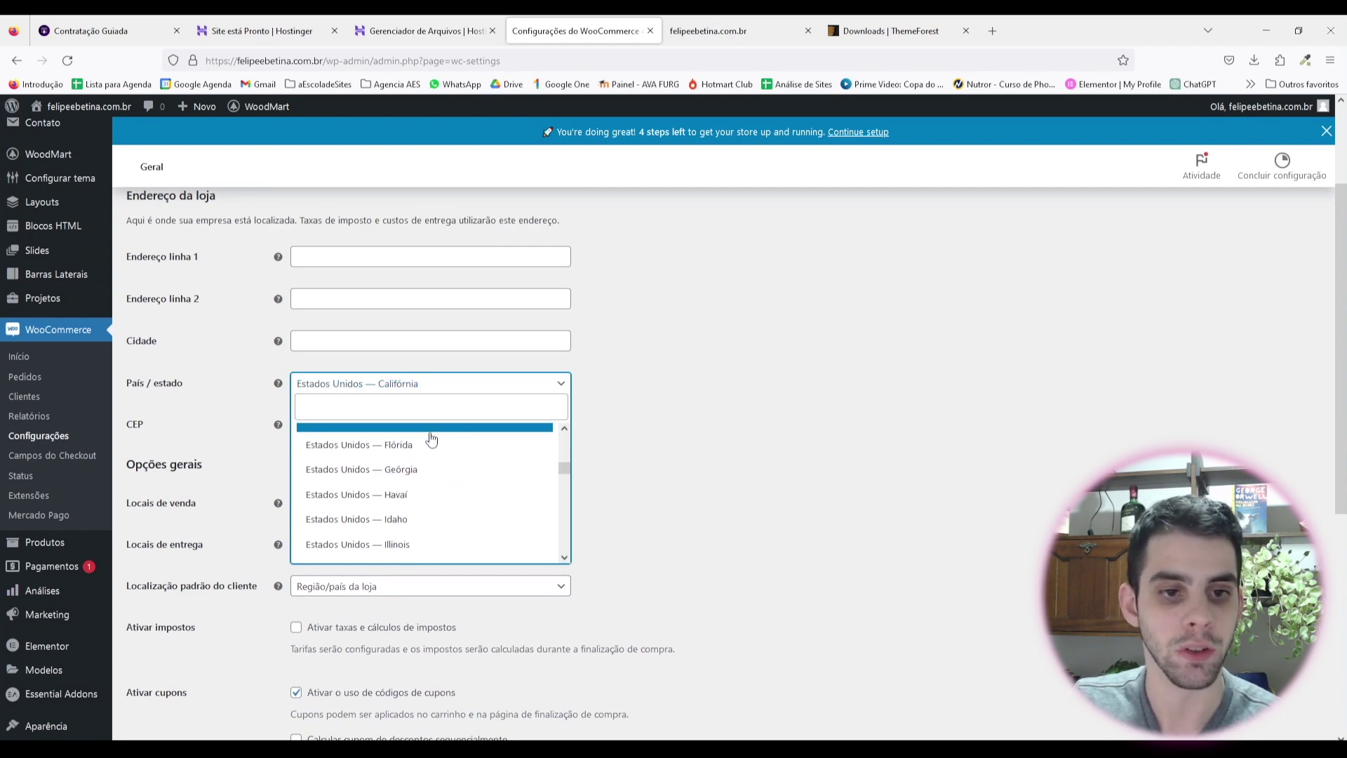
pyautogui.scroll(-3, 447, 425)
pyautogui.scroll(3, 464, 393)
pyautogui.write('brasi')
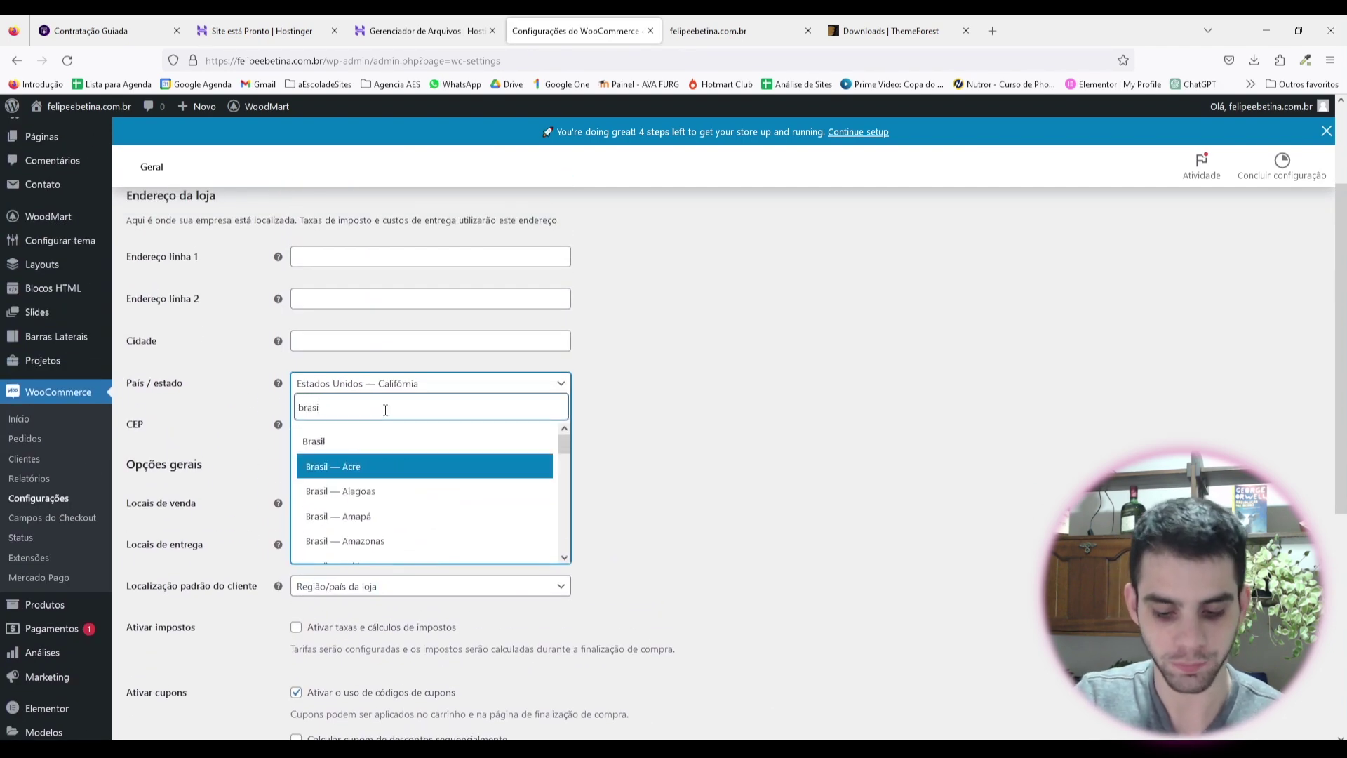
pyautogui.scroll(-5, 427, 475)
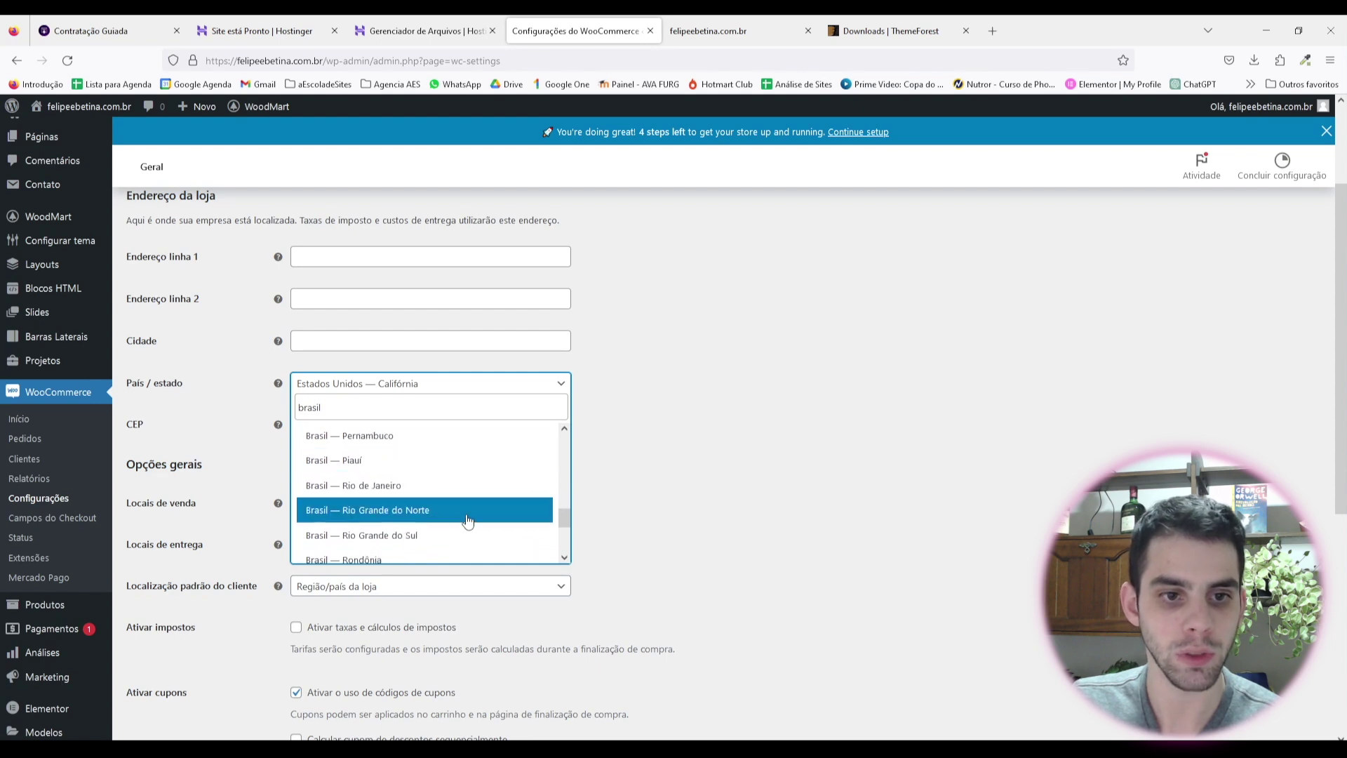
pyautogui.click(452, 518)
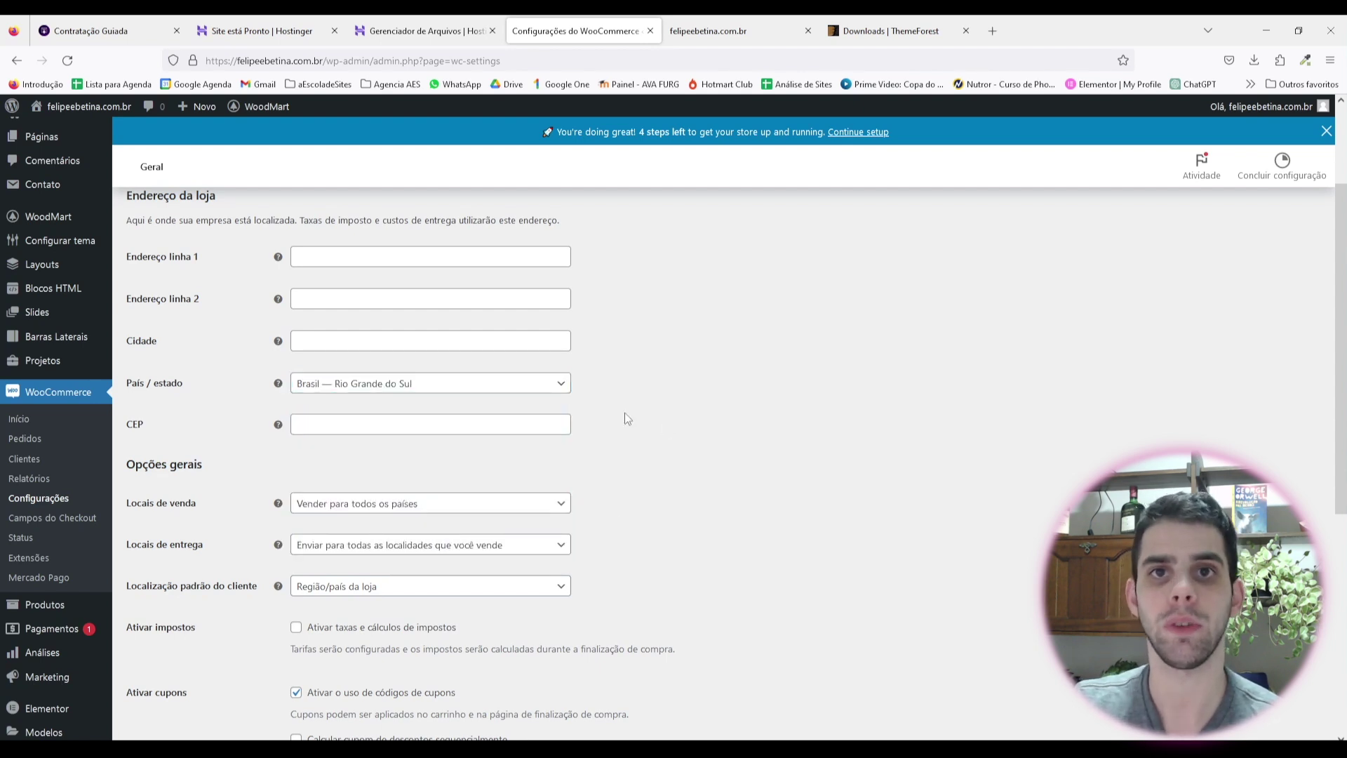
# Step: Keep the selling locations set to sell to all countries
pyautogui.scroll(-2, 289, 359)
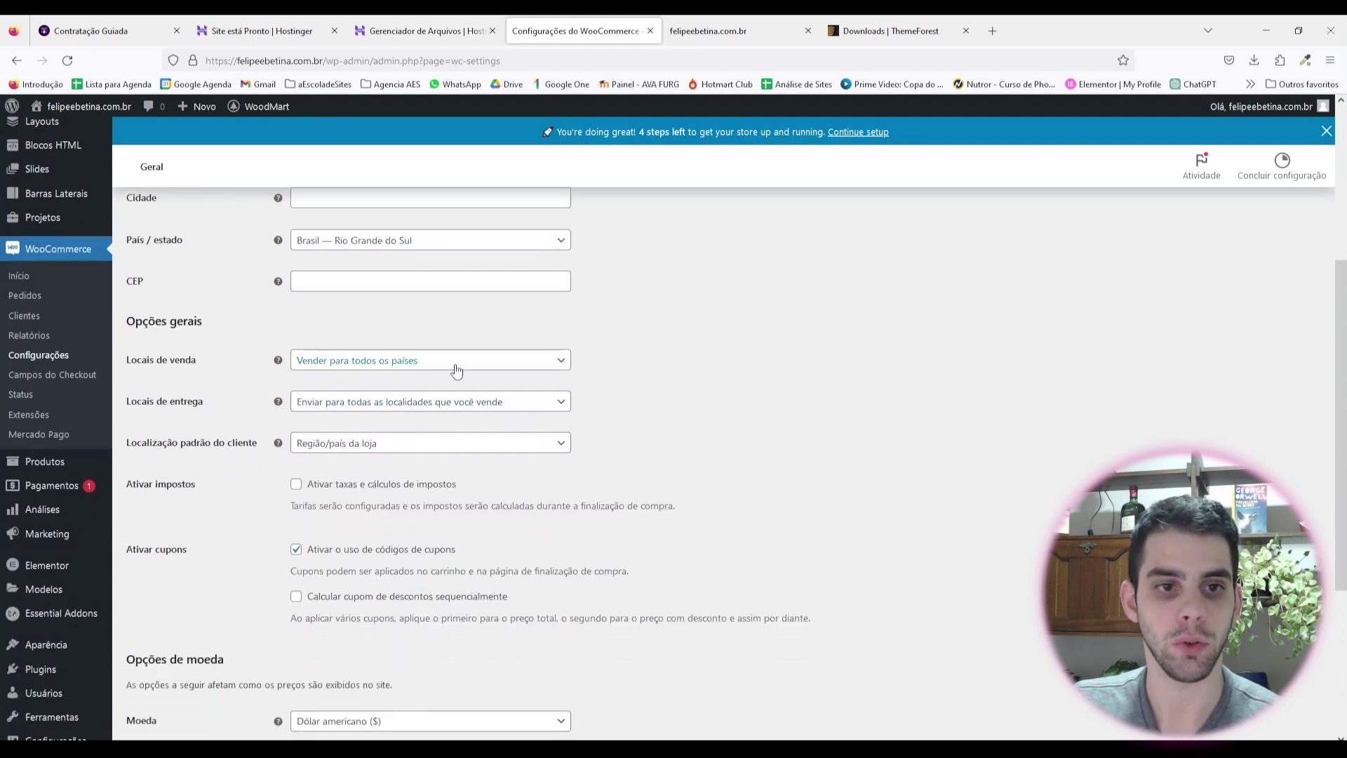
pyautogui.click(406, 371)
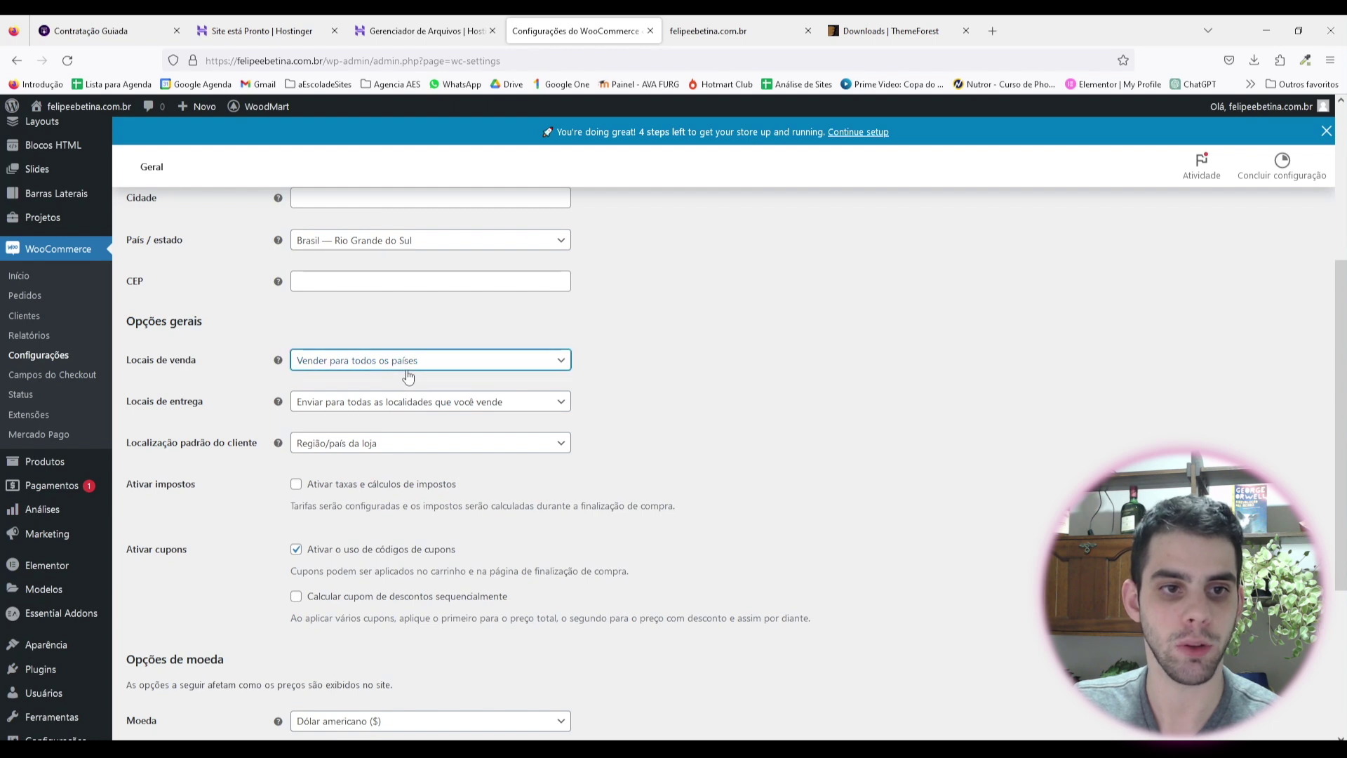
pyautogui.click(445, 366)
pyautogui.click(445, 370)
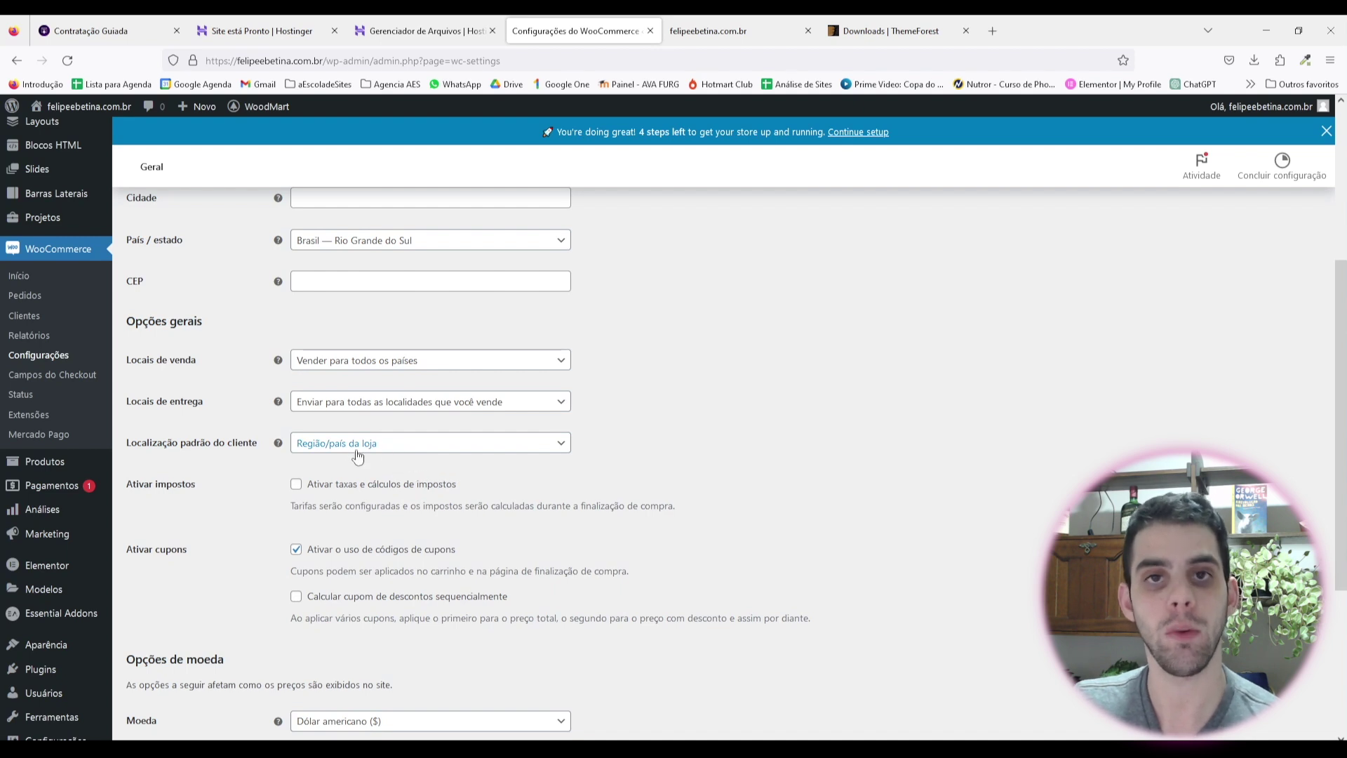
pyautogui.scroll(-2, 245, 395)
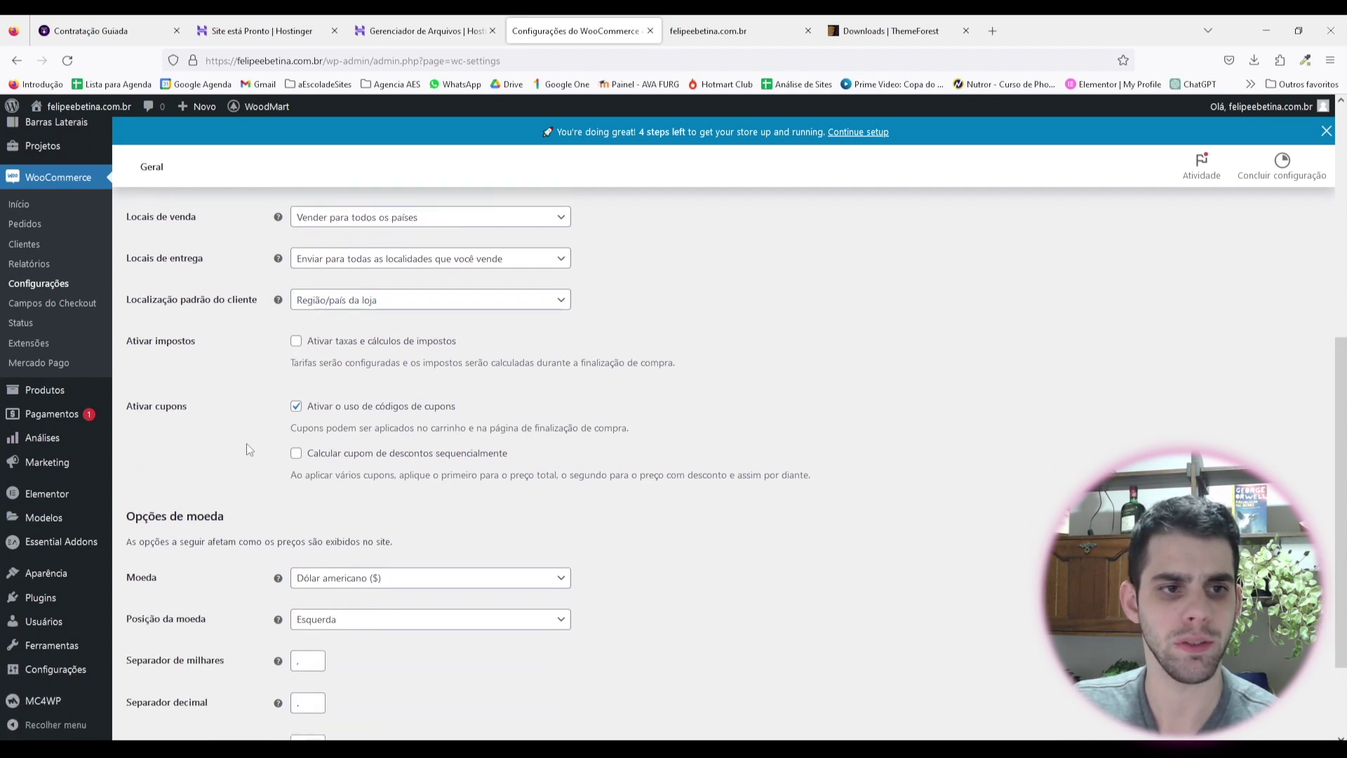
pyautogui.scroll(-1, 250, 449)
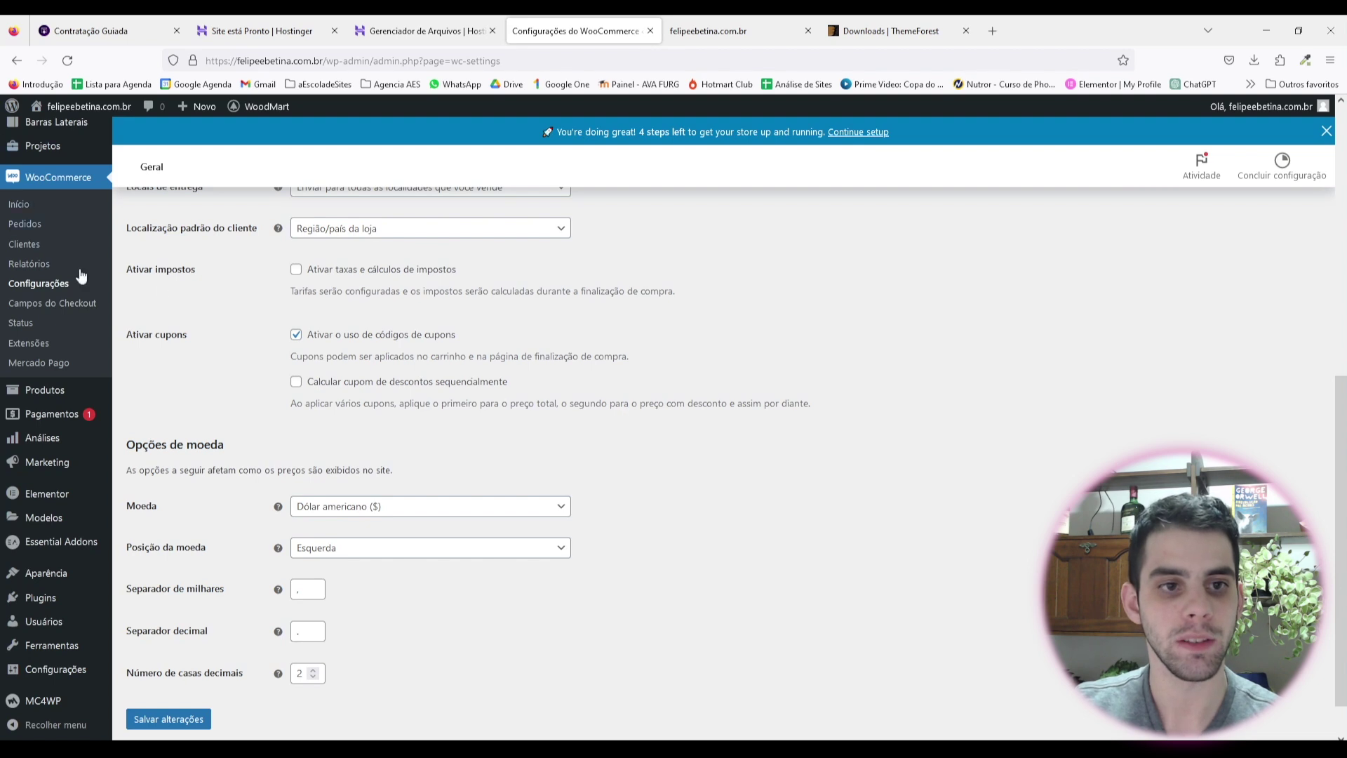
# Step: Disable coupons, set the currency to Real brasileiro, and save the general settings
pyautogui.click(296, 334)
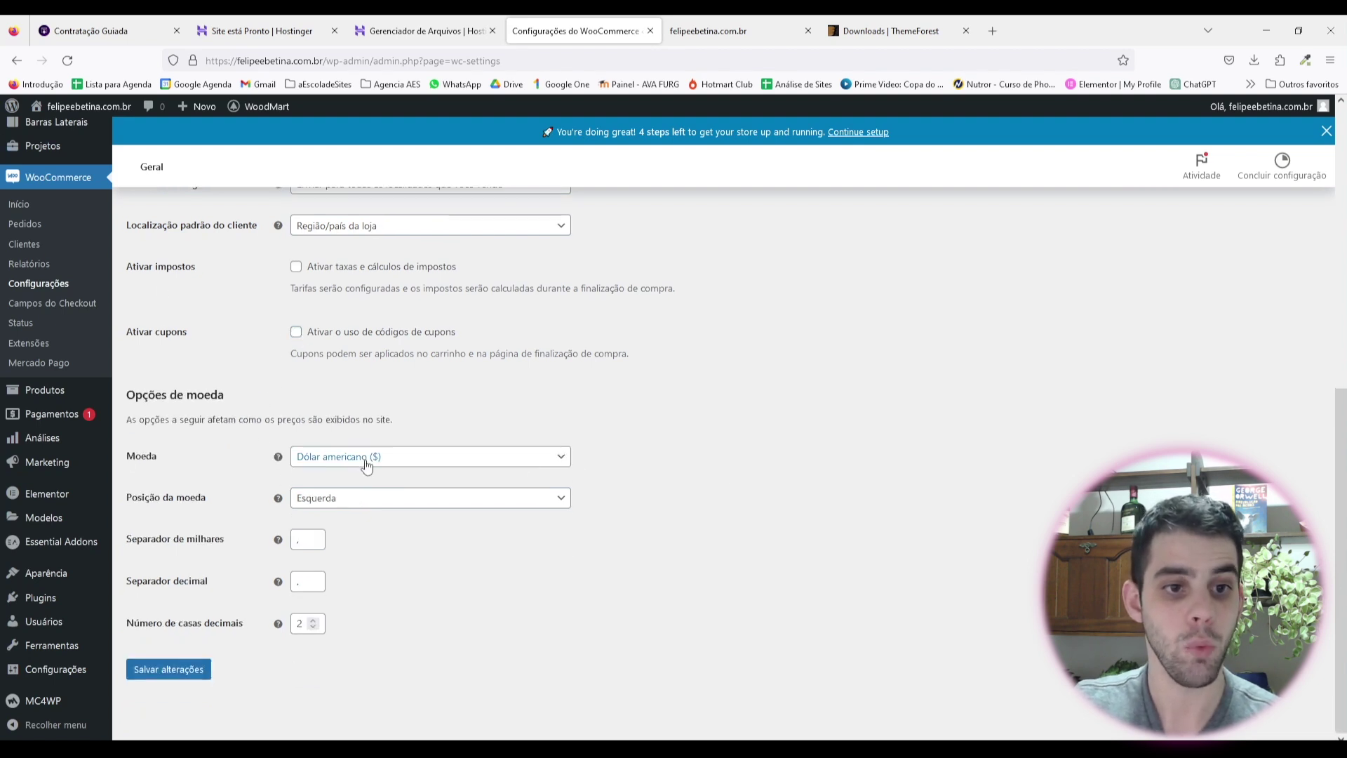
pyautogui.click(421, 459)
pyautogui.click(421, 556)
pyautogui.click(166, 671)
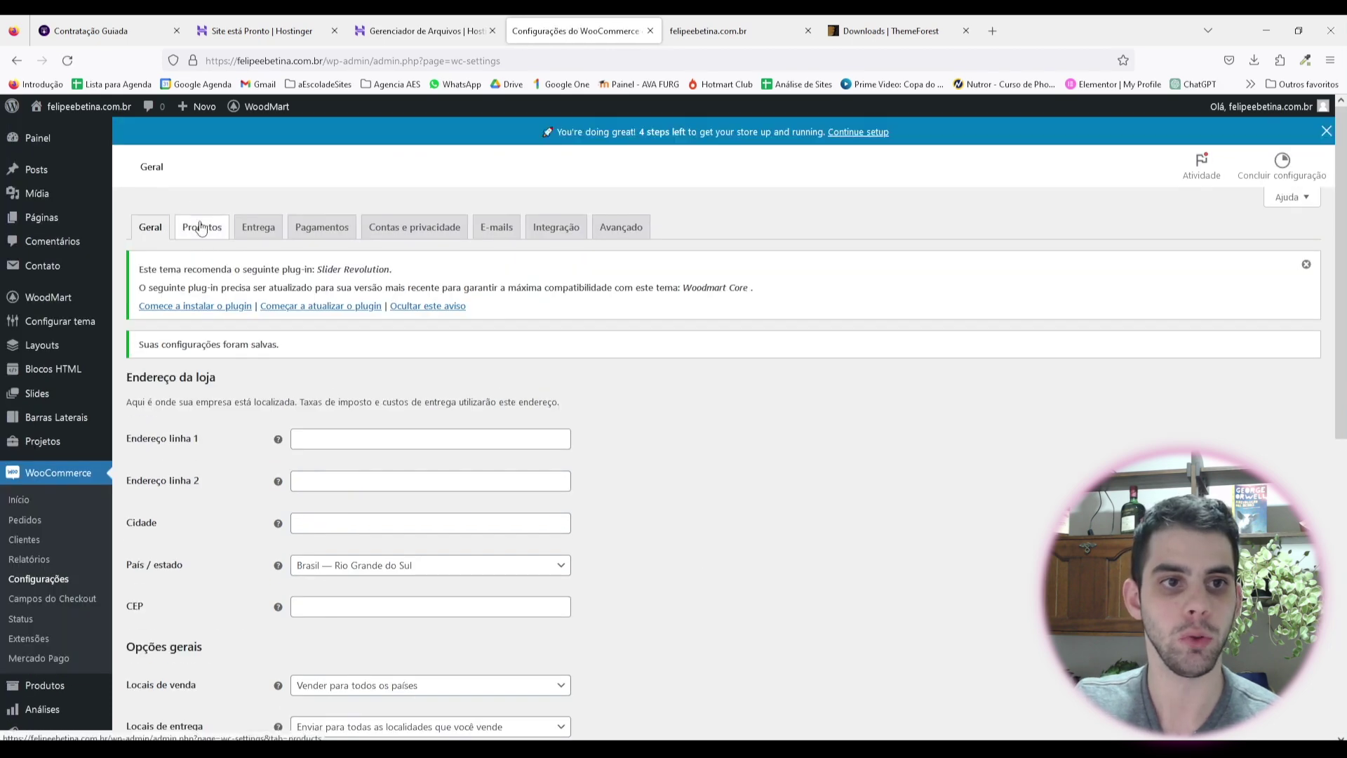
# Step: Under Produtos > Geral, uncheck 'Ativar avaliações de produto' and save the changes
pyautogui.click(204, 226)
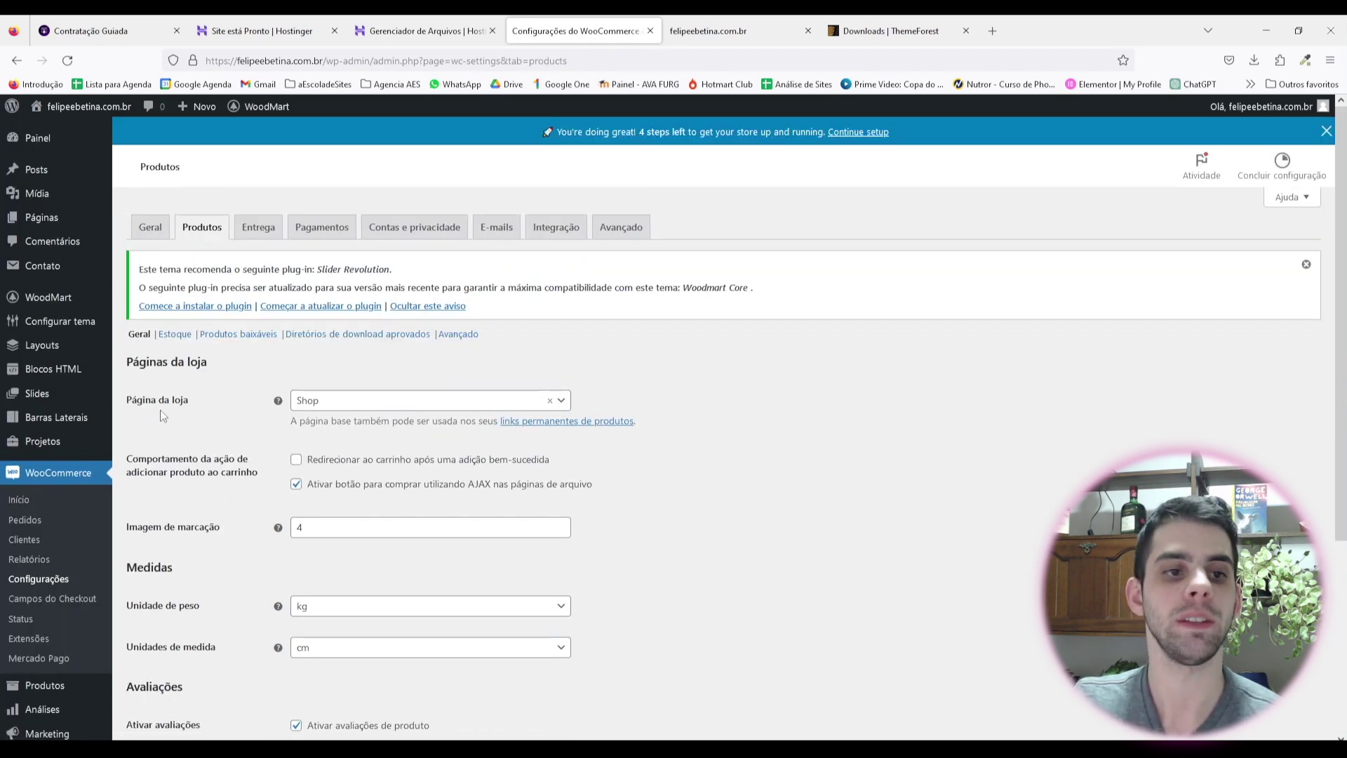
pyautogui.scroll(-2, 199, 368)
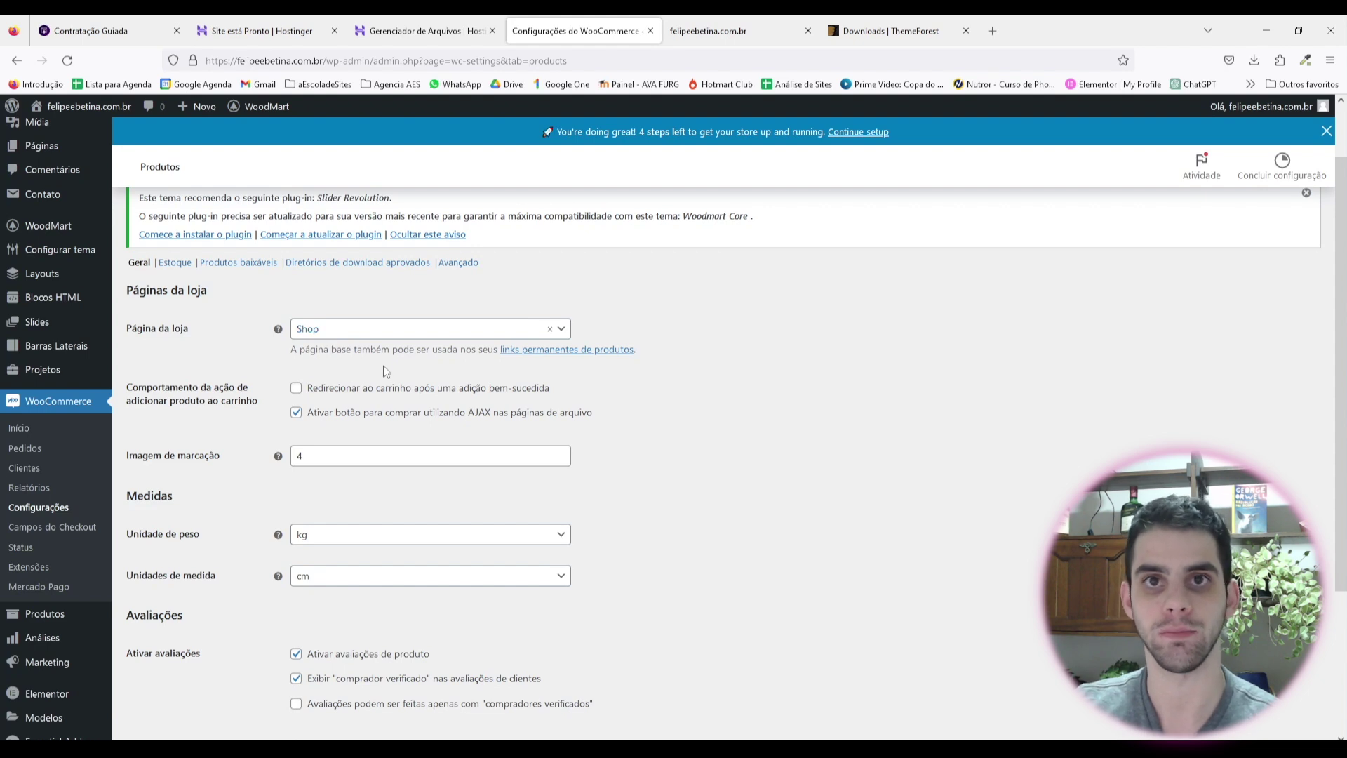
pyautogui.scroll(-2, 229, 327)
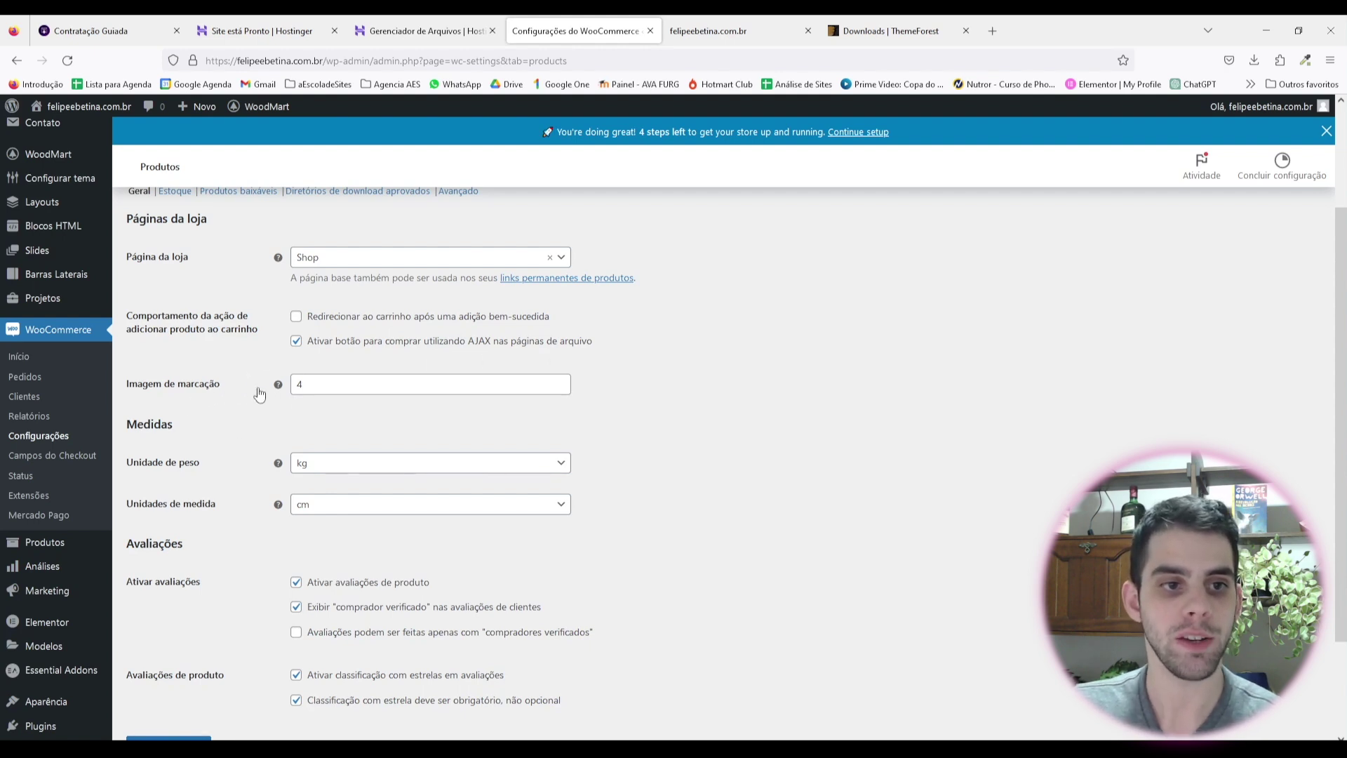
pyautogui.scroll(-2, 347, 328)
pyautogui.scroll(-1, 347, 328)
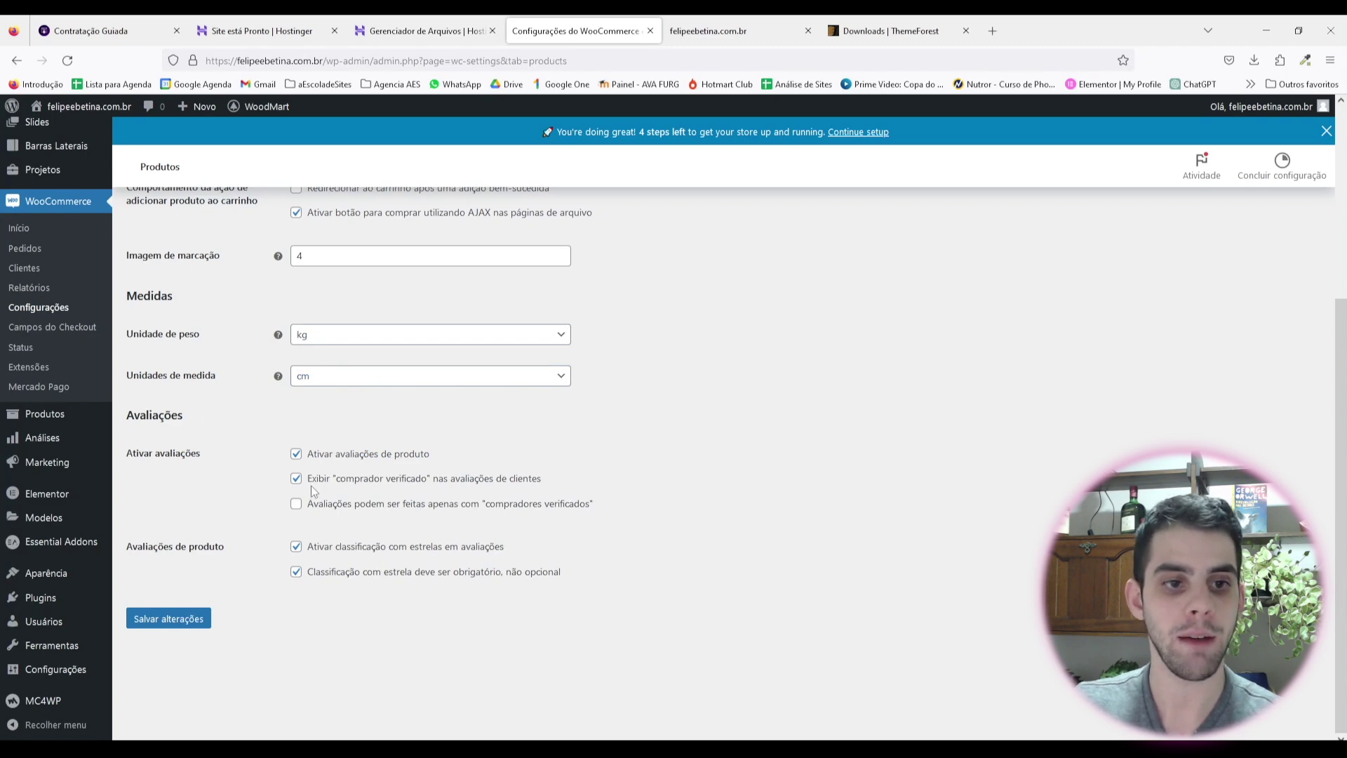
pyautogui.click(296, 454)
pyautogui.press('Tab')
pyautogui.press('Return')
pyautogui.scroll(3, 670, 574)
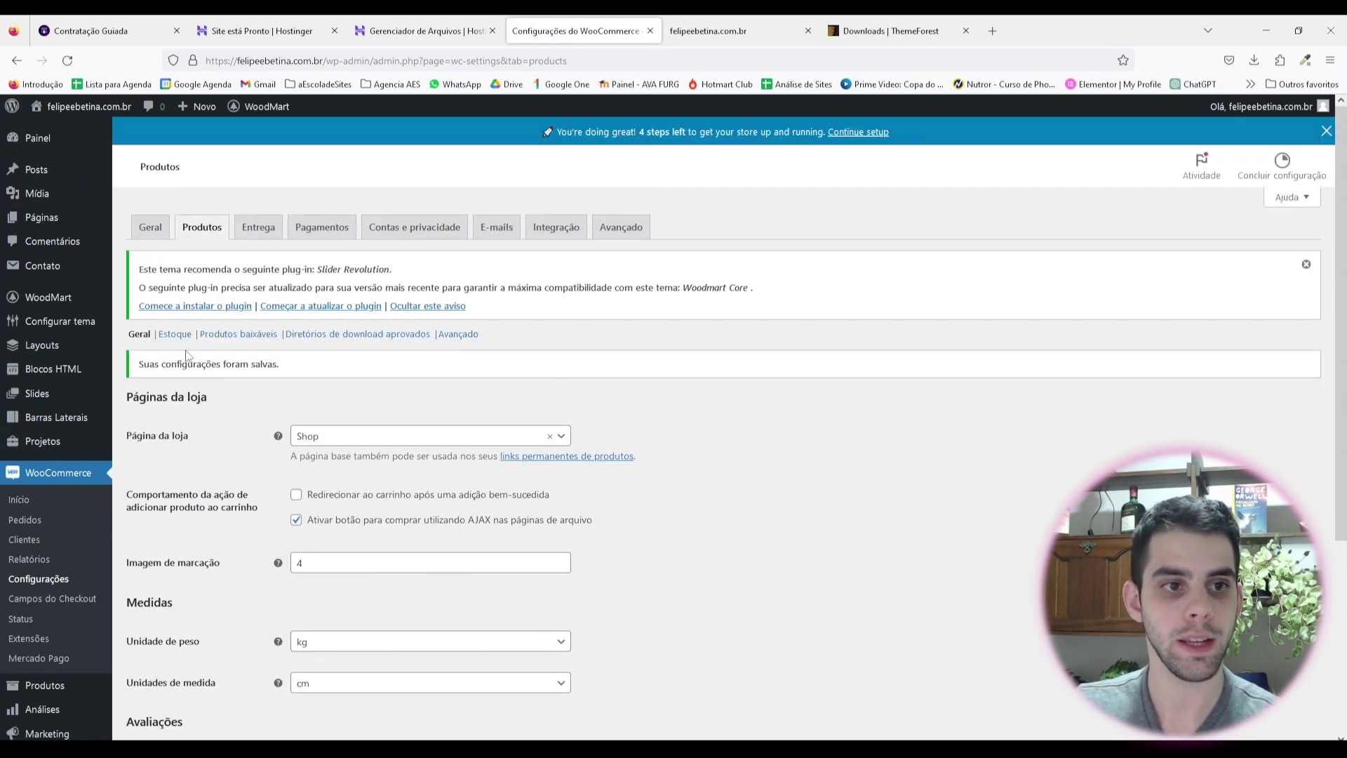
# Step: Uncheck 'Ativar gestão de estoque' under Produtos > Estoque, save, then go to the Pagamentos tab
pyautogui.click(175, 334)
pyautogui.scroll(-3, 647, 451)
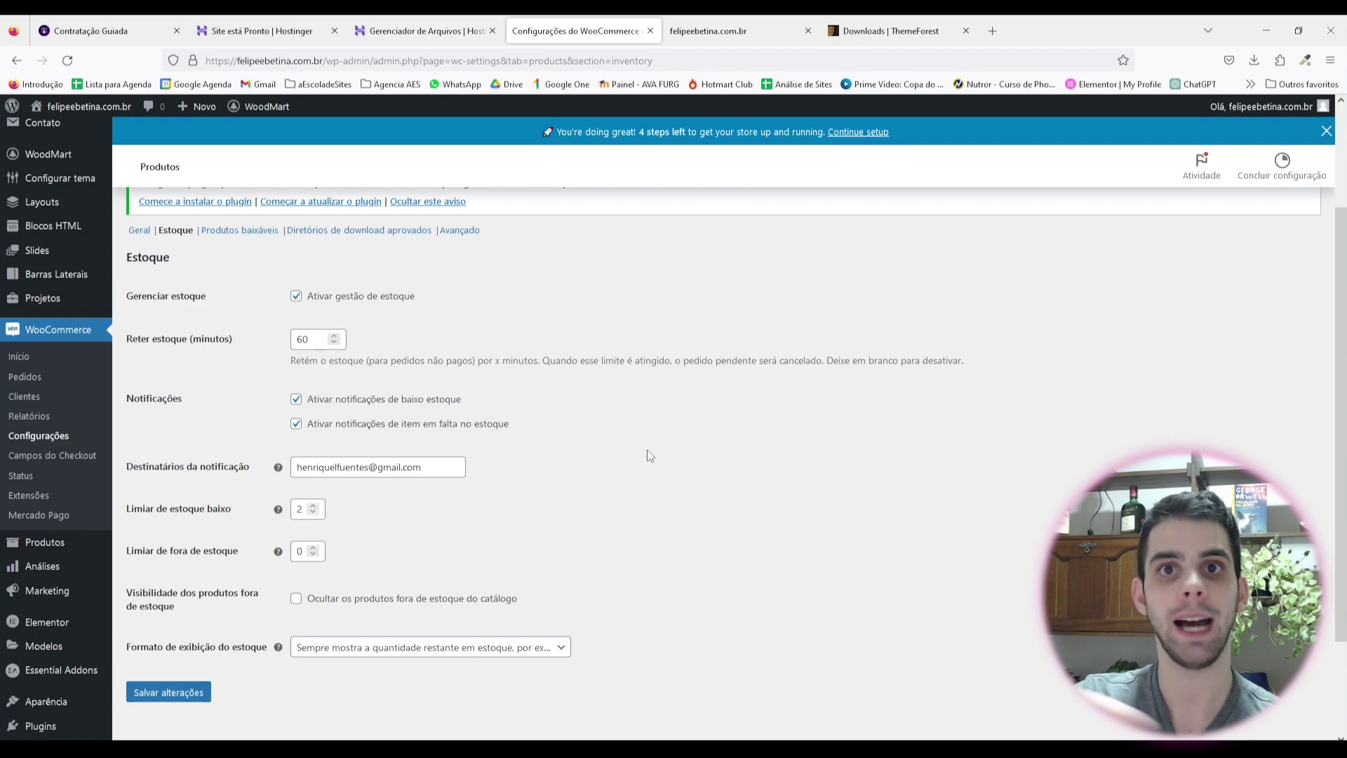
pyautogui.click(297, 296)
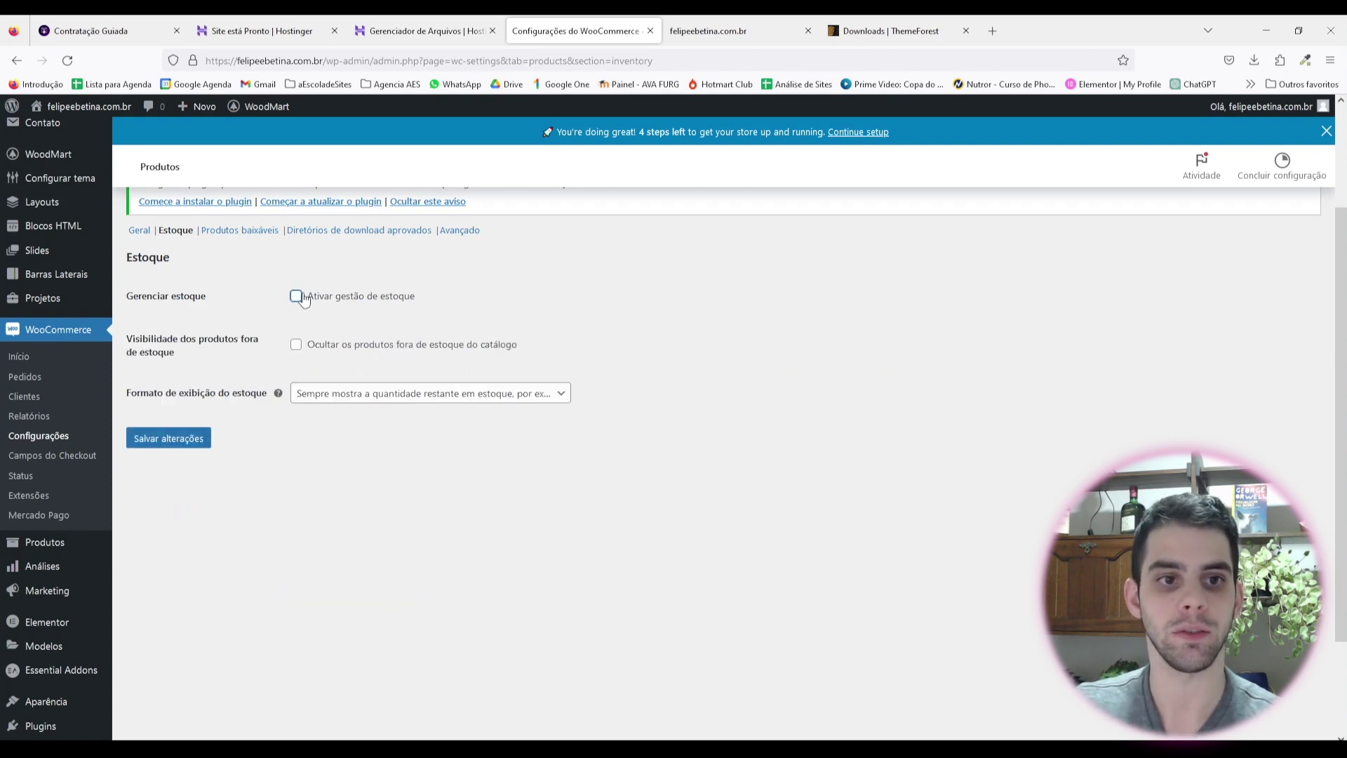
pyautogui.click(172, 440)
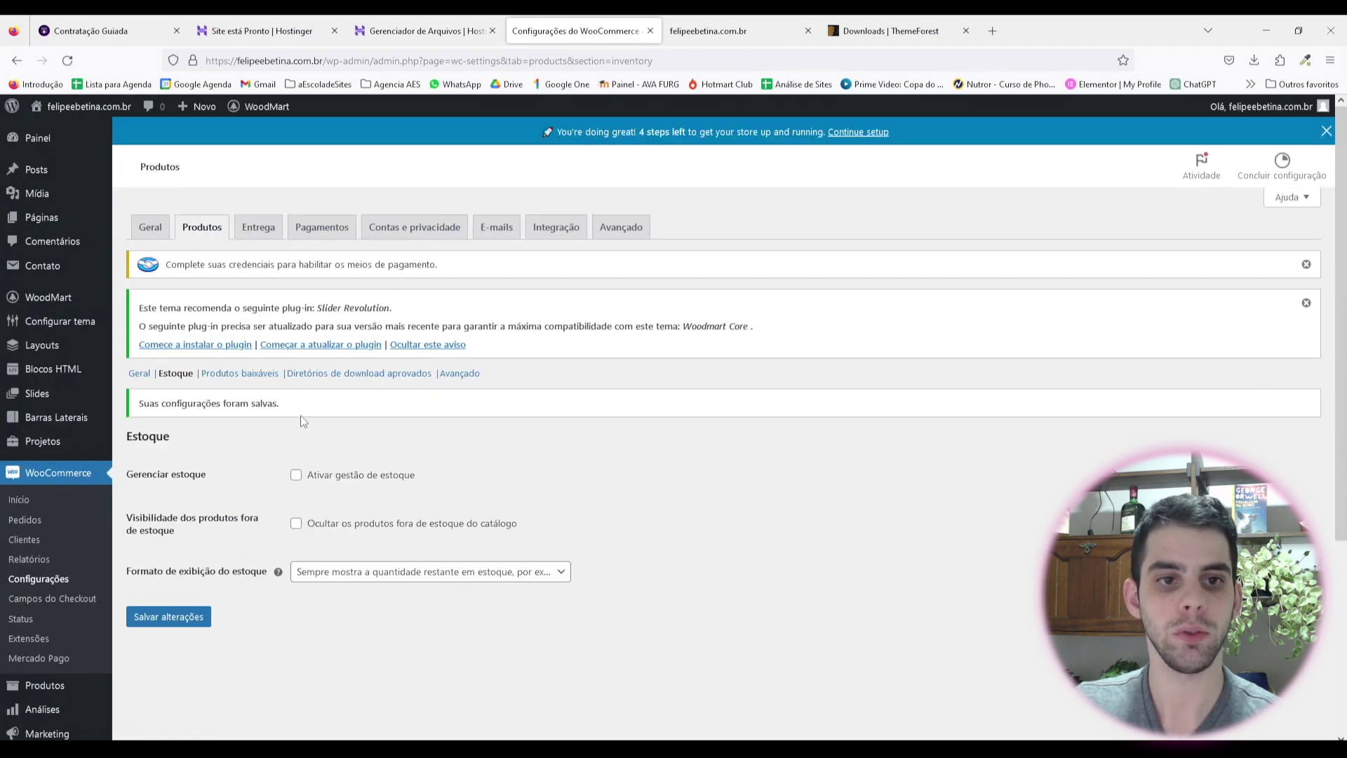
pyautogui.click(259, 228)
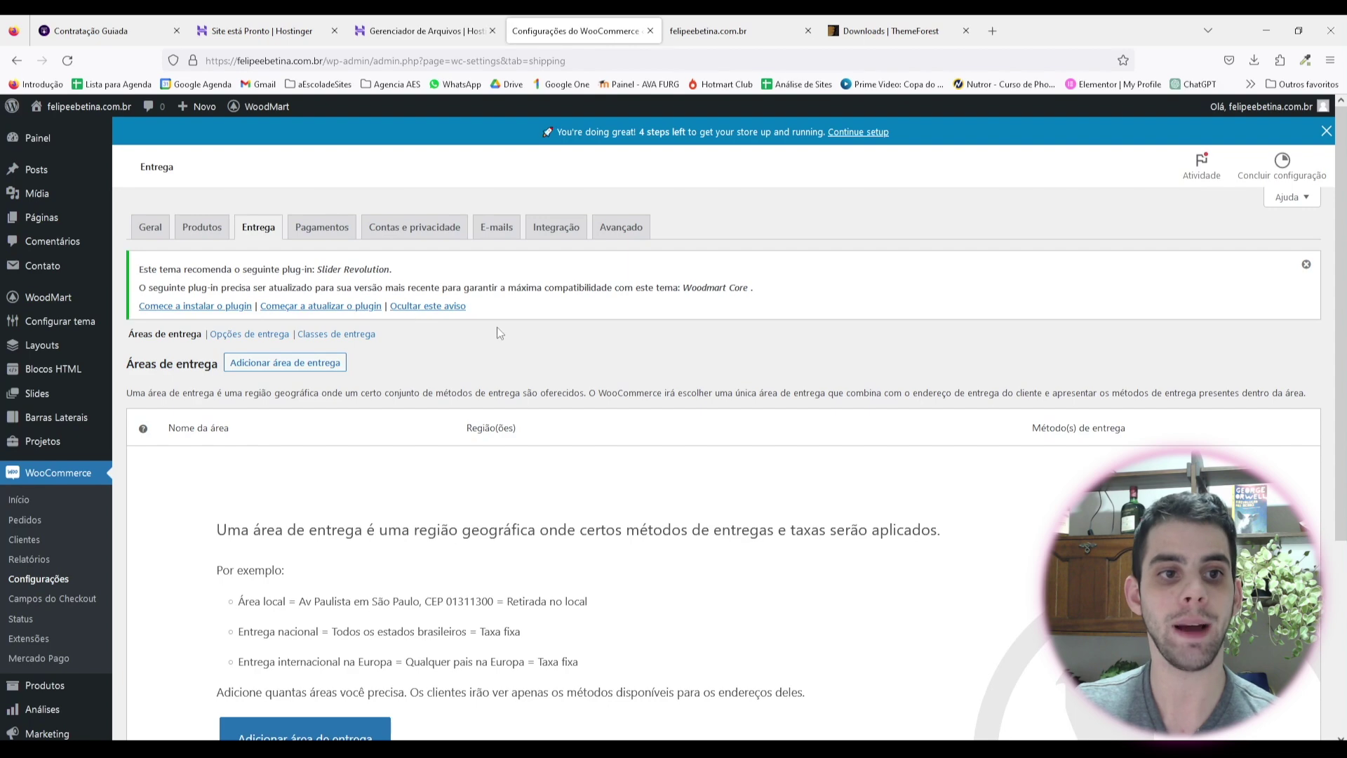
pyautogui.click(325, 226)
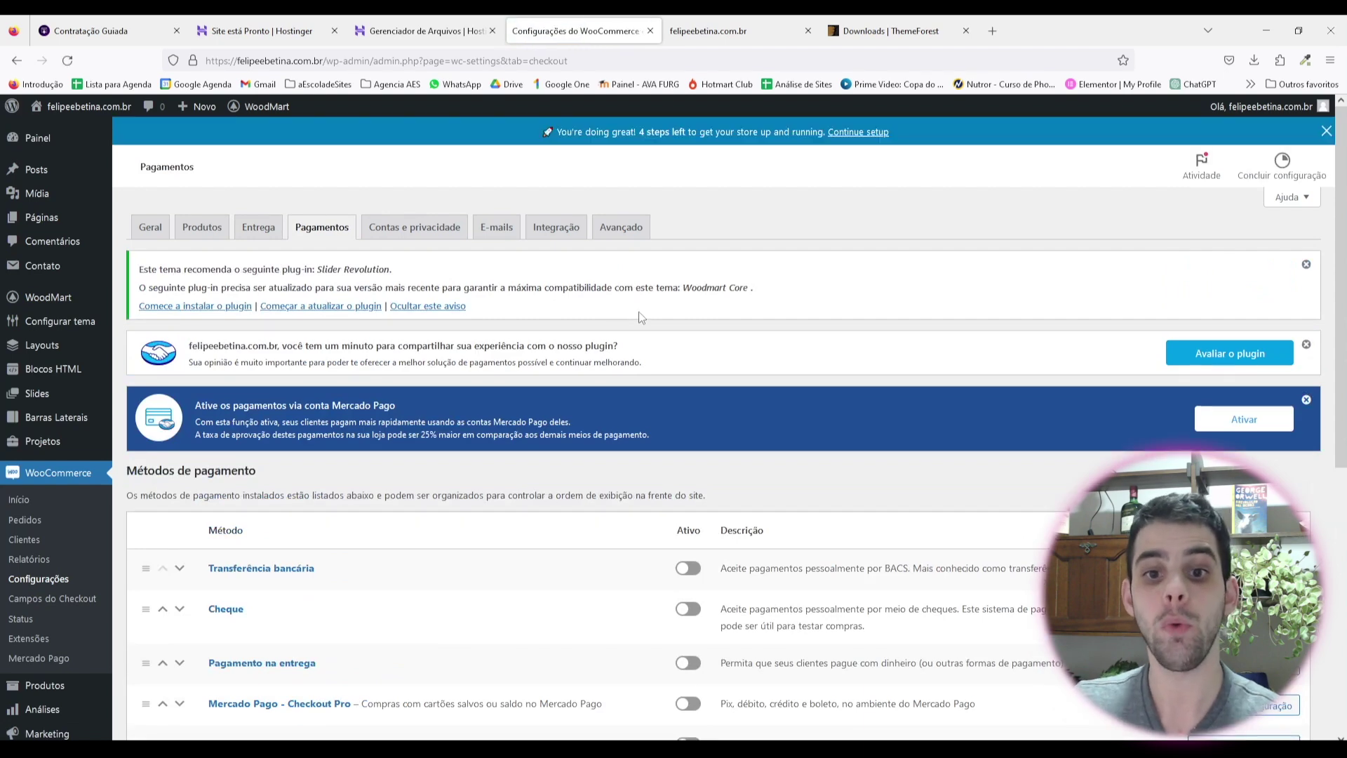
# Step: Review the Mercado Pago methods listed: Débito e crédito, Pix, boleto and Checkout Pro
pyautogui.scroll(-5, 502, 340)
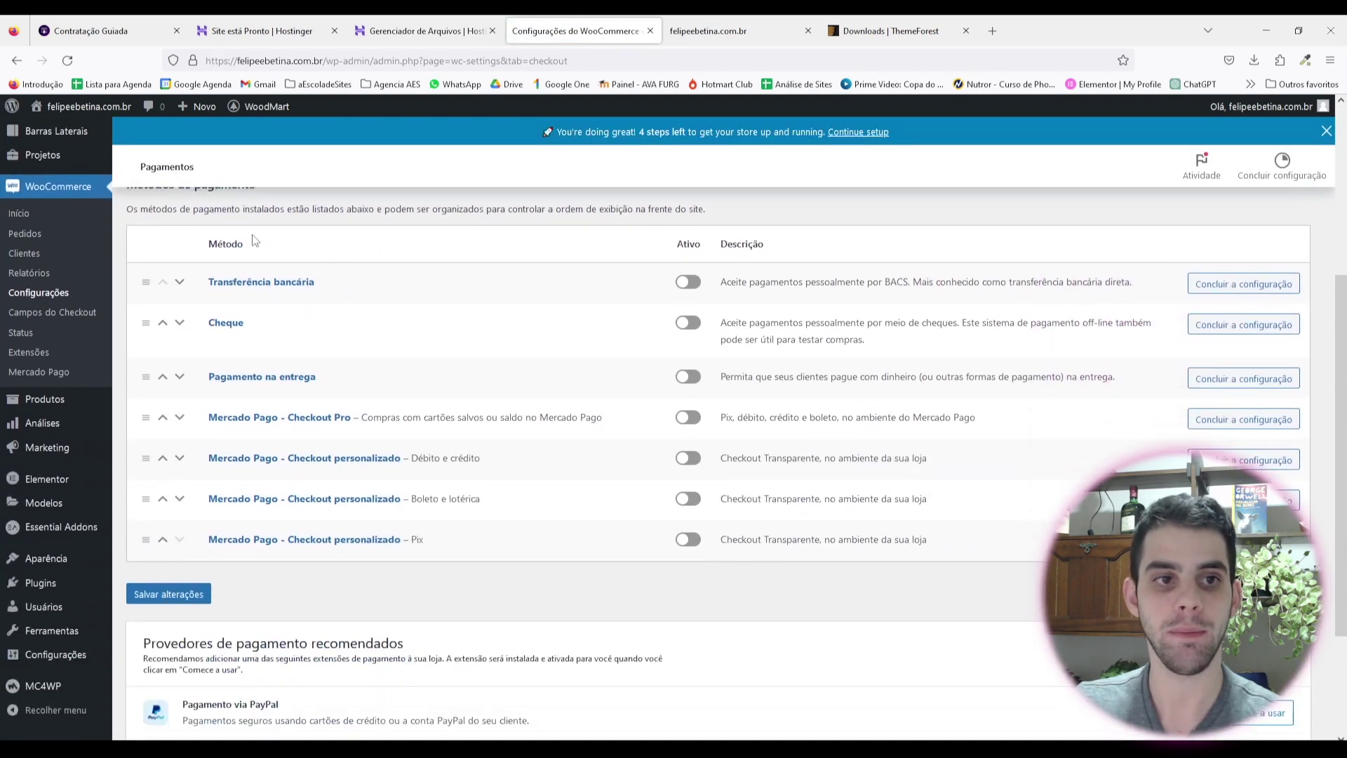
pyautogui.moveTo(209, 417); pyautogui.dragTo(433, 557)
pyautogui.click(487, 584)
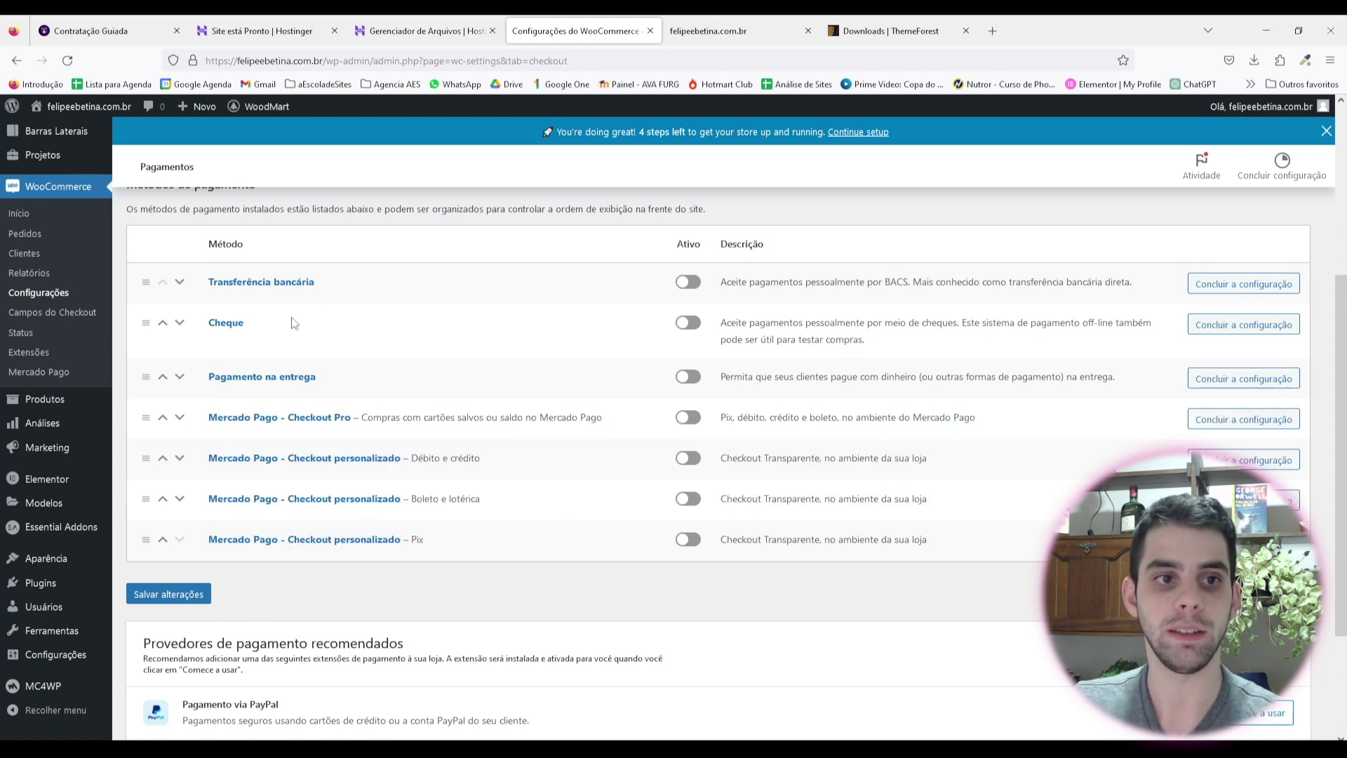
pyautogui.scroll(1, 322, 358)
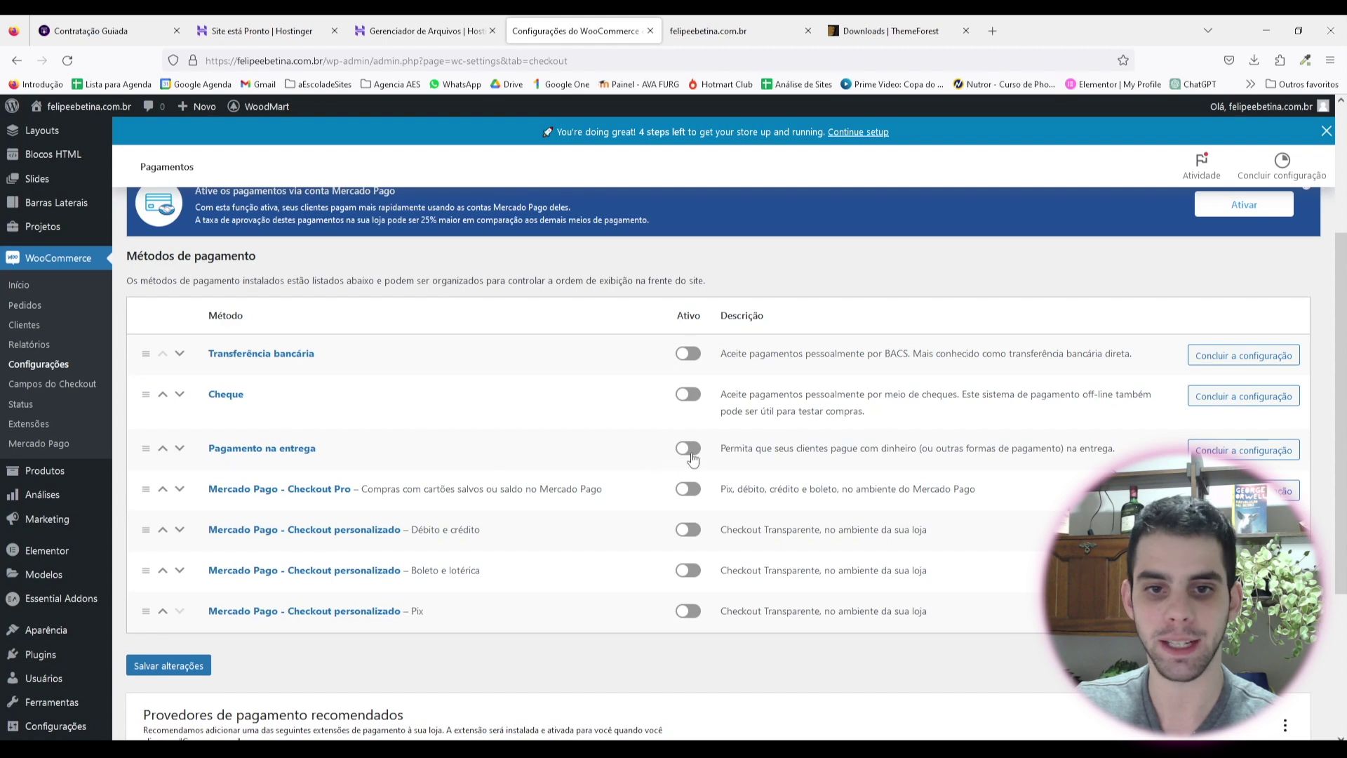
pyautogui.scroll(-1, 337, 428)
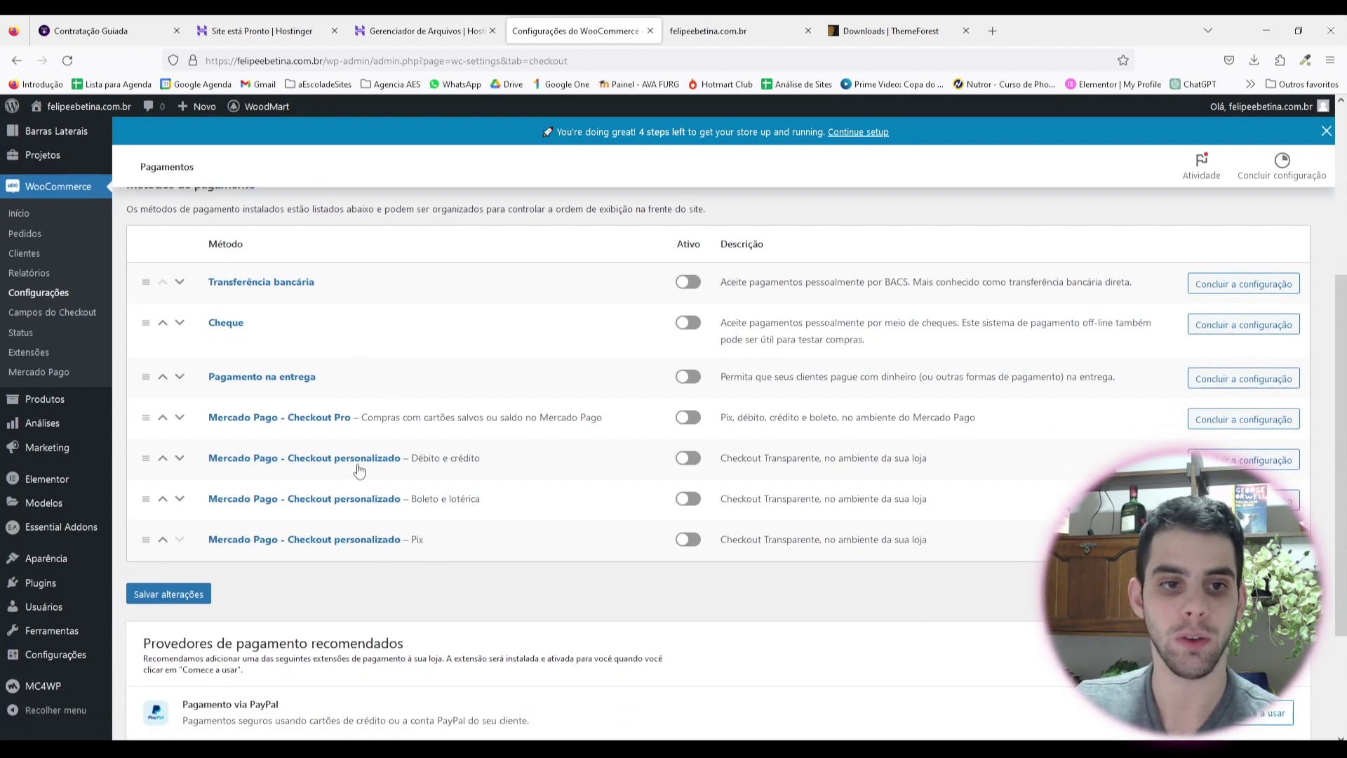
pyautogui.moveTo(482, 457); pyautogui.dragTo(412, 460)
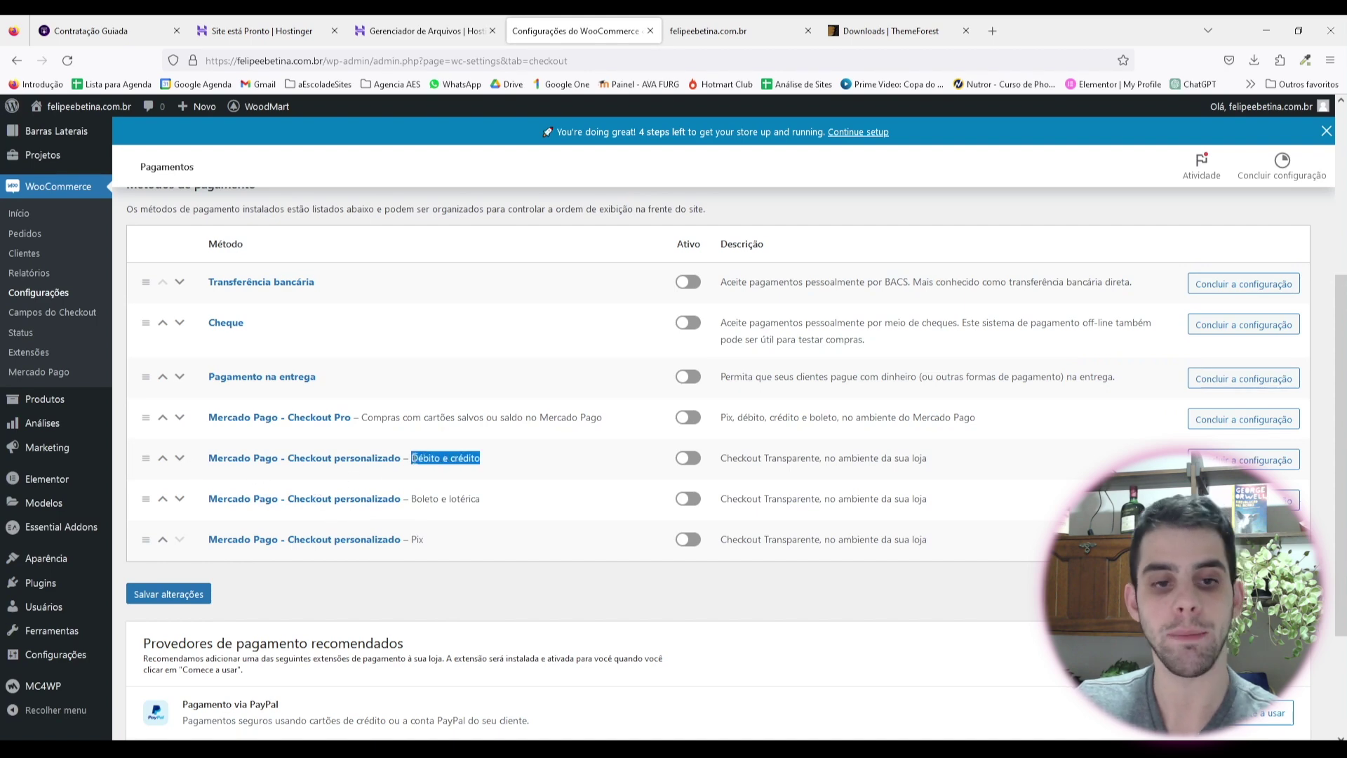
pyautogui.moveTo(403, 539); pyautogui.dragTo(431, 542)
pyautogui.moveTo(483, 501); pyautogui.dragTo(415, 500)
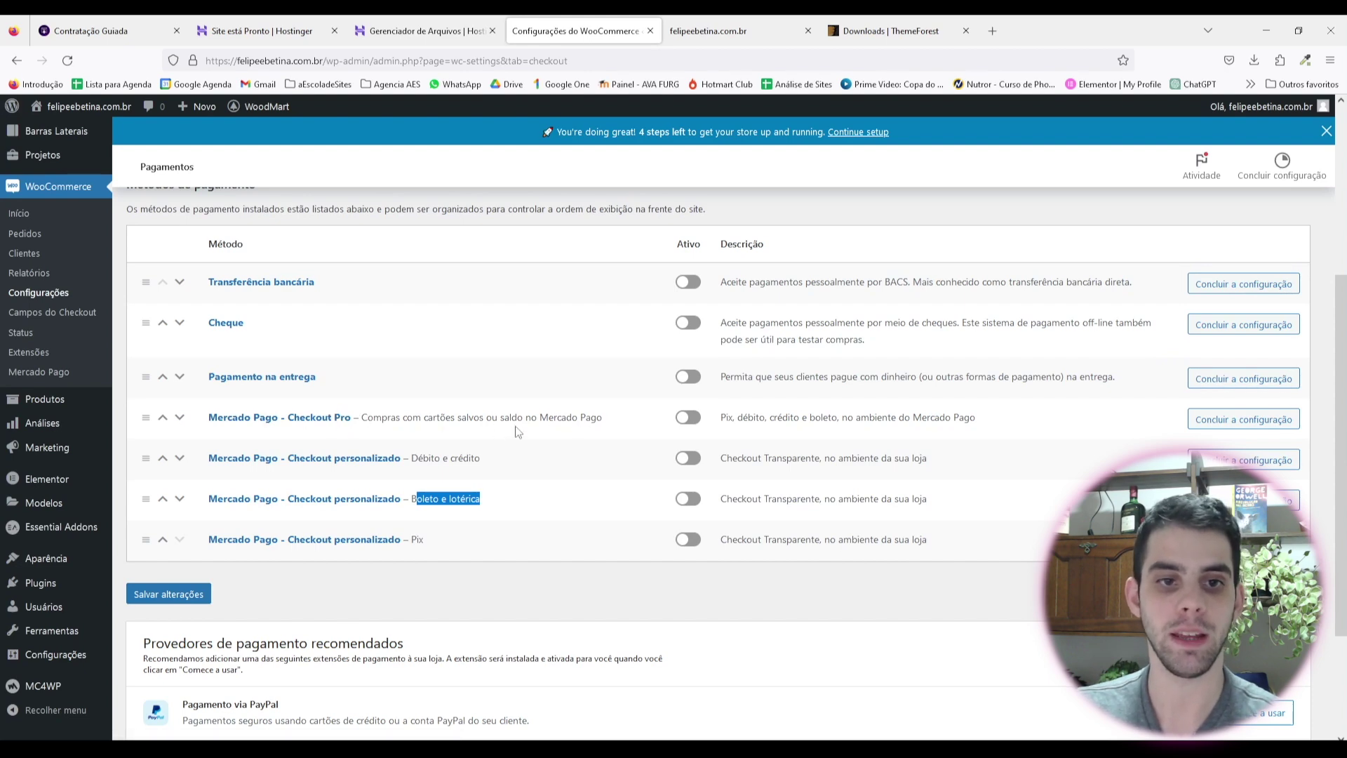
pyautogui.moveTo(401, 418); pyautogui.dragTo(498, 419)
pyautogui.moveTo(297, 419); pyautogui.dragTo(307, 464)
pyautogui.click(344, 470)
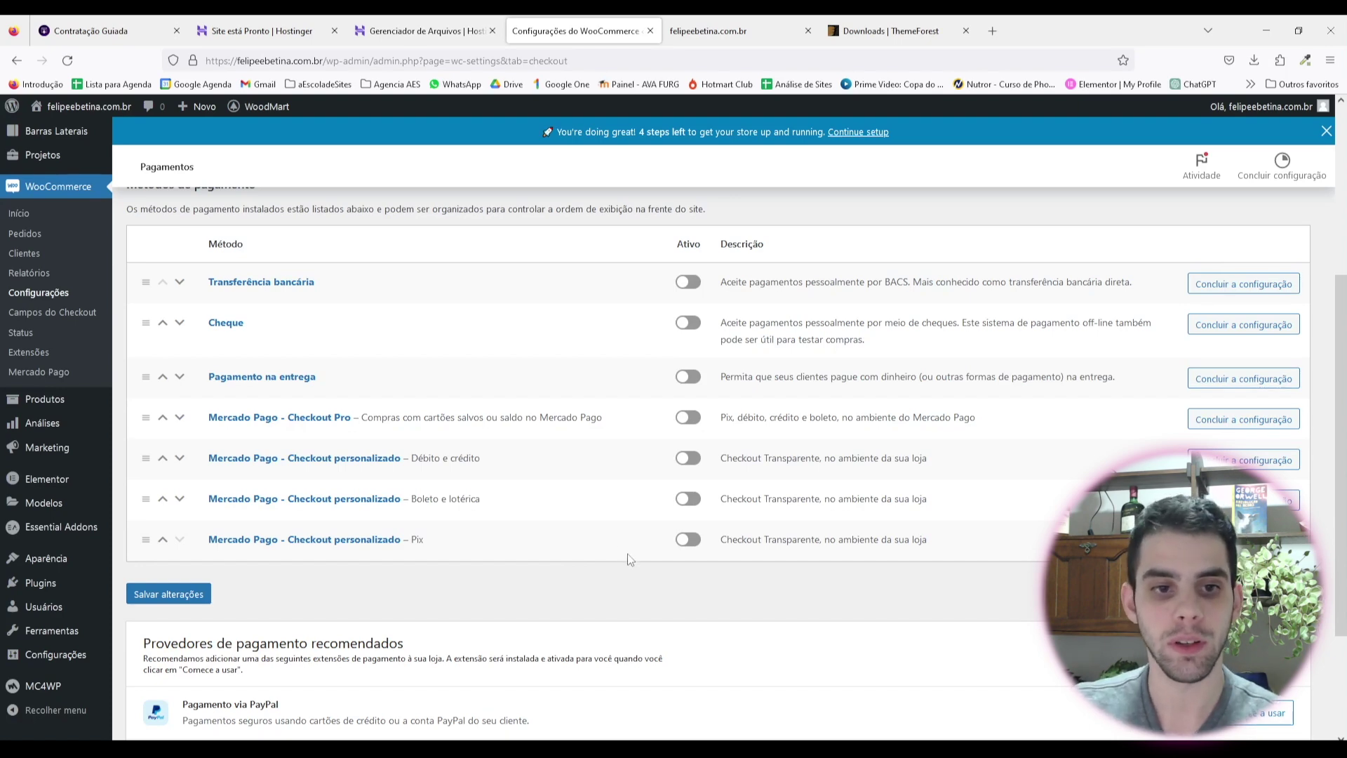
pyautogui.moveTo(209, 457); pyautogui.dragTo(483, 468)
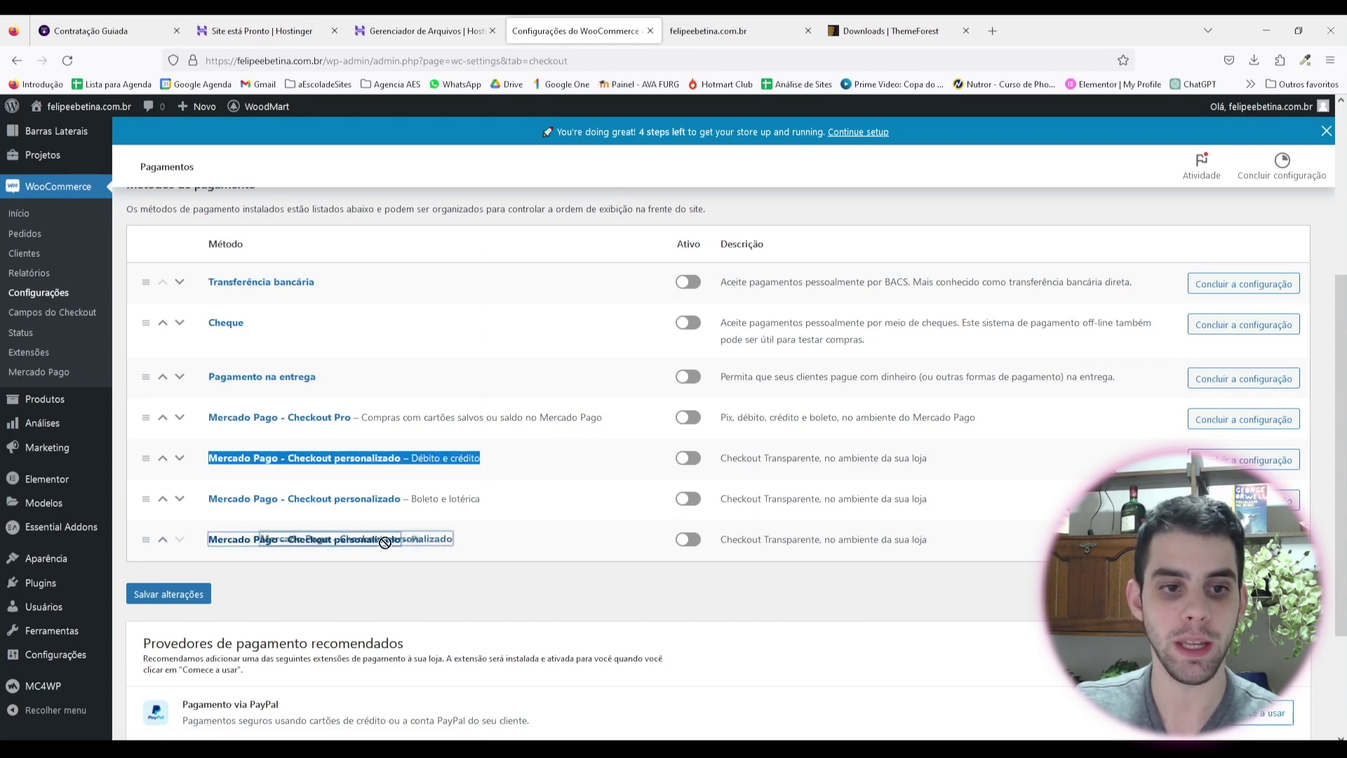
pyautogui.moveTo(424, 539); pyautogui.dragTo(394, 534)
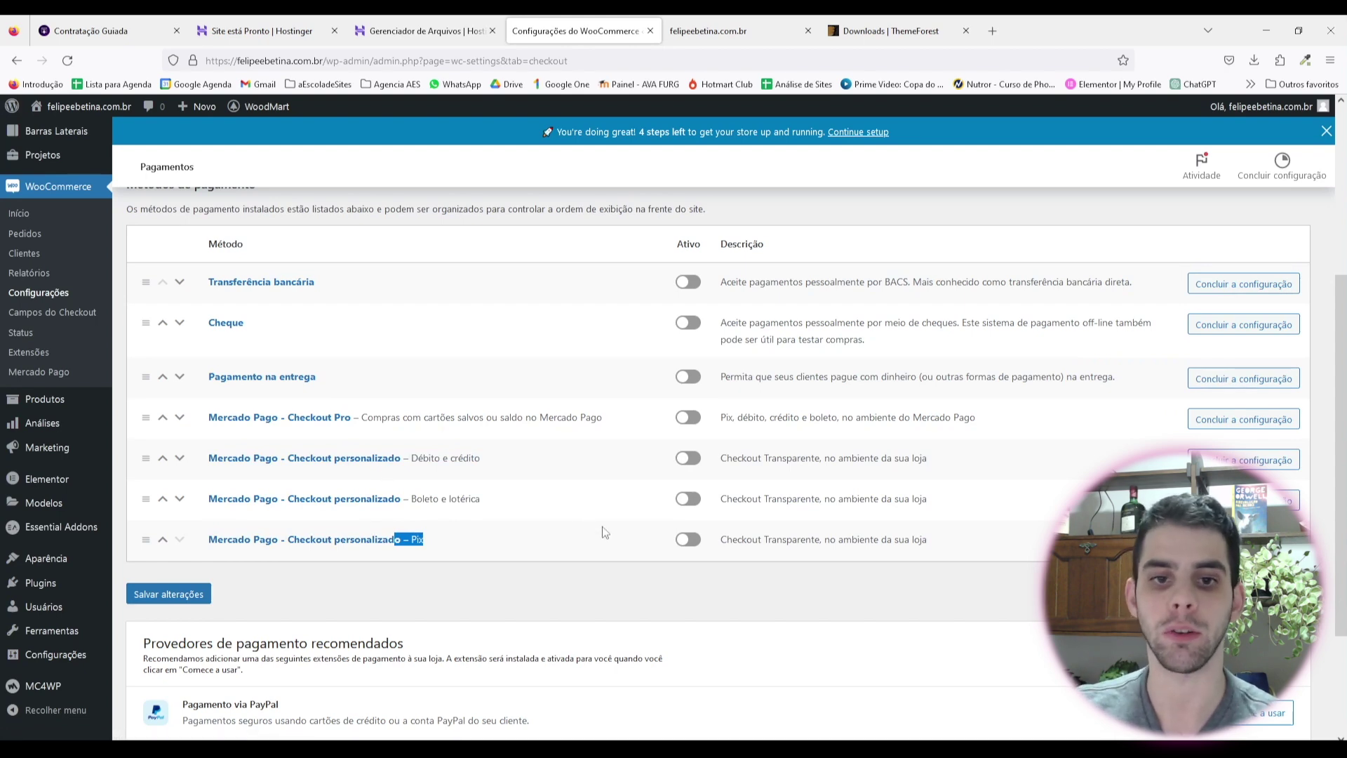
# Step: Activate the Checkout personalizado Débito e crédito and Pix methods and open their settings
pyautogui.click(687, 458)
pyautogui.click(688, 539)
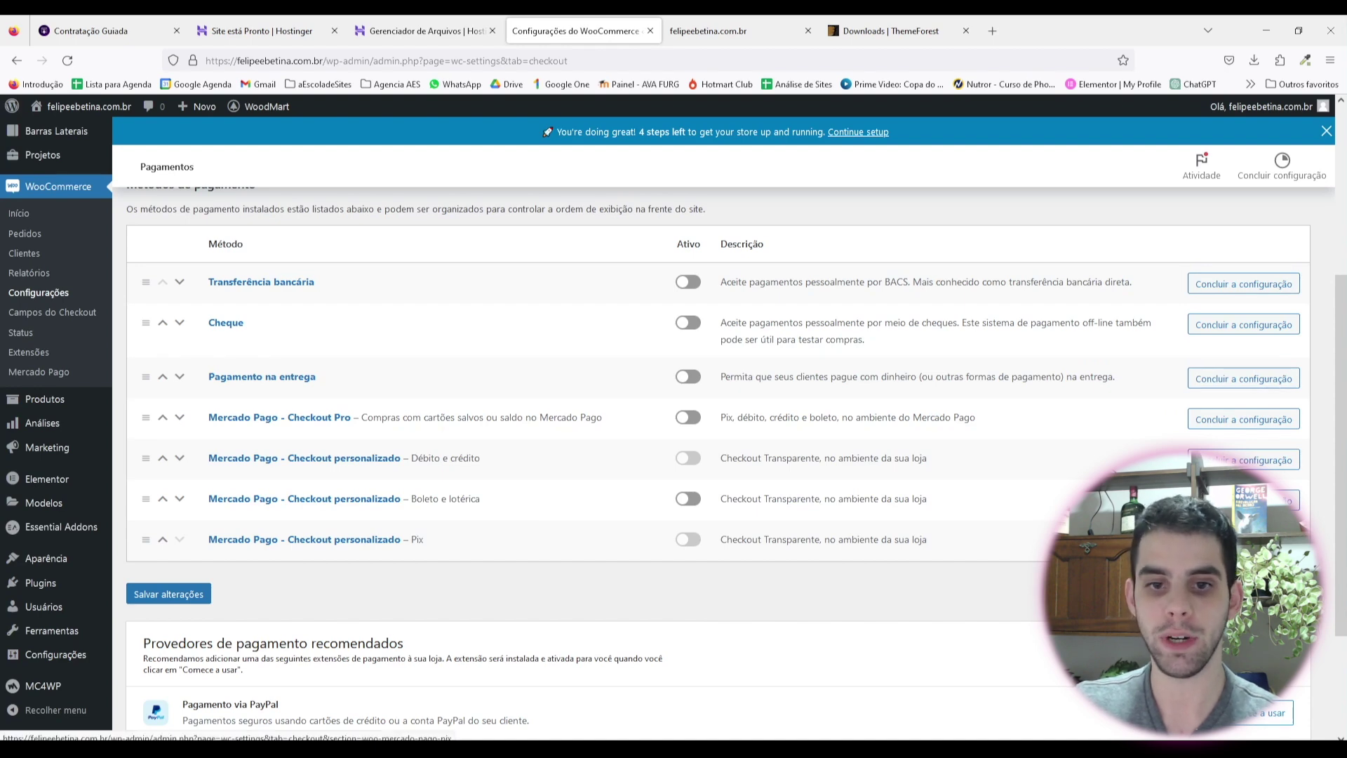
pyautogui.click(382, 458)
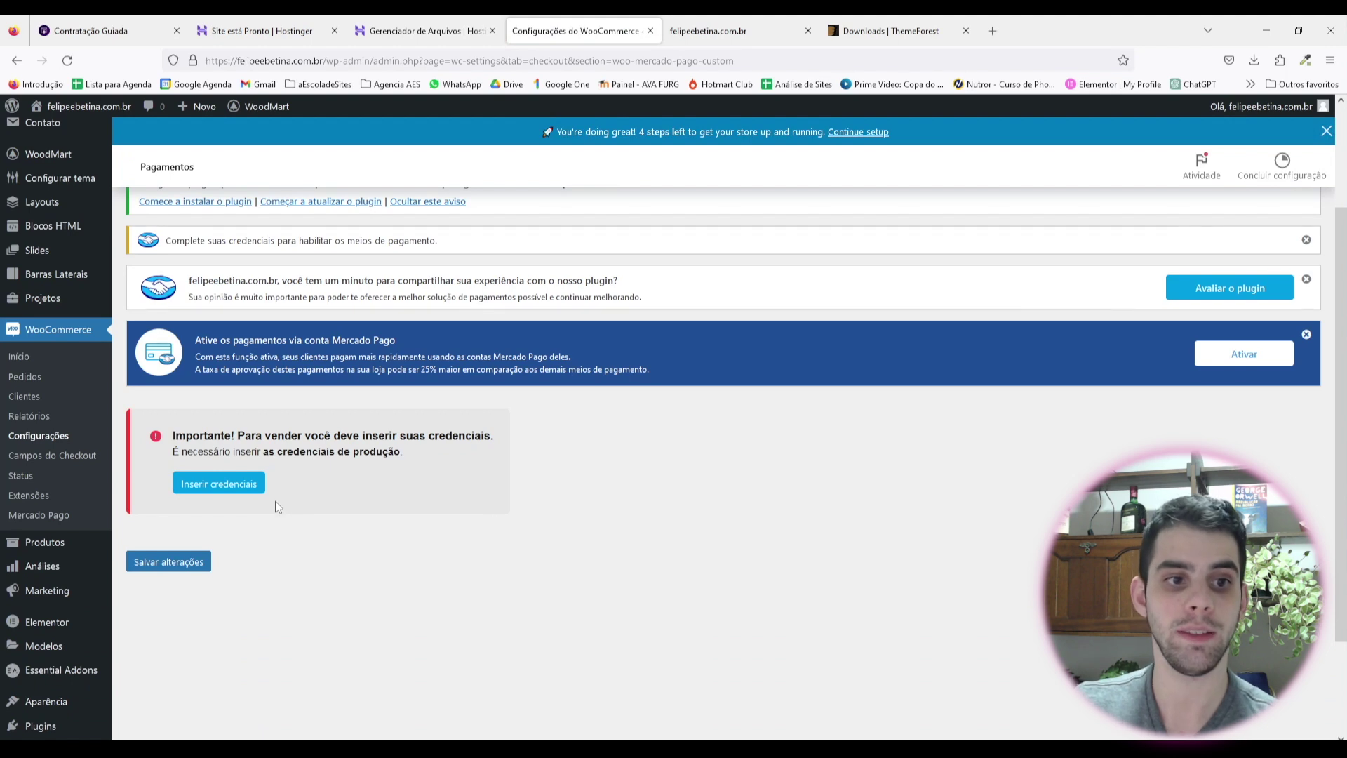
# Step: Open Inserir credenciais, expand '1. Integre a loja com o Mercado Pago', then Consultar credenciais in Mercado Pago
pyautogui.scroll(-1, 381, 545)
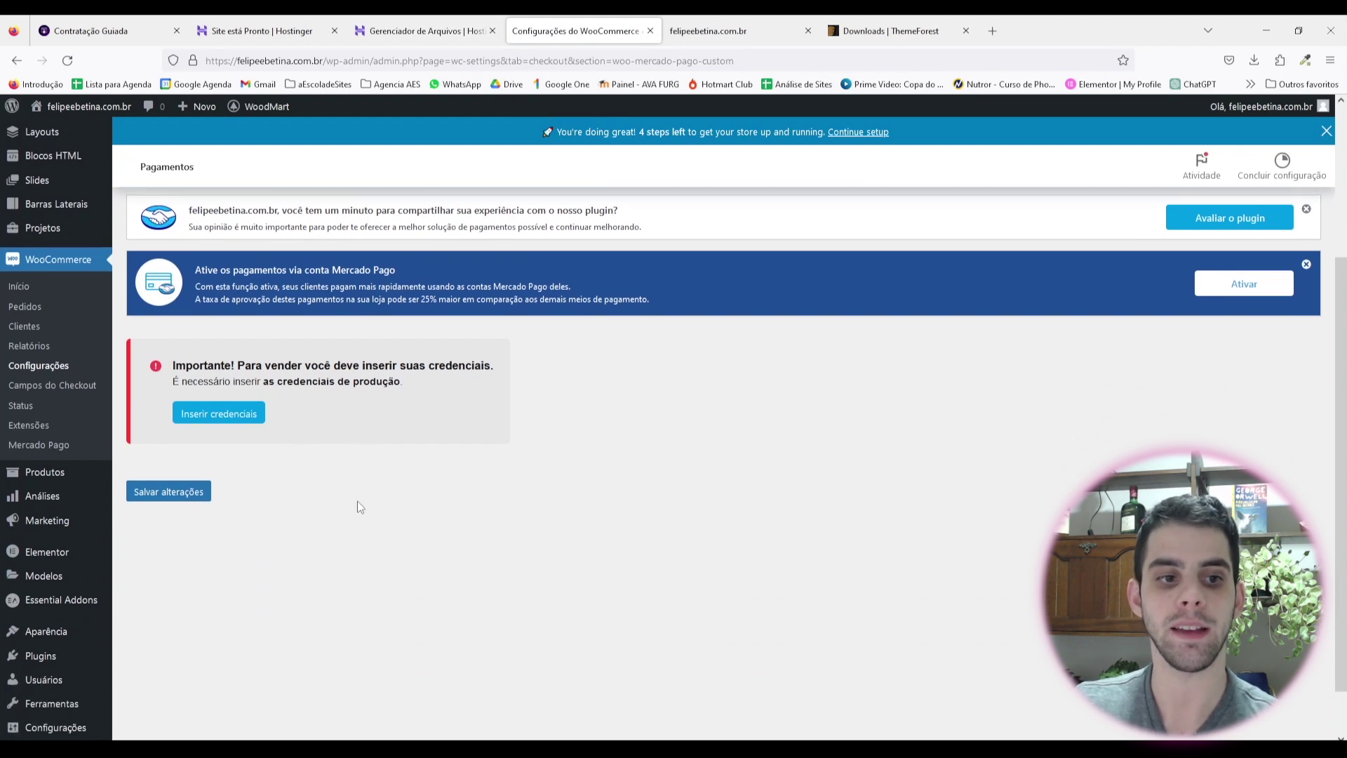
pyautogui.click(187, 416)
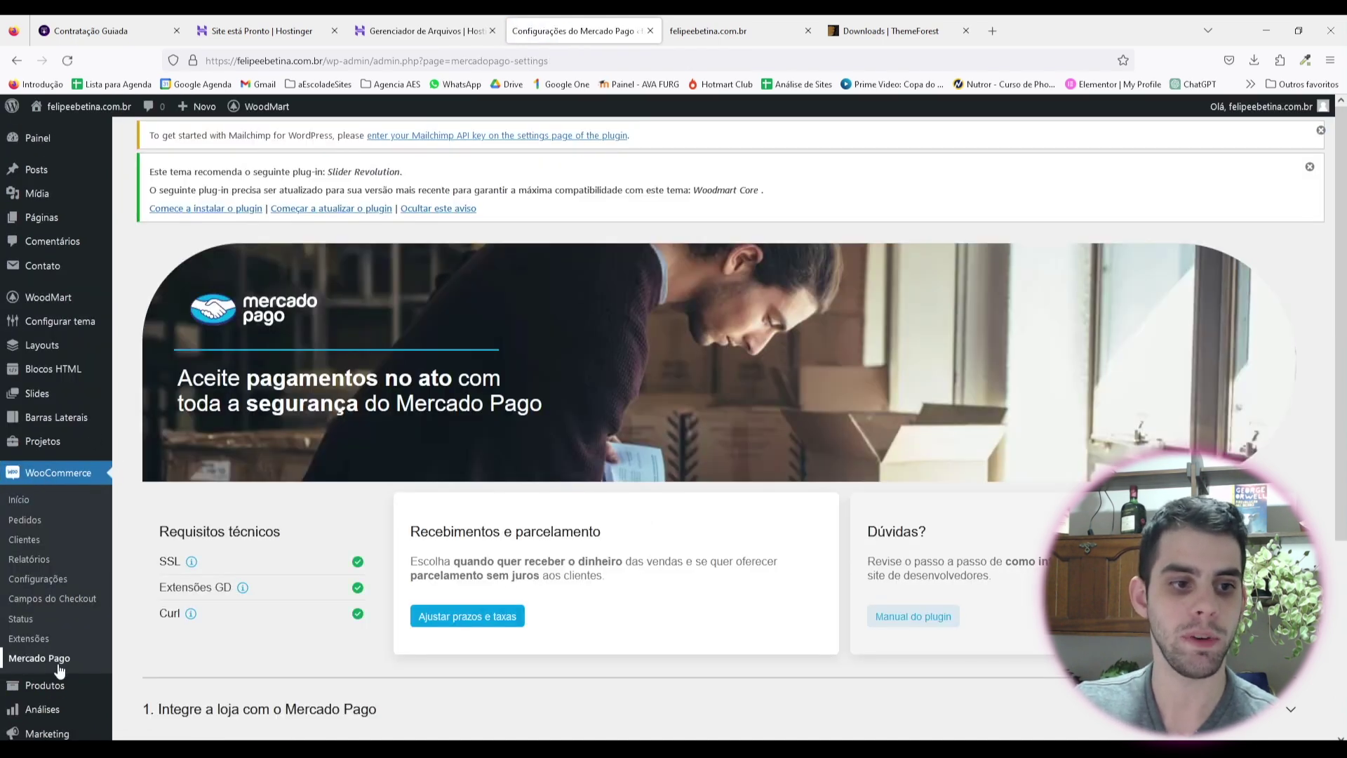
pyautogui.scroll(-4, 385, 442)
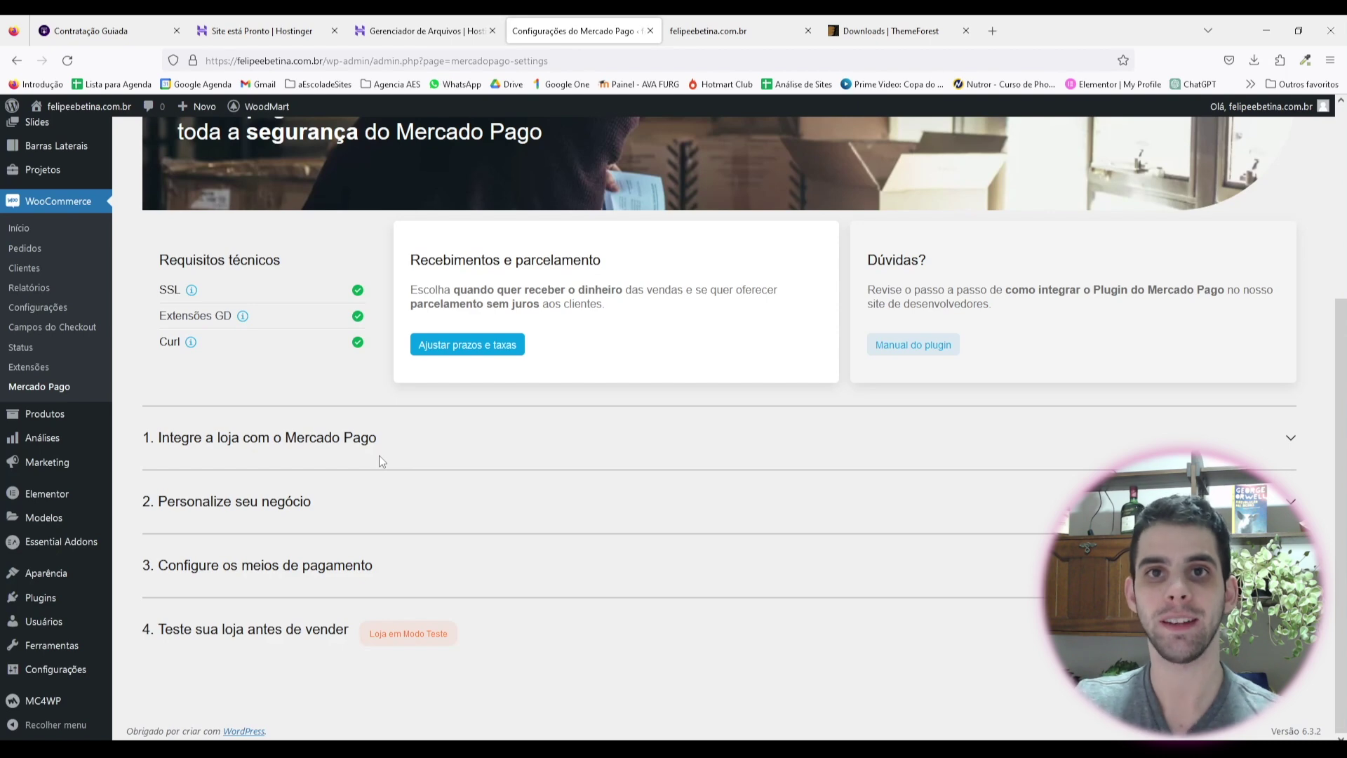
pyautogui.click(298, 450)
pyautogui.scroll(-3, 351, 508)
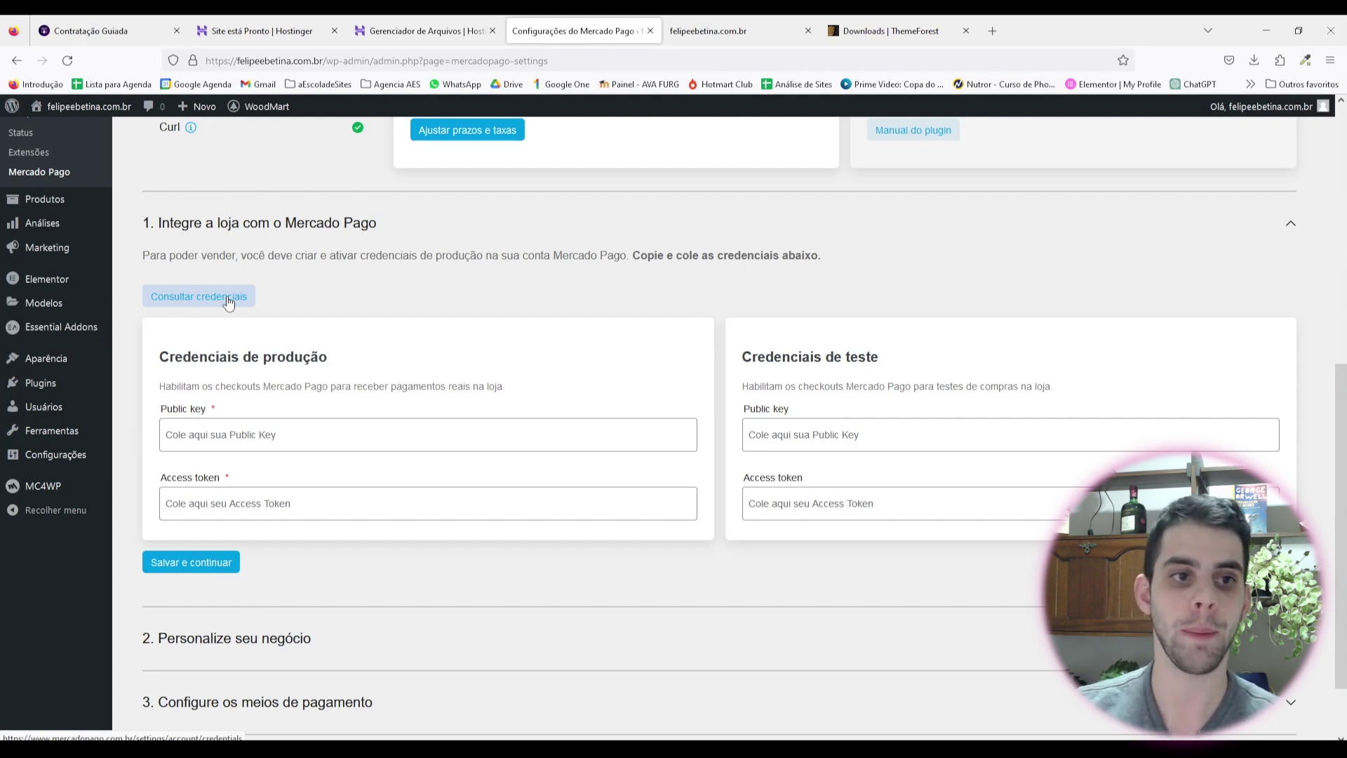
pyautogui.click(268, 444)
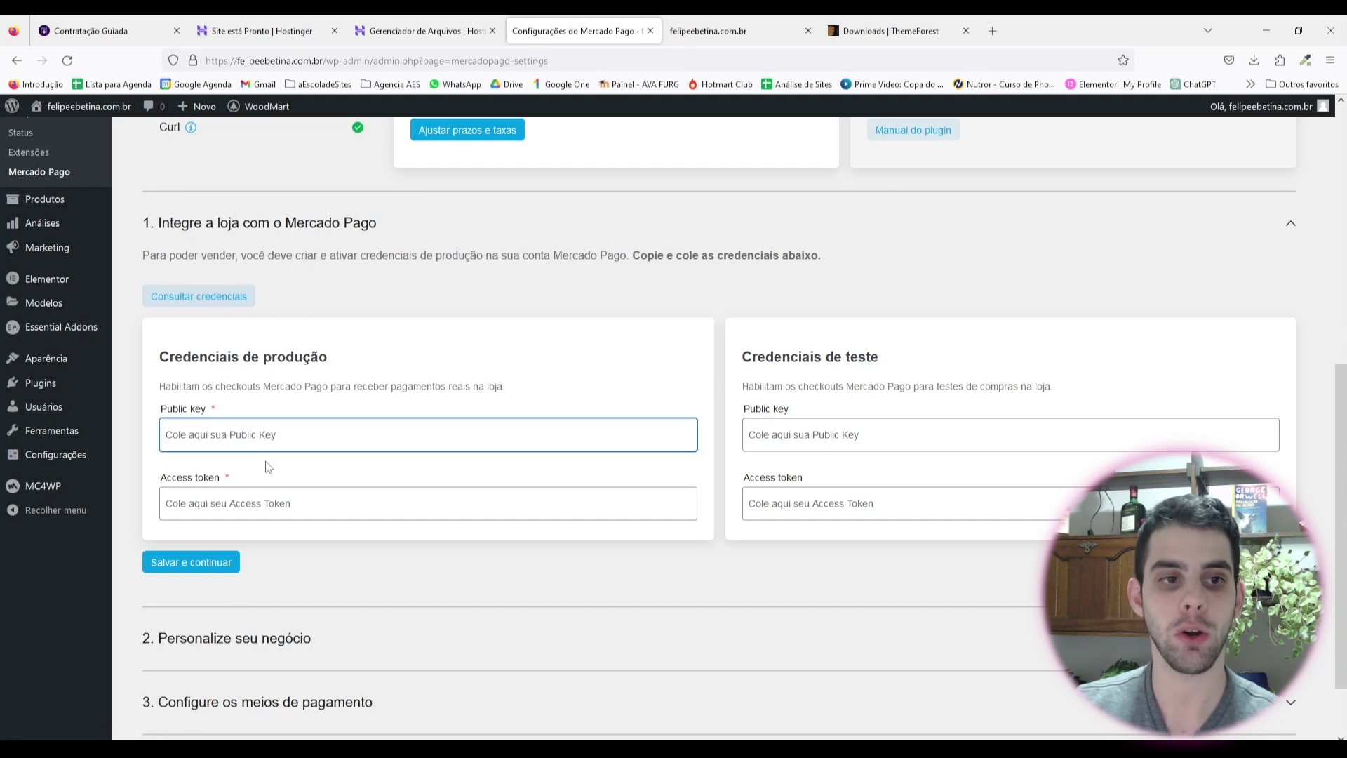
pyautogui.click(245, 504)
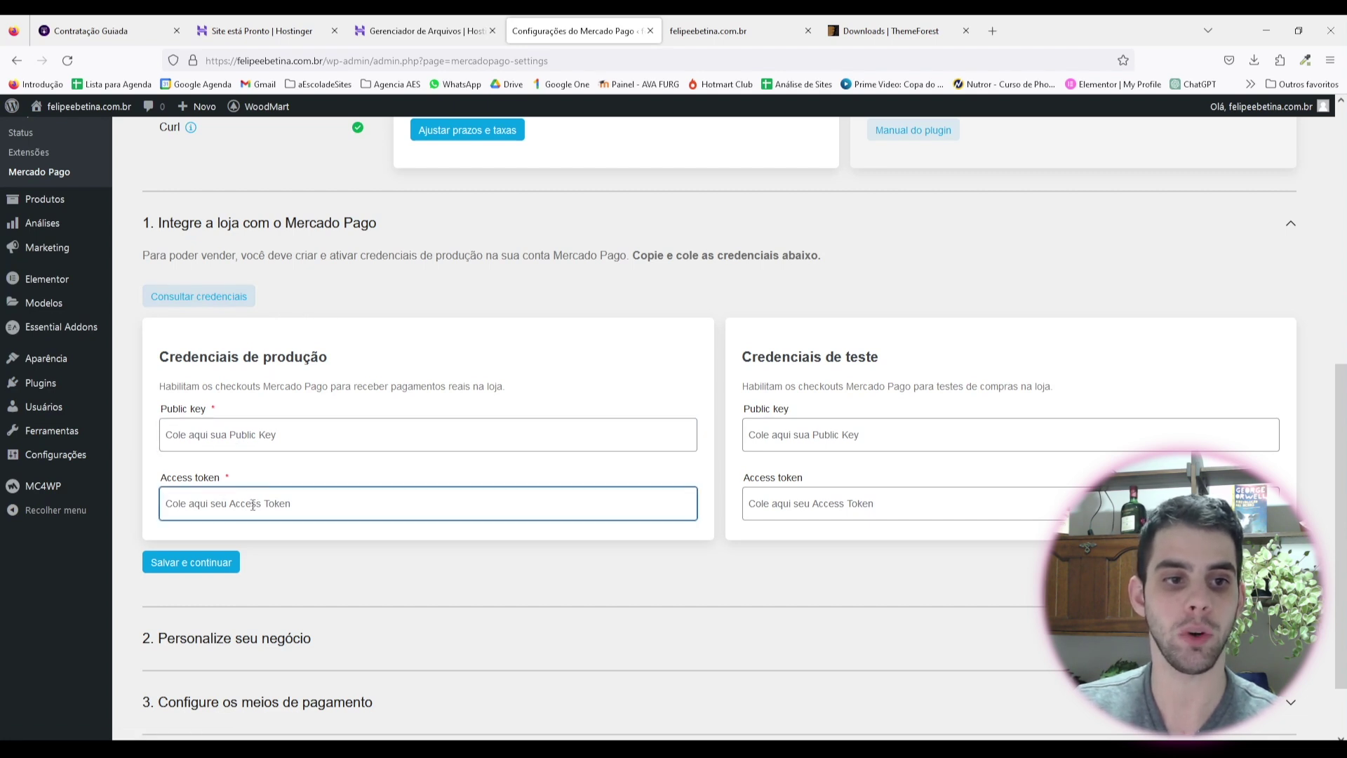
pyautogui.click(200, 297)
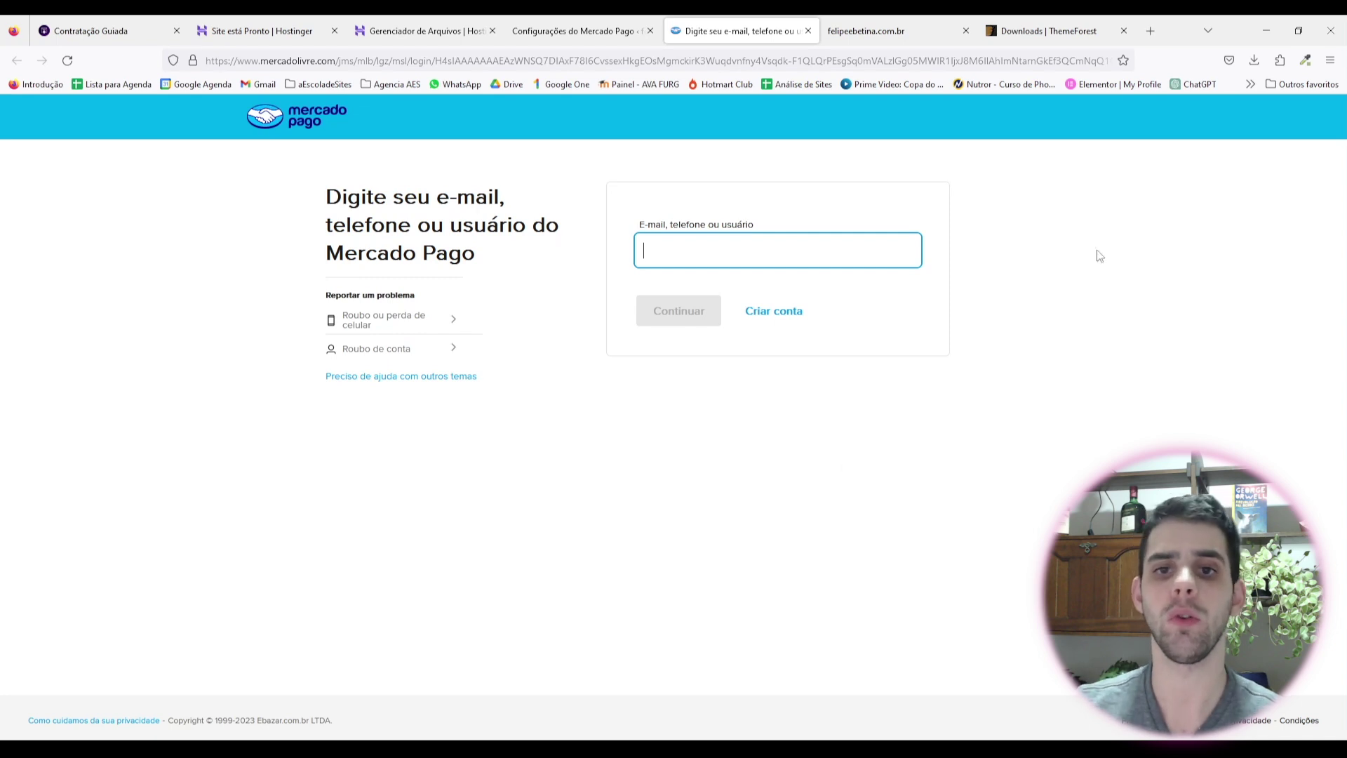
# Step: Start a Mercado Pago personal account signup, accepting the terms and conditions
pyautogui.click(777, 318)
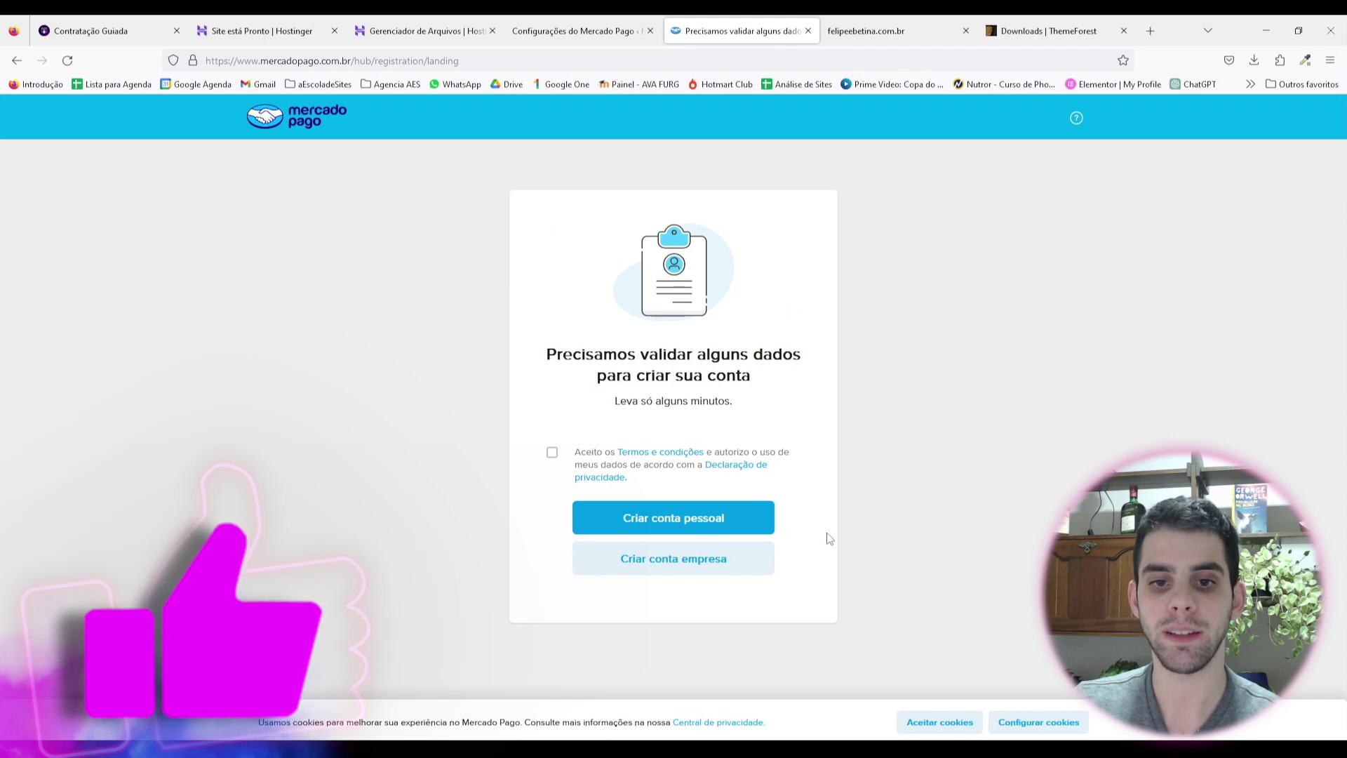
pyautogui.click(713, 519)
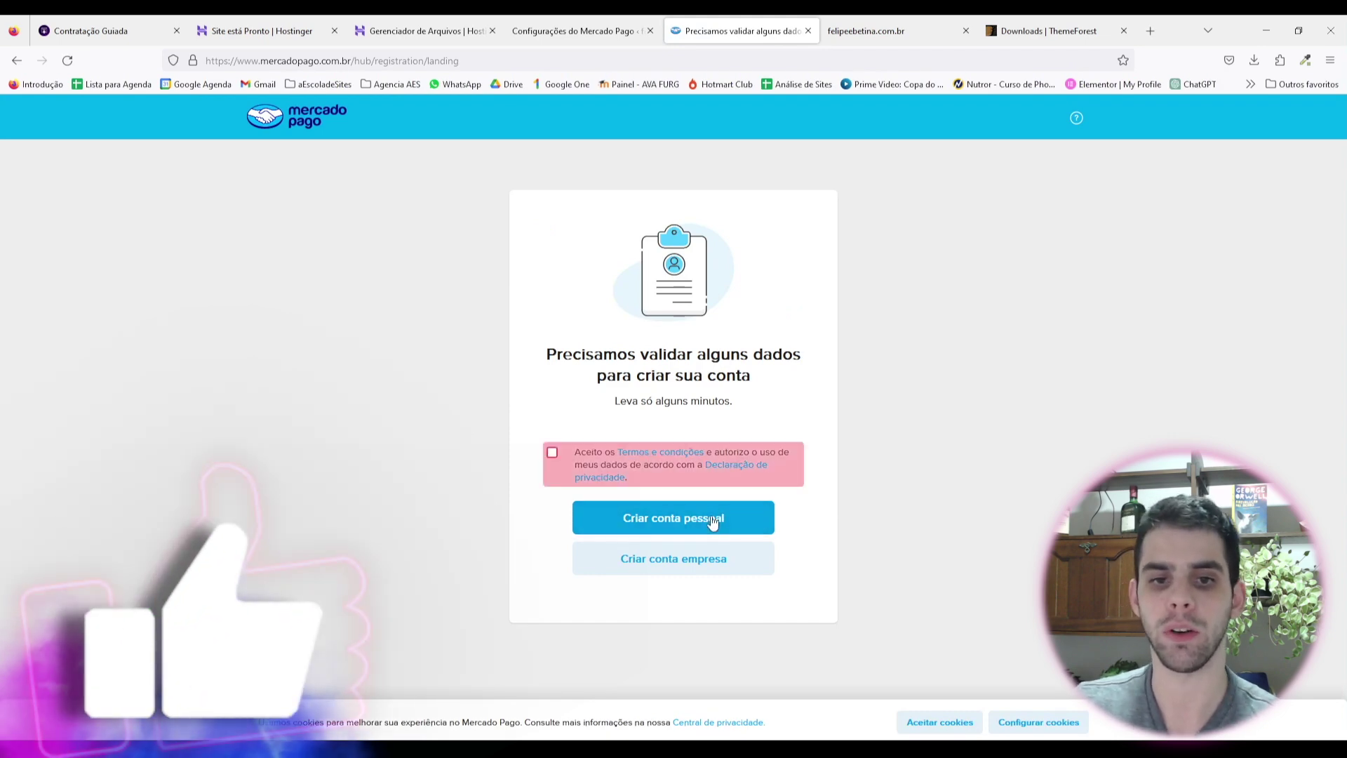
pyautogui.click(553, 452)
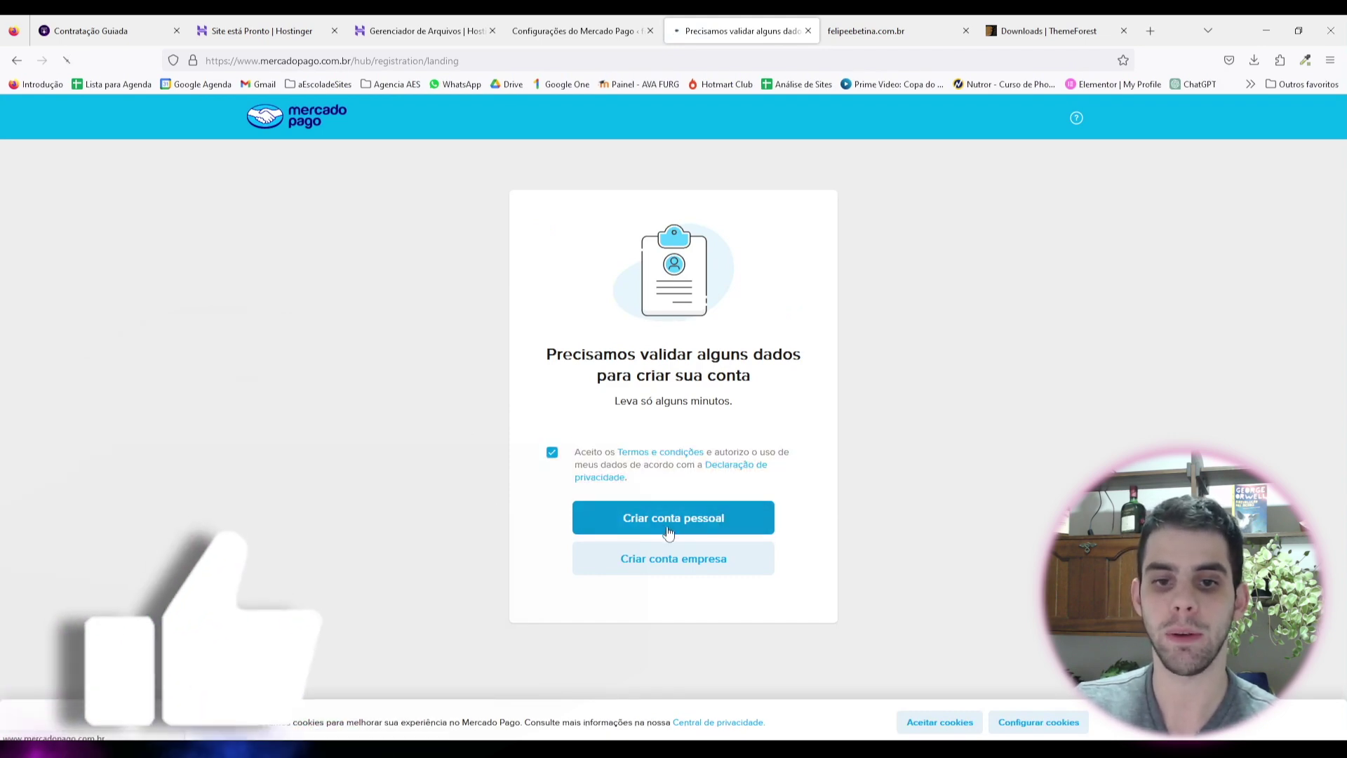
pyautogui.click(691, 522)
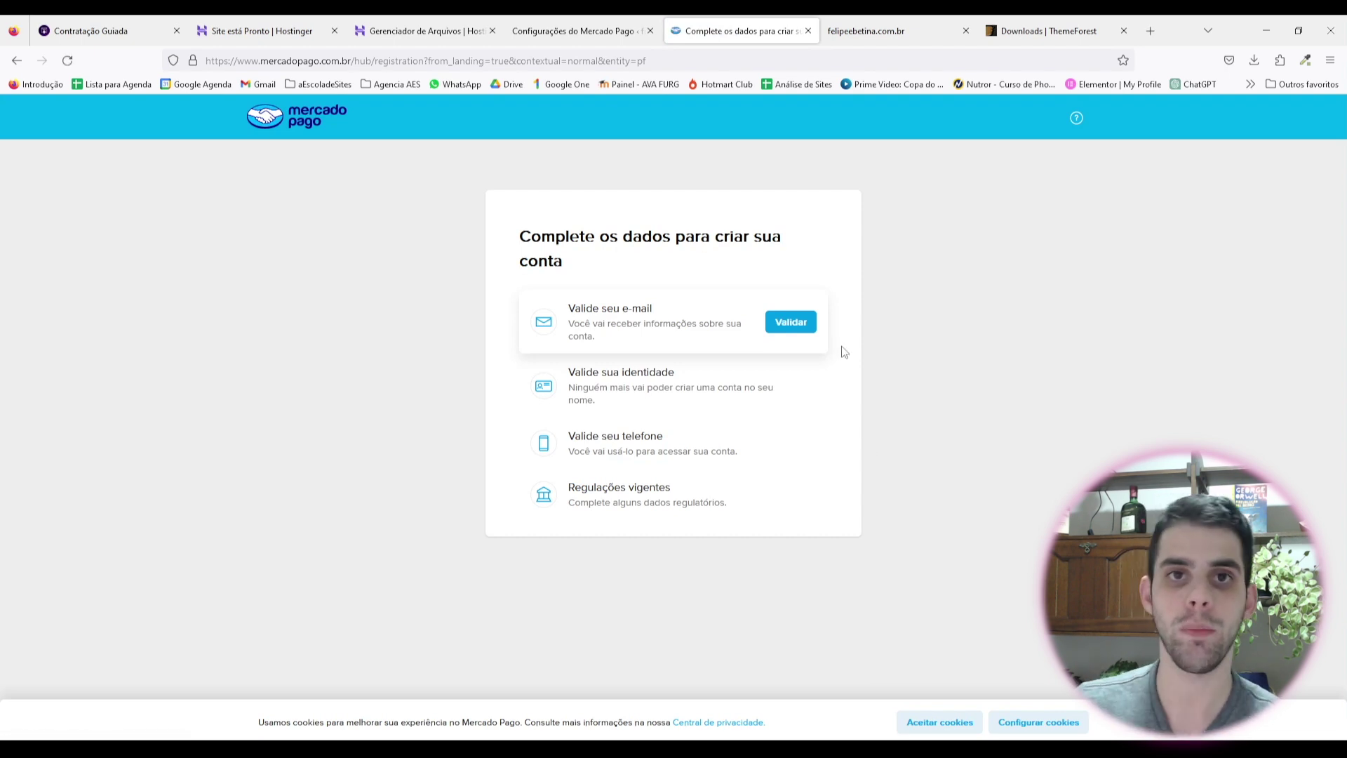
# Step: Close the Mercado Pago tab and return to the WooCommerce credentials form
pyautogui.click(574, 30)
pyautogui.click(809, 31)
pyautogui.scroll(-2, 307, 339)
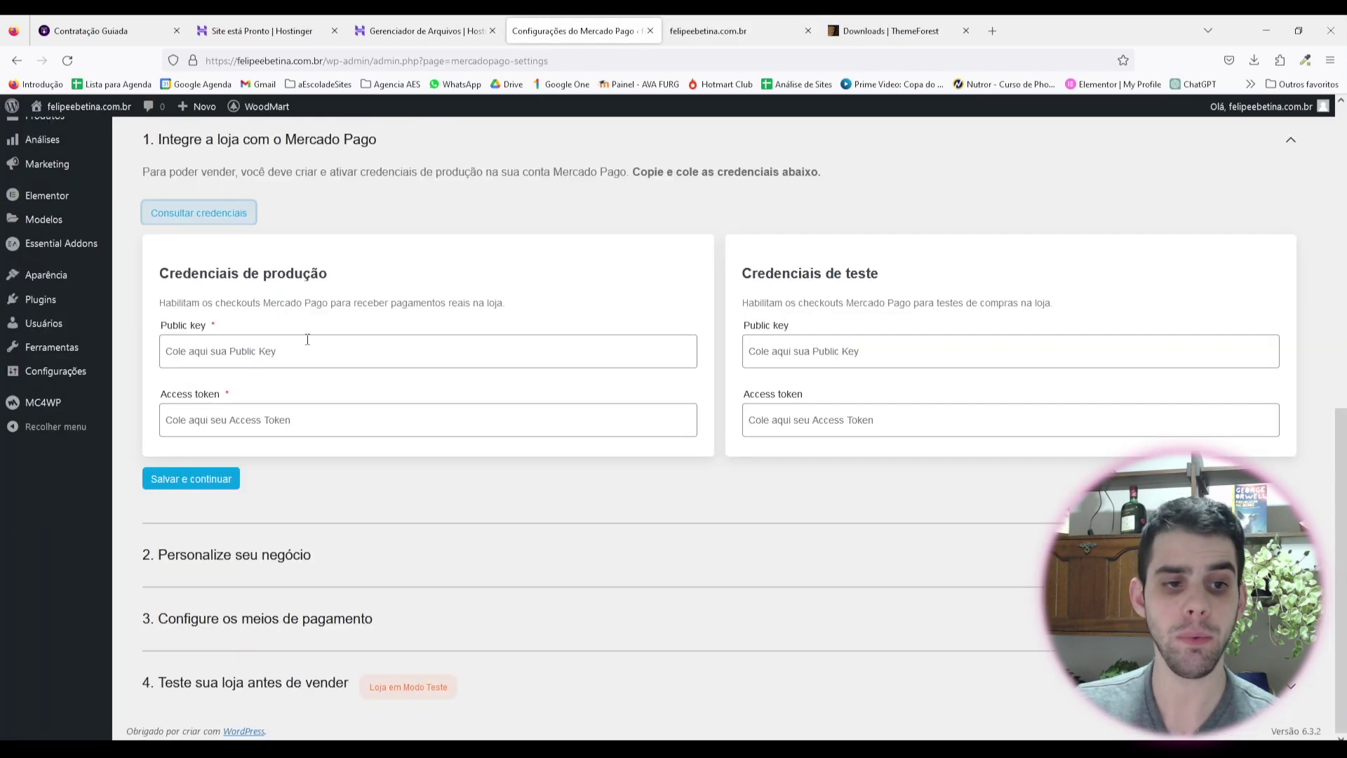
# Step: In the business customization step, enter the store's invoice name and keep the WC- order prefix
pyautogui.click(307, 557)
pyautogui.scroll(-4, 316, 355)
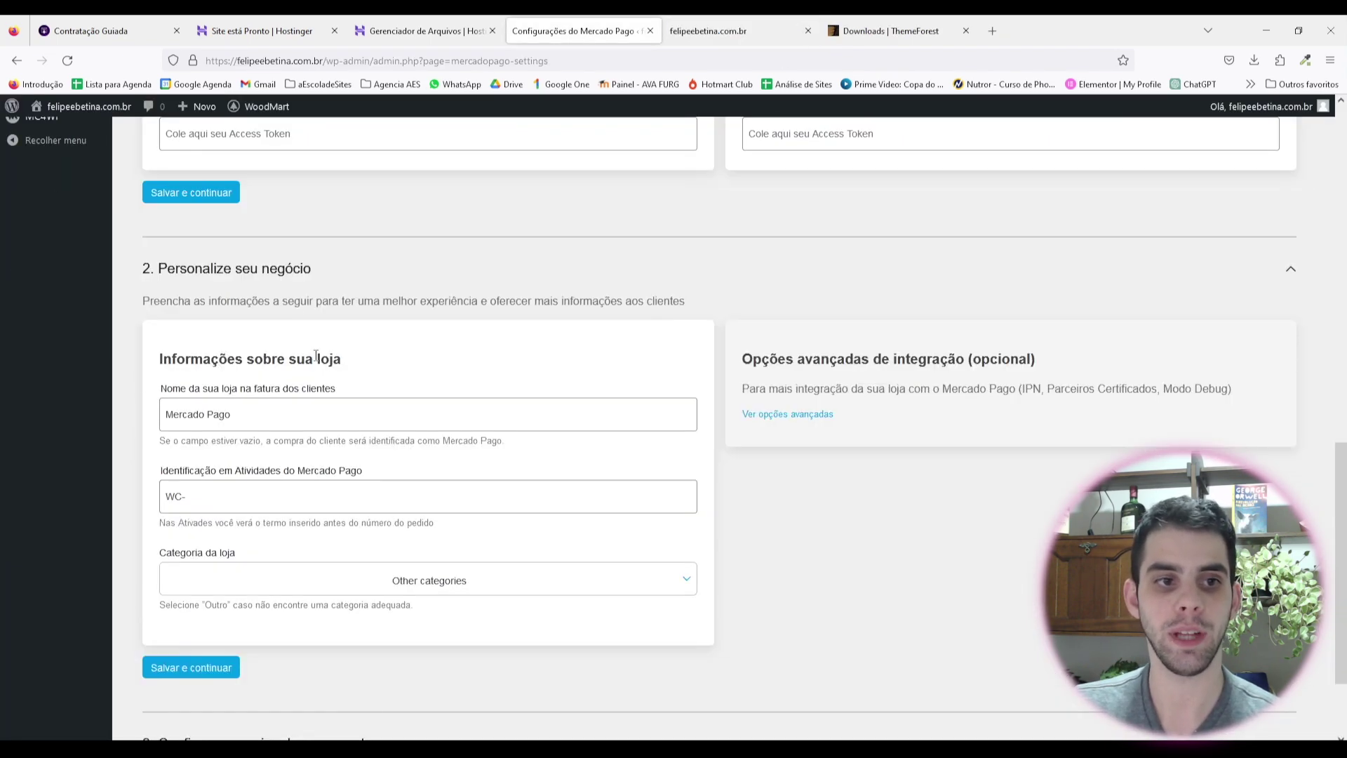
pyautogui.tripleClick(225, 414)
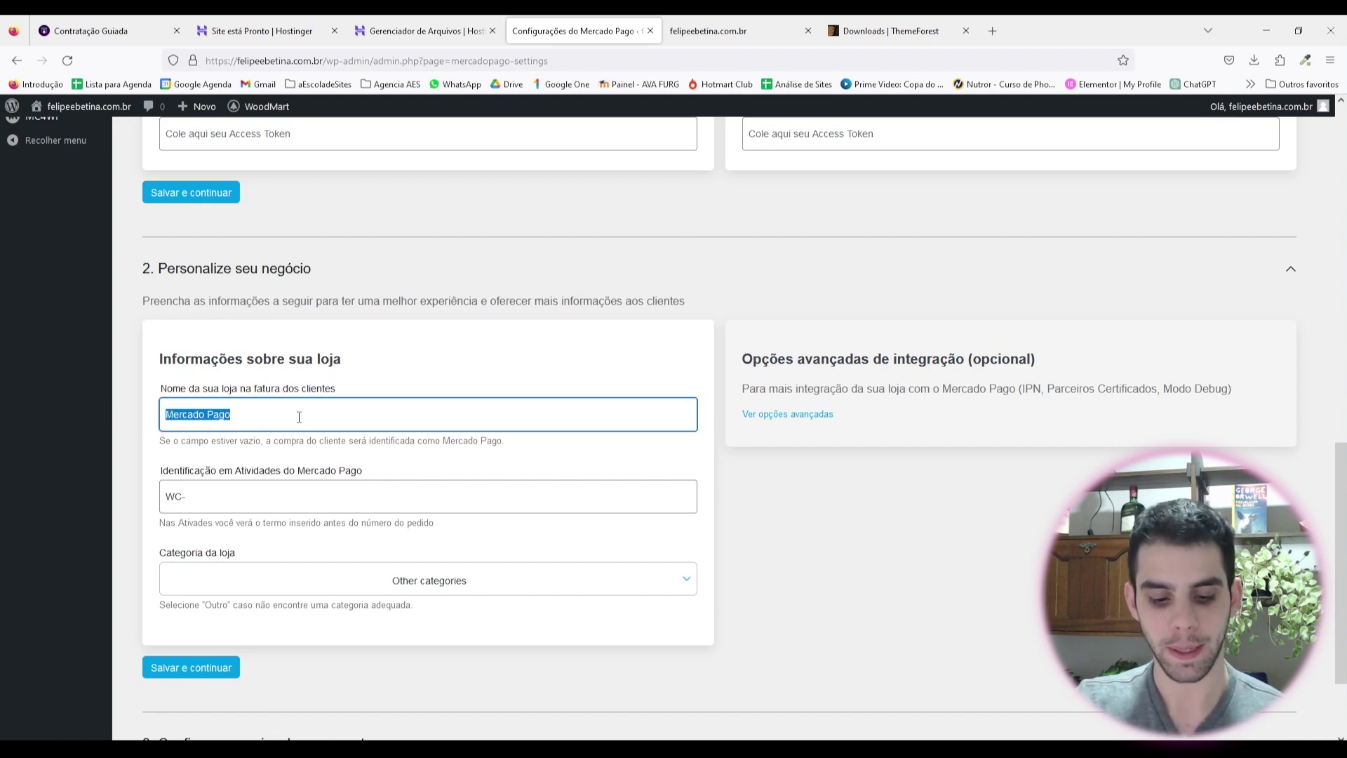
pyautogui.write('Felipe e B')
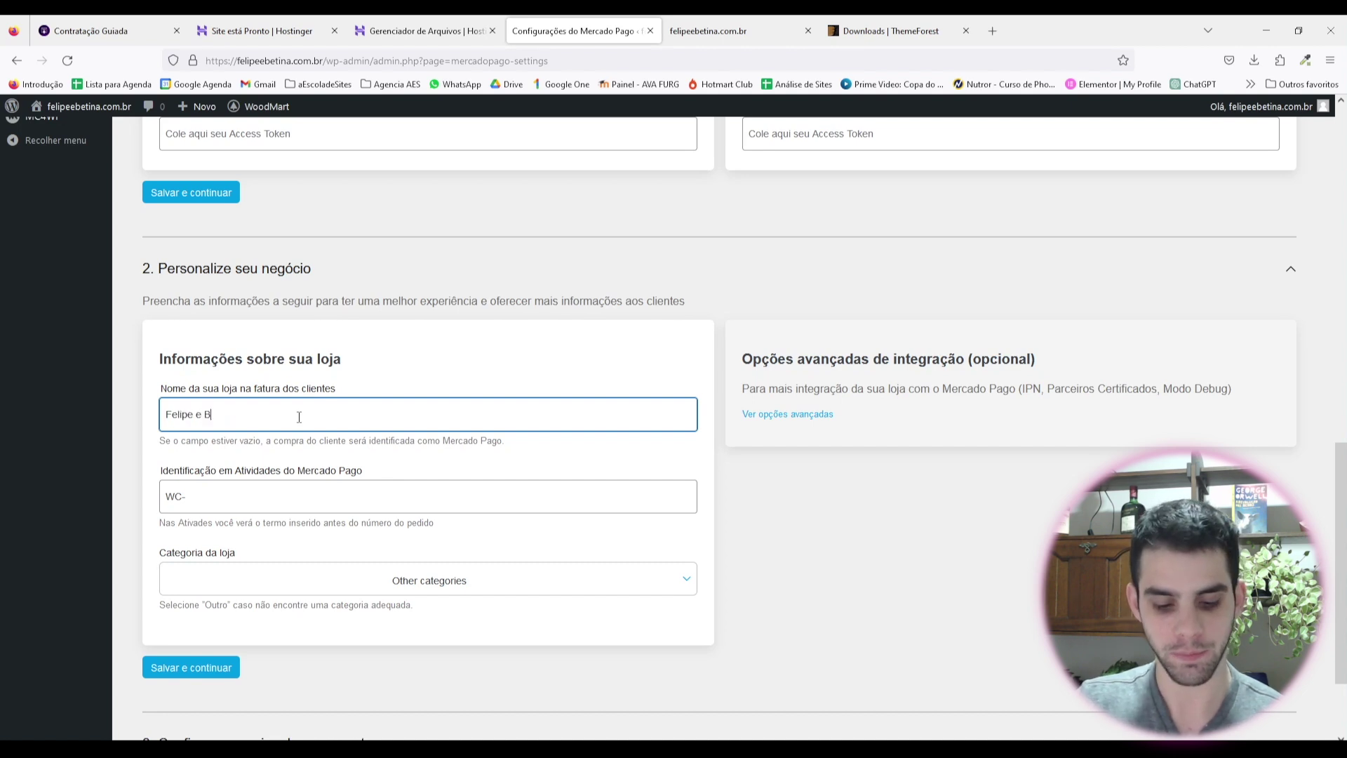
pyautogui.write('etina')
pyautogui.click(235, 507)
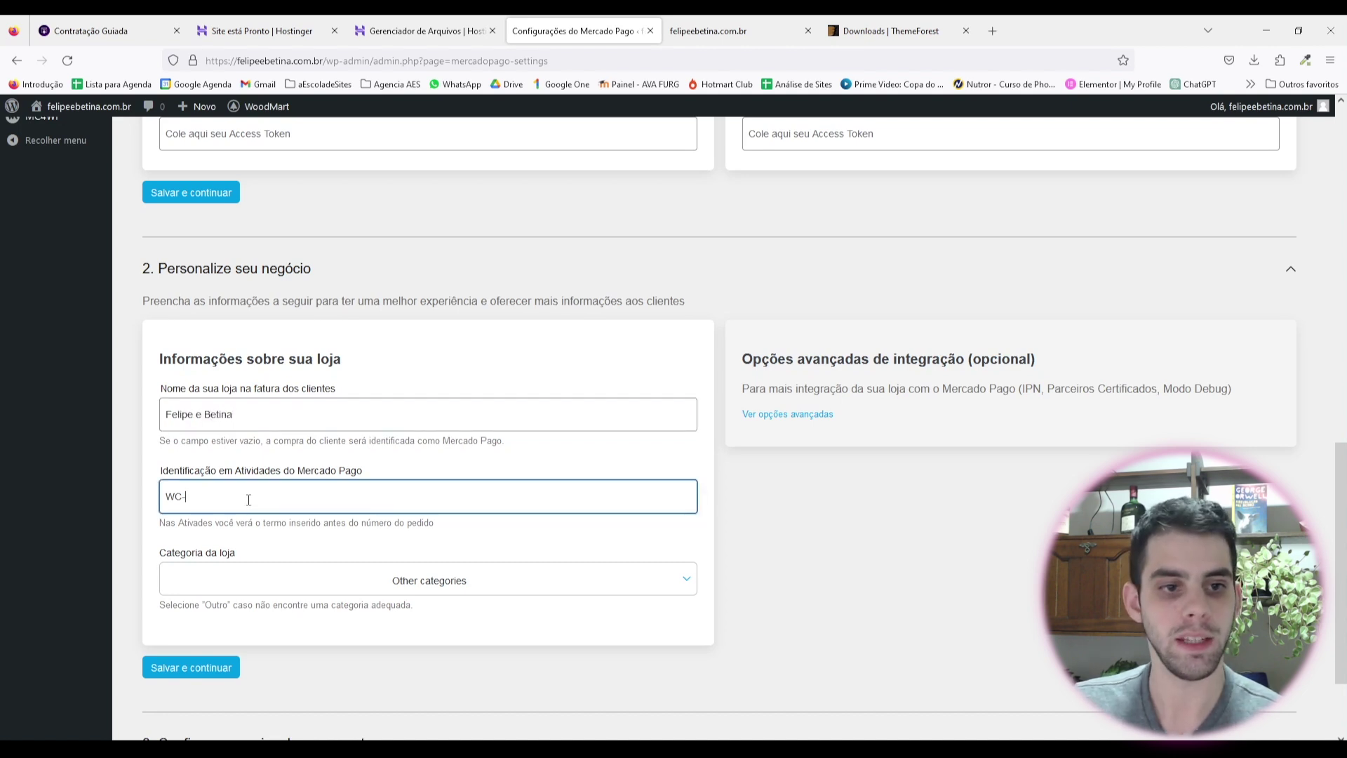
pyautogui.tripleClick(199, 499)
pyautogui.scroll(-2, 280, 544)
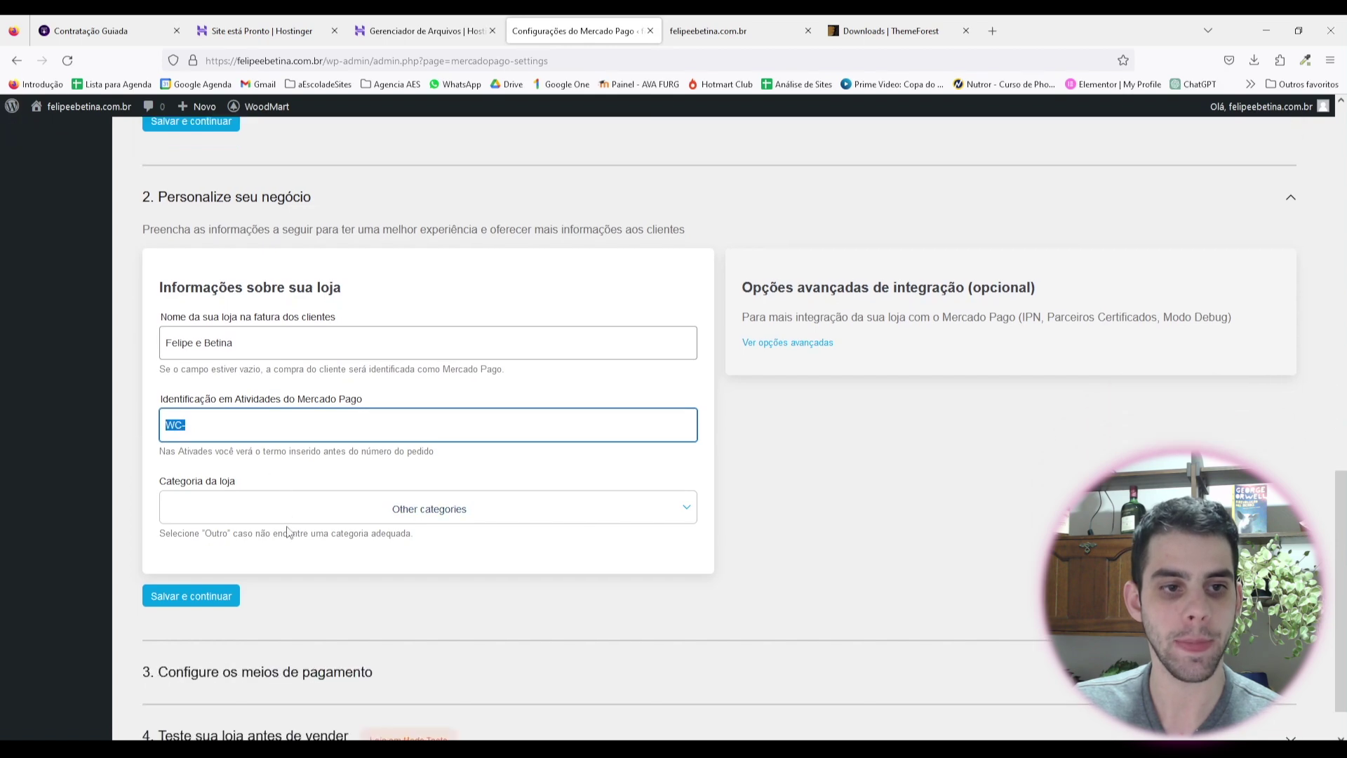
# Step: Keep Other categories as the store category, save, and expand the payment methods step
pyautogui.click(289, 511)
pyautogui.scroll(3, 267, 210)
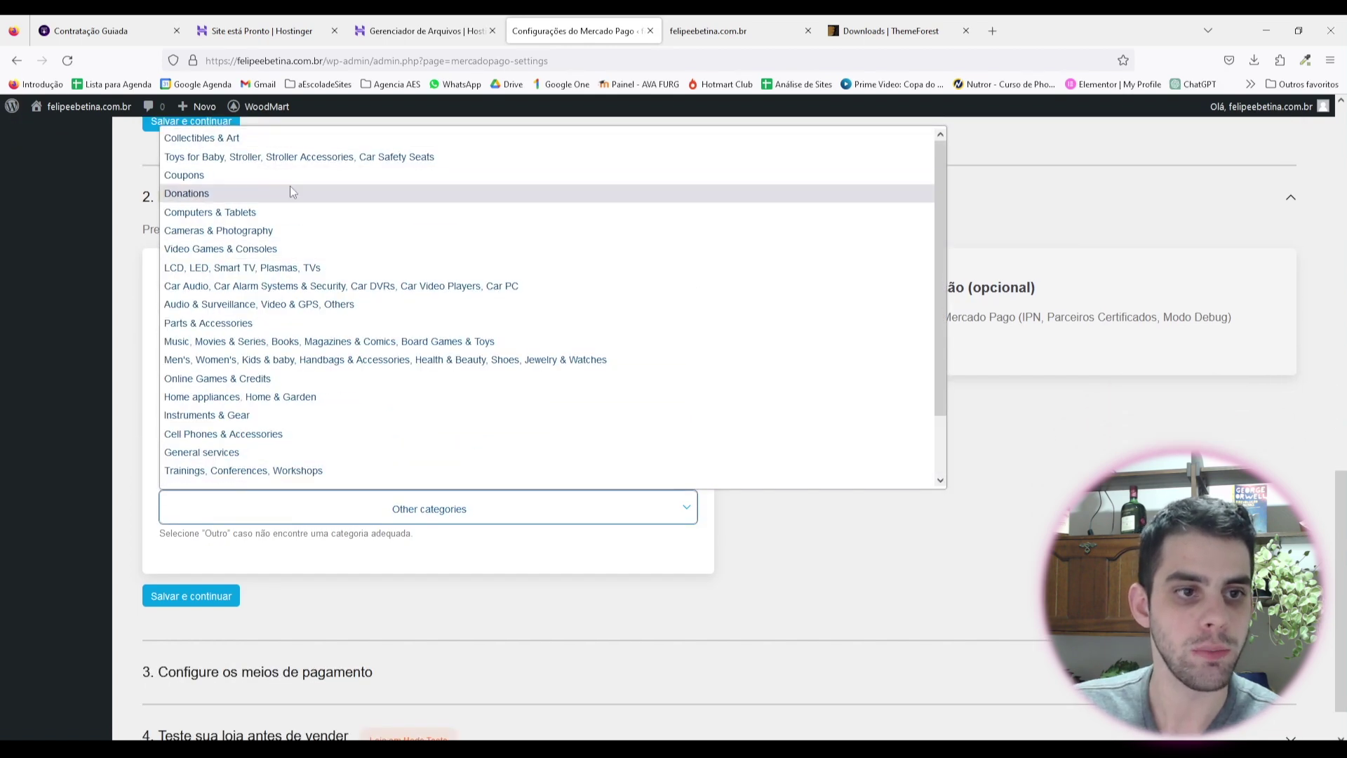
pyautogui.scroll(-2, 306, 358)
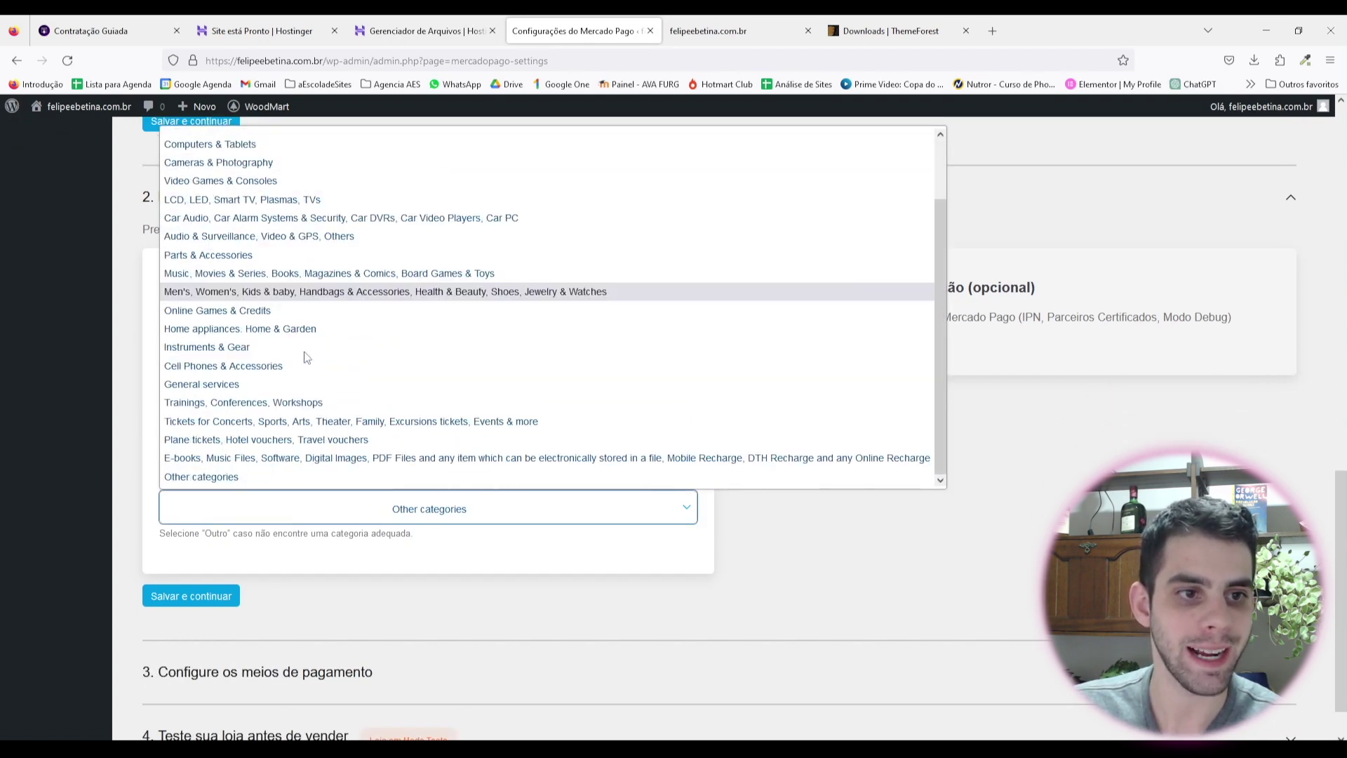
pyautogui.click(240, 482)
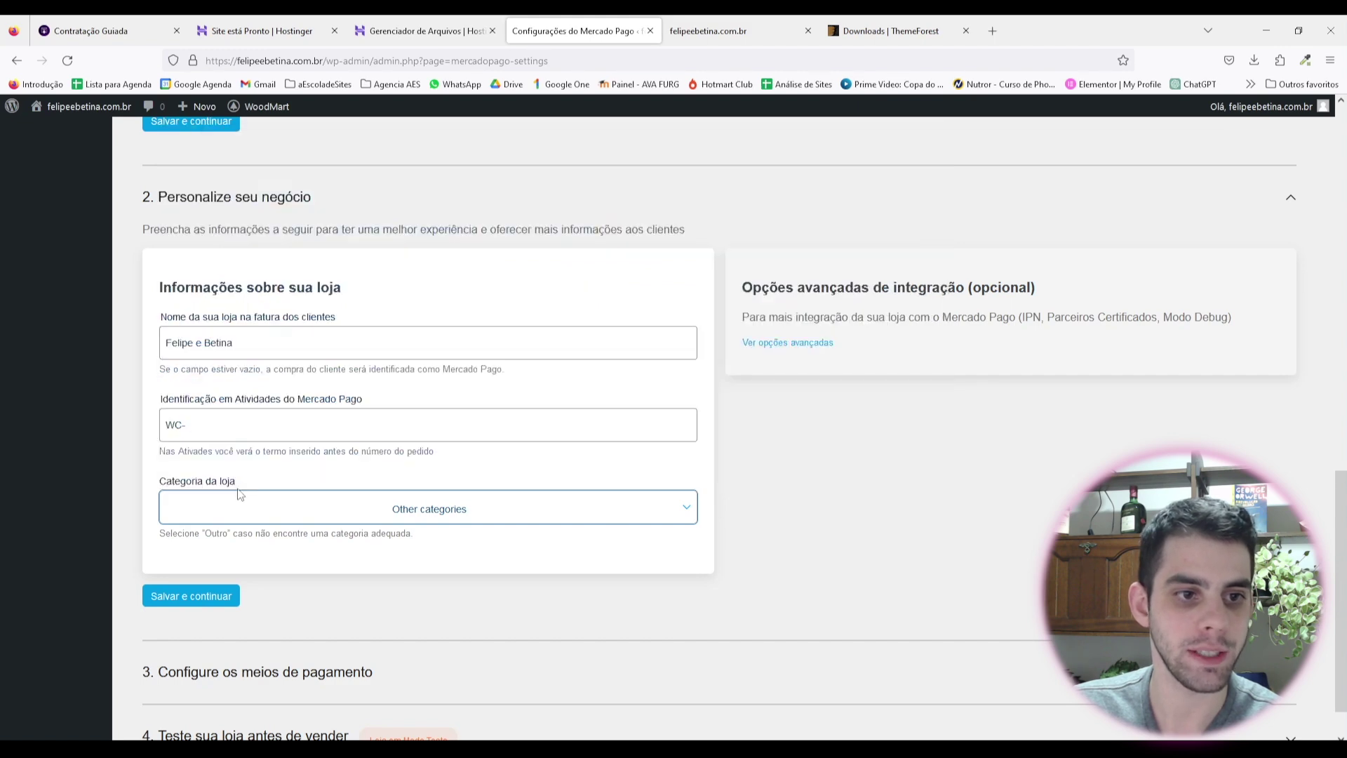
pyautogui.scroll(-1, 240, 495)
pyautogui.click(190, 542)
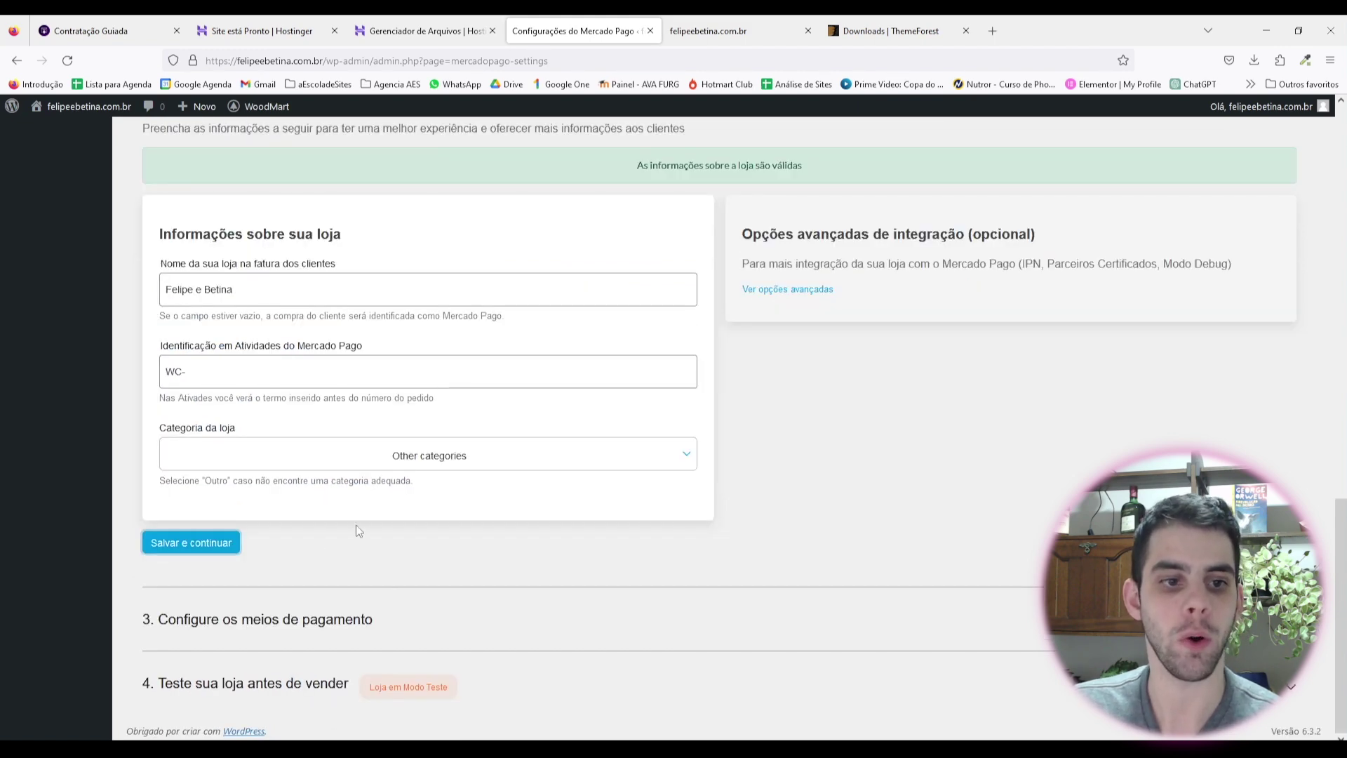
pyautogui.click(285, 625)
pyautogui.scroll(-5, 325, 472)
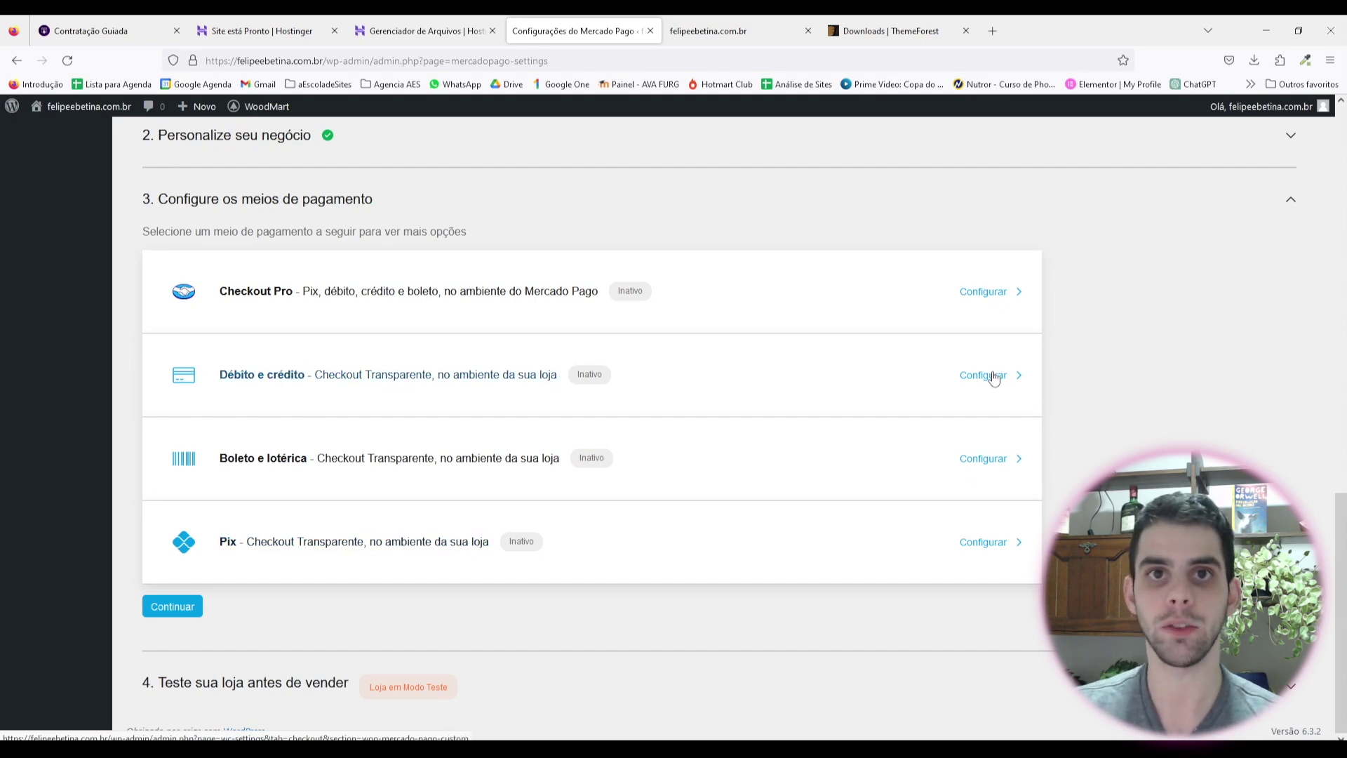
pyautogui.scroll(3, 505, 382)
# Step: Save the Mercado Pago credentials step with 'Salvar e continuar'
pyautogui.click(259, 349)
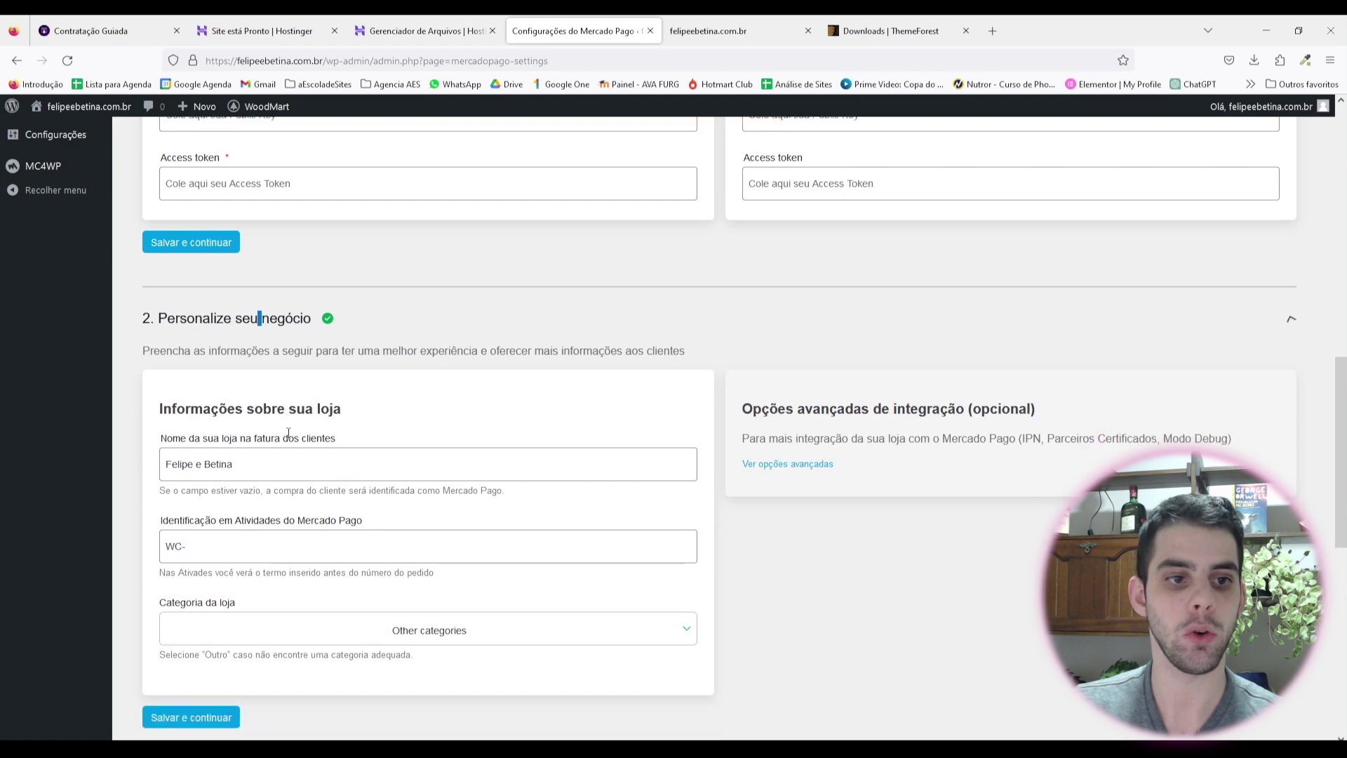
pyautogui.scroll(4, 273, 351)
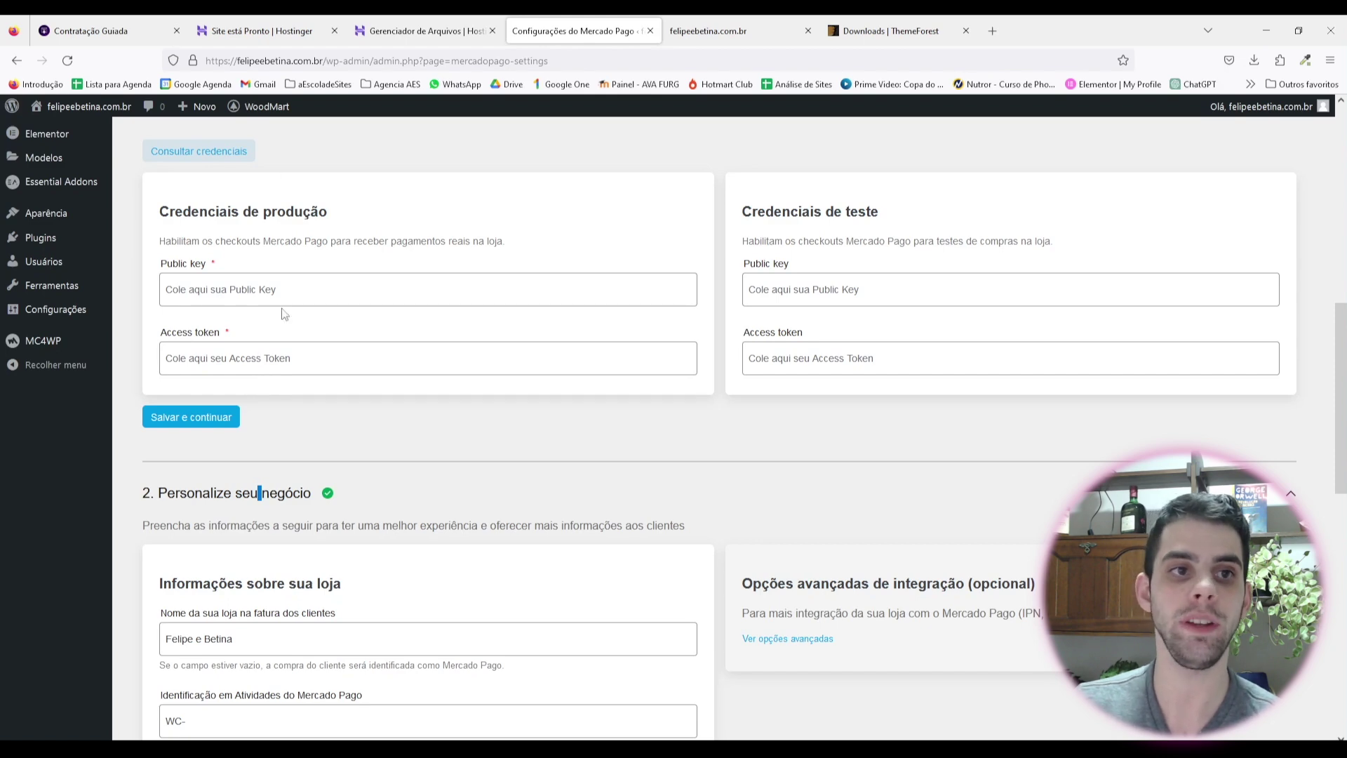
pyautogui.click(214, 419)
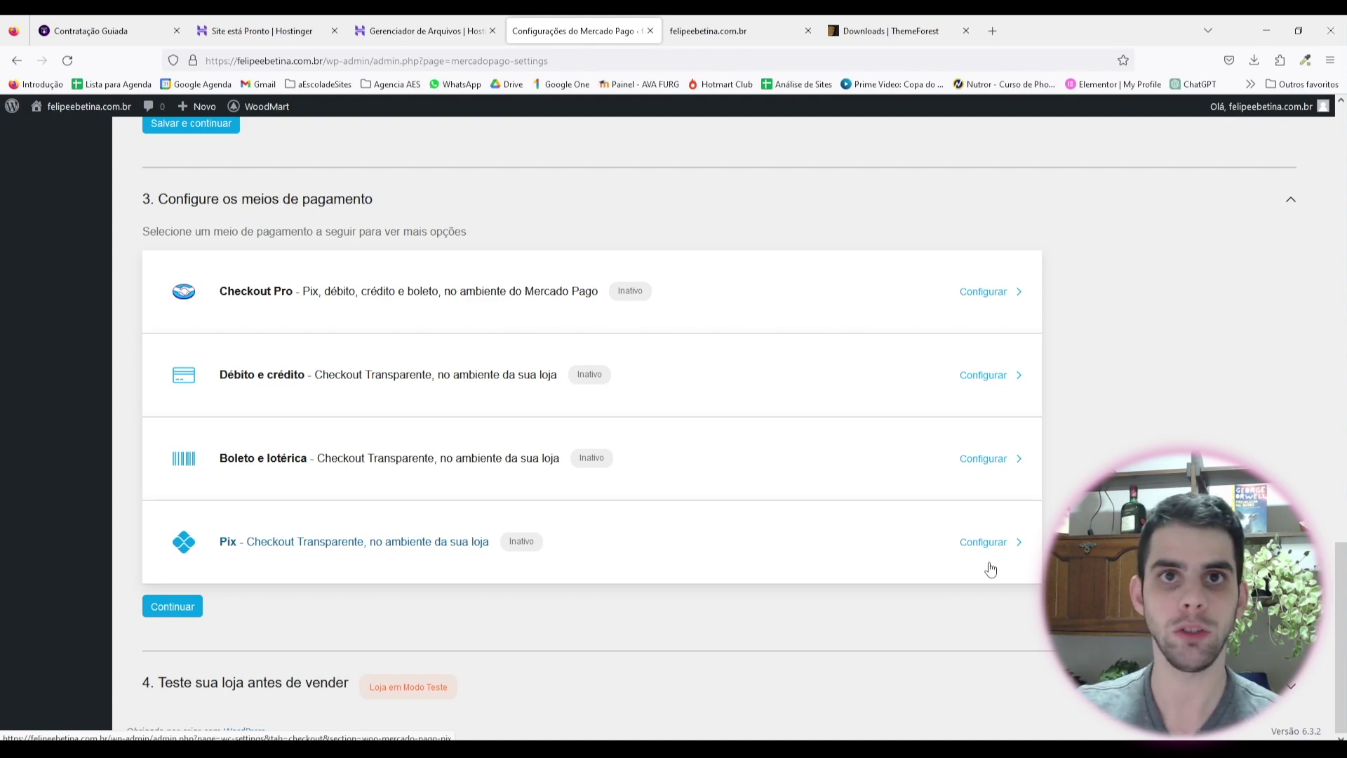
pyautogui.scroll(15, 689, 618)
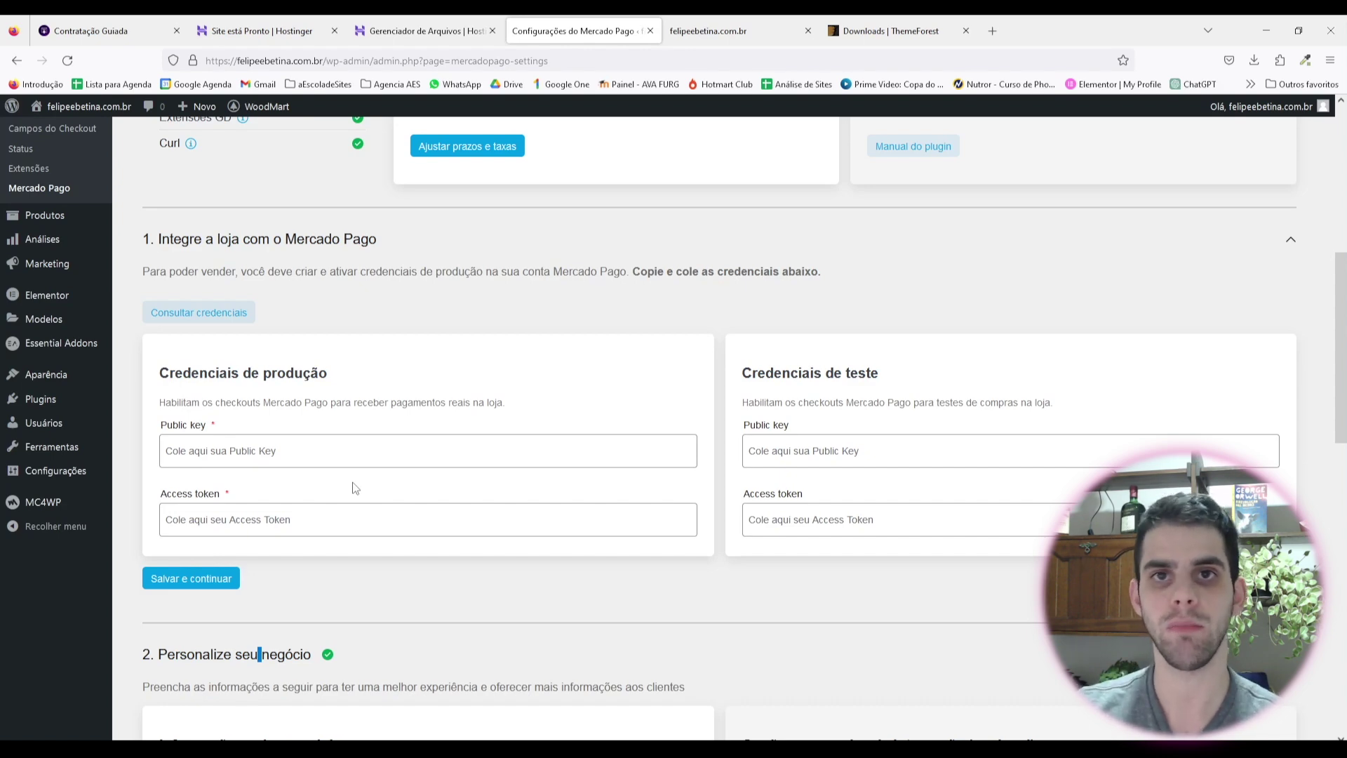
# Step: Collapse the integration, credentials, store details and payment methods steps to their headings
pyautogui.click(335, 240)
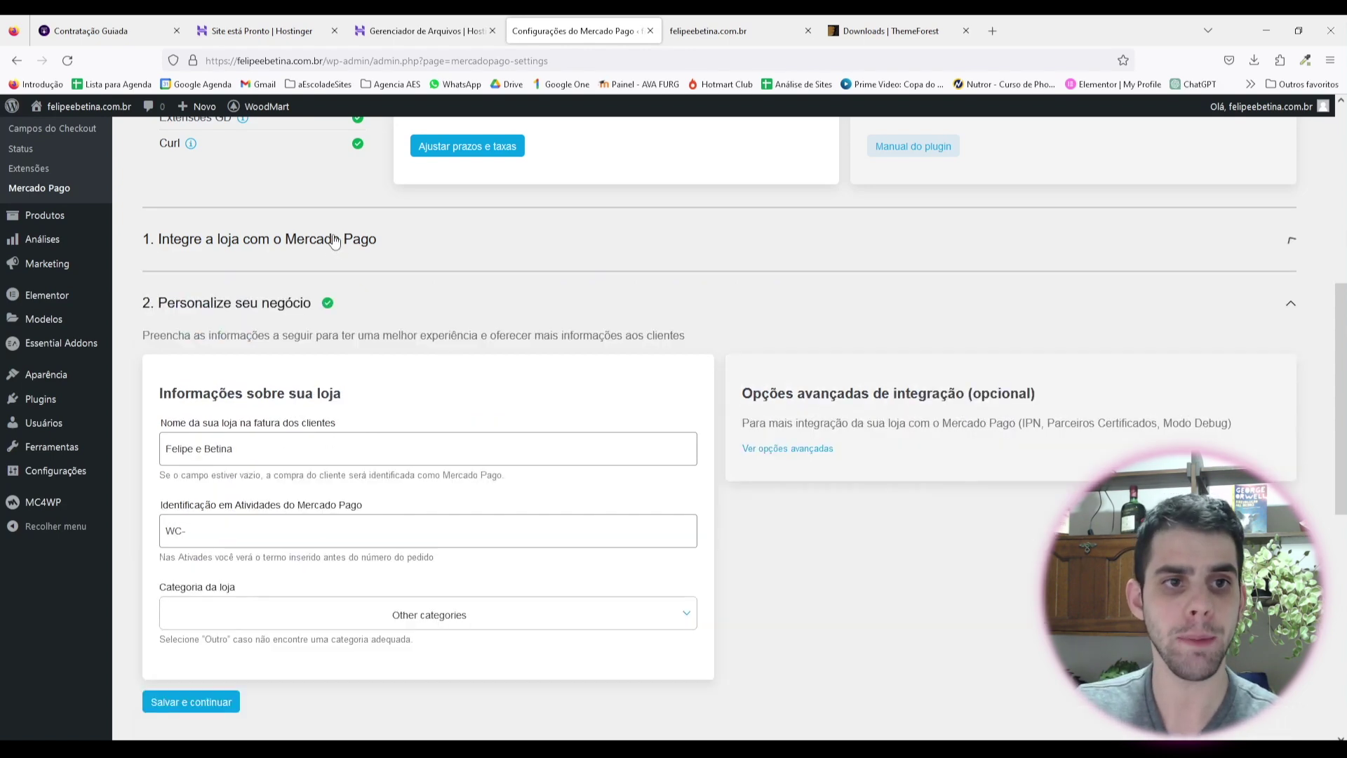
pyautogui.click(333, 245)
pyautogui.click(332, 246)
pyautogui.scroll(-3, 340, 267)
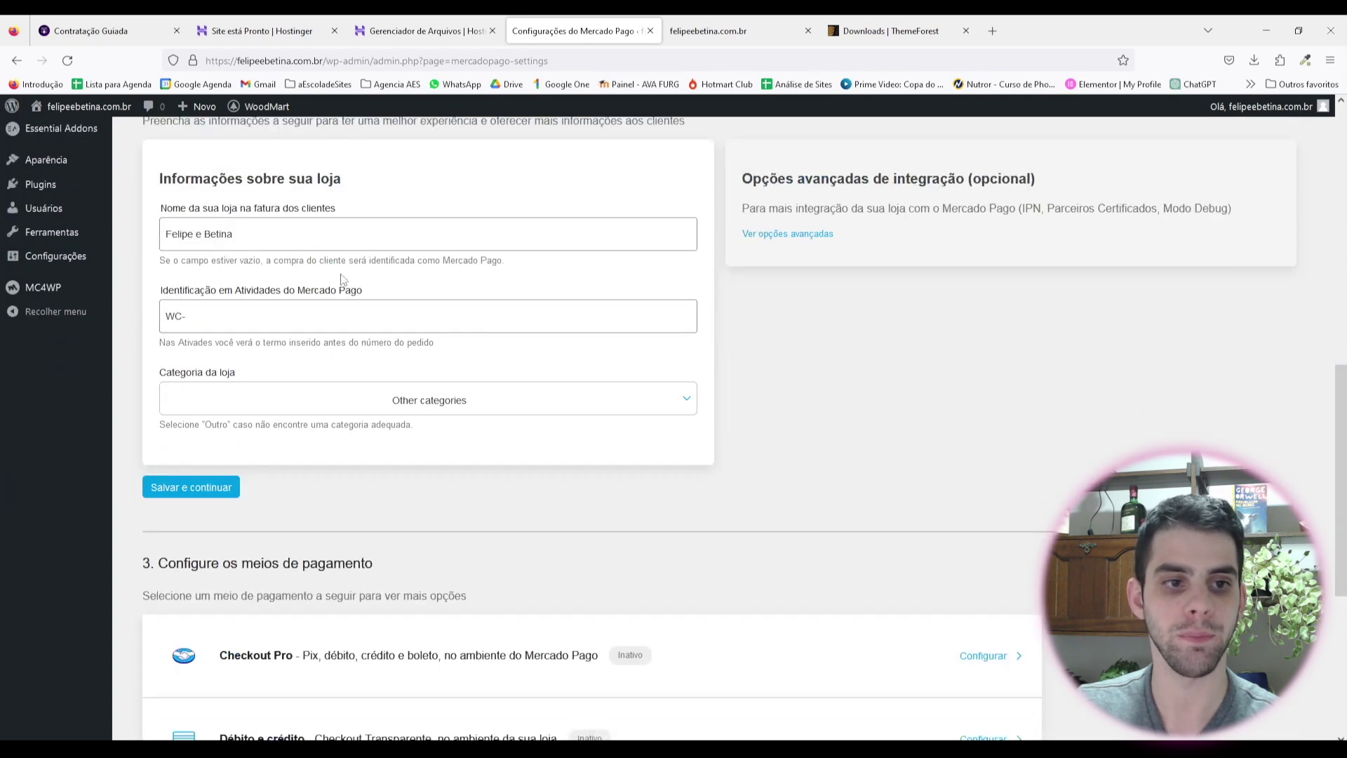
pyautogui.scroll(2, 343, 279)
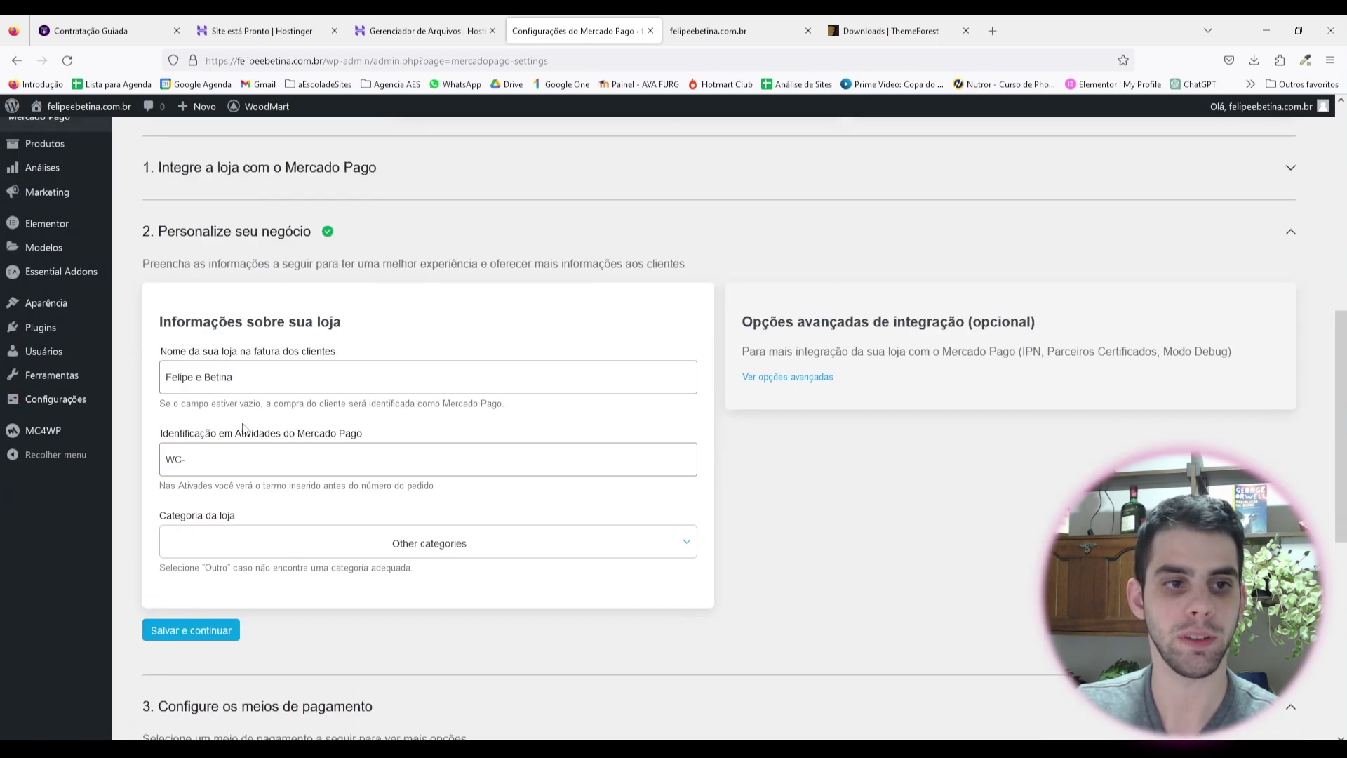
pyautogui.click(286, 237)
pyautogui.scroll(-1, 992, 355)
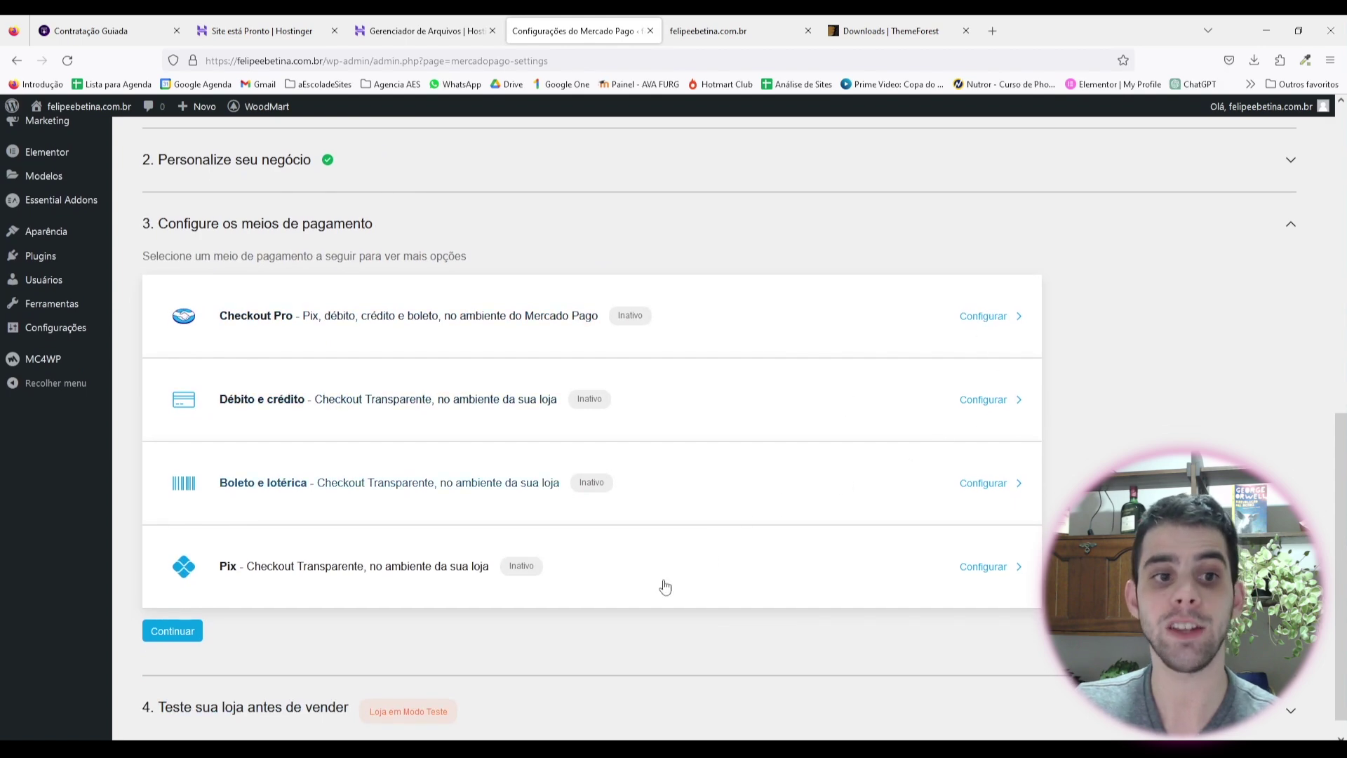
pyautogui.click(267, 705)
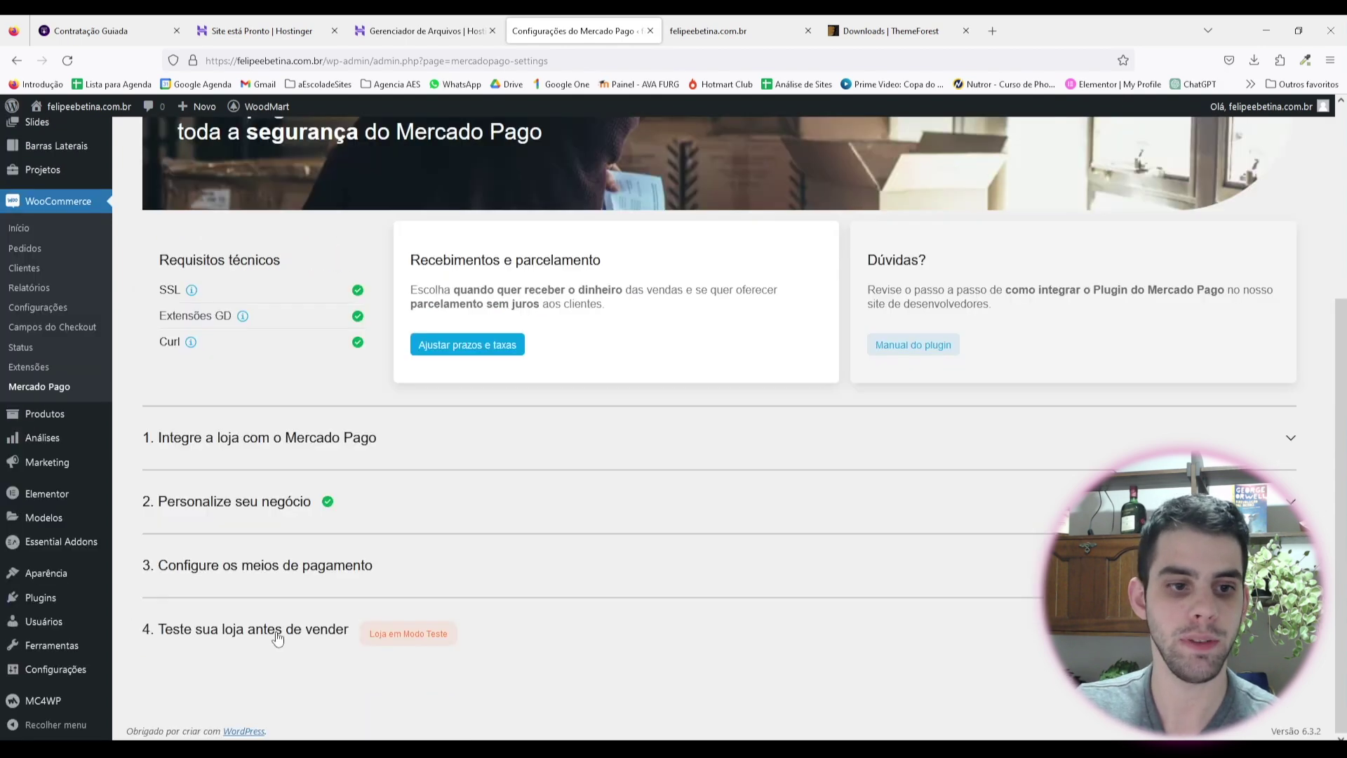
# Step: In step 4, select 'Modo Vendas (Produção)' and save the changes
pyautogui.click(278, 638)
pyautogui.scroll(-5, 341, 531)
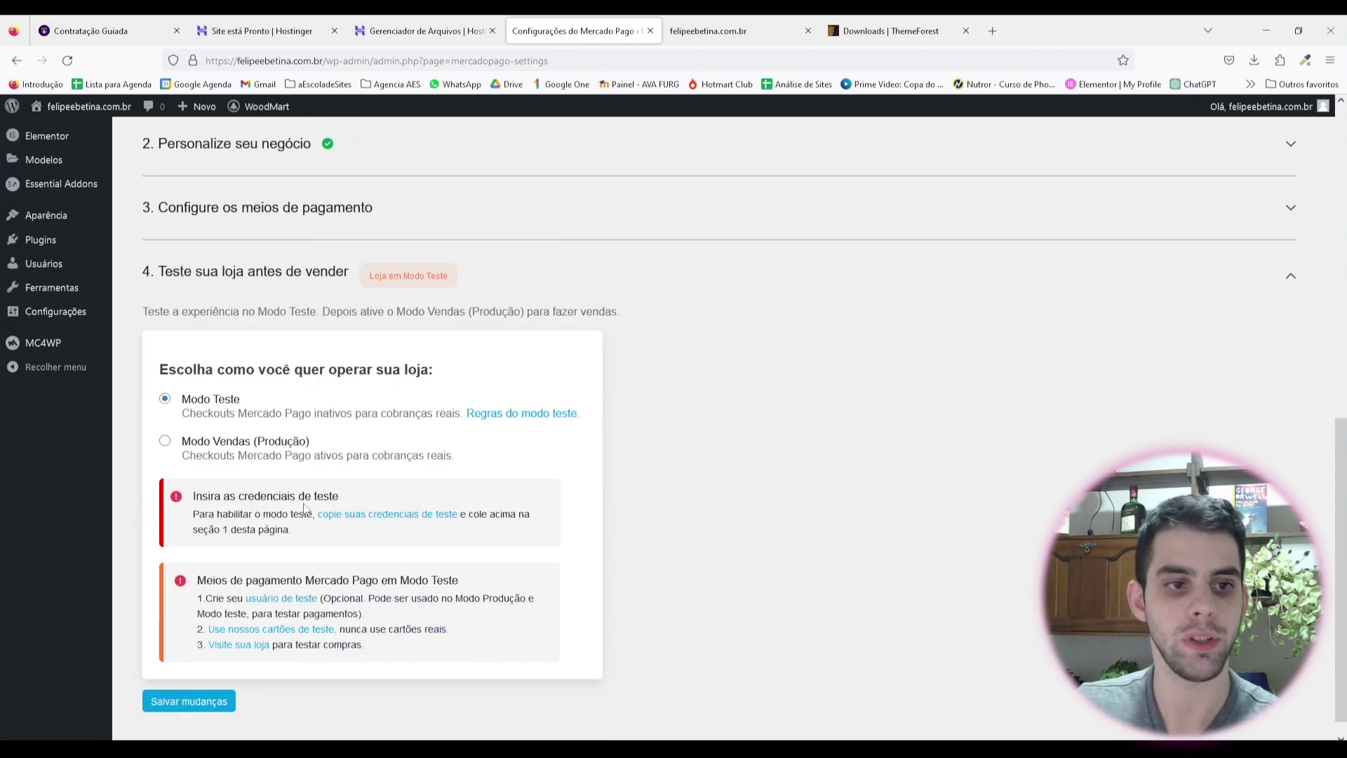
pyautogui.click(165, 440)
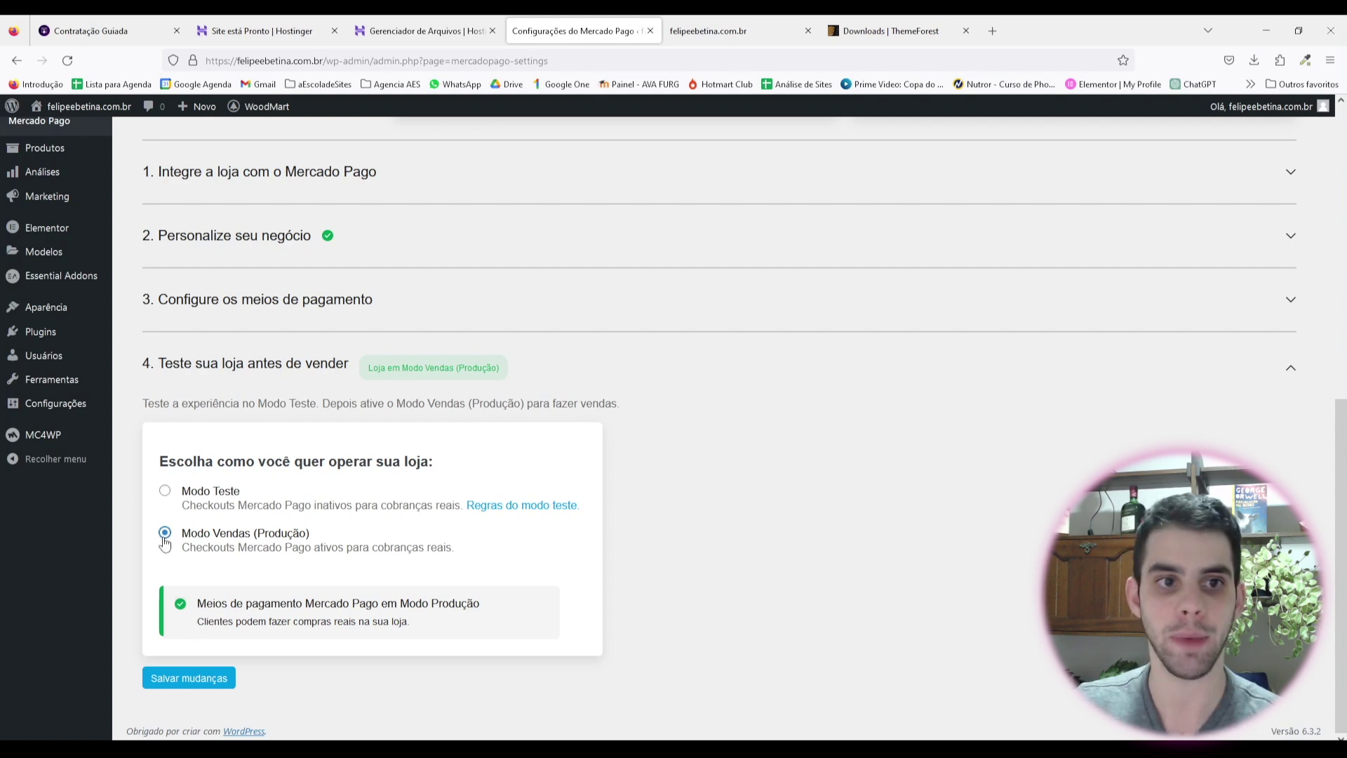
pyautogui.scroll(2, 256, 319)
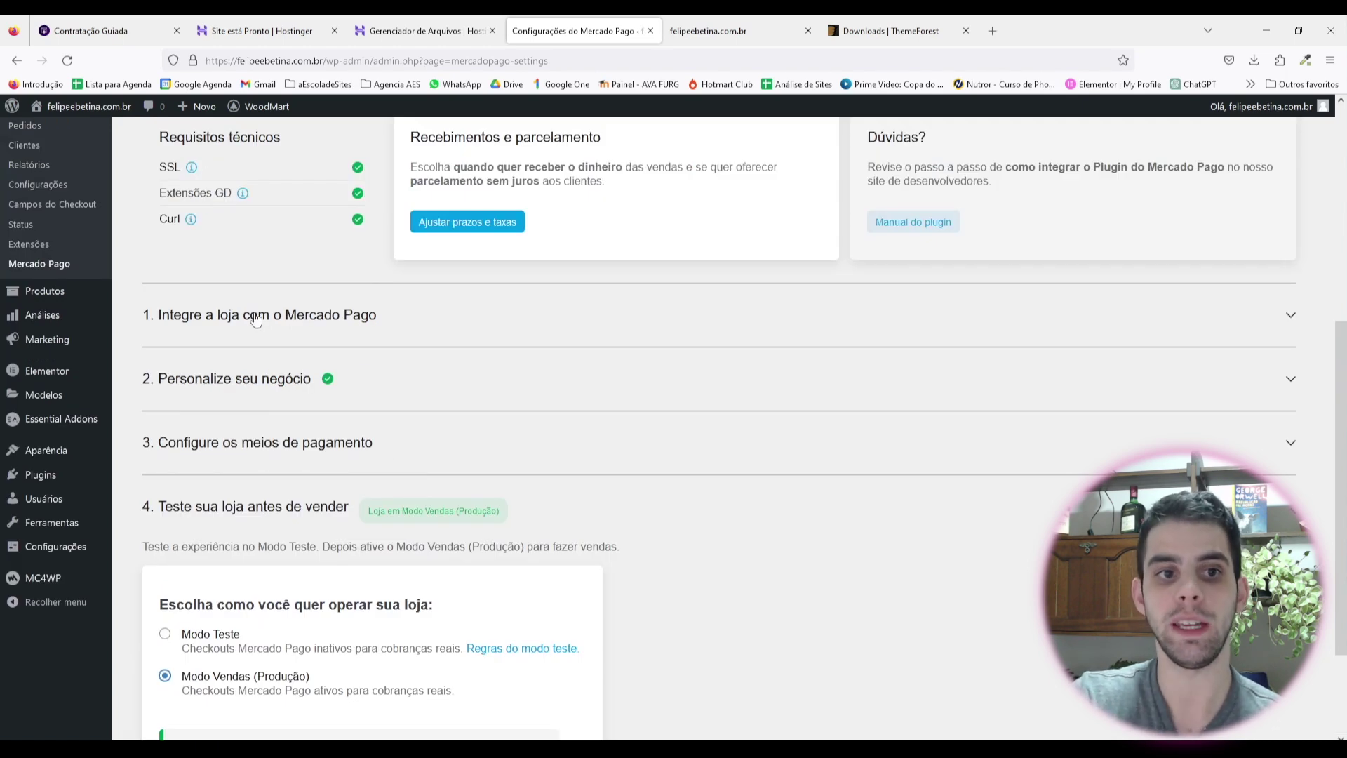
pyautogui.scroll(-2, 256, 319)
pyautogui.click(186, 675)
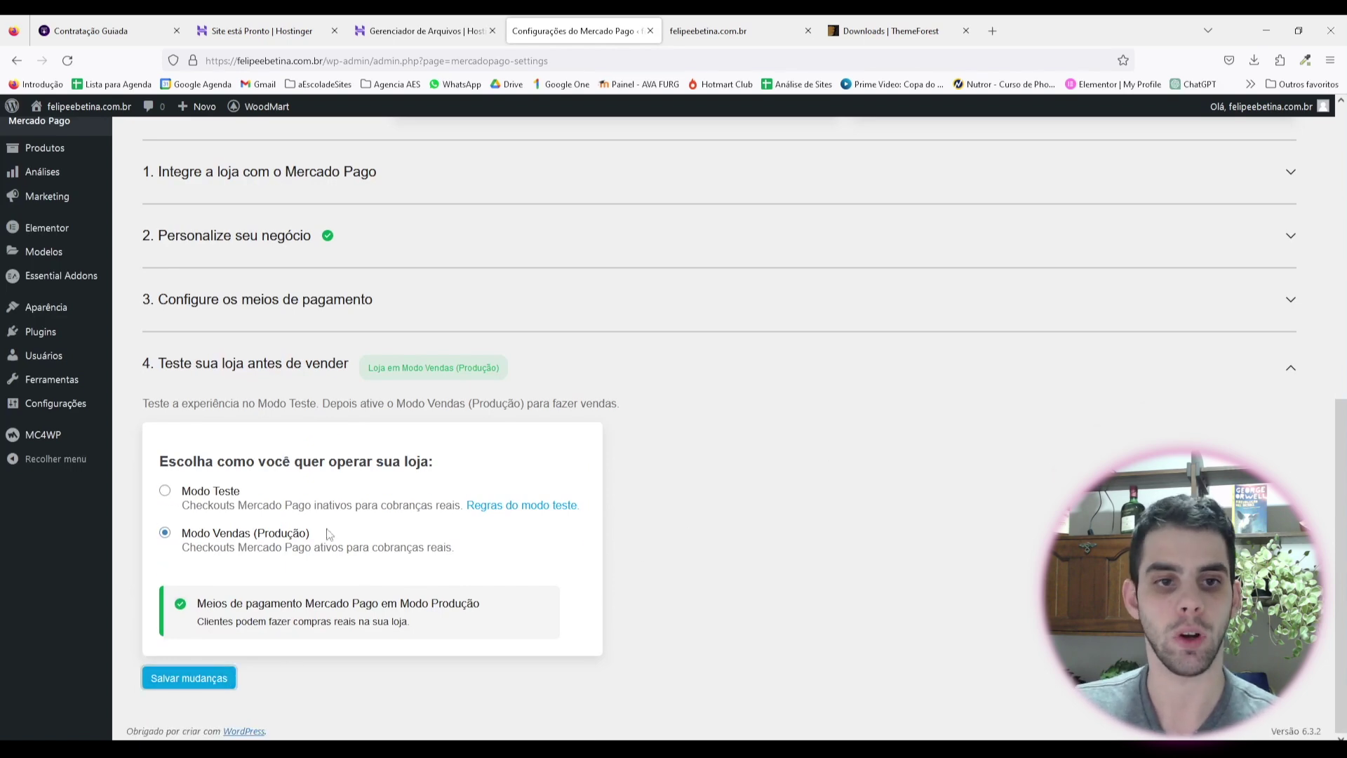
pyautogui.scroll(5, 451, 523)
pyautogui.scroll(3, 70, 266)
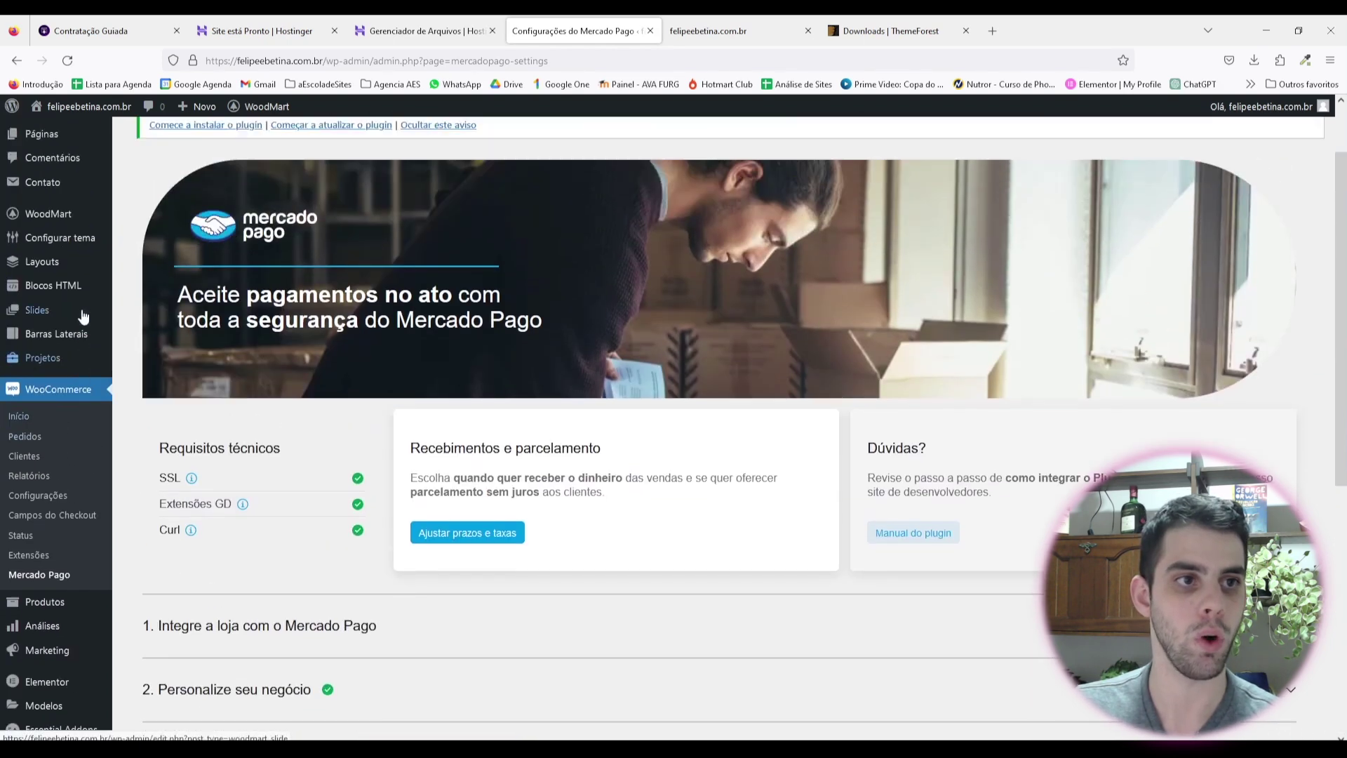
pyautogui.scroll(-4, 77, 456)
pyautogui.scroll(2, 84, 281)
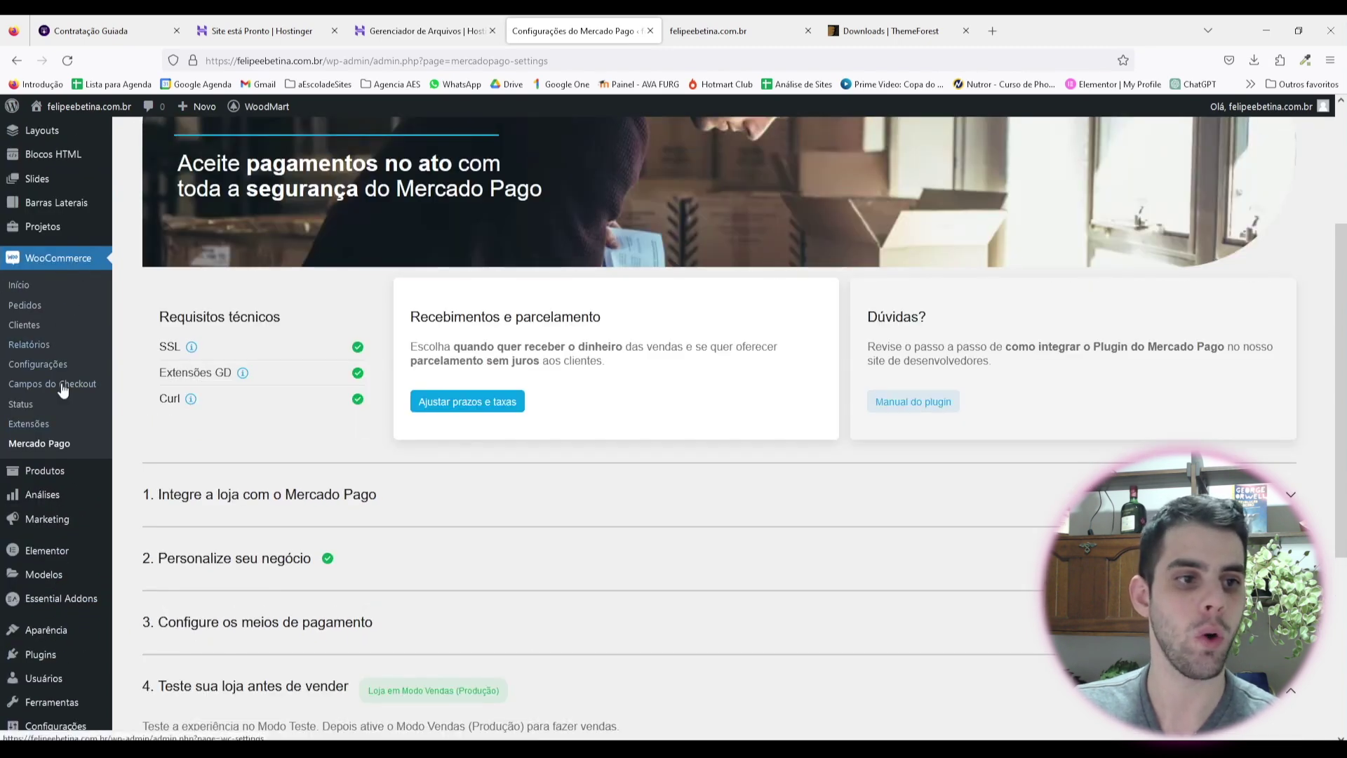
# Step: Review the Mercado Pago entries under WooCommerce Pagamentos, then view the 'Contas e privacidade' settings
pyautogui.click(44, 365)
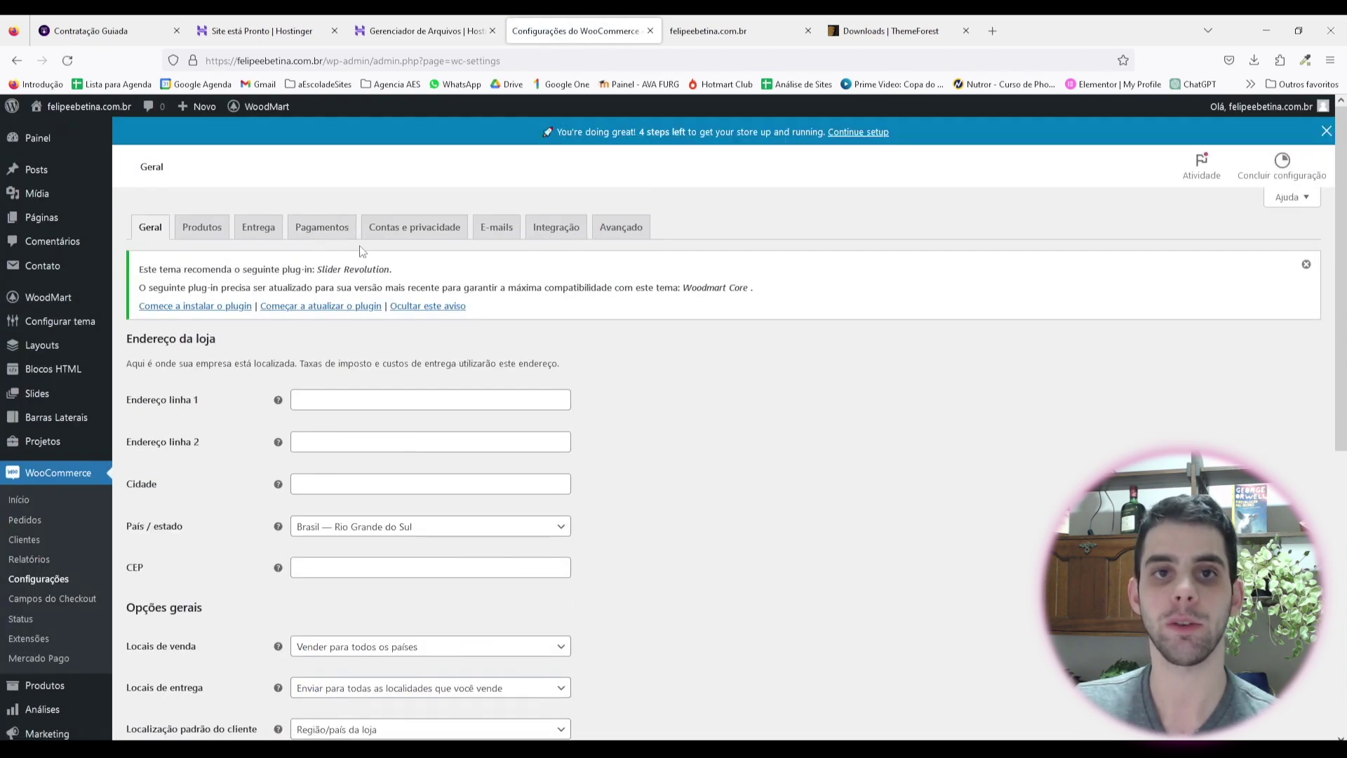
pyautogui.click(321, 228)
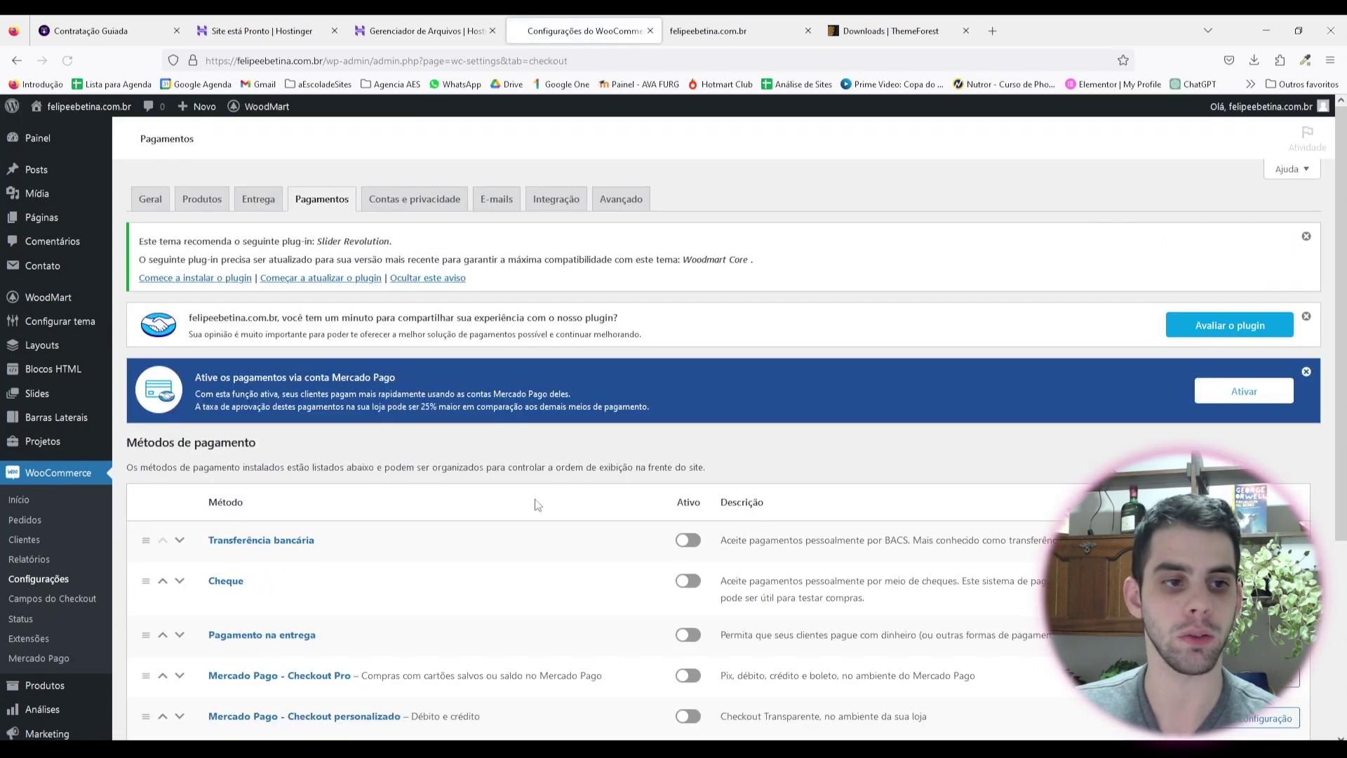
pyautogui.scroll(-2, 38, 491)
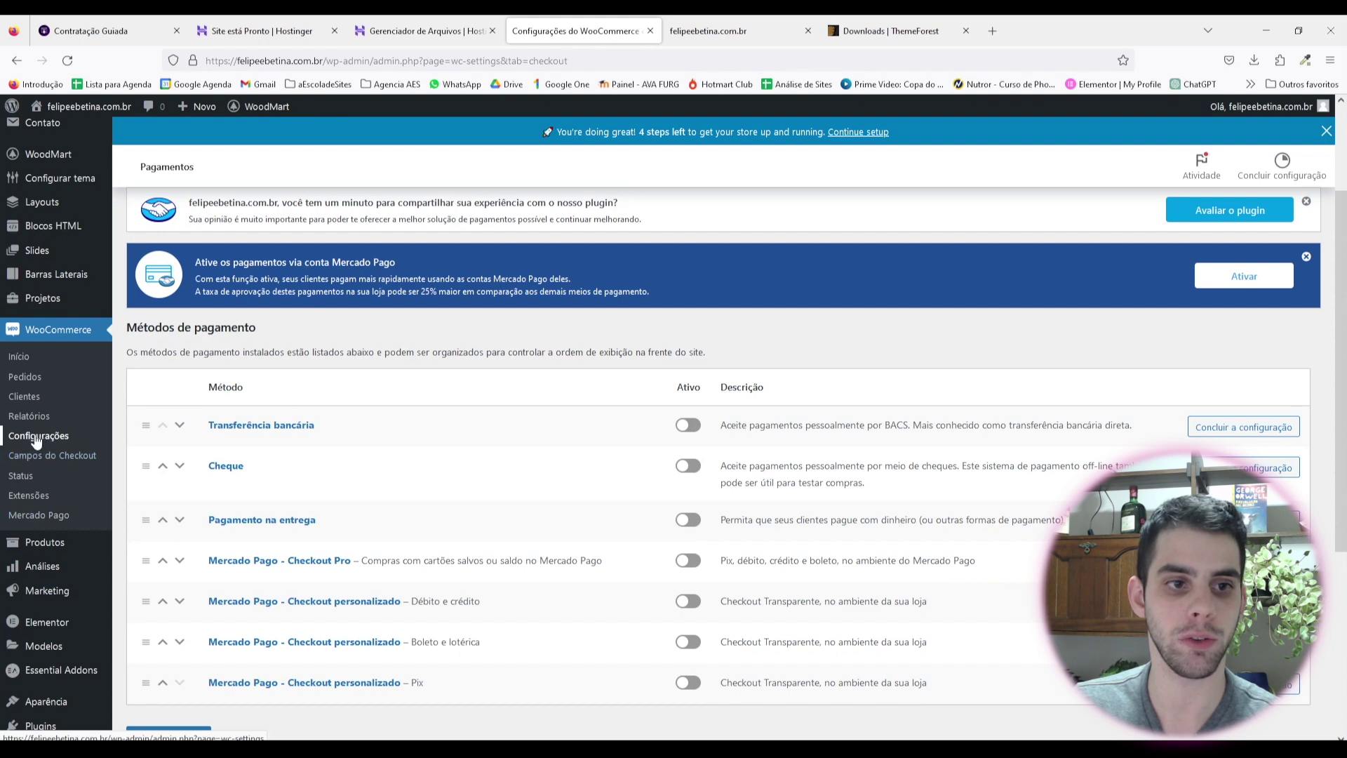
pyautogui.scroll(-1, 647, 718)
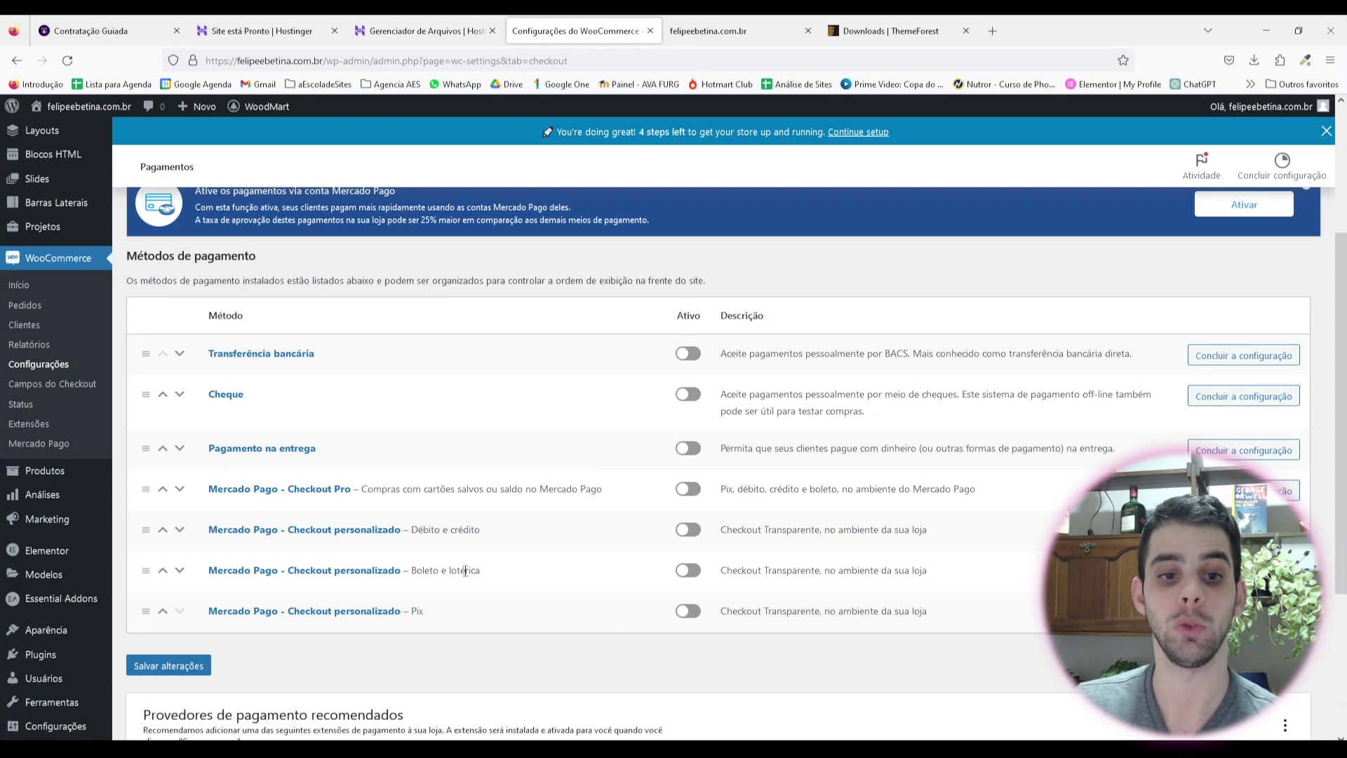
pyautogui.scroll(2, 618, 583)
pyautogui.scroll(1, 637, 595)
pyautogui.click(407, 232)
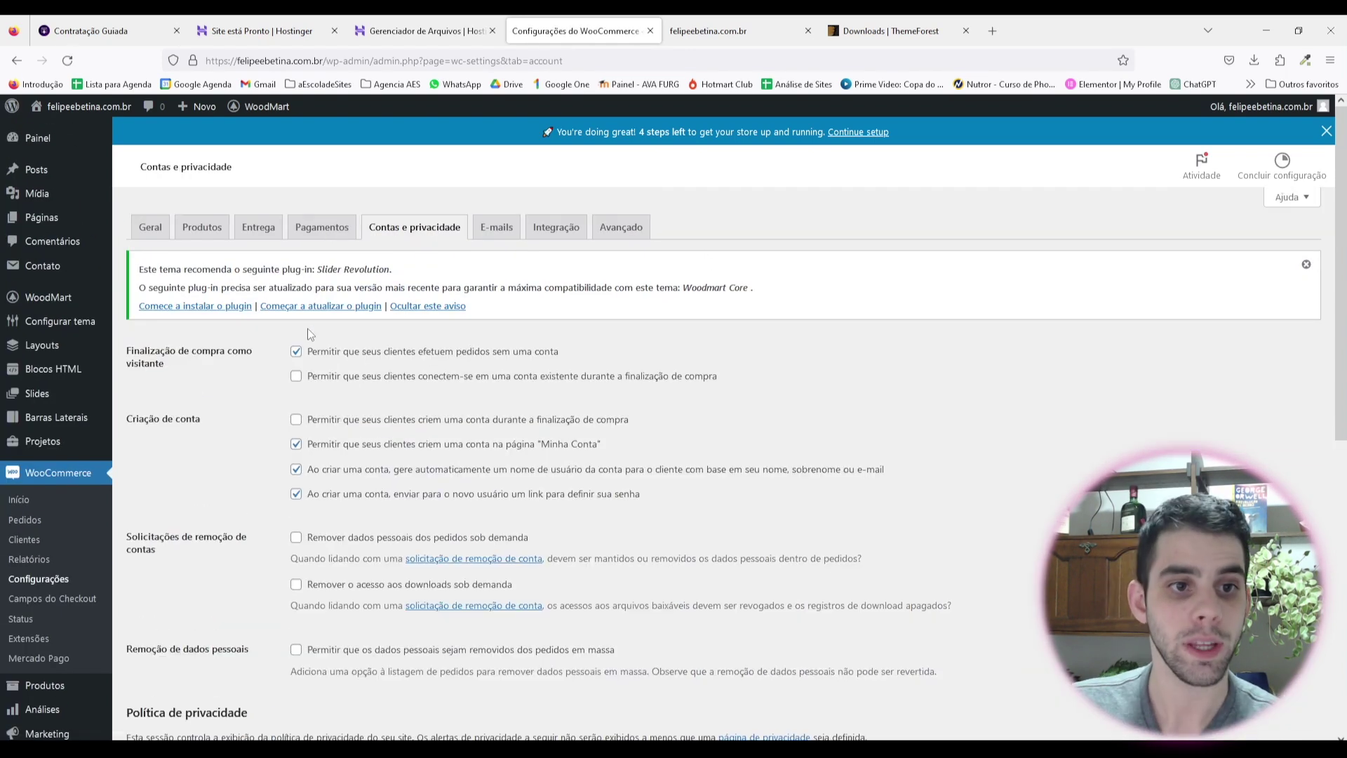
pyautogui.scroll(-1, 309, 330)
pyautogui.scroll(1, 368, 327)
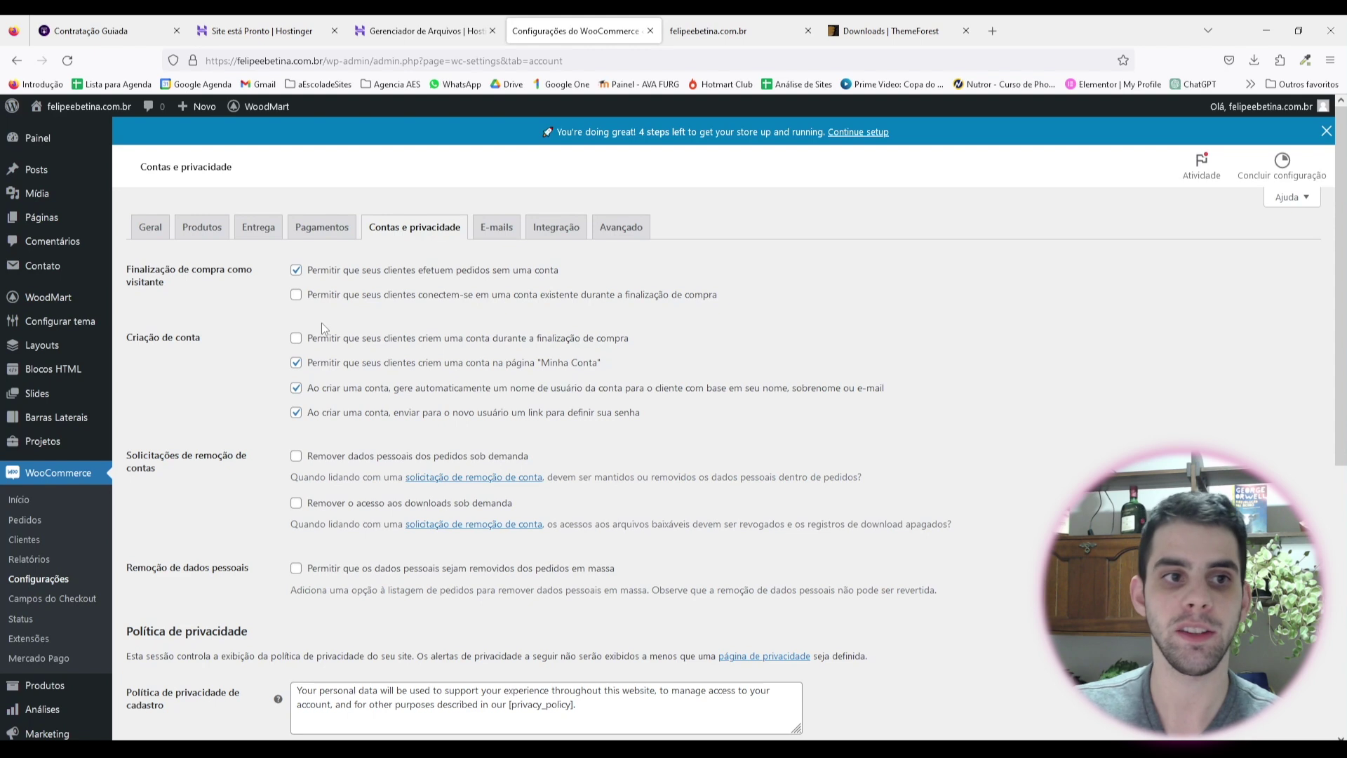
pyautogui.moveTo(127, 270); pyautogui.dragTo(174, 285)
pyautogui.click(202, 297)
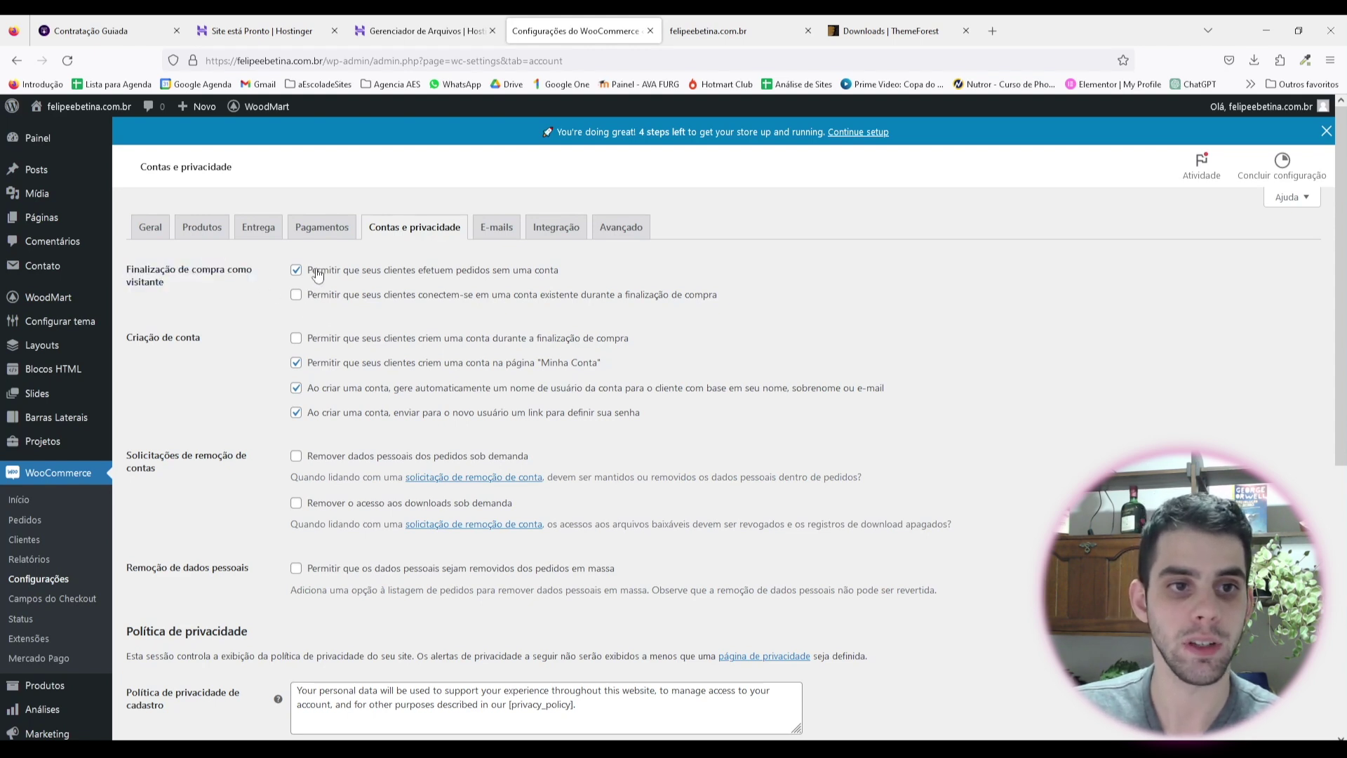
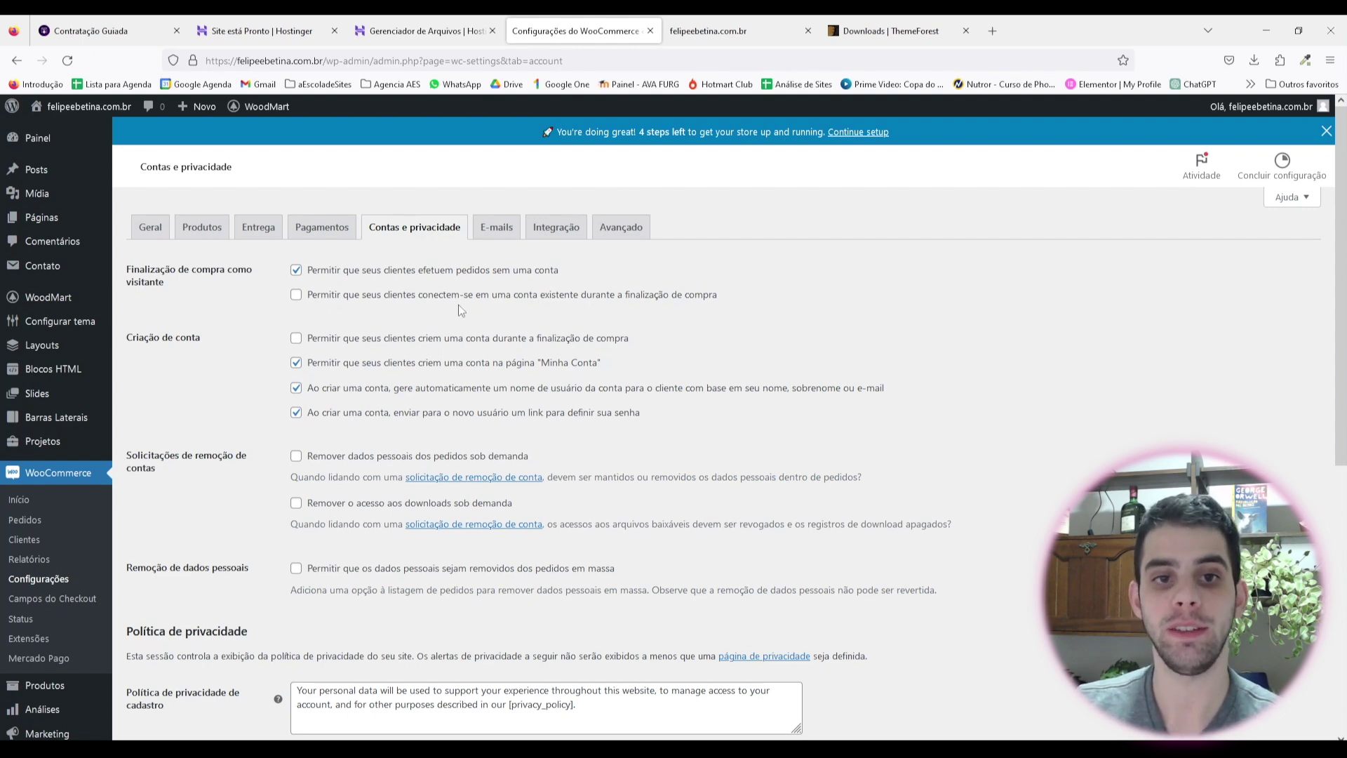
# Step: Enable checkout login and account creation; disable auto-generated usernames and password-setup links
pyautogui.click(296, 295)
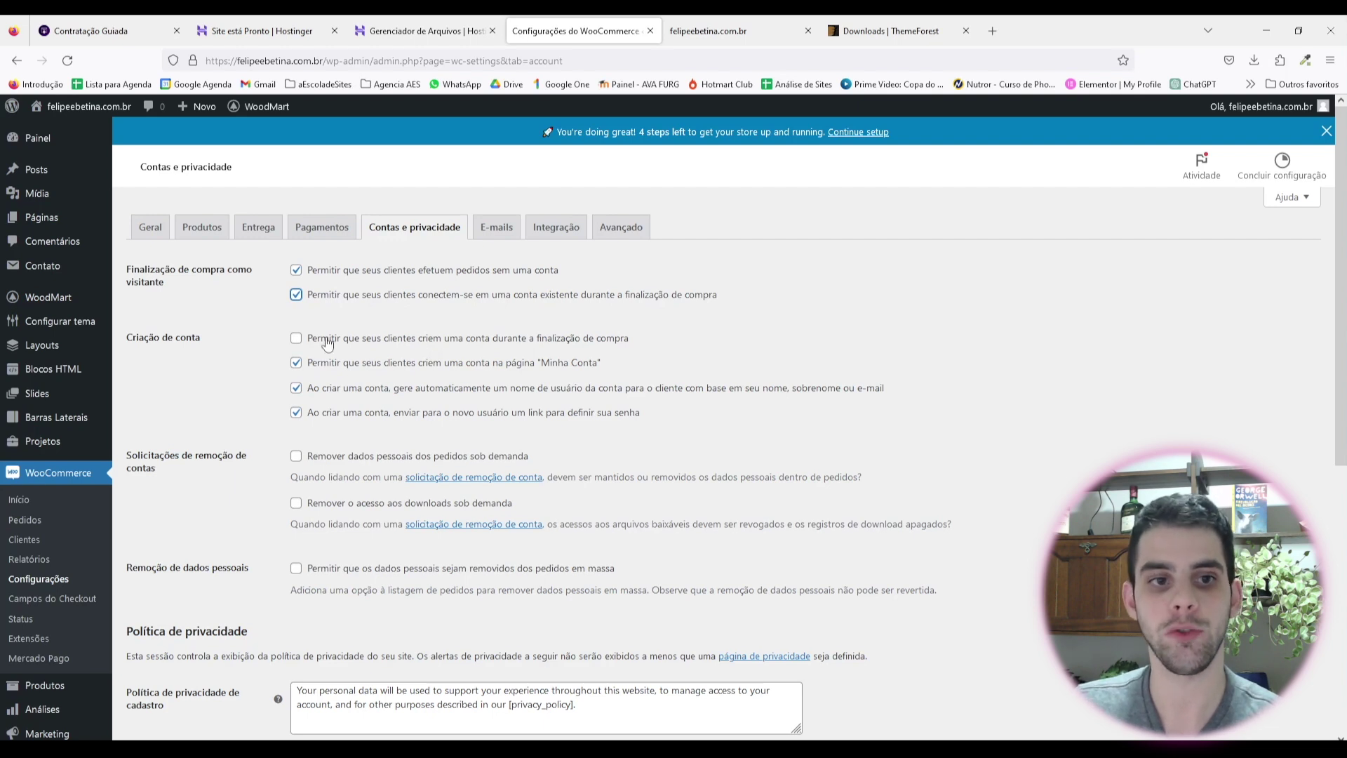
pyautogui.click(296, 338)
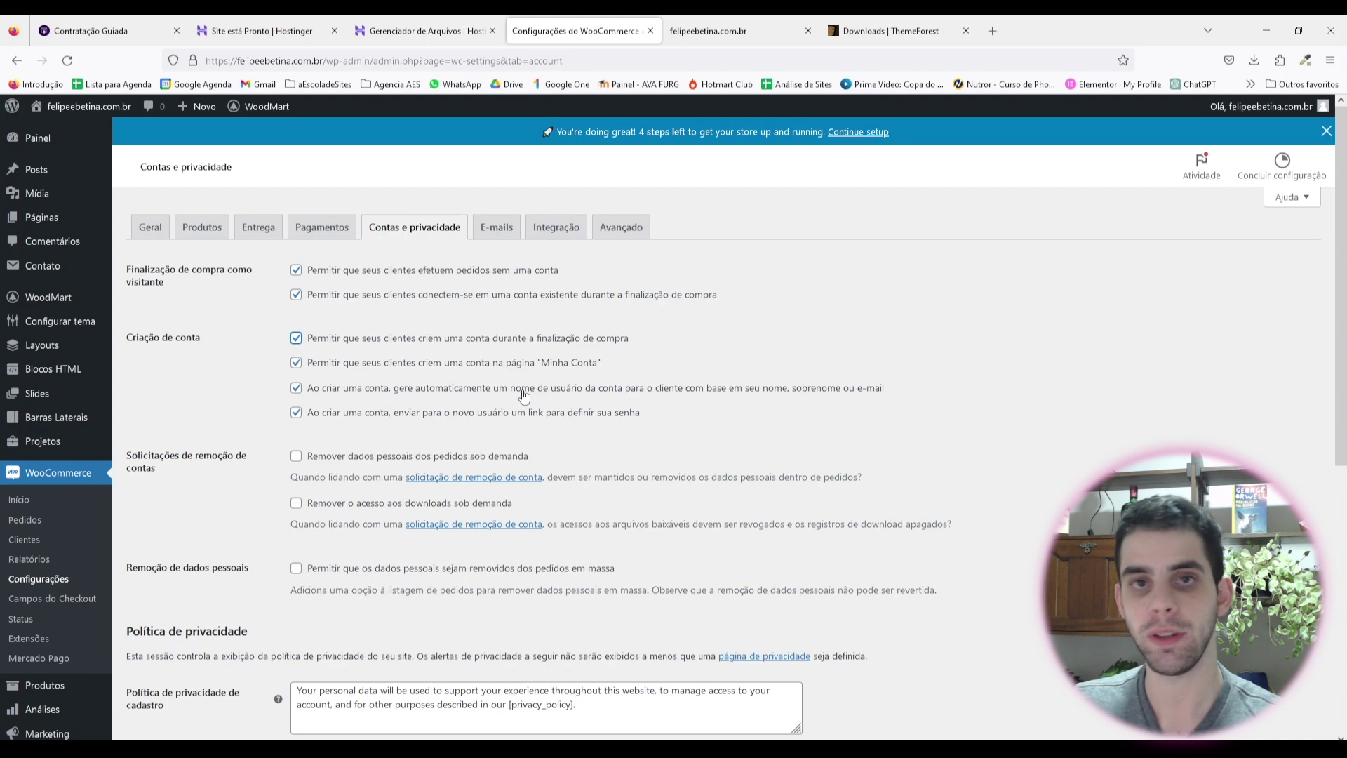
pyautogui.click(298, 390)
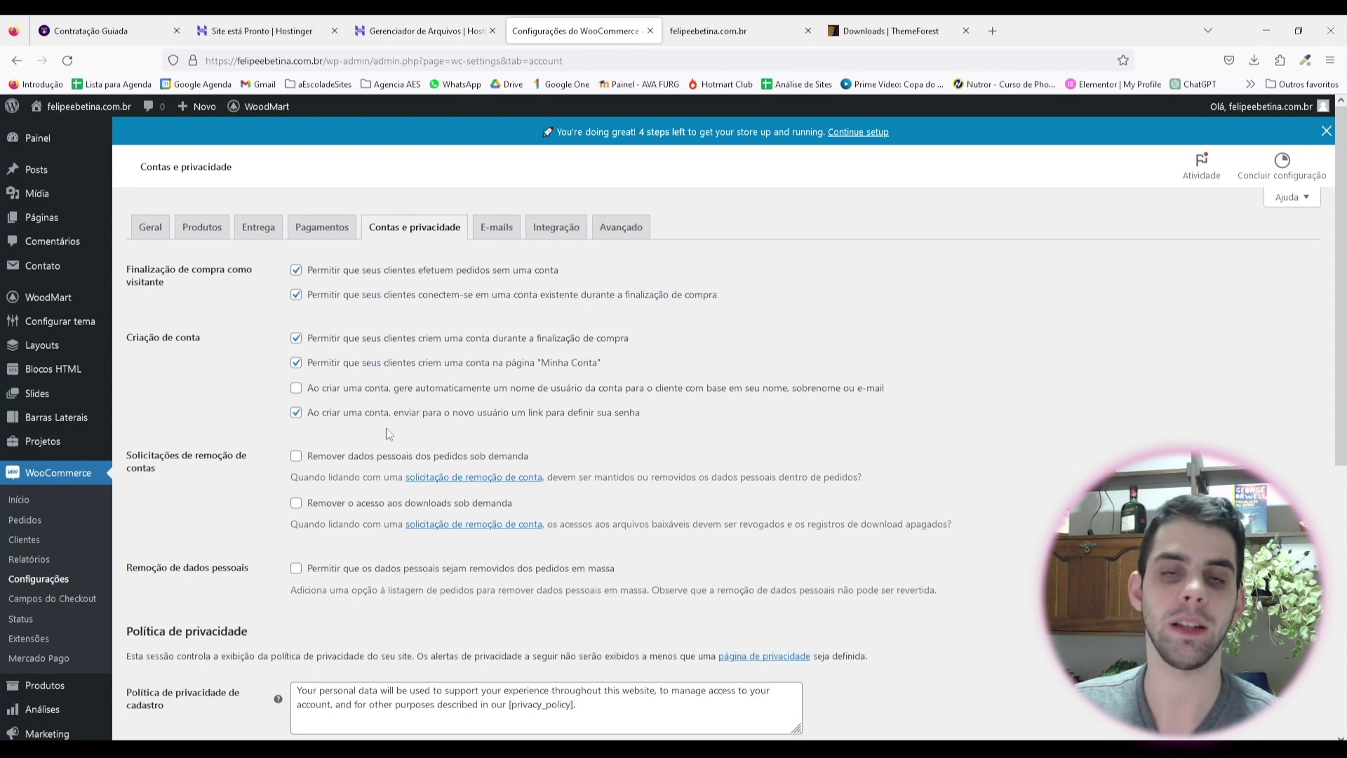
pyautogui.click(296, 414)
pyautogui.scroll(-2, 196, 331)
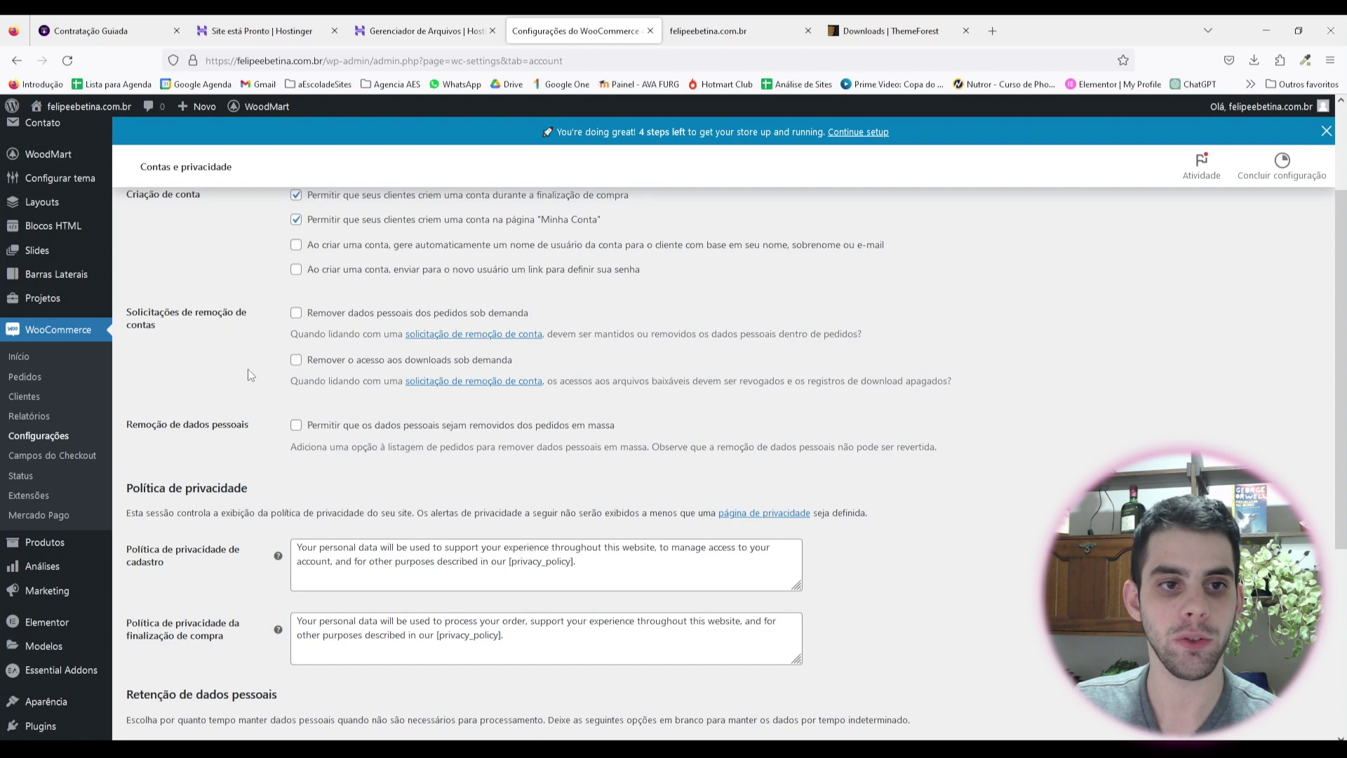
pyautogui.scroll(-2, 288, 482)
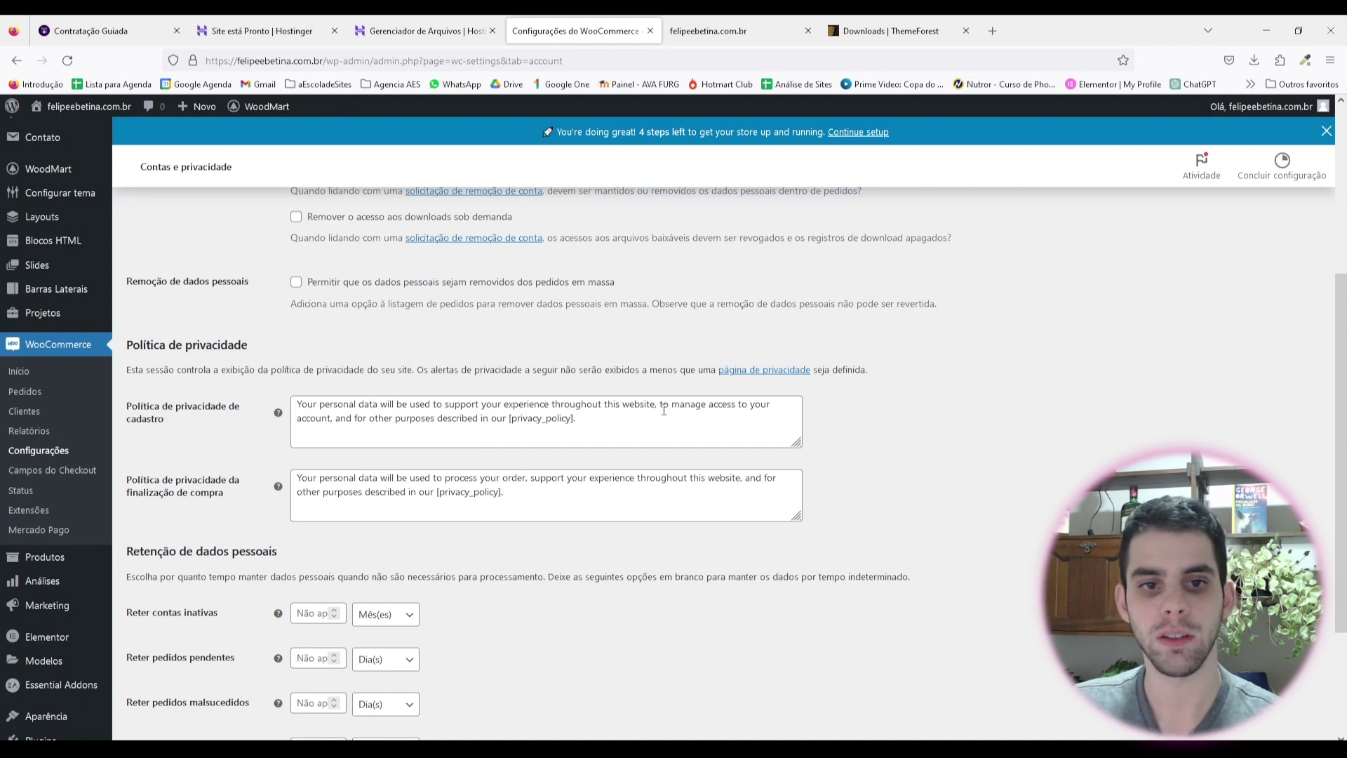
# Step: Replace the registration privacy text with its Portuguese translation from Google Translate
pyautogui.moveTo(510, 419); pyautogui.dragTo(220, 392)
pyautogui.hotkey('ctrl', 'c')
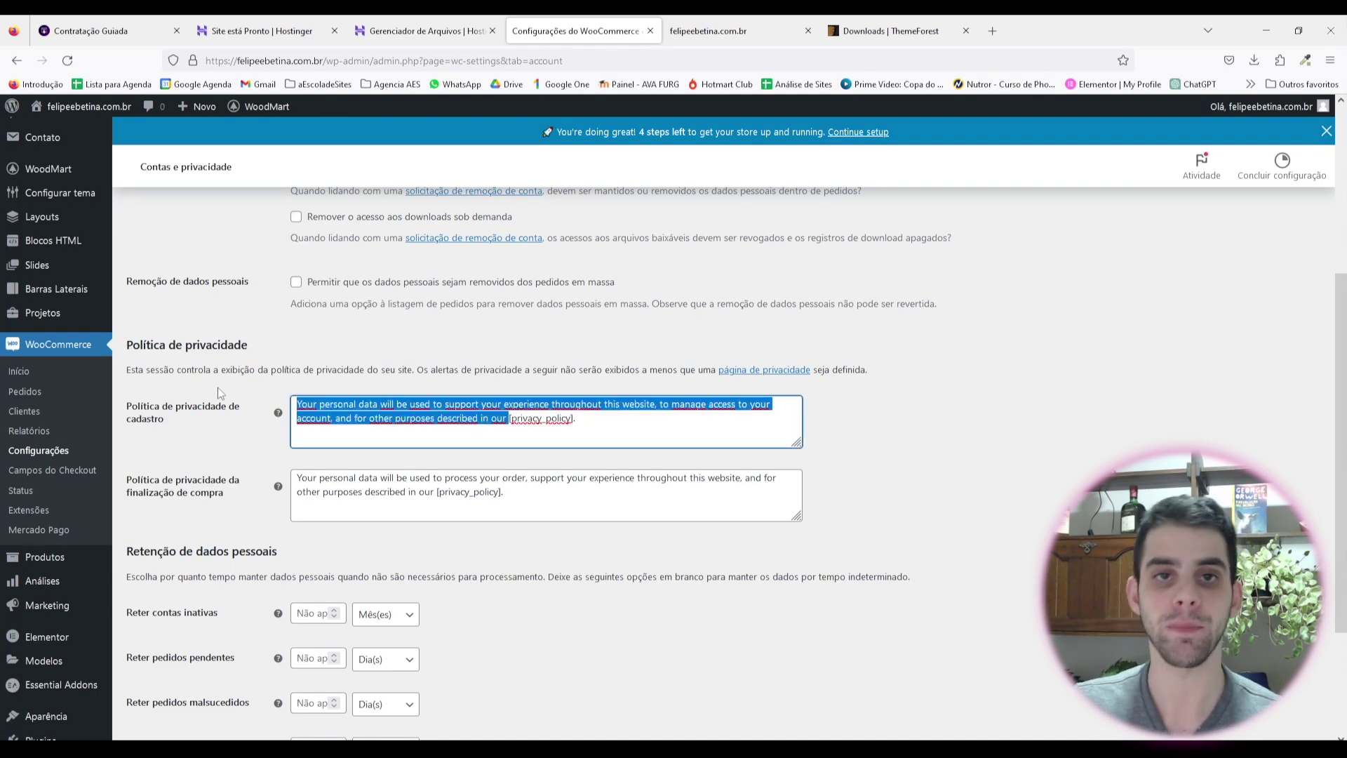
pyautogui.click(993, 33)
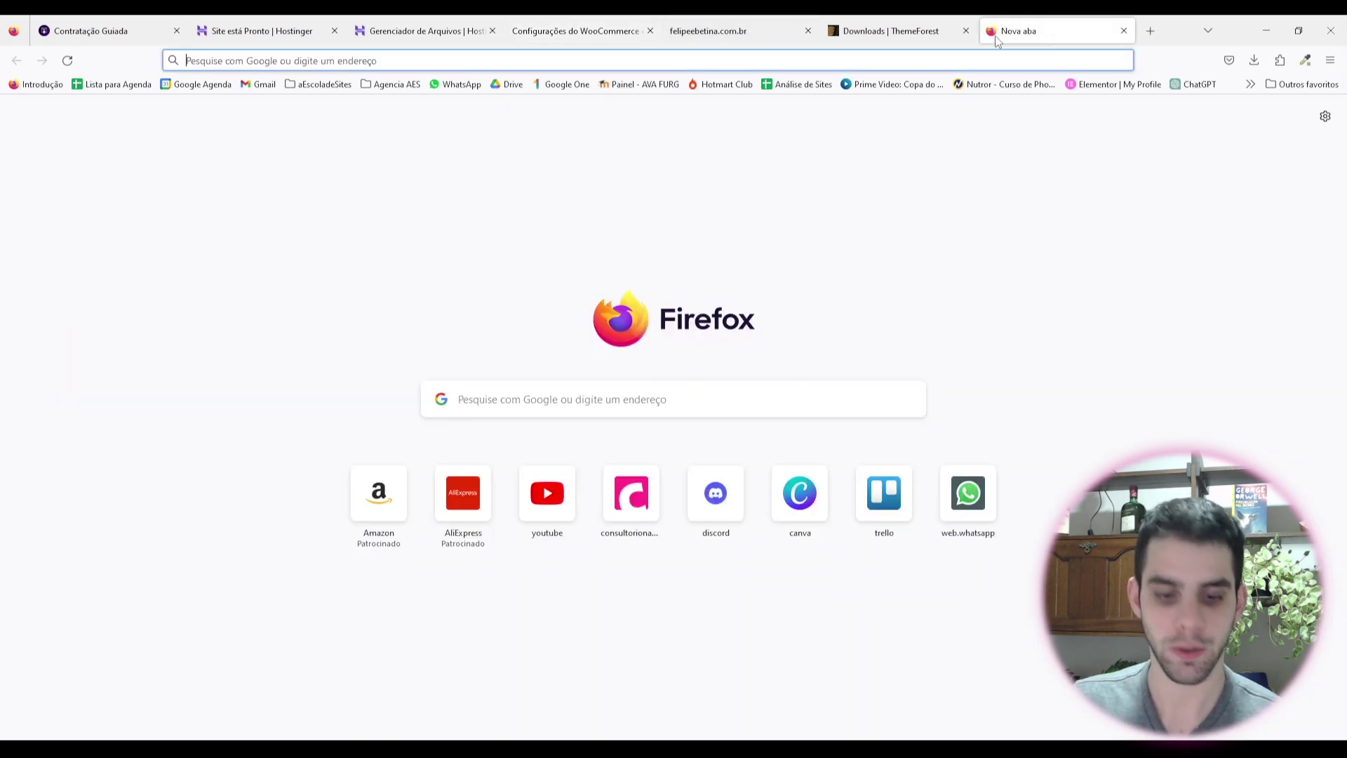
pyautogui.write('tradutor')
pyautogui.press('Return')
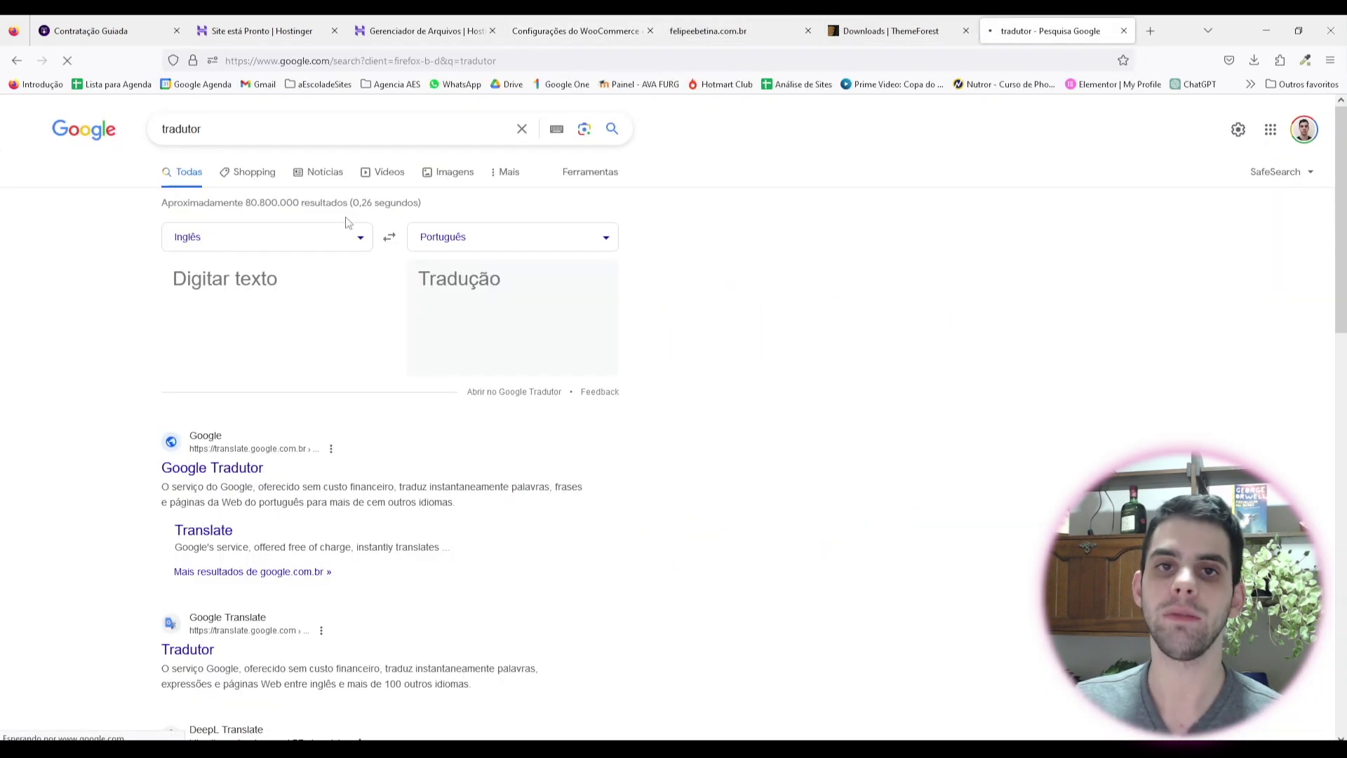
pyautogui.click(285, 282)
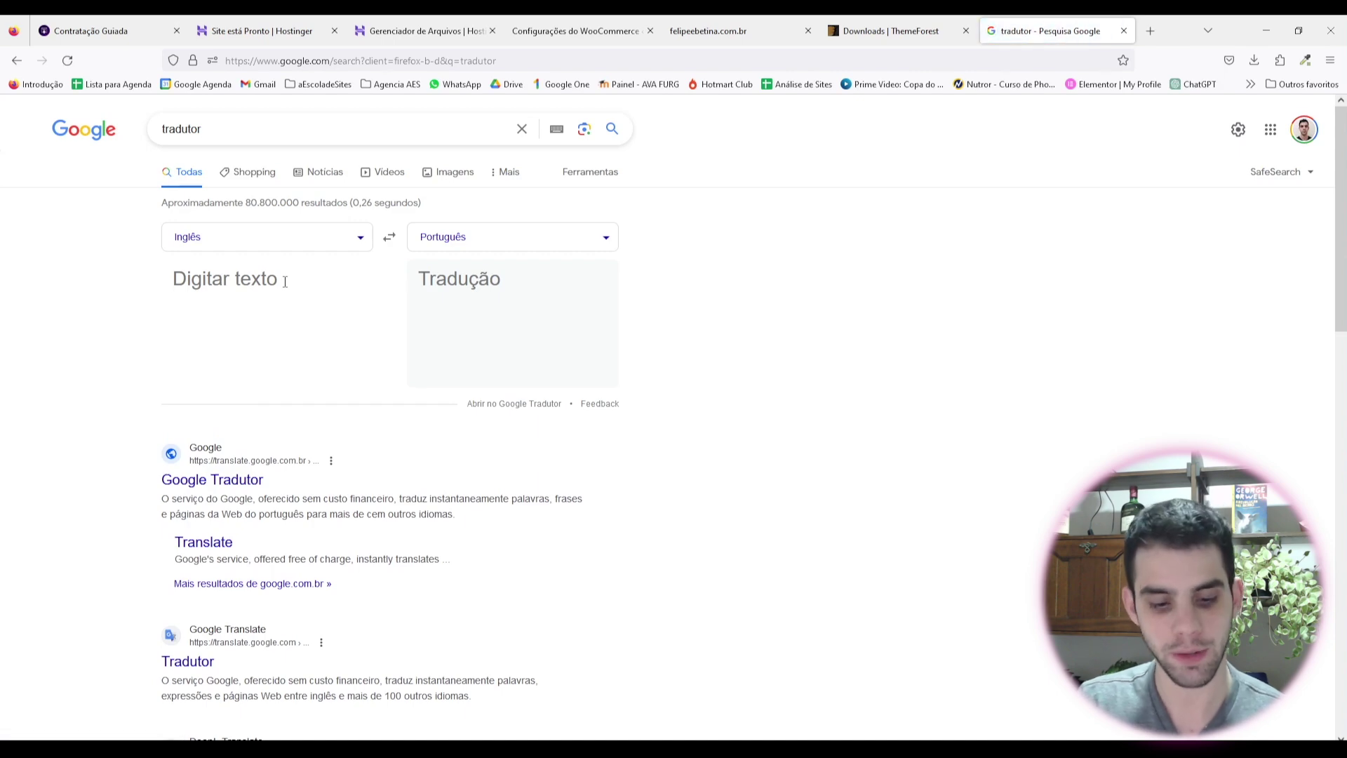
pyautogui.hotkey('ctrl', 'v')
pyautogui.moveTo(419, 274); pyautogui.dragTo(617, 496)
pyautogui.hotkey('ctrl', 'c')
pyautogui.hotkey('ctrl', '4')
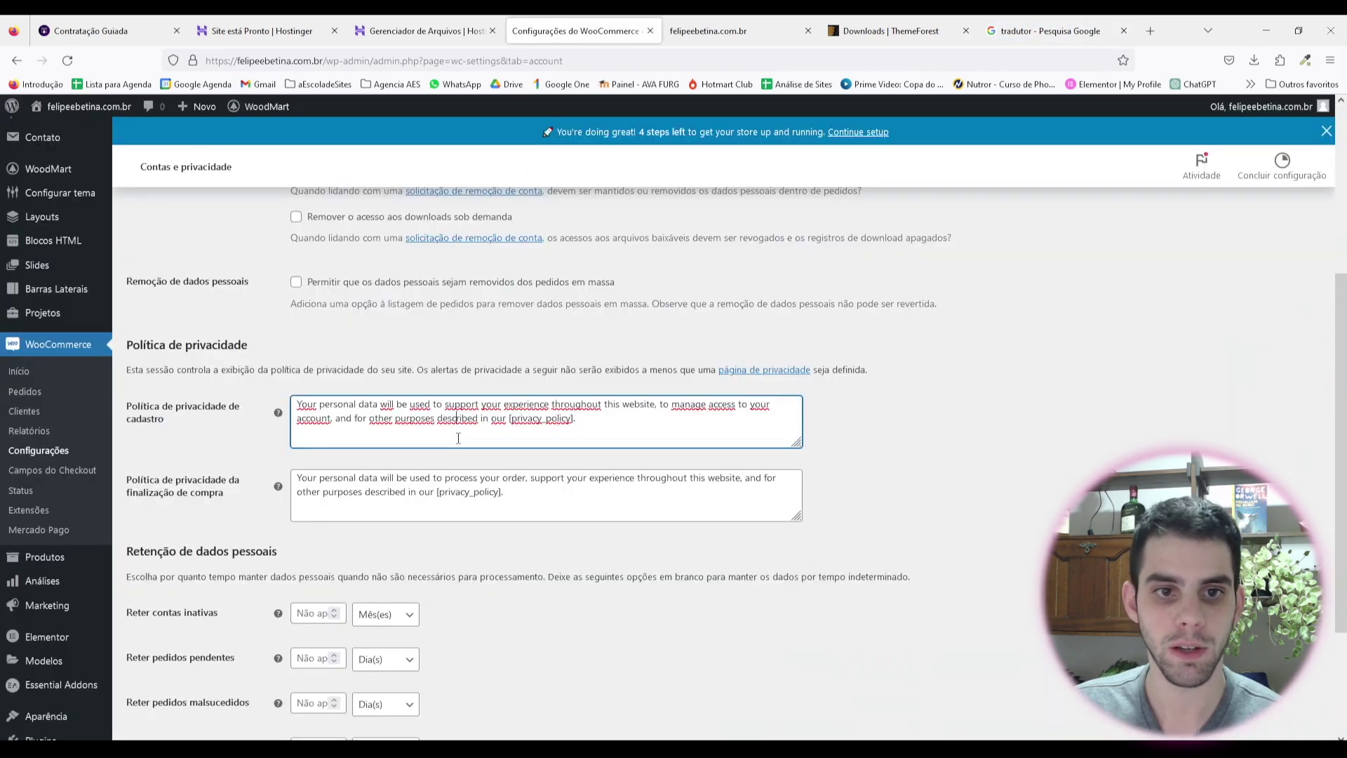
pyautogui.moveTo(506, 420); pyautogui.dragTo(240, 385)
pyautogui.hotkey('ctrl', 'v')
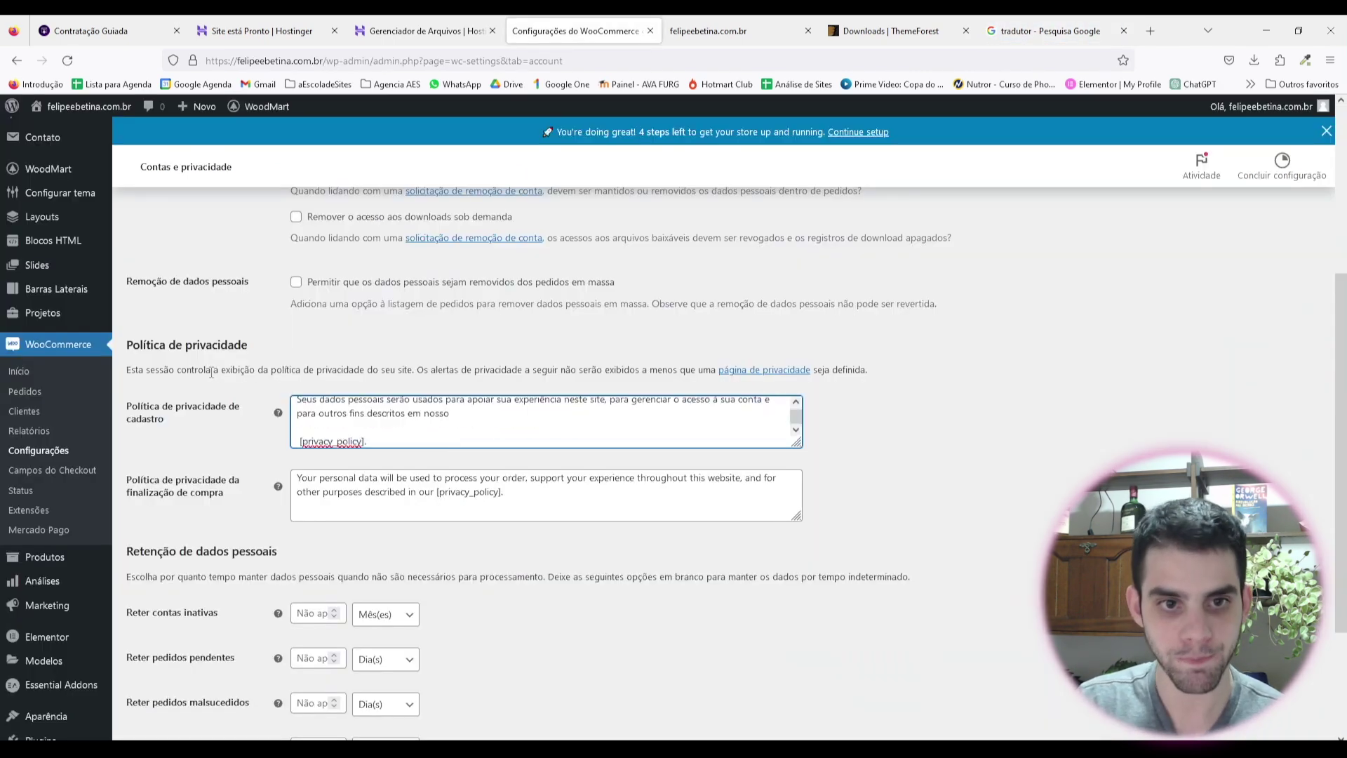
# Step: Replace the checkout privacy text with its Portuguese translation and save the settings
pyautogui.click(506, 494)
pyautogui.hotkey('ctrl', 'a')
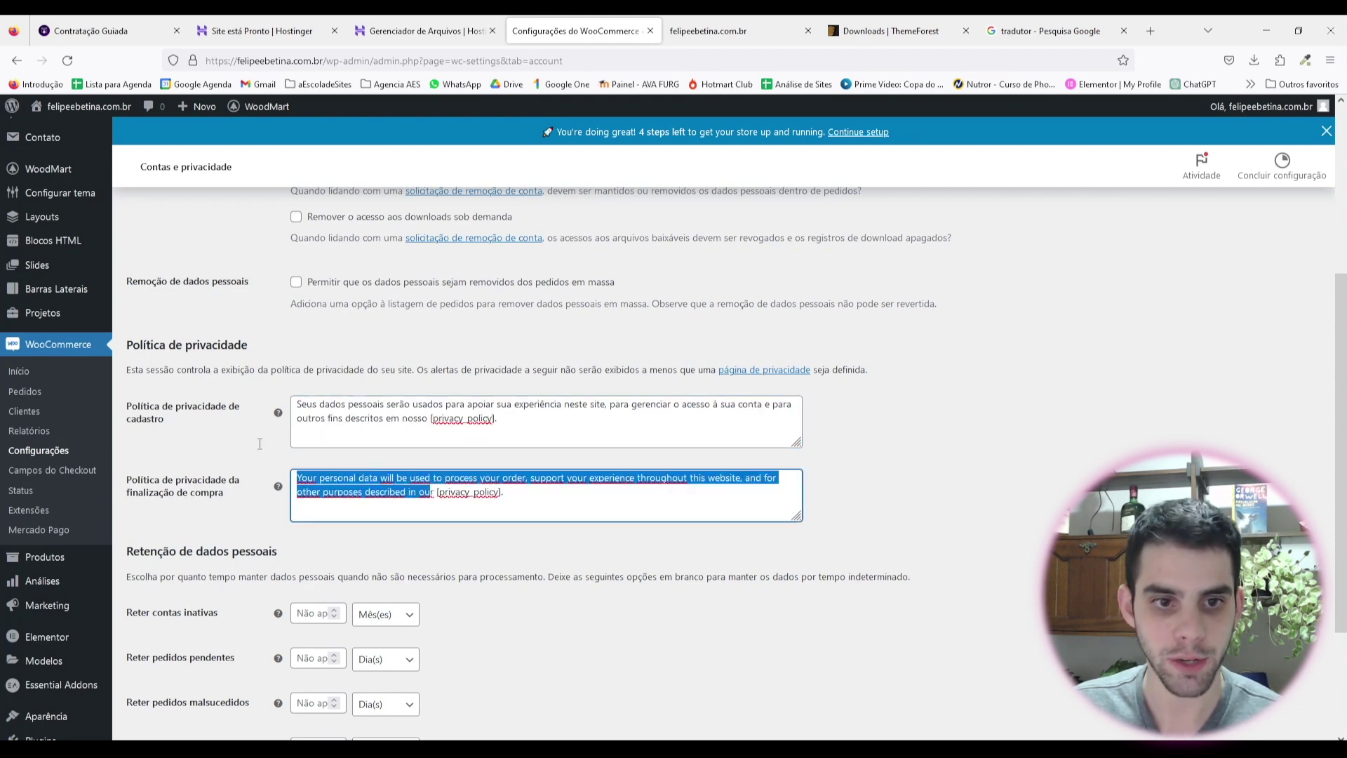
pyautogui.hotkey('ctrl', '7')
pyautogui.rightClick(544, 390)
pyautogui.click(572, 403)
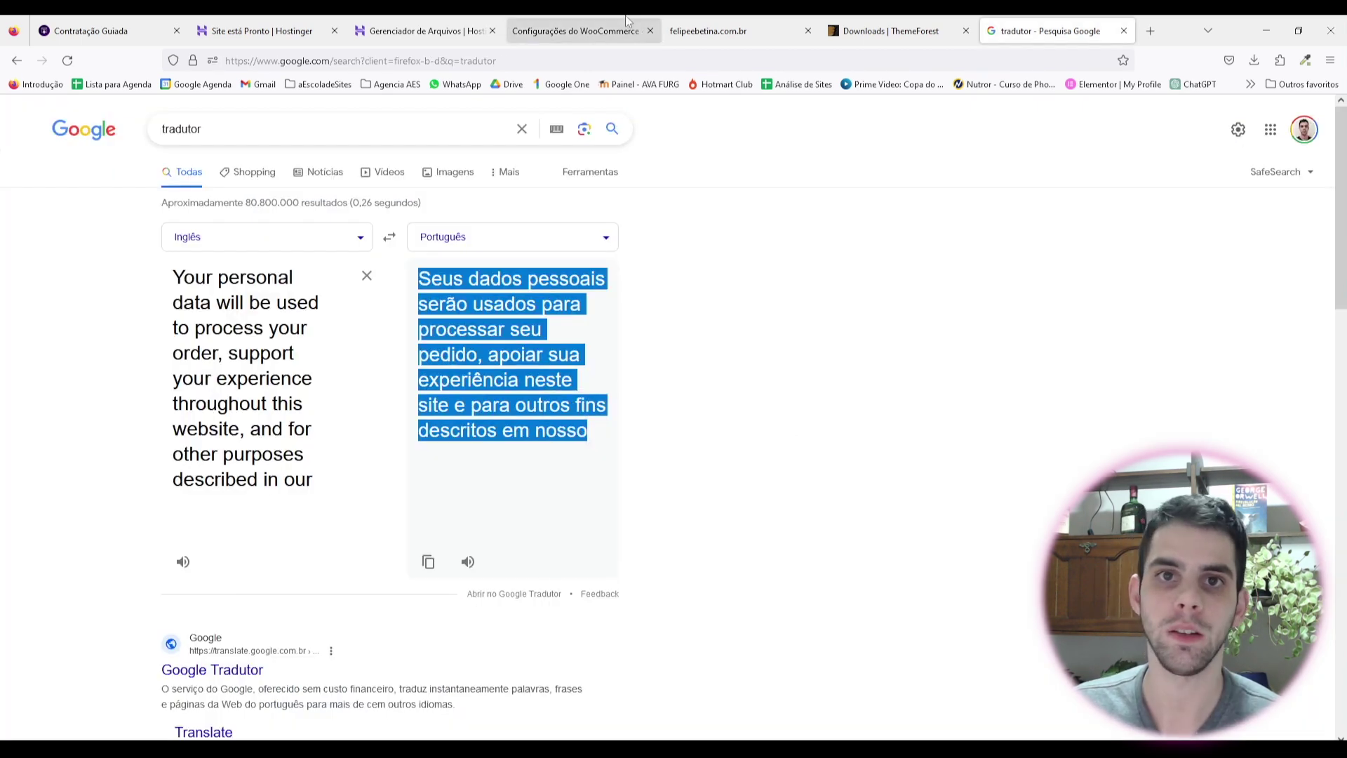
pyautogui.click(635, 31)
pyautogui.hotkey('ctrl', 'v')
pyautogui.moveTo(499, 419)
pyautogui.mouseDown()
pyautogui.moveTo(431, 421)
pyautogui.moveTo(497, 426)
pyautogui.mouseUp()
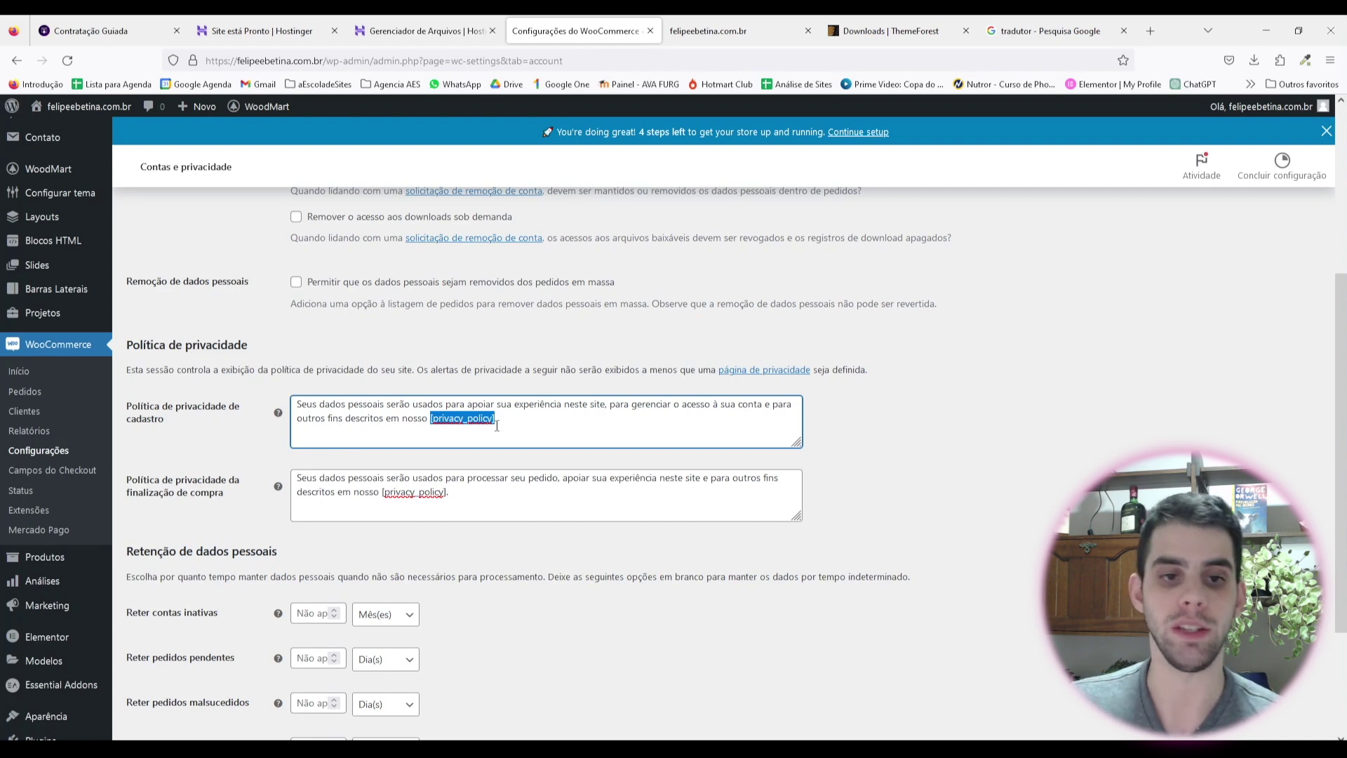
pyautogui.click(464, 500)
pyautogui.scroll(-2, 421, 491)
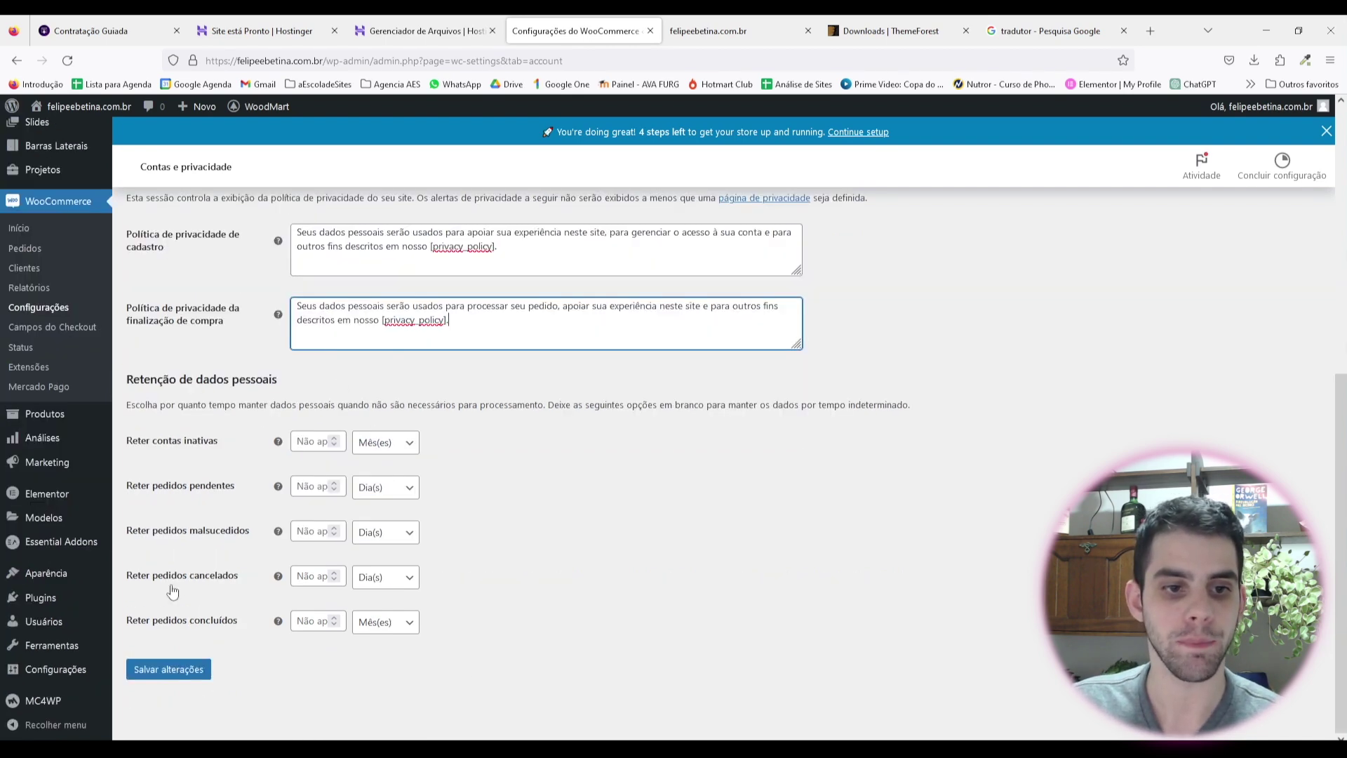
pyautogui.moveTo(225, 379); pyautogui.dragTo(269, 379)
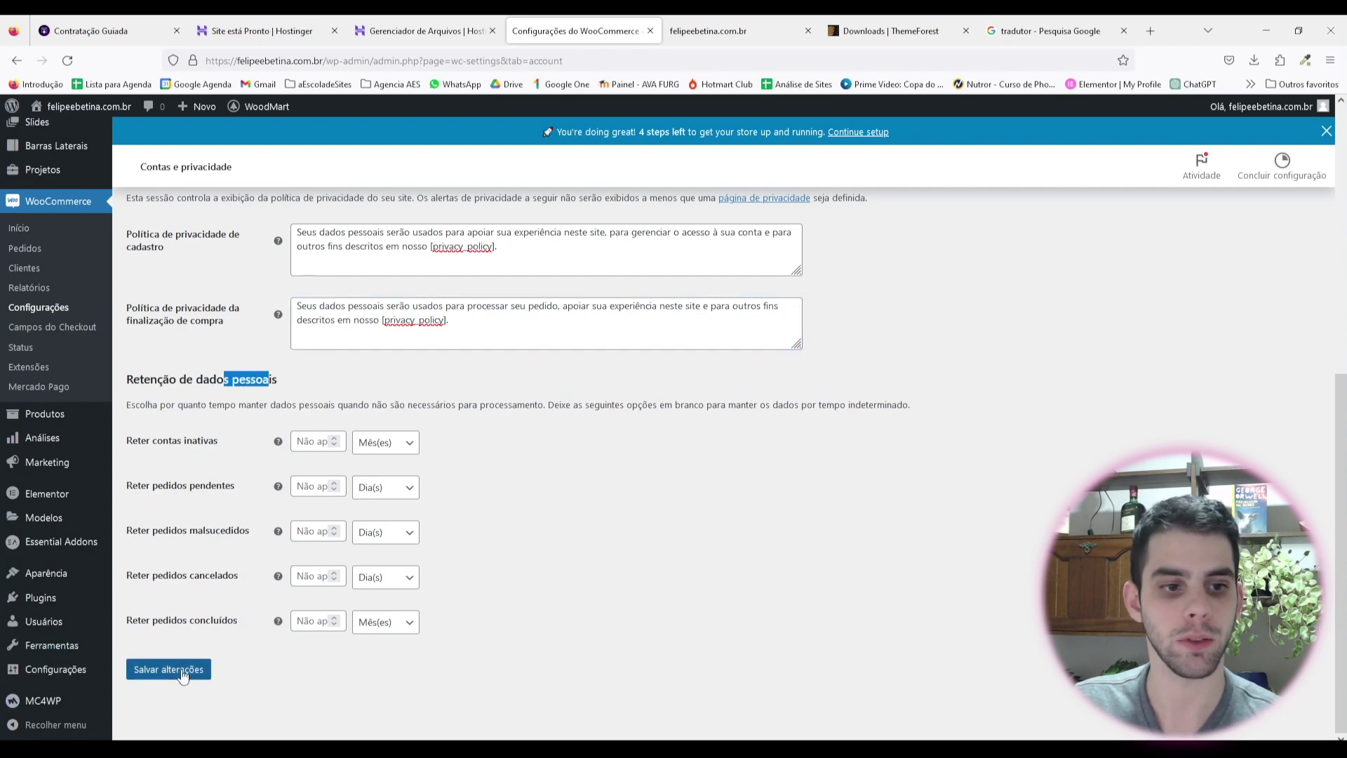
pyautogui.click(204, 670)
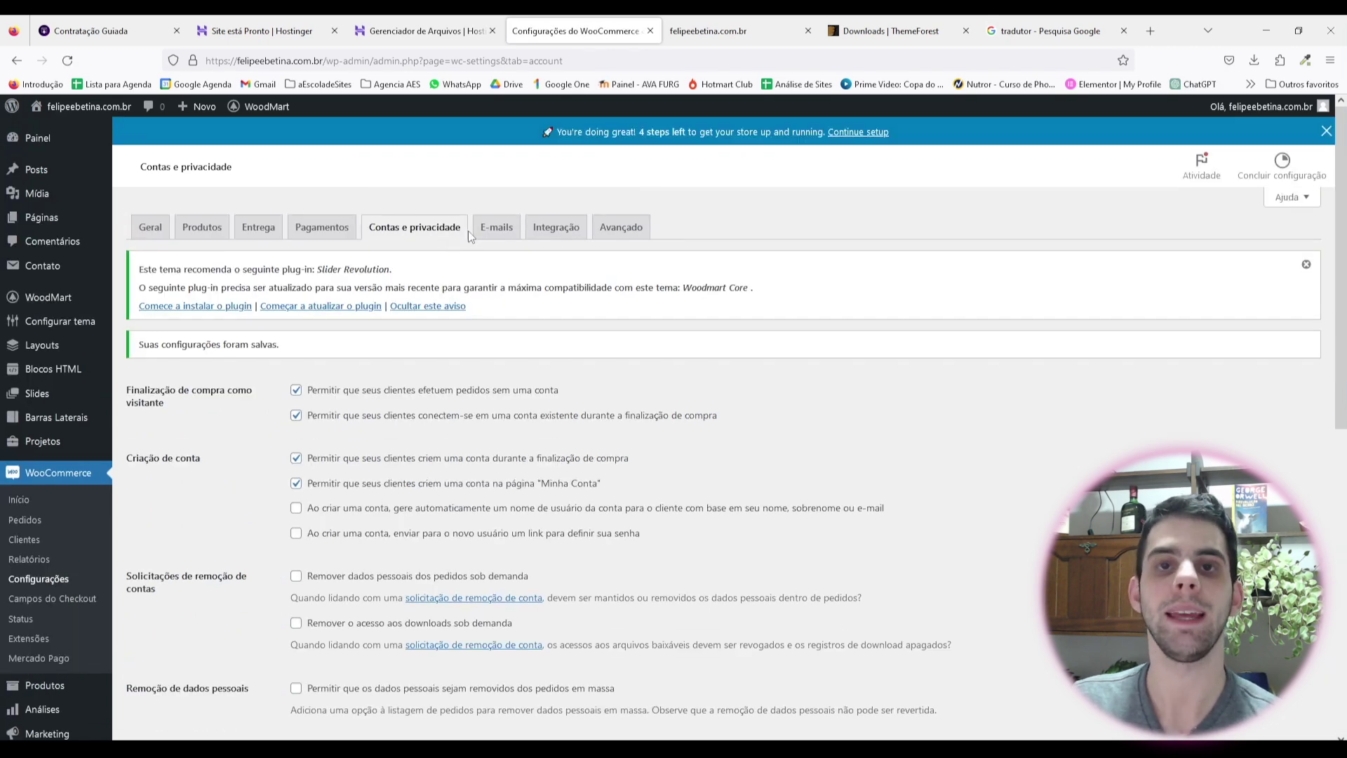
# Step: Show the E-mails tab and review the notifications, such as Novo pedido and Pedido cancelado
pyautogui.click(499, 226)
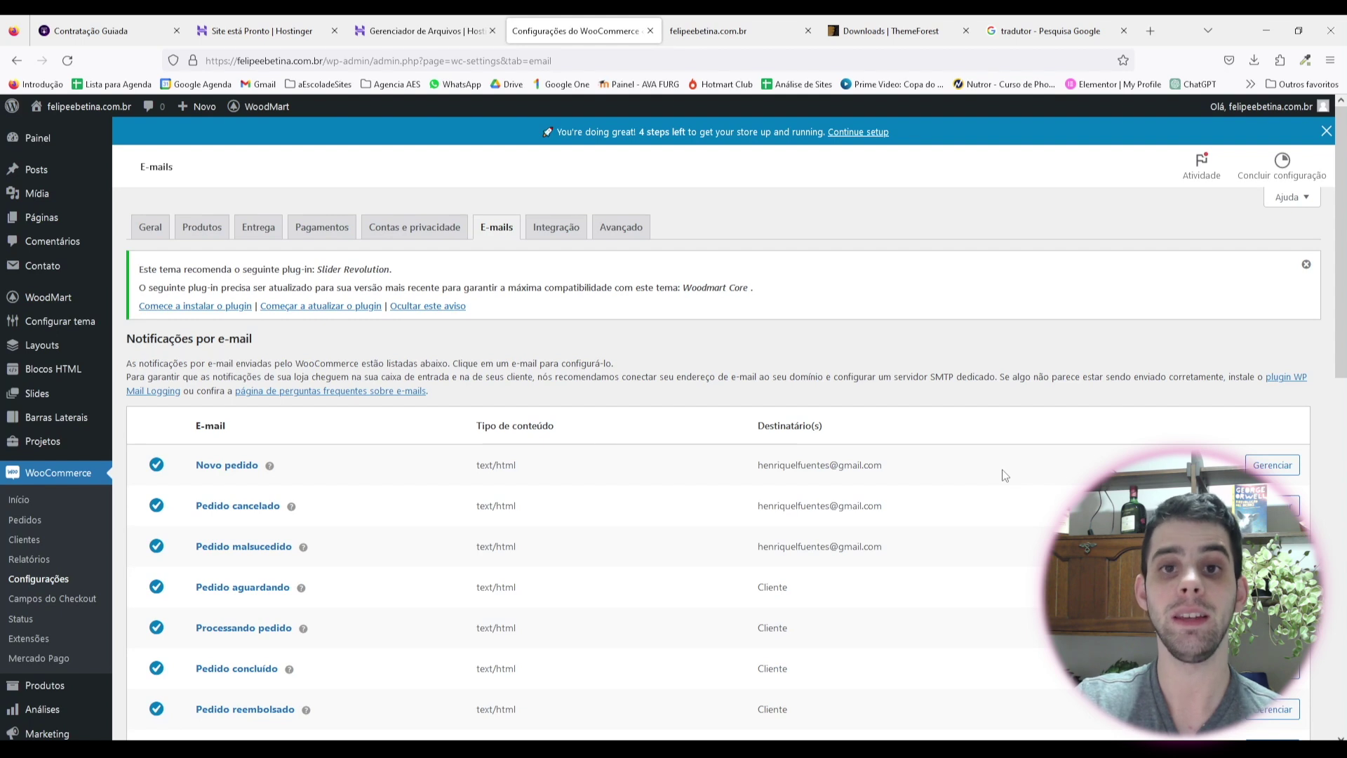
pyautogui.scroll(-2, 1005, 475)
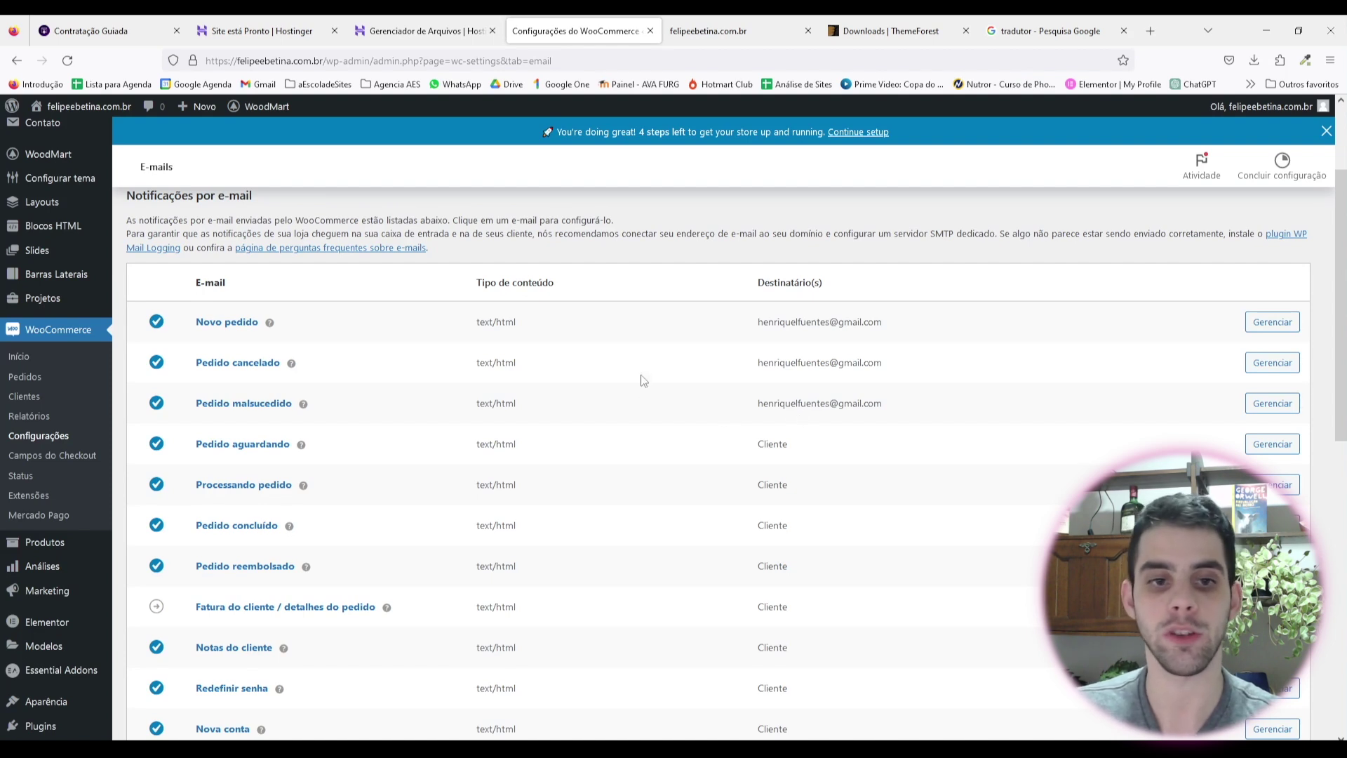
pyautogui.moveTo(757, 321); pyautogui.dragTo(896, 411)
pyautogui.click(905, 407)
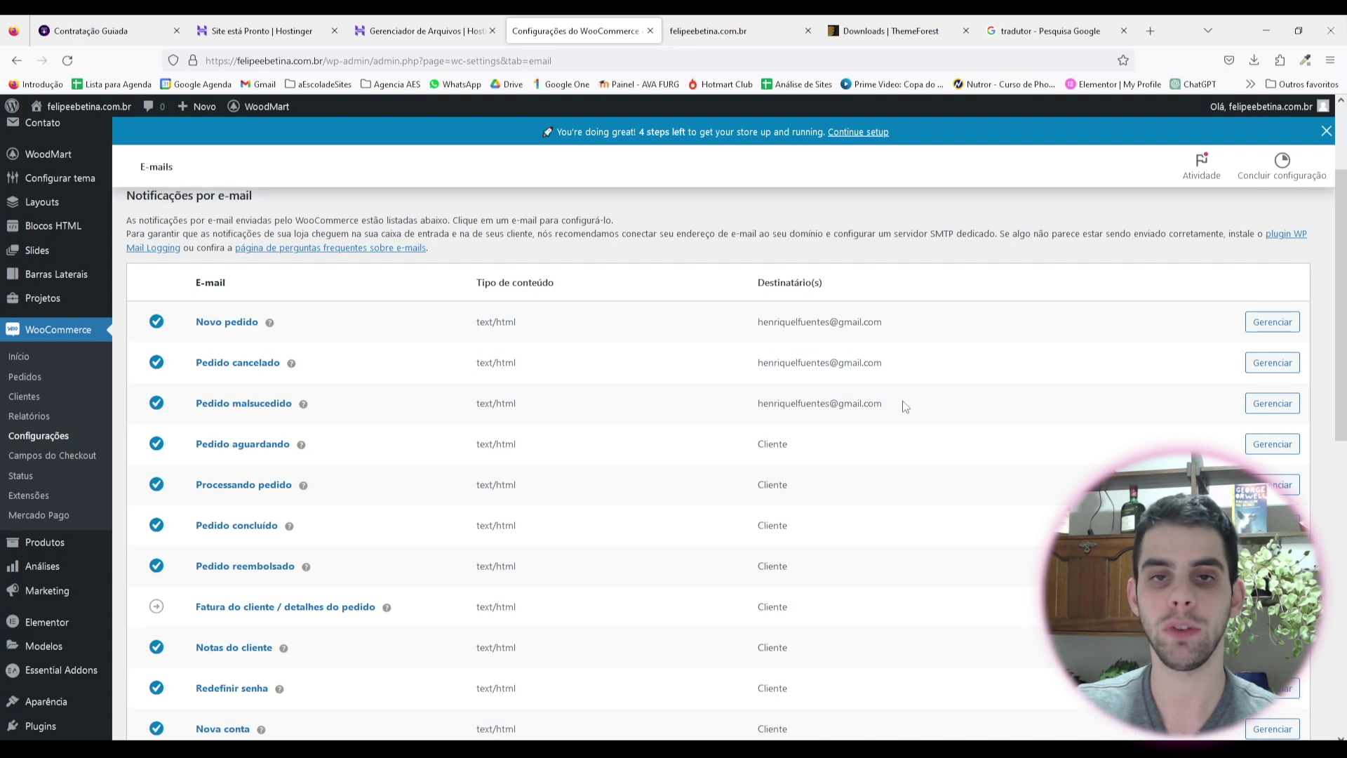
pyautogui.scroll(-2, 834, 400)
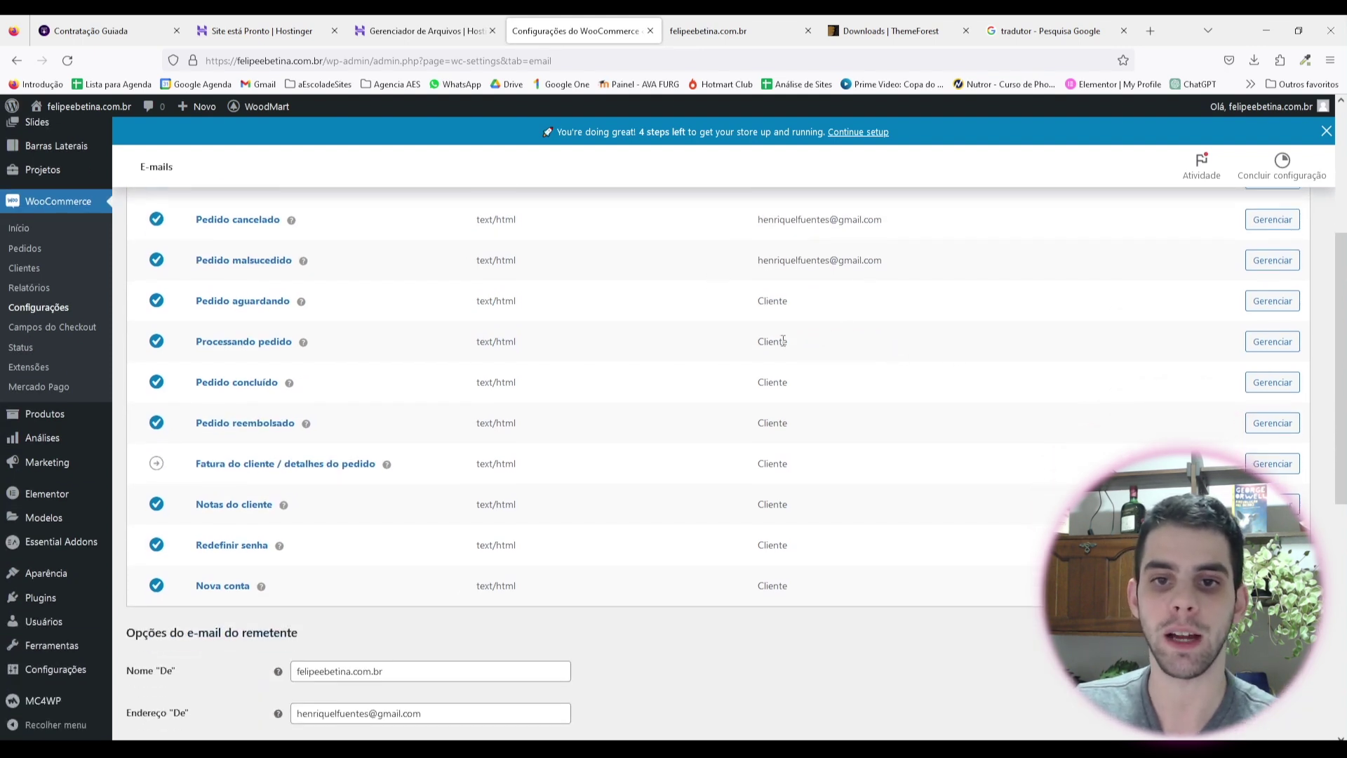
pyautogui.moveTo(756, 300); pyautogui.dragTo(796, 647)
pyautogui.click(794, 643)
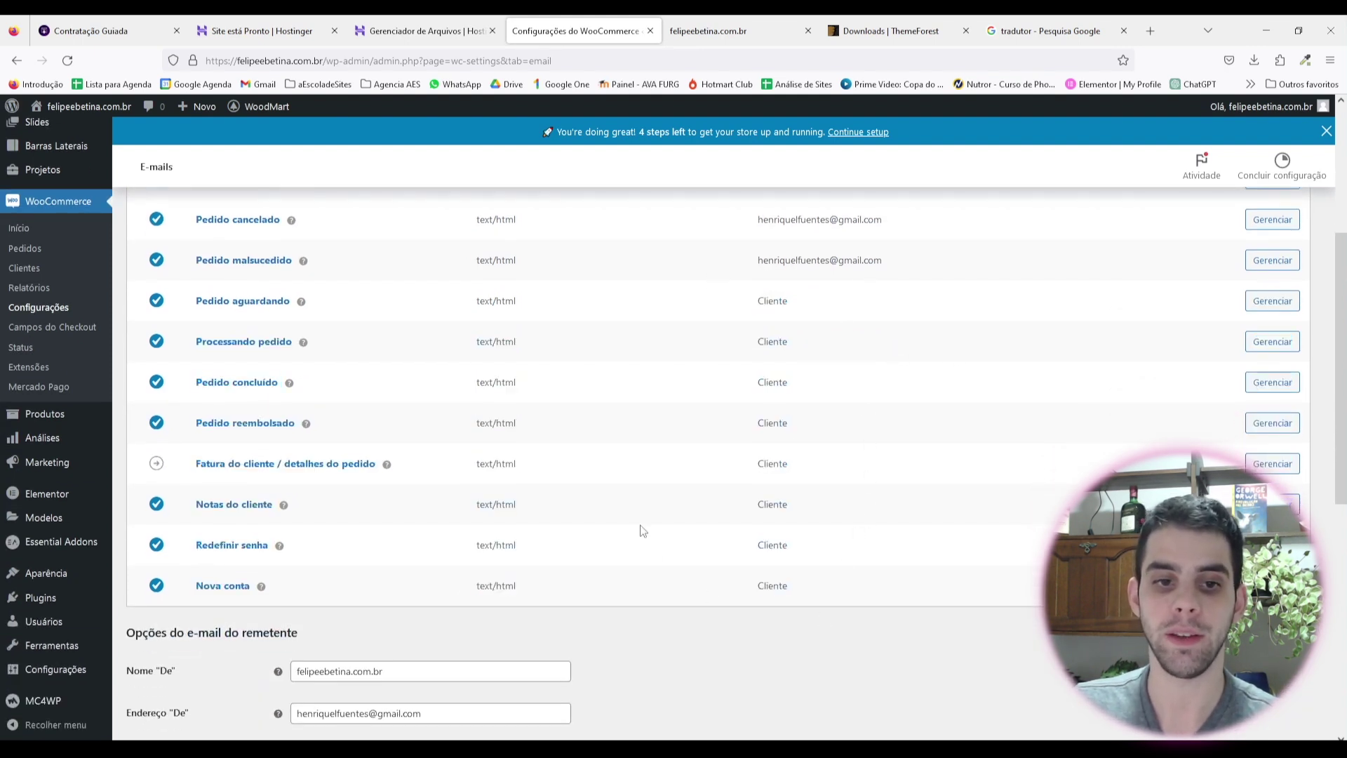
pyautogui.scroll(3, 639, 530)
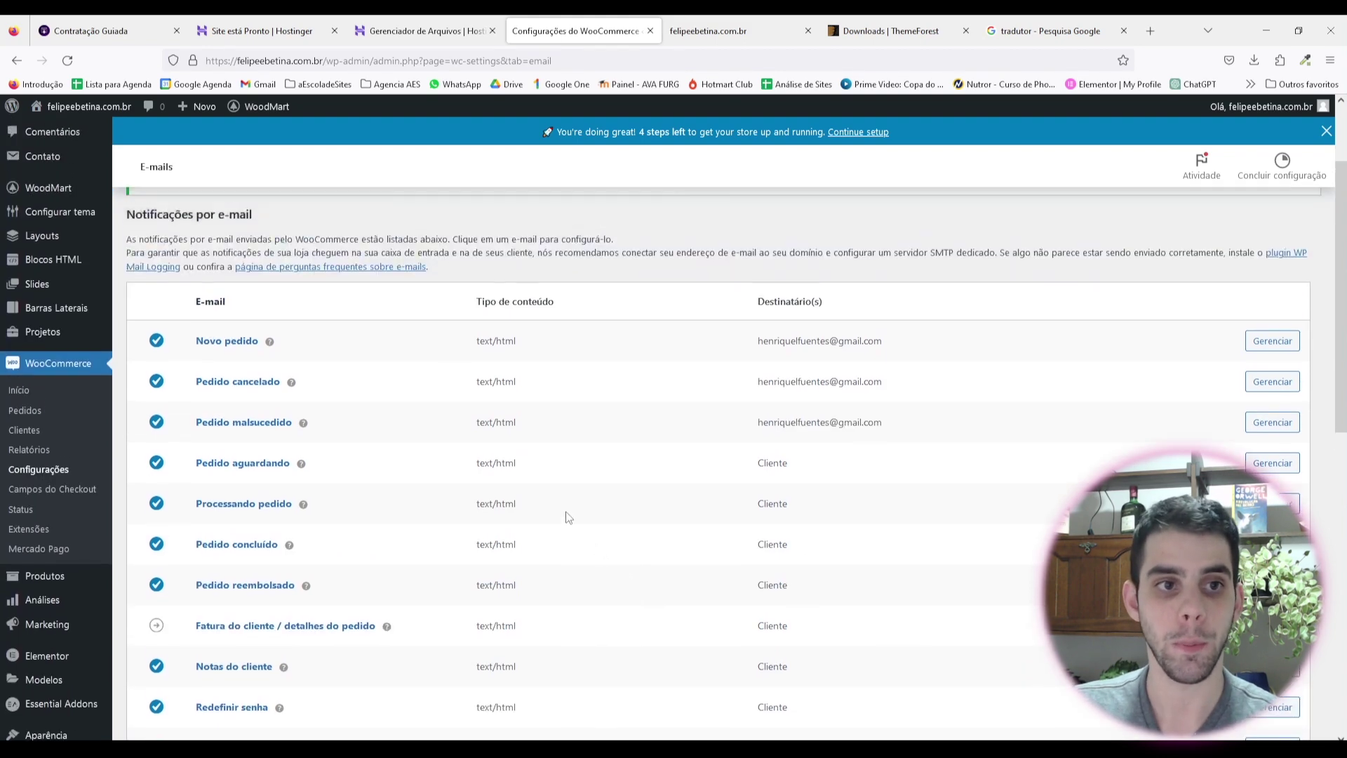
pyautogui.moveTo(196, 321); pyautogui.dragTo(258, 323)
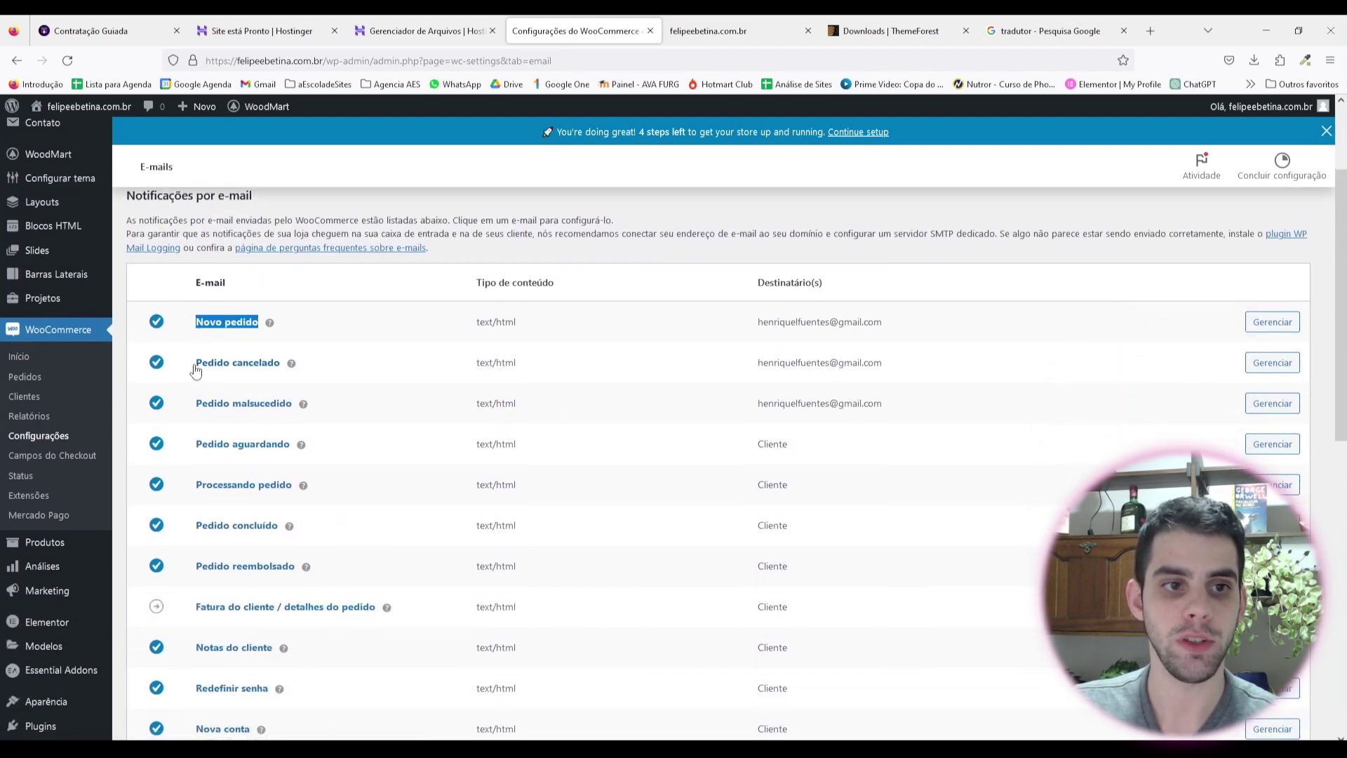
pyautogui.moveTo(196, 362); pyautogui.dragTo(279, 362)
pyautogui.moveTo(196, 403); pyautogui.dragTo(355, 424)
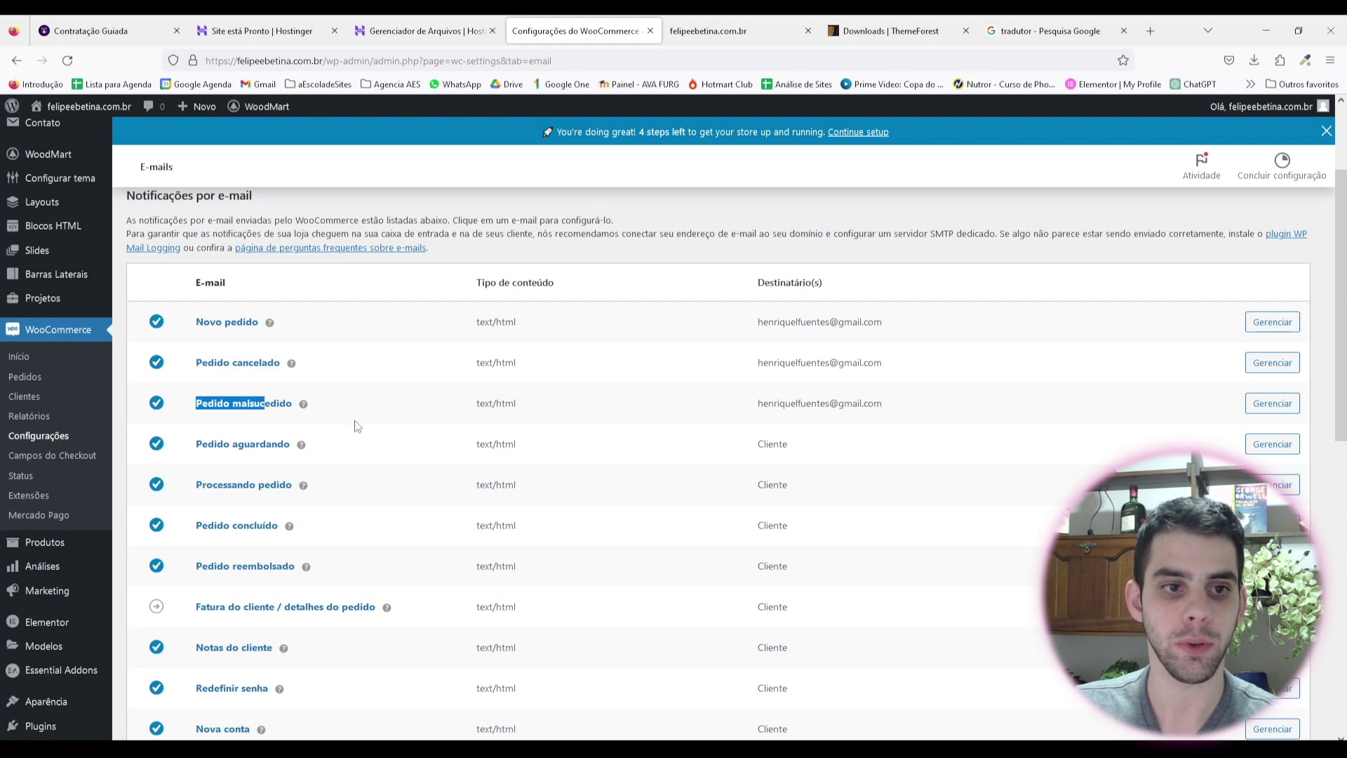
pyautogui.click(384, 413)
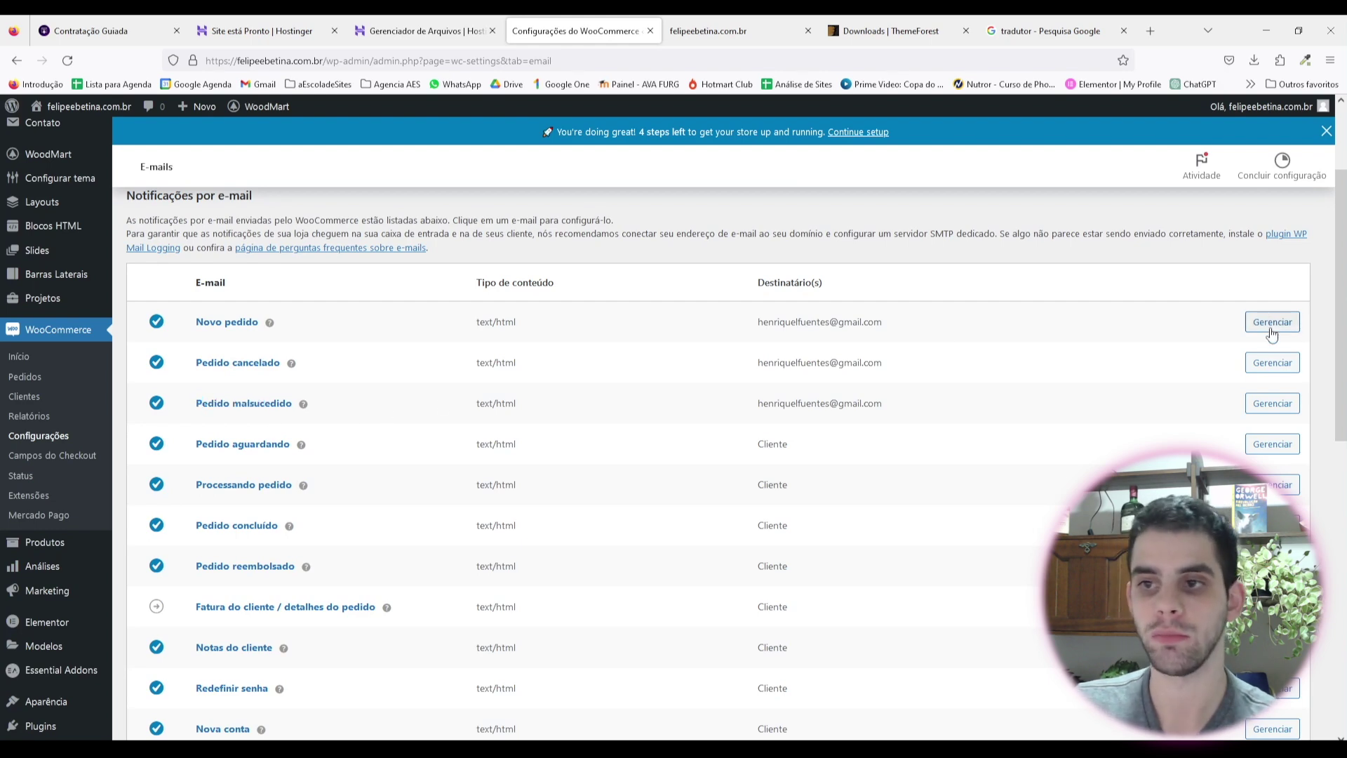
pyautogui.moveTo(190, 334); pyautogui.dragTo(251, 324)
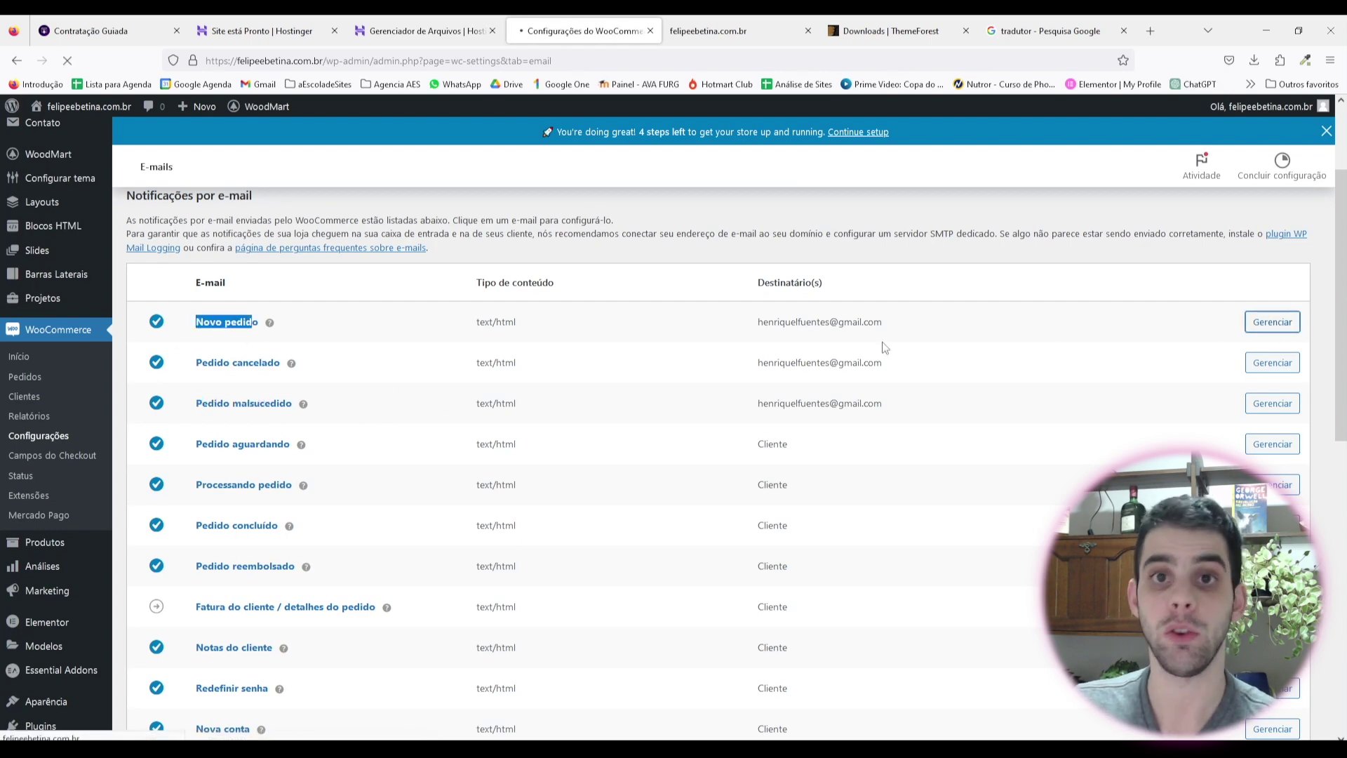
# Step: In the Novo pedido e-mail settings, set the subject to 'Novo presente'
pyautogui.click(1273, 322)
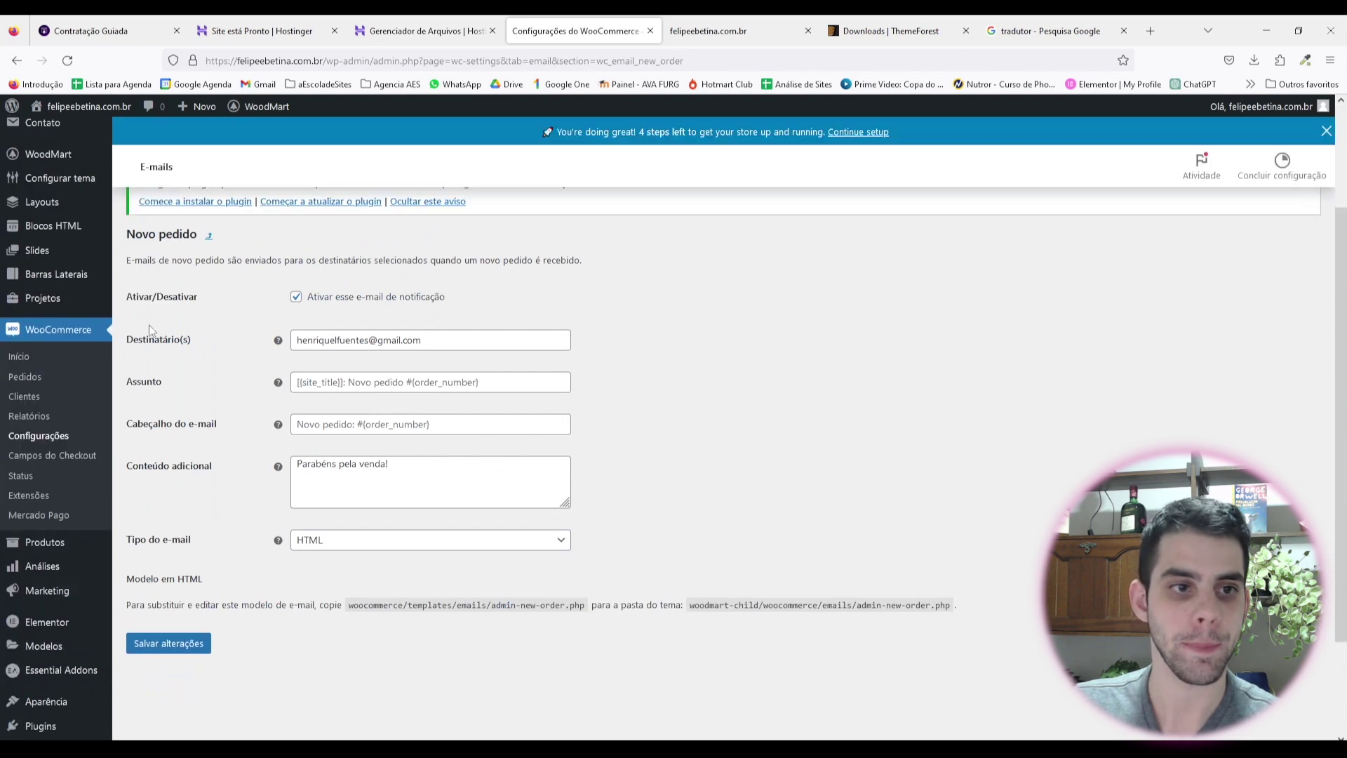
pyautogui.moveTo(325, 341); pyautogui.dragTo(465, 346)
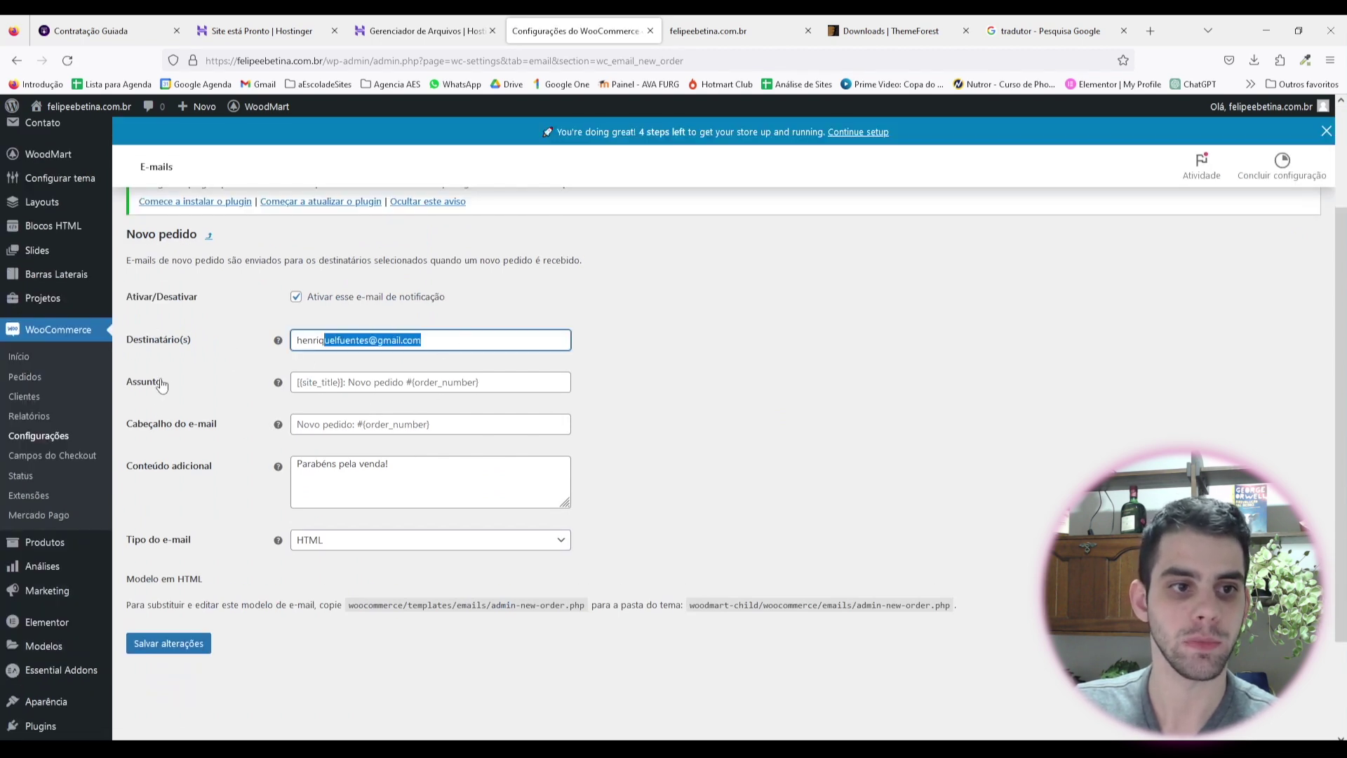
pyautogui.click(186, 403)
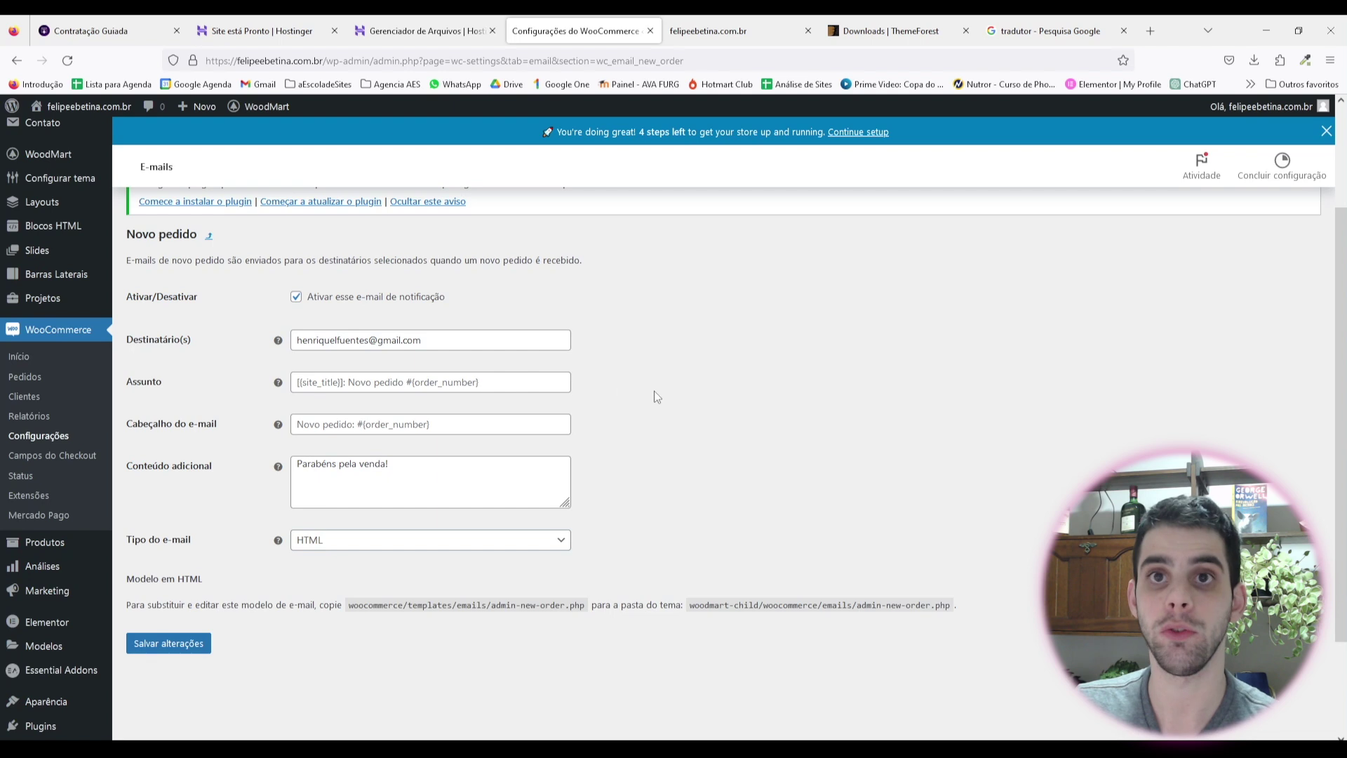
pyautogui.click(336, 387)
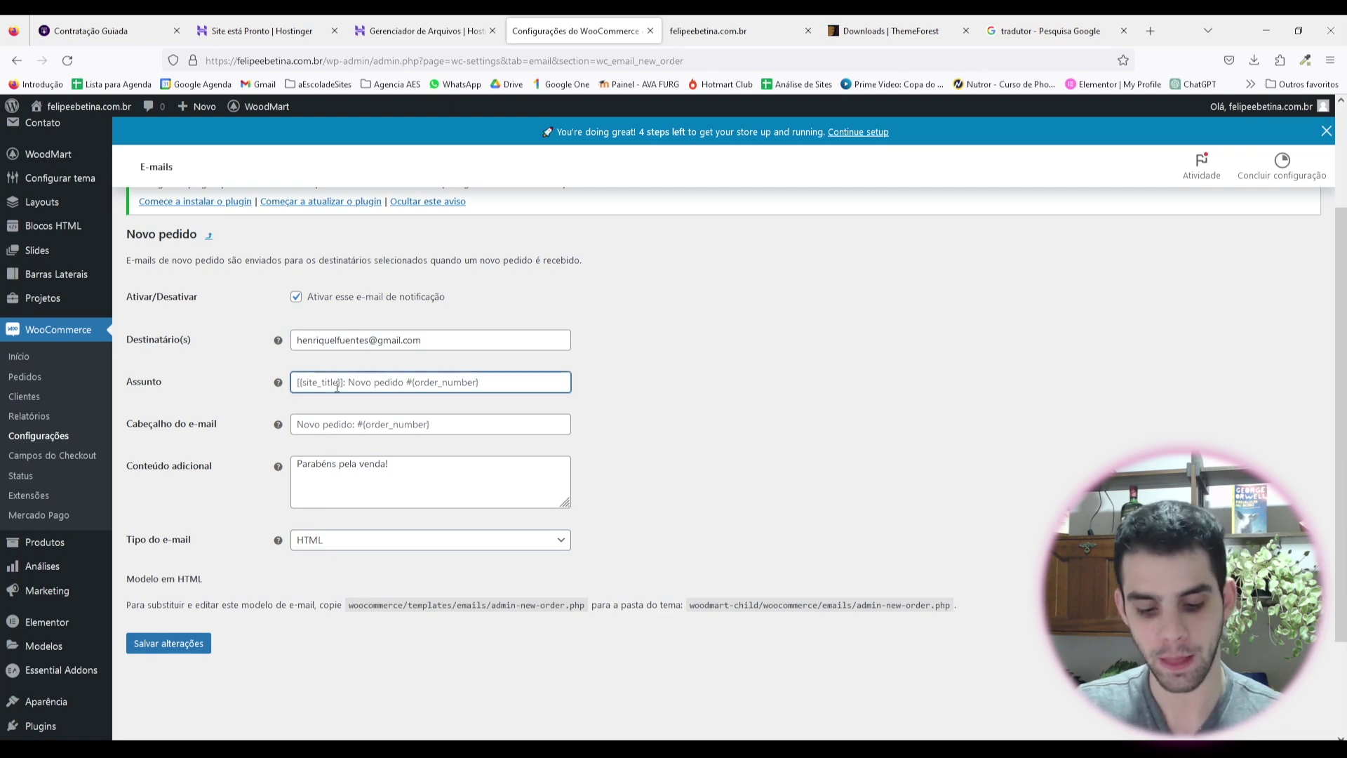
pyautogui.write('Novo presente')
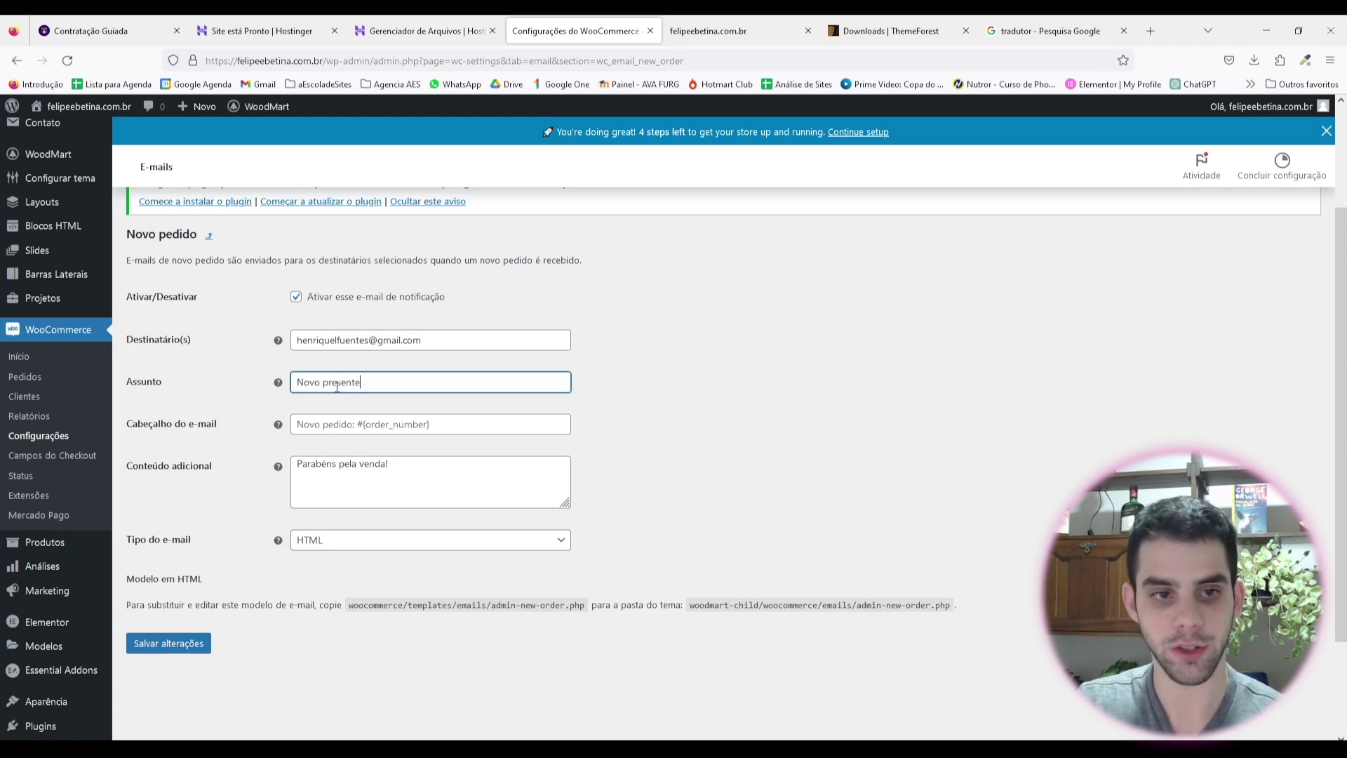
pyautogui.click(678, 460)
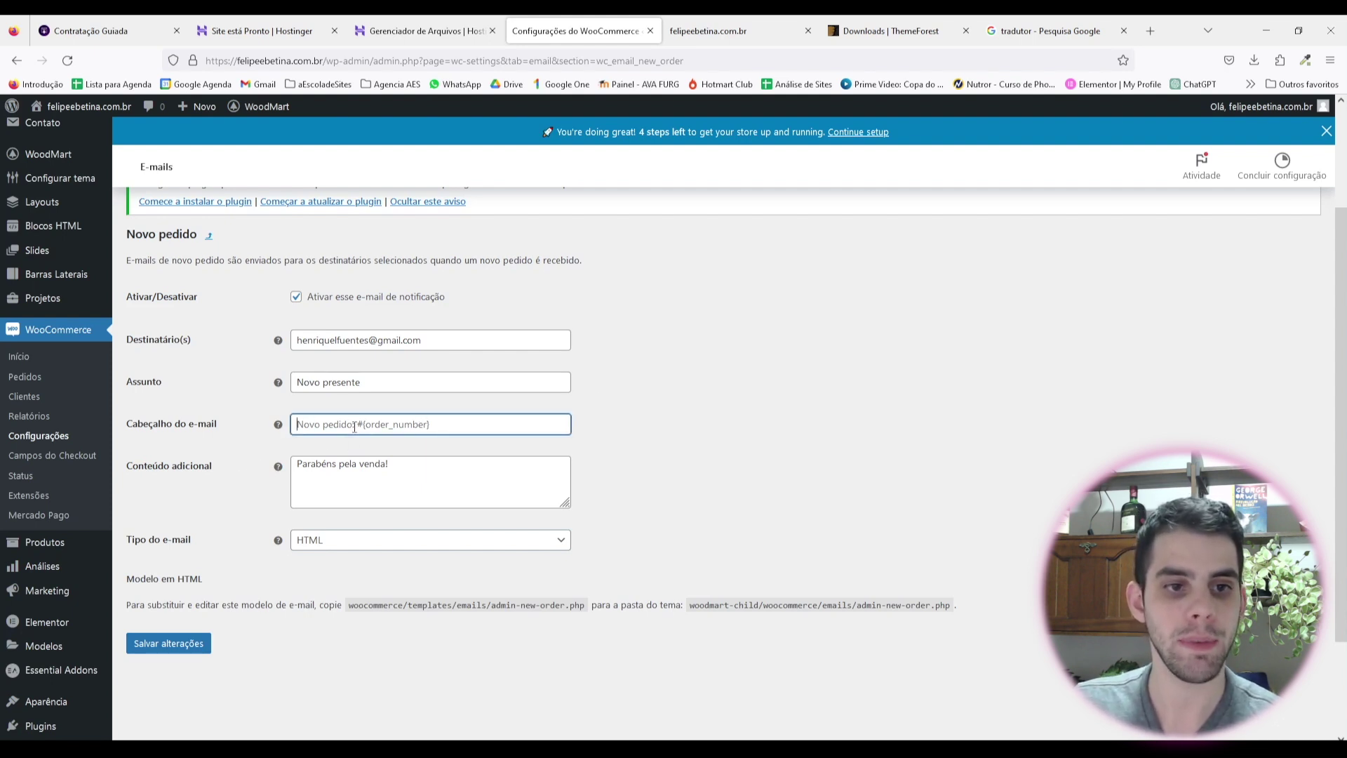
# Step: Change the additional content to 'Parabéns pelo recebimento do presente!' and save
pyautogui.click(401, 482)
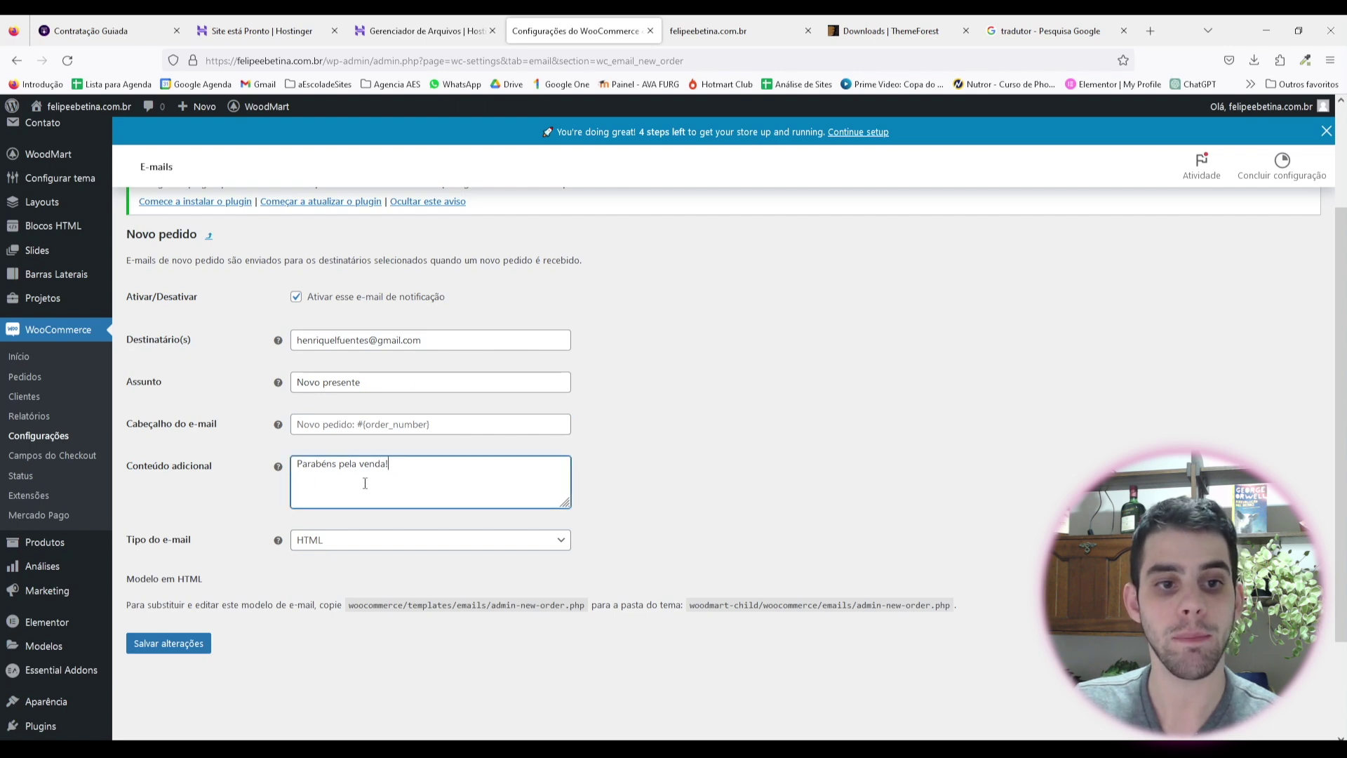
pyautogui.tripleClick(387, 480)
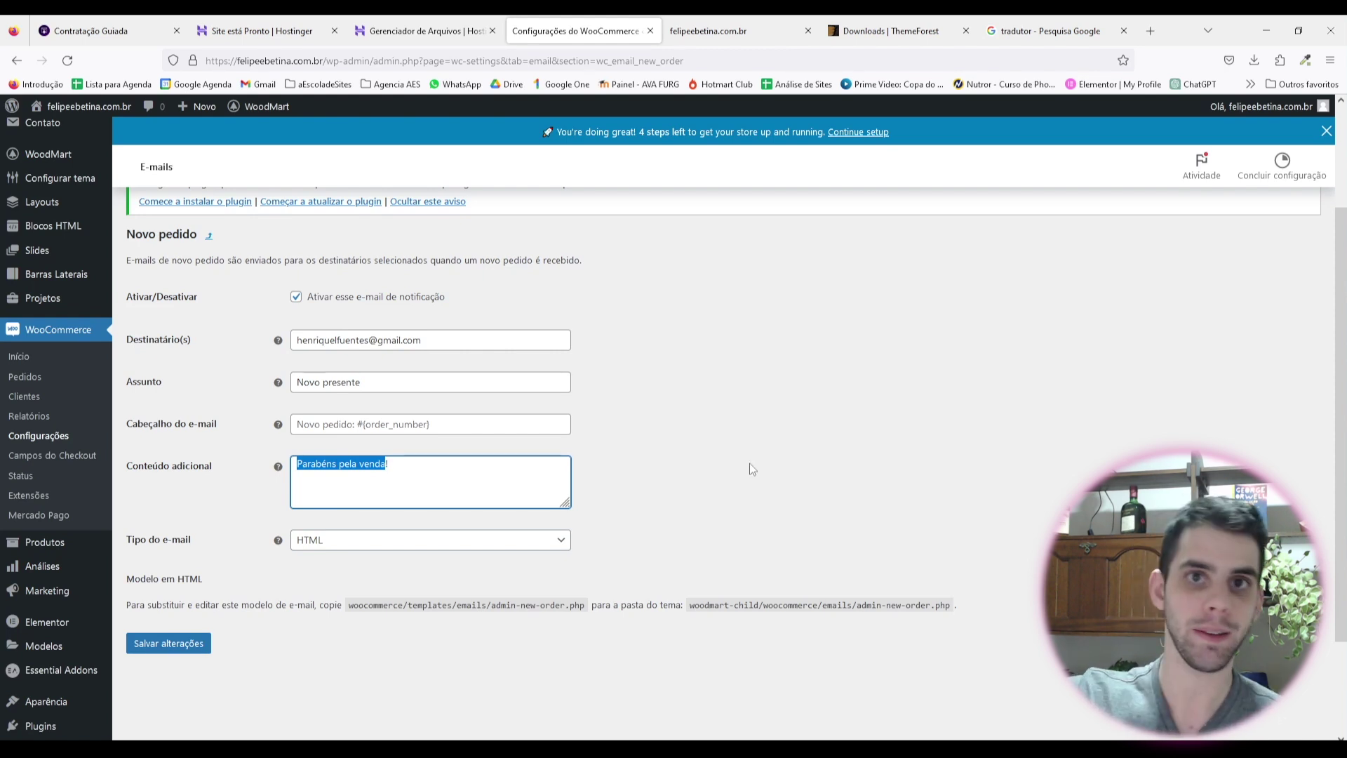
pyautogui.press('Right')
pyautogui.hotkey('ctrl', 'BackSpace')
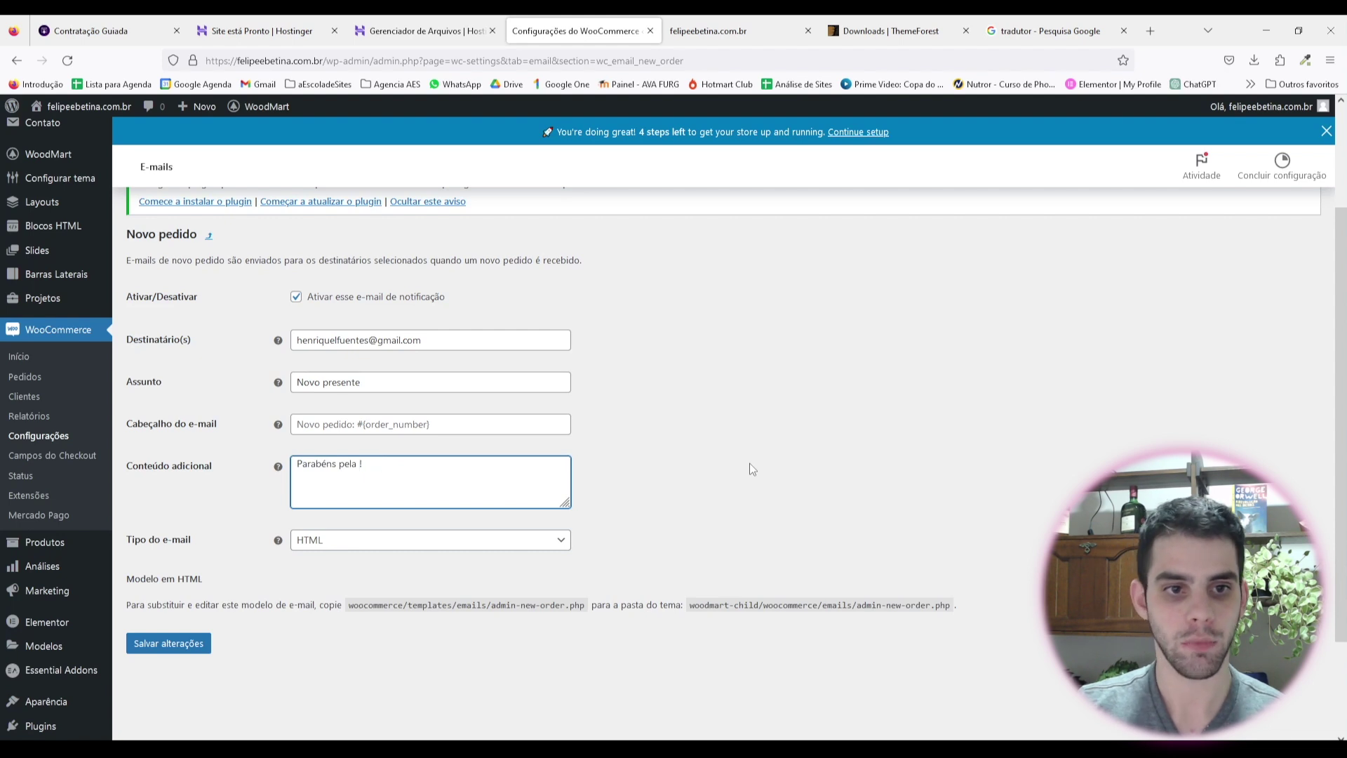
pyautogui.write('o recebim')
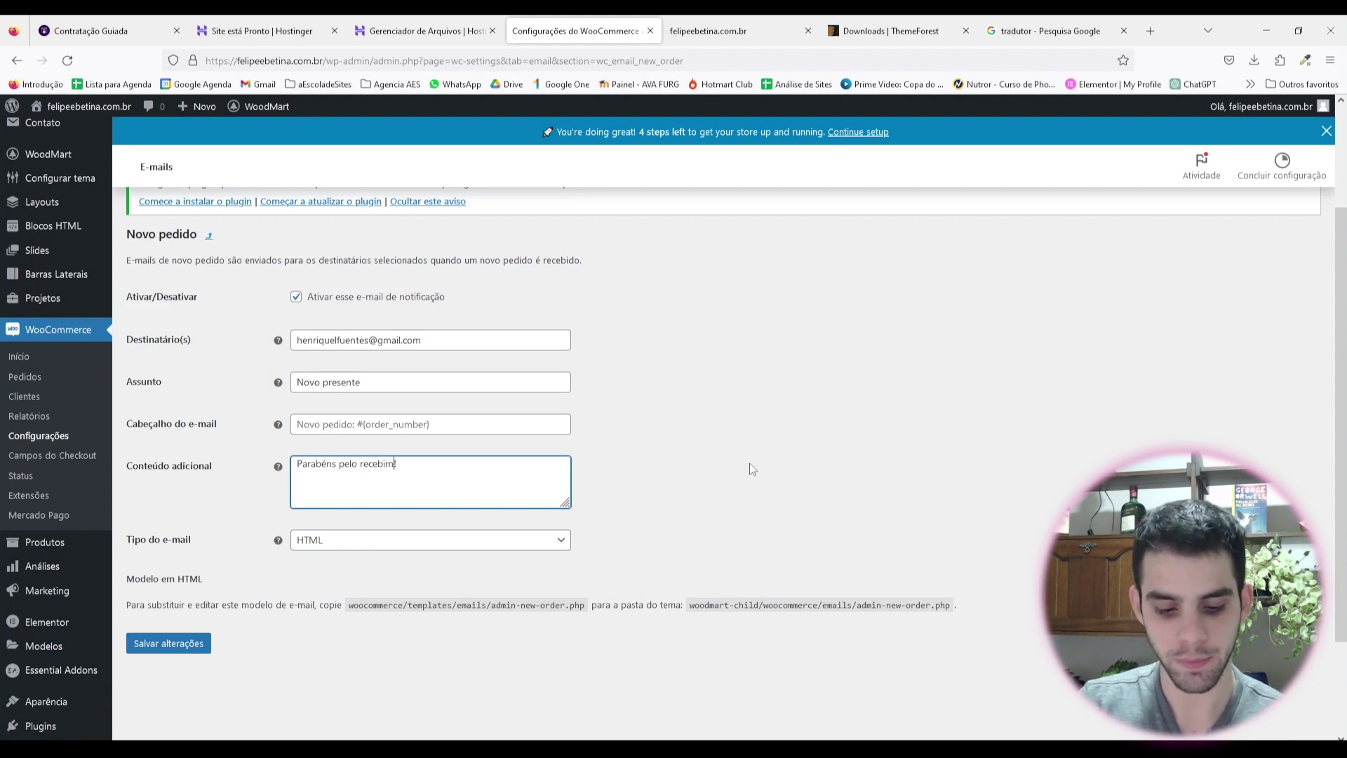
pyautogui.write('ento do presente!')
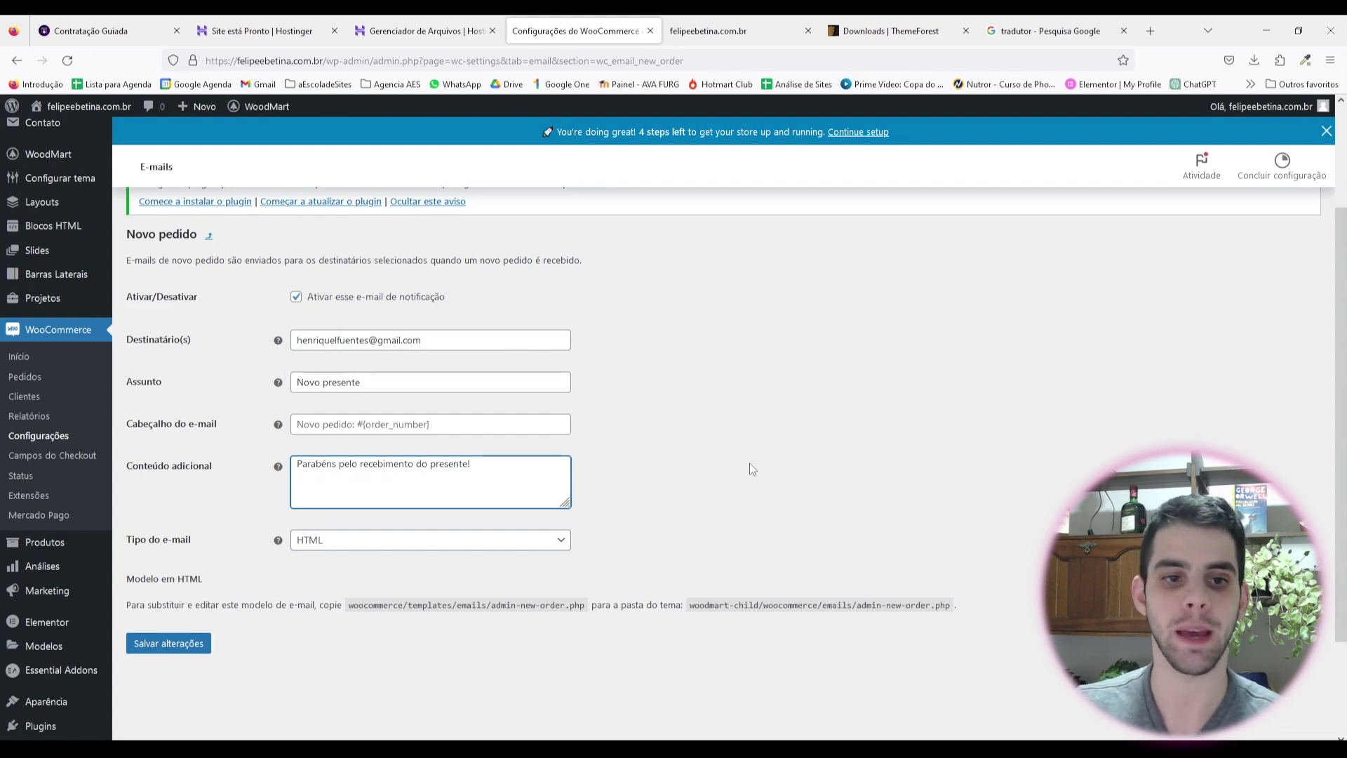
pyautogui.scroll(-2, 815, 419)
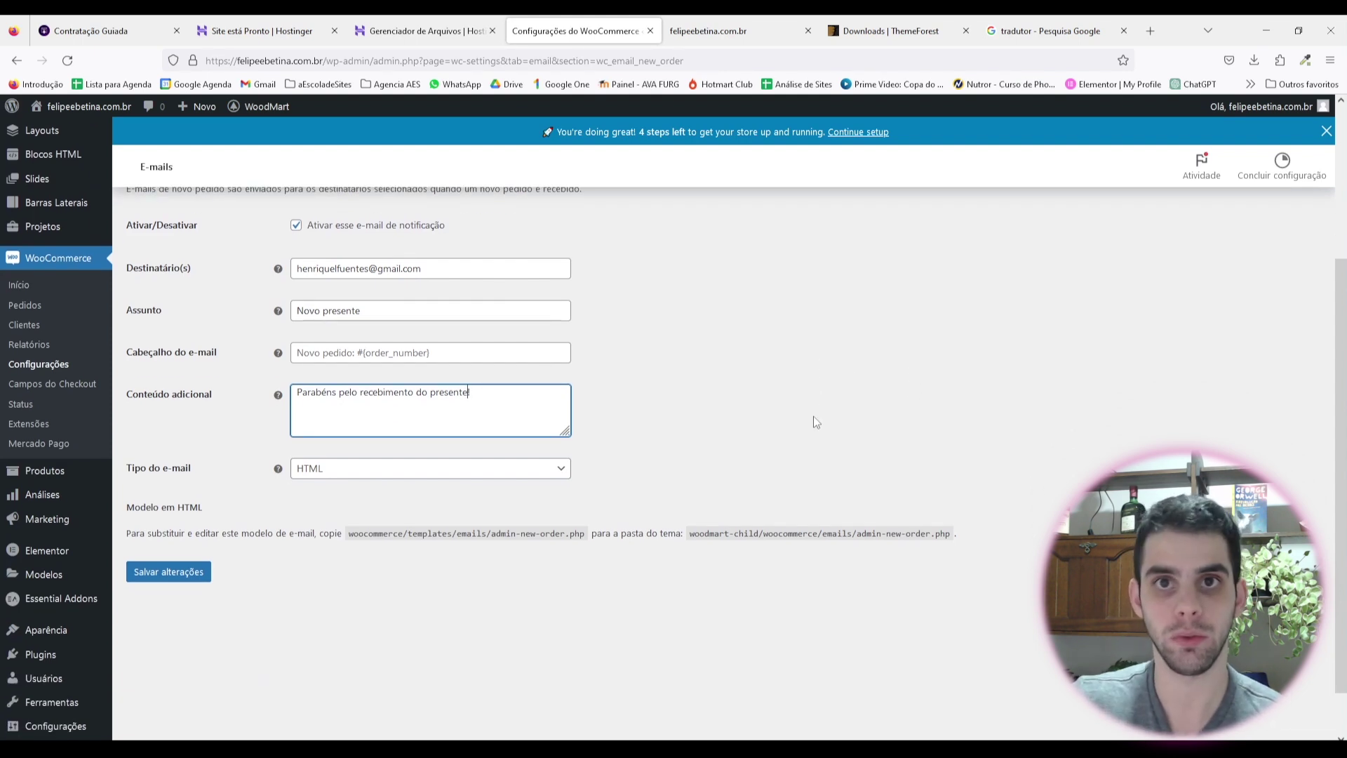
pyautogui.click(147, 574)
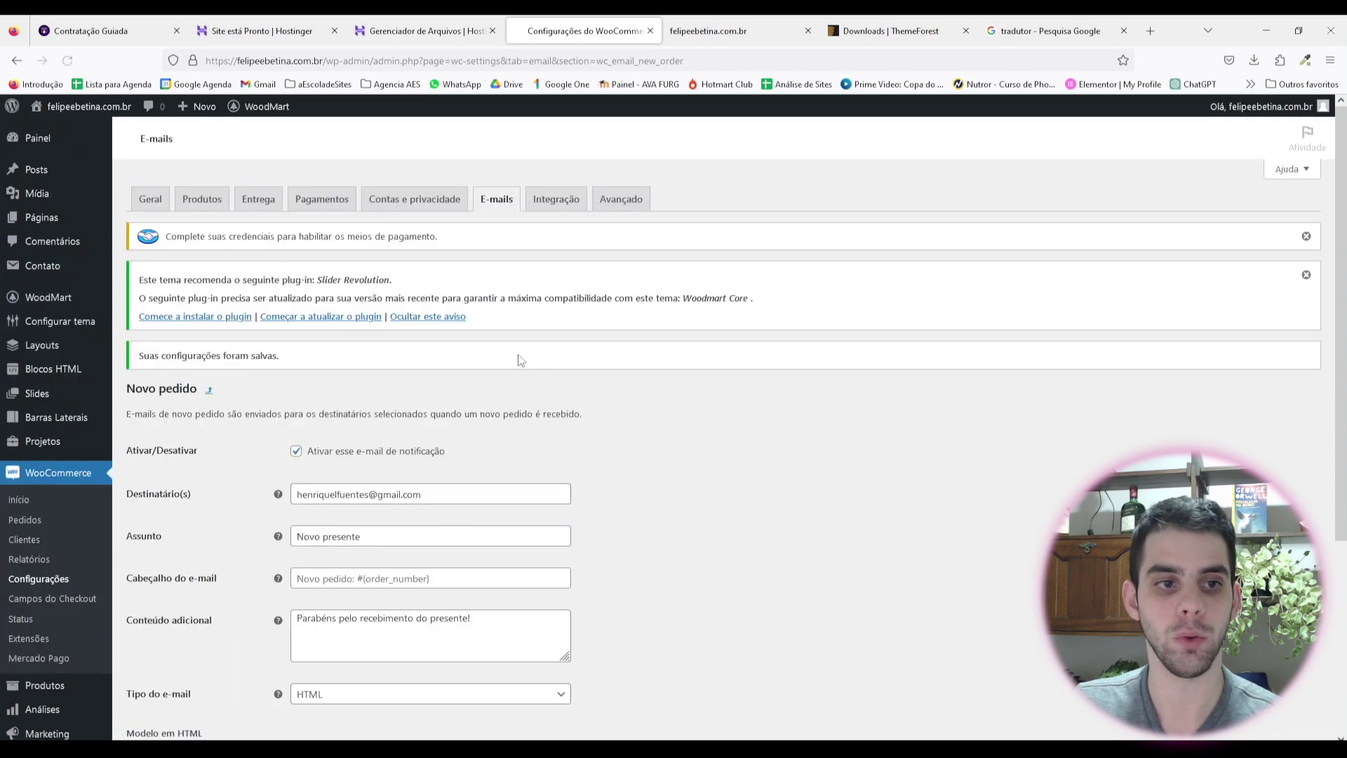
# Step: Return to the e-mail list and open the Pedido concluído settings
pyautogui.scroll(-3, 356, 330)
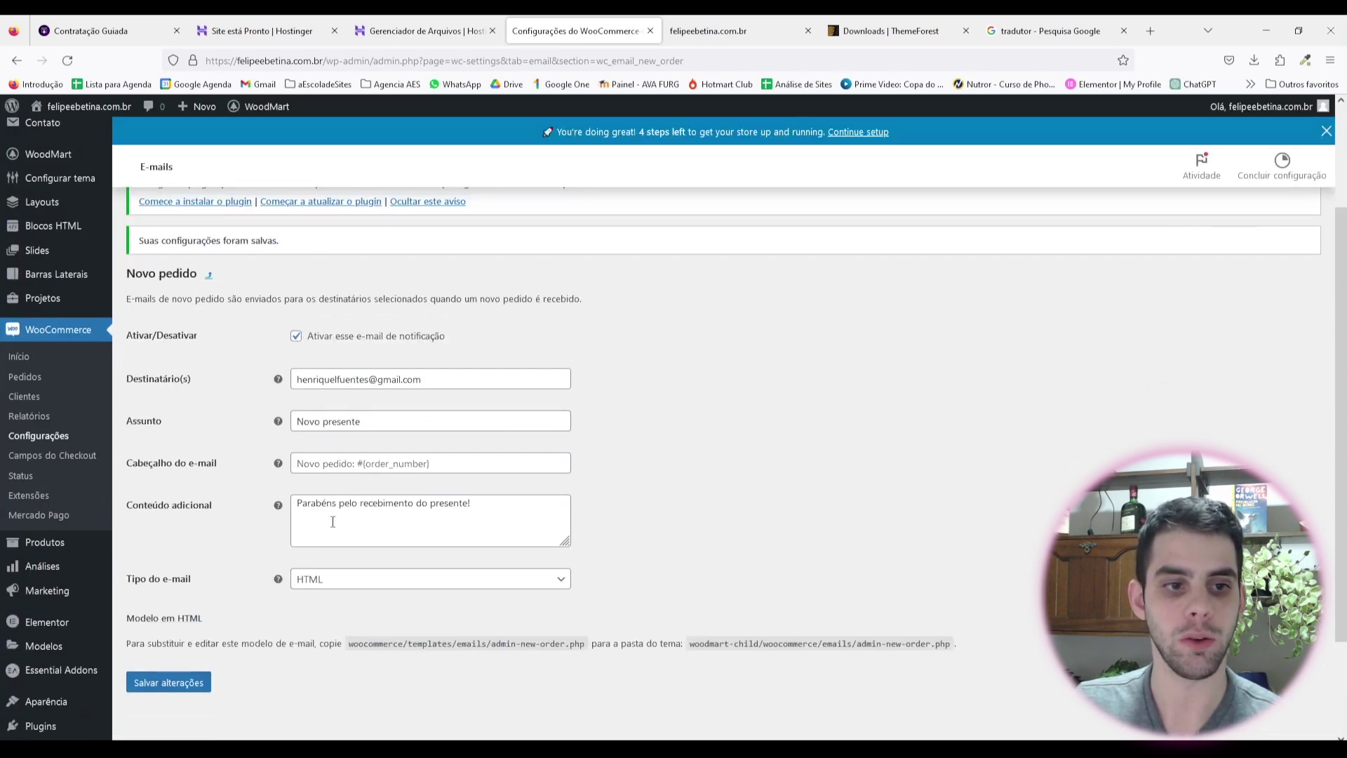
pyautogui.scroll(2, 615, 508)
pyautogui.click(490, 230)
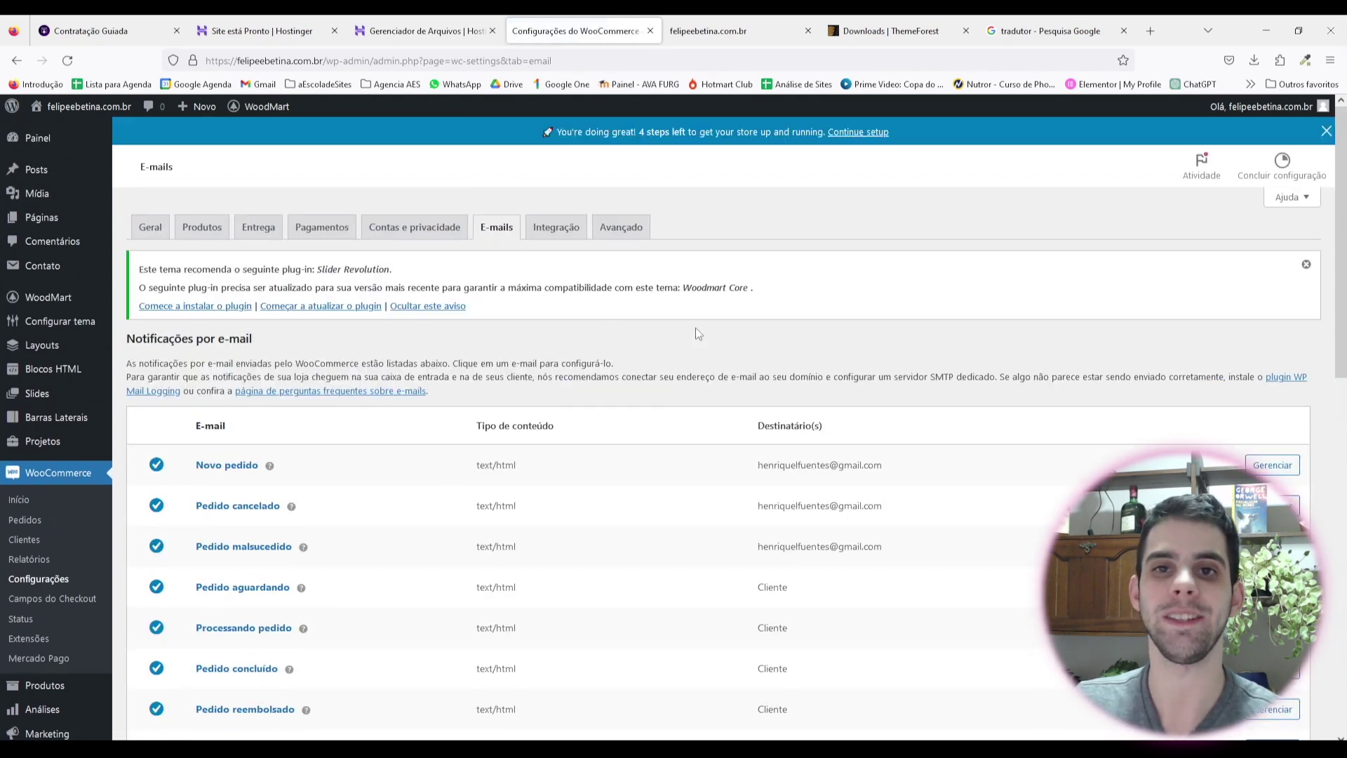
pyautogui.scroll(-3, 837, 371)
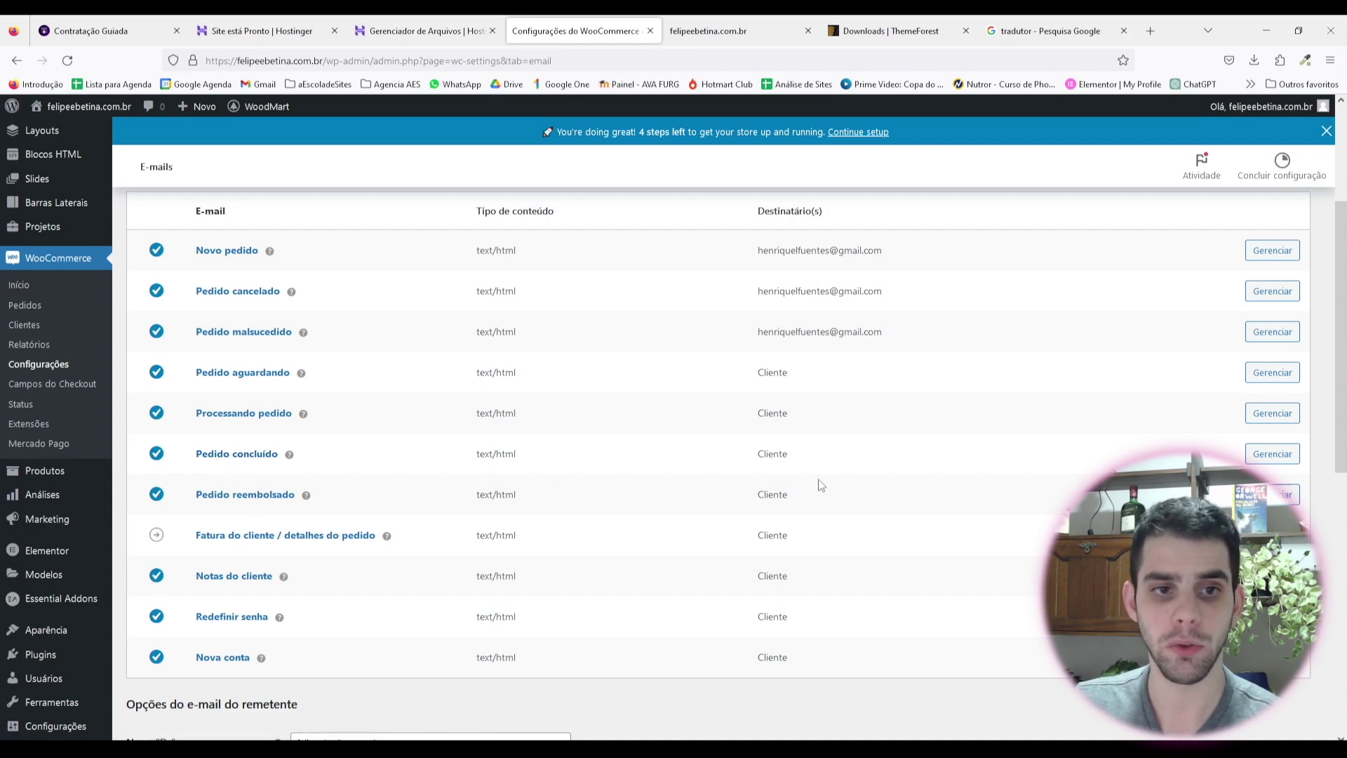
pyautogui.click(1272, 453)
pyautogui.scroll(-3, 348, 382)
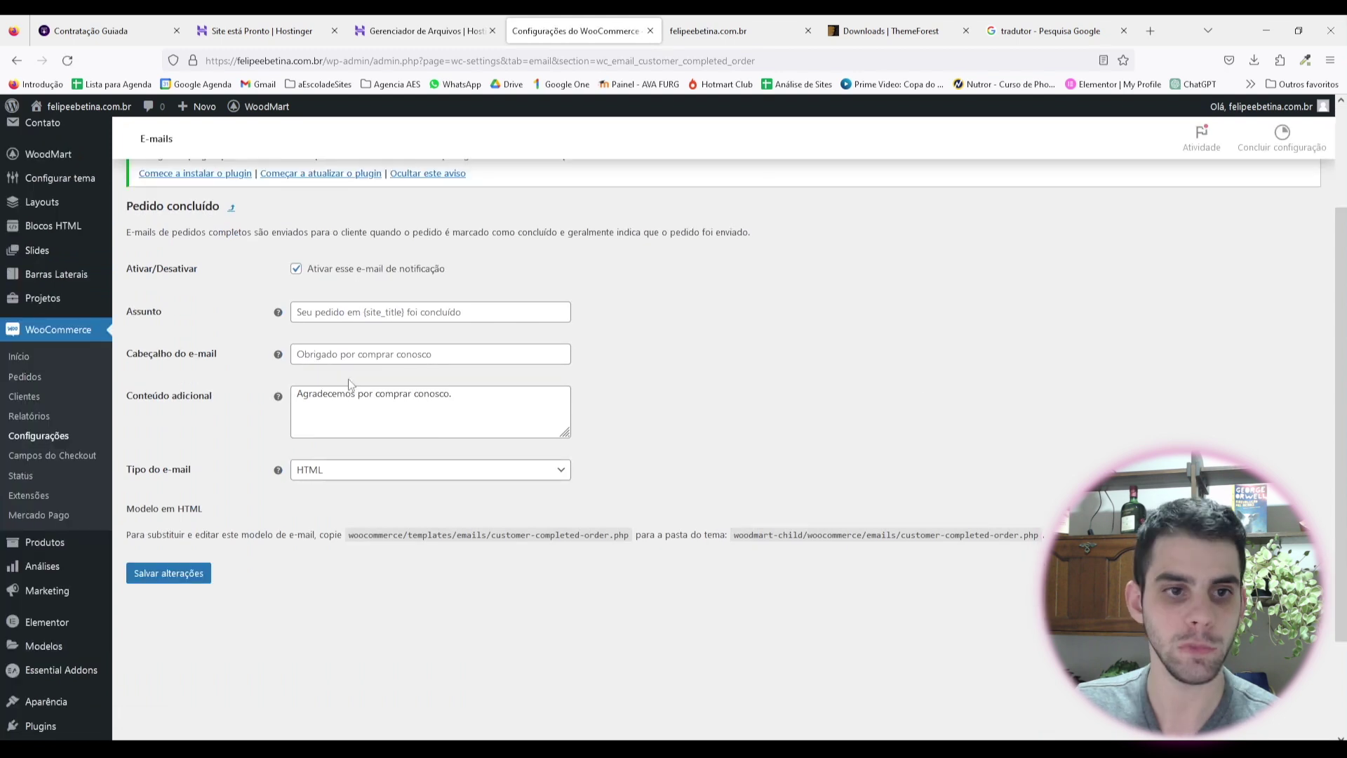
# Step: Set subject 'Seu presente foi enviado!', rewrite the message ending 'te aguardamos em nosso casamento', fix the typo, and save
pyautogui.click(307, 340)
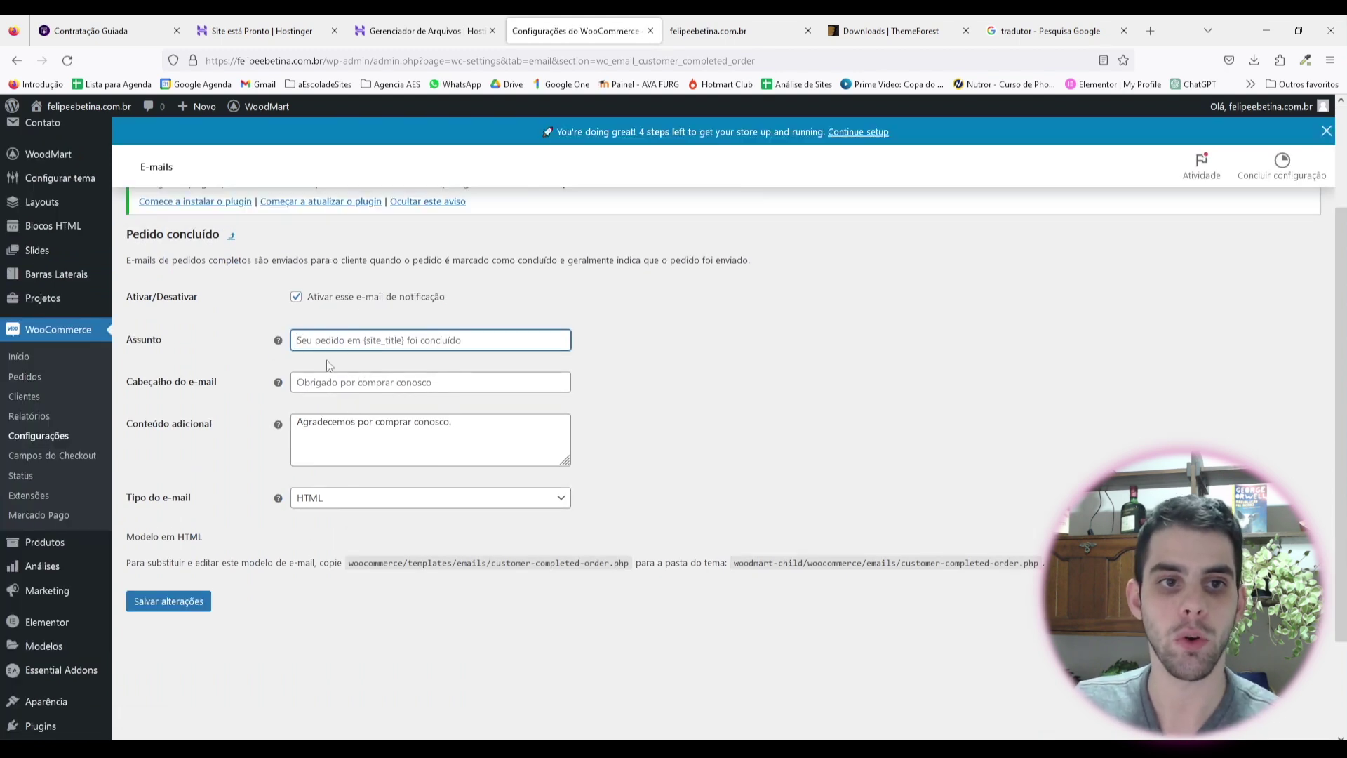
pyautogui.write('S')
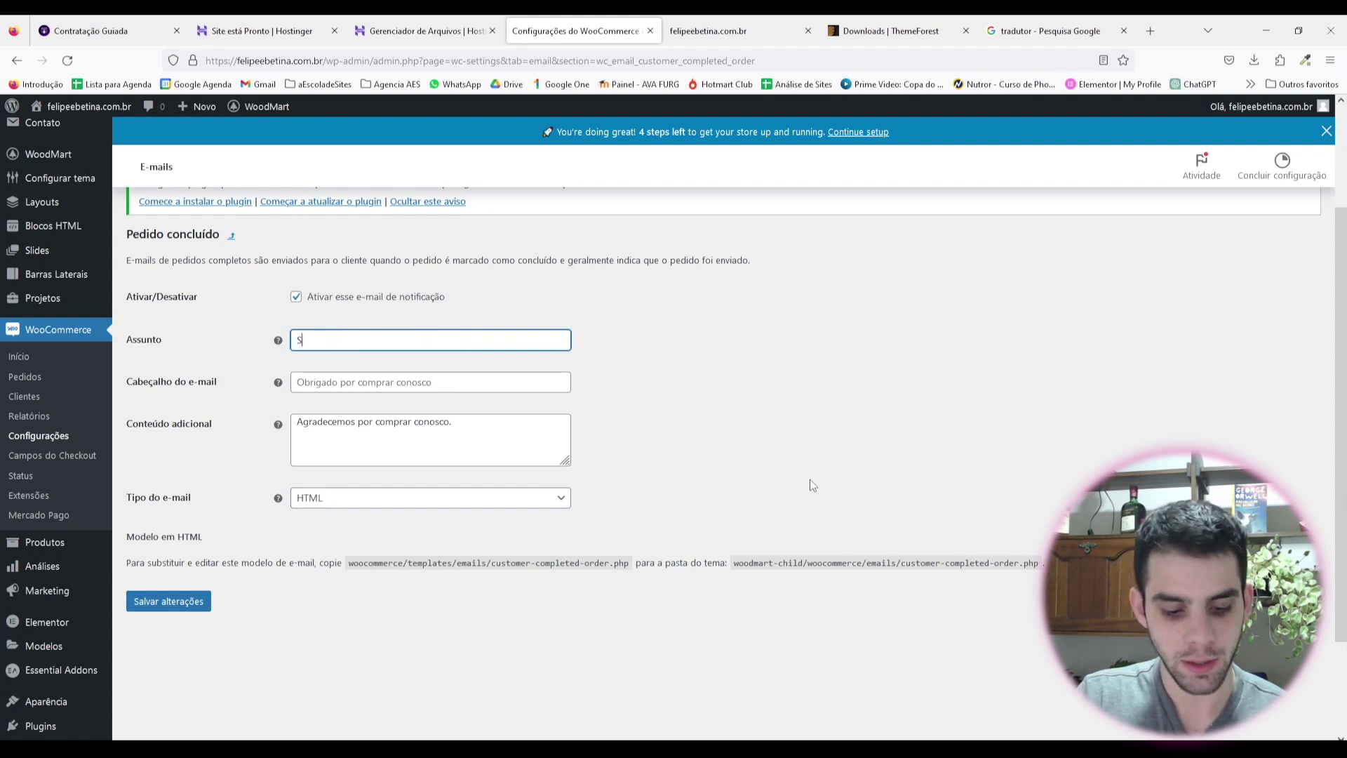
pyautogui.write('eu presente fo')
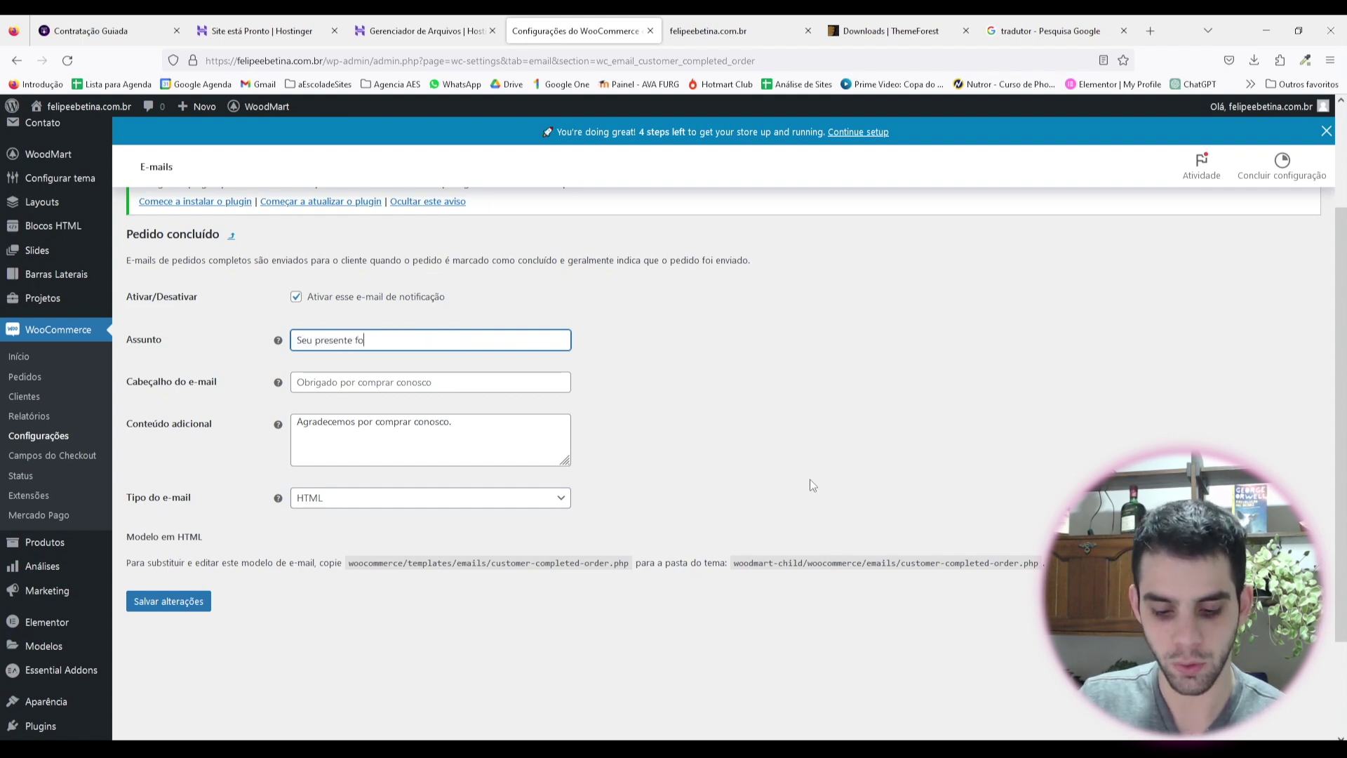
pyautogui.write('i enviado!')
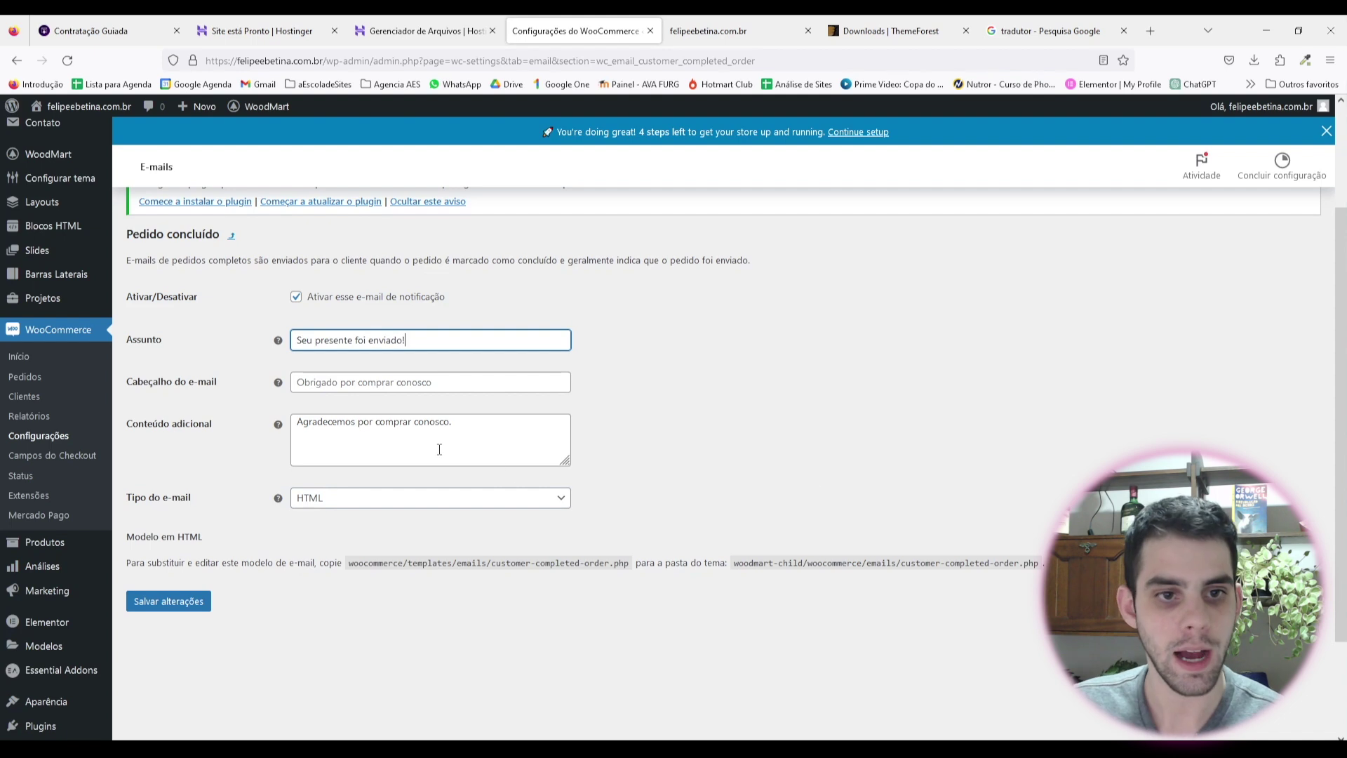
pyautogui.moveTo(449, 447); pyautogui.dragTo(377, 433)
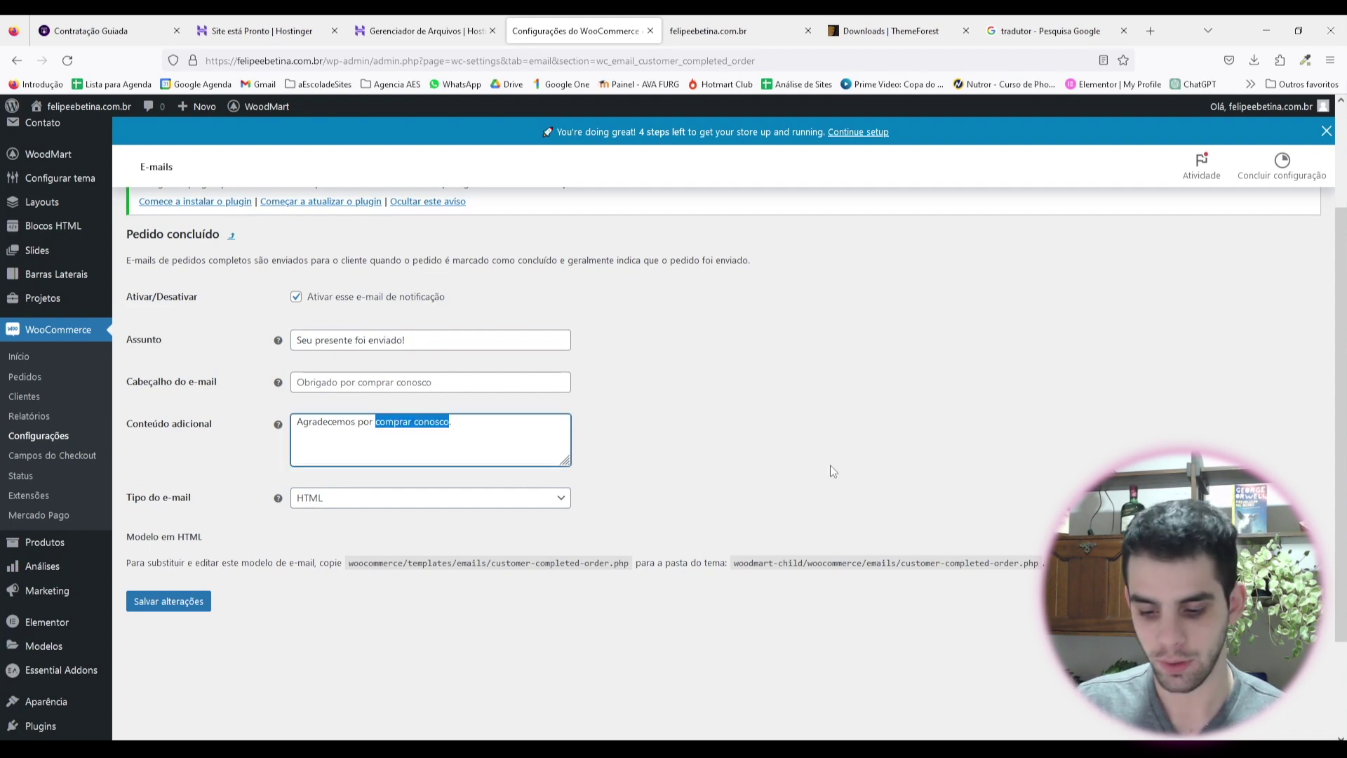
pyautogui.press('BackSpace')
pyautogui.press('BackSpace')
pyautogui.press('BackSpace')
pyautogui.press('BackSpace')
pyautogui.write('elo seu pres')
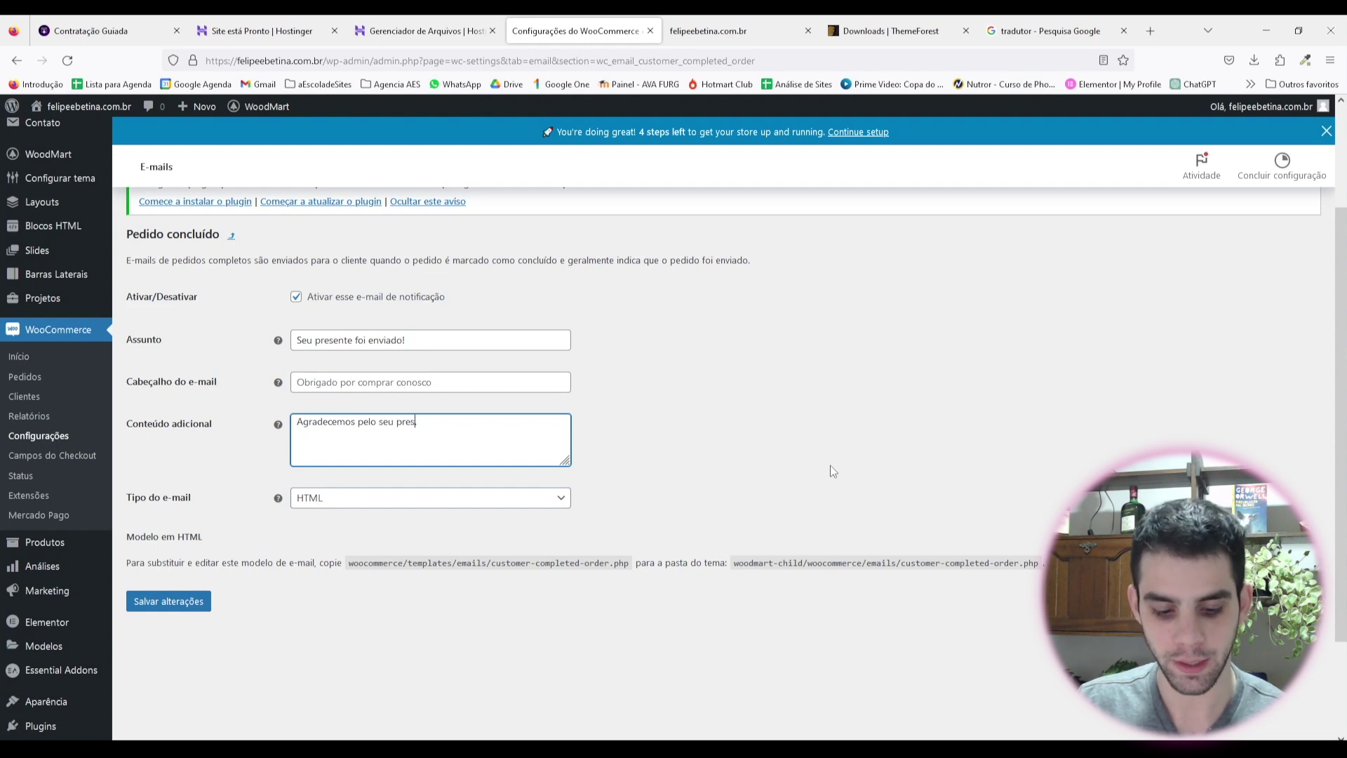
pyautogui.write('ente e .te ')
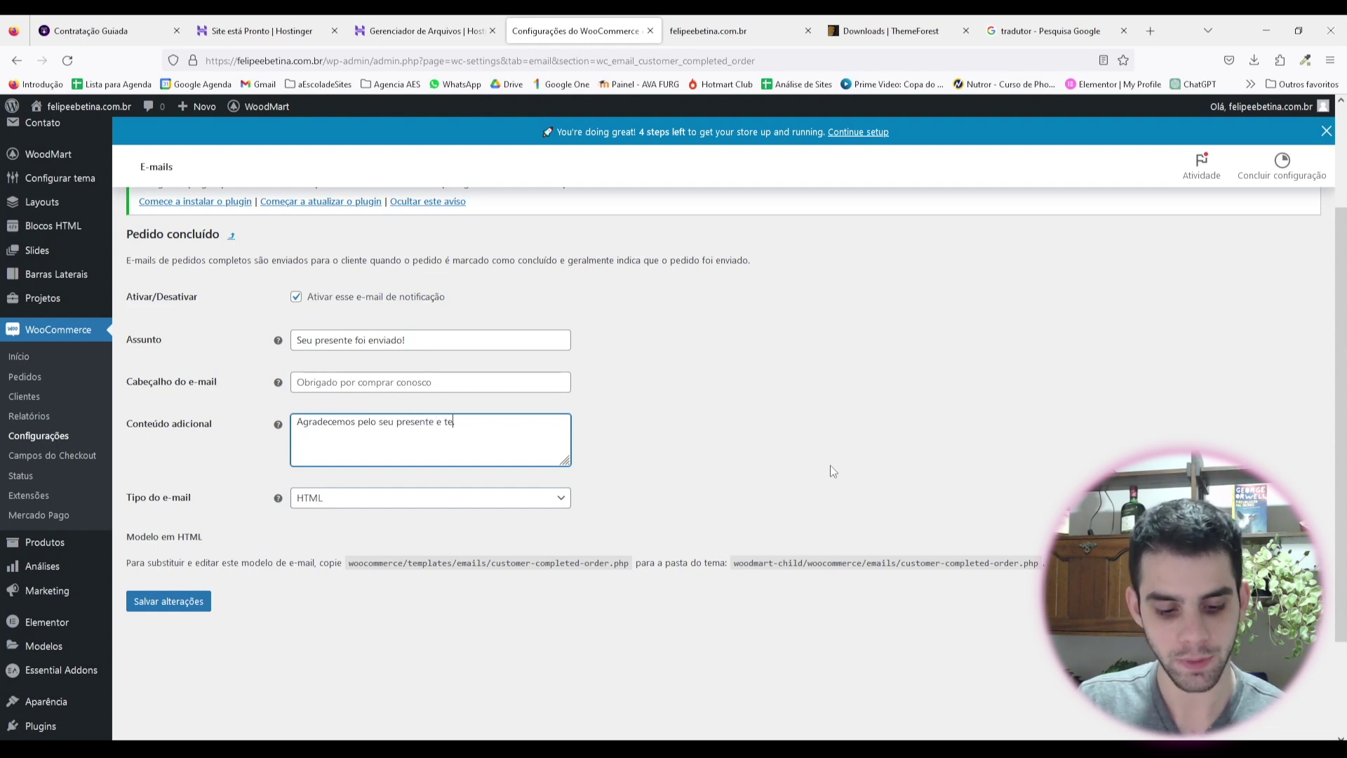
pyautogui.write('aguarfdamos')
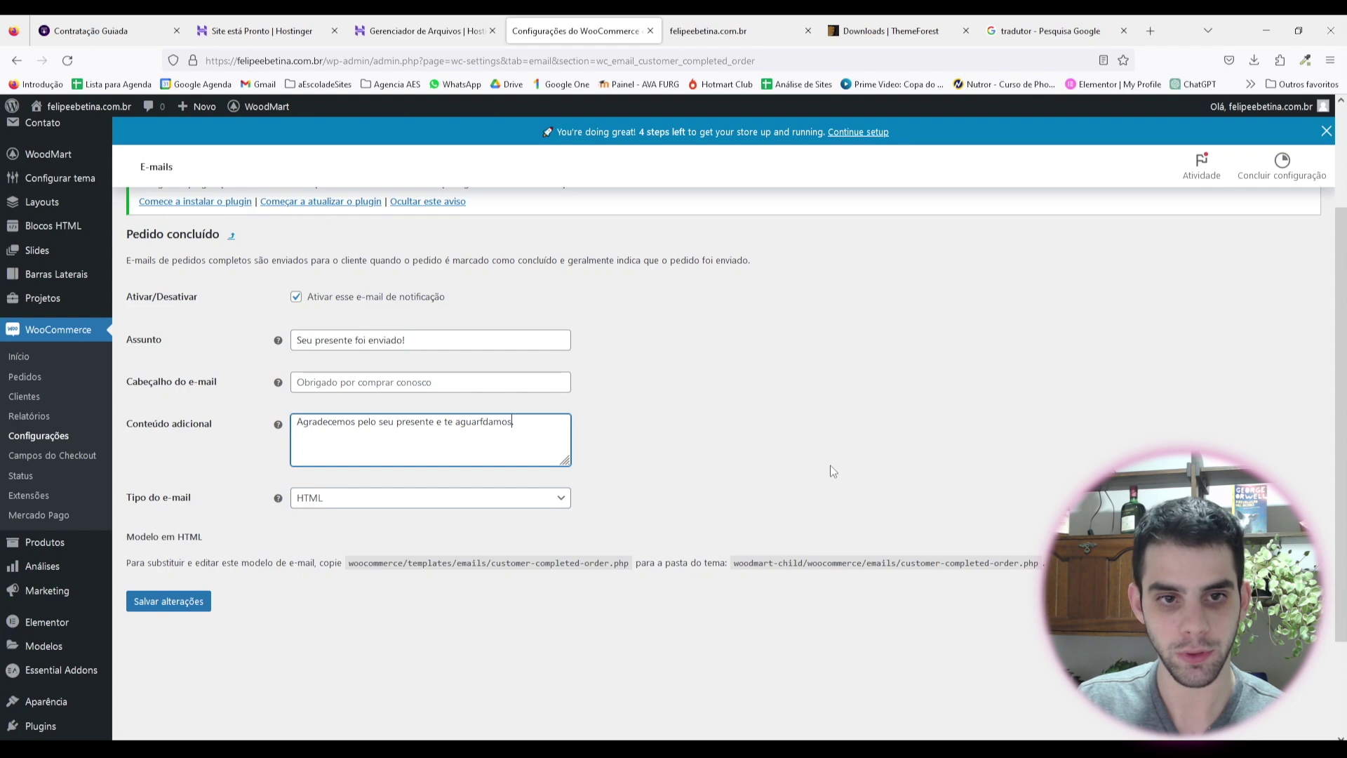
pyautogui.write(' em nosso casa')
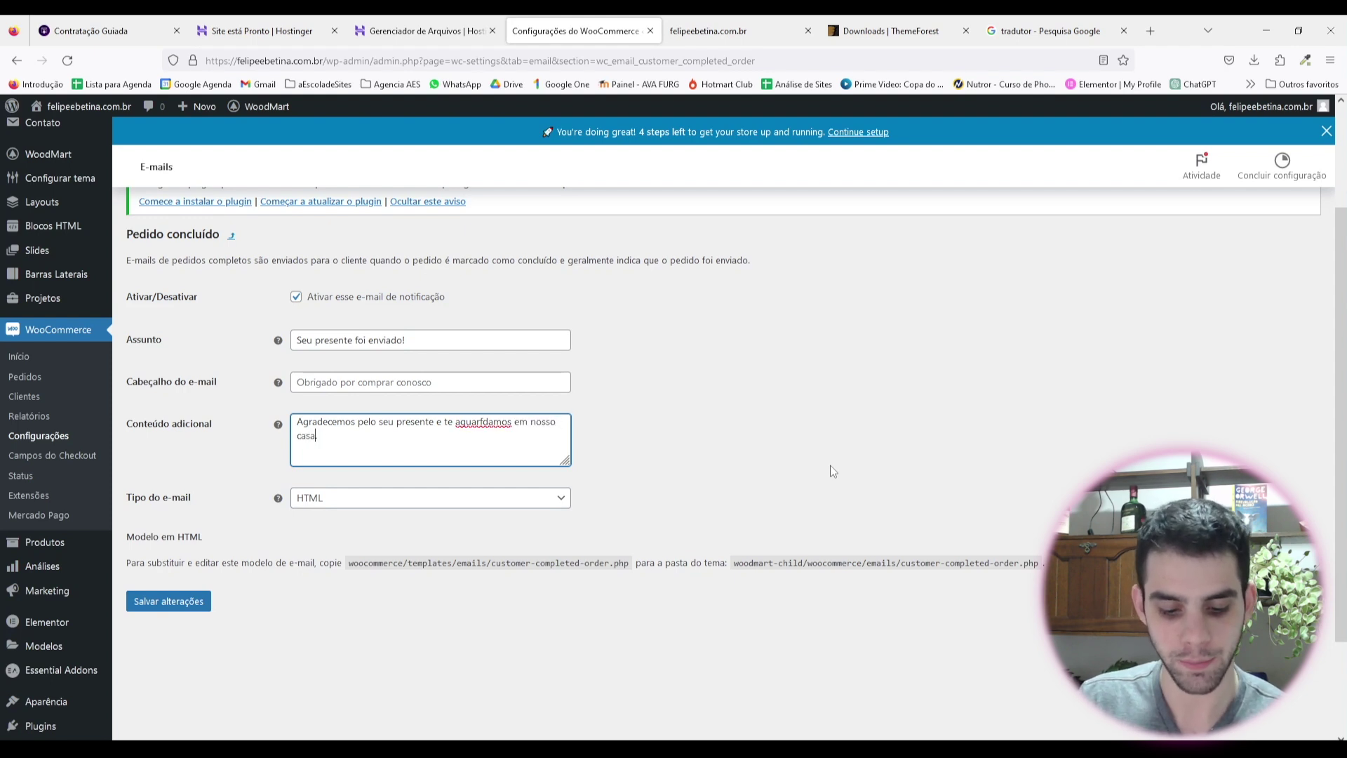
pyautogui.write('mento.')
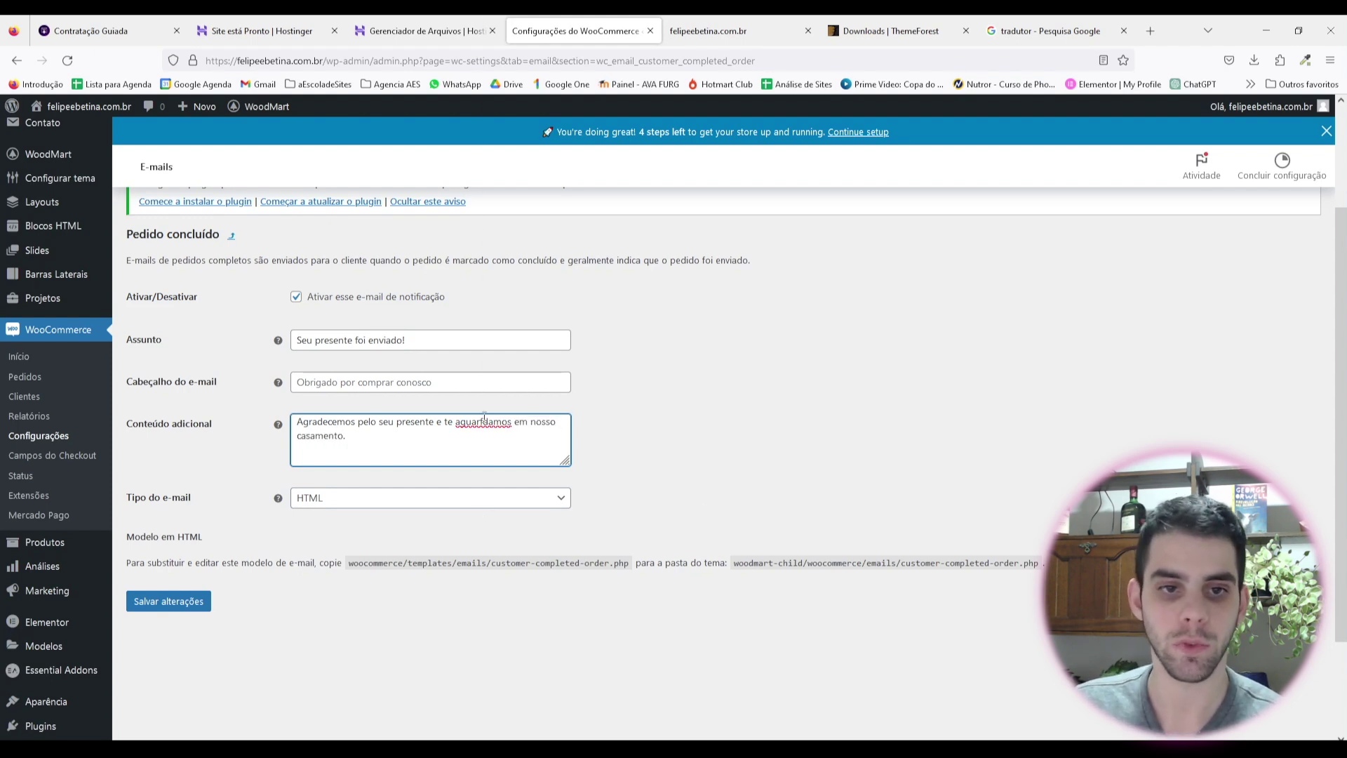
pyautogui.rightClick(484, 419)
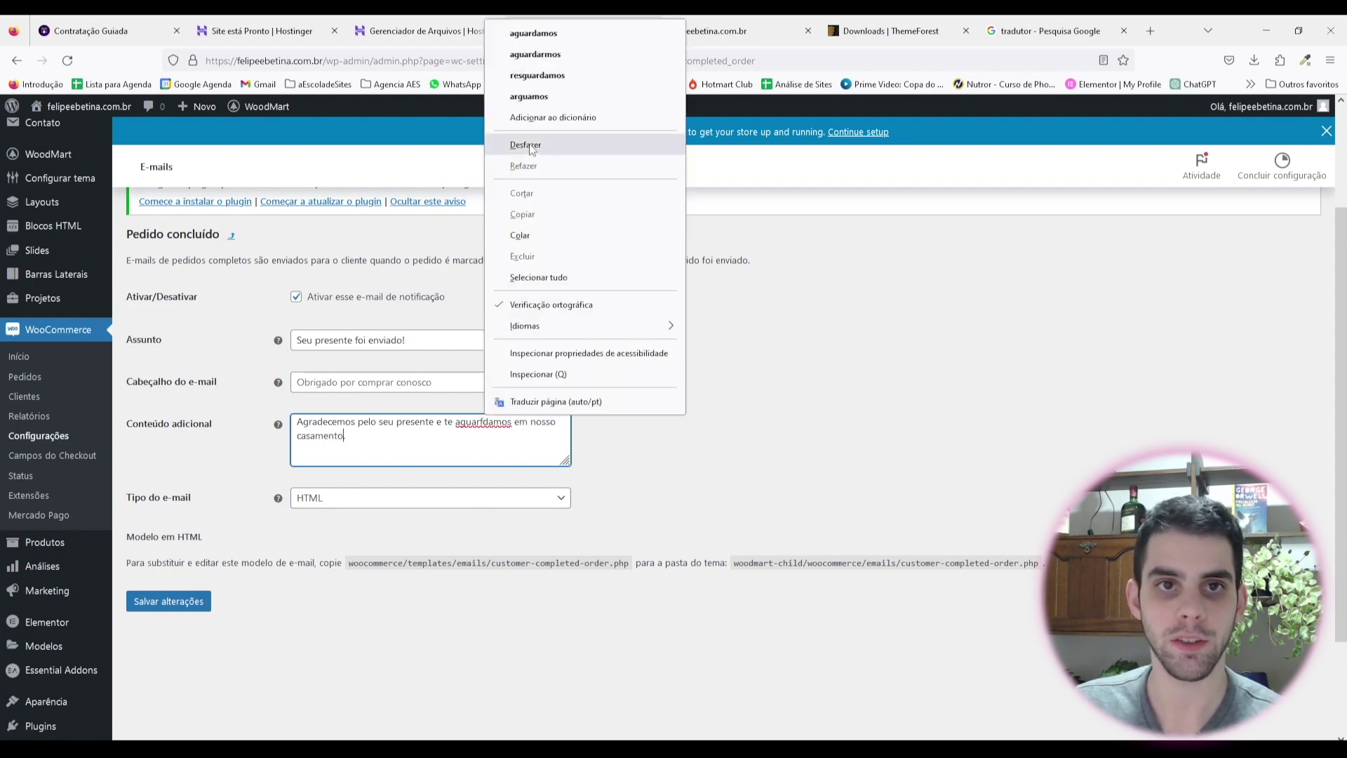
pyautogui.click(561, 33)
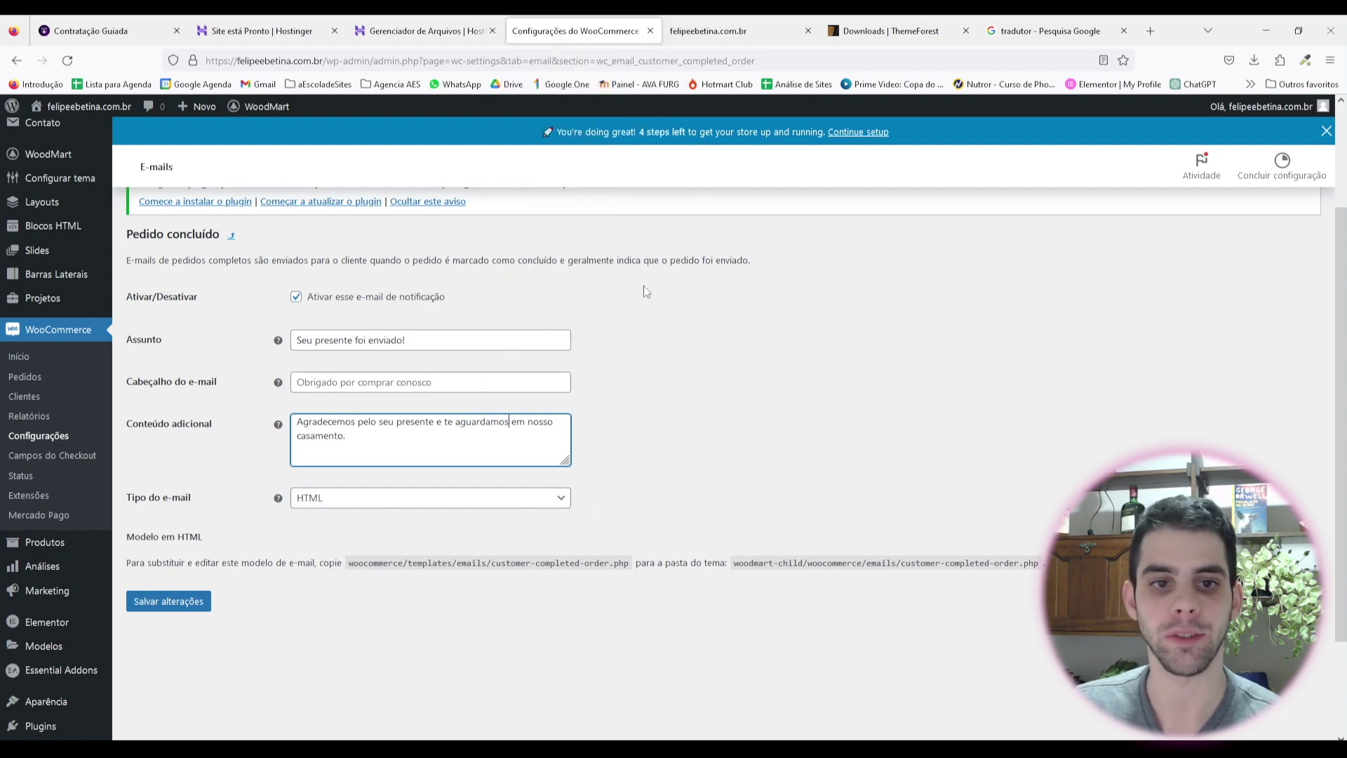
pyautogui.click(195, 609)
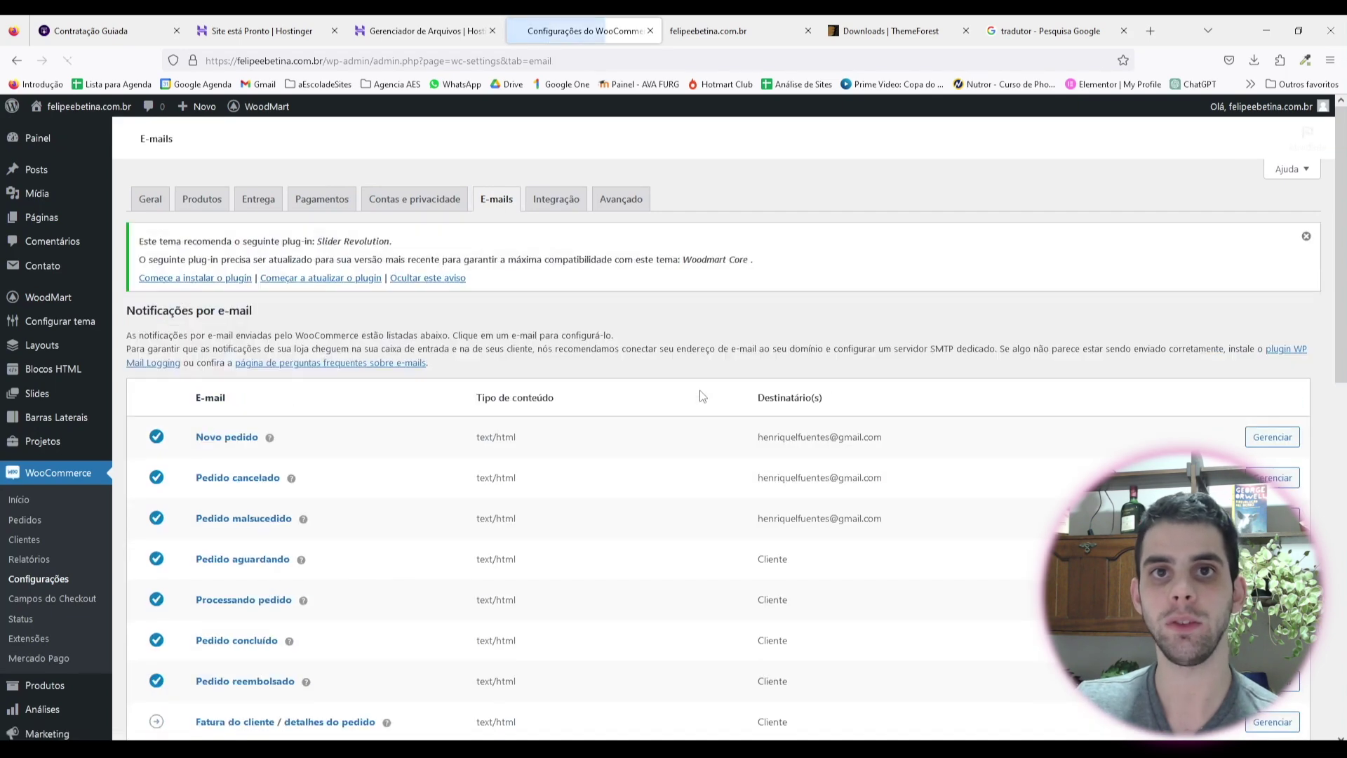
pyautogui.scroll(-5, 702, 396)
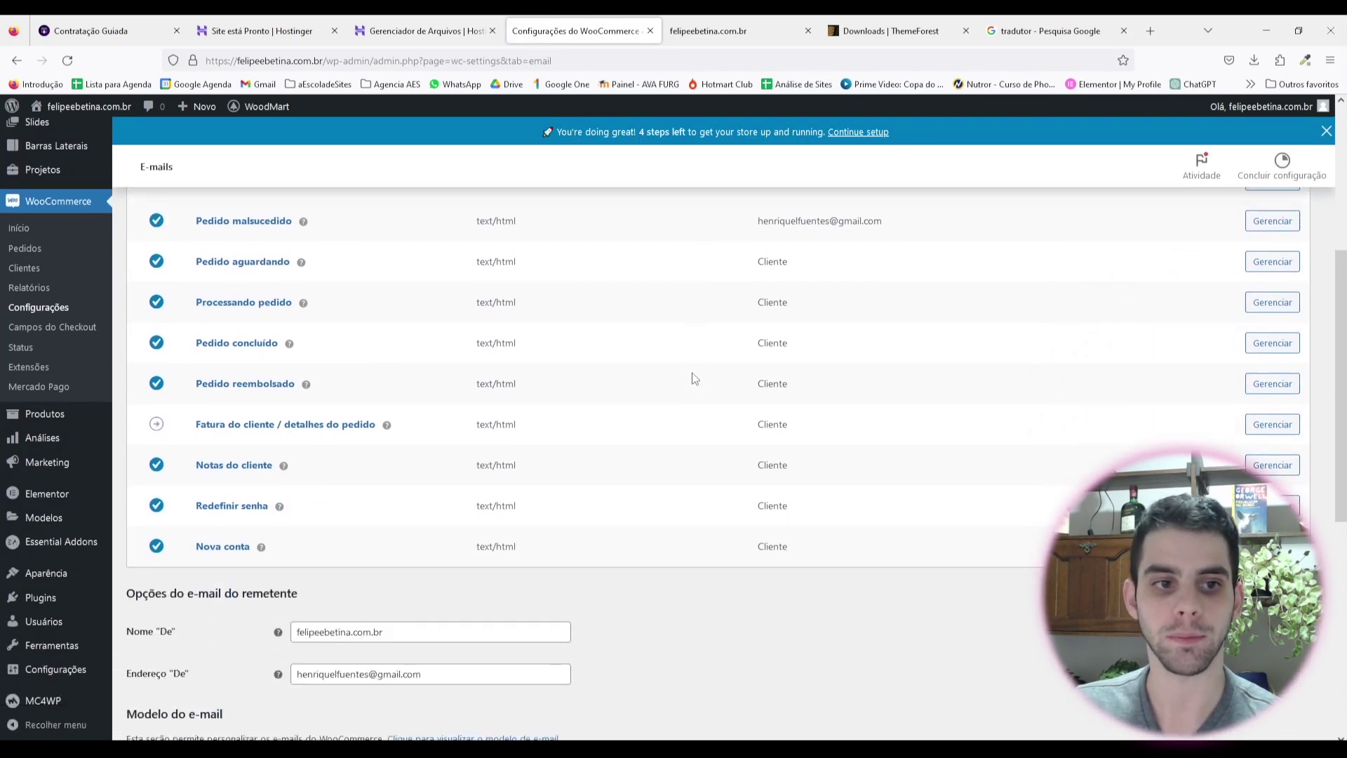
pyautogui.scroll(3, 309, 403)
pyautogui.scroll(-1, 284, 394)
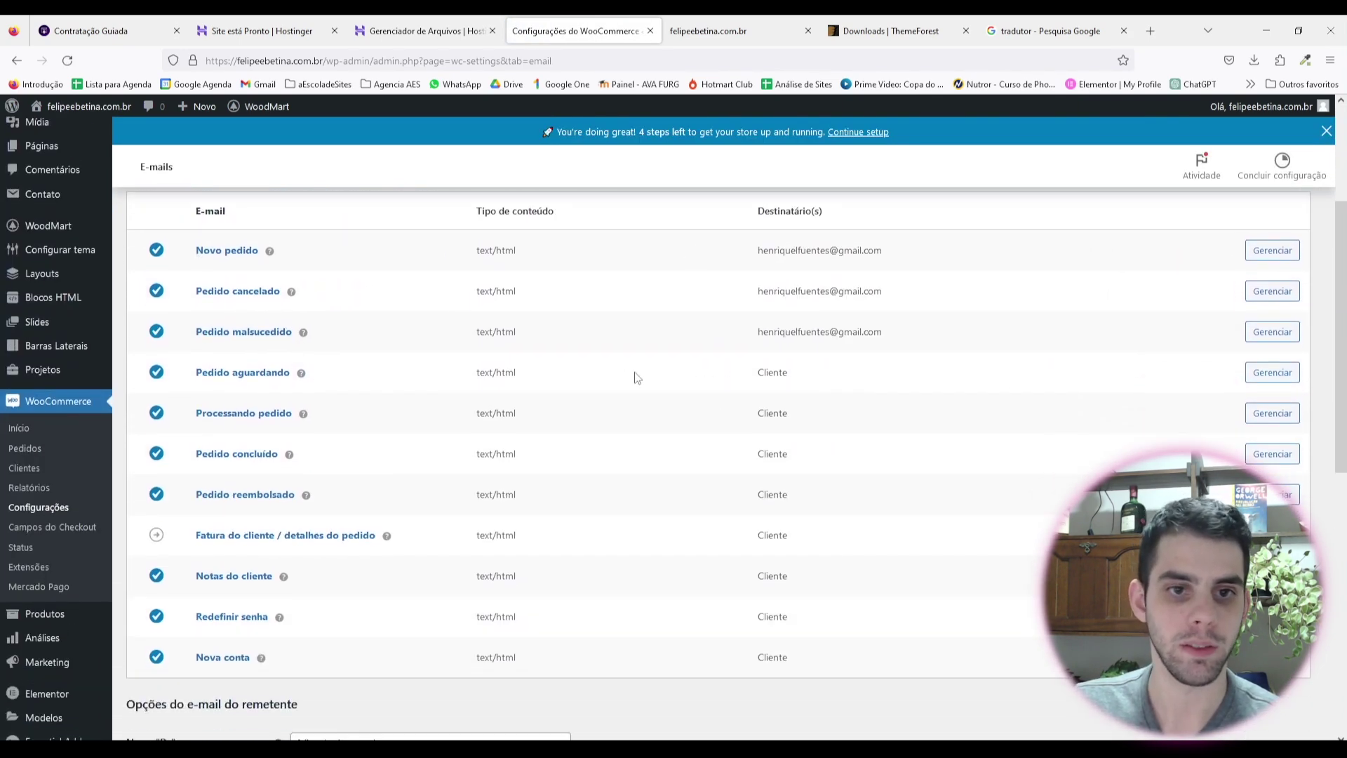
pyautogui.moveTo(187, 369); pyautogui.dragTo(325, 508)
pyautogui.scroll(-1, 325, 508)
pyautogui.moveTo(196, 424); pyautogui.dragTo(330, 440)
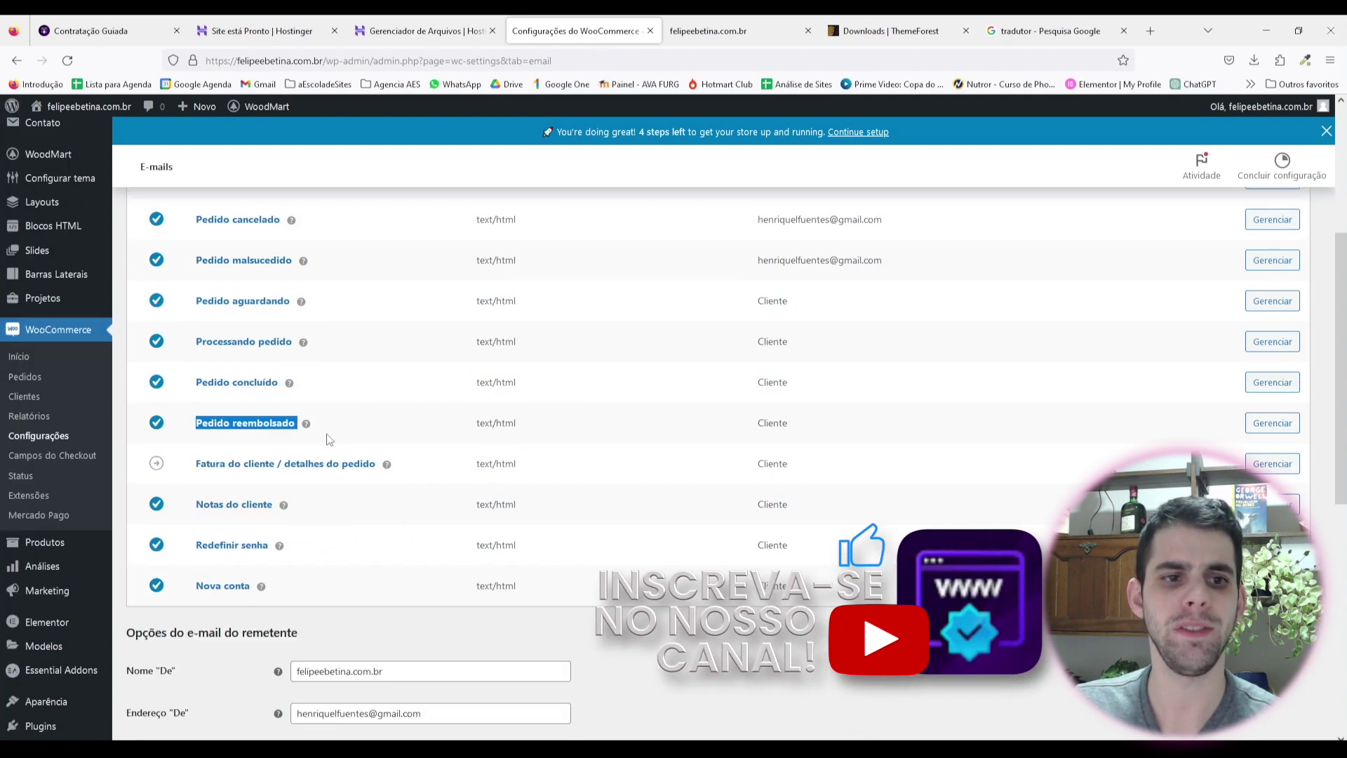
pyautogui.click(365, 425)
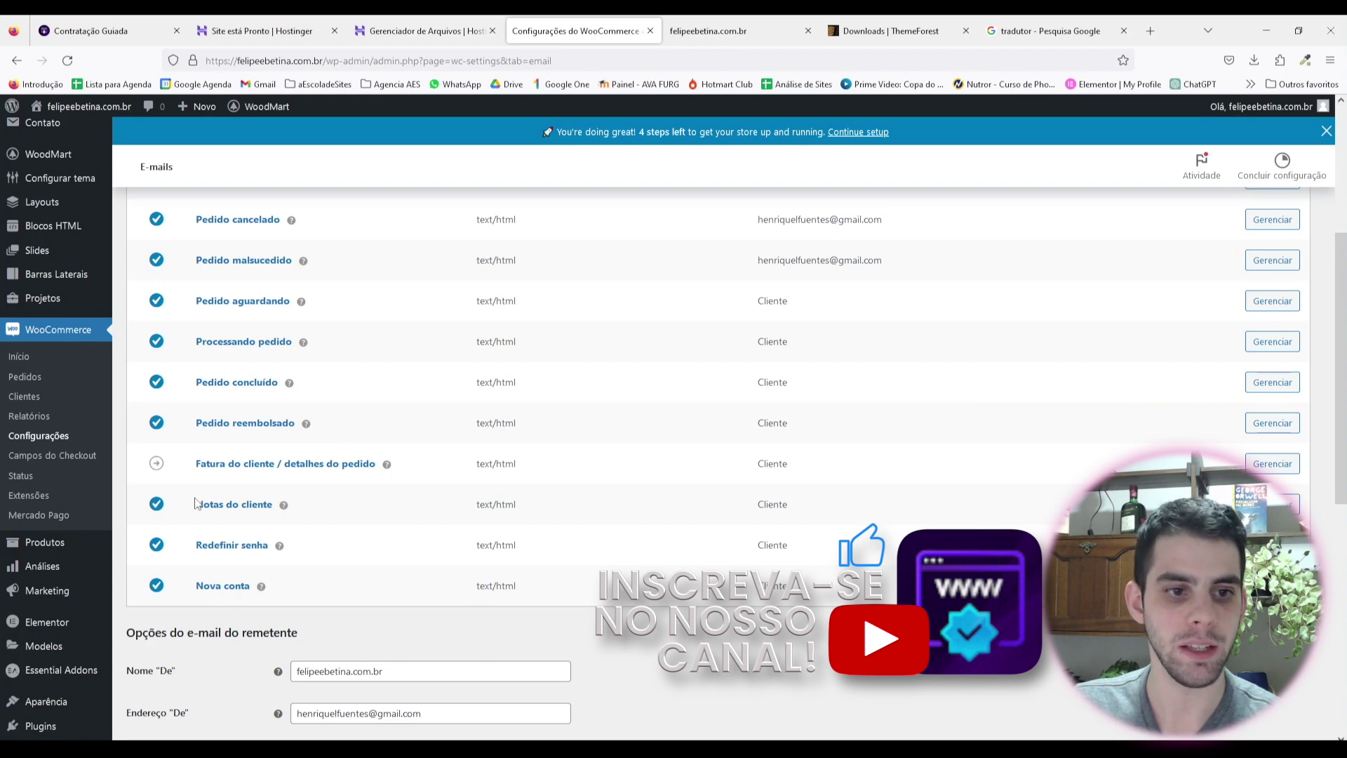
pyautogui.moveTo(195, 499); pyautogui.dragTo(277, 586)
pyautogui.click(327, 583)
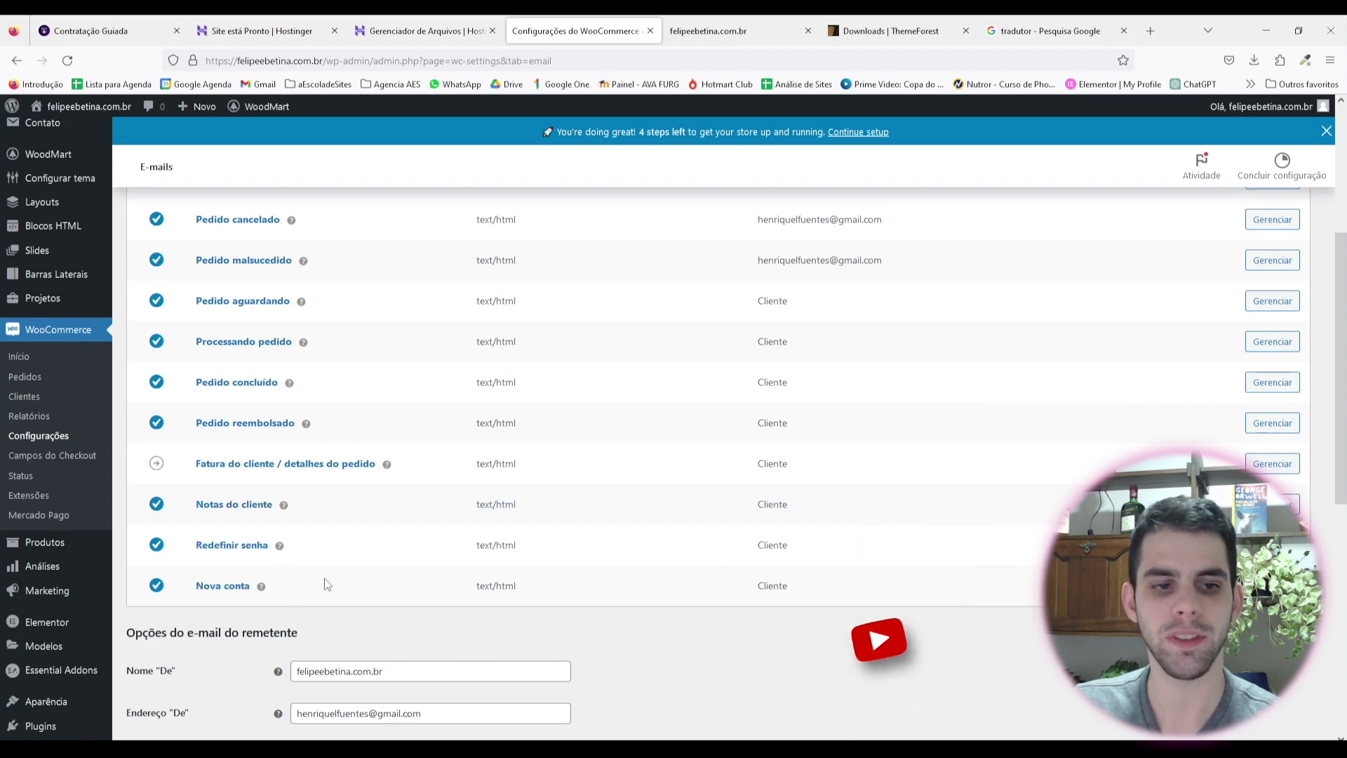
pyautogui.scroll(2, 284, 531)
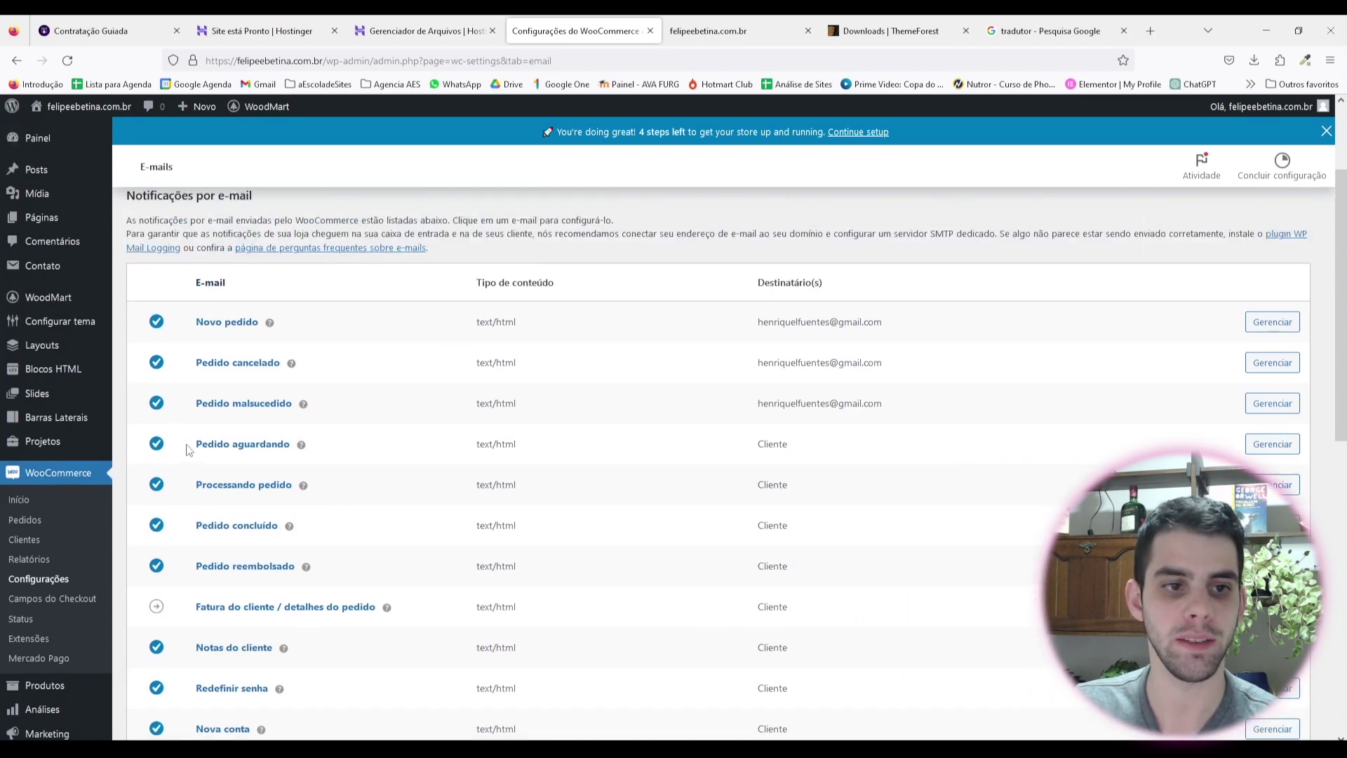
pyautogui.moveTo(191, 444); pyautogui.dragTo(845, 610)
pyautogui.scroll(-7, 294, 403)
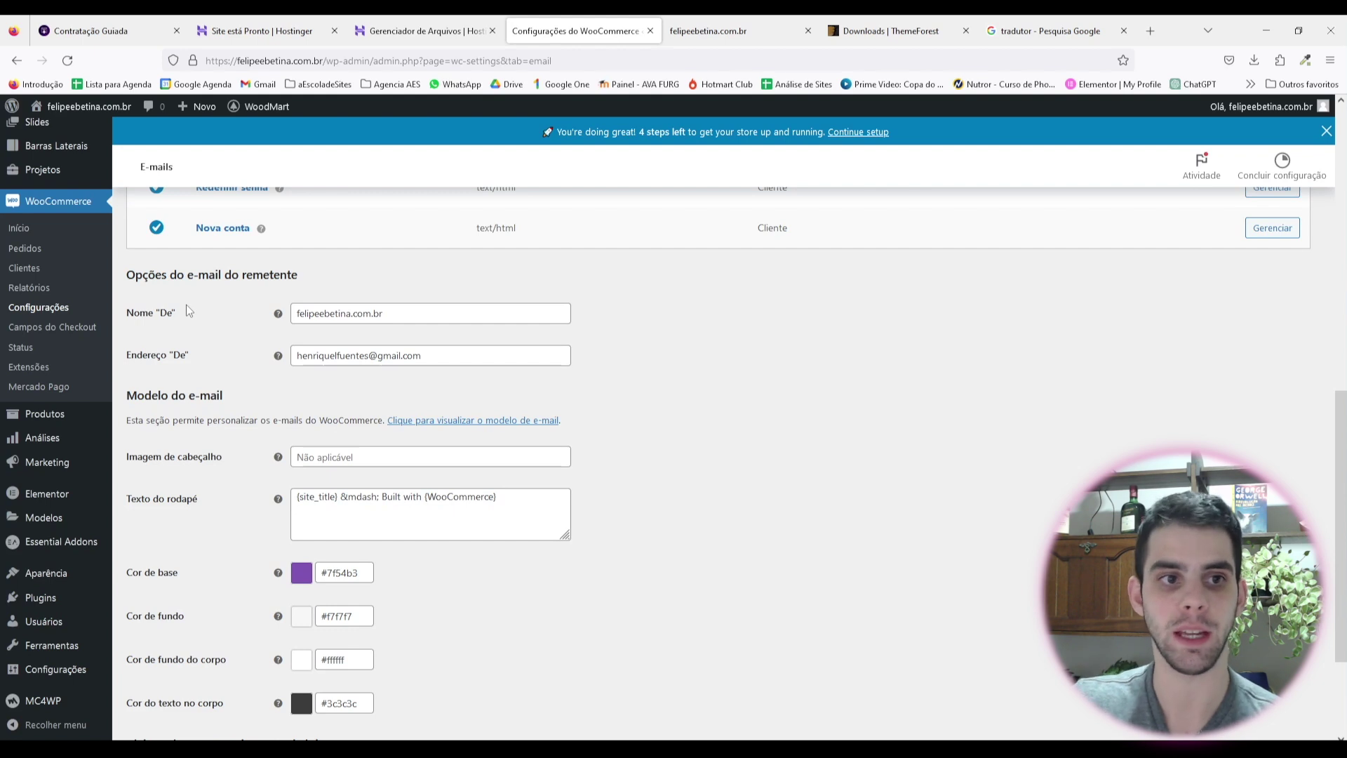
# Step: Replace the From name with the couple's names and clear the old From address
pyautogui.tripleClick(410, 312)
pyautogui.write('Fel')
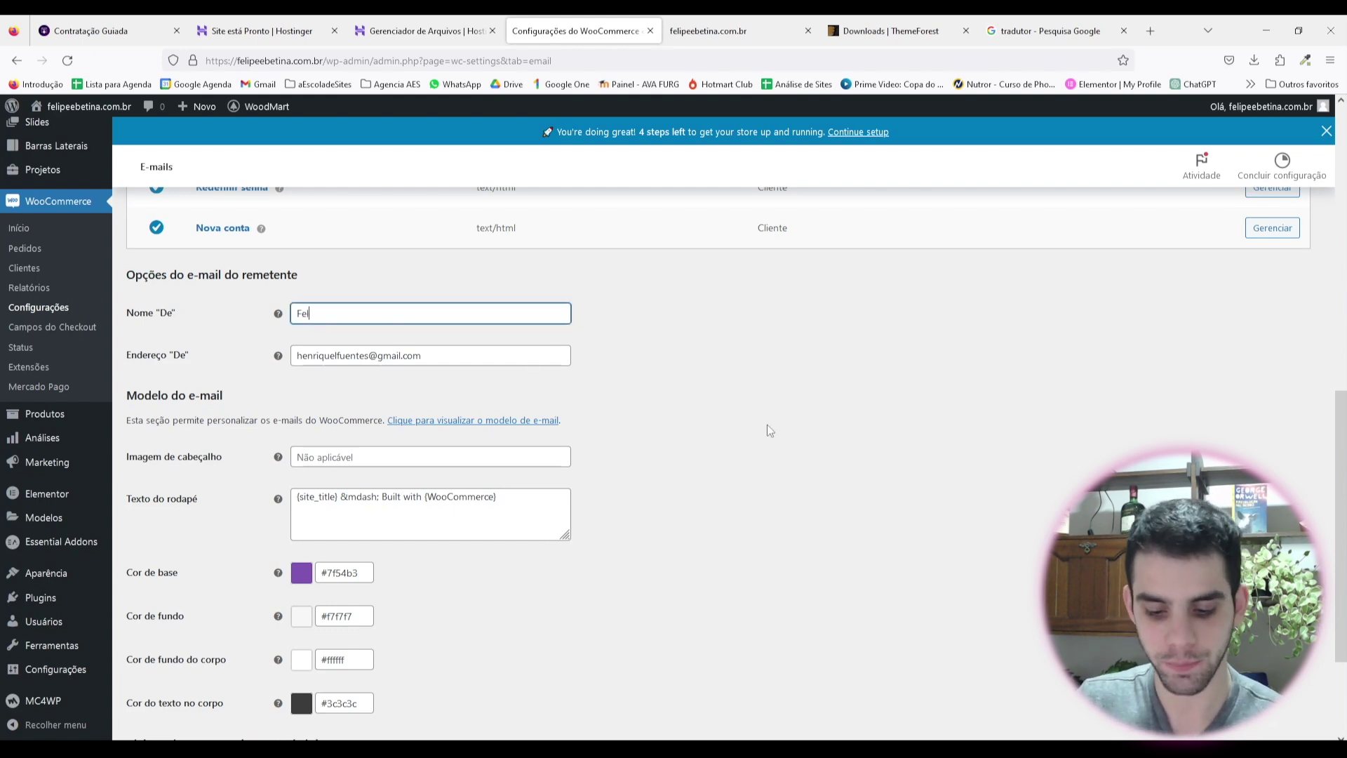
pyautogui.write('ipe e Betina')
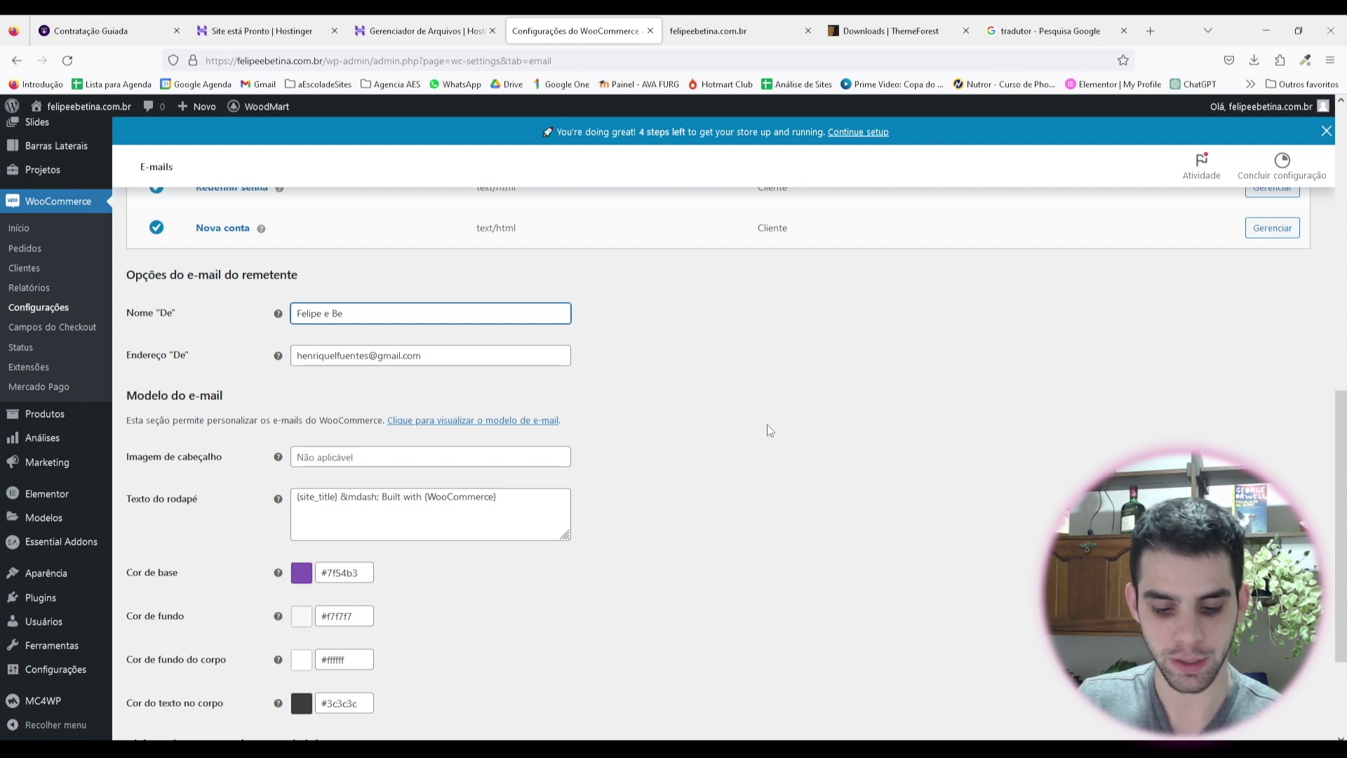
pyautogui.click(767, 425)
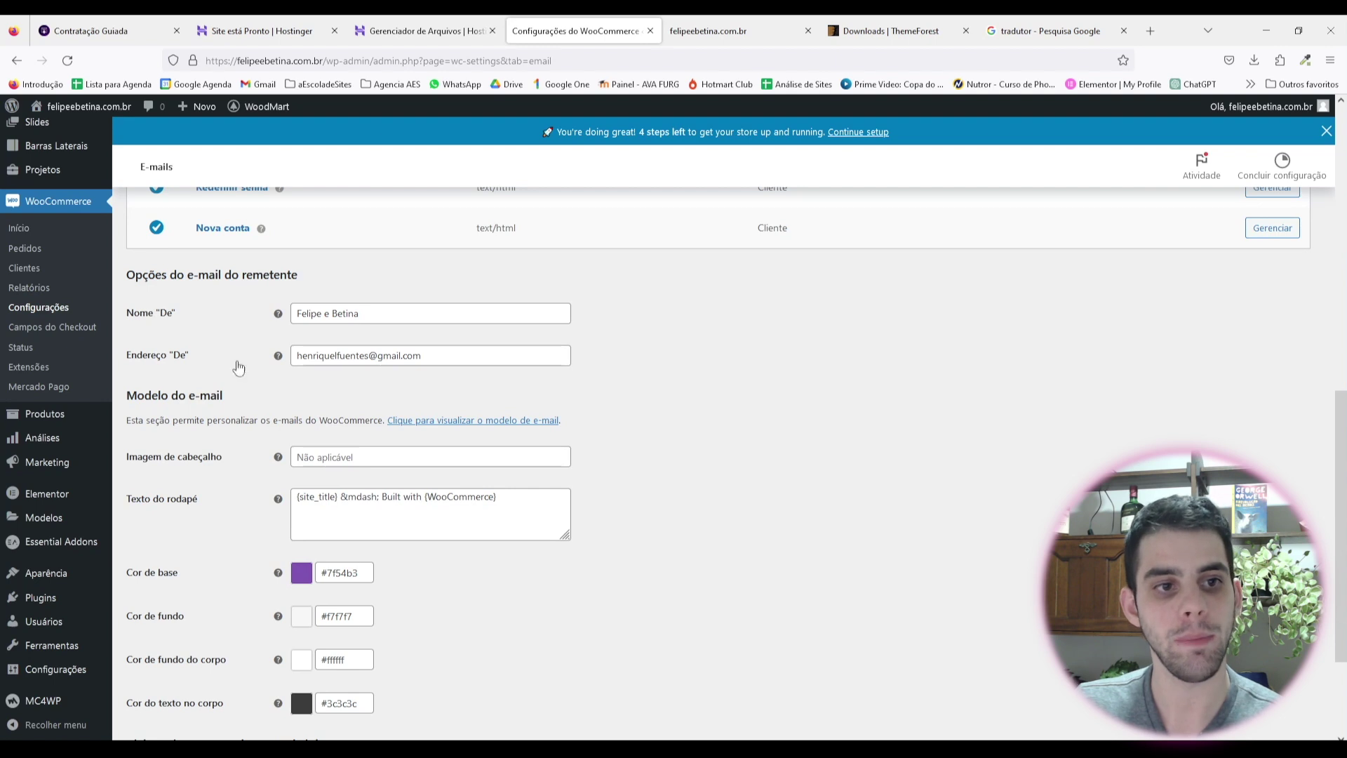
pyautogui.click(191, 361)
pyautogui.press('BackSpace')
pyautogui.click(637, 334)
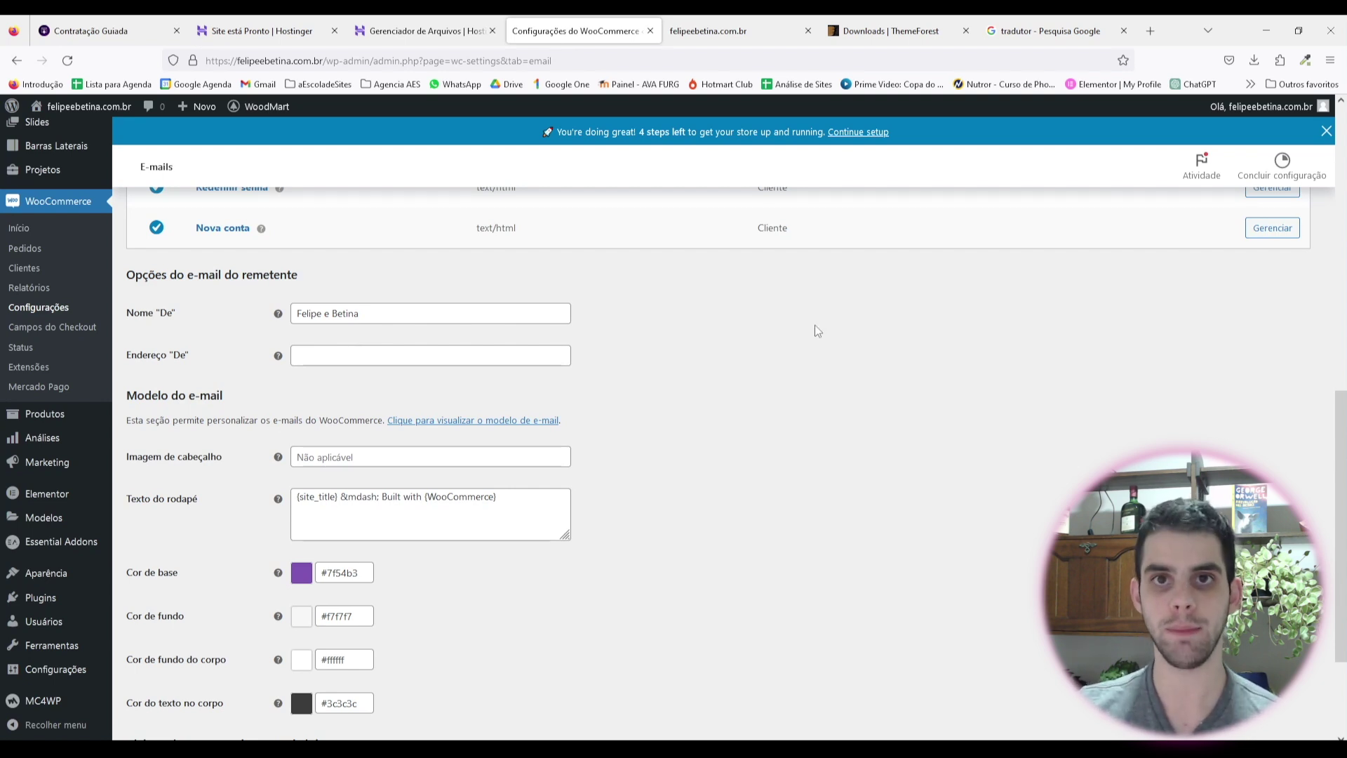
# Step: Enter a 'contato' From address on the couple's site domain
pyautogui.click(355, 354)
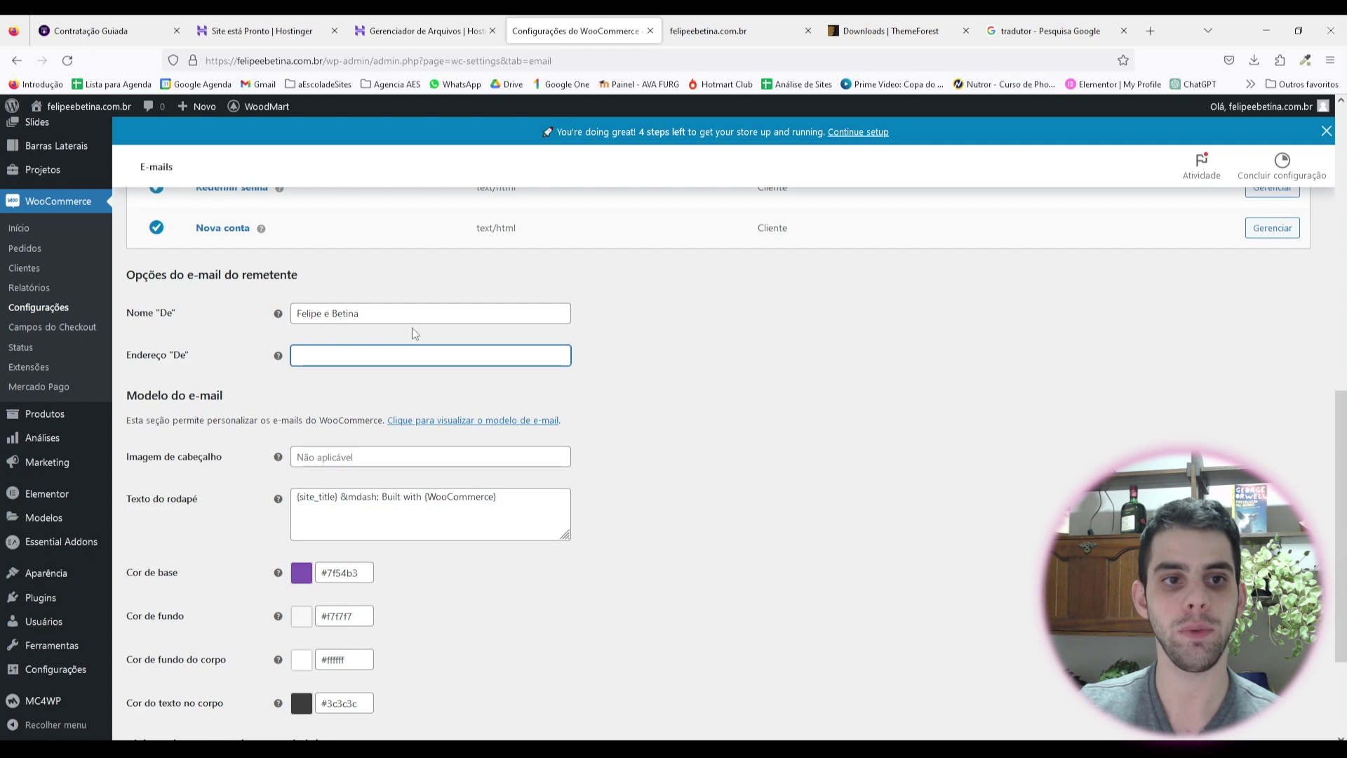
pyautogui.tripleClick(376, 310)
pyautogui.click(330, 355)
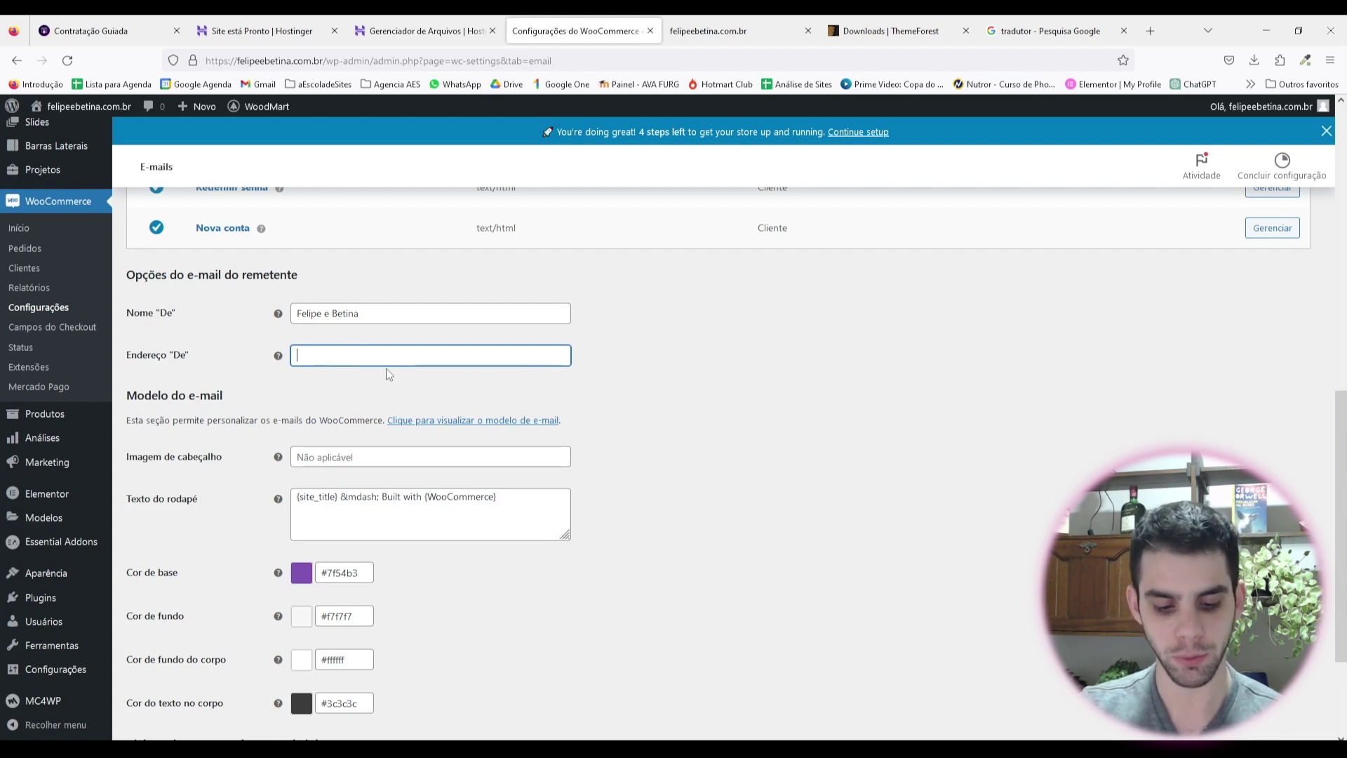
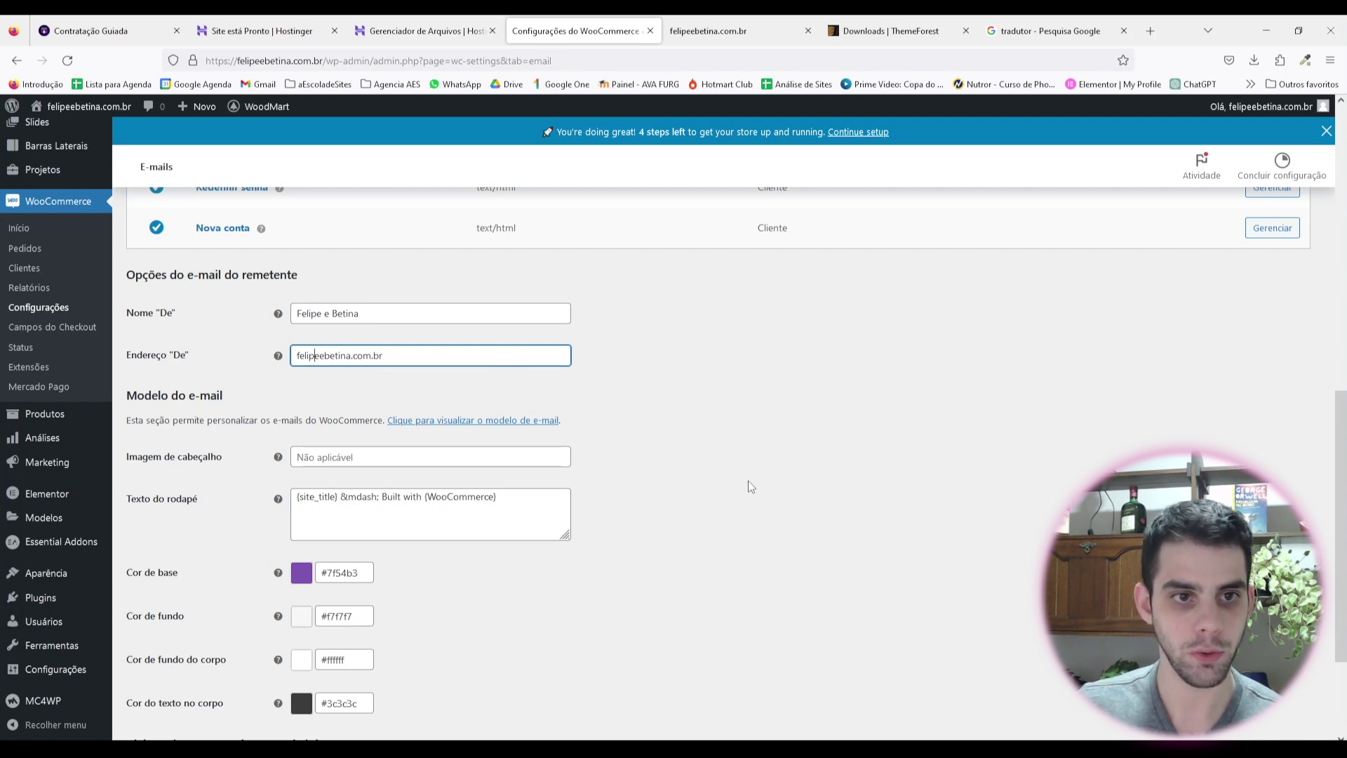
pyautogui.press('Home')
pyautogui.press('Left')
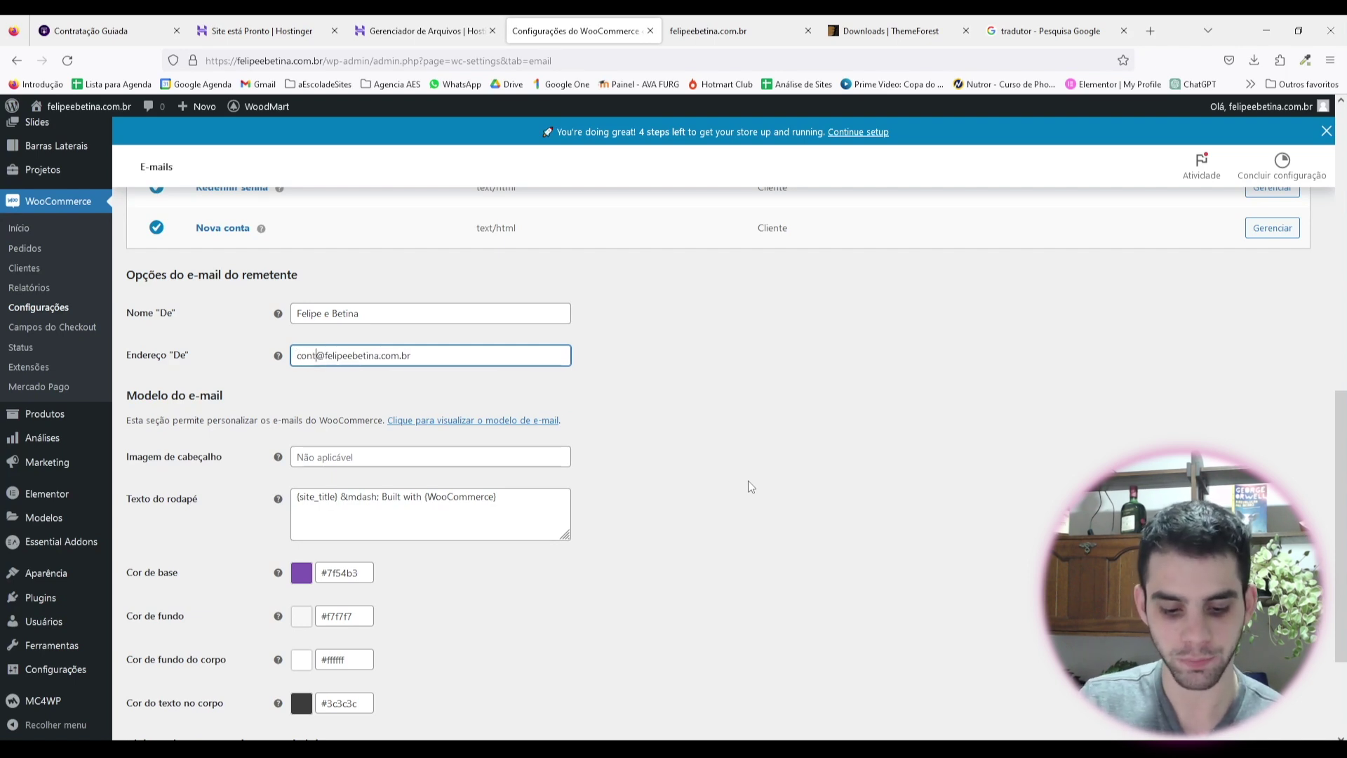
pyautogui.hotkey('ctrl', 'a')
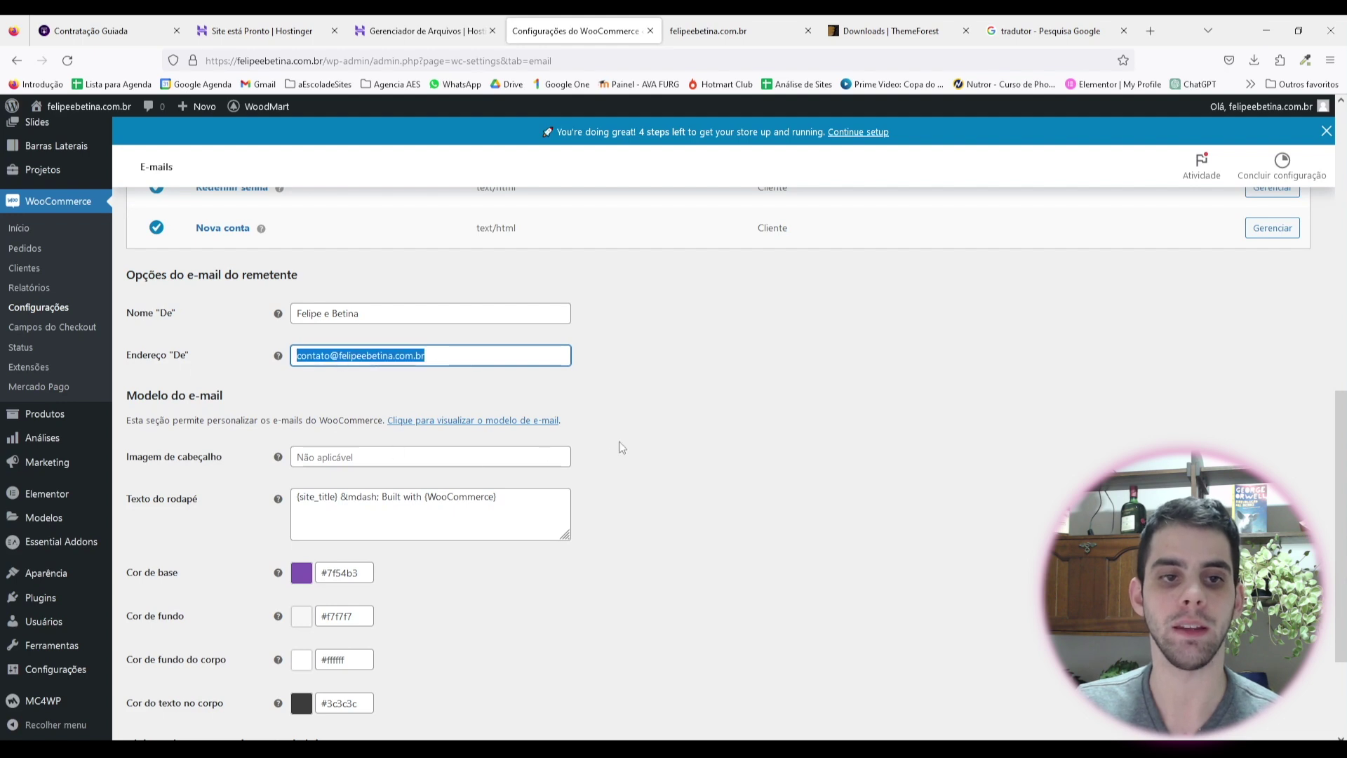
pyautogui.click(622, 447)
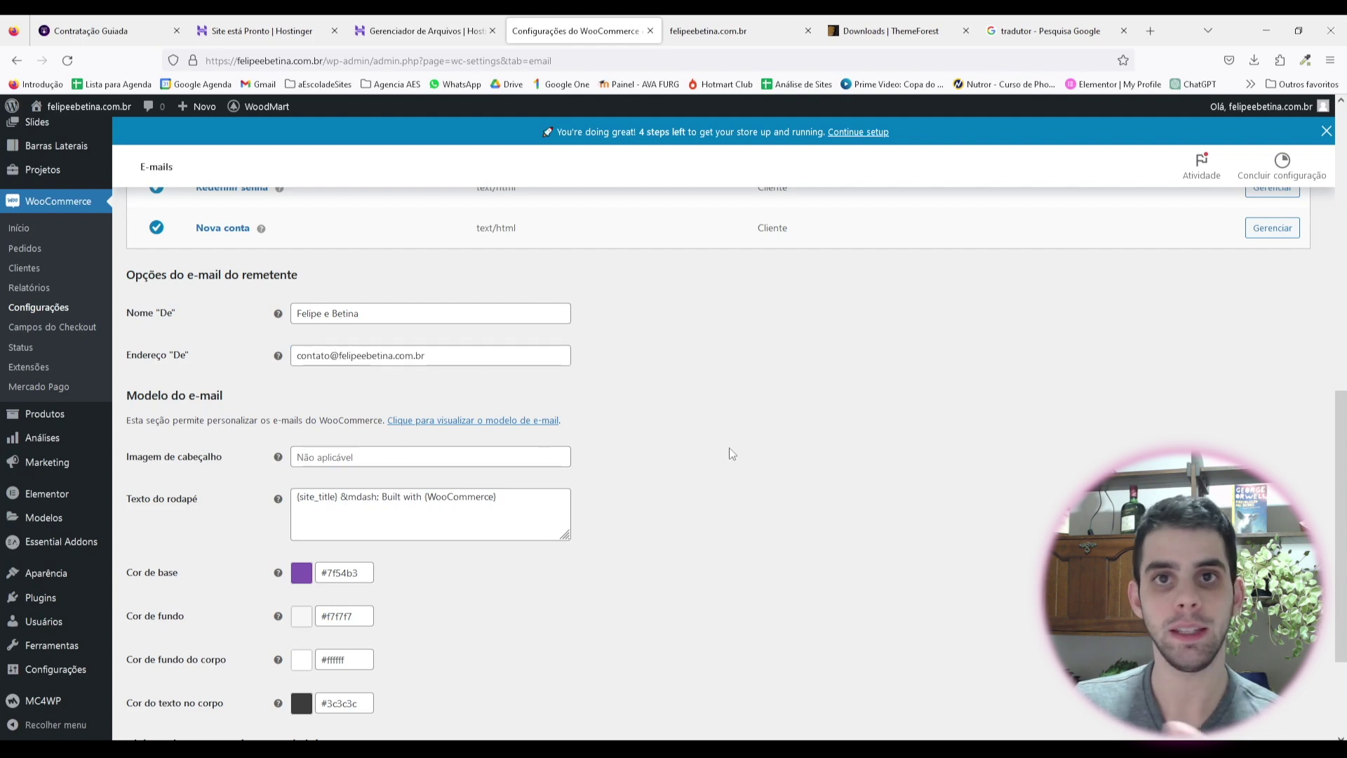
pyautogui.tripleClick(332, 356)
pyautogui.click(329, 356)
pyautogui.moveTo(330, 356); pyautogui.dragTo(282, 351)
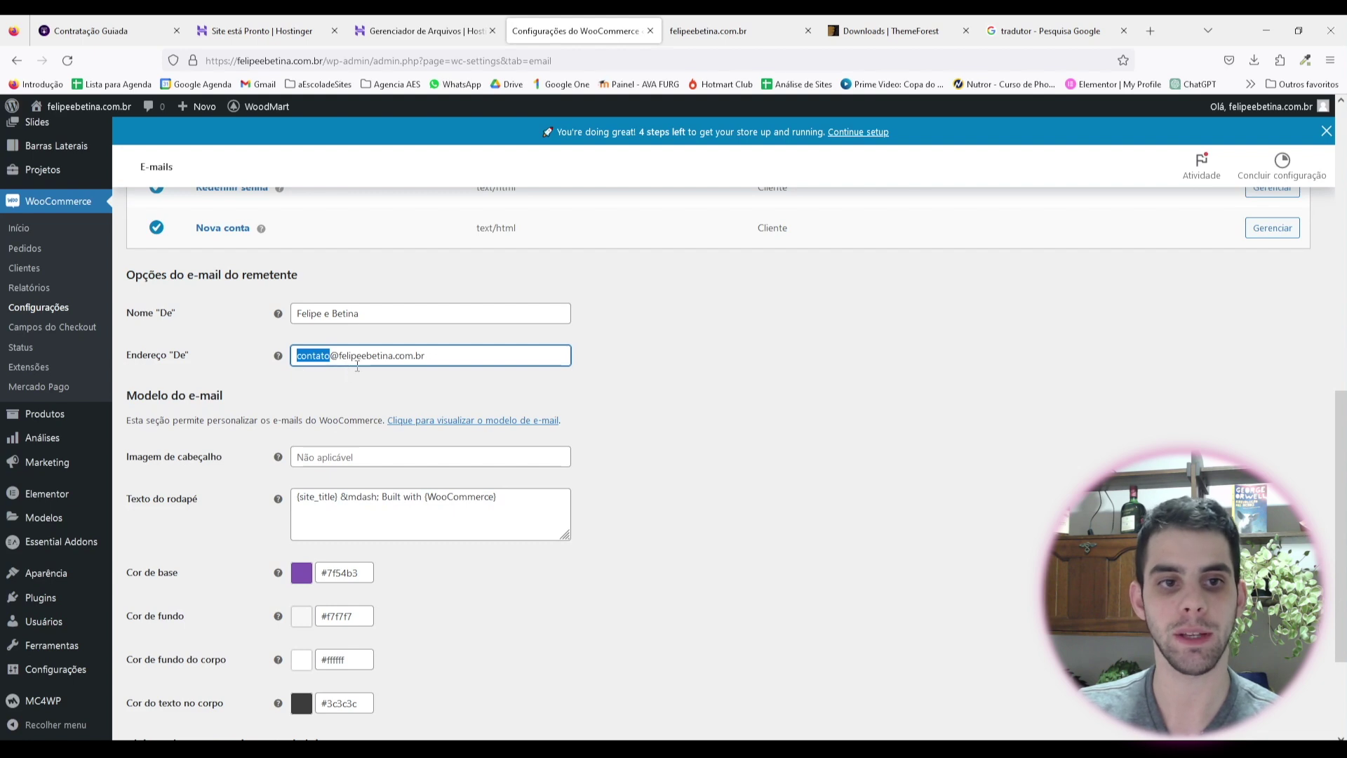
pyautogui.click(423, 381)
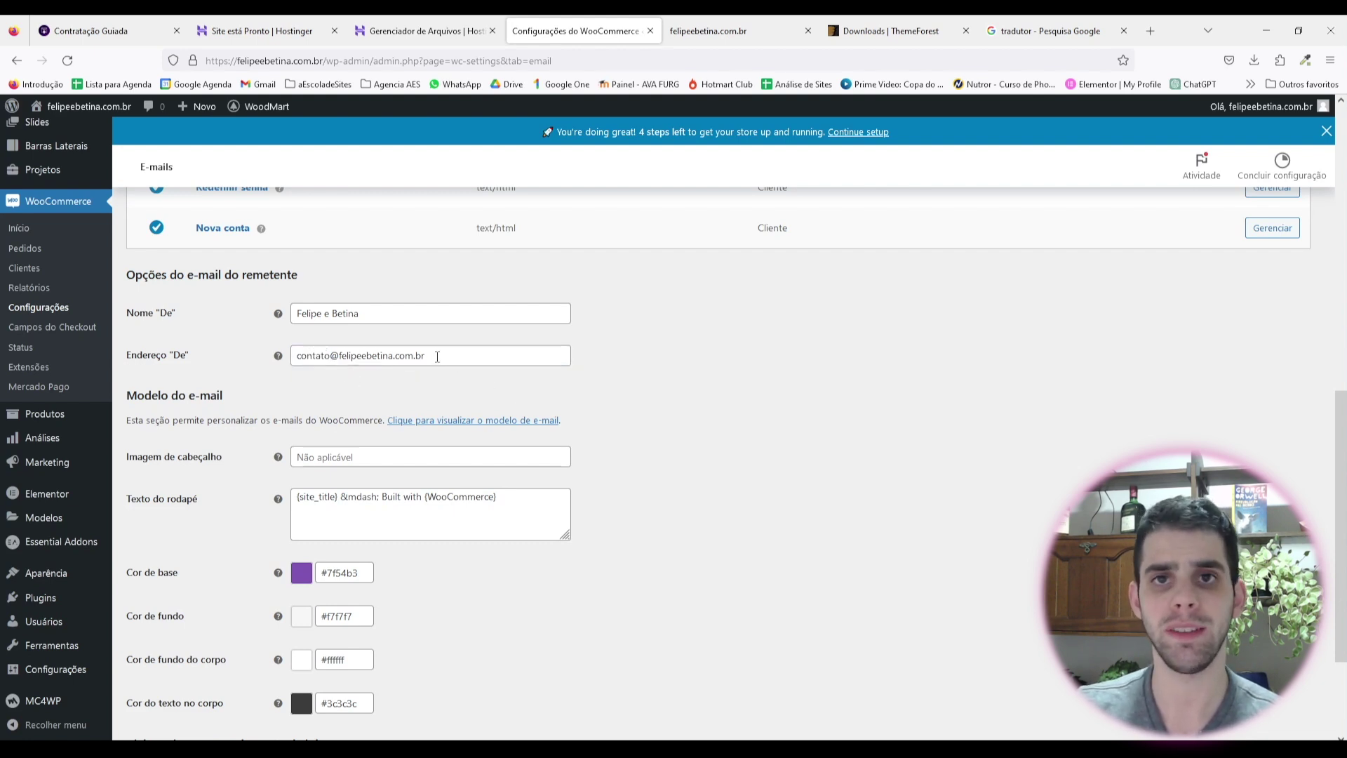
# Step: Sample the site's green and set the e-mail base colour to #a5af87, then save
pyautogui.scroll(-2, 507, 398)
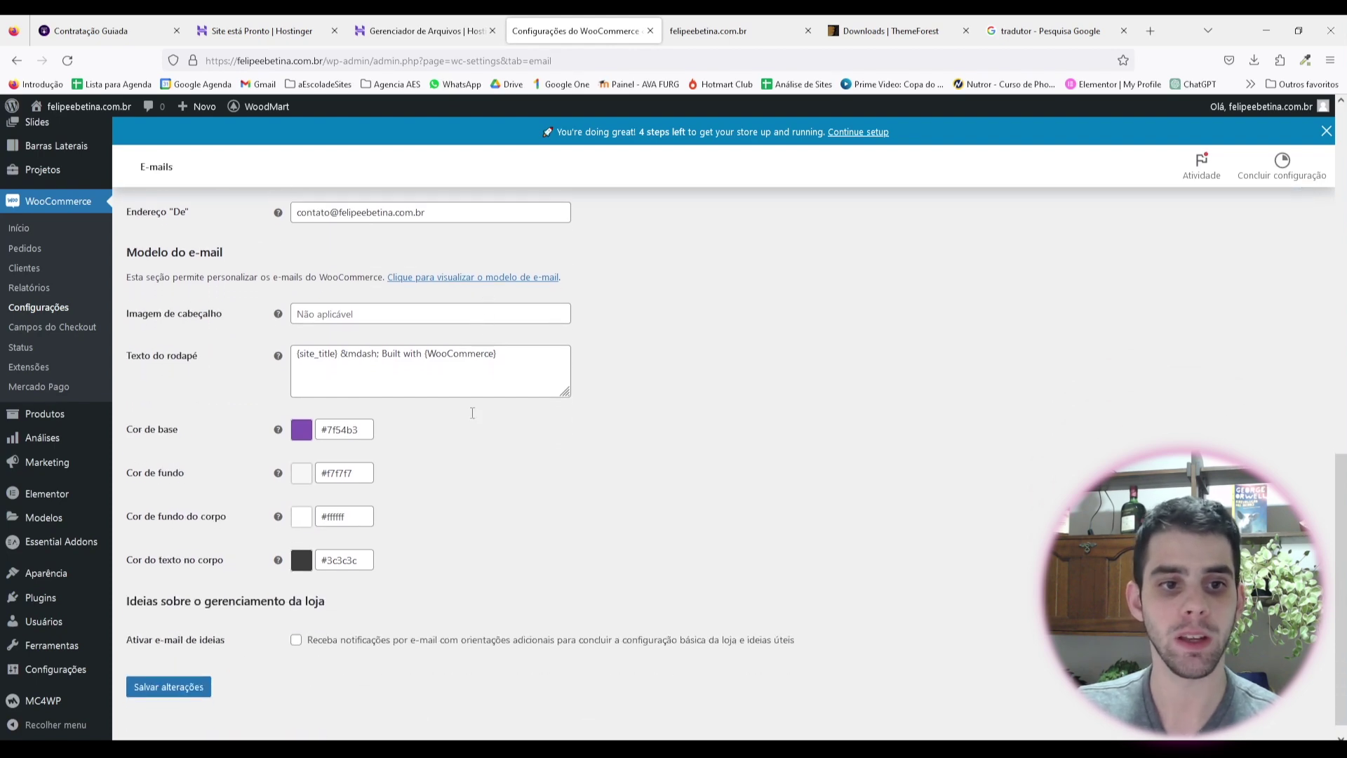
pyautogui.scroll(1, 625, 346)
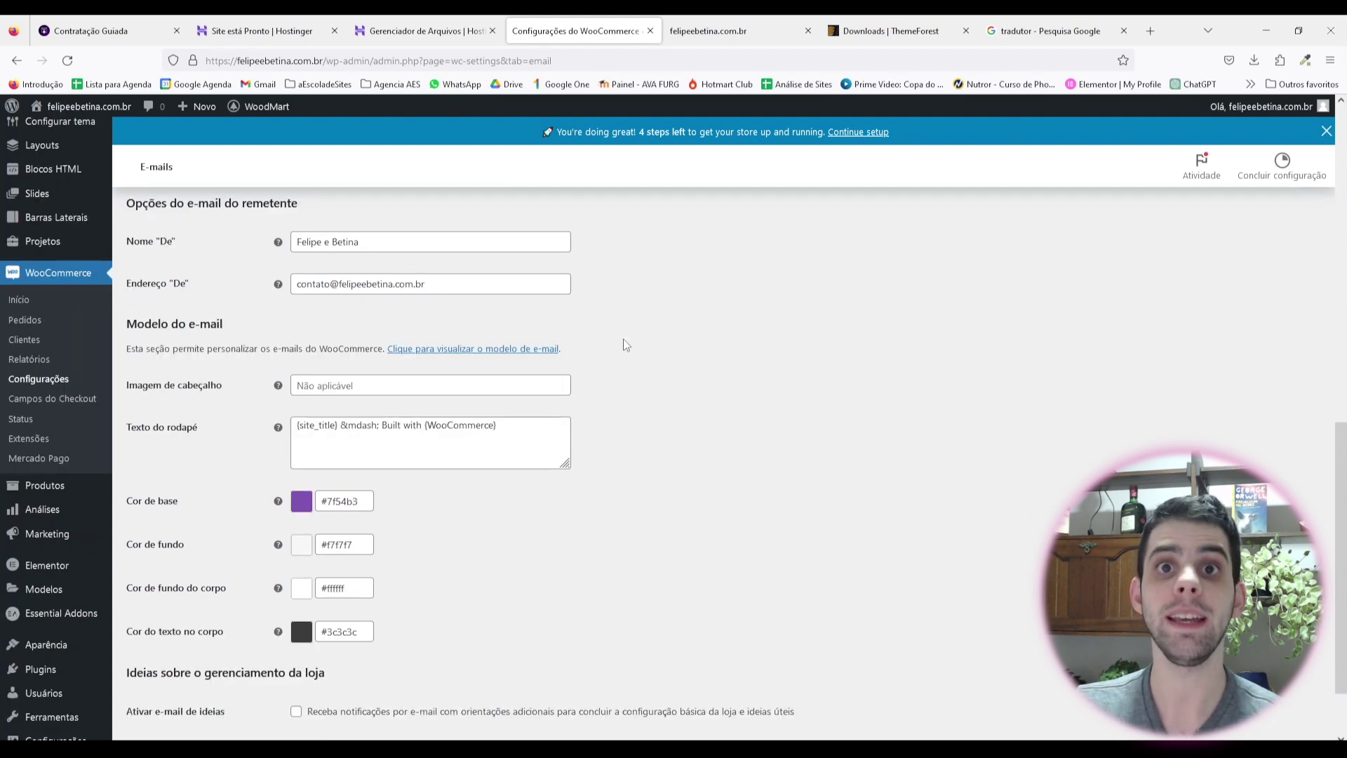
pyautogui.scroll(-1, 365, 350)
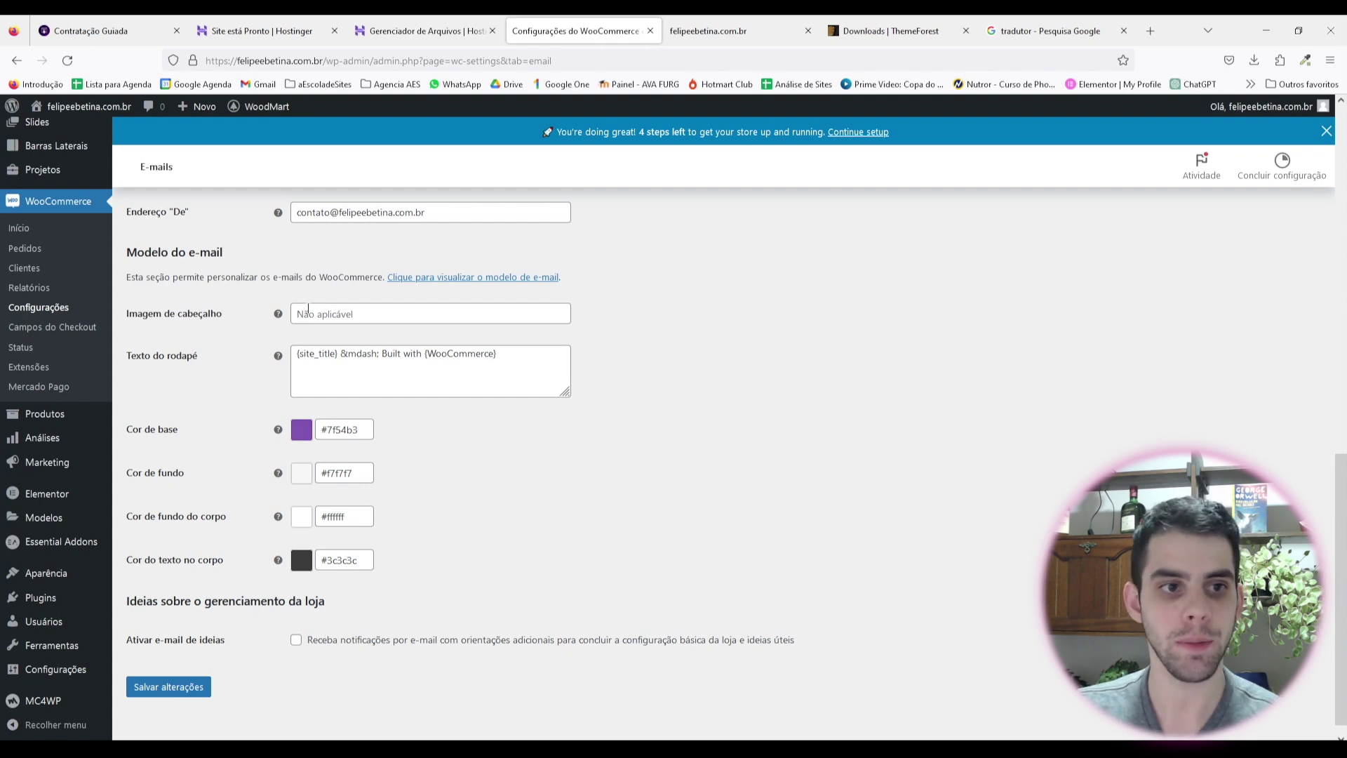
pyautogui.click(435, 365)
pyautogui.click(468, 457)
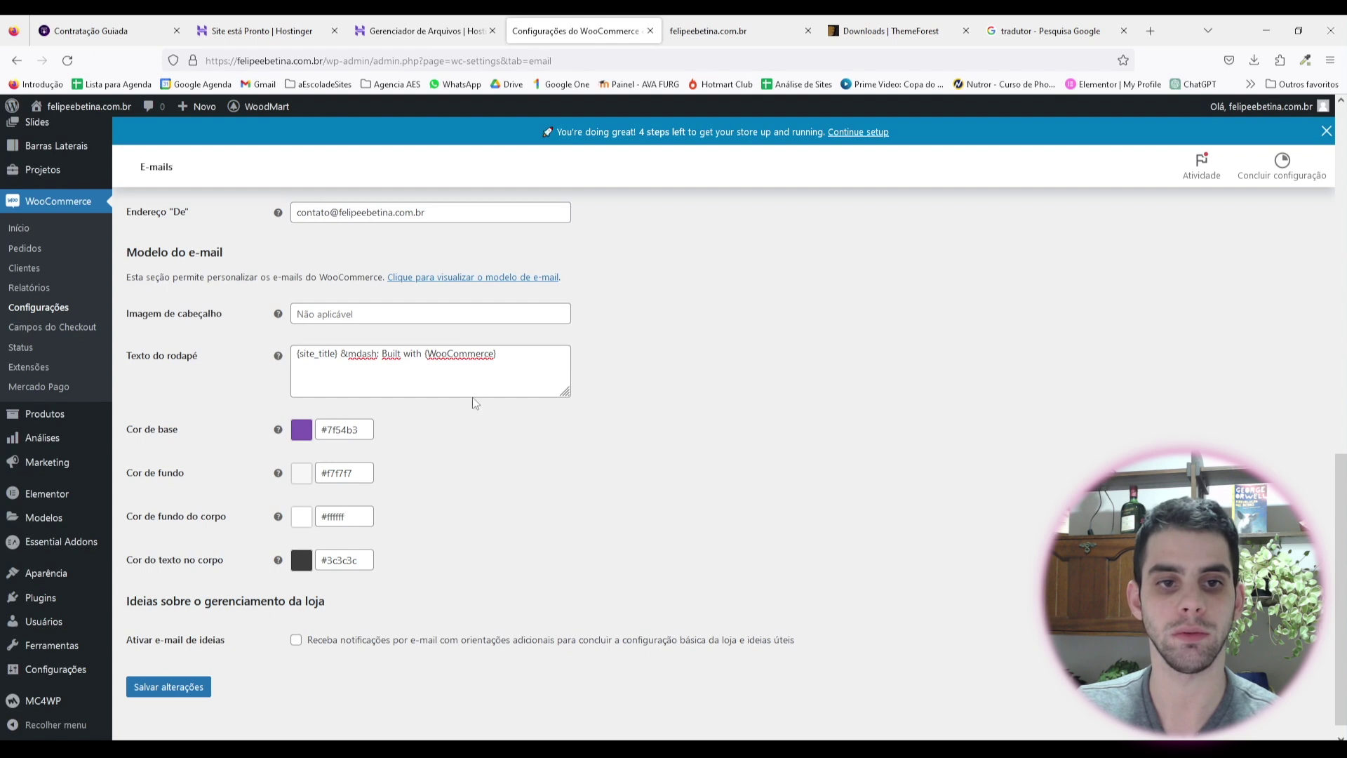
pyautogui.scroll(-1, 404, 412)
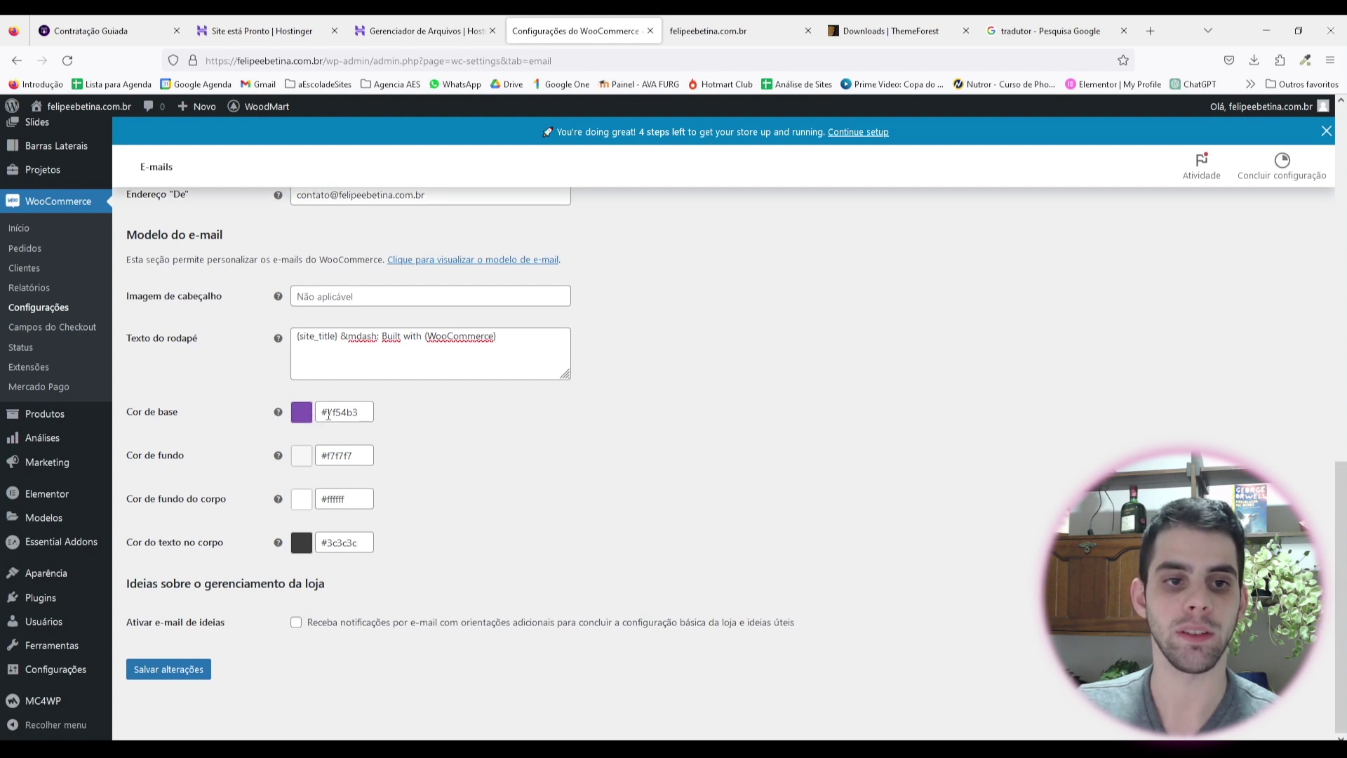
pyautogui.click(1305, 60)
pyautogui.click(1223, 110)
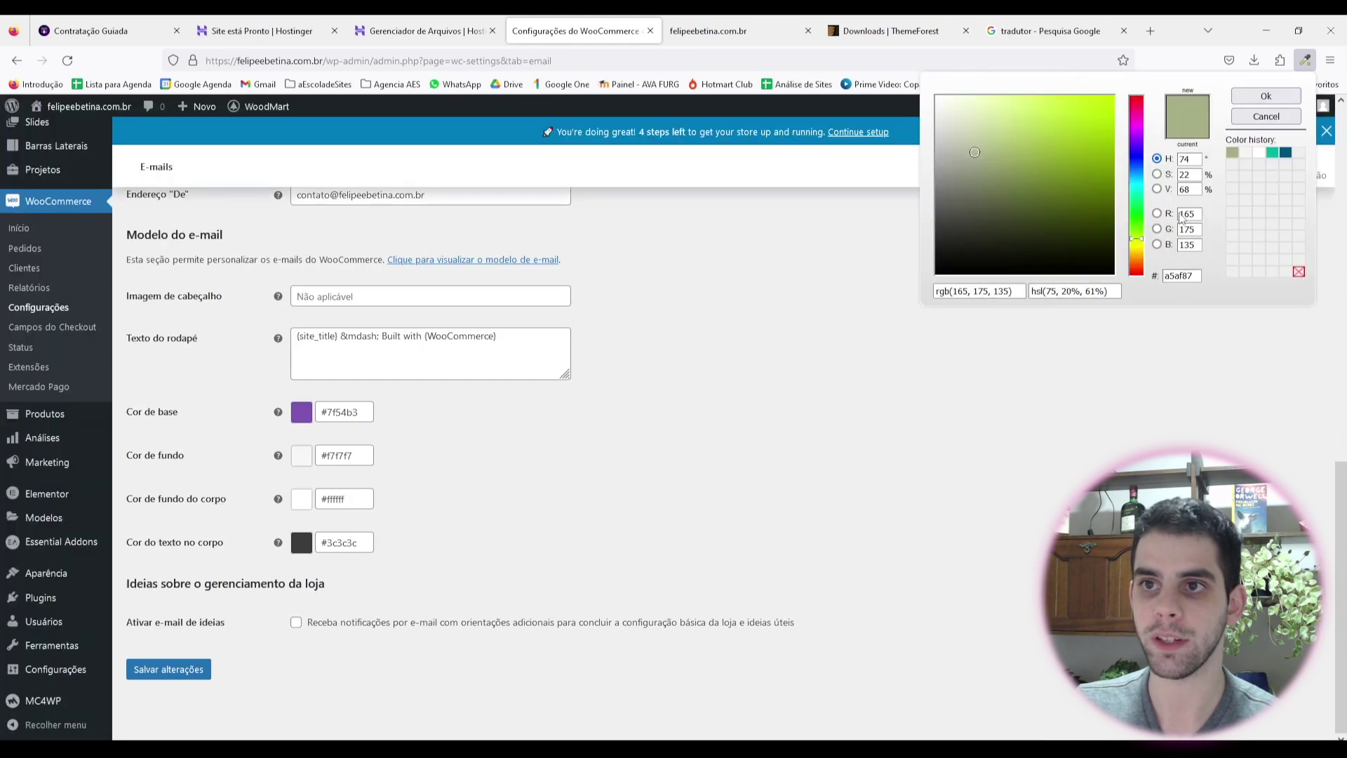
pyautogui.doubleClick(1181, 275)
pyautogui.click(173, 419)
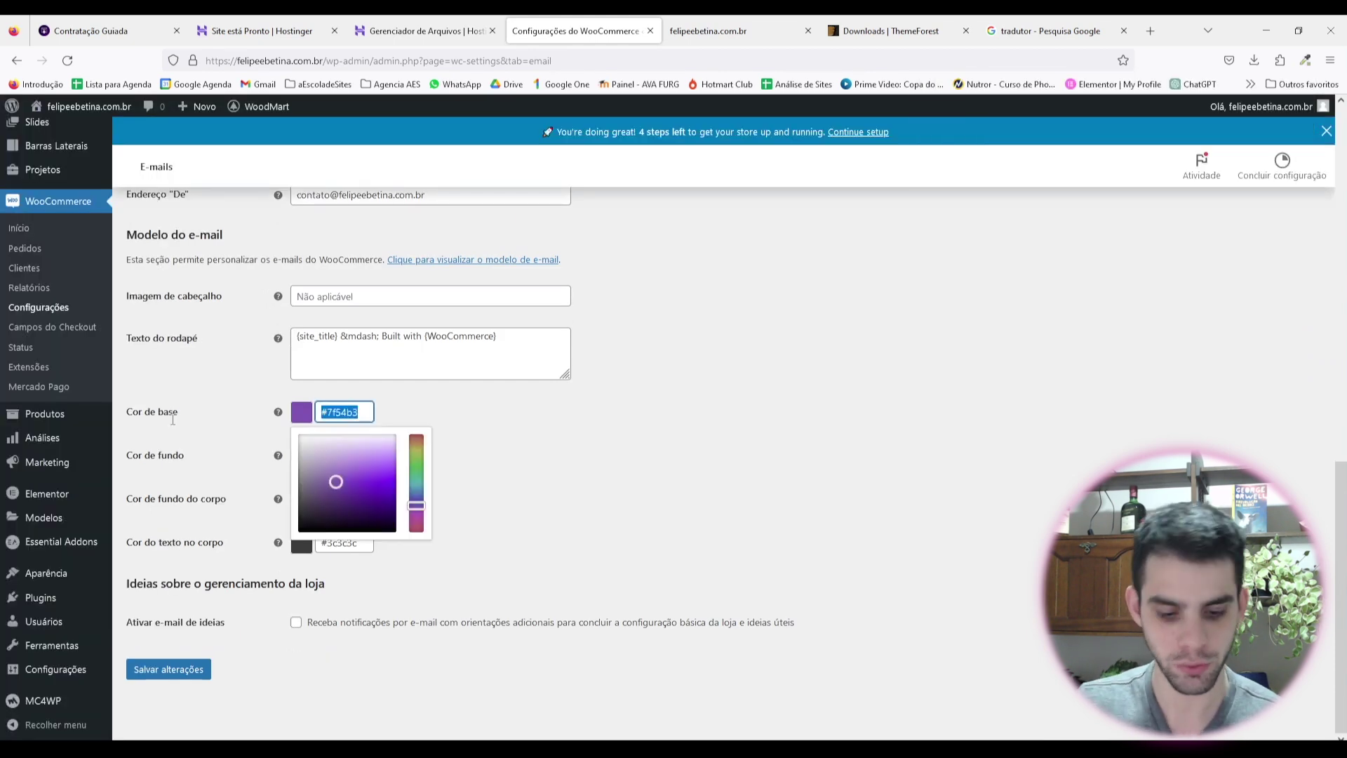
pyautogui.write('#a5af87')
pyautogui.click(165, 670)
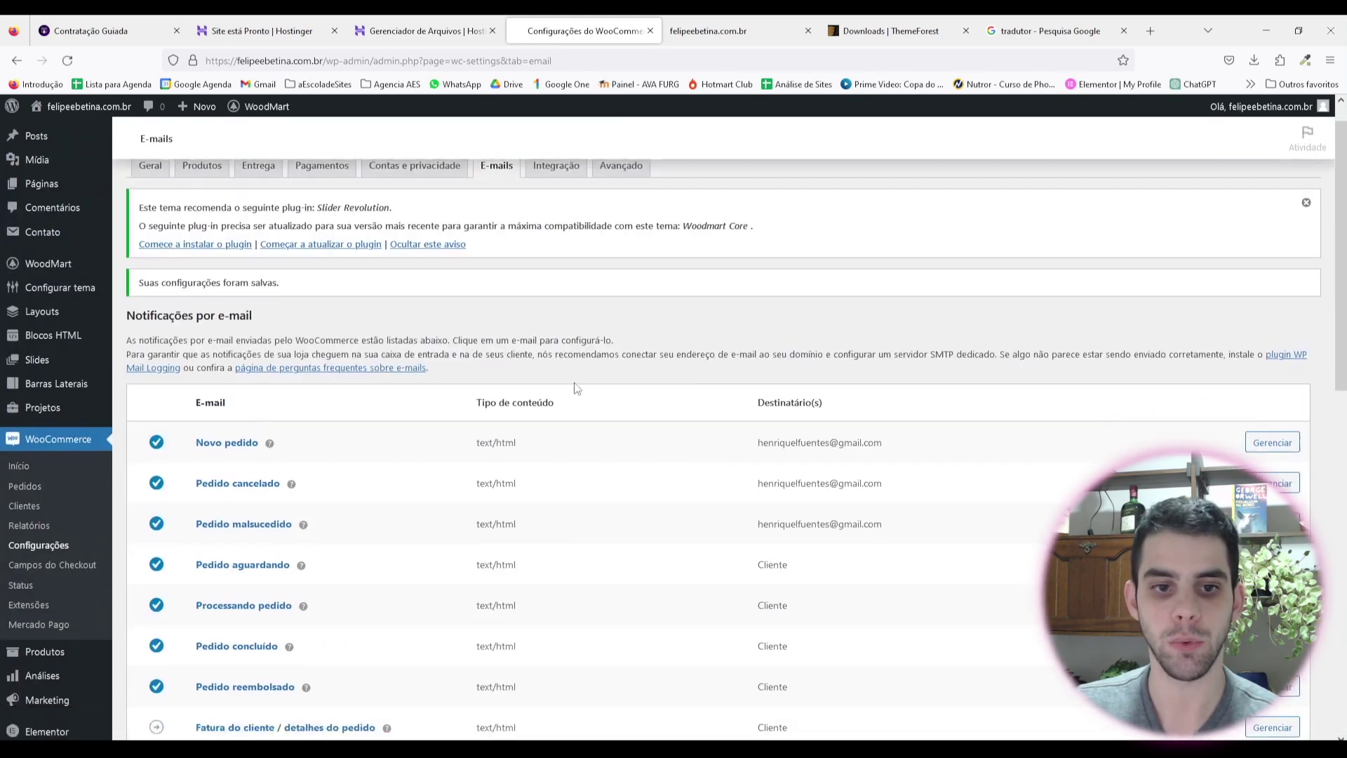
# Step: Preview the e-mail template with its sage-green header, then return to the settings
pyautogui.scroll(-8, 583, 383)
pyautogui.click(505, 389)
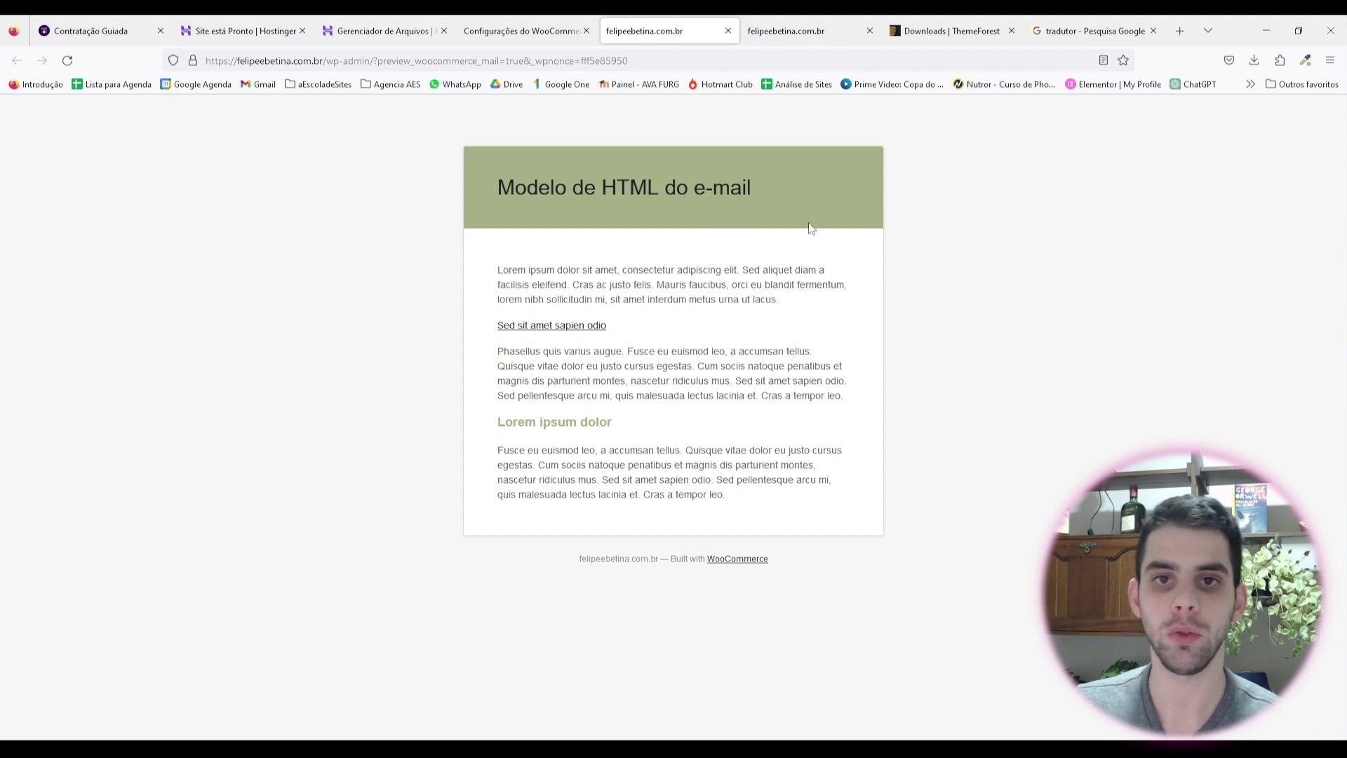
pyautogui.moveTo(469, 172); pyautogui.dragTo(750, 188)
pyautogui.moveTo(503, 273); pyautogui.dragTo(744, 498)
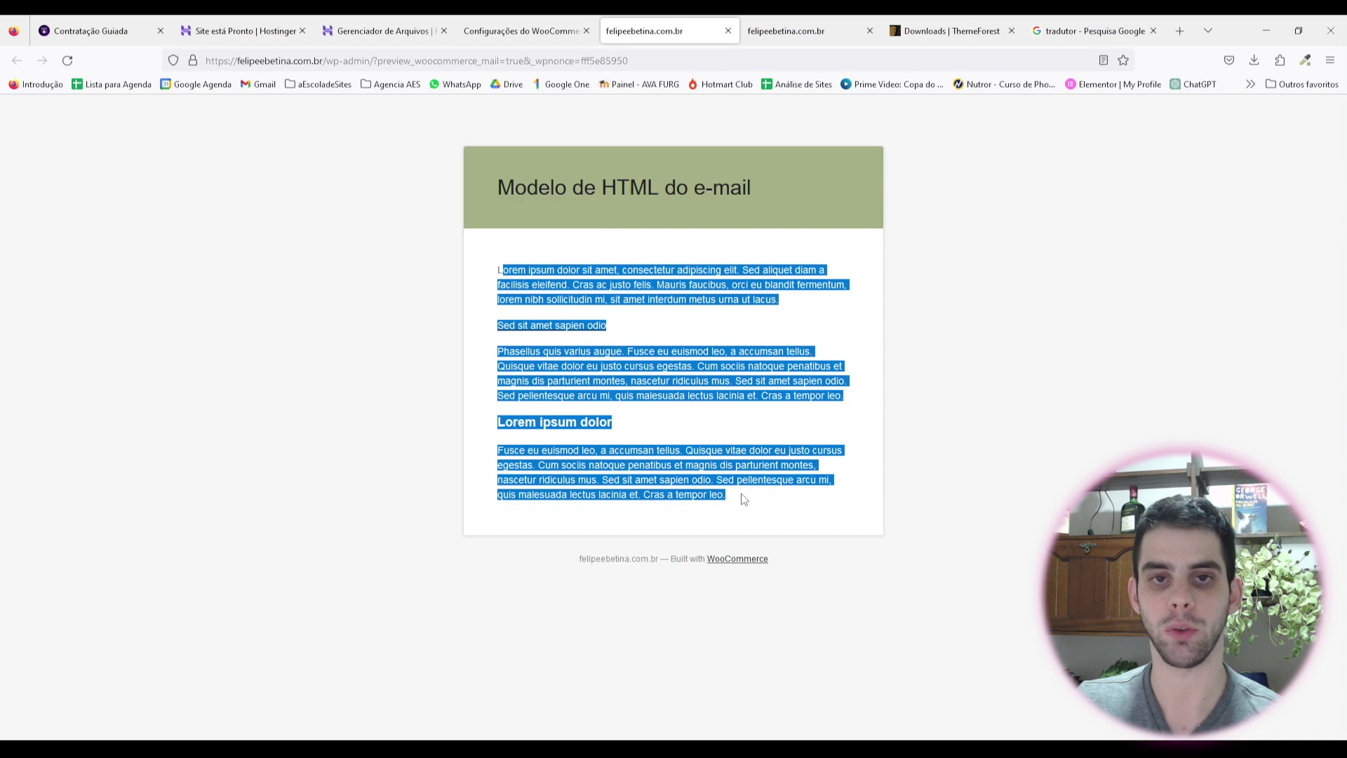
pyautogui.click(751, 255)
pyautogui.click(530, 28)
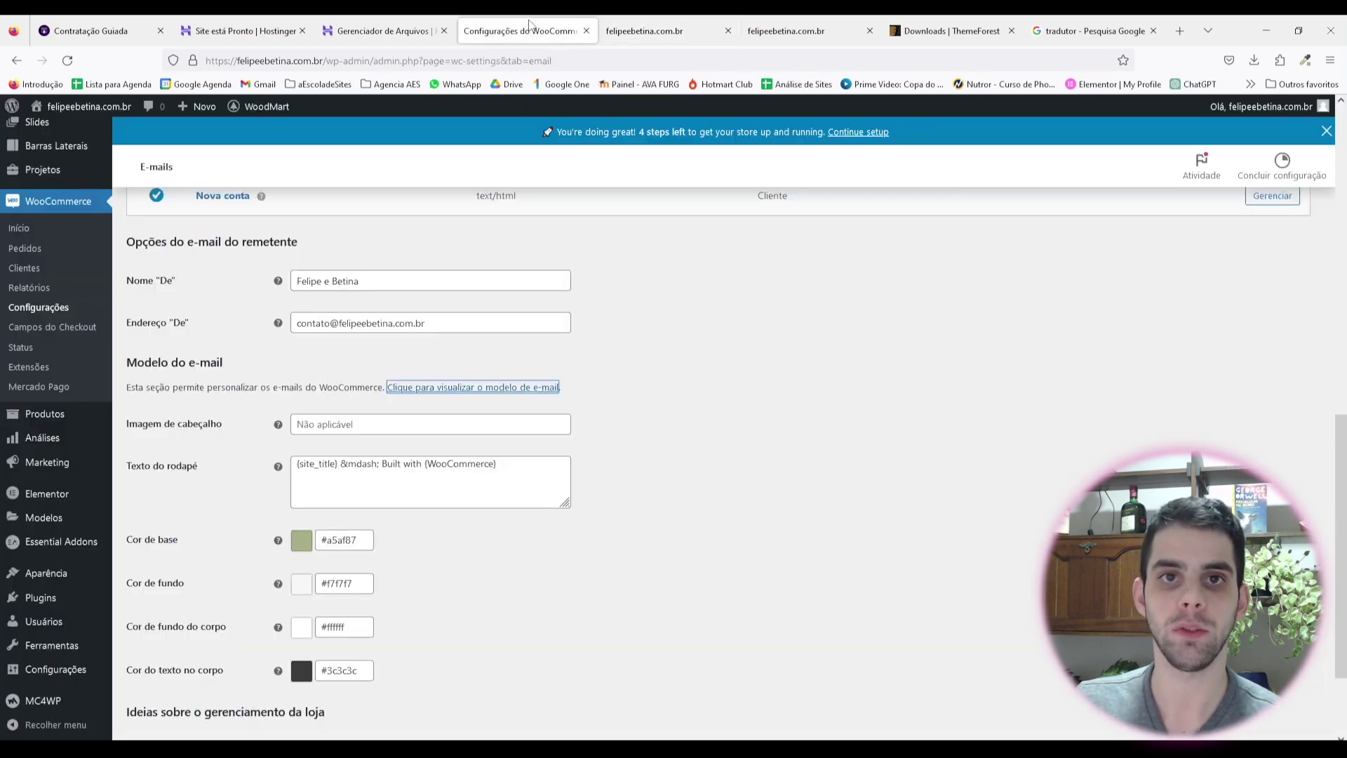
pyautogui.click(726, 519)
pyautogui.scroll(-1, 702, 505)
# Step: Go to the Avançado tab listing the cart, checkout and account pages (IDs 6, 7, 8)
pyautogui.scroll(9, 764, 502)
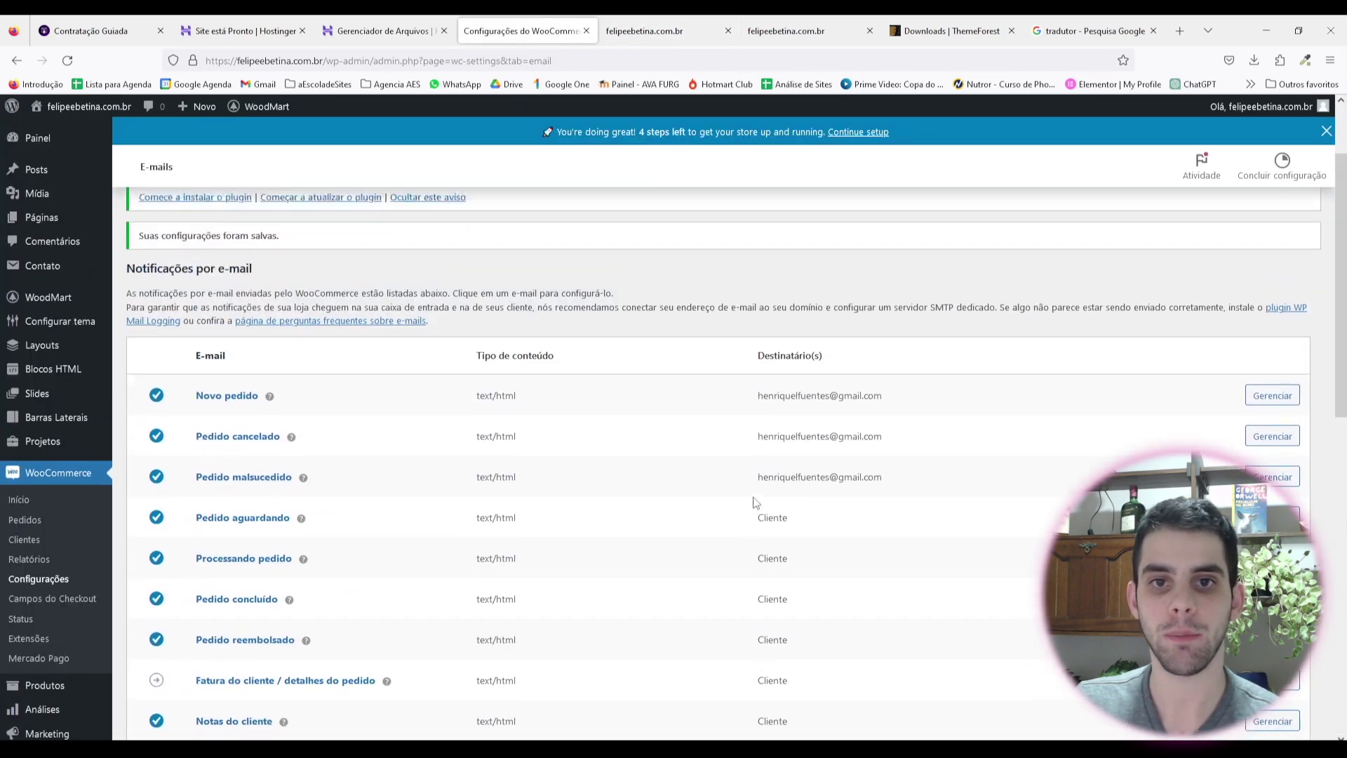
pyautogui.scroll(2, 756, 502)
pyautogui.click(554, 233)
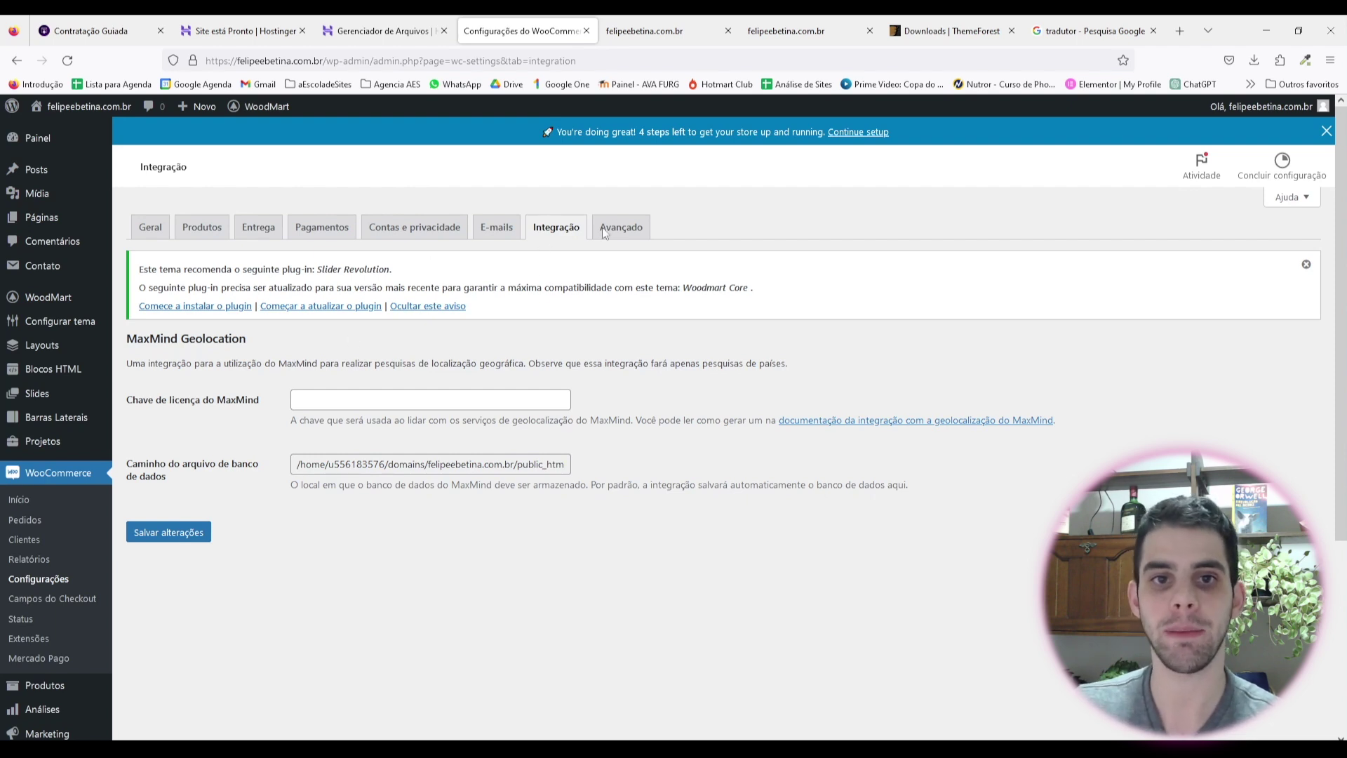
pyautogui.click(635, 240)
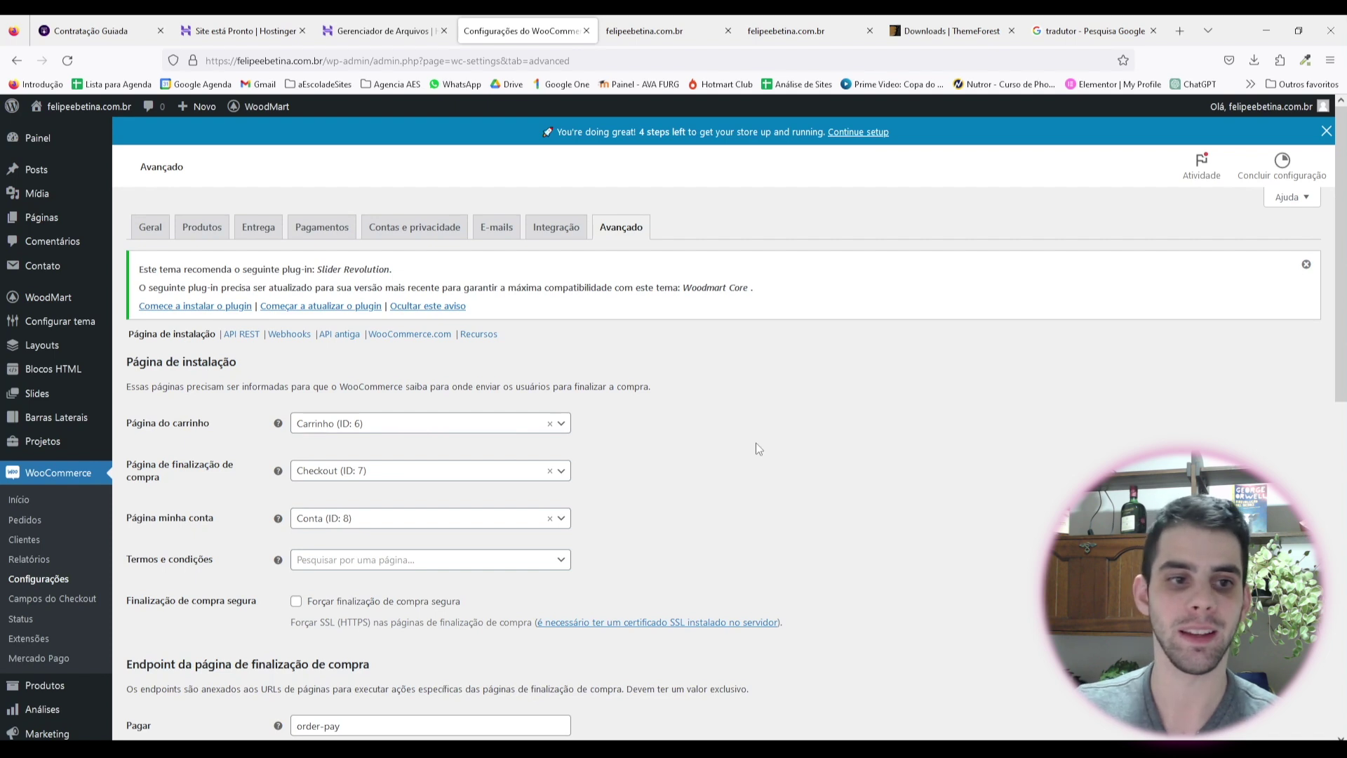
# Step: Choose Política de privacidade (ID 3) as the Termos e condições page and save
pyautogui.scroll(-2, 194, 251)
pyautogui.moveTo(143, 293); pyautogui.dragTo(229, 293)
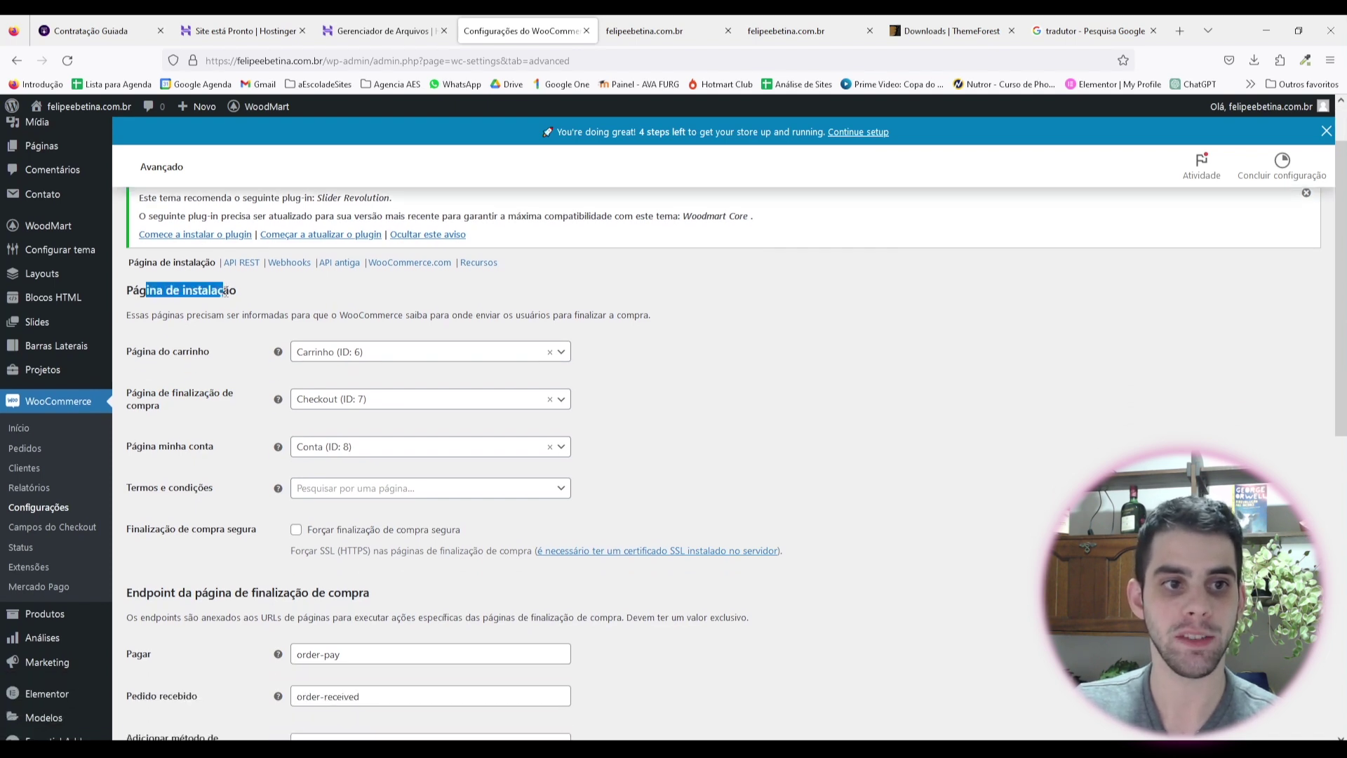
pyautogui.click(289, 294)
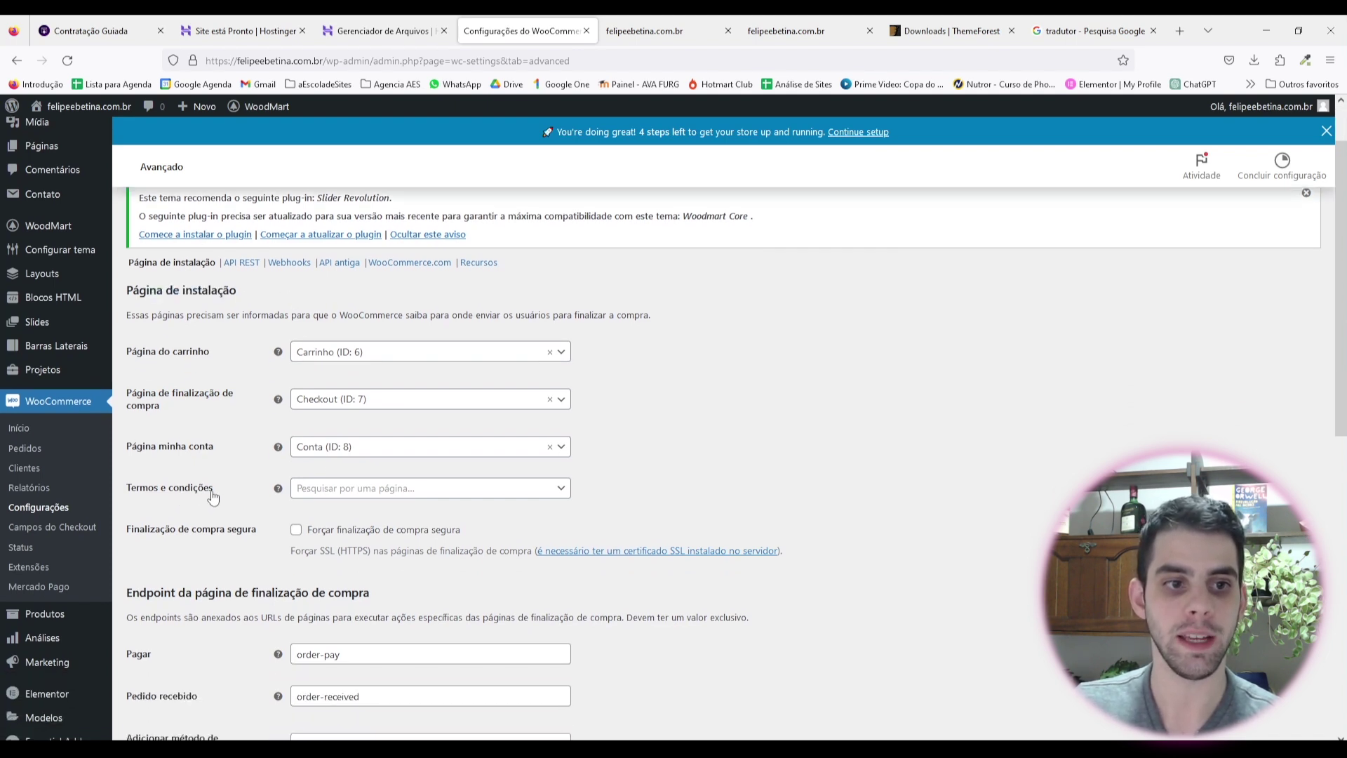
pyautogui.click(349, 490)
pyautogui.write('pol')
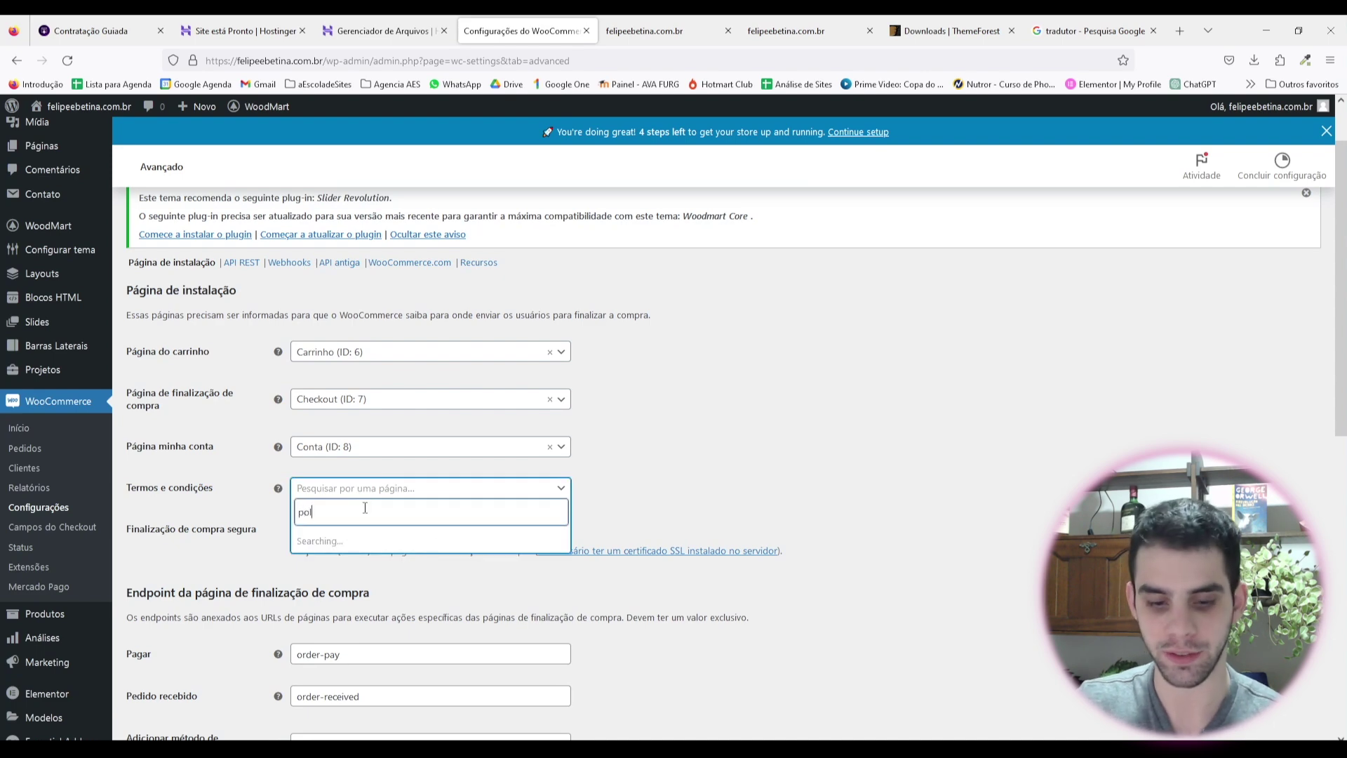
pyautogui.click(383, 542)
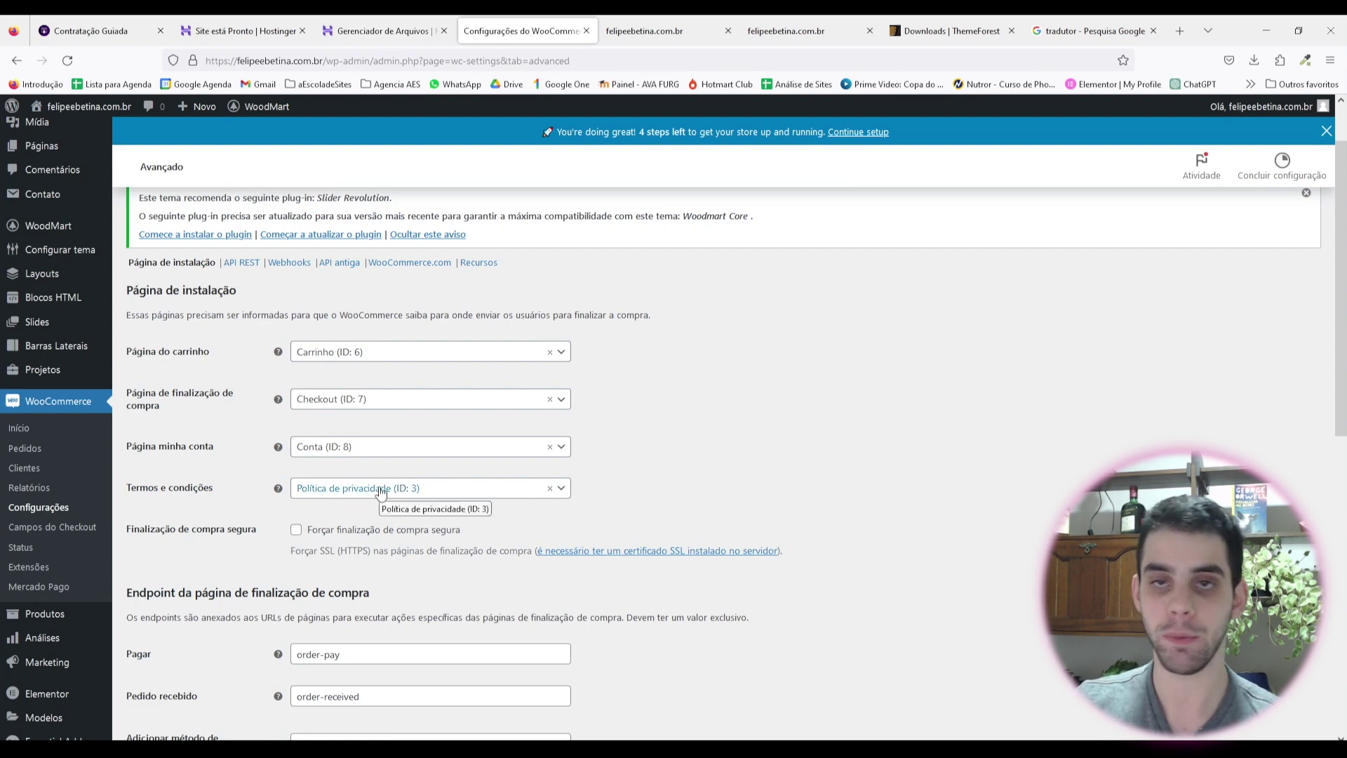
pyautogui.scroll(-3, 599, 398)
pyautogui.scroll(-7, 599, 399)
pyautogui.click(168, 668)
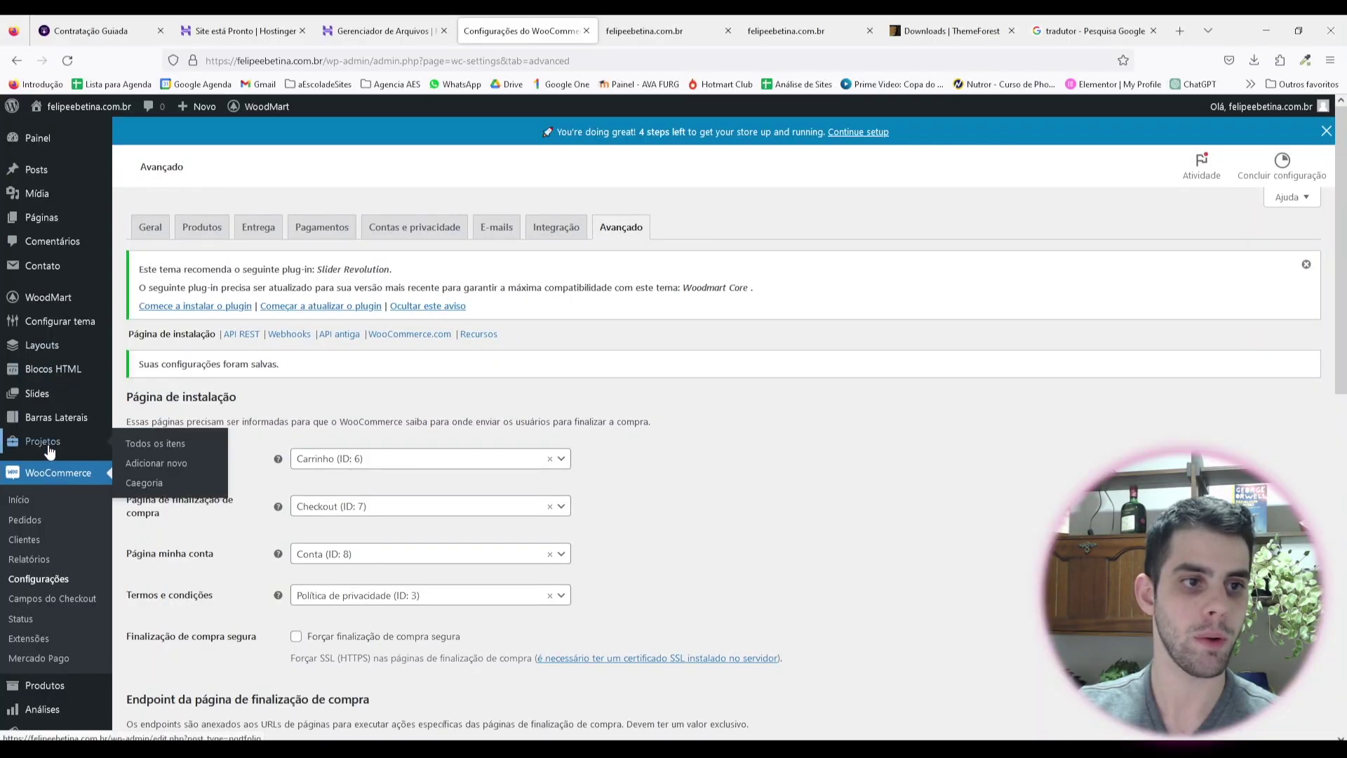
pyautogui.scroll(-2, 65, 424)
pyautogui.scroll(2, 806, 551)
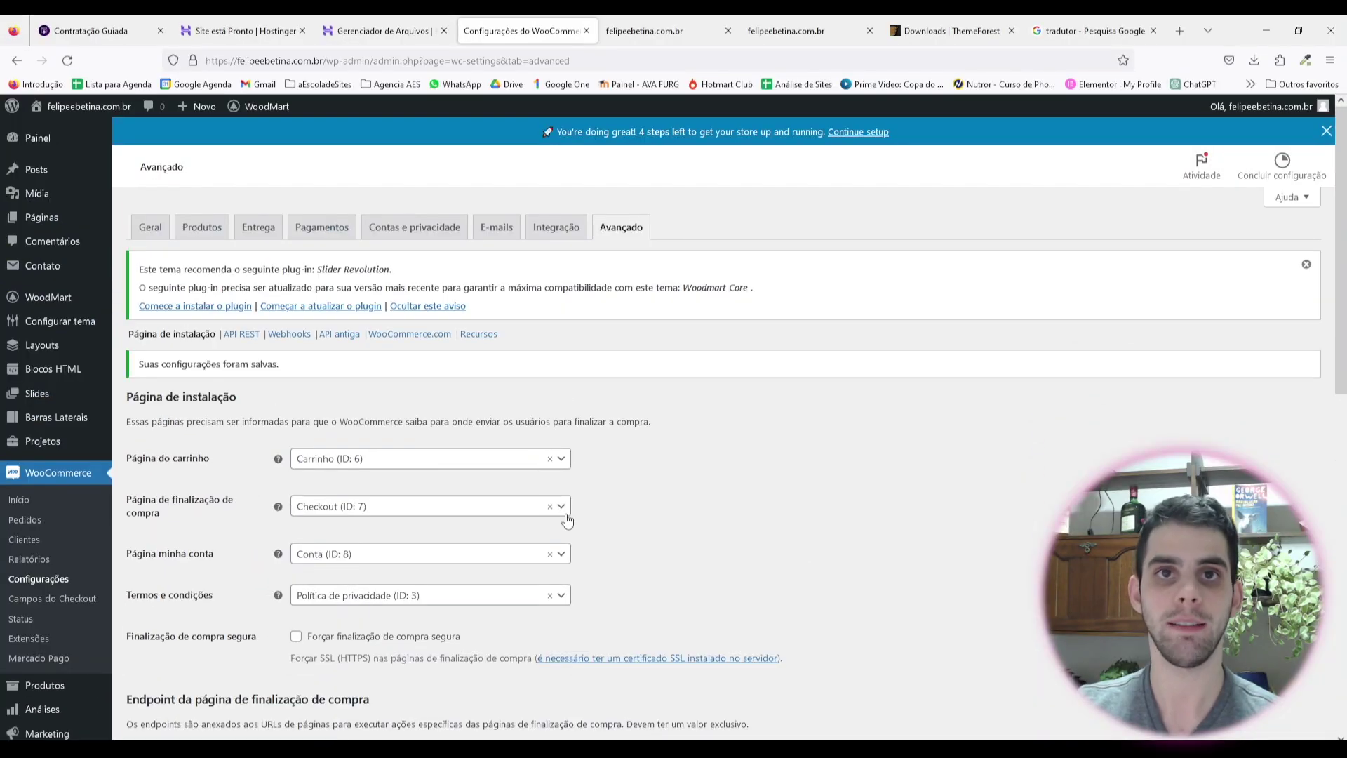
pyautogui.scroll(-4, 11, 384)
# Step: Go to Produtos > Todos os produtos and scroll through the twelve products
pyautogui.moveTo(51, 496)
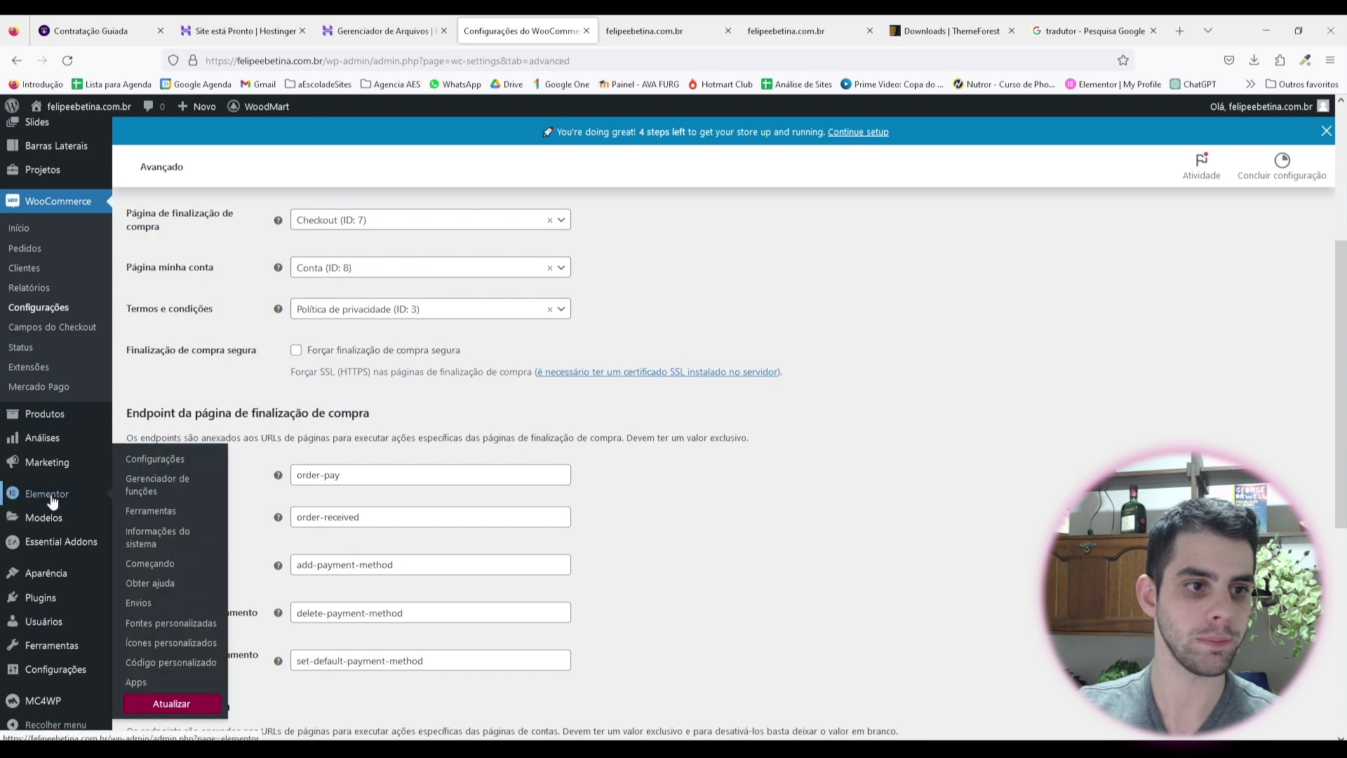
pyautogui.moveTo(74, 423)
pyautogui.click(175, 424)
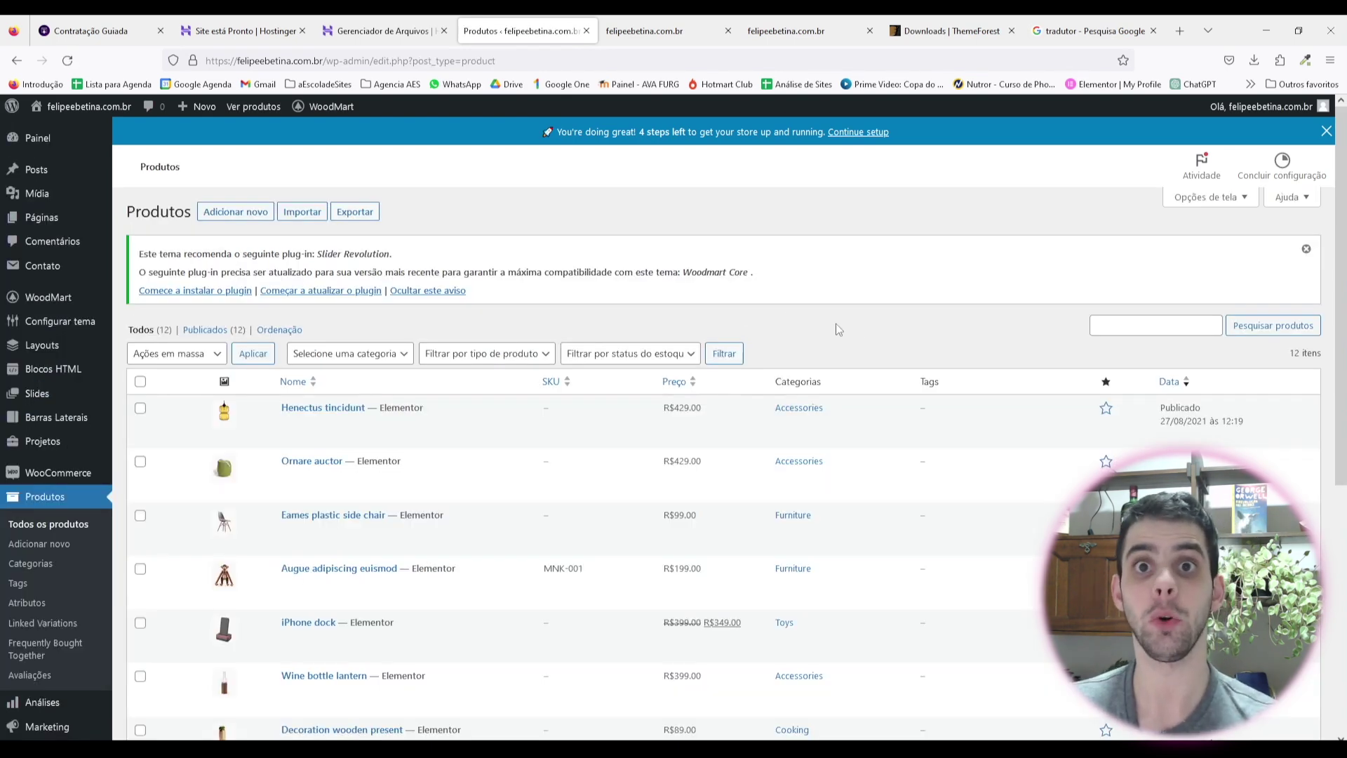
pyautogui.scroll(-5, 836, 324)
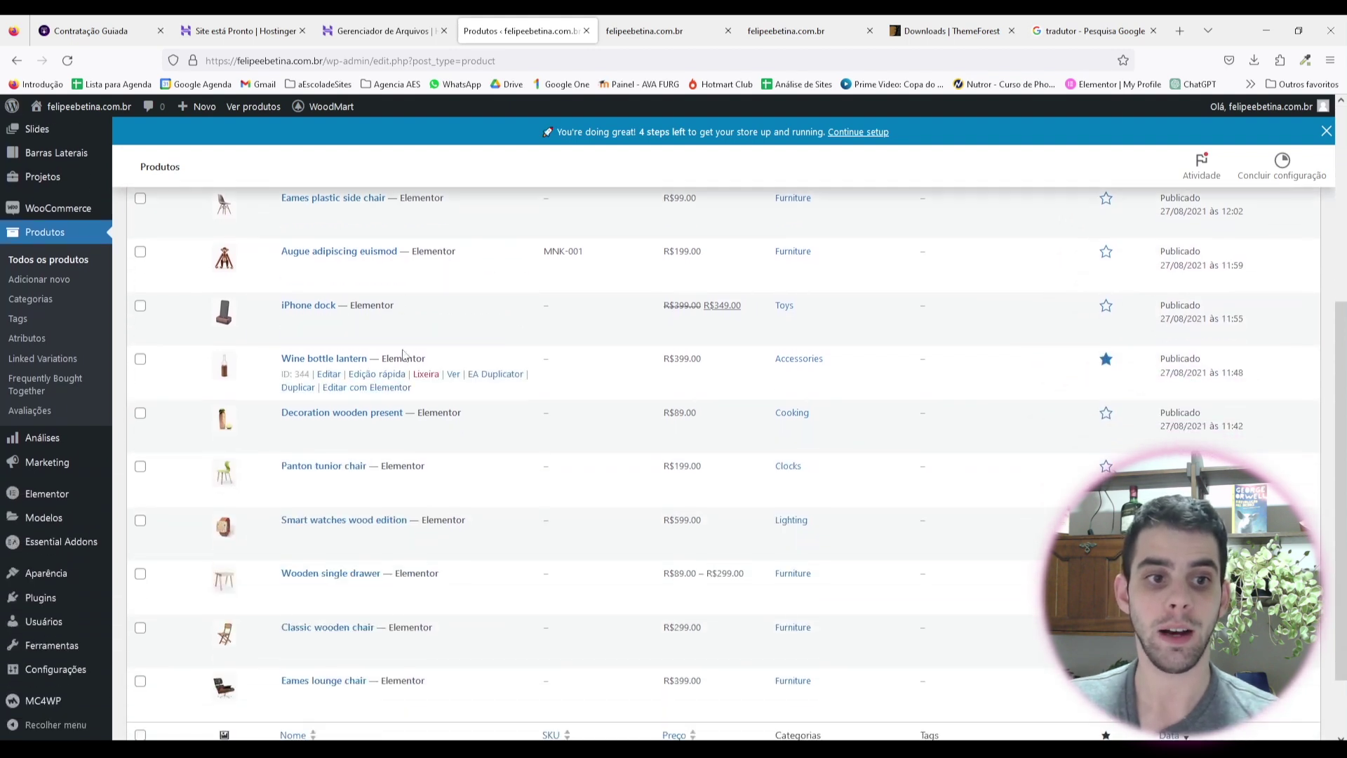
pyautogui.scroll(-2, 403, 355)
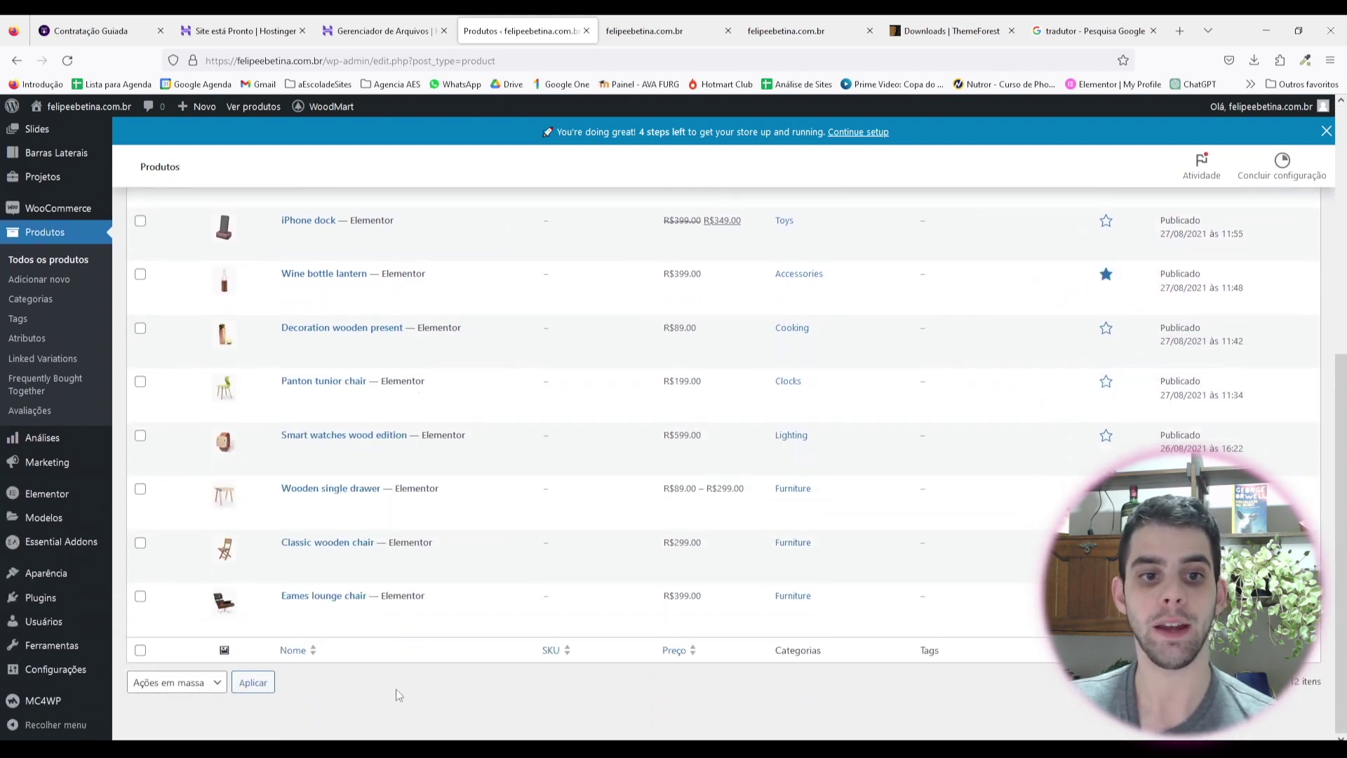
pyautogui.scroll(2, 427, 539)
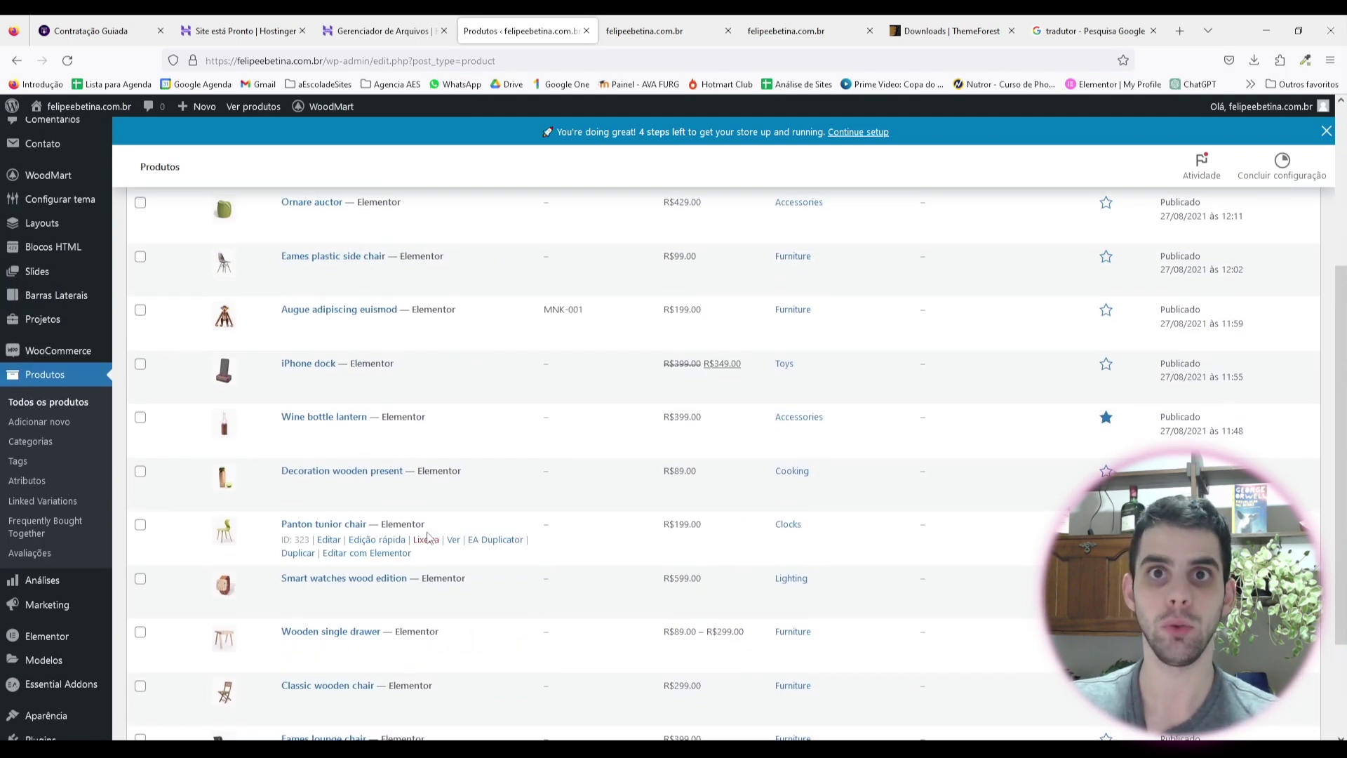
pyautogui.scroll(4, 427, 539)
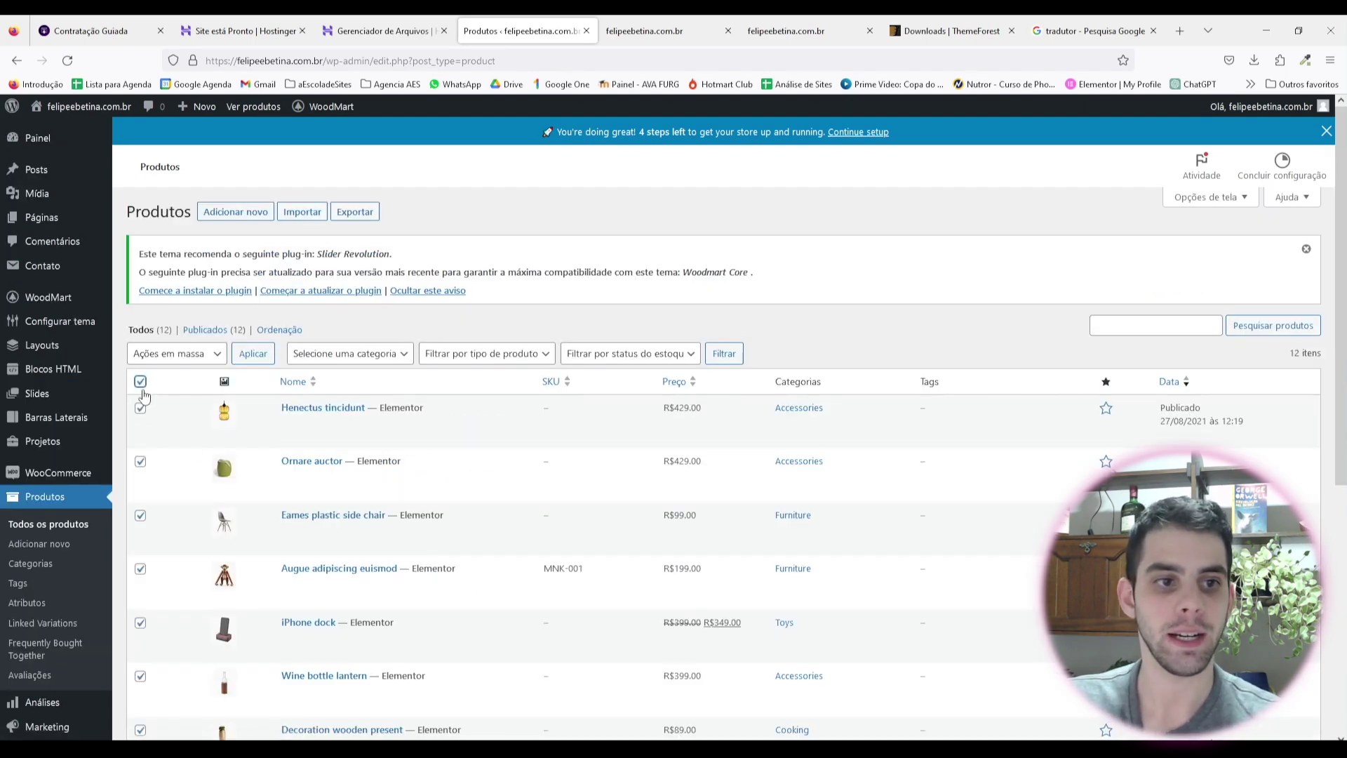
# Step: Inspect the bulk actions menu and select then deselect all products, applying nothing
pyautogui.click(175, 354)
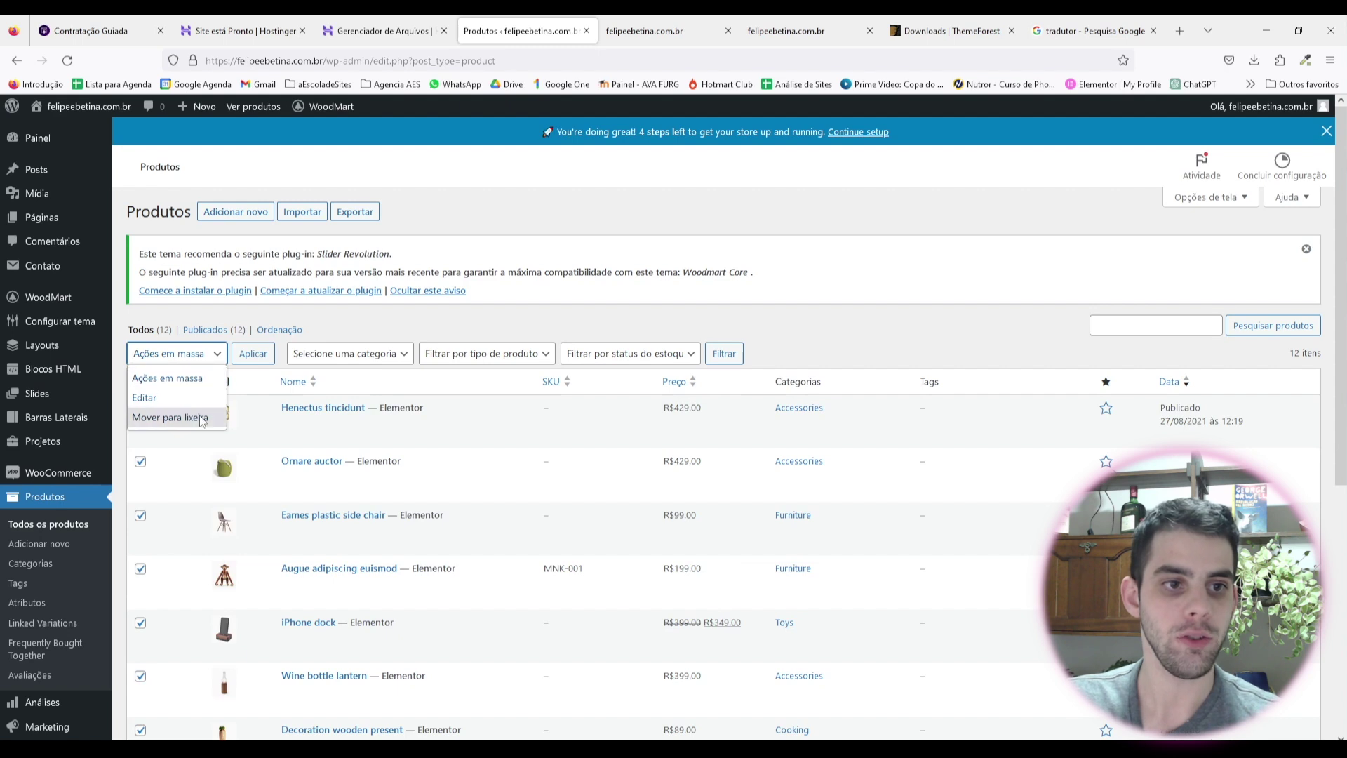
pyautogui.click(553, 329)
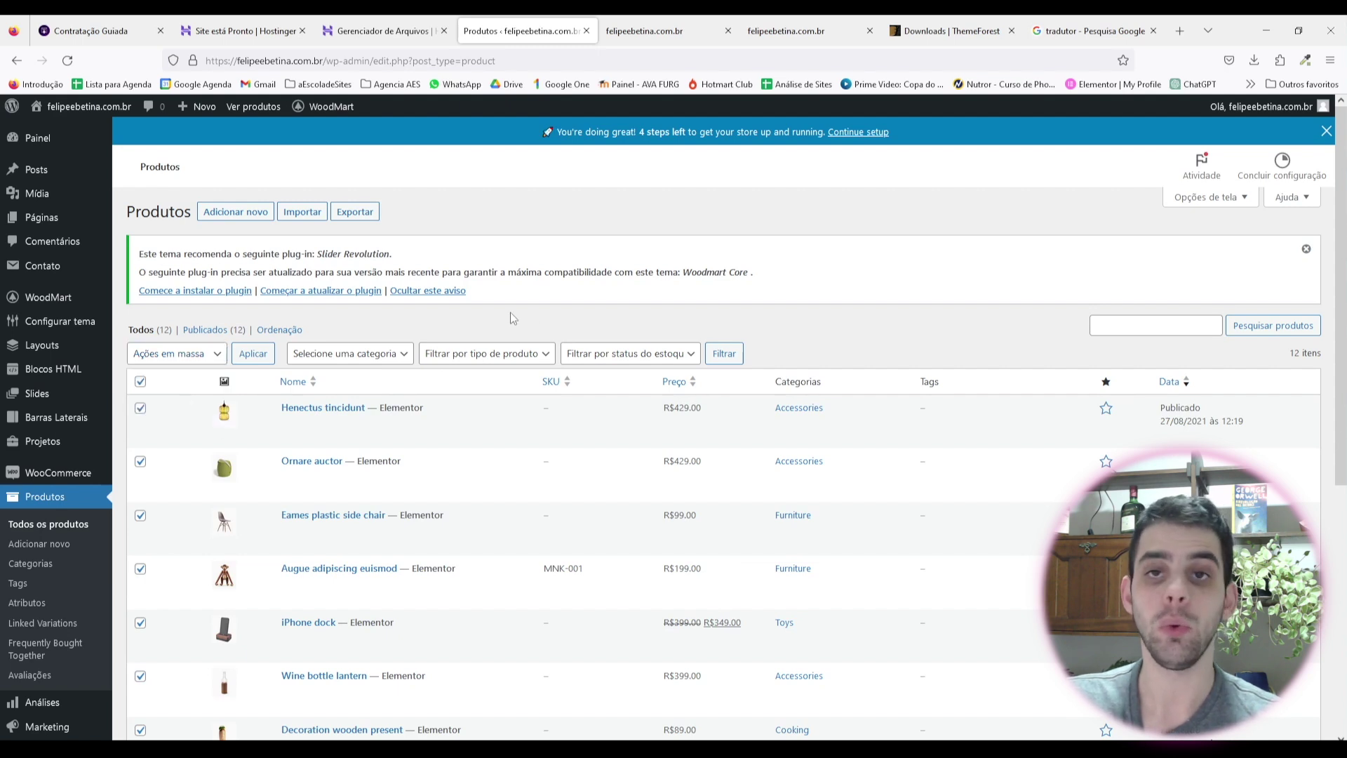
pyautogui.click(141, 383)
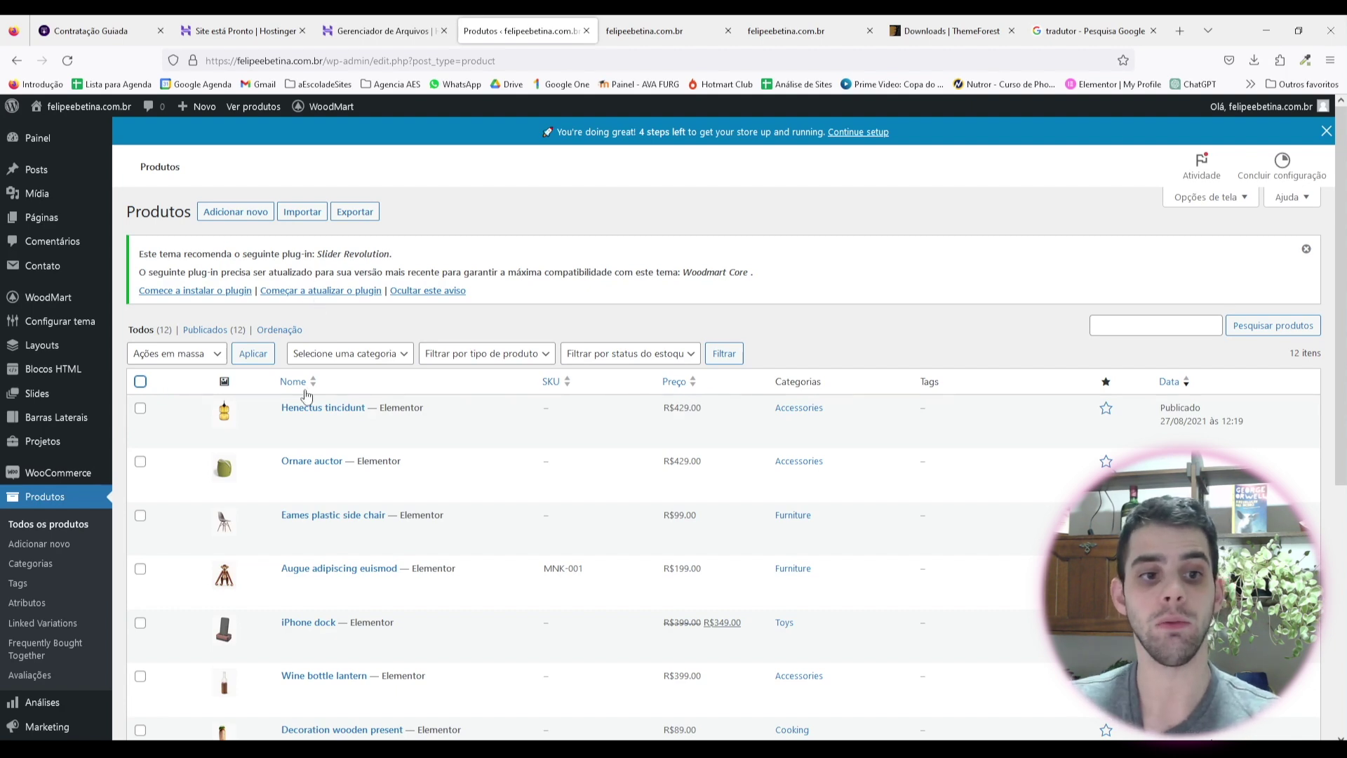
pyautogui.scroll(-2, 423, 316)
pyautogui.click(142, 310)
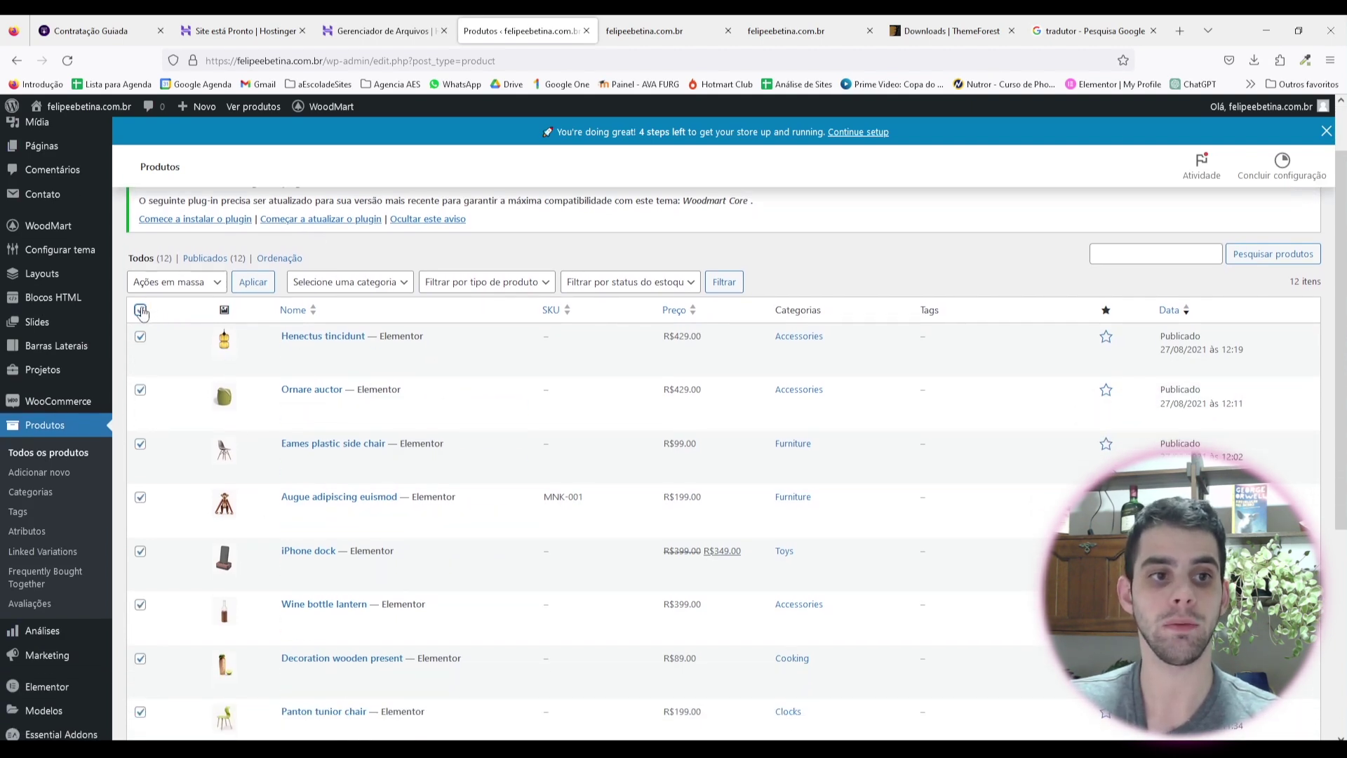
pyautogui.click(207, 282)
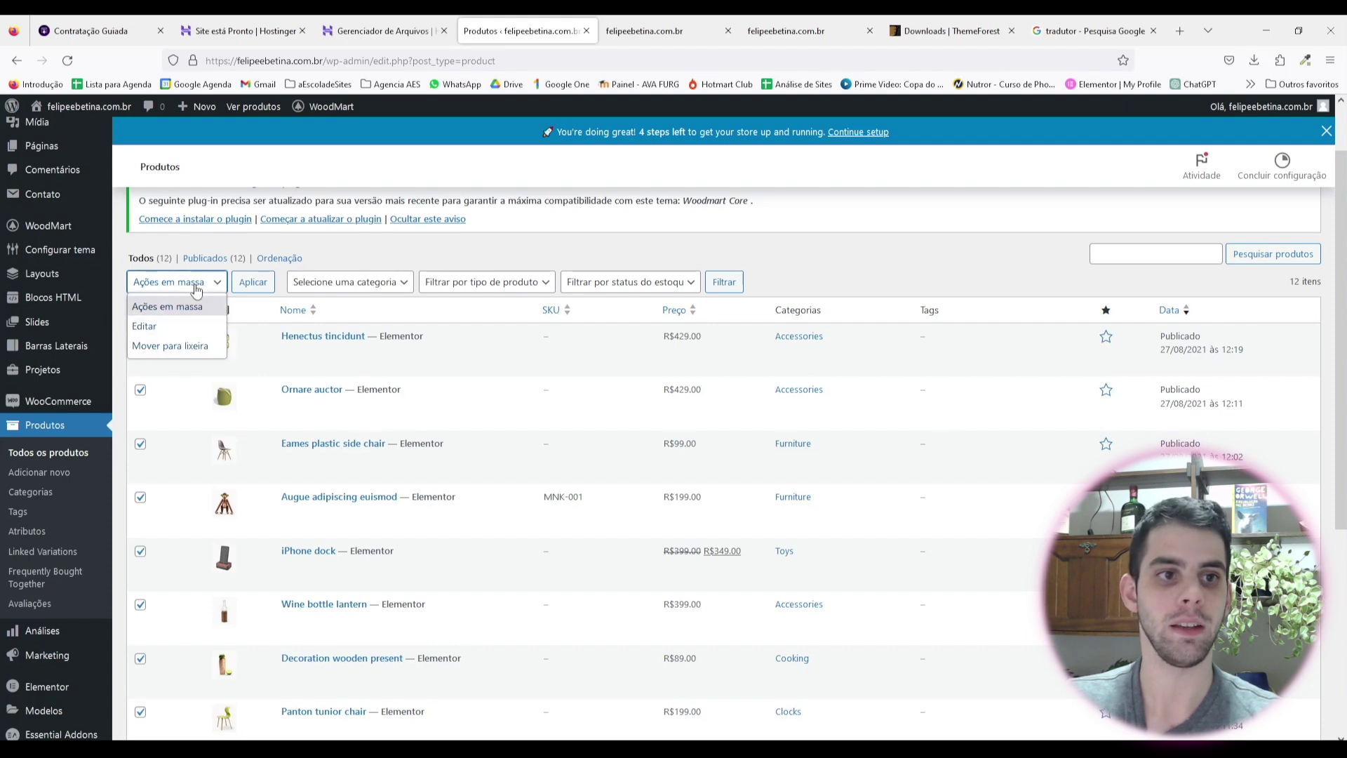
pyautogui.click(246, 284)
pyautogui.click(141, 310)
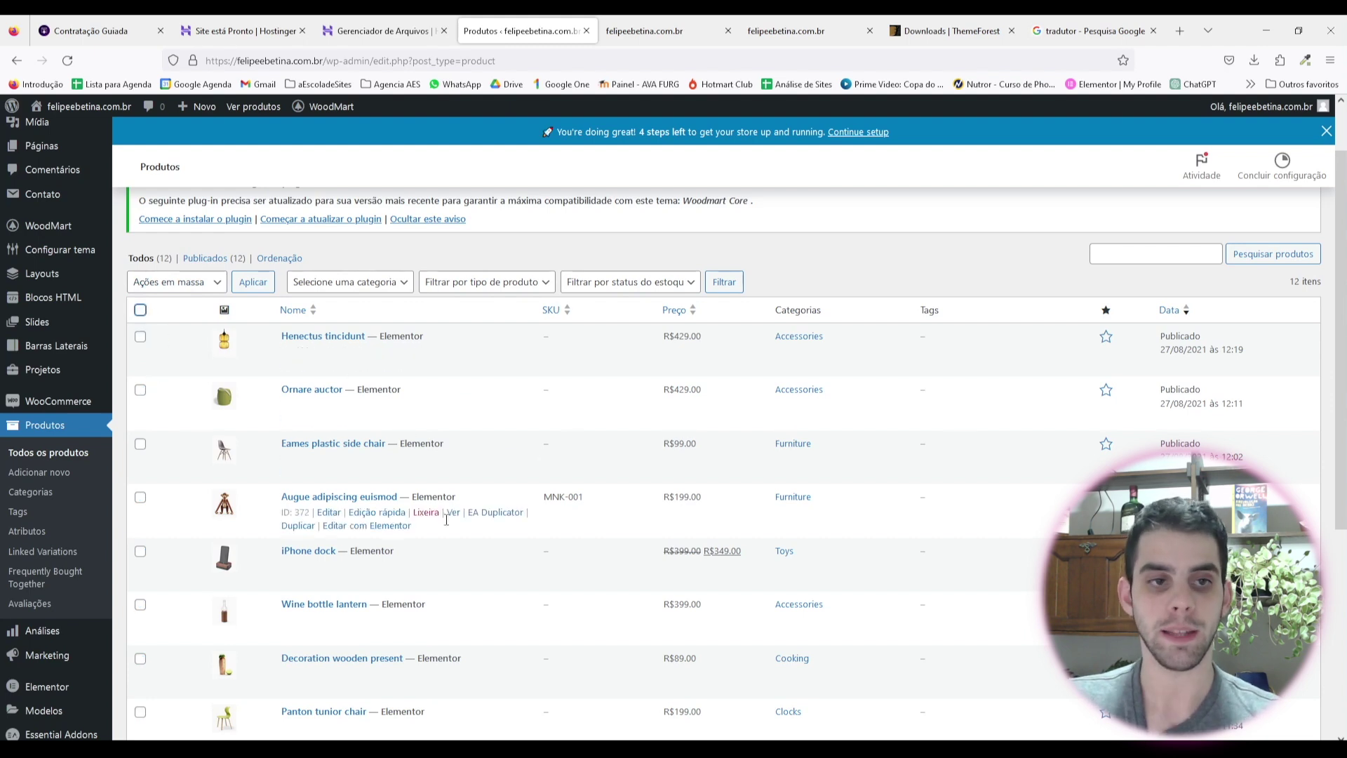
pyautogui.scroll(2, 421, 534)
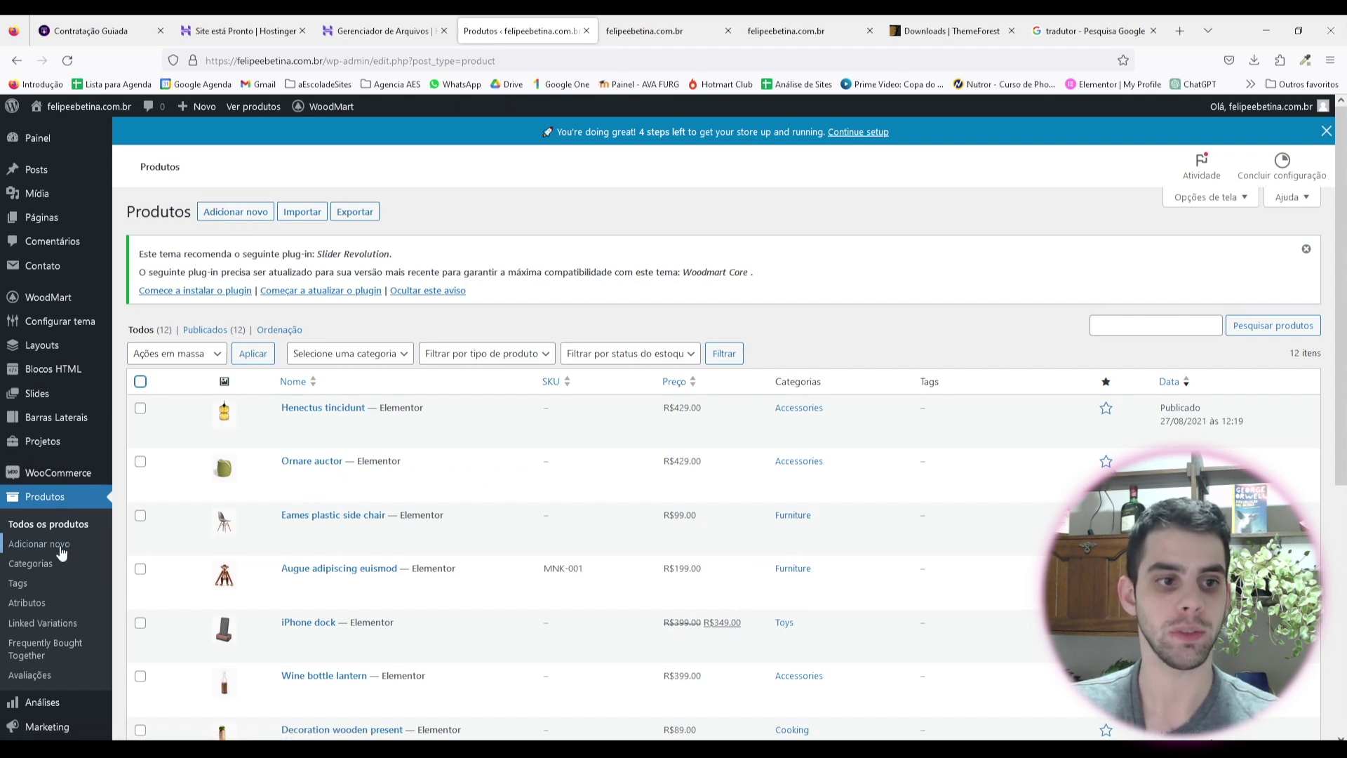
# Step: Add a new product and paste 'Geladeira Brastemp' as its name
pyautogui.click(235, 215)
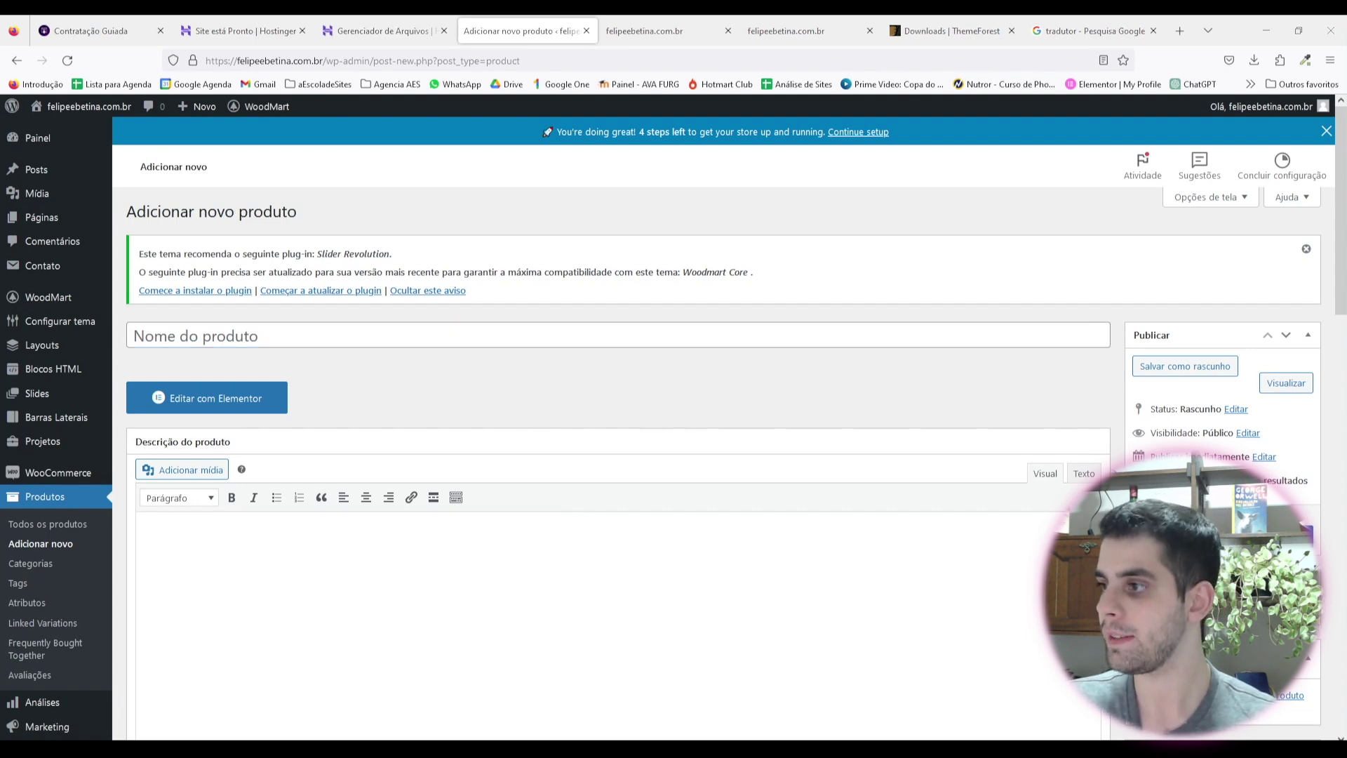
pyautogui.click(265, 329)
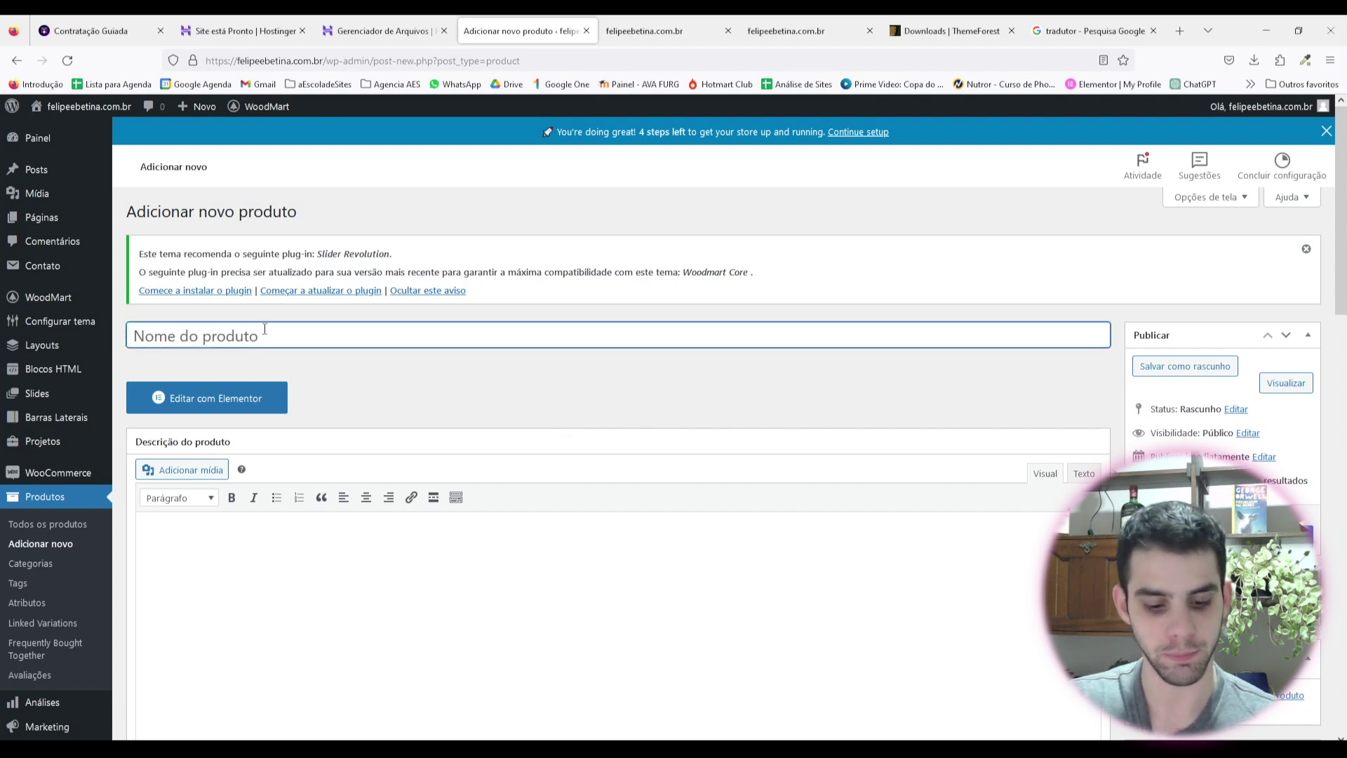
pyautogui.write('Geladeira Brastemp')
pyautogui.scroll(-1, 264, 329)
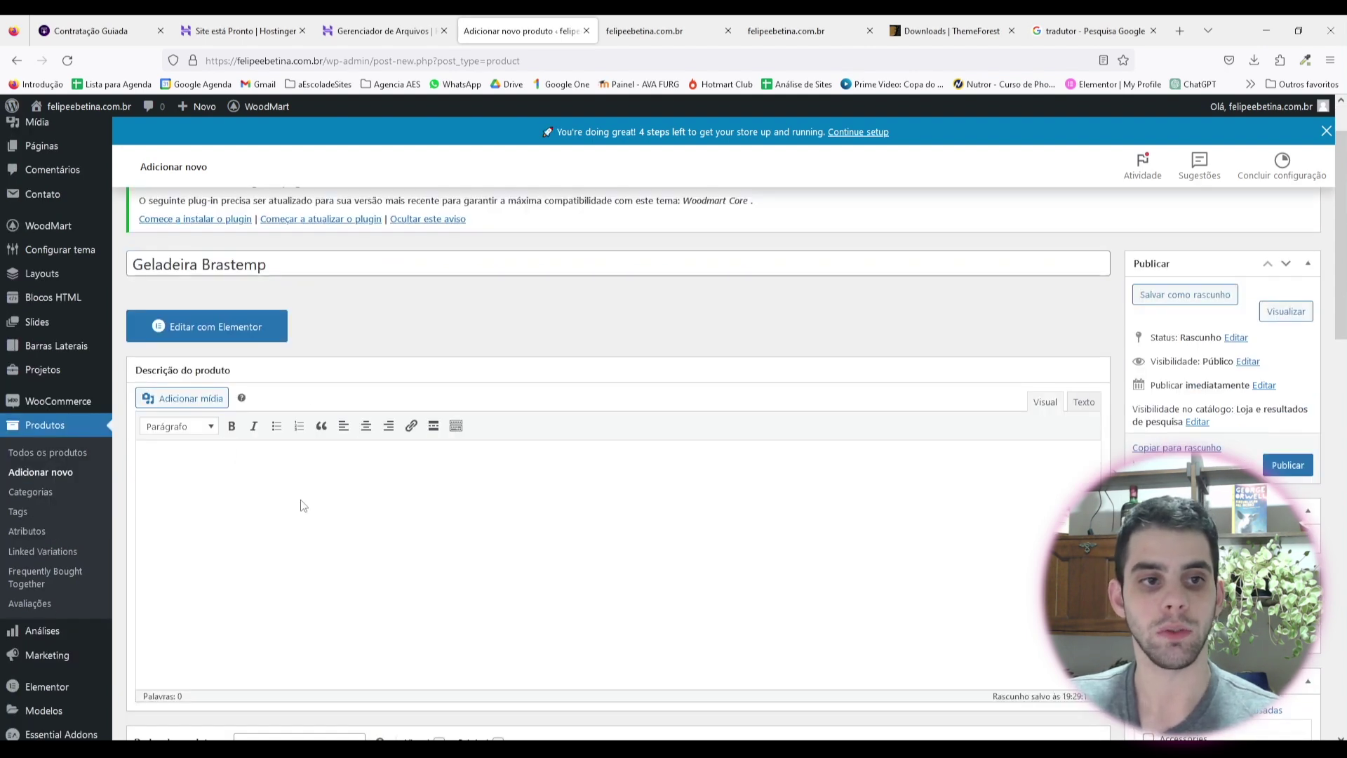
# Step: Paste the Brastemp Frost Free Duplex BRM44HK refrigerator description into Descrição do produto
pyautogui.click(304, 505)
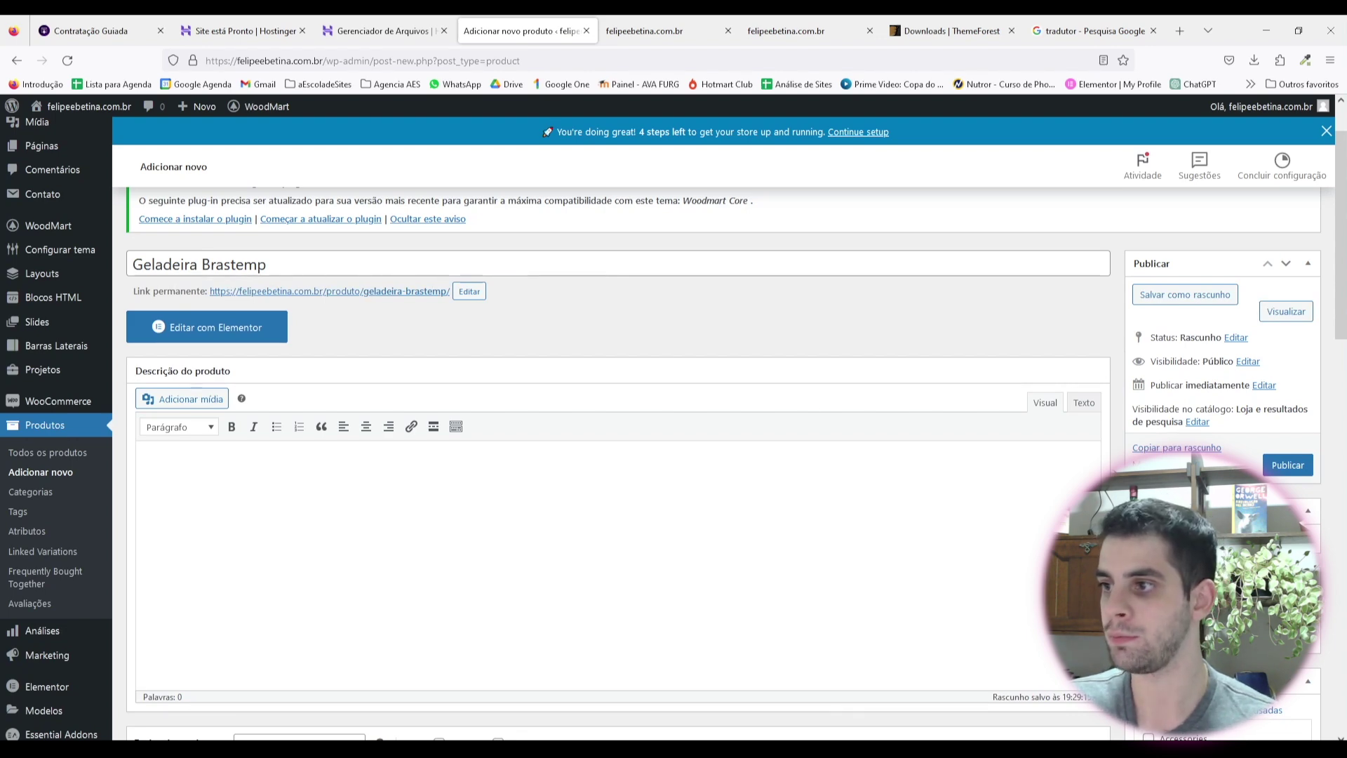
pyautogui.write('Vem cá conhecer a geladeira que você vai ter em sua cozinha com a ajuda das Casas Bahia, a Brastemp Frost Free Duplex BRM44HK! Com capacidade de 375 litros, divididos entre o freezer (86 litros) e o refrigerador (288 litros), ela traz toda a praticidade e tecnologia para armazenar os alimentos de forma ideal, conservando-os por mais tempo.')
pyautogui.scroll(-5, 615, 516)
pyautogui.scroll(2, 615, 516)
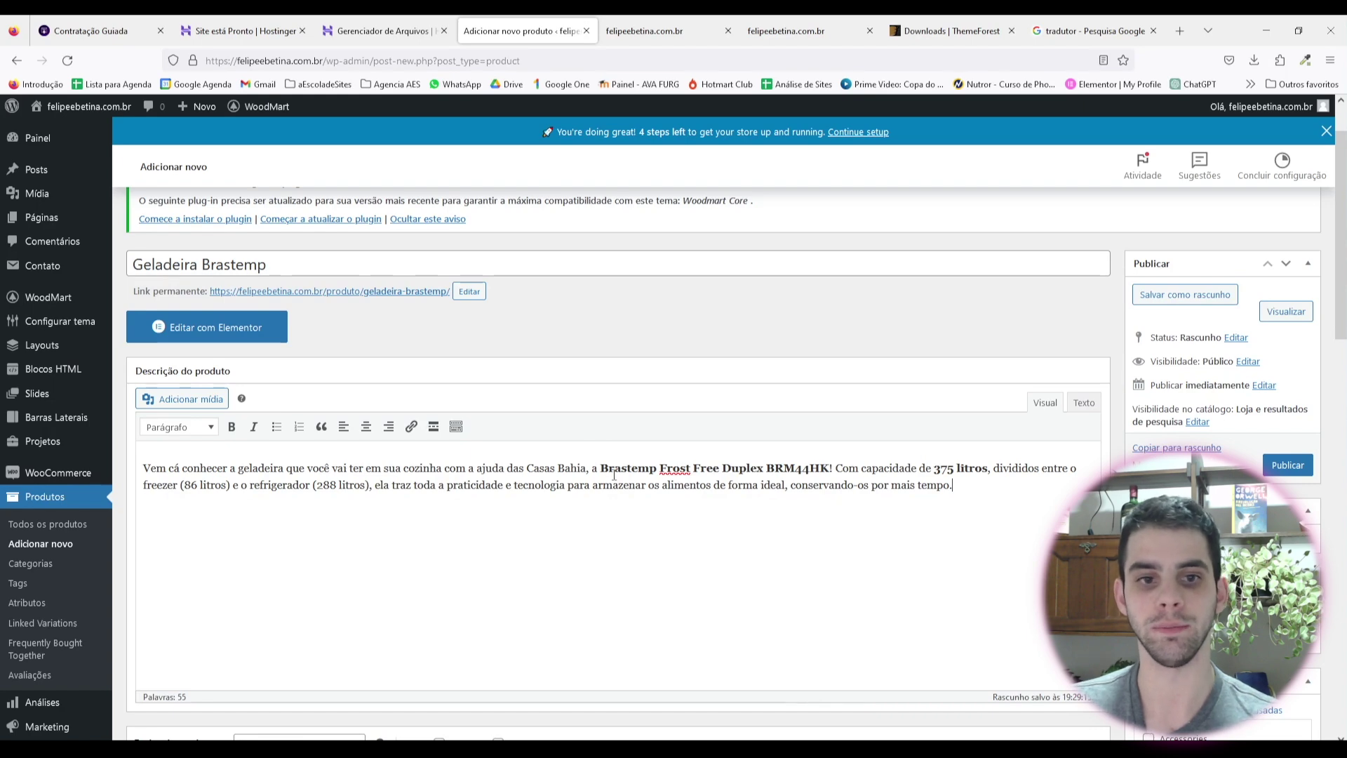
pyautogui.scroll(-2, 614, 475)
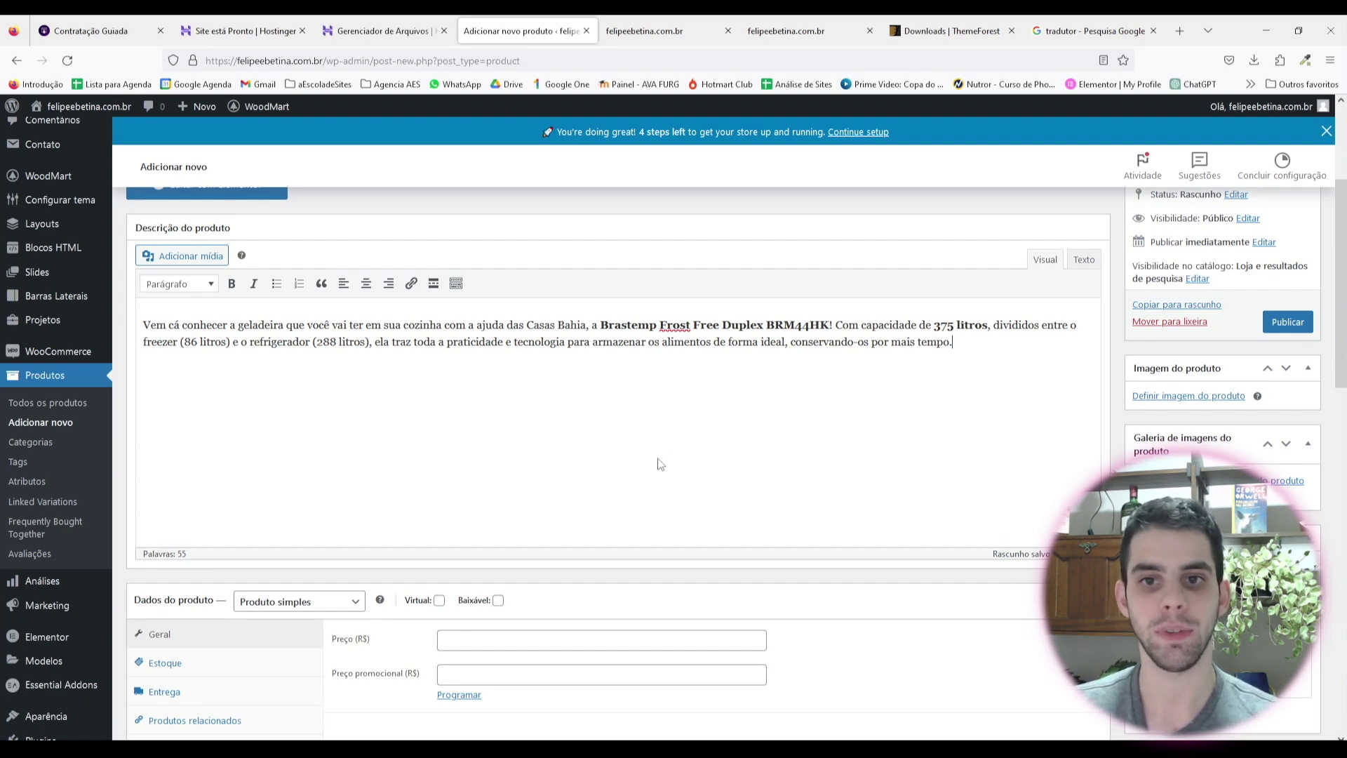
pyautogui.scroll(-1, 505, 407)
pyautogui.scroll(2, 487, 352)
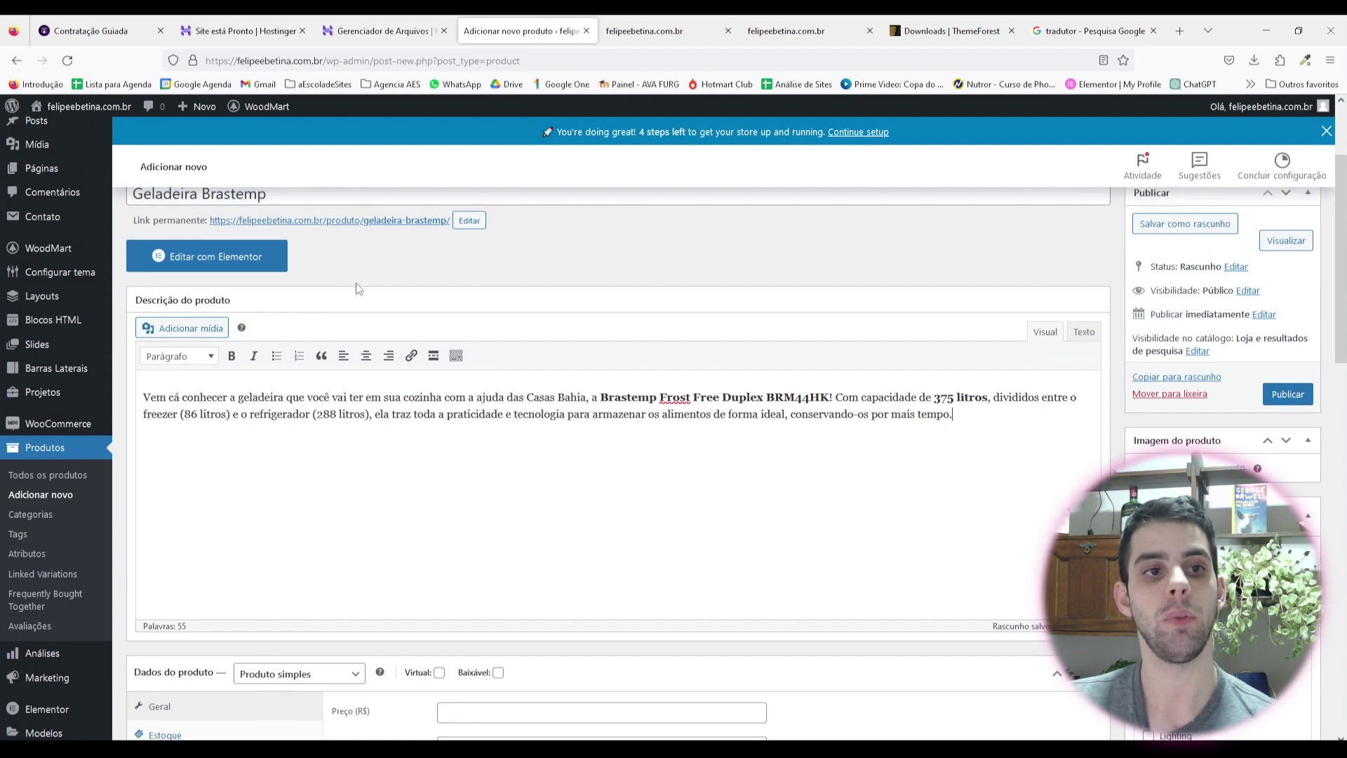
pyautogui.scroll(1, 344, 291)
pyautogui.scroll(-8, 335, 487)
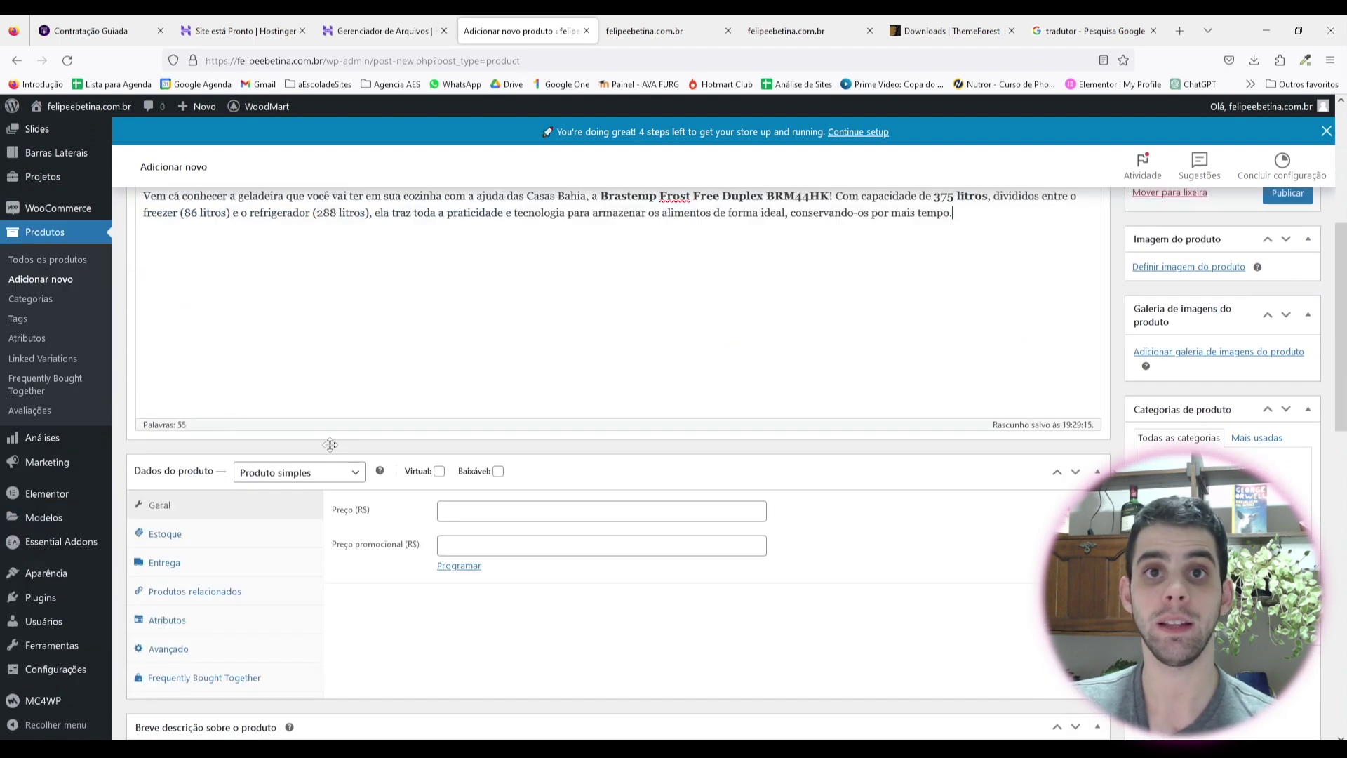
# Step: Keep the product type as Produto simples
pyautogui.scroll(2, 344, 460)
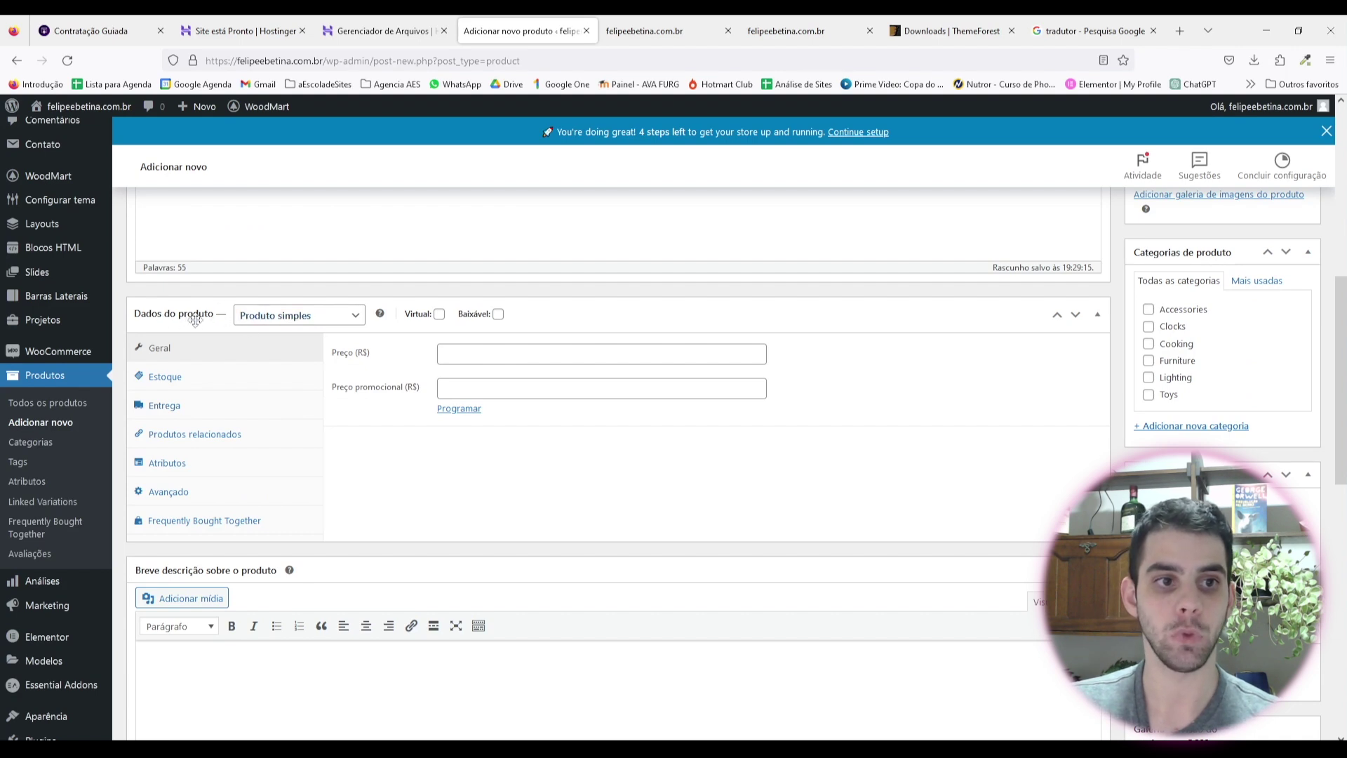
pyautogui.click(303, 316)
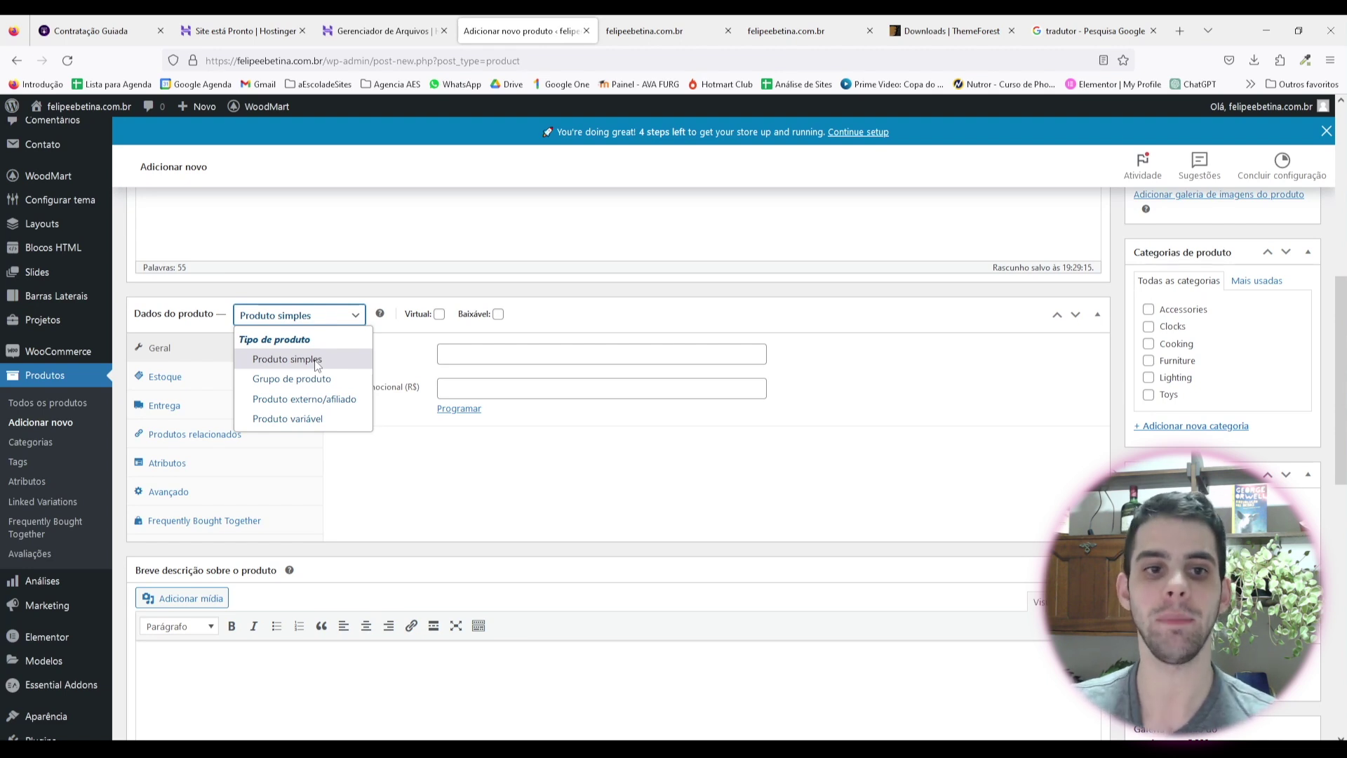
pyautogui.click(395, 469)
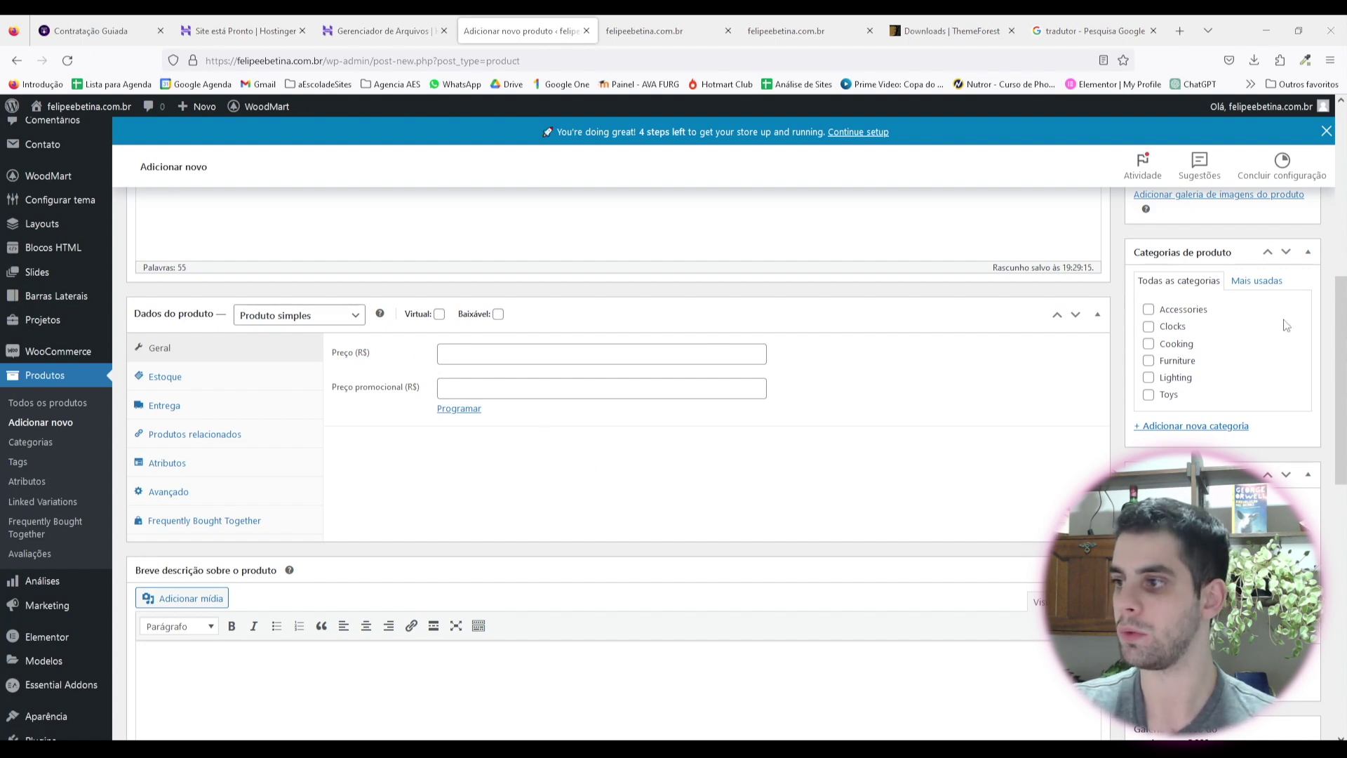
# Step: Set the regular price to 3134.05 without separators and mark the product as Virtual
pyautogui.click(652, 353)
pyautogui.write('3.134,05')
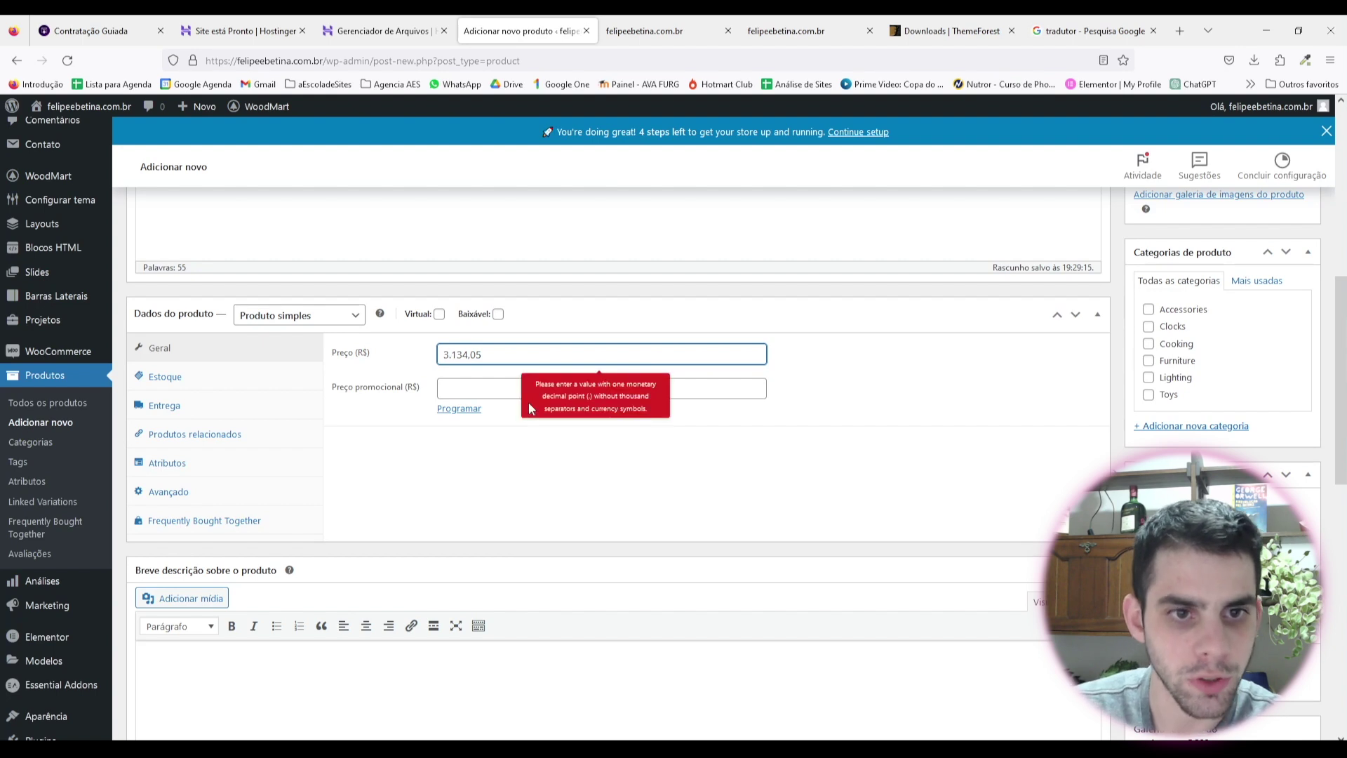
pyautogui.press('Left')
pyautogui.press('Left')
pyautogui.press('BackSpace')
pyautogui.press('Left')
pyautogui.press('Left')
pyautogui.press('Left')
pyautogui.press('BackSpace')
pyautogui.tripleClick(533, 462)
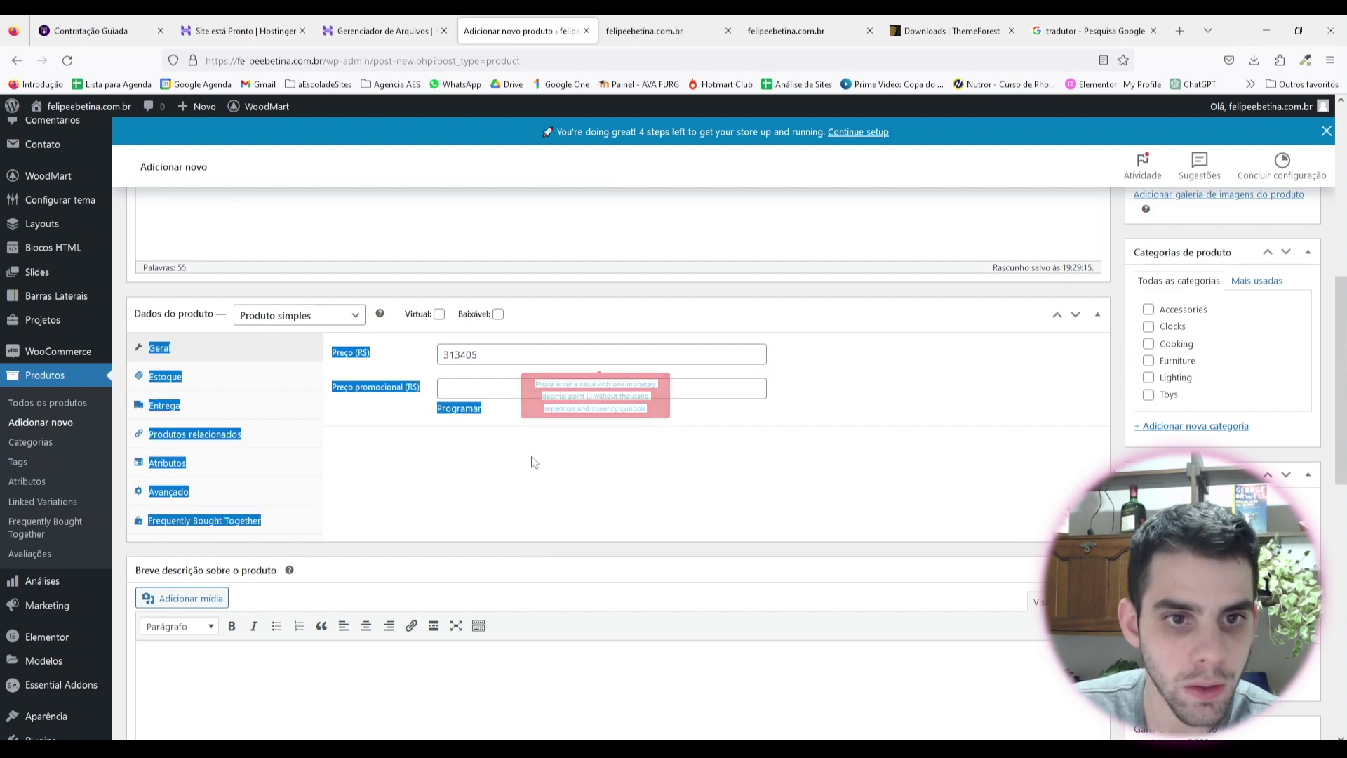
pyautogui.click(533, 494)
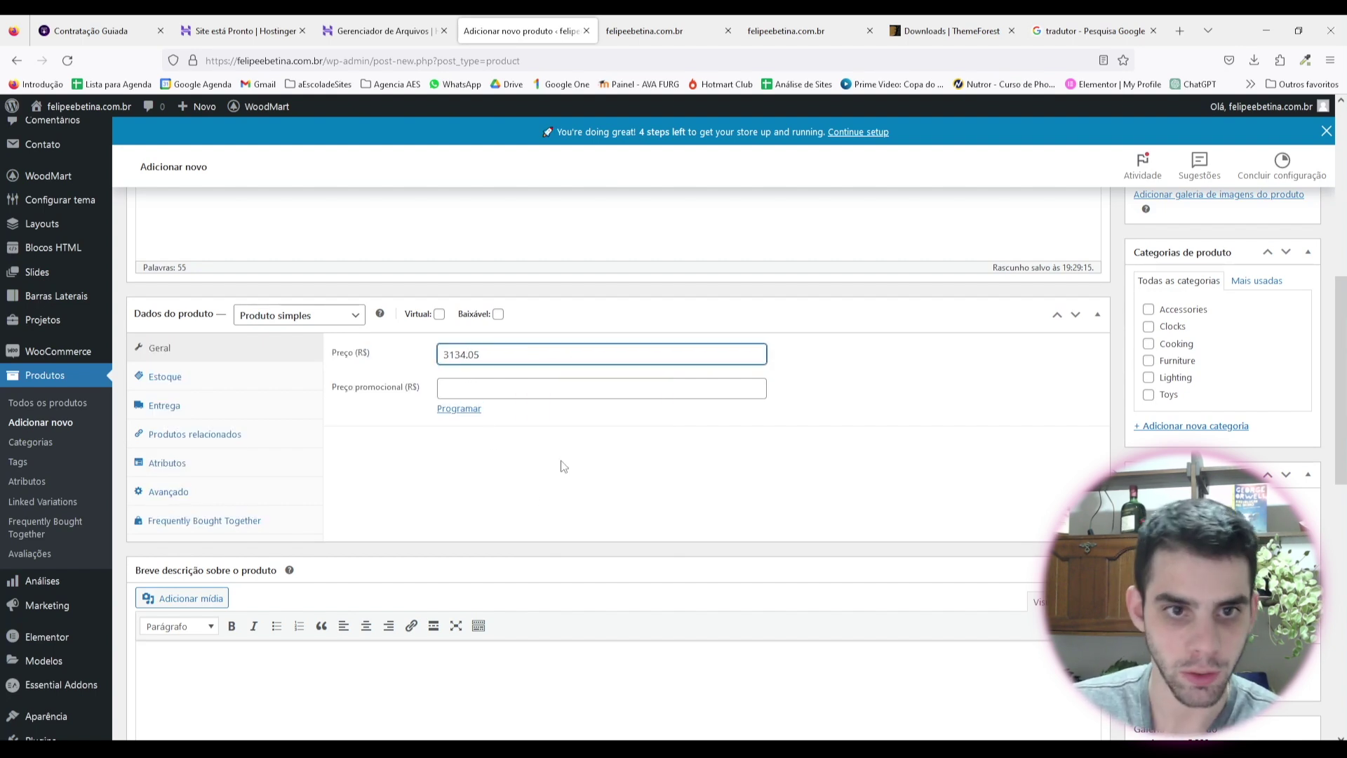
pyautogui.click(468, 354)
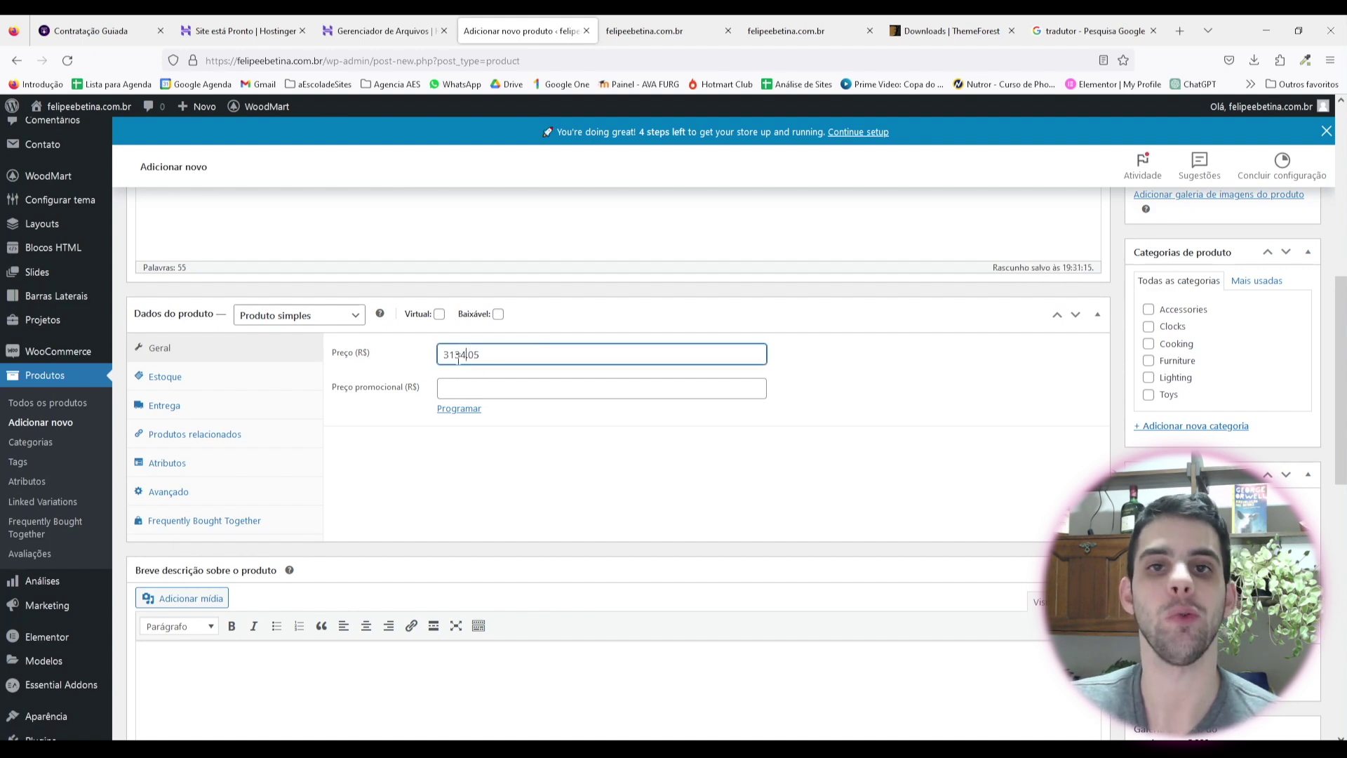
pyautogui.moveTo(441, 356); pyautogui.dragTo(466, 356)
pyautogui.click(470, 356)
pyautogui.click(538, 474)
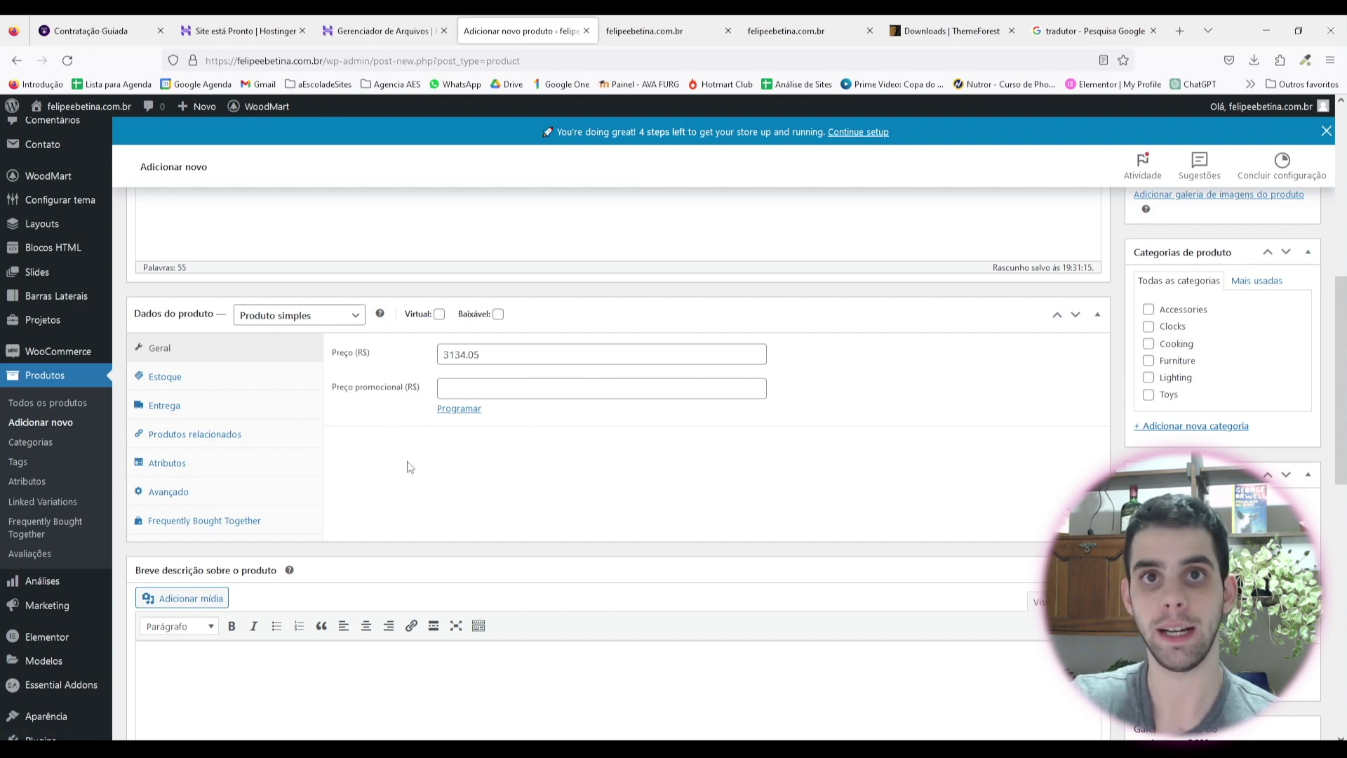
pyautogui.click(439, 314)
pyautogui.click(168, 378)
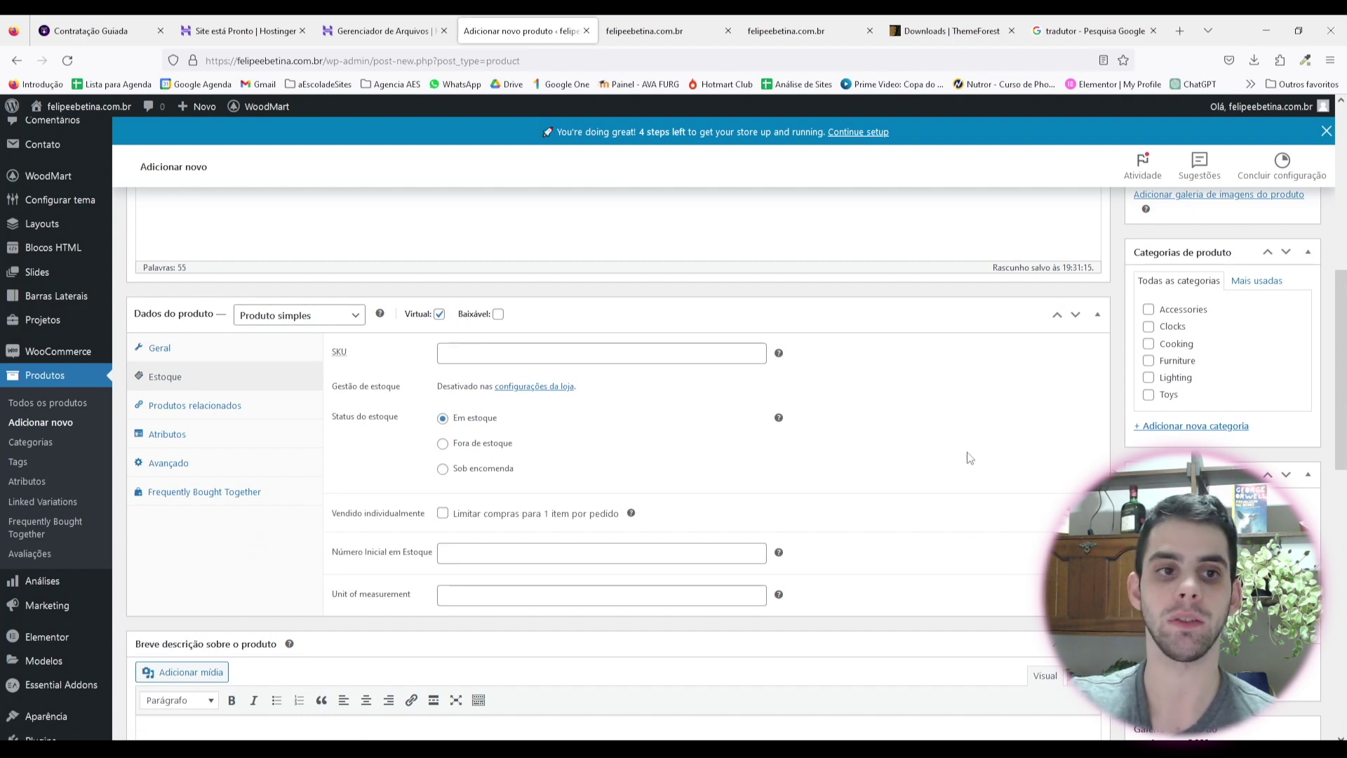
# Step: View the Produtos relacionados, Atributos, Avançado and empty Frequently Bought Together tabs
pyautogui.click(199, 407)
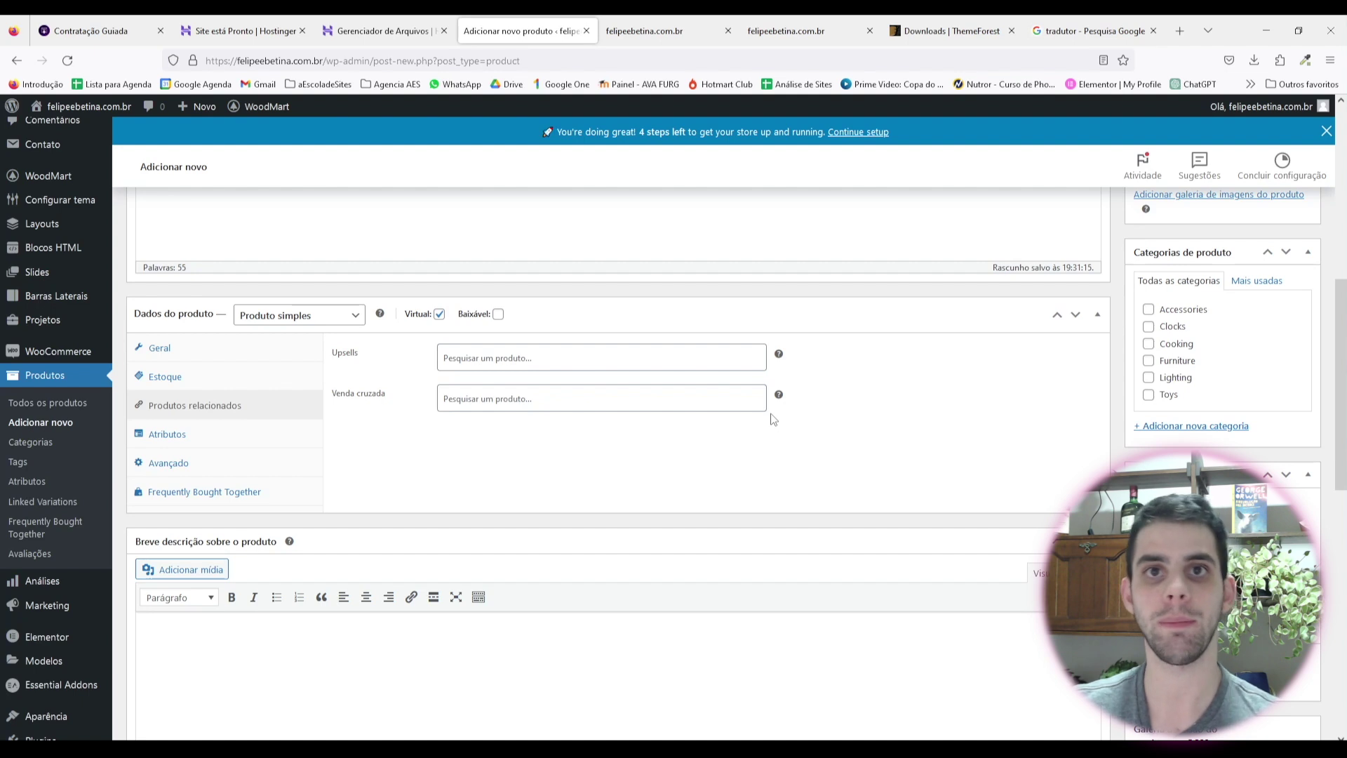
pyautogui.click(184, 434)
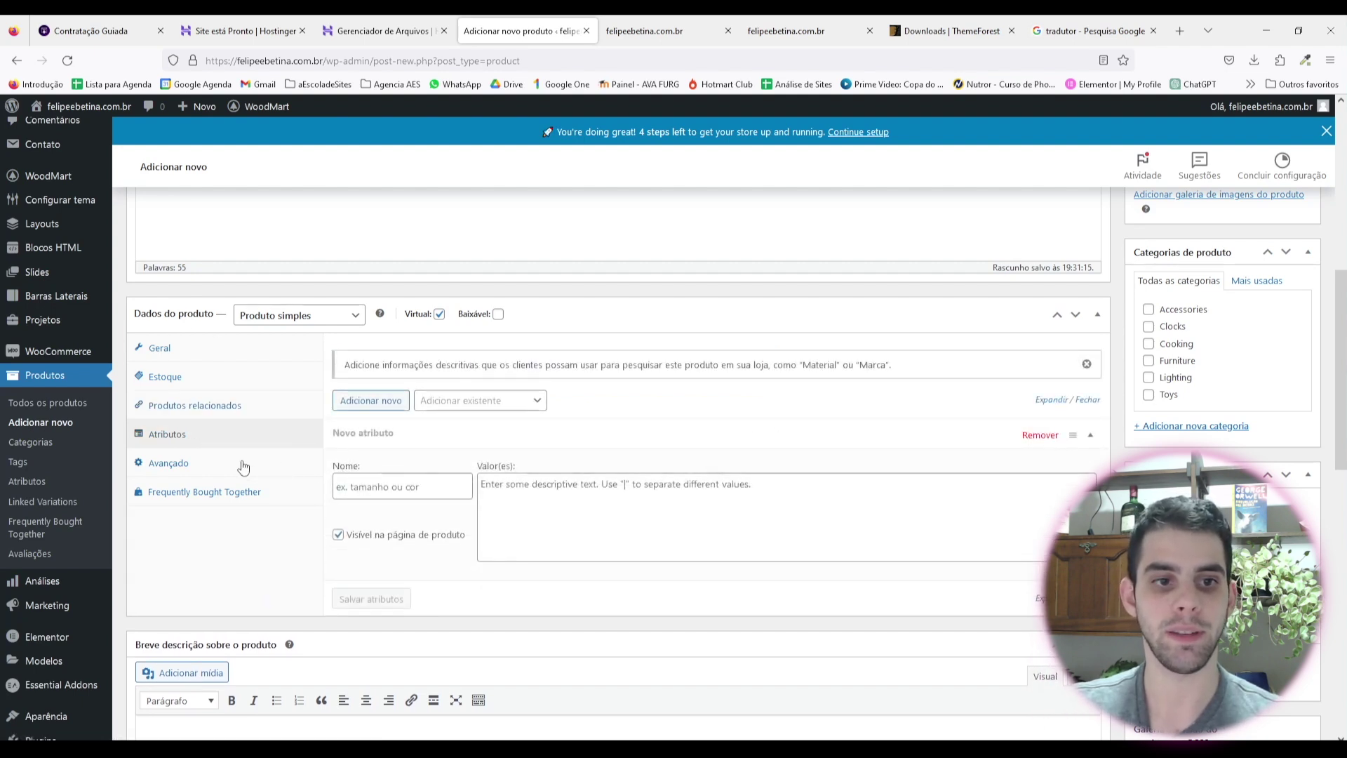
pyautogui.click(217, 465)
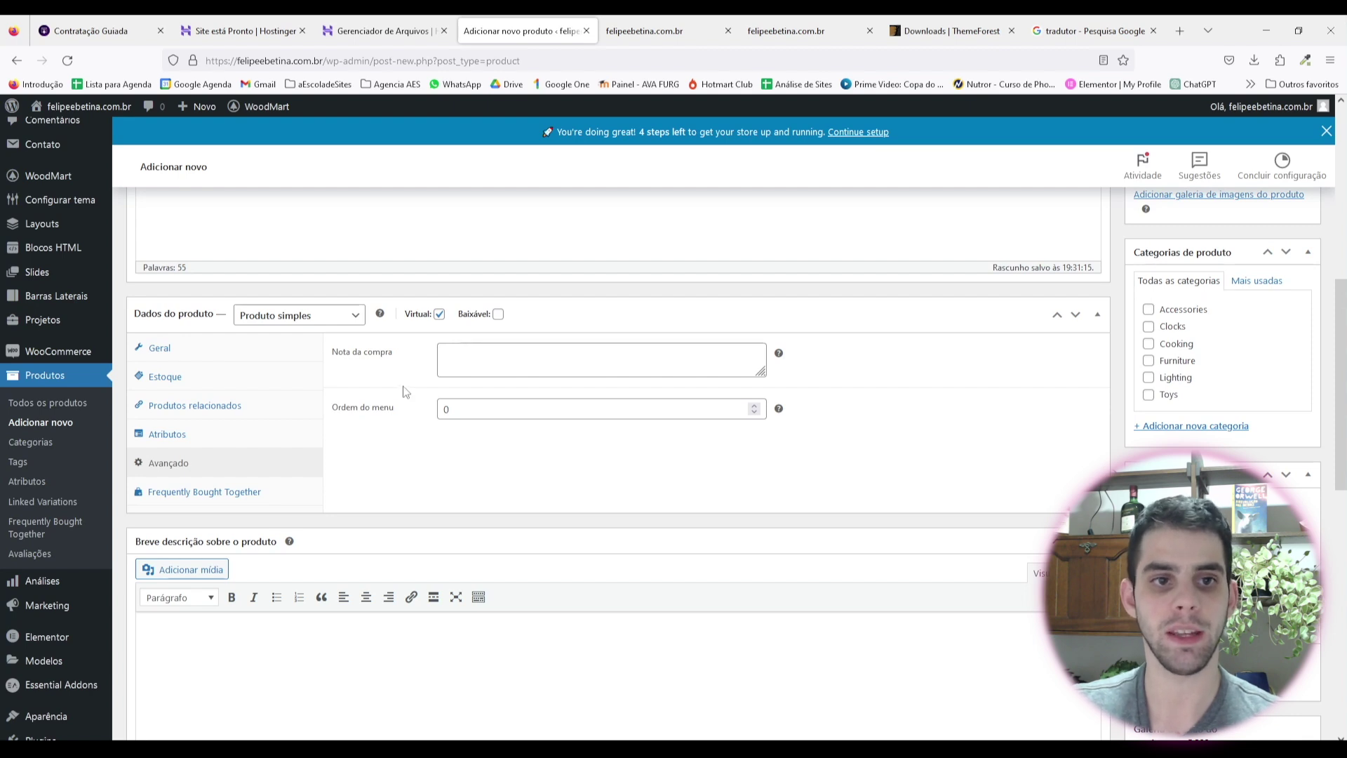
pyautogui.click(263, 493)
pyautogui.click(464, 413)
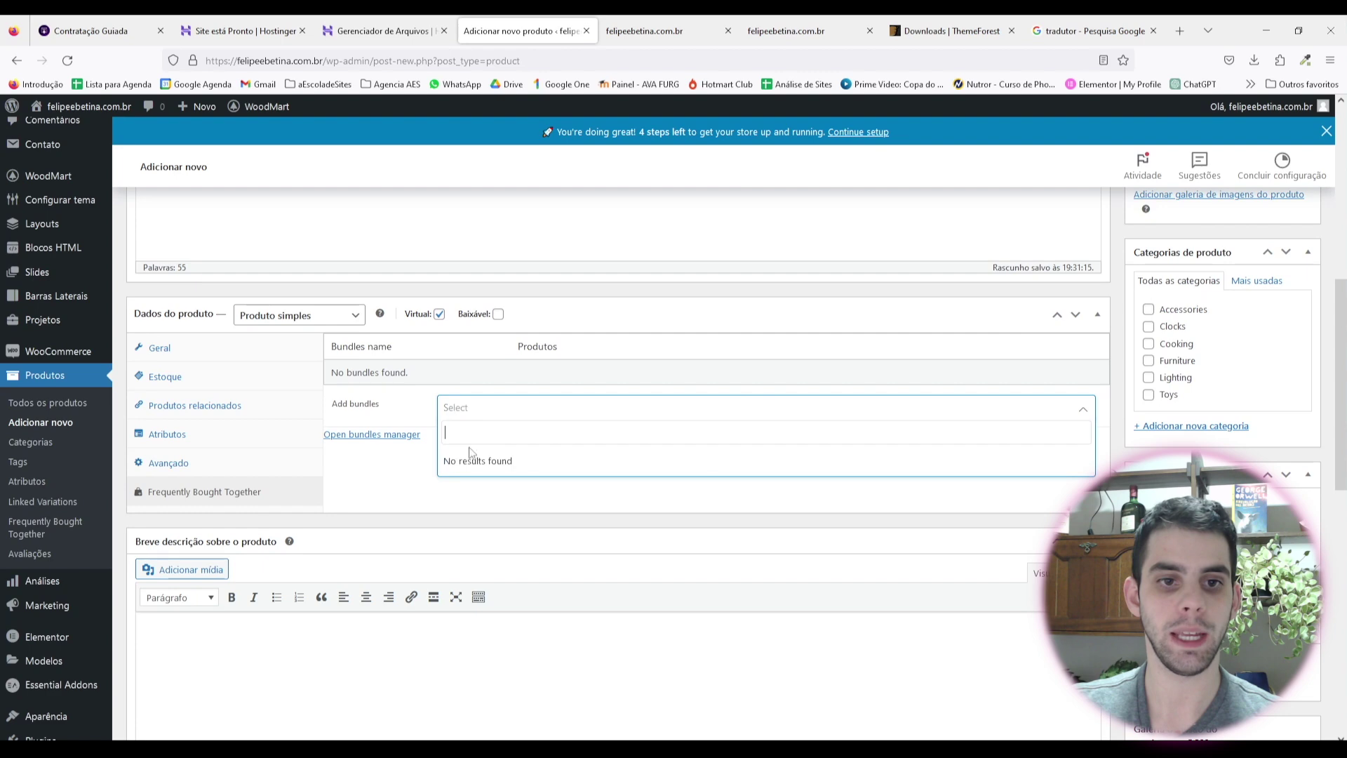
pyautogui.doubleClick(405, 491)
pyautogui.click(404, 491)
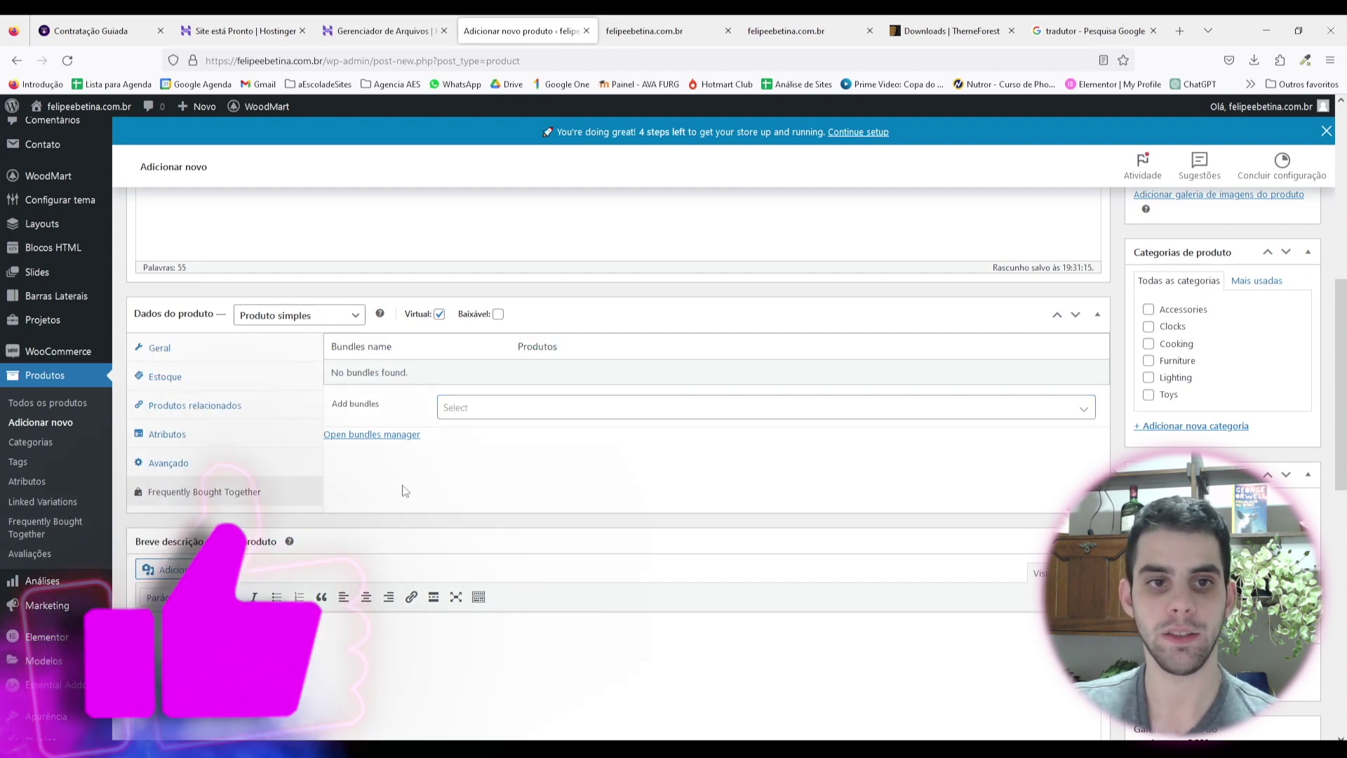
# Step: Scroll back through the editor to review the product description
pyautogui.scroll(-4, 407, 463)
pyautogui.click(314, 383)
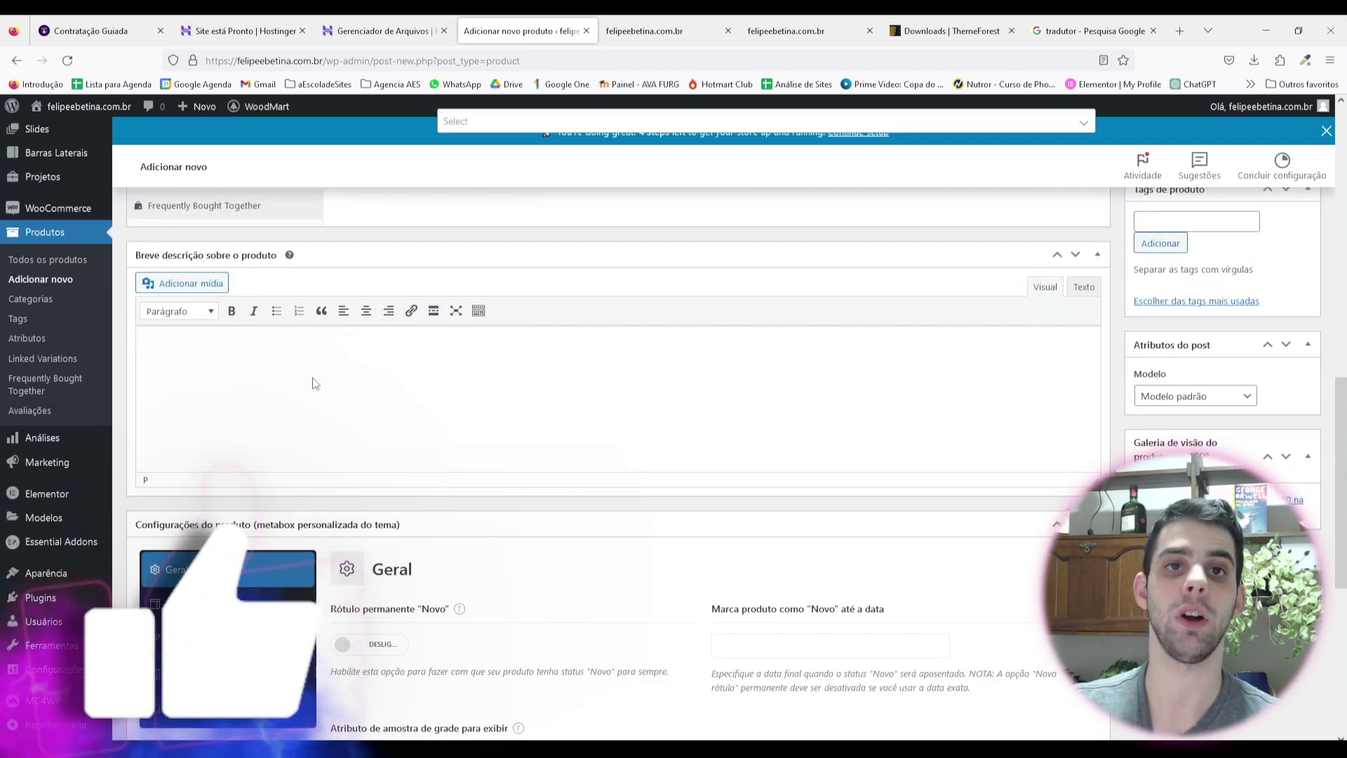
pyautogui.scroll(6, 314, 383)
pyautogui.scroll(2, 369, 443)
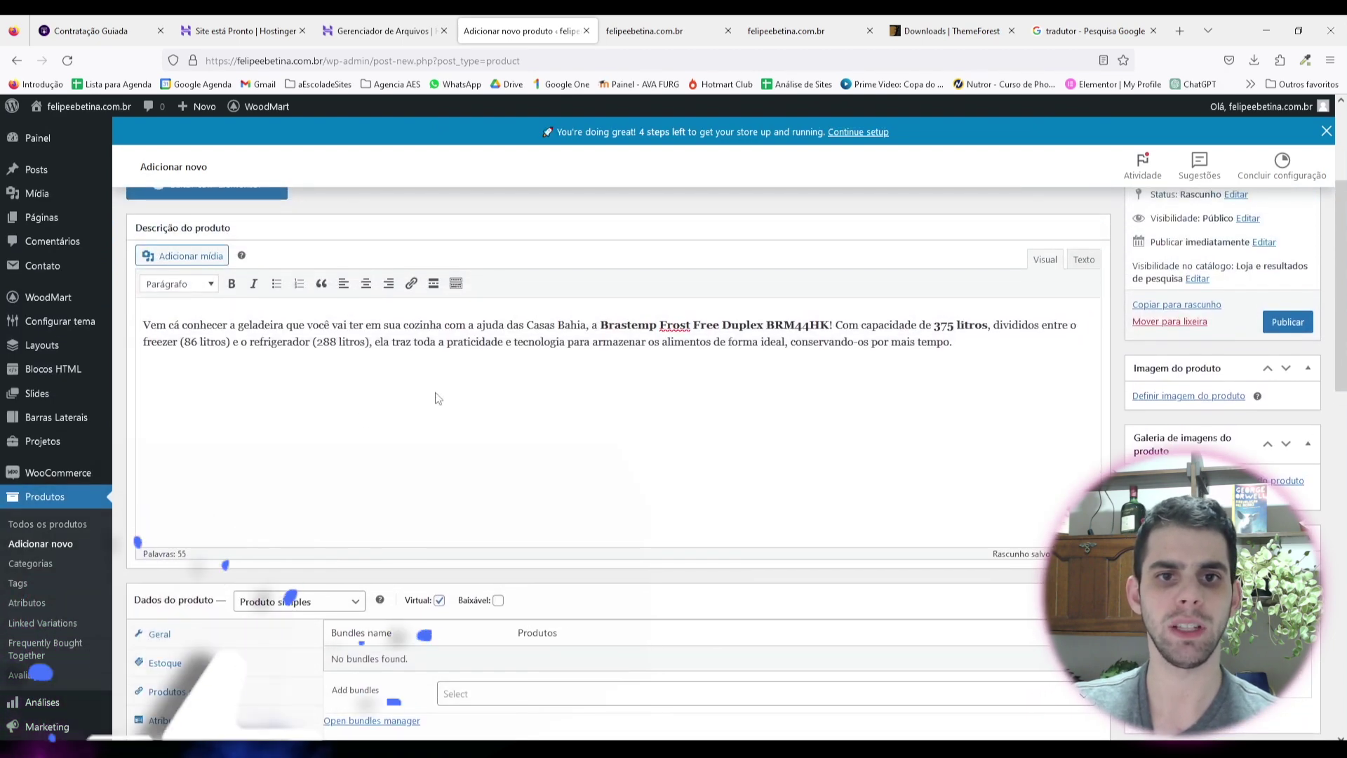
pyautogui.moveTo(954, 344); pyautogui.dragTo(679, 325)
pyautogui.scroll(-4, 578, 453)
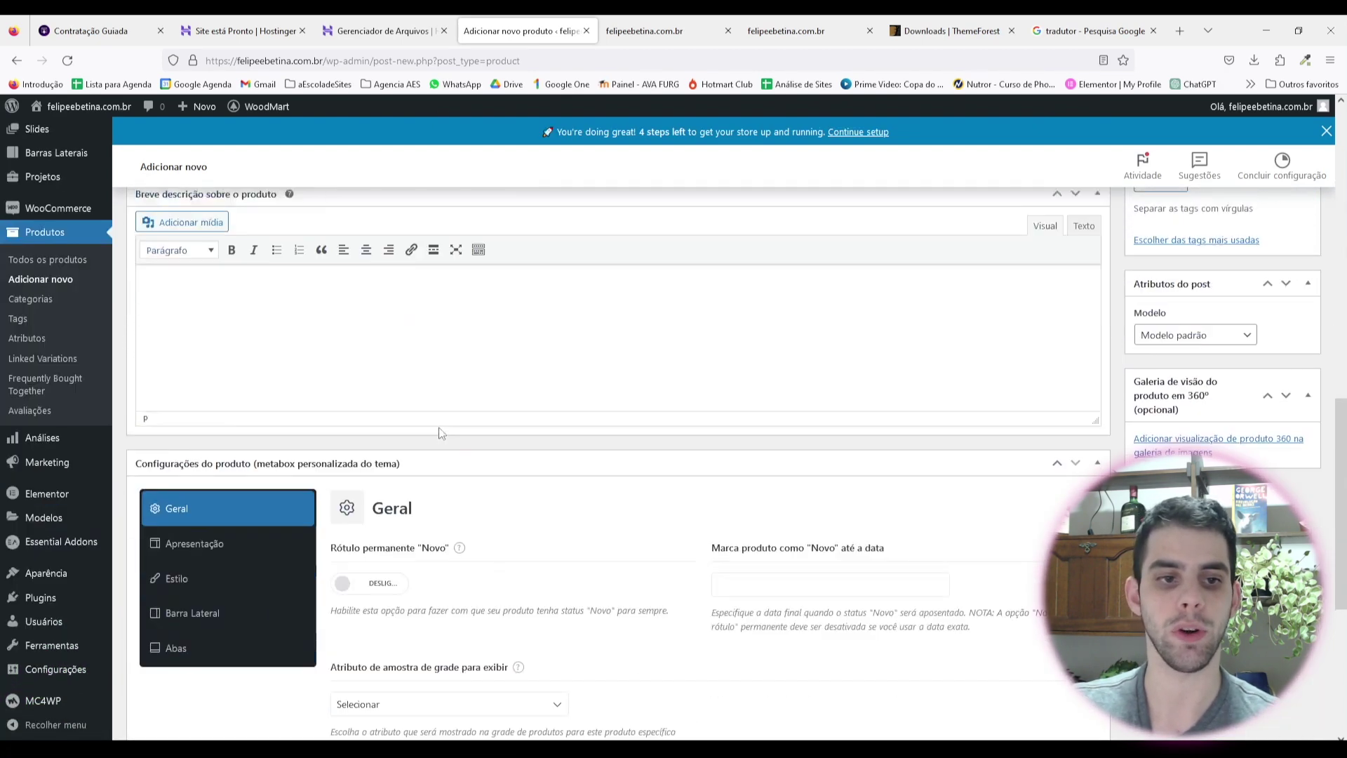
pyautogui.scroll(-5, 512, 277)
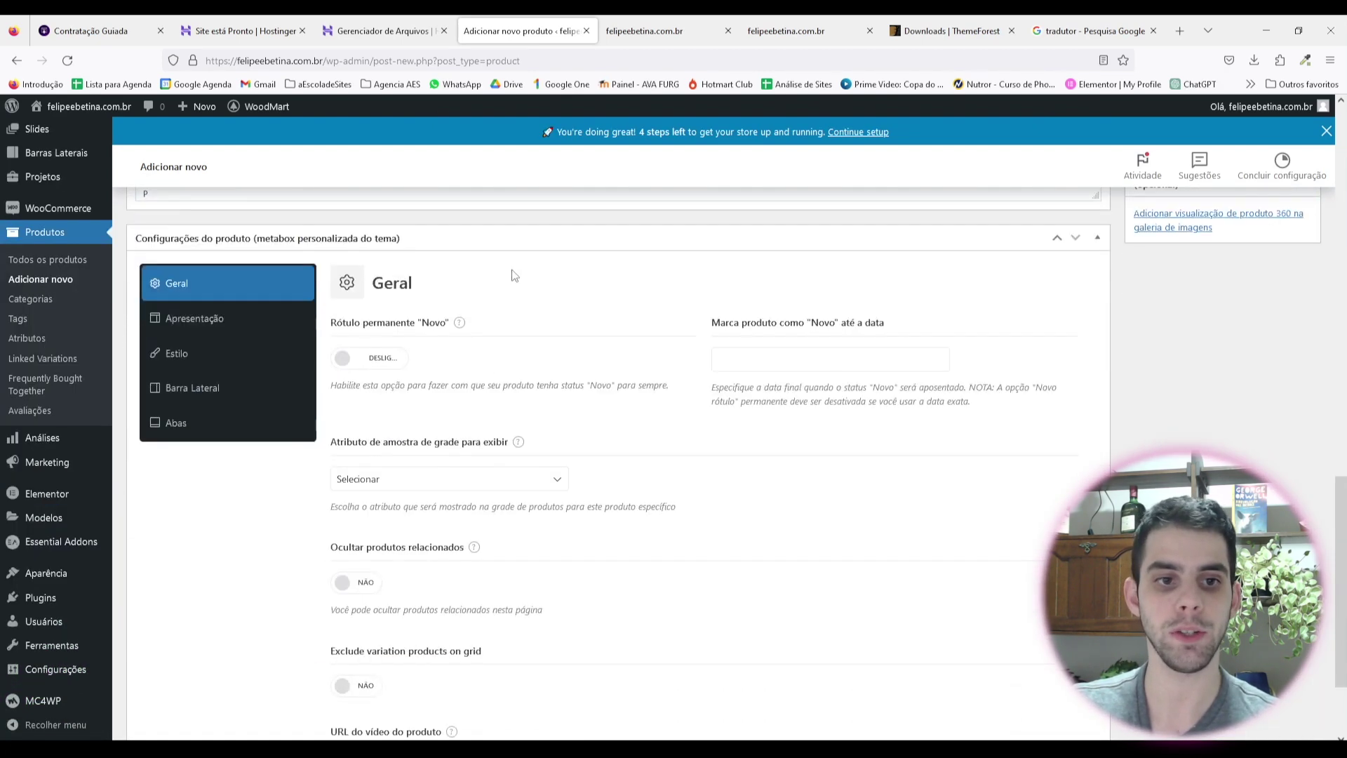
pyautogui.scroll(2, 527, 536)
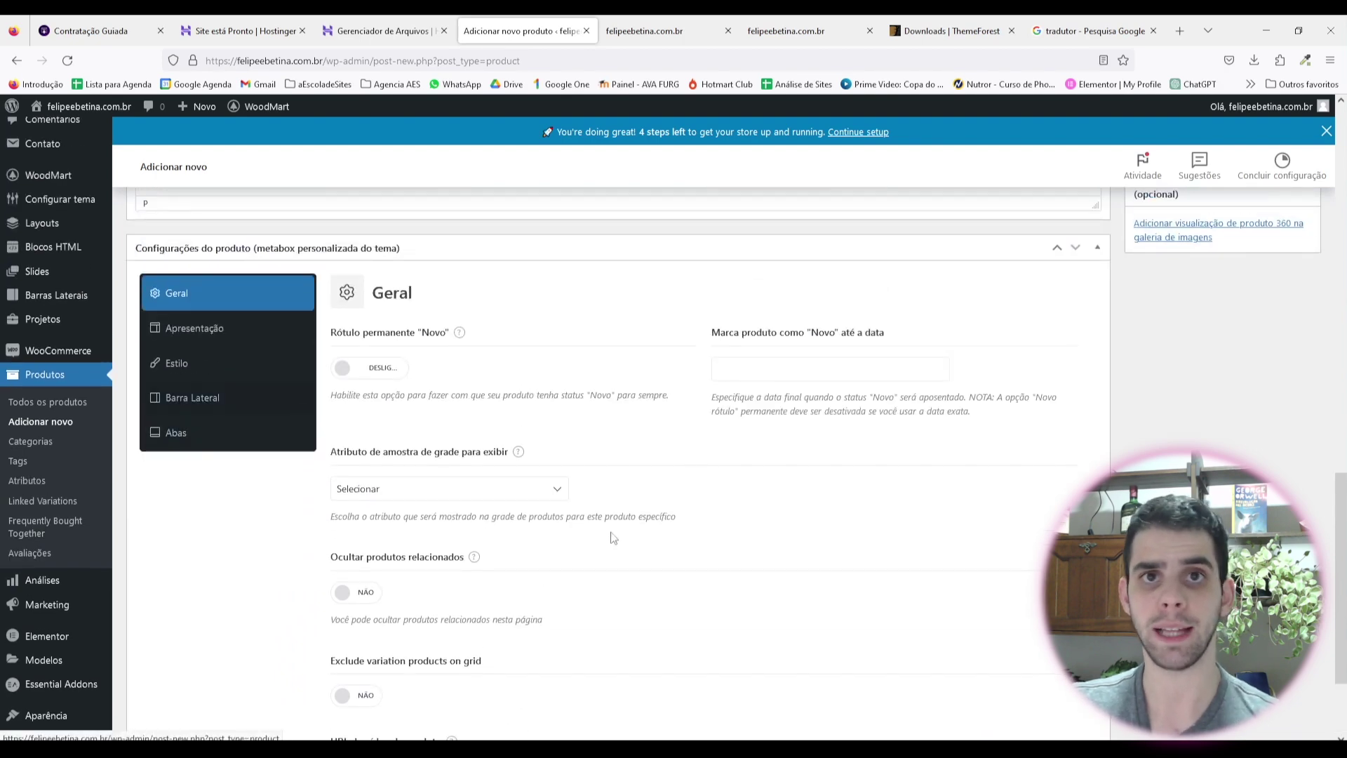
pyautogui.scroll(10, 610, 535)
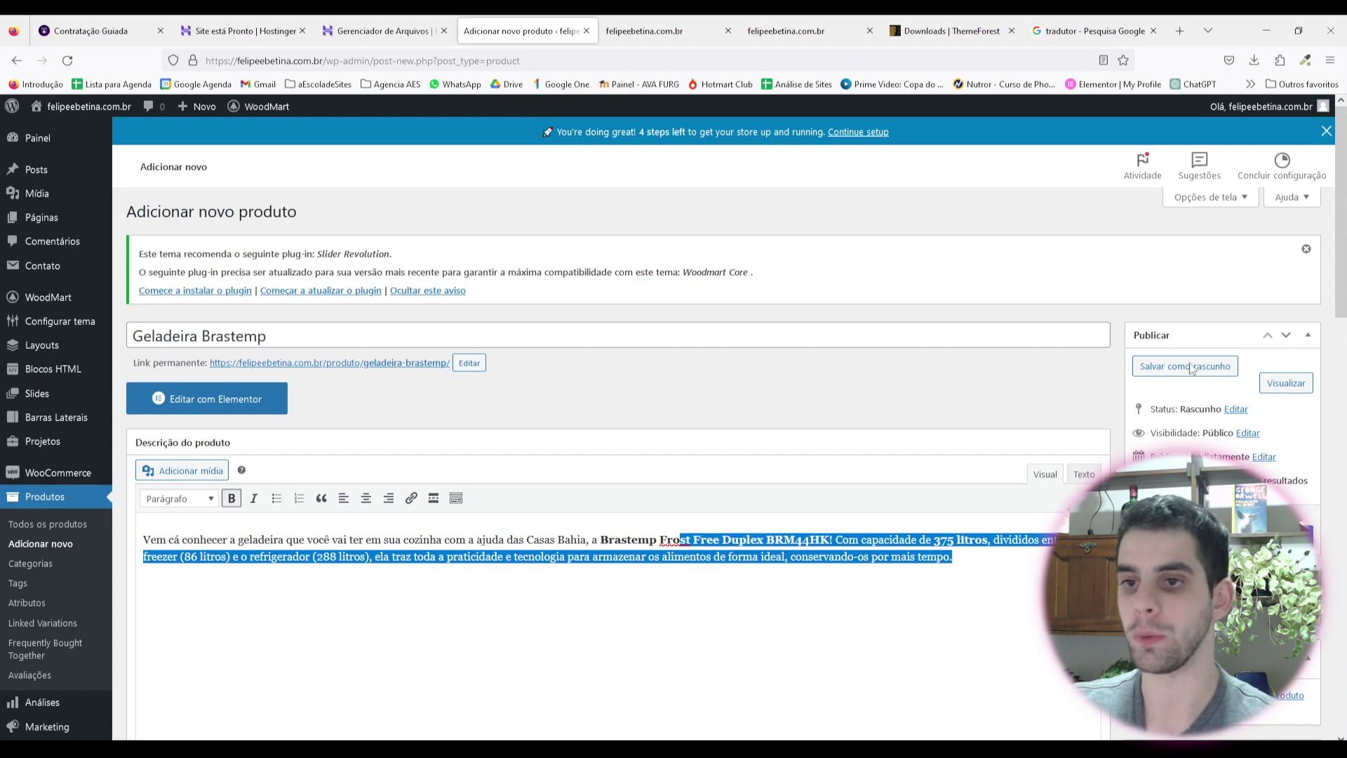
pyautogui.scroll(-1, 1186, 386)
pyautogui.scroll(-2, 1174, 388)
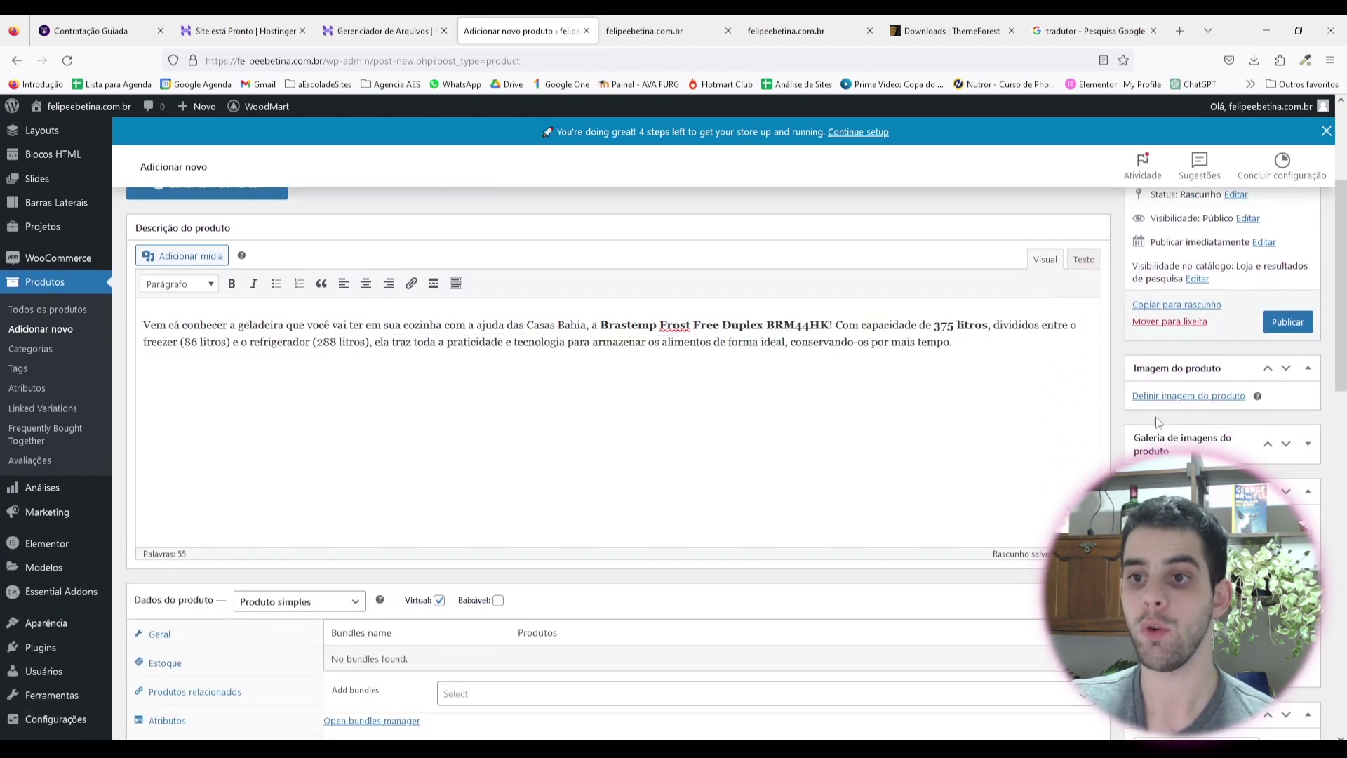
# Step: Upload geladeira.png from Downloads and set it as the product image
pyautogui.click(1158, 395)
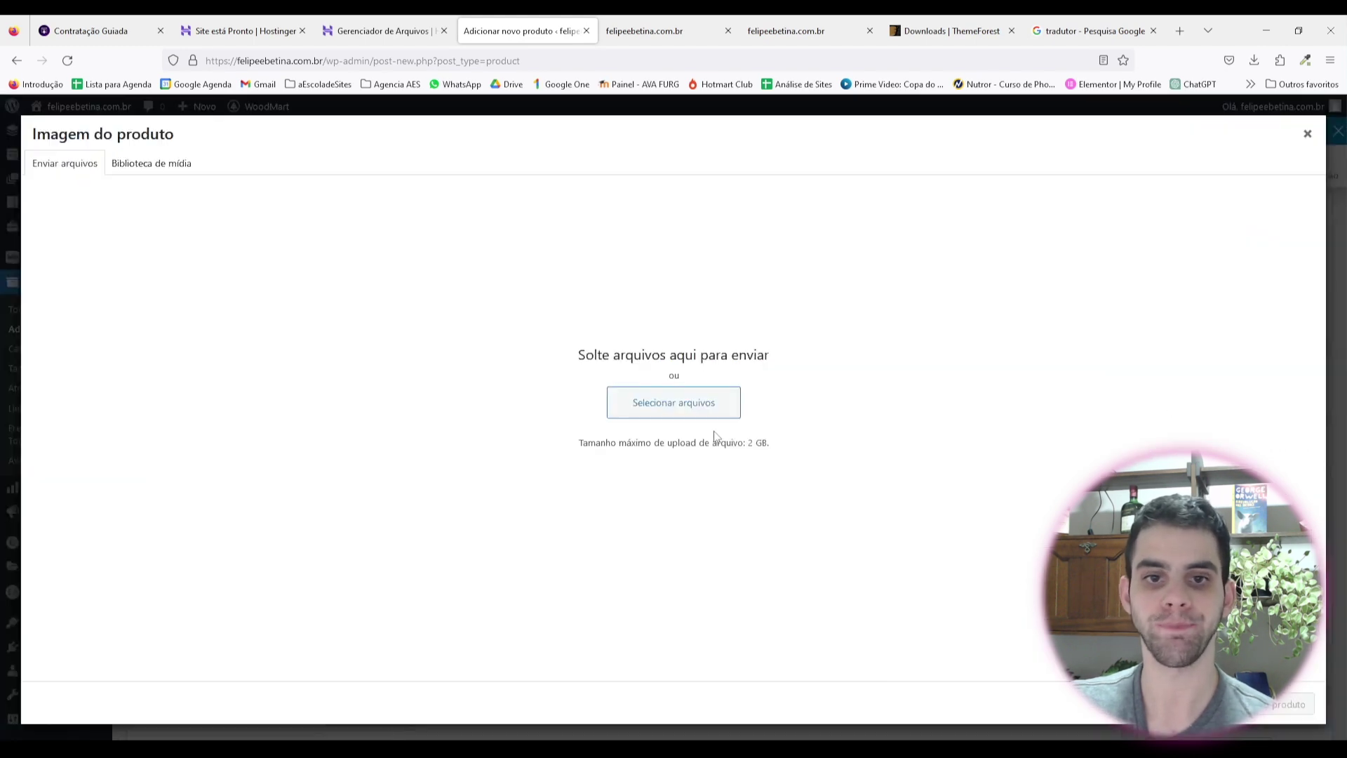
pyautogui.click(681, 414)
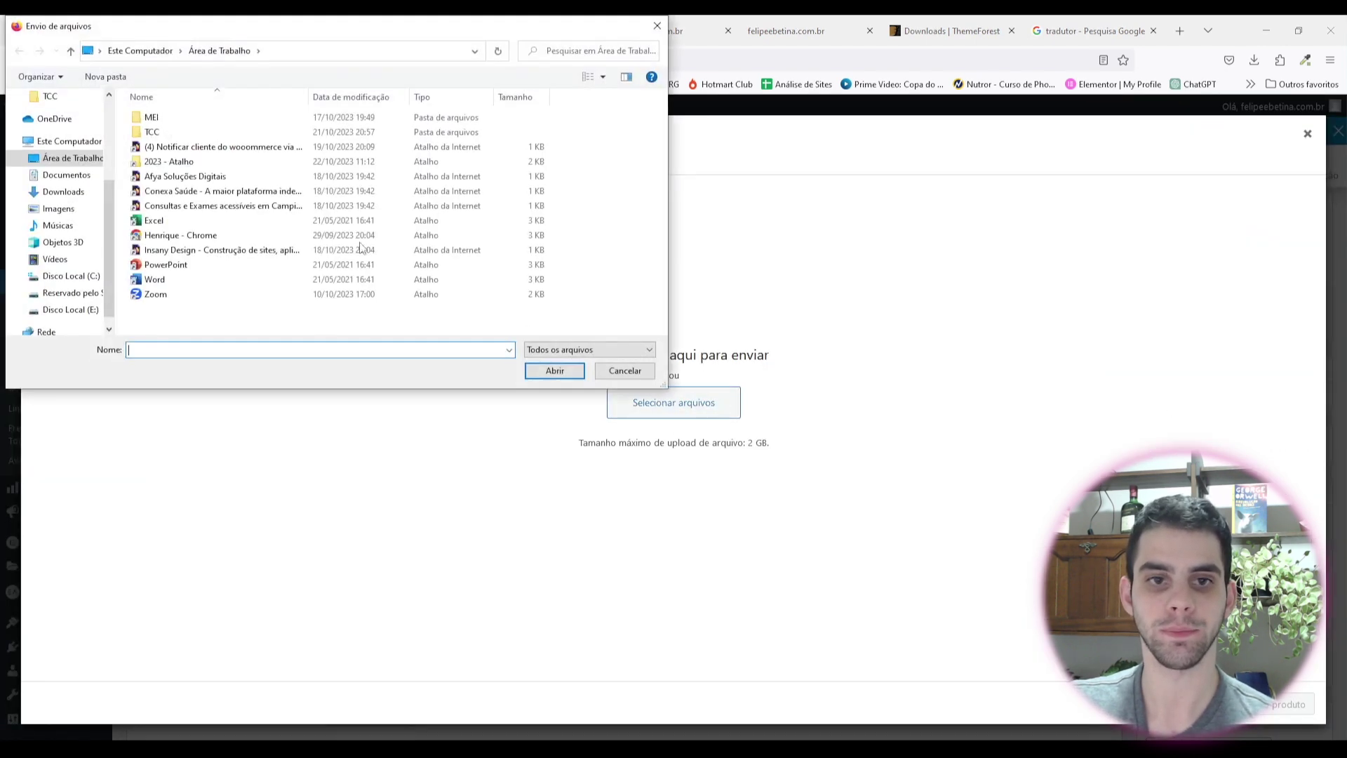
pyautogui.click(42, 191)
pyautogui.doubleClick(158, 139)
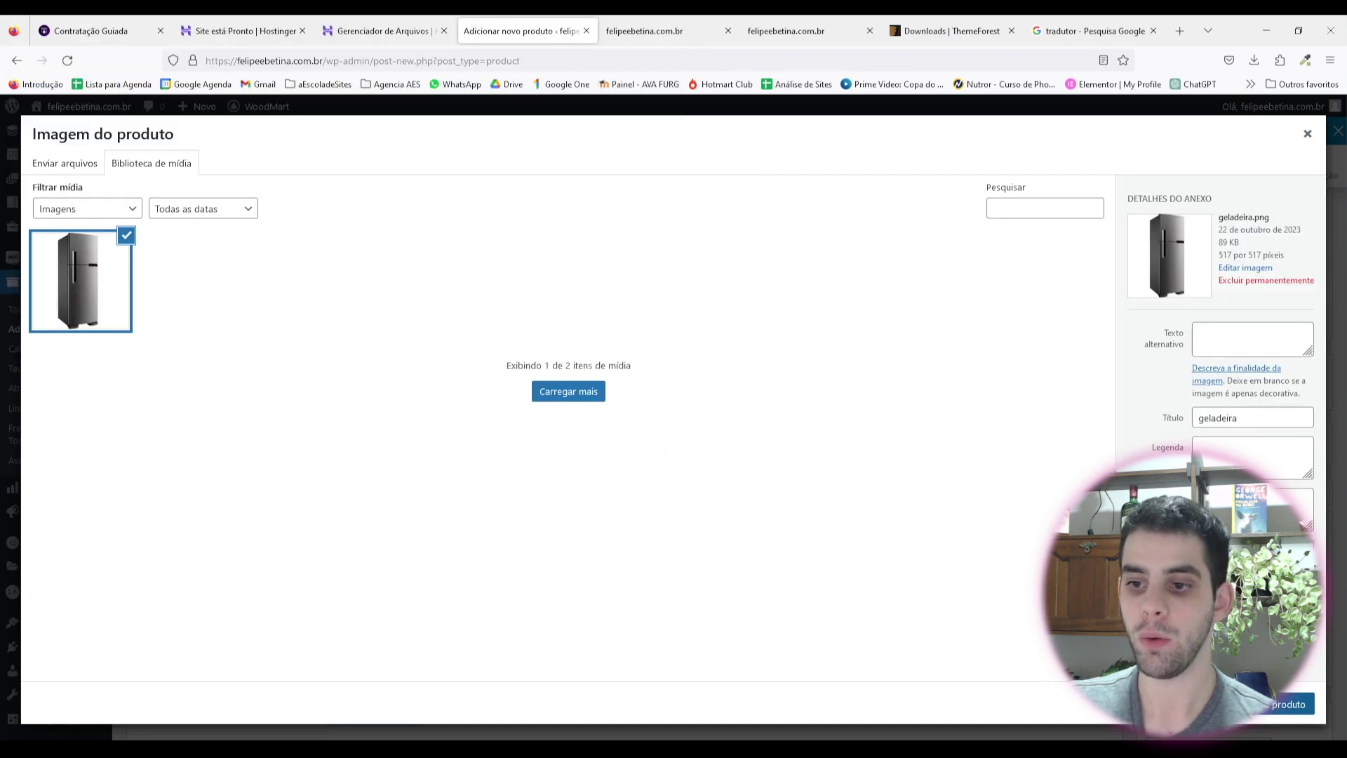
pyautogui.click(1289, 704)
pyautogui.scroll(-3, 1213, 432)
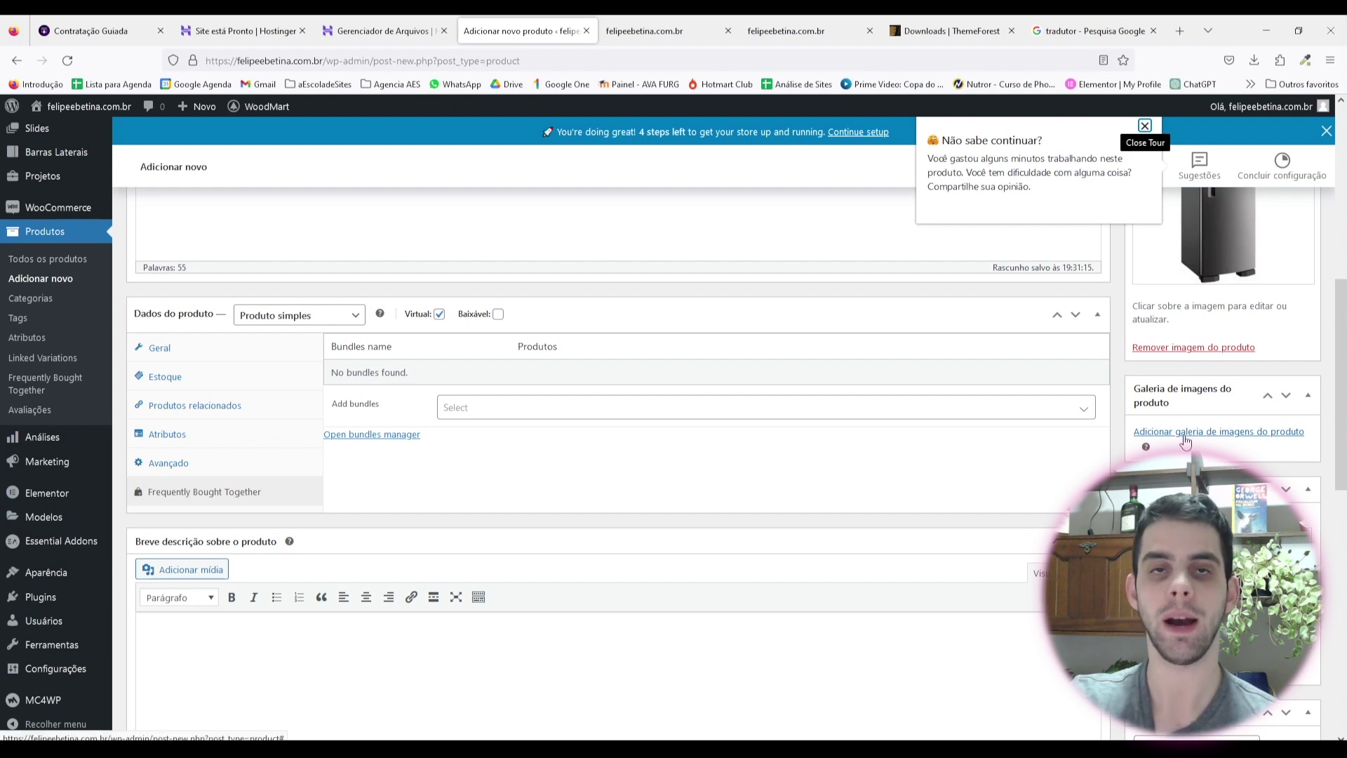
pyautogui.scroll(-2, 1207, 377)
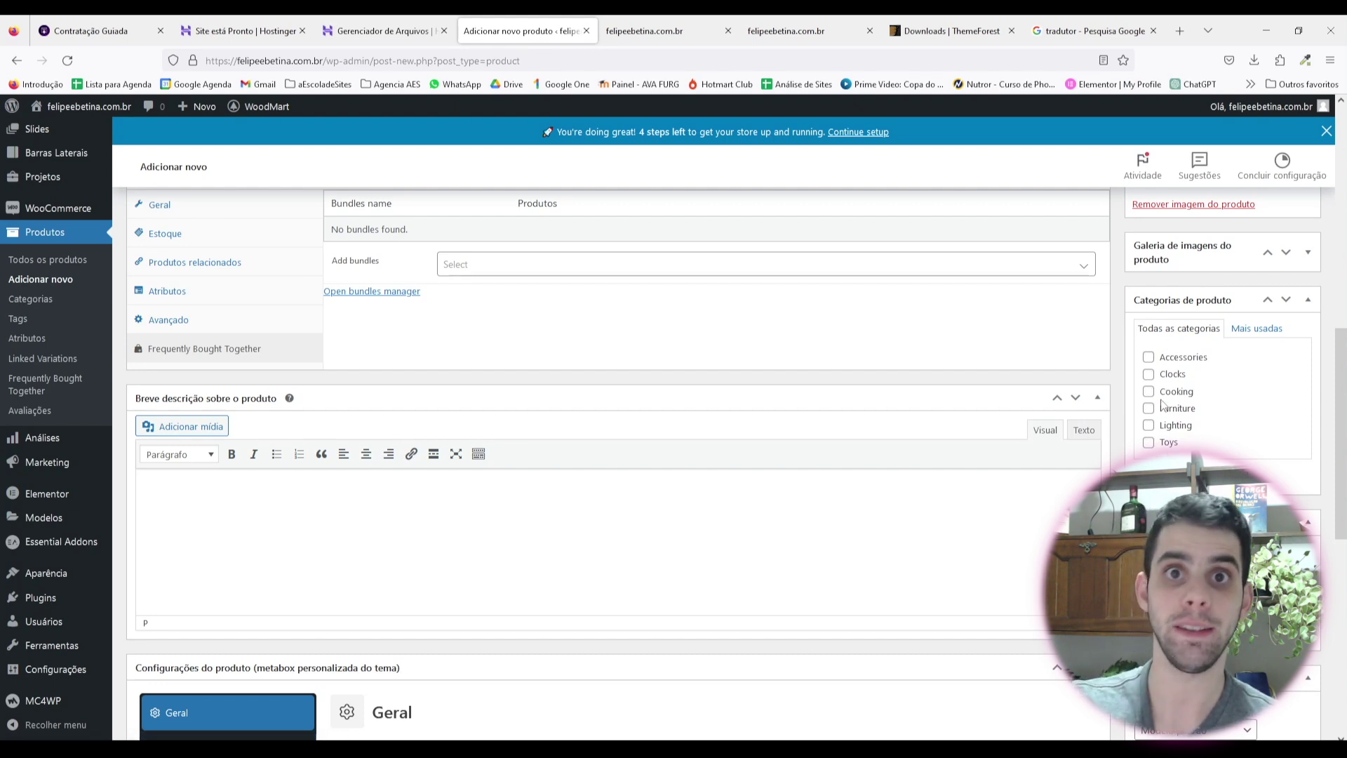
pyautogui.scroll(-2, 1161, 403)
pyautogui.click(1193, 331)
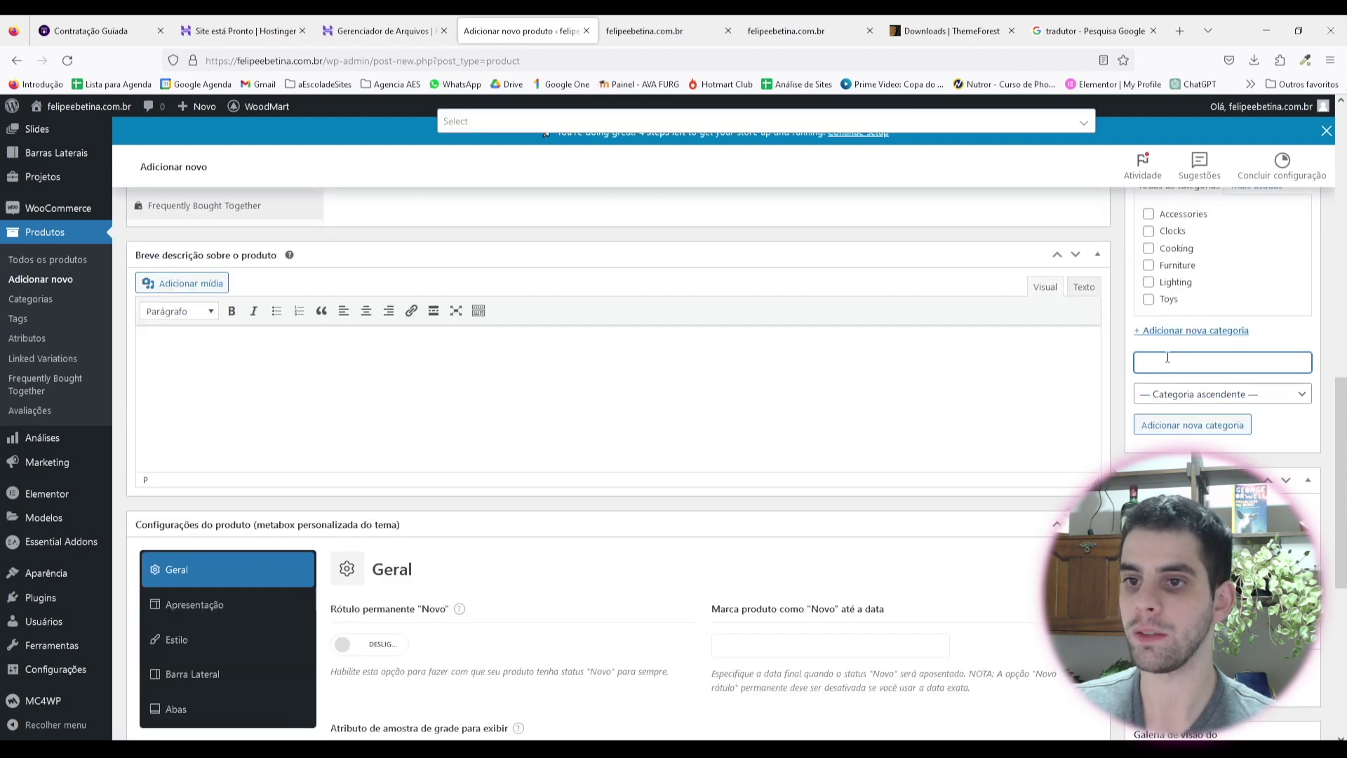
pyautogui.write('Eletro')
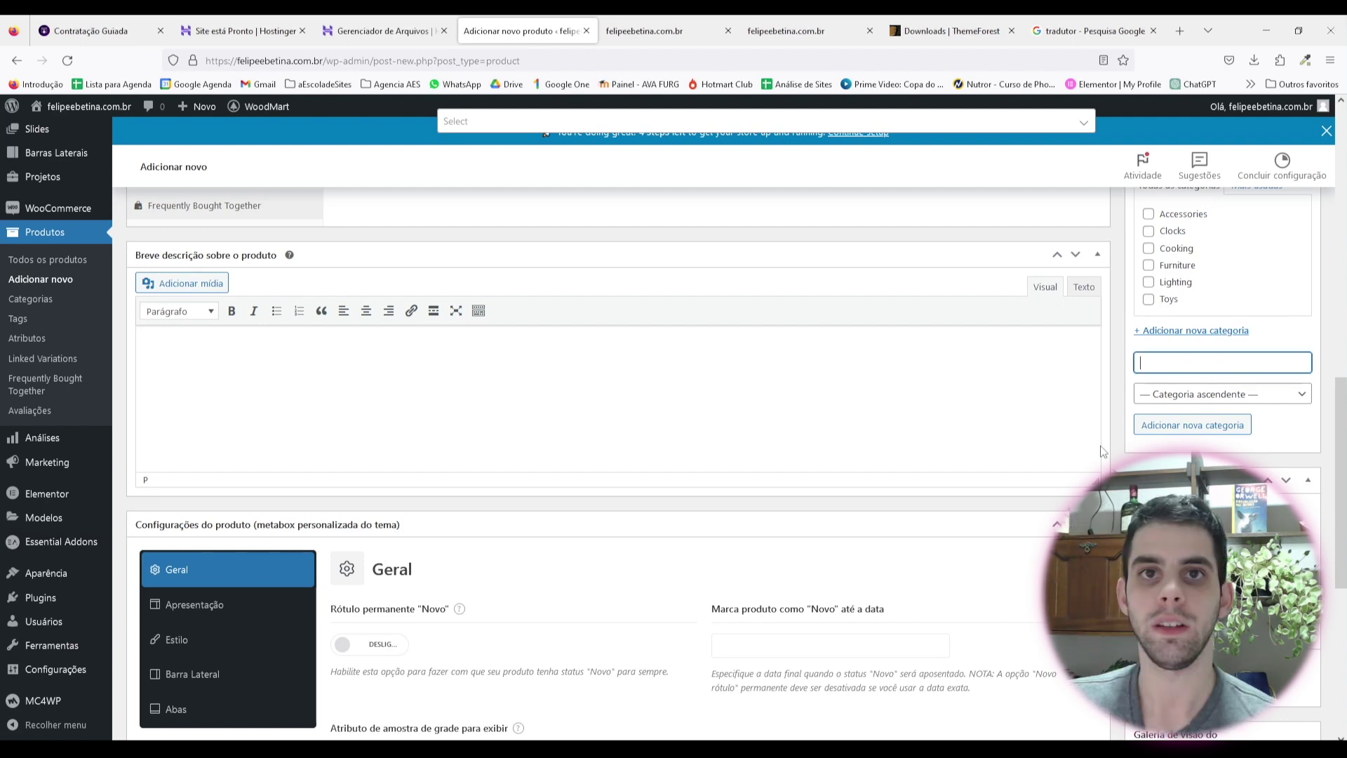
pyautogui.write('Eletrodomésticos')
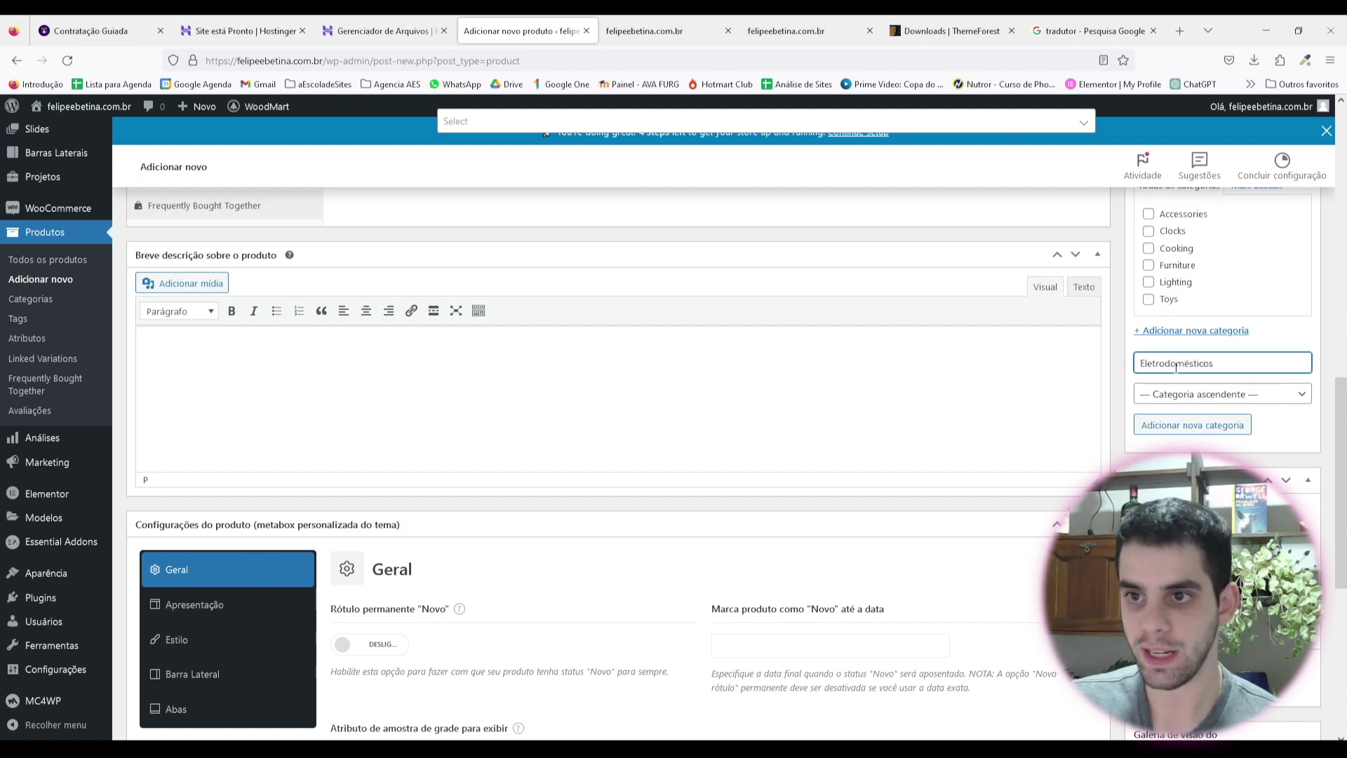
pyautogui.click(1192, 424)
pyautogui.scroll(2, 1212, 421)
pyautogui.scroll(-4, 1212, 421)
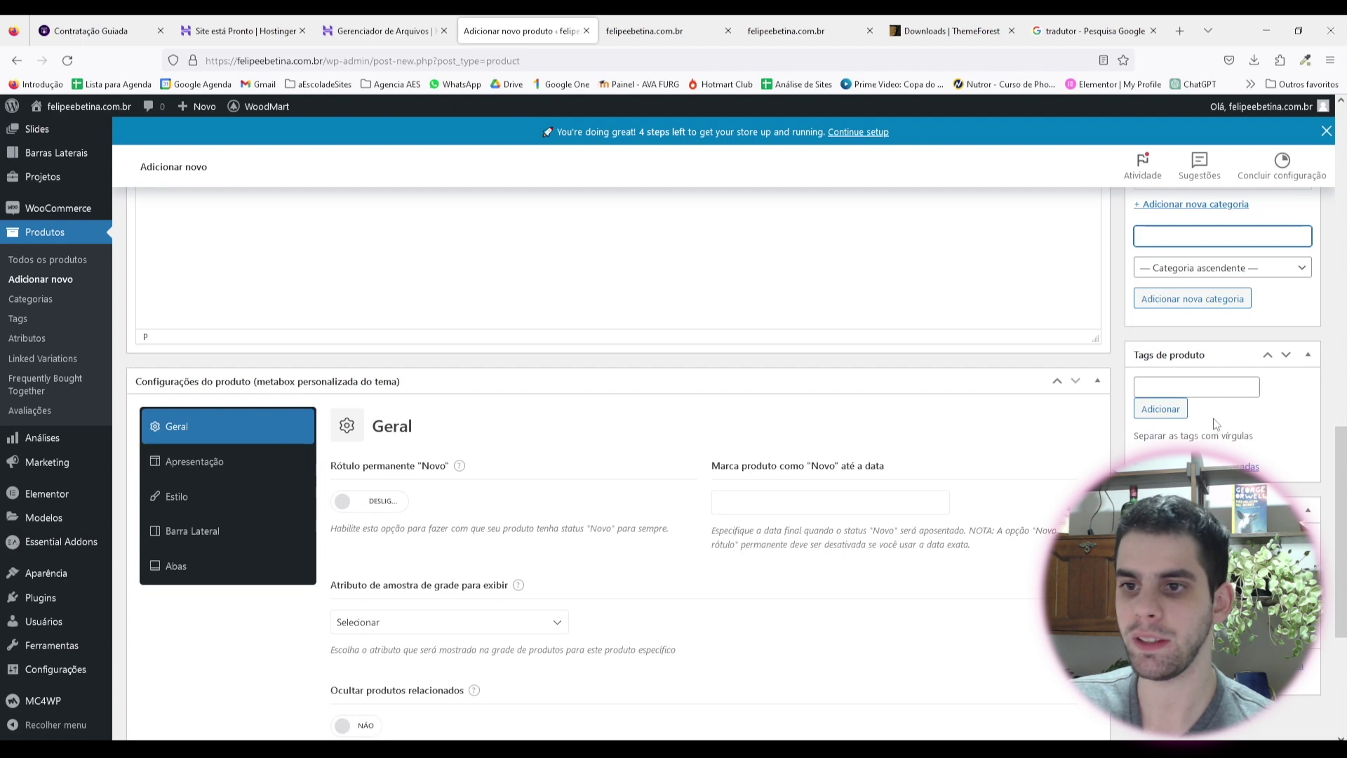
pyautogui.scroll(-1, 1212, 414)
pyautogui.scroll(-1, 1186, 421)
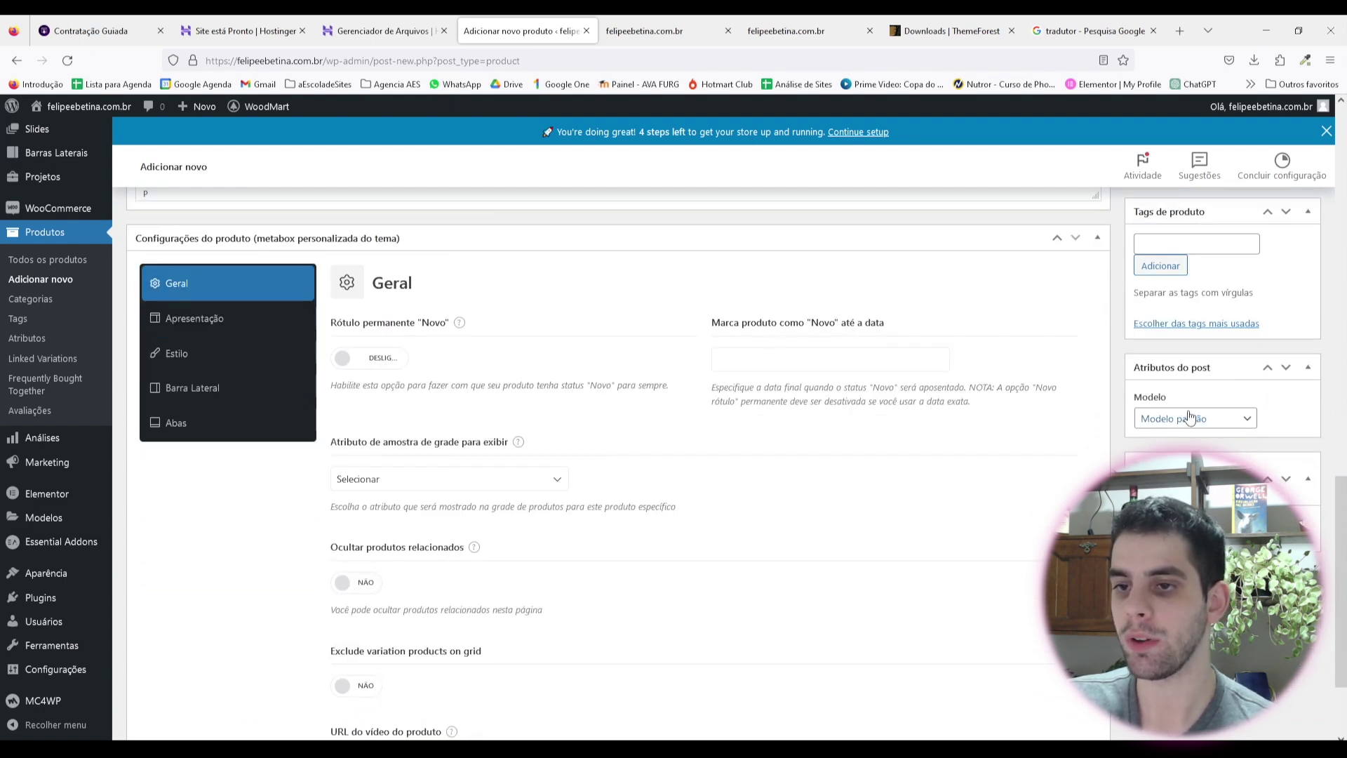
pyautogui.scroll(-2, 1179, 403)
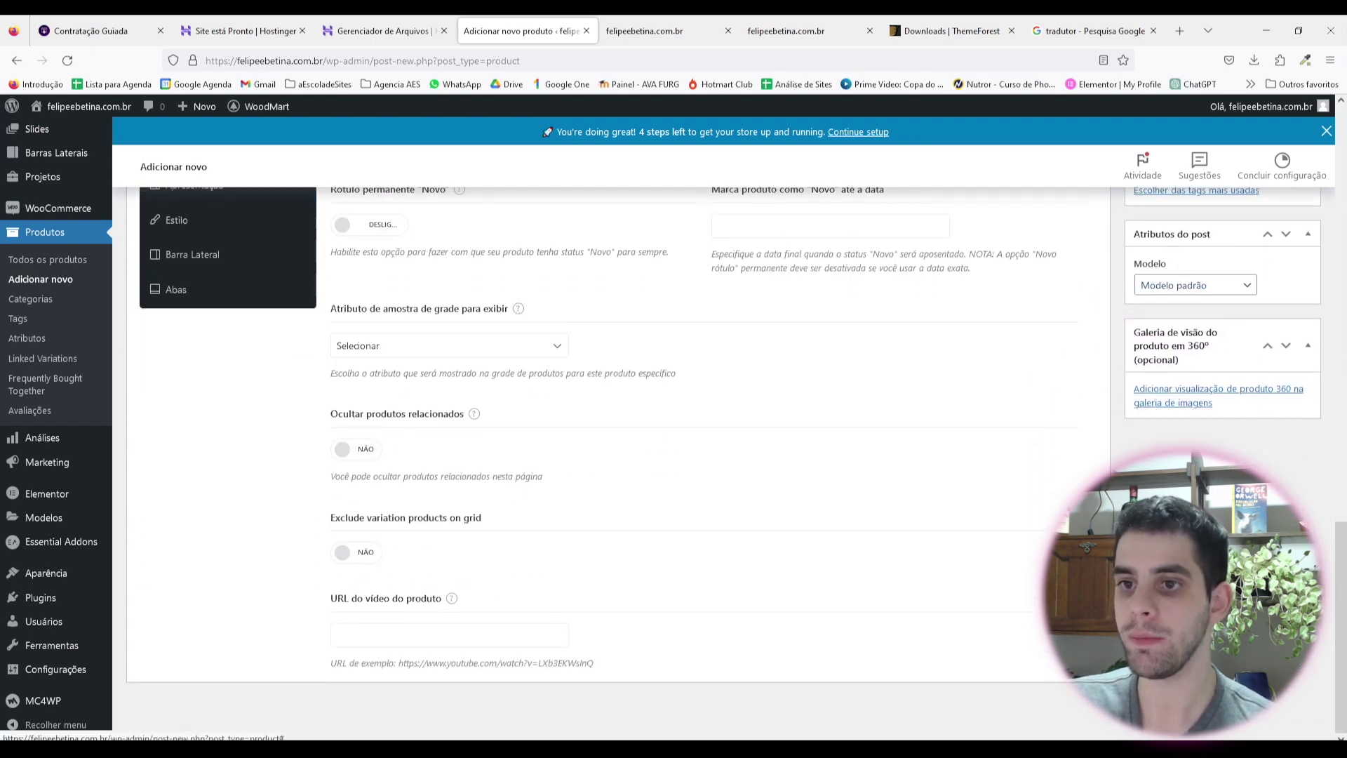
pyautogui.scroll(15, 610, 421)
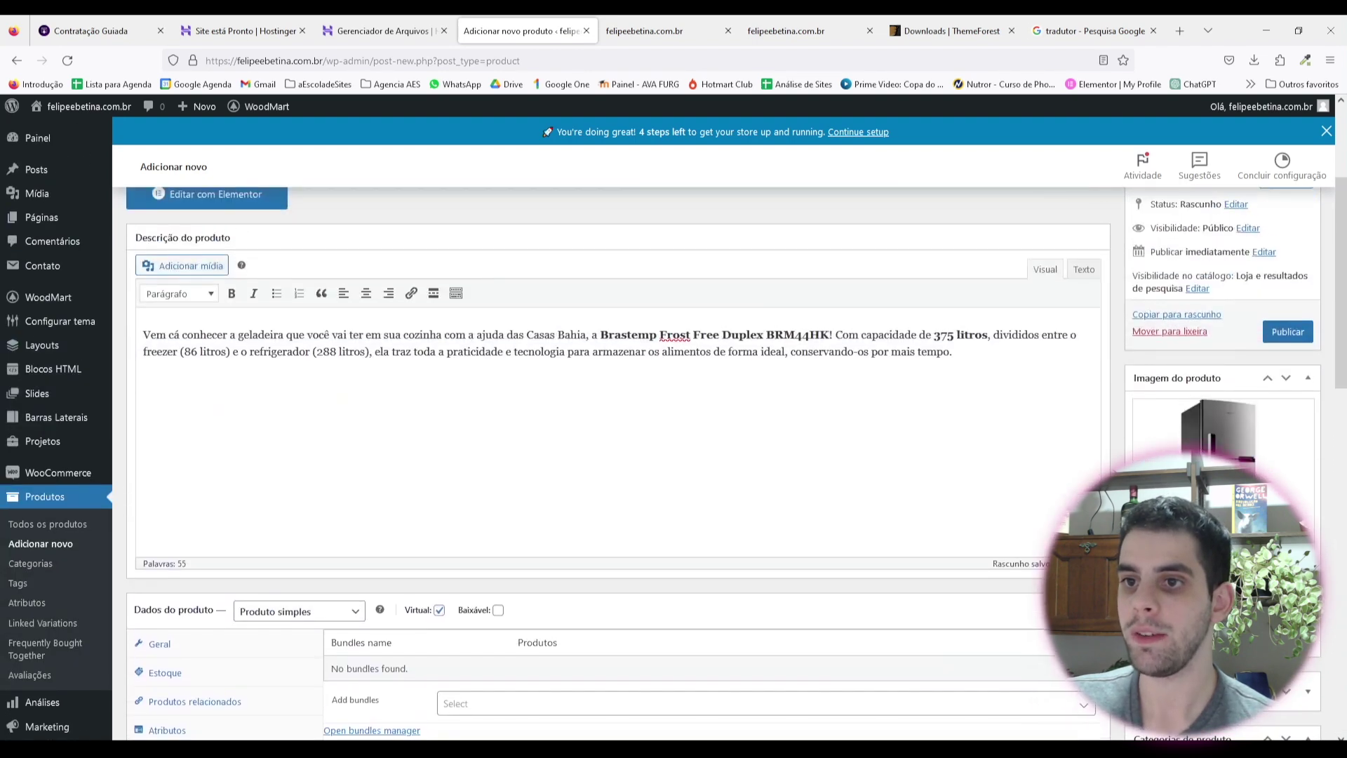
# Step: Publish the Geladeira Brastemp product and copy its description paragraph
pyautogui.click(1288, 474)
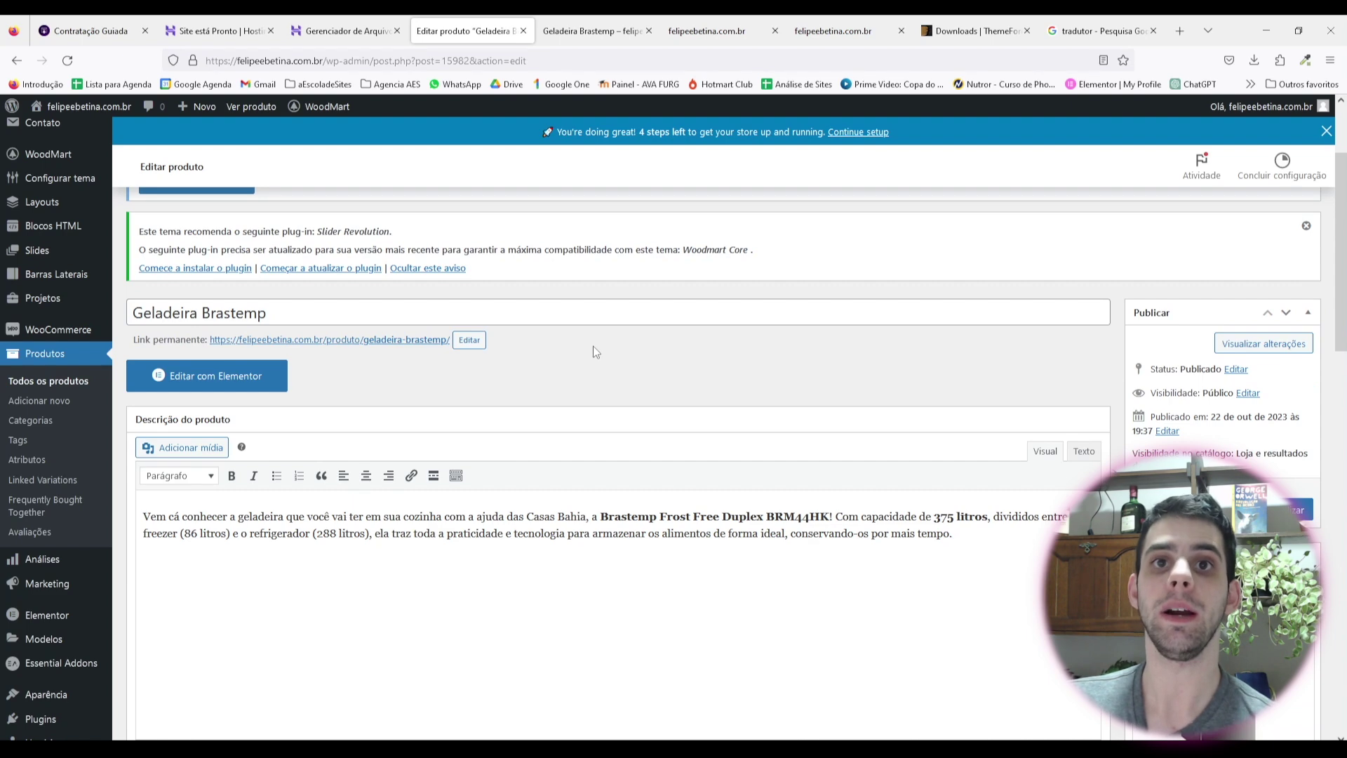
pyautogui.moveTo(952, 535); pyautogui.dragTo(135, 509)
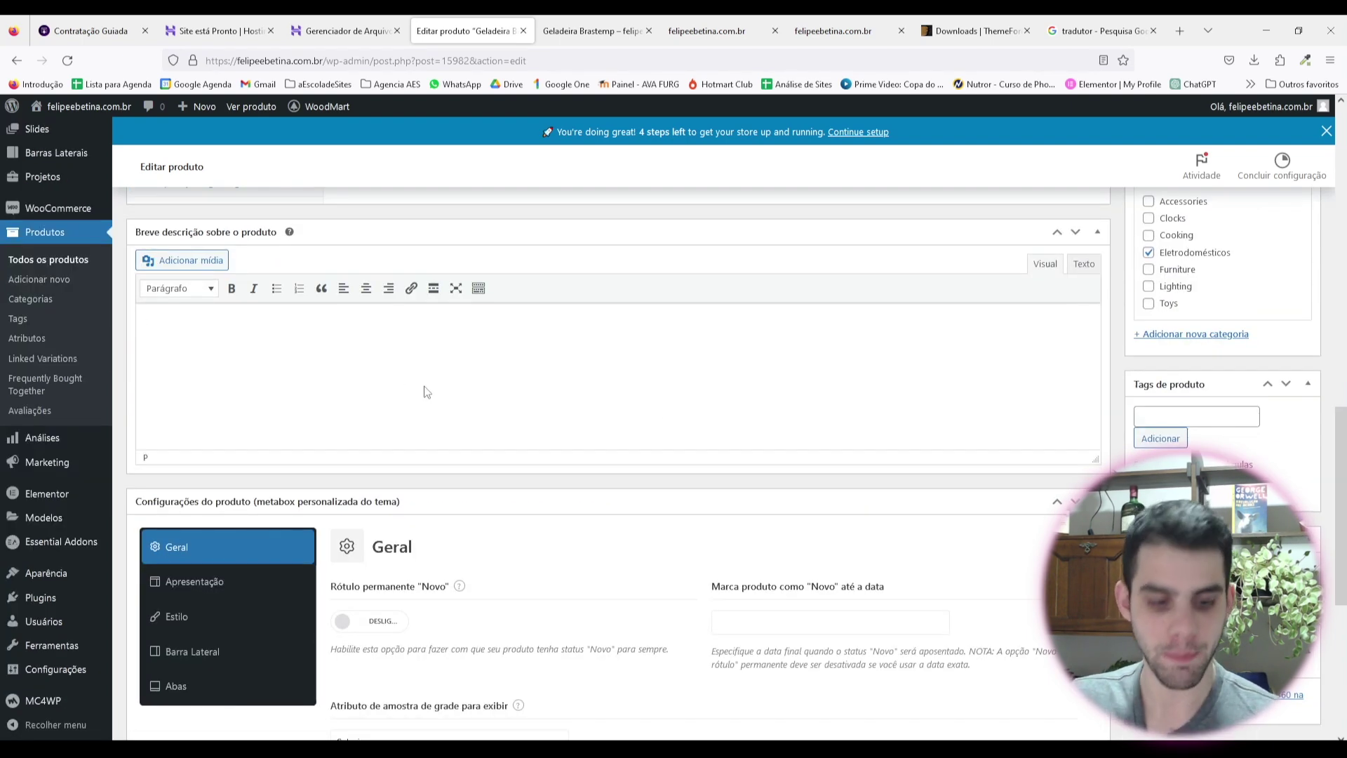
pyautogui.write('Vem cá conhecer a geladeira que você vai ter em sua cozinha com a ajuda das Casas Bahia, a Brastemp Frost Free Duplex BRM44HK! Com capacidade de 375 litros, divididos entre o freezer (86 litros) e o refrigerador (288 litros), ela traz toda a praticidade e tecnologia para armazenar os alimentos de forma ideal, conservando-os por mais tempo.')
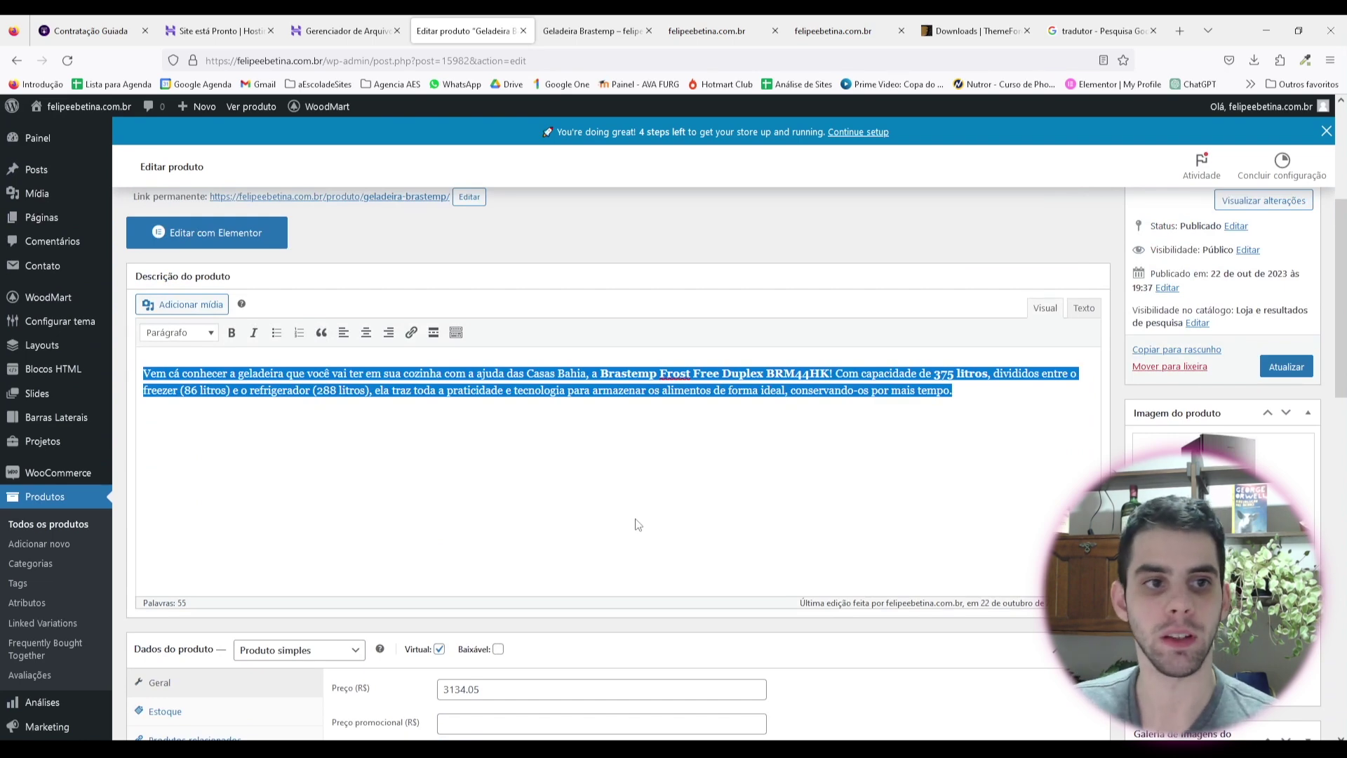
# Step: Paste the paragraph into Breve descrição sobre o produto and preview the storefront page
pyautogui.scroll(-6, 634, 551)
pyautogui.click(631, 555)
pyautogui.write('Vem cá conhecer a geladeira que você vai ter em sua cozinha com a ajuda das Casas Bahia, a Brastemp Frost Free Duplex BRM44HK! Com capacidade de 375 litros, divididos entre o freezer (86 litros) e o refrigerador (288 litros), ela traz toda a praticidade e tecnologia para armazenar os alimentos de forma ideal, conservando-os por mais tempo.')
pyautogui.scroll(10, 727, 566)
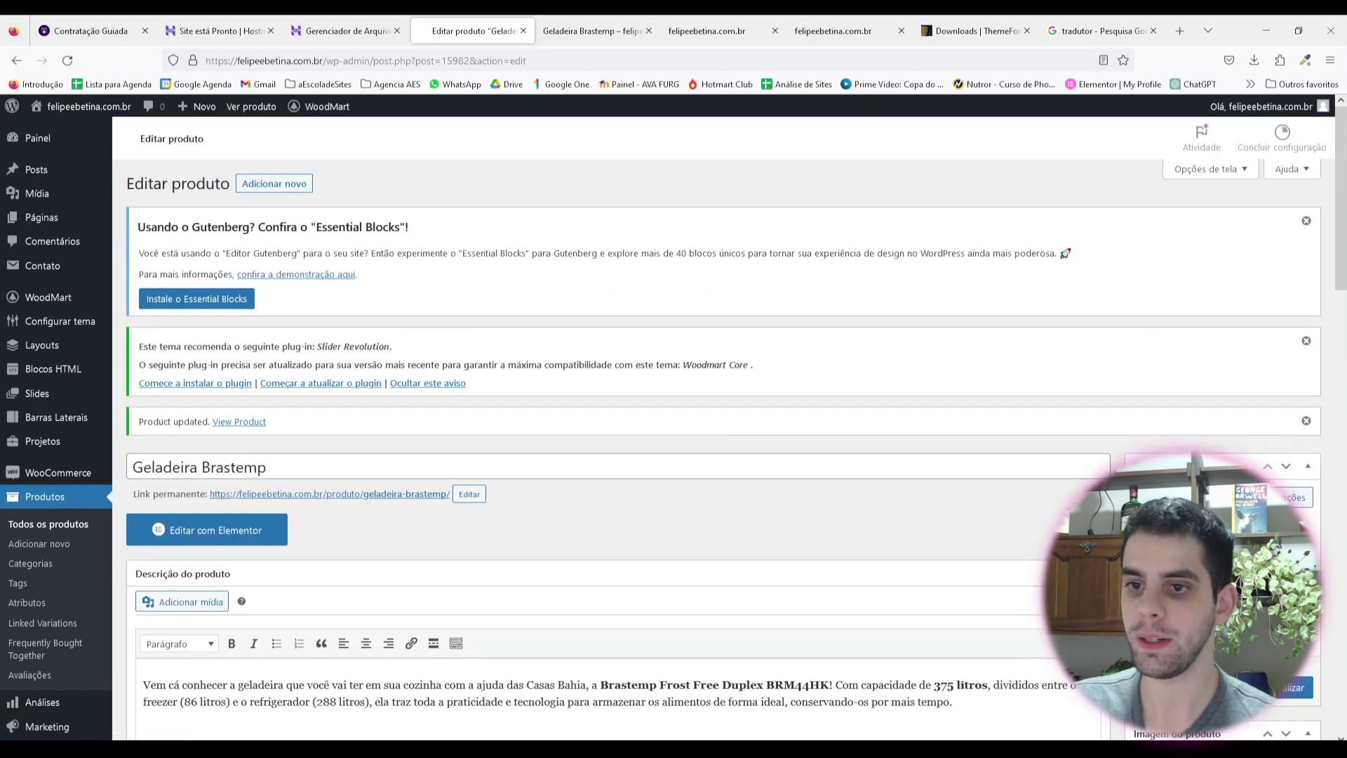
pyautogui.click(1263, 537)
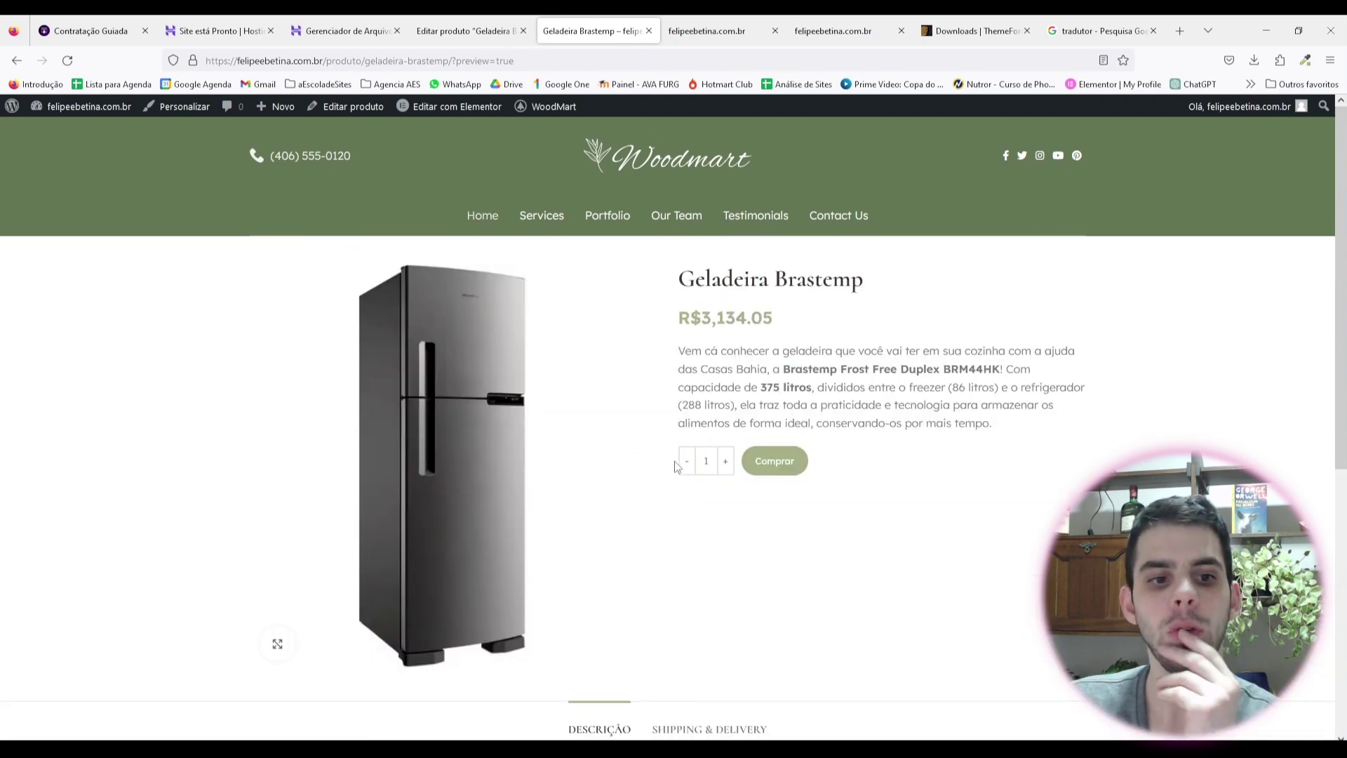
# Step: Highlight the Geladeira Brastemp title, R$3,134.05 price and description on the storefront
pyautogui.scroll(-3, 505, 372)
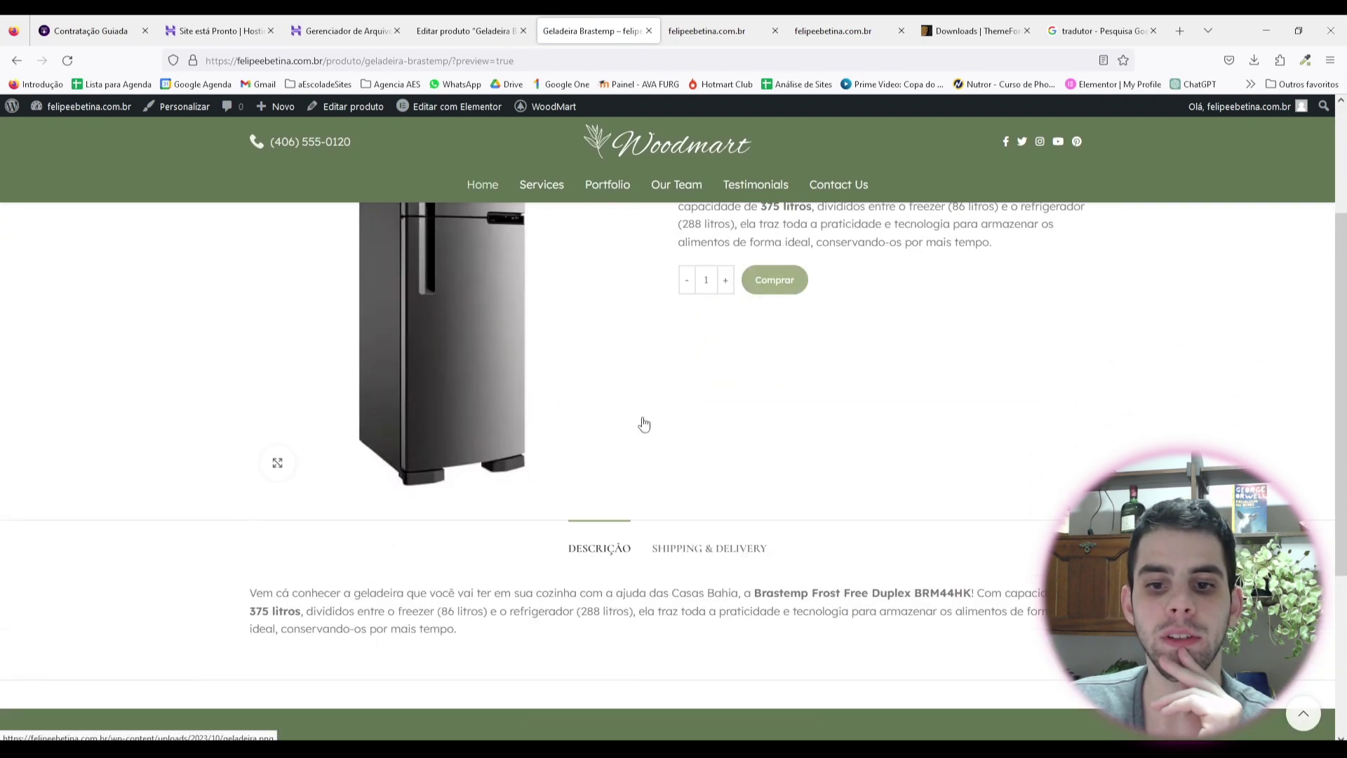
pyautogui.scroll(-1, 645, 424)
pyautogui.scroll(5, 697, 517)
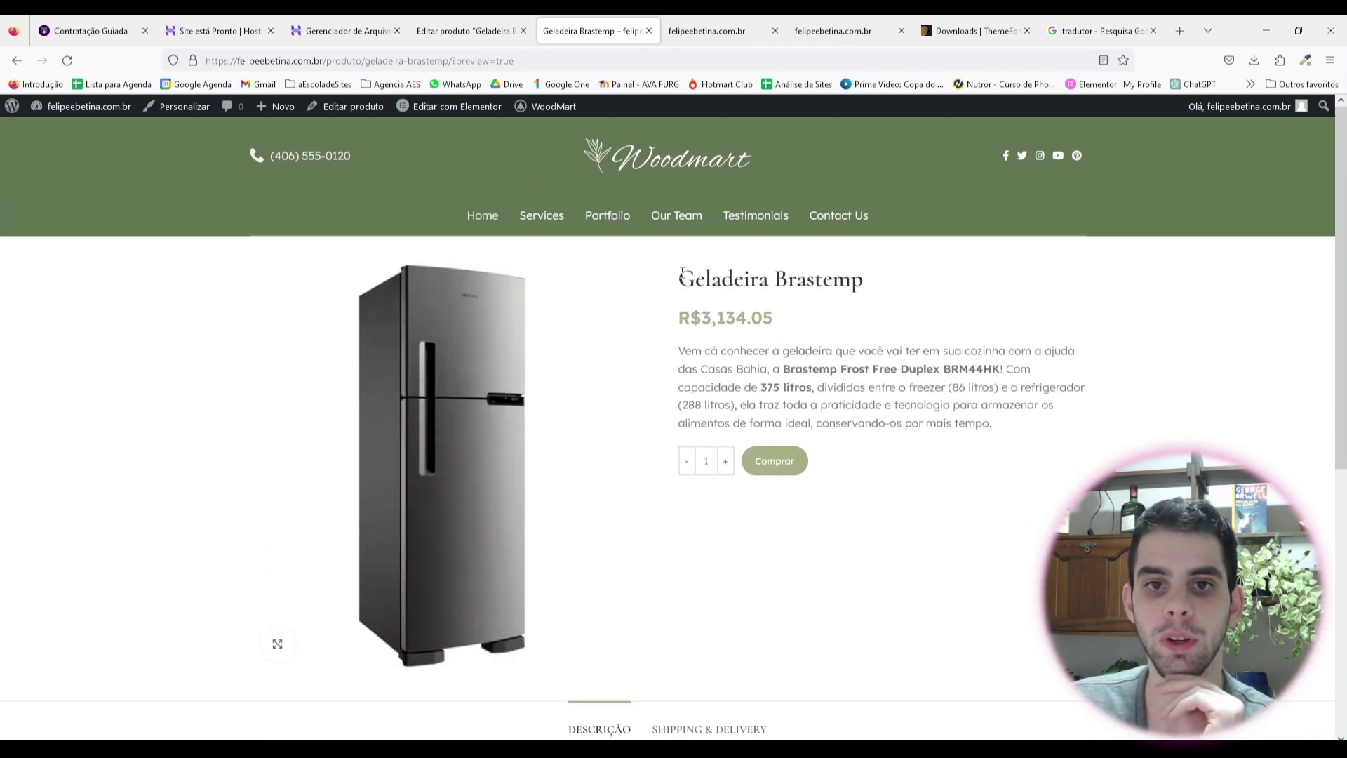
pyautogui.moveTo(682, 273); pyautogui.dragTo(877, 291)
pyautogui.click(705, 323)
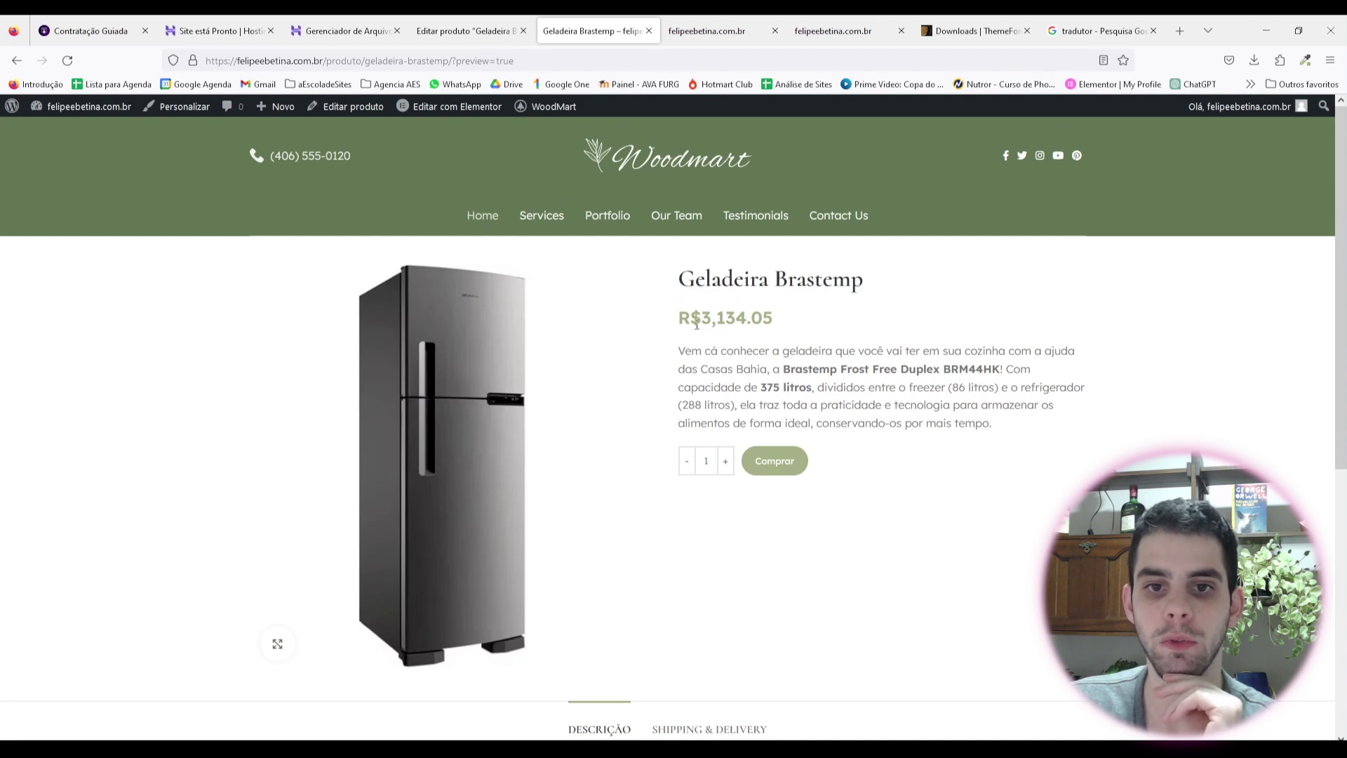
pyautogui.moveTo(697, 323); pyautogui.dragTo(794, 327)
pyautogui.moveTo(678, 366); pyautogui.dragTo(847, 403)
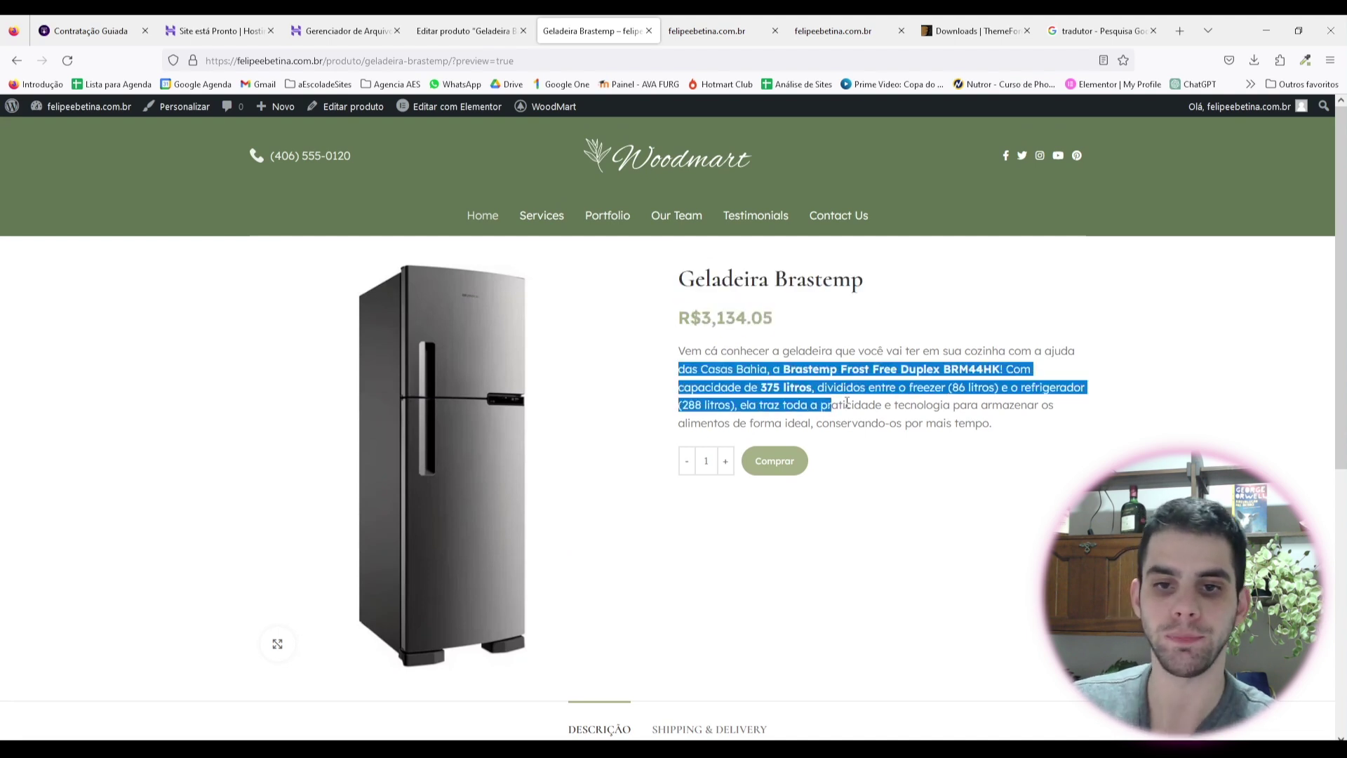
pyautogui.scroll(-2, 772, 459)
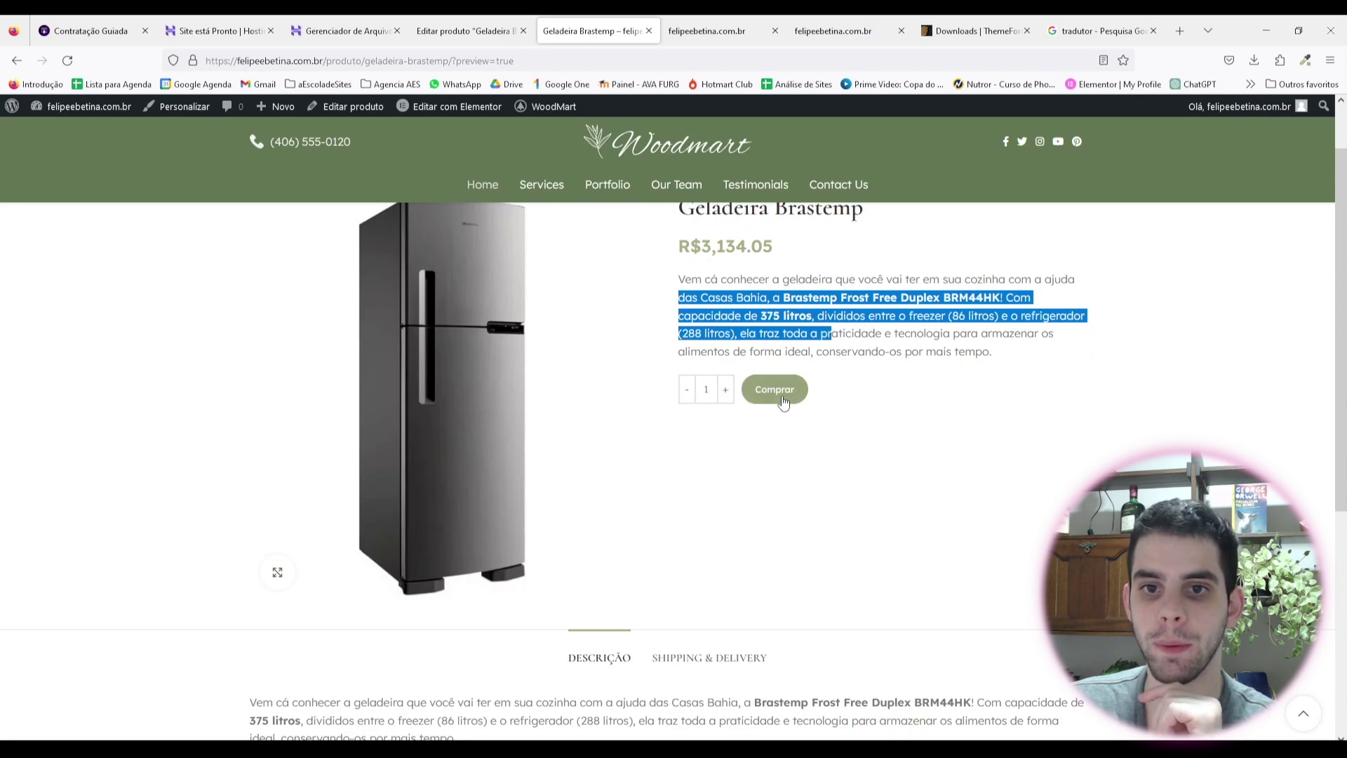
pyautogui.scroll(2, 899, 533)
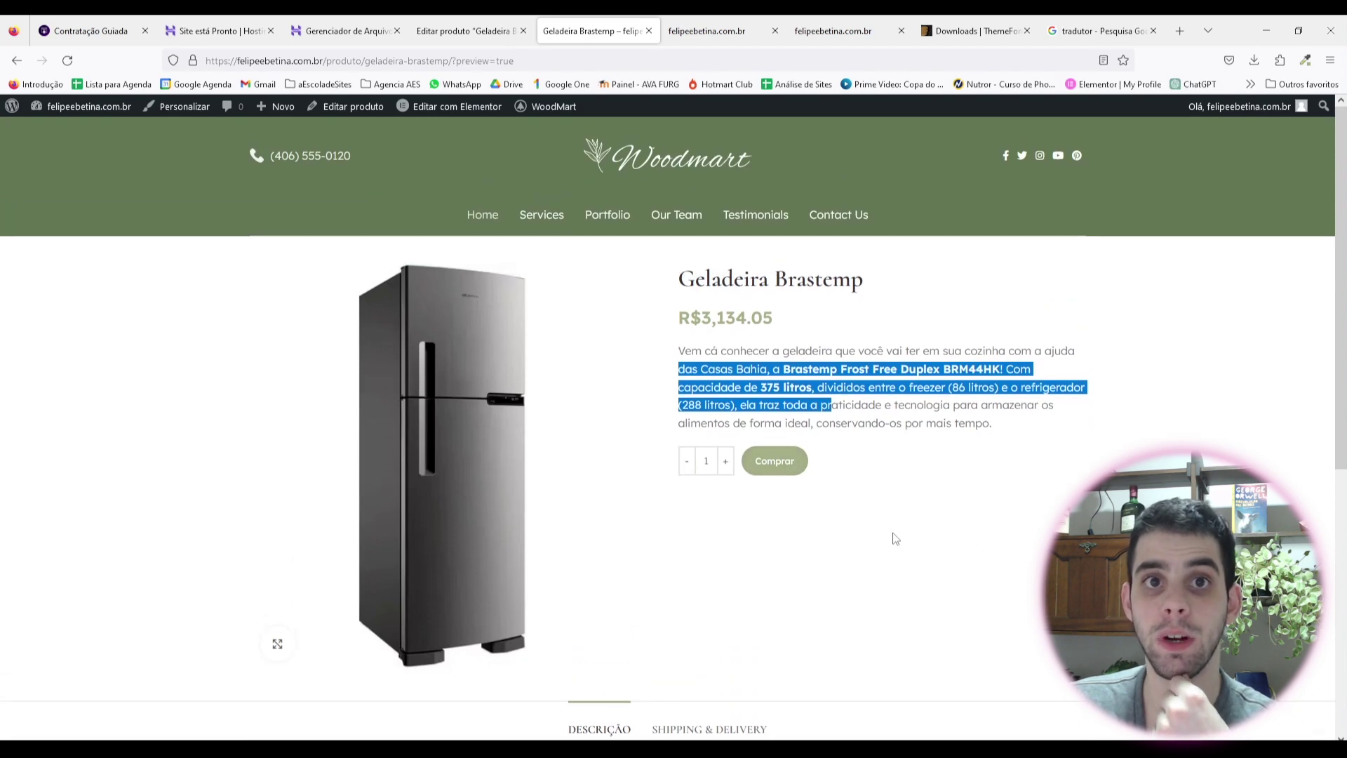
pyautogui.click(840, 486)
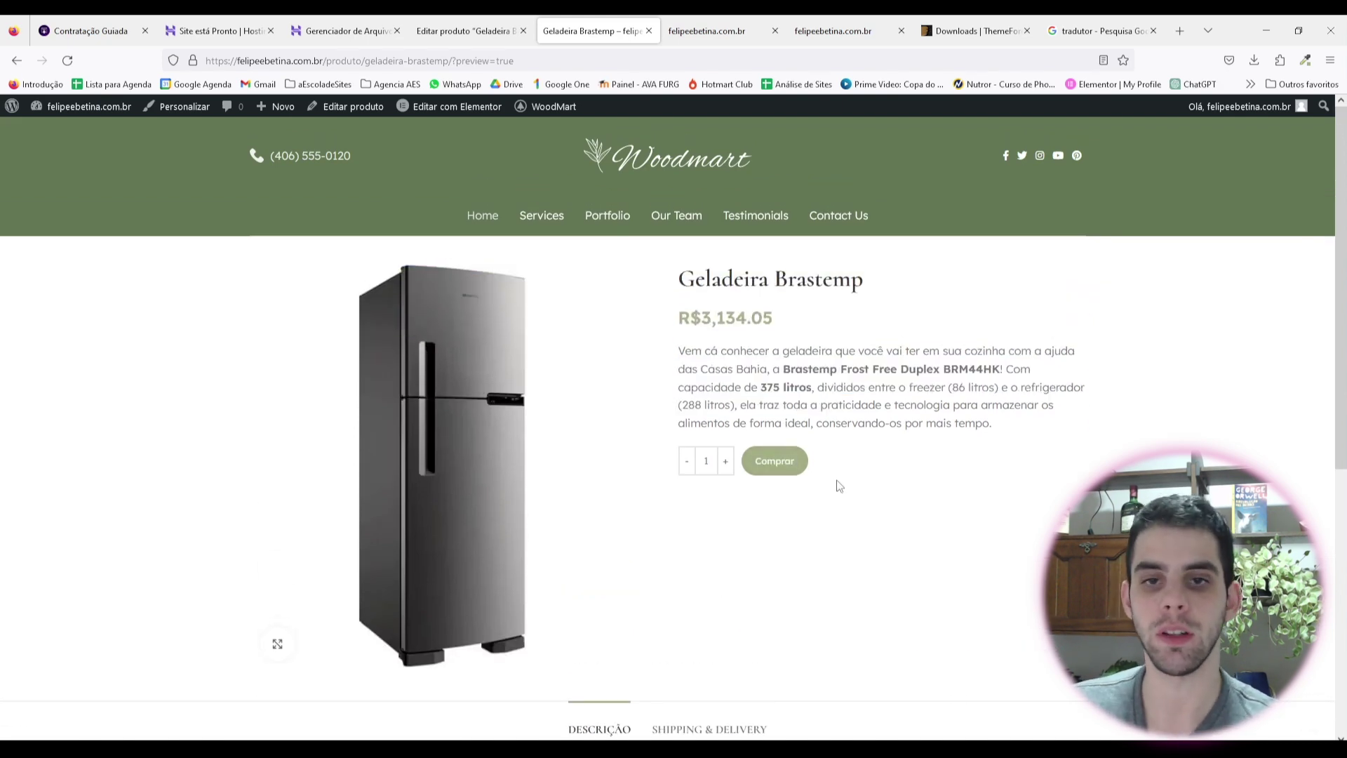
# Step: Scroll the product page, then return to the Editar produto tab
pyautogui.scroll(-3, 685, 432)
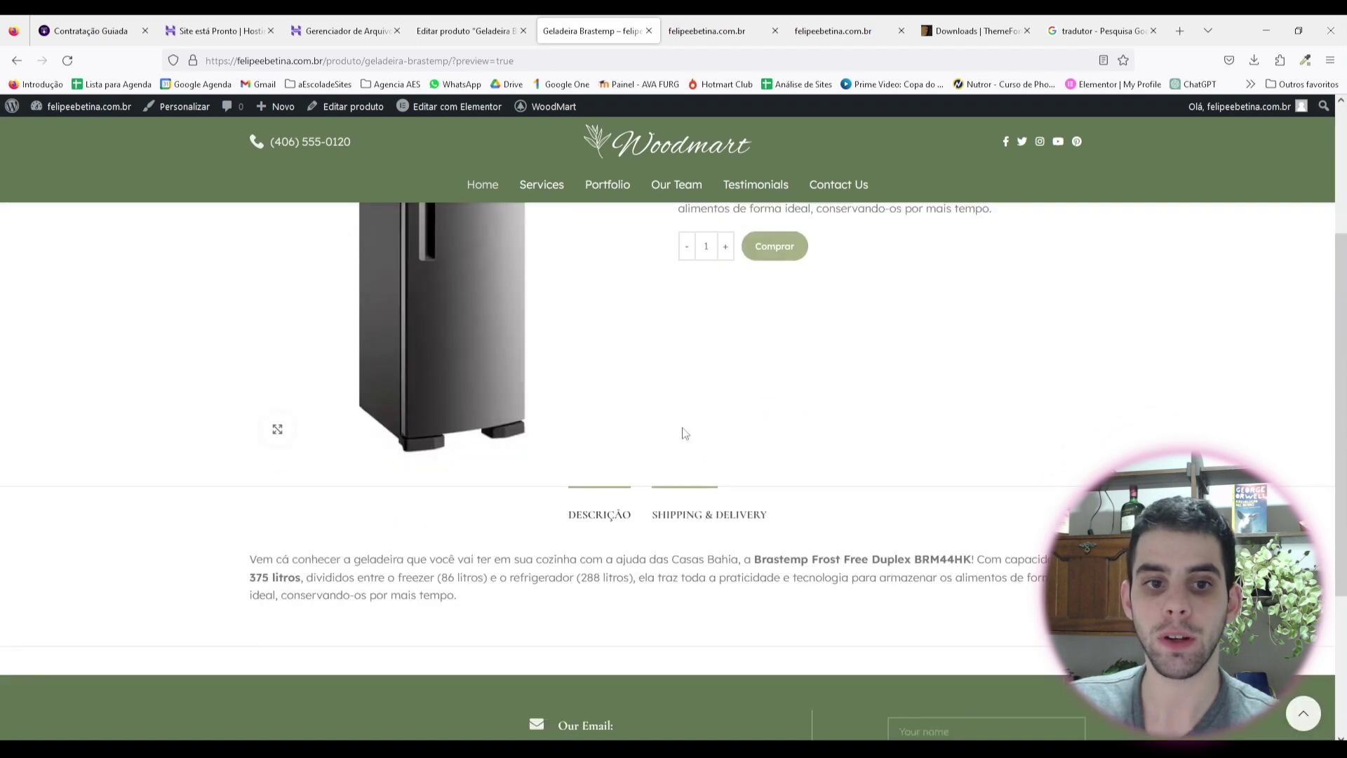
pyautogui.scroll(2, 684, 433)
pyautogui.scroll(-4, 486, 414)
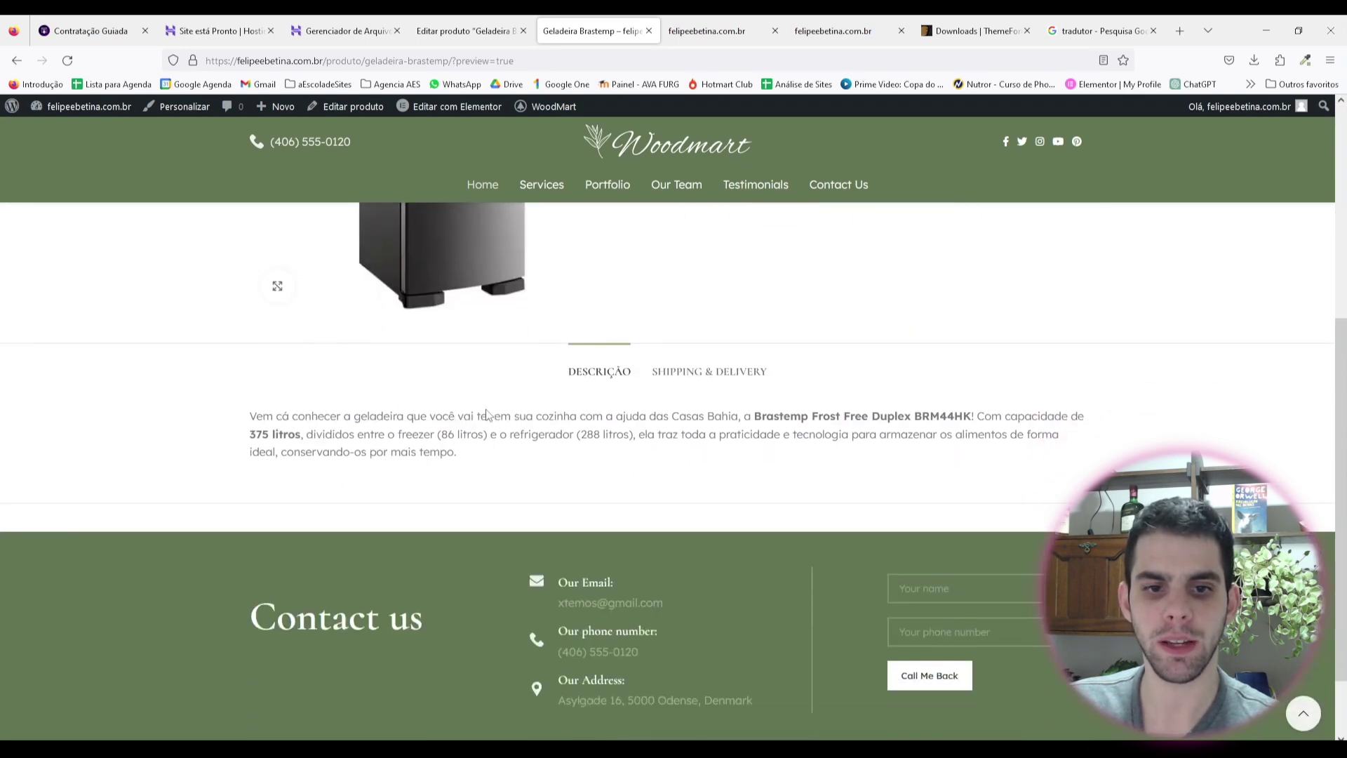
pyautogui.scroll(-1, 491, 519)
pyautogui.scroll(6, 491, 456)
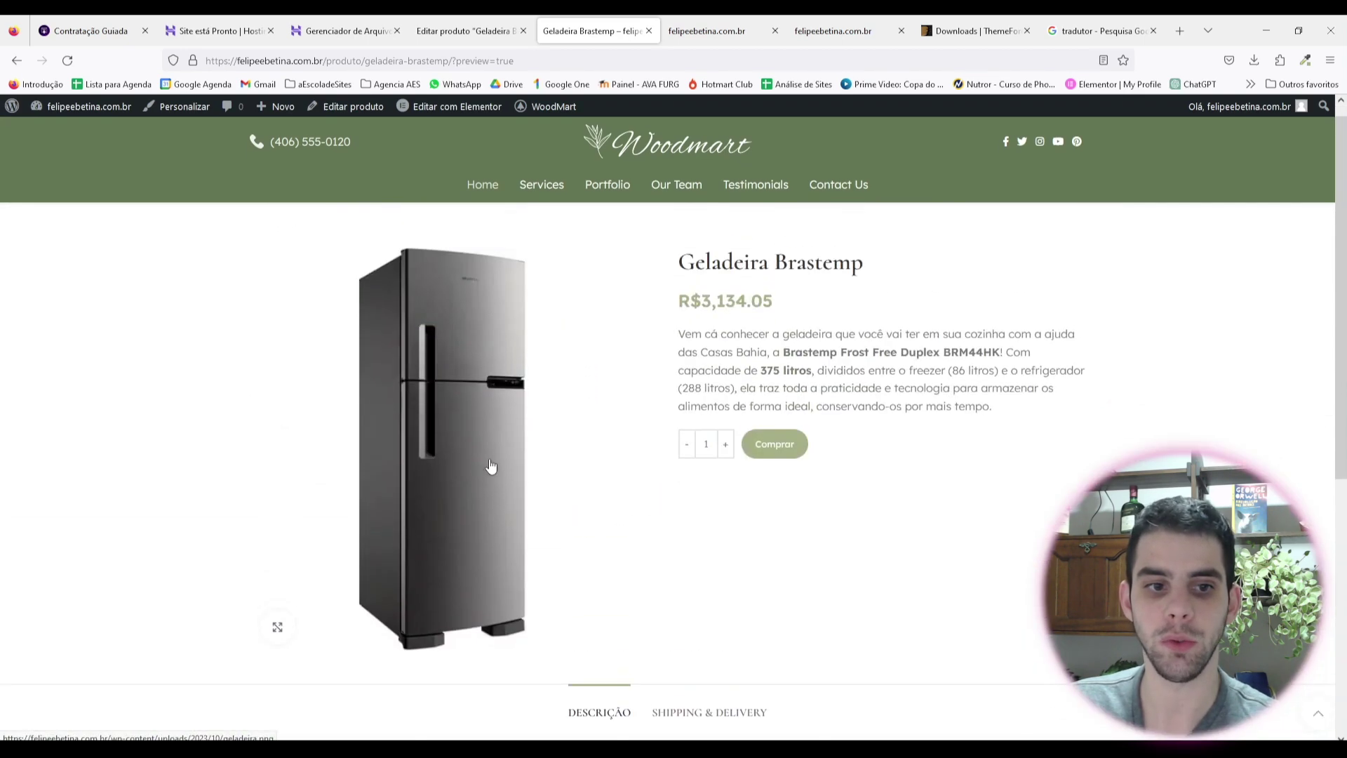
pyautogui.click(465, 28)
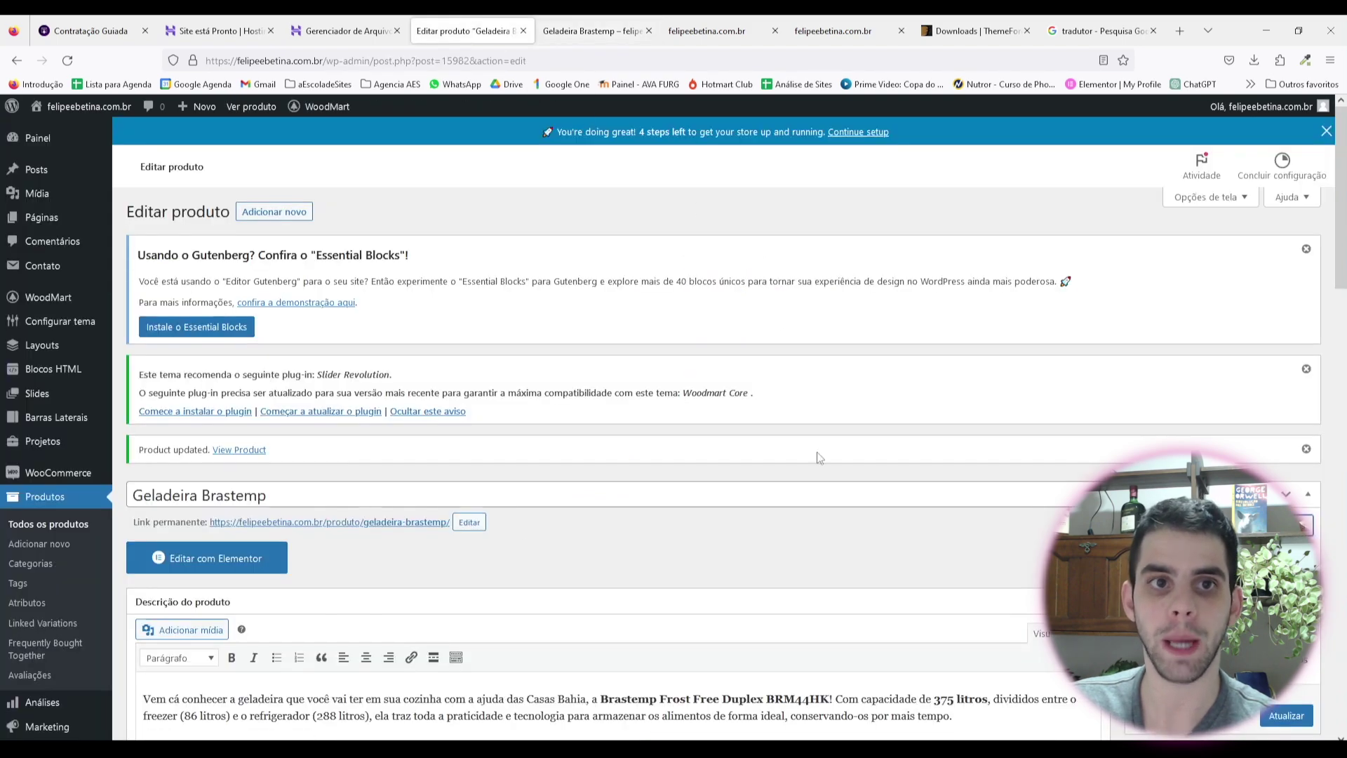
pyautogui.scroll(-2, 393, 308)
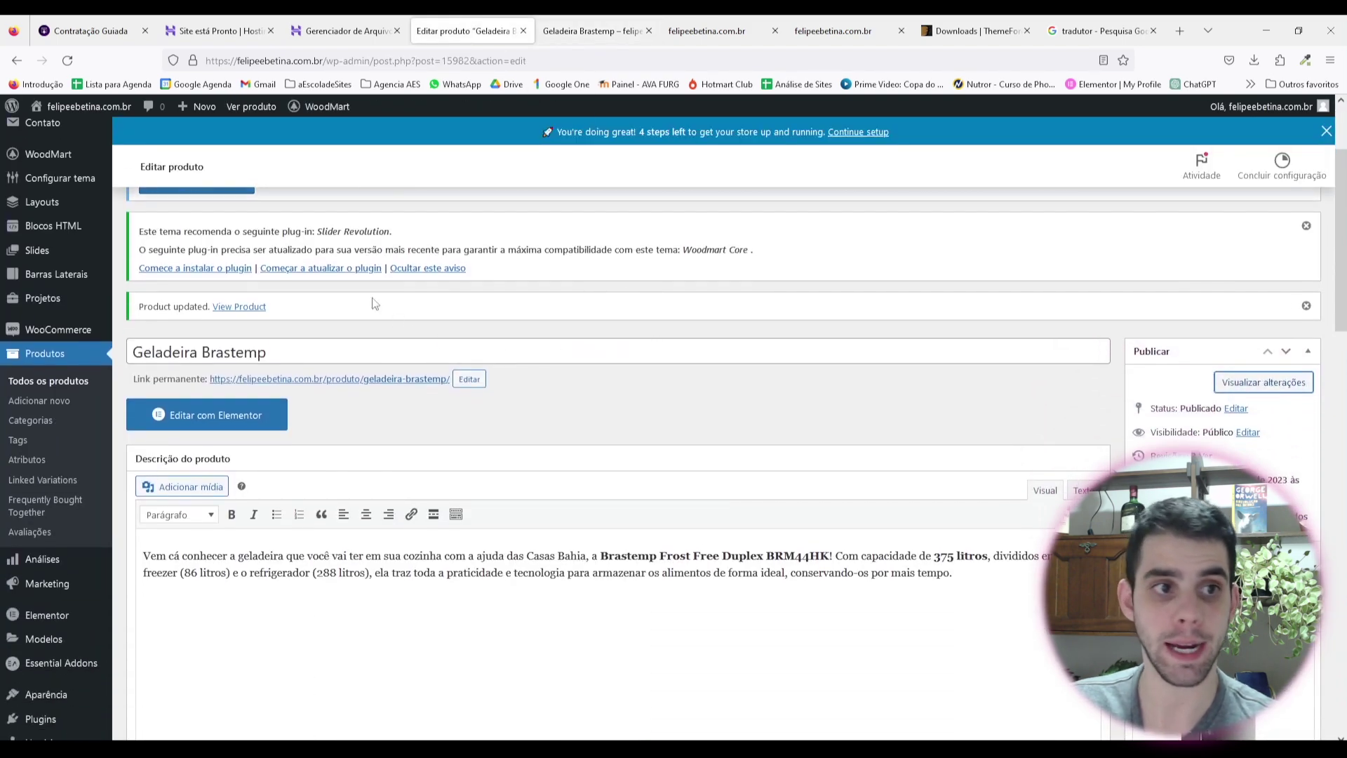
# Step: Review the published Geladeira Brastemp editor, then go to Produtos > Todos os produtos
pyautogui.scroll(-1, 491, 330)
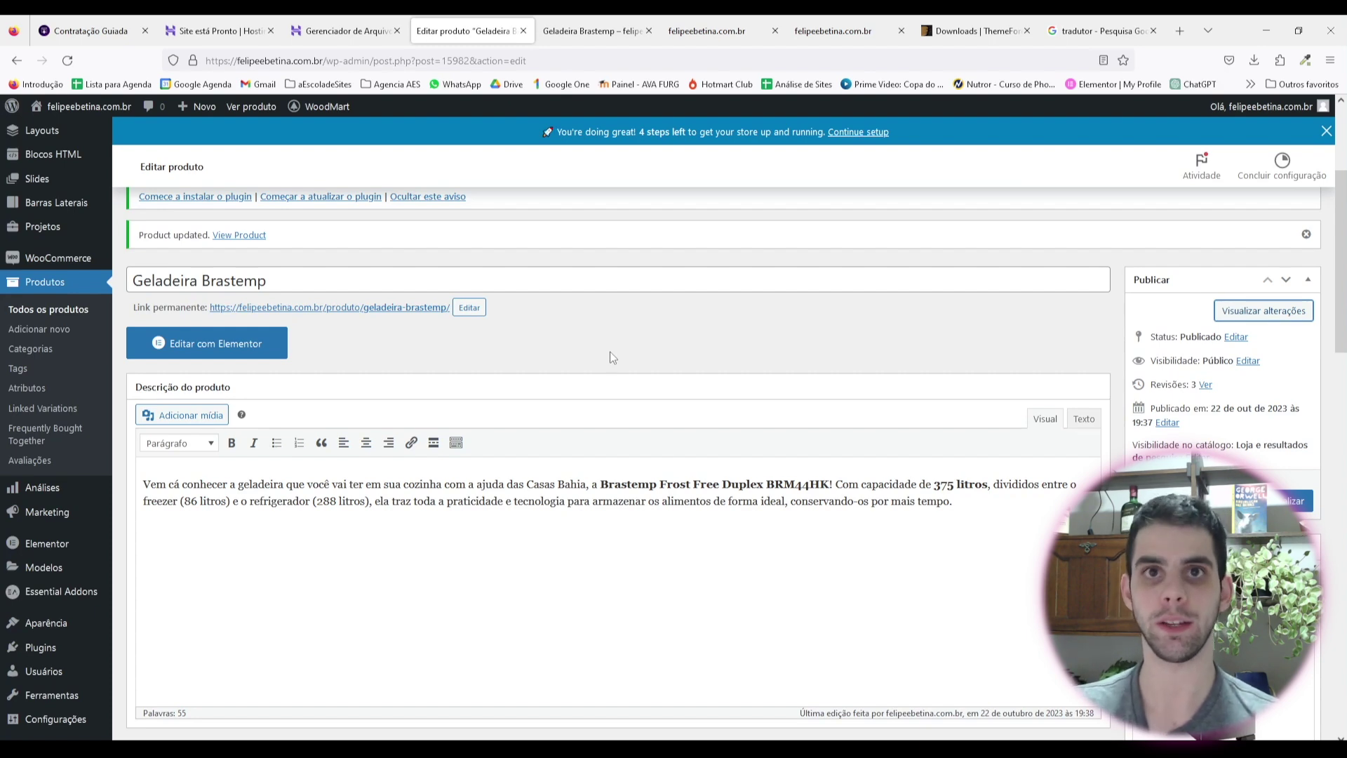
pyautogui.scroll(-1, 609, 352)
pyautogui.scroll(1, 534, 435)
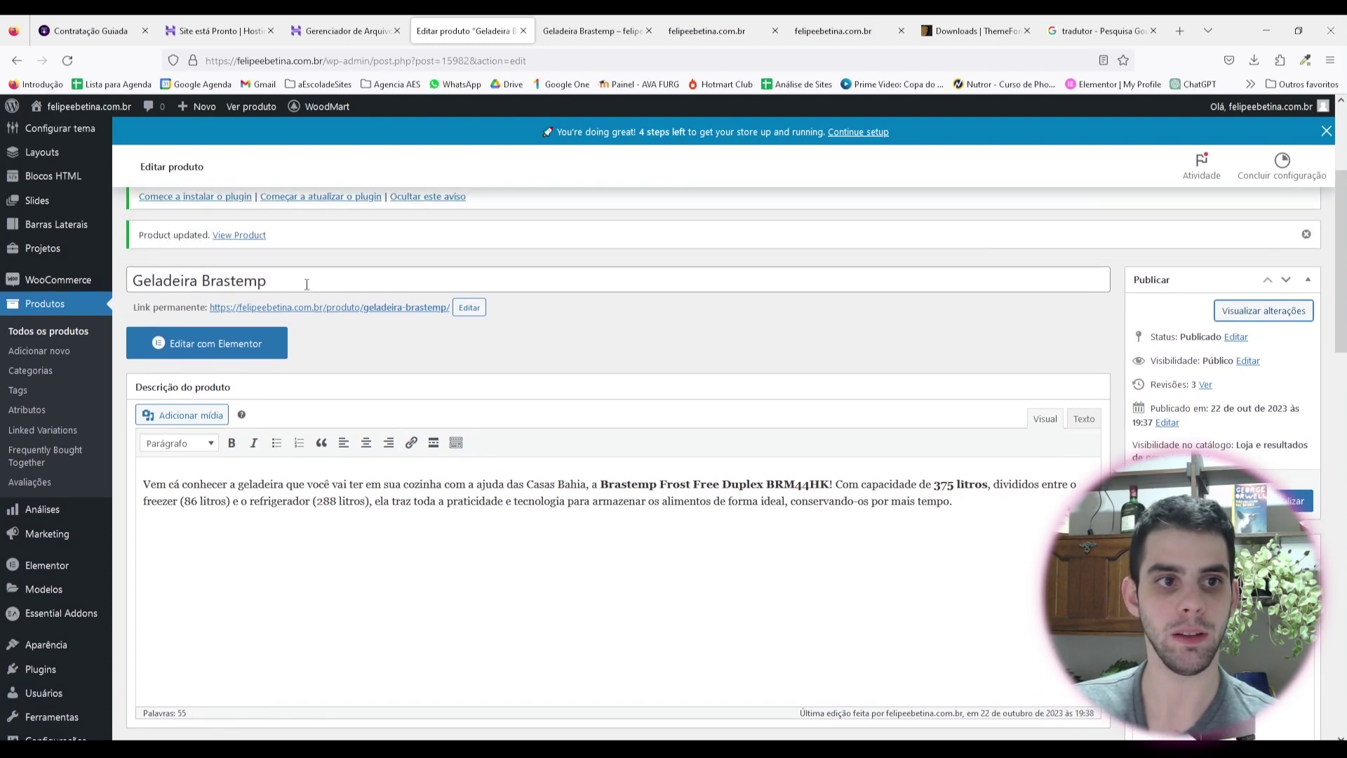
pyautogui.scroll(-6, 442, 477)
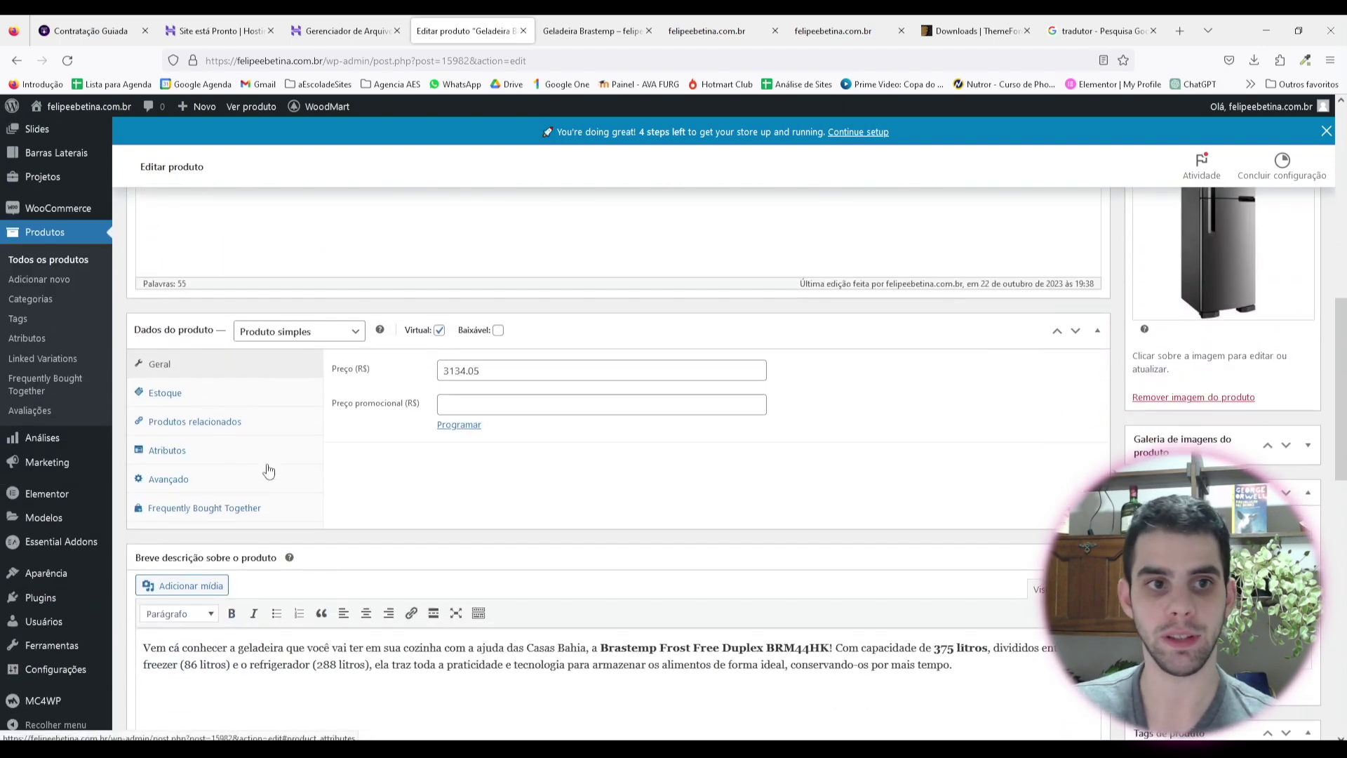
pyautogui.moveTo(444, 332)
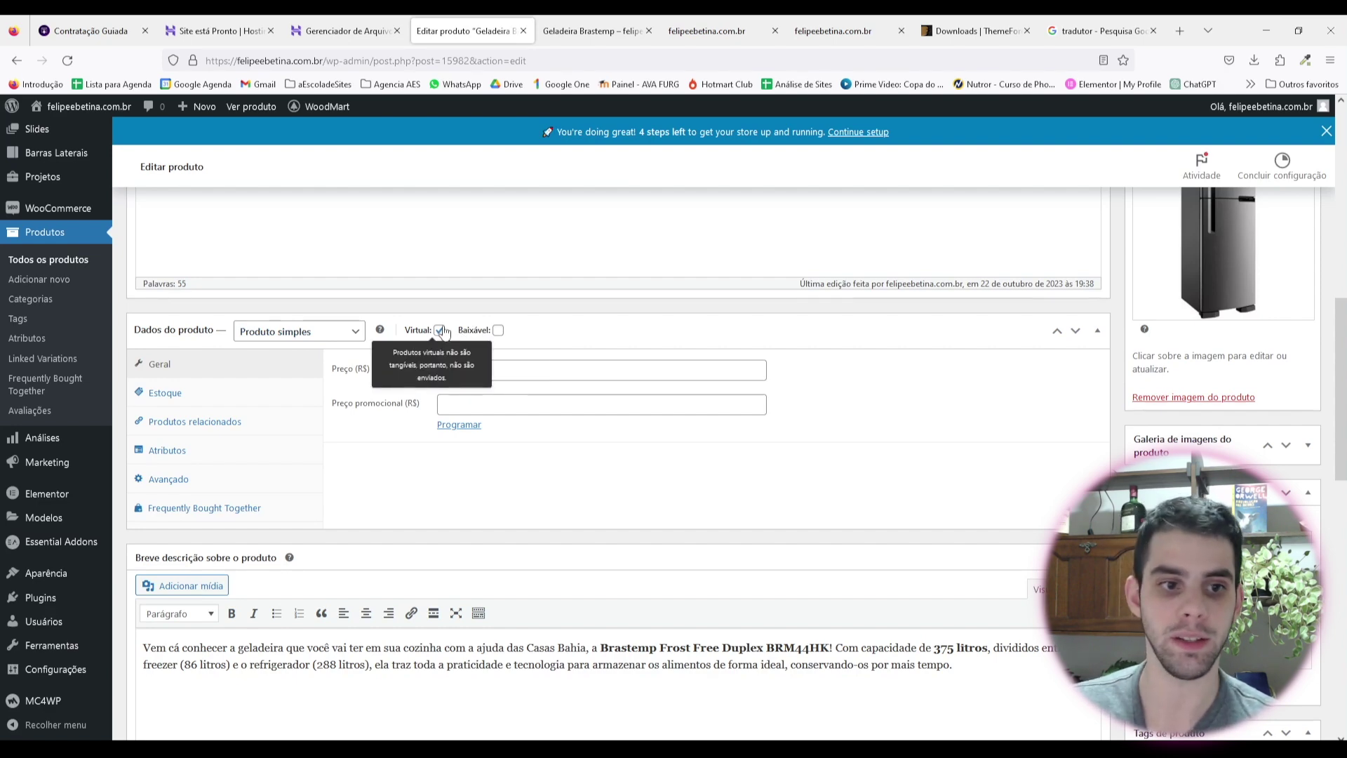
pyautogui.scroll(-2, 444, 333)
pyautogui.moveTo(953, 522); pyautogui.dragTo(116, 488)
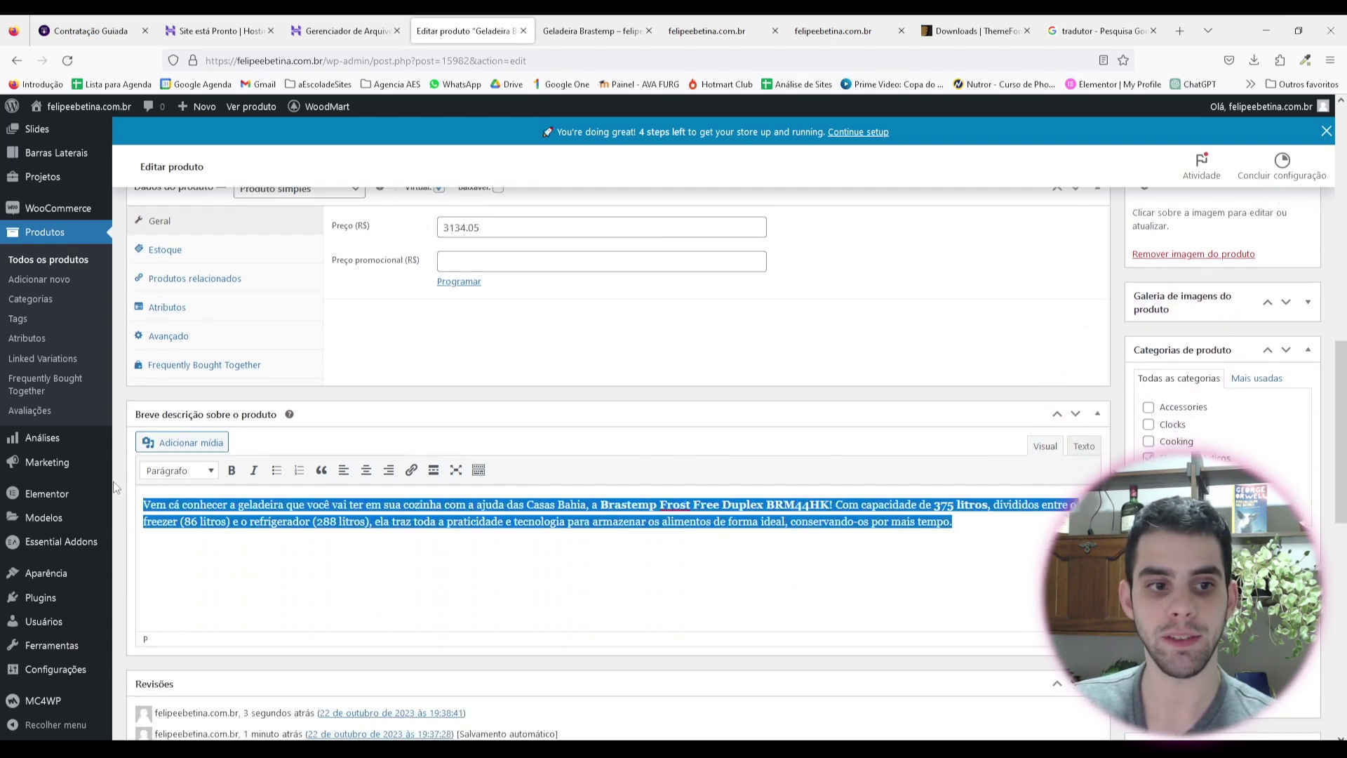
pyautogui.click(512, 586)
pyautogui.scroll(8, 881, 460)
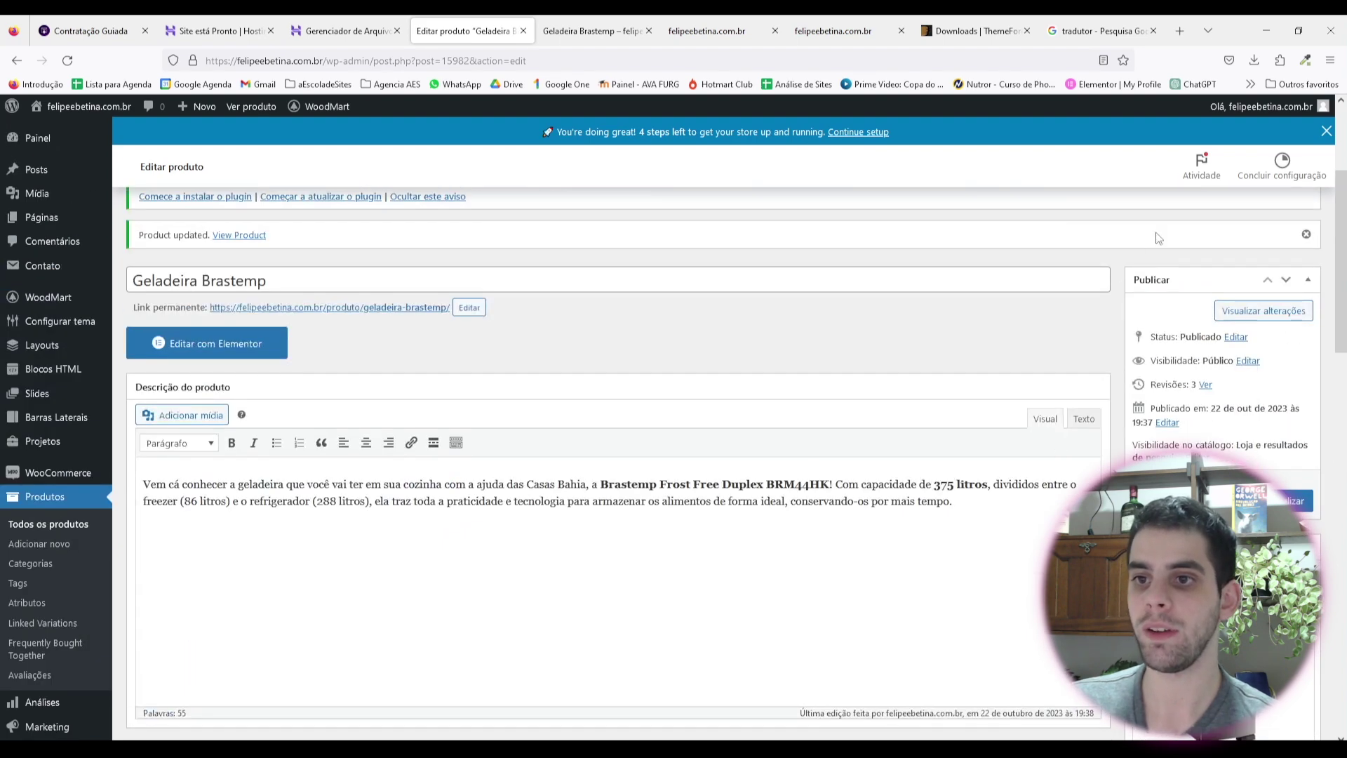
pyautogui.scroll(-2, 1109, 252)
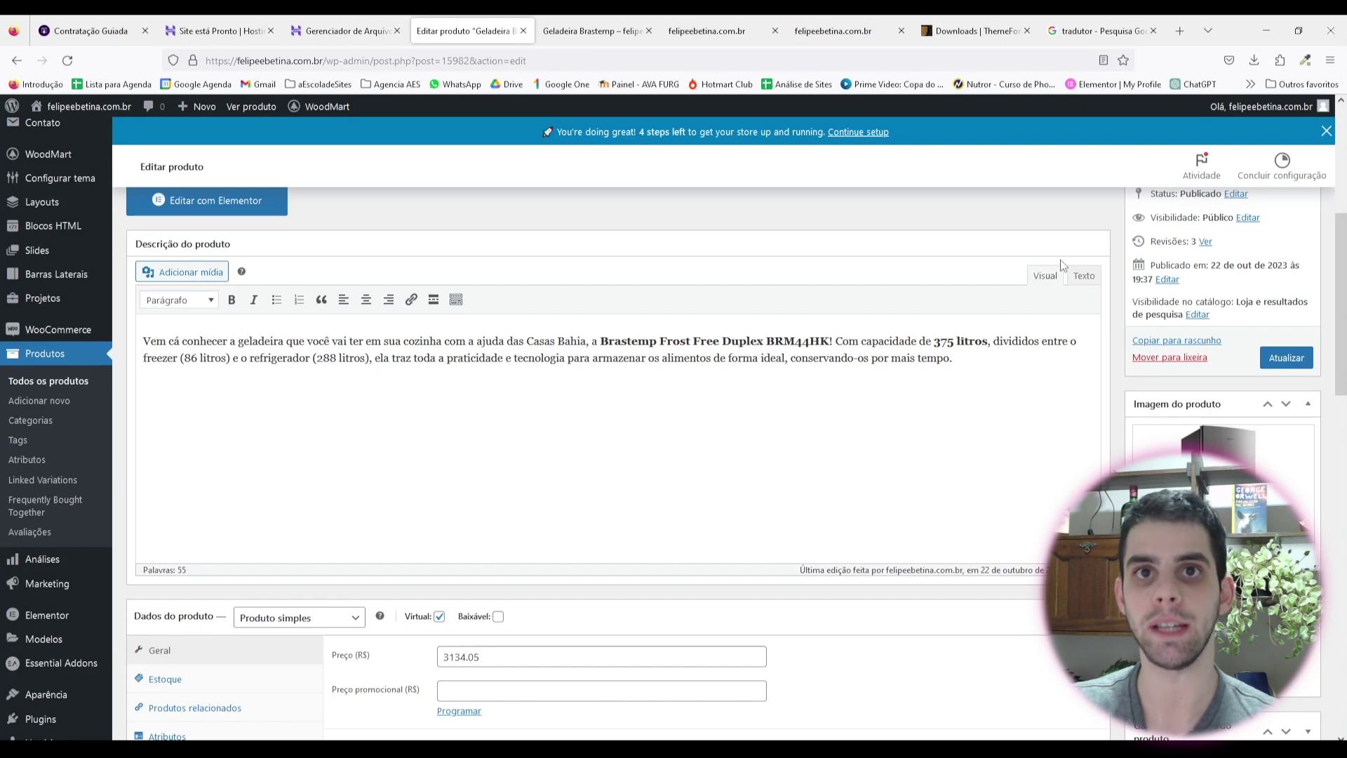
pyautogui.scroll(4, 1041, 361)
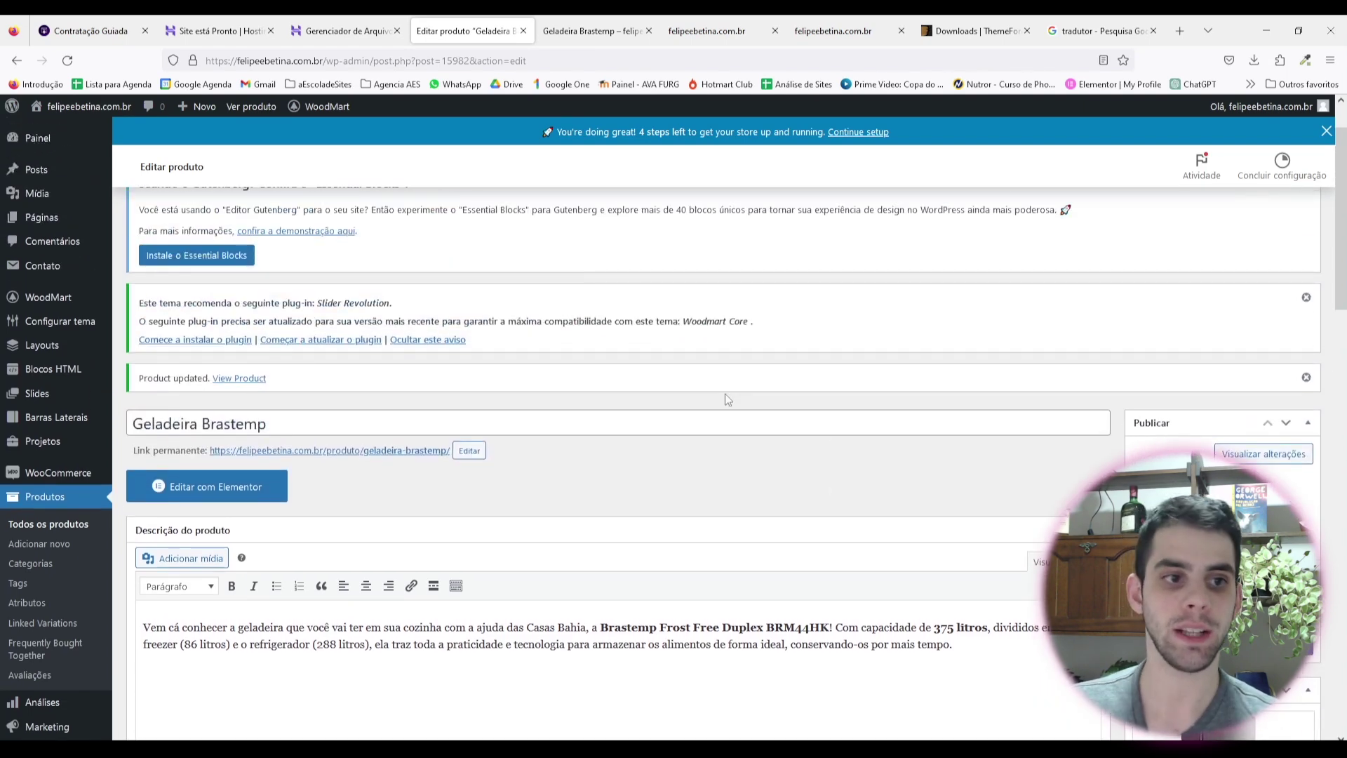
pyautogui.click(54, 526)
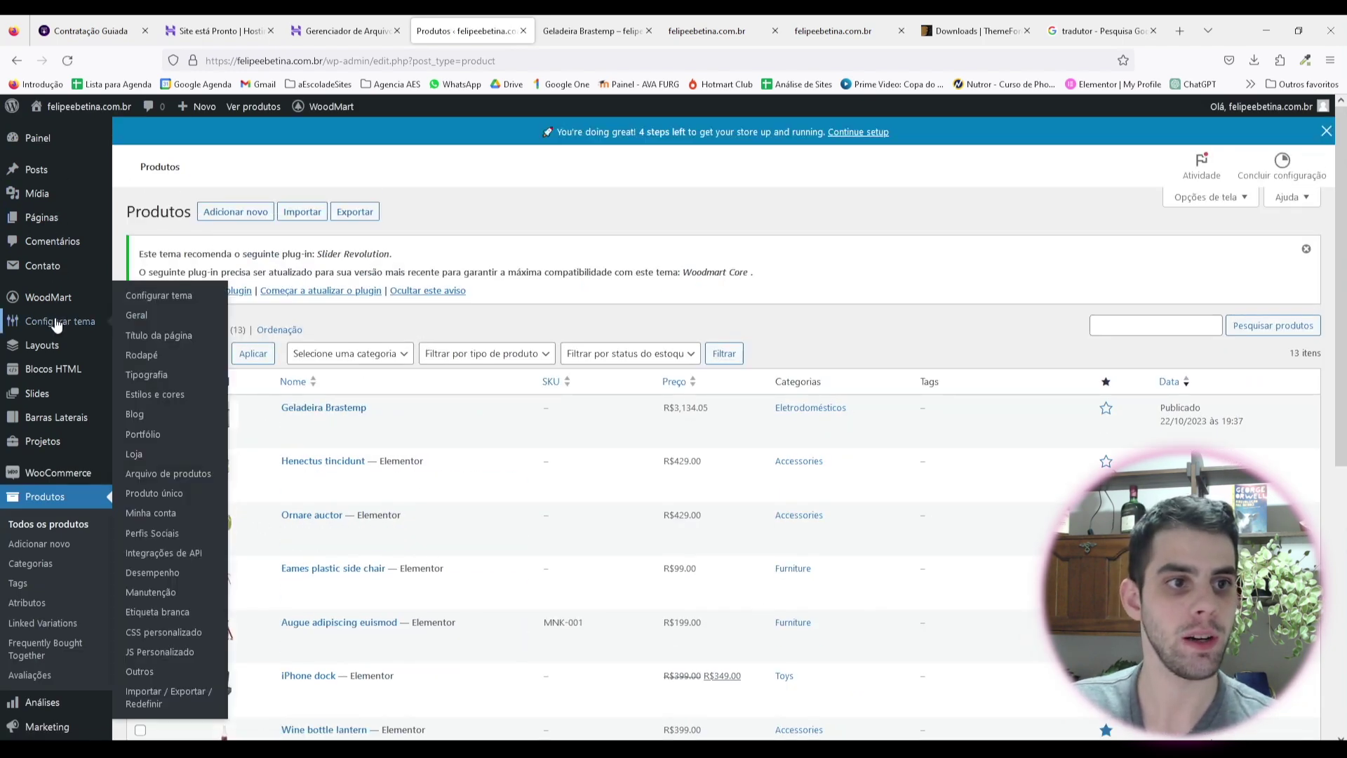
# Step: Go to Configurar tema > Produto único > Imagens in the WoodMart settings
pyautogui.moveTo(84, 302)
pyautogui.click(162, 322)
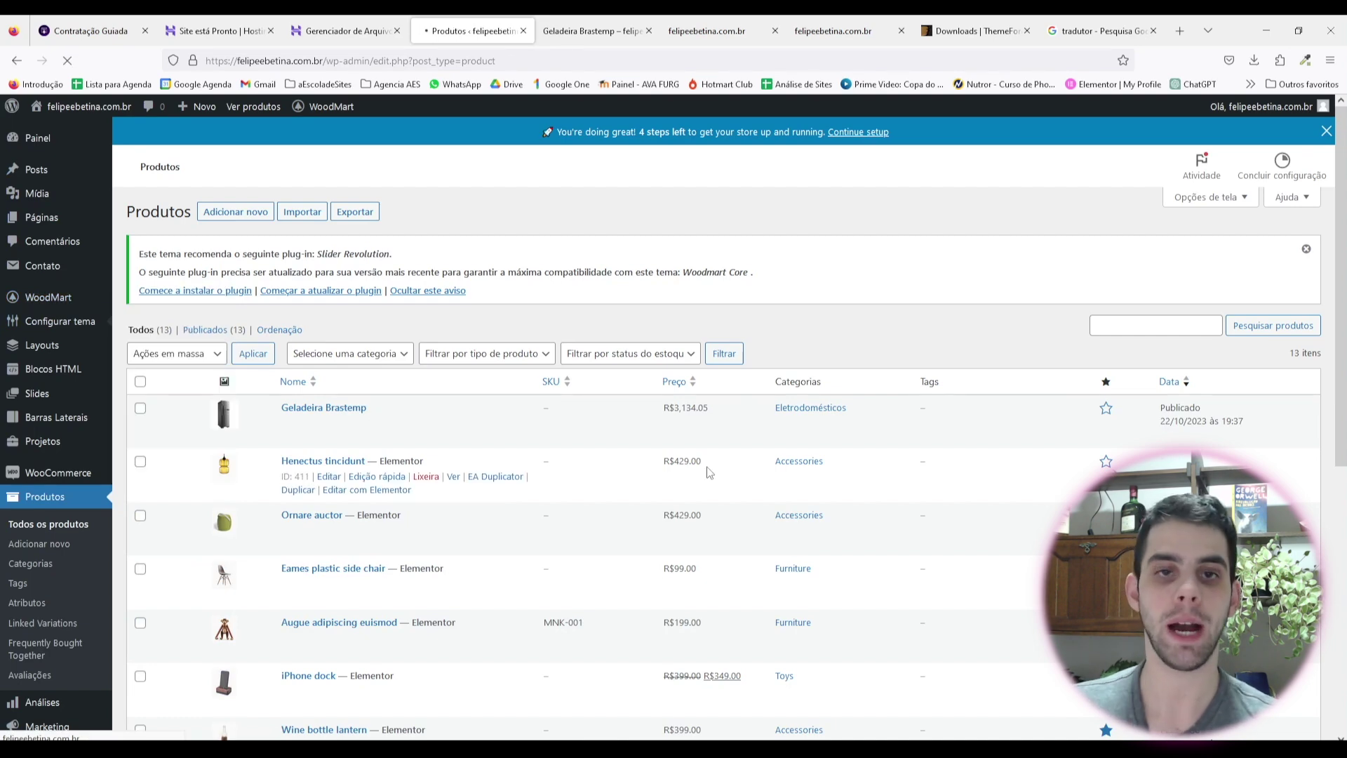
pyautogui.scroll(-4, 224, 342)
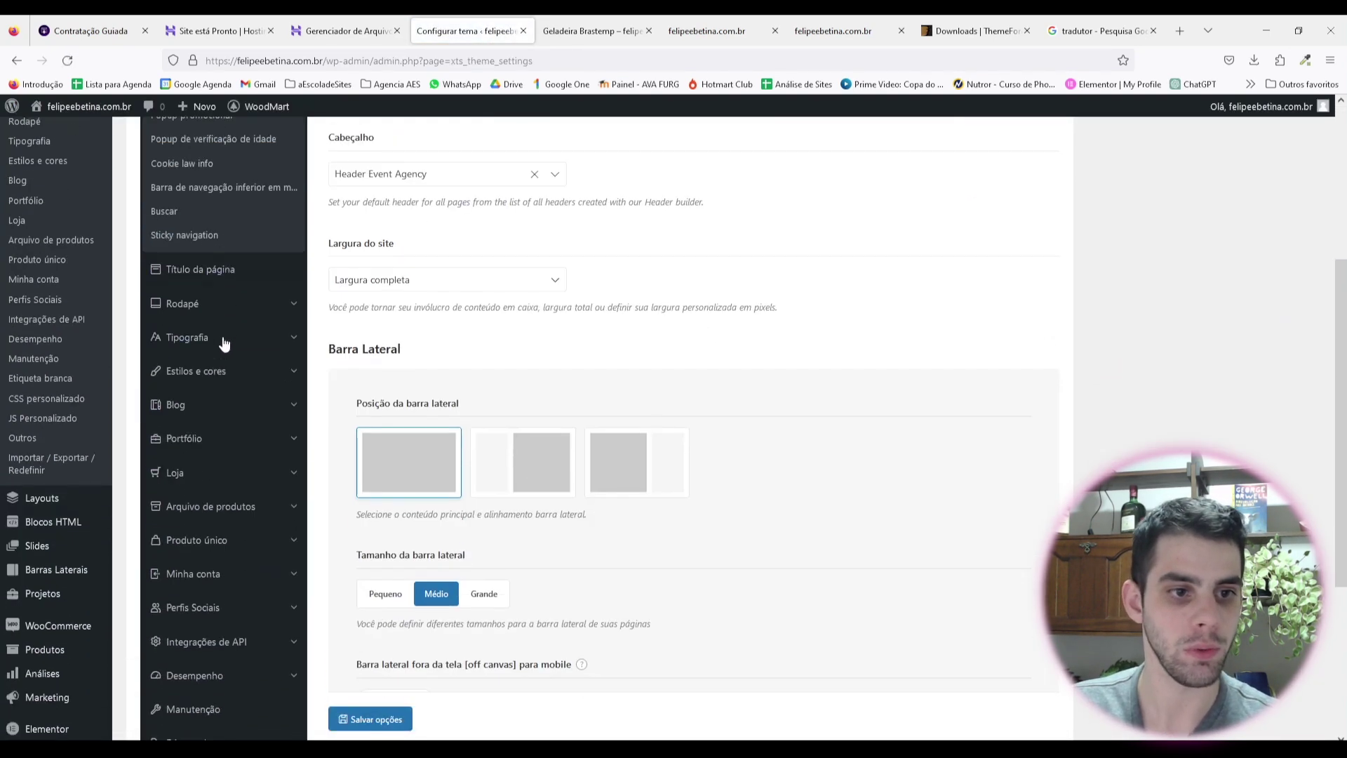
pyautogui.scroll(-2, 239, 505)
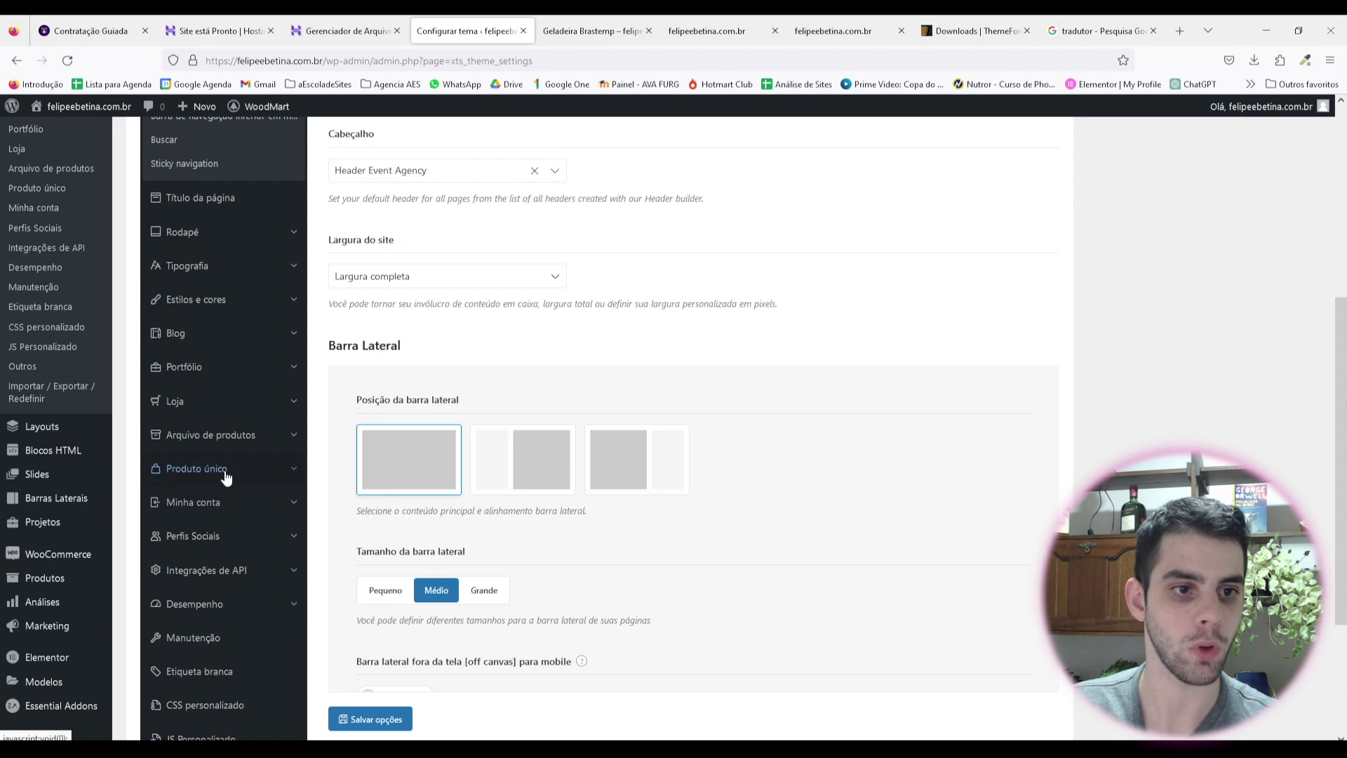
pyautogui.click(225, 477)
pyautogui.click(177, 304)
pyautogui.scroll(2, 611, 482)
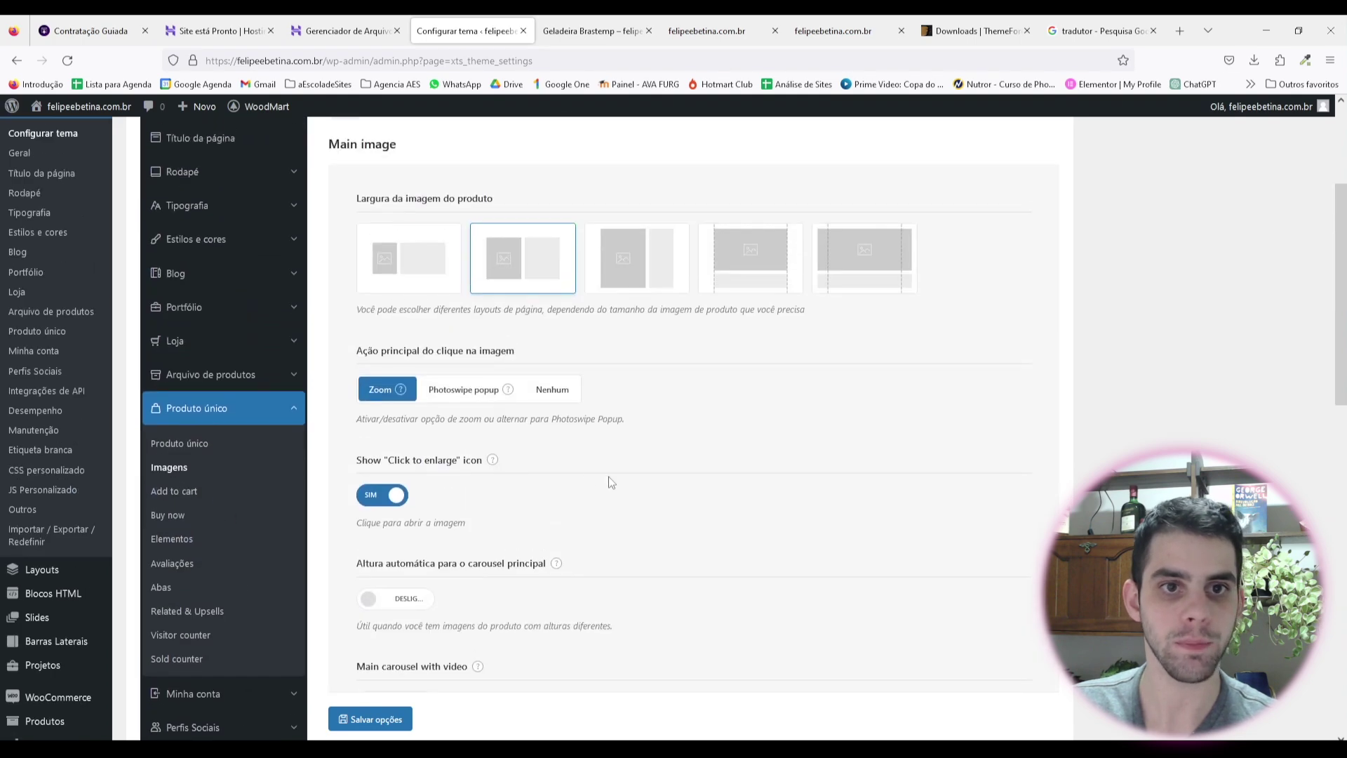
pyautogui.scroll(2, 624, 449)
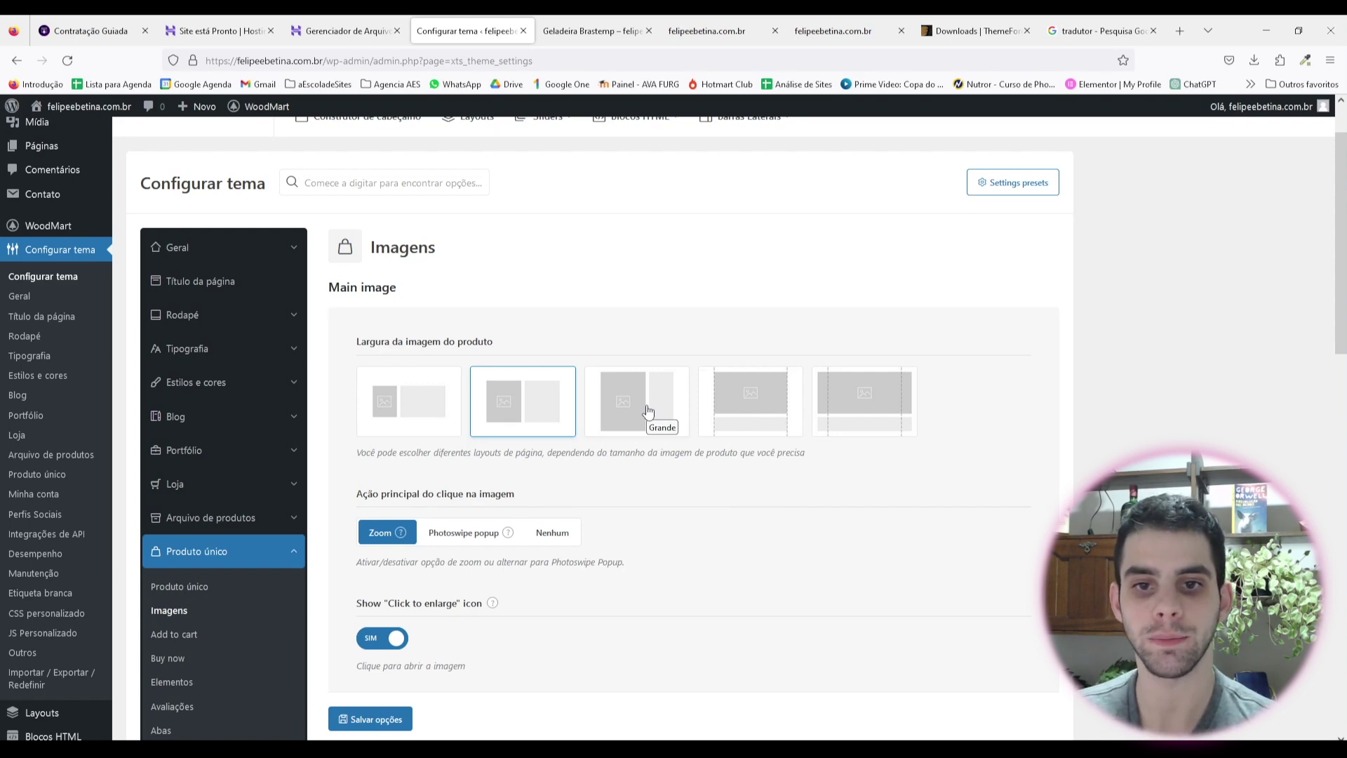
# Step: Choose the Grande image width, save the options, and reload the product page
pyautogui.click(647, 411)
pyautogui.scroll(-2, 357, 583)
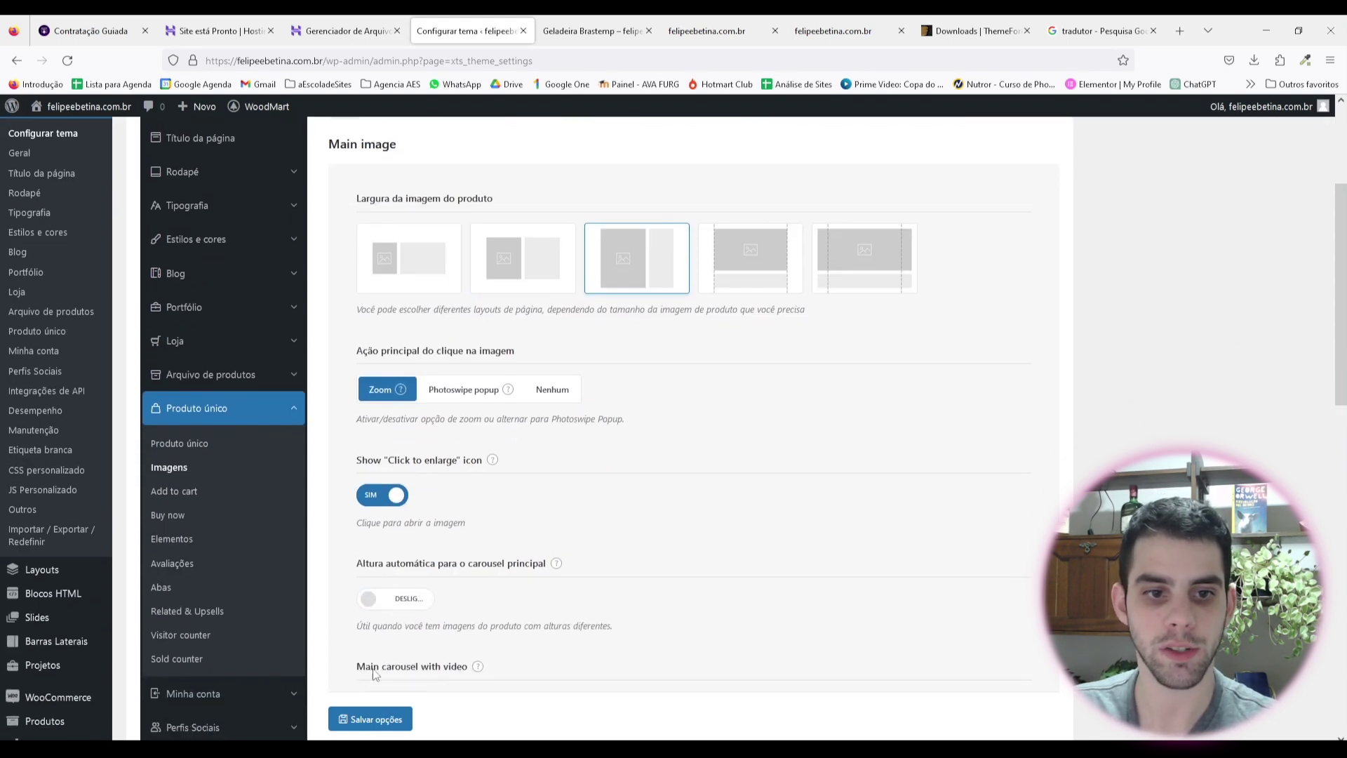
pyautogui.click(372, 720)
pyautogui.hotkey('ctrl', 'Tab')
pyautogui.press('F5')
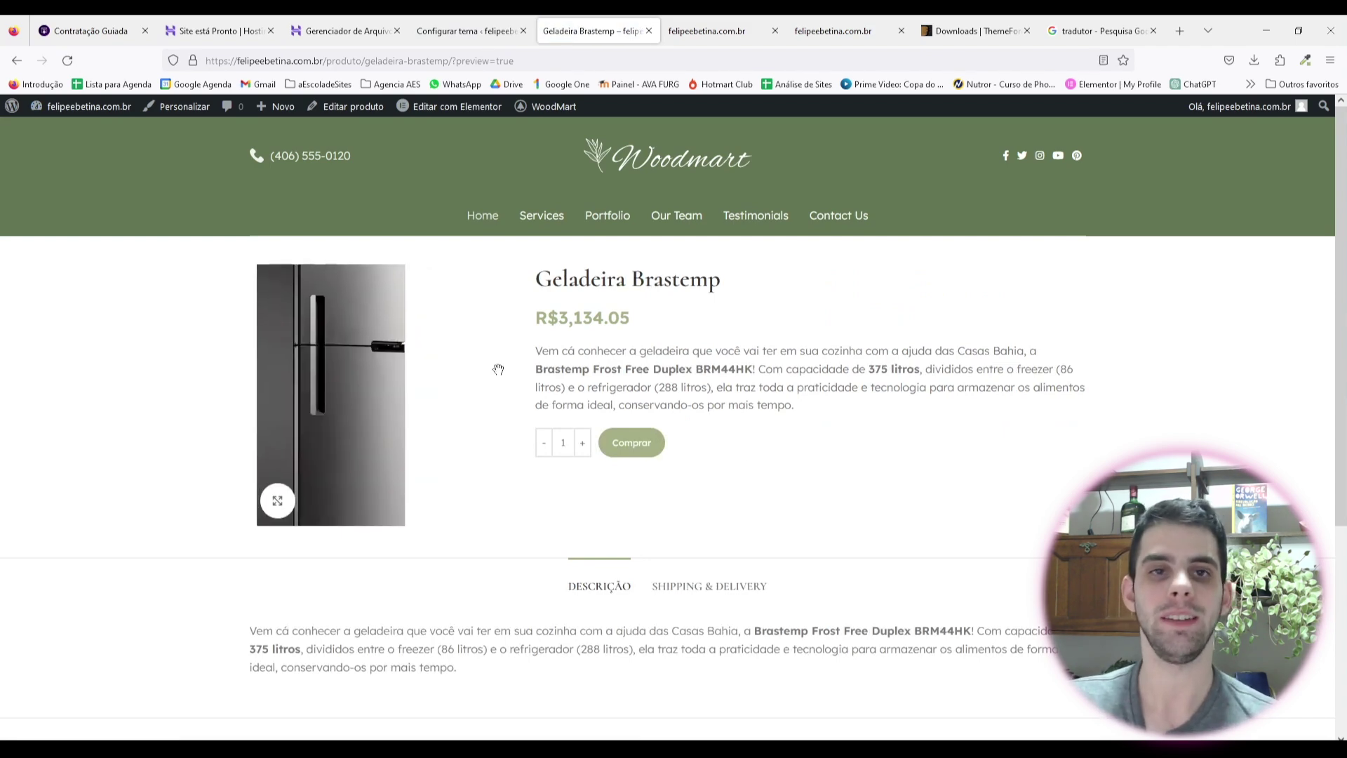
# Step: Switch back to the Configurar tema settings tab
pyautogui.click(469, 31)
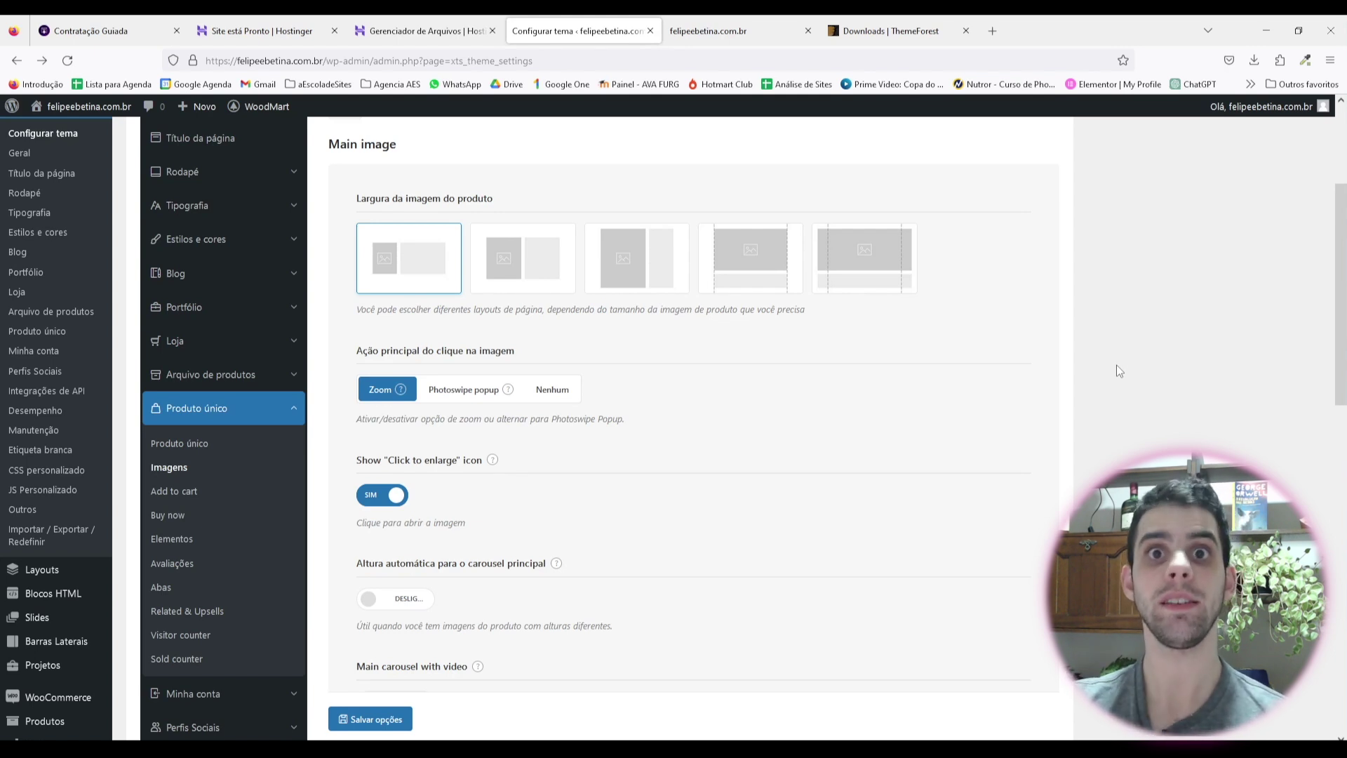
# Step: Open the Páginas list showing all 11 site pages, including Carrinho, Checkout and Shop
pyautogui.scroll(3, 14, 230)
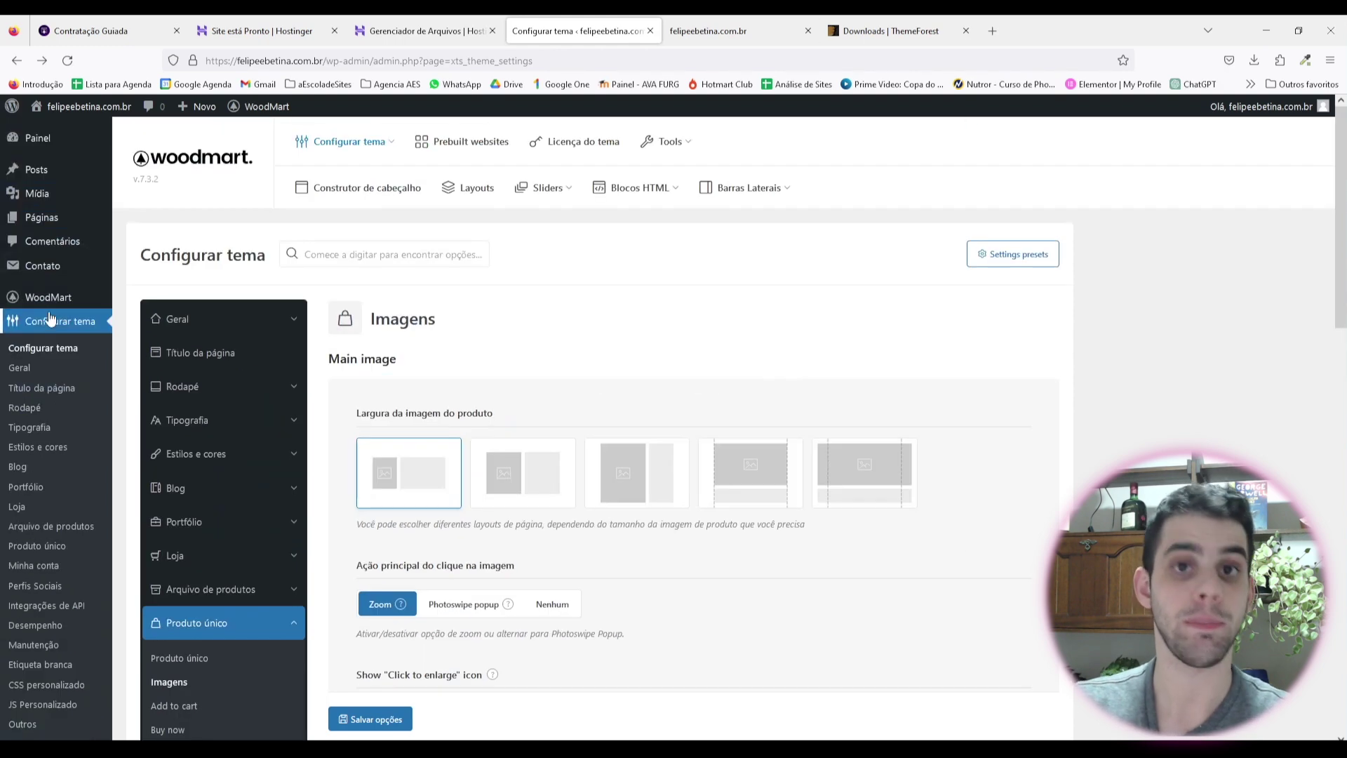
pyautogui.click(157, 219)
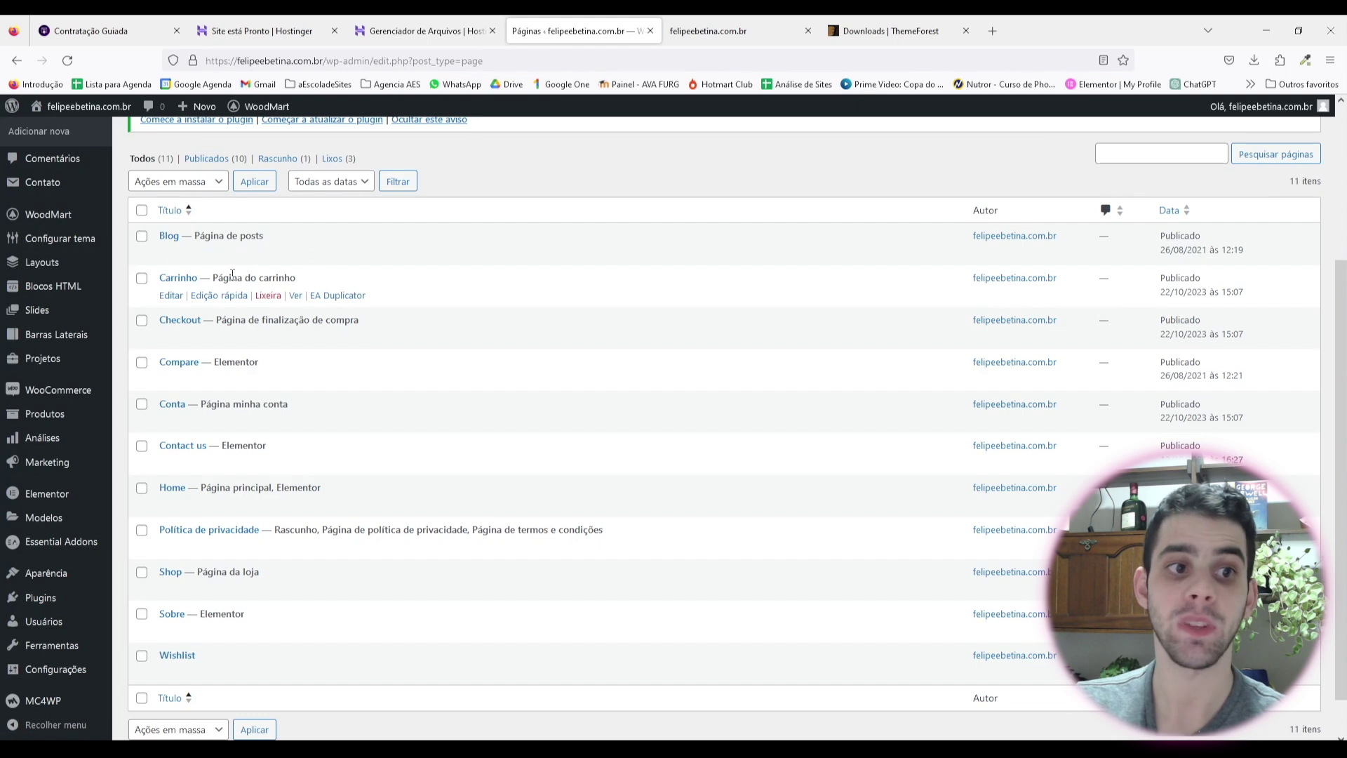
pyautogui.scroll(-1, 232, 274)
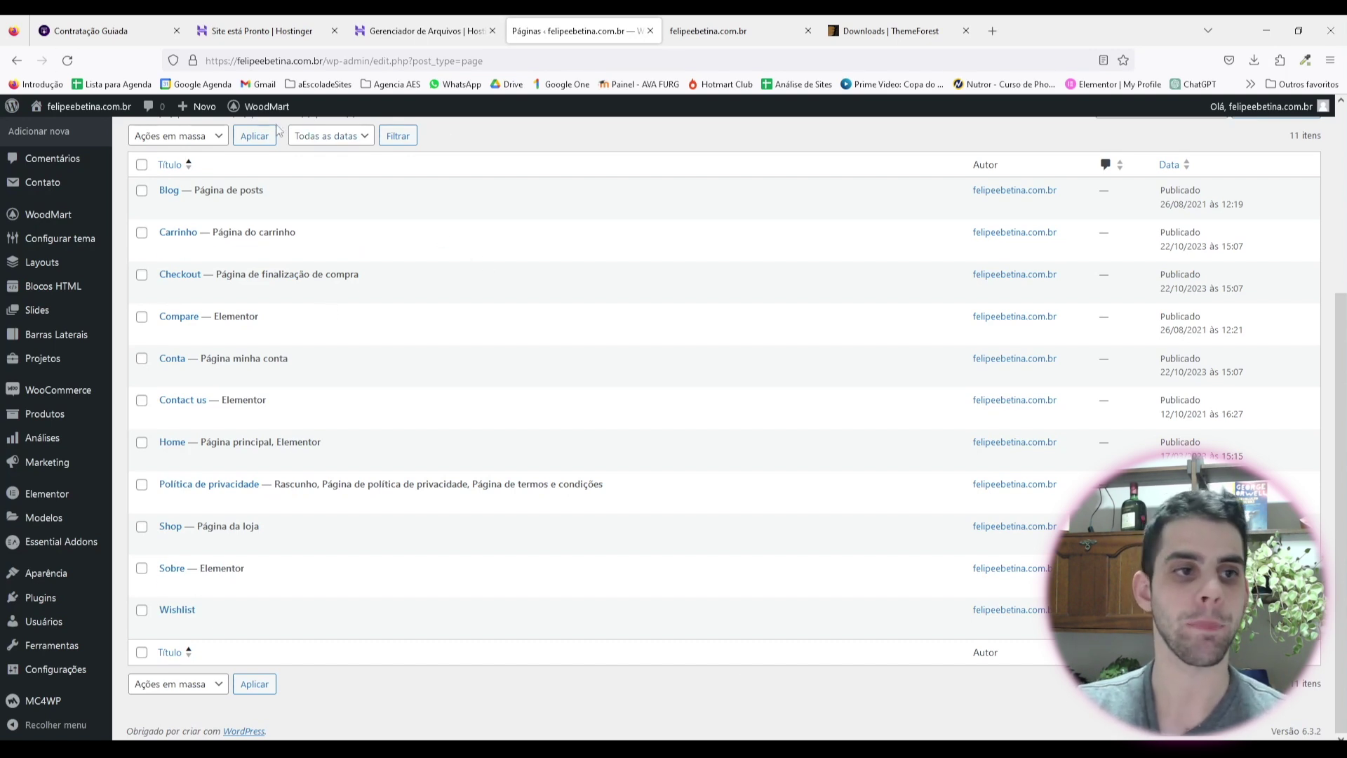
# Step: Open WoodMart's Construtor de cabeçalho and edit the Header Event Agency header
pyautogui.moveTo(47, 218)
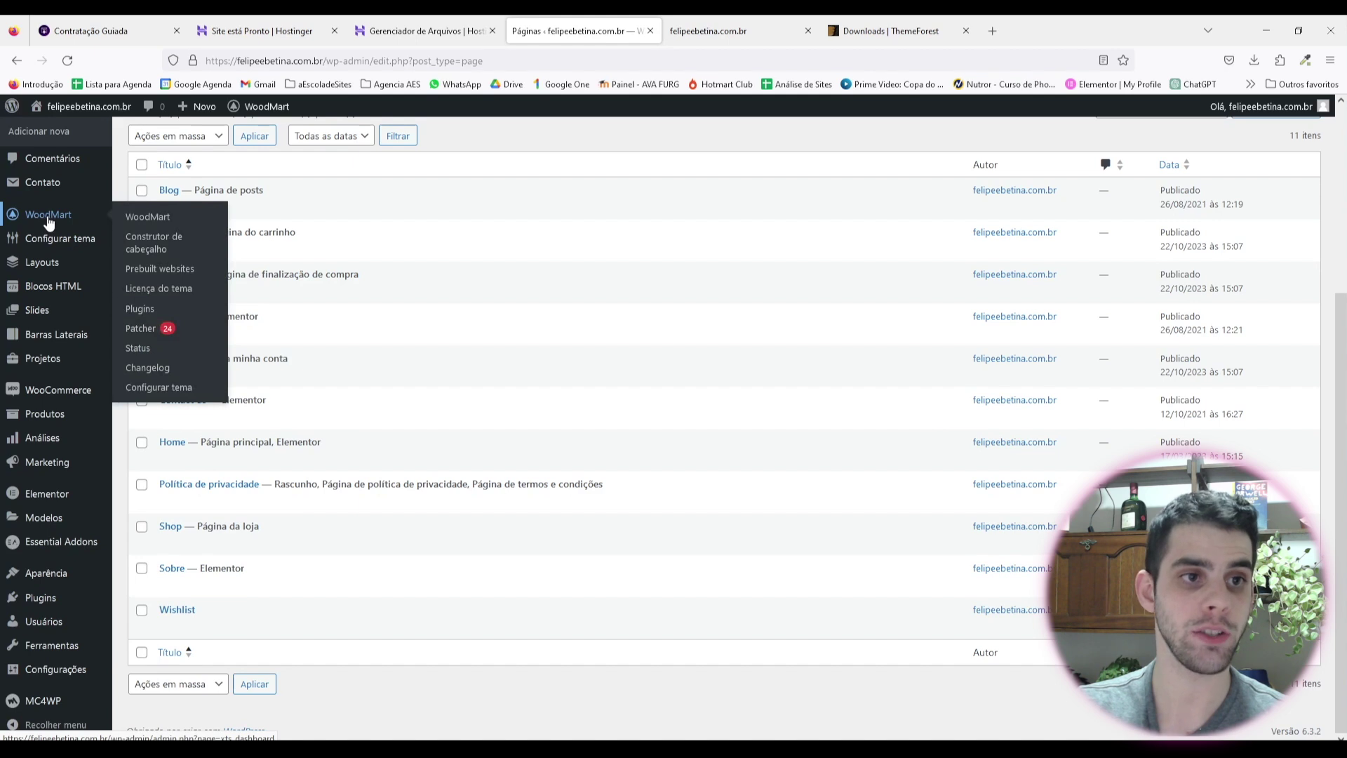
pyautogui.click(160, 247)
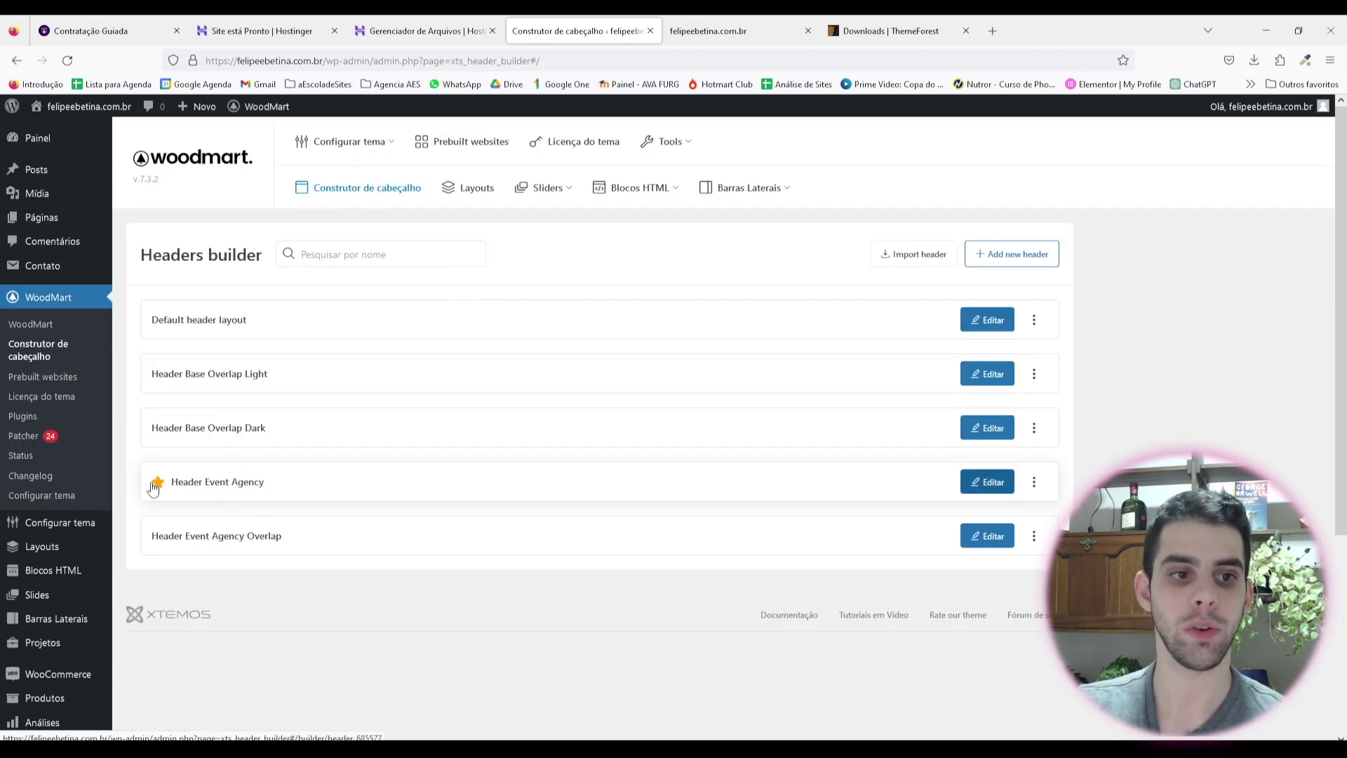
pyautogui.click(985, 481)
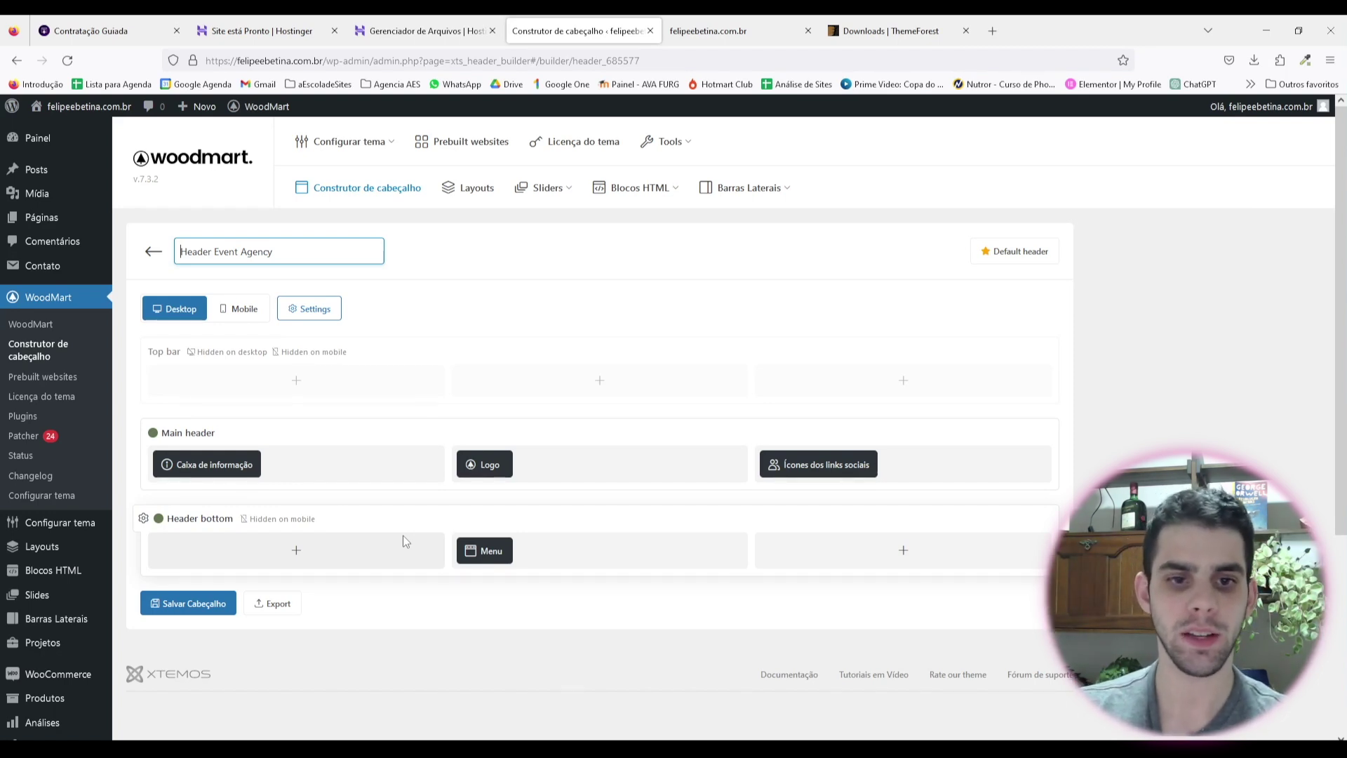
pyautogui.click(753, 625)
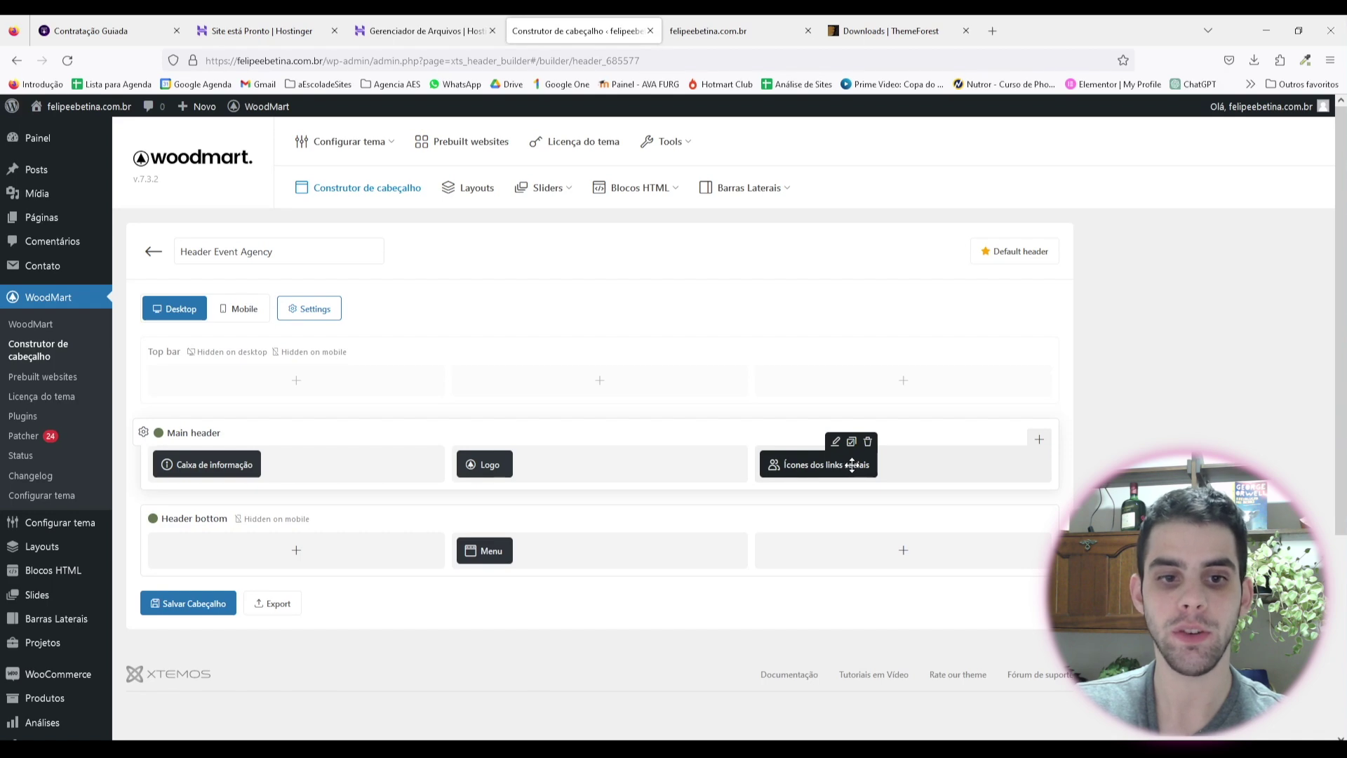
# Step: Add a Carrinho element to the main header with a different cart icon design
pyautogui.click(1040, 439)
pyautogui.click(674, 396)
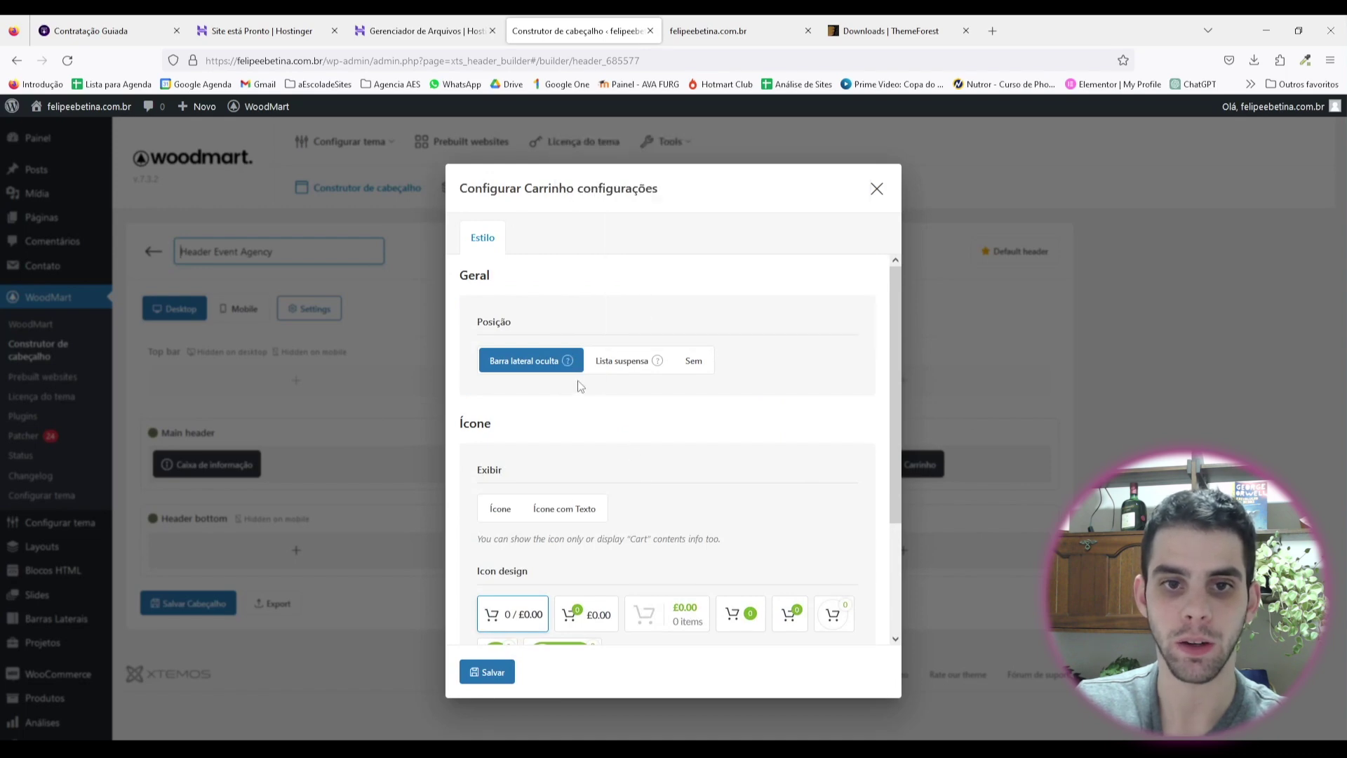
pyautogui.moveTo(568, 362)
pyautogui.scroll(-2, 460, 425)
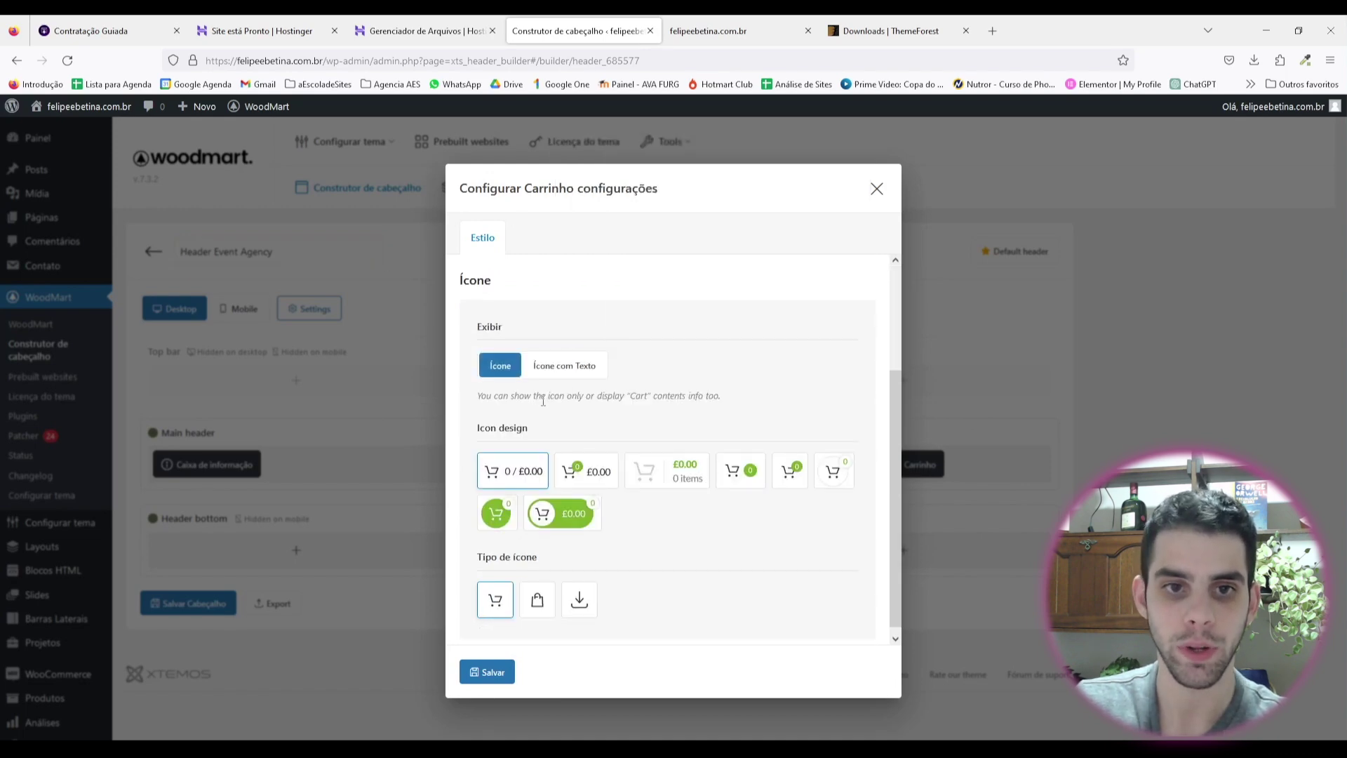
pyautogui.scroll(-1, 653, 464)
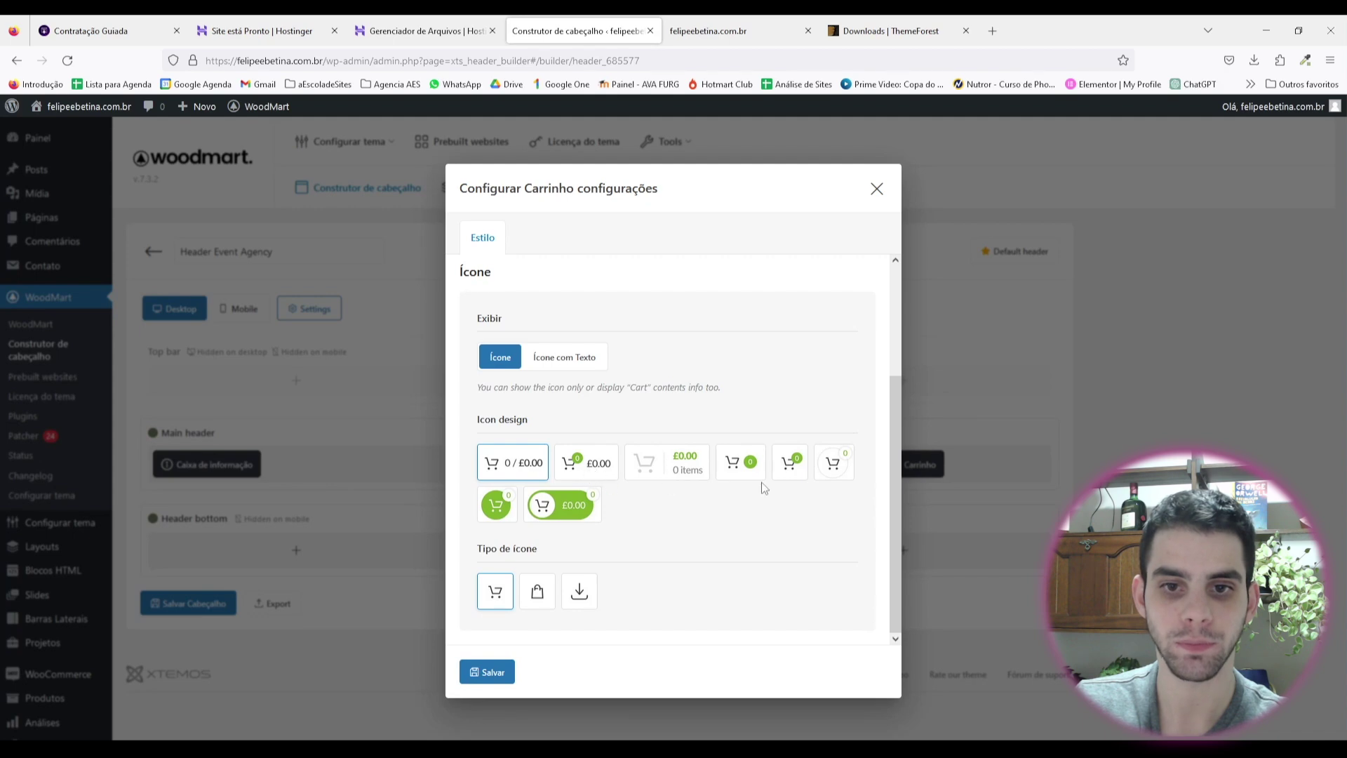
pyautogui.click(790, 464)
pyautogui.click(490, 673)
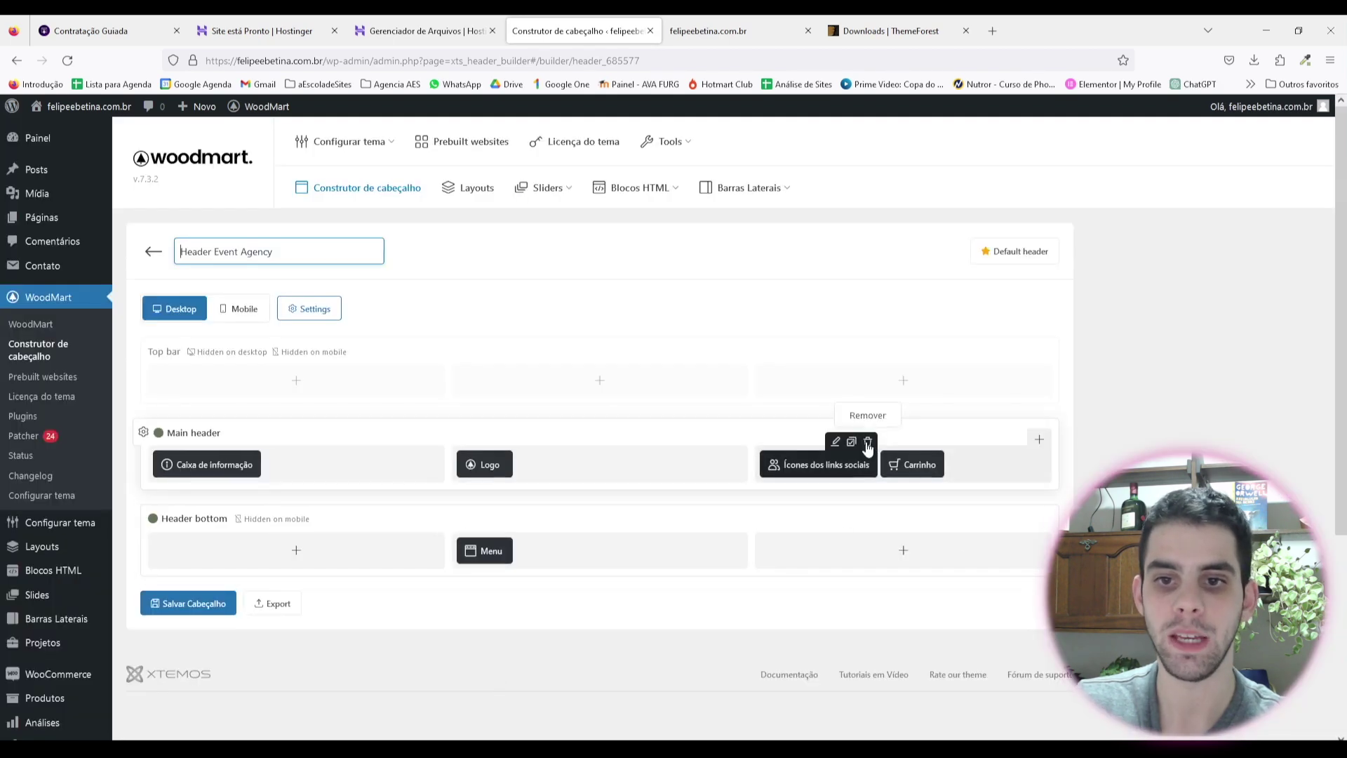
# Step: Delete social icons and Caixa de informação, move Menu to the left slot, and save
pyautogui.click(867, 443)
pyautogui.click(727, 442)
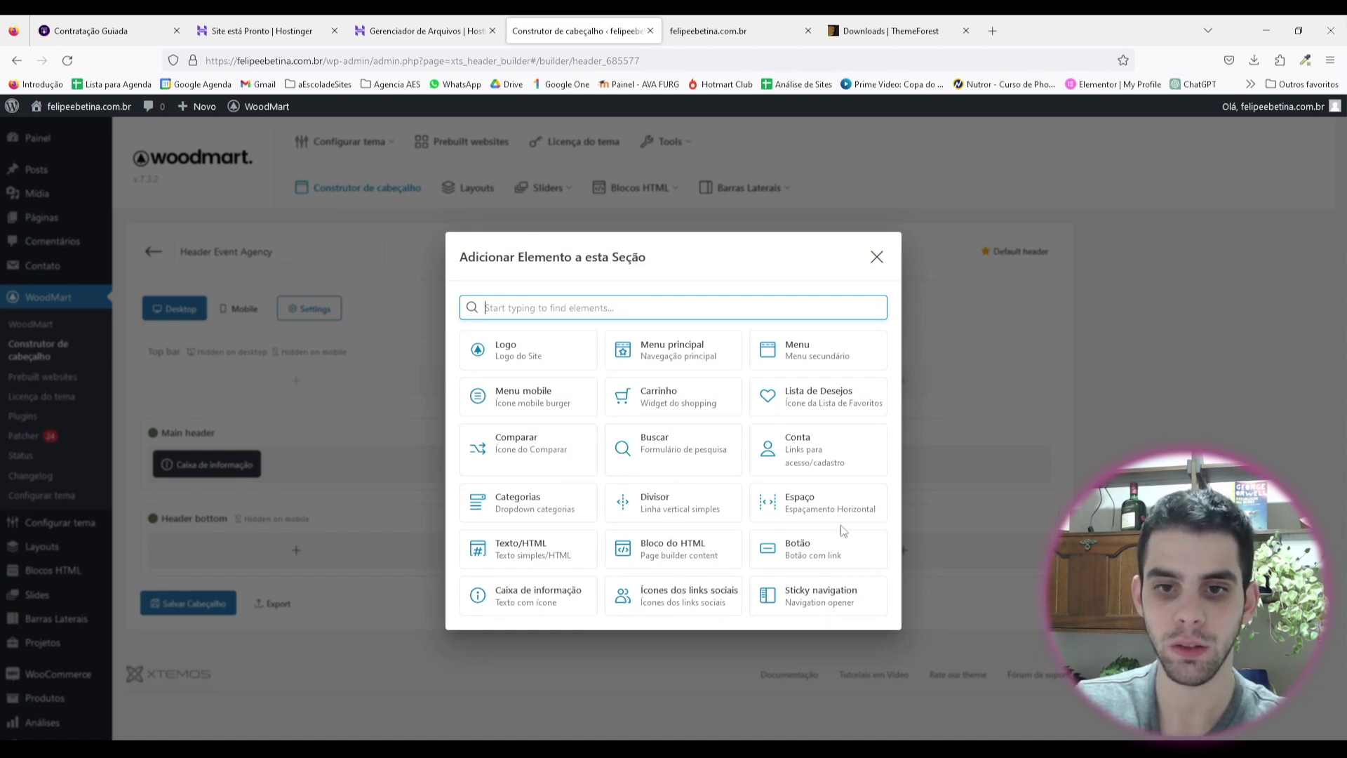
pyautogui.press('Escape')
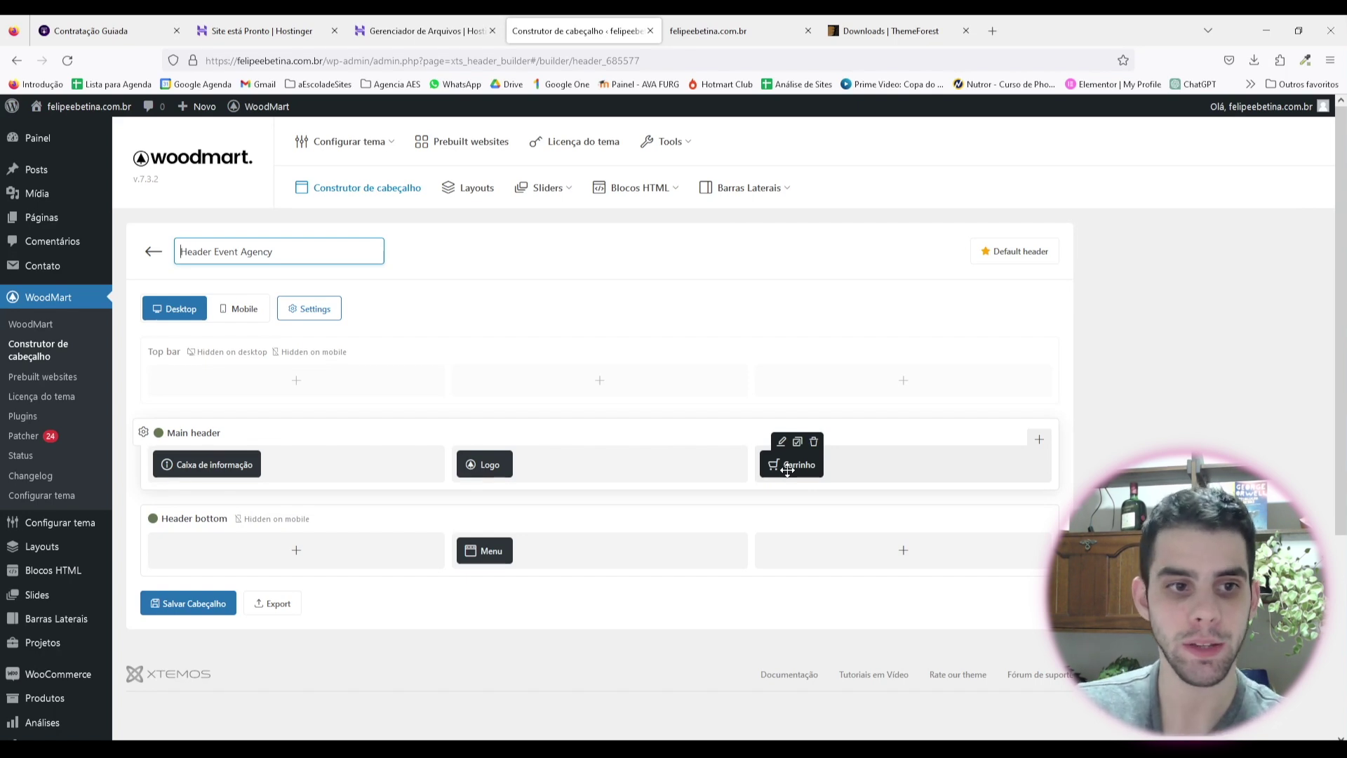
pyautogui.moveTo(483, 549); pyautogui.dragTo(196, 466)
pyautogui.click(310, 440)
pyautogui.click(728, 442)
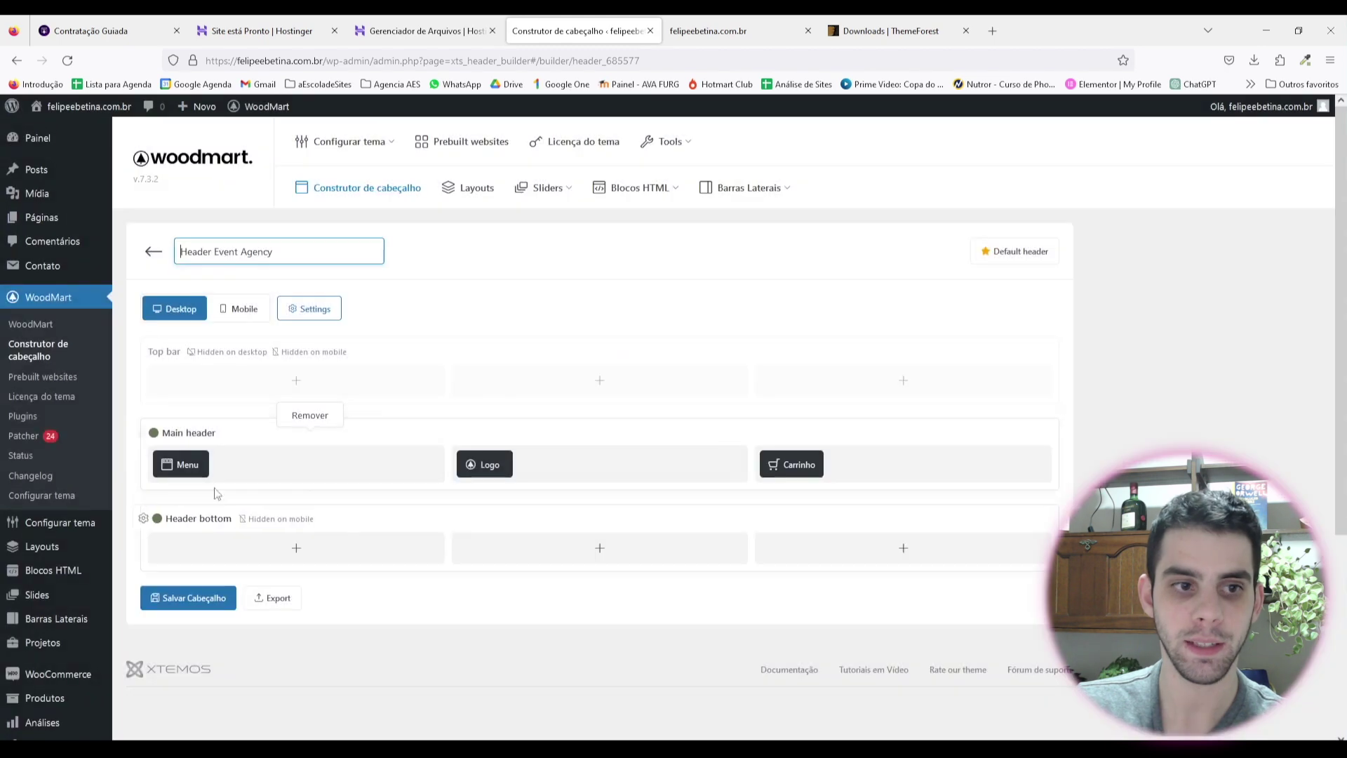
pyautogui.click(188, 598)
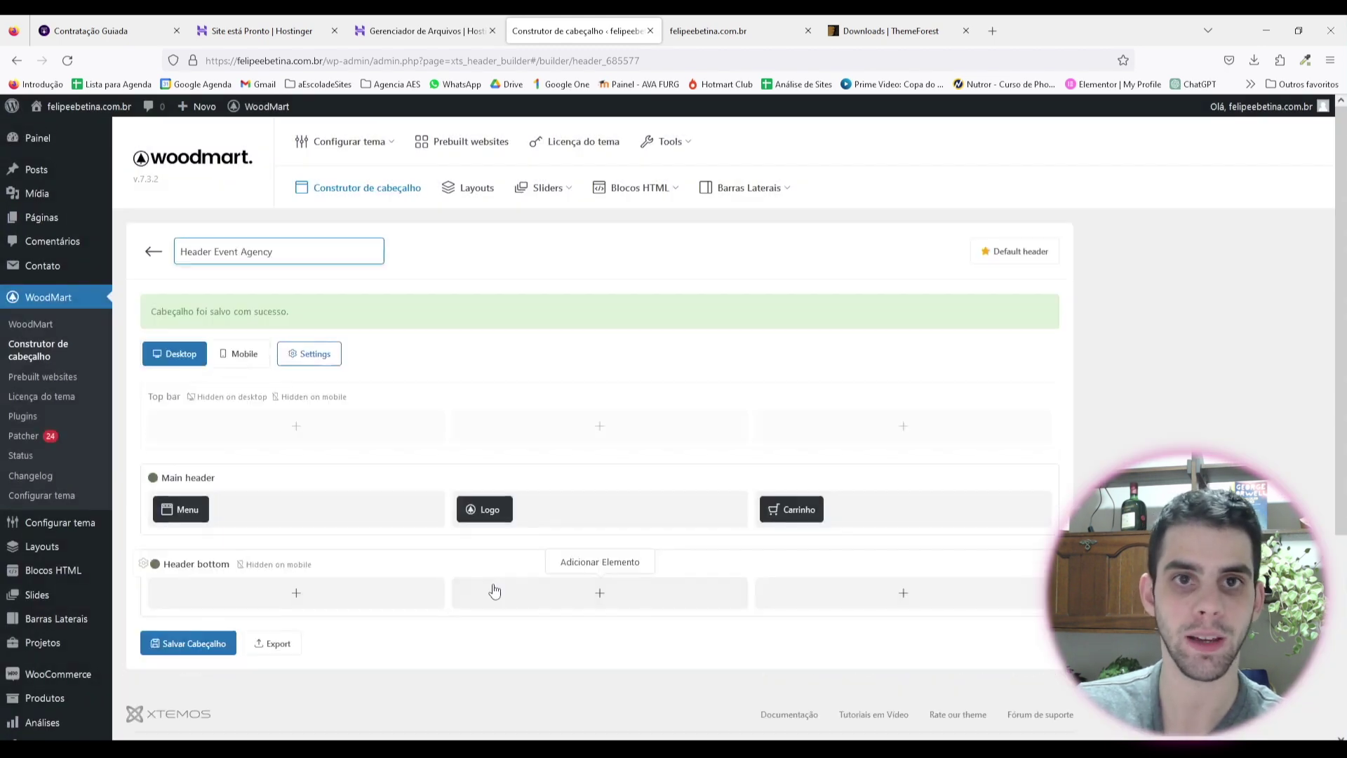
pyautogui.click(730, 30)
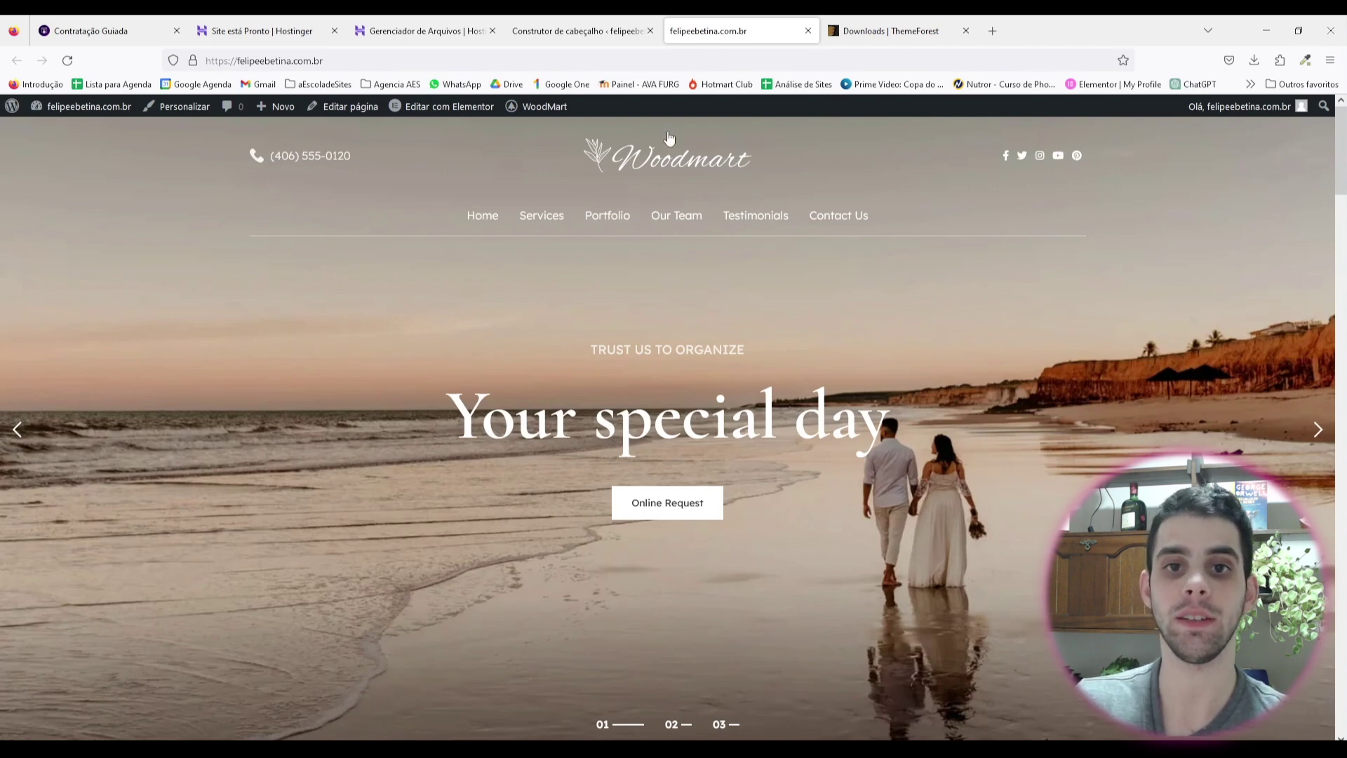
# Step: Go back to the header list and edit Header Event Agency Overlap
pyautogui.hotkey('ctrl', 'shift', 'Tab')
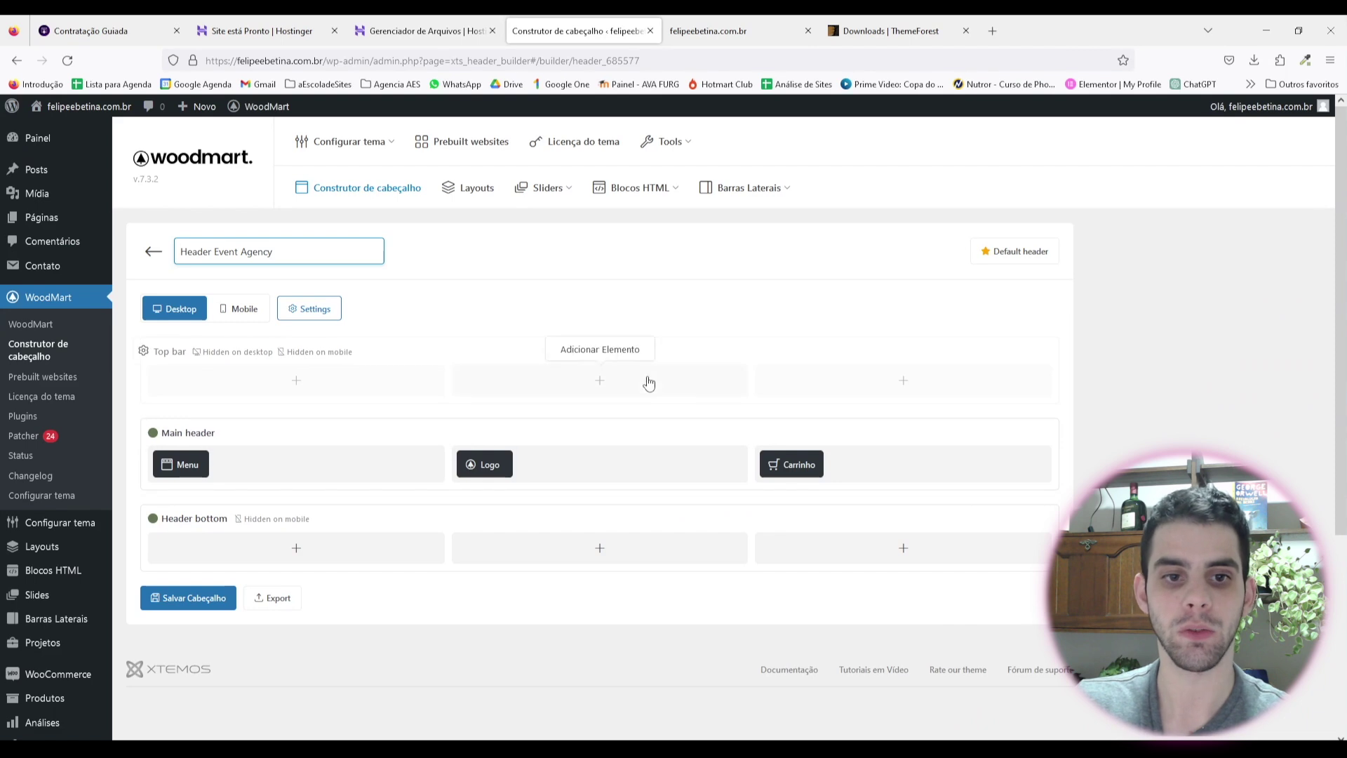
pyautogui.hotkey('alt', 'Left')
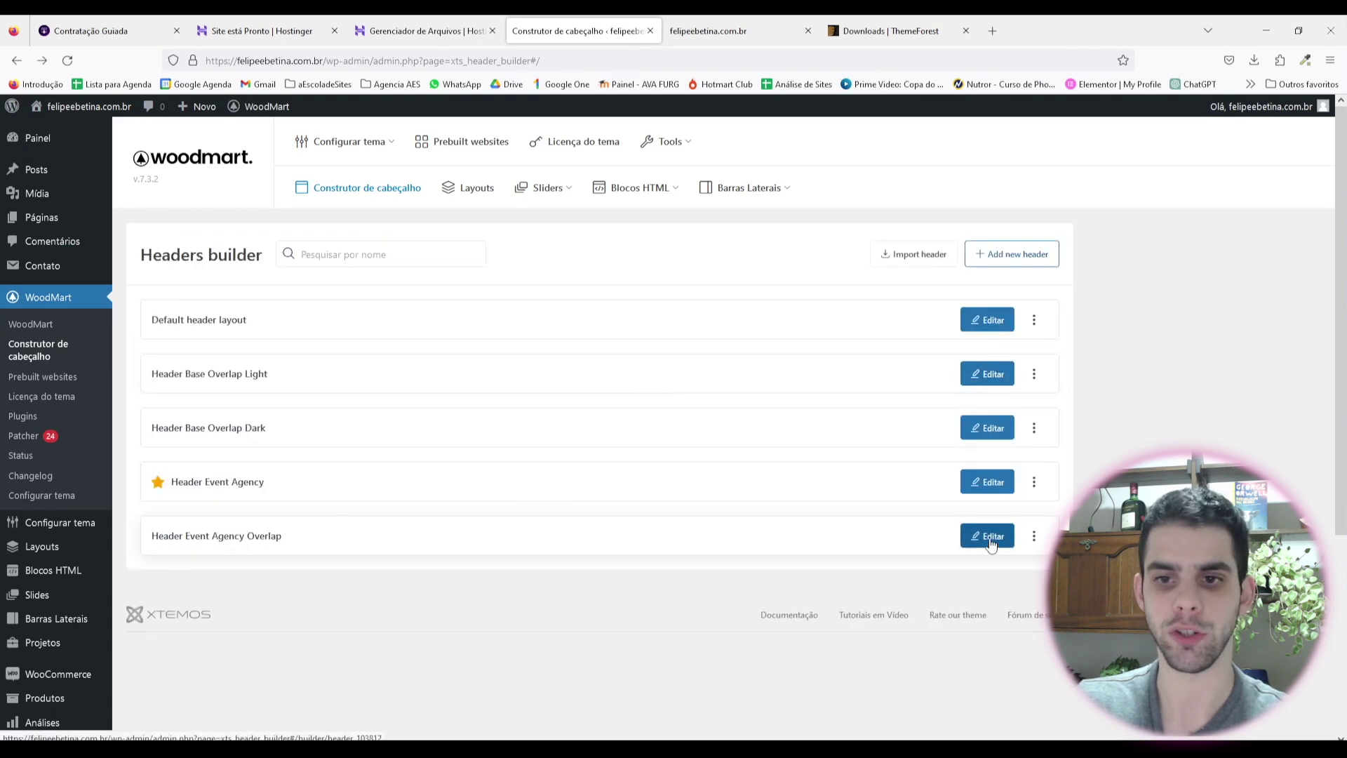
pyautogui.click(987, 536)
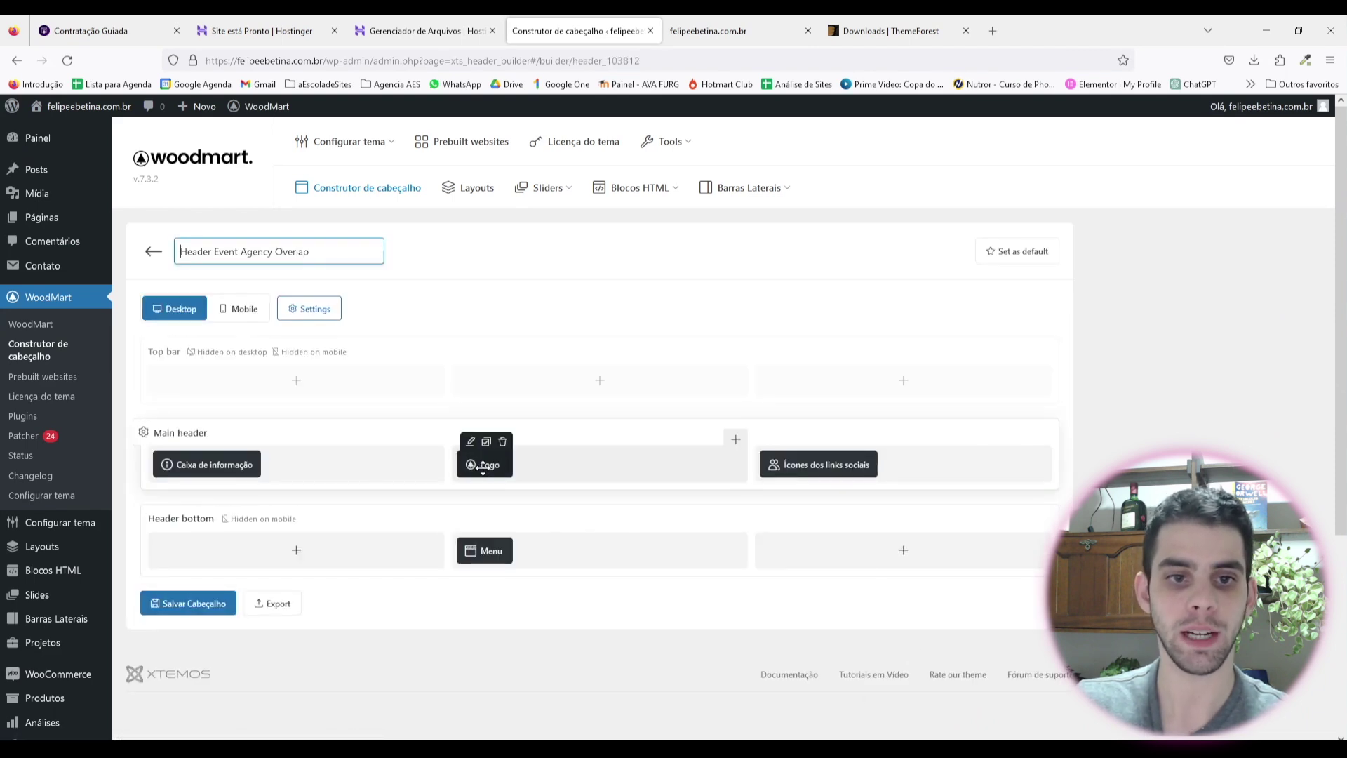
# Step: Try the Logo beside Menu in the bottom row, check live, then return it to the centre
pyautogui.moveTo(482, 468); pyautogui.dragTo(554, 587)
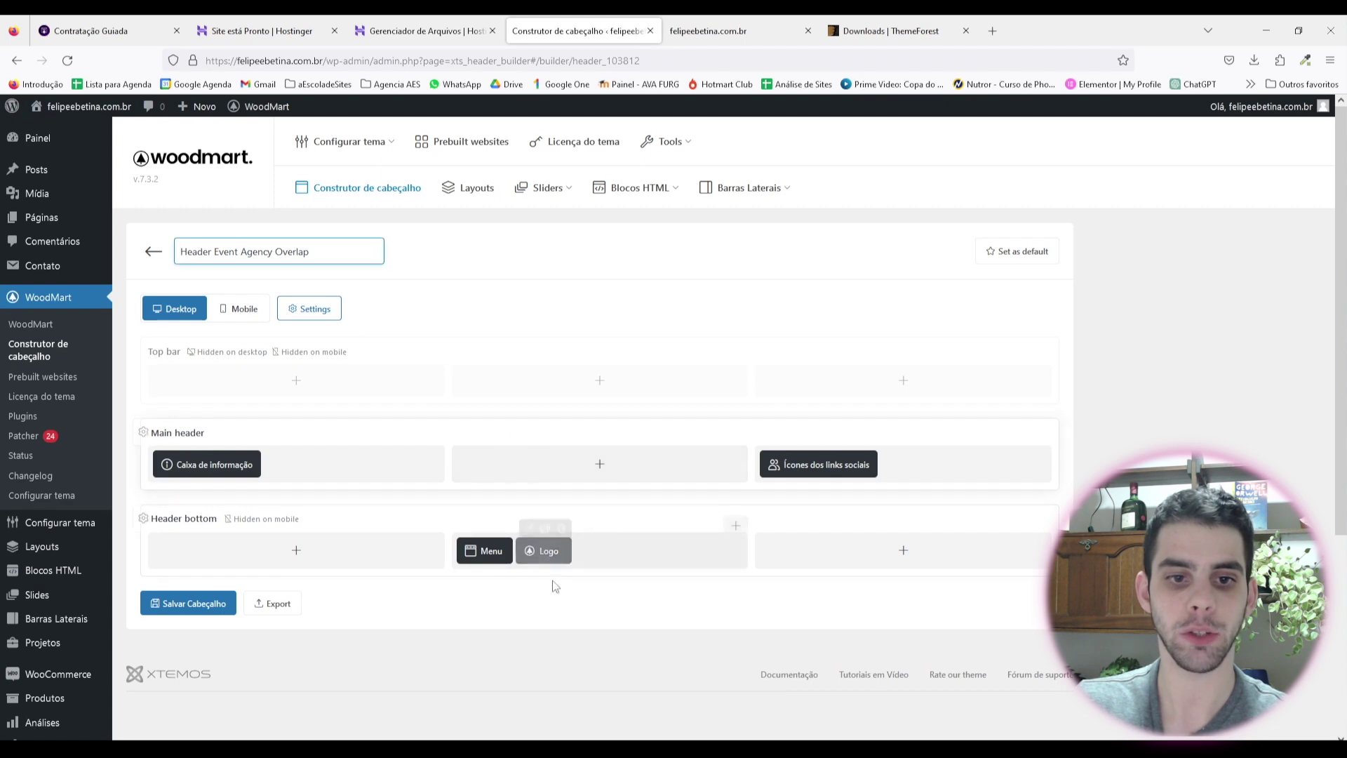
pyautogui.click(196, 607)
pyautogui.click(708, 31)
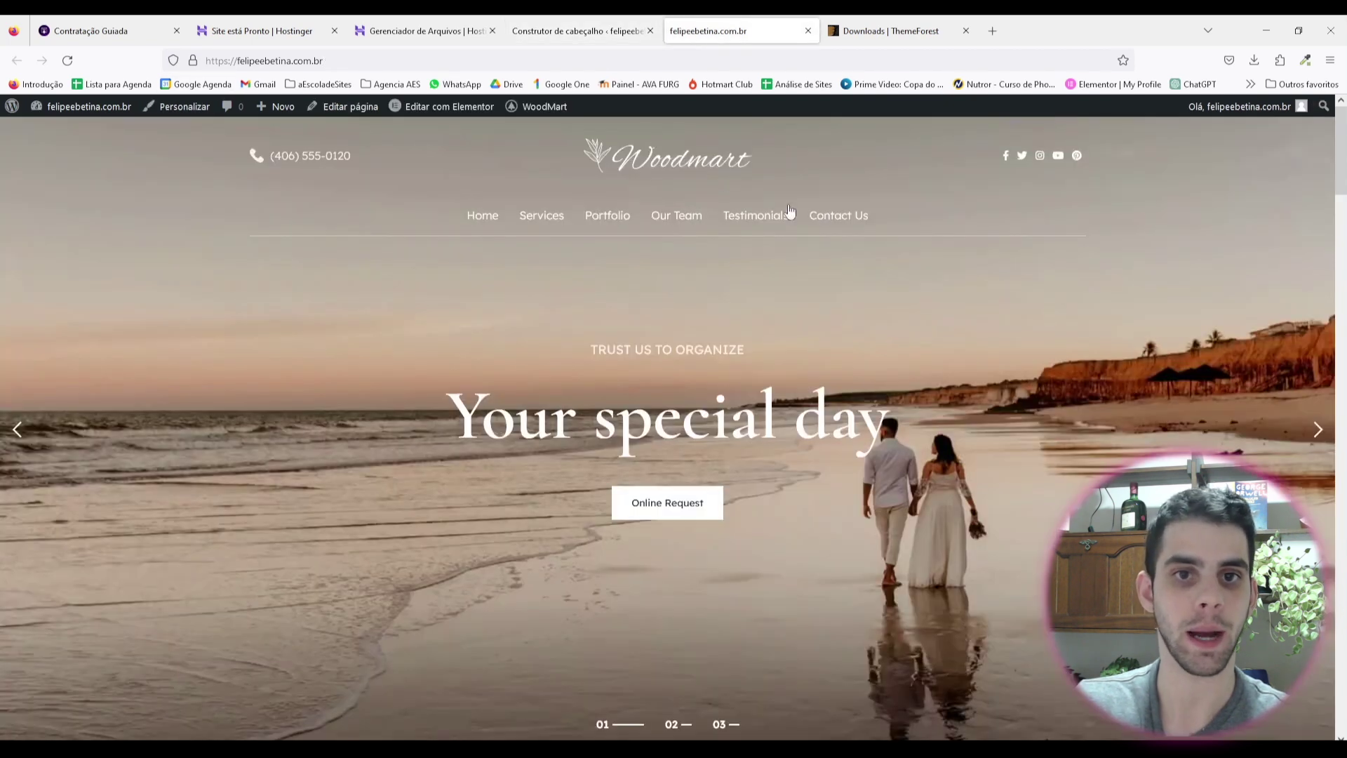
pyautogui.click(67, 60)
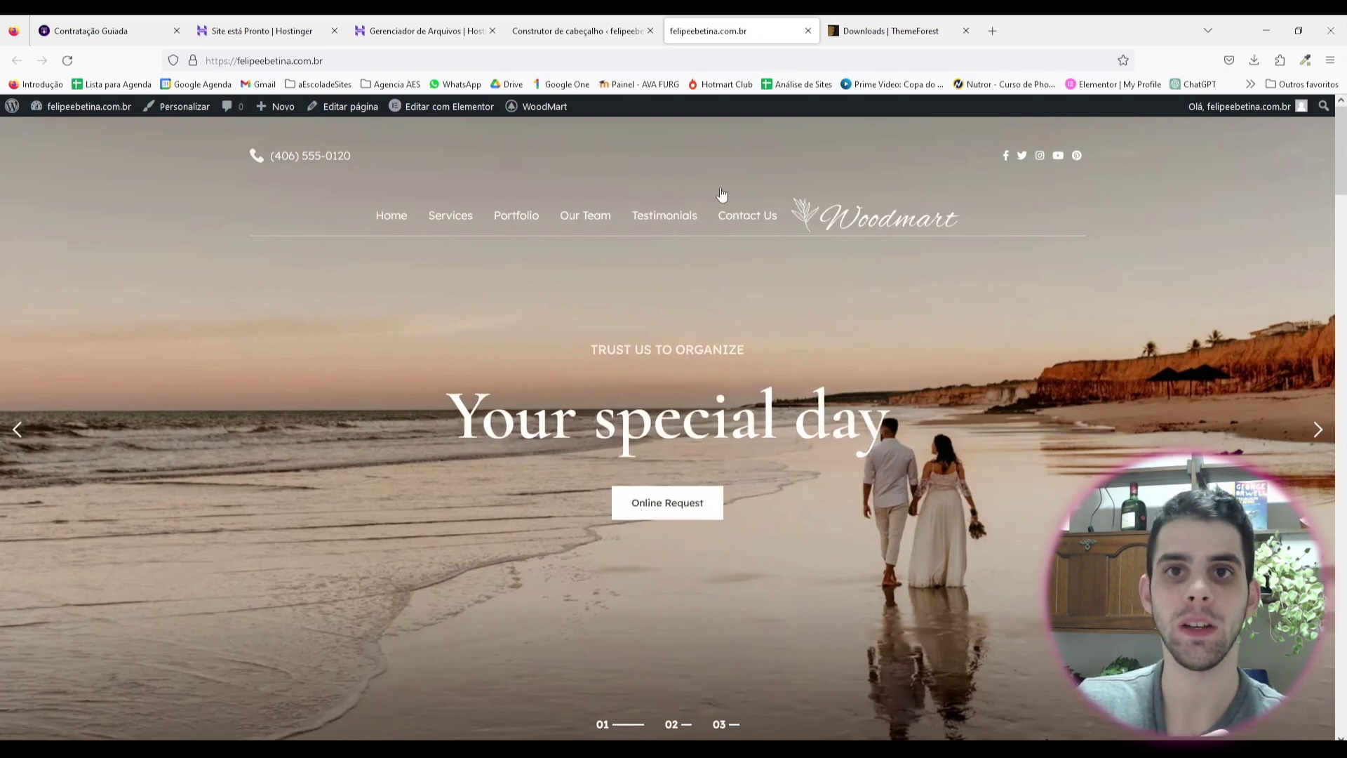
pyautogui.click(578, 29)
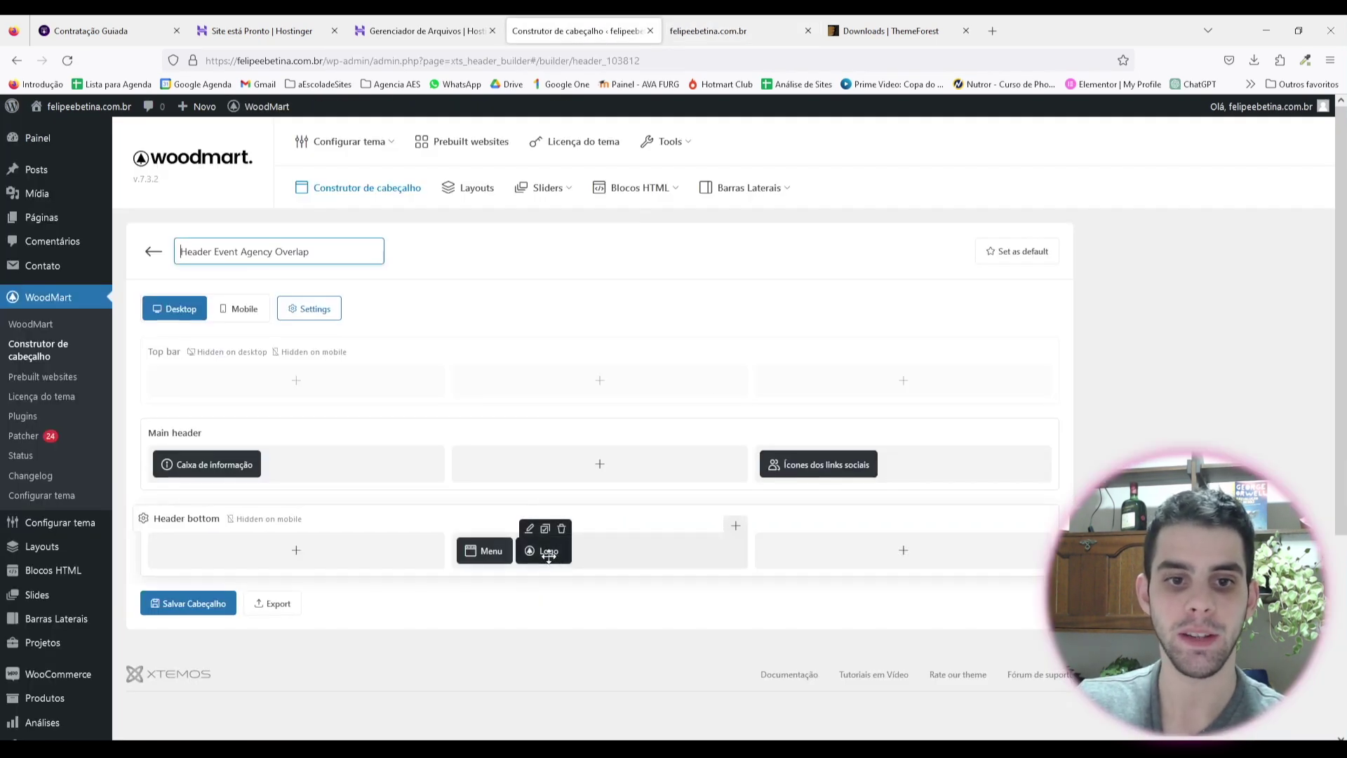
pyautogui.moveTo(548, 551); pyautogui.dragTo(600, 477)
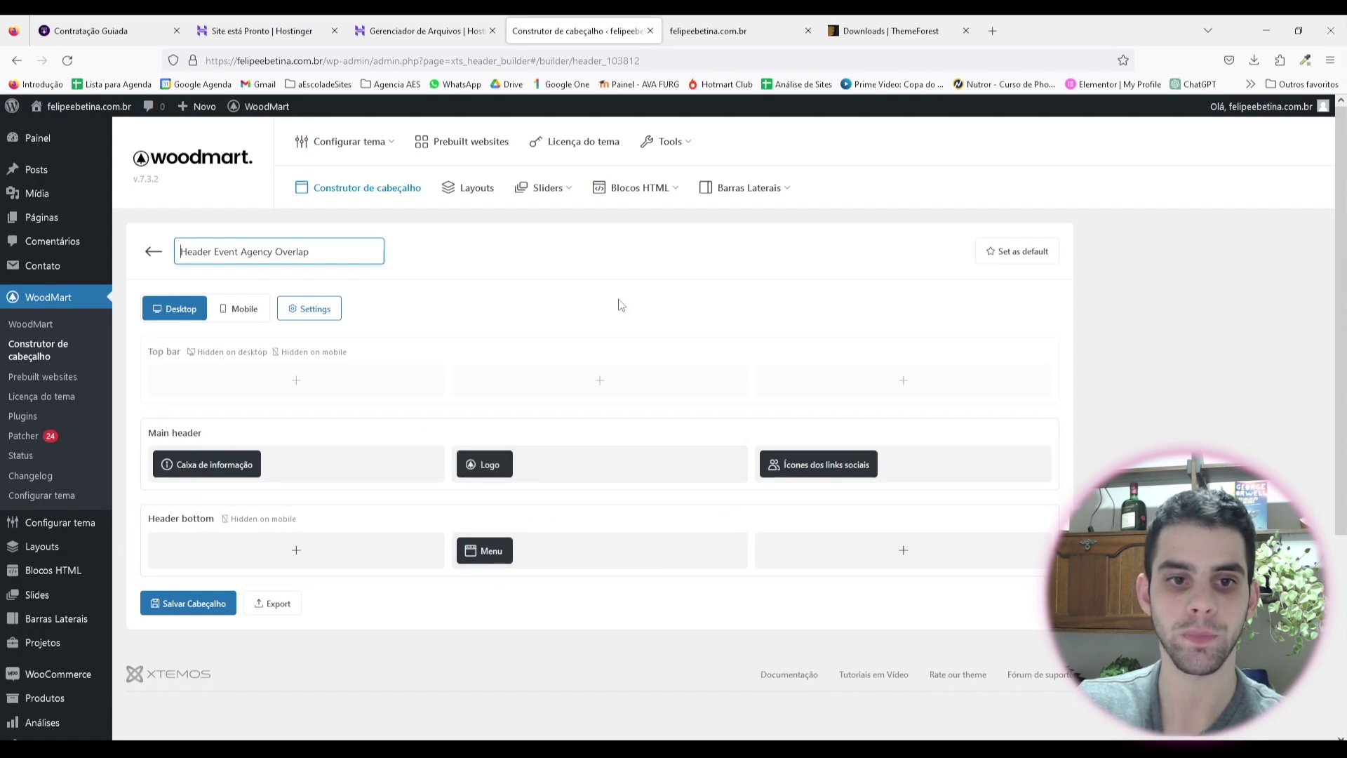
pyautogui.click(729, 31)
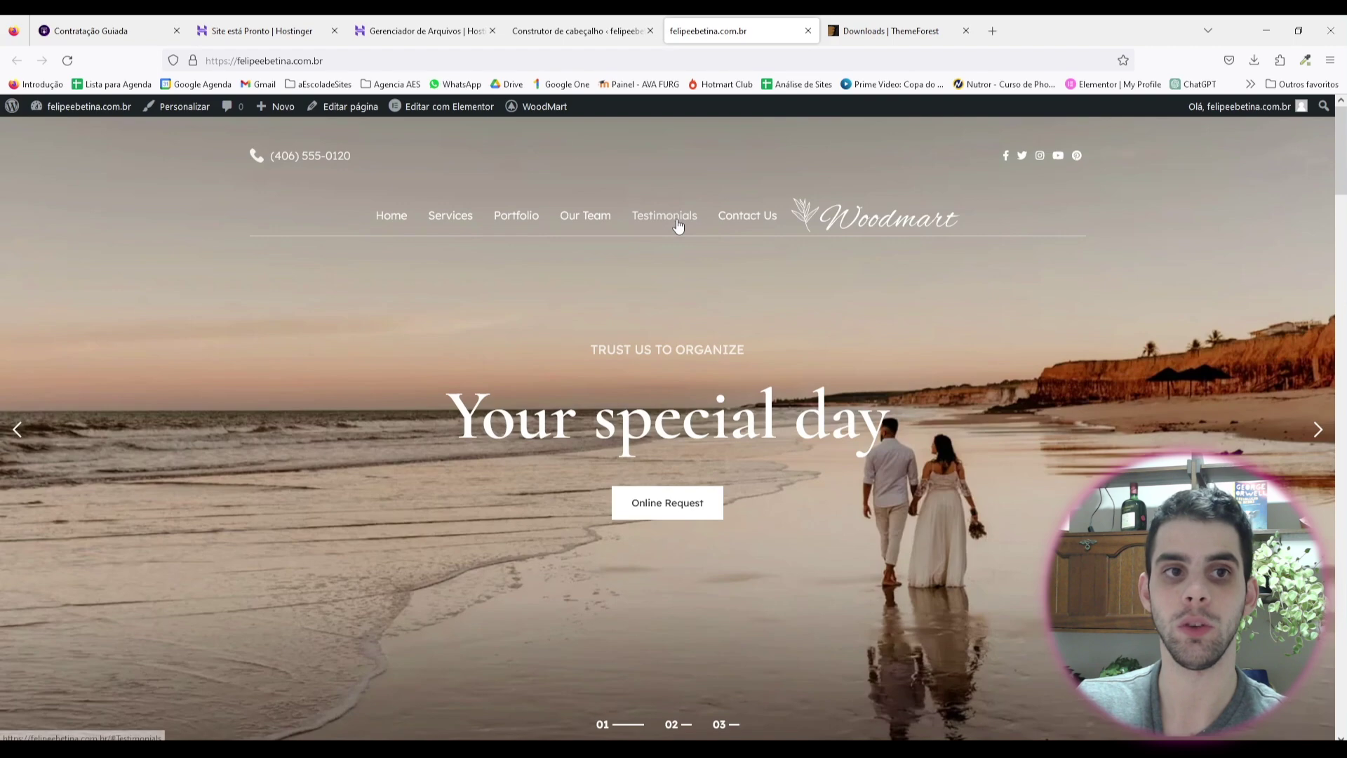
# Step: Delete the social links element, save the header, and check it on the live site
pyautogui.hotkey('ctrl', 'shift', 'Tab')
pyautogui.click(870, 448)
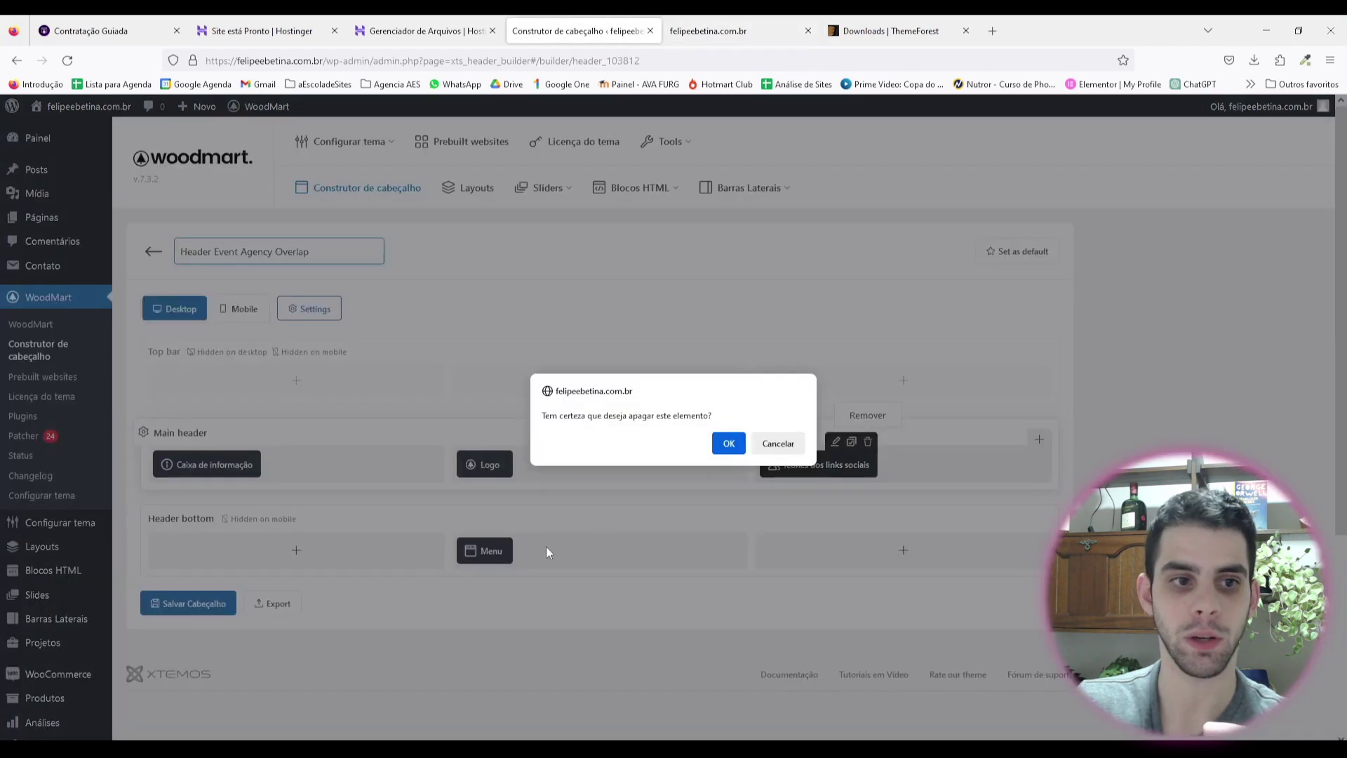
pyautogui.hotkey('ctrl', 'Tab')
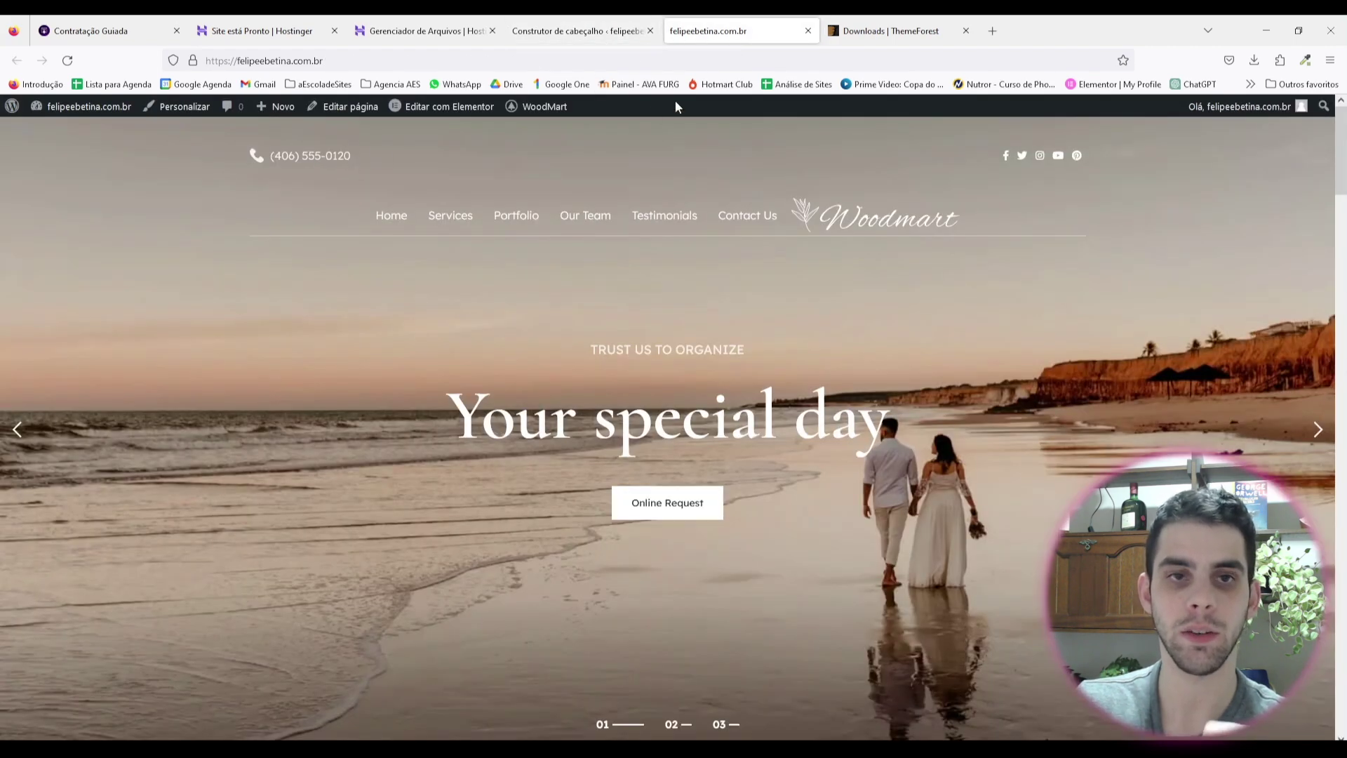
pyautogui.hotkey('ctrl', 'shift', 'Tab')
pyautogui.click(255, 457)
pyautogui.click(188, 648)
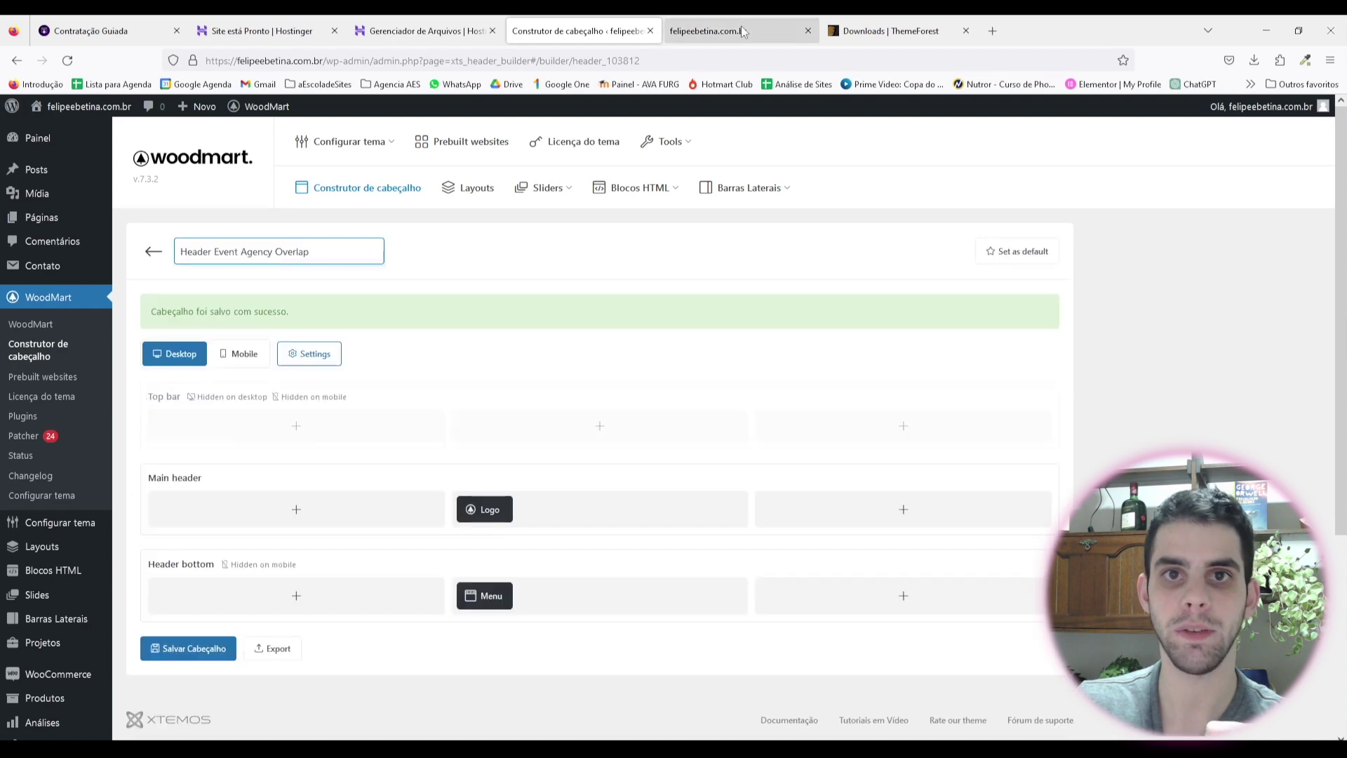
pyautogui.click(744, 32)
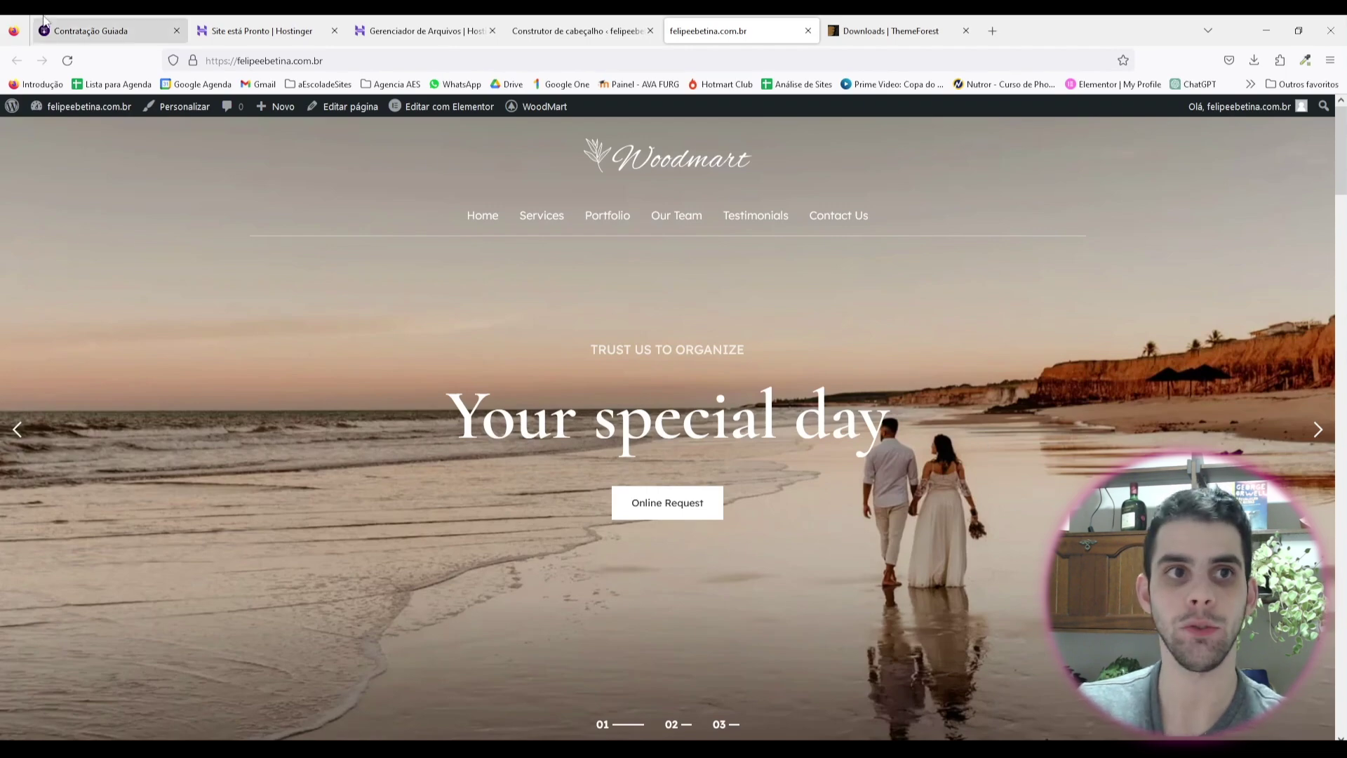
pyautogui.click(569, 31)
# Step: Add a Carrinho element beside the Menu in the header's bottom row
pyautogui.click(726, 526)
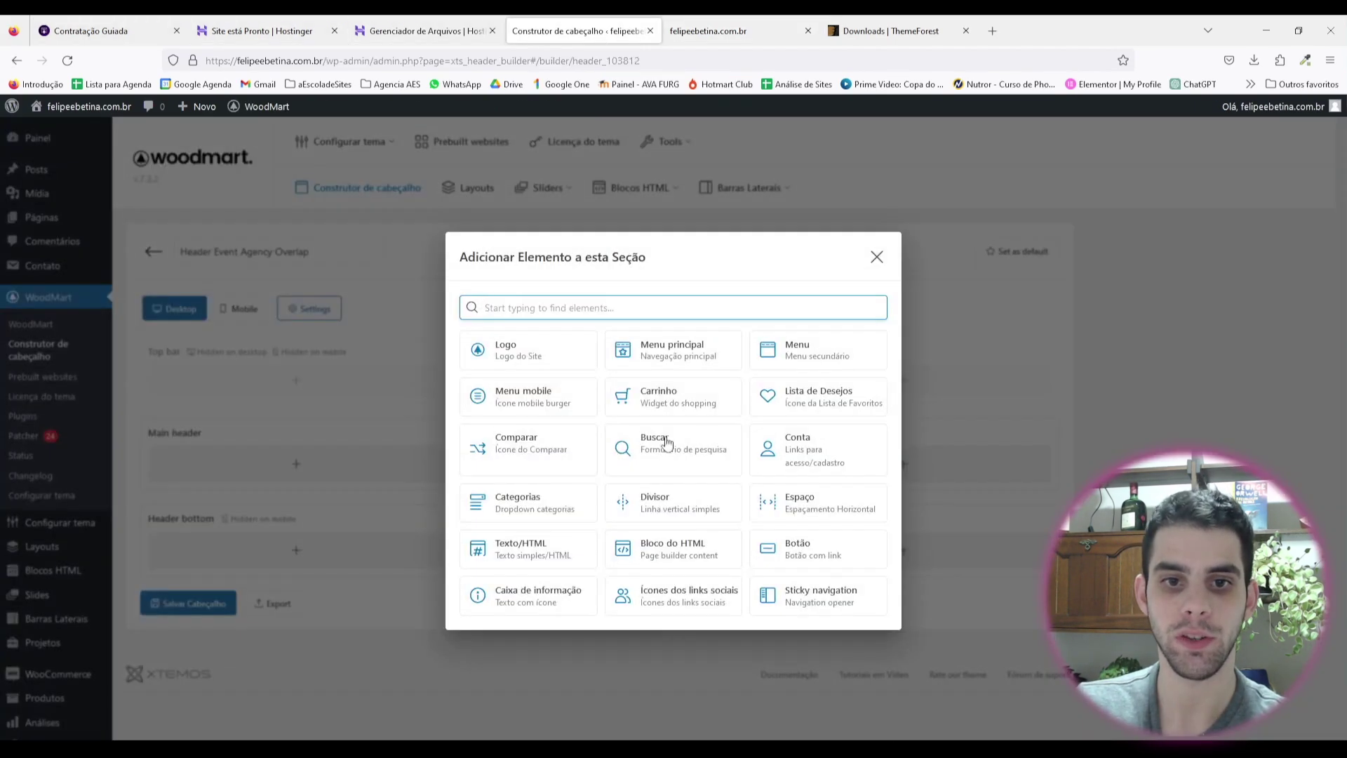
pyautogui.click(668, 406)
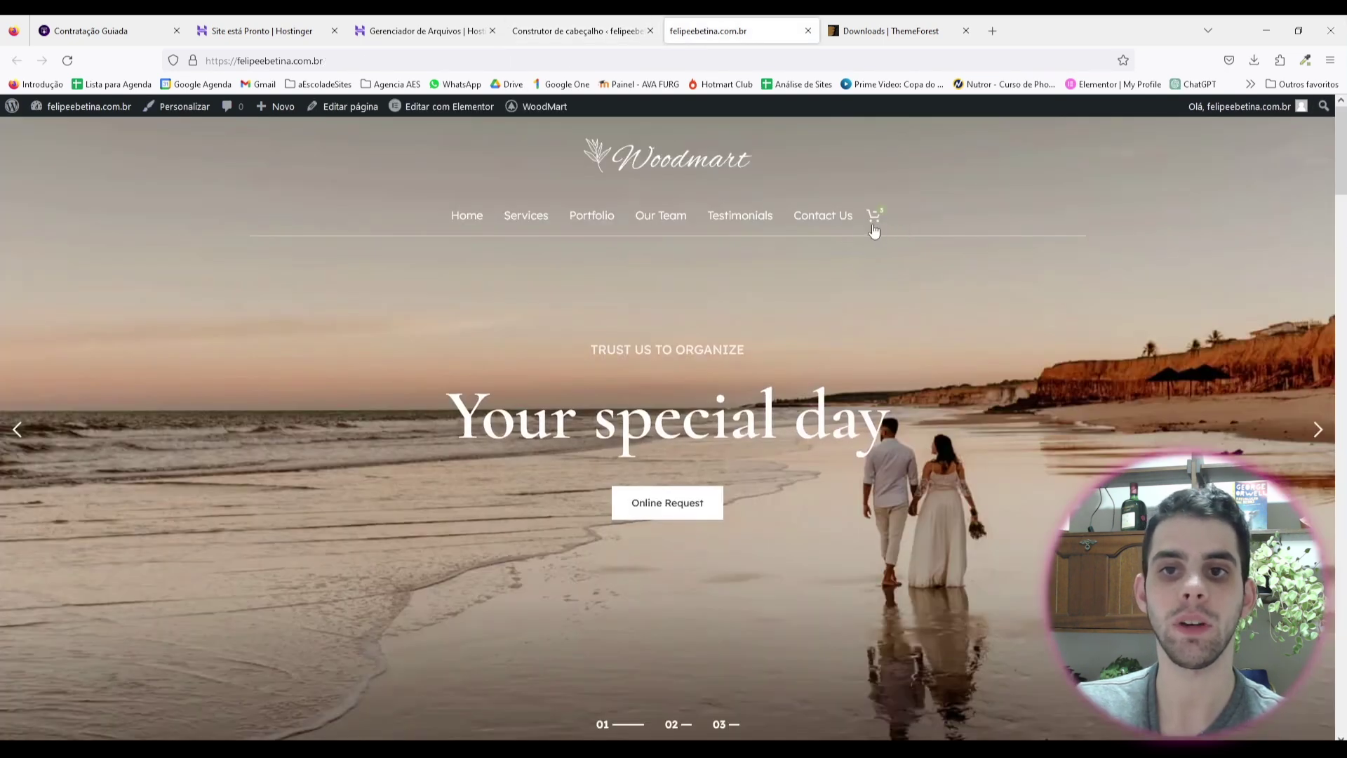
pyautogui.click(570, 31)
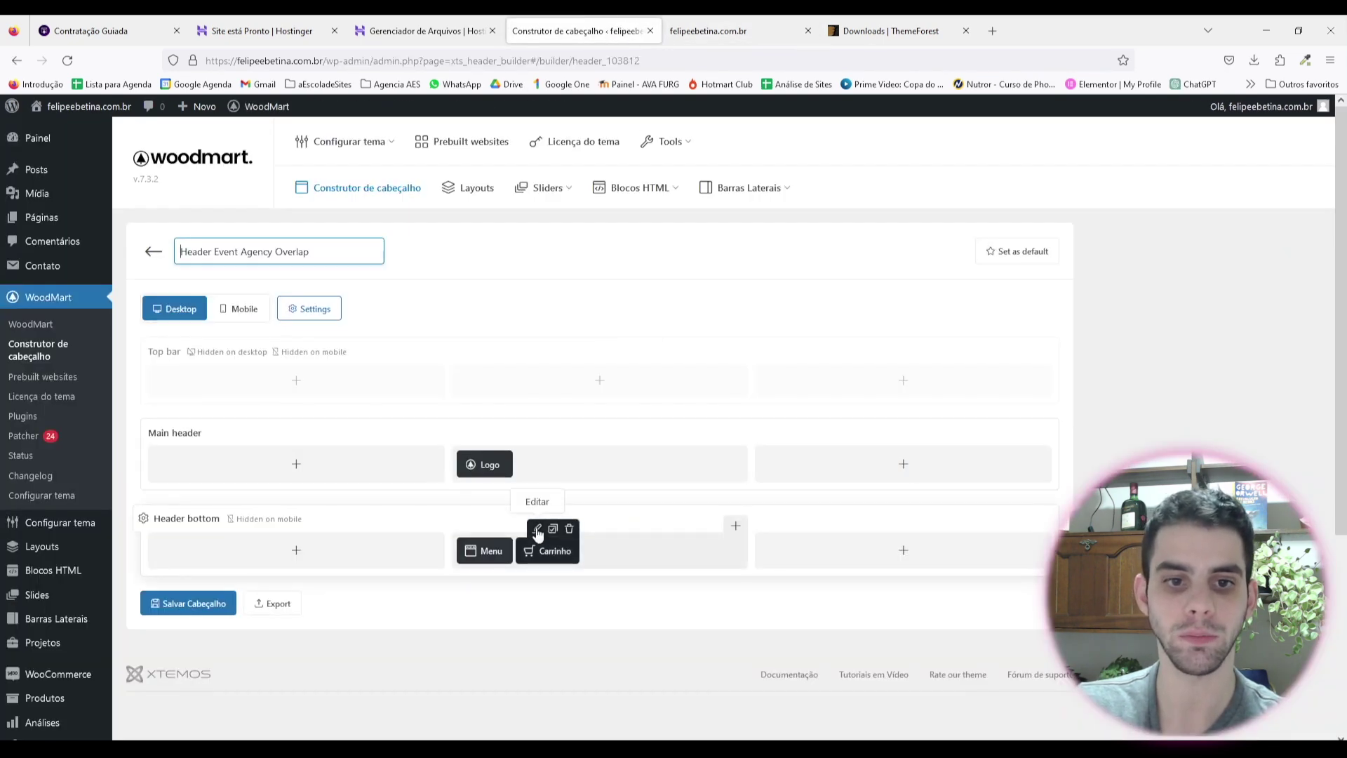
# Step: Set the cart to display Ícone com Texto with the green design and save it
pyautogui.click(539, 530)
pyautogui.scroll(-1, 679, 394)
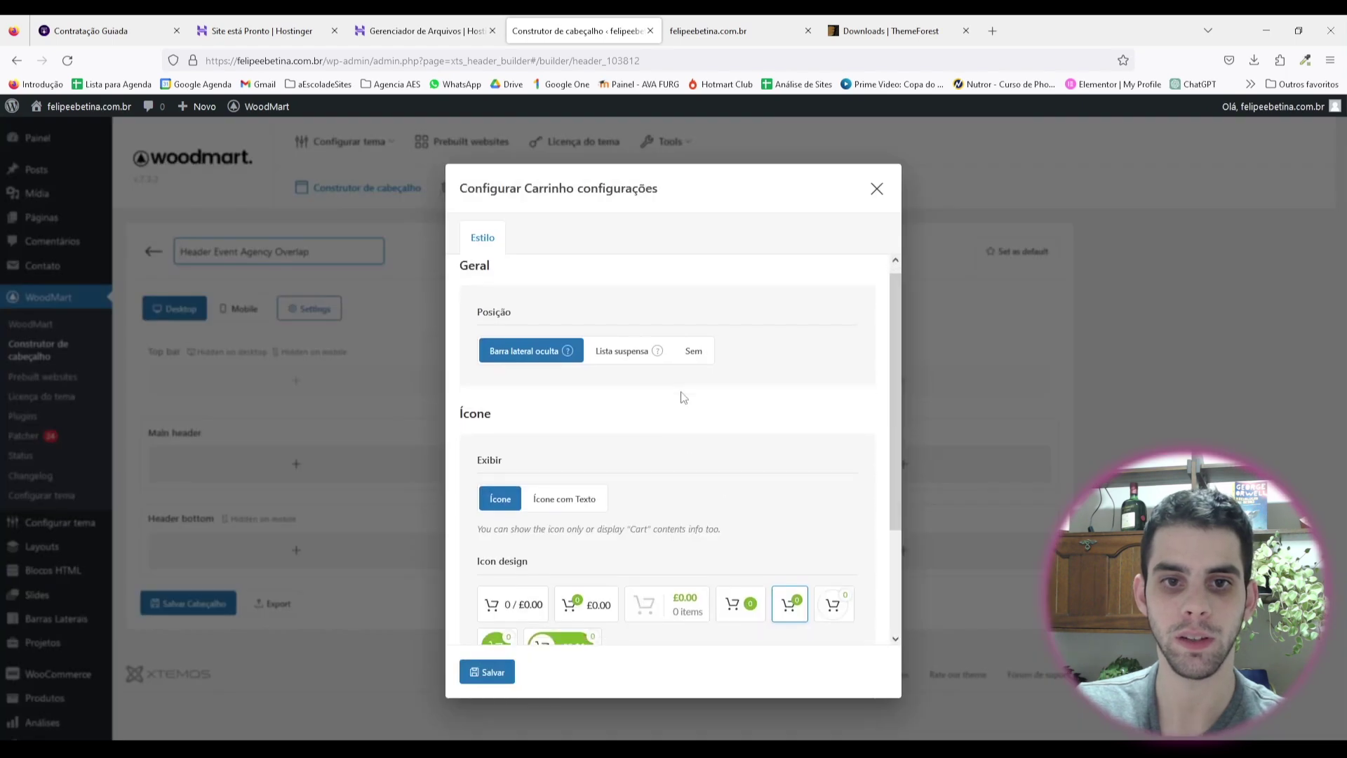
pyautogui.click(570, 500)
pyautogui.scroll(-1, 679, 482)
pyautogui.scroll(-2, 679, 481)
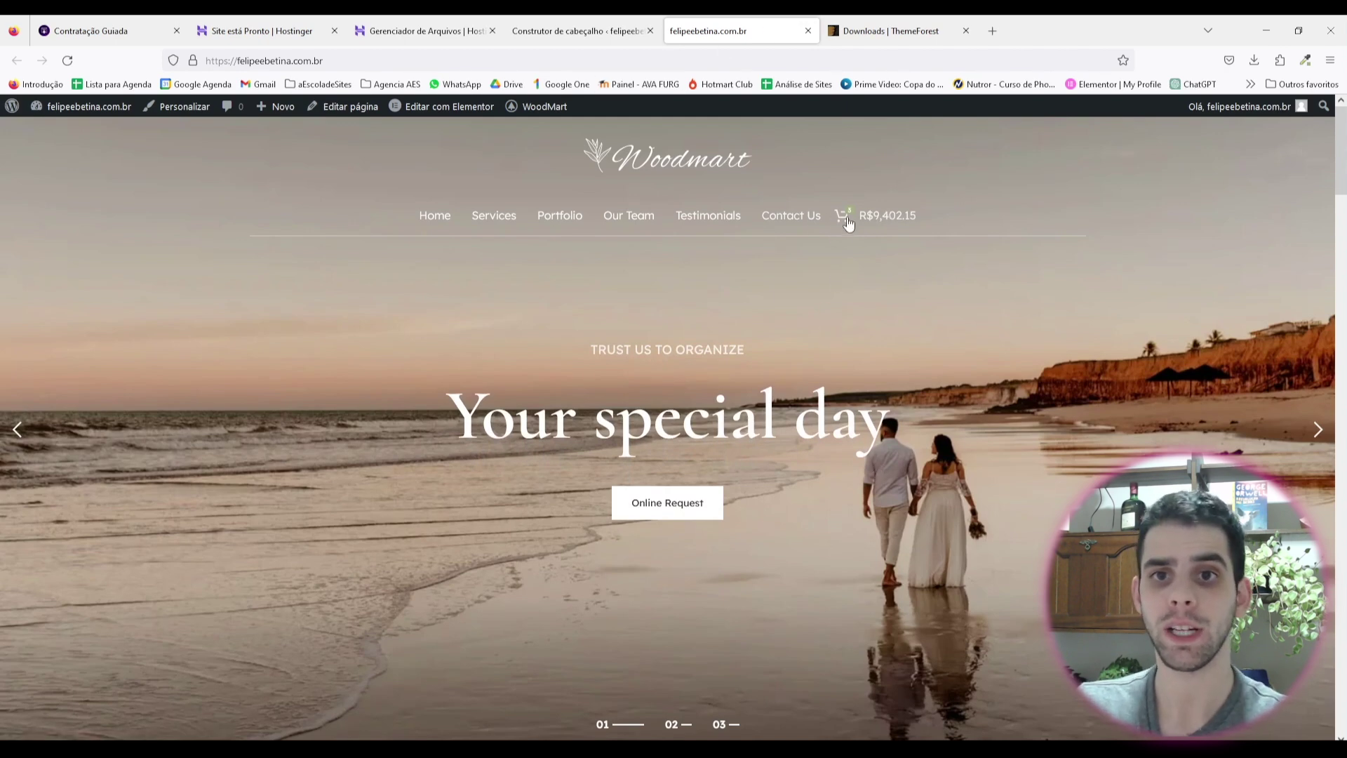
pyautogui.click(631, 31)
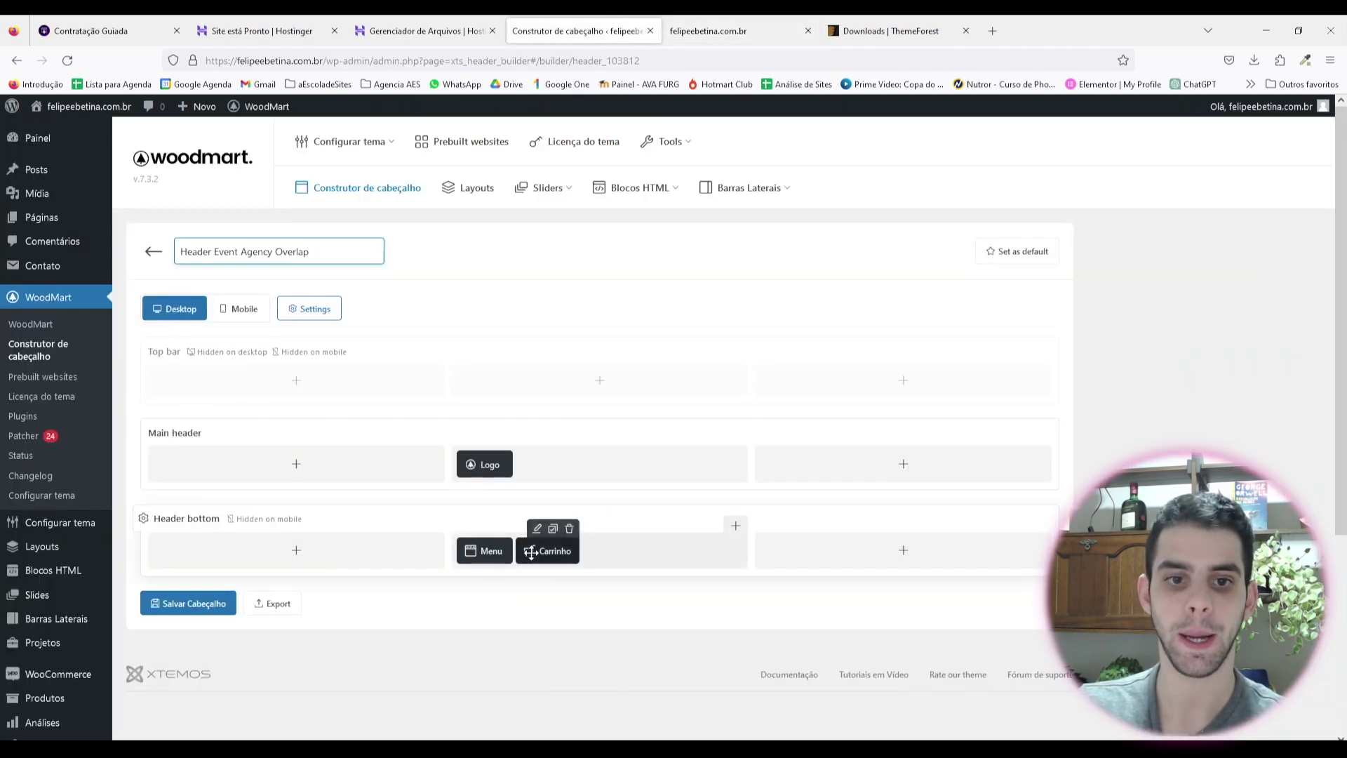
pyautogui.click(553, 549)
pyautogui.scroll(-3, 593, 536)
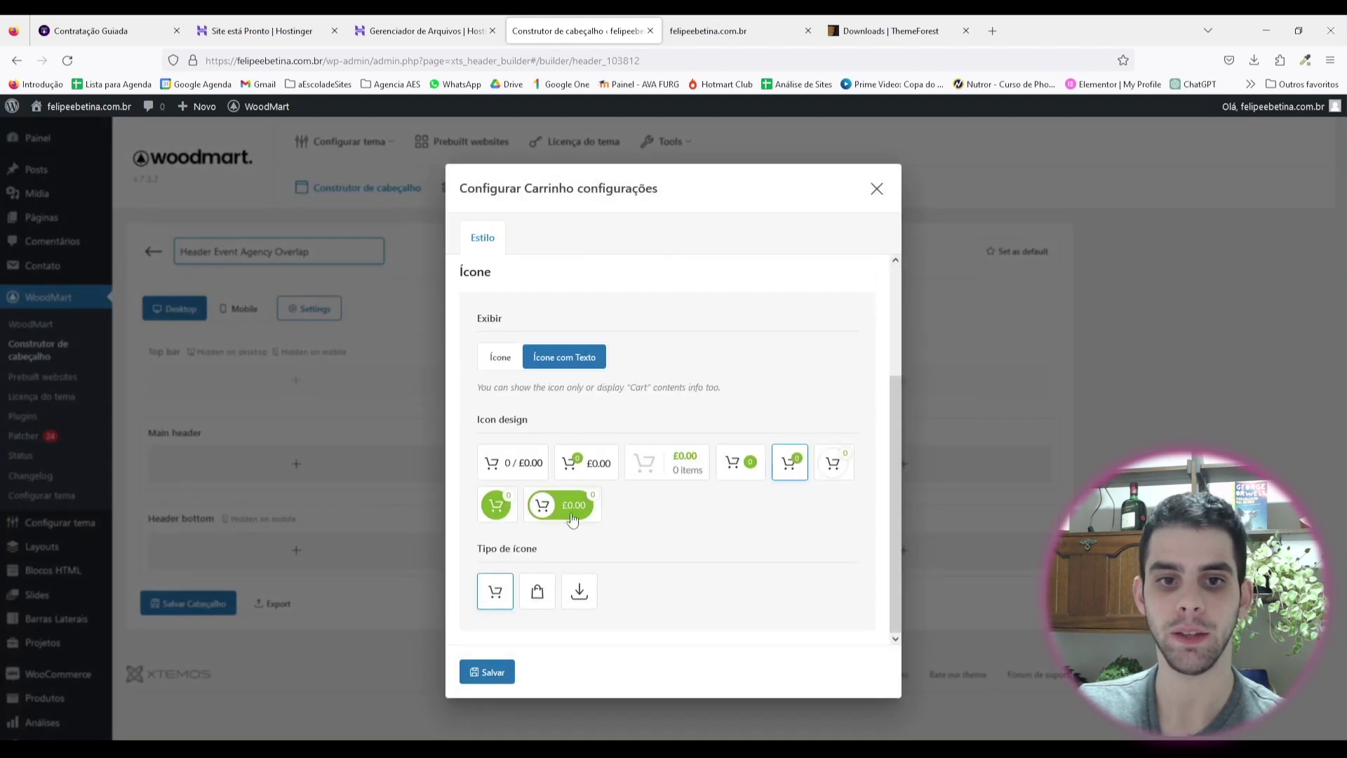
pyautogui.click(572, 518)
pyautogui.scroll(-3, 707, 646)
pyautogui.click(487, 672)
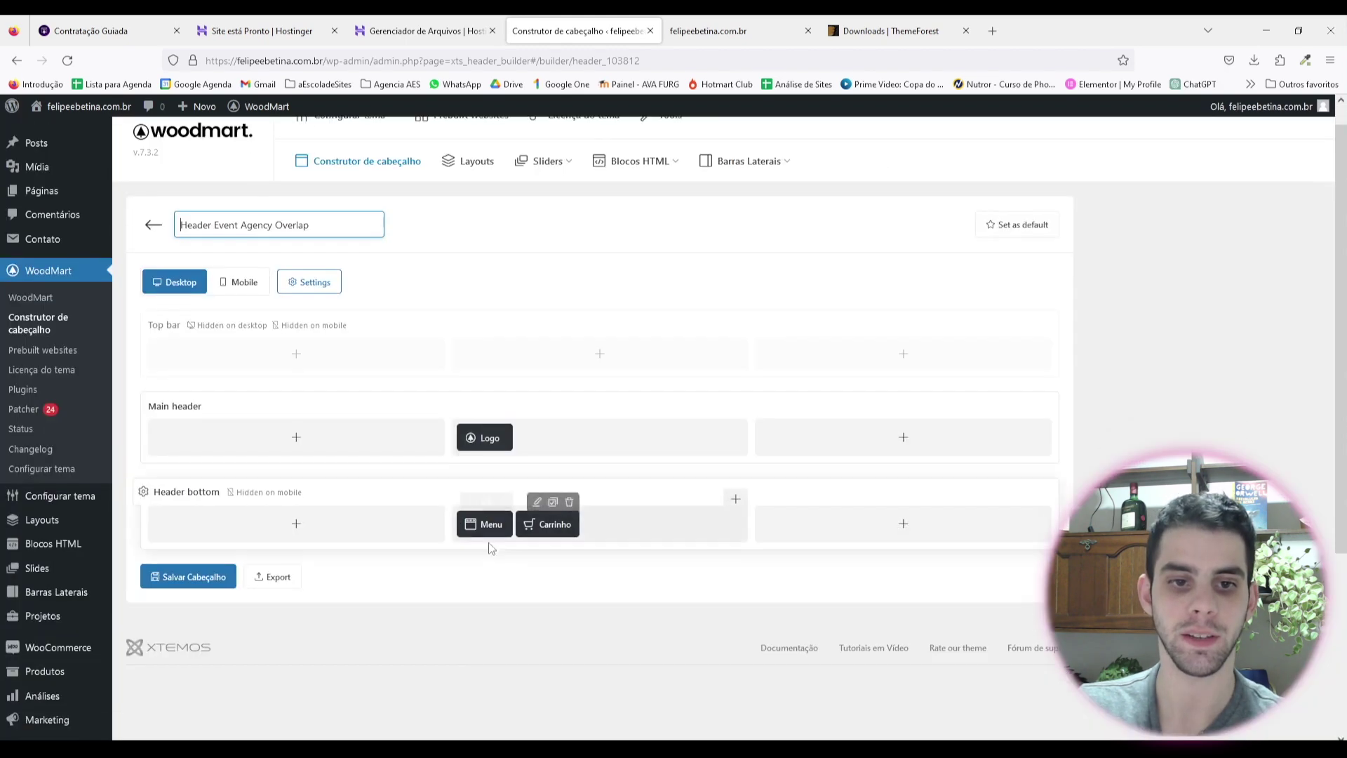
pyautogui.scroll(-1, 491, 548)
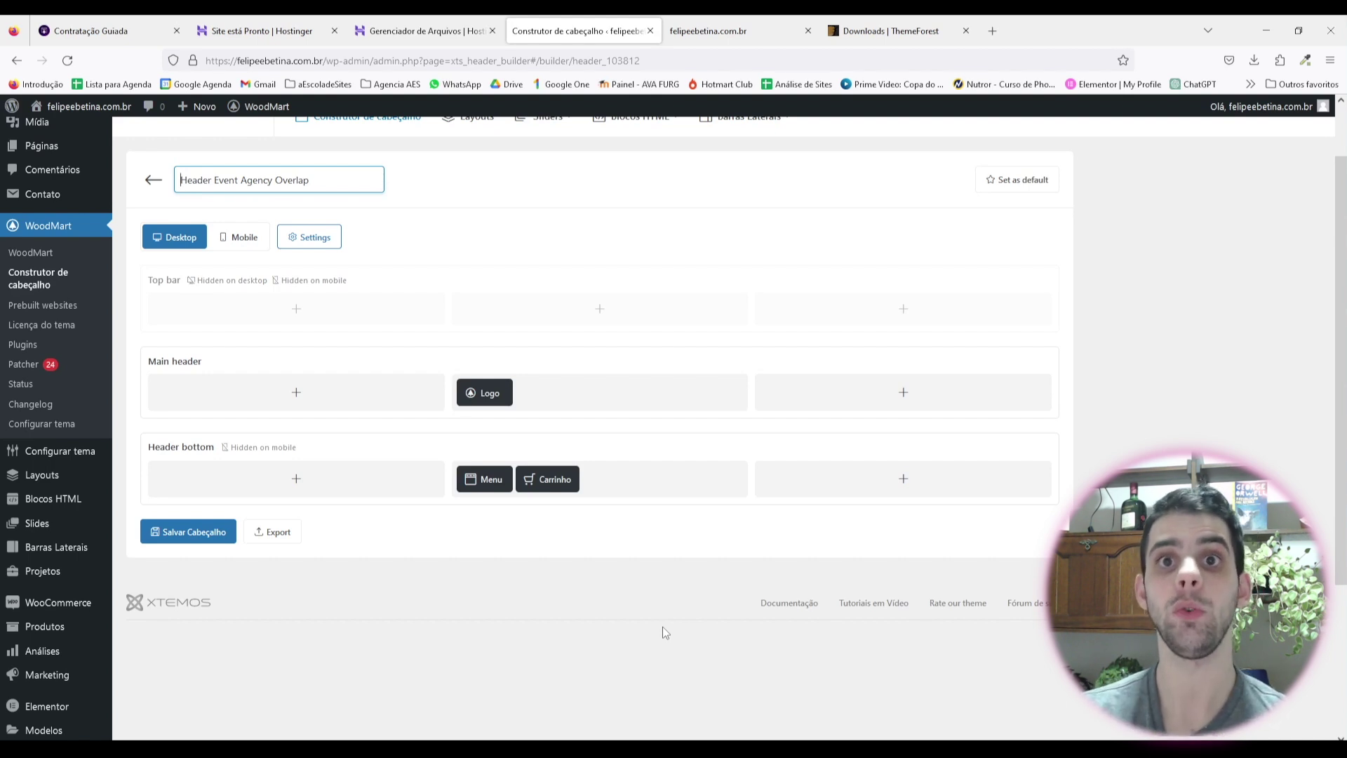
# Step: Check the live cart, confirm the Menu element keeps Main menu Event agency, and save the header
pyautogui.click(709, 30)
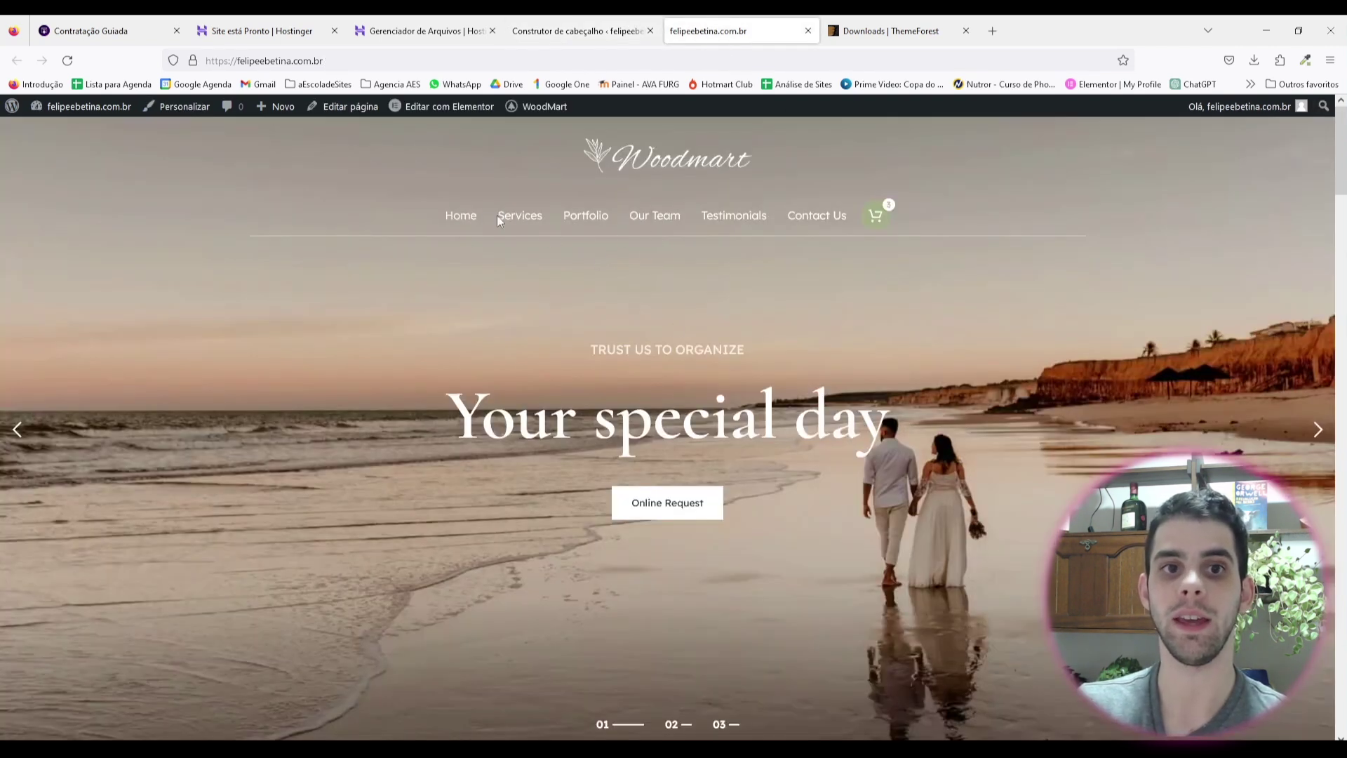
pyautogui.click(575, 31)
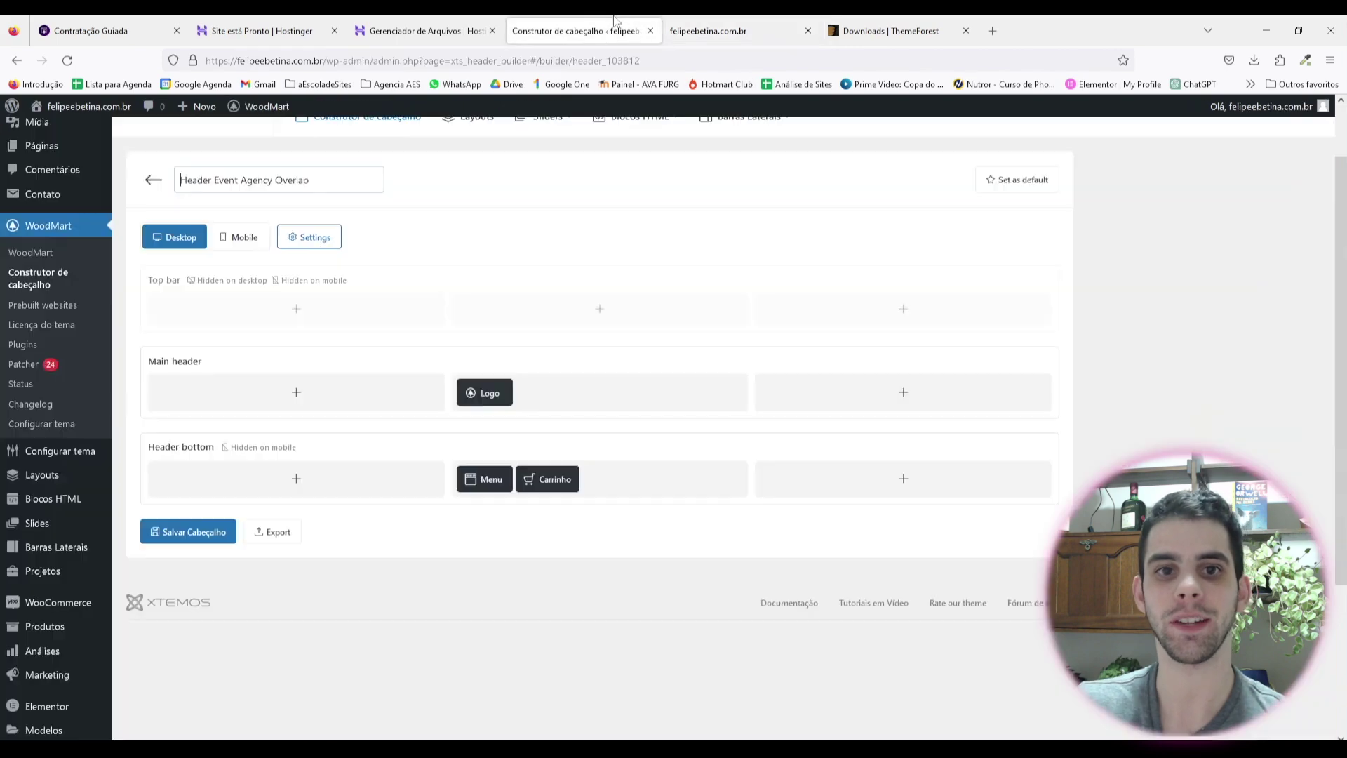
pyautogui.click(471, 457)
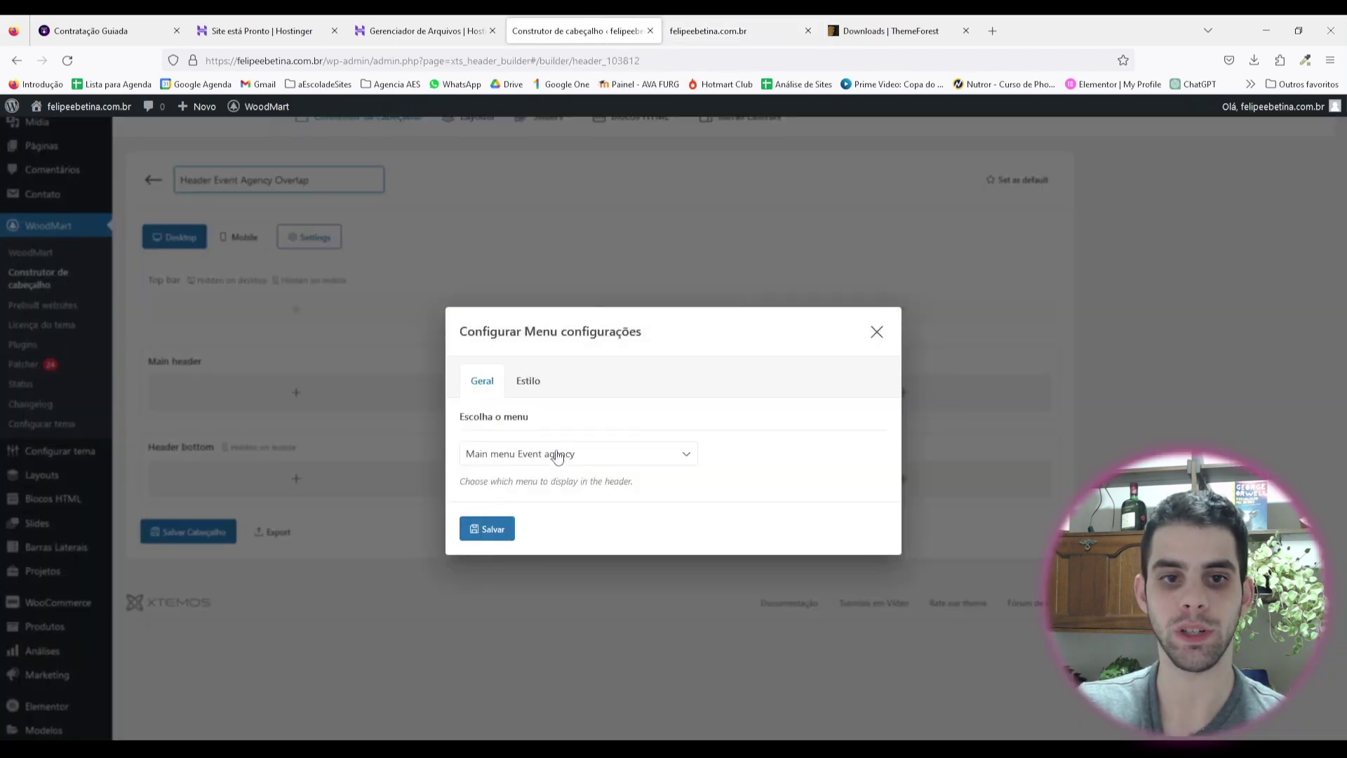
pyautogui.click(588, 457)
pyautogui.press('Escape')
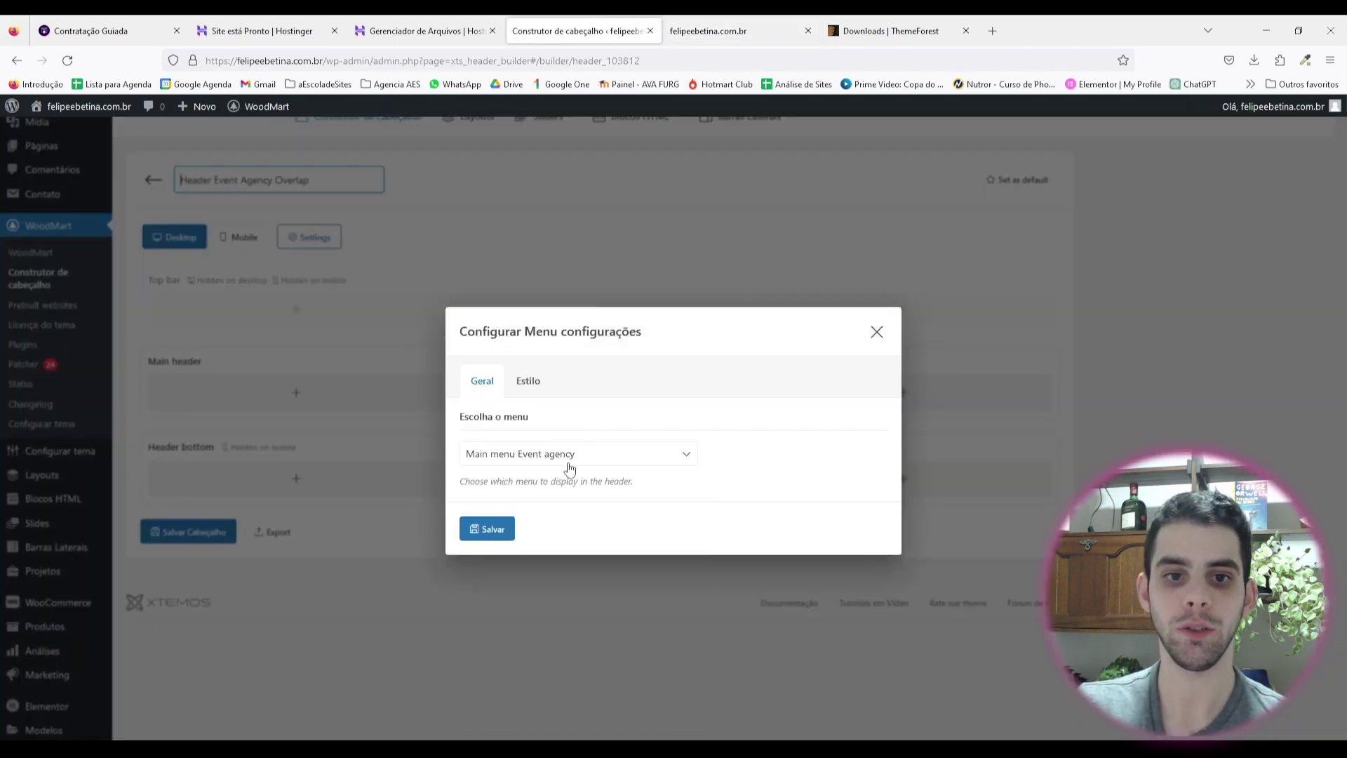
pyautogui.click(570, 463)
pyautogui.press('Escape')
pyautogui.click(877, 333)
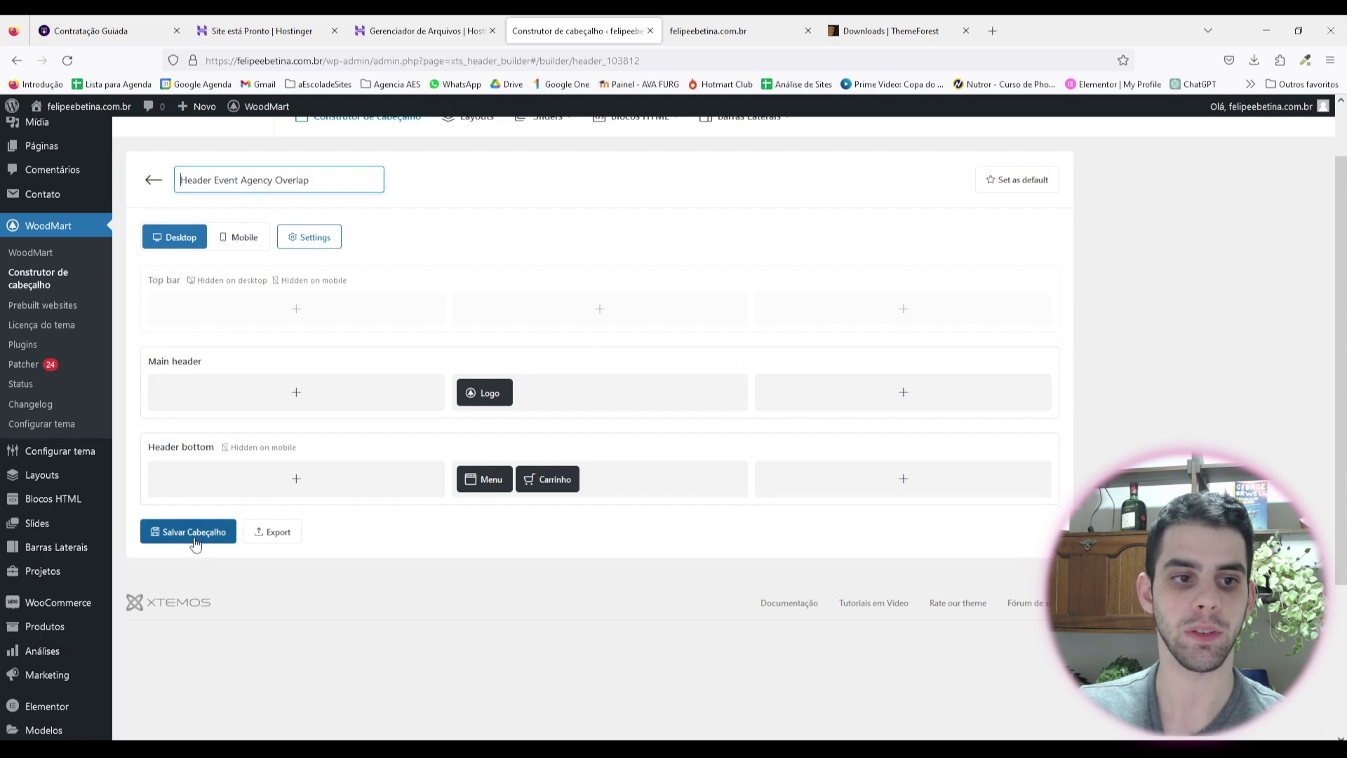
pyautogui.click(149, 531)
pyautogui.scroll(-3, 509, 658)
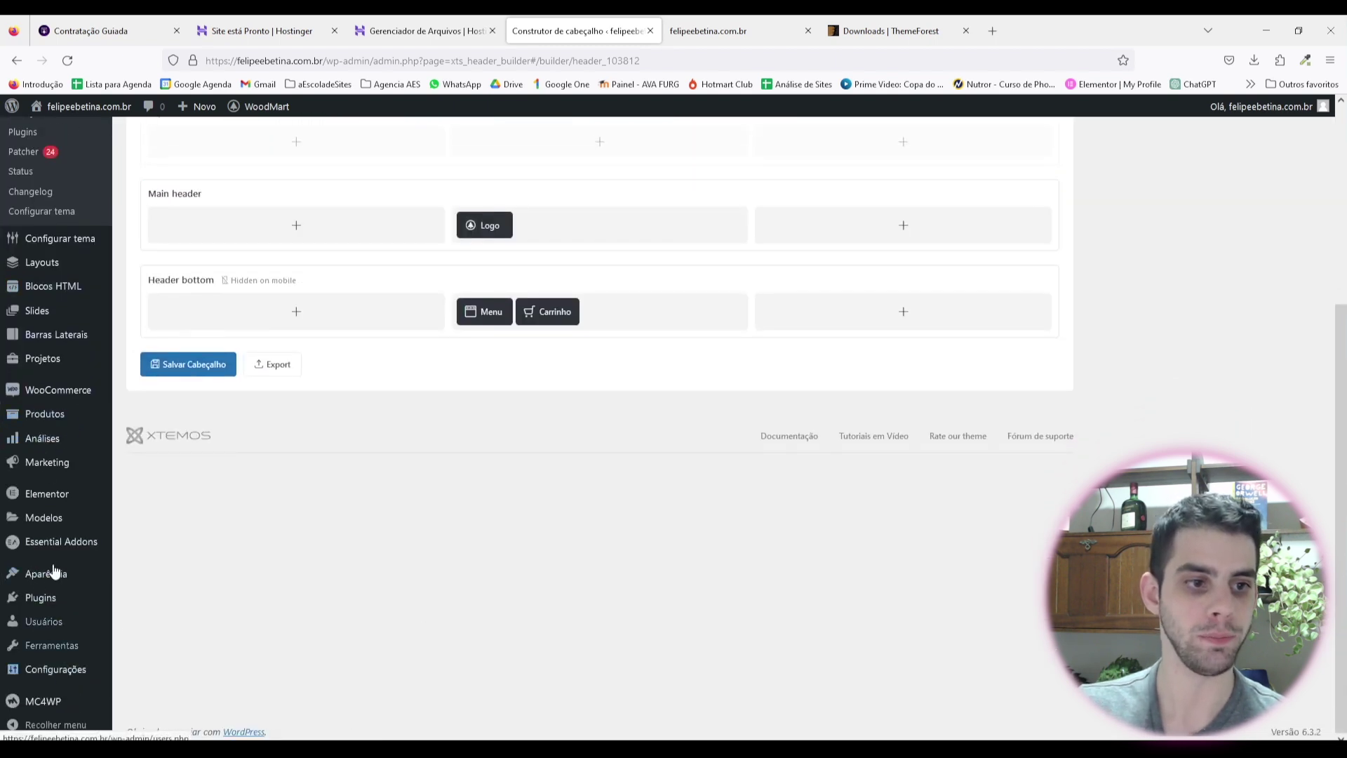
pyautogui.moveTo(76, 581)
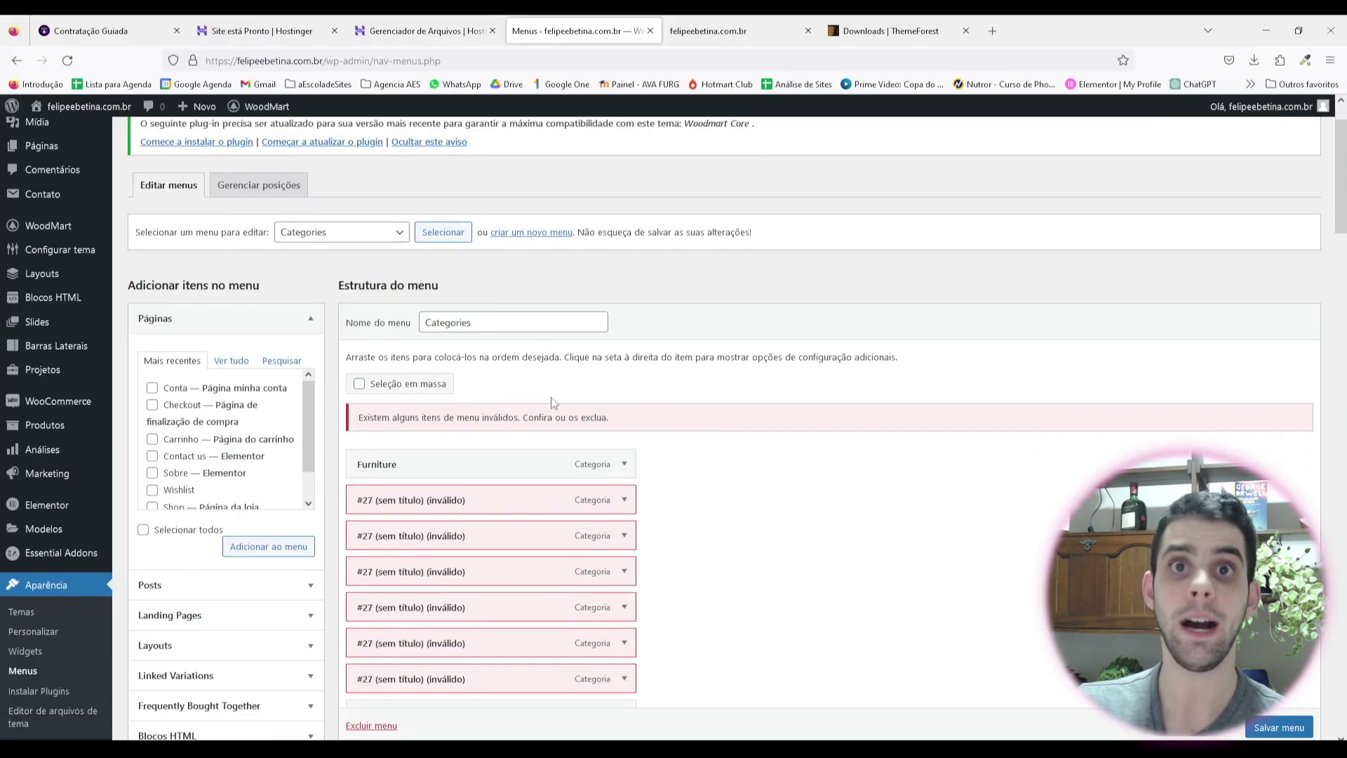
# Step: Create a new menu named Principal
pyautogui.scroll(2, 331, 323)
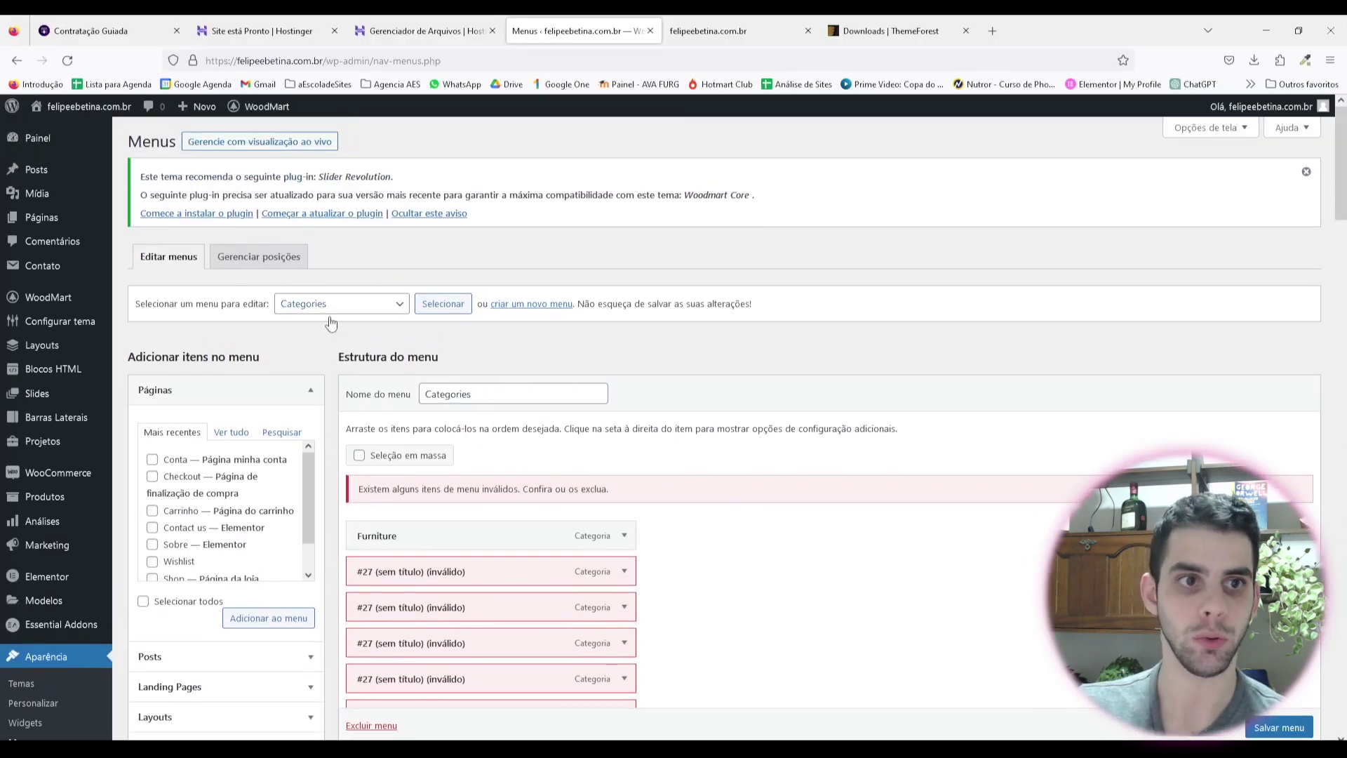
pyautogui.click(535, 306)
pyautogui.click(658, 447)
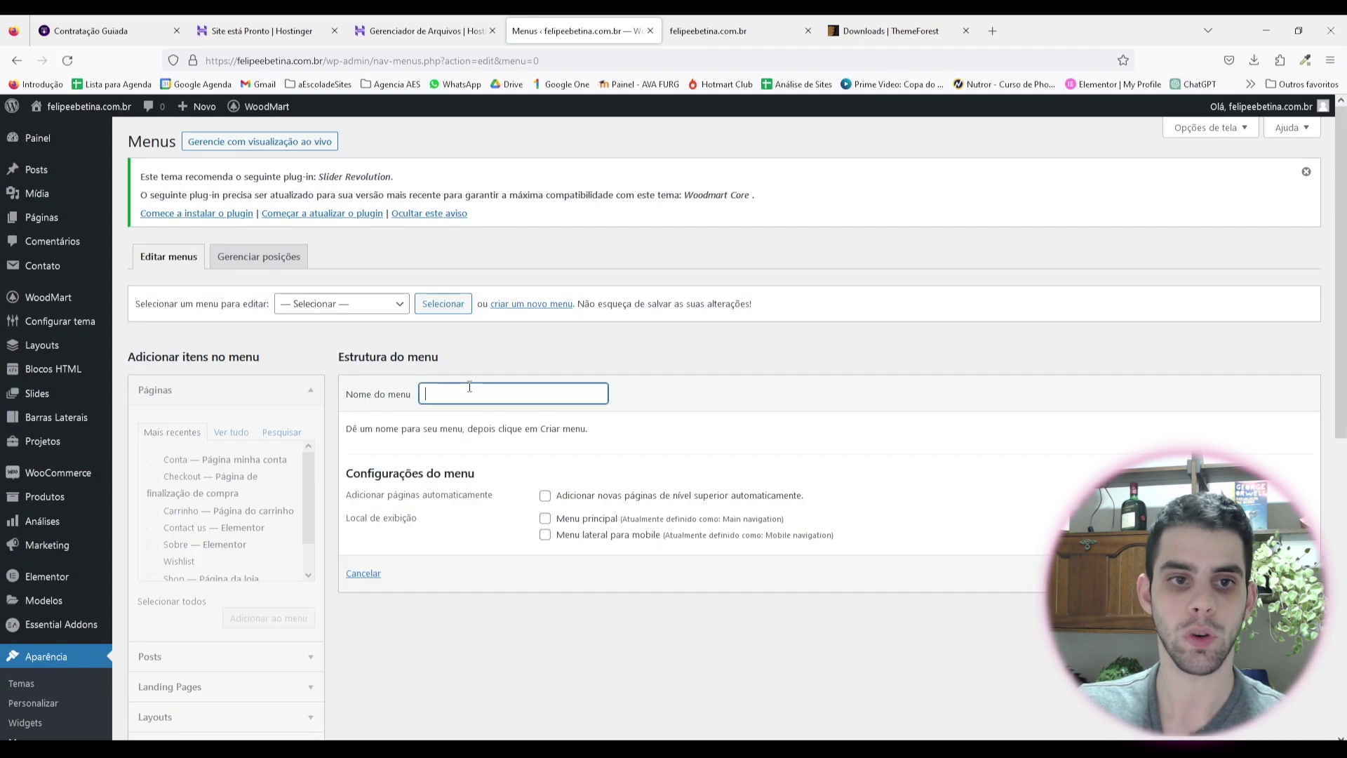
pyautogui.write('Principal')
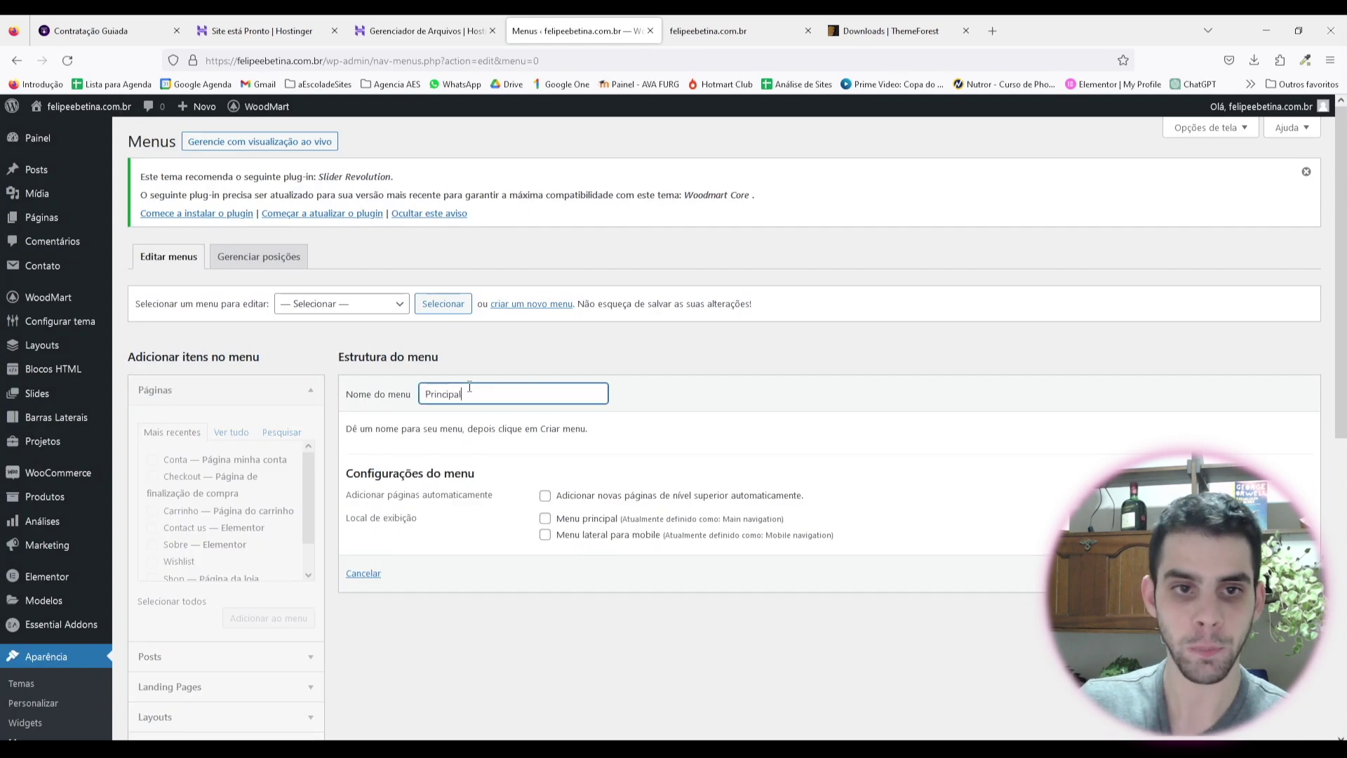
pyautogui.press('Return')
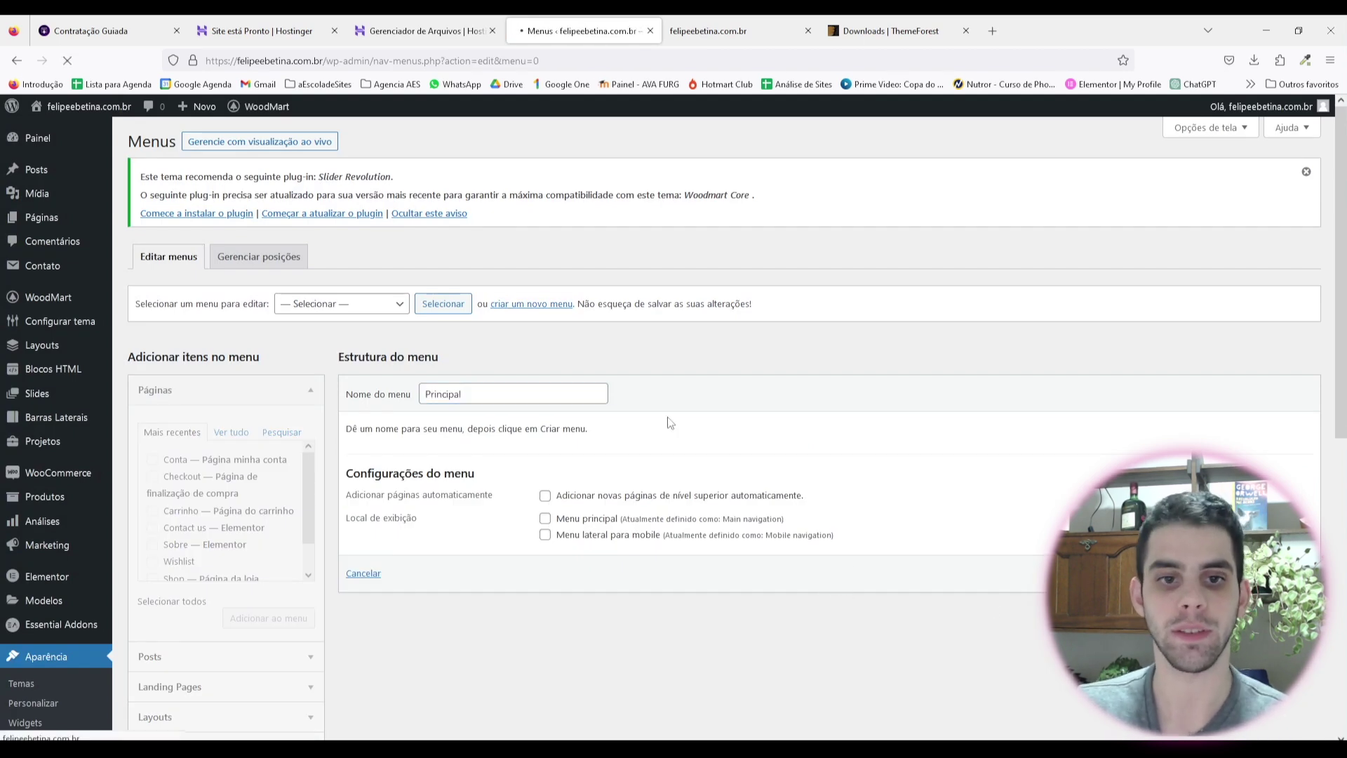
# Step: Add the Contact us, Sobre and Shop pages to the Principal menu
pyautogui.scroll(-1, 221, 420)
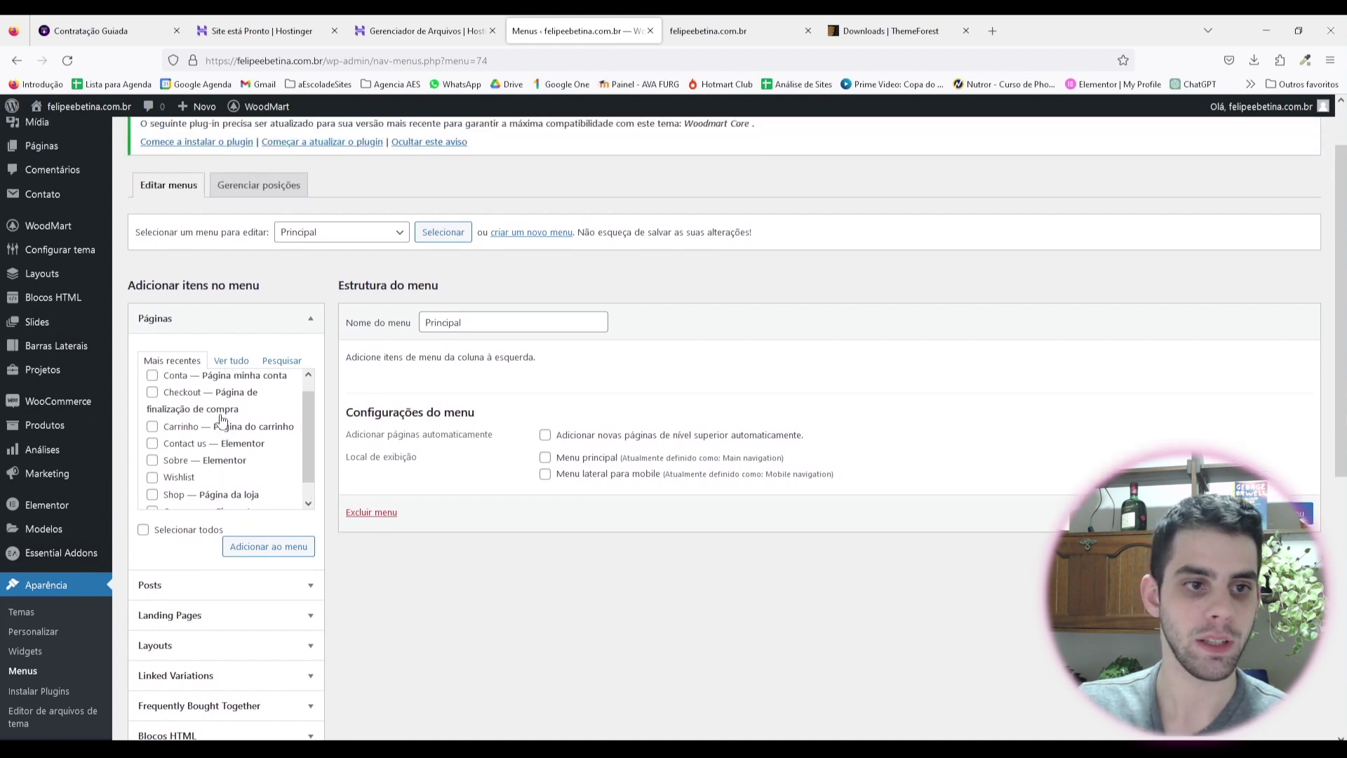
pyautogui.scroll(1, 221, 420)
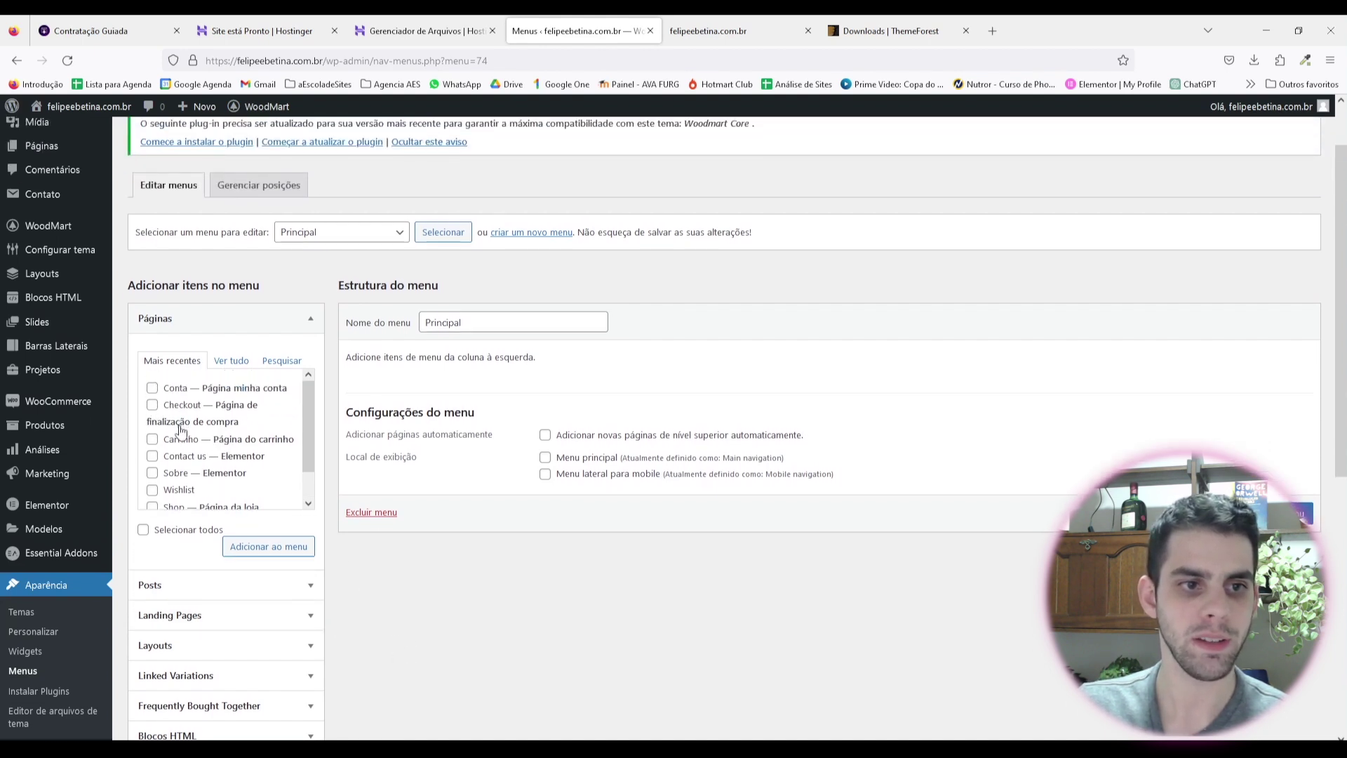
pyautogui.scroll(-1, 211, 451)
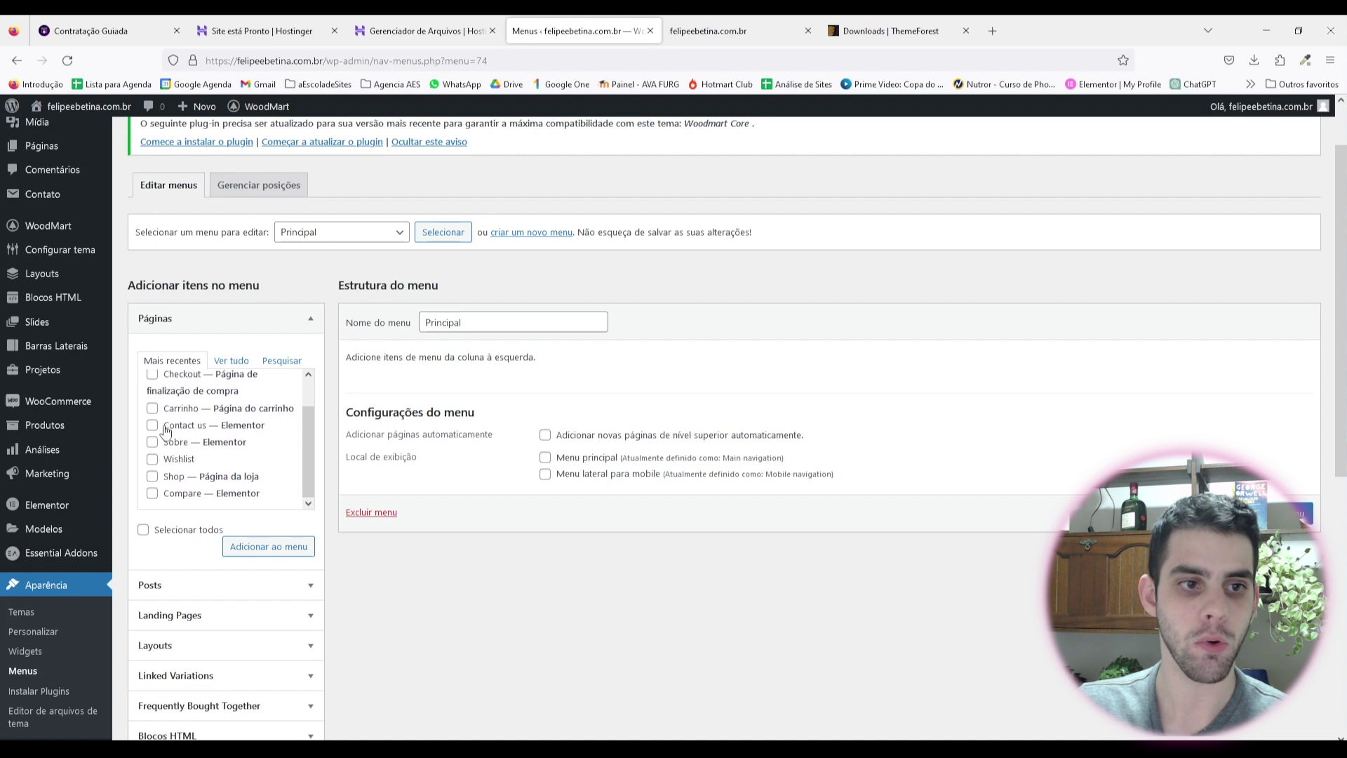
pyautogui.click(152, 426)
pyautogui.click(152, 442)
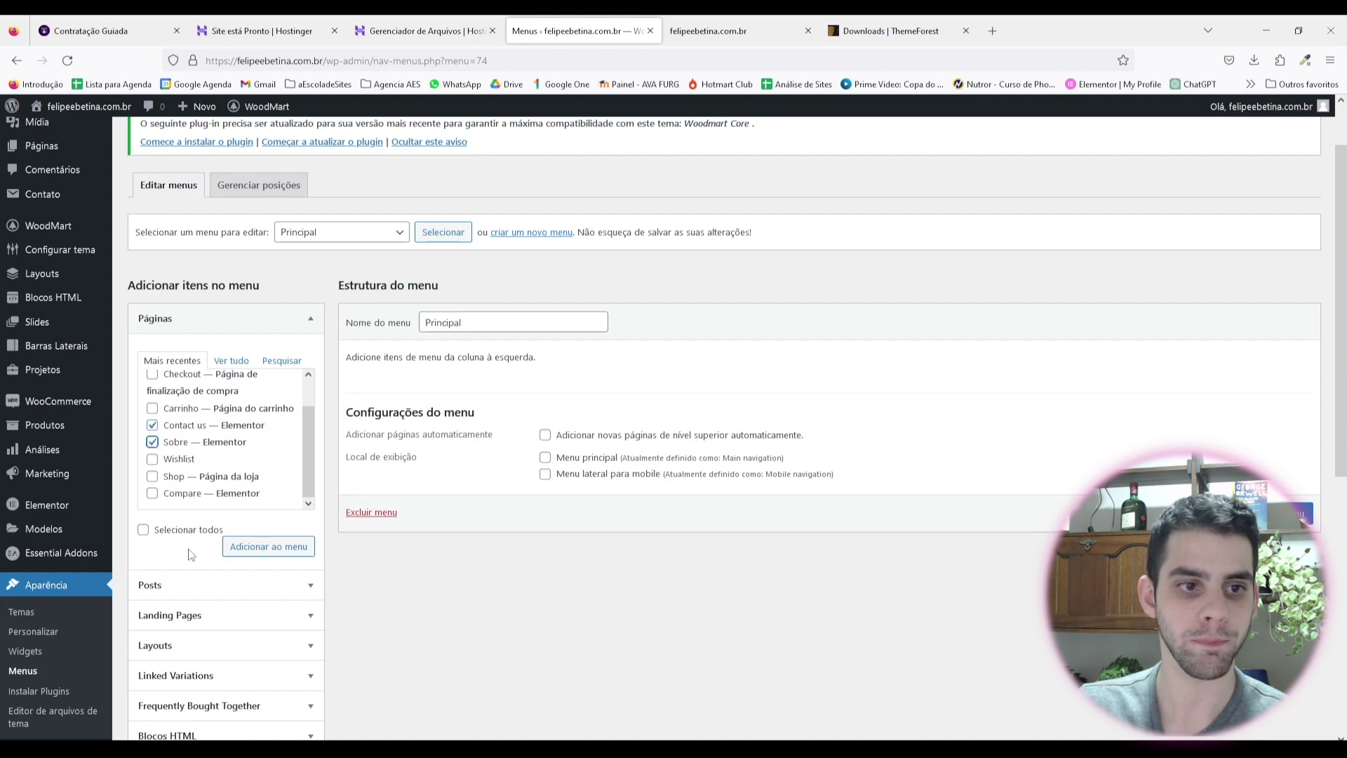
pyautogui.click(152, 477)
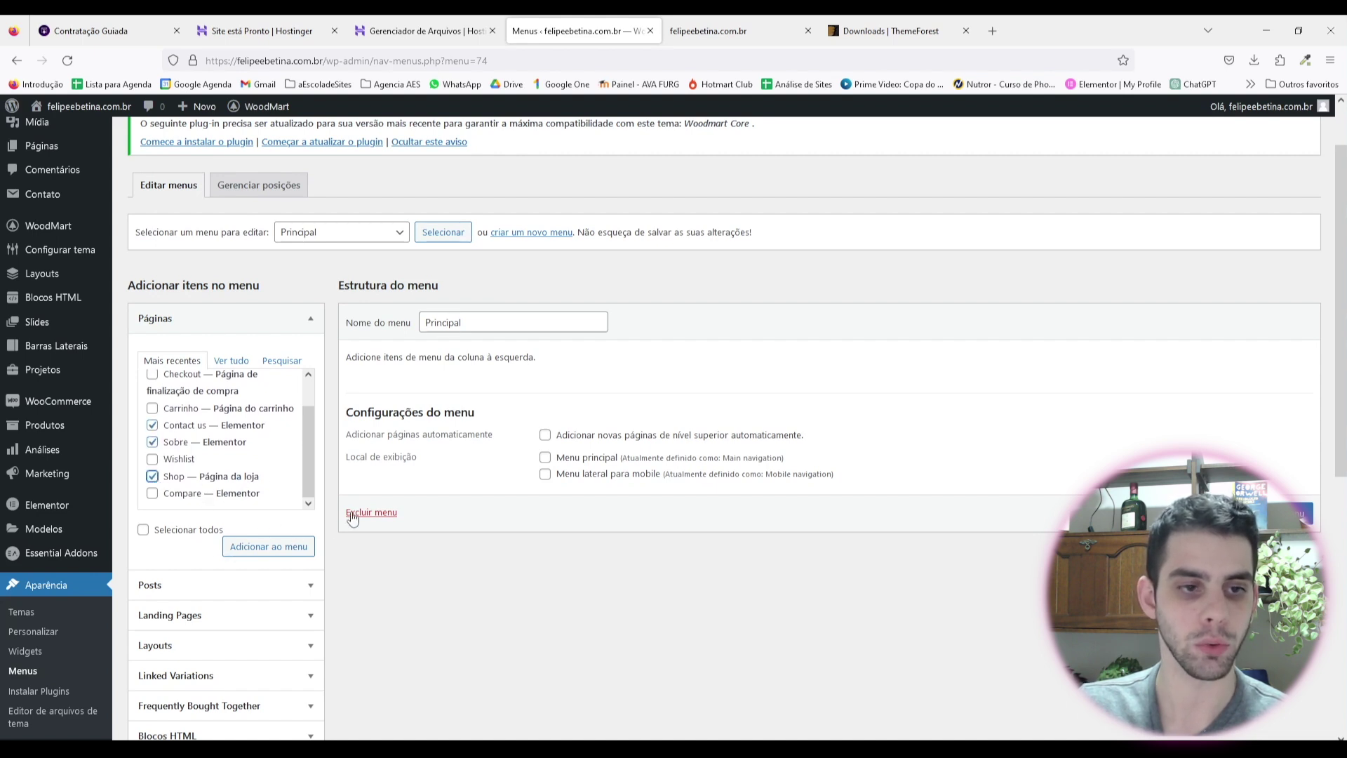
pyautogui.scroll(1, 234, 447)
pyautogui.scroll(-1, 238, 443)
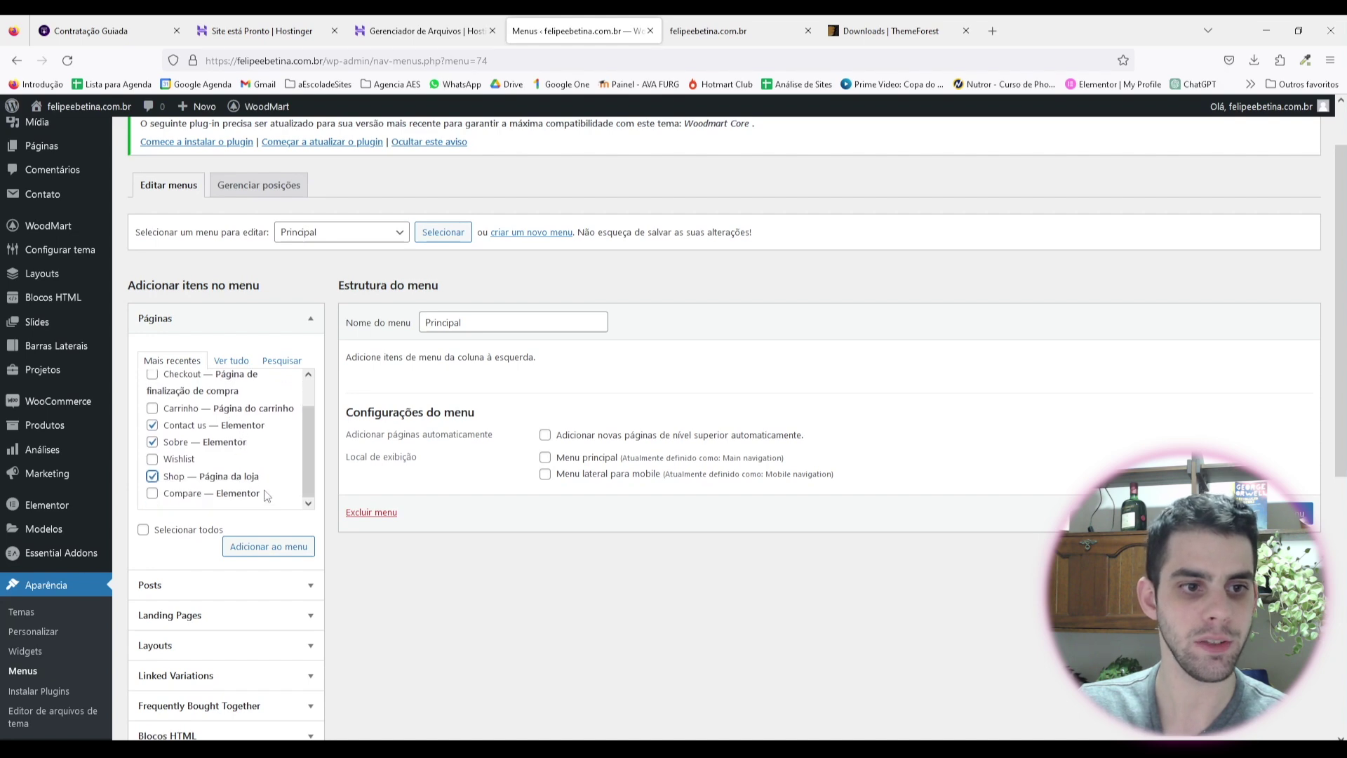
pyautogui.scroll(-7, 267, 496)
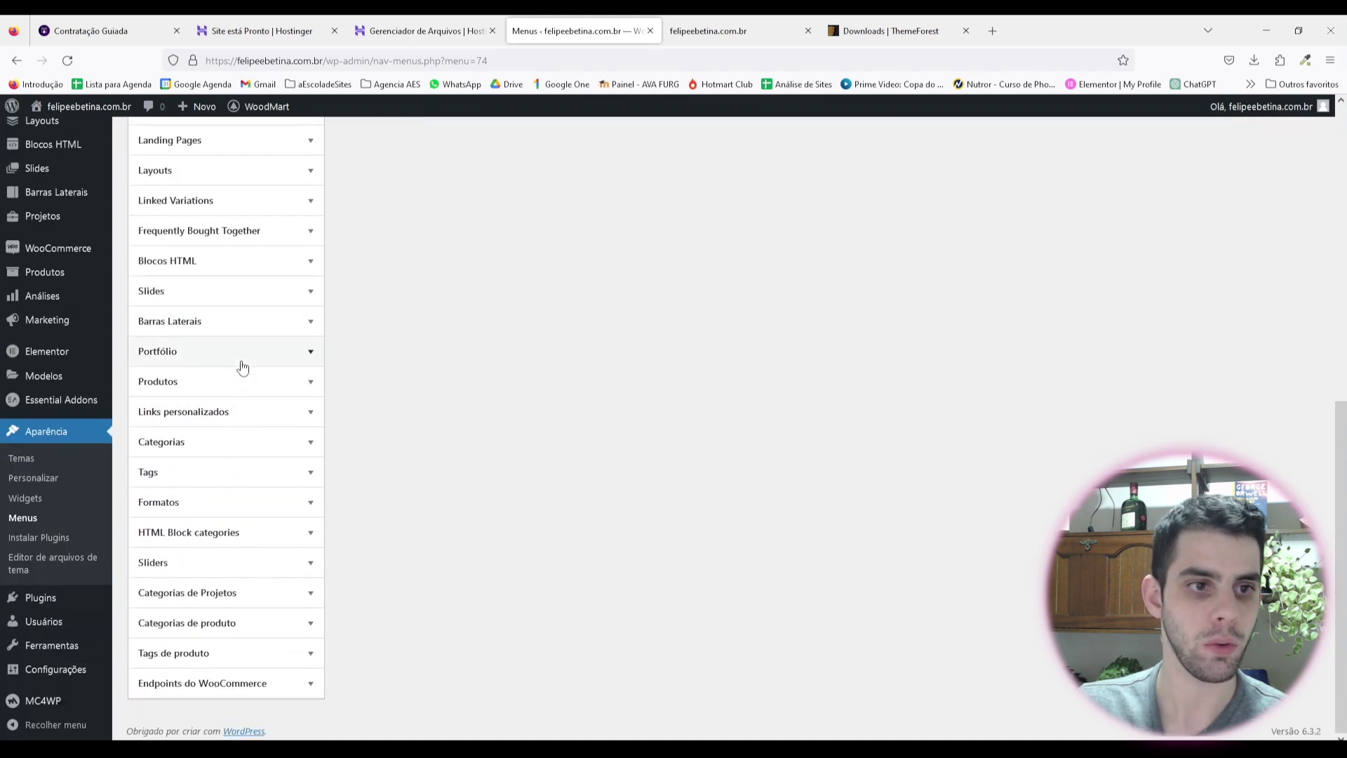
pyautogui.scroll(6, 205, 384)
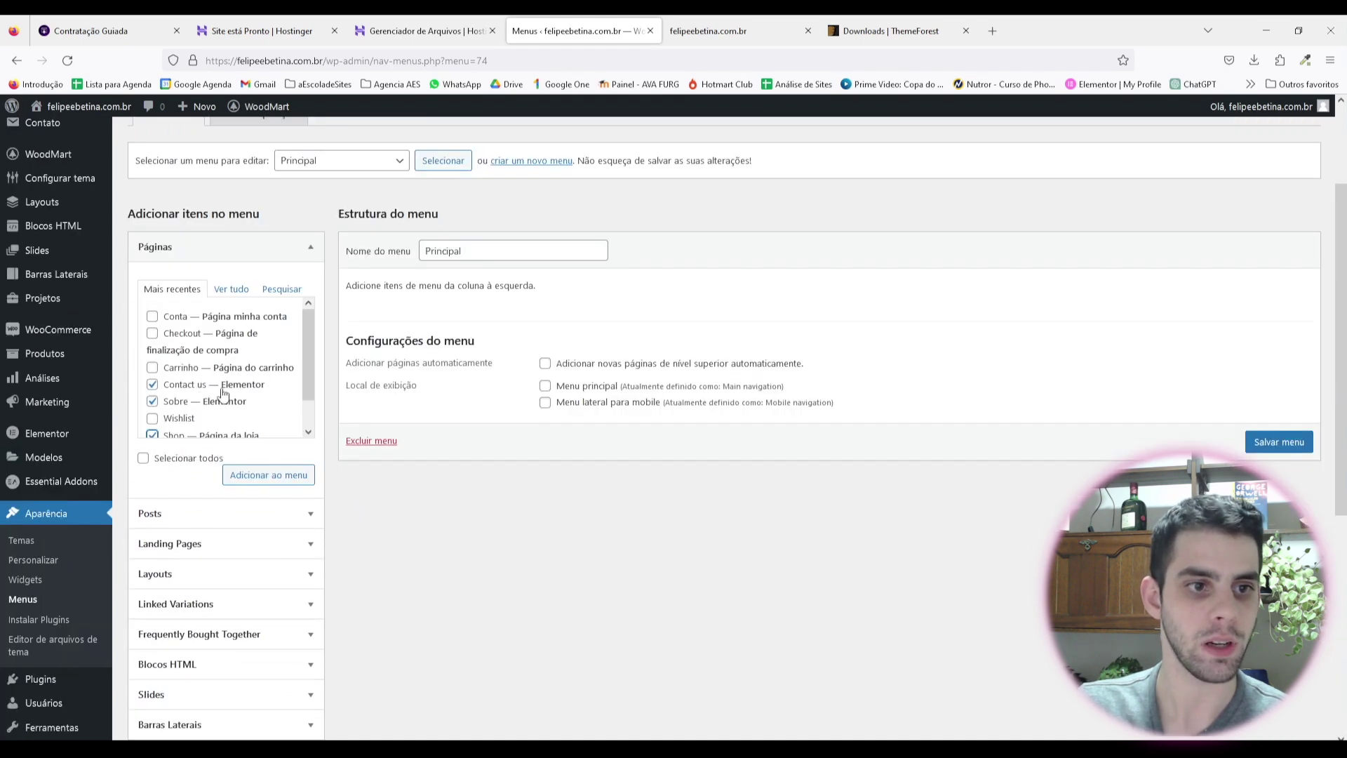
pyautogui.scroll(-1, 214, 398)
pyautogui.scroll(1, 239, 410)
pyautogui.scroll(1, 205, 445)
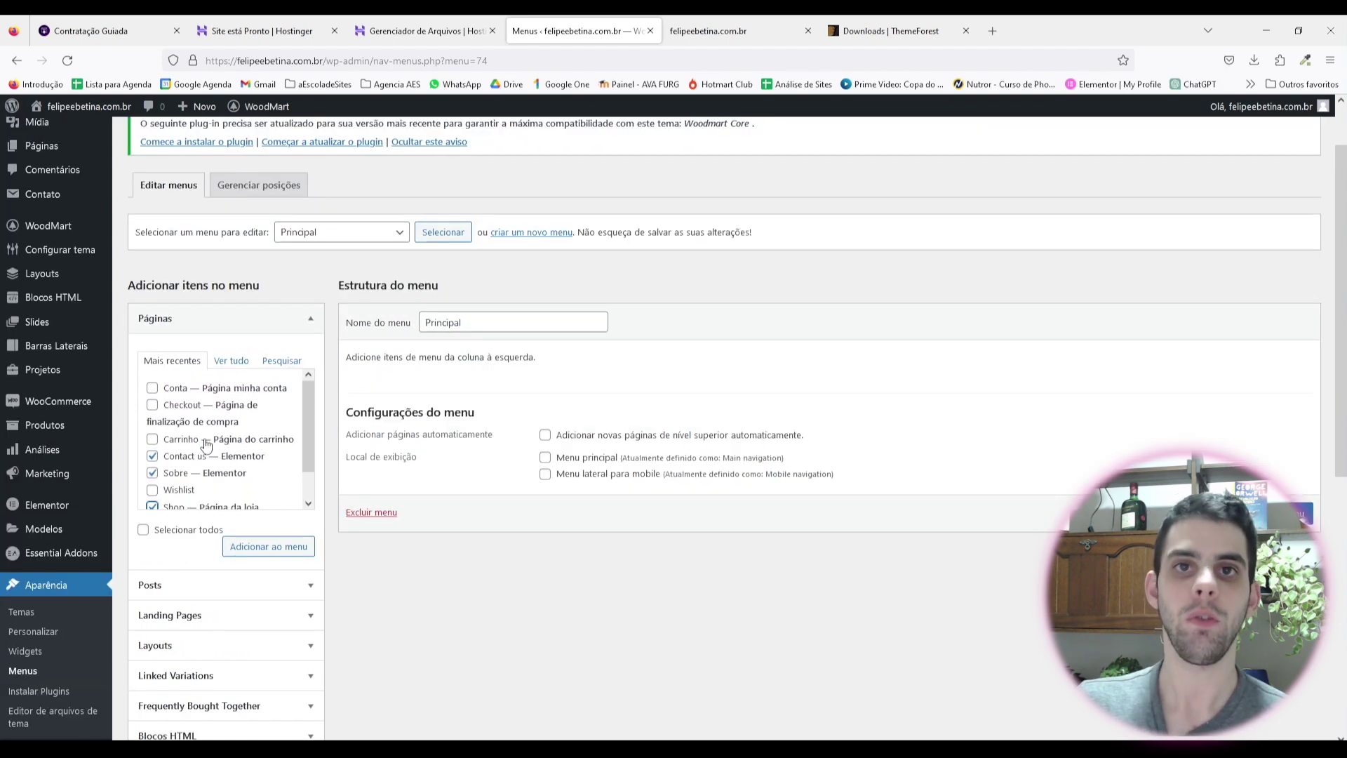
pyautogui.scroll(-1, 207, 436)
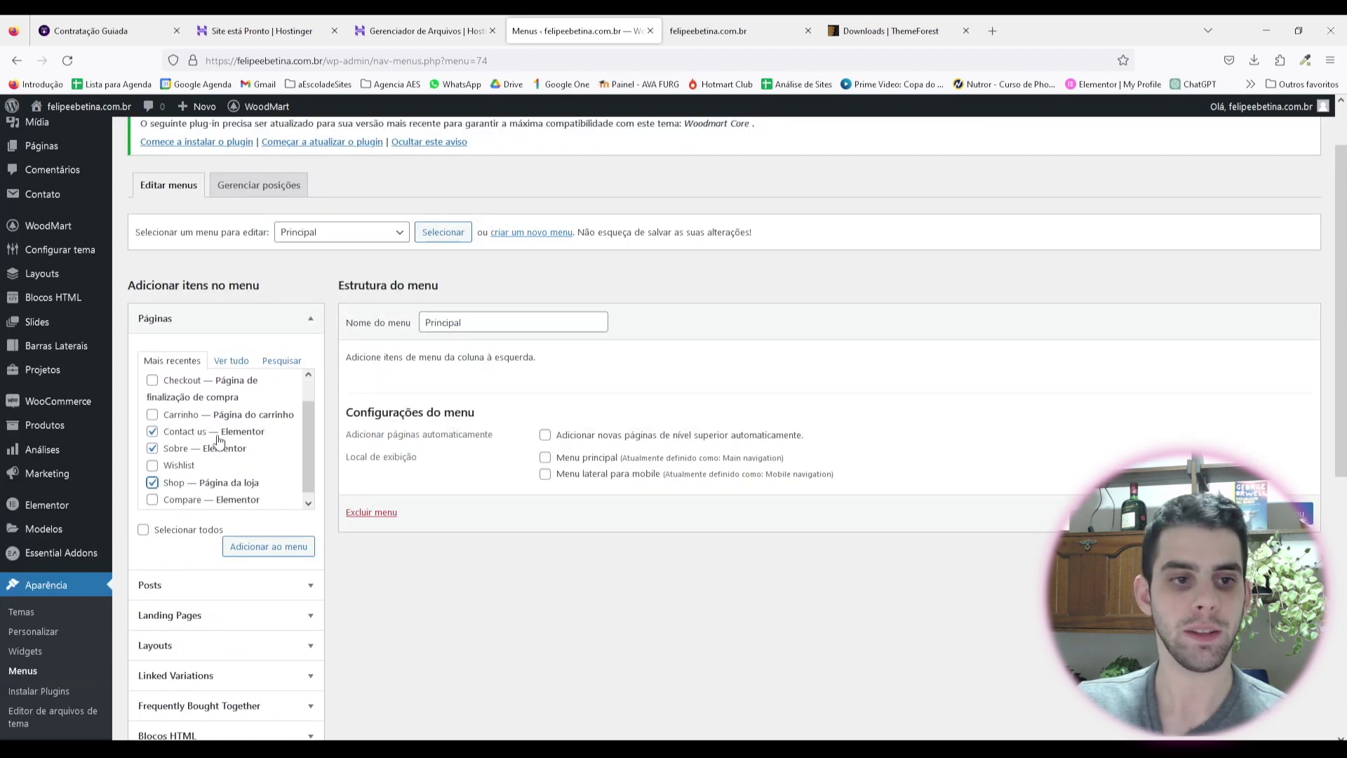
pyautogui.click(265, 546)
# Step: Rename the menu items to Contato, Sobre Nós and Lista de Presentes
pyautogui.click(624, 425)
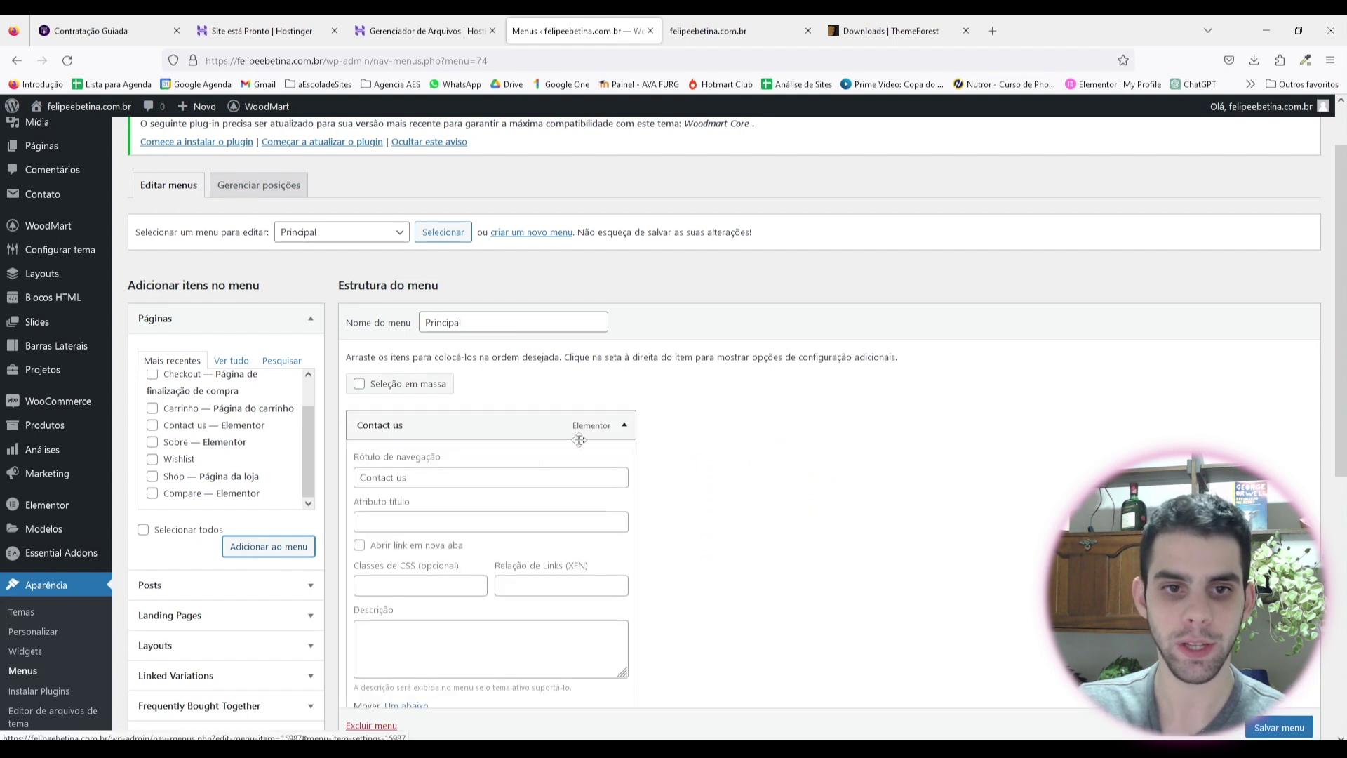
pyautogui.click(388, 477)
pyautogui.hotkey('ctrl', 'a')
pyautogui.write('Con')
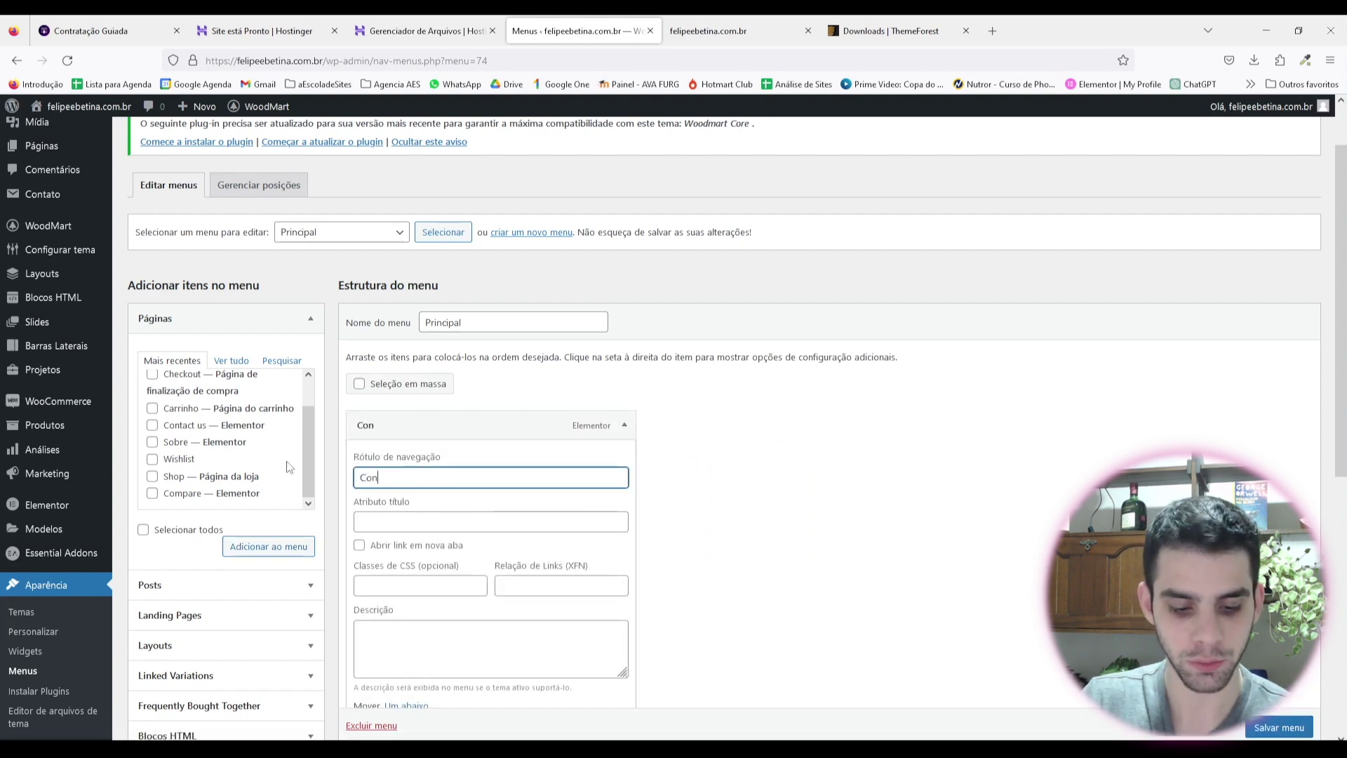
pyautogui.write('tato')
pyautogui.click(624, 426)
pyautogui.click(624, 461)
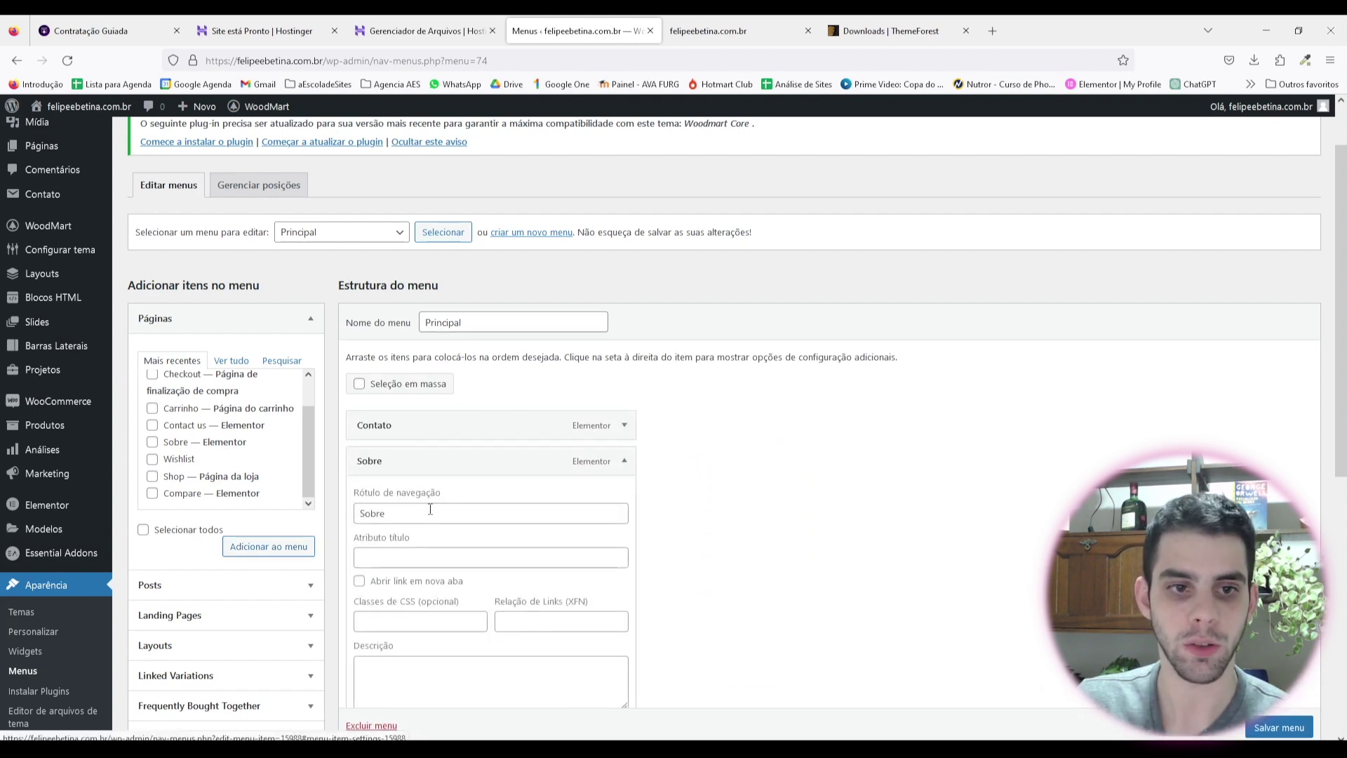
pyautogui.click(438, 512)
pyautogui.write('ós')
pyautogui.click(624, 460)
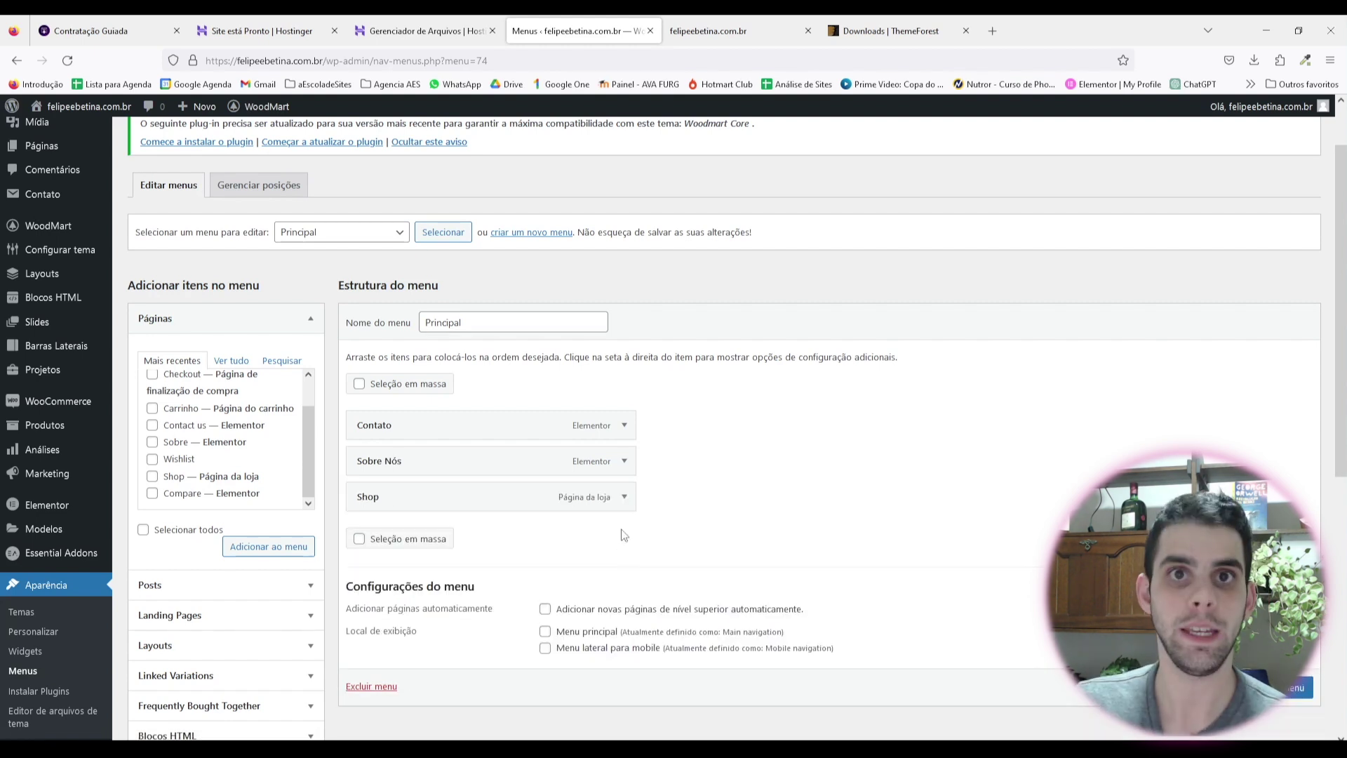
pyautogui.click(624, 496)
pyautogui.moveTo(617, 549); pyautogui.dragTo(211, 508)
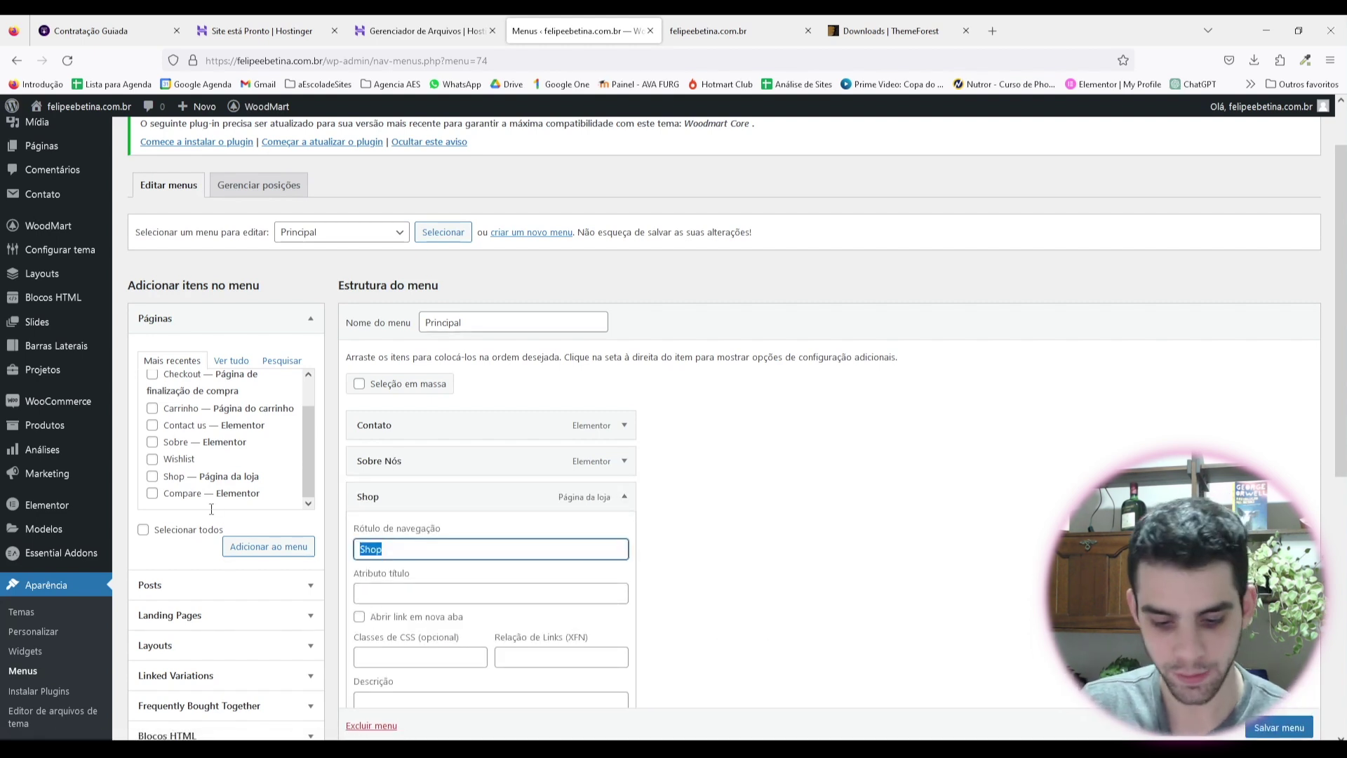
pyautogui.write('Lista de Presentes')
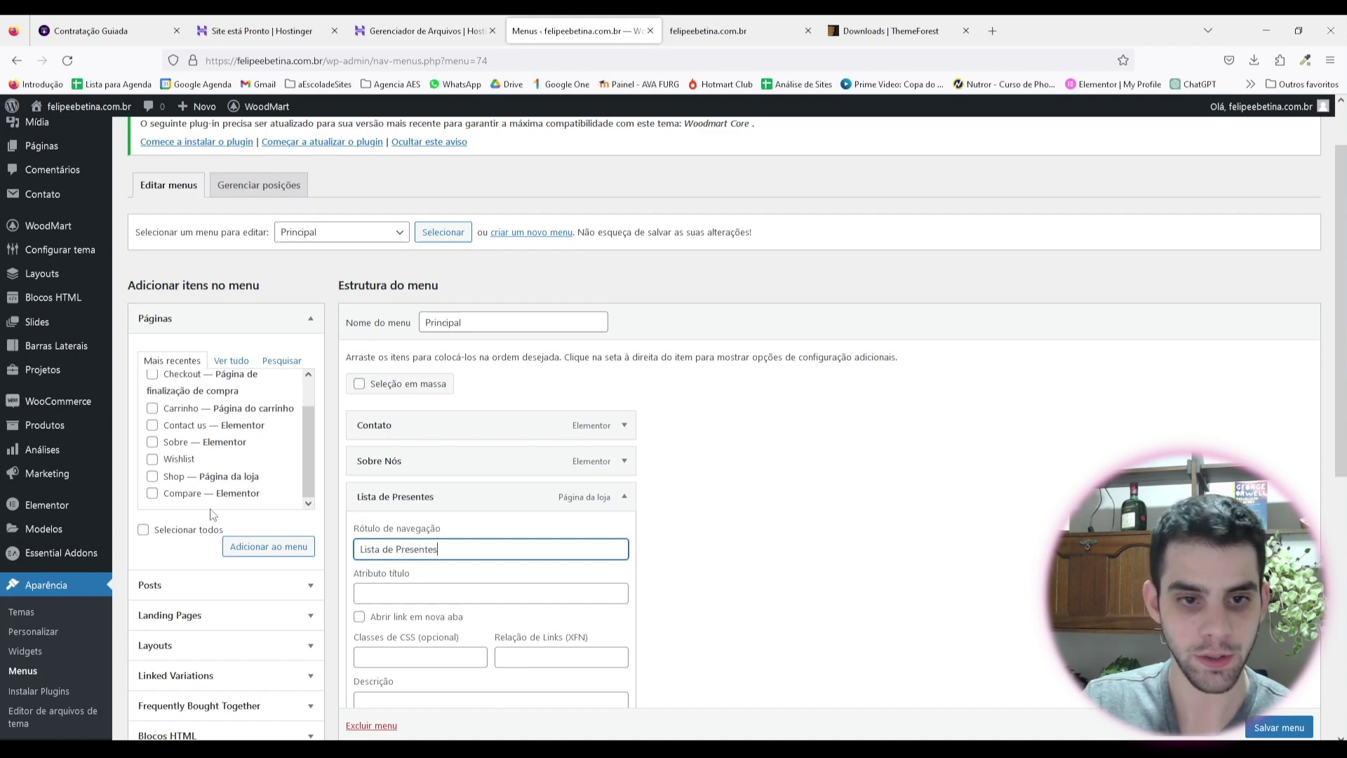
pyautogui.press('Return')
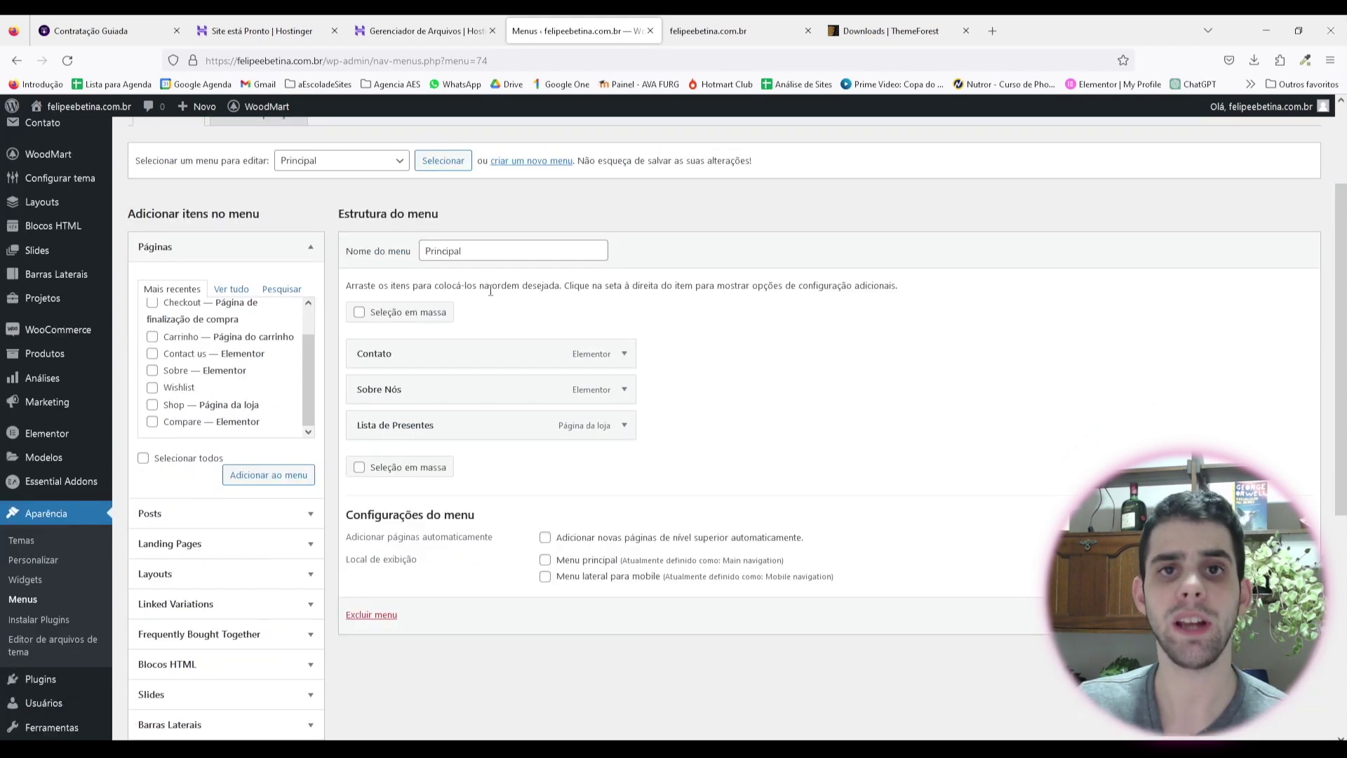
# Step: Add the Home page to the menu from the Ver tudo page list
pyautogui.scroll(1, 233, 362)
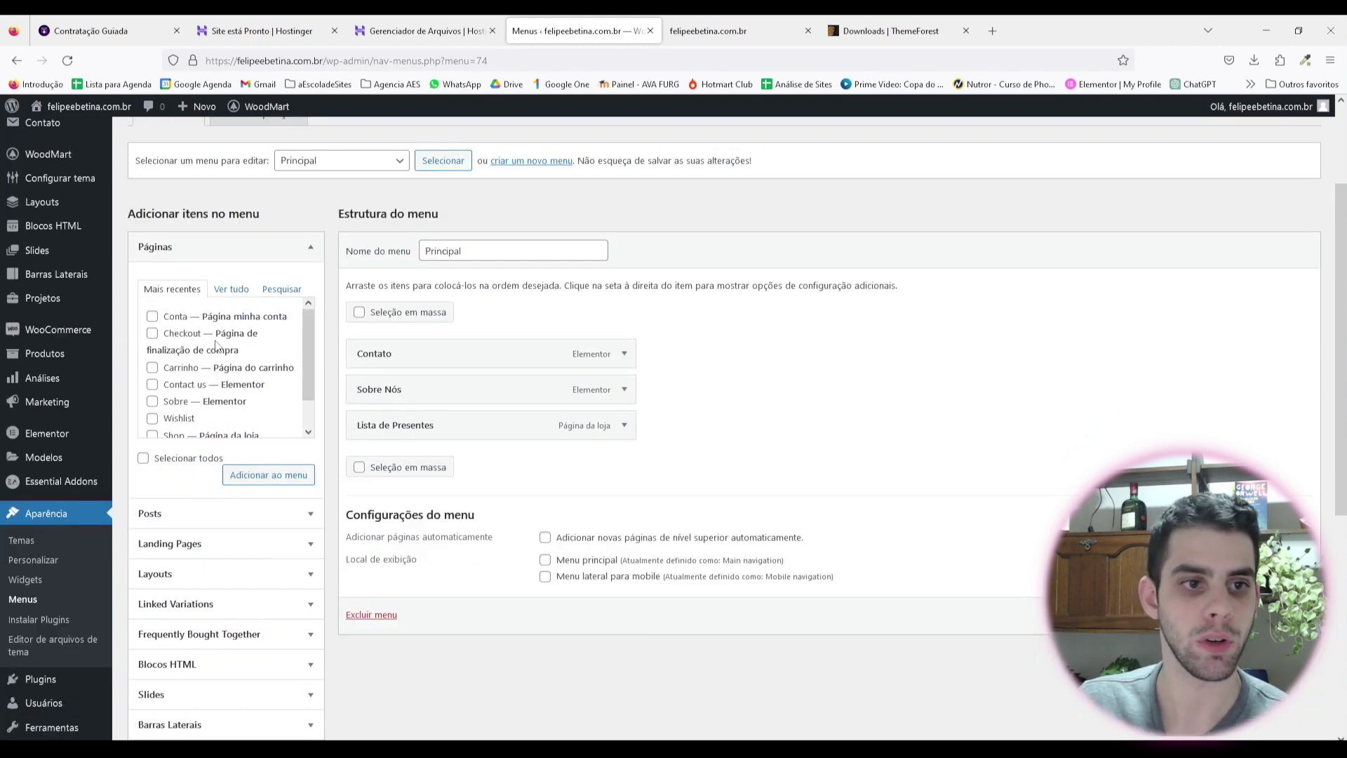
pyautogui.scroll(2, 223, 351)
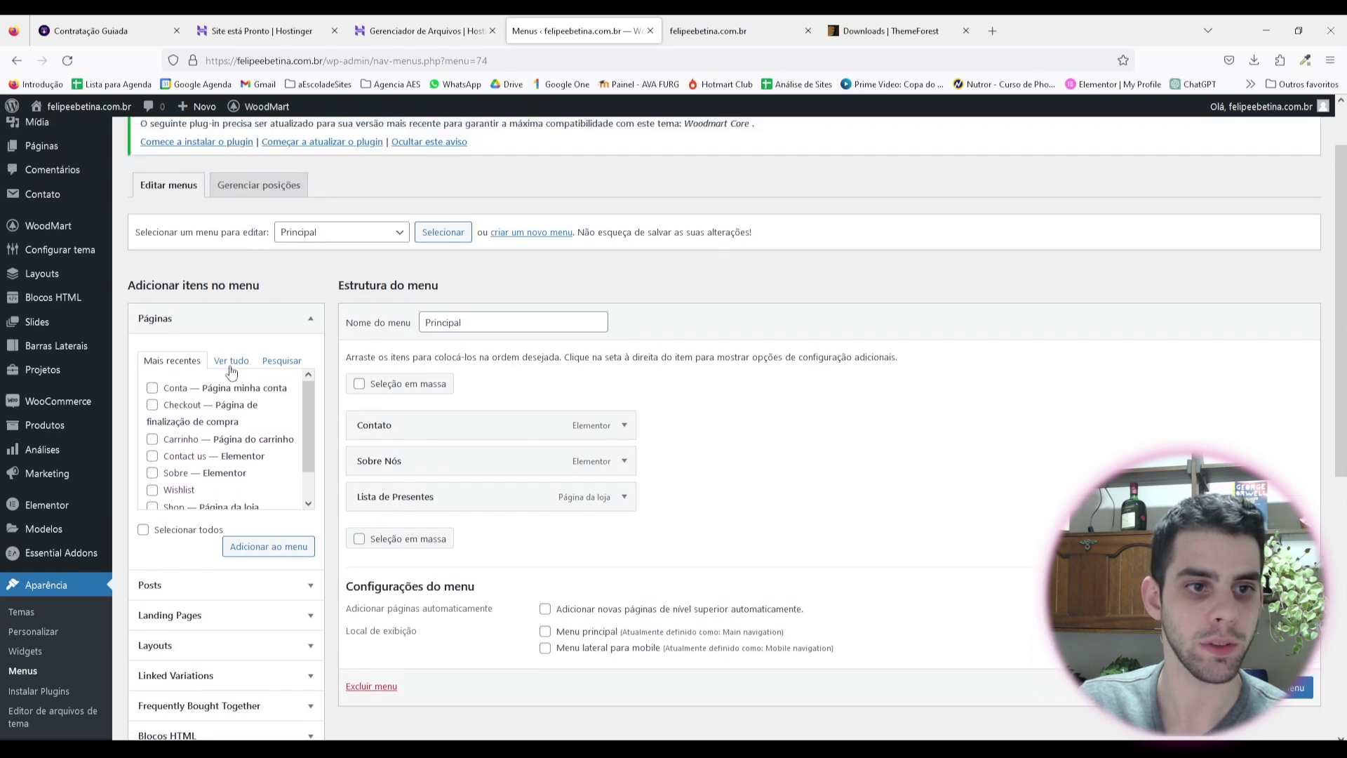
pyautogui.click(231, 370)
pyautogui.click(153, 386)
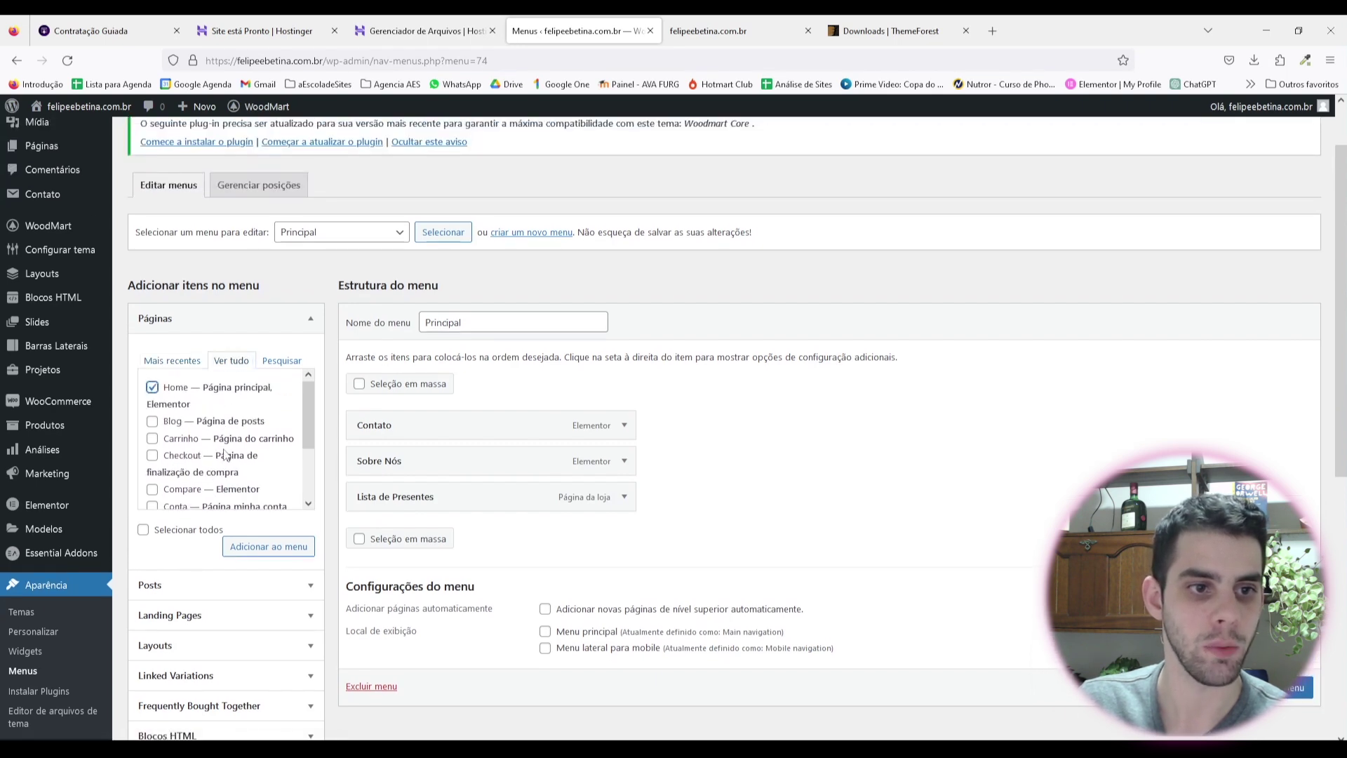
pyautogui.scroll(-3, 225, 455)
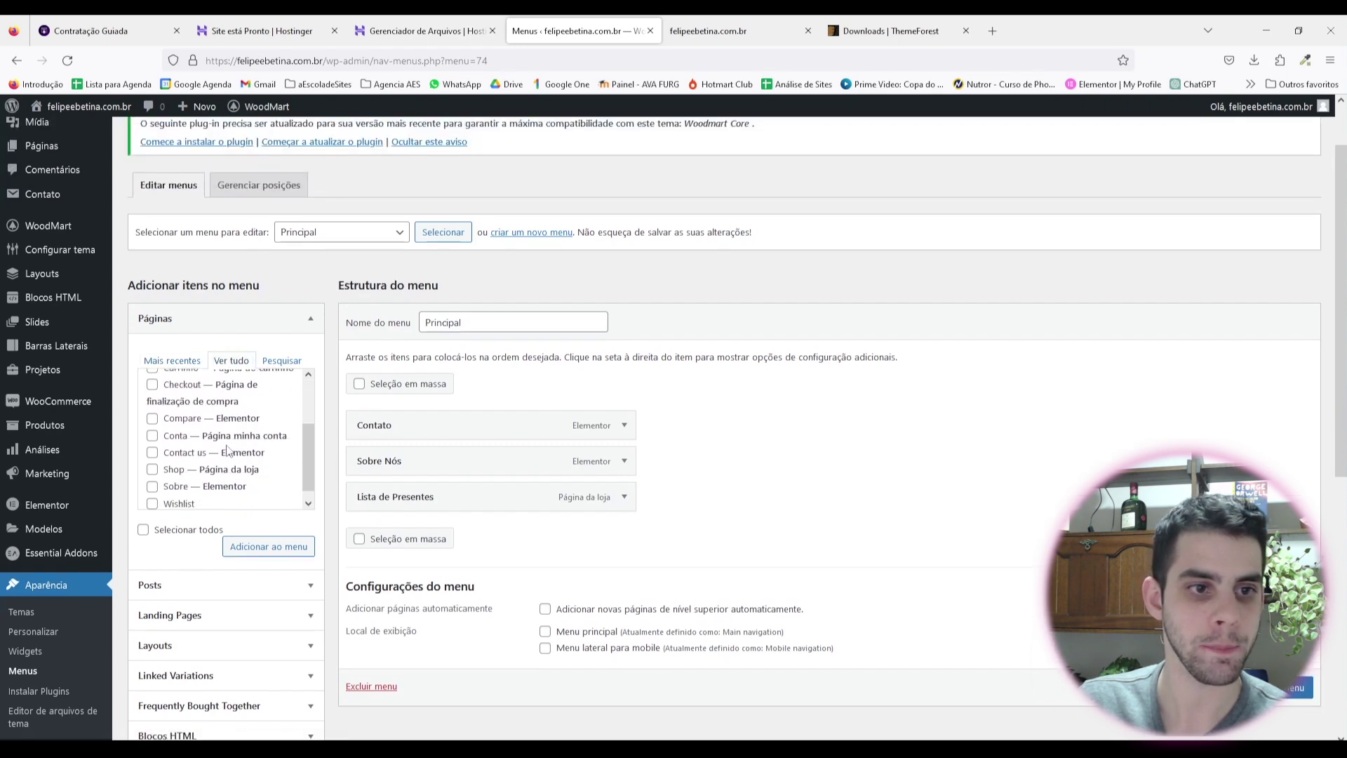
pyautogui.click(268, 547)
pyautogui.scroll(-2, 268, 556)
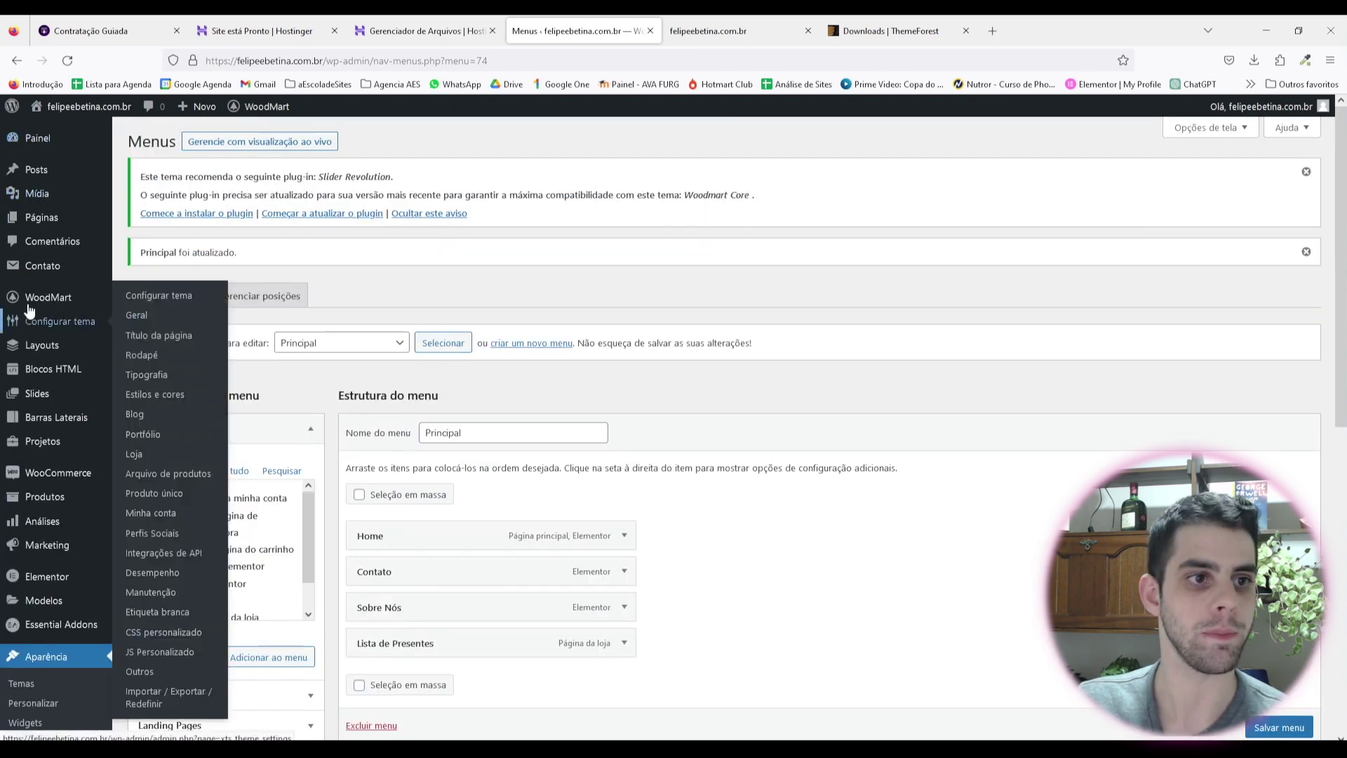
# Step: Open the WoodMart header builder and edit Header Event Agency Overlap
pyautogui.moveTo(49, 297)
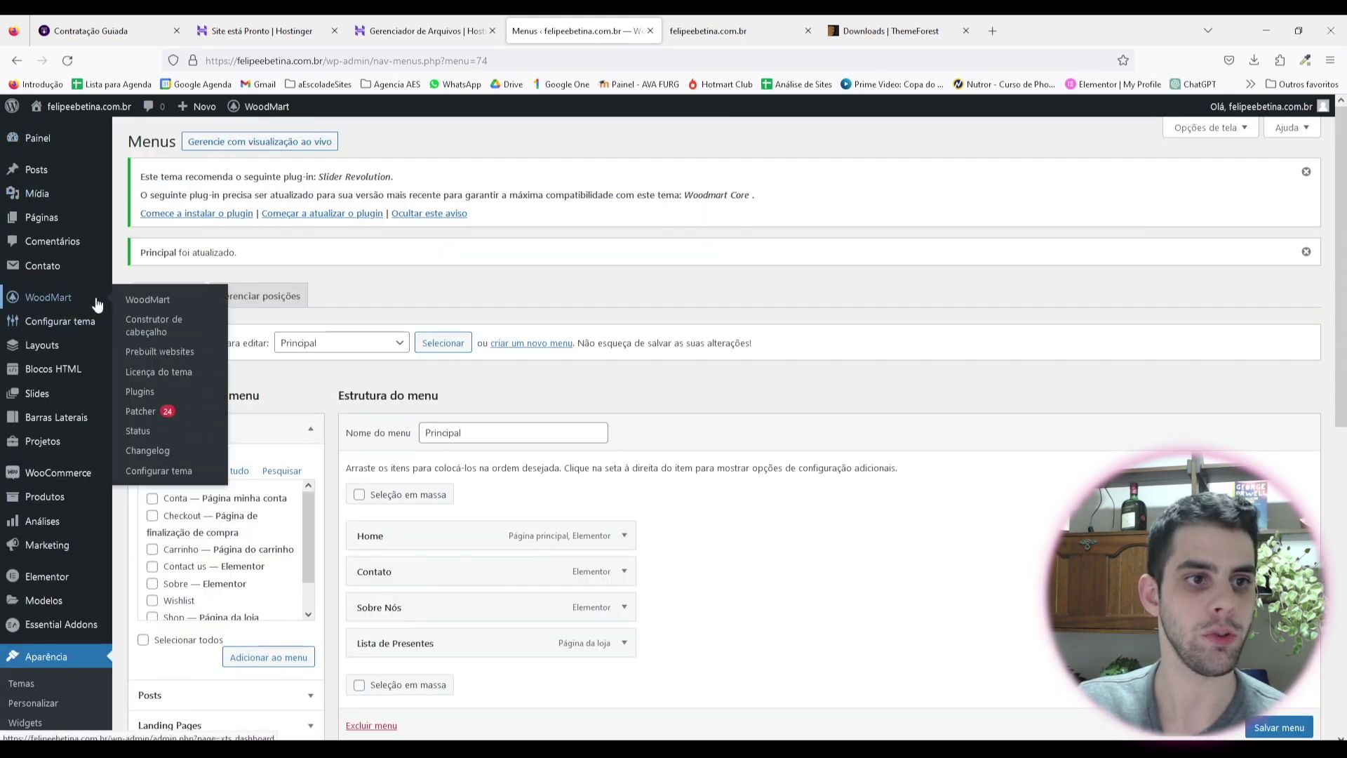
pyautogui.click(155, 331)
pyautogui.click(656, 449)
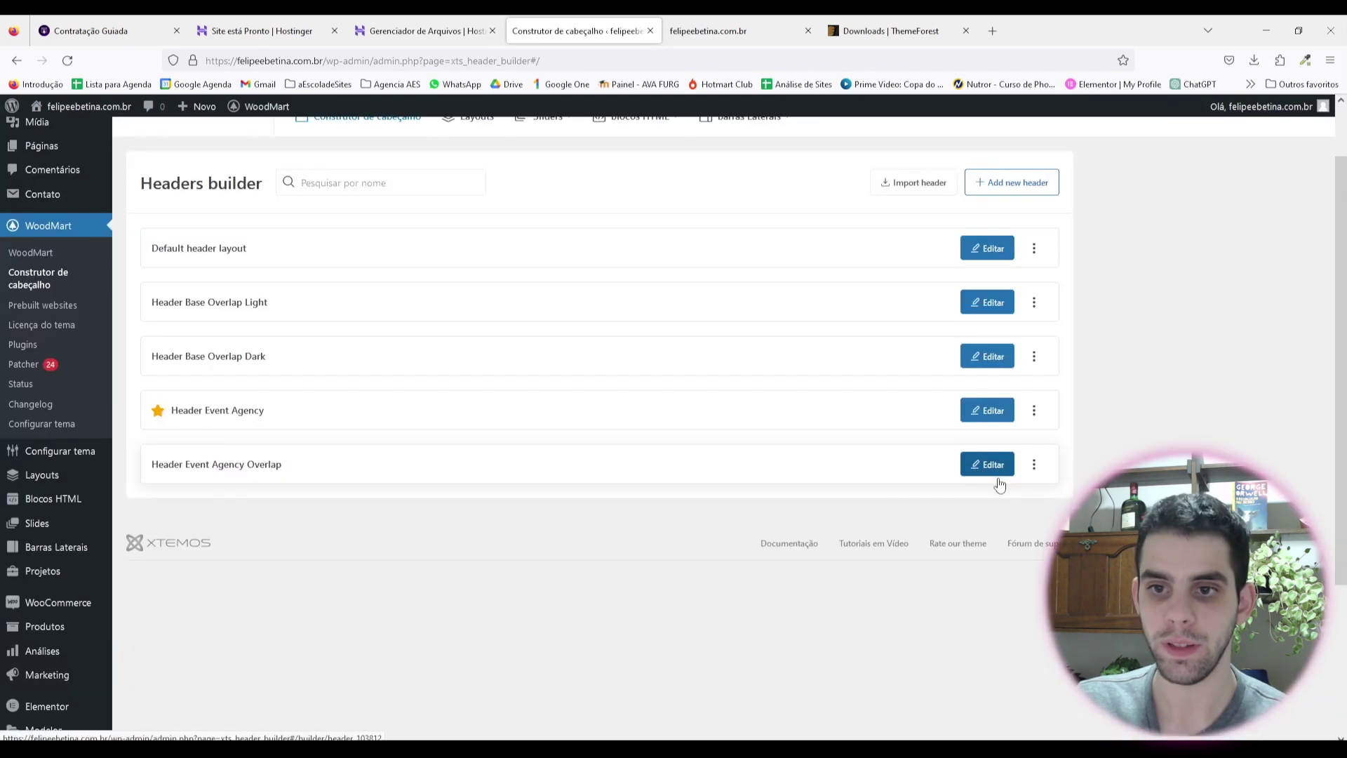
pyautogui.click(989, 475)
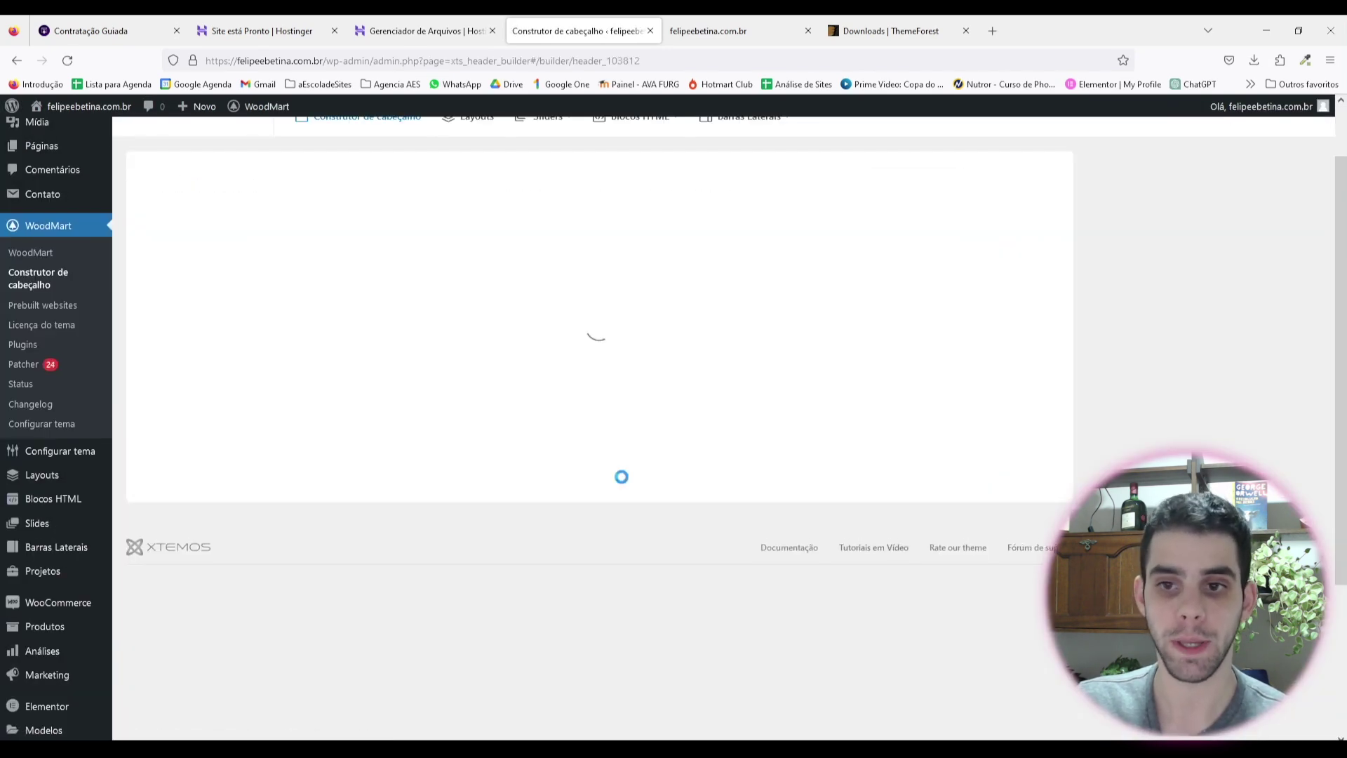
# Step: Review the Menu element's available menus and check the live site header
pyautogui.click(470, 457)
pyautogui.click(561, 454)
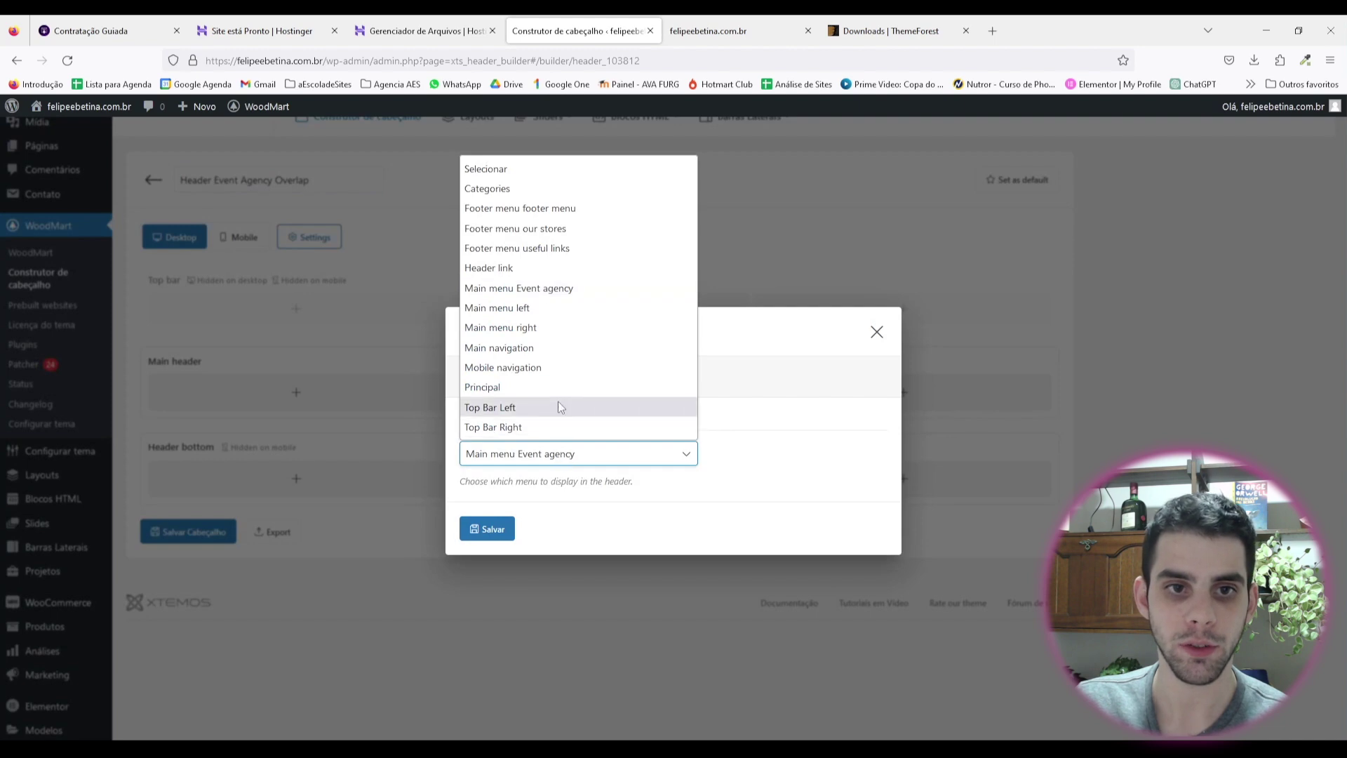
pyautogui.hotkey('ctrl', 'Tab')
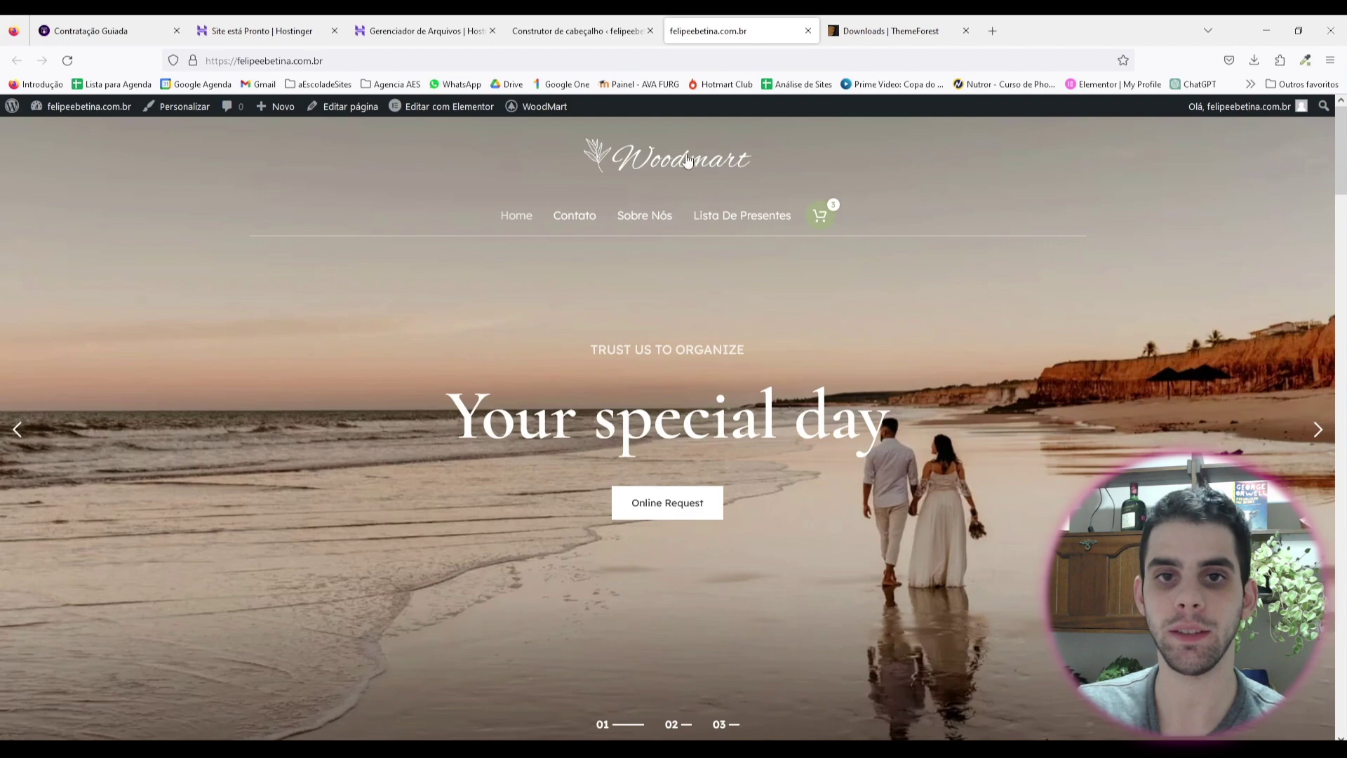
pyautogui.click(589, 29)
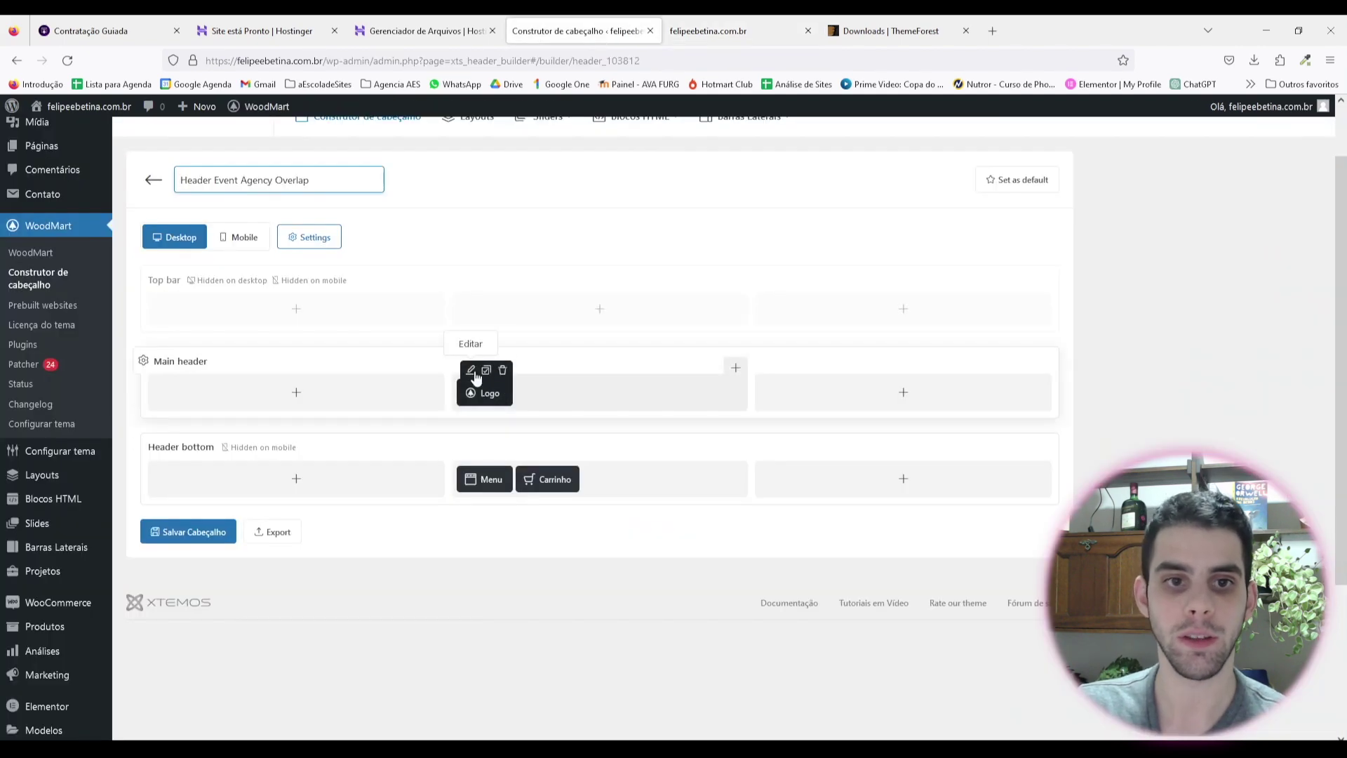
# Step: Replace the header logo with the uploaded 'logo - cinza.png', save, and reload the site
pyautogui.click(471, 370)
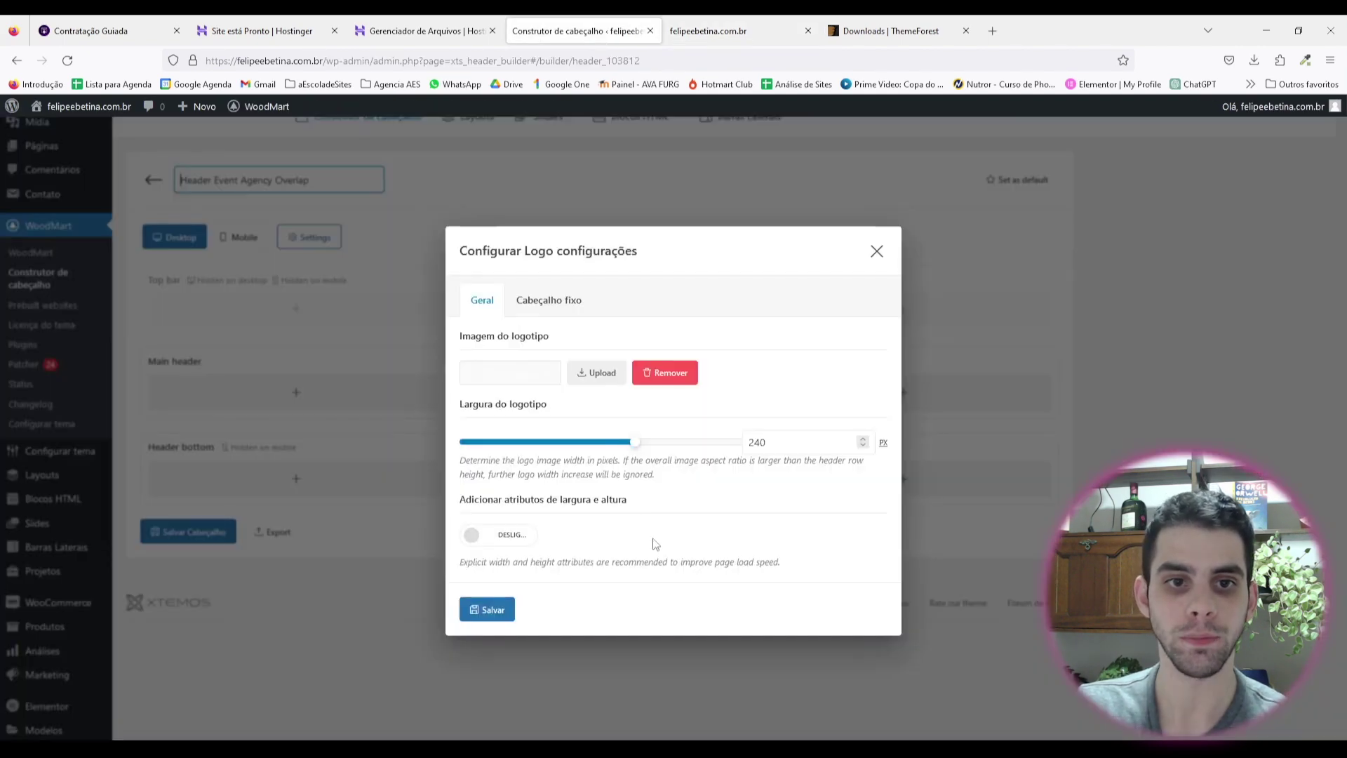
pyautogui.click(591, 372)
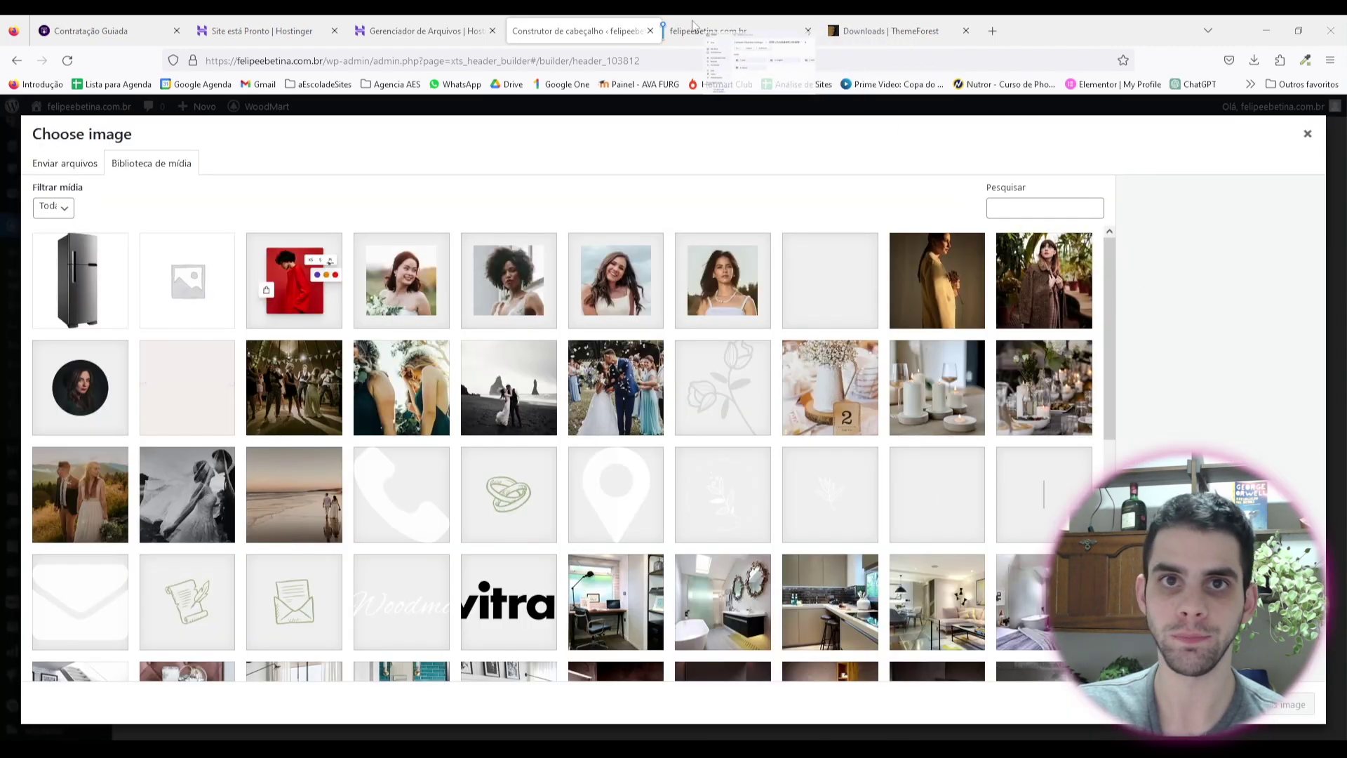
pyautogui.hotkey('ctrl', 'shift', 't')
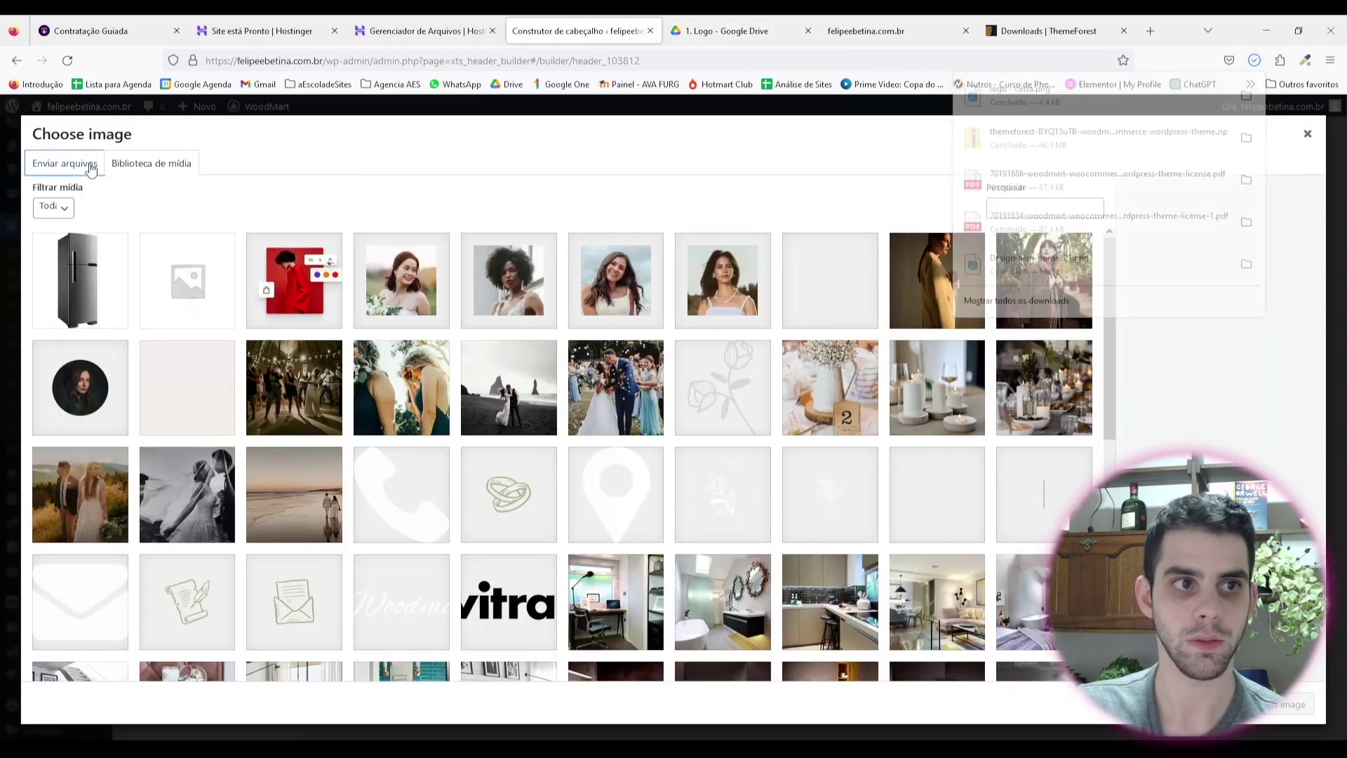
pyautogui.moveTo(91, 169); pyautogui.dragTo(736, 397)
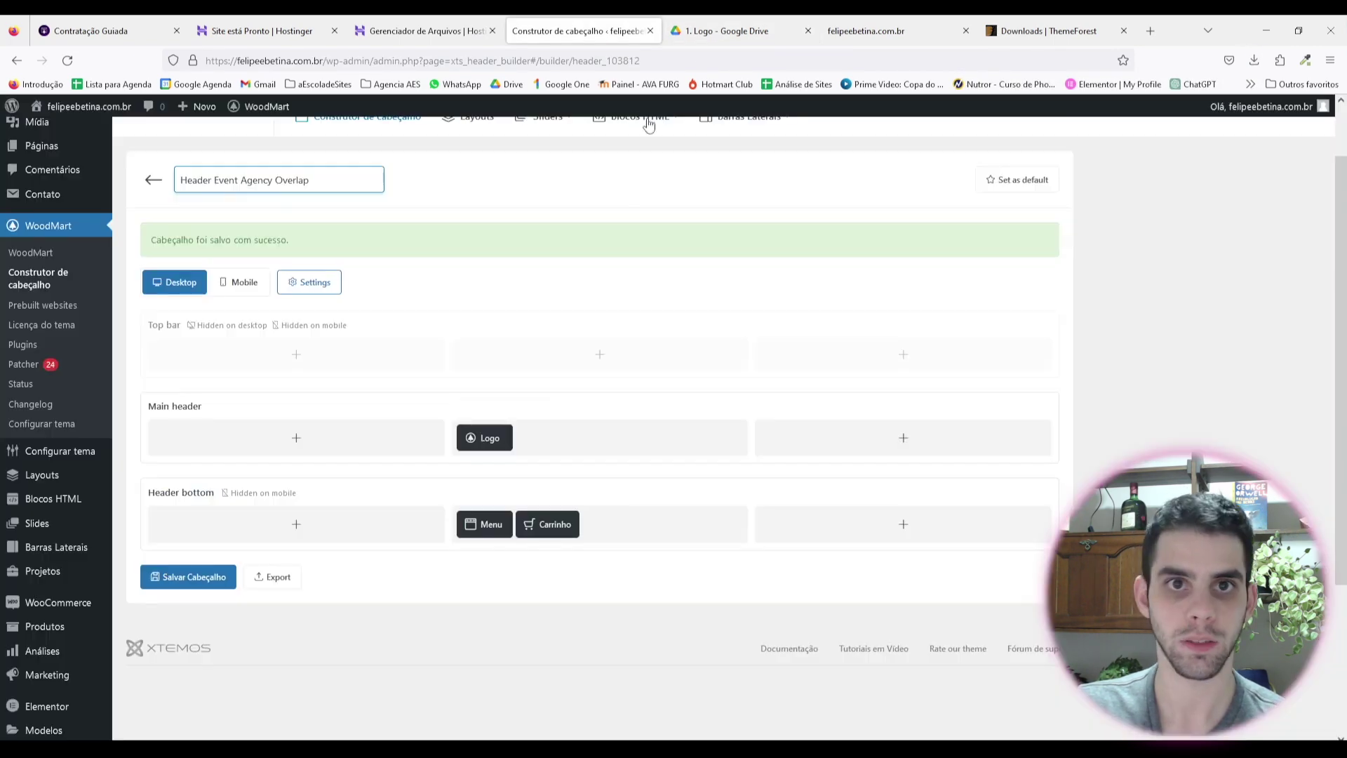
pyautogui.click(737, 30)
pyautogui.hotkey('ctrl', 'w')
pyautogui.click(68, 60)
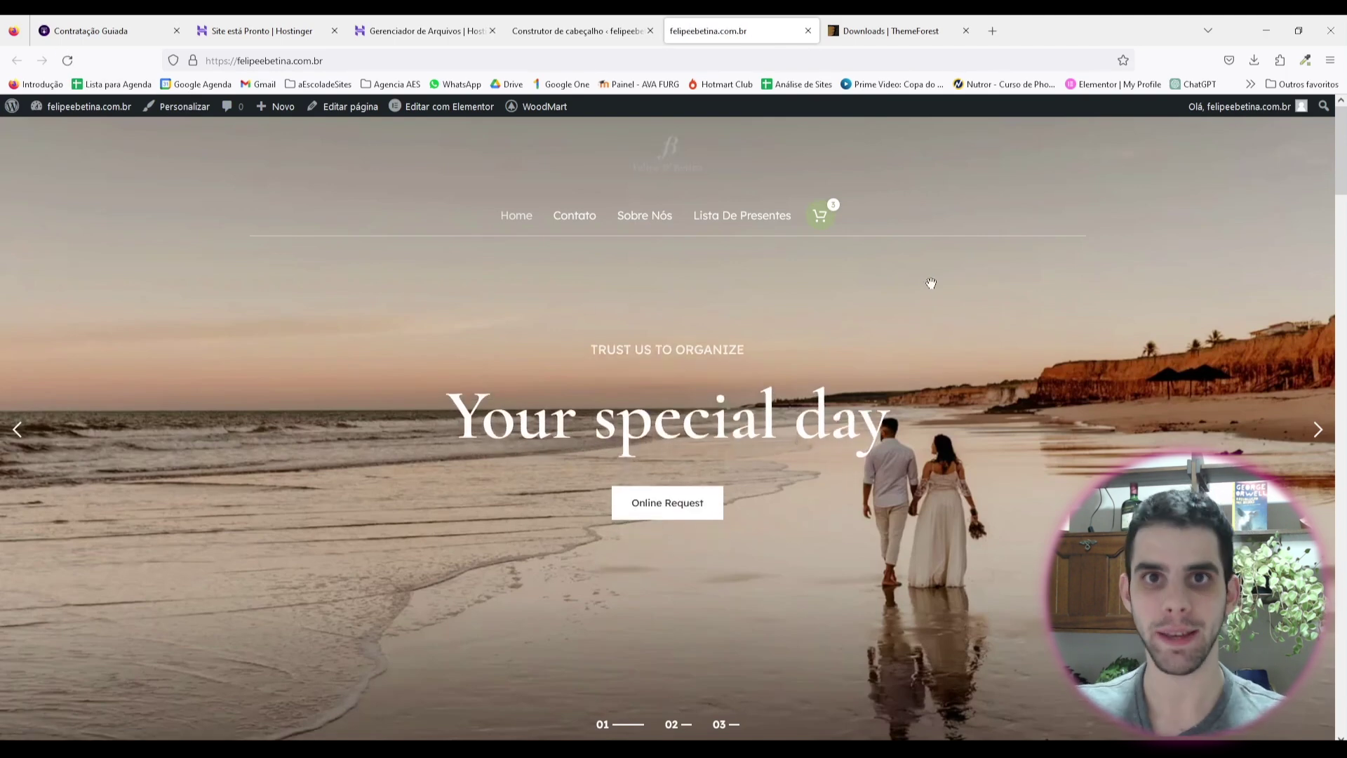
pyautogui.click(577, 31)
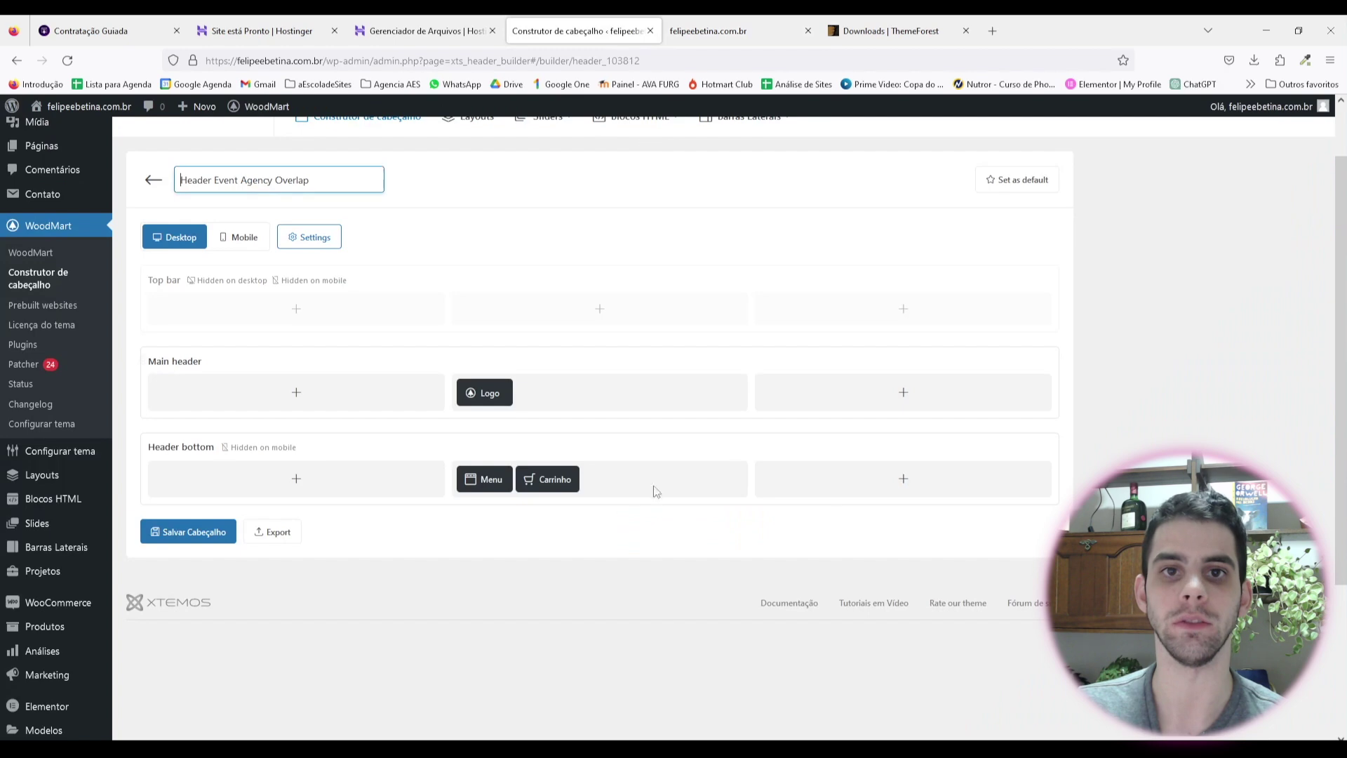
# Step: Set the logo width to 320 px, save the header, and check the live site
pyautogui.click(468, 372)
pyautogui.moveTo(692, 442); pyautogui.dragTo(702, 443)
pyautogui.doubleClick(776, 437)
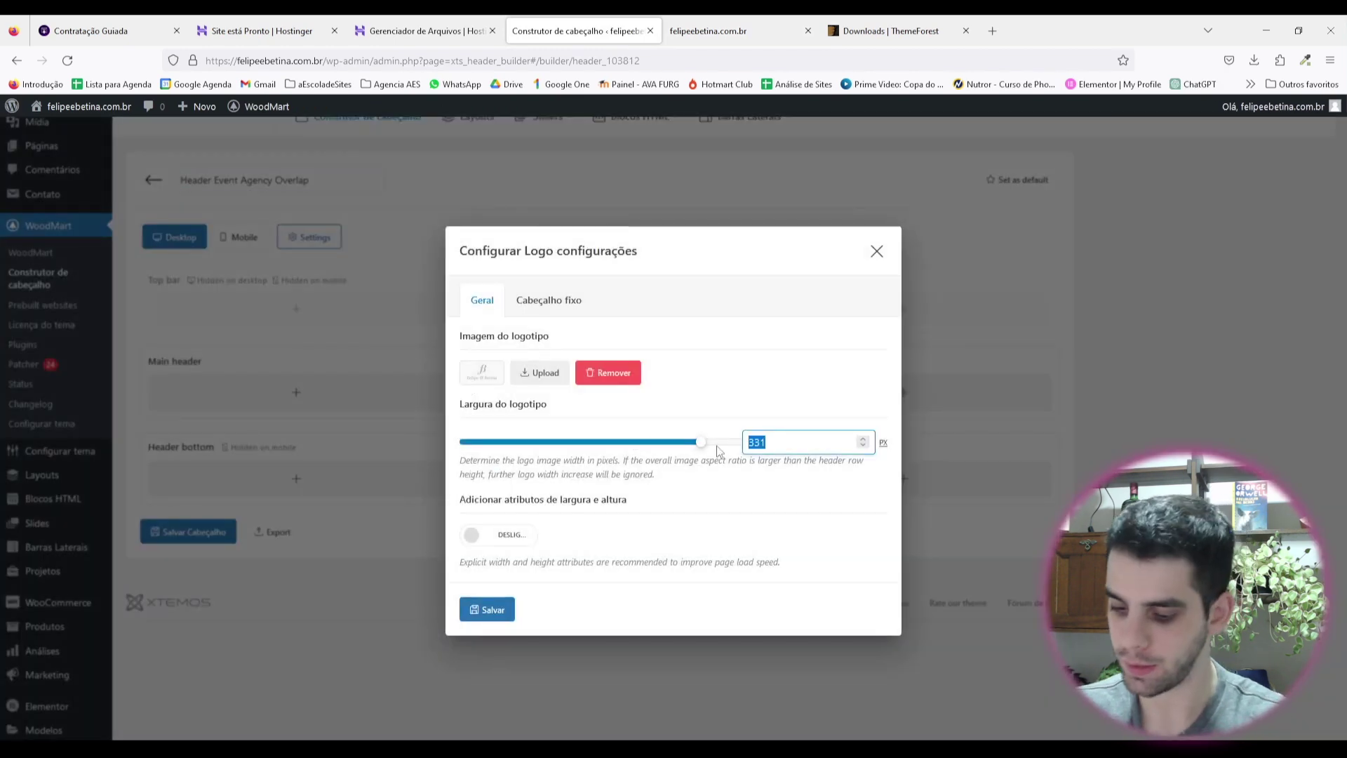
pyautogui.write('350')
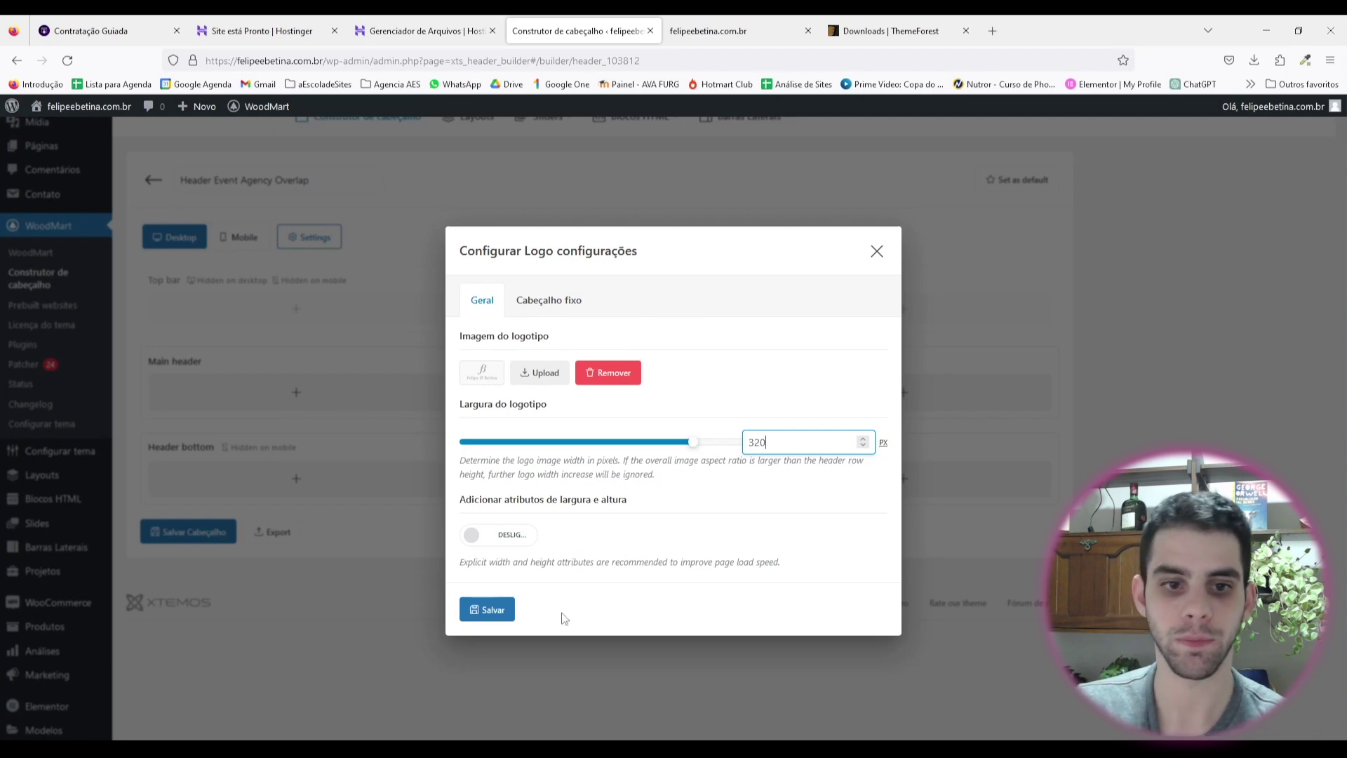
pyautogui.click(489, 609)
pyautogui.click(211, 536)
pyautogui.hotkey('ctrl', 'Tab')
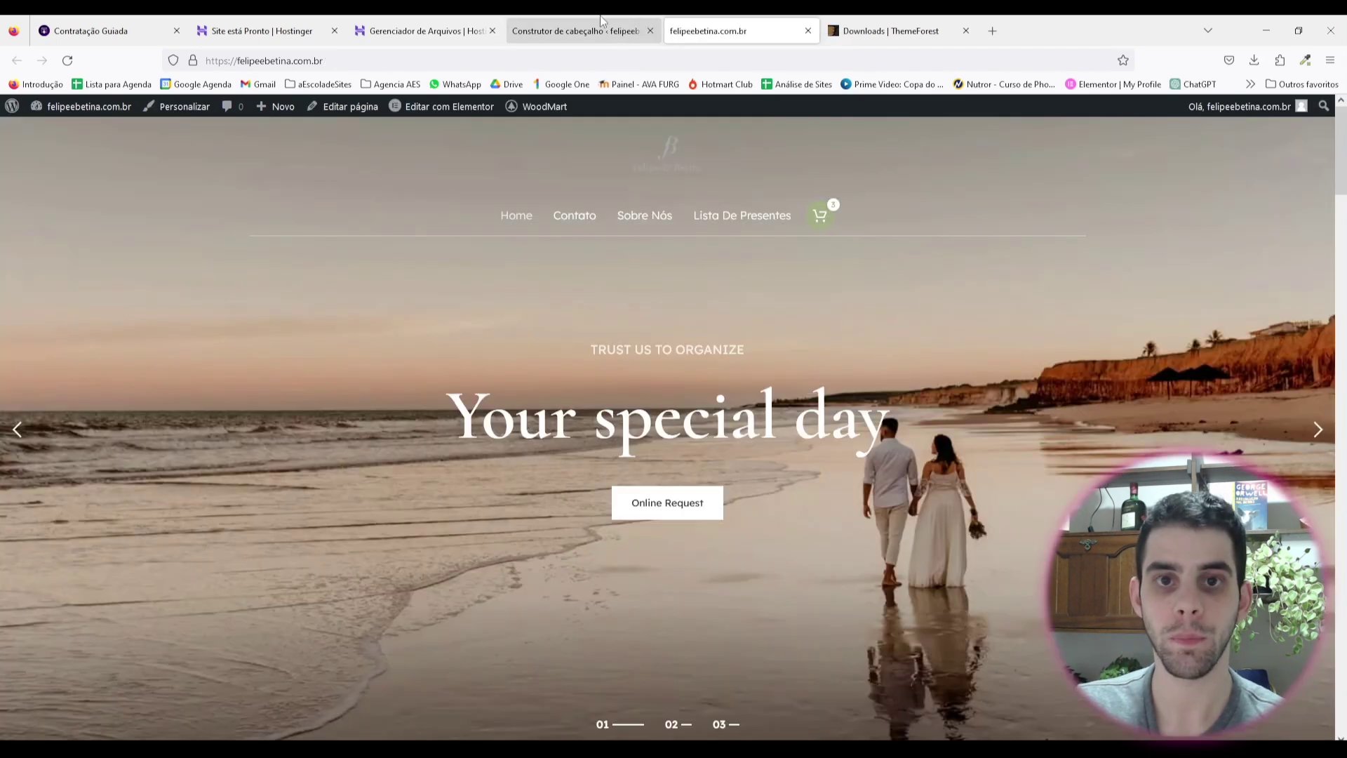
pyautogui.click(601, 21)
# Step: Review the logo's sticky header settings and compare with the live site
pyautogui.click(485, 391)
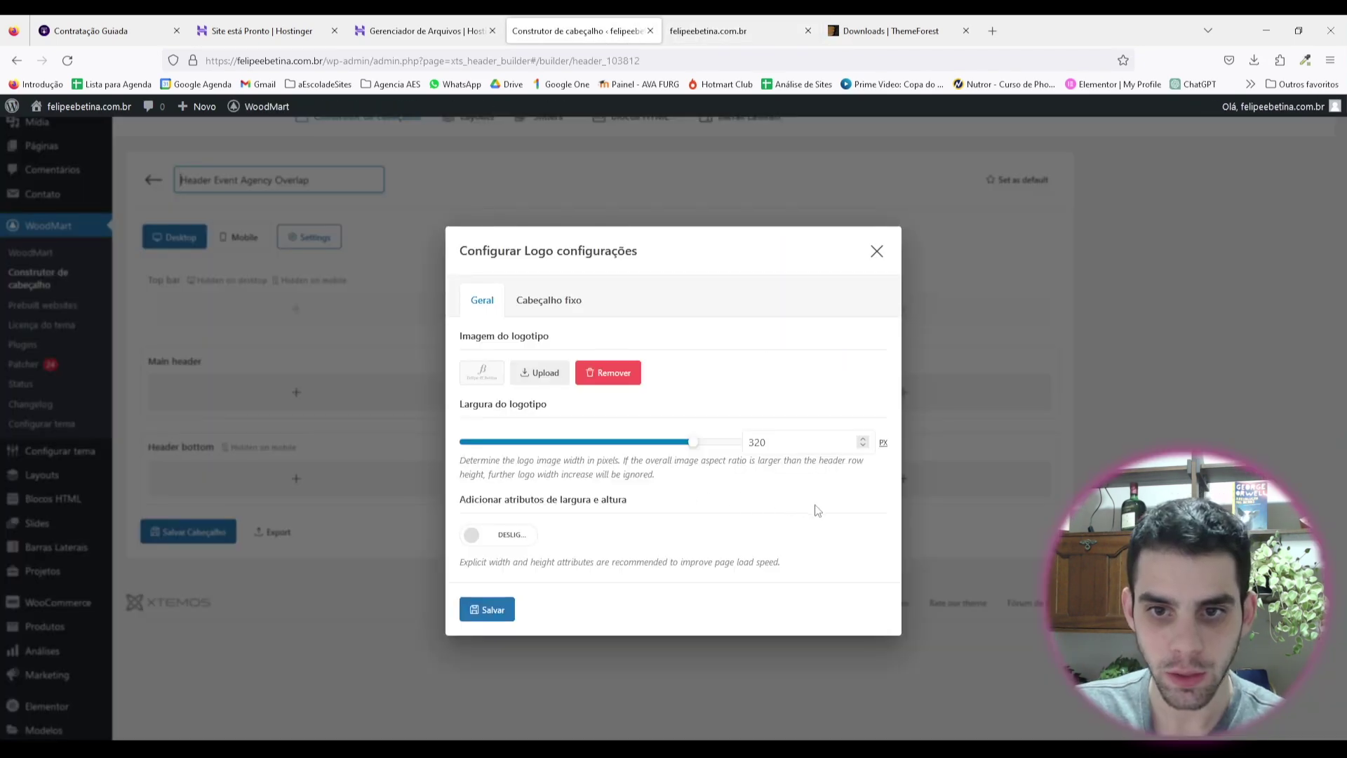
pyautogui.click(549, 299)
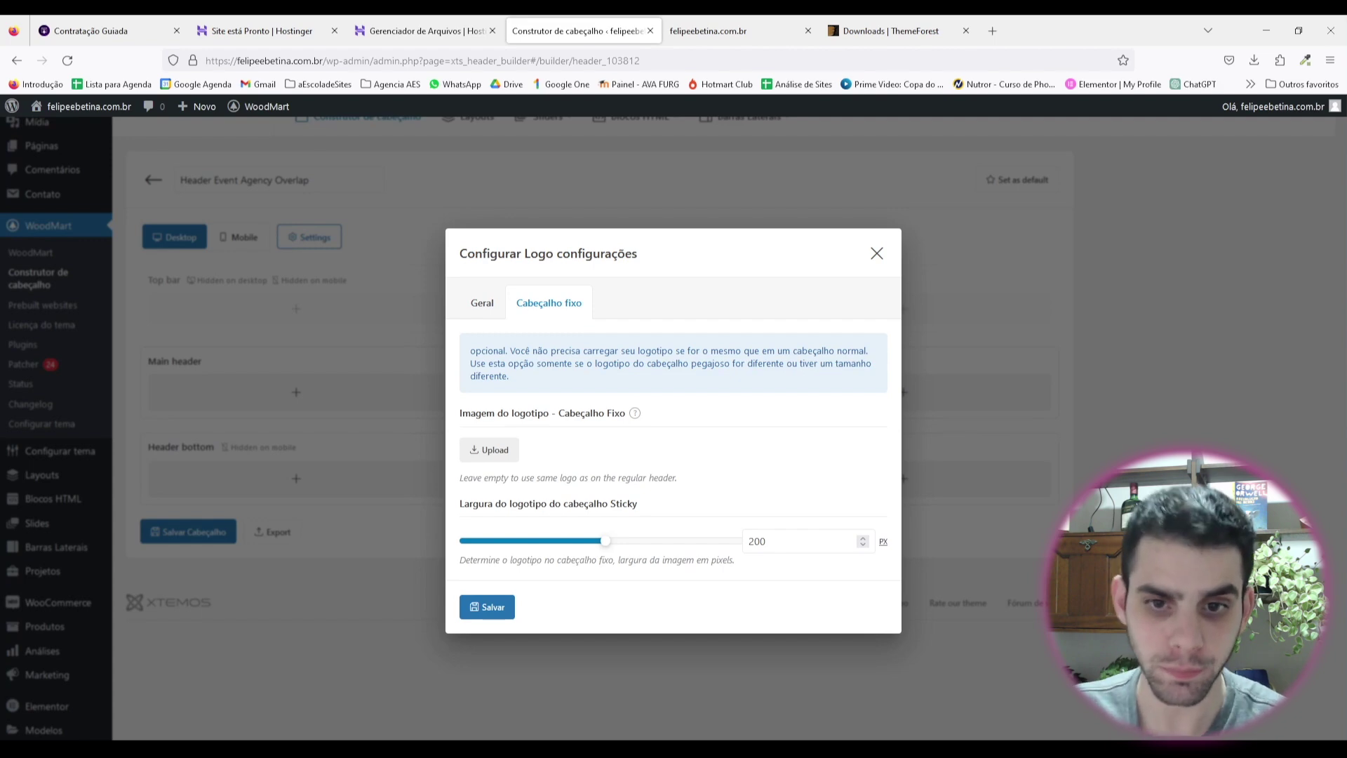
pyautogui.hotkey('ctrl', 'Tab')
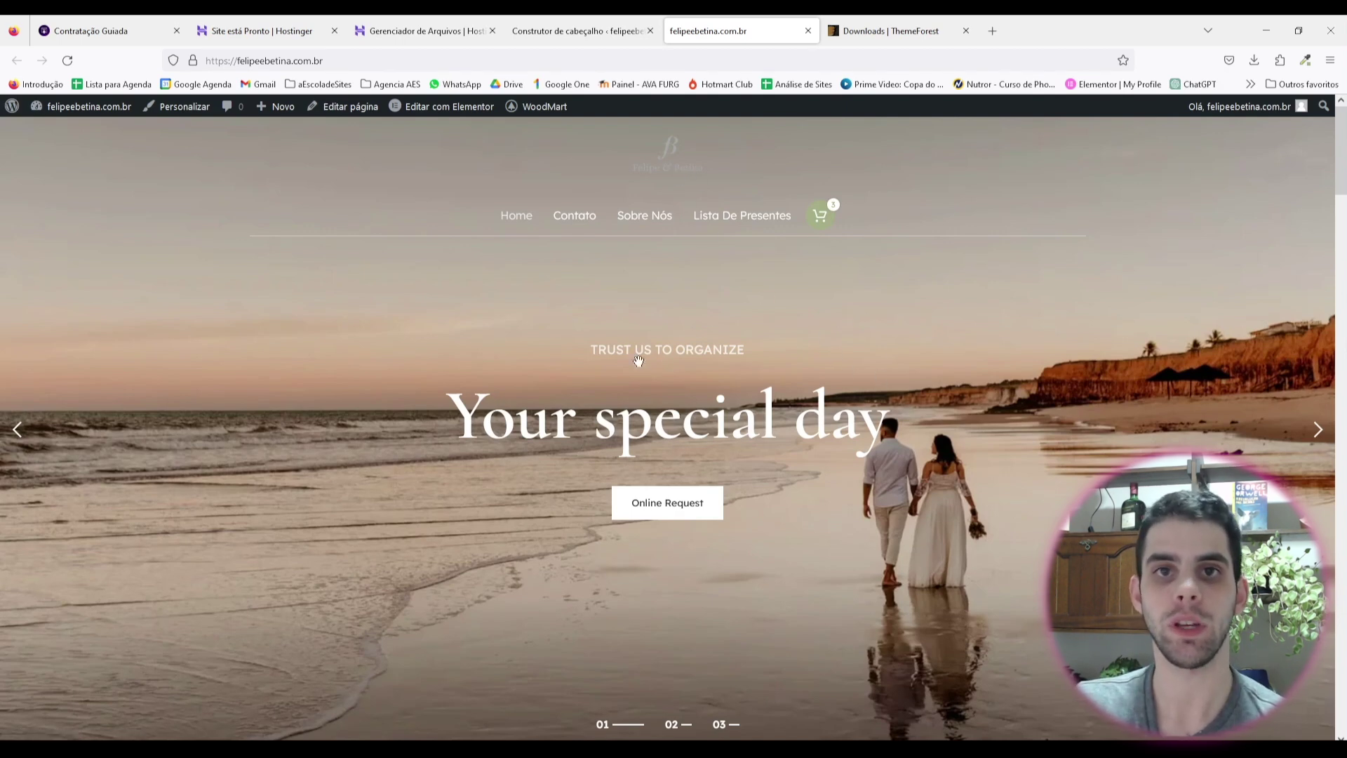
pyautogui.click(590, 31)
# Step: Delete the Logo element from the main header, save the header, and reload the live site
pyautogui.click(502, 367)
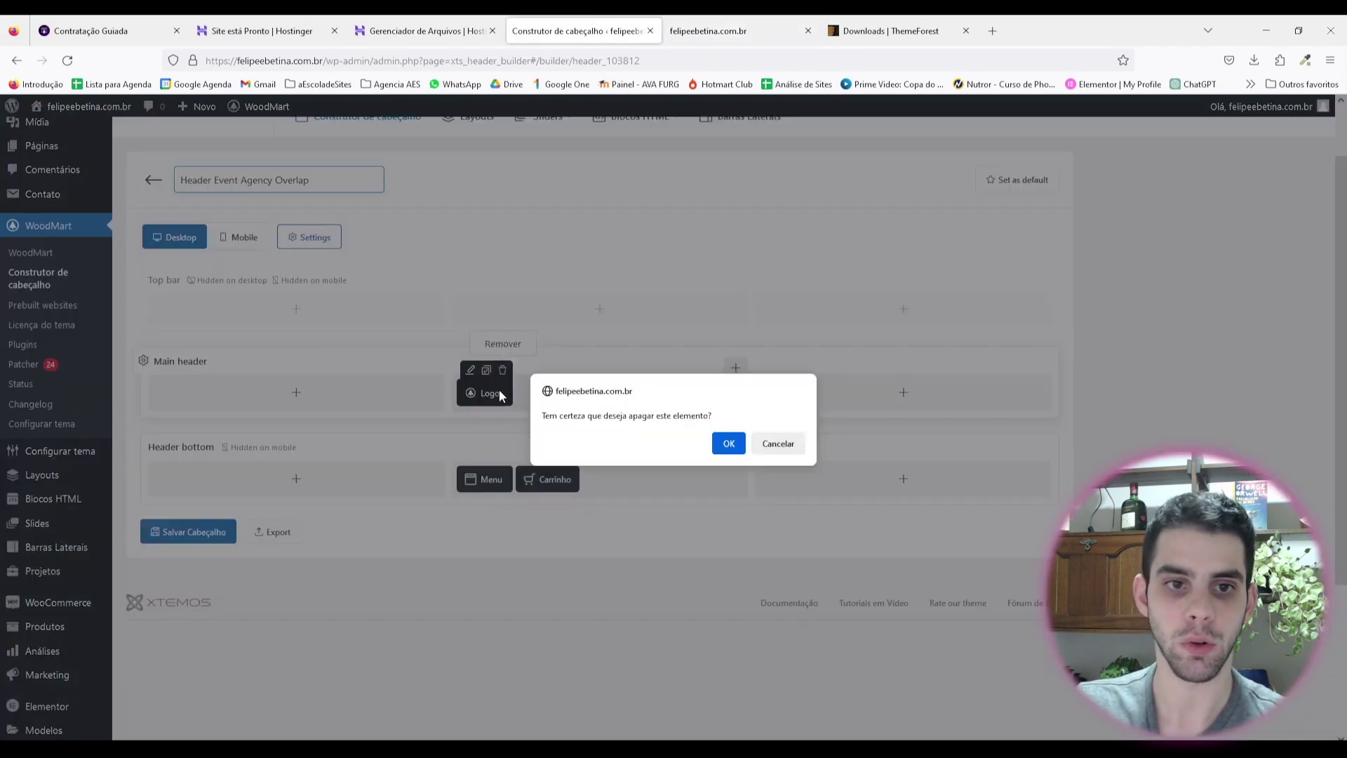
pyautogui.press('Return')
pyautogui.click(190, 527)
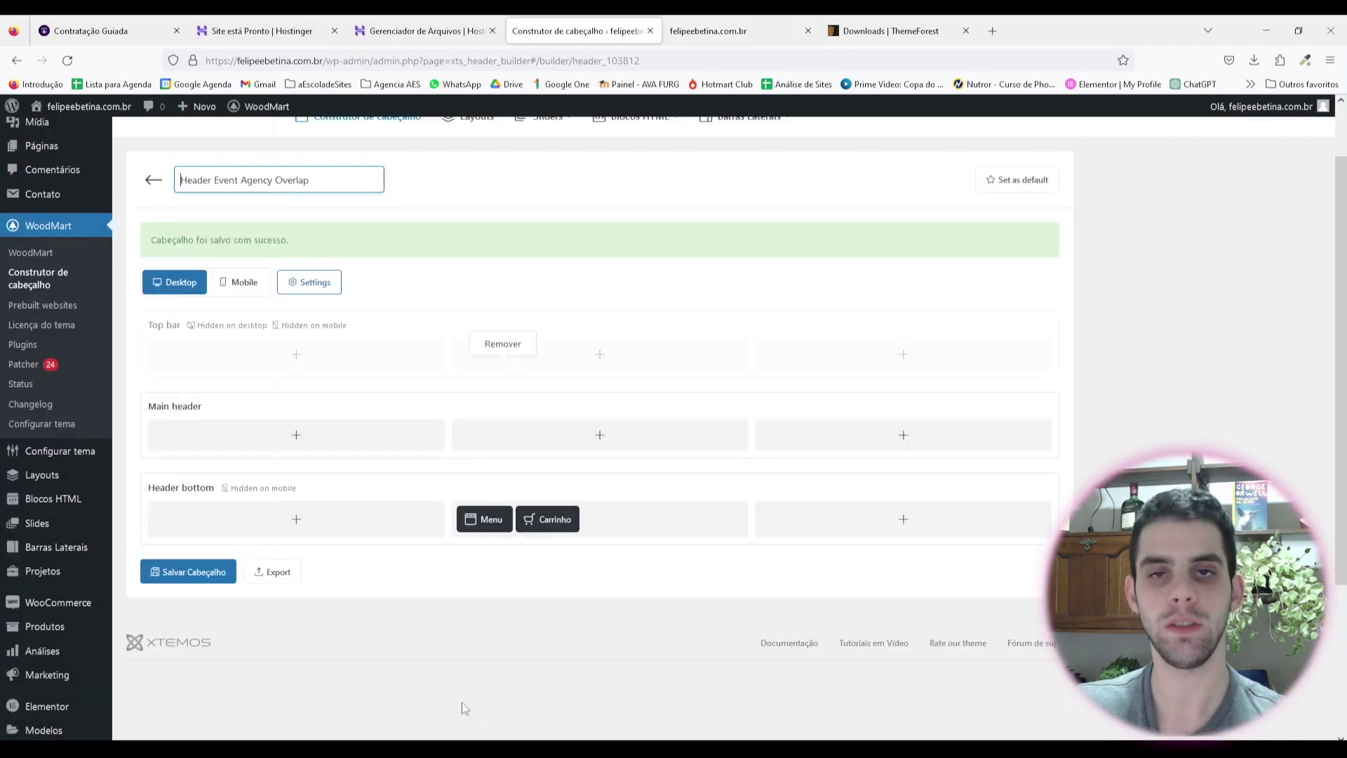
pyautogui.click(708, 31)
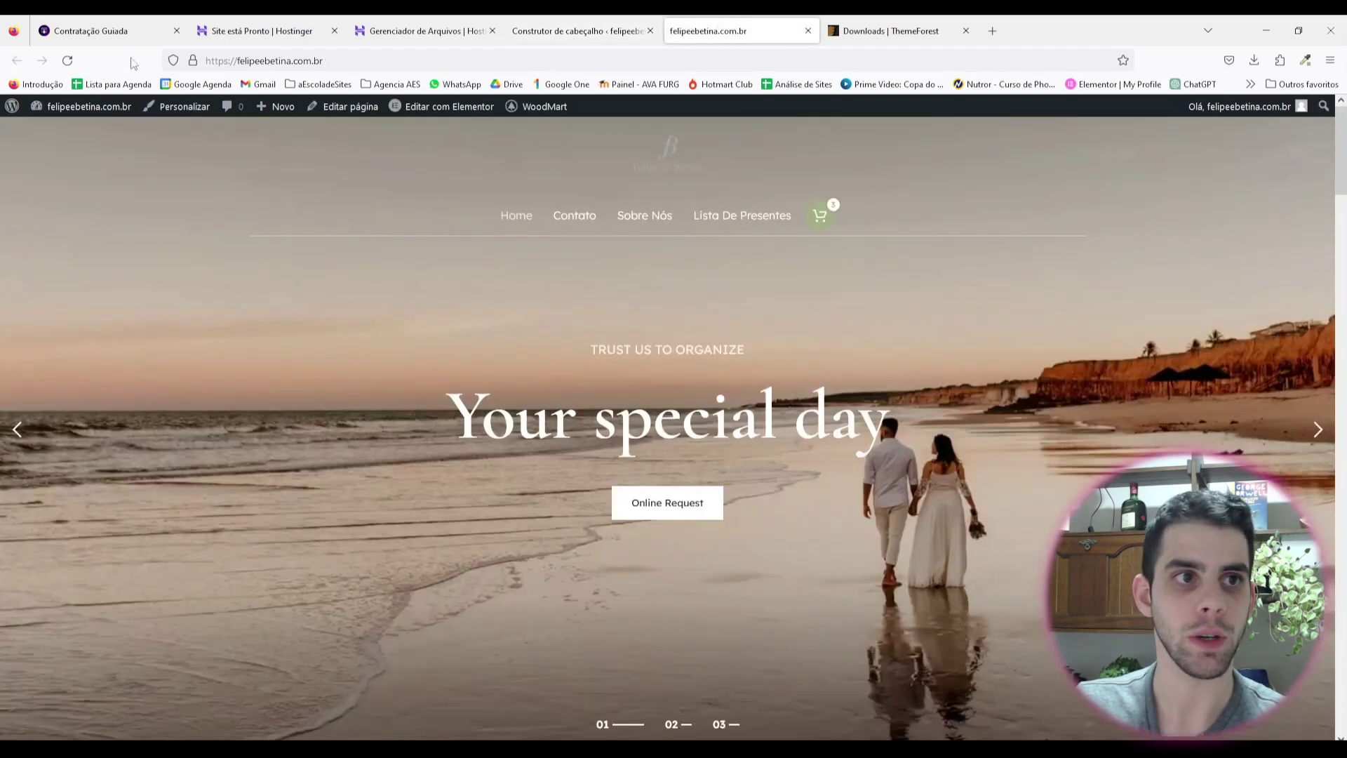
pyautogui.click(67, 60)
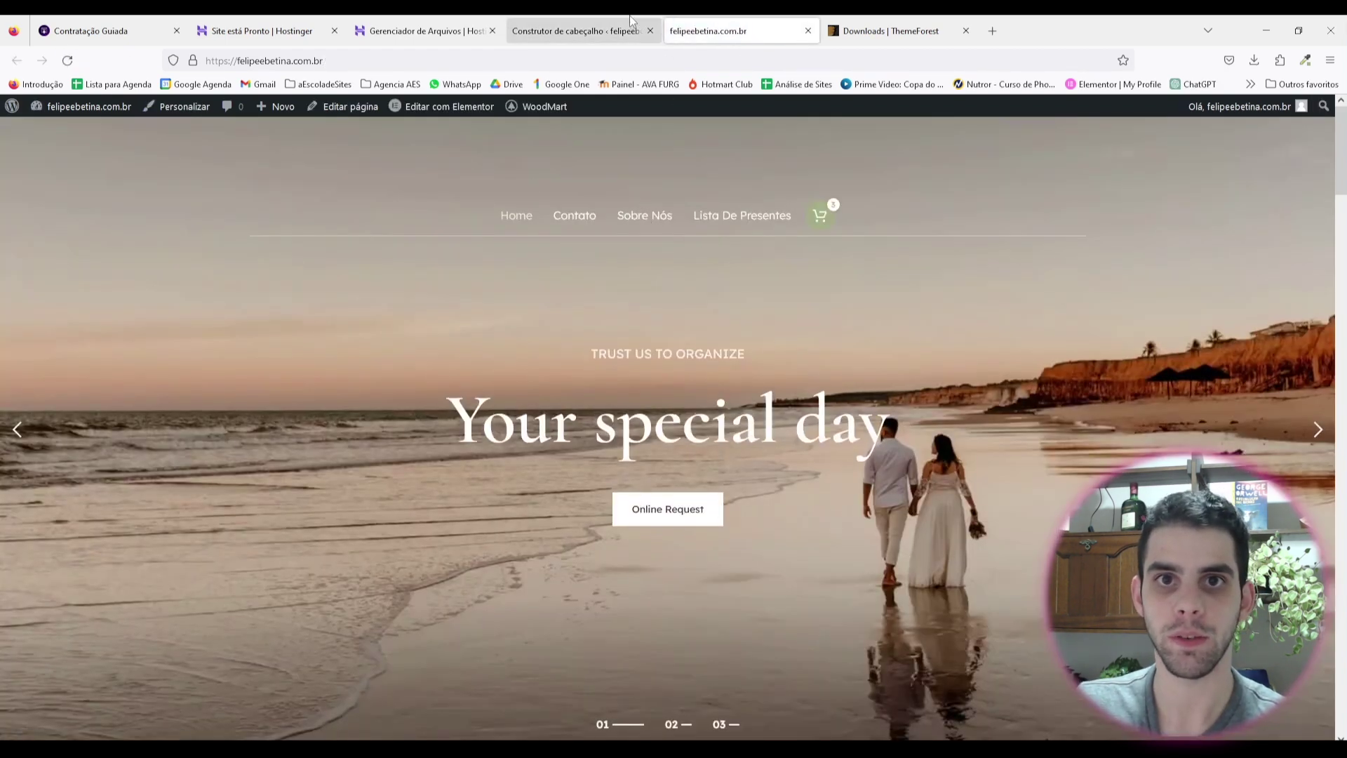
# Step: Enable 'Ocultar no ambiente de trabalho' for the Main header row, apply it, and save the header
pyautogui.click(582, 31)
pyautogui.click(362, 377)
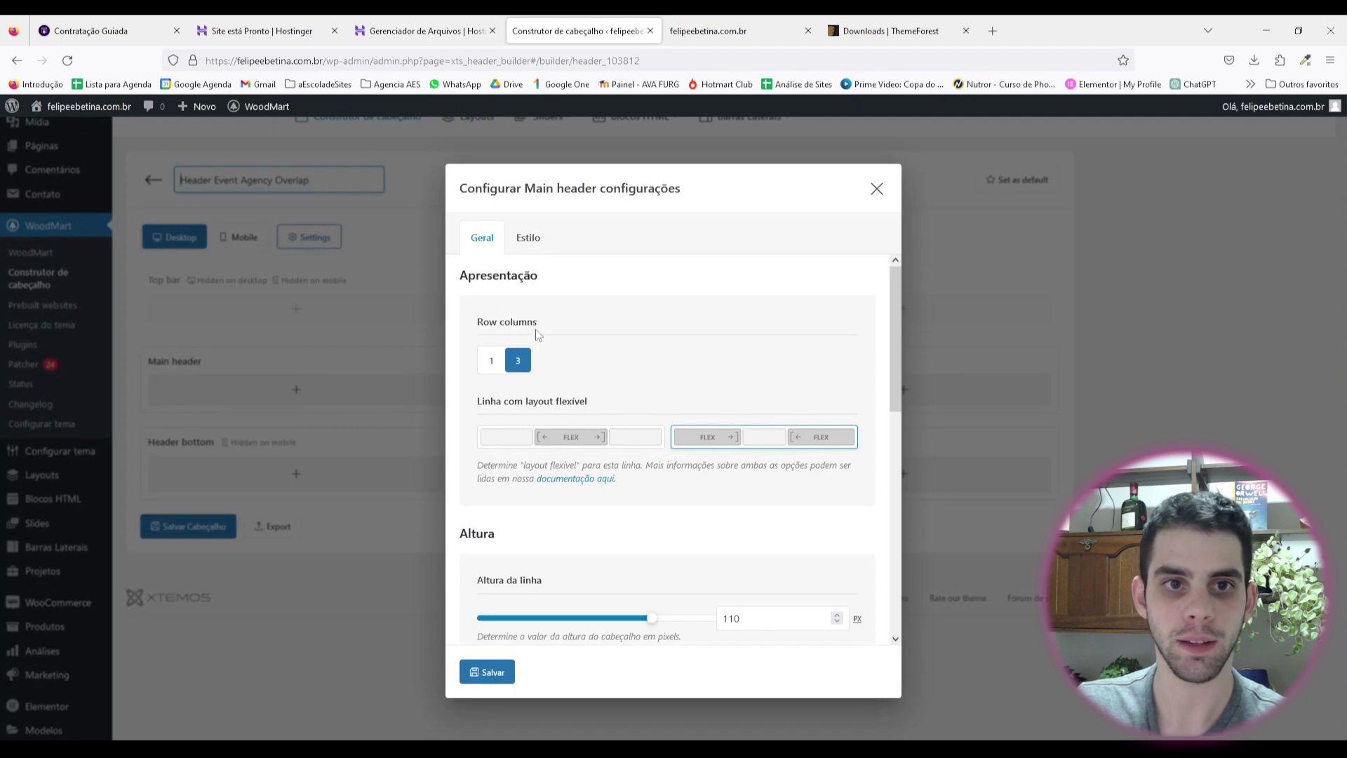
pyautogui.scroll(-6, 641, 464)
pyautogui.click(293, 302)
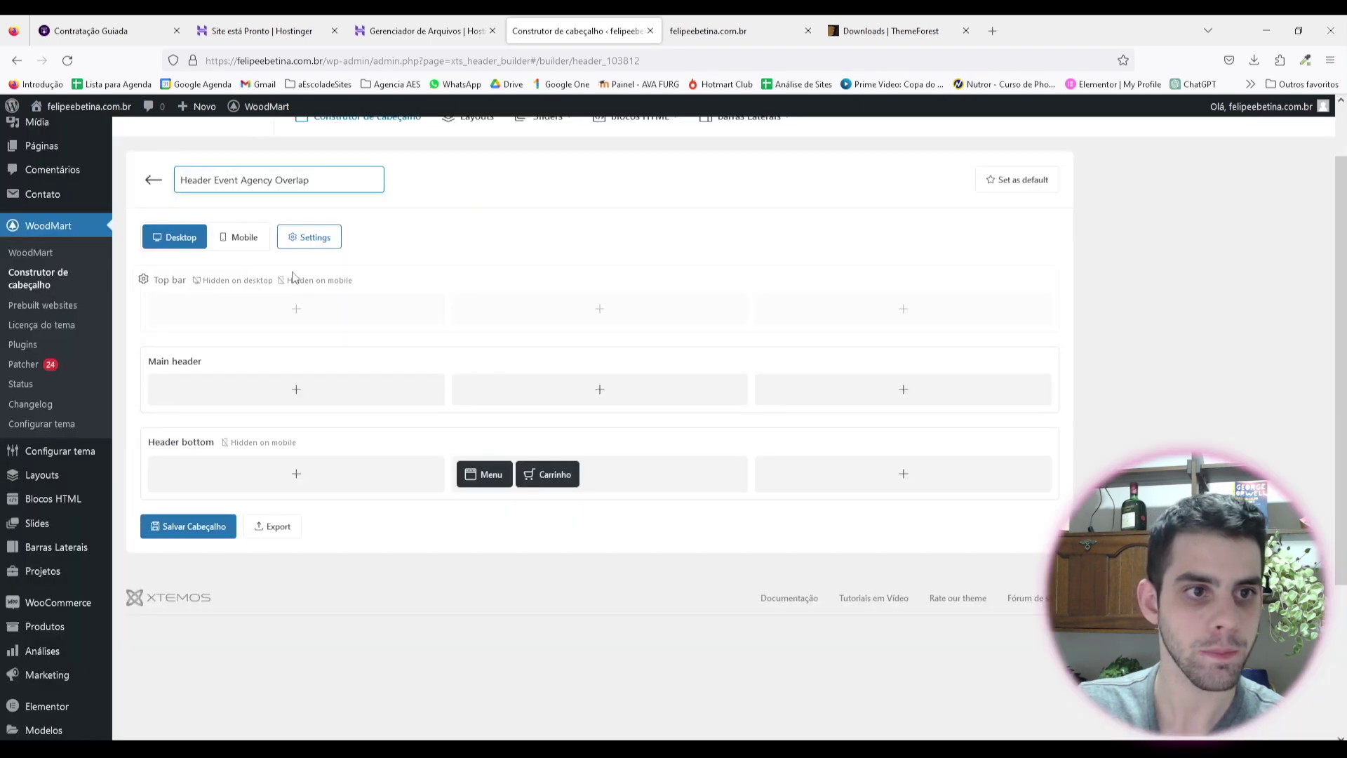
pyautogui.click(144, 360)
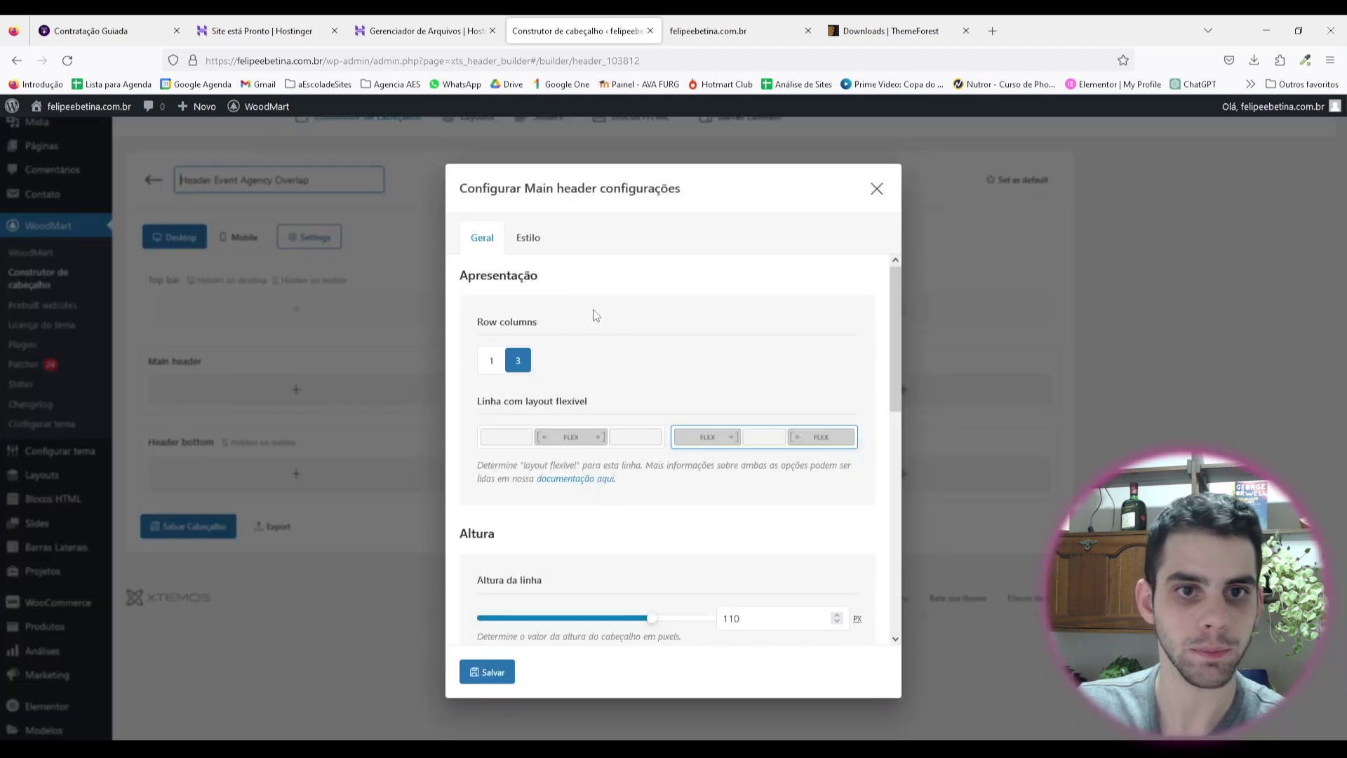
pyautogui.scroll(-7, 652, 357)
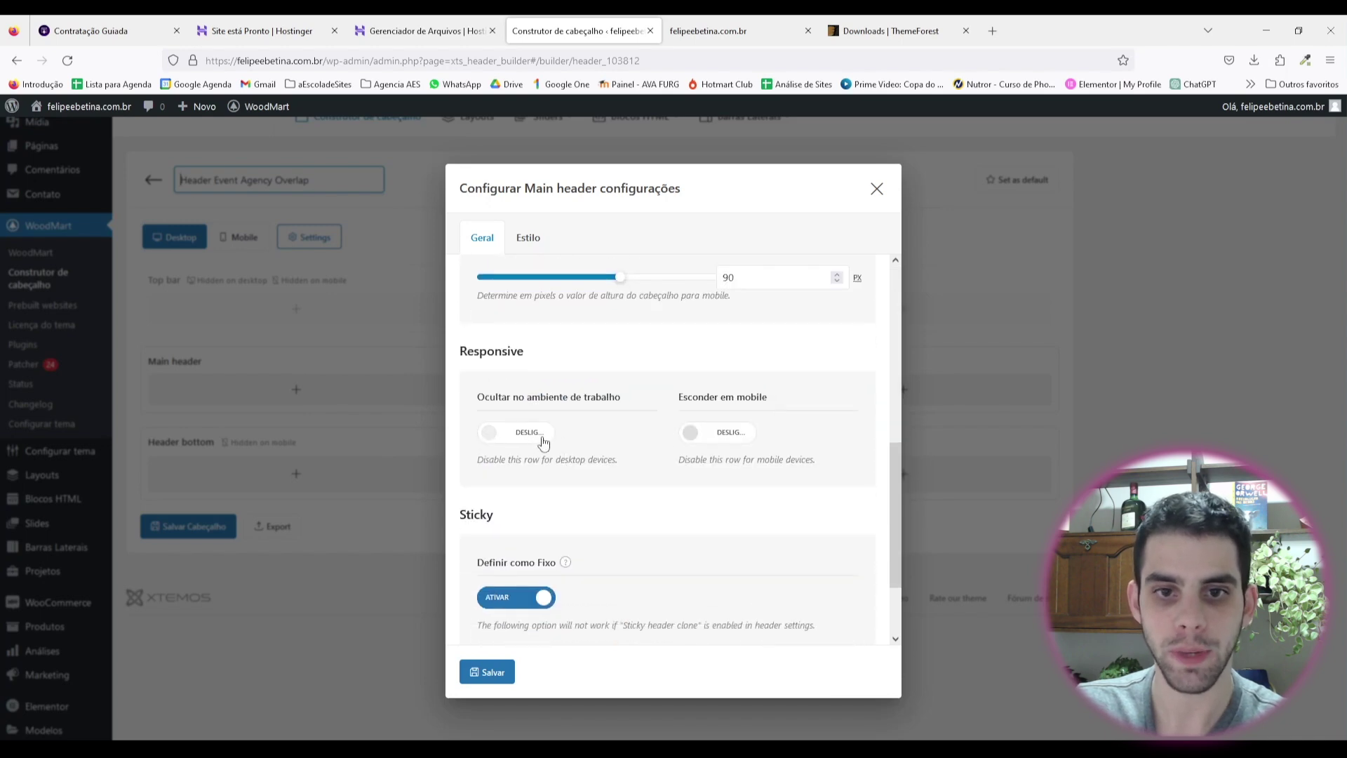
pyautogui.click(538, 442)
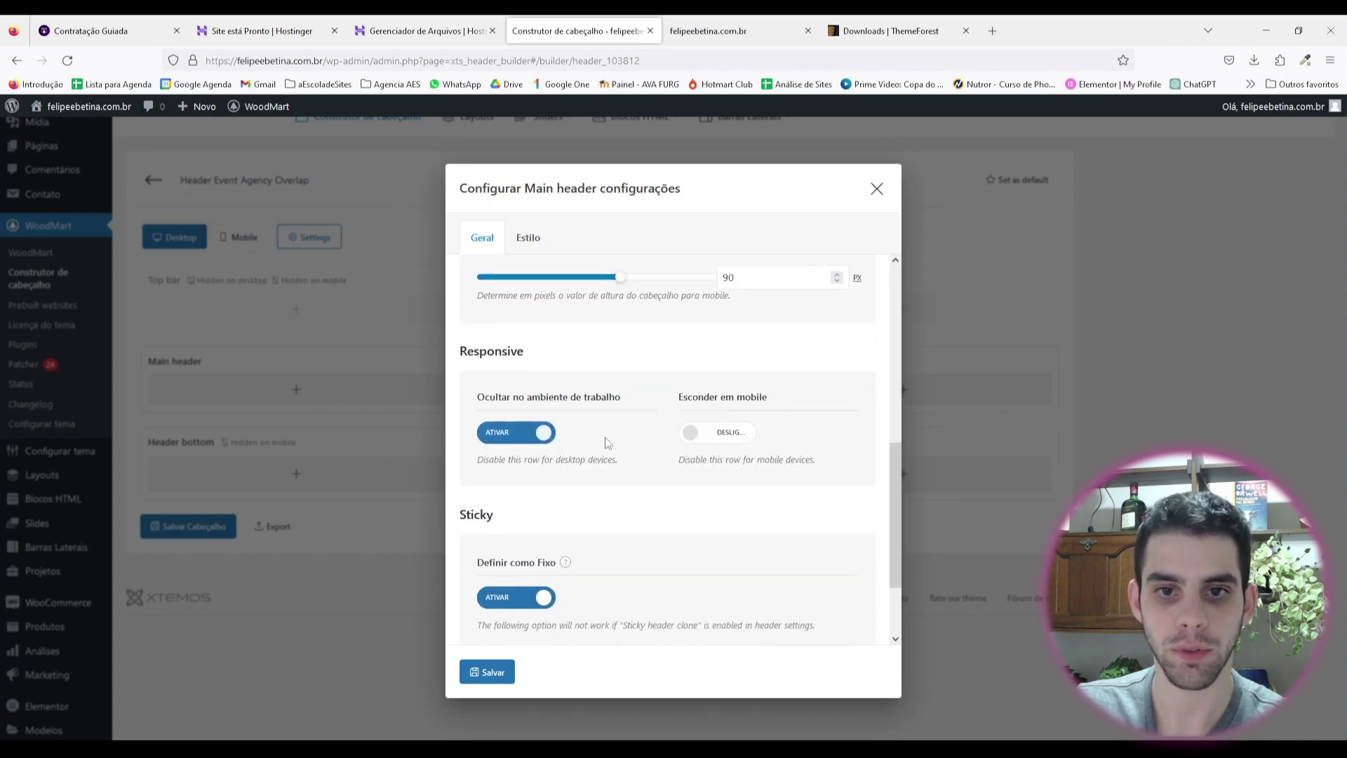
pyautogui.click(491, 674)
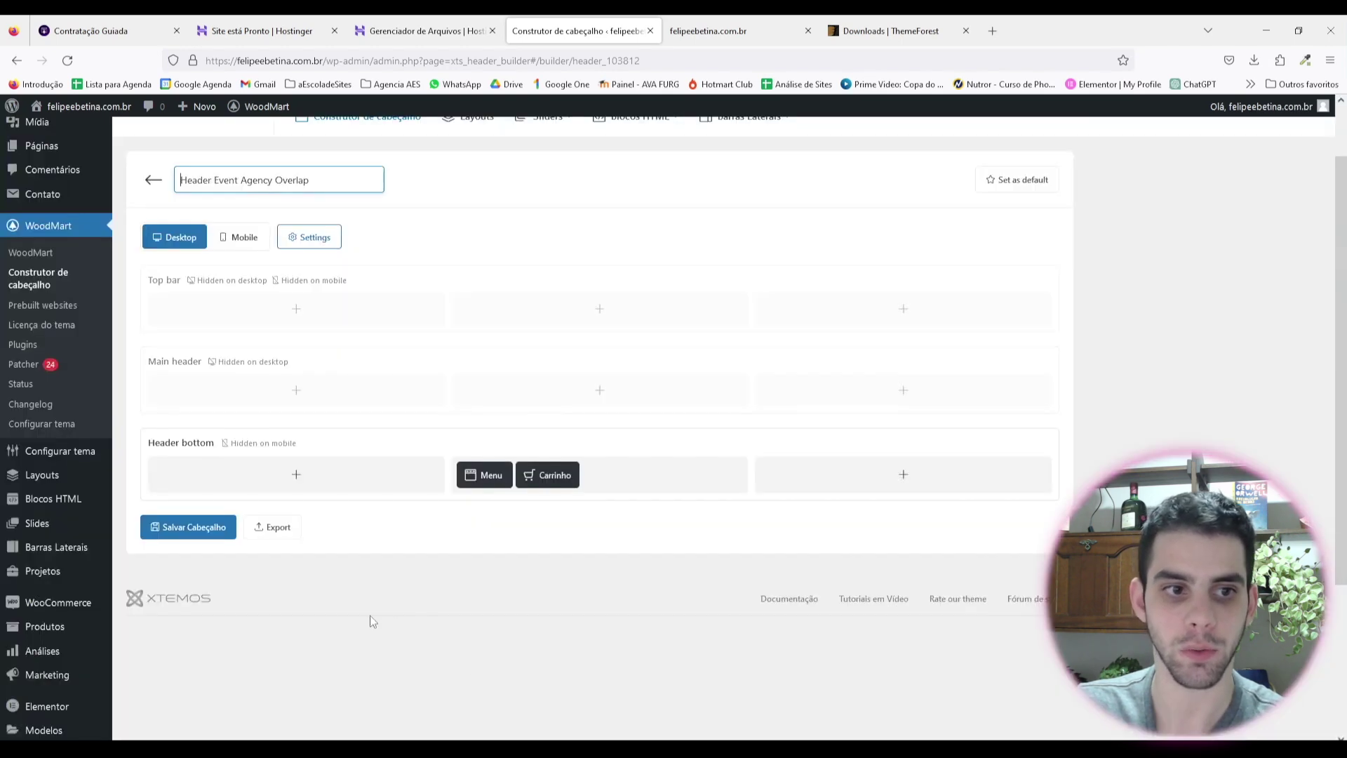
pyautogui.click(196, 527)
# Step: Reload the live site to check the compact header and review the Header bottom row style options
pyautogui.click(708, 31)
pyautogui.click(67, 60)
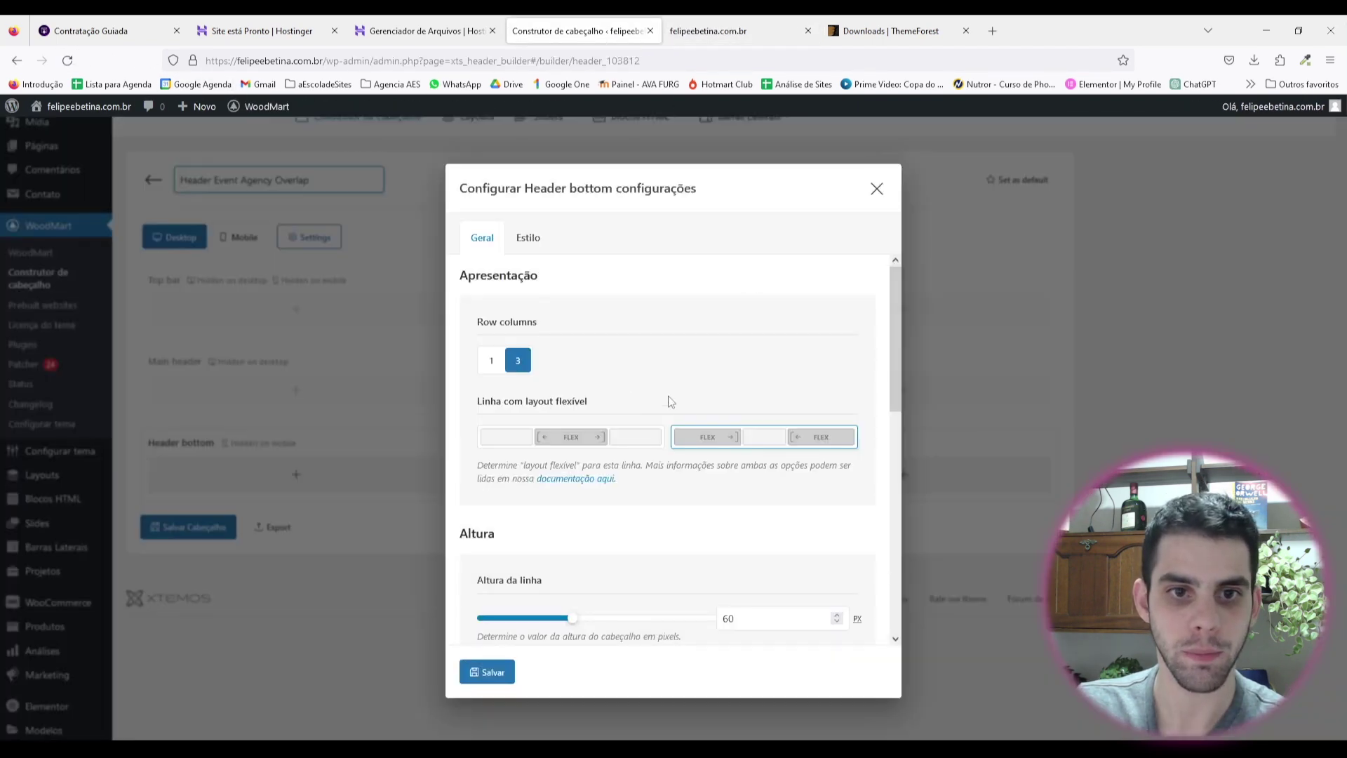
pyautogui.scroll(-4, 668, 400)
pyautogui.scroll(4, 713, 472)
pyautogui.click(528, 237)
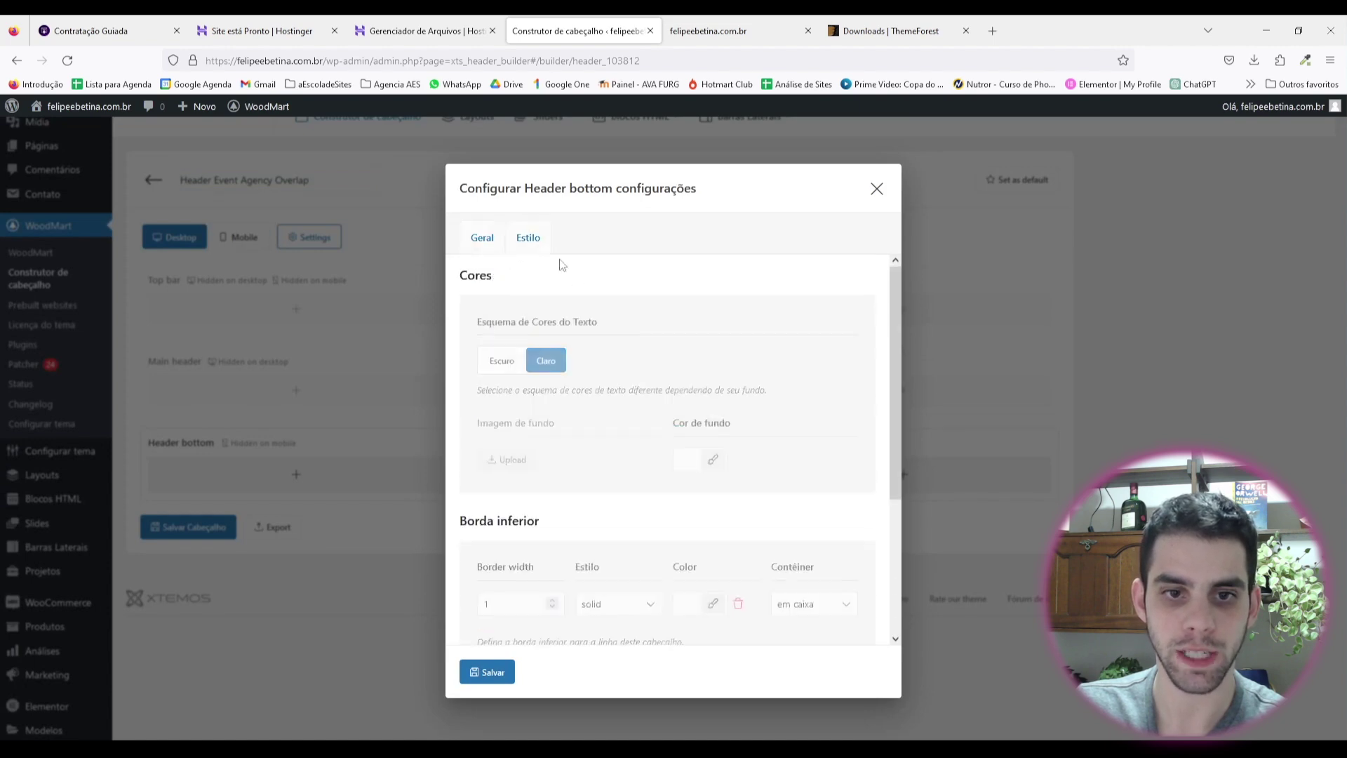
pyautogui.scroll(-2, 546, 496)
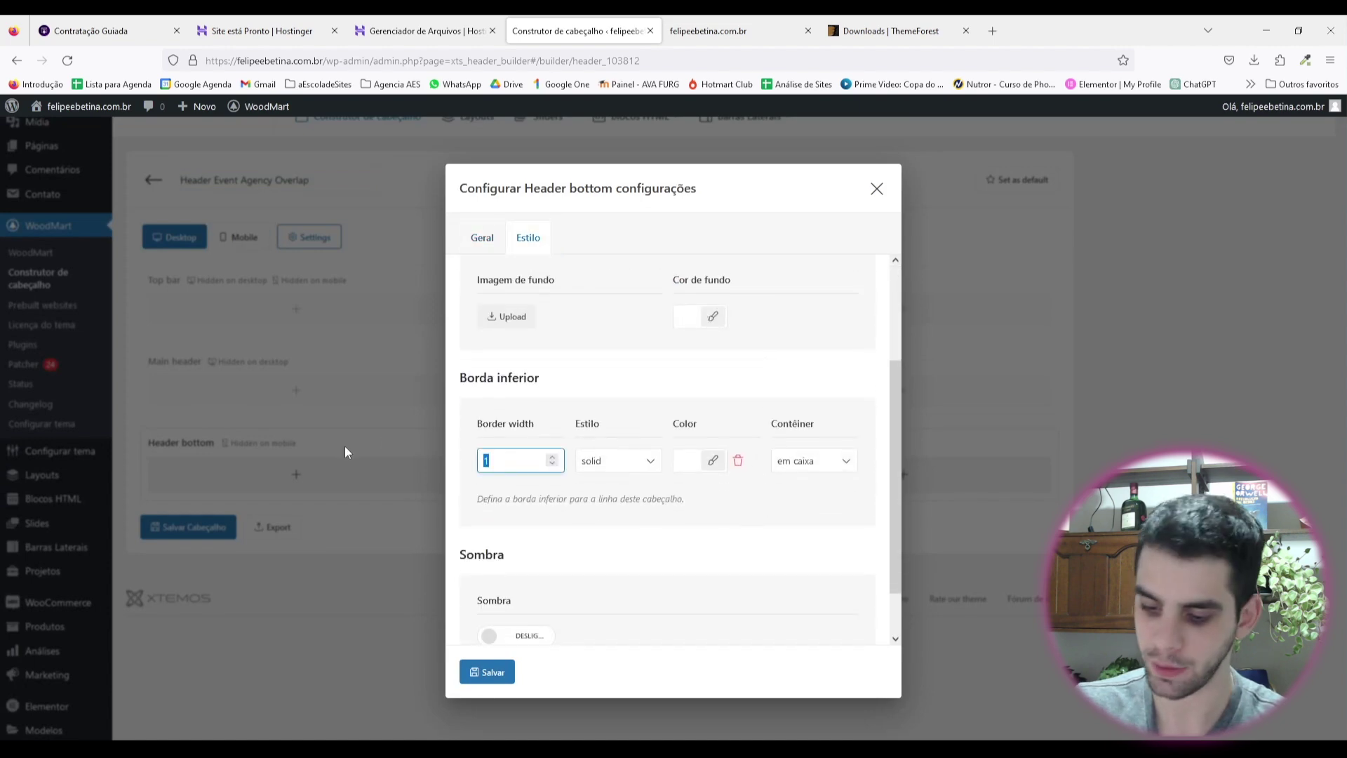
pyautogui.click(708, 31)
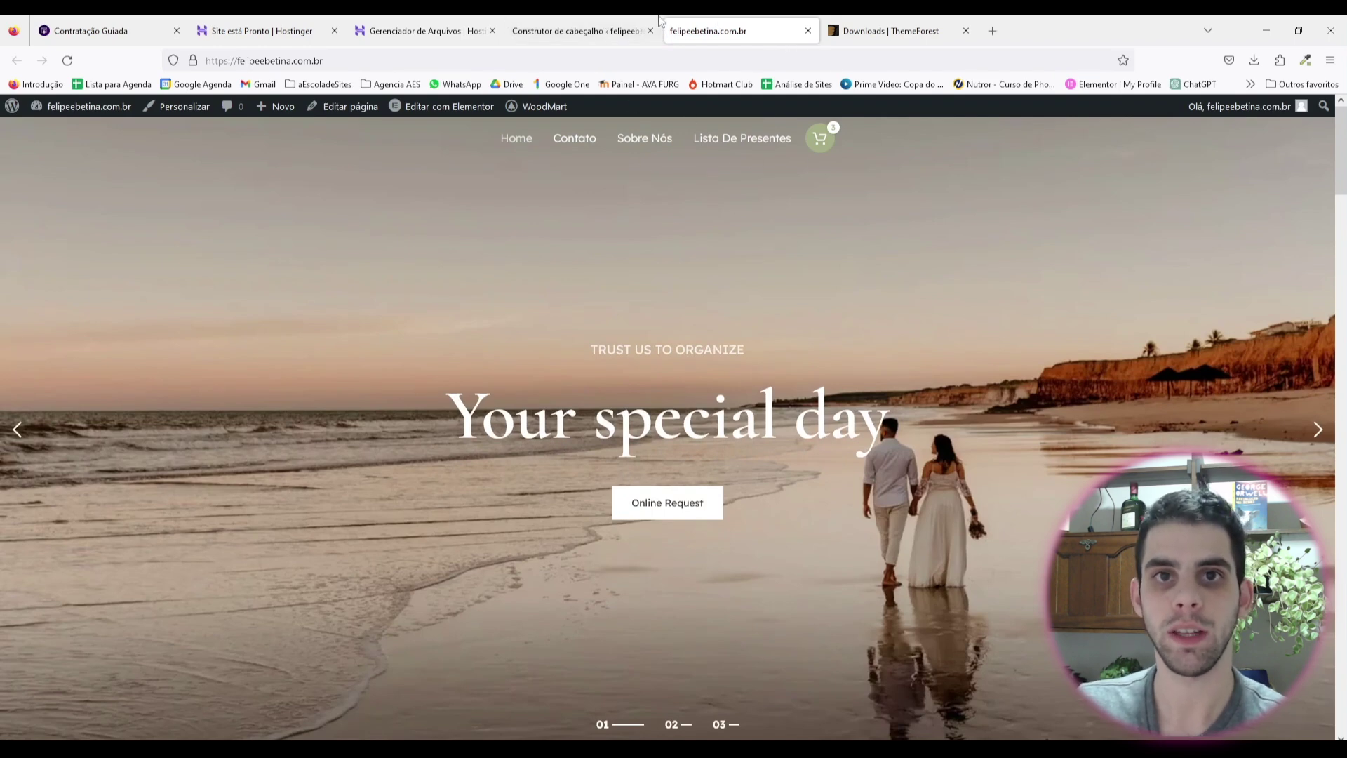
# Step: Open the Header bottom row settings and select its row height value of 60
pyautogui.click(582, 35)
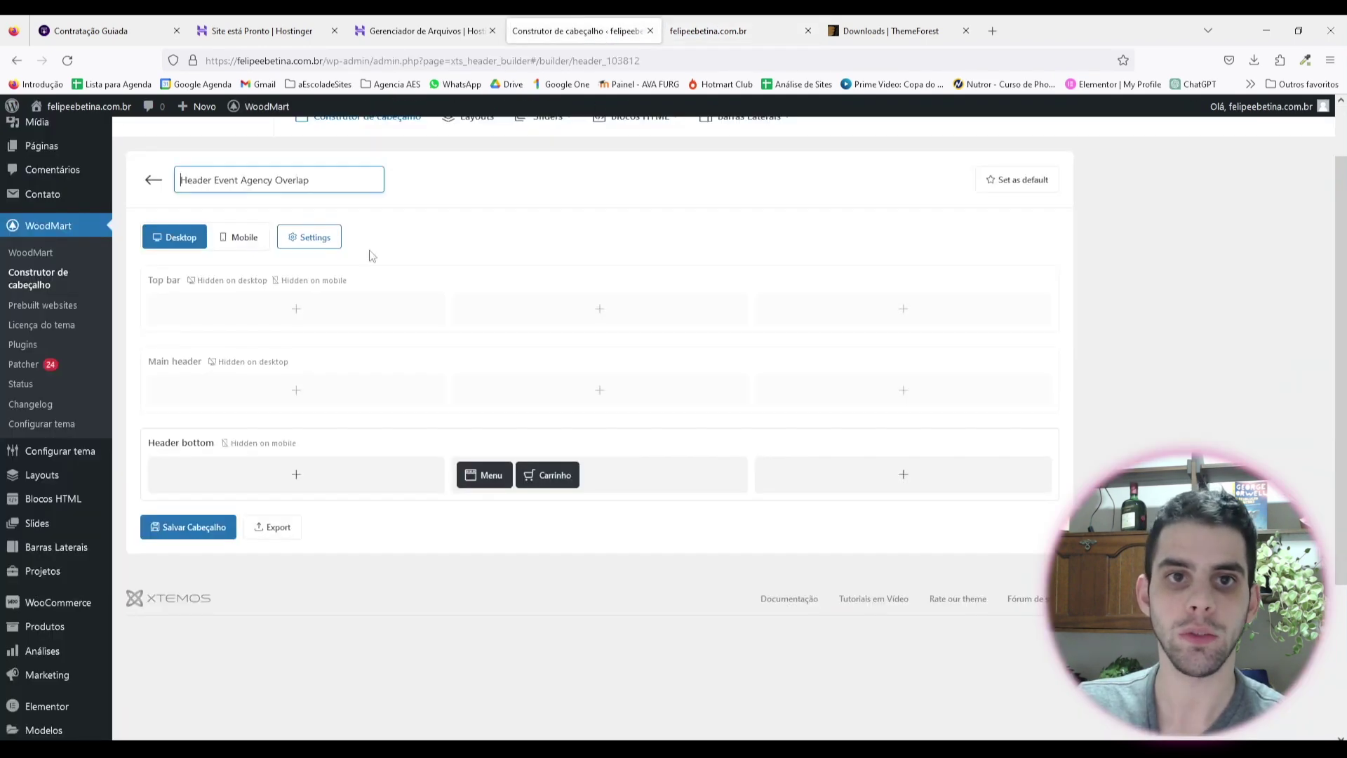
pyautogui.click(144, 444)
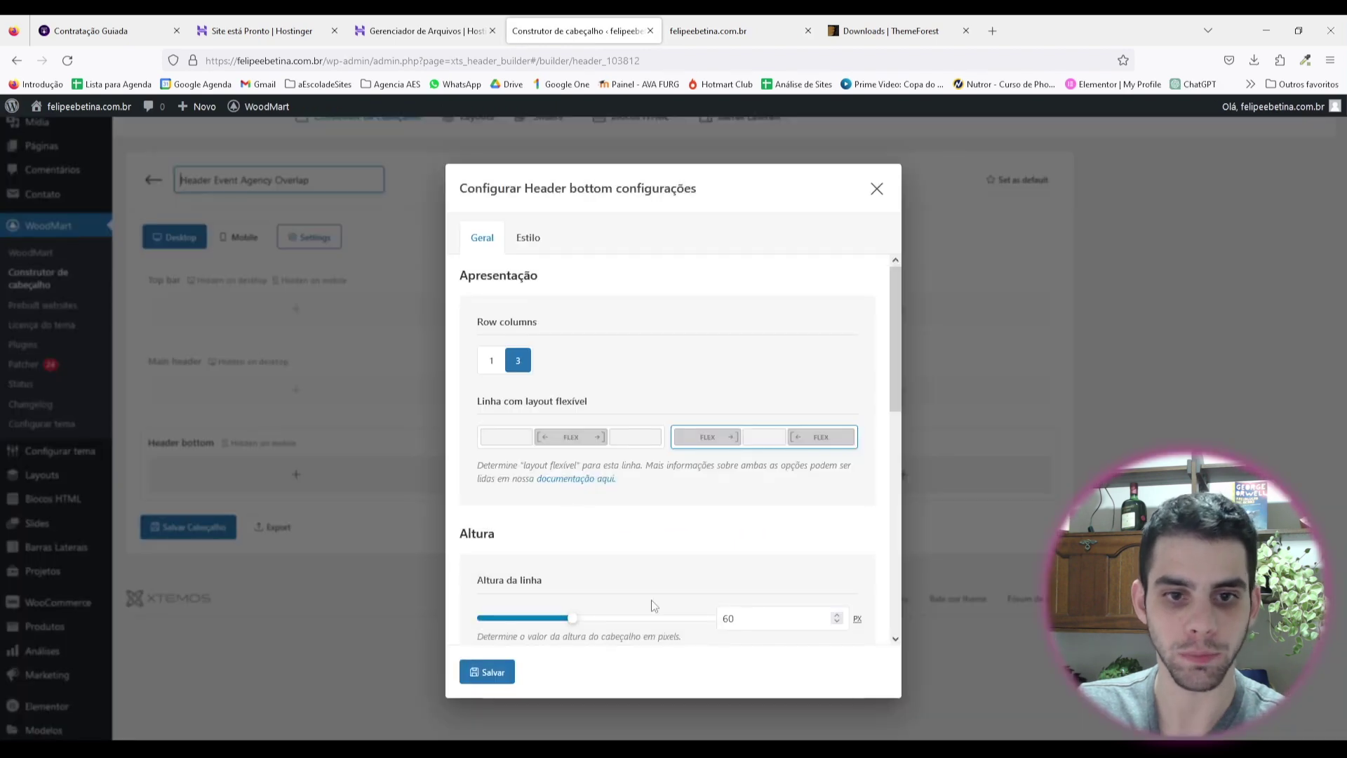
pyautogui.doubleClick(759, 620)
pyautogui.rightClick(533, 609)
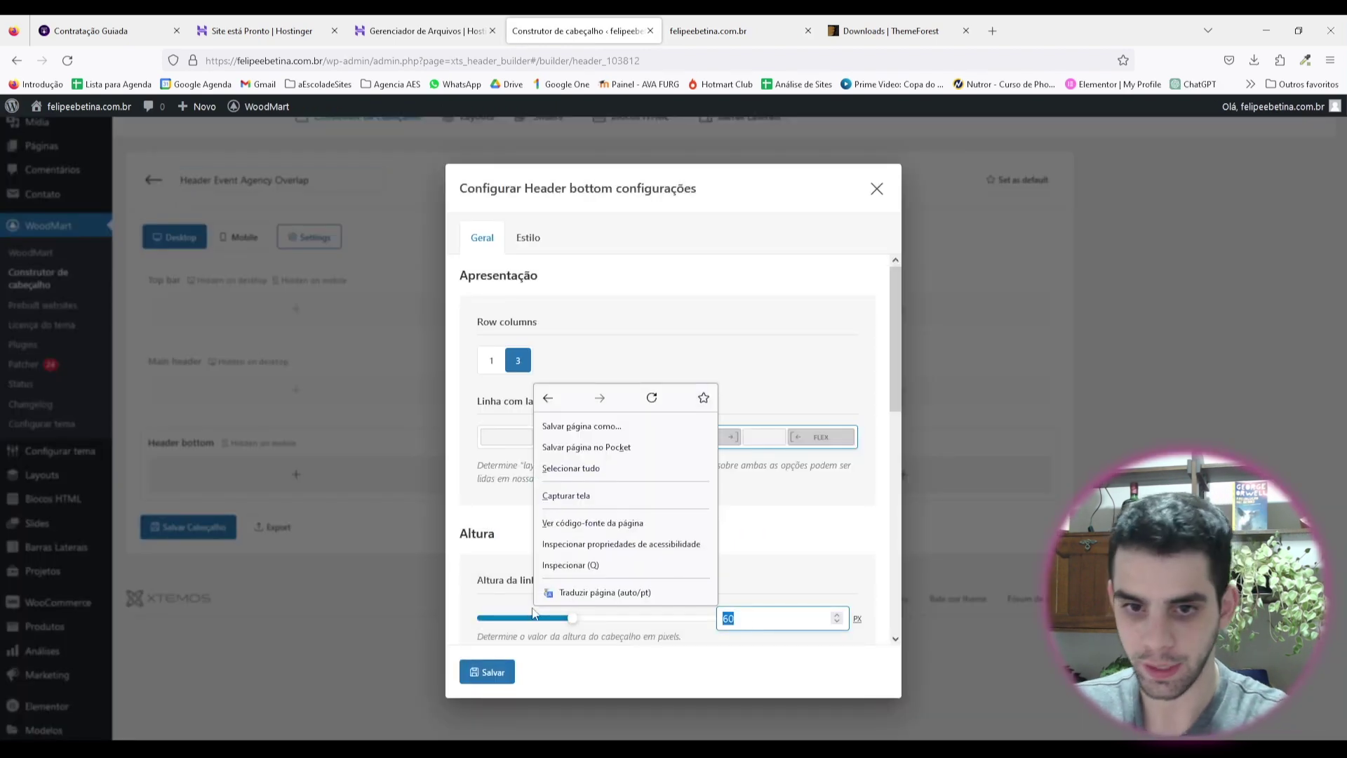
pyautogui.click(746, 623)
pyautogui.doubleClick(731, 617)
pyautogui.hotkey('ctrl', 'Tab')
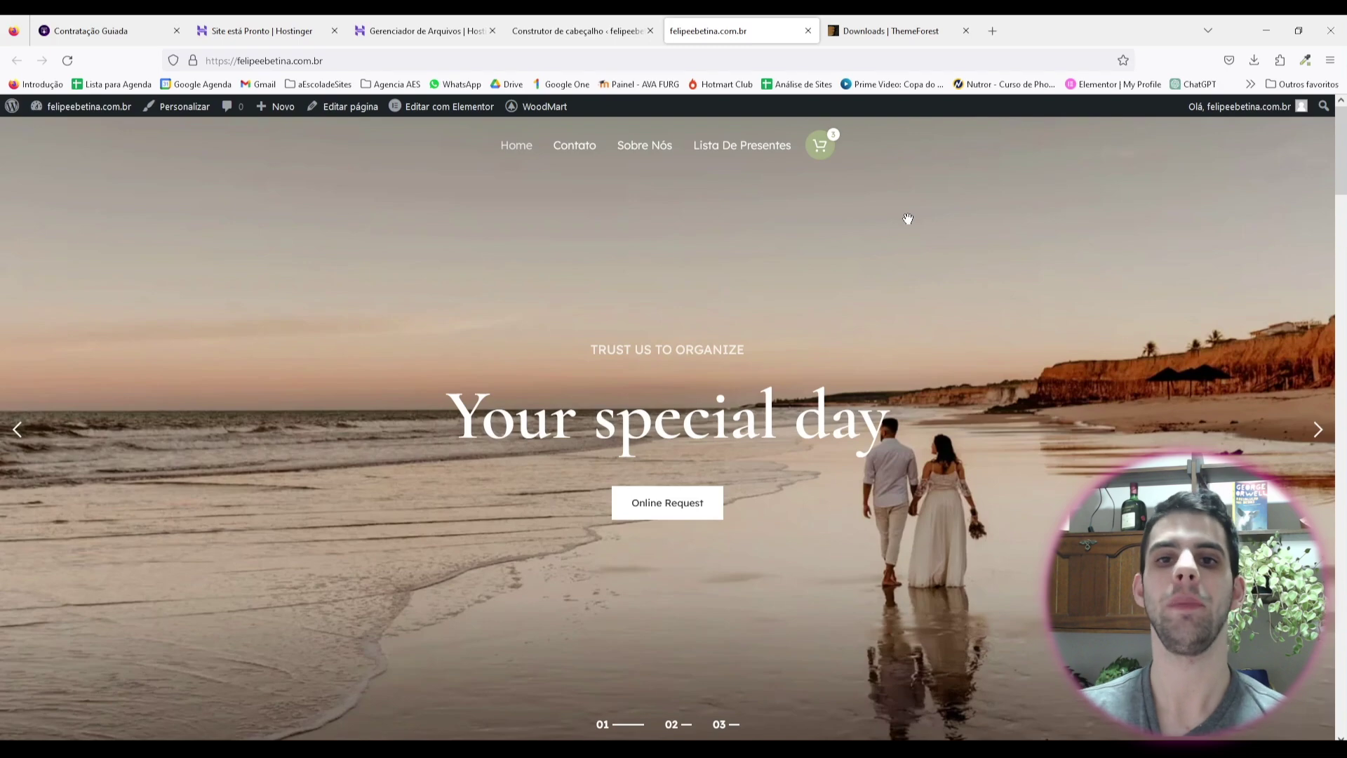
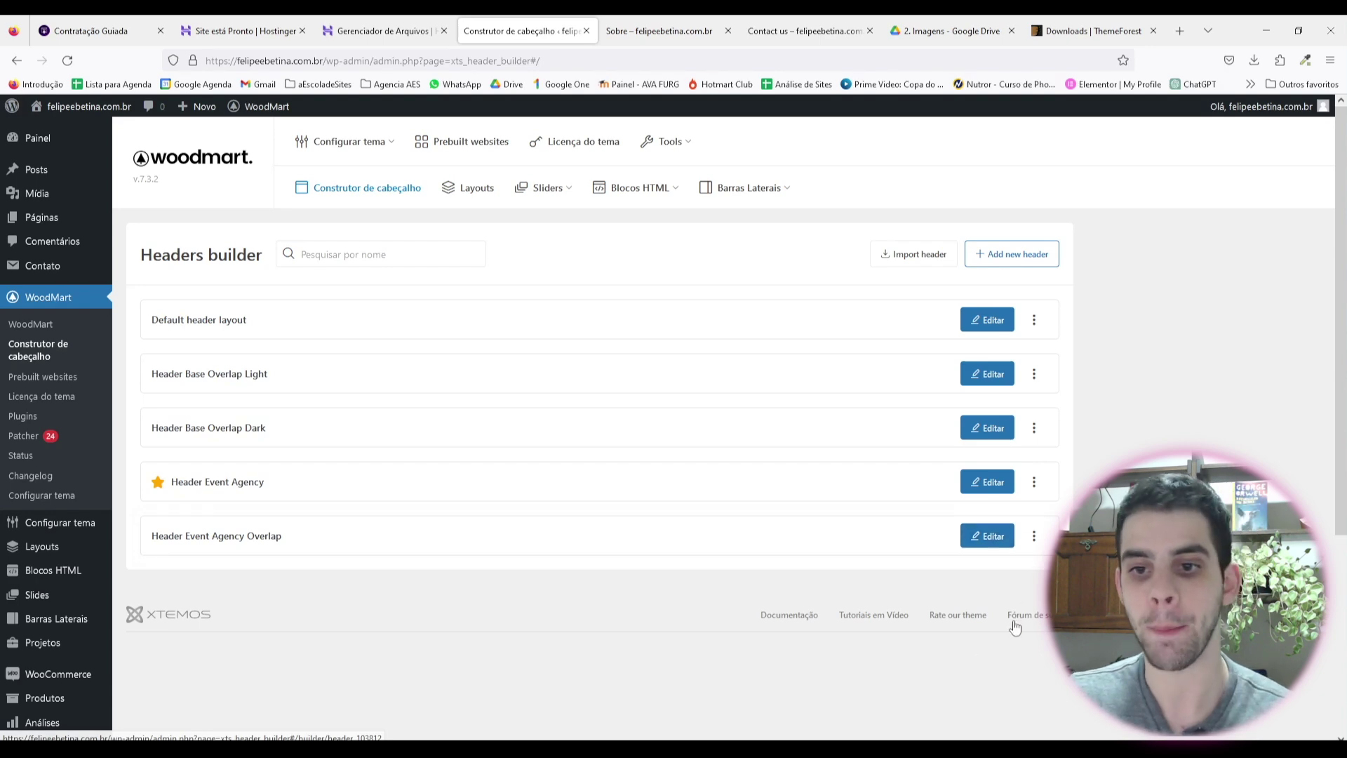
# Step: Set Header Event Agency Overlap as the default header for all pages, then open Blocos HTML
pyautogui.click(1035, 538)
pyautogui.click(956, 573)
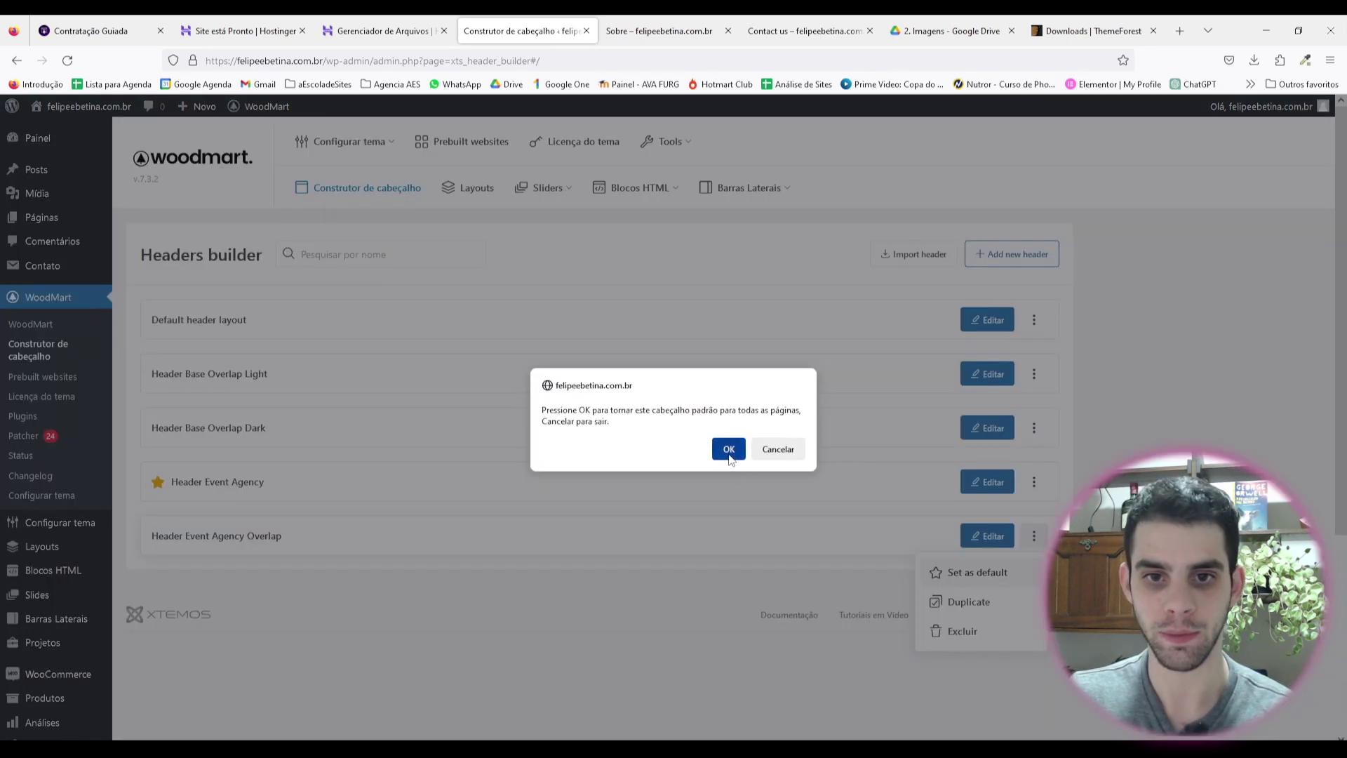
pyautogui.click(727, 448)
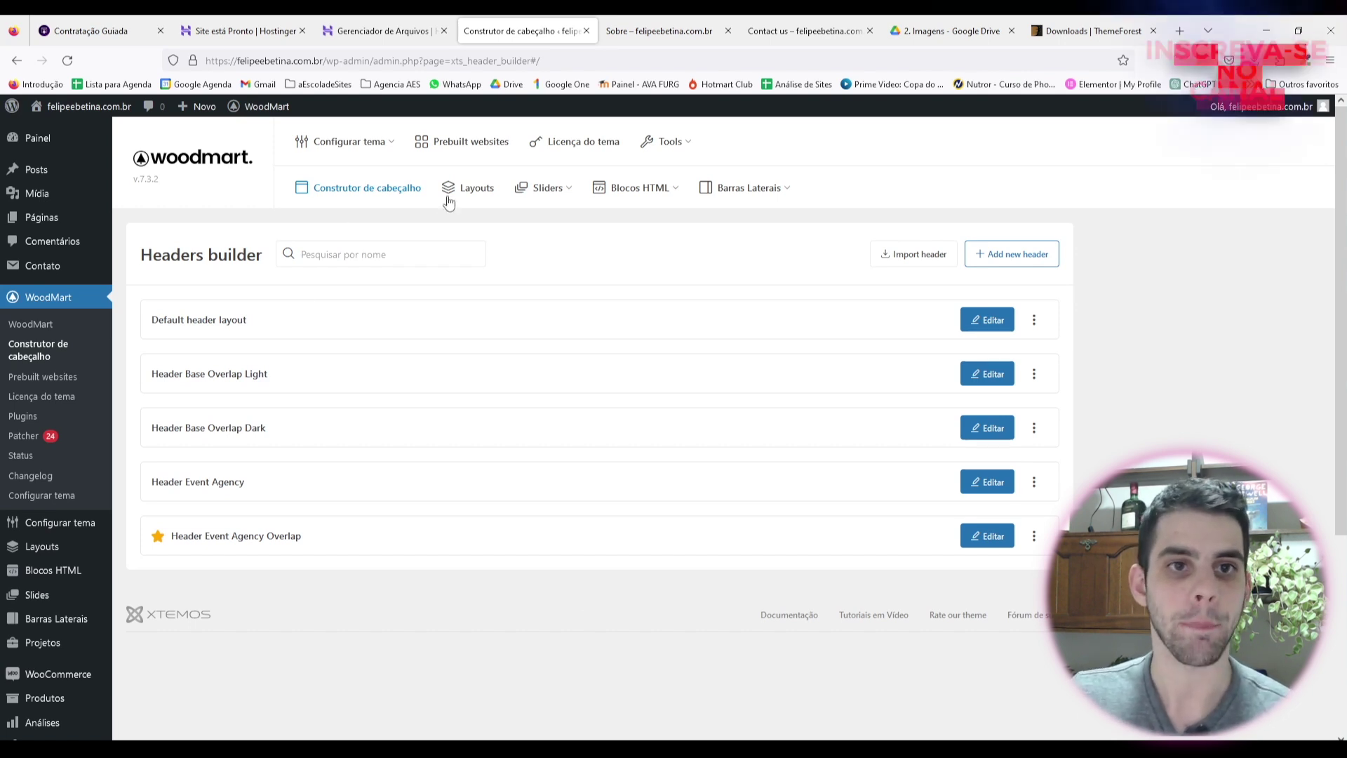
pyautogui.click(644, 201)
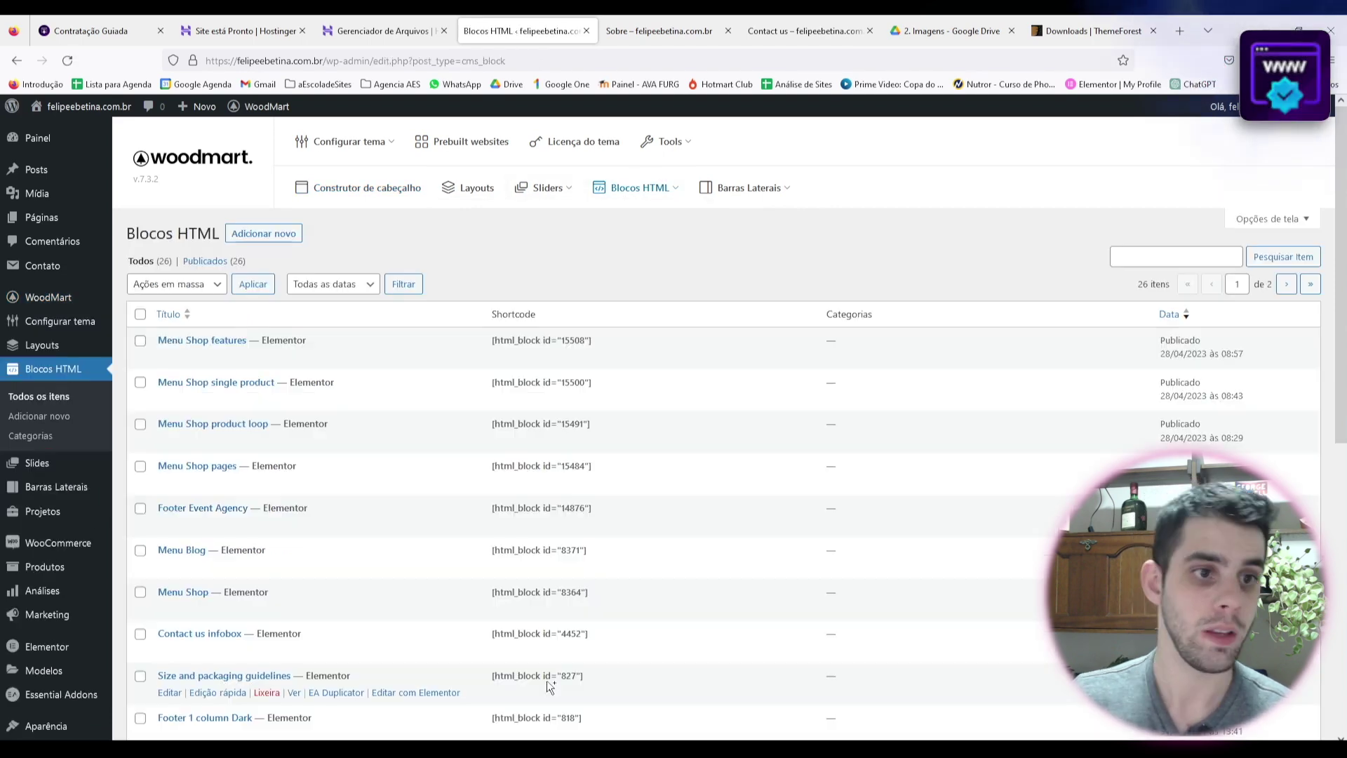
# Step: Open the Footer Event Agency preview in a new browser tab and look at it
pyautogui.scroll(-1, 234, 372)
pyautogui.scroll(-2, 234, 372)
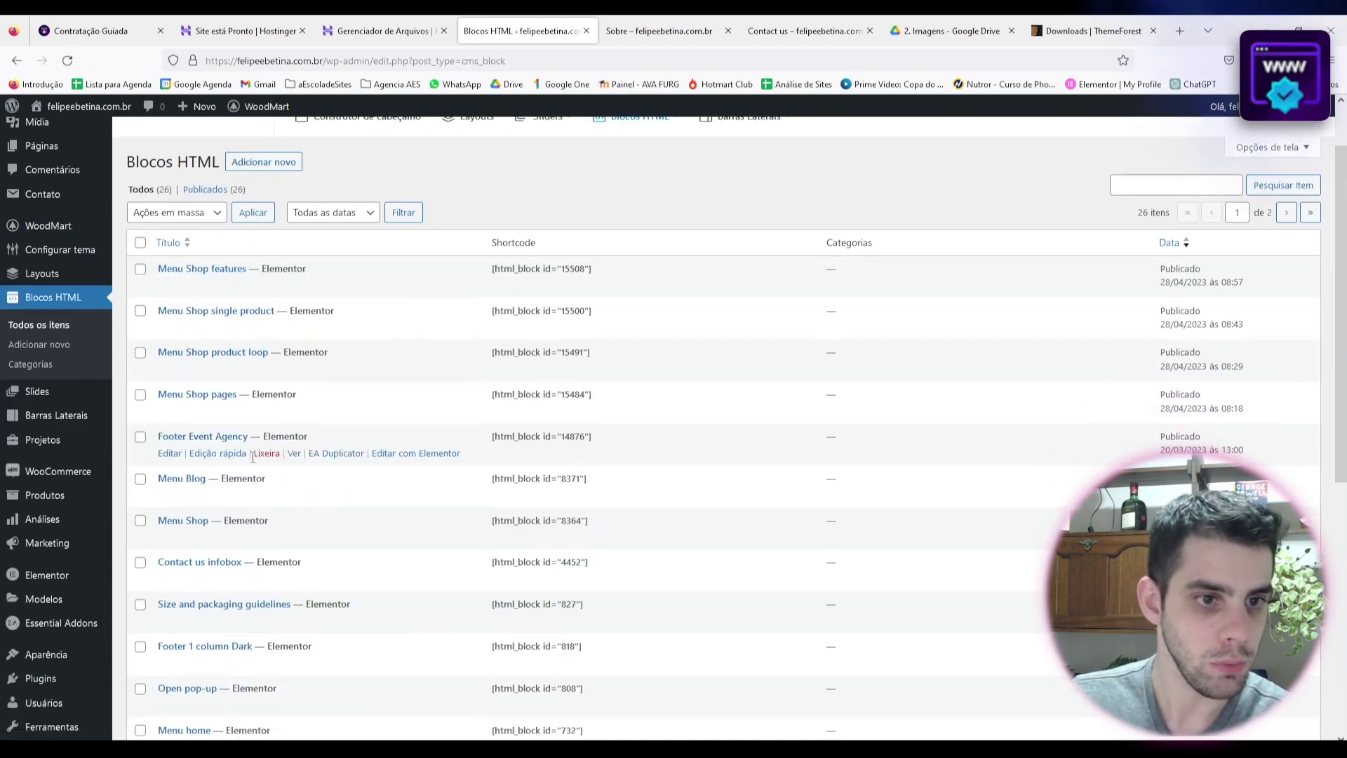
pyautogui.rightClick(294, 454)
pyautogui.click(348, 468)
pyautogui.click(596, 31)
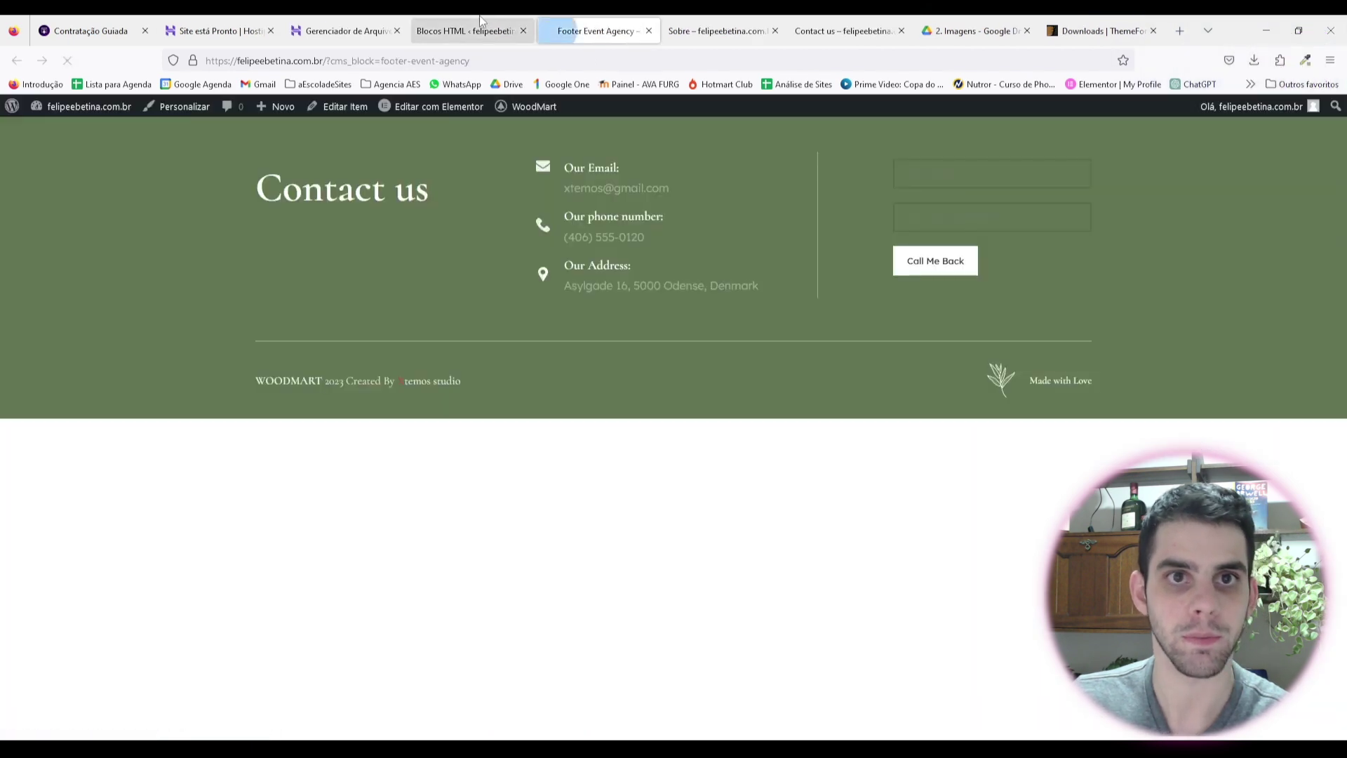
pyautogui.click(480, 21)
pyautogui.hotkey('ctrl', 'Tab')
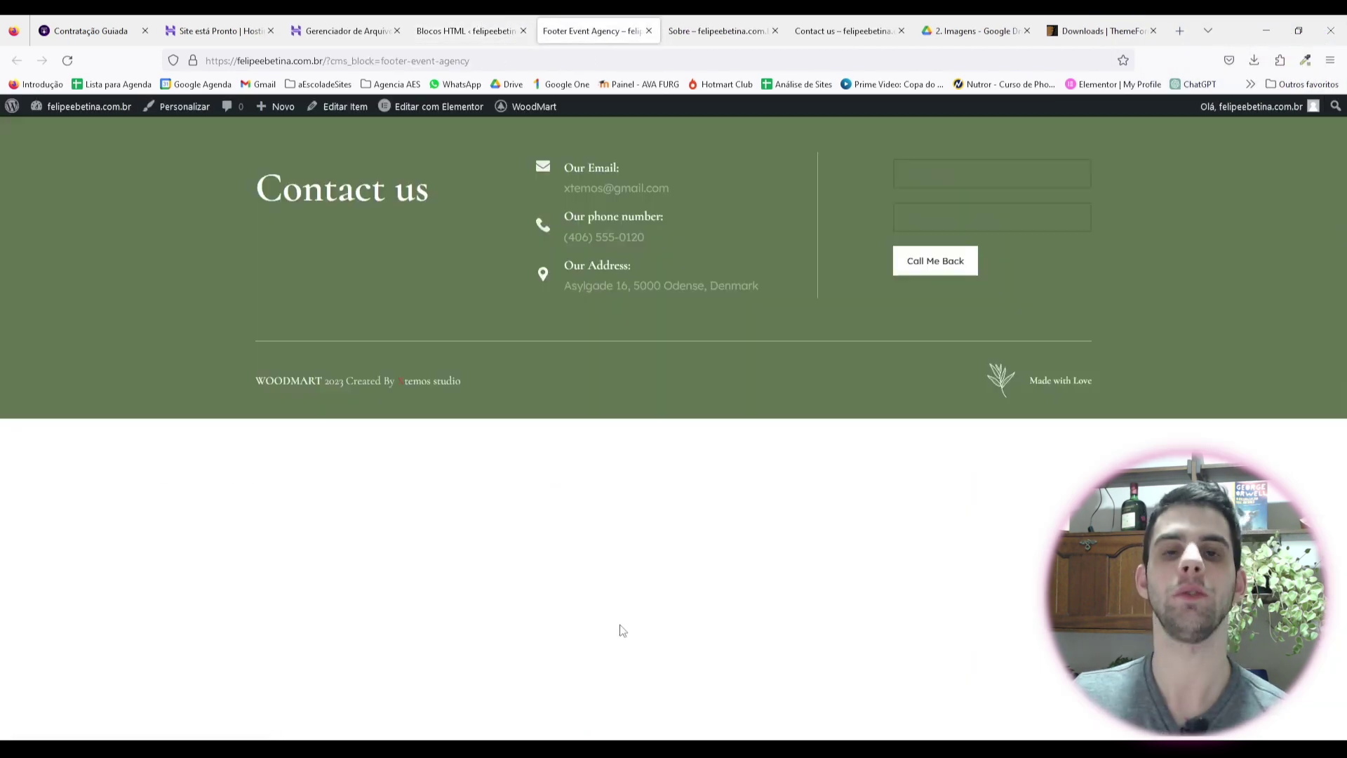
# Step: Back in the HTML blocks list, edit Footer Event Agency with Elementor
pyautogui.click(467, 31)
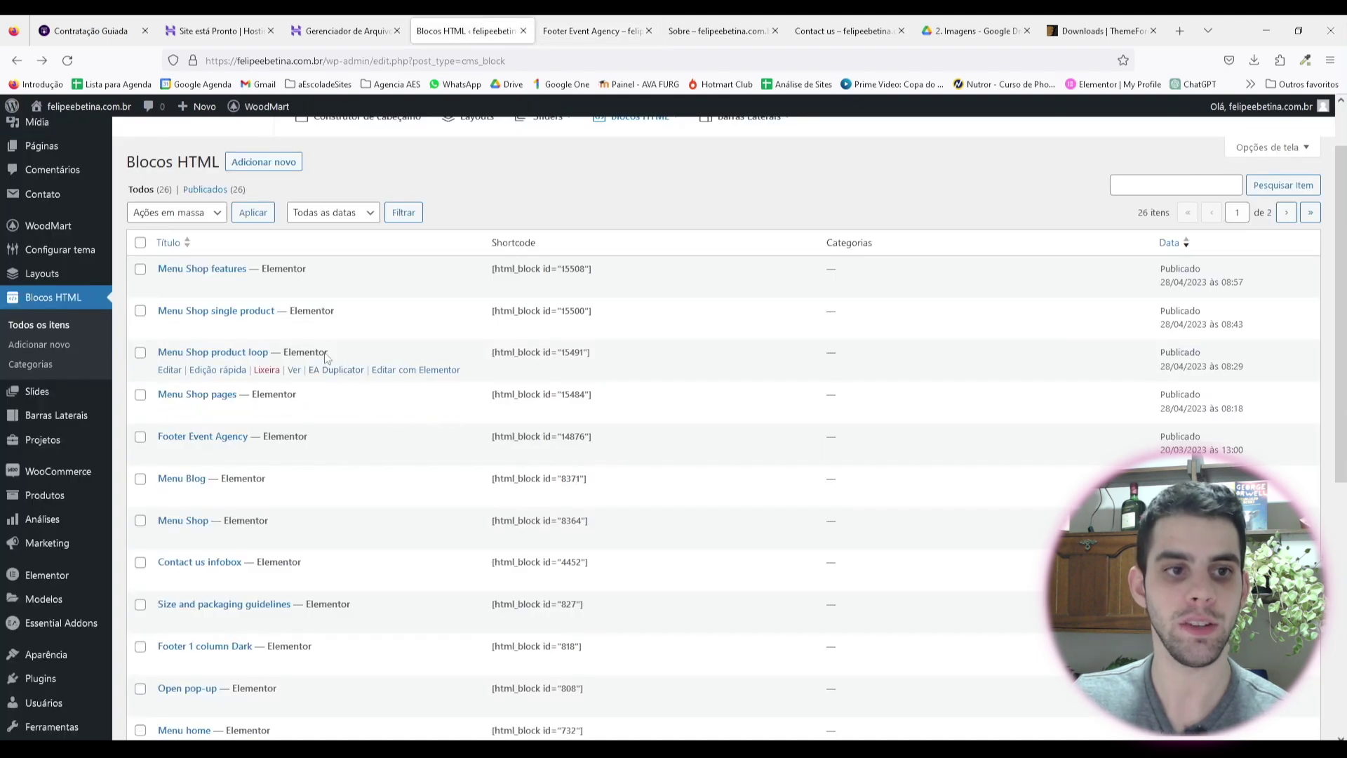
pyautogui.scroll(-2, 238, 292)
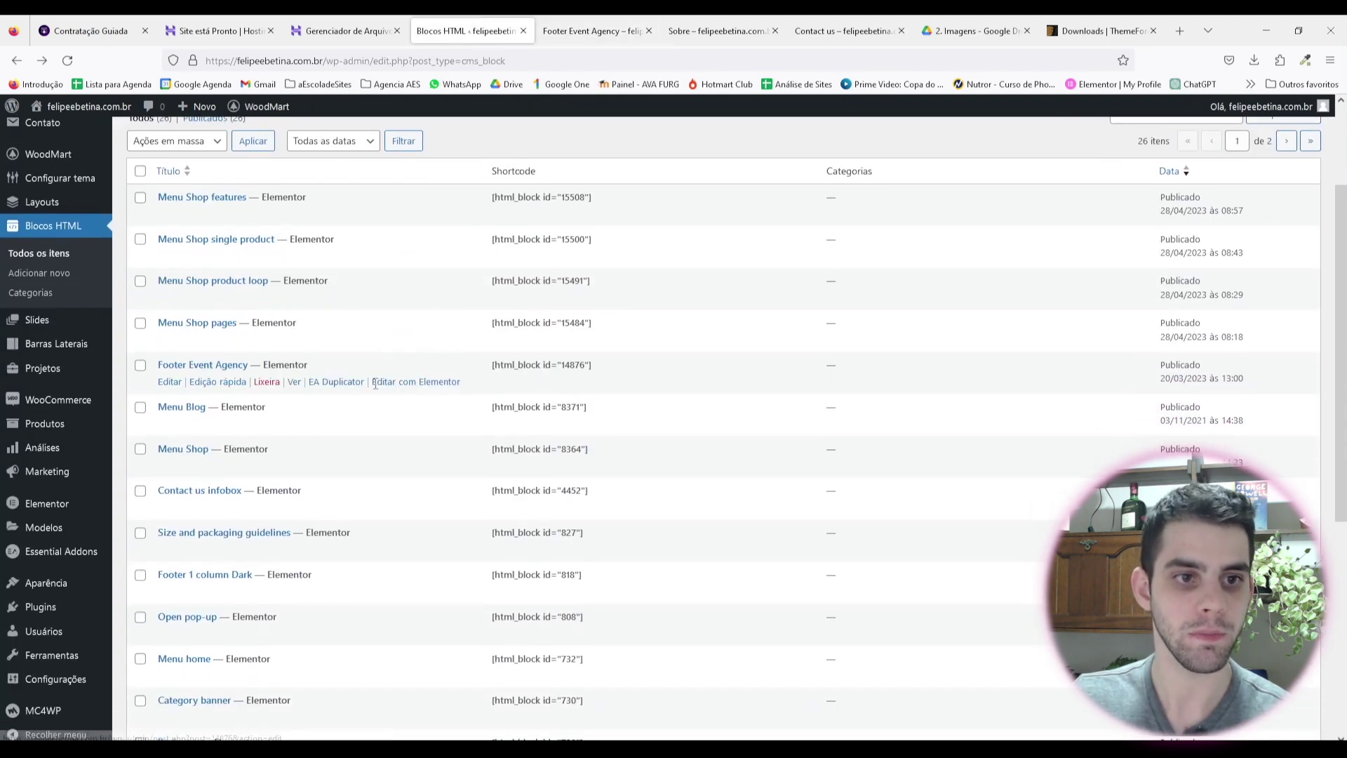
pyautogui.click(419, 385)
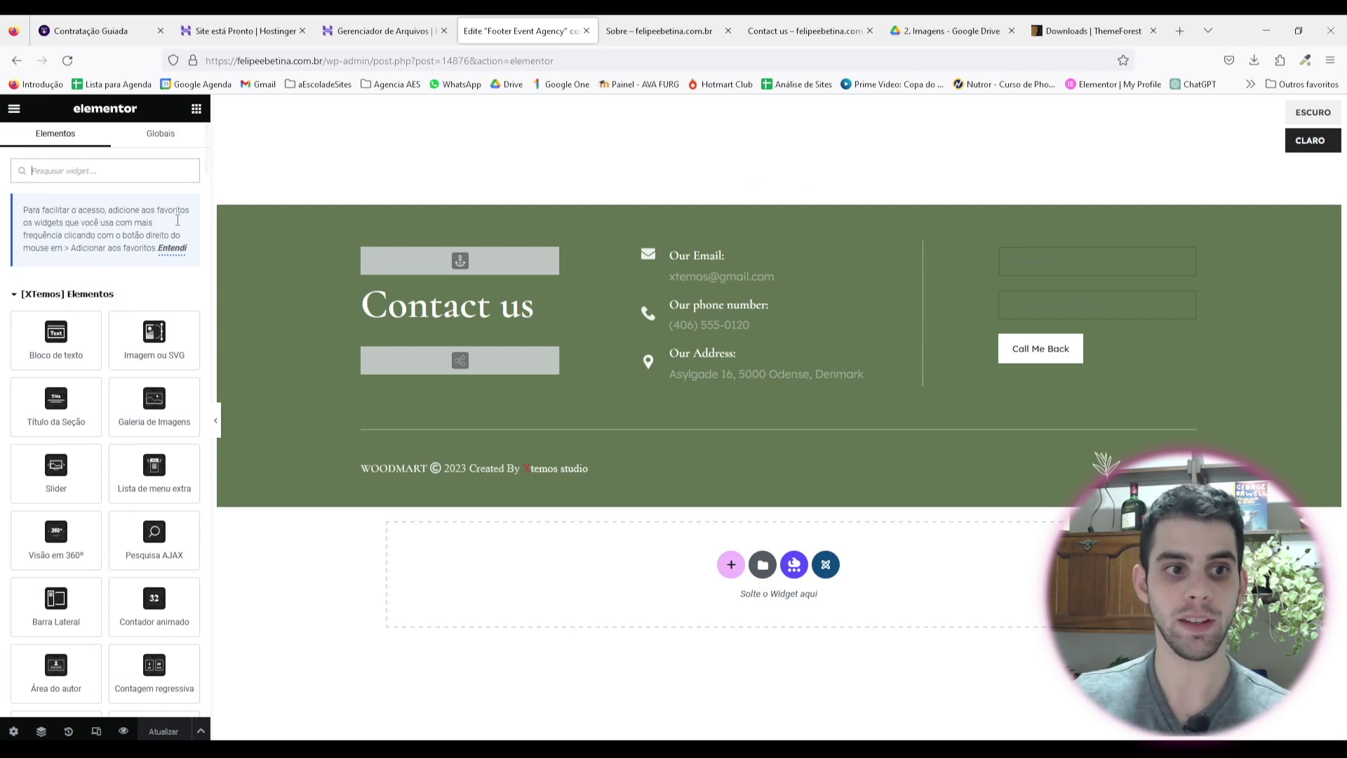
# Step: Scroll through the Elementos widget panel while the Footer Event Agency block loads
pyautogui.scroll(-10, 120, 491)
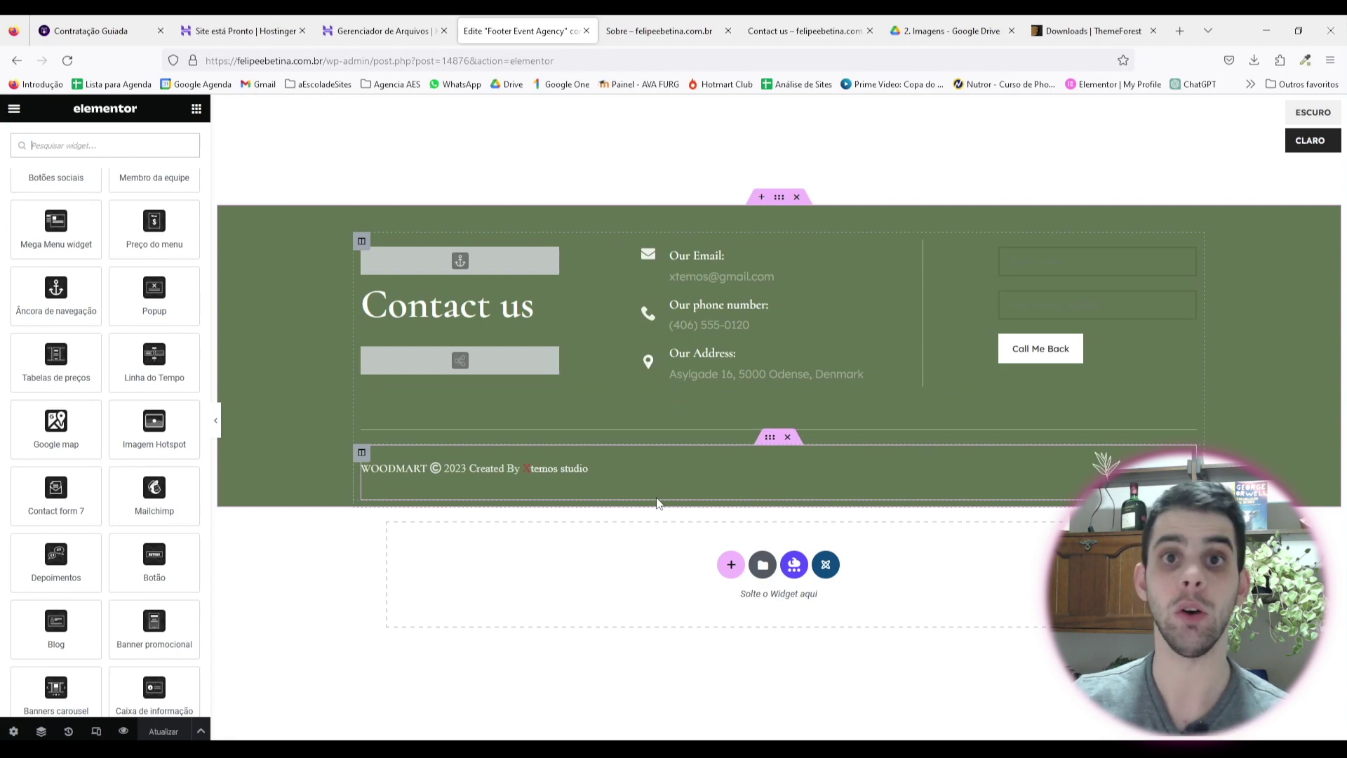
pyautogui.scroll(6, 105, 351)
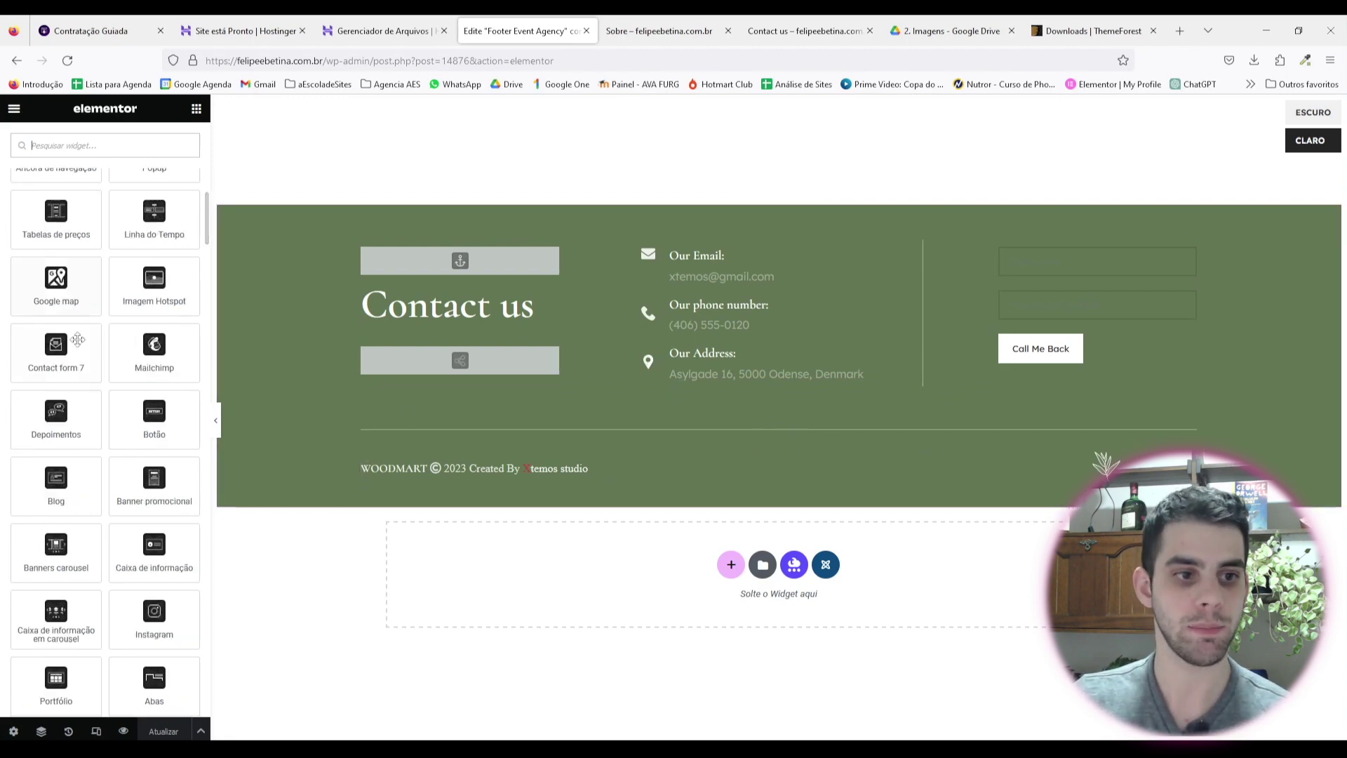
# Step: Drag a Título heading above Contact us and change its text to 's8hlfdvovub'
pyautogui.click(92, 146)
pyautogui.write('itu')
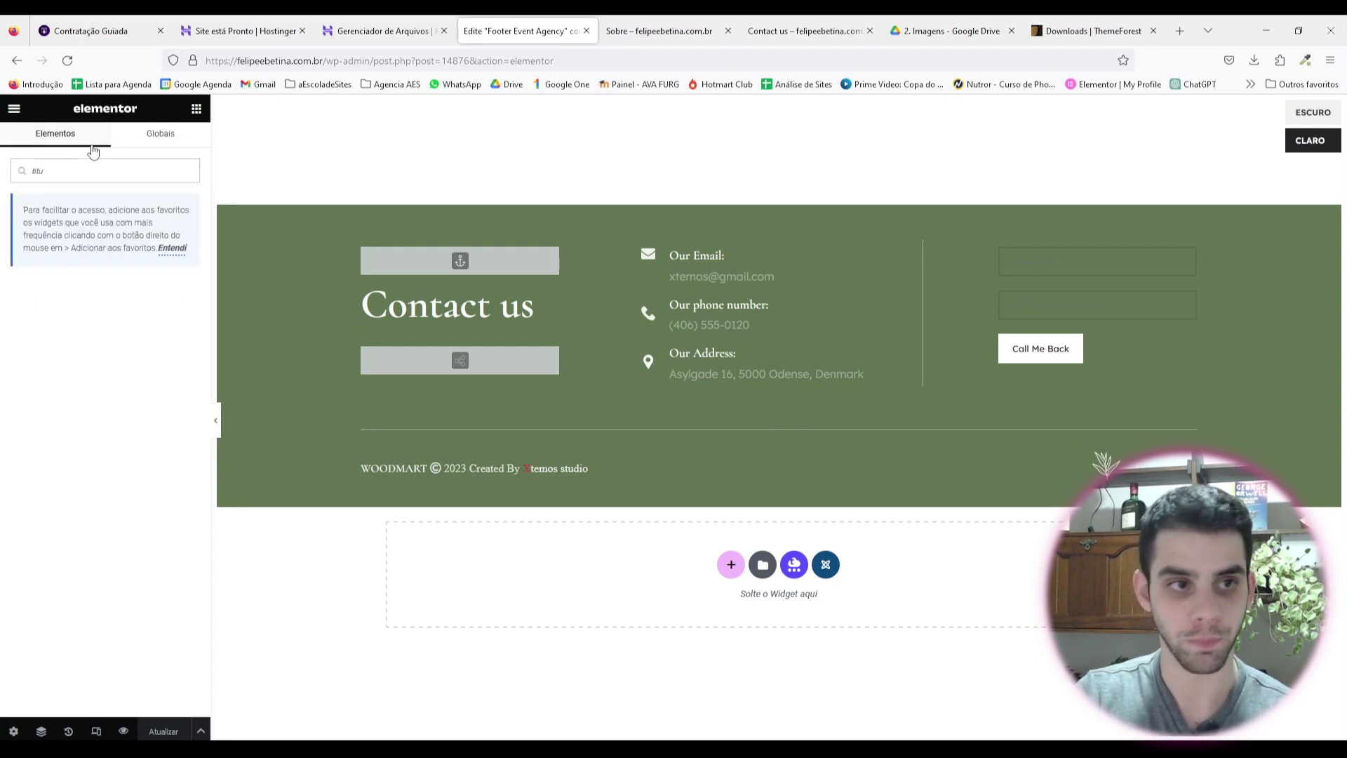
pyautogui.moveTo(56, 307); pyautogui.dragTo(463, 253)
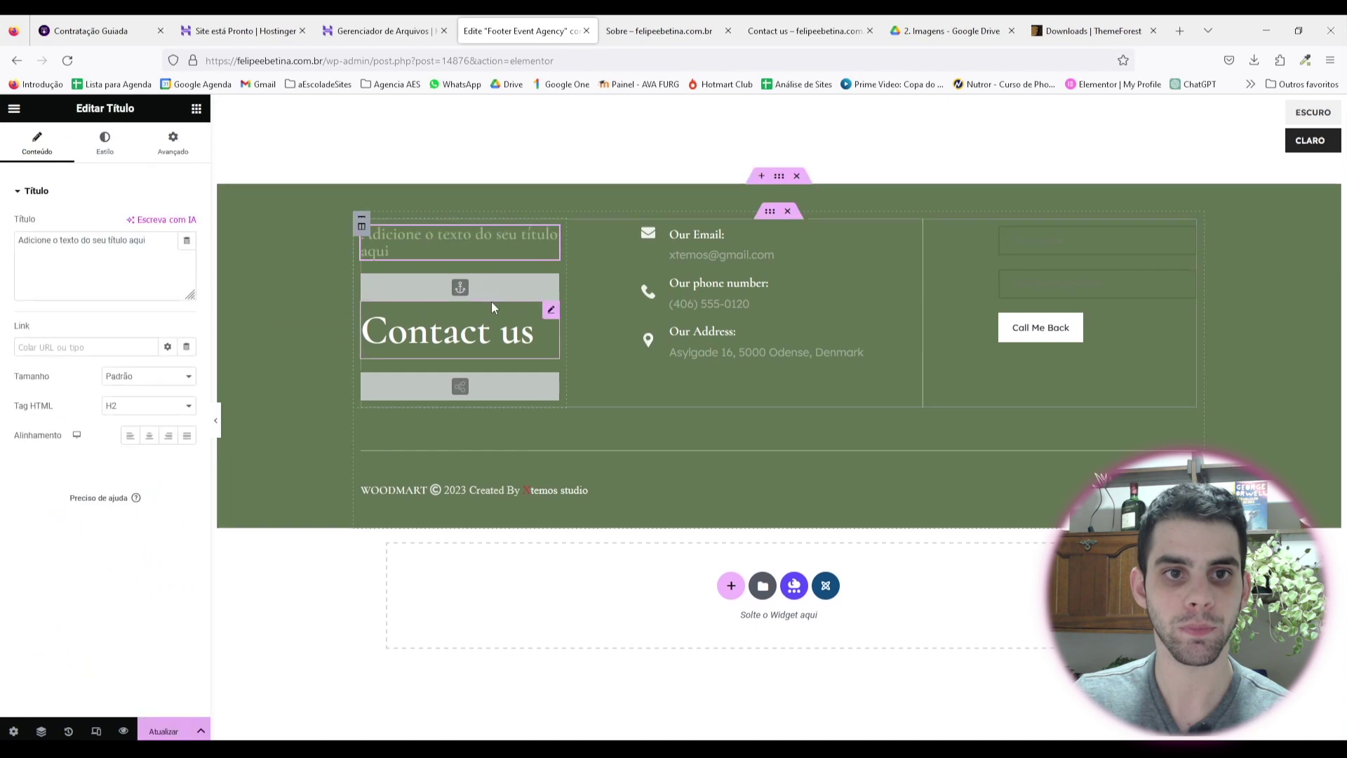
pyautogui.doubleClick(138, 241)
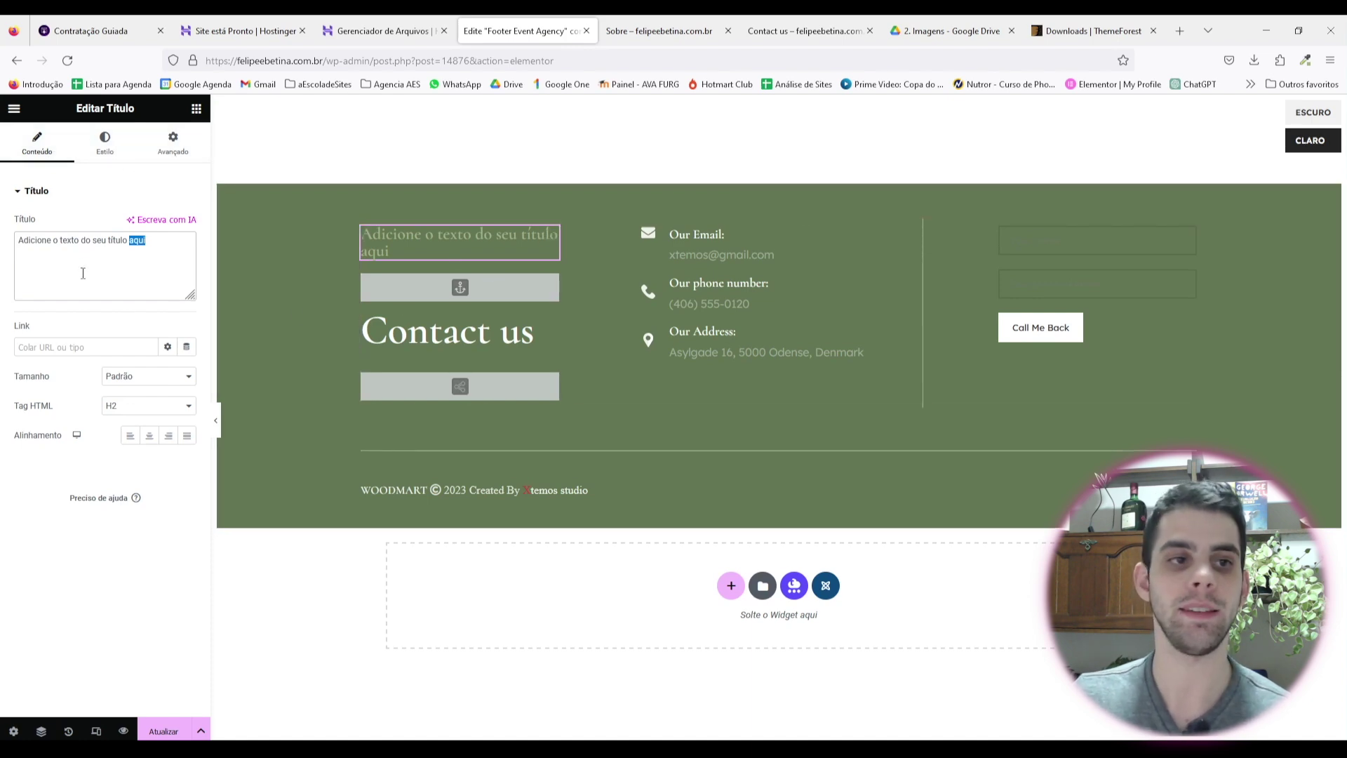
pyautogui.moveTo(142, 237); pyautogui.dragTo(2, 242)
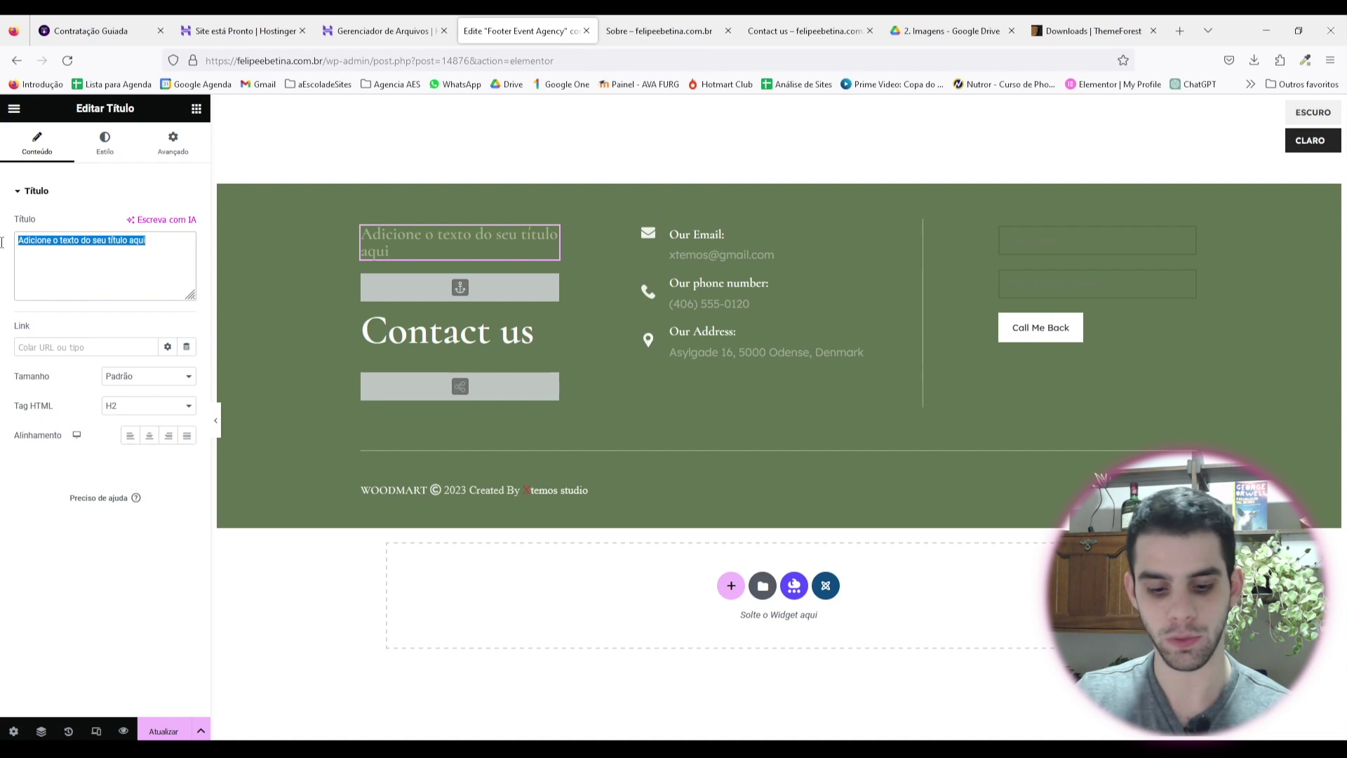
pyautogui.write('s8hlfdvovub')
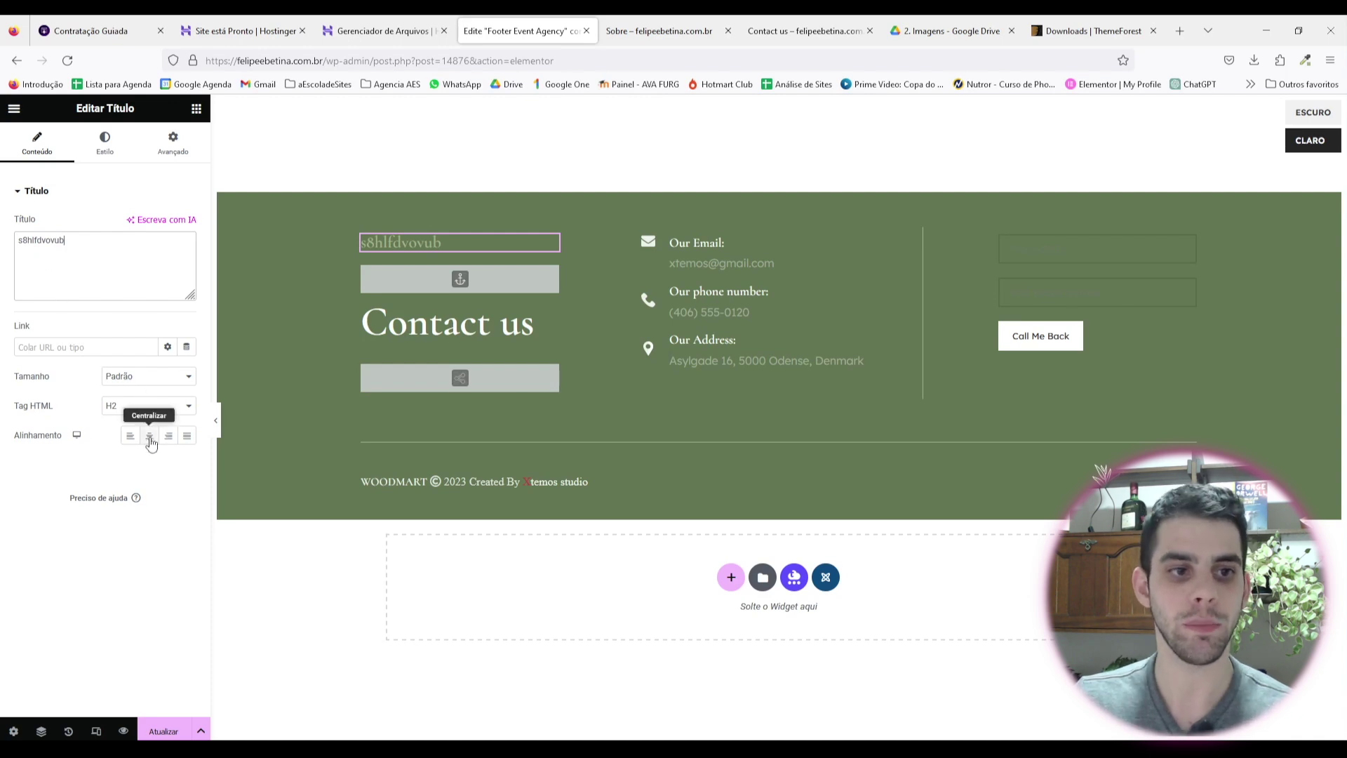
# Step: Style the new heading with red text colour and 82 px typography size
pyautogui.click(105, 144)
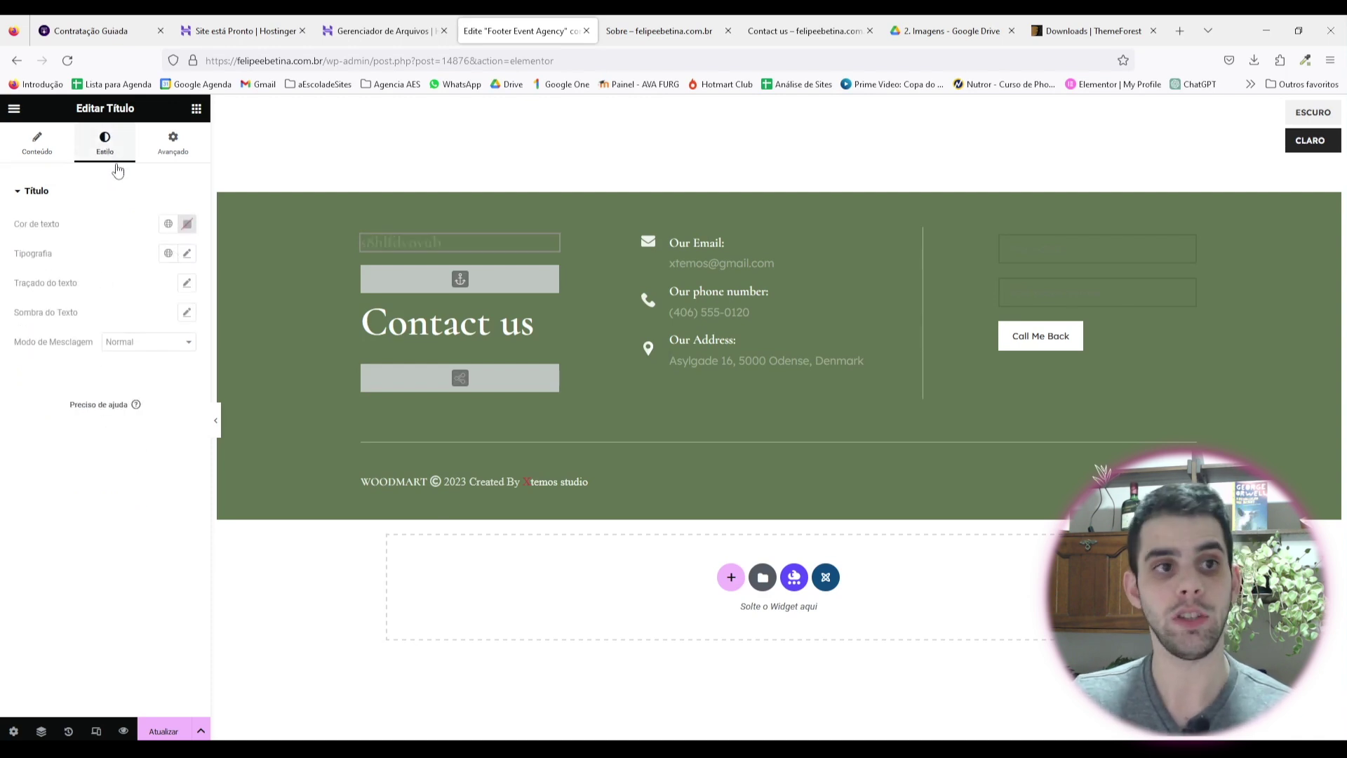
pyautogui.click(187, 224)
pyautogui.click(268, 290)
pyautogui.click(195, 263)
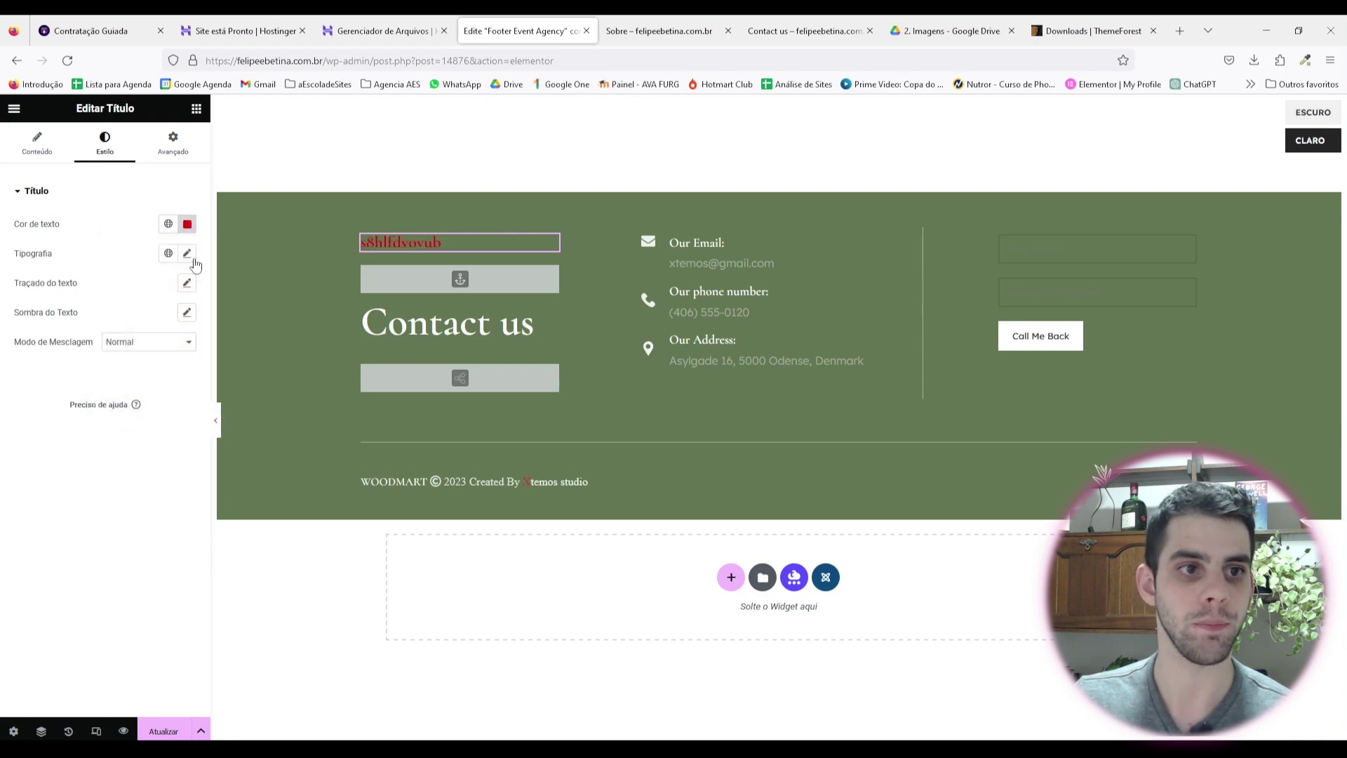
pyautogui.click(187, 253)
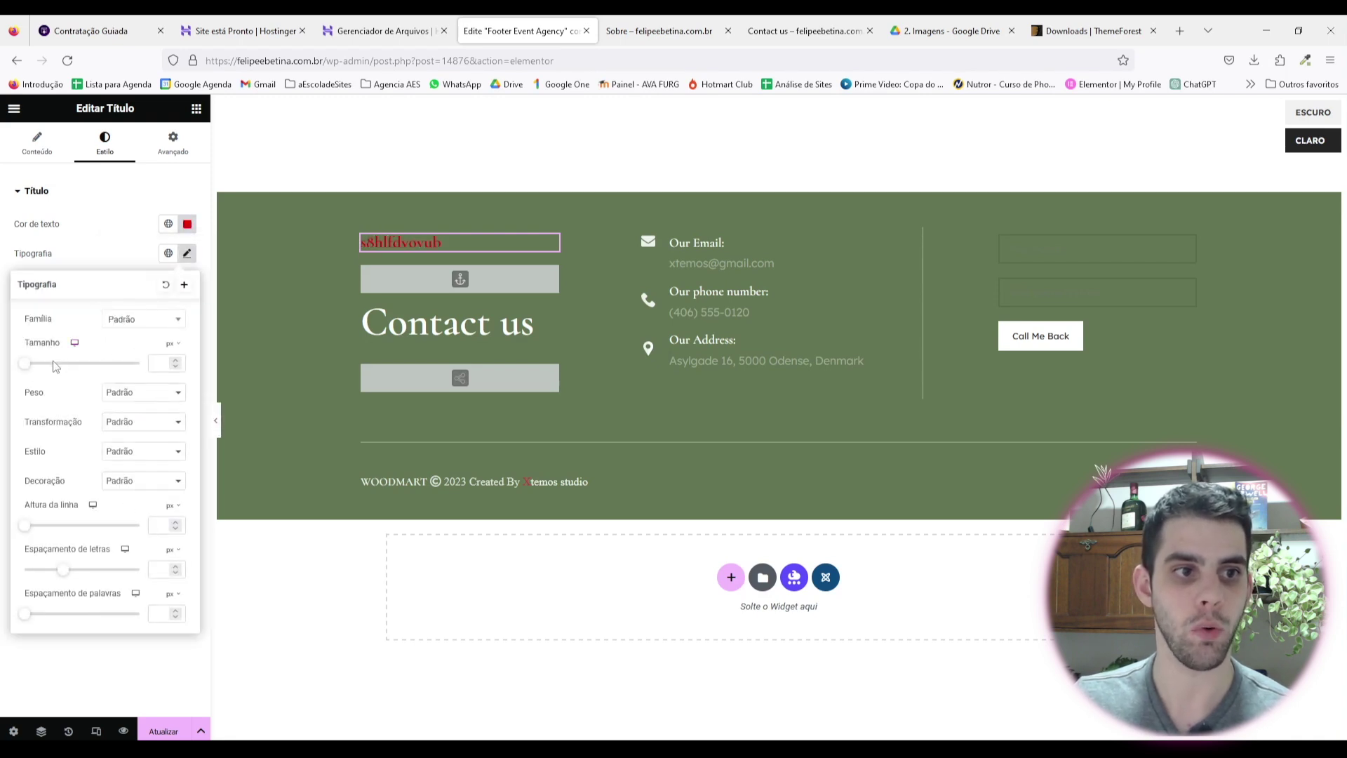
pyautogui.moveTo(26, 364); pyautogui.dragTo(72, 363)
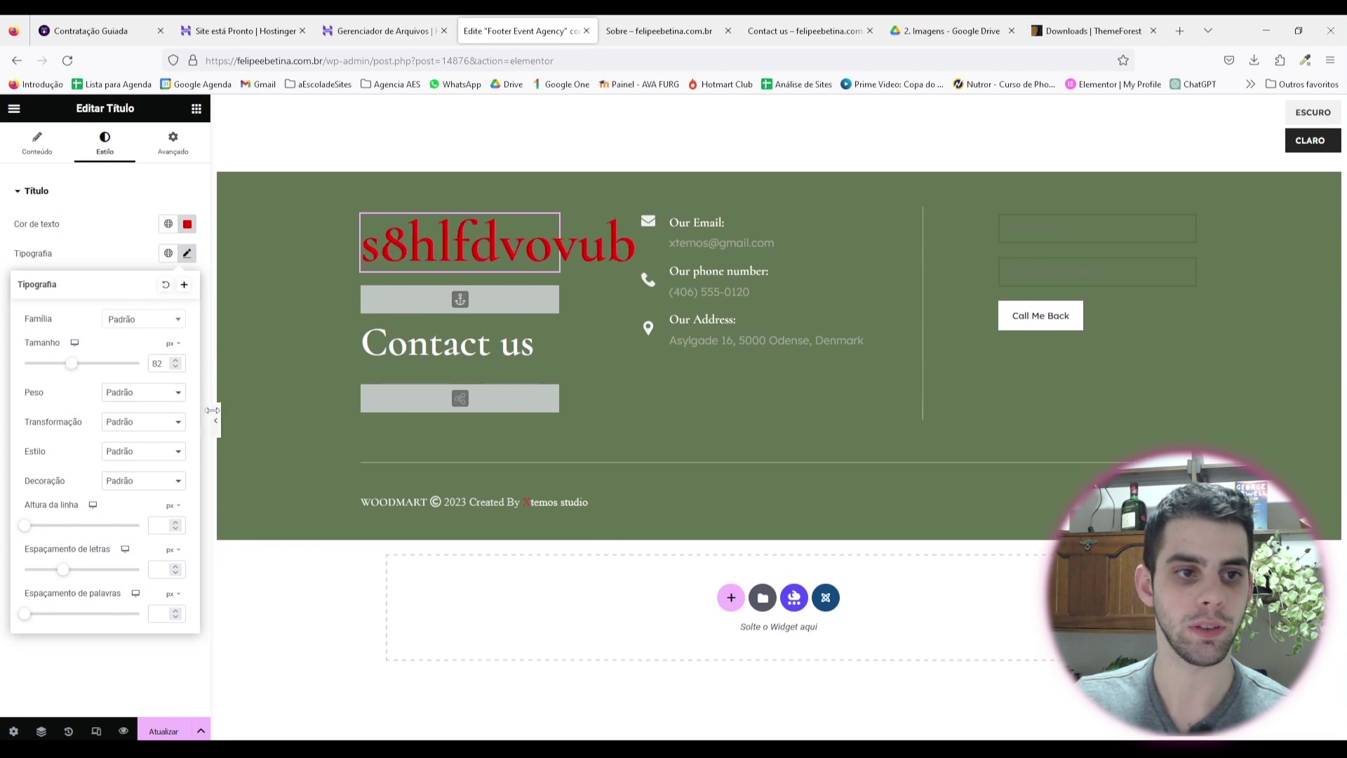
pyautogui.click(119, 672)
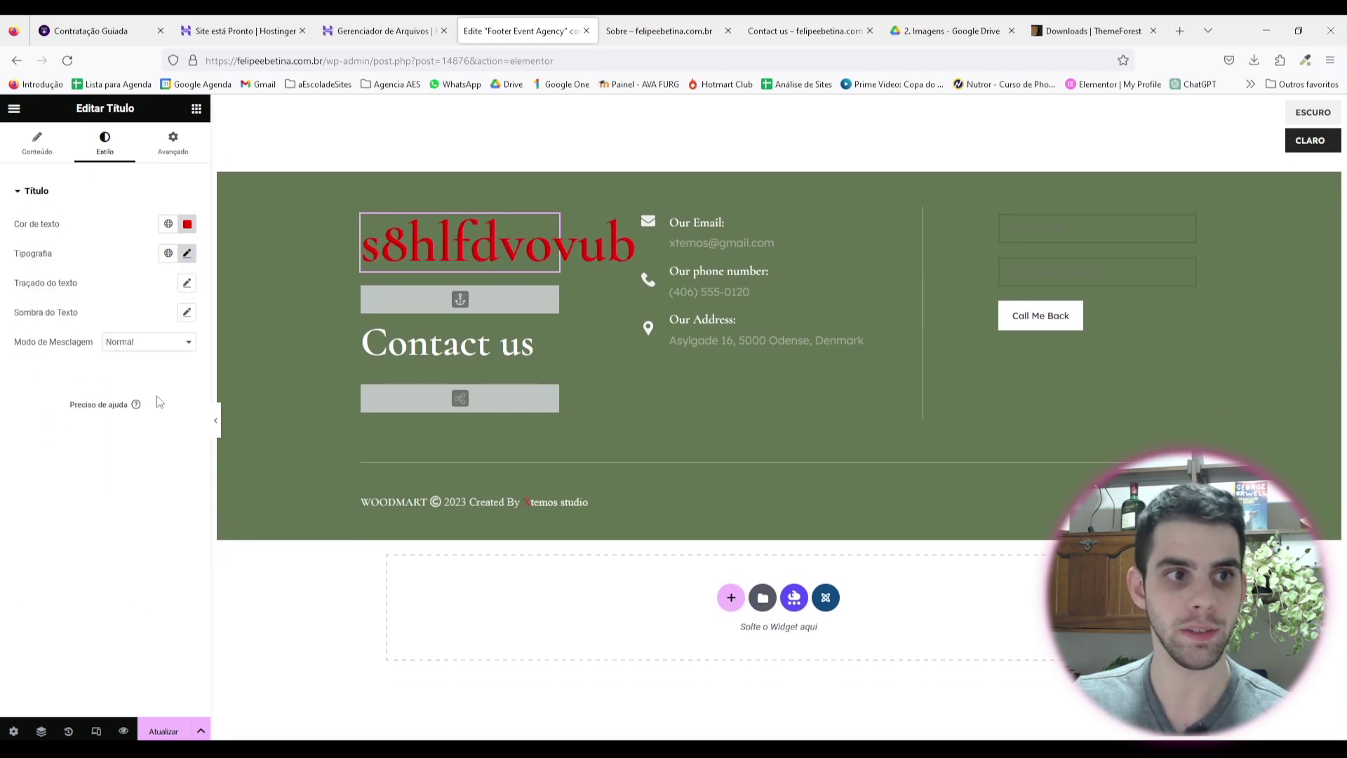
pyautogui.click(172, 145)
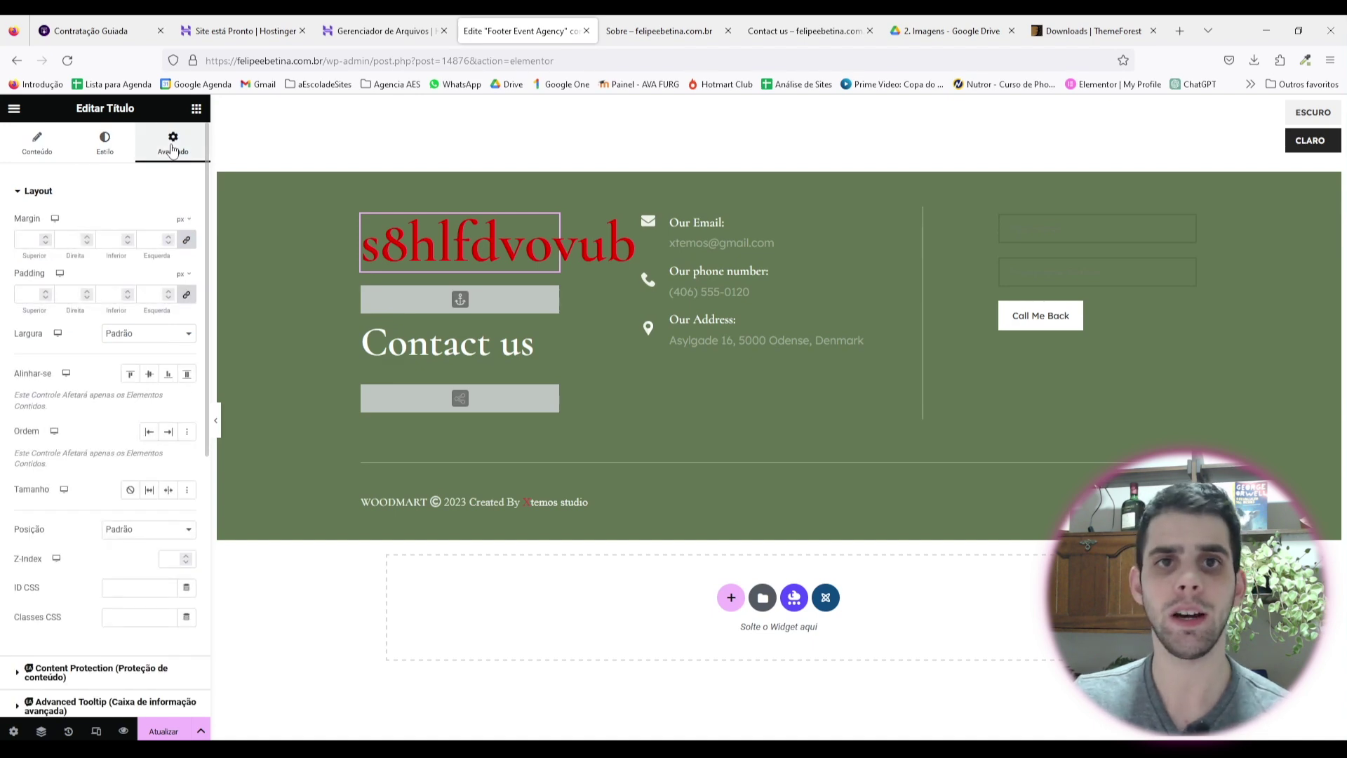
pyautogui.click(36, 142)
# Step: Delete the red test heading, the anchor, the social buttons and the Contact Form 7 widget
pyautogui.rightClick(472, 261)
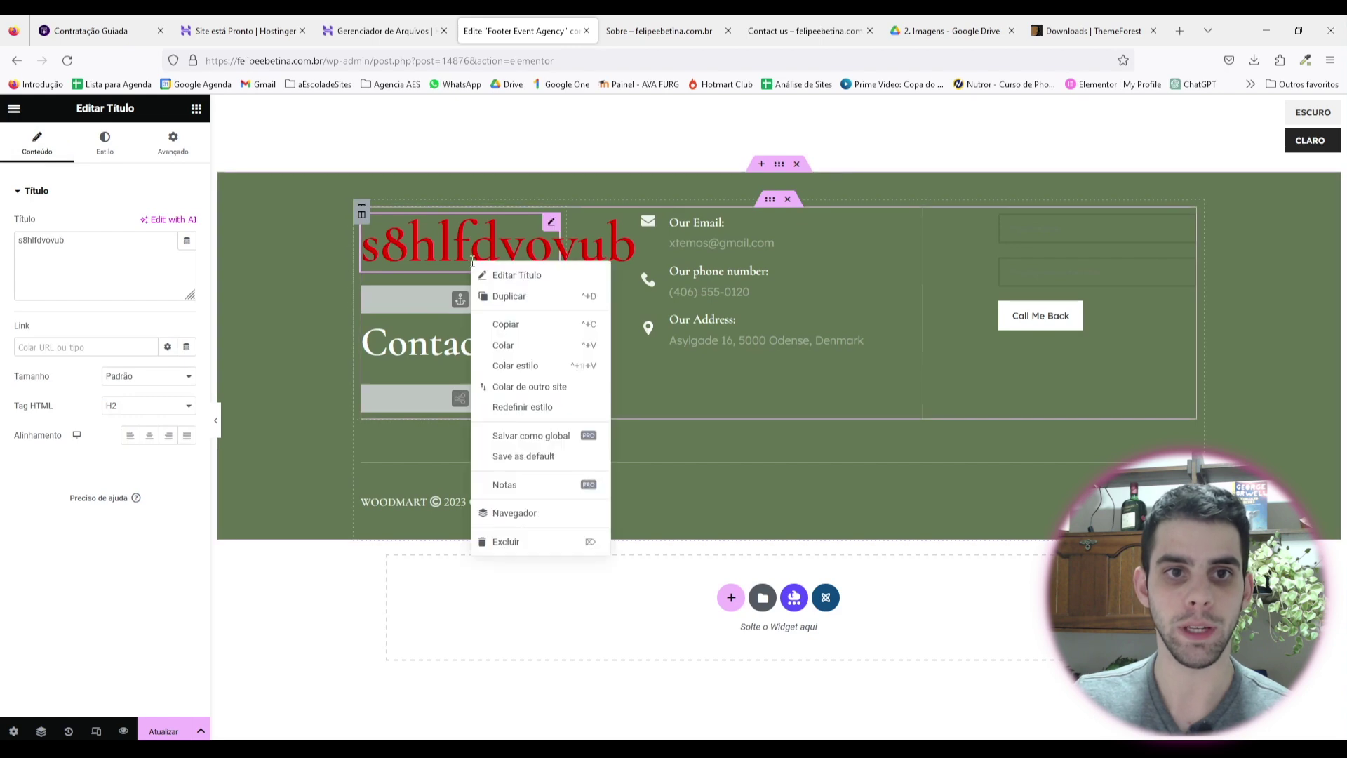
pyautogui.click(512, 546)
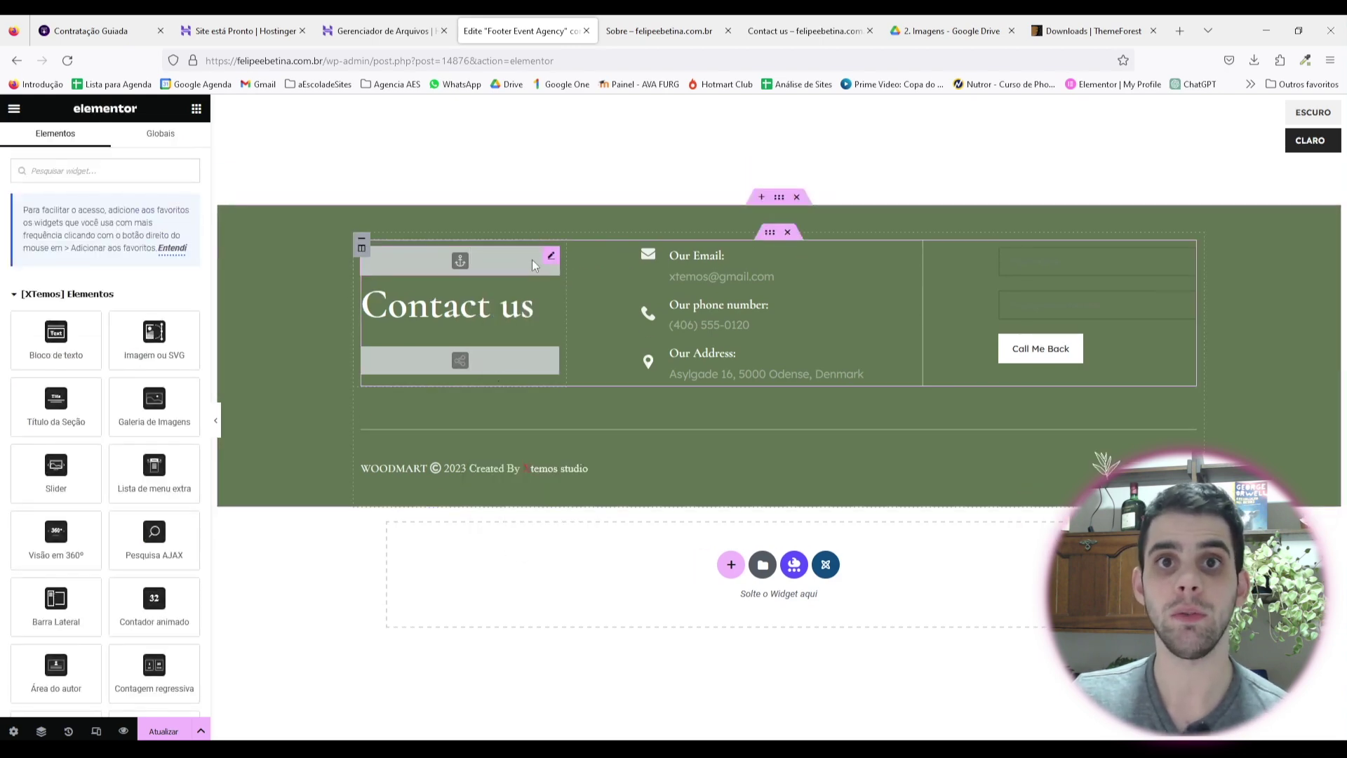
pyautogui.rightClick(510, 259)
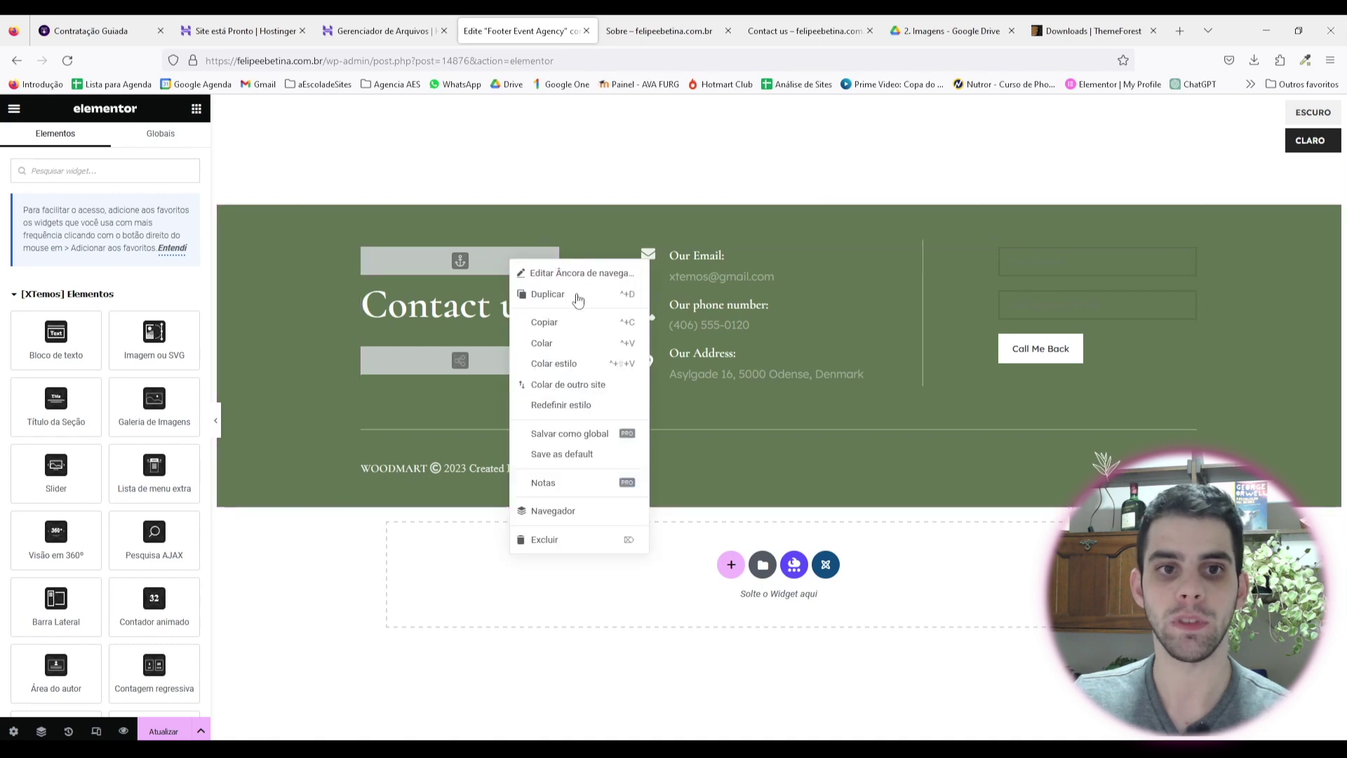
pyautogui.click(548, 540)
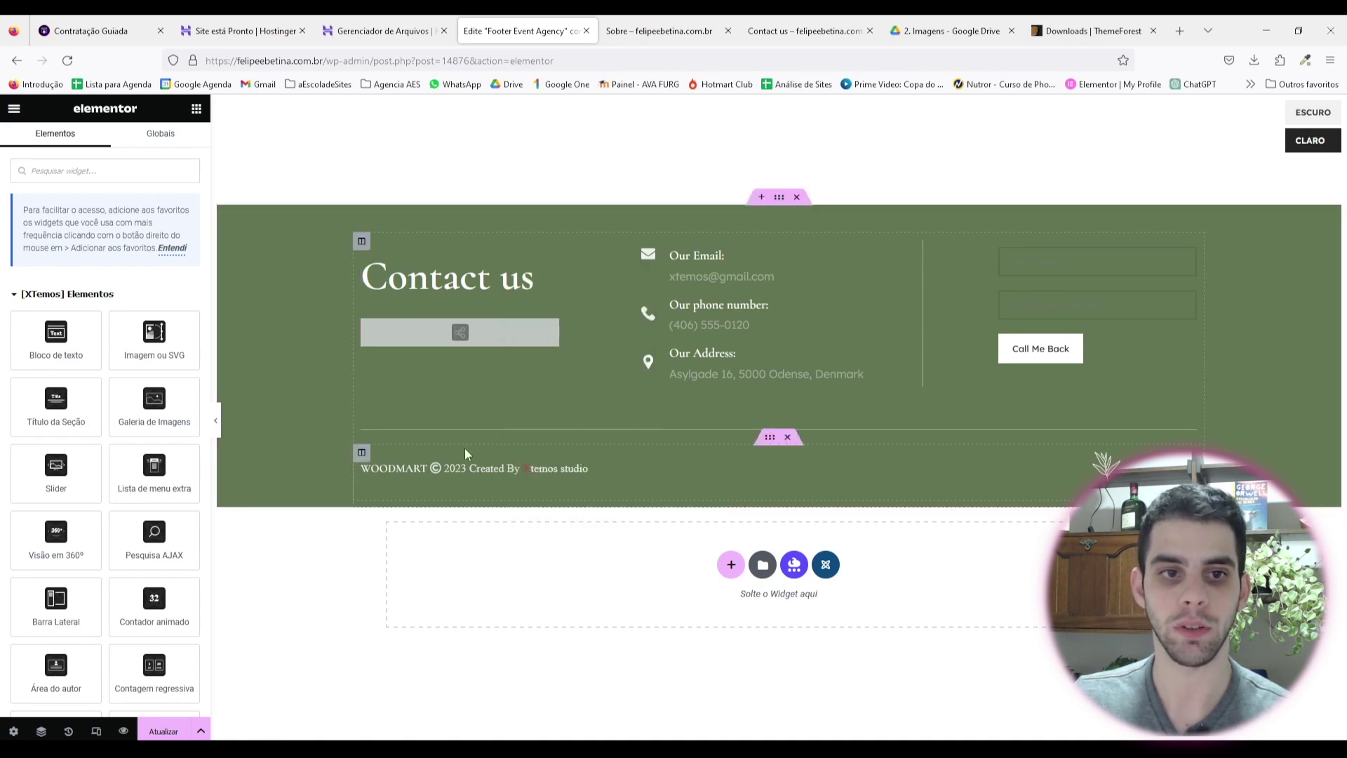
pyautogui.rightClick(448, 330)
pyautogui.click(517, 608)
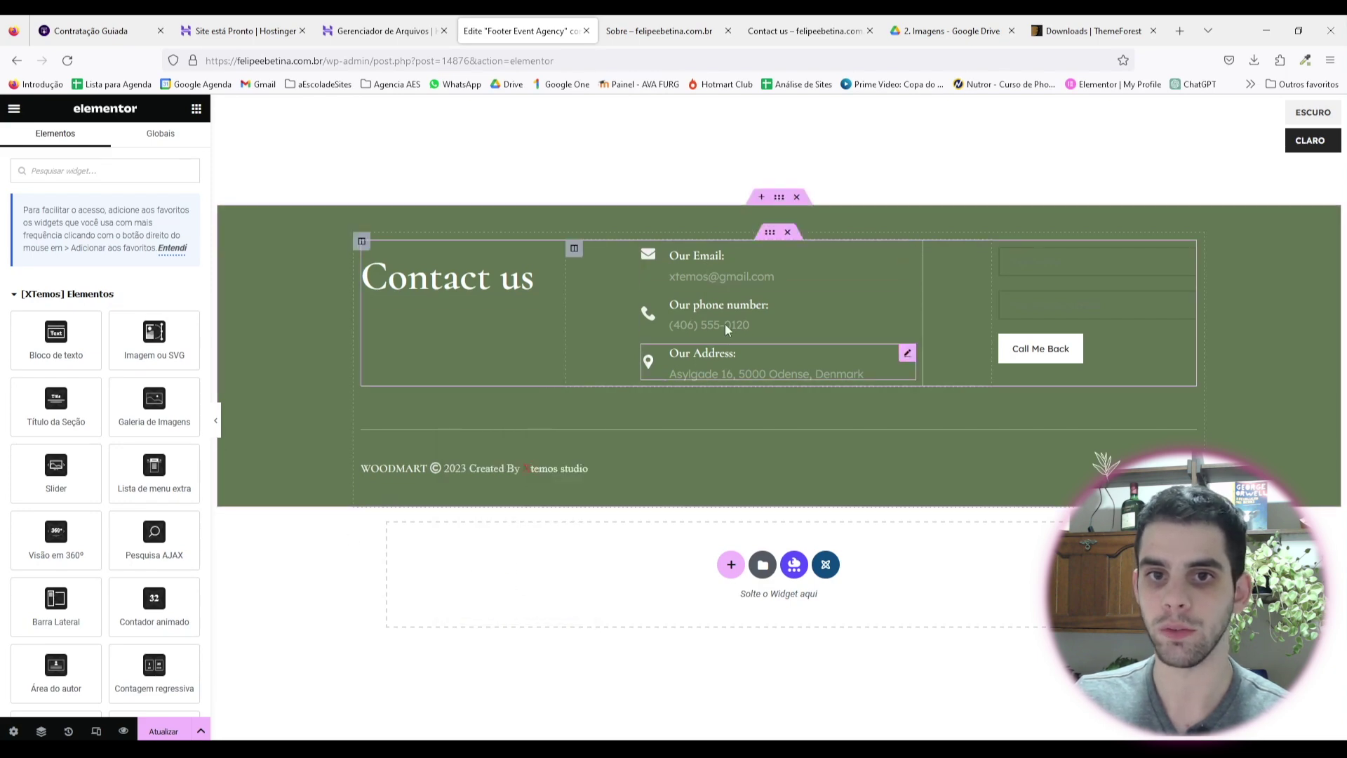
pyautogui.rightClick(1054, 284)
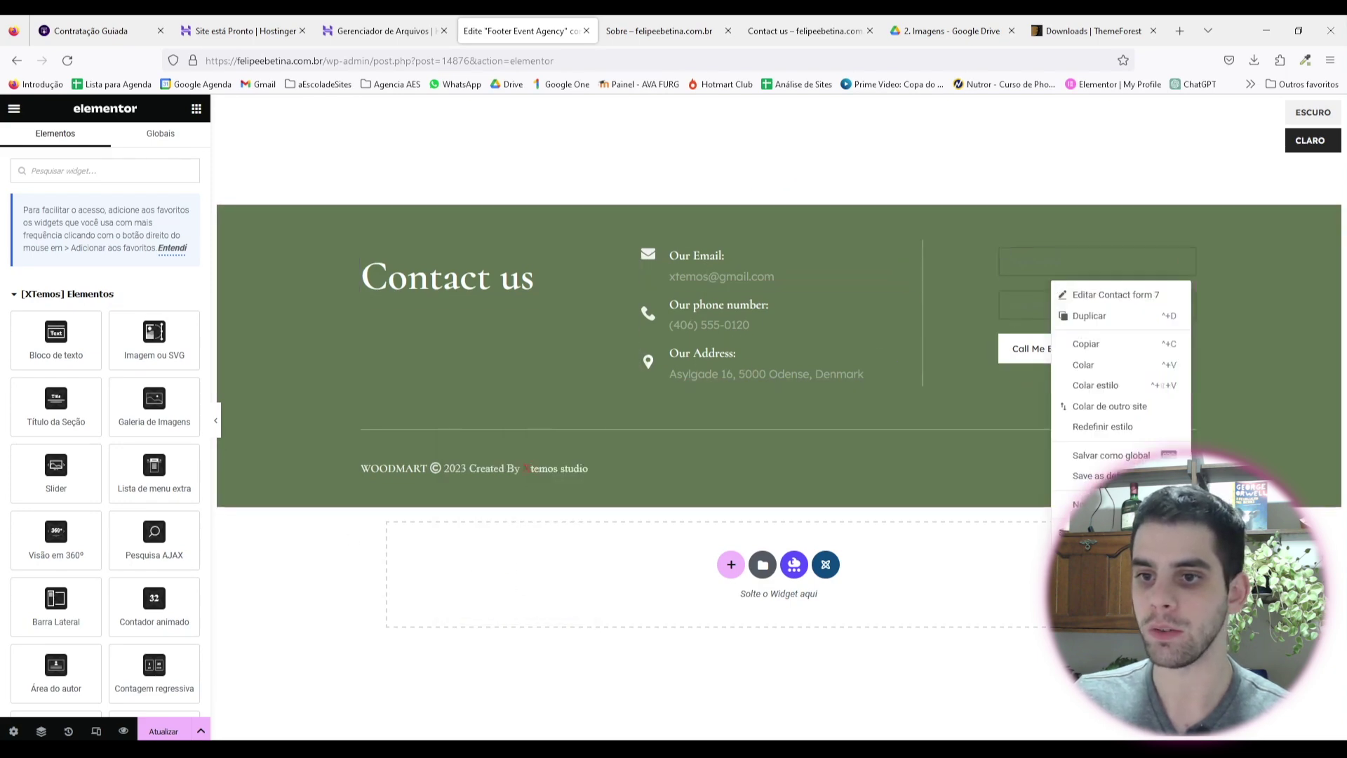
pyautogui.click(1088, 533)
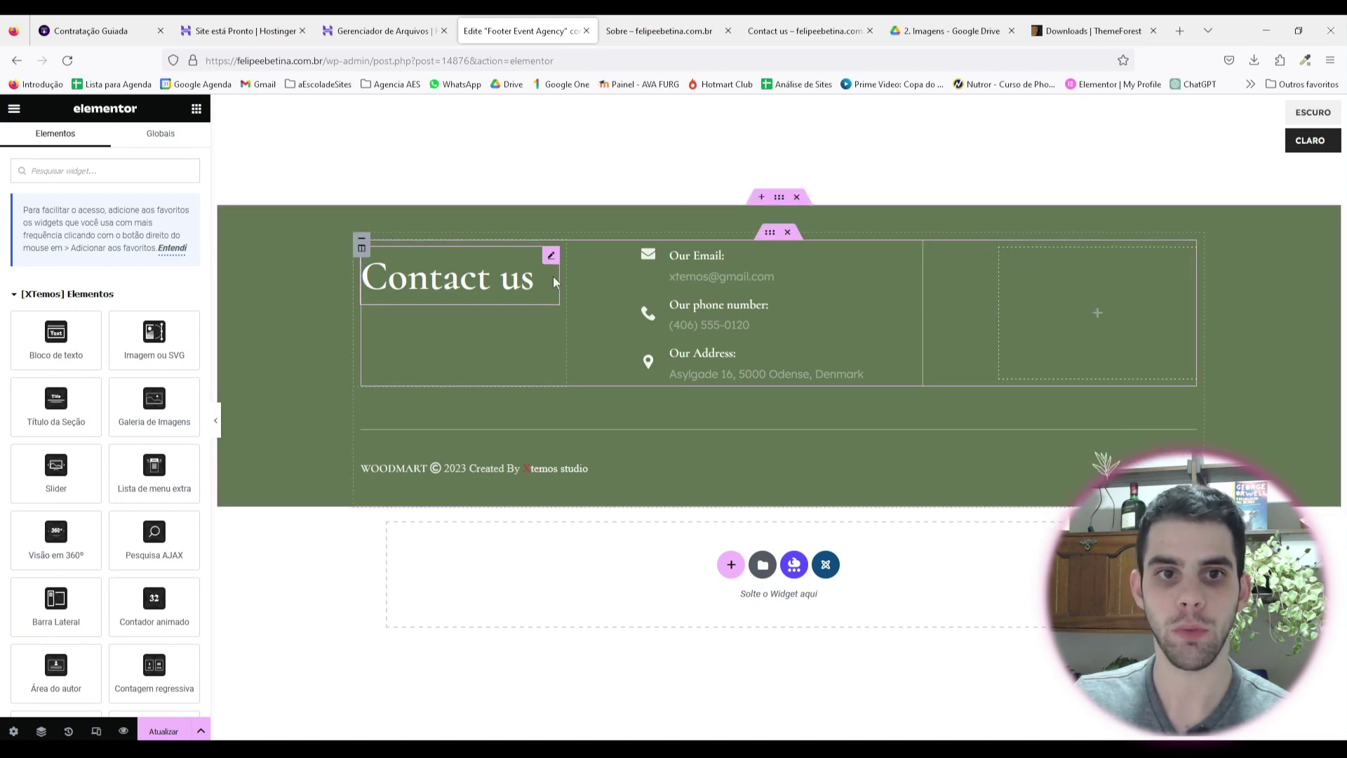
pyautogui.click(552, 257)
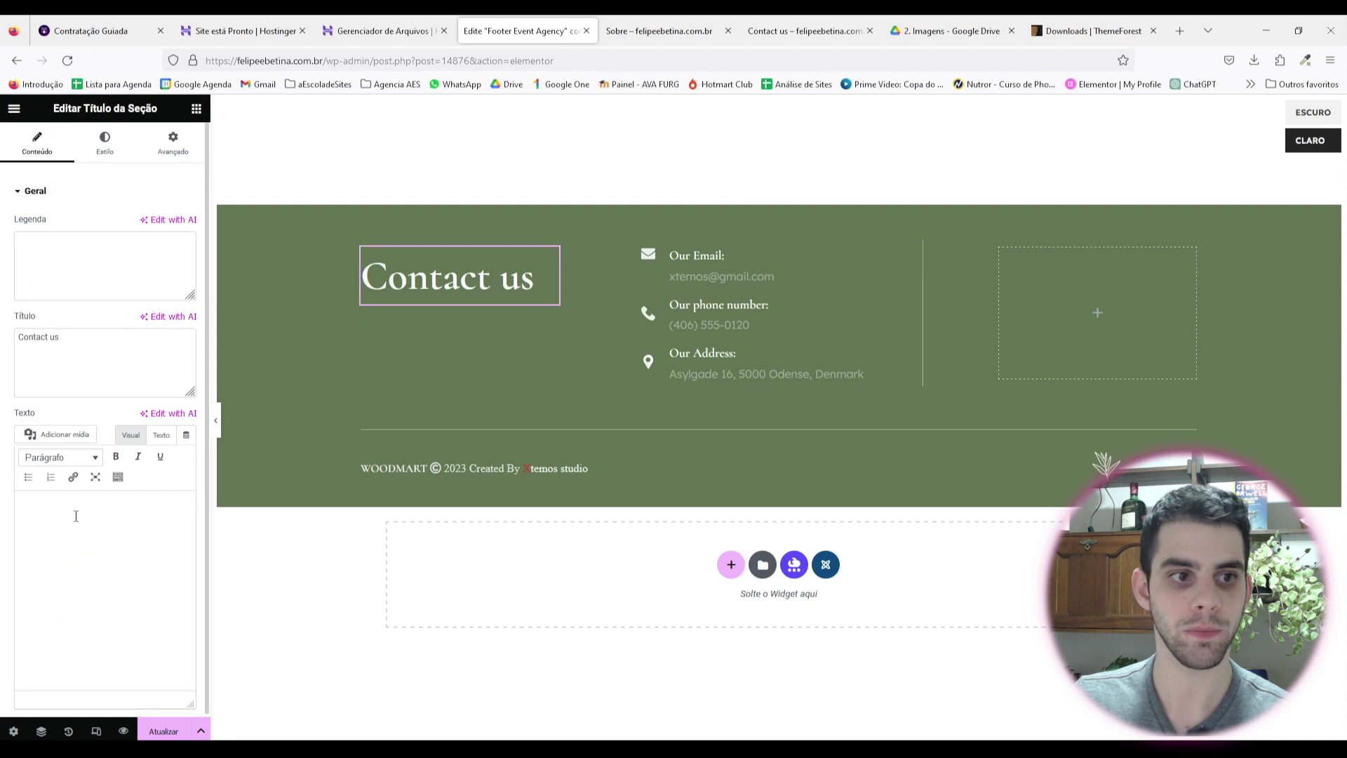
# Step: Rename the heading to Contatos and relabel the e-mail block E-mail: with the site's contact address
pyautogui.moveTo(90, 349); pyautogui.dragTo(2, 323)
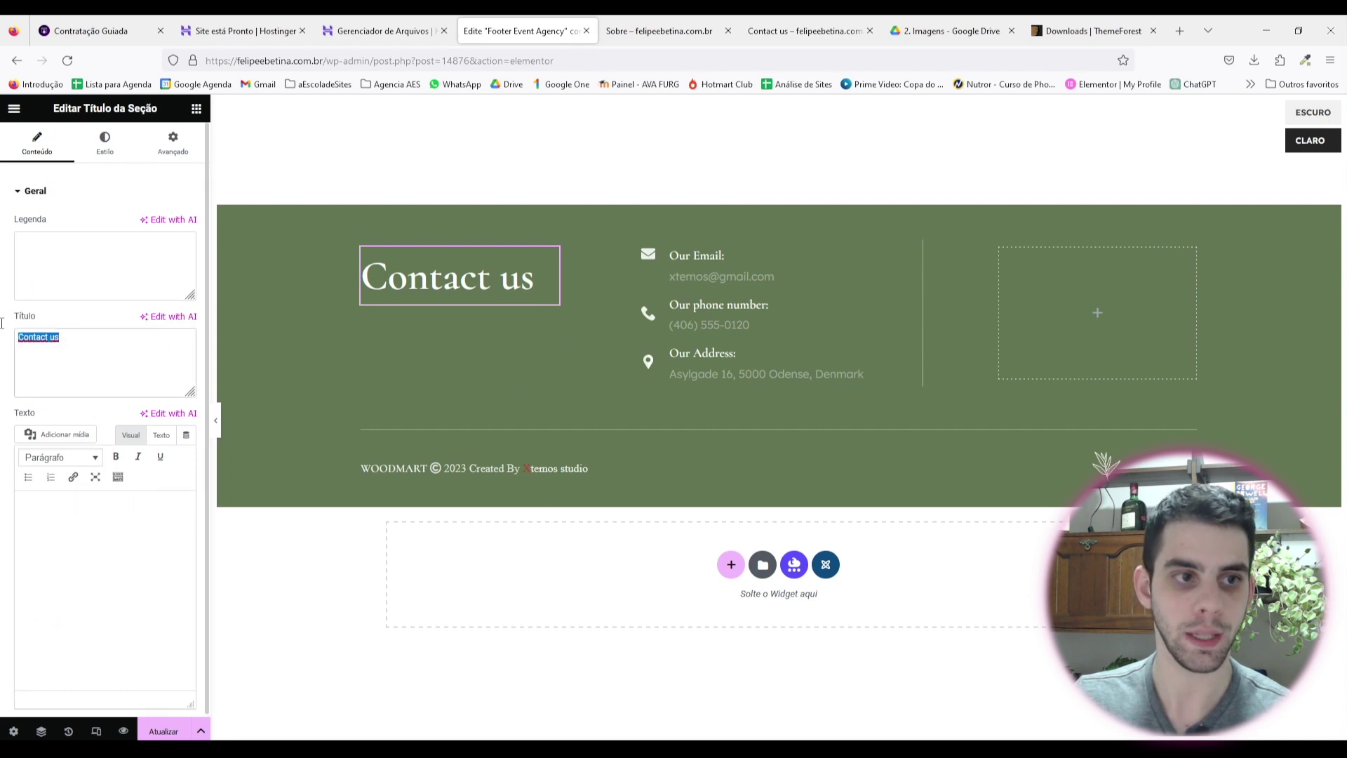
pyautogui.write('Contatos')
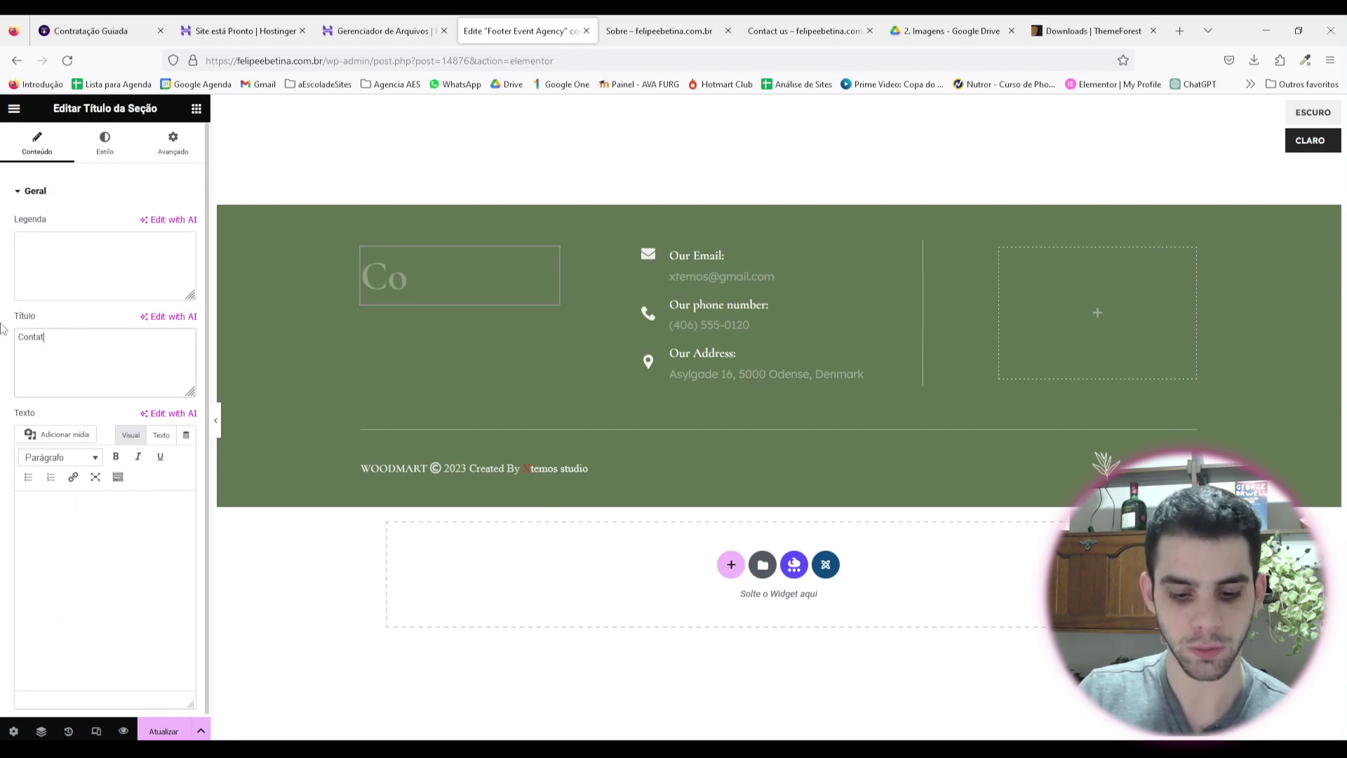
pyautogui.click(719, 257)
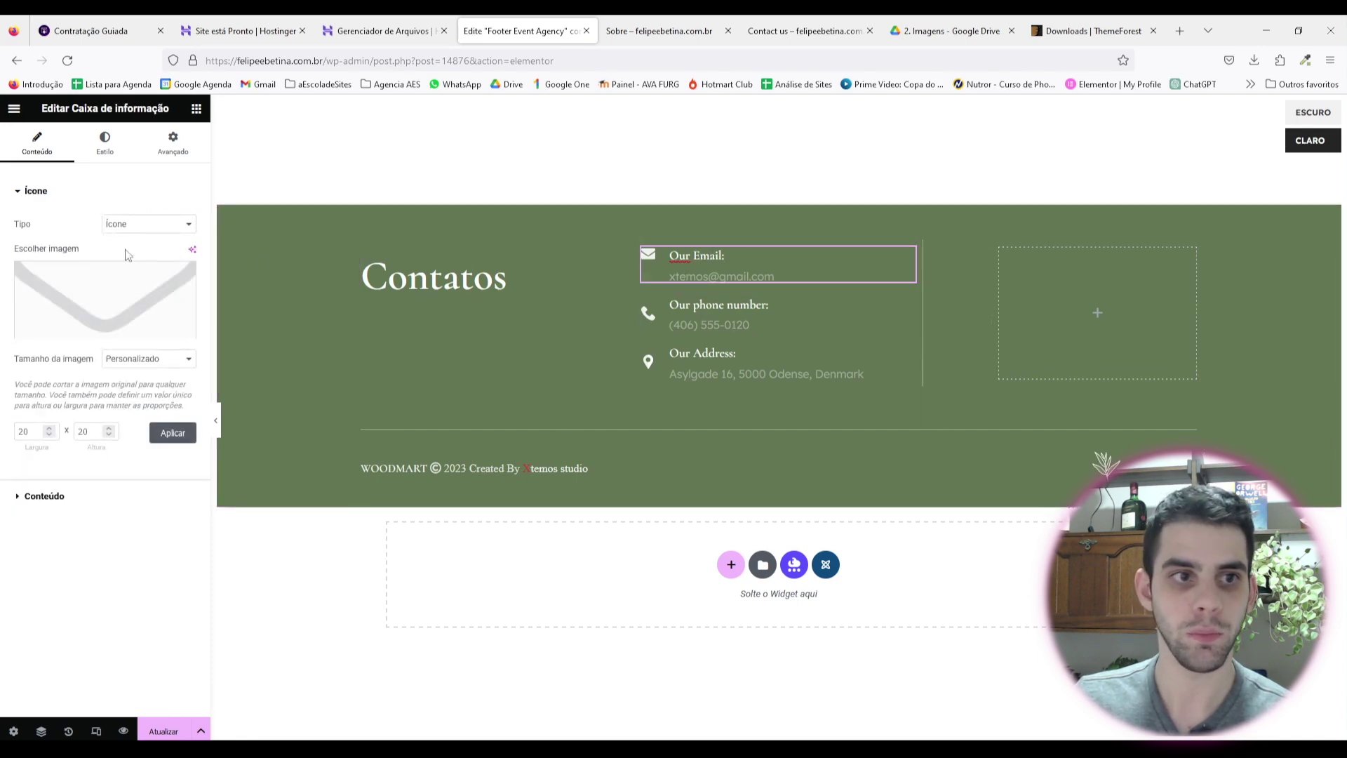
pyautogui.click(56, 497)
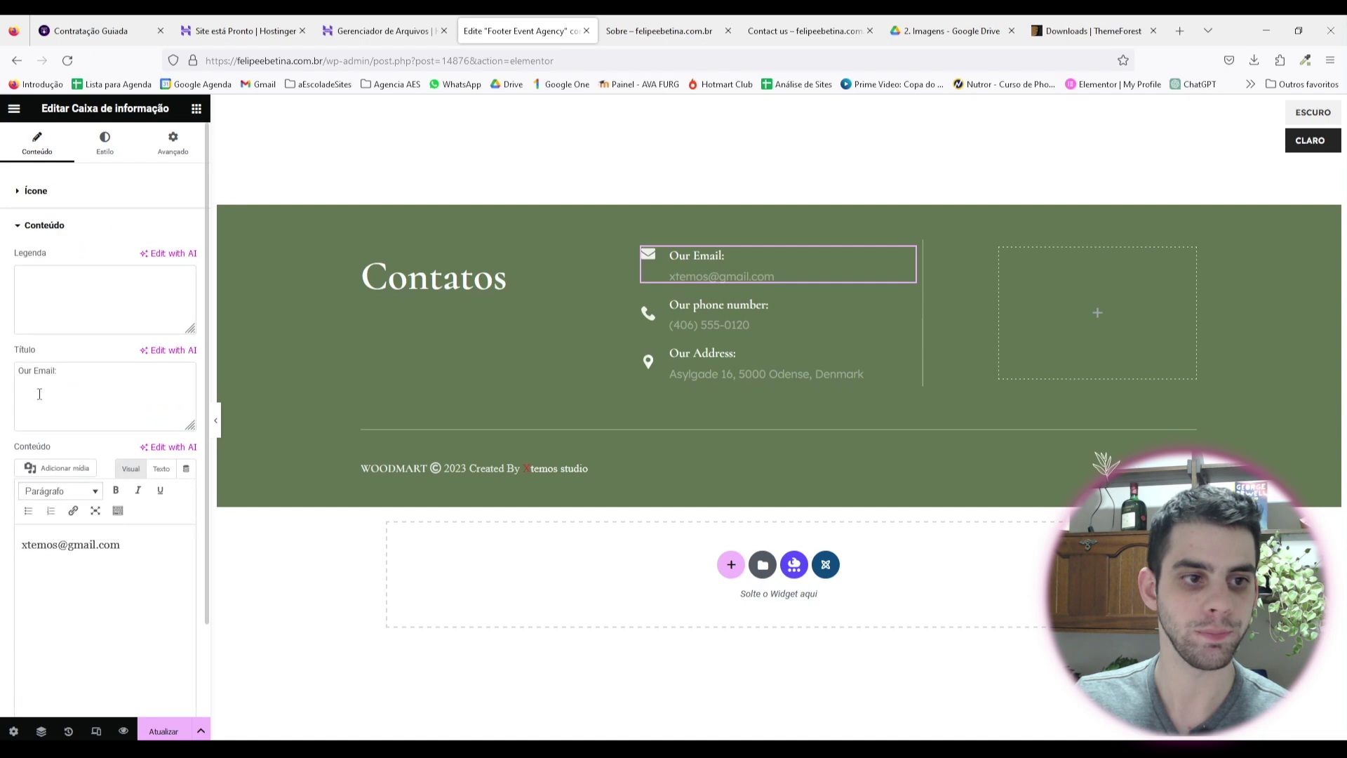
pyautogui.moveTo(89, 382); pyautogui.dragTo(2, 358)
pyautogui.write('E')
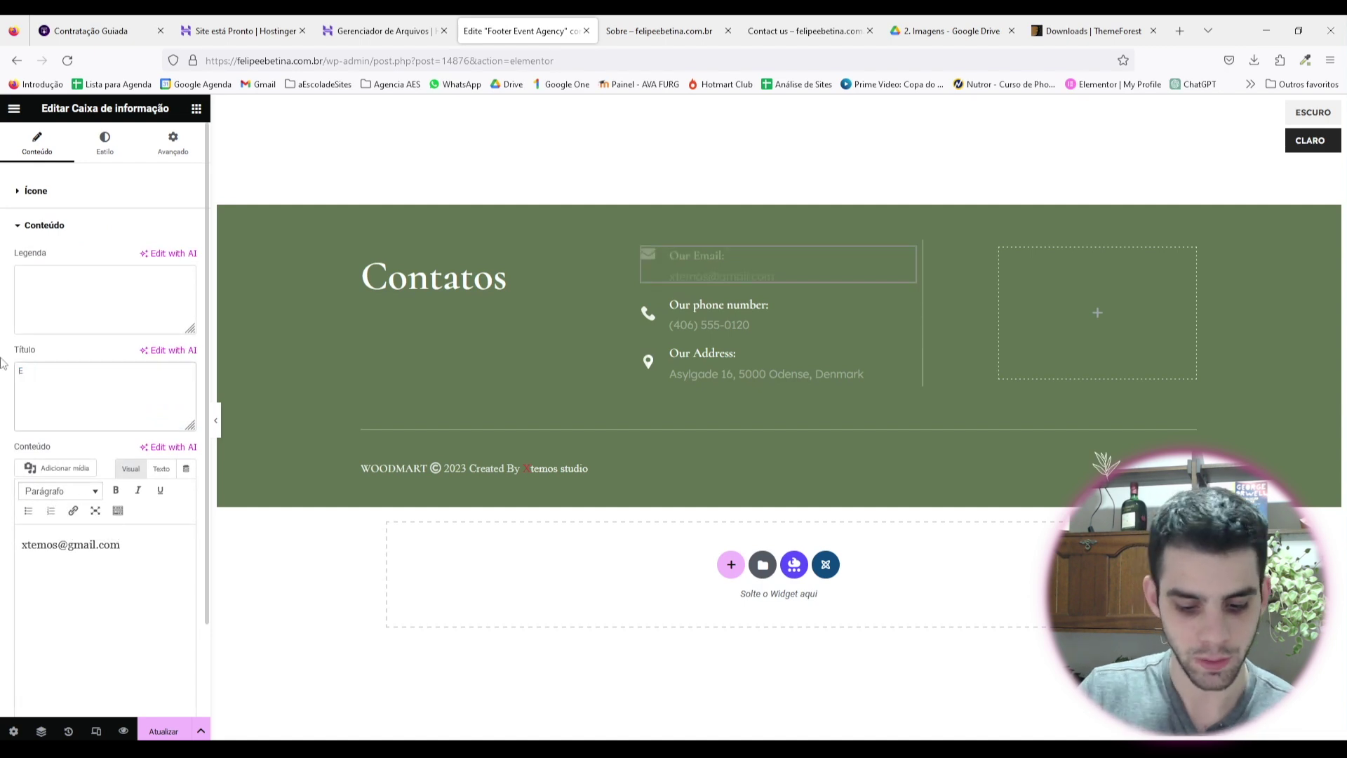
pyautogui.write('mail:')
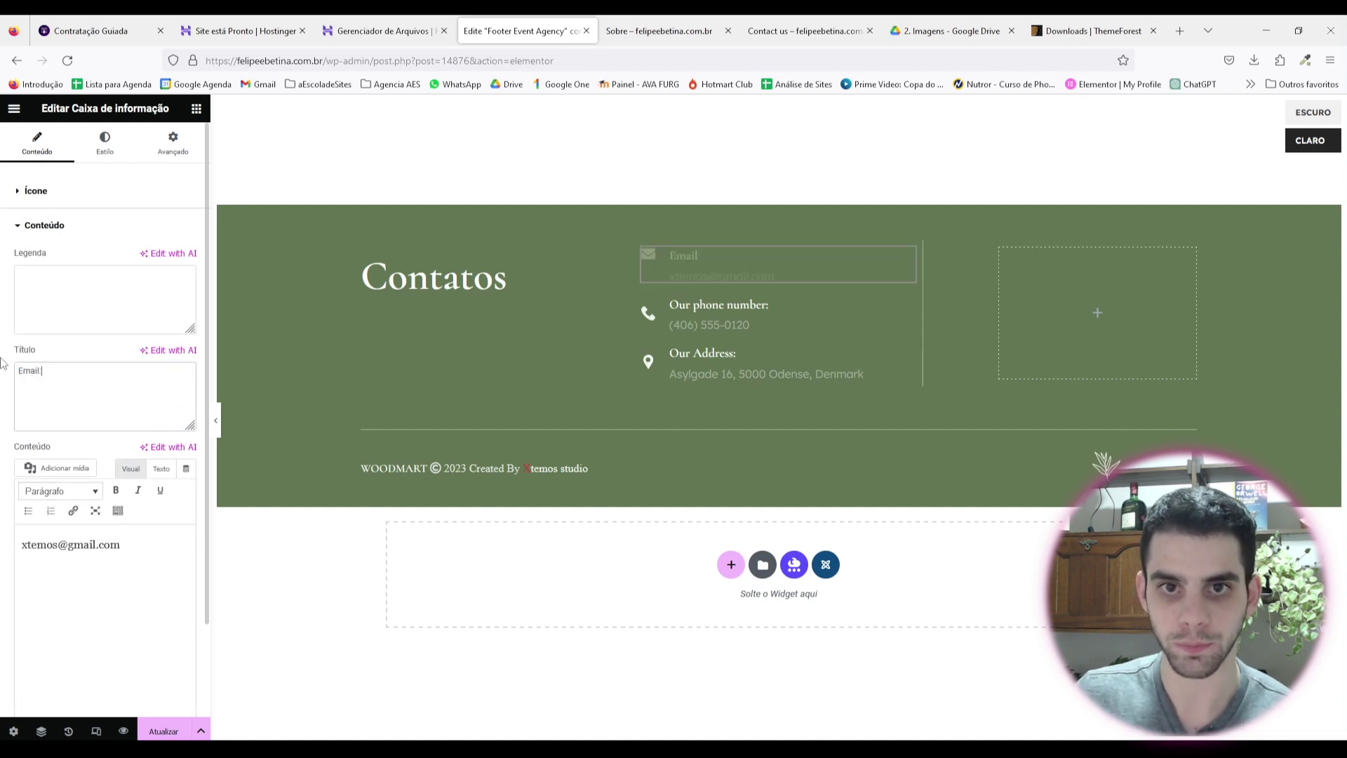
pyautogui.click(24, 371)
pyautogui.write('-')
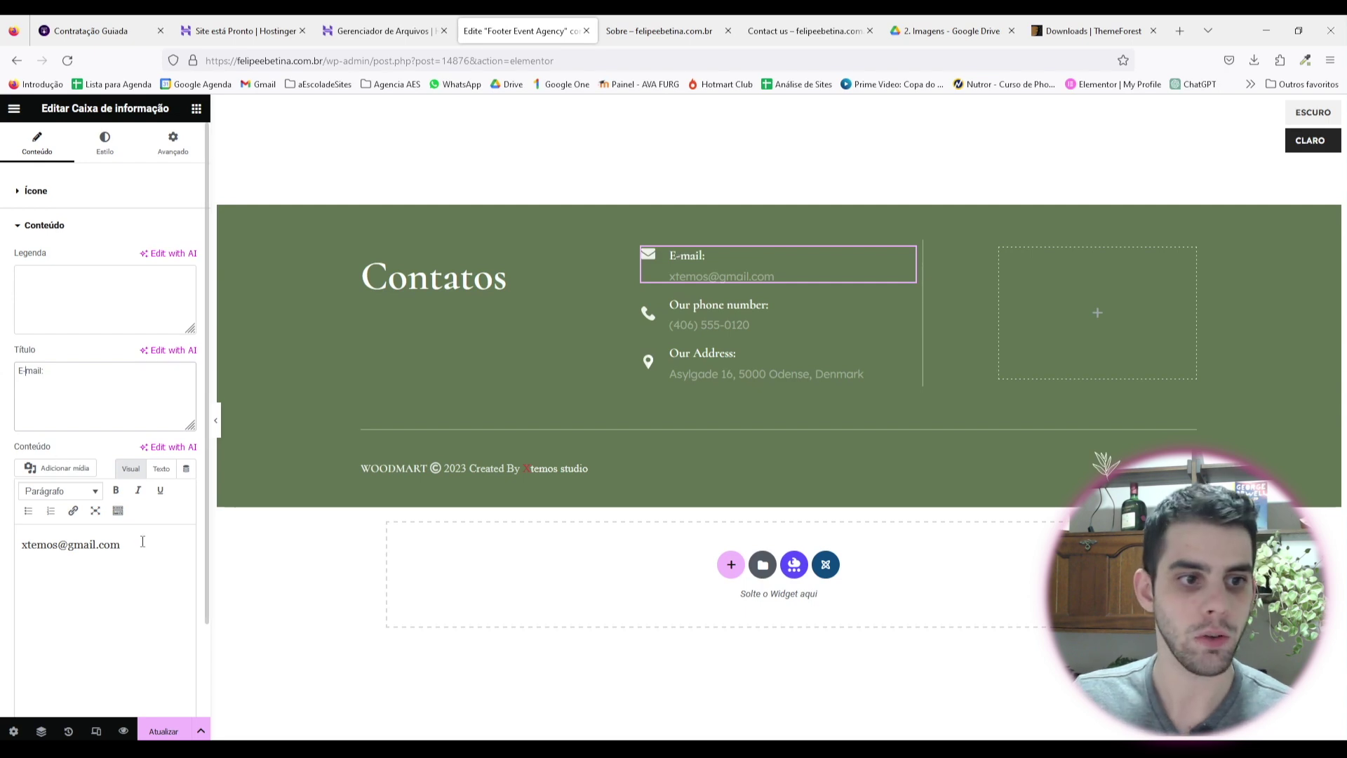
pyautogui.moveTo(121, 545); pyautogui.dragTo(33, 559)
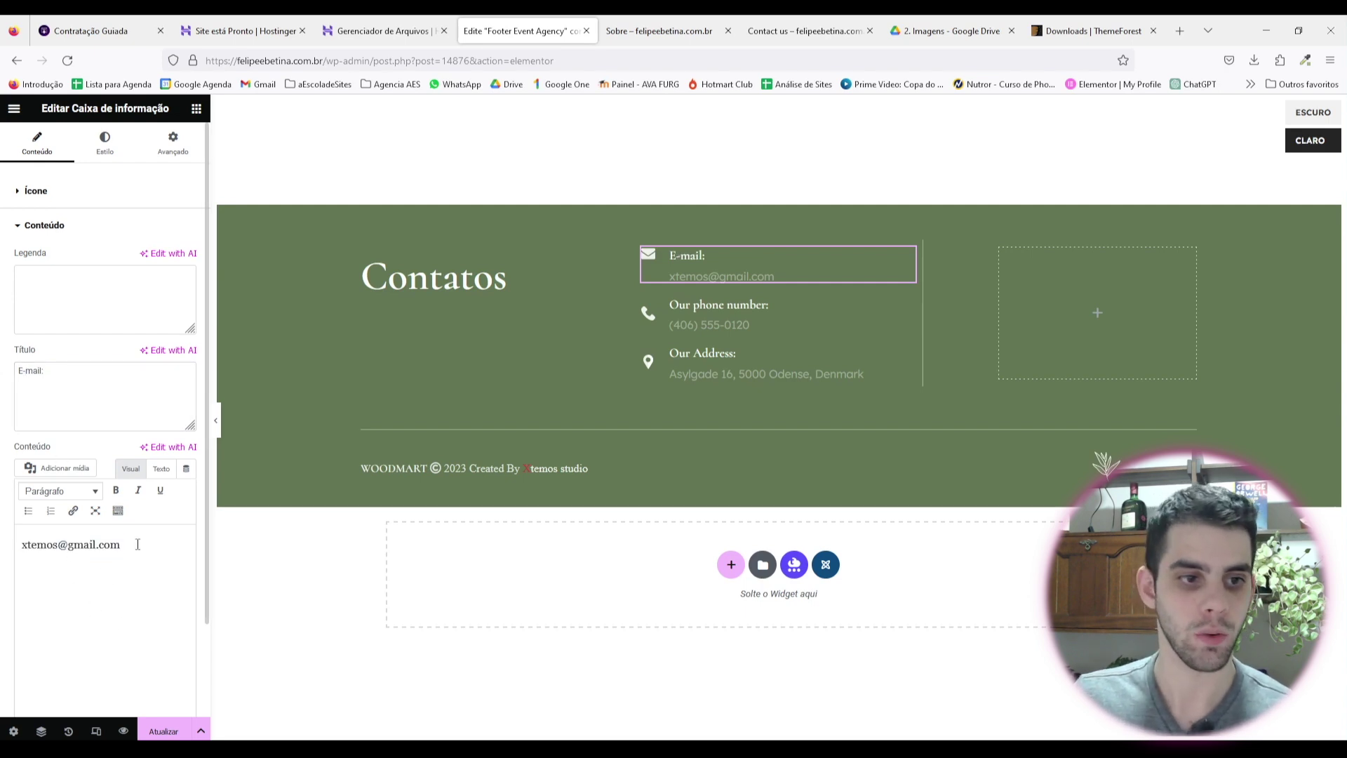
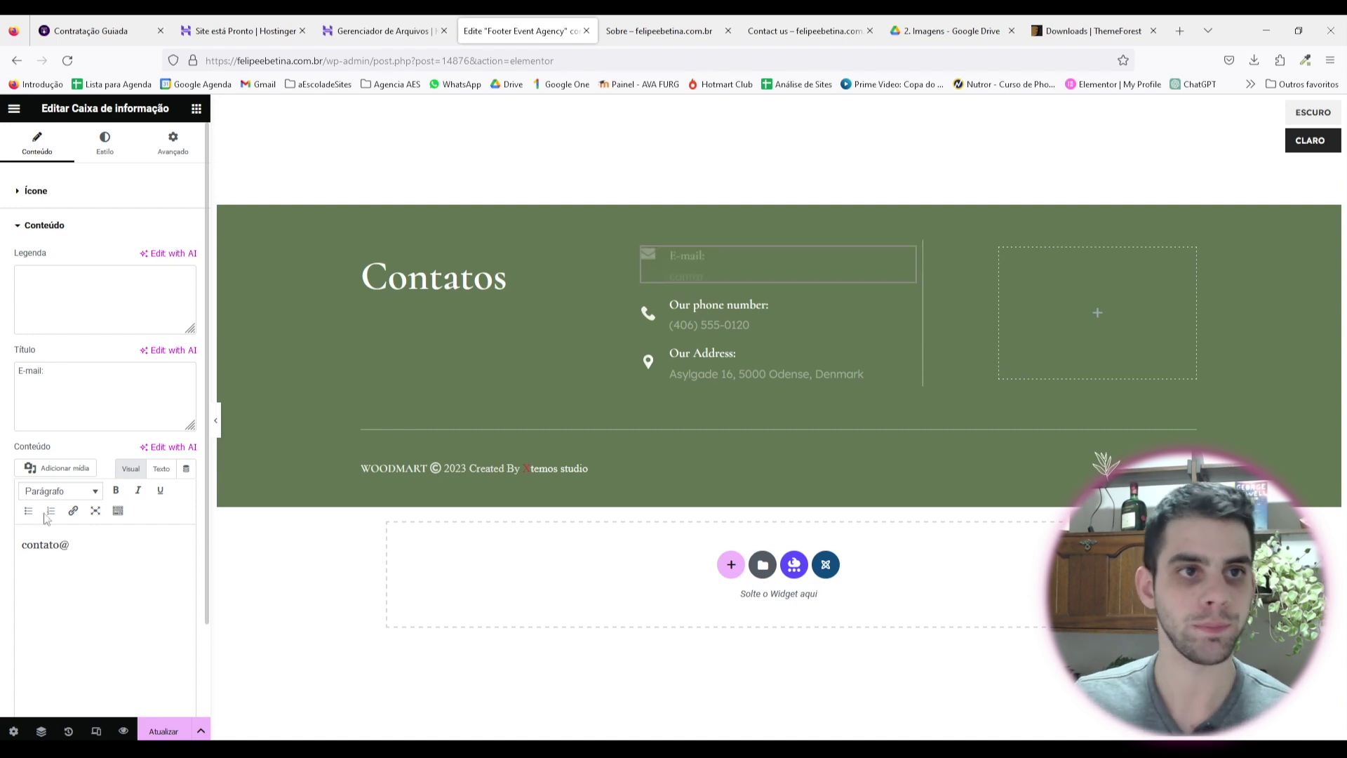
pyautogui.moveTo(237, 61); pyautogui.dragTo(323, 61)
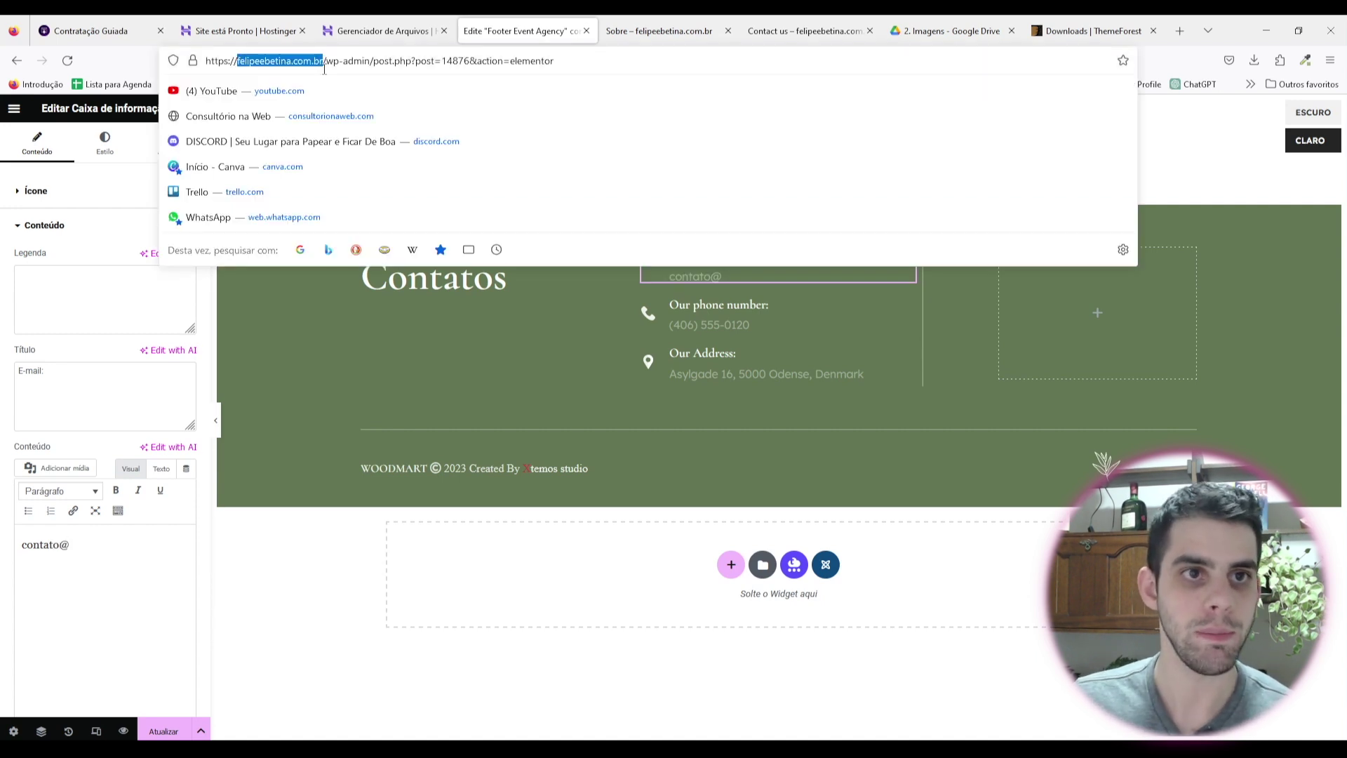
pyautogui.write('felipeebetina.com.br')
# Step: Change the phone block label to Número: and replace the phone number
pyautogui.click(84, 409)
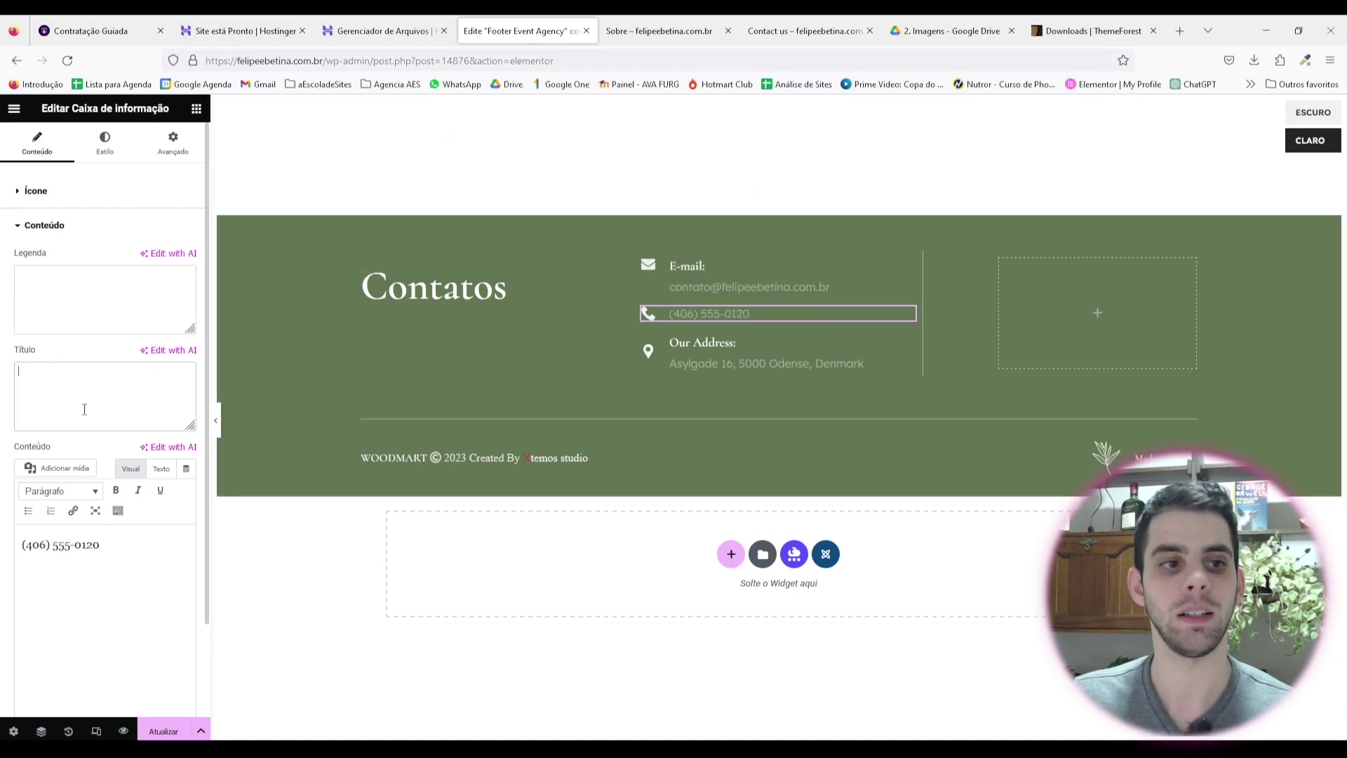
pyautogui.write('N')
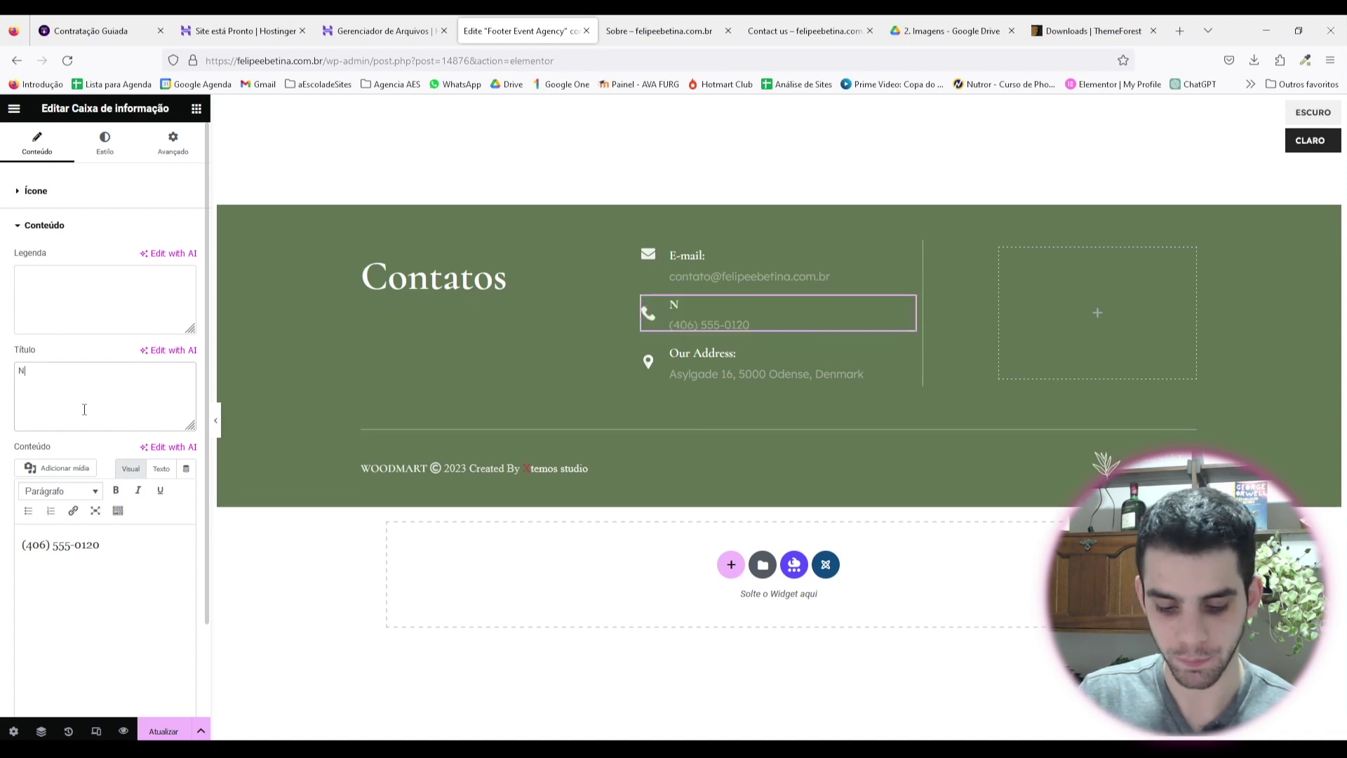
pyautogui.write('úmerro')
pyautogui.press('BackSpace')
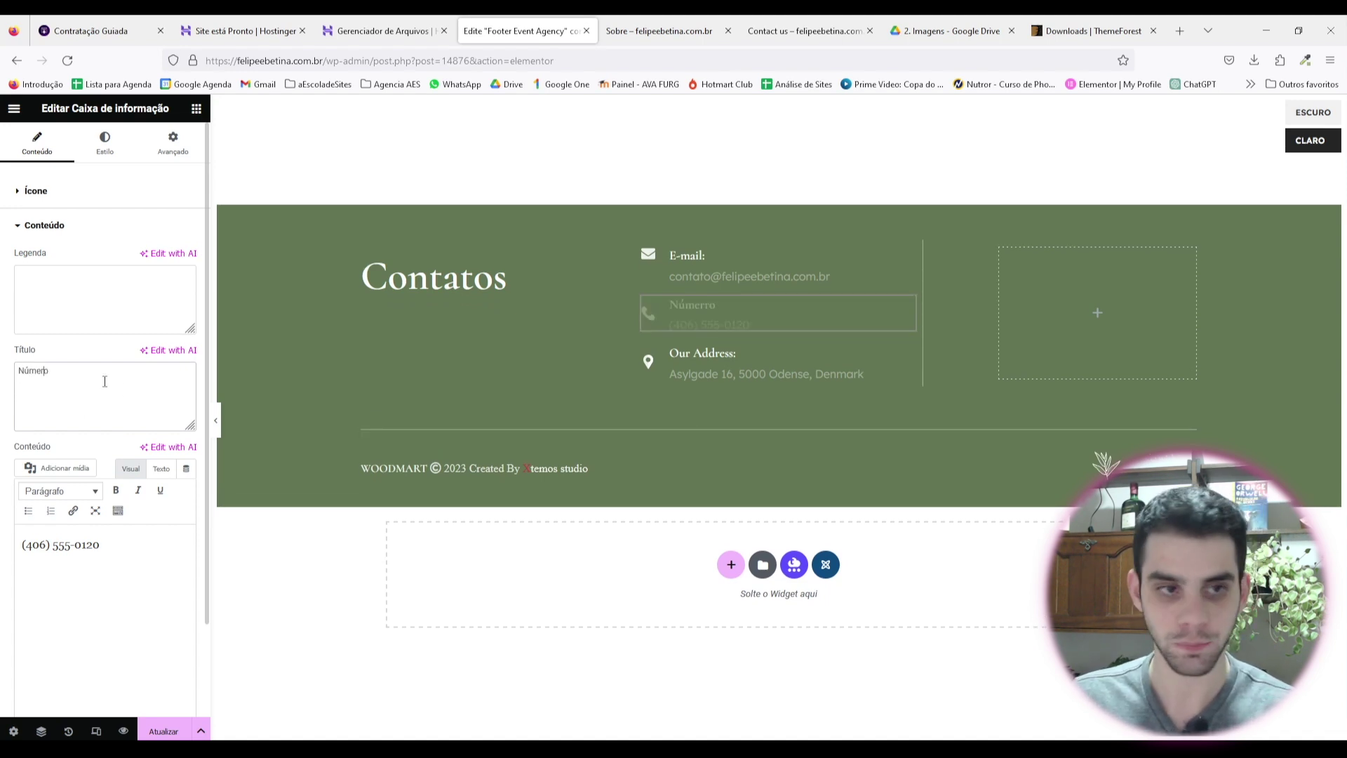
pyautogui.write(':')
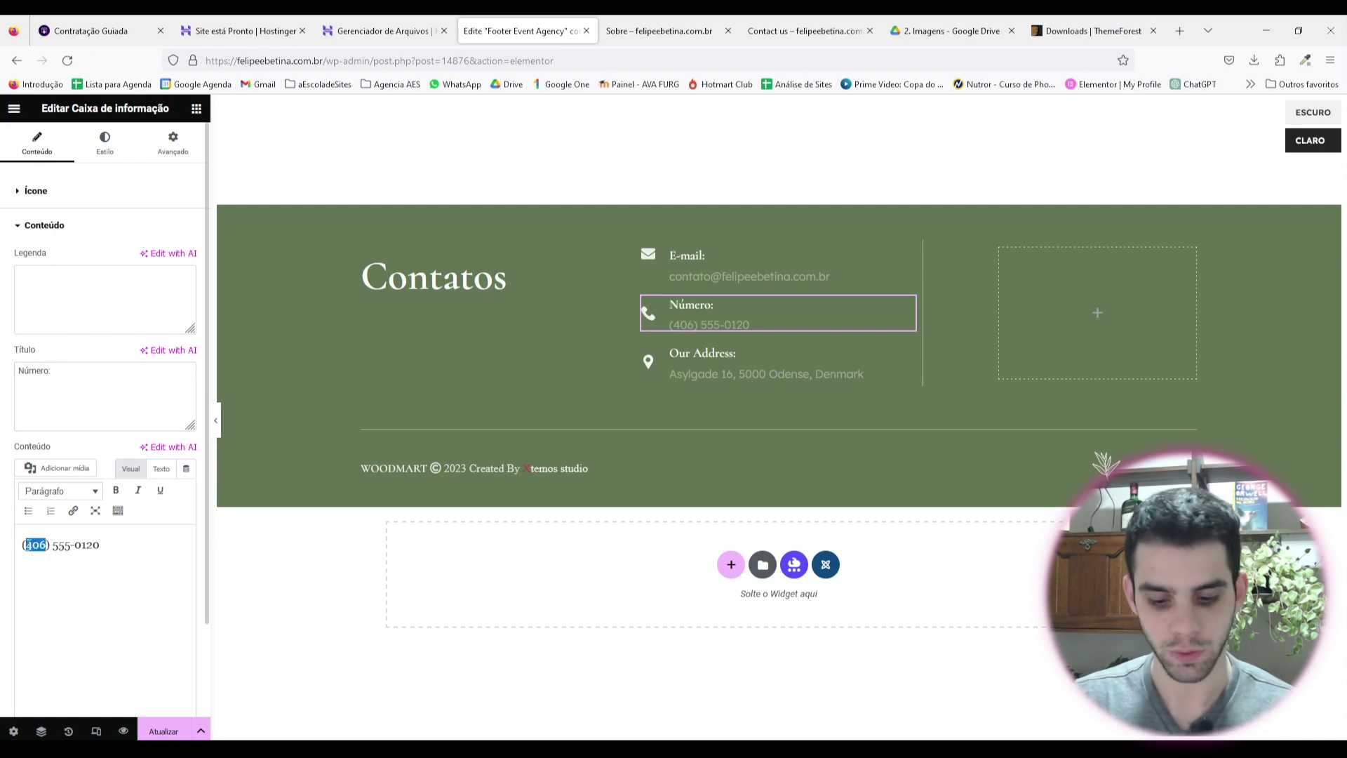
pyautogui.write('99')
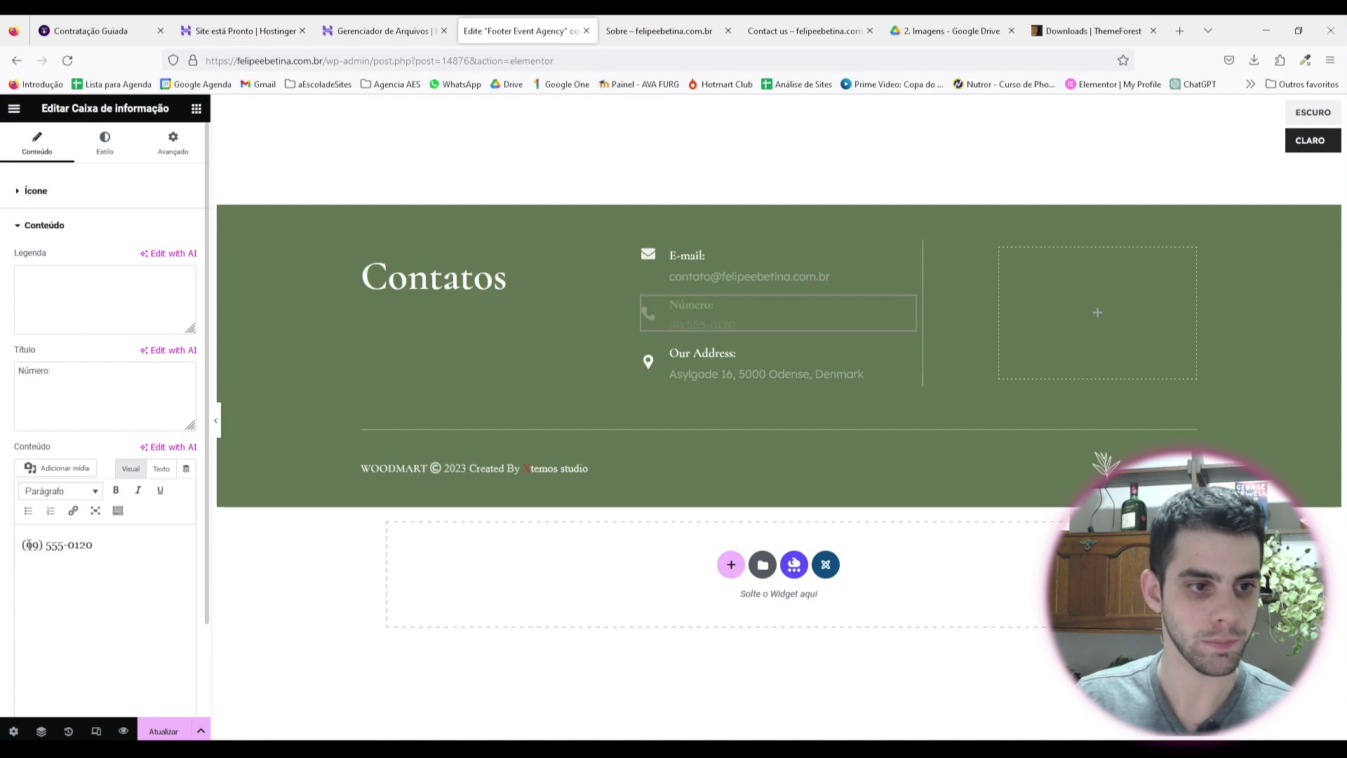
pyautogui.write('99')
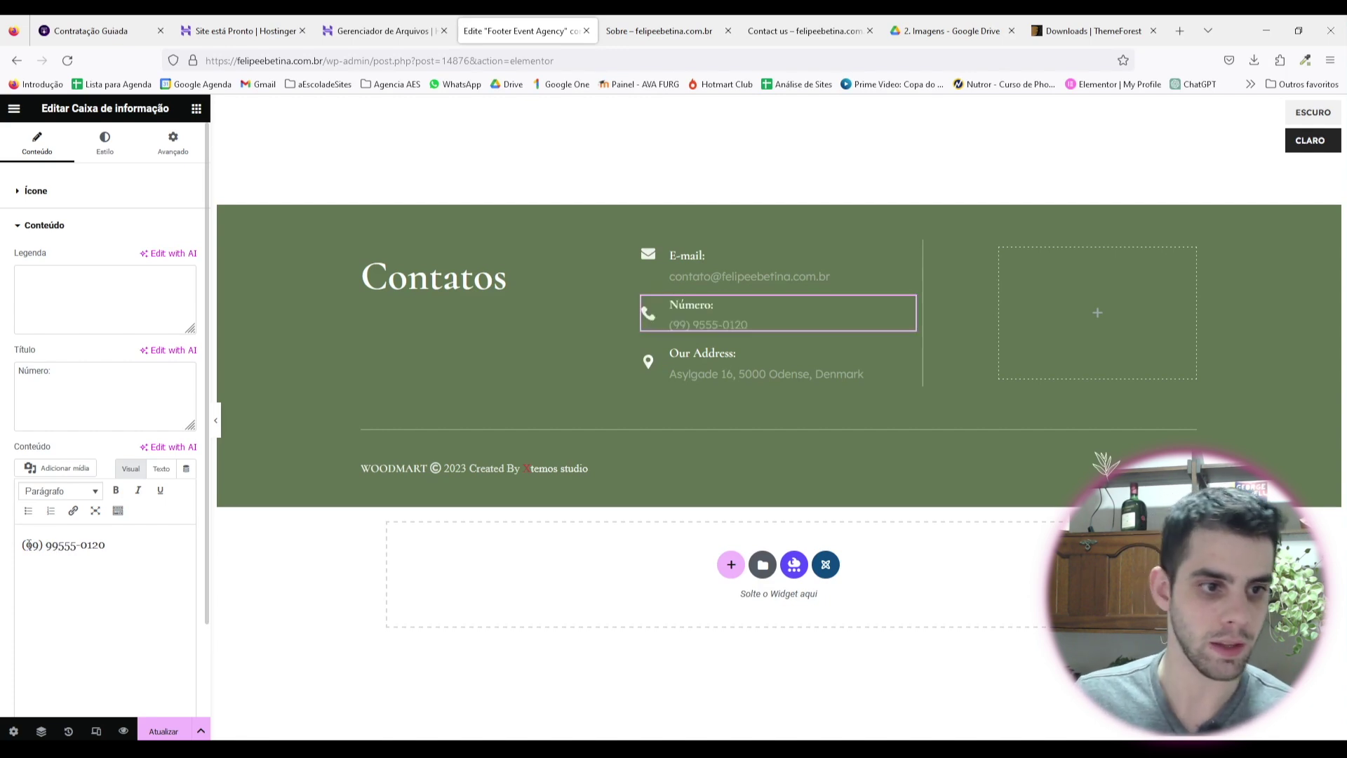
pyautogui.moveTo(105, 545); pyautogui.dragTo(21, 545)
pyautogui.click(127, 553)
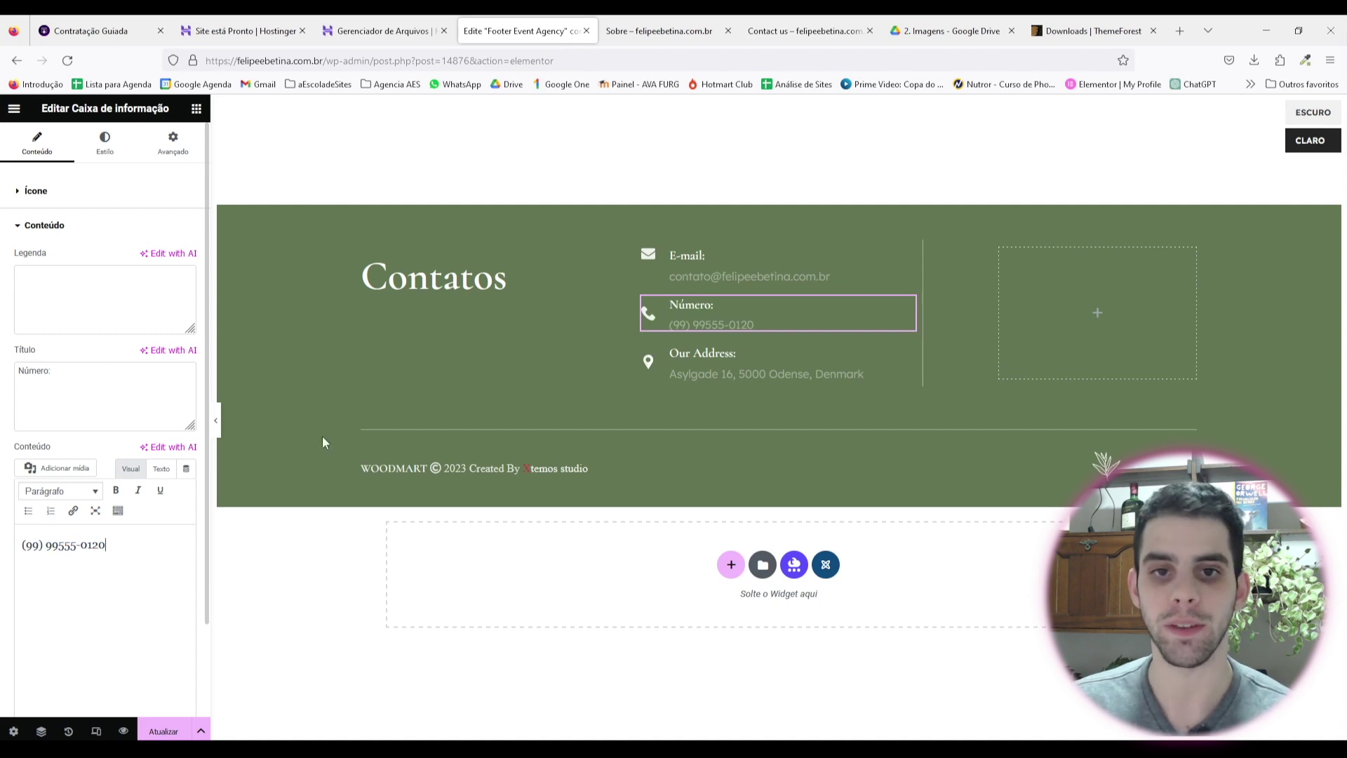
# Step: Relabel the address block Local: and select the old Denmark address for replacement
pyautogui.click(765, 372)
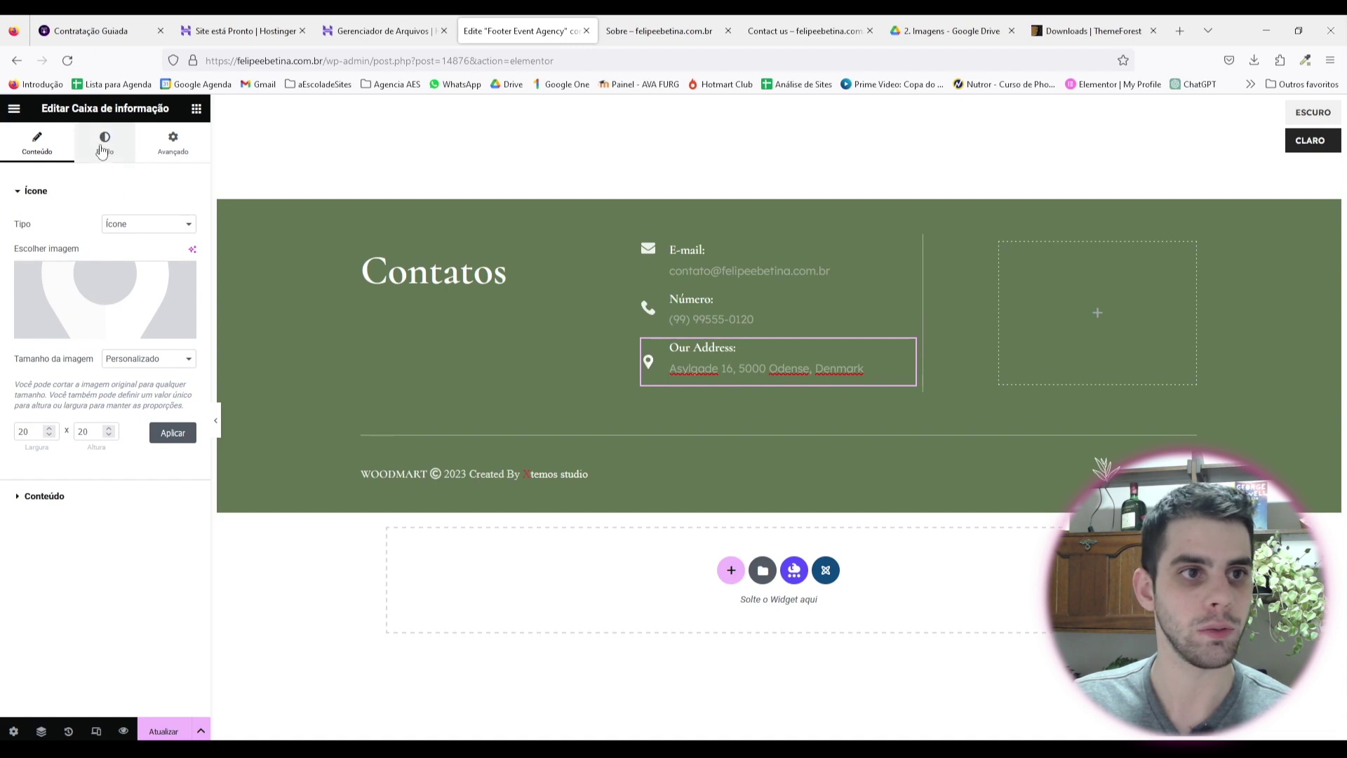
pyautogui.click(40, 497)
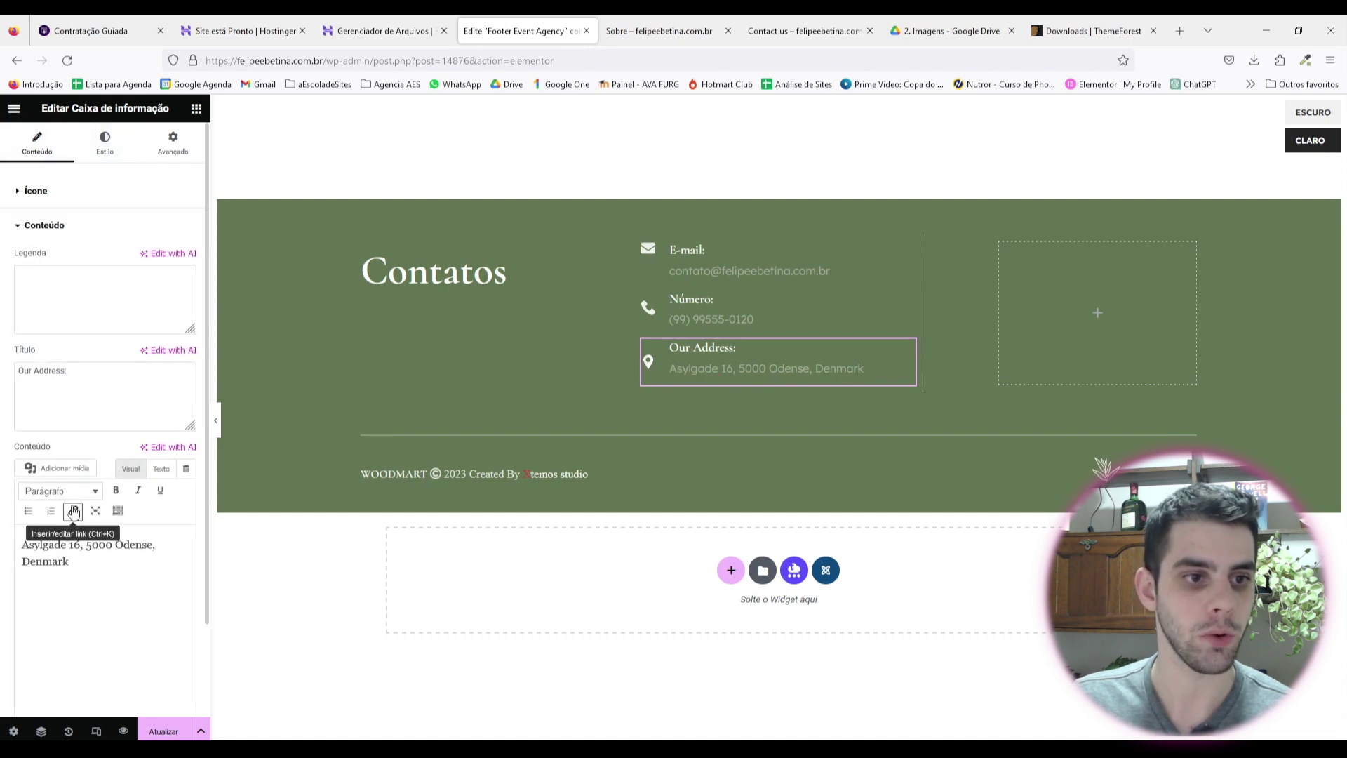
pyautogui.tripleClick(93, 376)
pyautogui.write('Local:')
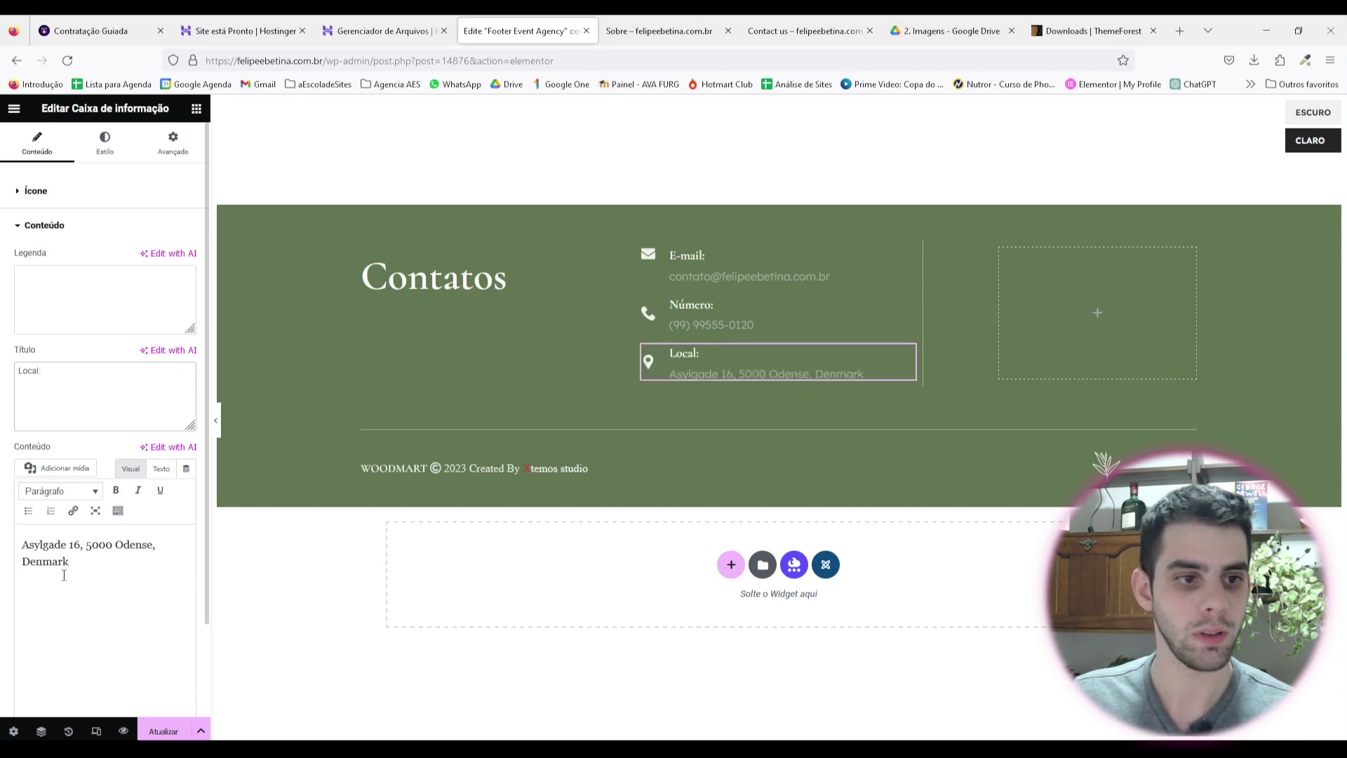
pyautogui.moveTo(69, 561); pyautogui.dragTo(3, 504)
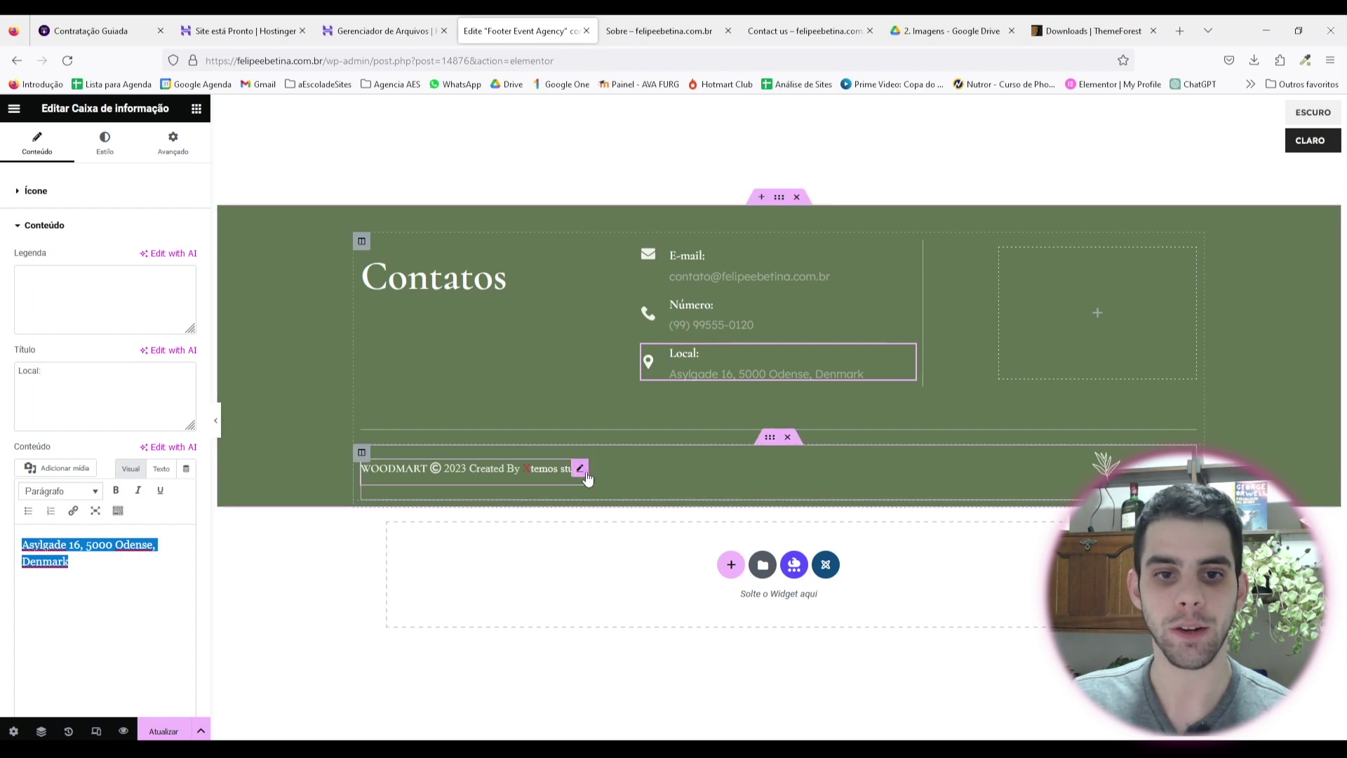
# Step: Paste the couple's copyright line over the footer credit text
pyautogui.click(551, 479)
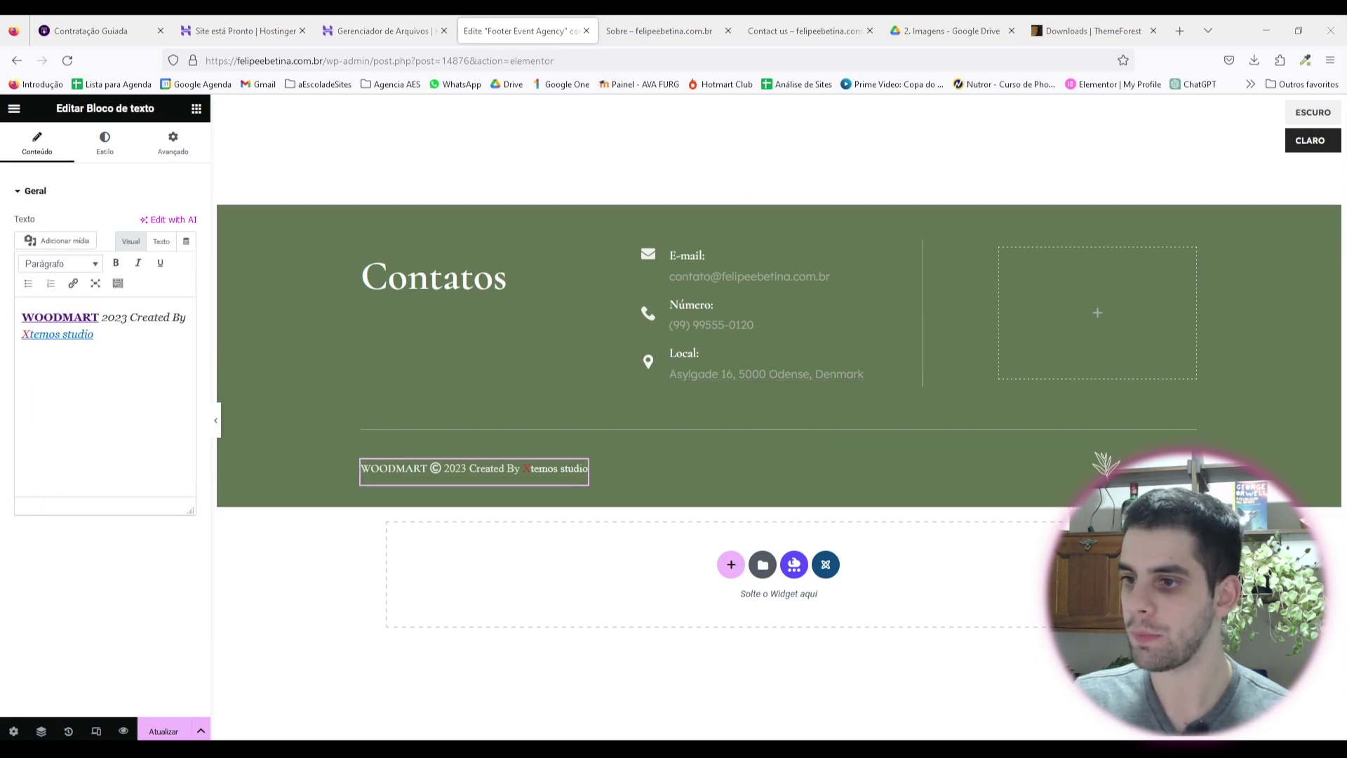
pyautogui.moveTo(94, 335); pyautogui.dragTo(4, 295)
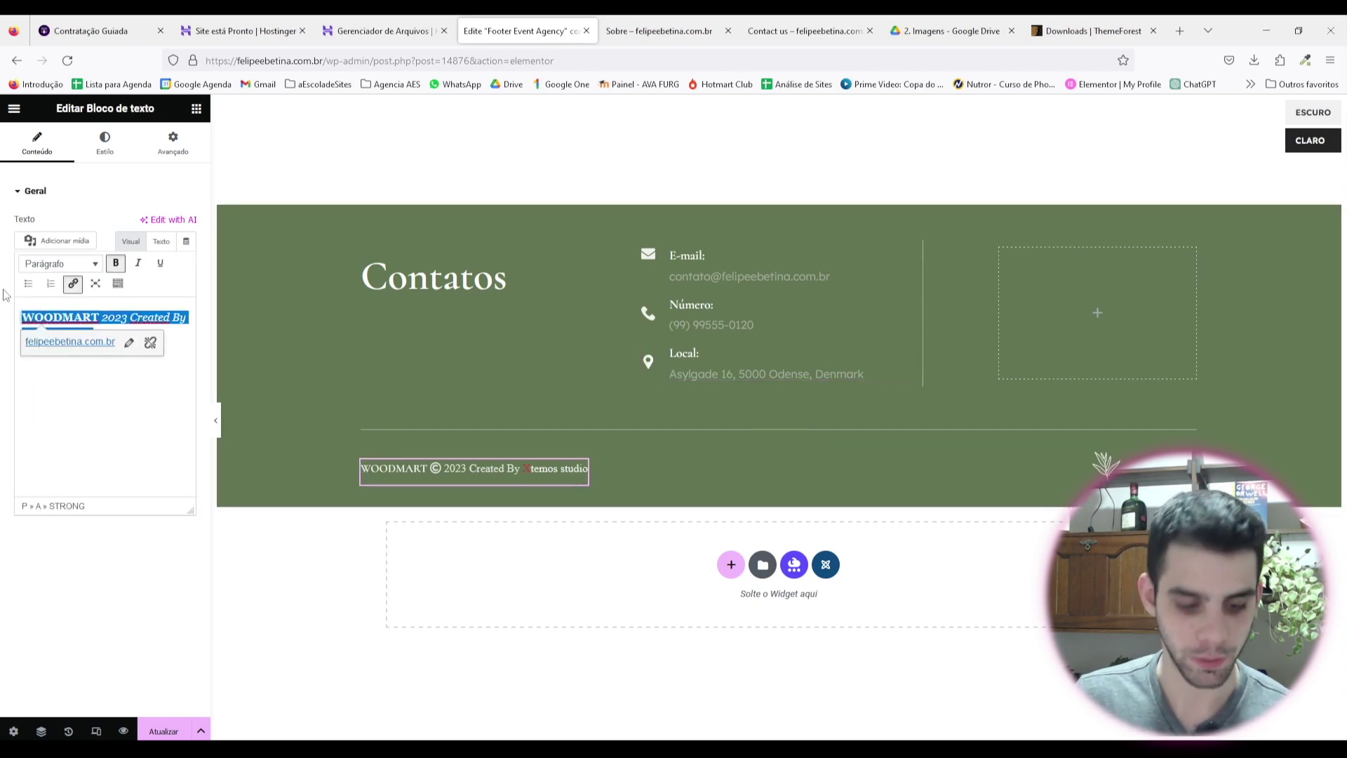
pyautogui.write('Copyright © 2023 Felipe & Betina. Todos os direitos reservados.')
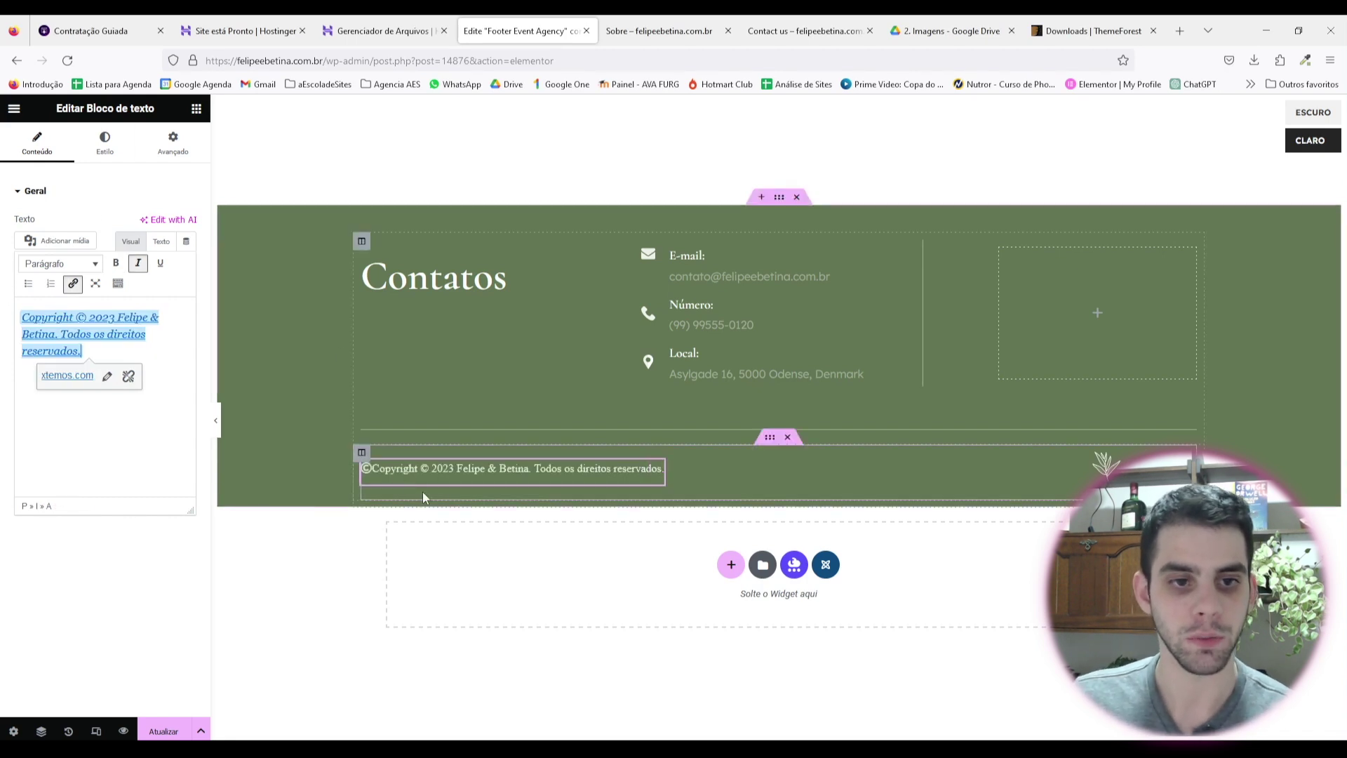
pyautogui.click(97, 369)
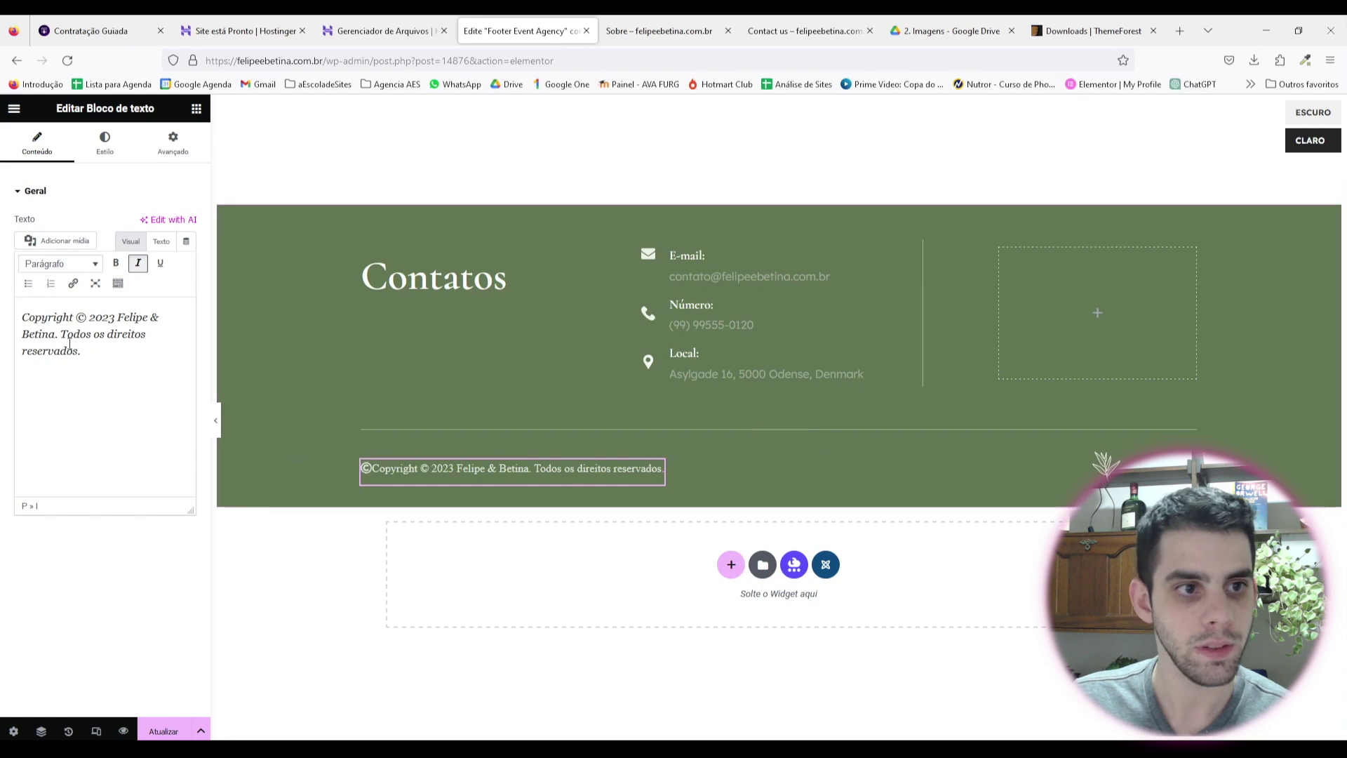
pyautogui.click(111, 153)
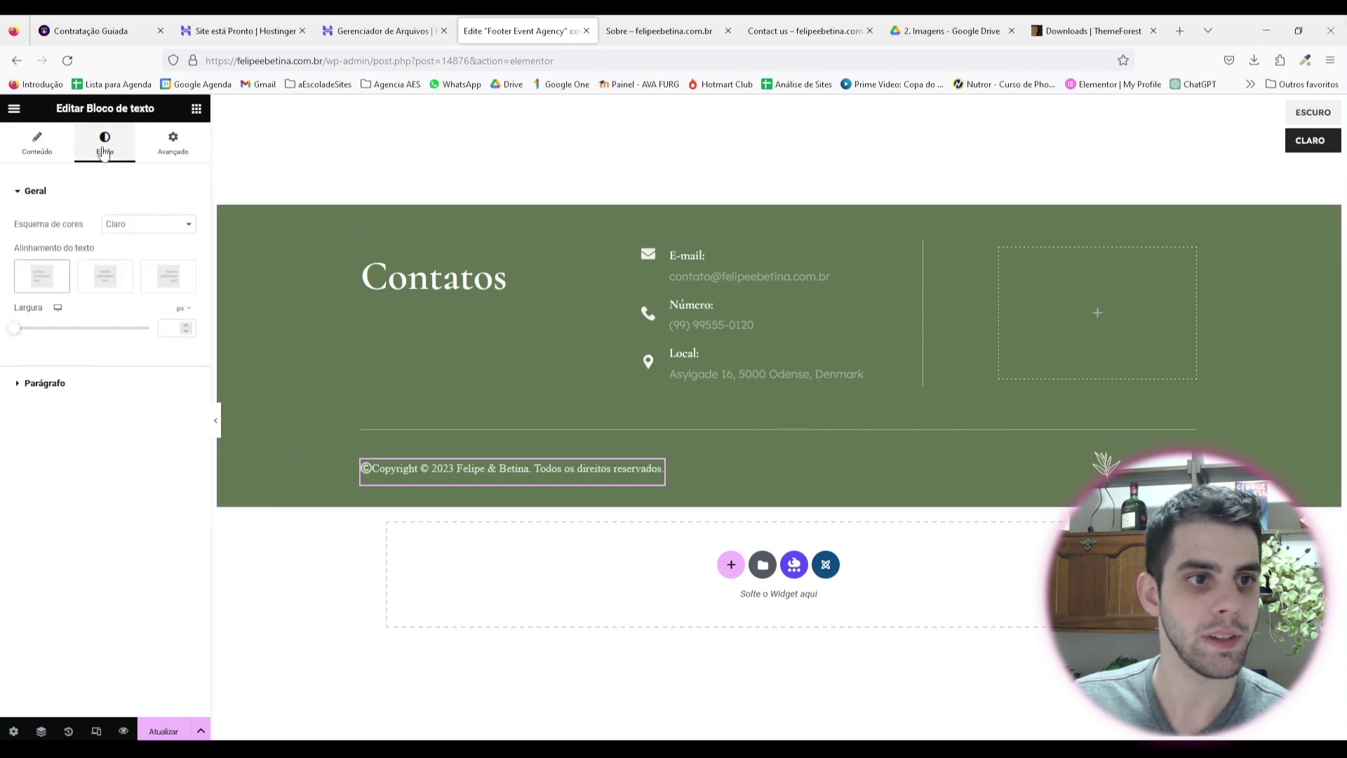
pyautogui.click(37, 144)
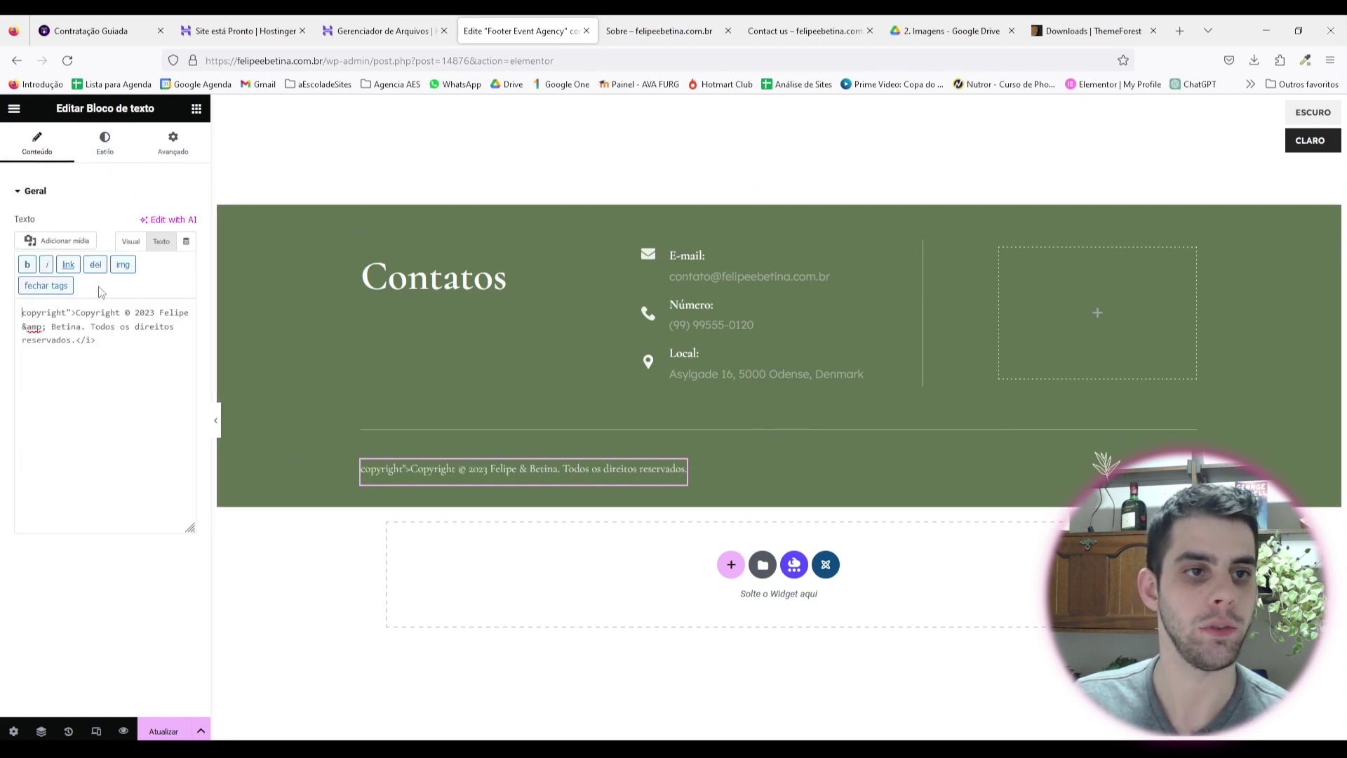
pyautogui.click(130, 241)
# Step: Capitalise 'Copyright' and delete the stray duplicated fragment in the copyright line
pyautogui.click(28, 317)
pyautogui.press('BackSpace')
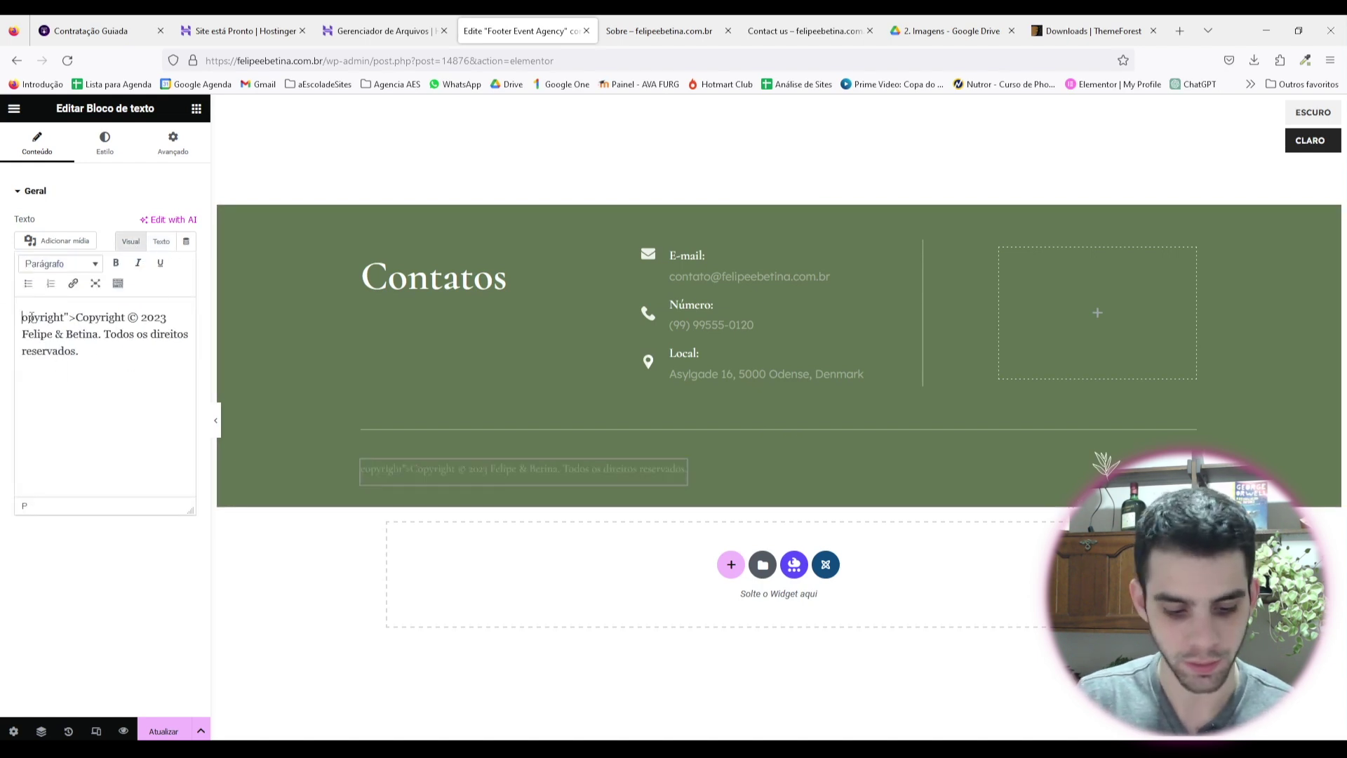
pyautogui.write('C')
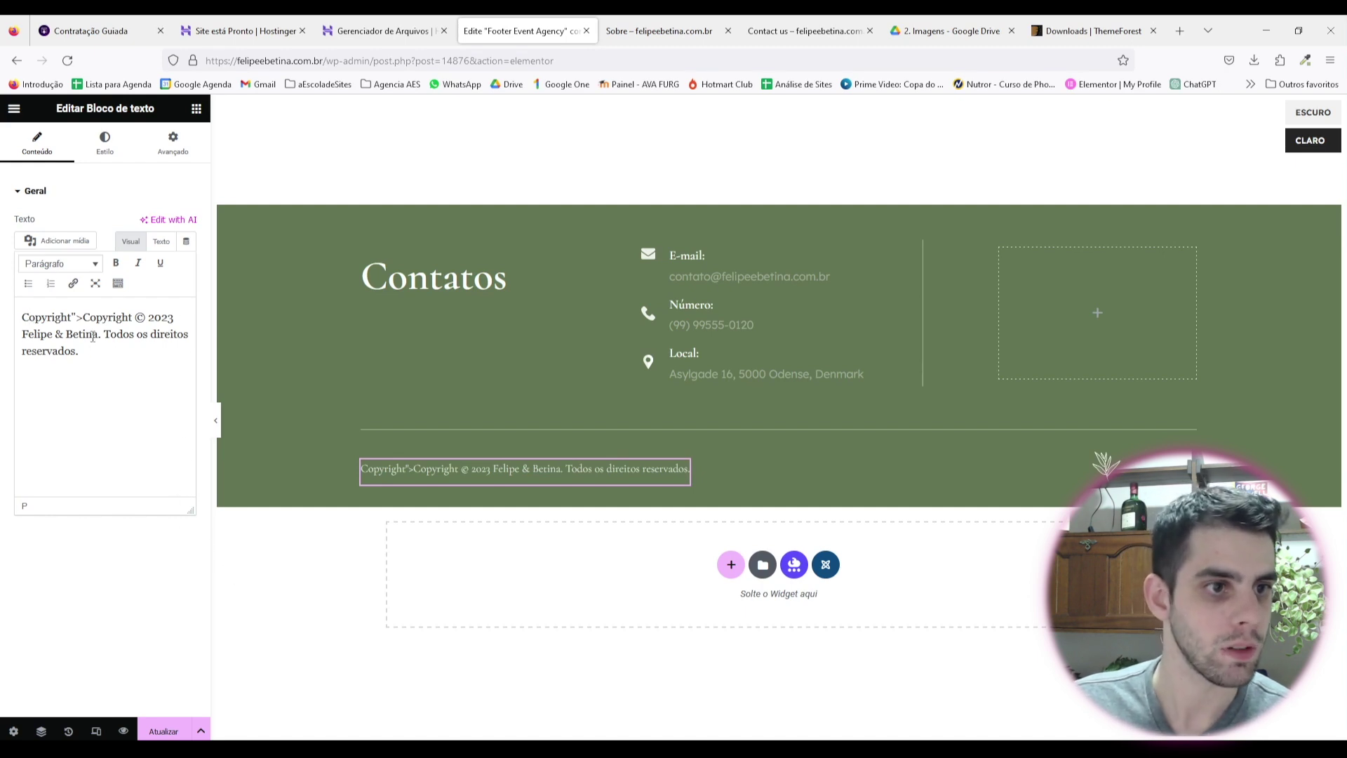
pyautogui.moveTo(72, 317); pyautogui.dragTo(133, 320)
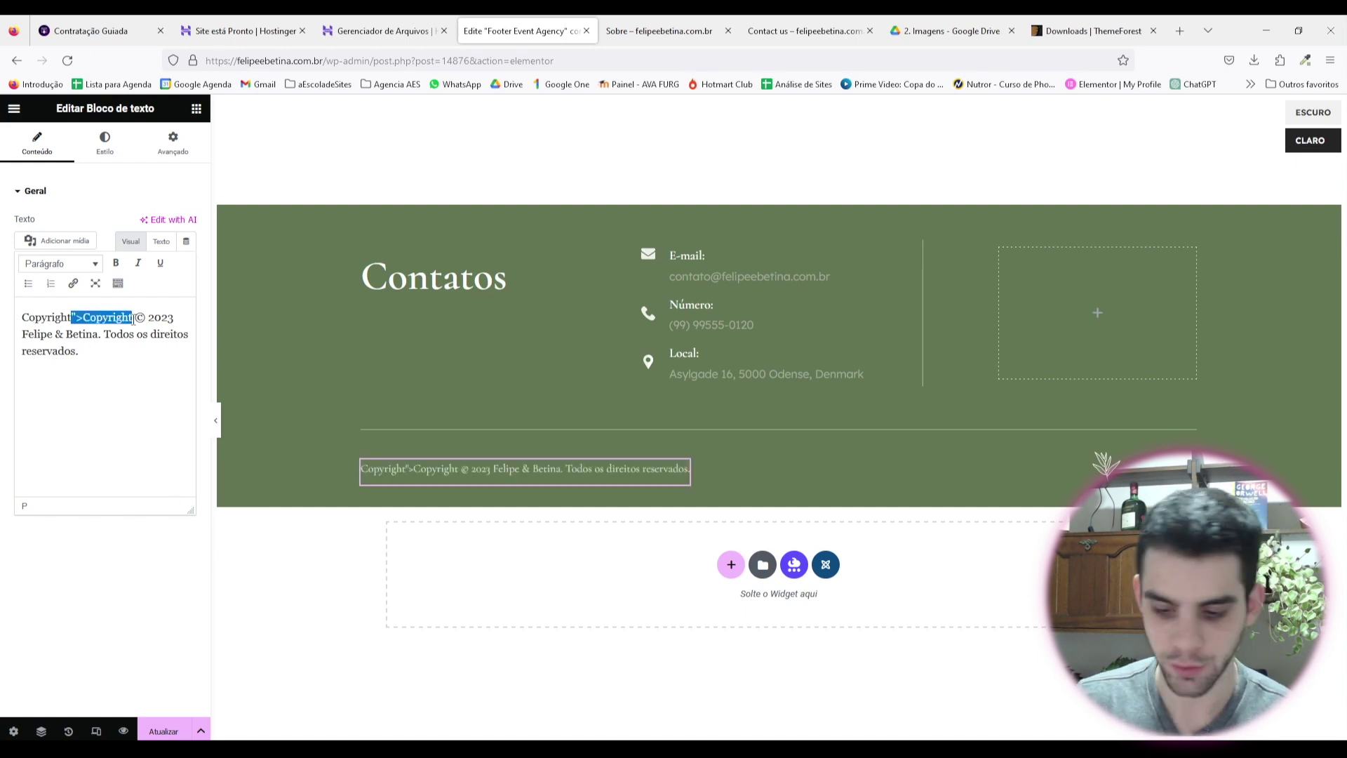
pyautogui.press('BackSpace')
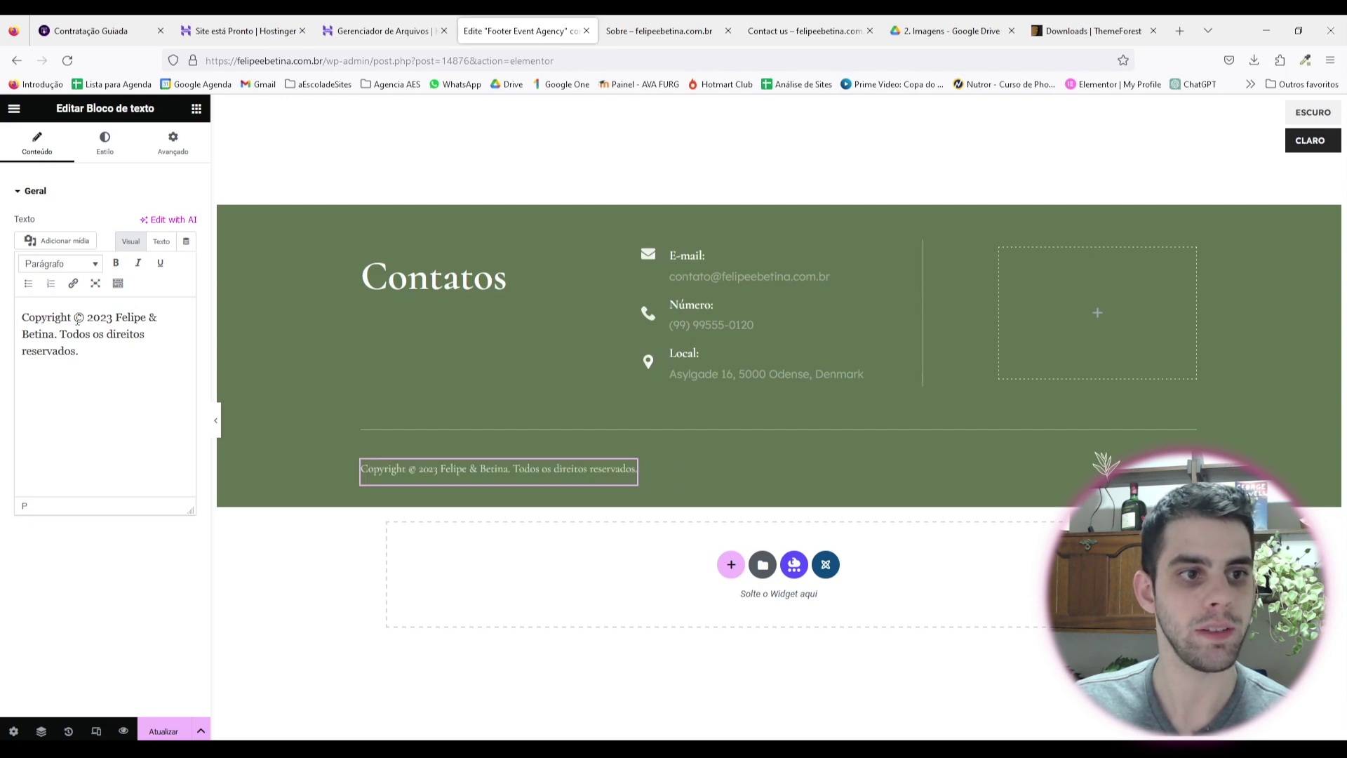
pyautogui.moveTo(89, 322); pyautogui.dragTo(128, 351)
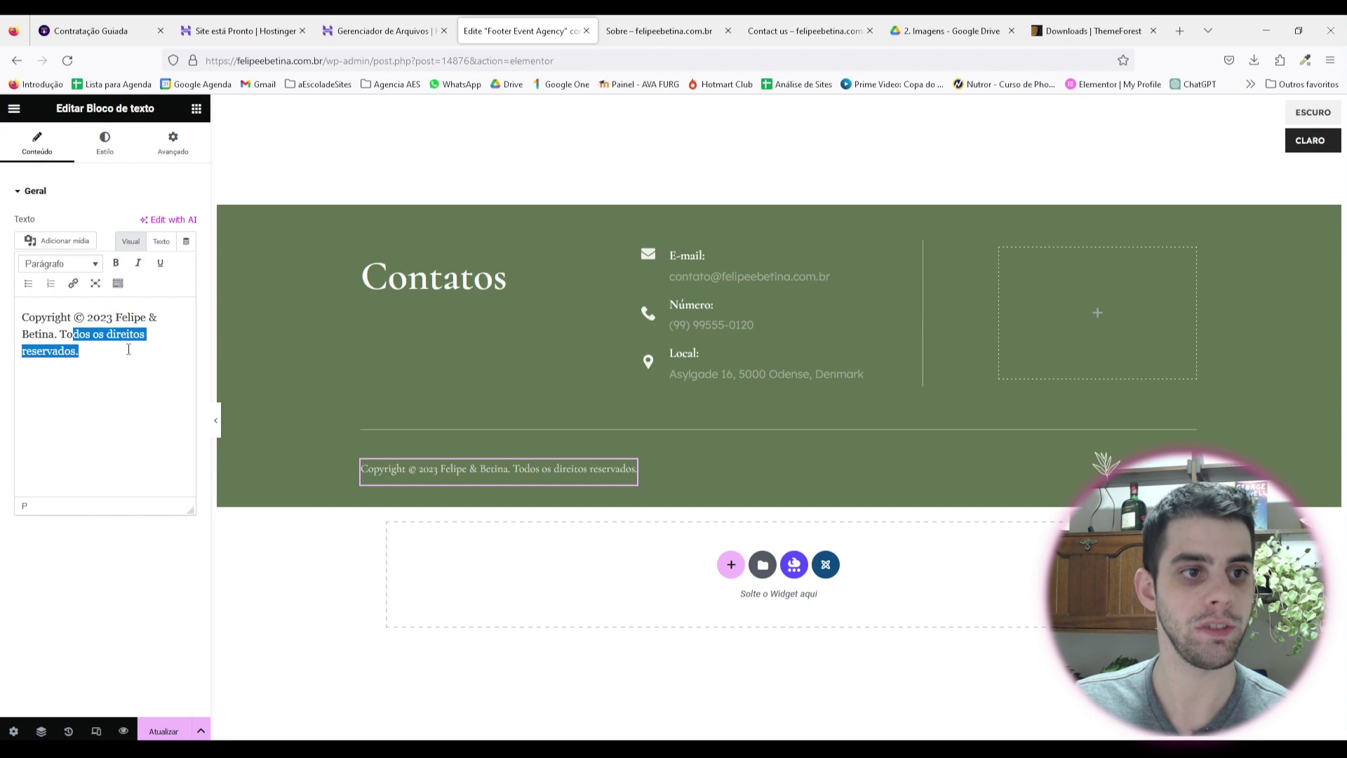
pyautogui.click(120, 381)
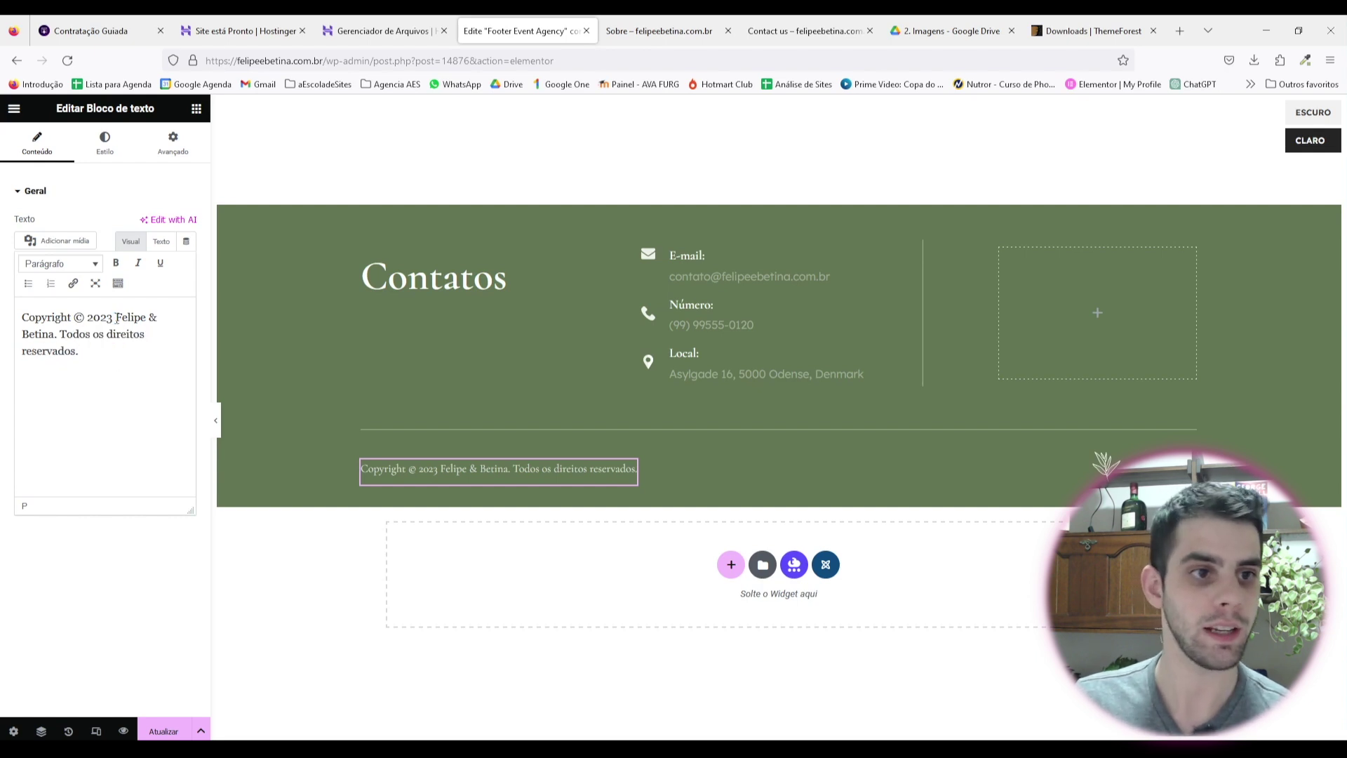
pyautogui.moveTo(120, 320); pyautogui.dragTo(63, 330)
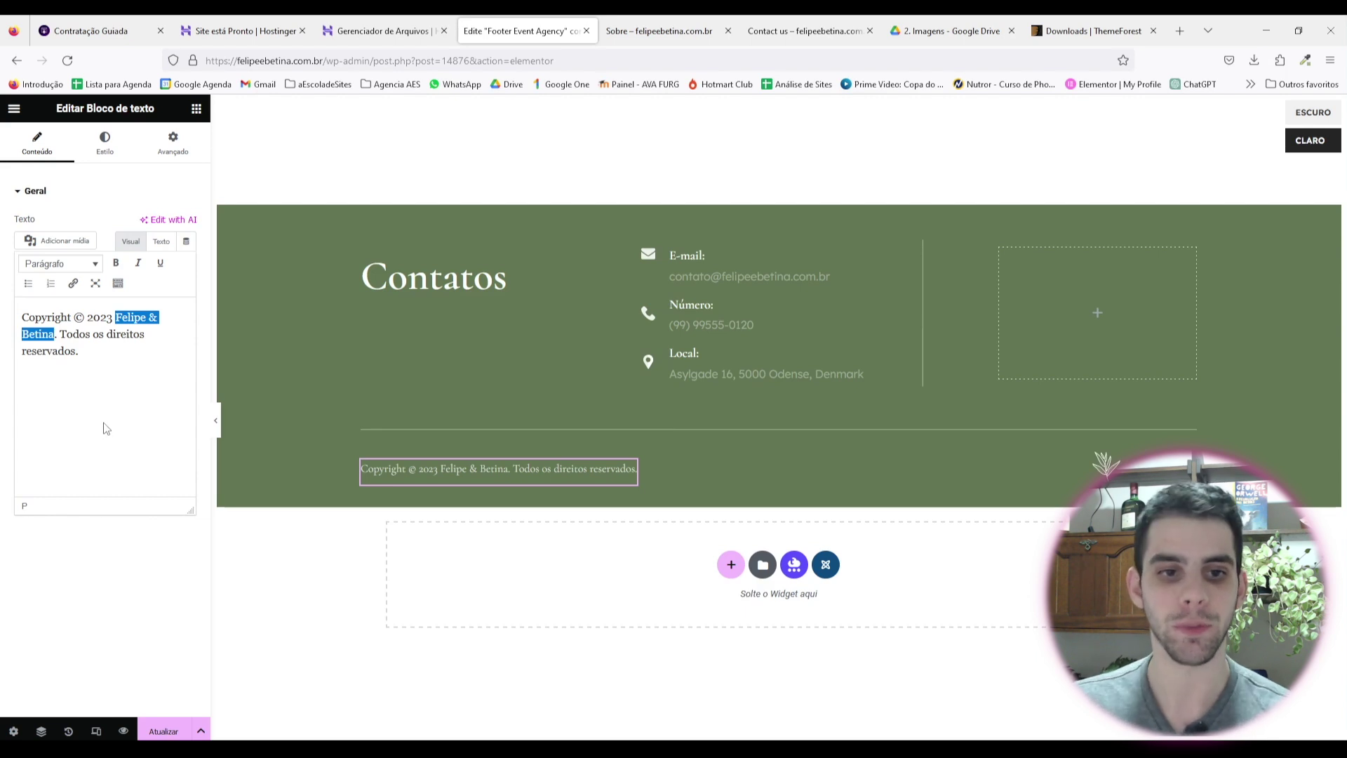
pyautogui.click(1108, 466)
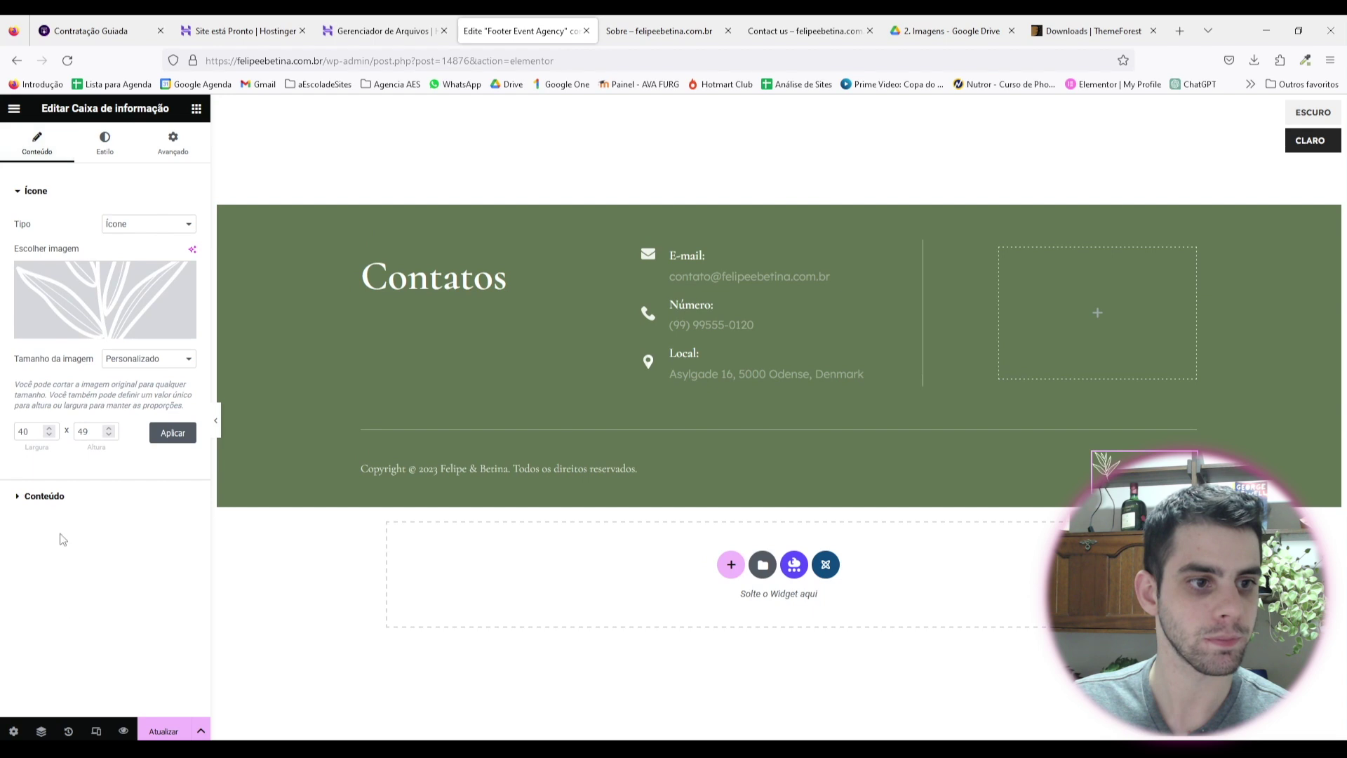
# Step: Drag an Image widget (search 'imag') into the footer's empty right column and open its media library
pyautogui.click(62, 500)
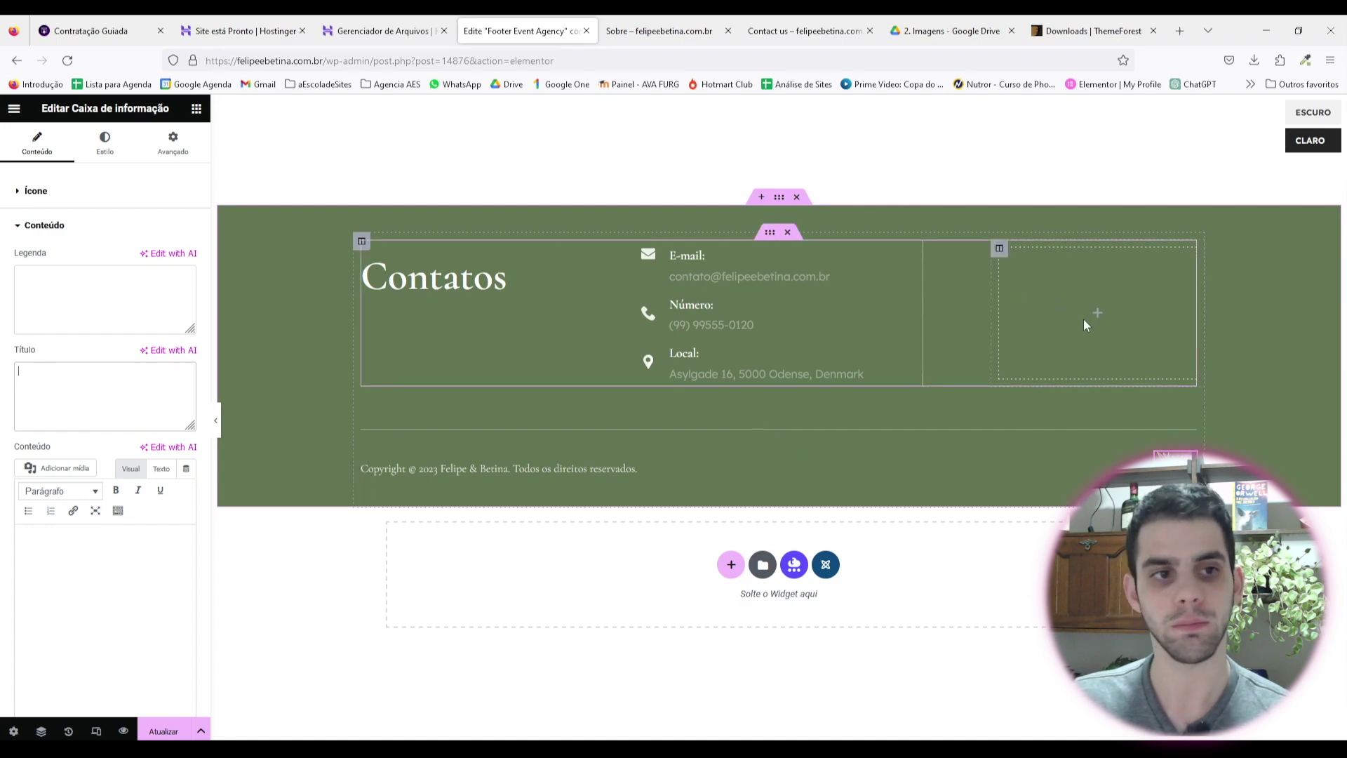
pyautogui.click(197, 110)
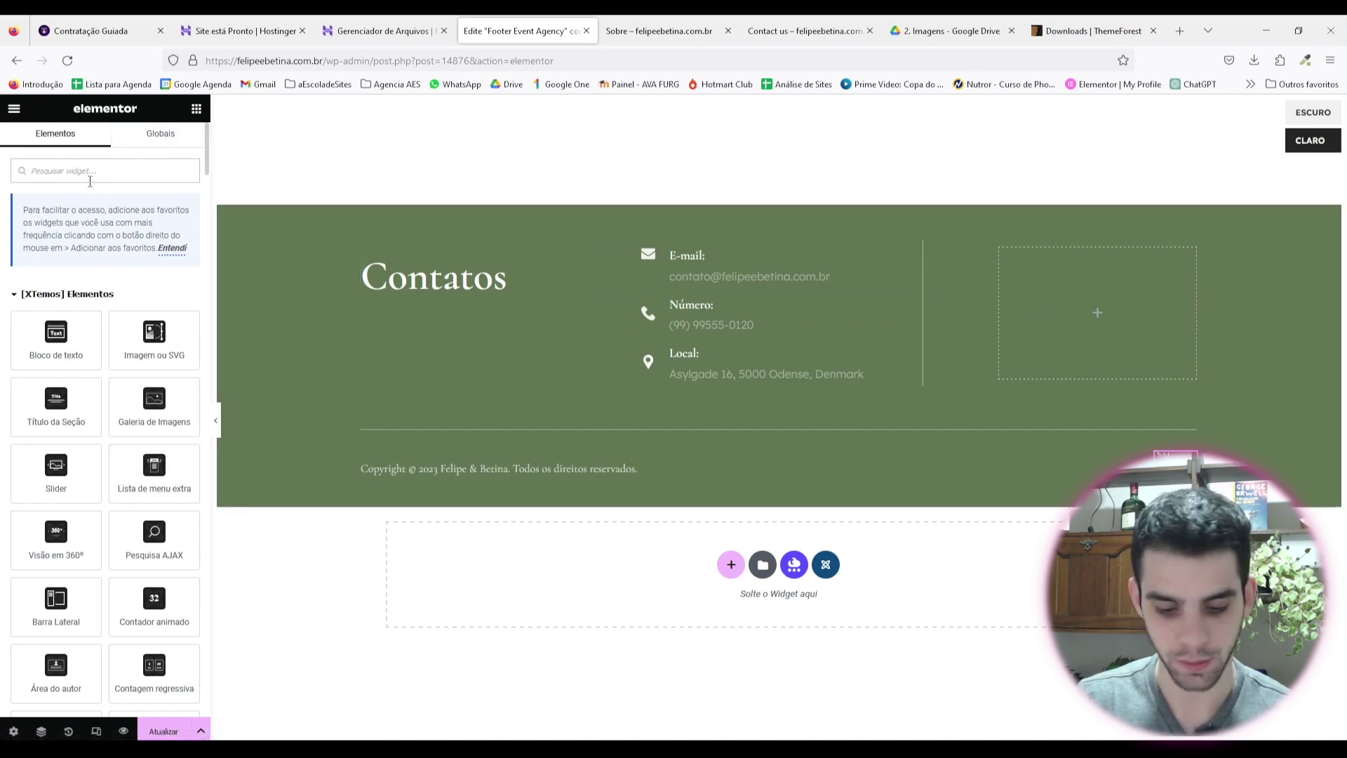
pyautogui.write('imag')
pyautogui.moveTo(56, 309); pyautogui.dragTo(1097, 313)
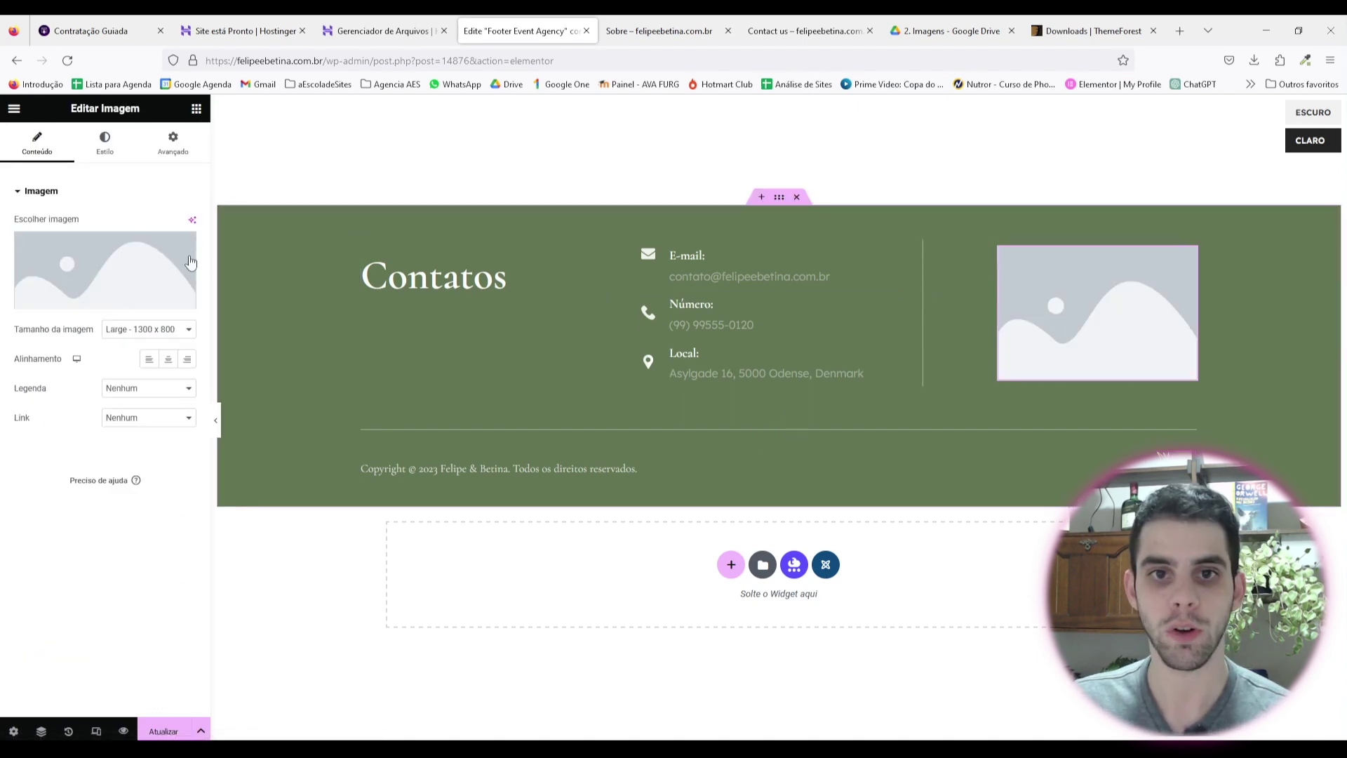
pyautogui.click(105, 281)
# Step: Download logo - branco.png from Google Drive's 1. Logo folder
pyautogui.hotkey('ctrl', 'Tab')
pyautogui.hotkey('ctrl', 'Tab')
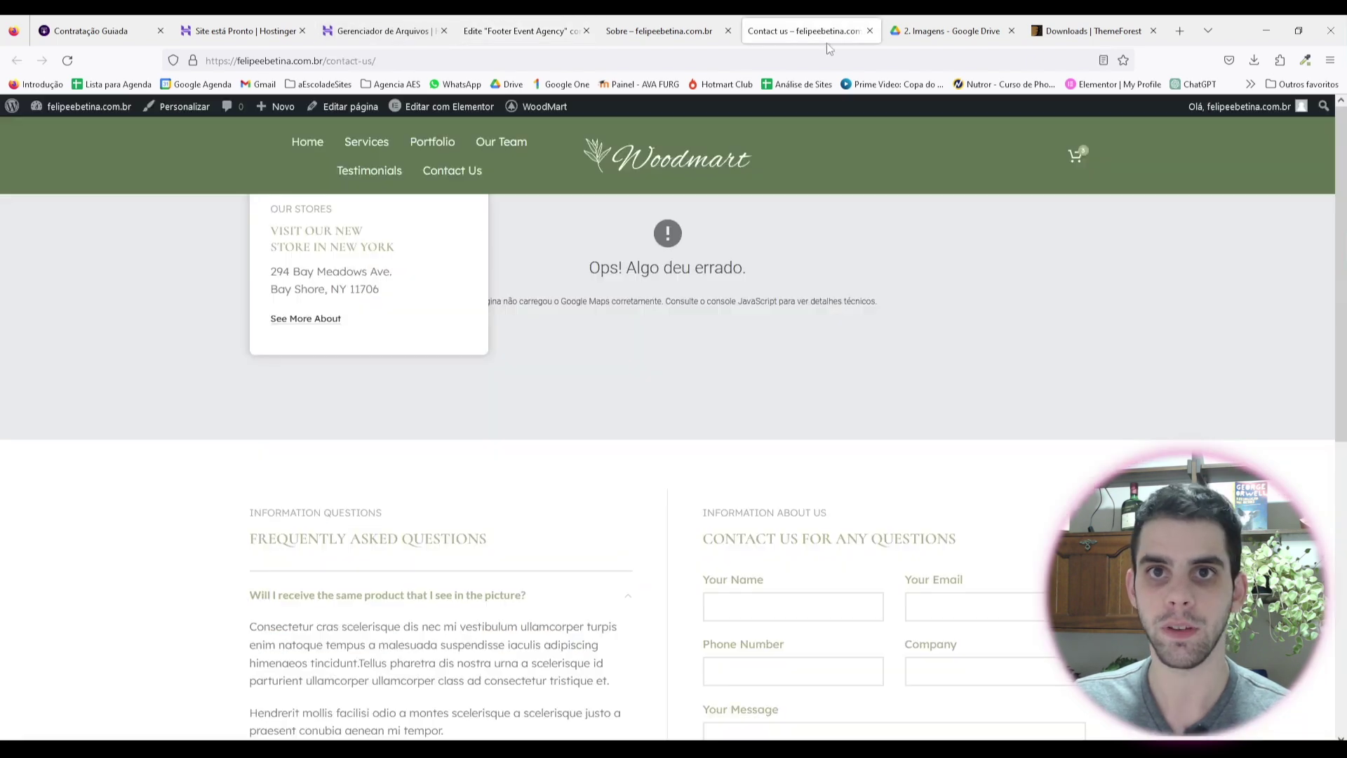
pyautogui.hotkey('ctrl', 'Tab')
pyautogui.hotkey('alt', 'Left')
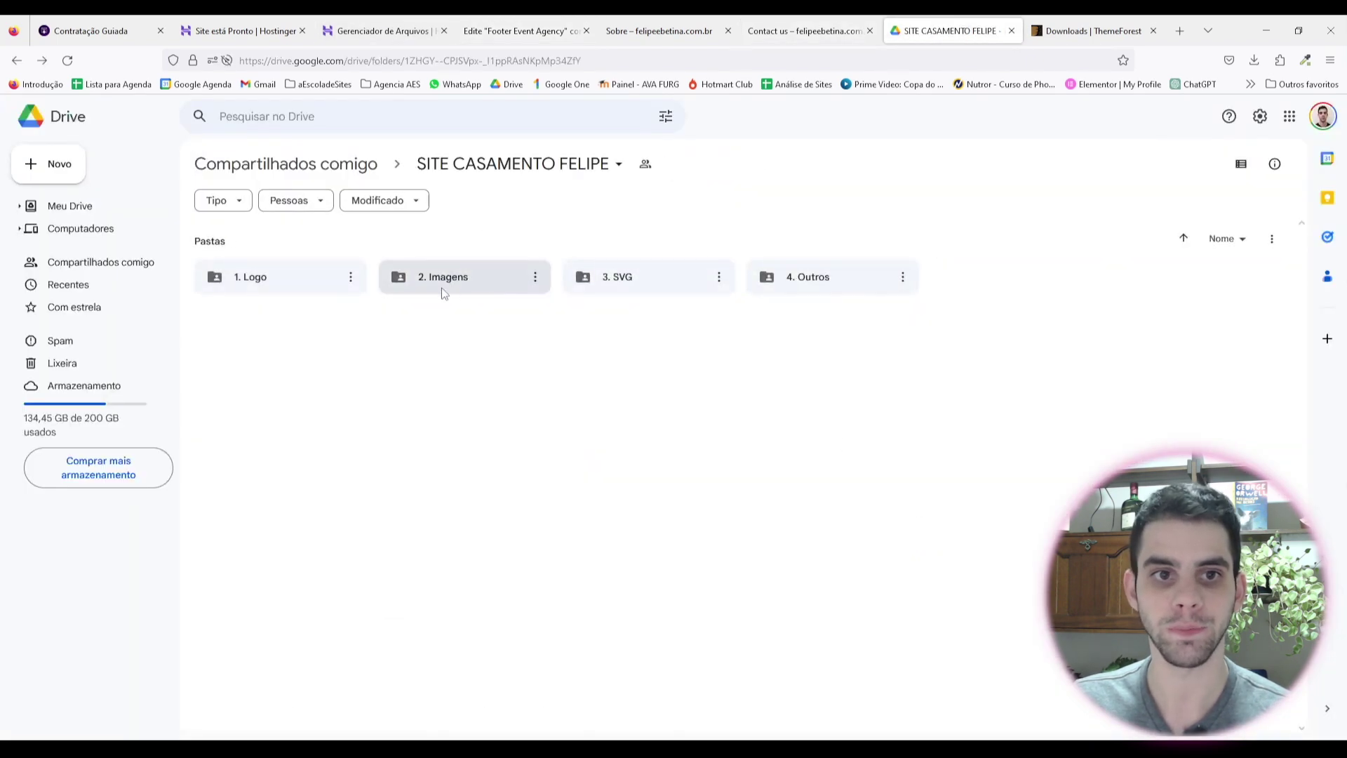
pyautogui.doubleClick(313, 294)
pyautogui.doubleClick(326, 307)
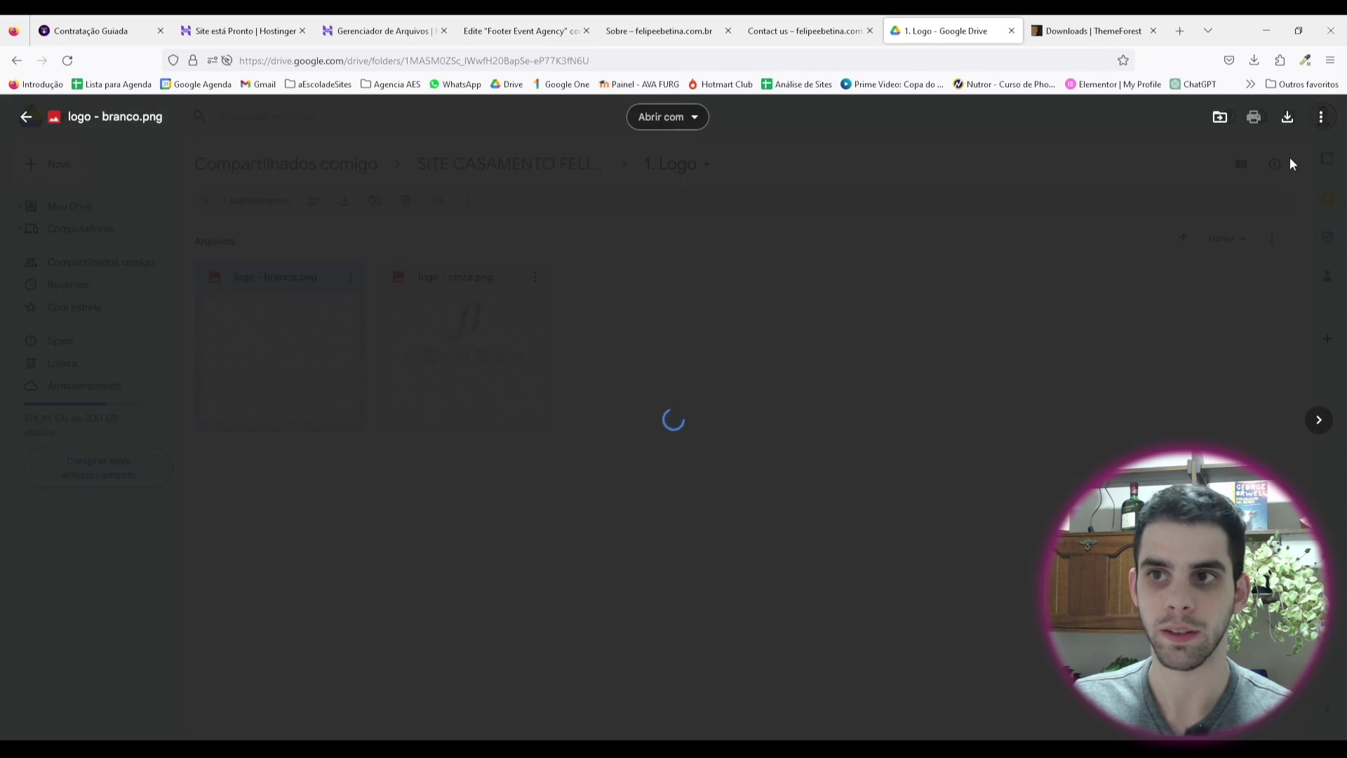
pyautogui.click(1288, 118)
pyautogui.click(1027, 31)
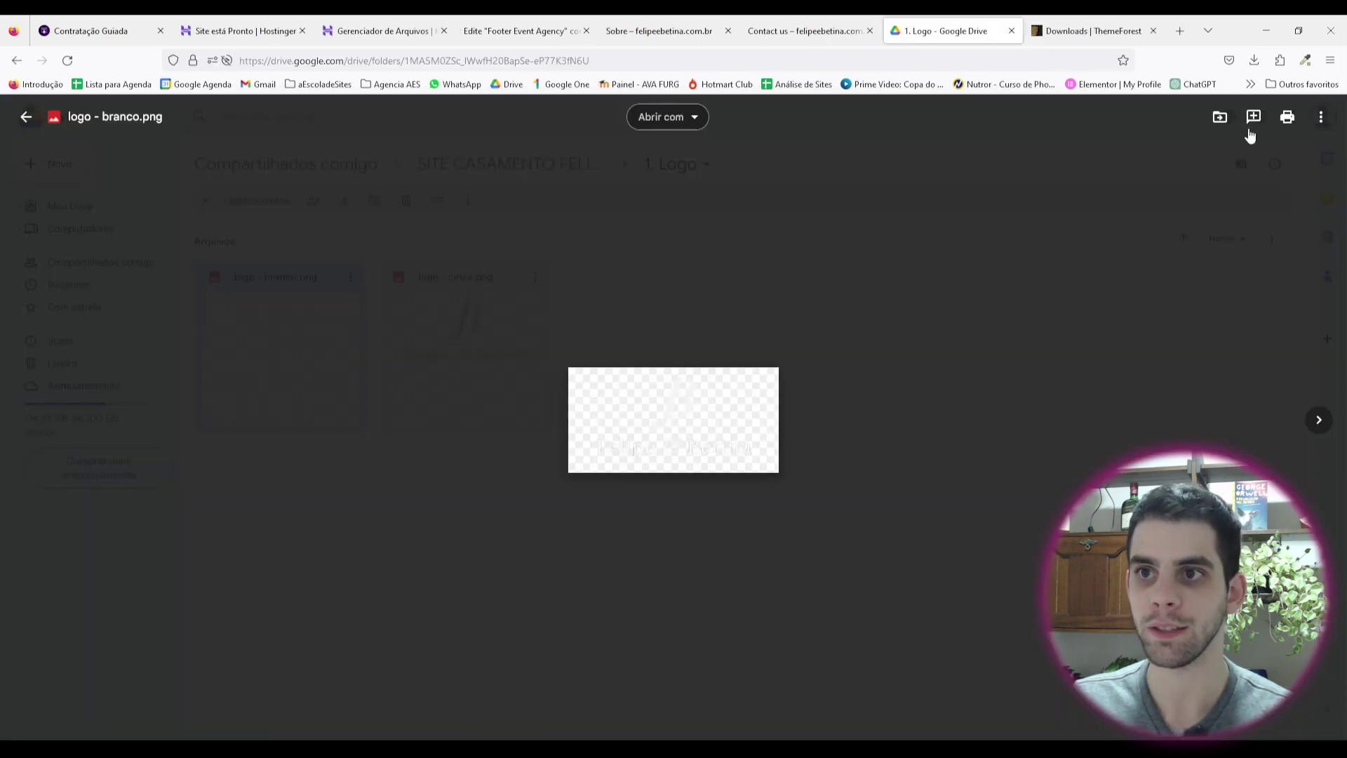
pyautogui.click(1321, 117)
pyautogui.click(1191, 174)
pyautogui.hotkey('ctrl', 'pageup')
pyautogui.hotkey('ctrl', 'pageup')
pyautogui.hotkey('ctrl', 'pageup')
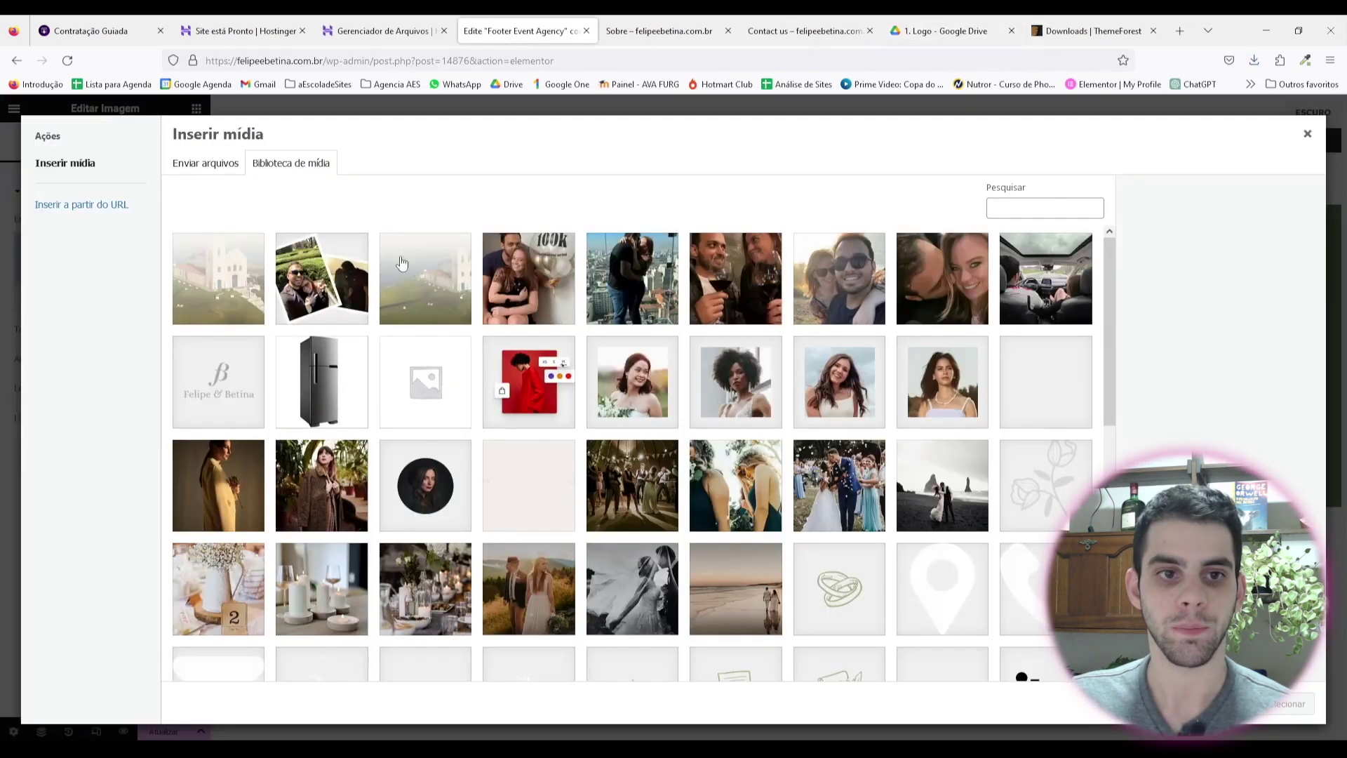
# Step: Upload logo - branco and insert it into the footer's image element
pyautogui.click(209, 165)
pyautogui.click(723, 407)
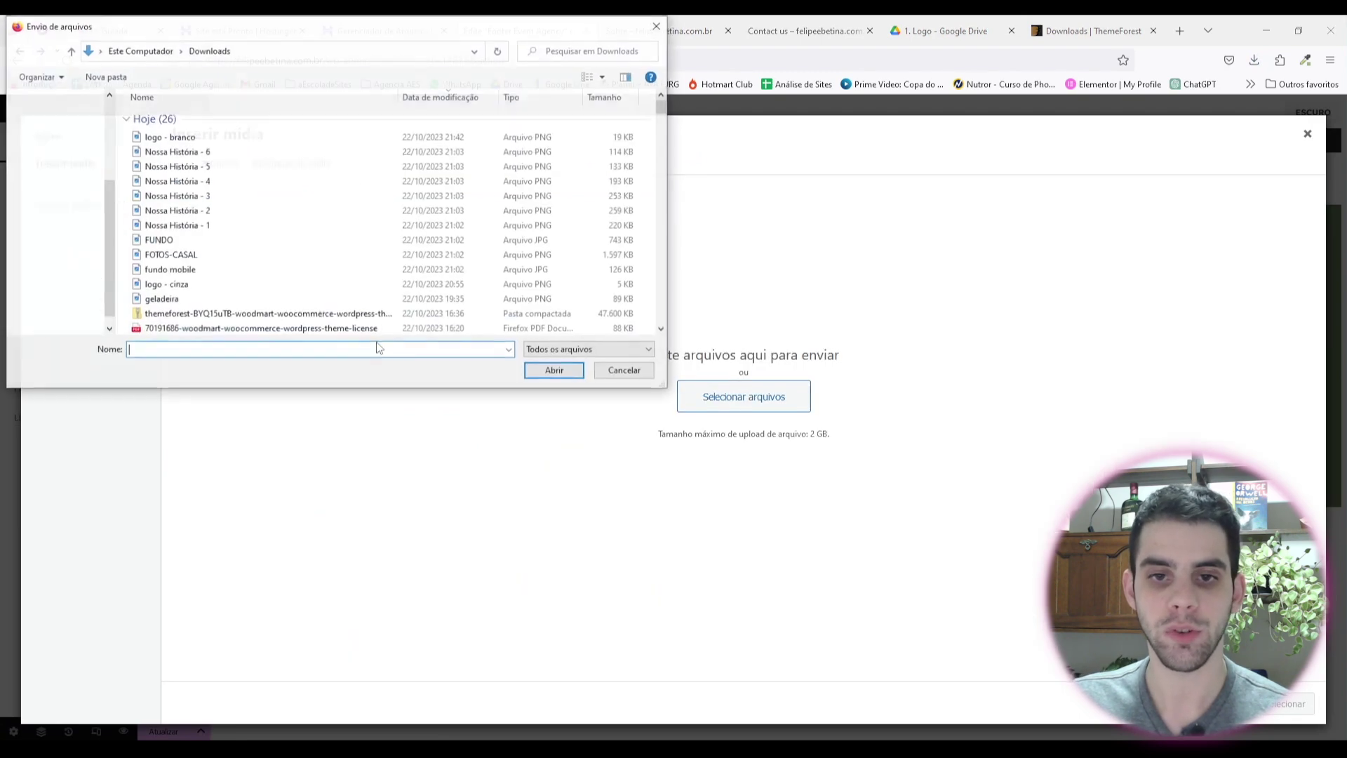
pyautogui.doubleClick(210, 138)
pyautogui.click(1288, 705)
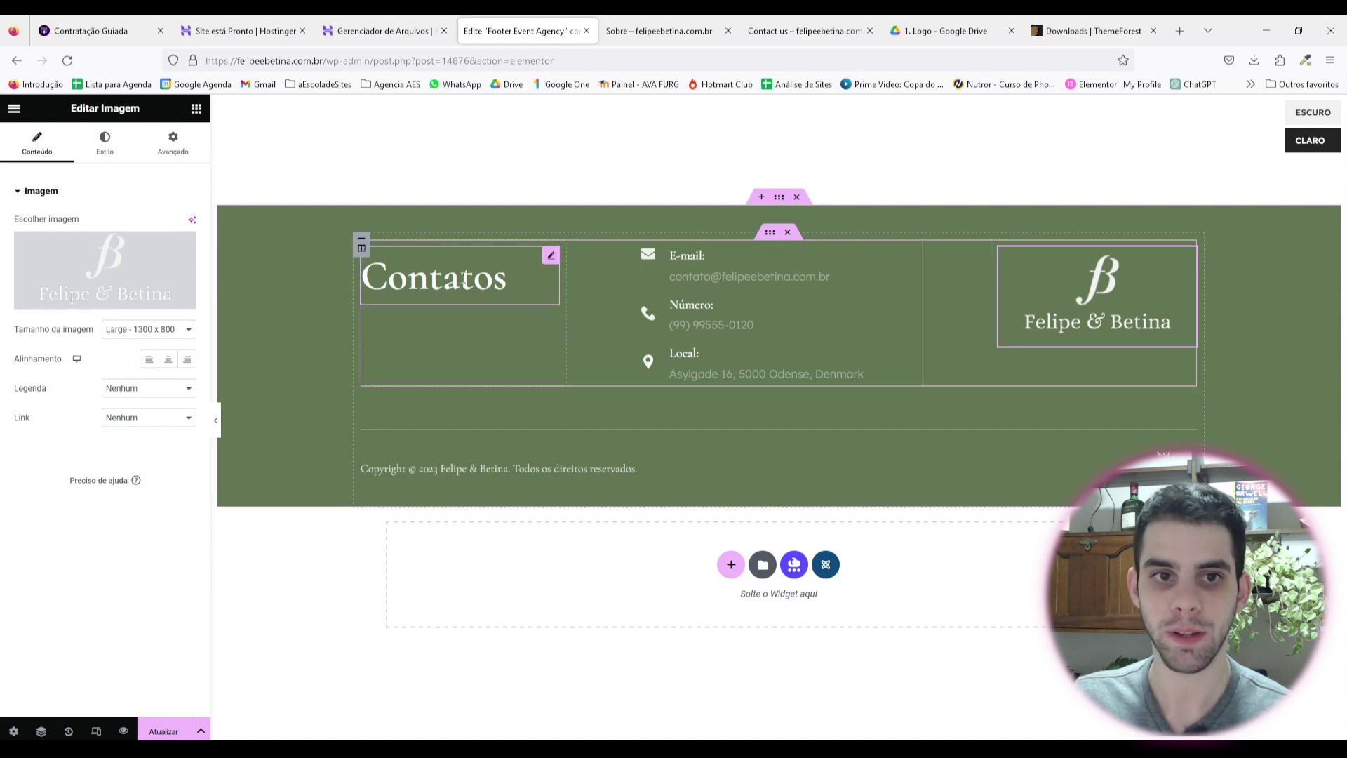
# Step: Narrow the Contatos column, widen the logo column, and preview the footer
pyautogui.moveTo(570, 332); pyautogui.dragTo(521, 326)
pyautogui.moveTo(996, 287); pyautogui.dragTo(954, 290)
pyautogui.hotkey('ctrl', 'p')
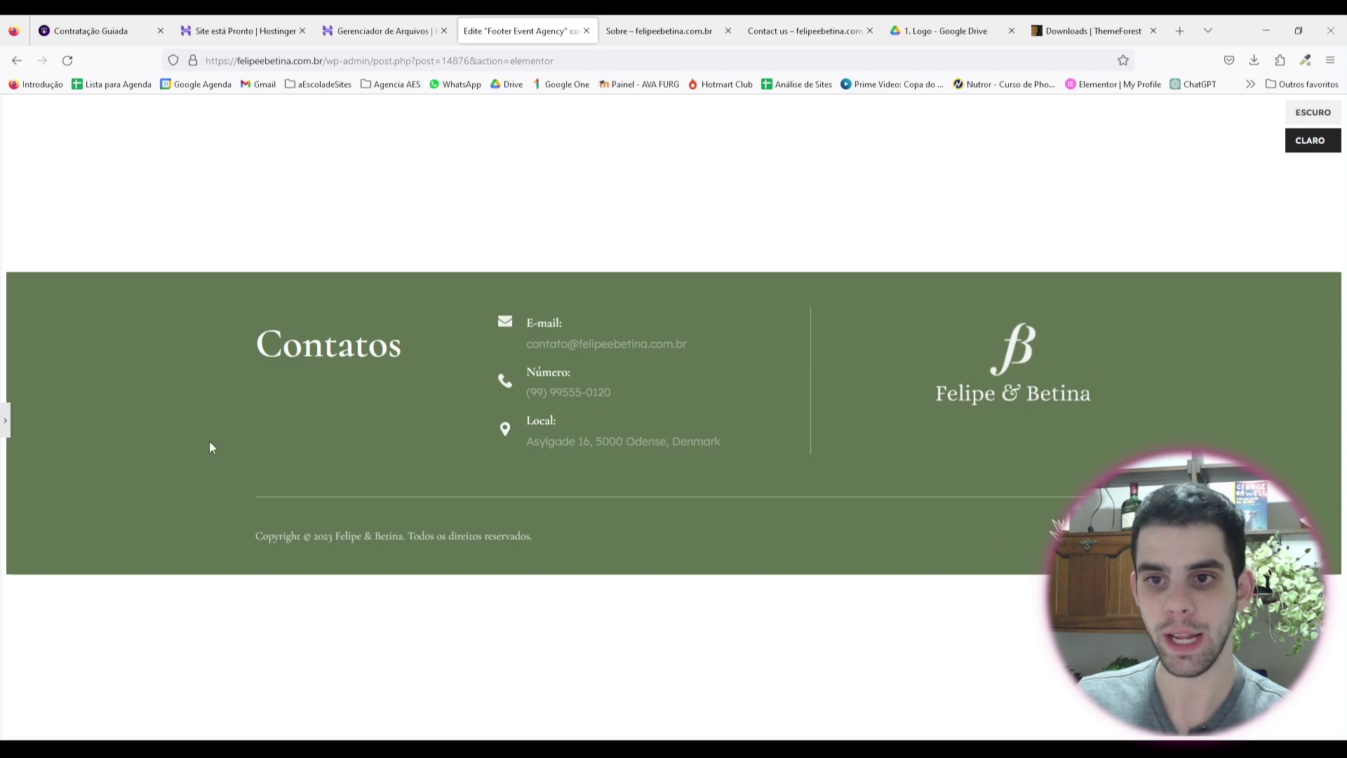
pyautogui.click(5, 424)
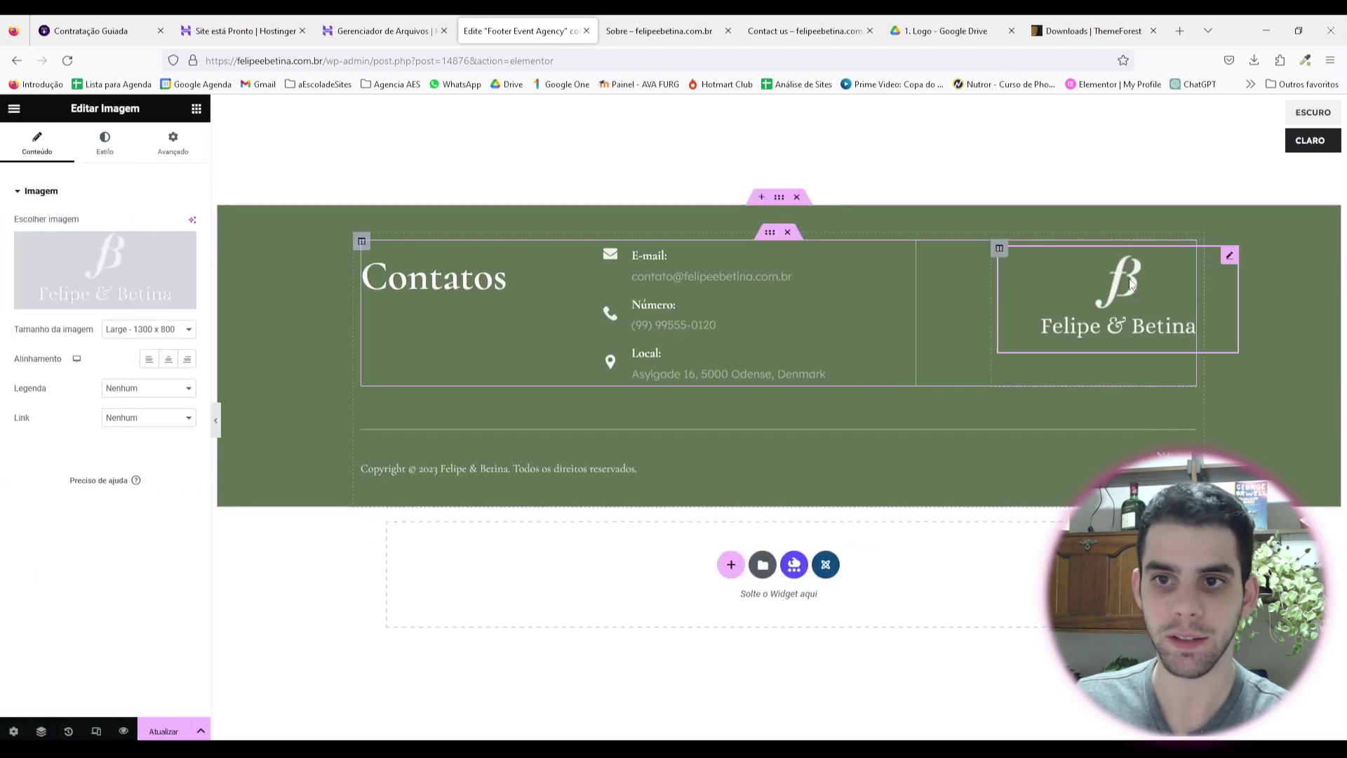
pyautogui.click(183, 148)
pyautogui.click(49, 149)
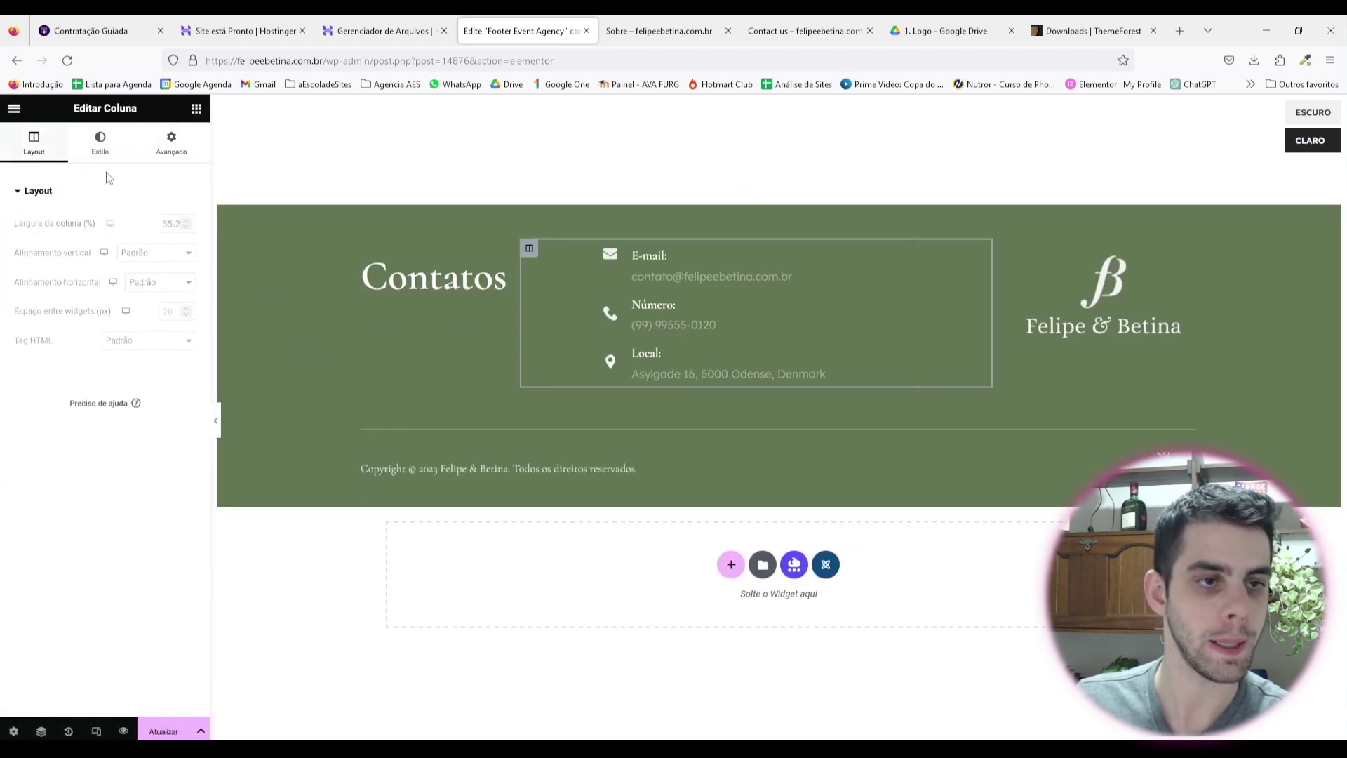
pyautogui.click(216, 418)
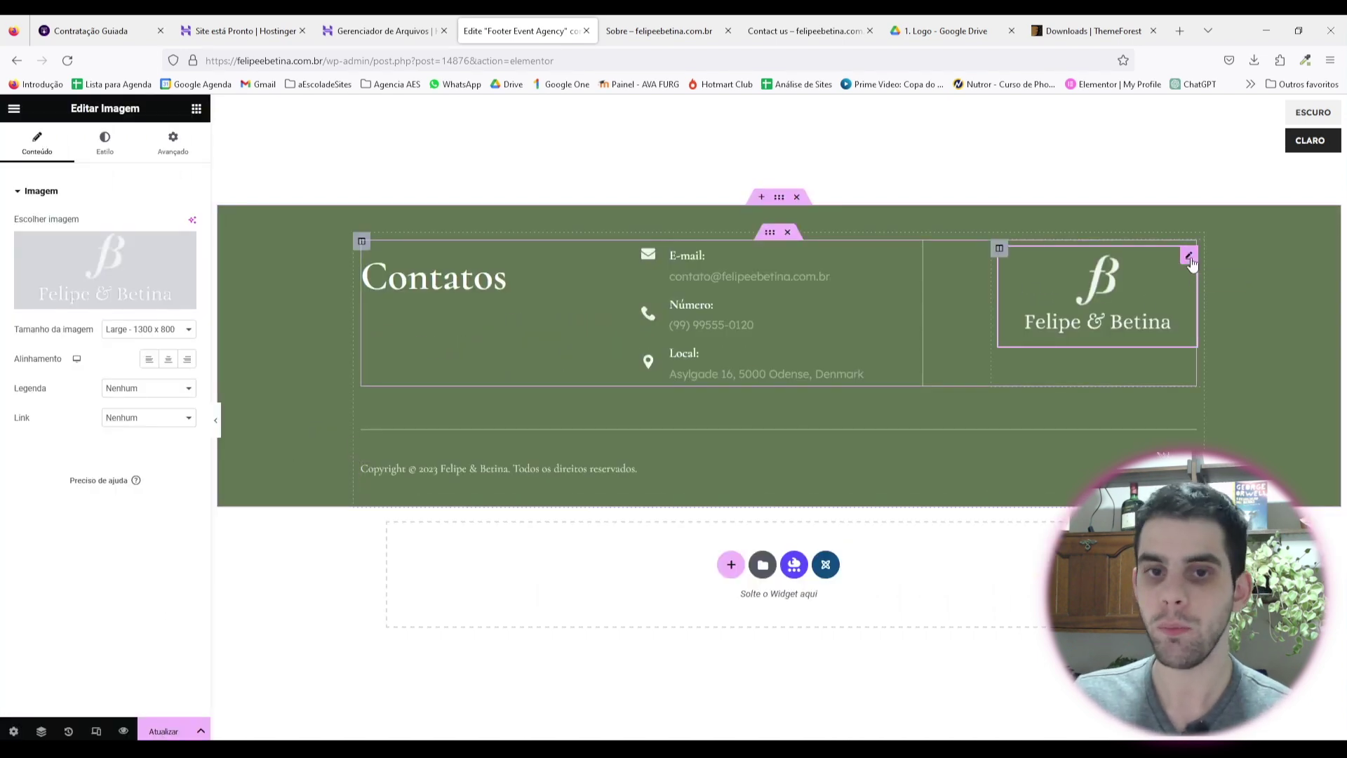
pyautogui.moveTo(1191, 263); pyautogui.dragTo(533, 405)
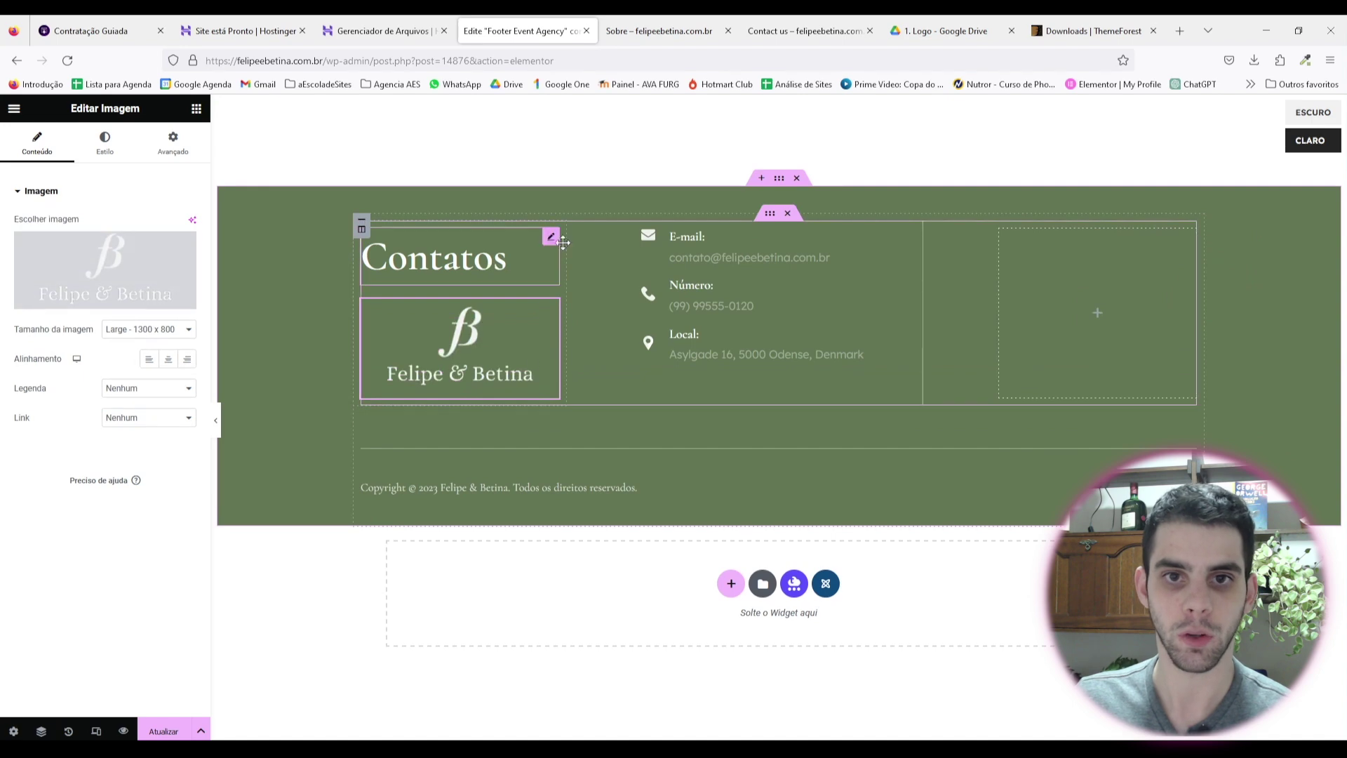
pyautogui.moveTo(449, 257); pyautogui.dragTo(780, 275)
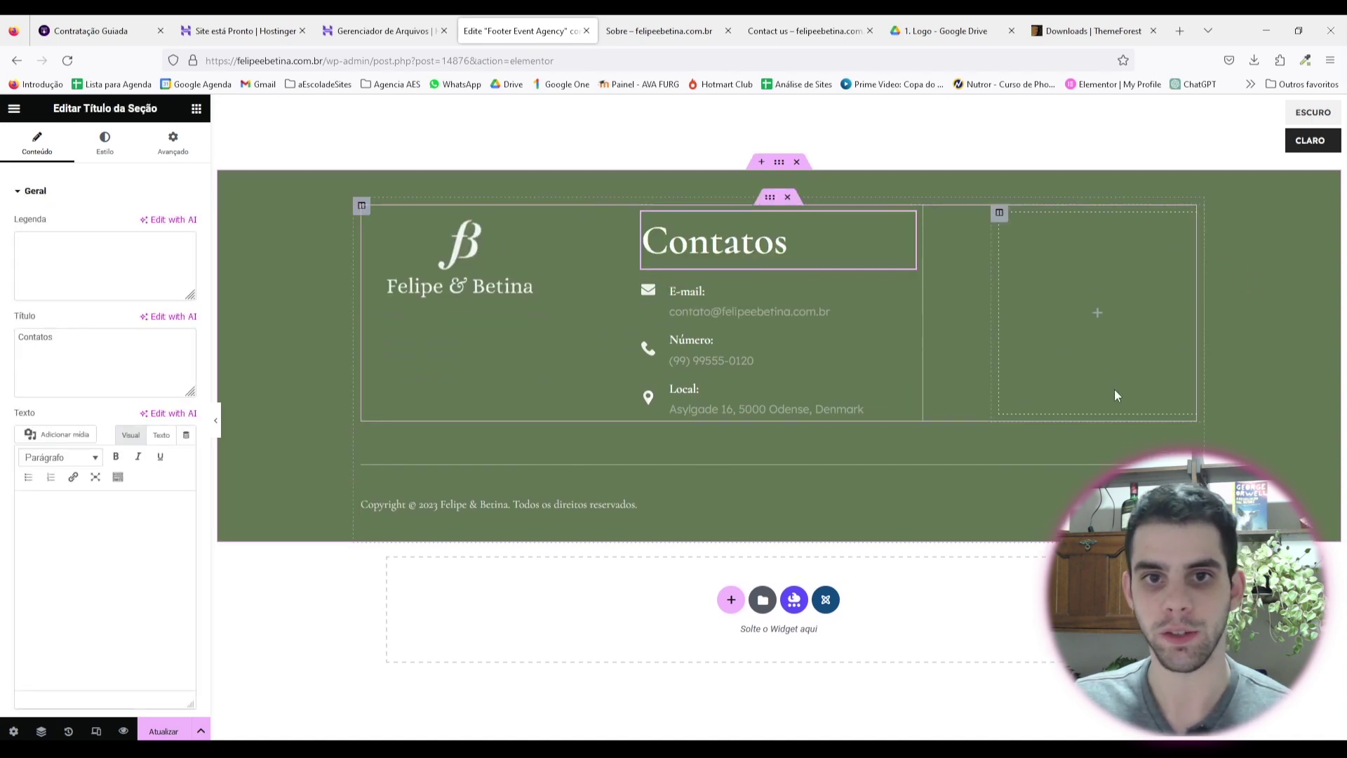
pyautogui.hotkey('ctrl', 'z')
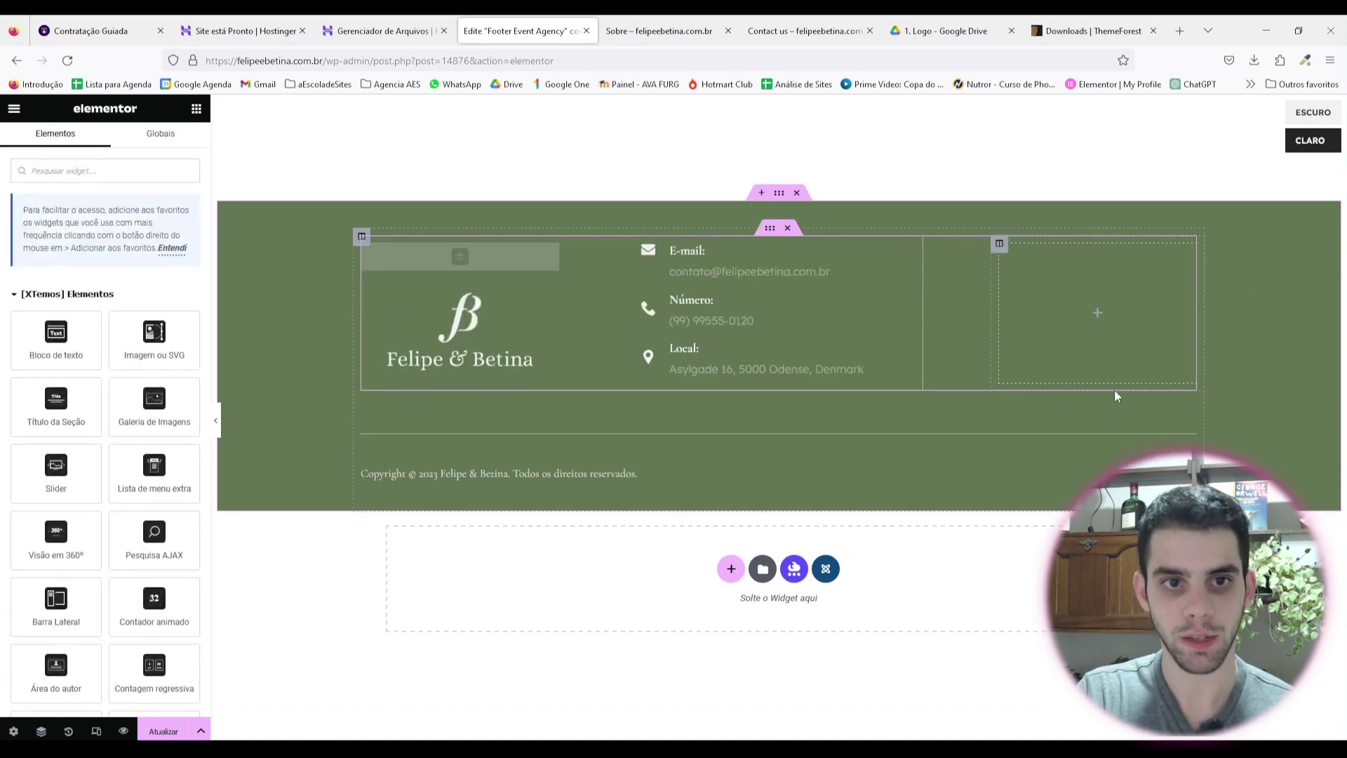
pyautogui.hotkey('ctrl', 'z')
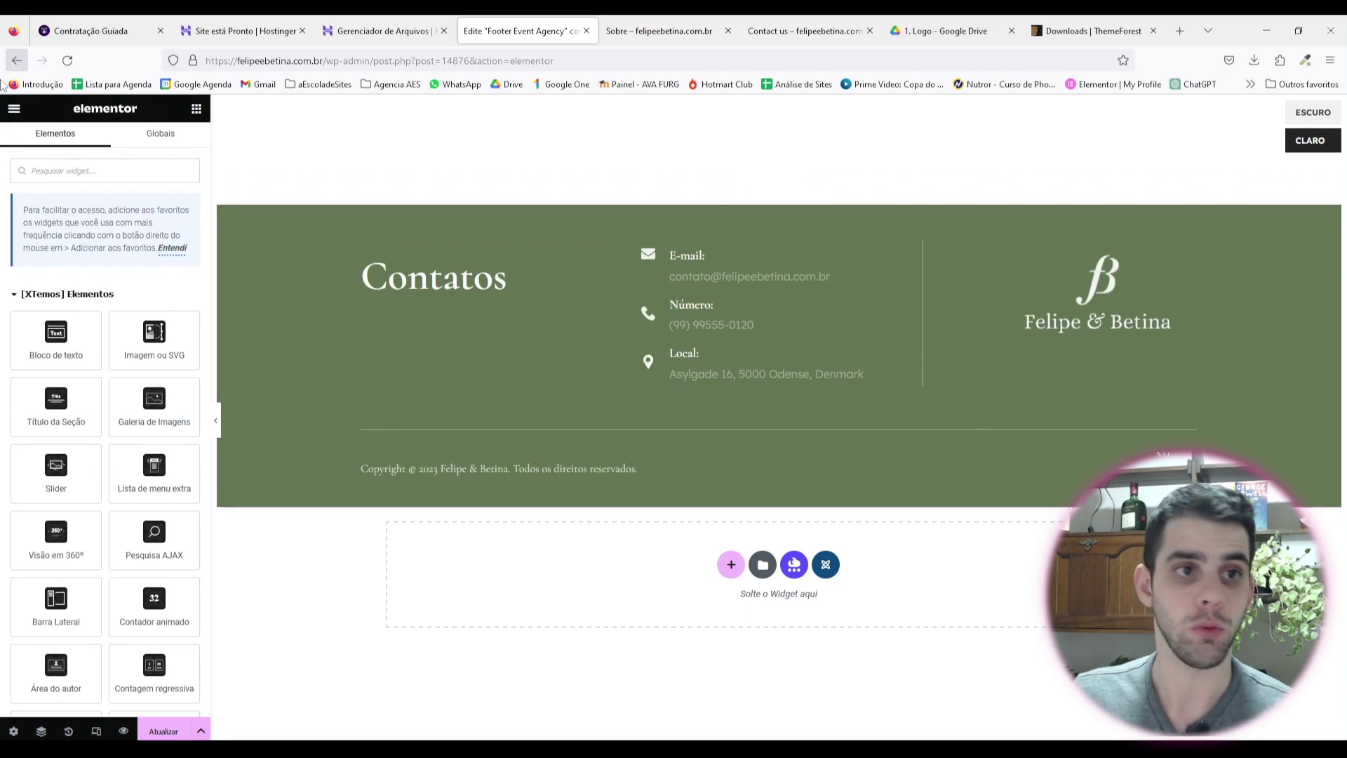
pyautogui.write('menu')
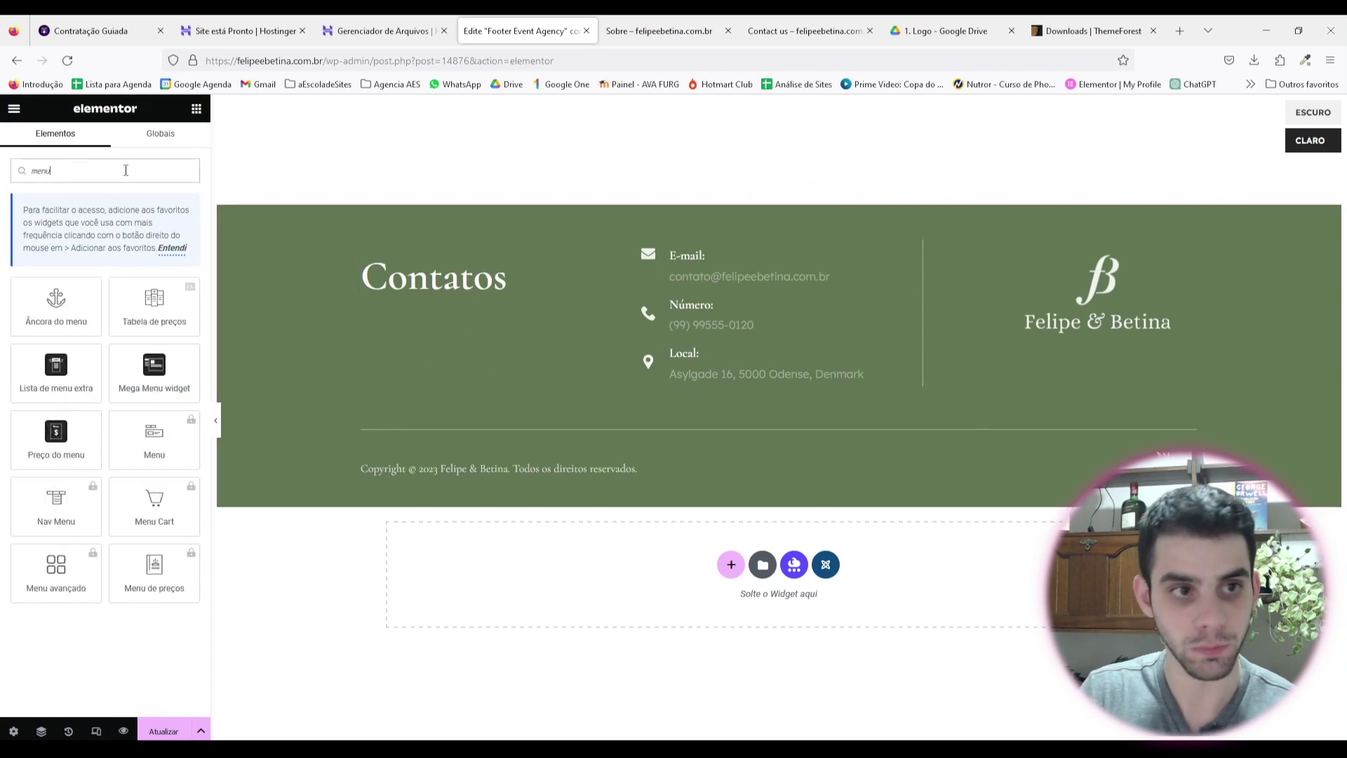
pyautogui.hotkey('ctrl', 'a')
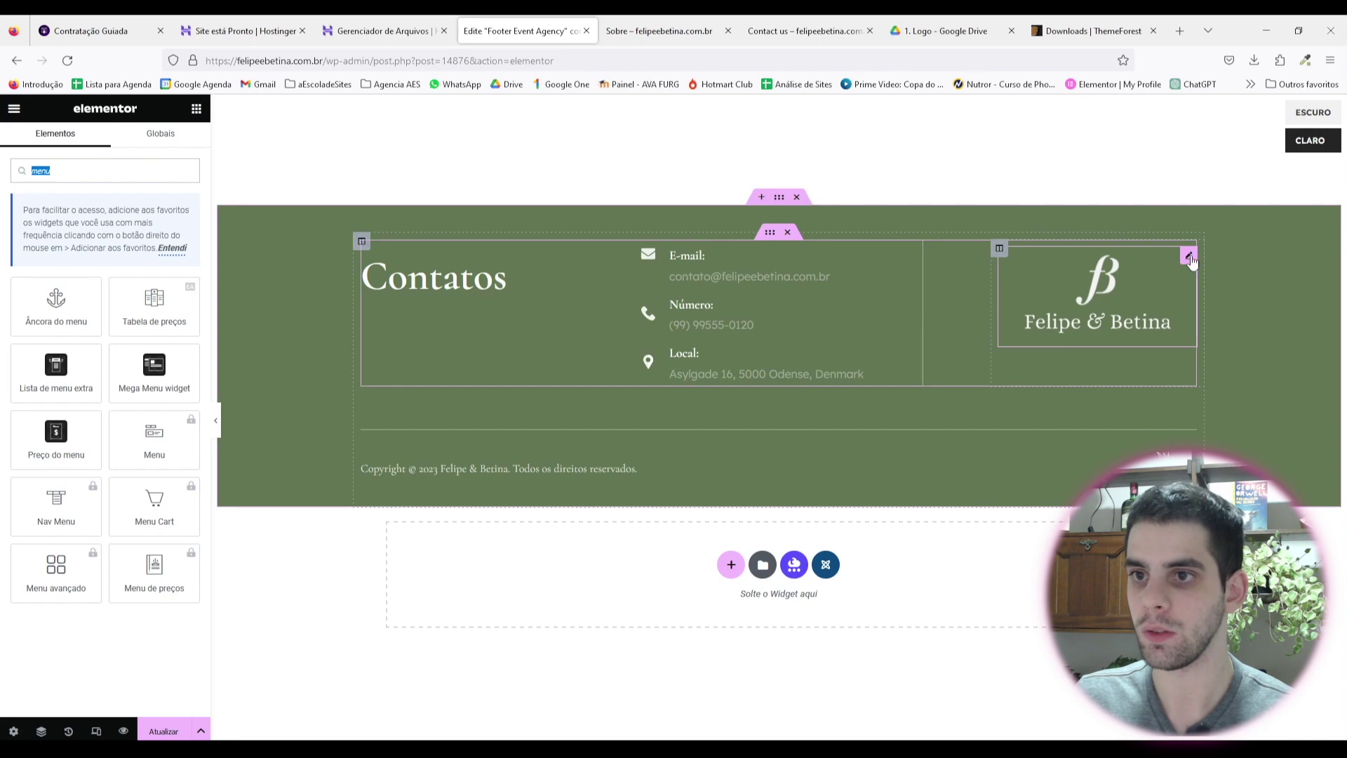
pyautogui.click(1190, 257)
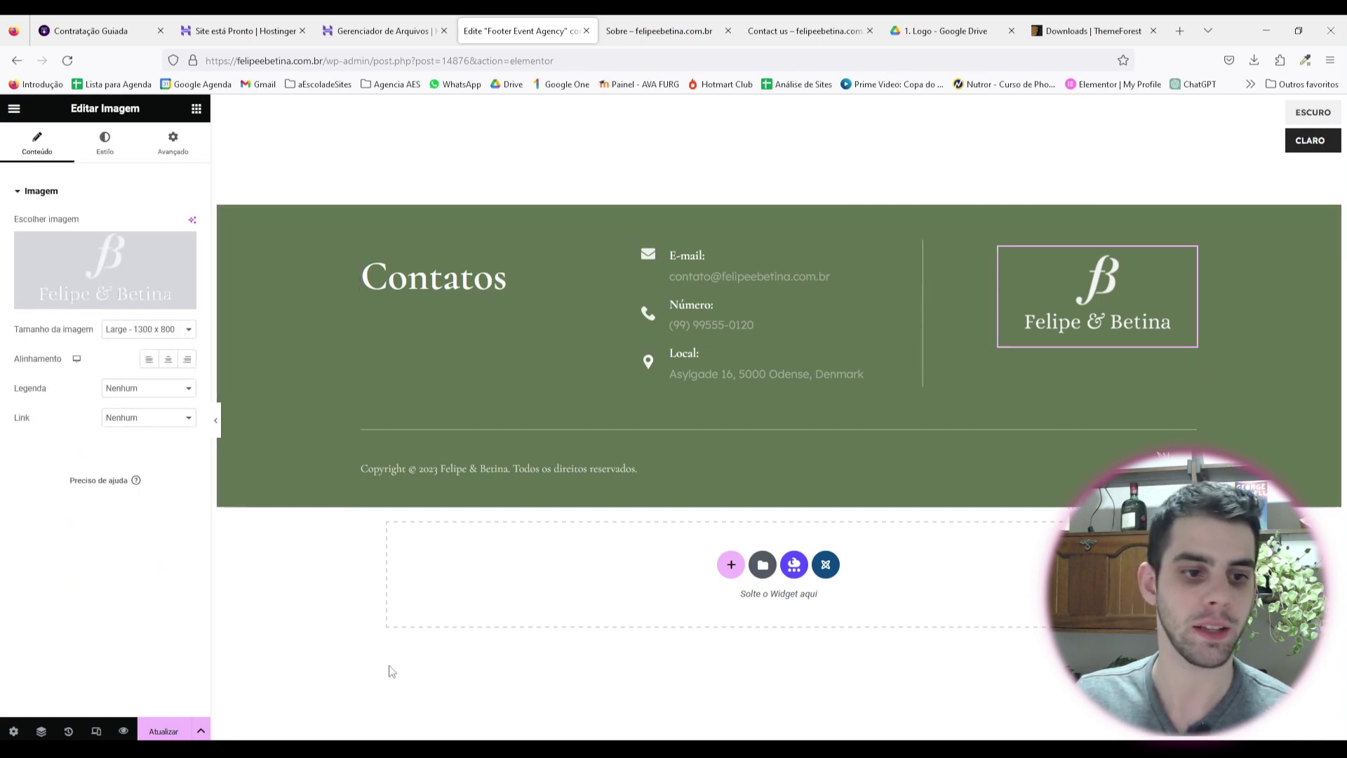
pyautogui.hotkey('ctrl', 'z')
pyautogui.hotkey('ctrl', 'z')
pyautogui.click(77, 729)
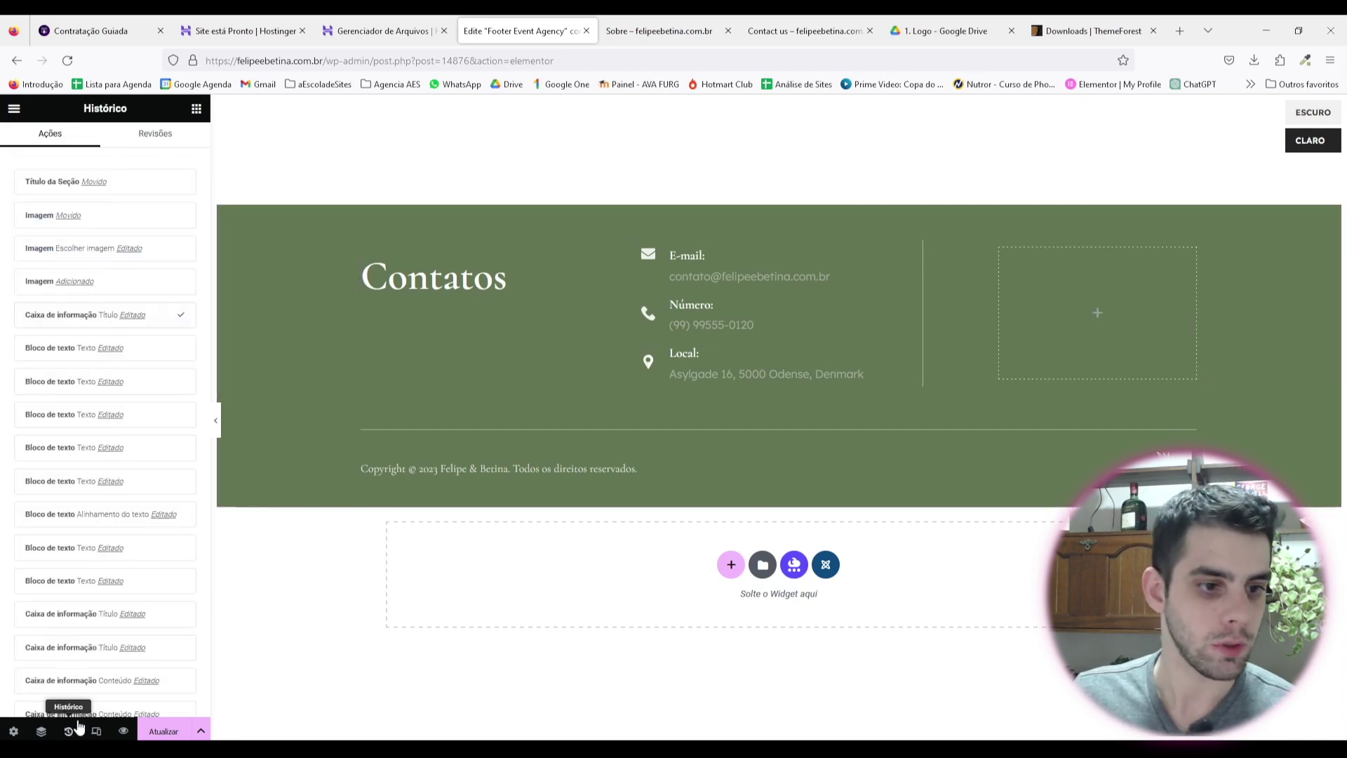
pyautogui.click(126, 248)
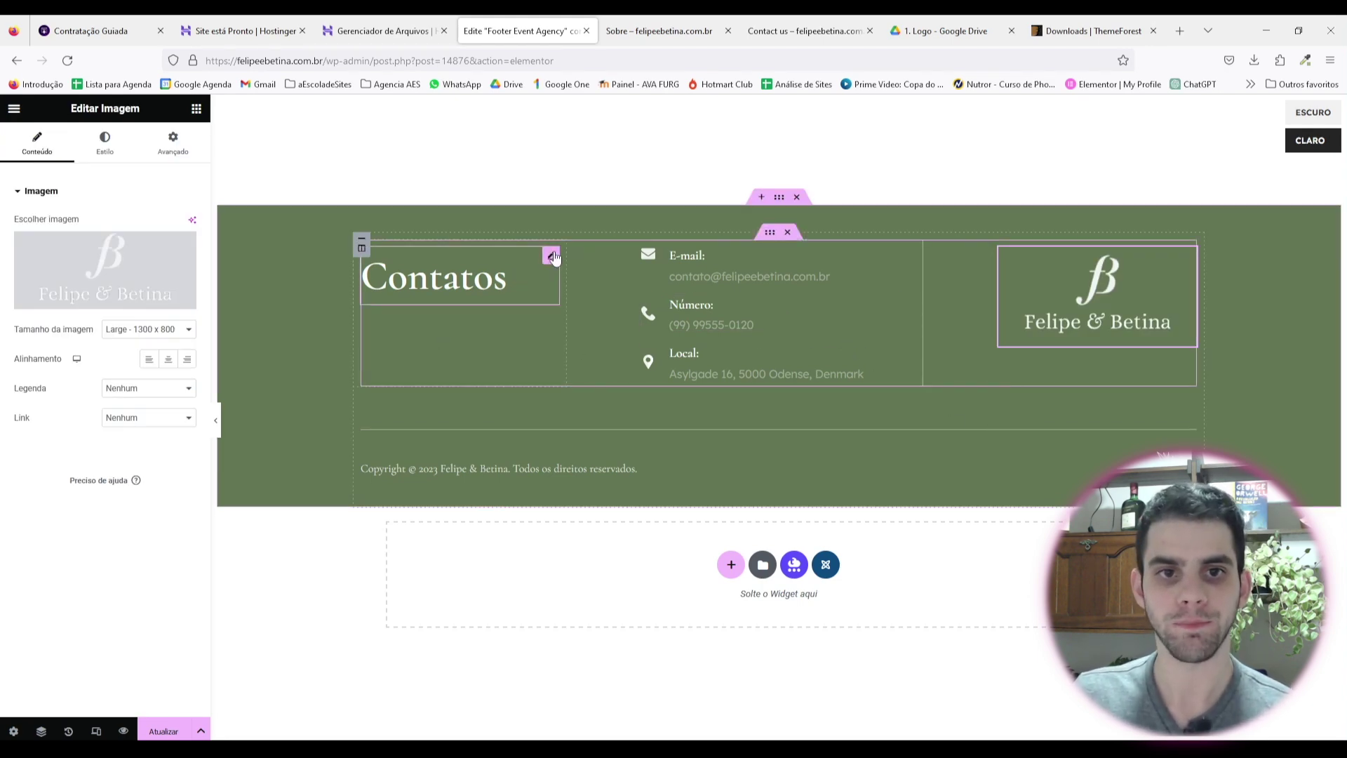
# Step: Delete the Contatos heading and arrange the logo above the E-mail, Número and Local boxes
pyautogui.rightClick(554, 258)
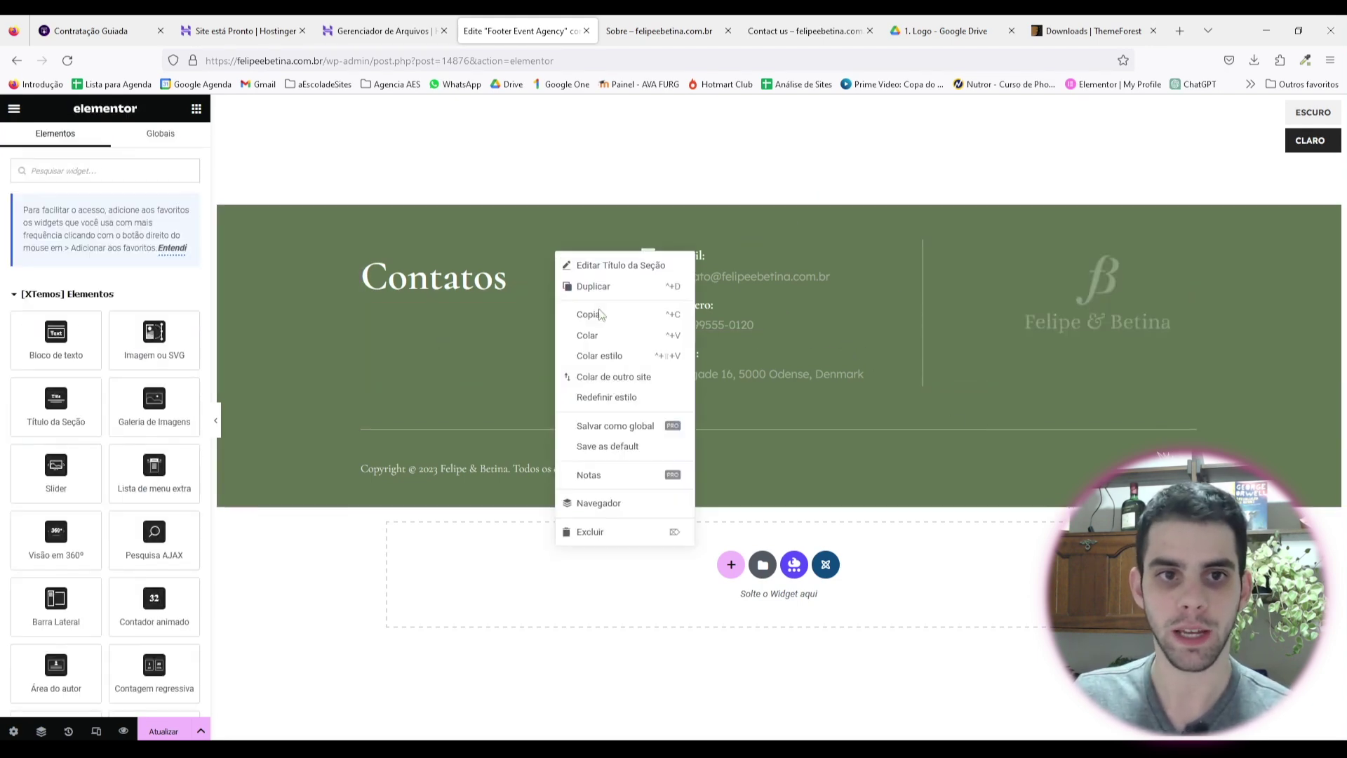
pyautogui.click(591, 532)
pyautogui.click(908, 257)
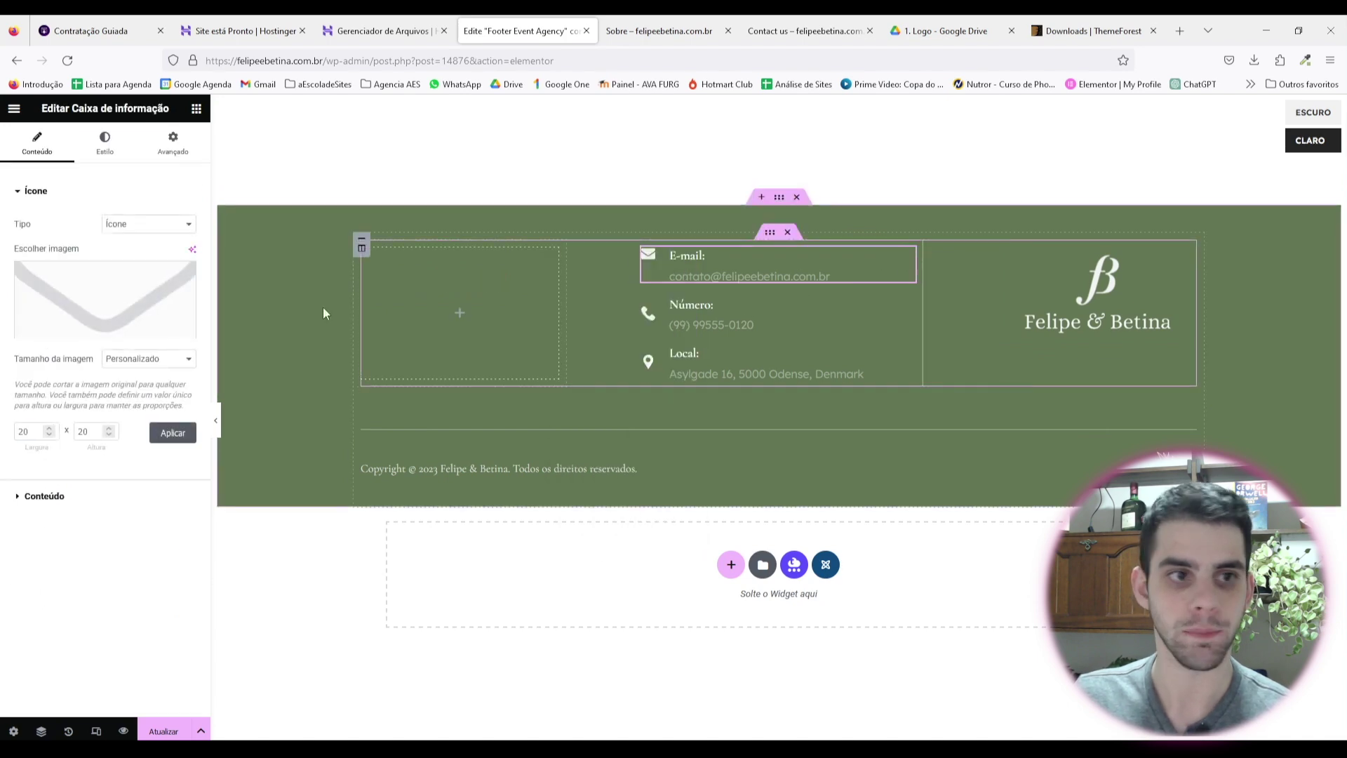
pyautogui.moveTo(673, 266); pyautogui.dragTo(668, 313)
pyautogui.moveTo(908, 330); pyautogui.dragTo(1081, 369)
pyautogui.moveTo(1098, 309); pyautogui.dragTo(779, 280)
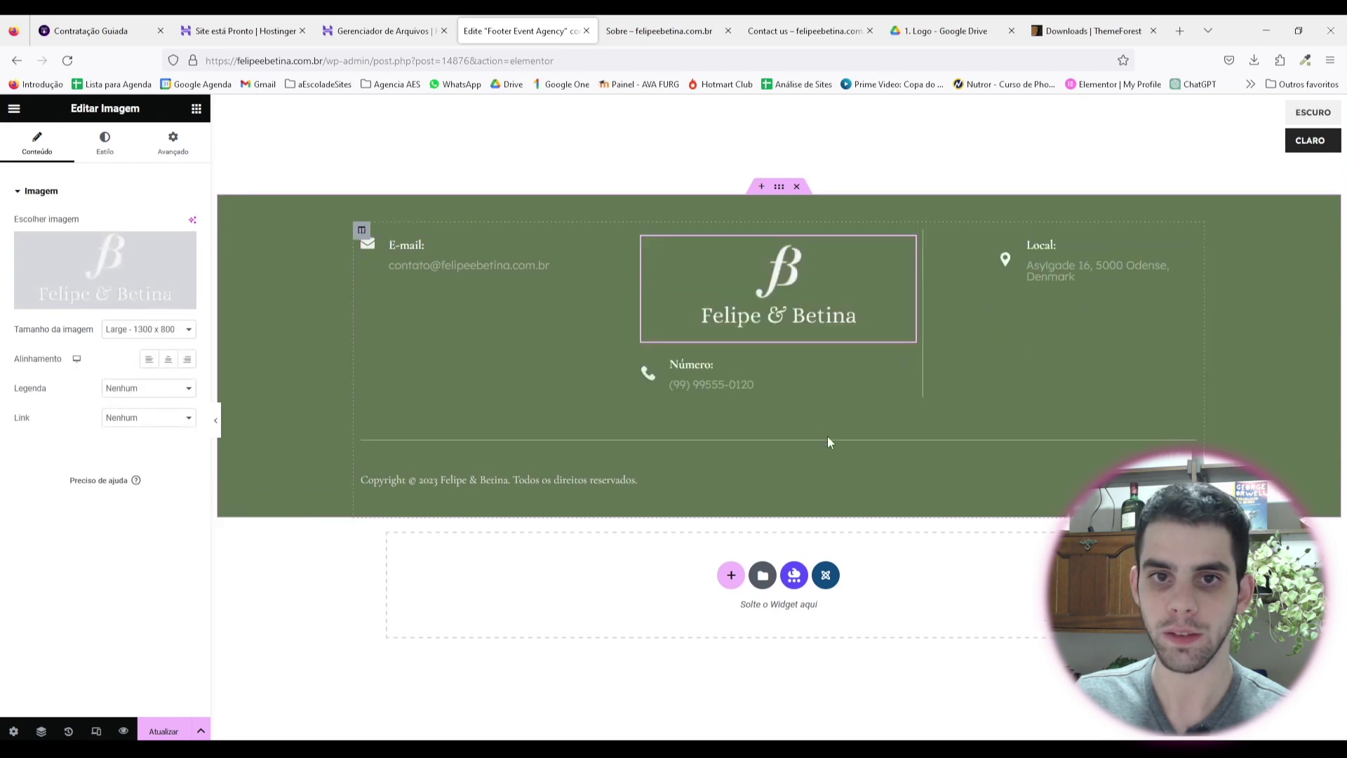
pyautogui.moveTo(896, 264); pyautogui.dragTo(854, 247)
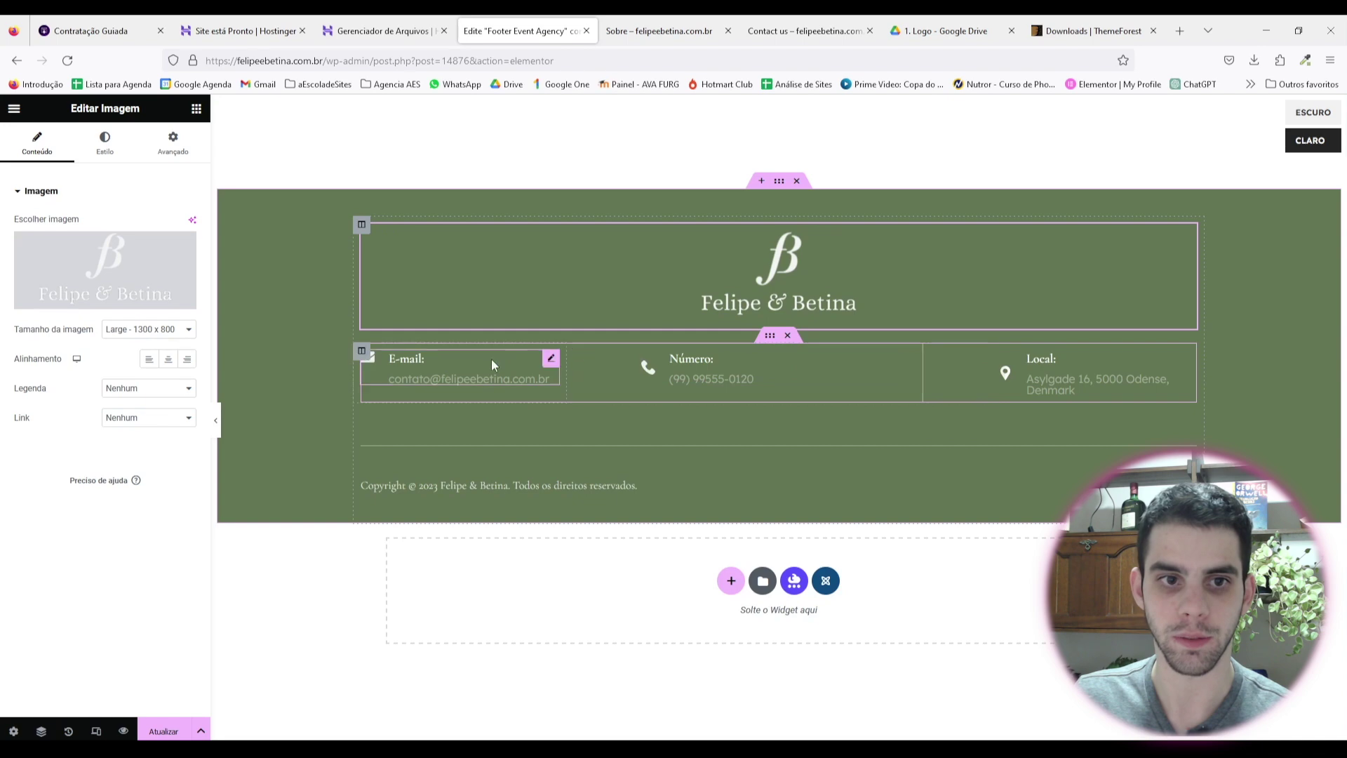
# Step: Open the E-mail column's settings and start editing its width value
pyautogui.rightClick(355, 350)
pyautogui.click(354, 351)
pyautogui.click(172, 223)
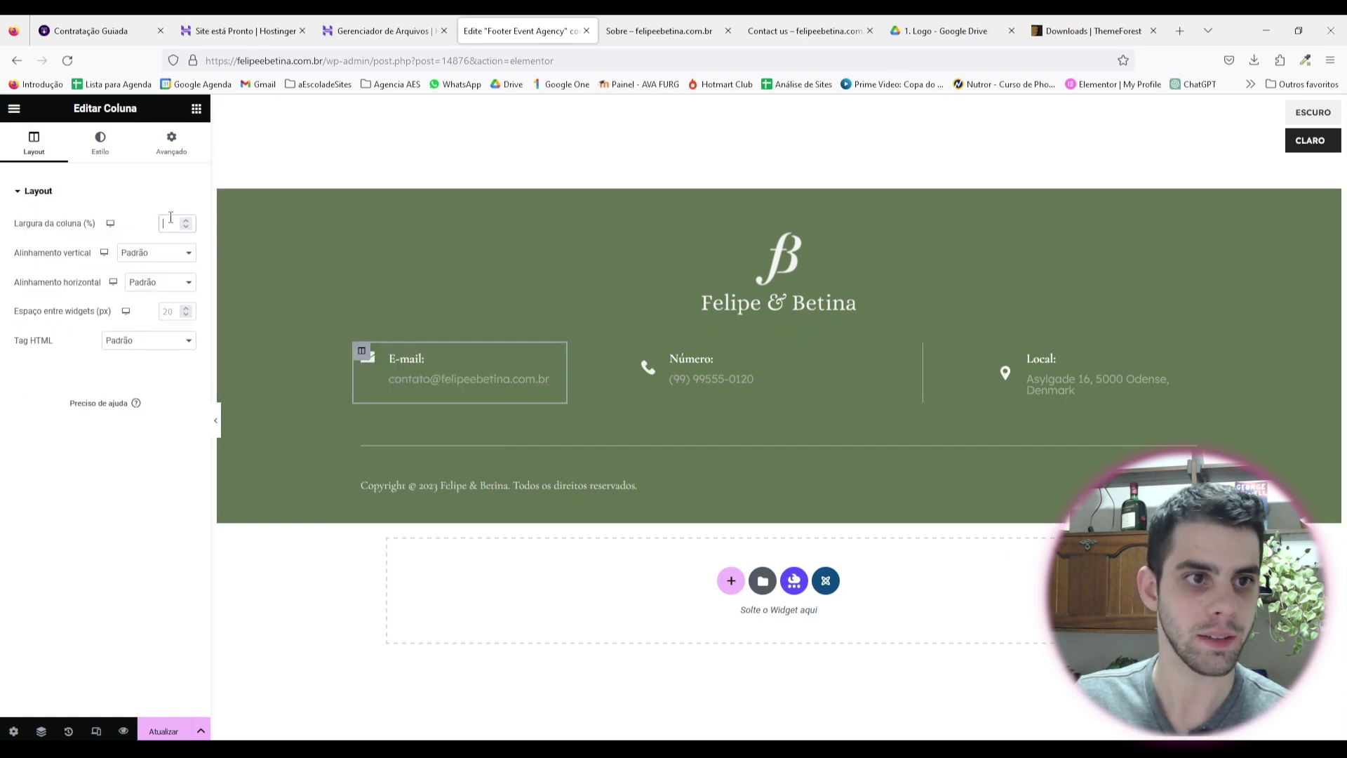
# Step: Set both the E-mail and Número column widths to 33%
pyautogui.write('33')
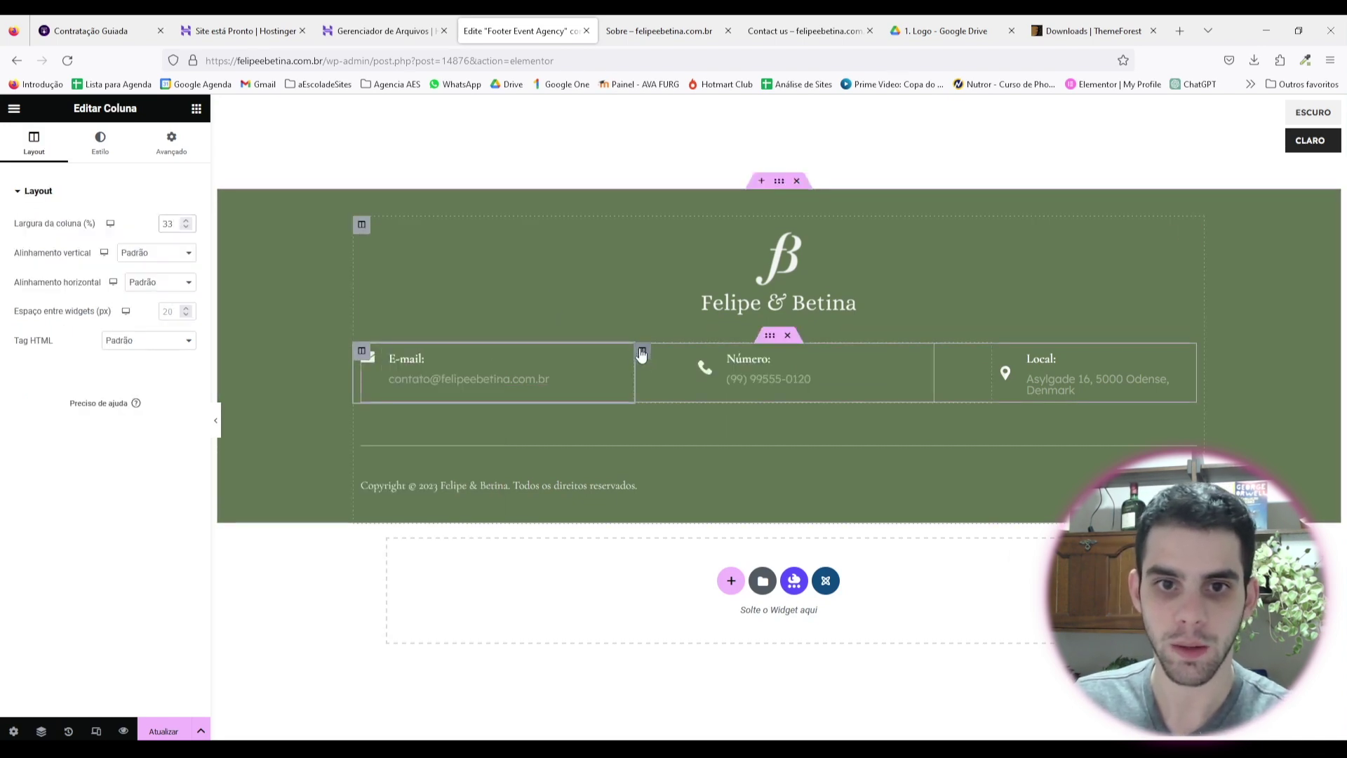
pyautogui.click(642, 350)
pyautogui.doubleClick(168, 223)
pyautogui.write('33')
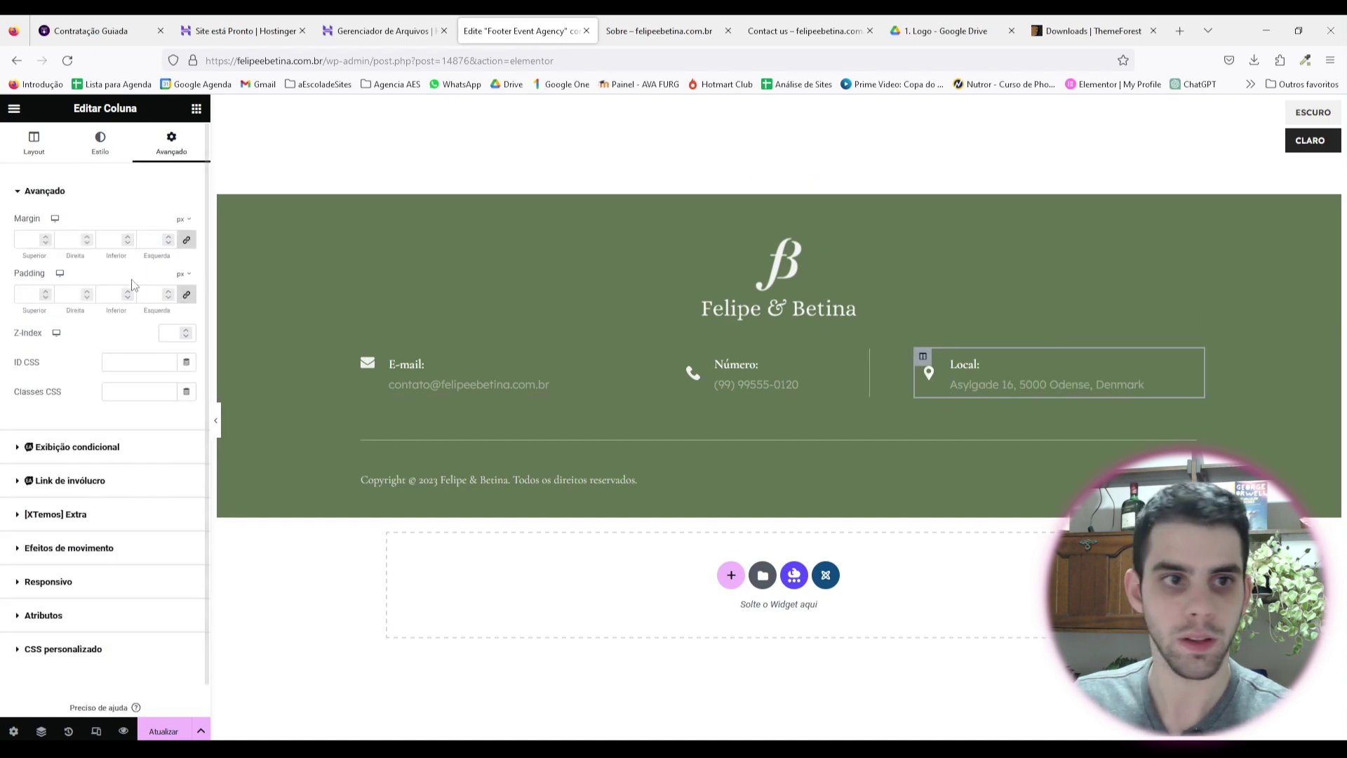
# Step: Check the Local column width and the Número box's content, style and border settings
pyautogui.click(33, 144)
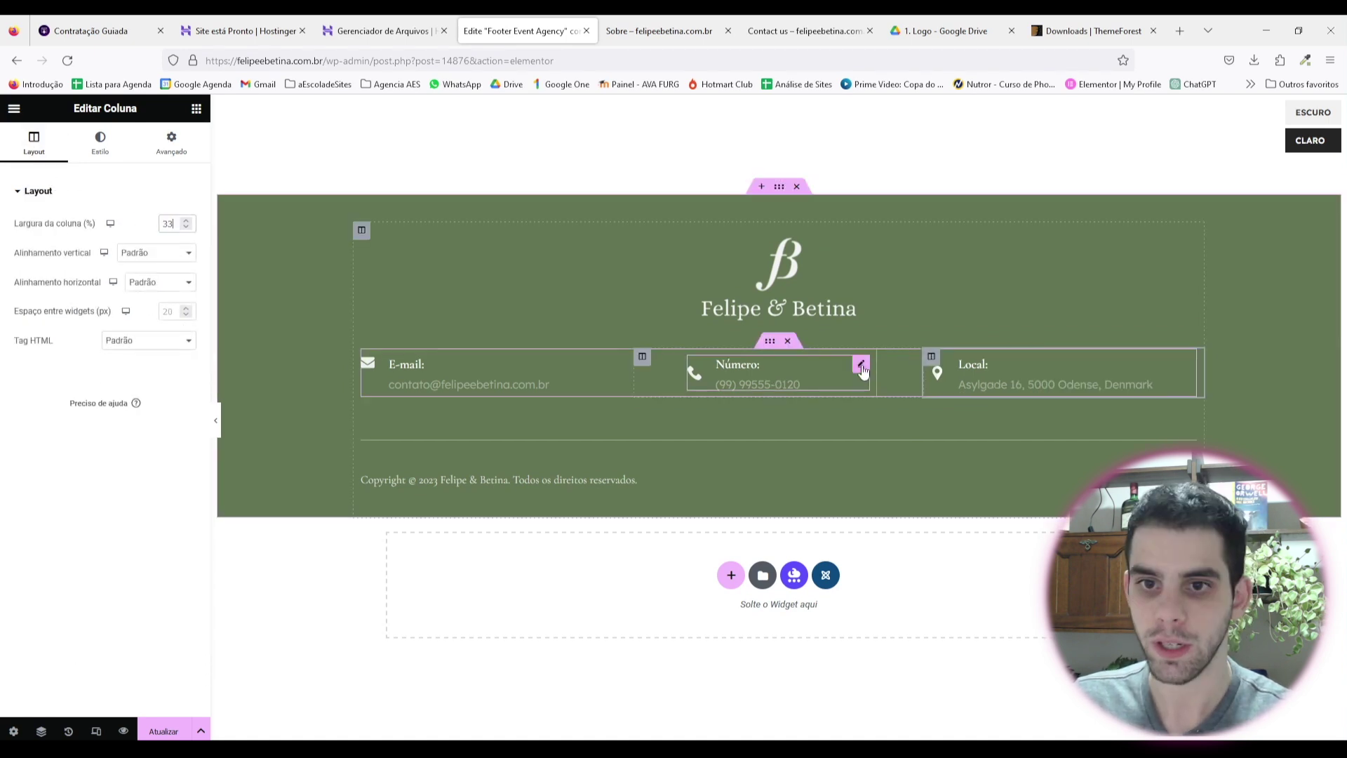
pyautogui.click(861, 366)
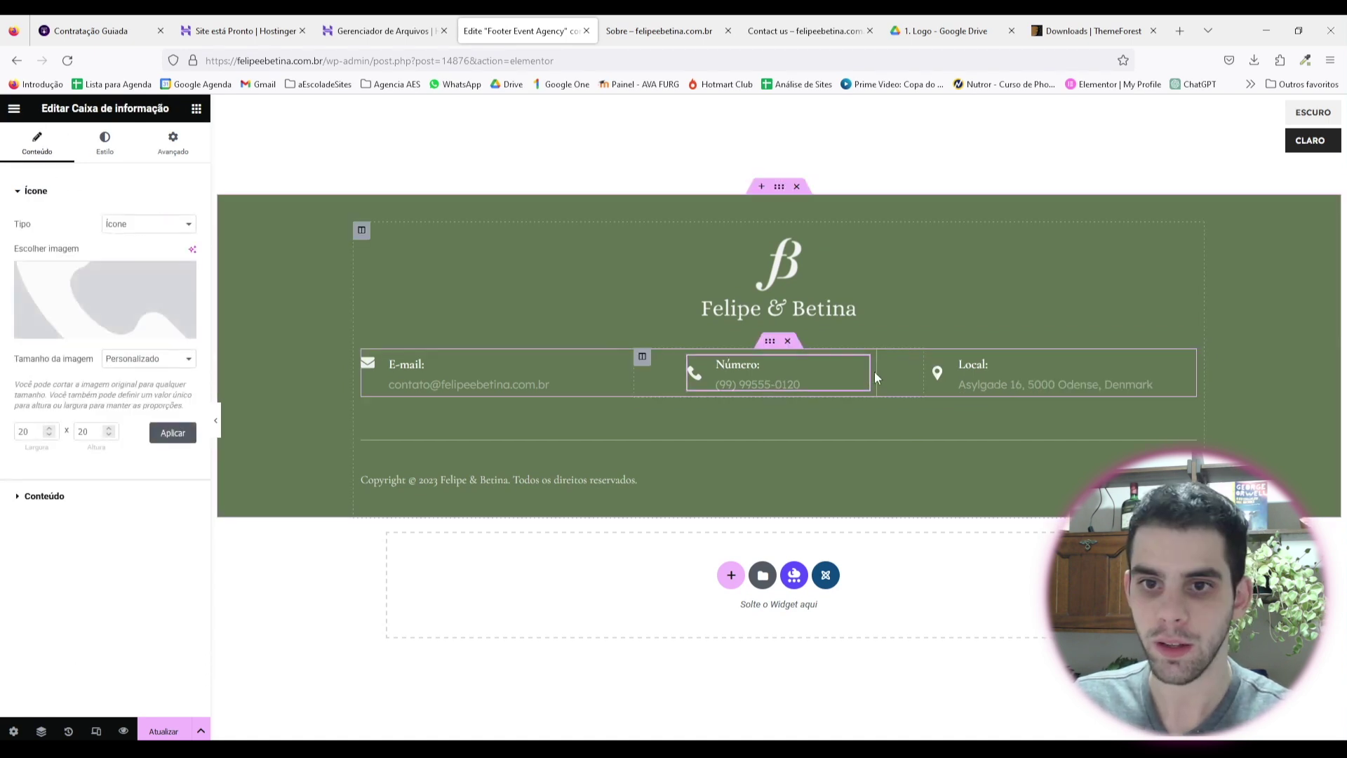
pyautogui.click(173, 144)
pyautogui.click(104, 144)
pyautogui.click(37, 144)
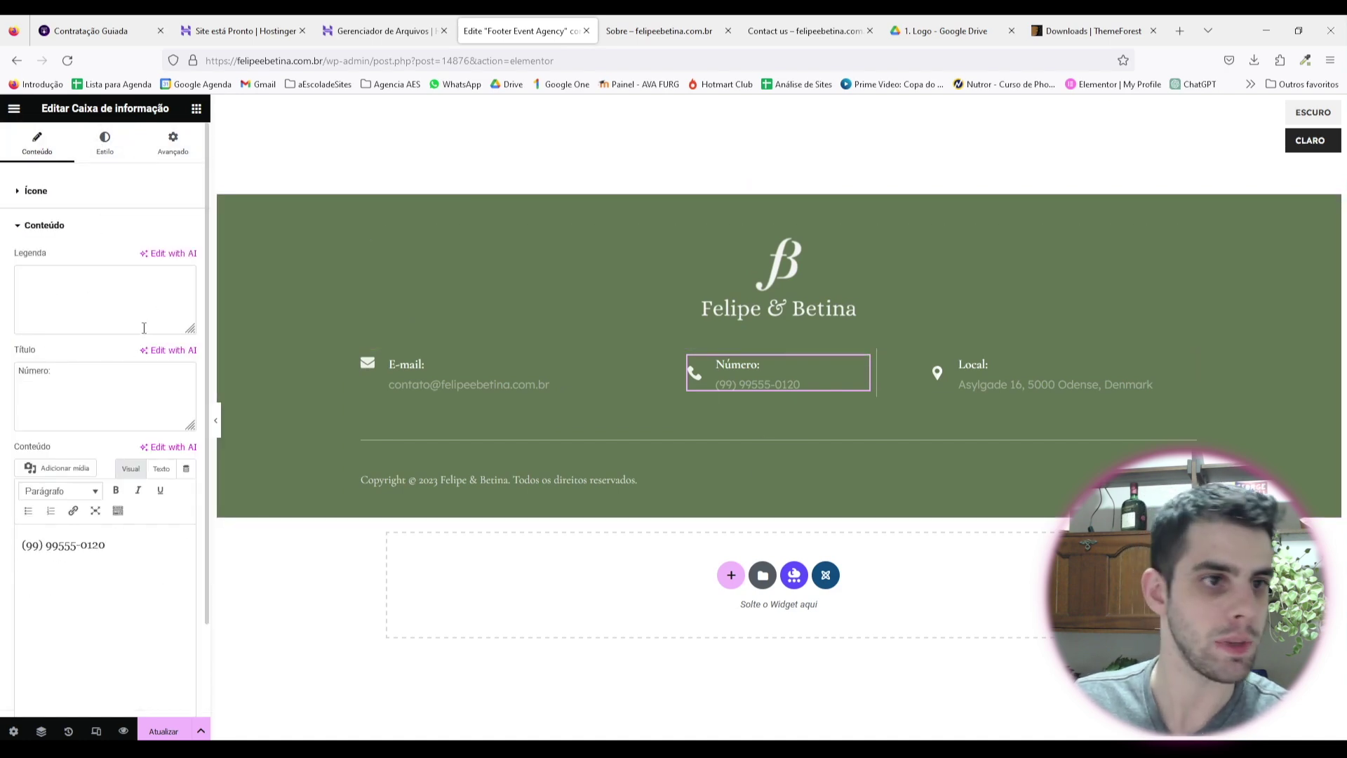
pyautogui.click(173, 144)
pyautogui.scroll(-5, 105, 526)
pyautogui.click(82, 589)
pyautogui.scroll(-2, 82, 595)
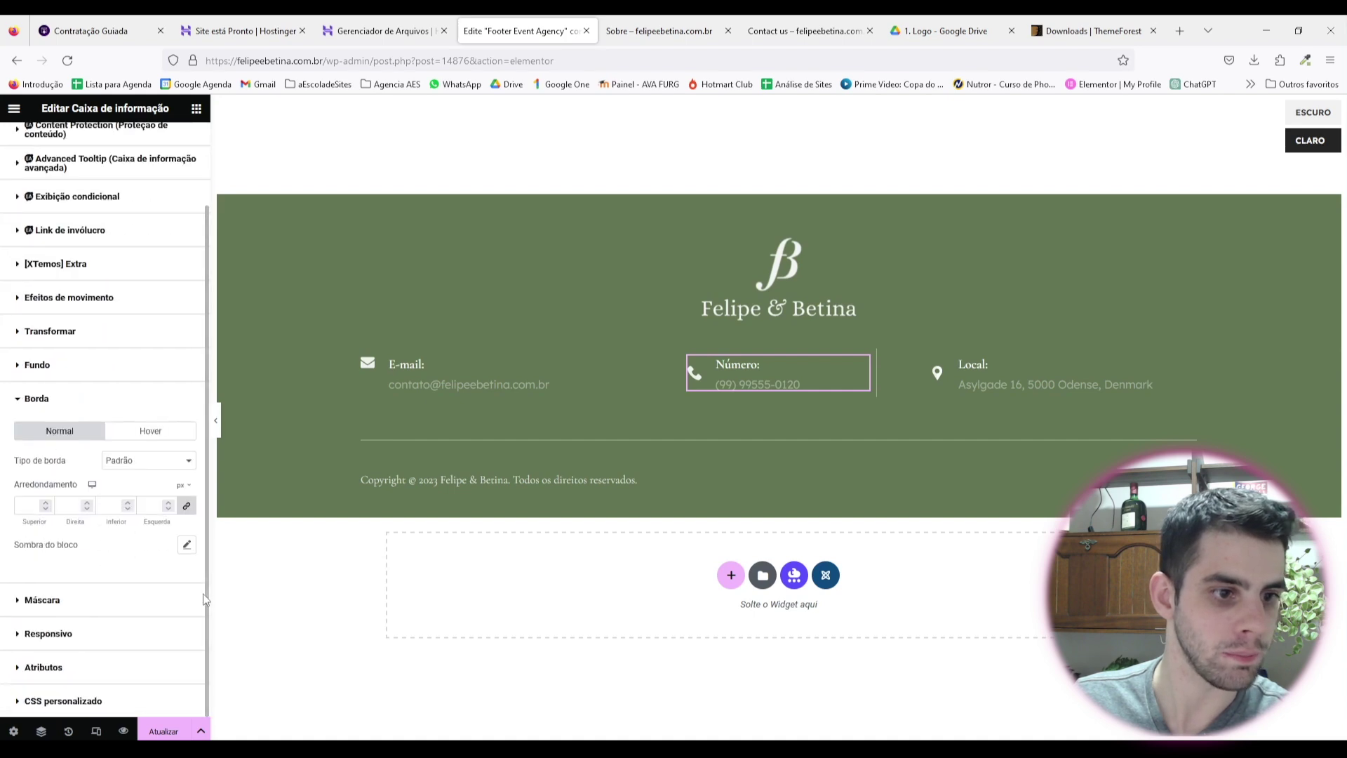
# Step: Duplicate the Local column, move the Número box into it, and delete the copied box and empty column
pyautogui.rightClick(932, 357)
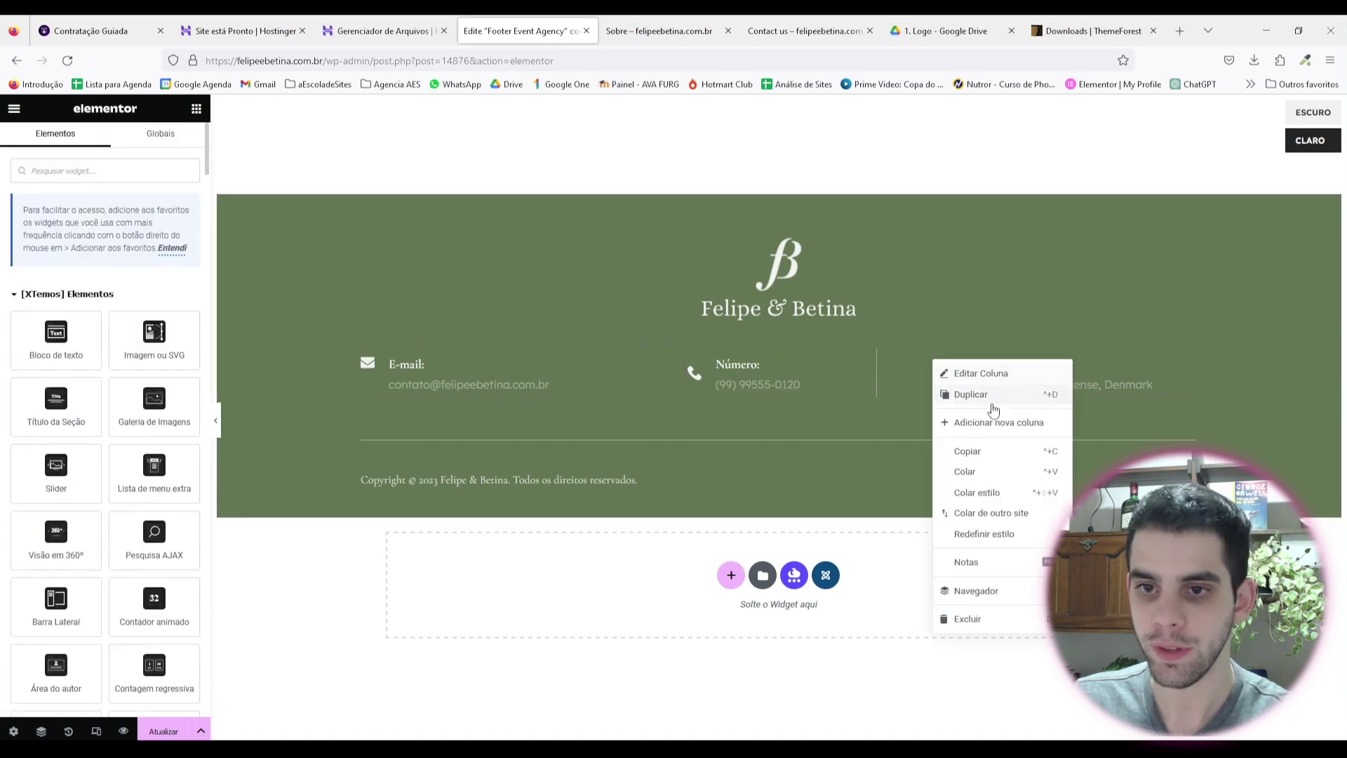
pyautogui.click(982, 391)
pyautogui.moveTo(653, 365); pyautogui.dragTo(876, 367)
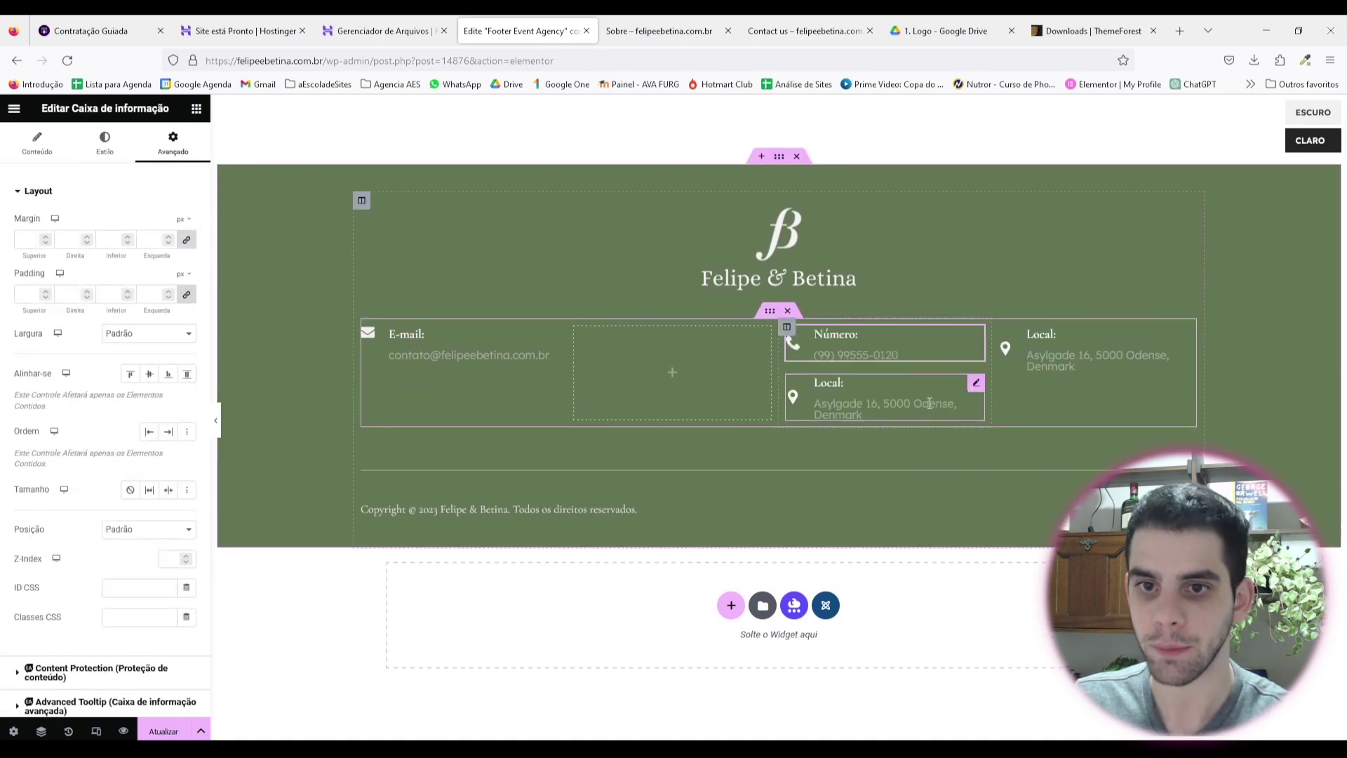
pyautogui.rightClick(979, 387)
pyautogui.click(1013, 664)
pyautogui.rightClick(588, 360)
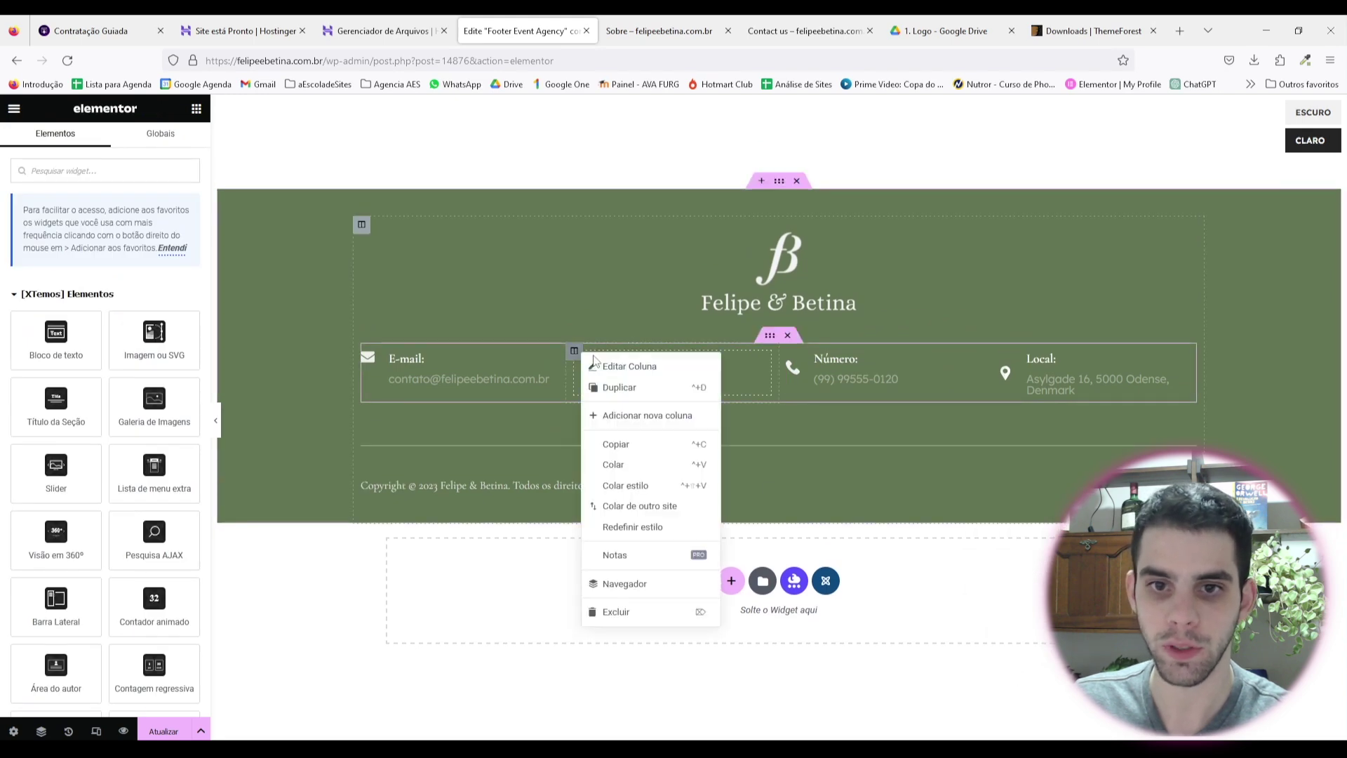
pyautogui.click(620, 623)
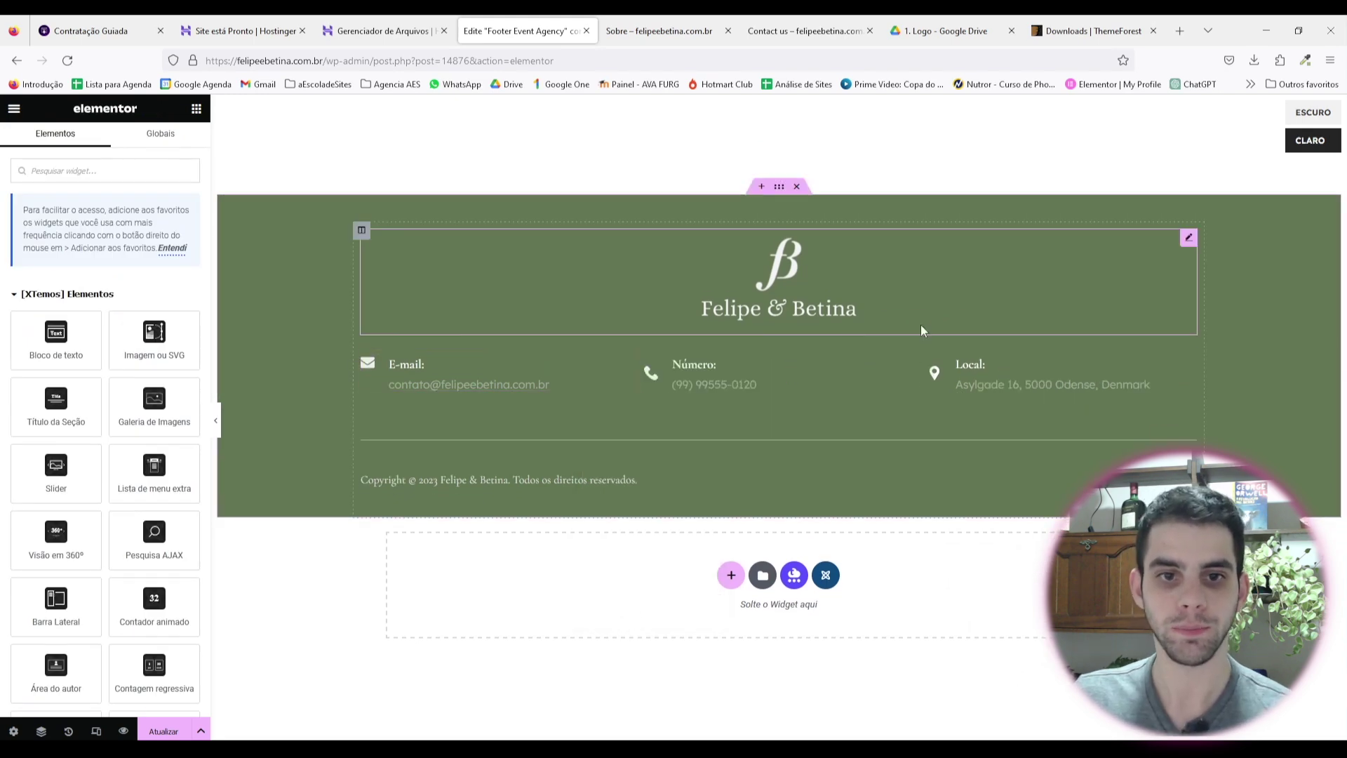
# Step: Set the new Número column to 33% width and check the Local column
pyautogui.click(645, 359)
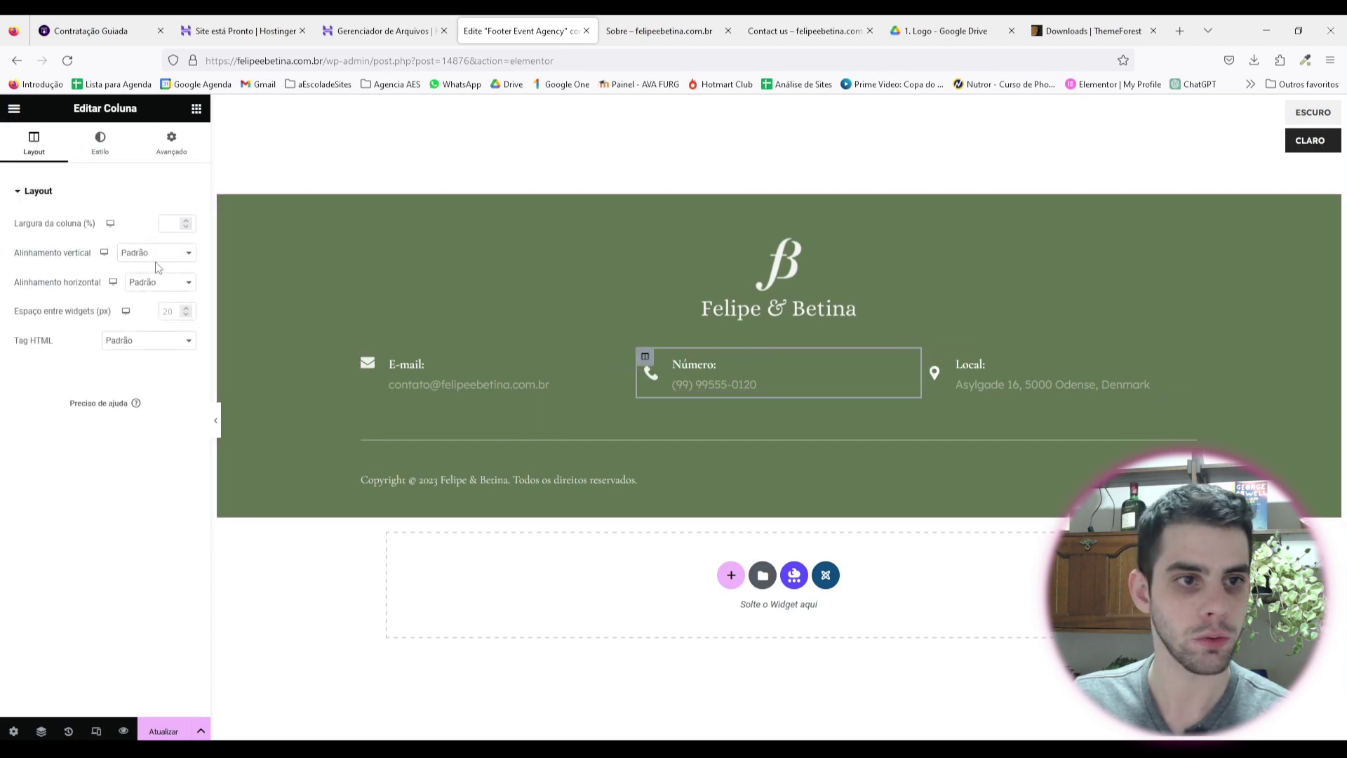
pyautogui.write('33')
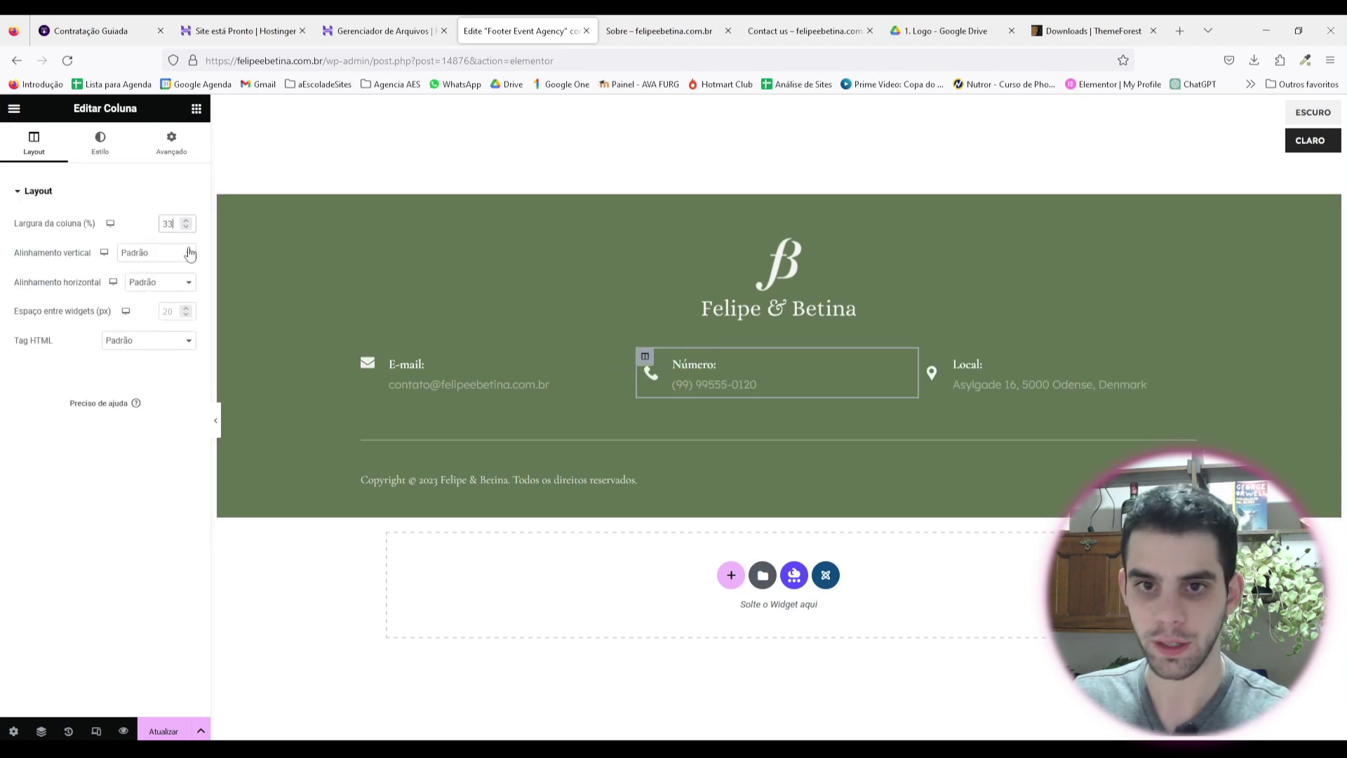
pyautogui.click(924, 357)
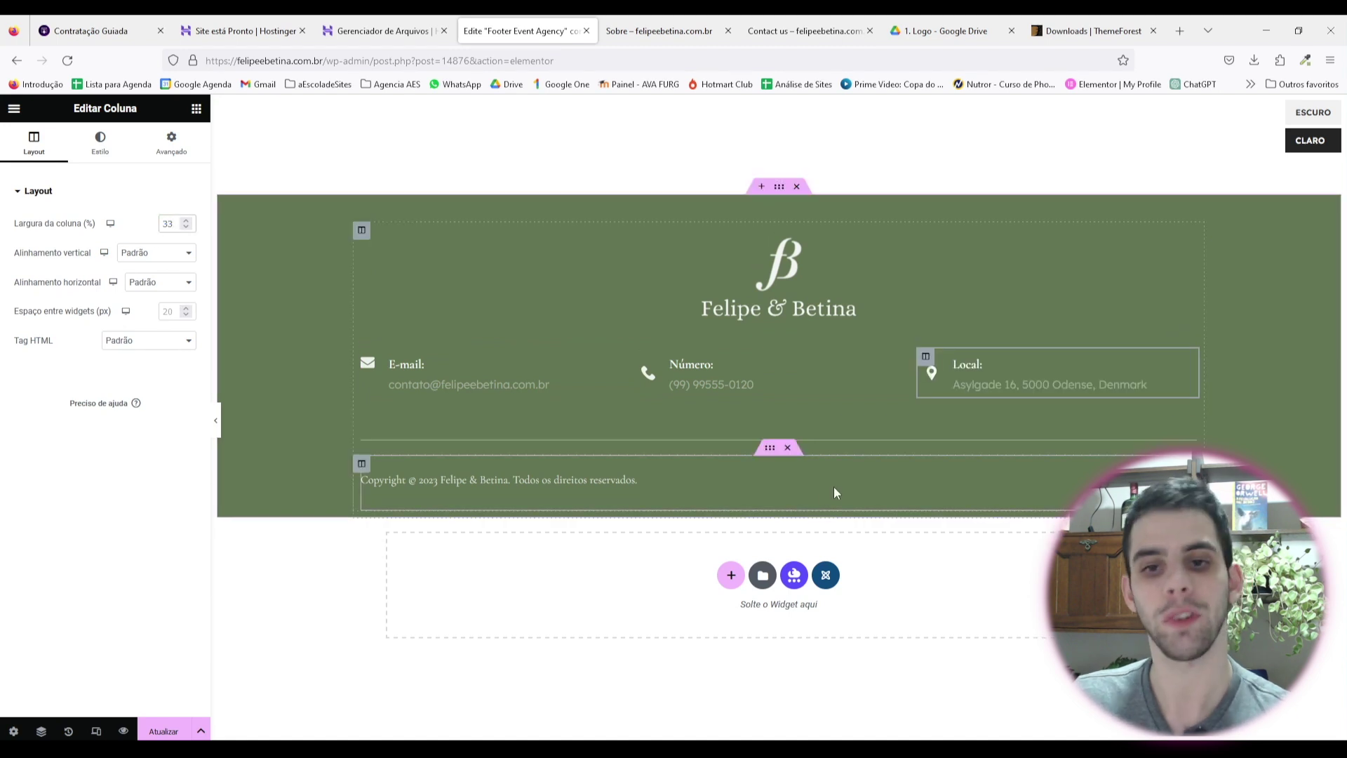
# Step: Centre the E-mail box's text, keeping its icon beside the text
pyautogui.click(450, 379)
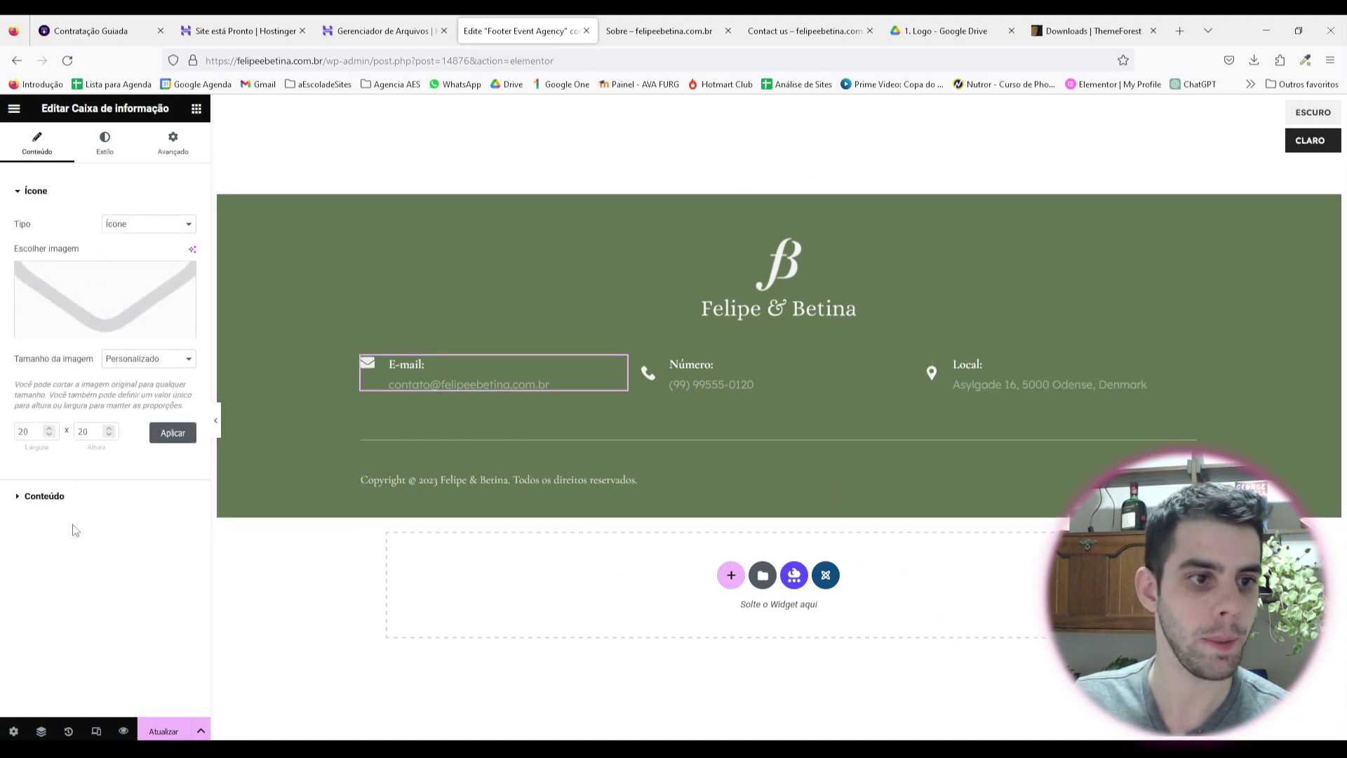
pyautogui.click(68, 498)
pyautogui.click(104, 144)
pyautogui.click(113, 372)
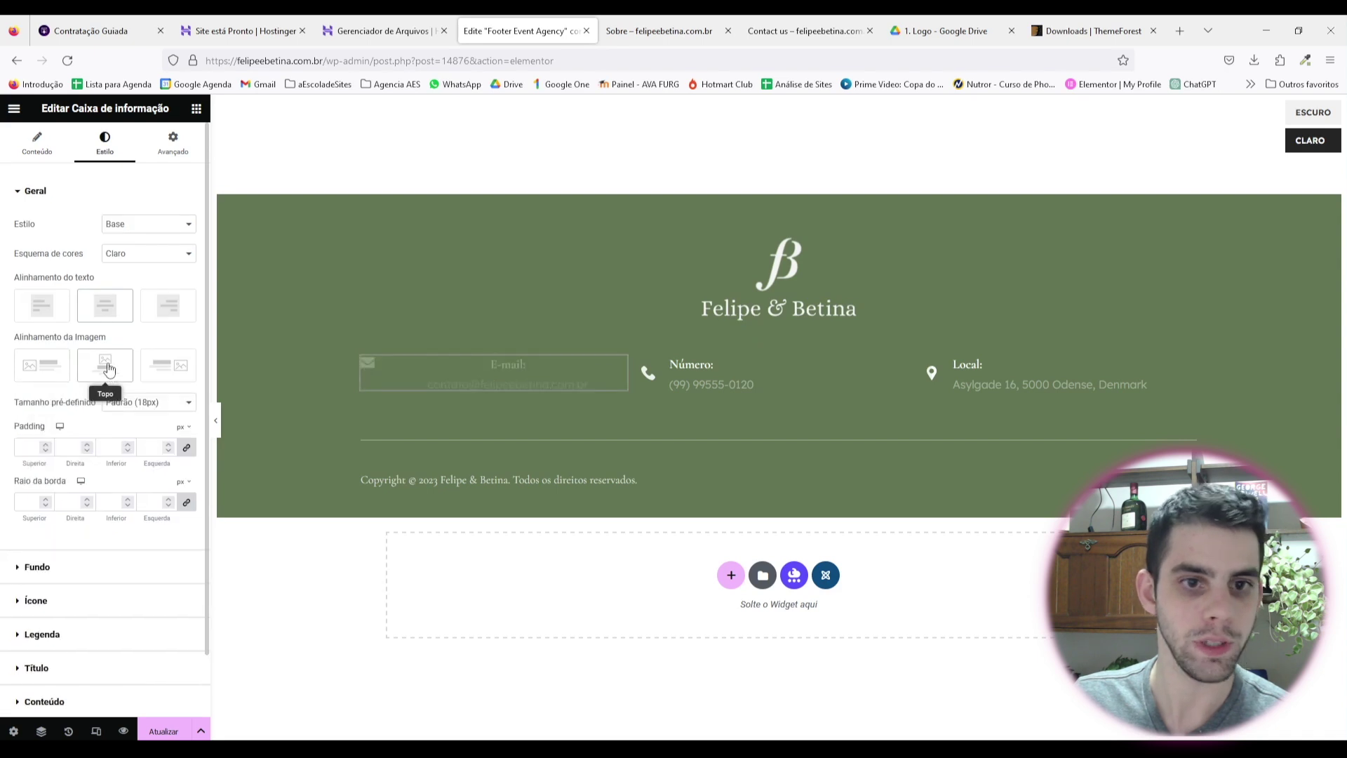
pyautogui.click(105, 371)
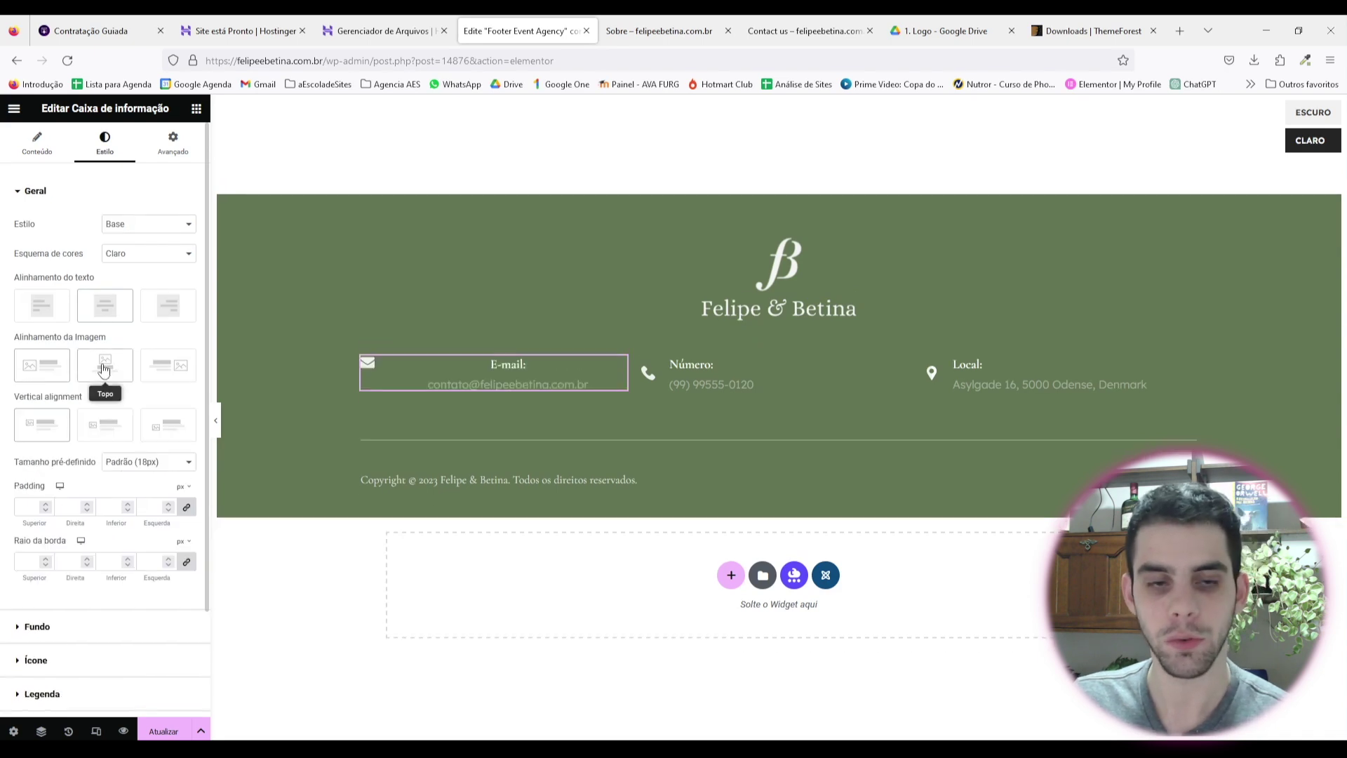
# Step: Centre the Número box's text, place its icon on top, and reset top padding to 0
pyautogui.click(809, 382)
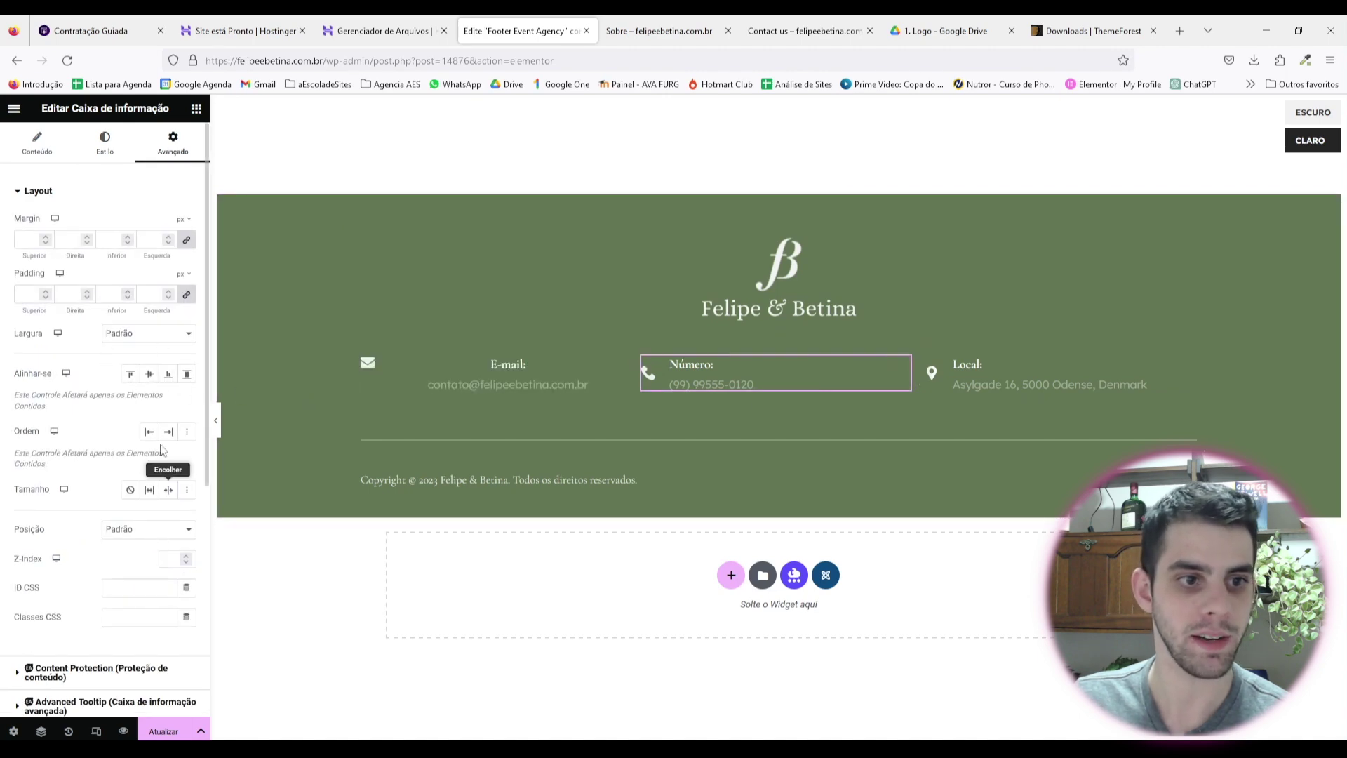
pyautogui.click(105, 144)
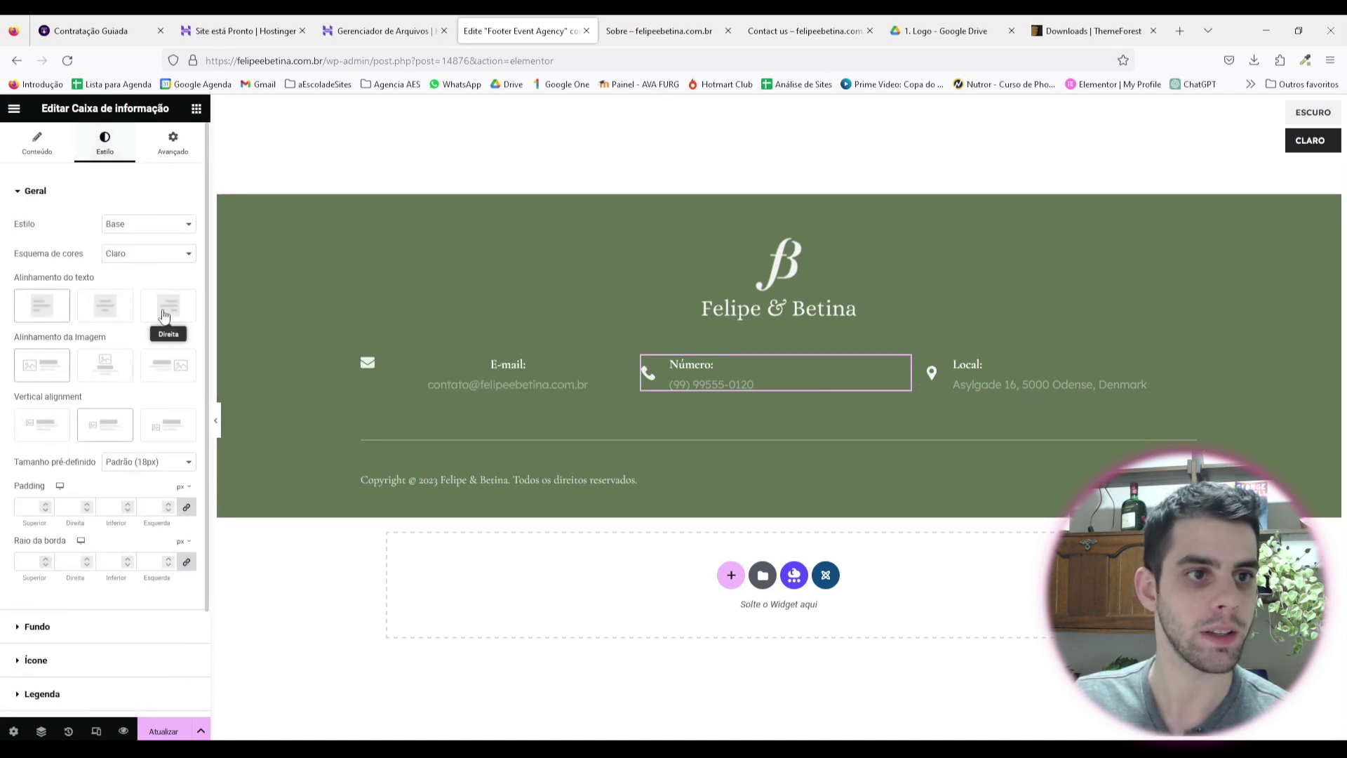
pyautogui.click(105, 306)
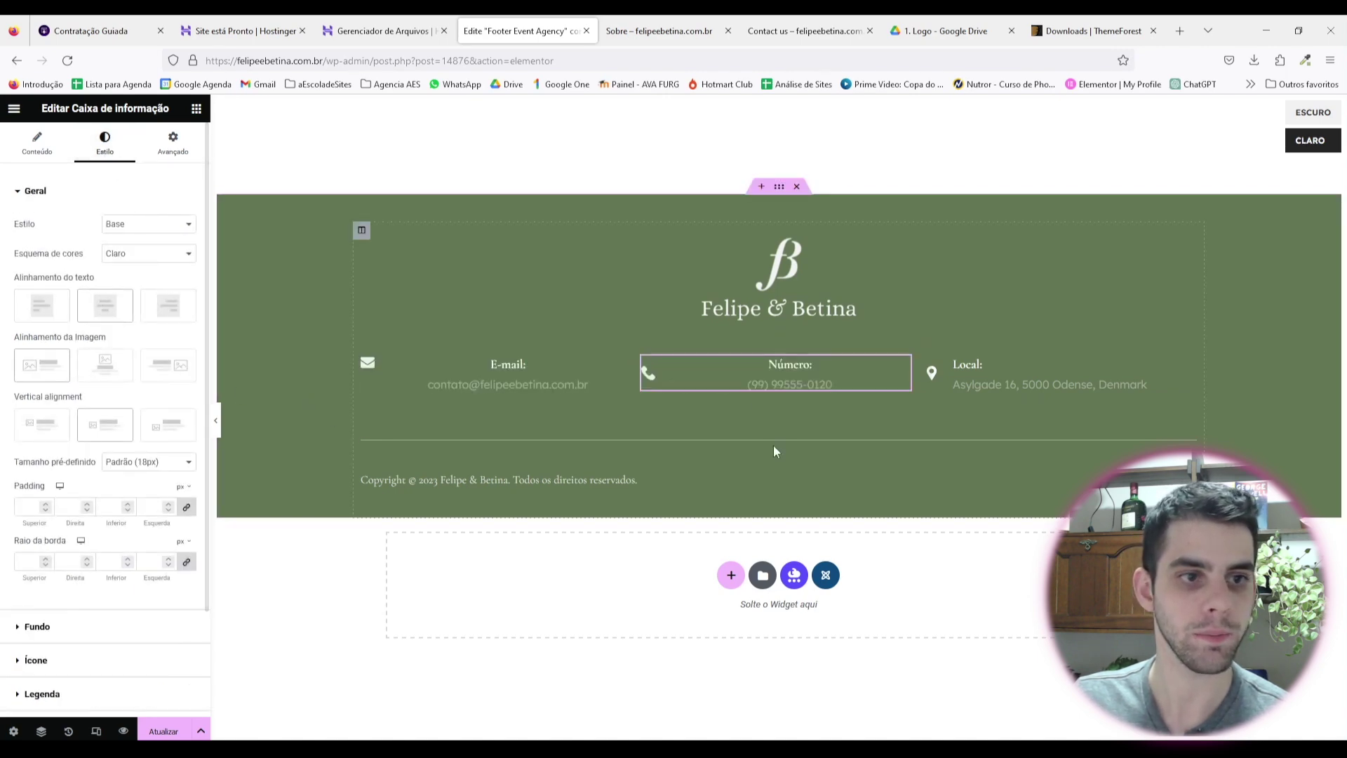
pyautogui.click(112, 371)
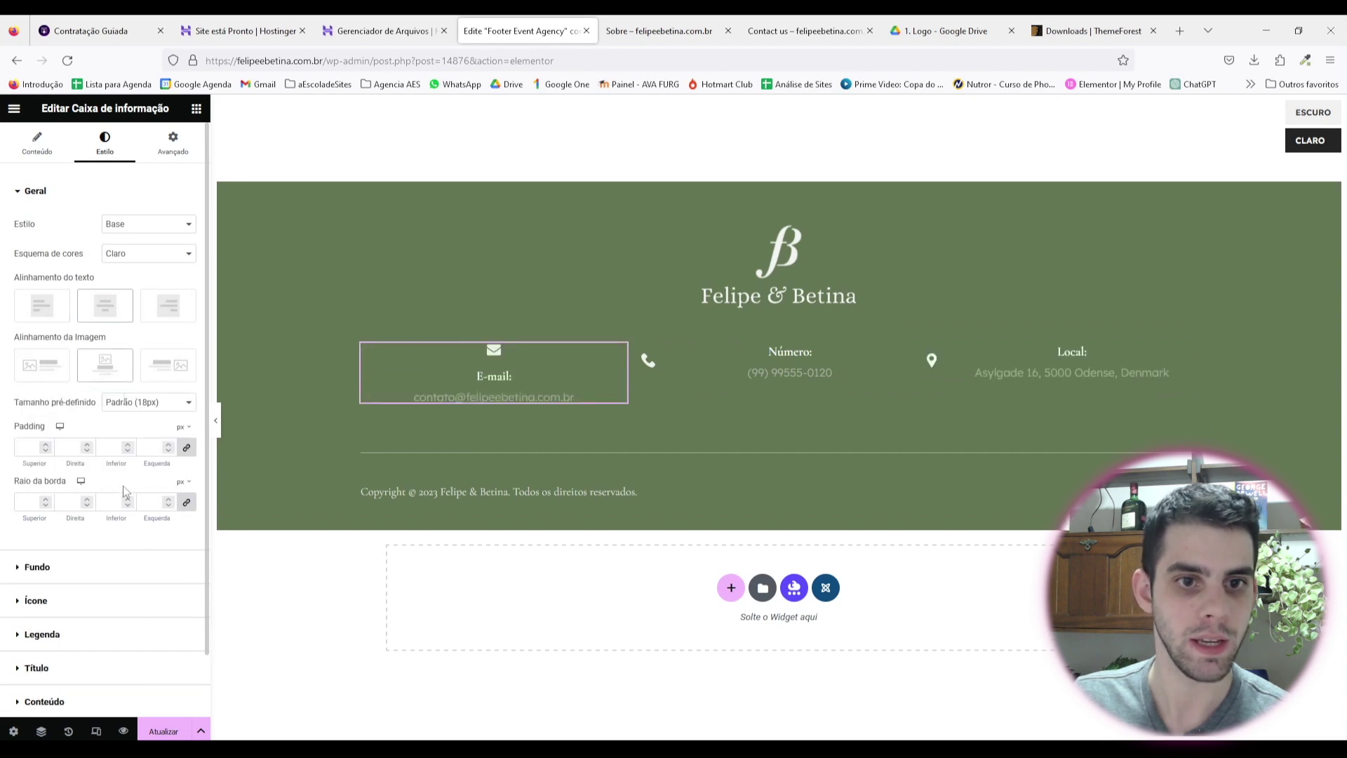
pyautogui.scroll(-2, 116, 511)
pyautogui.scroll(2, 103, 198)
pyautogui.scroll(-2, 120, 526)
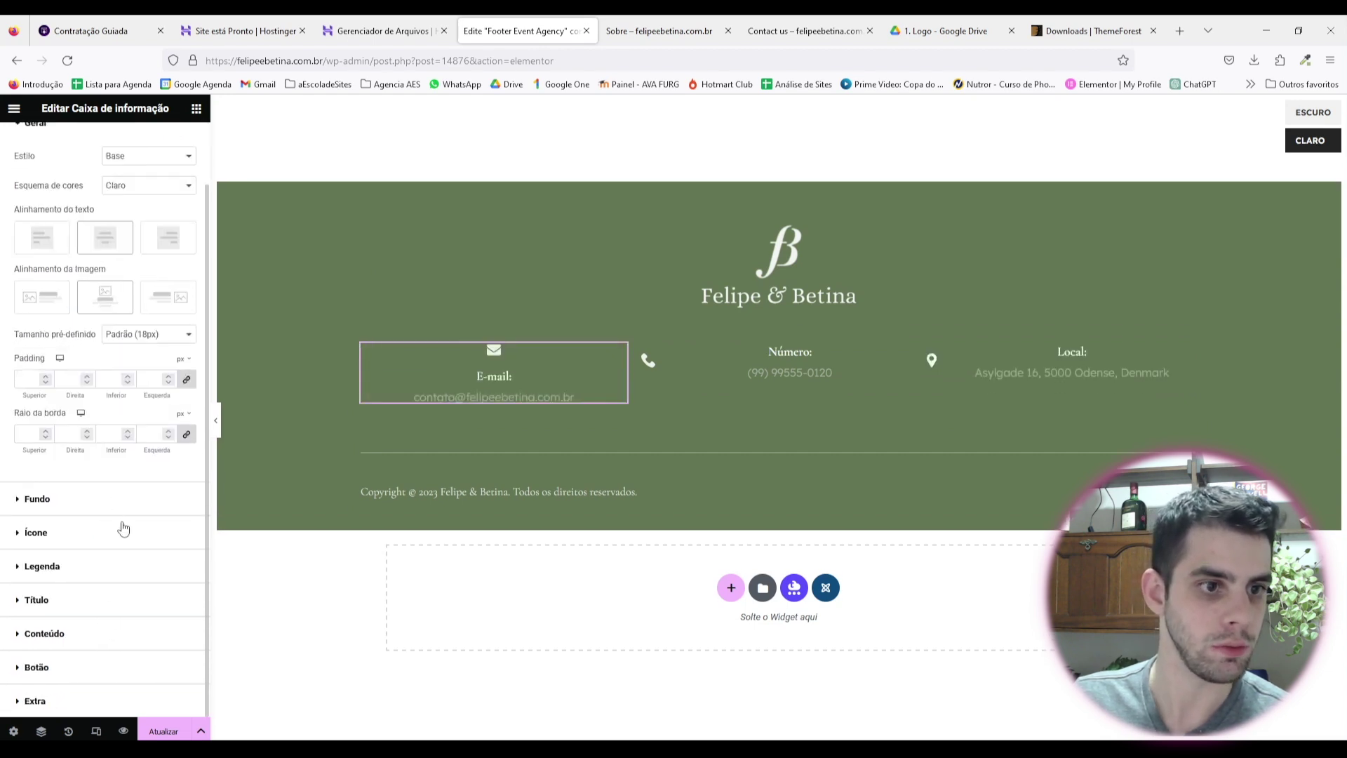
pyautogui.scroll(2, 42, 458)
pyautogui.scroll(-9, 42, 458)
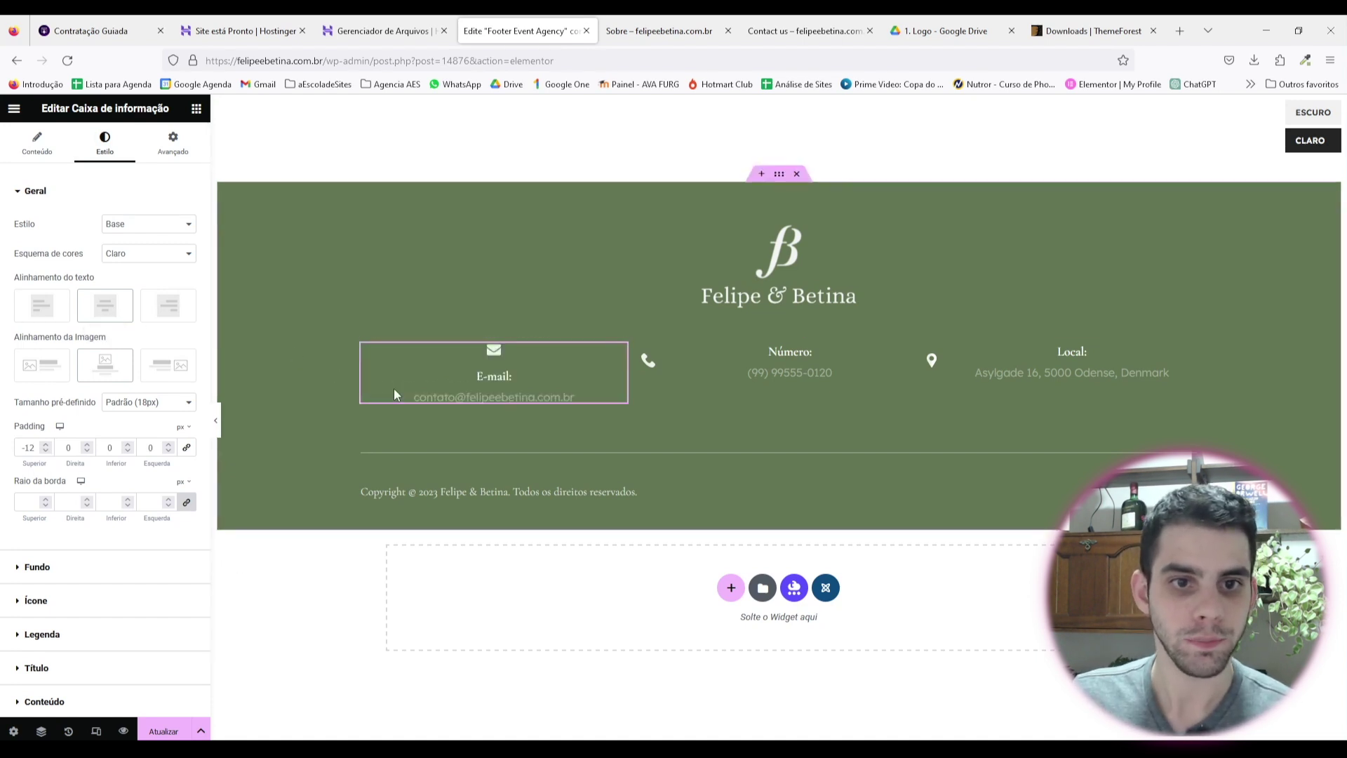
pyautogui.click(186, 448)
# Step: Remove the phone and location pin icons from the Número and Local boxes
pyautogui.click(37, 144)
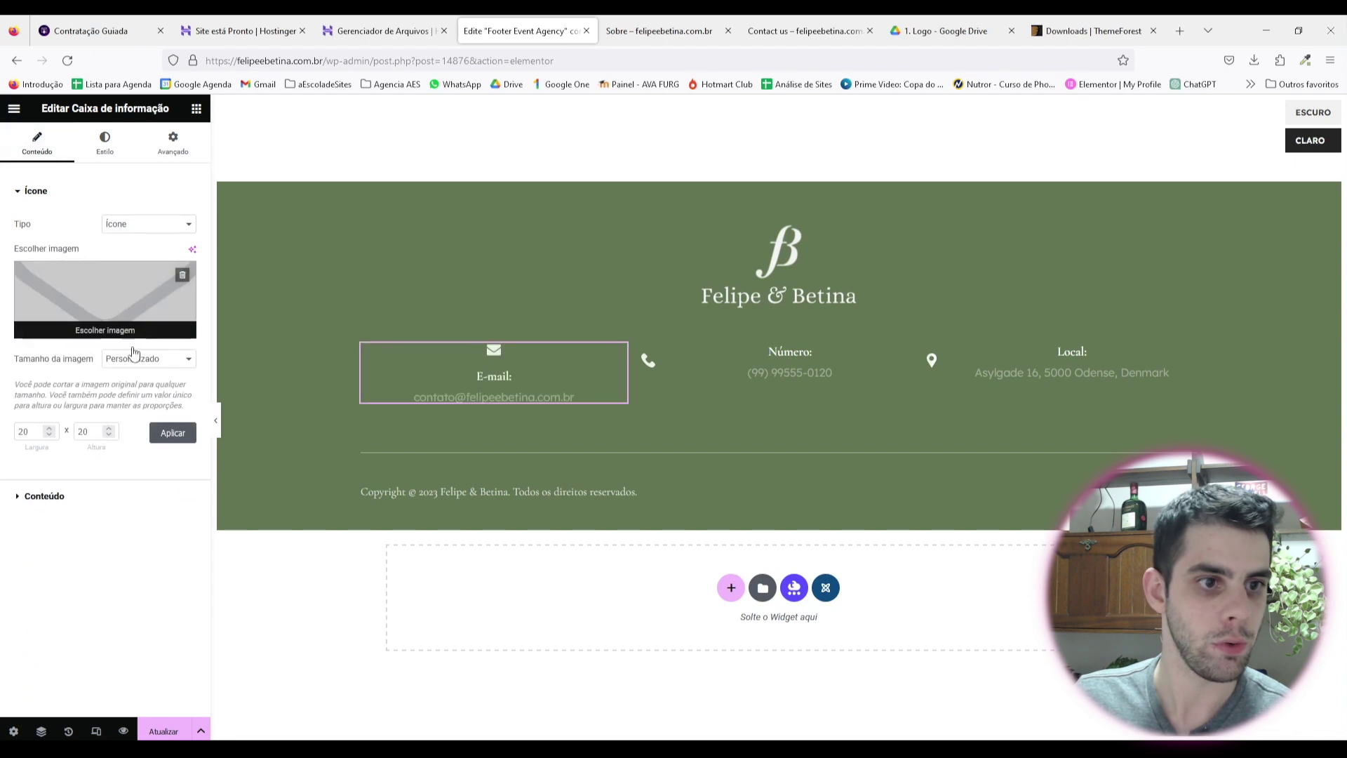
pyautogui.click(756, 376)
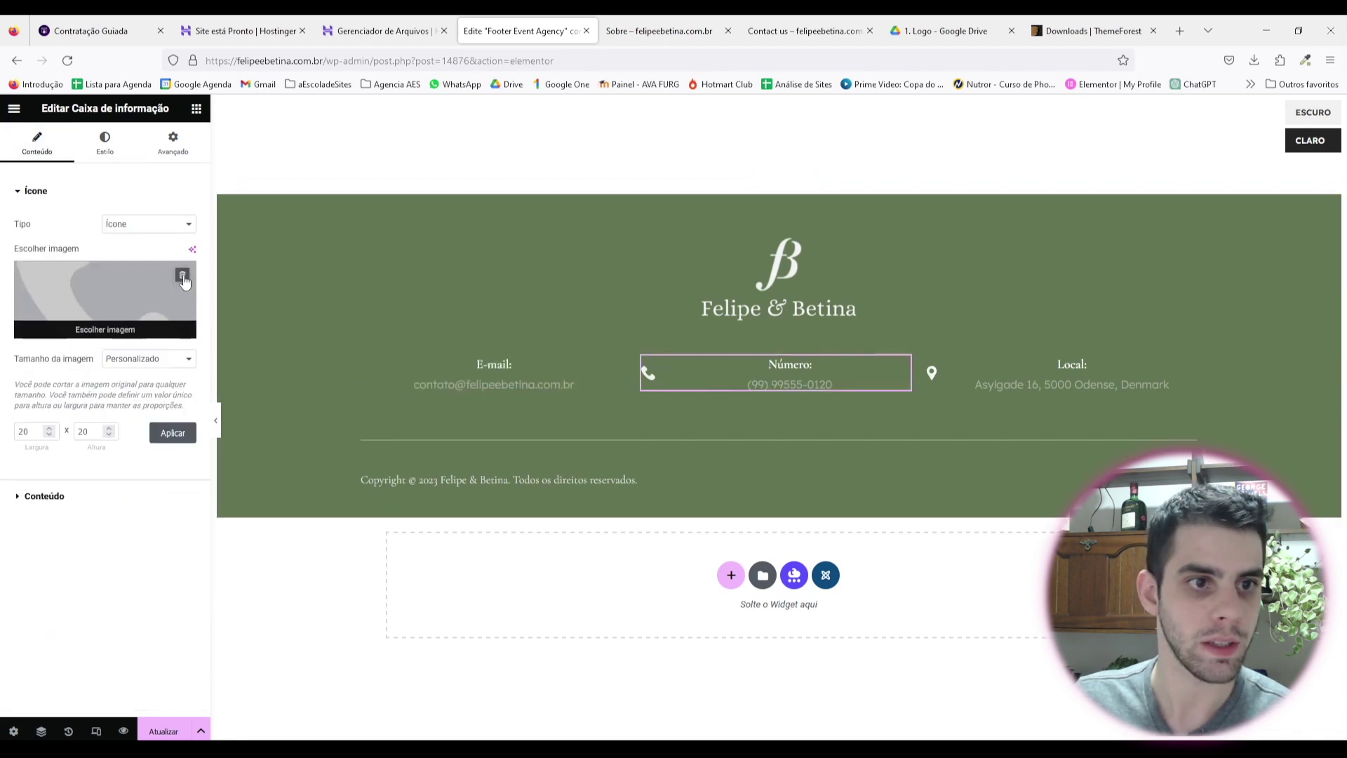
pyautogui.click(1107, 377)
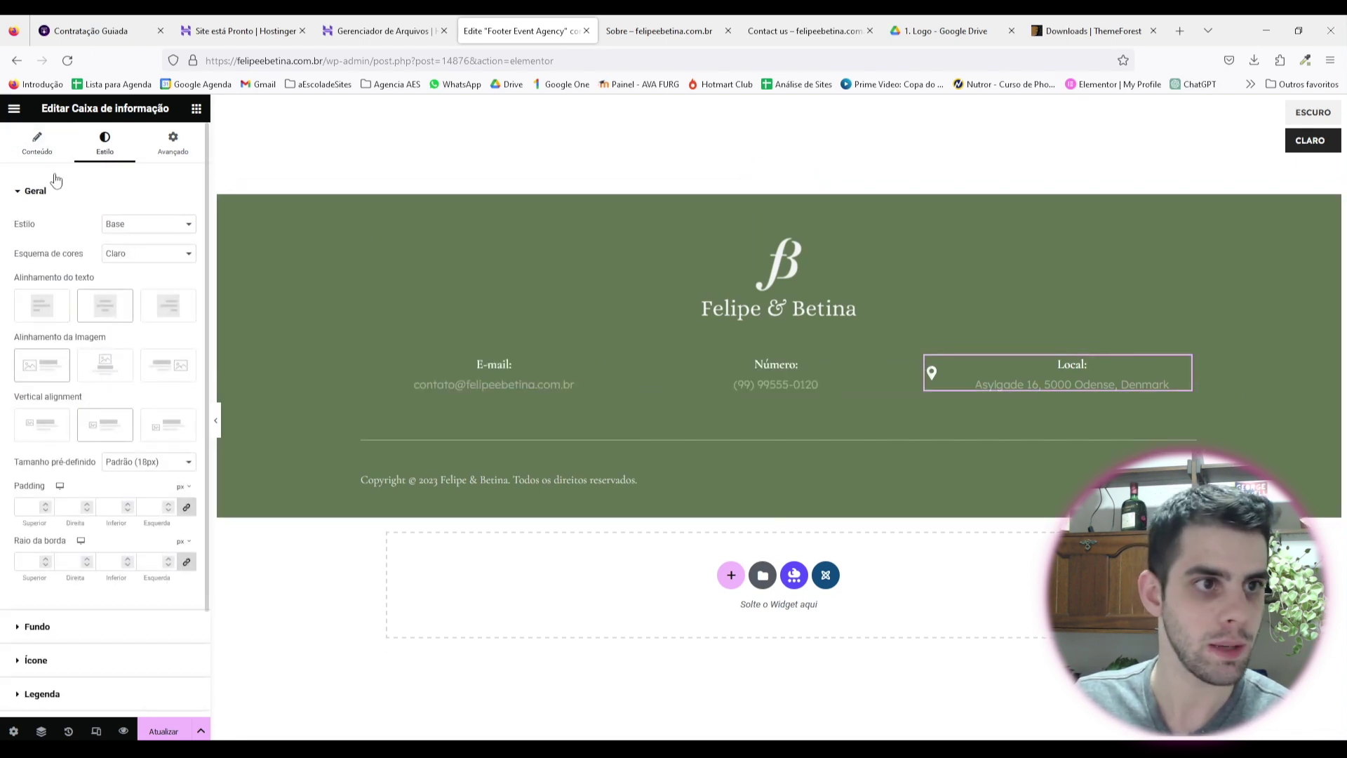
pyautogui.click(37, 144)
pyautogui.click(181, 273)
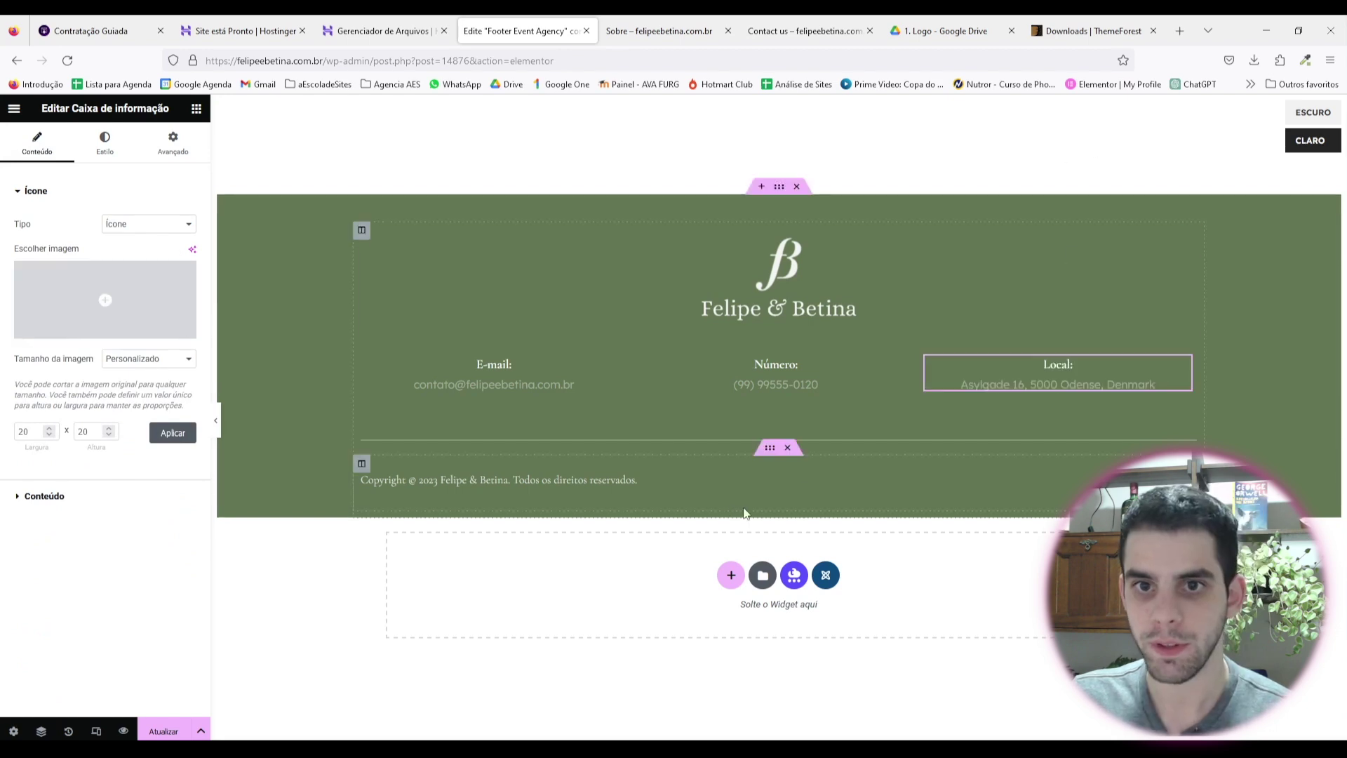
# Step: Shrink the Felipe & Betina logo to 23% width and preview the footer
pyautogui.click(442, 275)
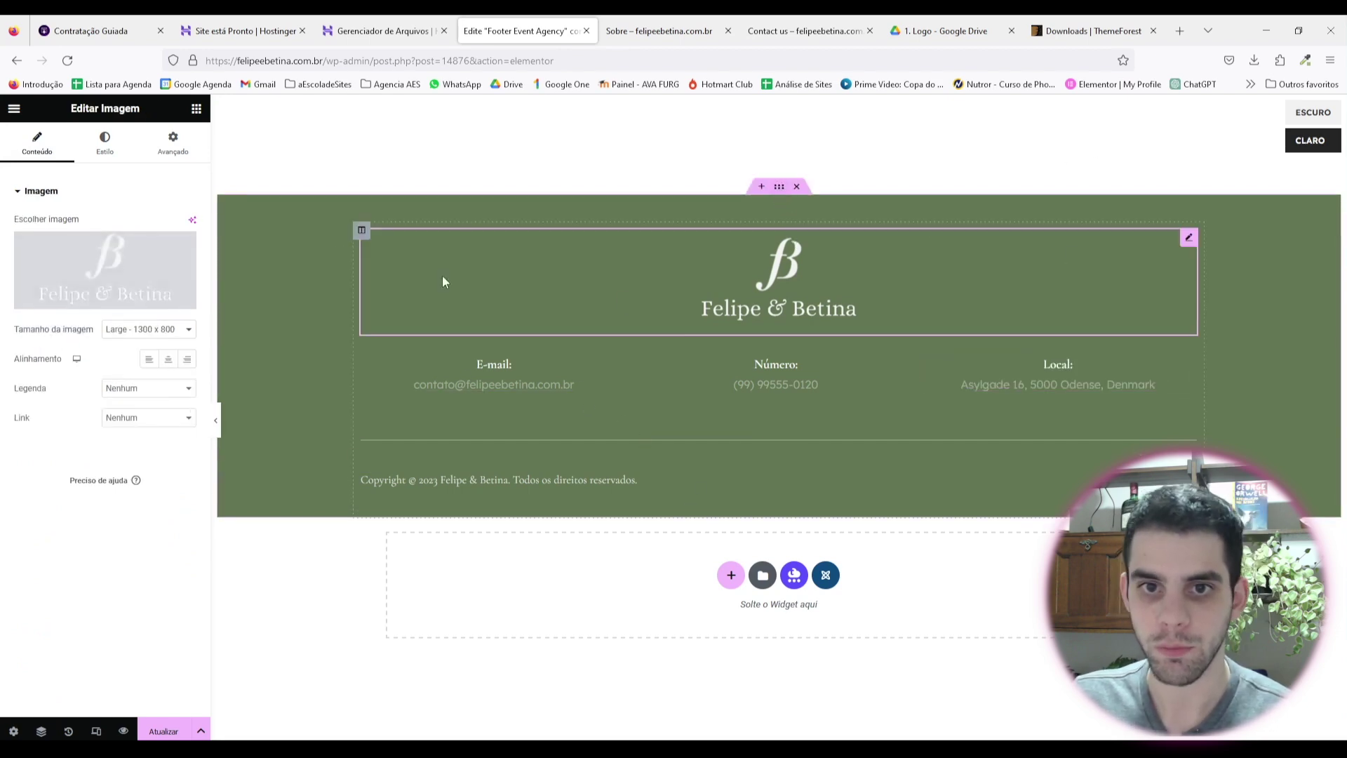
pyautogui.click(105, 144)
pyautogui.moveTo(133, 240); pyautogui.dragTo(44, 239)
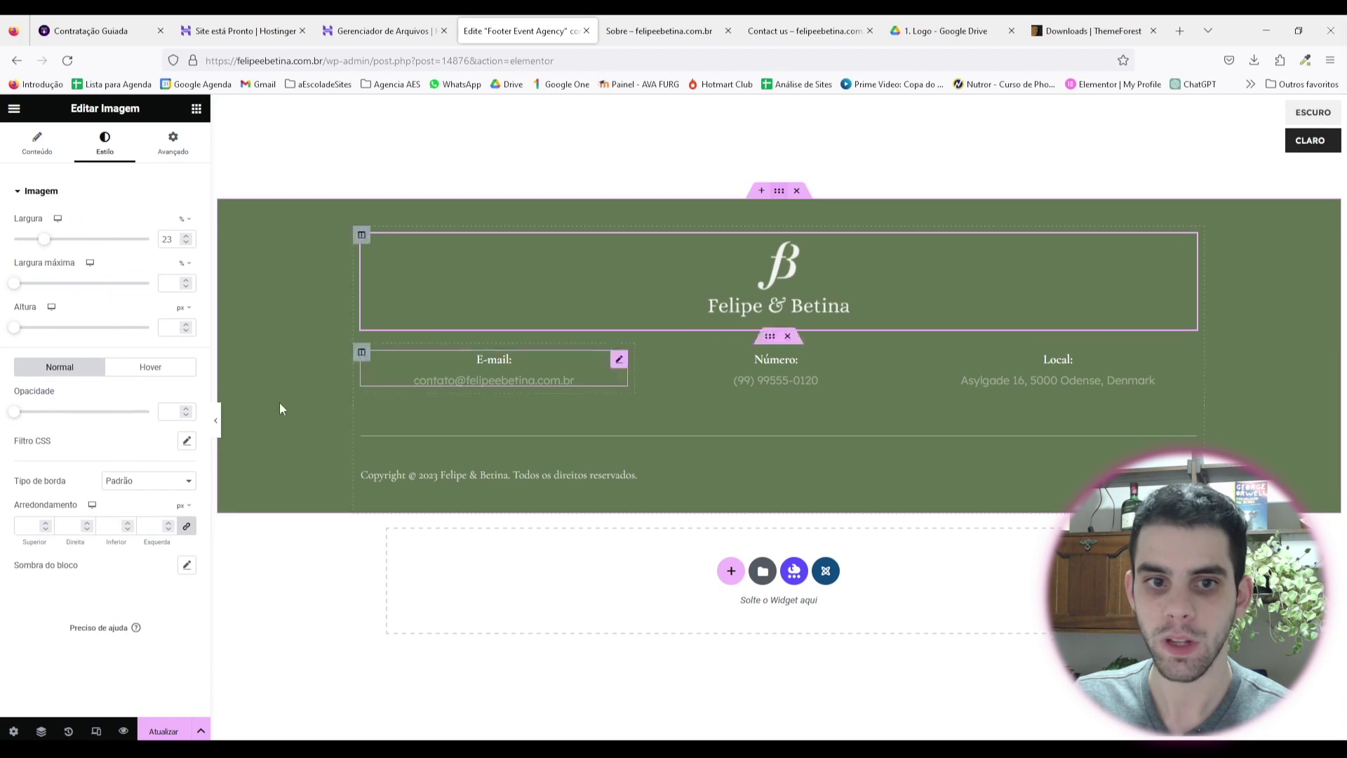
pyautogui.click(219, 423)
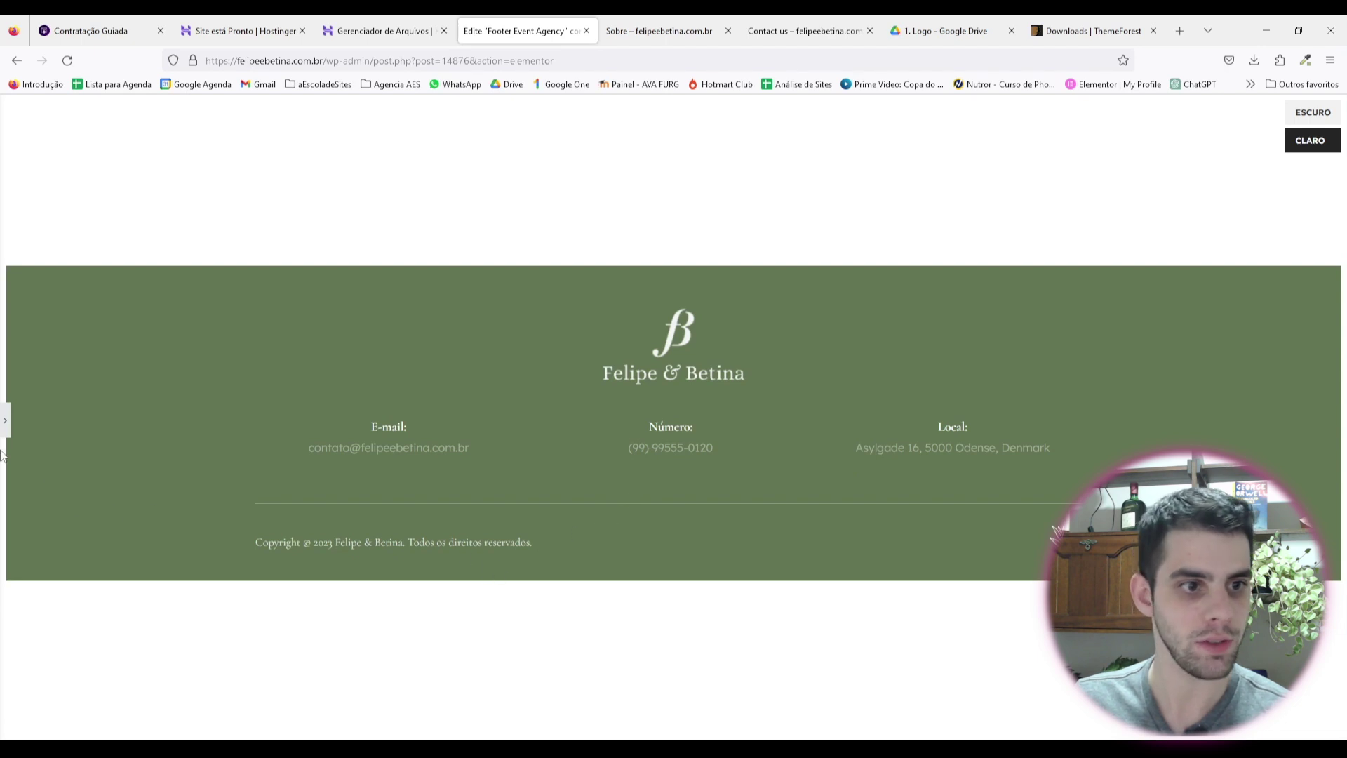
pyautogui.click(5, 421)
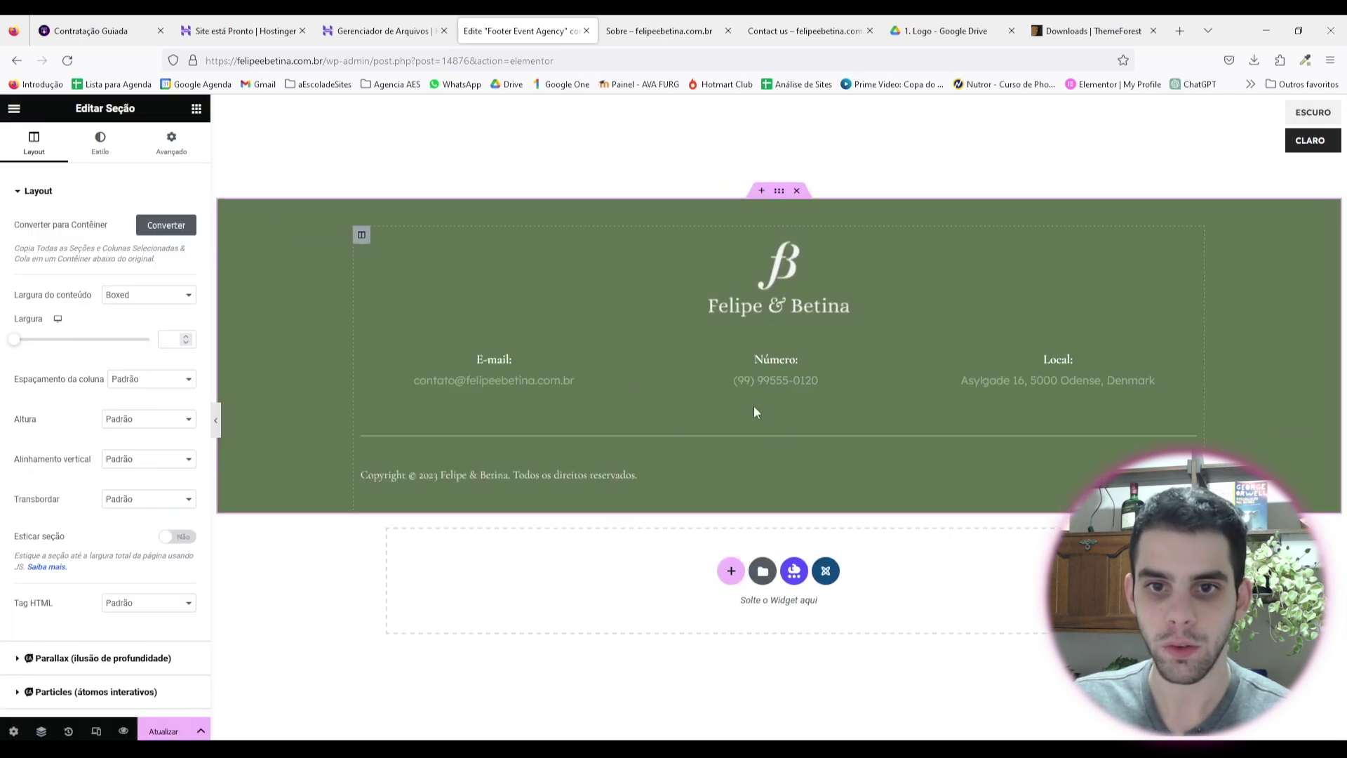
# Step: Set the contact row's bottom margin to 30 px, after previewing it at 0
pyautogui.click(769, 336)
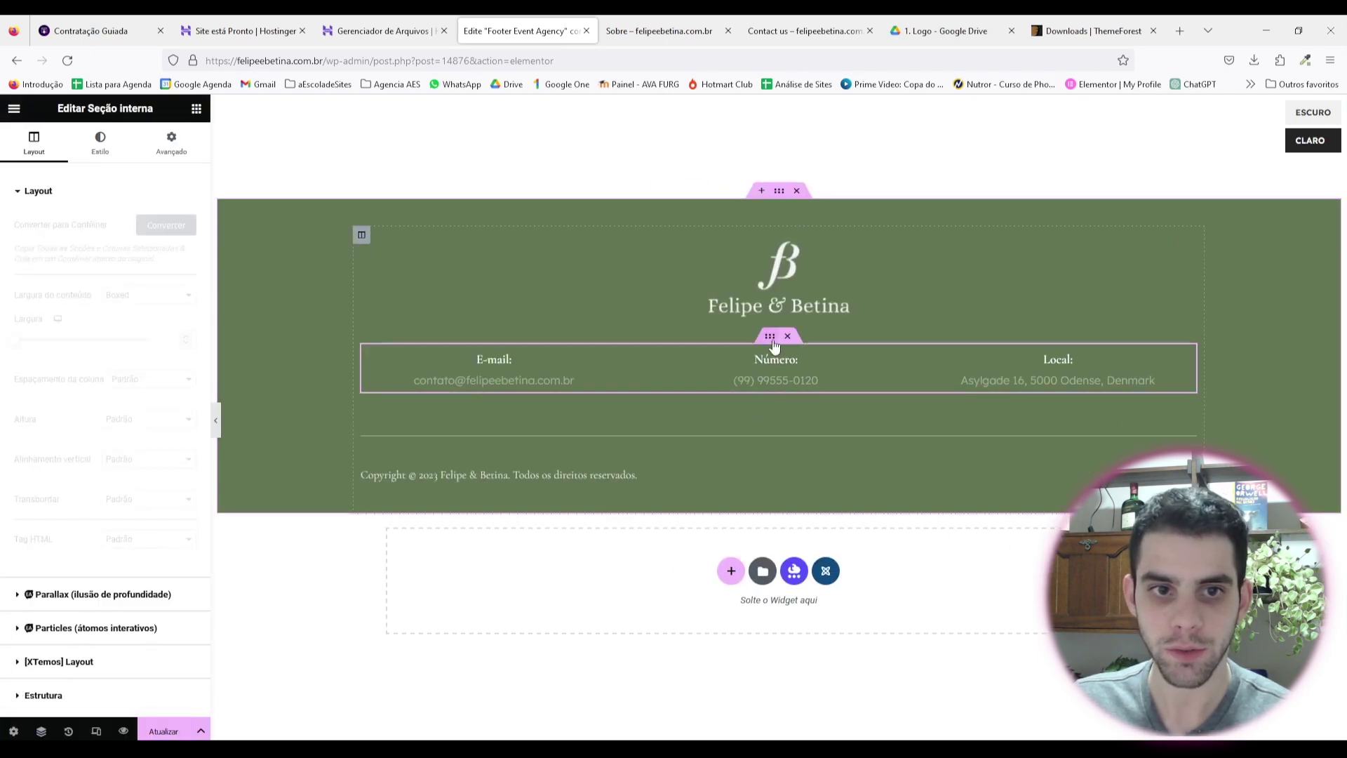
pyautogui.click(172, 145)
pyautogui.doubleClick(111, 240)
pyautogui.write('0')
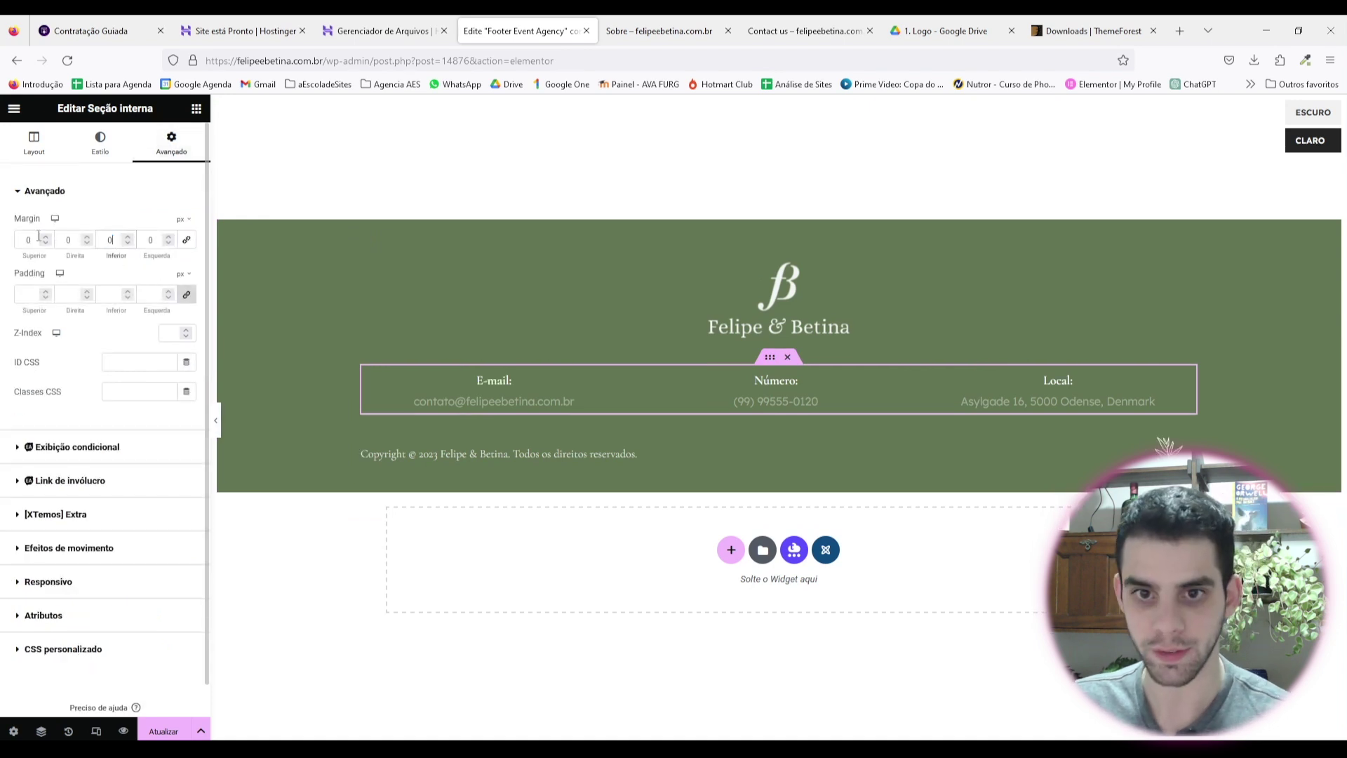
pyautogui.click(215, 421)
pyautogui.click(5, 421)
pyautogui.doubleClick(110, 240)
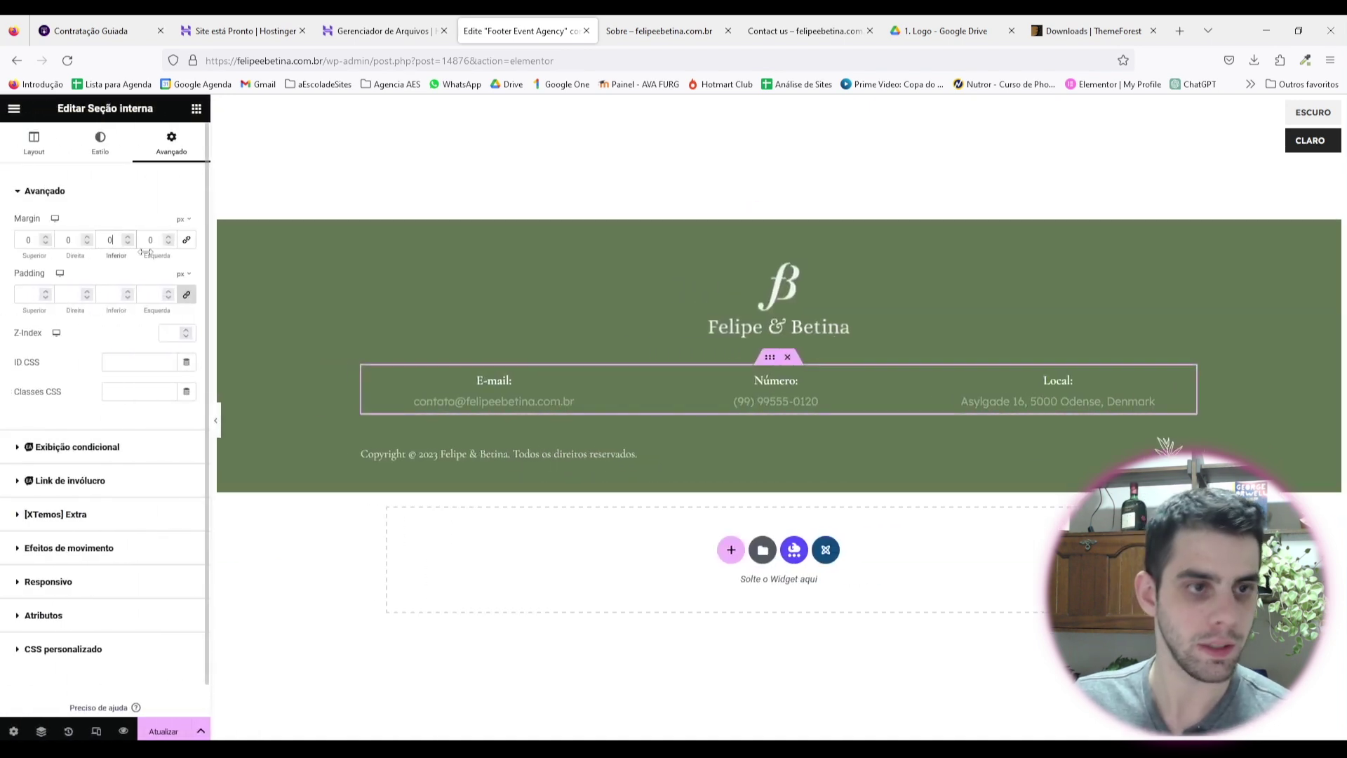
pyautogui.write('30')
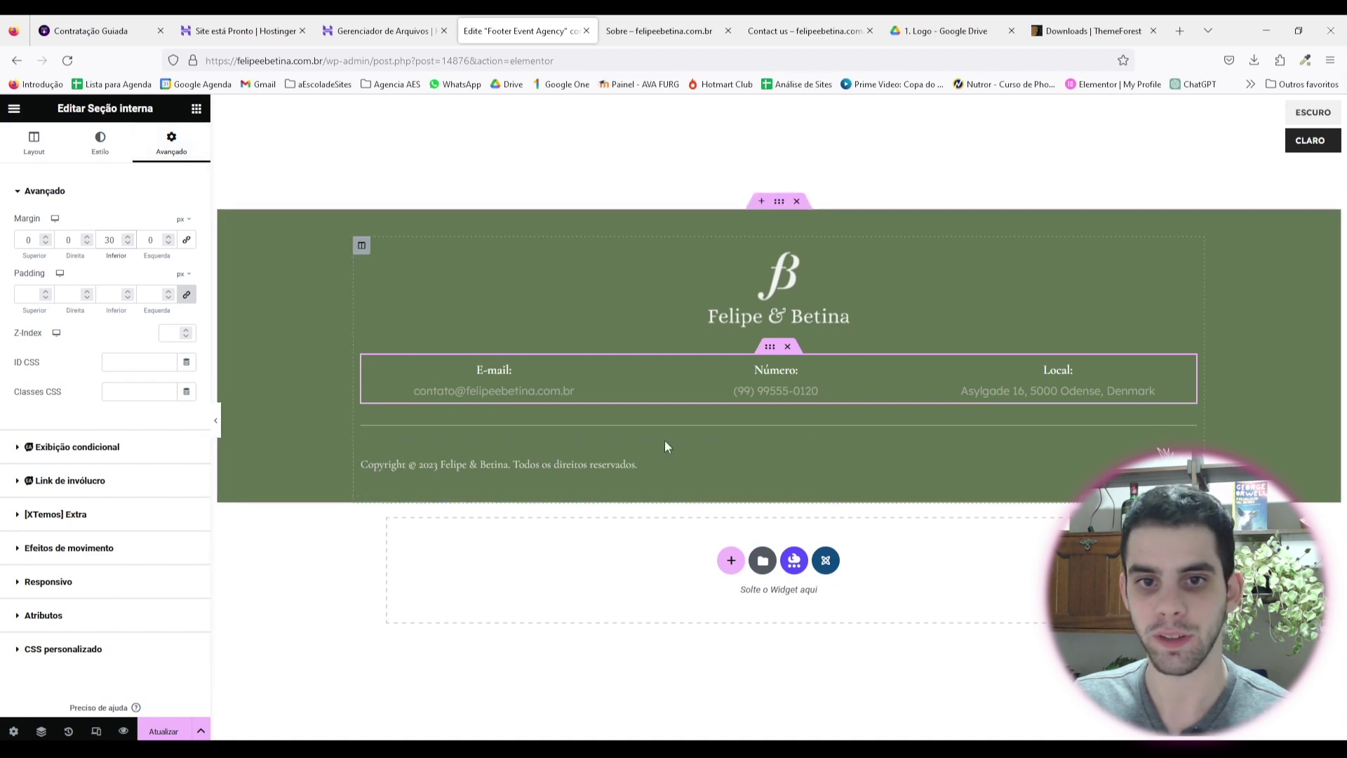
pyautogui.click(771, 439)
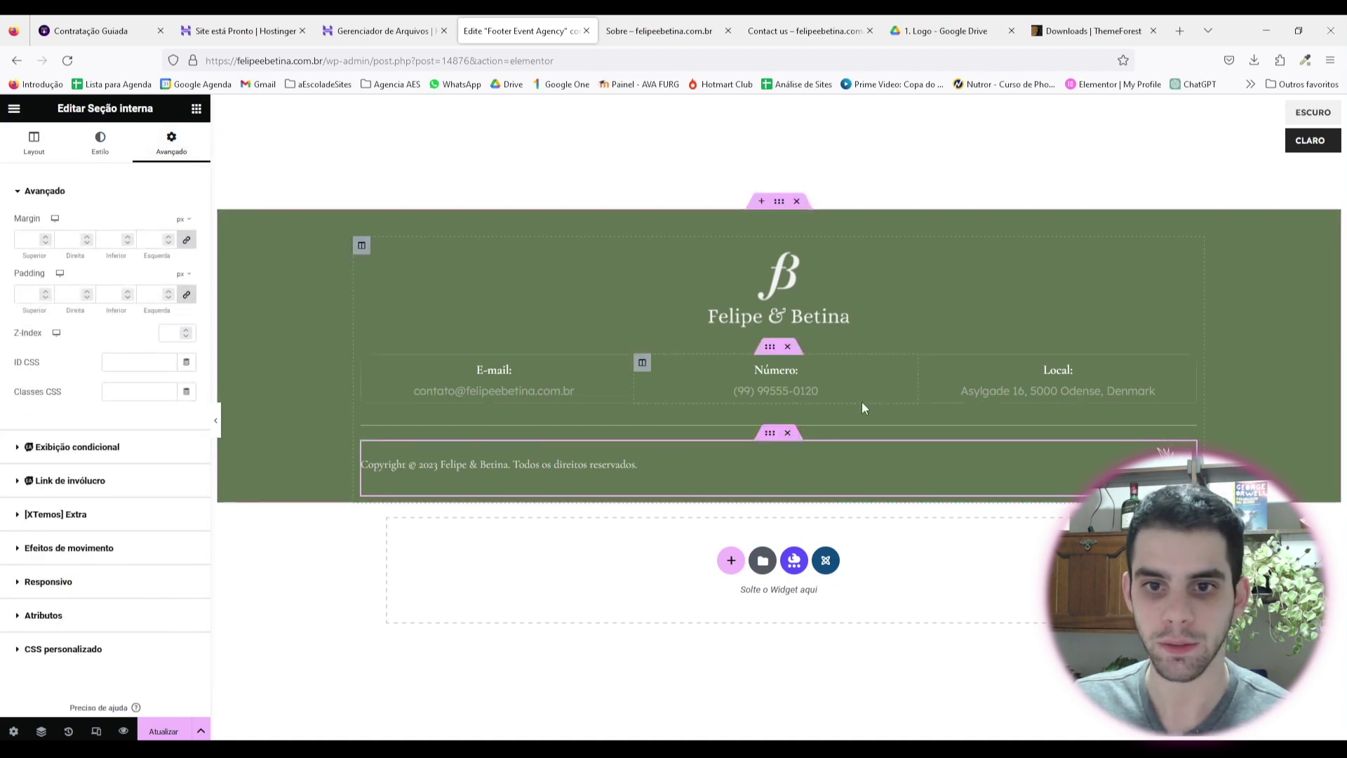
# Step: After inspecting the divider, widen the Felipe & Betina logo to 26% and preview the footer
pyautogui.click(872, 426)
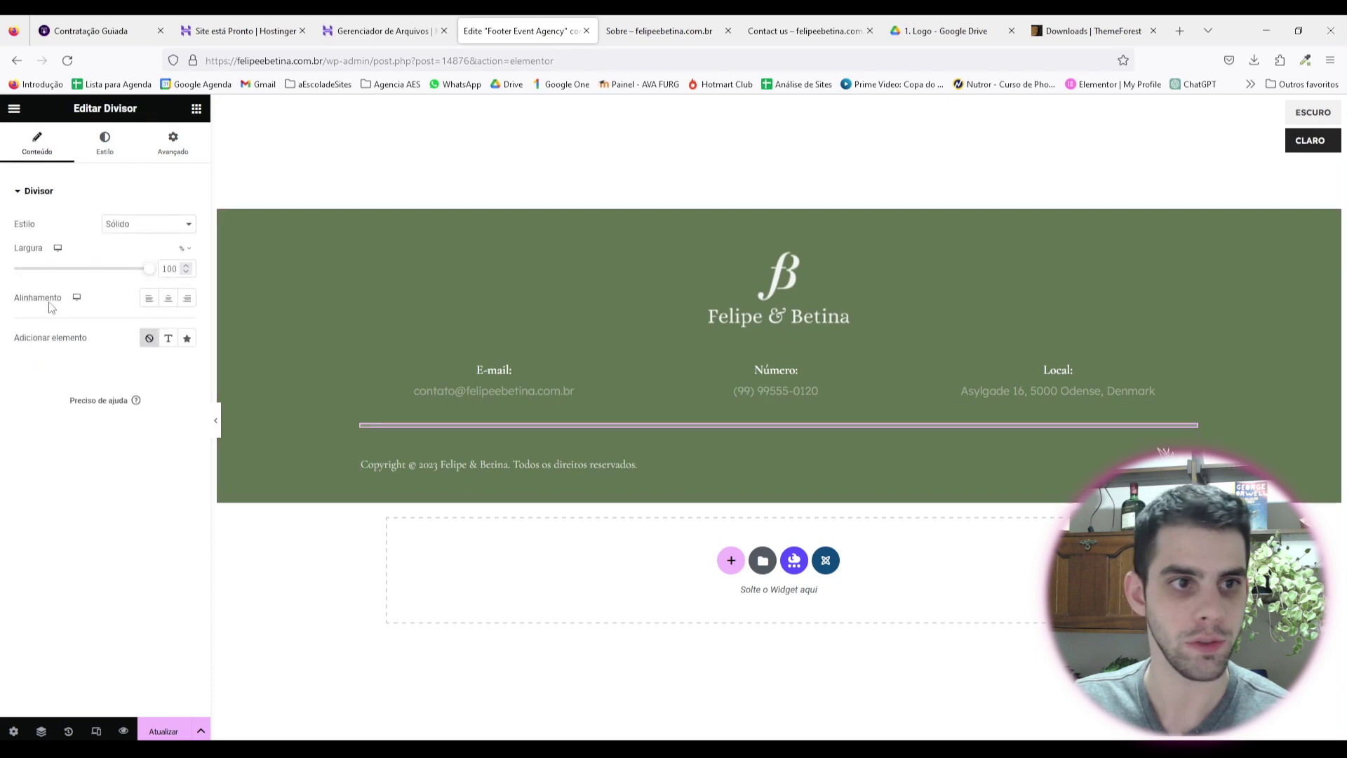
pyautogui.click(173, 144)
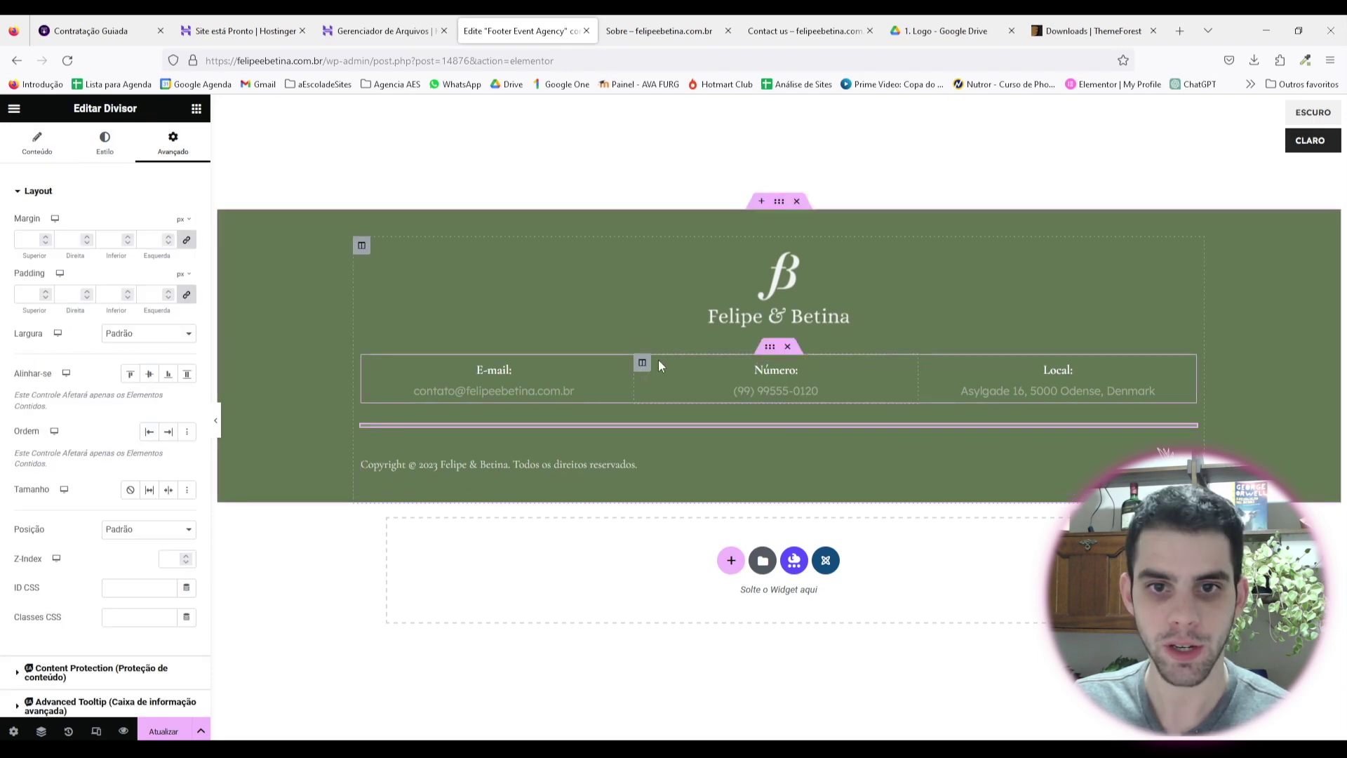
pyautogui.click(773, 291)
pyautogui.click(104, 144)
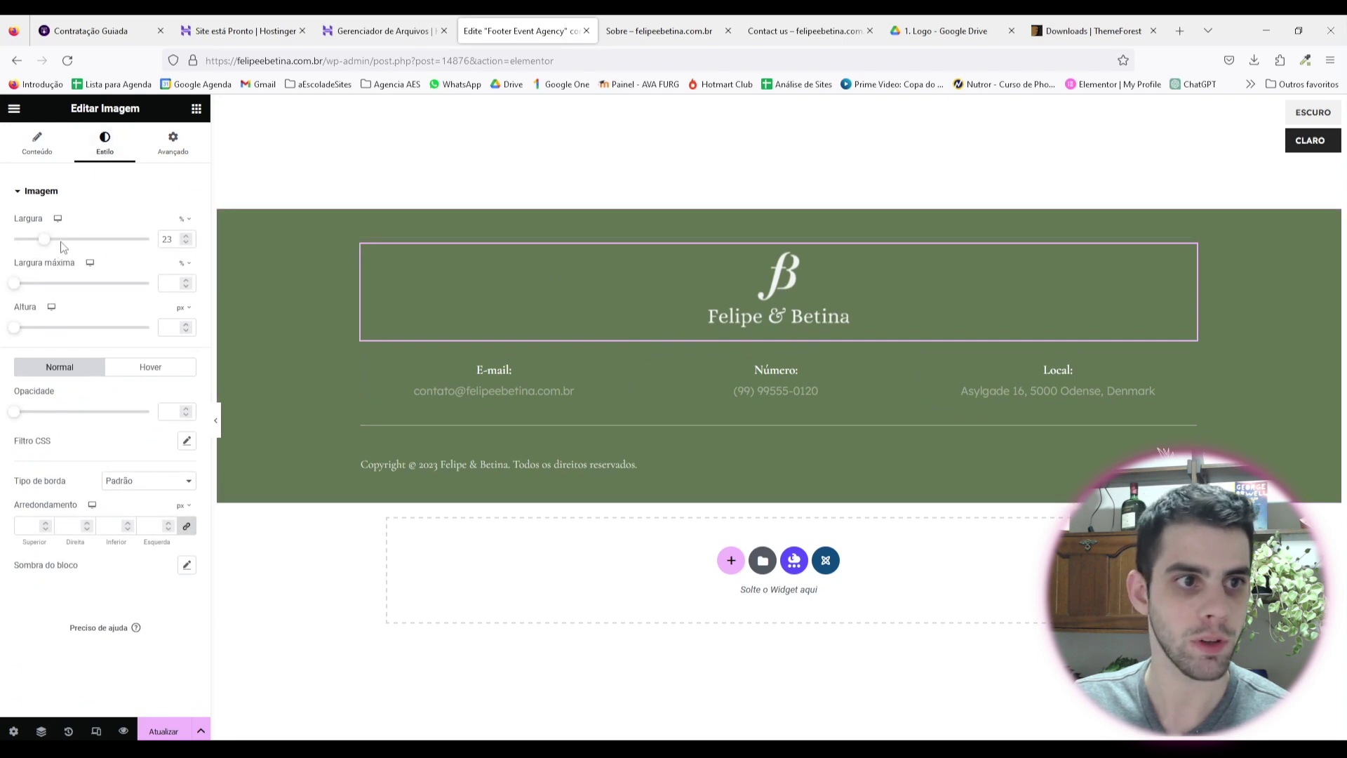
pyautogui.moveTo(48, 242); pyautogui.dragTo(53, 241)
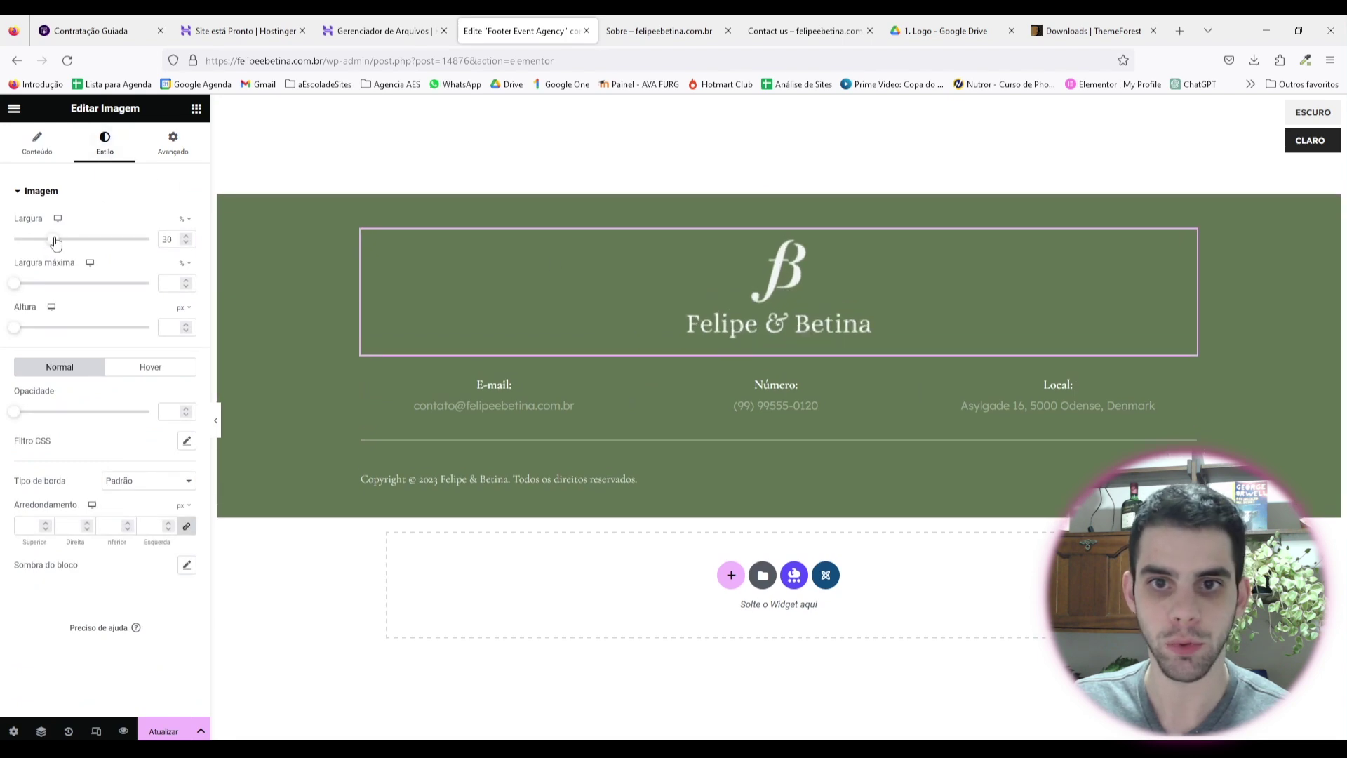
pyautogui.click(217, 421)
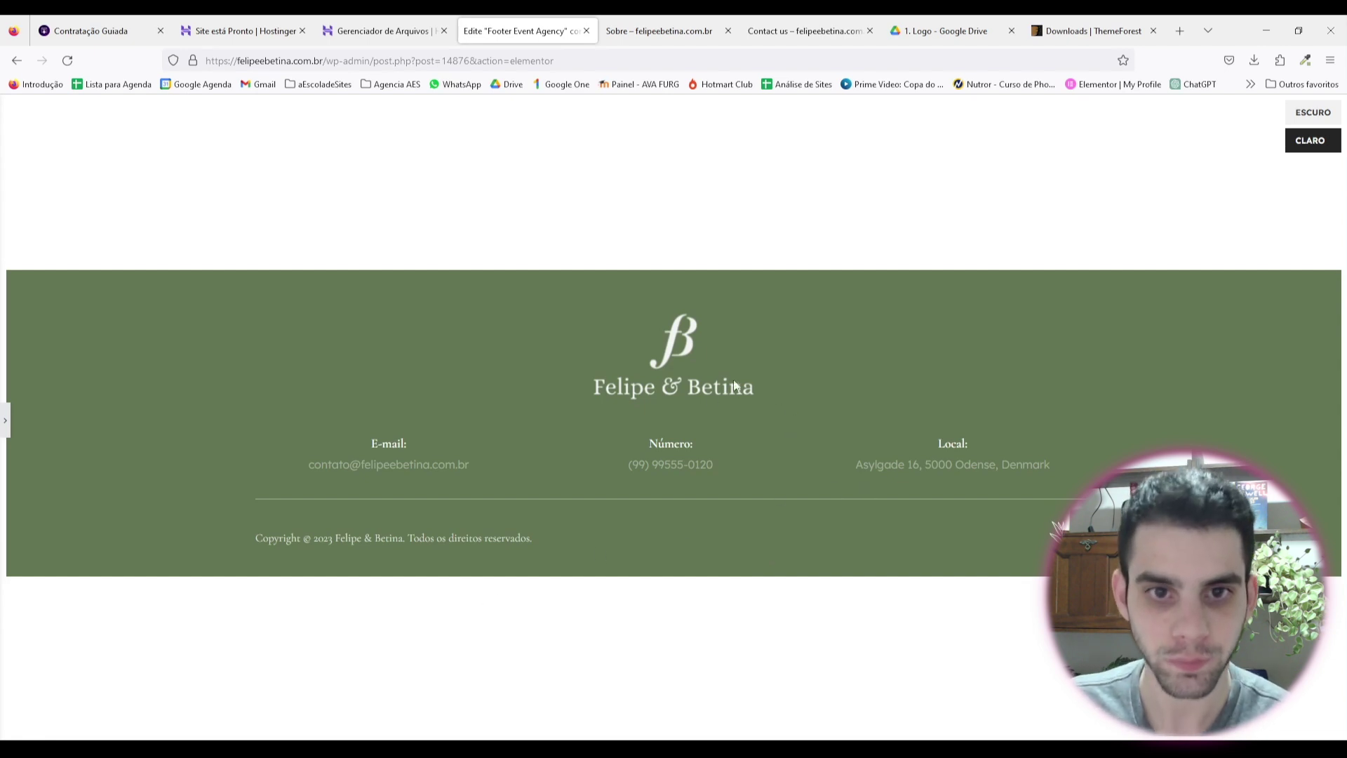
pyautogui.click(5, 421)
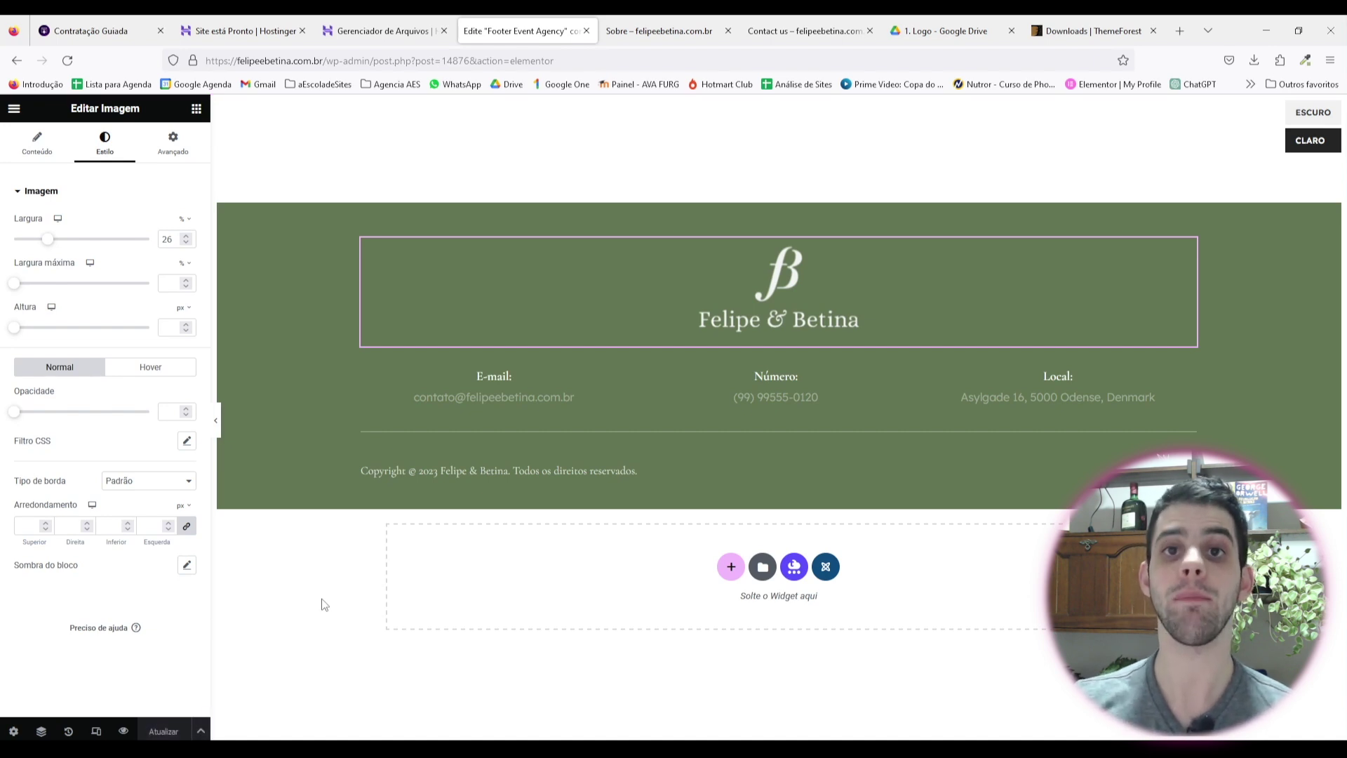
pyautogui.click(14, 108)
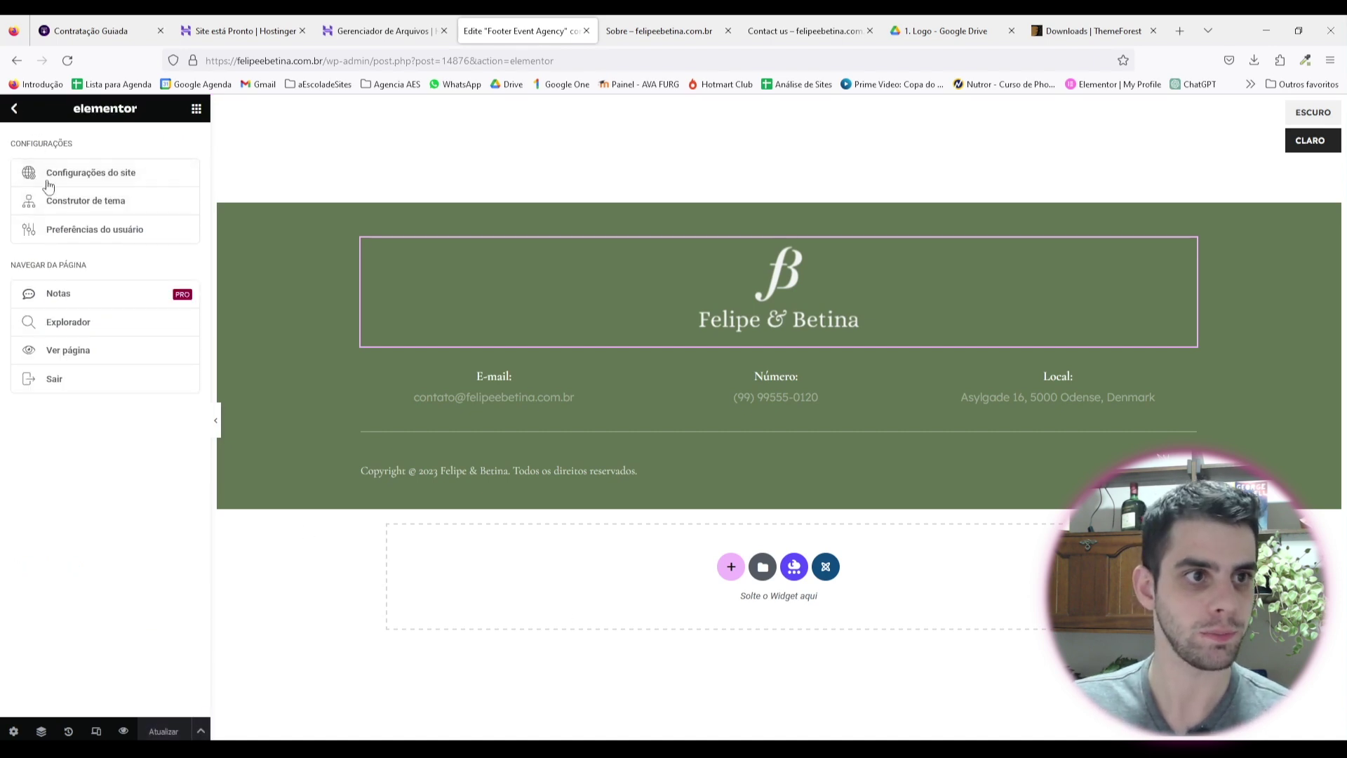
# Step: Exit to the dashboard, go to Páginas, and launch Home with Elementor
pyautogui.click(63, 374)
pyautogui.click(171, 220)
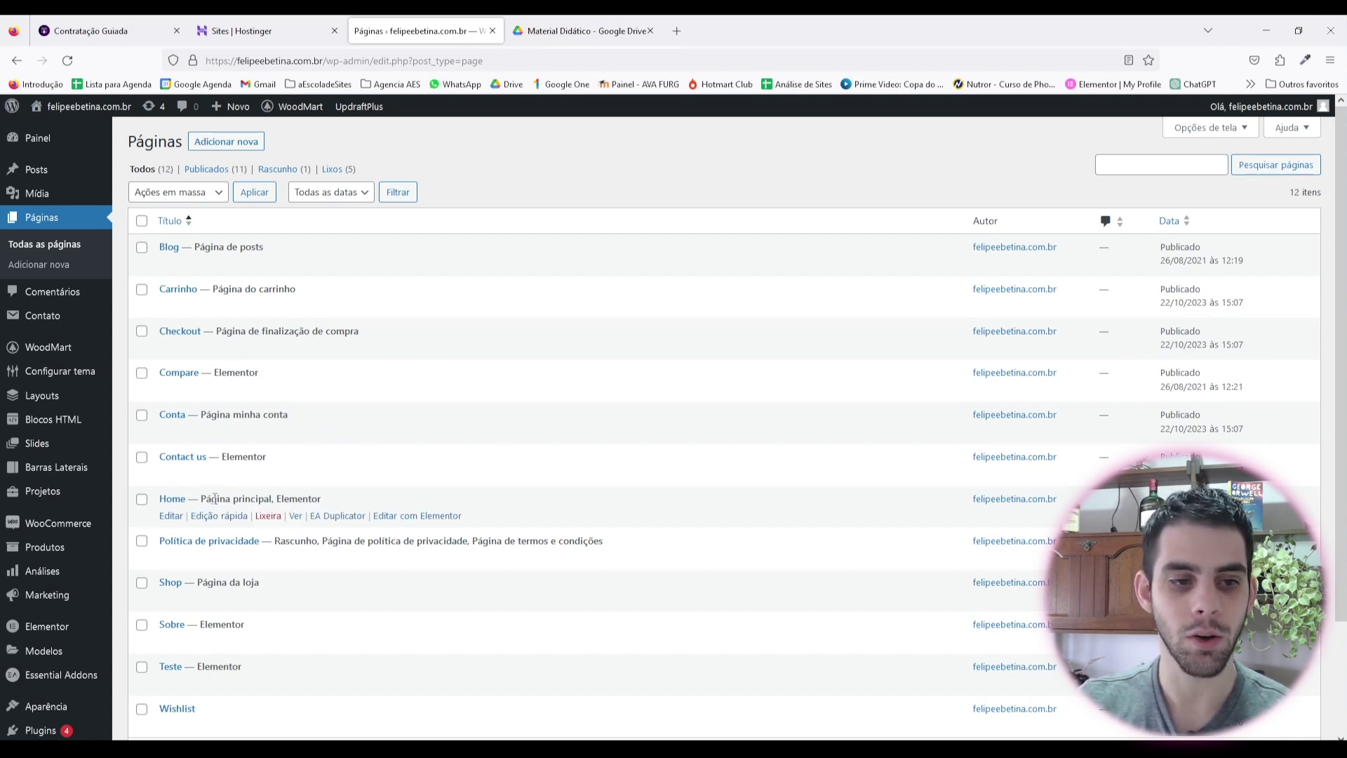
pyautogui.click(405, 517)
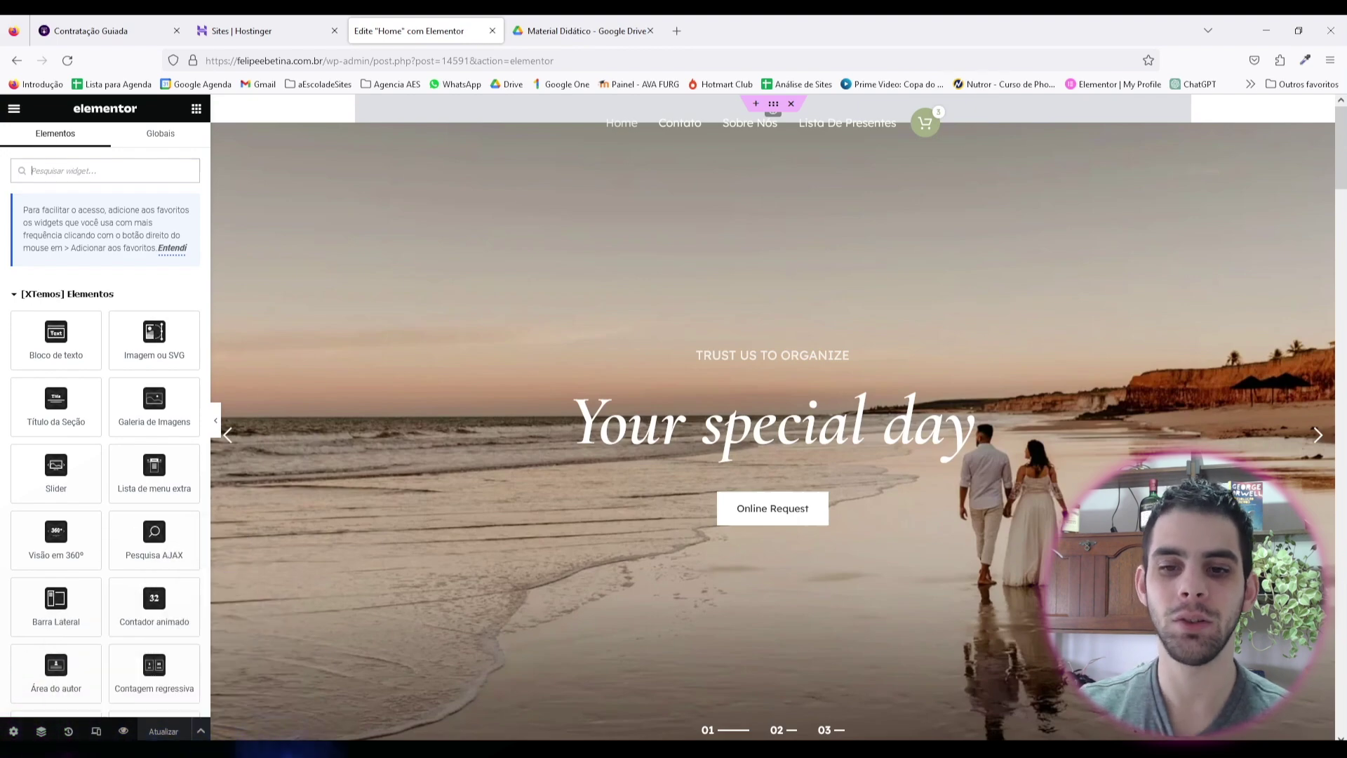
pyautogui.scroll(-10, 797, 309)
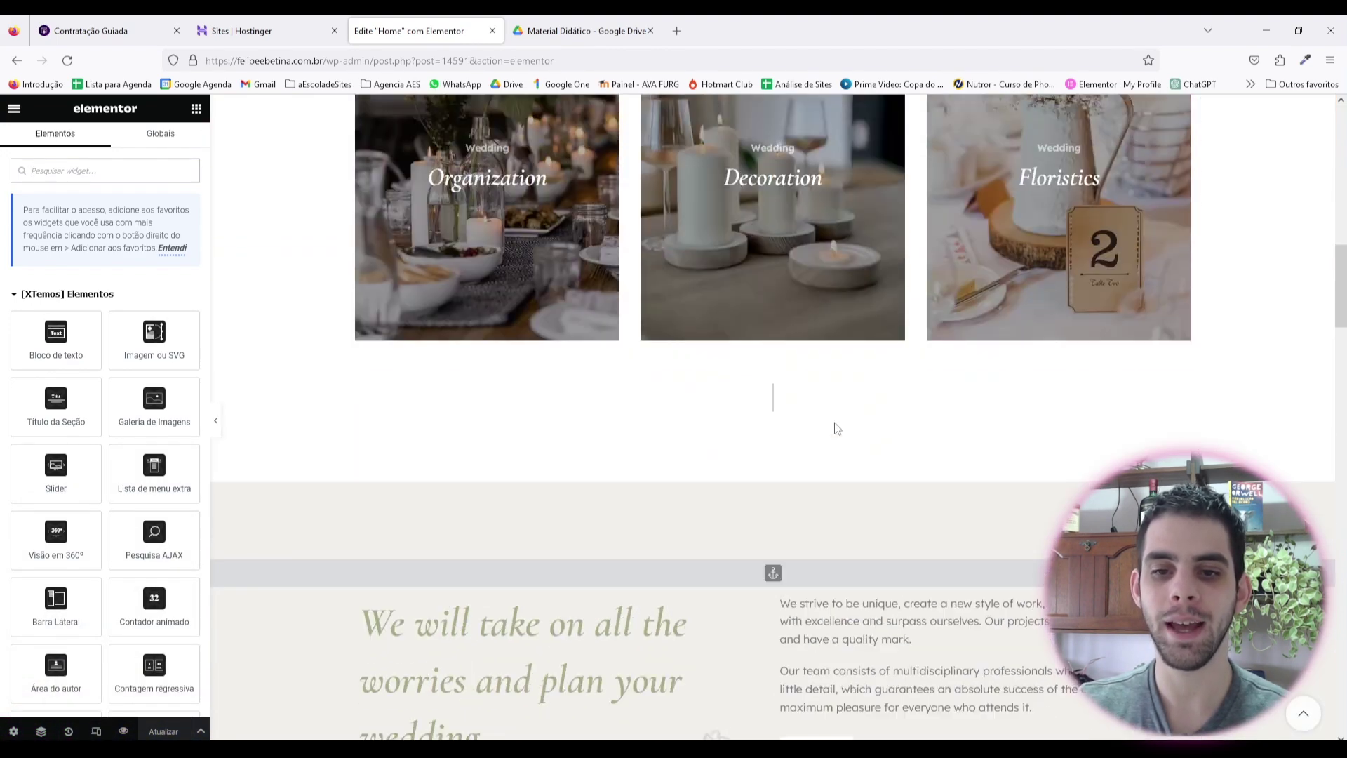
pyautogui.scroll(8, 807, 457)
pyautogui.scroll(3, 595, 515)
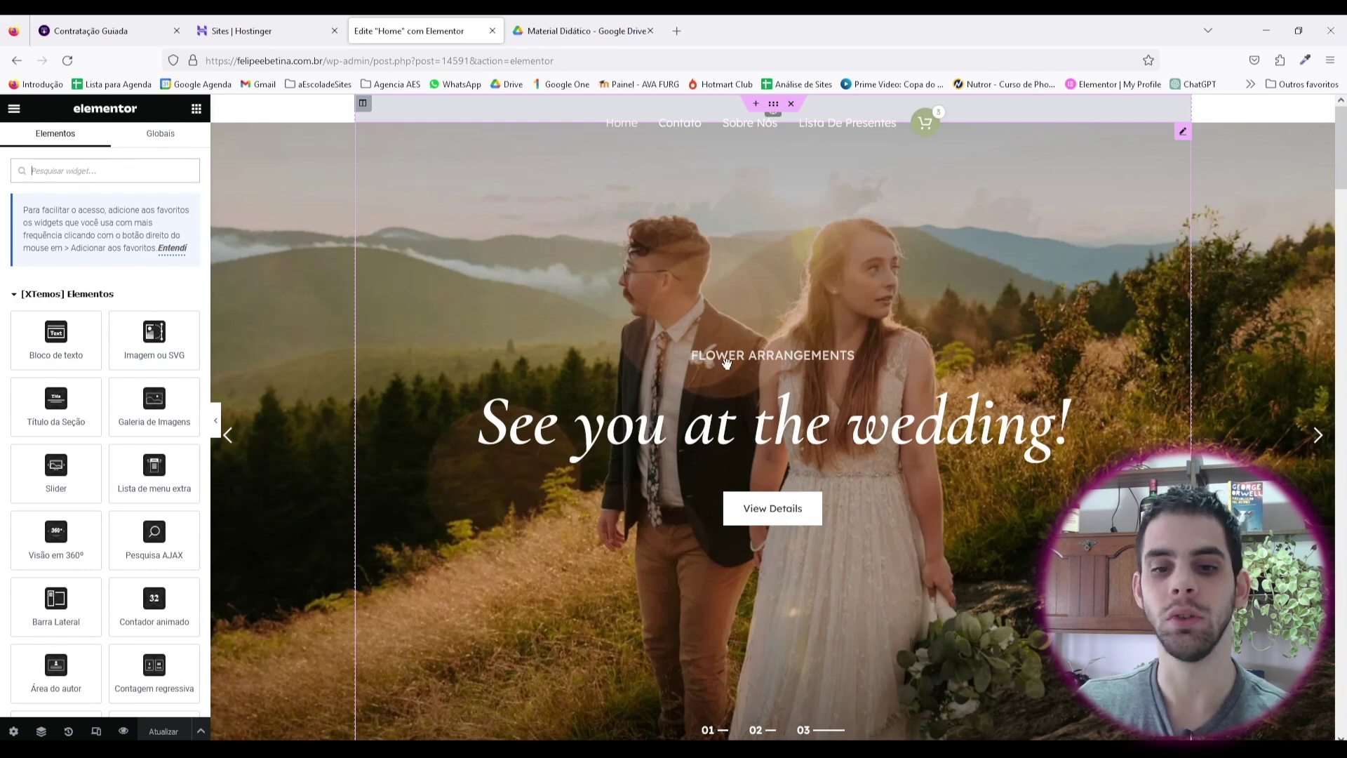
pyautogui.scroll(-7, 740, 379)
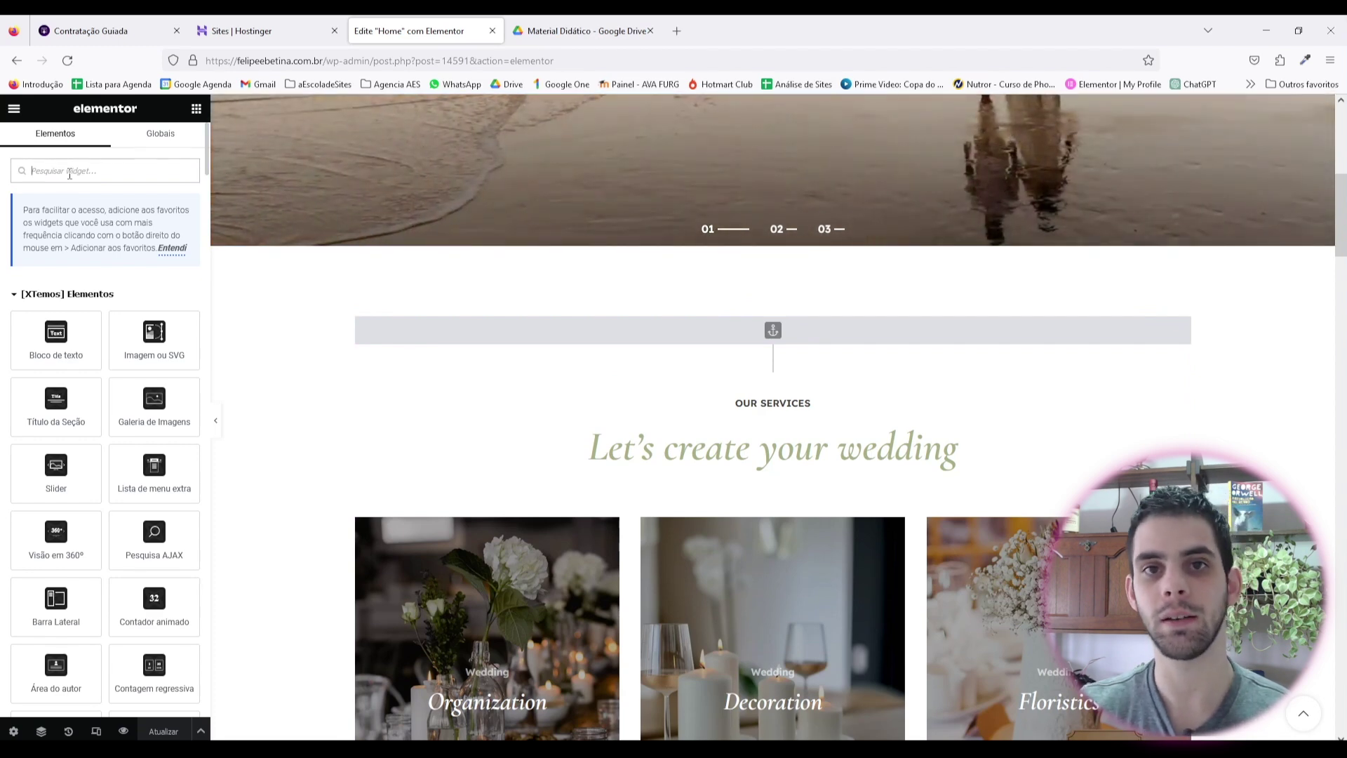
# Step: Add a Título heading above Our Services, change its text to 'produtos', and centre it
pyautogui.write('tit')
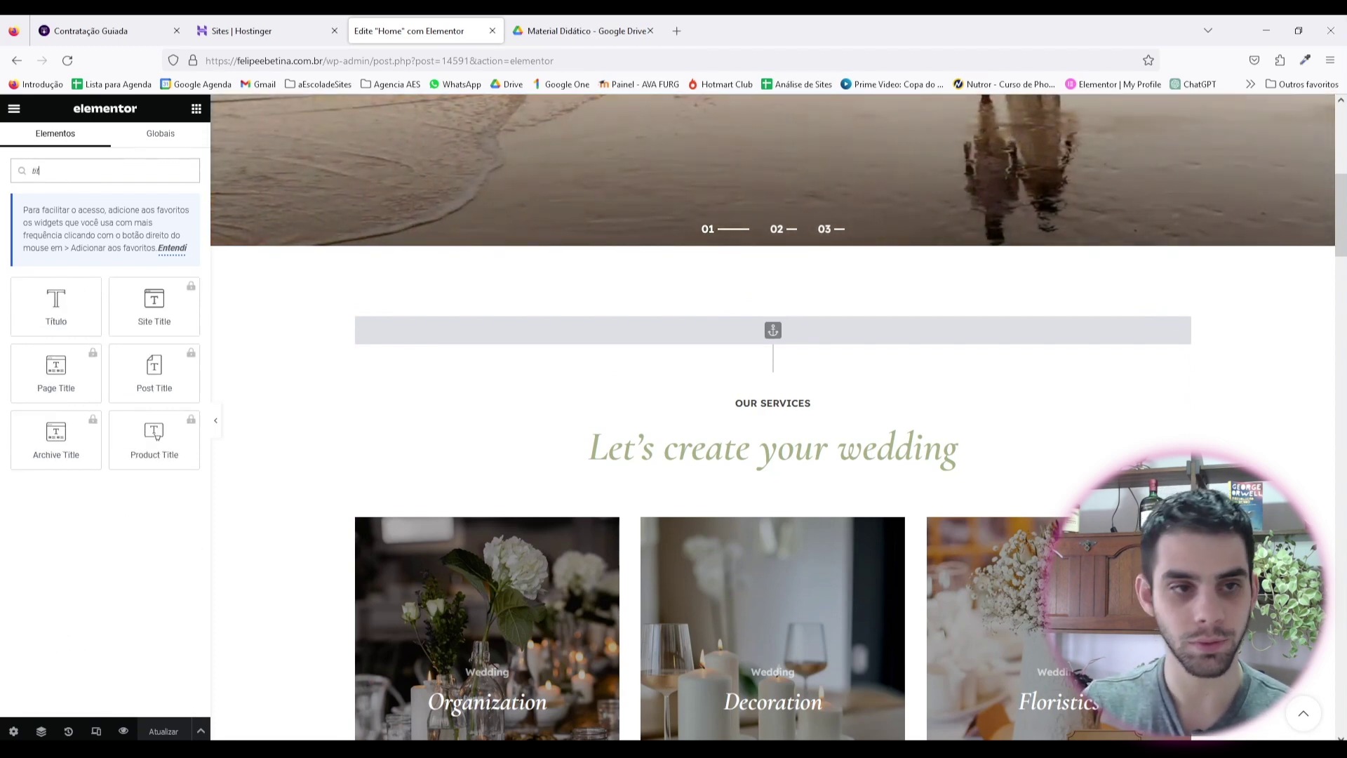
pyautogui.moveTo(62, 306); pyautogui.dragTo(731, 323)
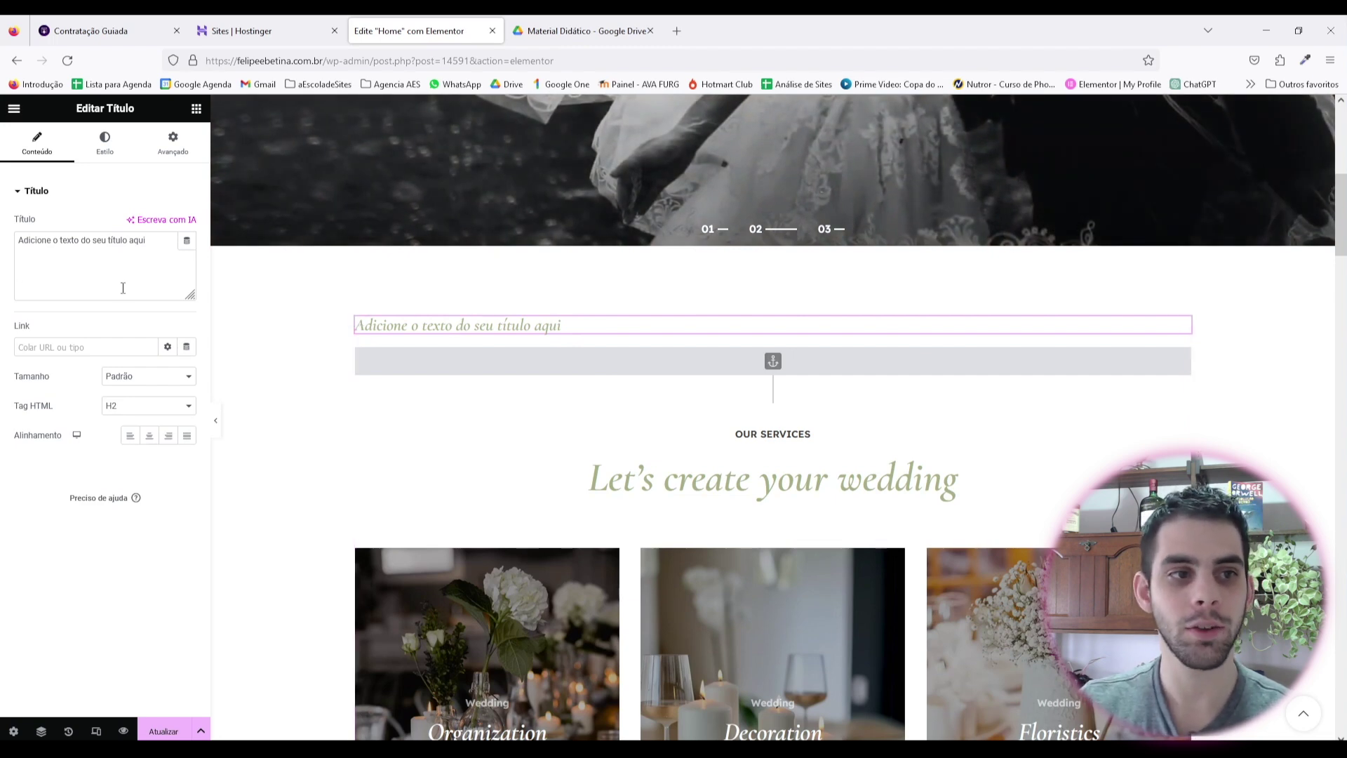
pyautogui.moveTo(26, 240); pyautogui.dragTo(92, 240)
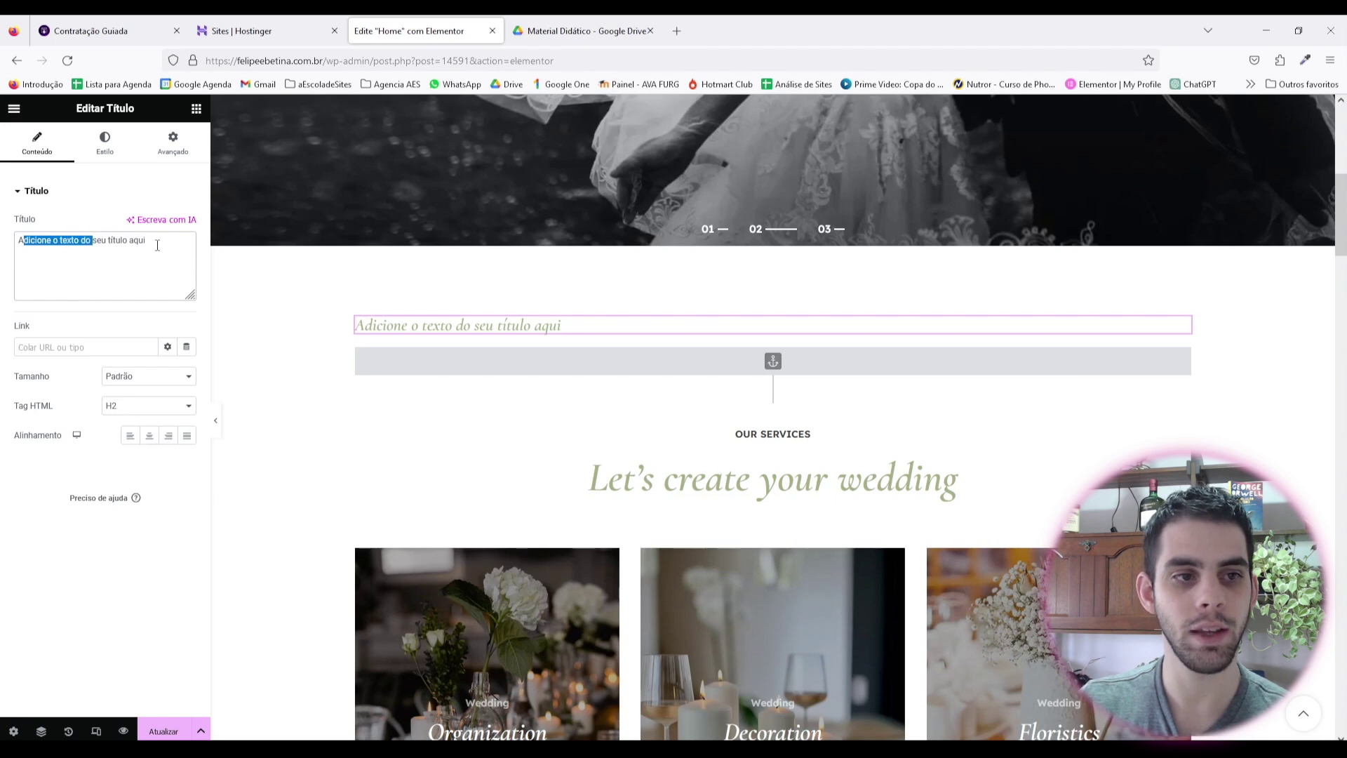
pyautogui.click(157, 245)
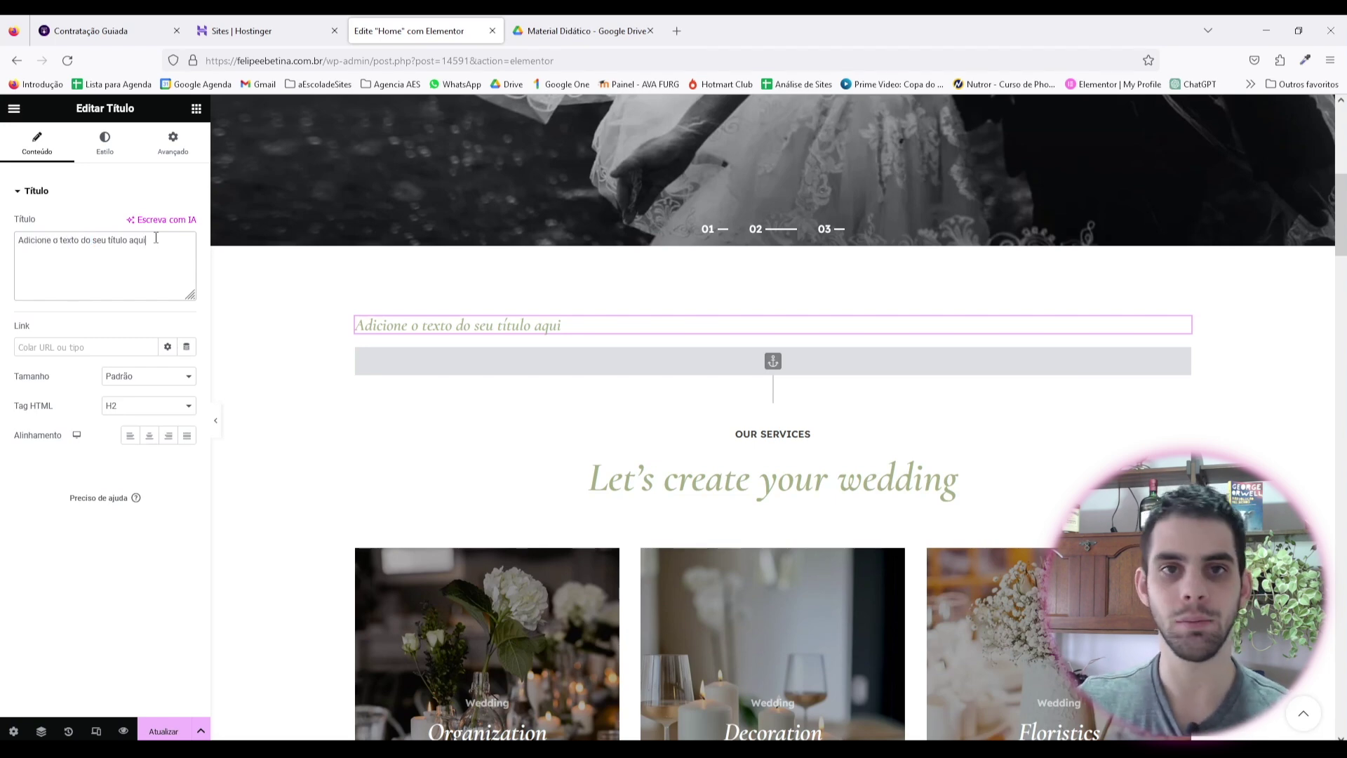
pyautogui.moveTo(151, 238); pyautogui.dragTo(2, 260)
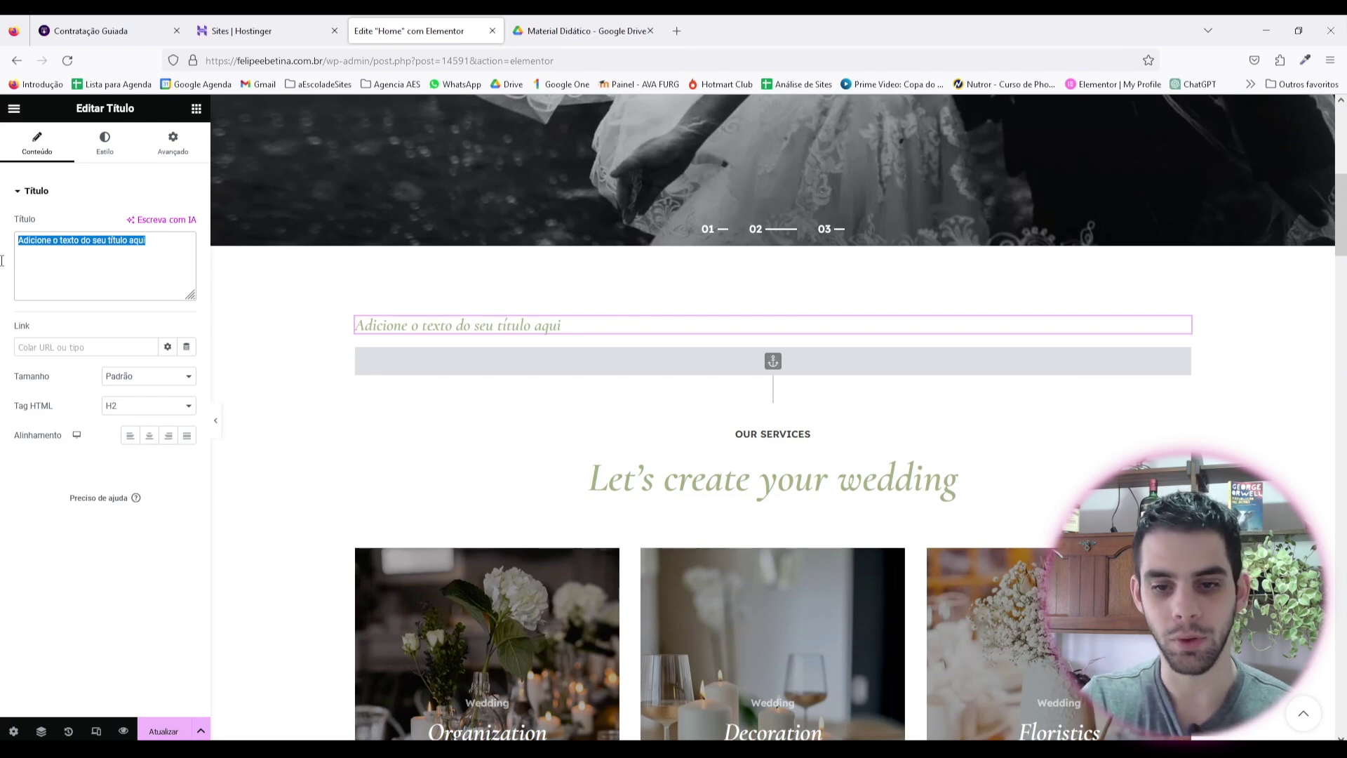
pyautogui.write('produtos')
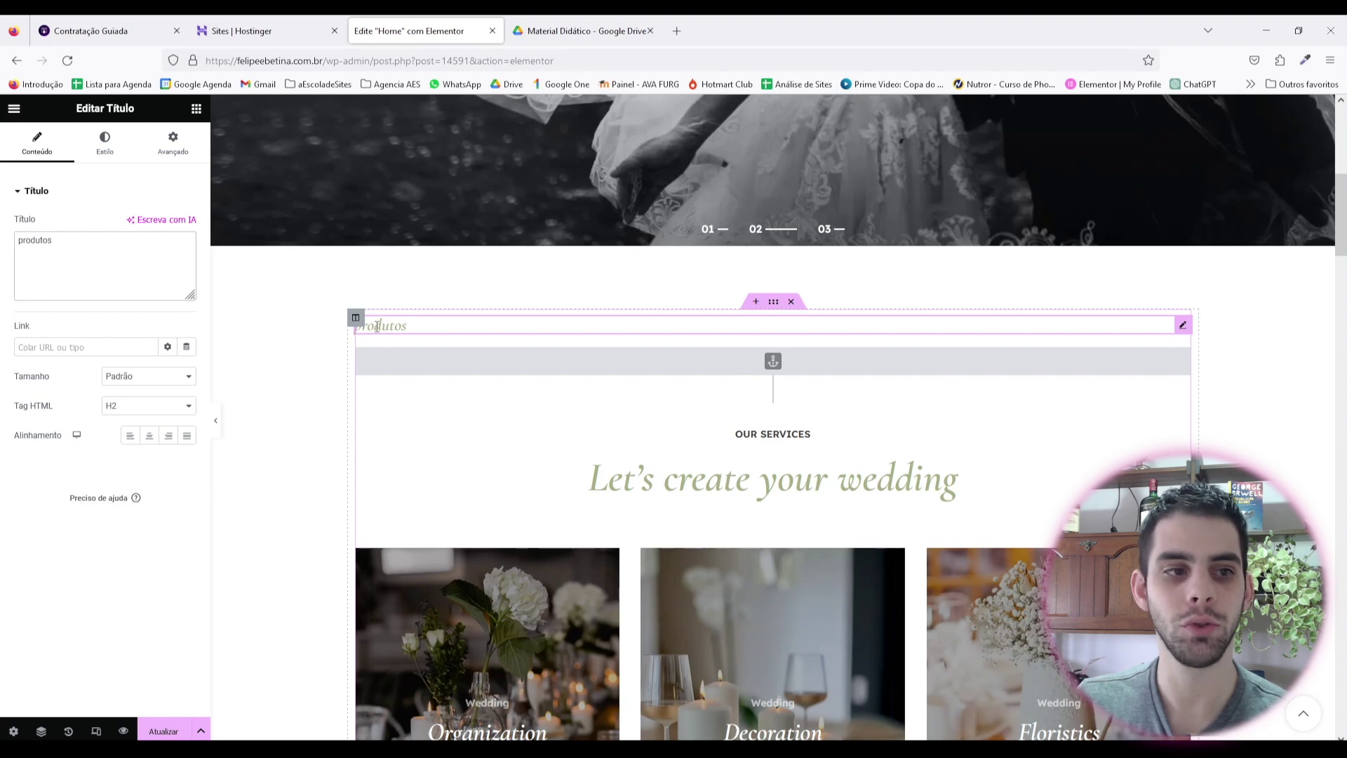
pyautogui.click(103, 347)
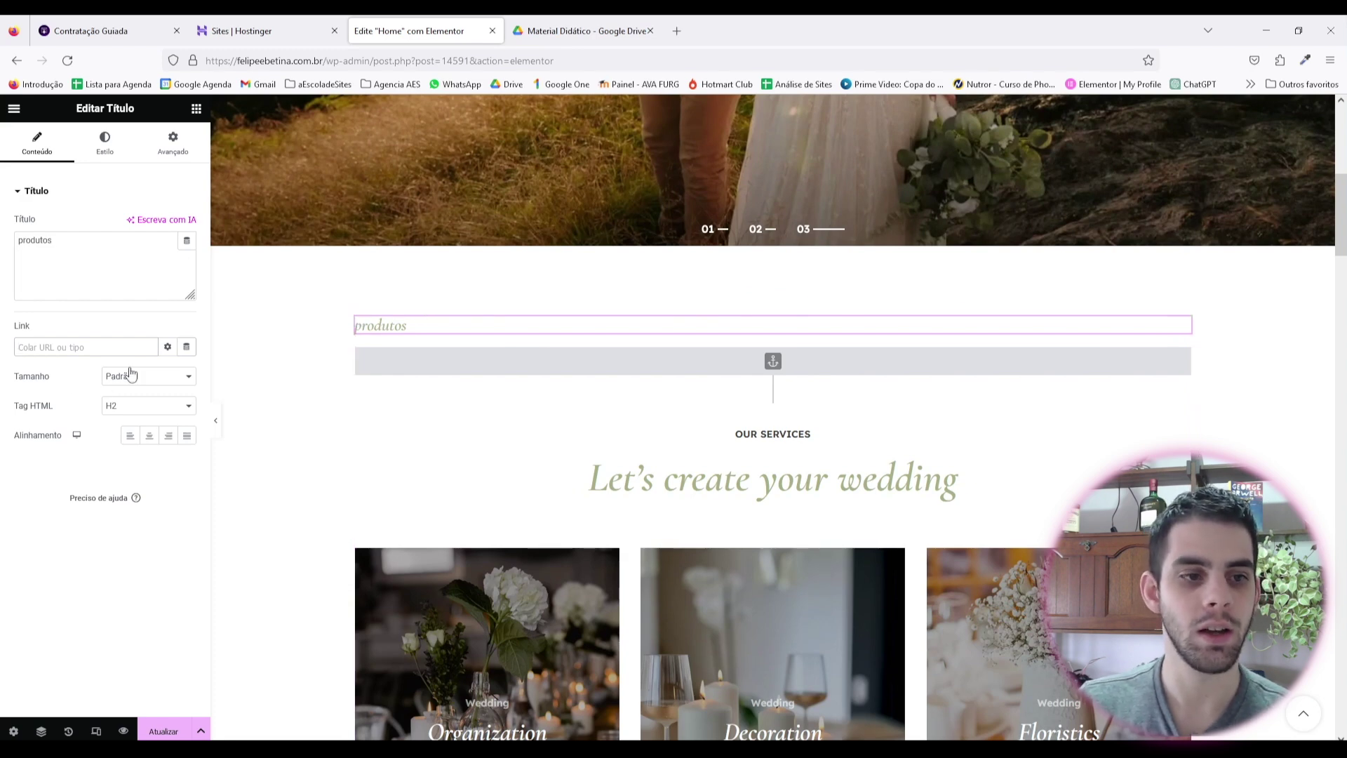
pyautogui.click(151, 436)
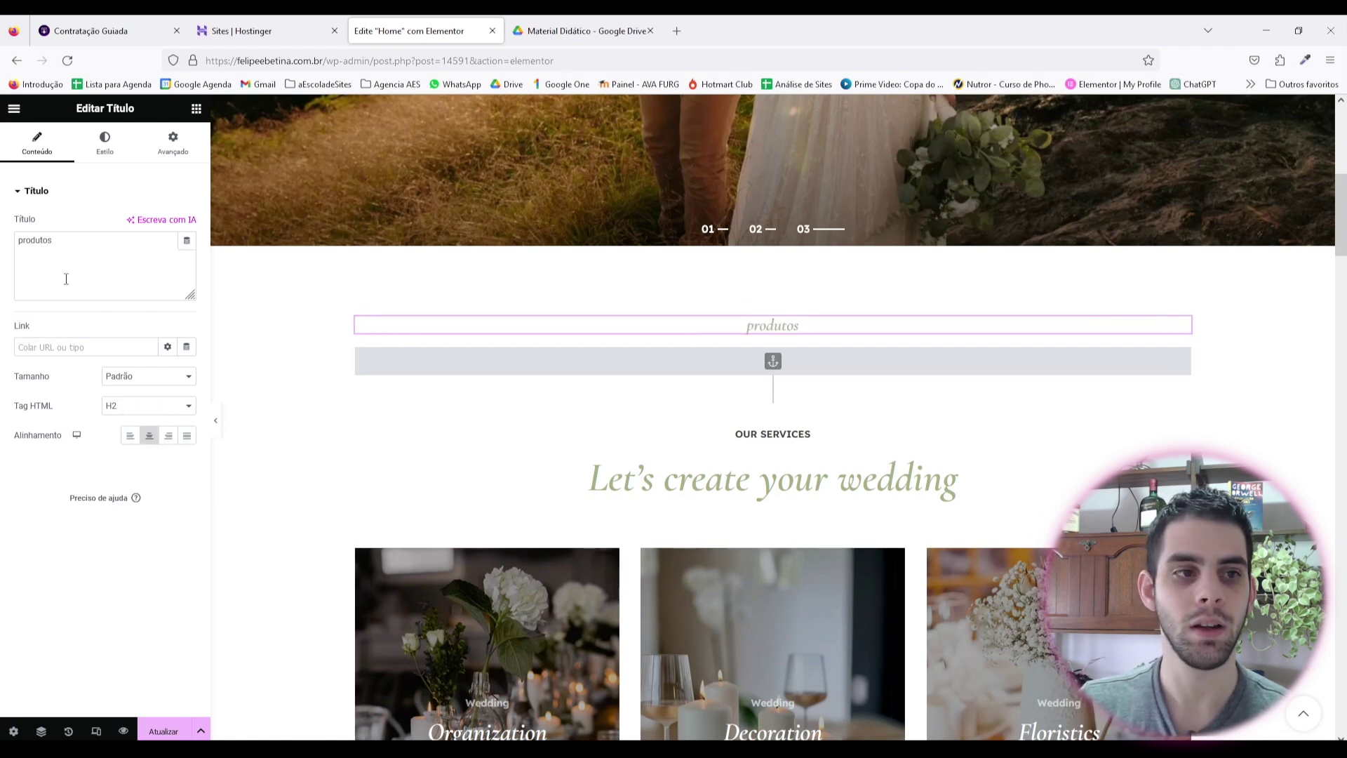
pyautogui.tripleClick(86, 240)
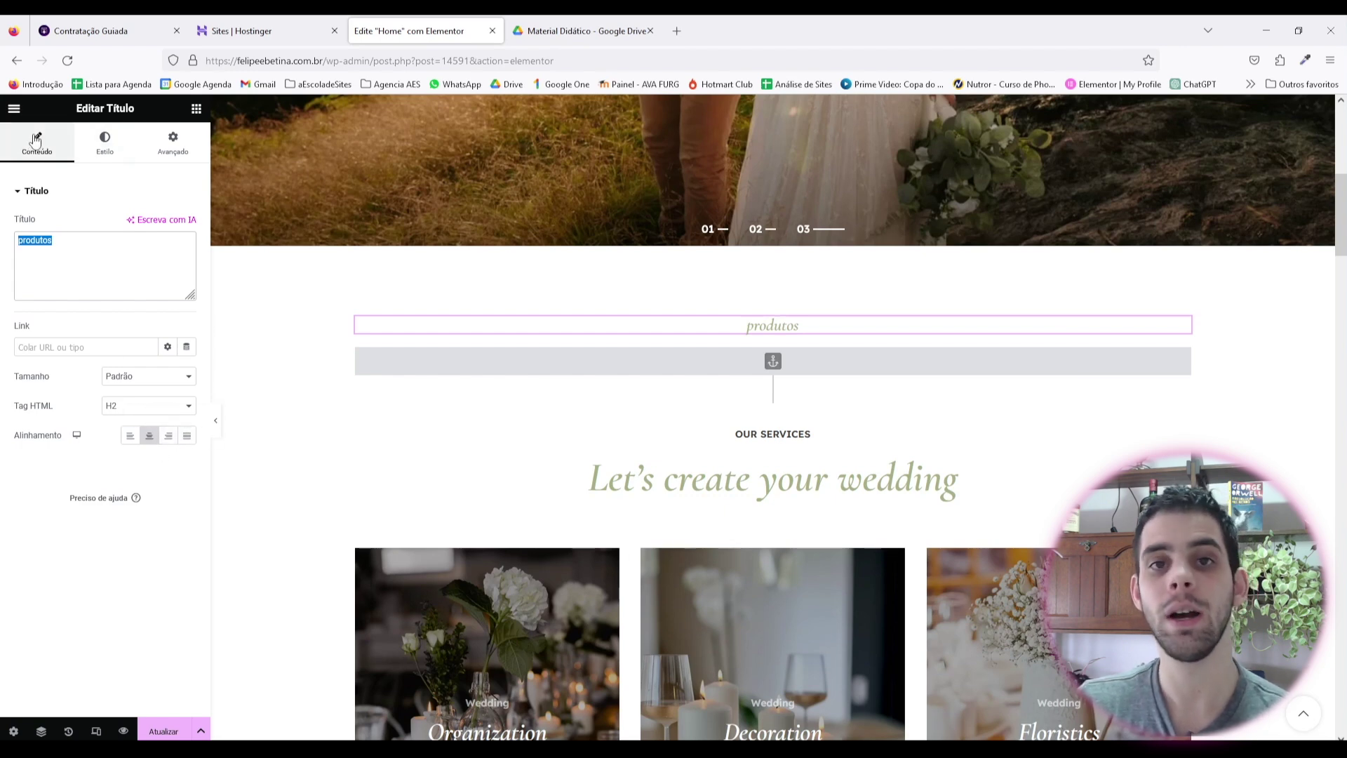
# Step: Colour the produtos heading bright green
pyautogui.click(105, 144)
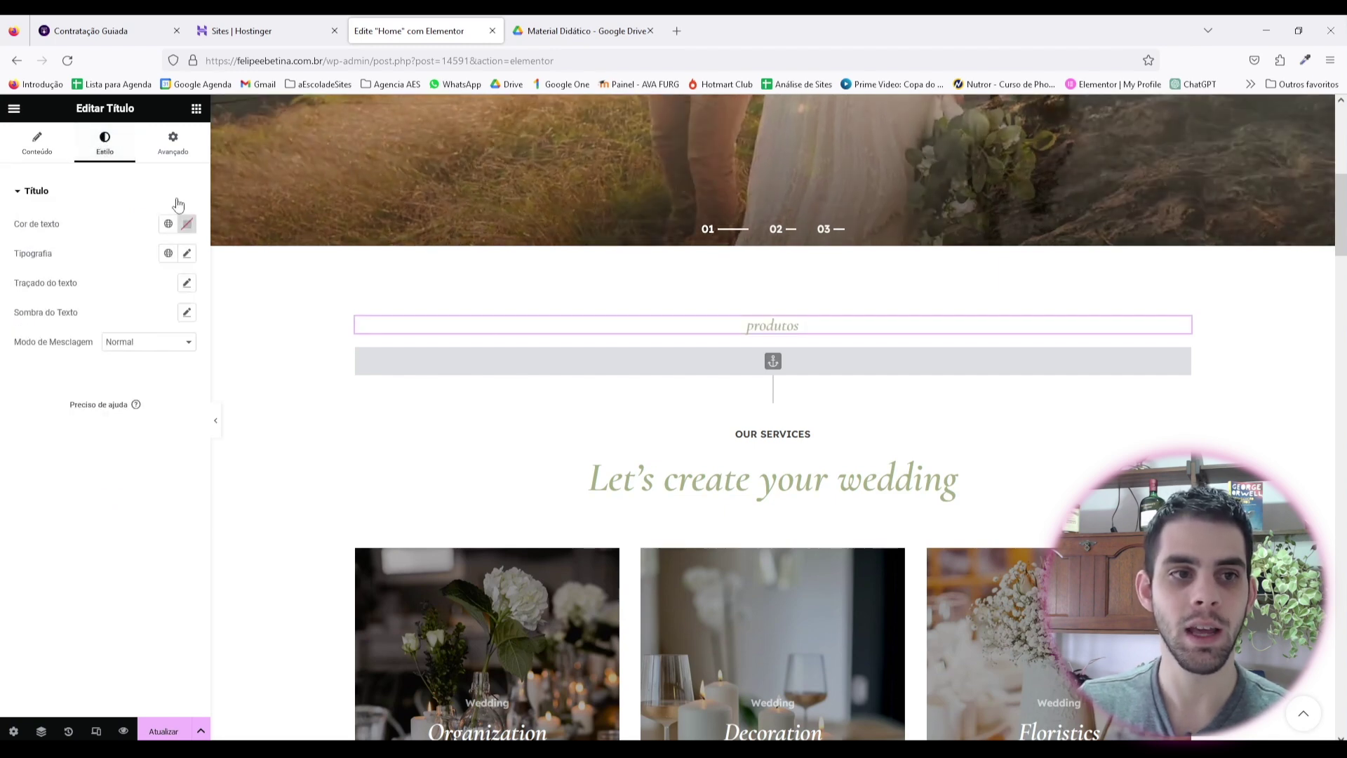
pyautogui.click(186, 224)
pyautogui.moveTo(199, 322)
pyautogui.mouseDown()
pyautogui.moveTo(204, 292)
pyautogui.moveTo(268, 285)
pyautogui.moveTo(275, 335)
pyautogui.mouseUp()
pyautogui.moveTo(203, 397); pyautogui.dragTo(155, 395)
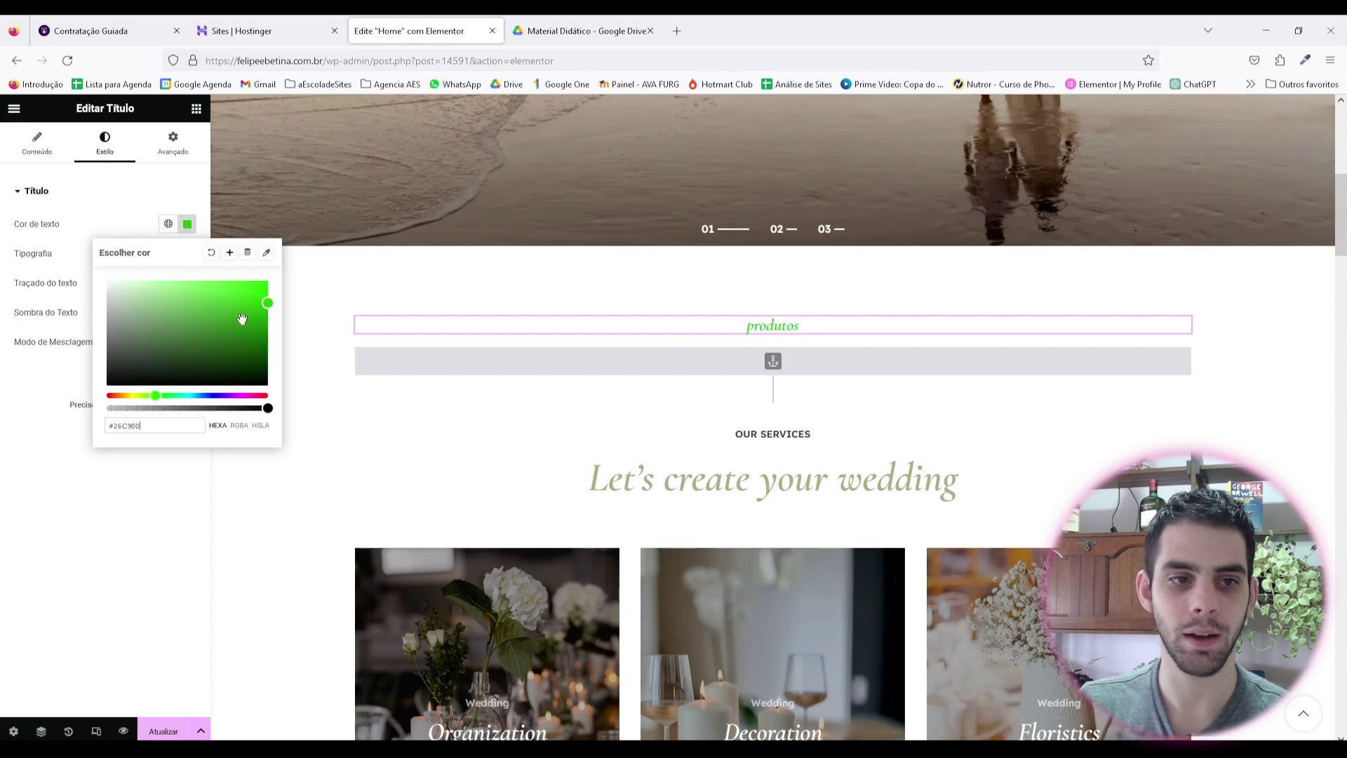
pyautogui.moveTo(243, 320); pyautogui.dragTo(266, 289)
pyautogui.click(50, 390)
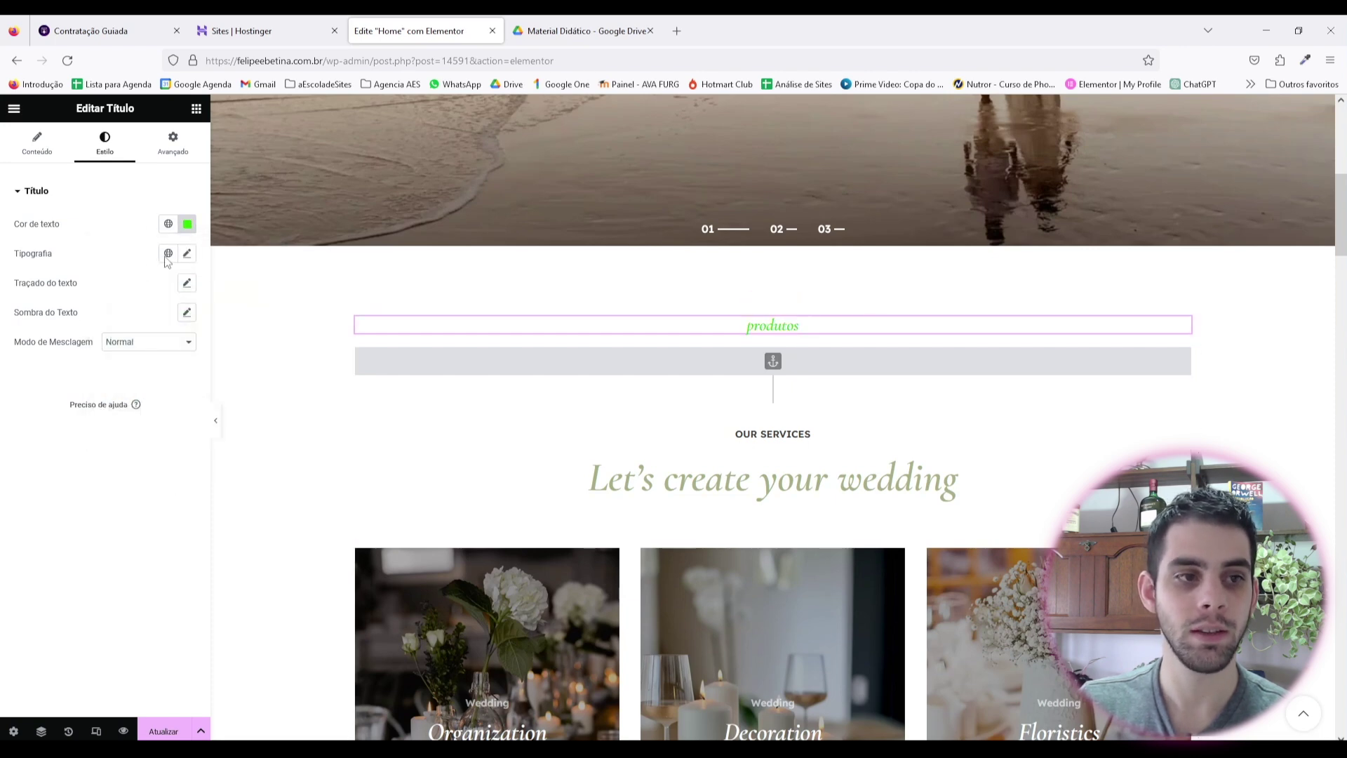
# Step: Set the heading's font size to 73 px while trying out several font weights
pyautogui.click(186, 256)
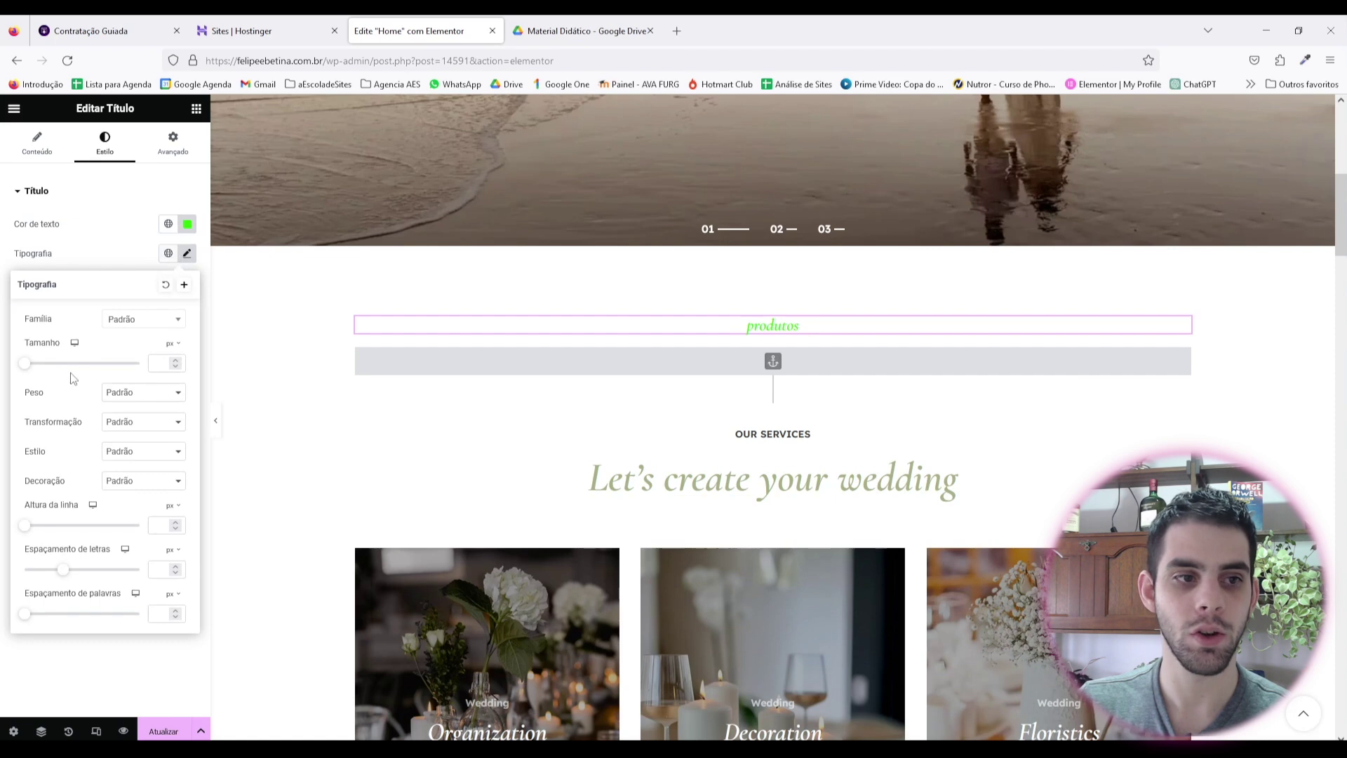
pyautogui.click(137, 326)
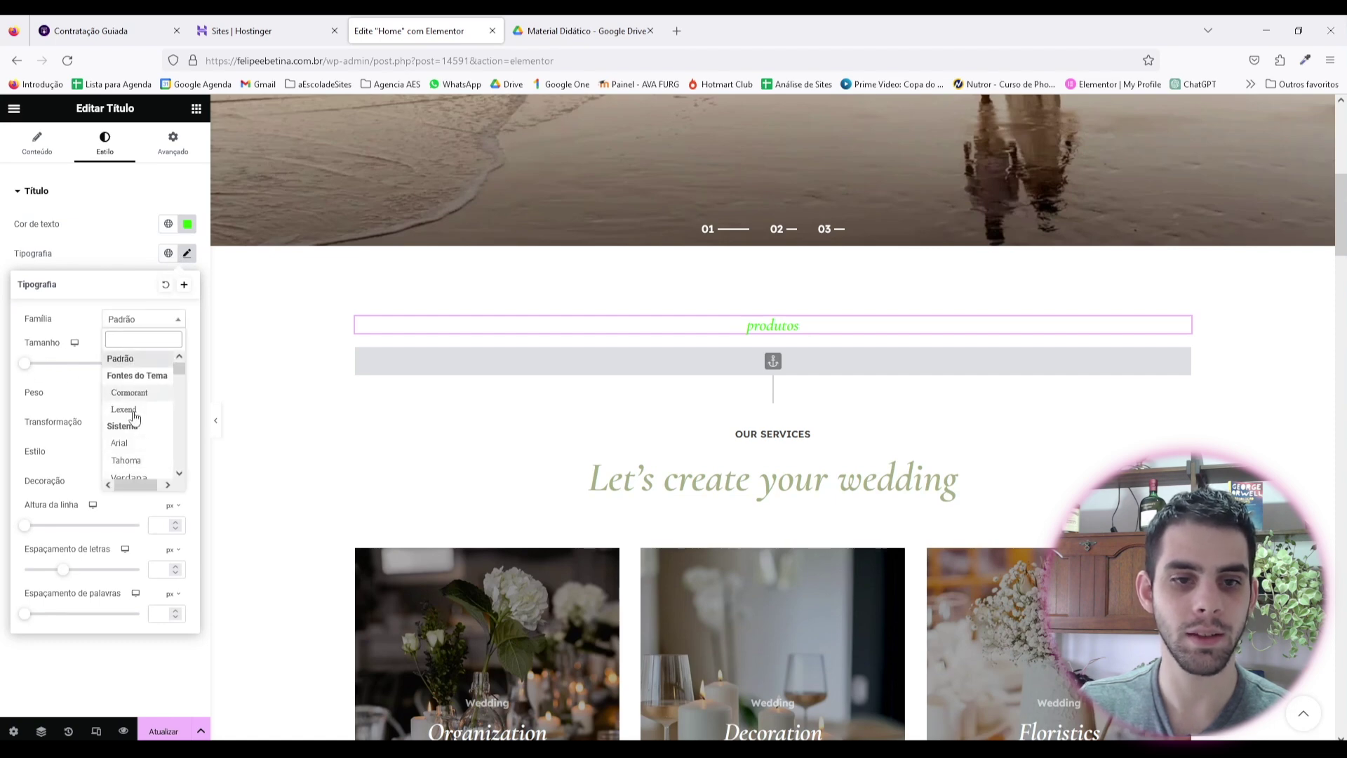
pyautogui.doubleClick(39, 319)
pyautogui.click(104, 352)
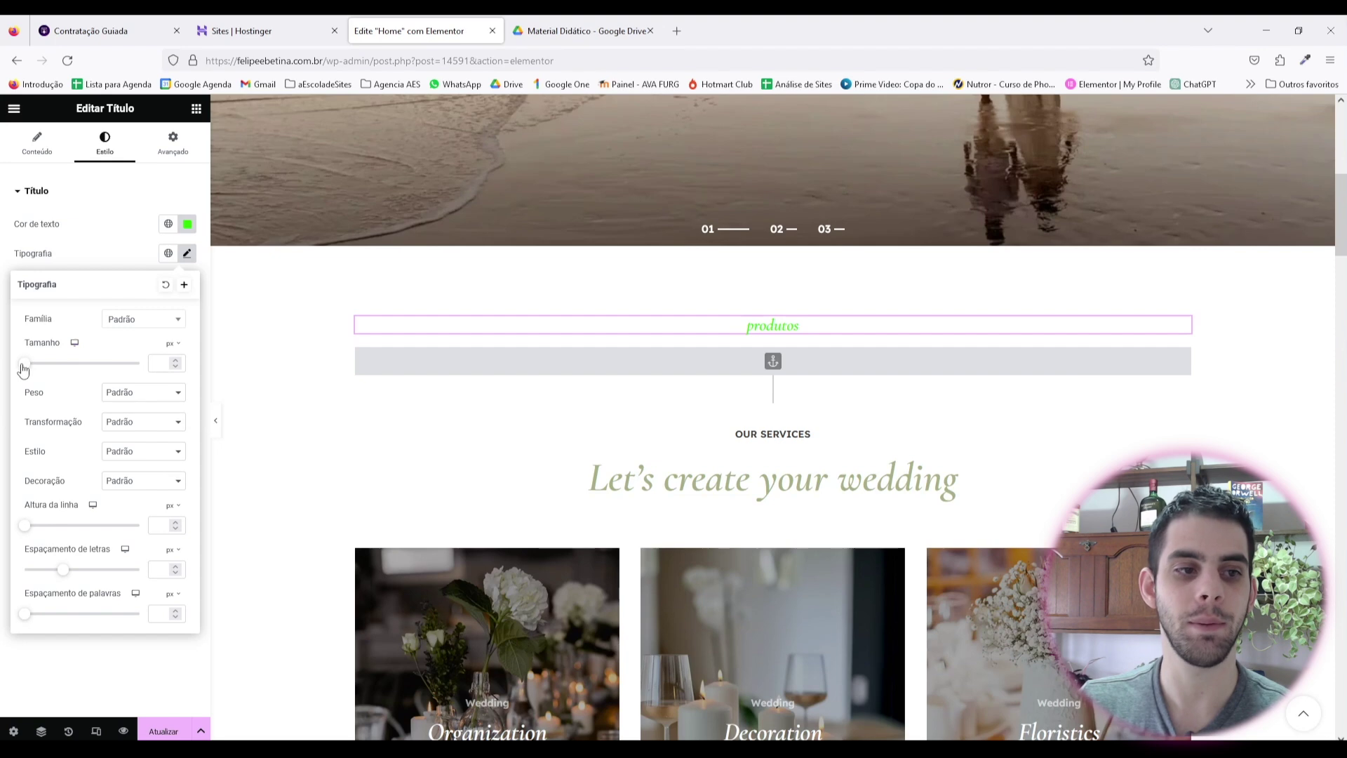
pyautogui.moveTo(25, 363); pyautogui.dragTo(65, 363)
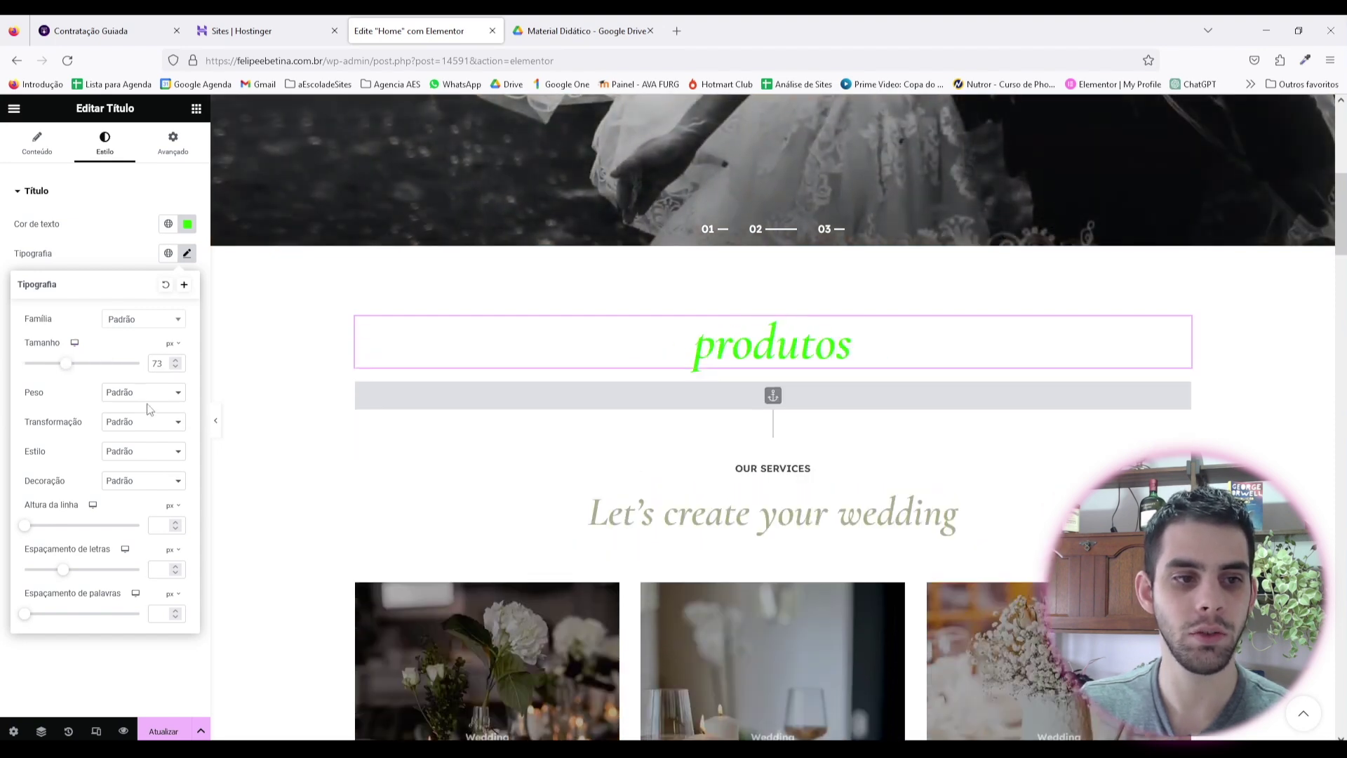
pyautogui.click(144, 393)
pyautogui.click(139, 429)
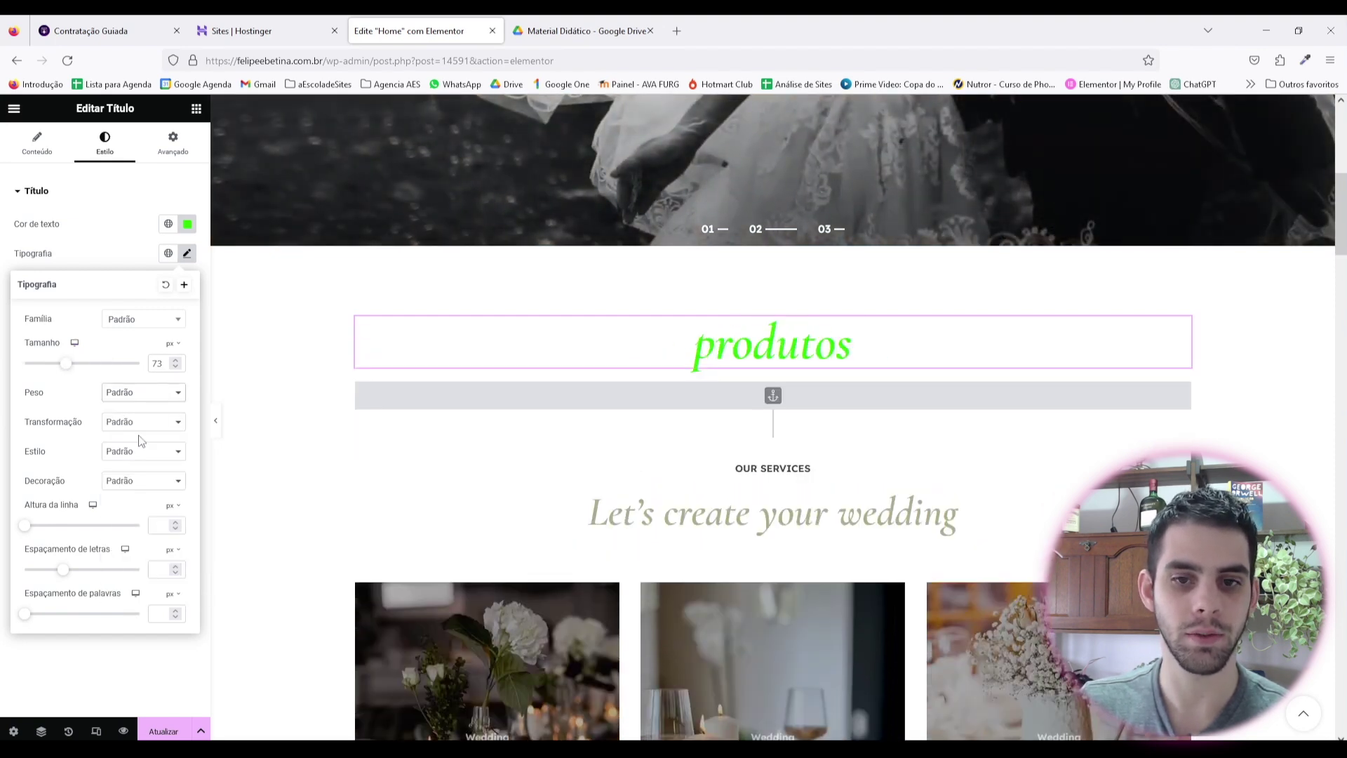
pyautogui.click(142, 393)
pyautogui.click(127, 559)
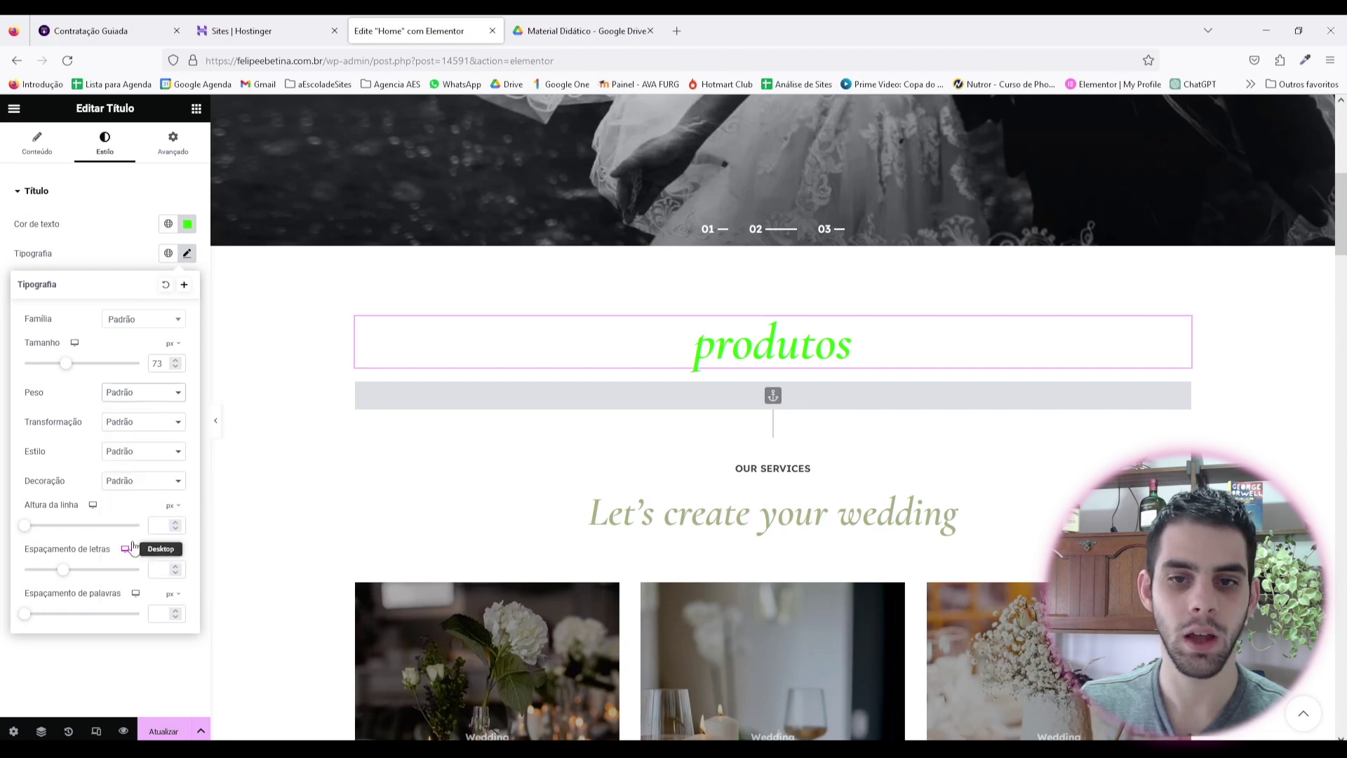
pyautogui.click(130, 393)
pyautogui.click(141, 543)
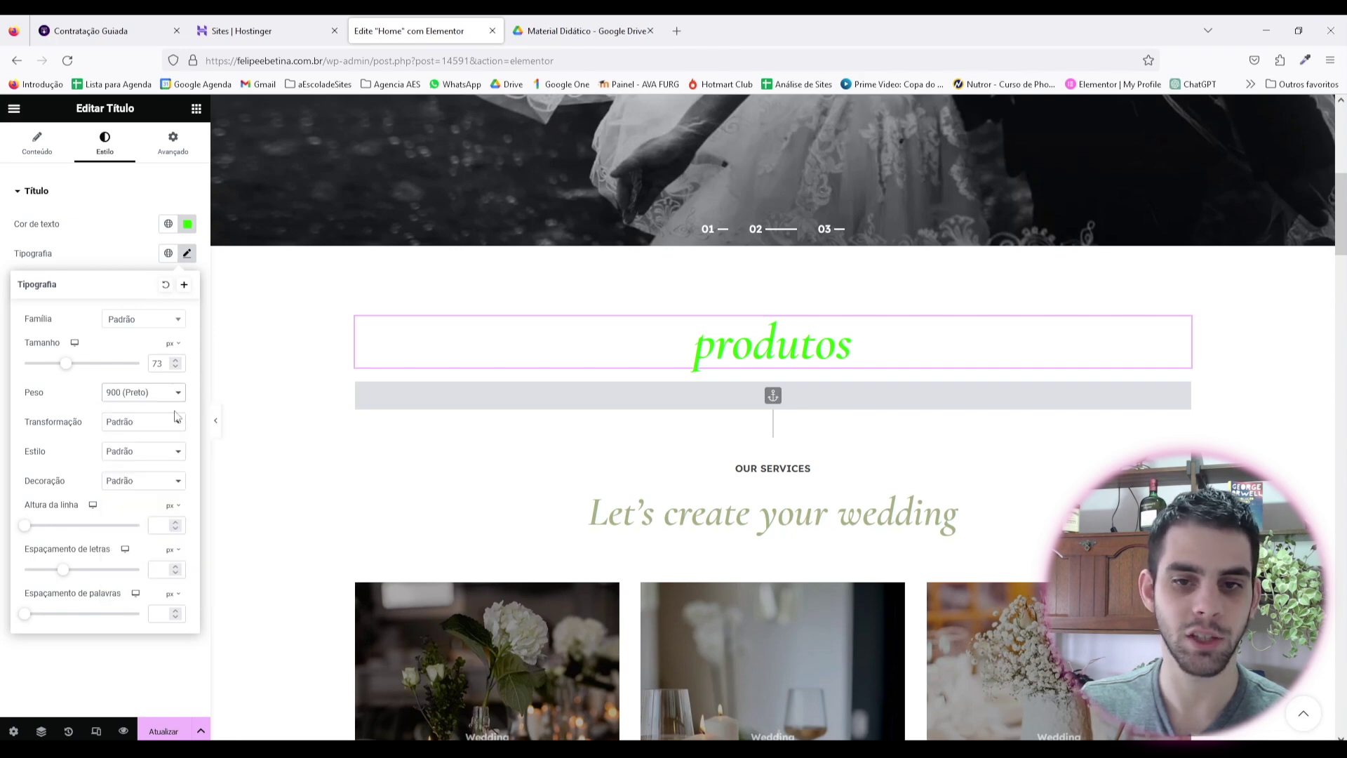
# Step: Set the heading font to Arial with a light 300 weight
pyautogui.click(167, 324)
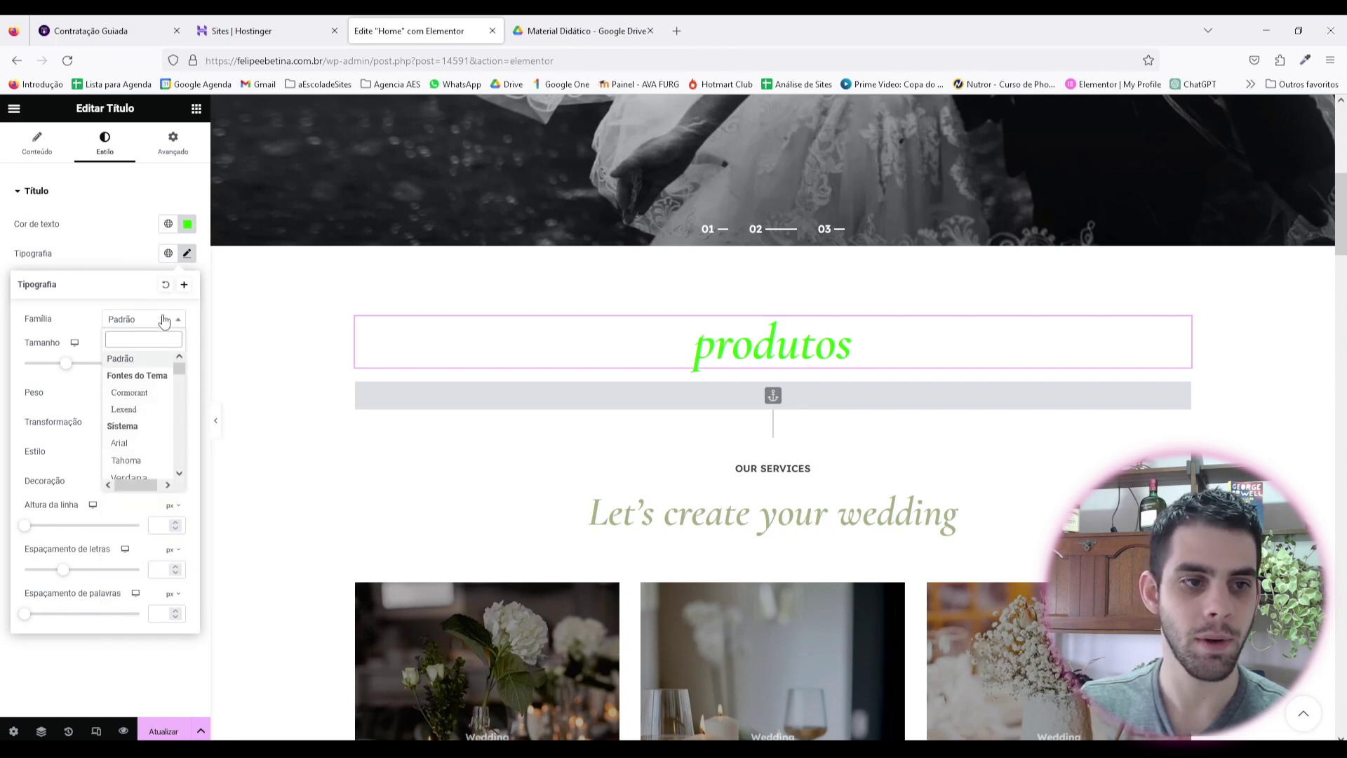
pyautogui.scroll(-1, 151, 418)
pyautogui.click(139, 395)
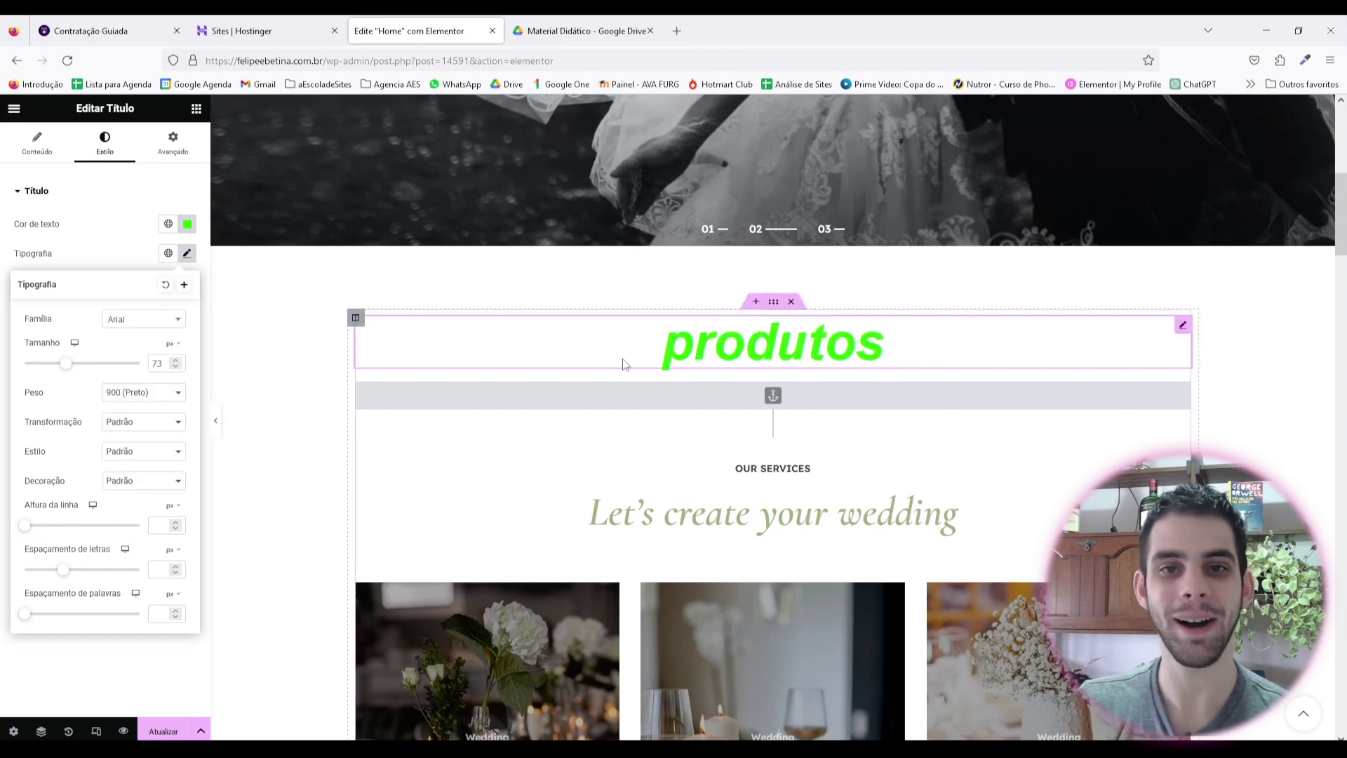
pyautogui.click(154, 398)
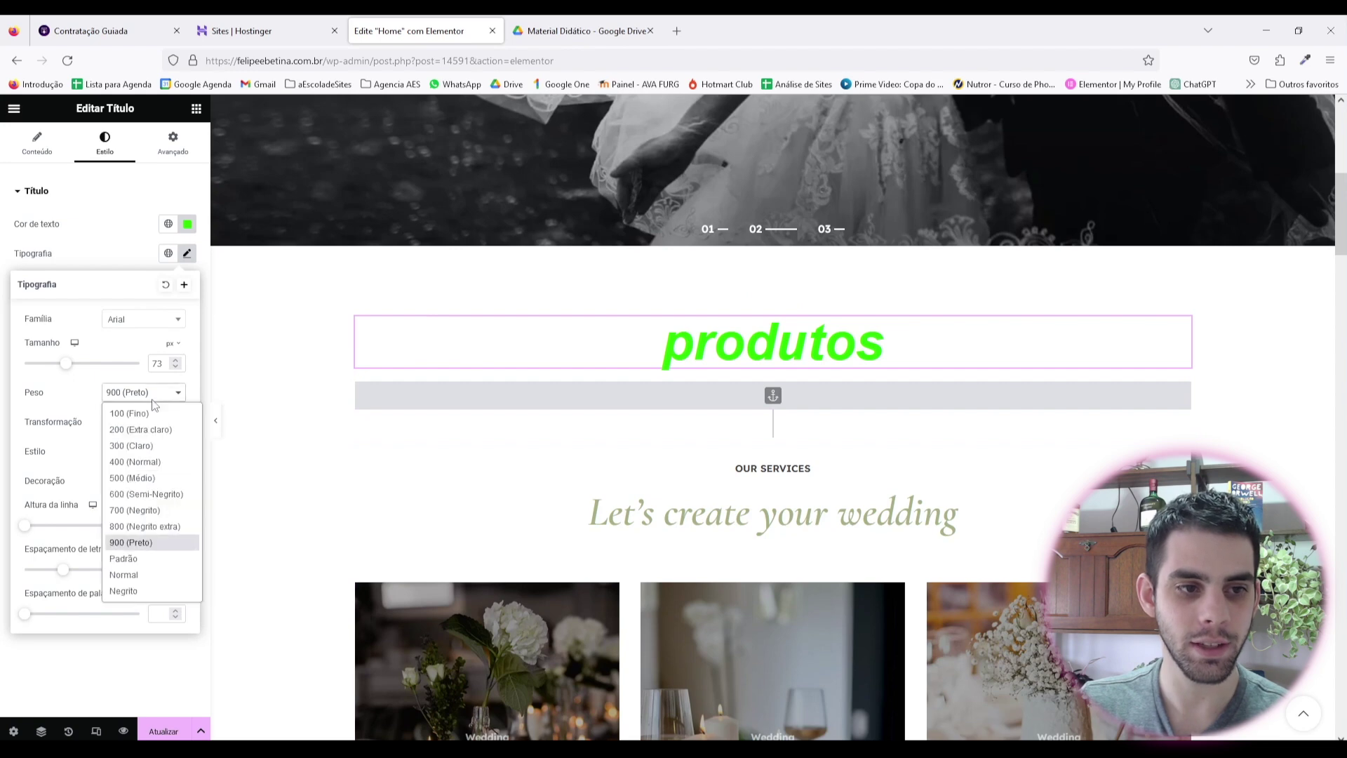
pyautogui.click(157, 449)
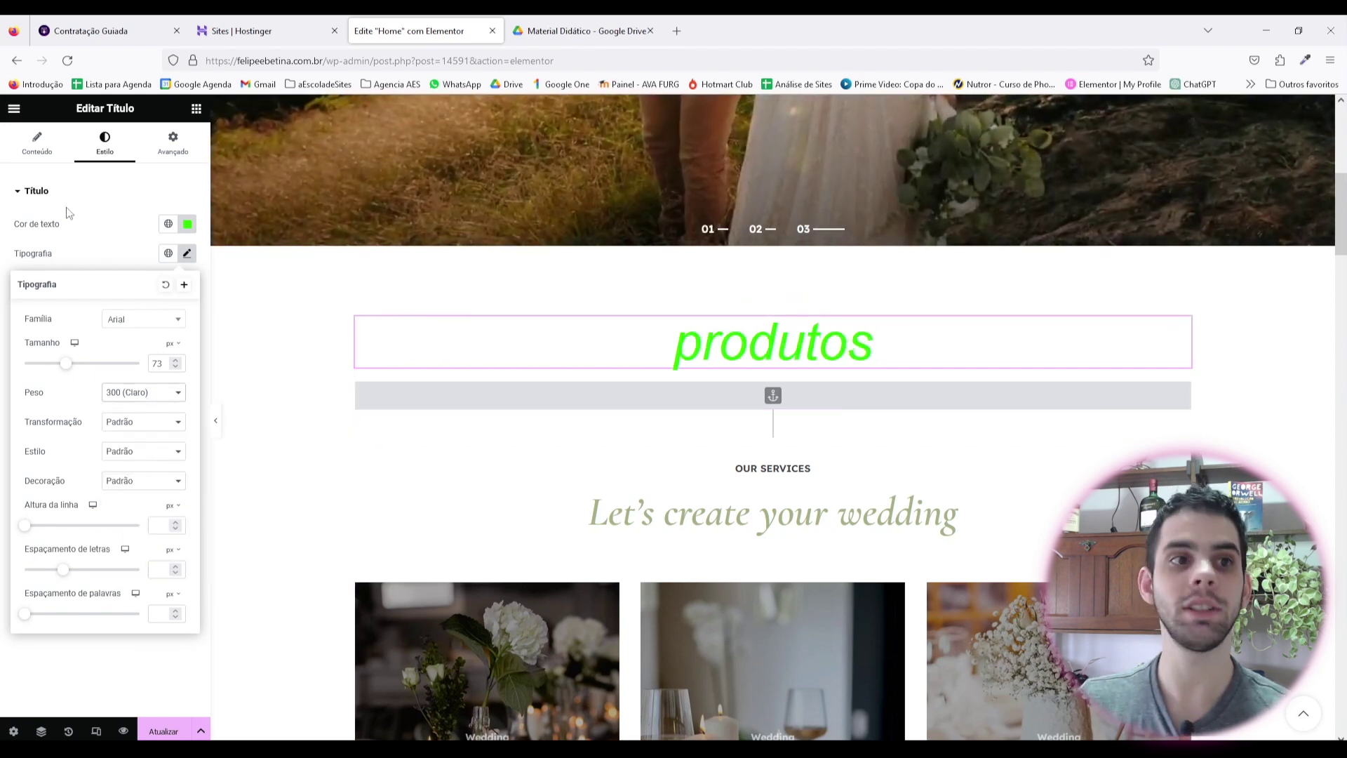
pyautogui.click(109, 191)
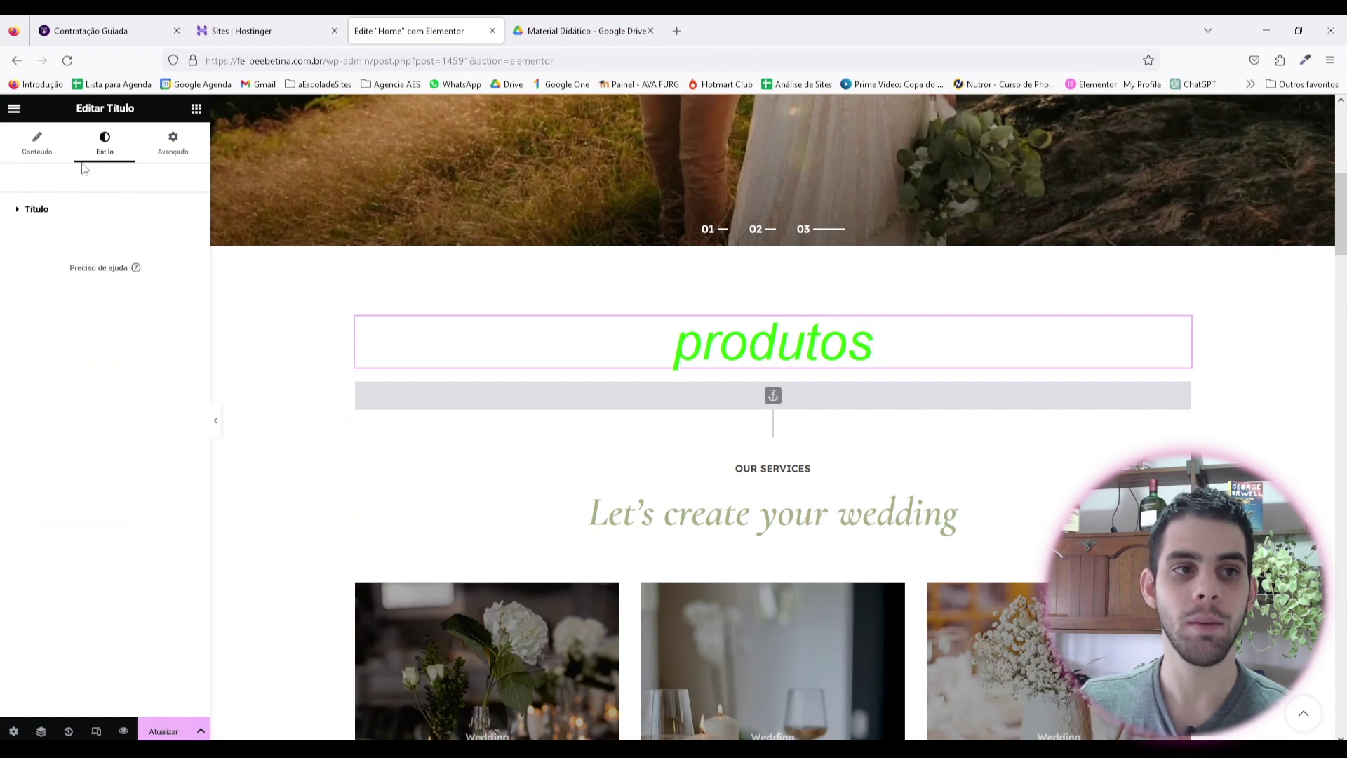
pyautogui.click(196, 108)
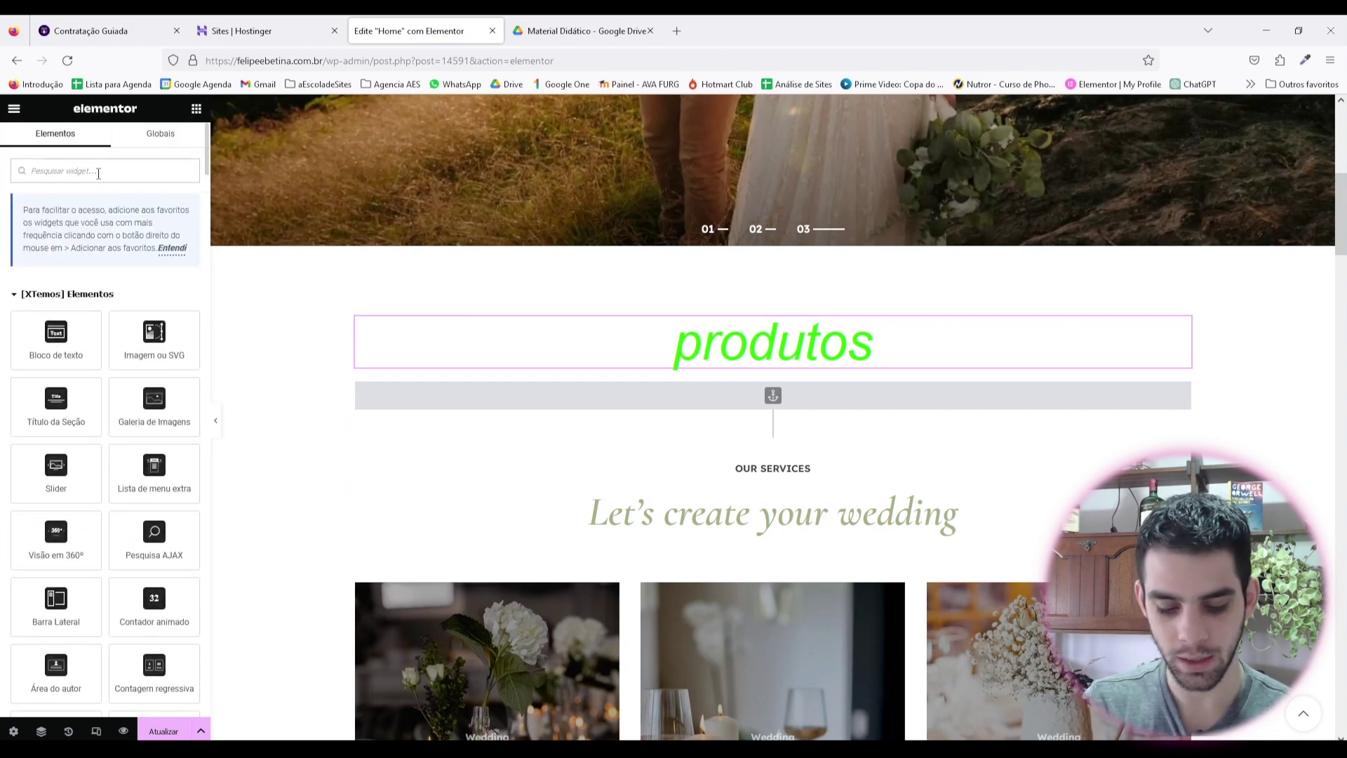
# Step: Add an Imagem widget below the produtos heading and insert the couple photo collage from the media library
pyautogui.write('ima')
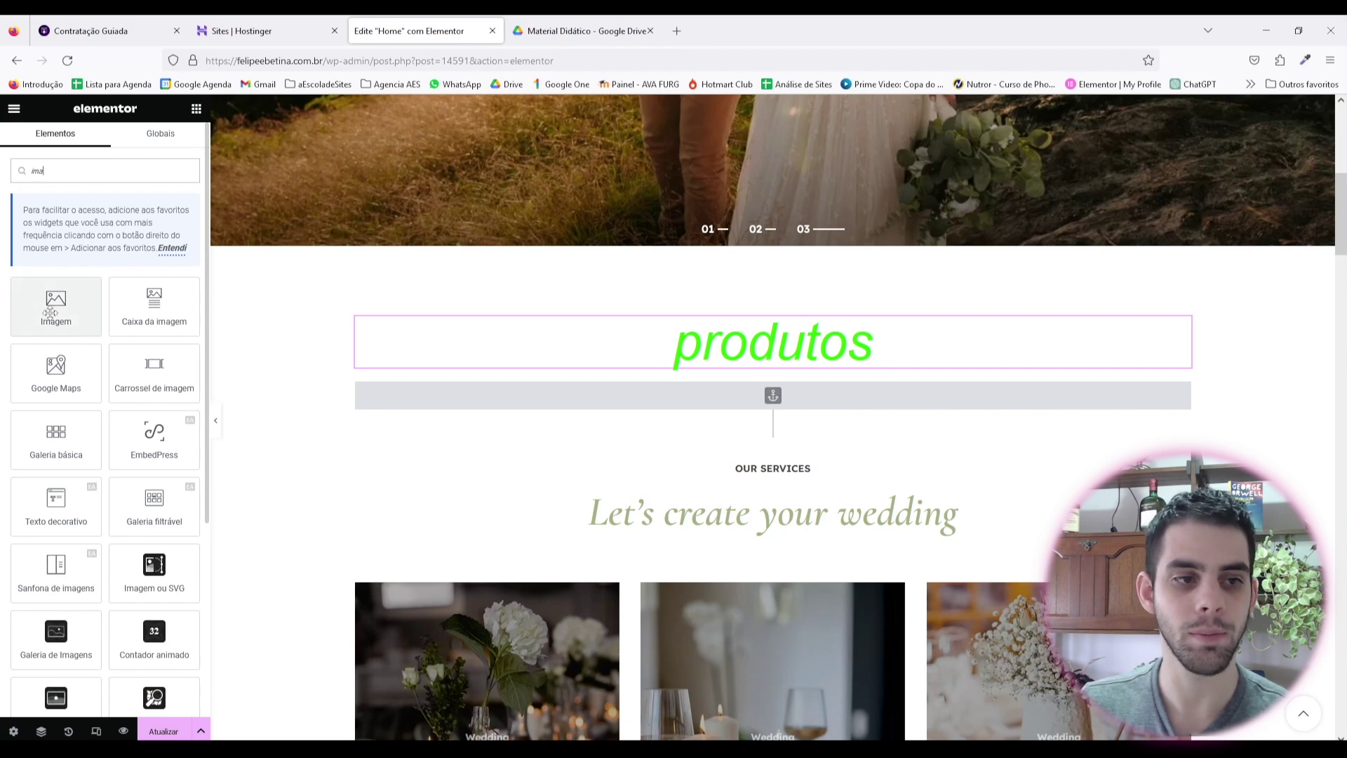
pyautogui.moveTo(50, 313); pyautogui.dragTo(695, 344)
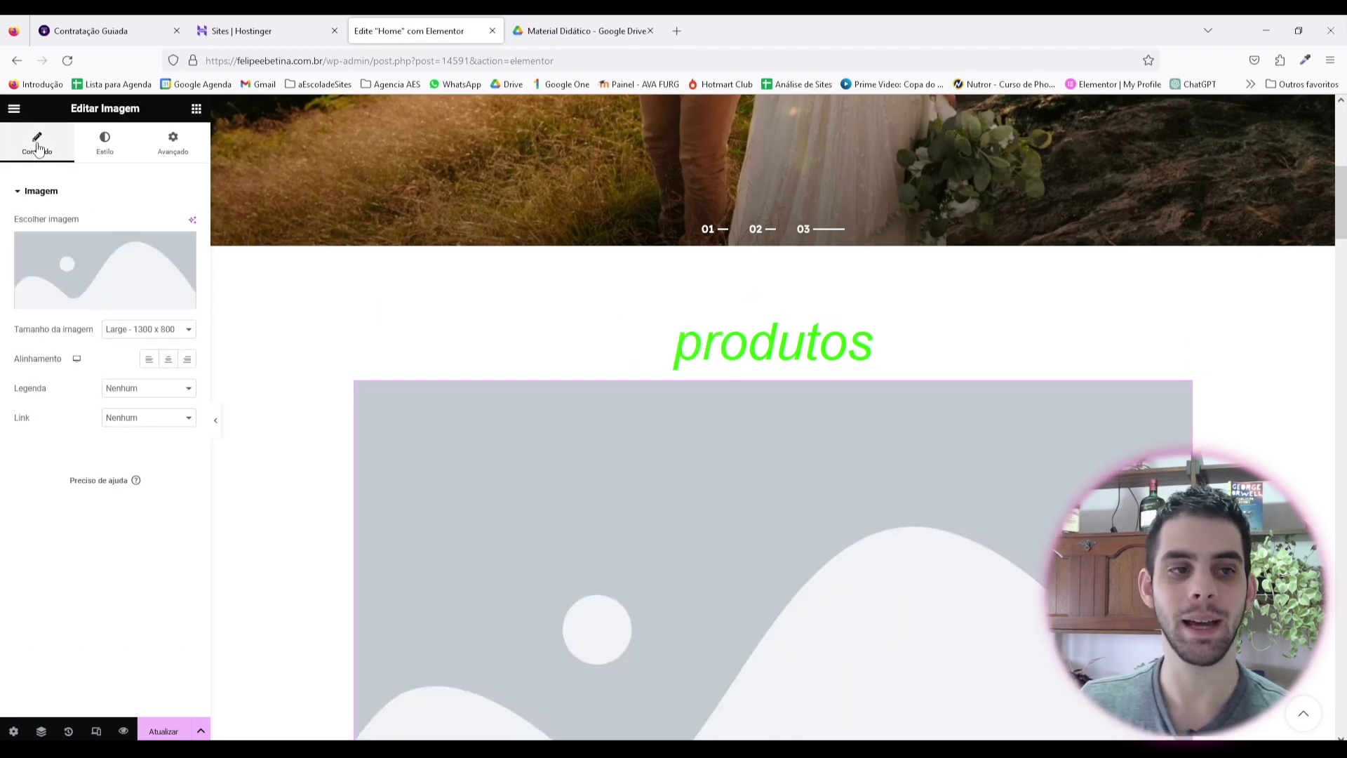
pyautogui.click(120, 264)
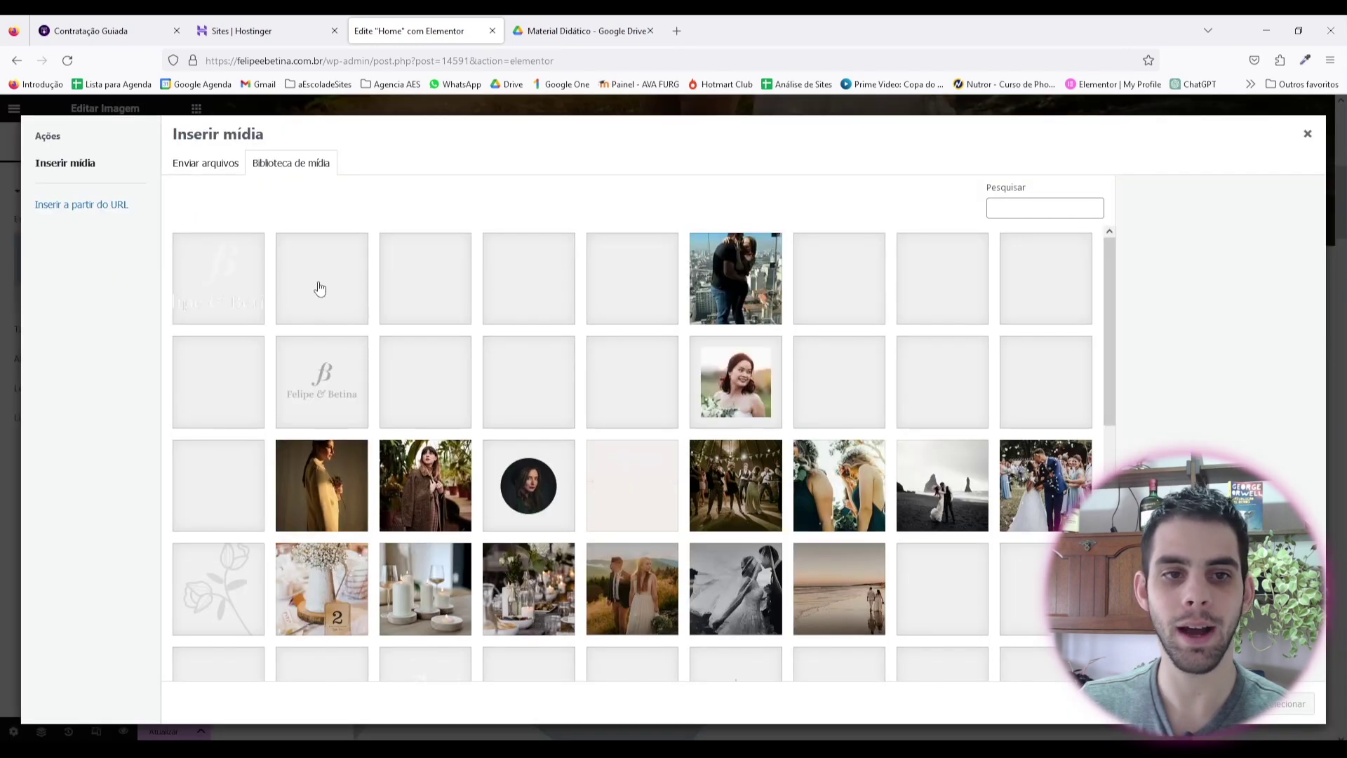
pyautogui.click(419, 302)
pyautogui.click(1290, 704)
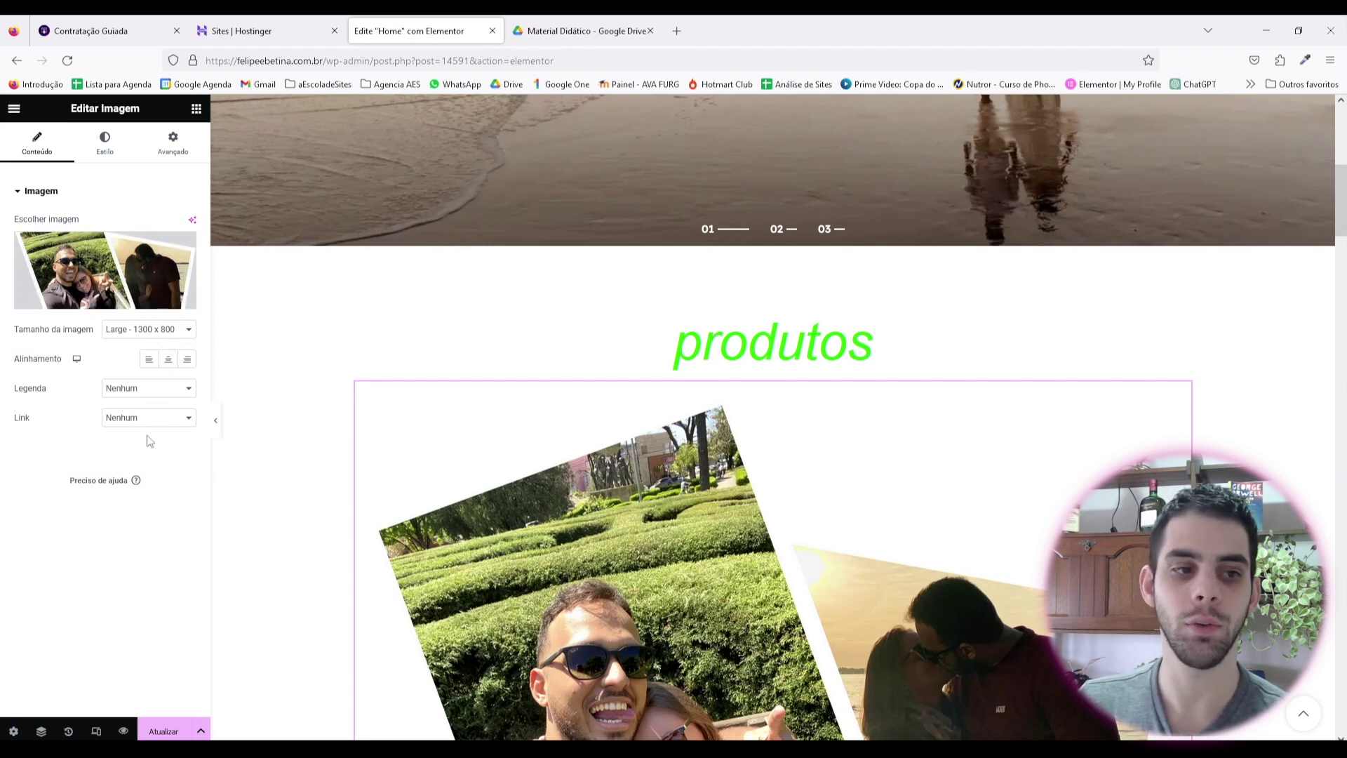
# Step: Set the collage width to about 47% with max width 100, keeping opacity 1 and default border
pyautogui.click(105, 140)
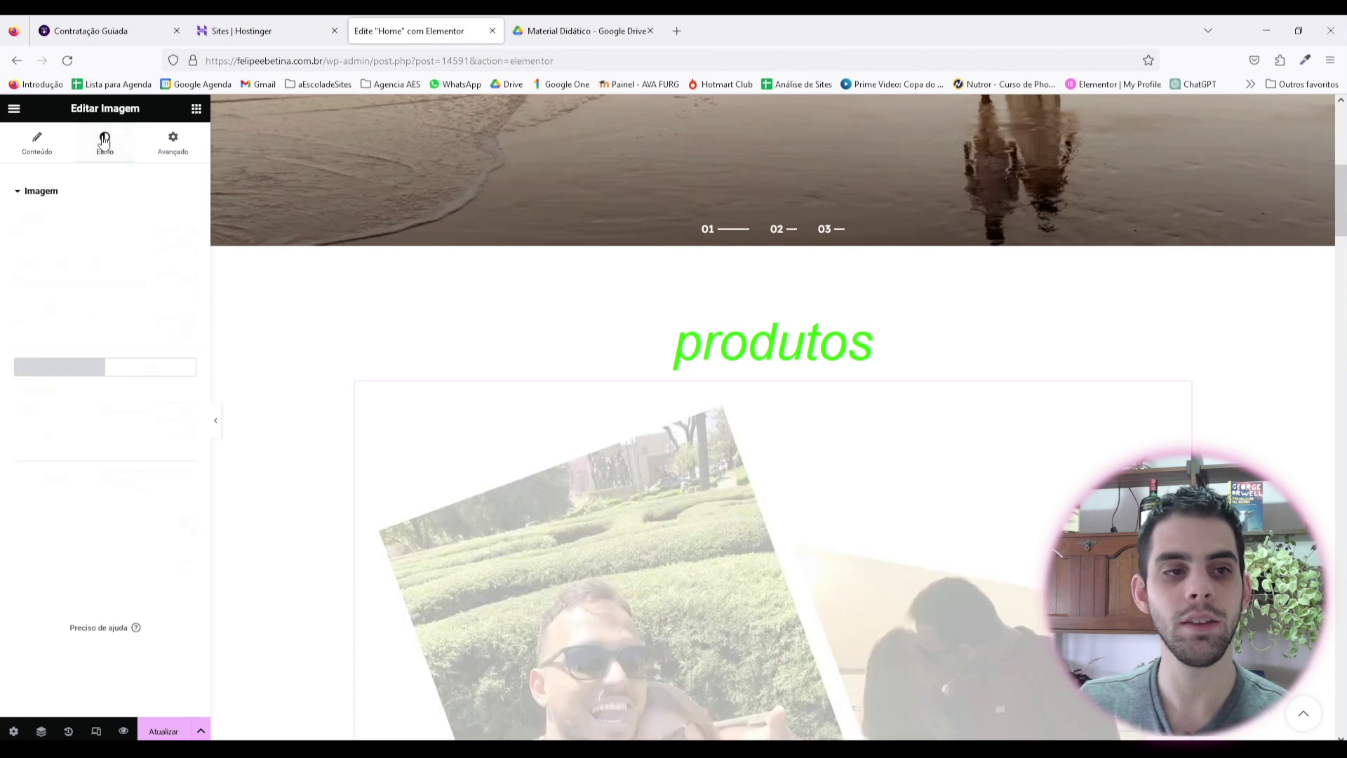
pyautogui.moveTo(14, 239); pyautogui.dragTo(59, 239)
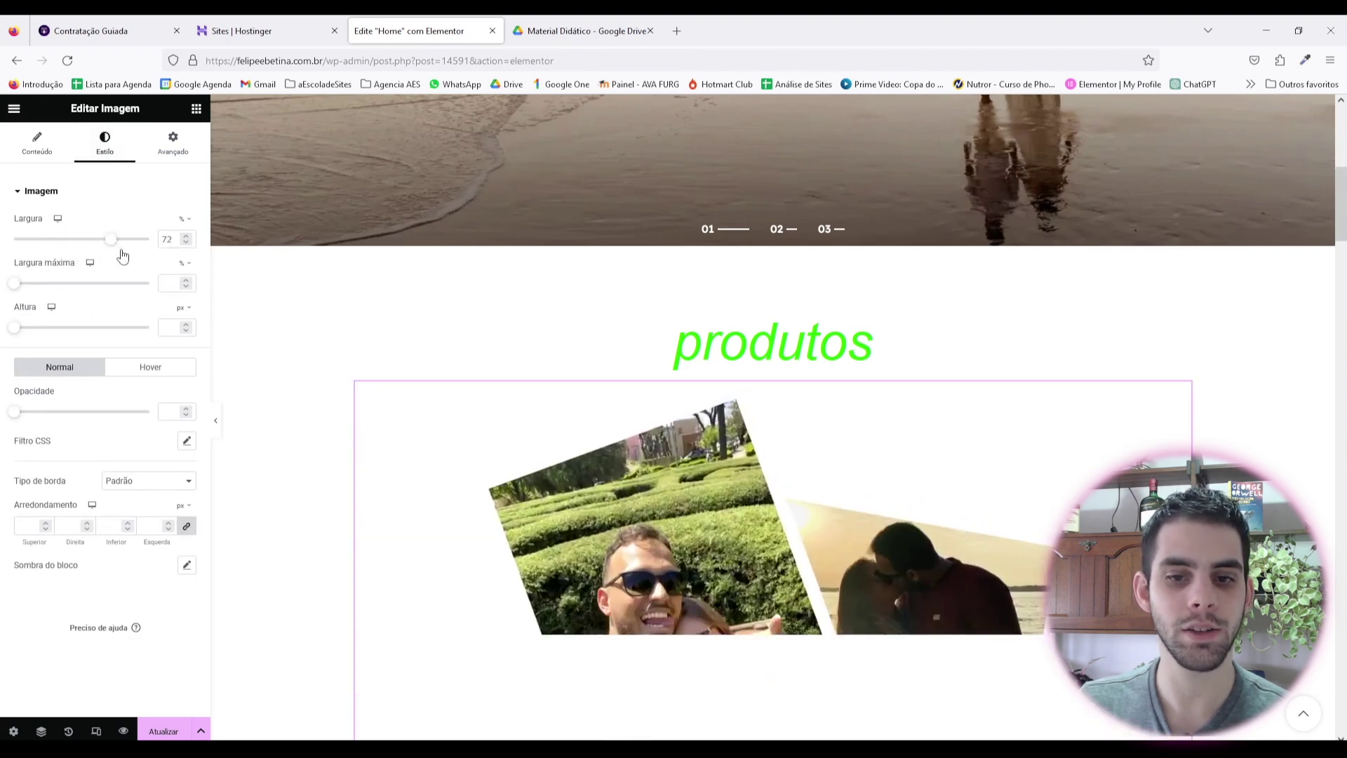
pyautogui.moveTo(30, 286); pyautogui.dragTo(189, 298)
pyautogui.moveTo(59, 239); pyautogui.dragTo(78, 242)
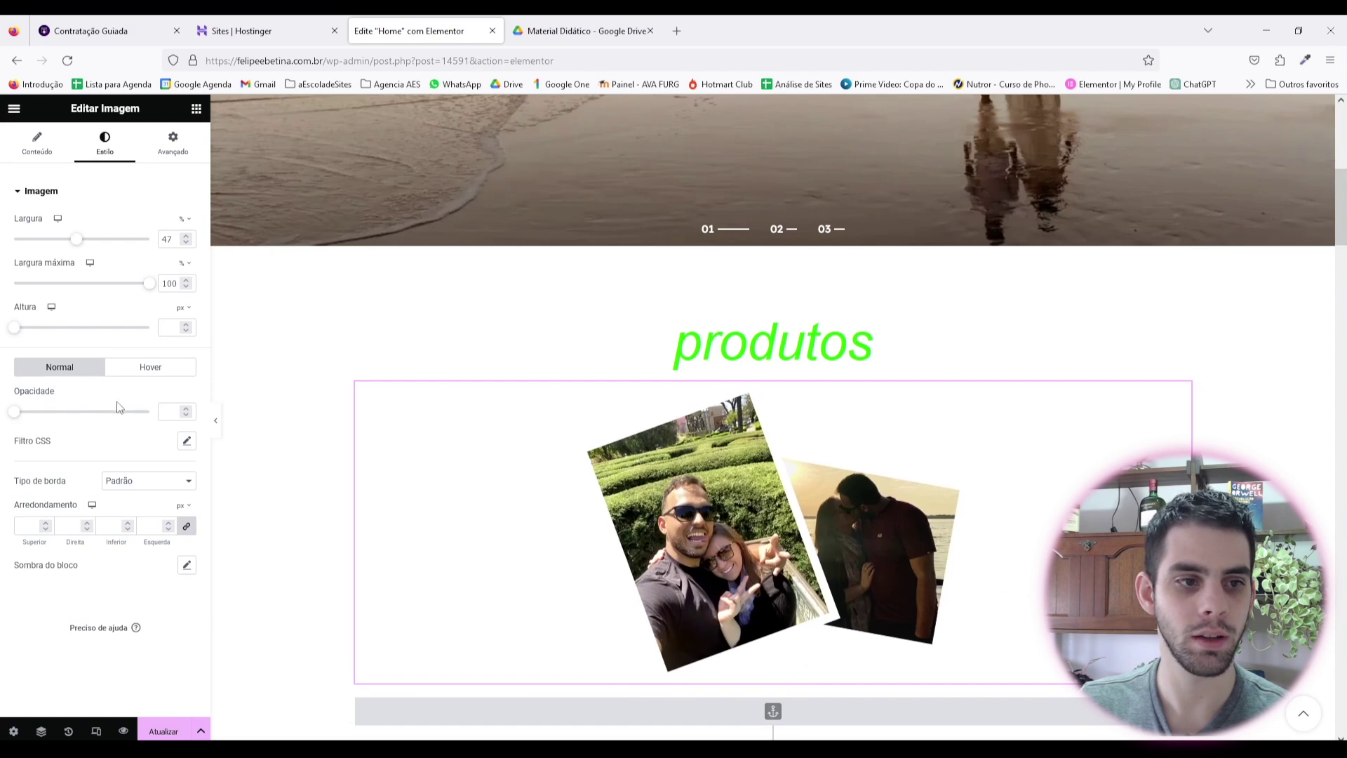
pyautogui.moveTo(34, 421); pyautogui.dragTo(149, 411)
pyautogui.click(131, 489)
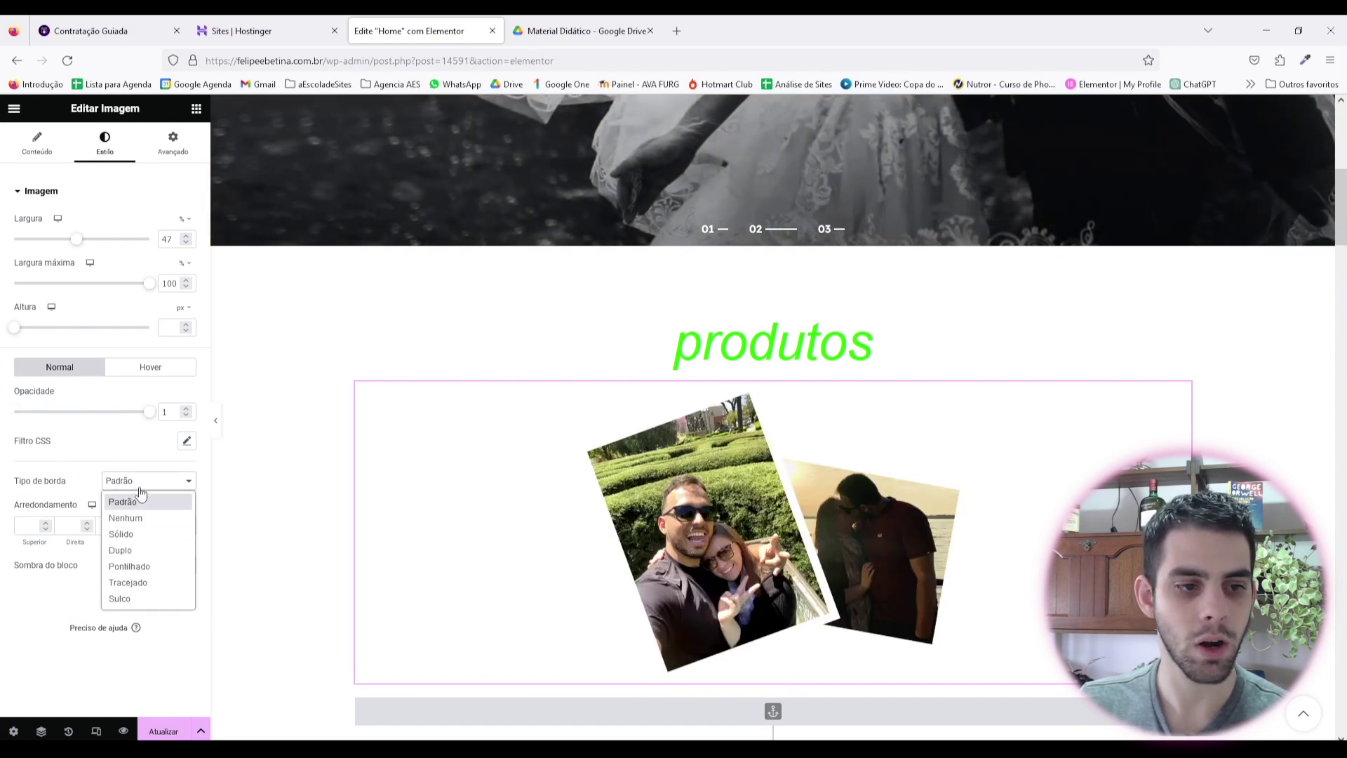
pyautogui.click(37, 639)
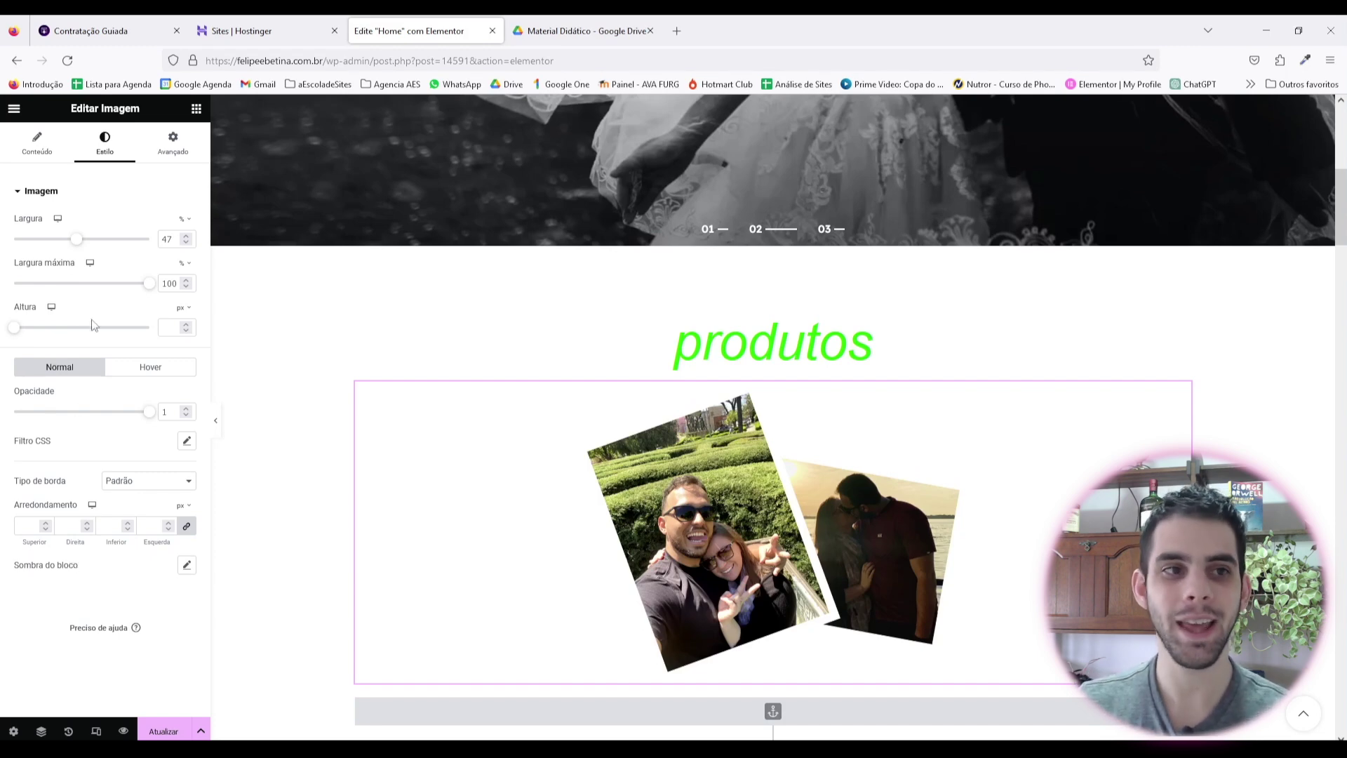
pyautogui.click(37, 144)
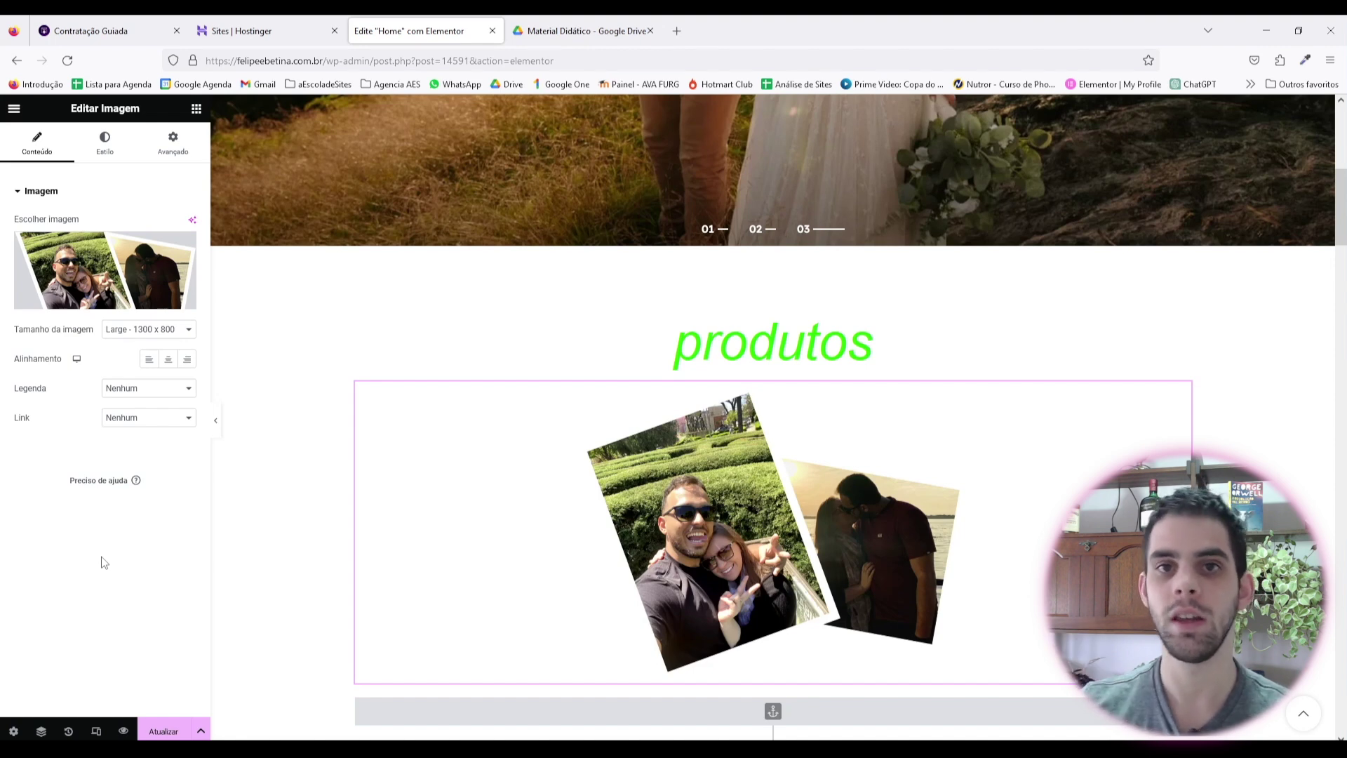
# Step: Collapse the XTemos Elementos, XTemos WooCommerce and Layout widget groups in the widgets panel
pyautogui.click(195, 109)
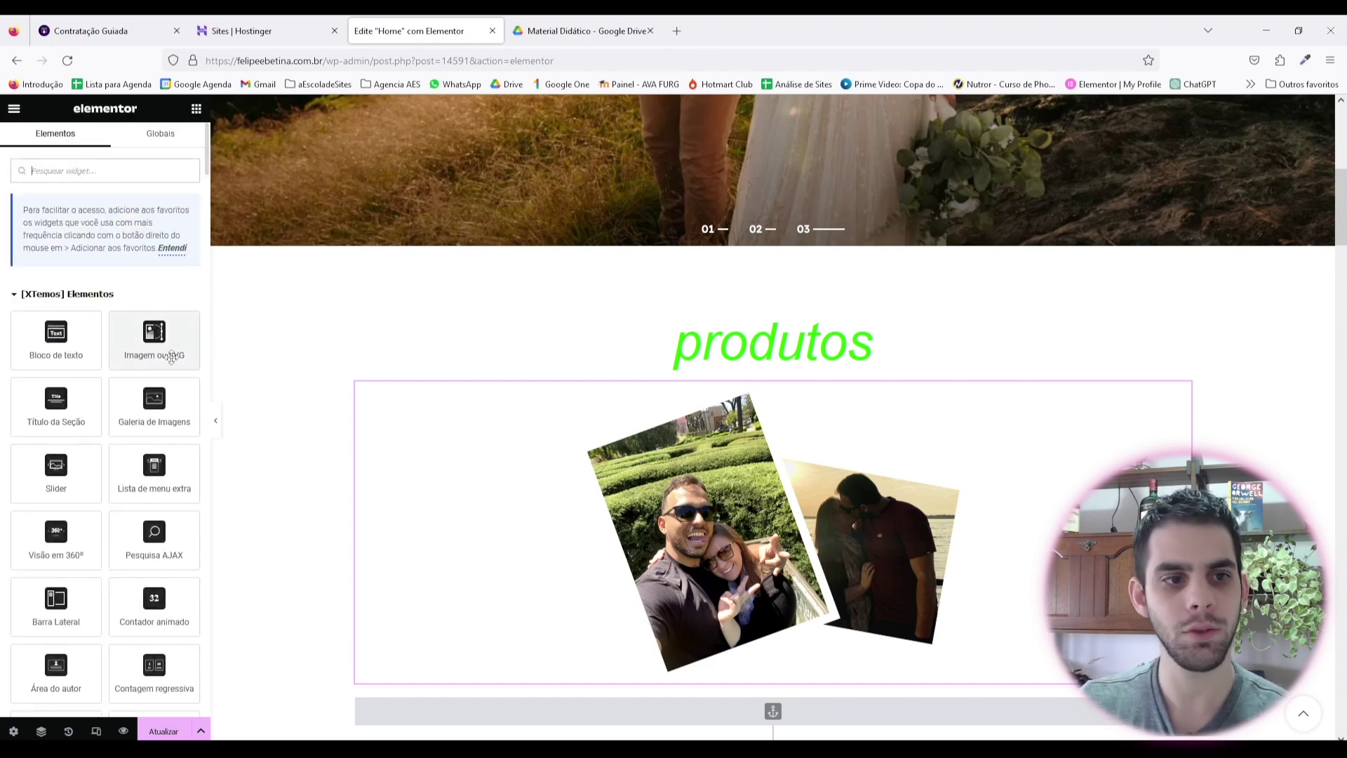
pyautogui.scroll(-10, 140, 357)
pyautogui.scroll(-2, 105, 386)
pyautogui.scroll(7, 70, 351)
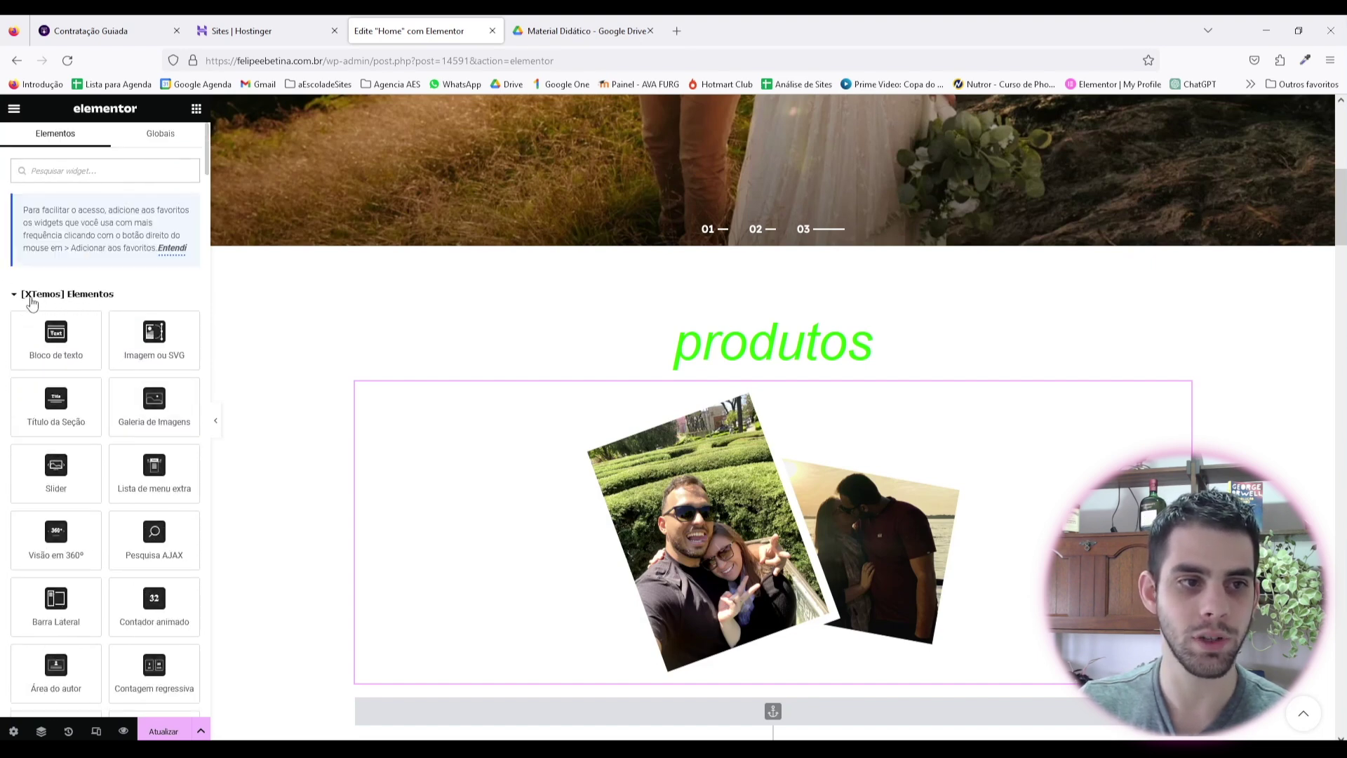
pyautogui.click(29, 301)
pyautogui.click(45, 328)
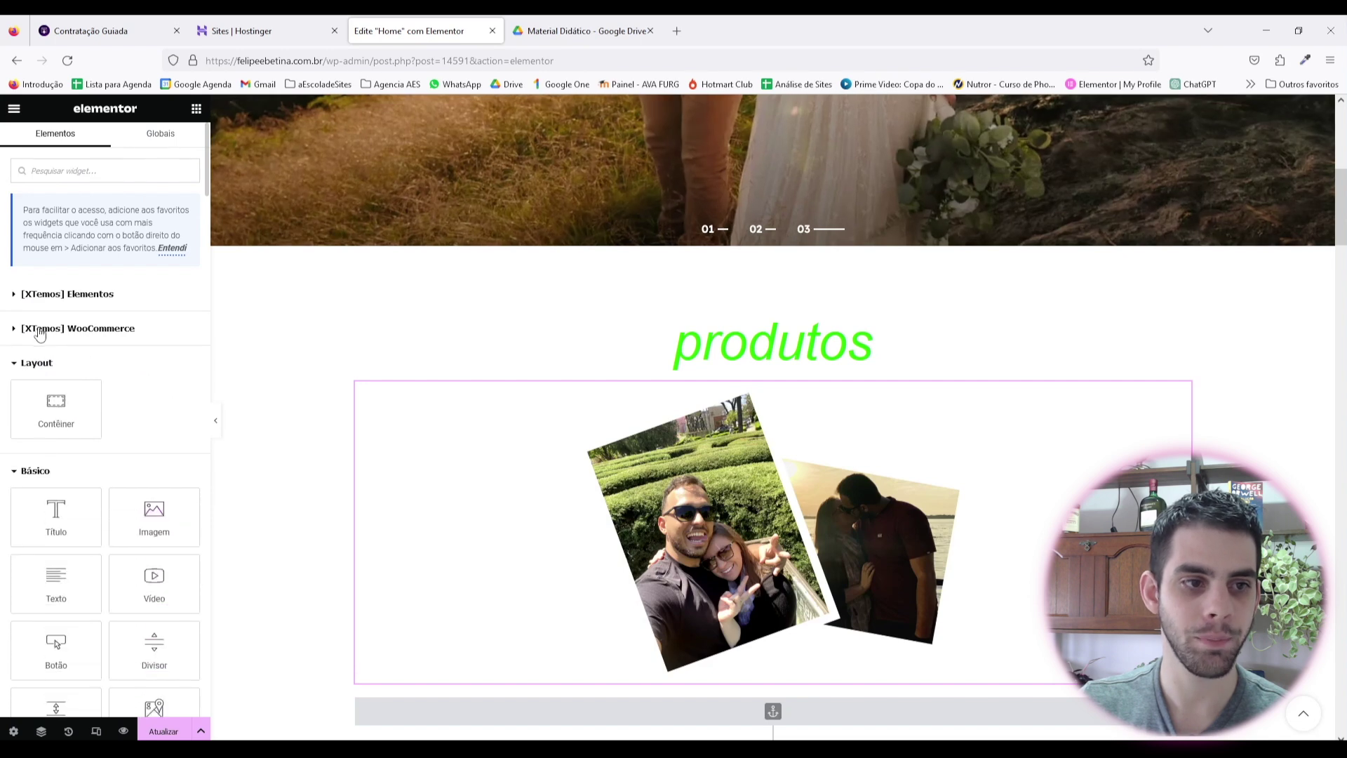
pyautogui.click(17, 364)
pyautogui.scroll(-2, 89, 421)
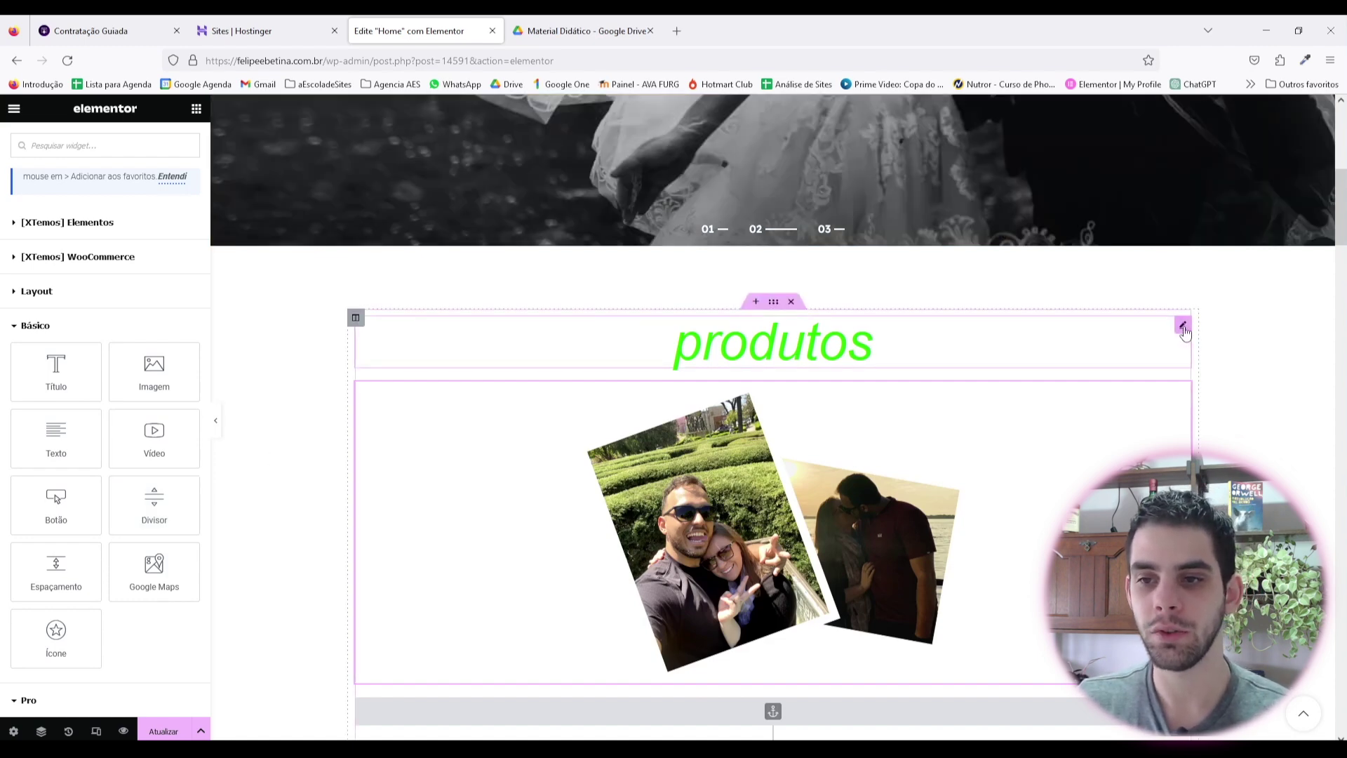
# Step: Delete the green produtos heading from the Home page with Excluir
pyautogui.click(1183, 327)
pyautogui.rightClick(1184, 331)
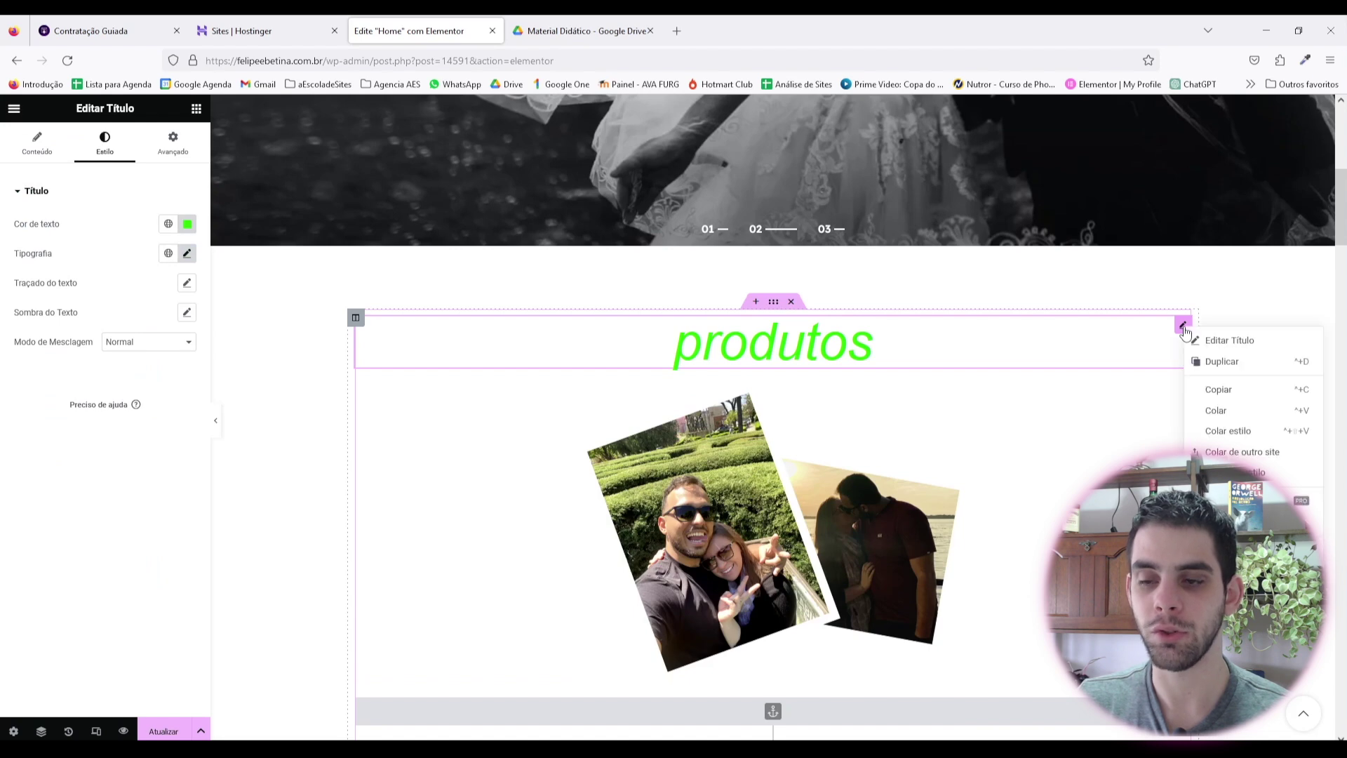
pyautogui.click(1225, 554)
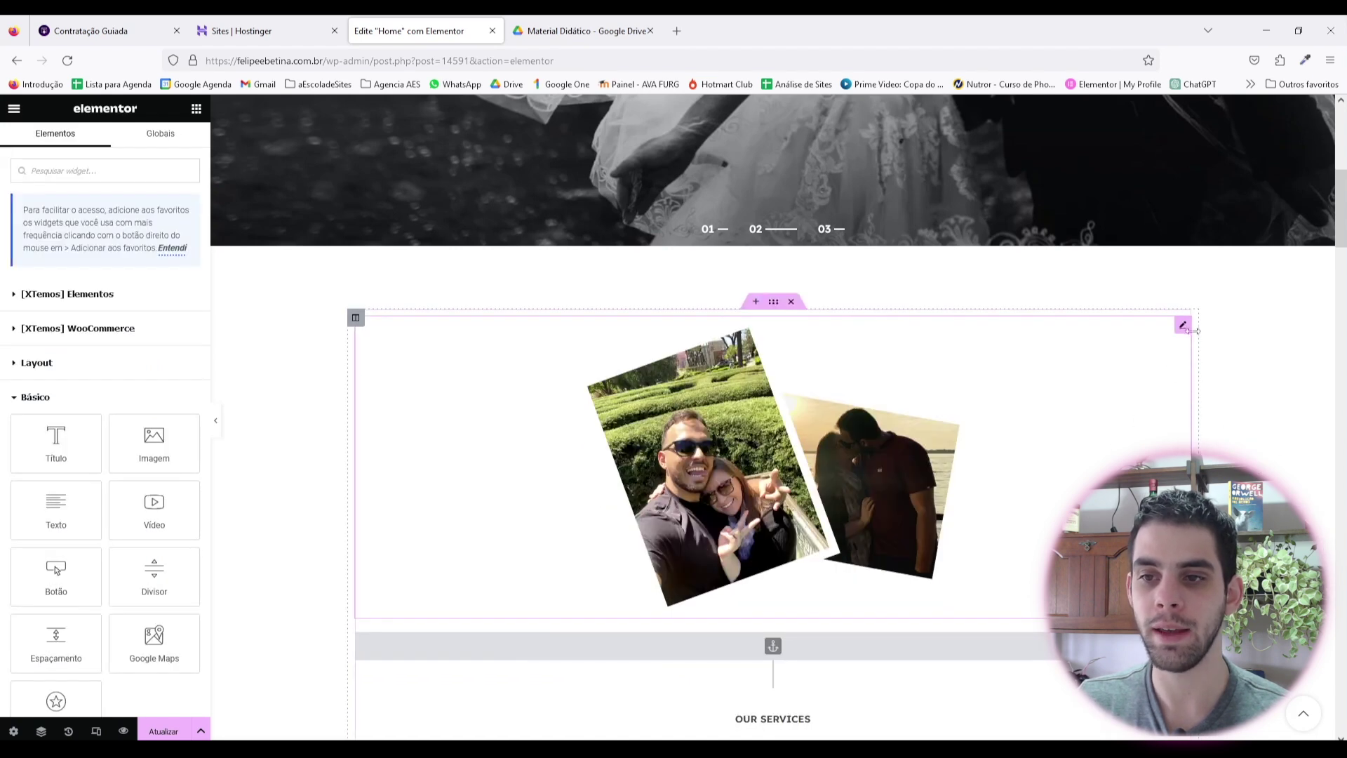
pyautogui.rightClick(1183, 324)
# Step: Delete the couple photo image and the hero slider section
pyautogui.click(1224, 554)
pyautogui.scroll(-2, 1271, 440)
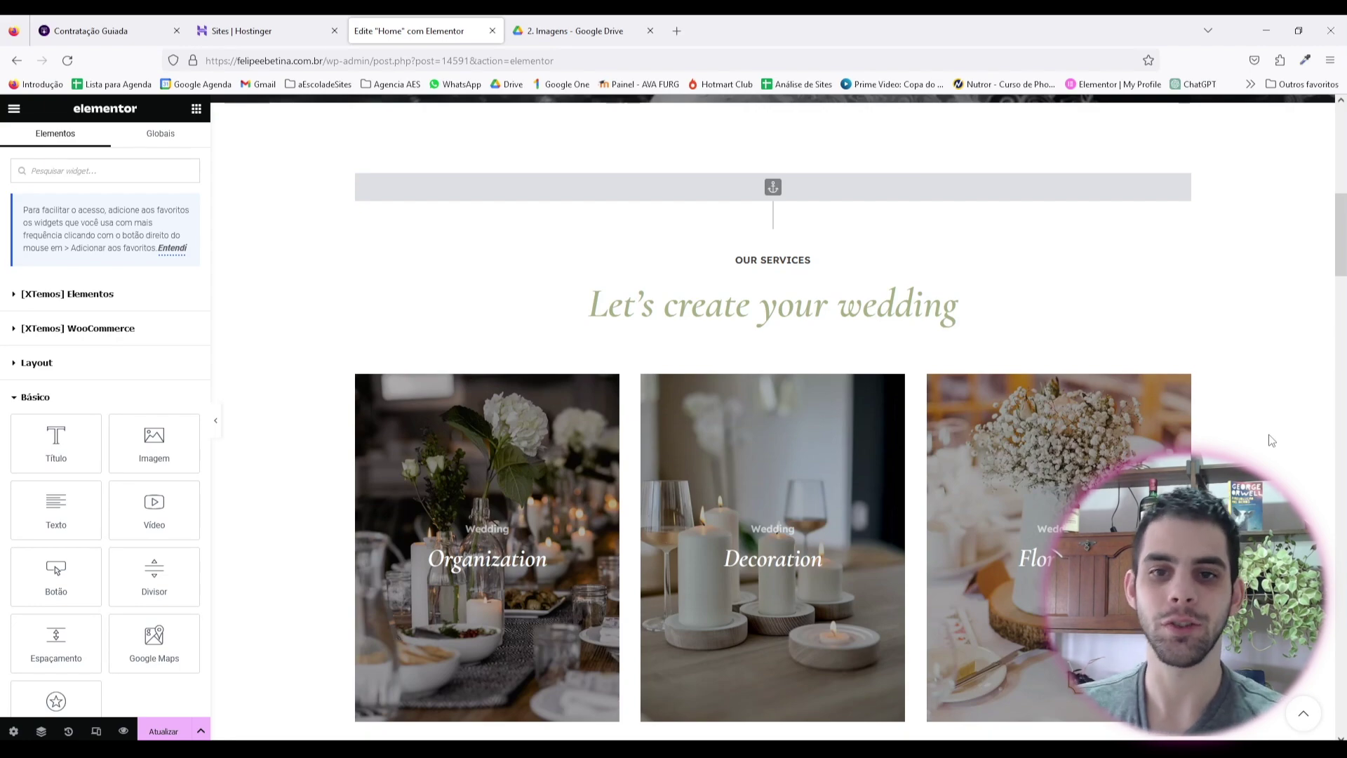
pyautogui.scroll(7, 840, 302)
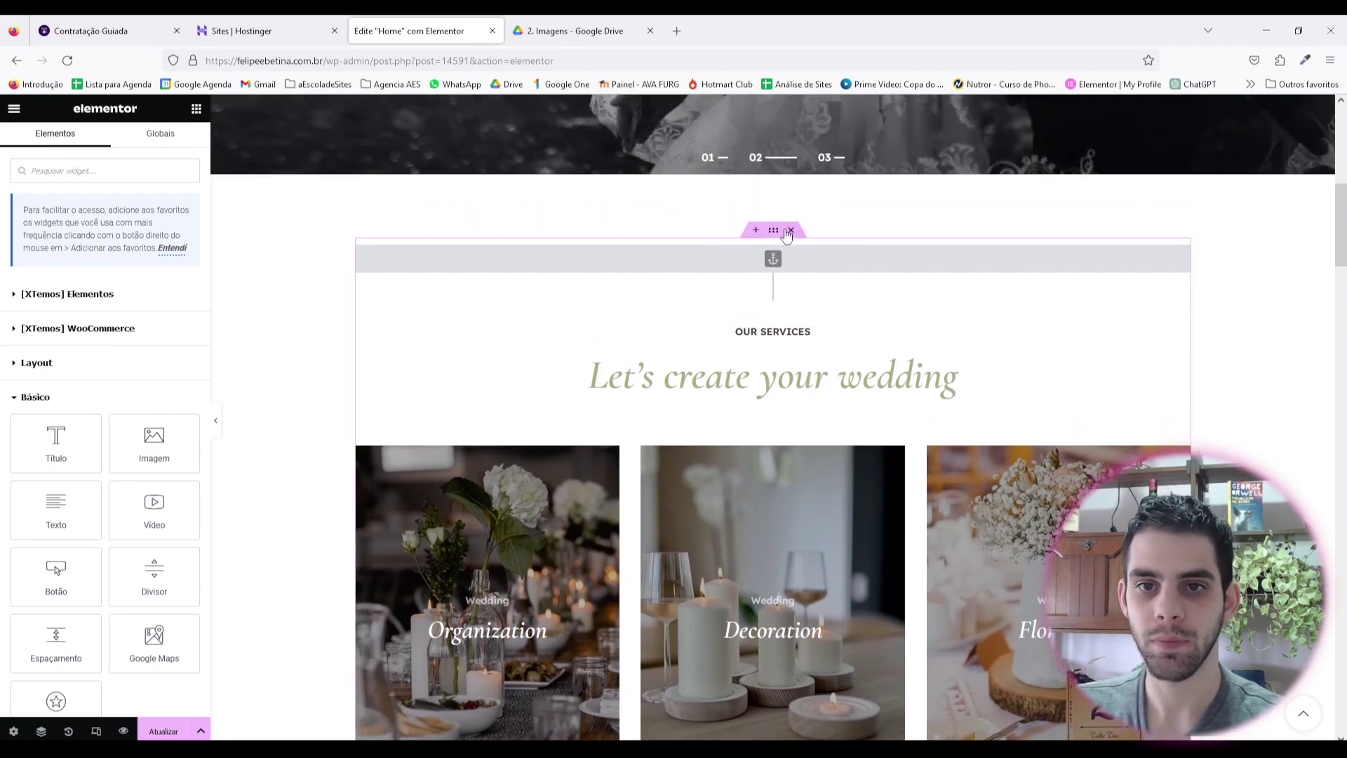
pyautogui.scroll(2, 840, 302)
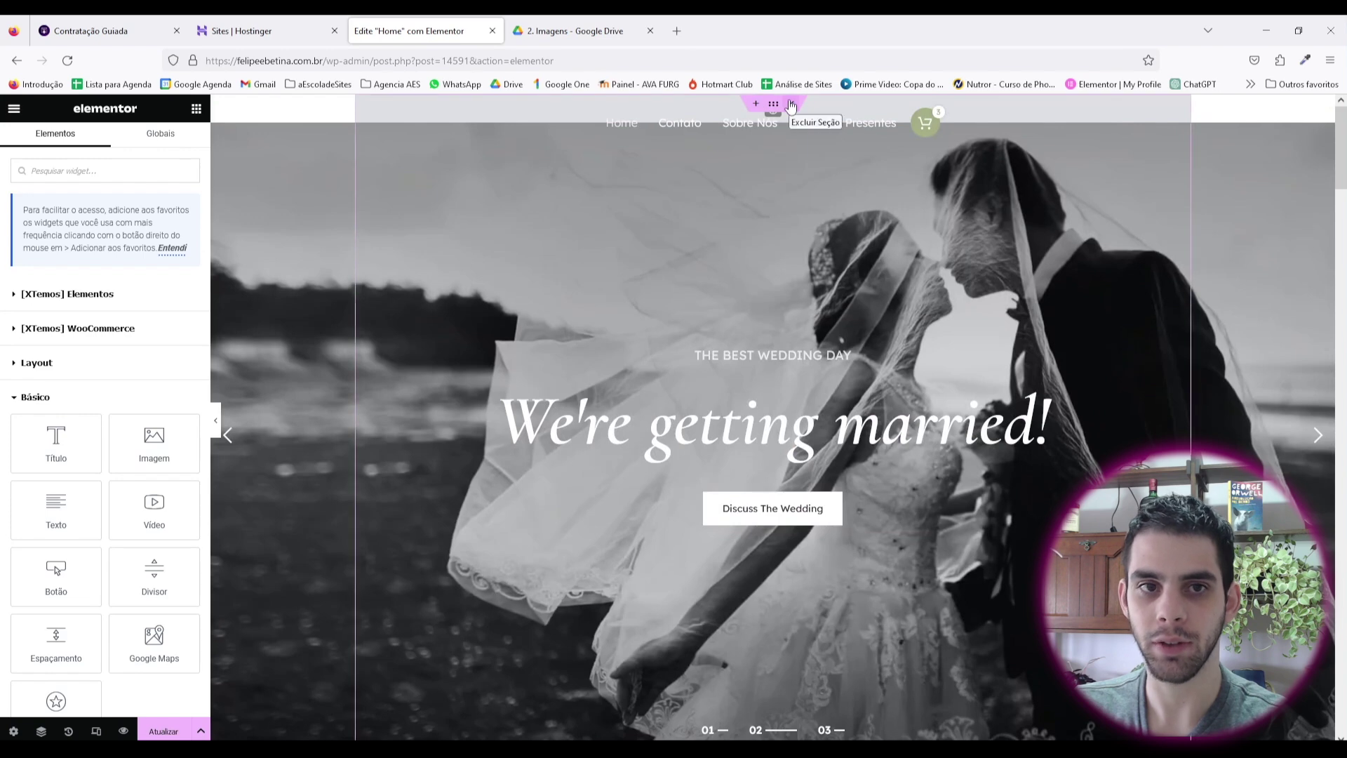
pyautogui.click(791, 104)
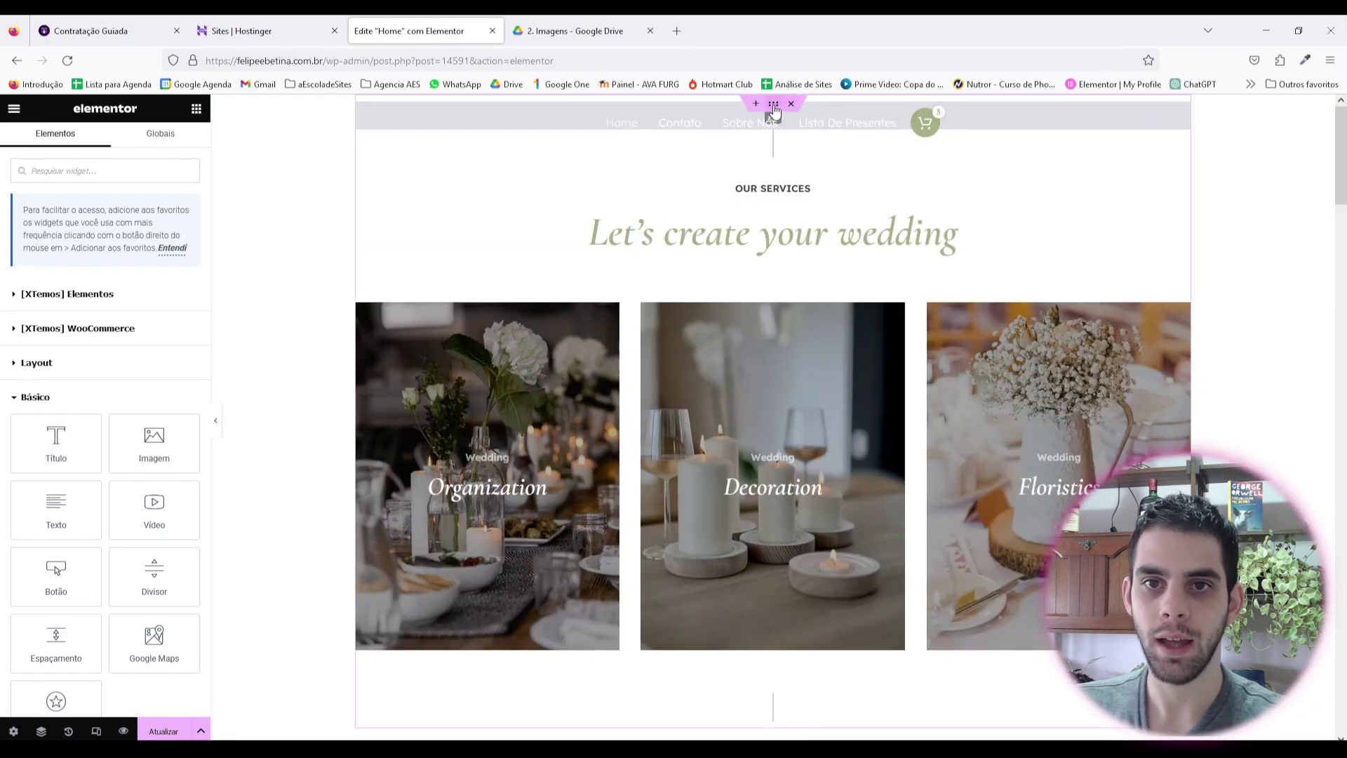
# Step: Convert the 'Let's create your wedding' services section to a container and delete the original section
pyautogui.click(773, 107)
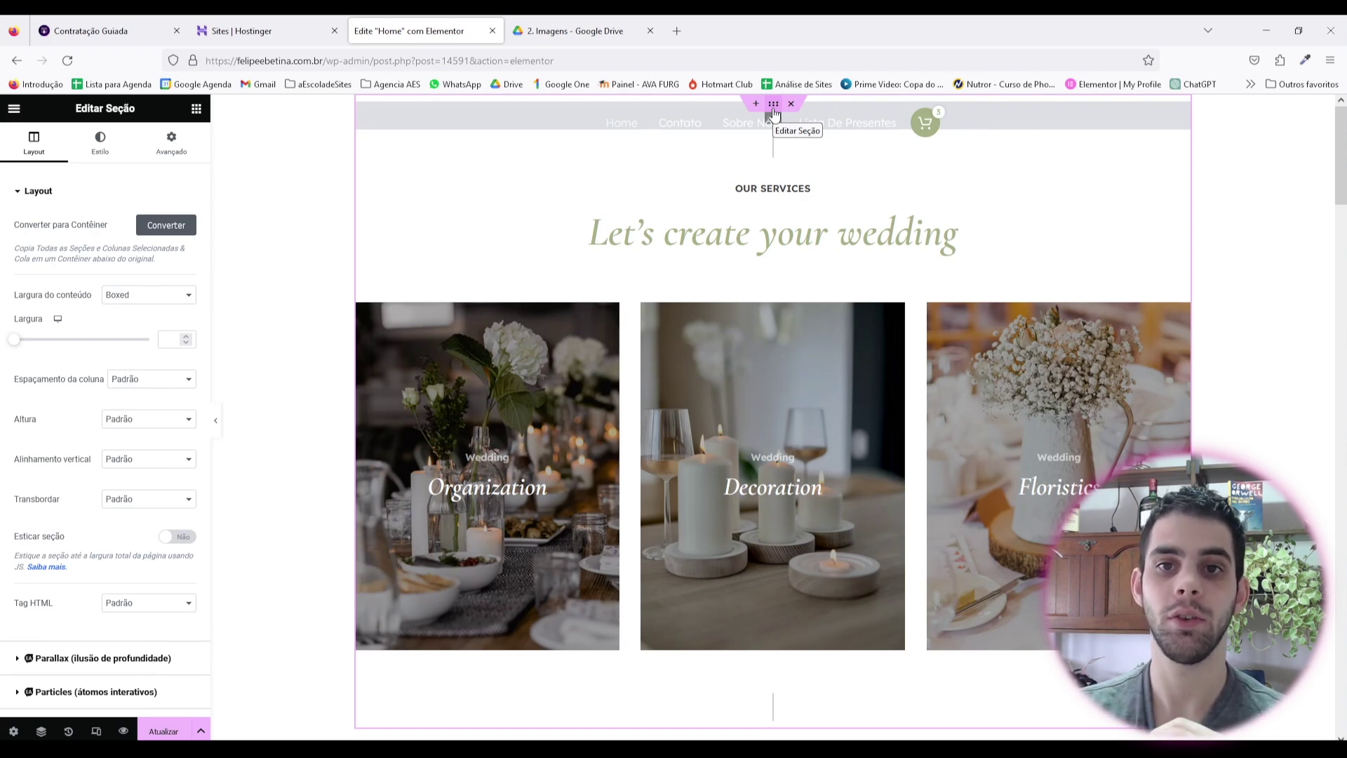
pyautogui.moveTo(774, 112); pyautogui.dragTo(777, 105)
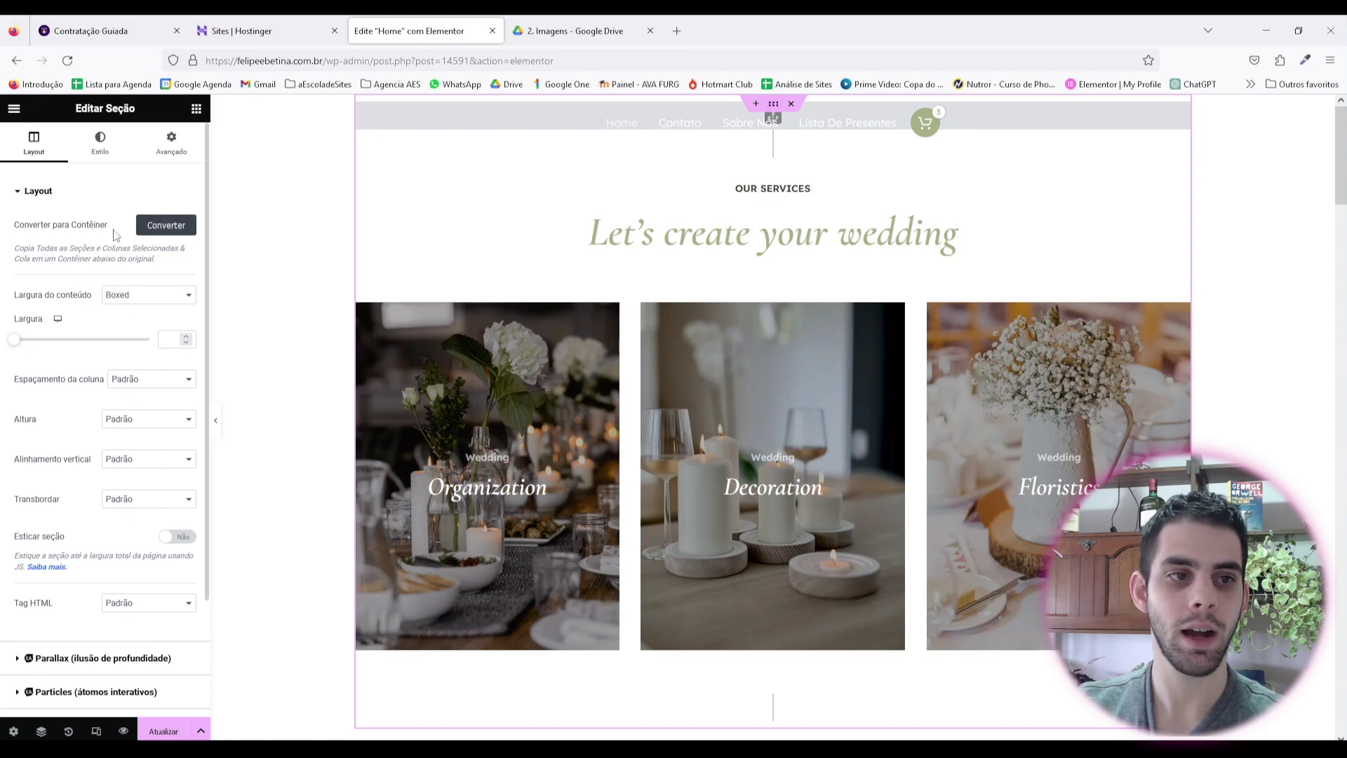
pyautogui.click(169, 230)
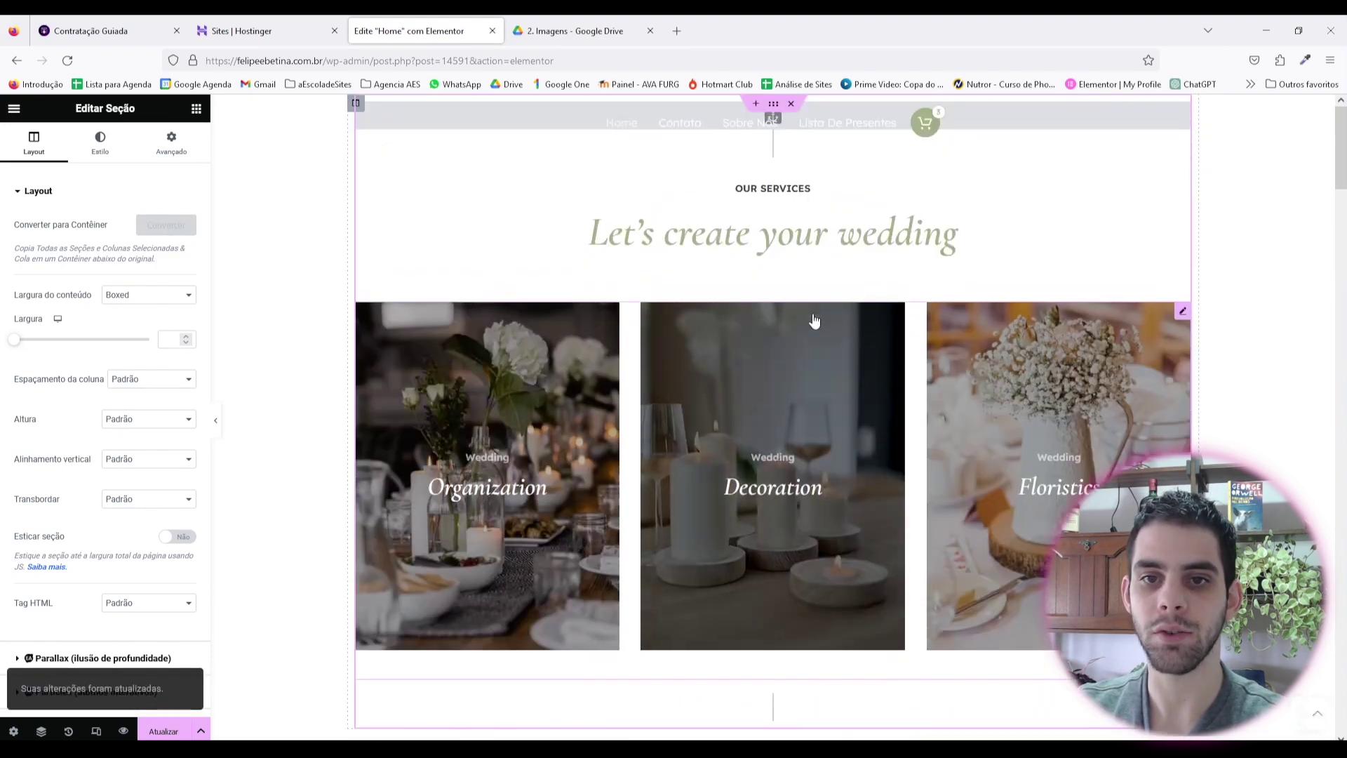
pyautogui.click(791, 105)
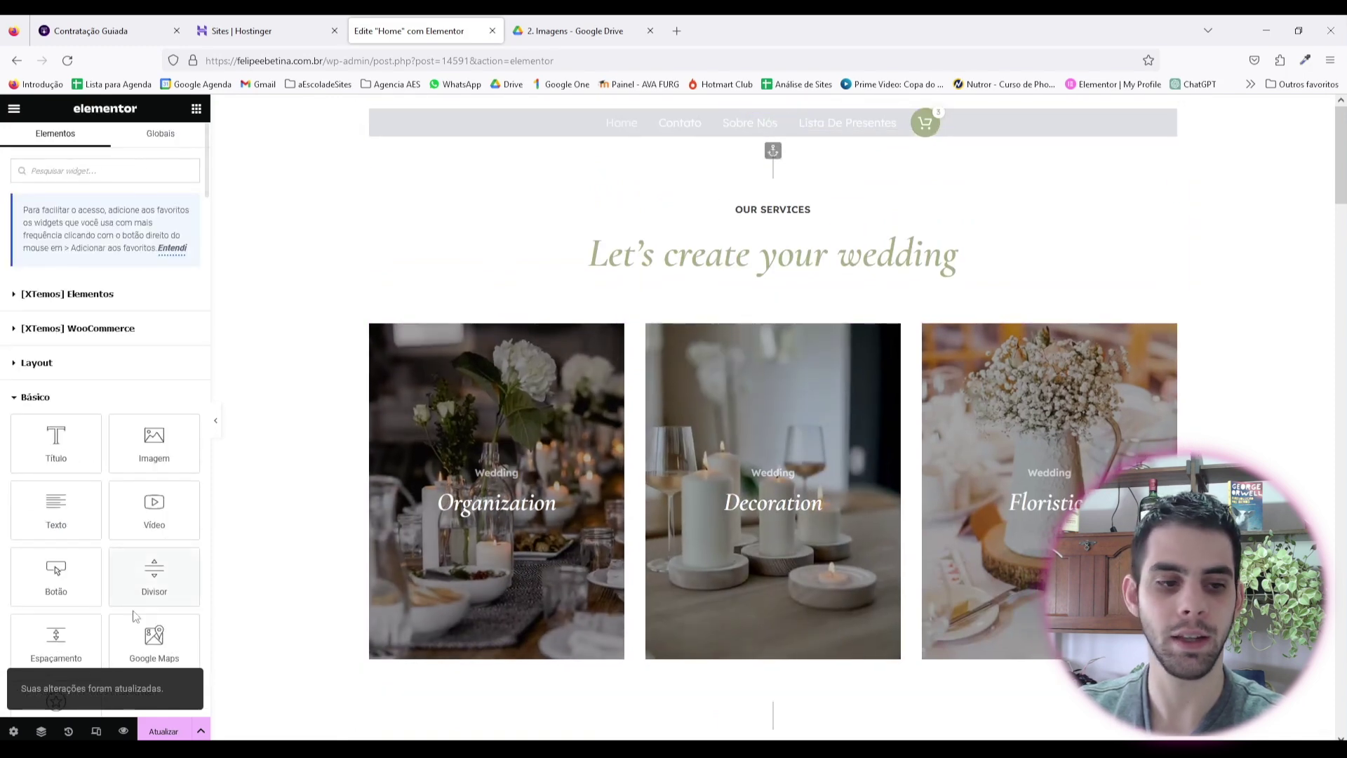
# Step: Dock the Navigator at the side, select the services Contêiner and duplicate it with Ctrl+D
pyautogui.click(42, 734)
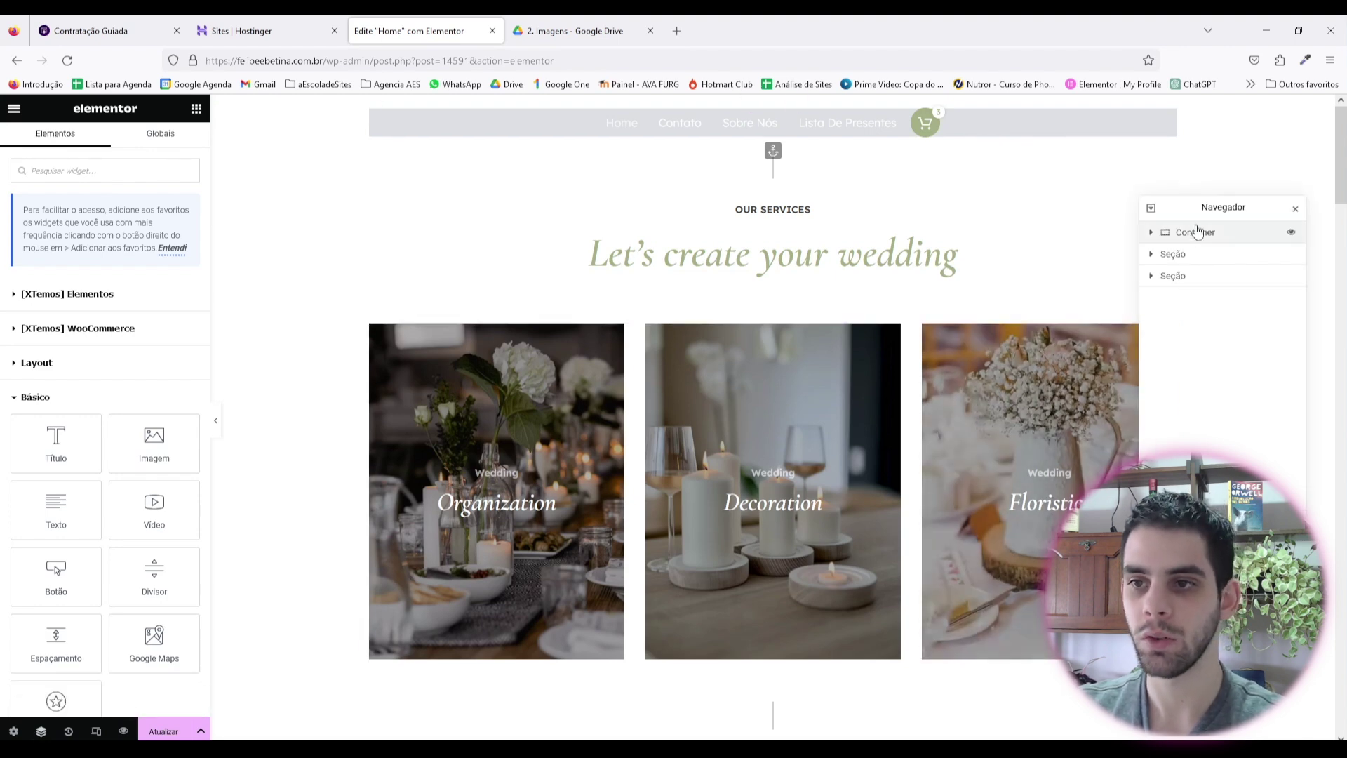
pyautogui.moveTo(1197, 229); pyautogui.dragTo(1320, 211)
pyautogui.click(1235, 135)
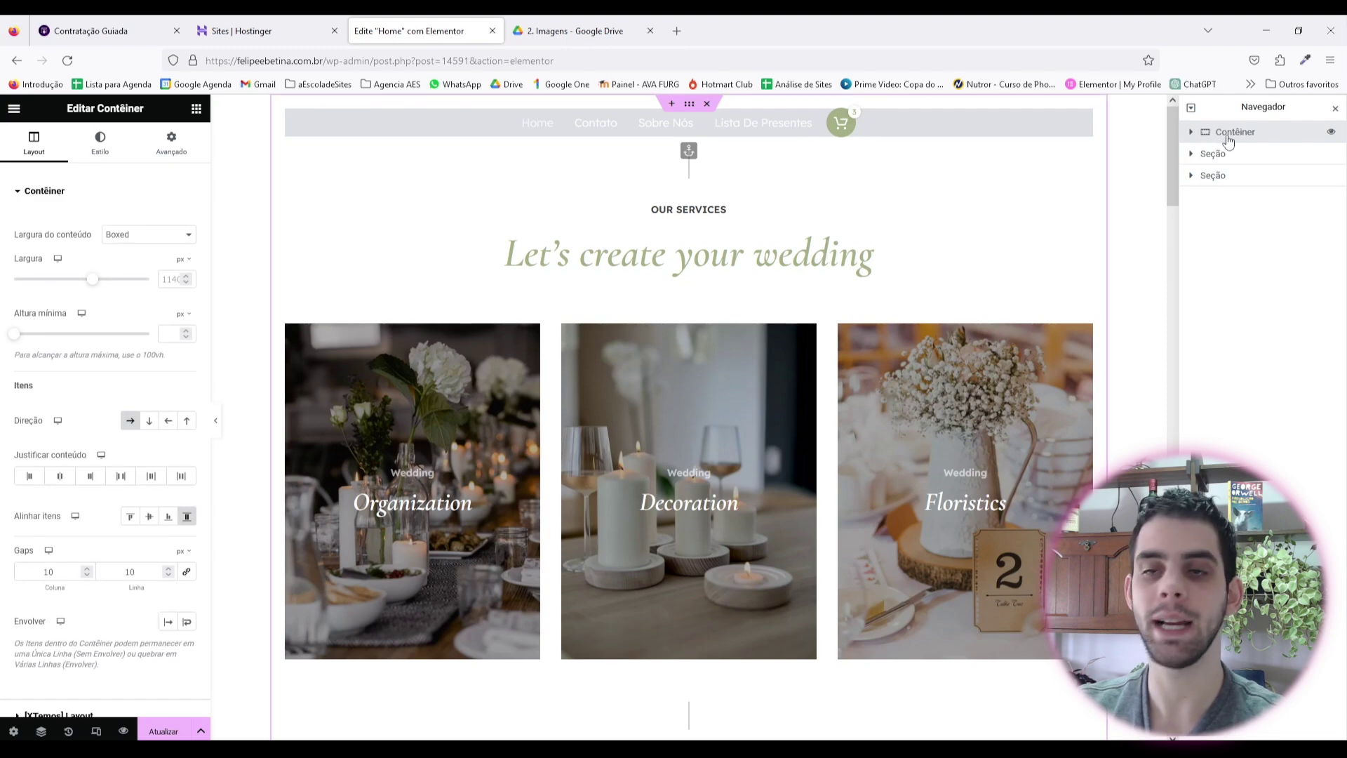
pyautogui.hotkey('ctrl', 'd')
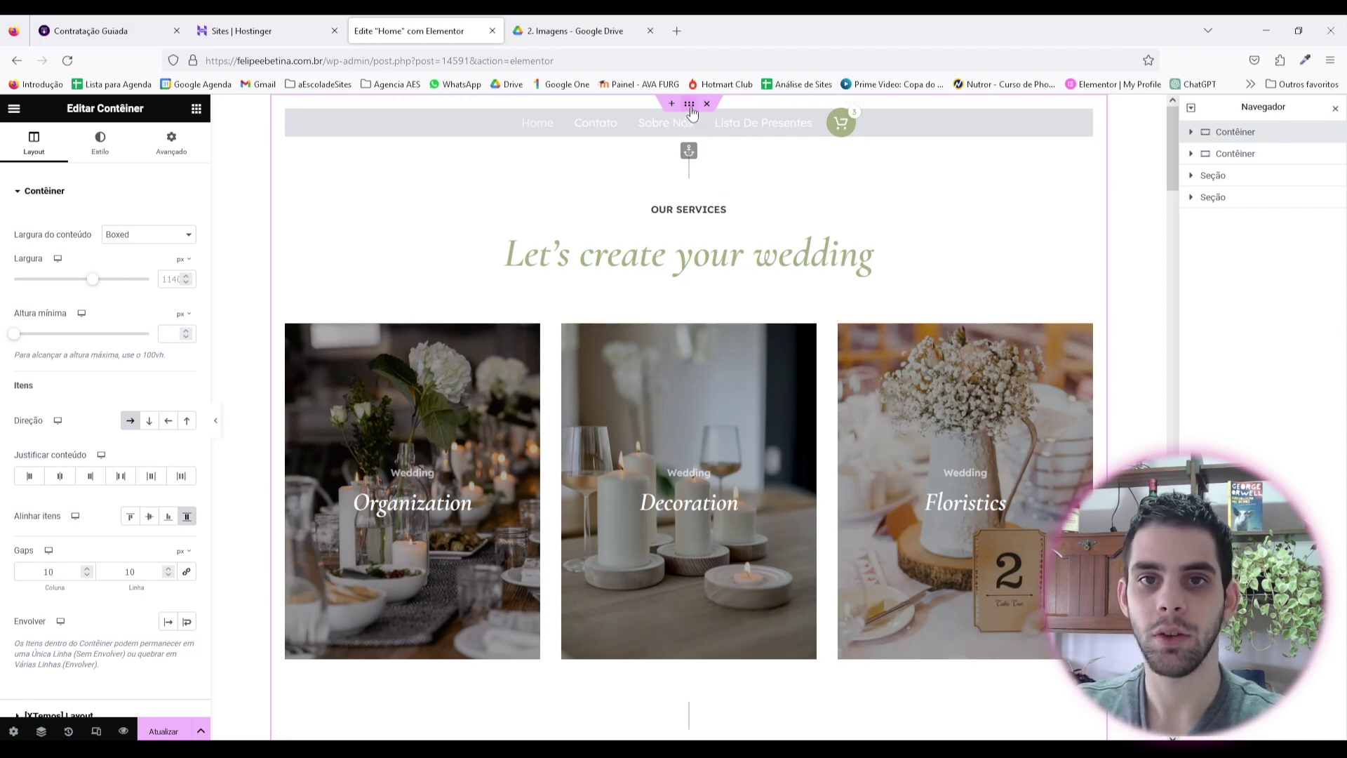
# Step: Give the container a Clássico background using FUNDO.jpg from the 2. Imagens folder
pyautogui.click(99, 142)
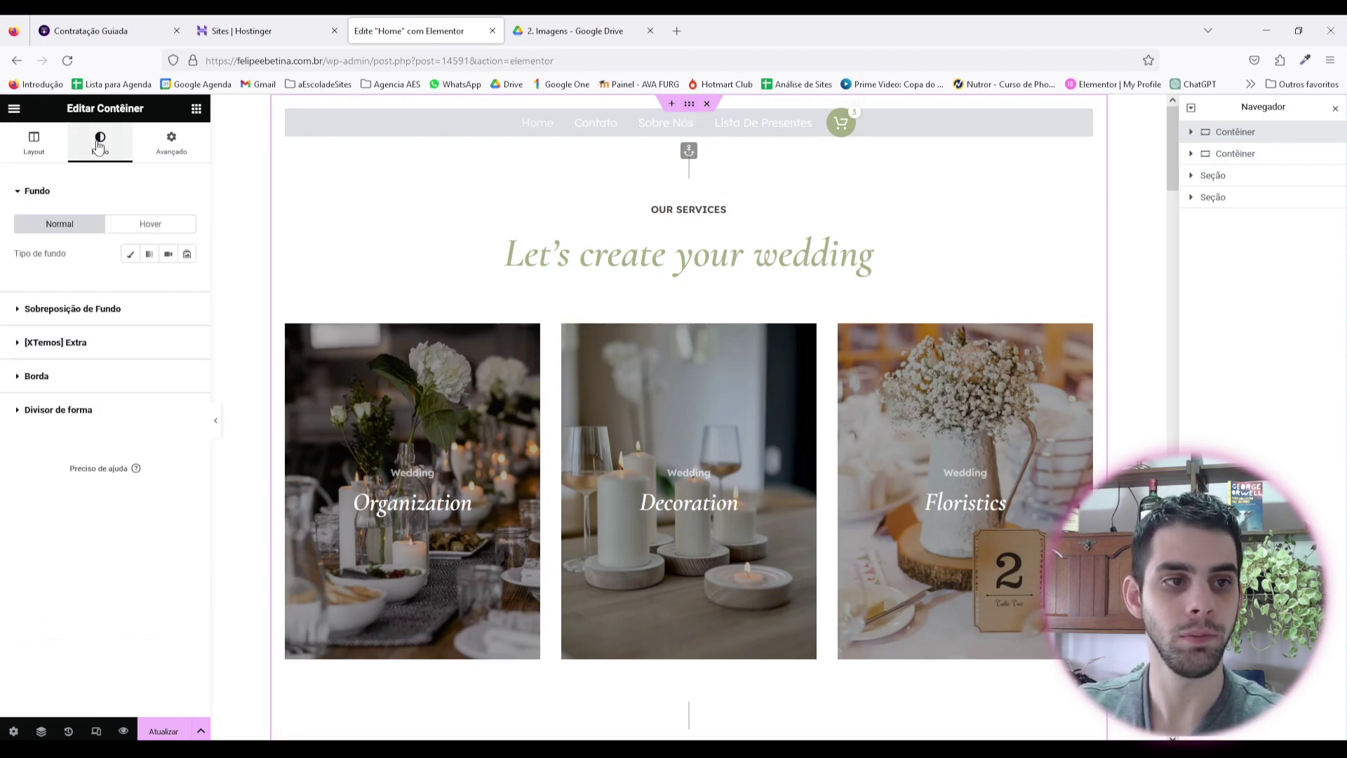
pyautogui.click(132, 255)
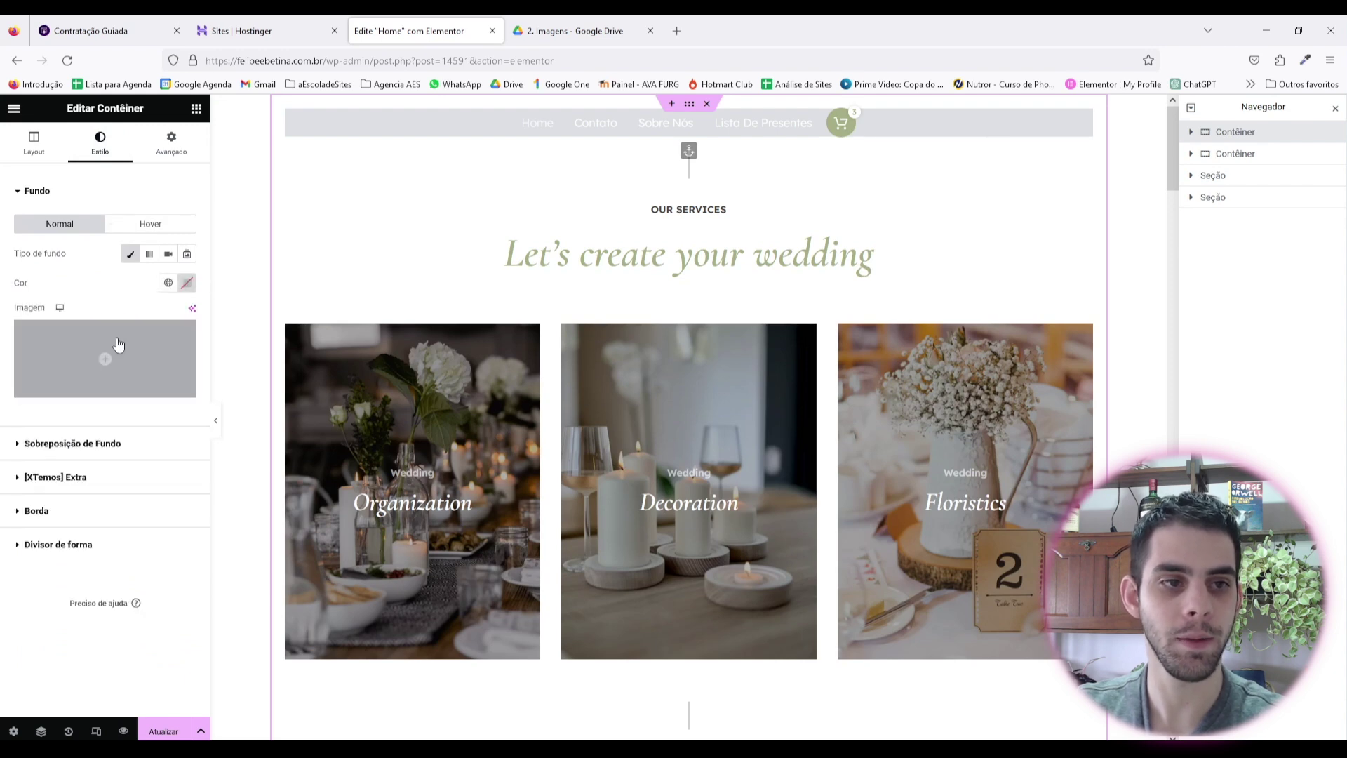
pyautogui.click(119, 343)
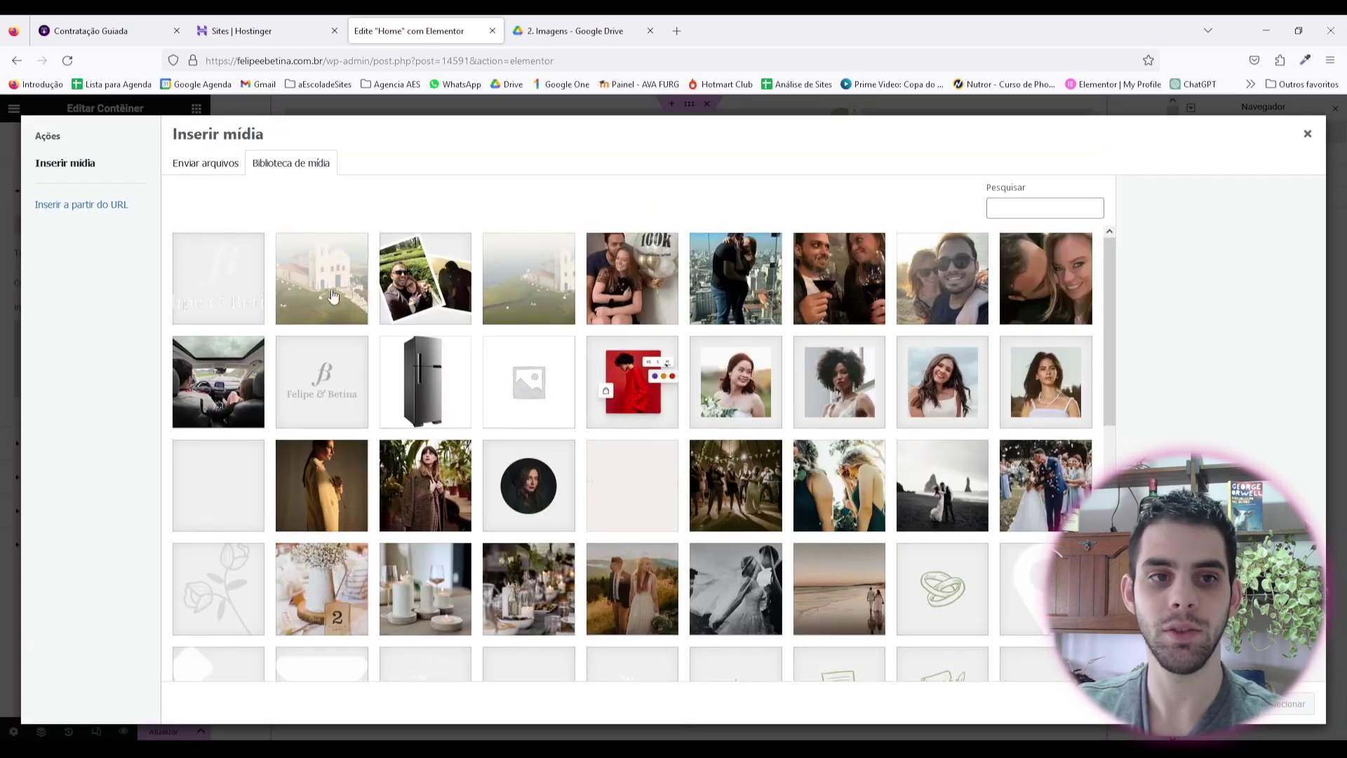
pyautogui.click(535, 298)
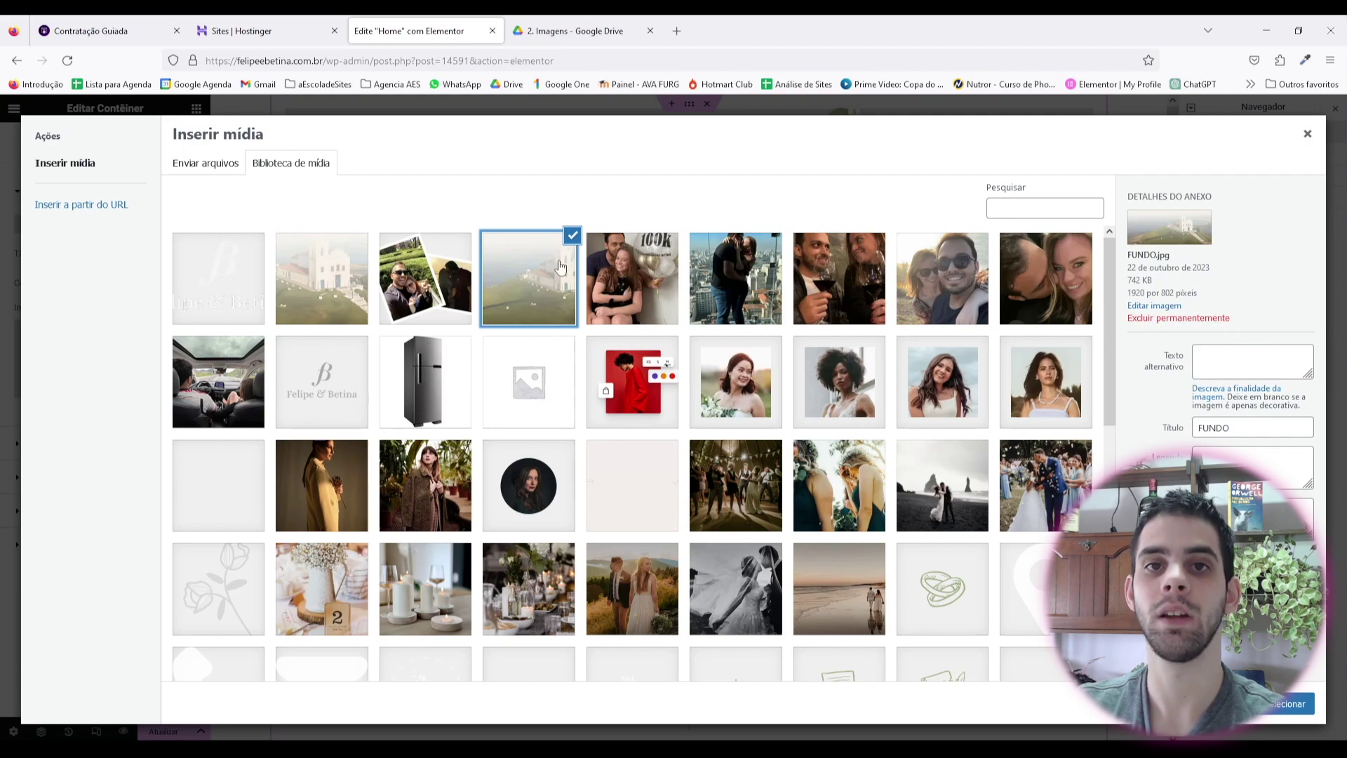
pyautogui.click(563, 19)
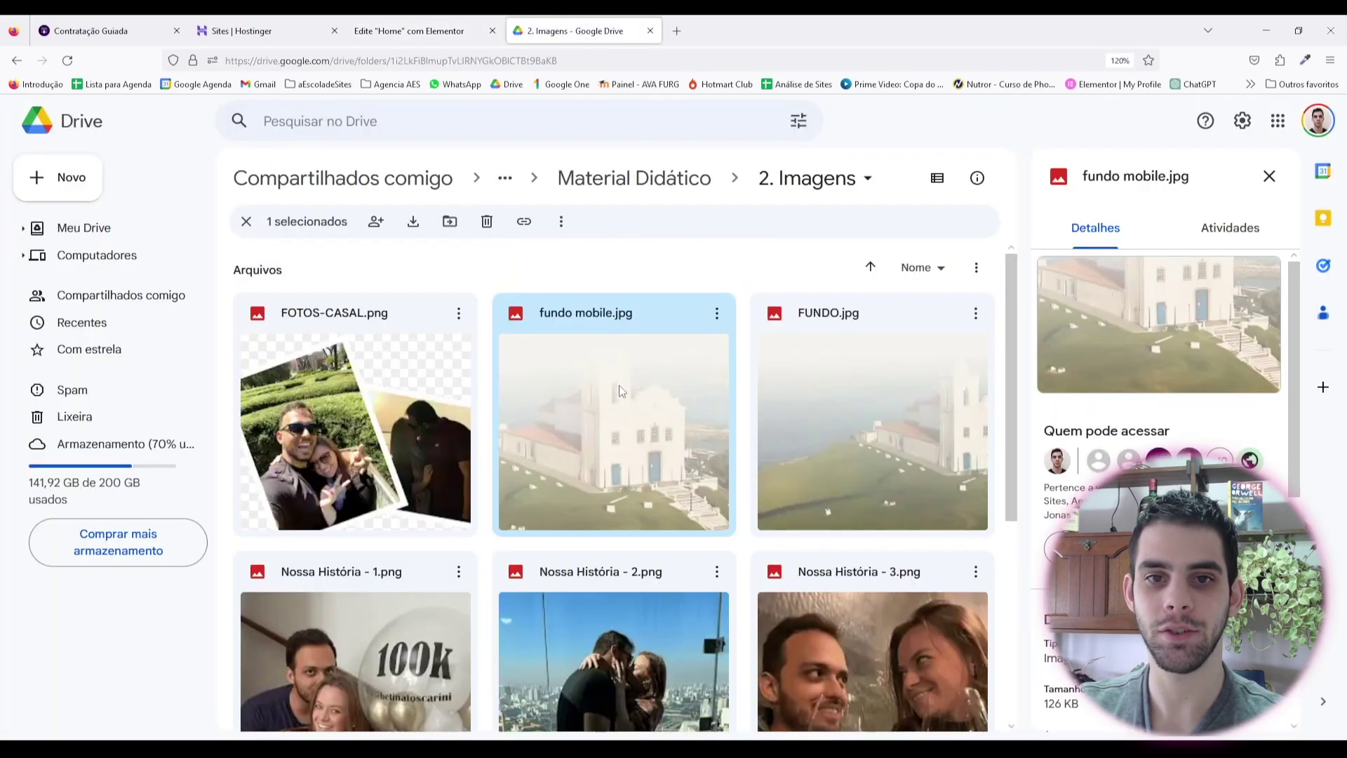
pyautogui.hotkey('alt', 'Left')
pyautogui.doubleClick(589, 321)
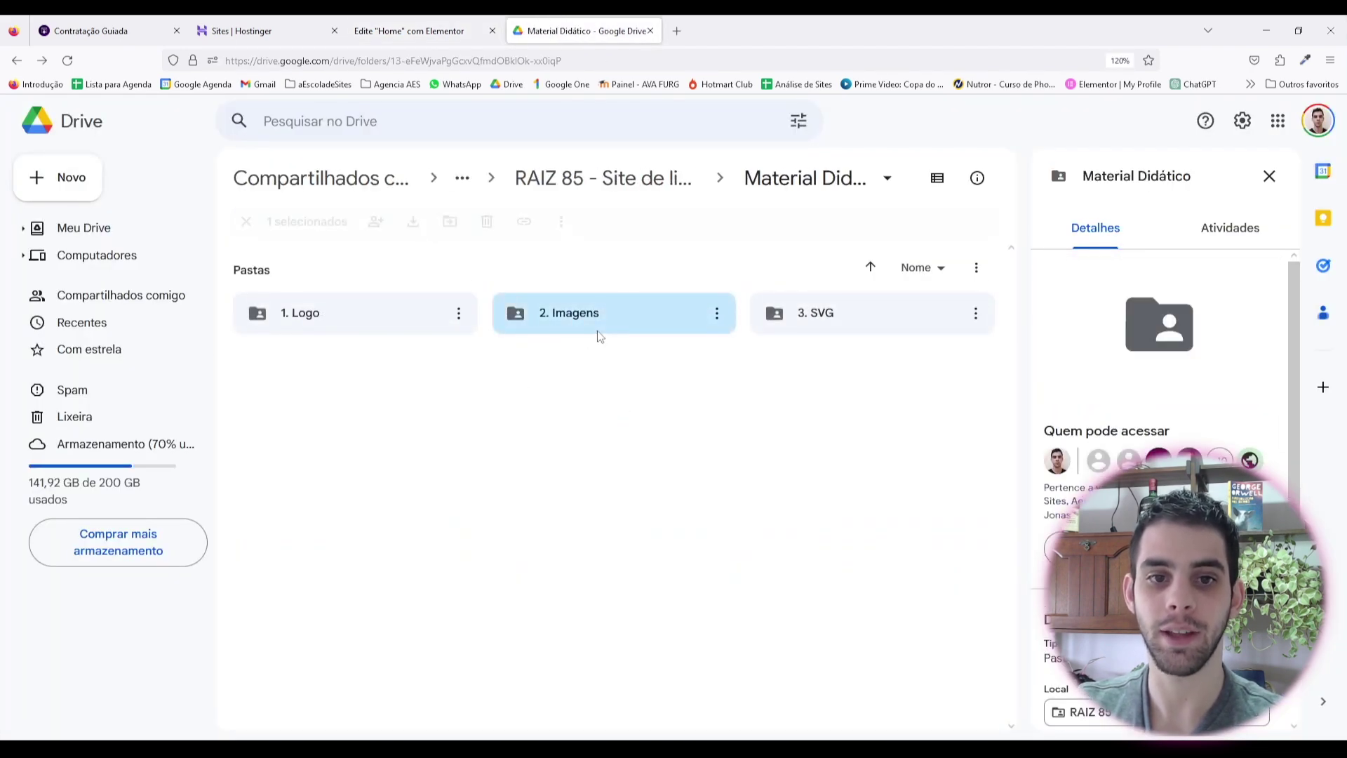
pyautogui.scroll(-3, 593, 344)
pyautogui.scroll(2, 611, 361)
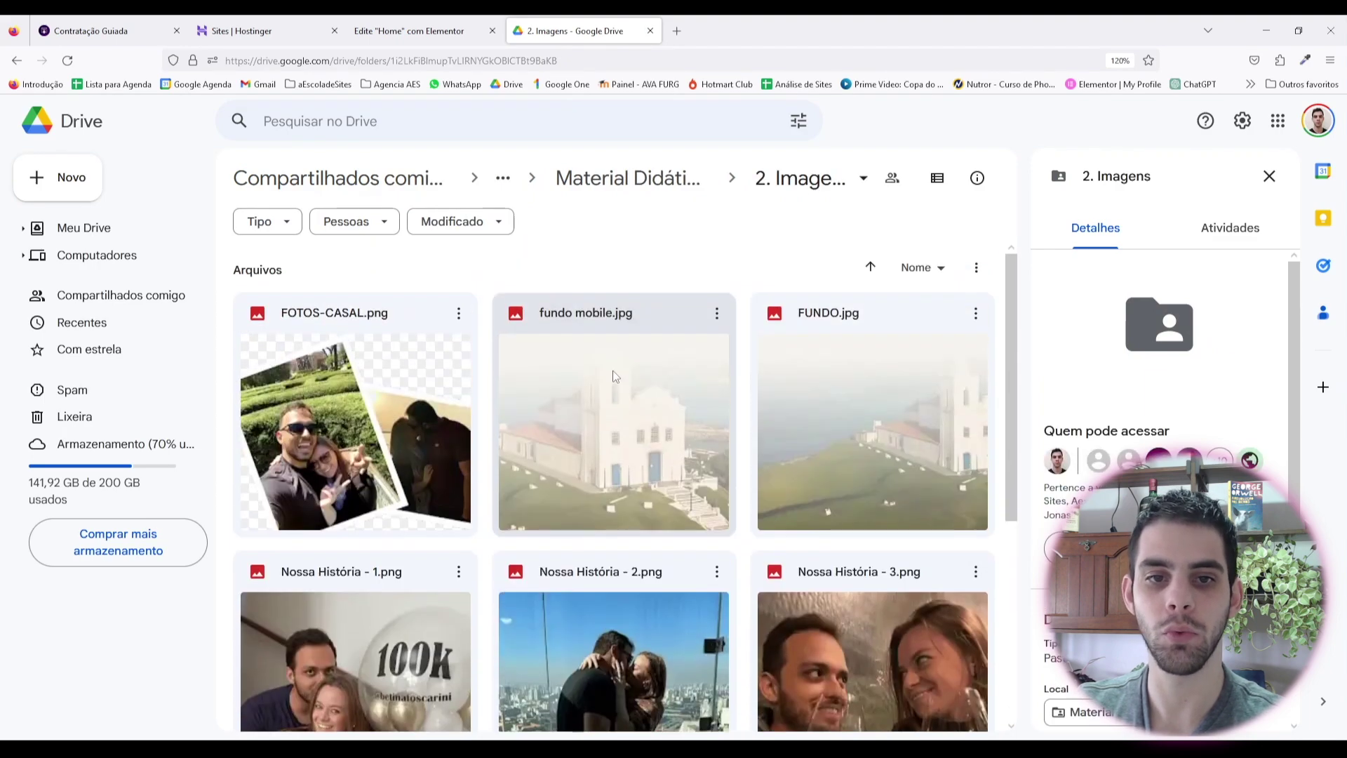
pyautogui.scroll(-1, 685, 376)
pyautogui.scroll(1, 837, 385)
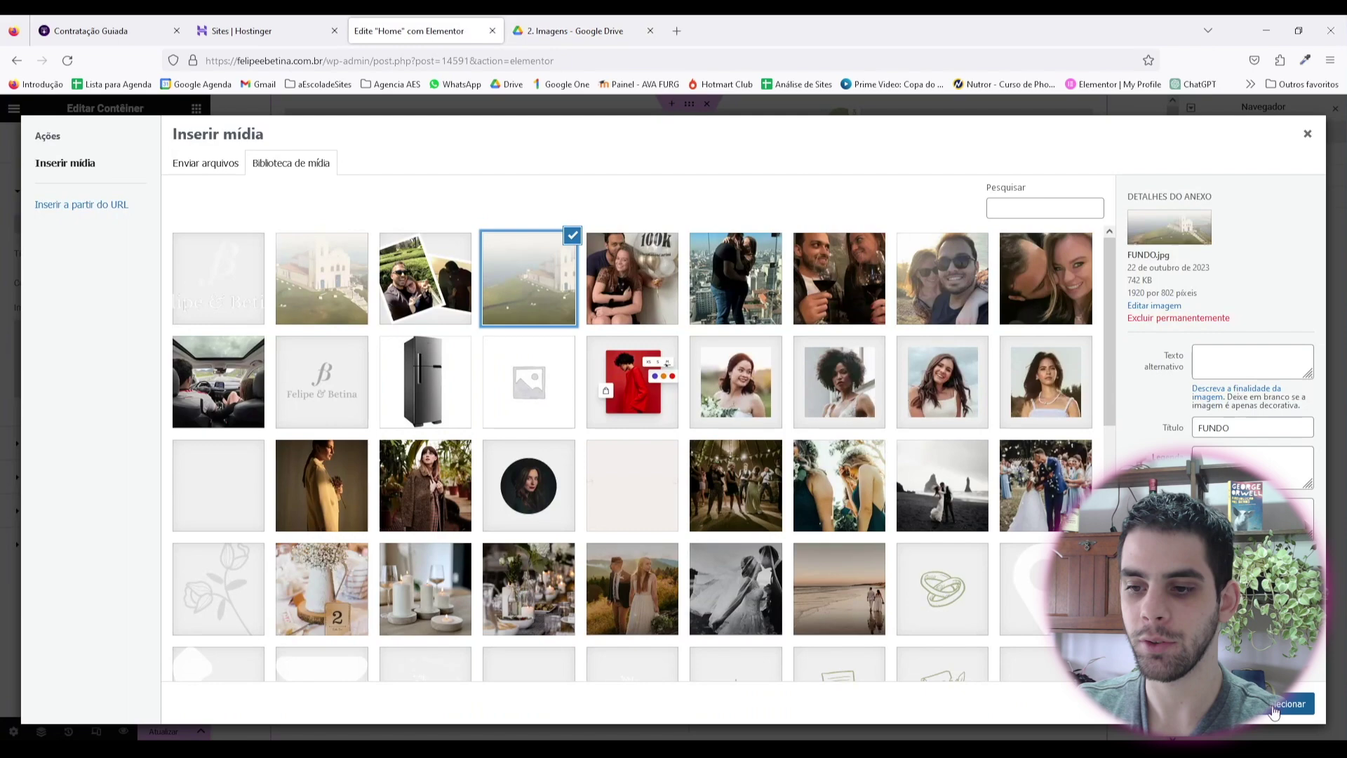
pyautogui.click(1275, 709)
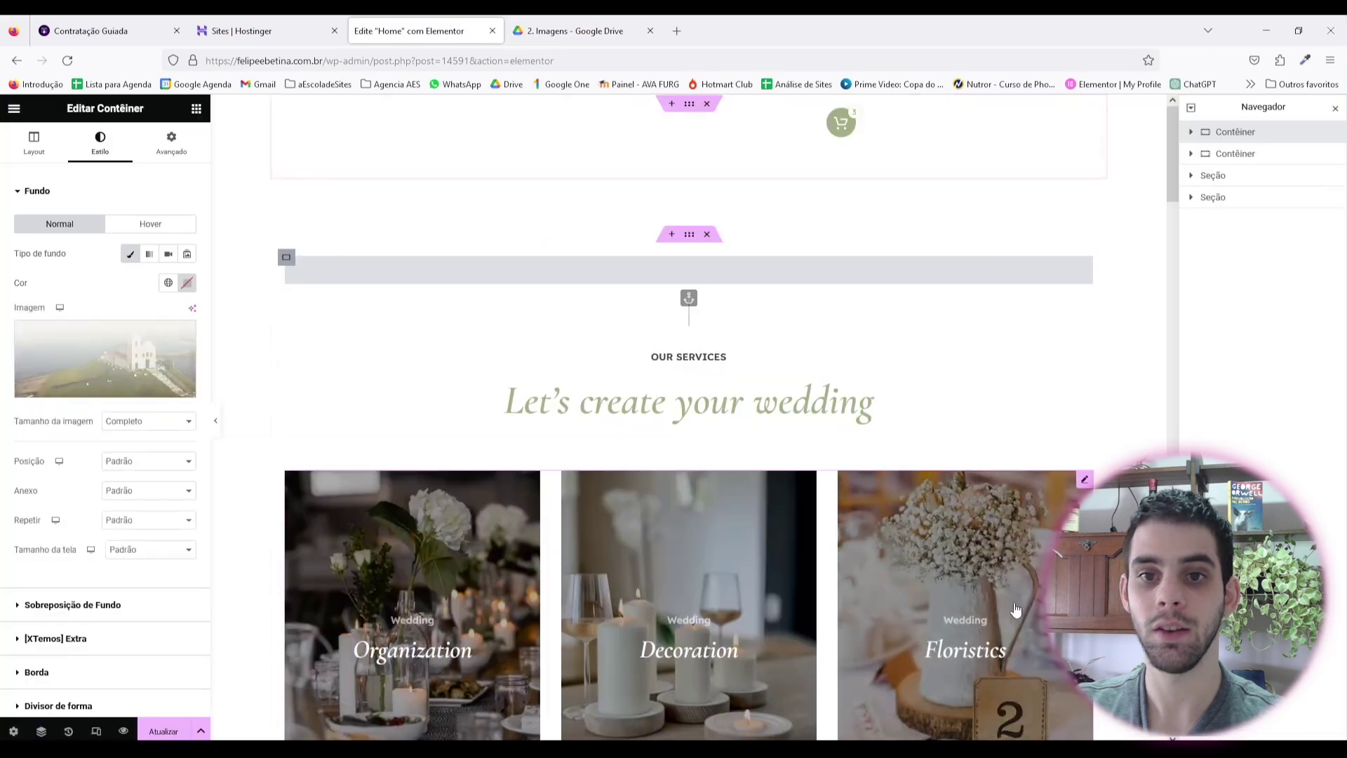
# Step: Preview the page with the editor panels hidden, then bring them back
pyautogui.scroll(-2, 591, 317)
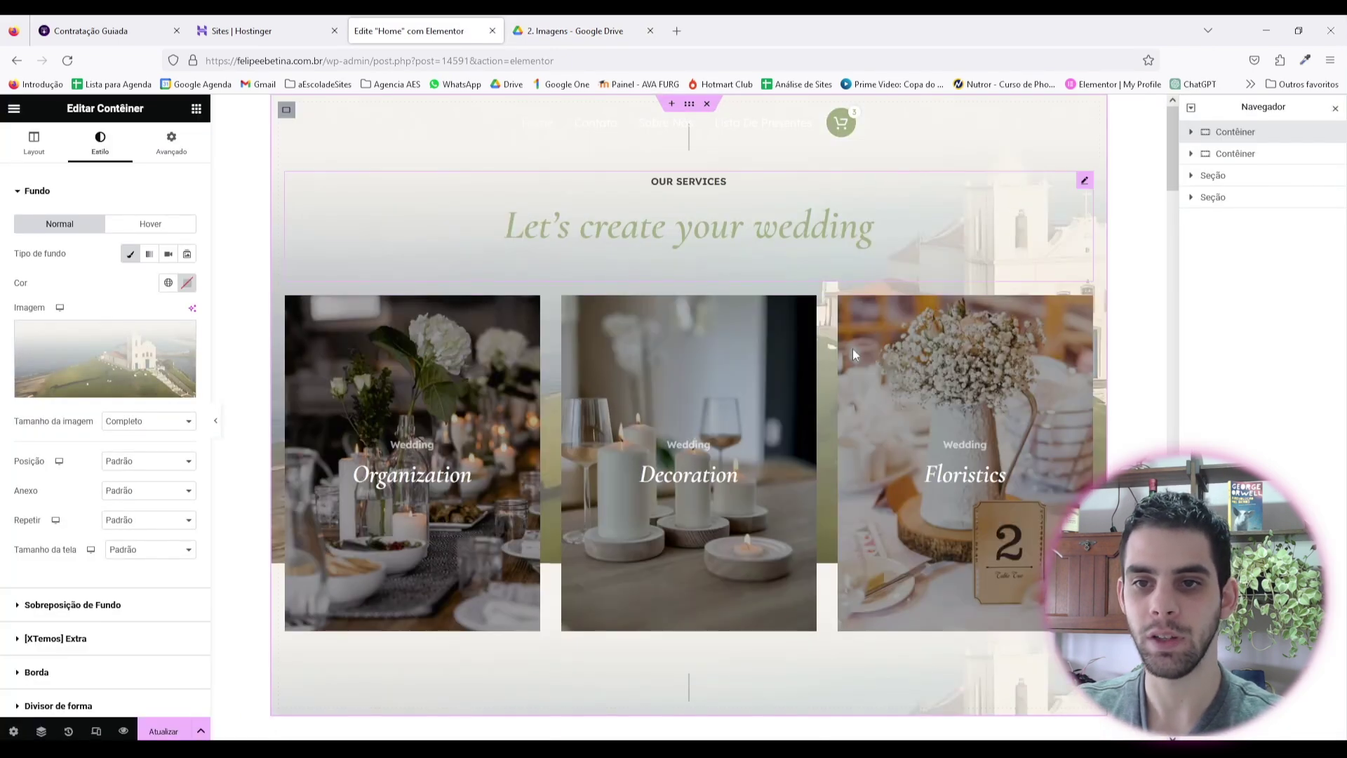
pyautogui.scroll(2, 917, 307)
pyautogui.scroll(-1, 917, 306)
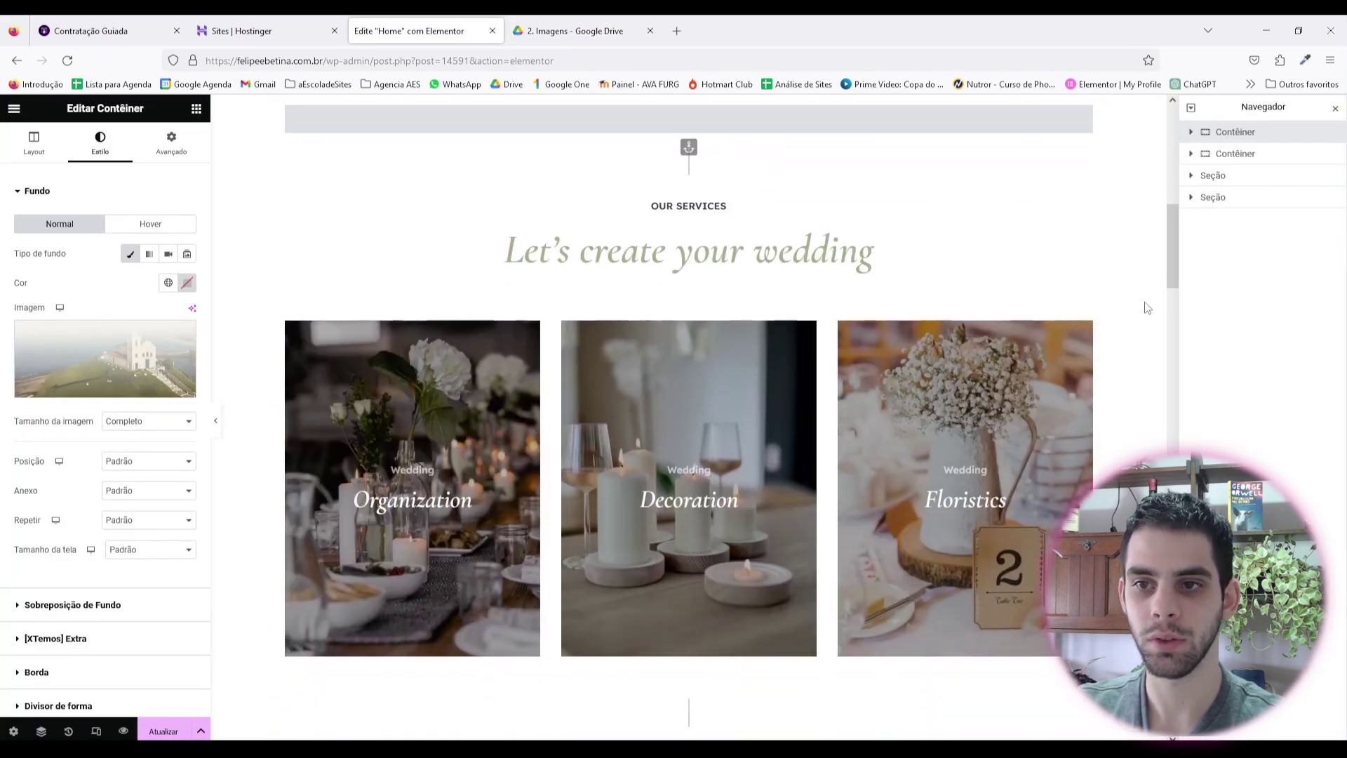
pyautogui.scroll(-2, 466, 445)
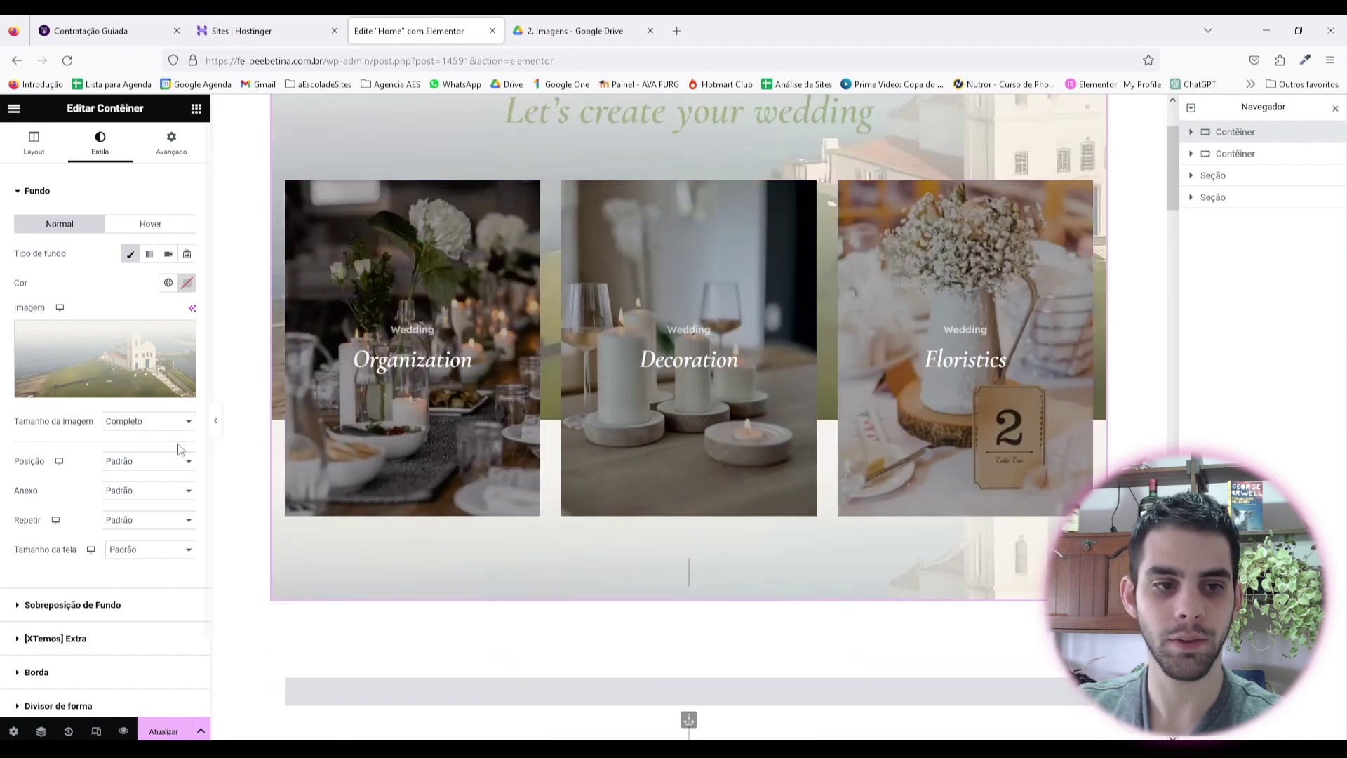
pyautogui.click(216, 423)
pyautogui.scroll(-6, 1179, 284)
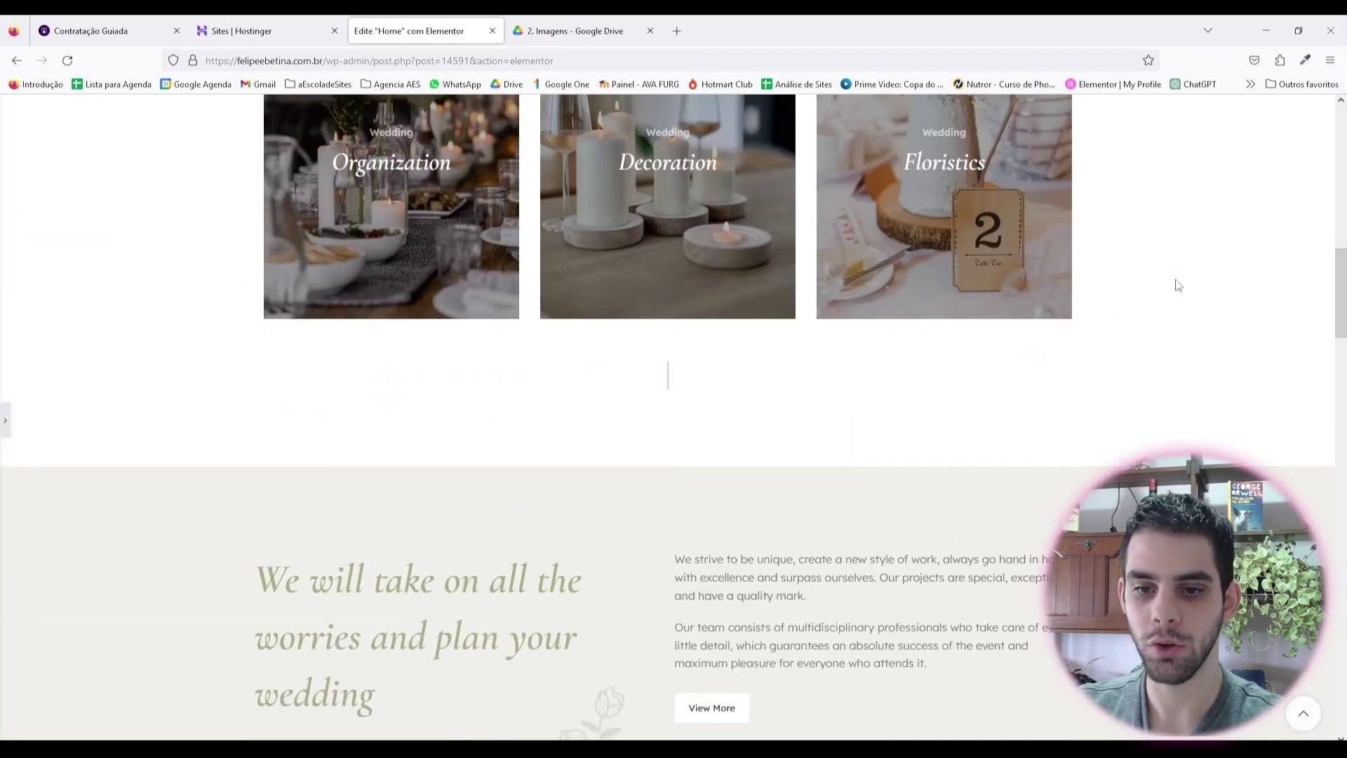
pyautogui.scroll(8, 1177, 281)
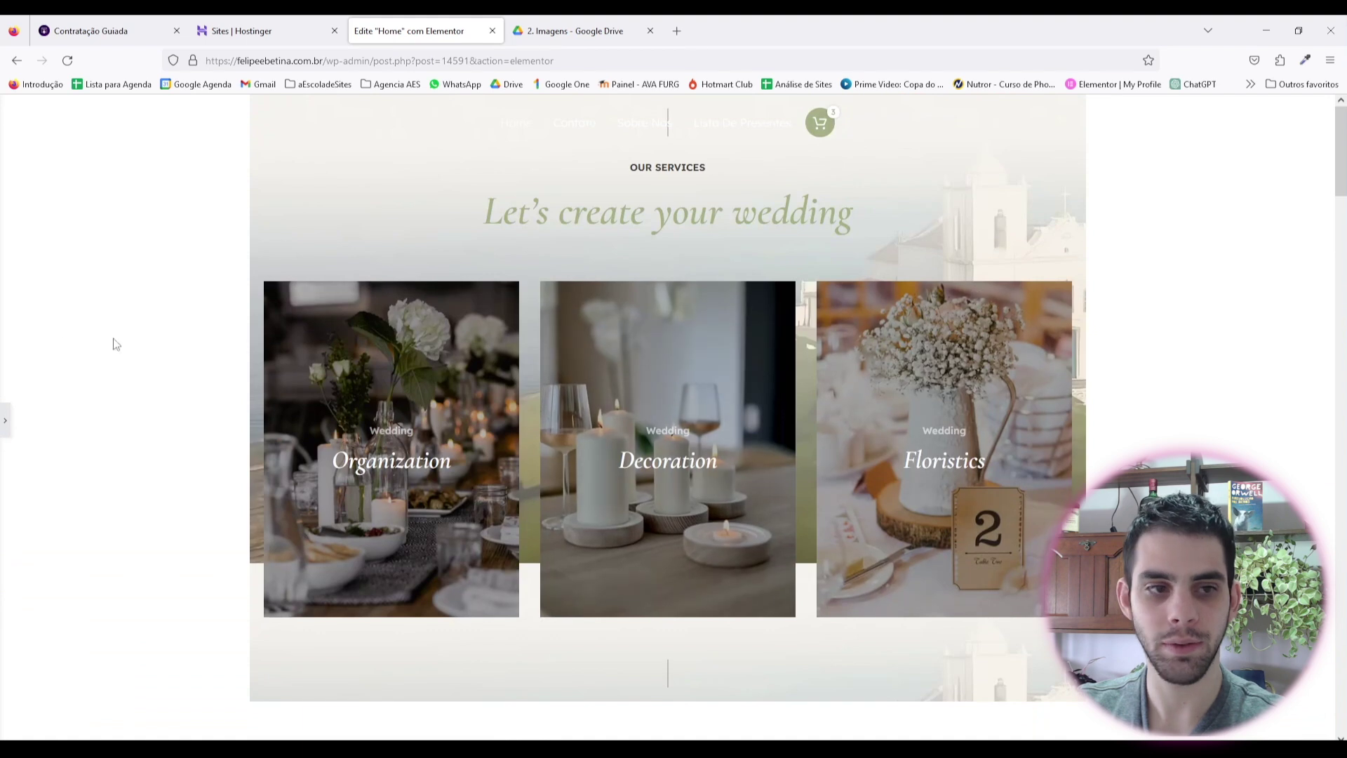
pyautogui.click(5, 424)
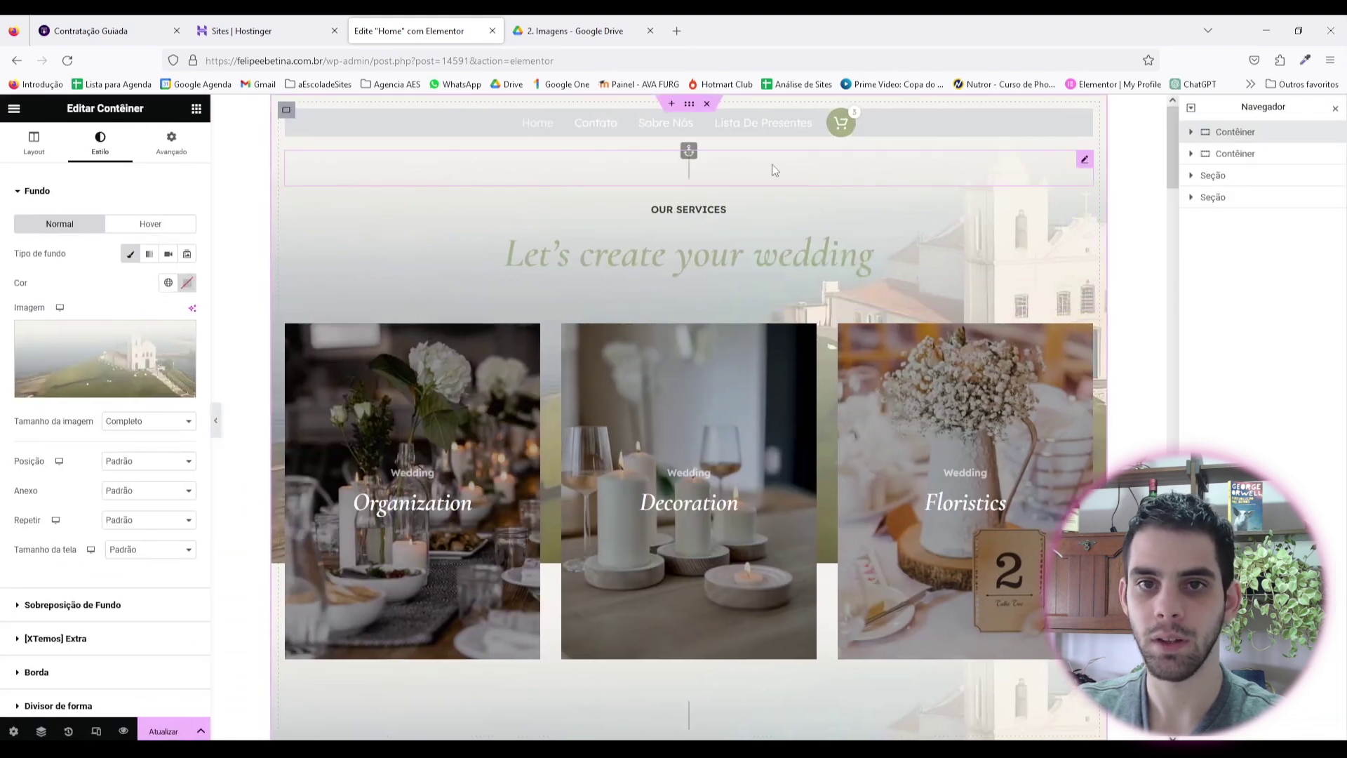
# Step: Delete the extra container copy, convert the worries section to a container and move it to the top
pyautogui.rightClick(1210, 132)
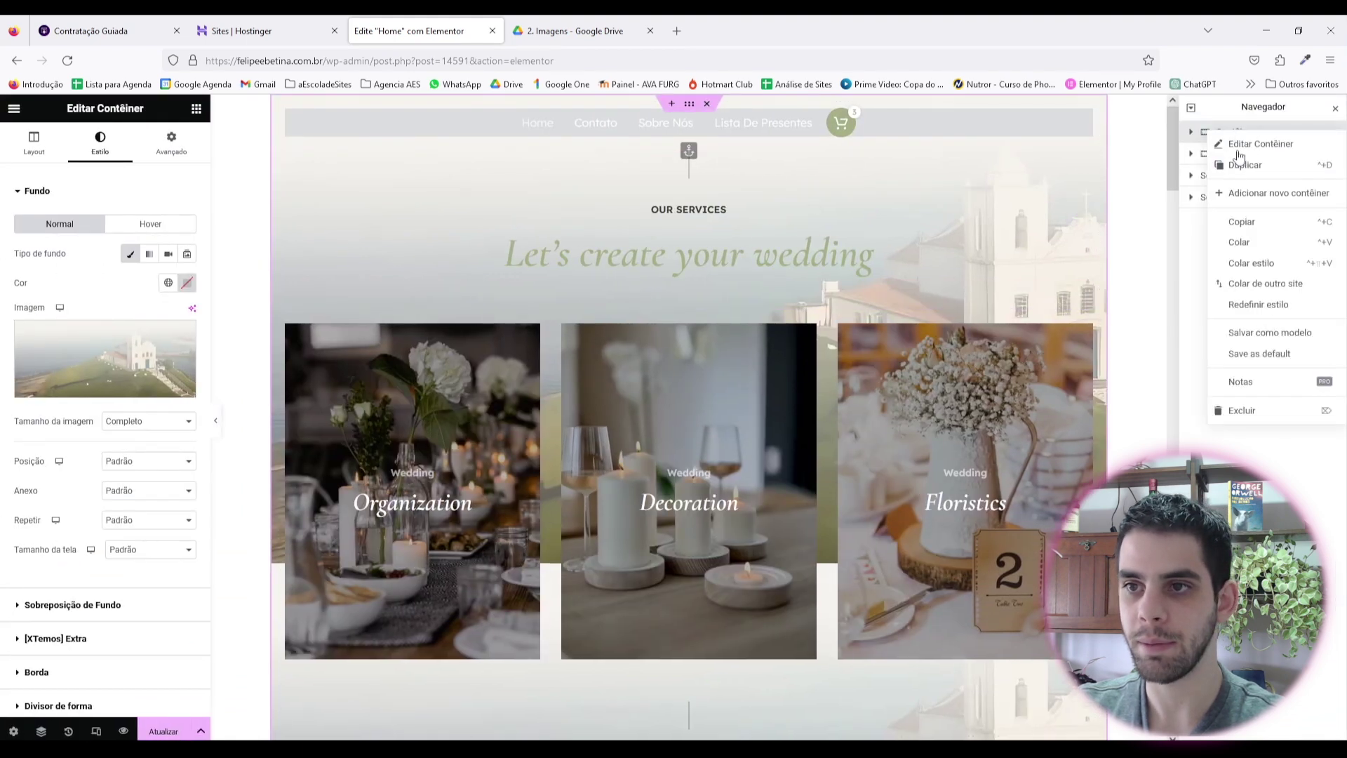
pyautogui.click(1242, 411)
pyautogui.click(688, 161)
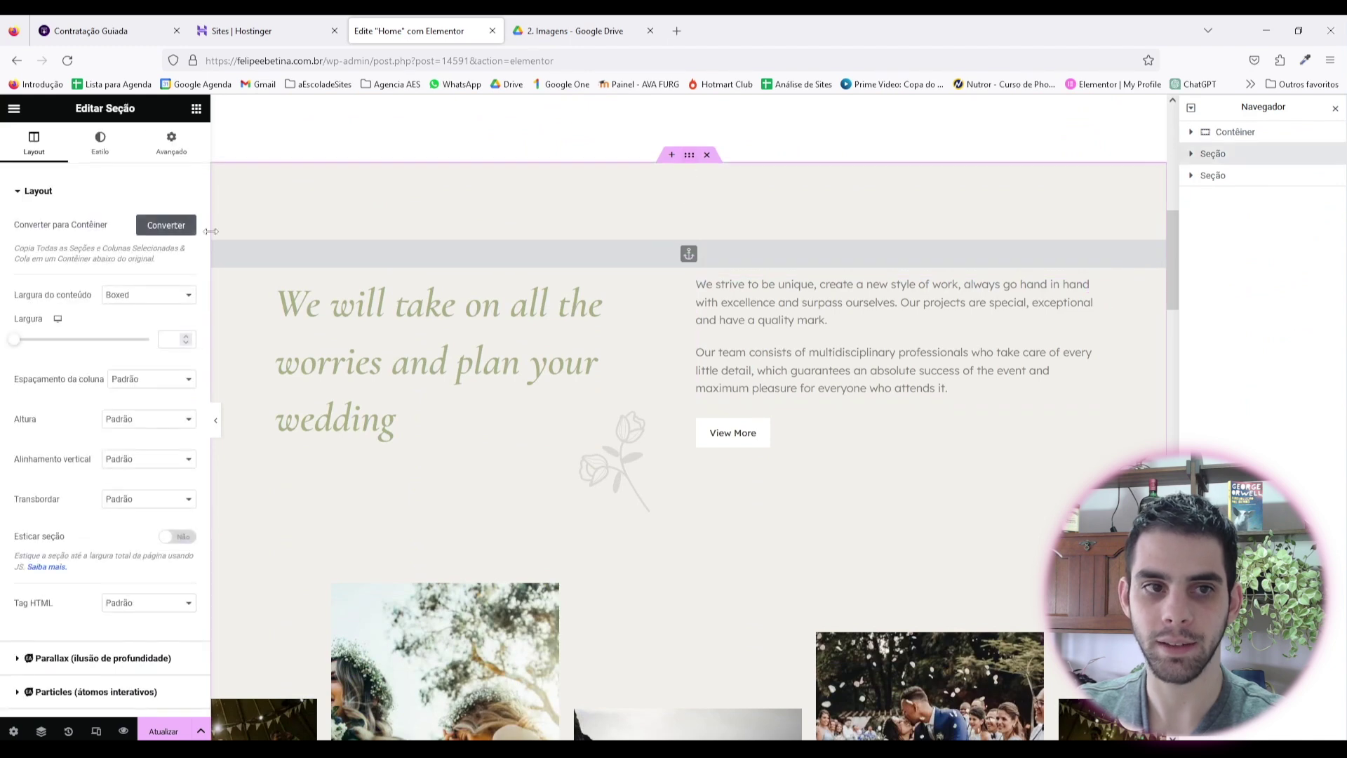
pyautogui.rightClick(698, 173)
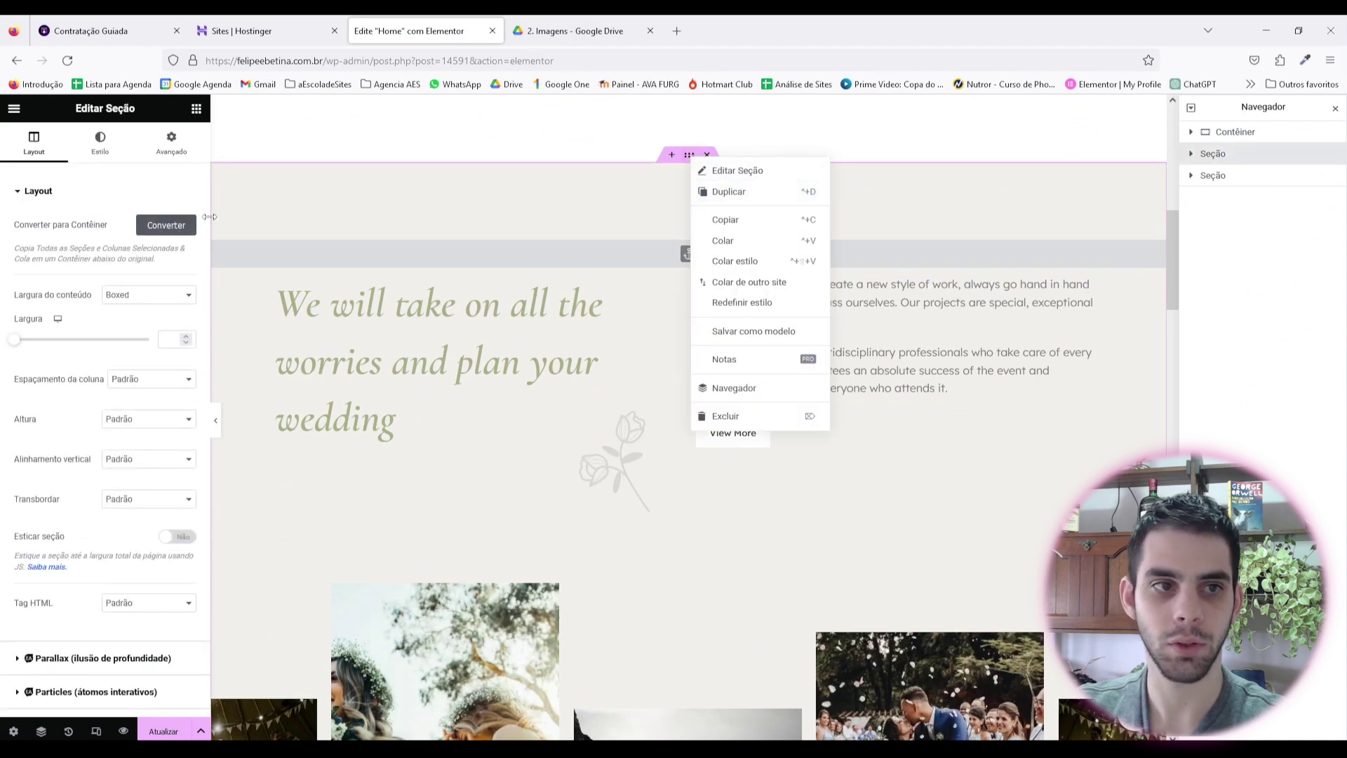
pyautogui.click(181, 230)
pyautogui.click(1243, 177)
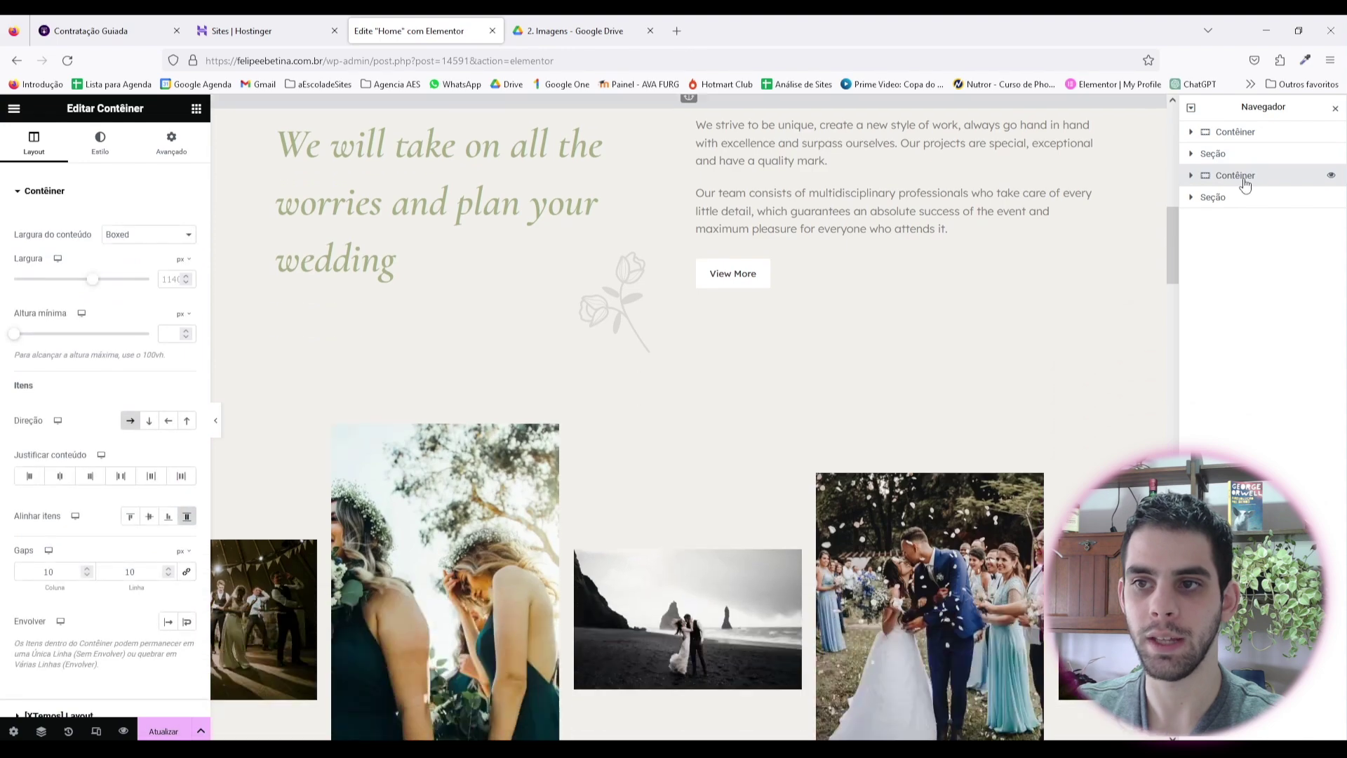
pyautogui.moveTo(1245, 177); pyautogui.dragTo(1254, 134)
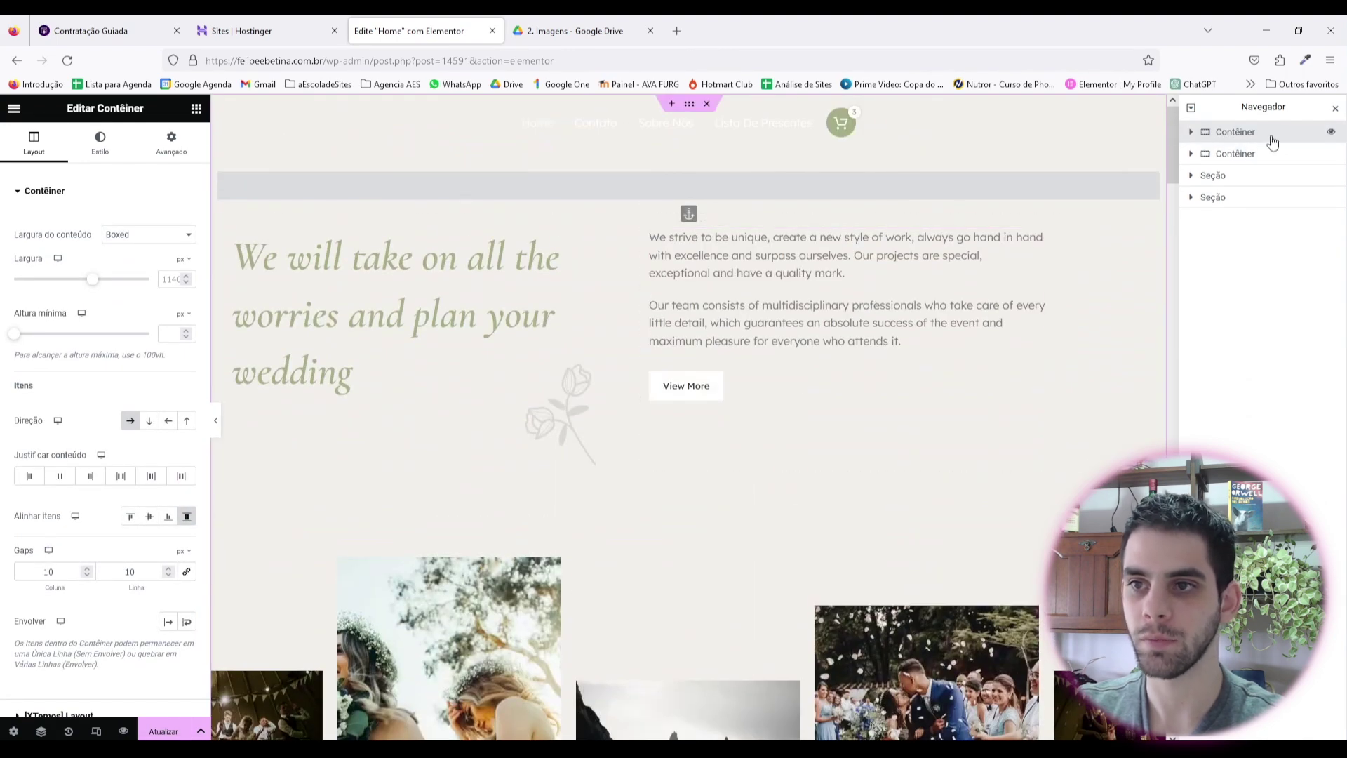
# Step: Set the church photo as the container's Clássico background image and preview the result
pyautogui.click(110, 154)
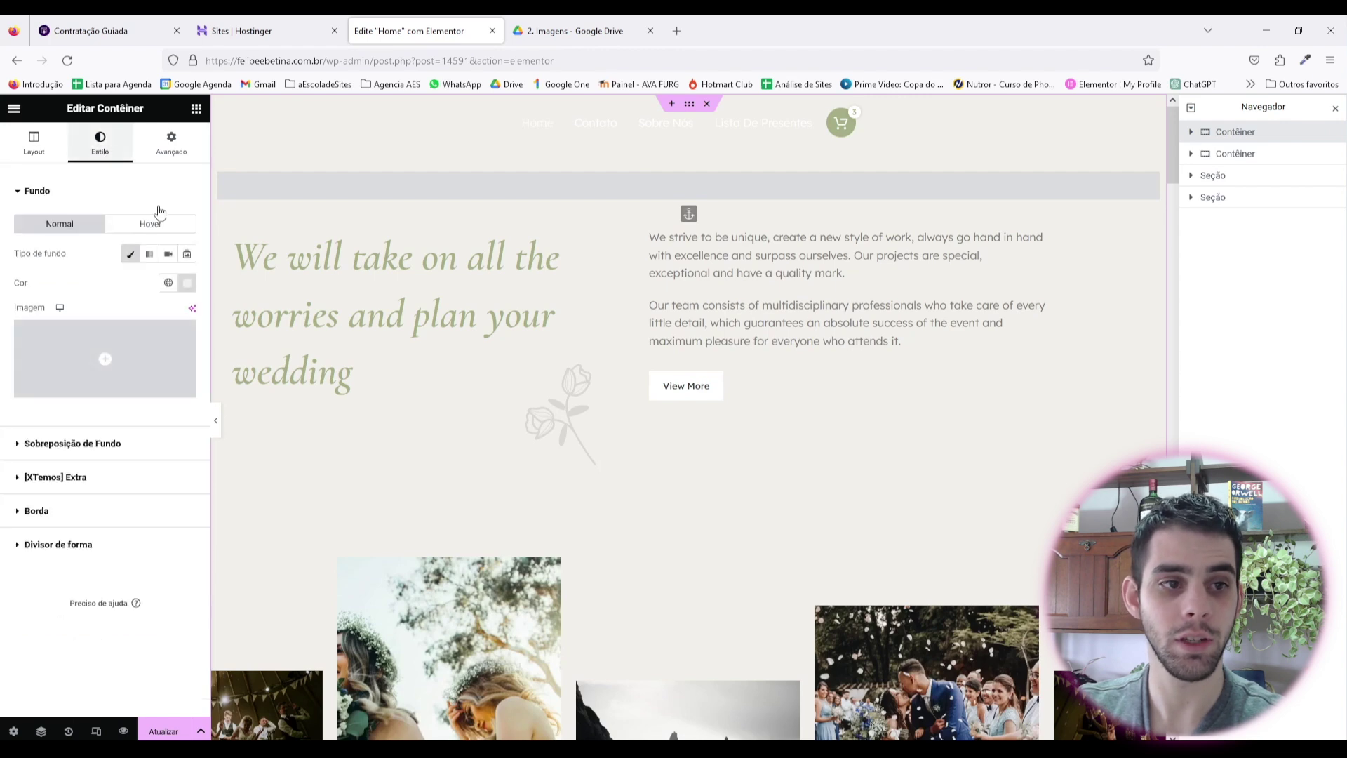
pyautogui.click(133, 347)
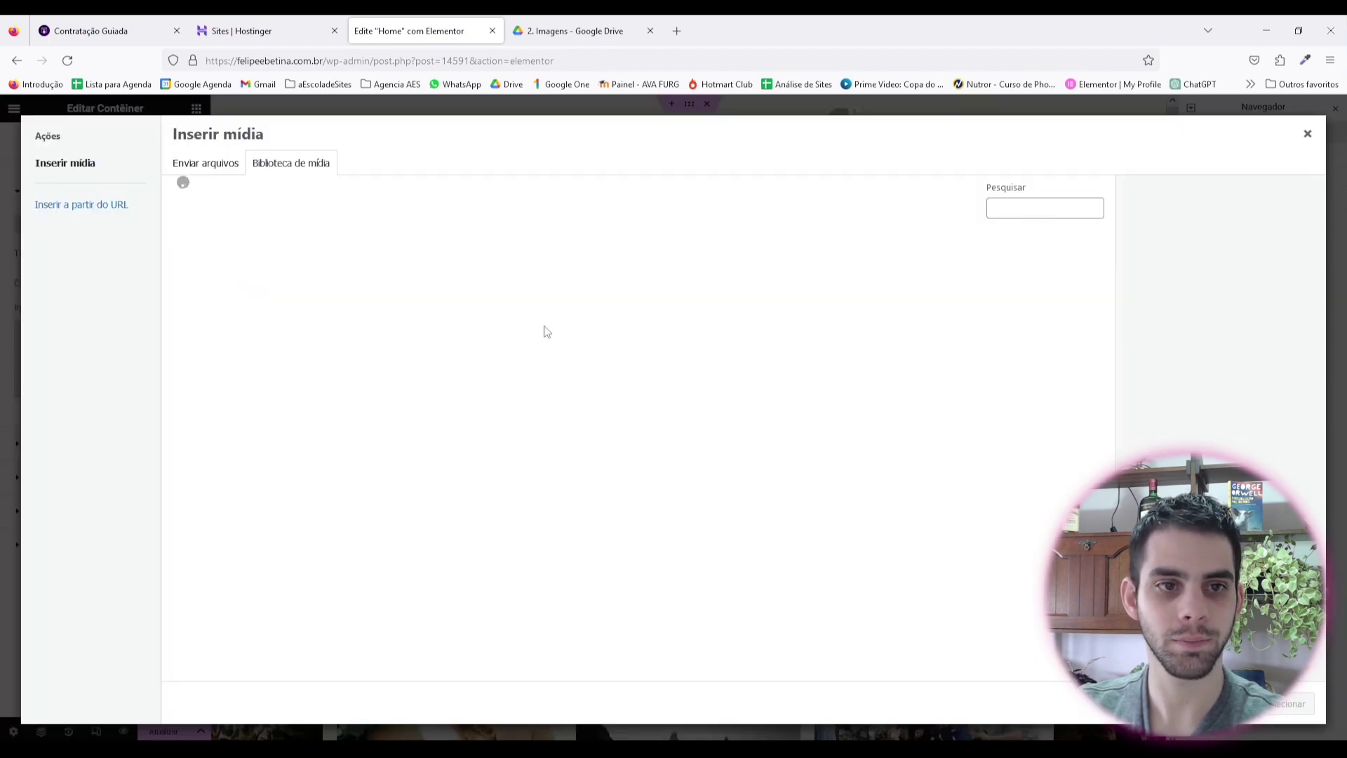
pyautogui.press('Escape')
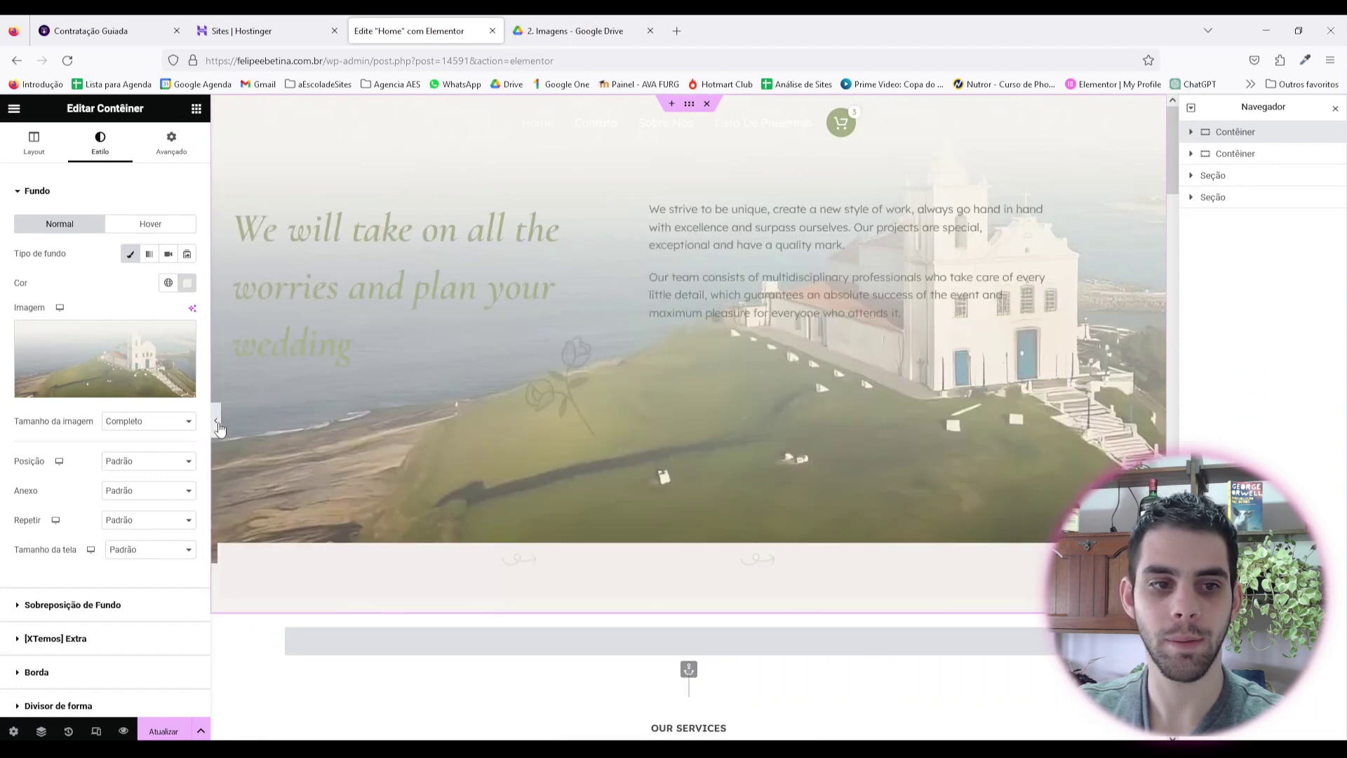
pyautogui.click(216, 421)
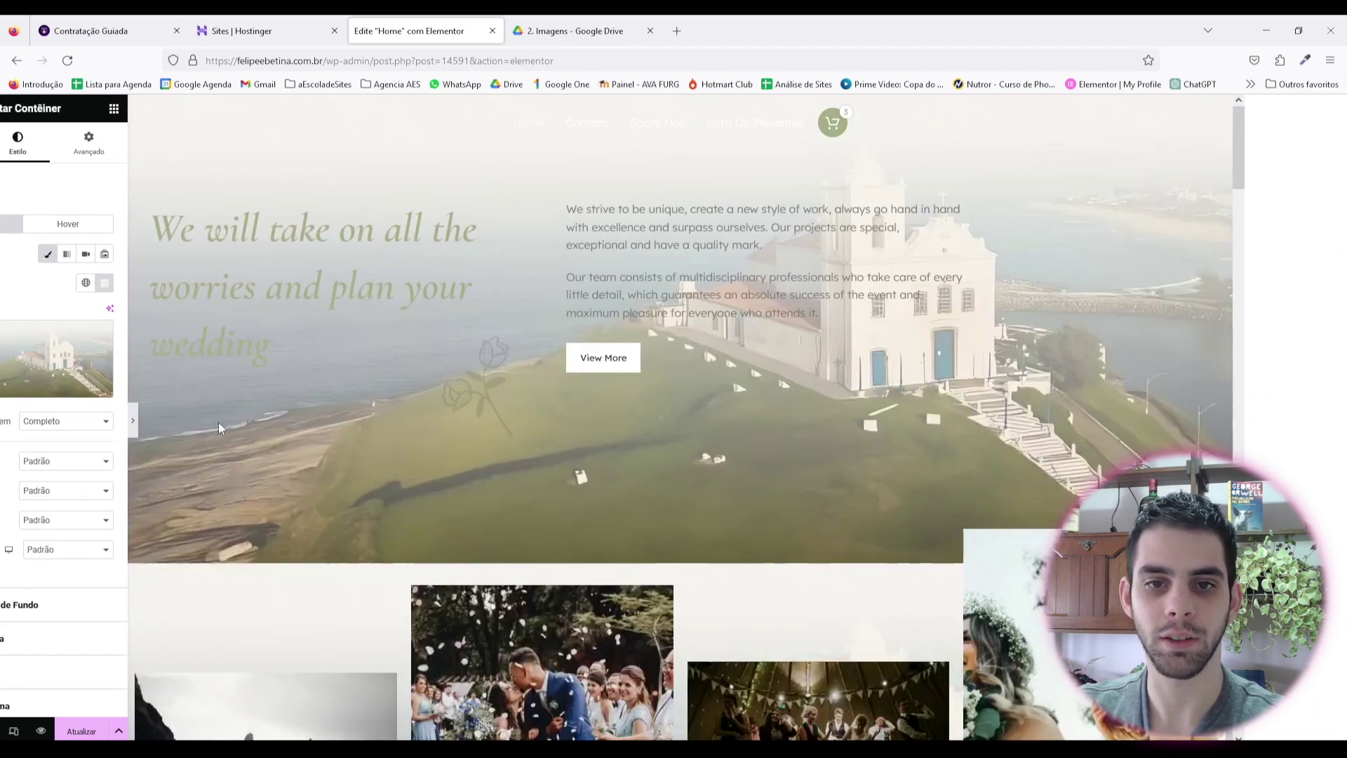
pyautogui.click(4, 418)
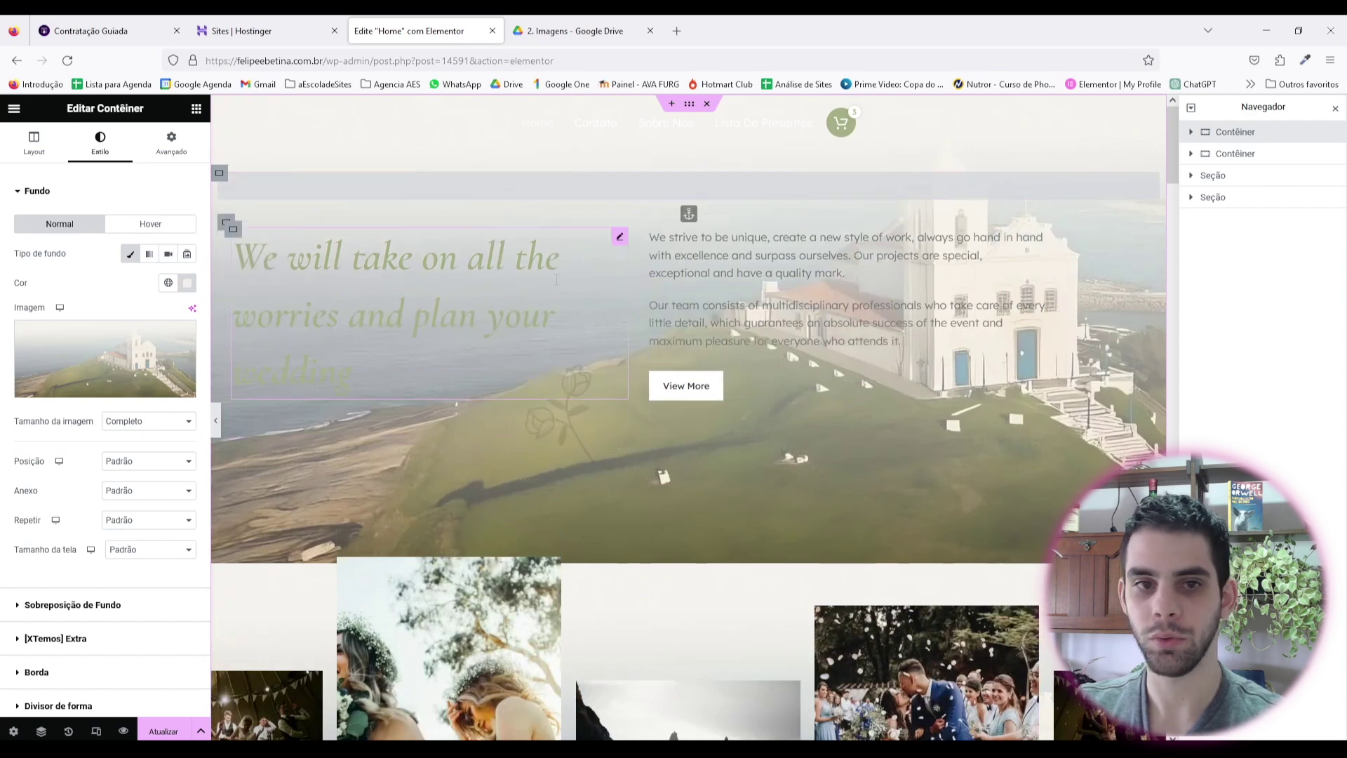
pyautogui.rightClick(620, 241)
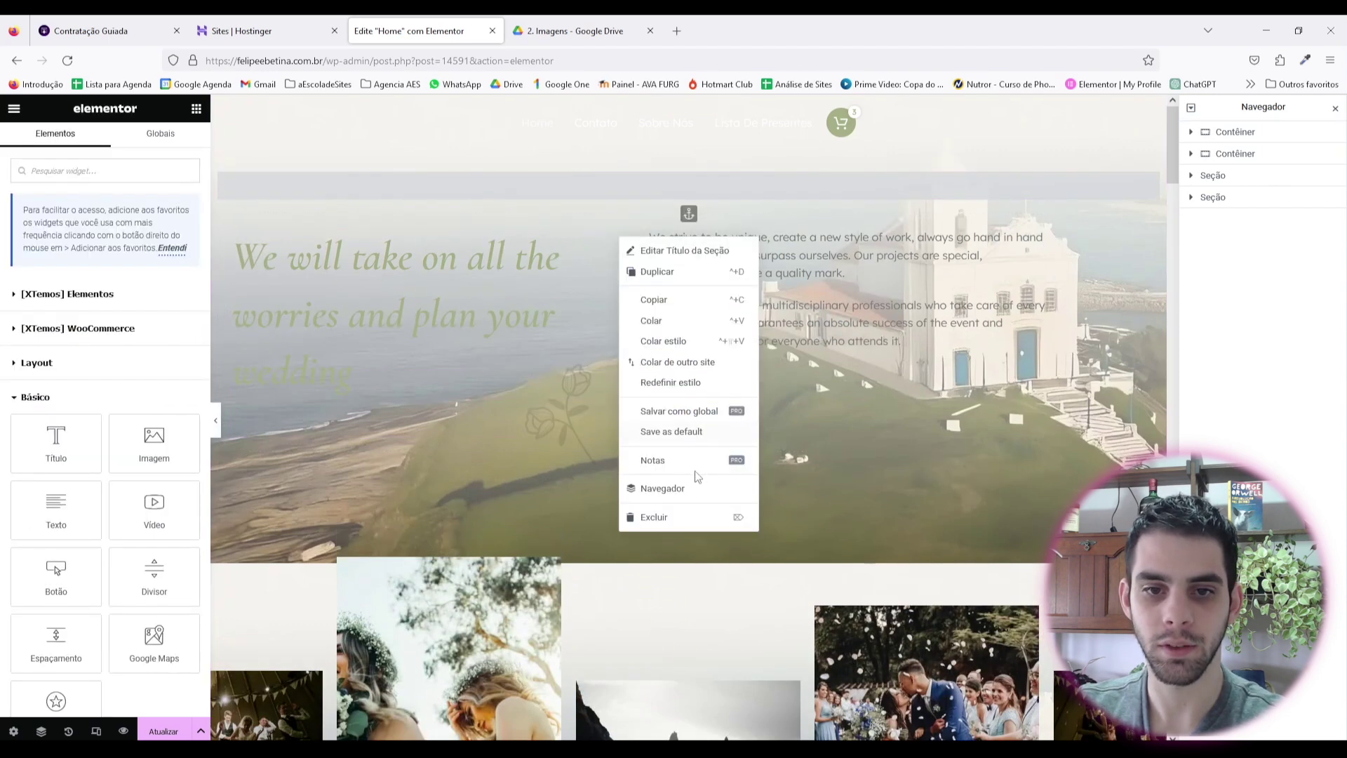
# Step: Delete the hero heading and the View More button from the canvas
pyautogui.click(698, 514)
pyautogui.rightClick(746, 258)
pyautogui.click(719, 522)
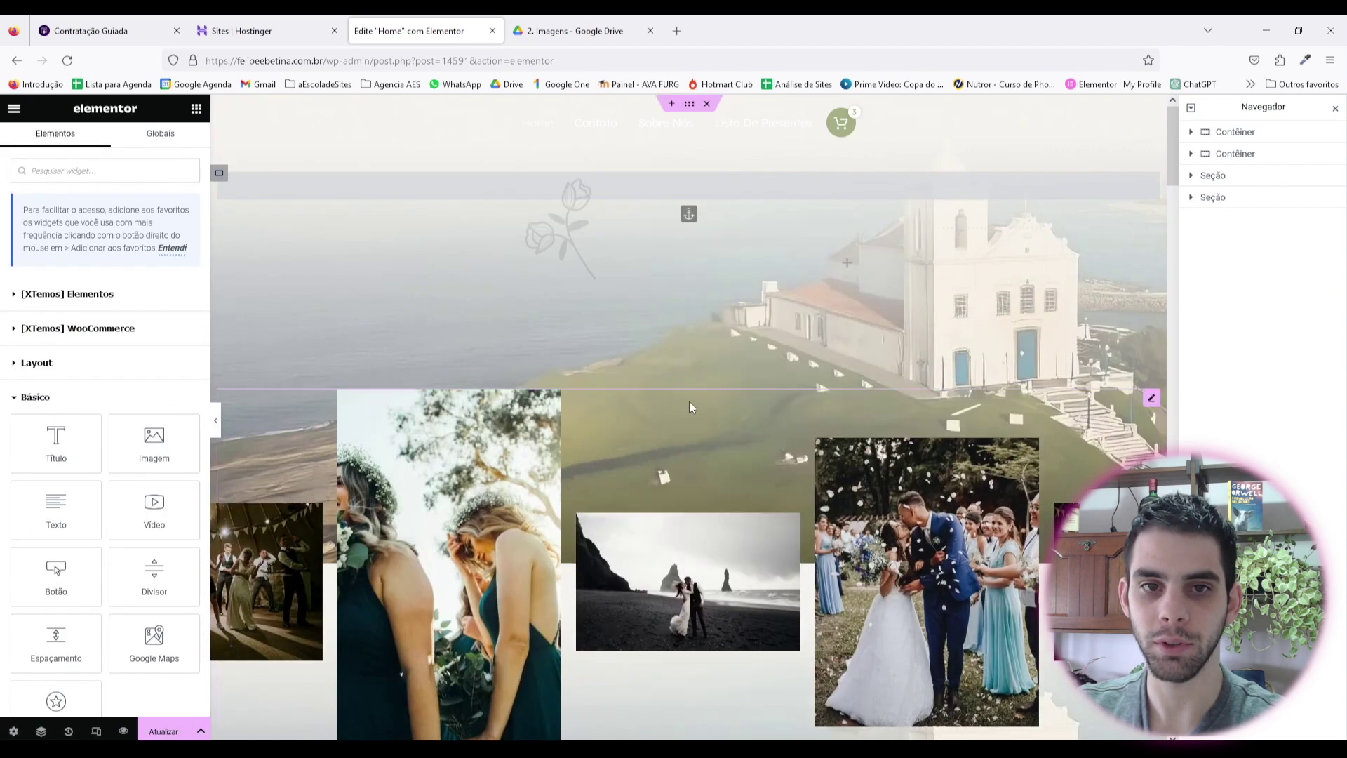
pyautogui.rightClick(575, 238)
pyautogui.click(823, 314)
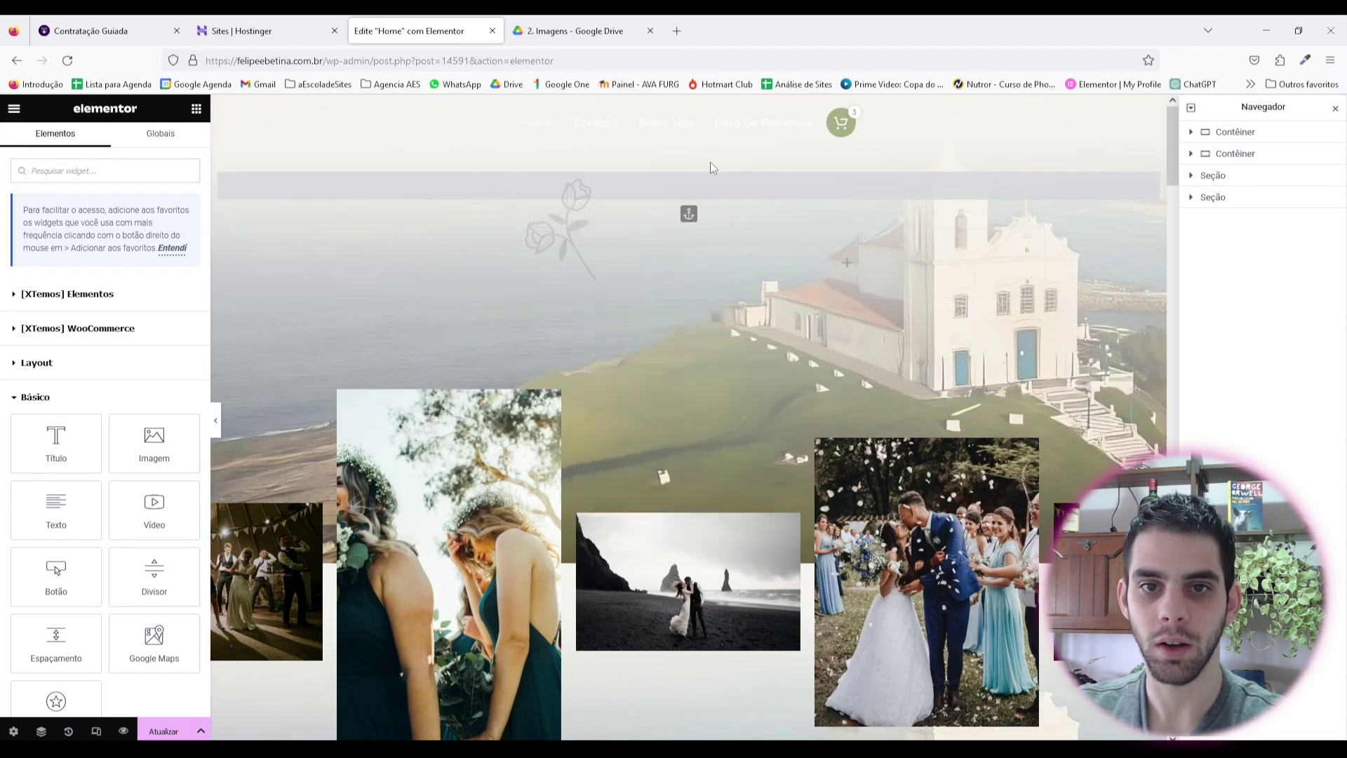
# Step: In Navigator, delete the navigation anchor and the empty inner container
pyautogui.click(1190, 133)
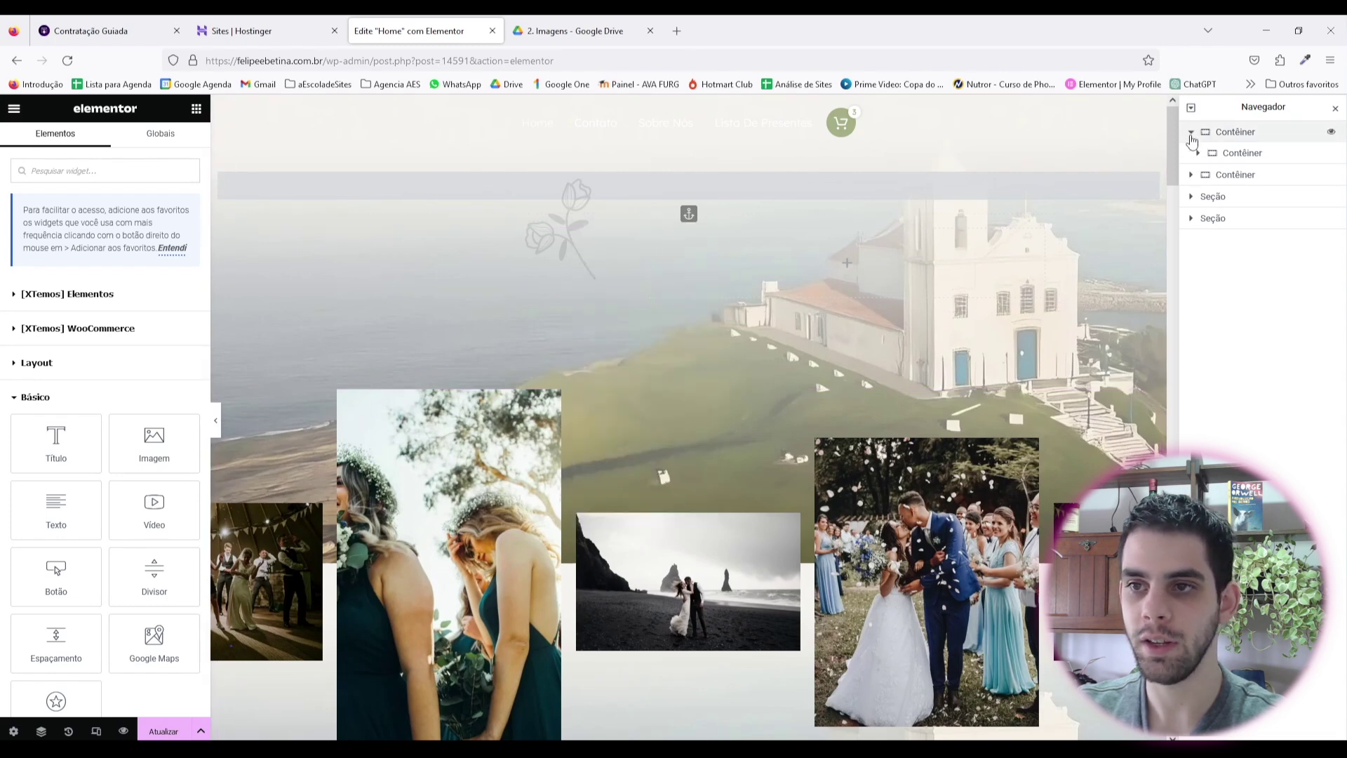
pyautogui.click(1197, 154)
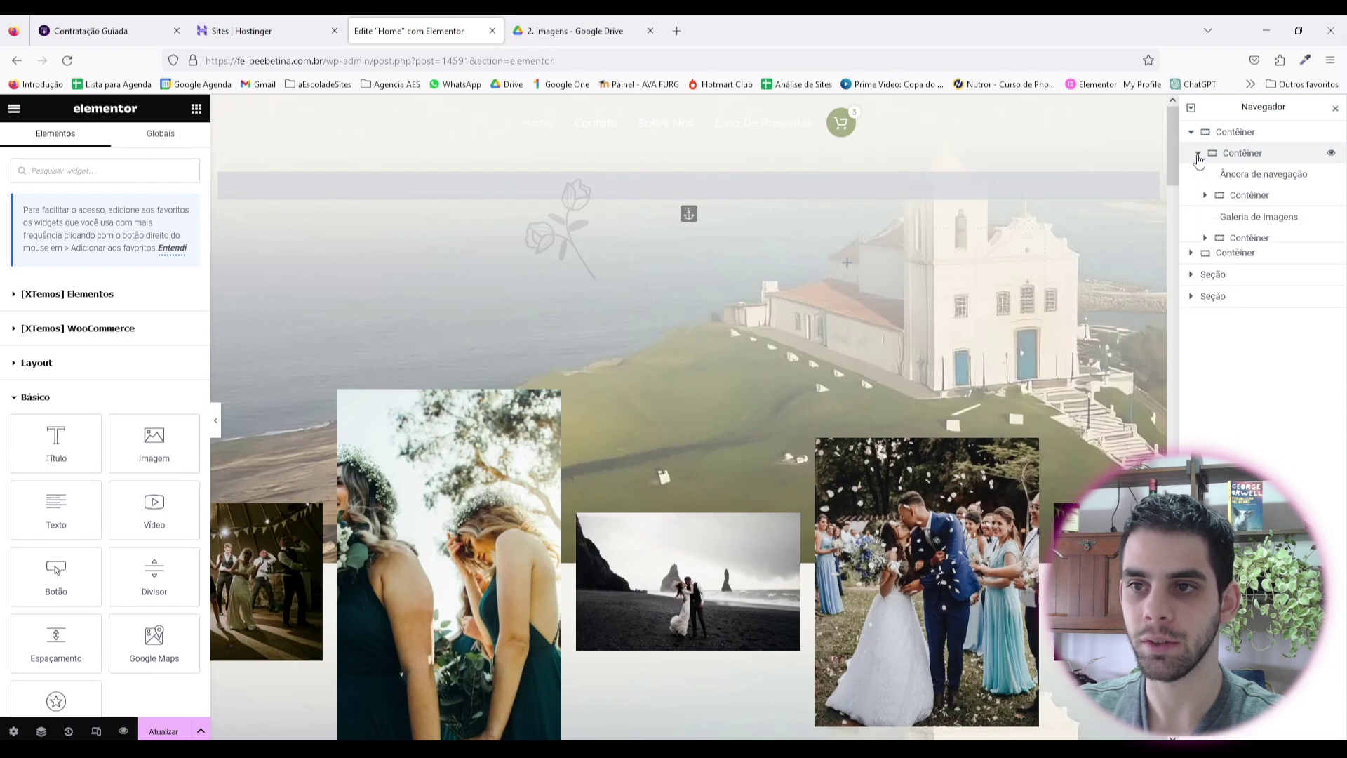
pyautogui.click(1238, 157)
pyautogui.click(1239, 177)
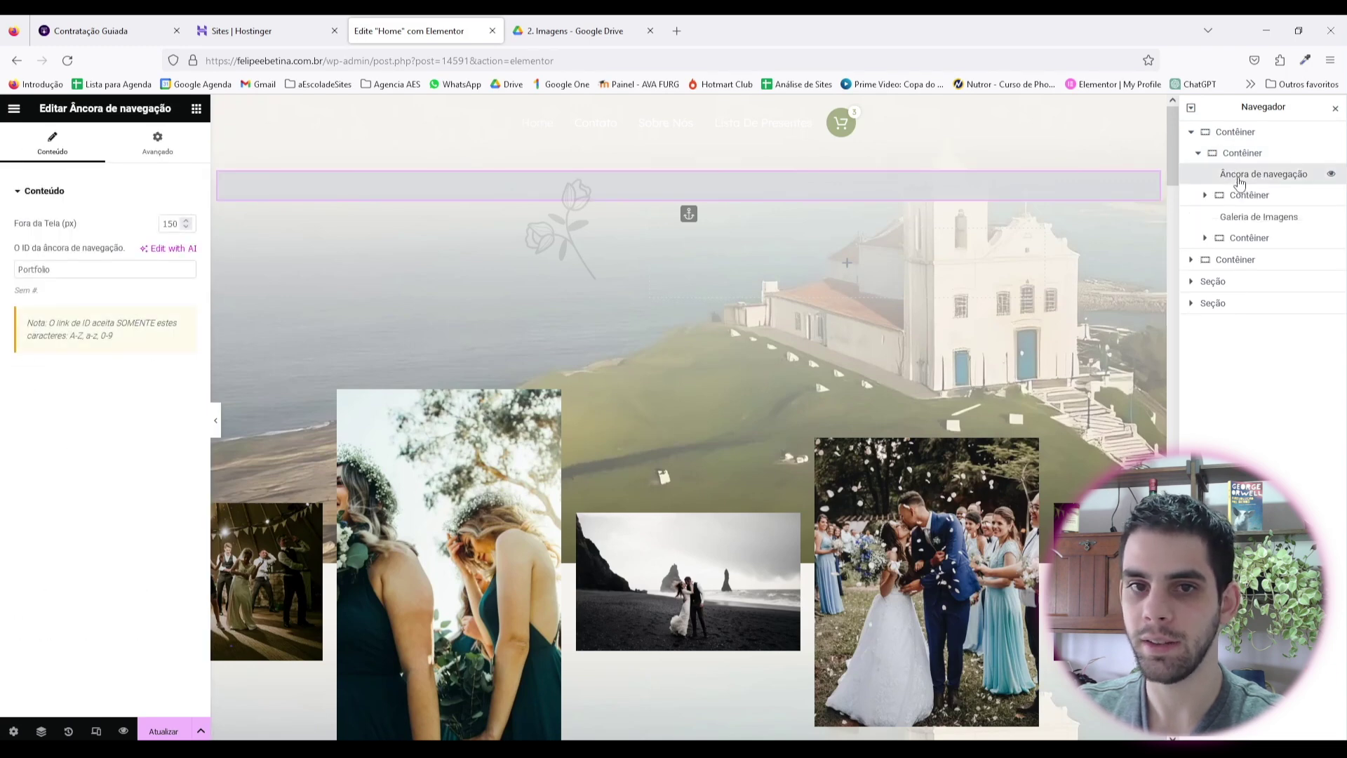
pyautogui.rightClick(1240, 177)
pyautogui.click(1244, 430)
pyautogui.click(1231, 179)
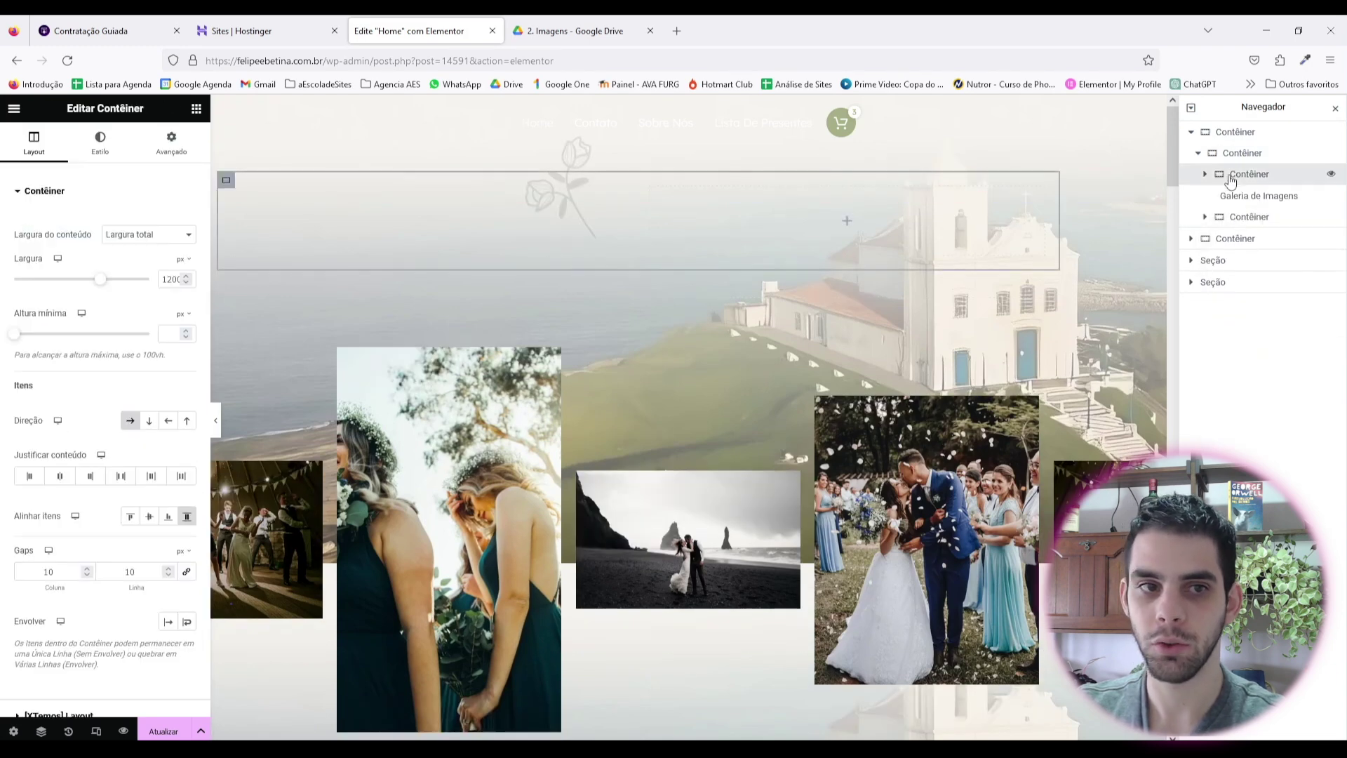
pyautogui.rightClick(1274, 176)
pyautogui.click(1242, 460)
# Step: Delete the image gallery and the Contact/Sign/Wedding day steps container
pyautogui.click(1249, 174)
pyautogui.rightClick(1249, 175)
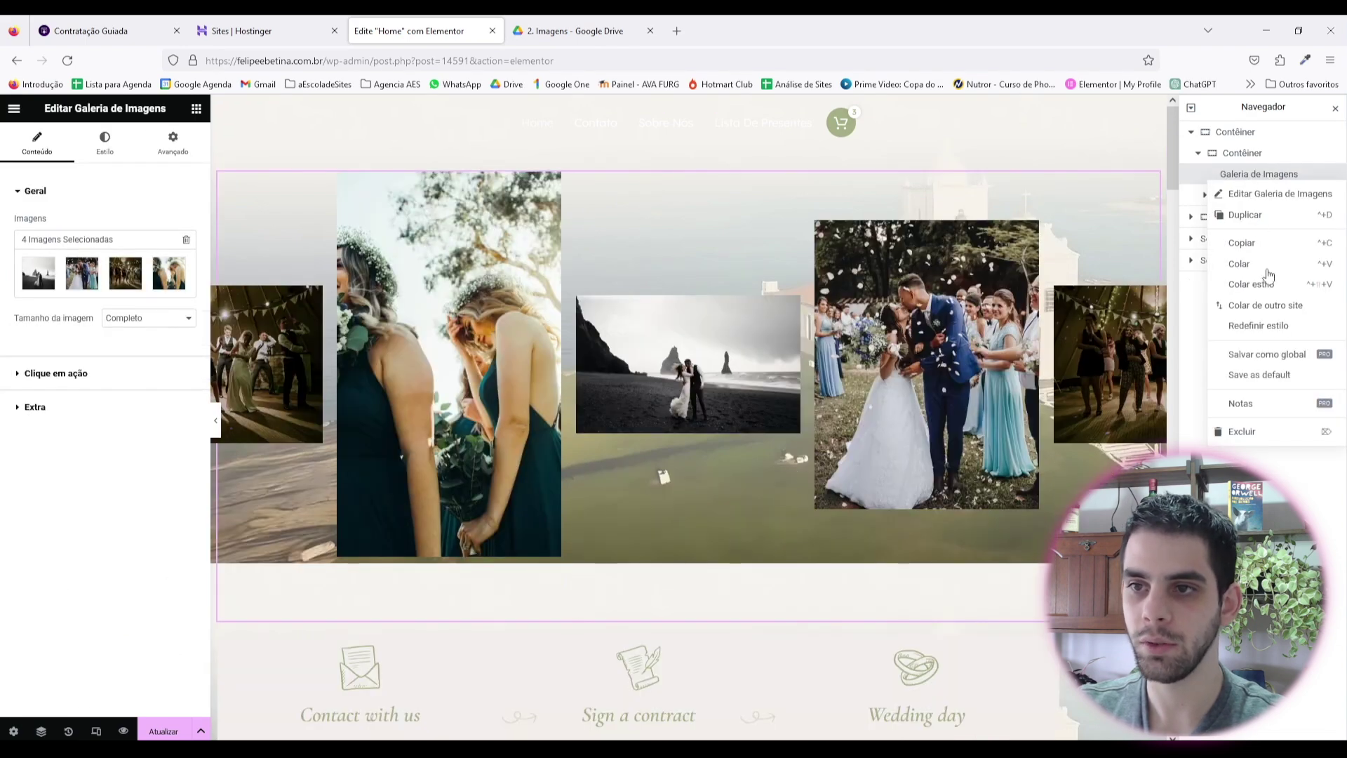
pyautogui.click(1244, 432)
pyautogui.click(1248, 176)
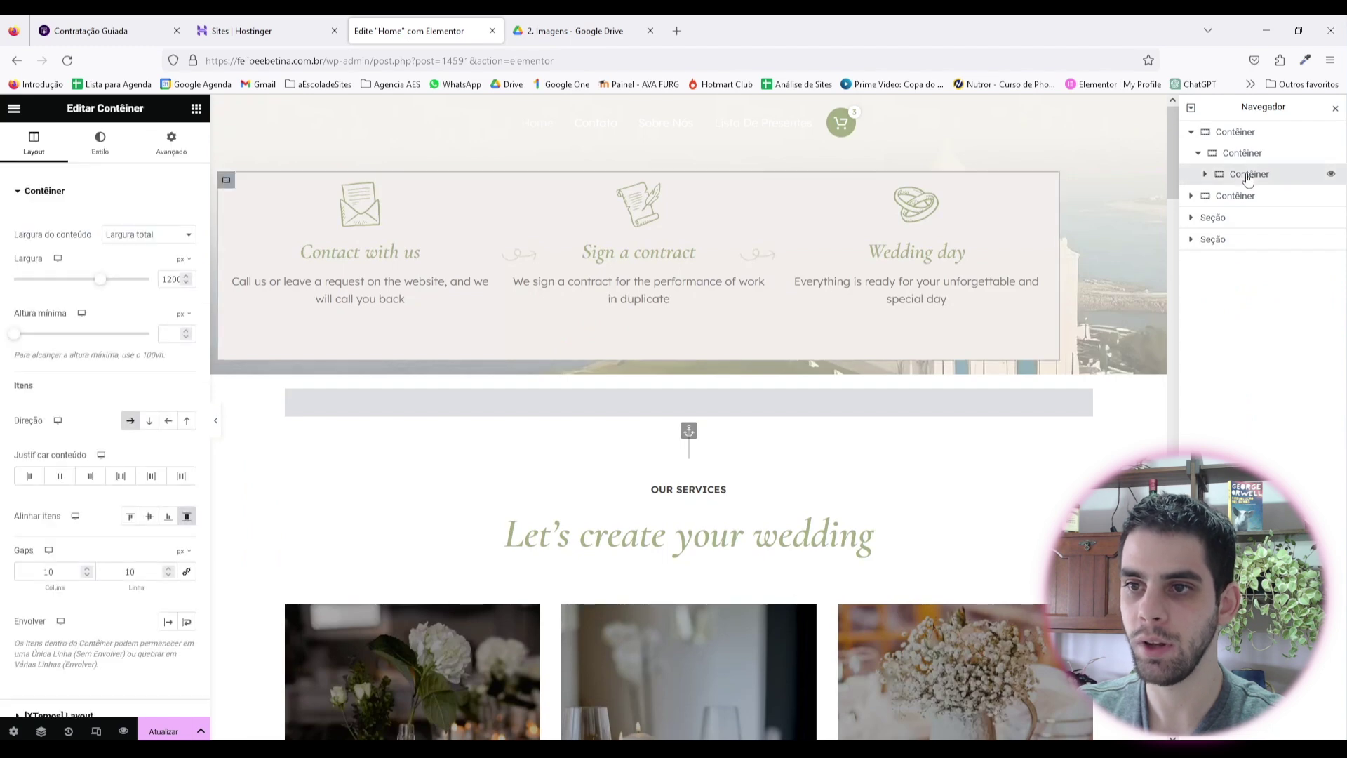
pyautogui.rightClick(1249, 177)
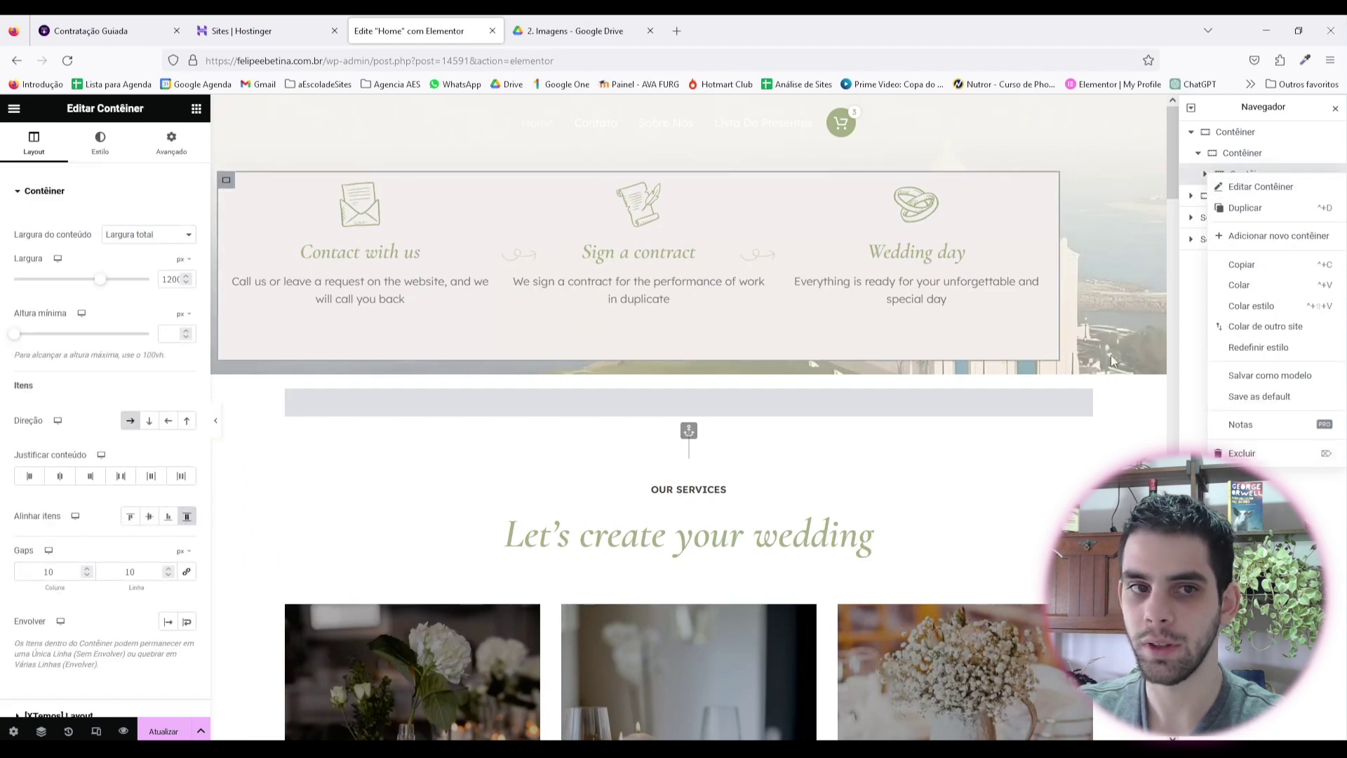
pyautogui.click(1247, 454)
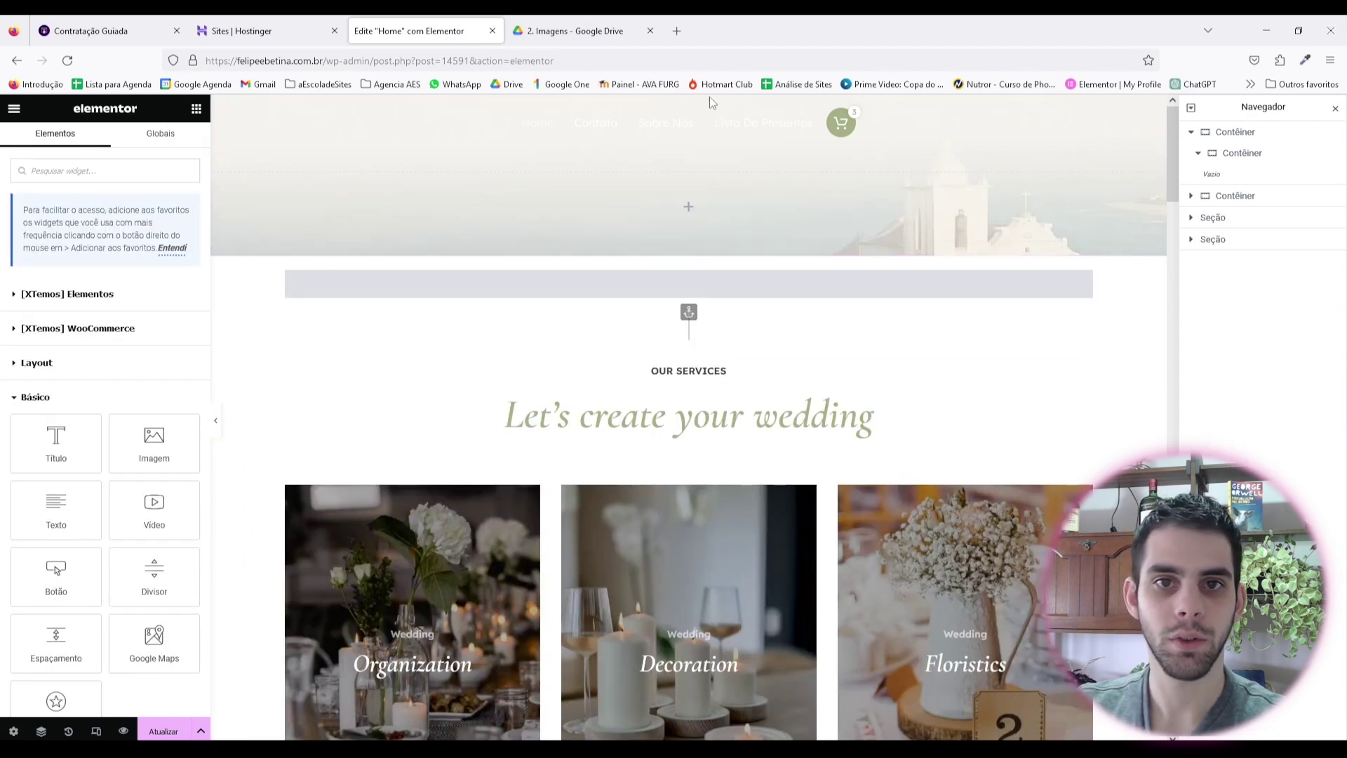
pyautogui.click(1248, 134)
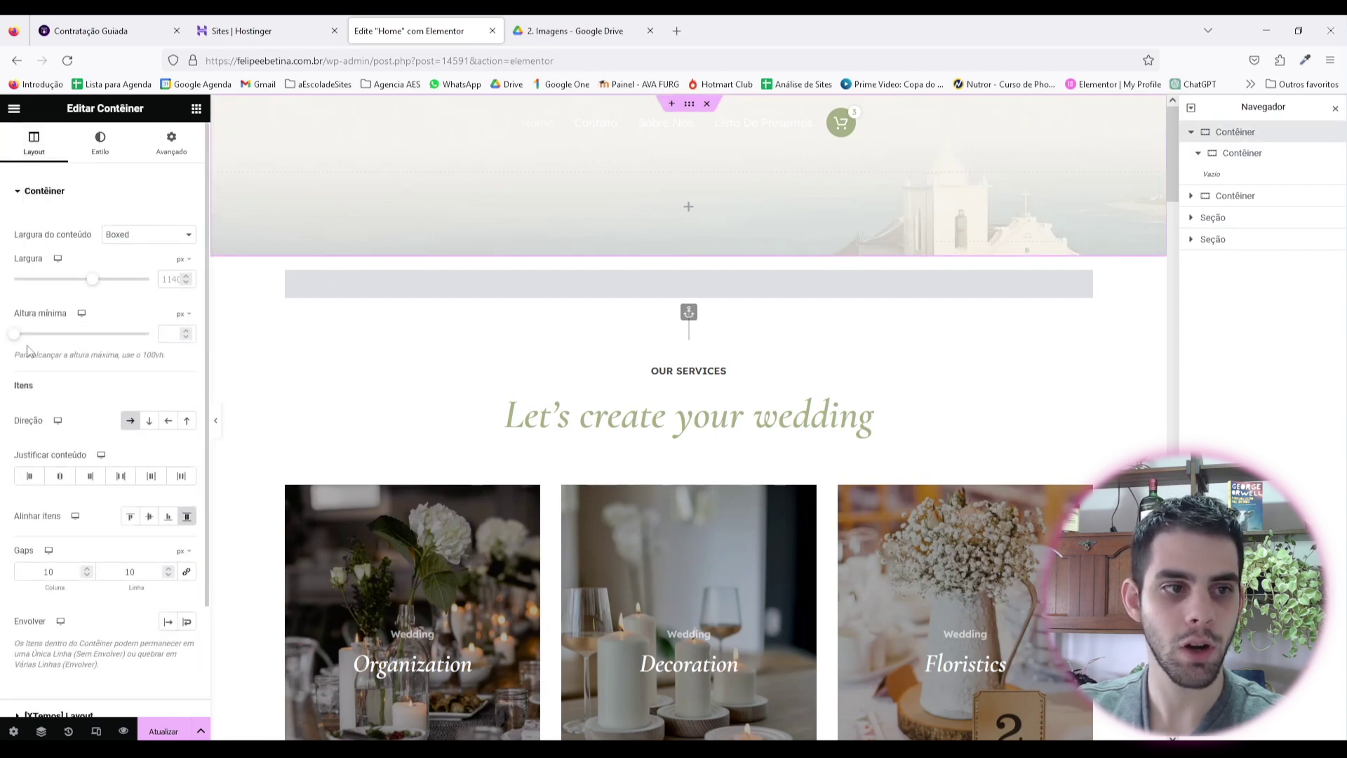
# Step: Set the hero's Altura mínima to 650 px and the inner container's Largura to 55%
pyautogui.moveTo(23, 338); pyautogui.dragTo(75, 336)
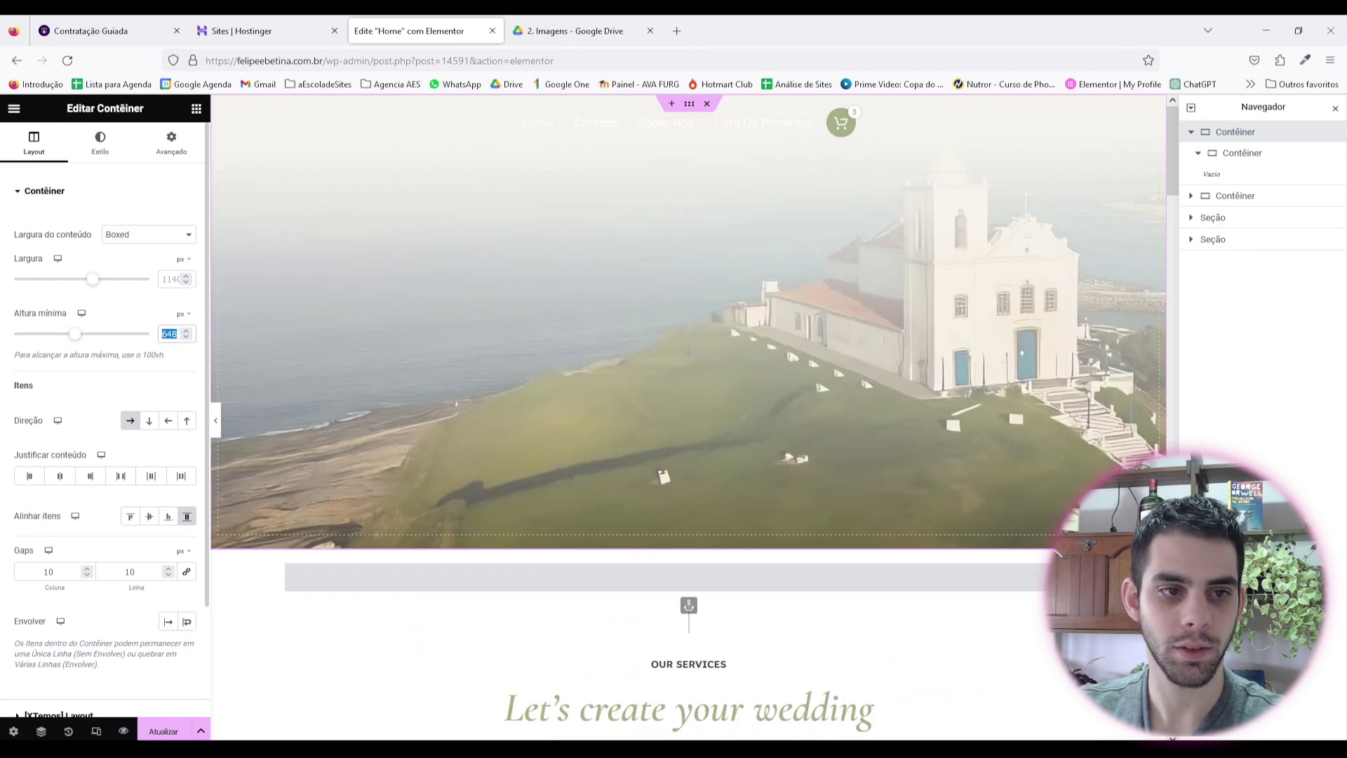
pyautogui.write('650')
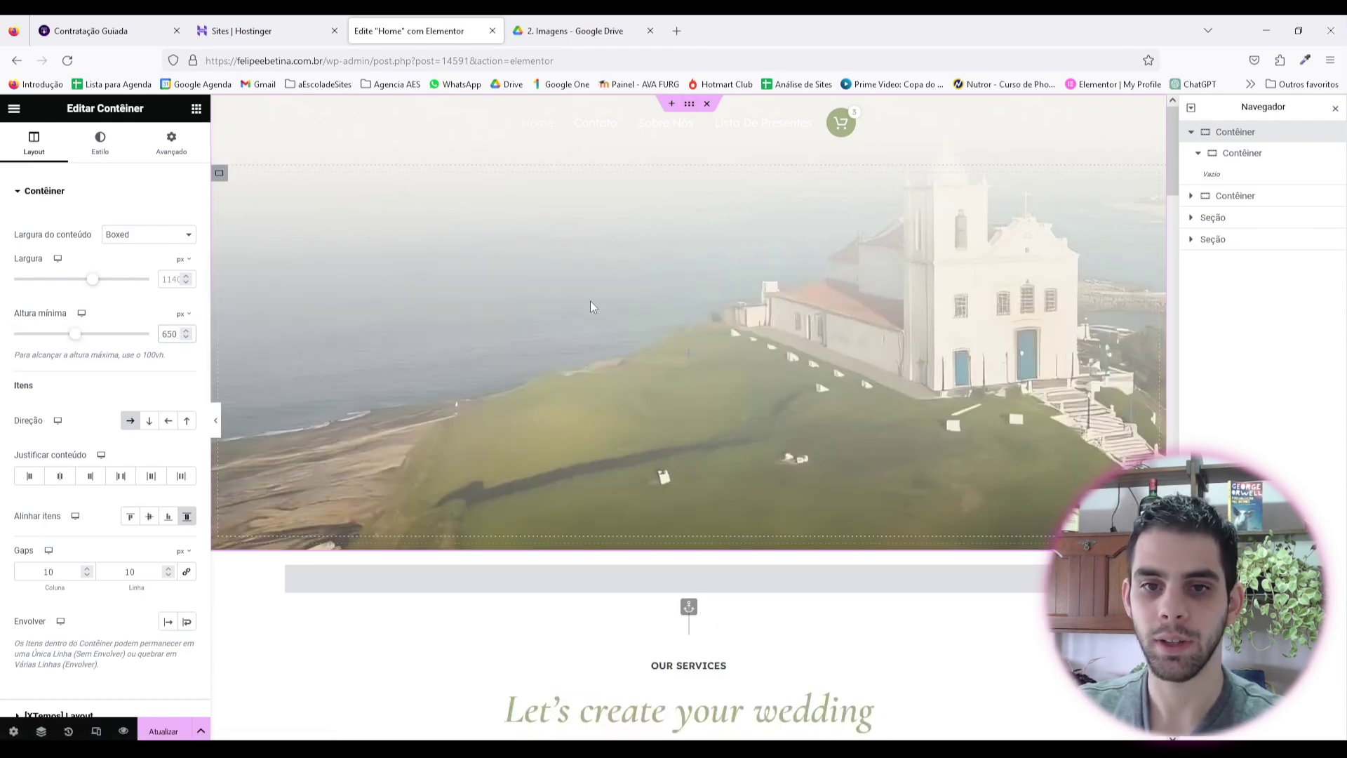
pyautogui.click(1243, 154)
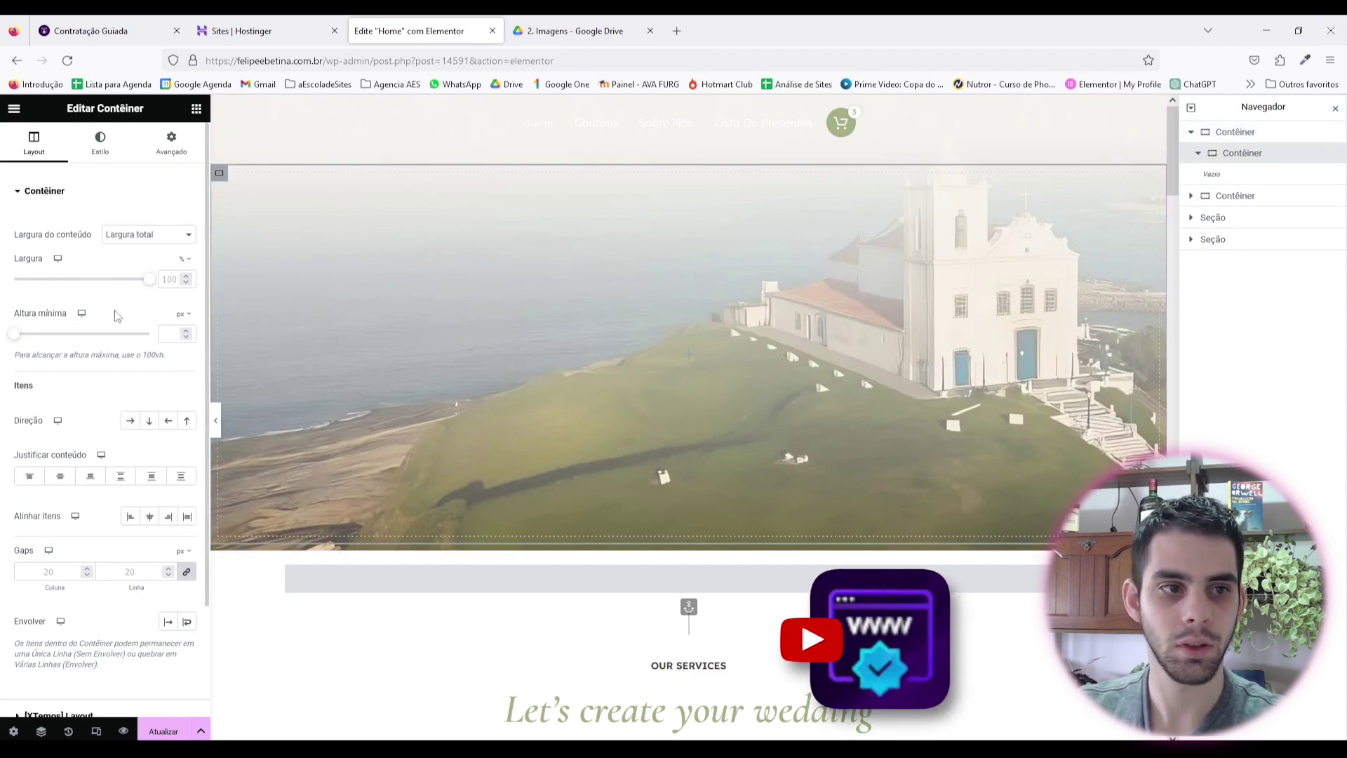
pyautogui.moveTo(132, 288); pyautogui.dragTo(88, 284)
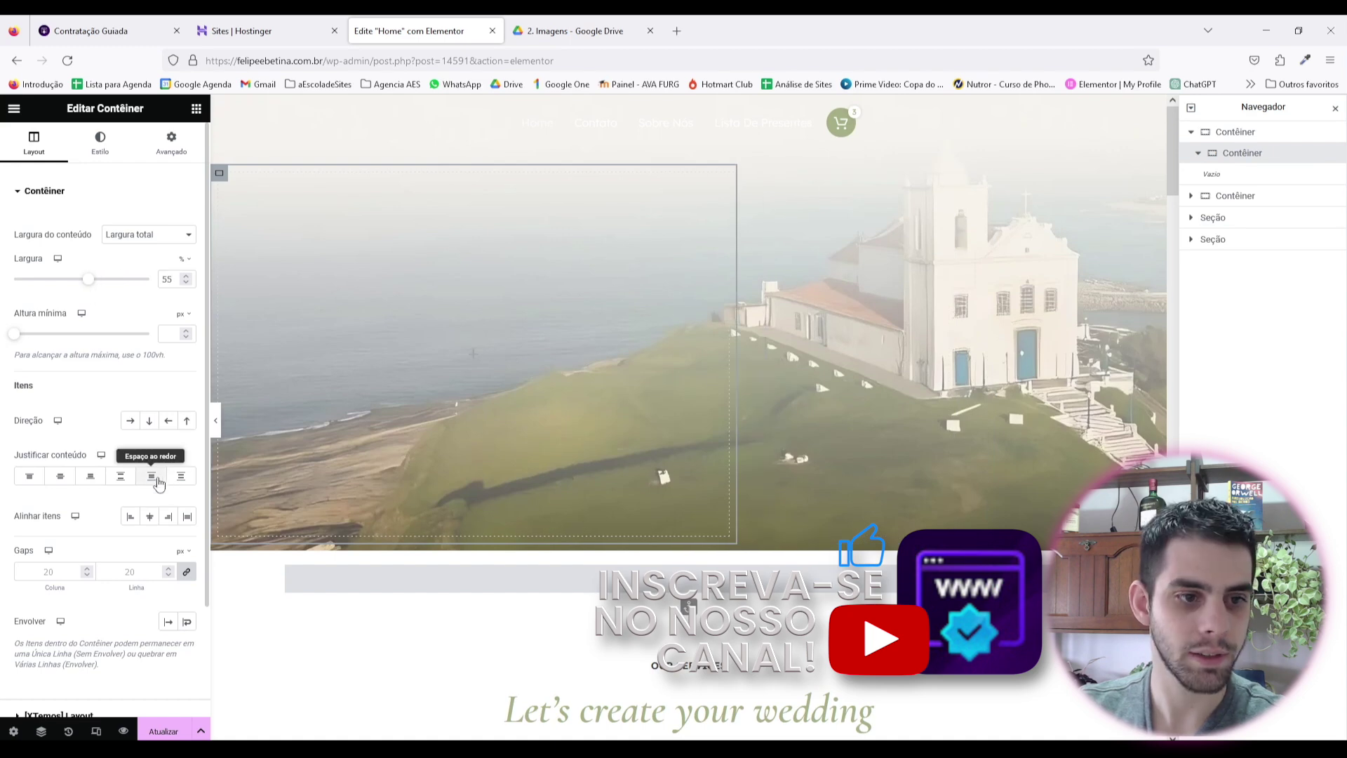
# Step: Set the inner container's Justificar conteúdo to Centro
pyautogui.click(102, 478)
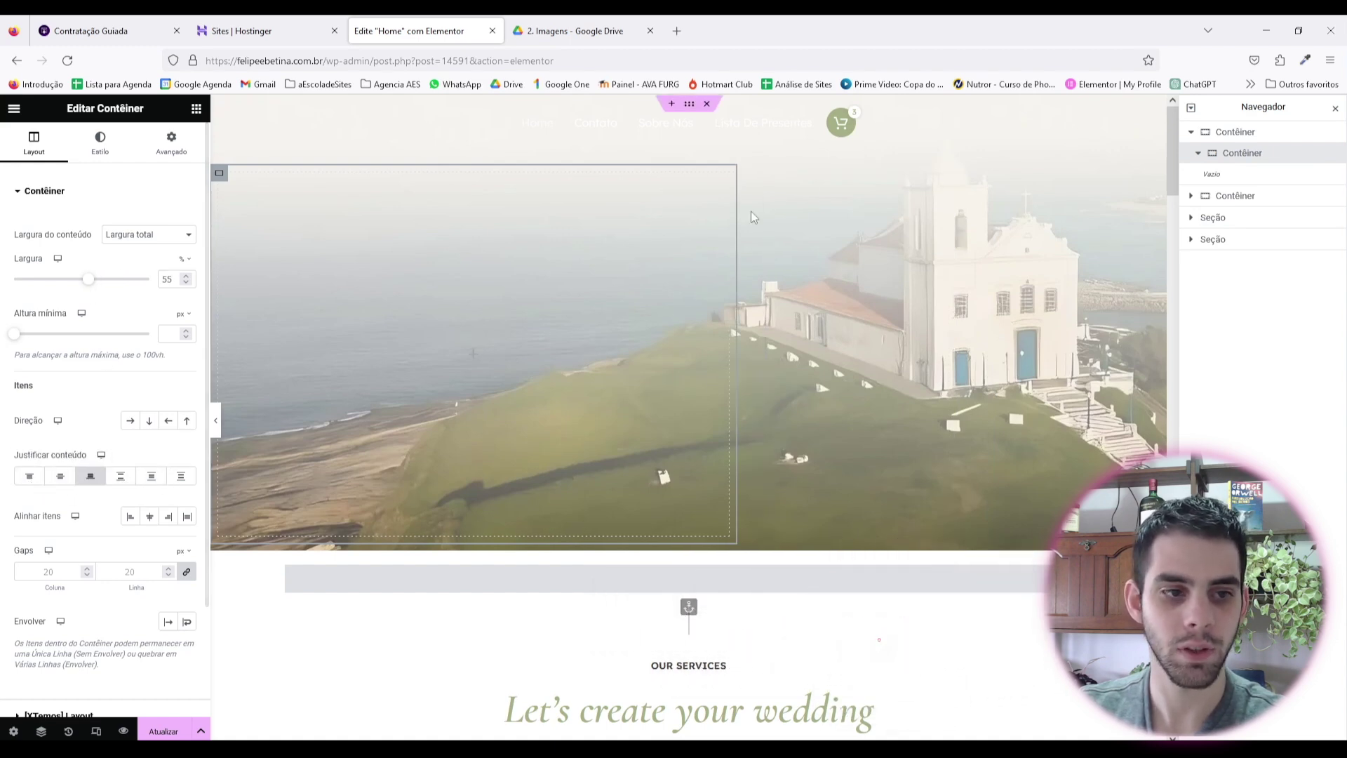
pyautogui.click(172, 144)
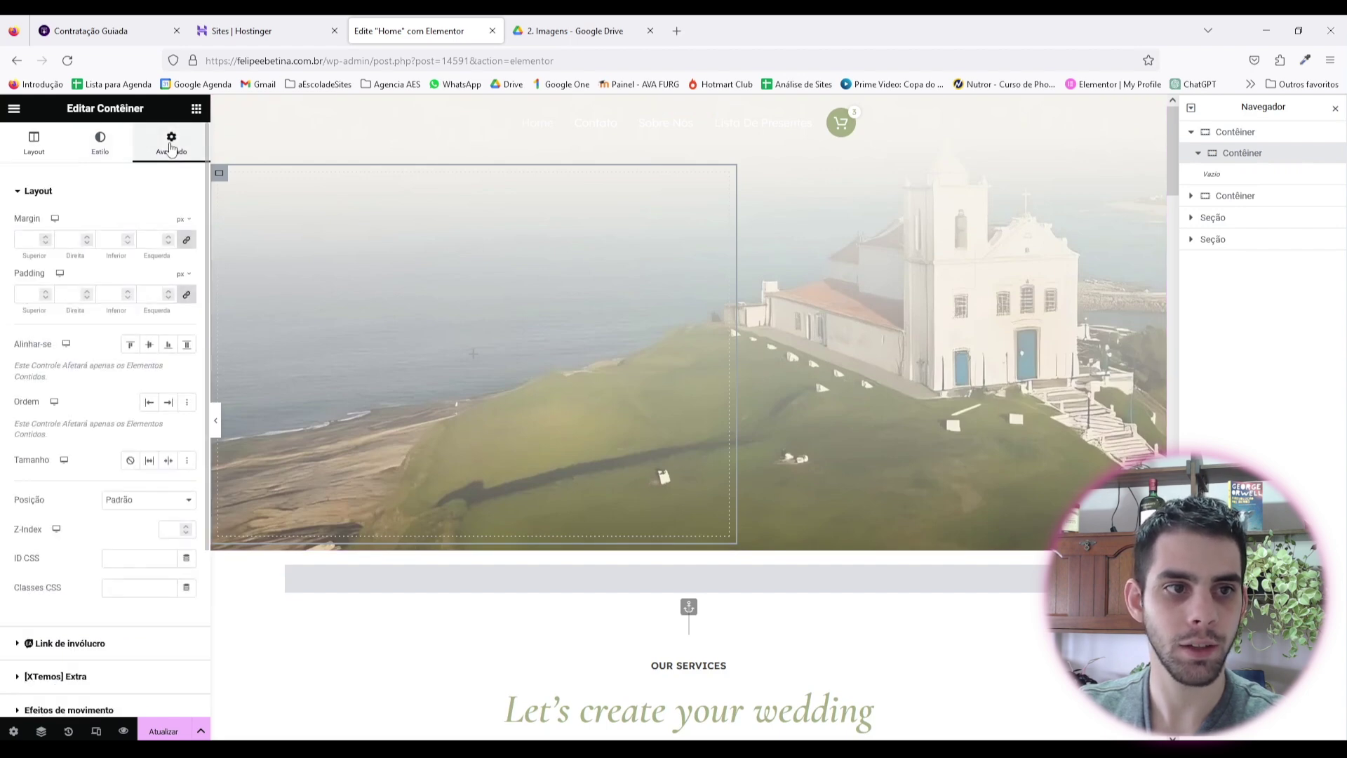
pyautogui.click(154, 351)
pyautogui.click(149, 345)
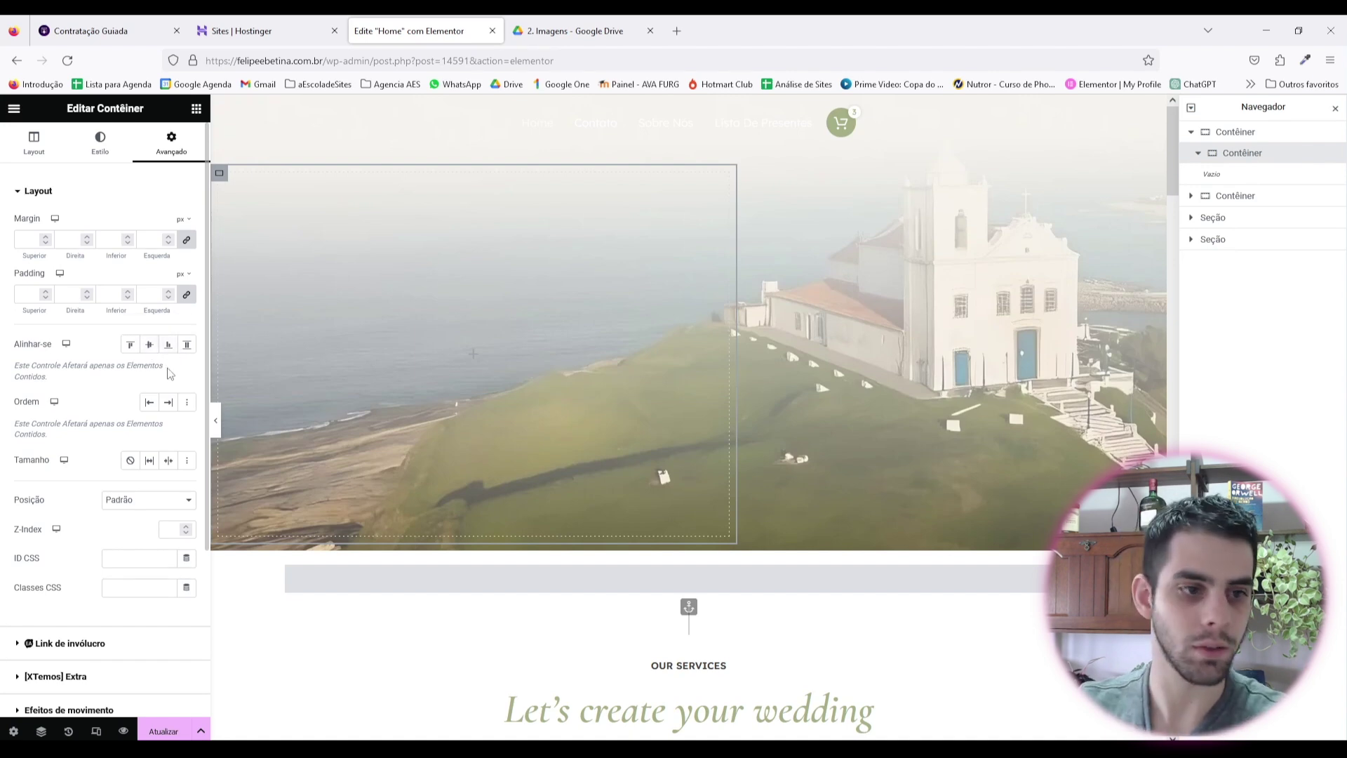
pyautogui.click(33, 140)
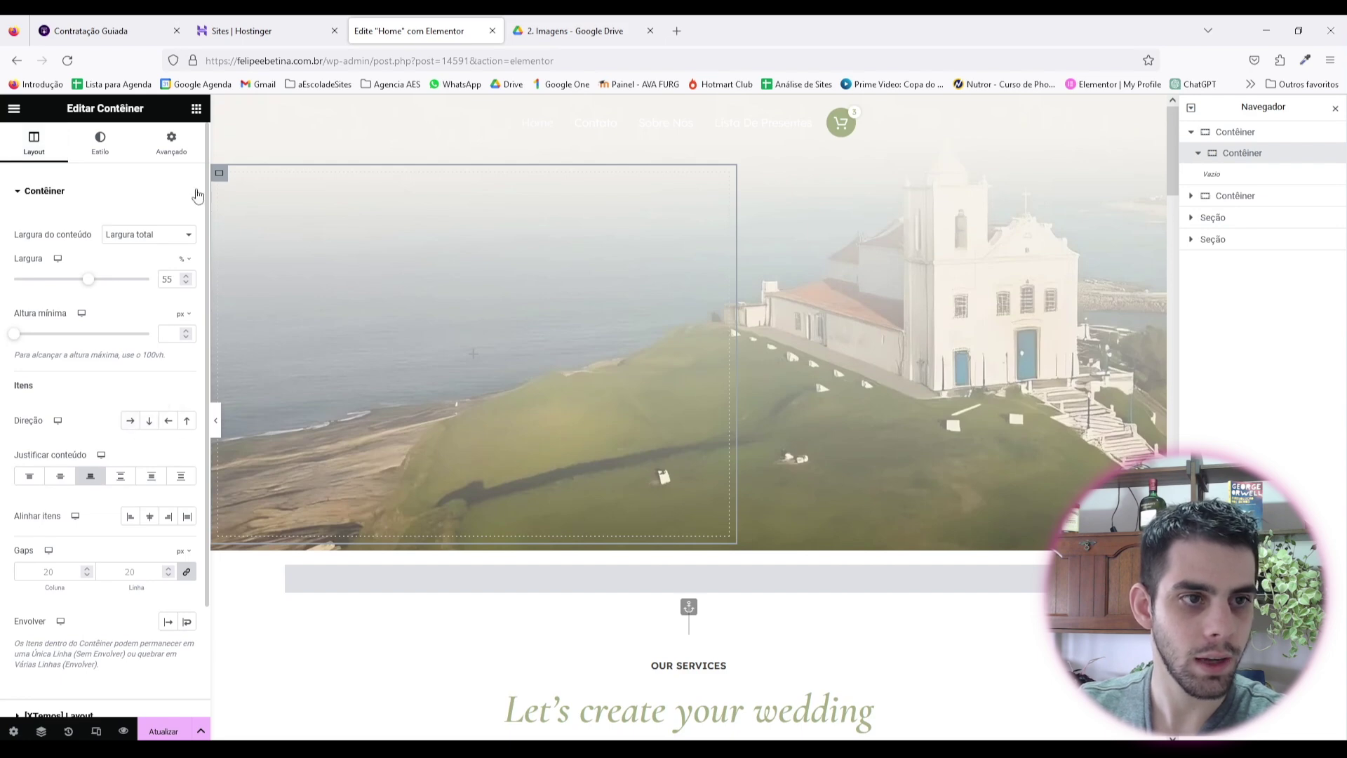
pyautogui.scroll(-1, 146, 353)
pyautogui.scroll(1, 152, 357)
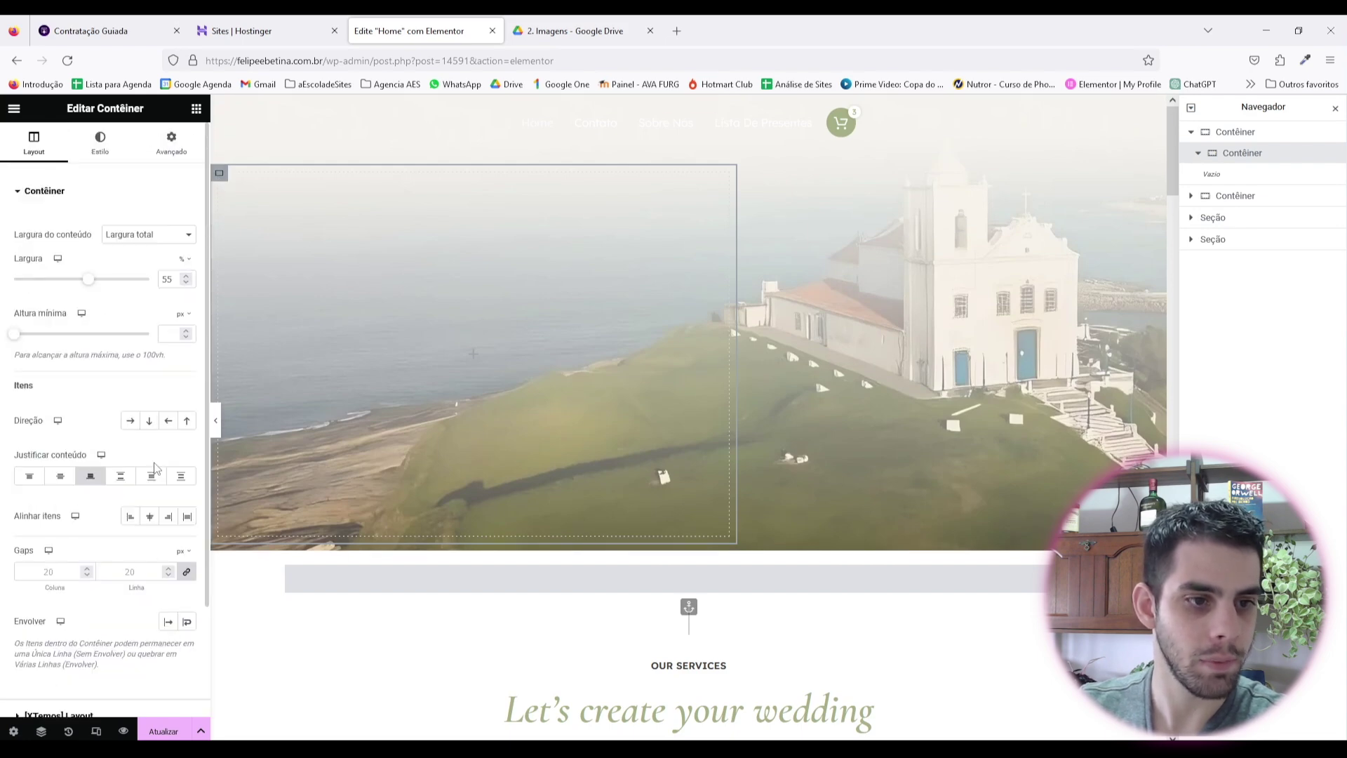
pyautogui.click(60, 480)
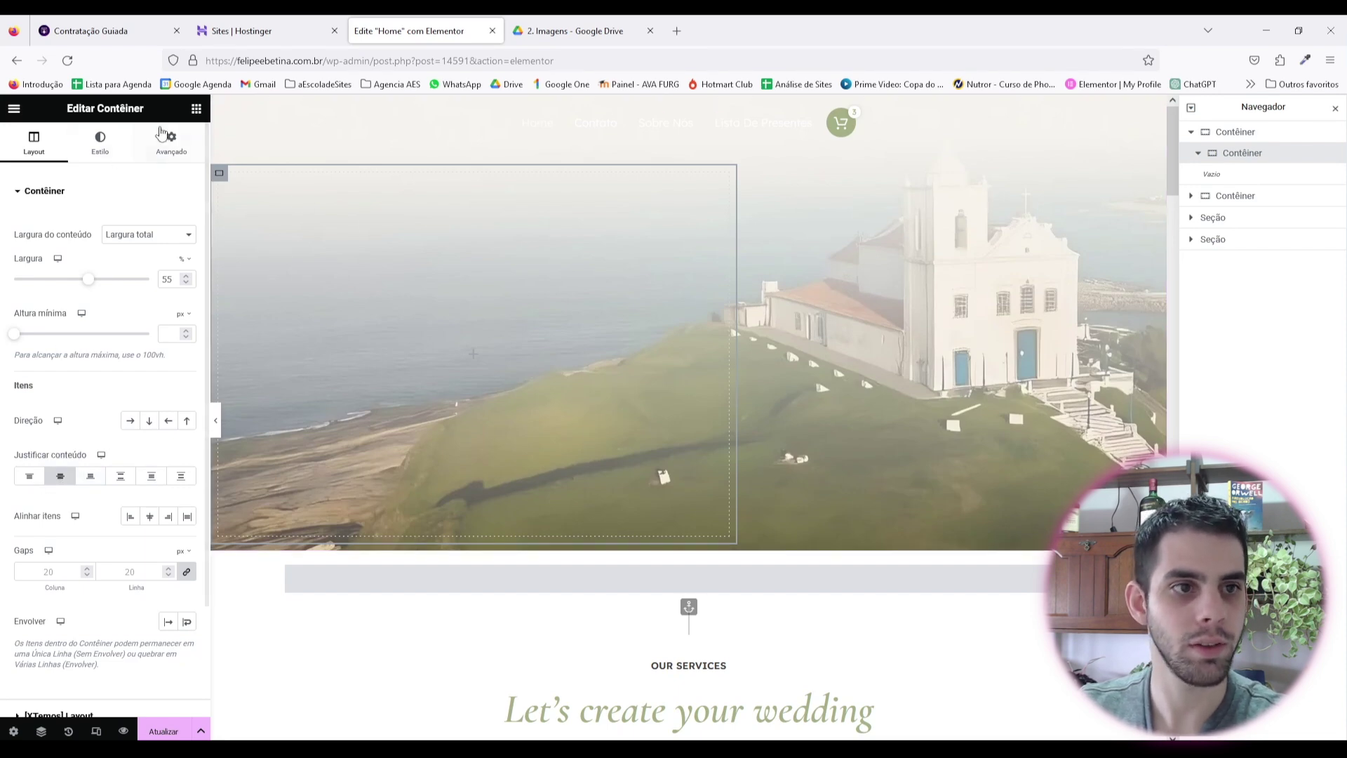
# Step: Duplicate the inner container so the hero holds three side-by-side containers
pyautogui.rightClick(227, 181)
pyautogui.click(277, 214)
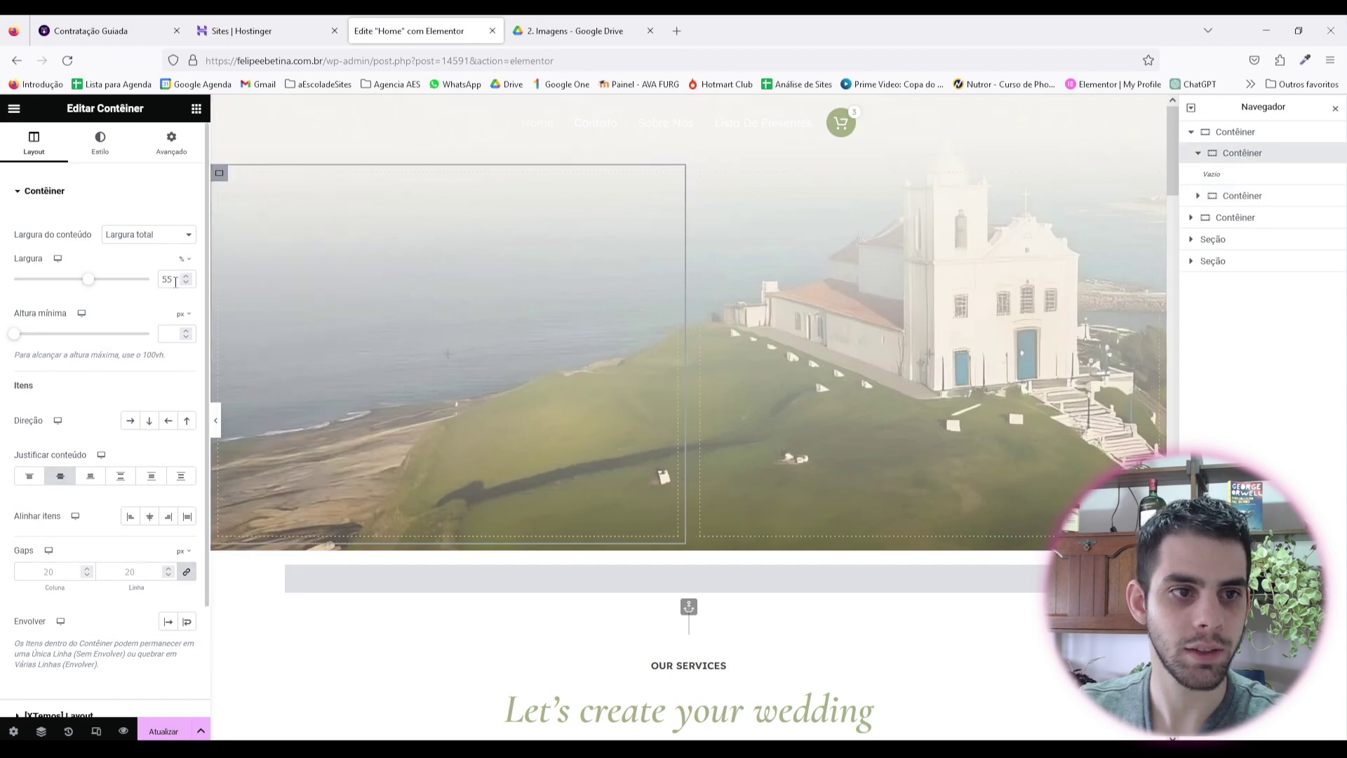
pyautogui.write('33')
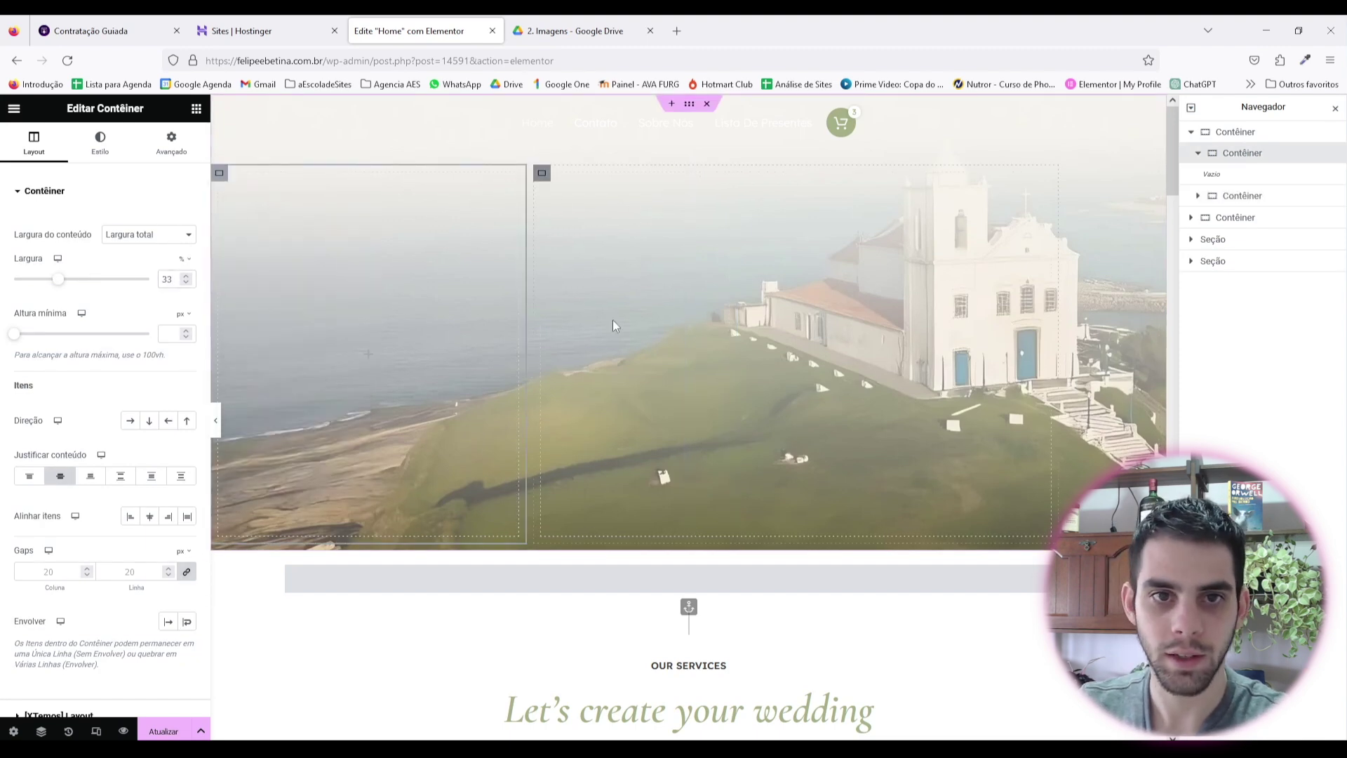
pyautogui.rightClick(543, 174)
pyautogui.click(617, 479)
pyautogui.rightClick(223, 177)
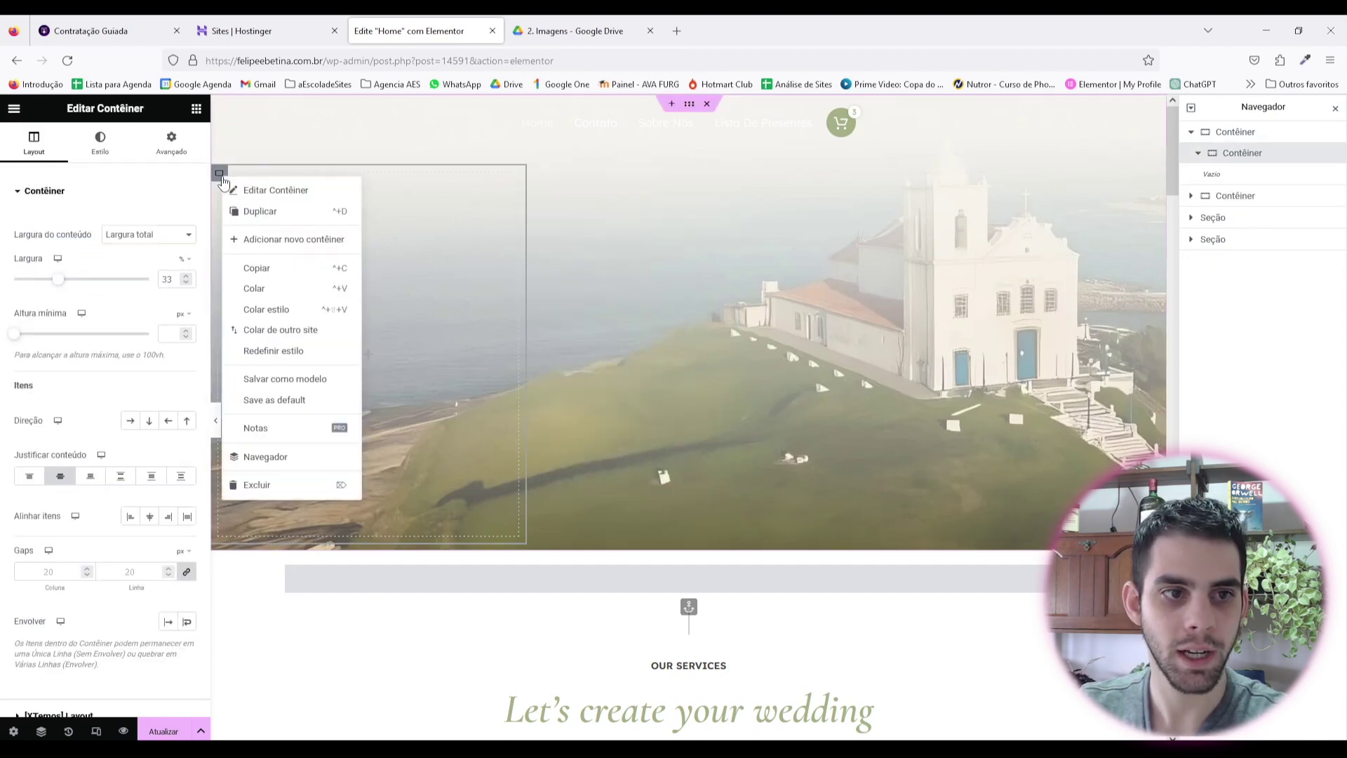
pyautogui.click(285, 219)
pyautogui.rightClick(546, 174)
pyautogui.hotkey('ctrl', 'd')
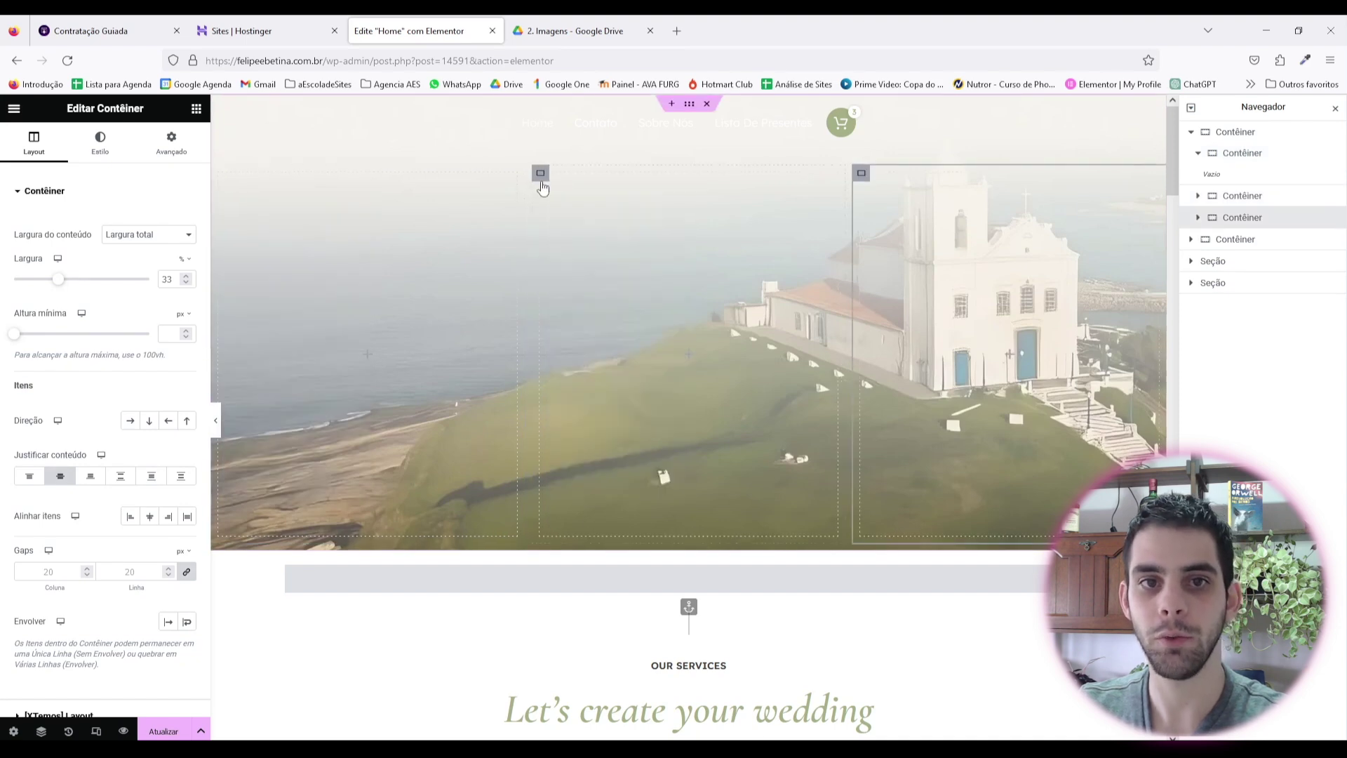
# Step: Give the middle container a plain white background
pyautogui.click(541, 176)
pyautogui.click(100, 144)
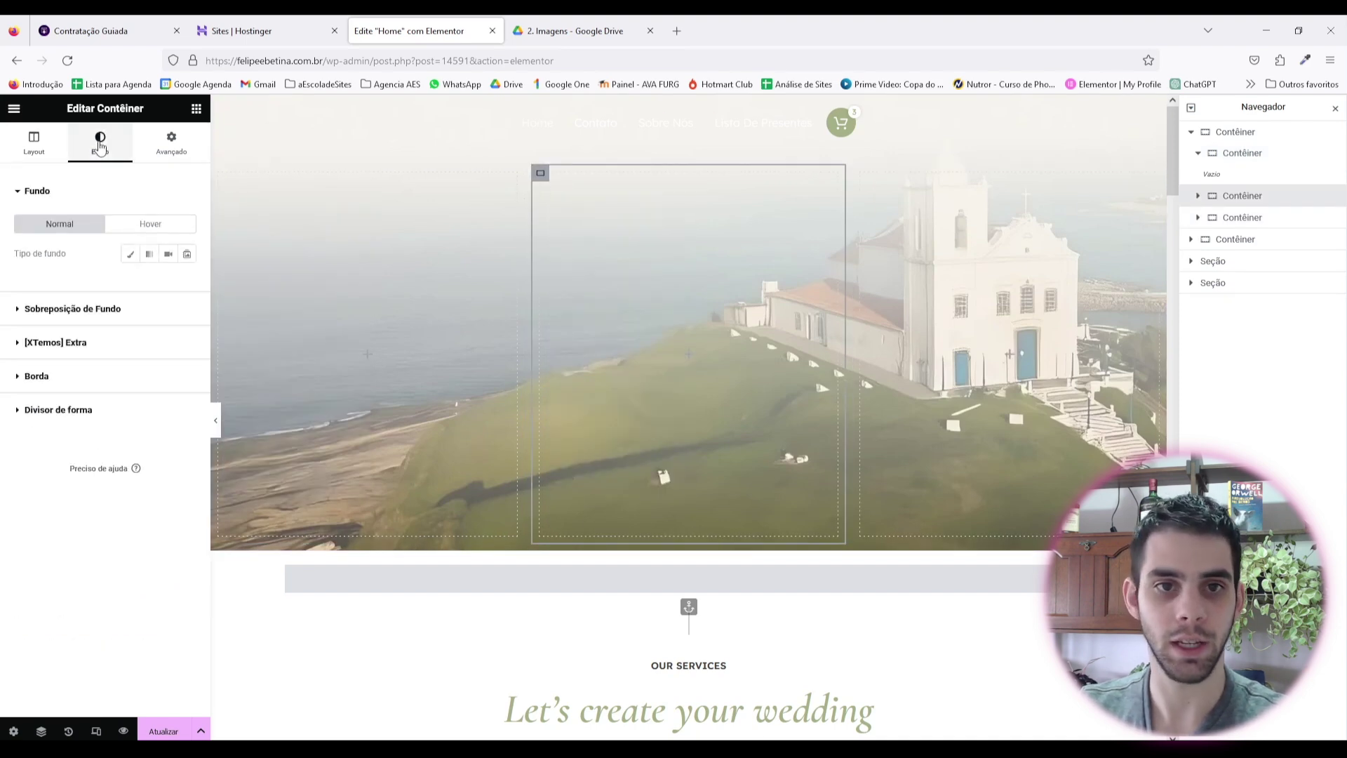
pyautogui.click(130, 253)
pyautogui.click(188, 283)
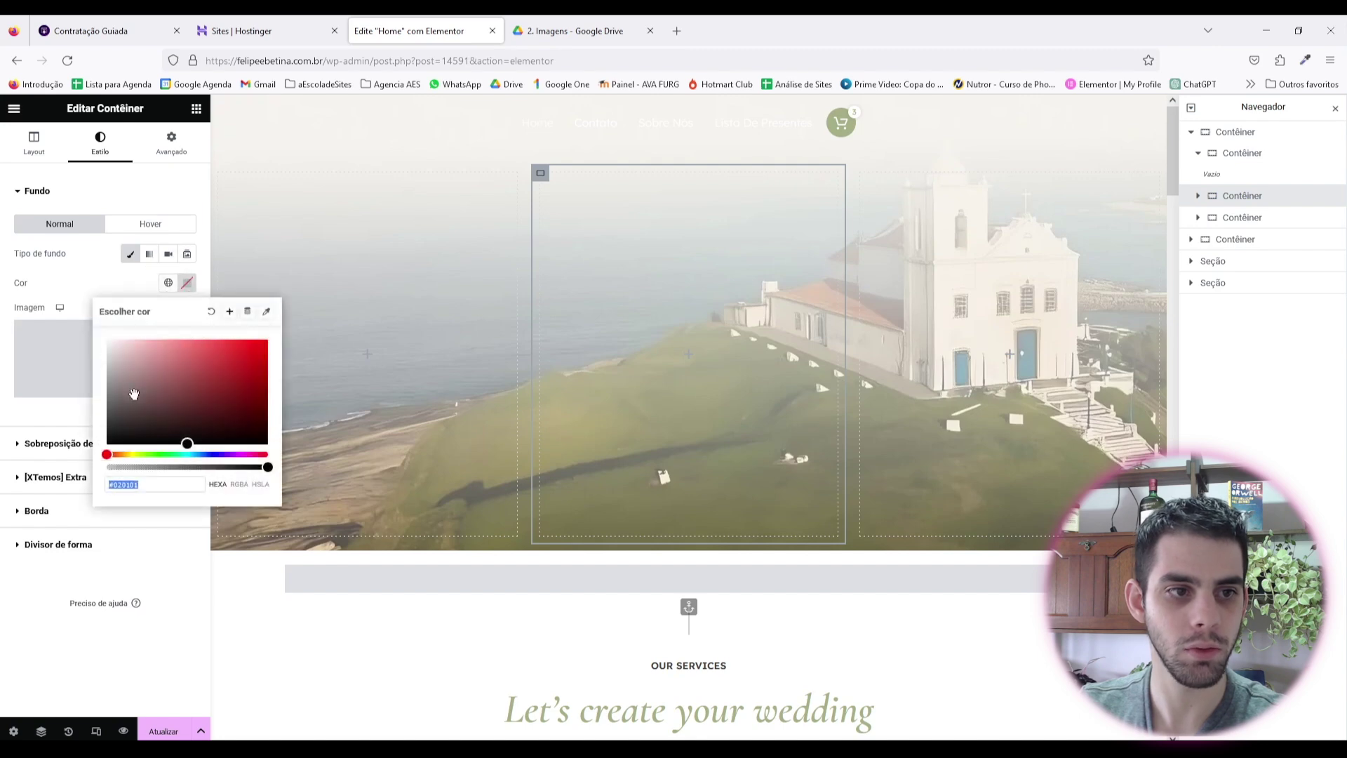
pyautogui.click(109, 341)
pyautogui.click(537, 210)
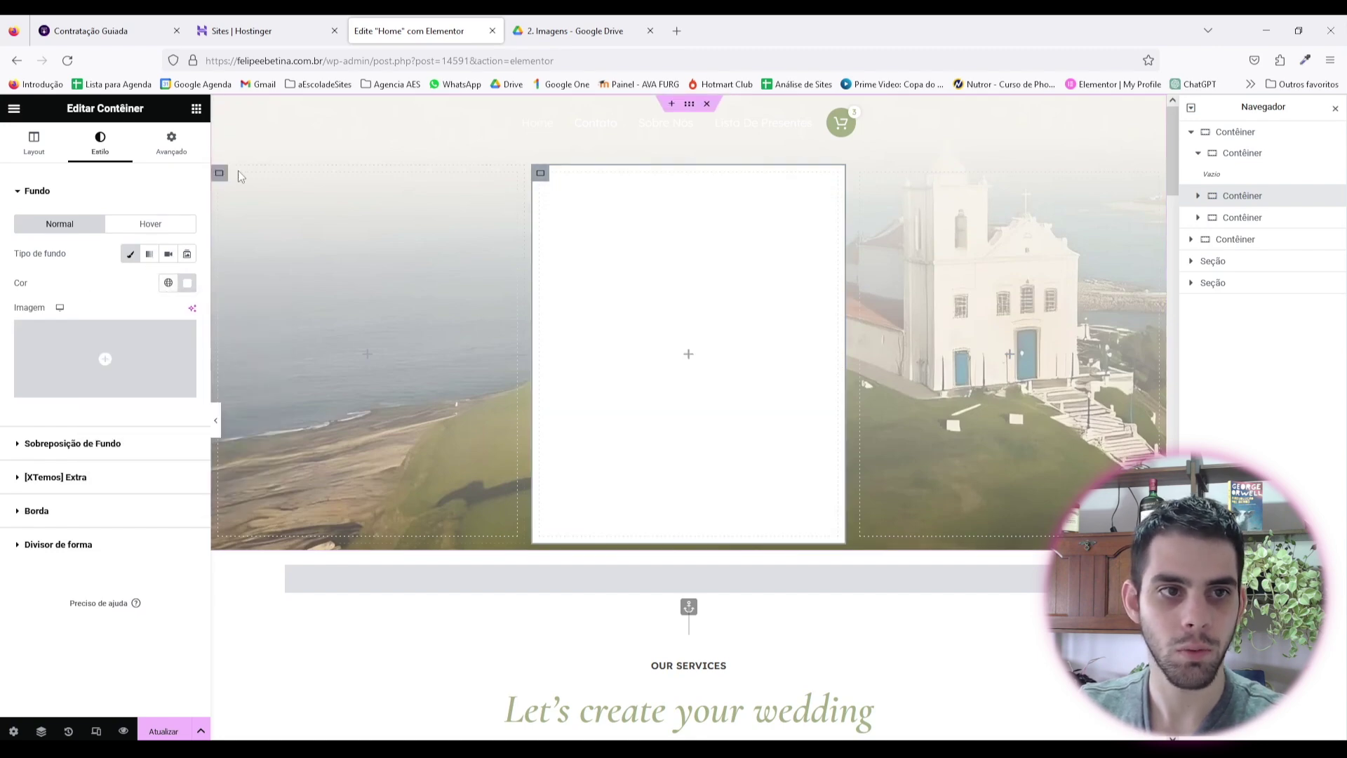
# Step: Change the container's Largura to 60% and its Altura mínima to 0
pyautogui.click(220, 173)
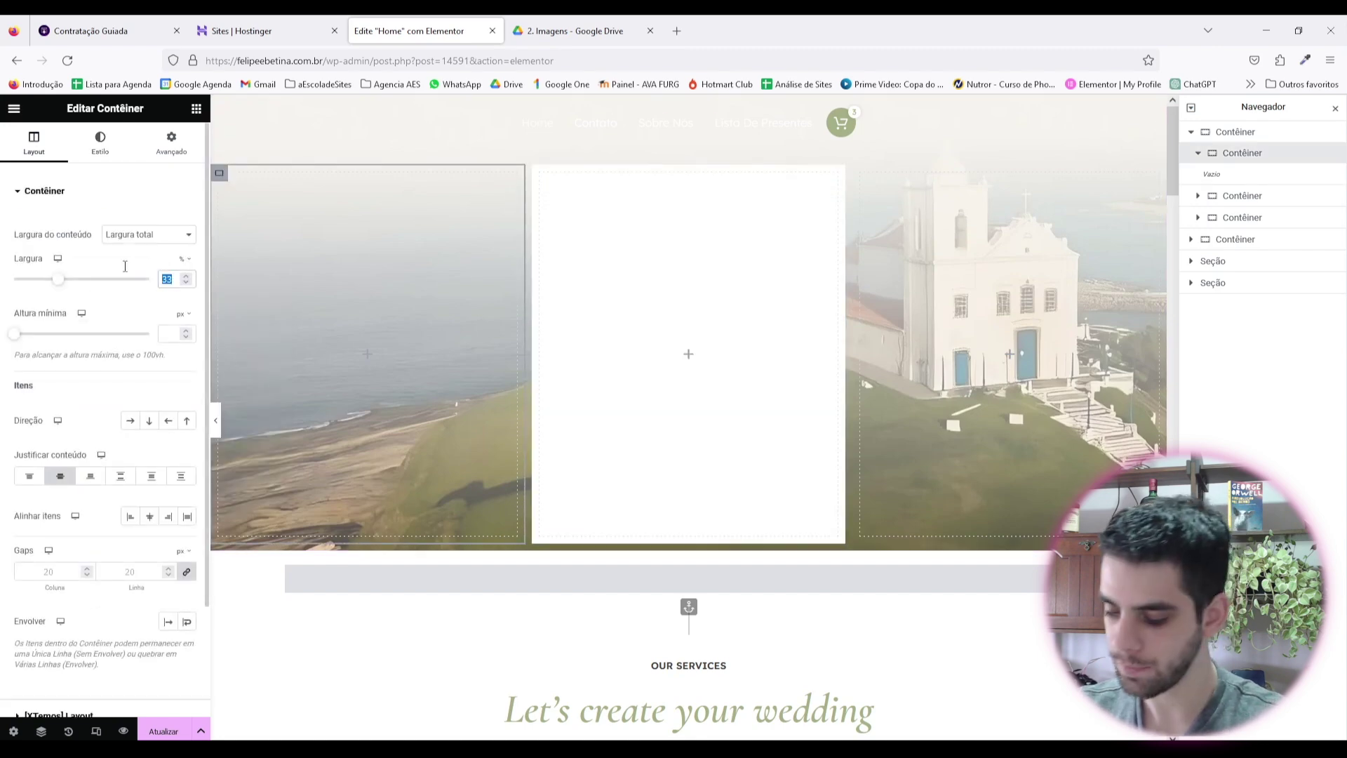
pyautogui.write('20')
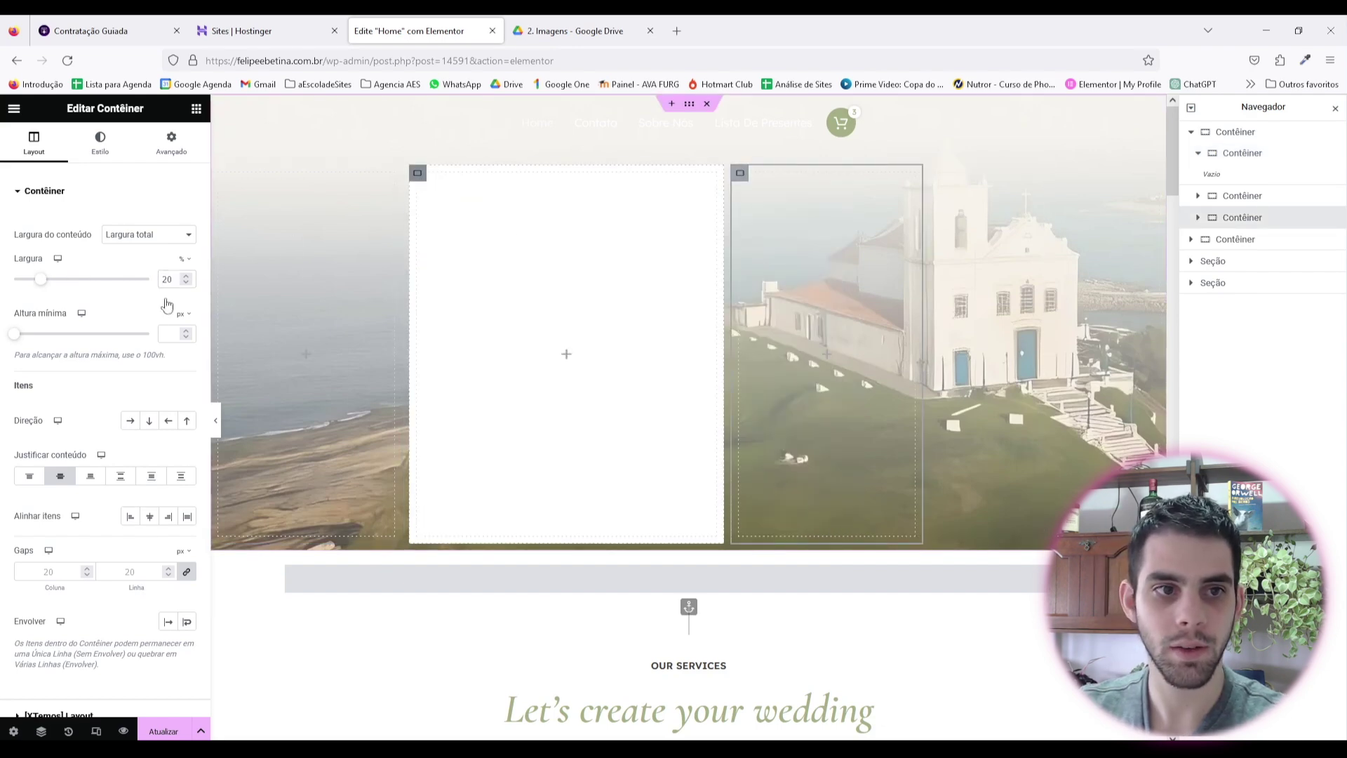
pyautogui.hotkey('ctrl', 'z')
pyautogui.click(33, 143)
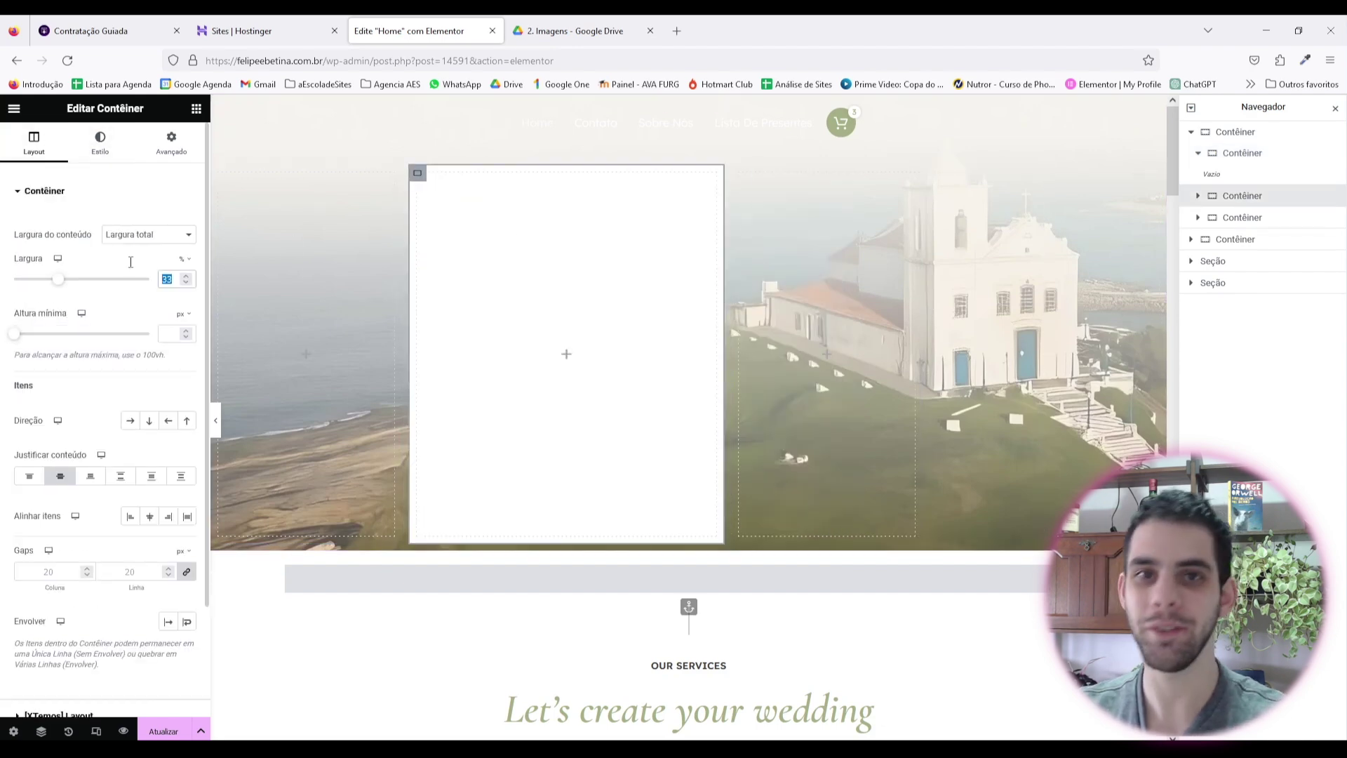
pyautogui.write('60')
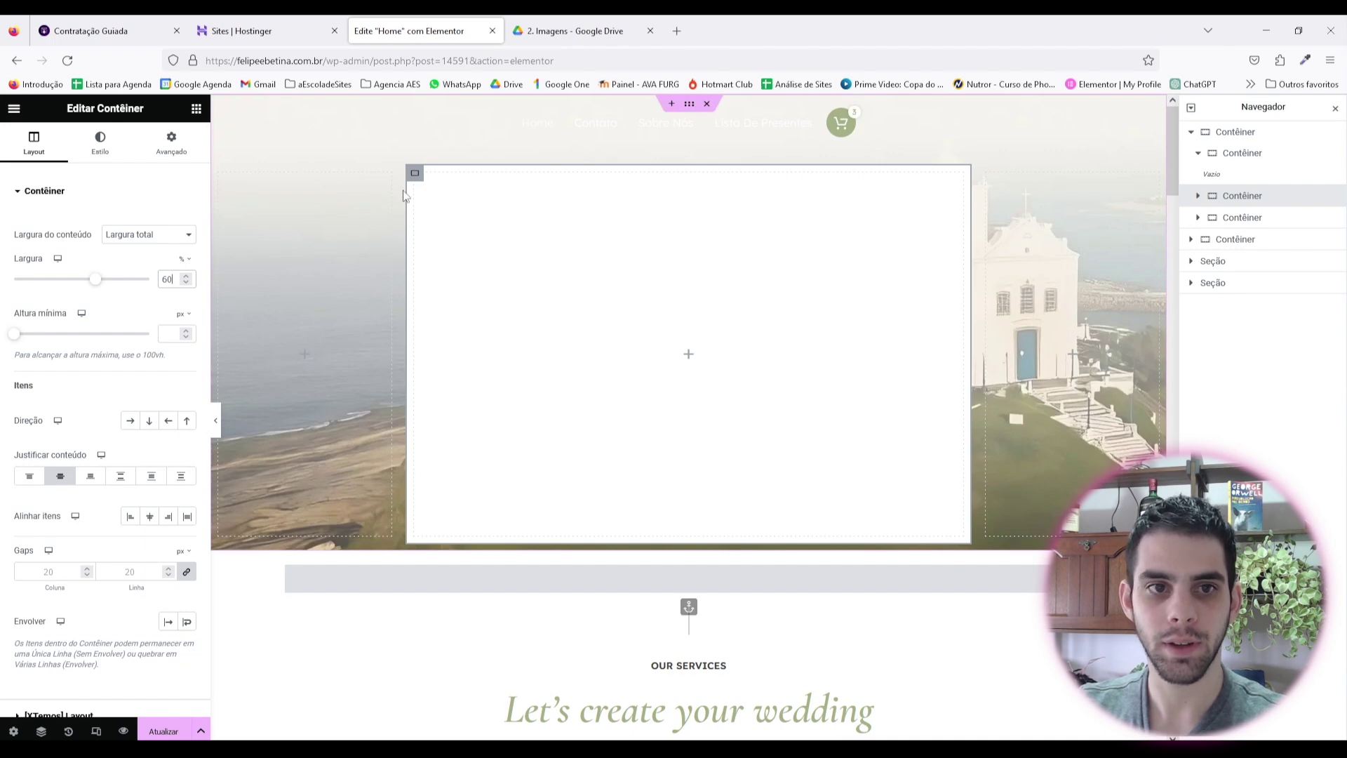
pyautogui.click(22, 336)
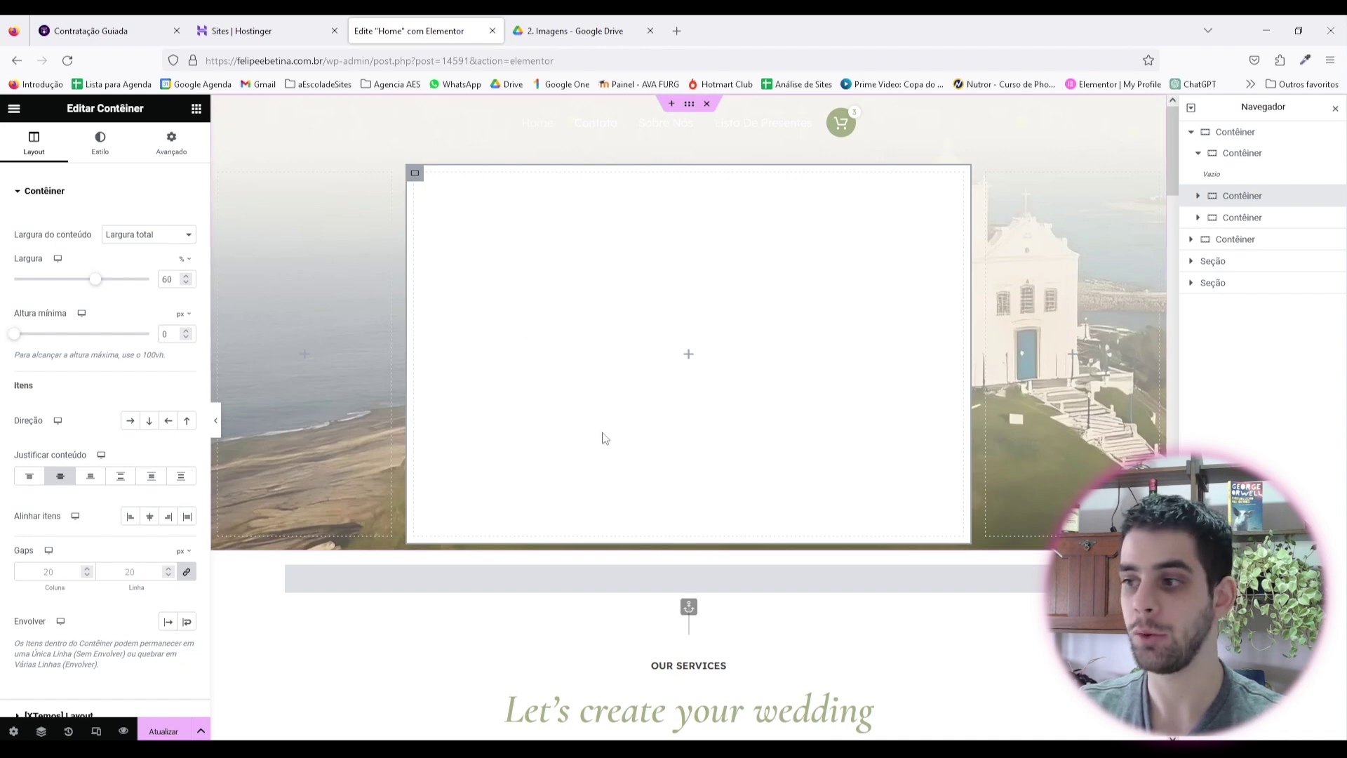
pyautogui.click(689, 354)
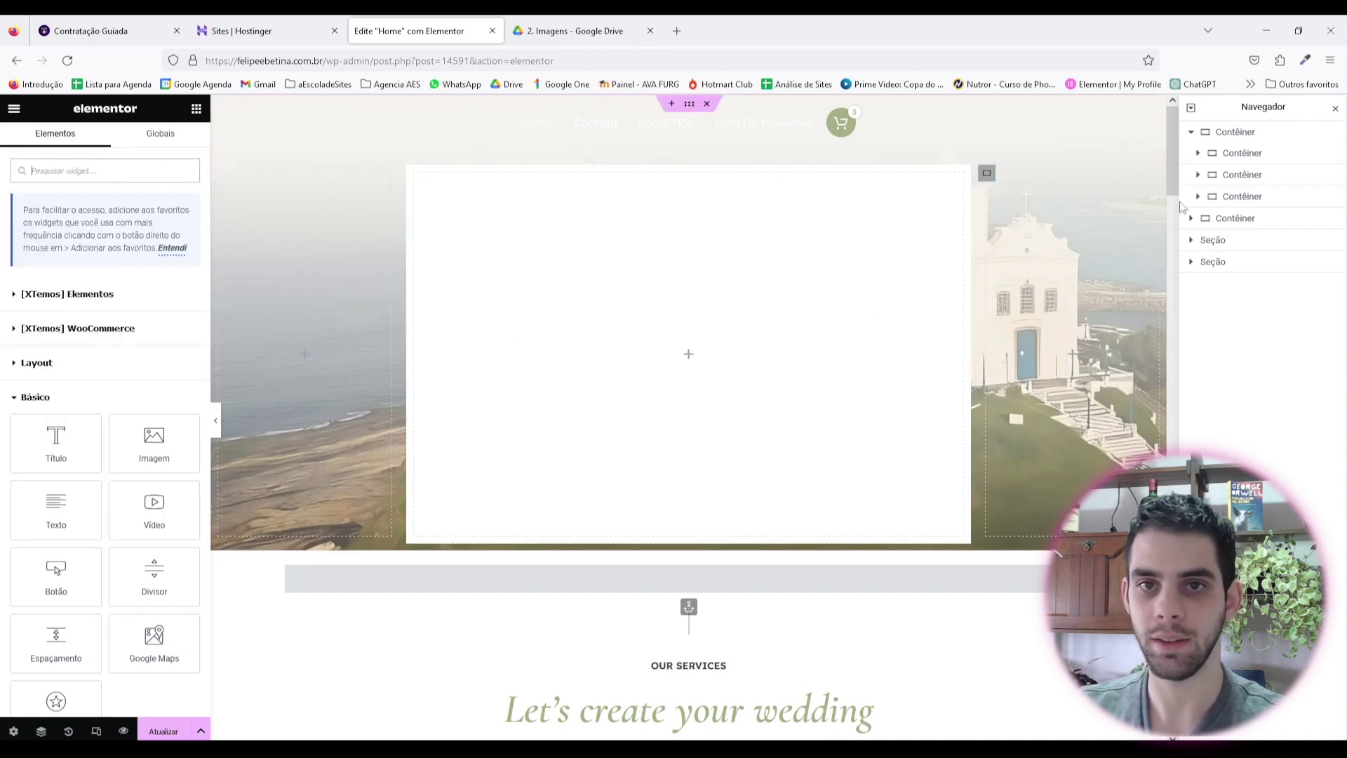
# Step: Set the middle container's Margin Superior to 200 and Inferior to -100 in Avançado
pyautogui.click(1242, 174)
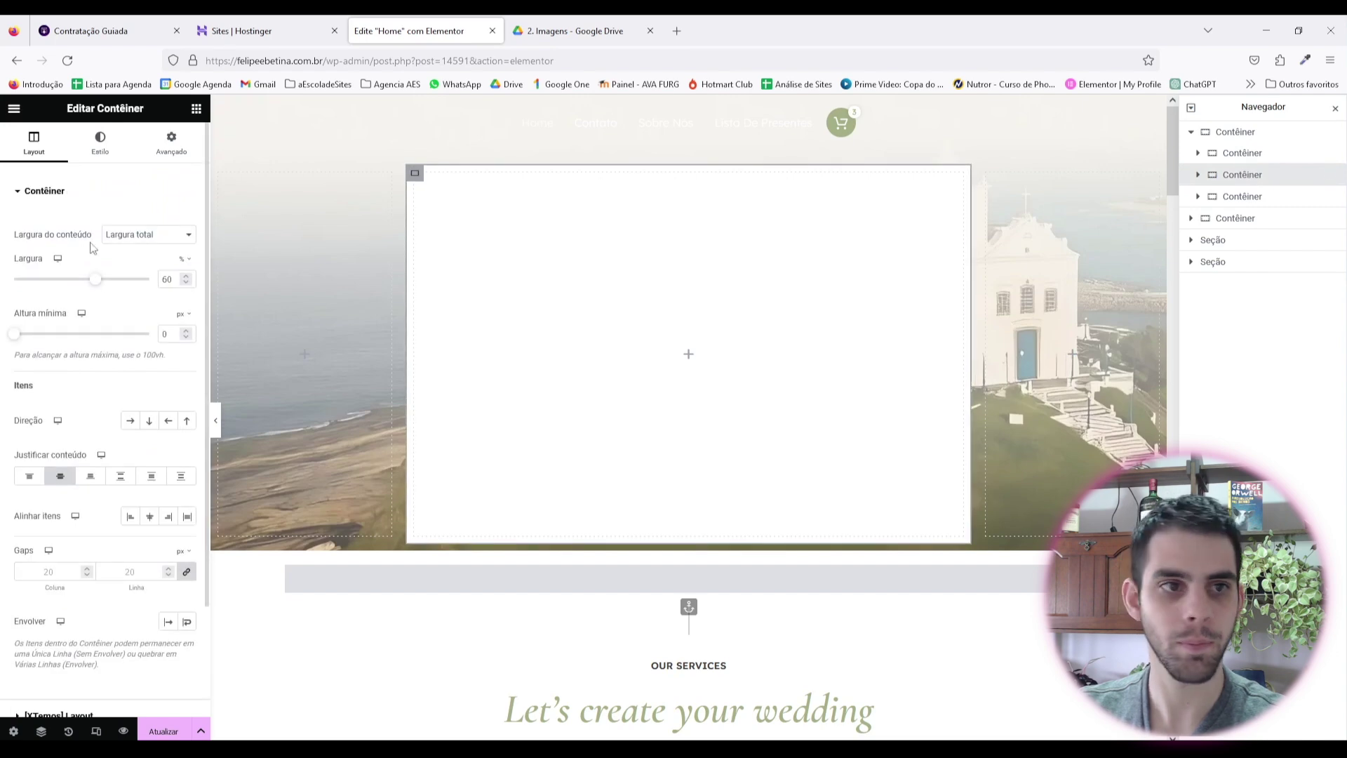
pyautogui.click(177, 156)
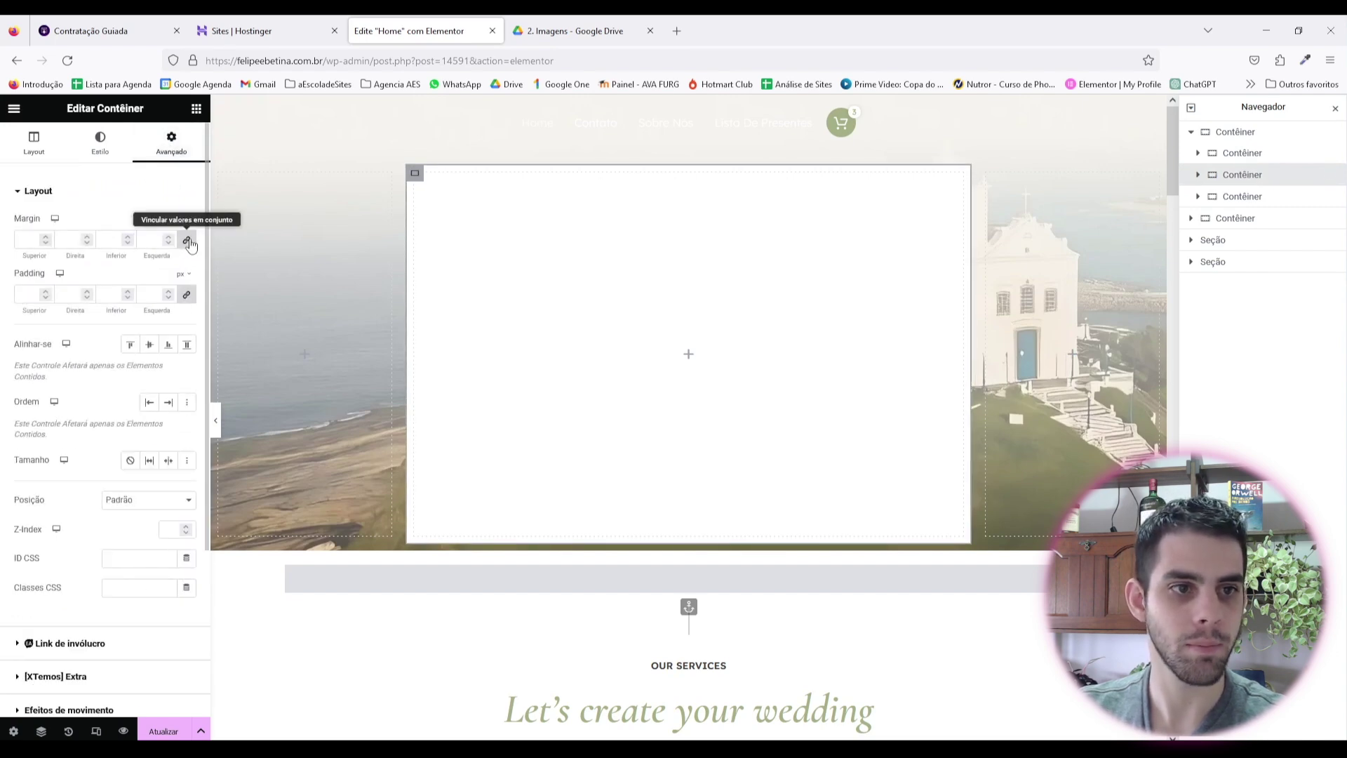
pyautogui.click(46, 237)
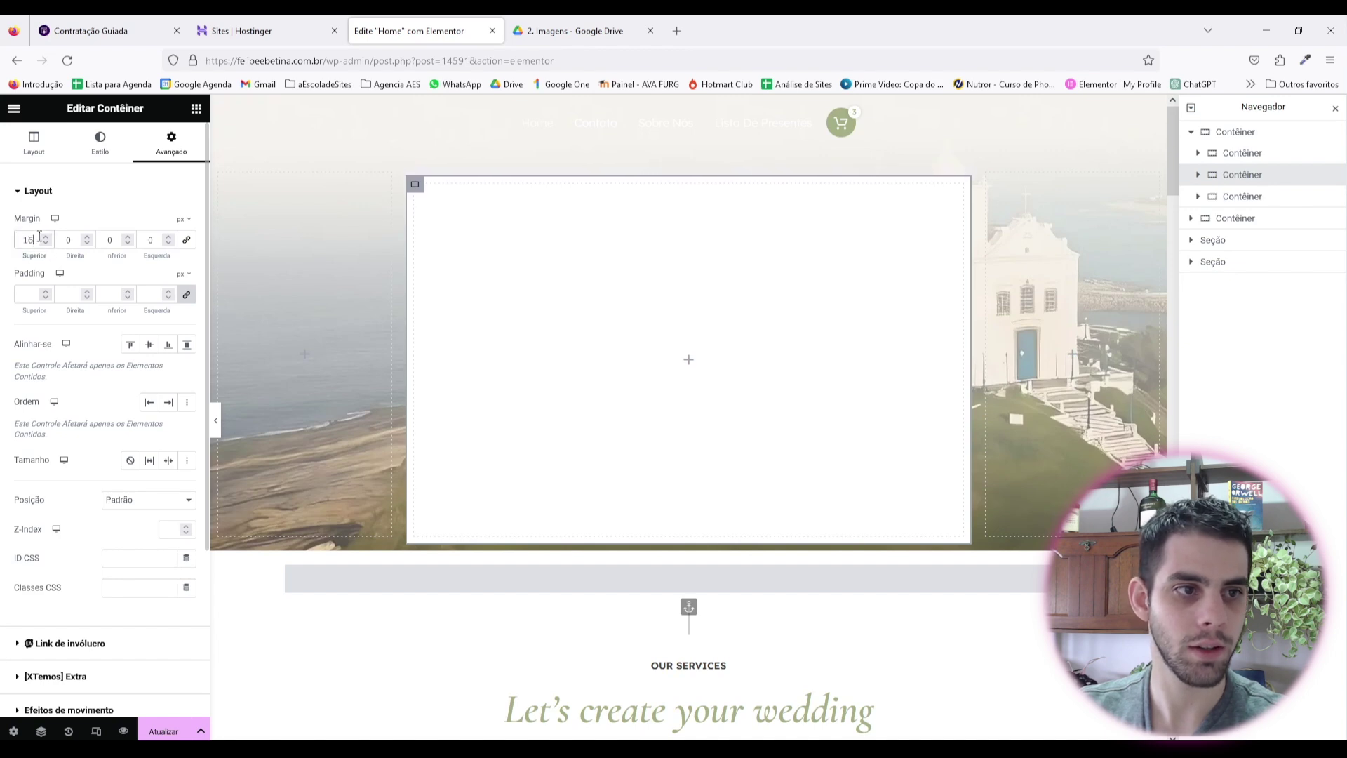
pyautogui.click(45, 237)
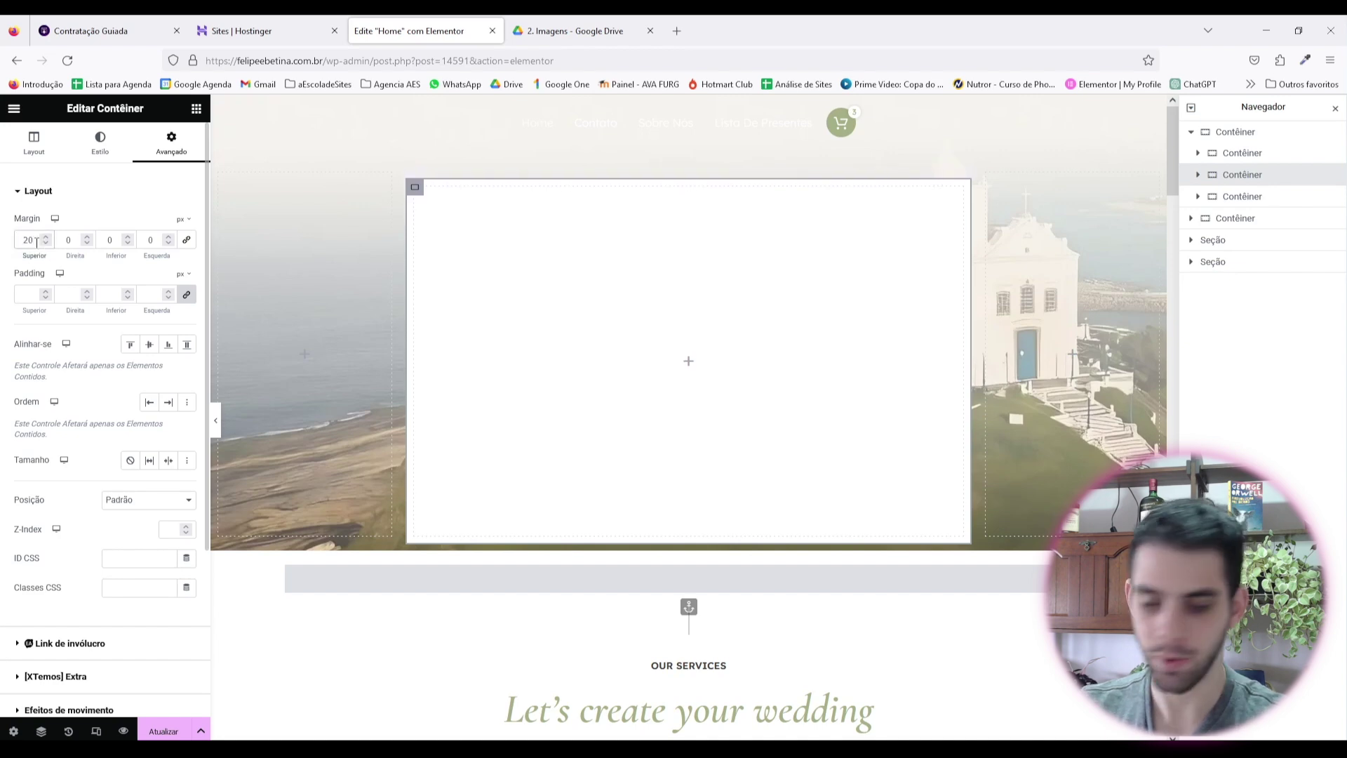
pyautogui.write('0')
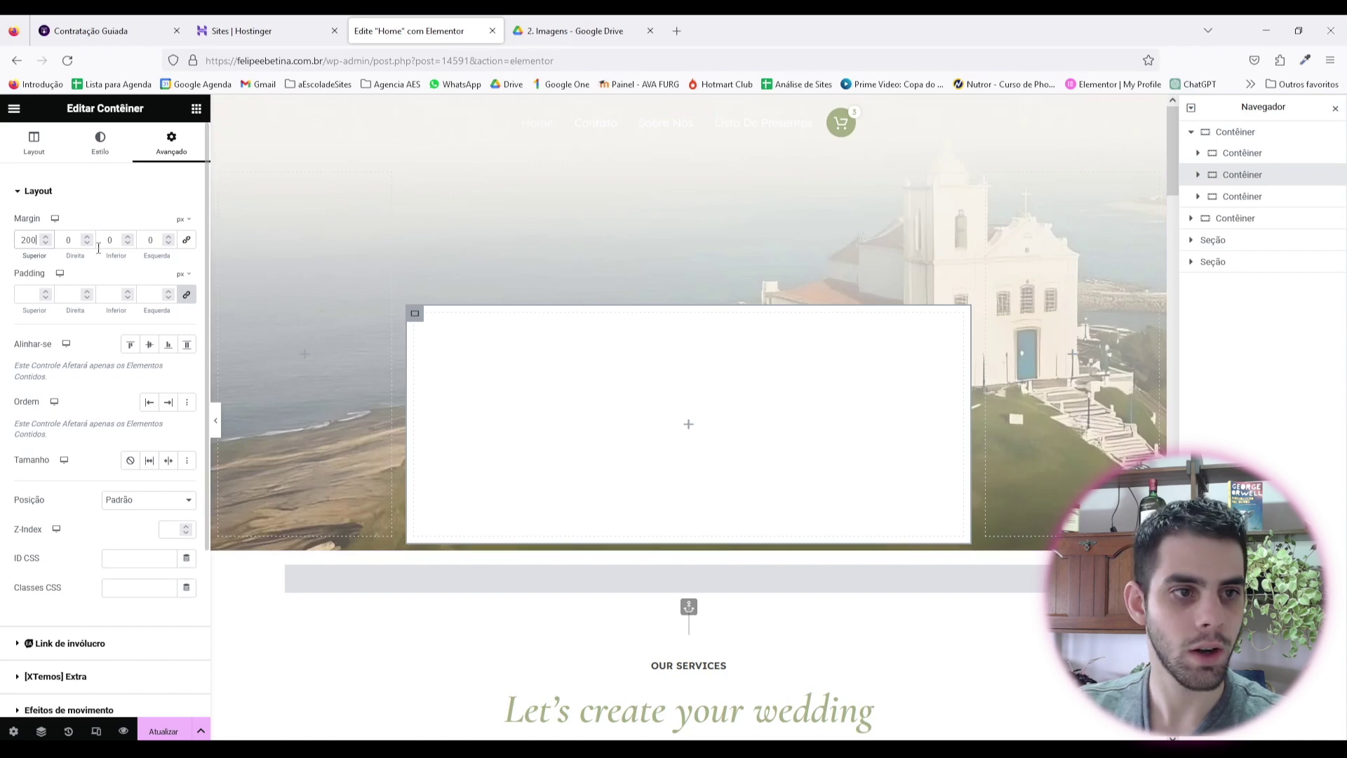
pyautogui.click(127, 243)
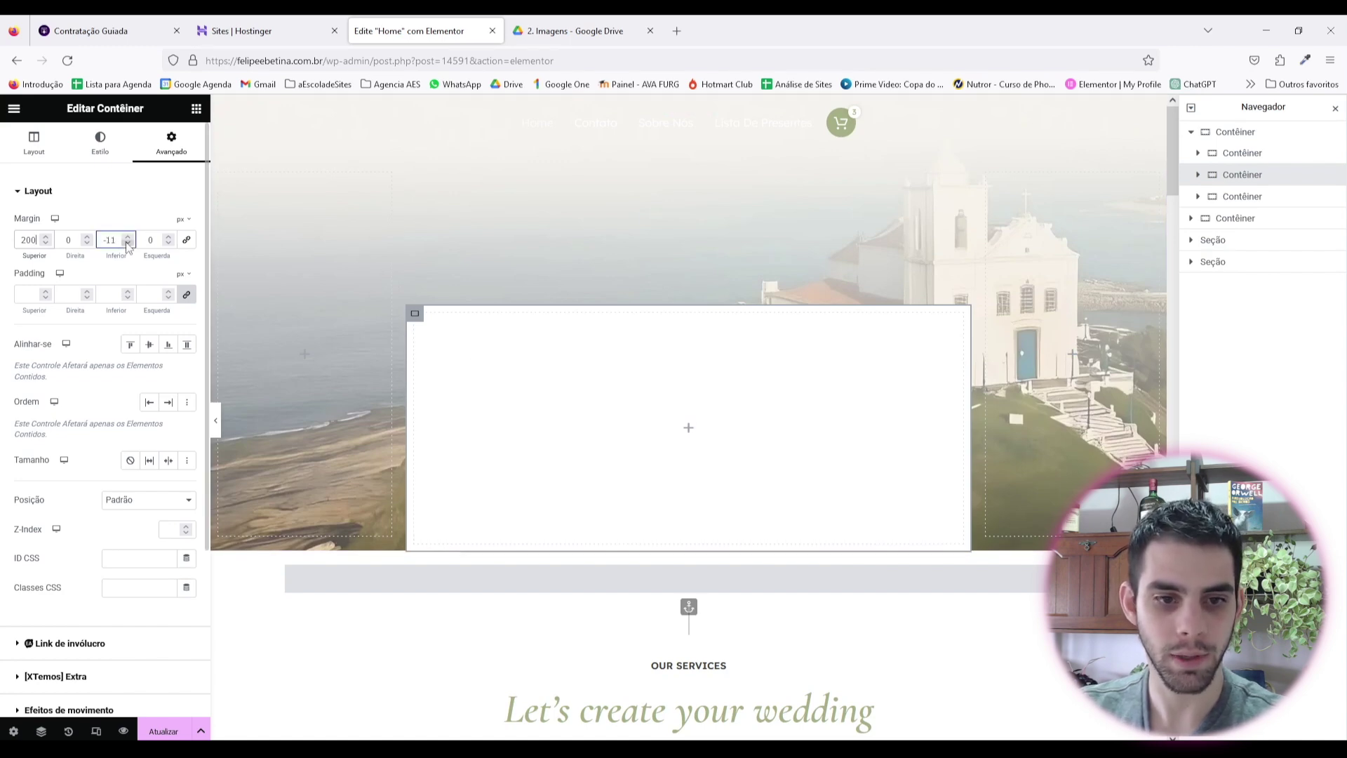
pyautogui.scroll(-9, 127, 244)
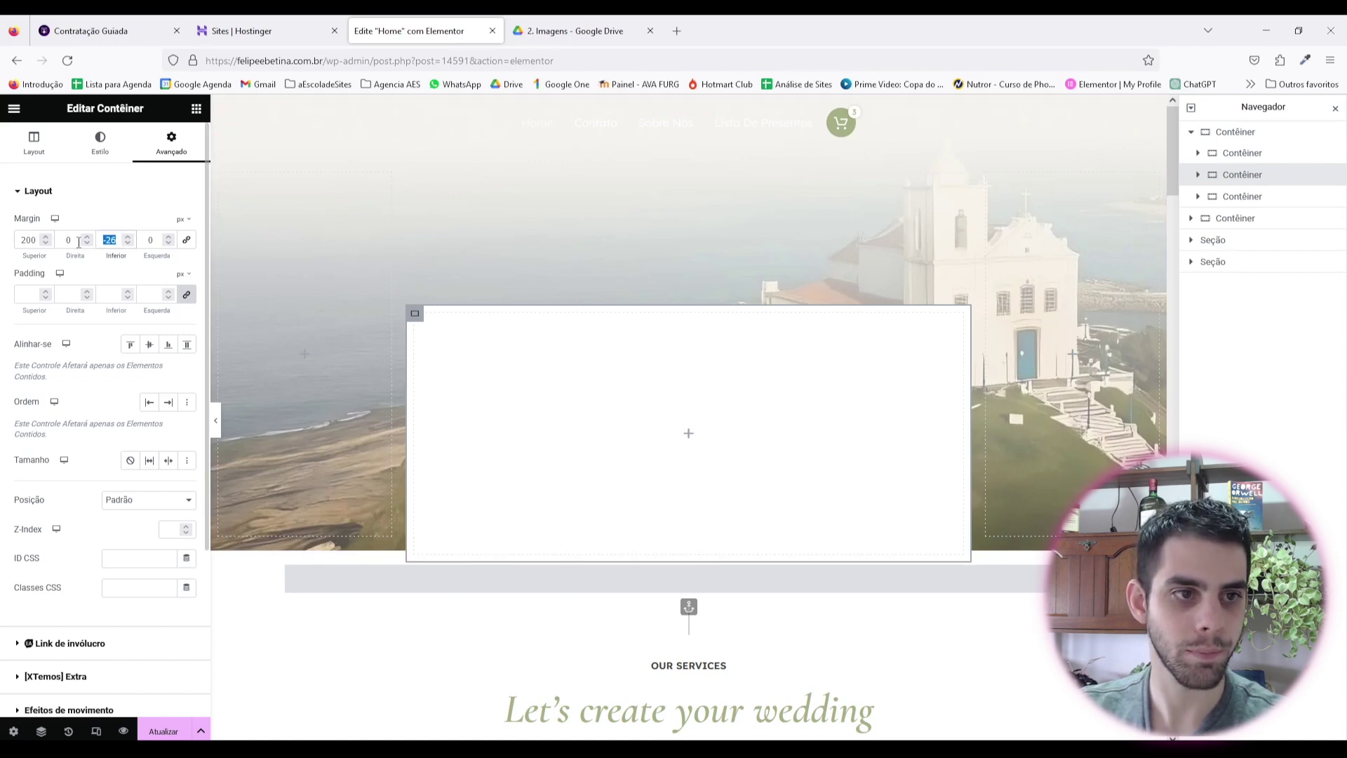
pyautogui.write('-100')
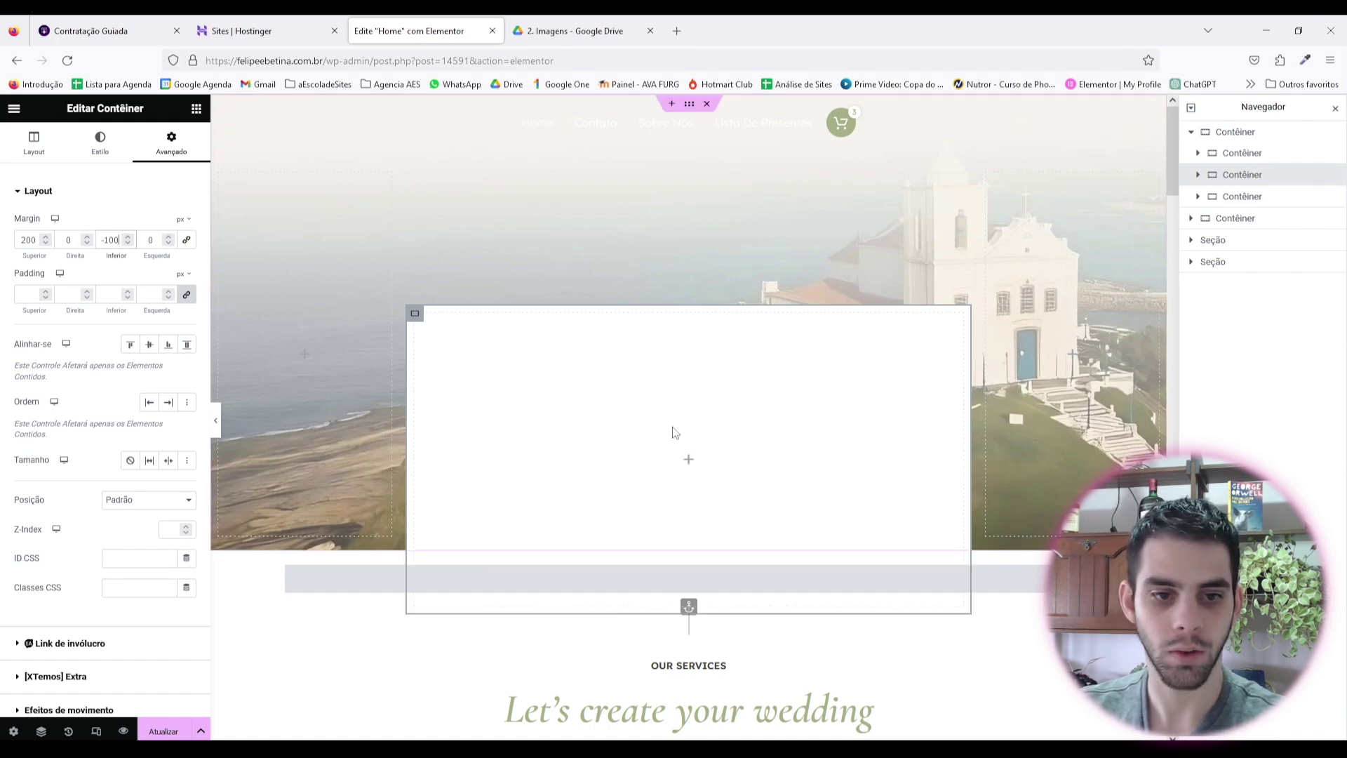
# Step: Preview the page to check the white box overlapping the services section
pyautogui.hotkey('ctrl', 'p')
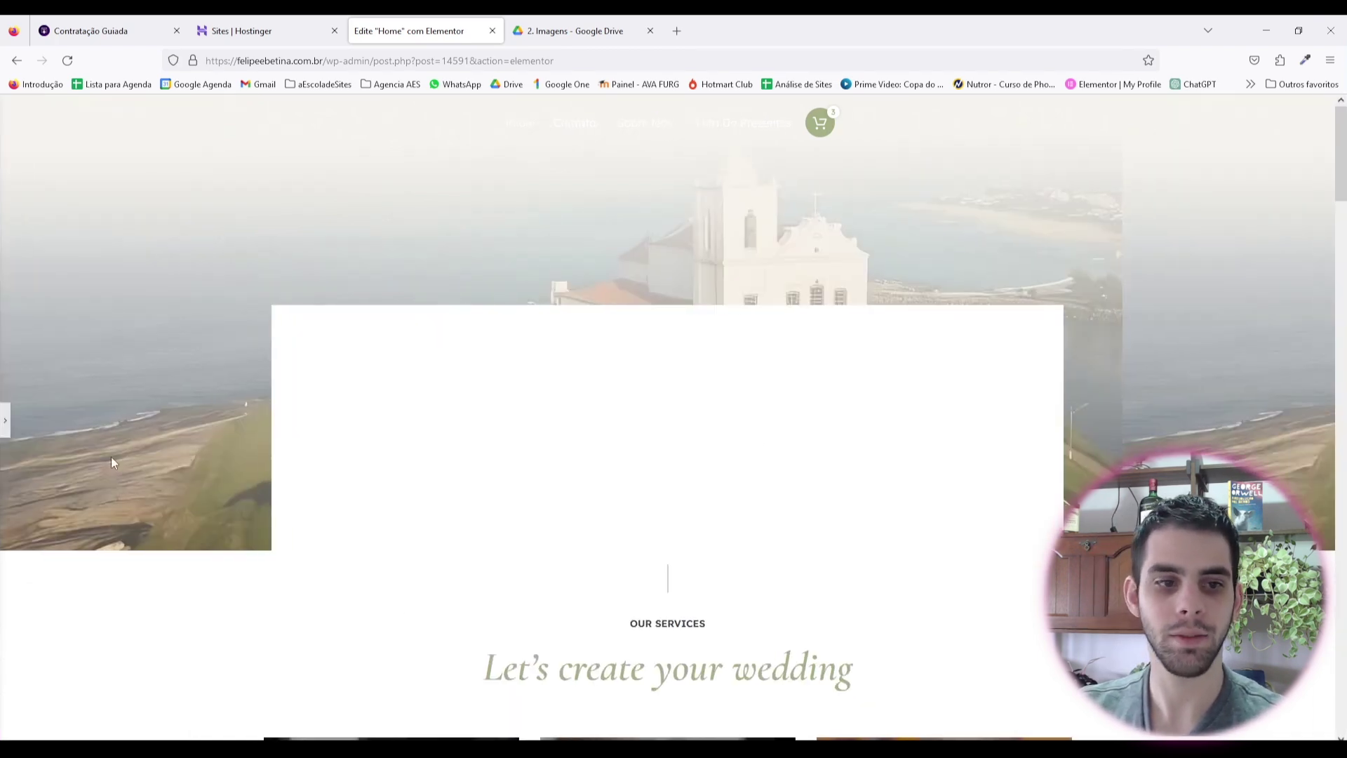
pyautogui.click(4, 421)
pyautogui.scroll(-3, 825, 407)
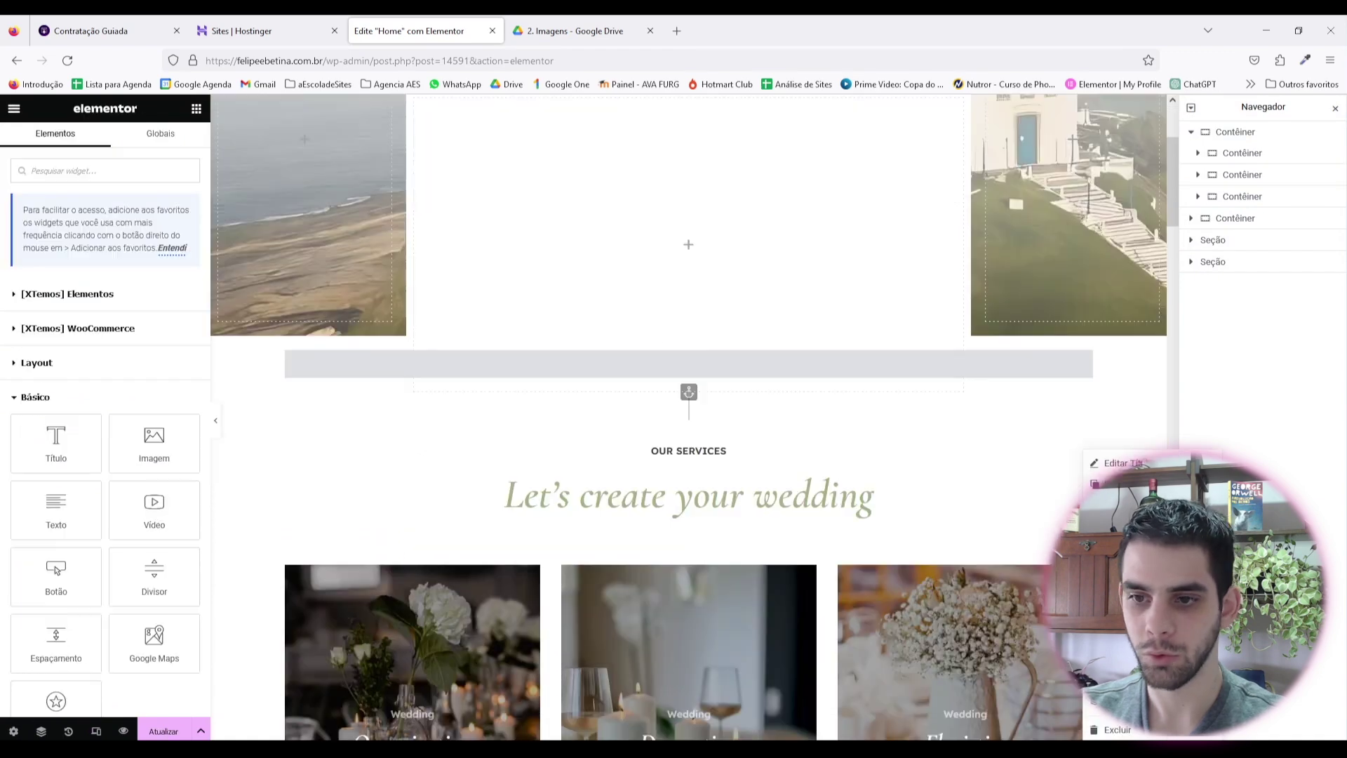
# Step: Move the OUR SERVICES section title into the white hero box and clear its caption
pyautogui.click(1075, 499)
pyautogui.moveTo(1085, 450)
pyautogui.mouseDown()
pyautogui.moveTo(827, 463)
pyautogui.moveTo(752, 202)
pyautogui.moveTo(751, 239)
pyautogui.mouseUp()
pyautogui.moveTo(757, 402); pyautogui.dragTo(757, 402)
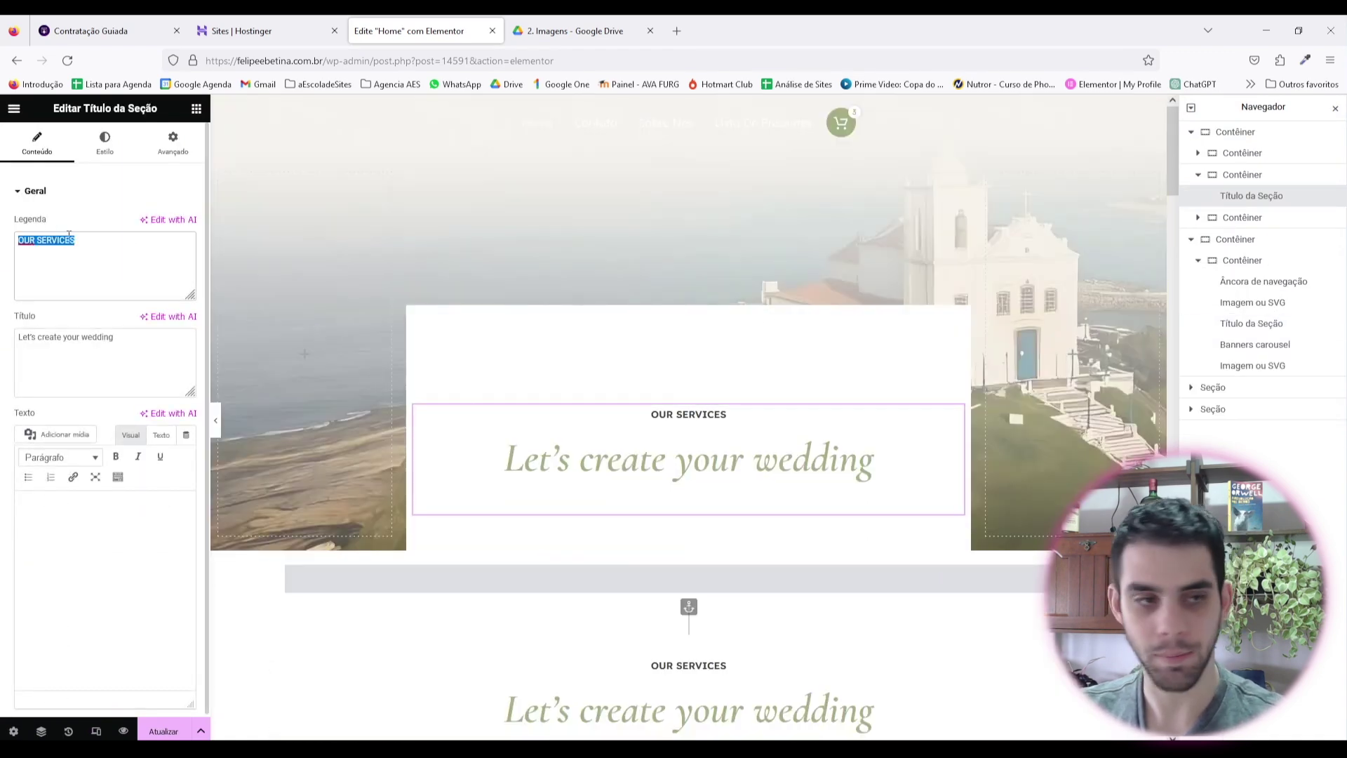
pyautogui.press('BackSpace')
pyautogui.moveTo(114, 337); pyautogui.dragTo(2, 307)
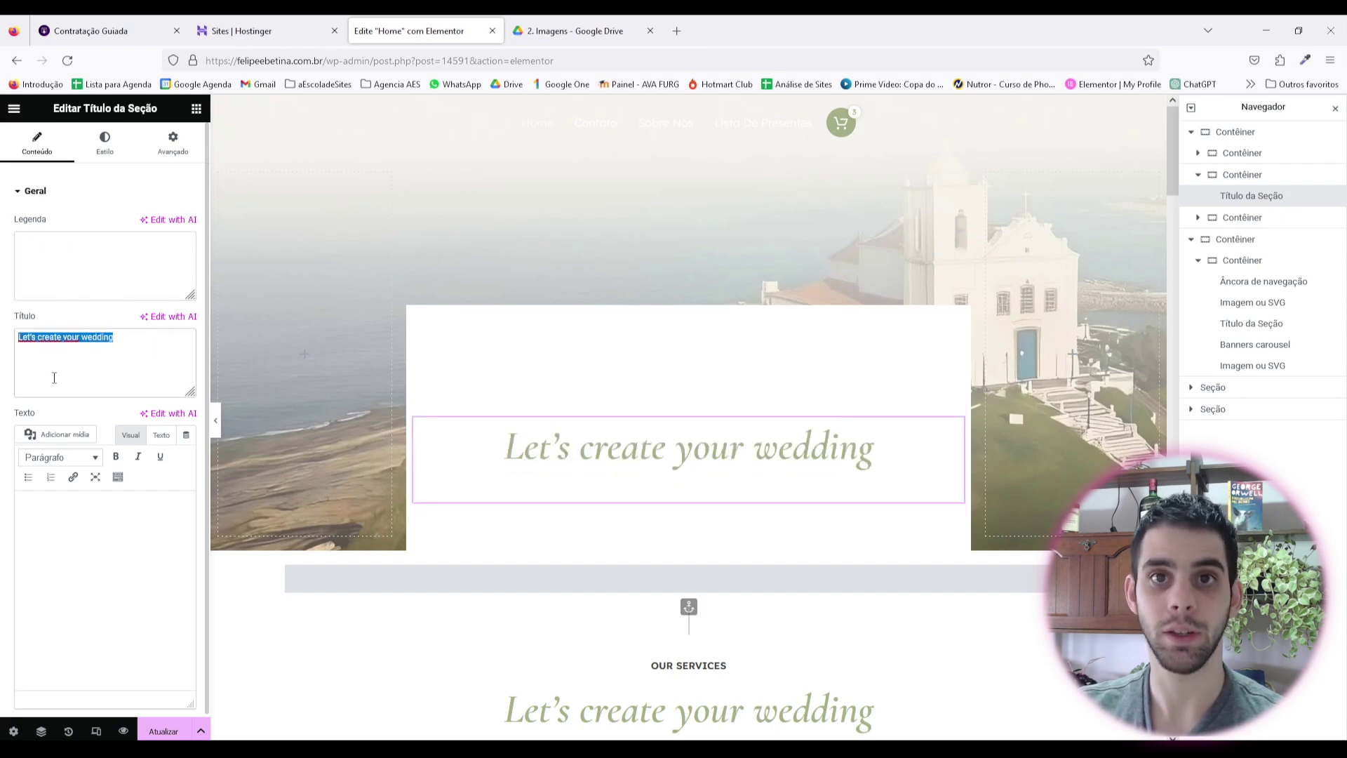
pyautogui.click(715, 452)
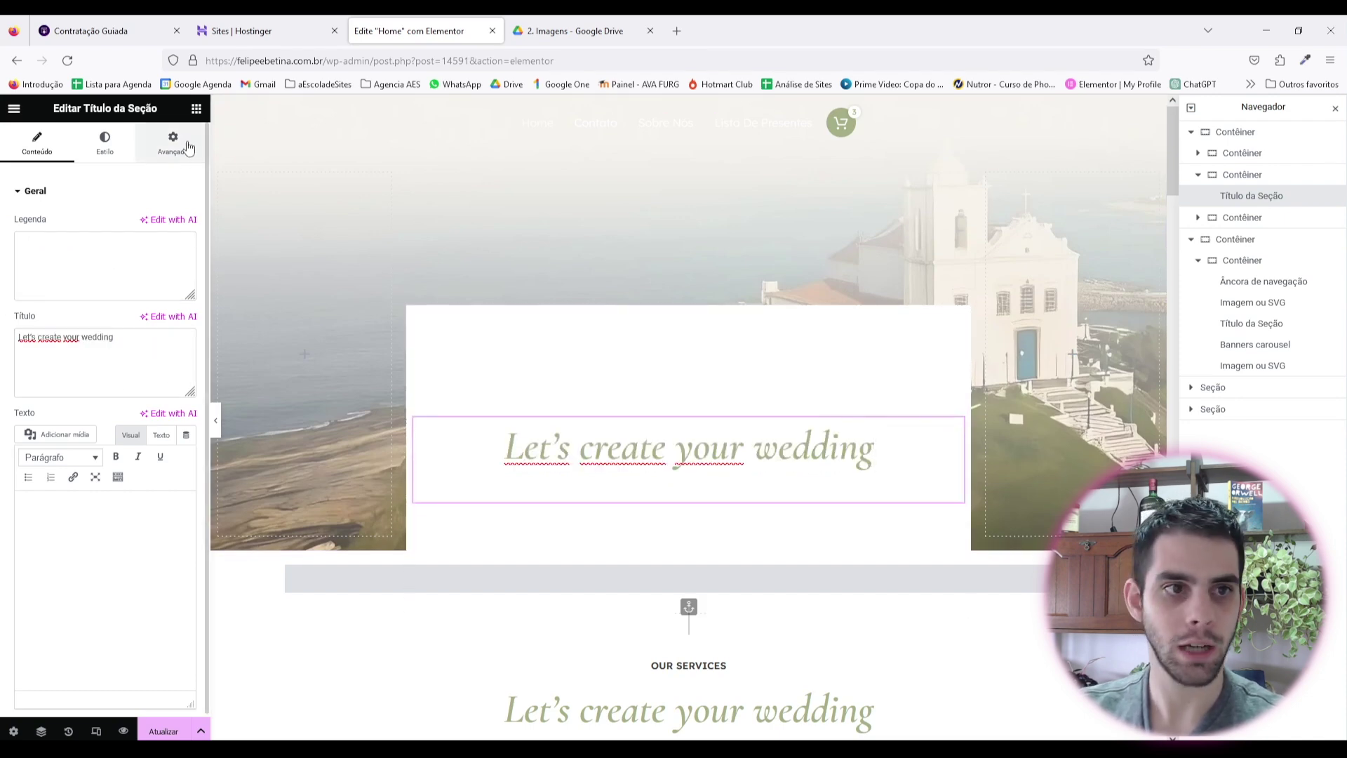
pyautogui.press('Escape')
# Step: Add an Imagem widget above the headline showing the Felipe & Betina logo
pyautogui.moveTo(131, 463); pyautogui.dragTo(726, 417)
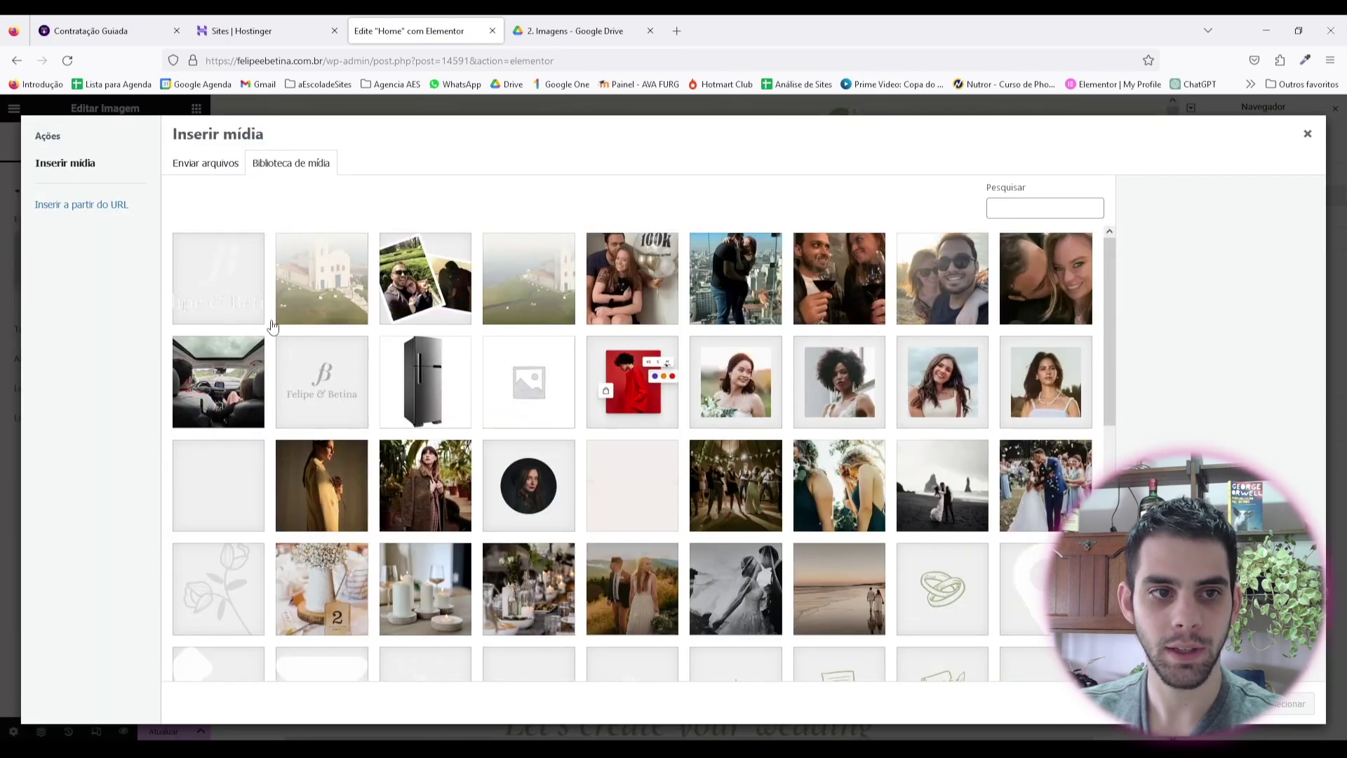
pyautogui.click(369, 389)
pyautogui.click(581, 22)
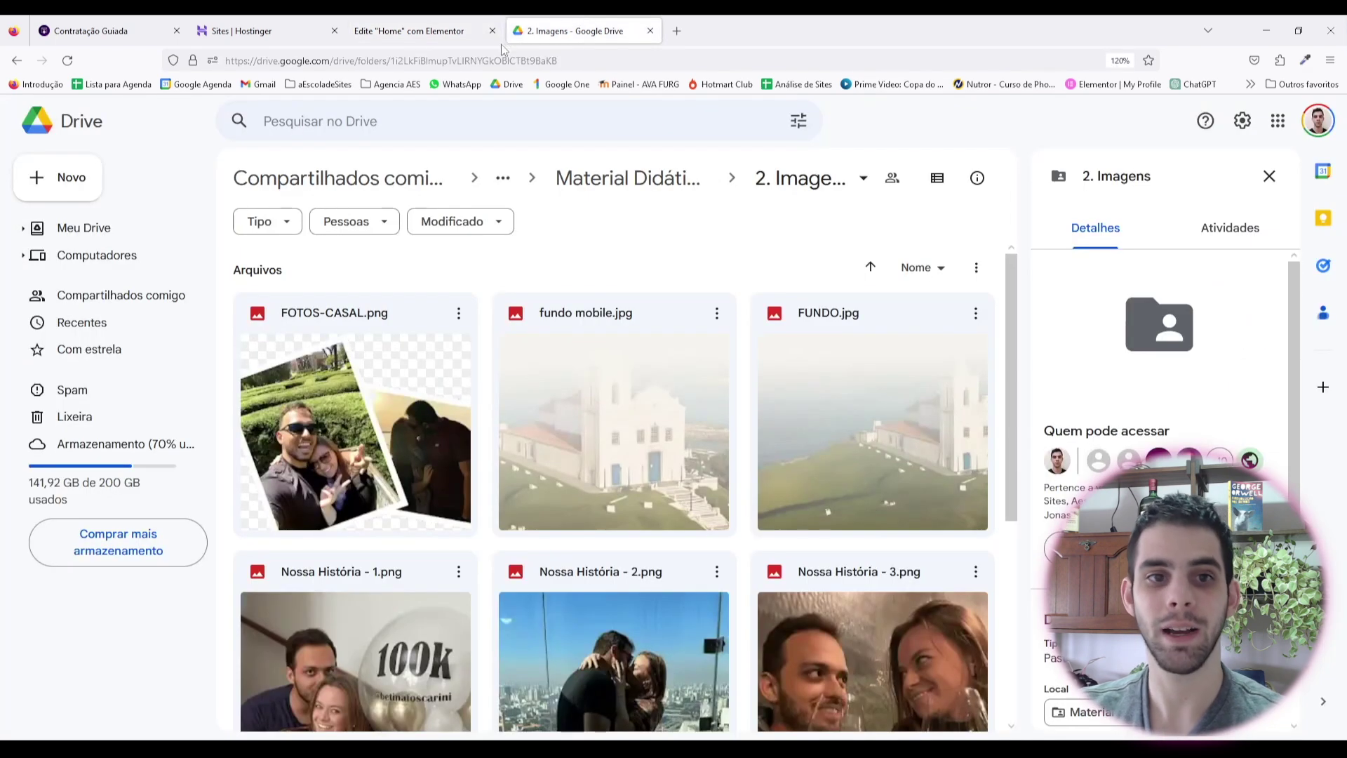
pyautogui.click(628, 178)
pyautogui.doubleClick(394, 311)
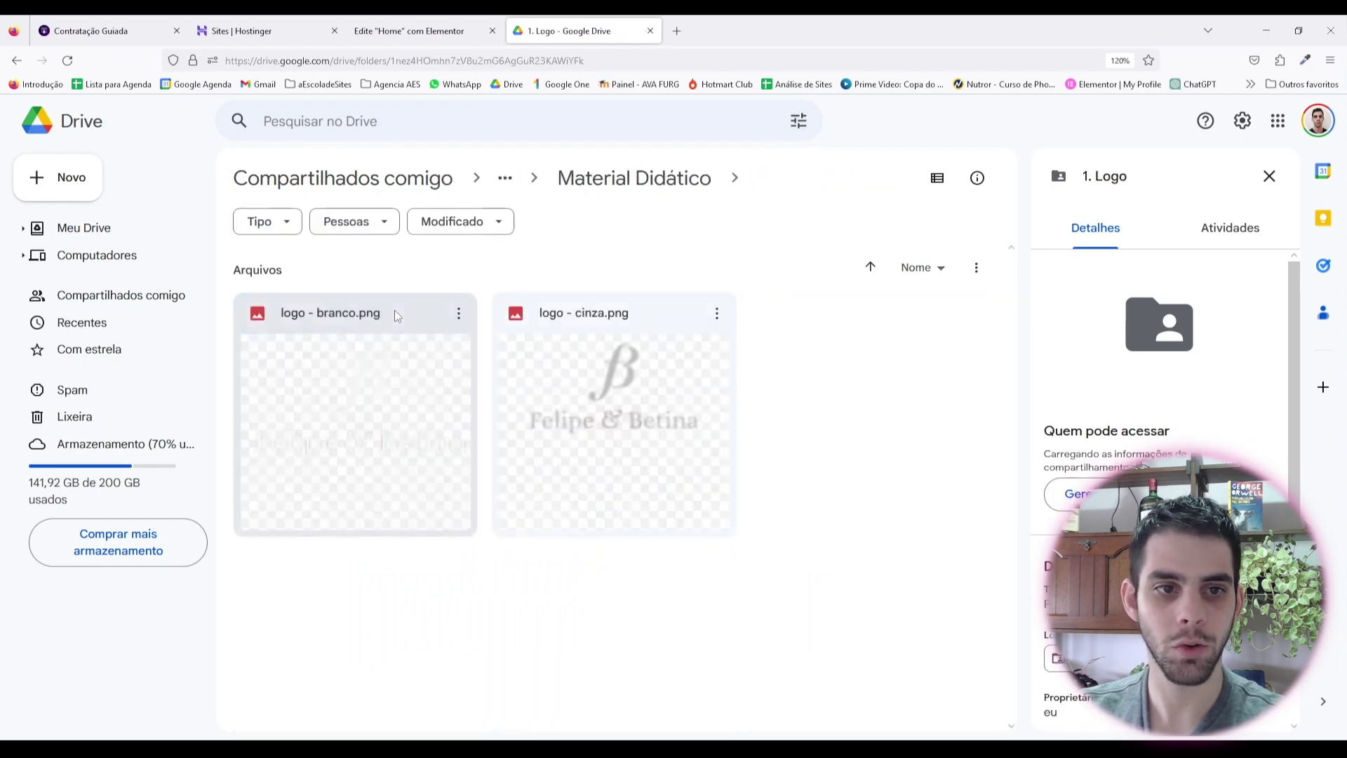
pyautogui.click(605, 399)
pyautogui.click(409, 31)
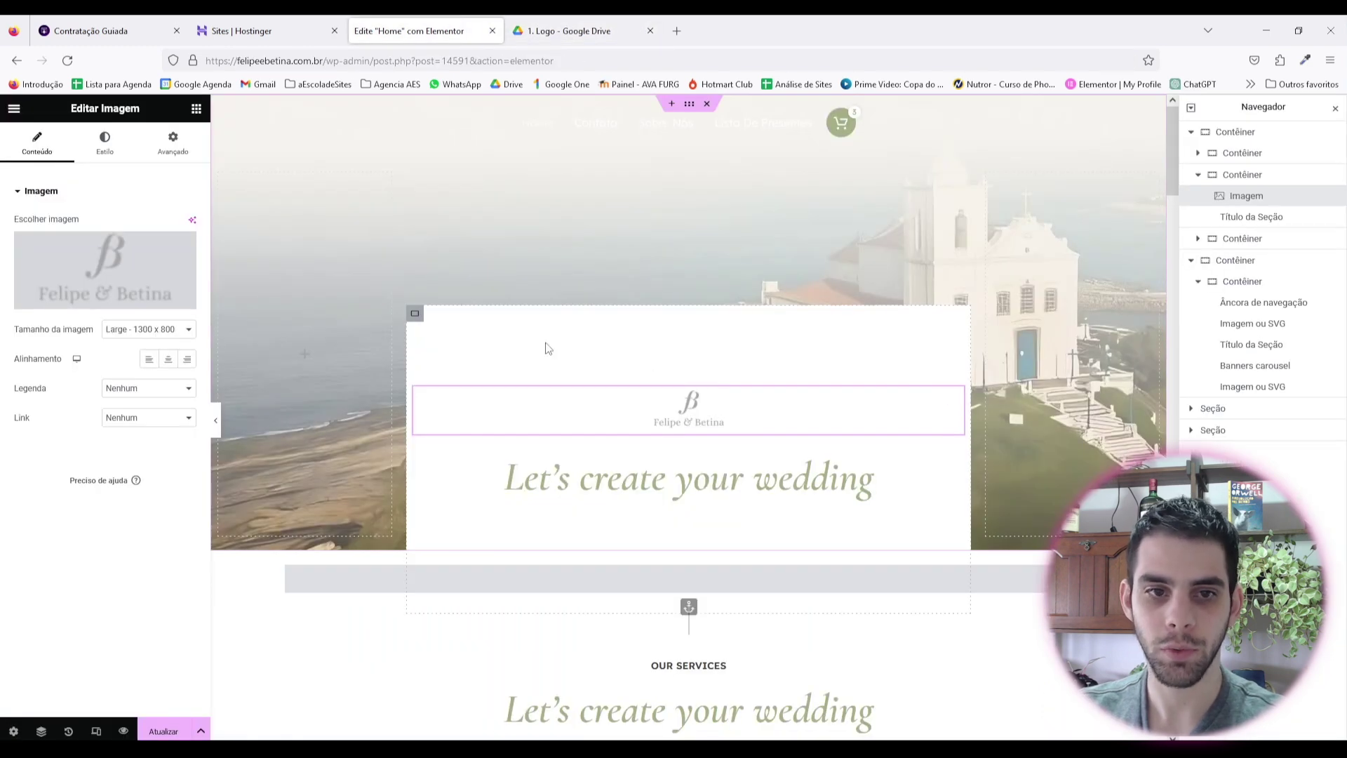
# Step: Align the white box to Início and give the logo a top margin of 30
pyautogui.click(417, 315)
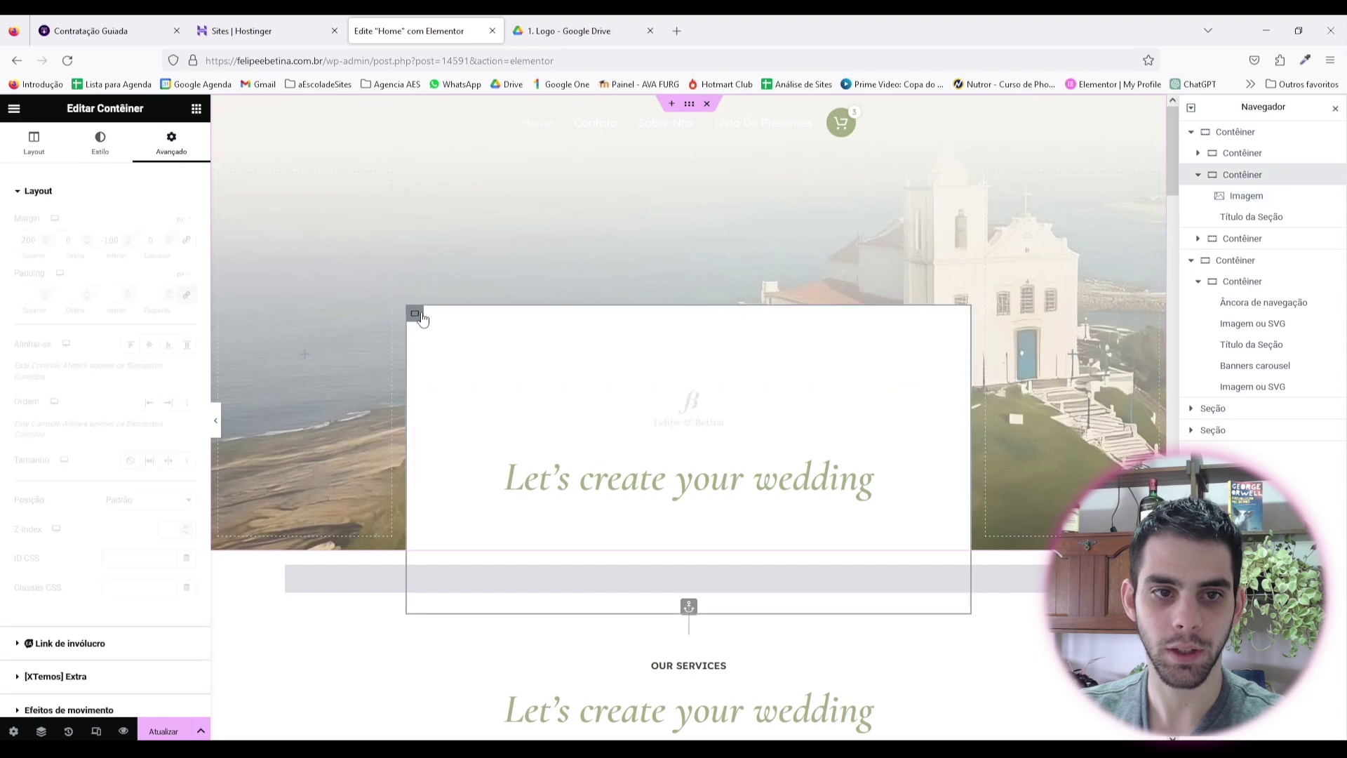
pyautogui.click(133, 345)
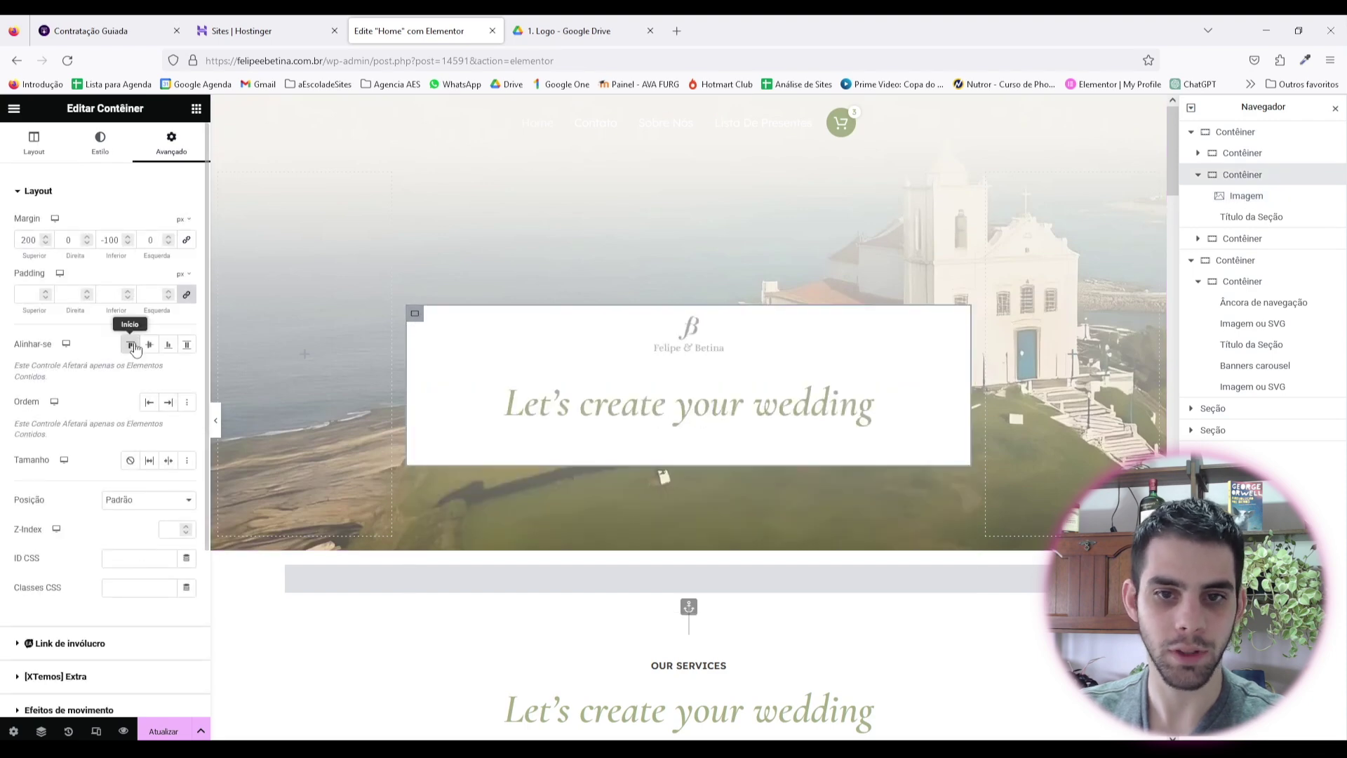
pyautogui.click(702, 341)
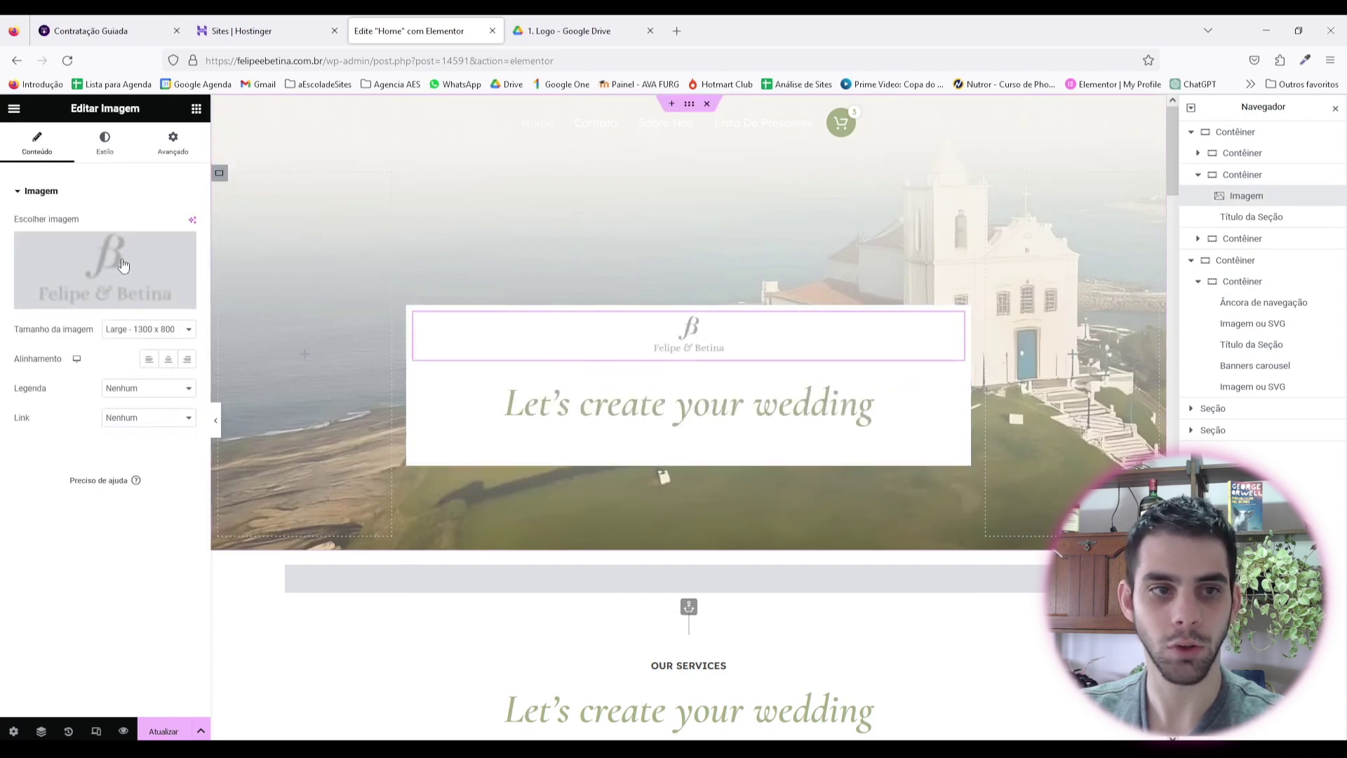
pyautogui.click(172, 142)
pyautogui.click(185, 239)
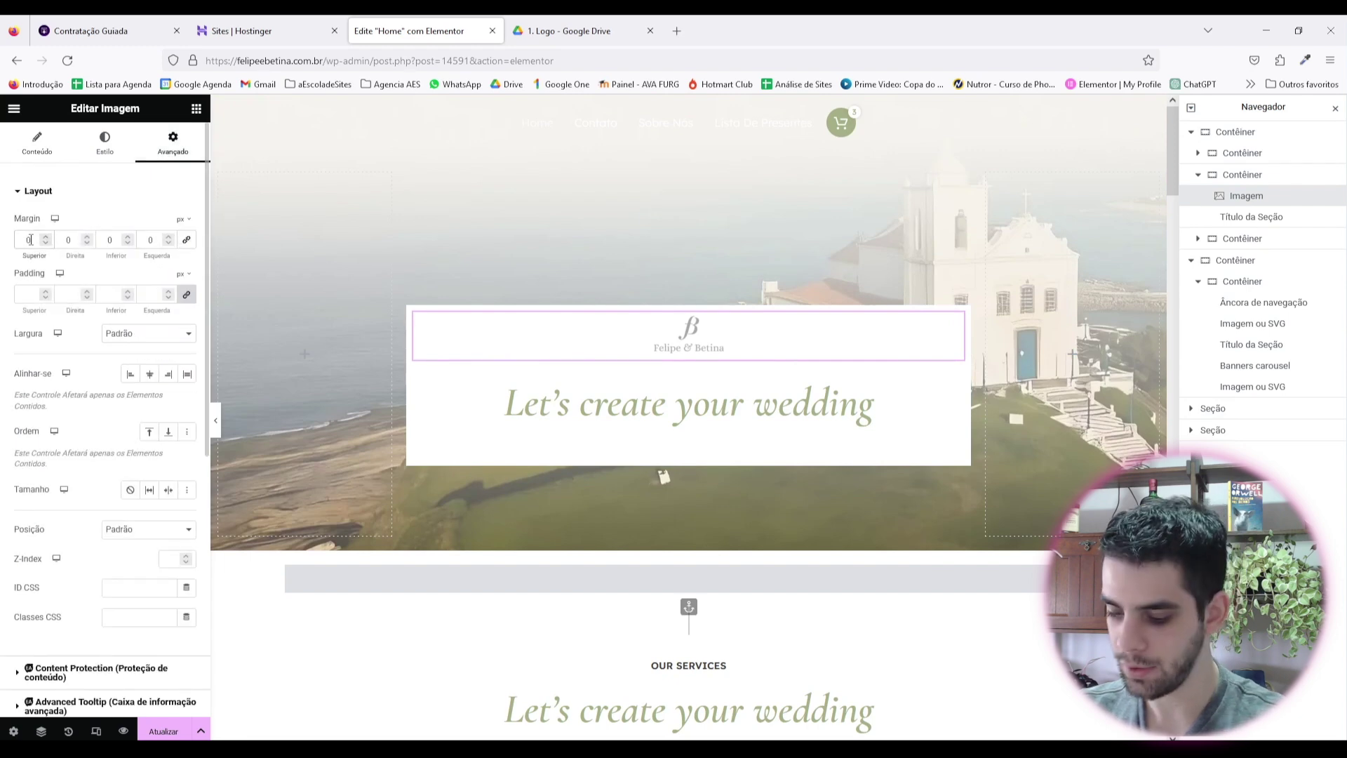
pyautogui.click(29, 239)
pyautogui.write('2')
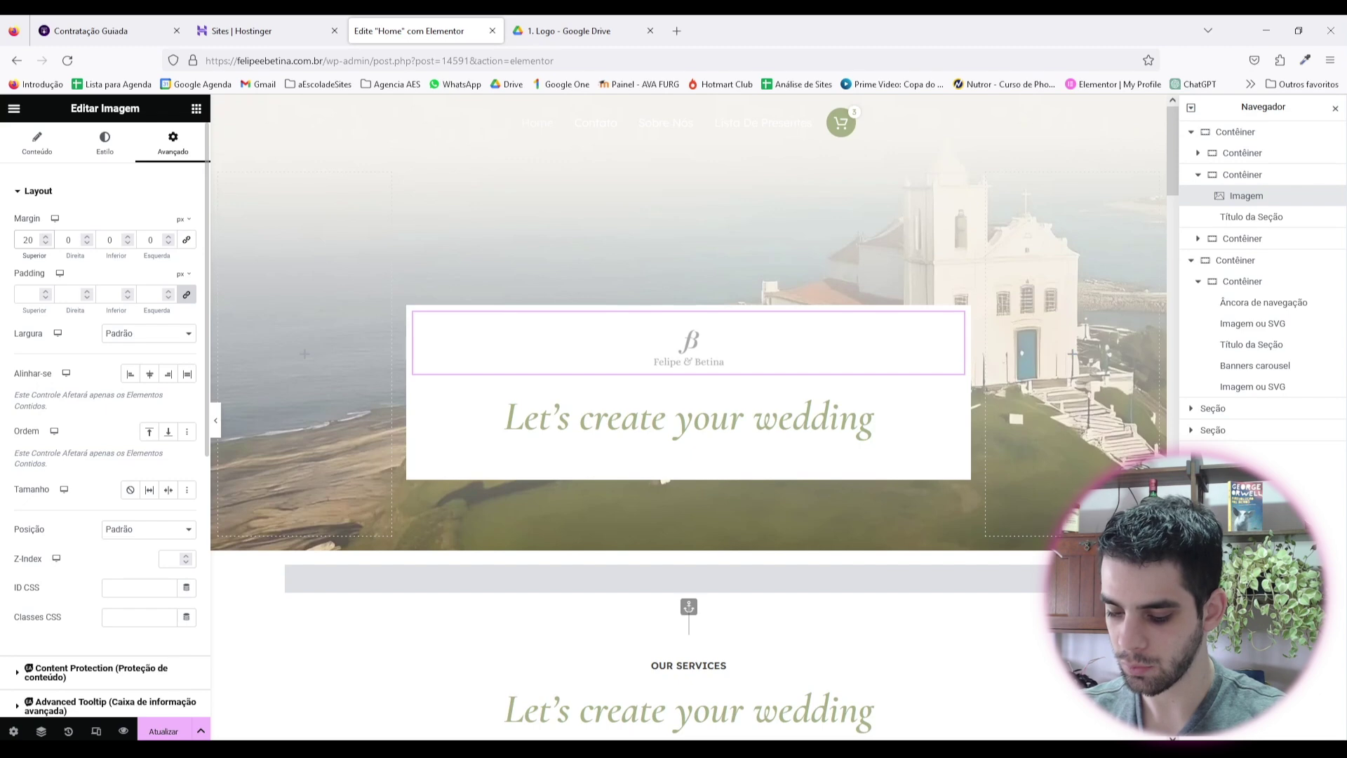
pyautogui.press('BackSpace')
pyautogui.write('4')
pyautogui.press('BackSpace')
pyautogui.write('3')
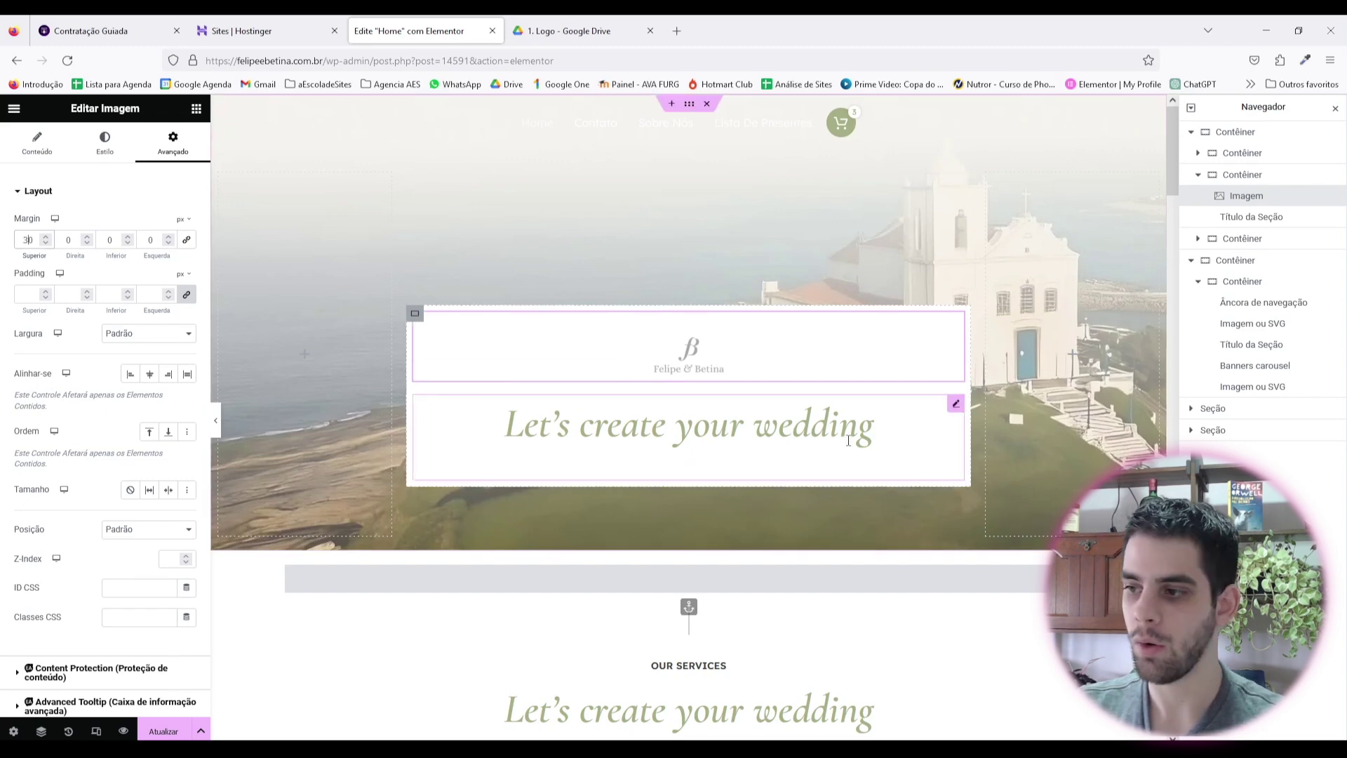
pyautogui.click(834, 445)
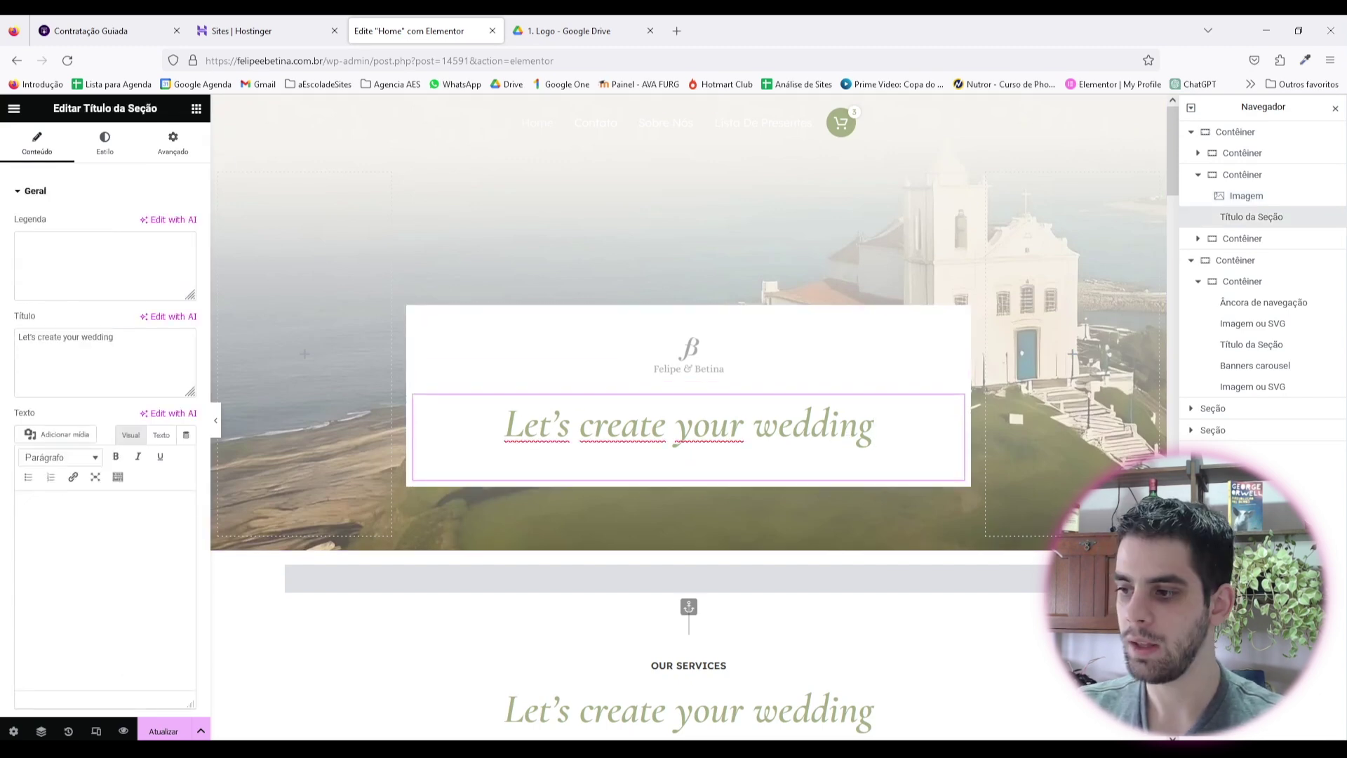
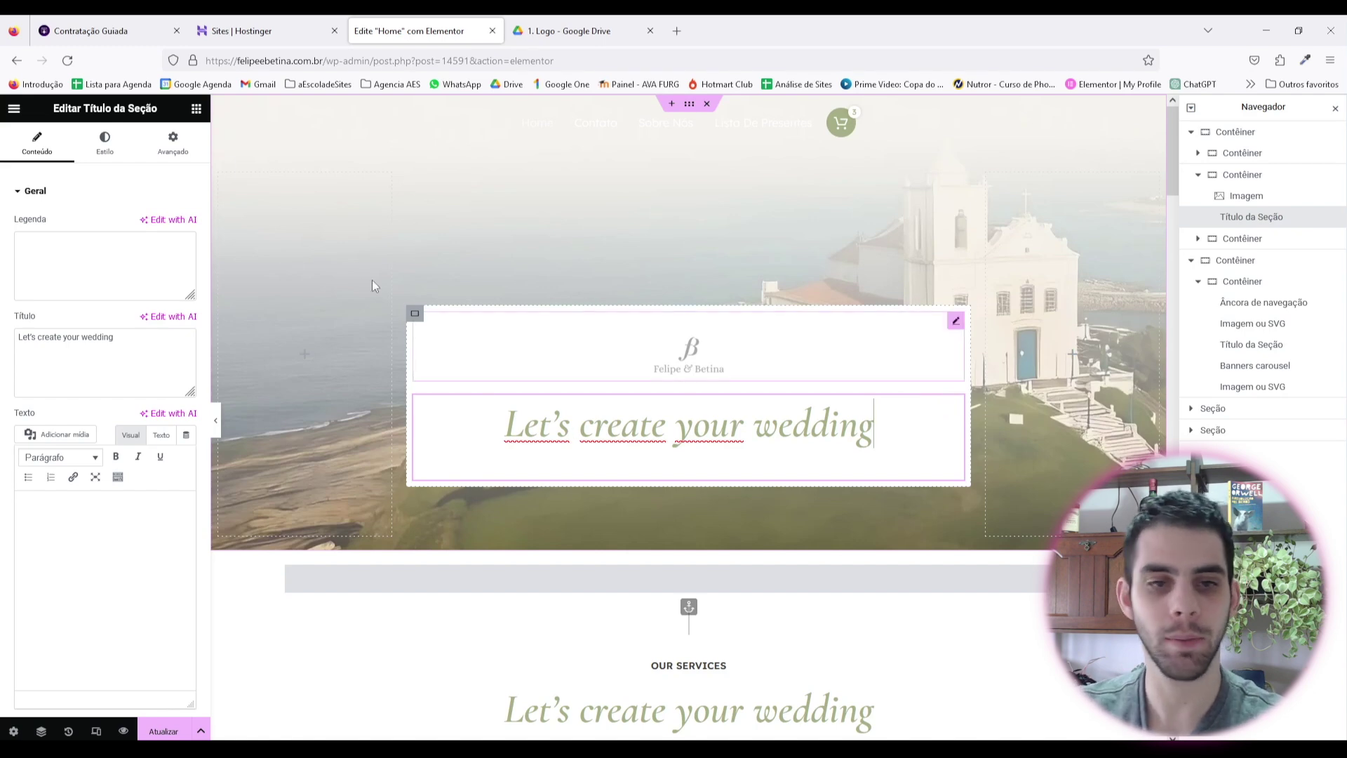
# Step: Add a Button below the wedding heading, duplicate it, and relabel the first one 'Presentear'
pyautogui.click(196, 109)
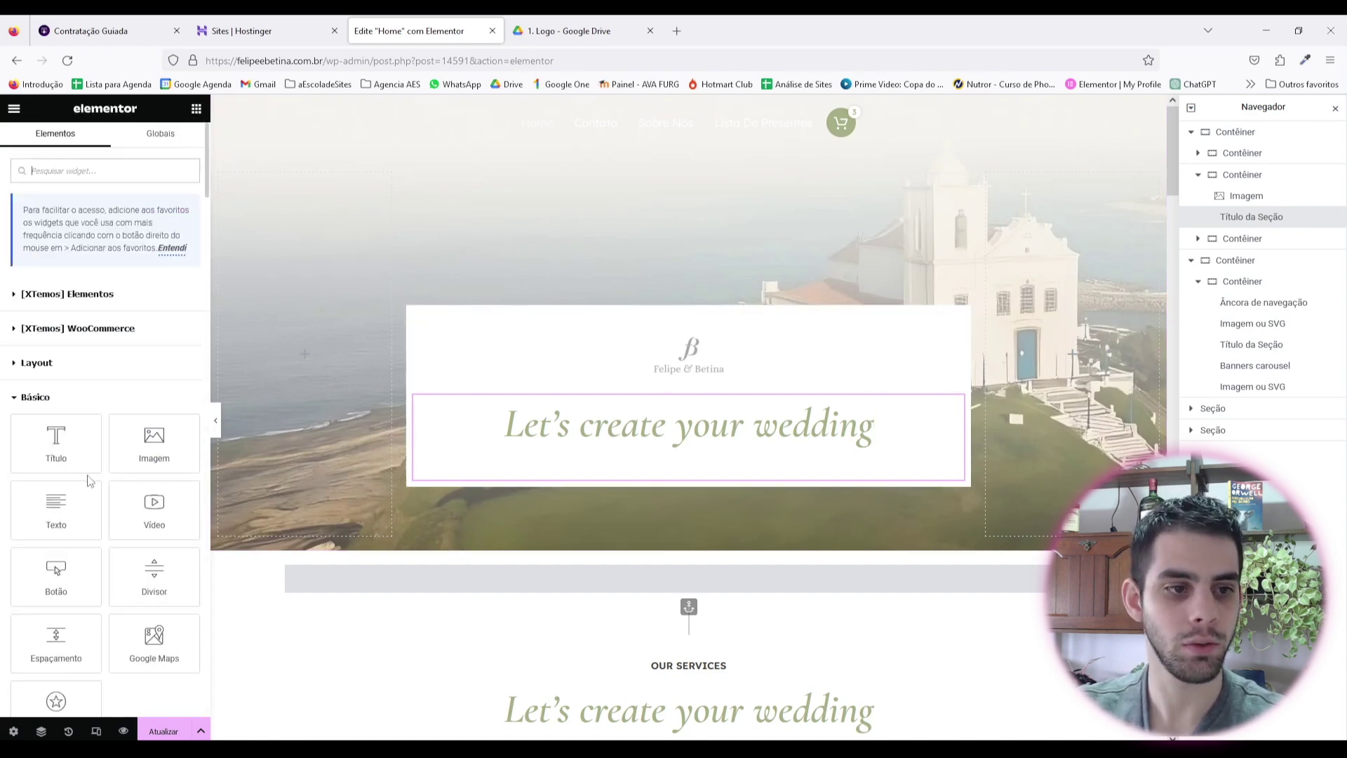
pyautogui.scroll(-1, 111, 580)
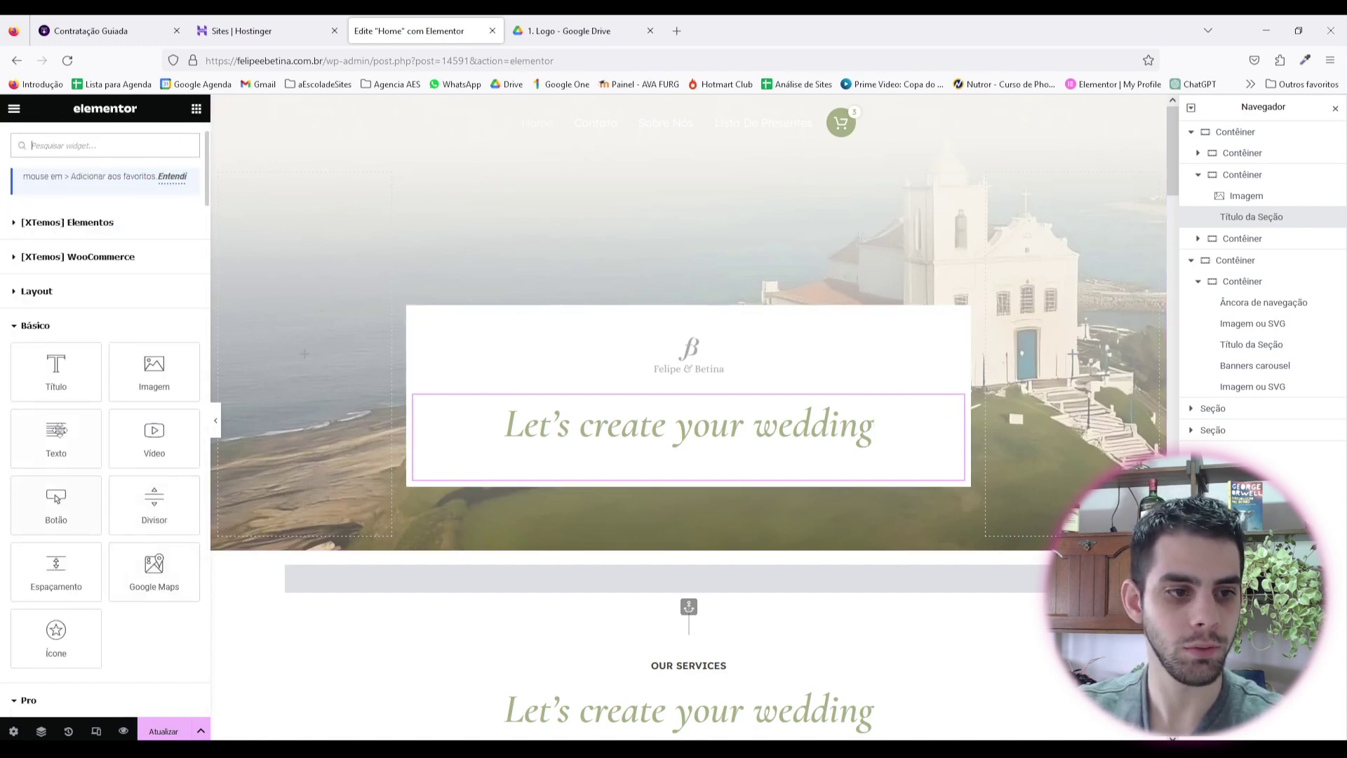
pyautogui.moveTo(56, 500); pyautogui.dragTo(607, 477)
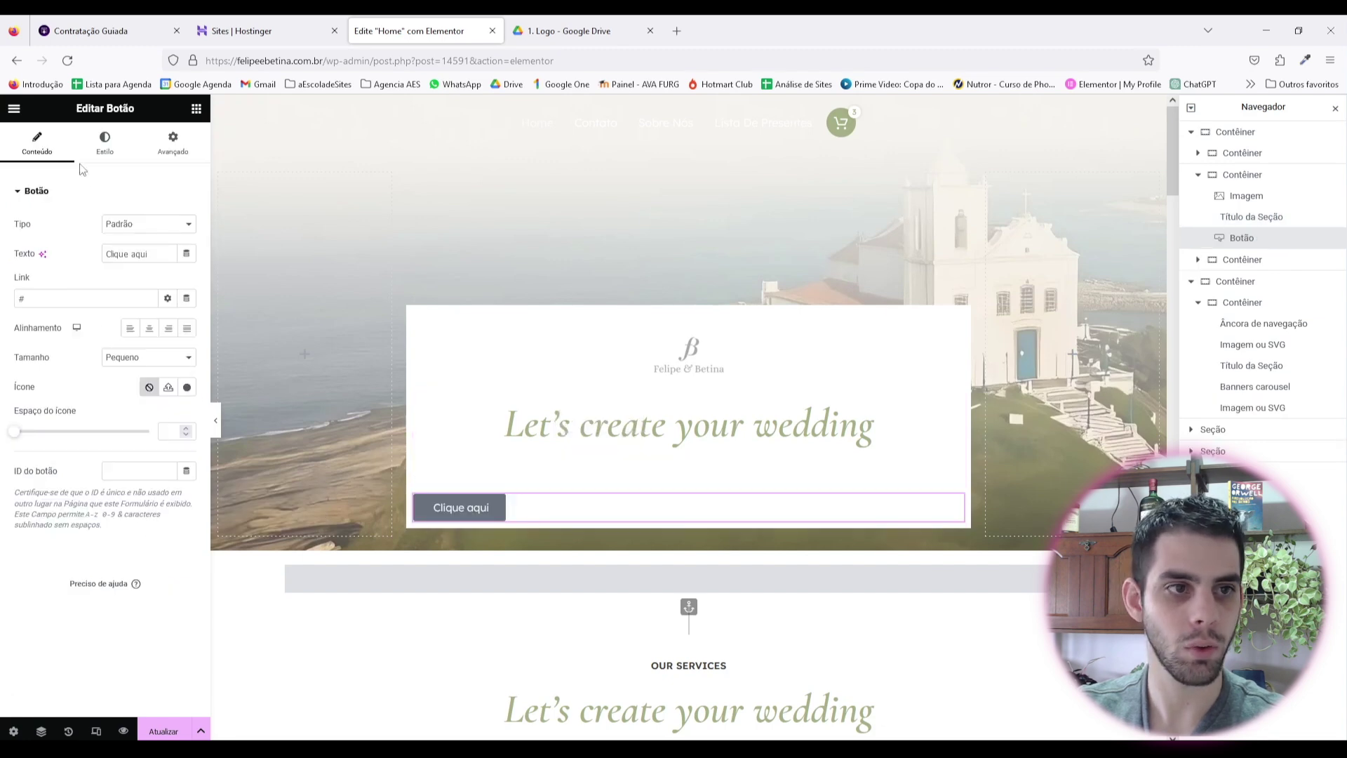
pyautogui.rightClick(528, 504)
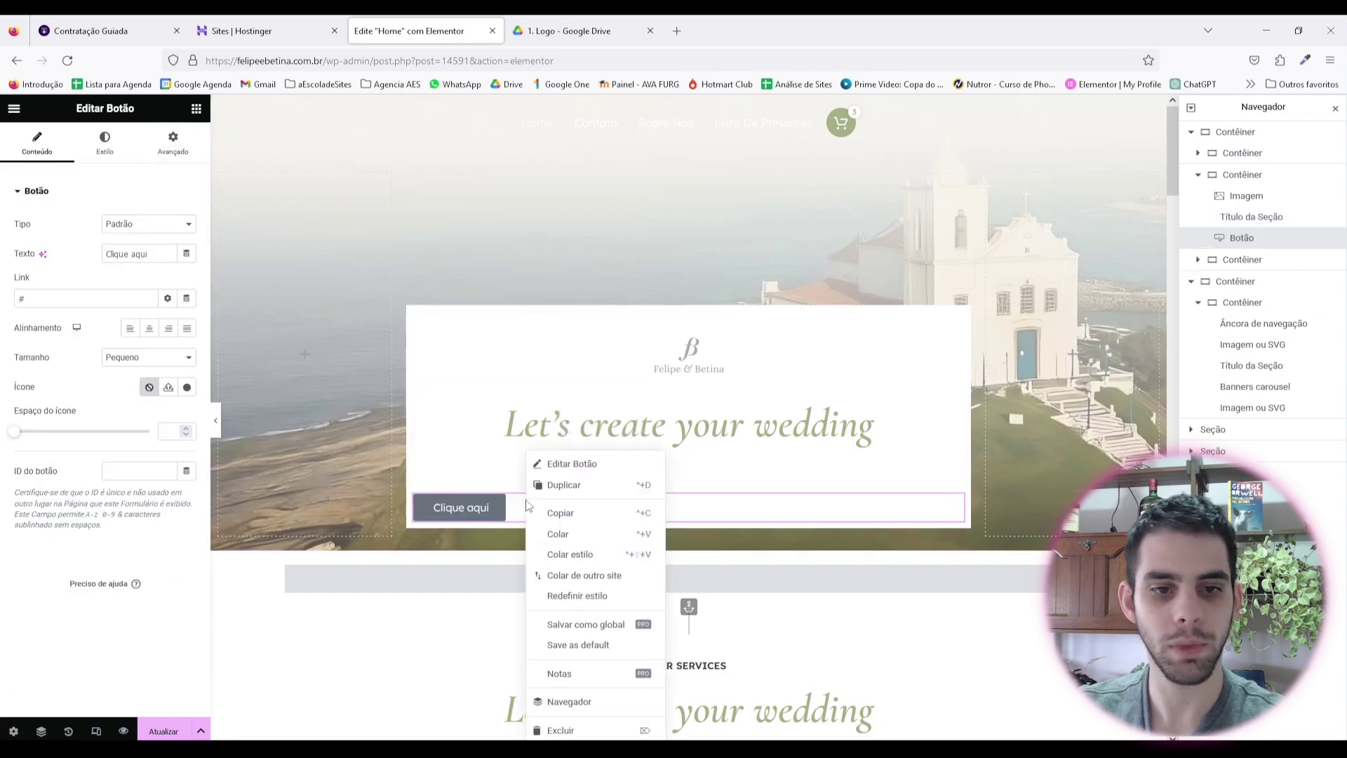
pyautogui.click(589, 494)
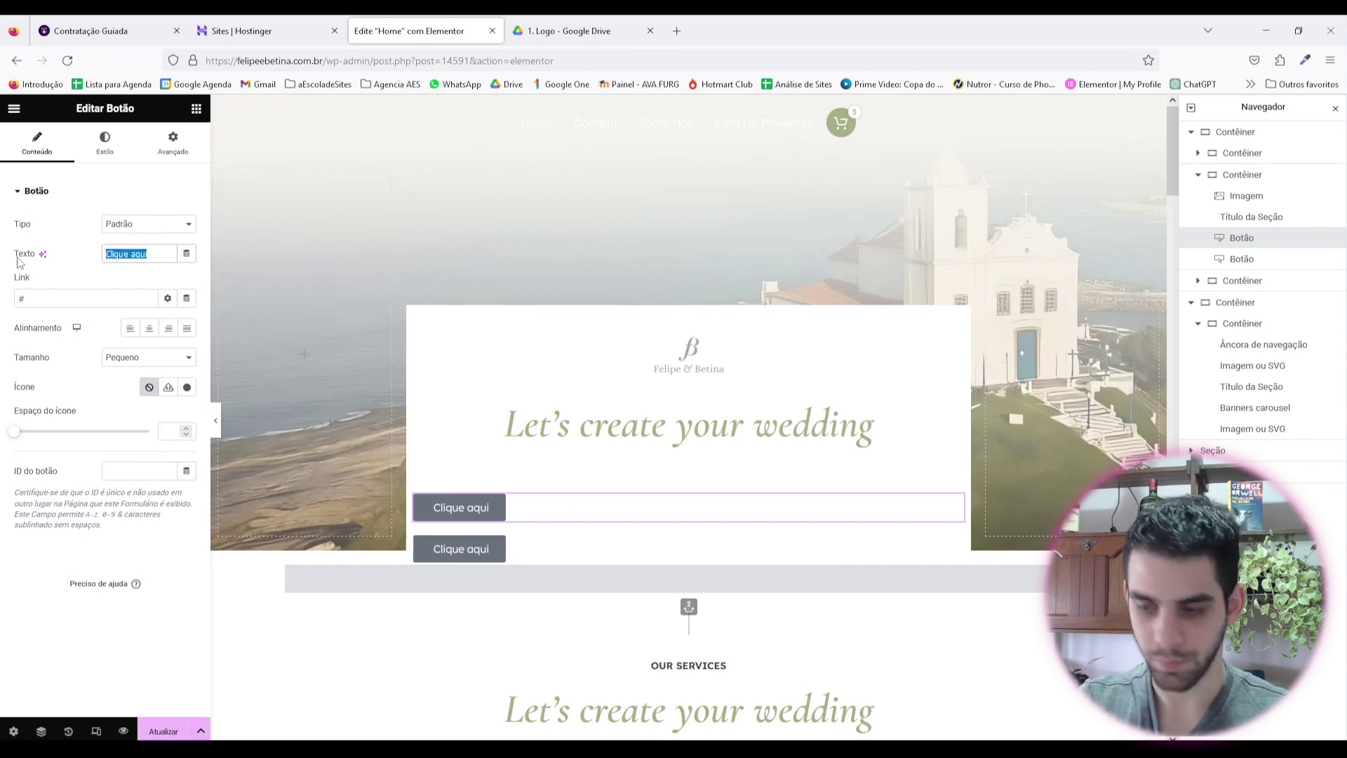
pyautogui.write('Presentear')
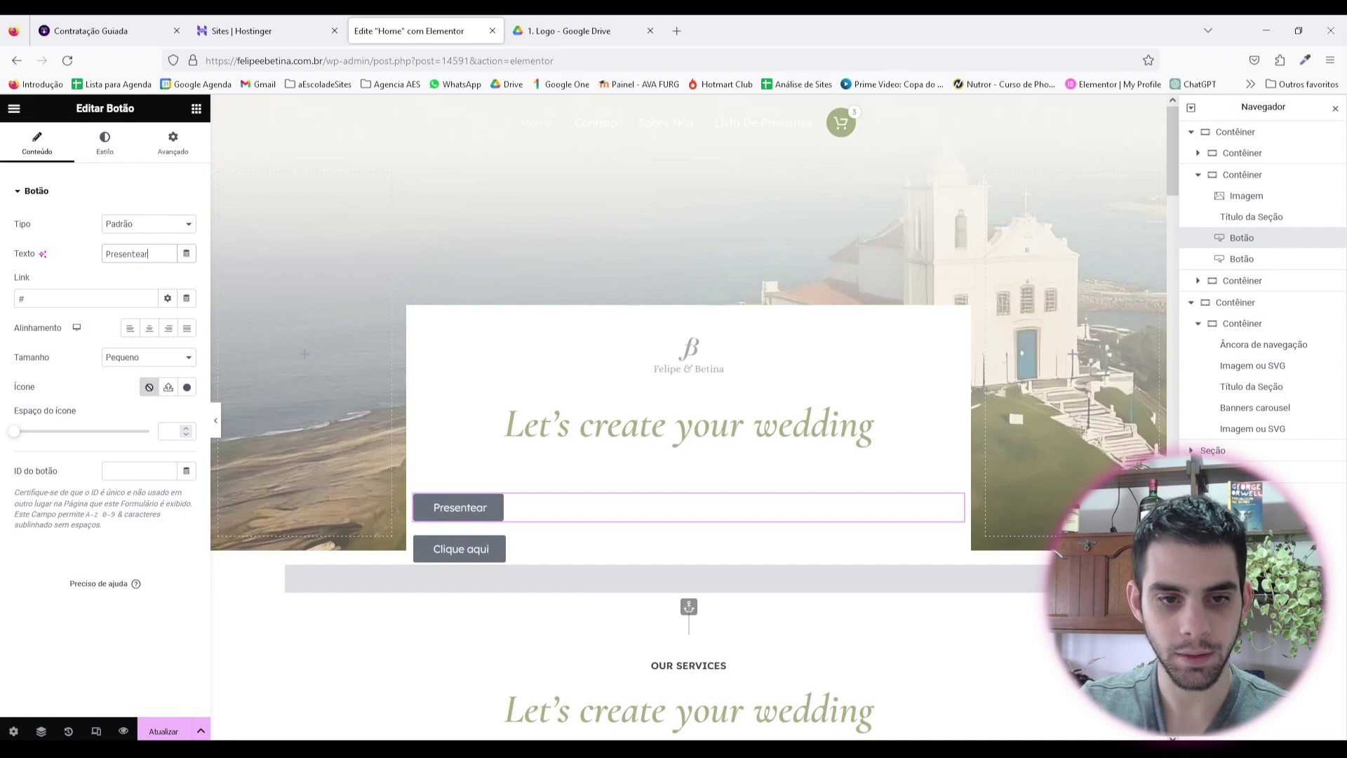
pyautogui.click(459, 549)
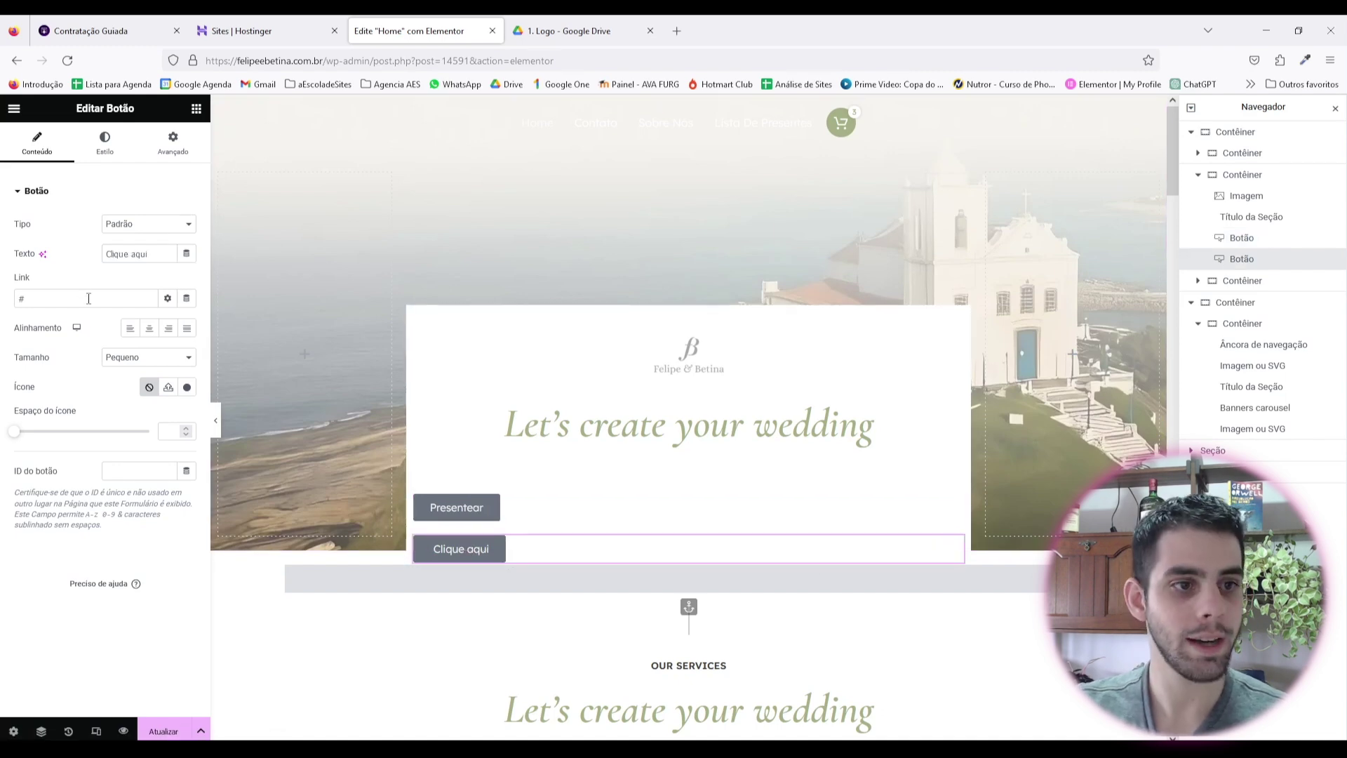
pyautogui.click(287, 632)
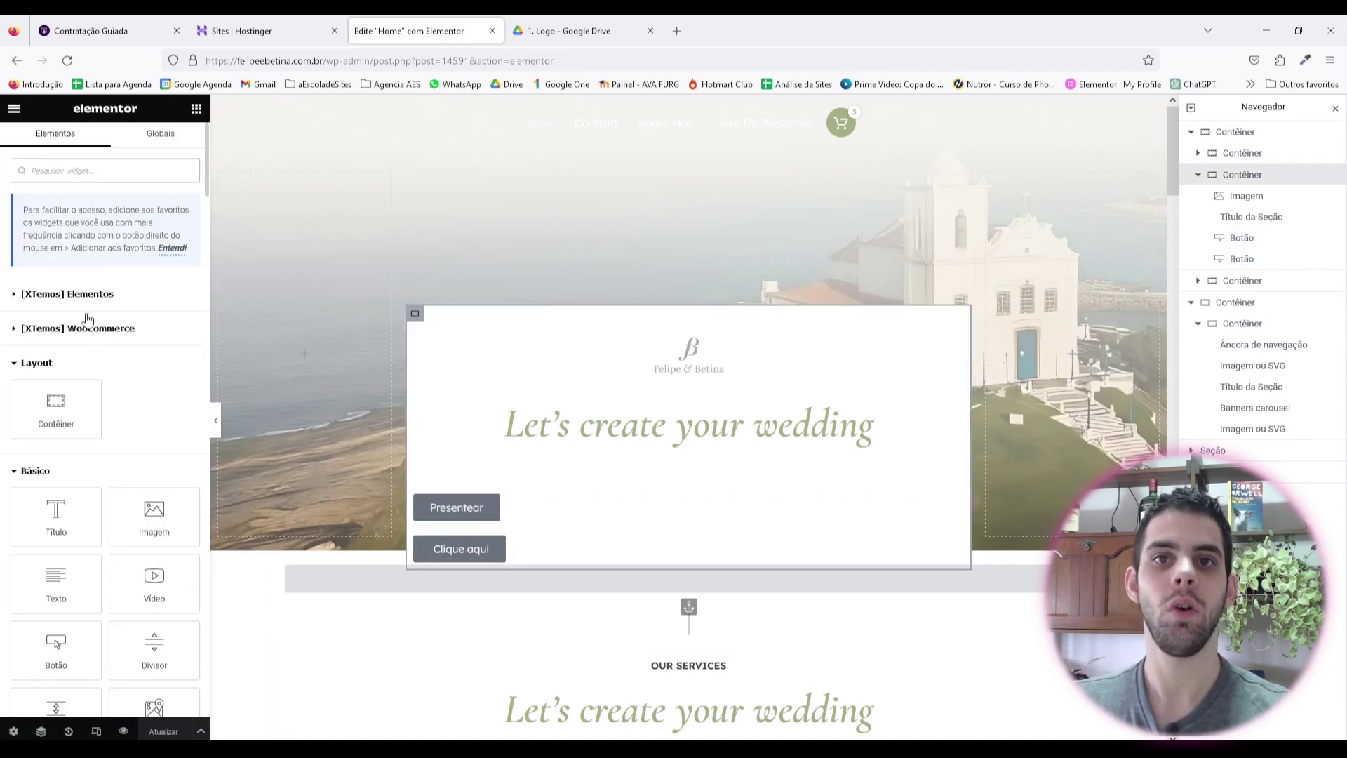
# Step: Build a full-width 100% row container holding a 50%-wide inner container above the buttons
pyautogui.moveTo(56, 409); pyautogui.dragTo(496, 481)
pyautogui.click(140, 238)
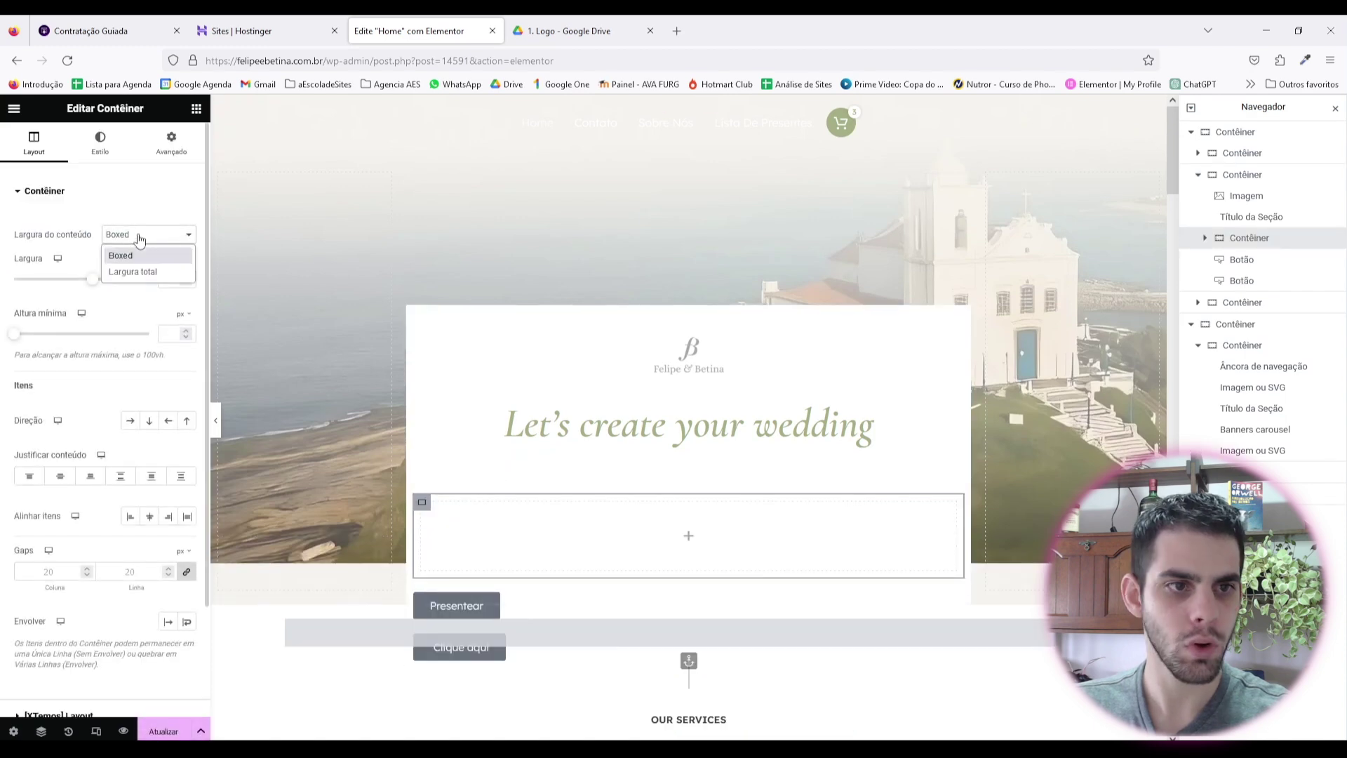
pyautogui.click(133, 272)
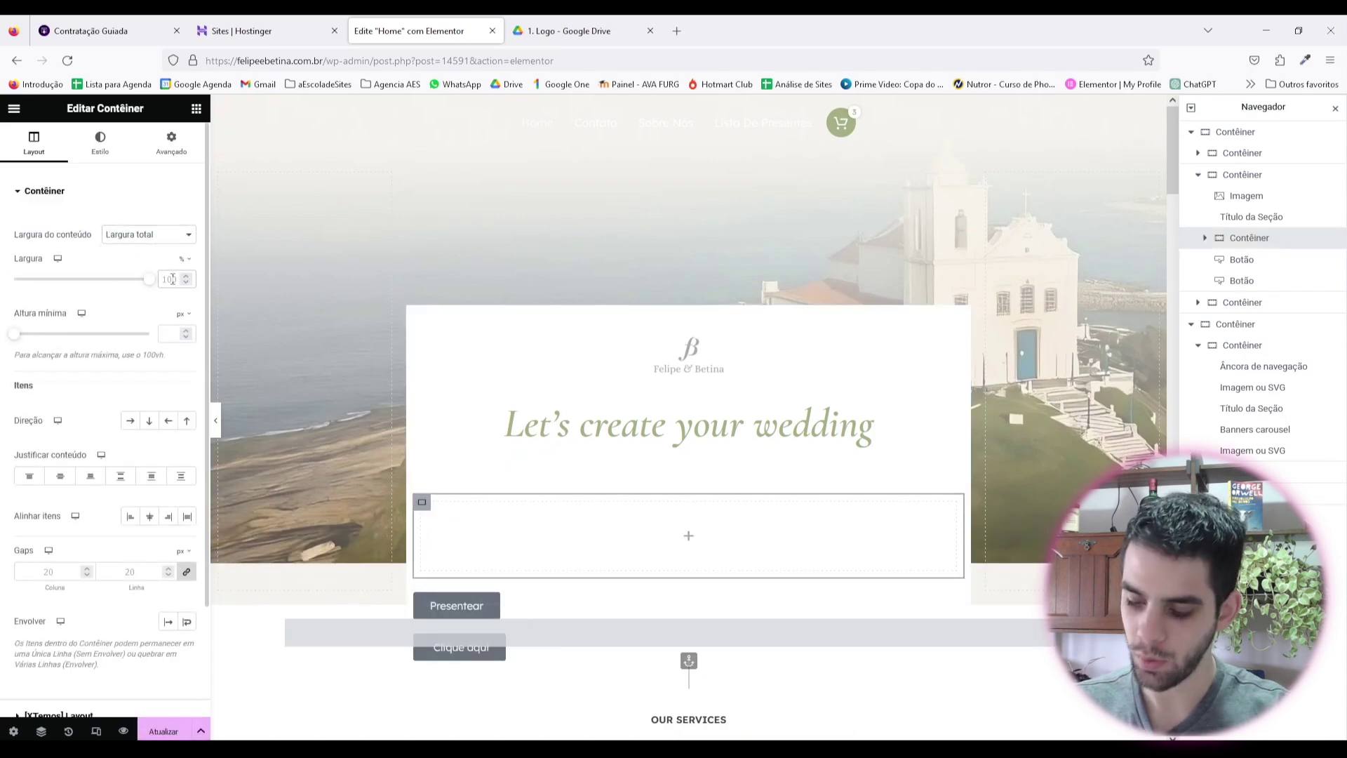
pyautogui.click(172, 279)
pyautogui.write('50')
pyautogui.rightClick(424, 504)
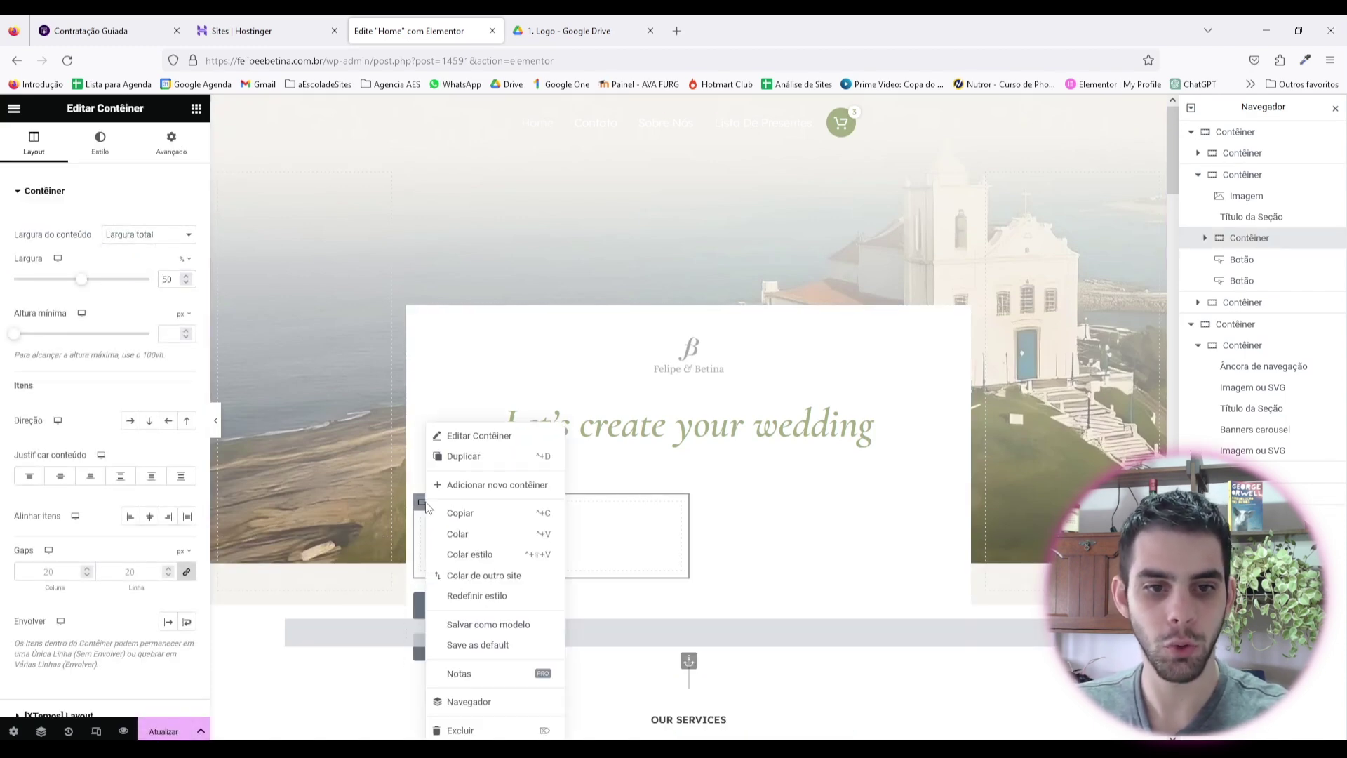
pyautogui.click(463, 456)
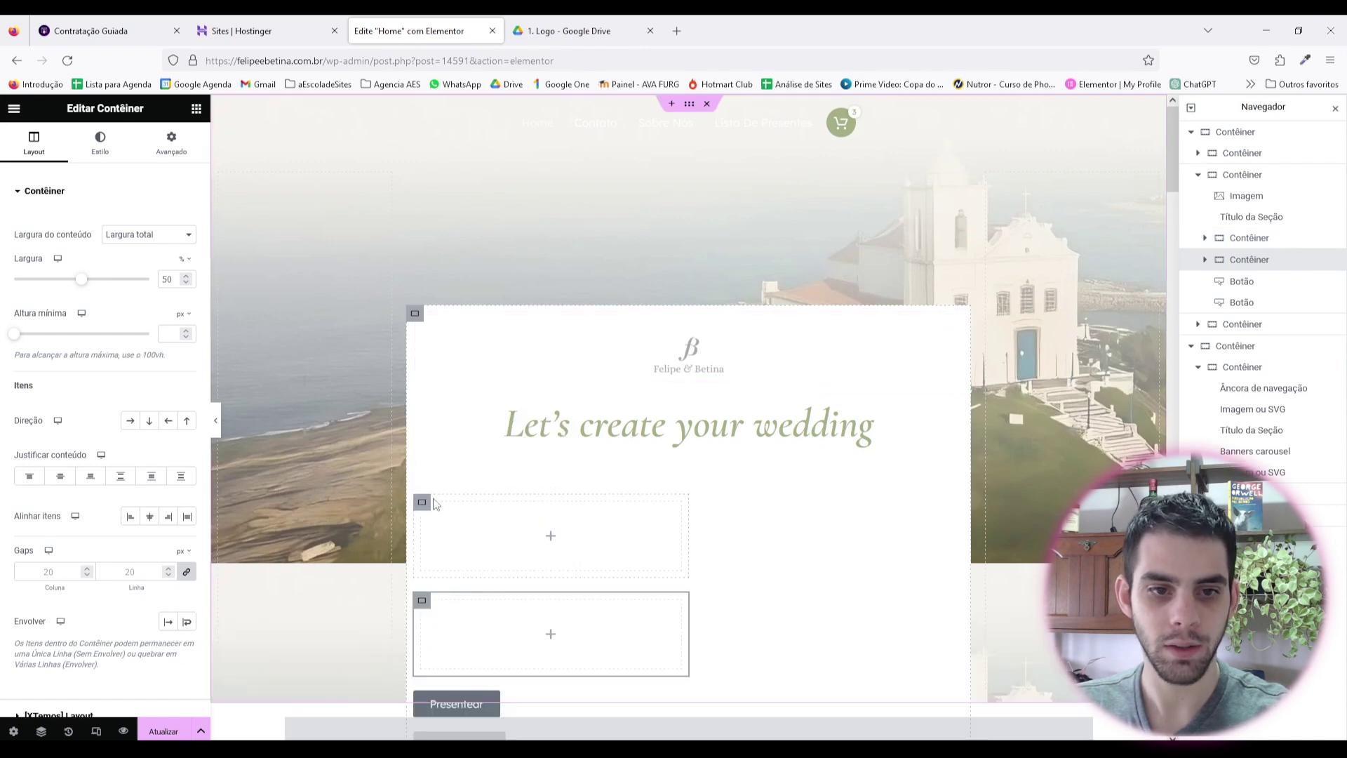
pyautogui.click(424, 503)
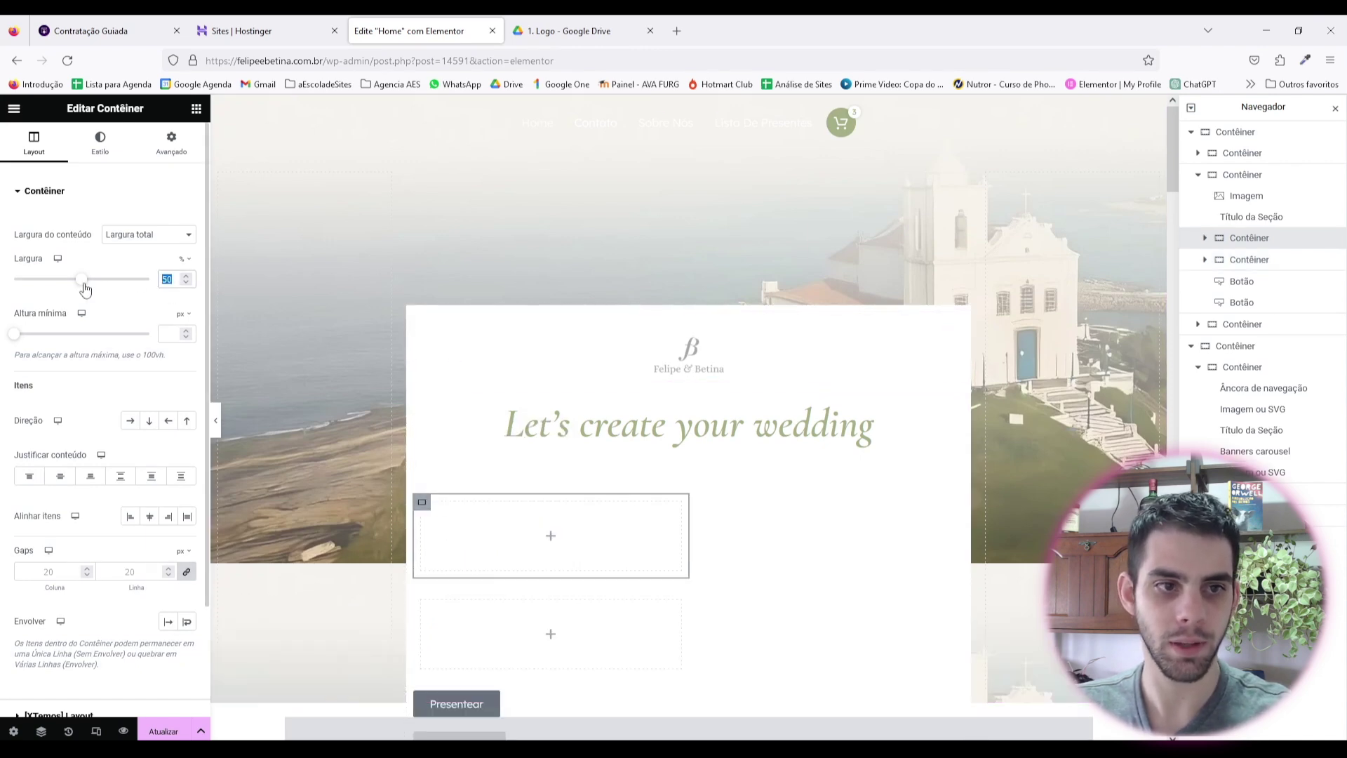
pyautogui.write('100')
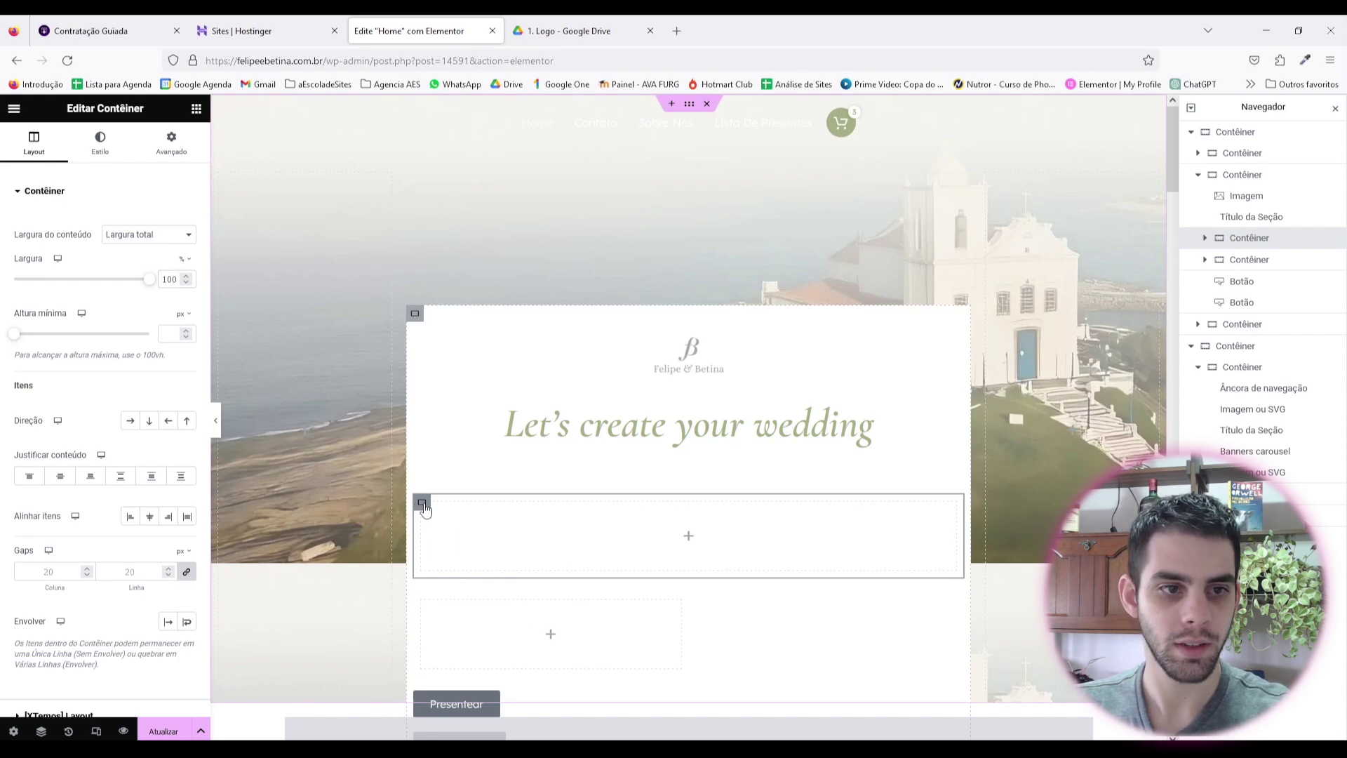
pyautogui.click(130, 421)
pyautogui.moveTo(422, 600); pyautogui.dragTo(677, 537)
# Step: Duplicate the 50% container, place one button in each, Presentear right-aligned and Clique aqui left-aligned
pyautogui.rightClick(429, 516)
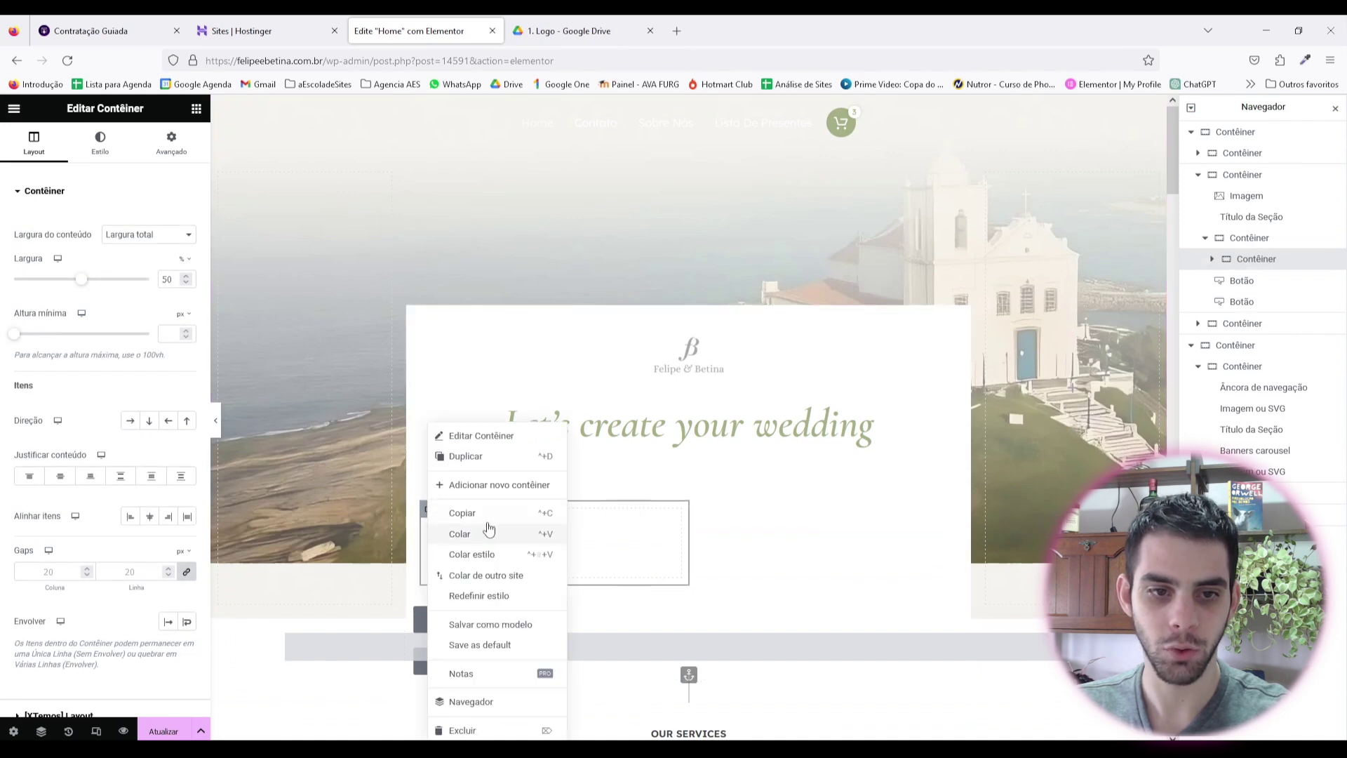
pyautogui.click(471, 458)
pyautogui.scroll(-1, 530, 560)
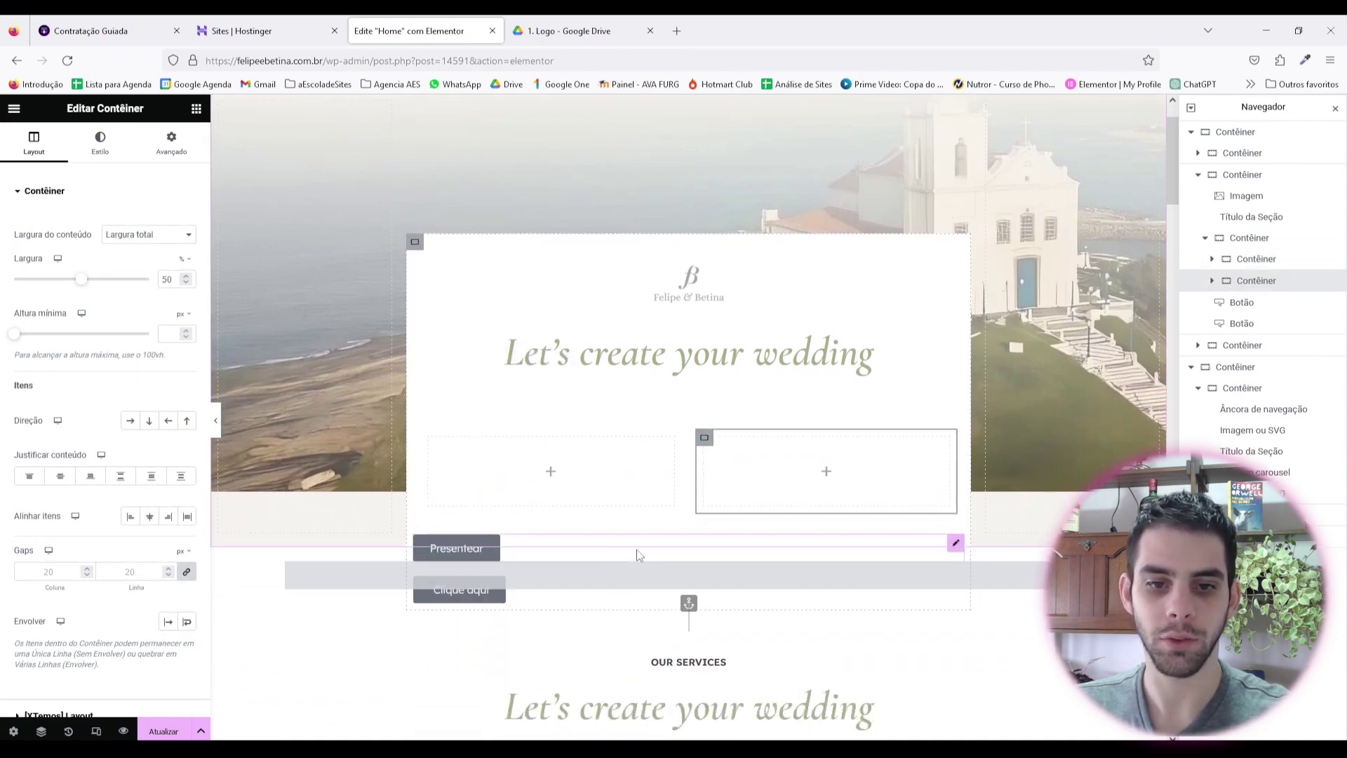
pyautogui.moveTo(628, 547); pyautogui.dragTo(565, 486)
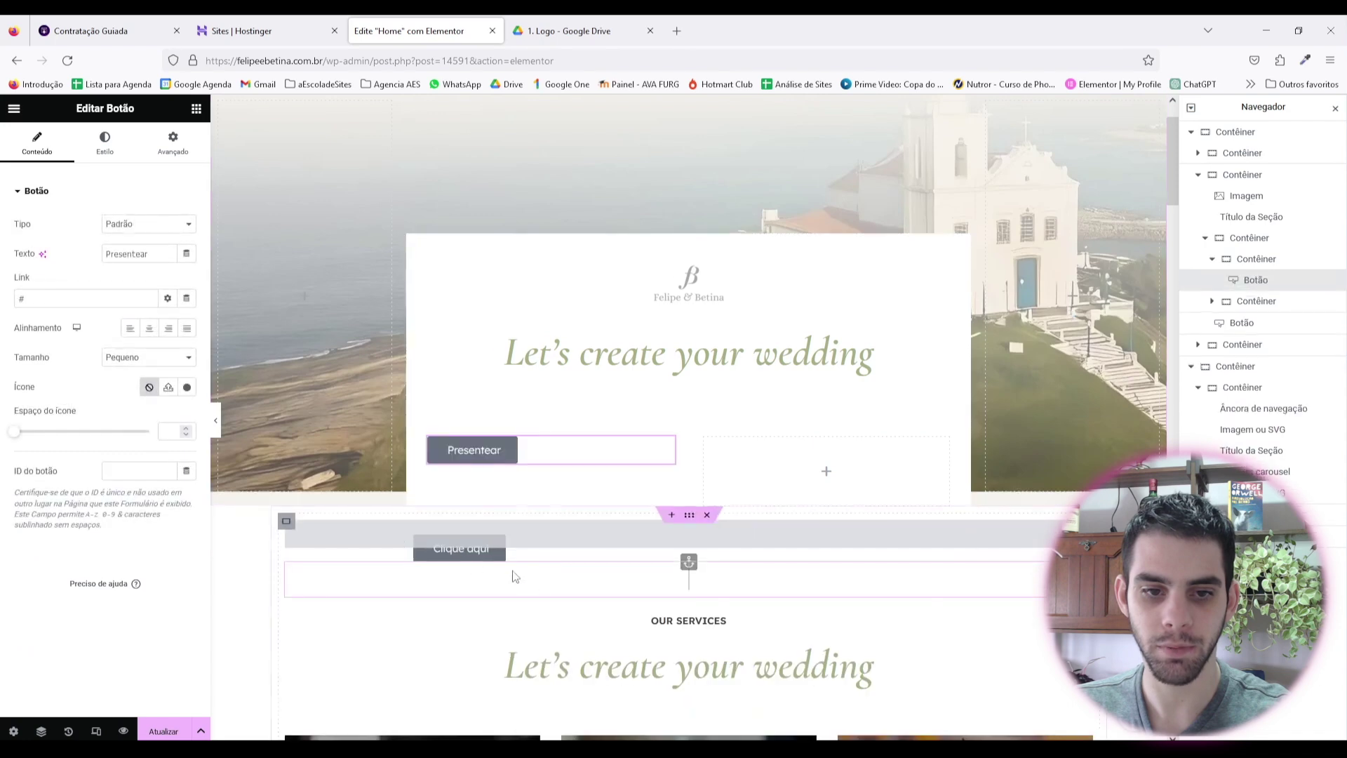
pyautogui.moveTo(1311, 323); pyautogui.dragTo(1249, 289)
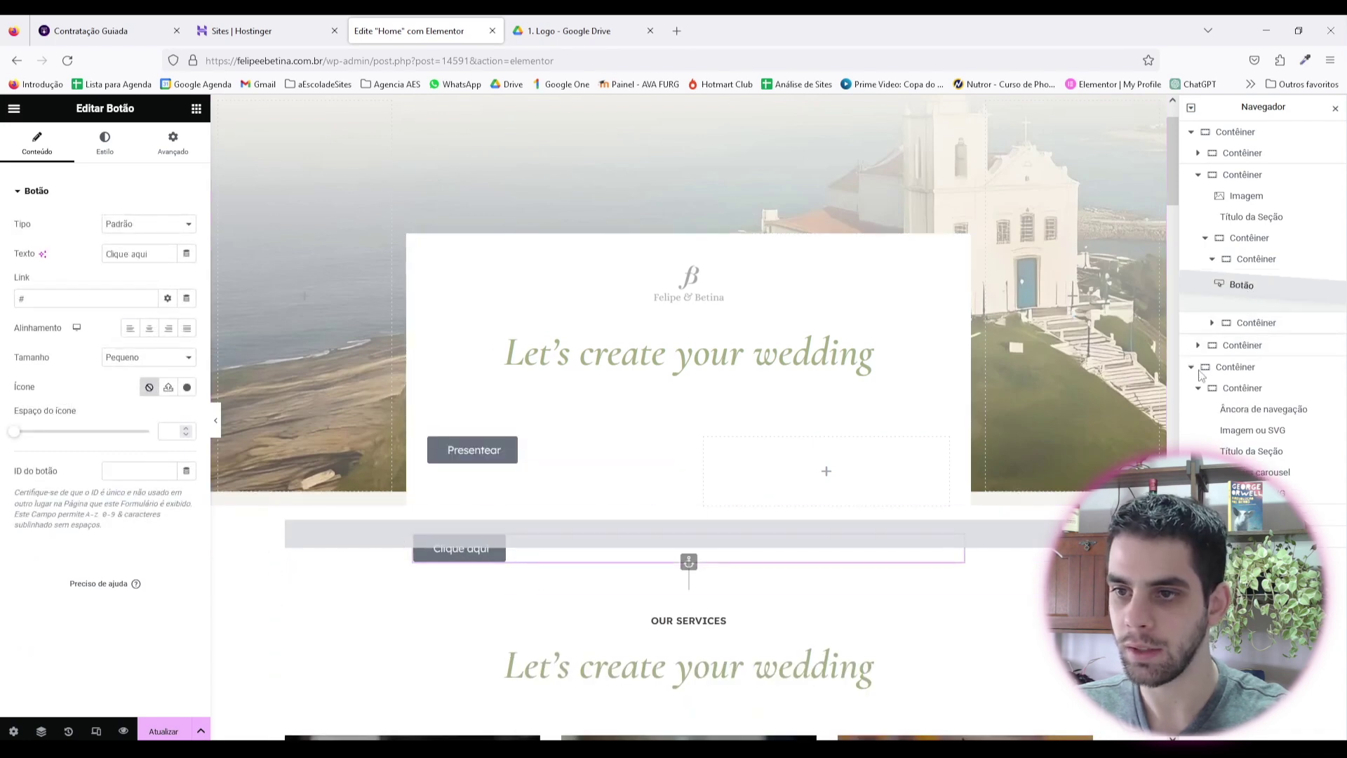
pyautogui.moveTo(460, 548); pyautogui.dragTo(772, 484)
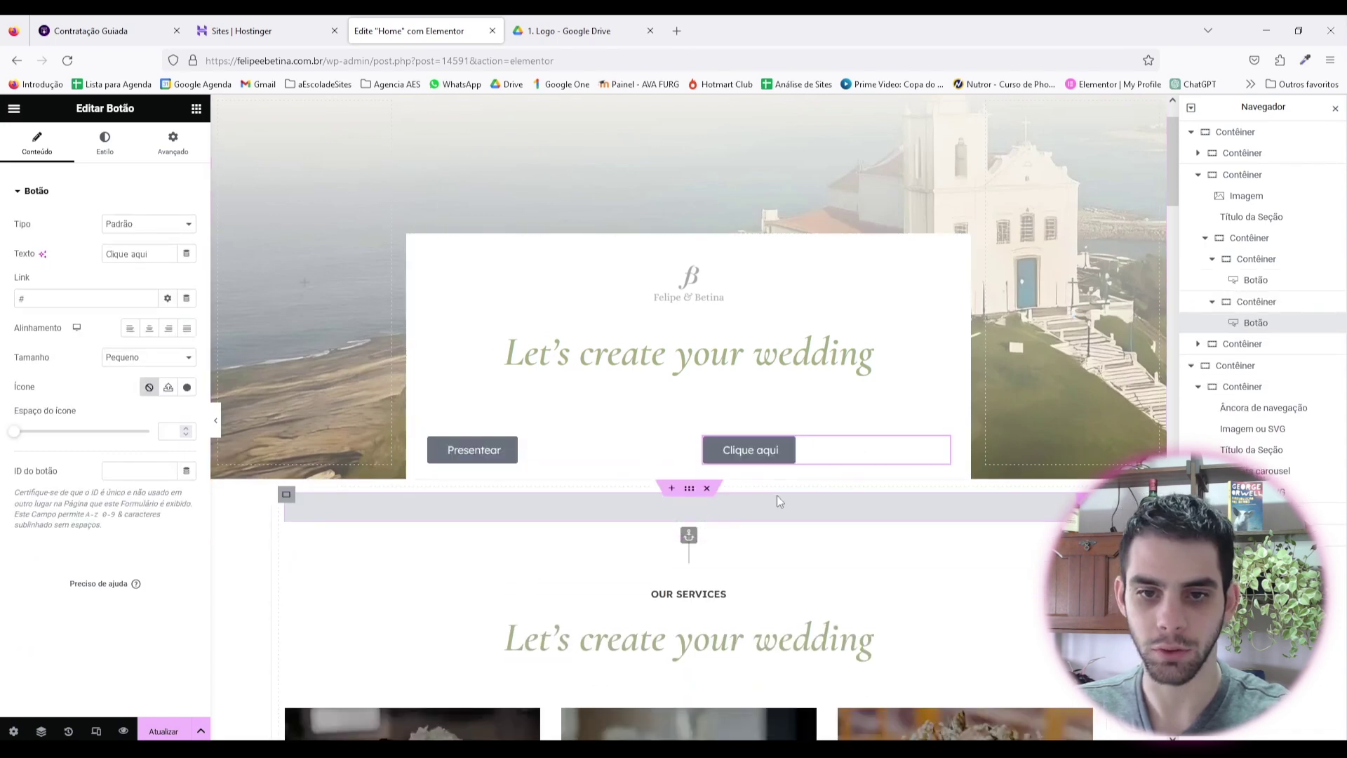
pyautogui.click(169, 328)
pyautogui.click(747, 450)
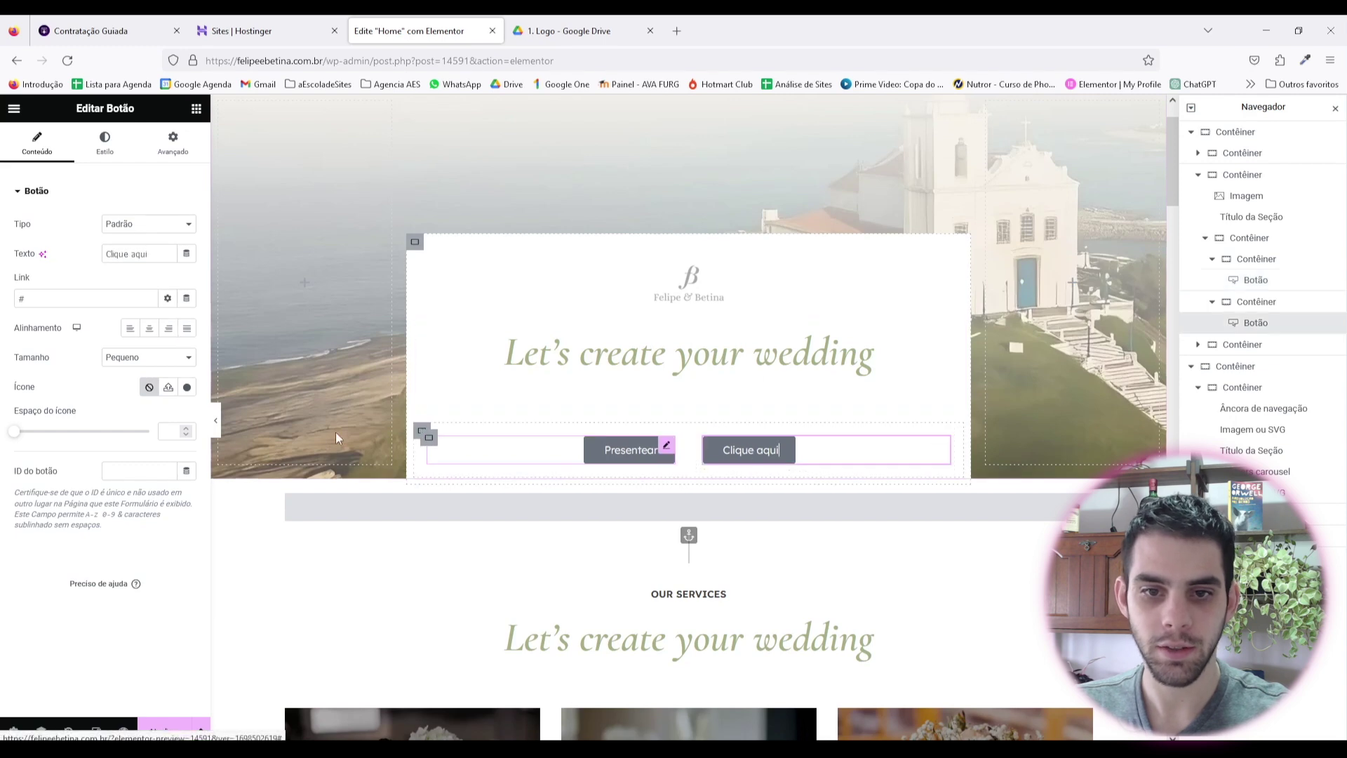
pyautogui.click(129, 327)
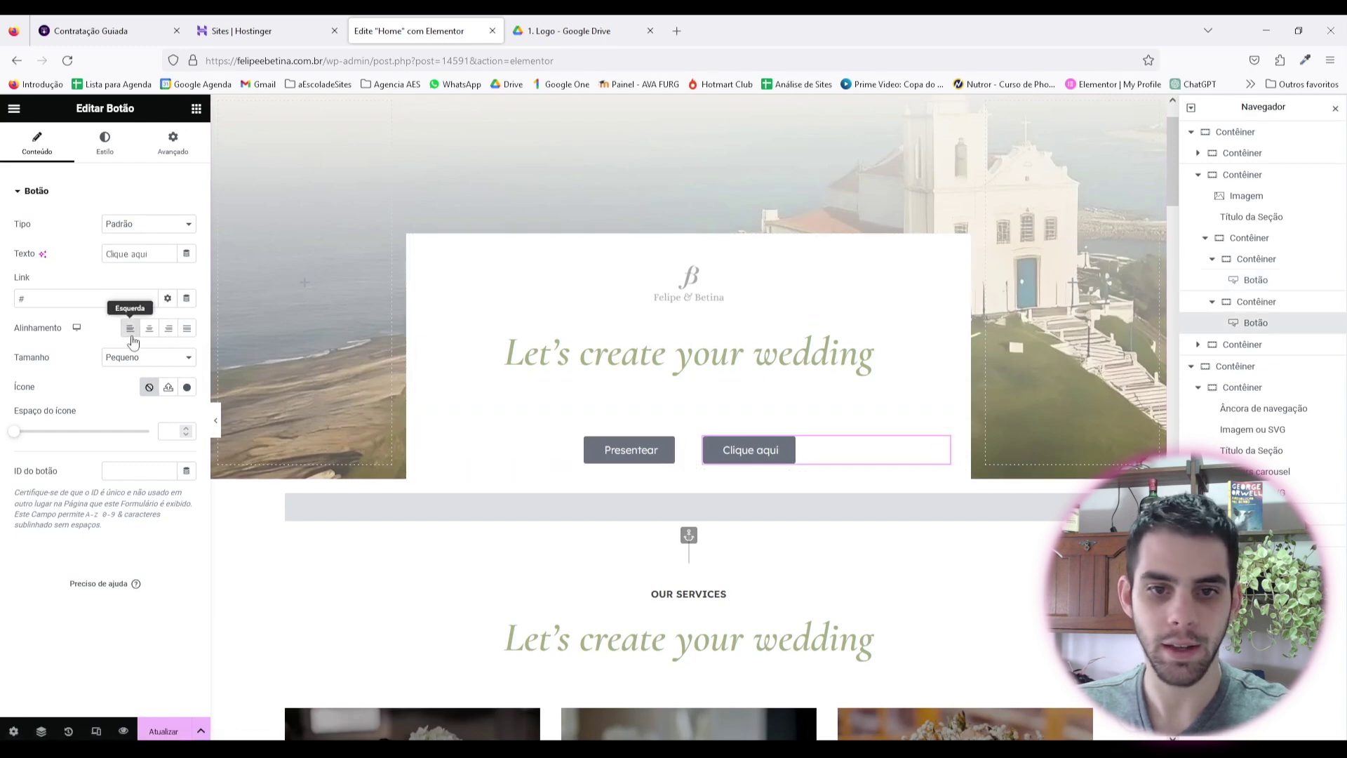
# Step: Sample and copy the wedding heading's olive-green colour code with the colour picker
pyautogui.click(635, 450)
pyautogui.click(104, 149)
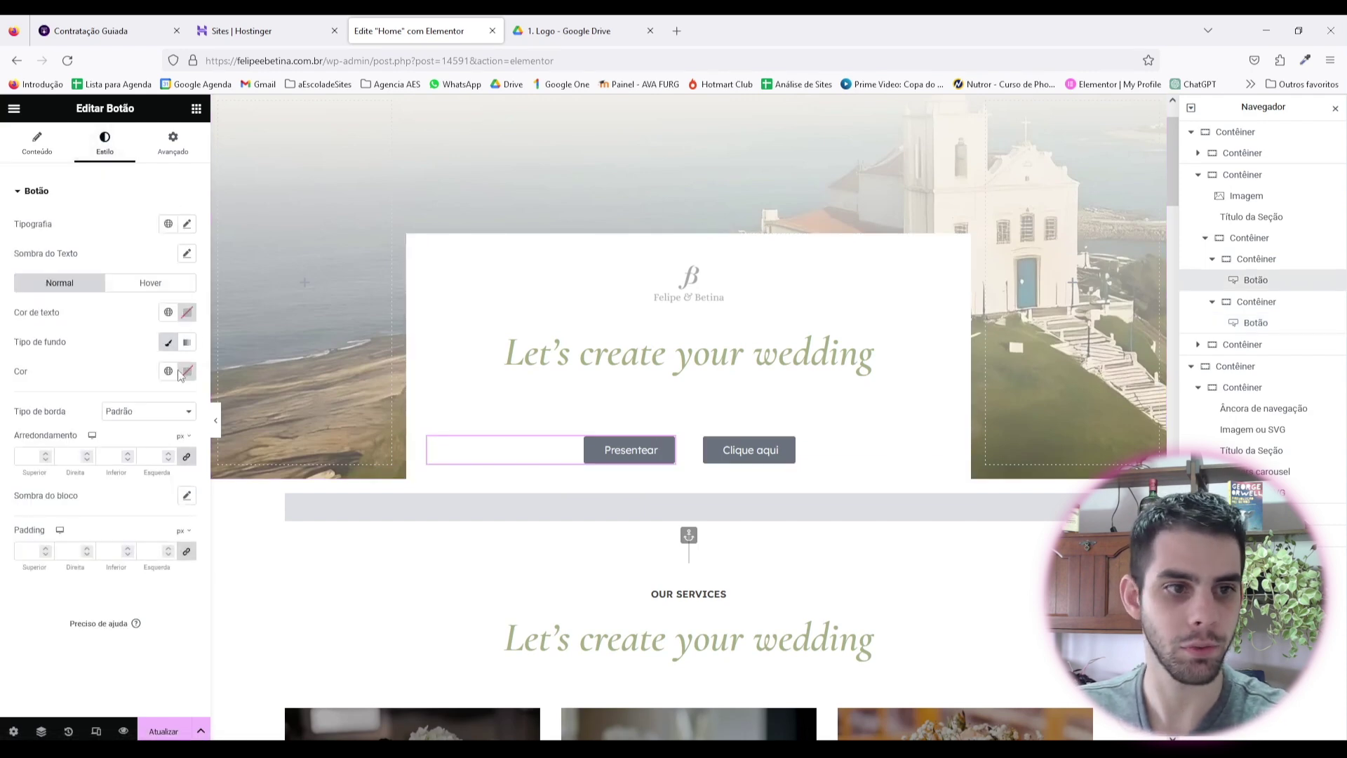
pyautogui.click(169, 312)
pyautogui.click(688, 355)
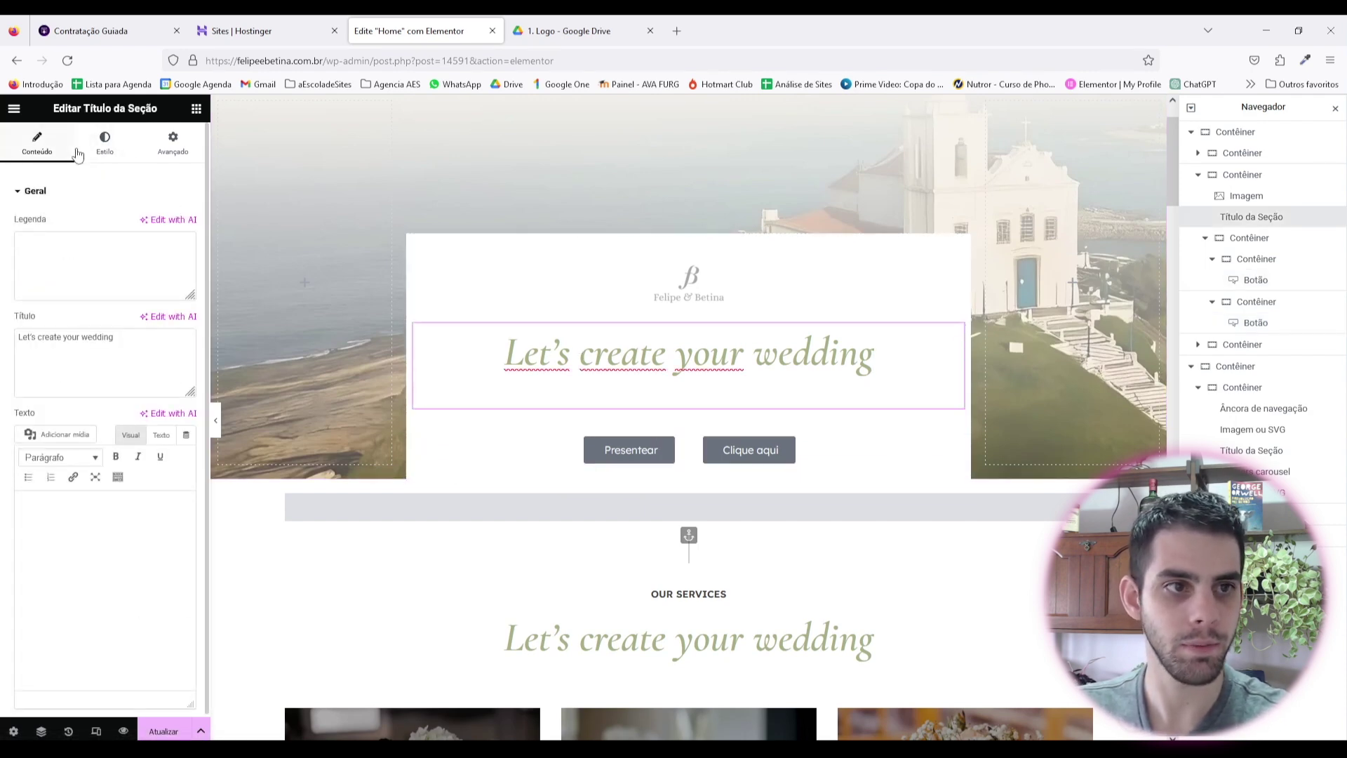
pyautogui.click(104, 142)
pyautogui.click(169, 380)
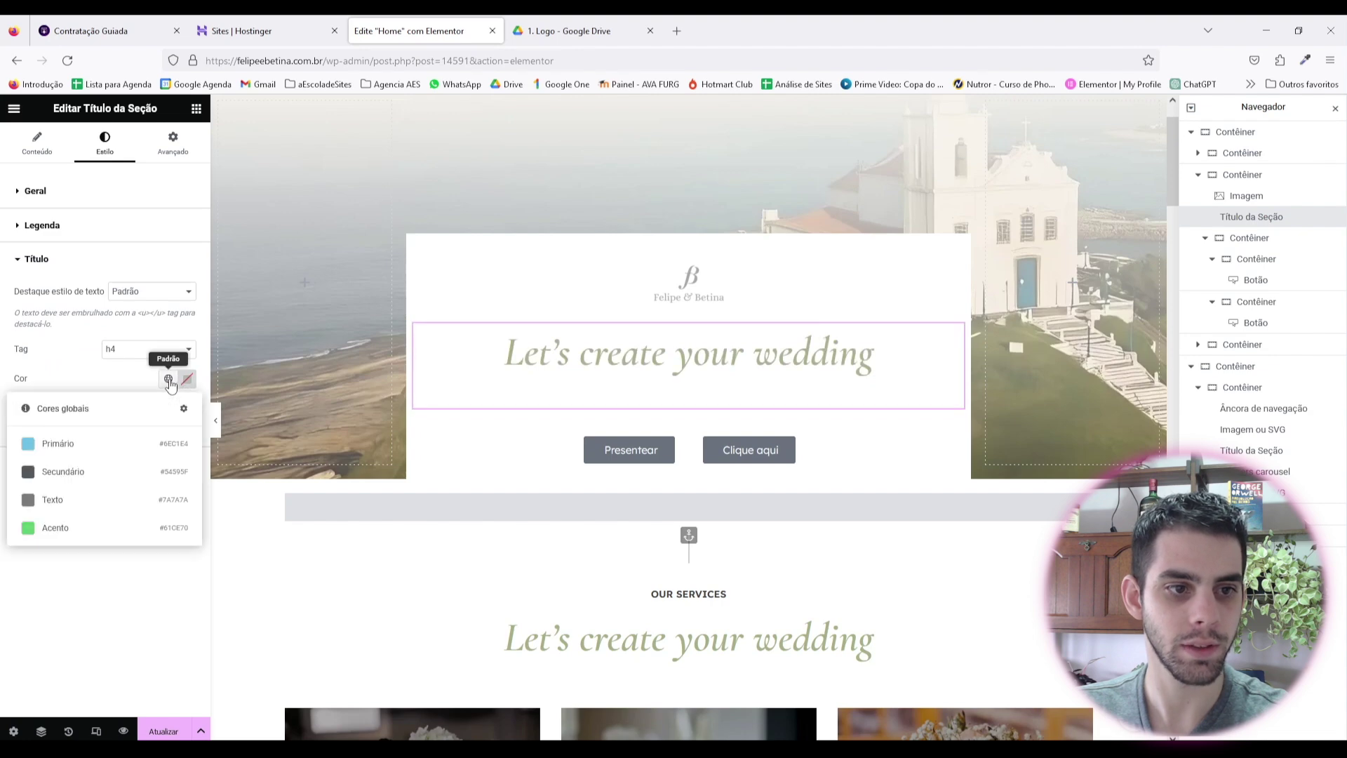
pyautogui.click(187, 379)
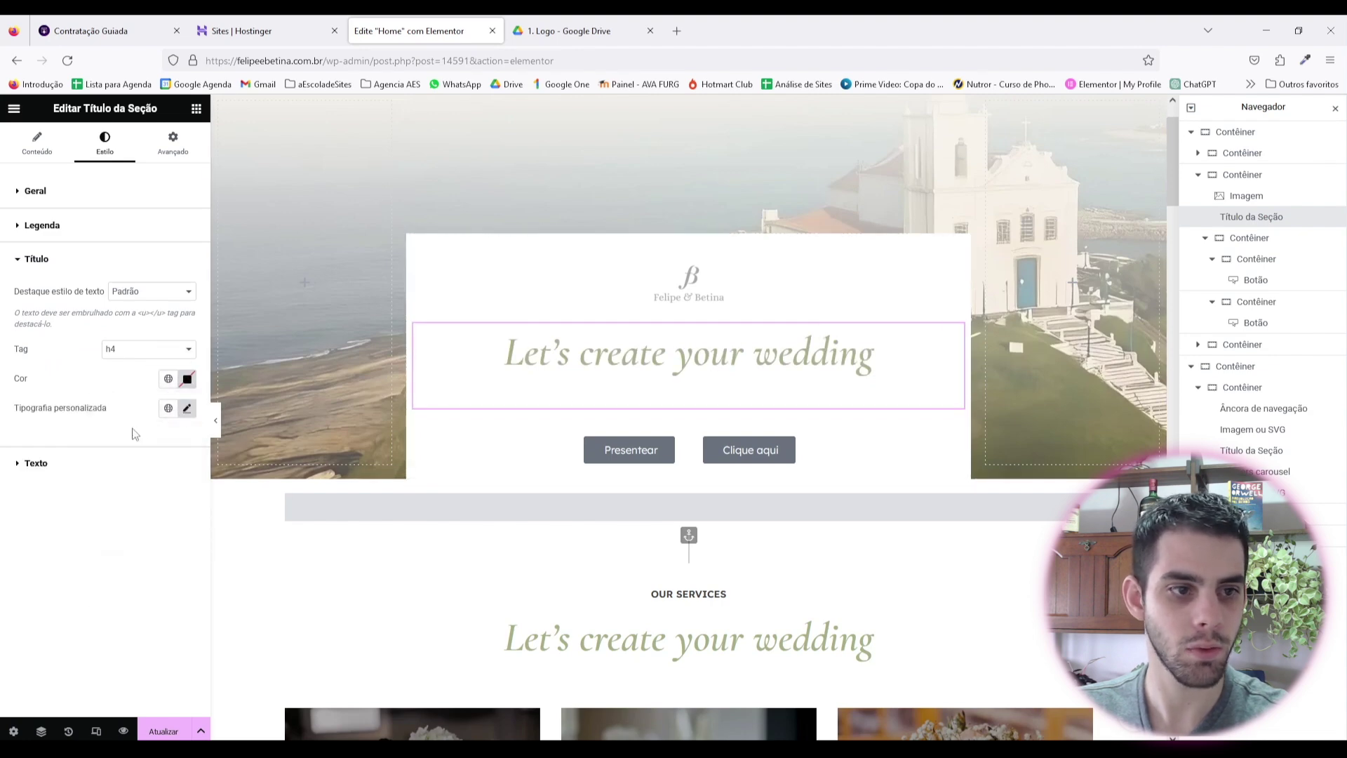
pyautogui.click(107, 464)
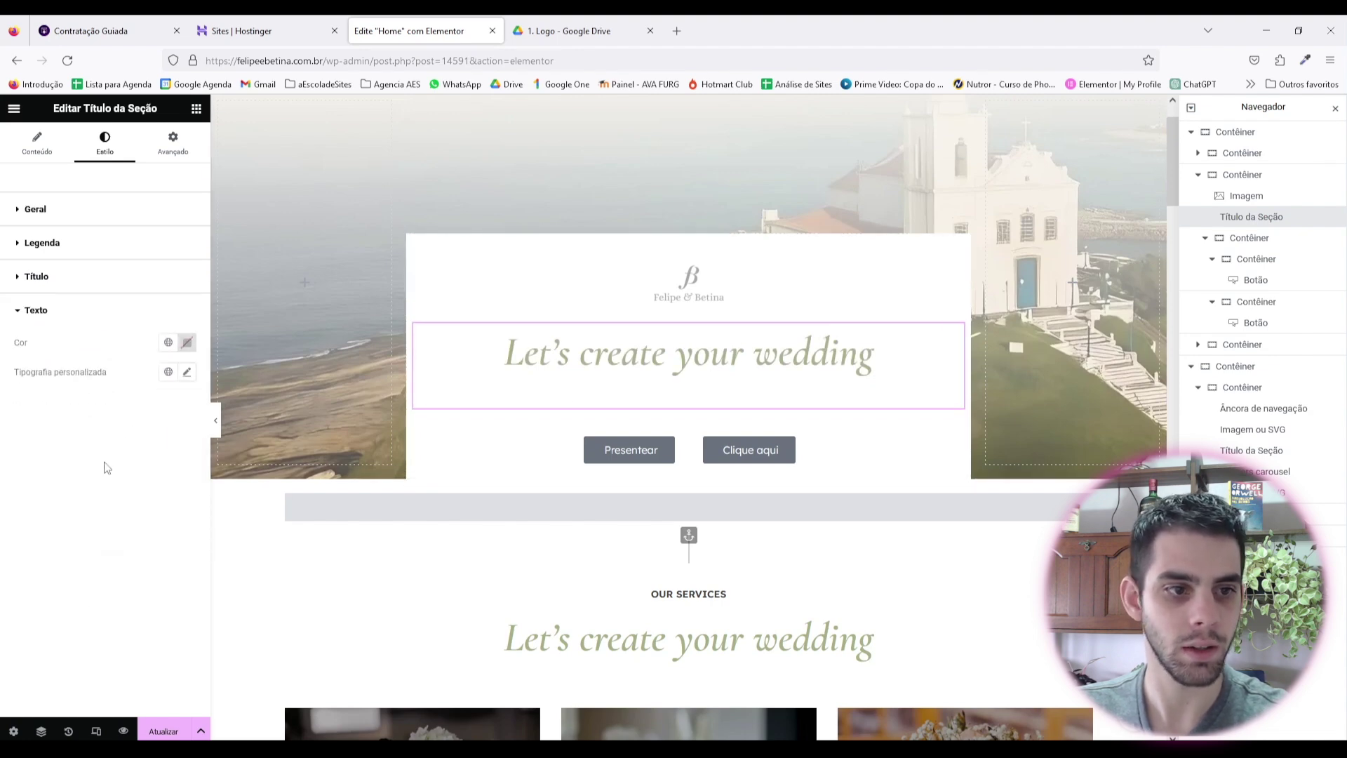
pyautogui.click(187, 342)
pyautogui.click(187, 343)
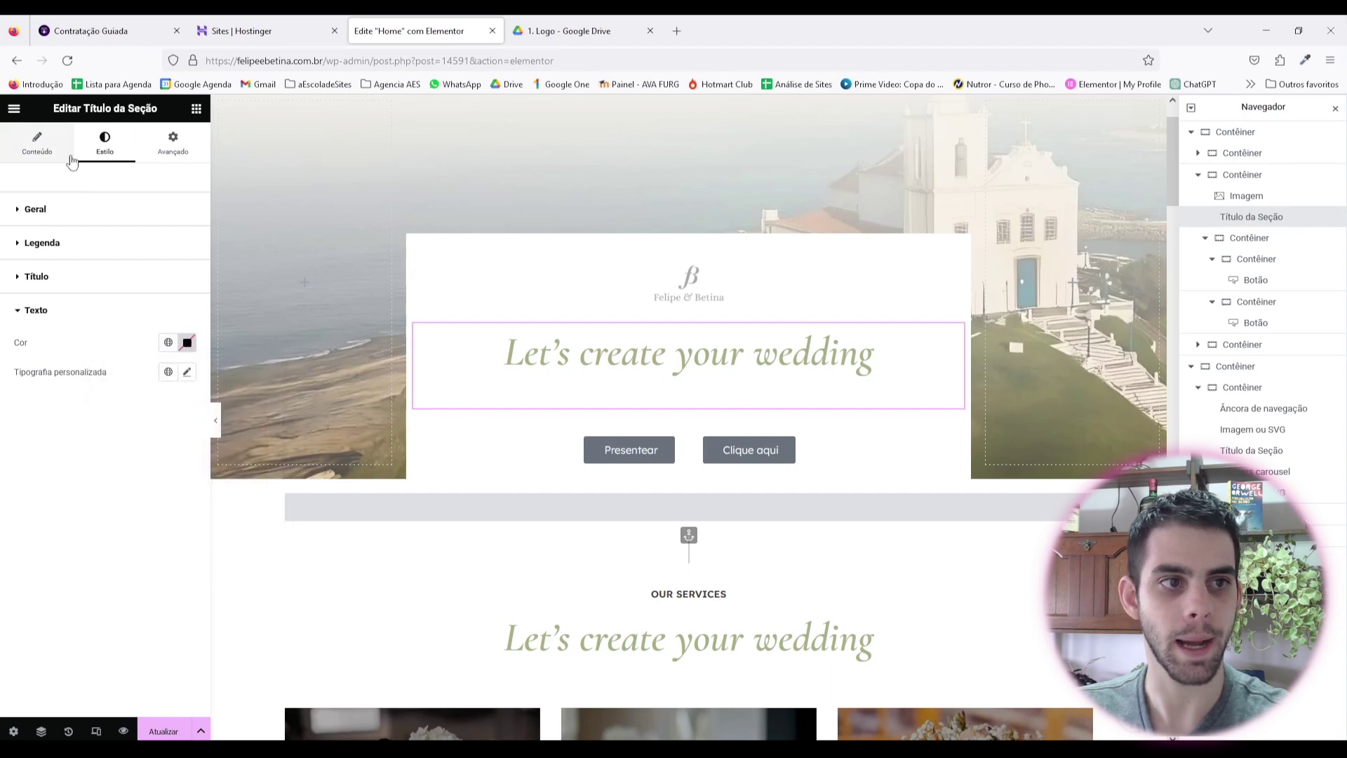
pyautogui.click(1305, 60)
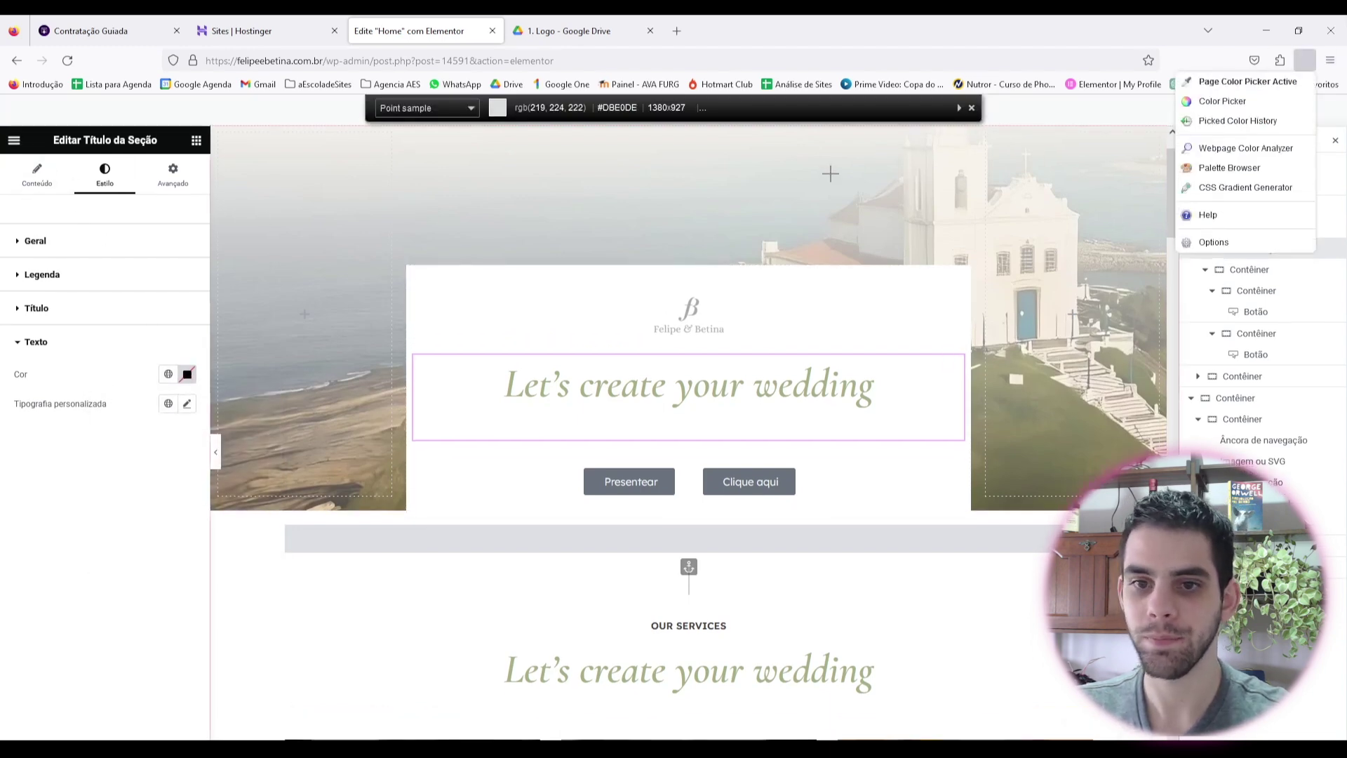
pyautogui.click(613, 397)
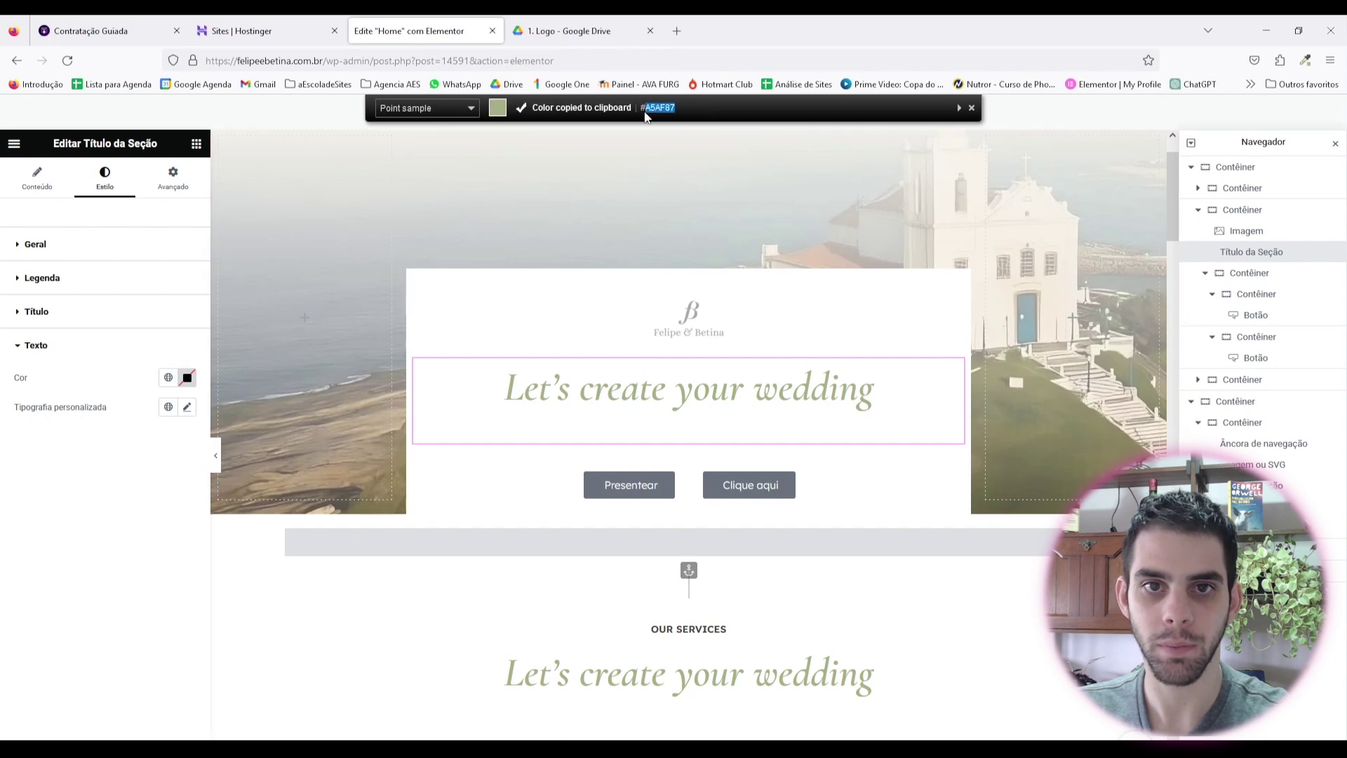
pyautogui.rightClick(663, 116)
# Step: Give the Presentear button a classic solid background in sage green #A5AF87
pyautogui.click(630, 484)
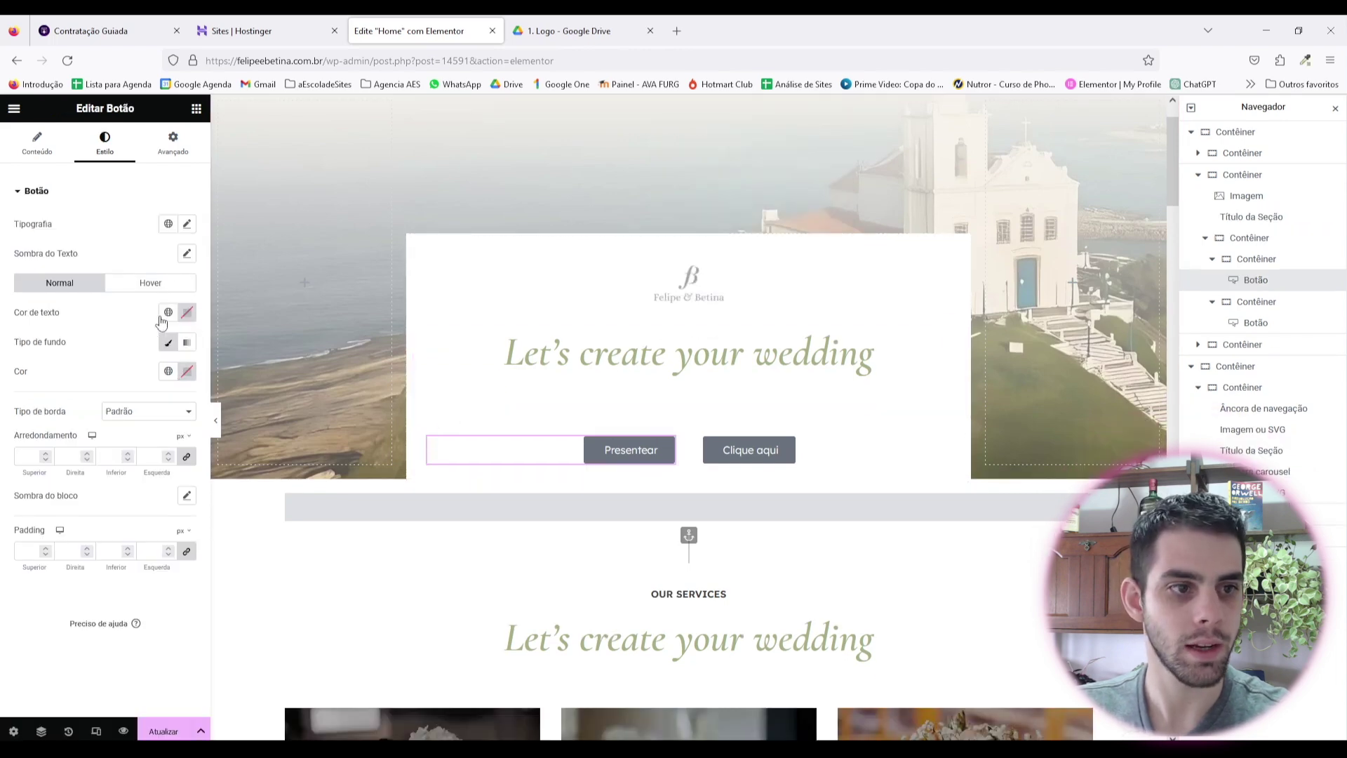
pyautogui.click(170, 344)
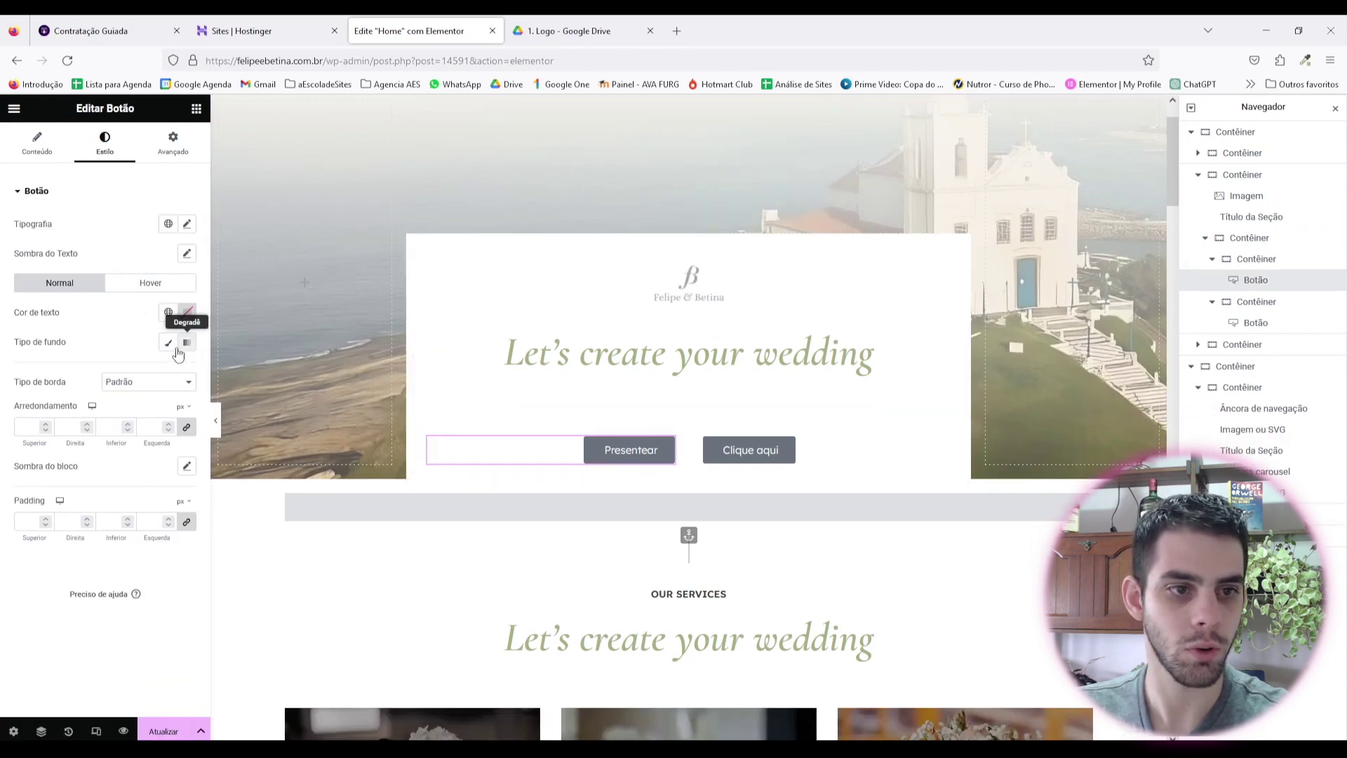
pyautogui.click(168, 342)
pyautogui.click(188, 371)
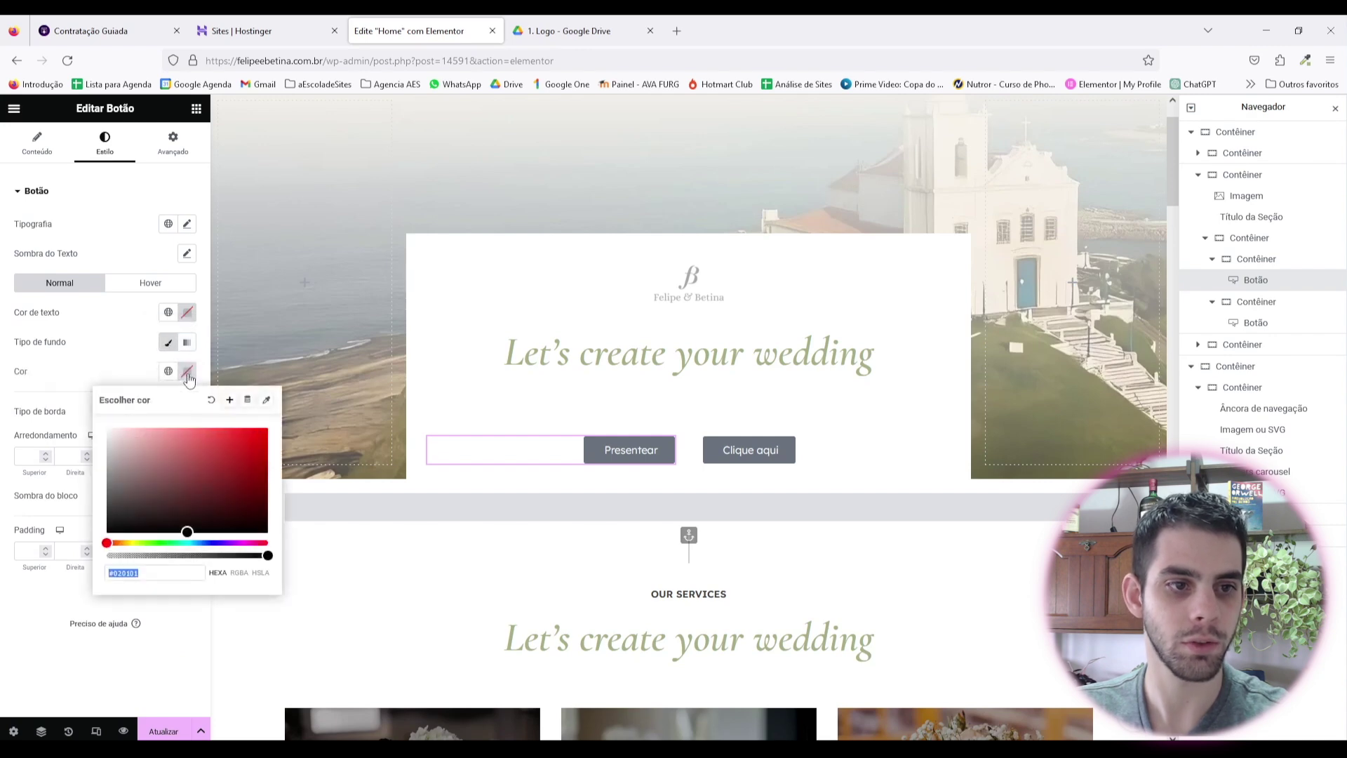
pyautogui.write('A5AF87')
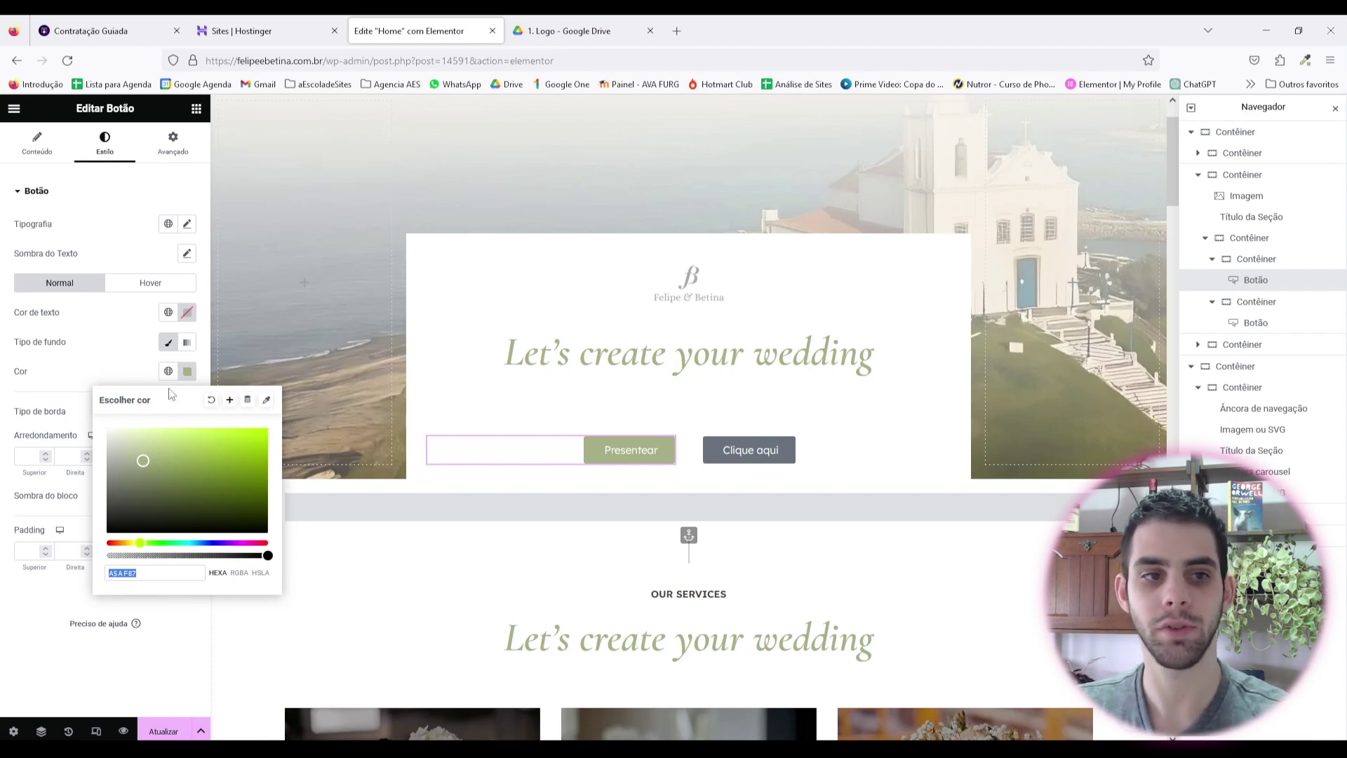
pyautogui.click(154, 365)
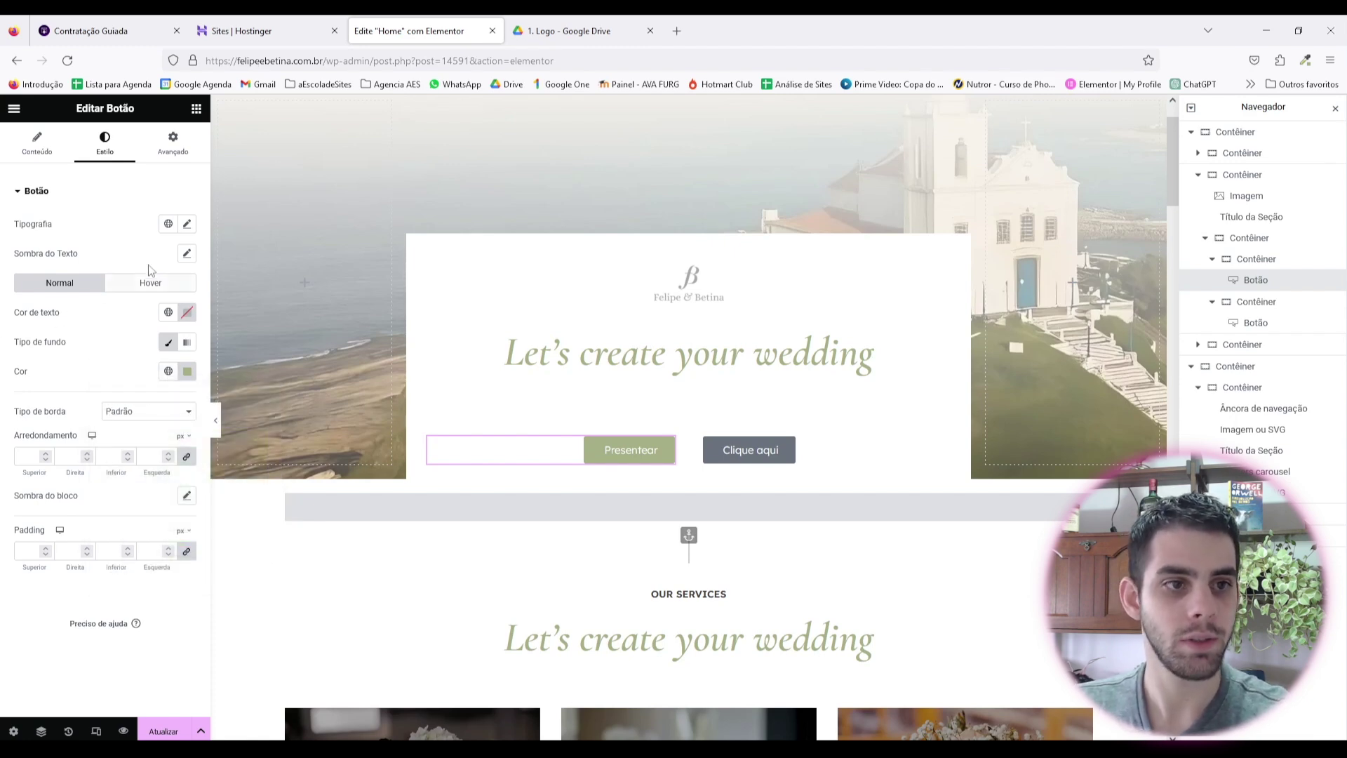
# Step: Set the Presentear button's text weight to 500 (Médio)
pyautogui.click(186, 224)
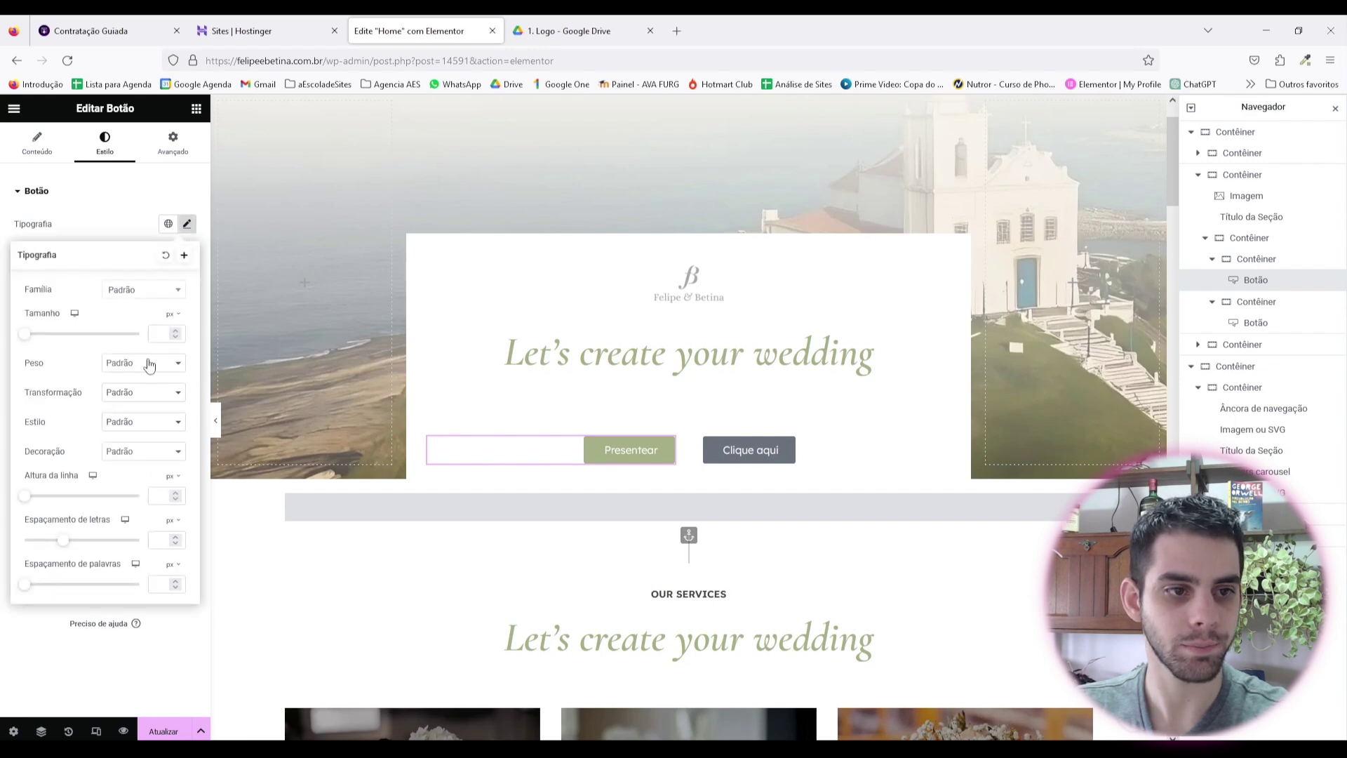
pyautogui.click(135, 367)
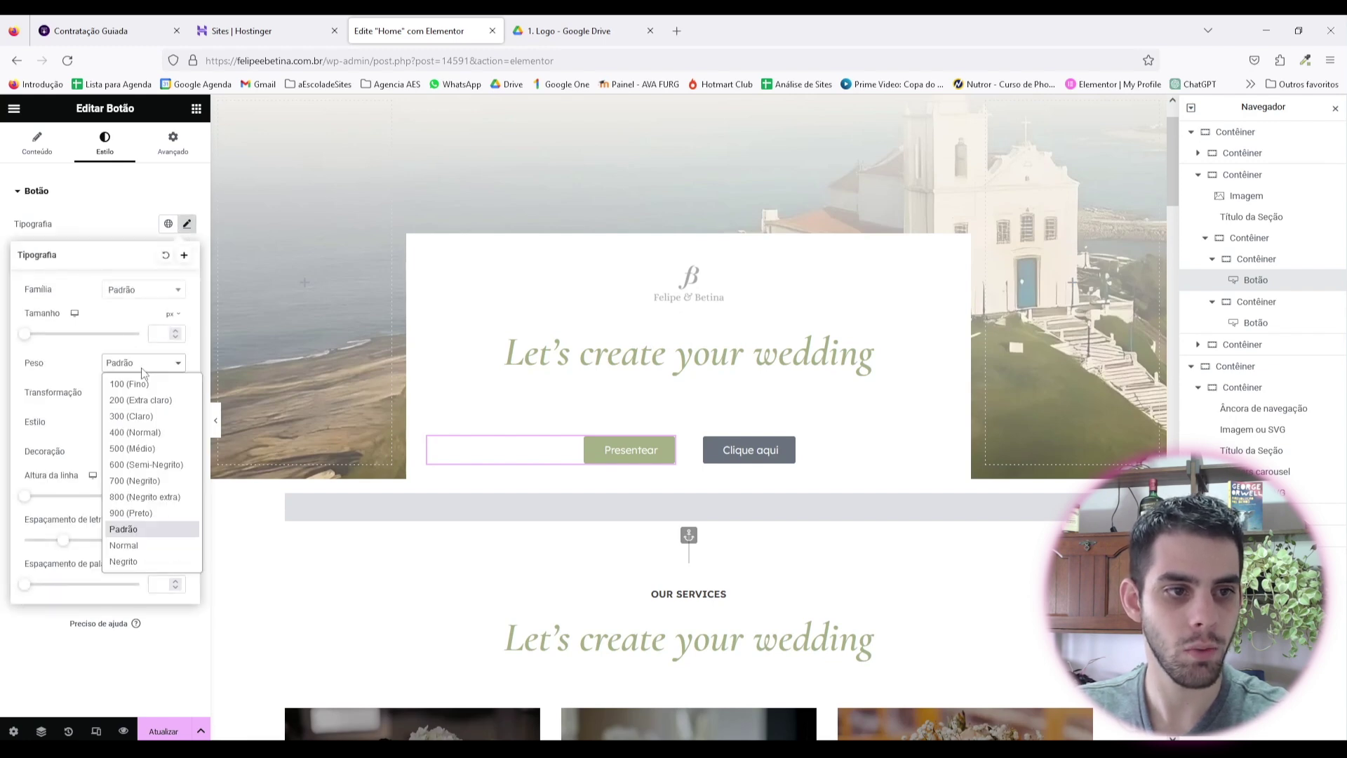
pyautogui.click(132, 449)
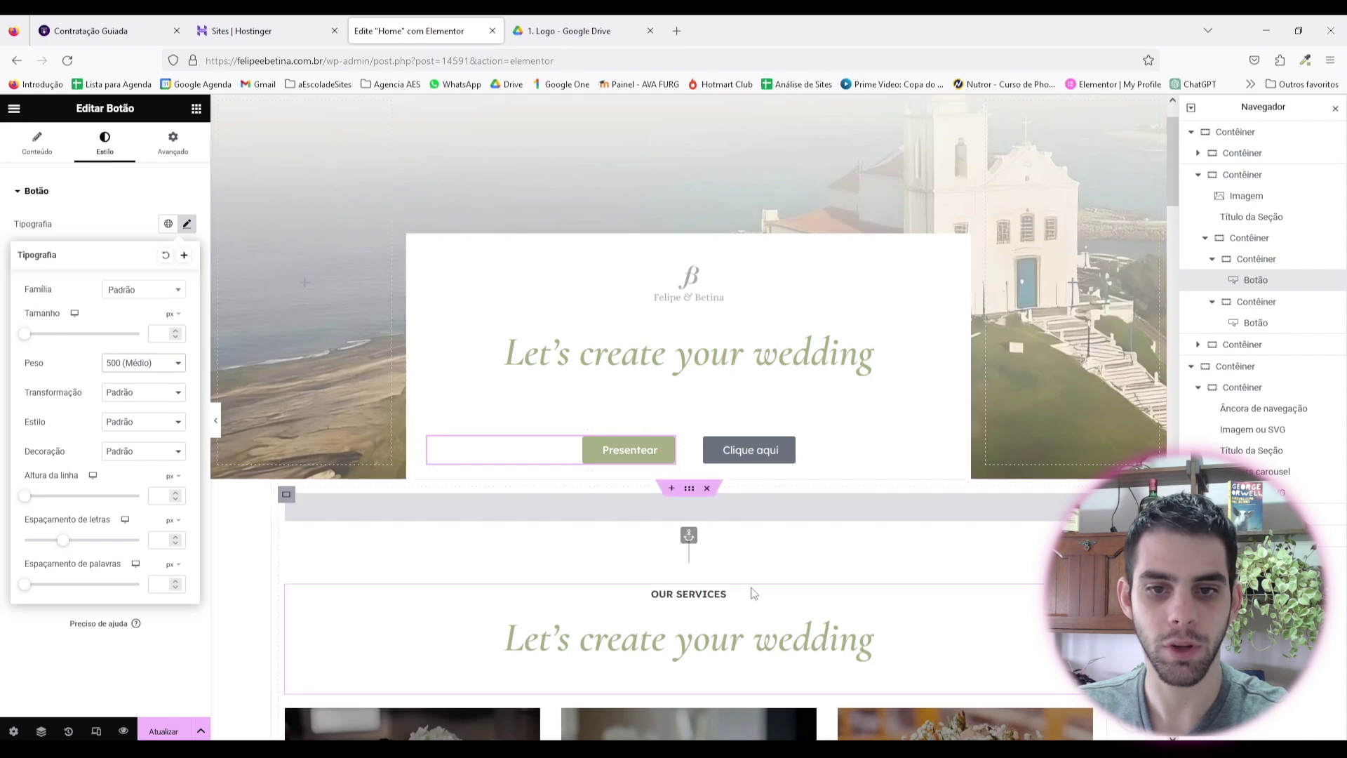
pyautogui.click(814, 449)
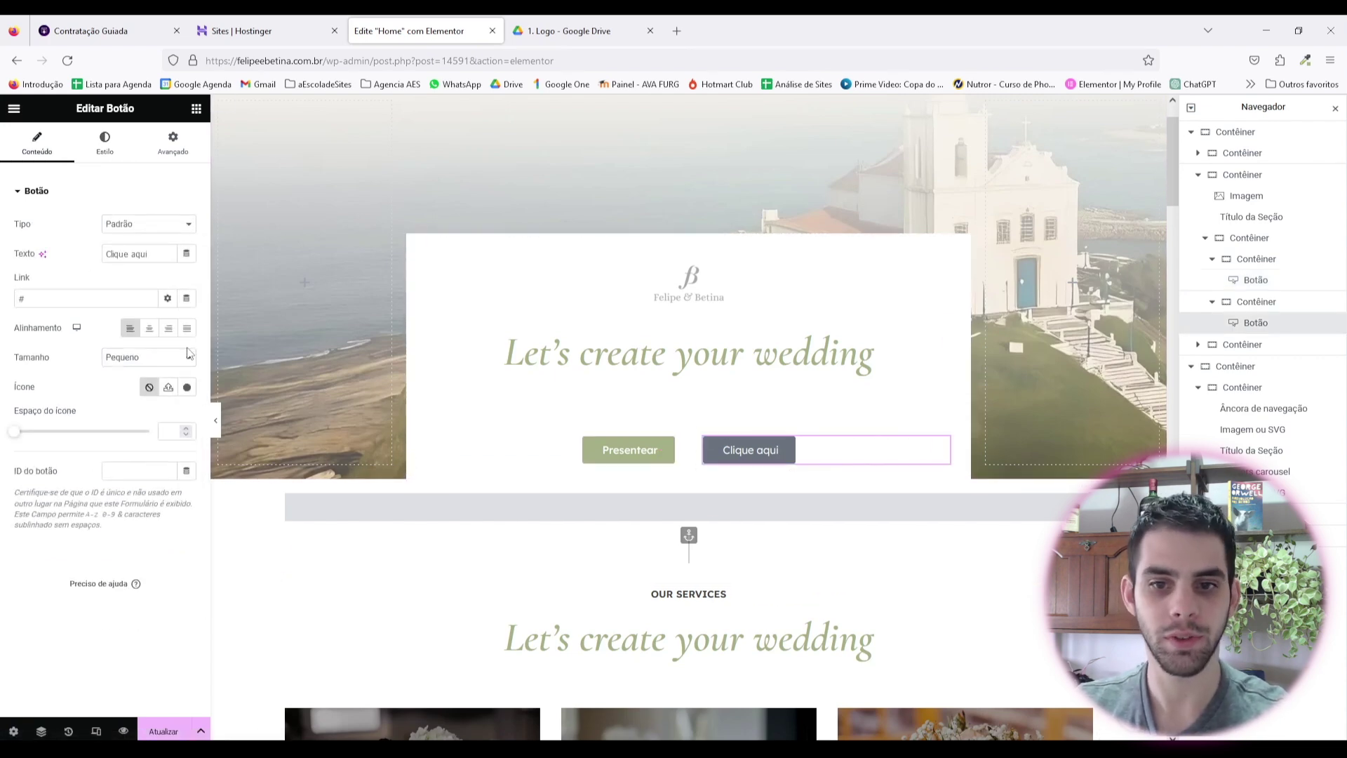
pyautogui.click(124, 135)
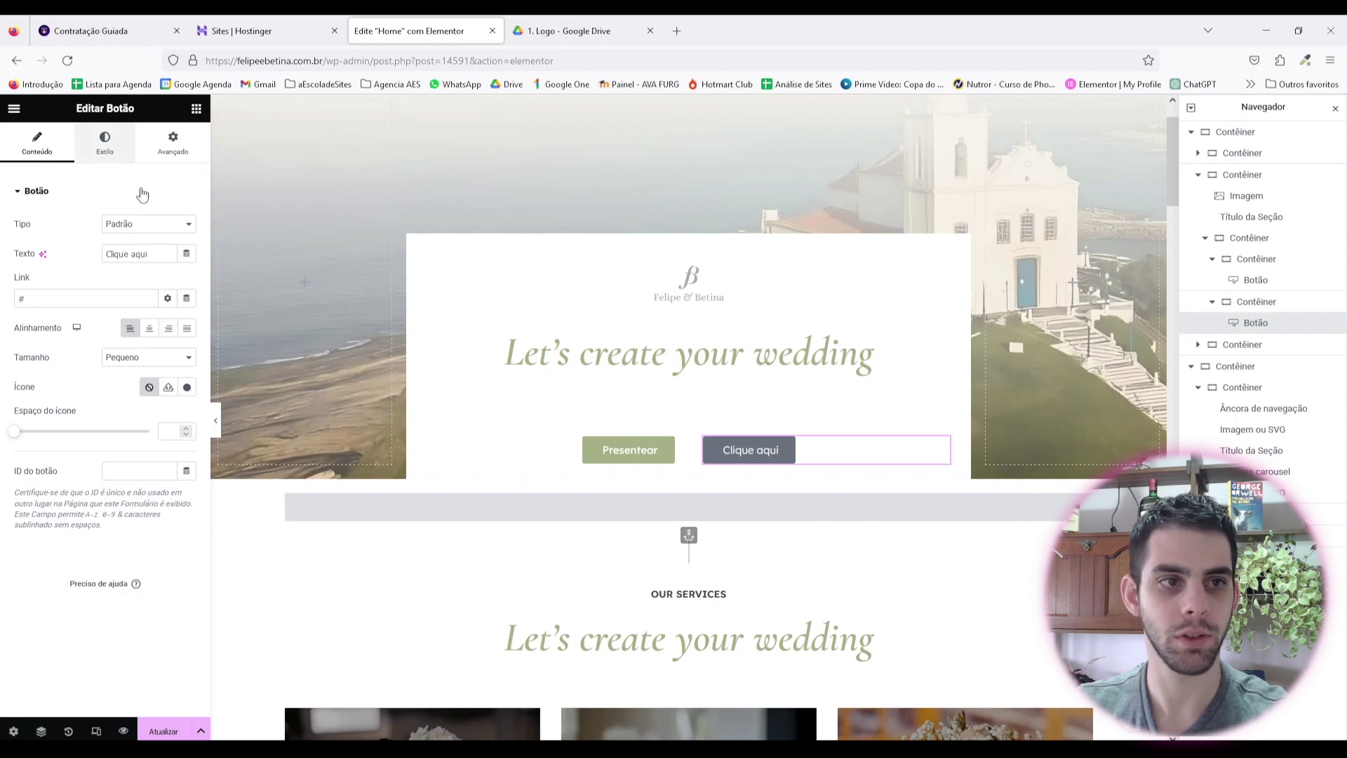
# Step: Copy the Presentear button and paste its style onto Clique aqui
pyautogui.rightClick(675, 449)
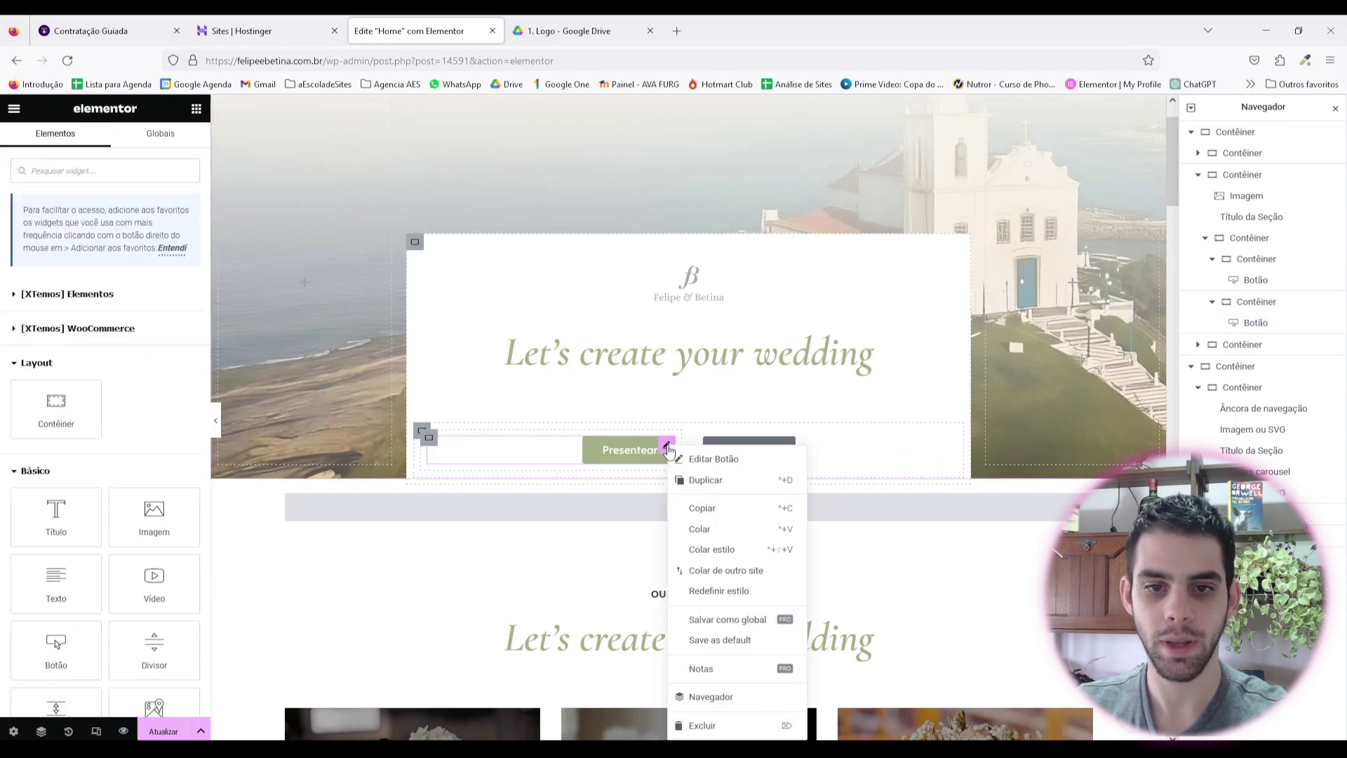
pyautogui.click(723, 505)
pyautogui.rightClick(788, 453)
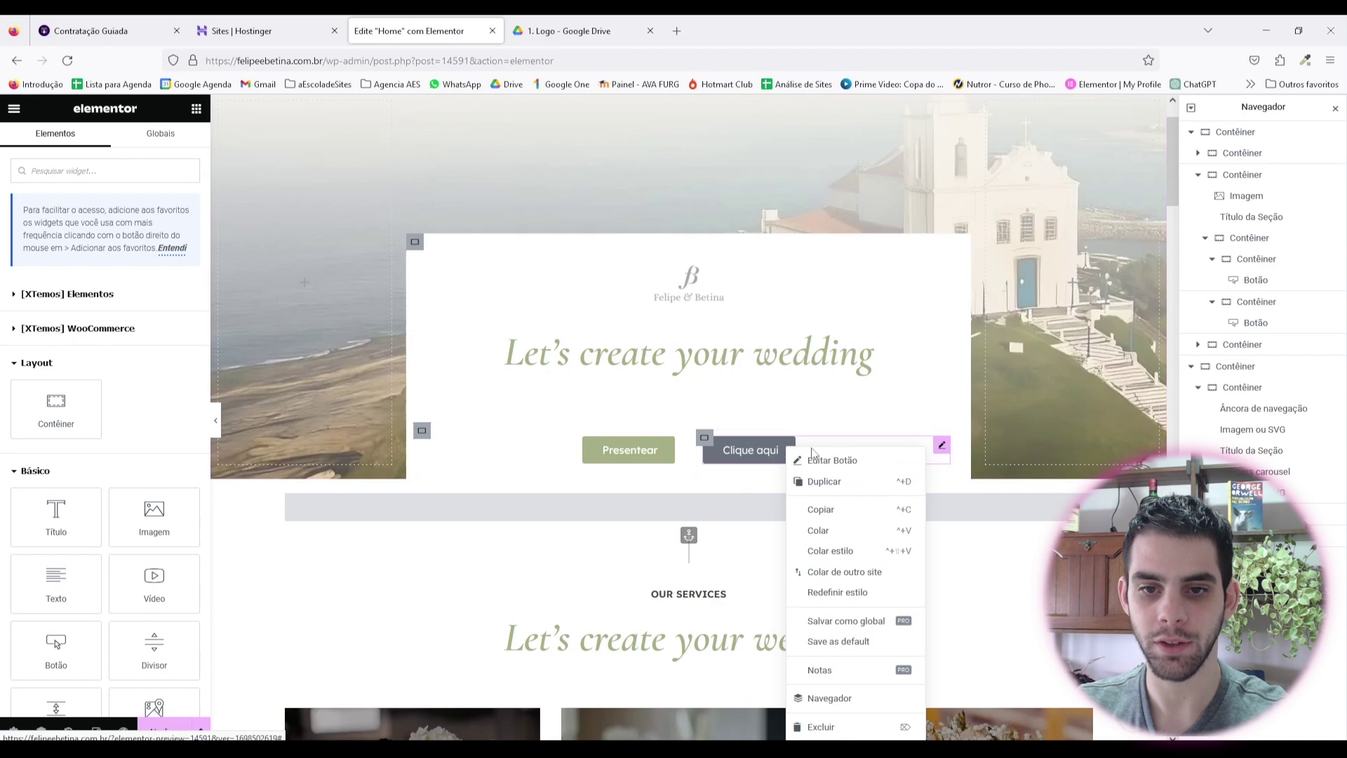
pyautogui.click(851, 549)
# Step: Give Clique aqui a light grey (#C9C9C9) fill and black #000000 text, then preview
pyautogui.click(917, 458)
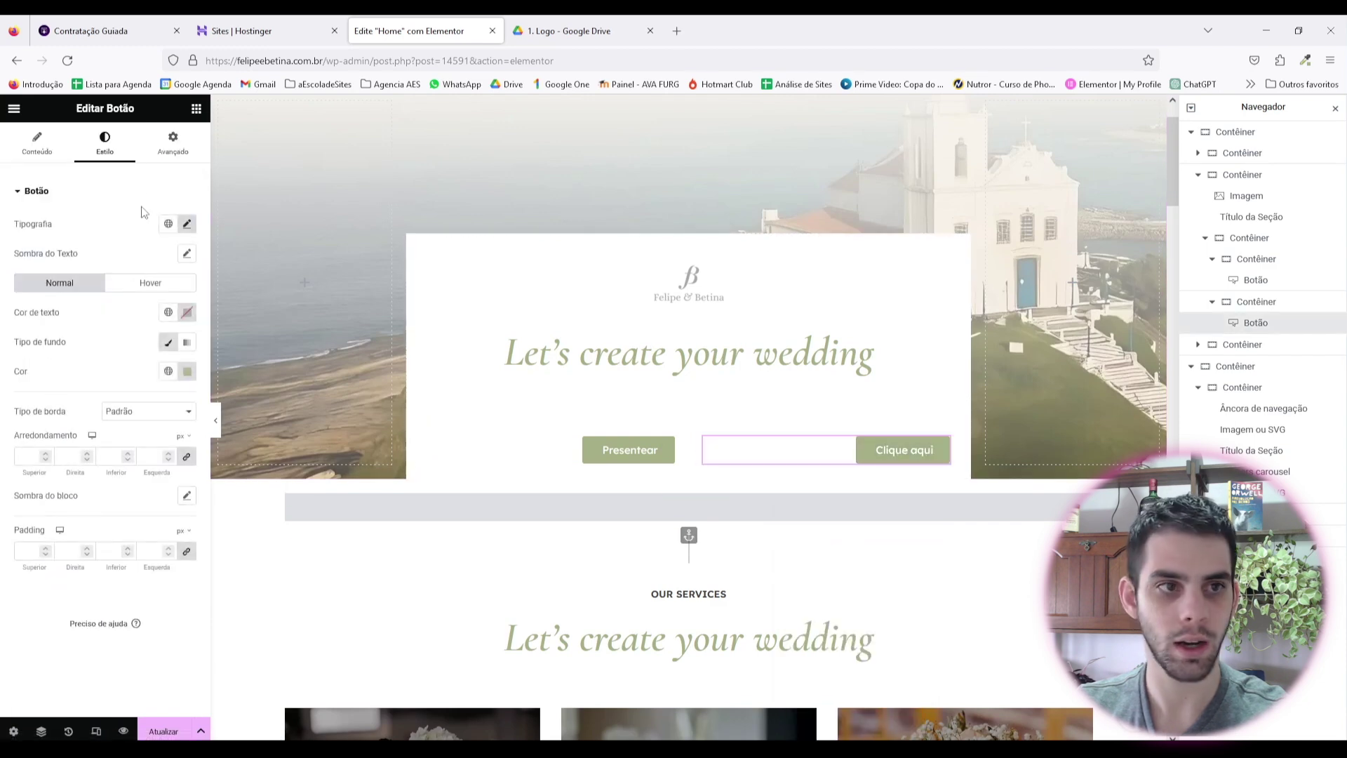
pyautogui.click(36, 144)
pyautogui.click(136, 329)
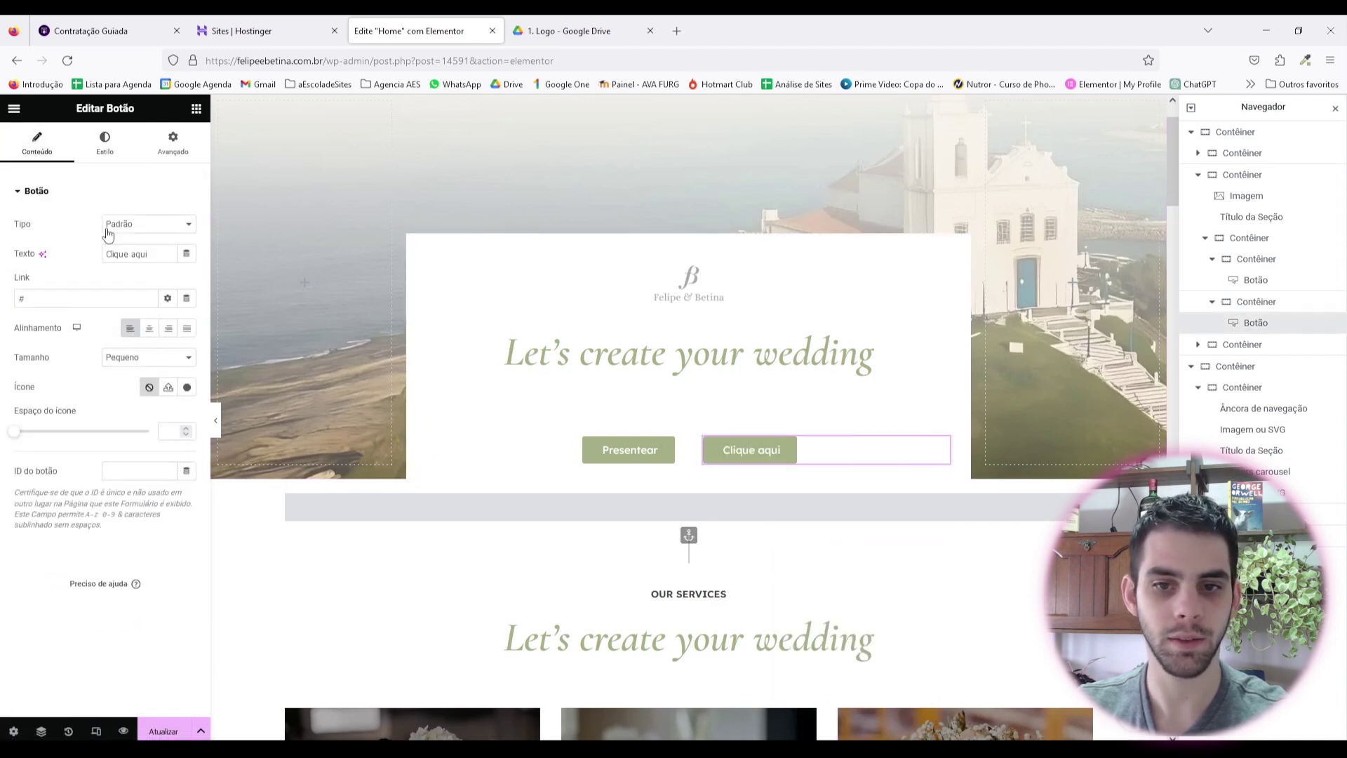
pyautogui.click(104, 144)
pyautogui.click(186, 371)
pyautogui.moveTo(142, 460); pyautogui.dragTo(101, 465)
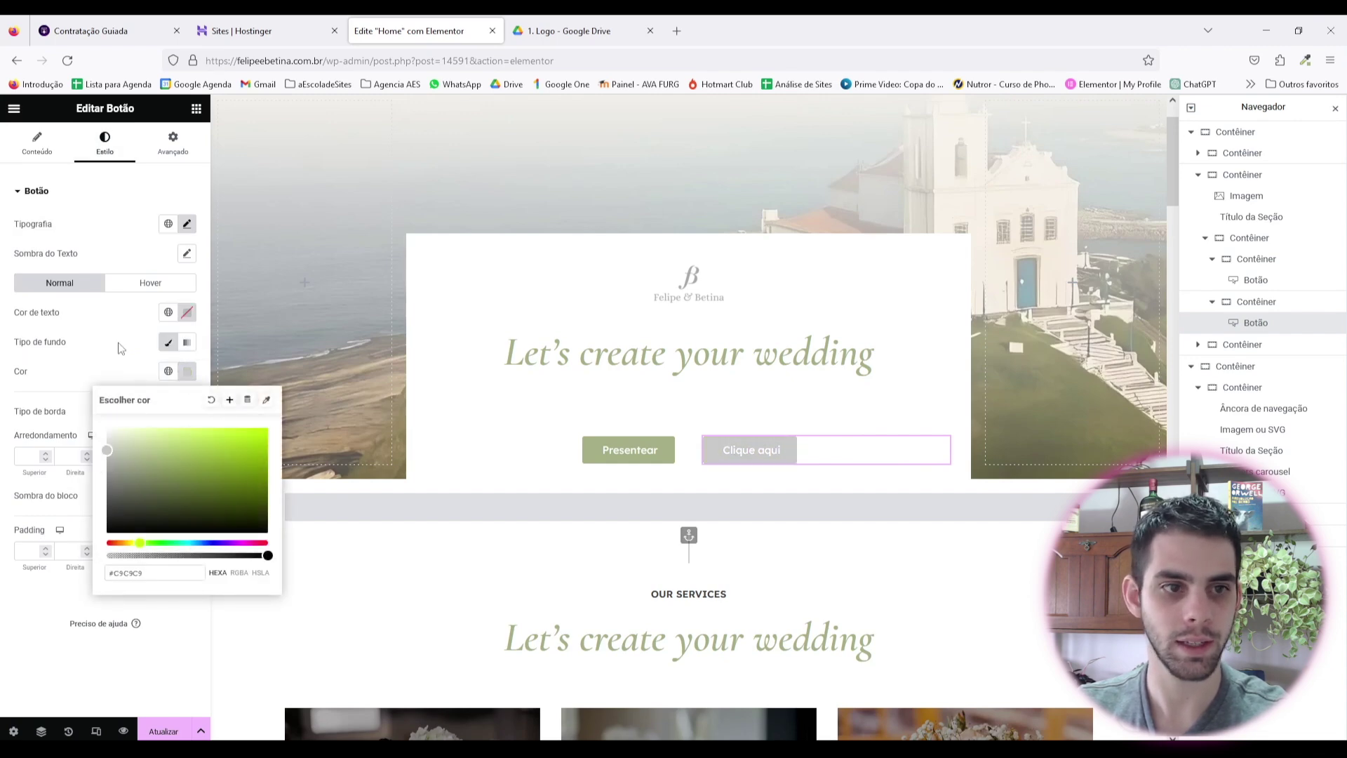
pyautogui.click(186, 313)
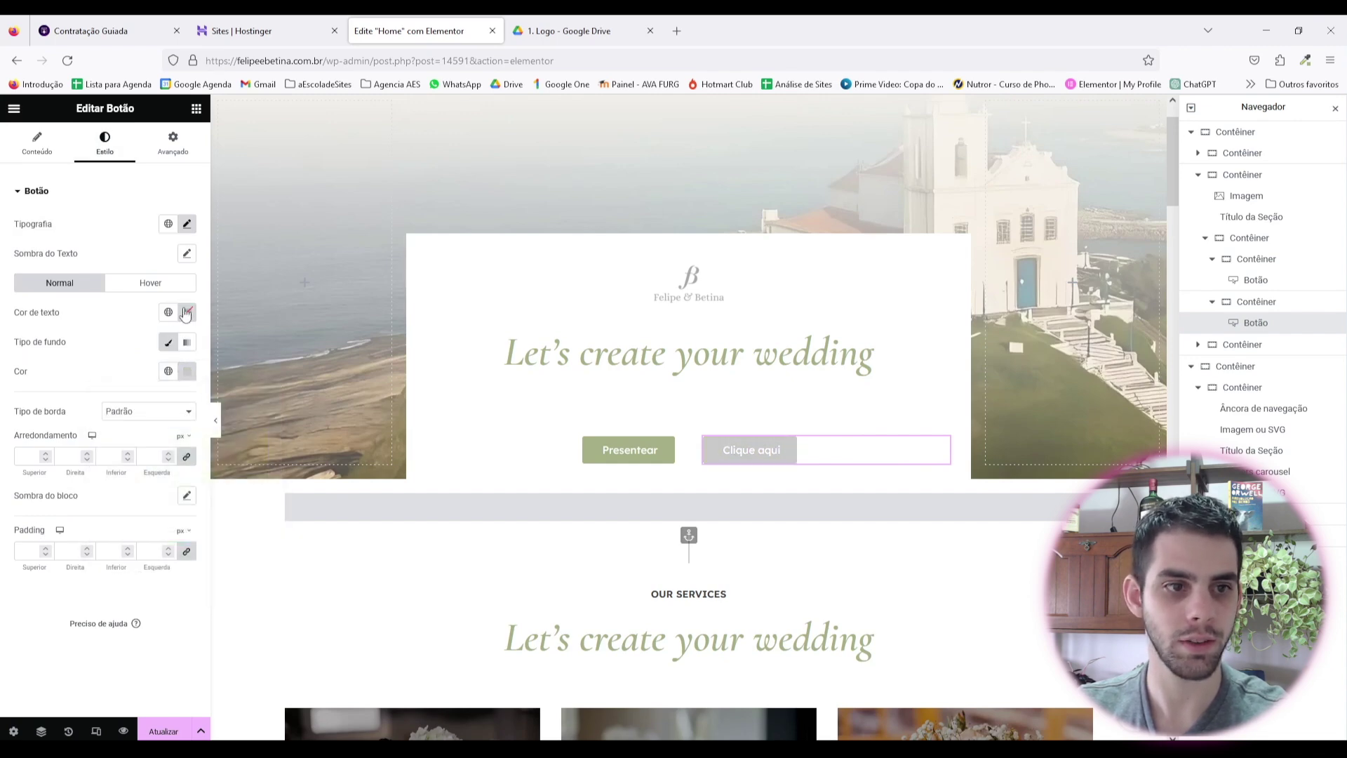
pyautogui.click(186, 225)
pyautogui.click(187, 225)
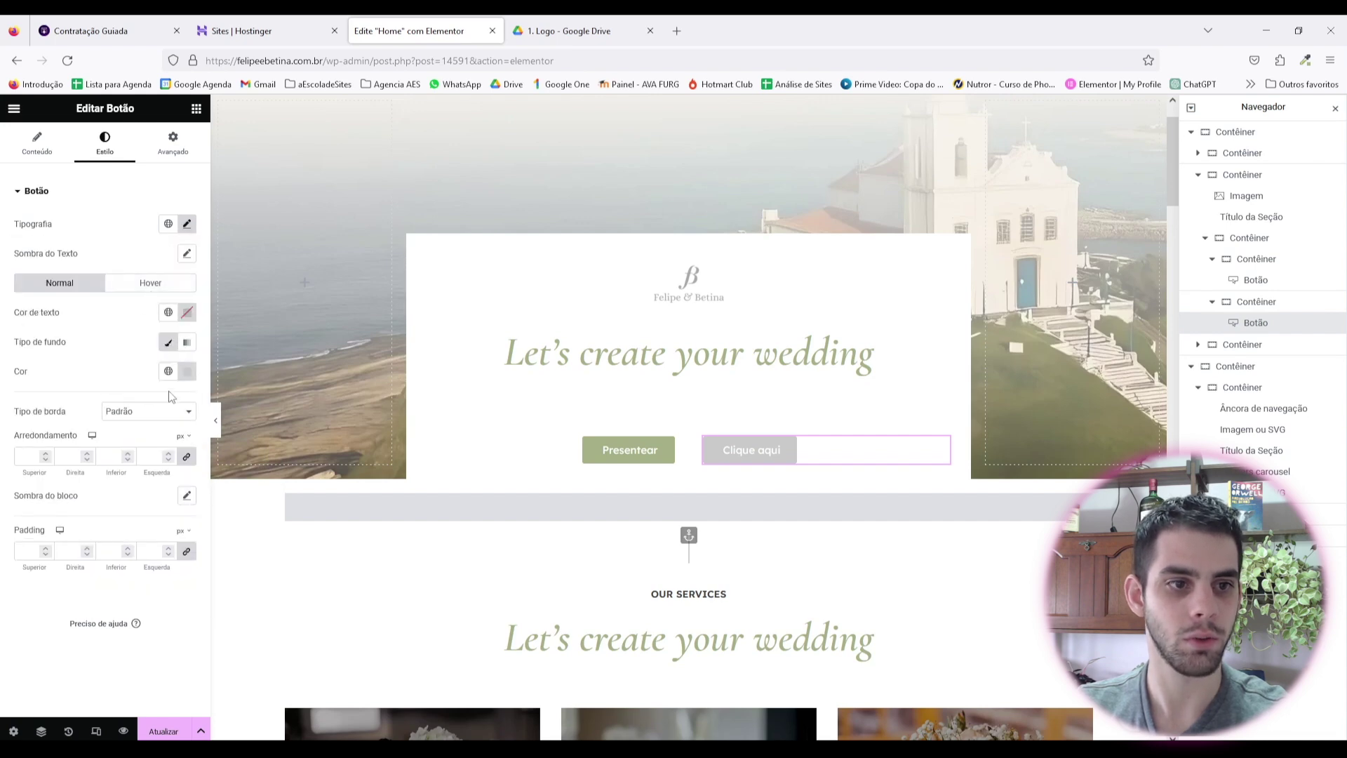
pyautogui.click(188, 313)
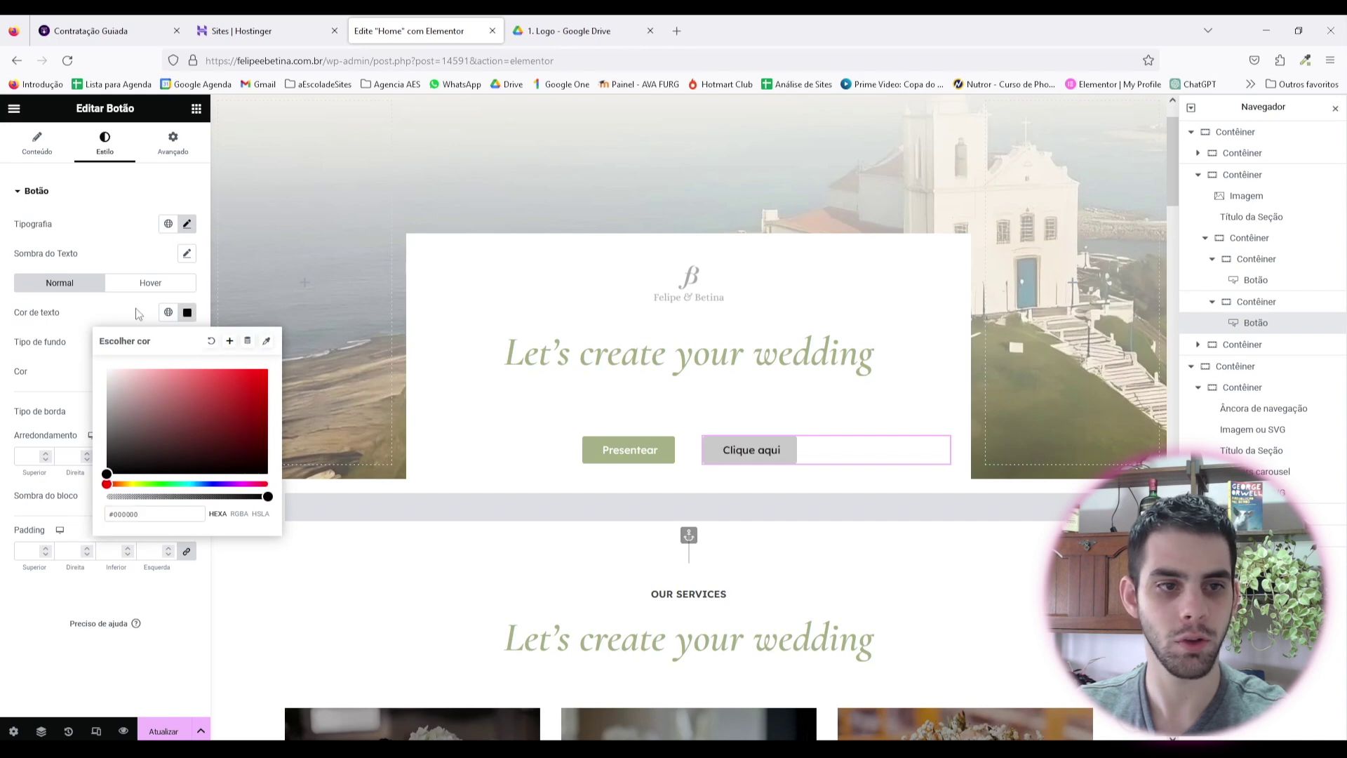
pyautogui.hotkey('ctrl', 'p')
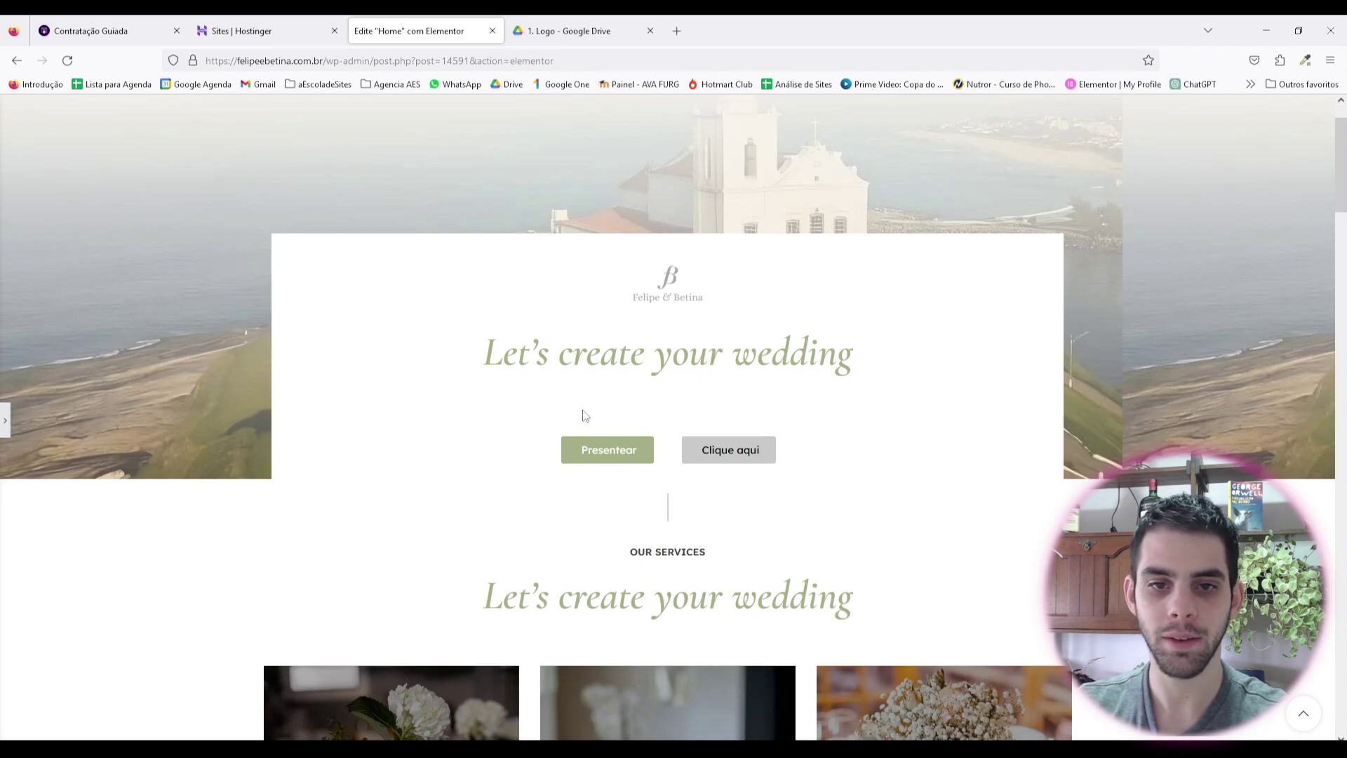
# Step: Give the wedding heading a 10 px bottom margin in its advanced settings
pyautogui.hotkey('ctrl', 'p')
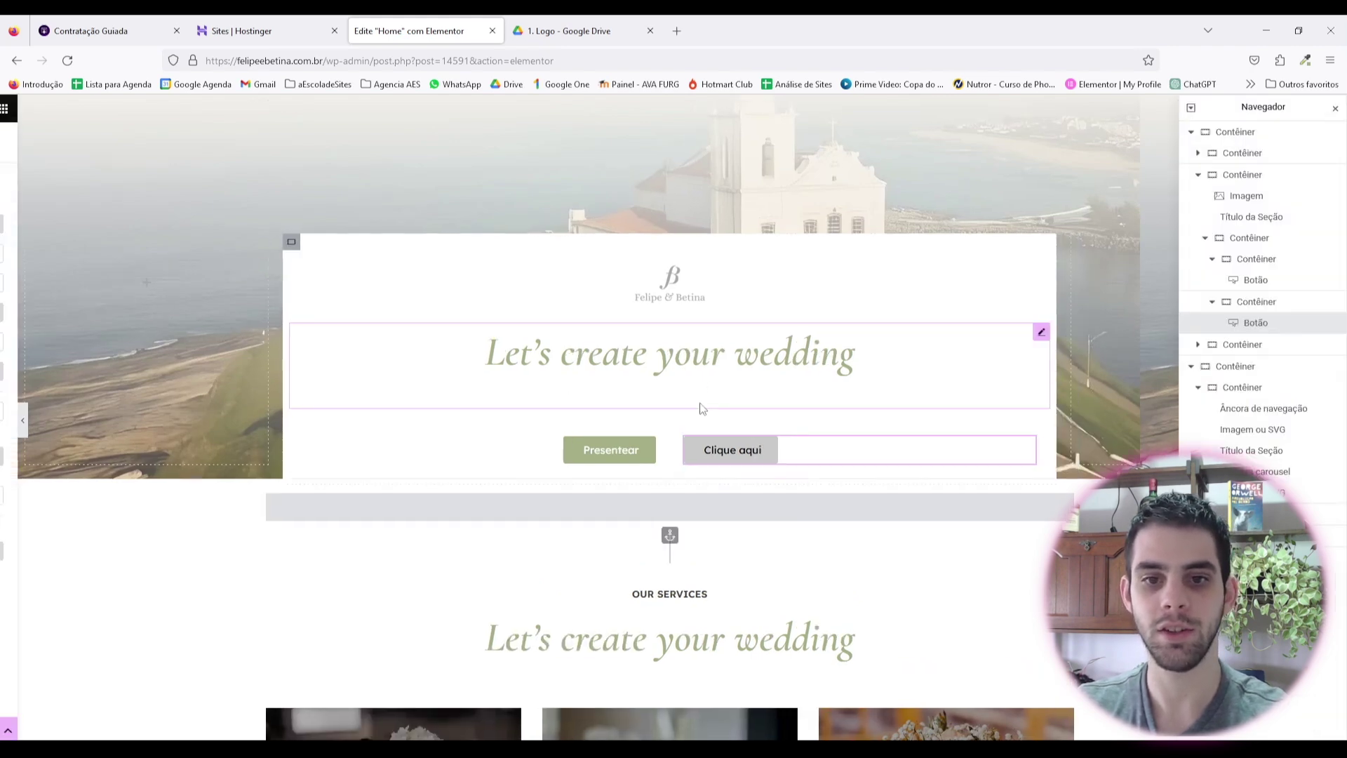
pyautogui.click(702, 383)
pyautogui.click(173, 148)
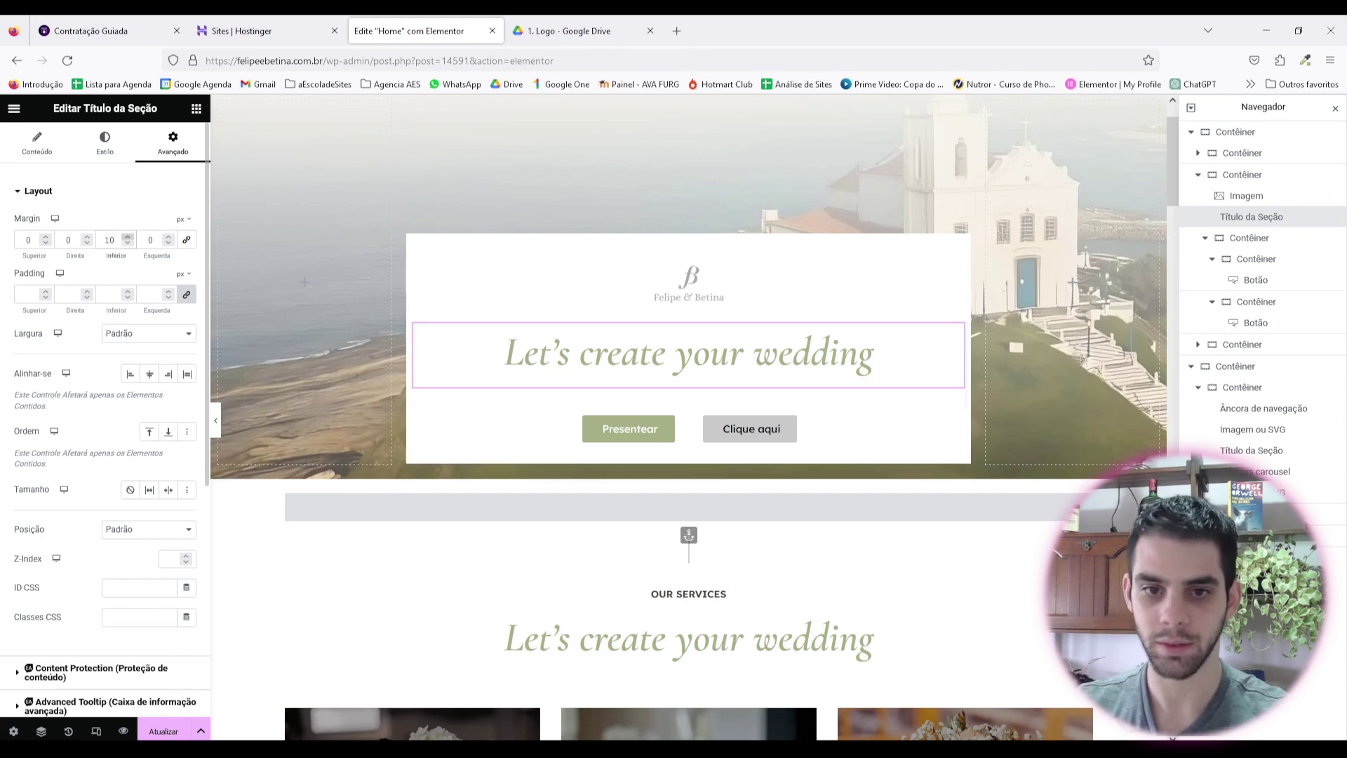
# Step: Set the hero card container's top and bottom padding to 40 px
pyautogui.click(415, 243)
pyautogui.click(171, 143)
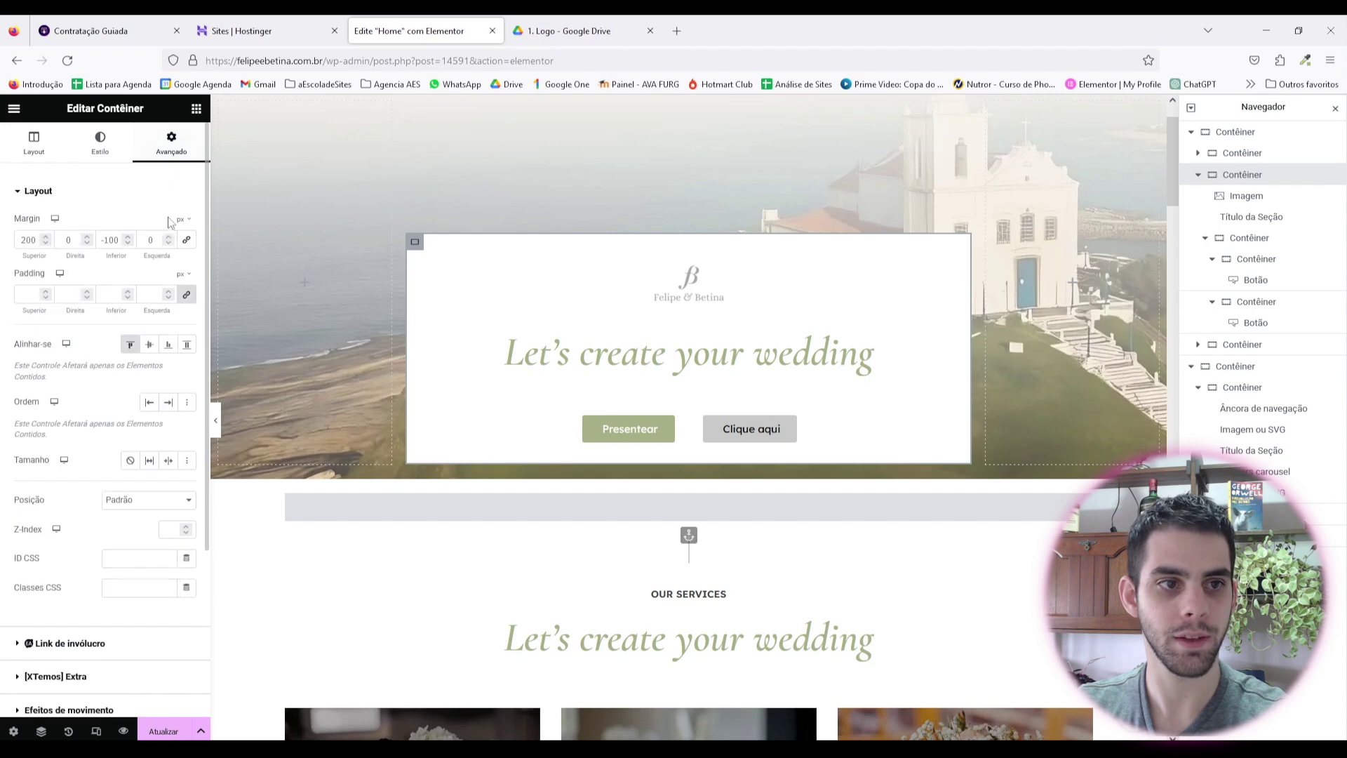
pyautogui.click(186, 298)
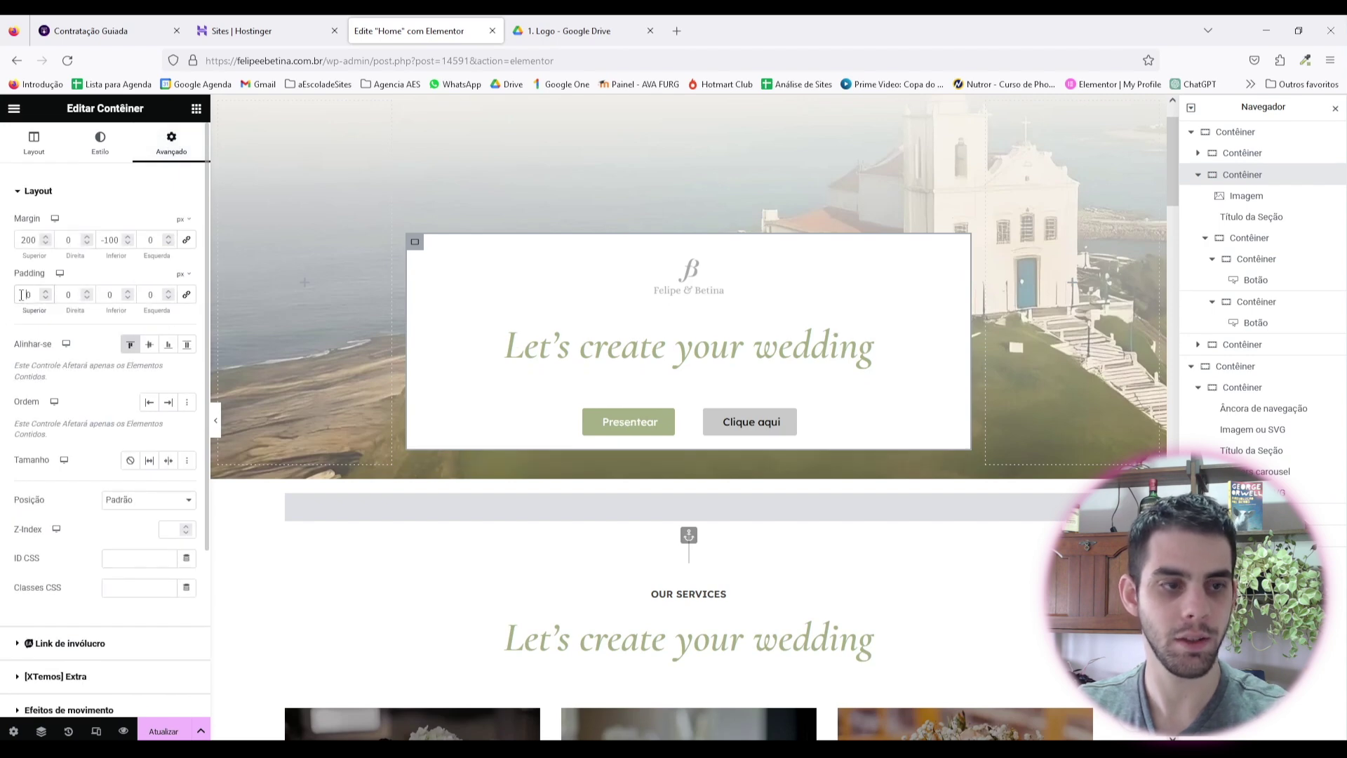
pyautogui.write('5')
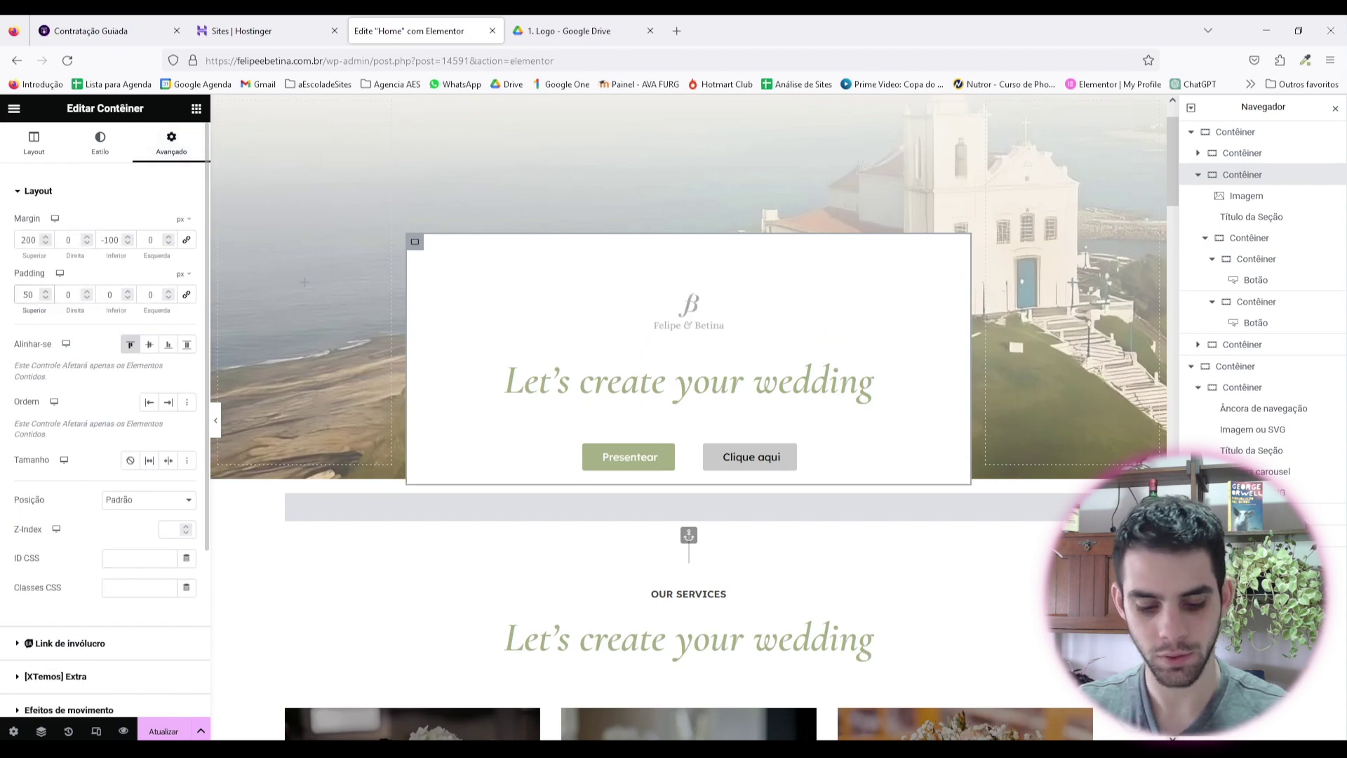
pyautogui.press('BackSpace')
pyautogui.write('4')
pyautogui.click(108, 294)
pyautogui.write('40')
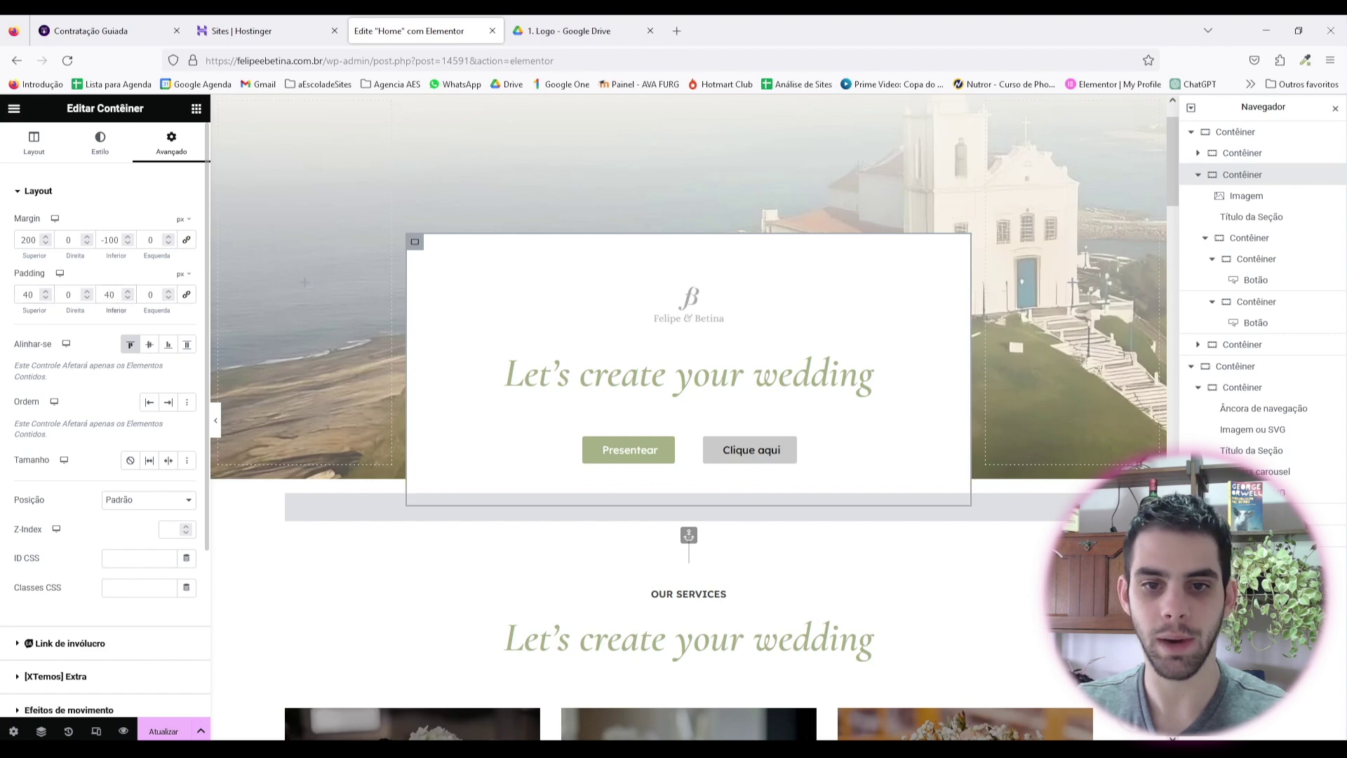
pyautogui.click(216, 419)
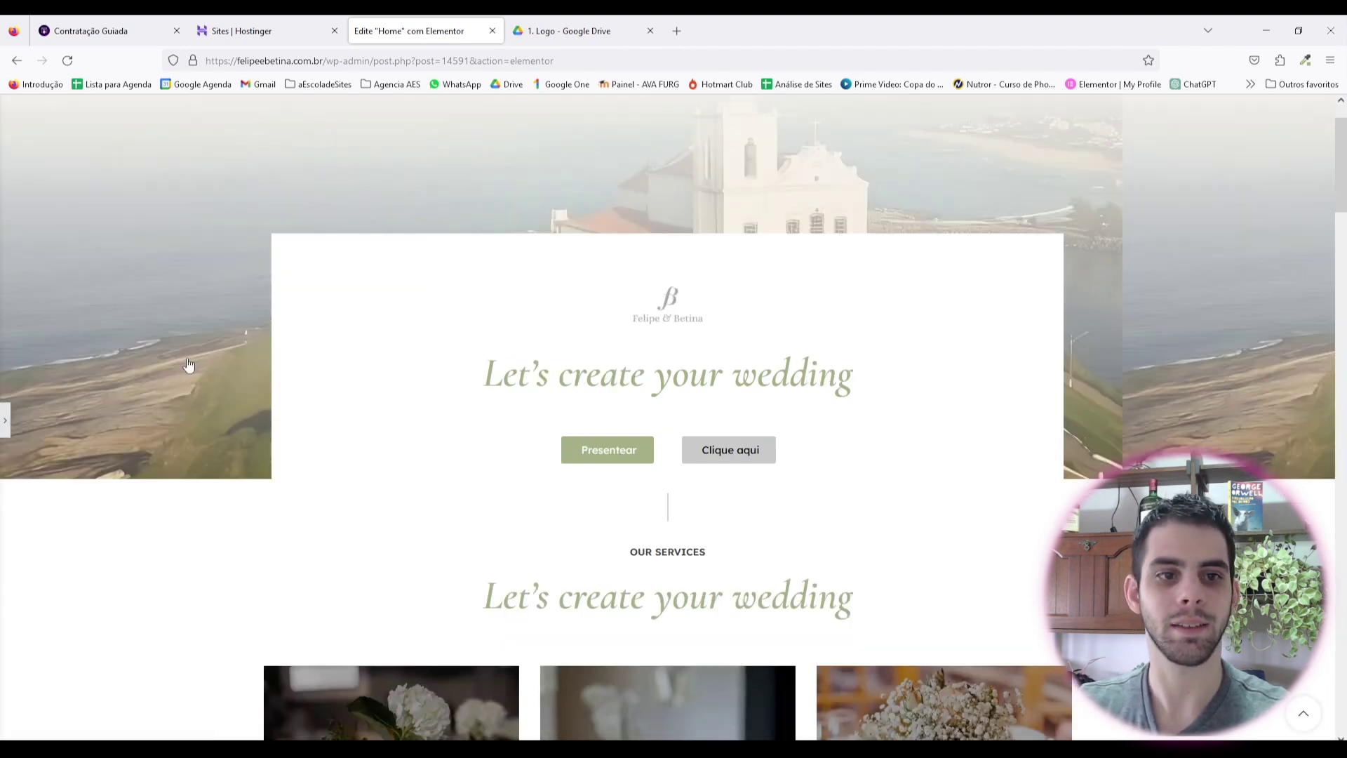
pyautogui.hotkey('ctrl', 'p')
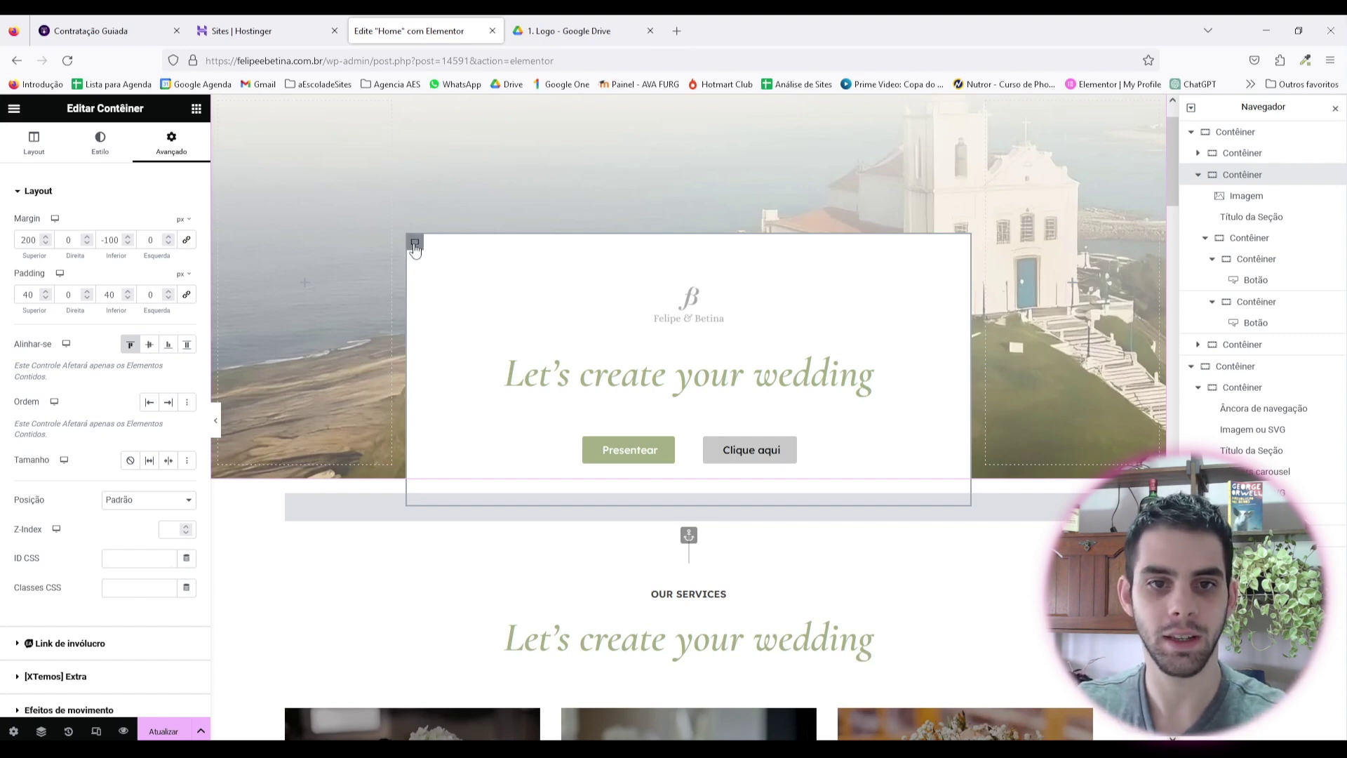
# Step: Set the hero card to 50% width and the left column container to 25%, then preview
pyautogui.click(37, 144)
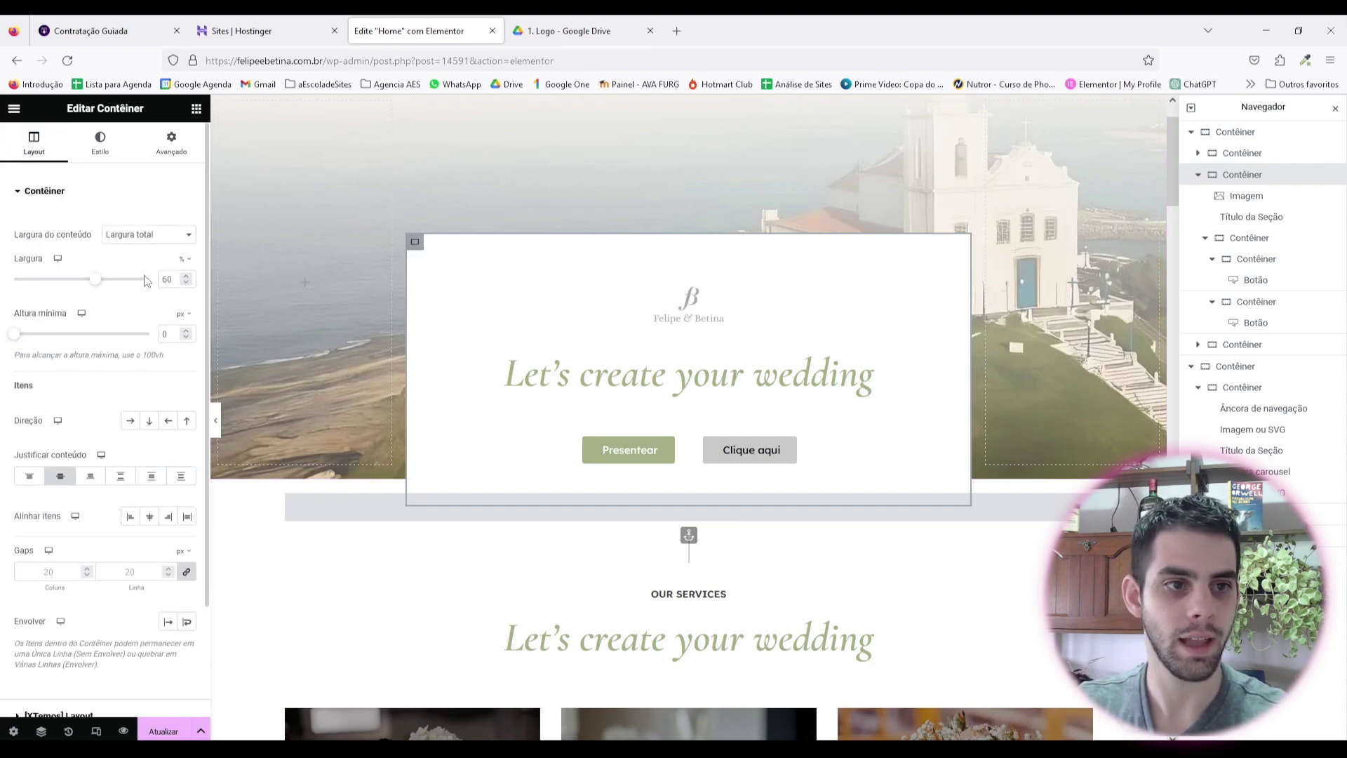
pyautogui.press('BackSpace')
pyautogui.press('BackSpace')
pyautogui.write('50')
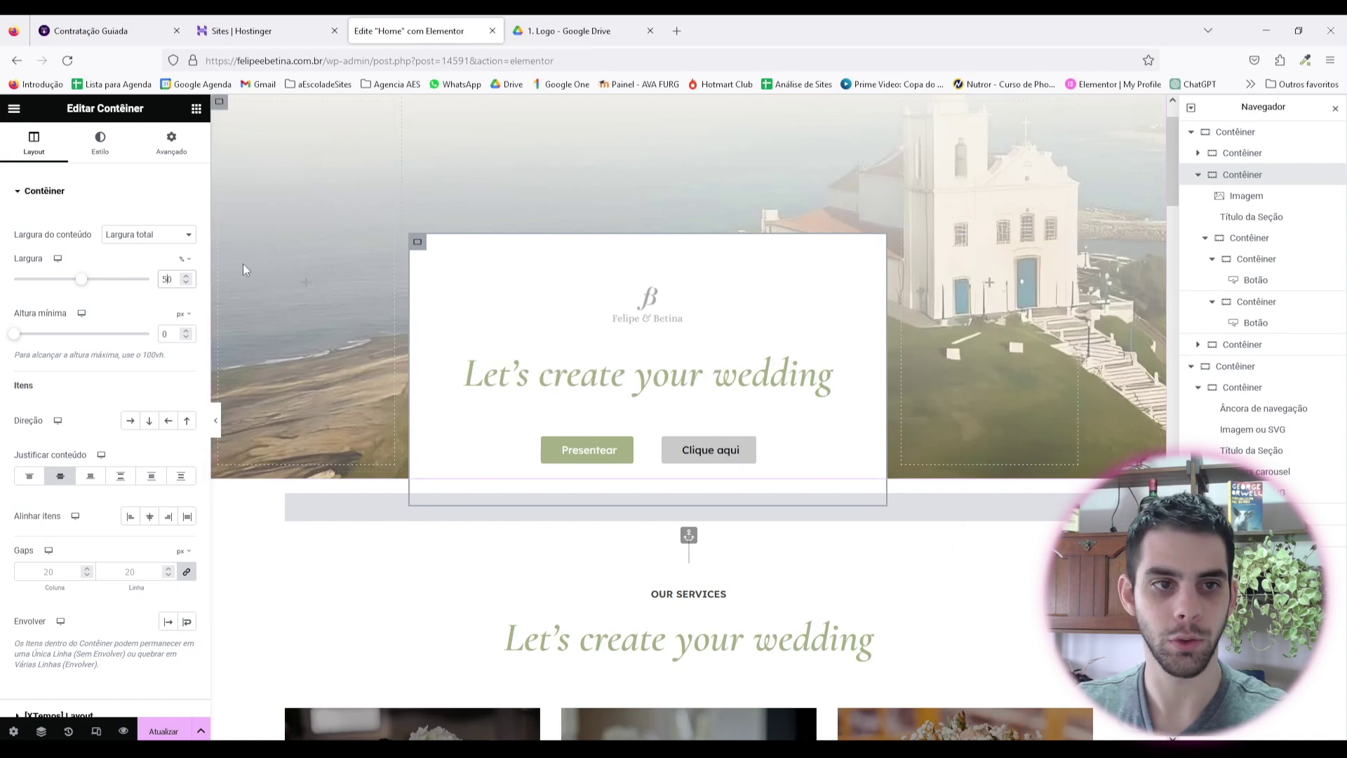
pyautogui.click(374, 261)
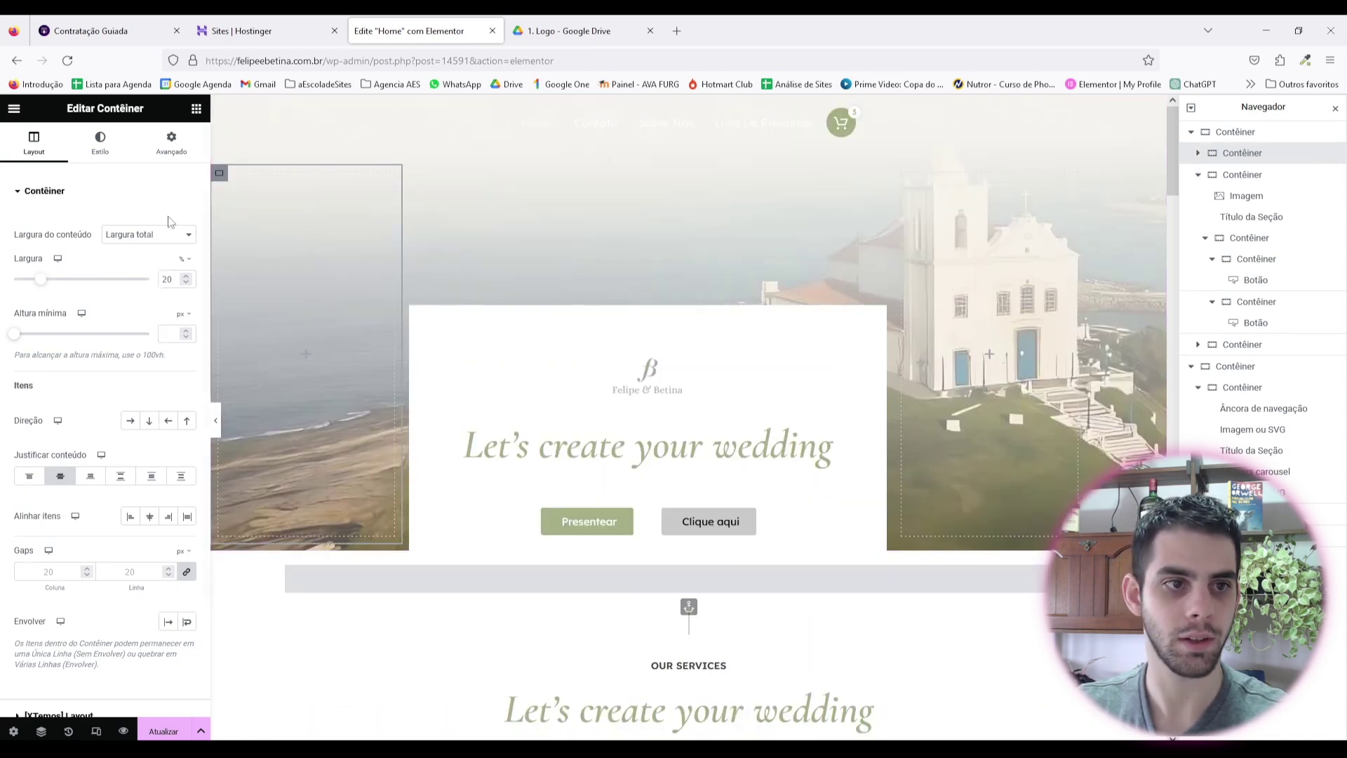
pyautogui.write('25')
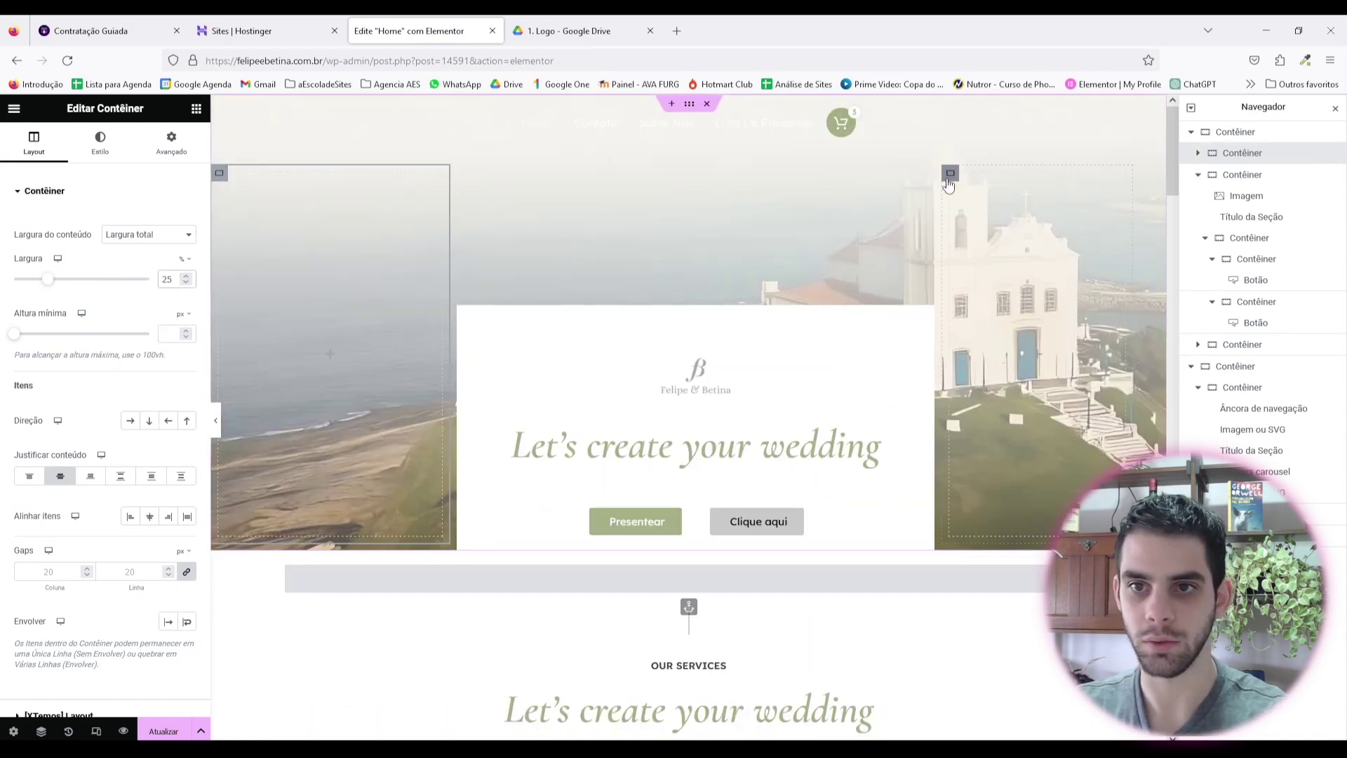
pyautogui.click(216, 420)
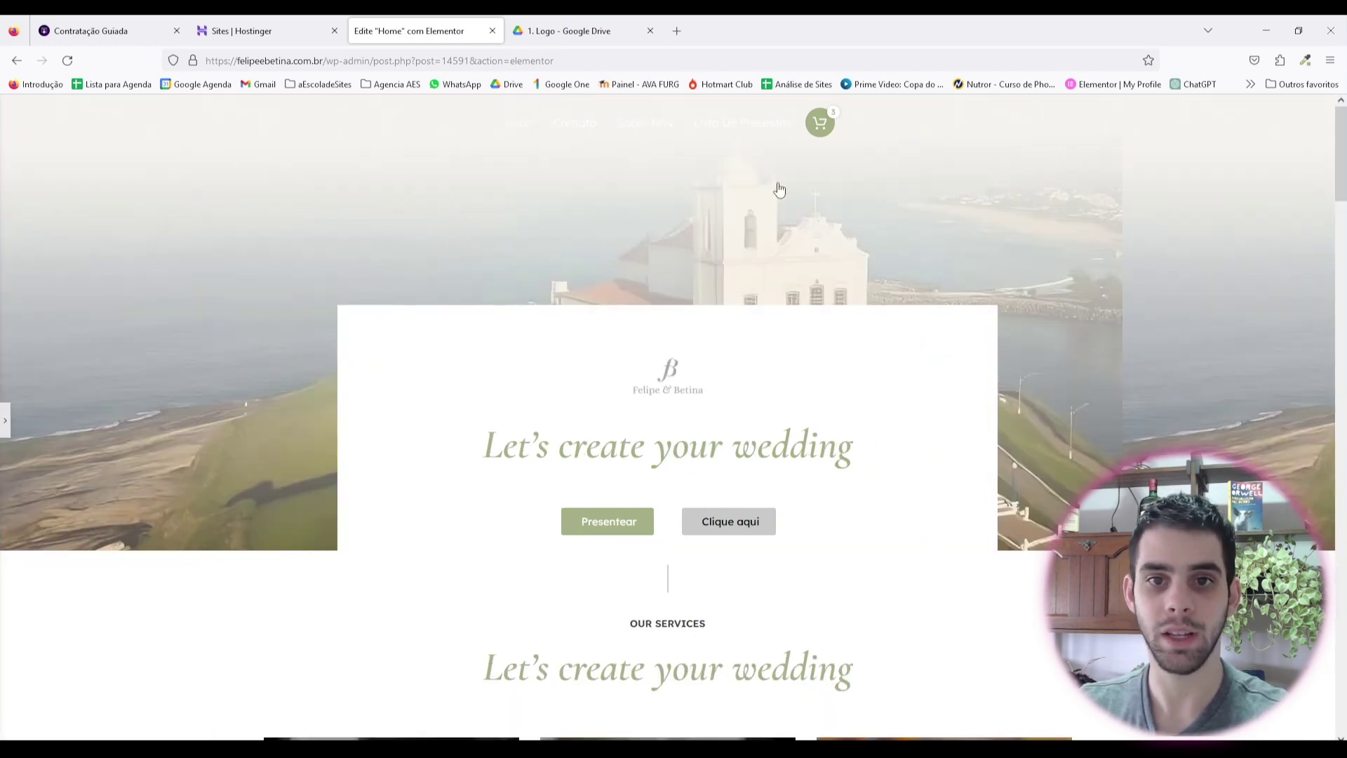
pyautogui.hotkey('ctrl', 'p')
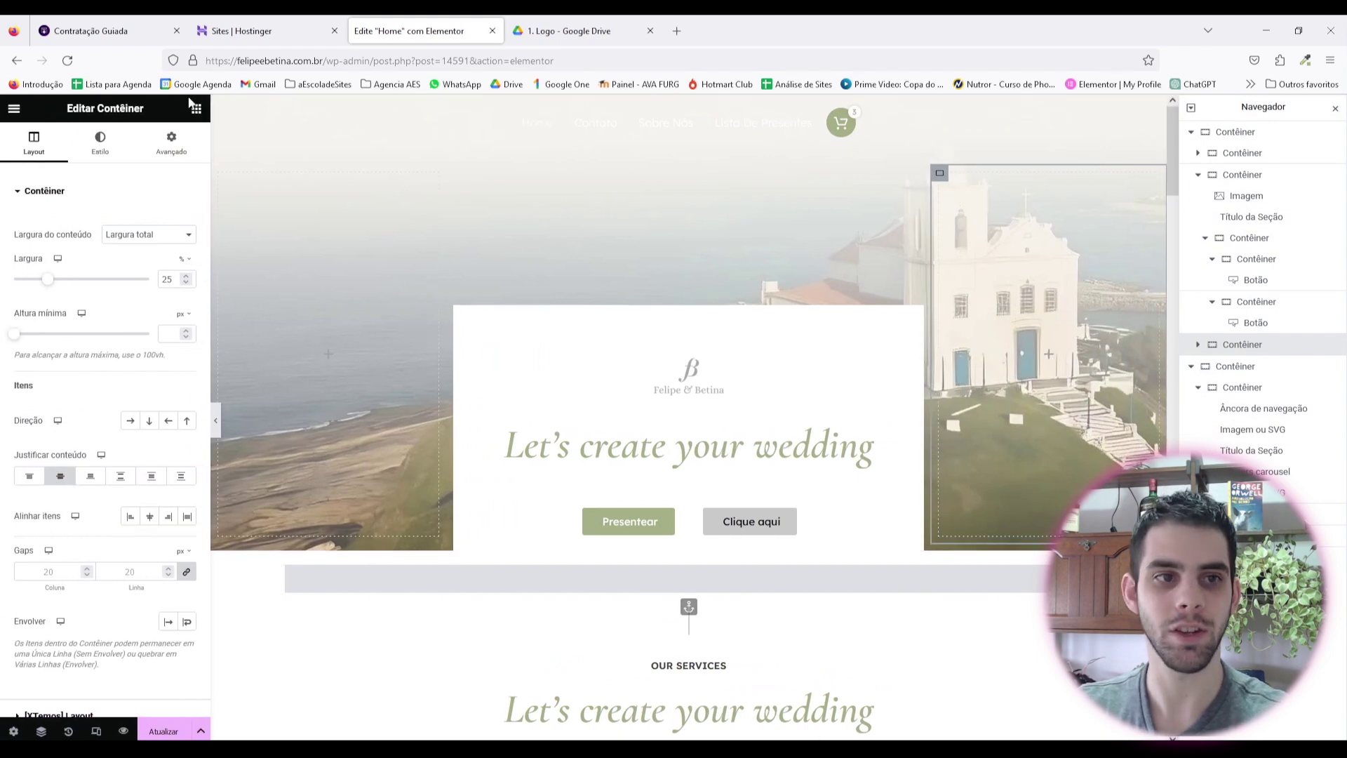
# Step: Add an Image widget at the start of the hero, then delete it
pyautogui.click(196, 109)
pyautogui.moveTo(154, 517); pyautogui.dragTo(700, 343)
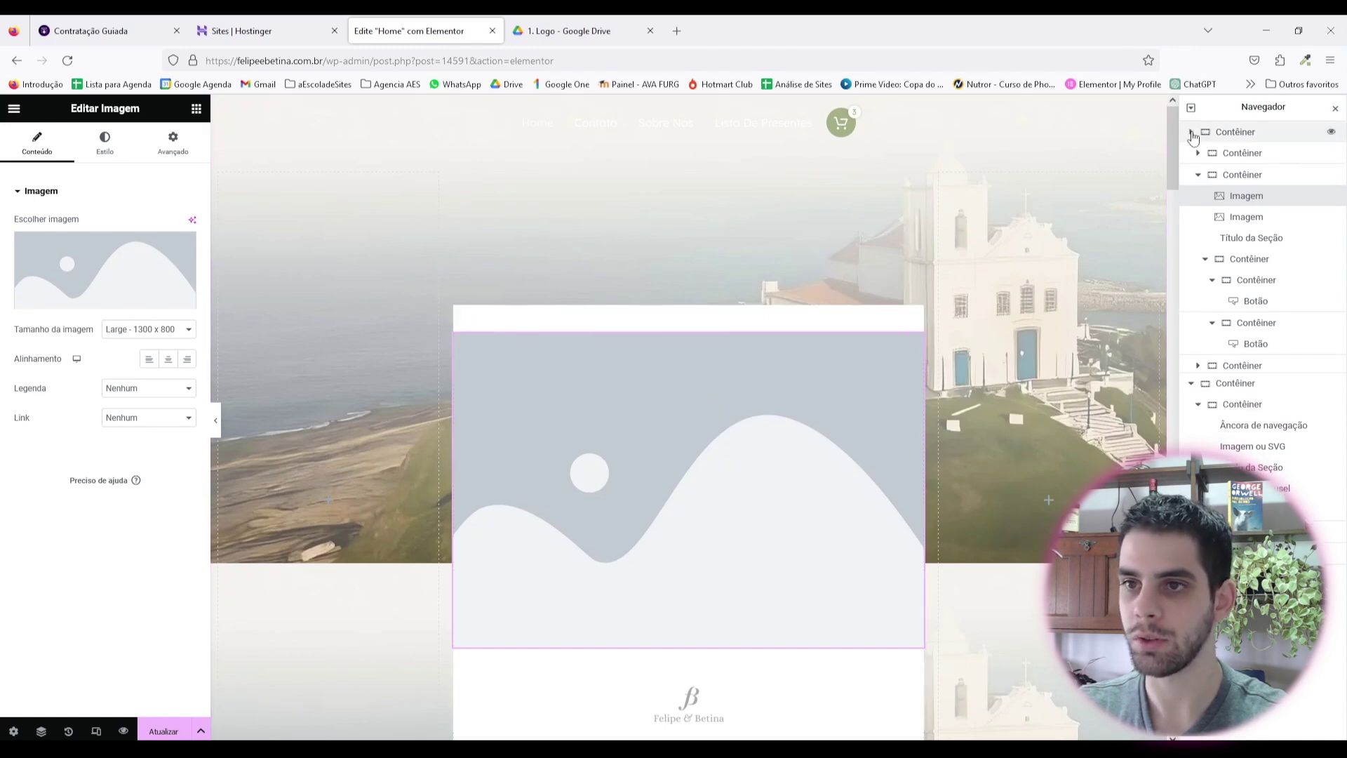
pyautogui.moveTo(1245, 201); pyautogui.dragTo(1235, 158)
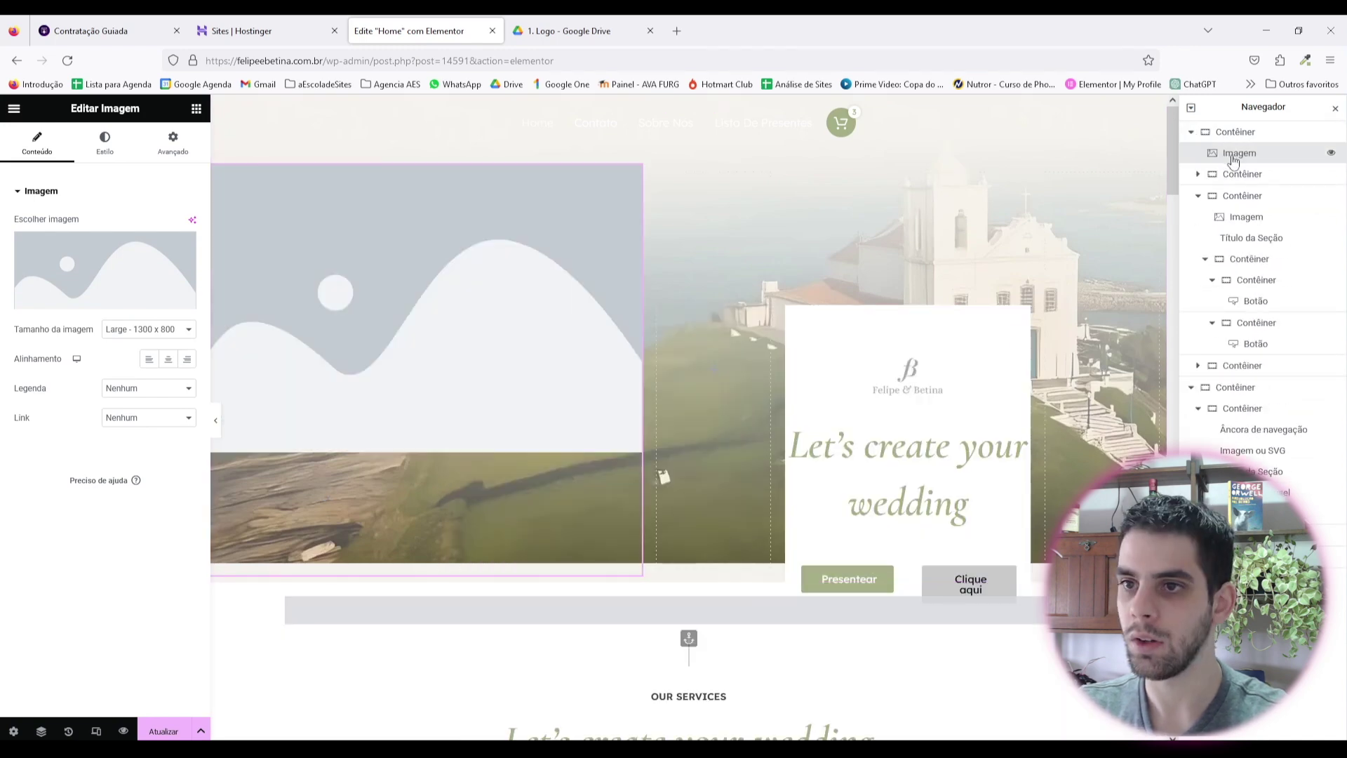
pyautogui.rightClick(634, 184)
pyautogui.click(689, 458)
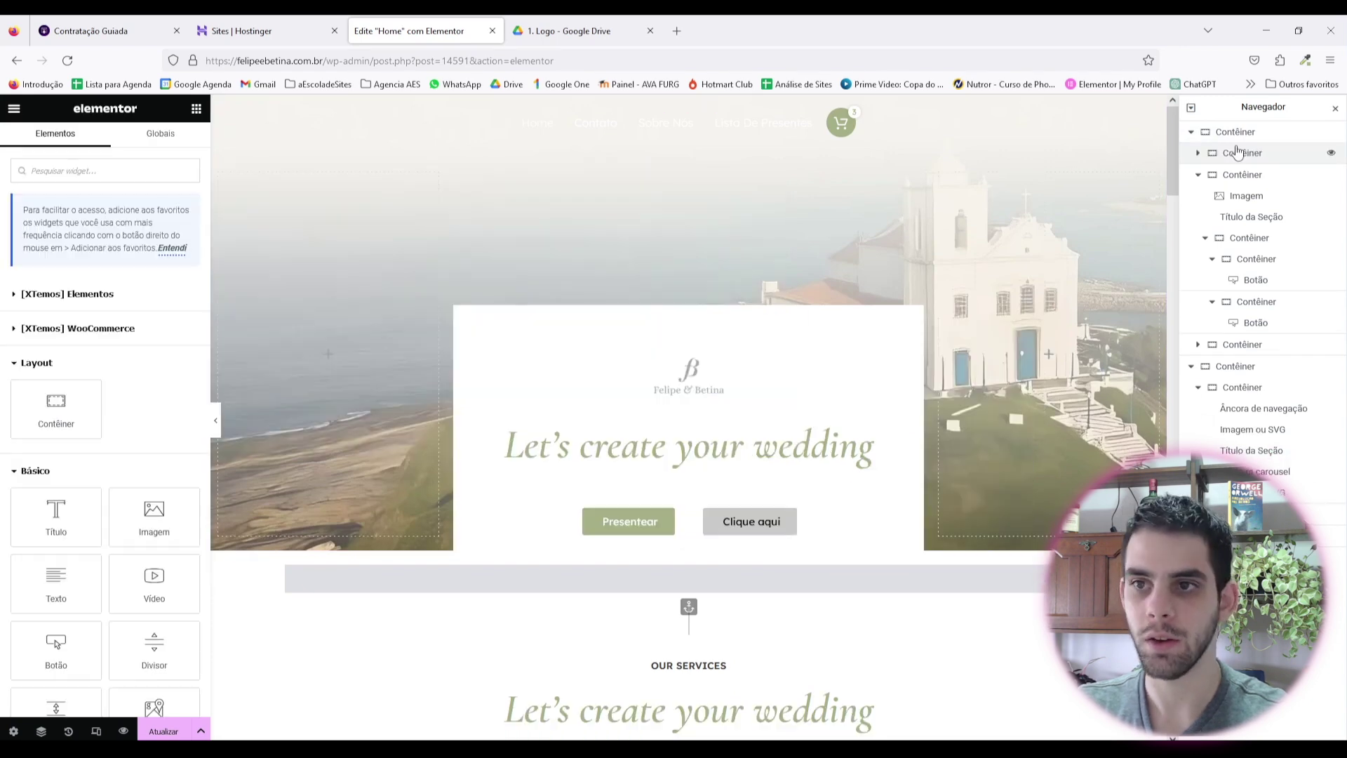
# Step: Add a new container at the hero's start, set to full width and 100%
pyautogui.moveTo(56, 407); pyautogui.dragTo(616, 316)
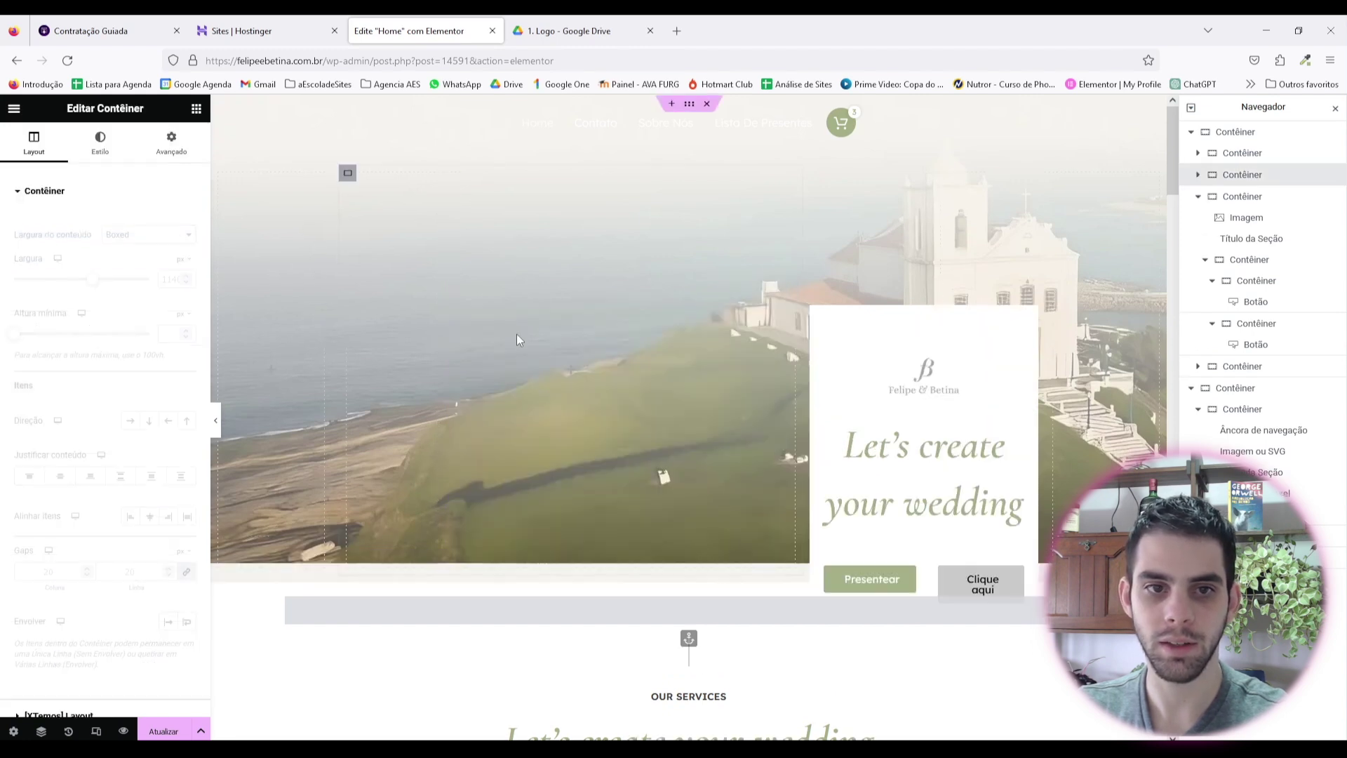
pyautogui.moveTo(1248, 200); pyautogui.dragTo(1233, 155)
pyautogui.click(148, 234)
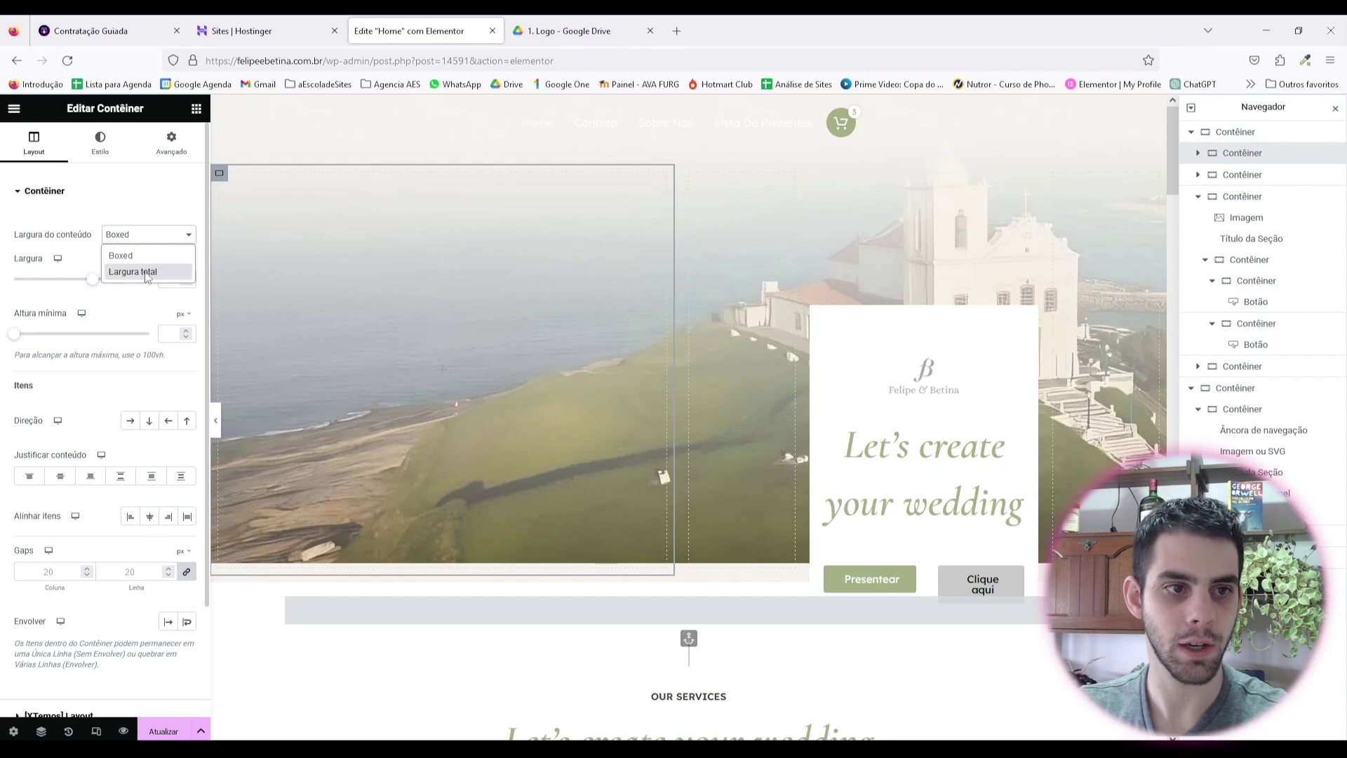
pyautogui.click(132, 272)
pyautogui.click(178, 283)
pyautogui.write('1')
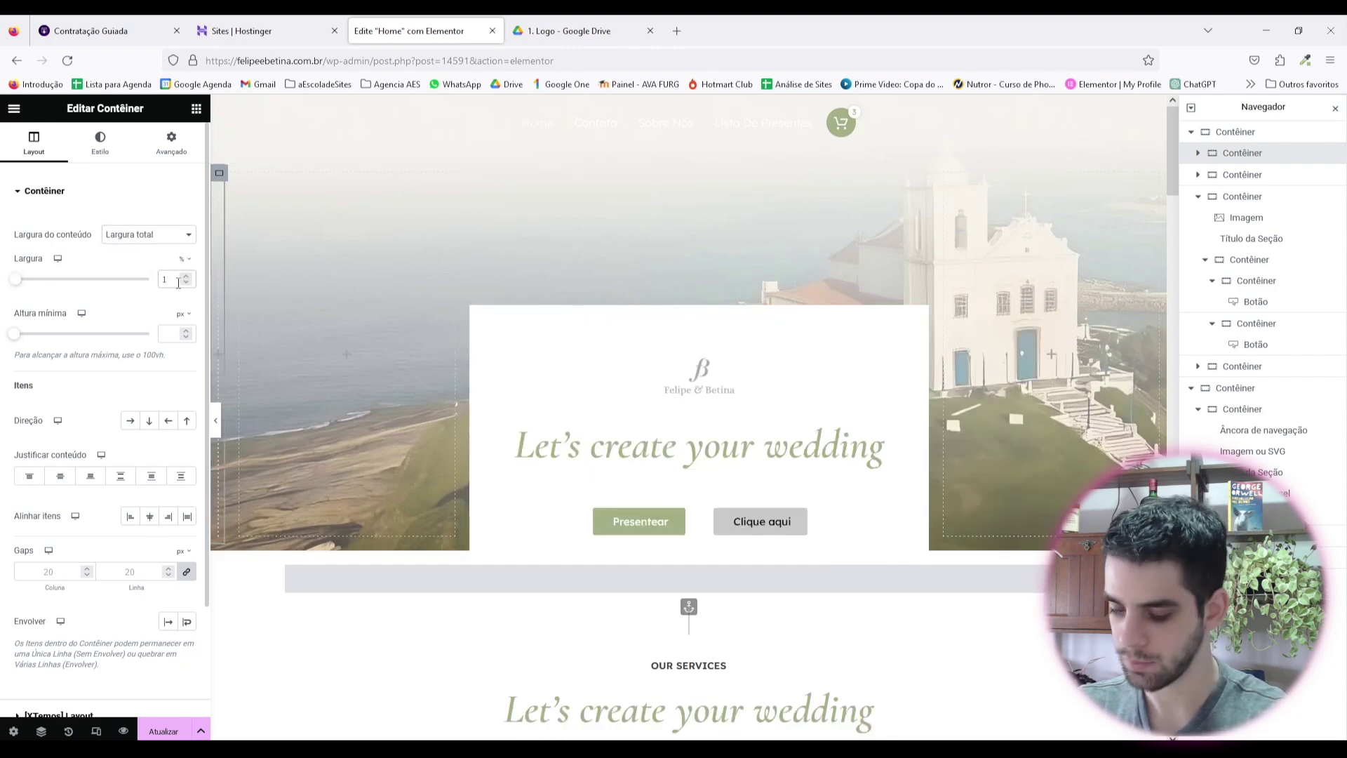
pyautogui.write('00')
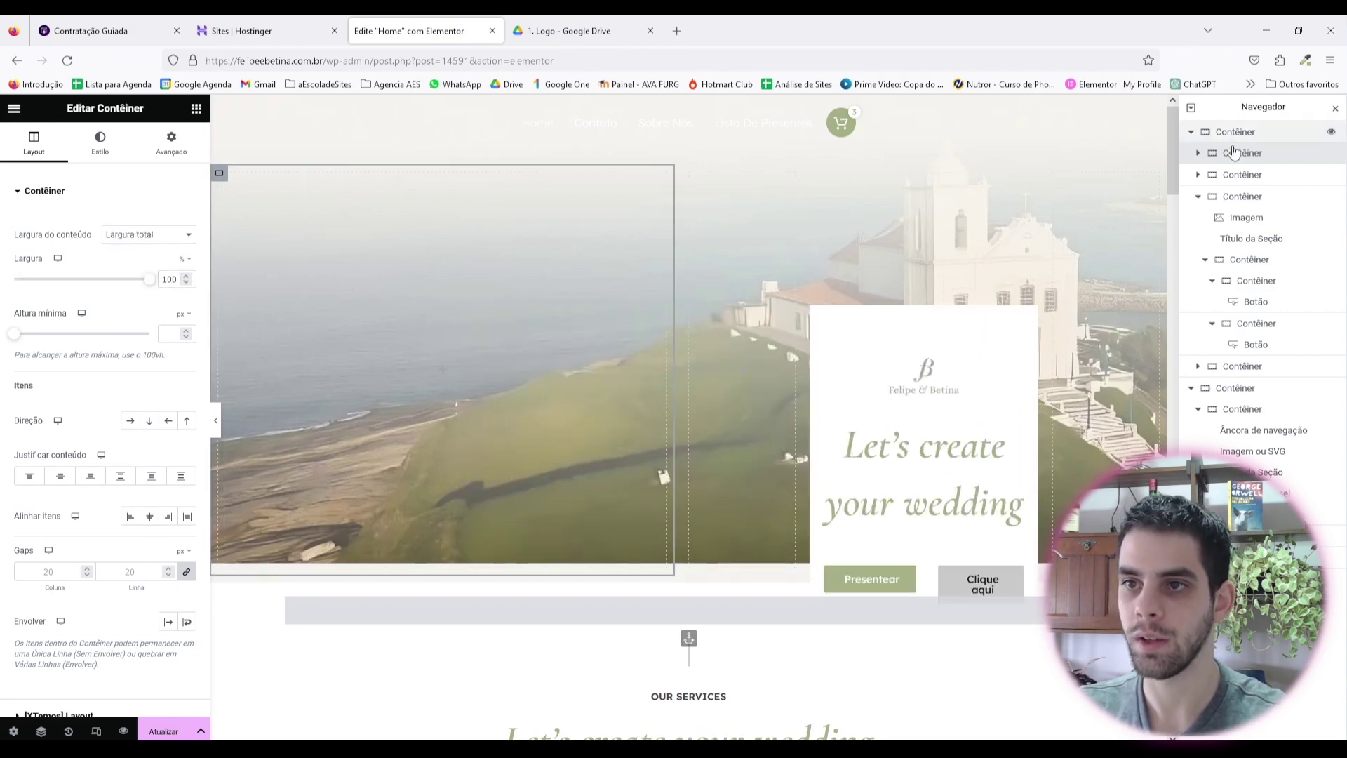
# Step: Check the hero's container structure in the Navigator, ending on the empty left container
pyautogui.click(1243, 175)
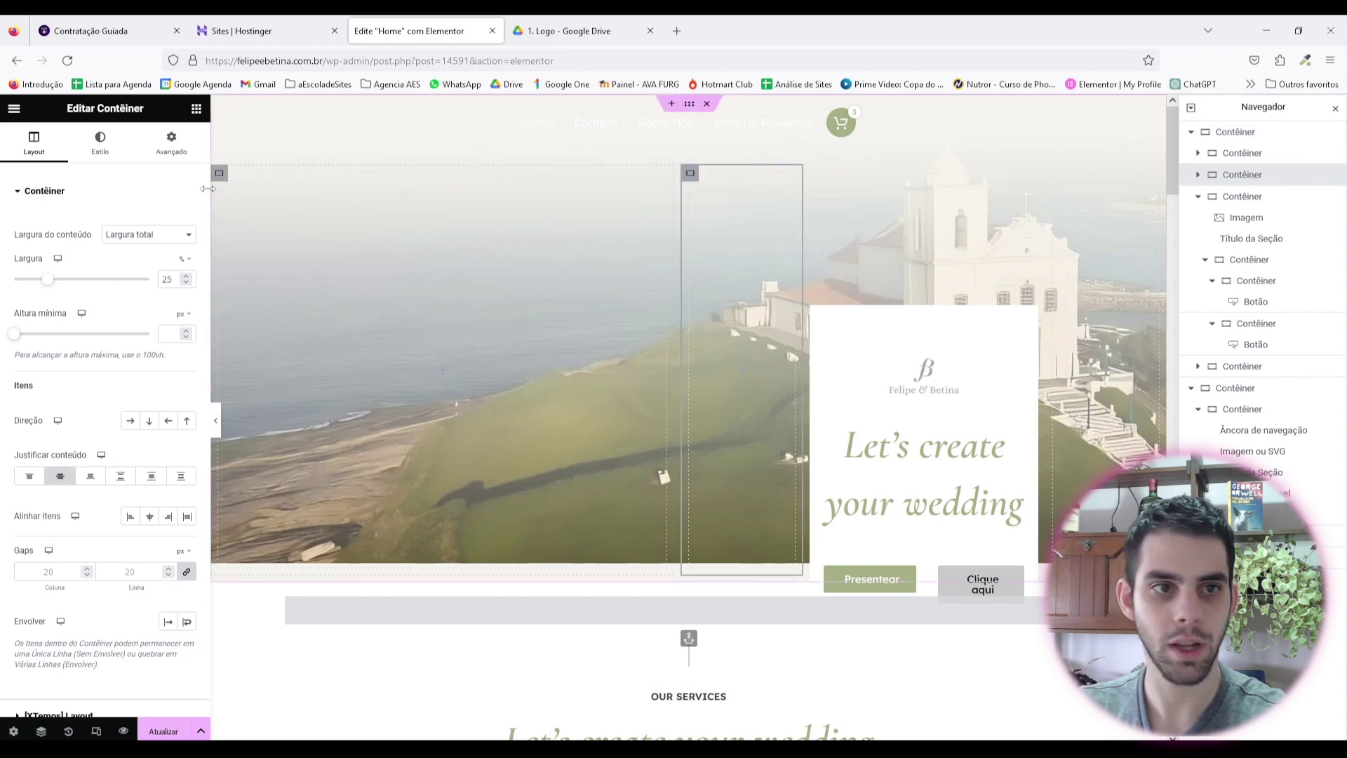
pyautogui.click(281, 386)
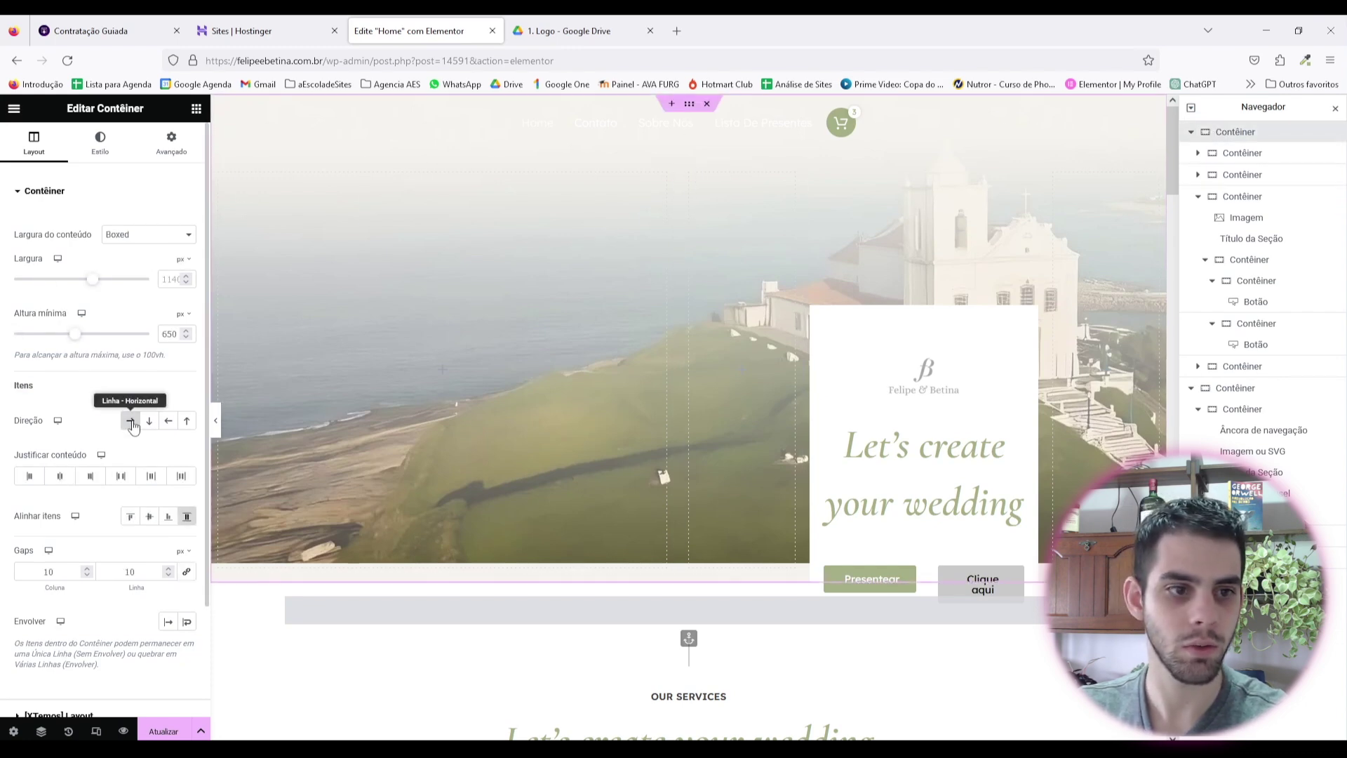
pyautogui.click(1242, 153)
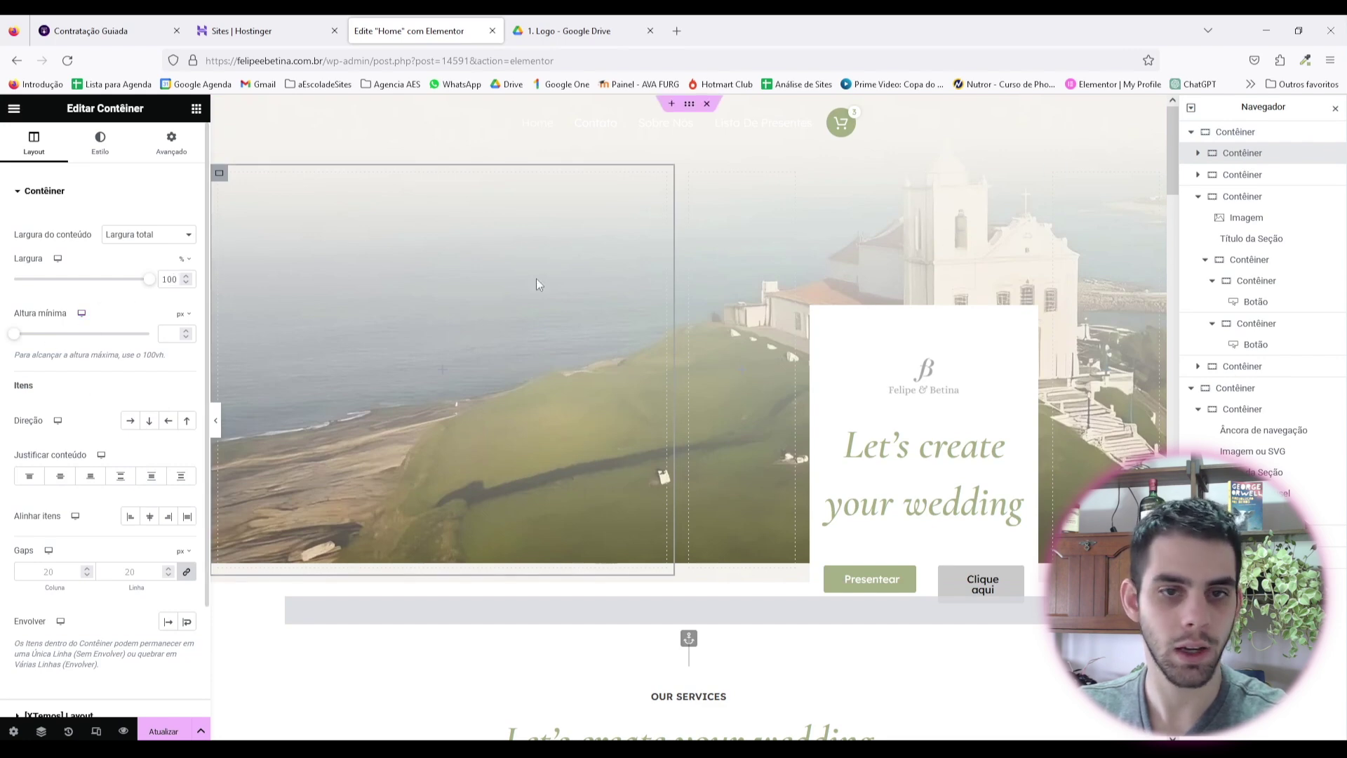
pyautogui.click(695, 173)
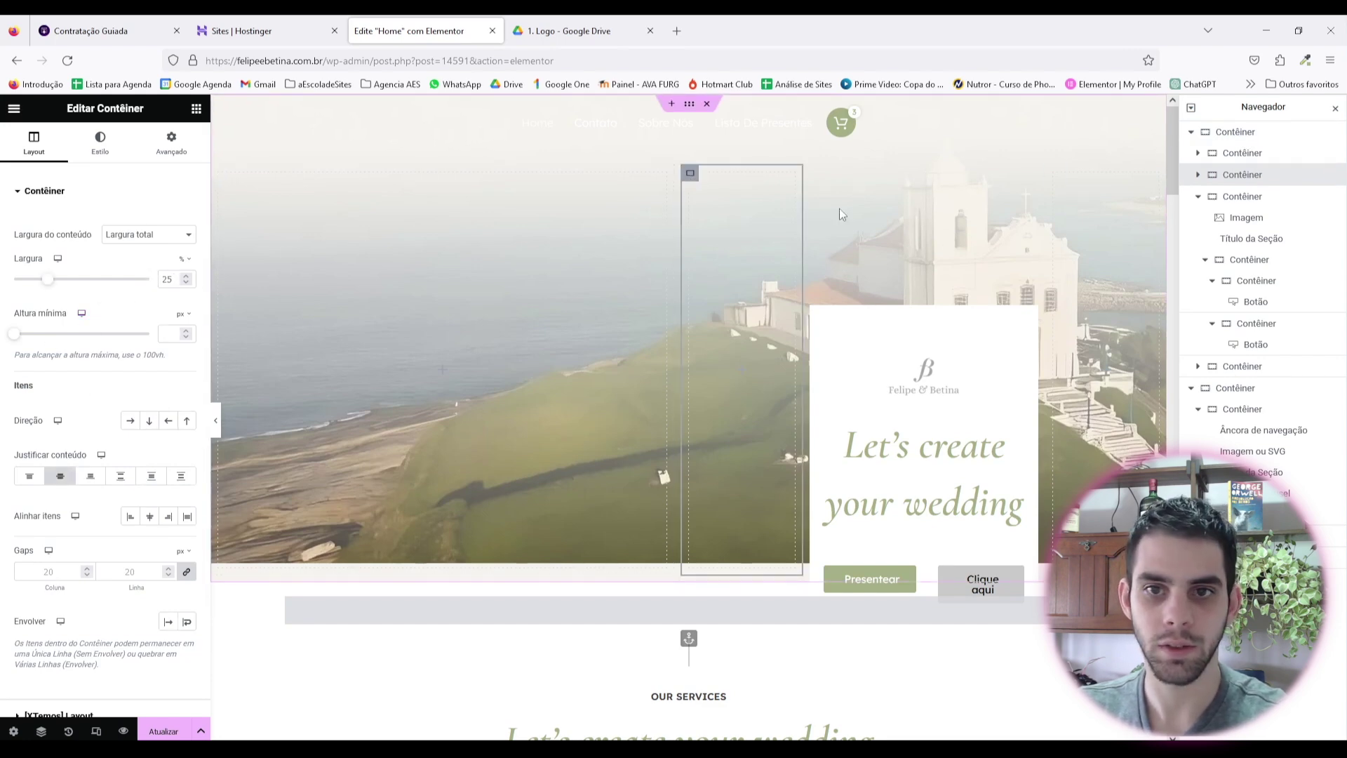
pyautogui.click(1026, 338)
pyautogui.click(1041, 269)
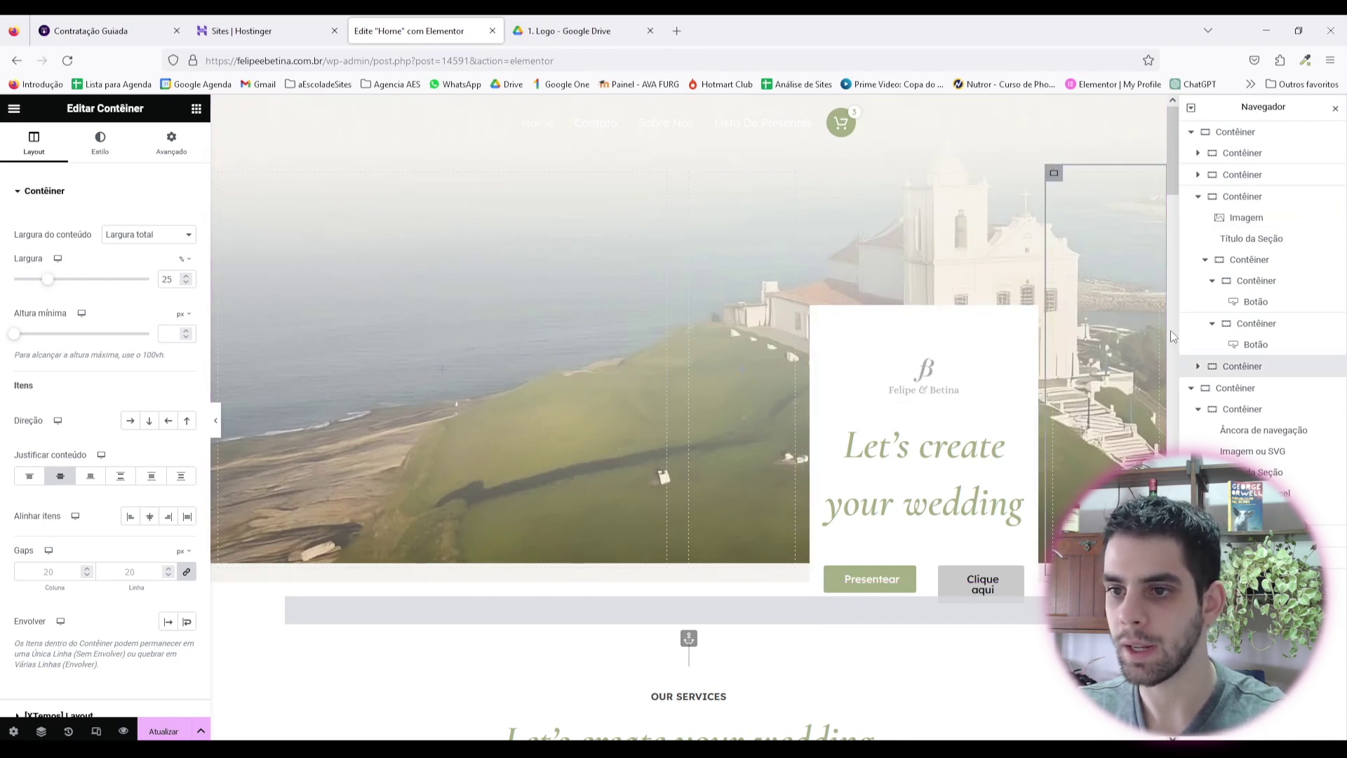
pyautogui.click(1191, 132)
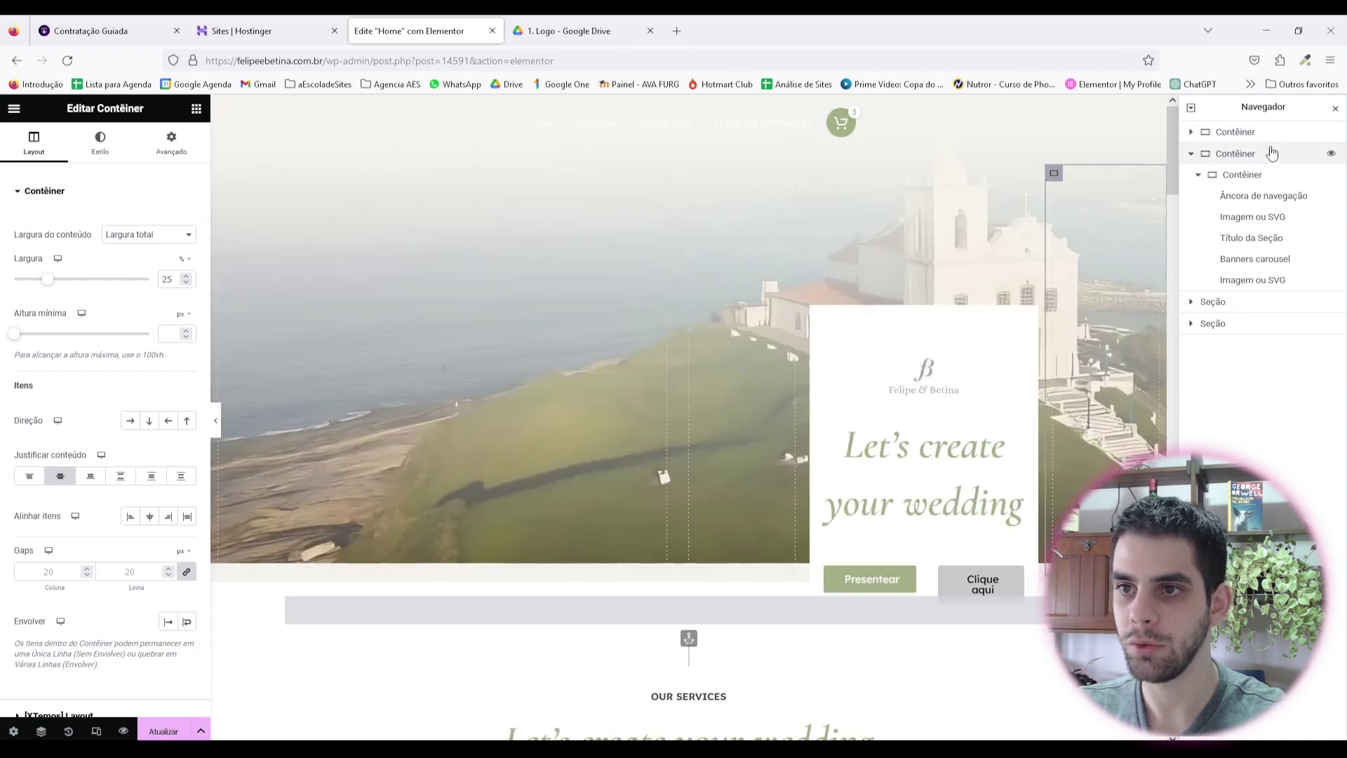
pyautogui.click(1192, 134)
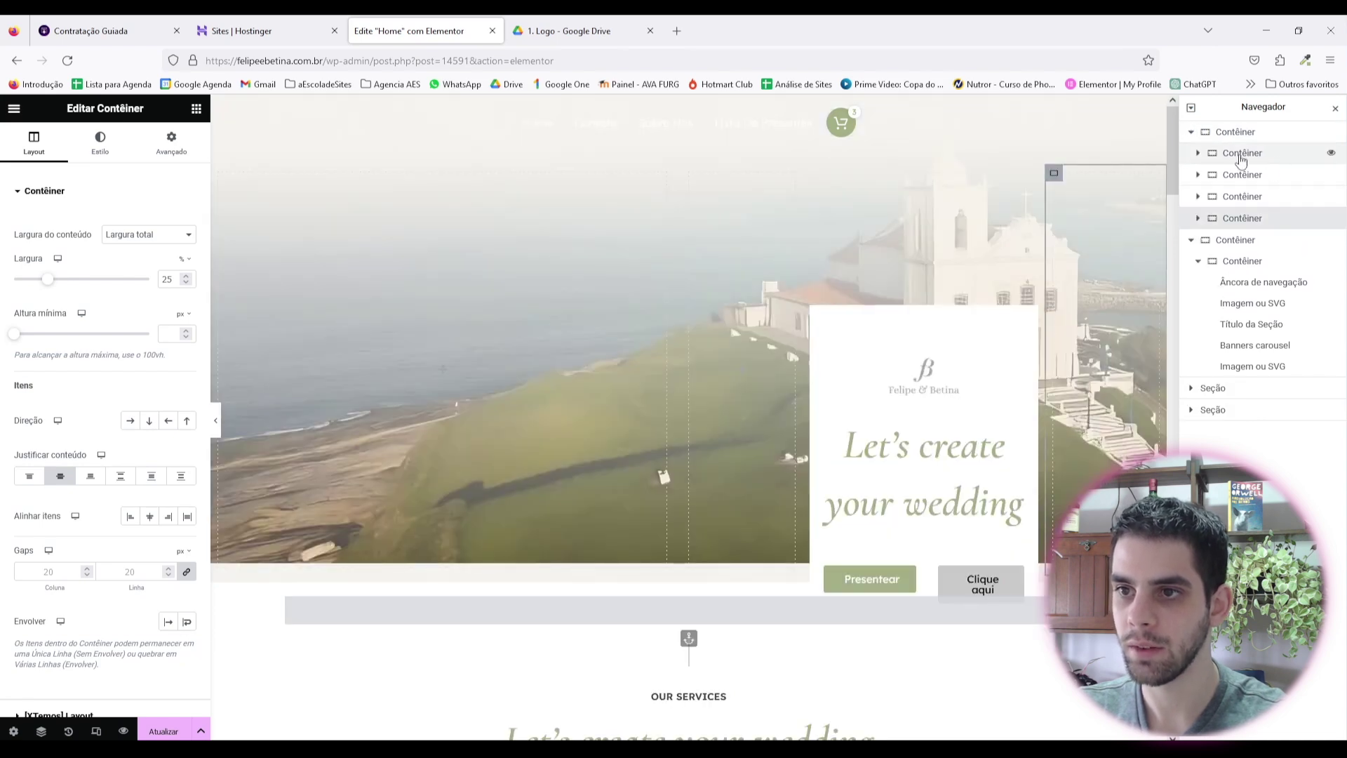
pyautogui.click(1239, 160)
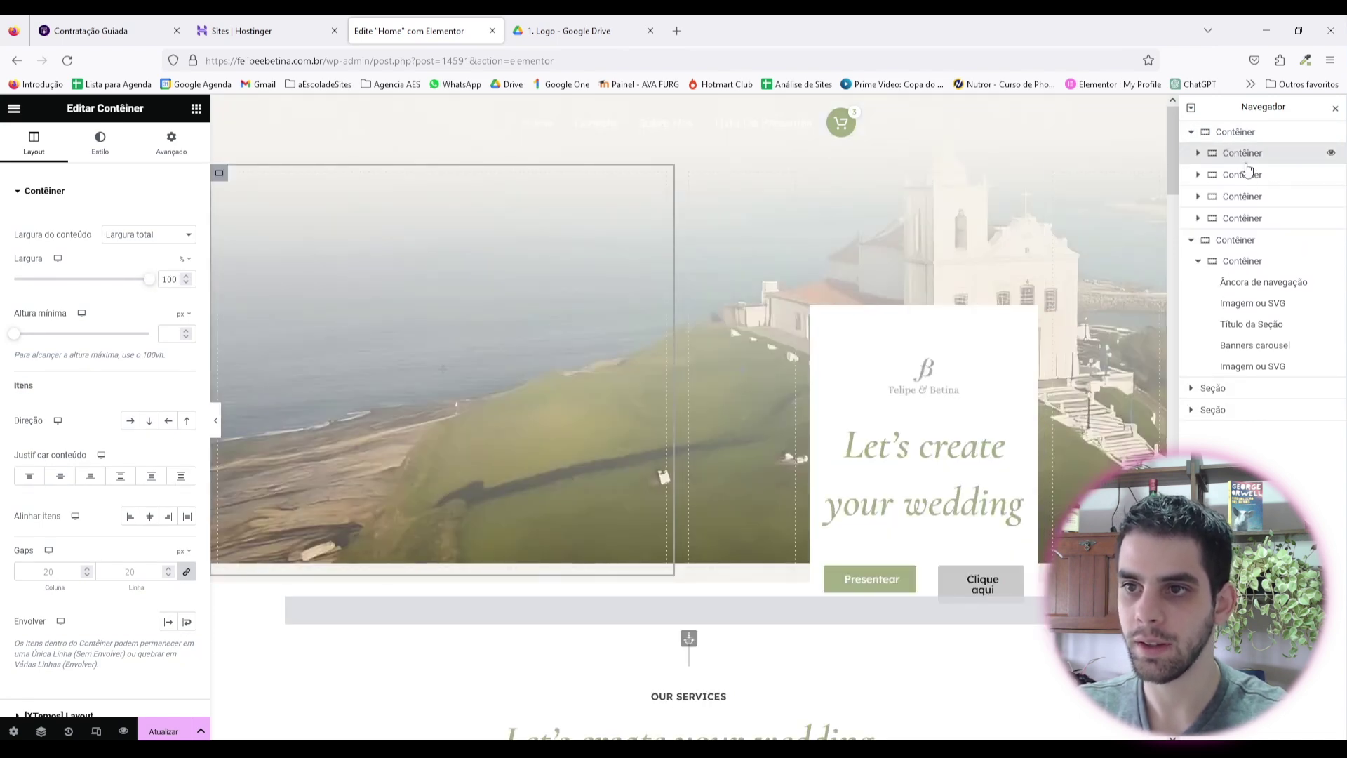
pyautogui.click(1199, 154)
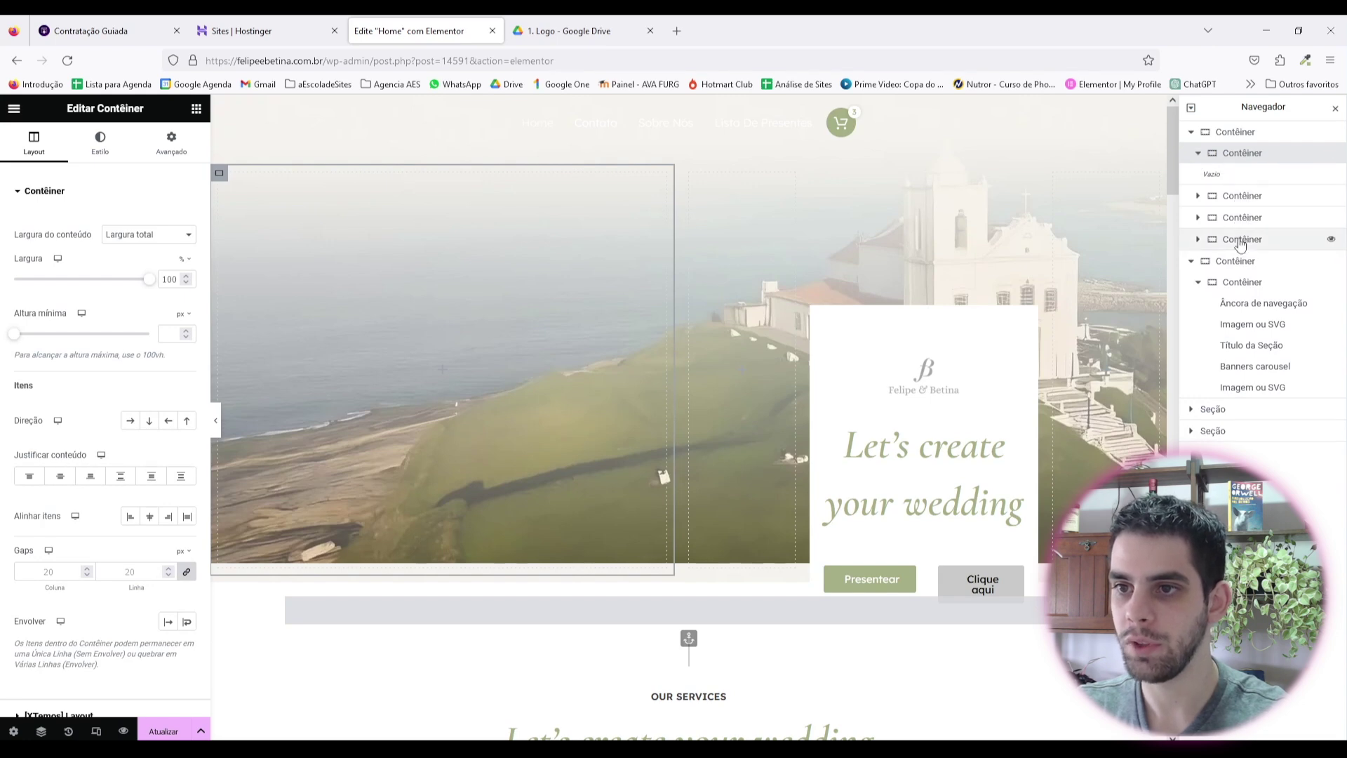
pyautogui.click(1238, 197)
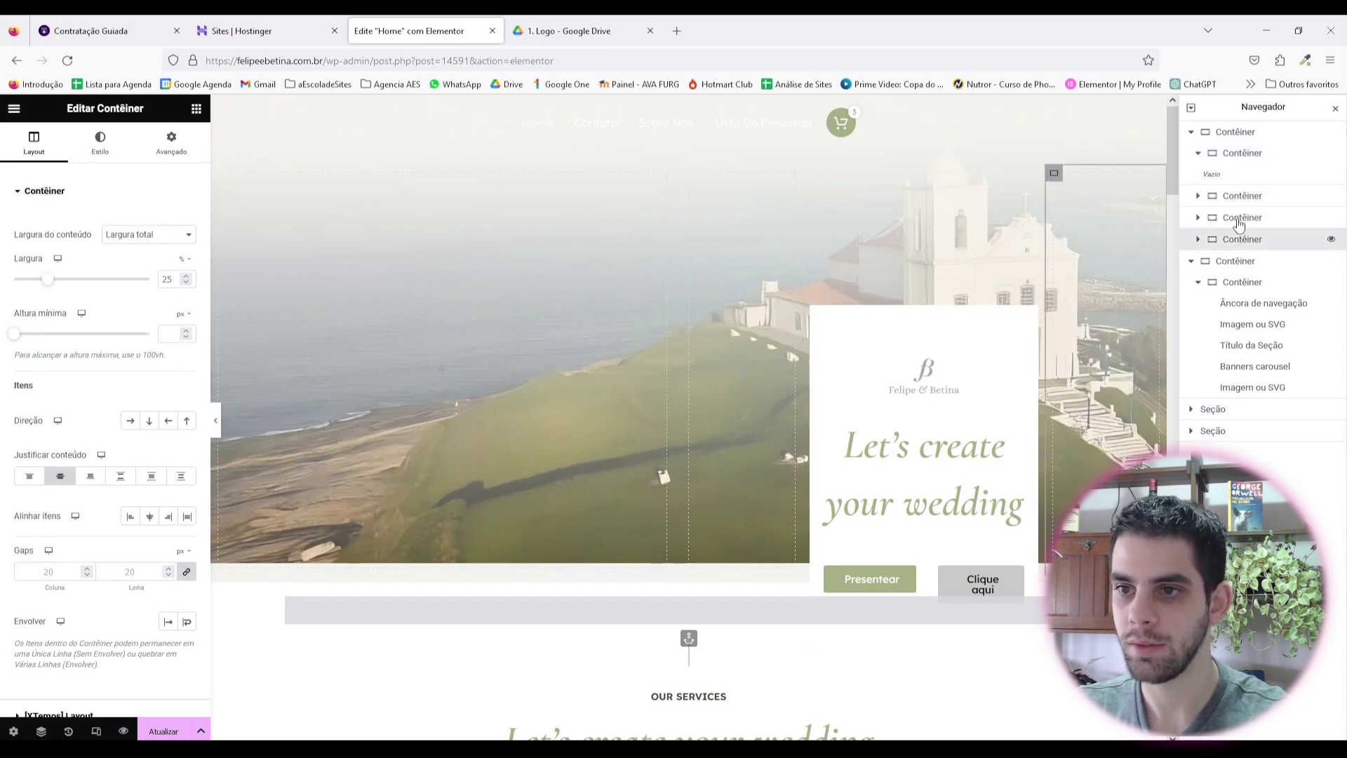
pyautogui.click(1239, 153)
pyautogui.click(196, 108)
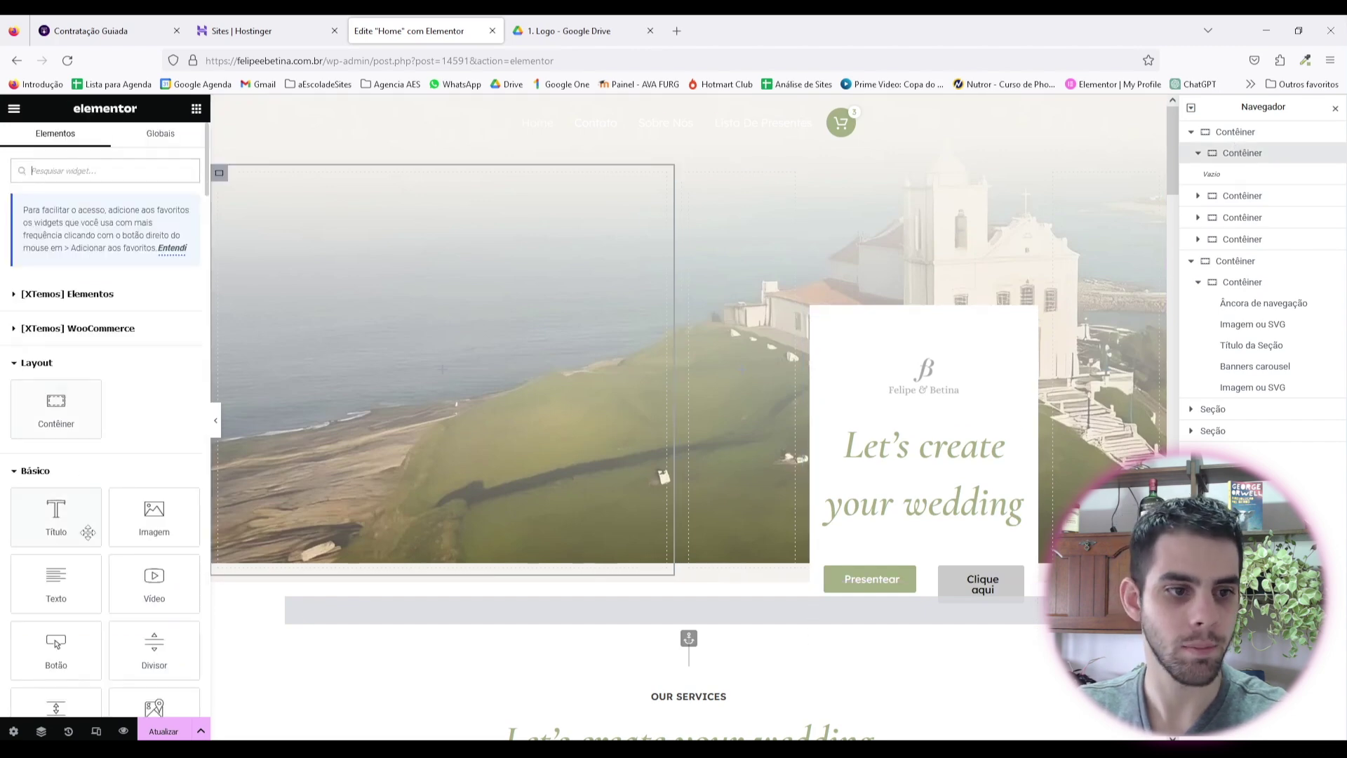
# Step: Add an Image widget to the left container and shrink it to 40% width
pyautogui.moveTo(154, 516); pyautogui.dragTo(484, 316)
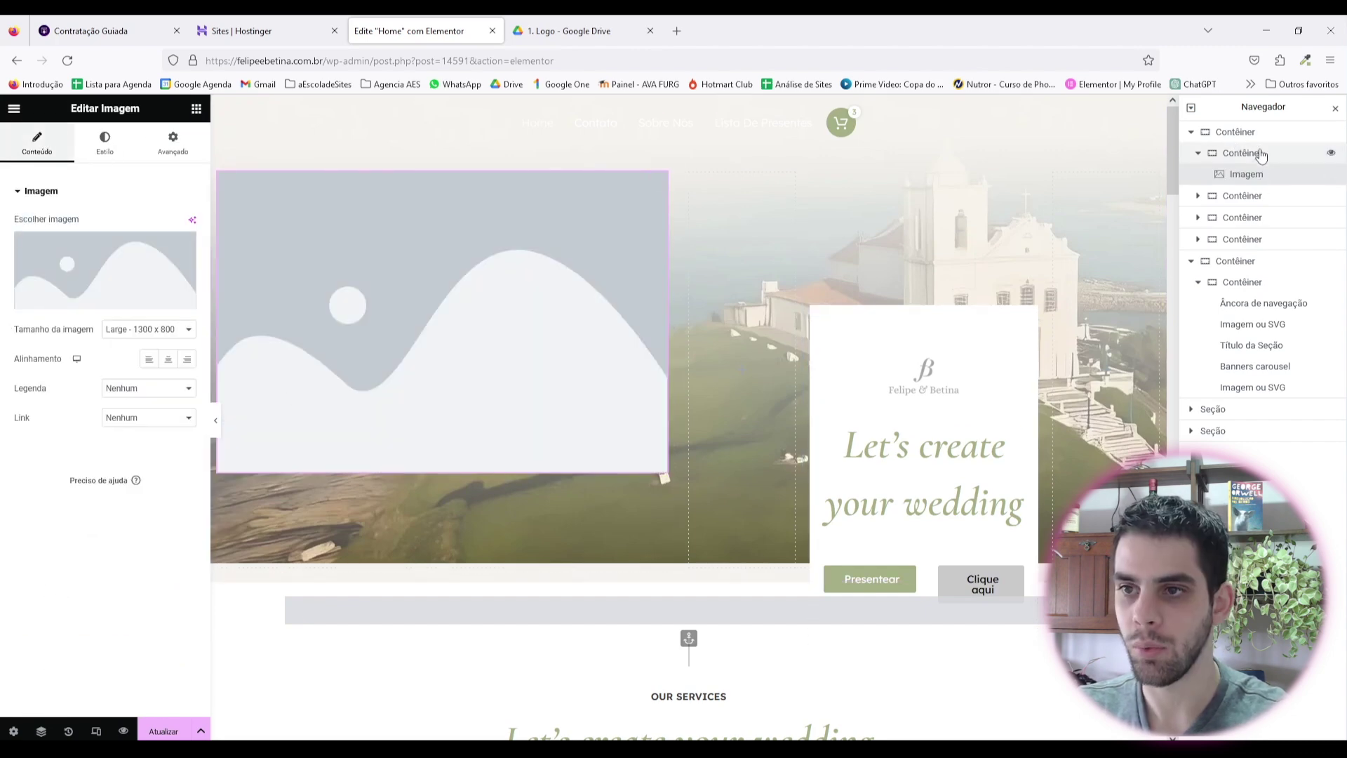
pyautogui.click(1243, 200)
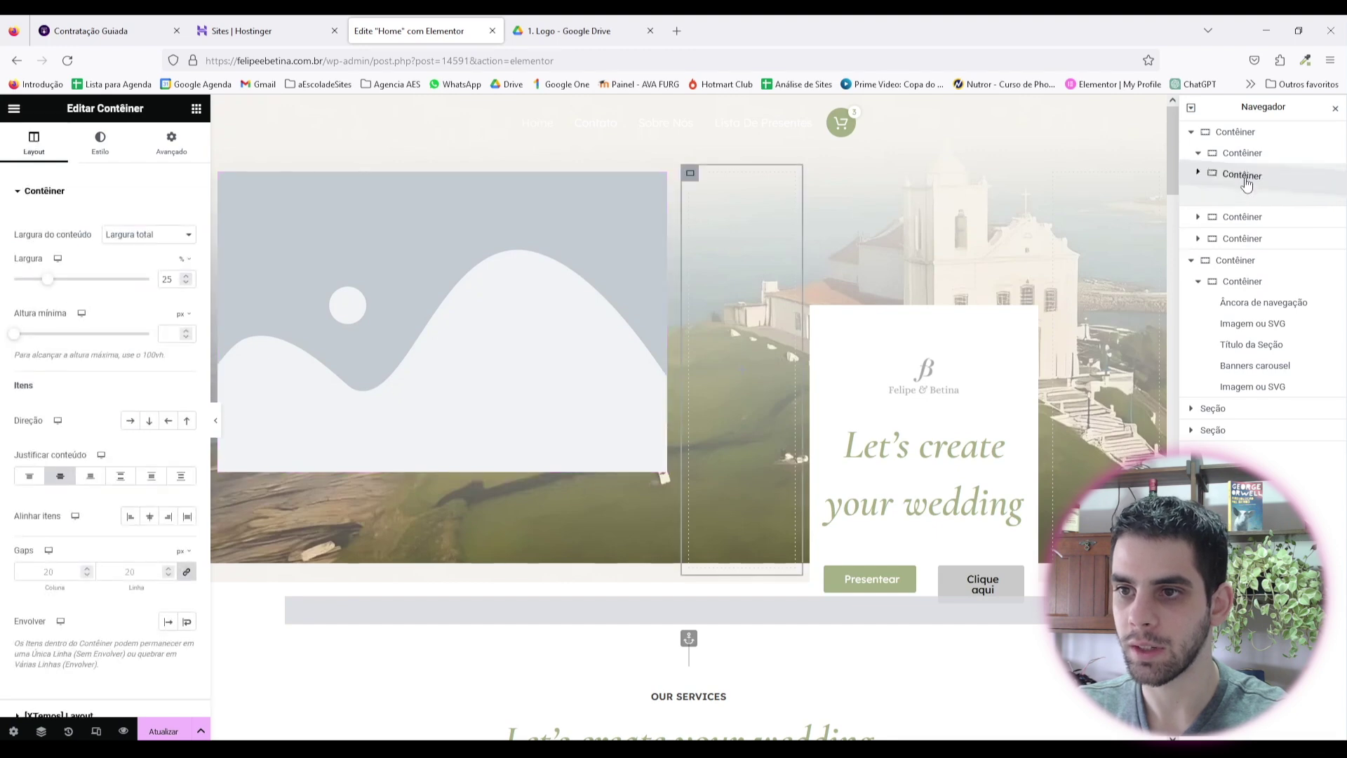
pyautogui.moveTo(1243, 200); pyautogui.dragTo(1263, 246)
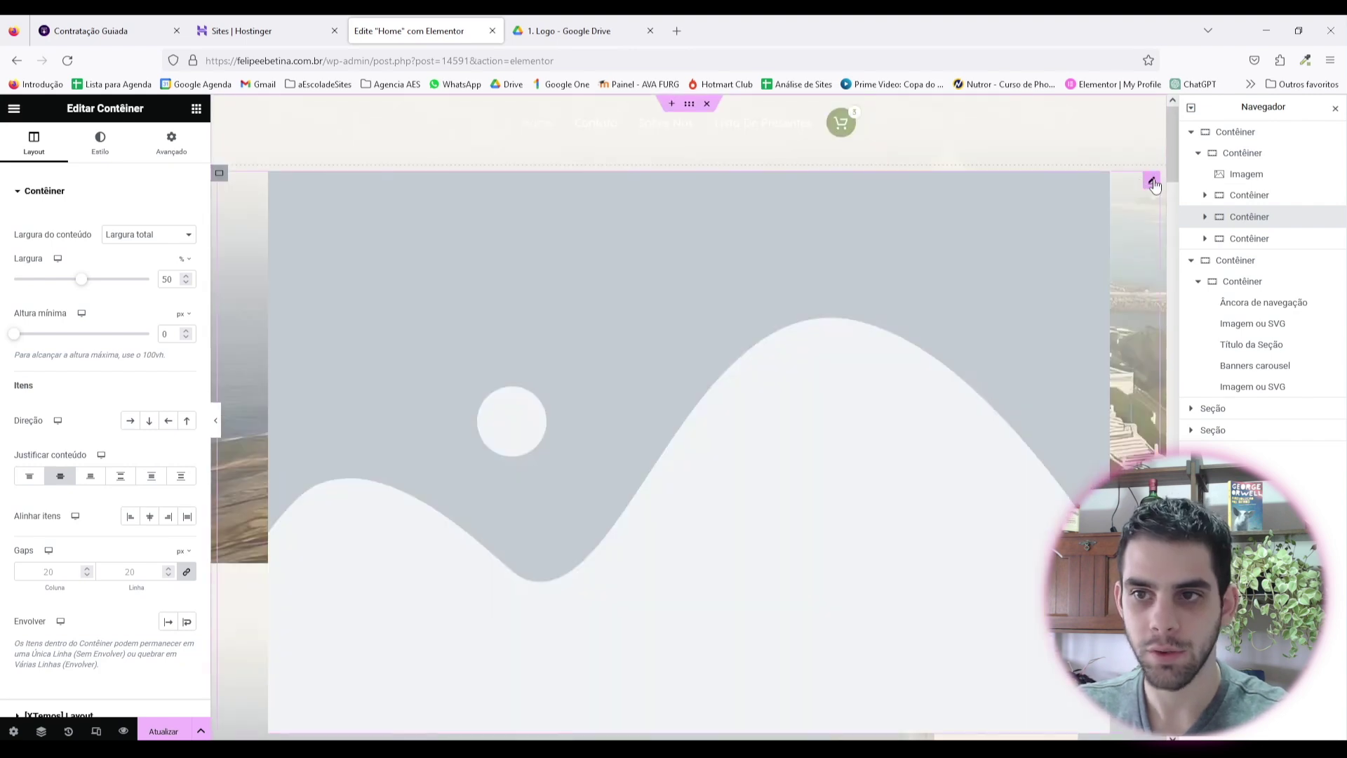
pyautogui.click(1153, 183)
pyautogui.click(105, 149)
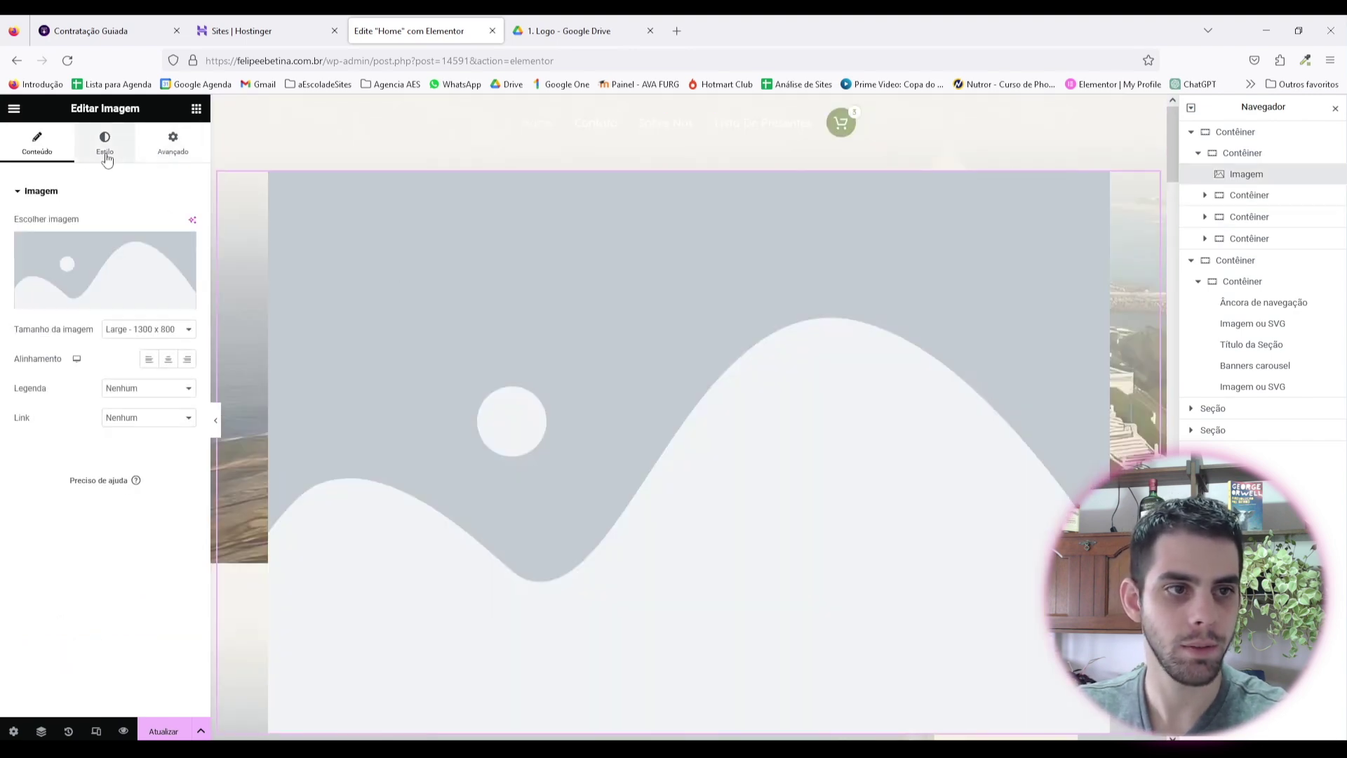
pyautogui.moveTo(20, 244); pyautogui.dragTo(67, 240)
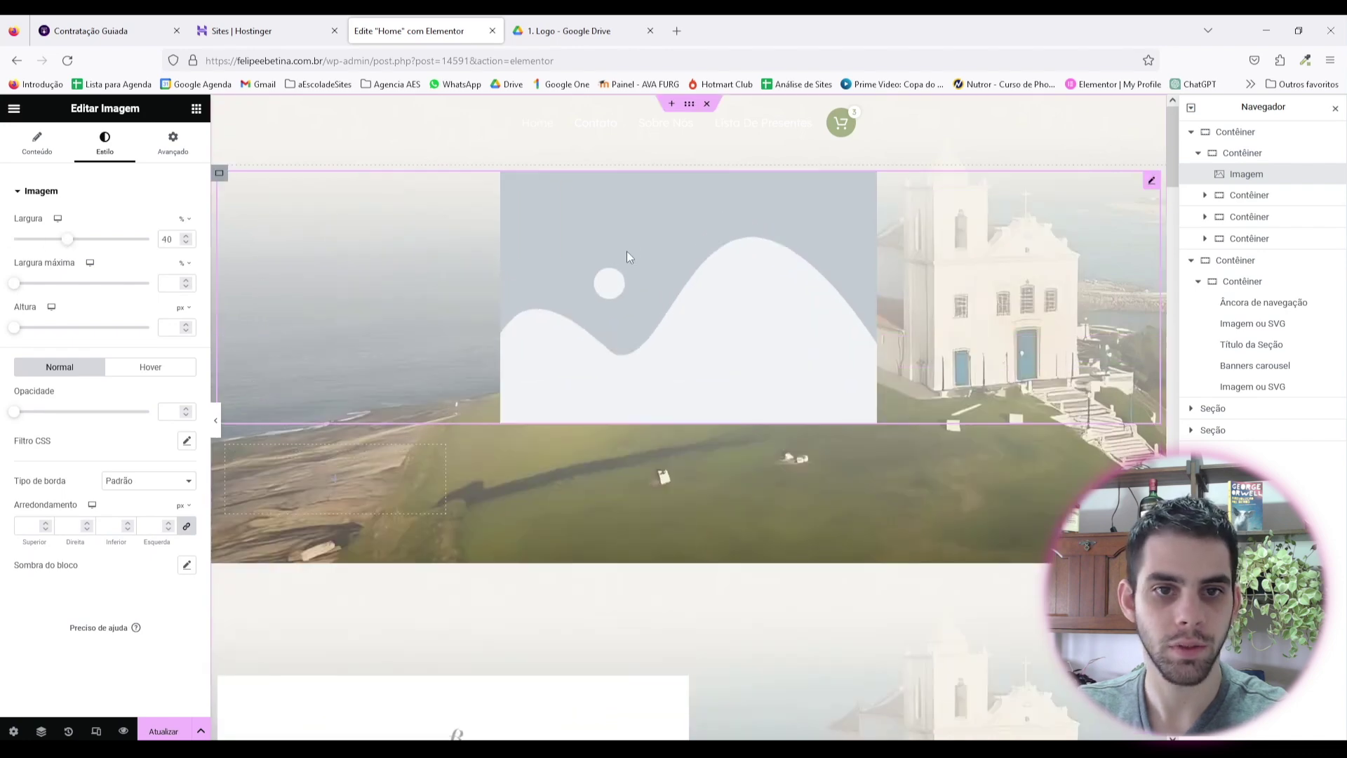
# Step: Choose FOTOS-CASAL.png, the tilted couple collage, from the media library for the image
pyautogui.click(38, 144)
pyautogui.click(104, 300)
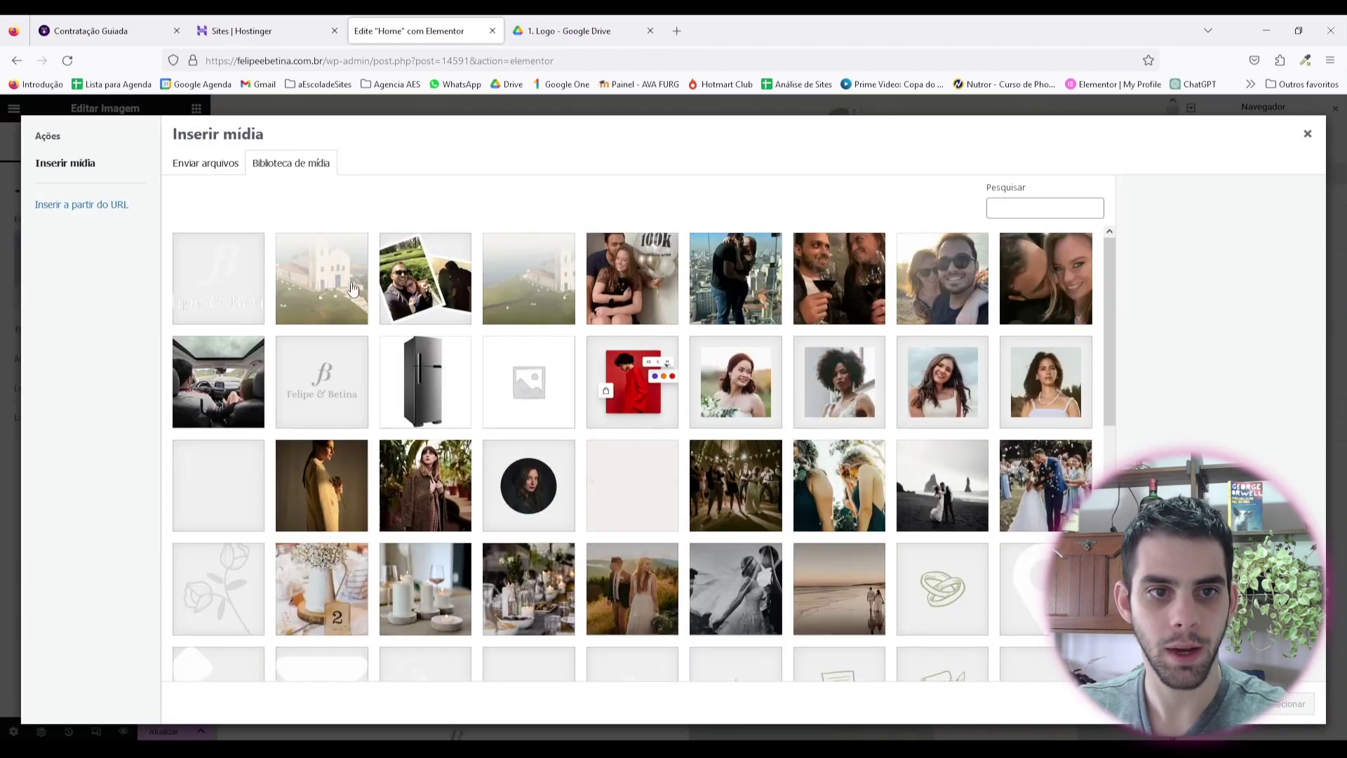
pyautogui.click(442, 266)
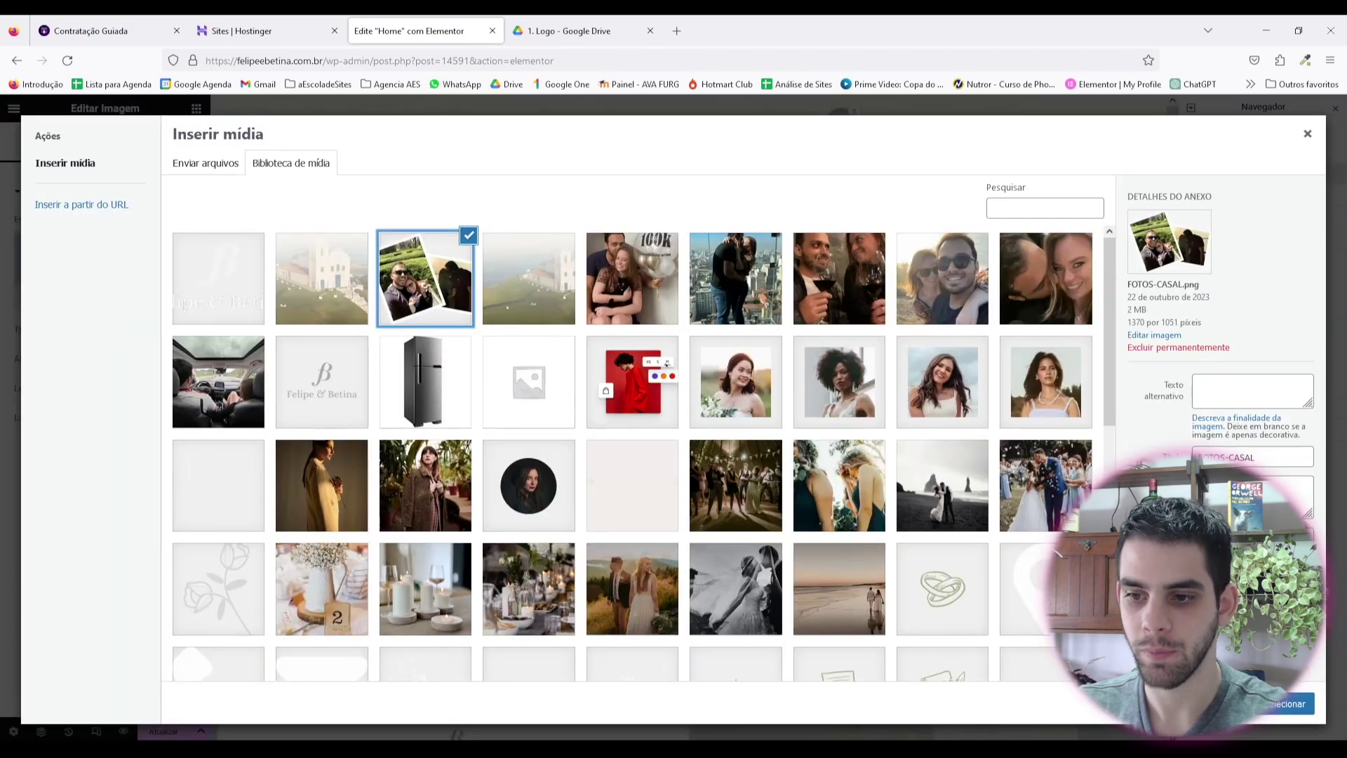
pyautogui.click(1291, 704)
pyautogui.scroll(-2, 676, 381)
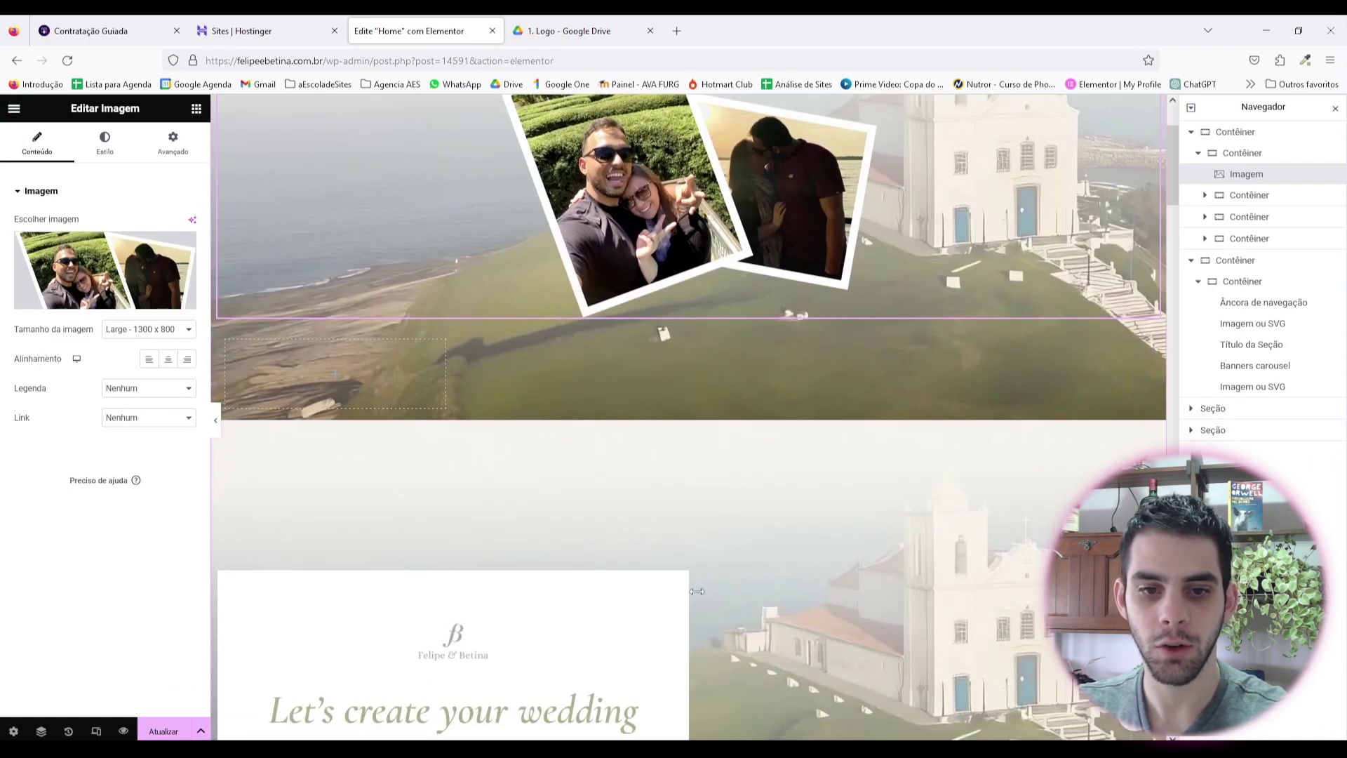
pyautogui.click(1256, 196)
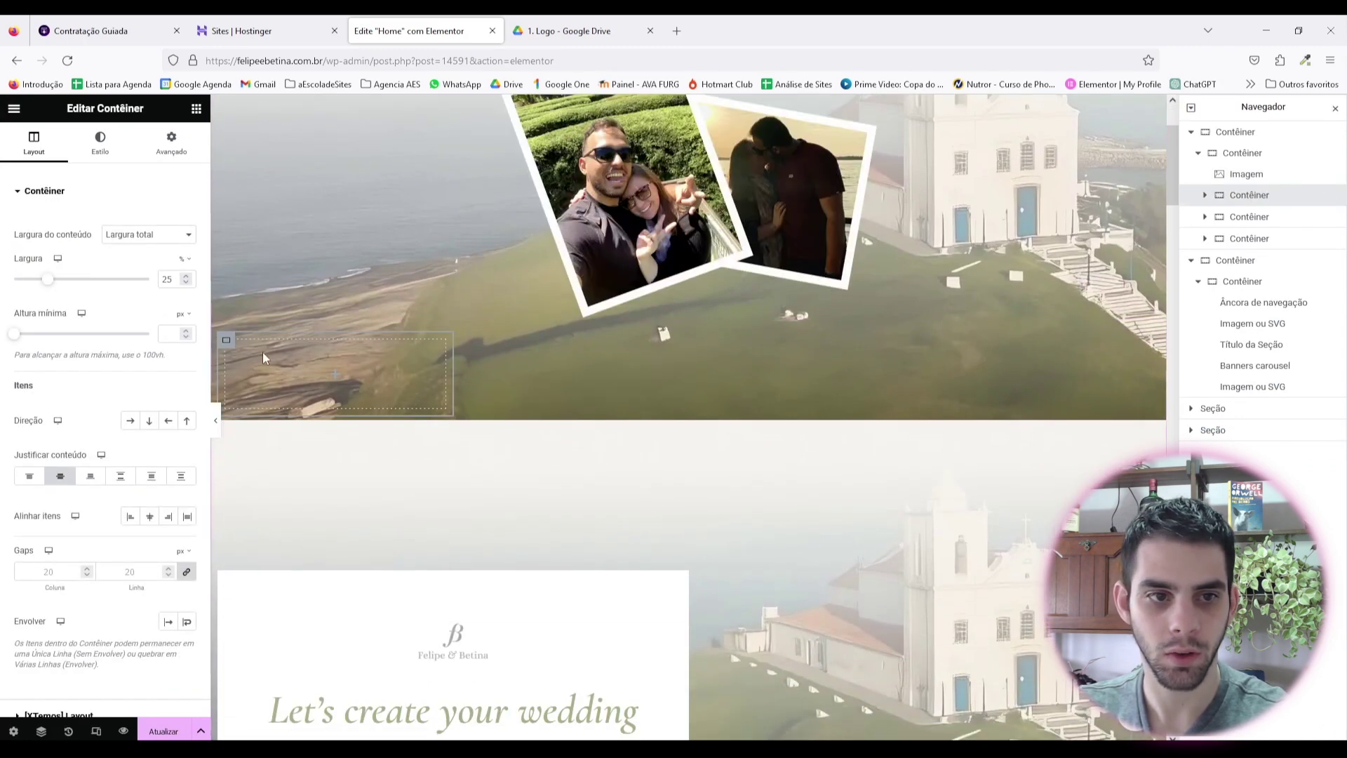
# Step: Set the empty container under the collage to 100% width and nest the card container inside it
pyautogui.click(1249, 217)
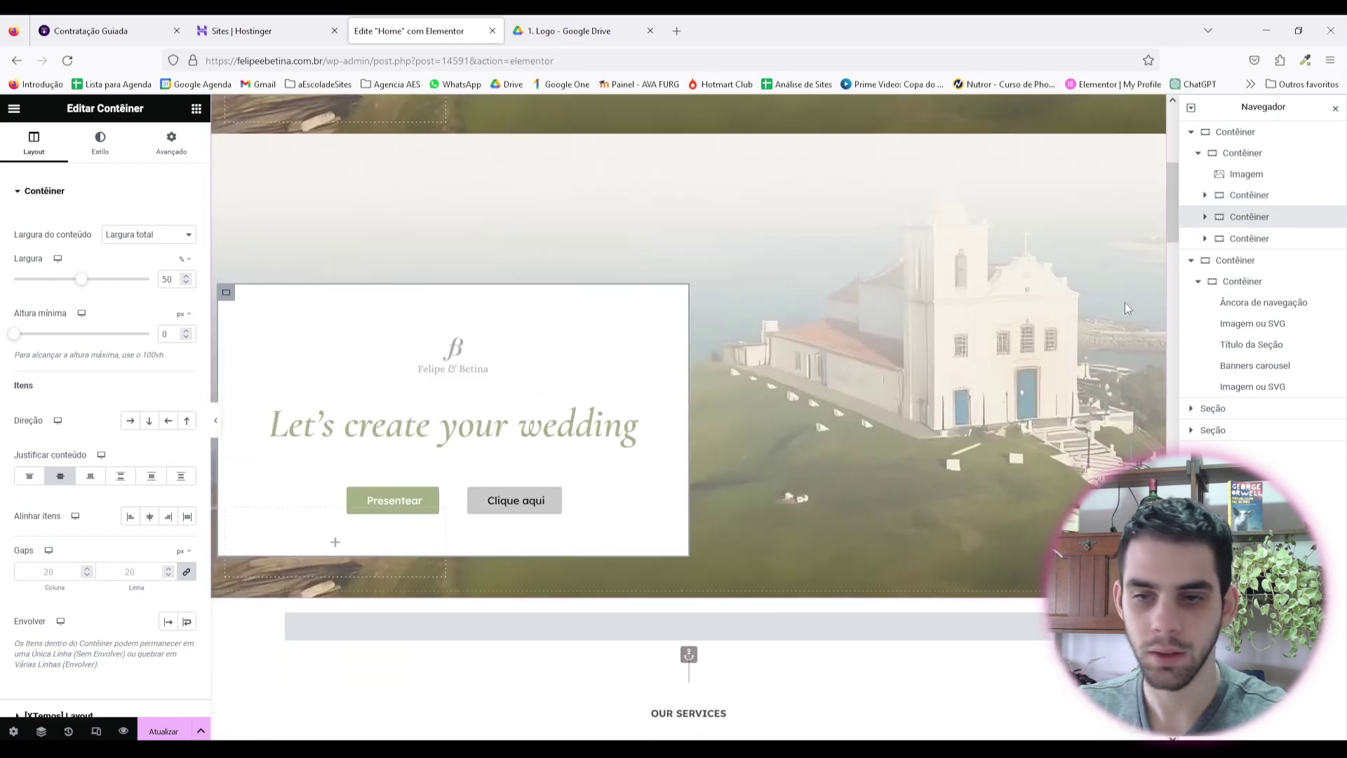
pyautogui.click(1249, 238)
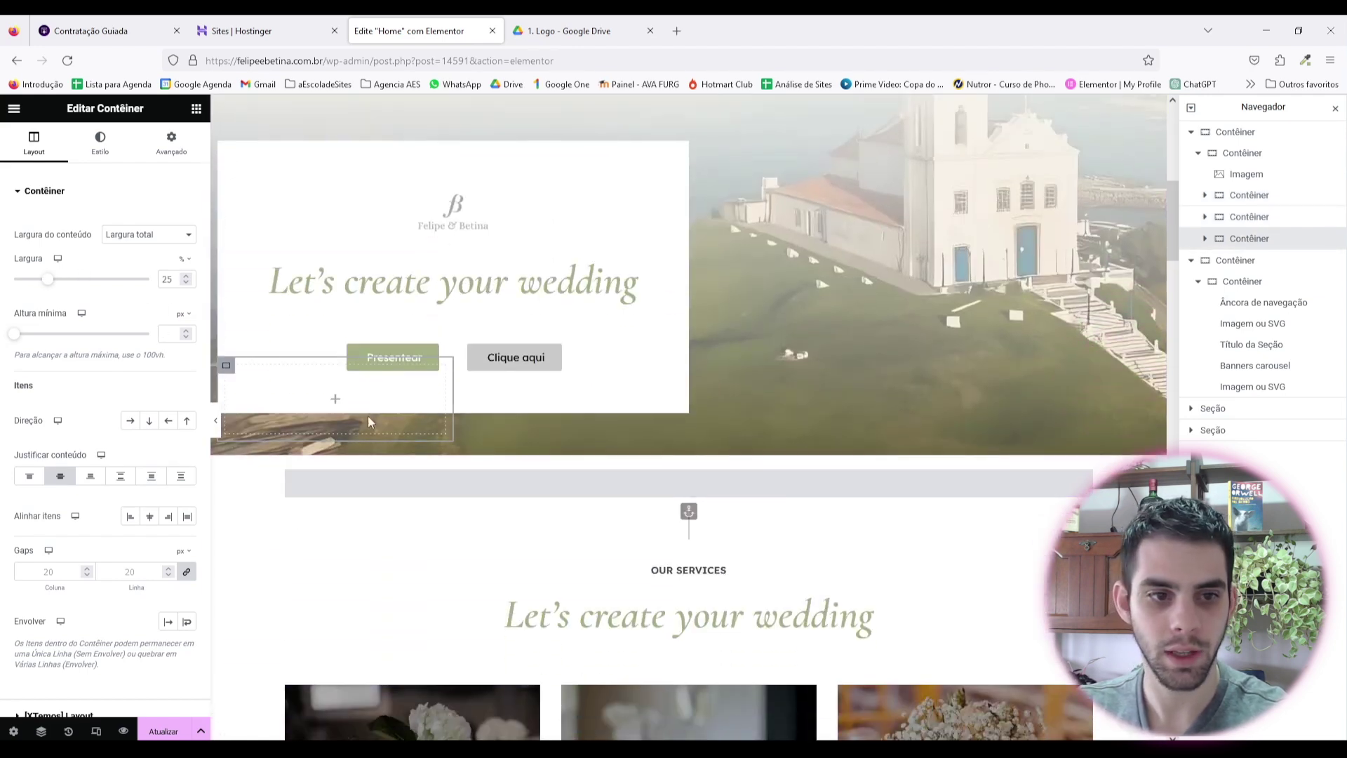
pyautogui.scroll(3, 297, 411)
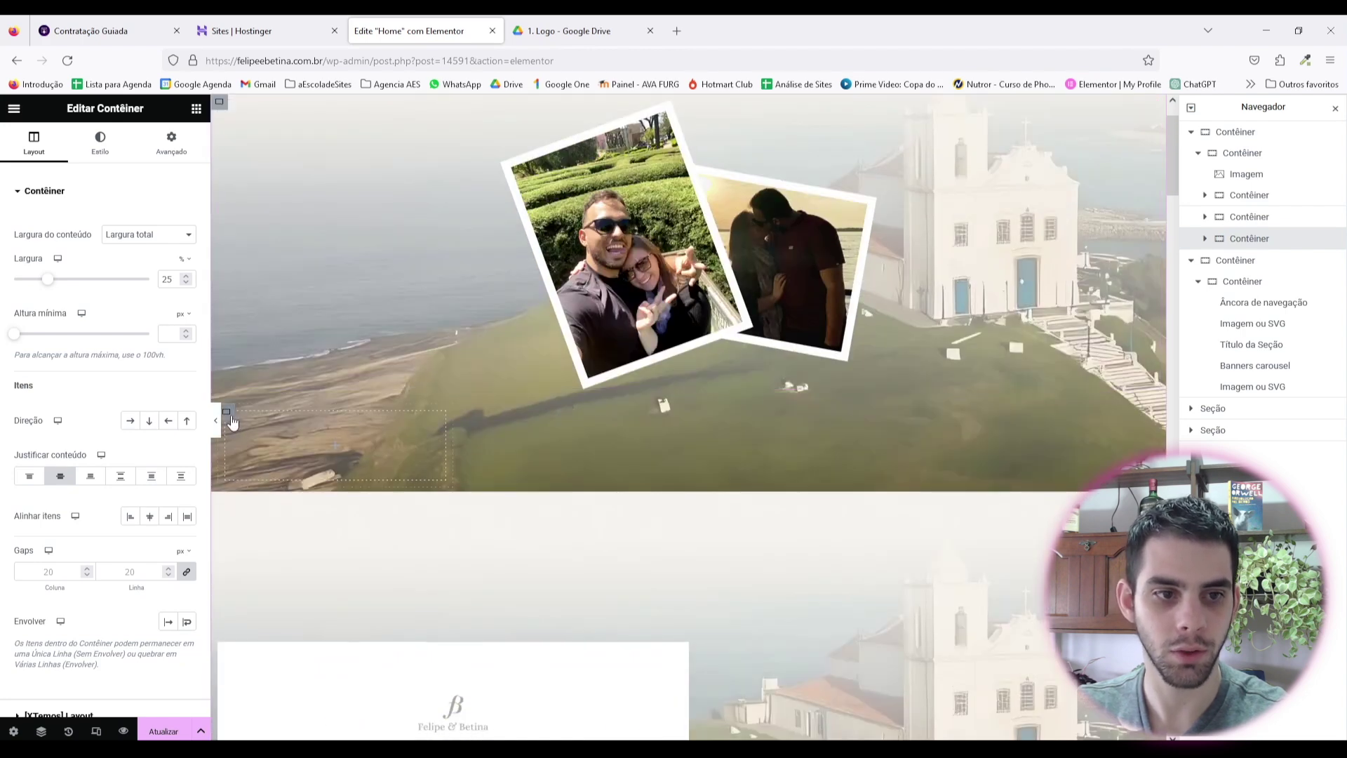
pyautogui.click(232, 420)
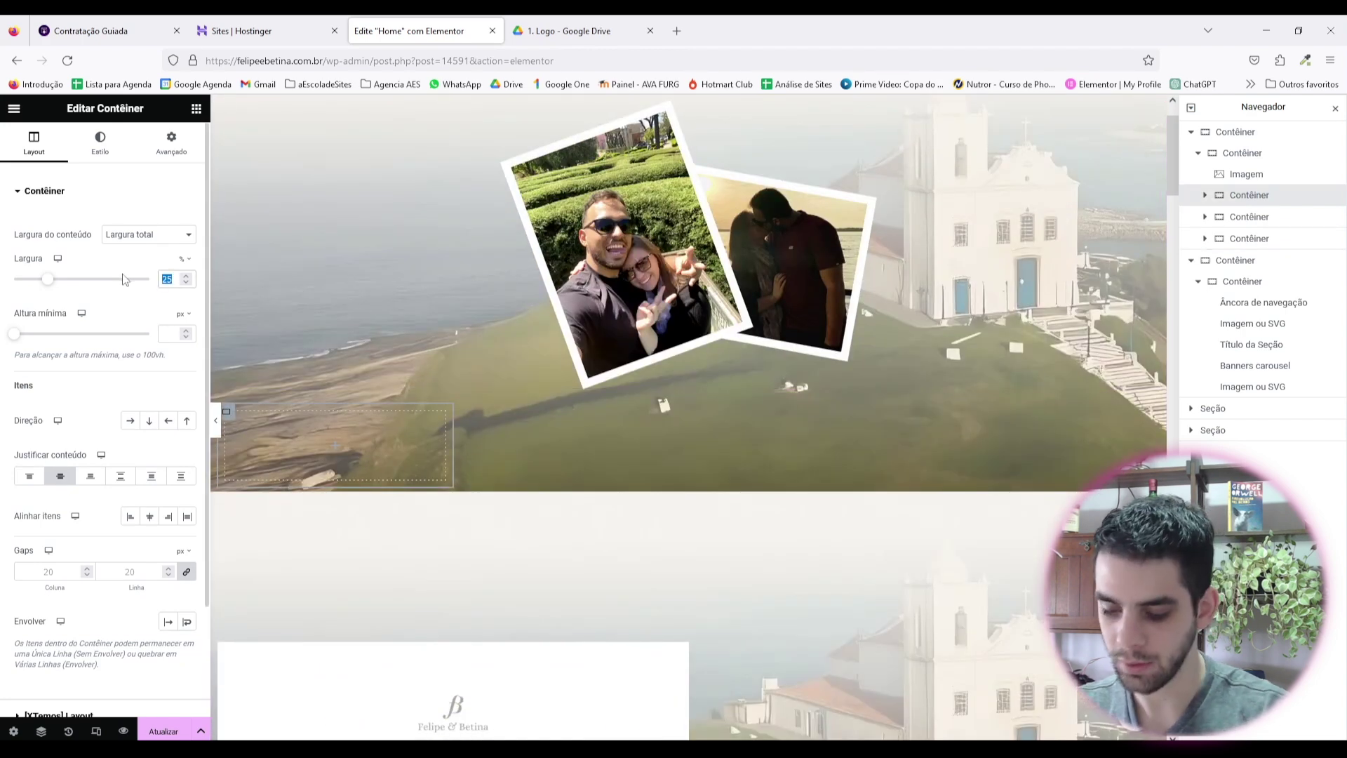
pyautogui.write('100')
pyautogui.scroll(-3, 441, 436)
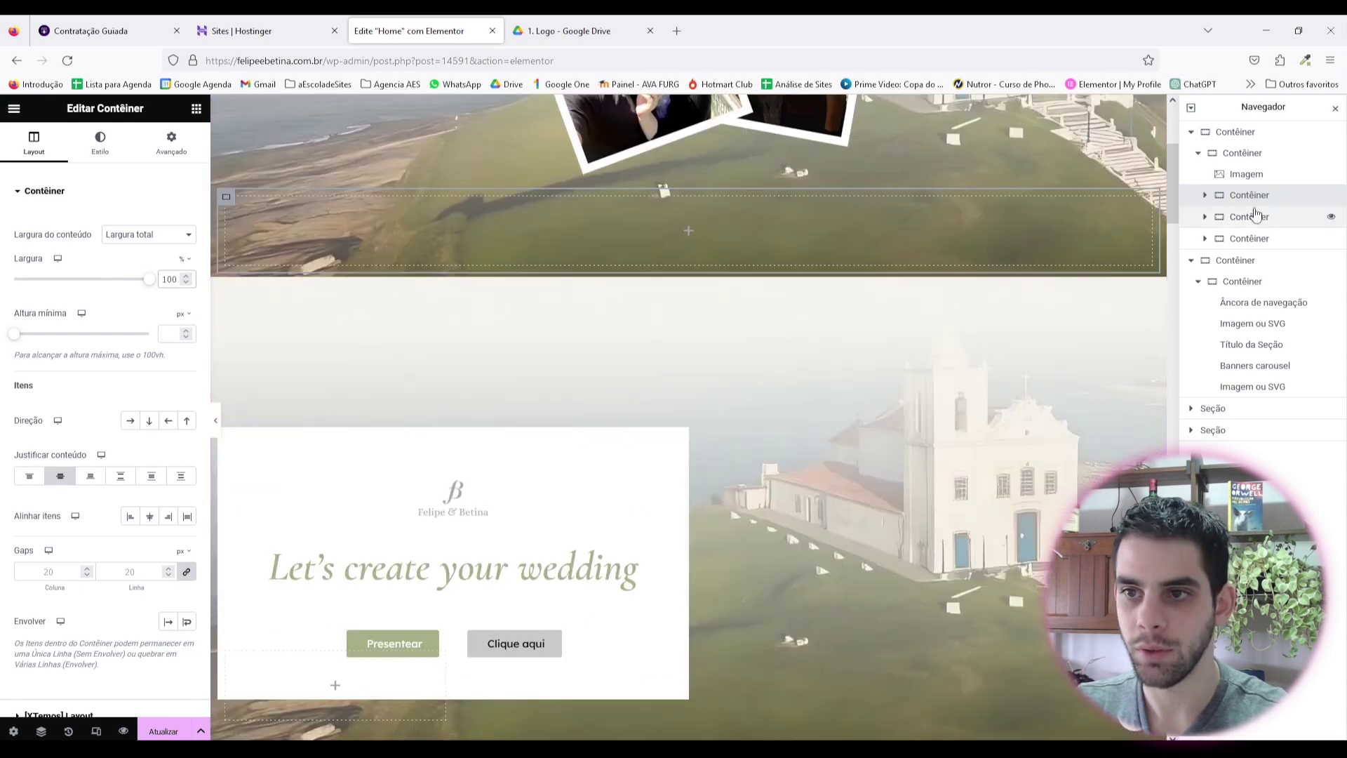
pyautogui.click(1205, 194)
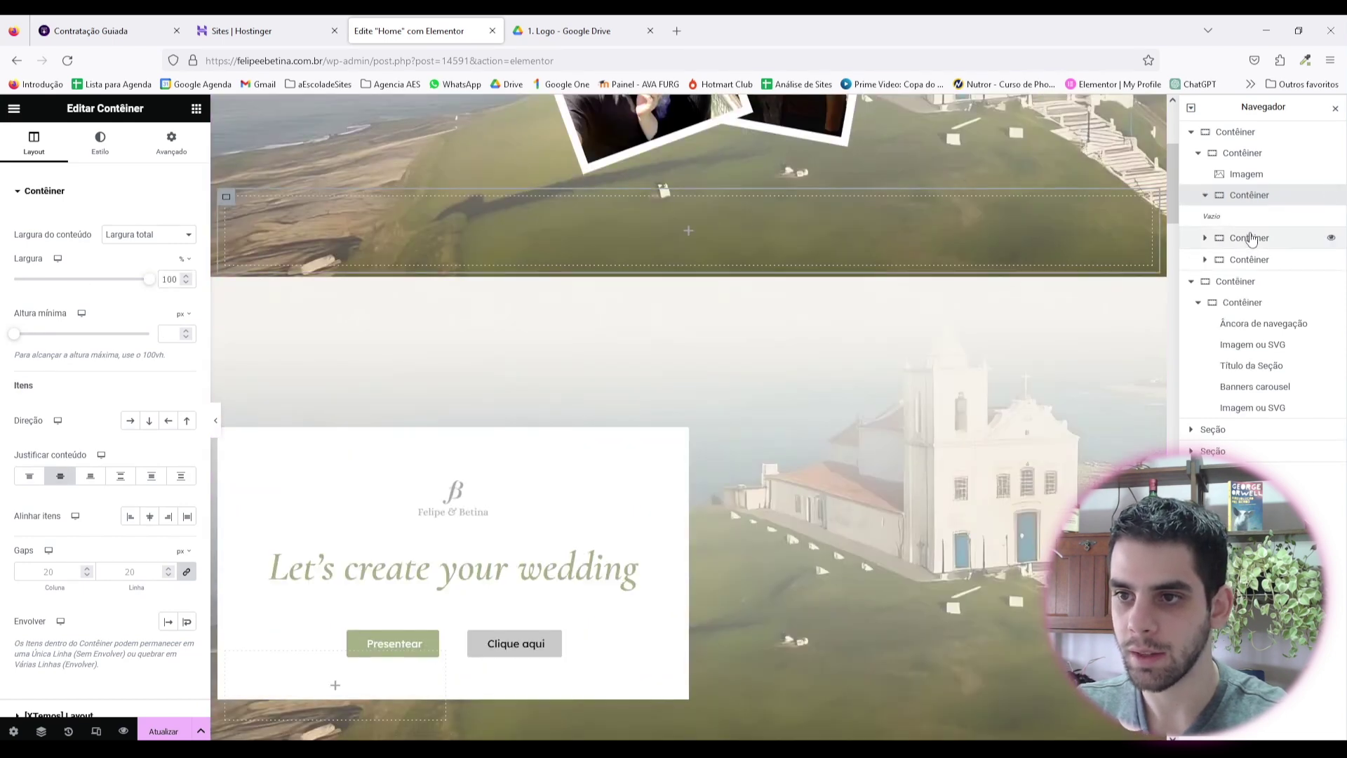
pyautogui.moveTo(1251, 238); pyautogui.dragTo(1247, 215)
# Step: Set the row's Direção to Linha, duplicate the empty column, and move the card into the middle slot
pyautogui.click(131, 420)
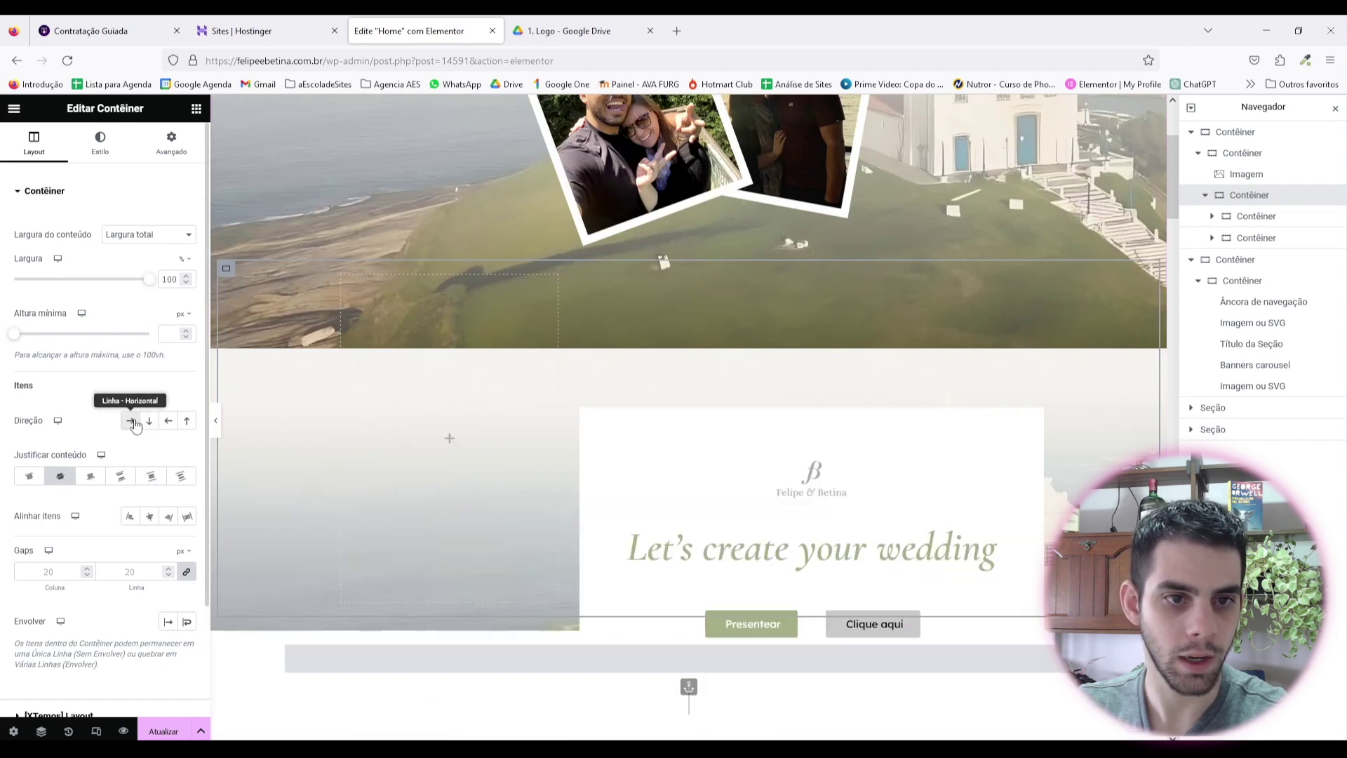
pyautogui.rightClick(343, 278)
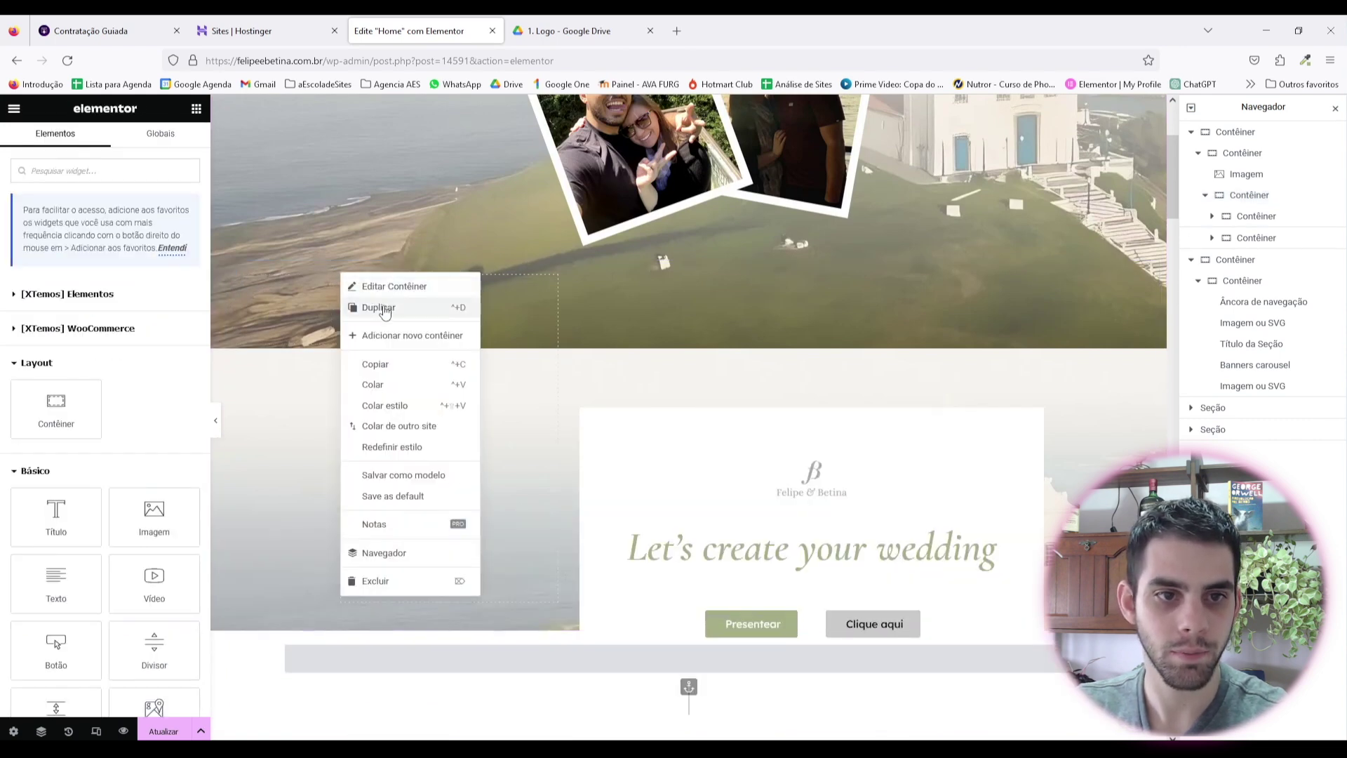
pyautogui.click(383, 308)
pyautogui.moveTo(472, 277); pyautogui.dragTo(1157, 330)
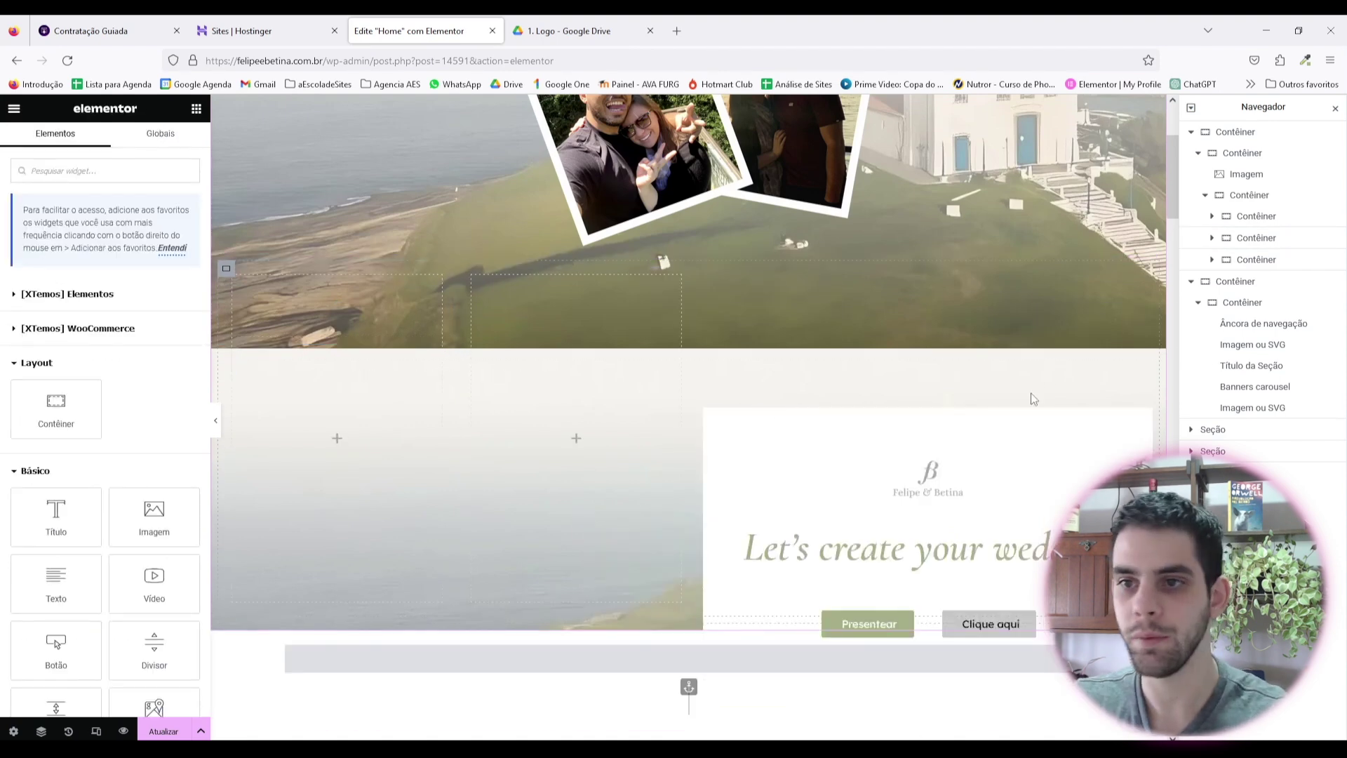
pyautogui.click(1259, 261)
pyautogui.moveTo(1267, 241); pyautogui.dragTo(1264, 243)
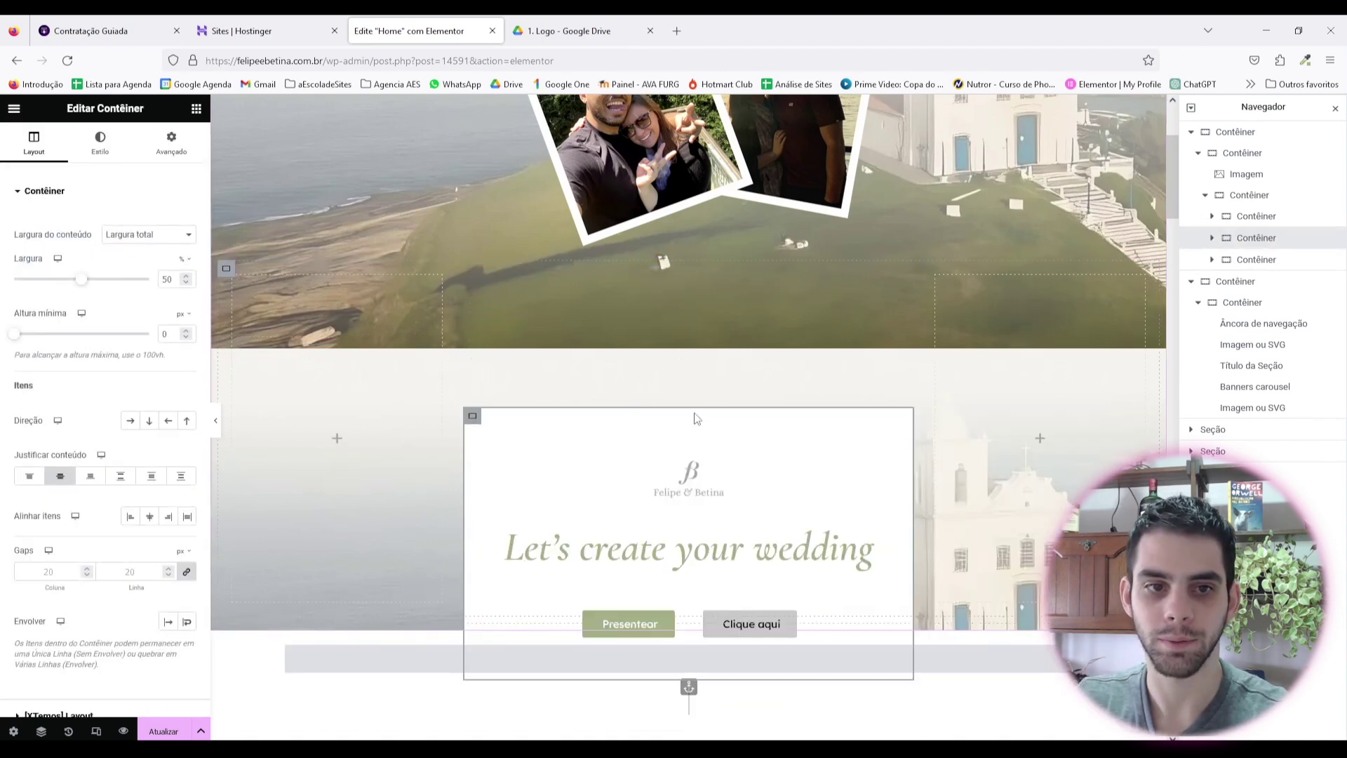
pyautogui.scroll(3, 697, 419)
# Step: Shrink the photo collage image to 17% width
pyautogui.click(216, 420)
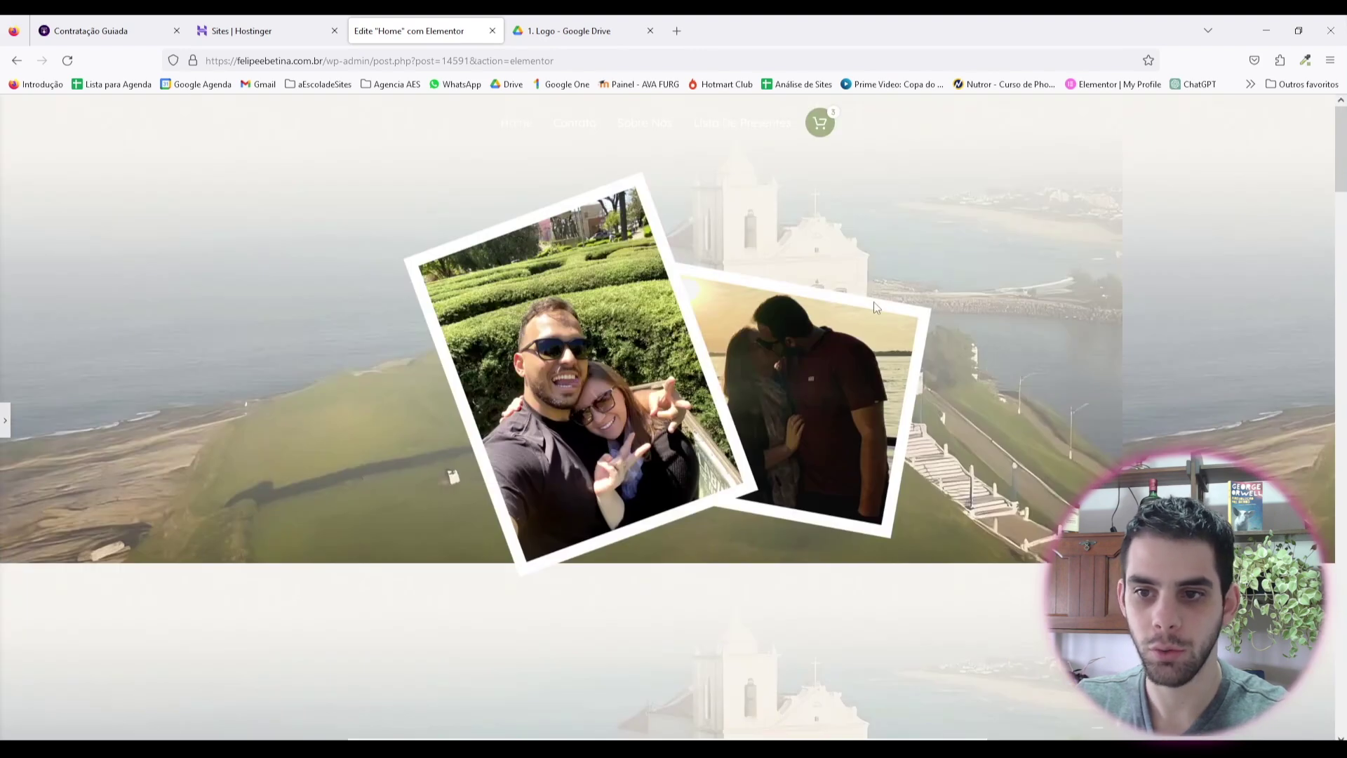
pyautogui.click(5, 421)
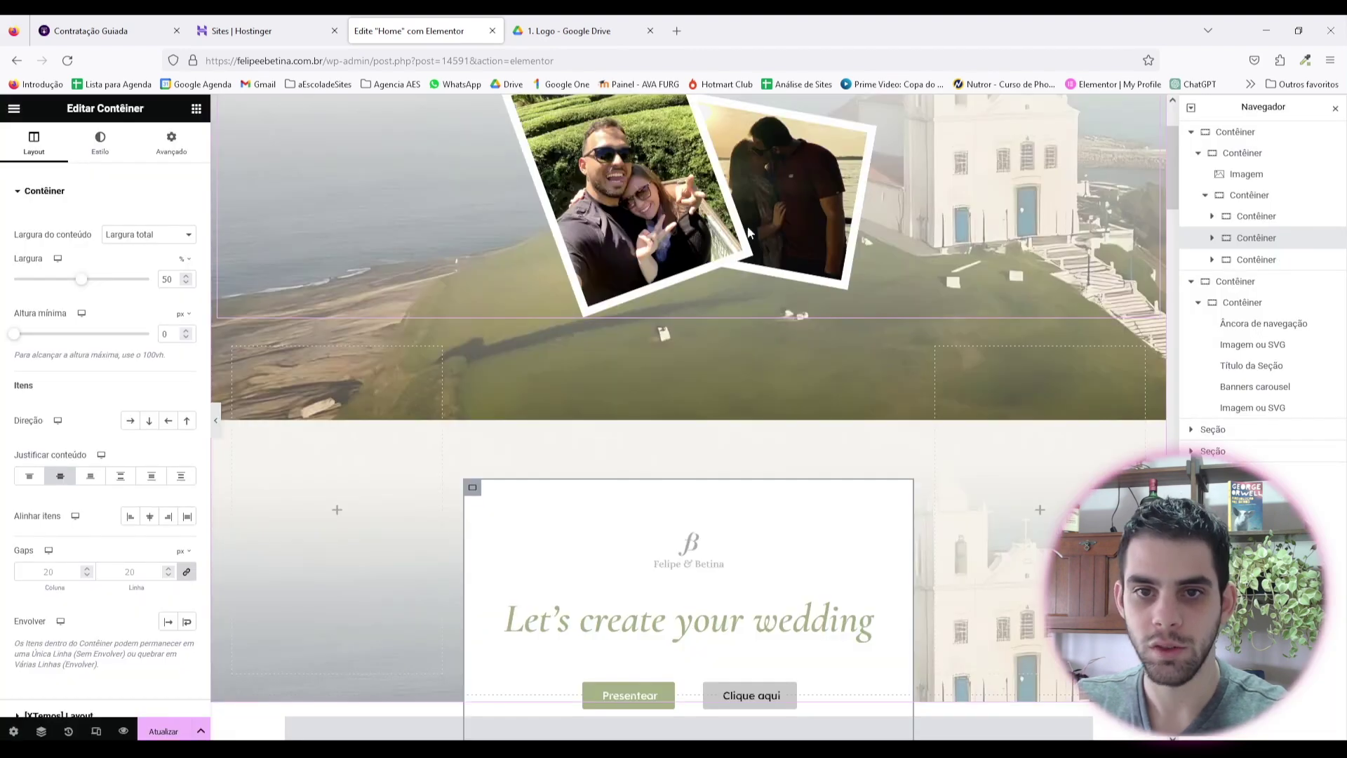
pyautogui.click(119, 149)
pyautogui.moveTo(74, 242); pyautogui.dragTo(42, 242)
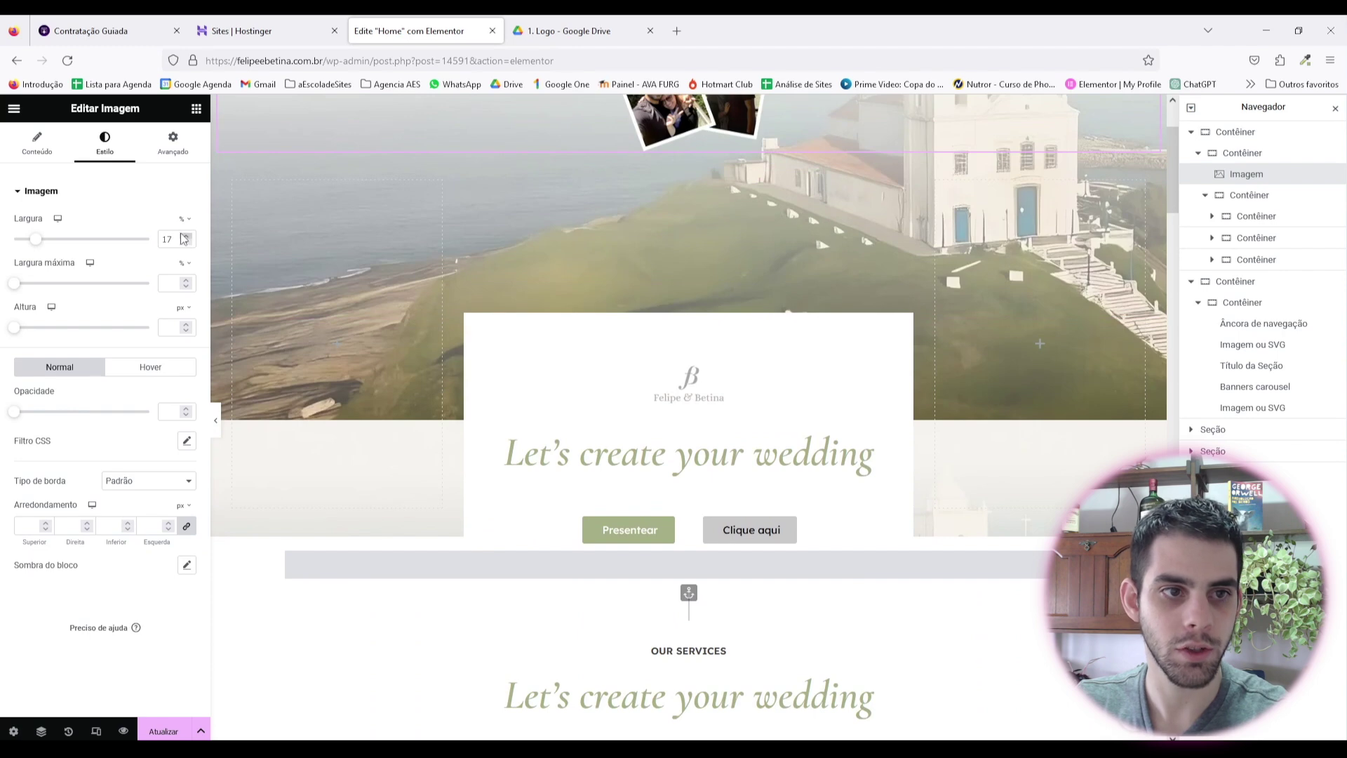
pyautogui.scroll(2, 688, 281)
# Step: Expand the hero containers in the structure tree to reveal the three-column row
pyautogui.click(1249, 196)
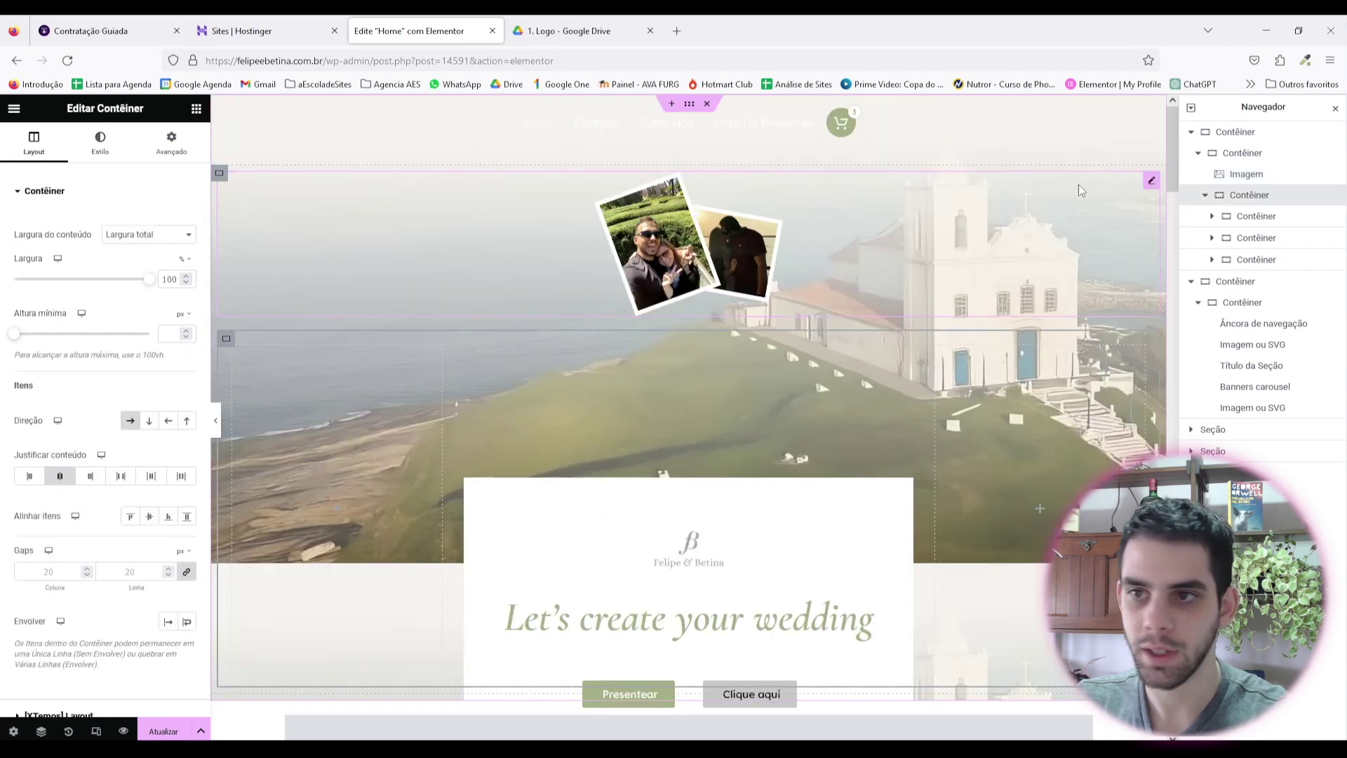
pyautogui.click(1205, 196)
pyautogui.click(172, 143)
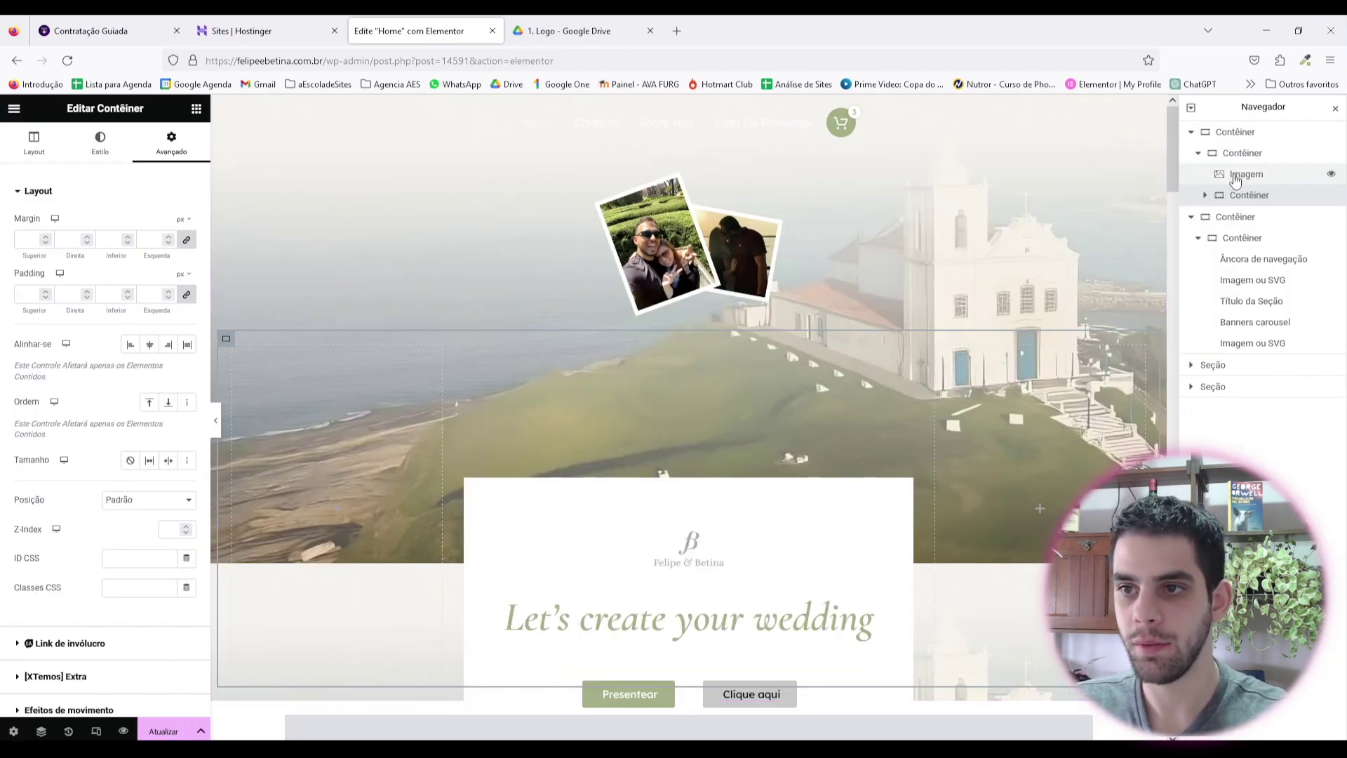
pyautogui.click(1196, 221)
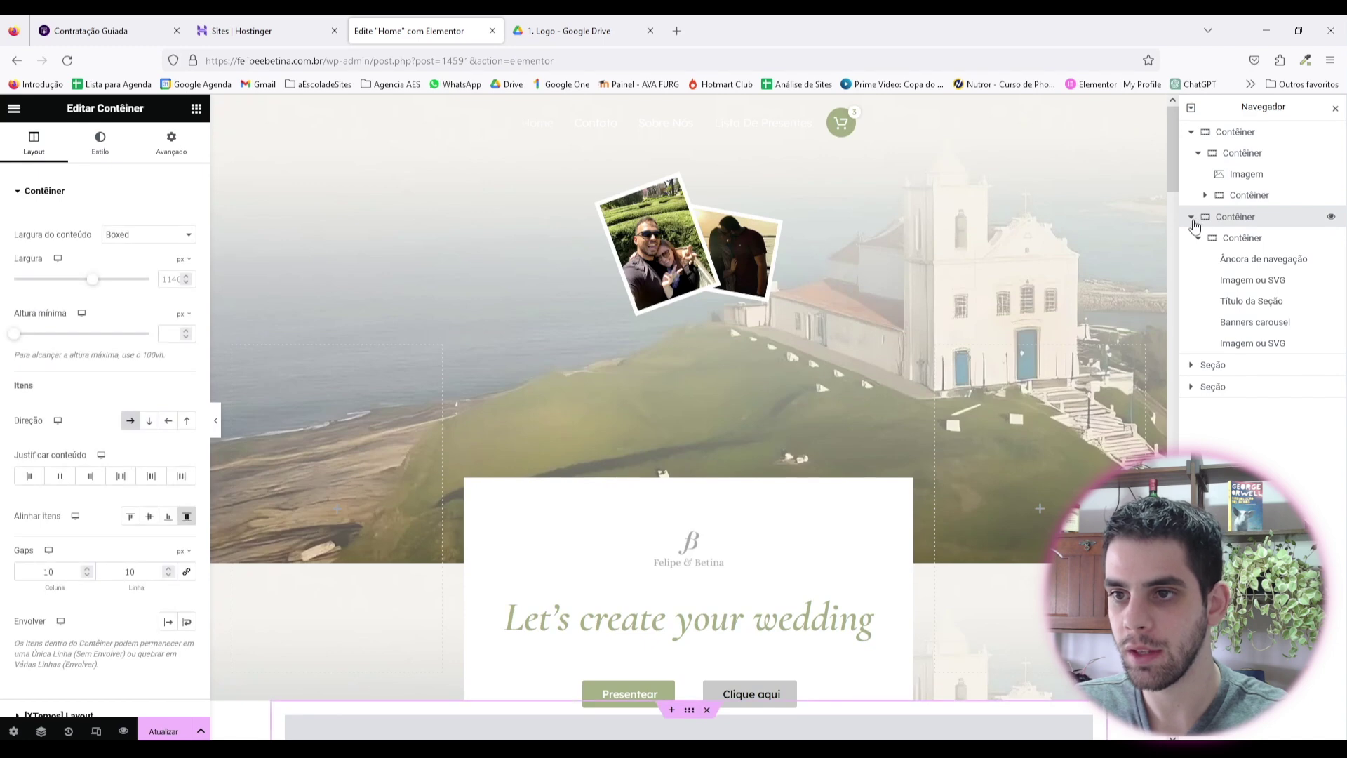
pyautogui.click(1198, 238)
pyautogui.click(1199, 238)
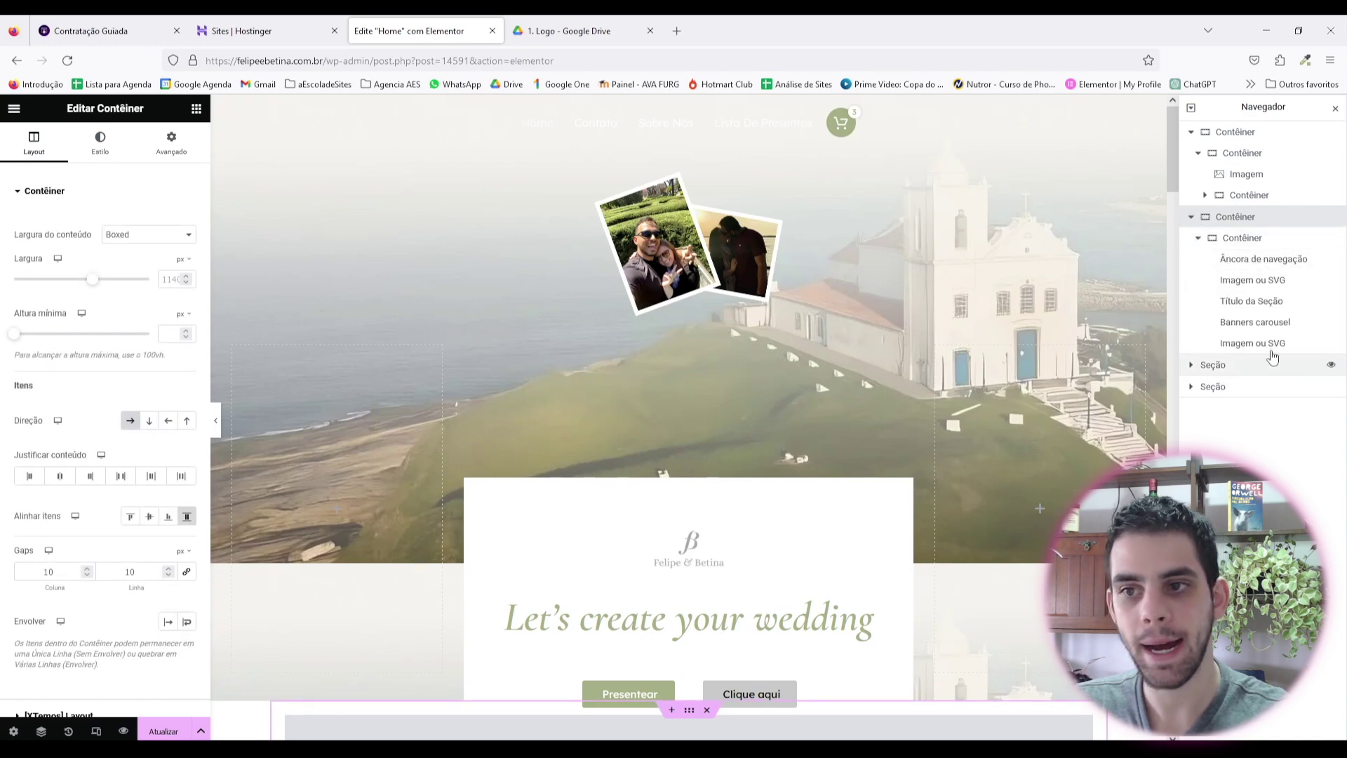
pyautogui.click(1237, 219)
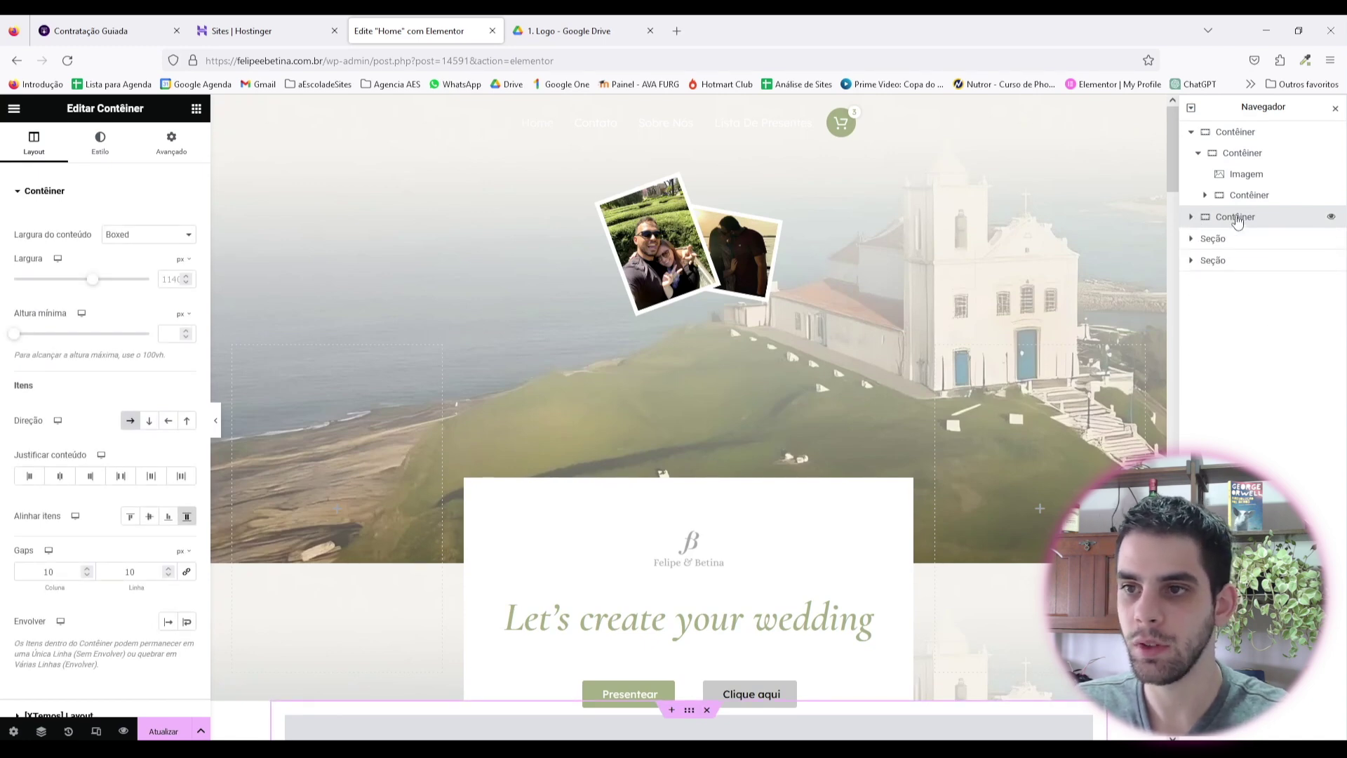
pyautogui.click(1205, 195)
pyautogui.scroll(-2, 485, 374)
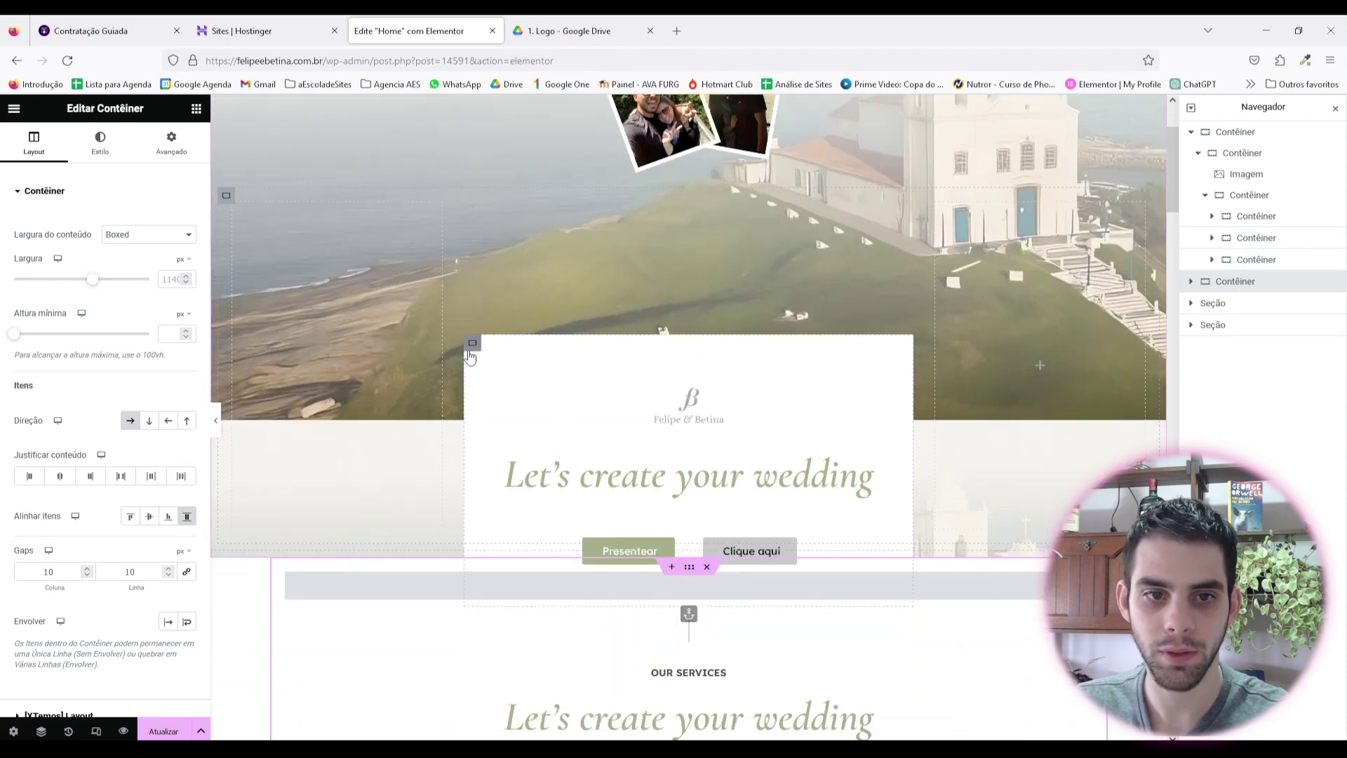
# Step: Give the middle card column a top margin of -120 px so it overlaps the collage
pyautogui.click(228, 198)
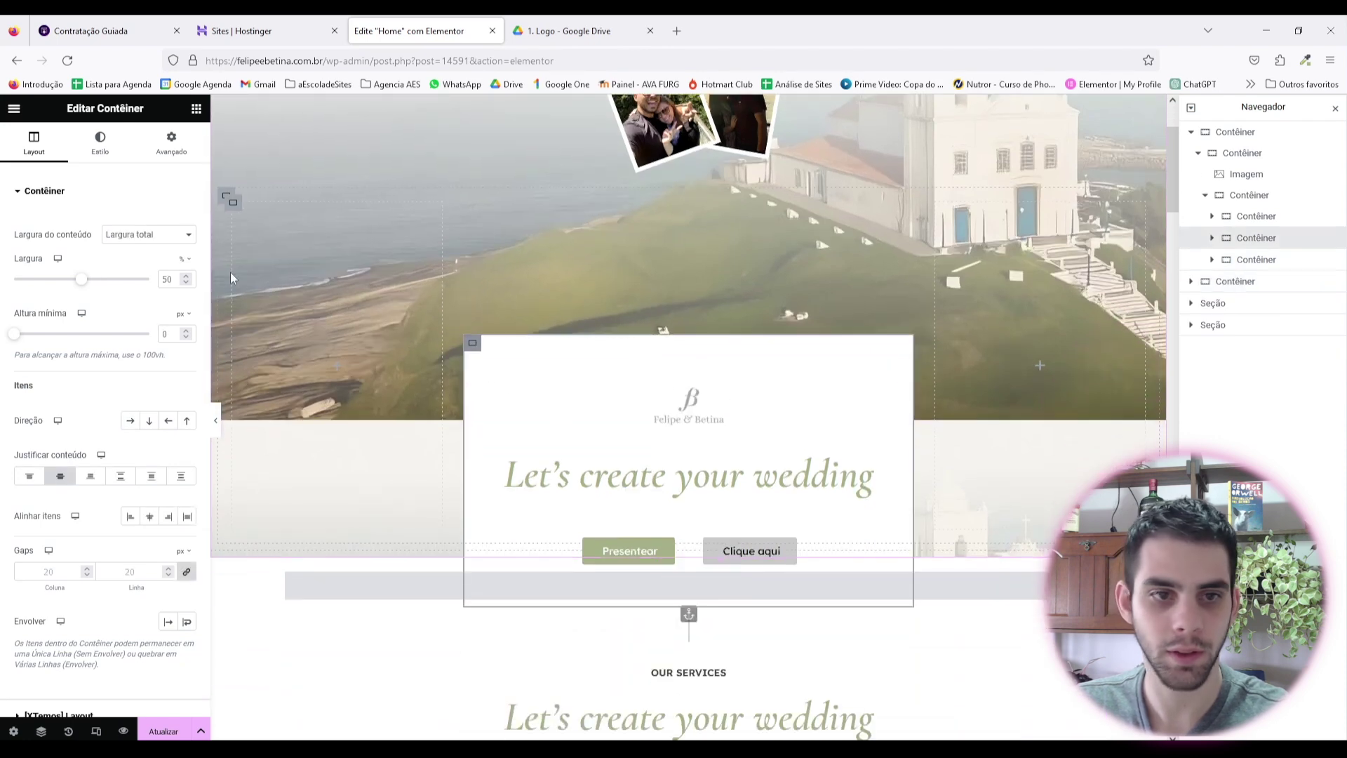
pyautogui.click(177, 149)
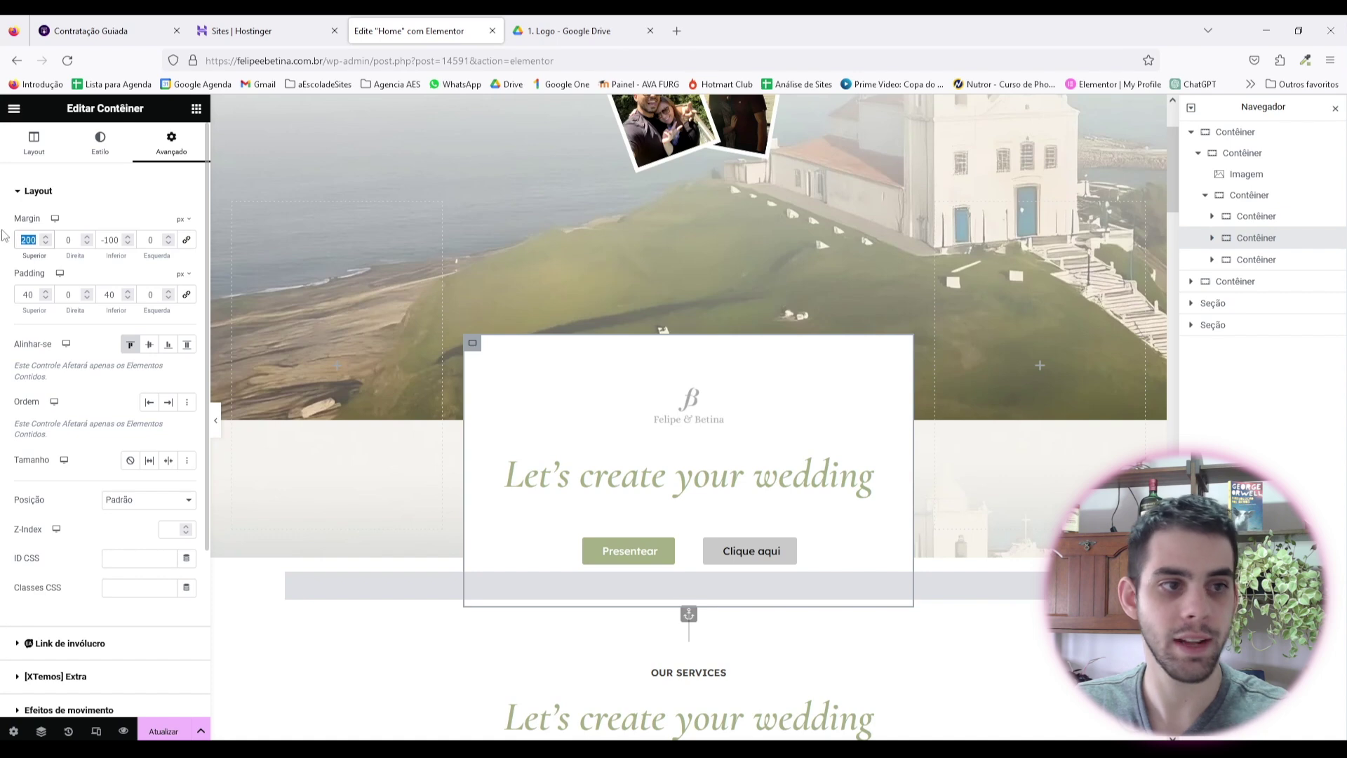
pyautogui.write('0')
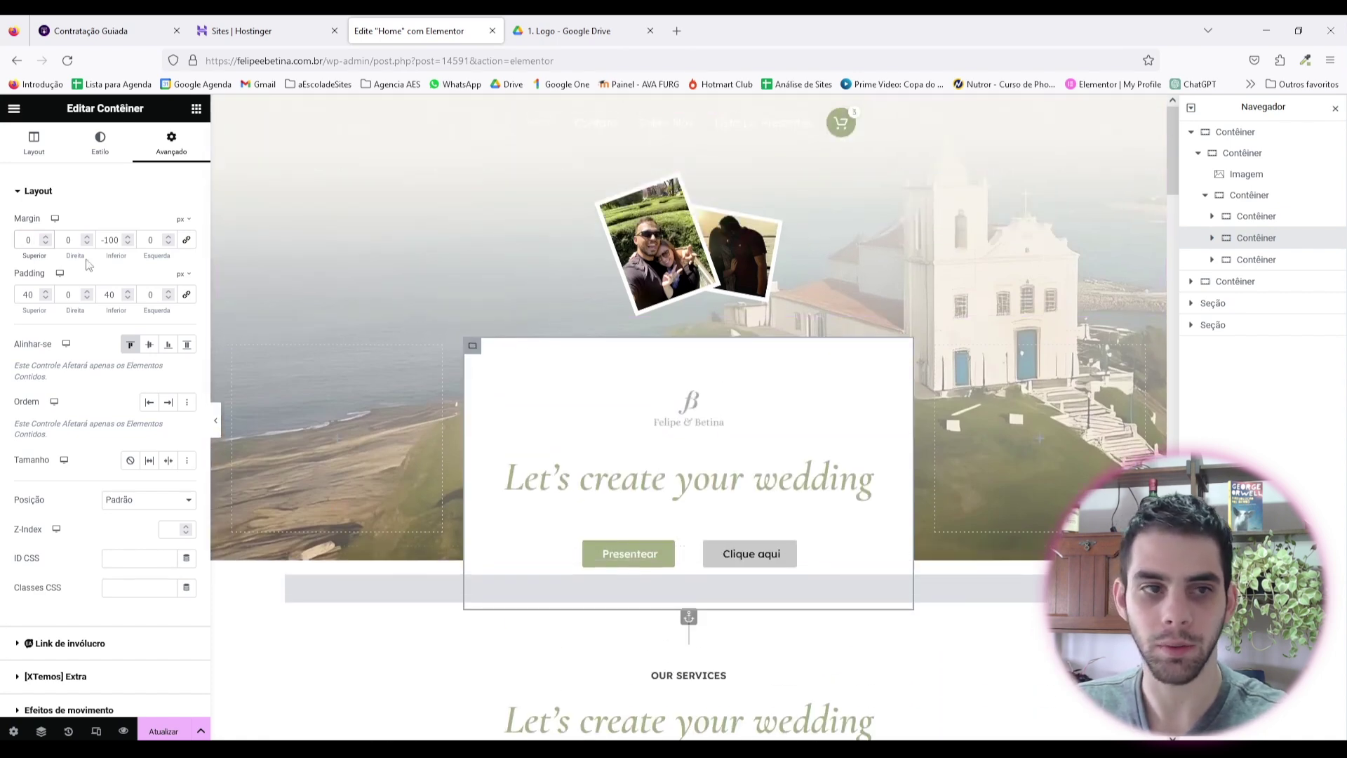
pyautogui.scroll(-14, 47, 243)
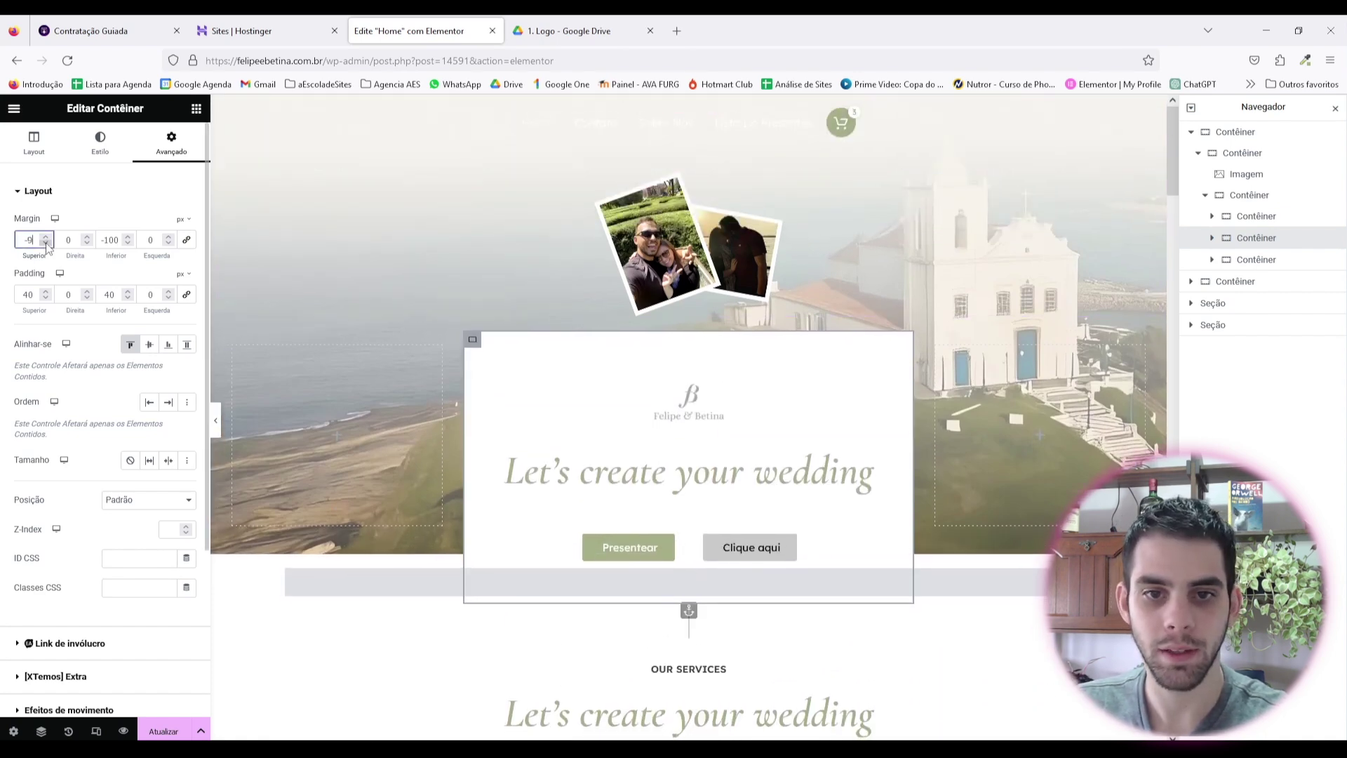
pyautogui.write('0')
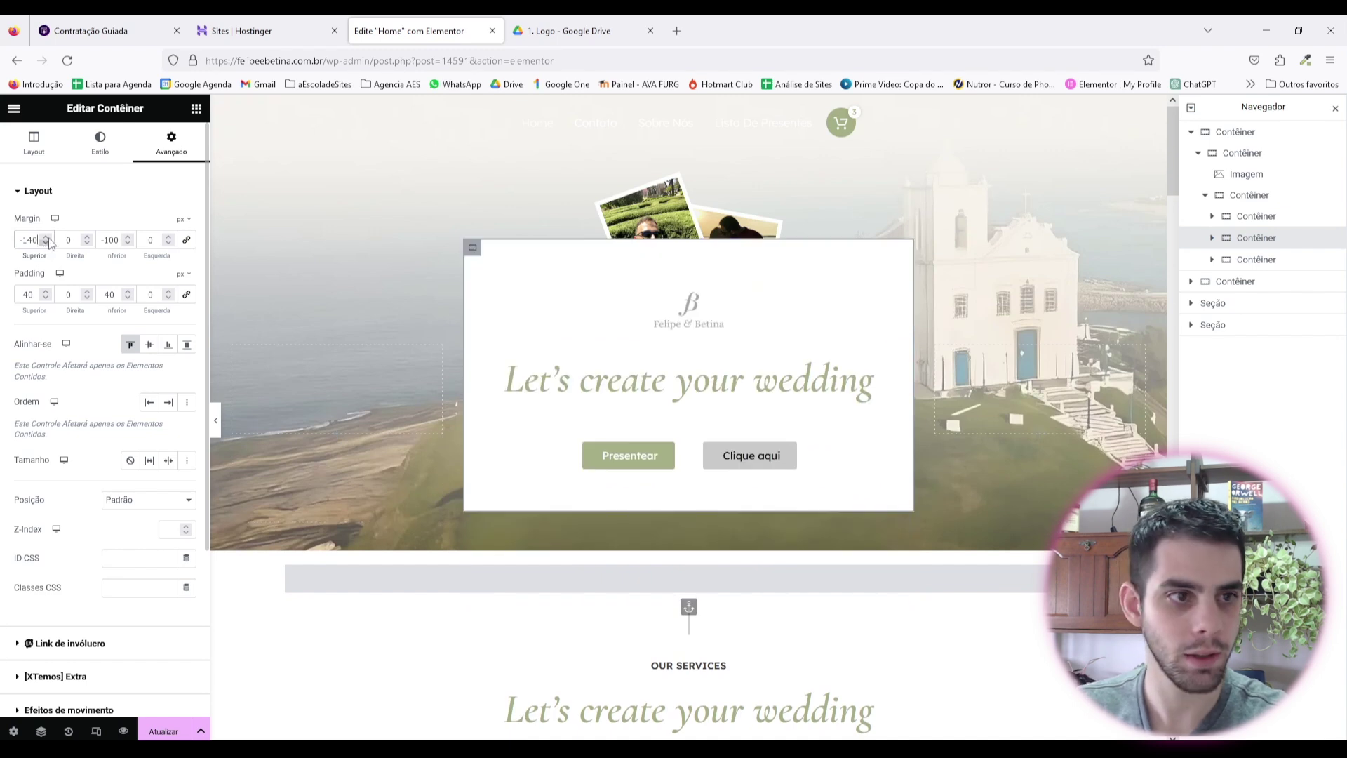
pyautogui.scroll(20, 49, 243)
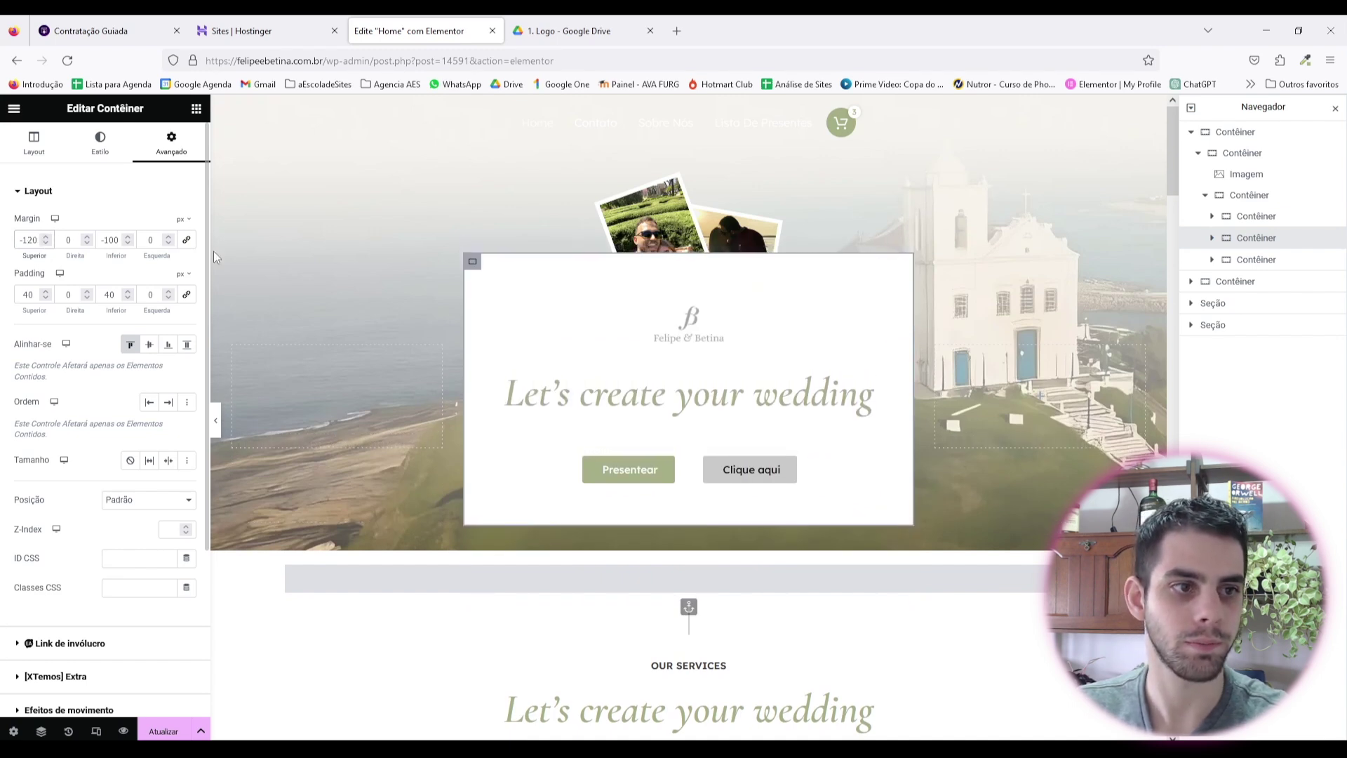
pyautogui.click(675, 221)
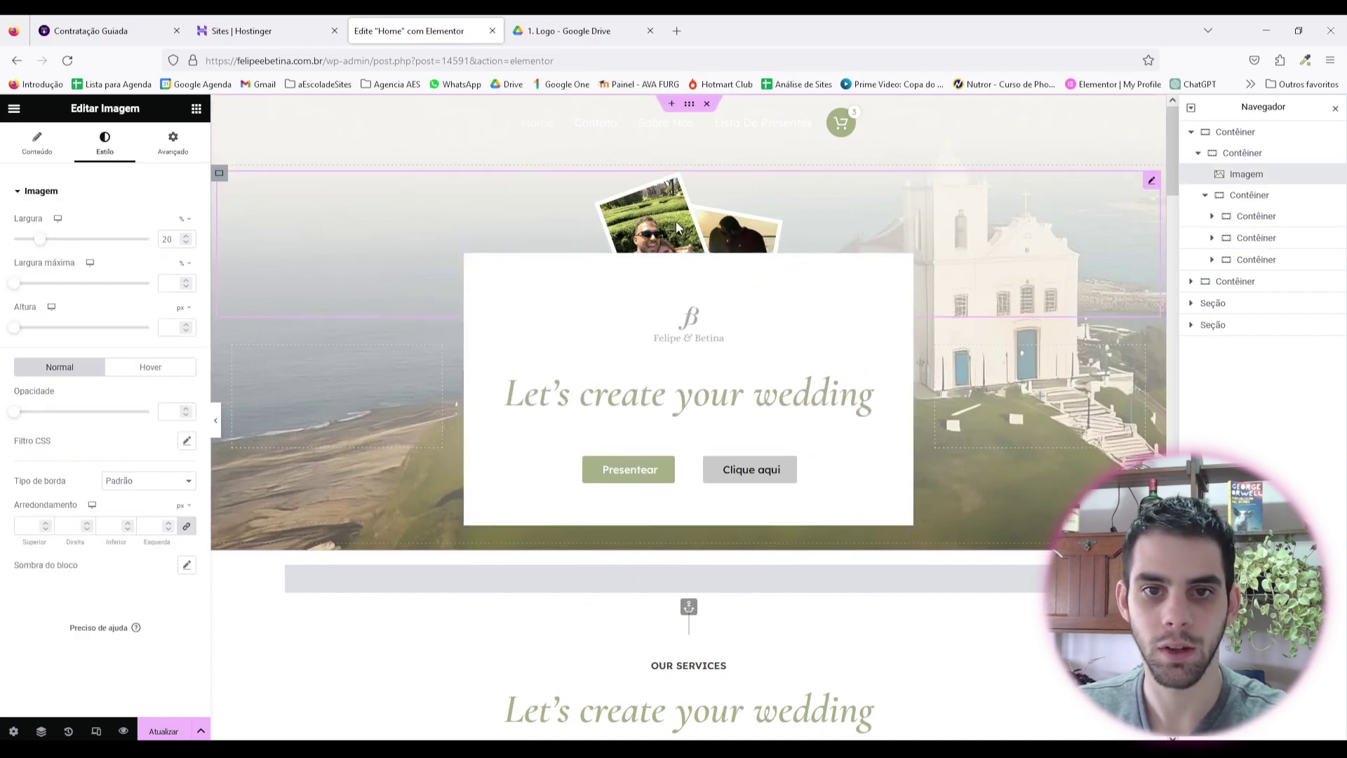
# Step: Preview the collage's layering and set the photo collage width to 22%
pyautogui.click(171, 160)
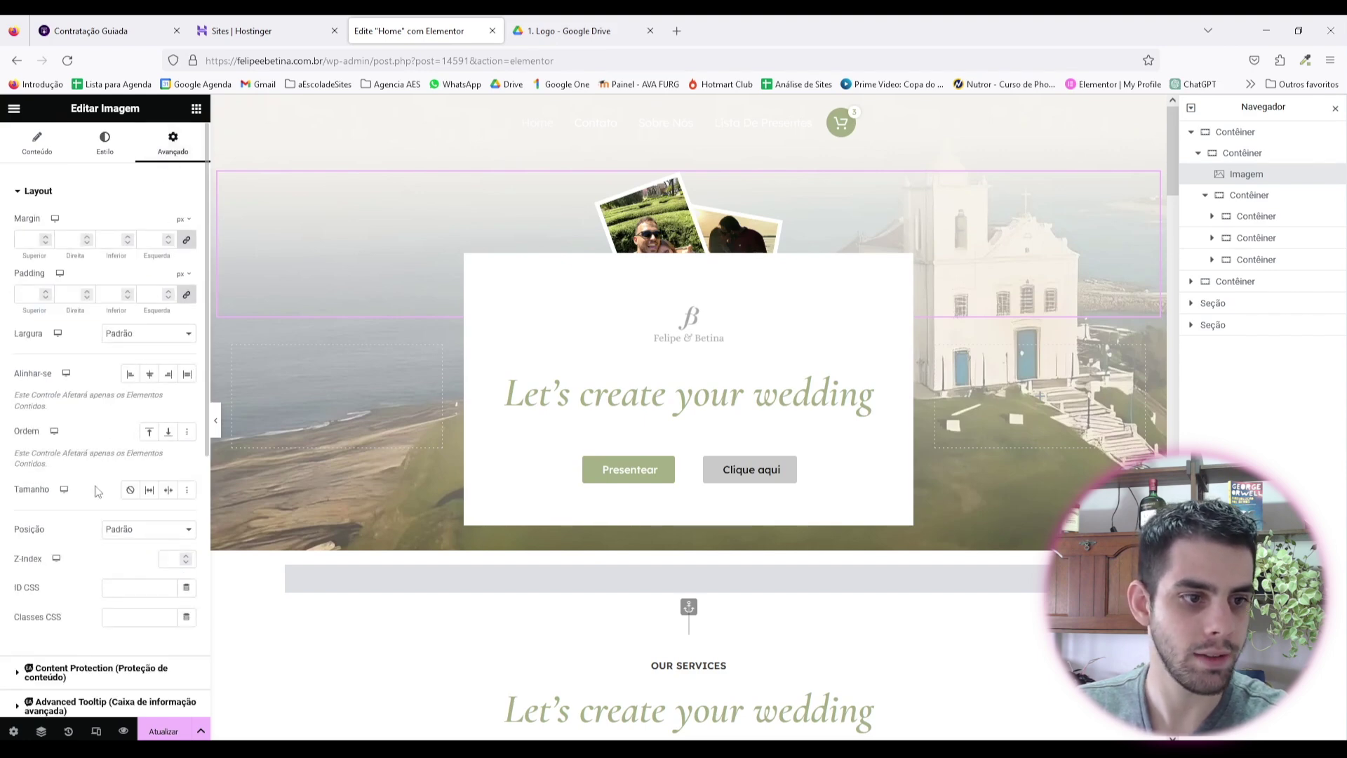
pyautogui.scroll(1, 170, 565)
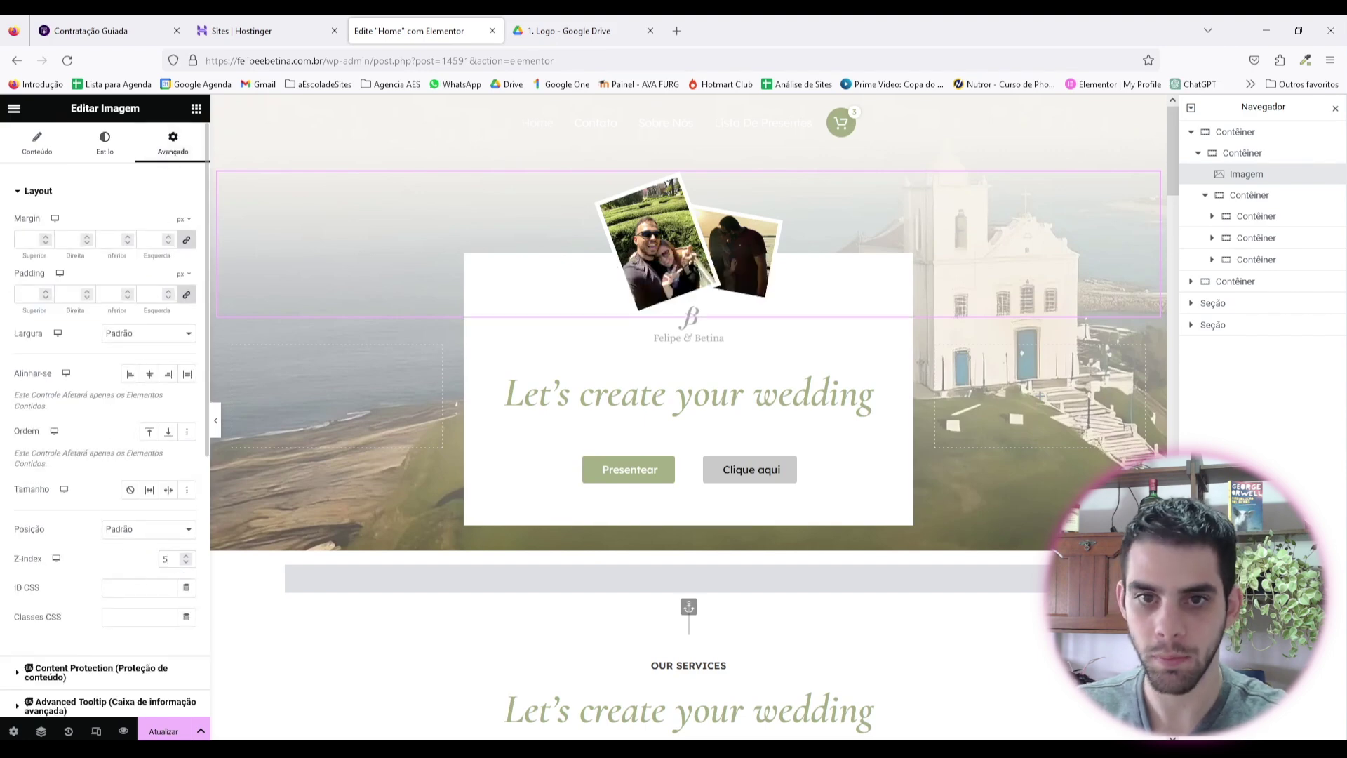
pyautogui.click(215, 421)
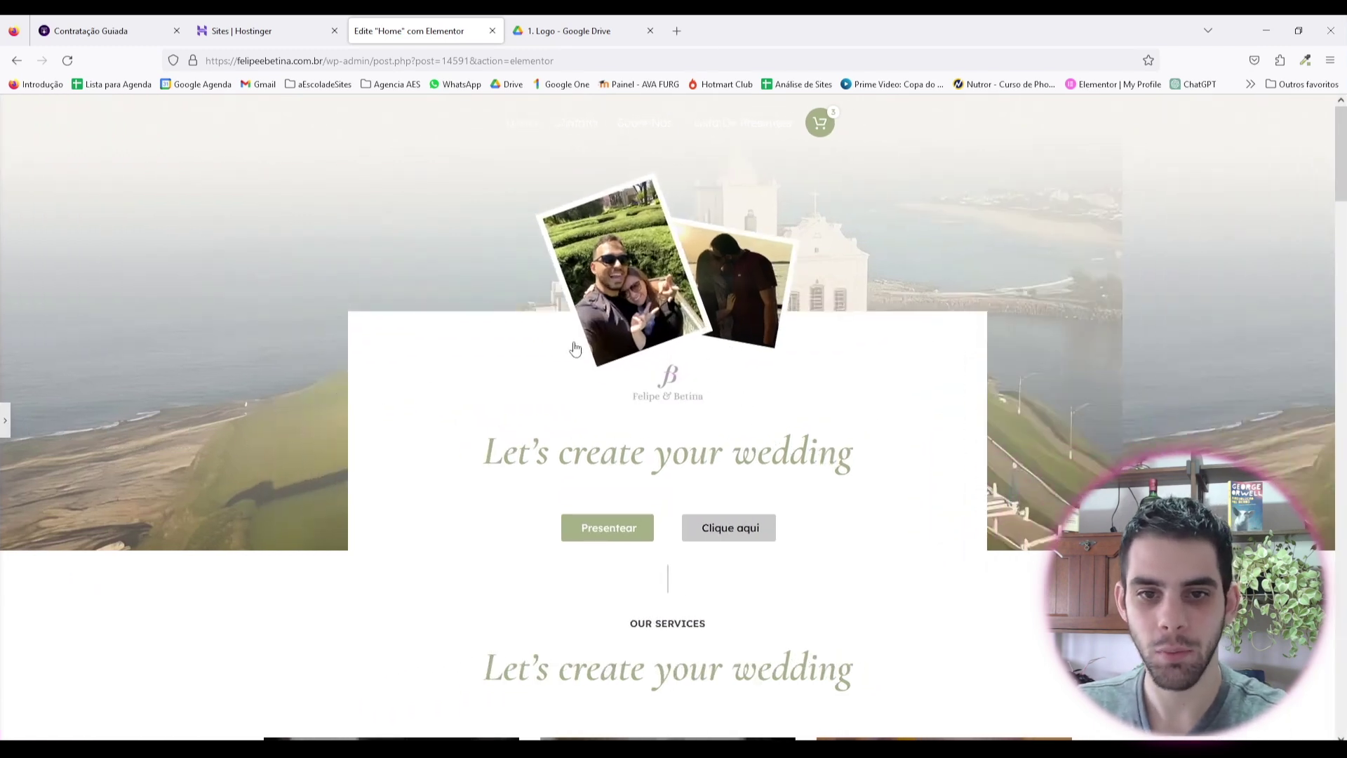
pyautogui.hotkey('ctrl', 'p')
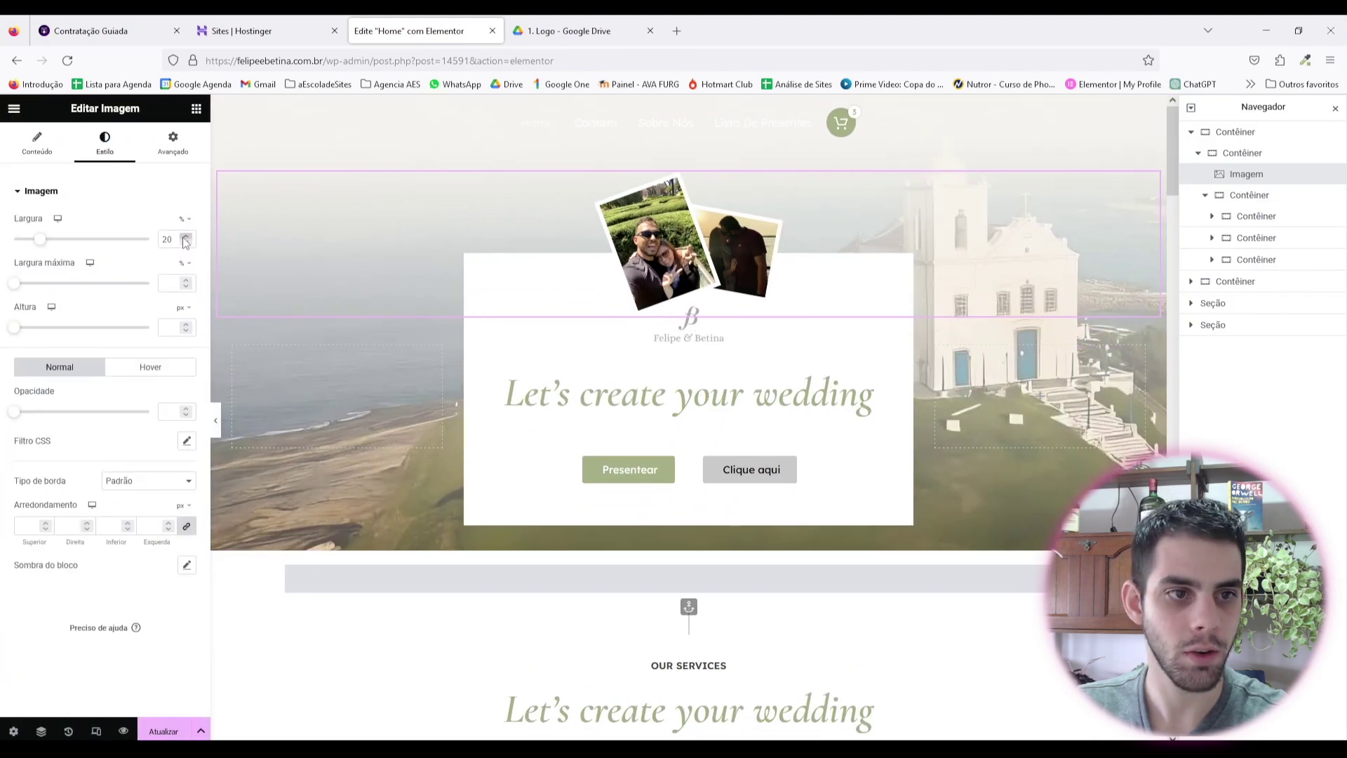
pyautogui.click(186, 237)
pyautogui.click(185, 237)
pyautogui.click(186, 237)
pyautogui.click(187, 242)
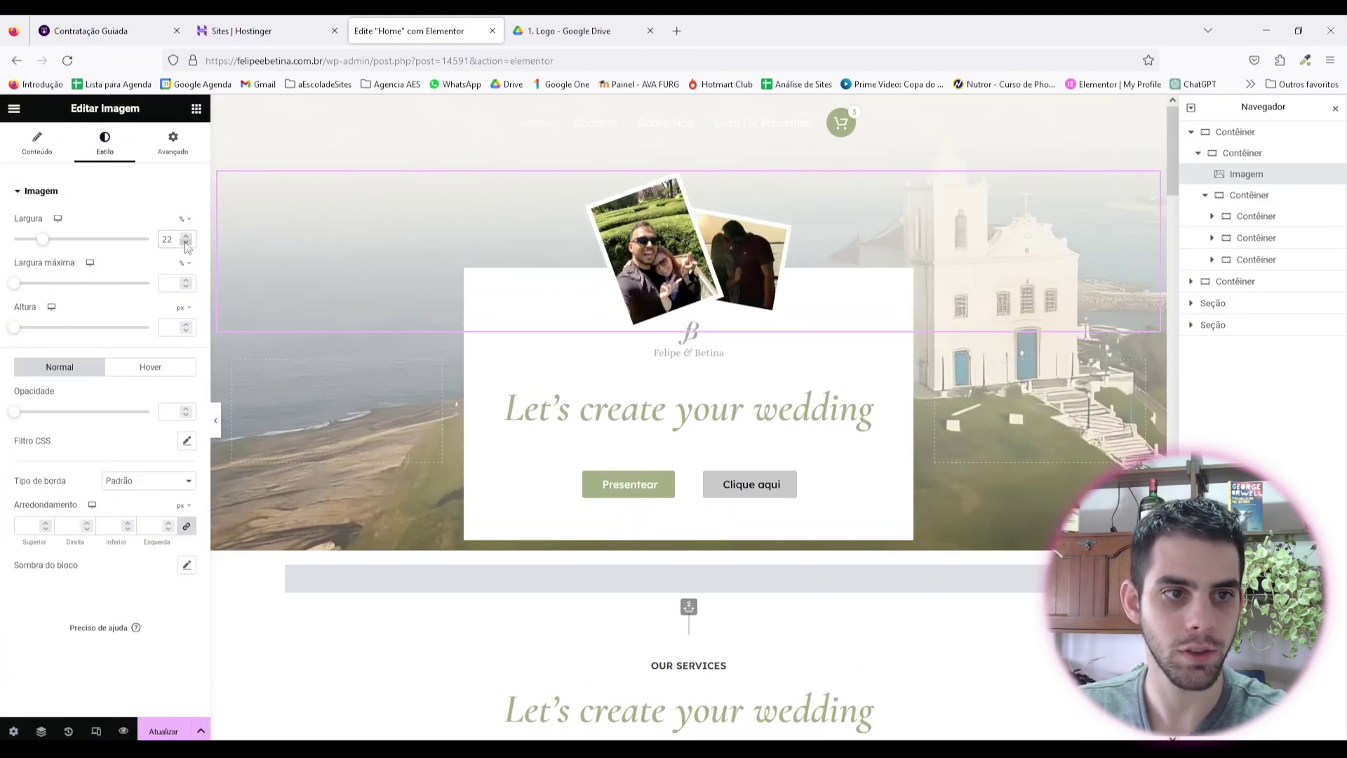
# Step: Adjust the monogram logo's top margin and reduce its width to 26
pyautogui.click(186, 237)
pyautogui.click(186, 237)
pyautogui.click(186, 237)
pyautogui.click(709, 385)
pyautogui.click(173, 144)
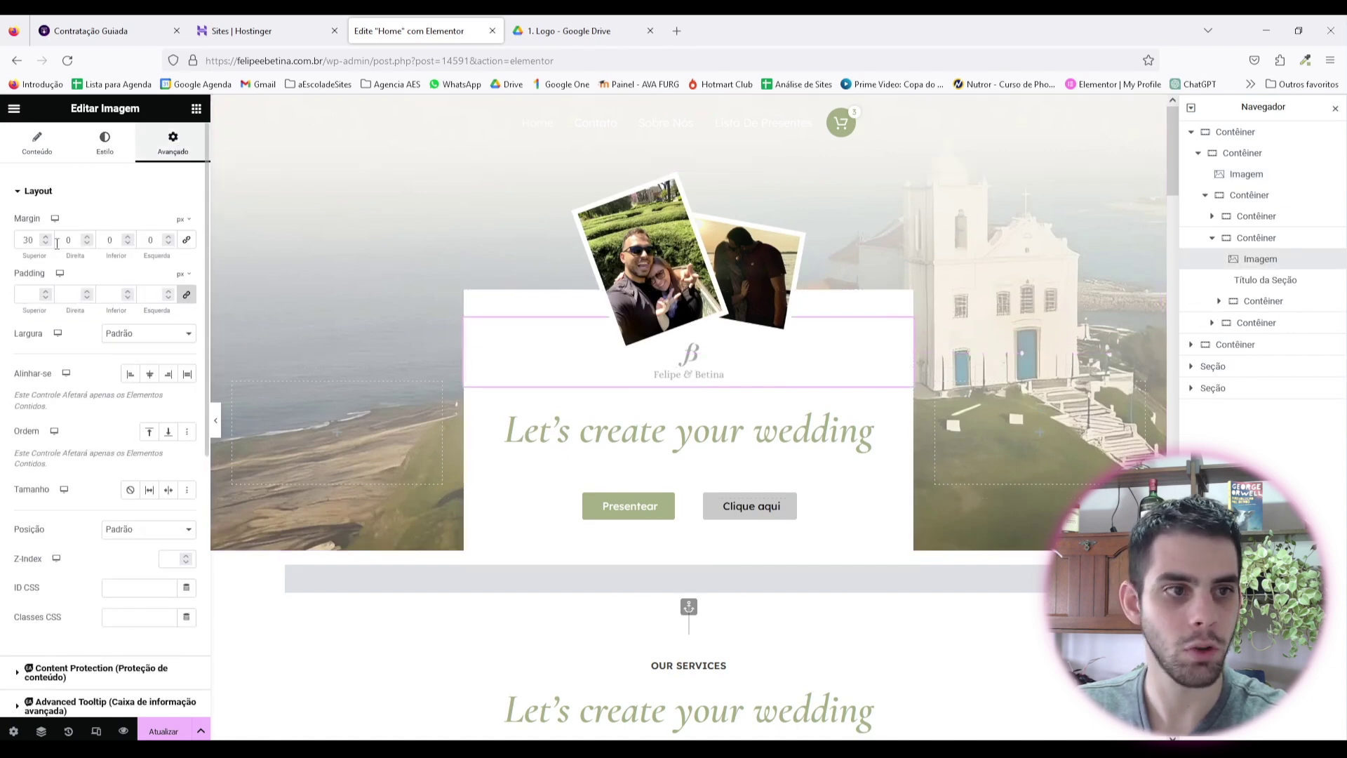
pyautogui.moveTo(28, 240); pyautogui.dragTo(49, 240)
pyautogui.click(105, 143)
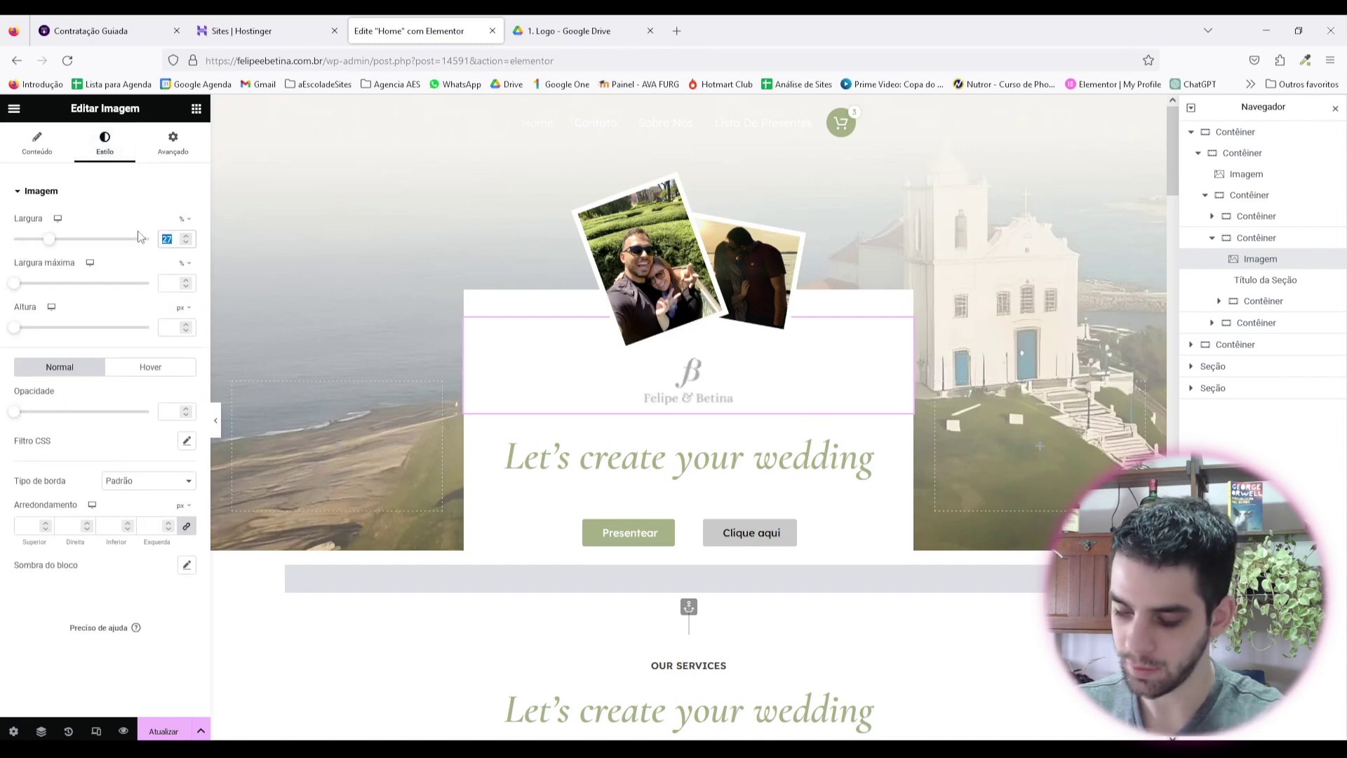
pyautogui.click(186, 243)
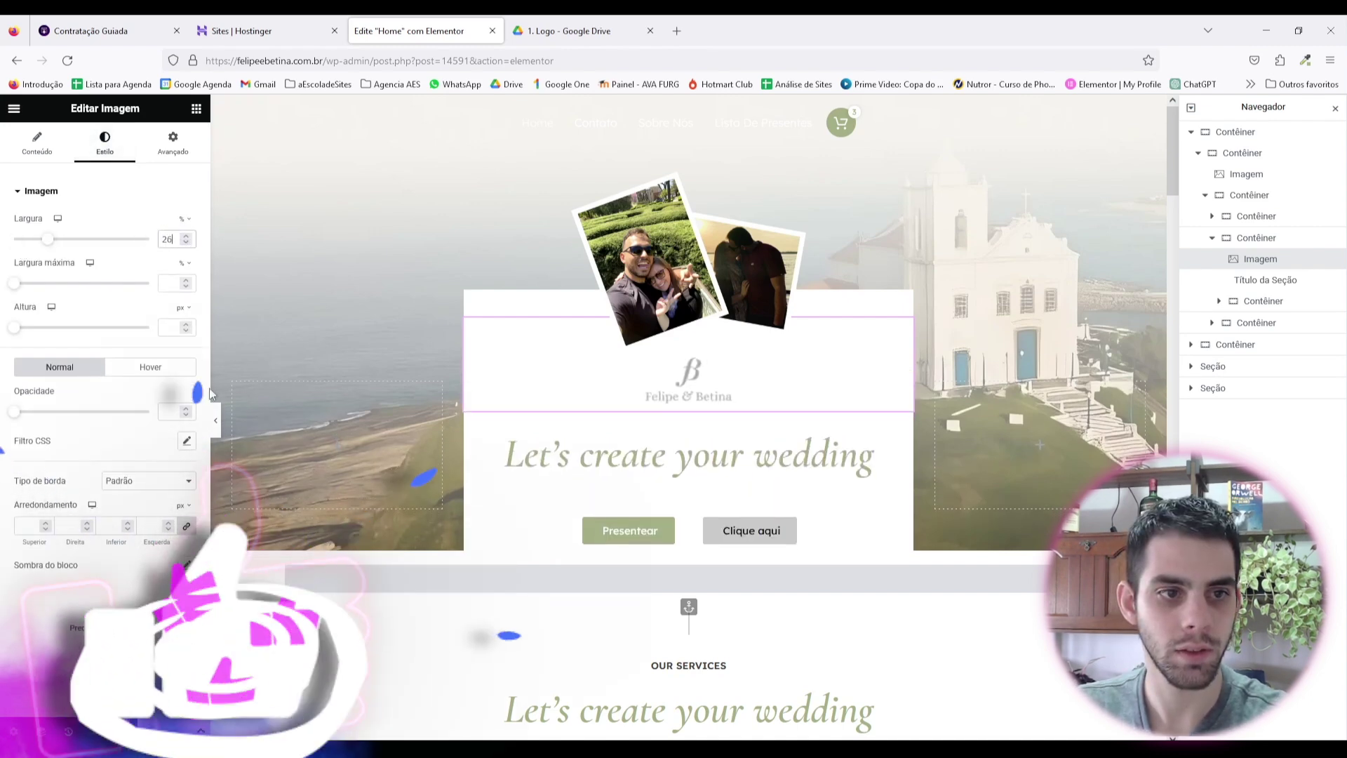
# Step: Reduce the wedding heading's bottom margin and preview the page
pyautogui.click(216, 419)
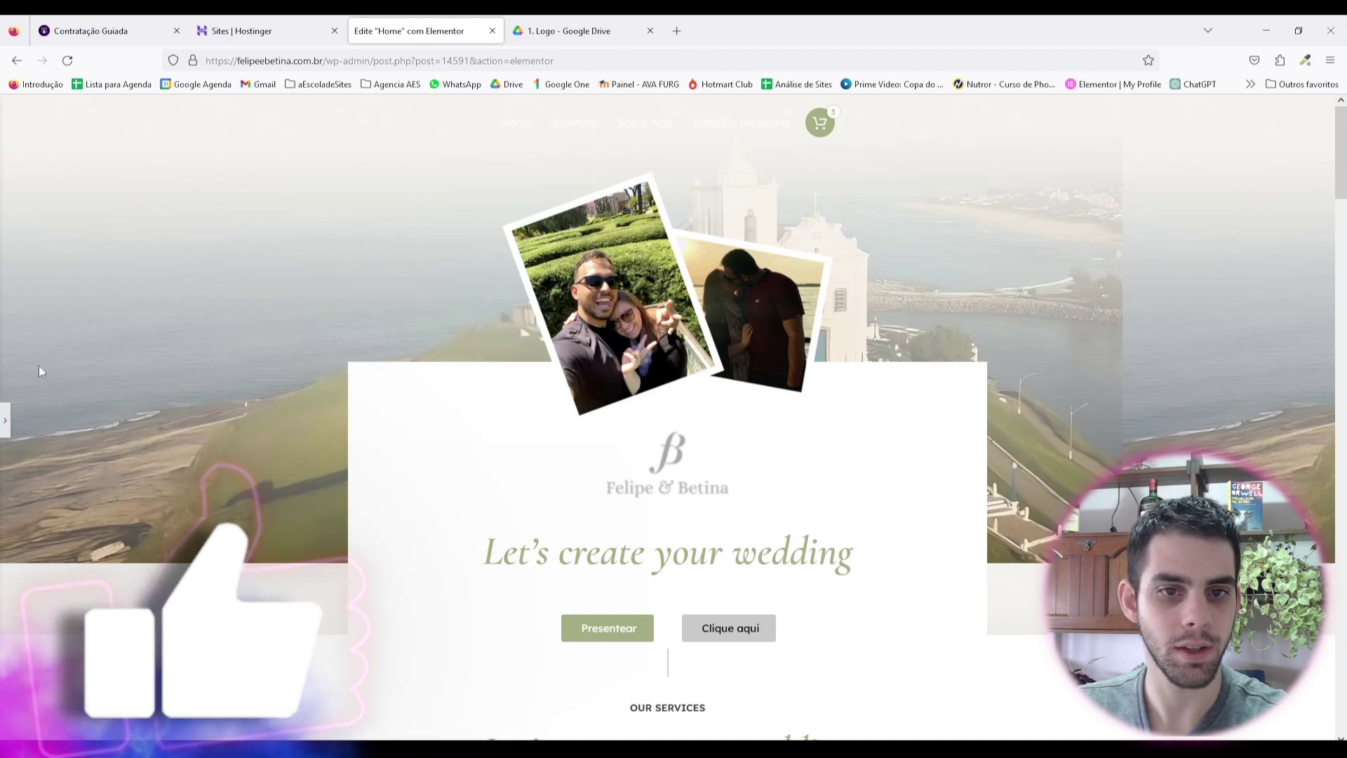
pyautogui.click(5, 420)
pyautogui.click(215, 420)
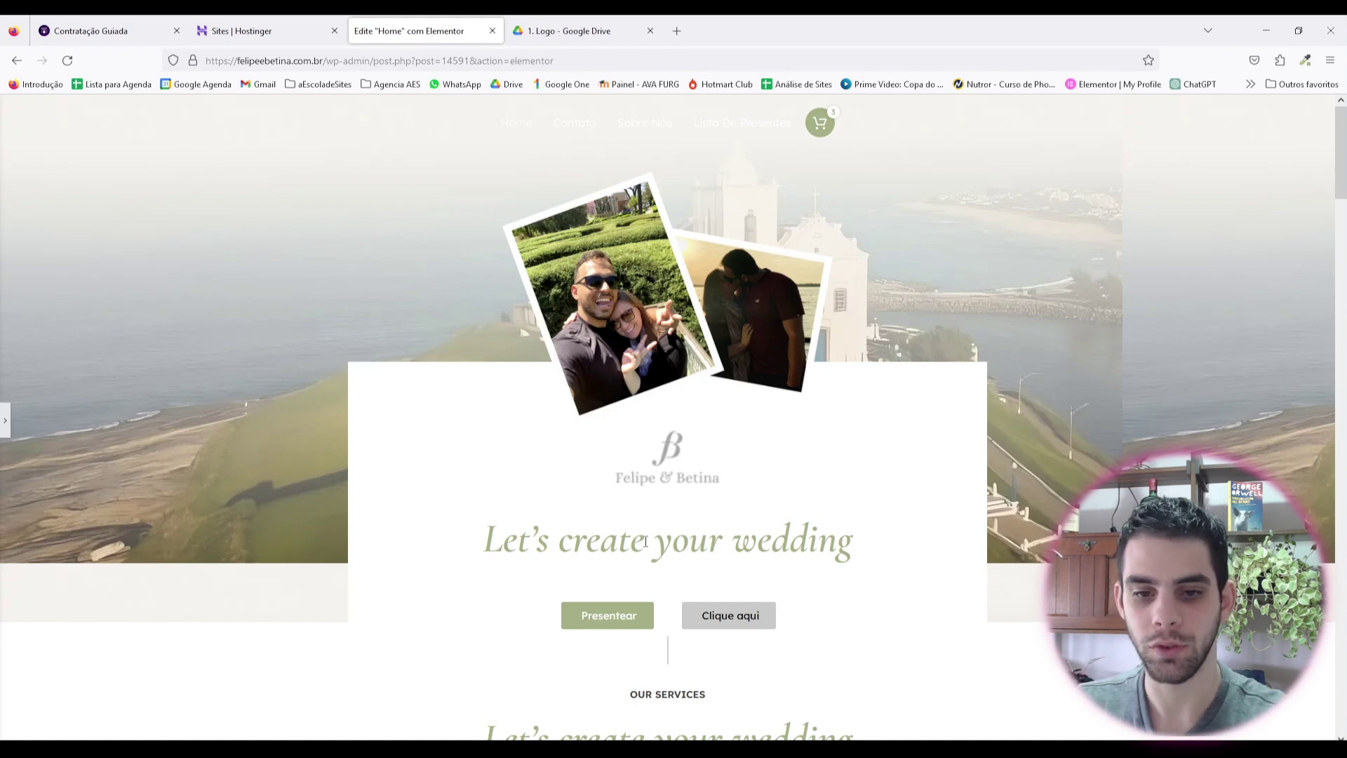
pyautogui.scroll(-1, 707, 565)
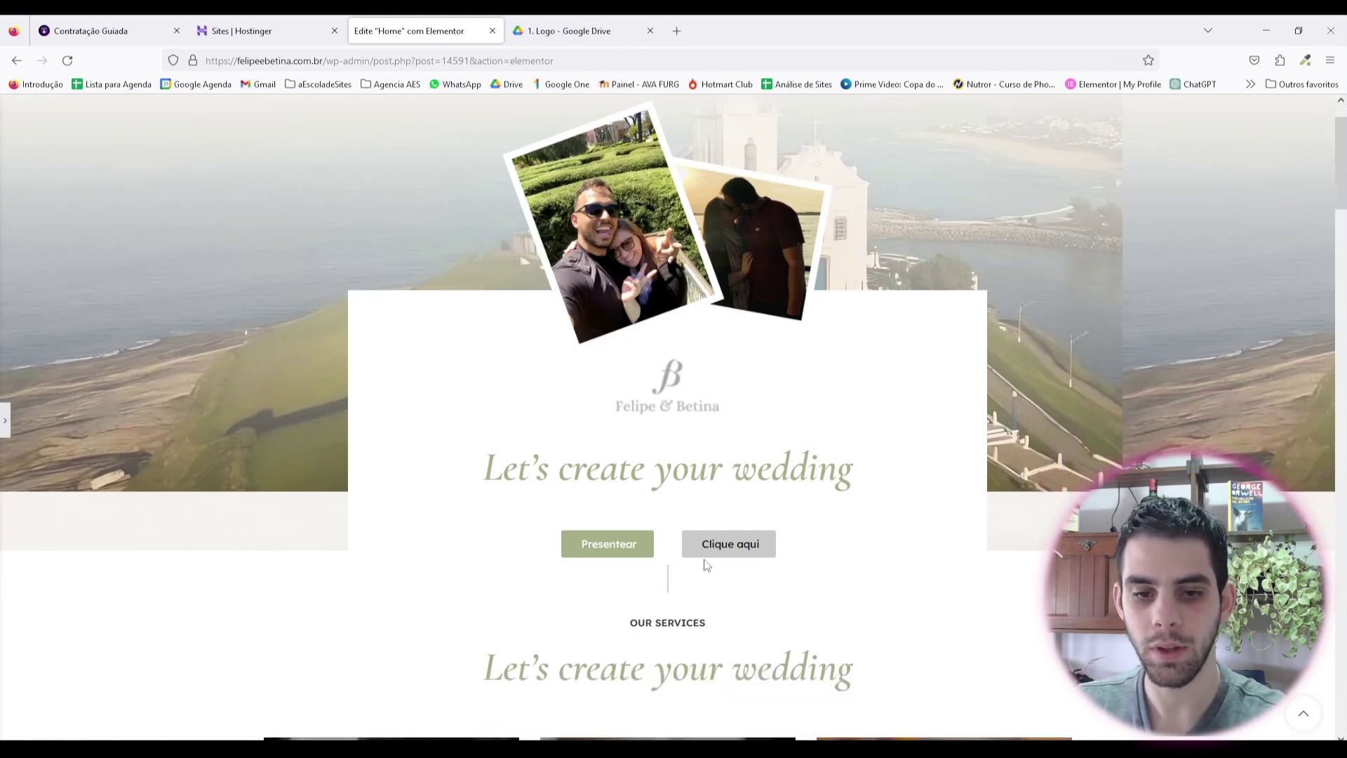
pyautogui.click(5, 423)
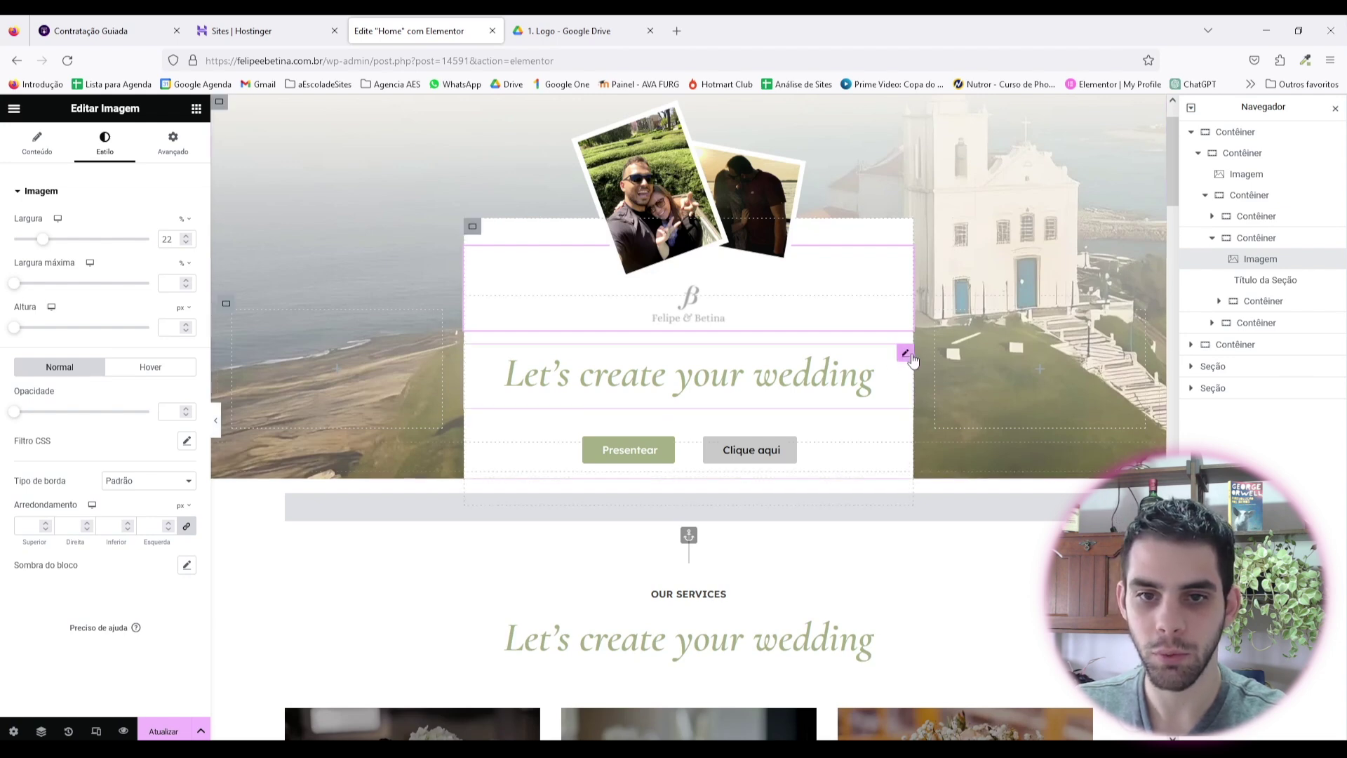
pyautogui.click(909, 356)
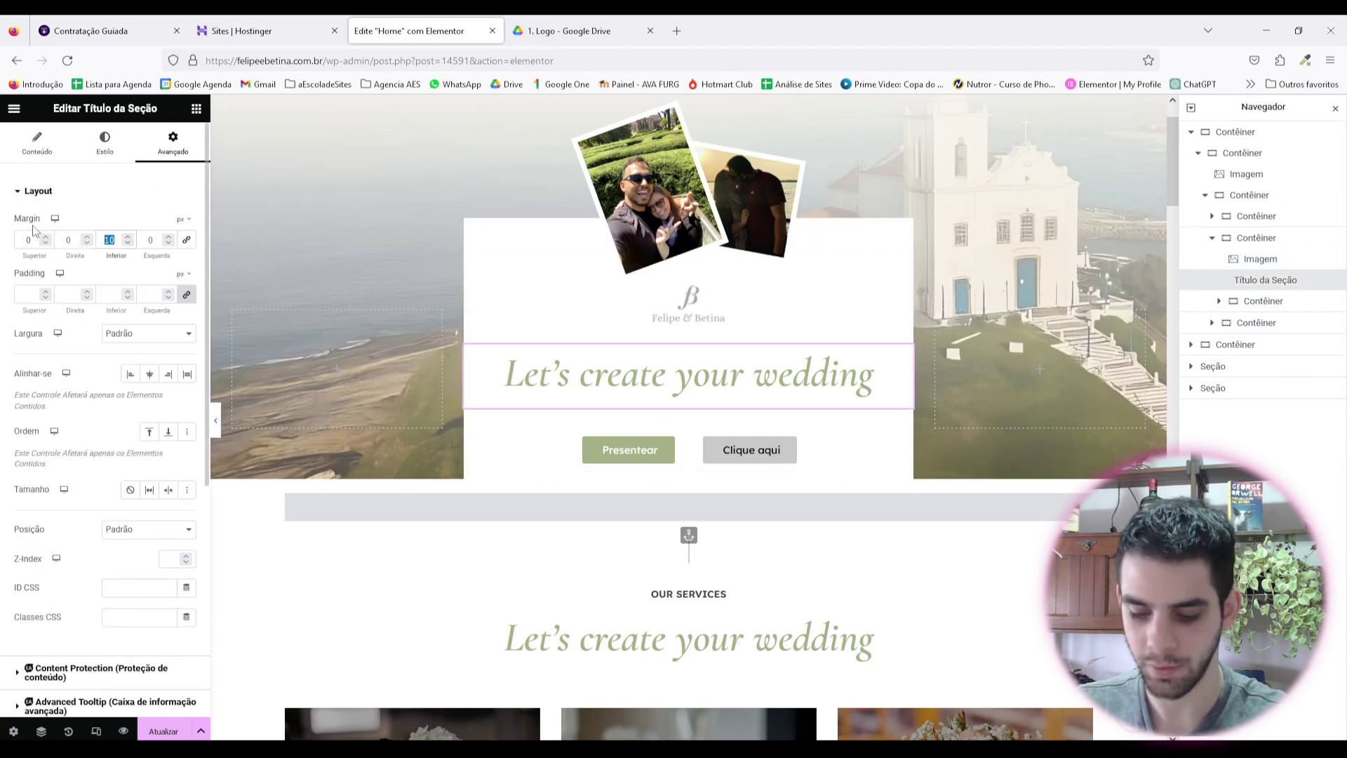
pyautogui.press('BackSpace')
pyautogui.click(215, 420)
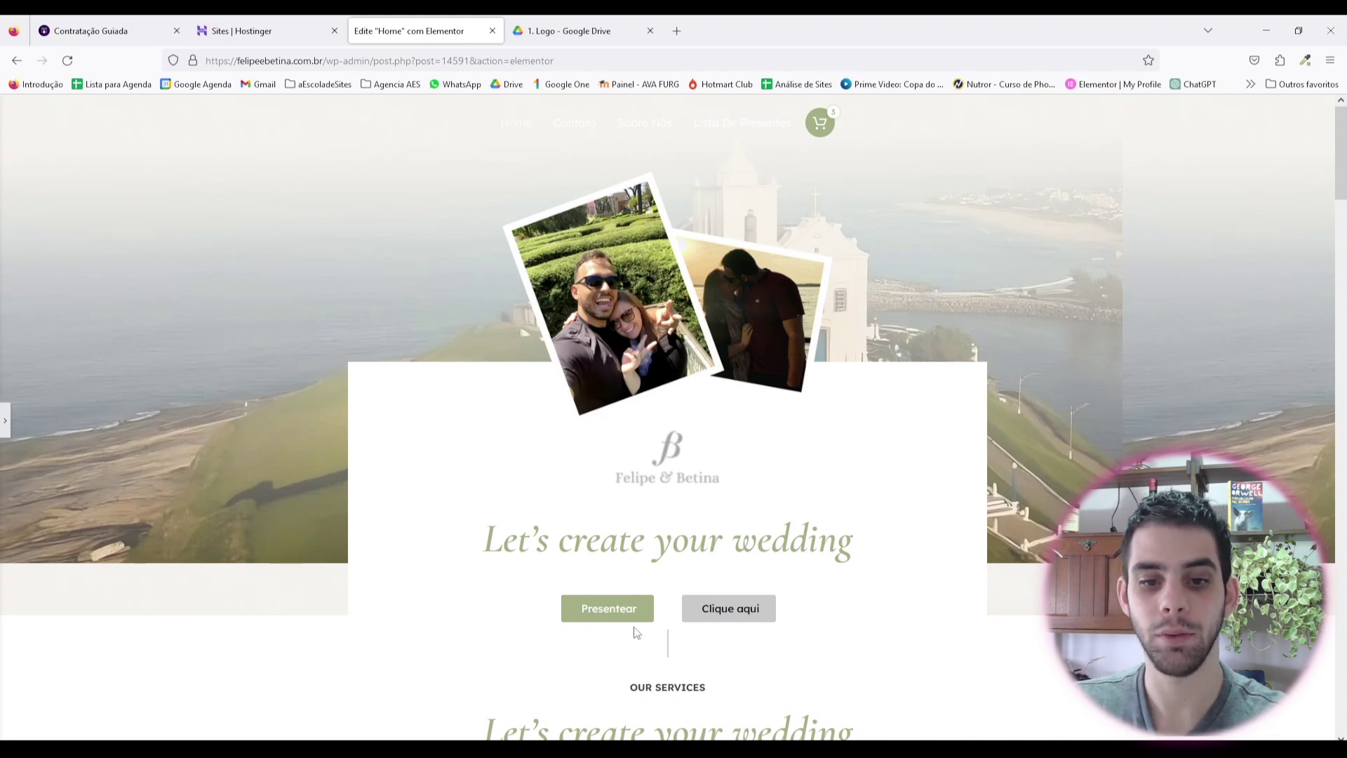
# Step: Relabel the Clique aqui button 'Salvar data na agenda' and add a new block above OUR SERVICES
pyautogui.click(3, 420)
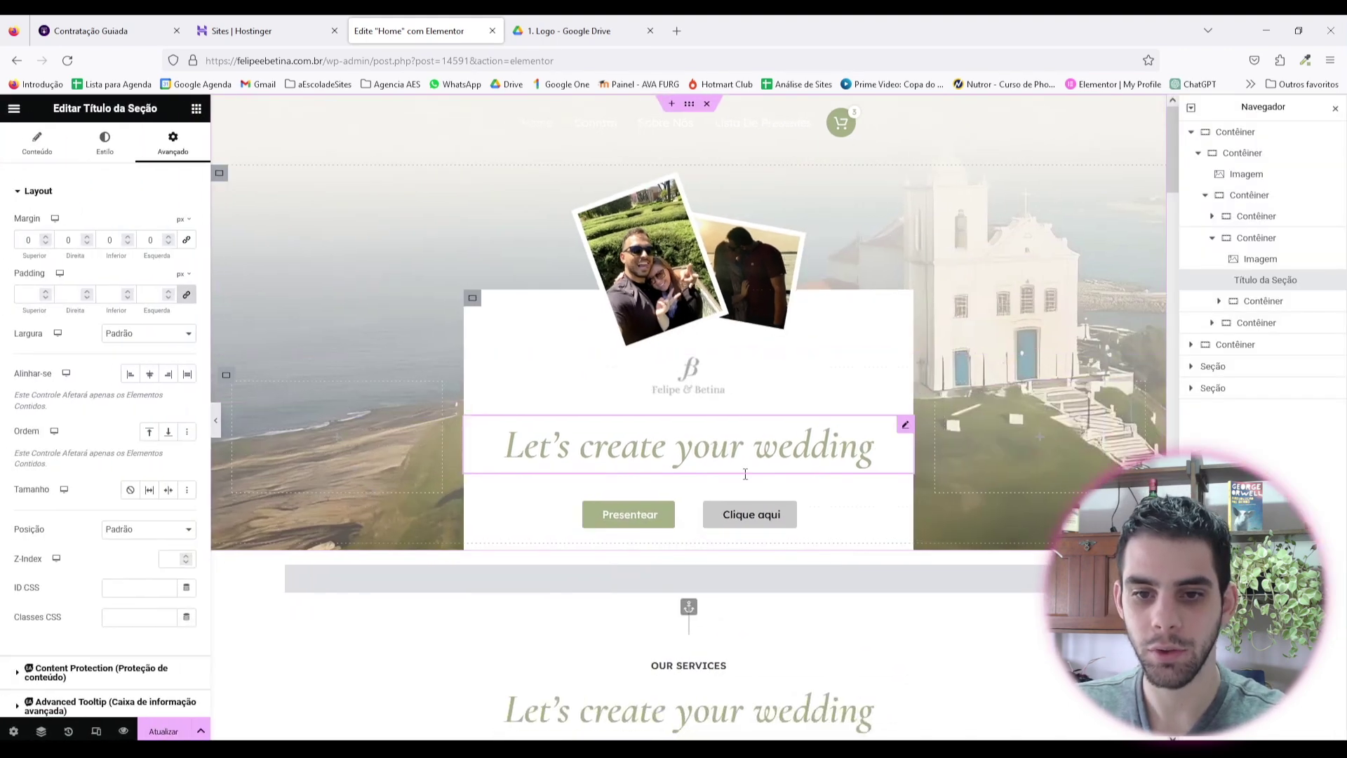
pyautogui.click(764, 516)
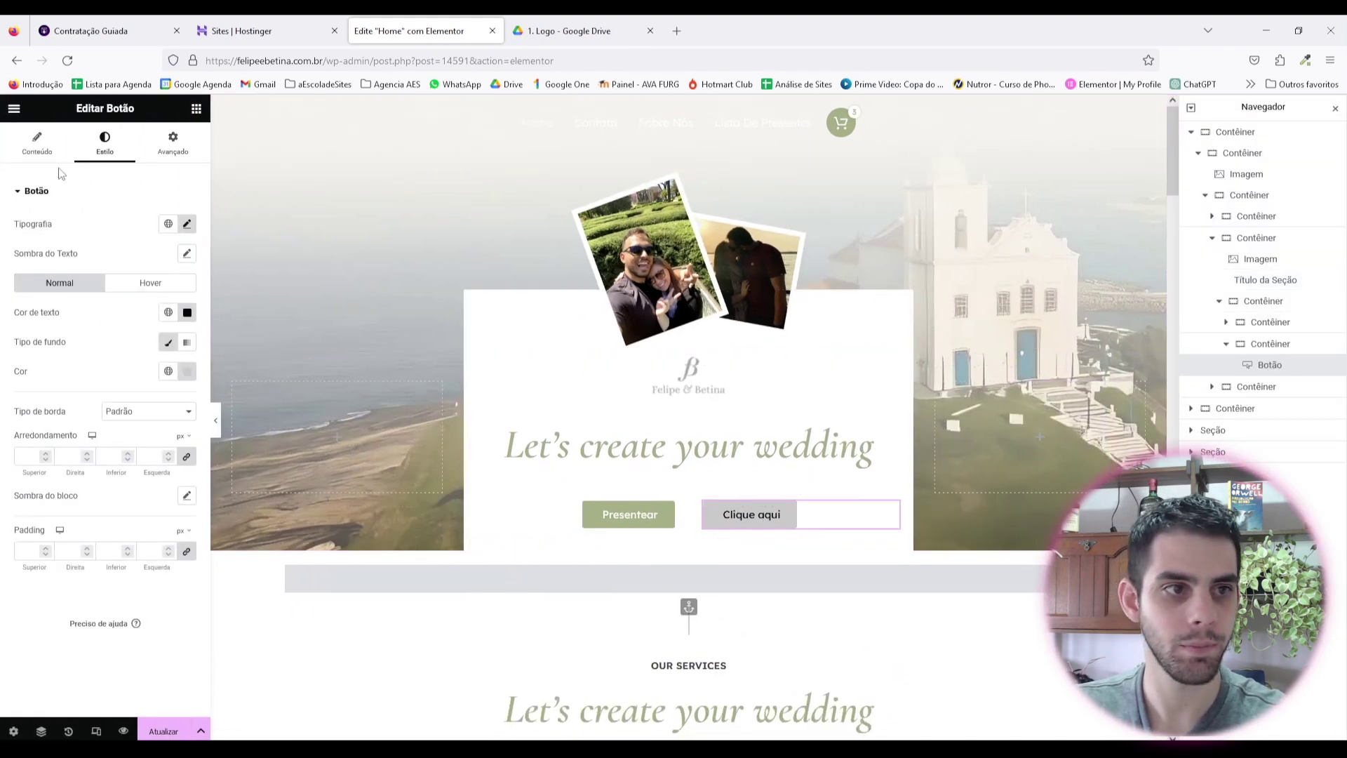
pyautogui.click(37, 144)
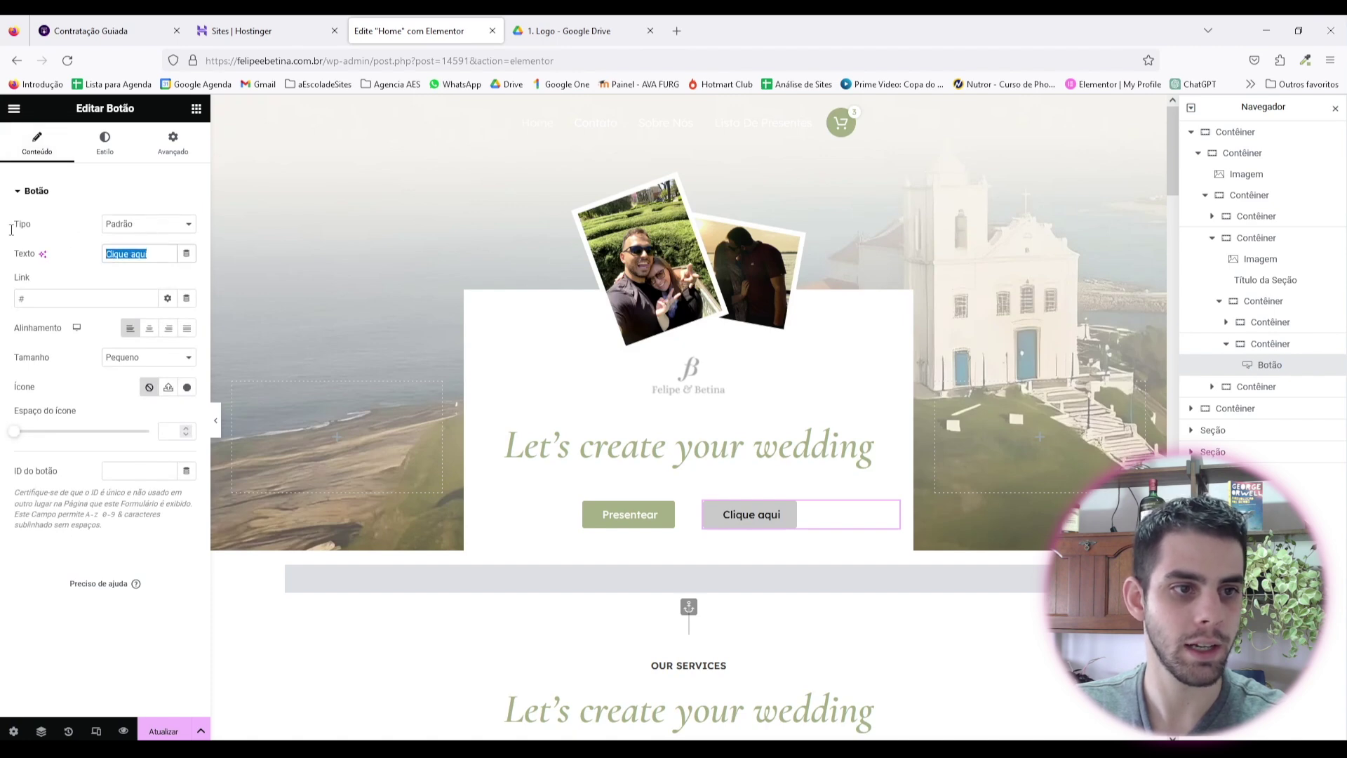
pyautogui.write('Salva')
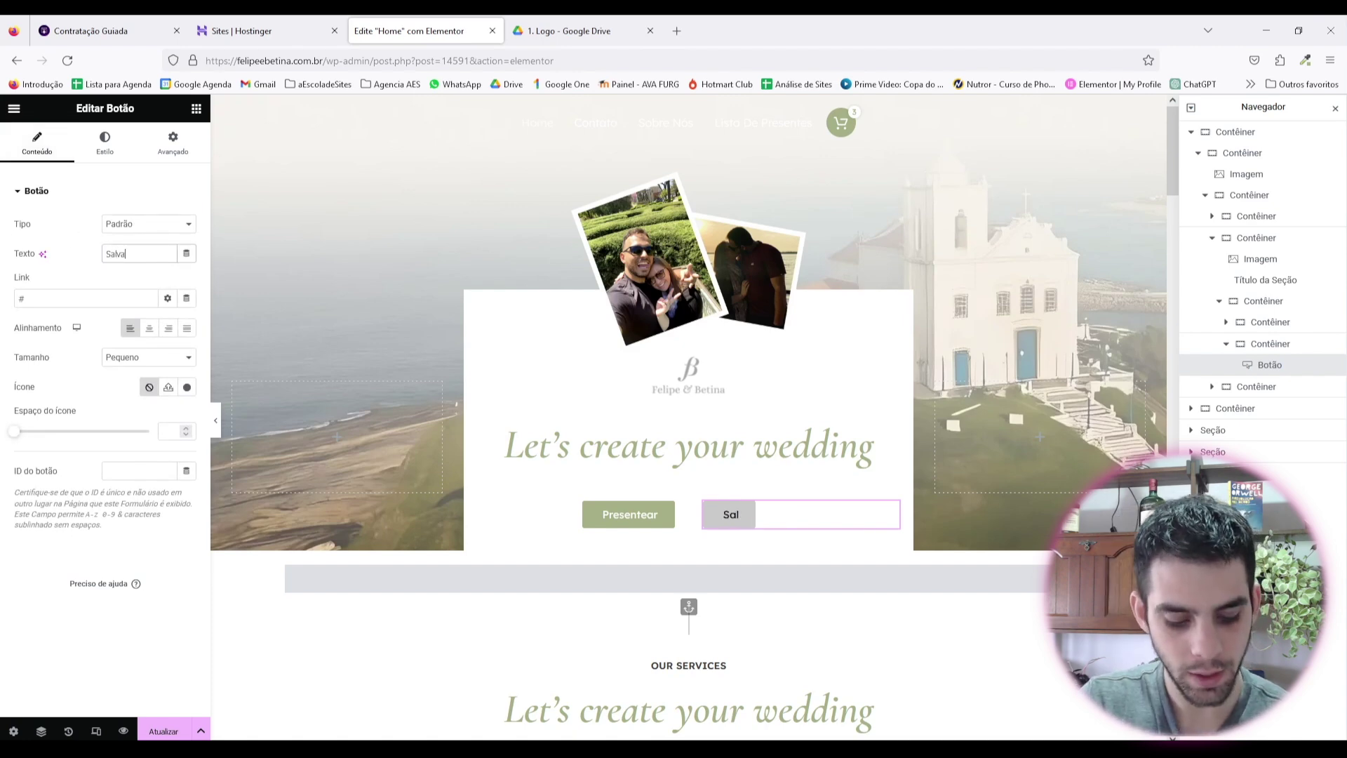
pyautogui.write('r data na ')
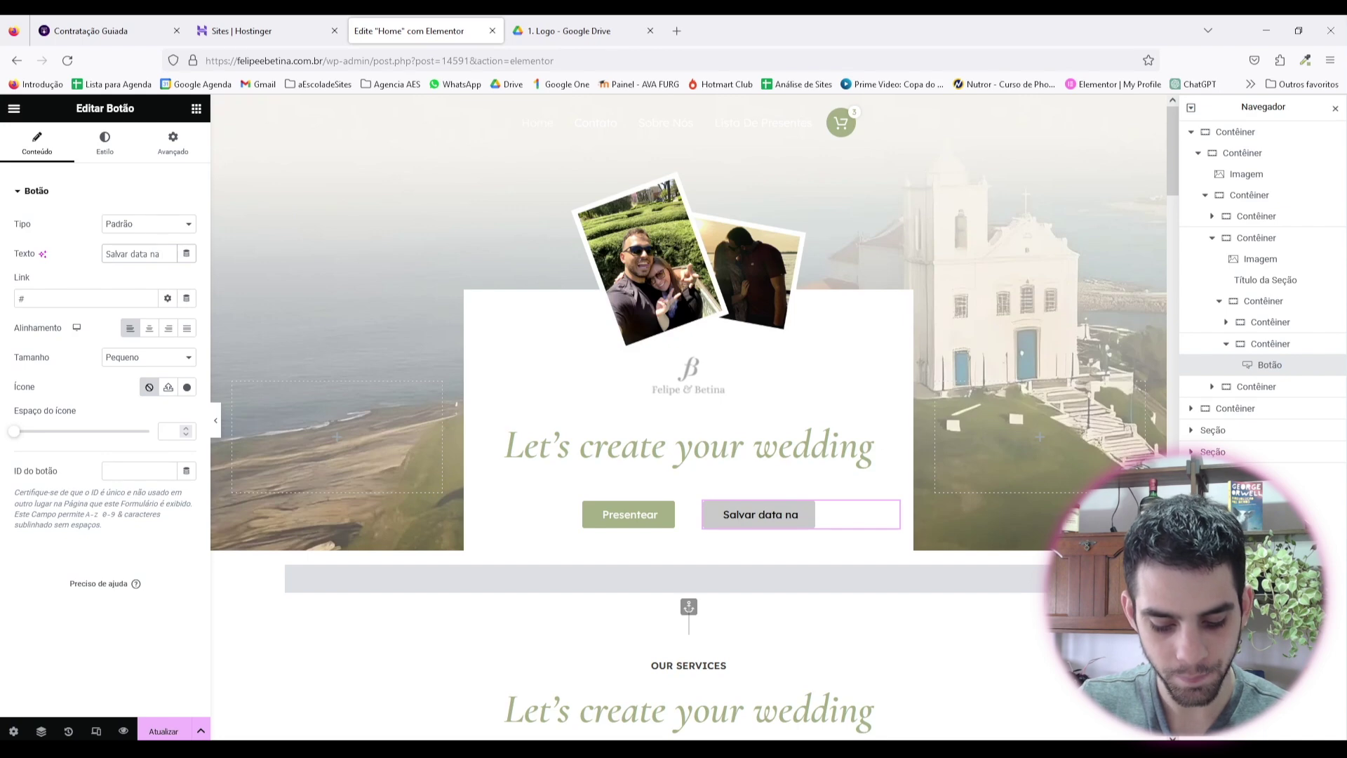
pyautogui.write('minha agenda')
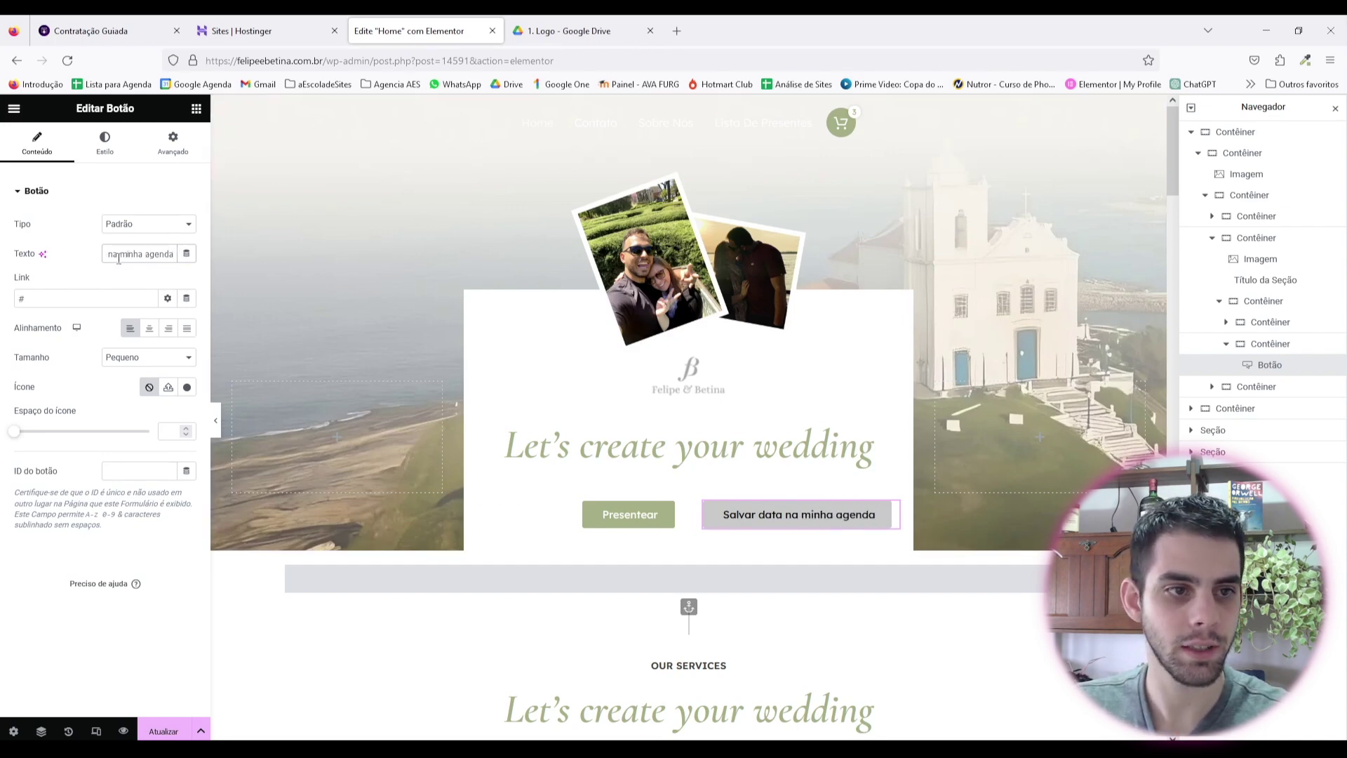
pyautogui.press('BackSpace')
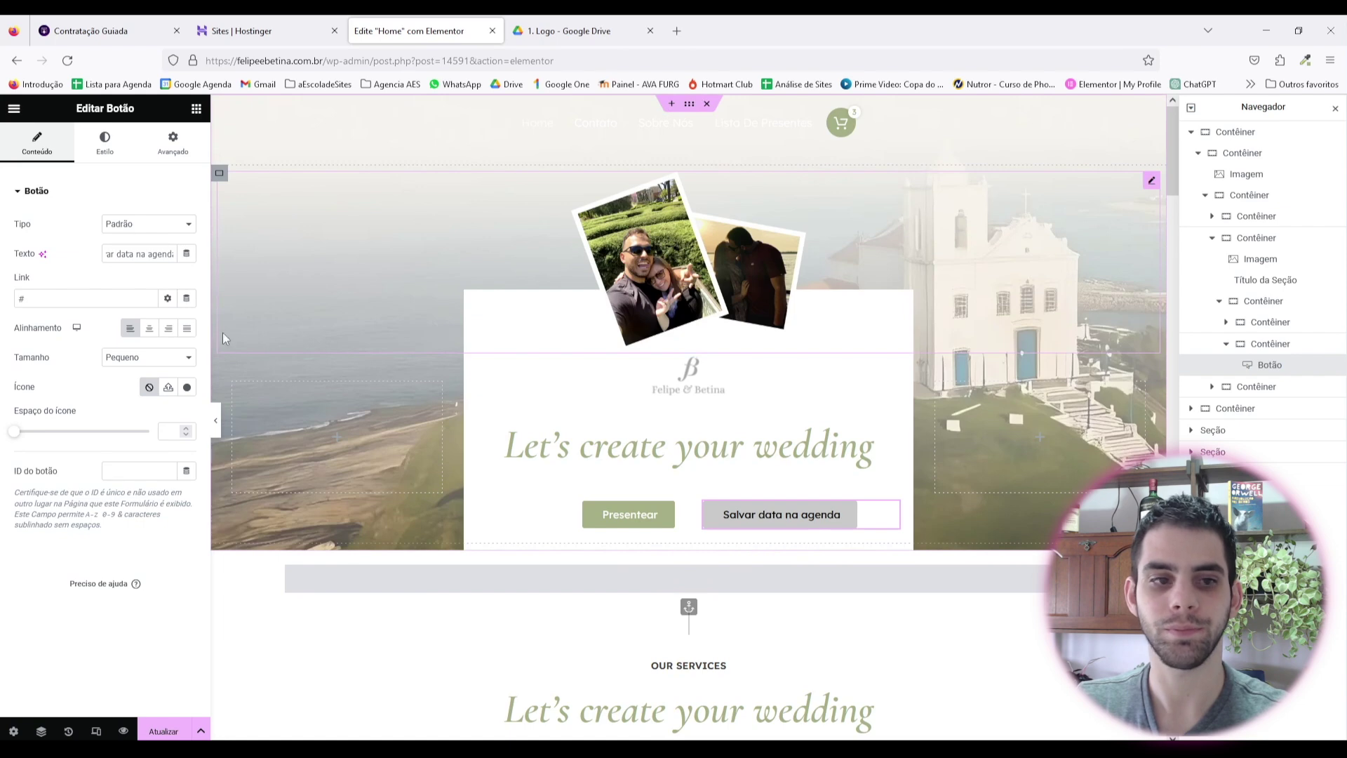
pyautogui.click(216, 420)
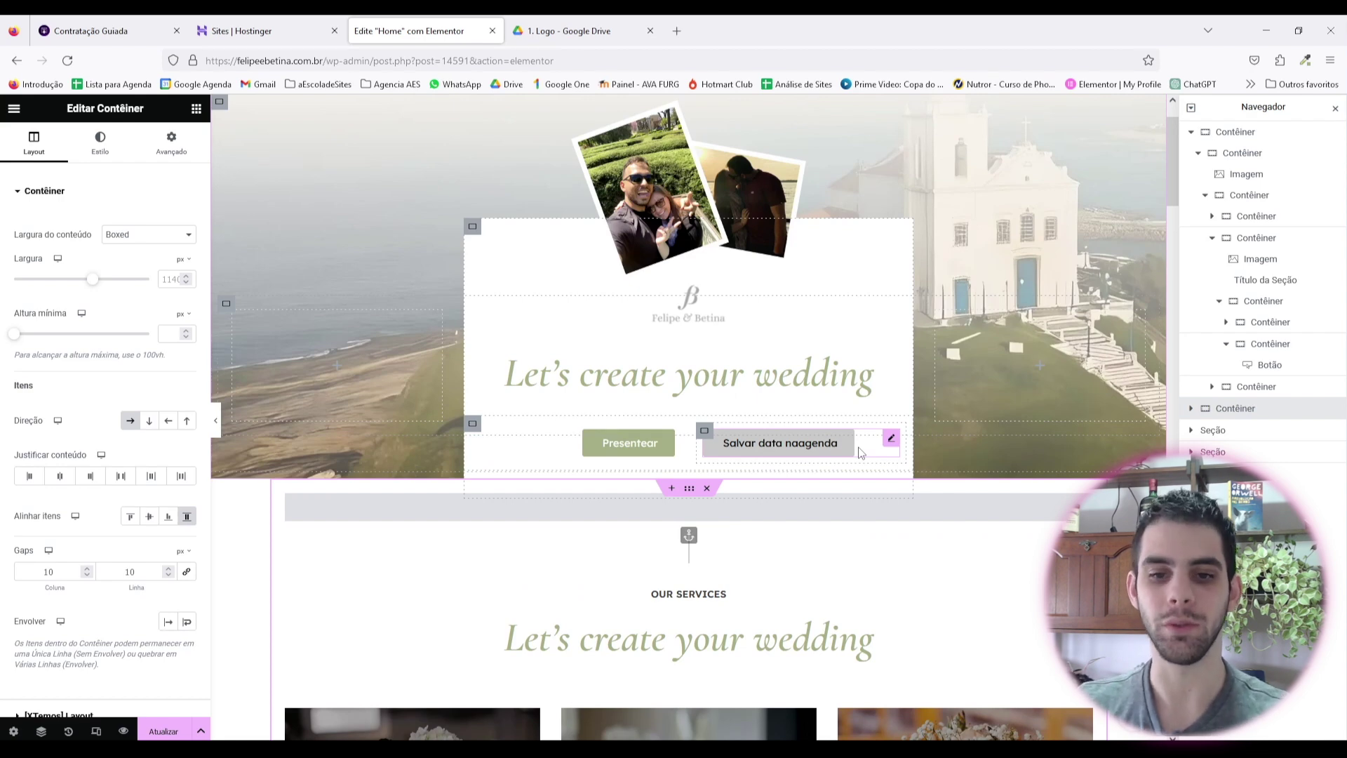
pyautogui.click(671, 487)
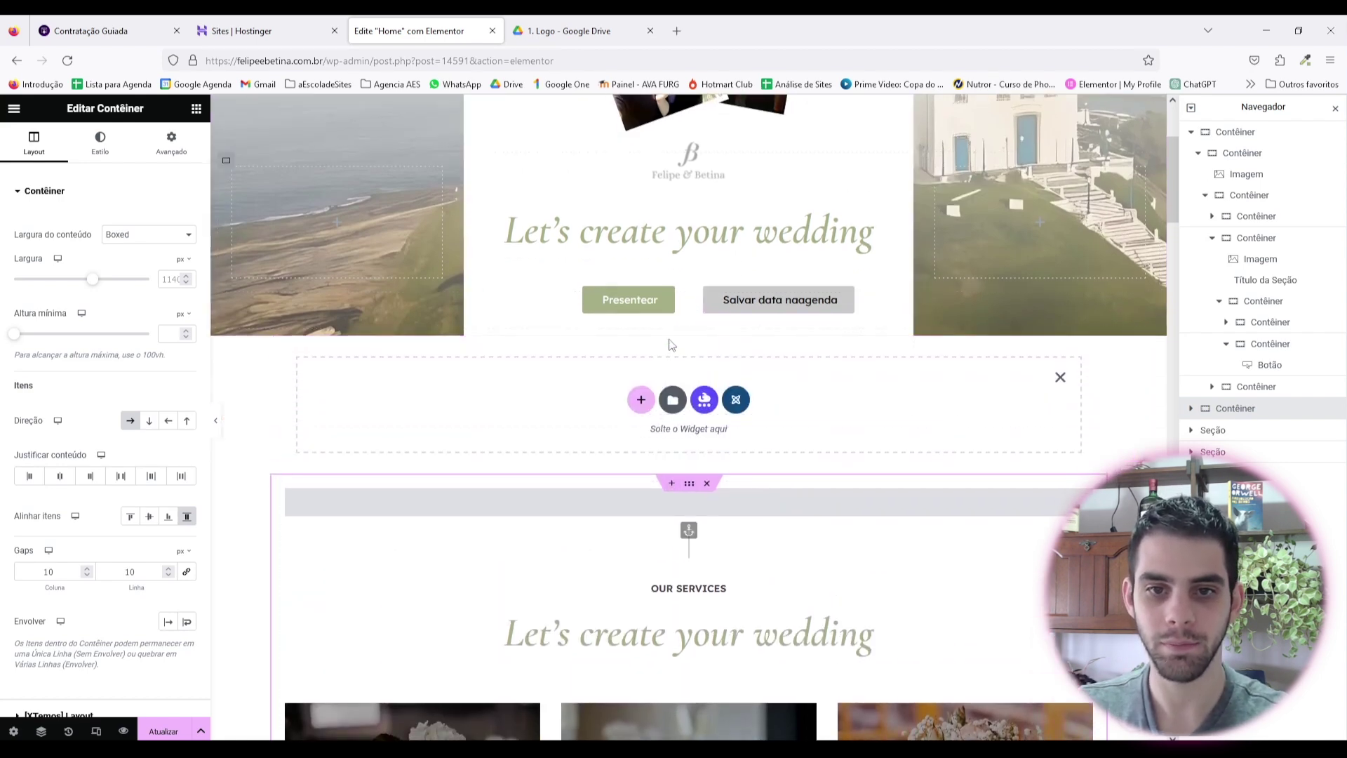
# Step: Create a single vertical container and drop a Vídeo widget into it
pyautogui.click(641, 400)
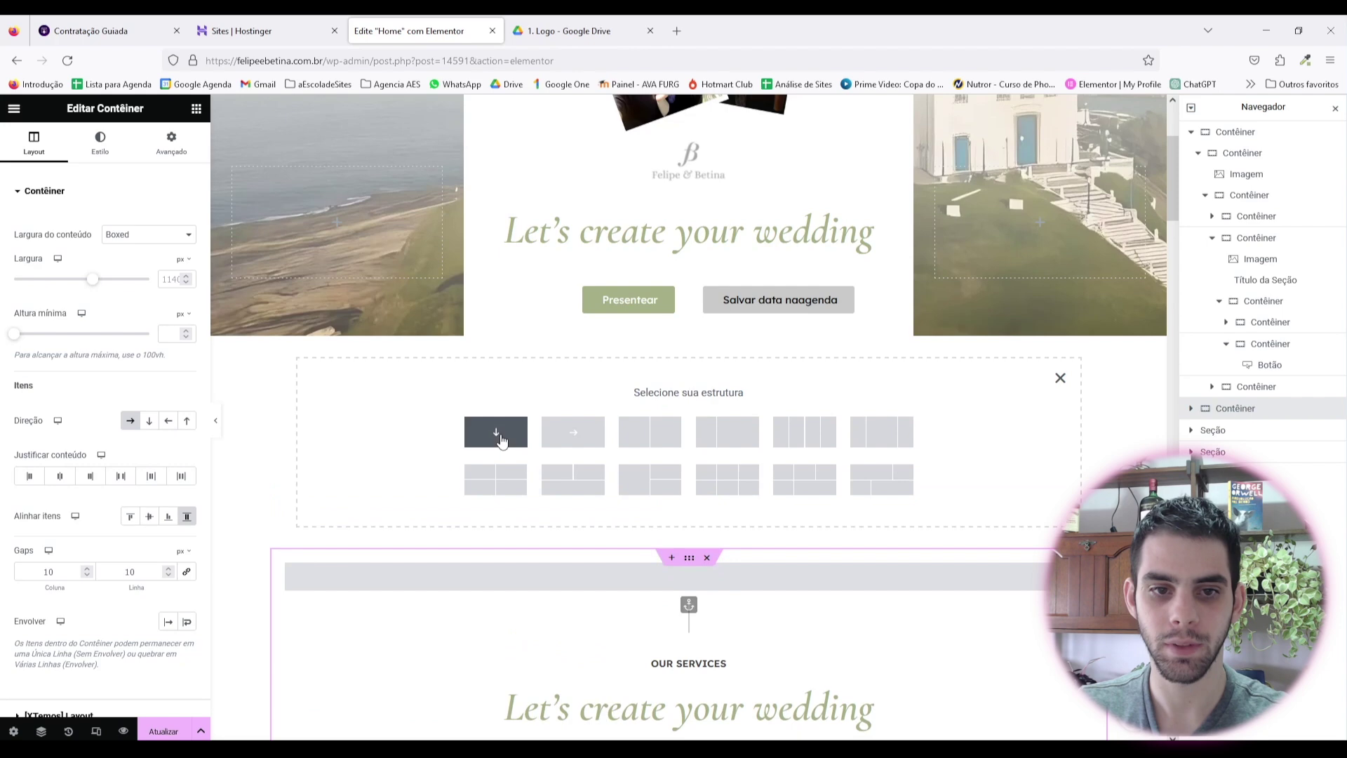
pyautogui.click(485, 435)
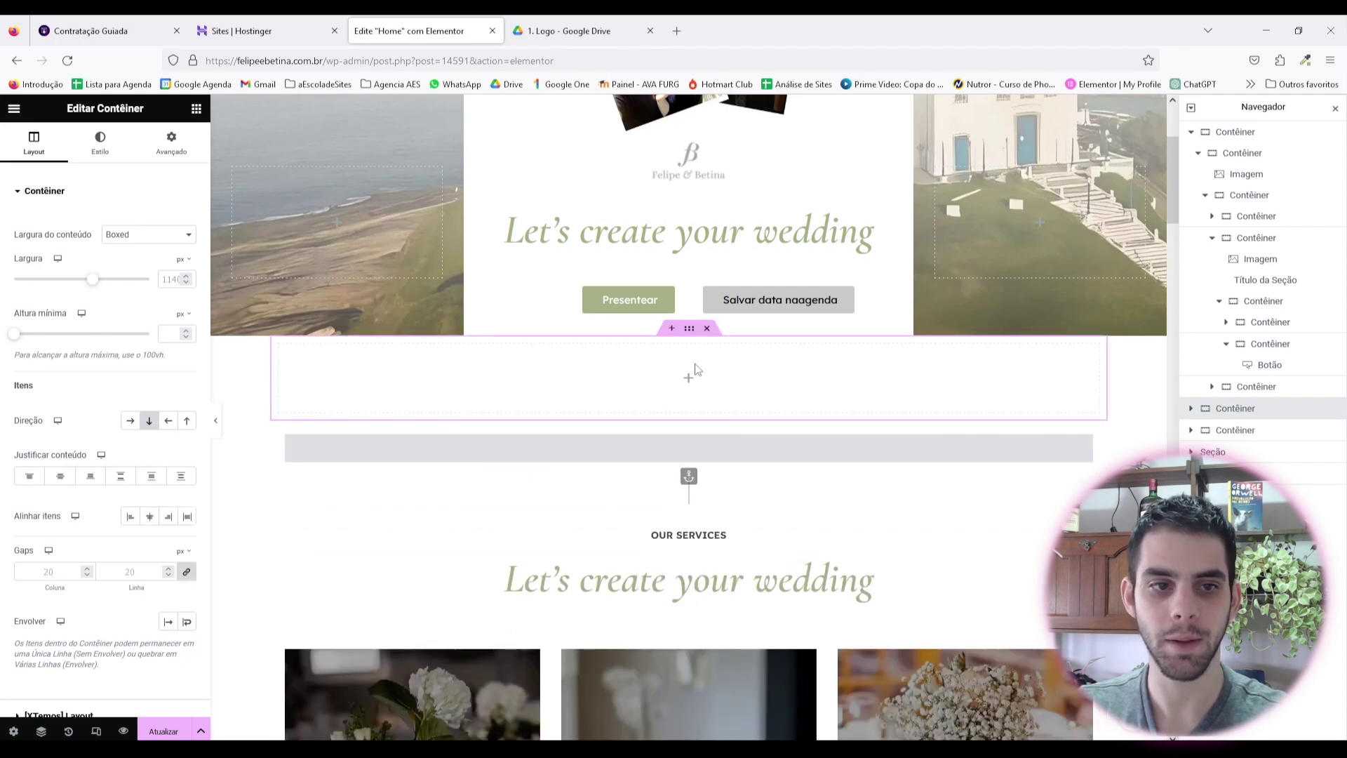
pyautogui.click(196, 109)
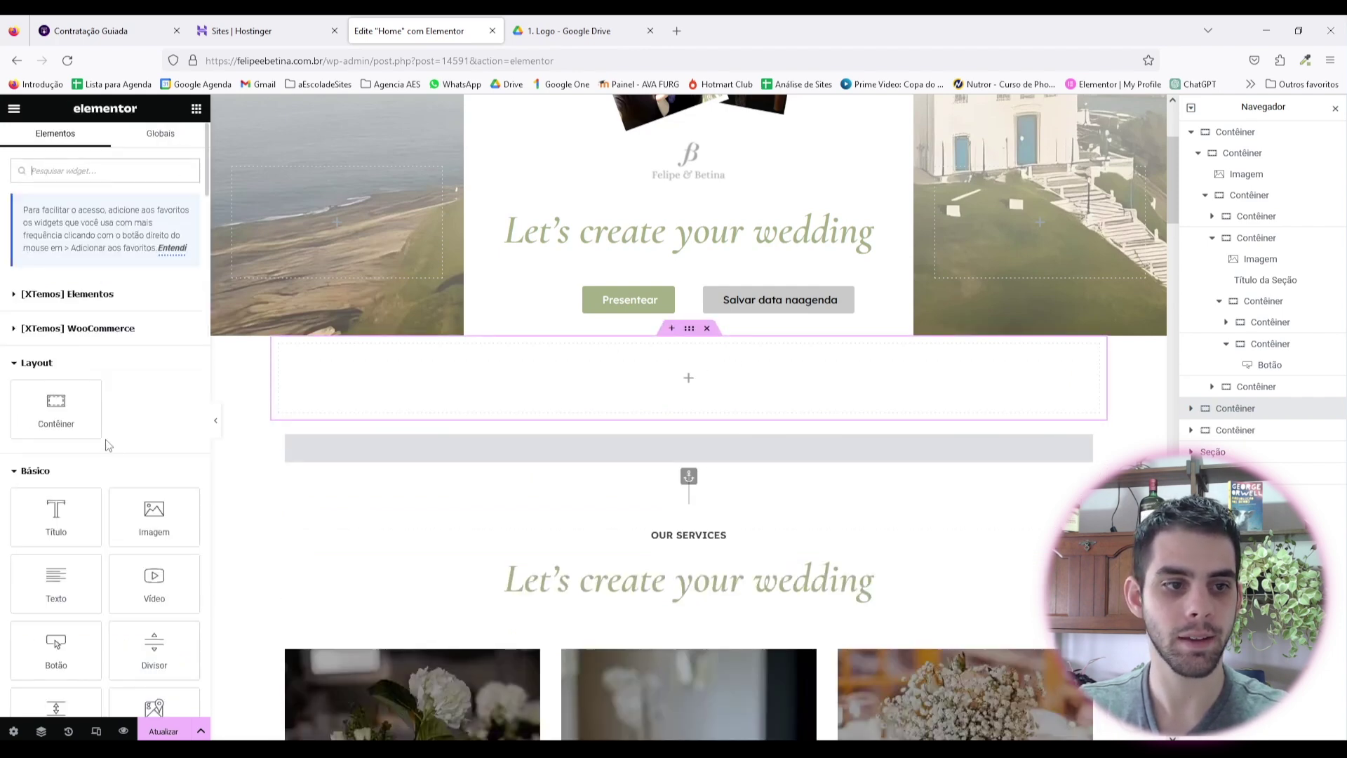
pyautogui.moveTo(148, 575); pyautogui.dragTo(667, 383)
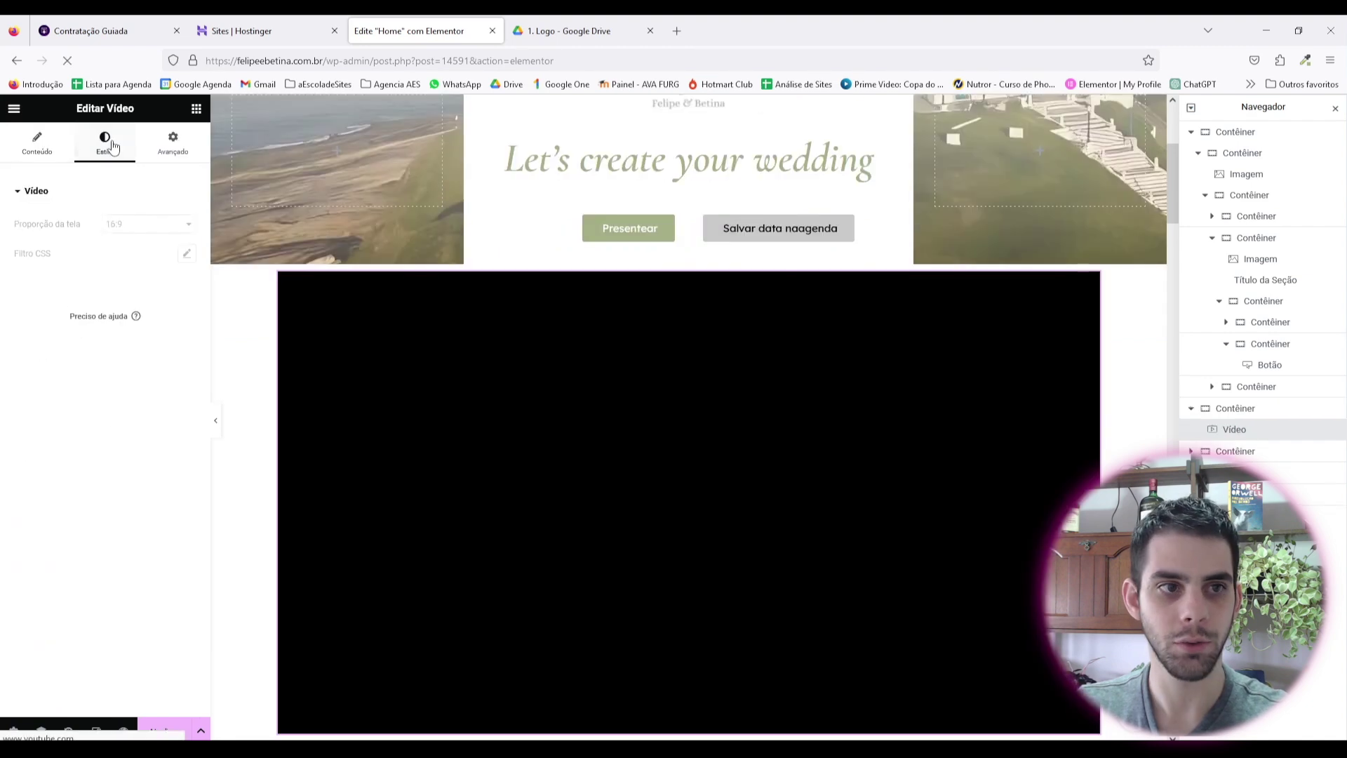
pyautogui.click(71, 145)
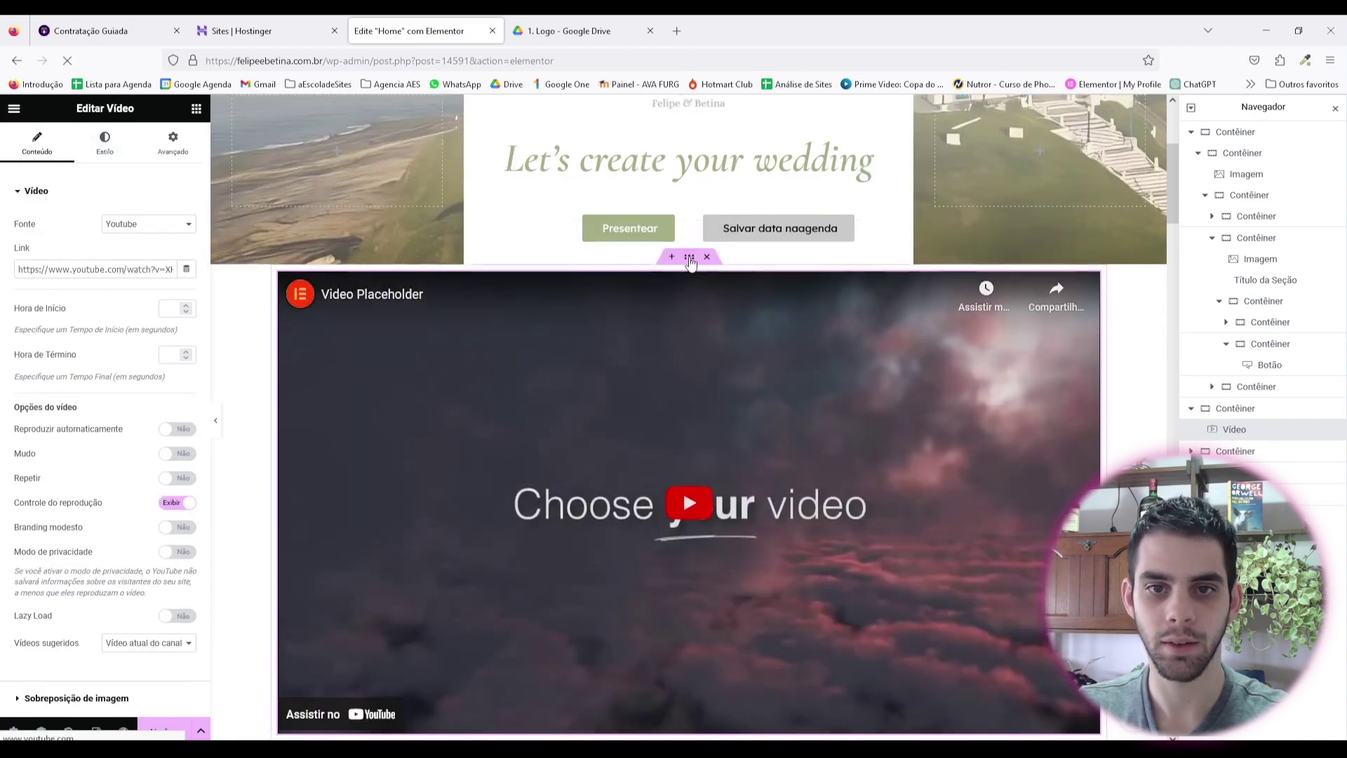
# Step: Set the video container's width to 816 px and its top and bottom padding to 80
pyautogui.click(690, 258)
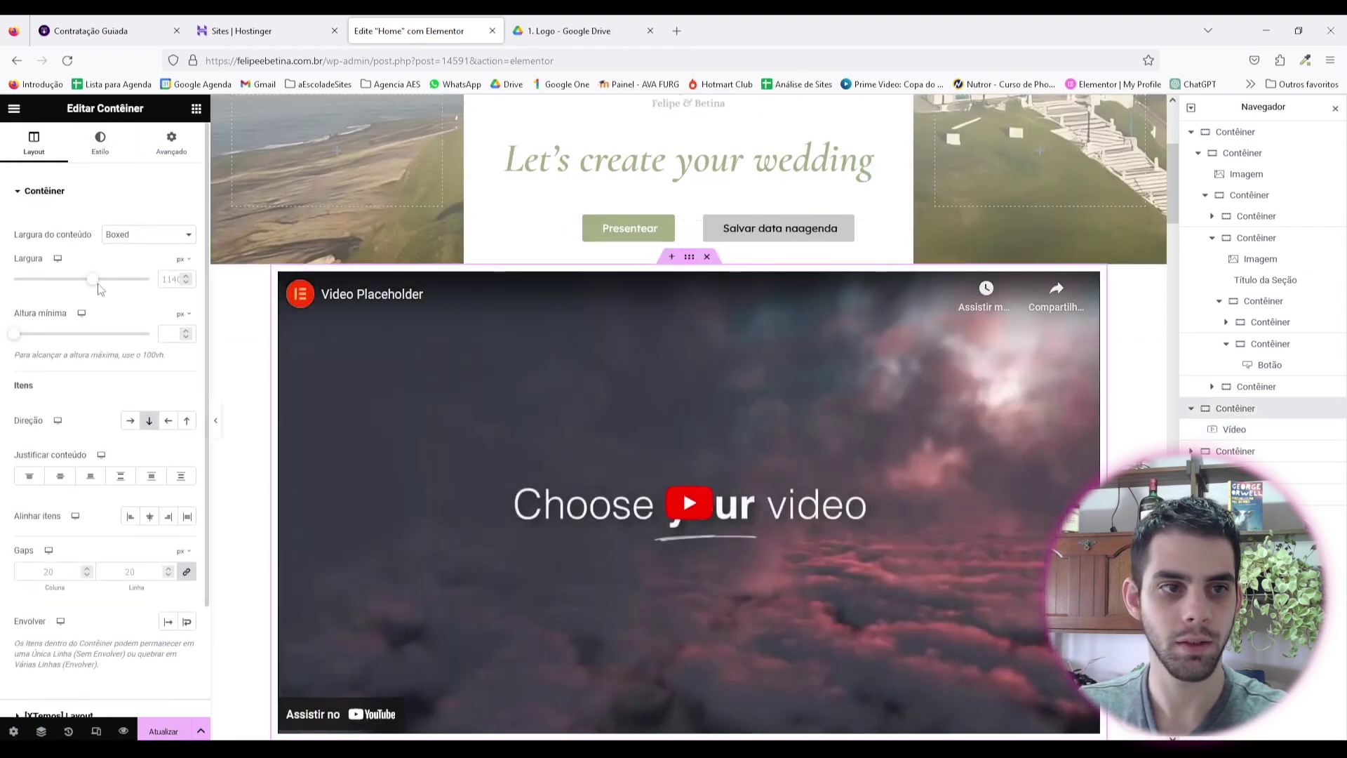
pyautogui.moveTo(96, 280); pyautogui.dragTo(56, 274)
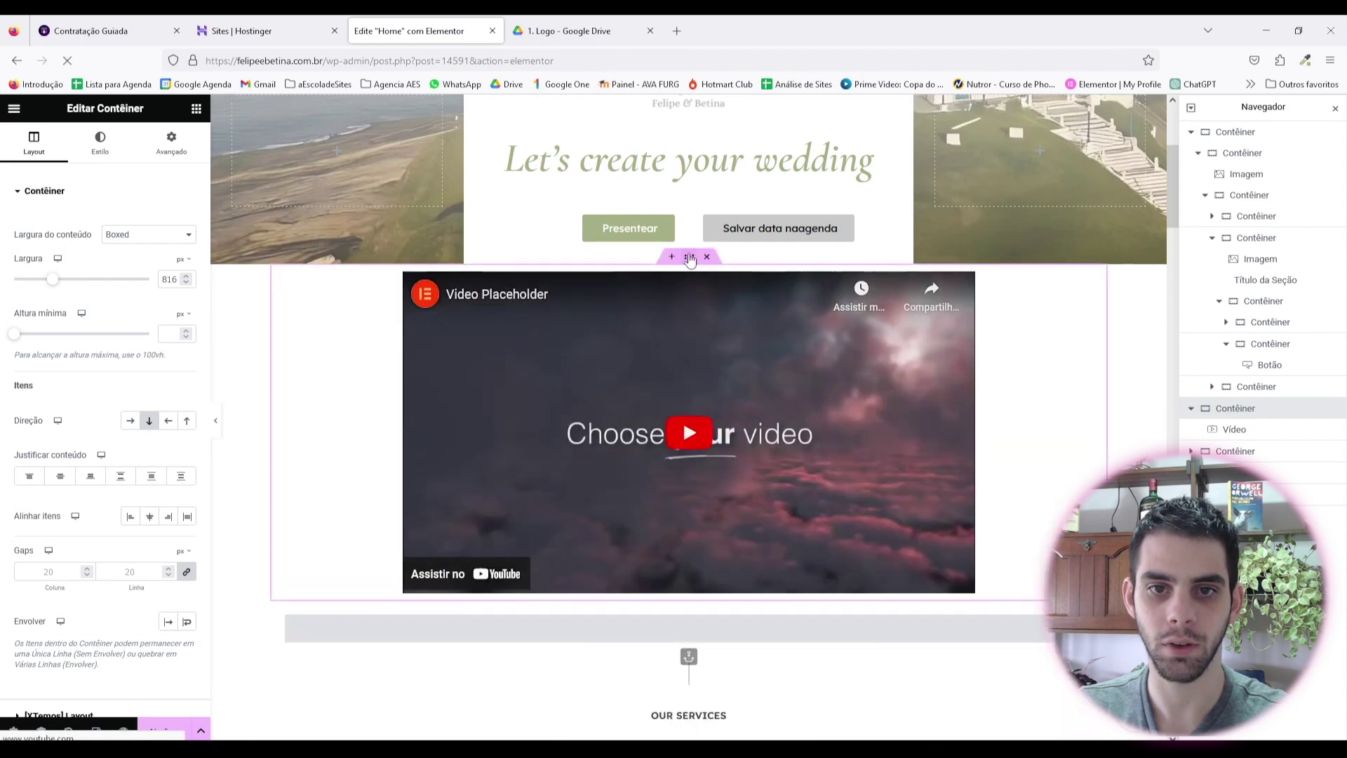
pyautogui.click(173, 148)
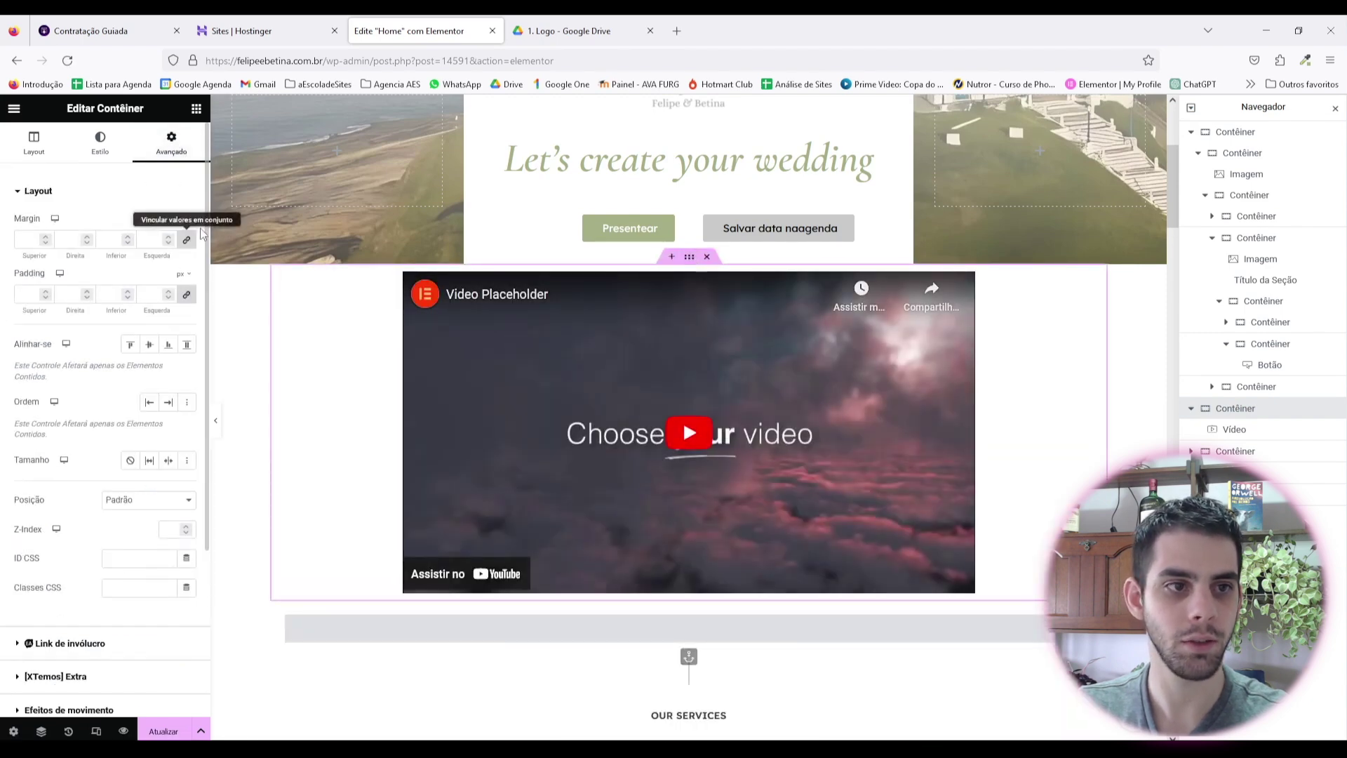
pyautogui.click(27, 297)
pyautogui.write('0')
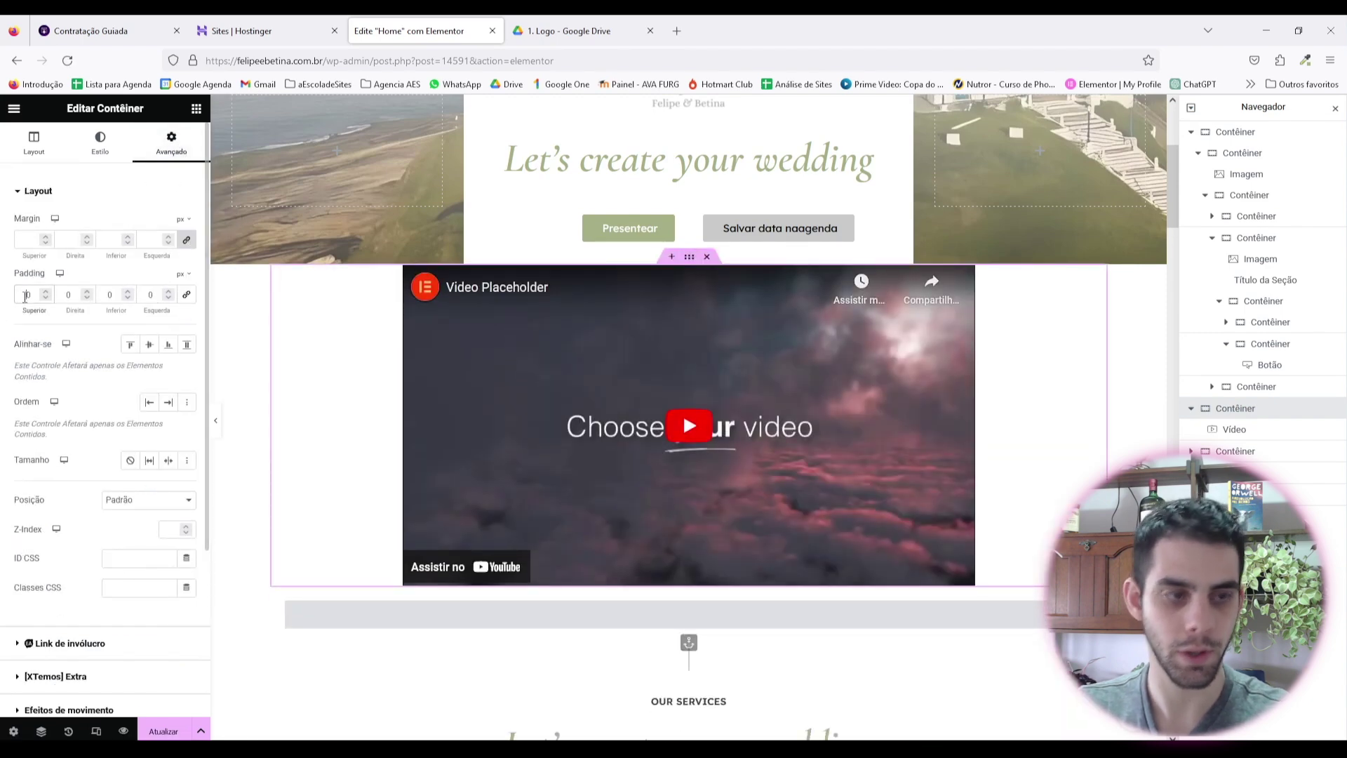
pyautogui.write('8')
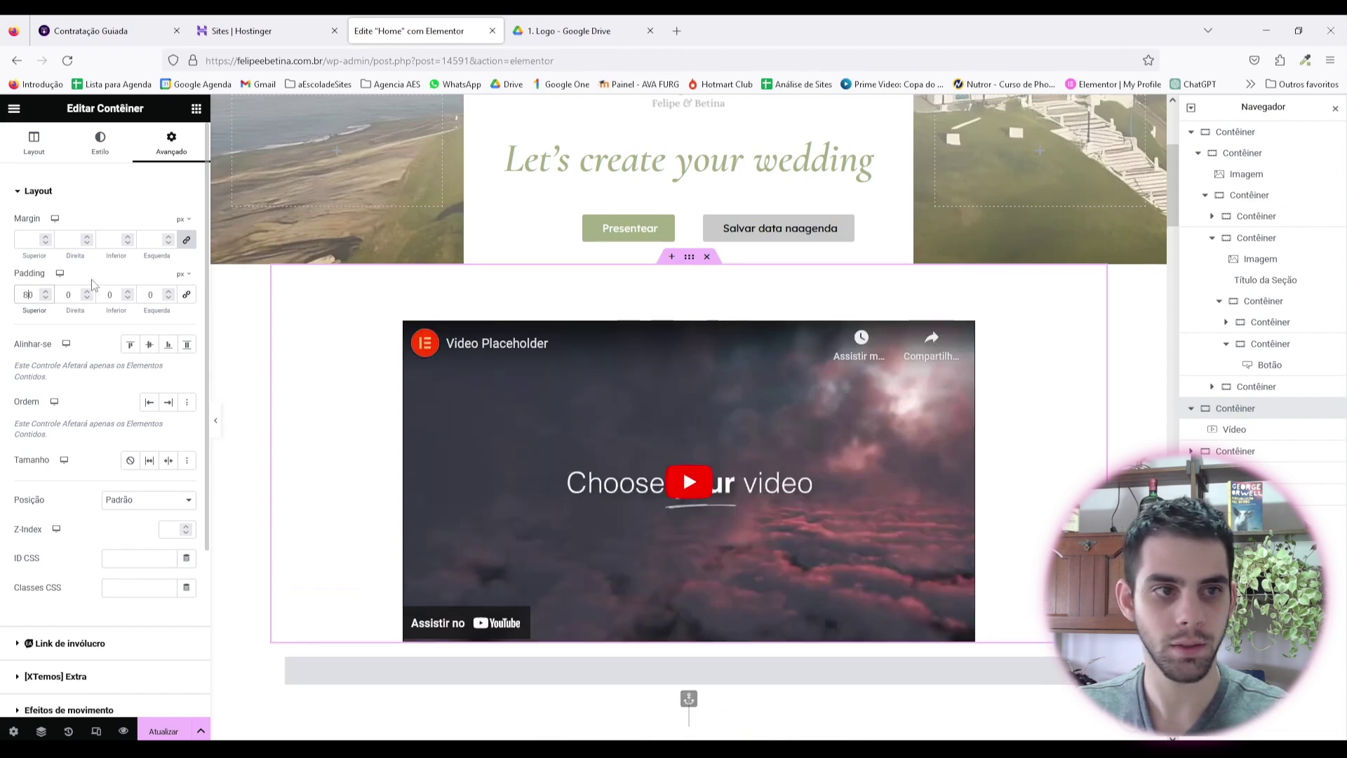
pyautogui.click(108, 294)
pyautogui.write('8')
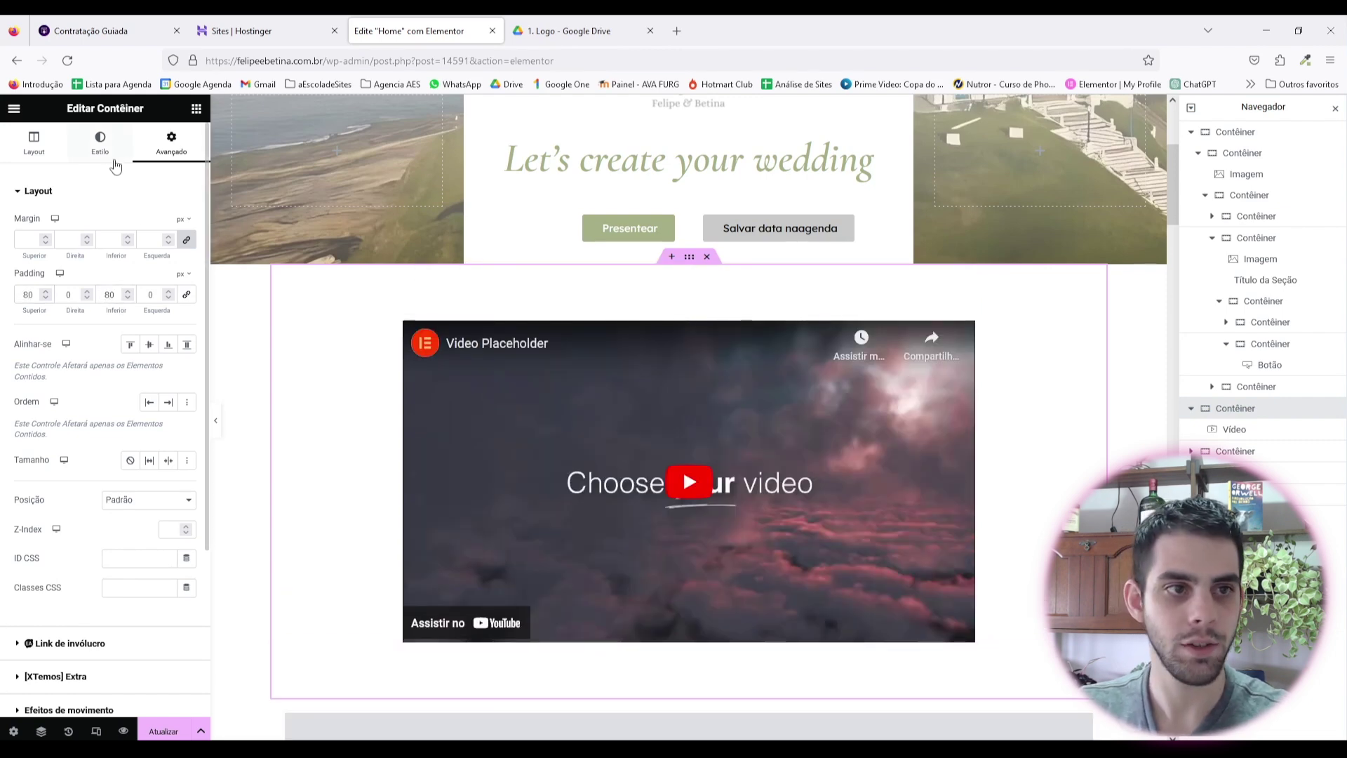
pyautogui.click(114, 156)
# Step: Save the section's #F2EFEB background colour as a global colour named 'bege'
pyautogui.scroll(-9, 421, 346)
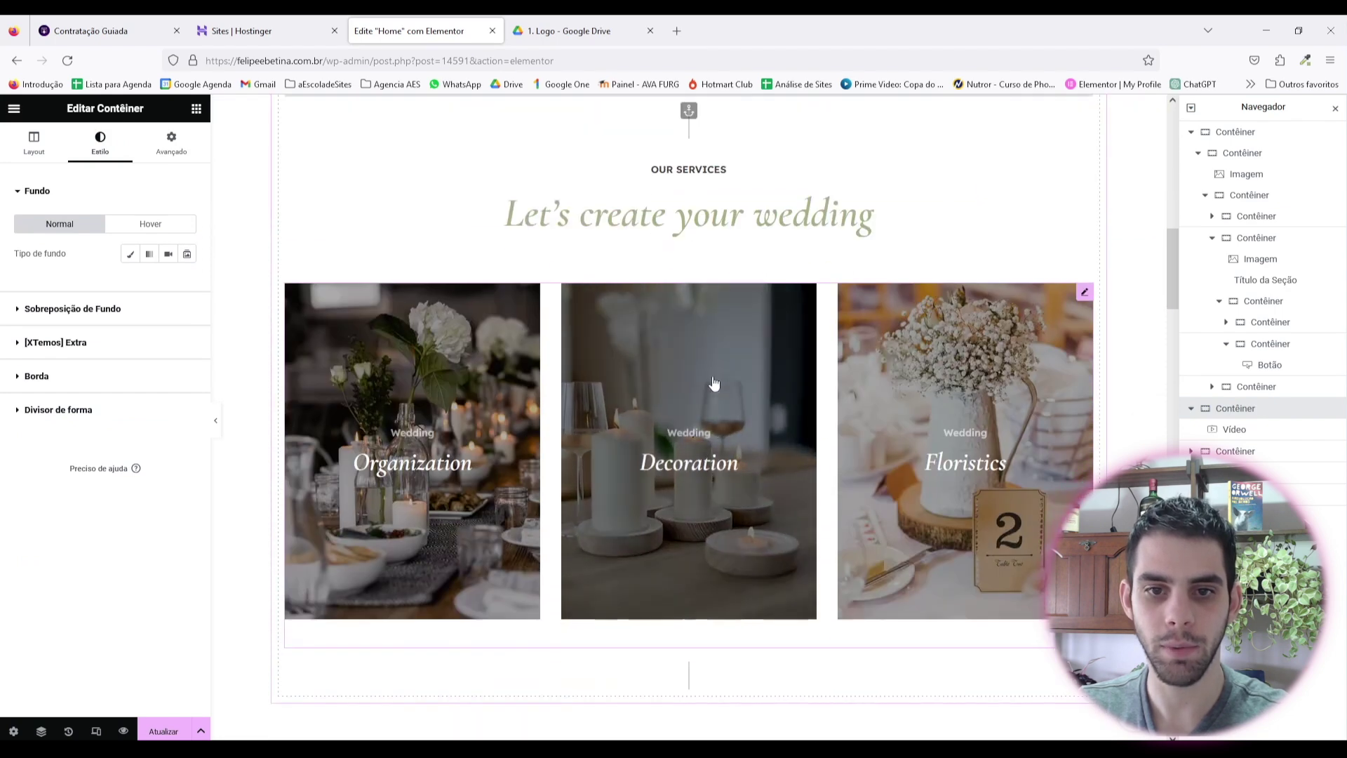
pyautogui.scroll(-8, 714, 383)
pyautogui.click(689, 186)
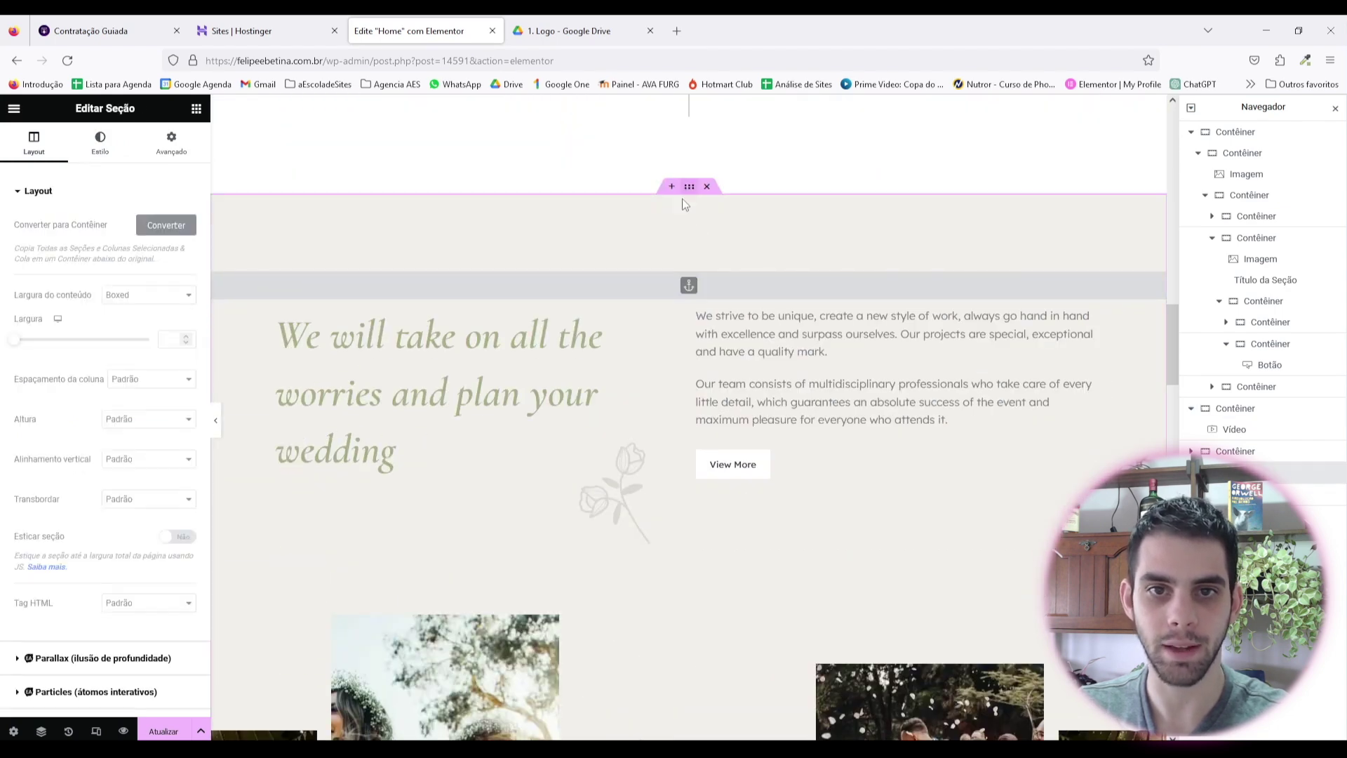
pyautogui.click(104, 158)
pyautogui.click(187, 283)
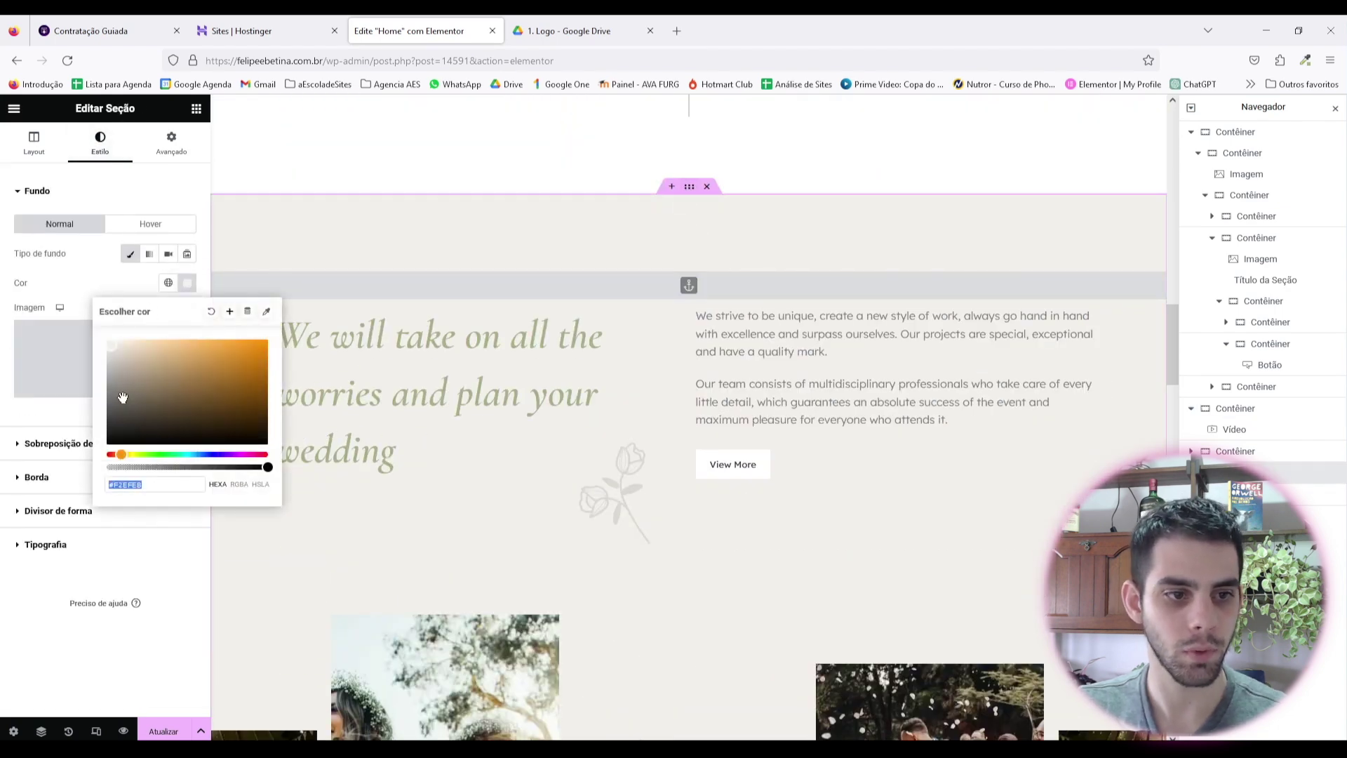
pyautogui.click(229, 311)
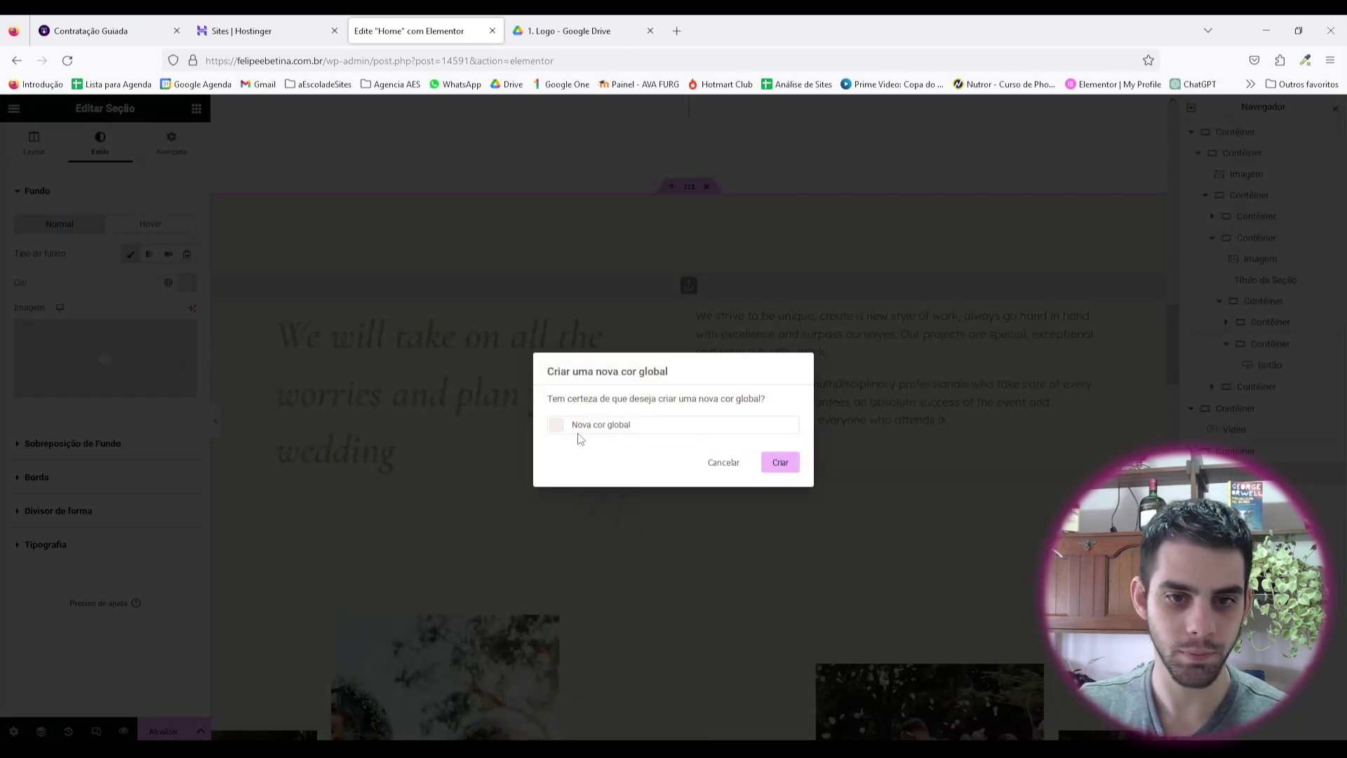
pyautogui.write('bege')
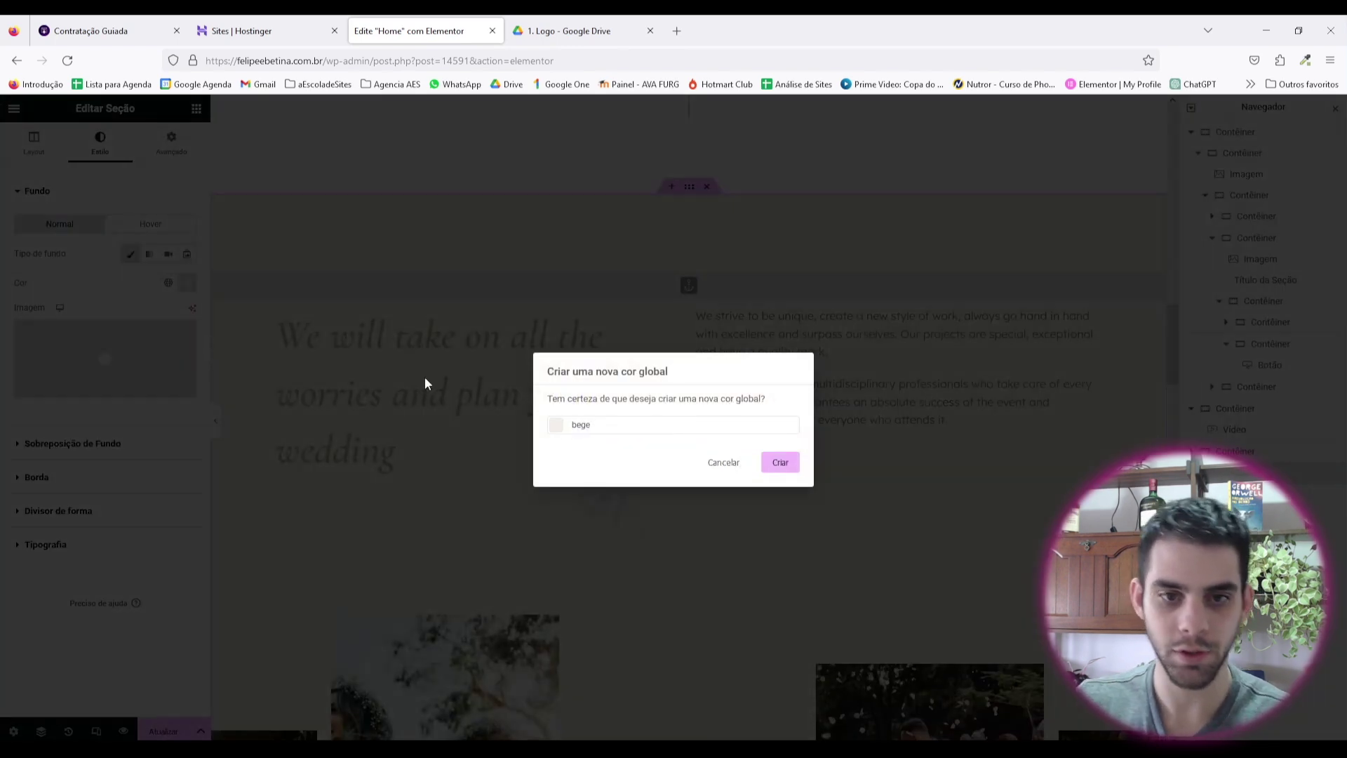
pyautogui.press('Return')
# Step: Give the video container a classic background using the bege global colour, then preview
pyautogui.scroll(-7, 698, 325)
pyautogui.scroll(3, 686, 287)
pyautogui.click(598, 280)
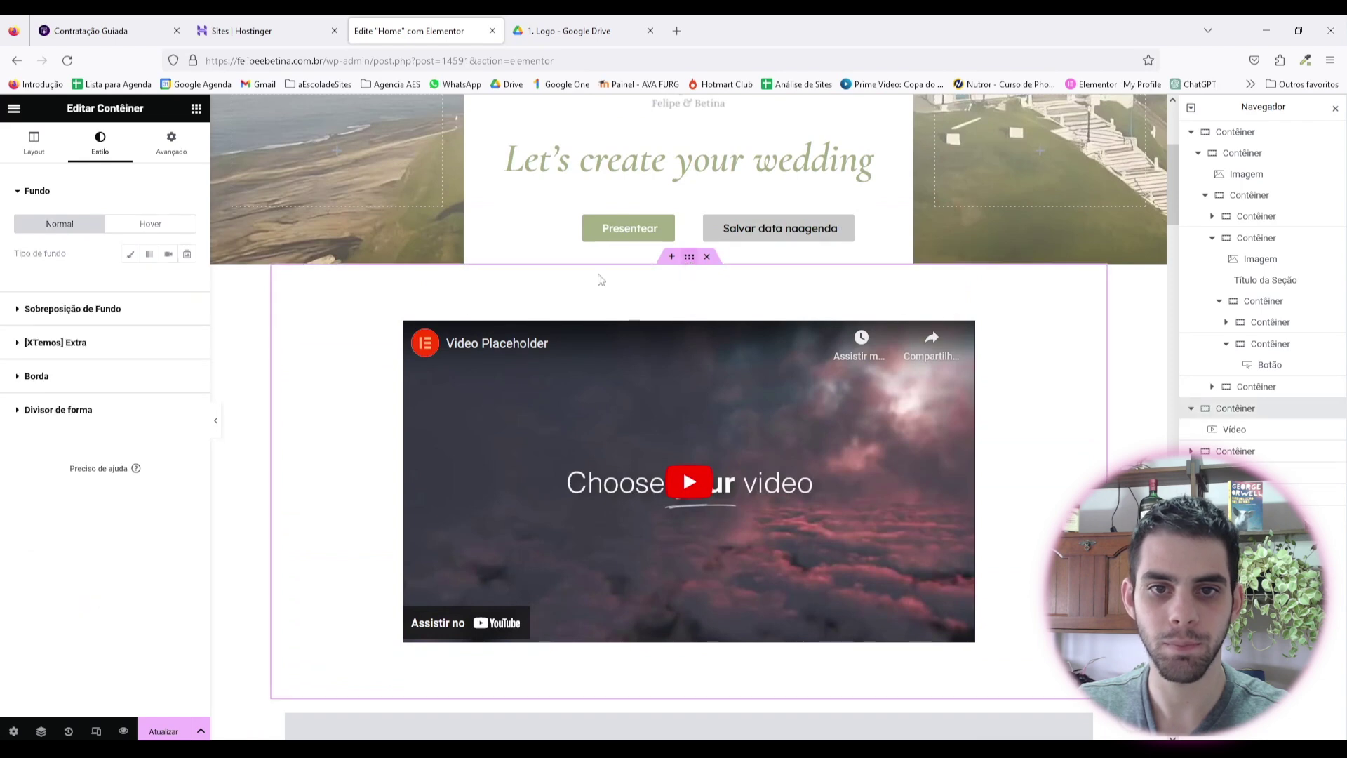
pyautogui.click(129, 254)
pyautogui.click(170, 284)
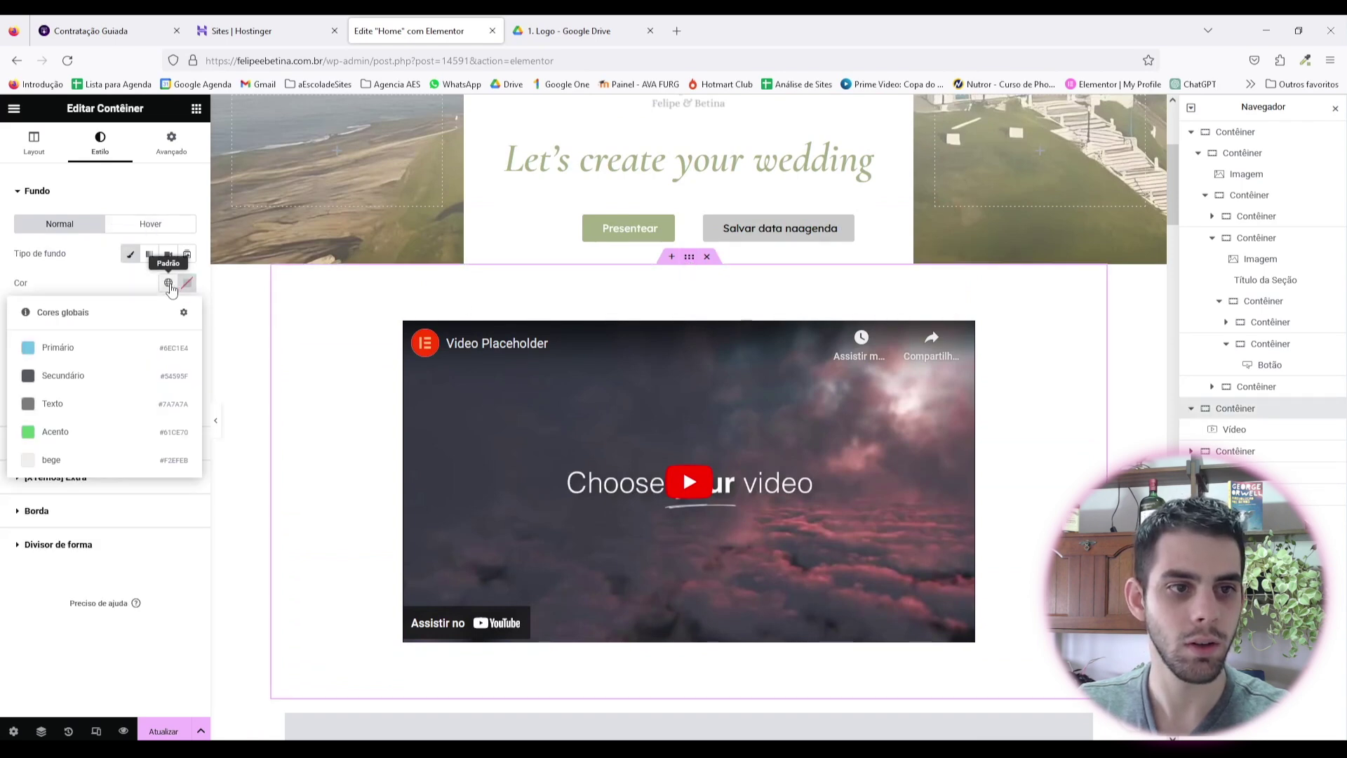
pyautogui.click(78, 461)
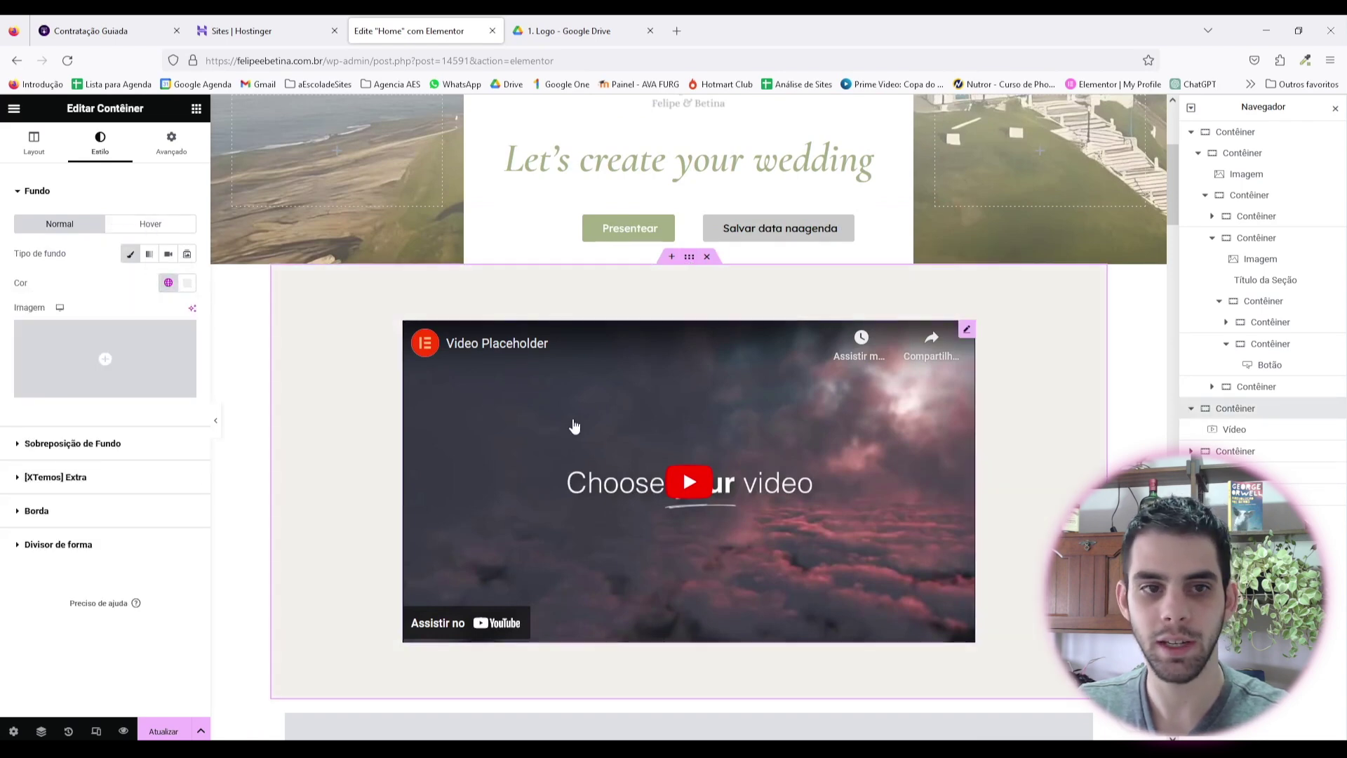
pyautogui.scroll(-1, 430, 466)
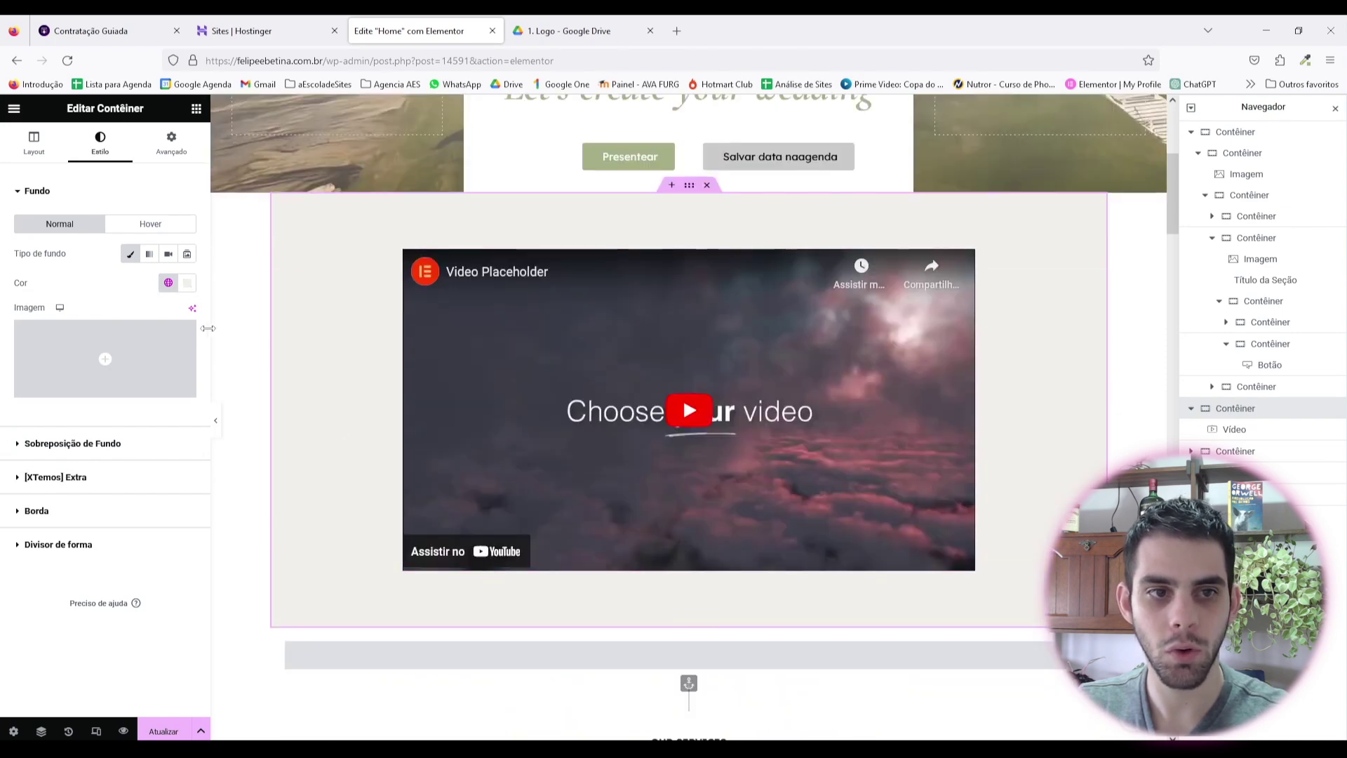
pyautogui.click(215, 420)
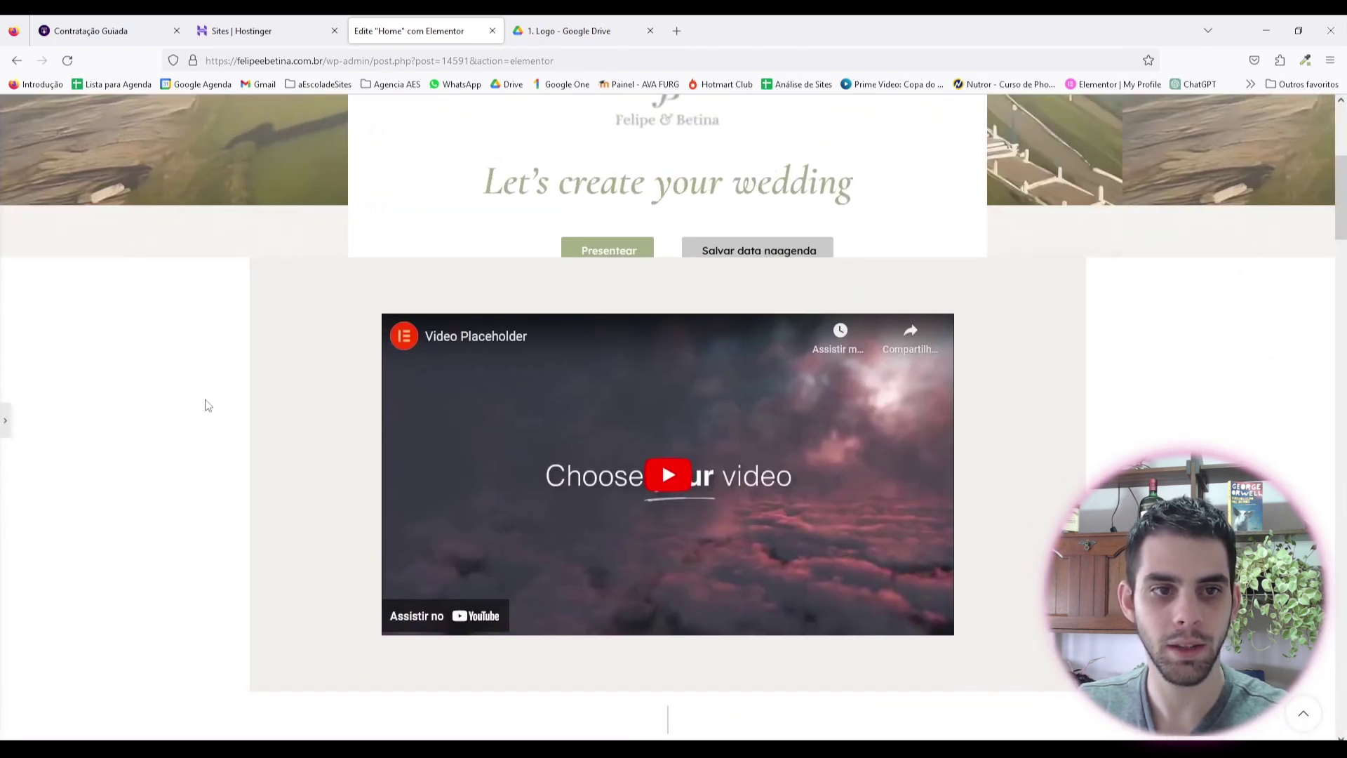
pyautogui.hotkey('ctrl', 'p')
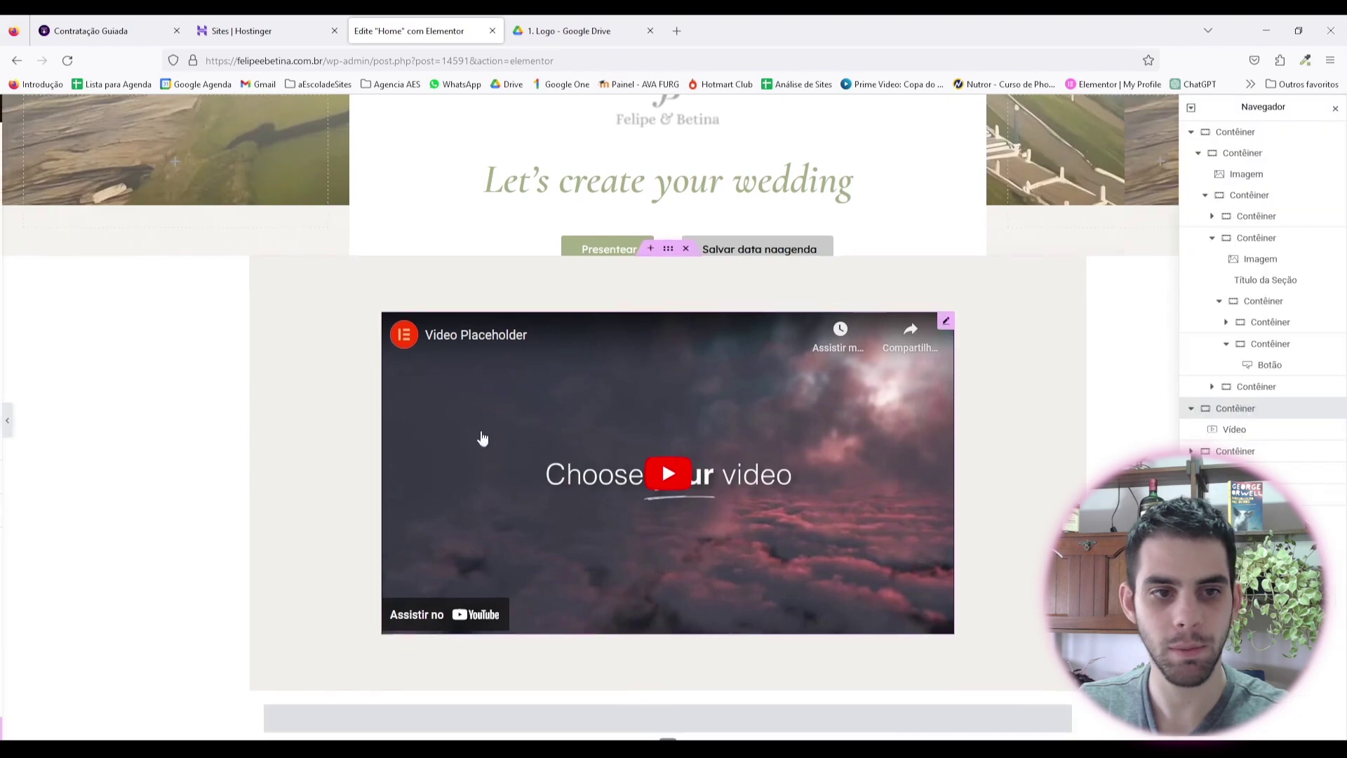
# Step: Change the video container's options from its context menu and preview the full-width beige section
pyautogui.scroll(-8, 601, 572)
pyautogui.scroll(-7, 714, 322)
pyautogui.rightClick(694, 266)
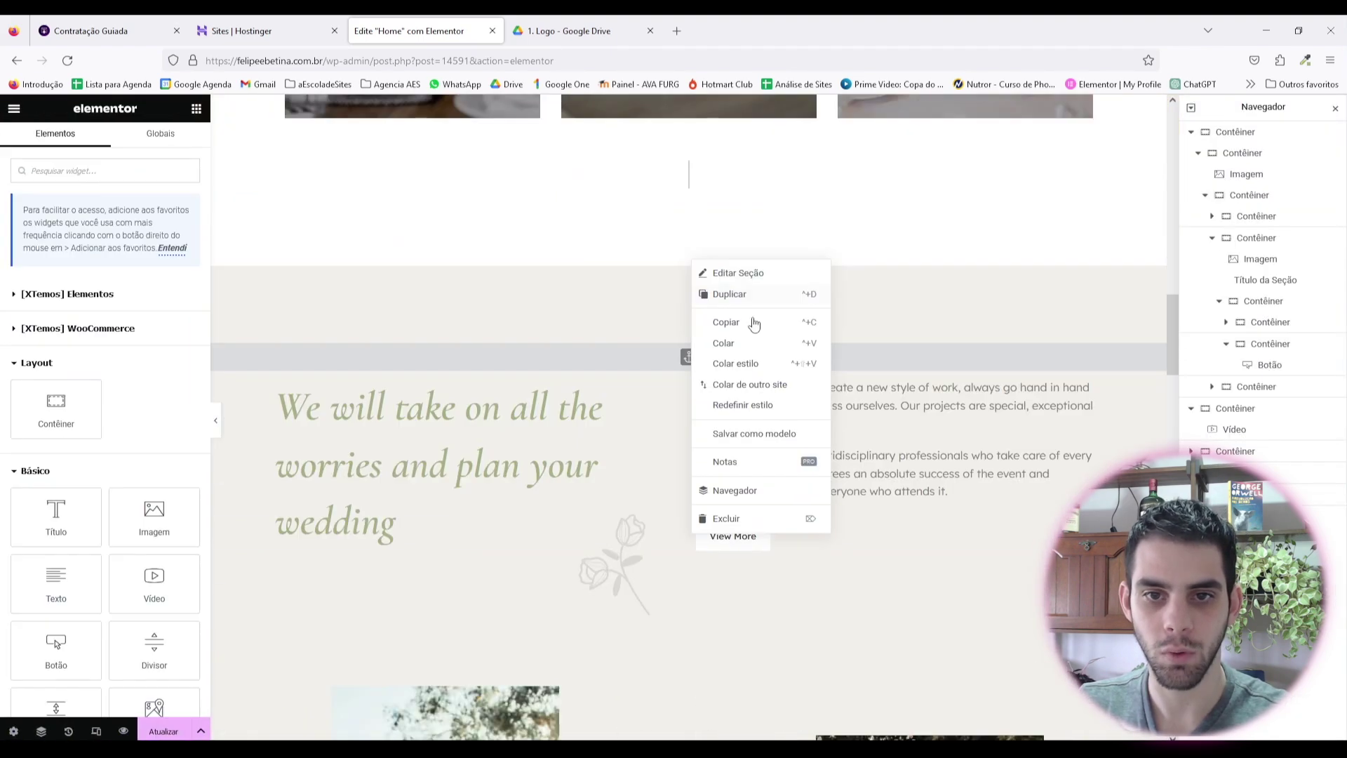
pyautogui.press('Escape')
pyautogui.scroll(14, 700, 289)
pyautogui.scroll(1, 699, 289)
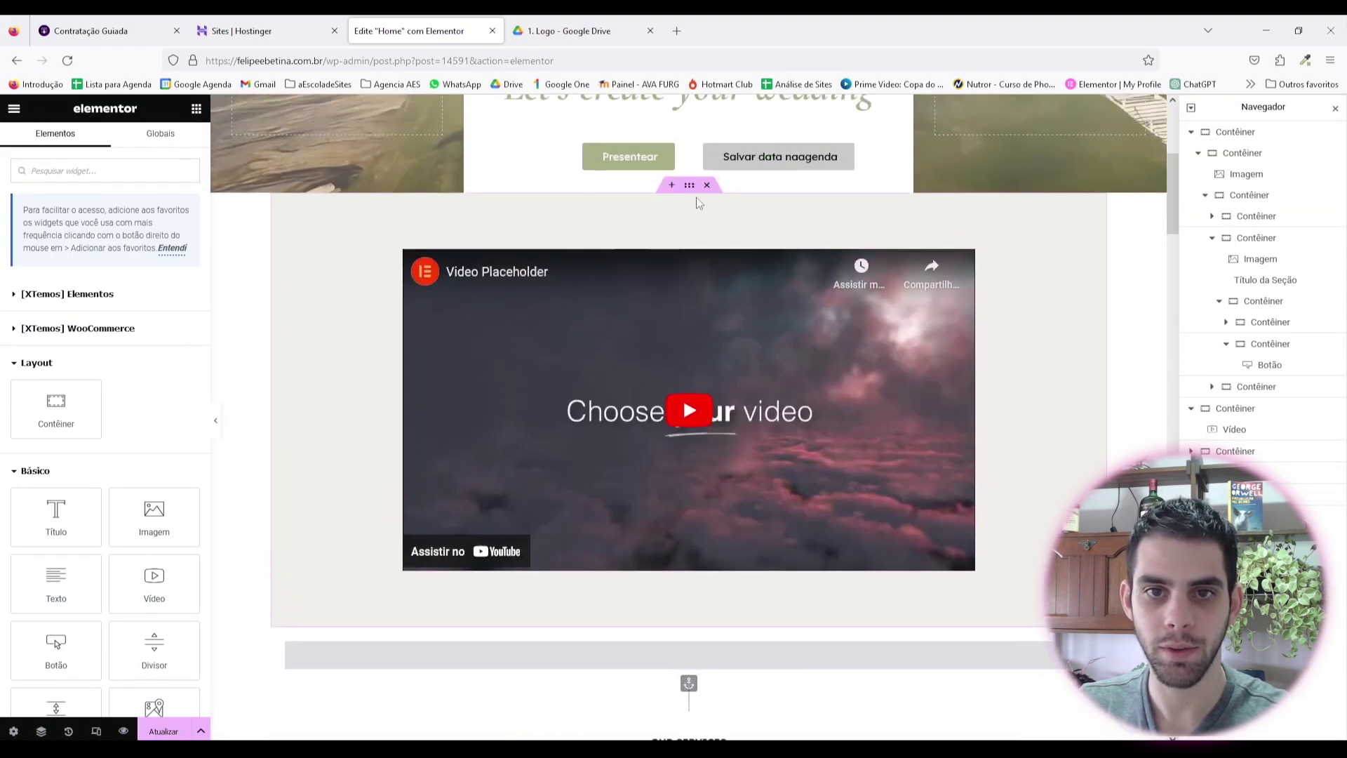
pyautogui.rightClick(680, 188)
pyautogui.click(757, 326)
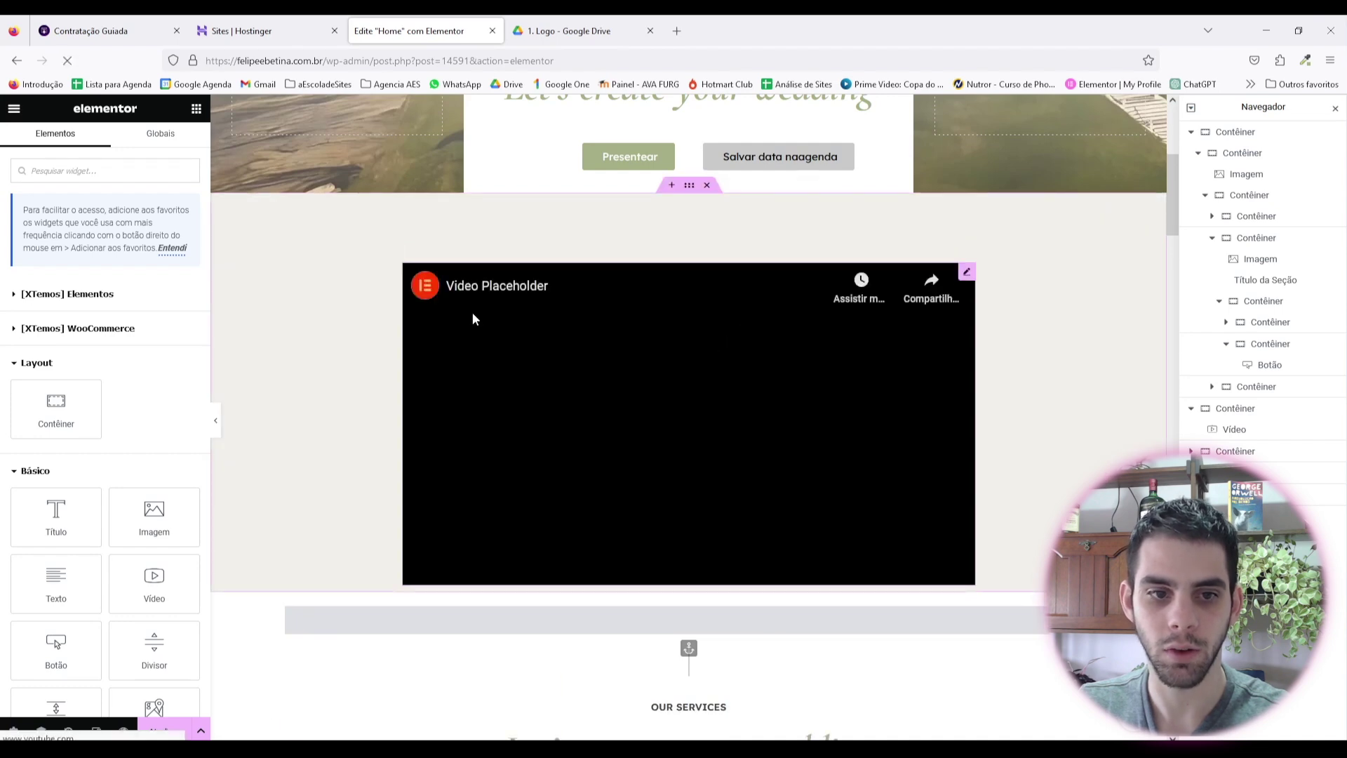
pyautogui.click(215, 420)
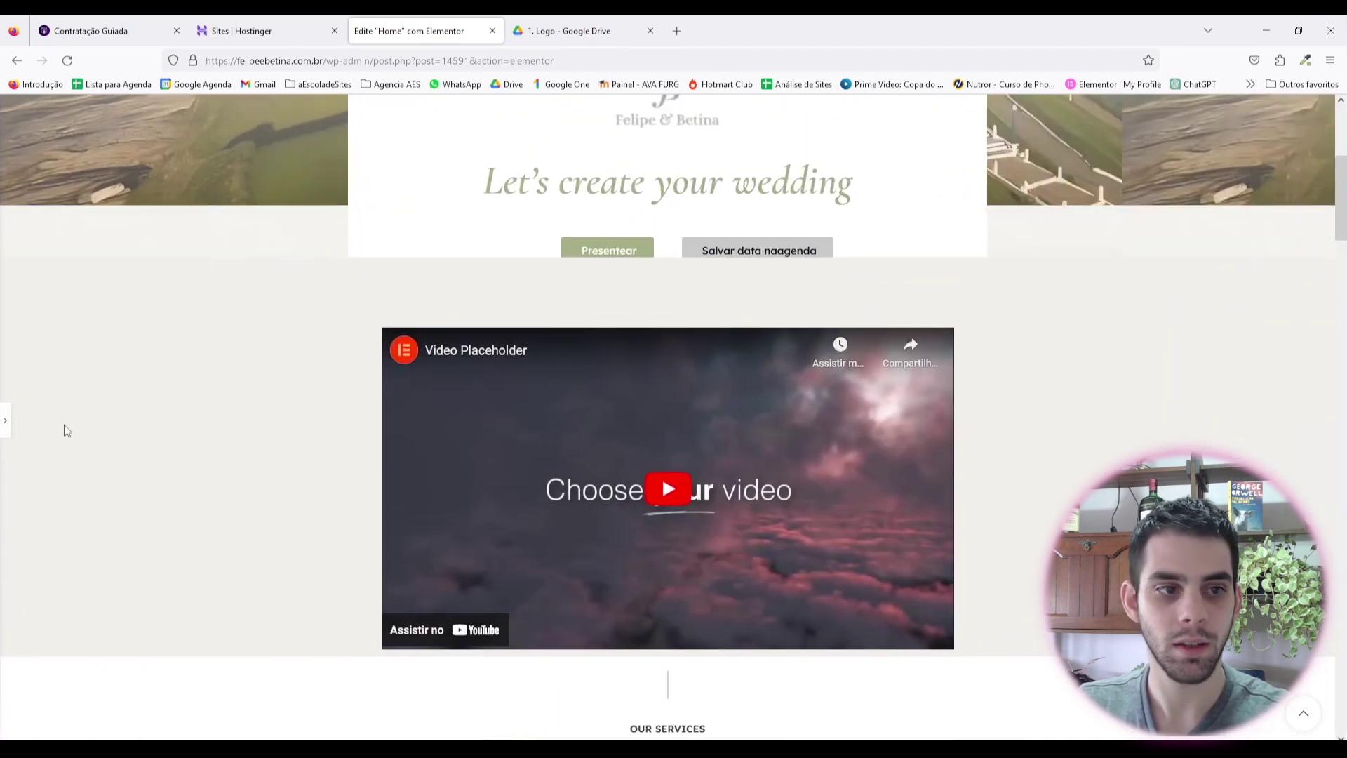
pyautogui.scroll(3, 646, 376)
pyautogui.hotkey('ctrl', 'p')
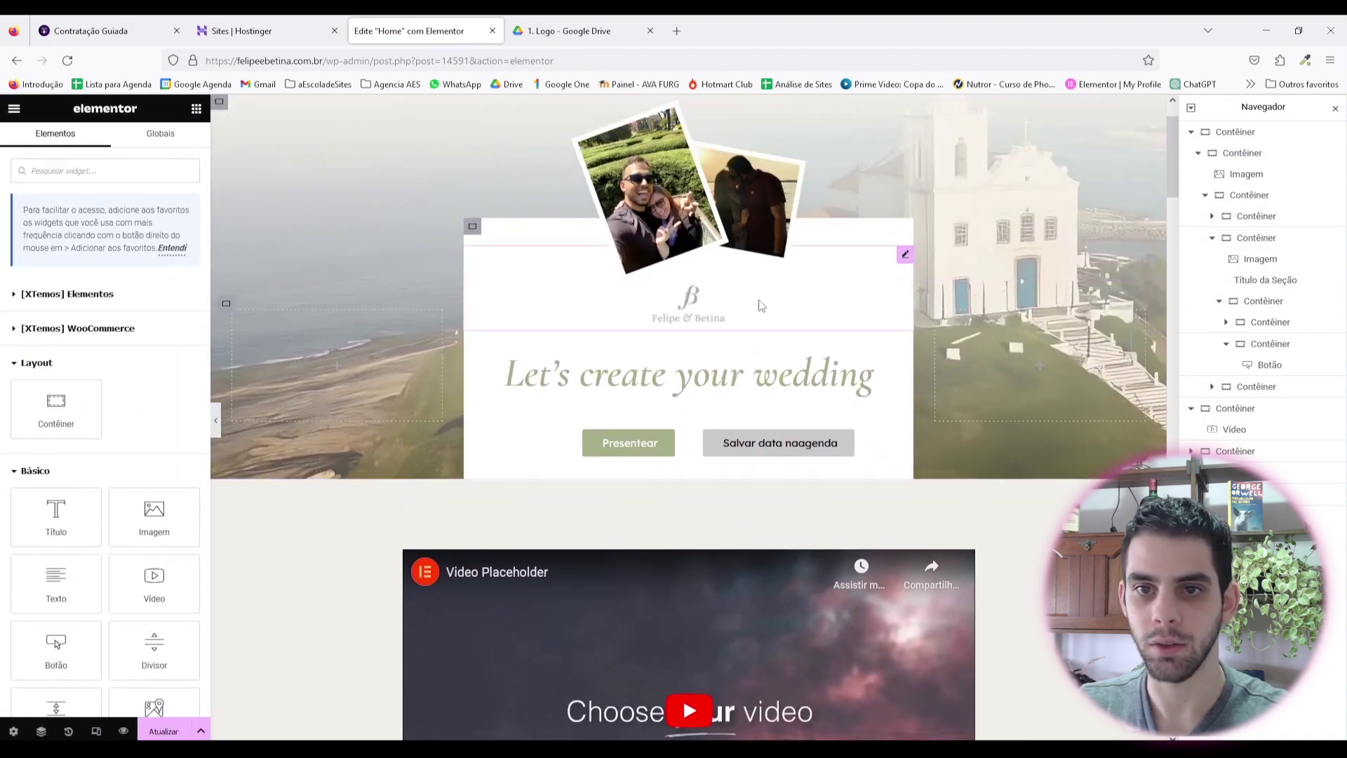
# Step: Expand the nested hero containers in the Navigator to reach the white card
pyautogui.click(475, 230)
pyautogui.click(1235, 217)
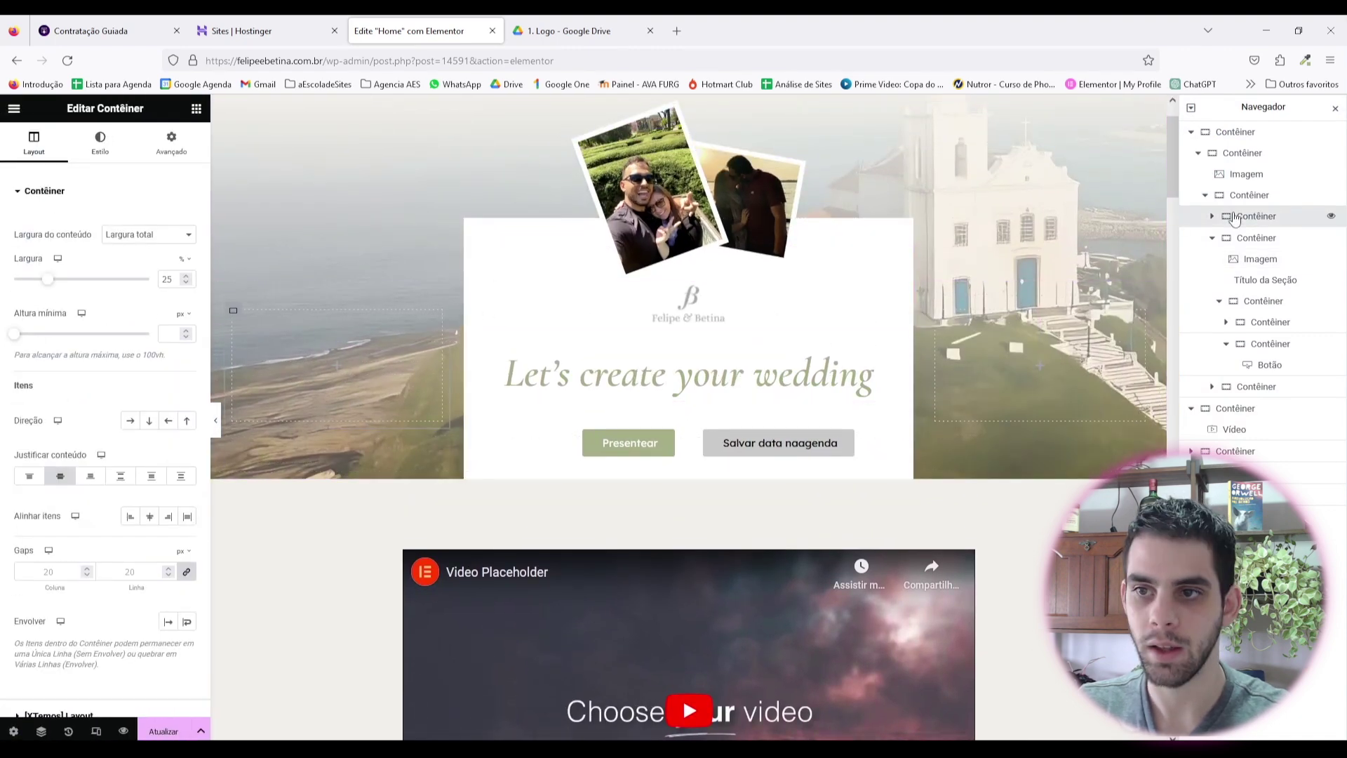
pyautogui.click(1197, 132)
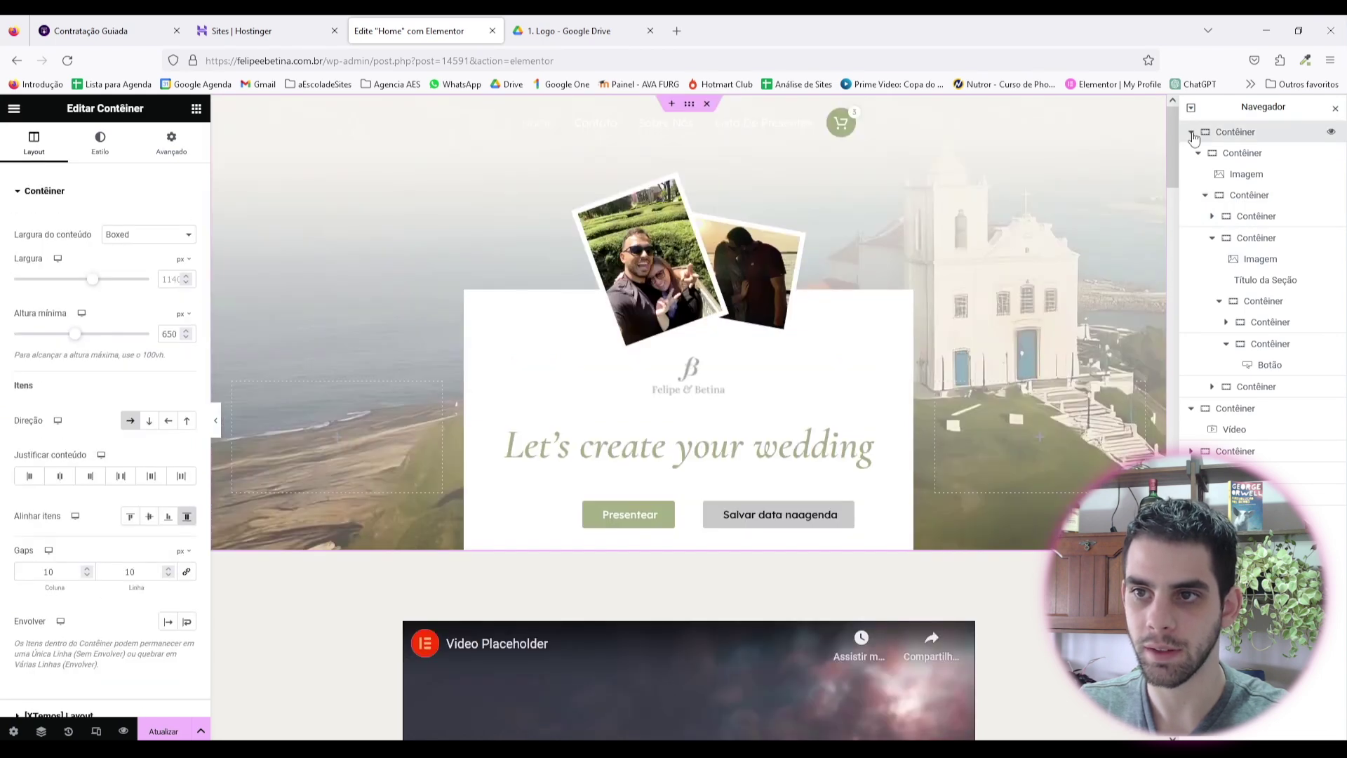
pyautogui.click(1192, 133)
pyautogui.click(1191, 154)
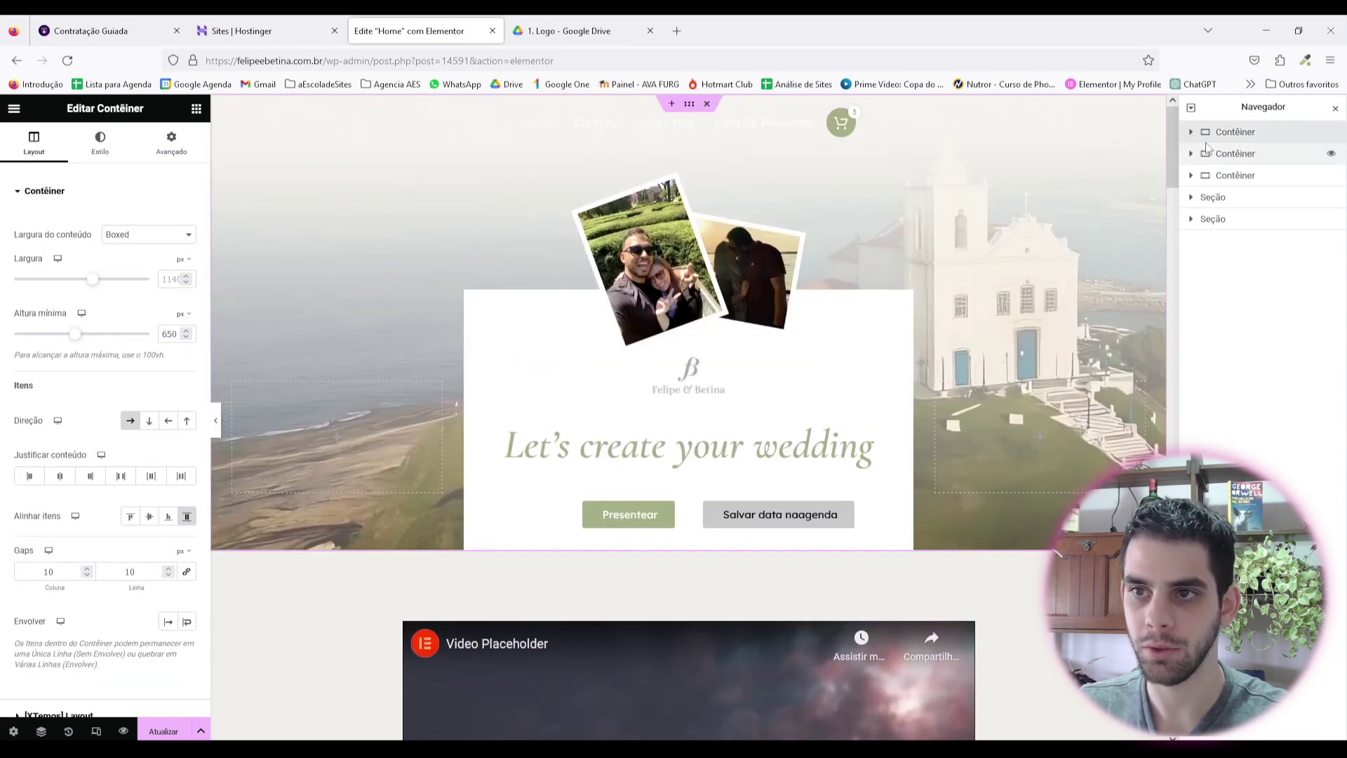
pyautogui.click(1192, 133)
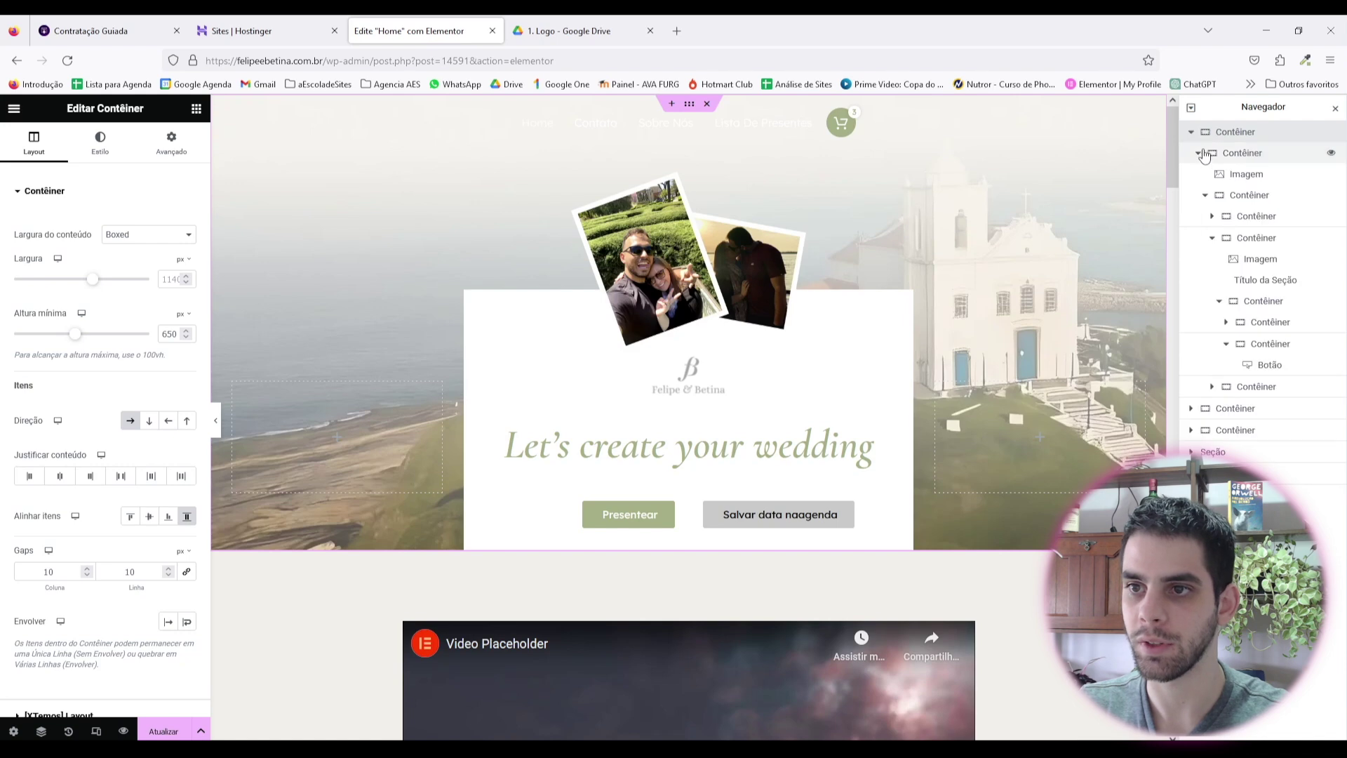
pyautogui.click(1199, 156)
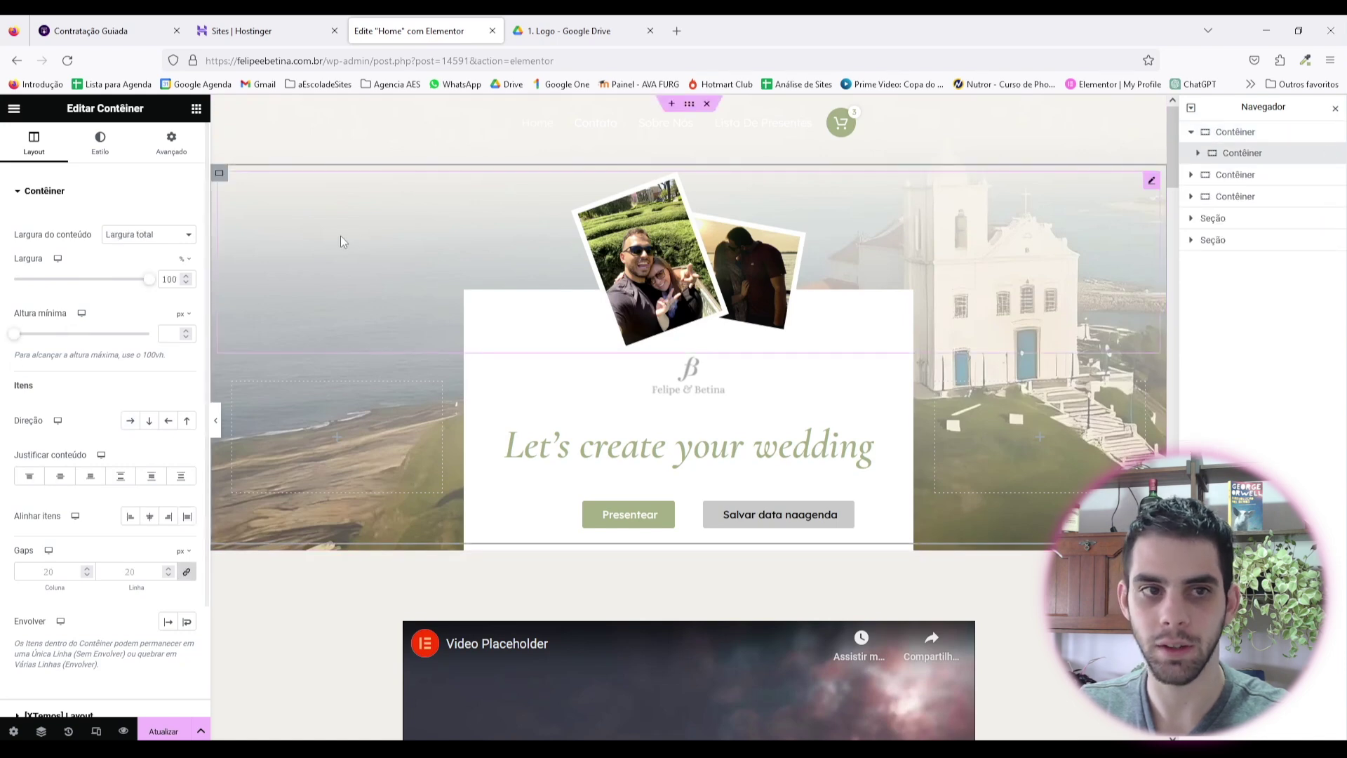
pyautogui.click(1198, 153)
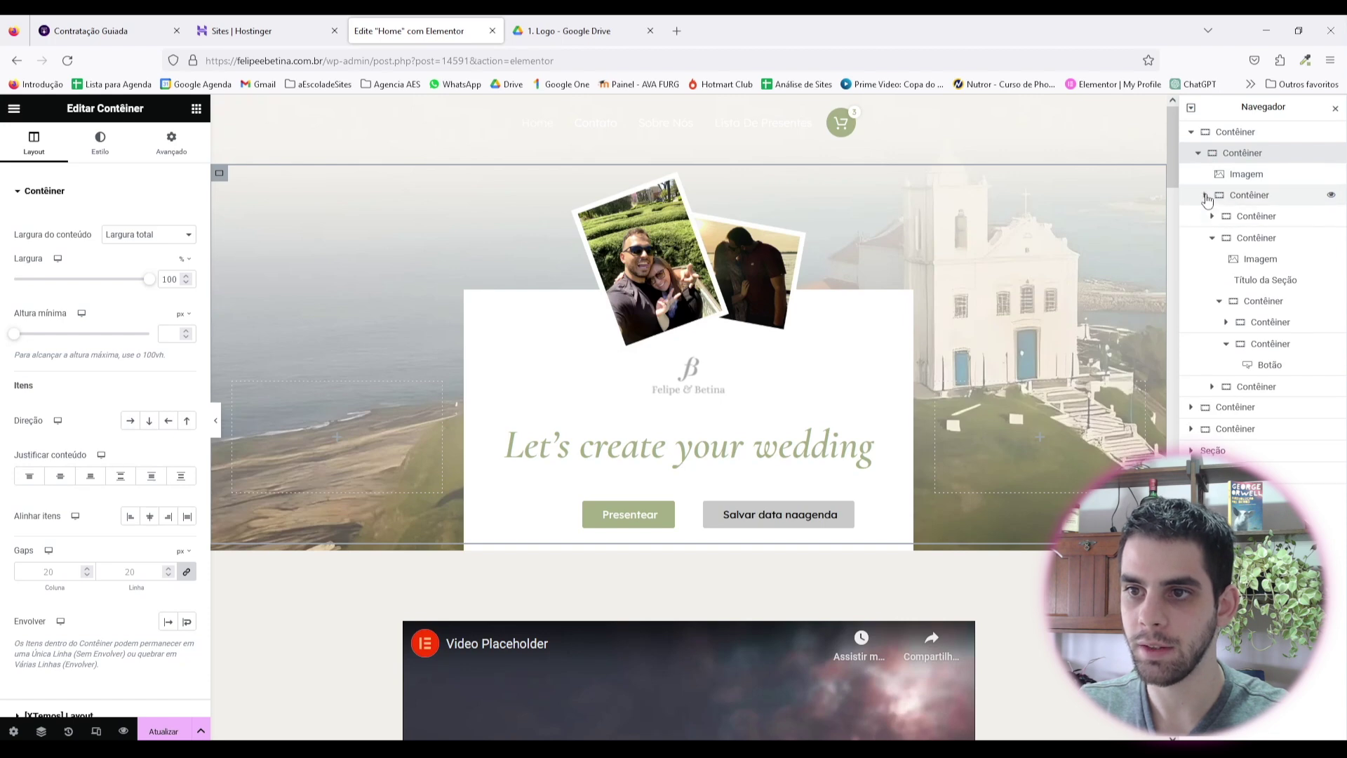
pyautogui.click(1206, 199)
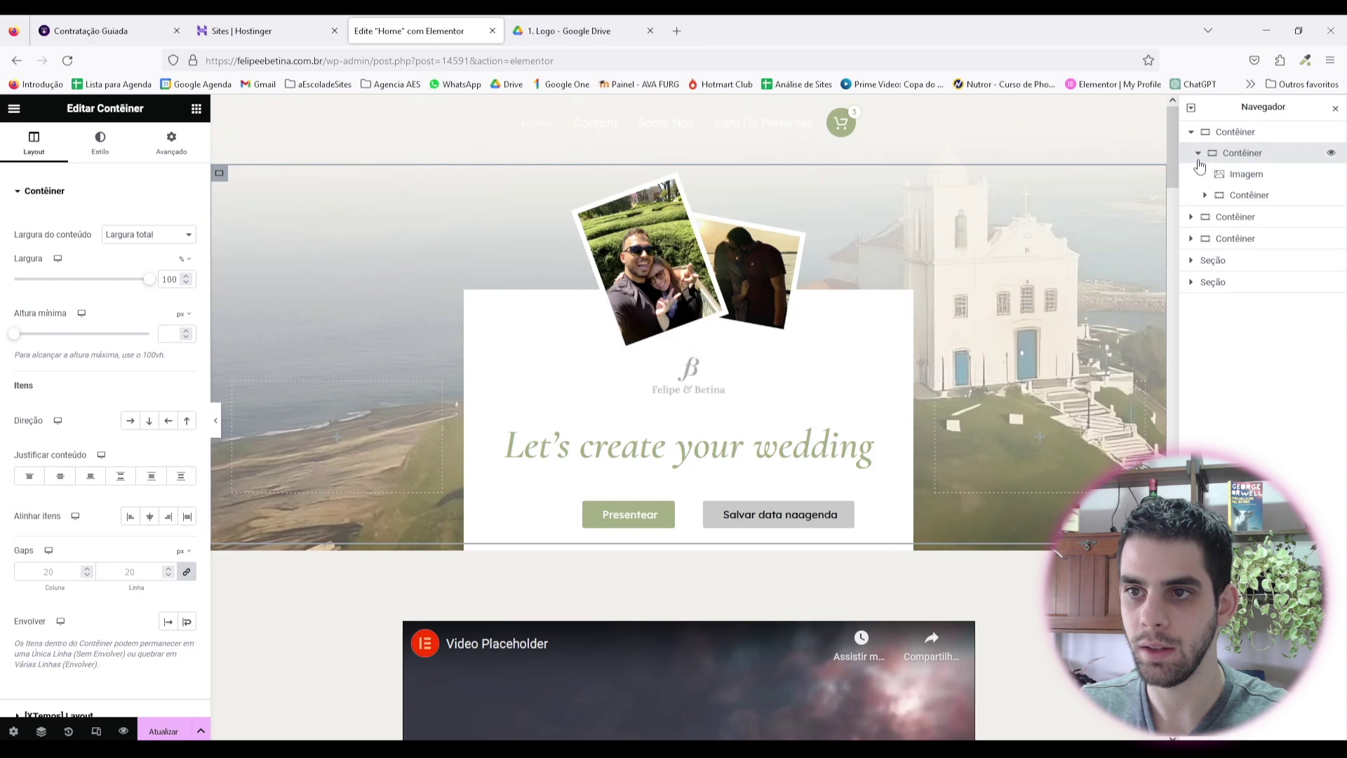
pyautogui.click(1207, 199)
pyautogui.click(1225, 217)
pyautogui.click(1224, 216)
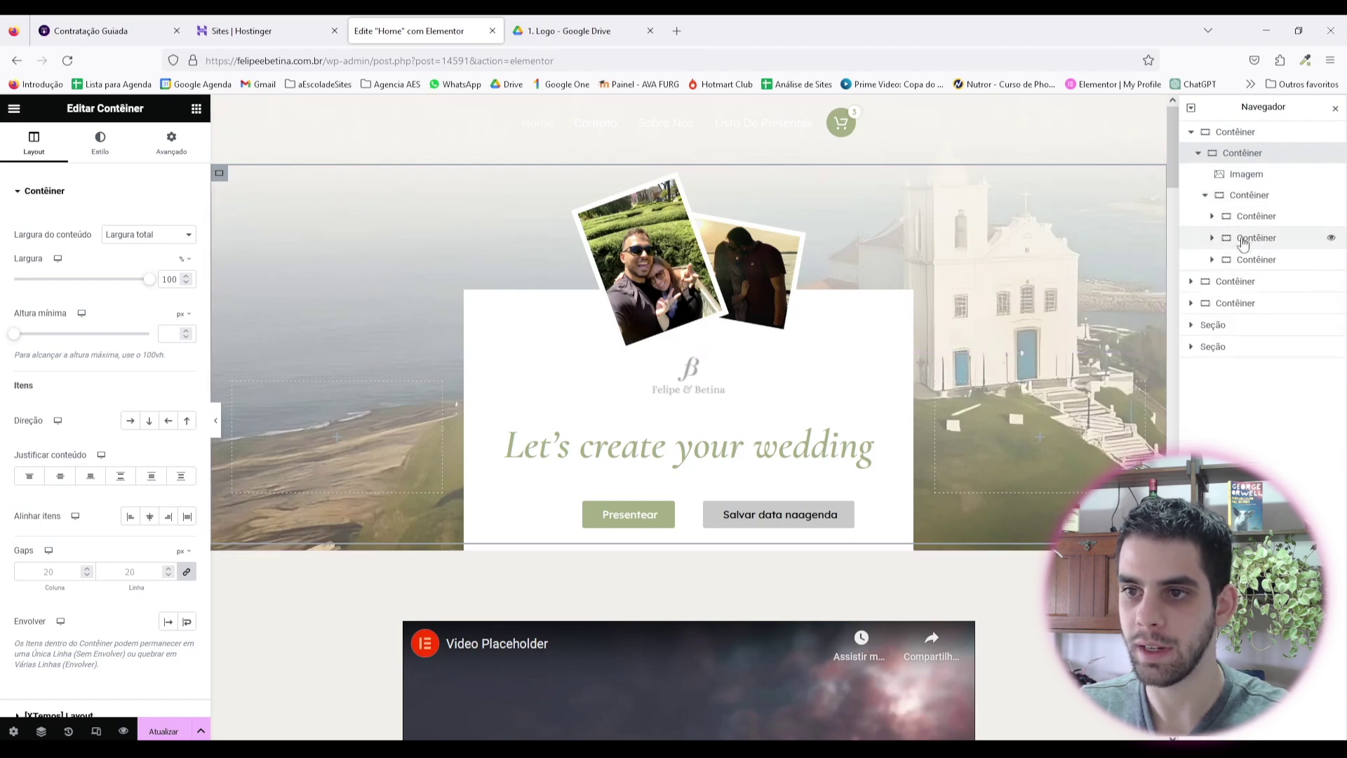
# Step: Set the white wedding card container's Z-Index to 2 and preview the result
pyautogui.click(1248, 239)
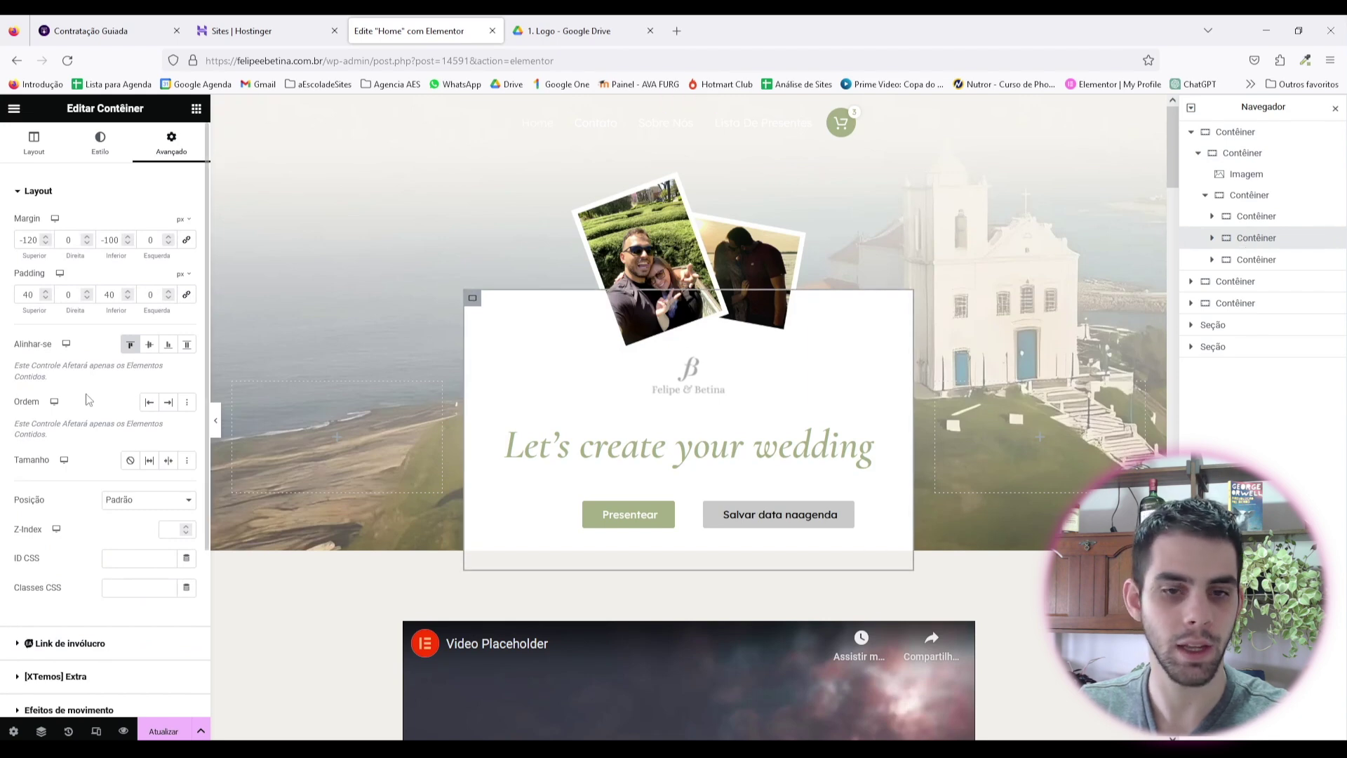
pyautogui.click(120, 147)
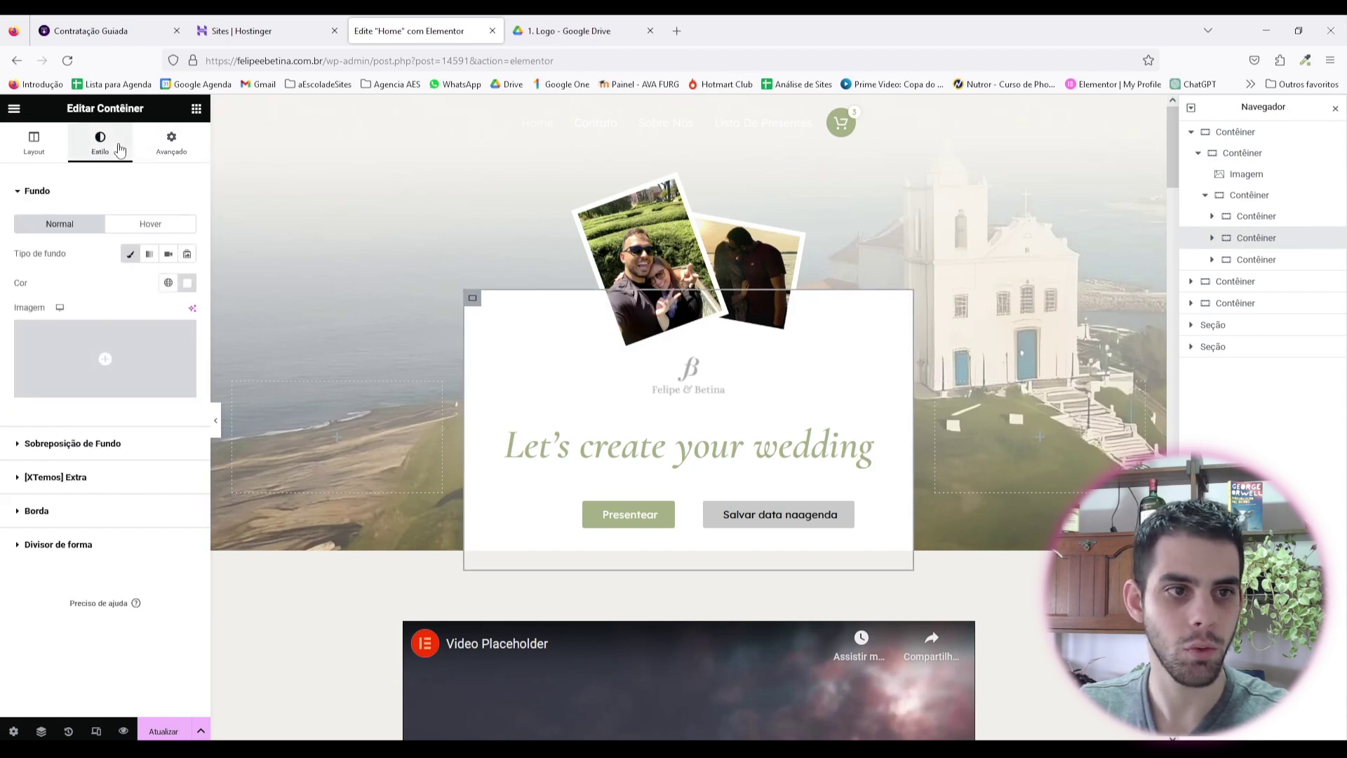
pyautogui.click(169, 147)
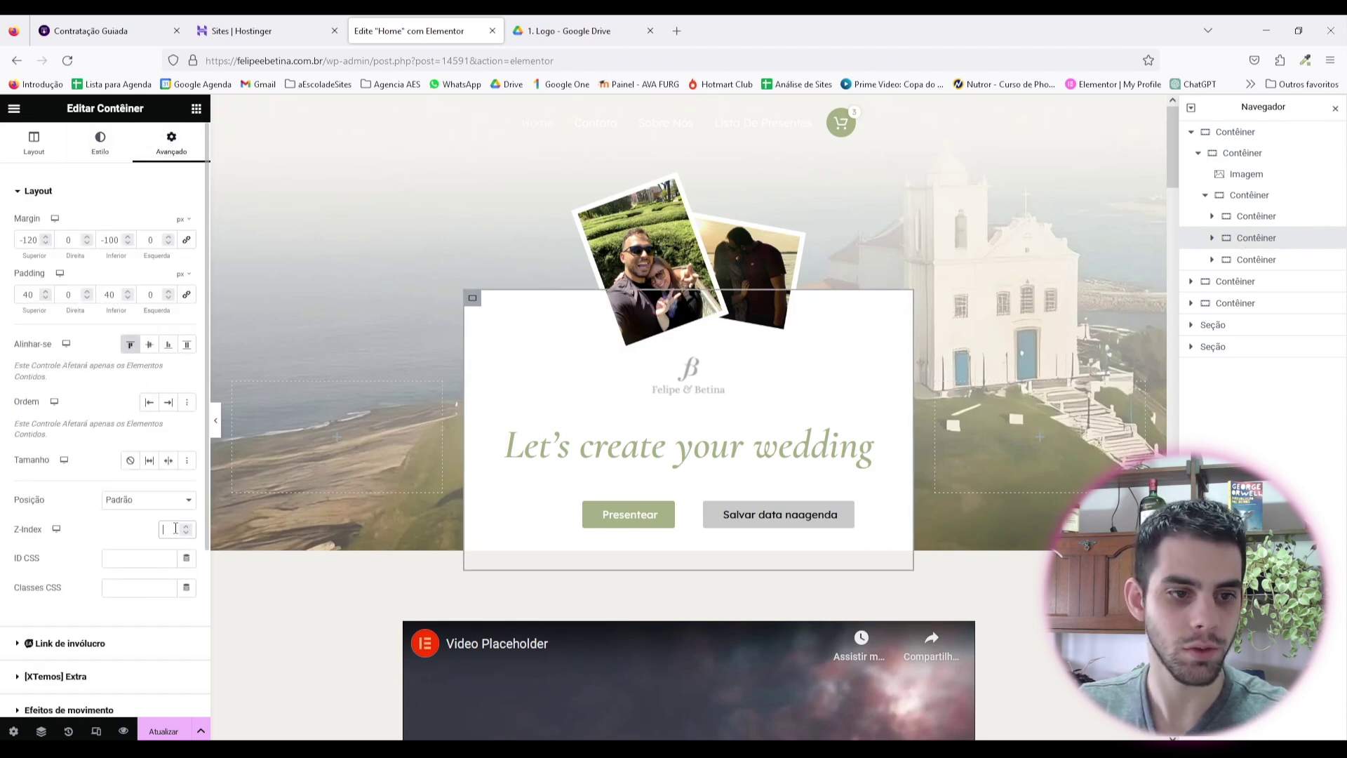
pyautogui.scroll(-1, 224, 435)
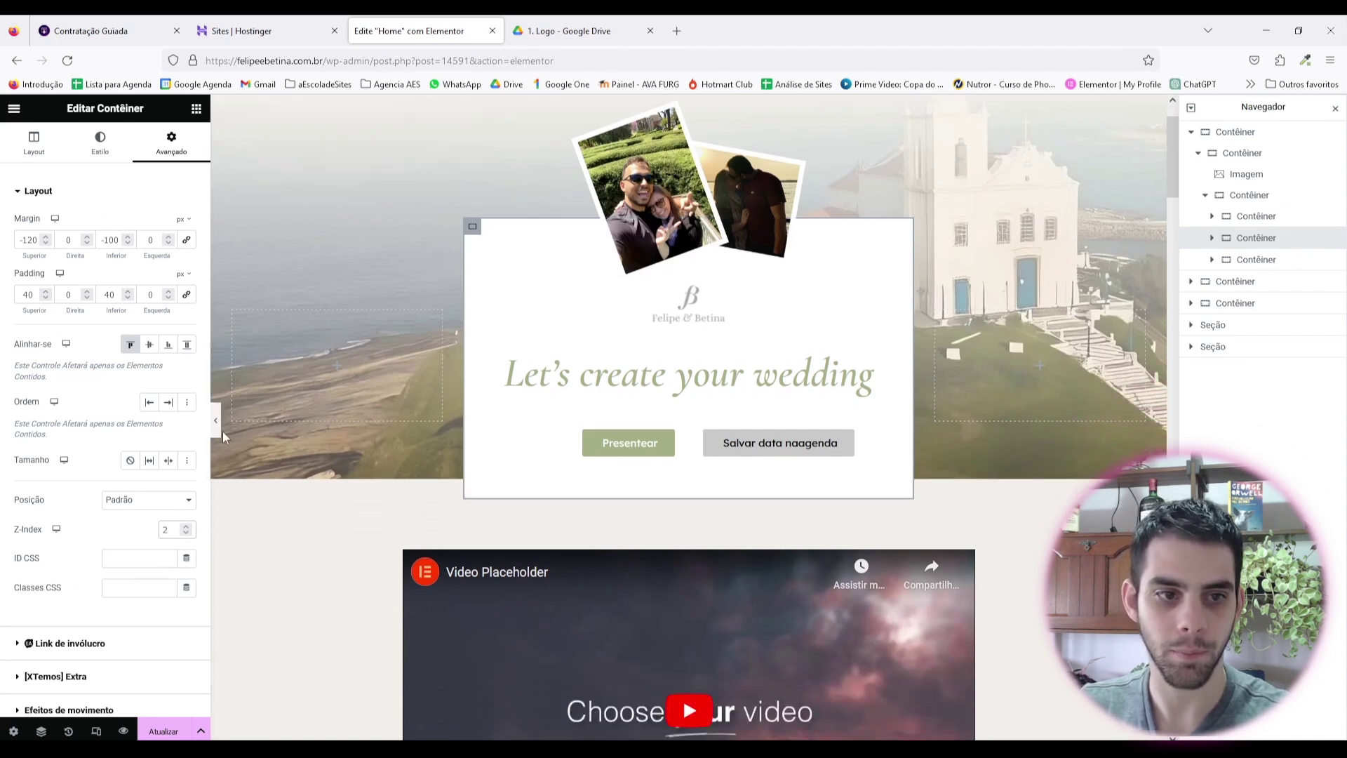
pyautogui.click(215, 420)
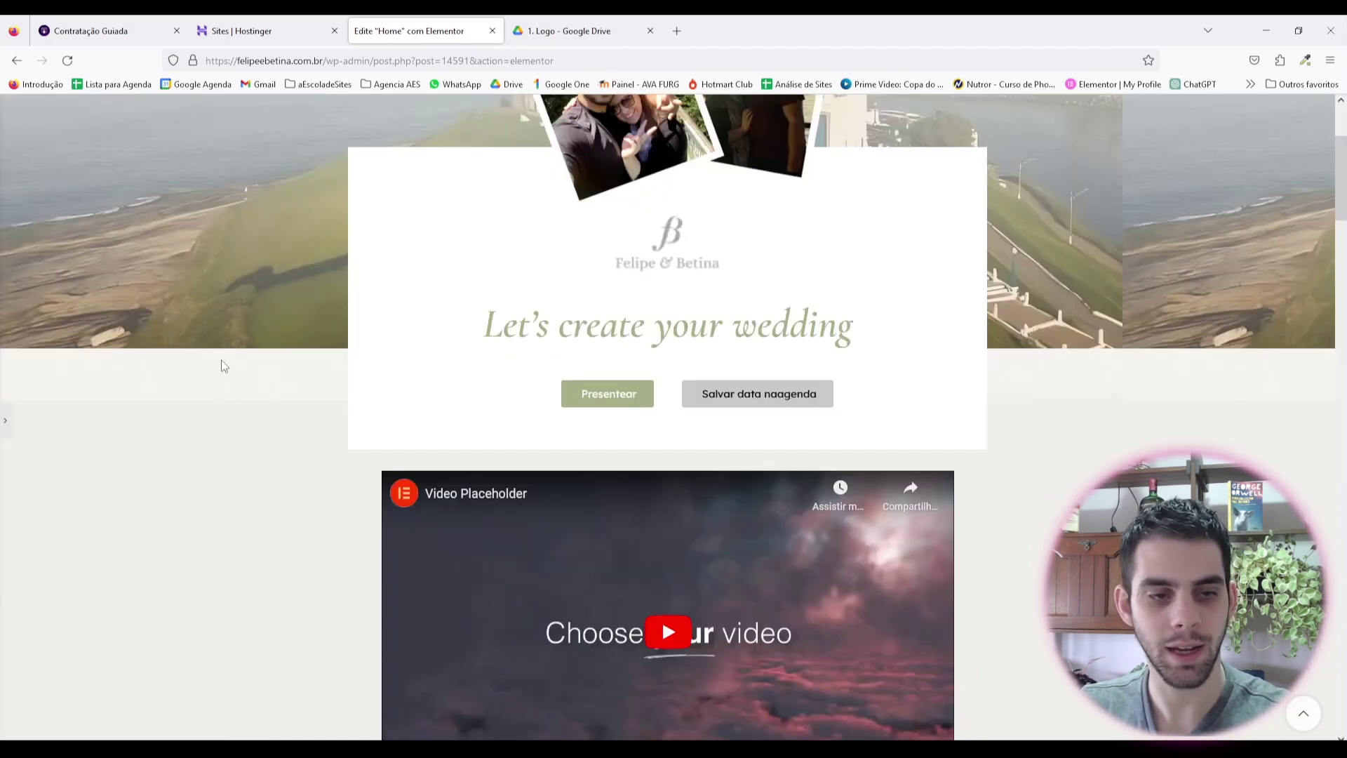
pyautogui.click(5, 425)
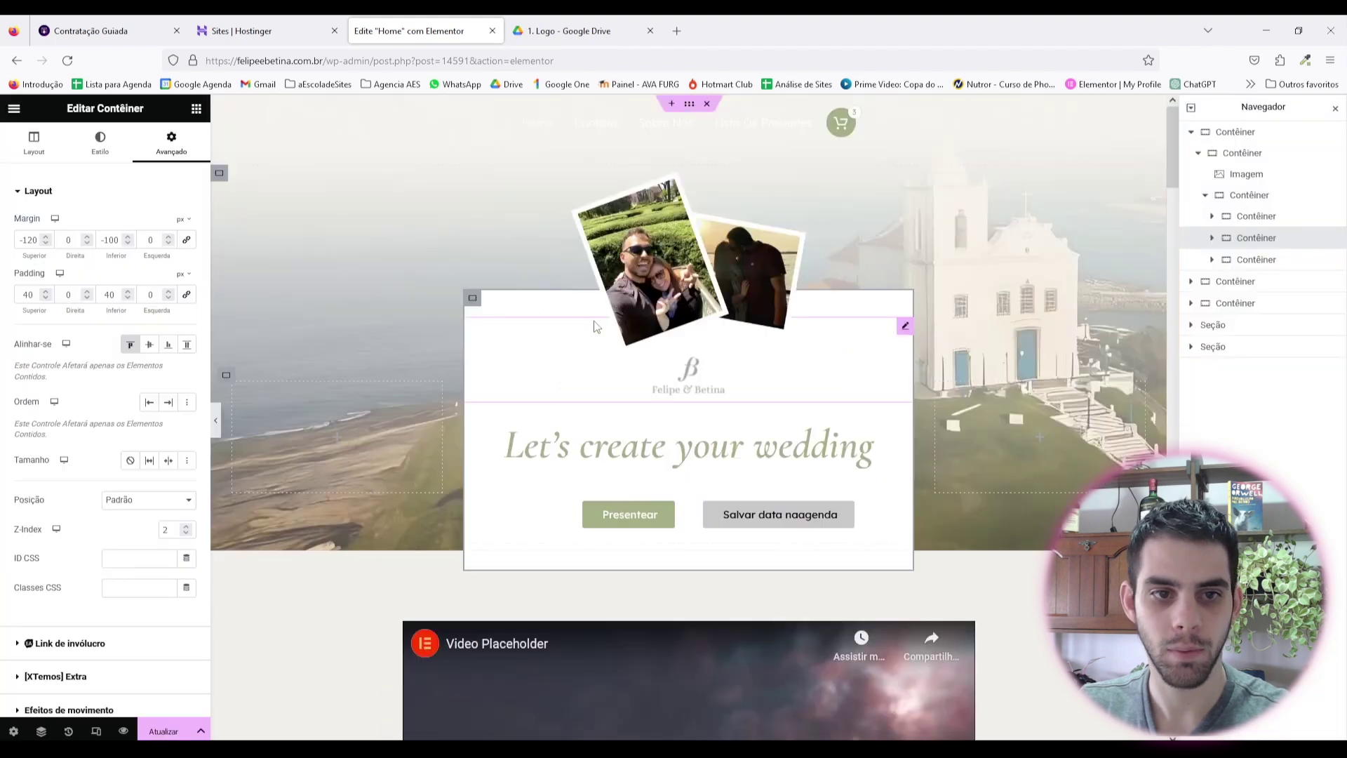
# Step: Select the container holding the video, open its Avançado settings and preview the page
pyautogui.click(1236, 134)
pyautogui.click(171, 141)
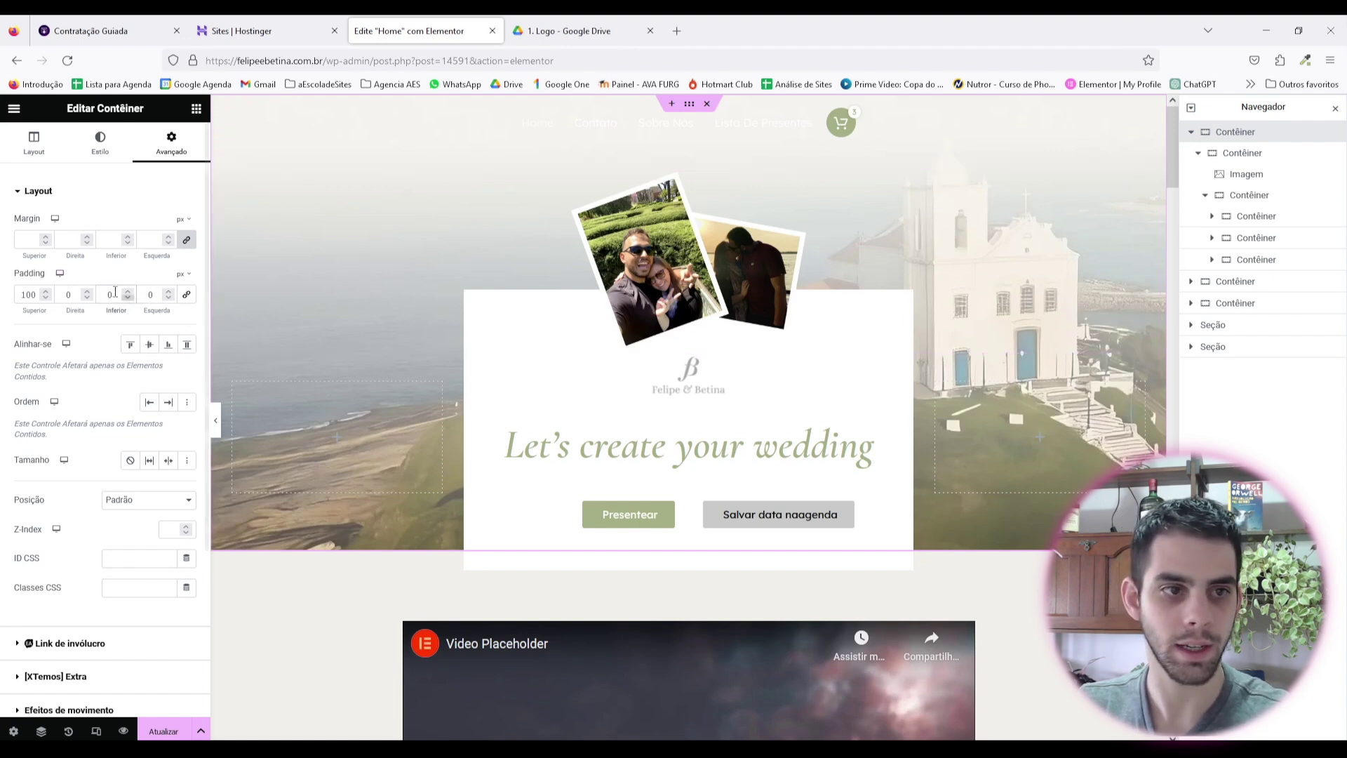
pyautogui.click(1191, 134)
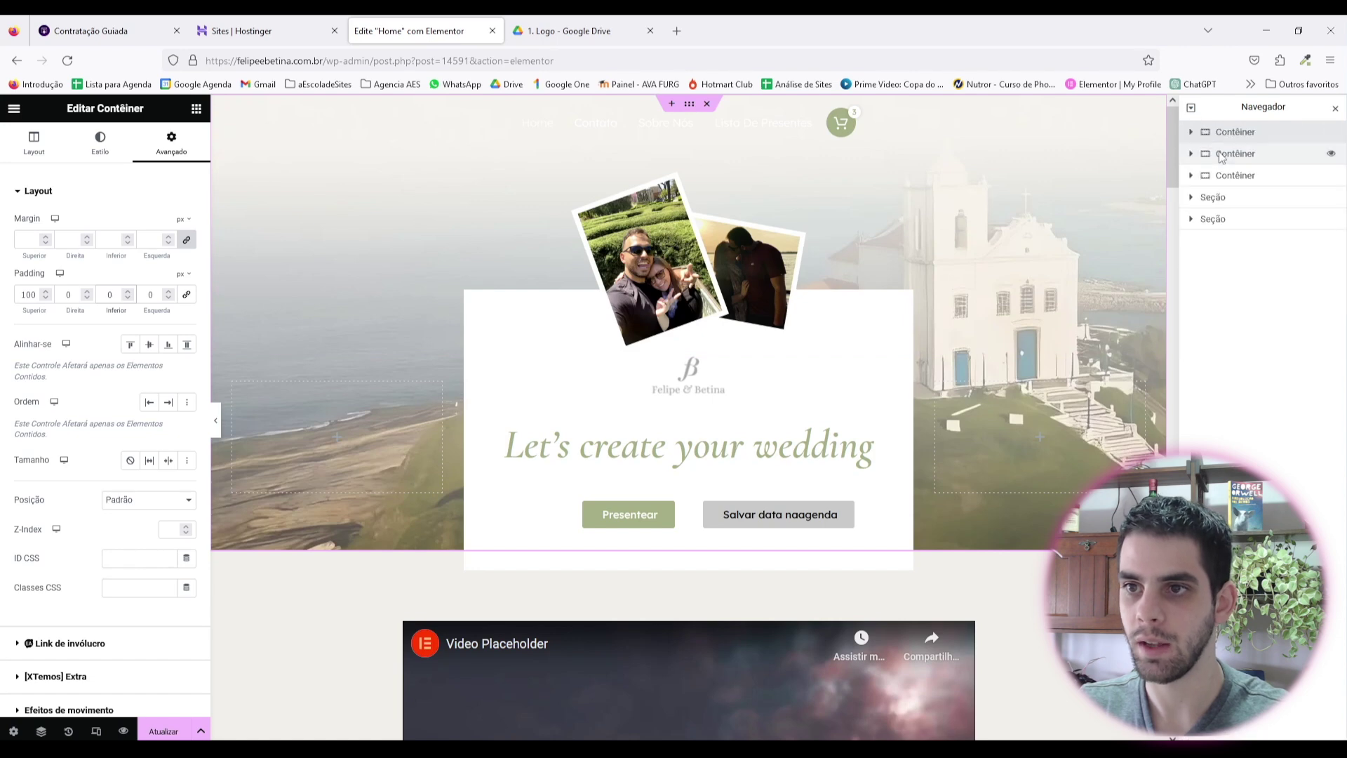
pyautogui.click(1235, 154)
pyautogui.click(172, 141)
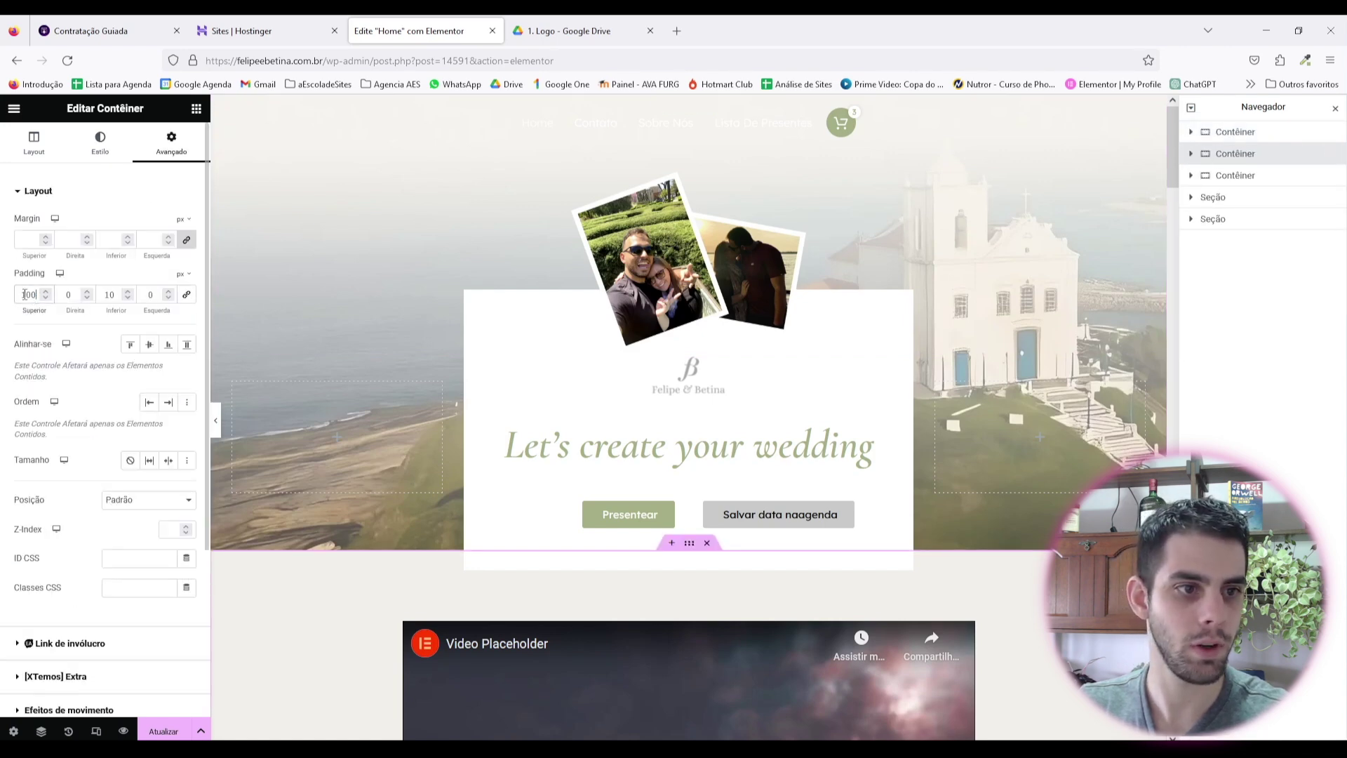
pyautogui.click(215, 420)
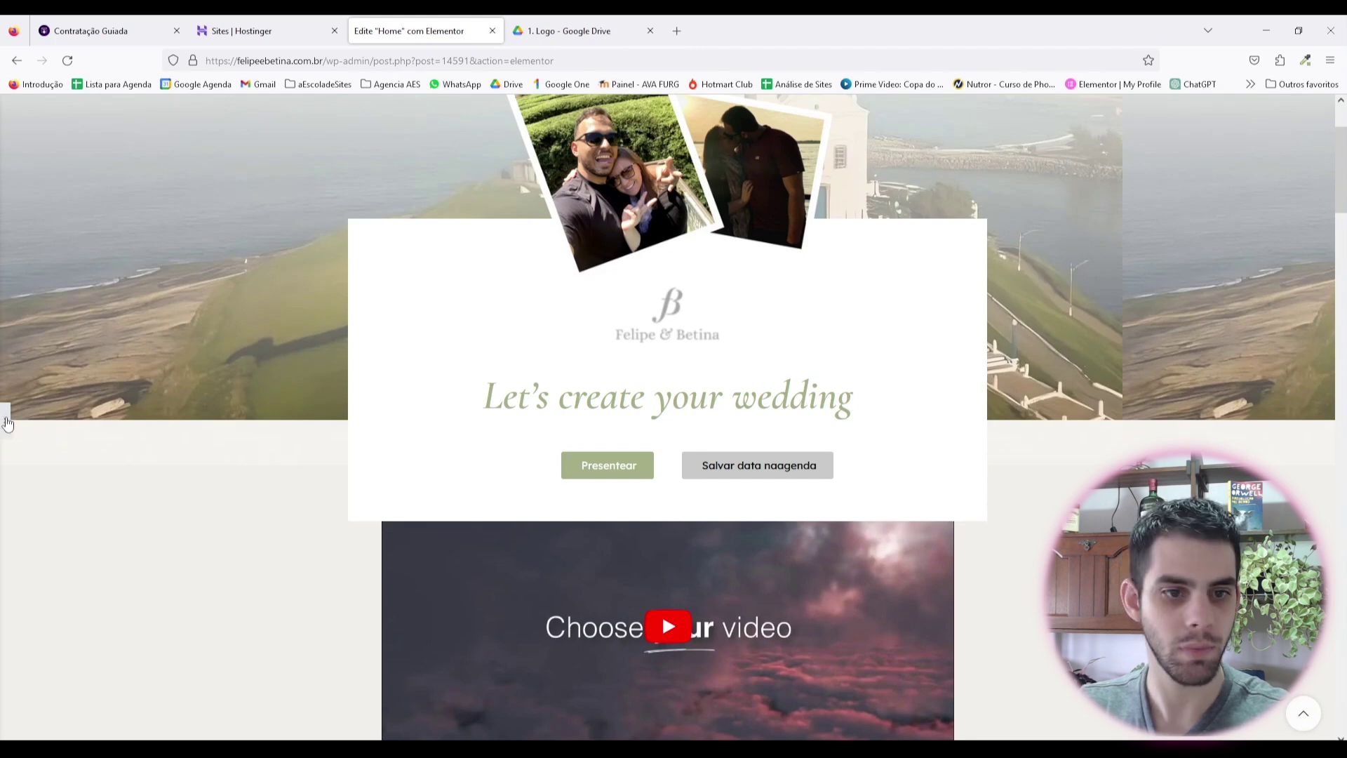
pyautogui.click(6, 421)
# Step: Set the container's top padding to 100 and check its background and layout settings
pyautogui.click(27, 294)
pyautogui.write('10')
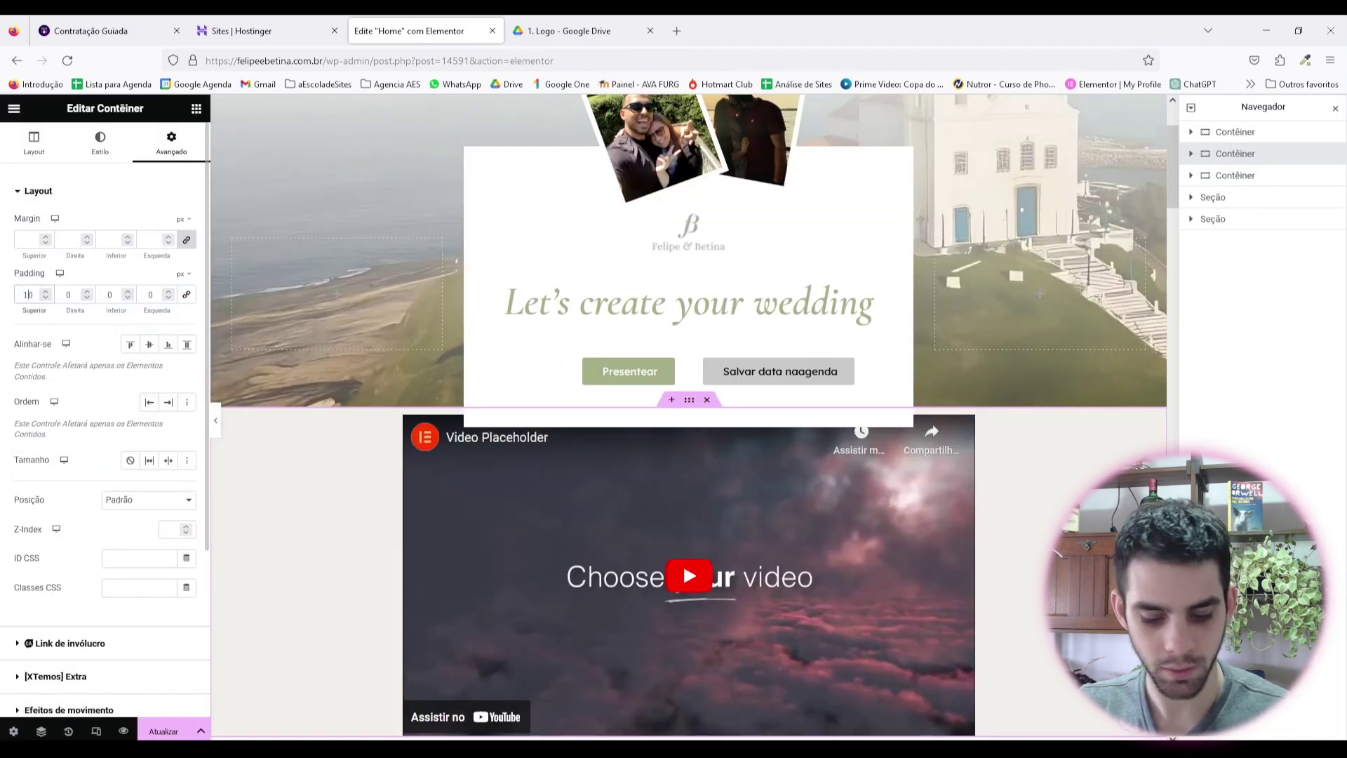
pyautogui.write('0')
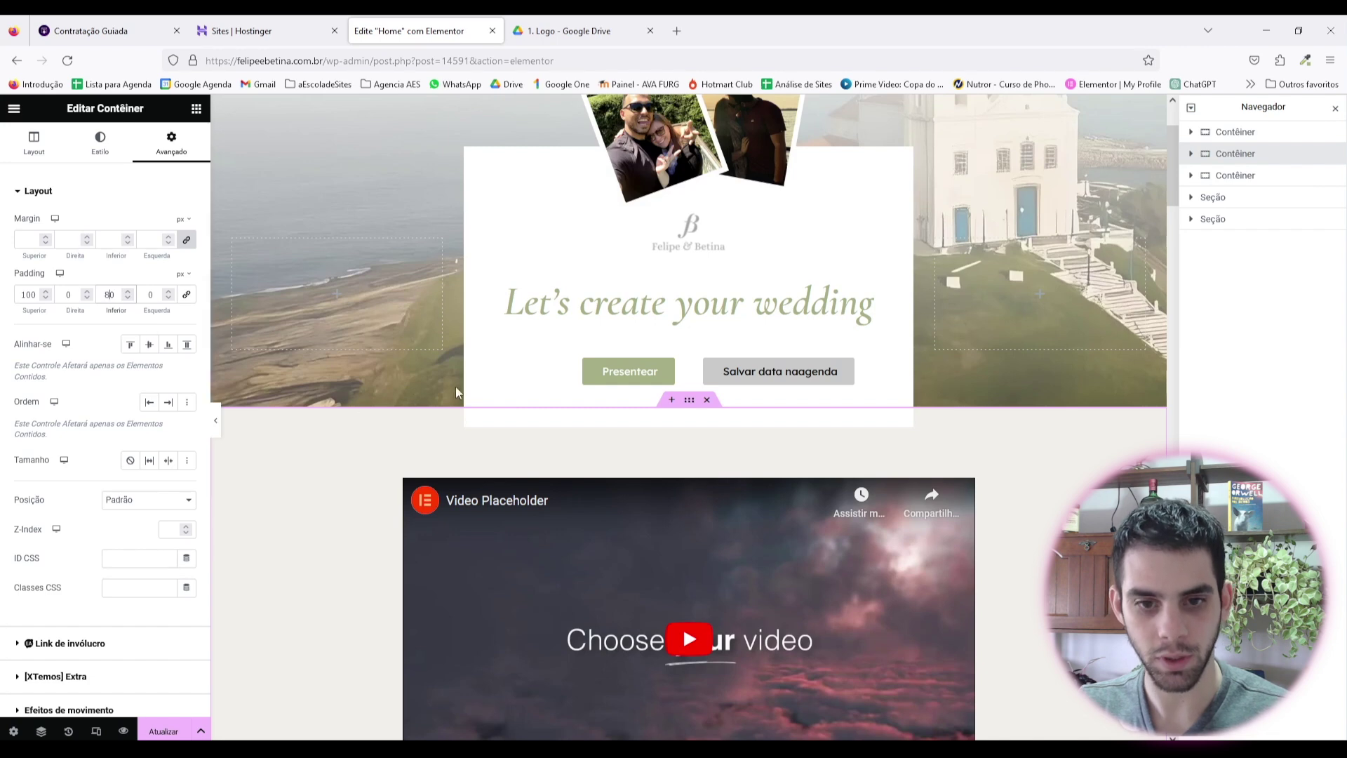
pyautogui.scroll(-4, 456, 386)
pyautogui.scroll(4, 460, 391)
pyautogui.click(100, 141)
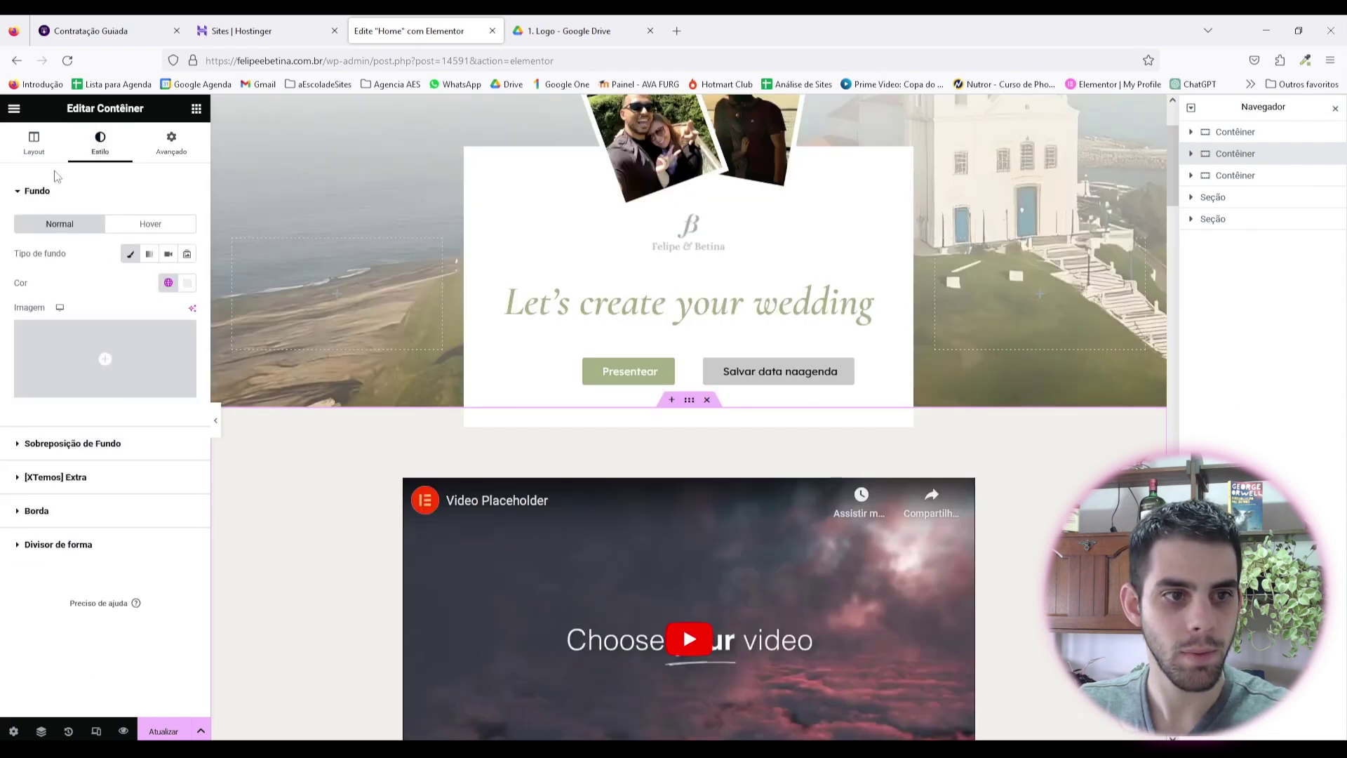
pyautogui.click(39, 147)
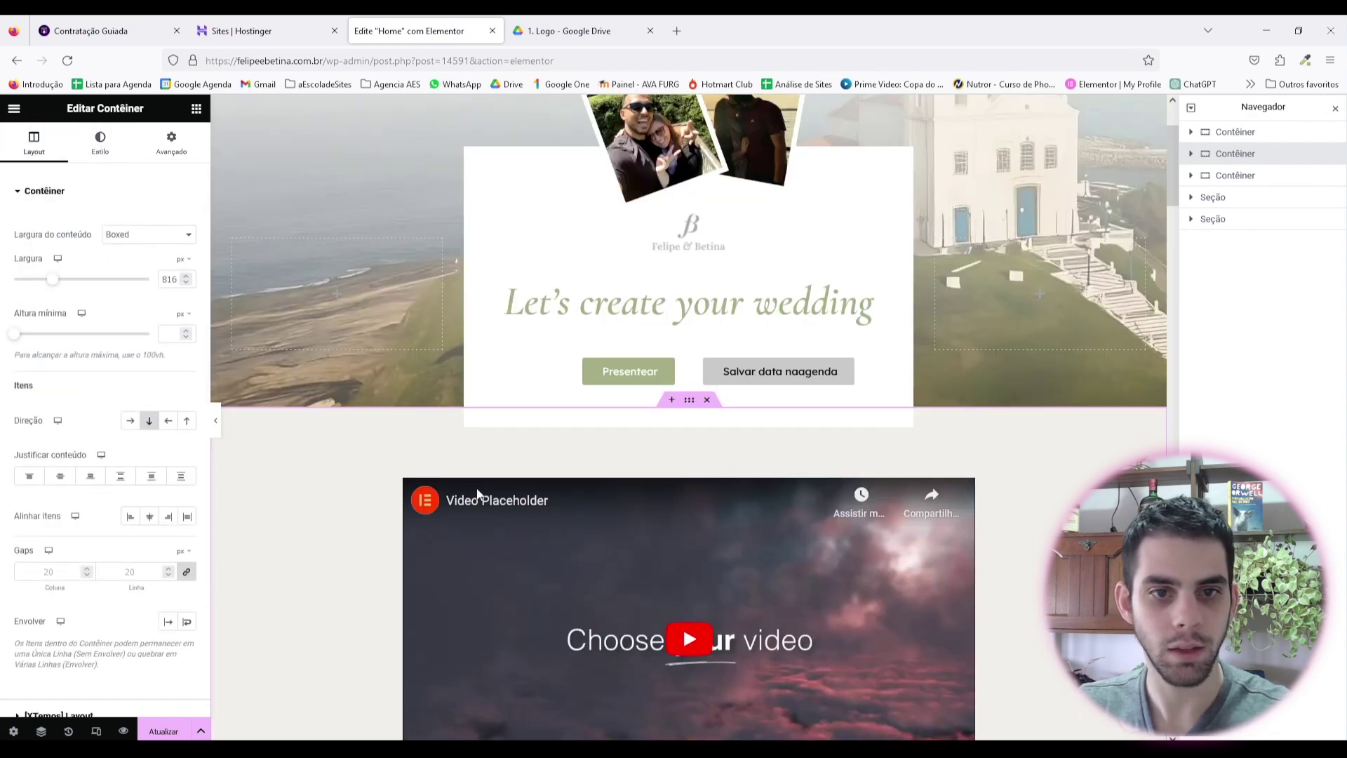
pyautogui.scroll(1, 975, 506)
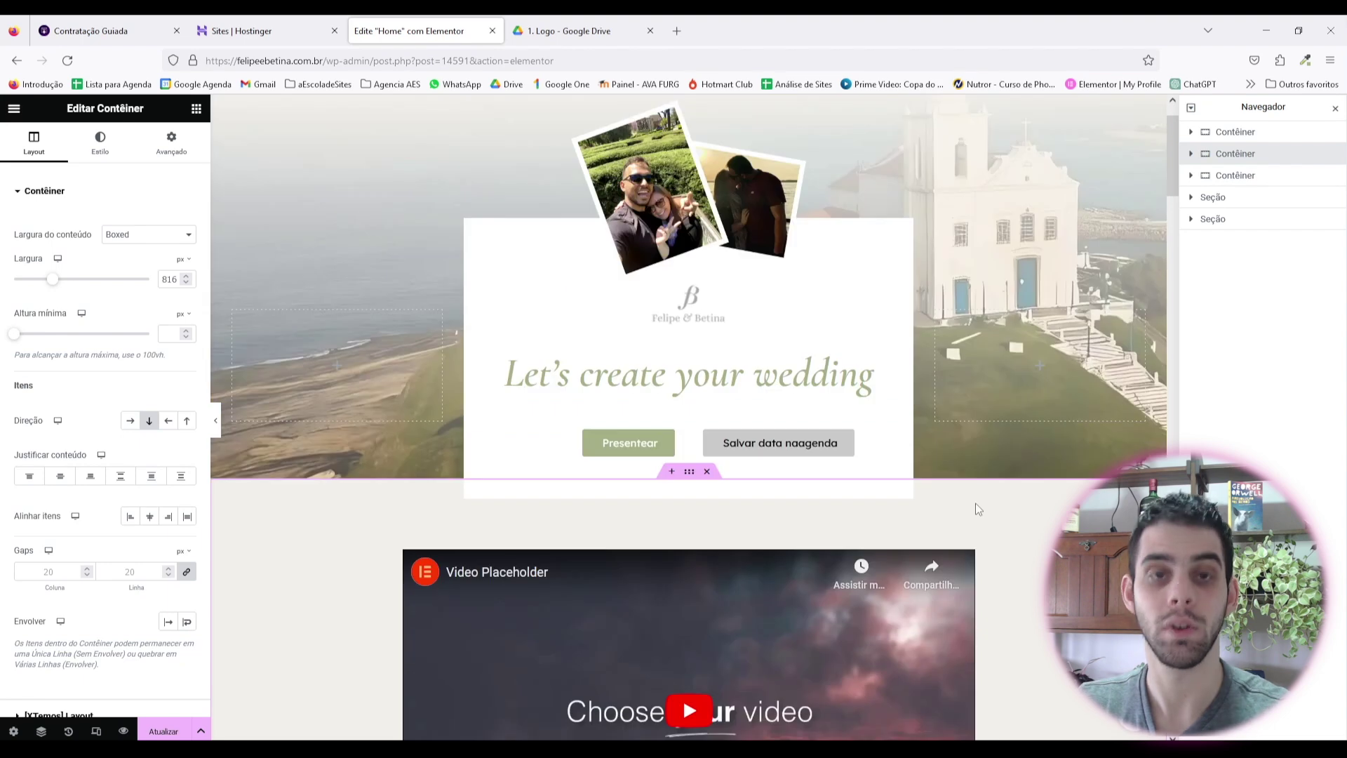
# Step: Preview the page at full width, then reopen the container's margin and padding settings
pyautogui.click(217, 421)
pyautogui.scroll(-3, 216, 421)
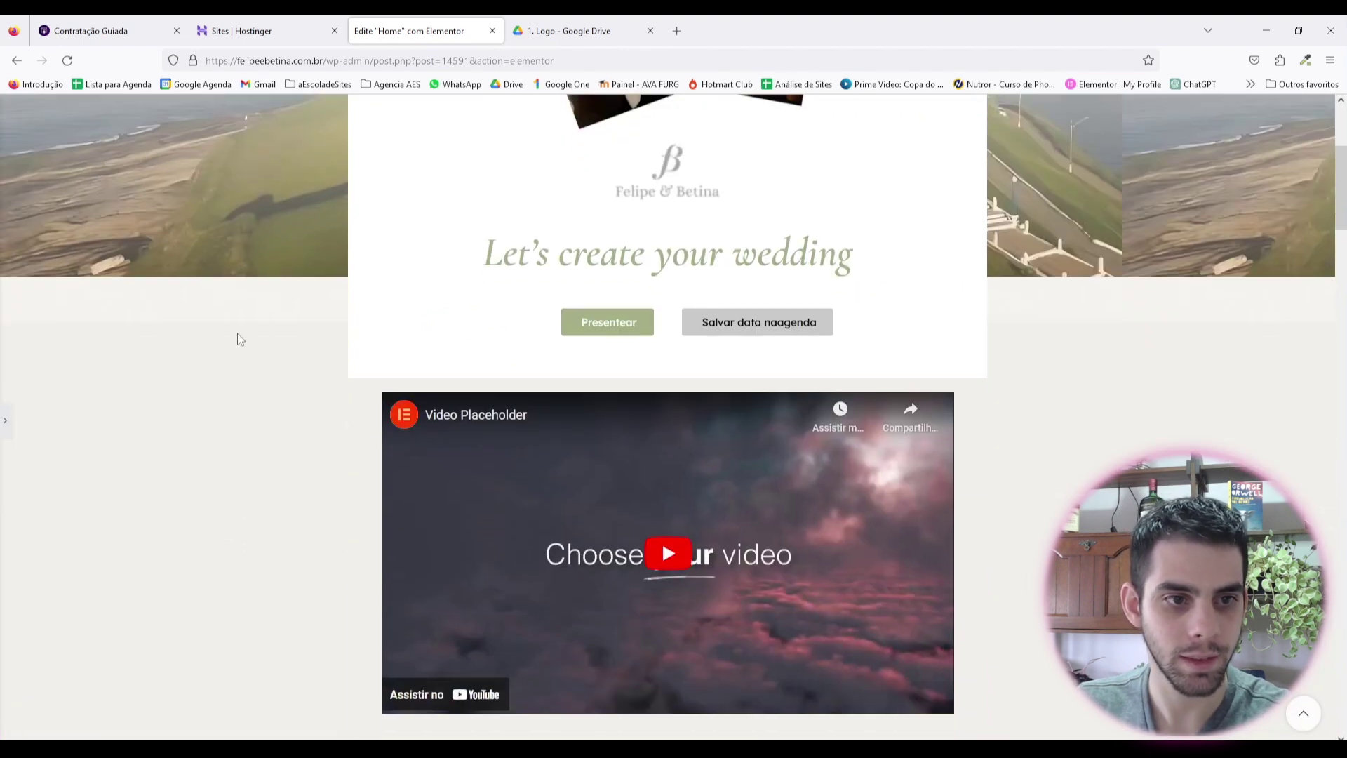
pyautogui.click(3, 417)
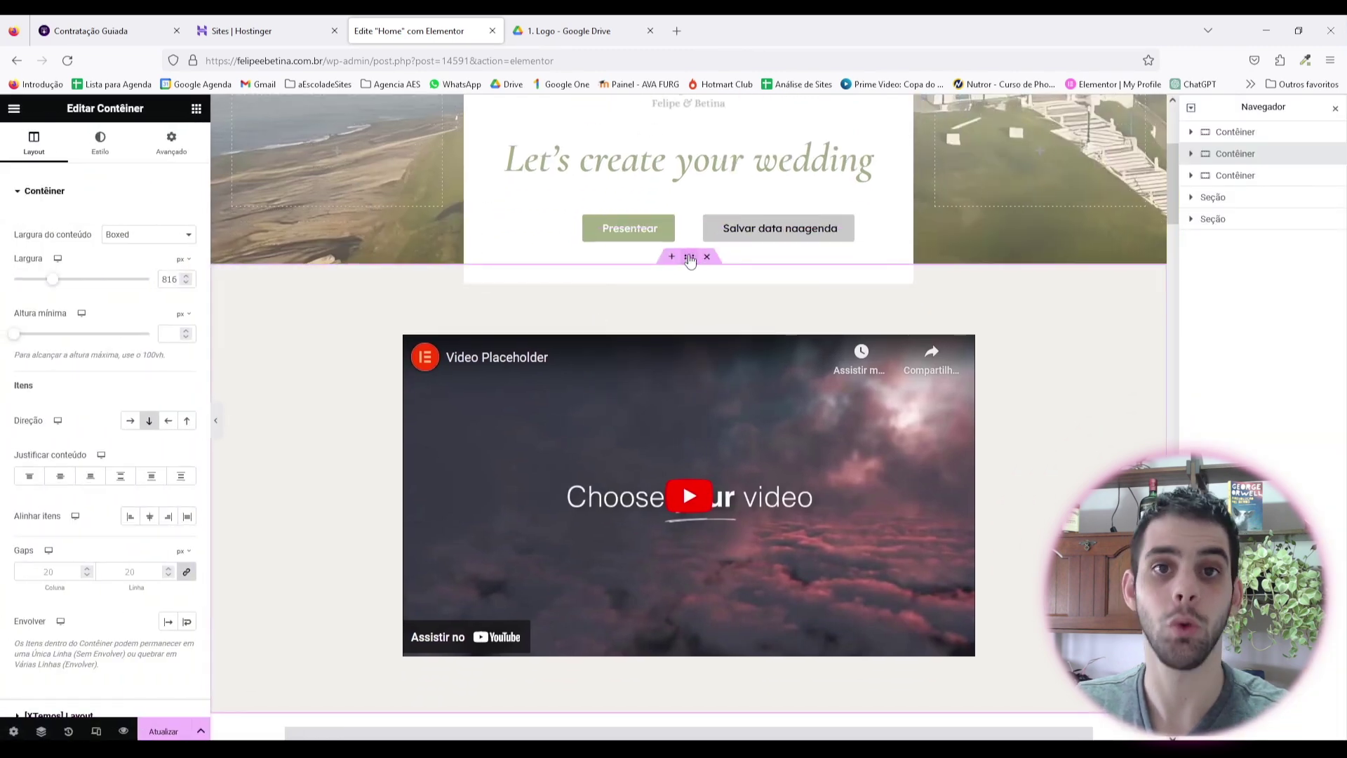
pyautogui.click(179, 148)
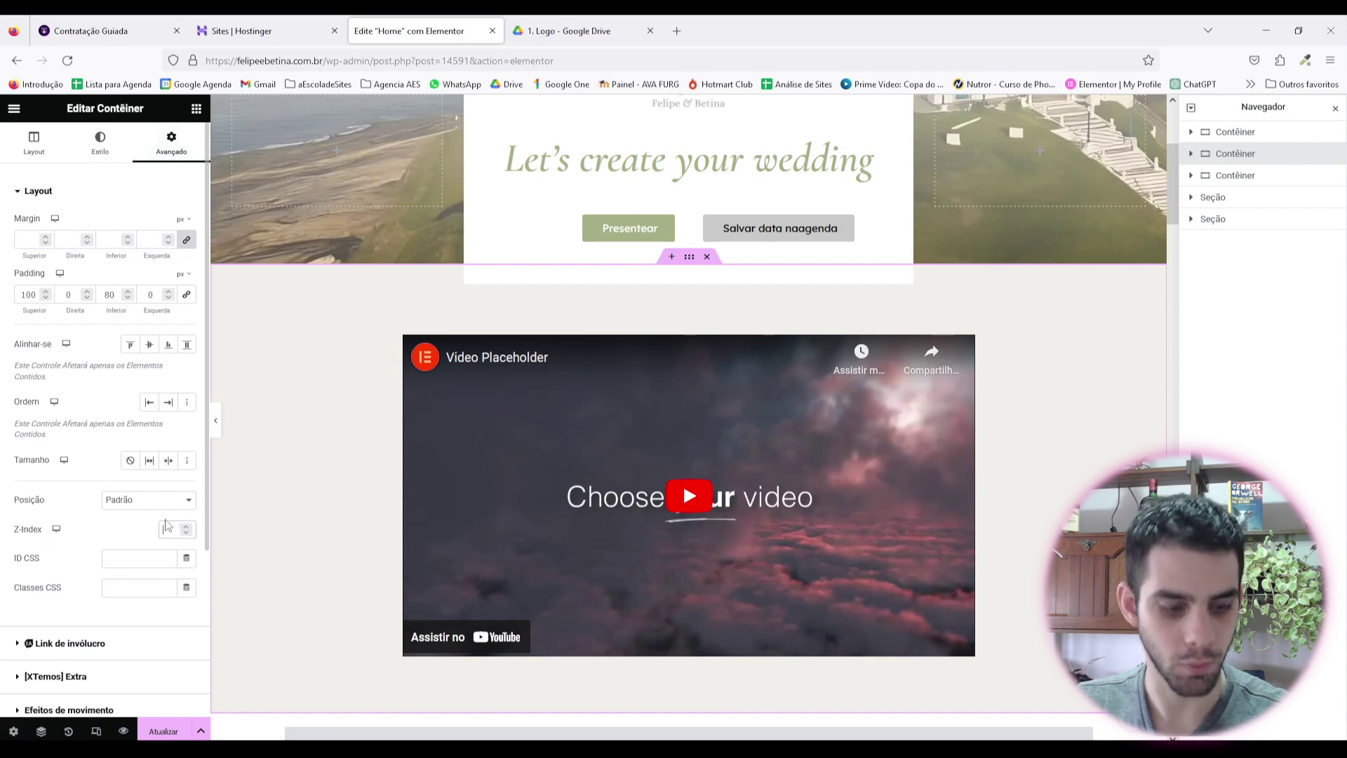
pyautogui.click(215, 421)
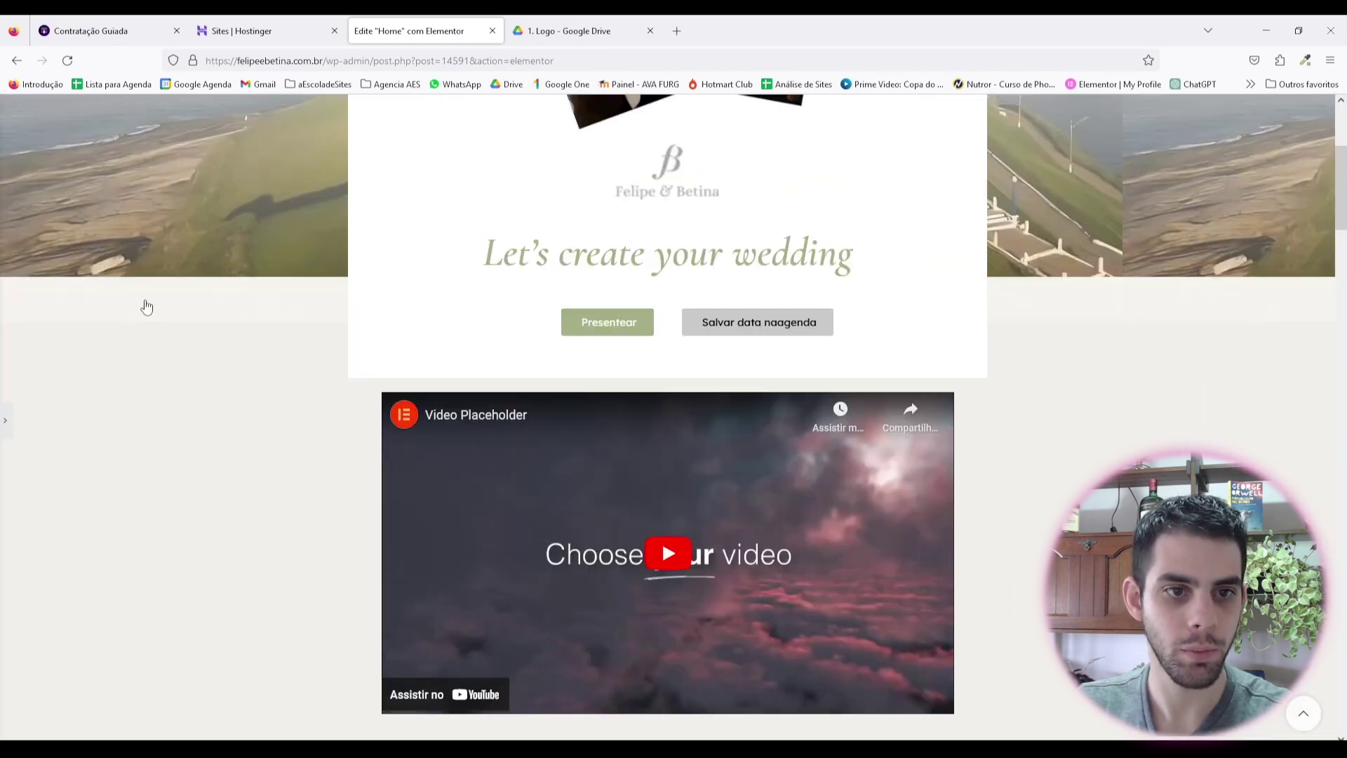
pyautogui.hotkey('ctrl', 'p')
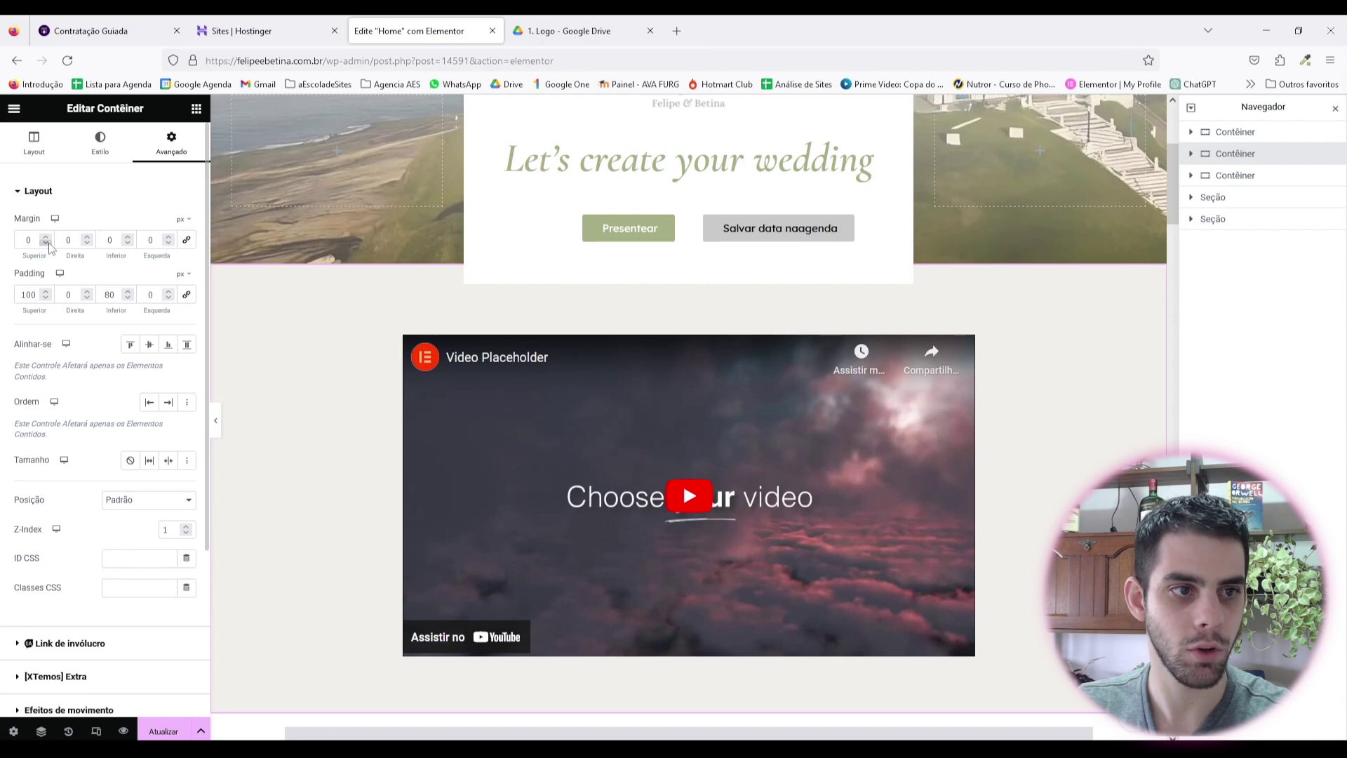
# Step: Give the container a negative top margin (-60) and preview the video overlapping the card
pyautogui.click(46, 243)
pyautogui.click(47, 243)
pyautogui.click(46, 237)
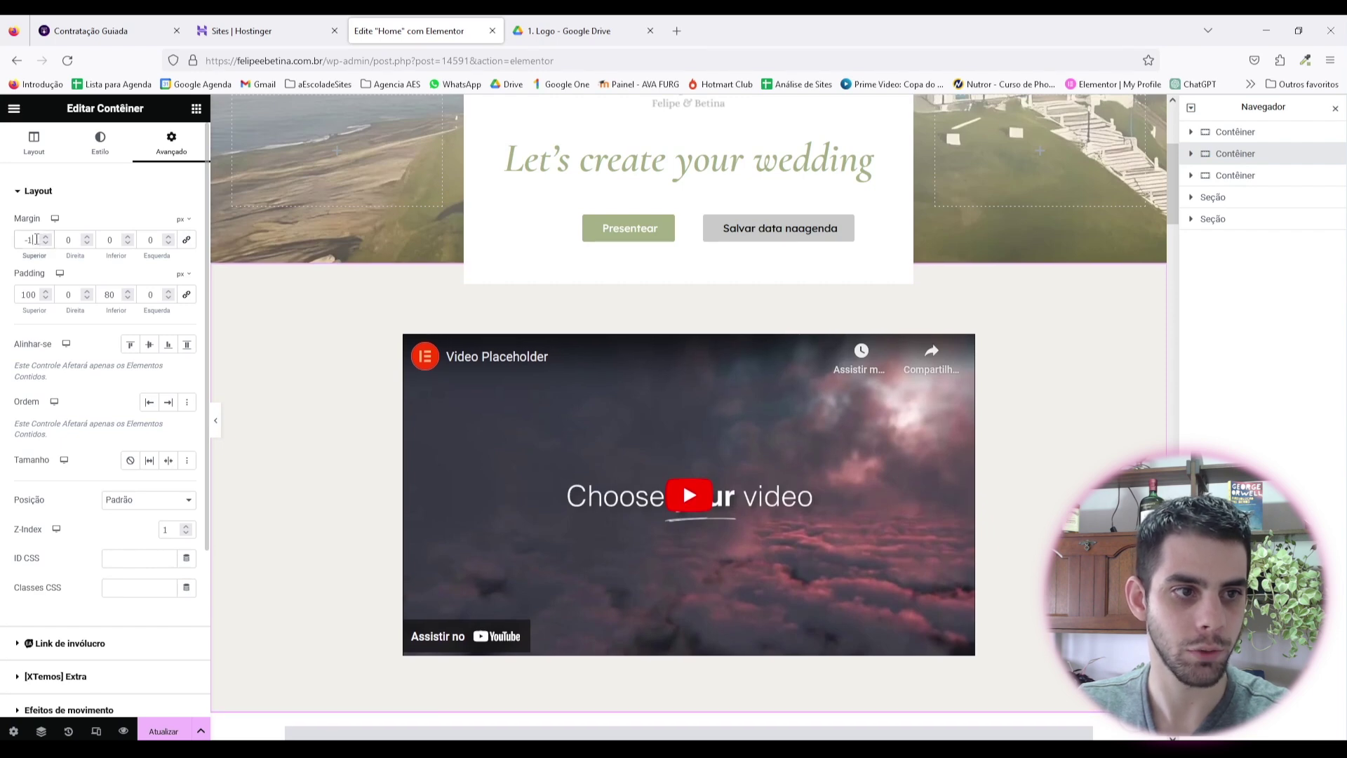
pyautogui.write('45')
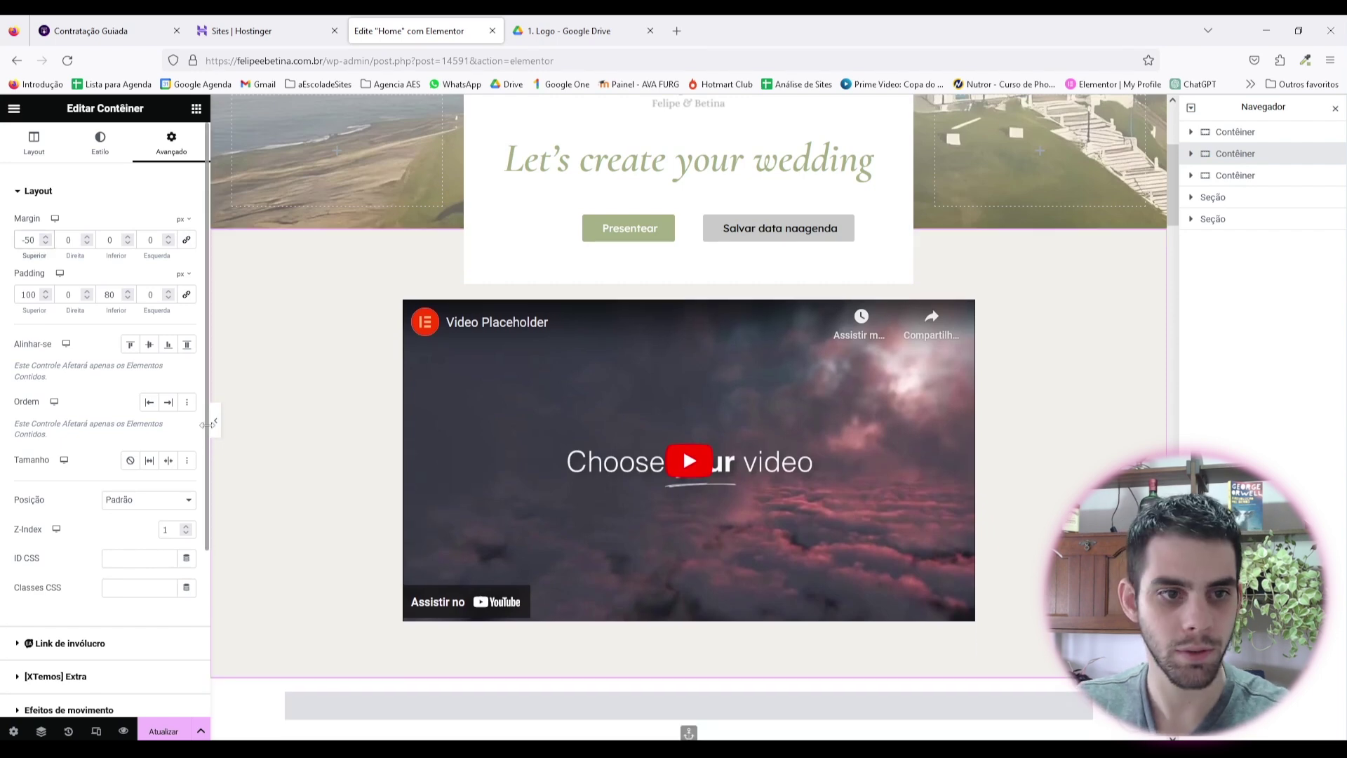
pyautogui.click(215, 420)
pyautogui.scroll(1, 216, 433)
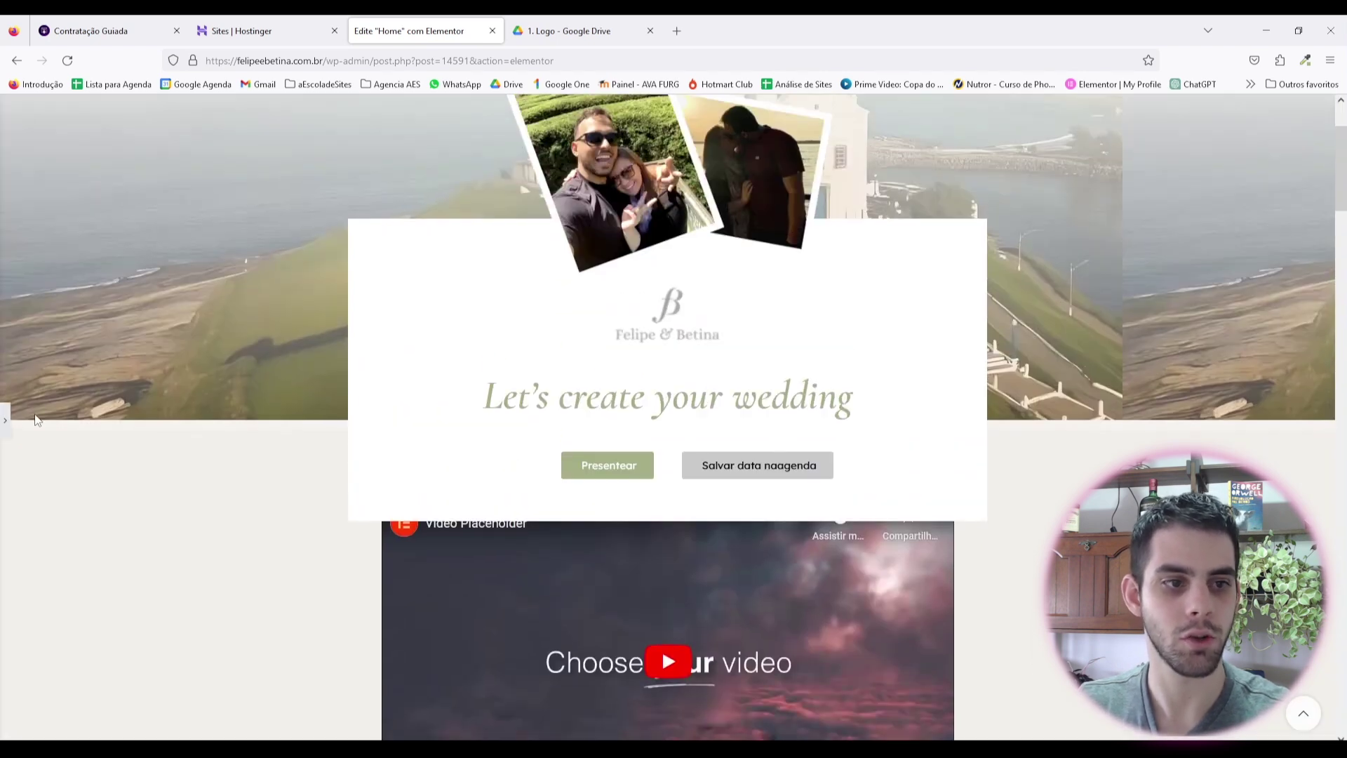
pyautogui.click(6, 420)
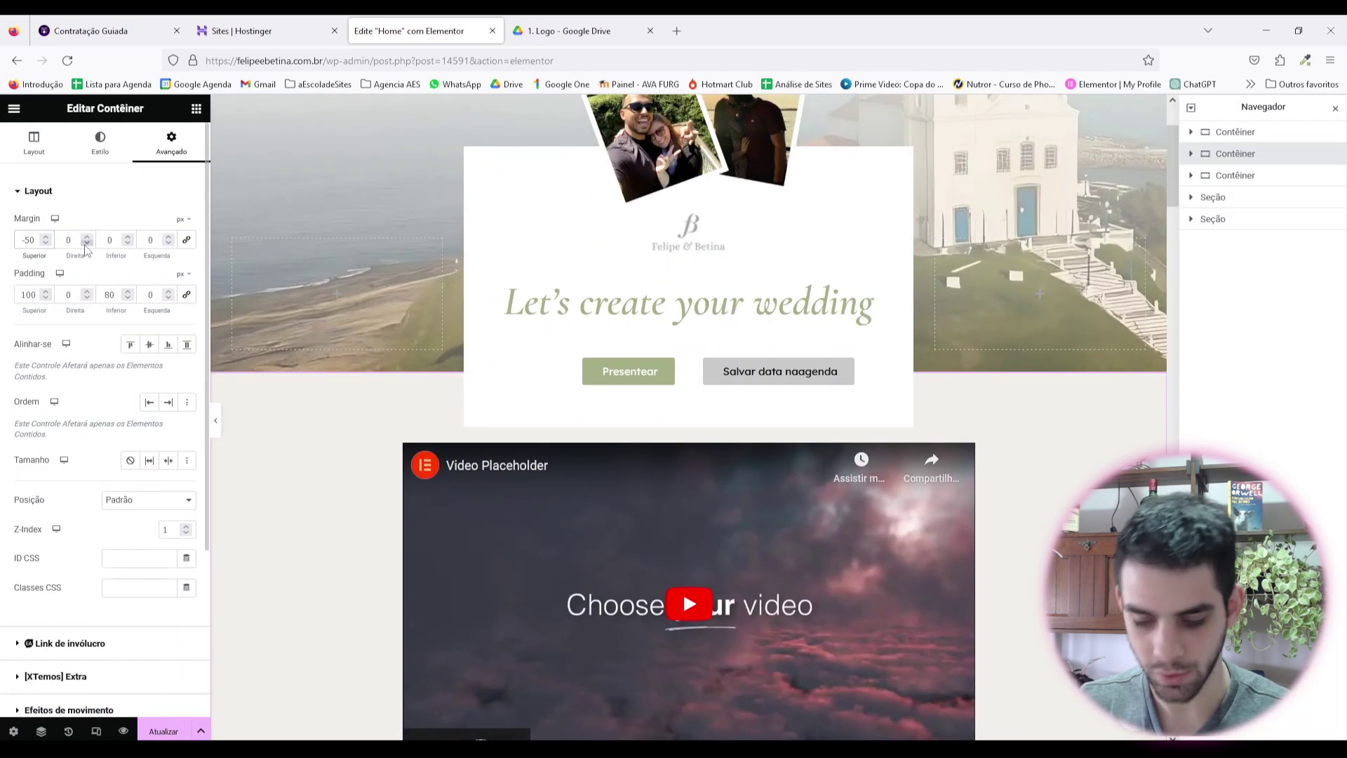
pyautogui.click(215, 420)
pyautogui.scroll(-5, 732, 339)
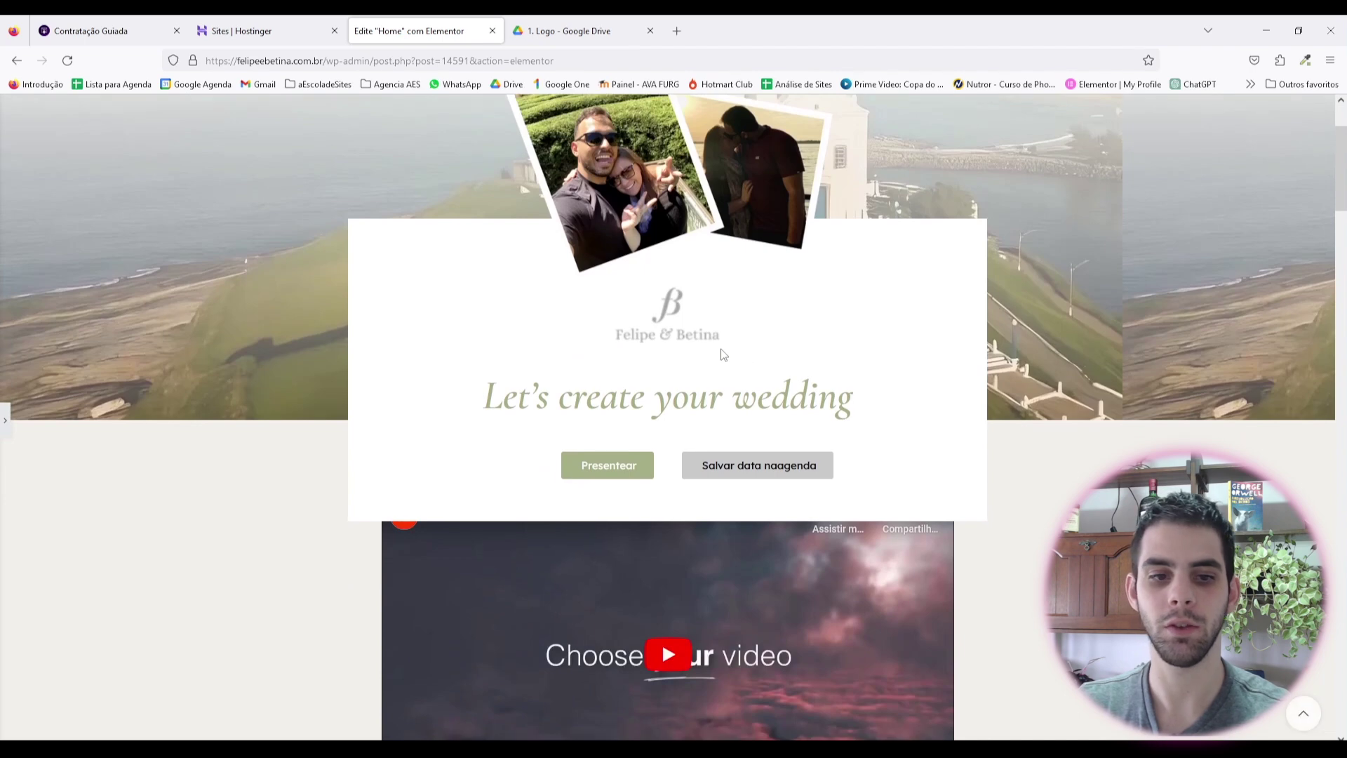
pyautogui.click(3, 425)
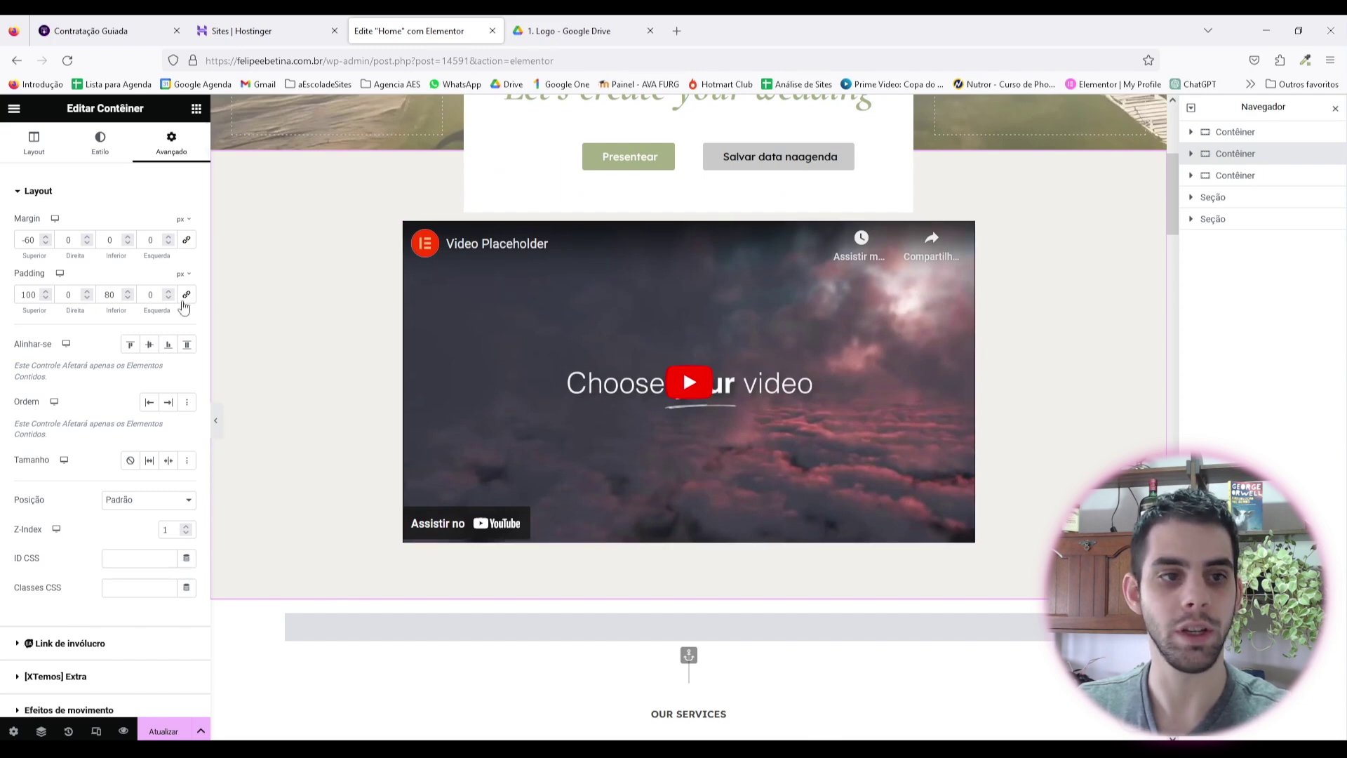
# Step: Raise the container's top padding to 300 and preview the result
pyautogui.click(37, 295)
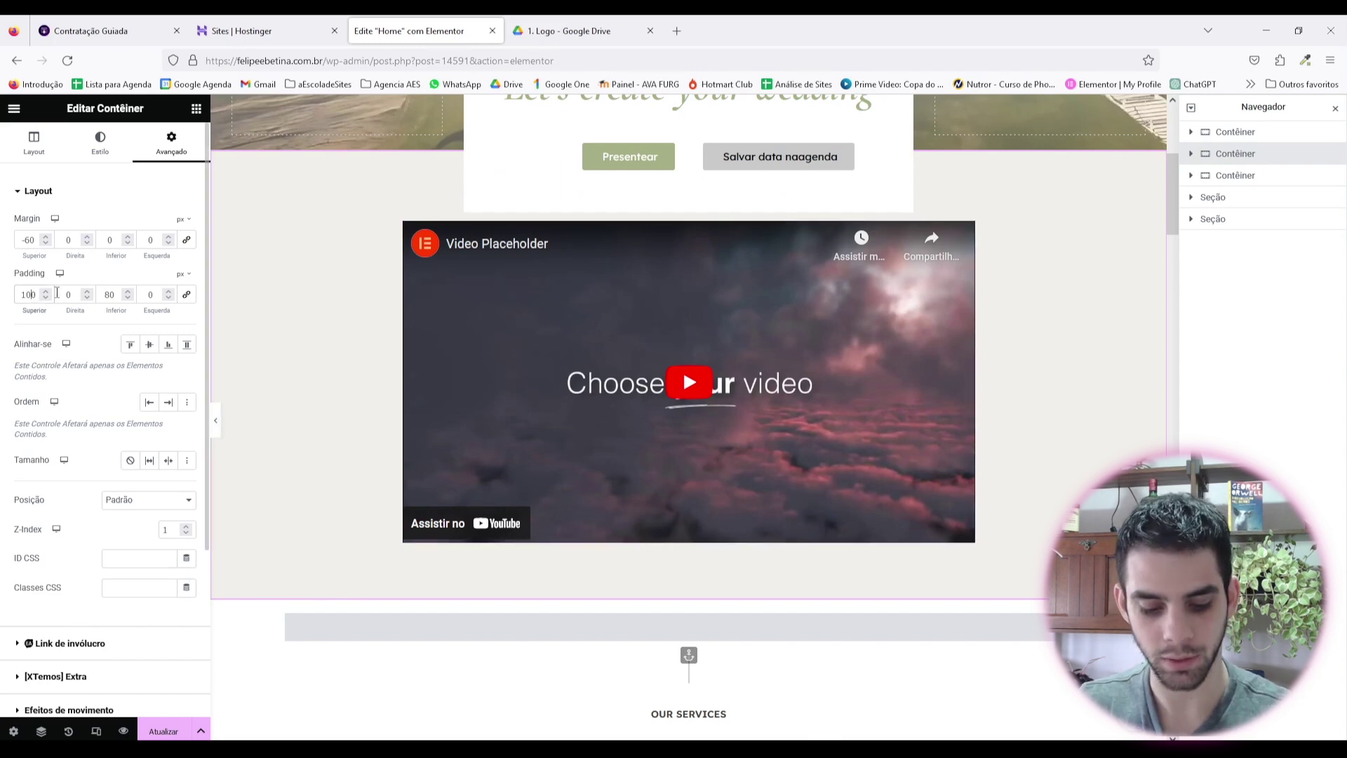
pyautogui.click(215, 420)
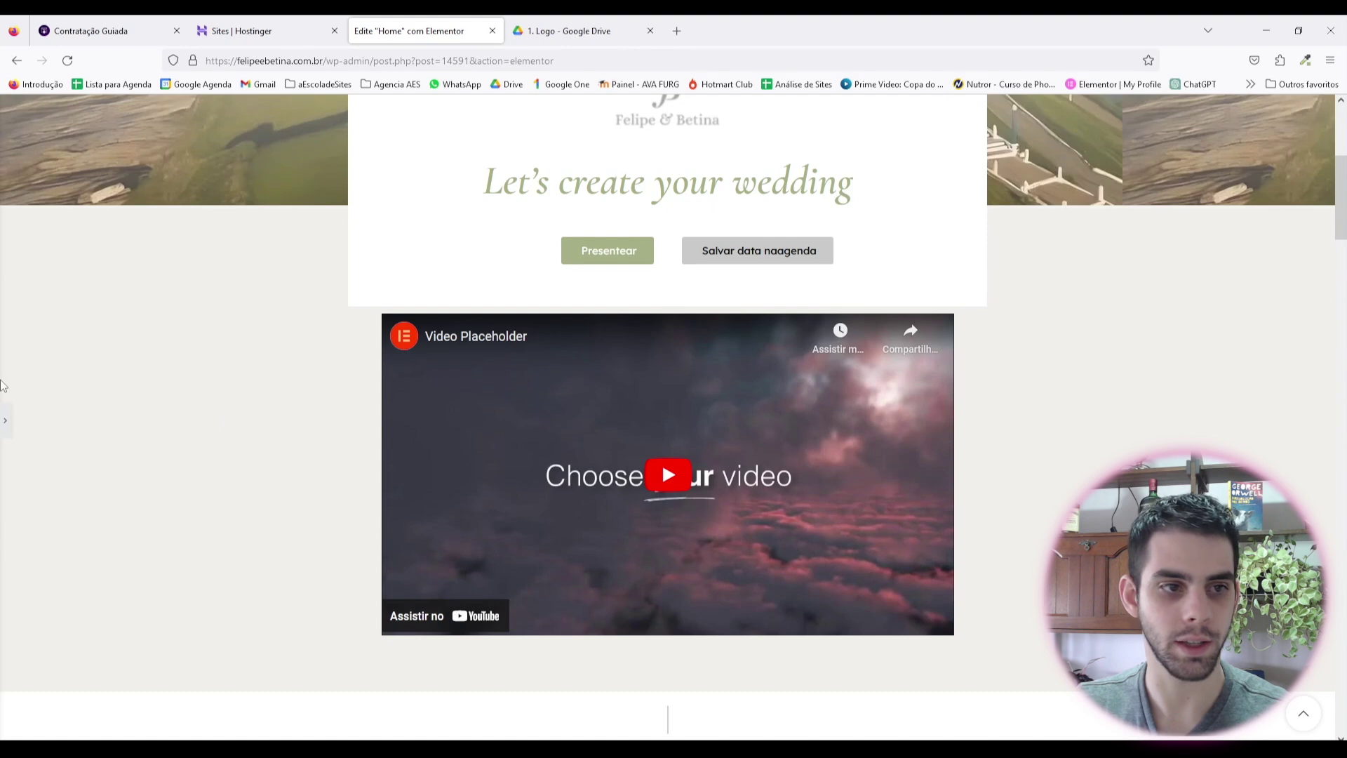
pyautogui.click(5, 420)
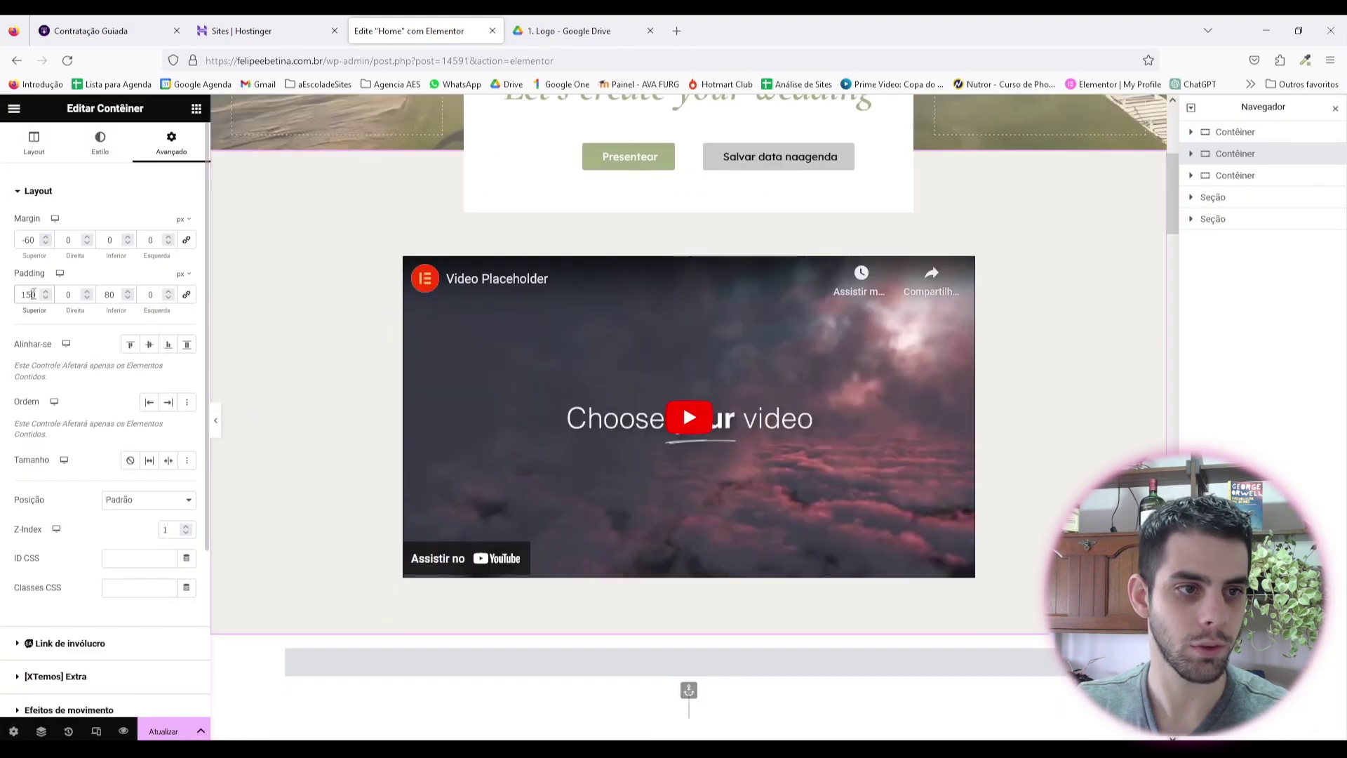
pyautogui.click(216, 421)
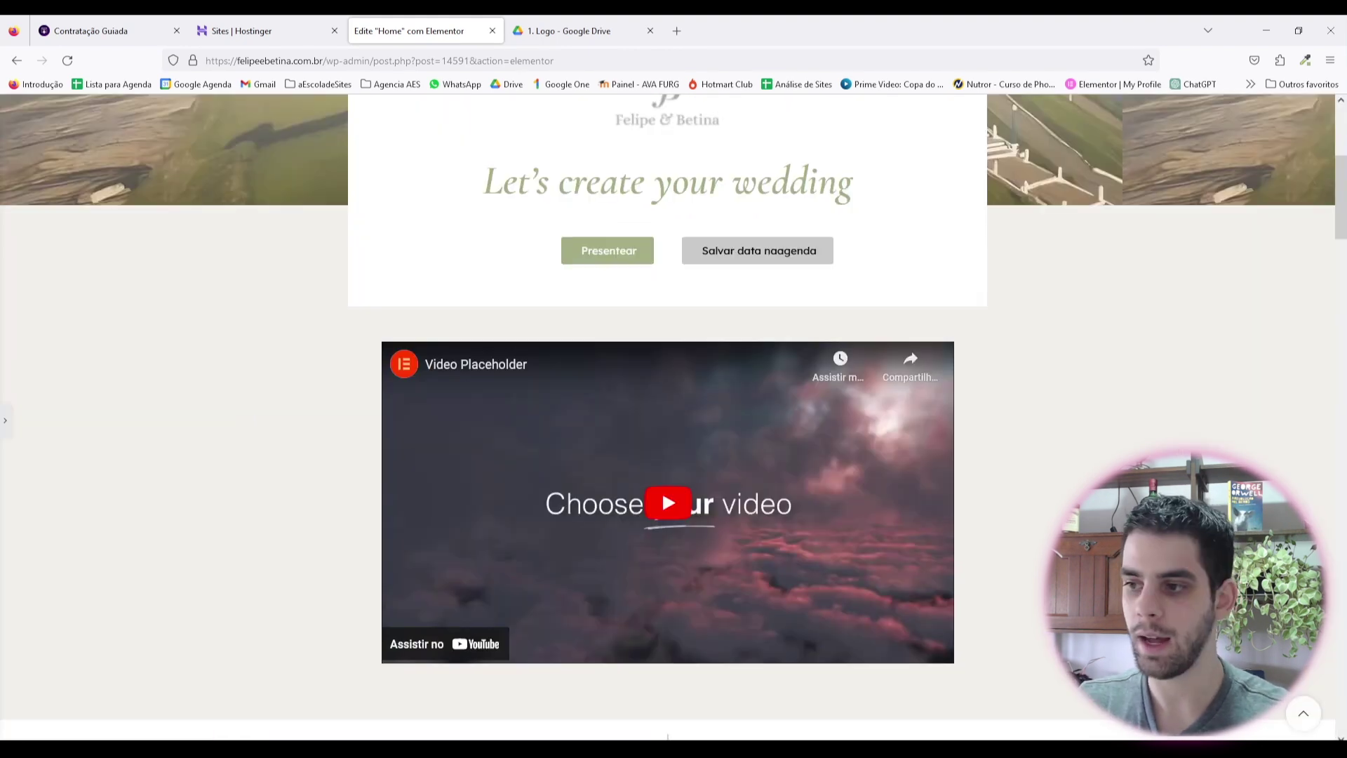
pyautogui.click(5, 420)
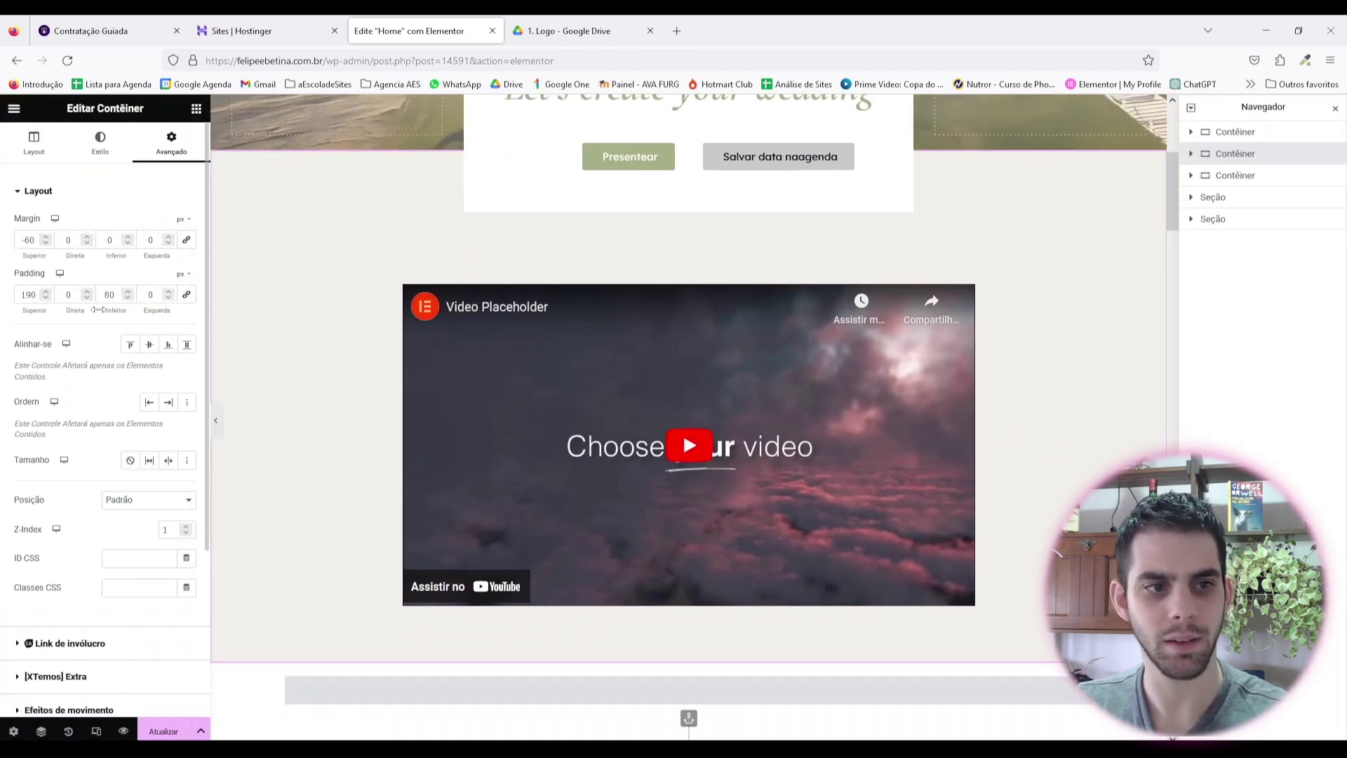
pyautogui.moveTo(42, 297); pyautogui.dragTo(2, 281)
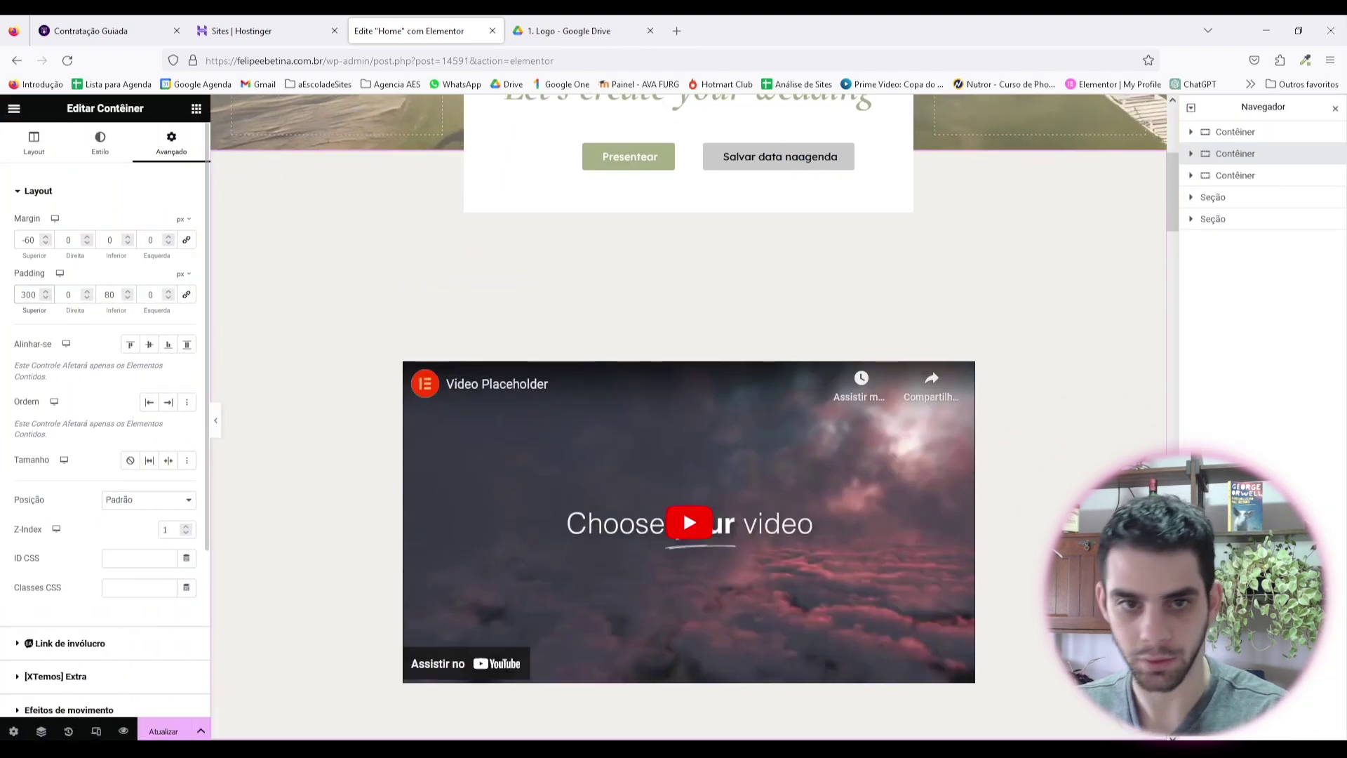
pyautogui.hotkey('ctrl', 'p')
pyautogui.scroll(3, 274, 421)
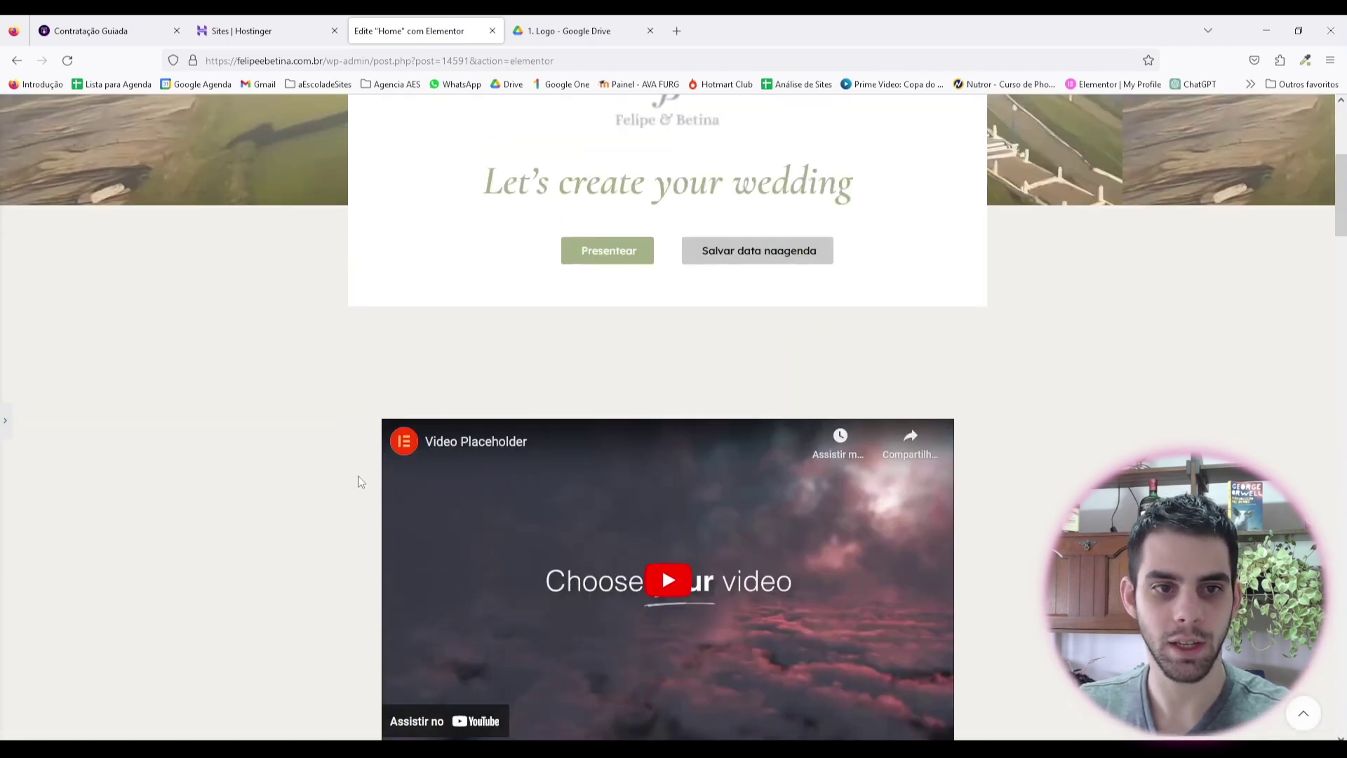
pyautogui.click(5, 421)
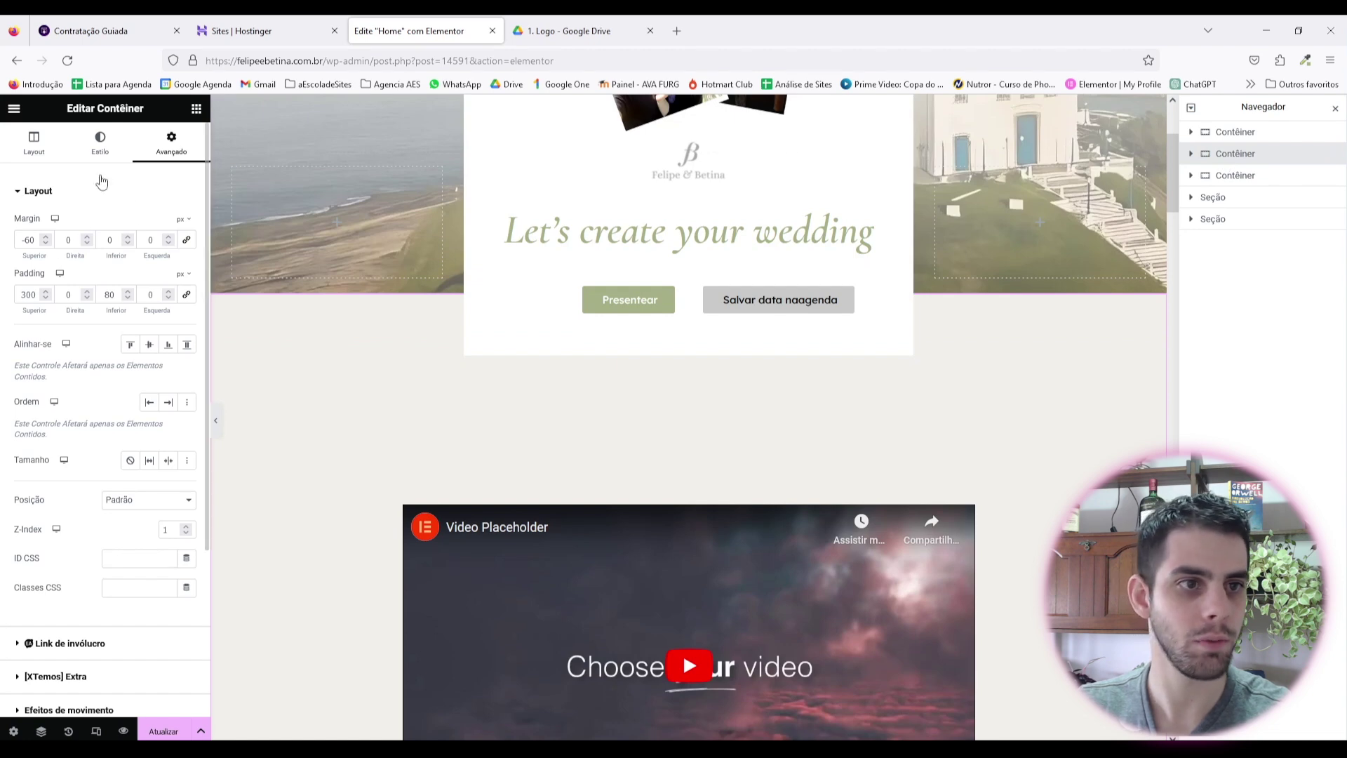
# Step: Widen the video container from 816 px and preview it at full width
pyautogui.click(35, 144)
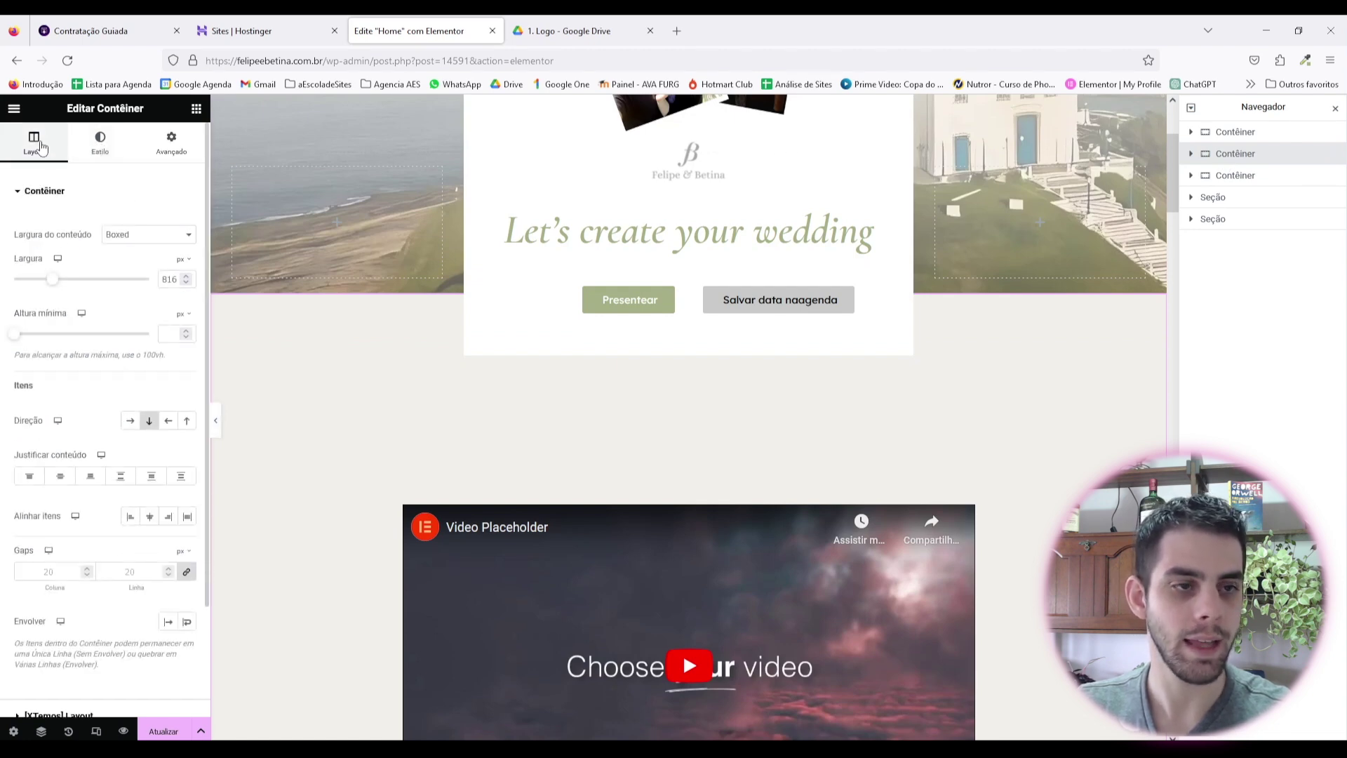
pyautogui.moveTo(57, 285); pyautogui.dragTo(62, 281)
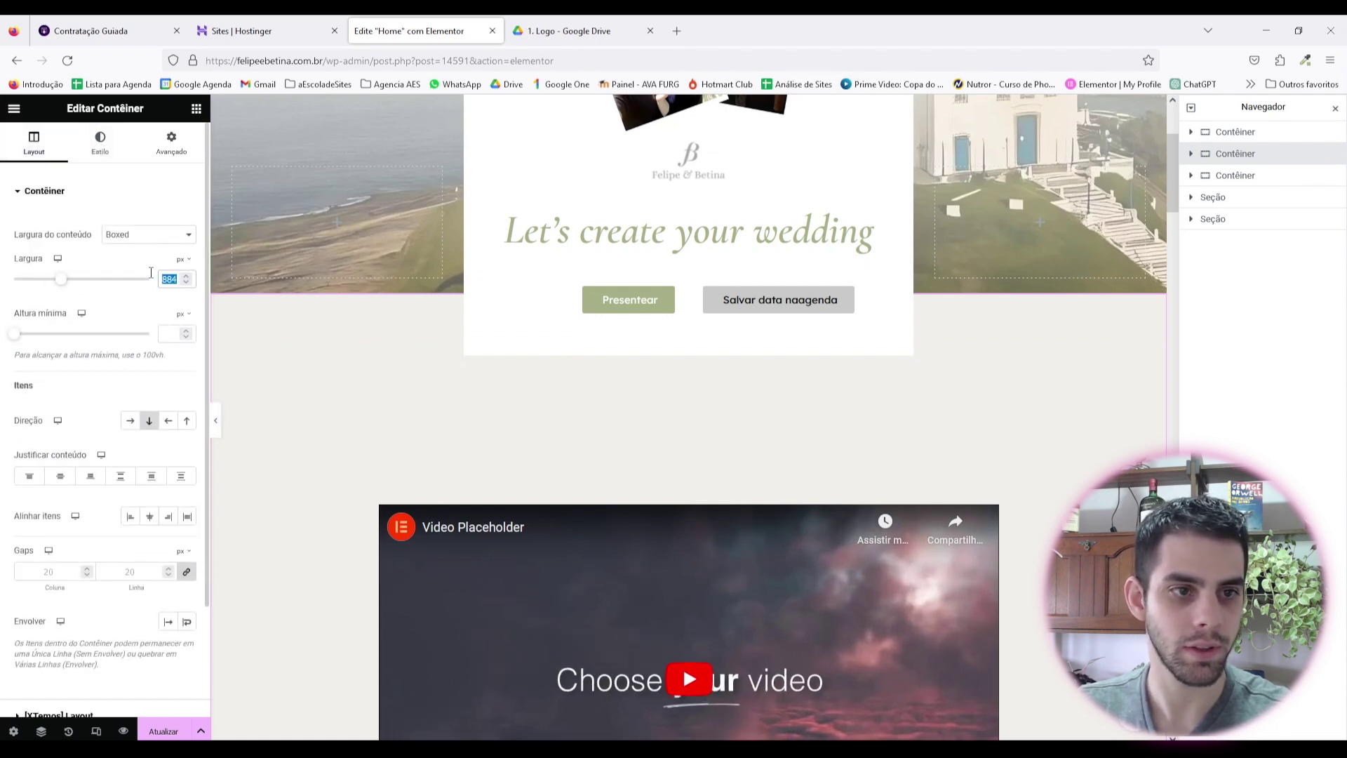
pyautogui.click(216, 420)
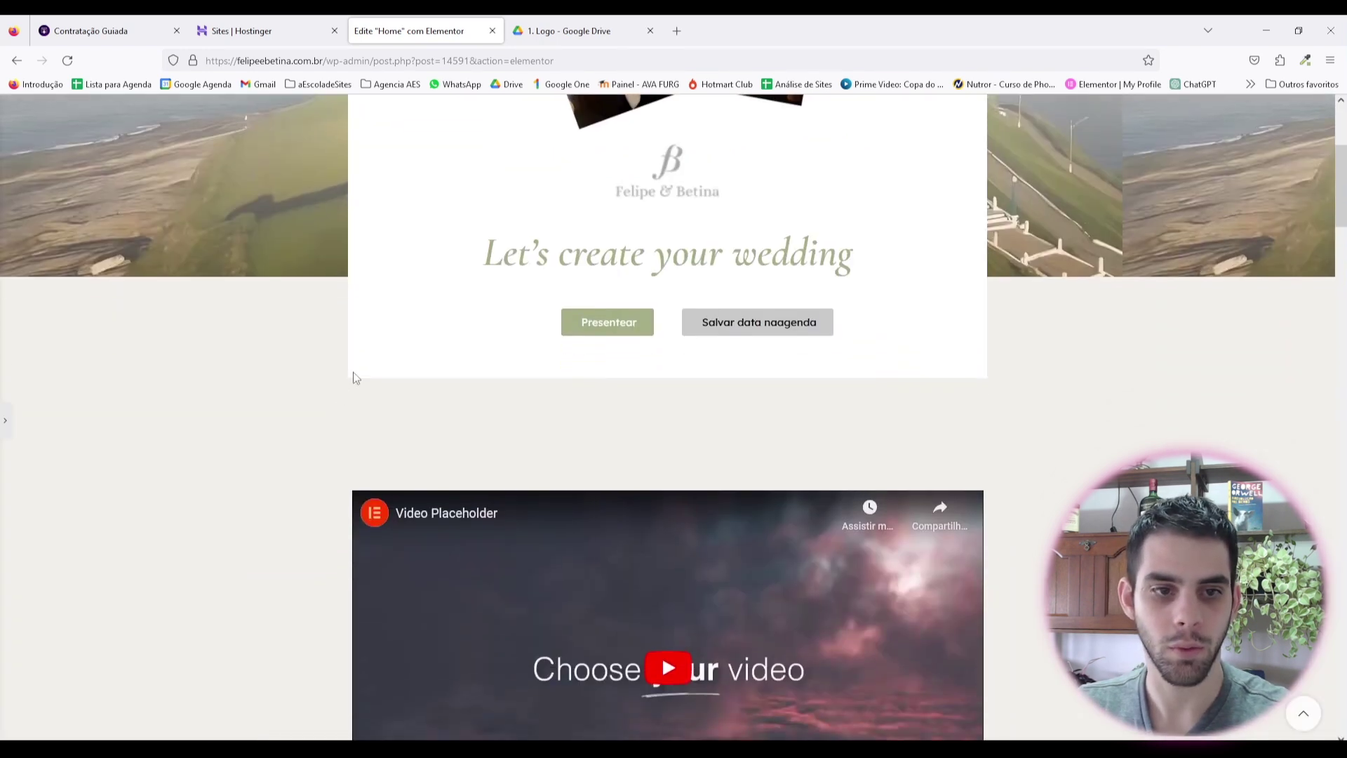
pyautogui.click(5, 427)
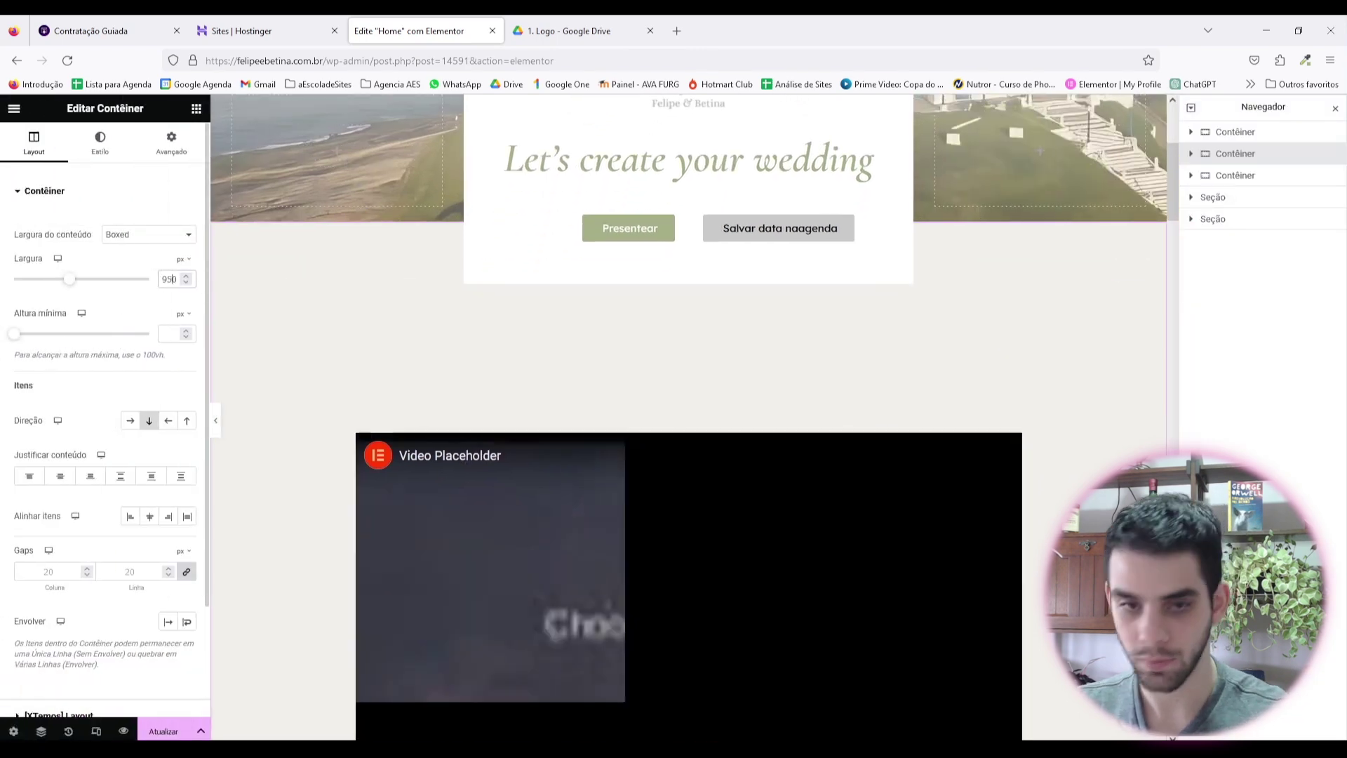
# Step: Reselect the video container and preview the page again
pyautogui.click(215, 420)
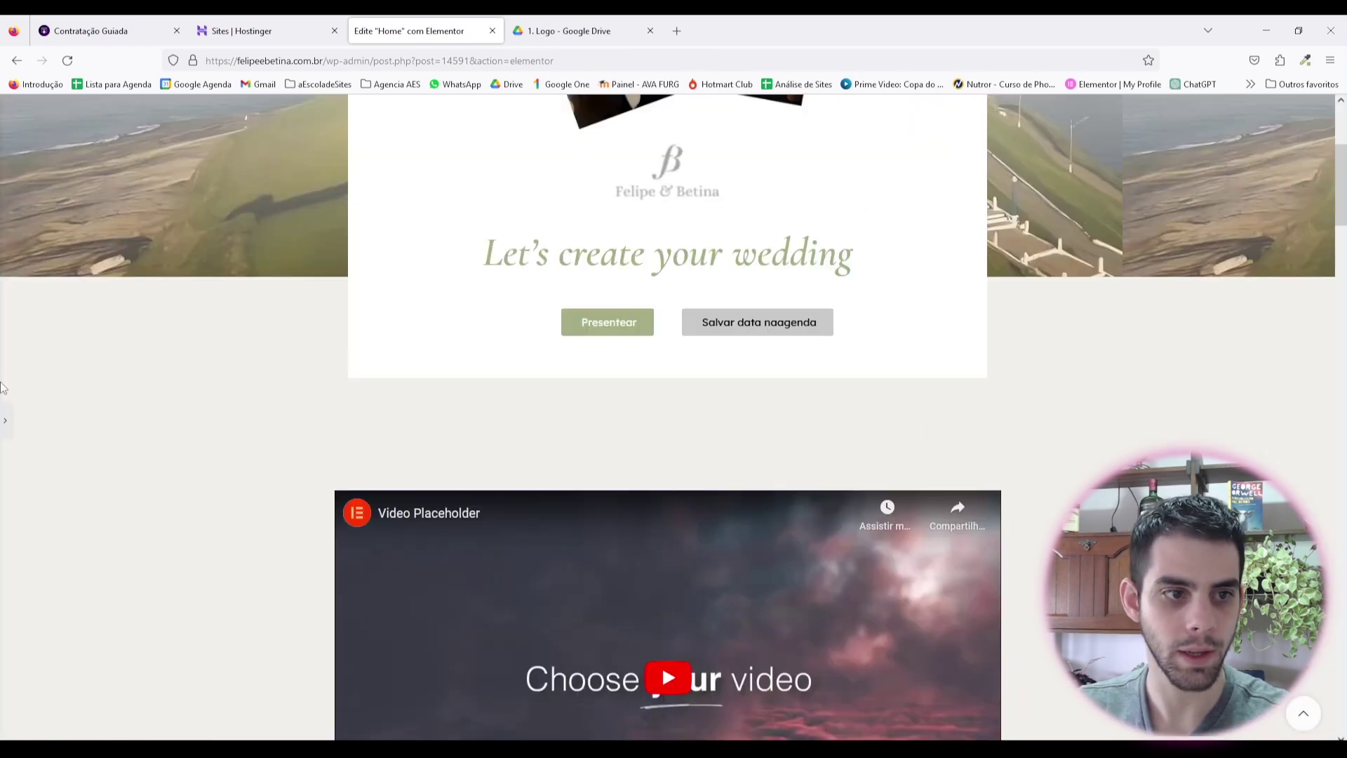
pyautogui.click(7, 421)
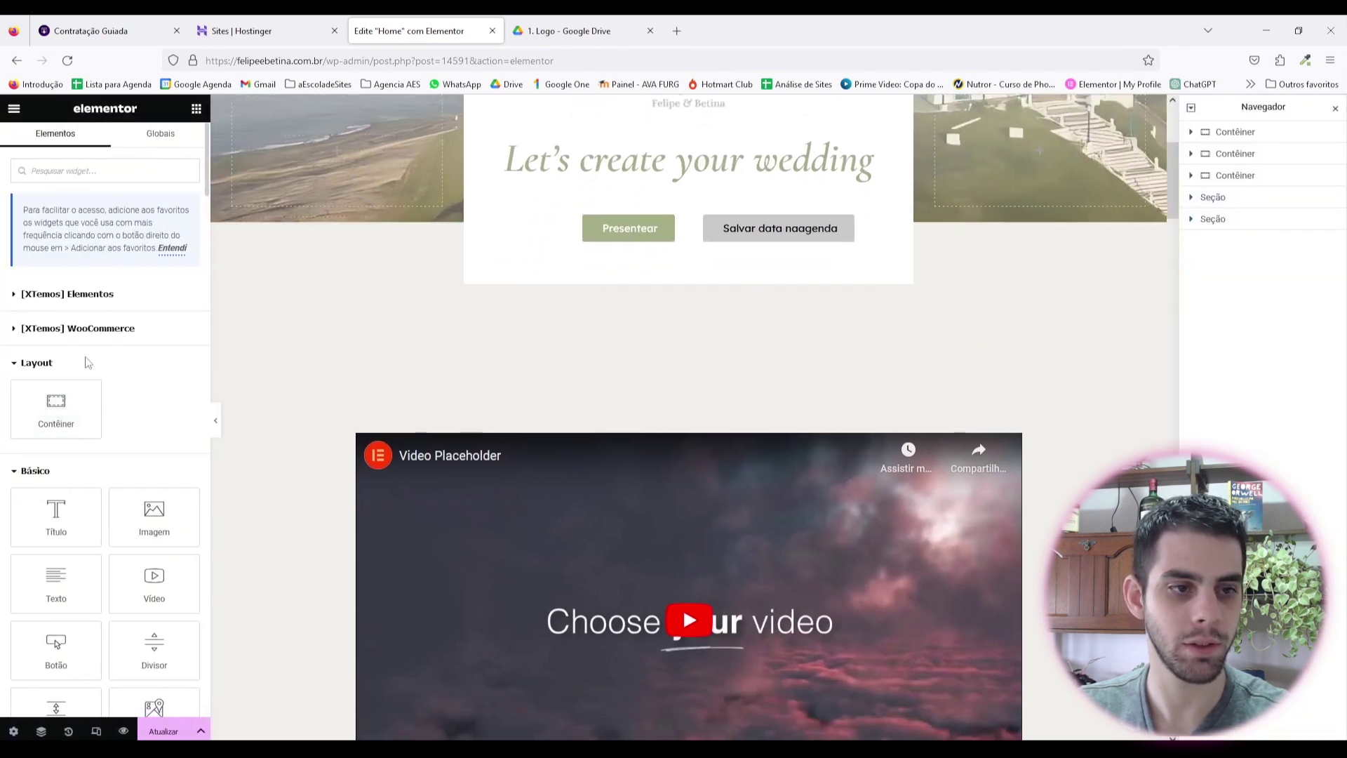
pyautogui.click(287, 402)
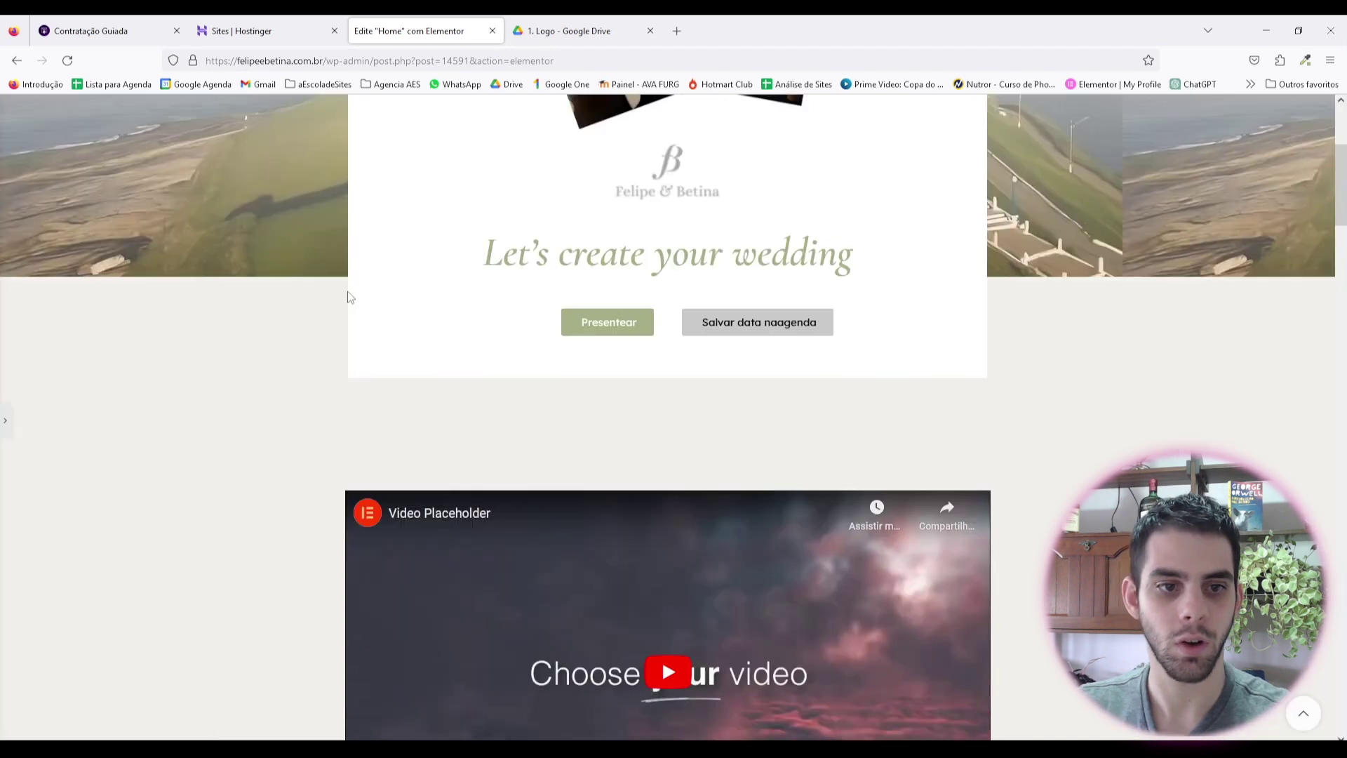
pyautogui.click(216, 420)
pyautogui.scroll(-3, 667, 452)
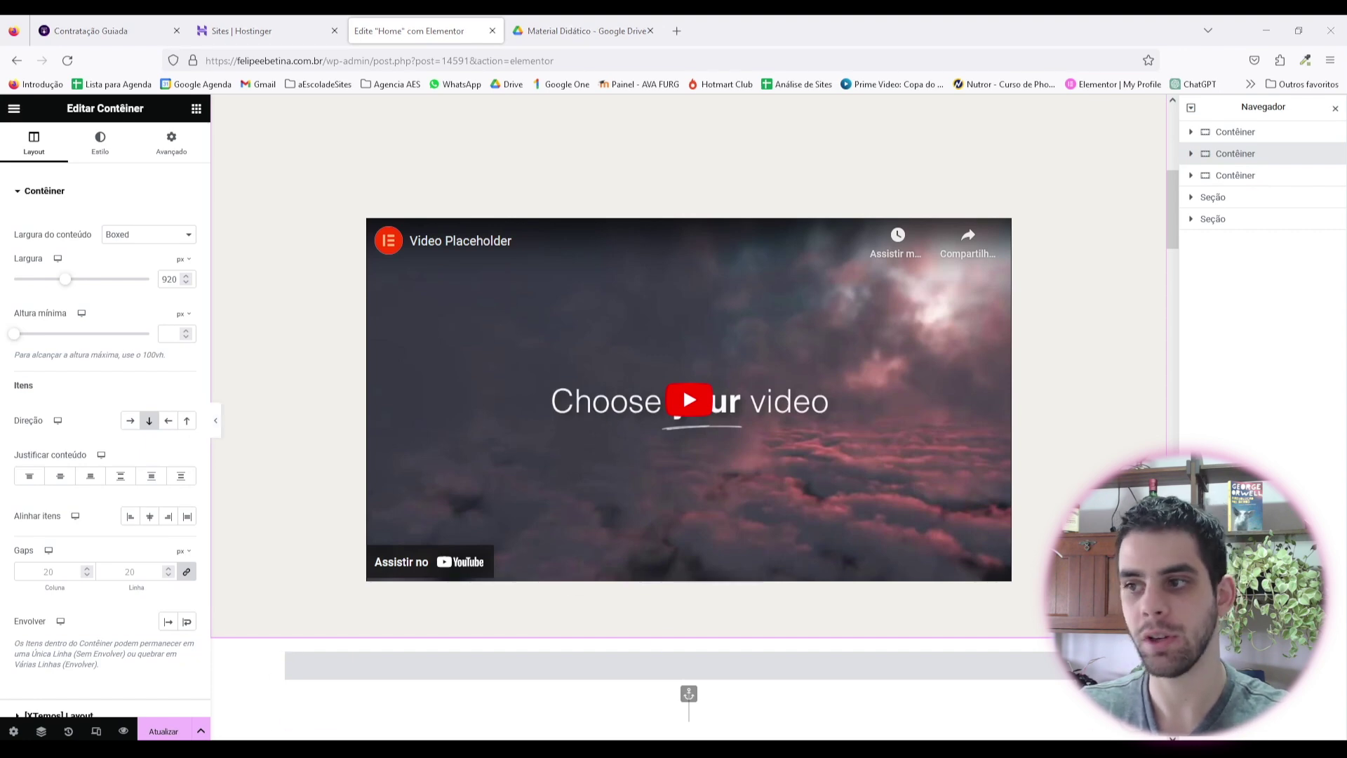
# Step: Turn on the video's Sobreposição de imagem with the couple photo and preview it
pyautogui.click(929, 226)
pyautogui.scroll(-2, 75, 353)
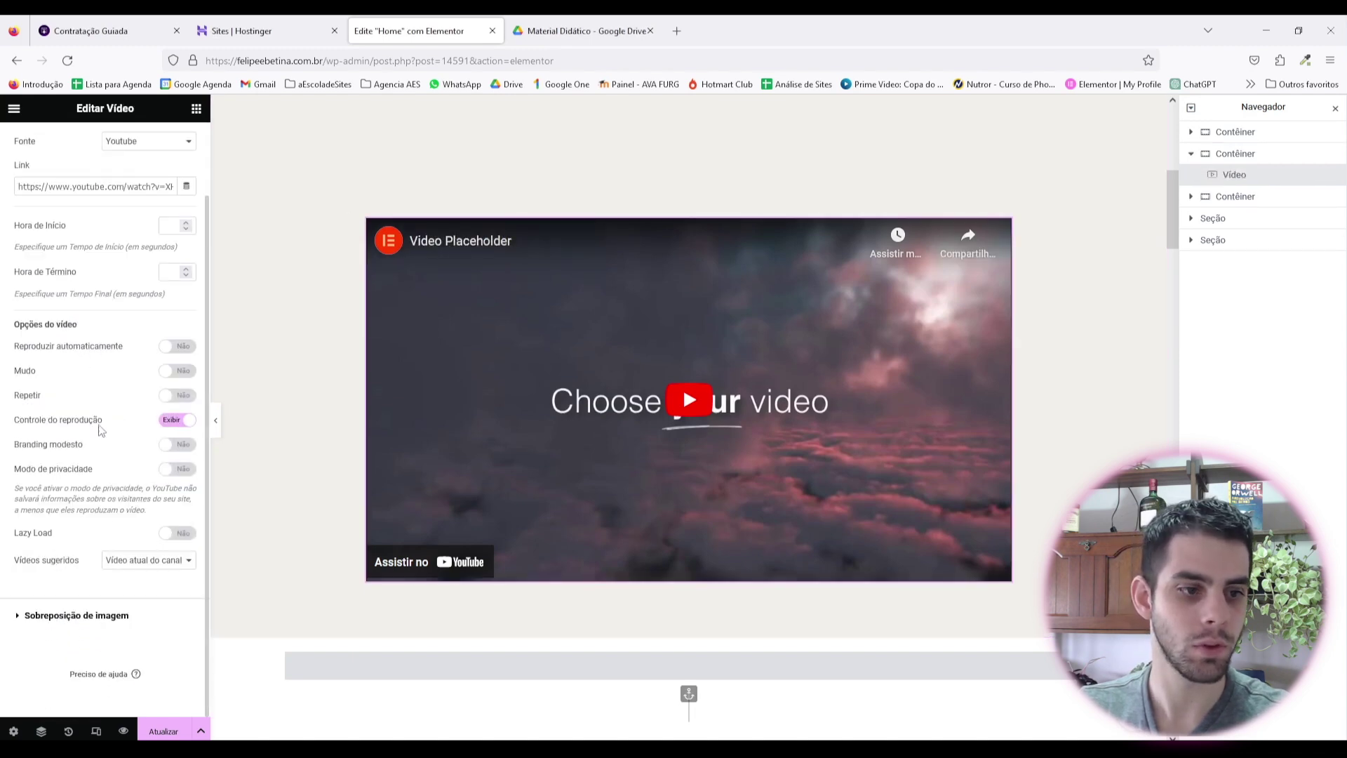
pyautogui.click(86, 616)
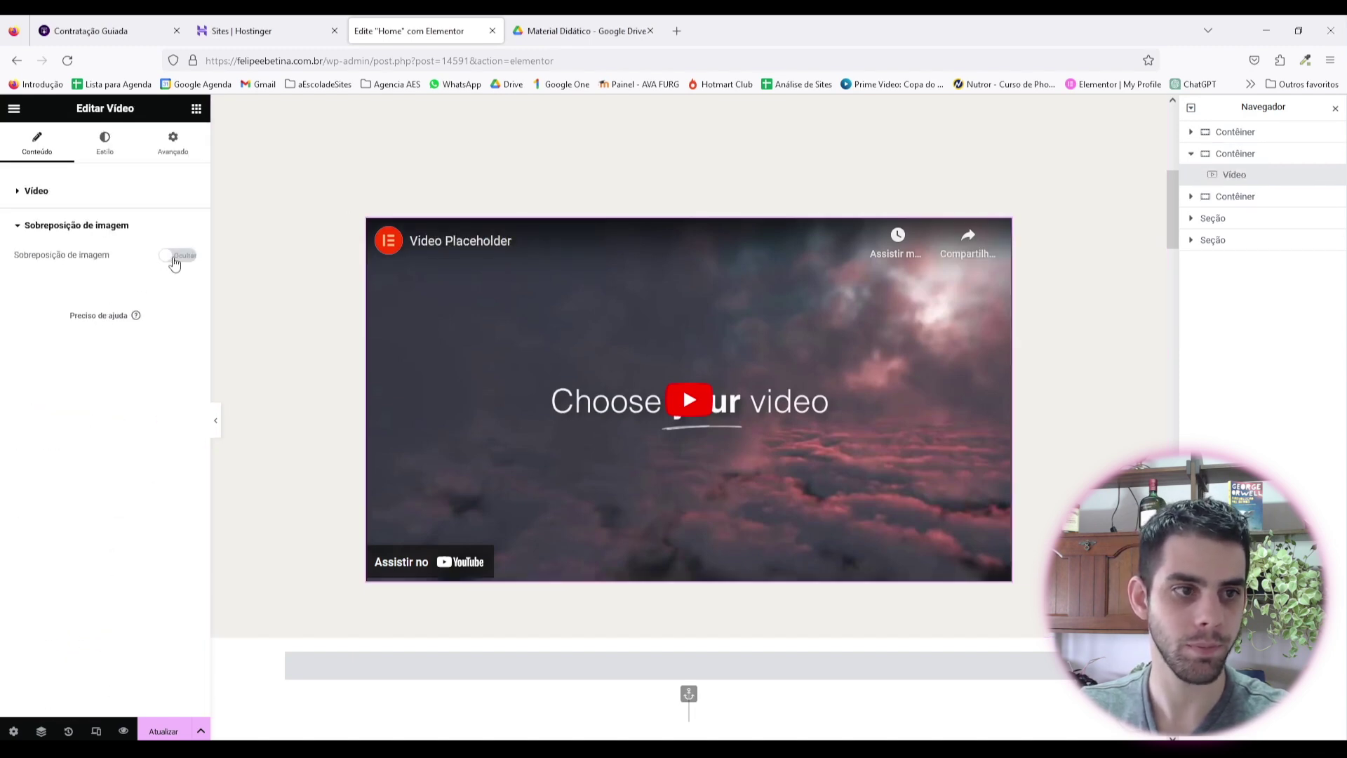
pyautogui.click(177, 255)
pyautogui.click(150, 329)
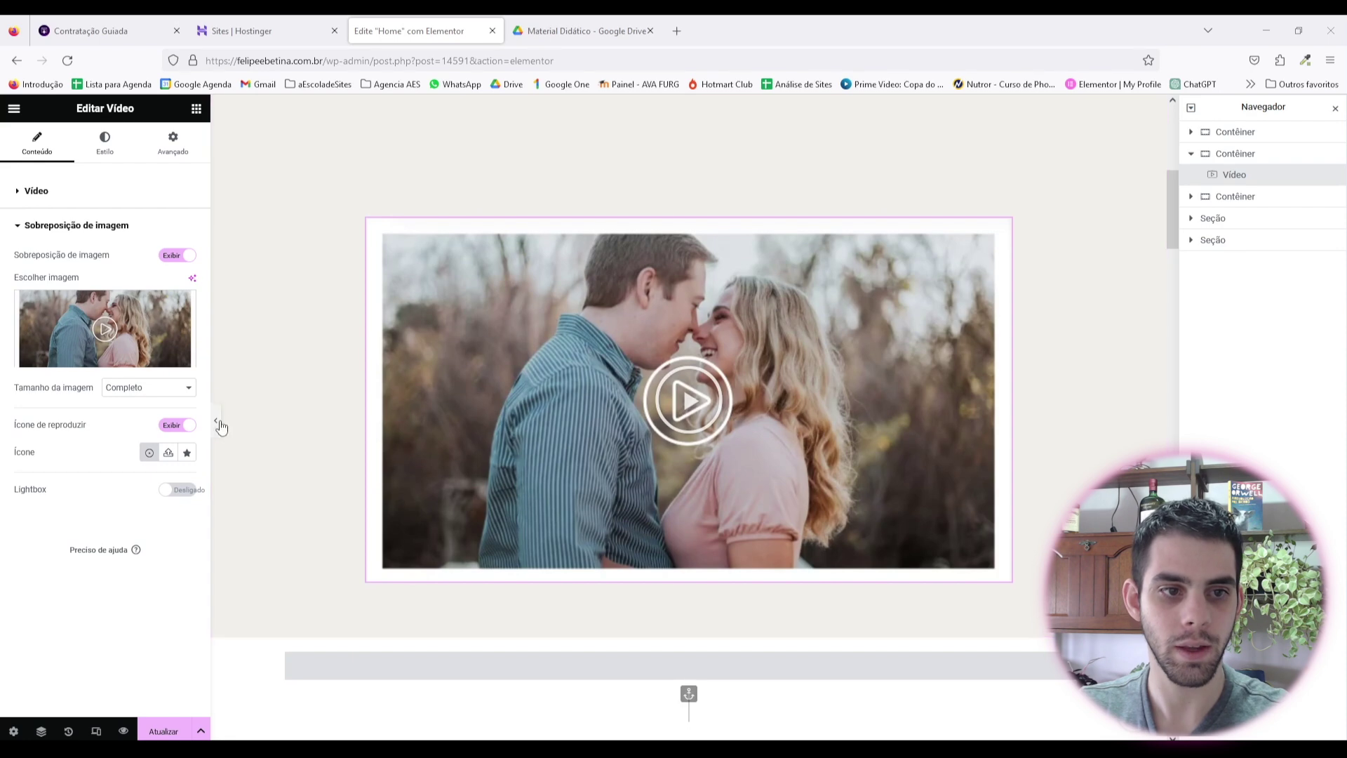
pyautogui.click(217, 423)
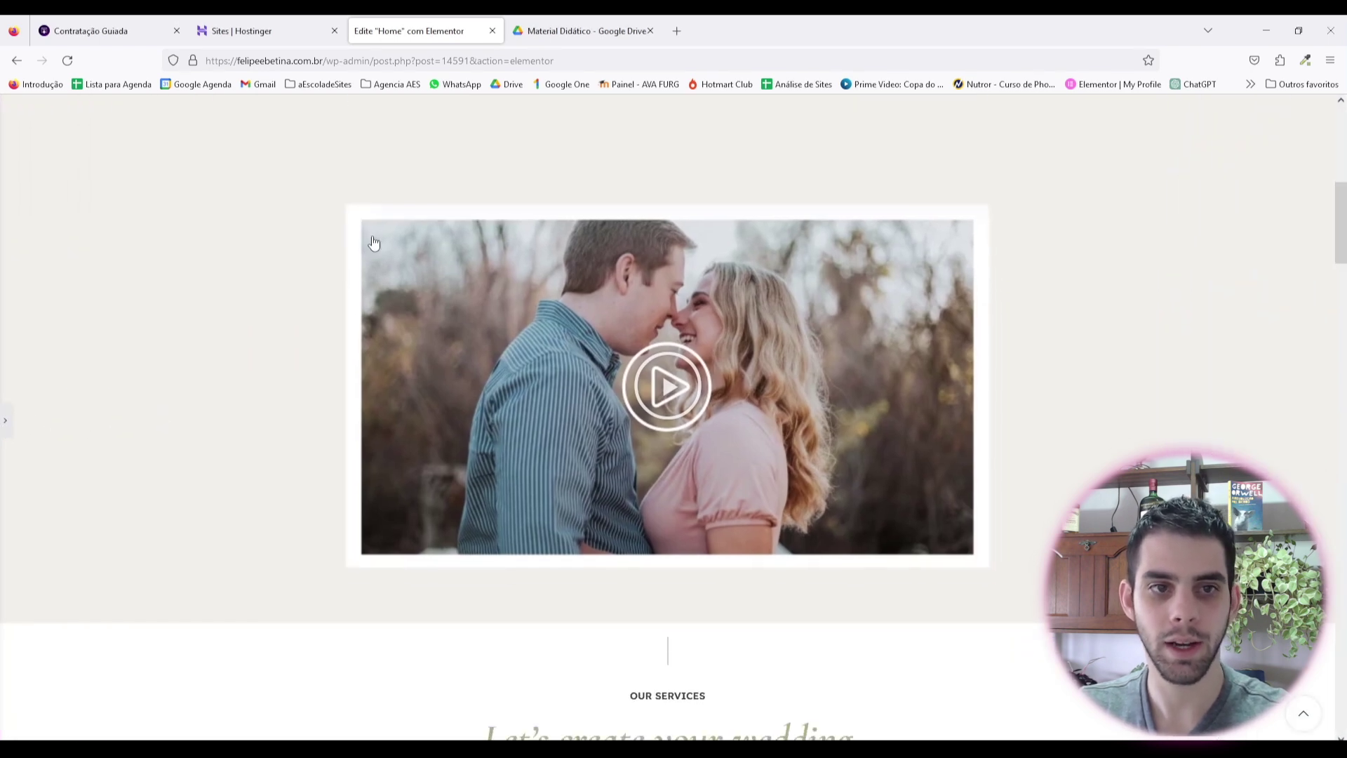
pyautogui.hotkey('ctrl', 'shift', 'p')
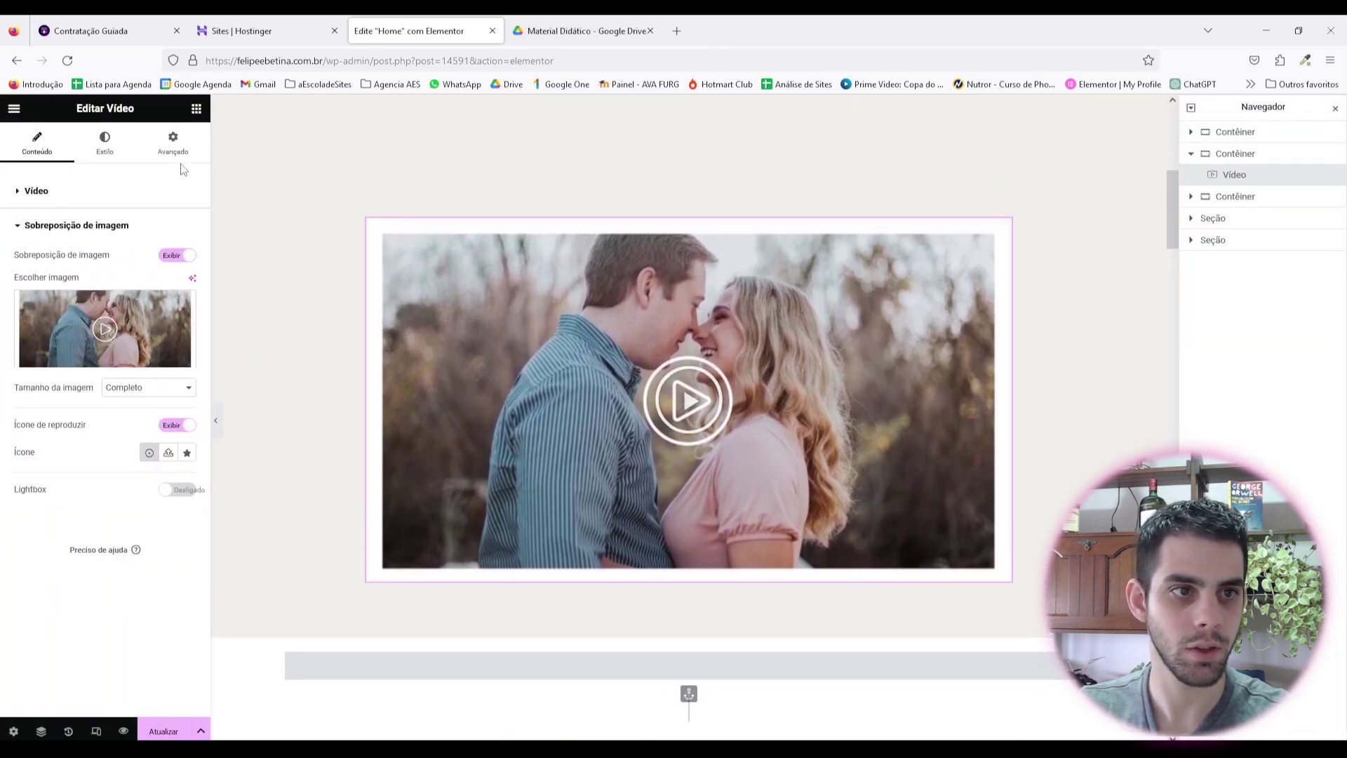
# Step: Round the video's corners with Arredondamento under Avançado > Borda and preview the page
pyautogui.click(171, 158)
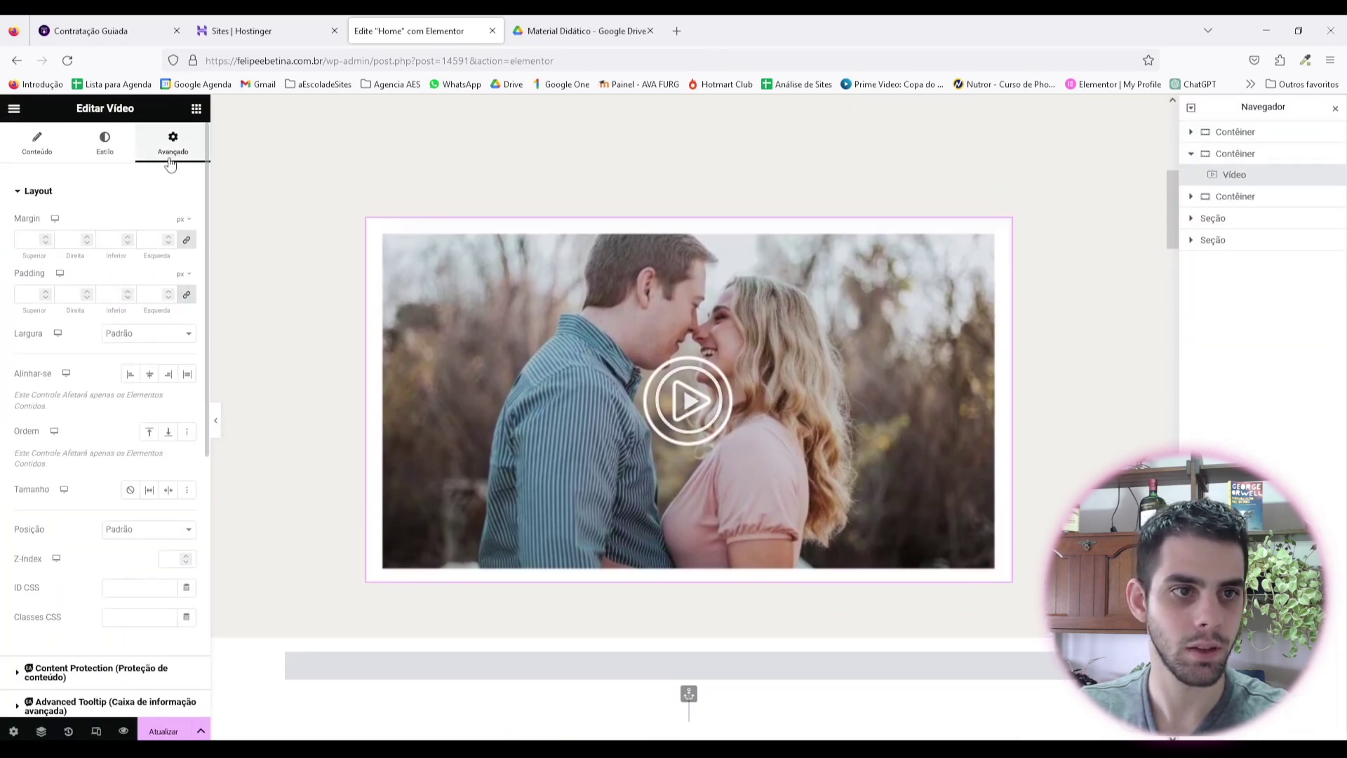
pyautogui.scroll(-4, 129, 427)
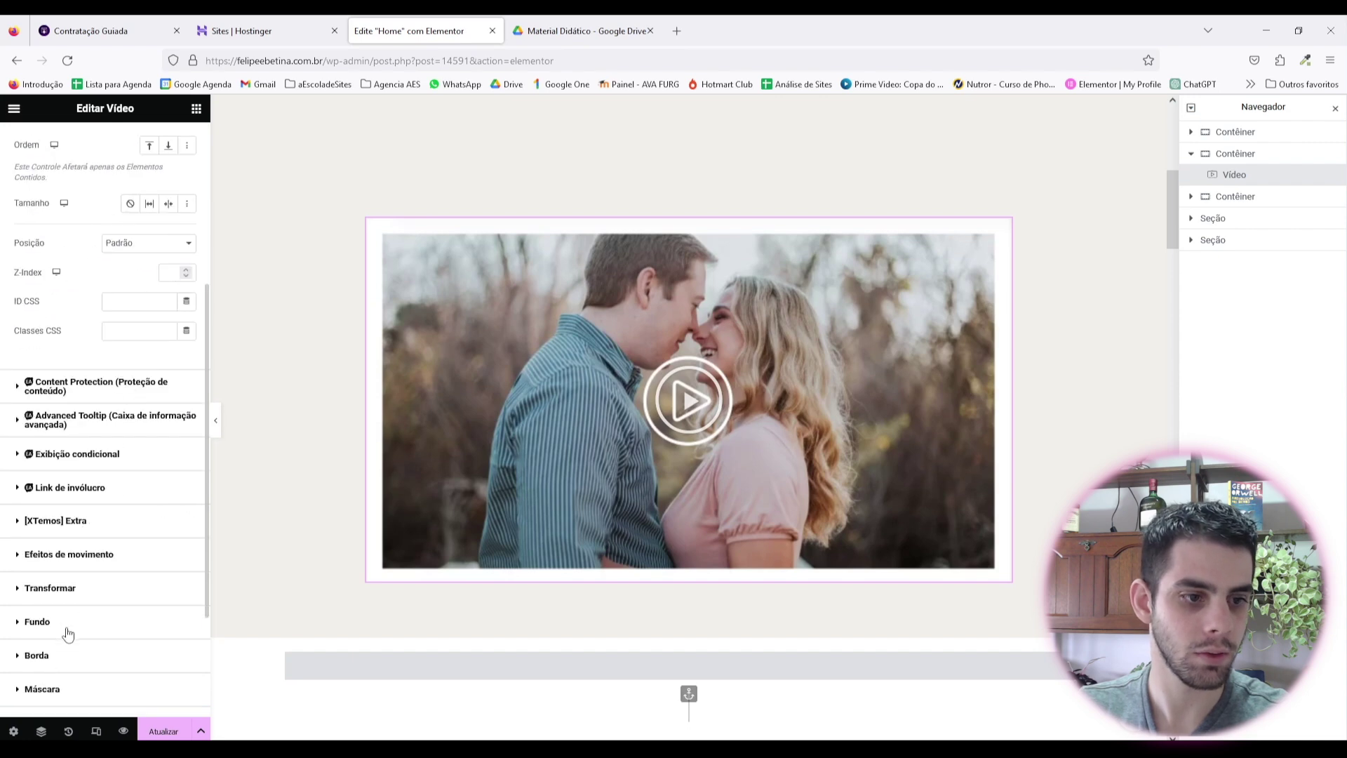
pyautogui.scroll(-1, 68, 634)
pyautogui.click(72, 588)
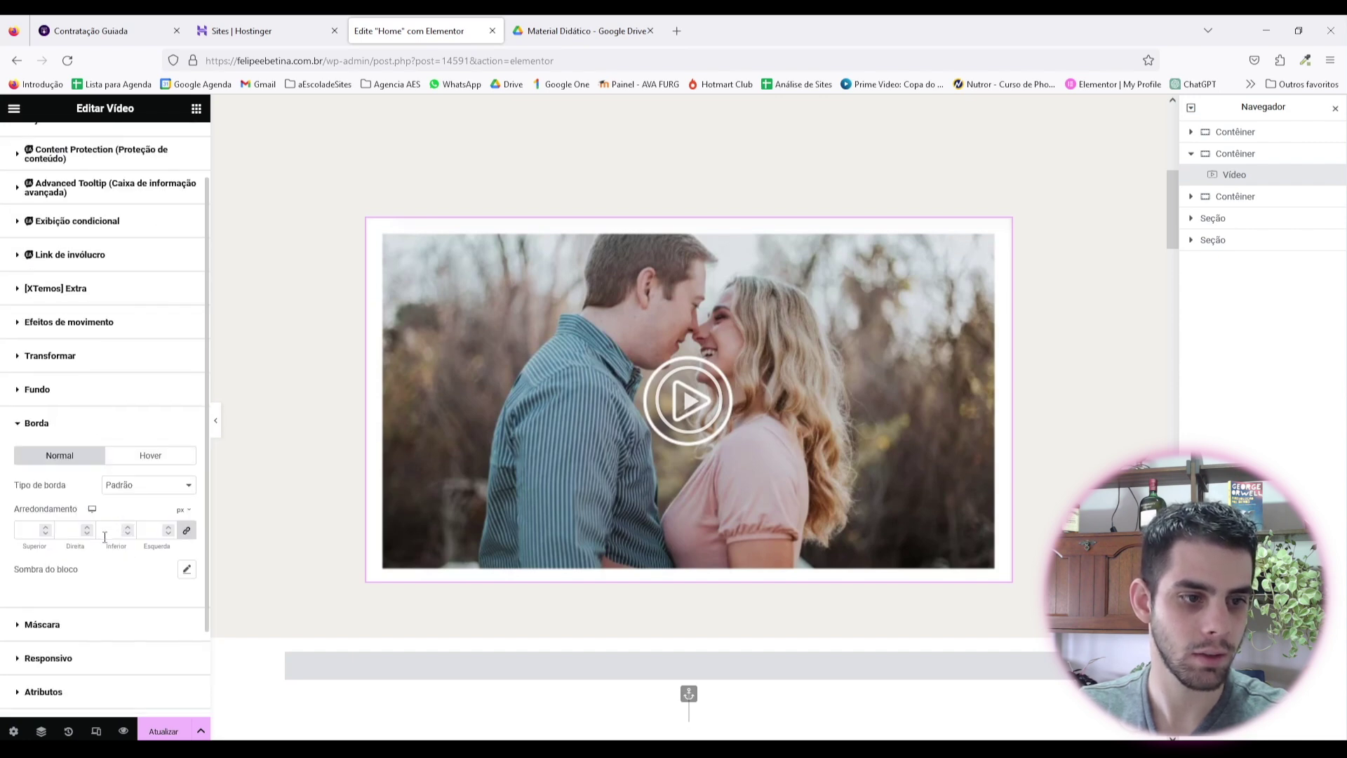
pyautogui.hotkey('ctrl', 'shift', 'p')
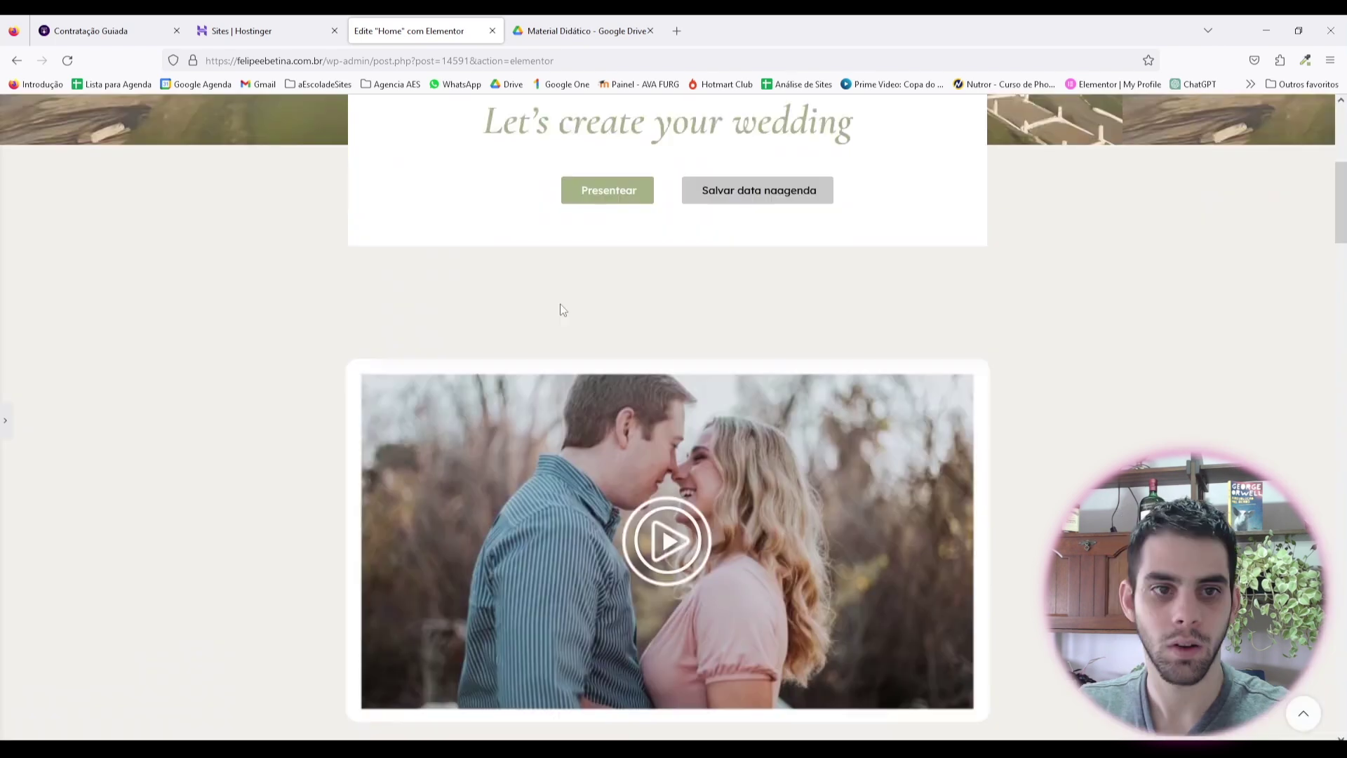
pyautogui.scroll(2, 716, 306)
pyautogui.scroll(-4, 773, 304)
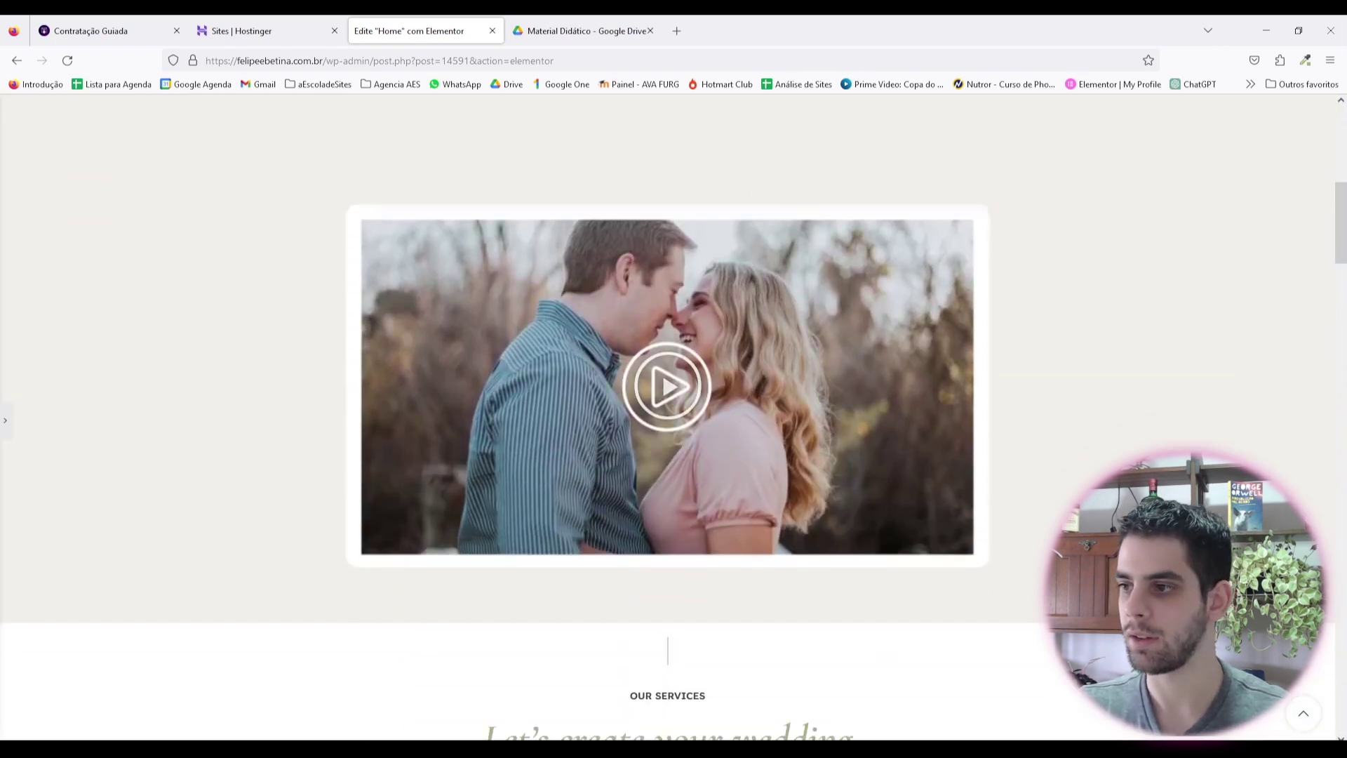
pyautogui.scroll(4, 721, 350)
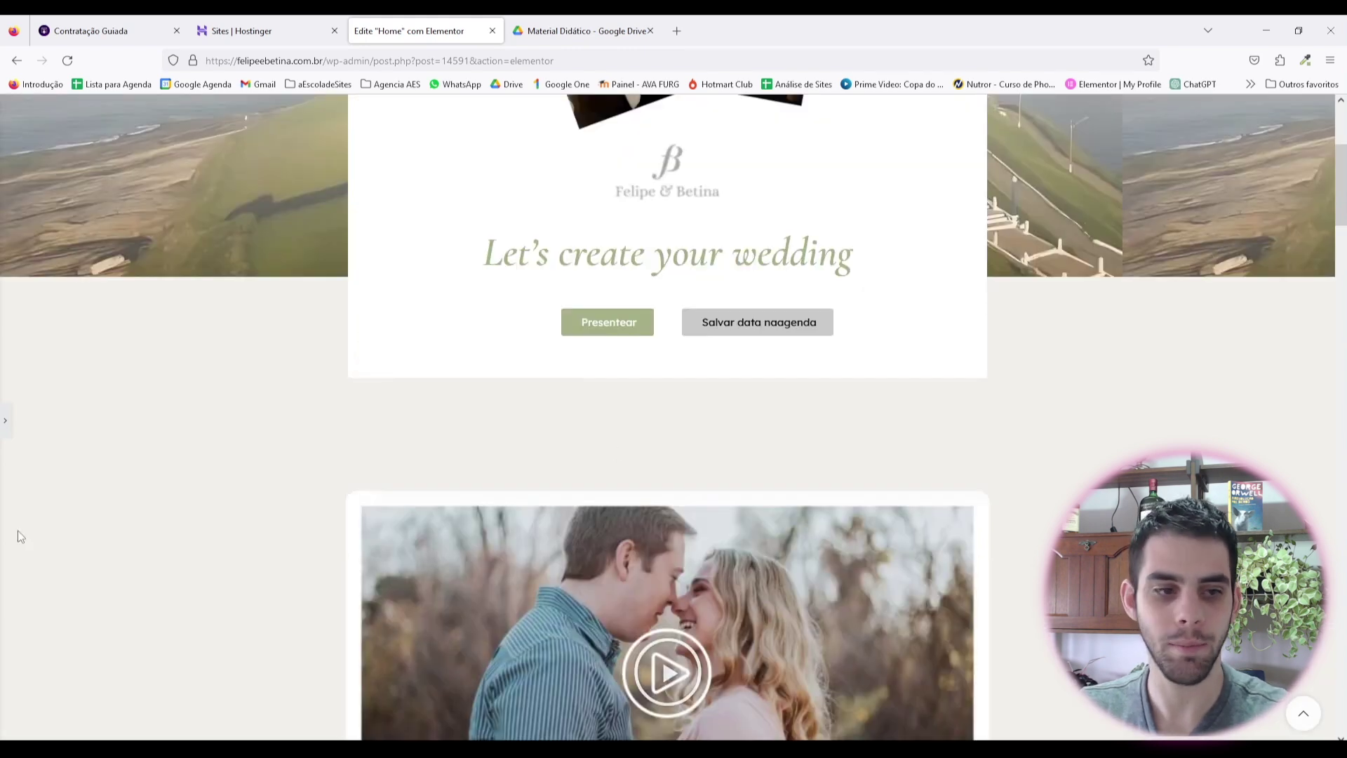
# Step: Download play.svg from the Drive 3. SVG folder and return to the Elementor editor
pyautogui.click(582, 30)
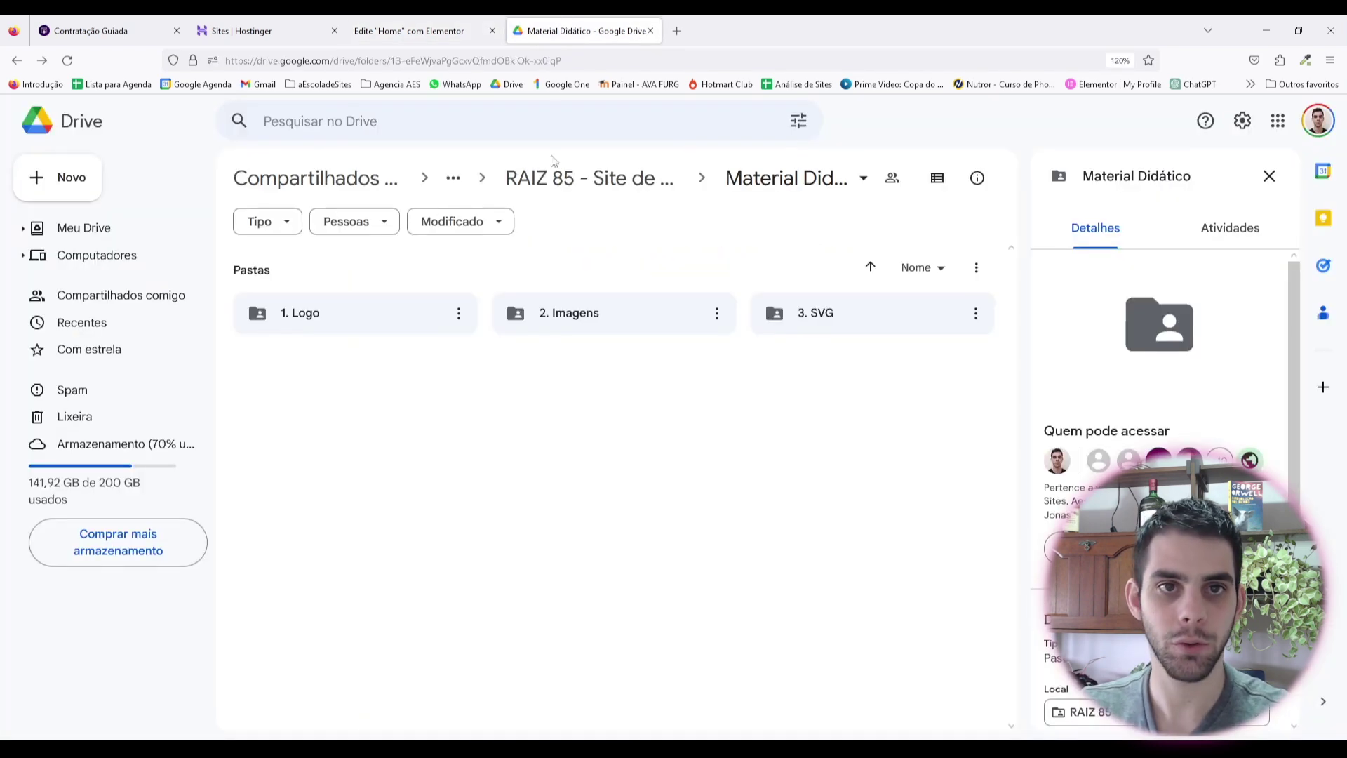
pyautogui.doubleClick(886, 309)
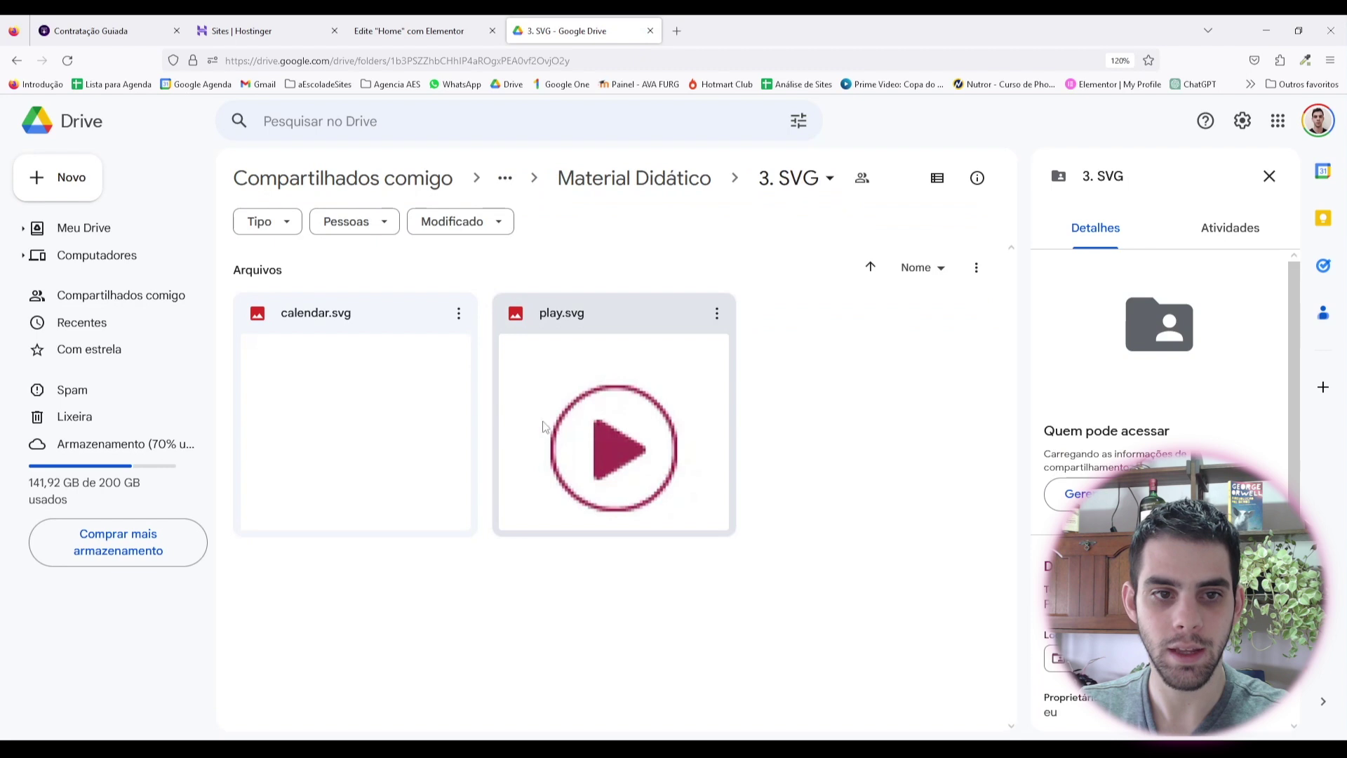
pyautogui.rightClick(615, 425)
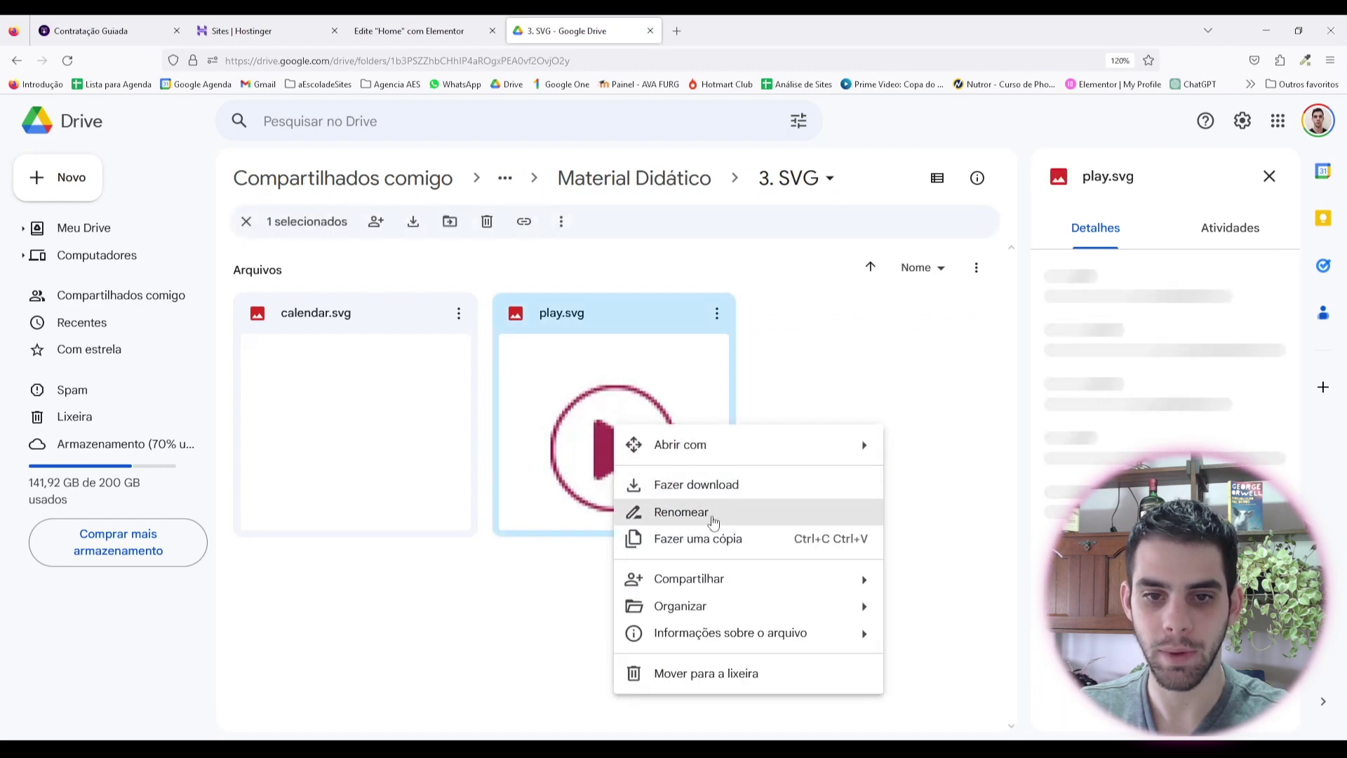
pyautogui.click(718, 490)
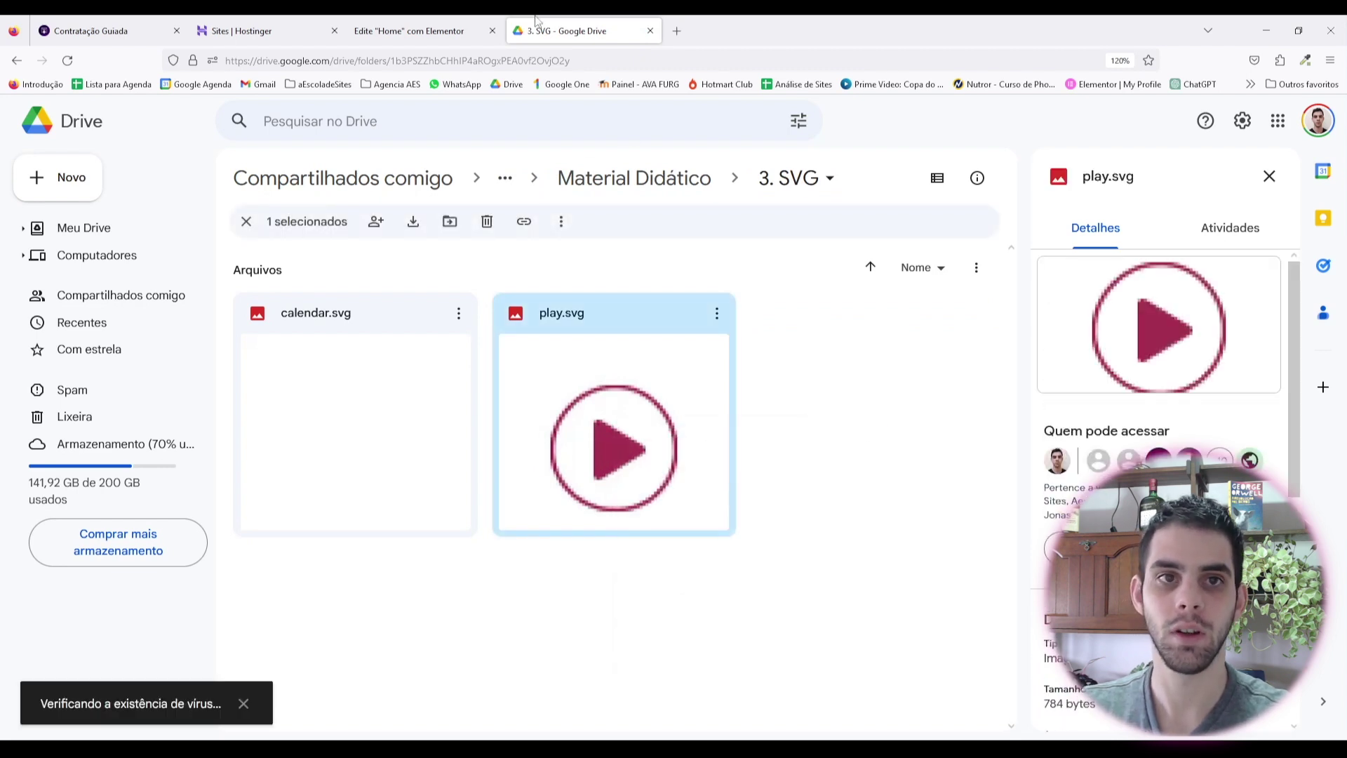
pyautogui.click(440, 21)
pyautogui.hotkey('ctrl', 'p')
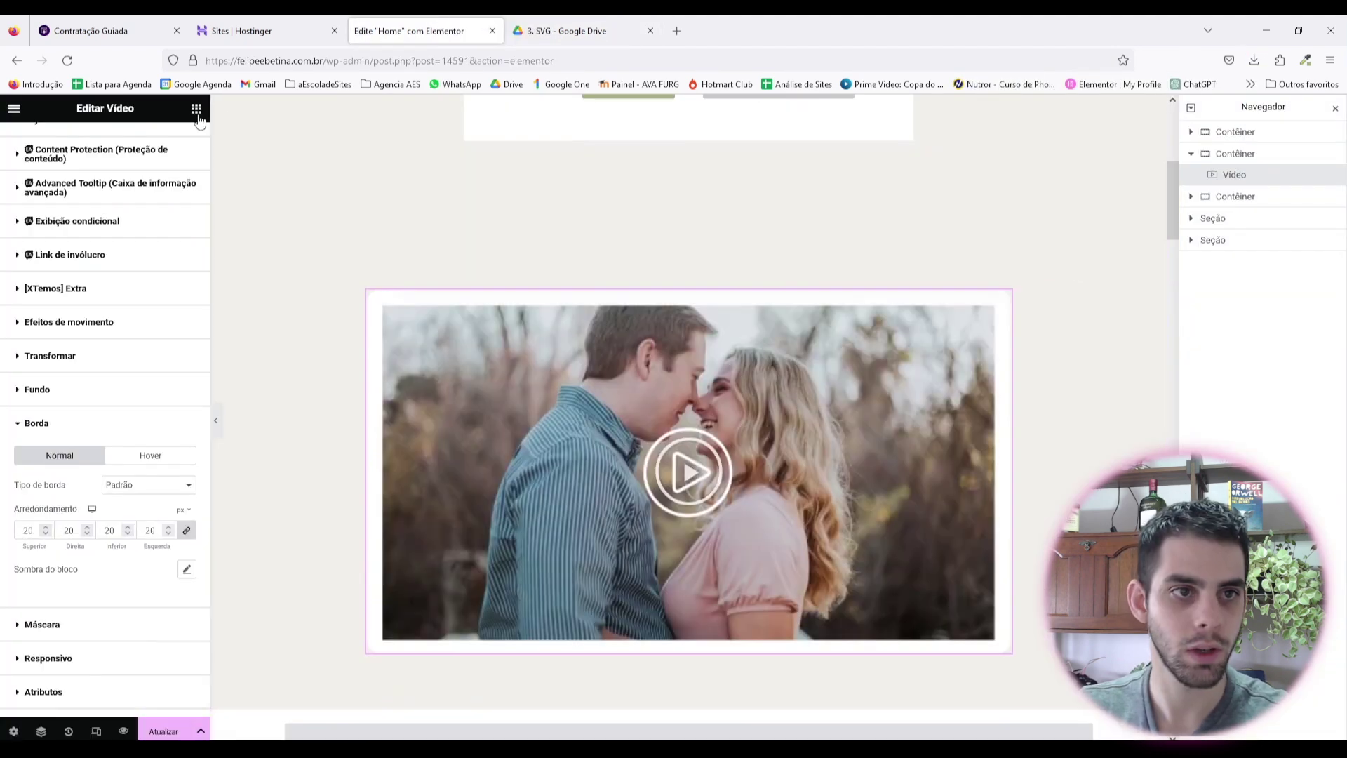
# Step: Add a Lista de ícones widget above the video with its layout set to Em linha
pyautogui.click(197, 108)
pyautogui.scroll(-10, 117, 379)
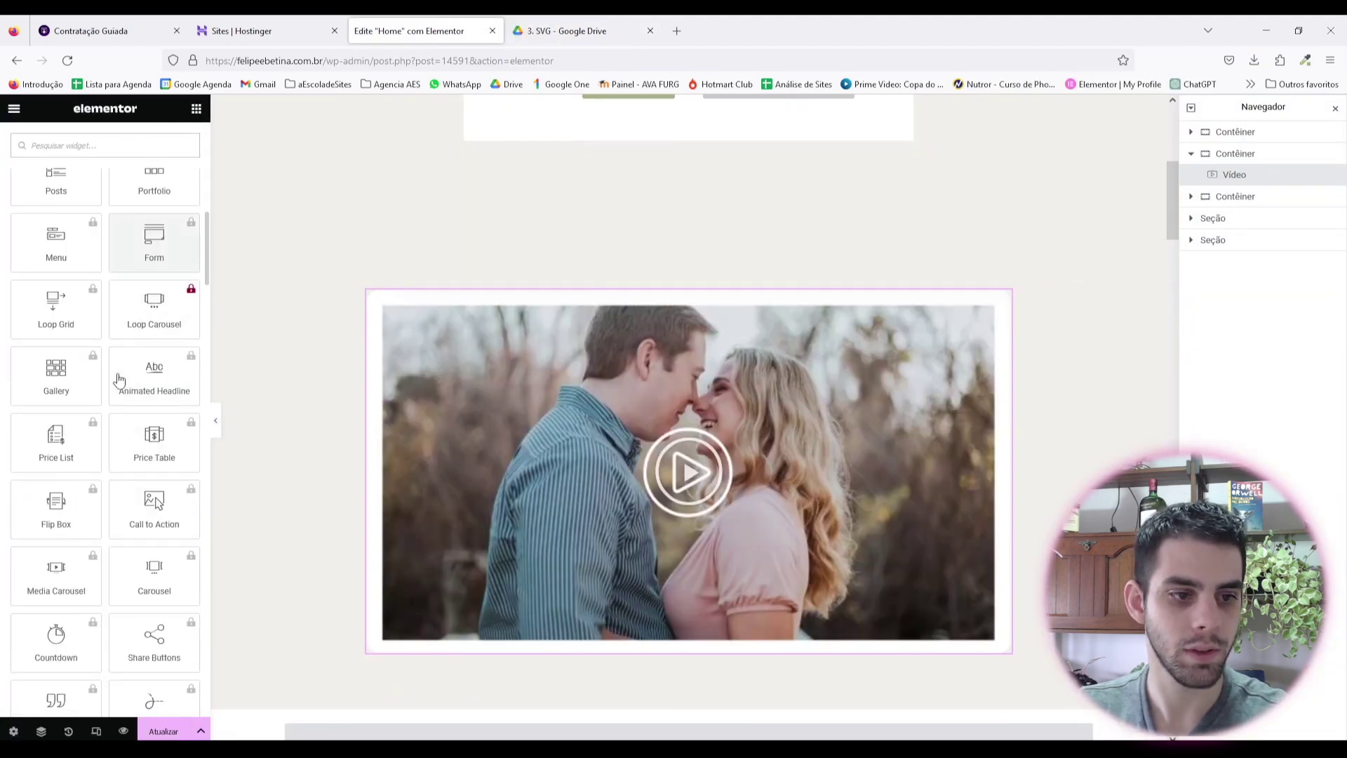
pyautogui.scroll(15, 116, 281)
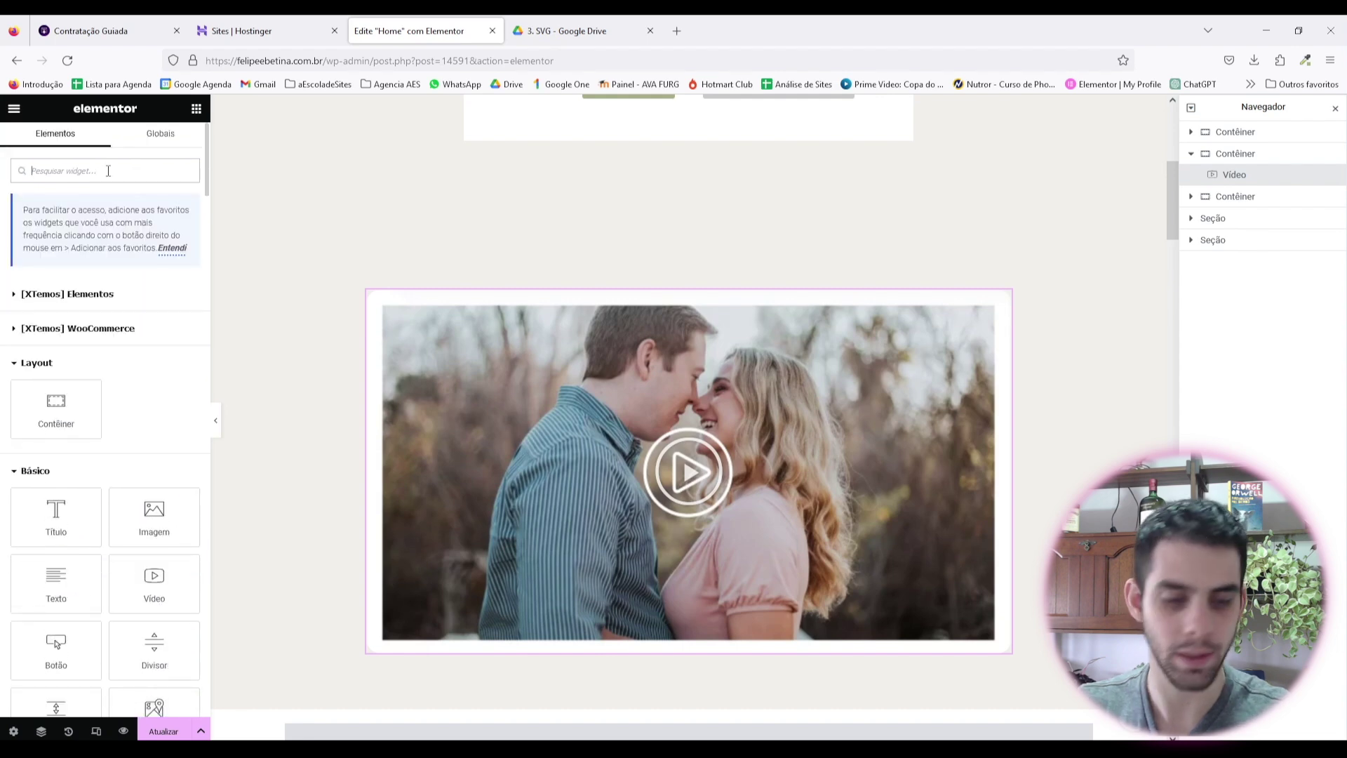
pyautogui.write('lis')
pyautogui.moveTo(56, 439); pyautogui.dragTo(695, 313)
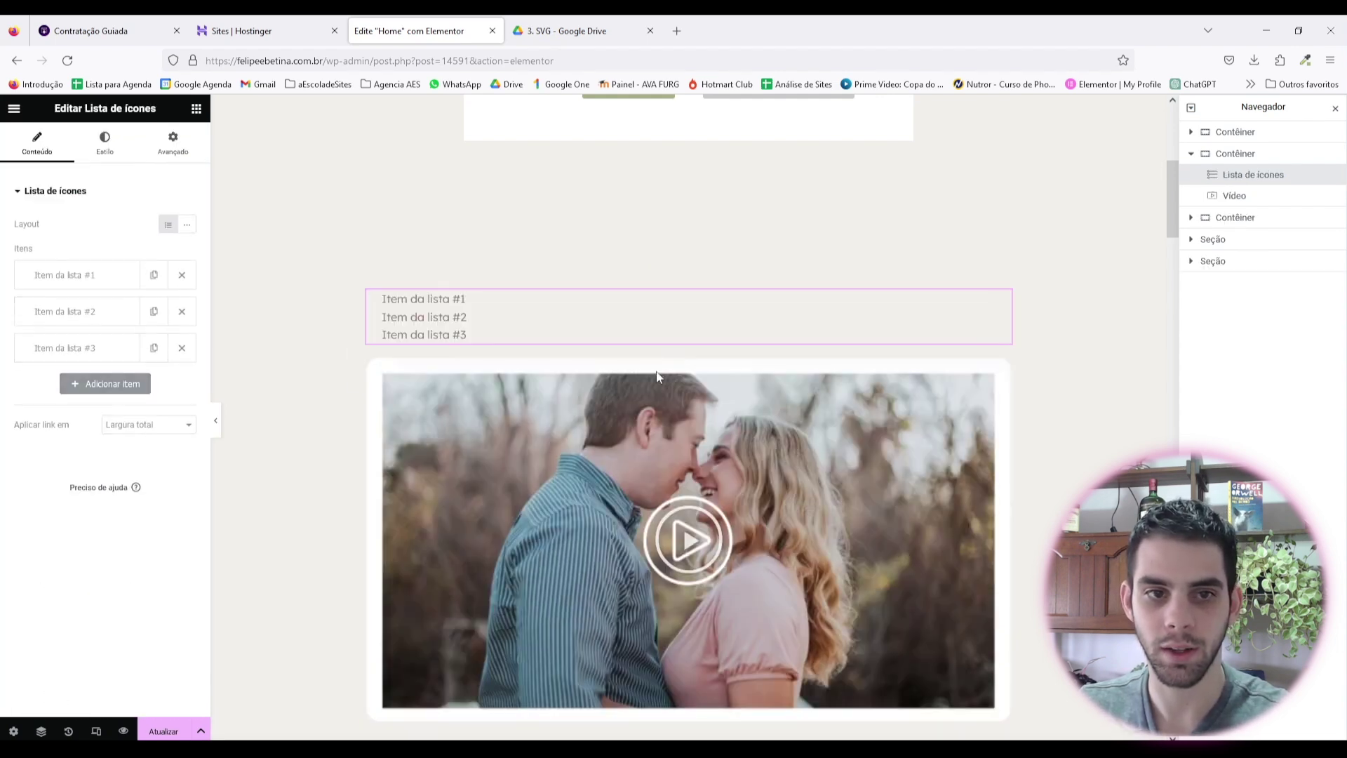
pyautogui.click(187, 225)
# Step: Delete two list items and start retyping the first item's text as "As"
pyautogui.click(182, 311)
pyautogui.click(181, 311)
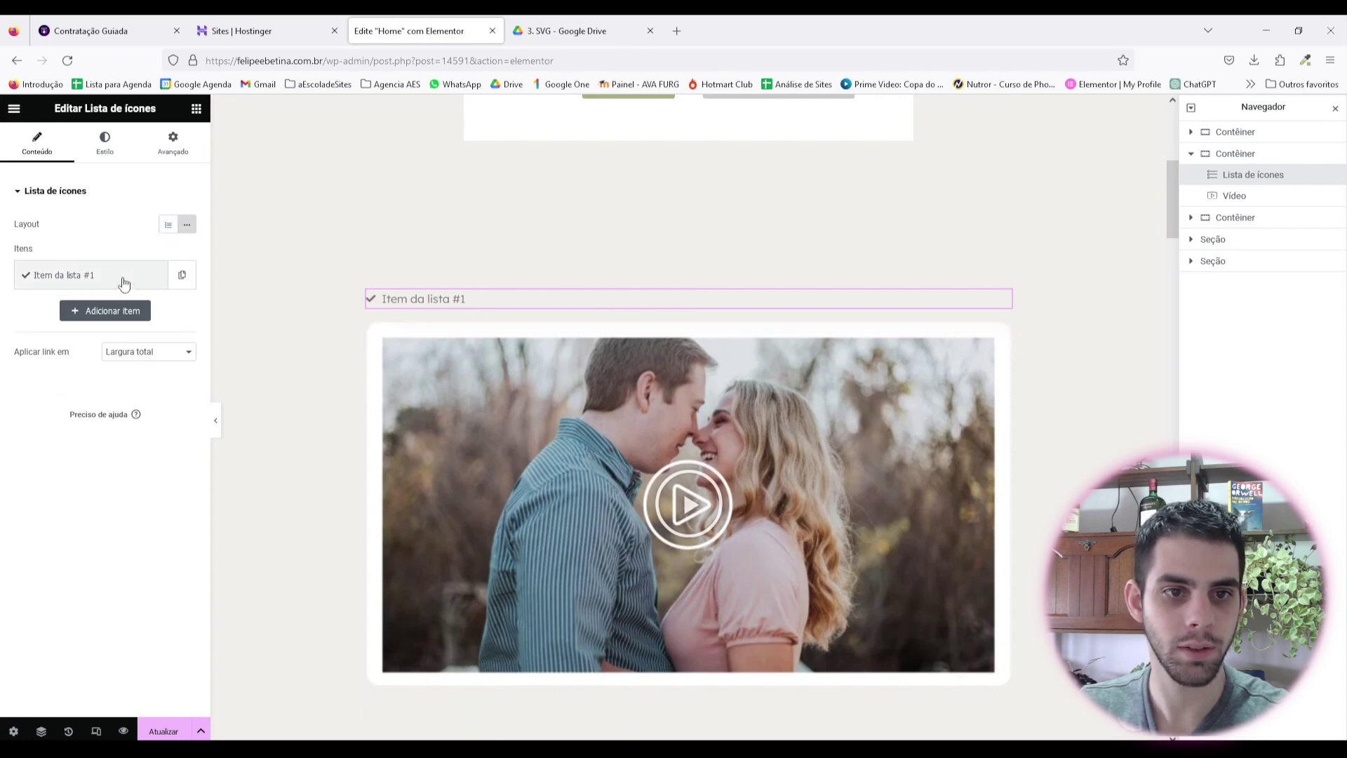
pyautogui.click(124, 283)
pyautogui.click(82, 284)
pyautogui.click(83, 288)
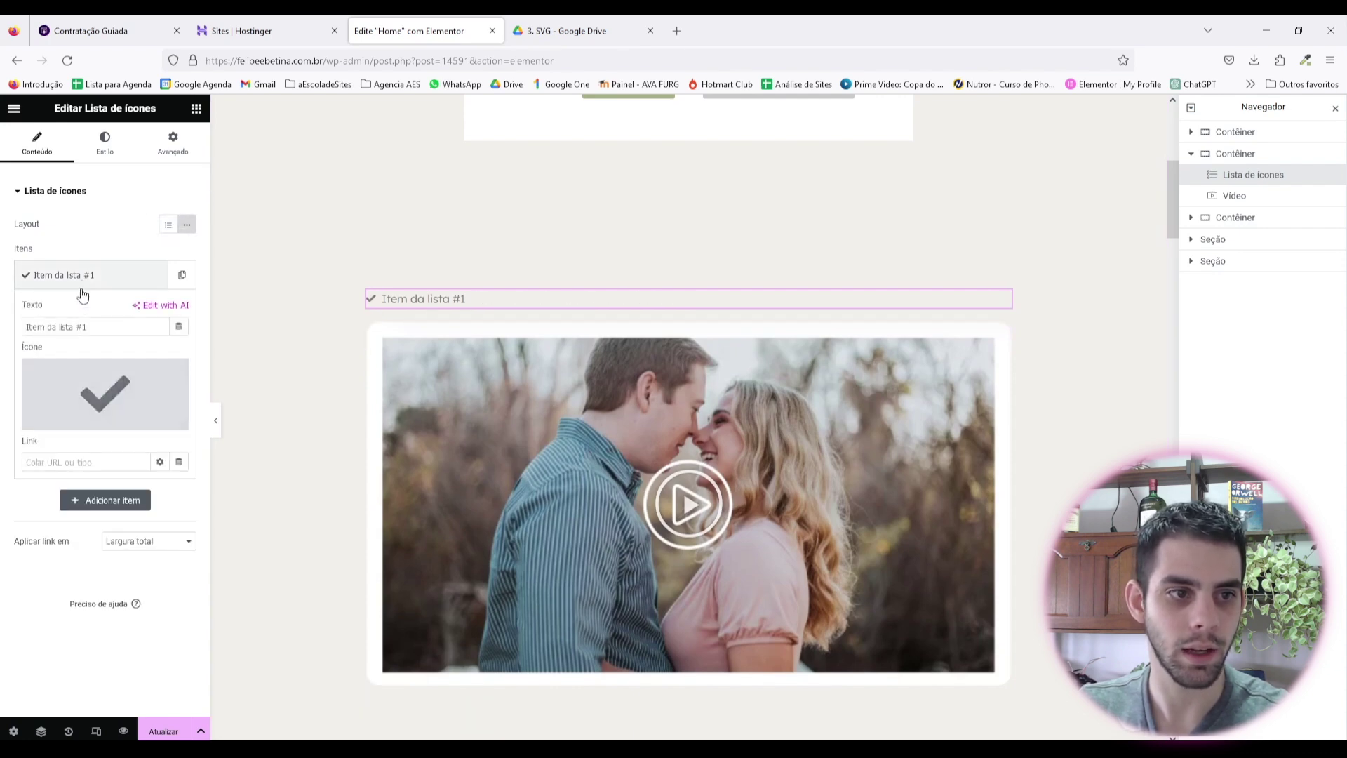
pyautogui.moveTo(99, 326); pyautogui.dragTo(2, 309)
pyautogui.write('Assista nosso vídeo! (1 min')
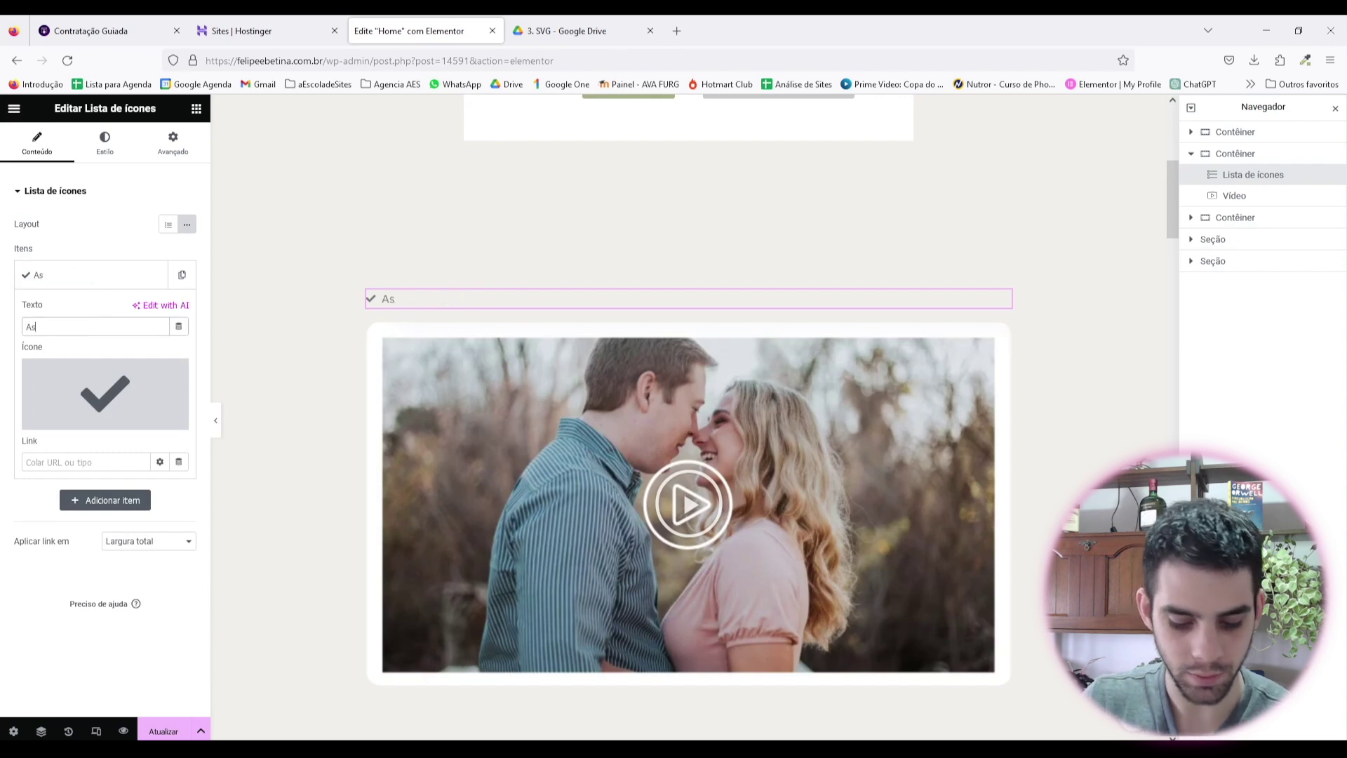
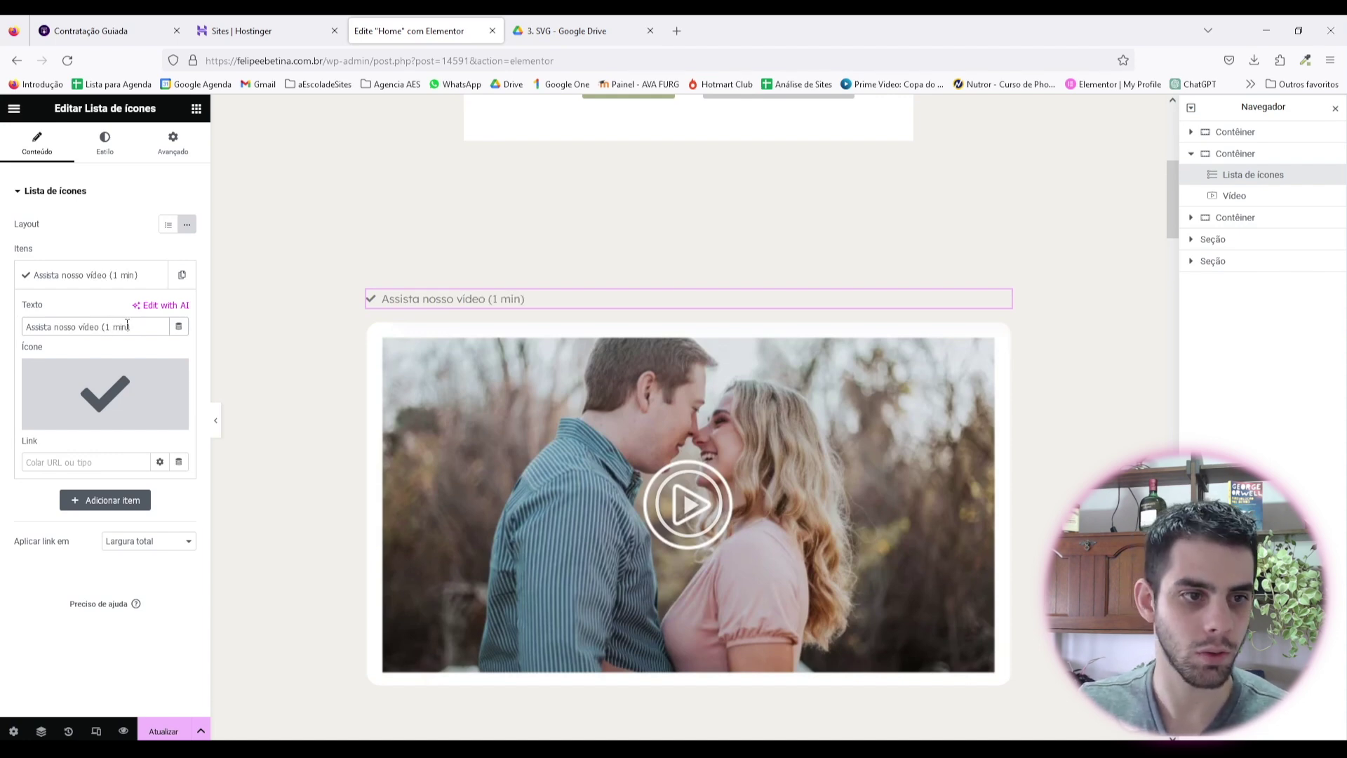
# Step: Change the item text to 'Assista nosso vídeo! (1 min)' and use the uploaded play.svg as its icon
pyautogui.write('!')
pyautogui.click(95, 278)
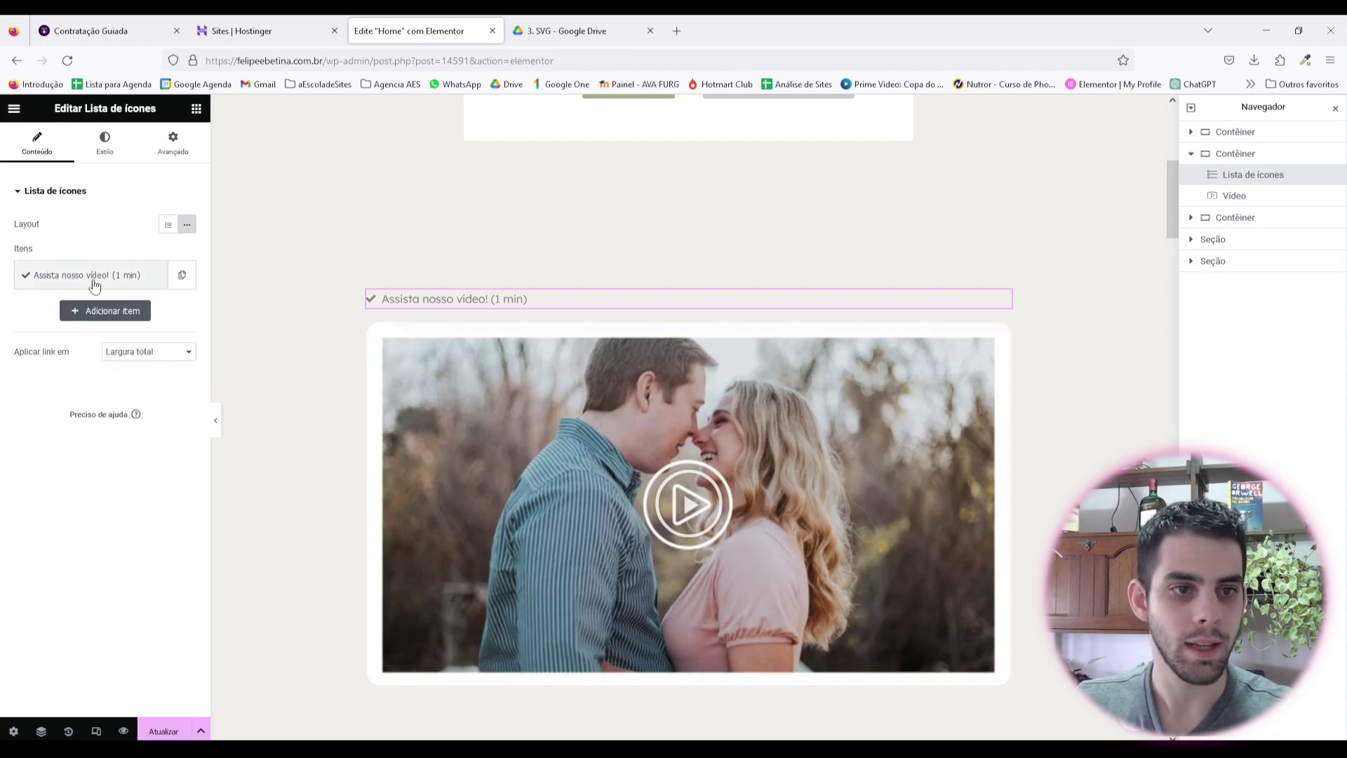
pyautogui.click(119, 308)
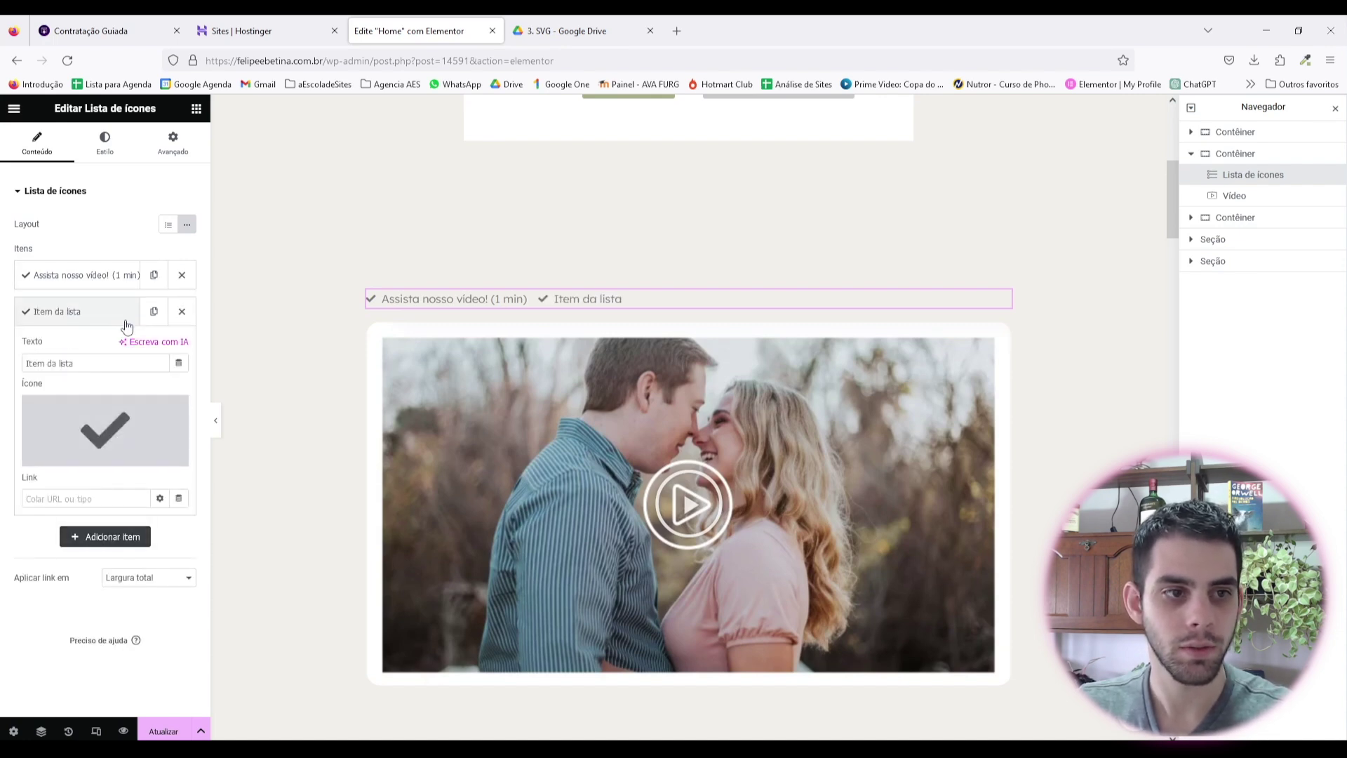
pyautogui.click(182, 311)
pyautogui.click(105, 275)
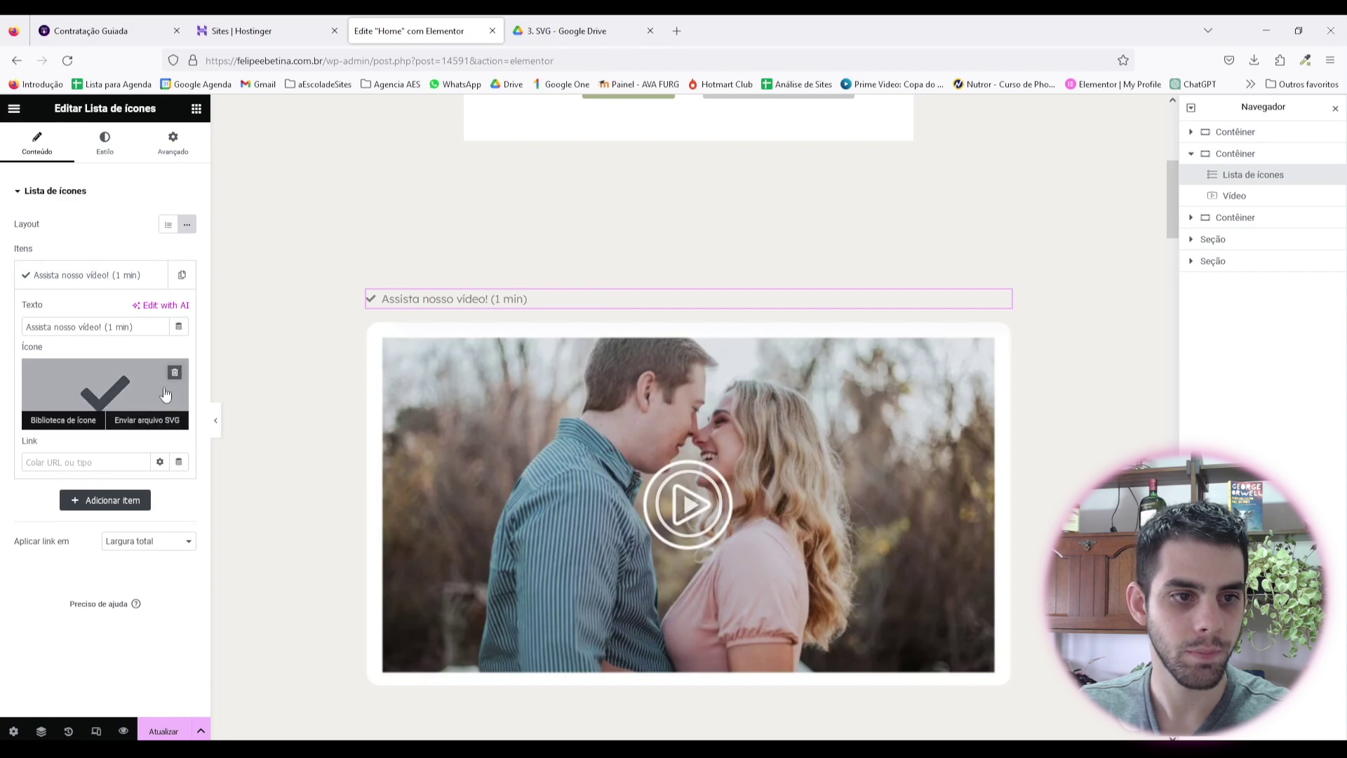
pyautogui.click(149, 423)
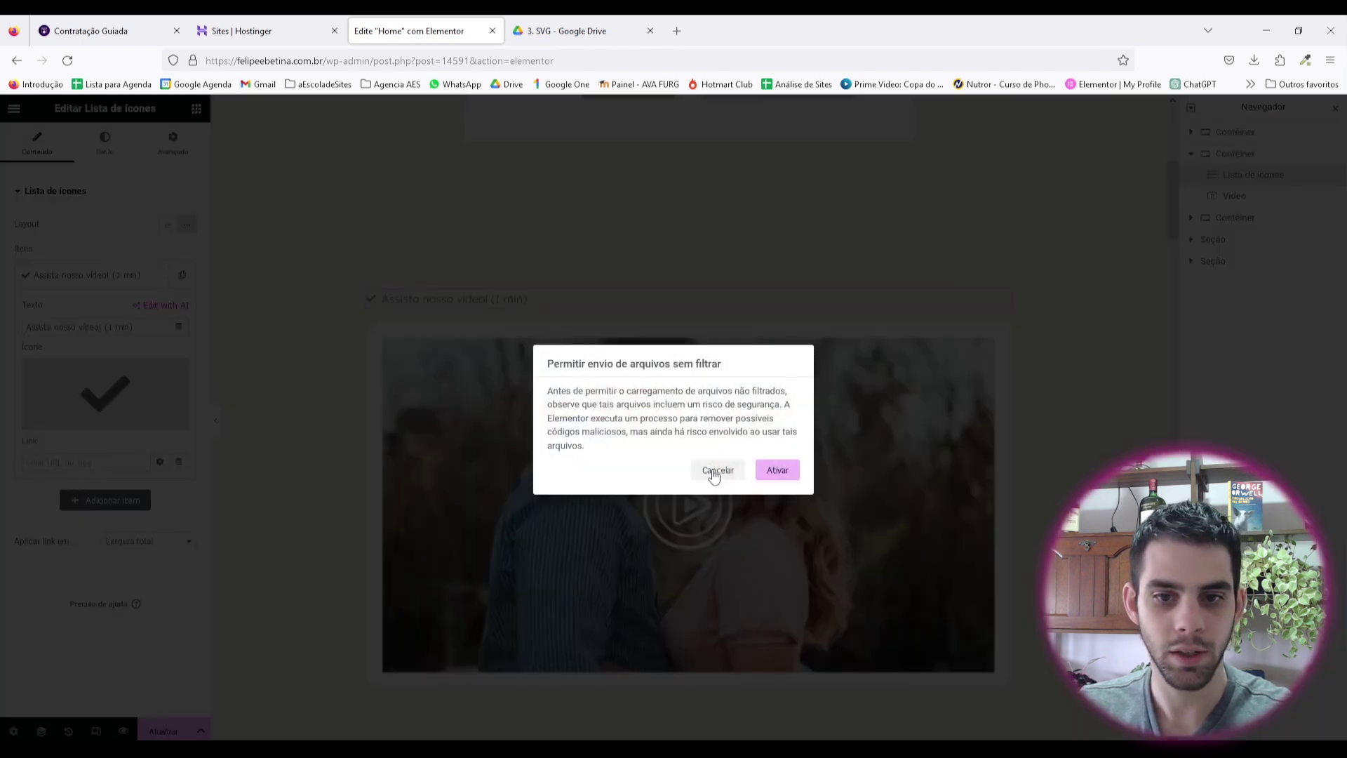
pyautogui.click(776, 470)
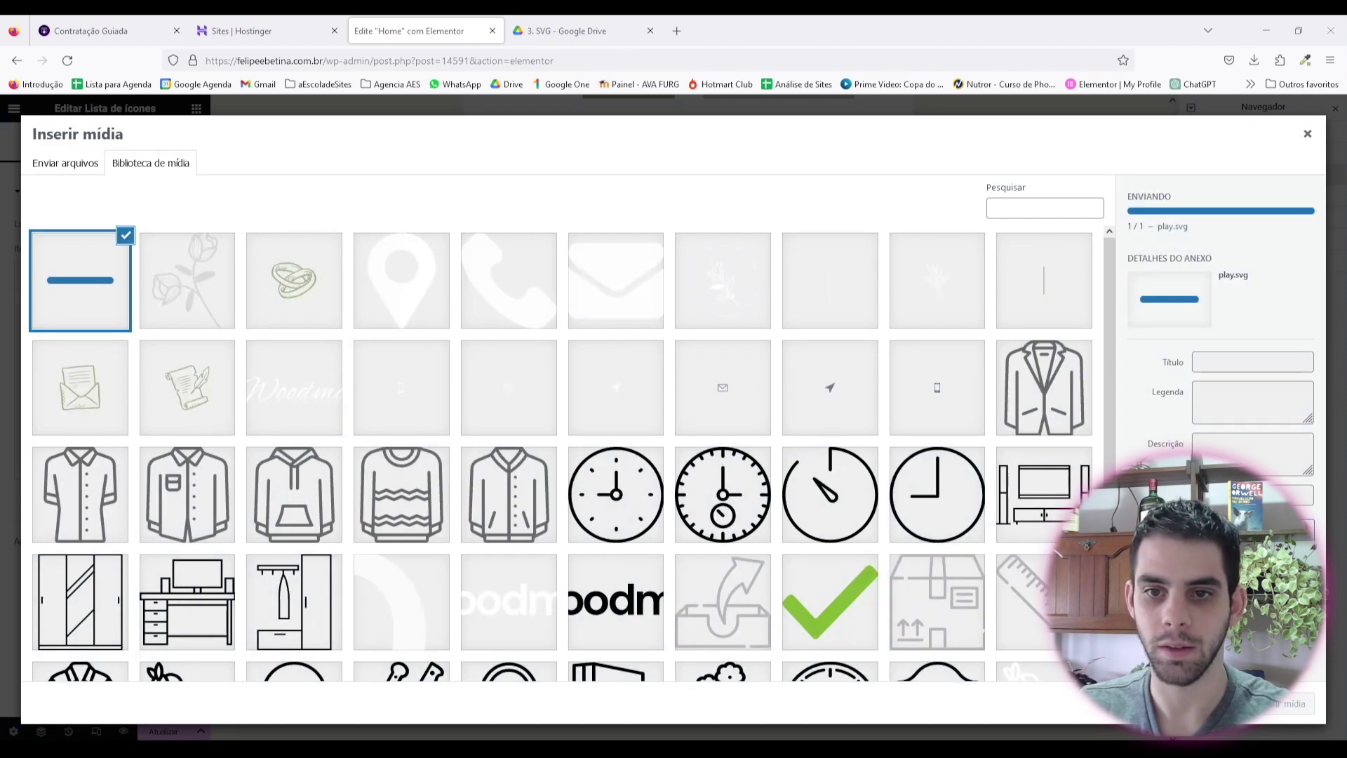
pyautogui.click(1291, 704)
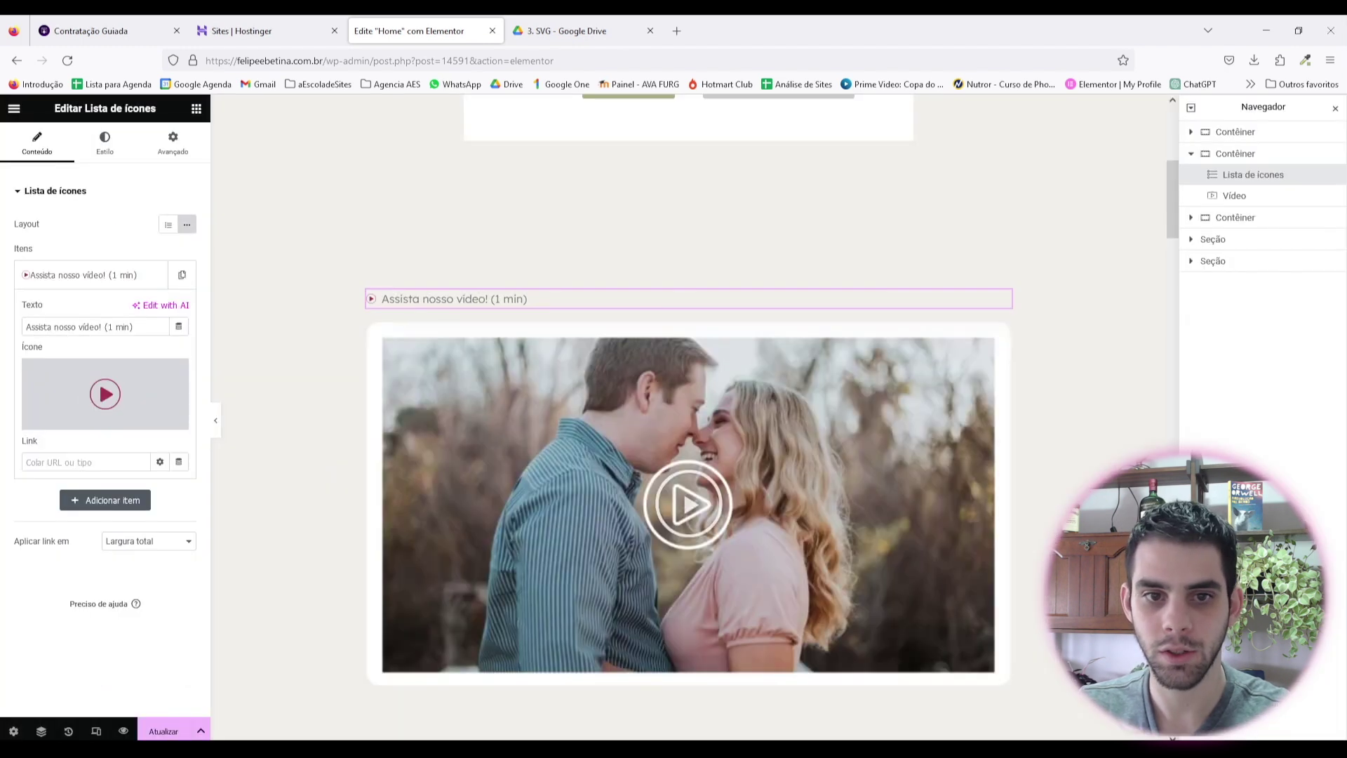
# Step: Enlarge the play icon from 14 to 30 px and set the list text size to 22 px
pyautogui.click(104, 142)
pyautogui.click(36, 359)
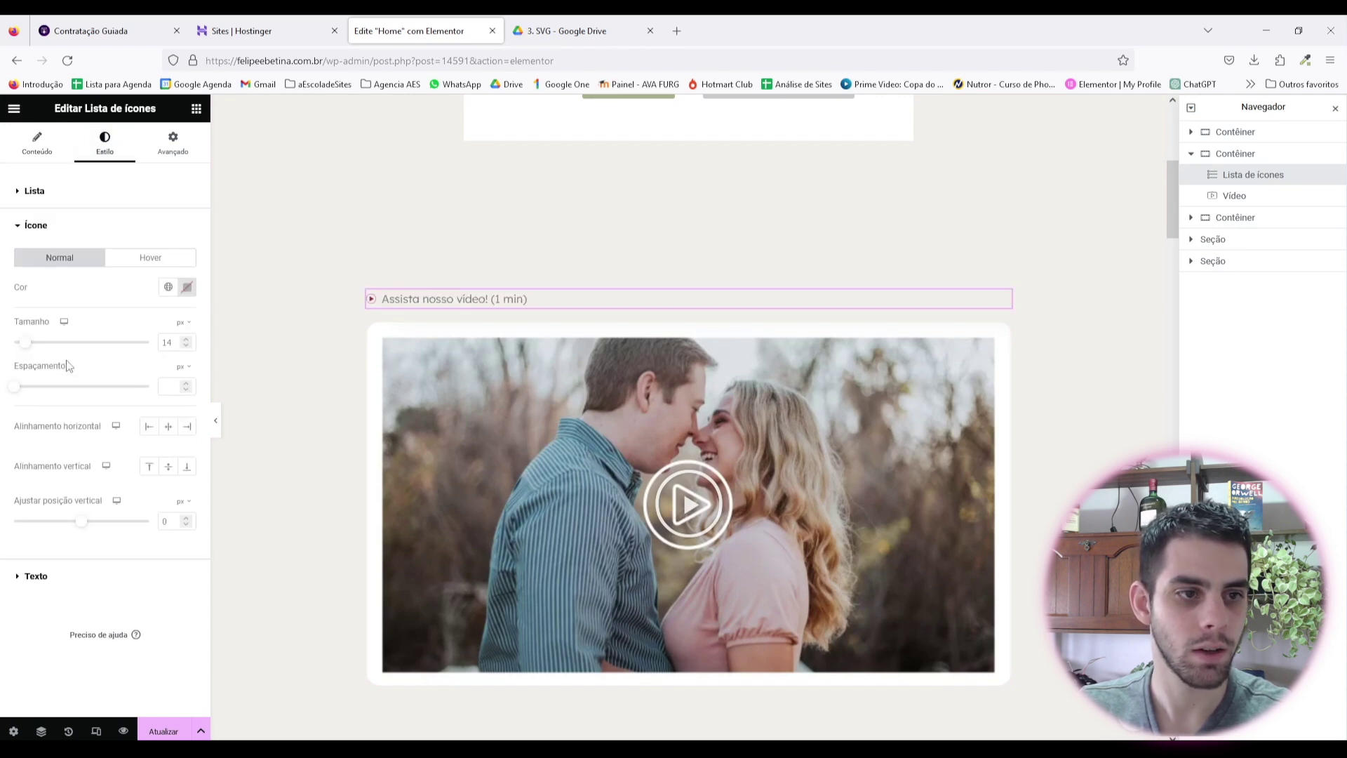
pyautogui.moveTo(29, 351); pyautogui.dragTo(51, 349)
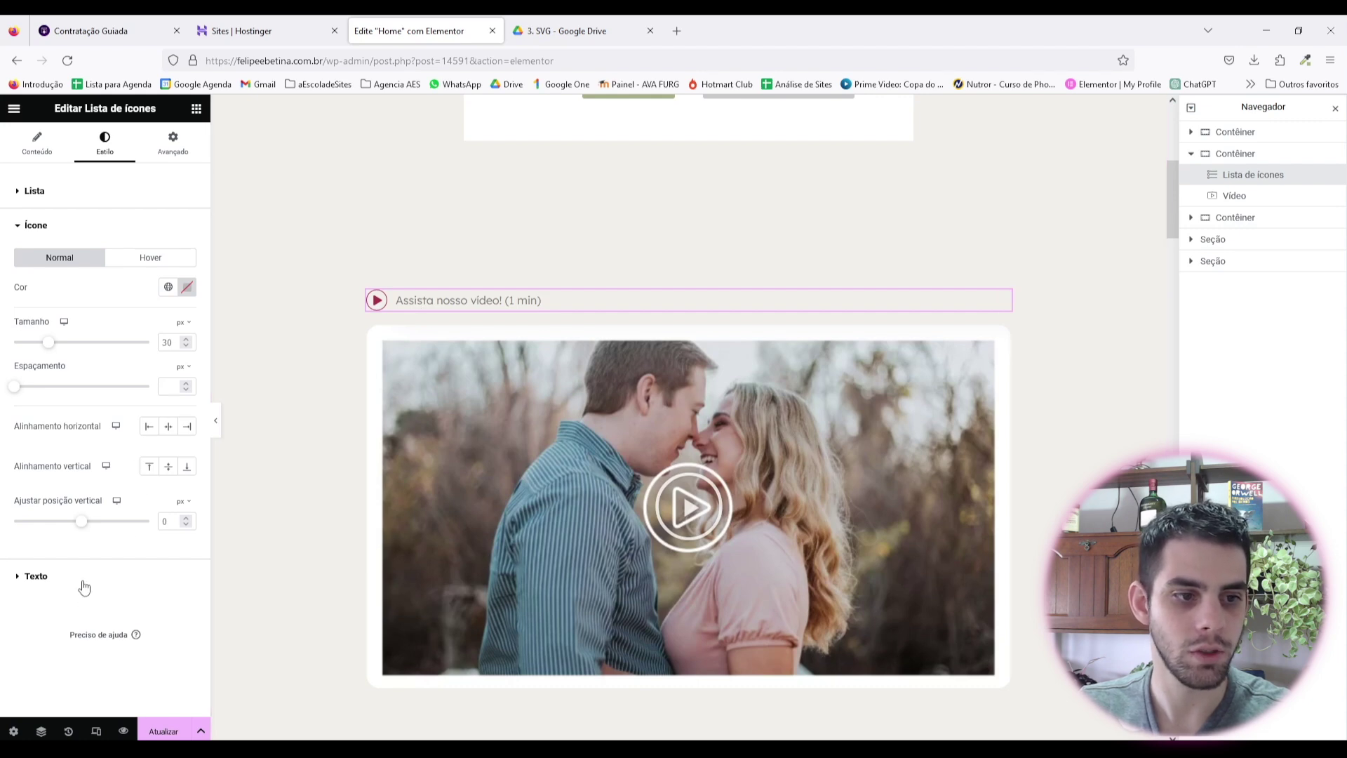
pyautogui.click(36, 576)
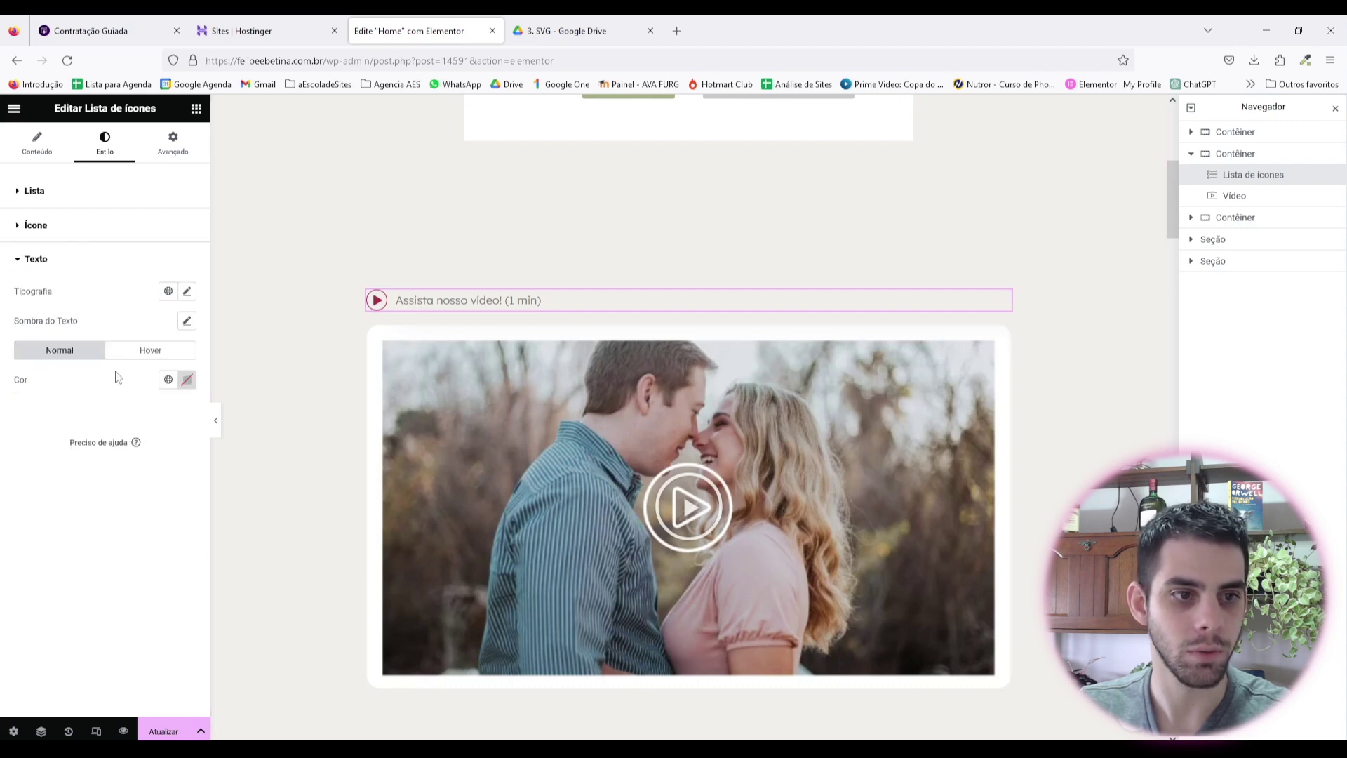
pyautogui.click(187, 291)
pyautogui.click(175, 400)
pyautogui.click(167, 260)
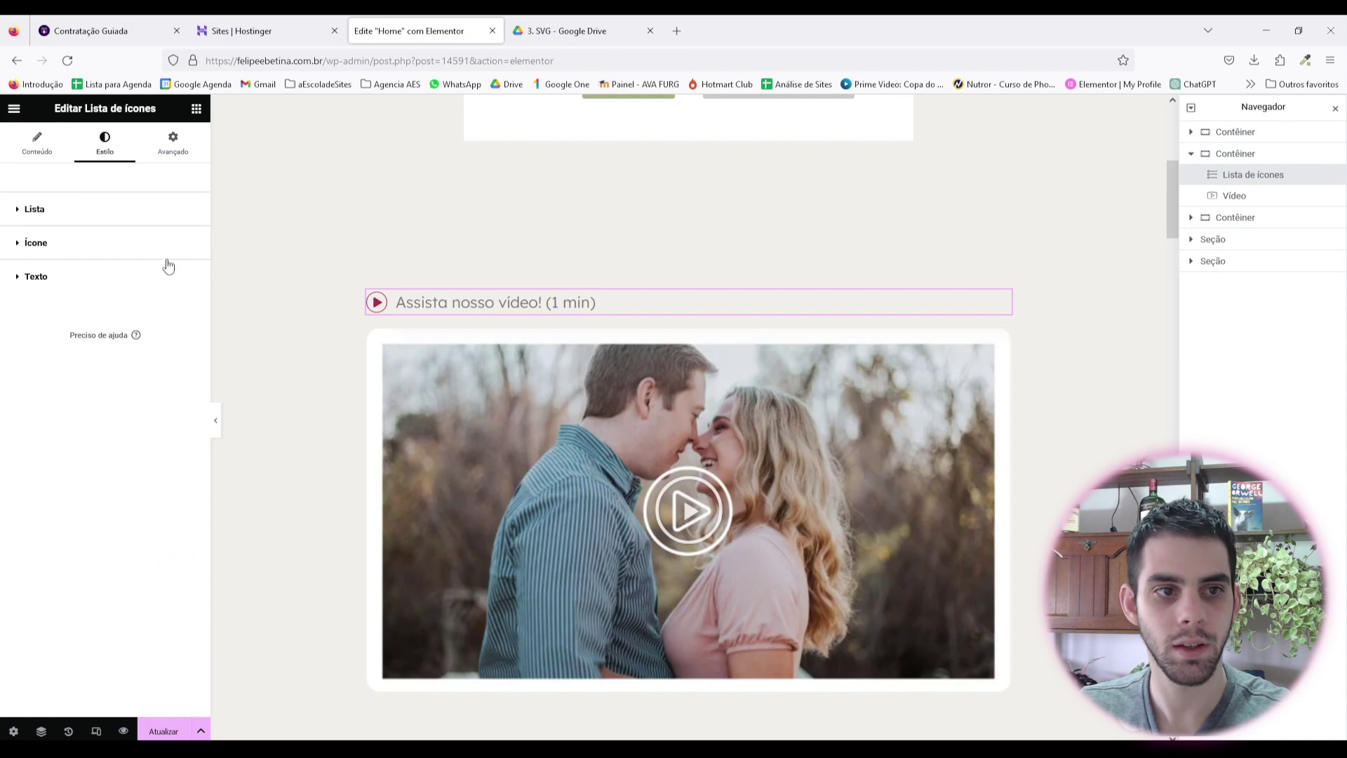
# Step: Keep the full-width item link, center the icon list, and preview the page without panels
pyautogui.click(54, 160)
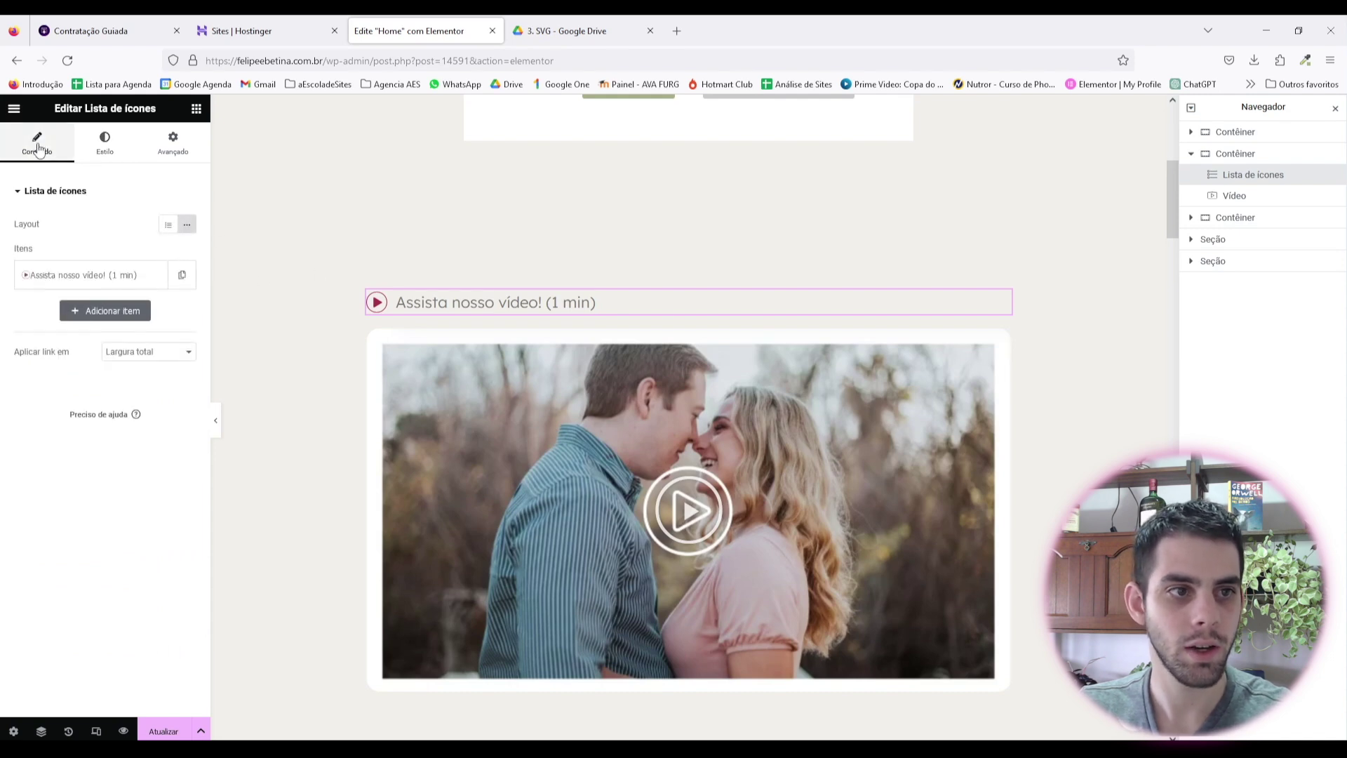
pyautogui.click(146, 353)
pyautogui.click(147, 372)
pyautogui.click(104, 143)
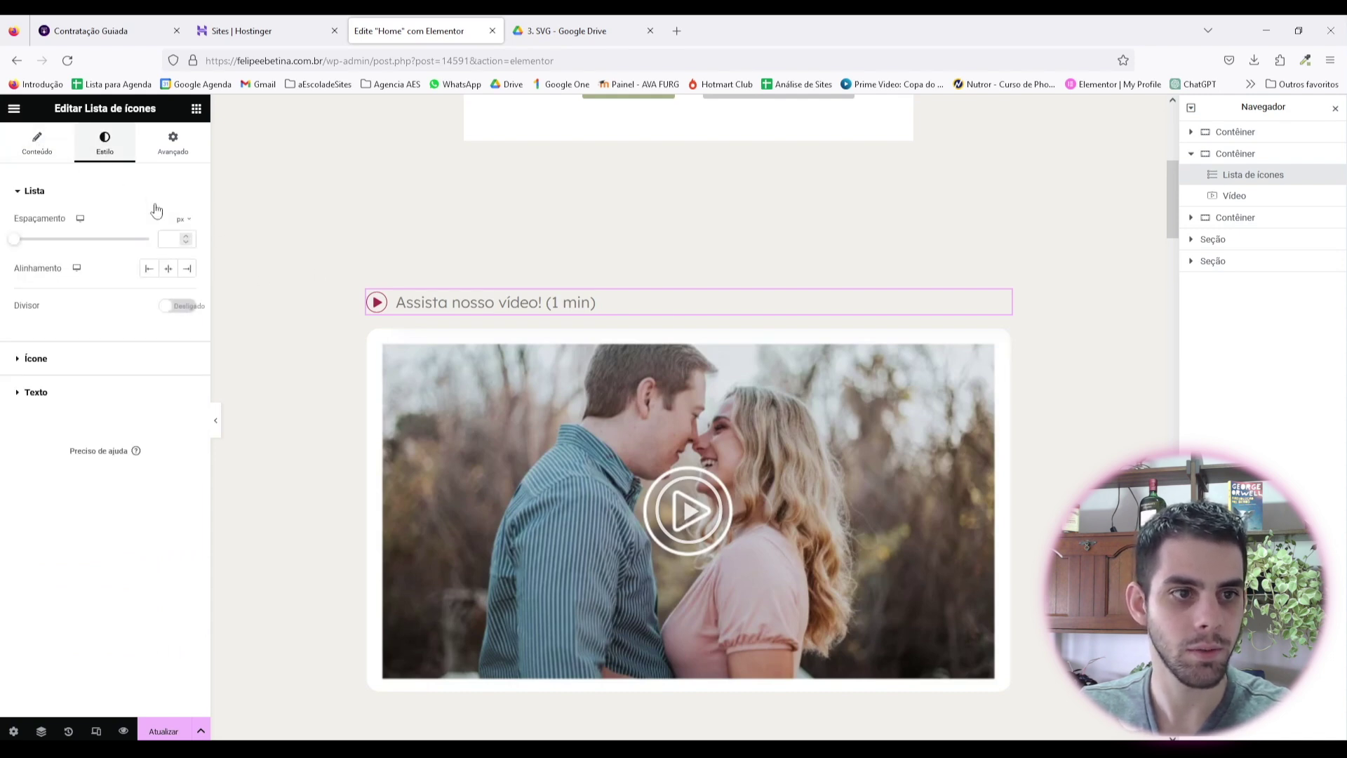
pyautogui.click(170, 271)
pyautogui.click(215, 421)
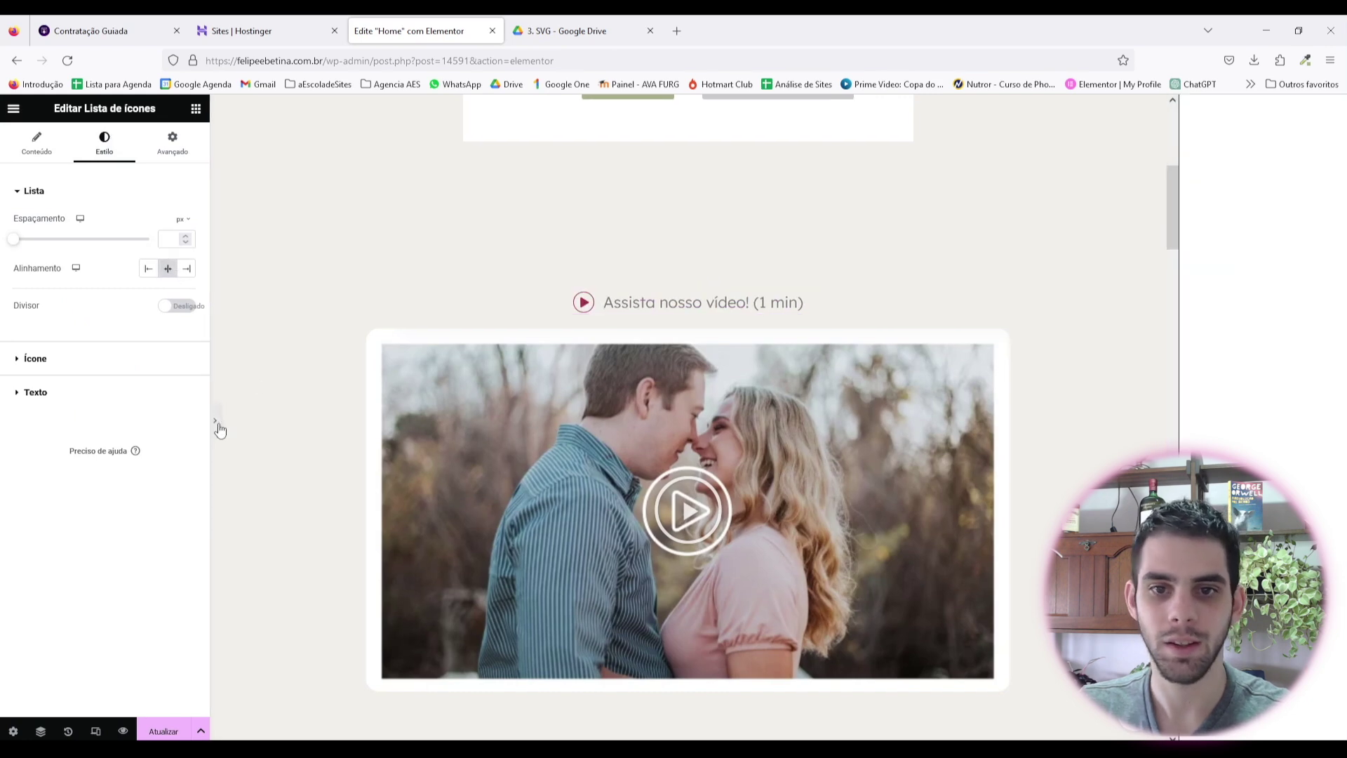
# Step: Bring the editor panels back and review the icon list's text style options
pyautogui.scroll(-3, 781, 454)
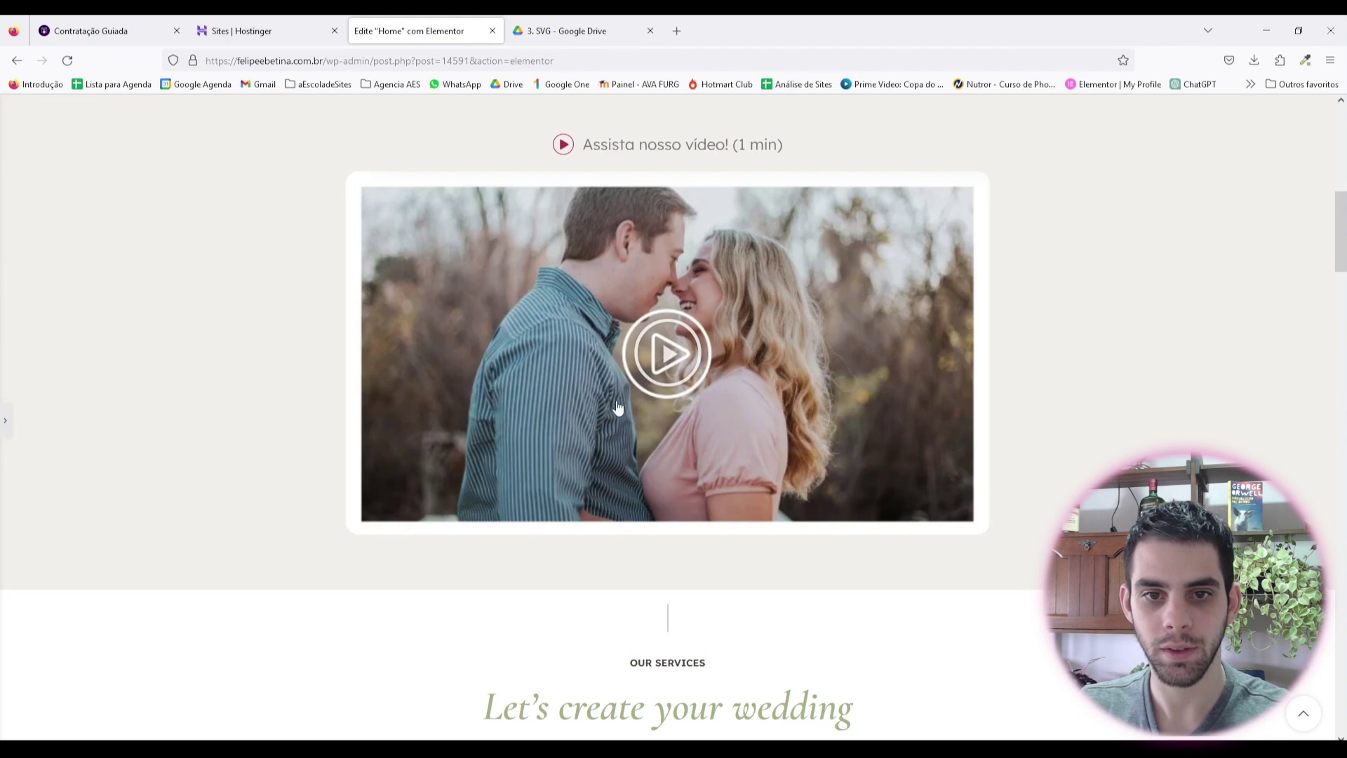
pyautogui.click(5, 421)
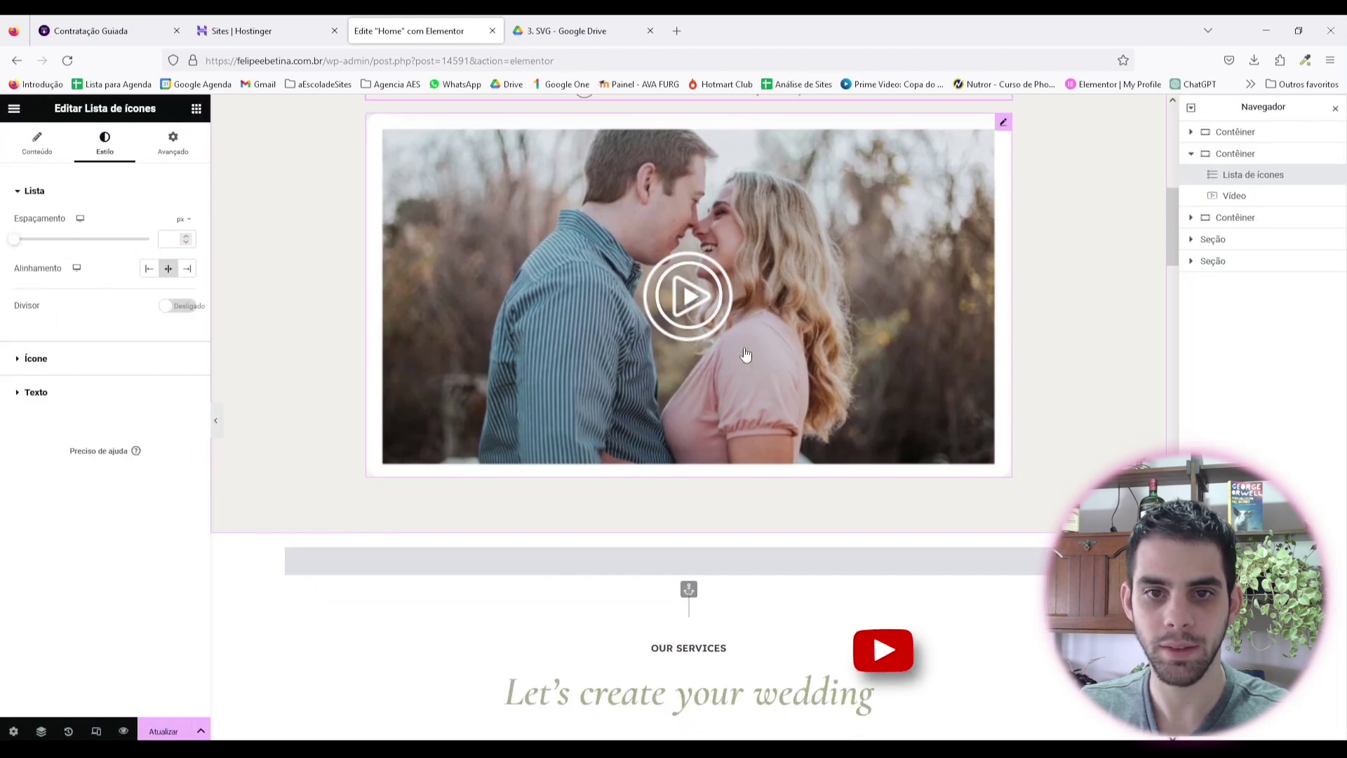
pyautogui.scroll(3, 746, 355)
pyautogui.click(144, 400)
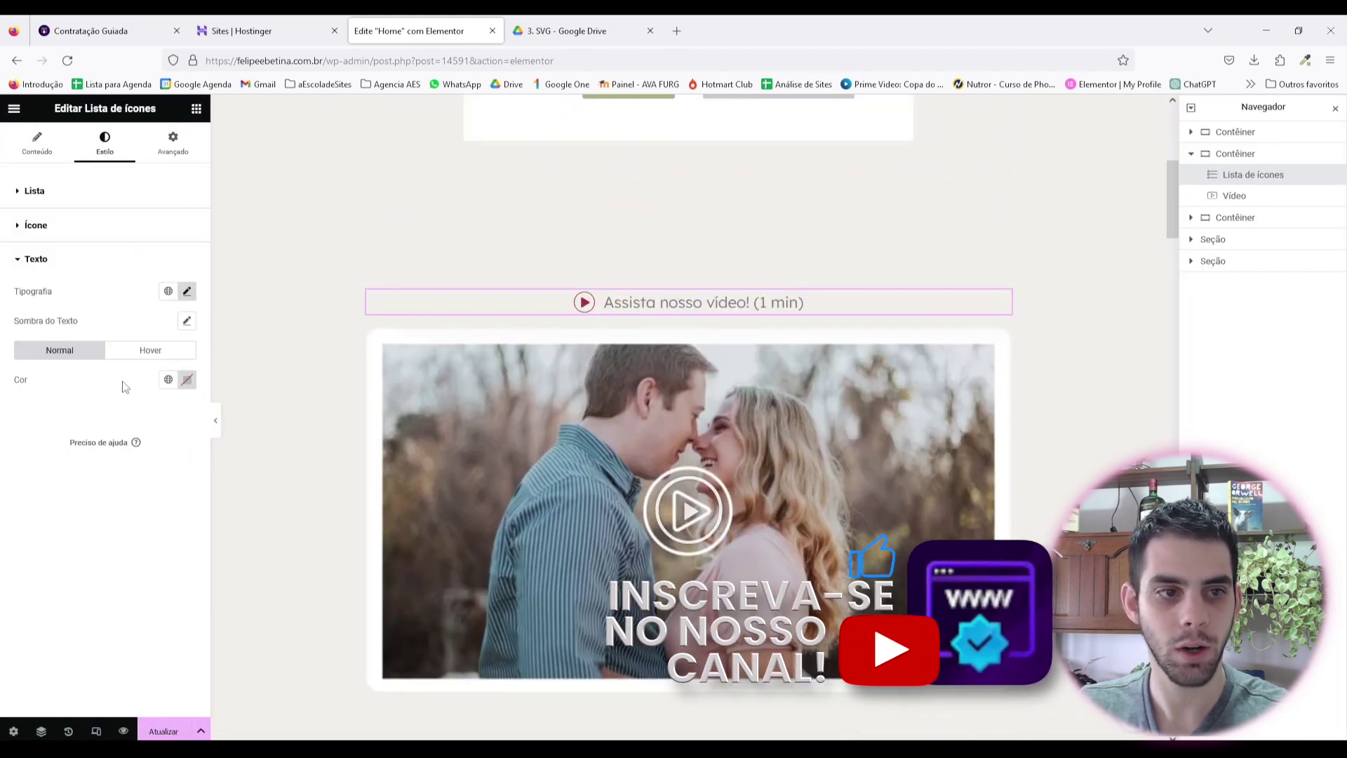
pyautogui.click(113, 259)
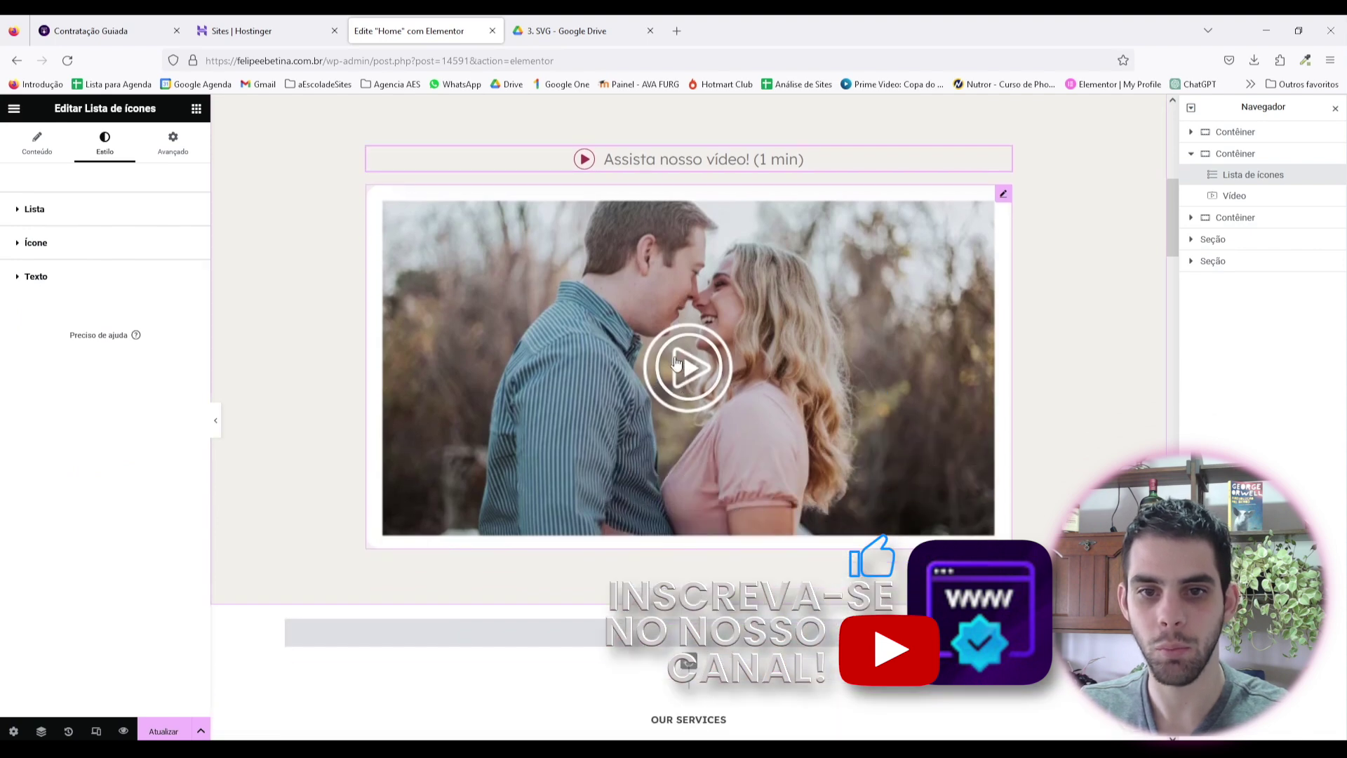
# Step: Set the video's Controle do reprodução to Ocultar, switch off the overlay's Ícone de reproduzir, then preview
pyautogui.click(579, 290)
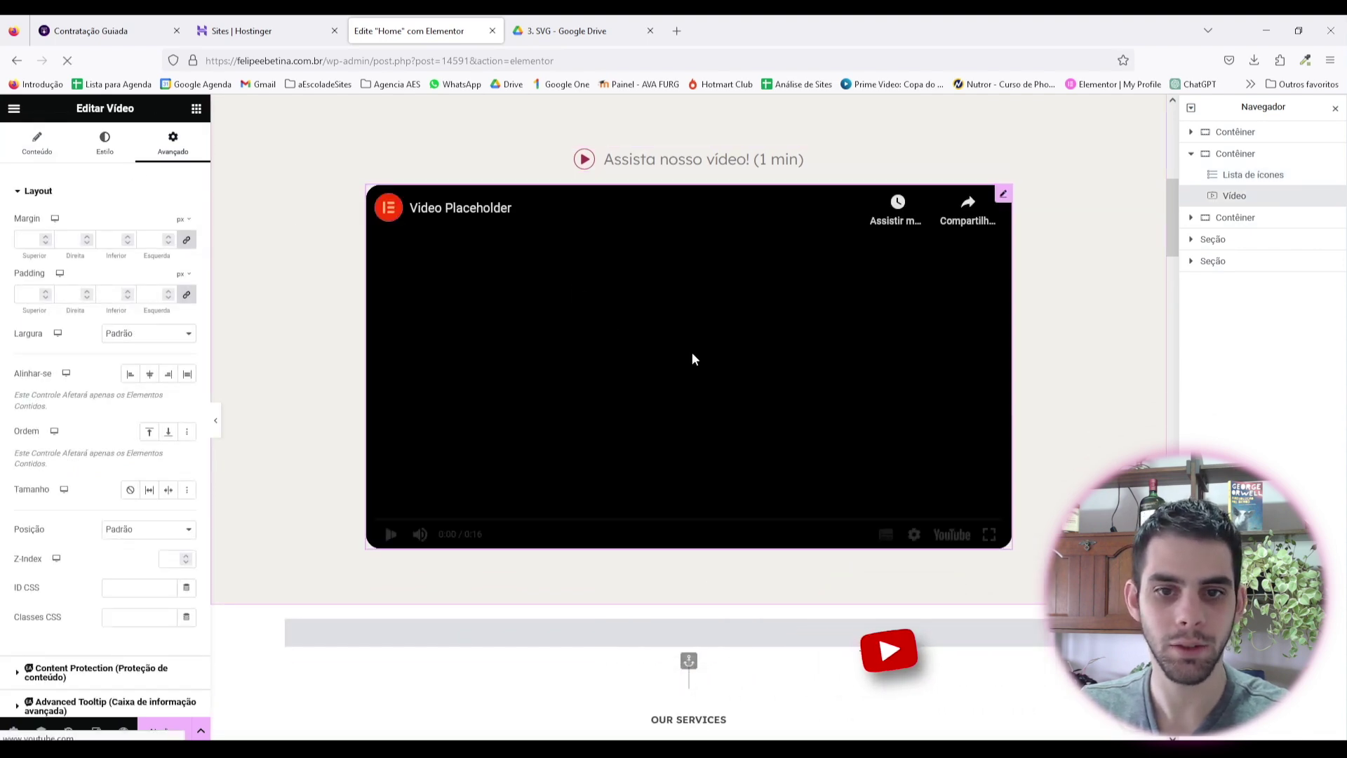
pyautogui.click(37, 146)
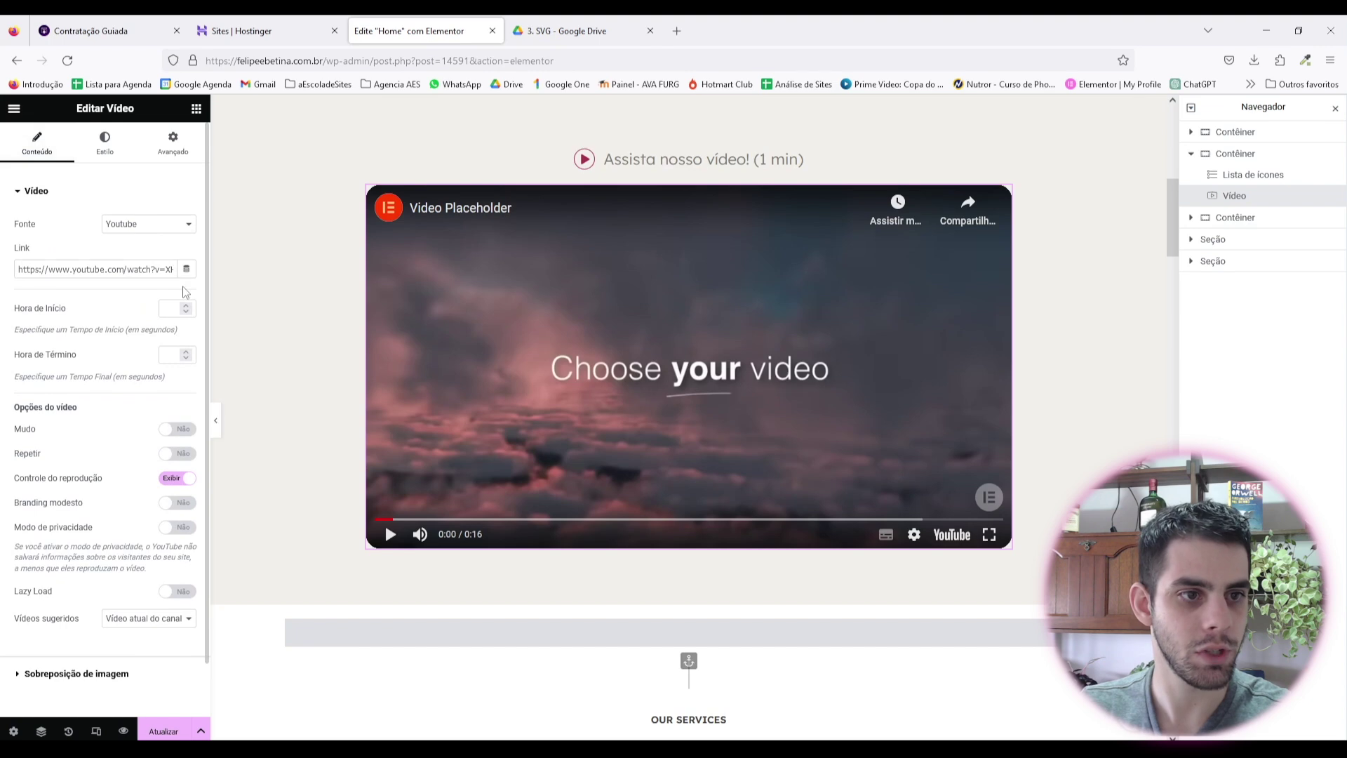
pyautogui.scroll(-2, 166, 382)
pyautogui.click(181, 421)
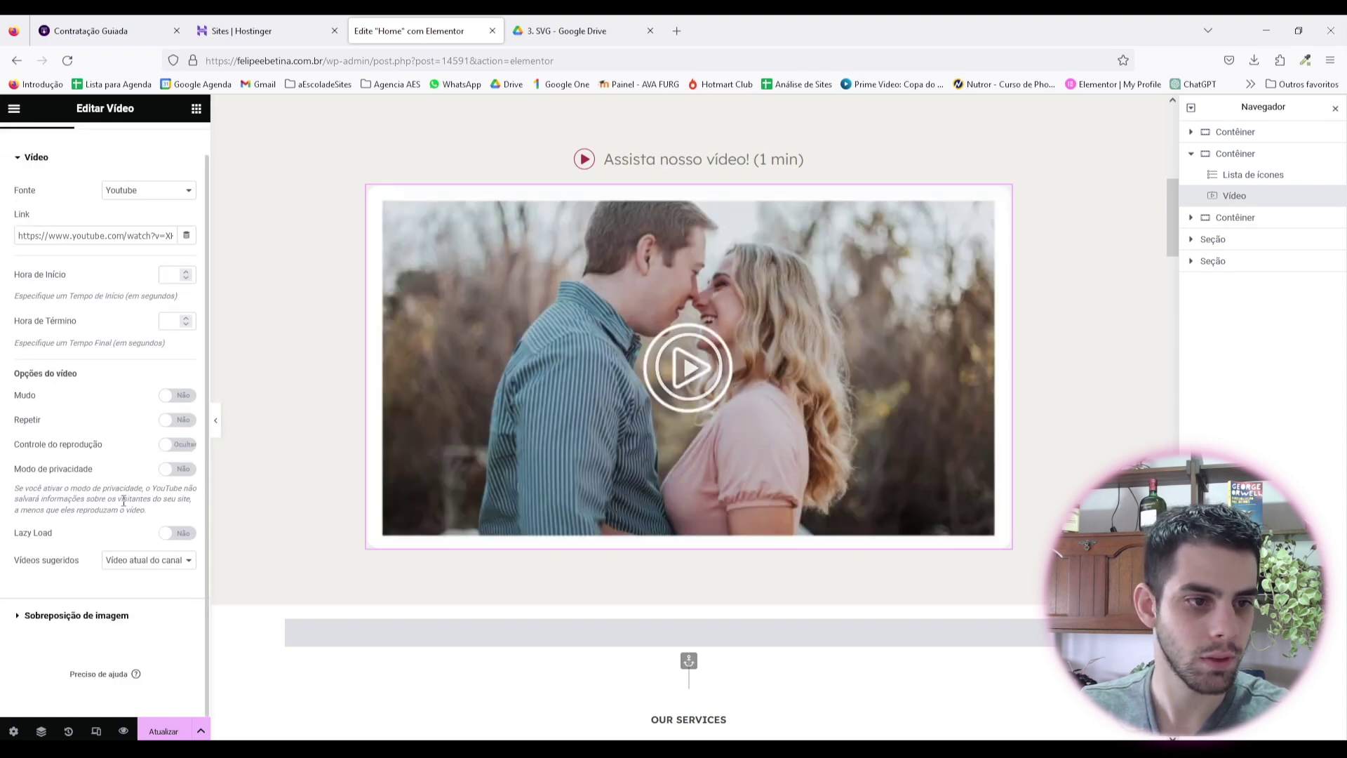
pyautogui.click(150, 612)
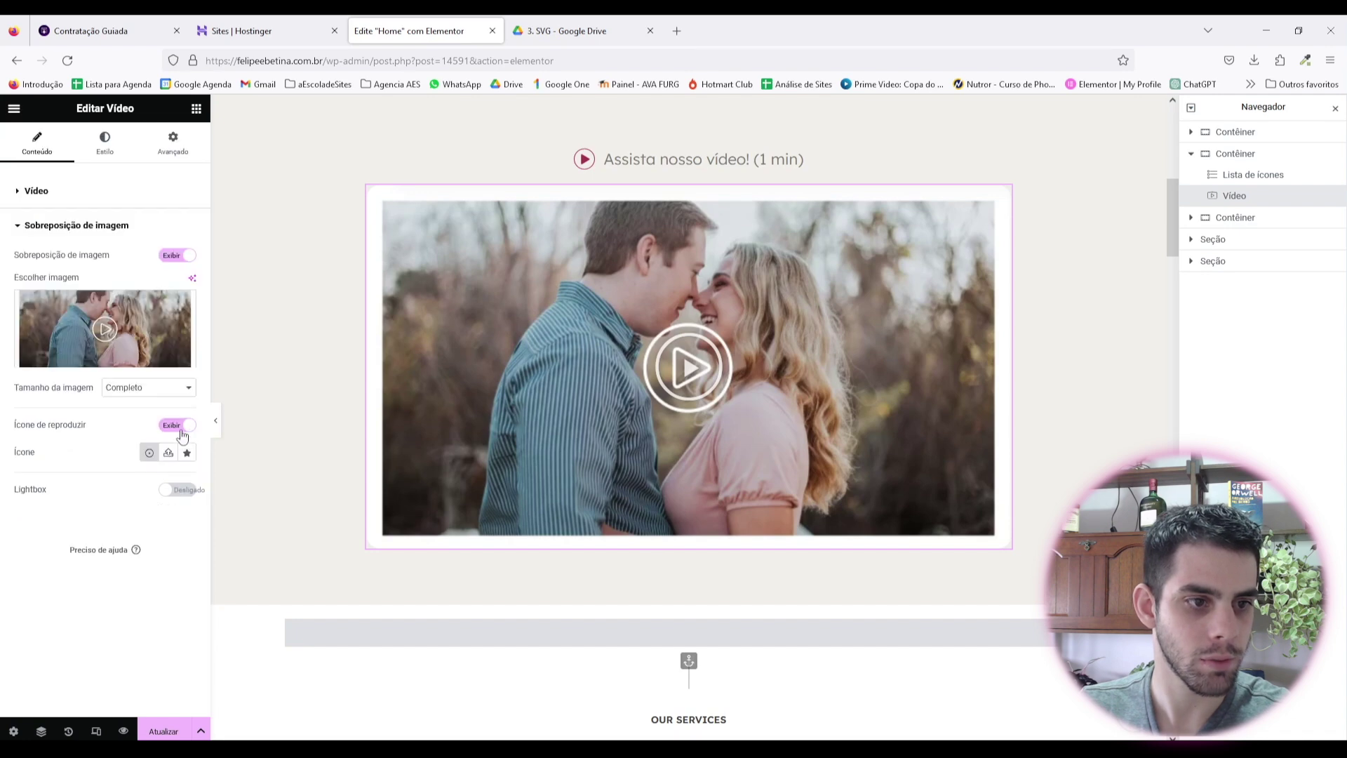
pyautogui.click(176, 424)
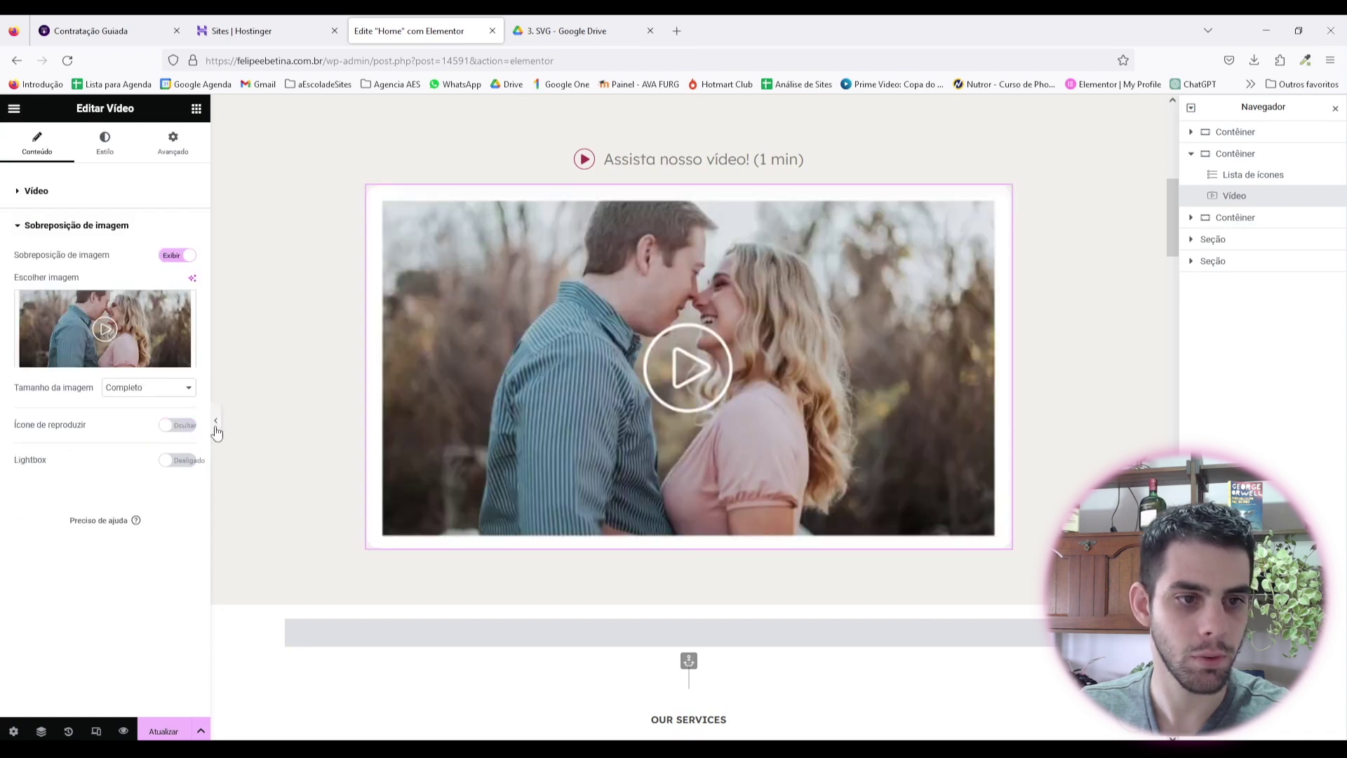
pyautogui.click(216, 420)
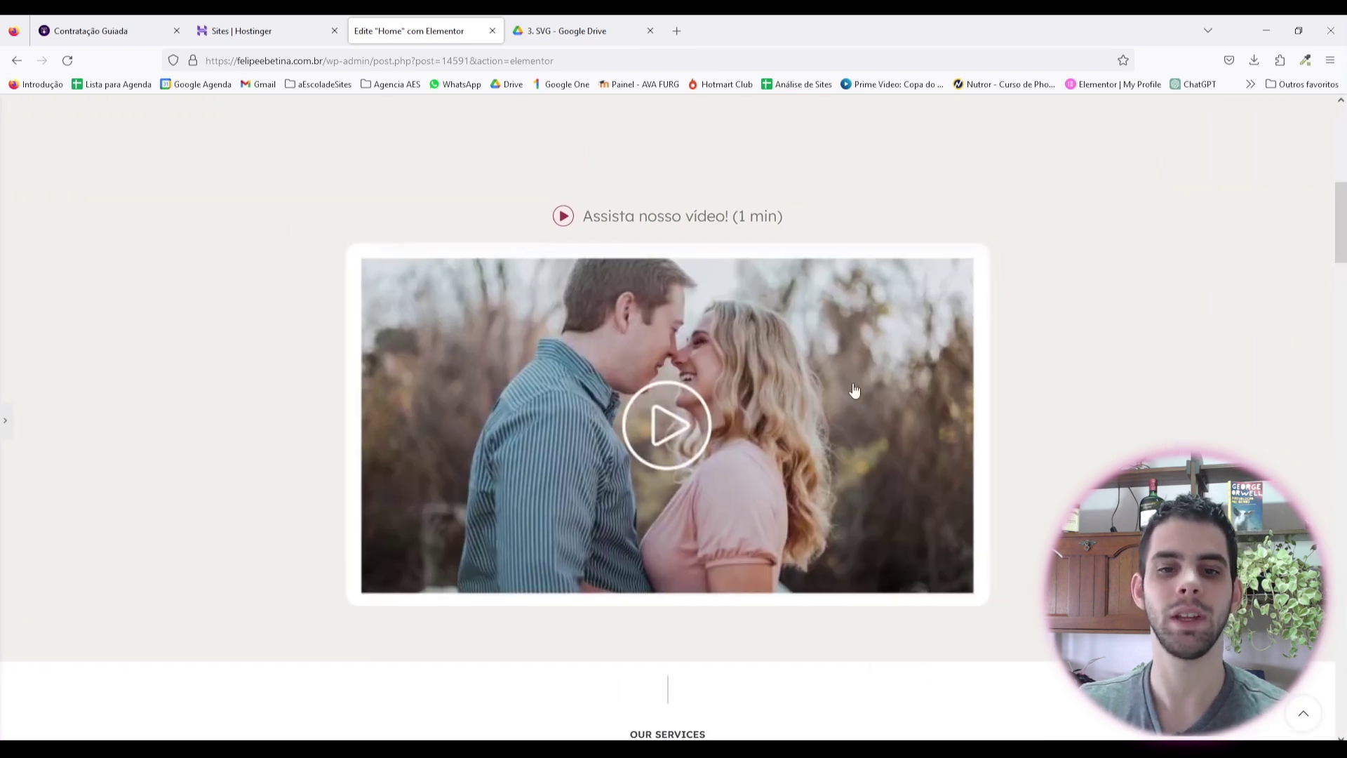
pyautogui.scroll(5, 823, 428)
pyautogui.scroll(-2, 839, 436)
pyautogui.scroll(-3, 870, 504)
pyautogui.scroll(8, 1036, 533)
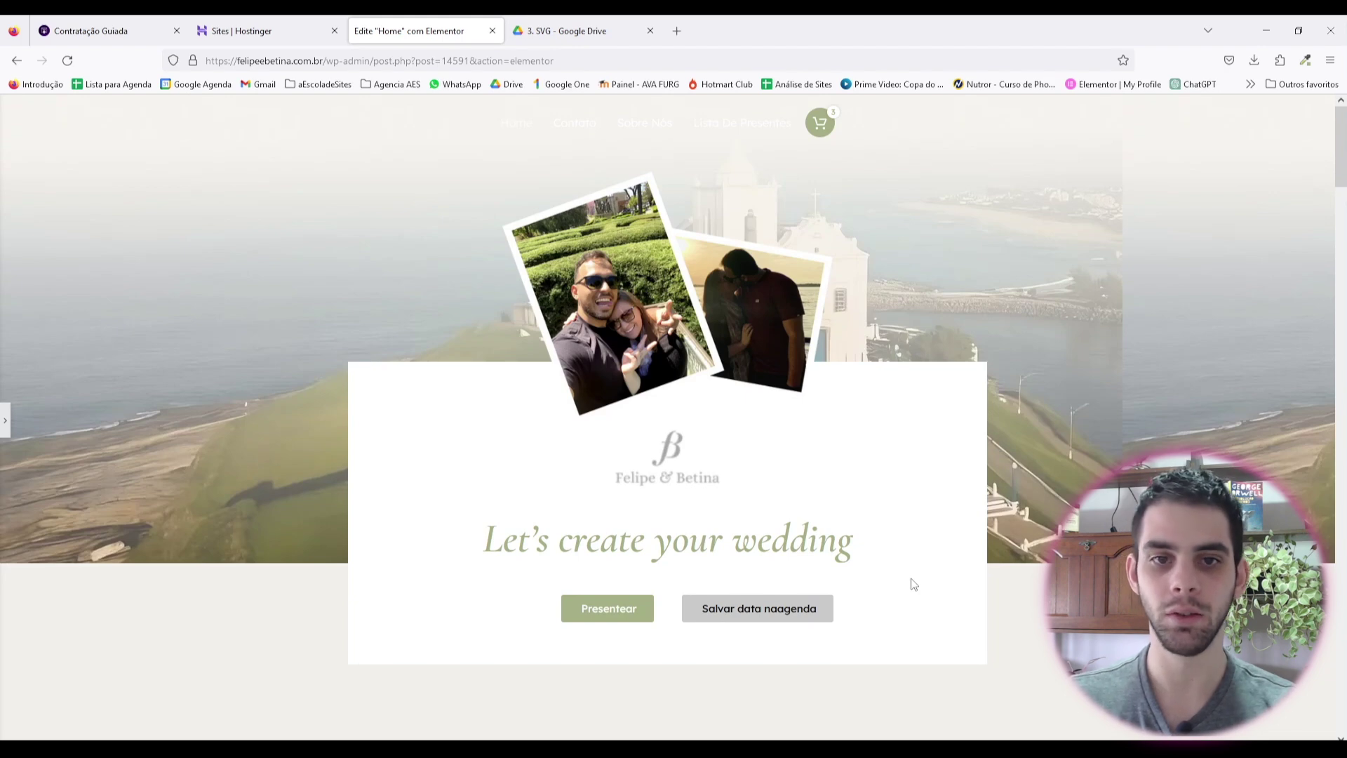
pyautogui.scroll(-5, 793, 508)
pyautogui.scroll(5, 672, 431)
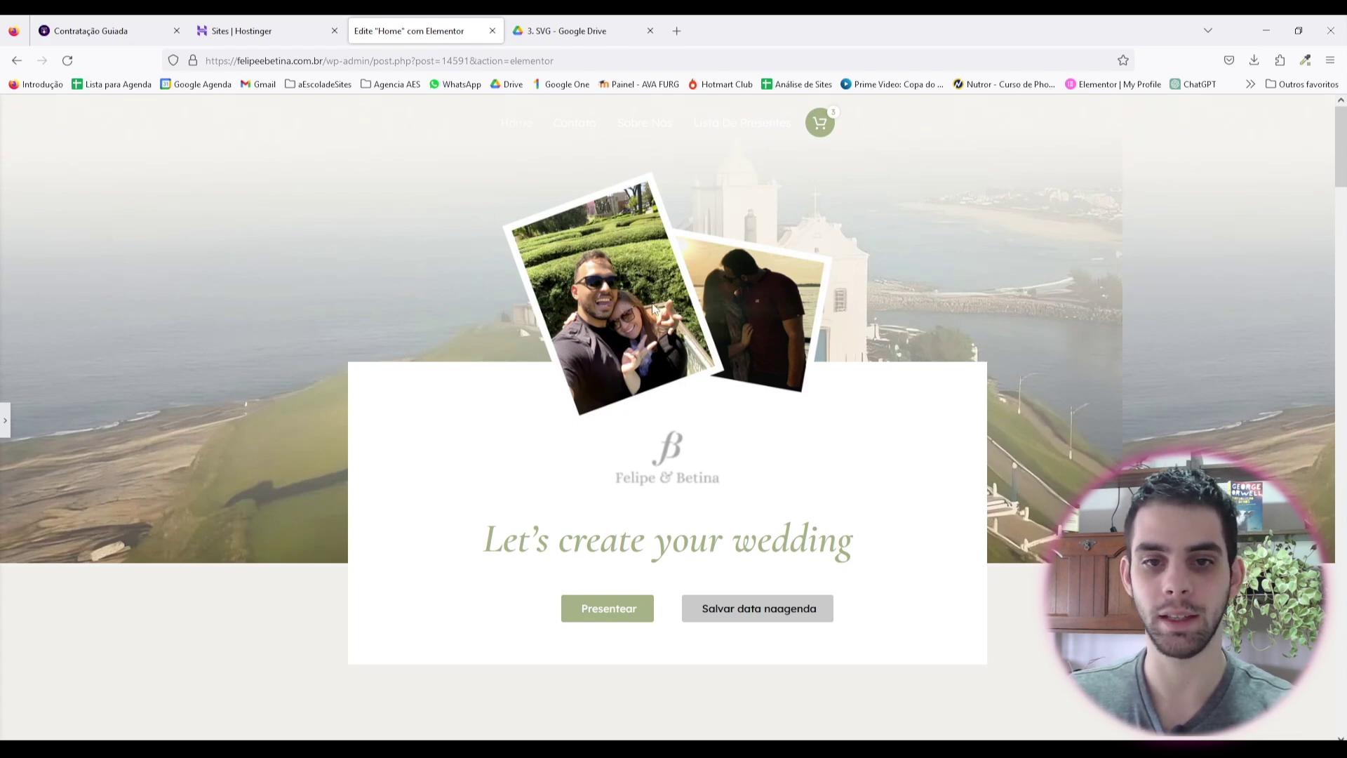
pyautogui.scroll(-5, 766, 347)
pyautogui.scroll(-3, 790, 379)
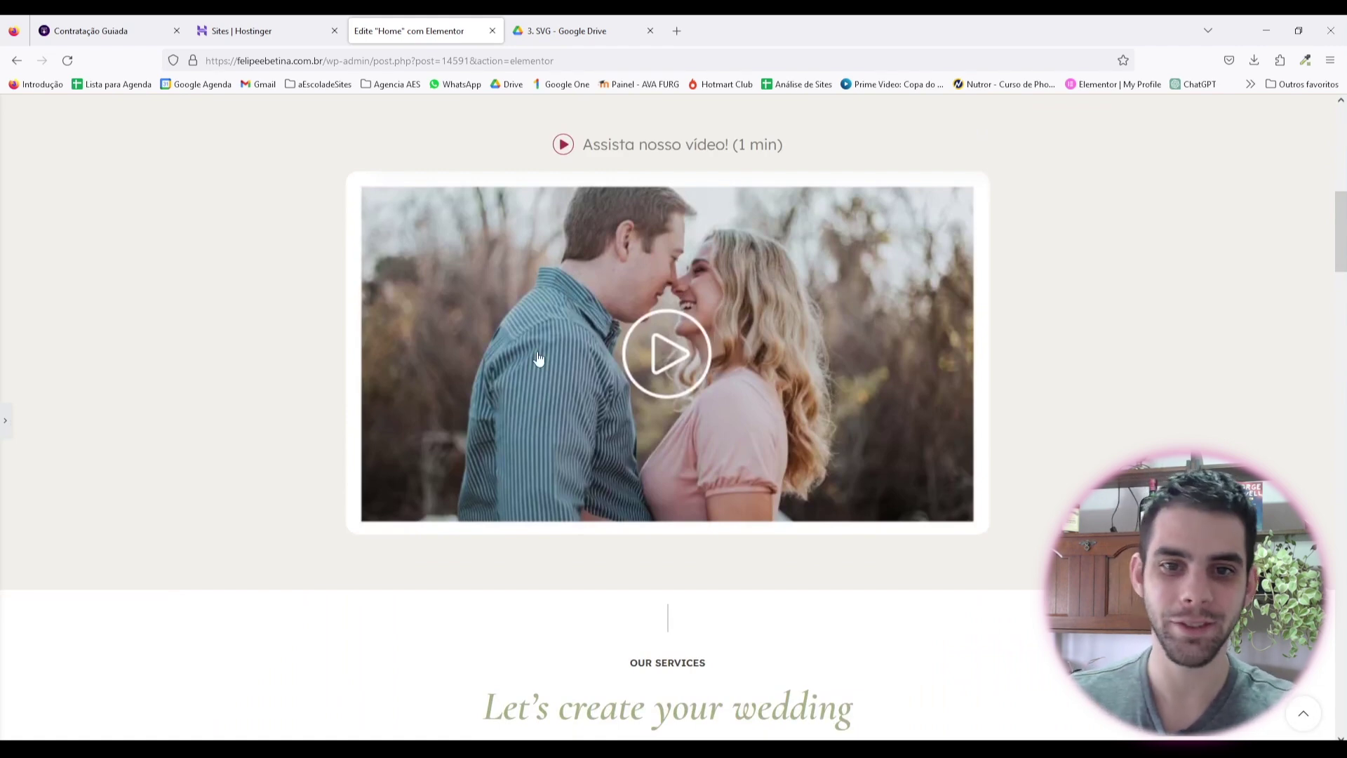
pyautogui.scroll(4, 623, 505)
pyautogui.scroll(3, 623, 505)
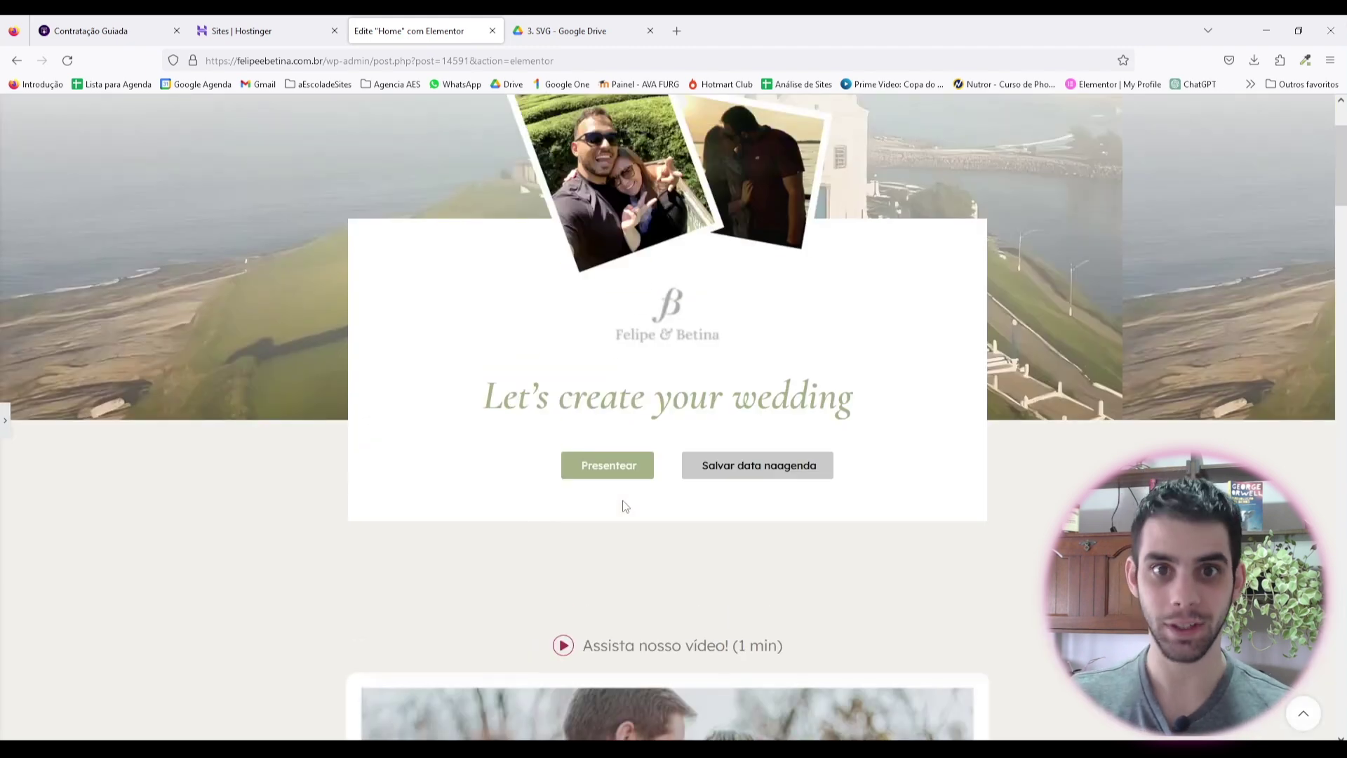
pyautogui.scroll(-8, 625, 506)
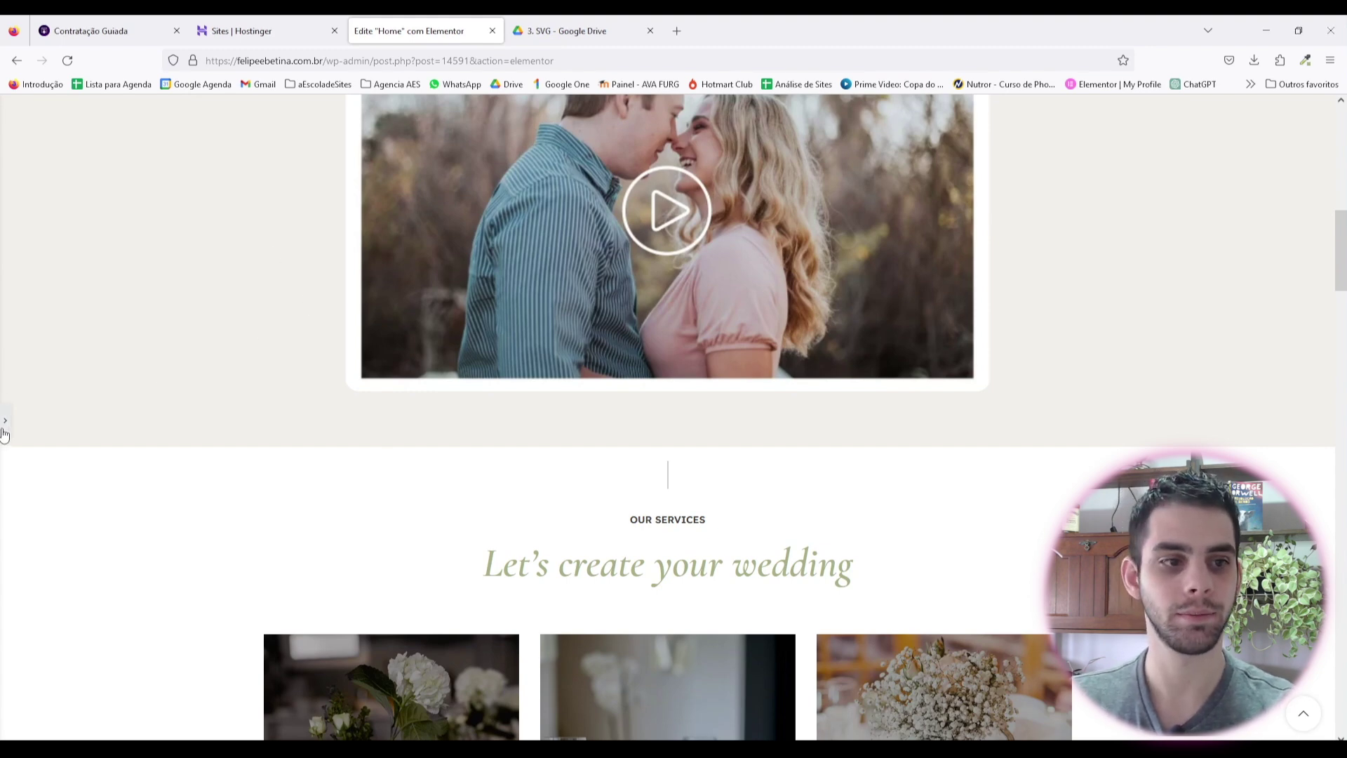
# Step: Duplicate the inner services container
pyautogui.click(385, 380)
pyautogui.scroll(-3, 716, 421)
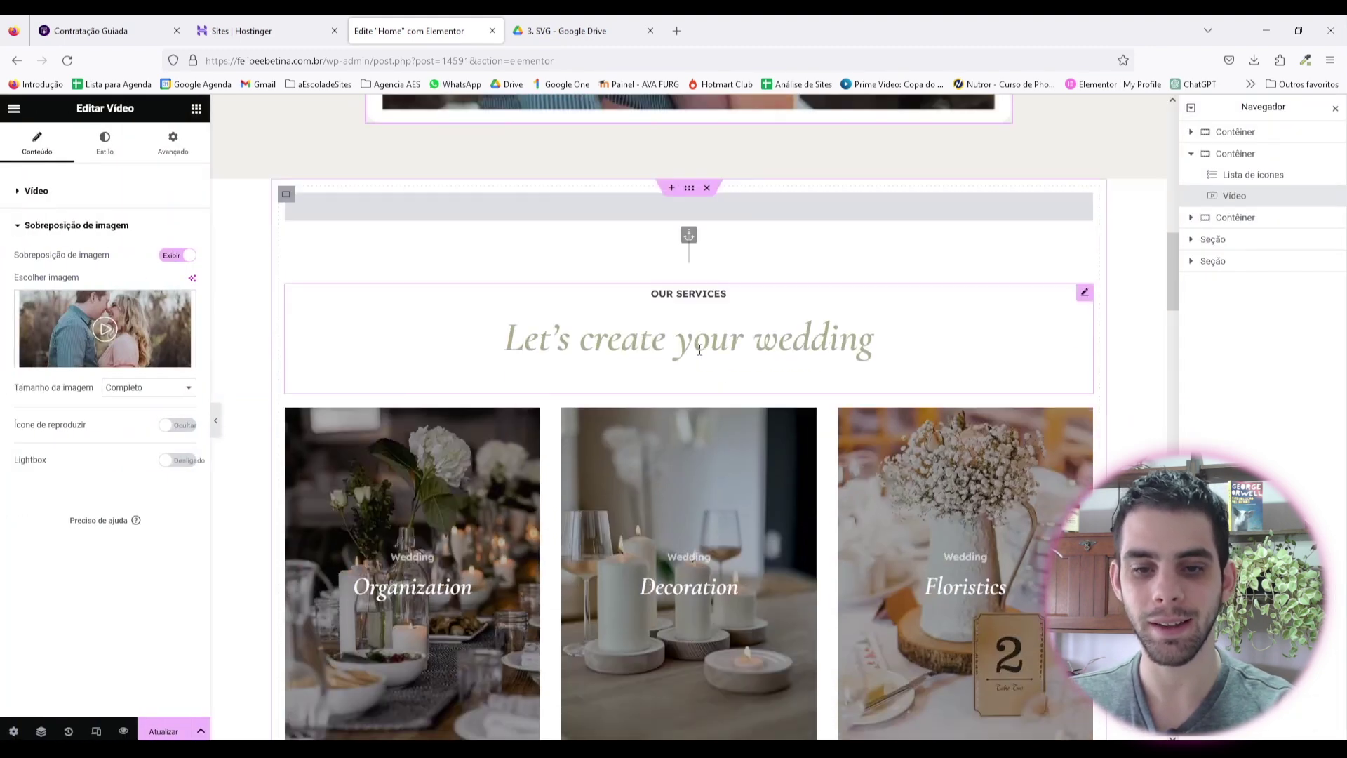
pyautogui.scroll(1, 765, 429)
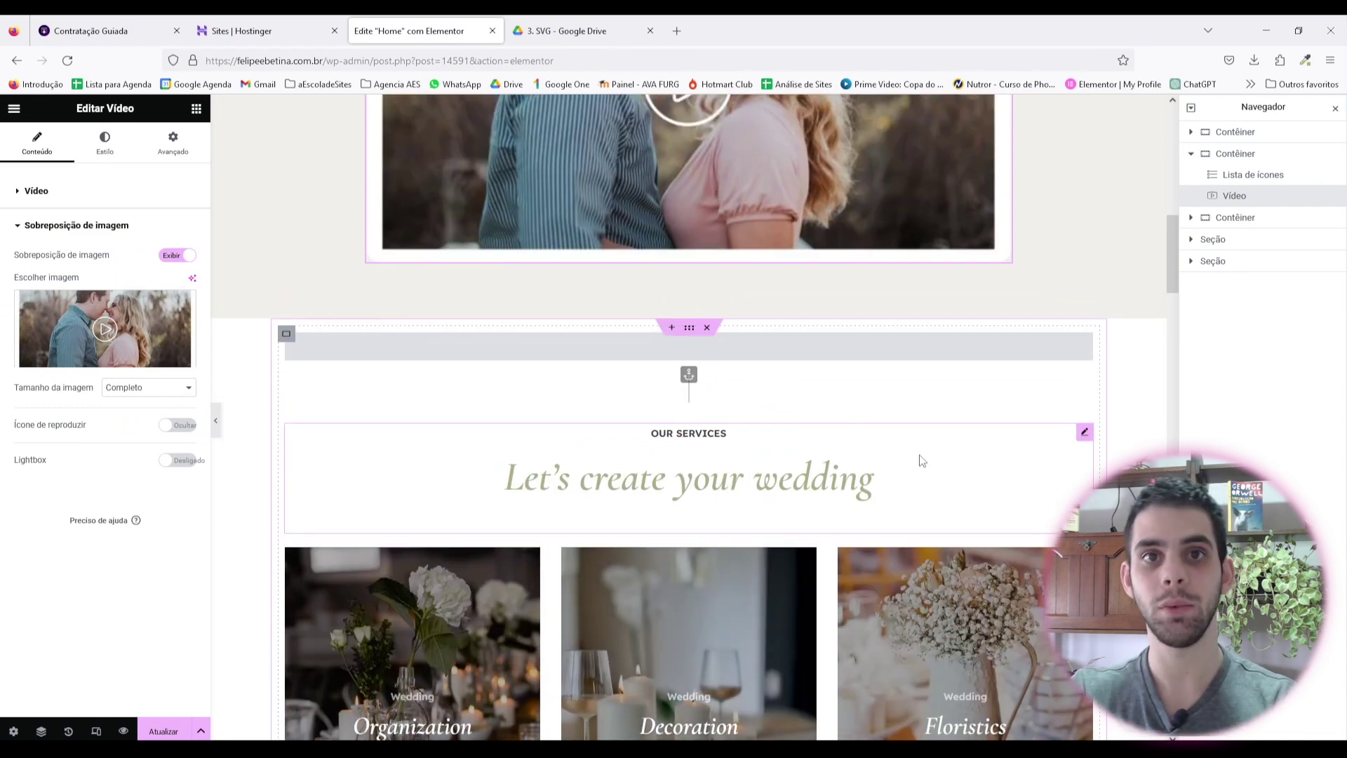
pyautogui.click(724, 344)
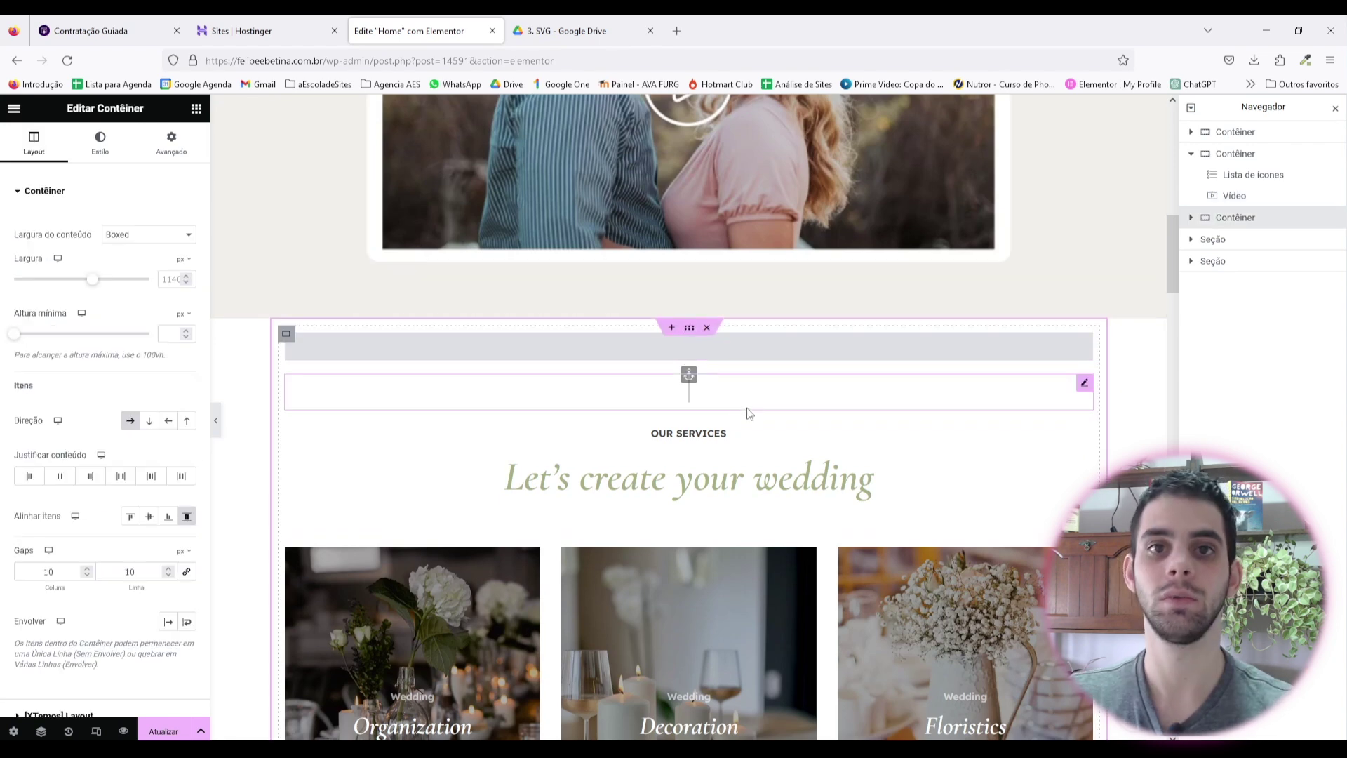
pyautogui.rightClick(692, 331)
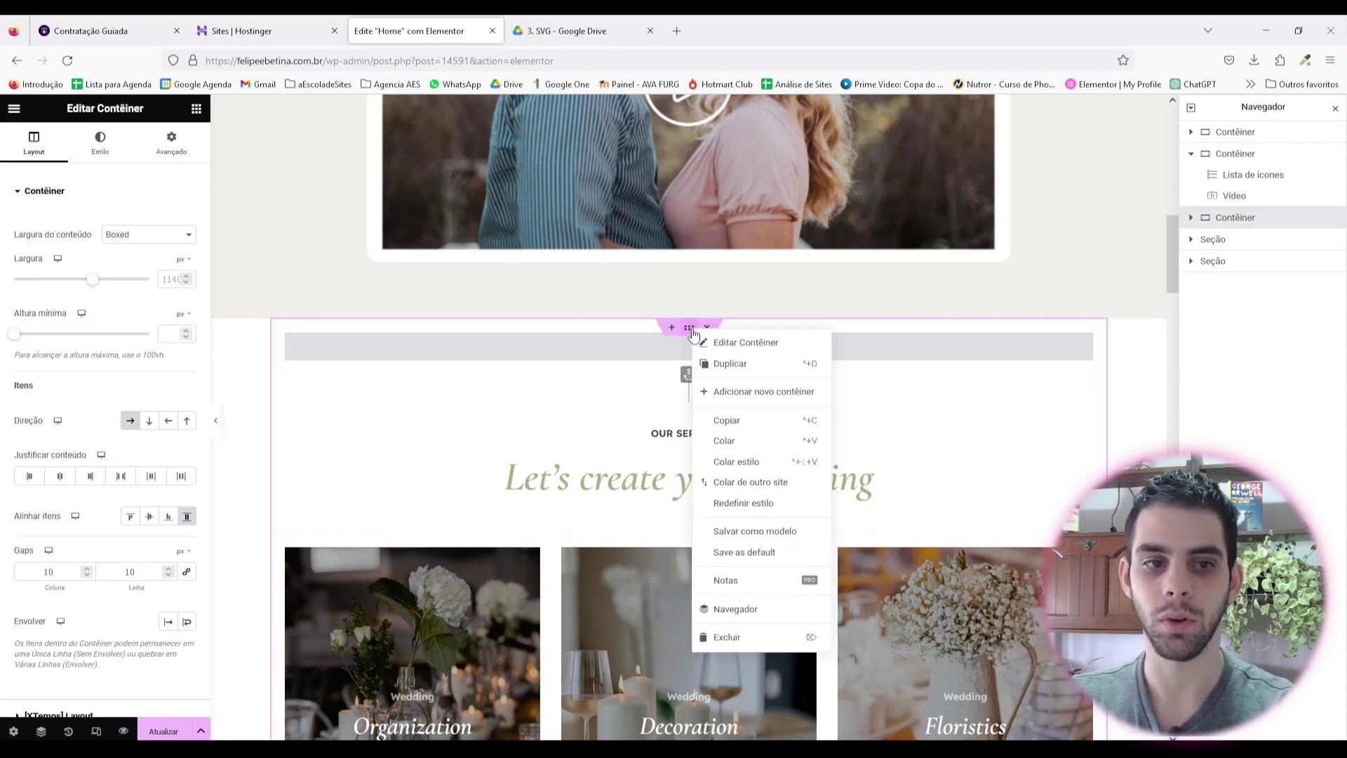
pyautogui.click(730, 363)
# Step: Delete the Banners carousel and the leftover image from the duplicated section
pyautogui.scroll(-3, 733, 368)
pyautogui.rightClick(727, 409)
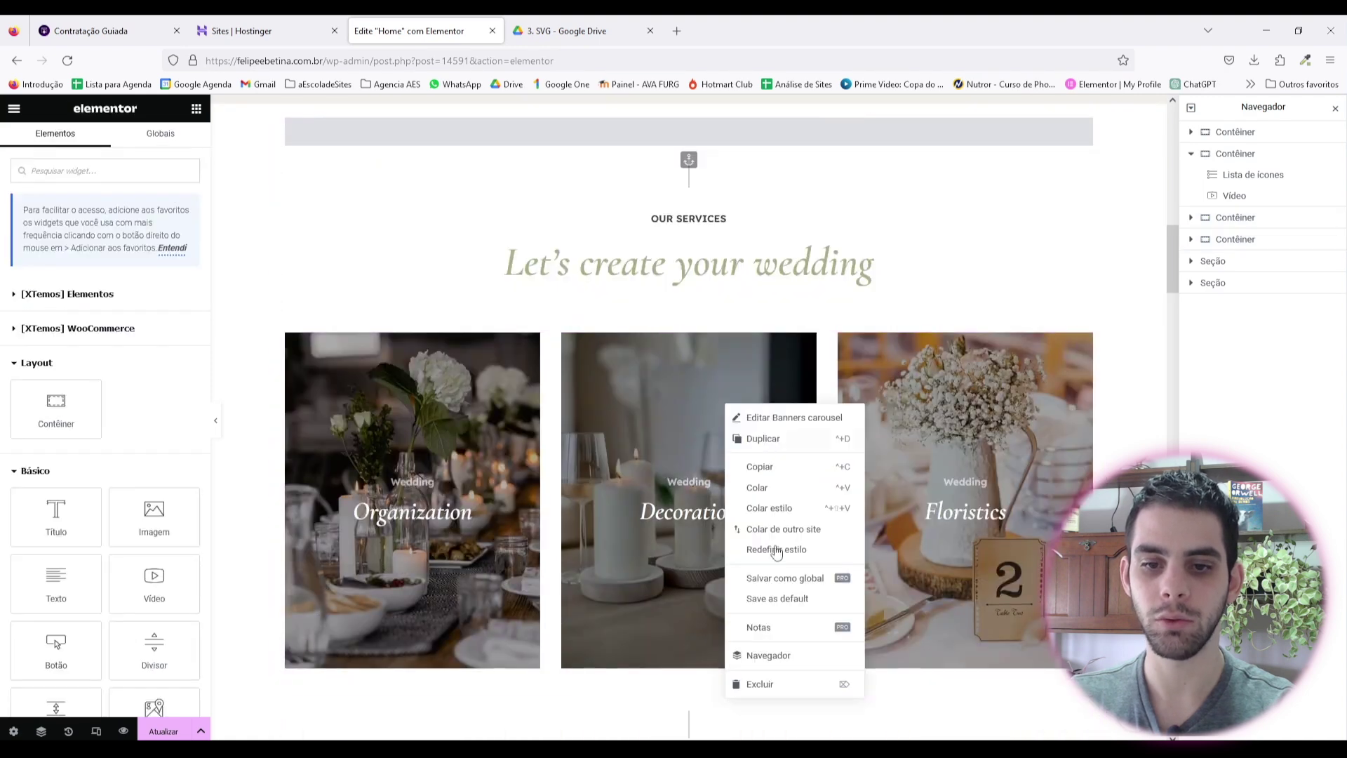
pyautogui.click(764, 689)
pyautogui.rightClick(704, 354)
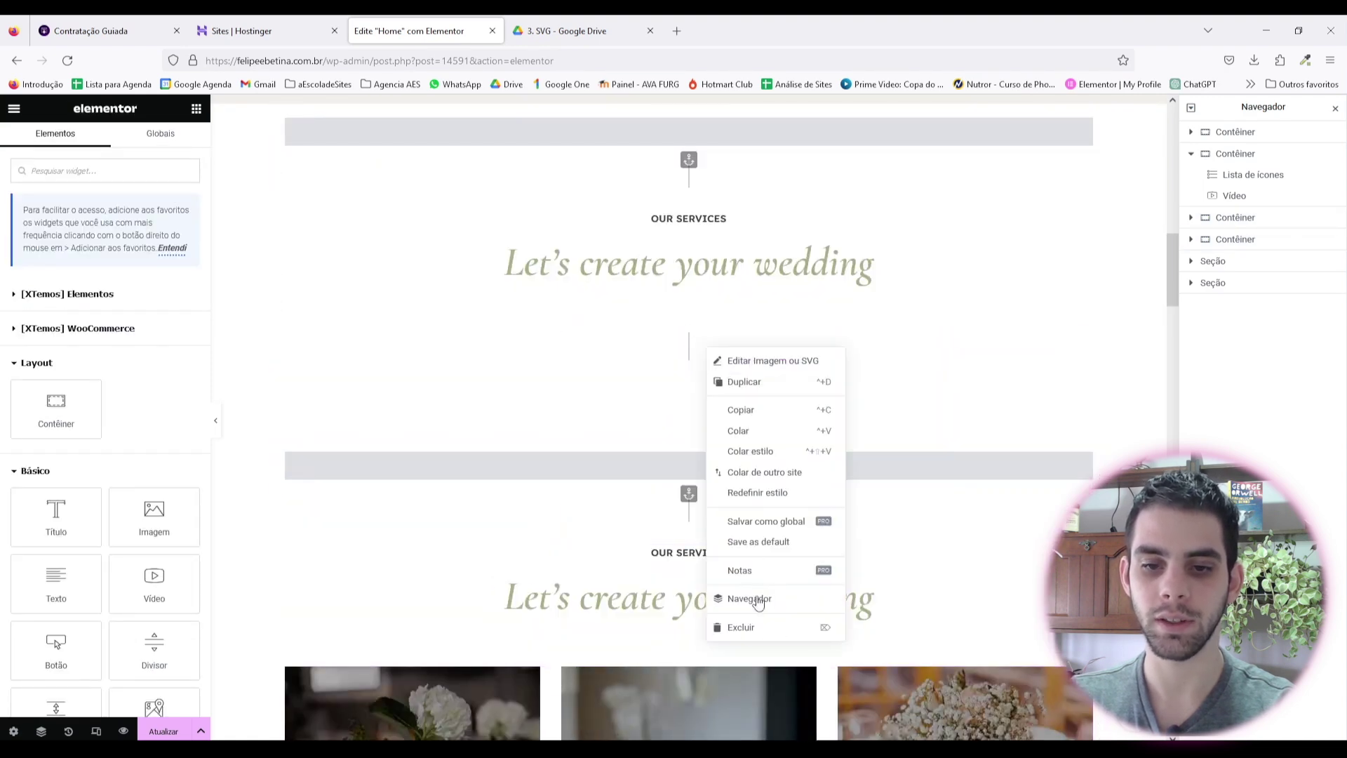
pyautogui.click(745, 627)
# Step: Retitle the copy 'Lista de presentes' and clear its 'OUR SERVICES' caption
pyautogui.scroll(1, 739, 570)
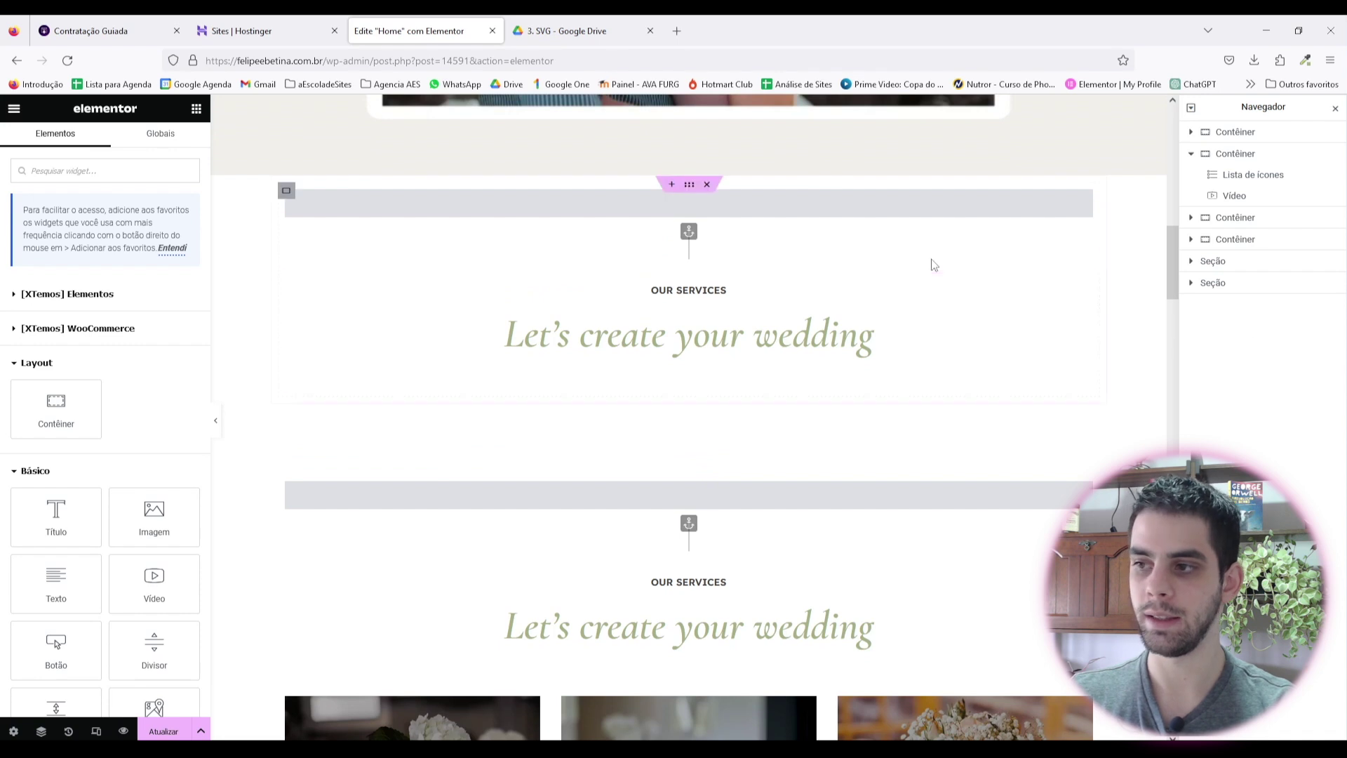
pyautogui.click(731, 310)
pyautogui.write('Lista de presentes')
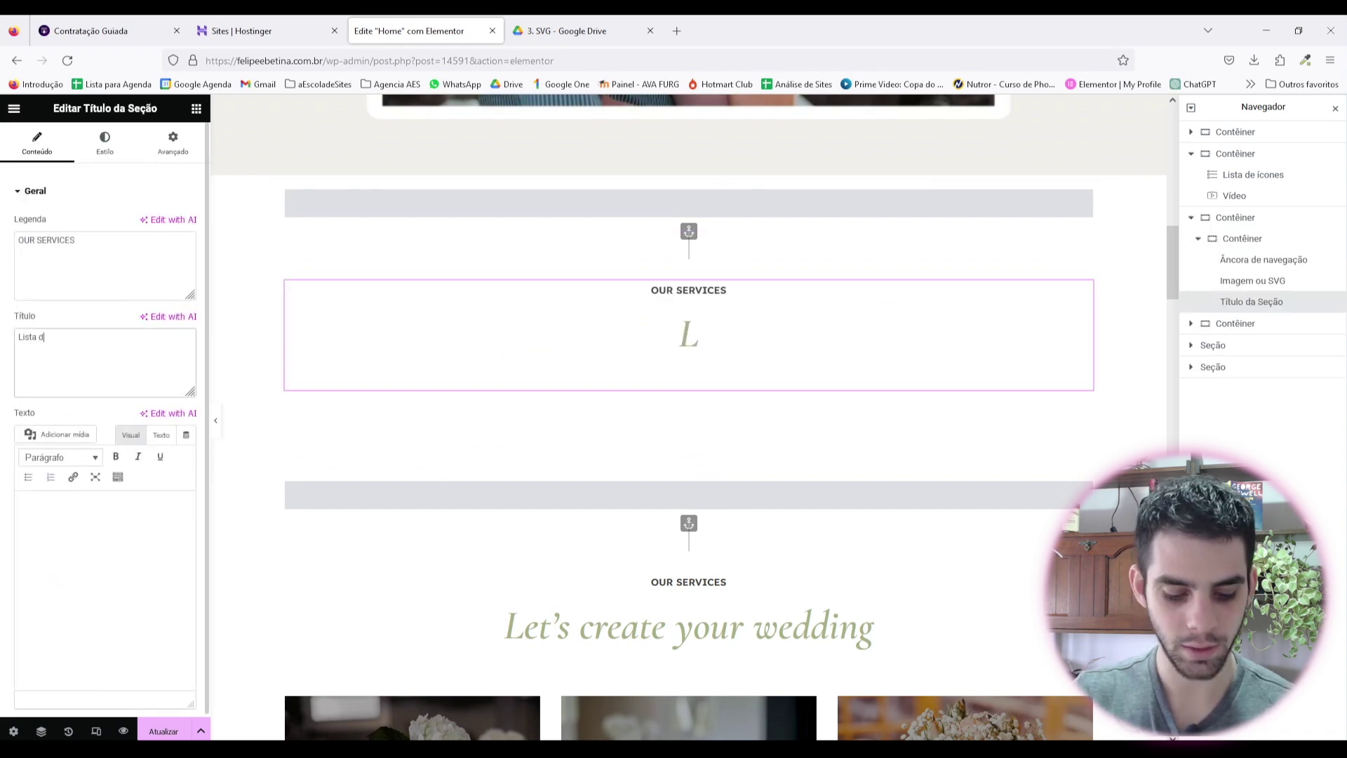
pyautogui.tripleClick(46, 240)
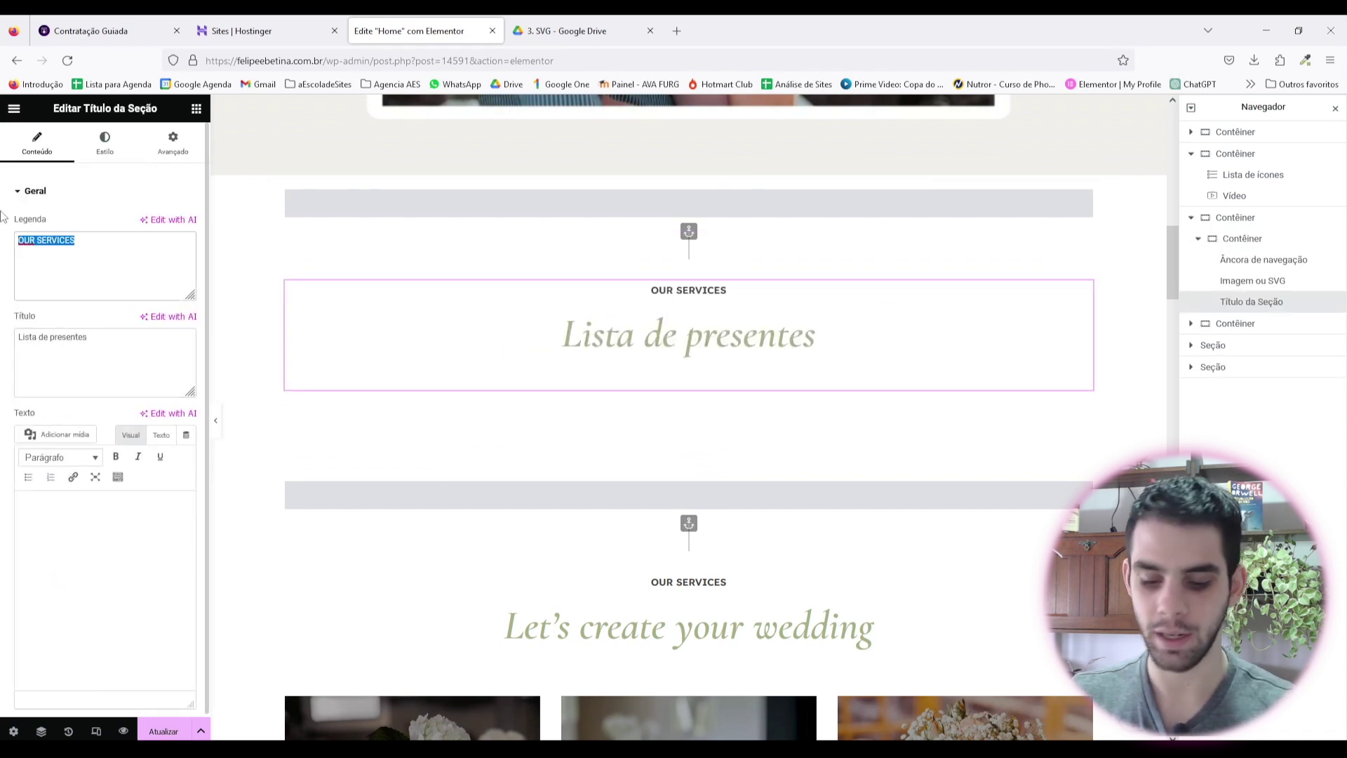
pyautogui.press('BackSpace')
# Step: Browse the widget library's XTemos Elementos category, then start a widget search
pyautogui.click(196, 108)
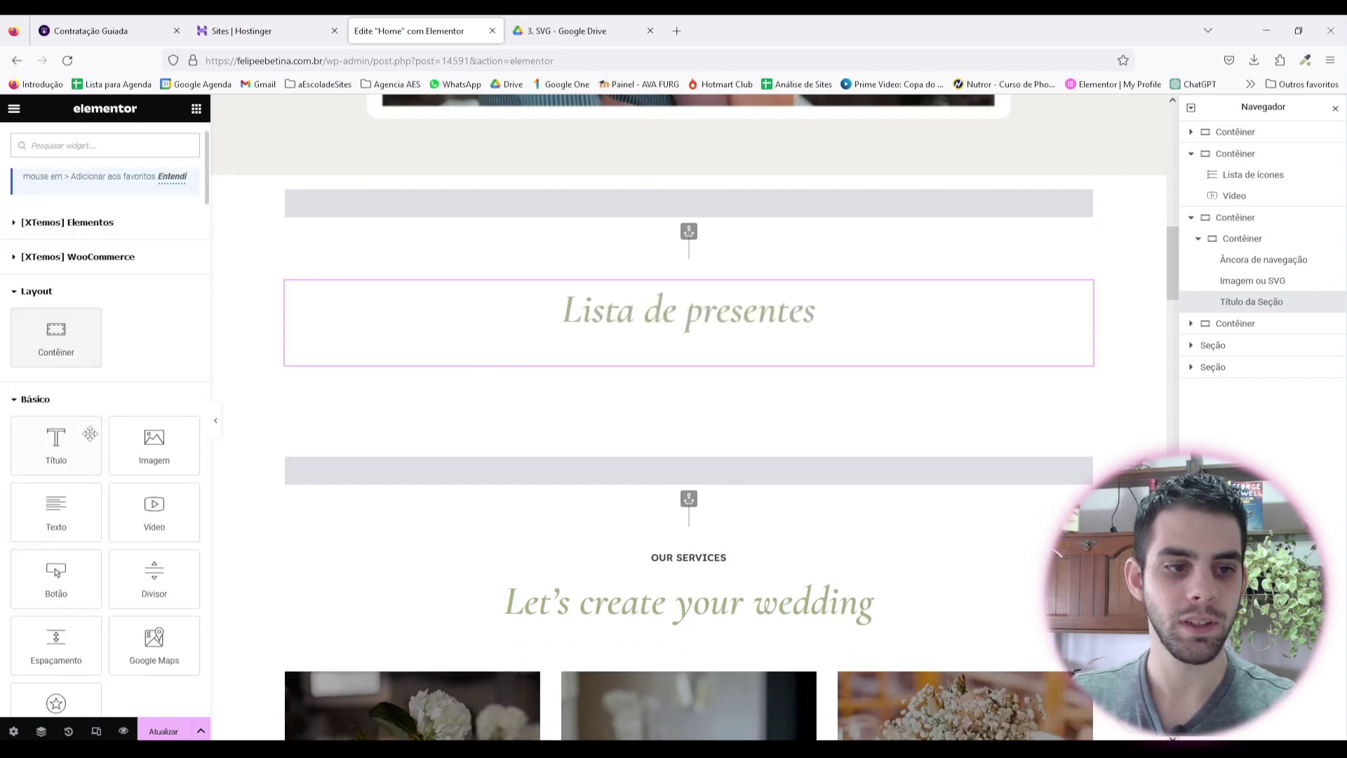
pyautogui.scroll(-3, 90, 351)
pyautogui.scroll(5, 90, 435)
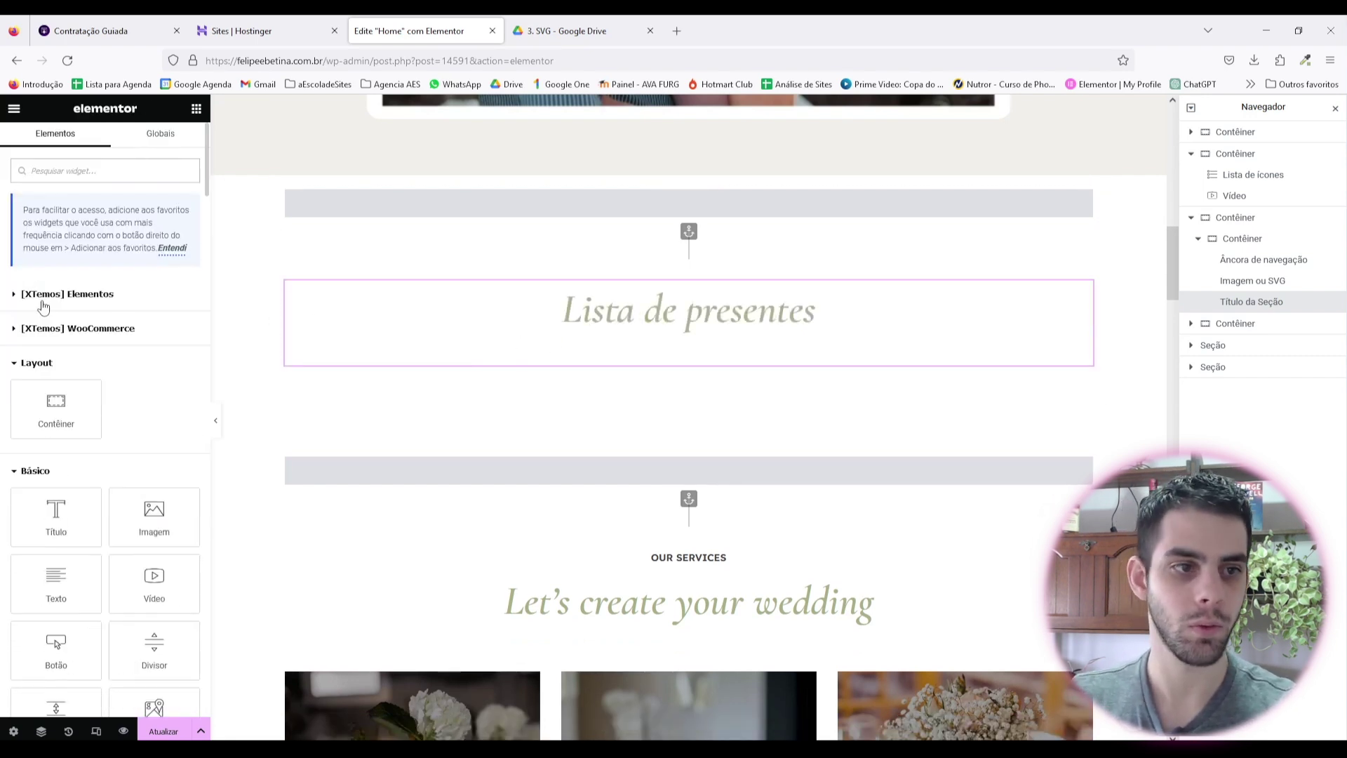
pyautogui.click(41, 303)
pyautogui.click(156, 304)
pyautogui.click(105, 170)
# Step: Search 'prod' and drop a Produtos grid of all products below the Lista de presentes heading
pyautogui.write('prod')
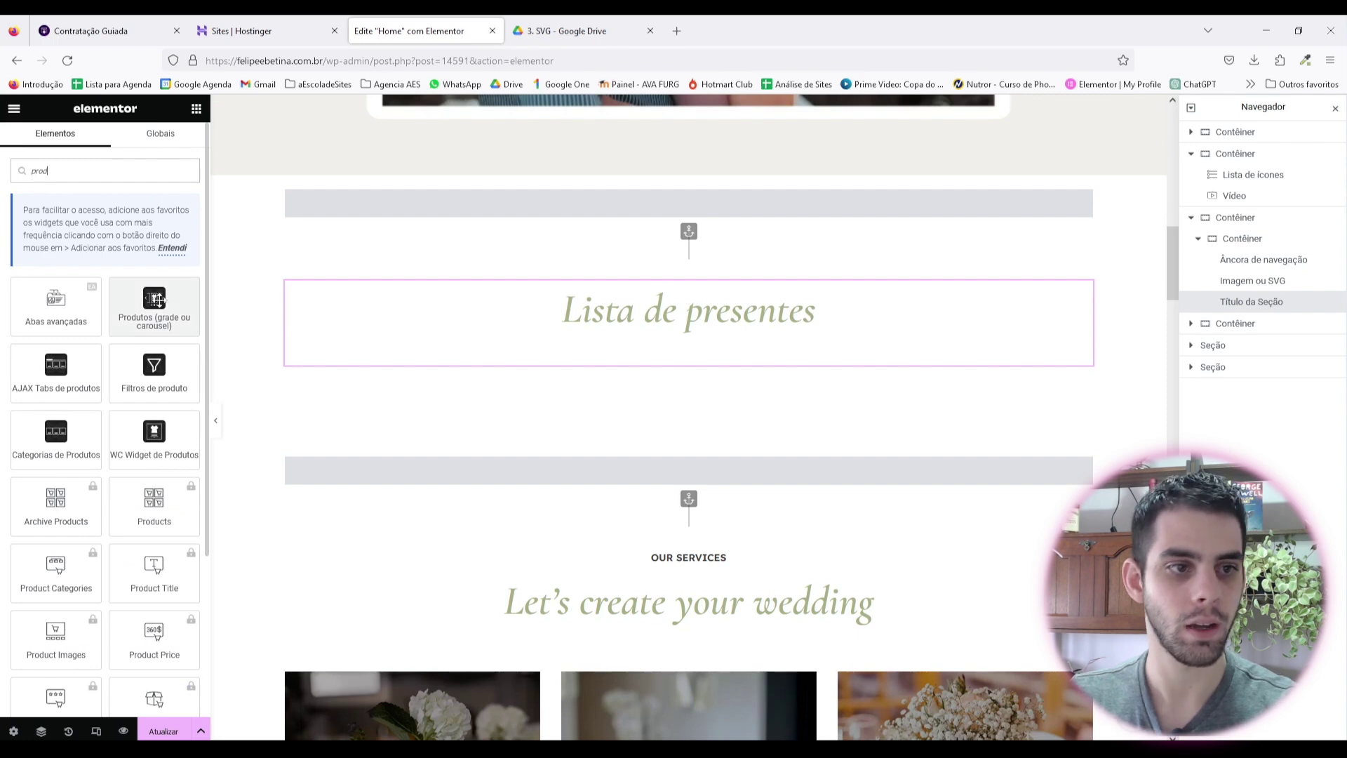
pyautogui.moveTo(154, 302); pyautogui.dragTo(665, 326)
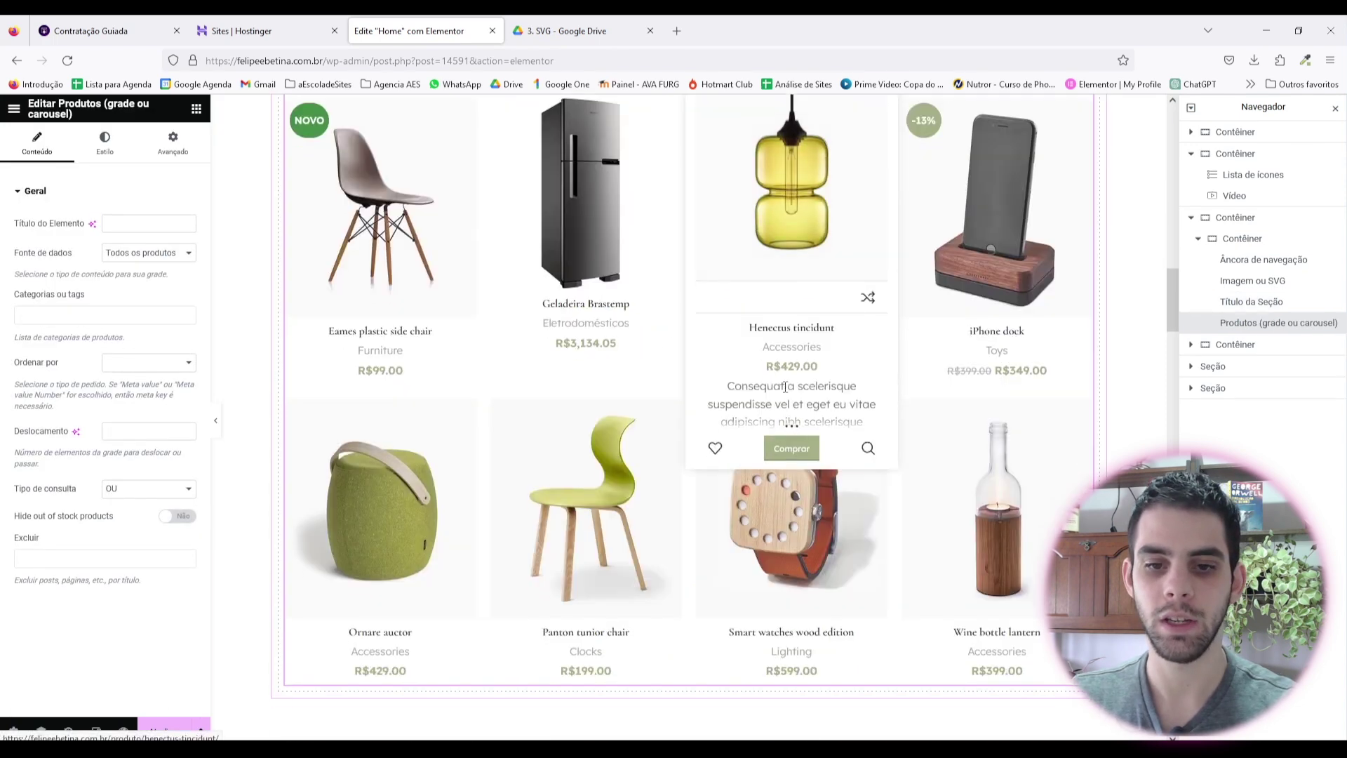
pyautogui.click(159, 254)
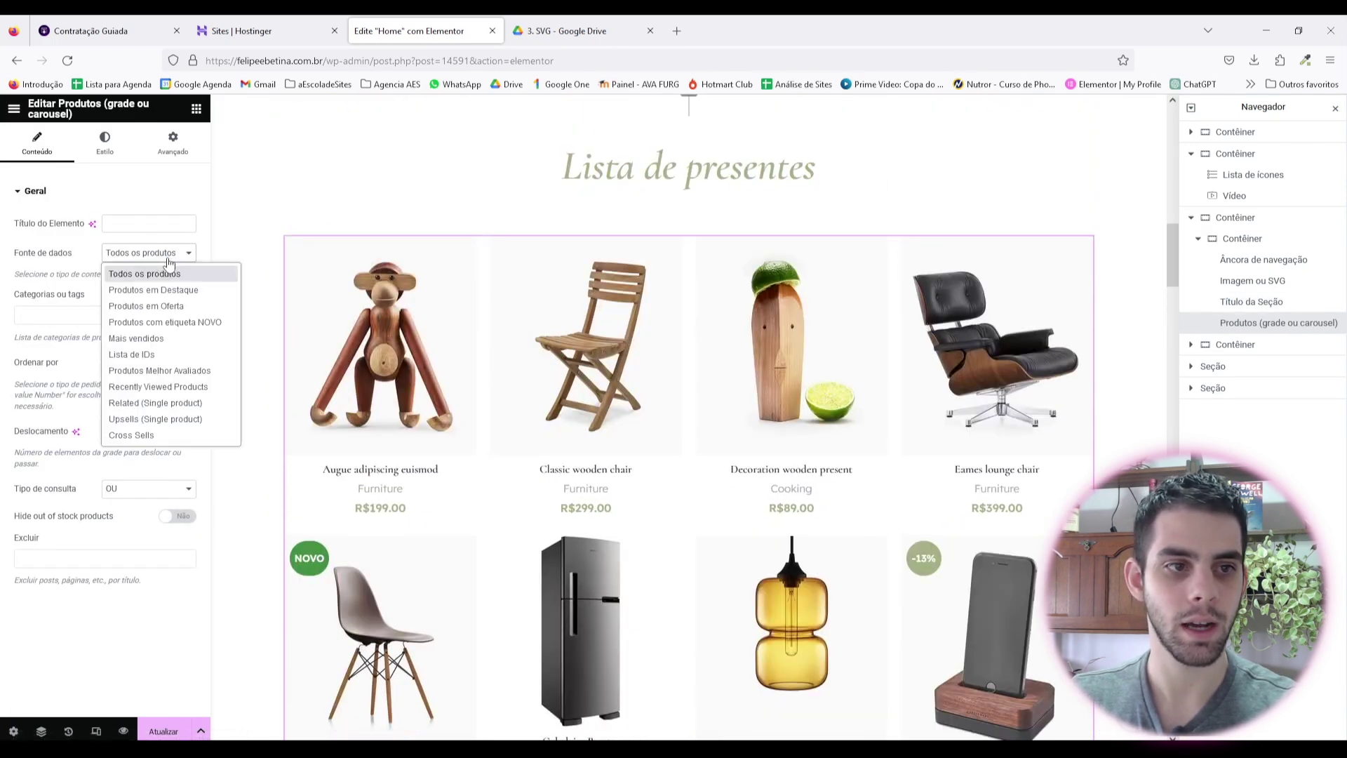
pyautogui.click(149, 257)
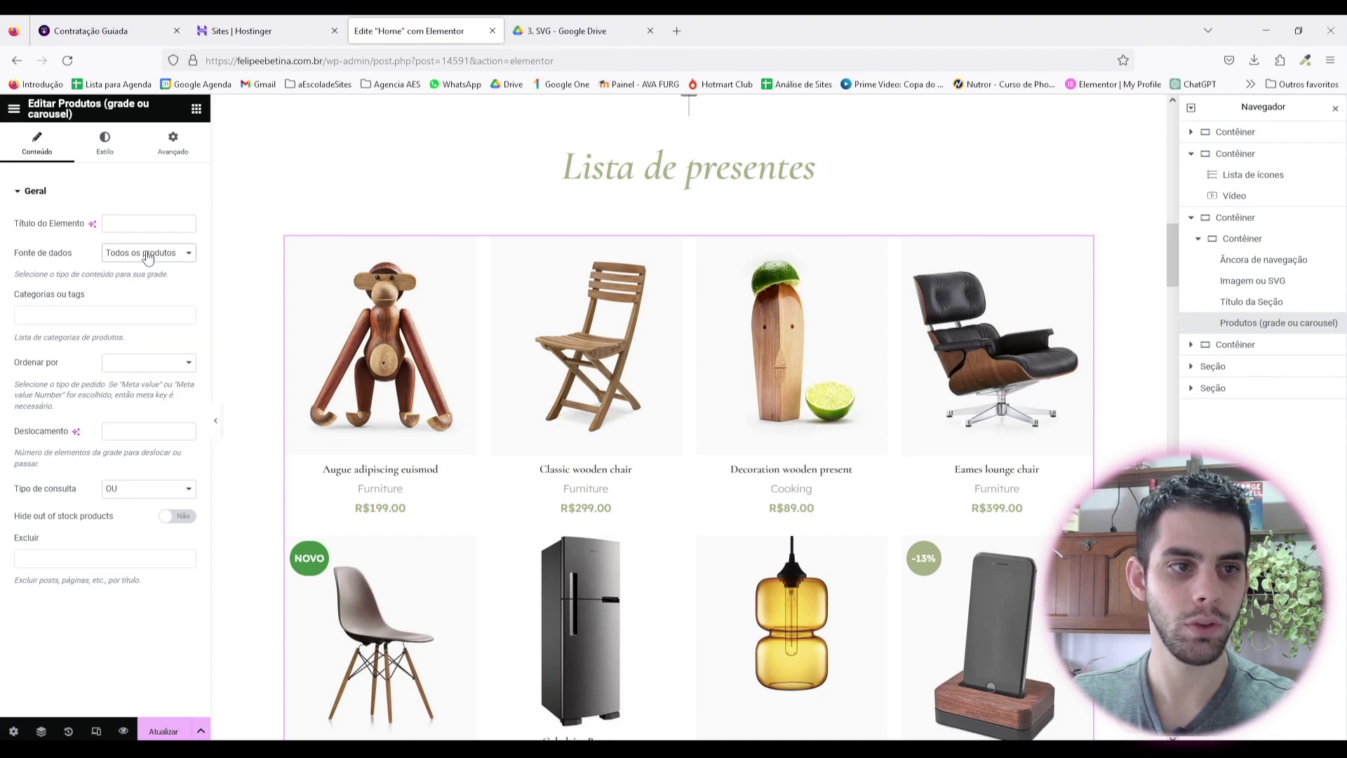
# Step: Sort the product grid by Preço and review the result
pyautogui.click(135, 364)
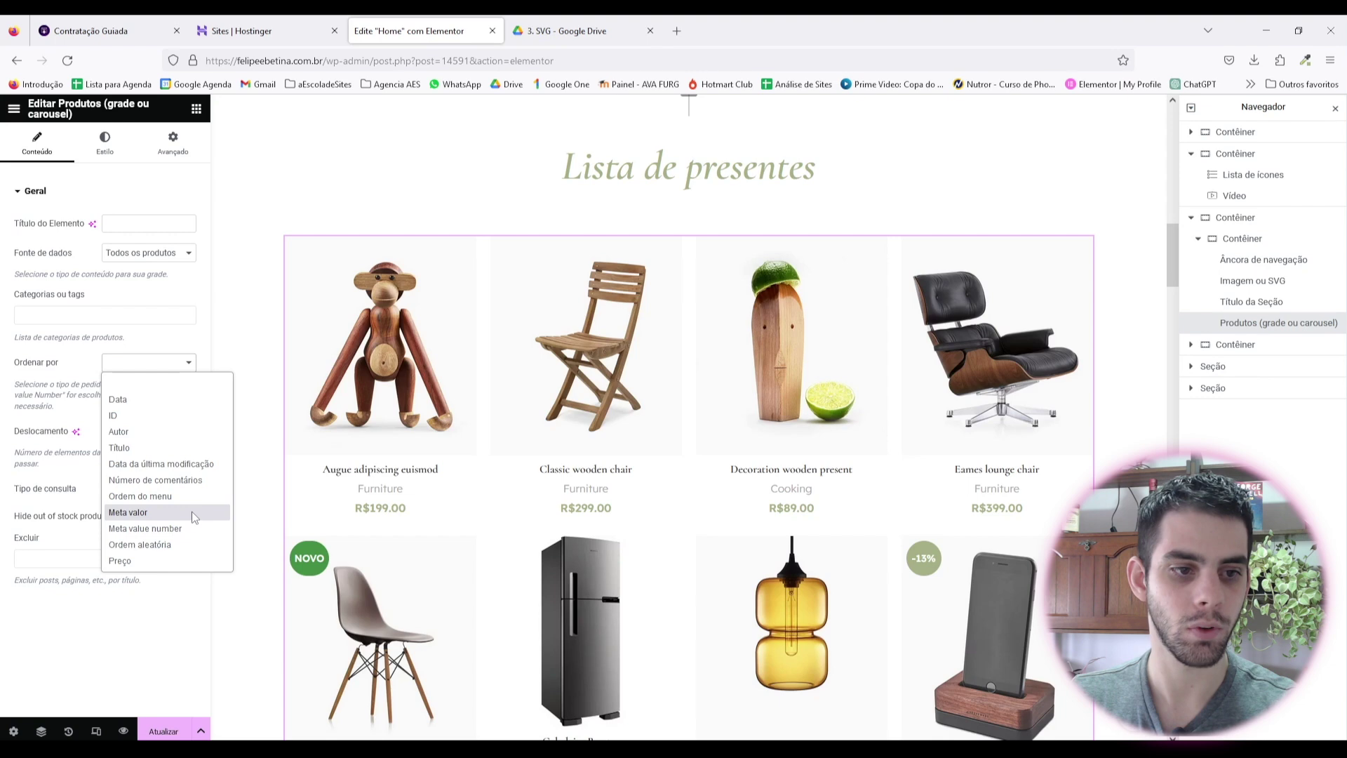
pyautogui.click(129, 561)
pyautogui.scroll(-5, 861, 331)
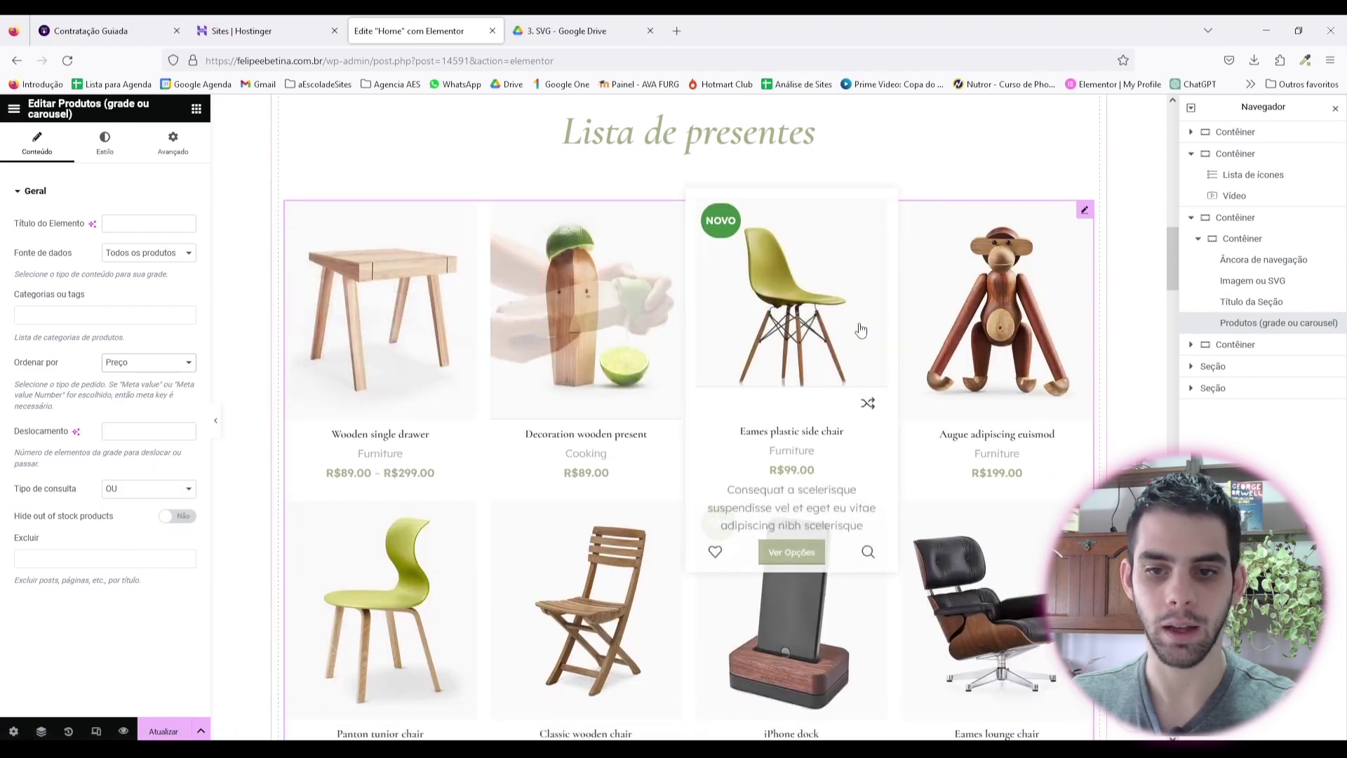
pyautogui.scroll(4, 786, 337)
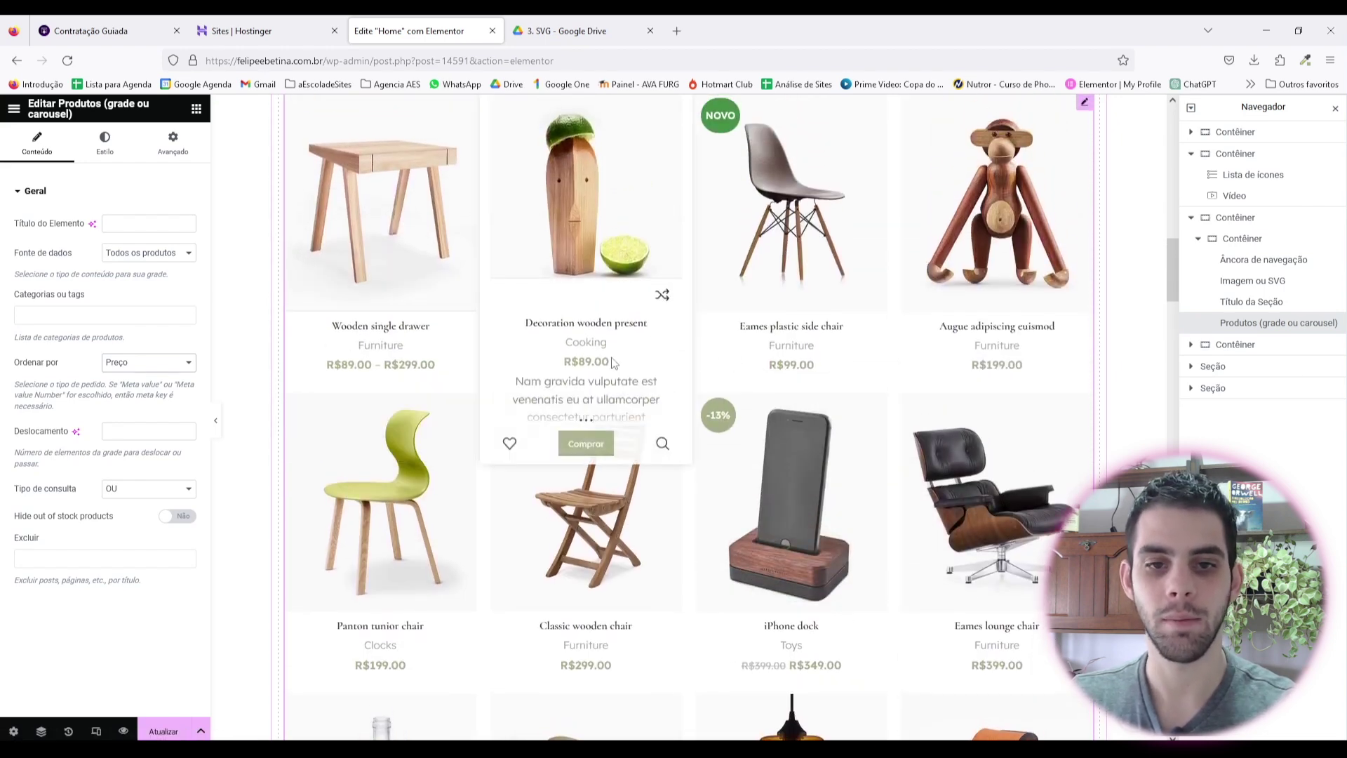
pyautogui.scroll(-8, 684, 384)
pyautogui.scroll(10, 684, 384)
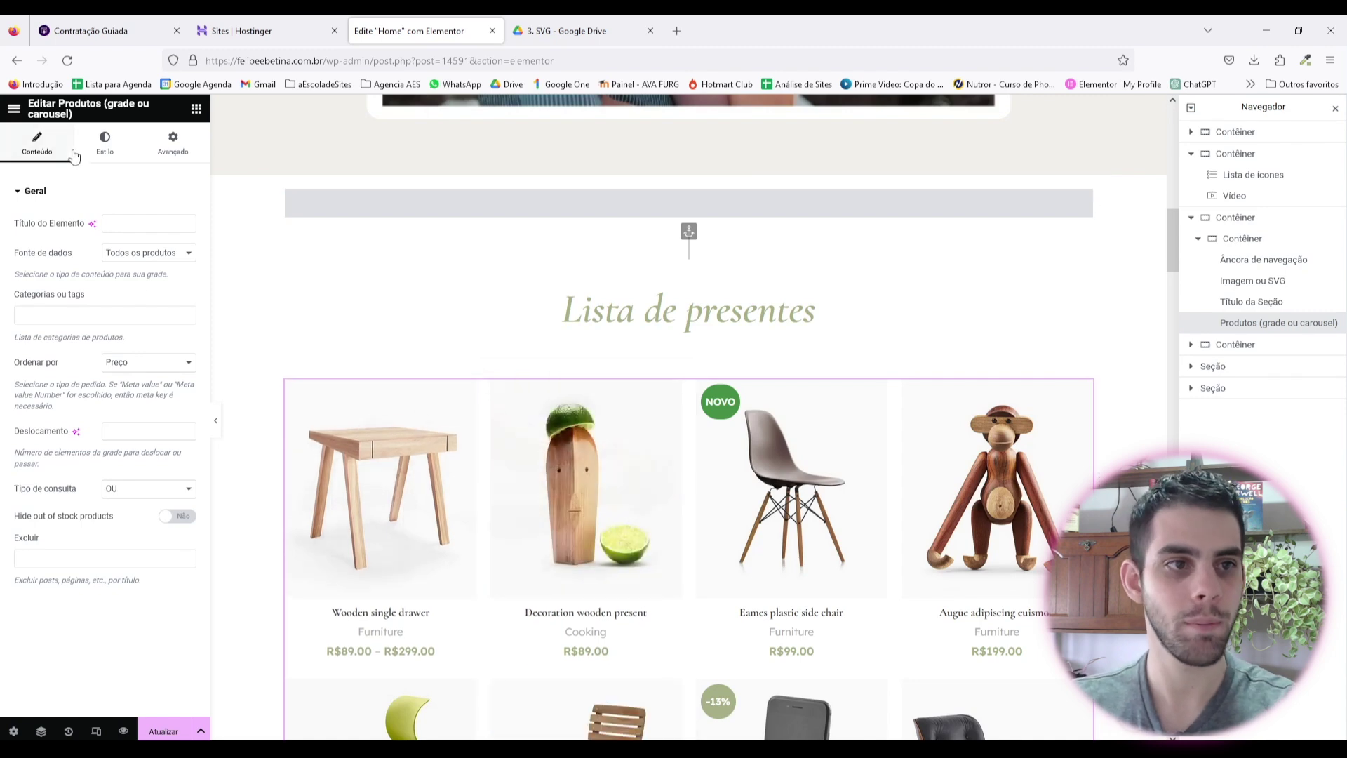
pyautogui.click(105, 144)
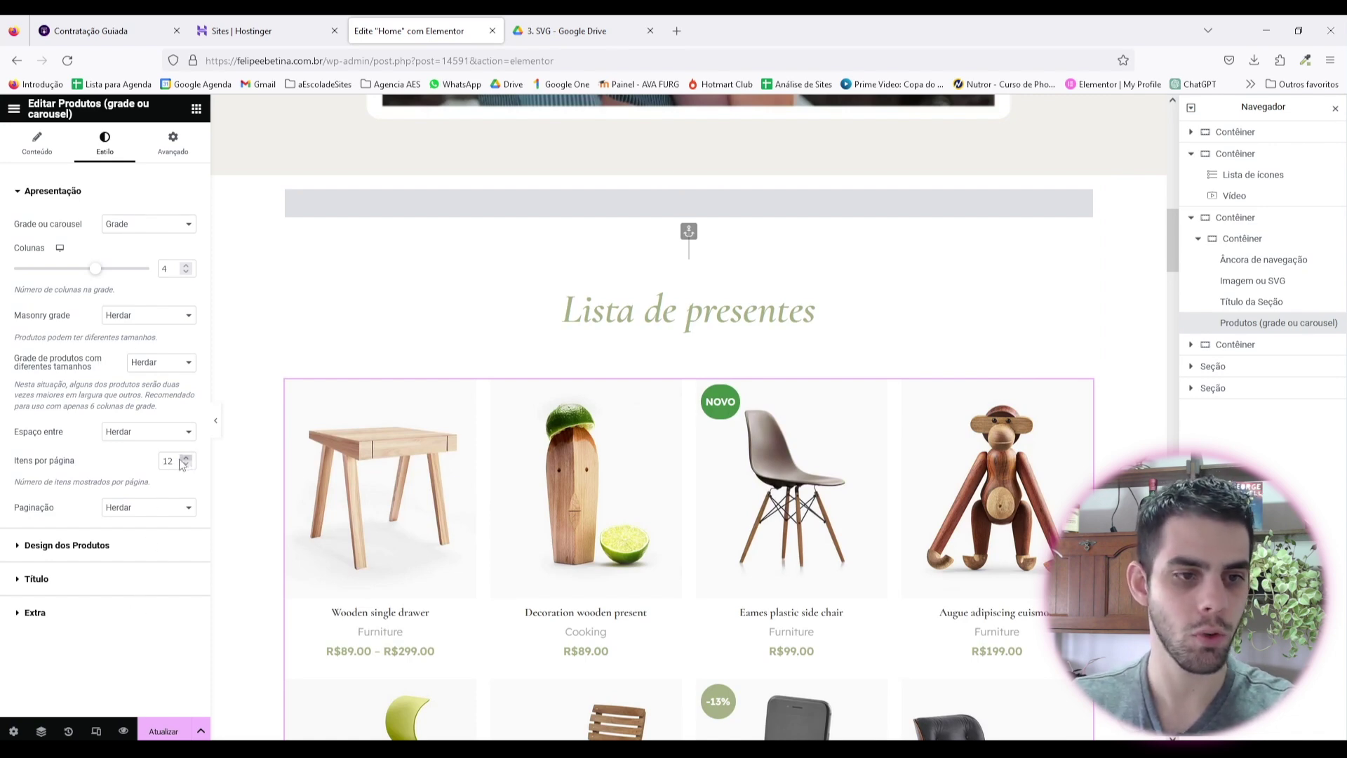
# Step: Enter 100 items per page and set Paginação to Botão carregar mais
pyautogui.scroll(-4, 367, 518)
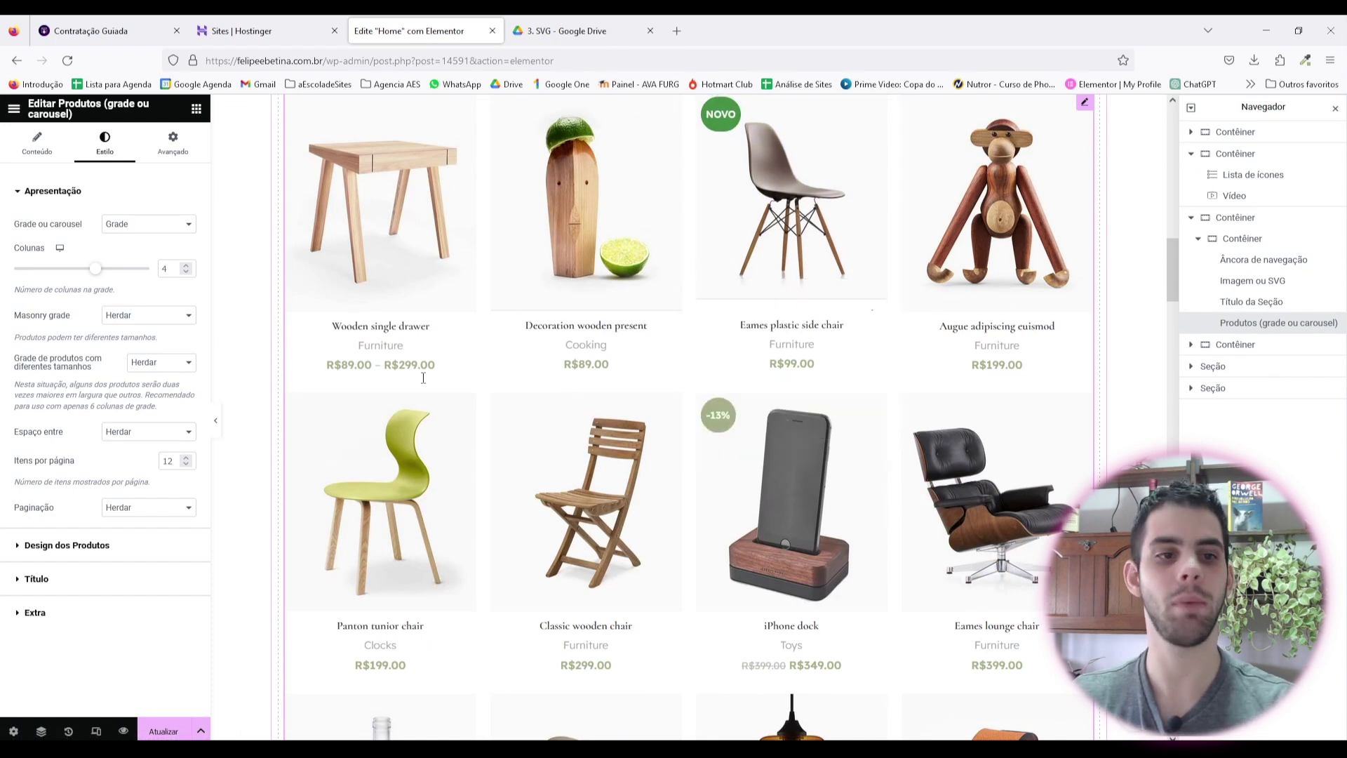
pyautogui.scroll(3, 287, 514)
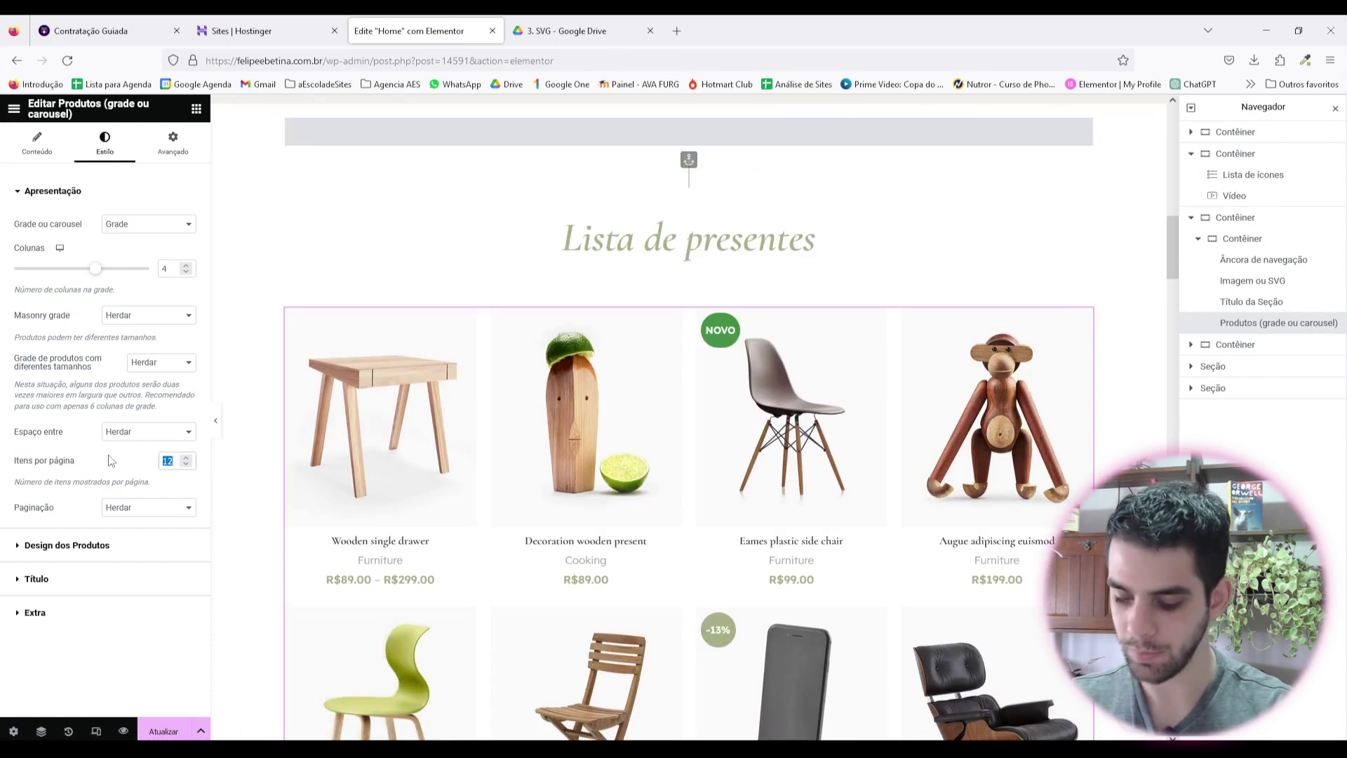
pyautogui.write('100')
pyautogui.scroll(-5, 514, 515)
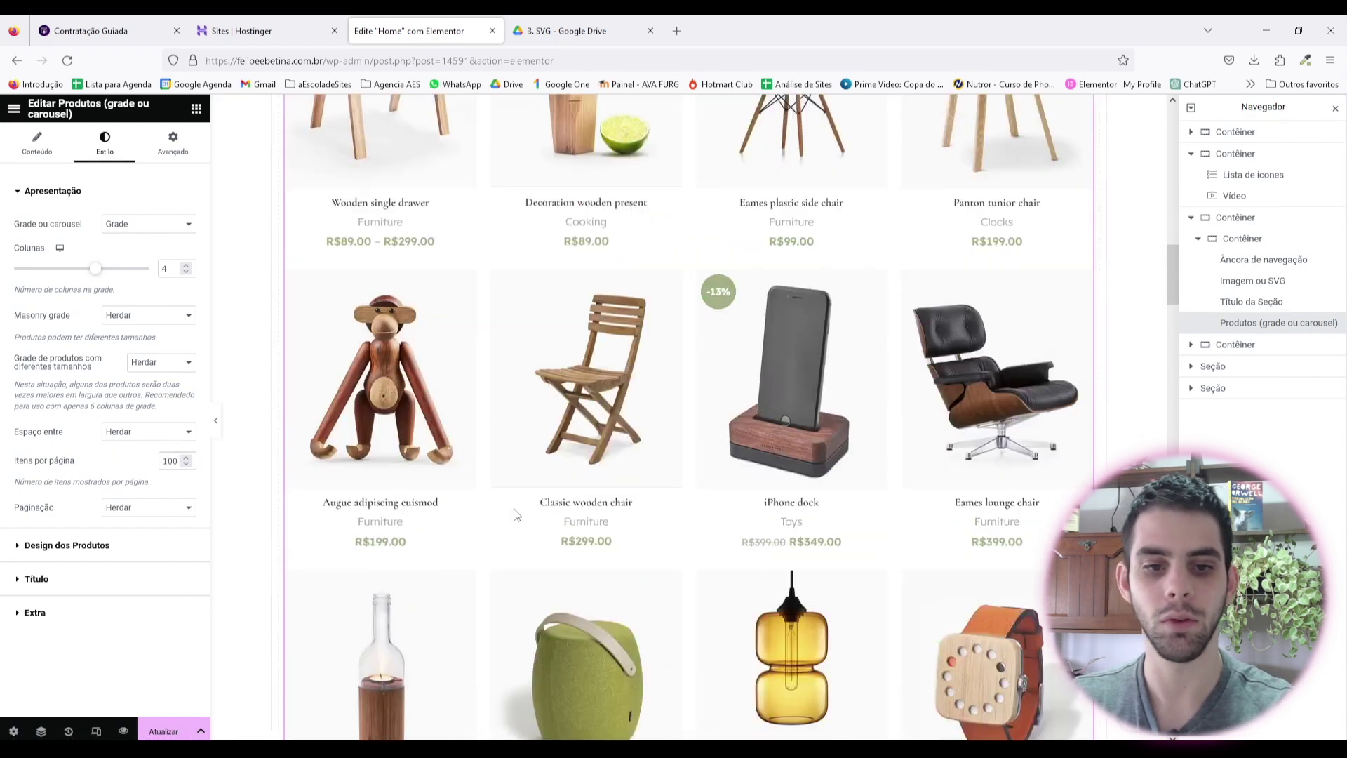
pyautogui.scroll(-7, 514, 514)
pyautogui.scroll(4, 593, 541)
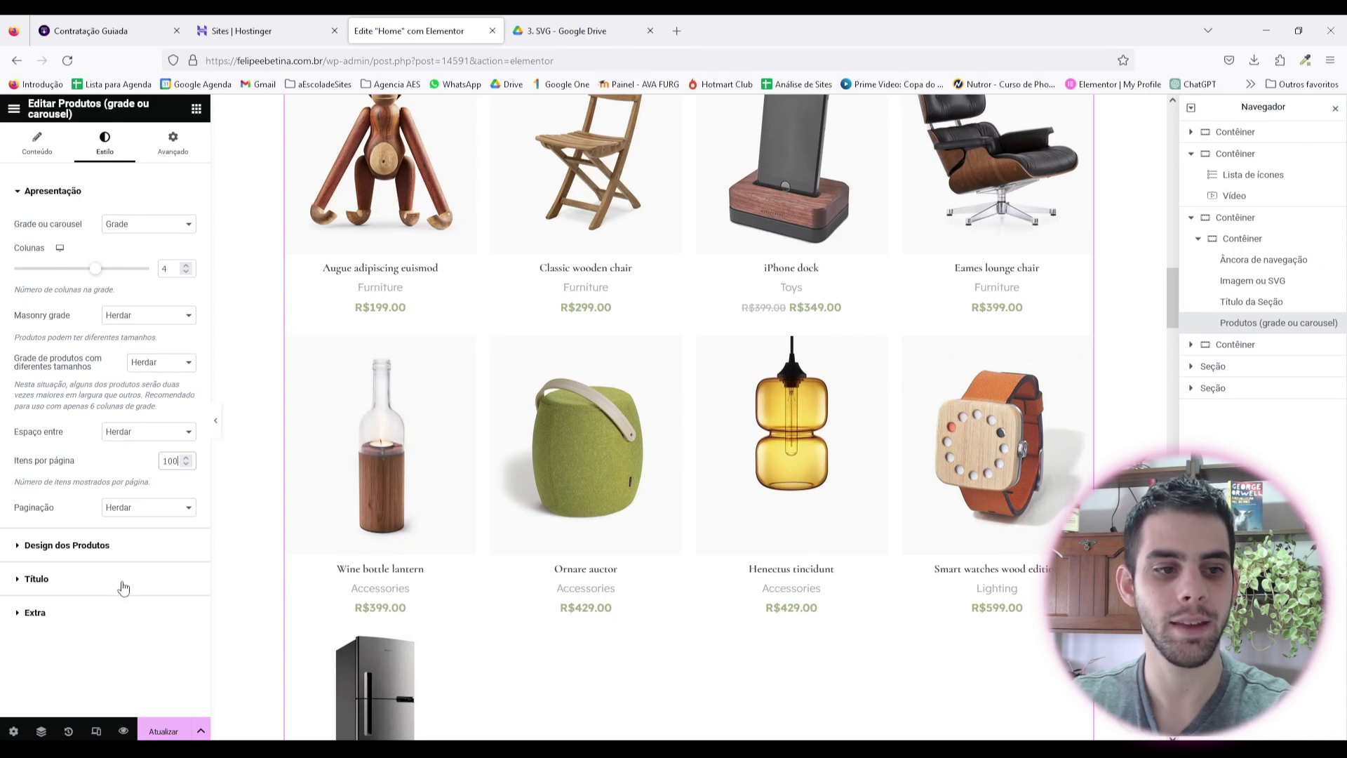
pyautogui.click(149, 510)
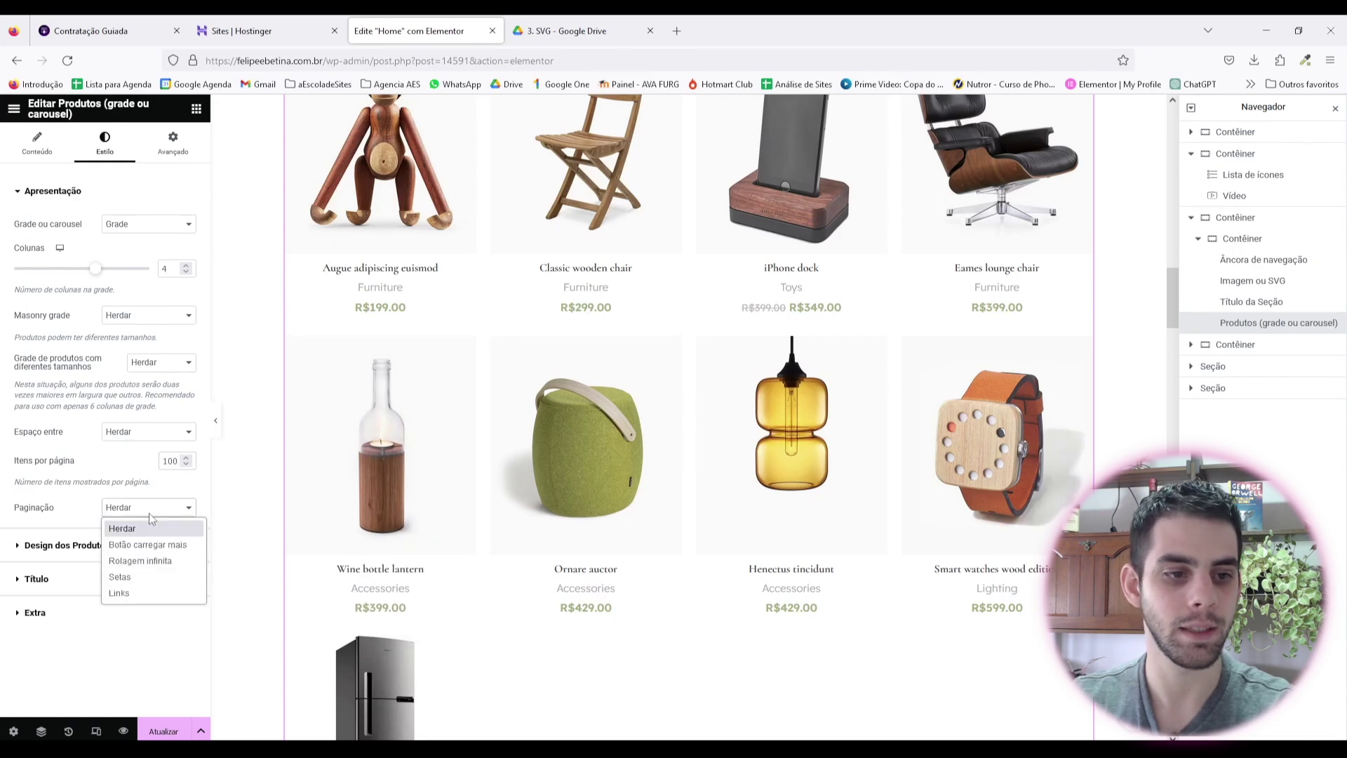
pyautogui.click(173, 546)
# Step: Change Itens por página from 100 to 48 and preview the page without panels
pyautogui.scroll(10, 659, 460)
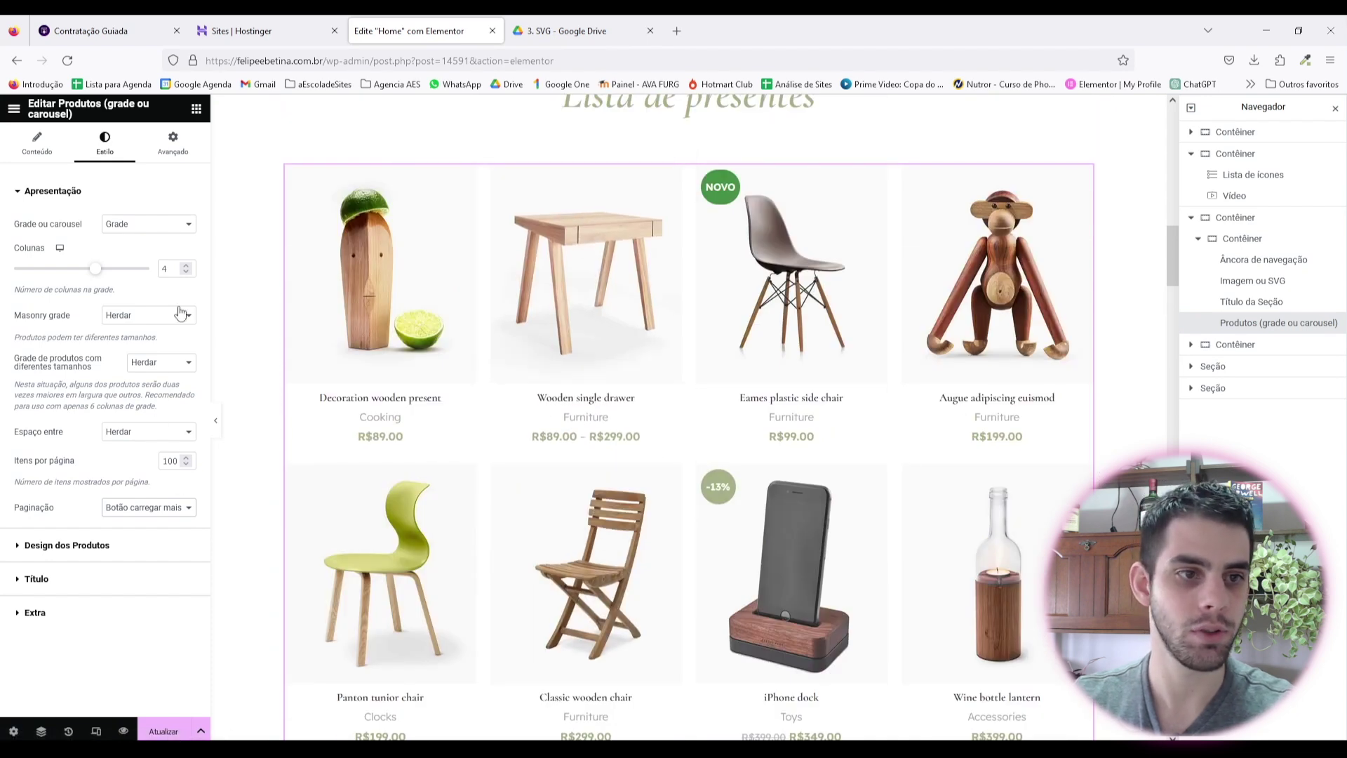
pyautogui.doubleClick(171, 461)
pyautogui.write('4')
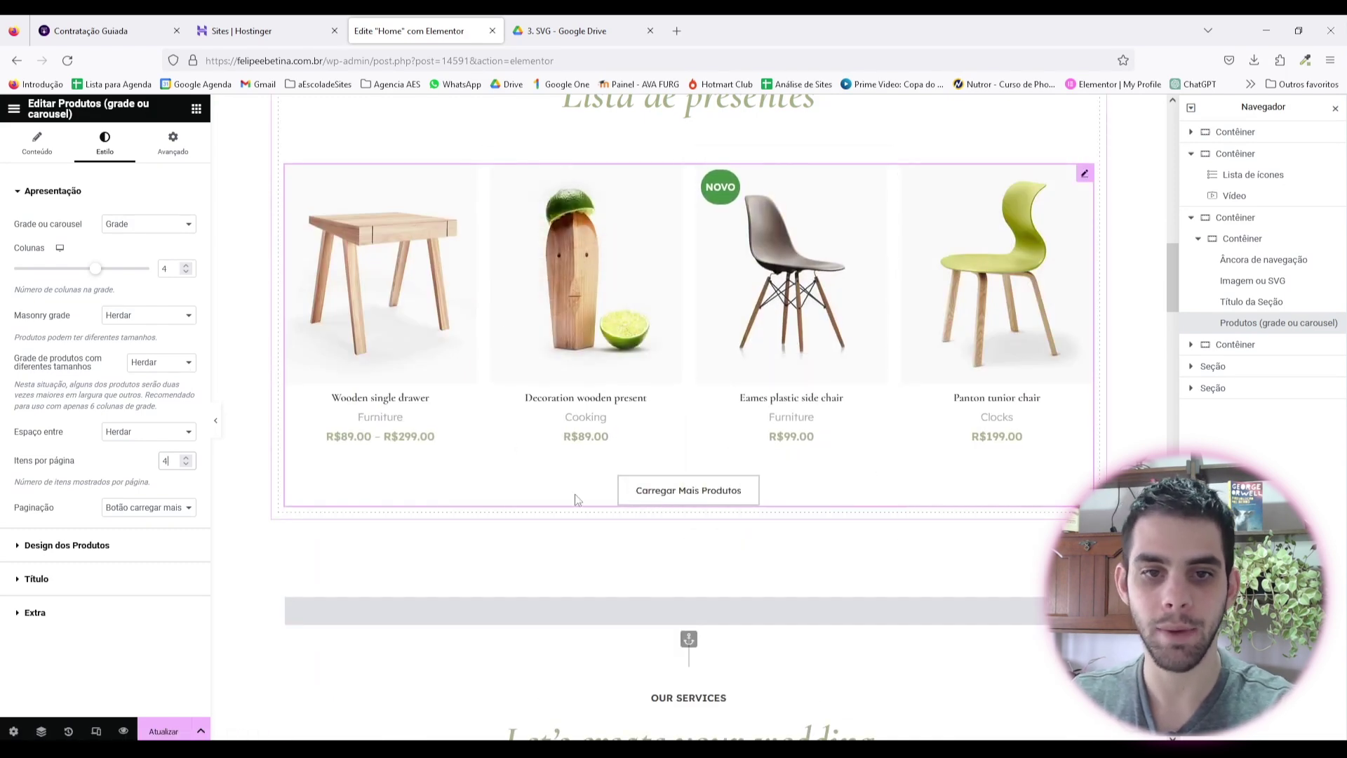
pyautogui.write('8')
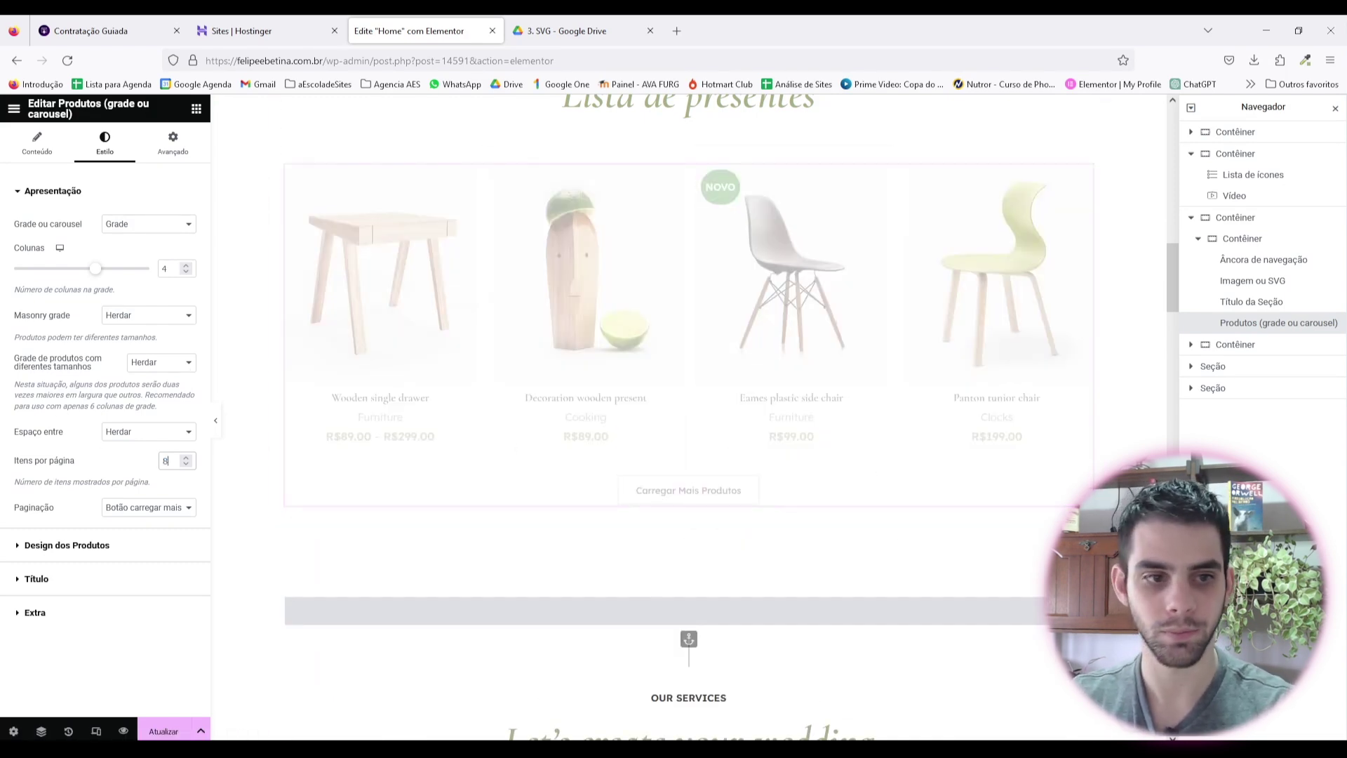
pyautogui.scroll(-3, 729, 608)
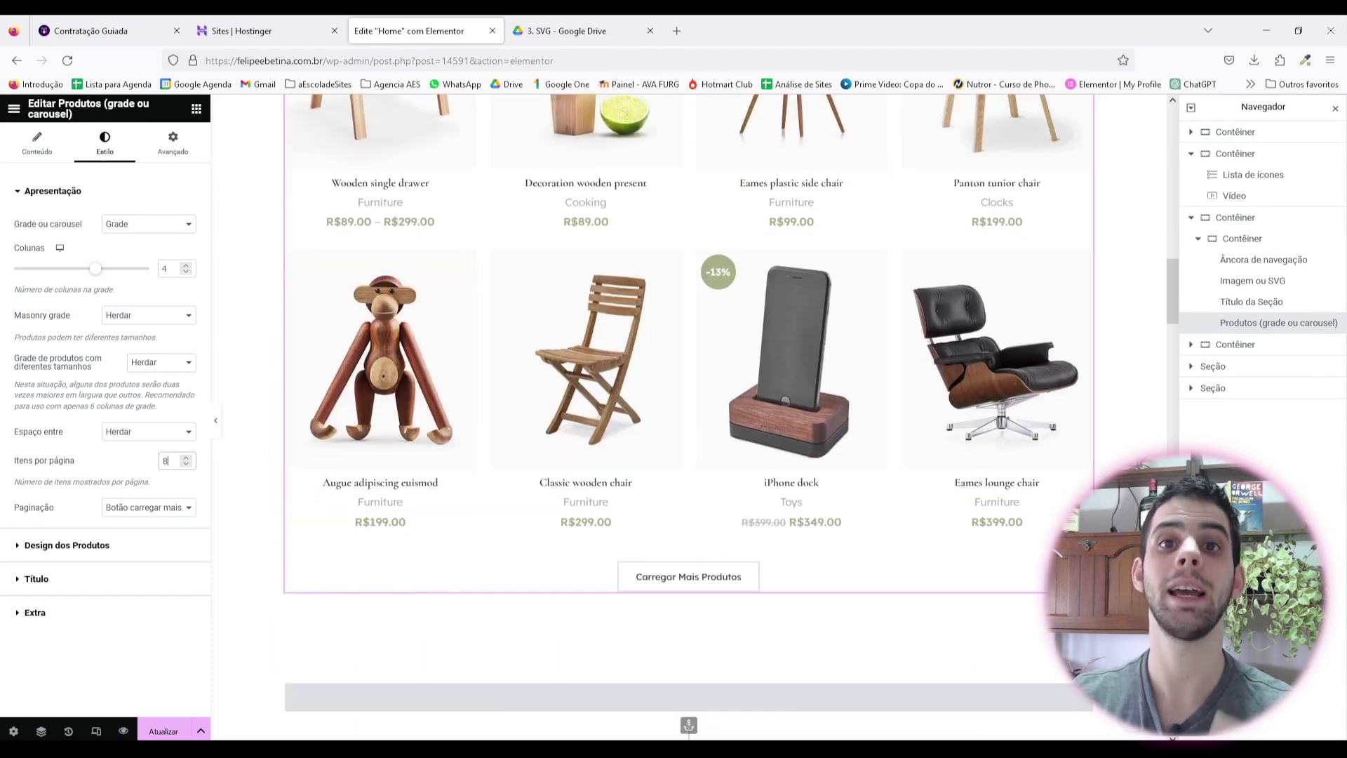
pyautogui.scroll(7, 442, 608)
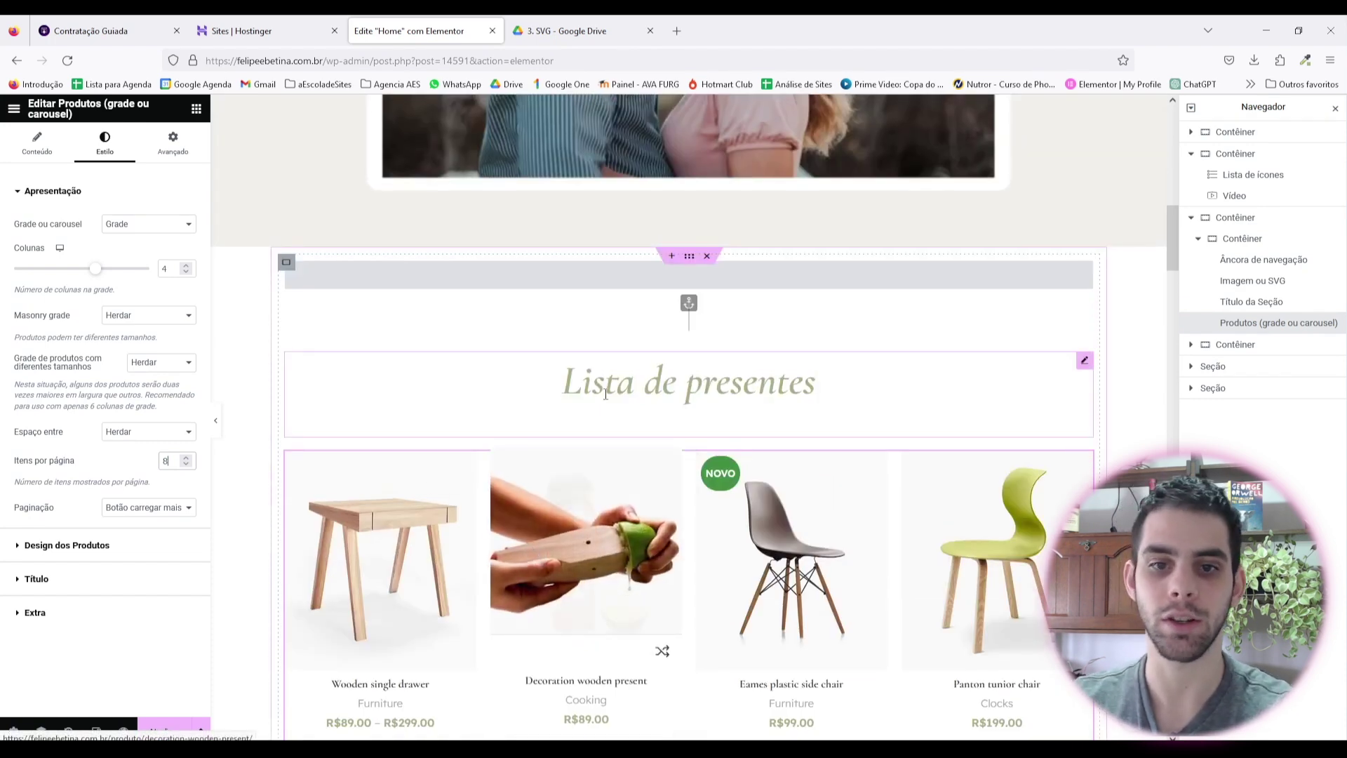
pyautogui.click(216, 421)
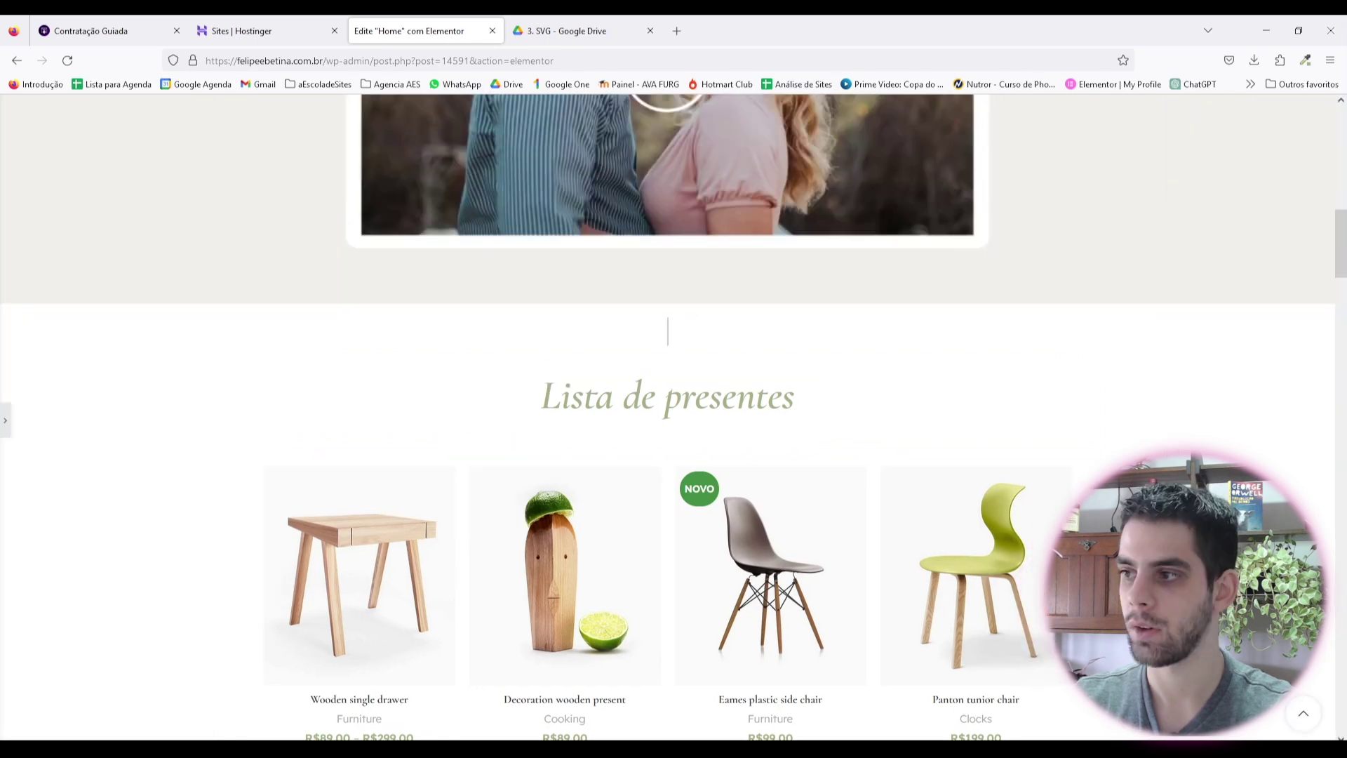
# Step: Delete the empty image and the navigation anchor above the Lista de presentes heading
pyautogui.click(5, 424)
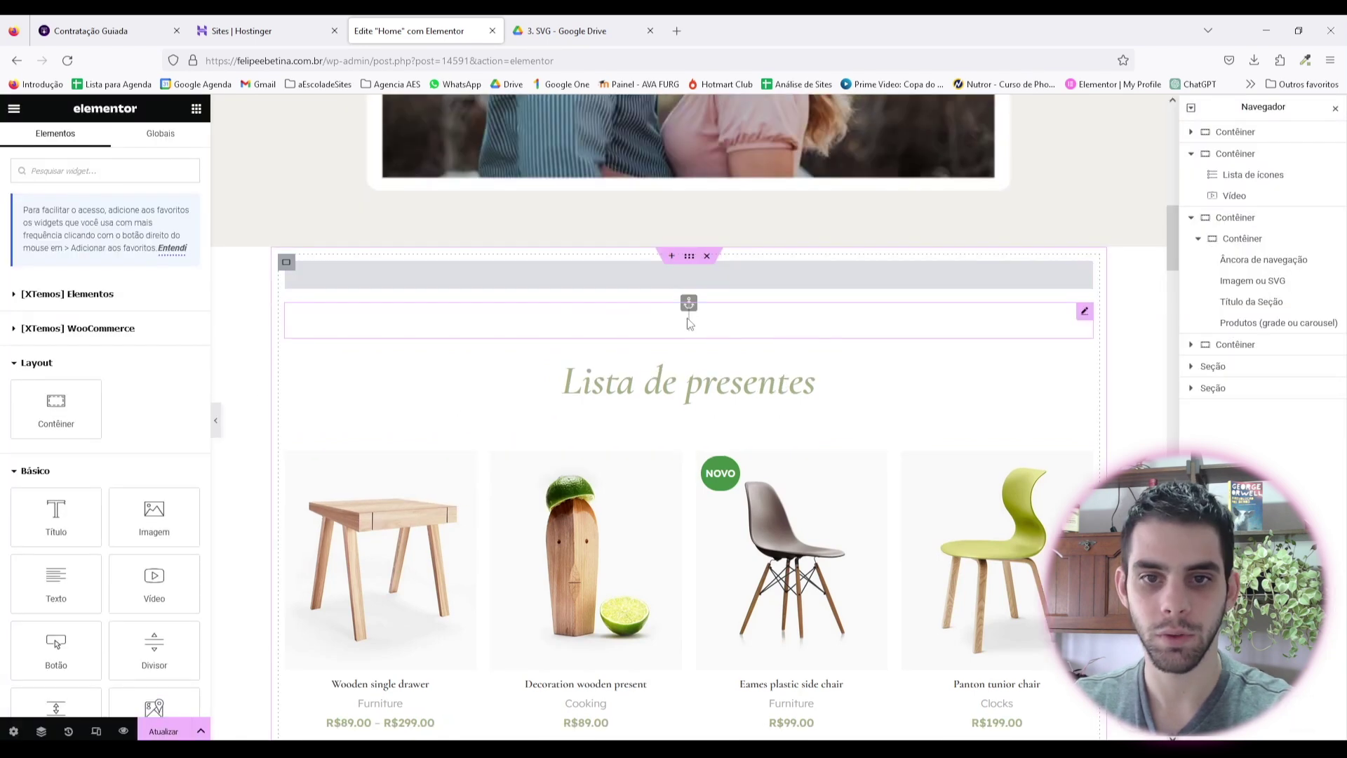
pyautogui.rightClick(689, 319)
pyautogui.click(723, 598)
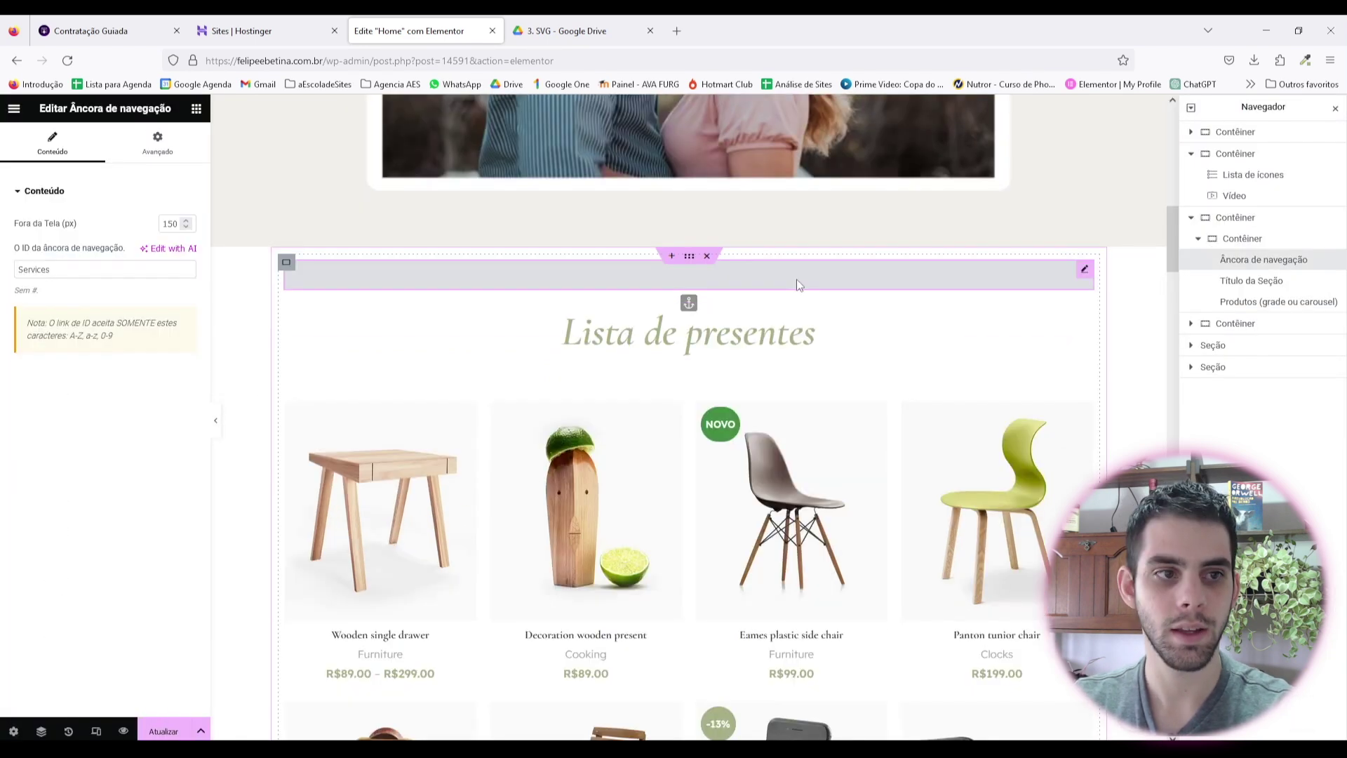
pyautogui.rightClick(798, 284)
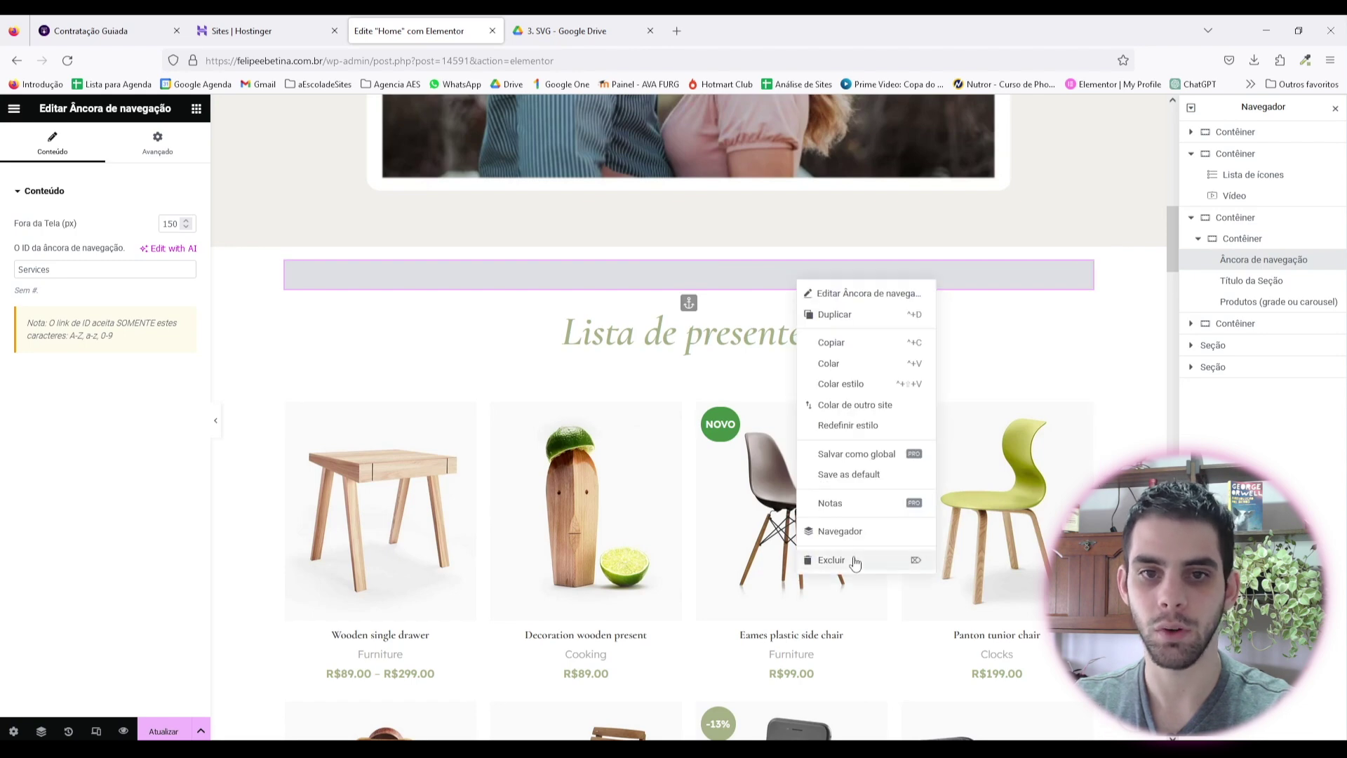
pyautogui.click(852, 559)
# Step: Check the gift-list container's spacing, then preview the page and load more products
pyautogui.click(689, 256)
pyautogui.click(171, 140)
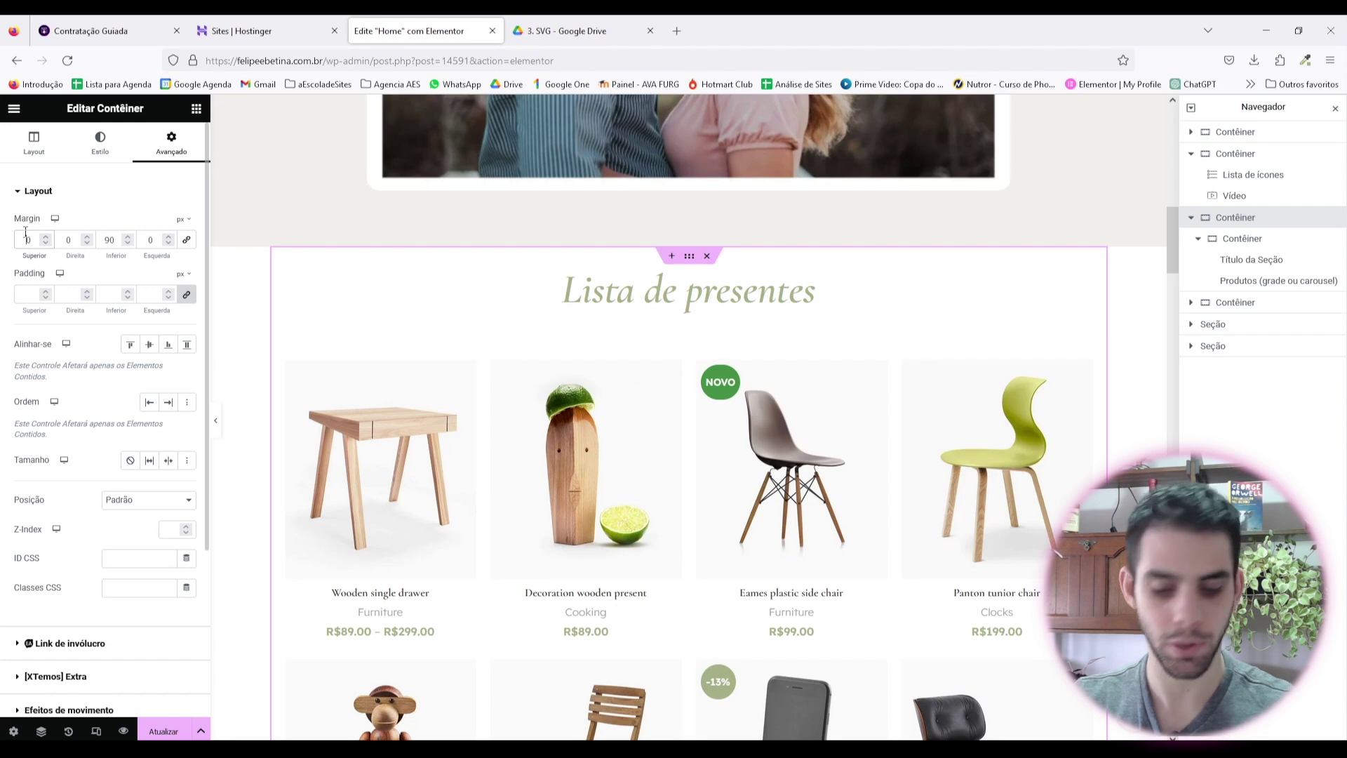
pyautogui.click(216, 421)
pyautogui.scroll(-8, 587, 281)
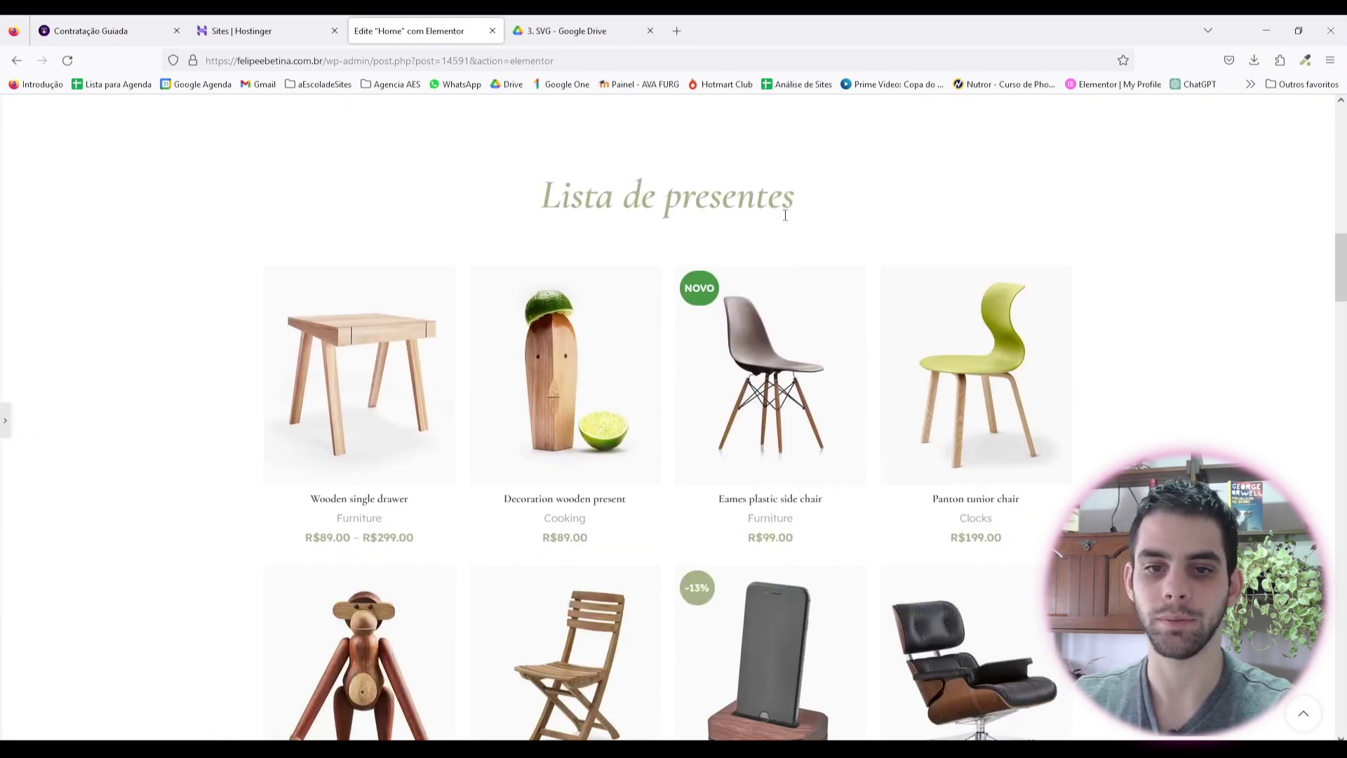
pyautogui.scroll(4, 827, 496)
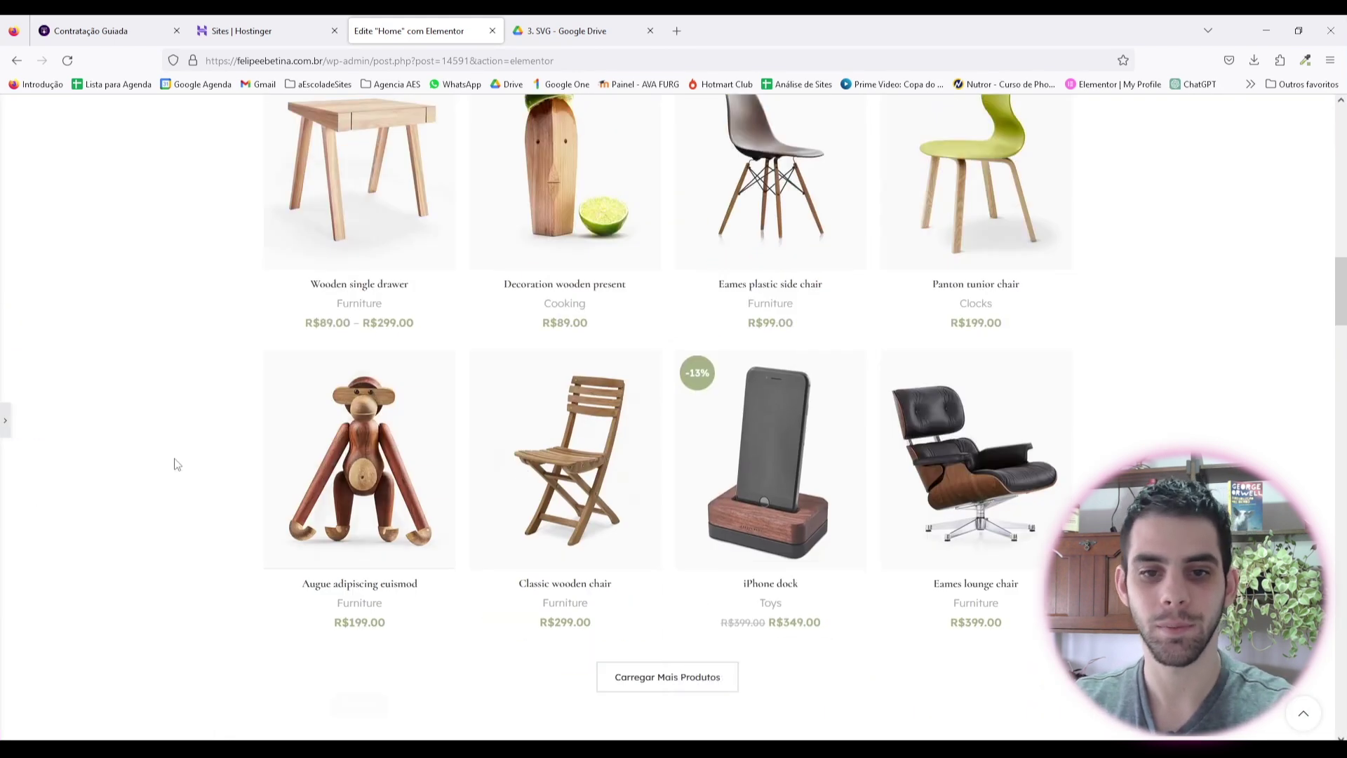
pyautogui.scroll(-4, 781, 376)
pyautogui.hotkey('ctrl', 'p')
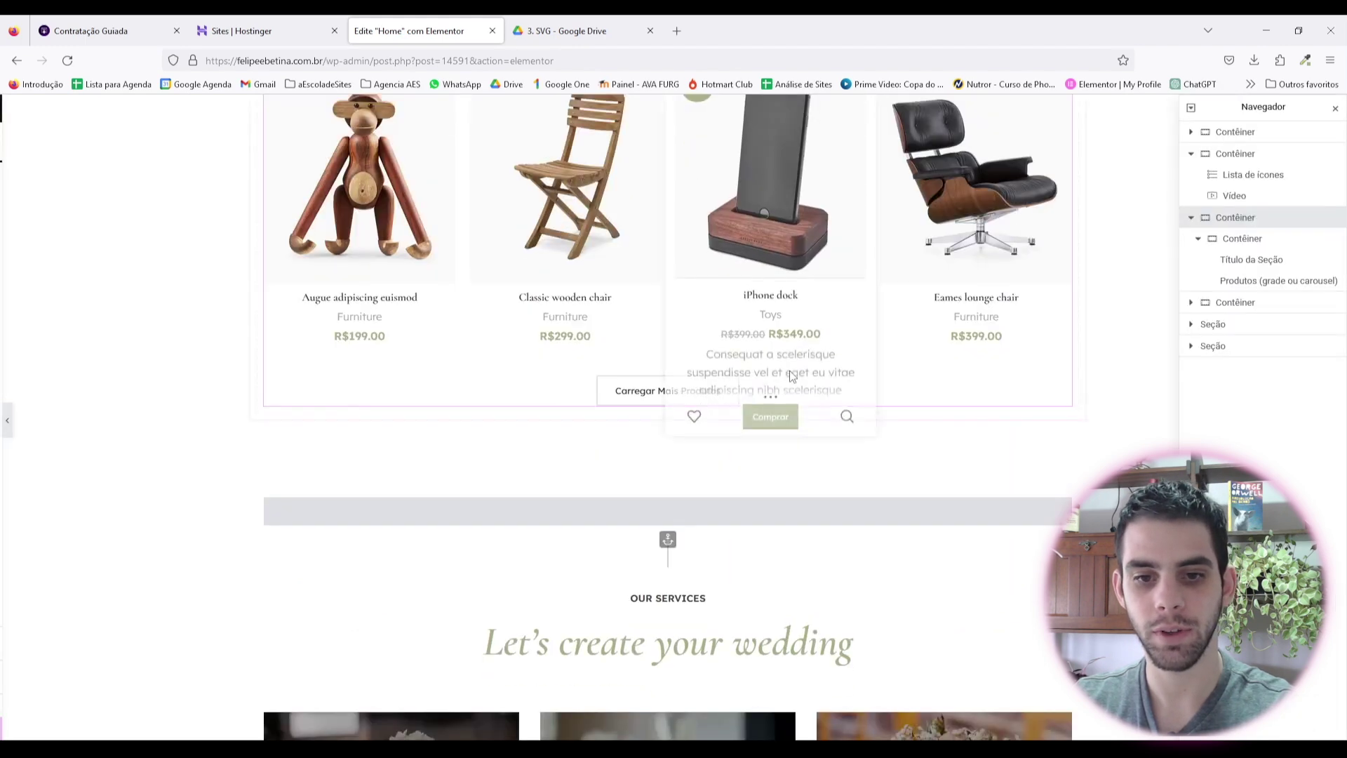
pyautogui.click(674, 324)
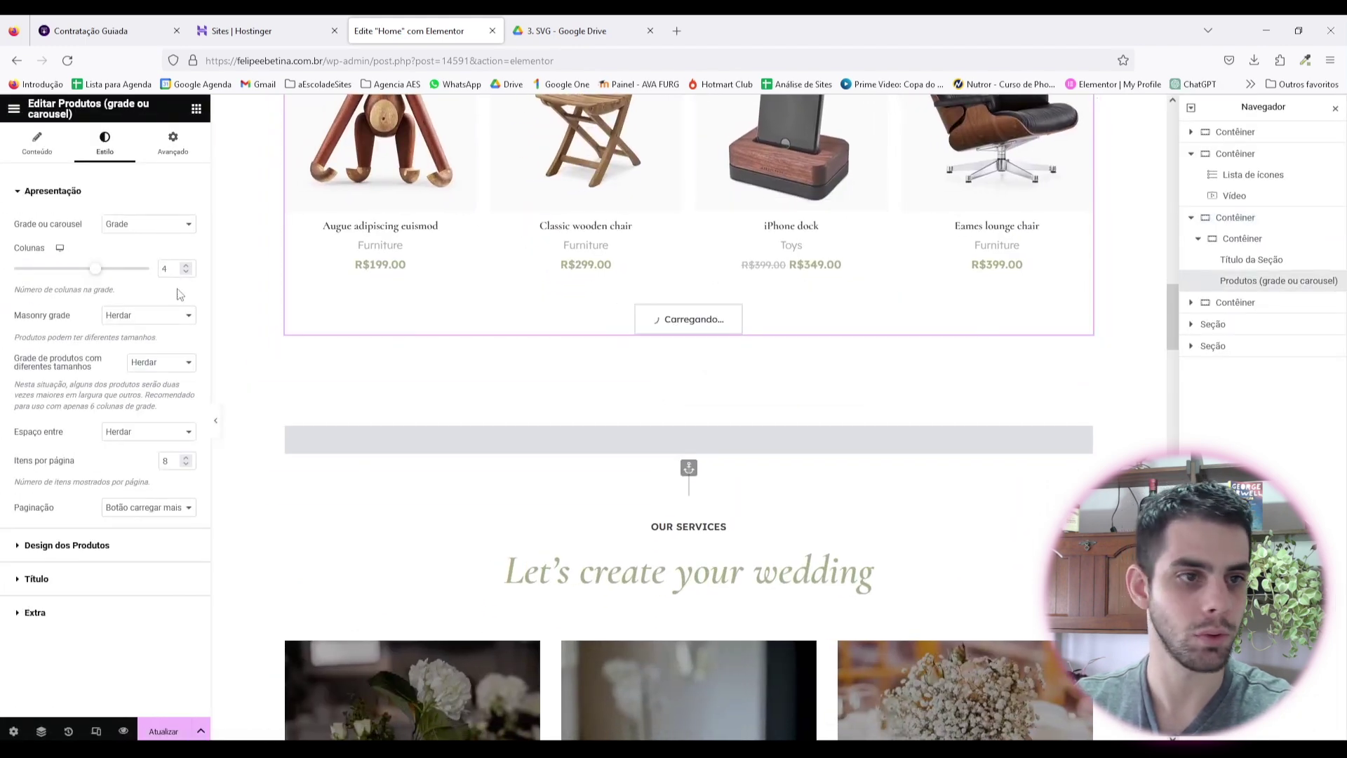
pyautogui.click(151, 511)
pyautogui.click(156, 514)
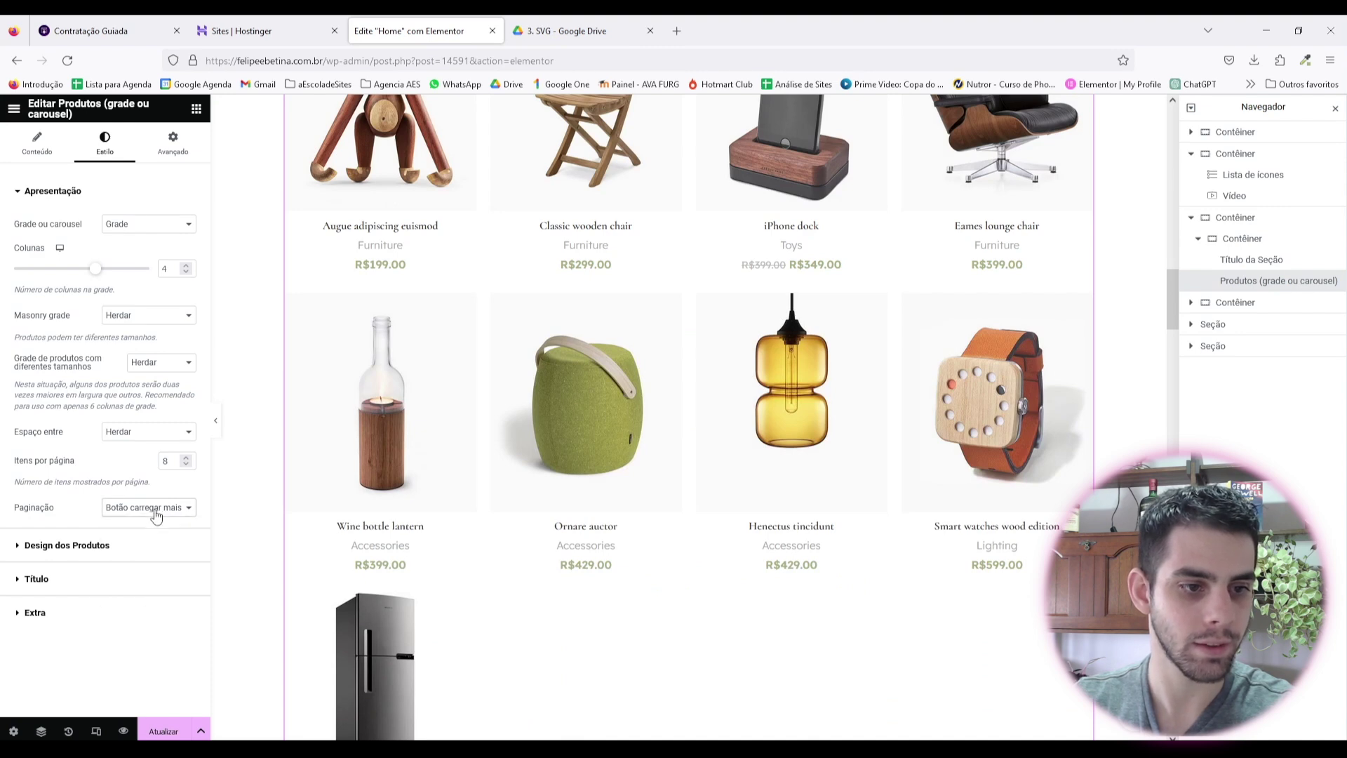
pyautogui.click(151, 548)
pyautogui.scroll(-2, 164, 368)
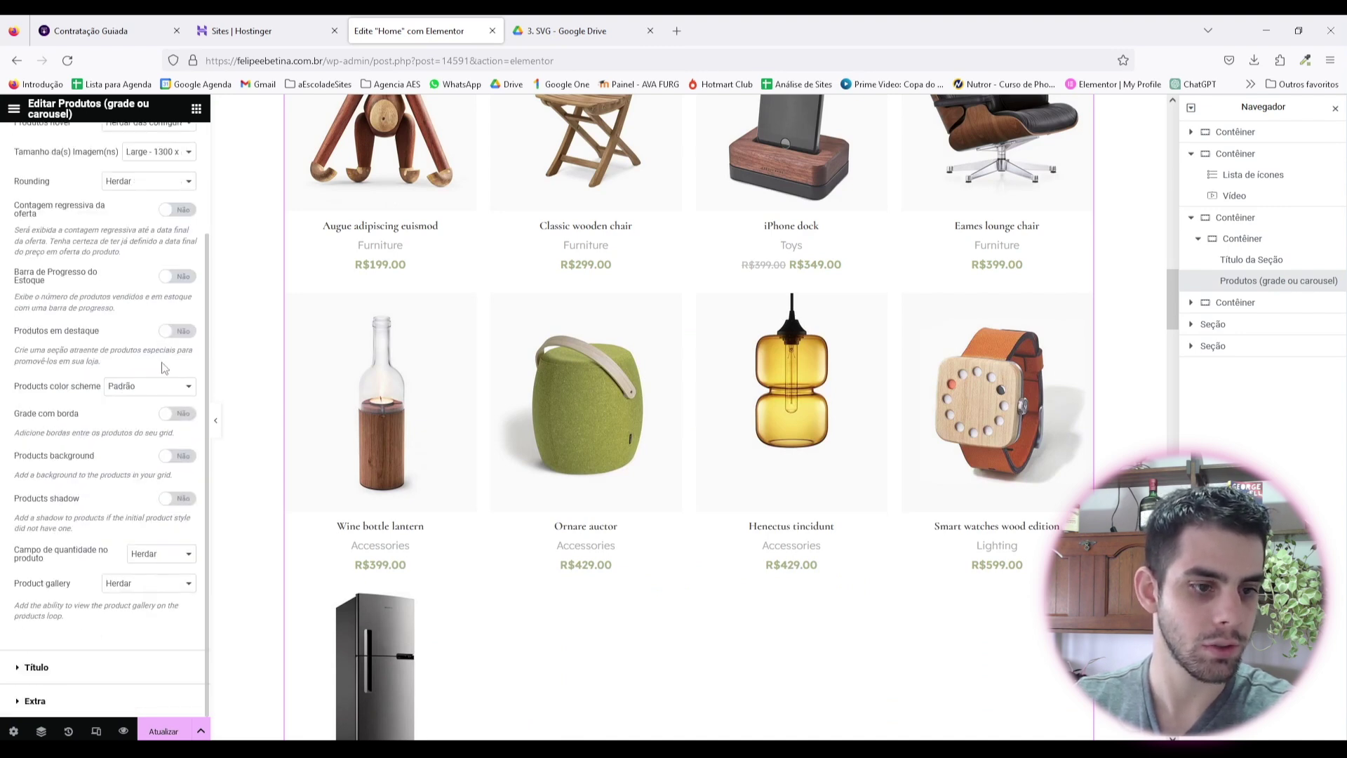
pyautogui.click(37, 667)
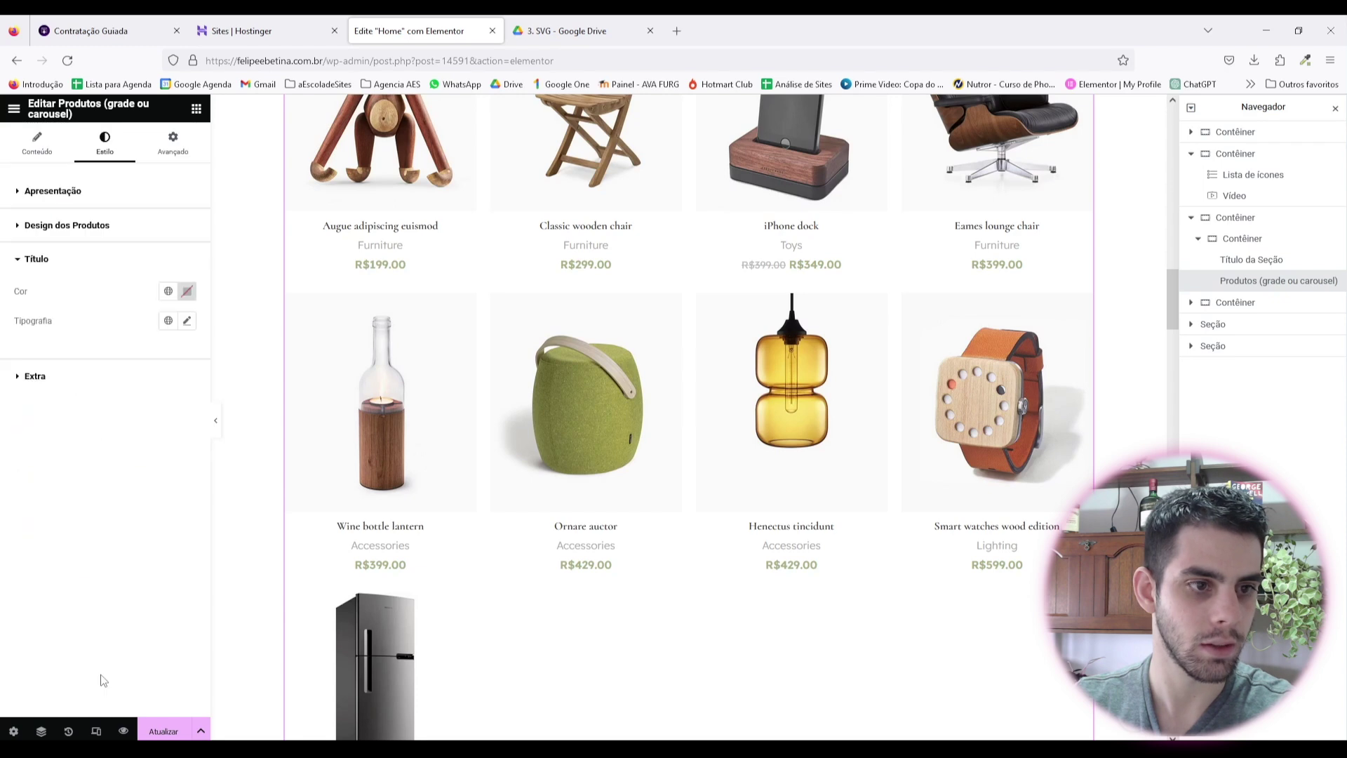
pyautogui.click(81, 379)
pyautogui.click(84, 209)
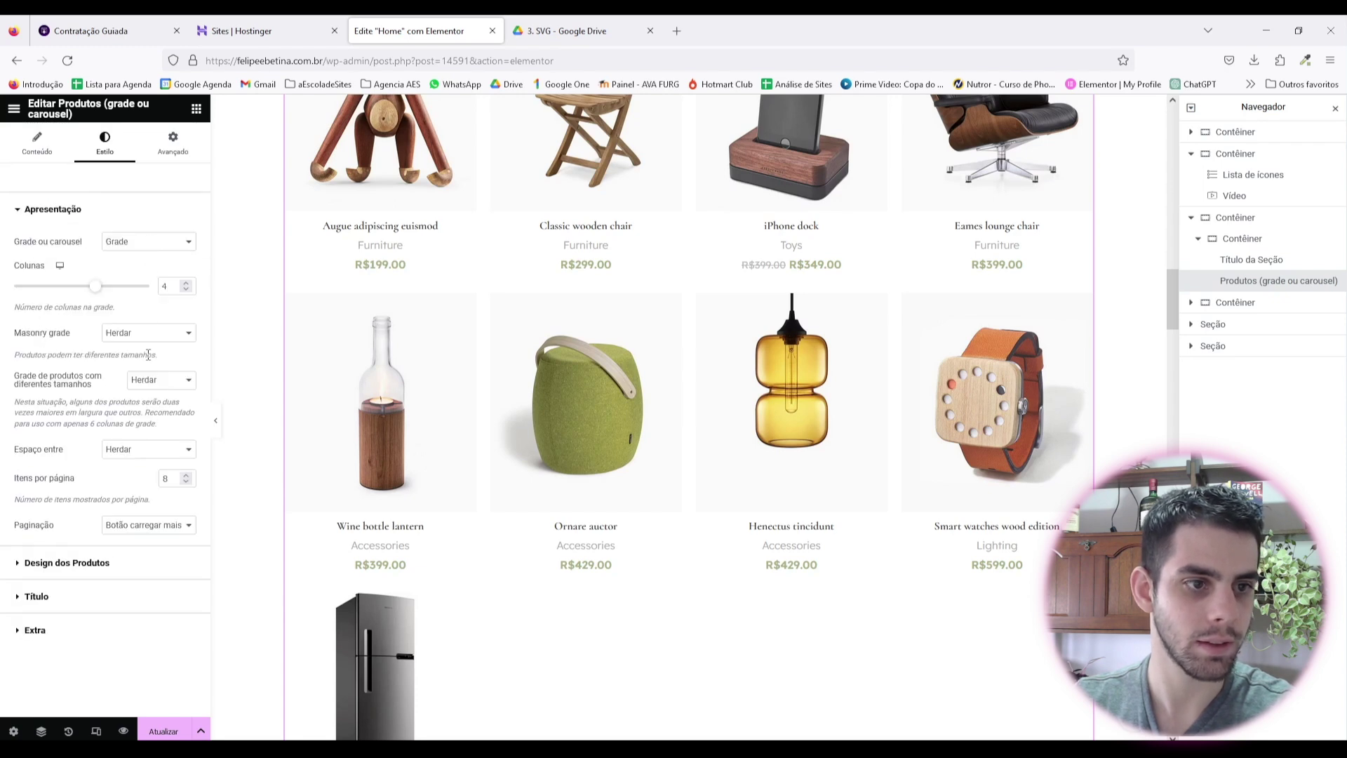
pyautogui.scroll(-2, 755, 490)
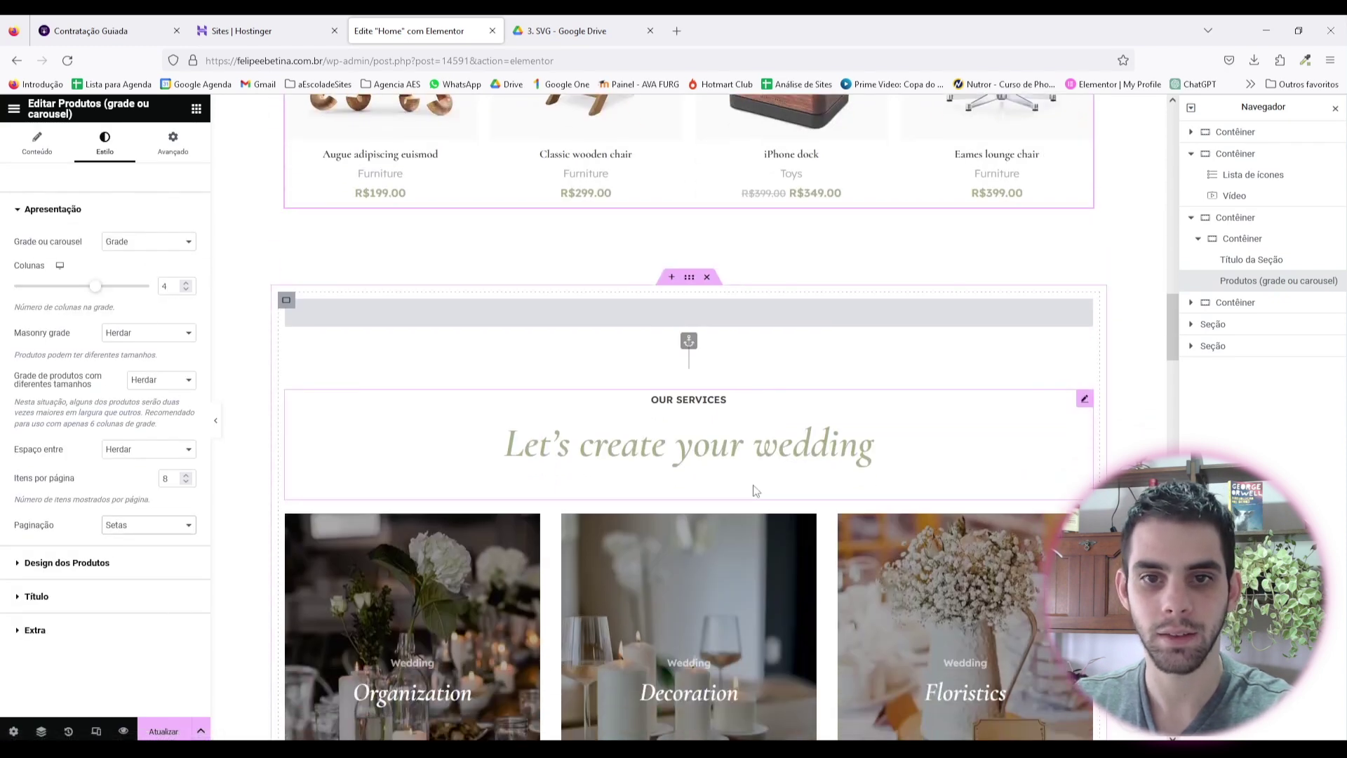
pyautogui.click(215, 420)
pyautogui.click(4, 420)
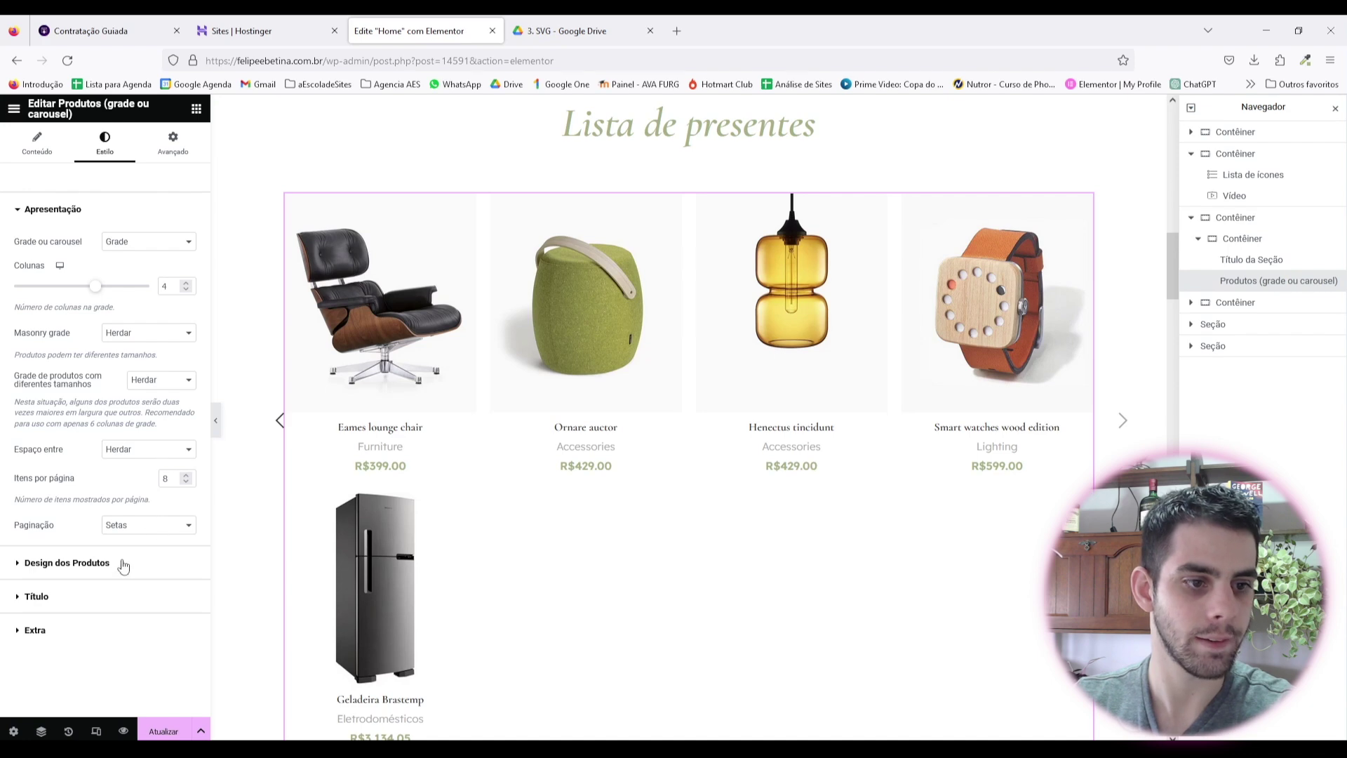
pyautogui.scroll(-1, 174, 274)
pyautogui.click(164, 516)
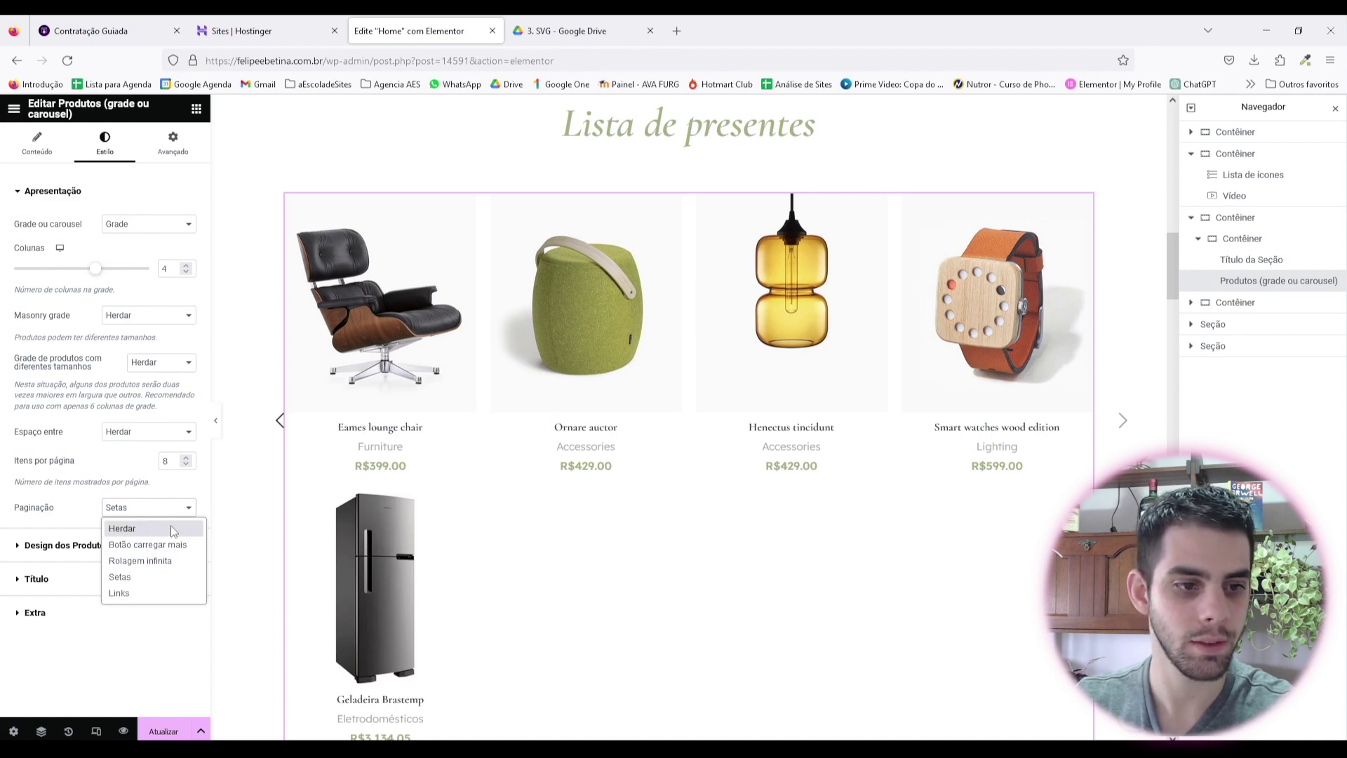
pyautogui.click(168, 546)
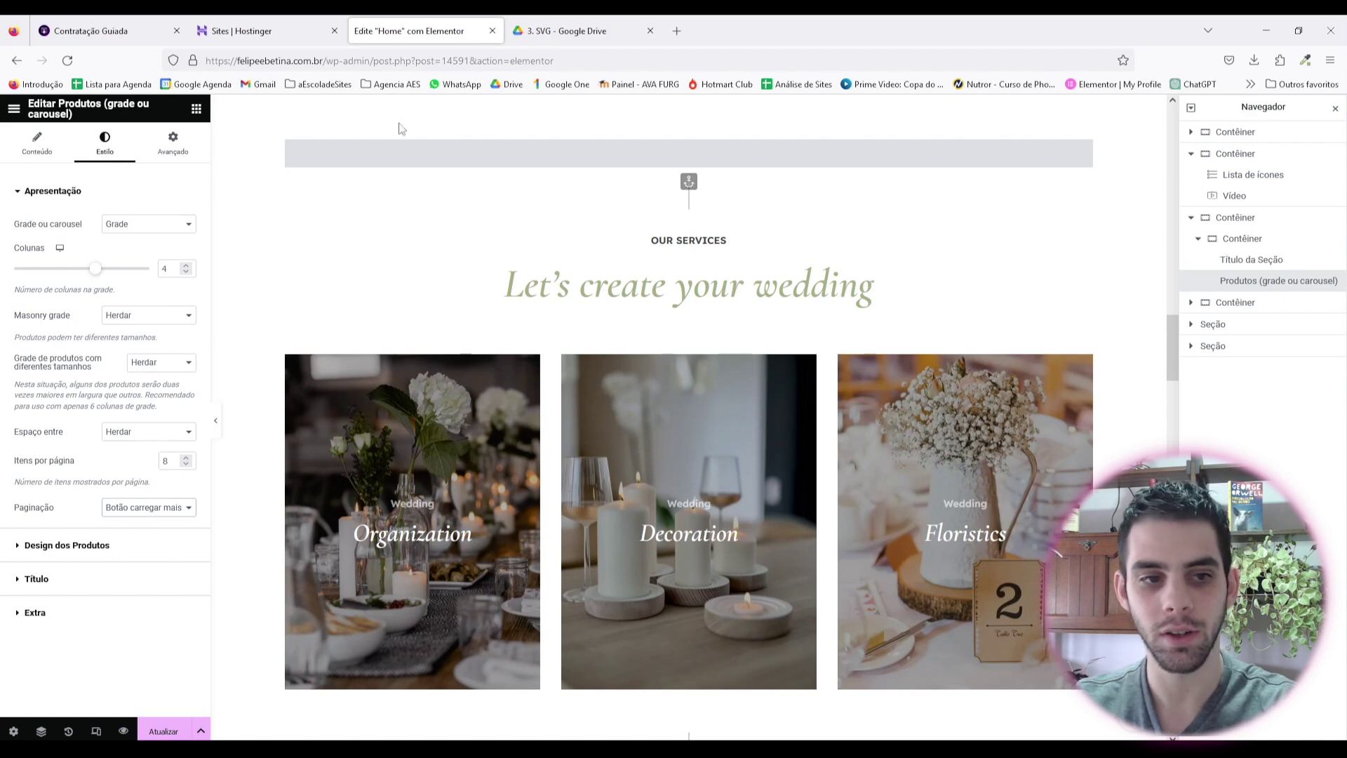
pyautogui.scroll(-1, 604, 336)
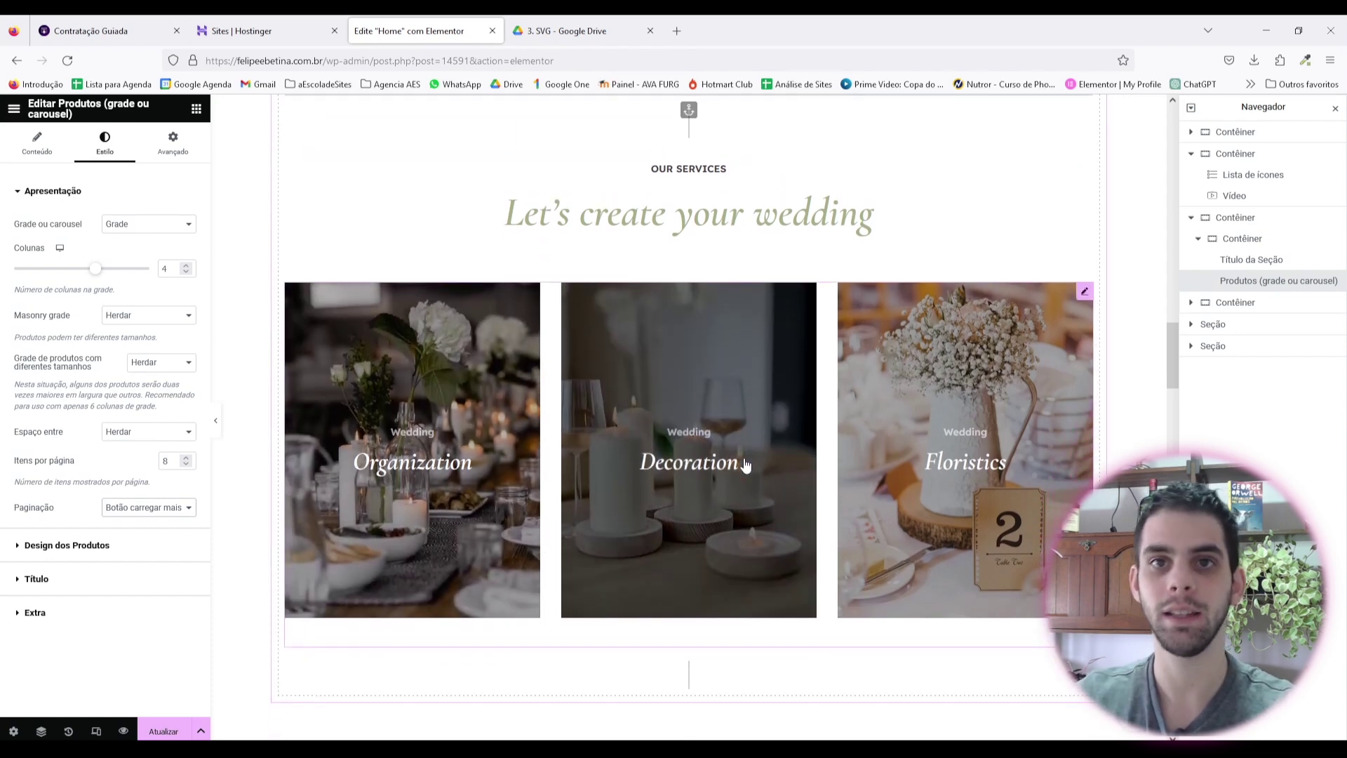
# Step: Change the section heading to 'Recomendações' and delete its 'OUR SERVICES' caption
pyautogui.scroll(1, 747, 421)
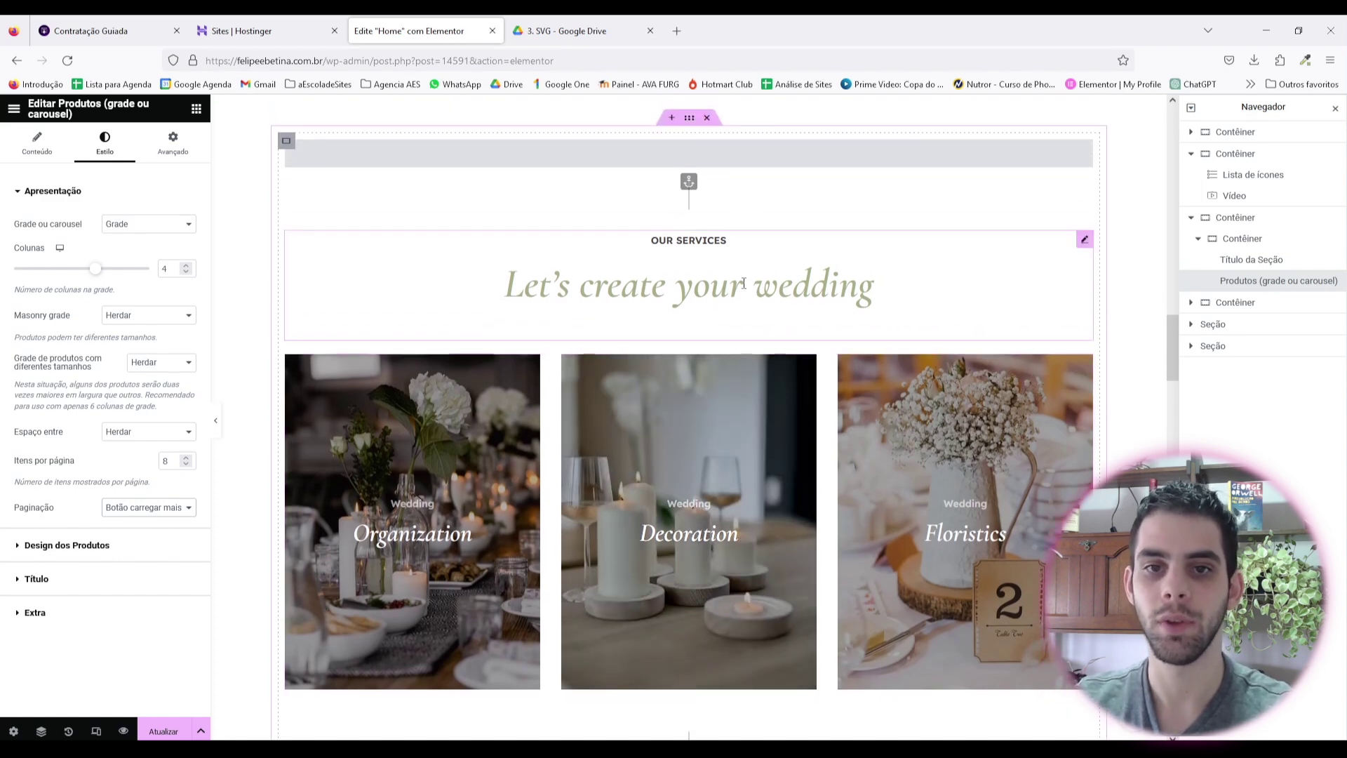
pyautogui.rightClick(698, 239)
pyautogui.click(723, 253)
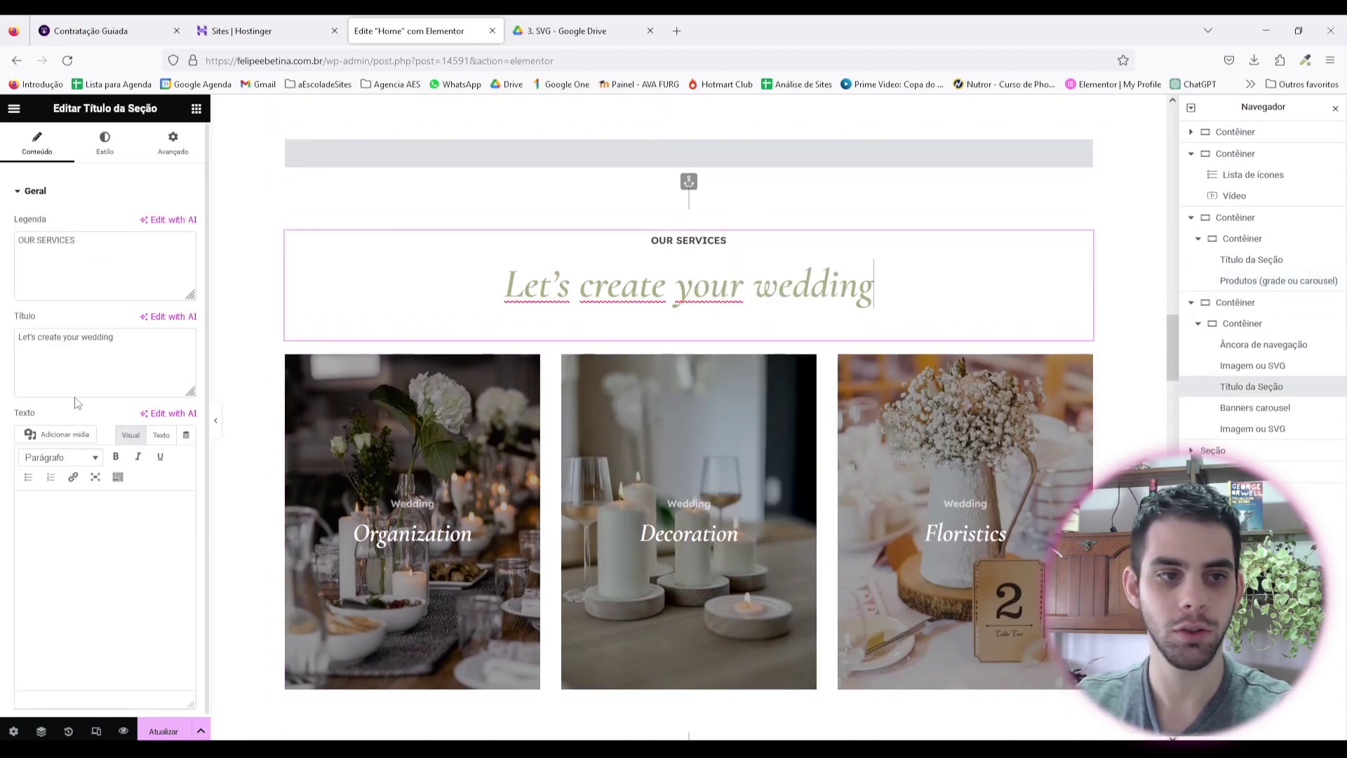
pyautogui.moveTo(112, 337); pyautogui.dragTo(4, 343)
pyautogui.write('Rec')
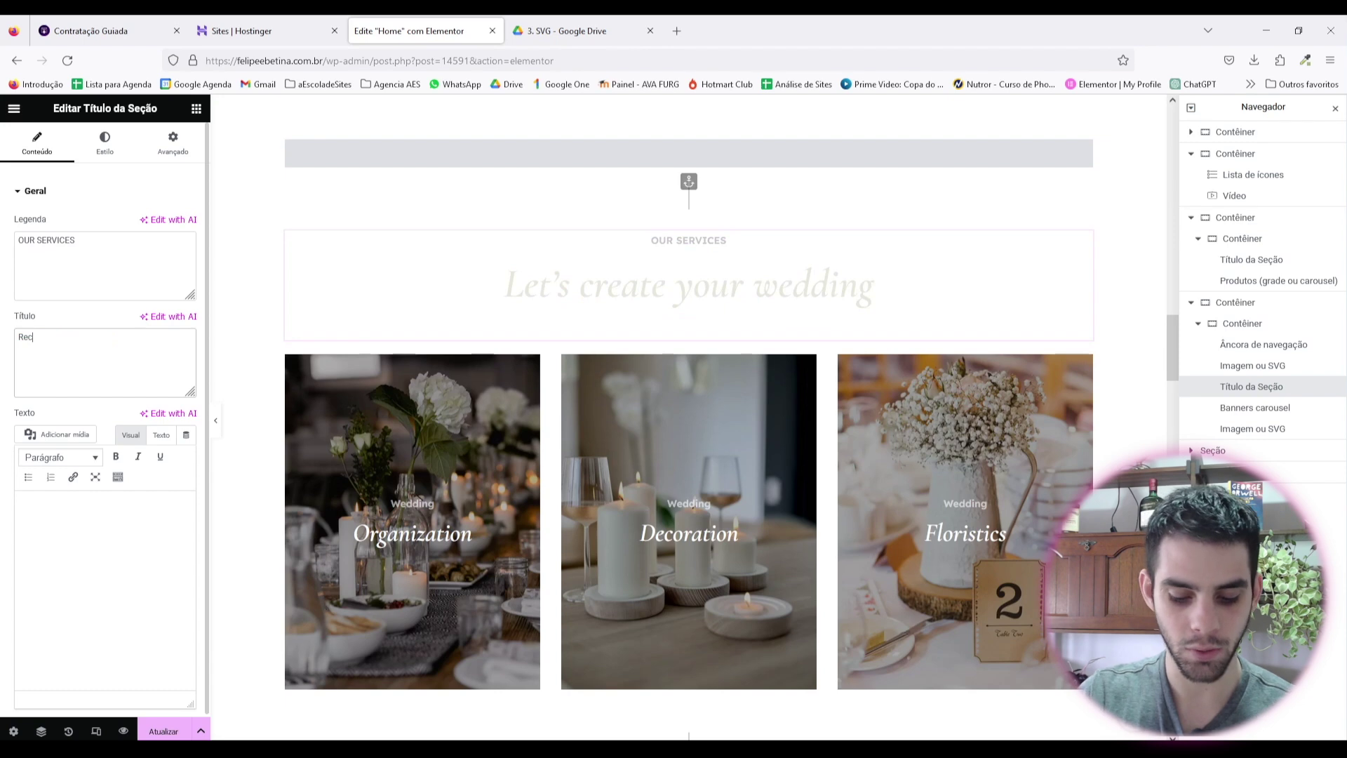
pyautogui.write('omendações')
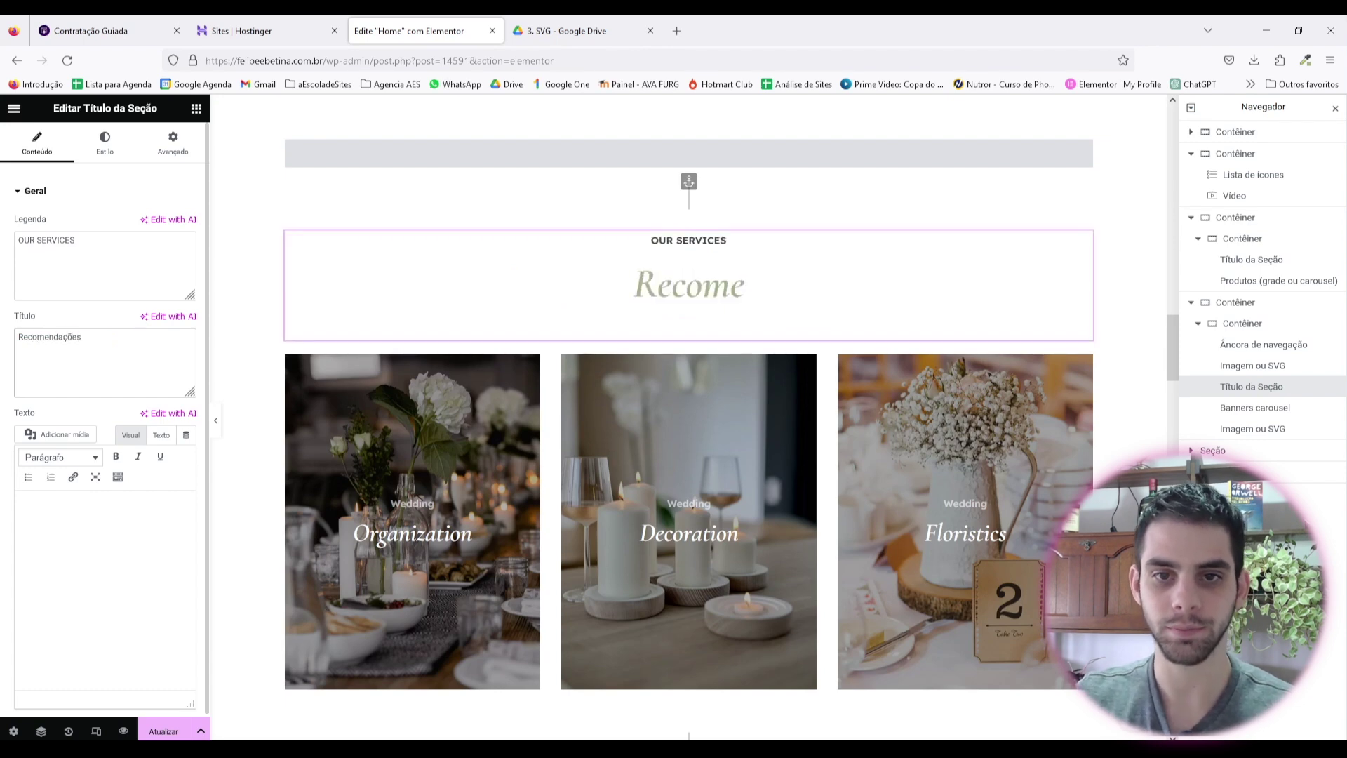
pyautogui.moveTo(98, 247); pyautogui.dragTo(7, 235)
pyautogui.press('BackSpace')
# Step: Delete the image and the navigation anchor above the heading
pyautogui.rightClick(690, 203)
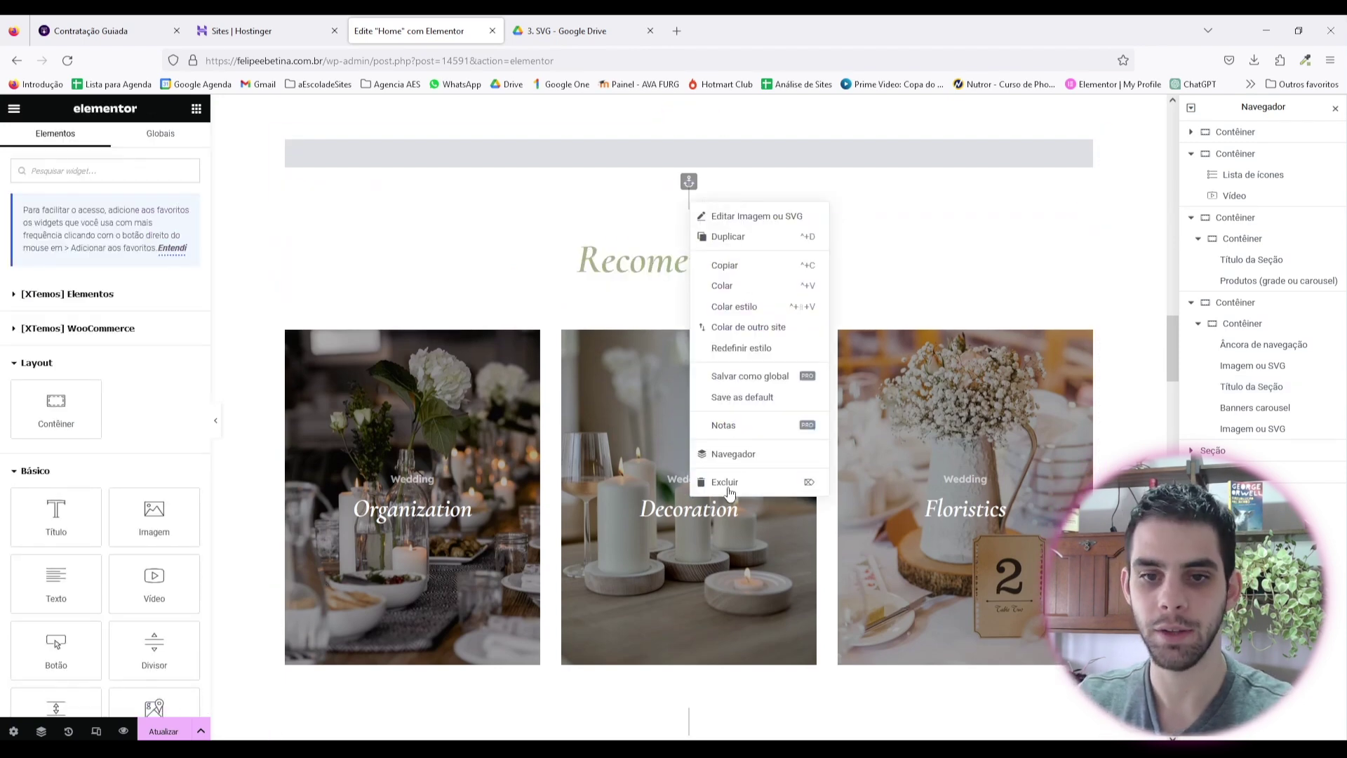
pyautogui.click(730, 483)
pyautogui.rightClick(701, 437)
pyautogui.click(734, 716)
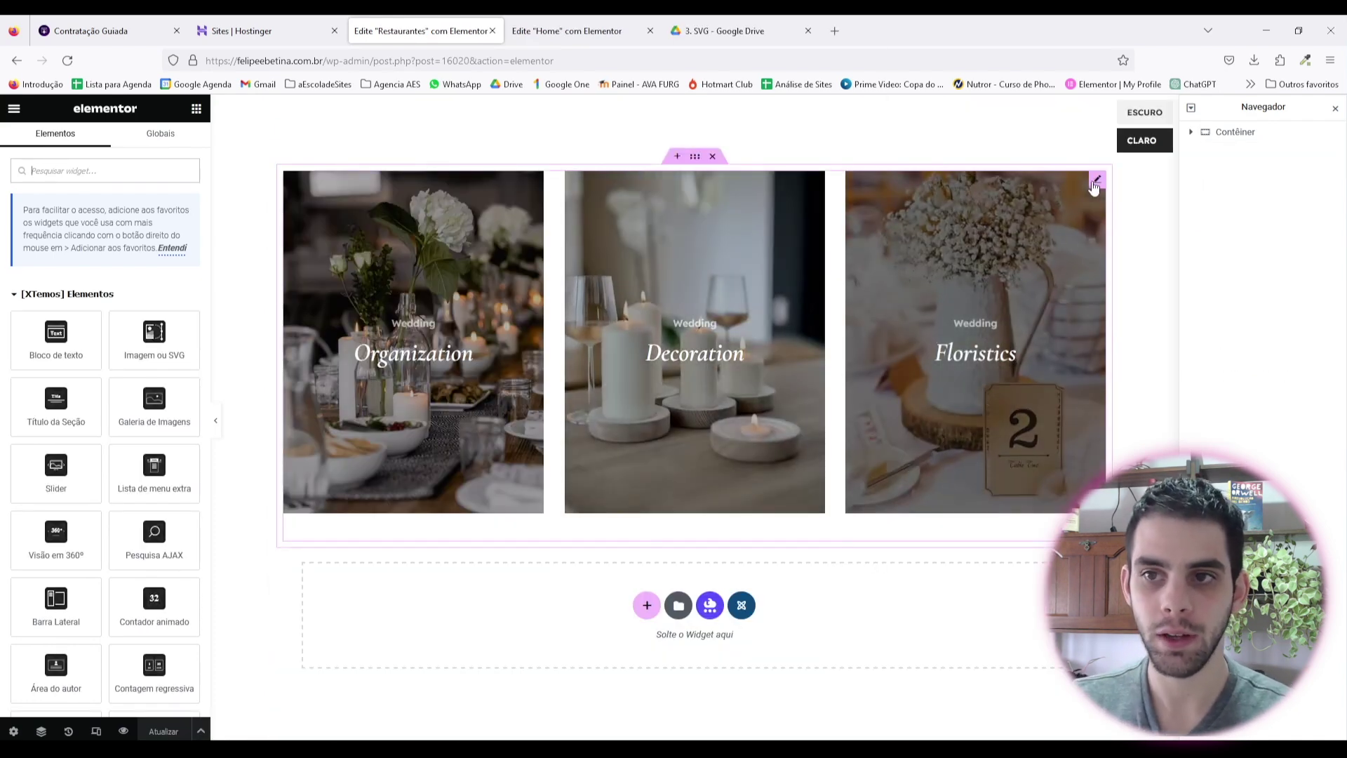
# Step: Duplicate the Floristics slide in the Restaurantes banner carousel, then exit the editor
pyautogui.click(1093, 181)
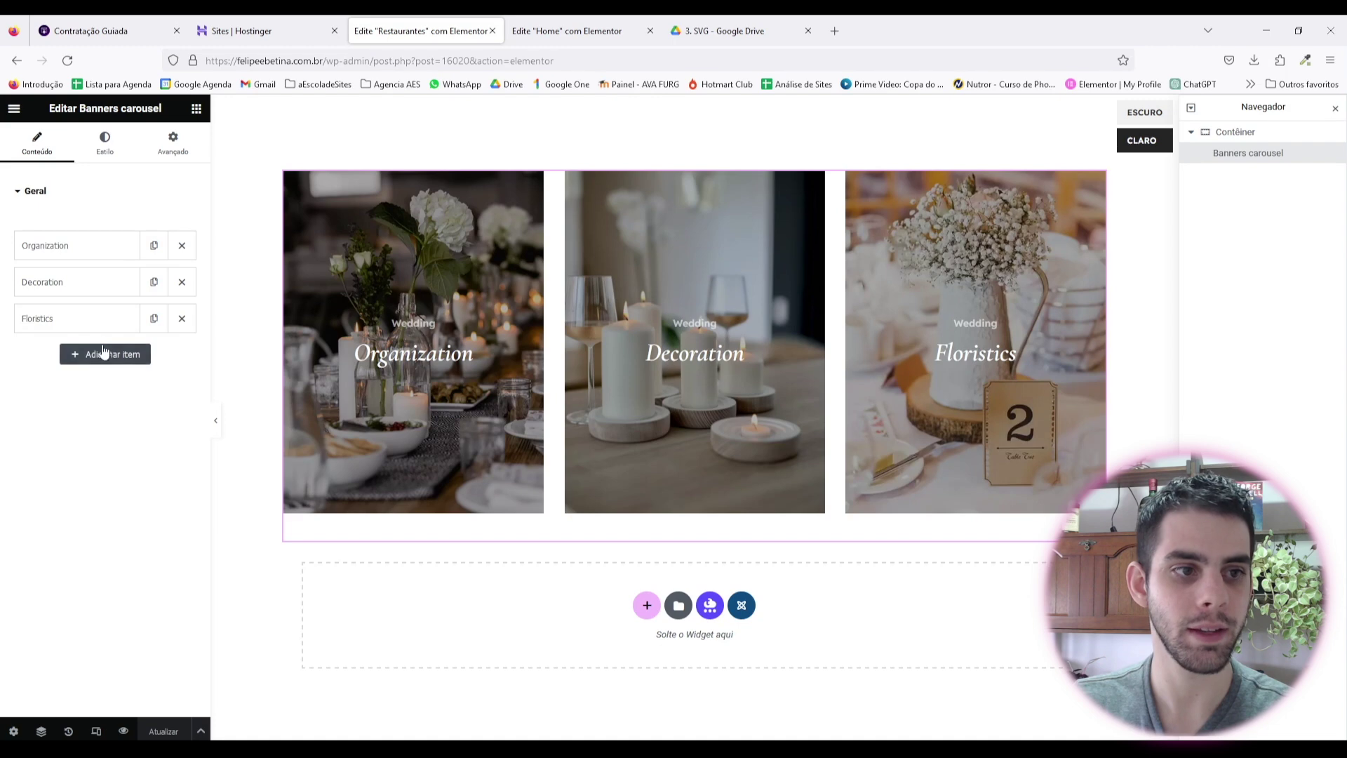
pyautogui.click(105, 146)
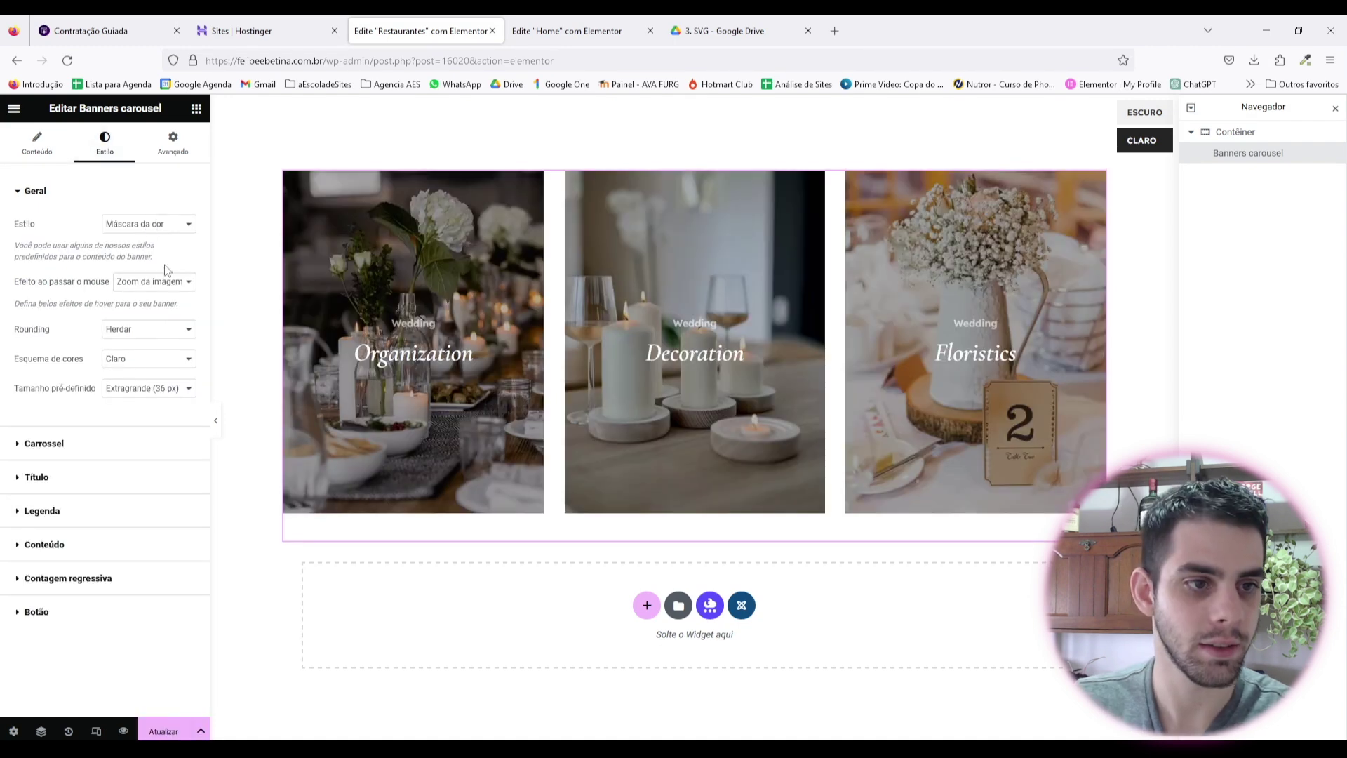
pyautogui.click(162, 327)
pyautogui.click(162, 327)
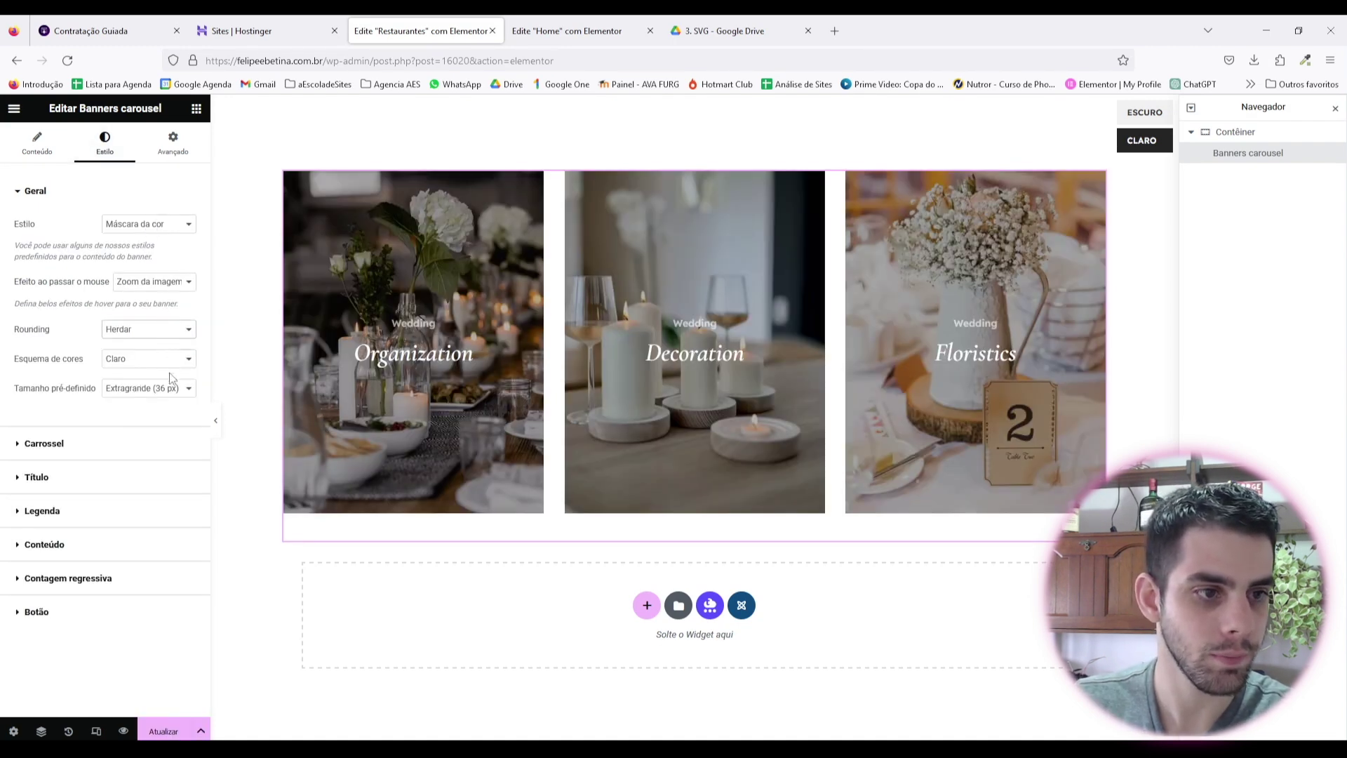
pyautogui.click(112, 449)
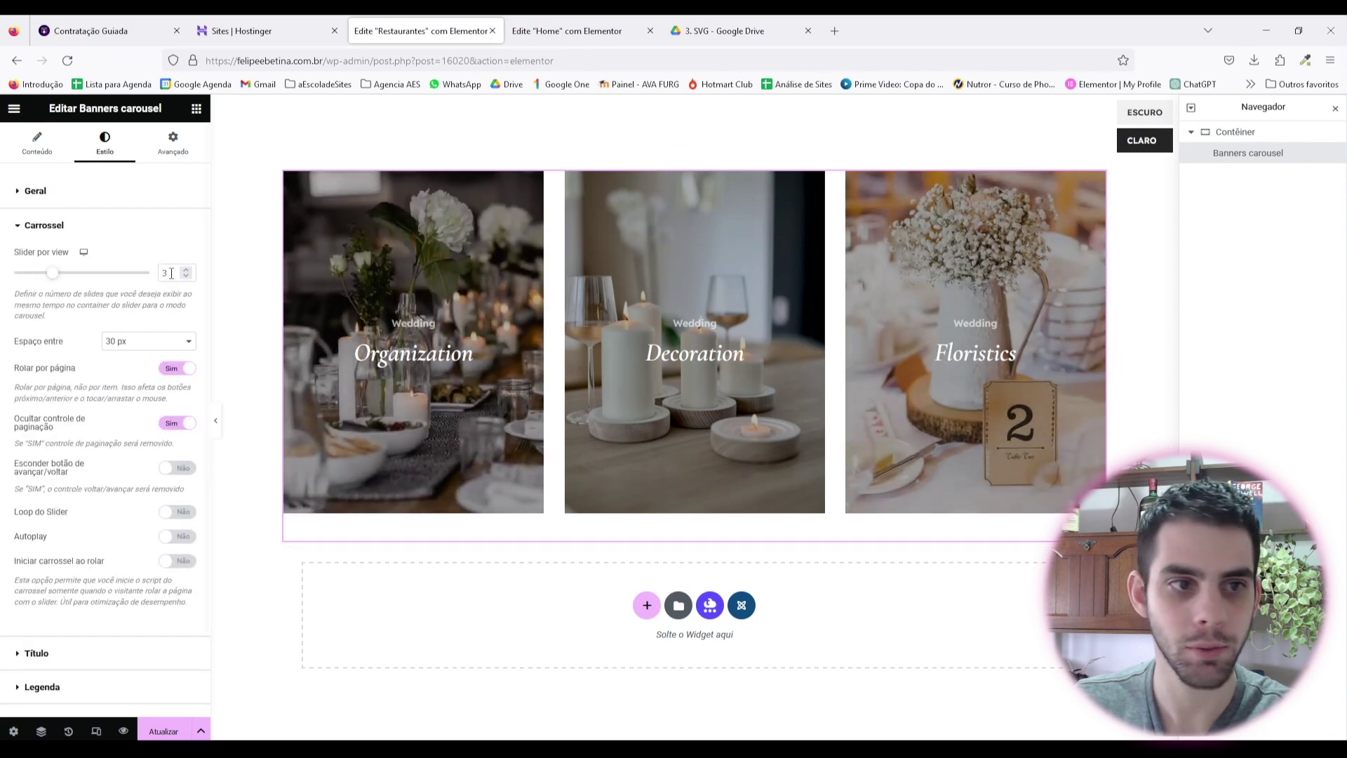
pyautogui.click(36, 144)
pyautogui.click(154, 318)
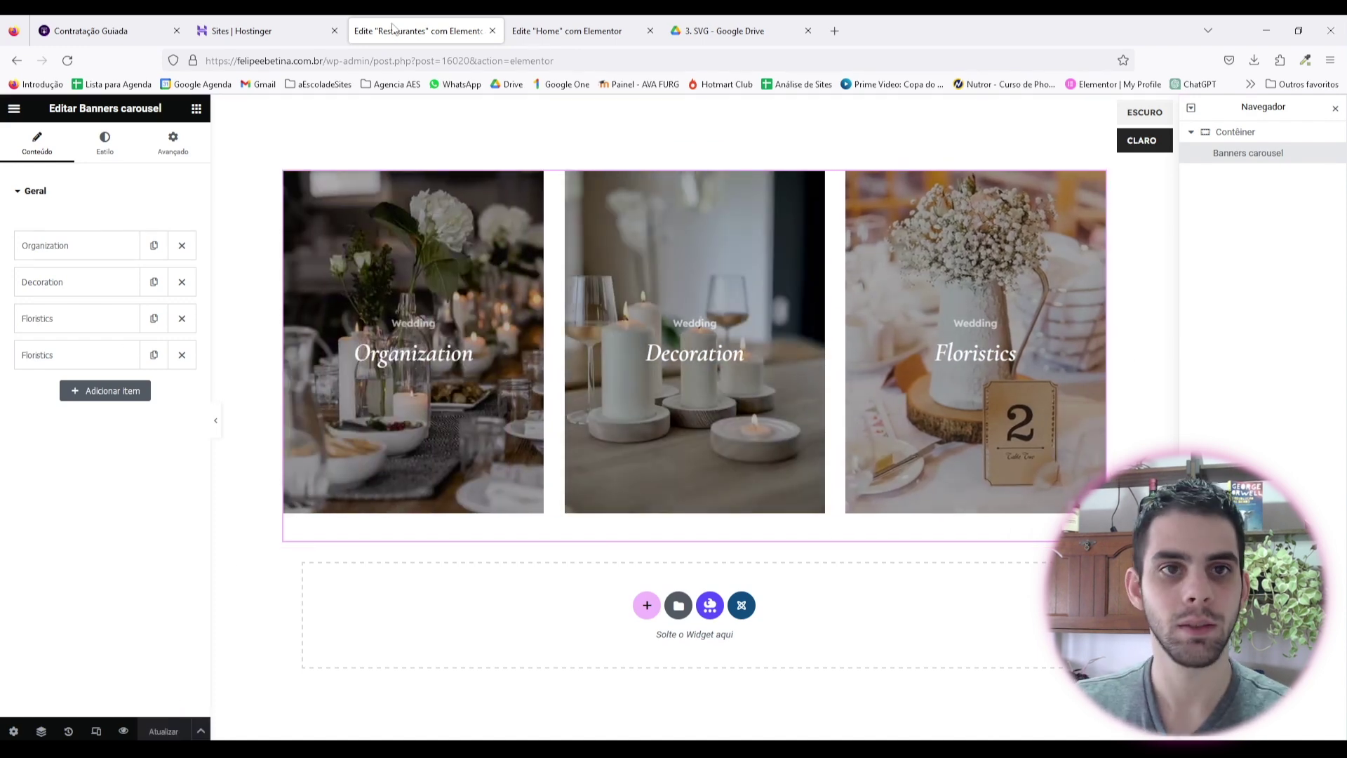
pyautogui.click(25, 107)
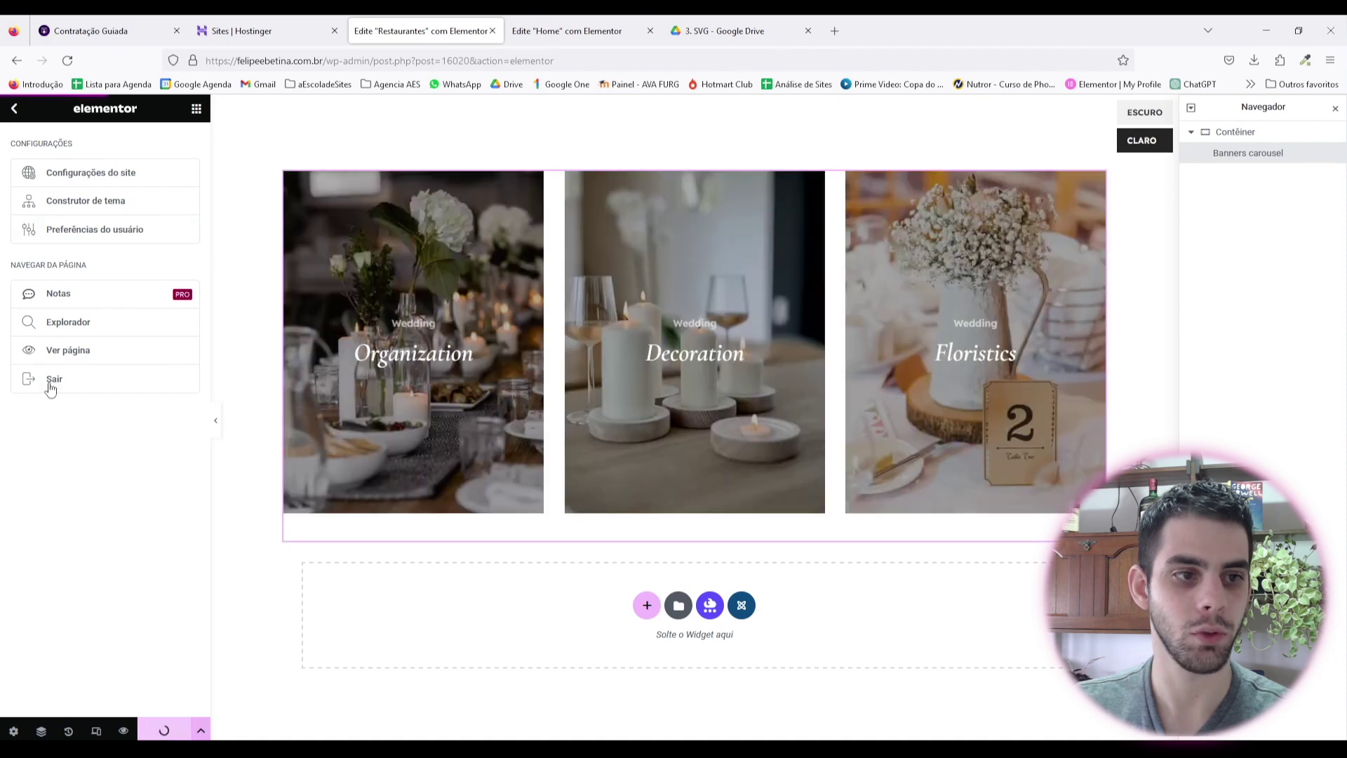
pyautogui.click(56, 382)
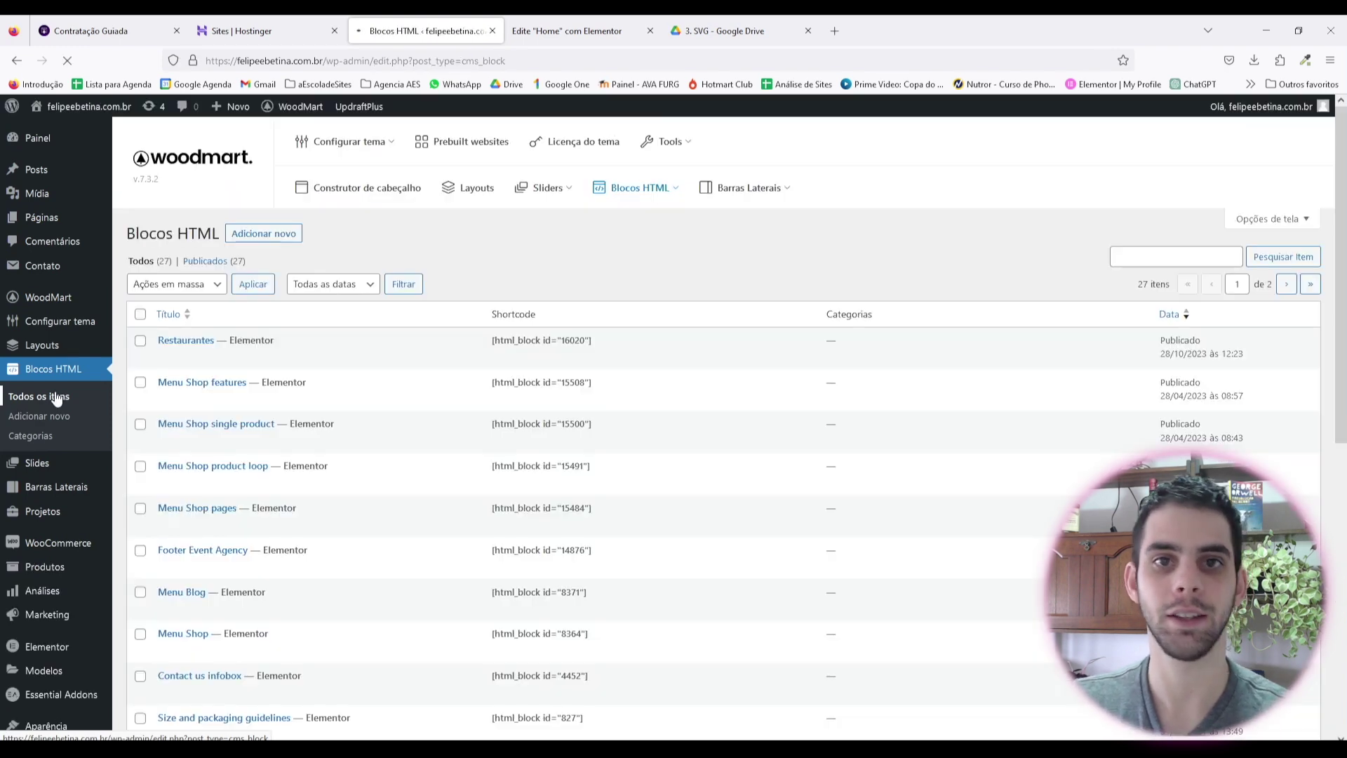
# Step: Replace the Restaurantes tab's placeholder text with the copied [html_block id="16020"] shortcode
pyautogui.tripleClick(571, 338)
pyautogui.rightClick(571, 339)
pyautogui.click(597, 357)
pyautogui.hotkey('ctrl', 'Tab')
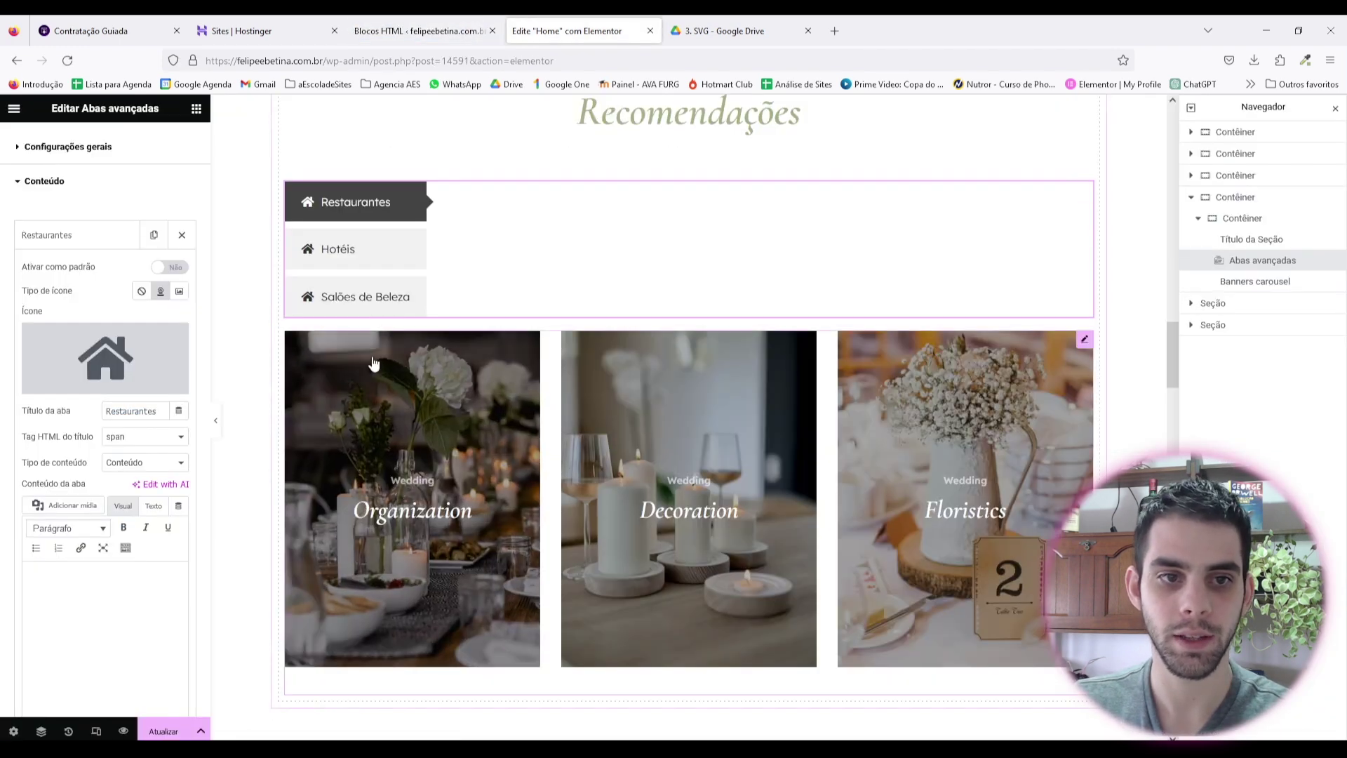
pyautogui.hotkey('ctrl', 'z')
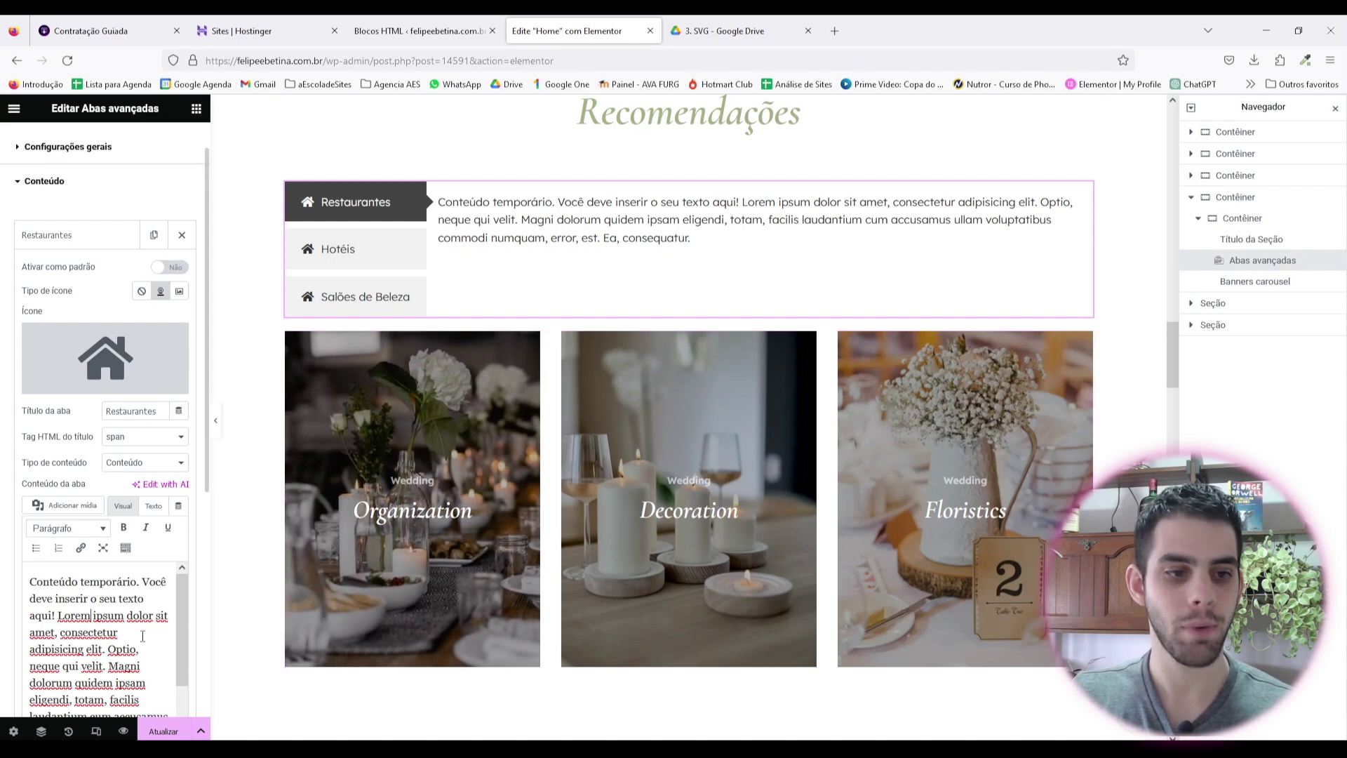
pyautogui.moveTo(168, 704); pyautogui.dragTo(59, 548)
pyautogui.press('BackSpace')
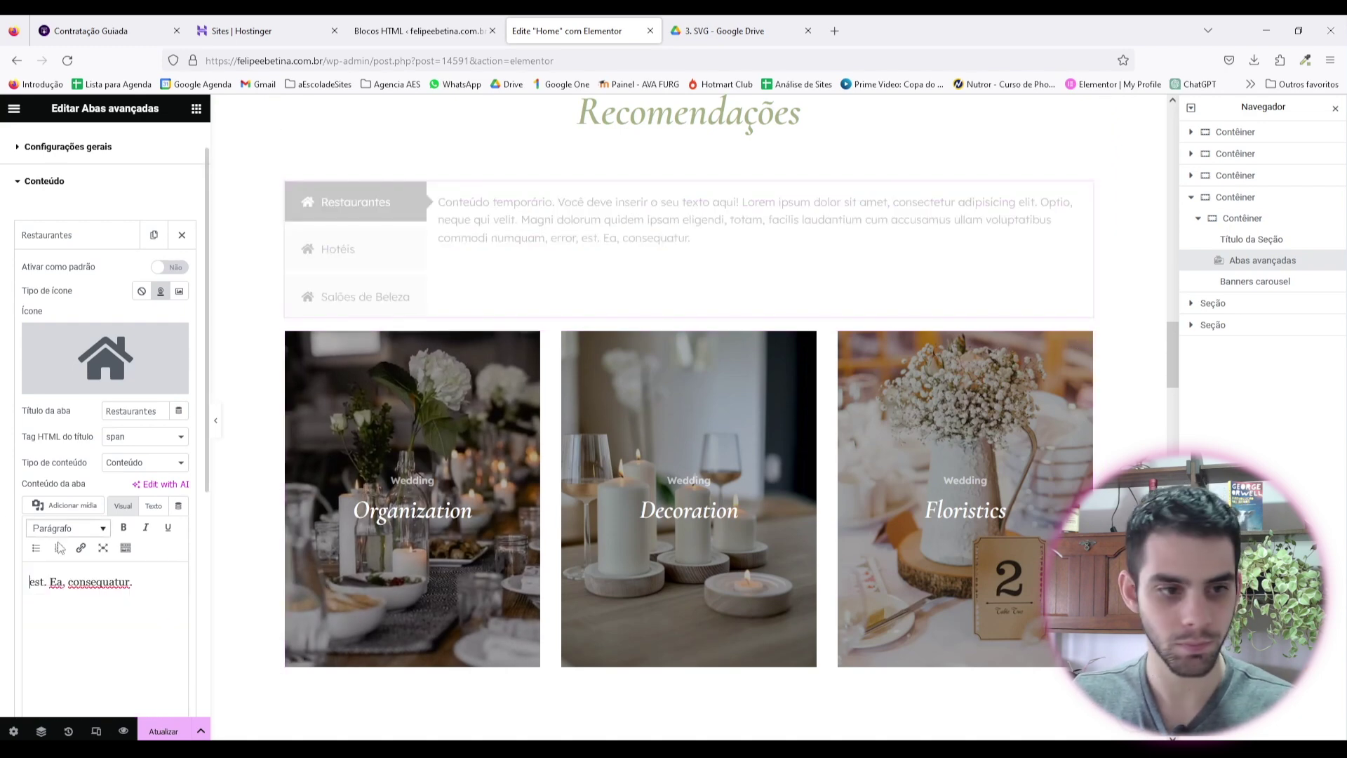
pyautogui.hotkey('ctrl', 'a')
pyautogui.press('BackSpace')
pyautogui.hotkey('ctrl', 'v')
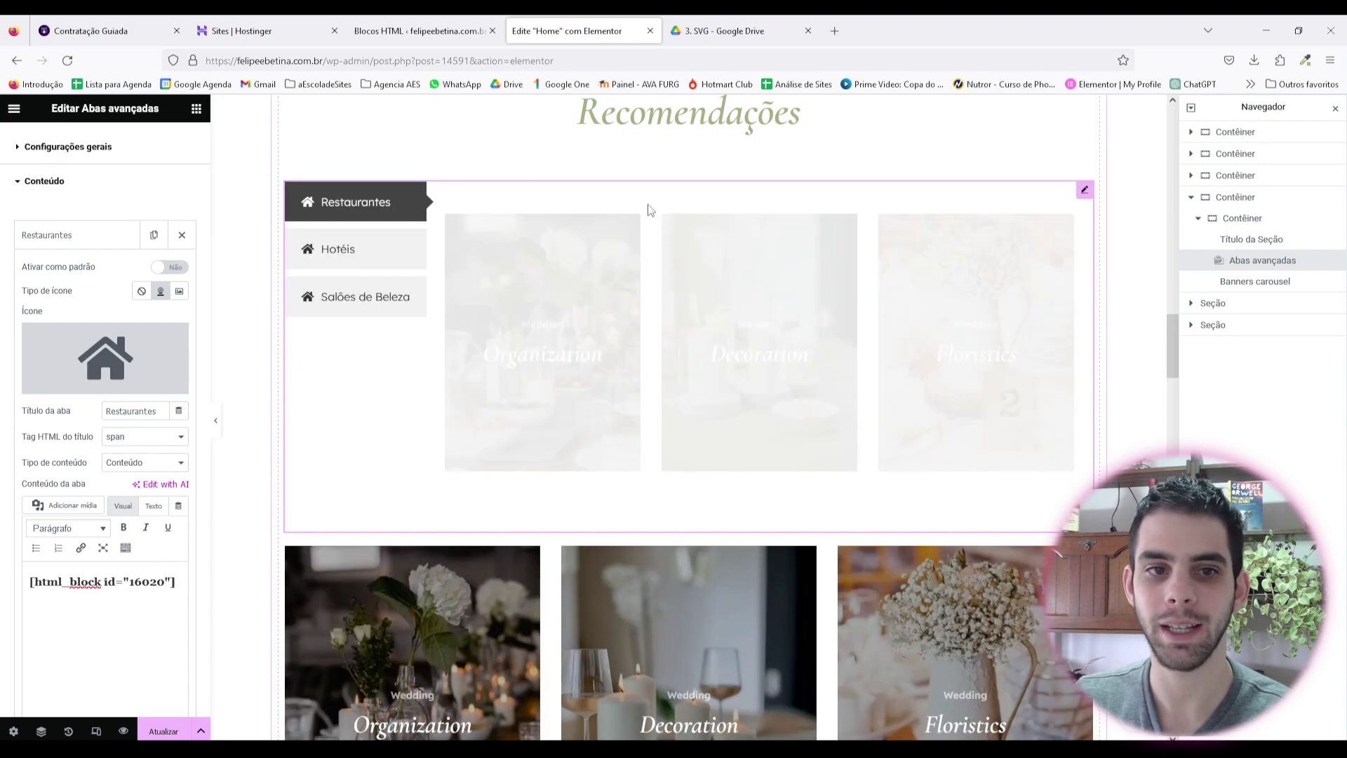
# Step: Delete the standalone banner carousel below the tabs and reselect the tabs widget
pyautogui.rightClick(1114, 723)
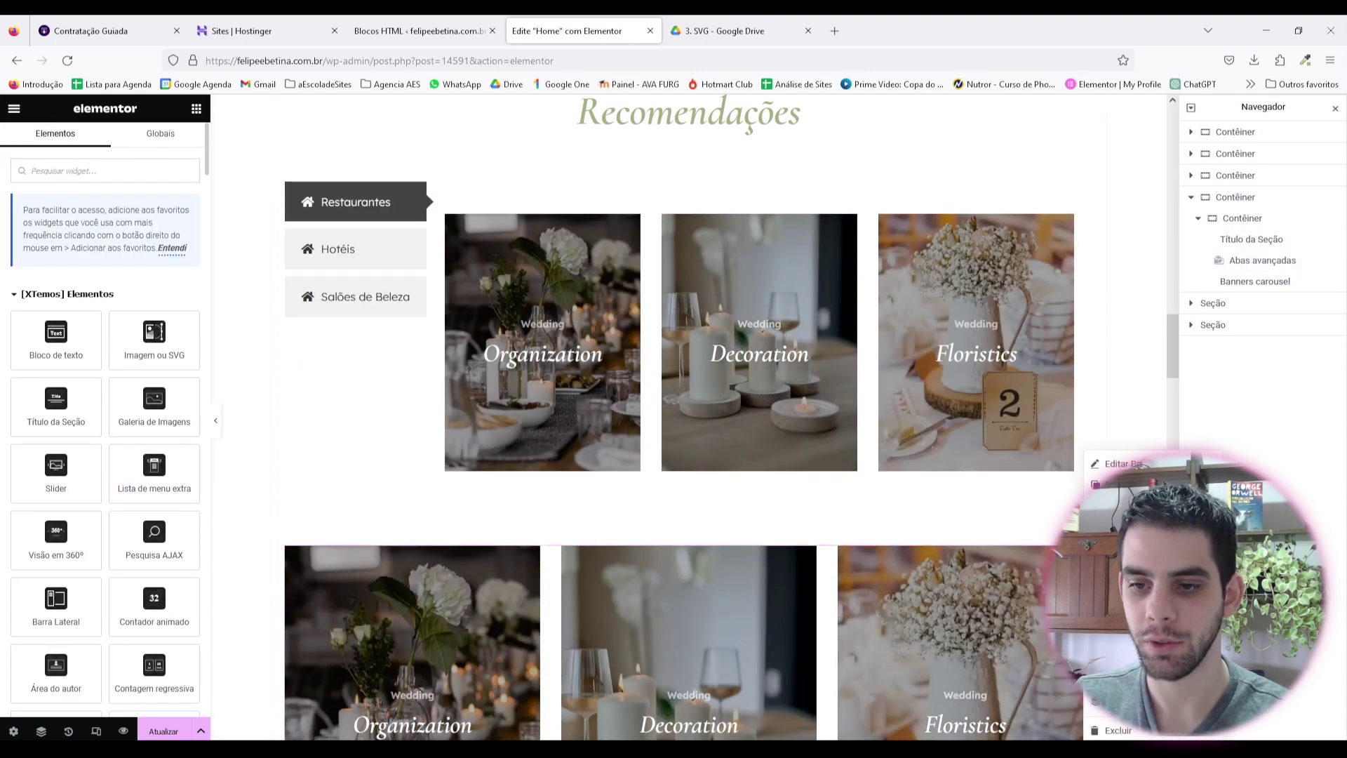
pyautogui.click(1116, 728)
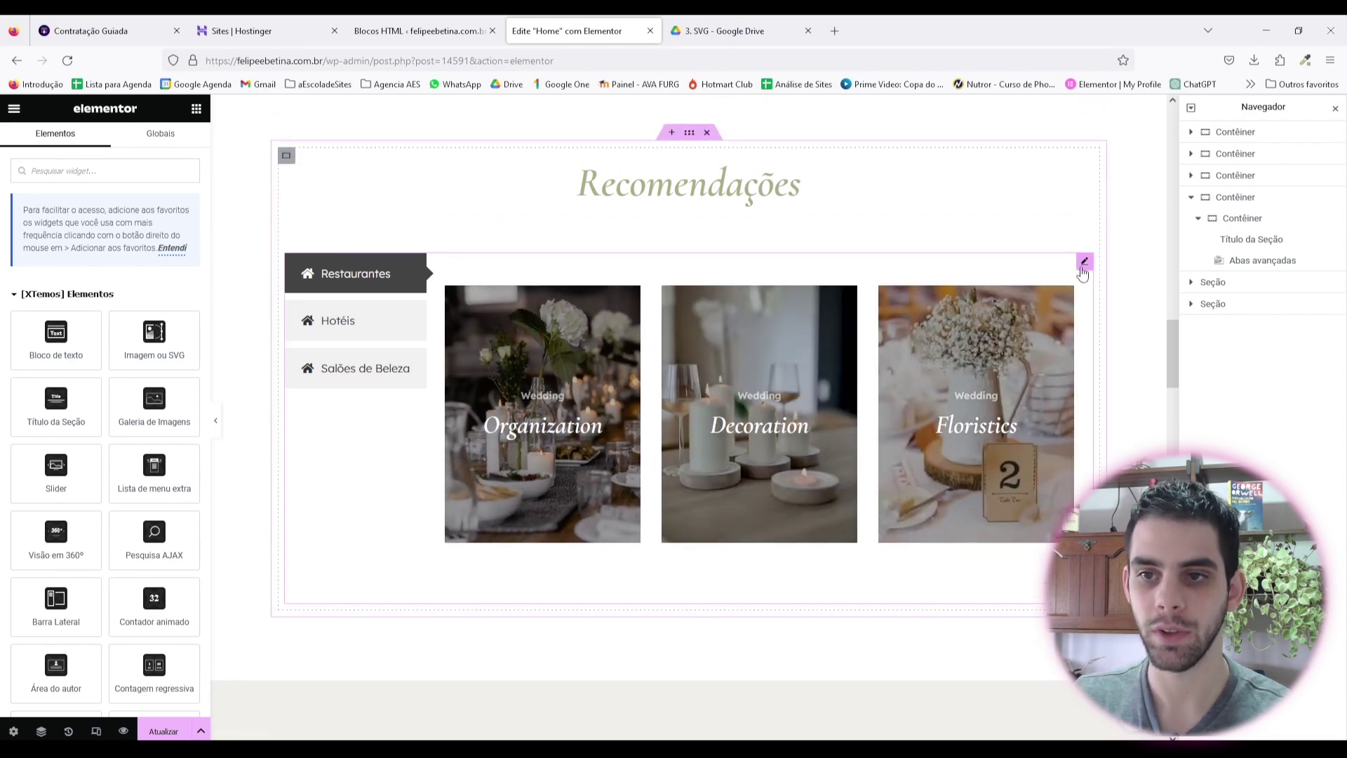
pyautogui.click(1083, 263)
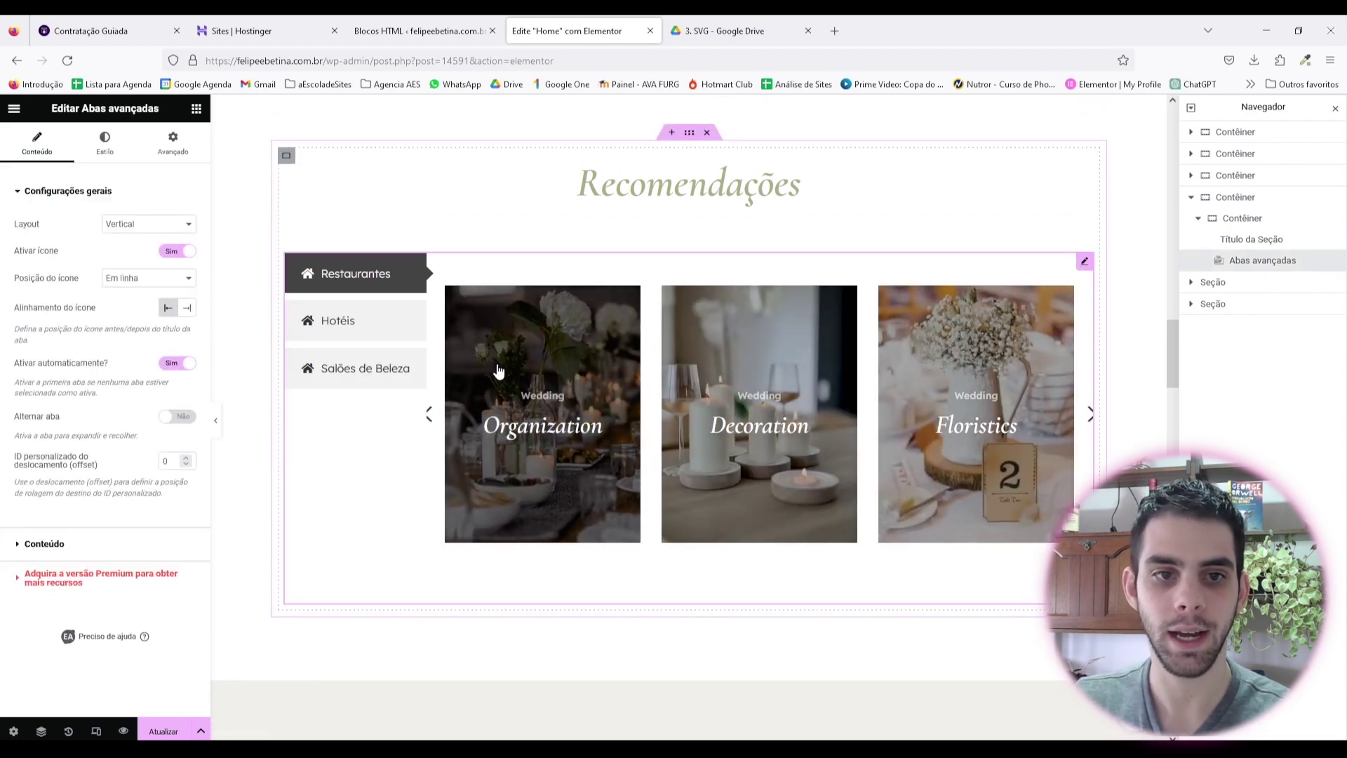
# Step: Try tabs widget margins of 20 and 50, settling on 0
pyautogui.click(124, 155)
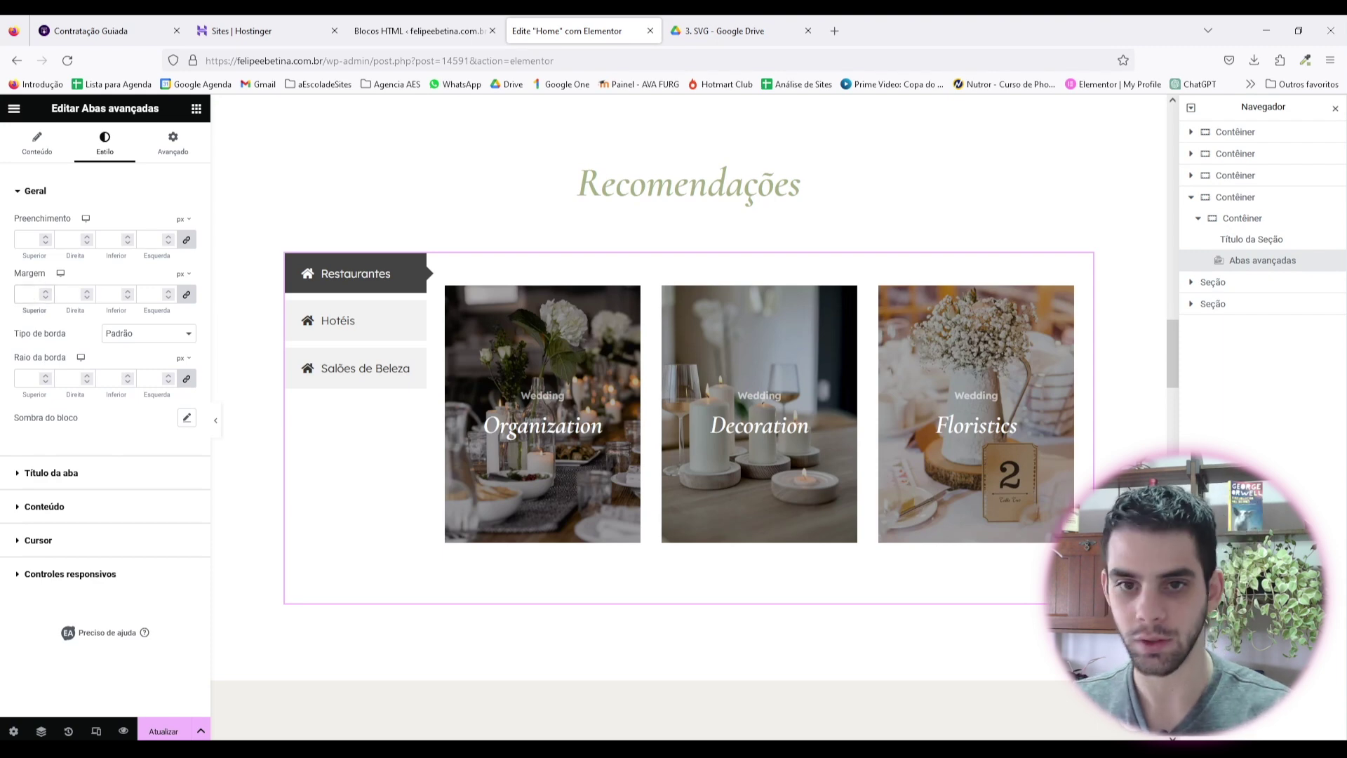
pyautogui.write('20')
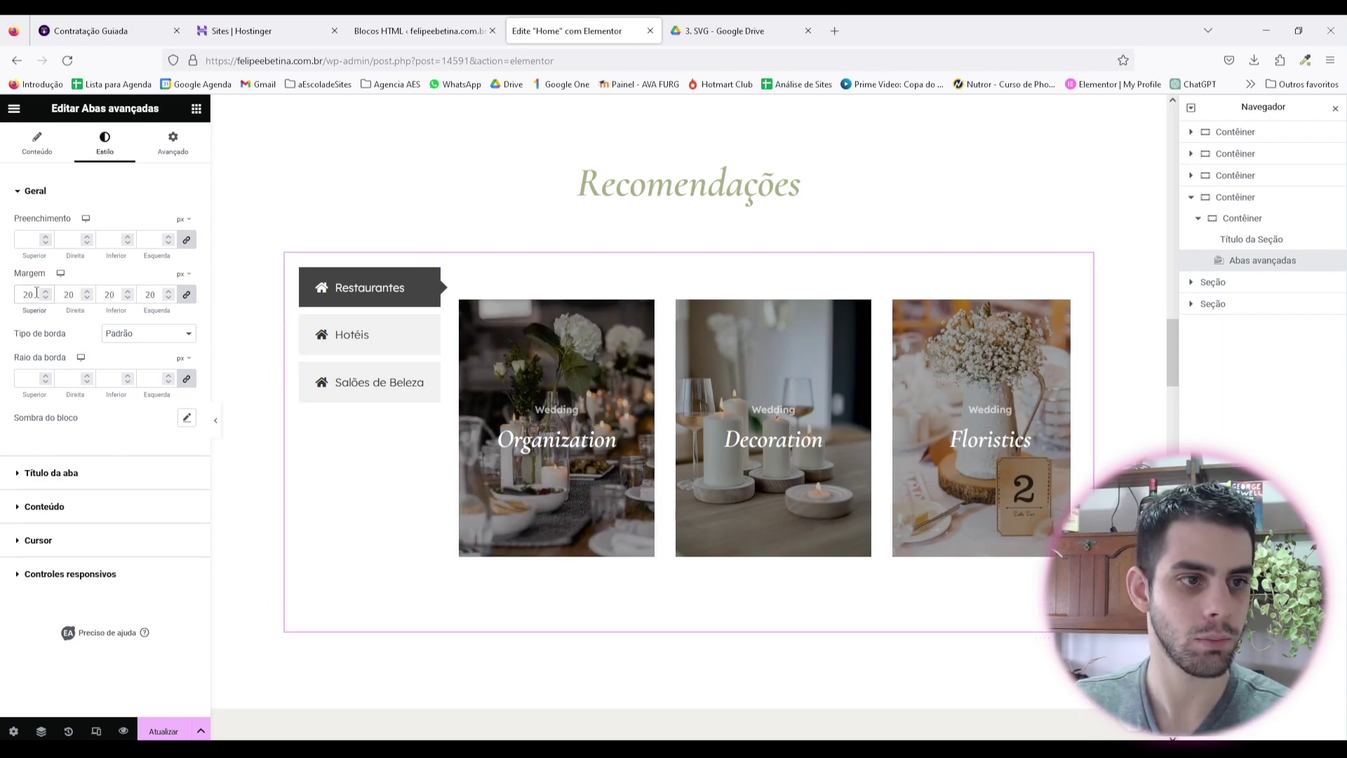
pyautogui.press('BackSpace')
pyautogui.press('BackSpace')
pyautogui.write('50')
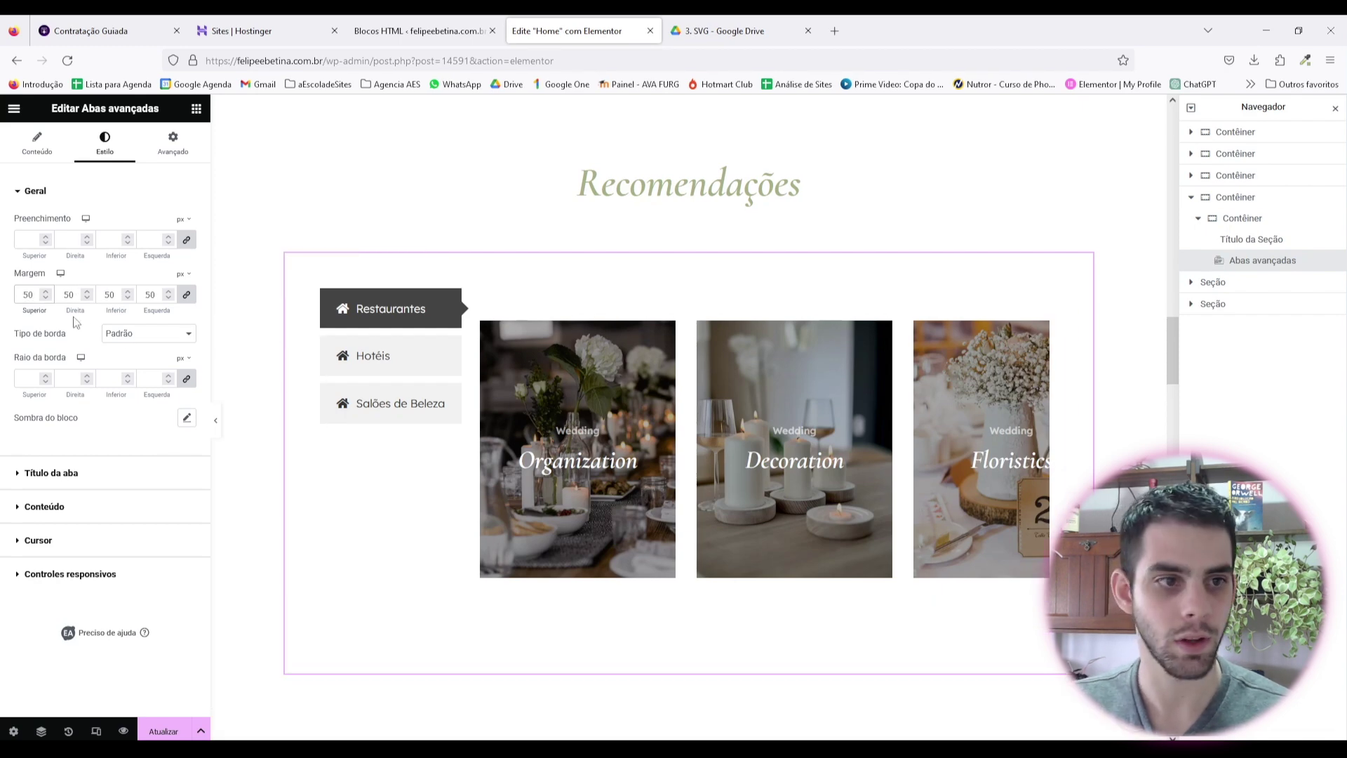
pyautogui.press('BackSpace')
pyautogui.press('BackSpace')
pyautogui.write('0')
# Step: Set the tab content margin to 30, with a -50 top margin
pyautogui.click(91, 516)
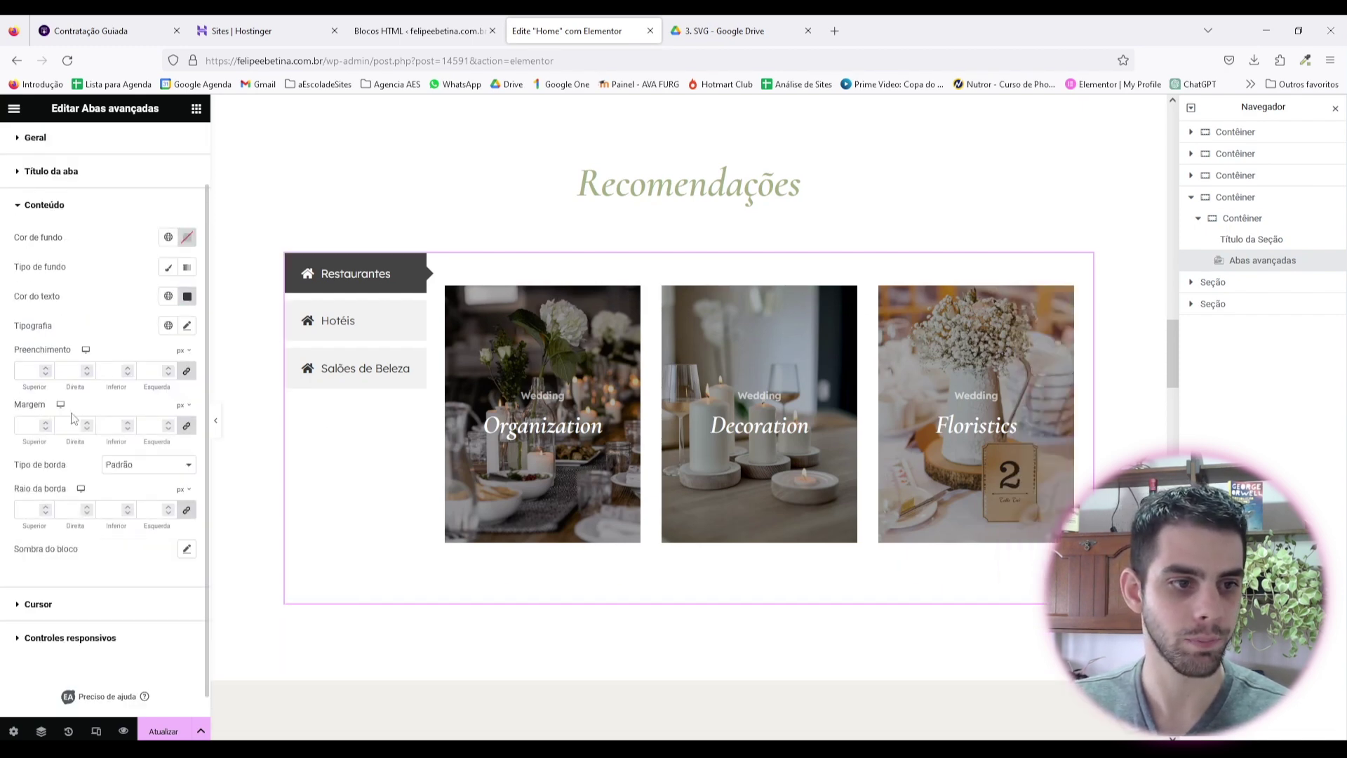
pyautogui.click(33, 424)
pyautogui.write('30')
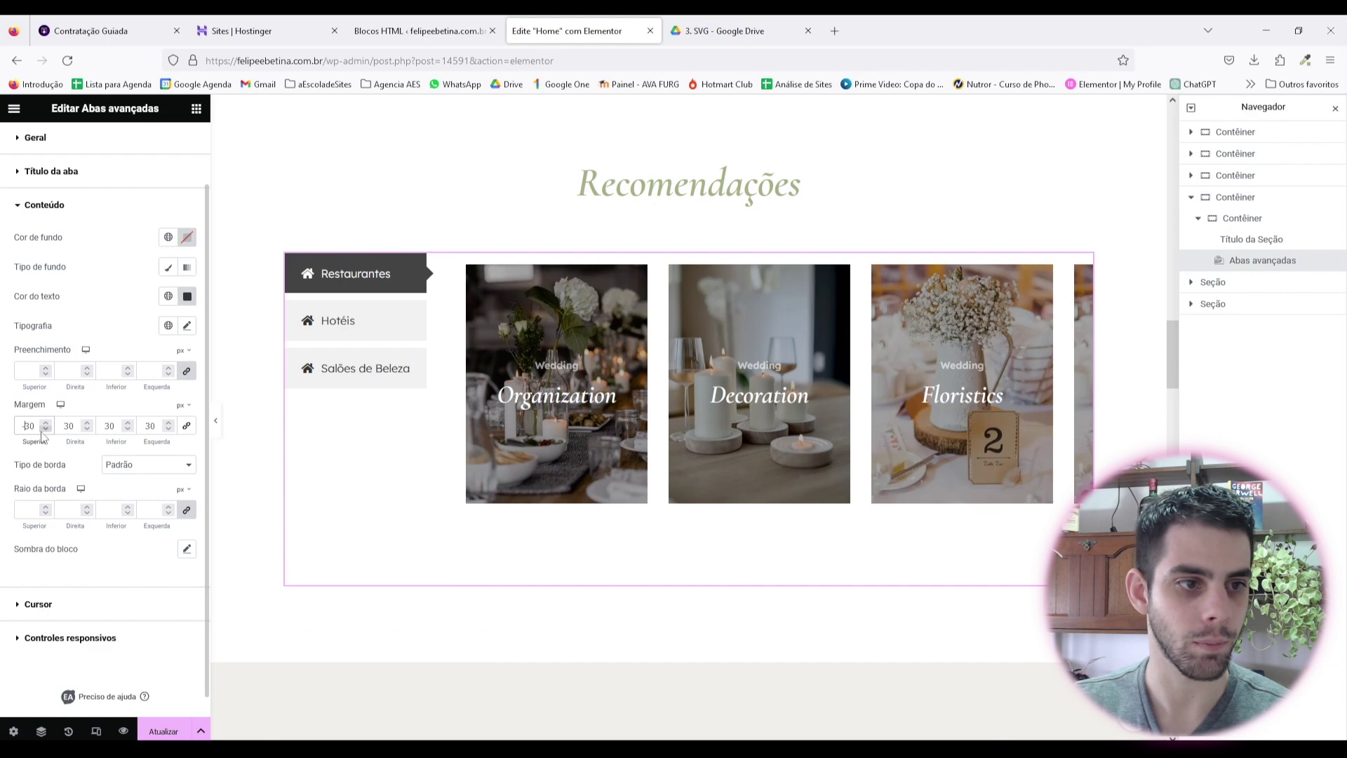
pyautogui.press('Delete')
pyautogui.write('5')
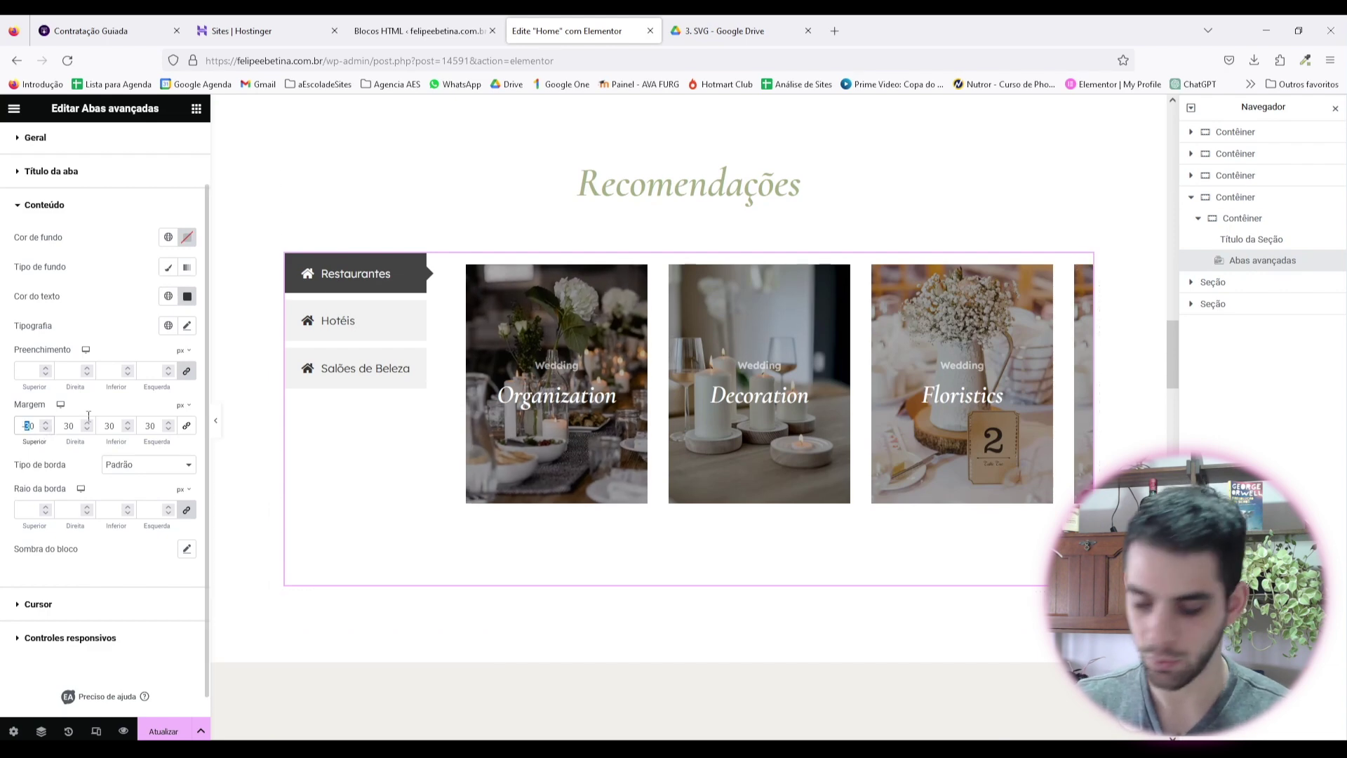
# Step: Preview the Restaurantes carousel and raise the tab content's left margin to 50
pyautogui.click(215, 420)
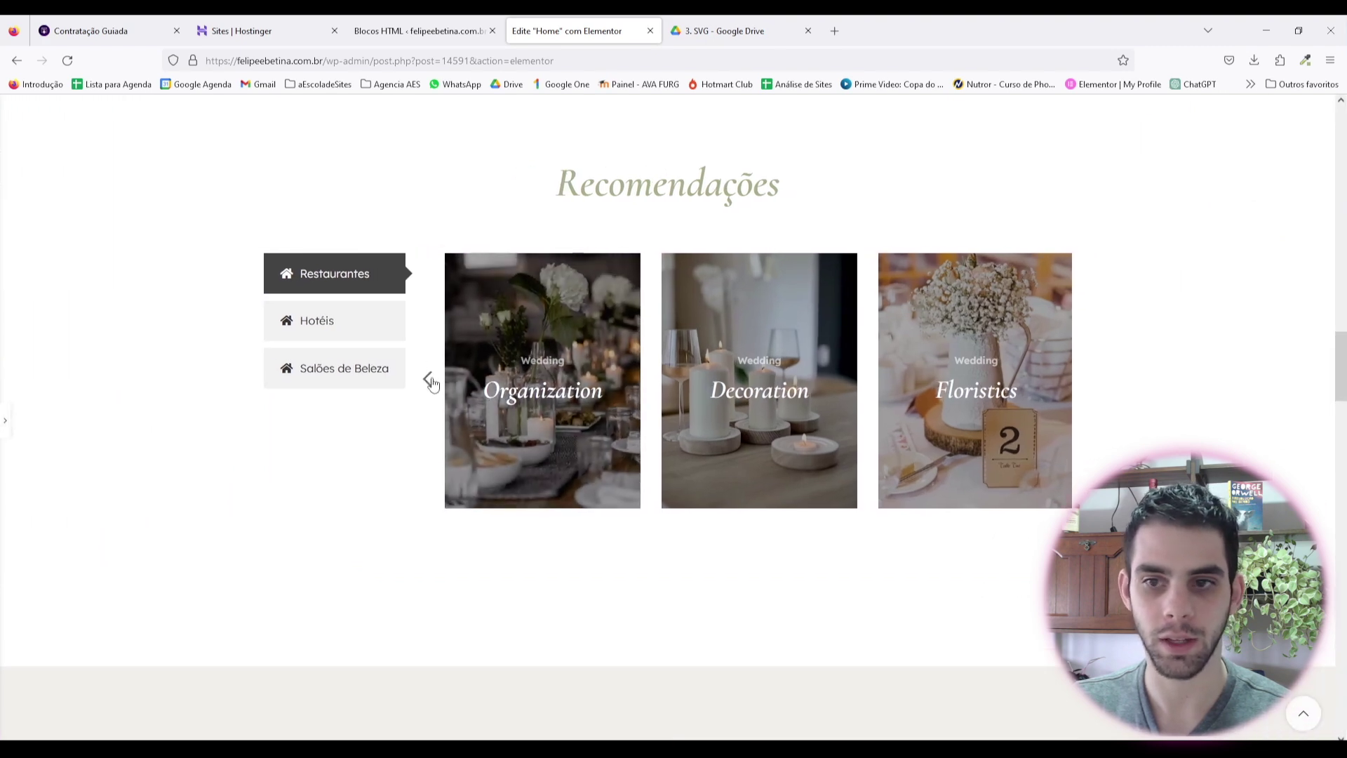
pyautogui.click(425, 379)
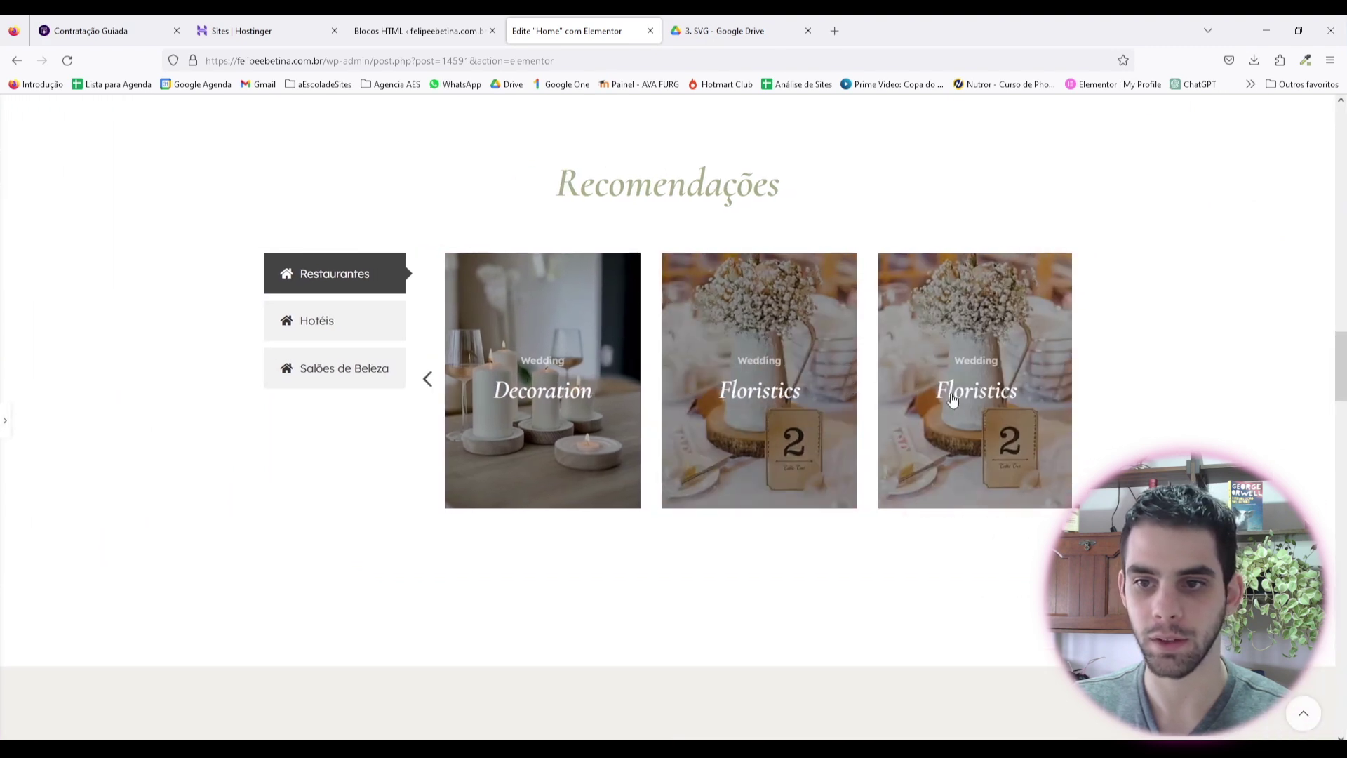
pyautogui.click(5, 420)
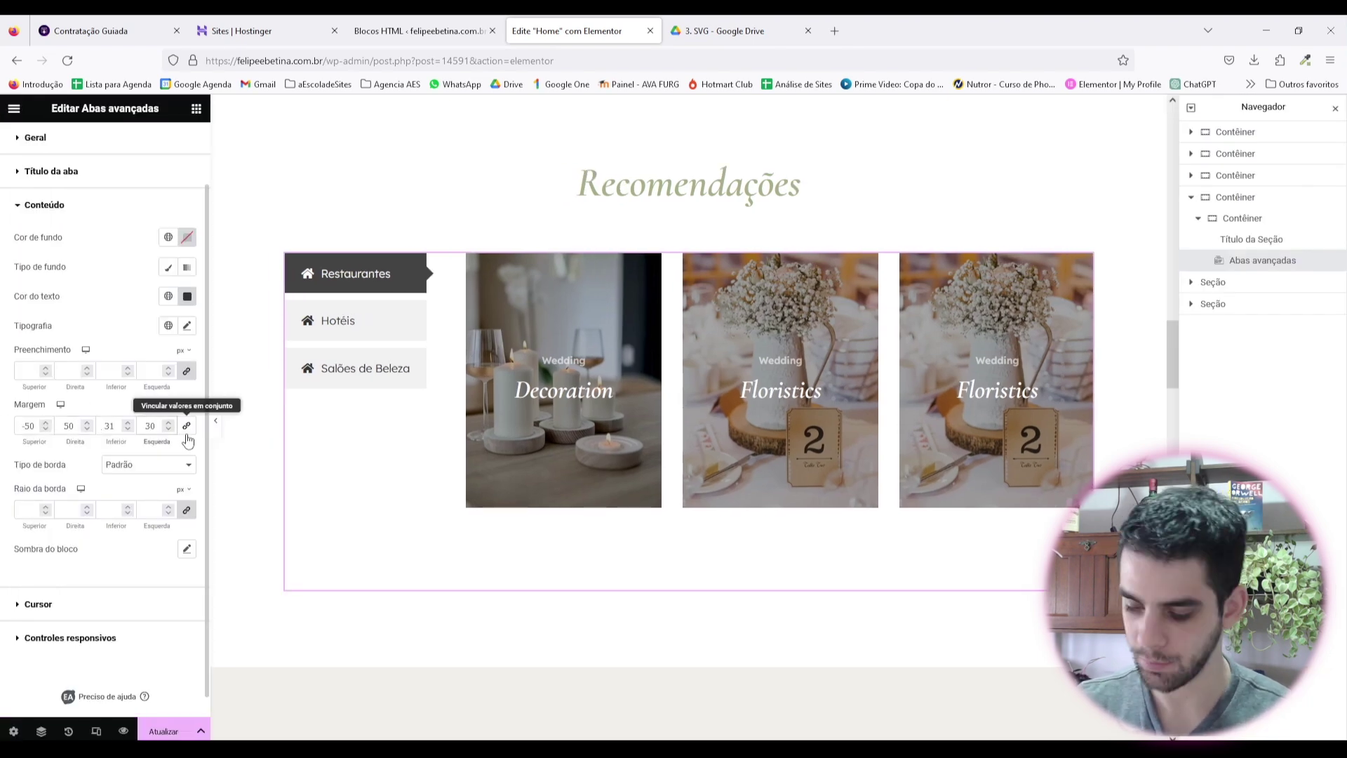
pyautogui.press('BackSpace')
pyautogui.write('5')
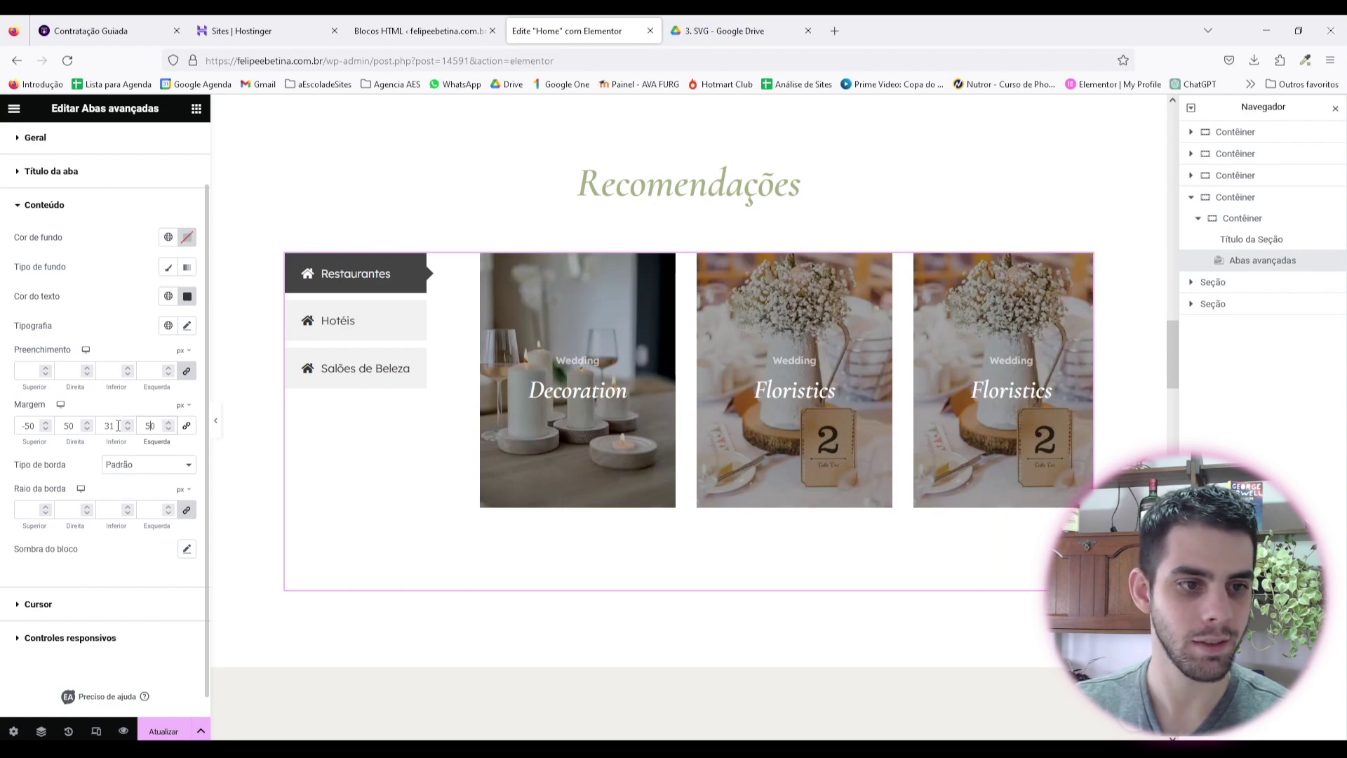
pyautogui.click(215, 420)
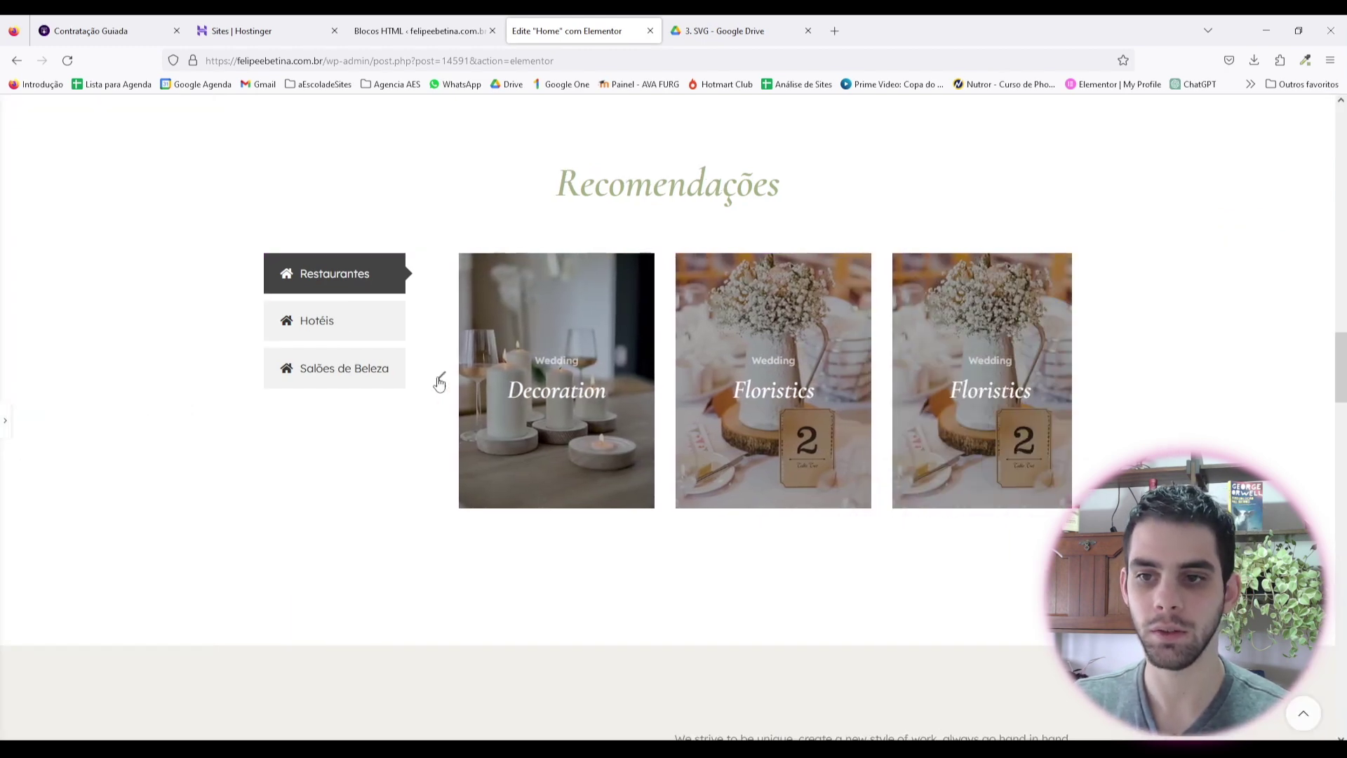
pyautogui.hotkey('ctrl', 'shift', 'p')
# Step: Set the tabs widget's general margin to 0, 50, 0, 0 px
pyautogui.click(1088, 268)
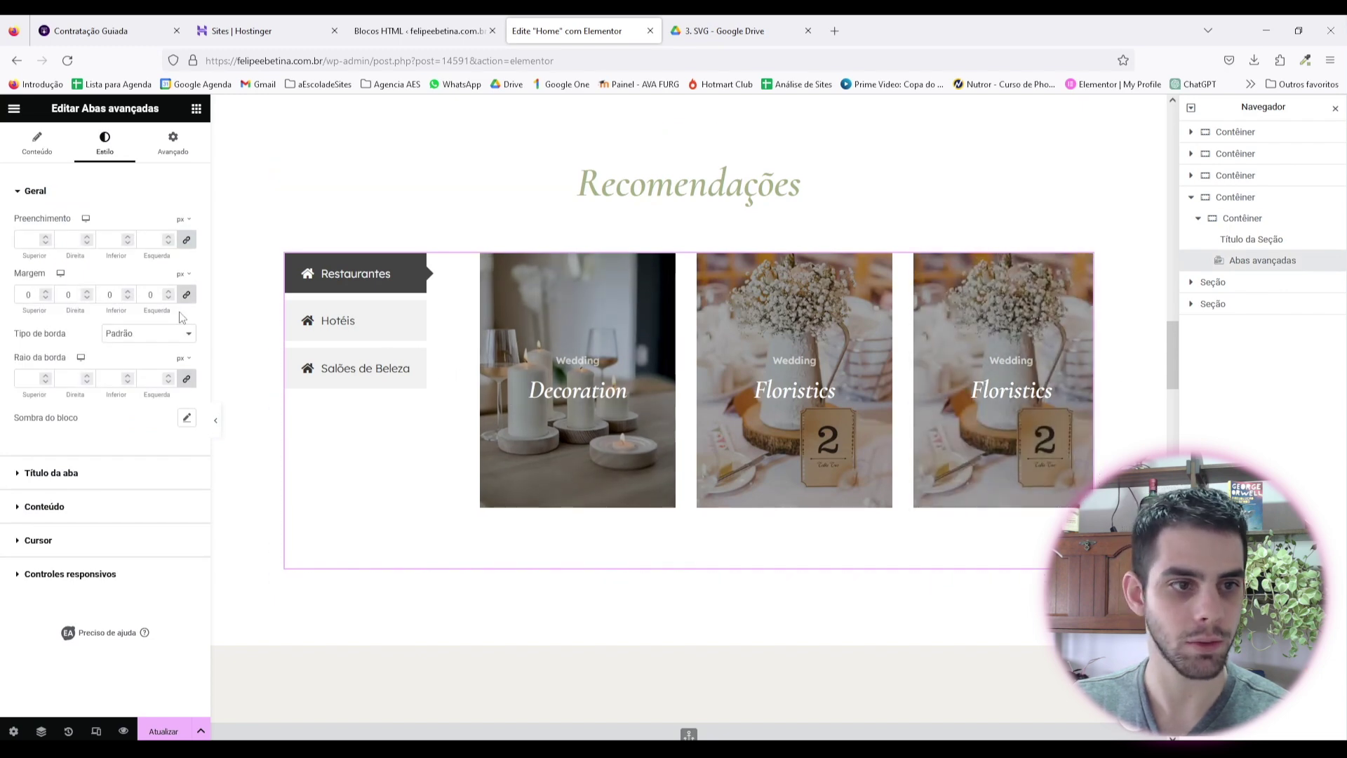
pyautogui.click(68, 508)
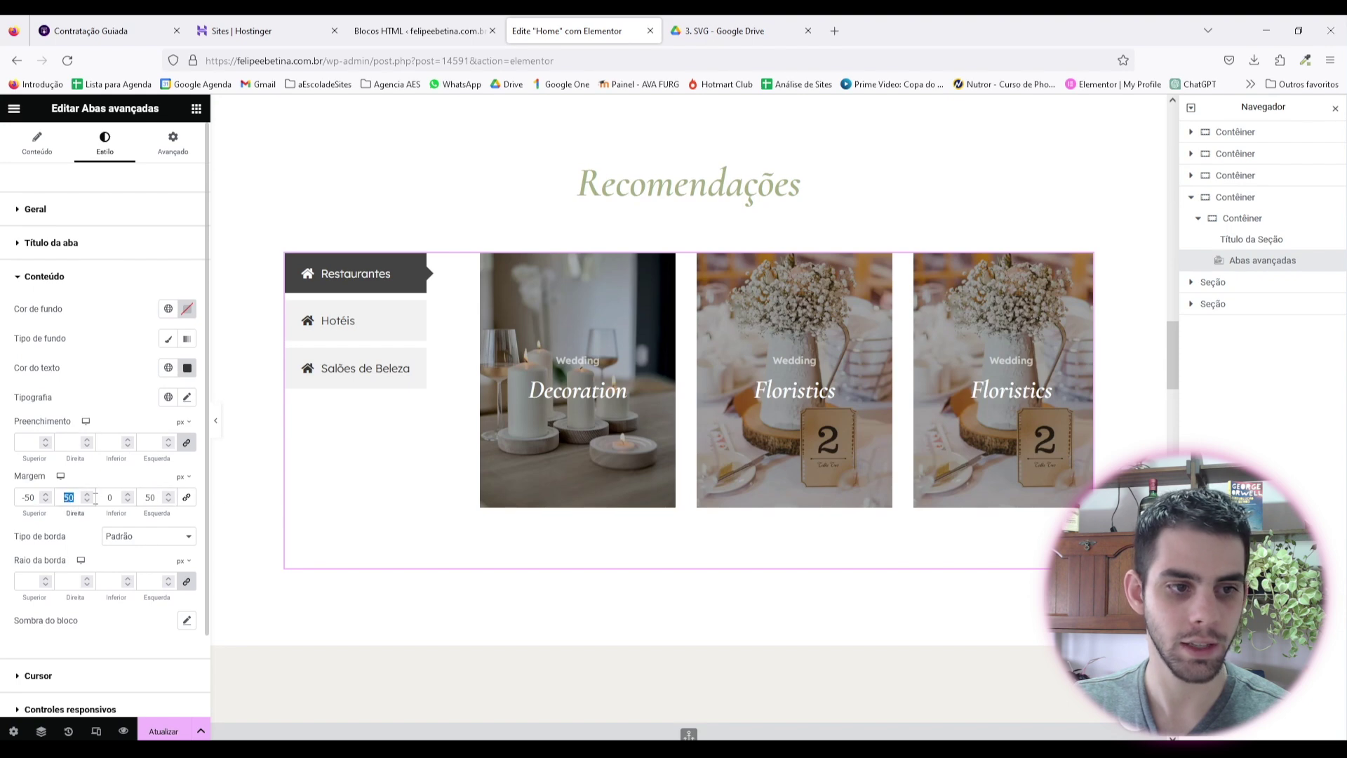
pyautogui.click(76, 208)
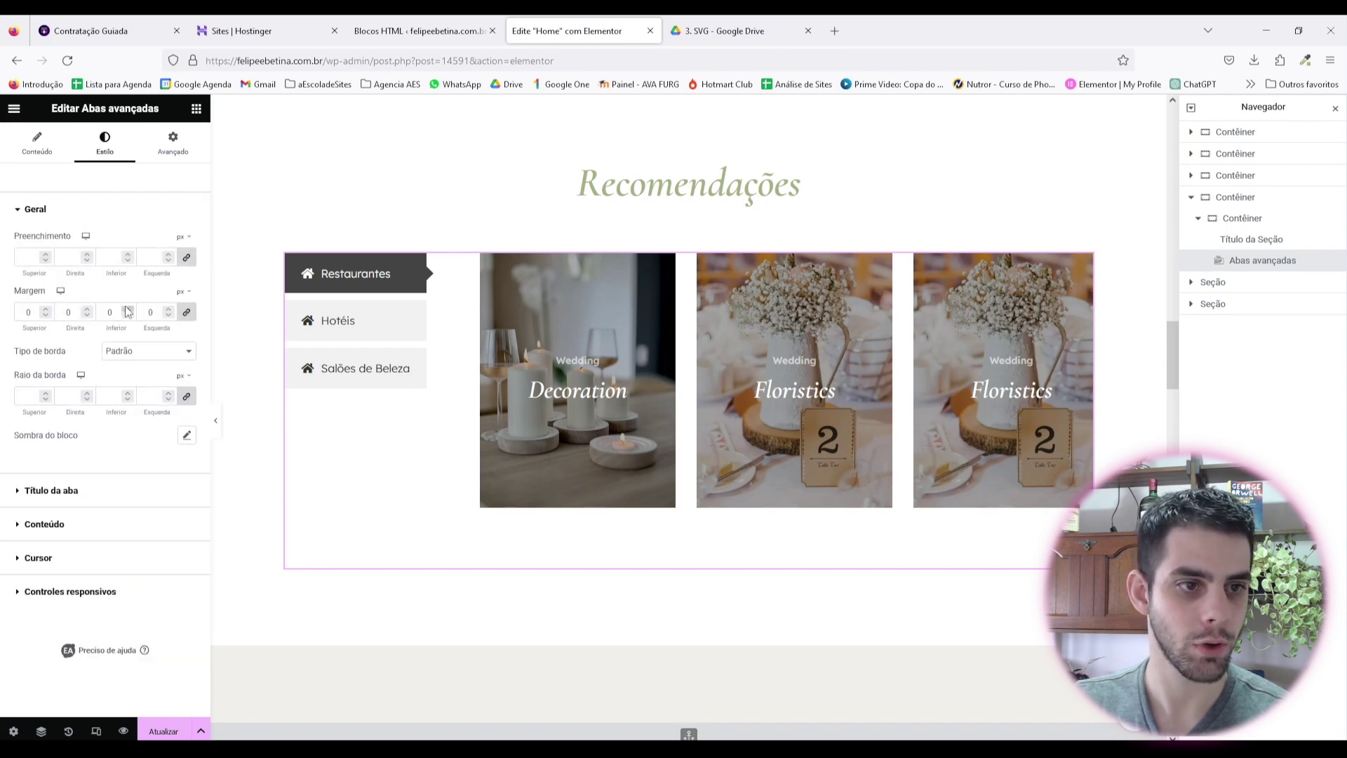
pyautogui.click(65, 315)
pyautogui.write('5')
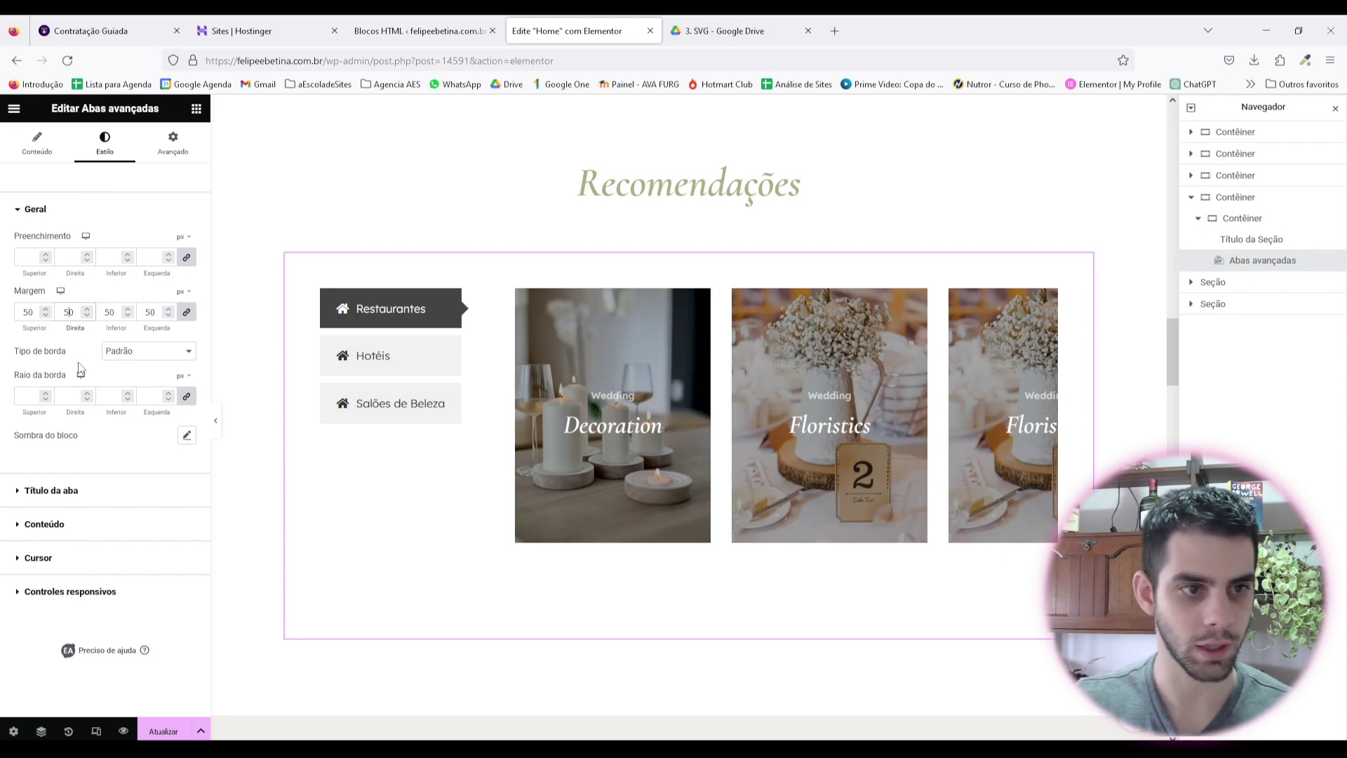
pyautogui.hotkey('ctrl', 'z')
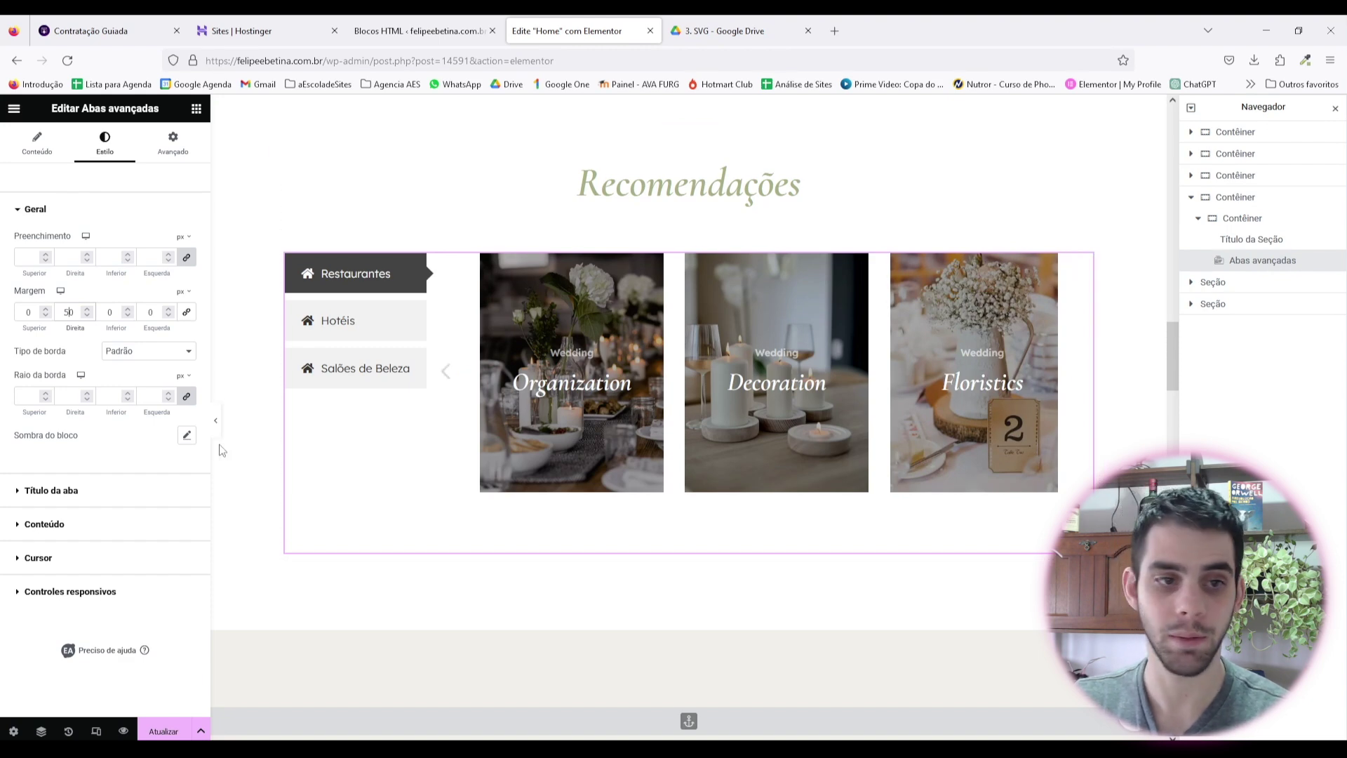
# Step: Preview the layout, then return to the HTML blocks list
pyautogui.click(215, 419)
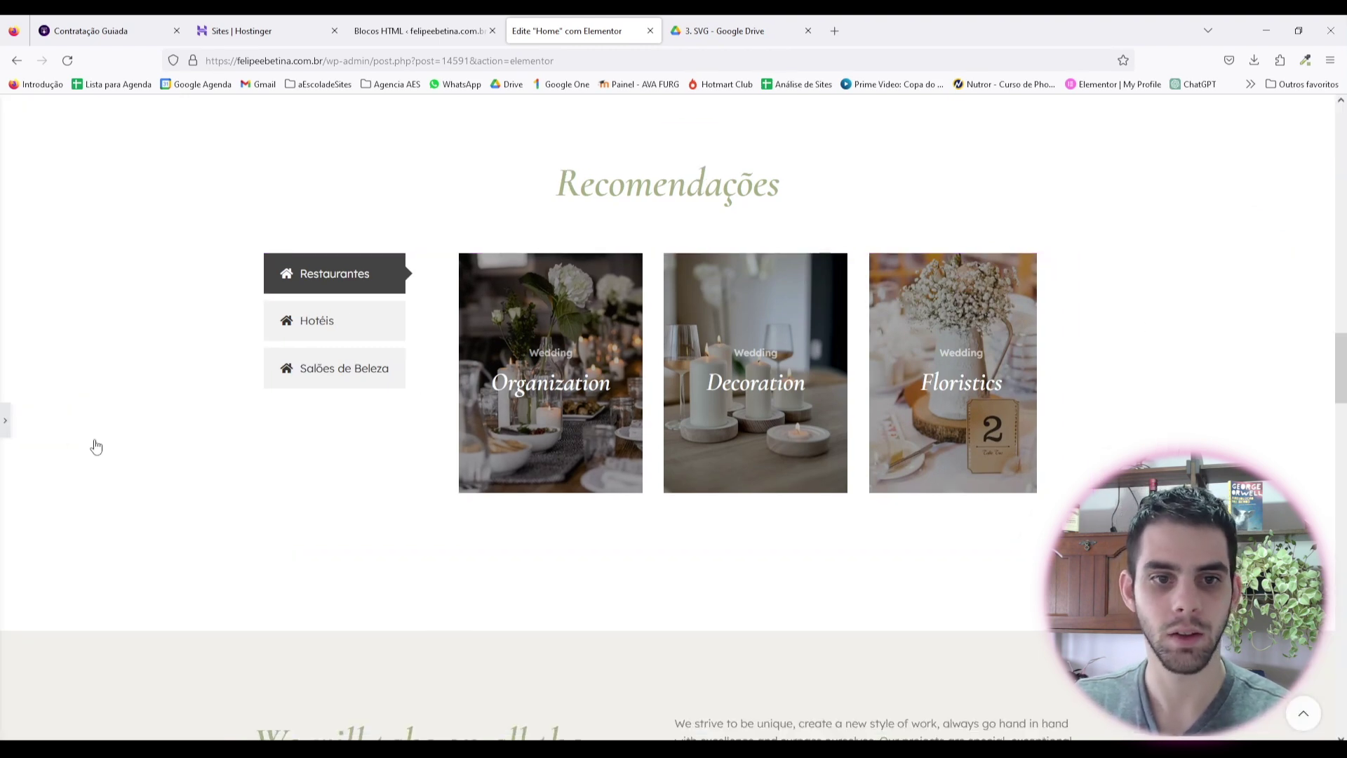
pyautogui.click(5, 420)
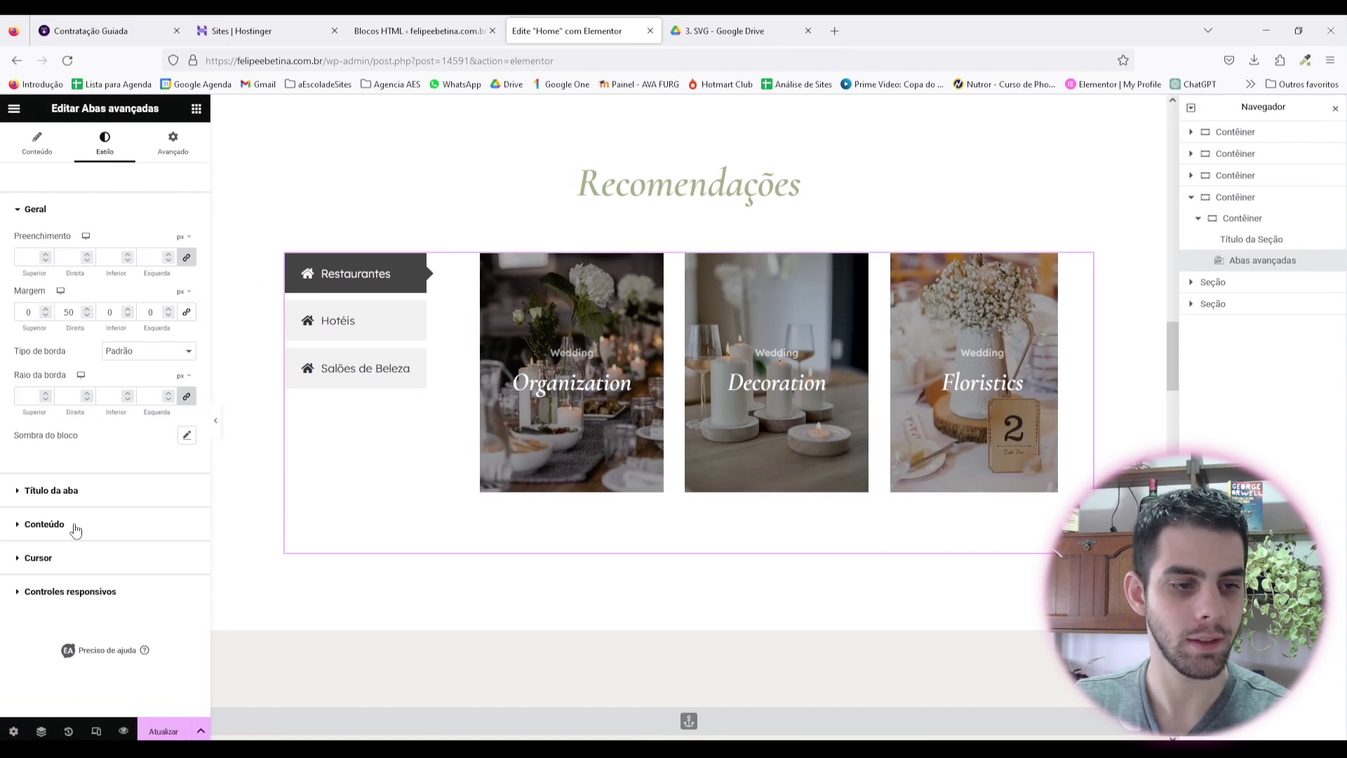
pyautogui.click(78, 526)
pyautogui.hotkey('ctrl', 'shift', 'Tab')
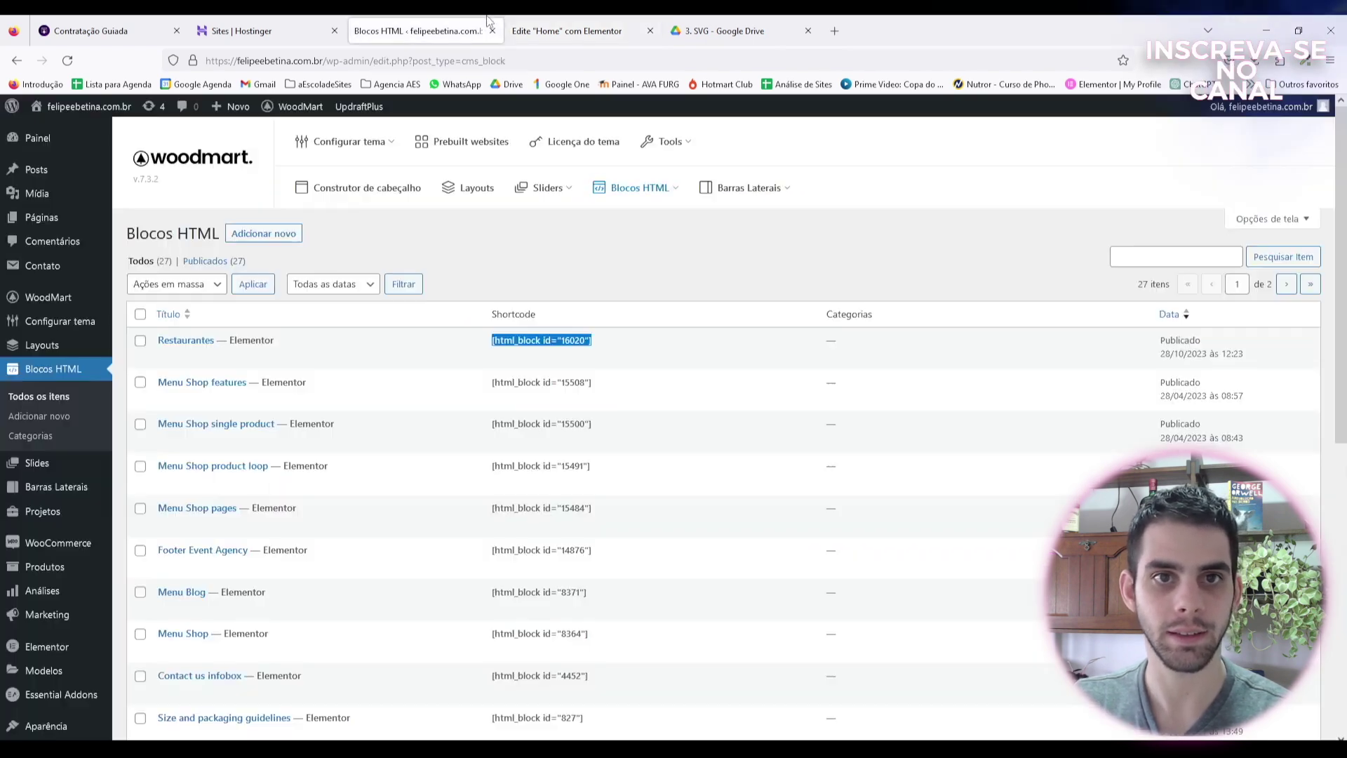
# Step: In the Restaurantes block, give the carousel container 50 px right and left padding
pyautogui.click(419, 362)
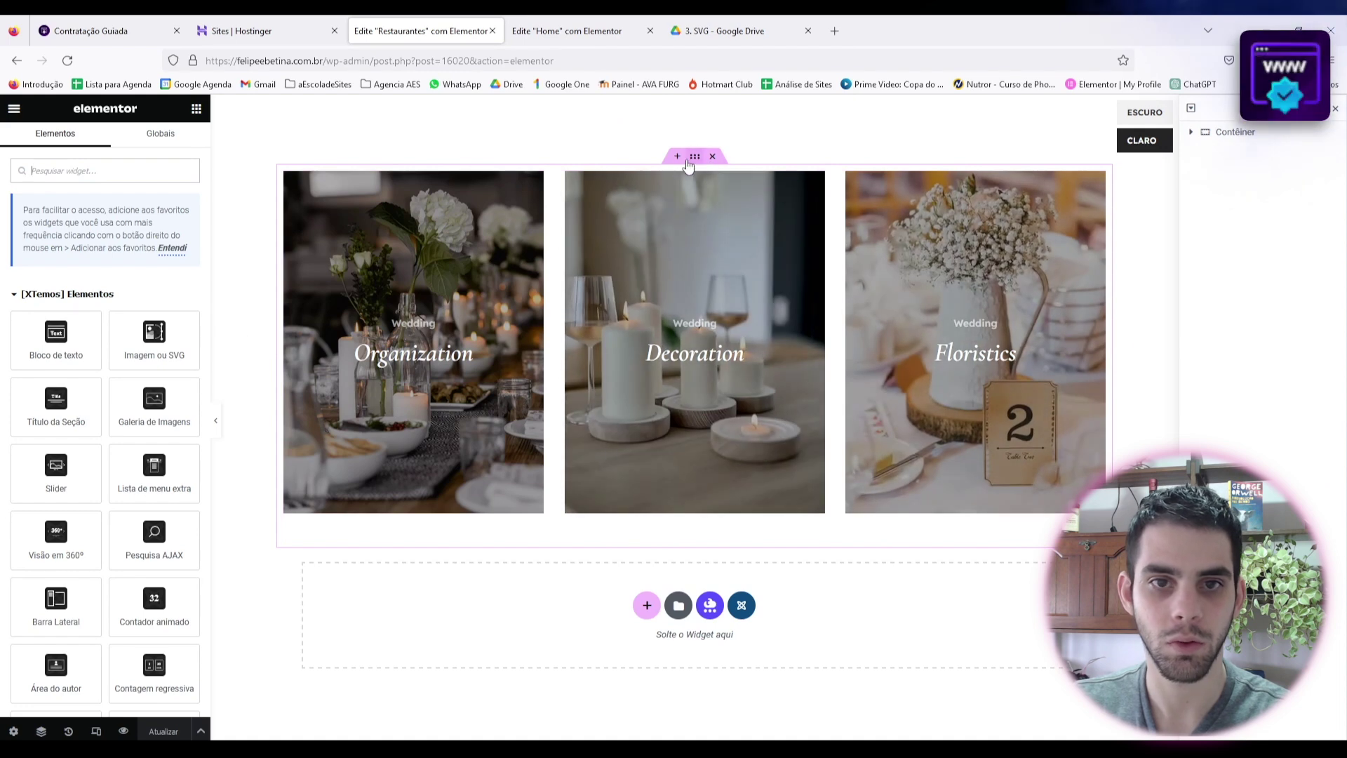
pyautogui.click(688, 161)
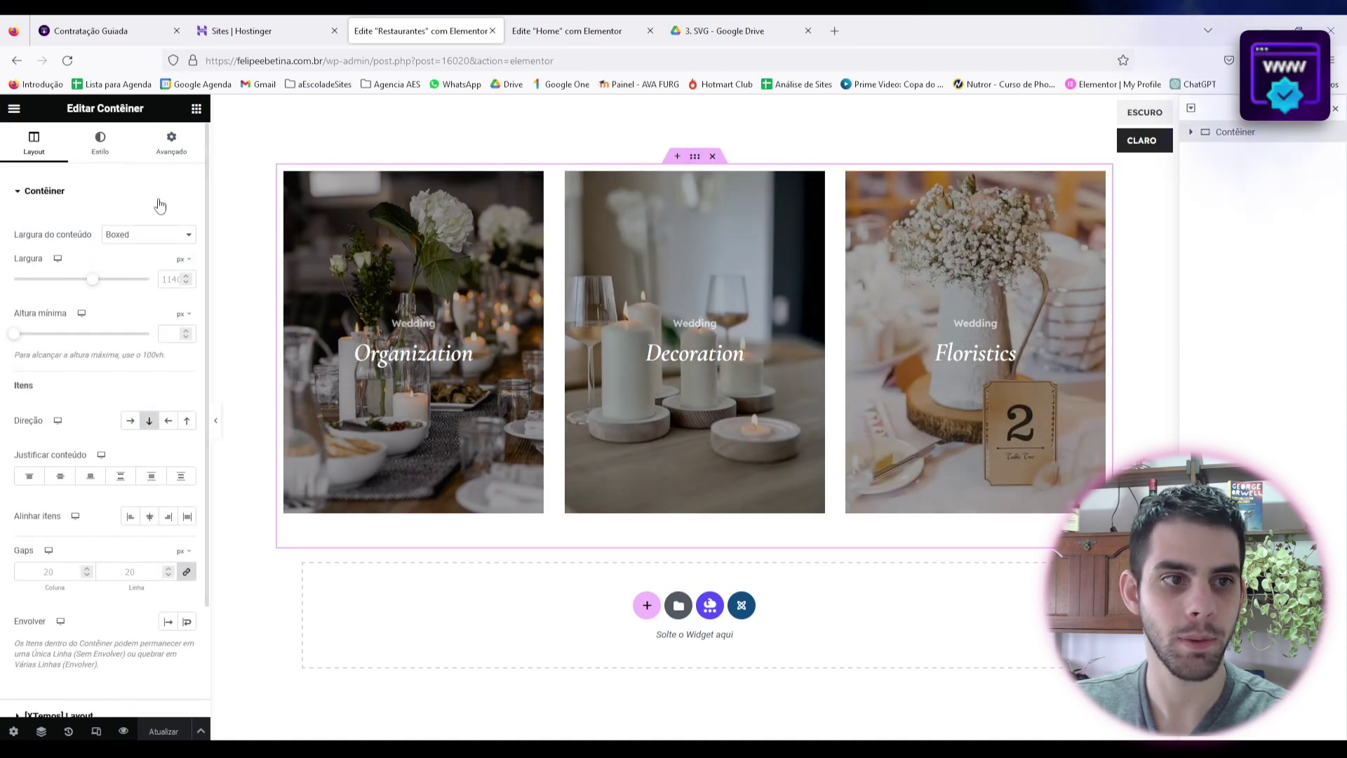
pyautogui.click(172, 141)
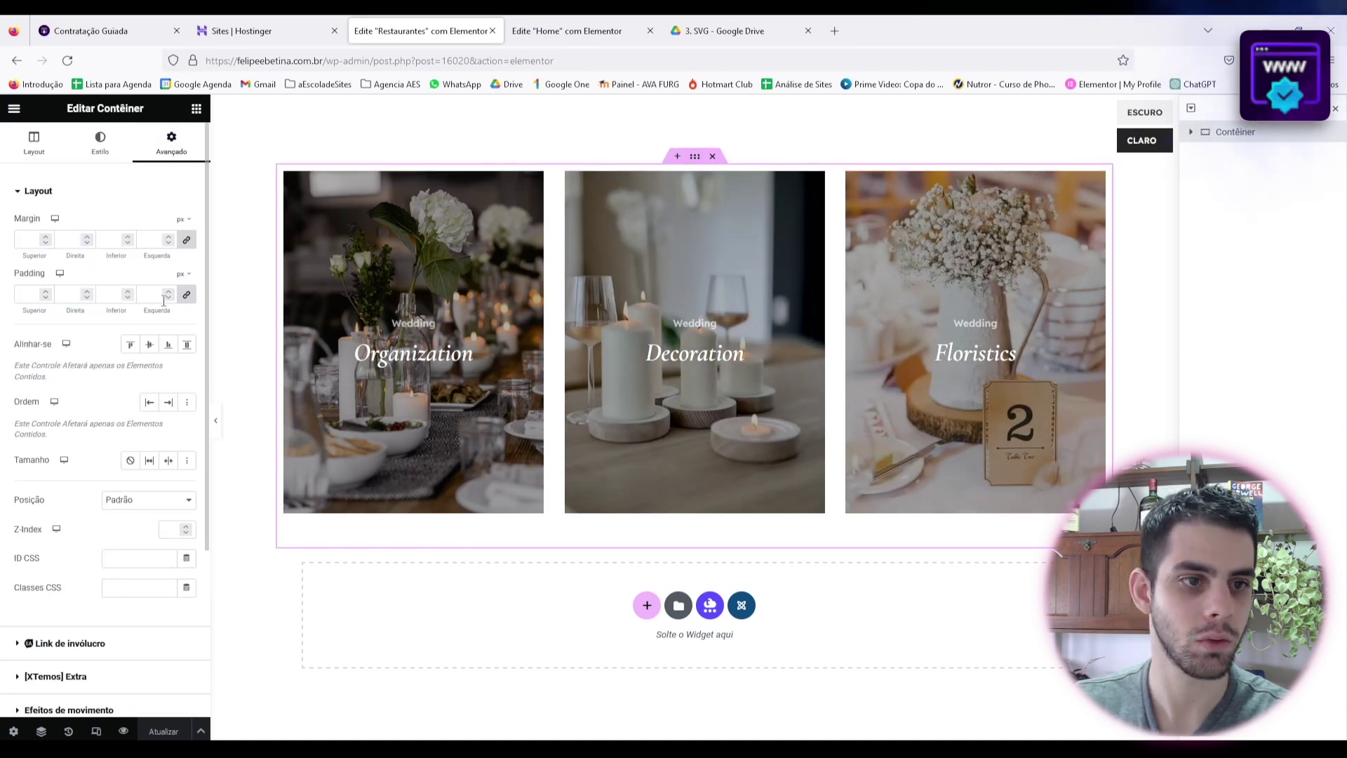
pyautogui.click(28, 294)
pyautogui.write('0')
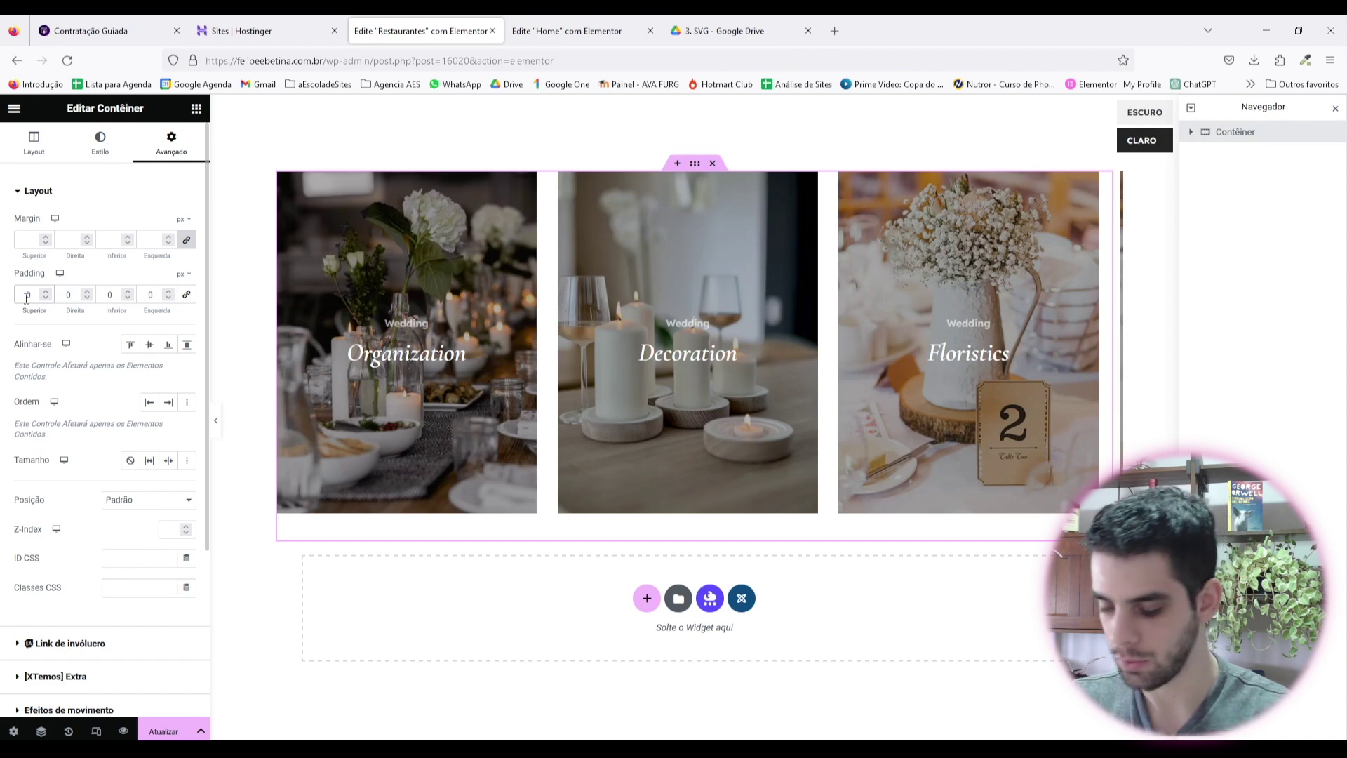
pyautogui.click(27, 294)
pyautogui.write('5')
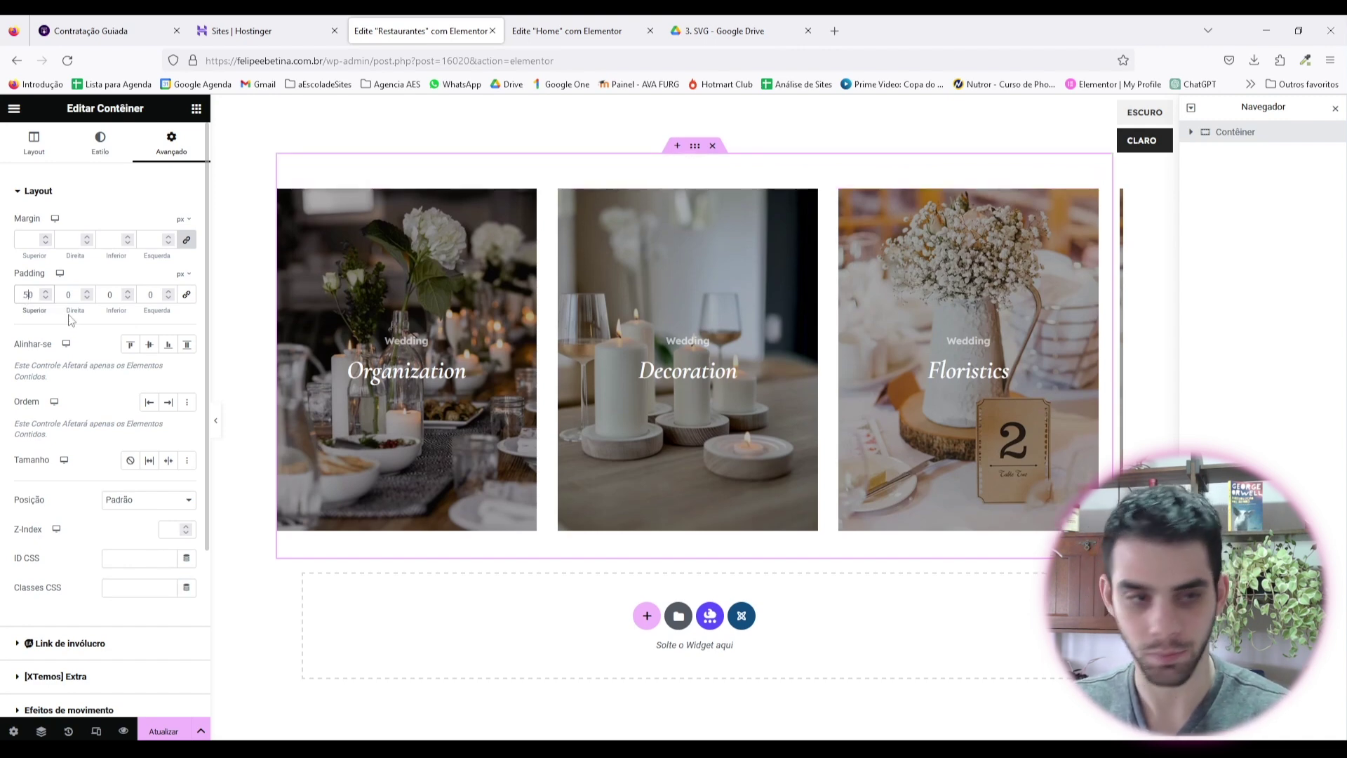
pyautogui.press('BackSpace')
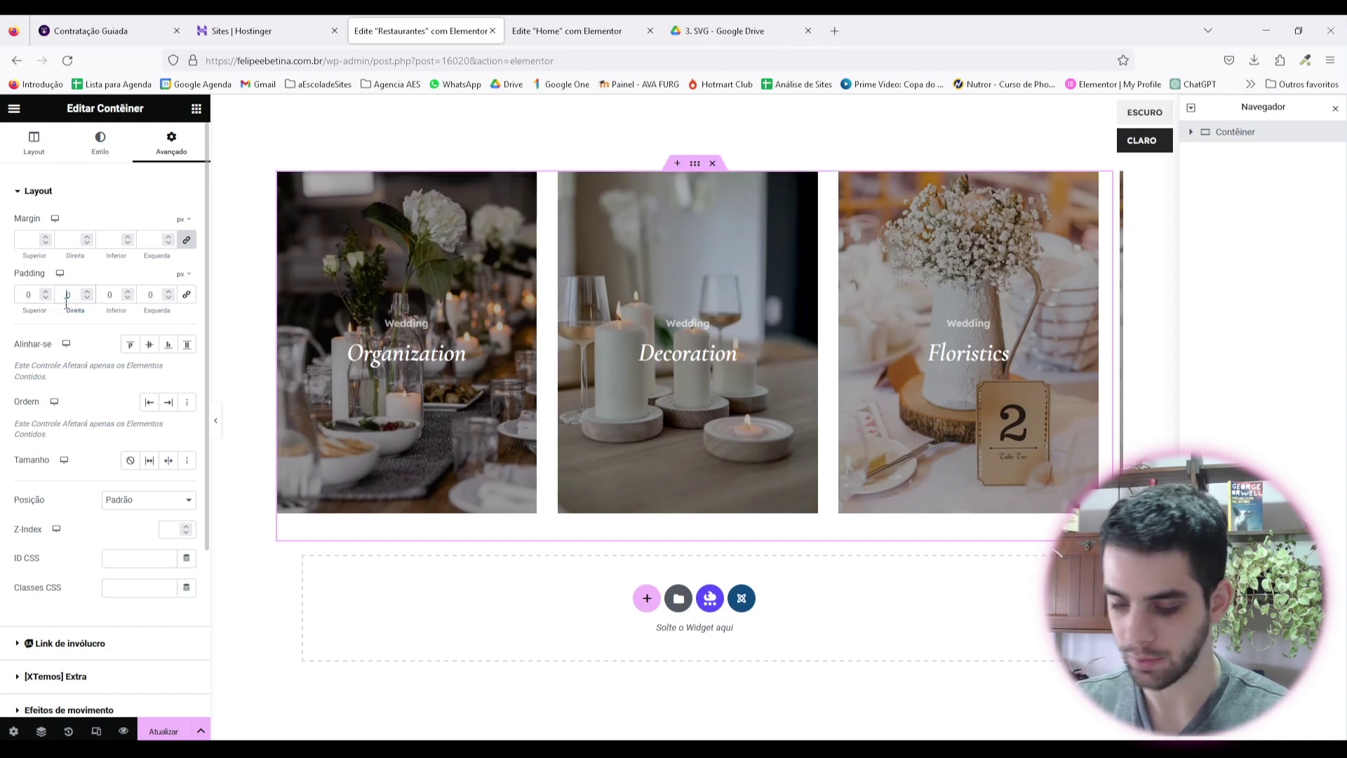
pyautogui.click(67, 295)
pyautogui.write('5')
pyautogui.click(145, 295)
pyautogui.write('5')
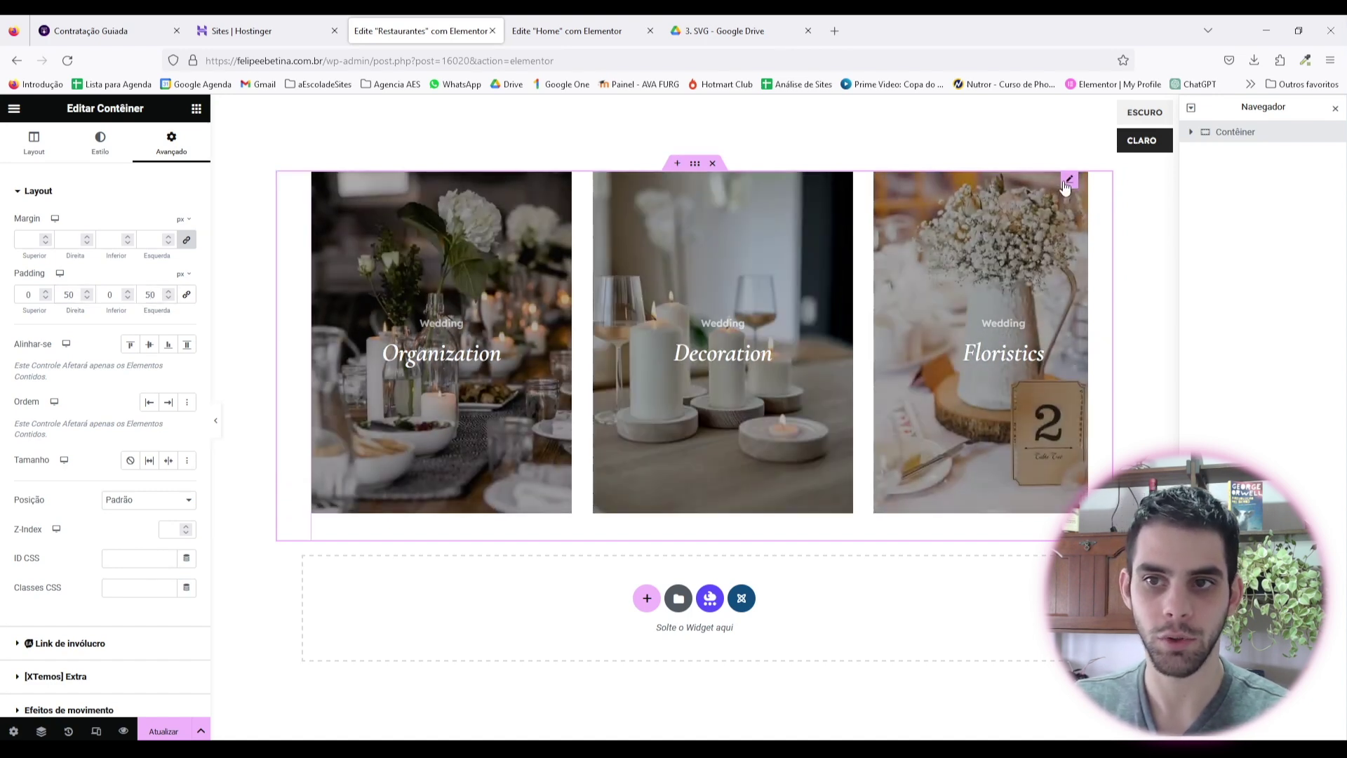
# Step: Narrow the banner carousel's spacing between banners to 20 px
pyautogui.click(523, 464)
pyautogui.click(105, 144)
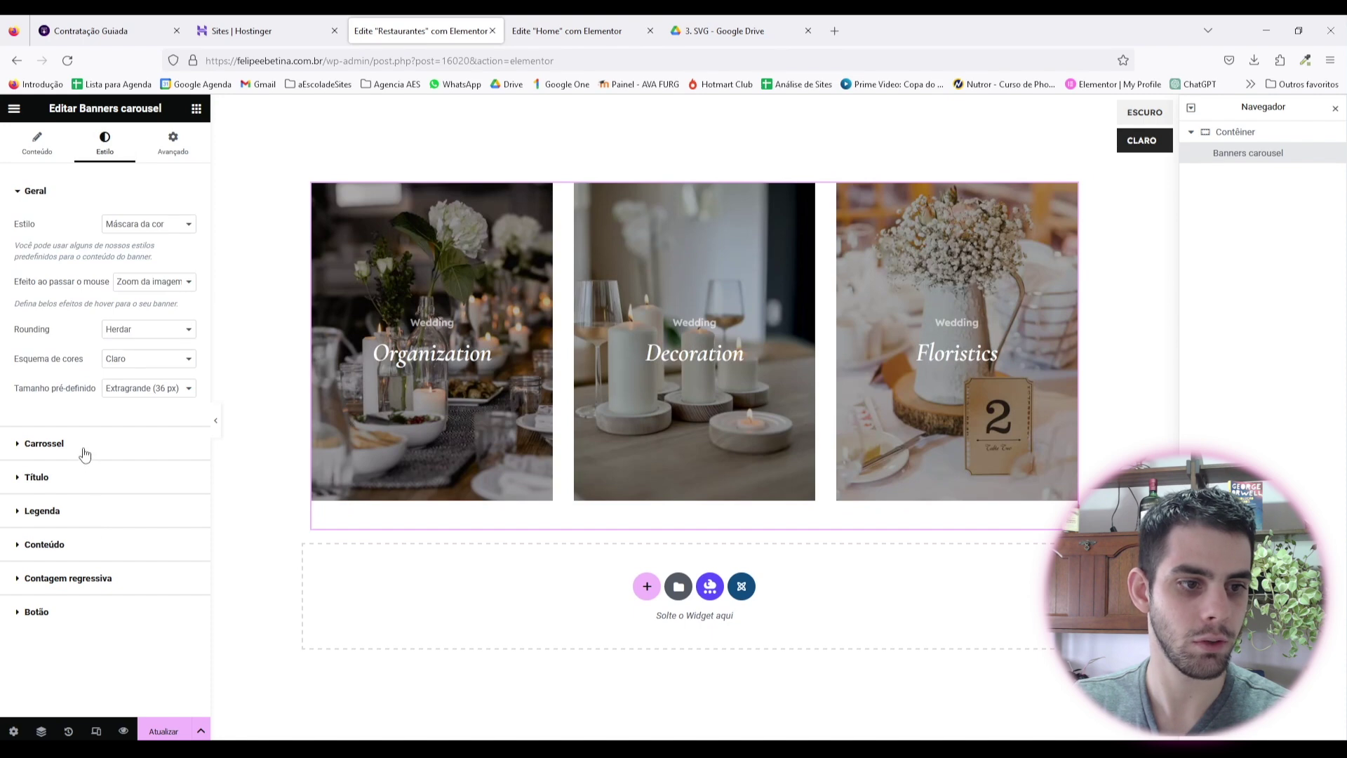
pyautogui.click(88, 544)
pyautogui.click(71, 226)
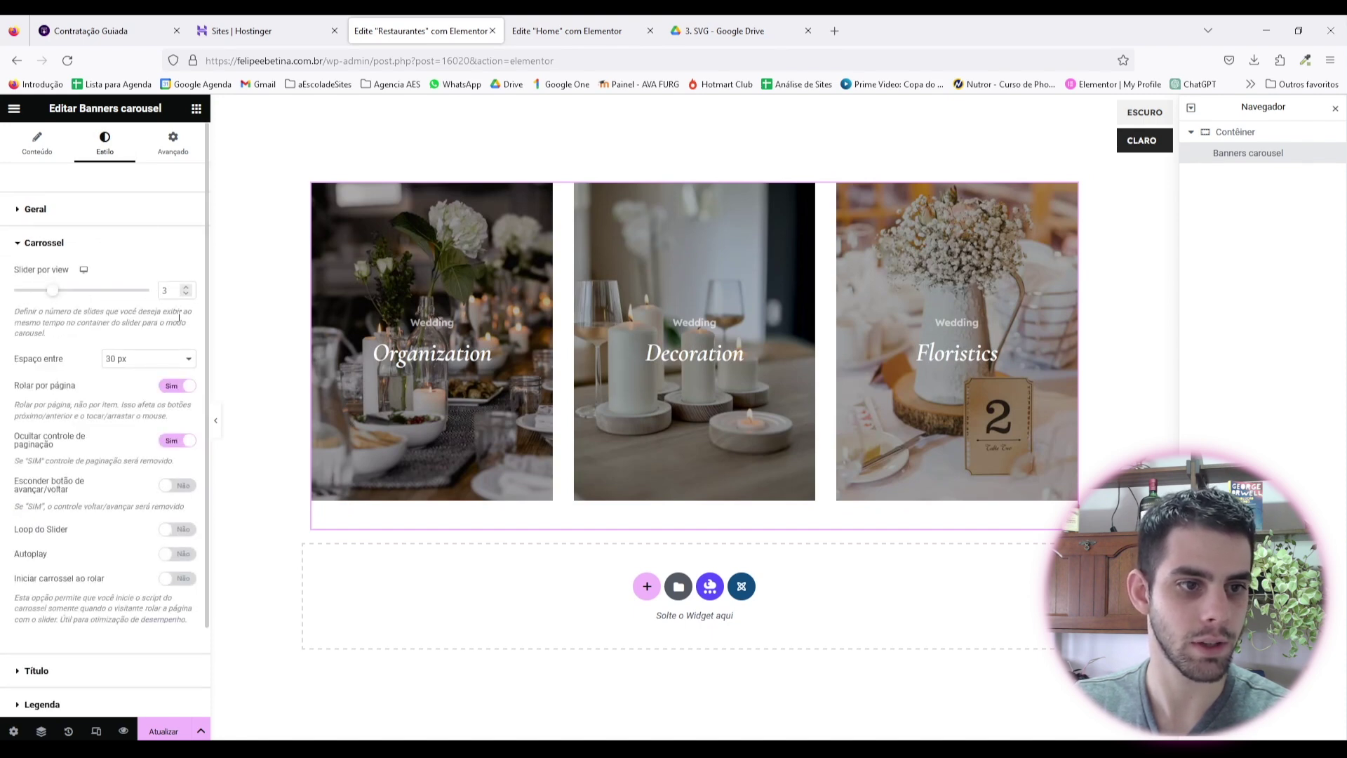
pyautogui.click(158, 360)
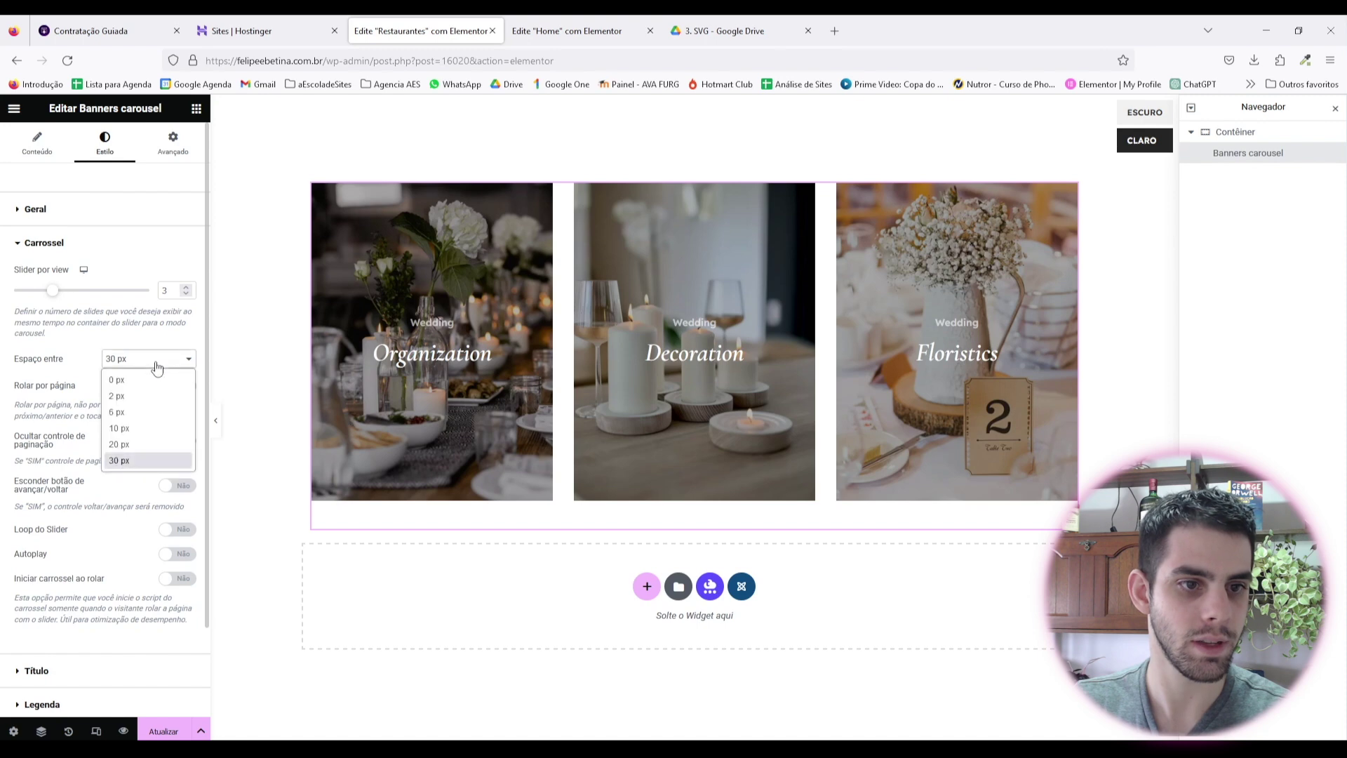
pyautogui.click(142, 449)
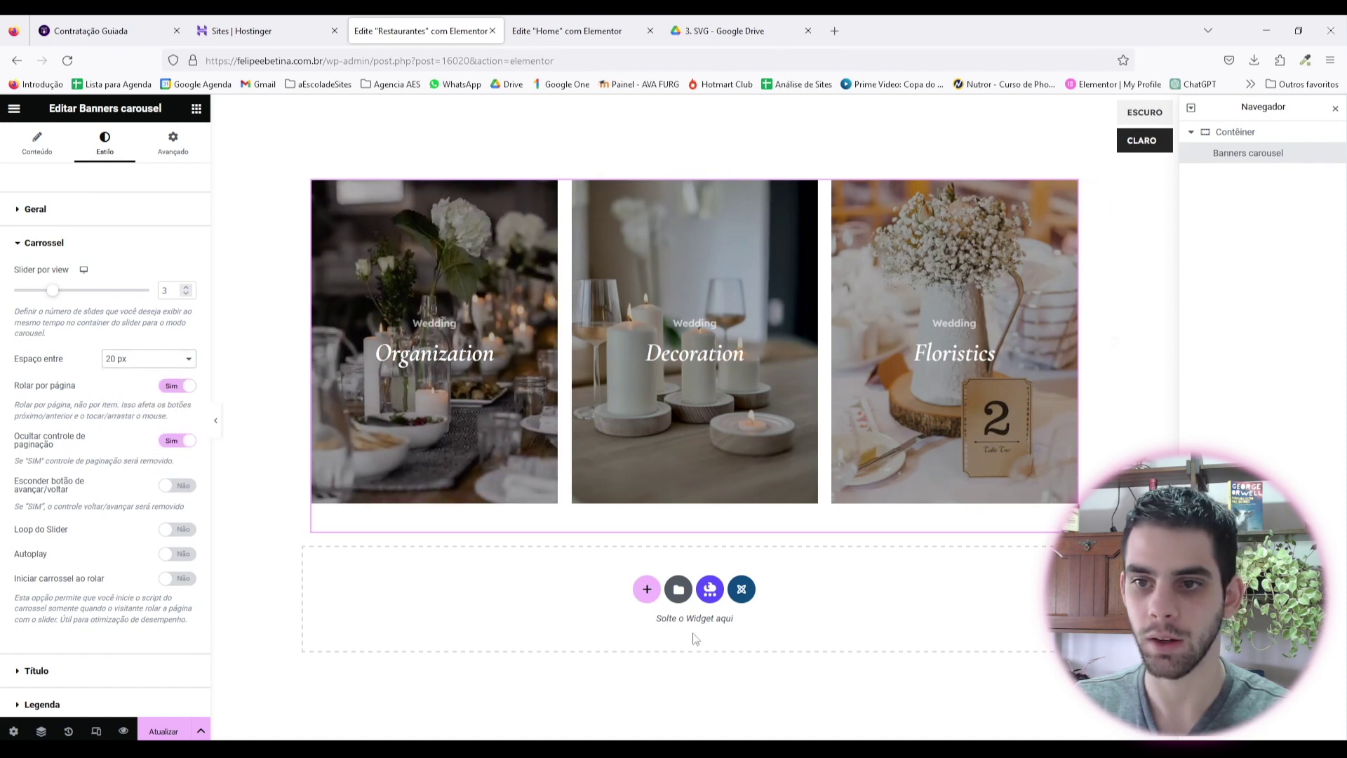
pyautogui.hotkey('ctrl', 'Tab')
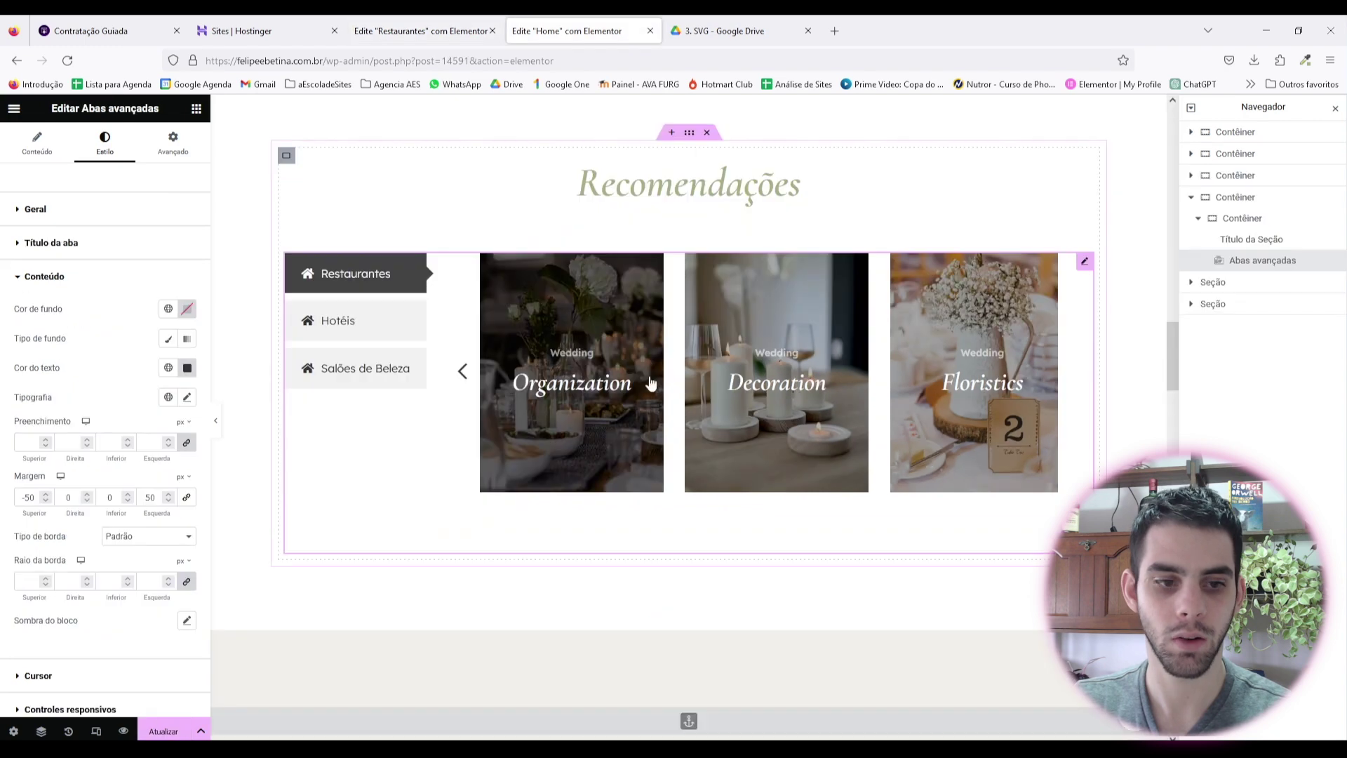
# Step: Set the tab content's left margin to 0 and save the Home page
pyautogui.click(172, 146)
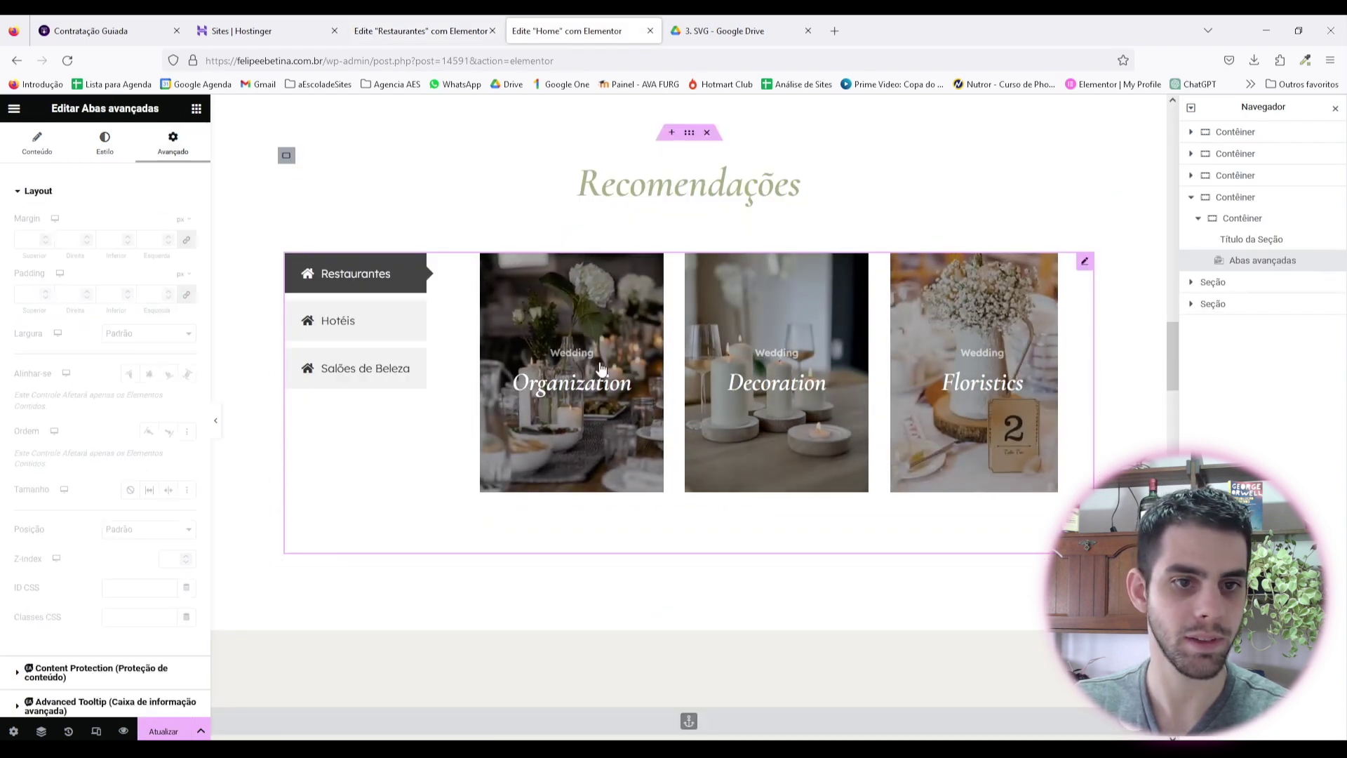
pyautogui.scroll(-3, 100, 591)
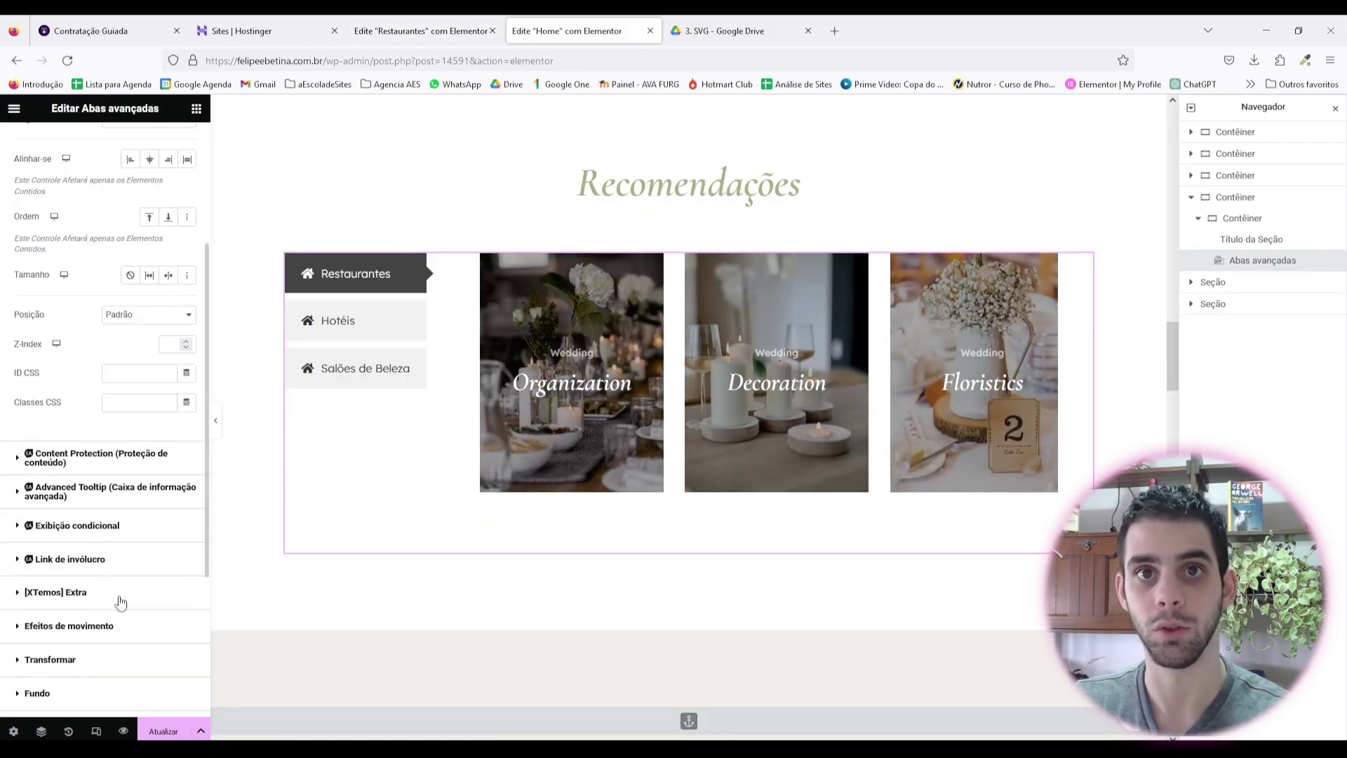
pyautogui.scroll(3, 102, 526)
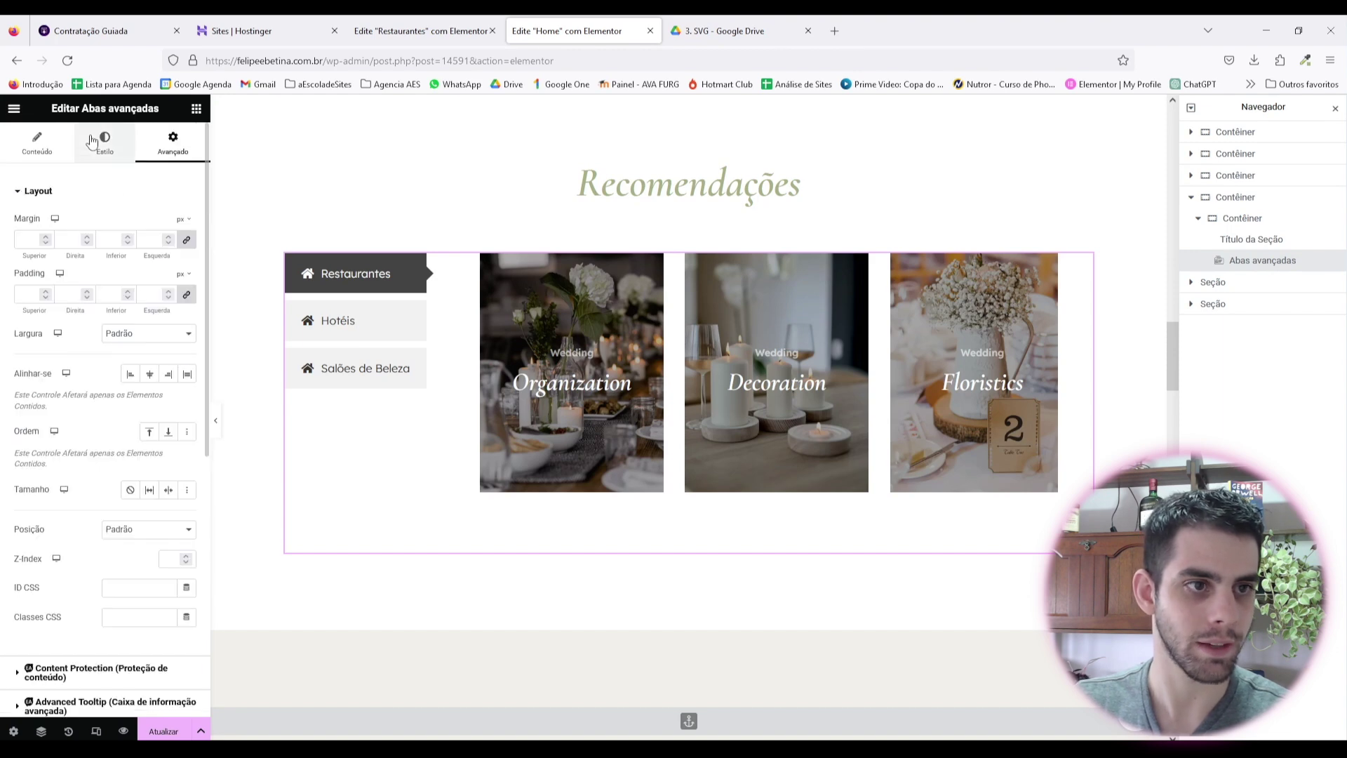
pyautogui.click(104, 144)
pyautogui.click(44, 506)
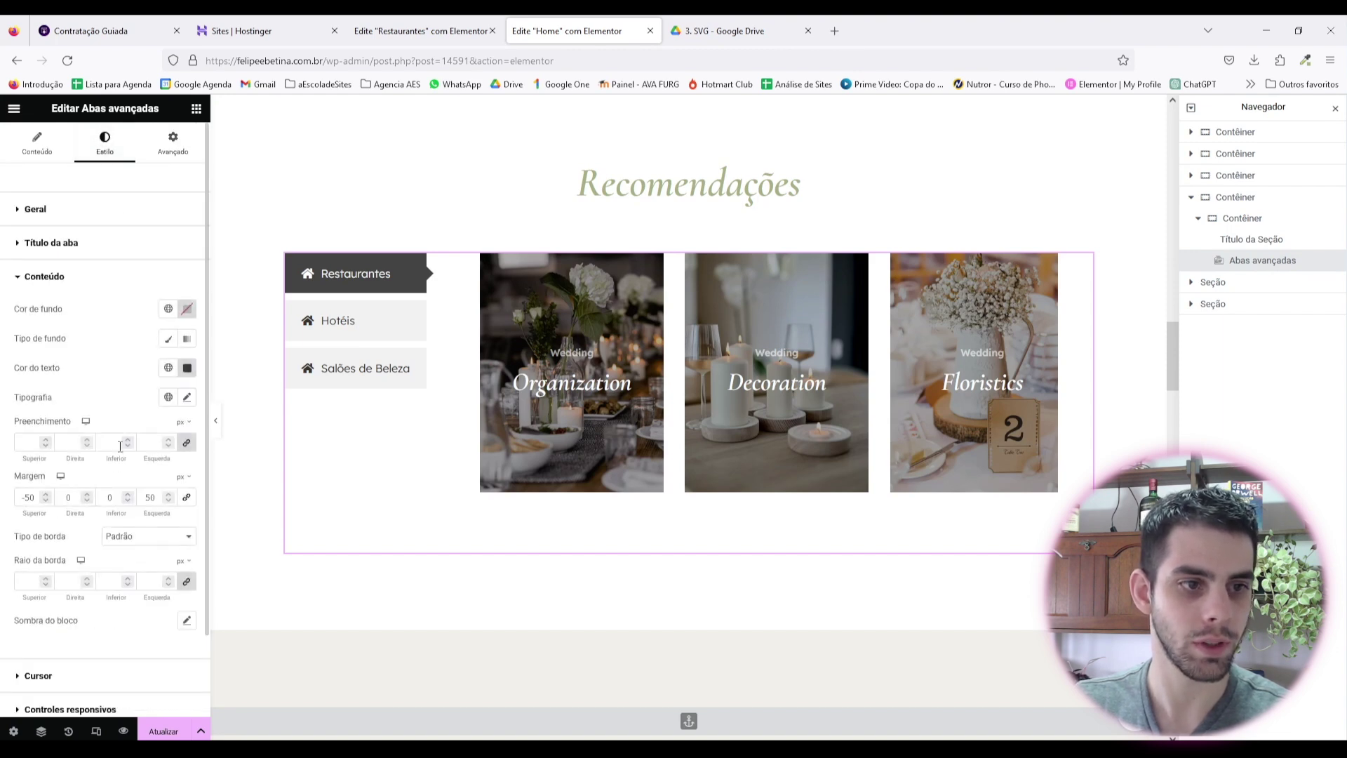
pyautogui.scroll(-1, 98, 446)
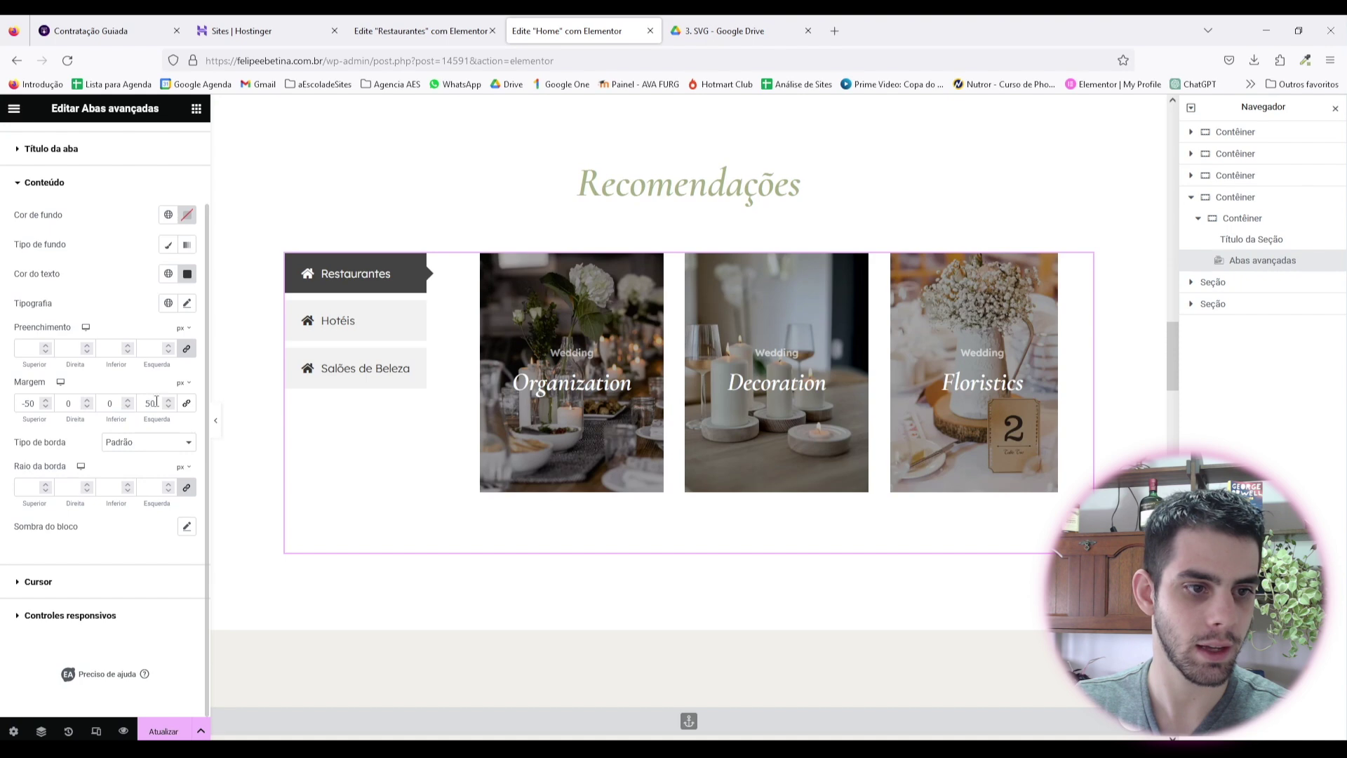
pyautogui.write('0')
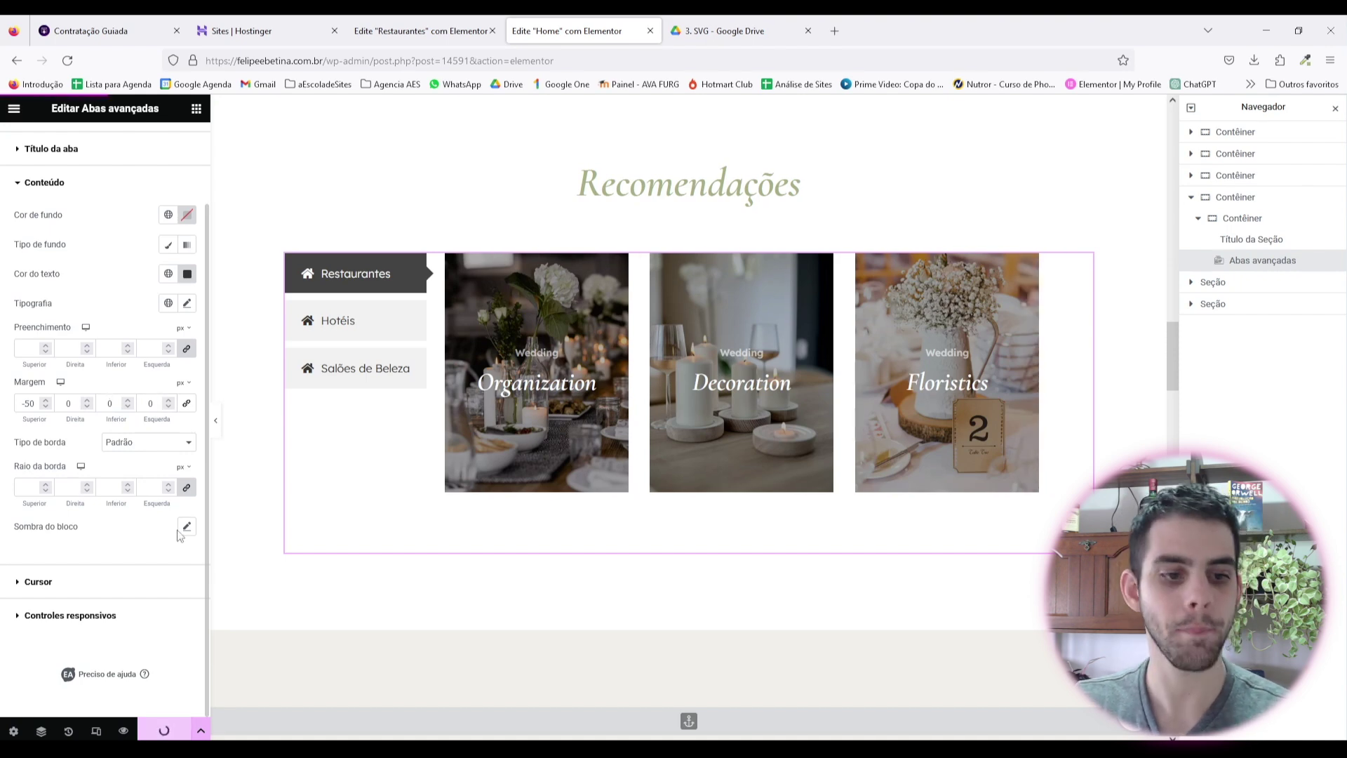
pyautogui.click(175, 729)
# Step: Reload the editor and check the Hotéis, Salões de Beleza and Restaurantes tabs
pyautogui.click(67, 61)
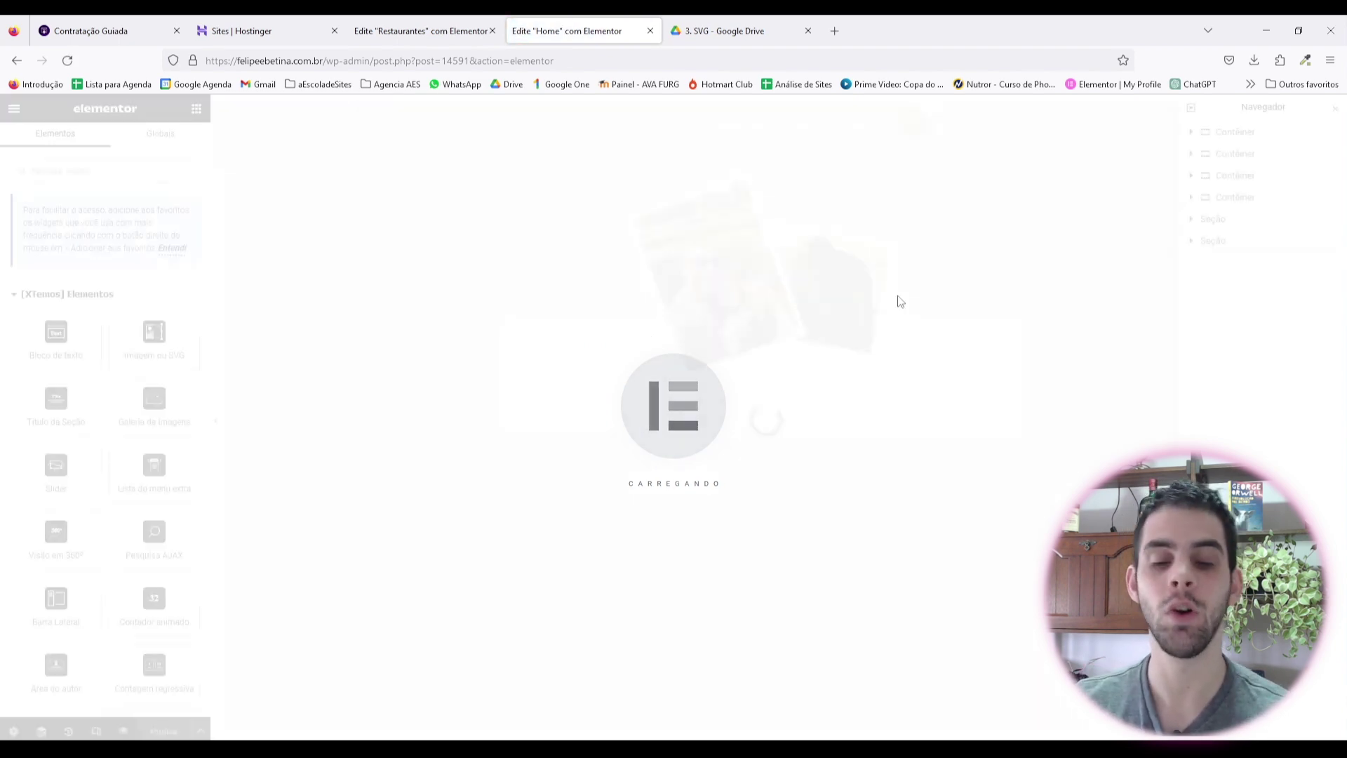
pyautogui.scroll(-15, 900, 302)
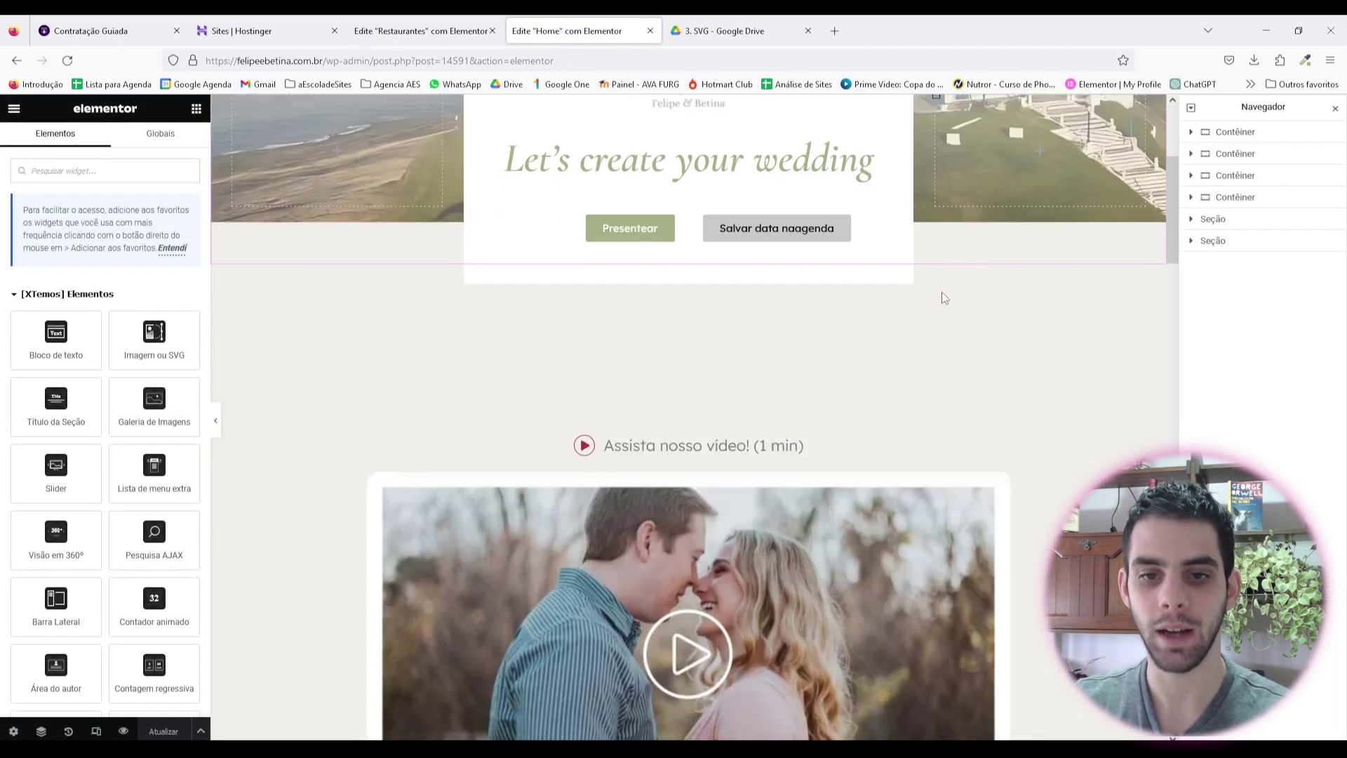
pyautogui.scroll(-6, 870, 315)
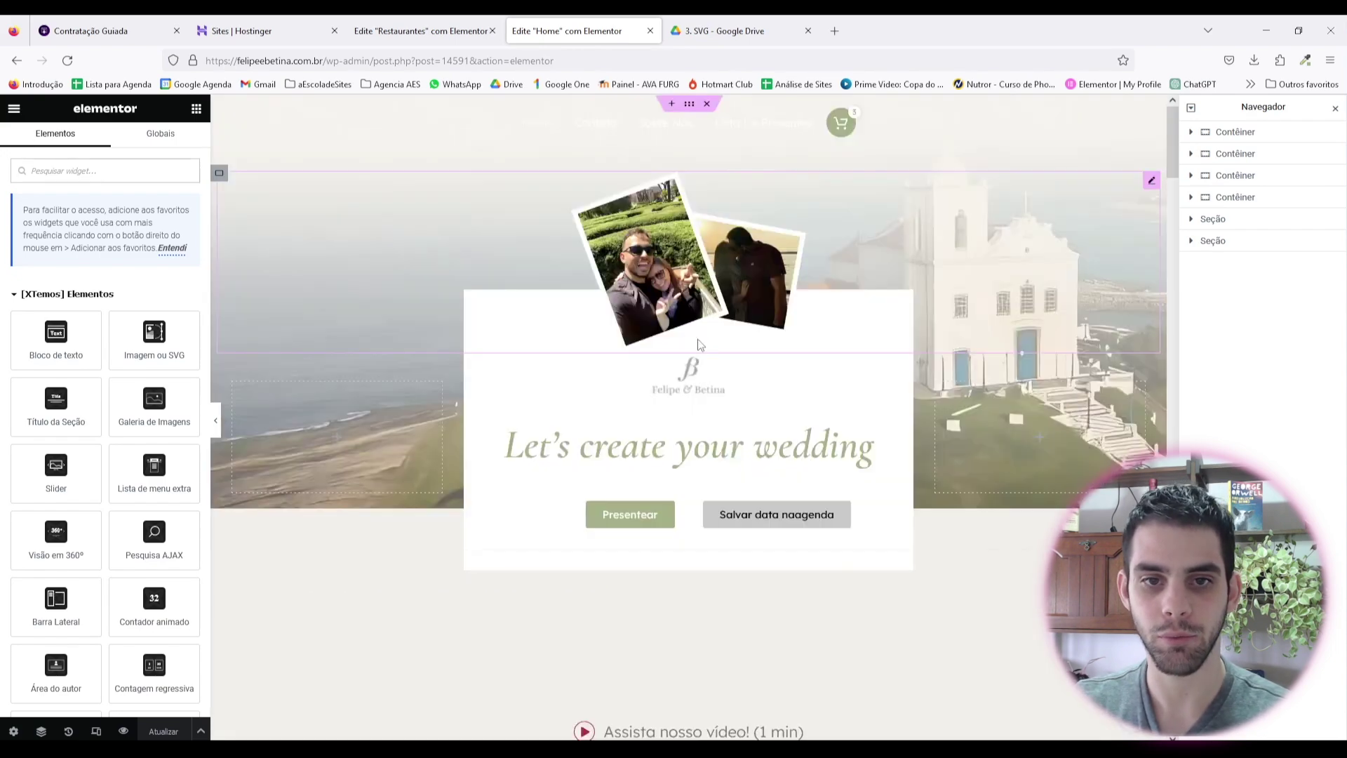
pyautogui.scroll(-15, 722, 365)
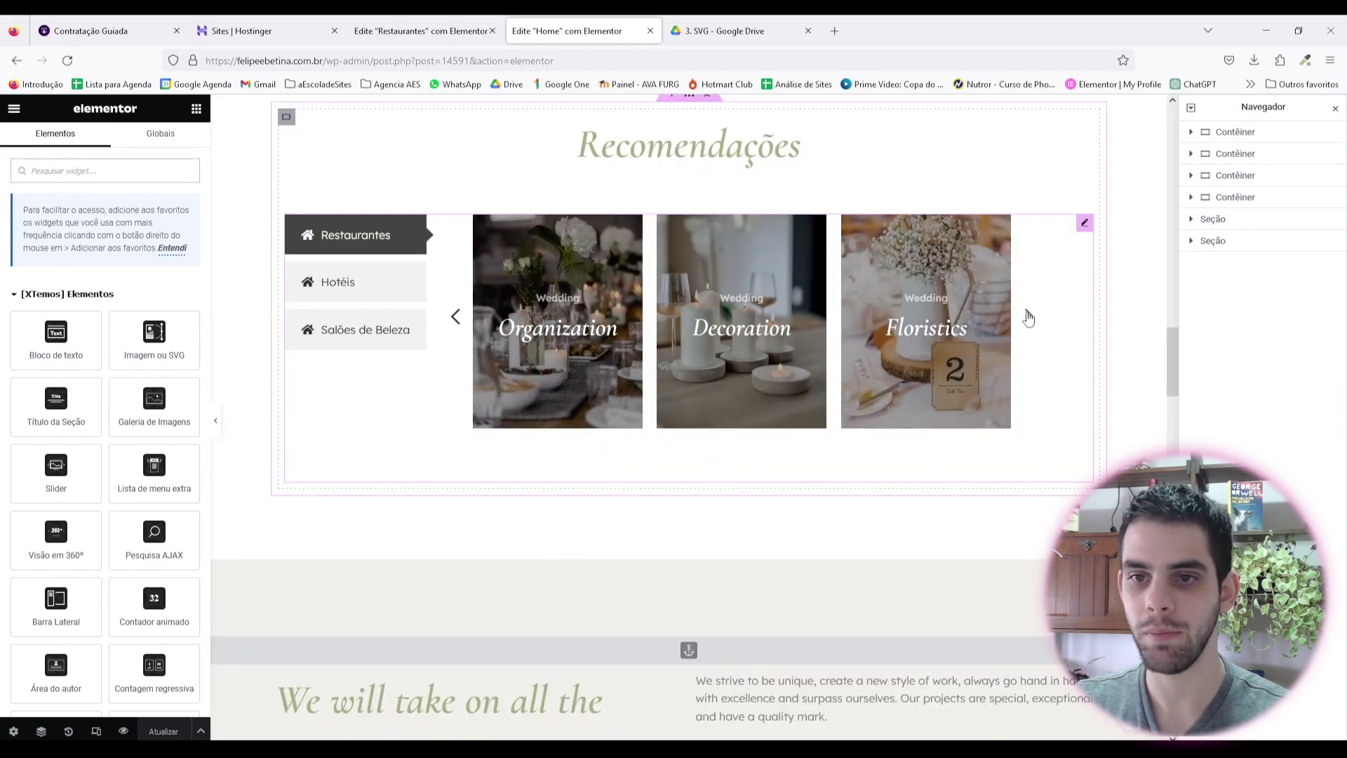
pyautogui.click(1029, 316)
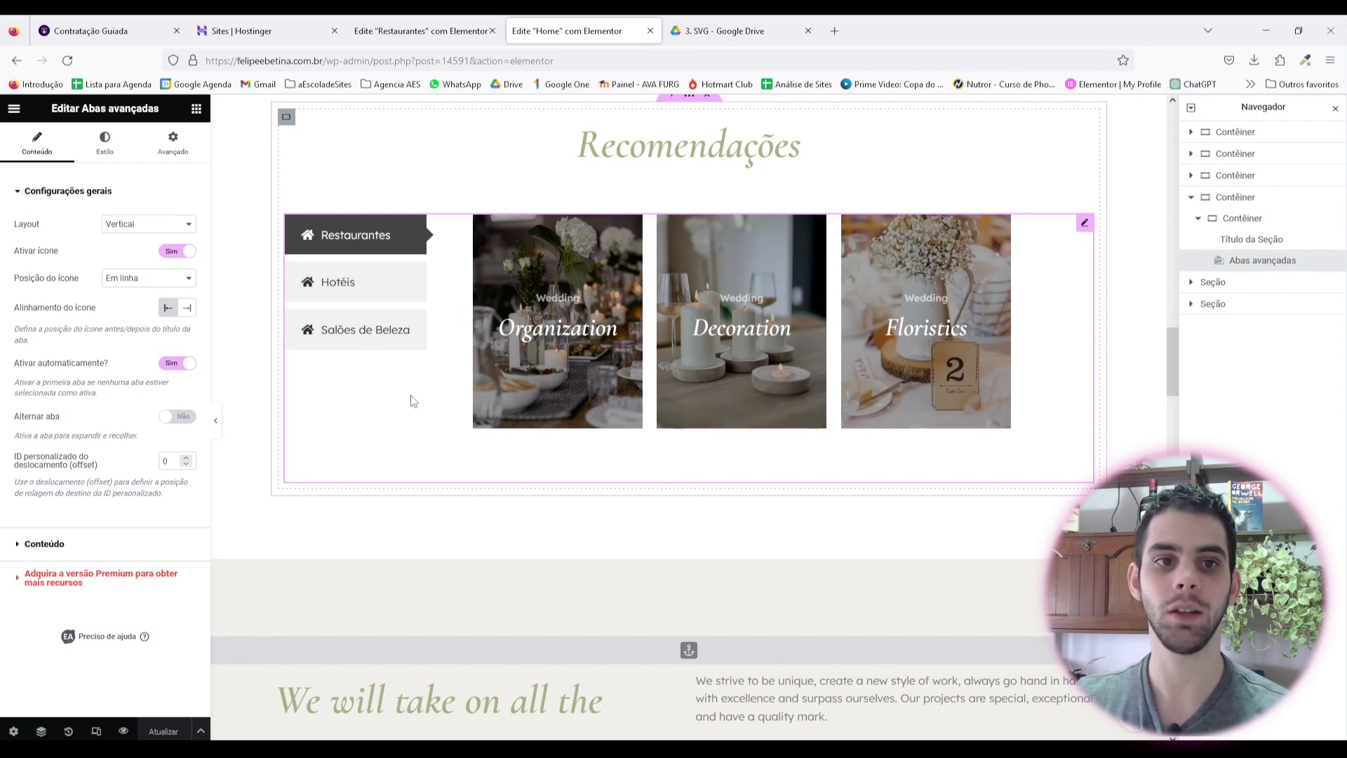
pyautogui.click(388, 333)
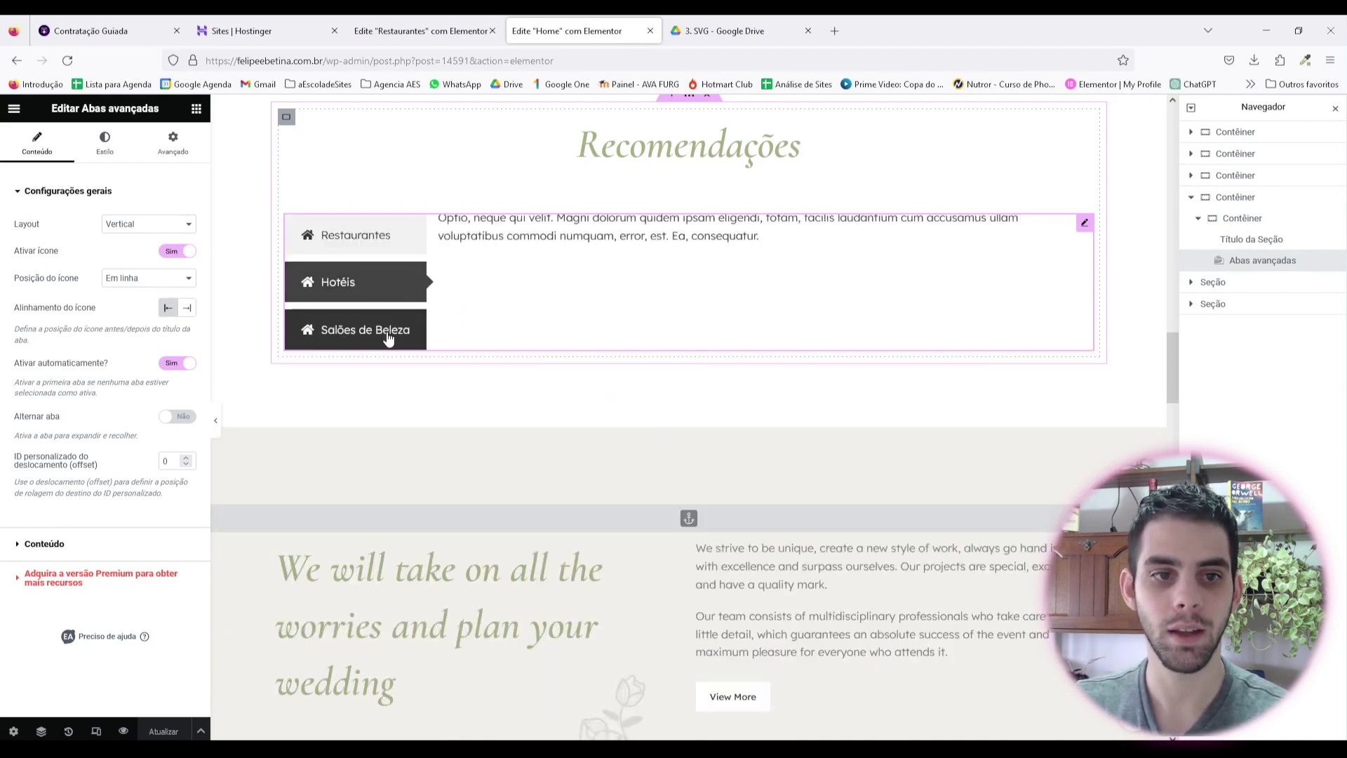
pyautogui.click(338, 281)
pyautogui.click(355, 242)
pyautogui.click(421, 31)
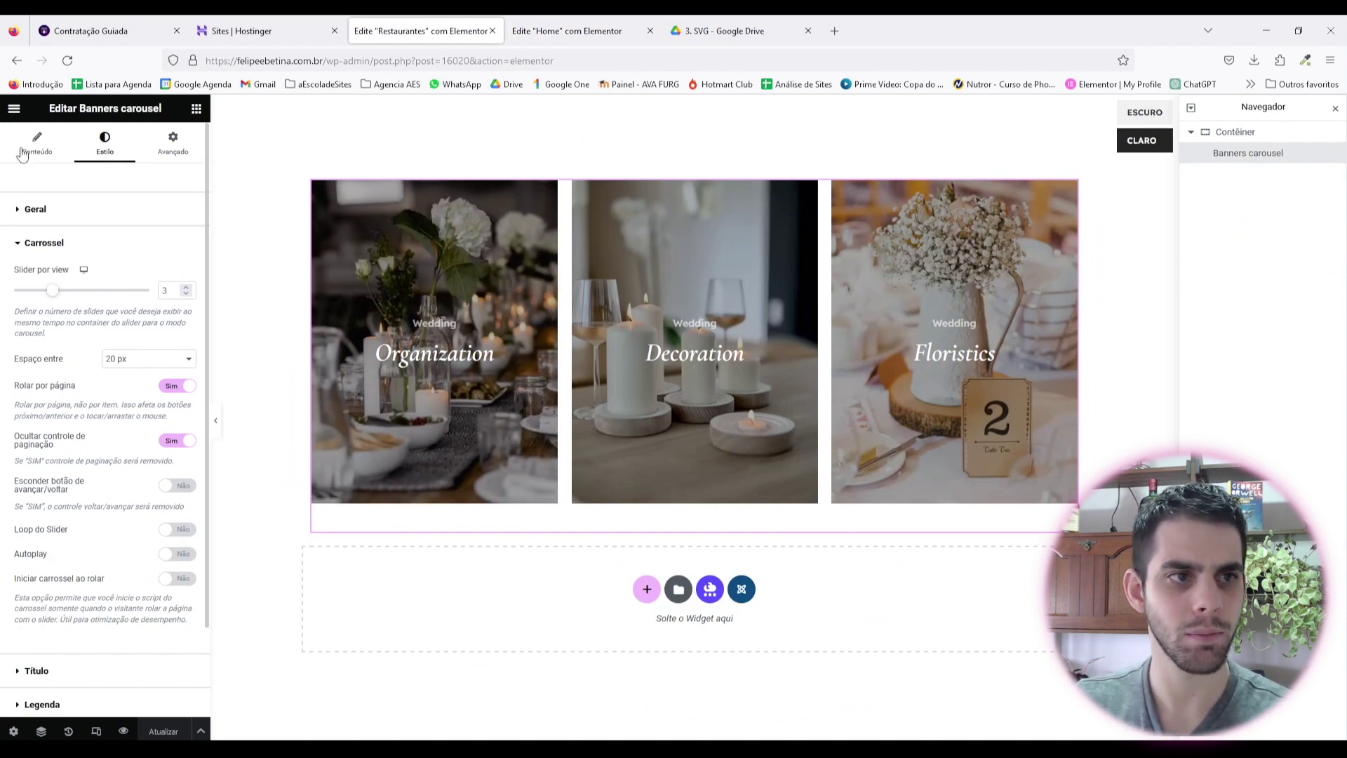
# Step: Exit to WordPress admin and duplicate the Restaurantes HTML block
pyautogui.click(13, 108)
pyautogui.click(83, 379)
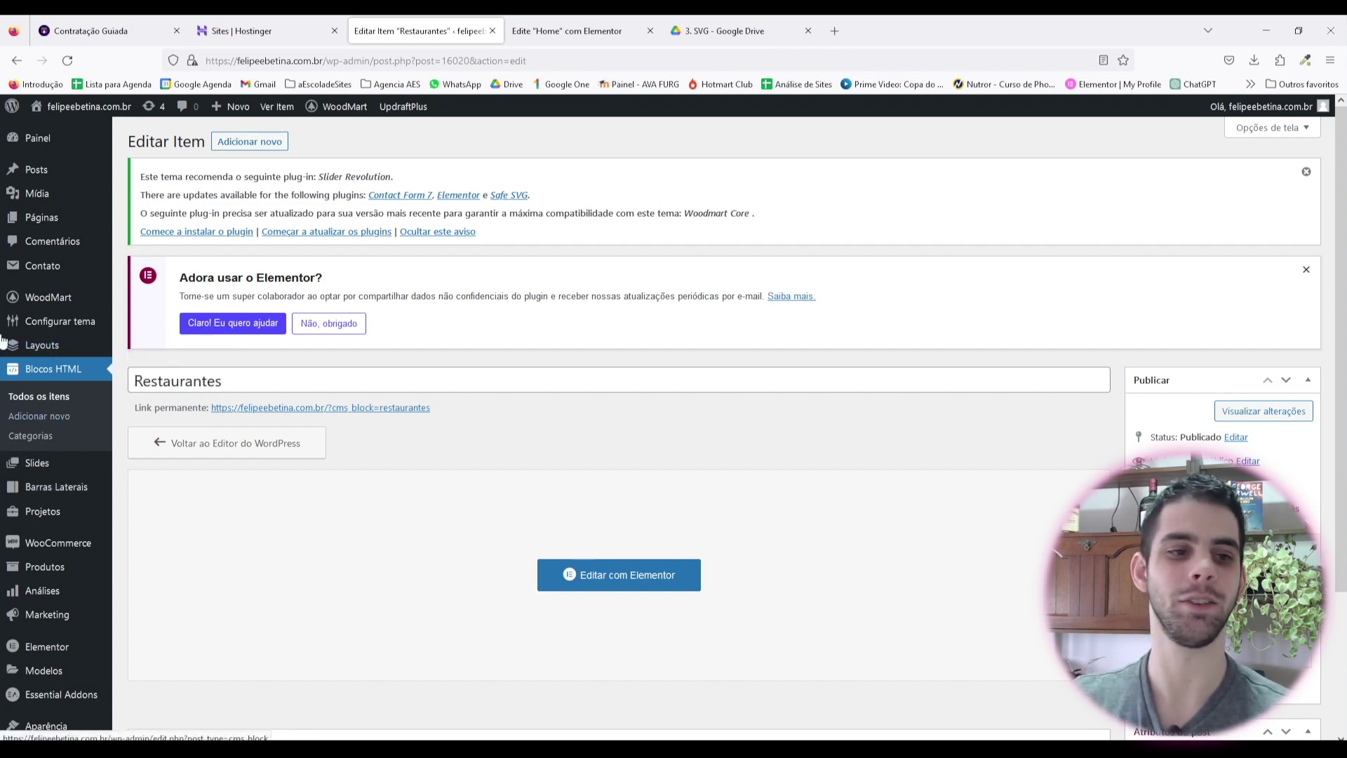
pyautogui.click(38, 397)
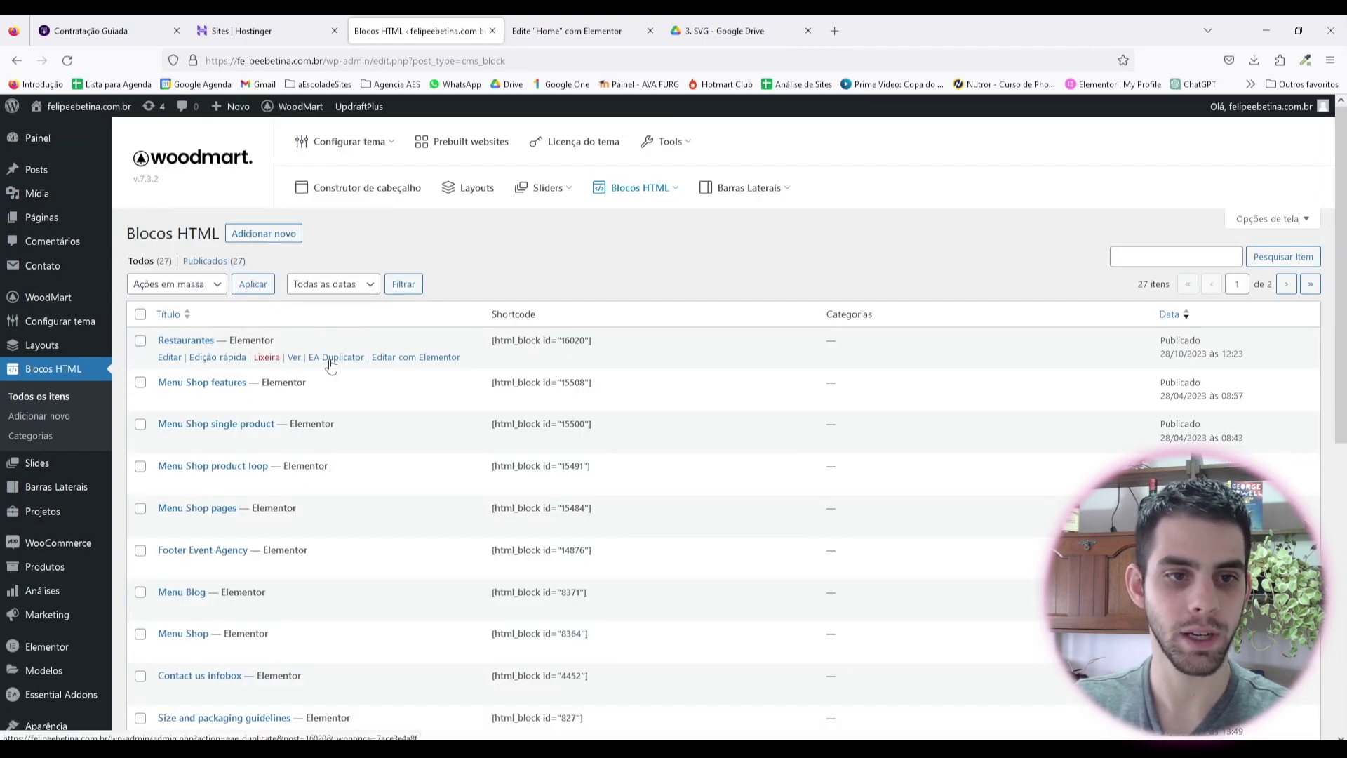
pyautogui.click(337, 358)
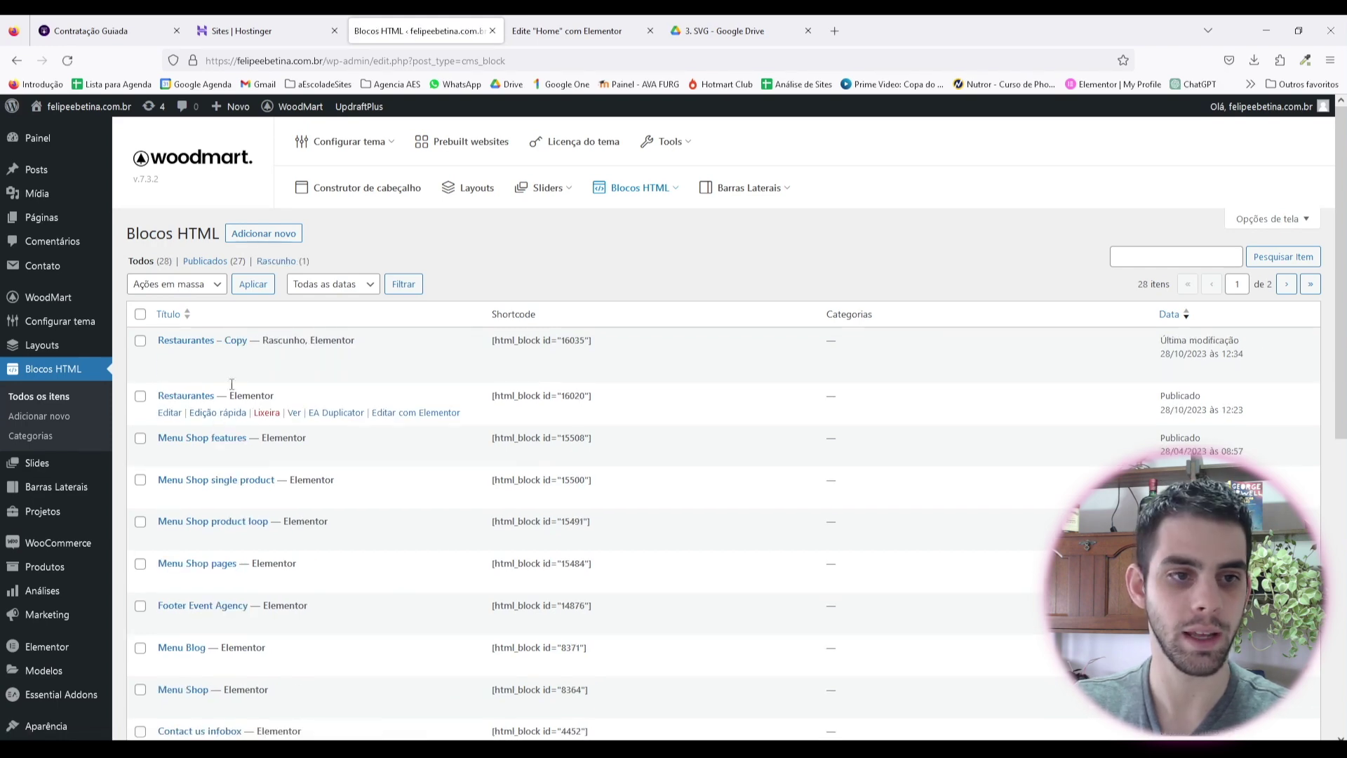
# Step: Rename the copy 'Hotéis' via Quick Edit and copy its [html_block id="16035"] shortcode
pyautogui.click(232, 358)
pyautogui.hotkey('ctrl', 'a')
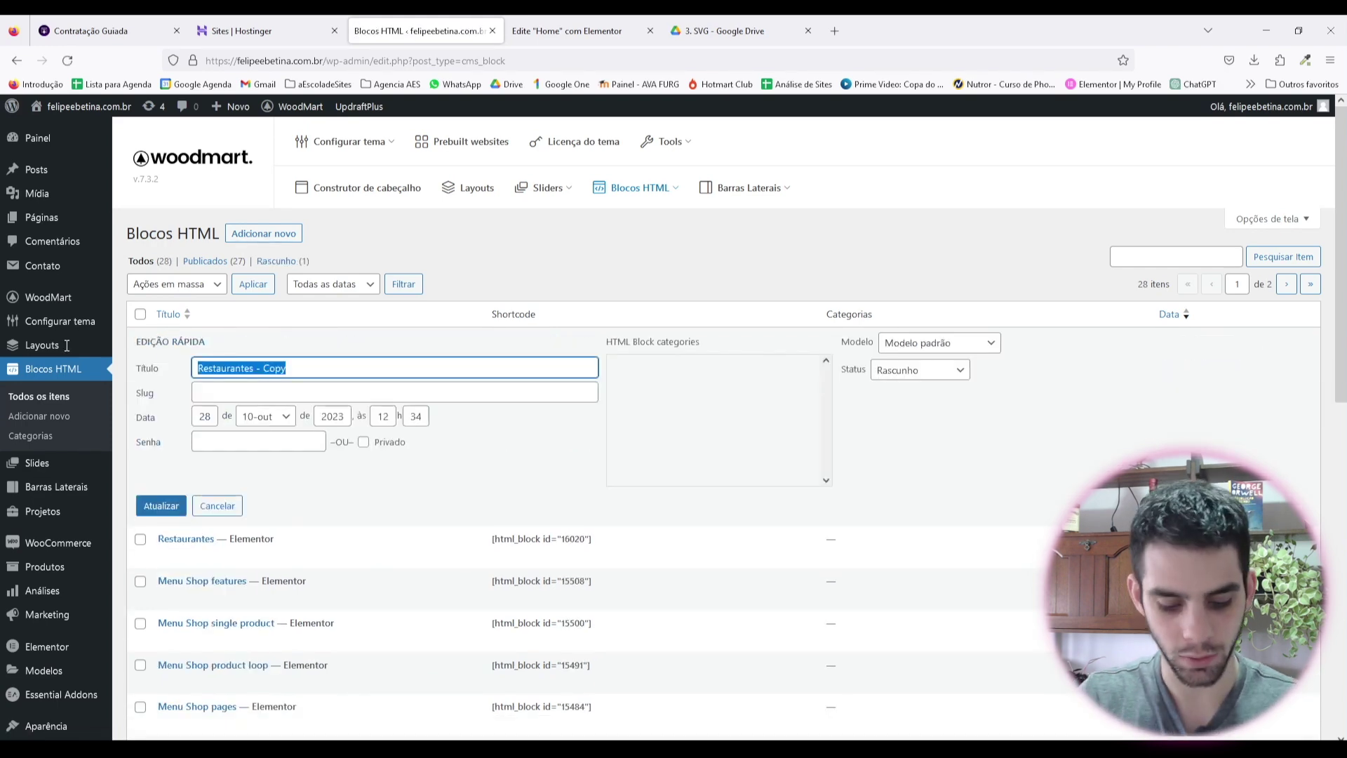
pyautogui.write('Hotéis')
pyautogui.click(222, 390)
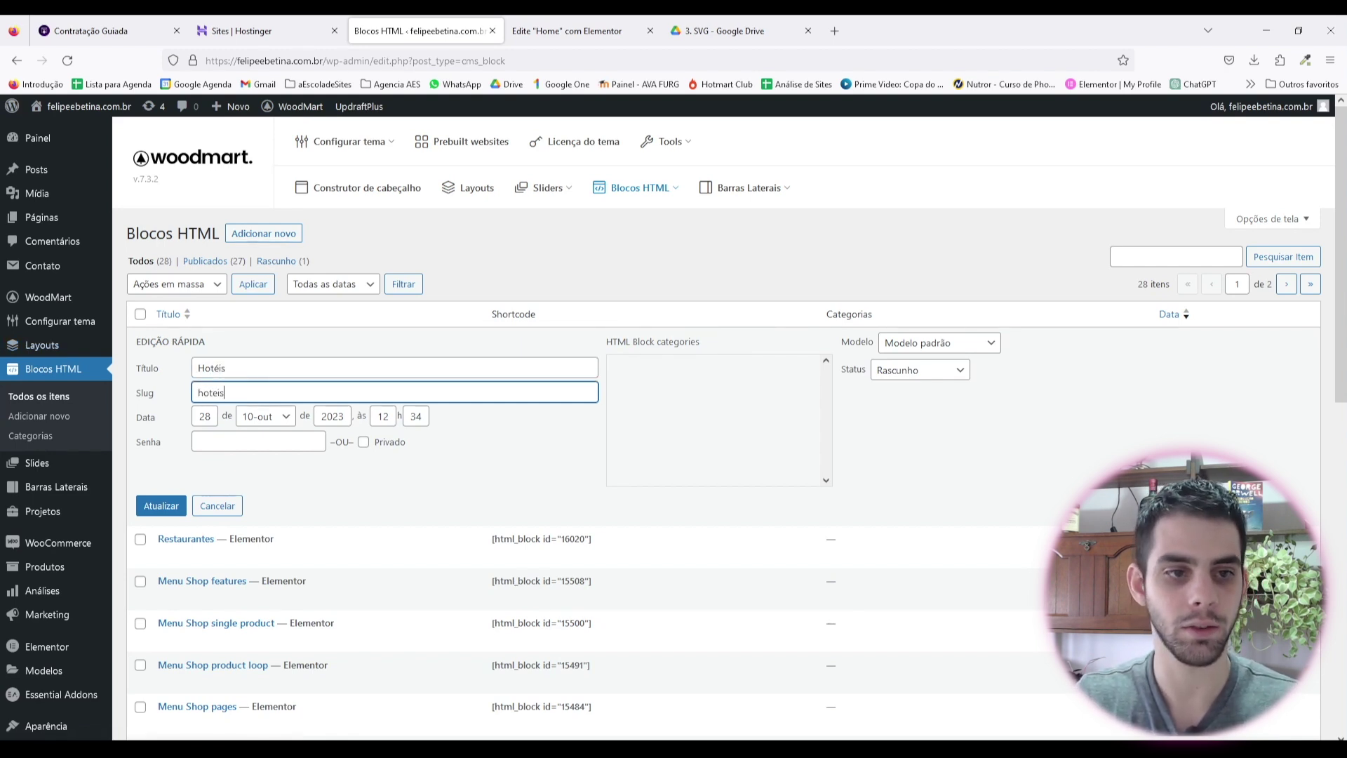
pyautogui.click(161, 506)
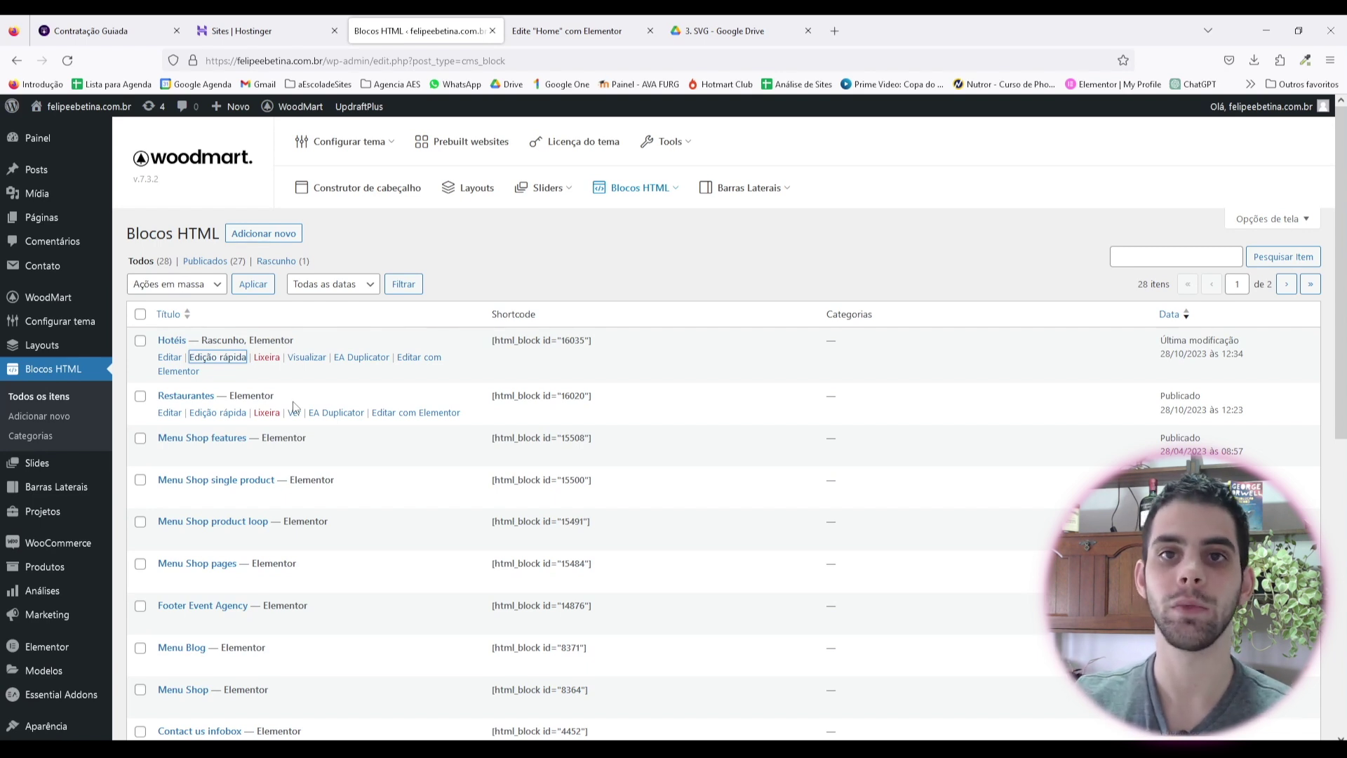
pyautogui.tripleClick(571, 340)
pyautogui.hotkey('ctrl', 'c')
pyautogui.click(555, 34)
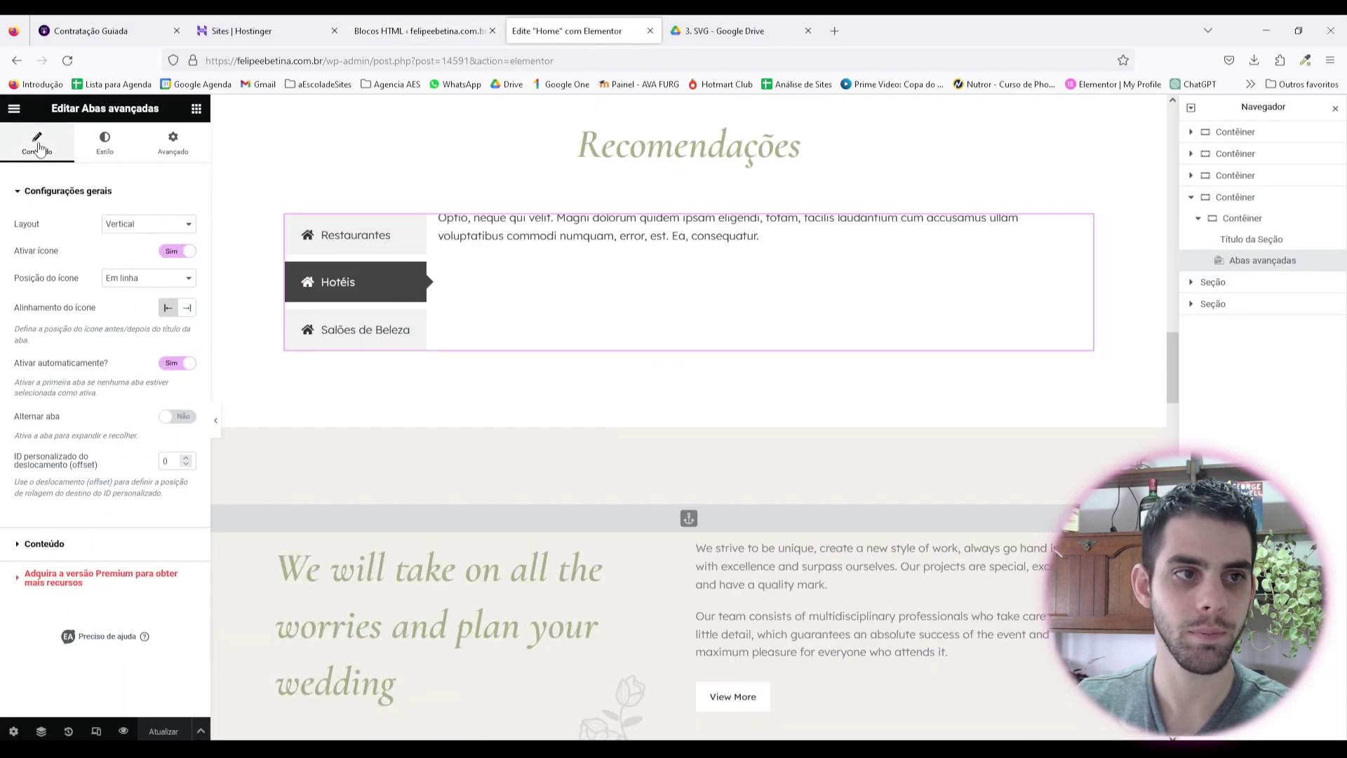
# Step: Replace the Hotéis tab's placeholder text with the [html_block id="16035"] shortcode
pyautogui.click(91, 554)
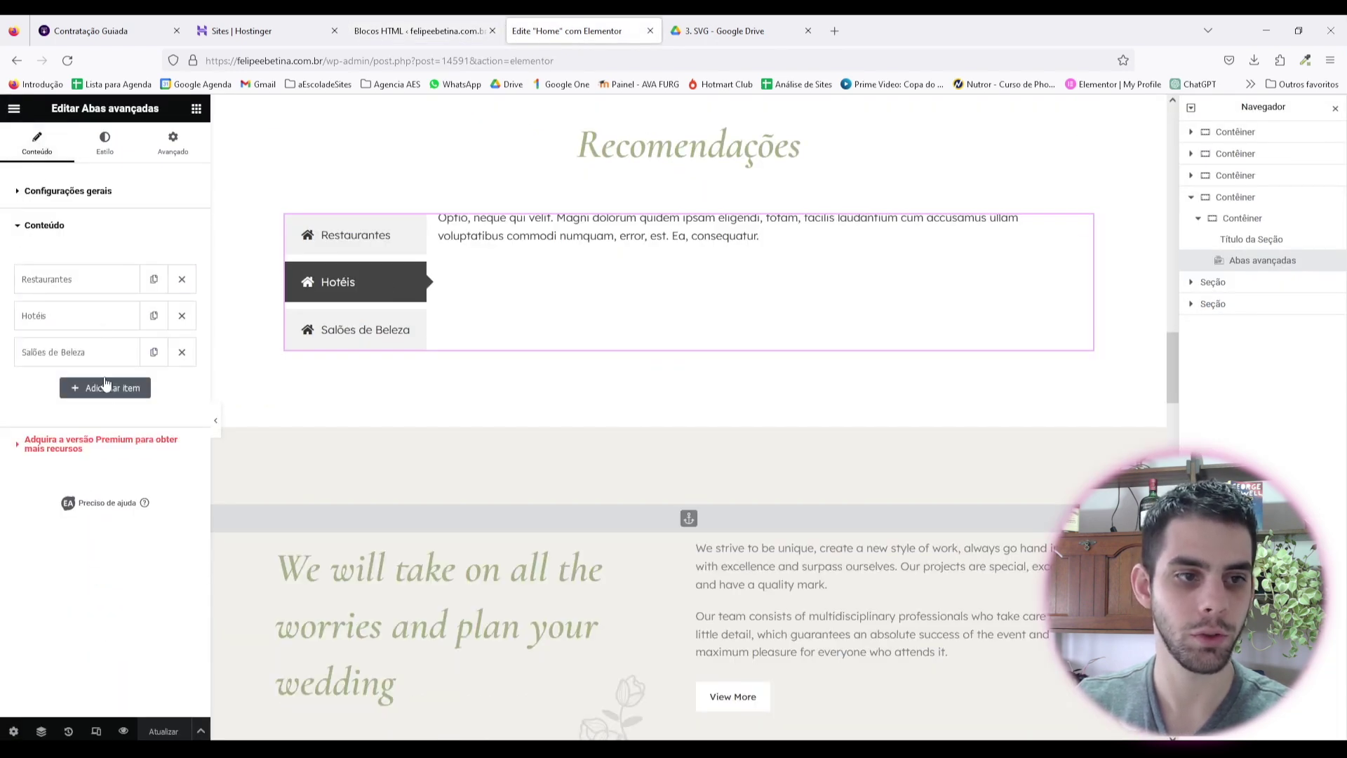
pyautogui.click(91, 319)
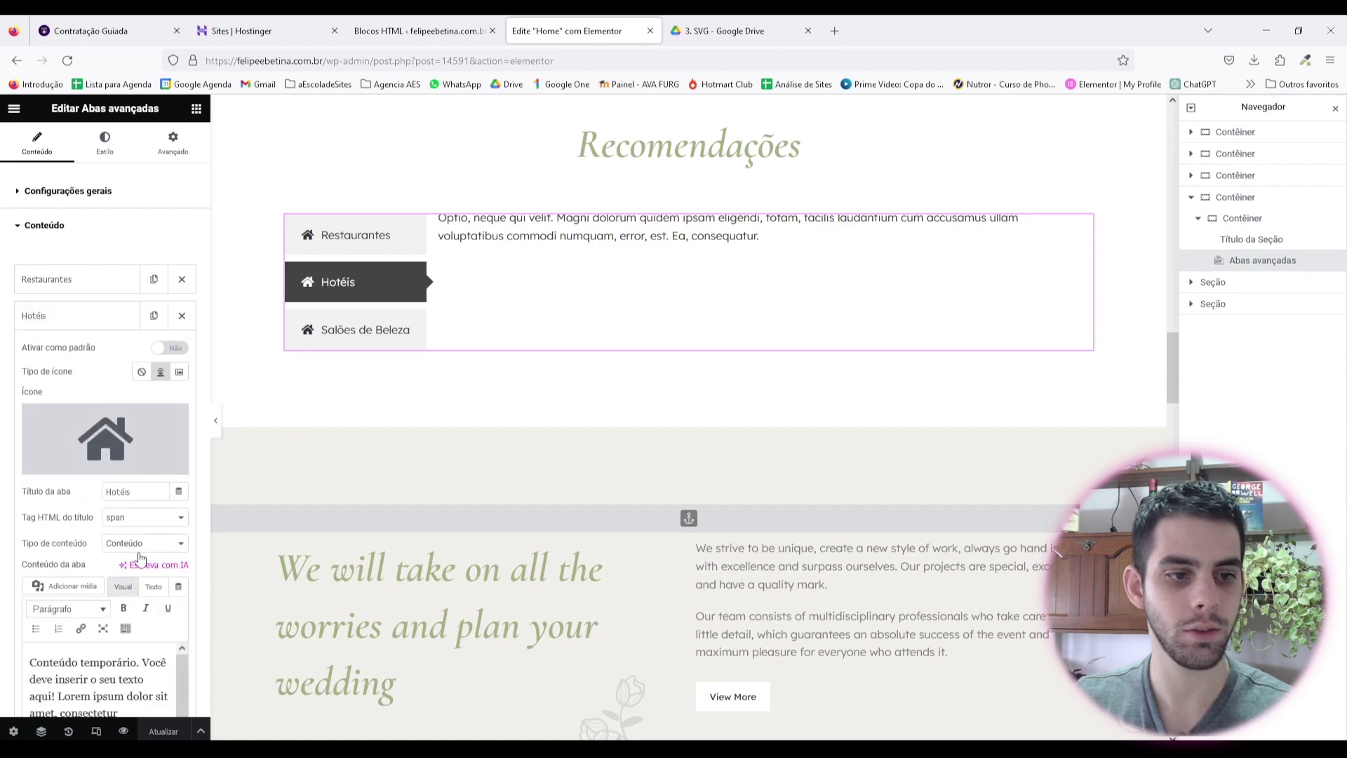
pyautogui.scroll(-1, 143, 596)
pyautogui.moveTo(167, 710); pyautogui.dragTo(13, 460)
pyautogui.press('BackSpace')
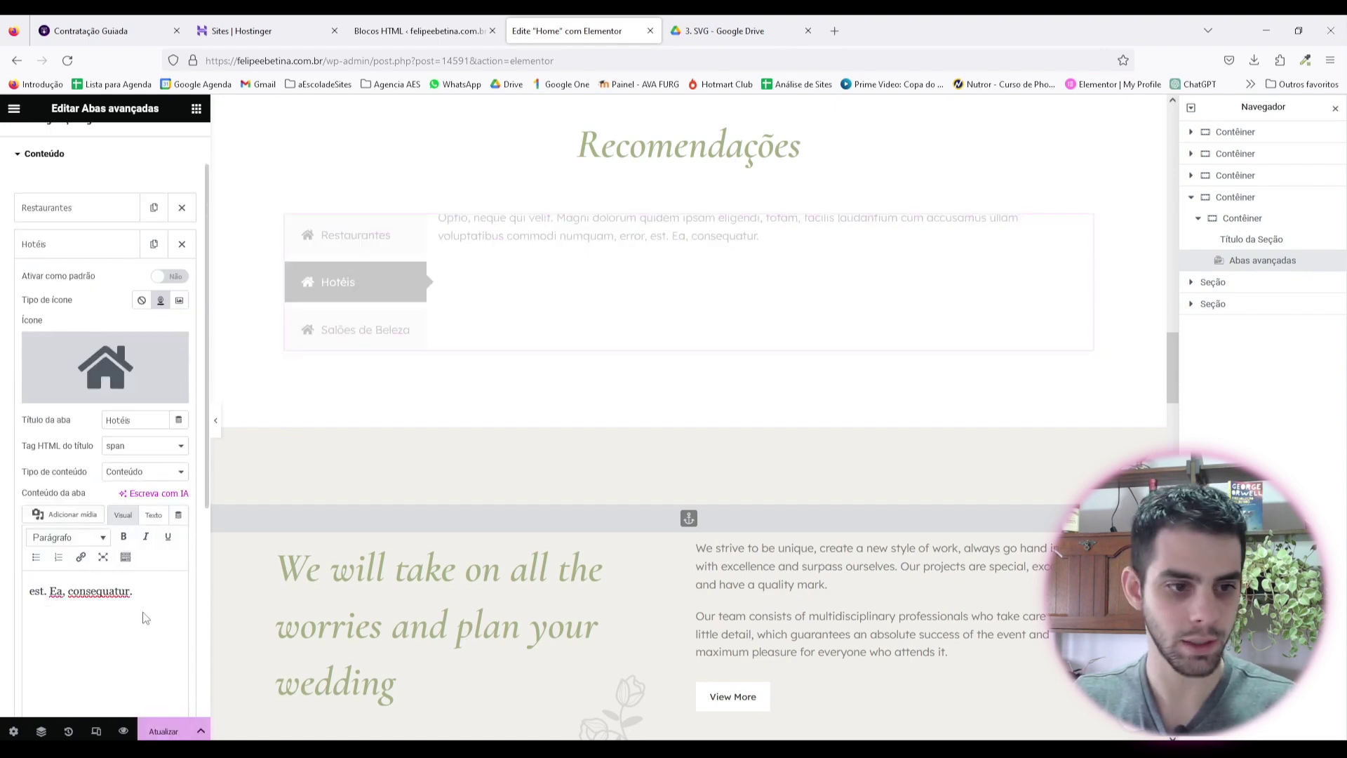
pyautogui.moveTo(141, 593); pyautogui.dragTo(2, 562)
pyautogui.hotkey('ctrl', 'v')
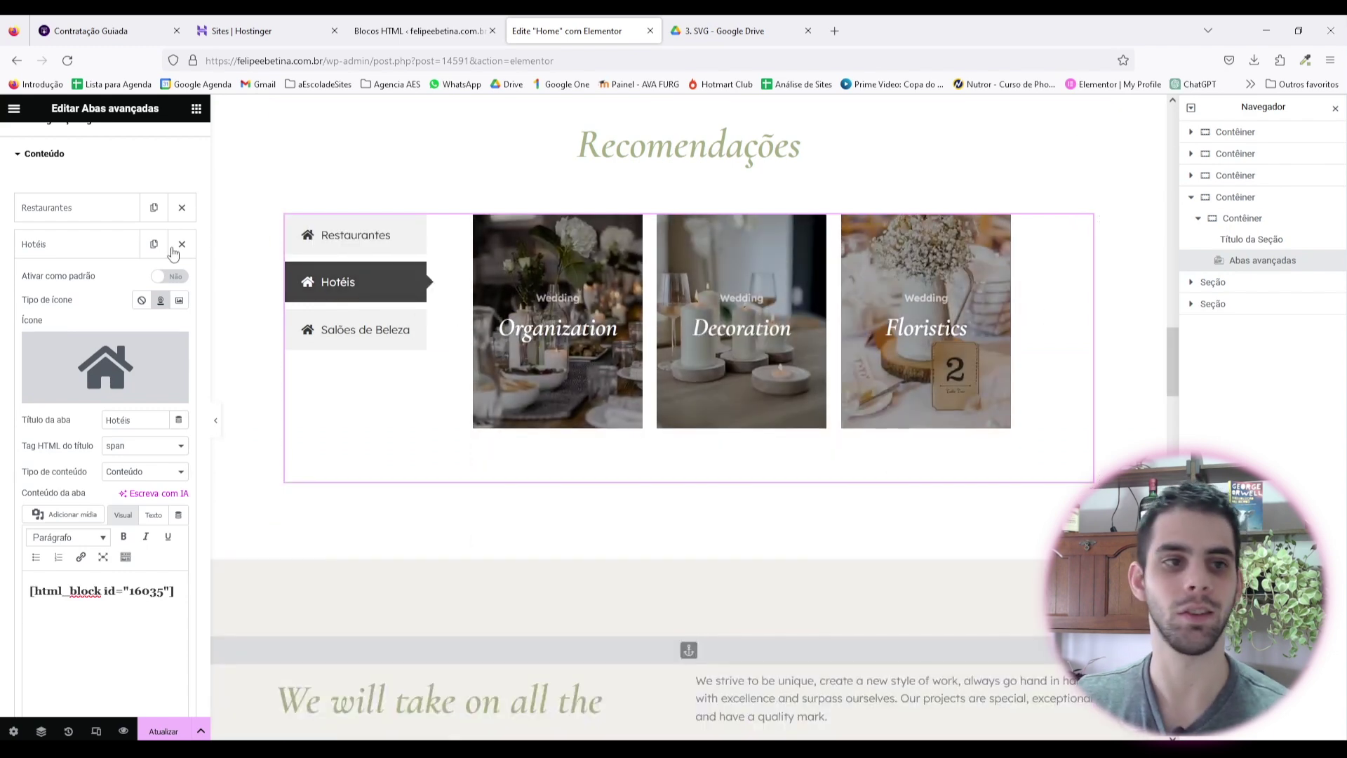
pyautogui.click(94, 247)
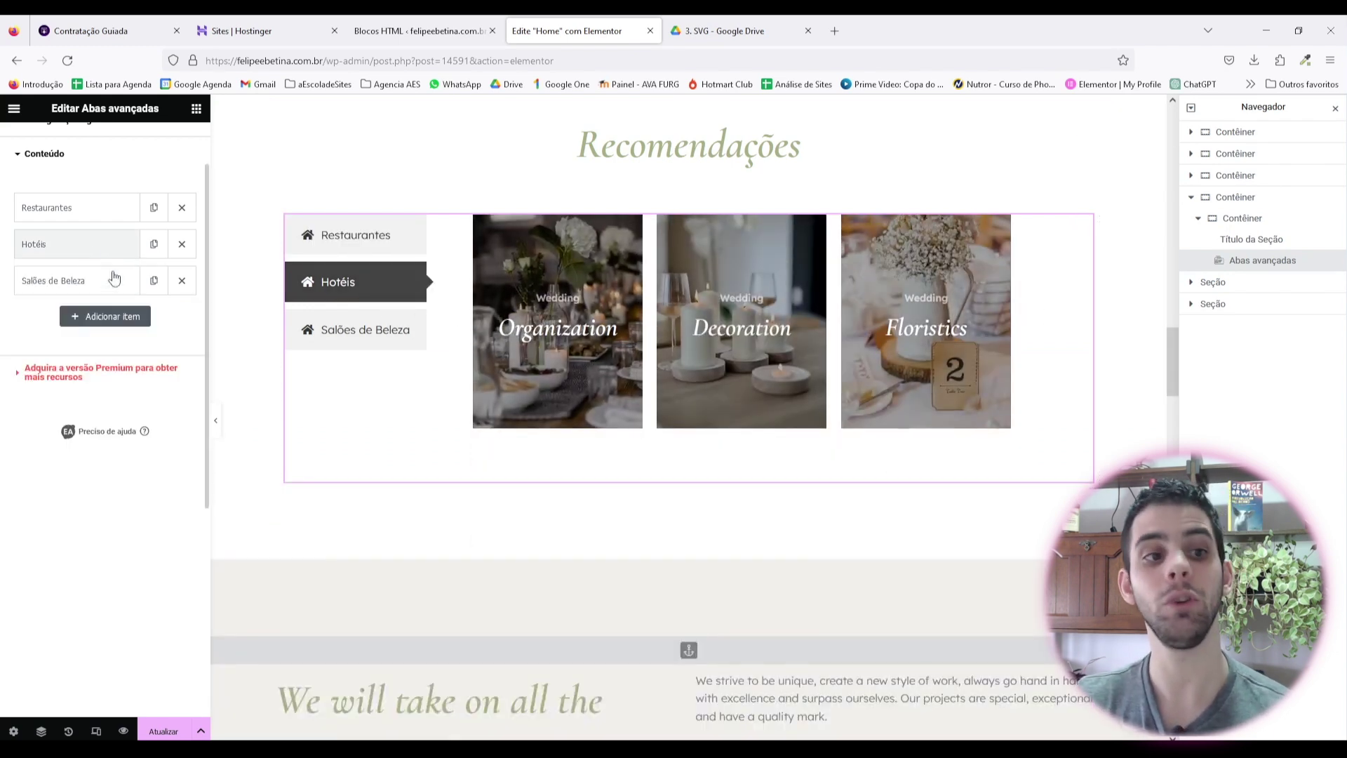
pyautogui.click(419, 31)
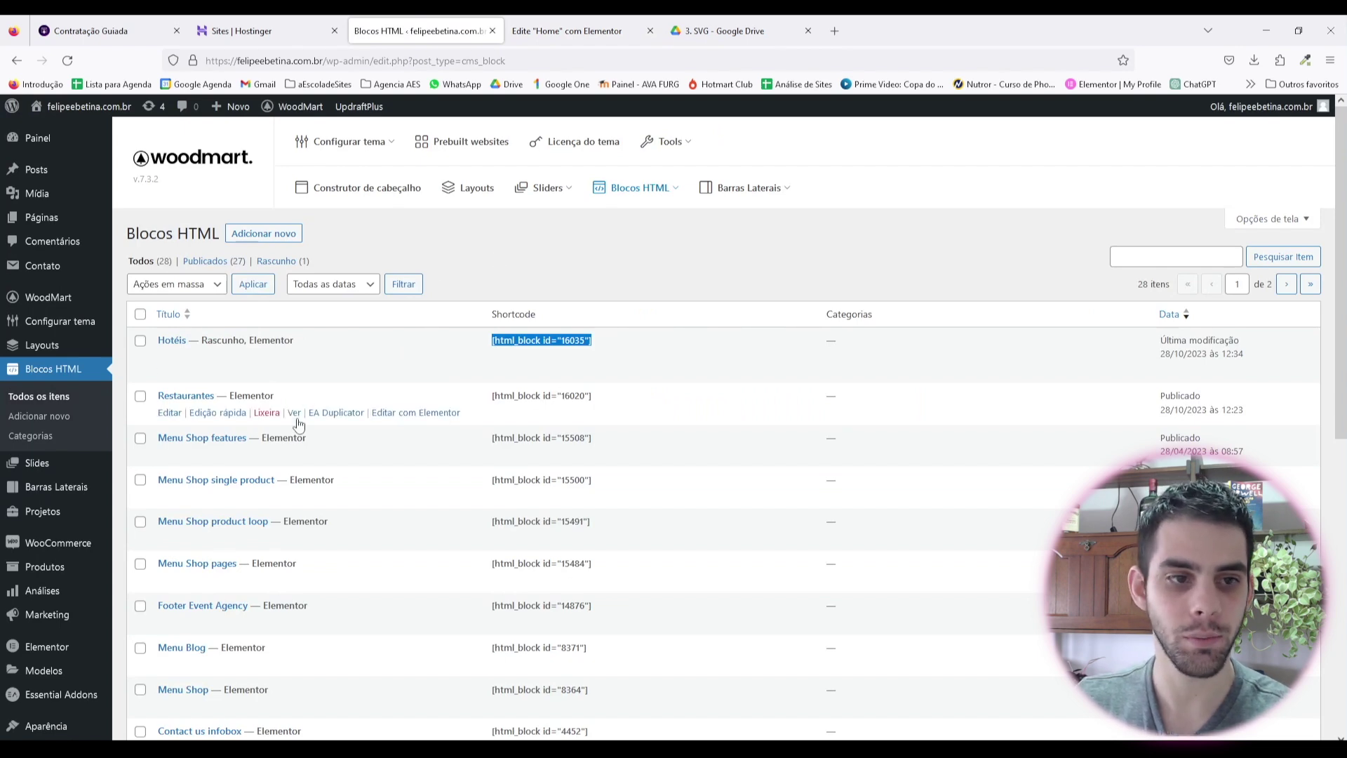
pyautogui.click(418, 420)
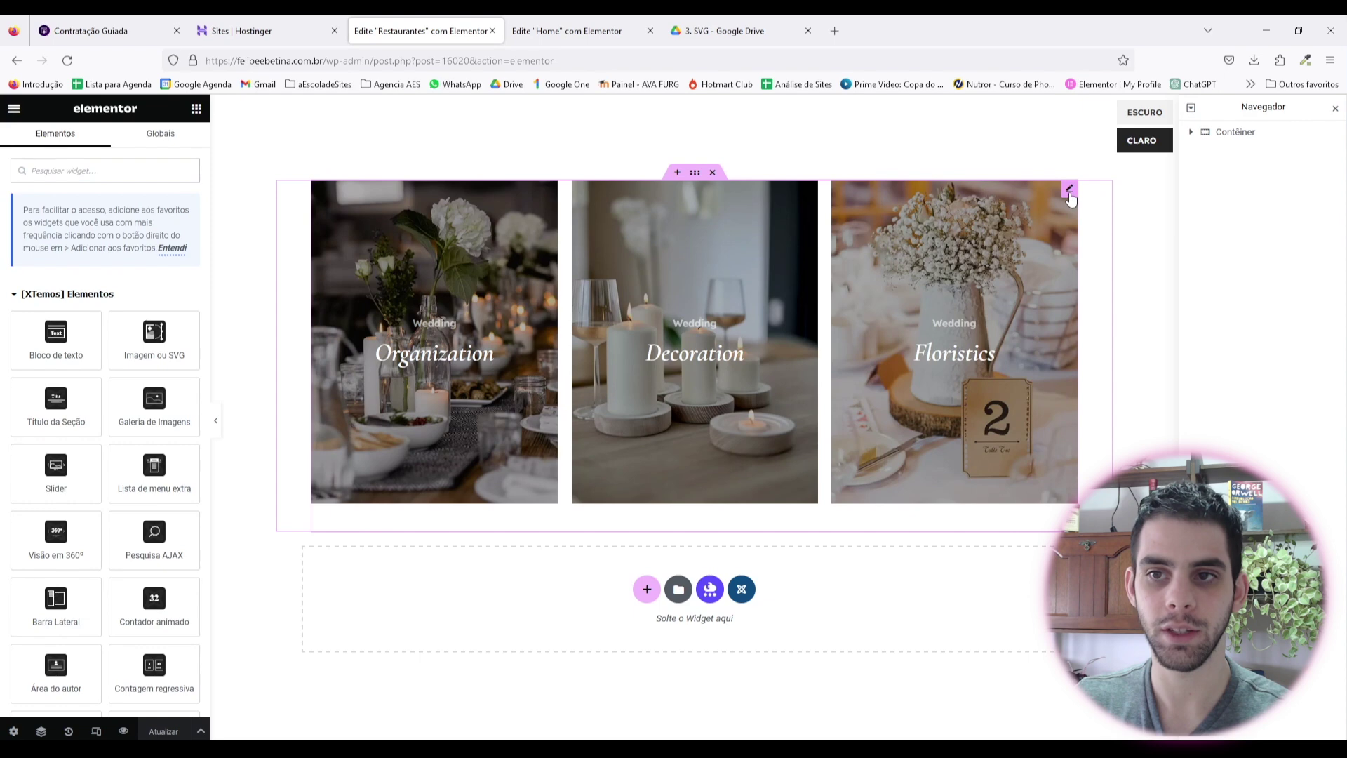
# Step: Remove the Wedding caption from the first carousel banner
pyautogui.click(1069, 190)
pyautogui.click(83, 256)
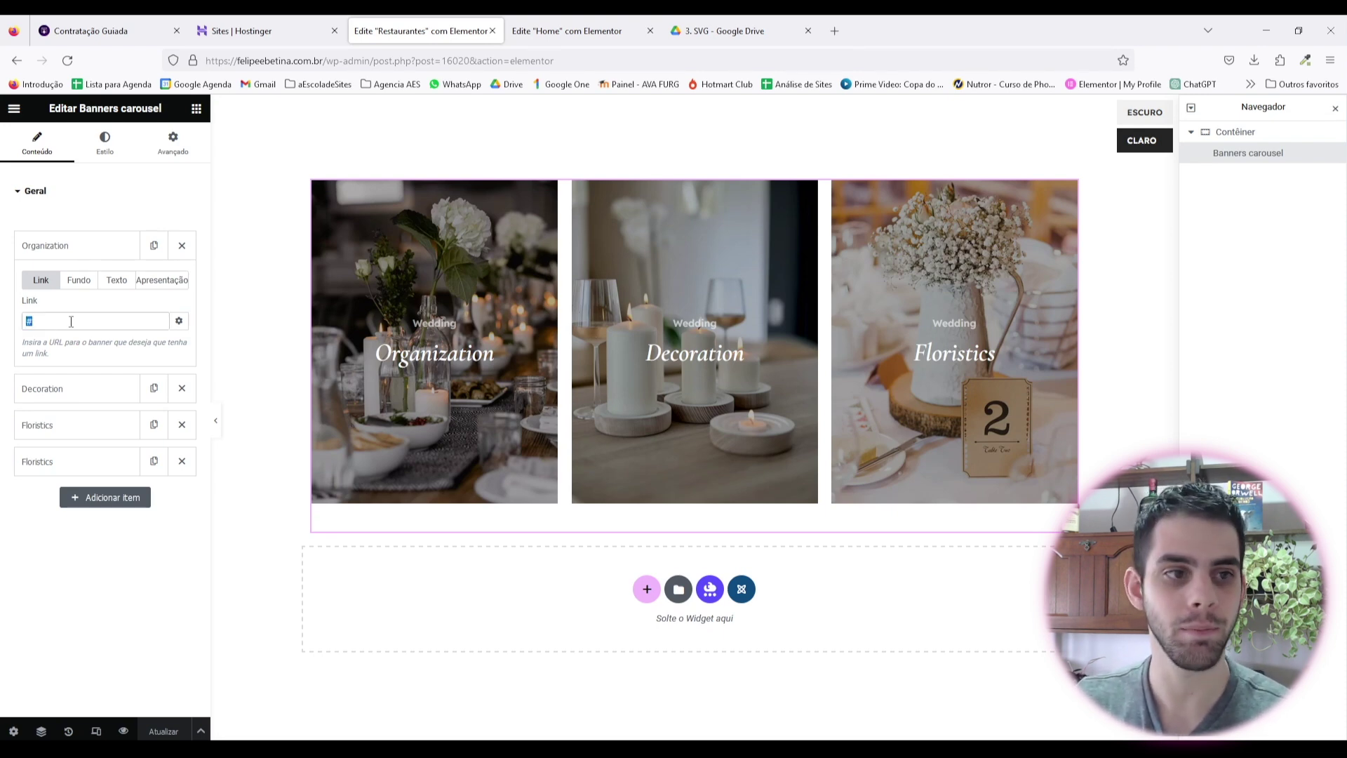
pyautogui.click(79, 283)
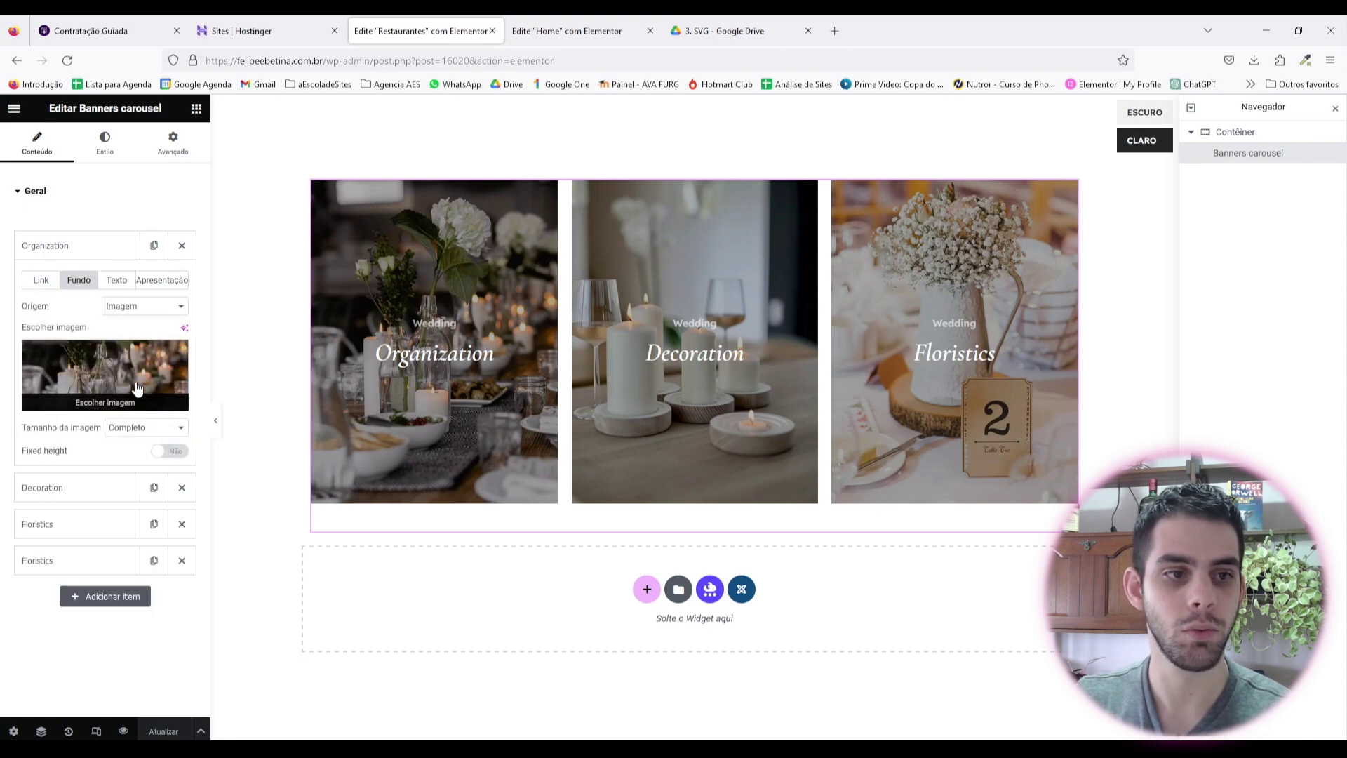
pyautogui.click(117, 280)
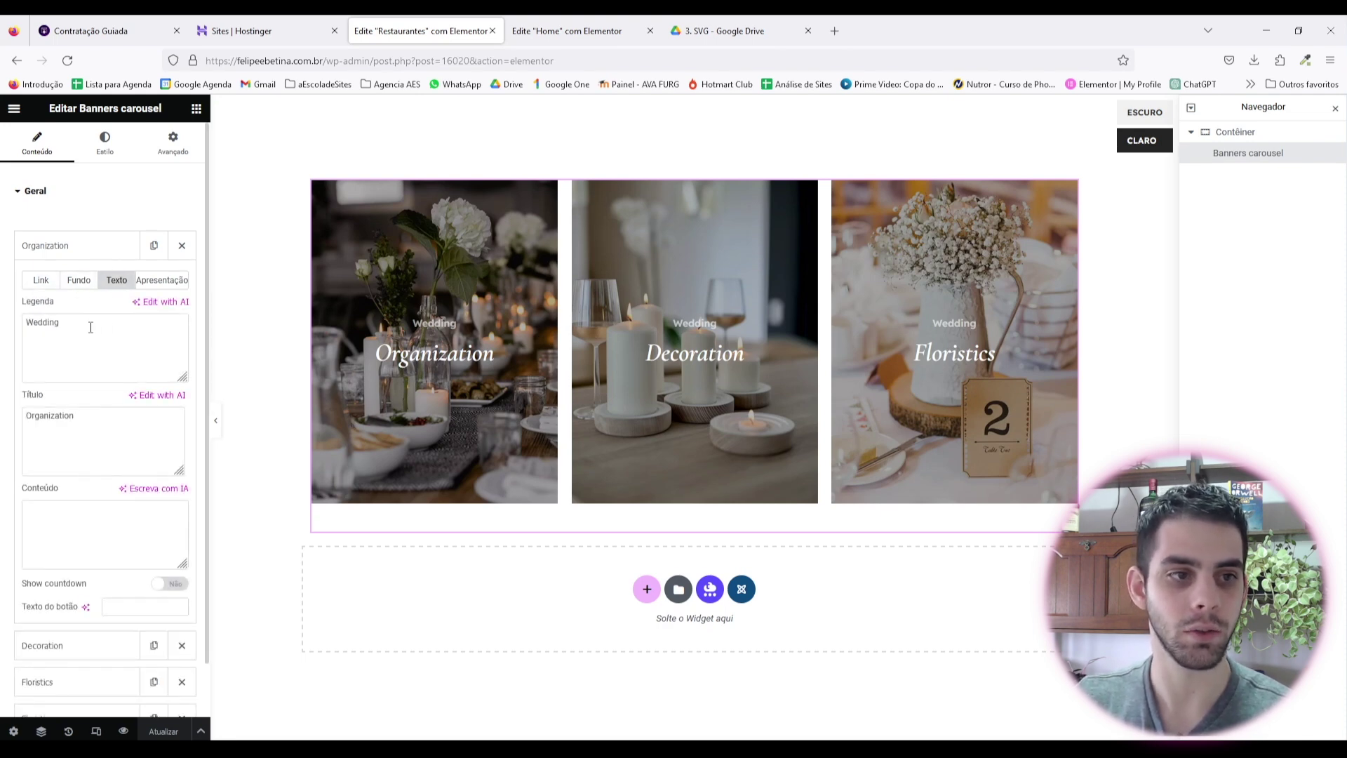
pyautogui.moveTo(112, 329); pyautogui.dragTo(2, 322)
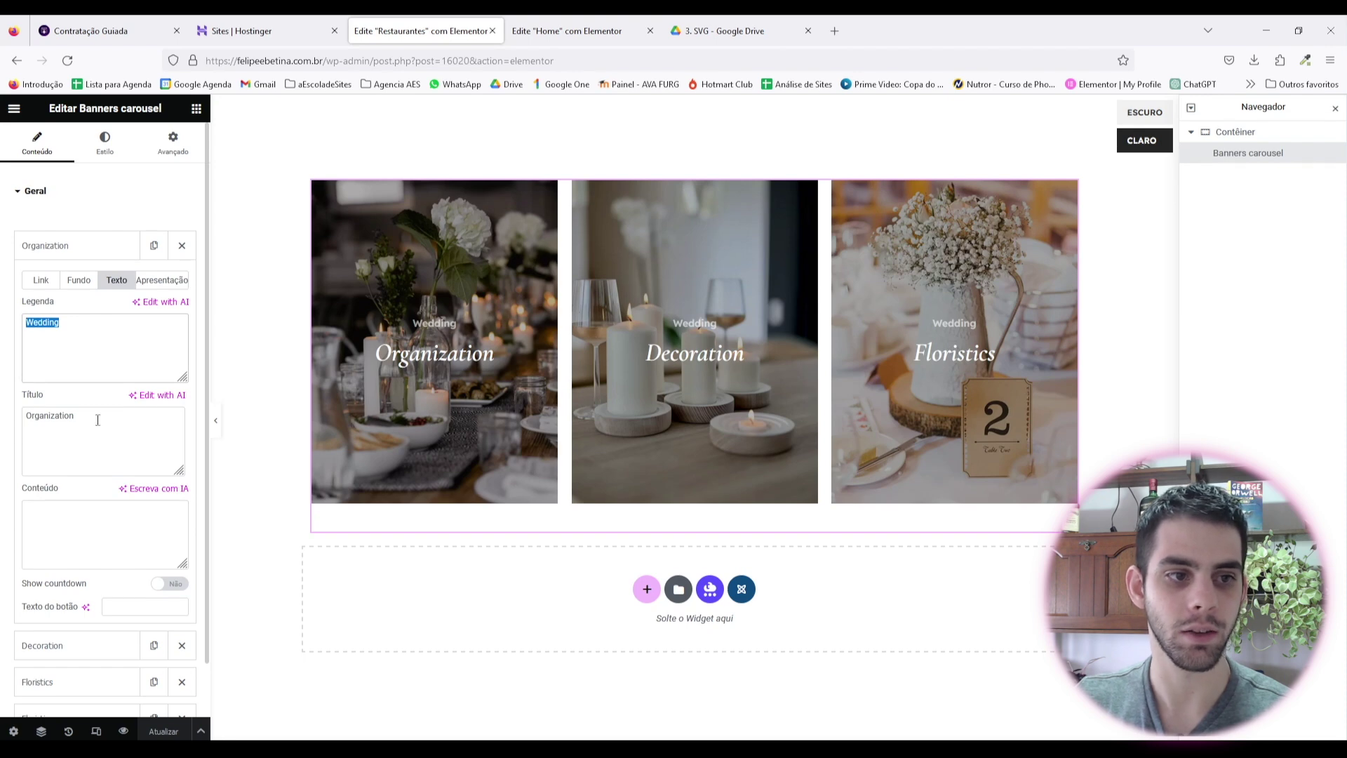
pyautogui.press('BackSpace')
pyautogui.moveTo(110, 423); pyautogui.dragTo(3, 421)
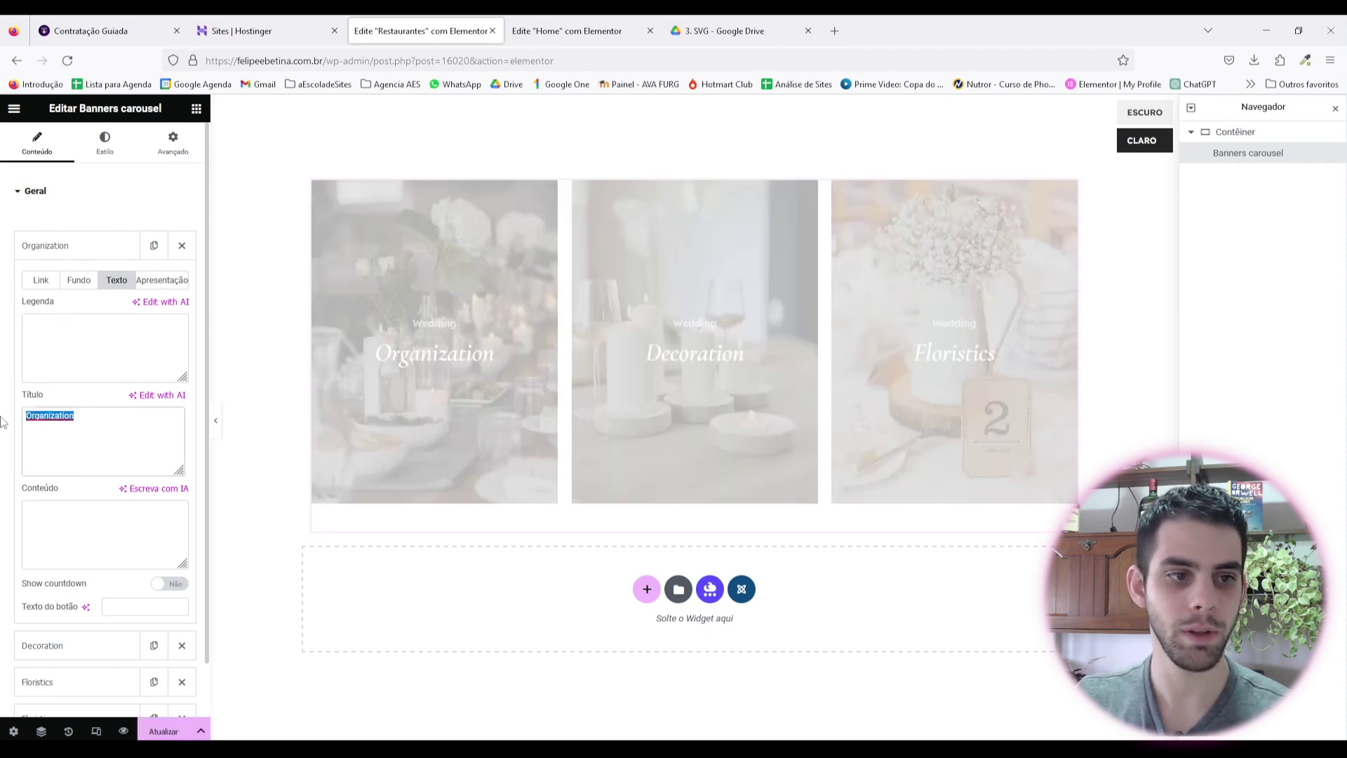
pyautogui.write('Restau')
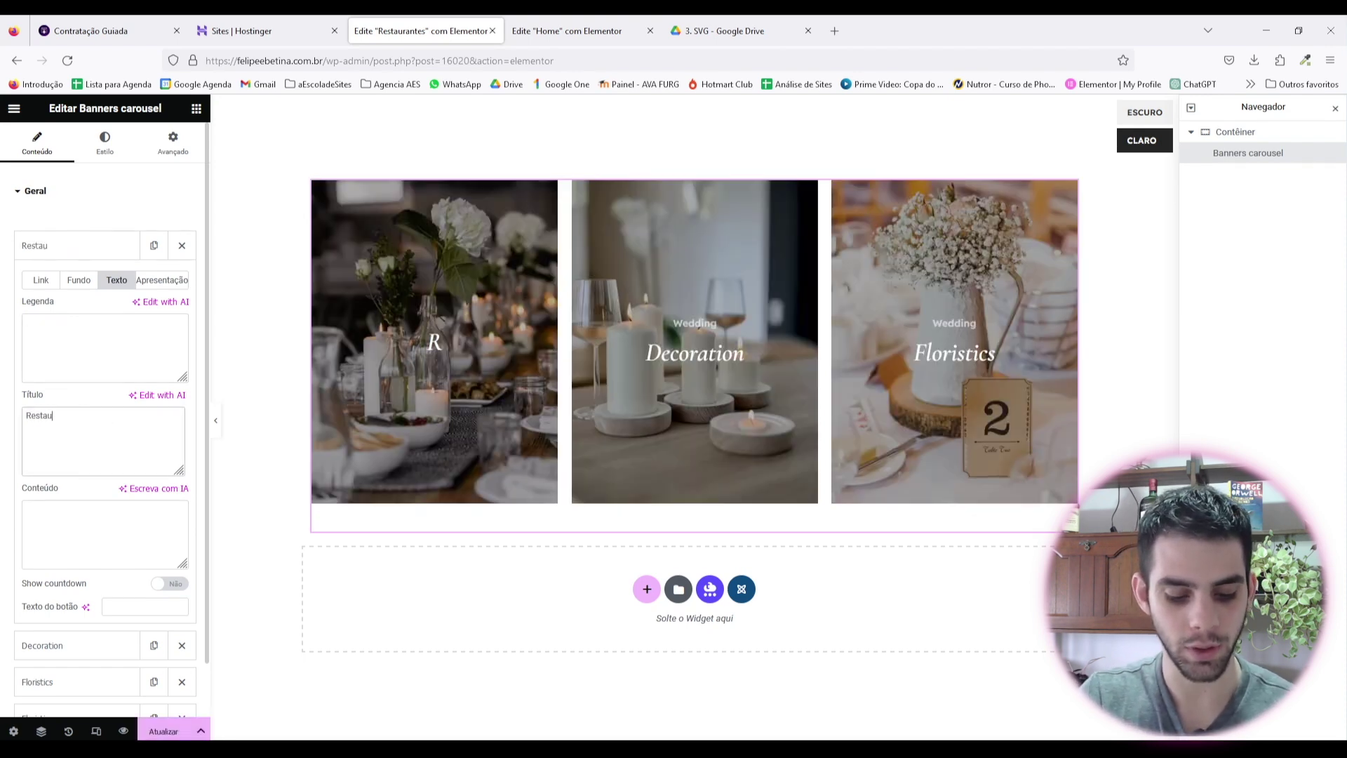
pyautogui.write('rante Laguna')
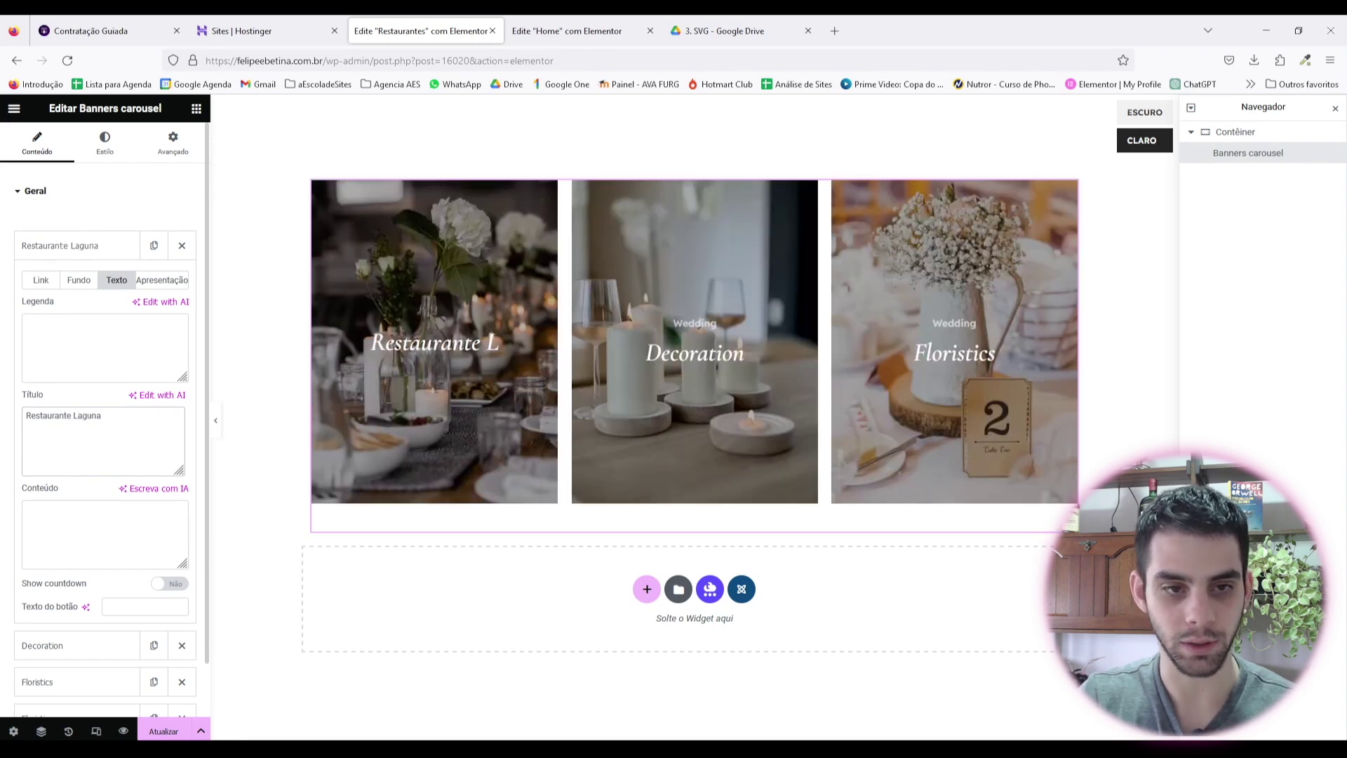
pyautogui.click(79, 535)
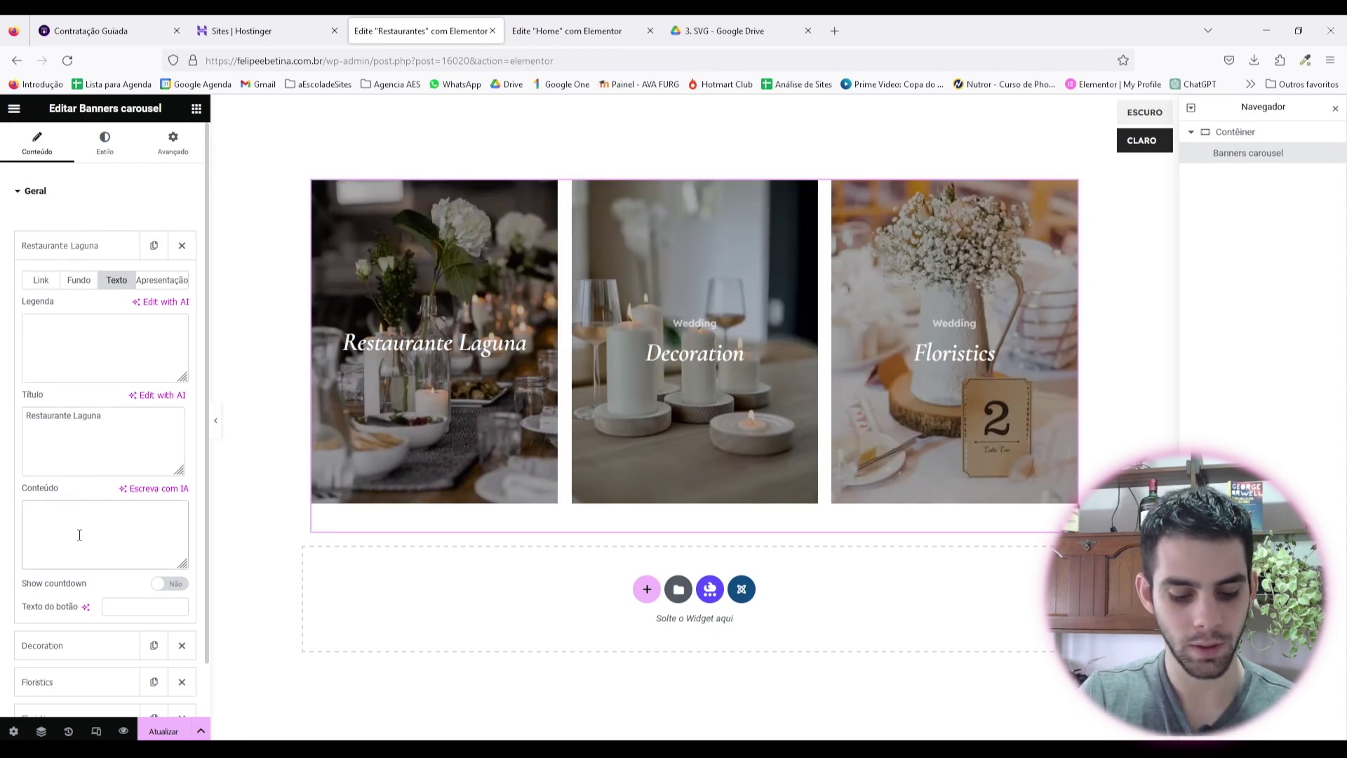
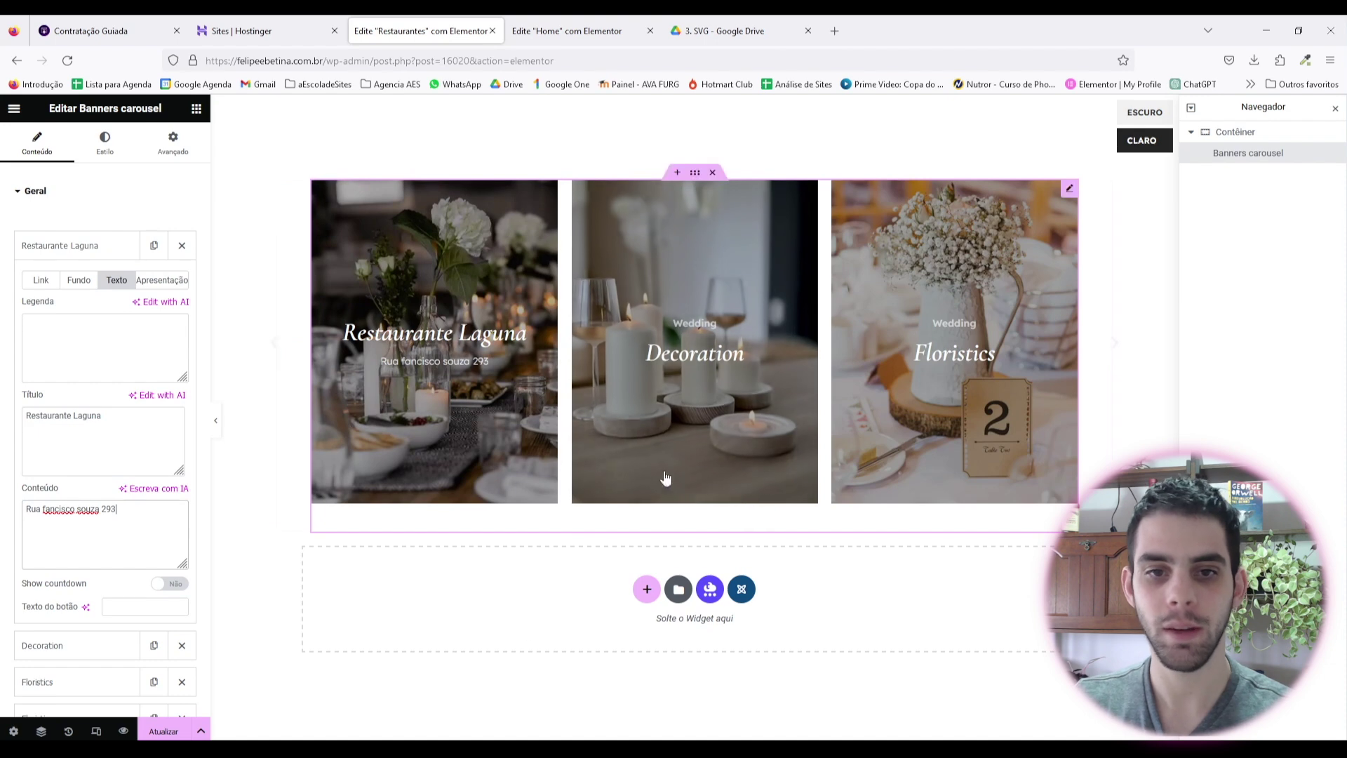
pyautogui.click(397, 377)
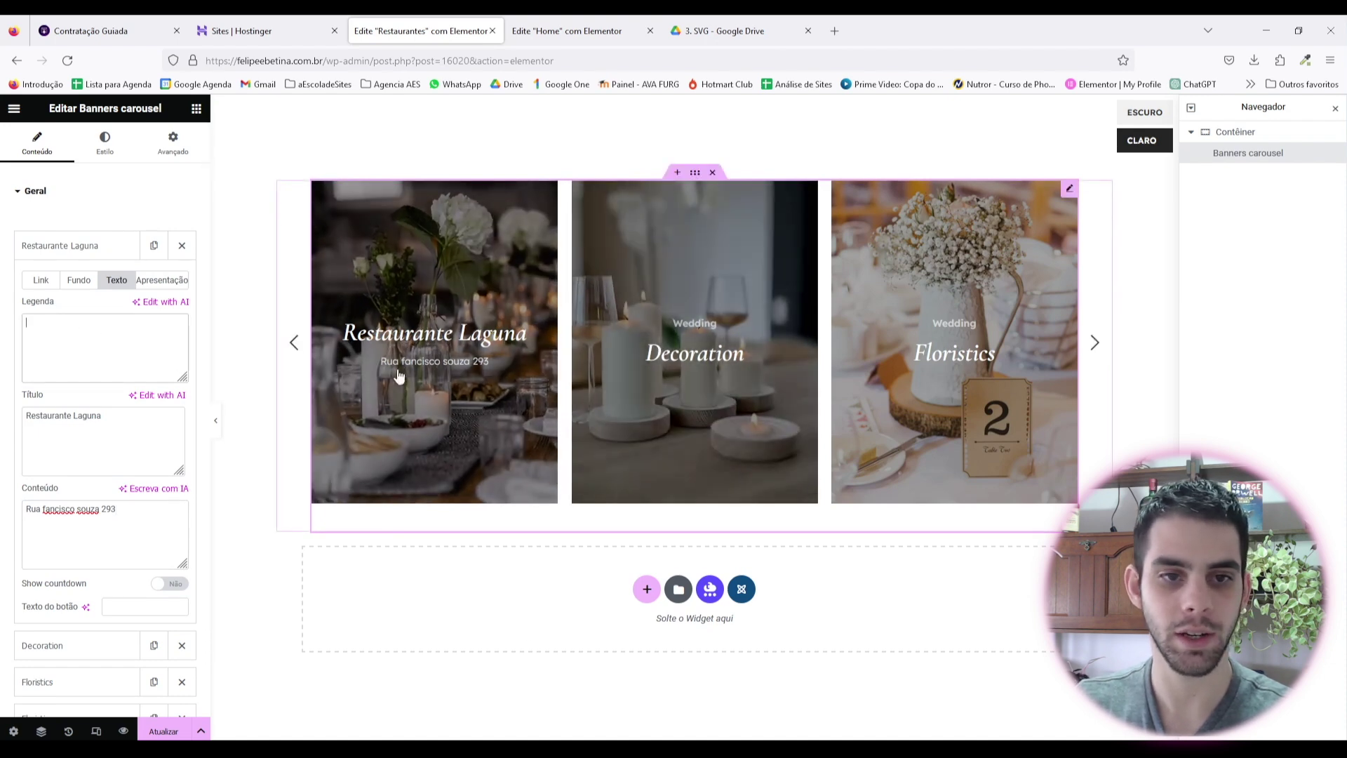
# Step: Change the first banner's title to 'Bar laguna'
pyautogui.tripleClick(156, 432)
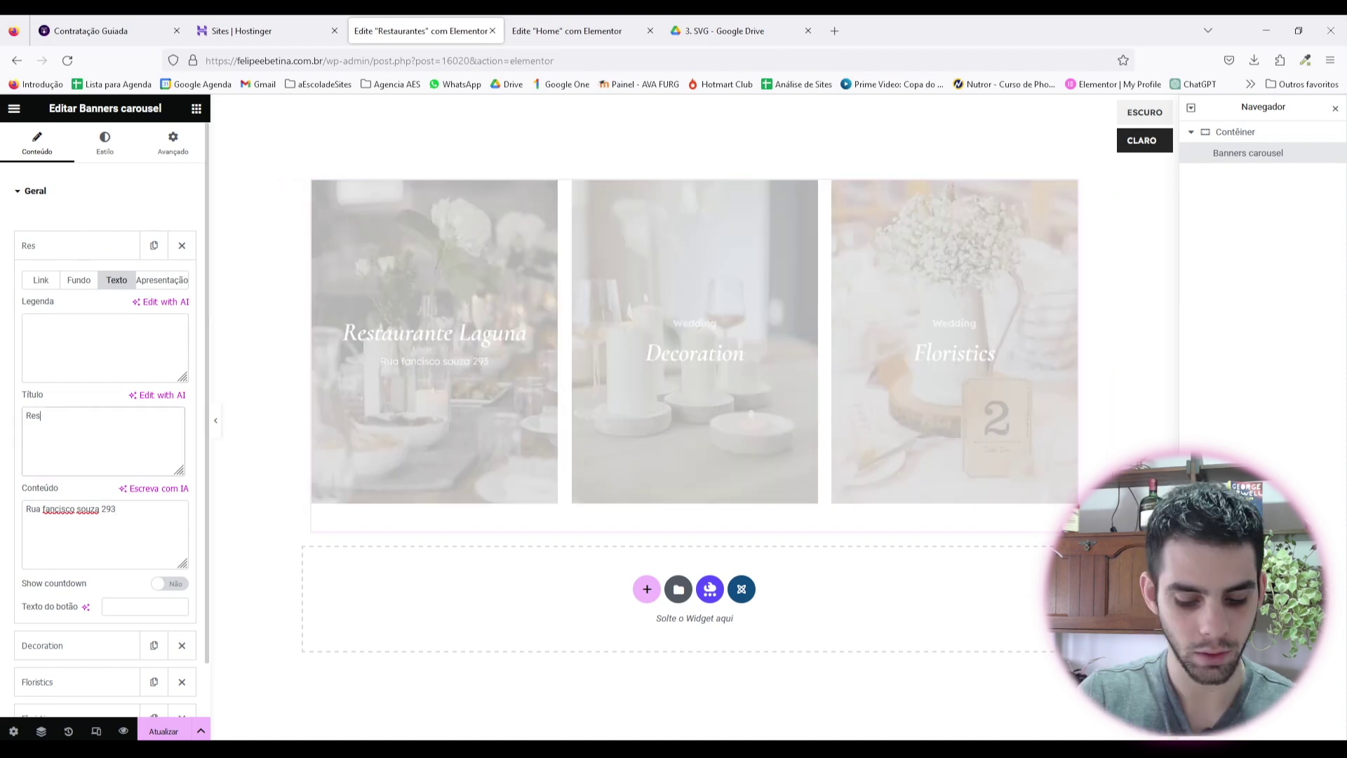
pyautogui.write('Resyau')
pyautogui.press('BackSpace')
pyautogui.press('BackSpace')
pyautogui.press('BackSpace')
pyautogui.press('BackSpace')
pyautogui.press('BackSpace')
pyautogui.press('BackSpace')
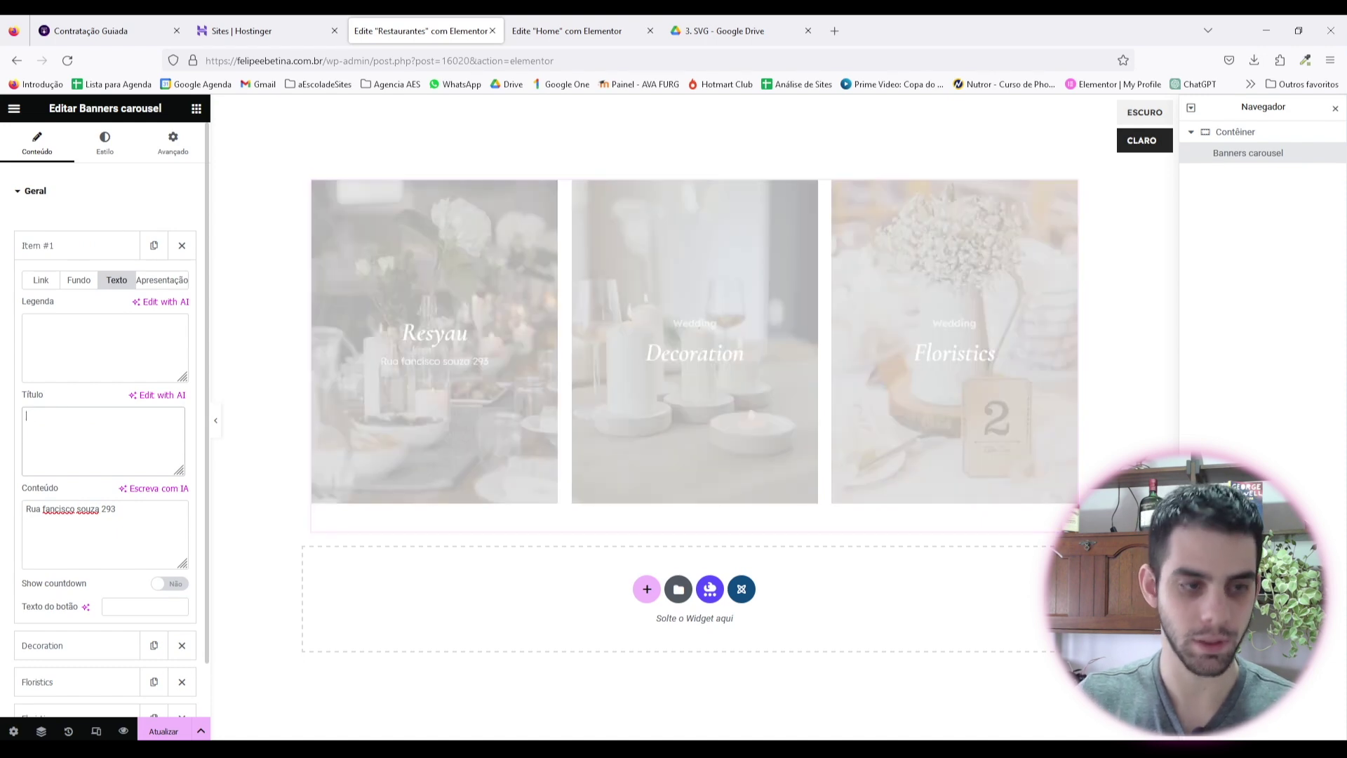
pyautogui.write('Bar l')
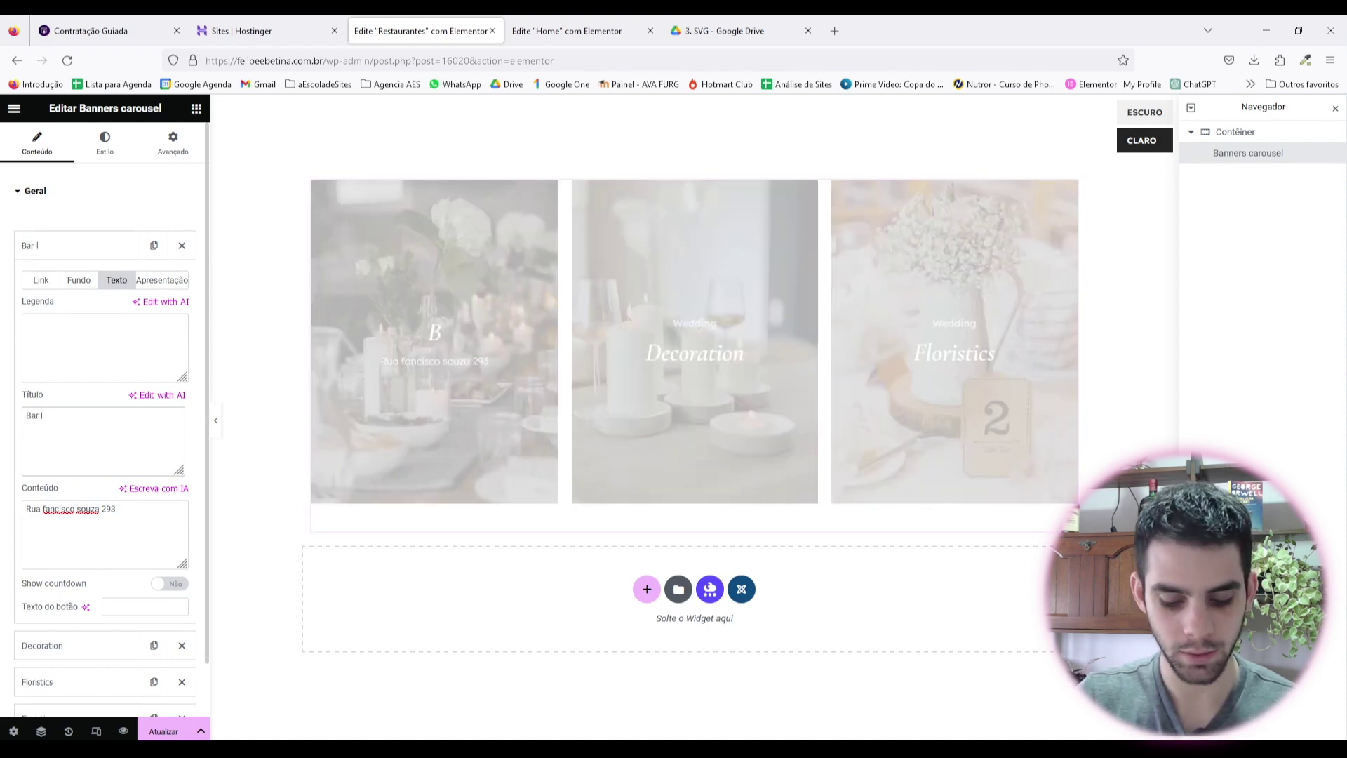
pyautogui.write('aguna')
# Step: Try other addresses in the banner content, then restore the earlier street address
pyautogui.moveTo(43, 511); pyautogui.dragTo(117, 511)
pyautogui.press('BackSpace')
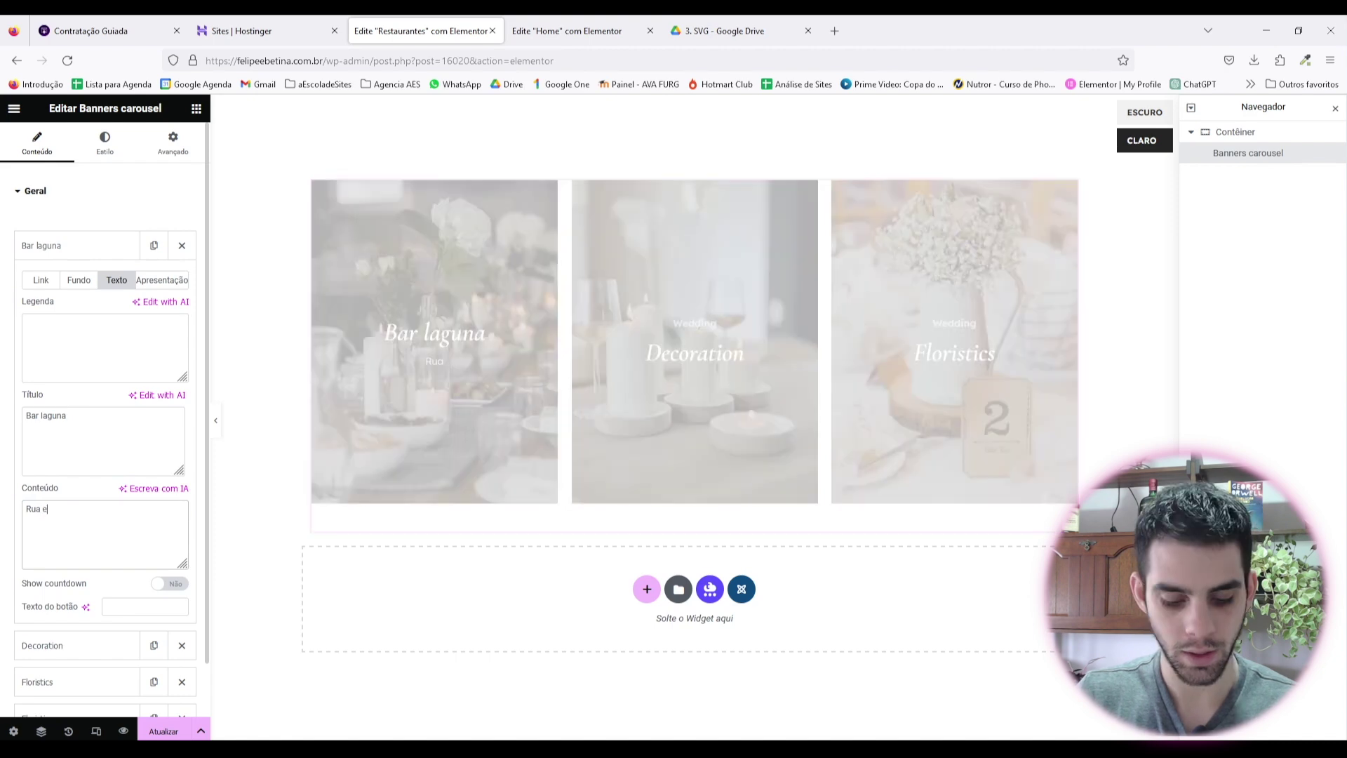
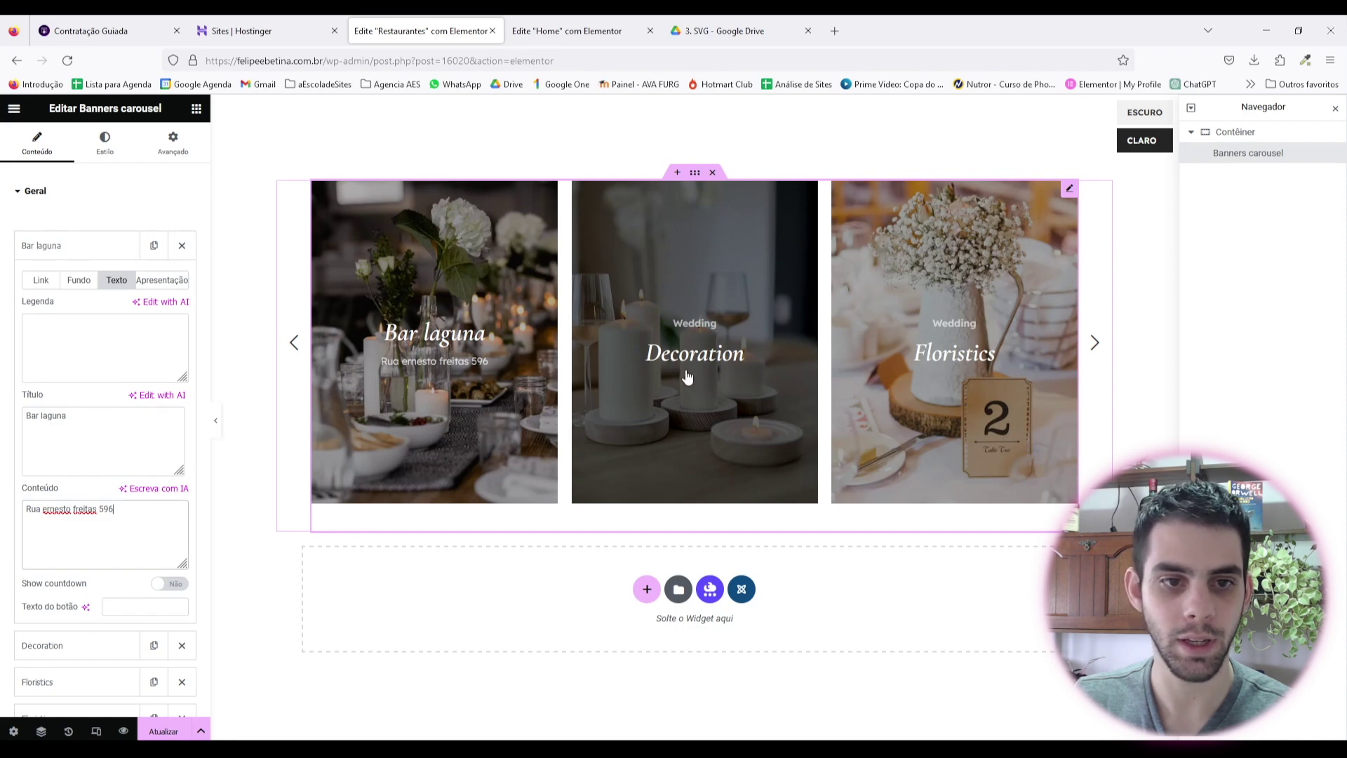
pyautogui.moveTo(126, 537); pyautogui.dragTo(2, 490)
pyautogui.hotkey('ctrl', 'c')
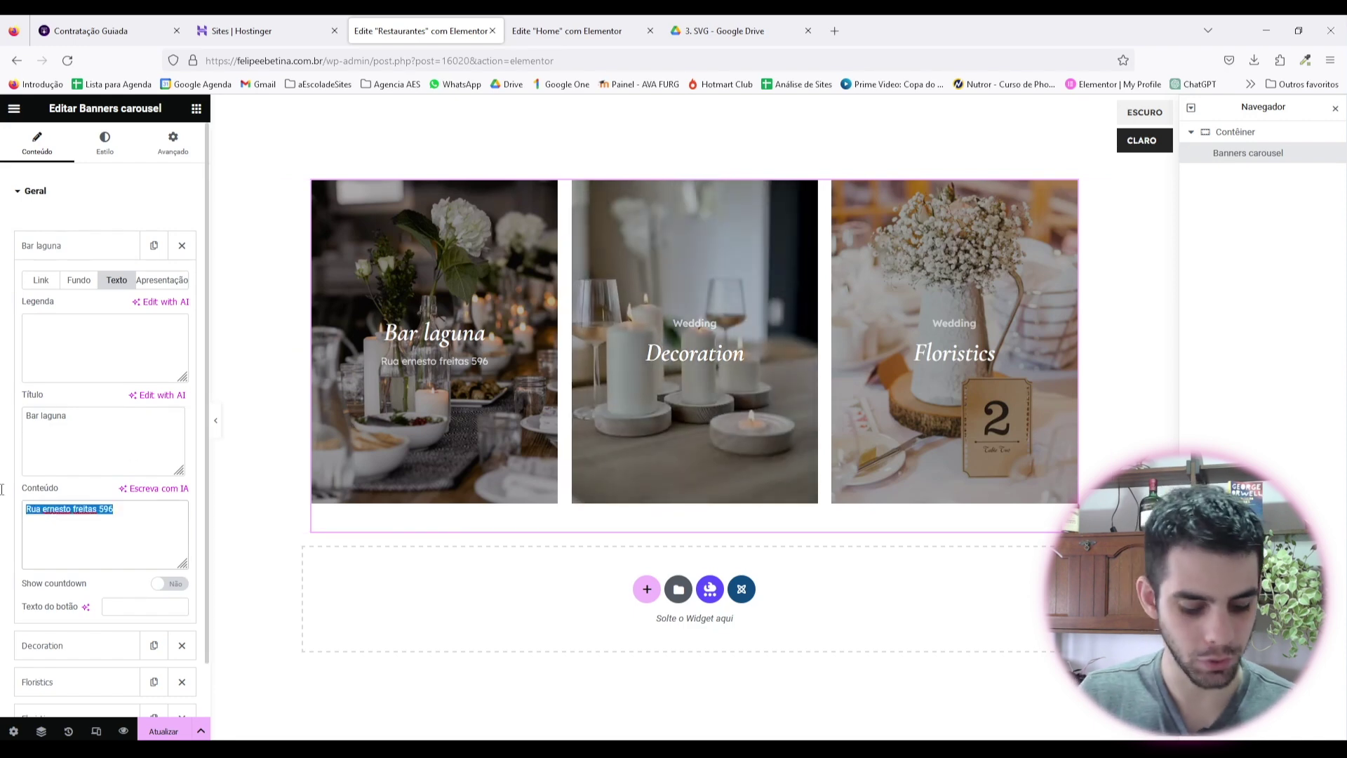
pyautogui.press('BackSpace')
pyautogui.hotkey('ctrl', 'z')
pyautogui.write('Rua visconde de')
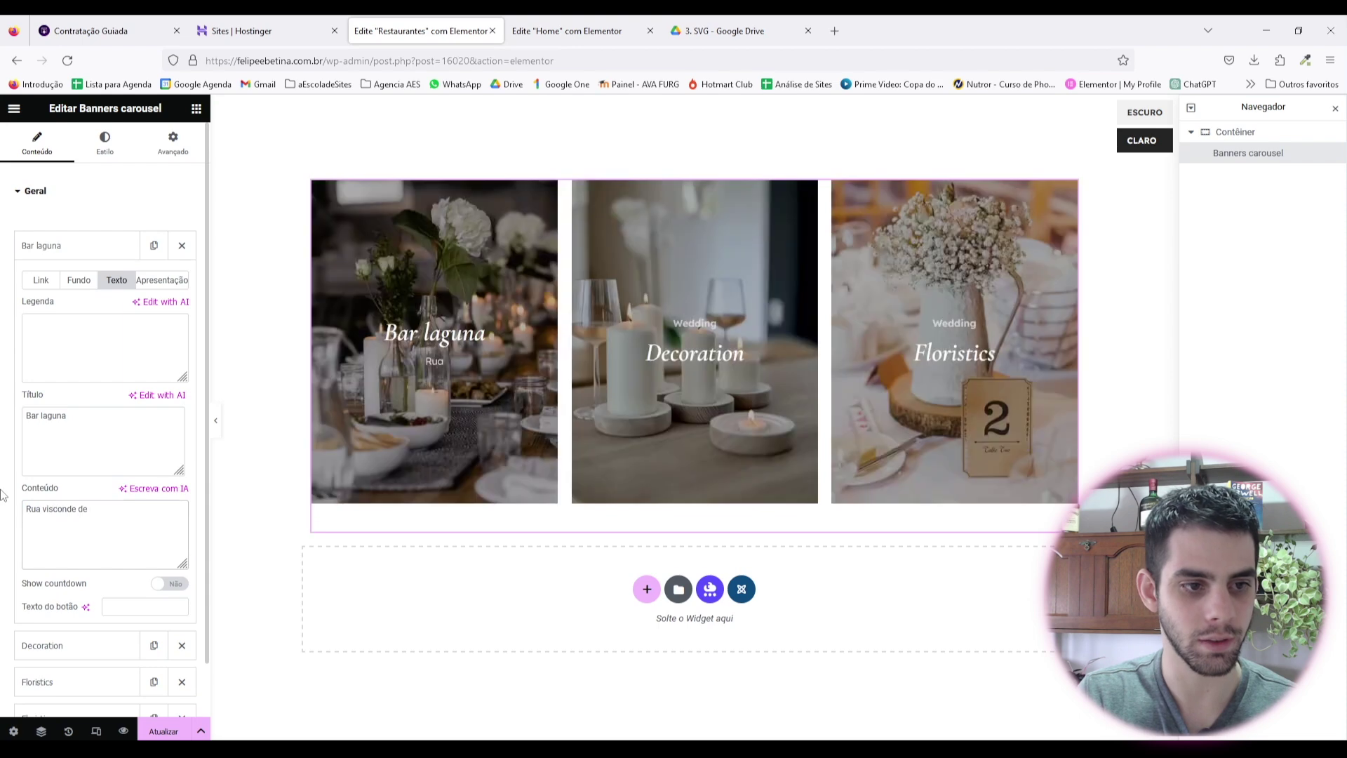
pyautogui.hotkey('ctrl', 'a')
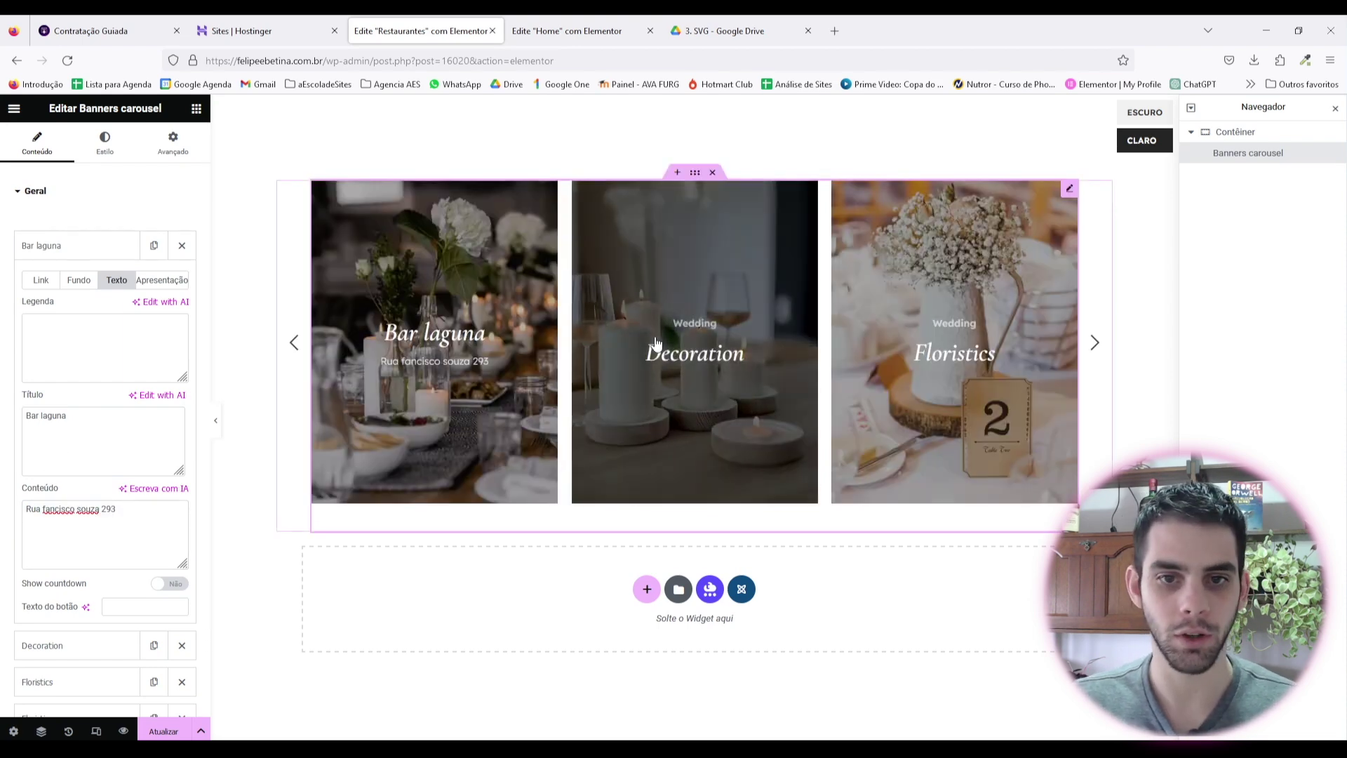
pyautogui.click(108, 244)
# Step: Retitle the Decoration banner 'Bar Laguna' and paste the street address into its content
pyautogui.click(108, 282)
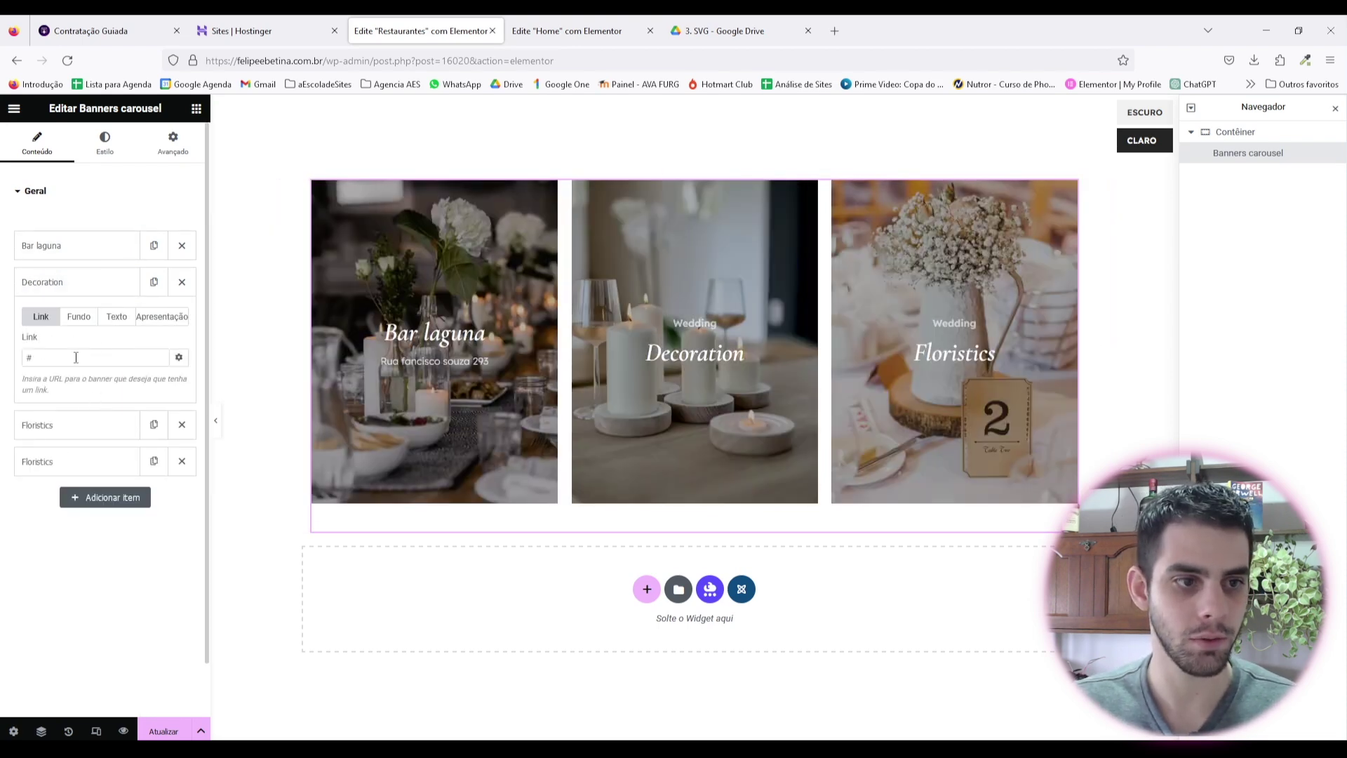
pyautogui.click(116, 316)
pyautogui.click(101, 562)
pyautogui.hotkey('ctrl', 'v')
pyautogui.doubleClick(47, 452)
pyautogui.write('Bar Laguna')
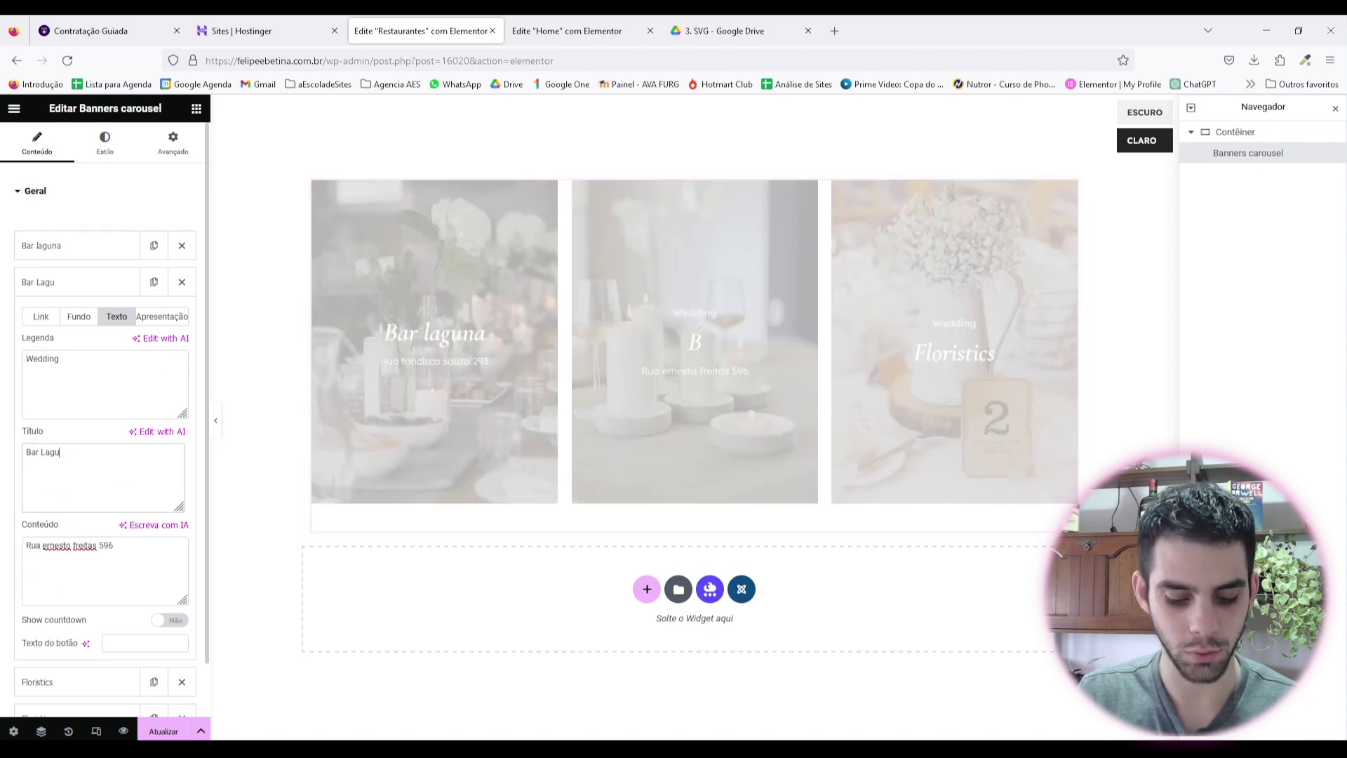
# Step: Rename the first slide's title to 'Restaurante lourdes'
pyautogui.click(58, 285)
pyautogui.click(58, 246)
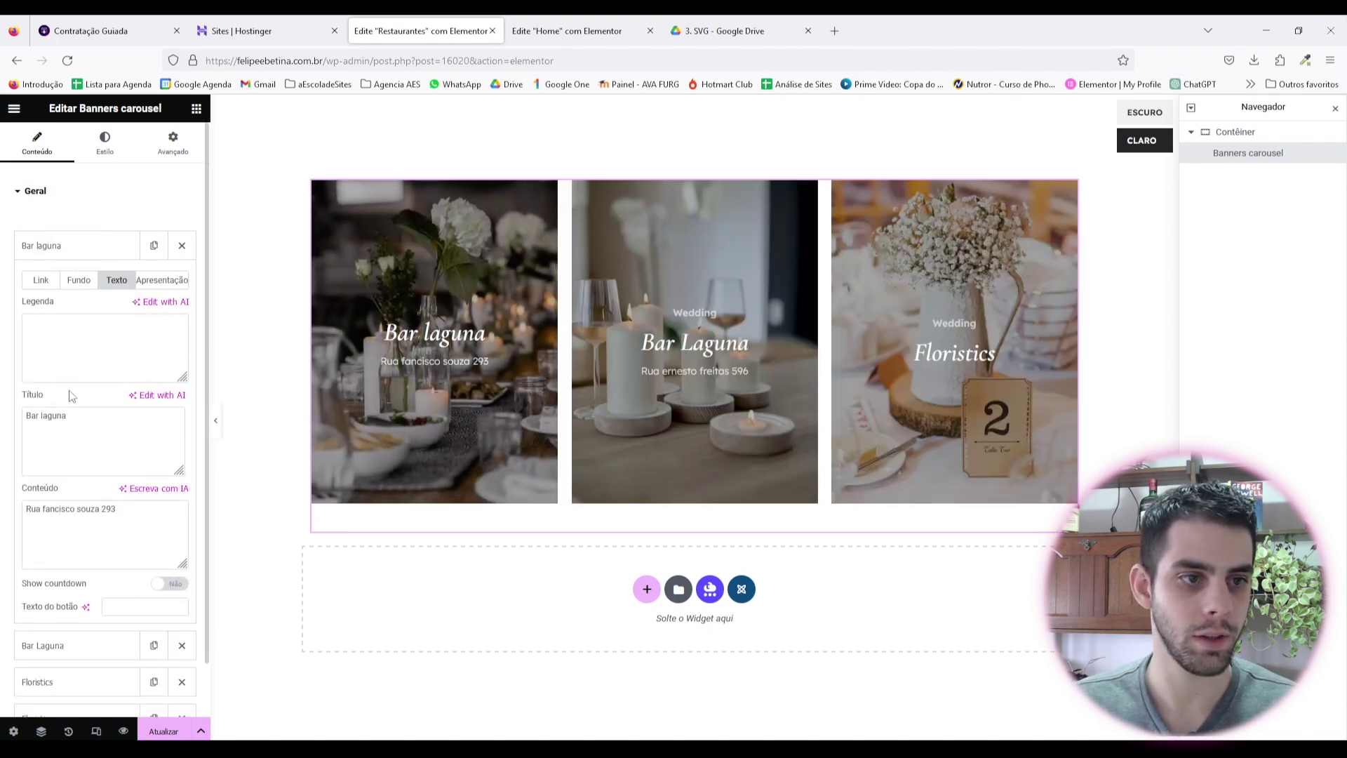
pyautogui.tripleClick(46, 416)
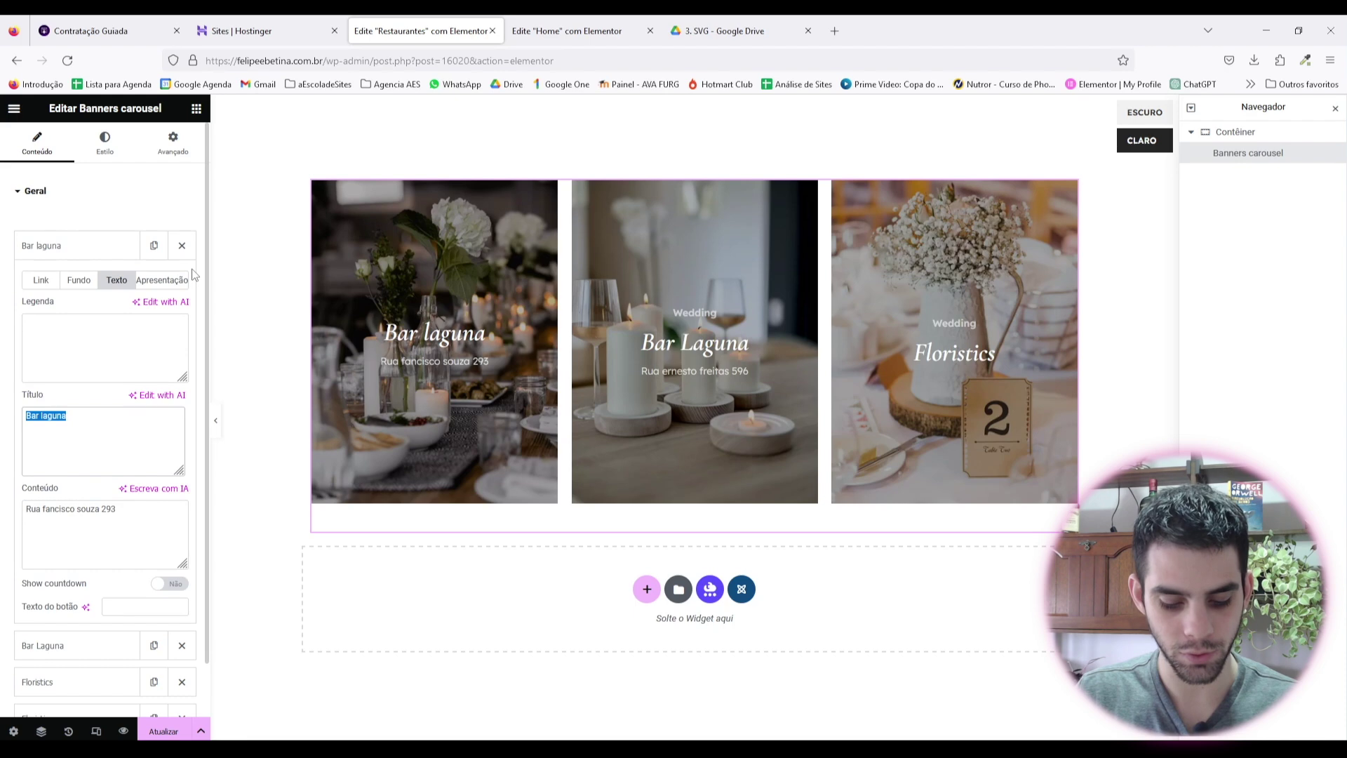
pyautogui.write('Resta')
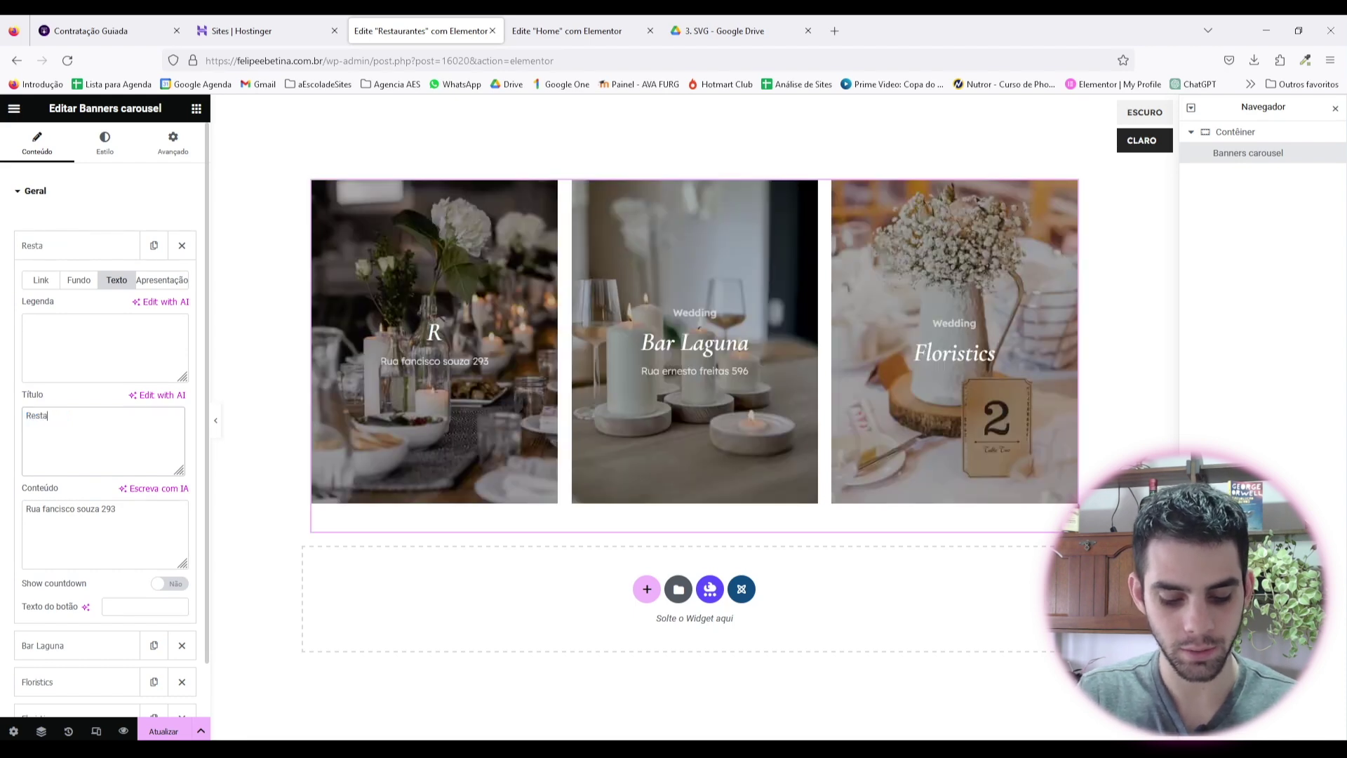
pyautogui.write('uranter')
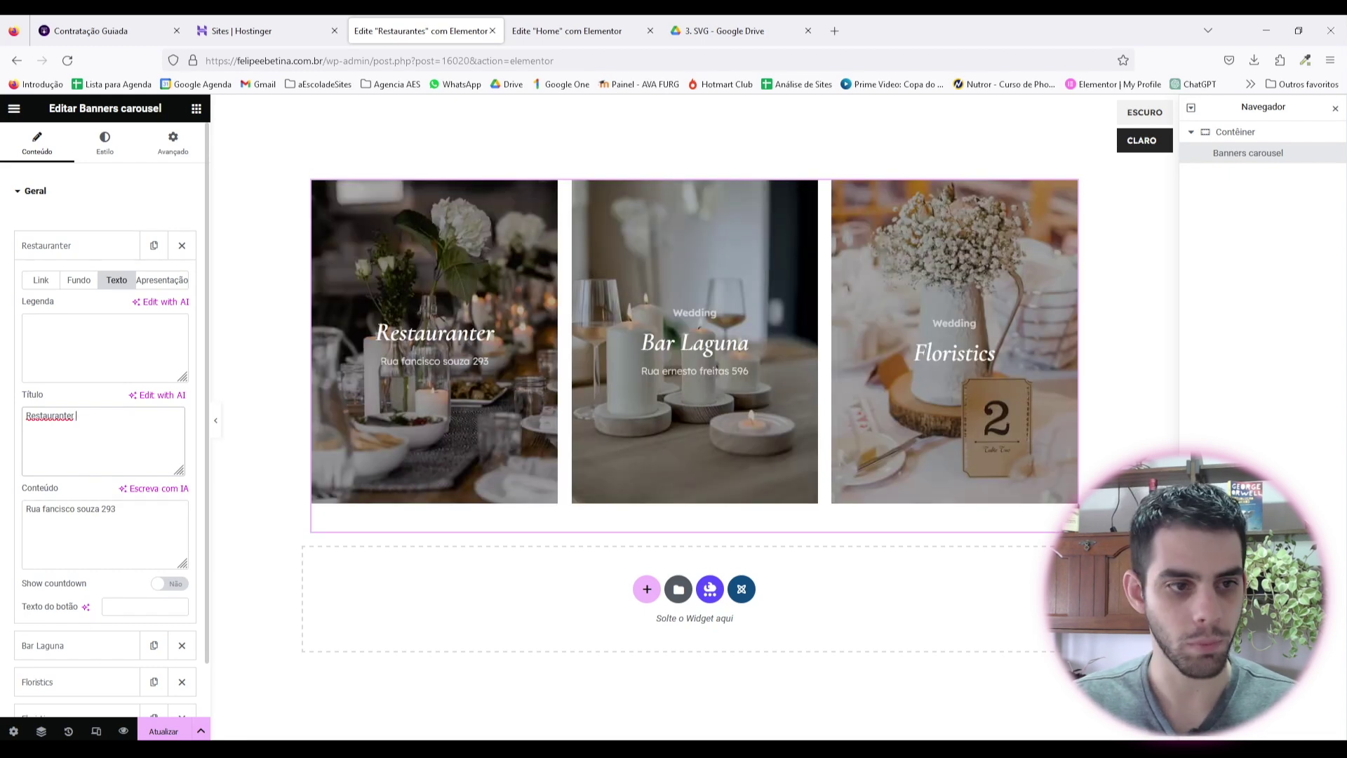
pyautogui.press('BackSpace')
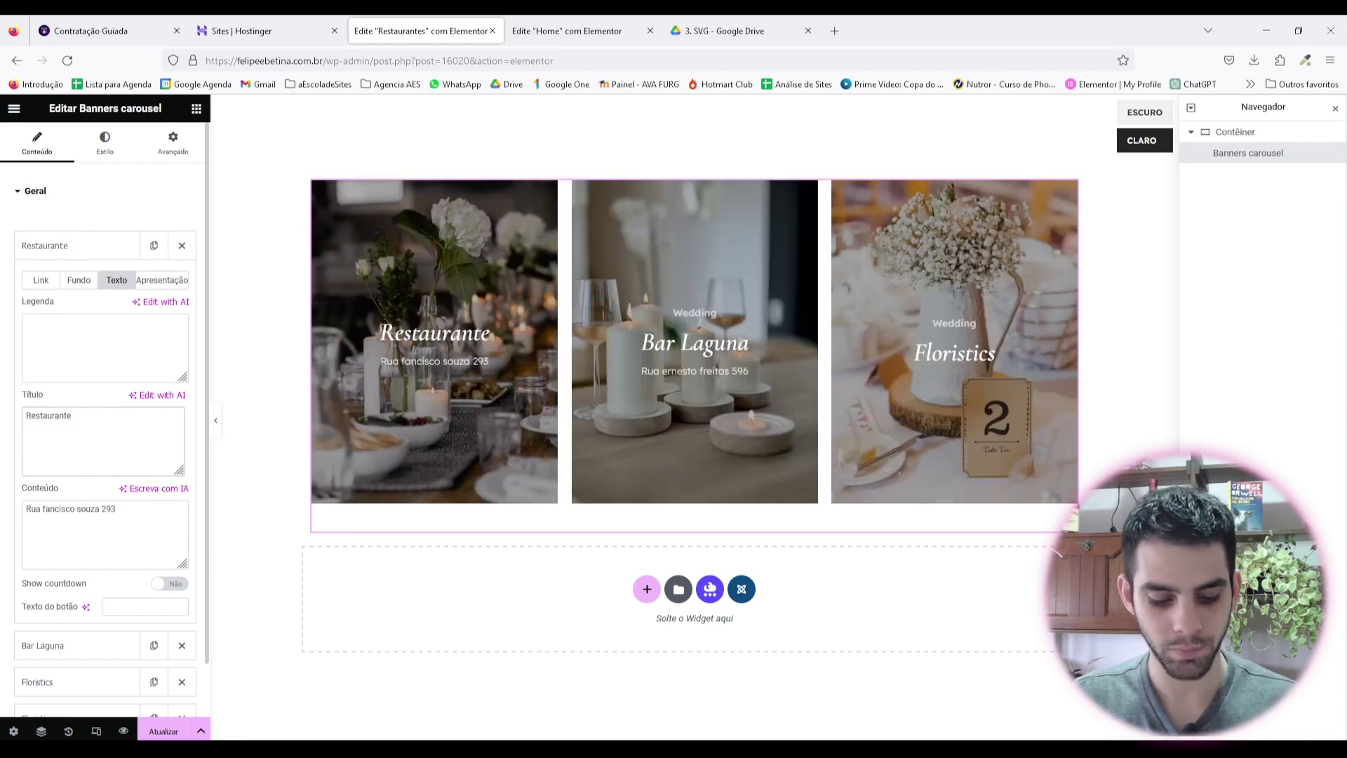
pyautogui.press('BackSpace')
pyautogui.write('e lour')
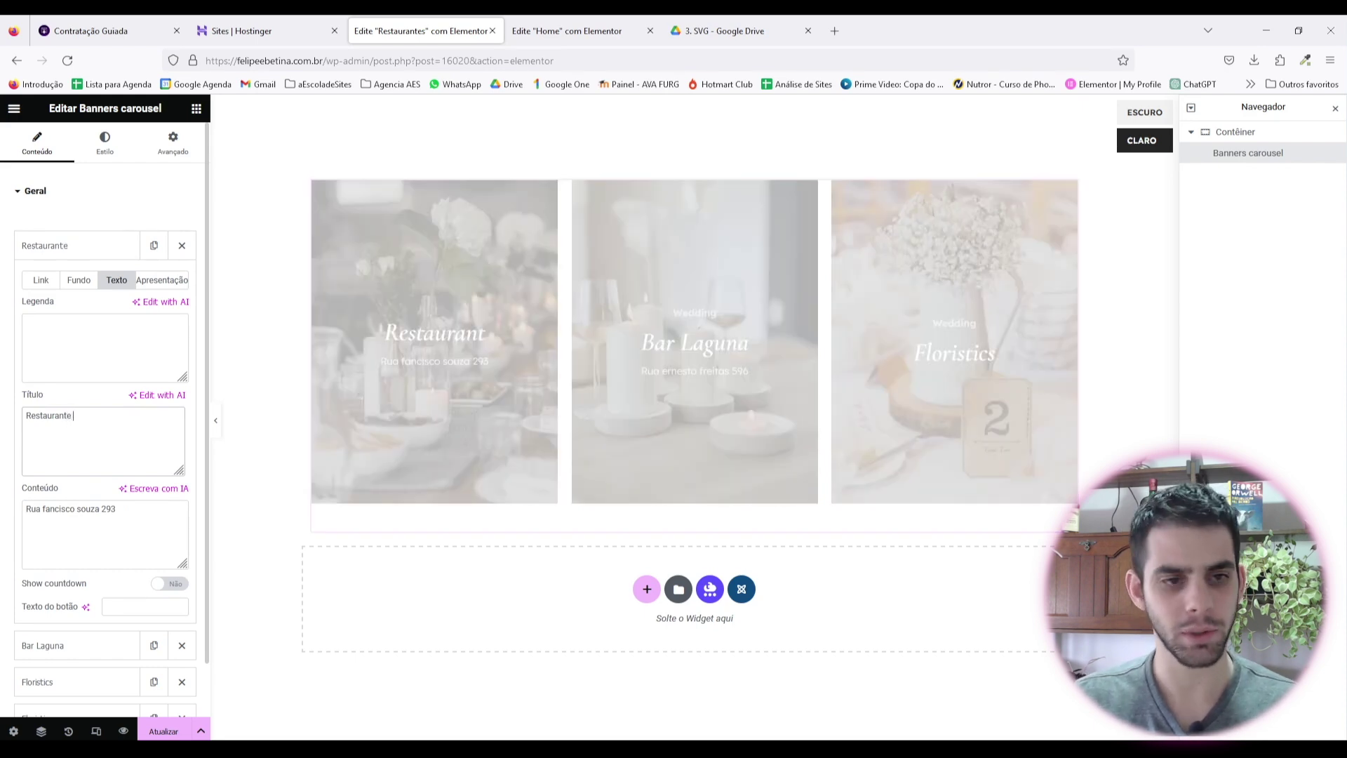
pyautogui.write('des')
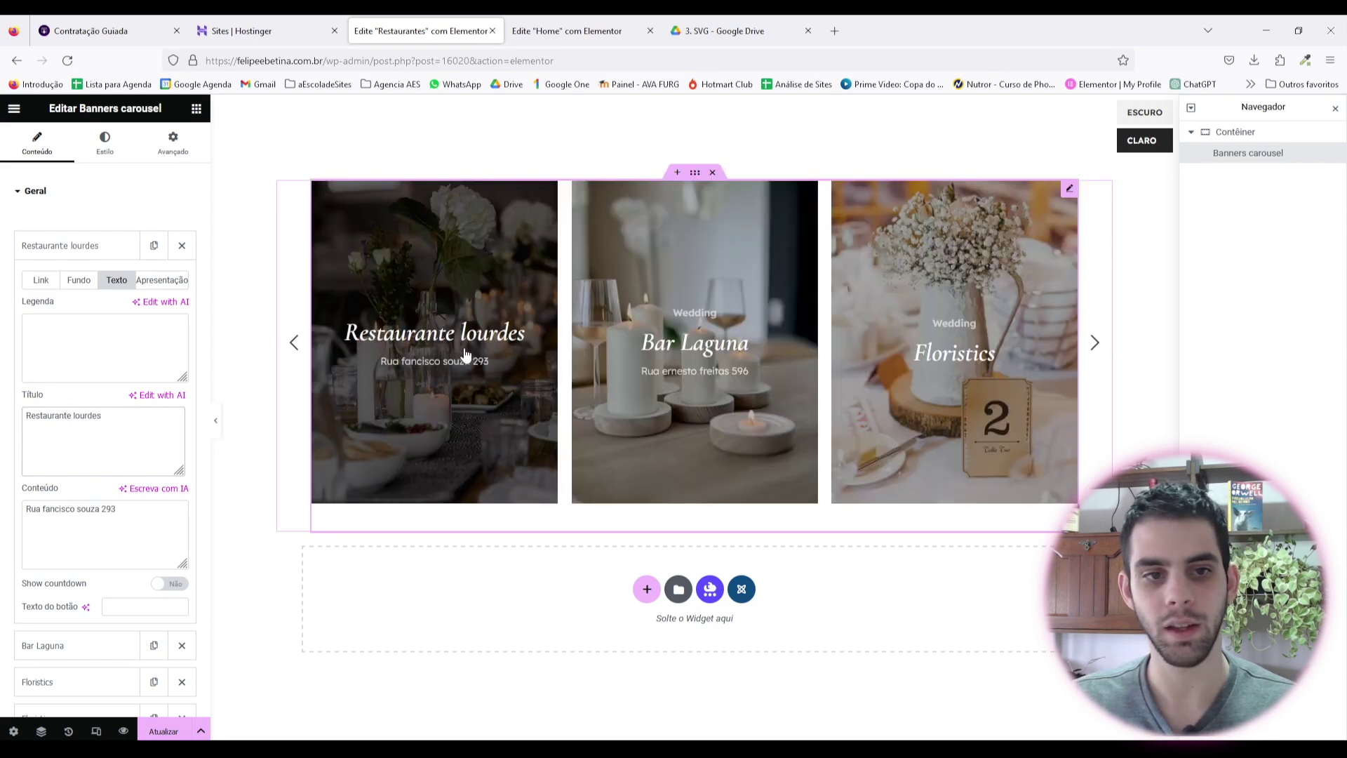
pyautogui.click(78, 259)
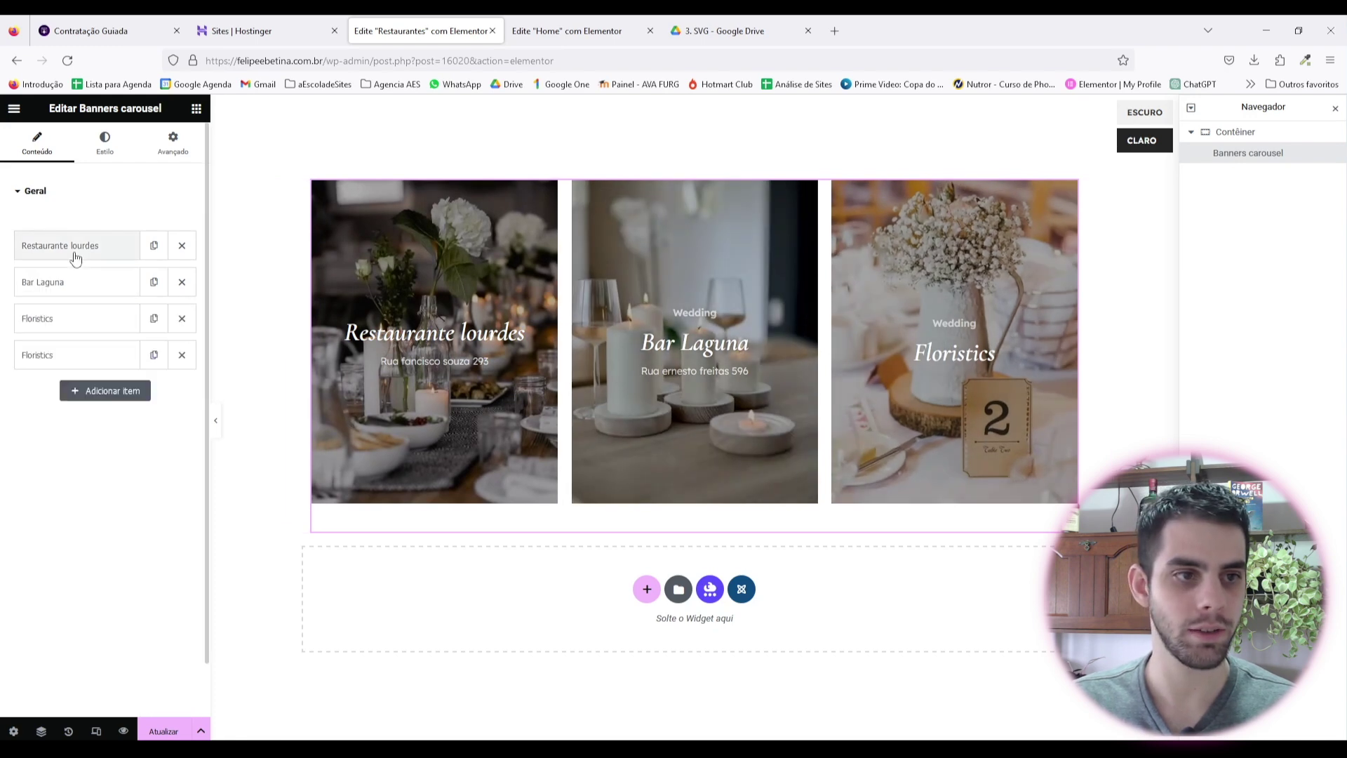
pyautogui.click(81, 317)
pyautogui.moveTo(91, 417); pyautogui.dragTo(16, 359)
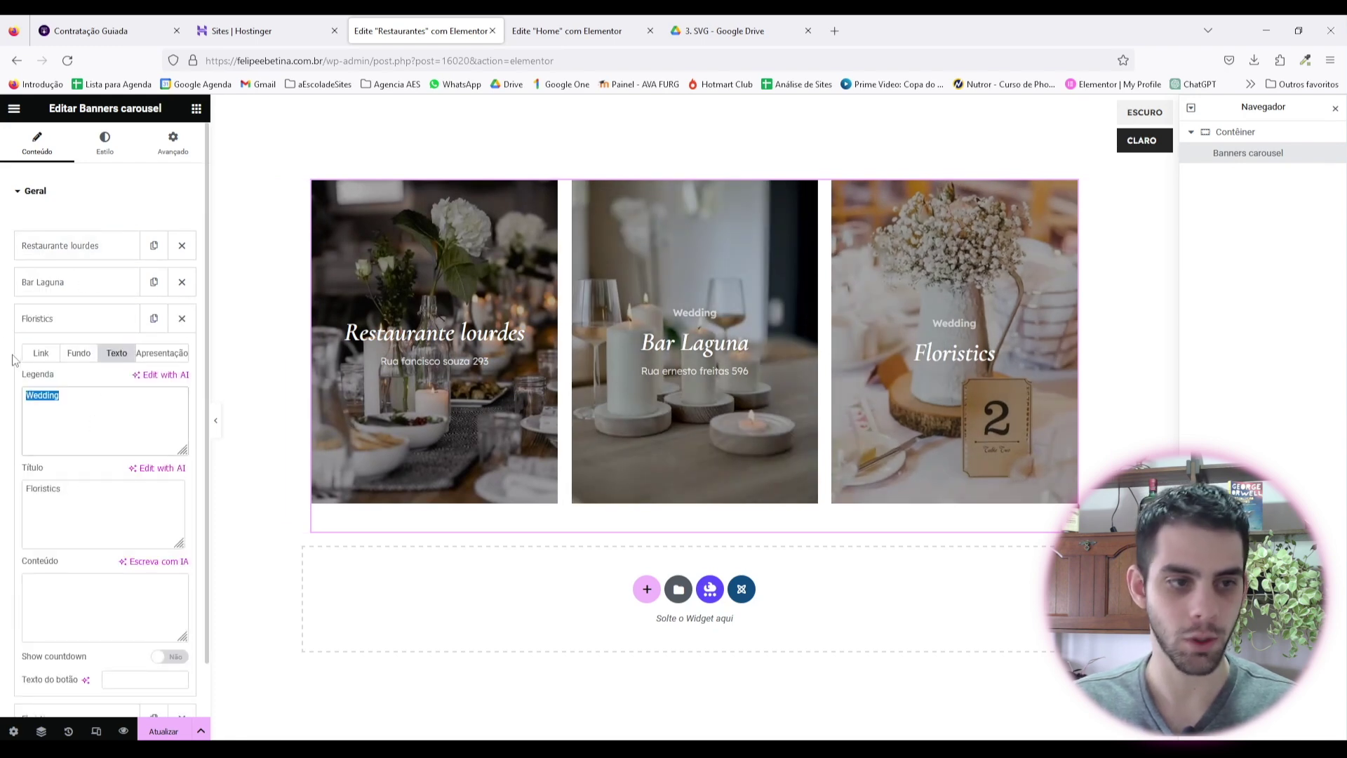
pyautogui.press('BackSpace')
pyautogui.doubleClick(34, 483)
pyautogui.write('Res')
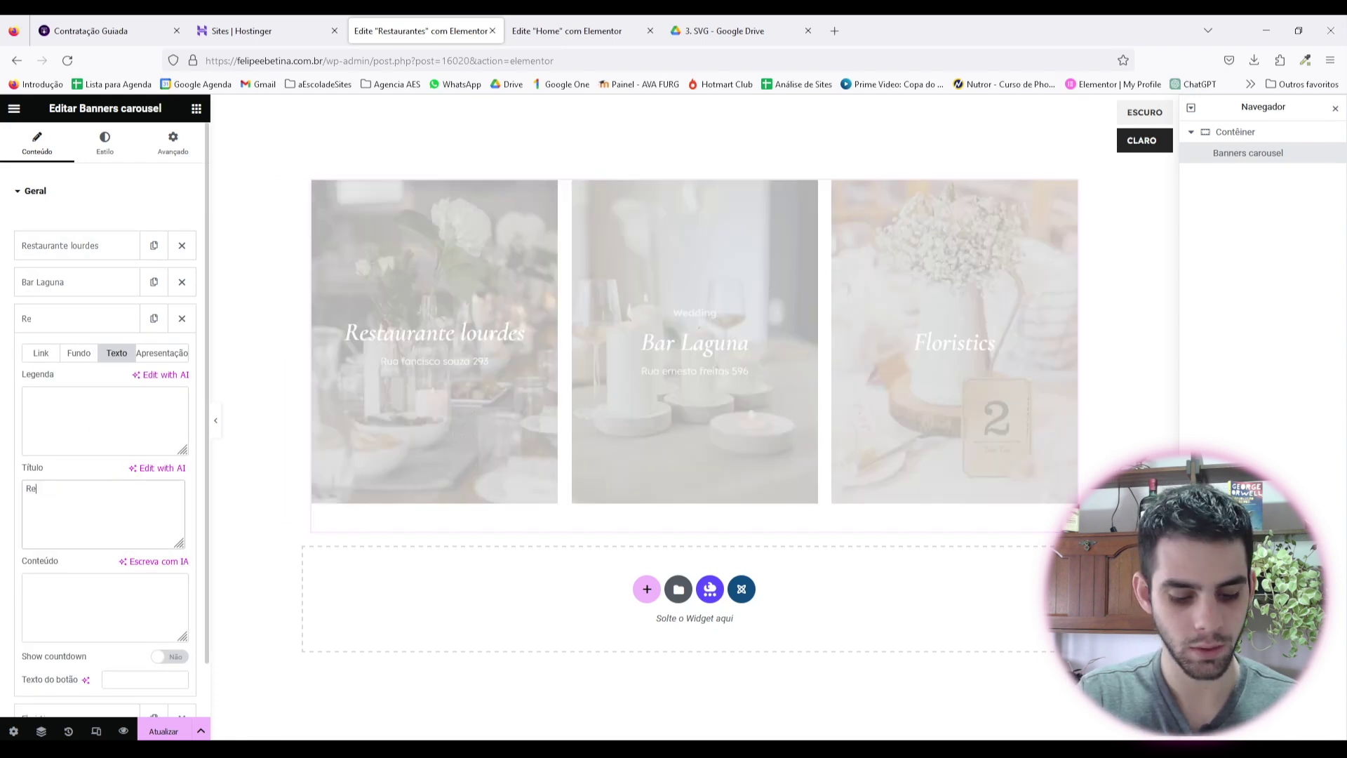
pyautogui.press('BackSpace')
pyautogui.press('BackSpace')
pyautogui.press('BackSpace')
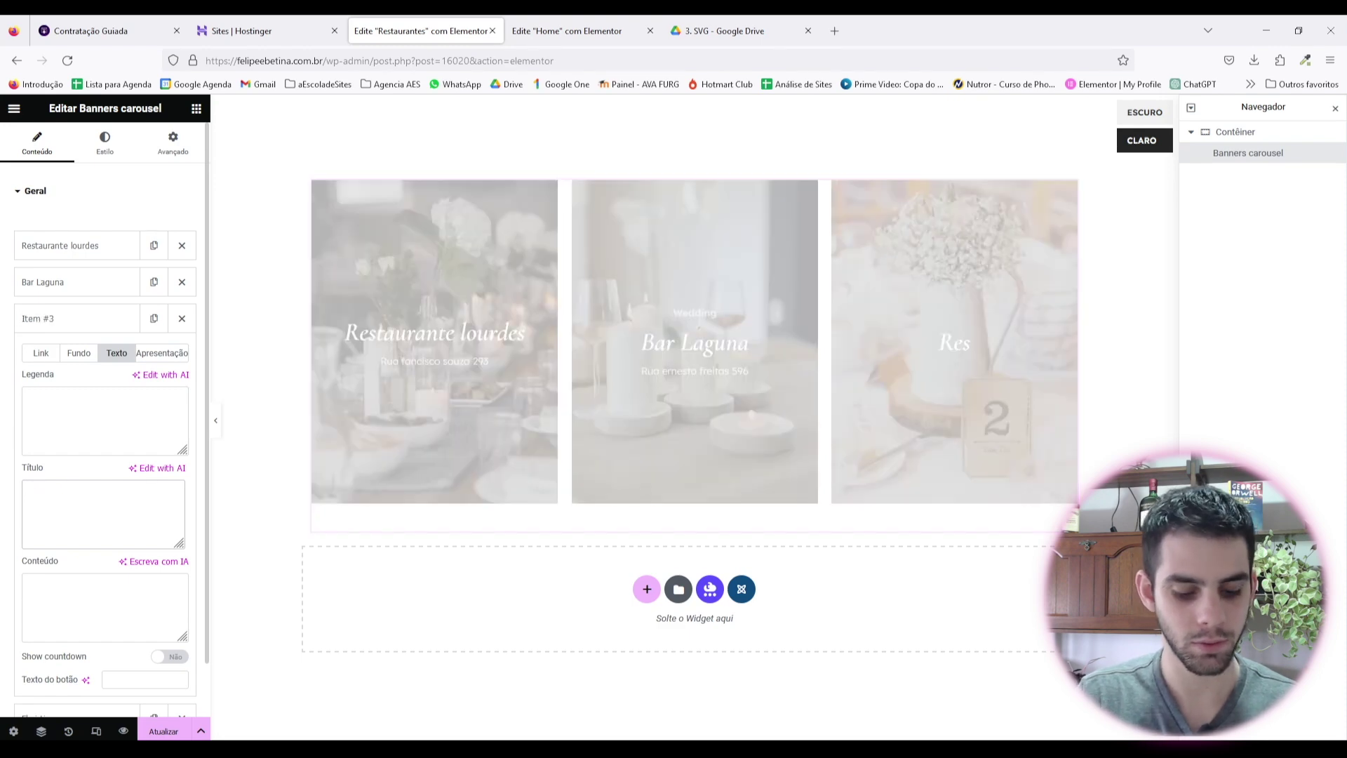
pyautogui.write('Espaço lazer')
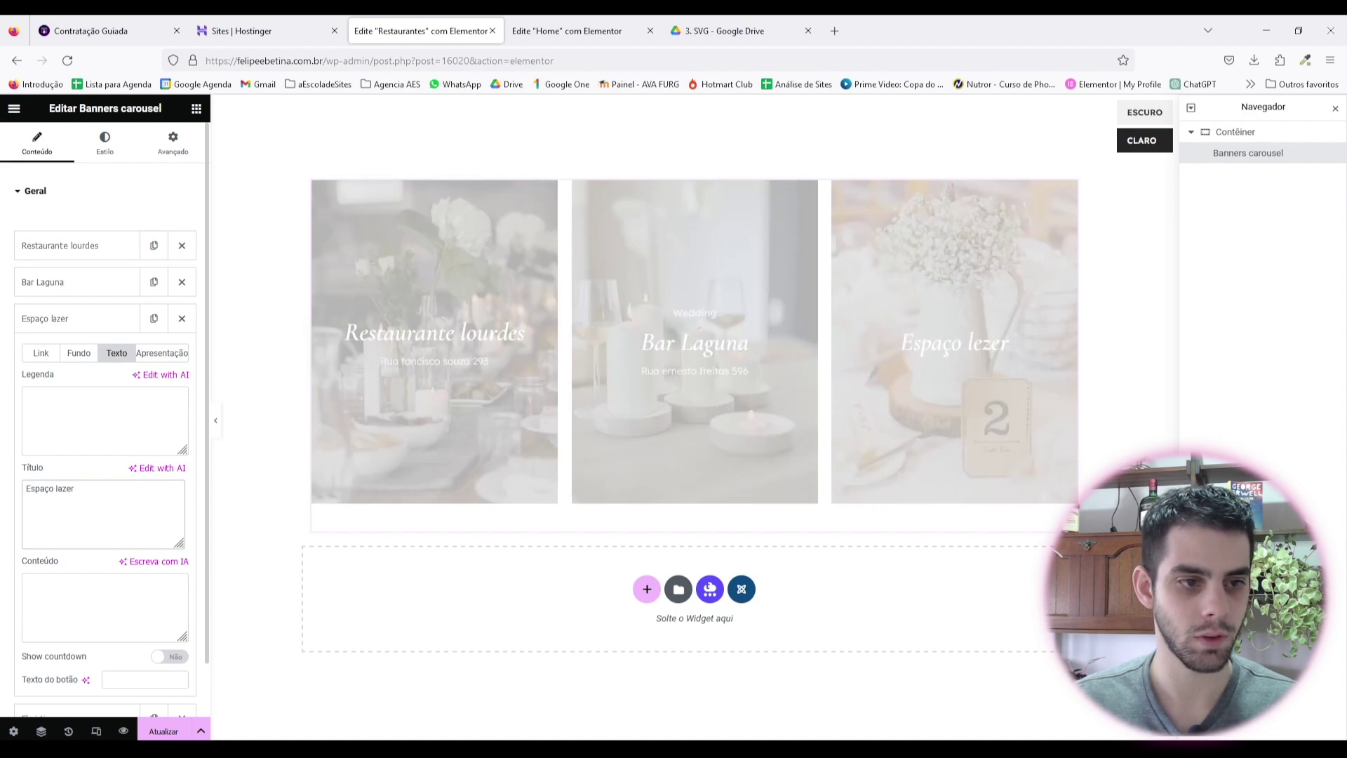
pyautogui.click(104, 607)
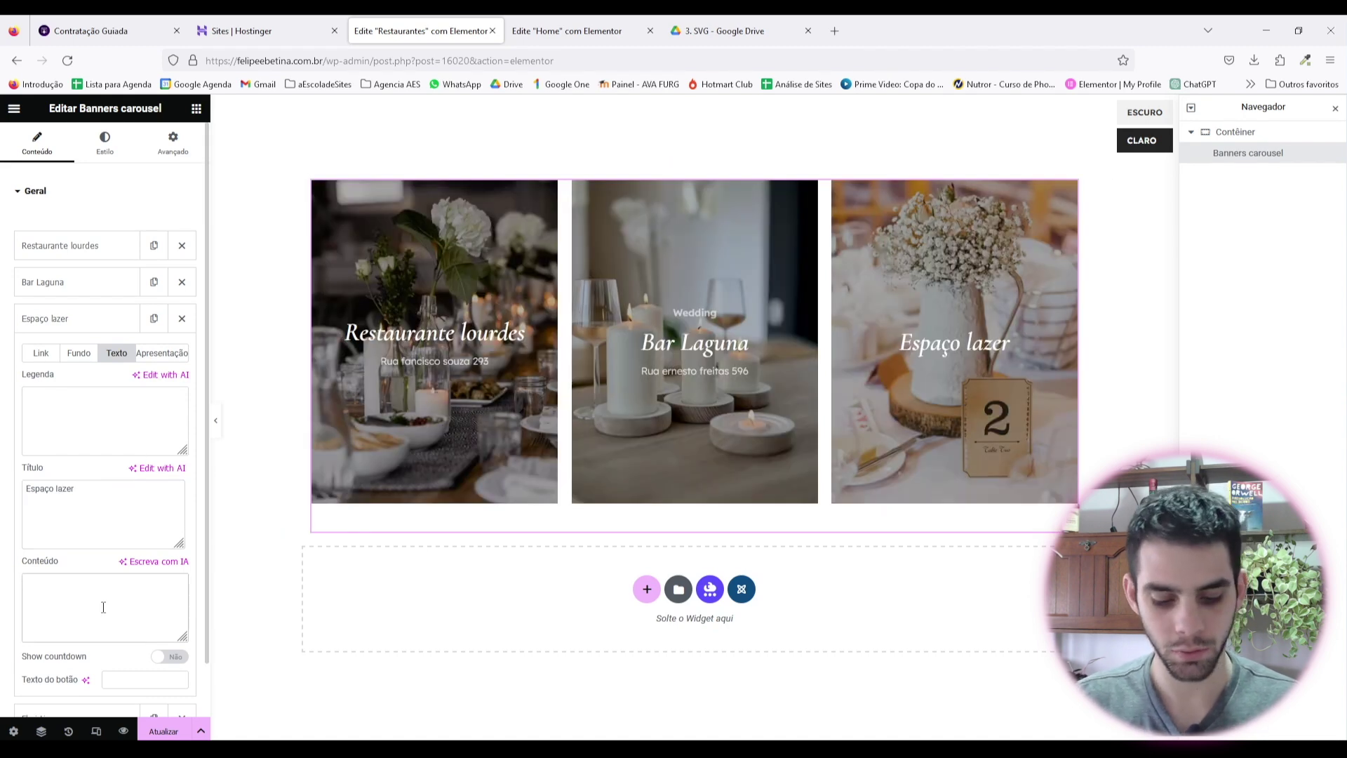
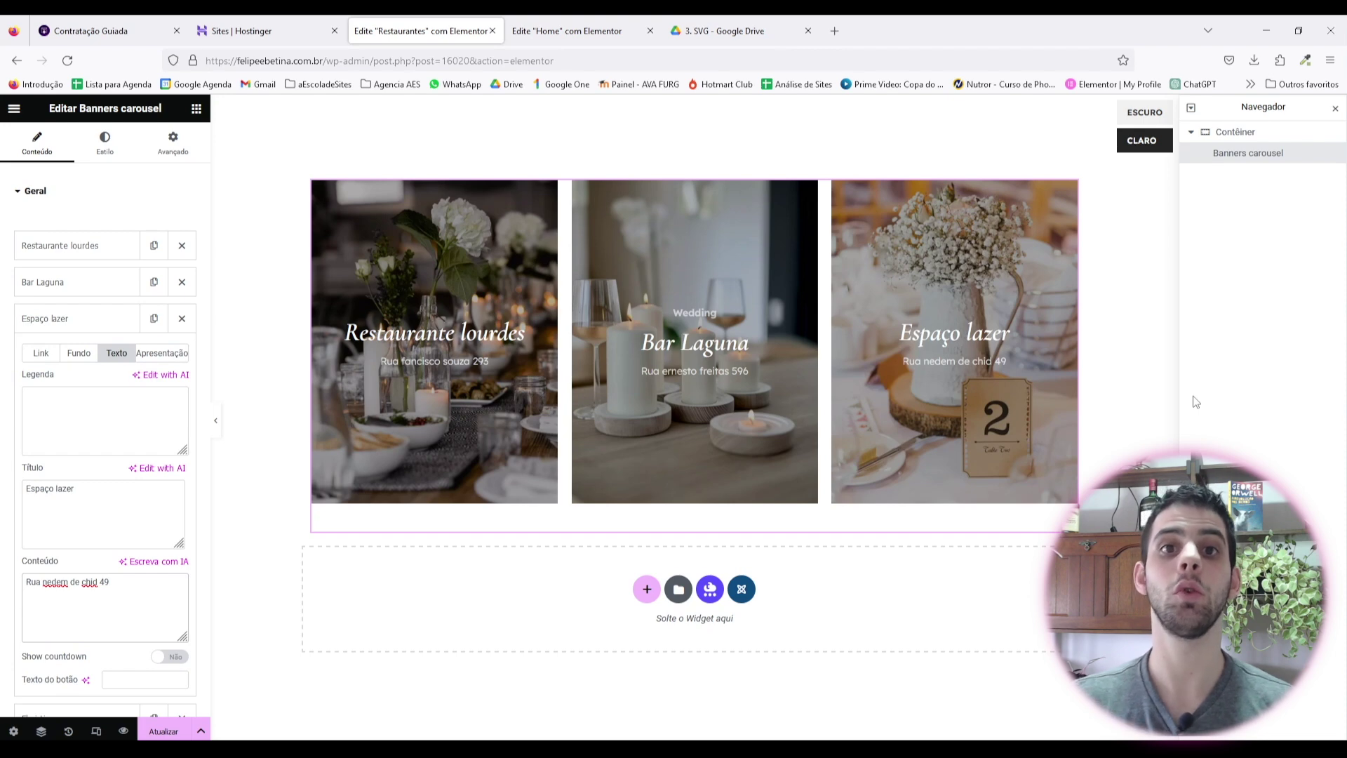
pyautogui.click(337, 449)
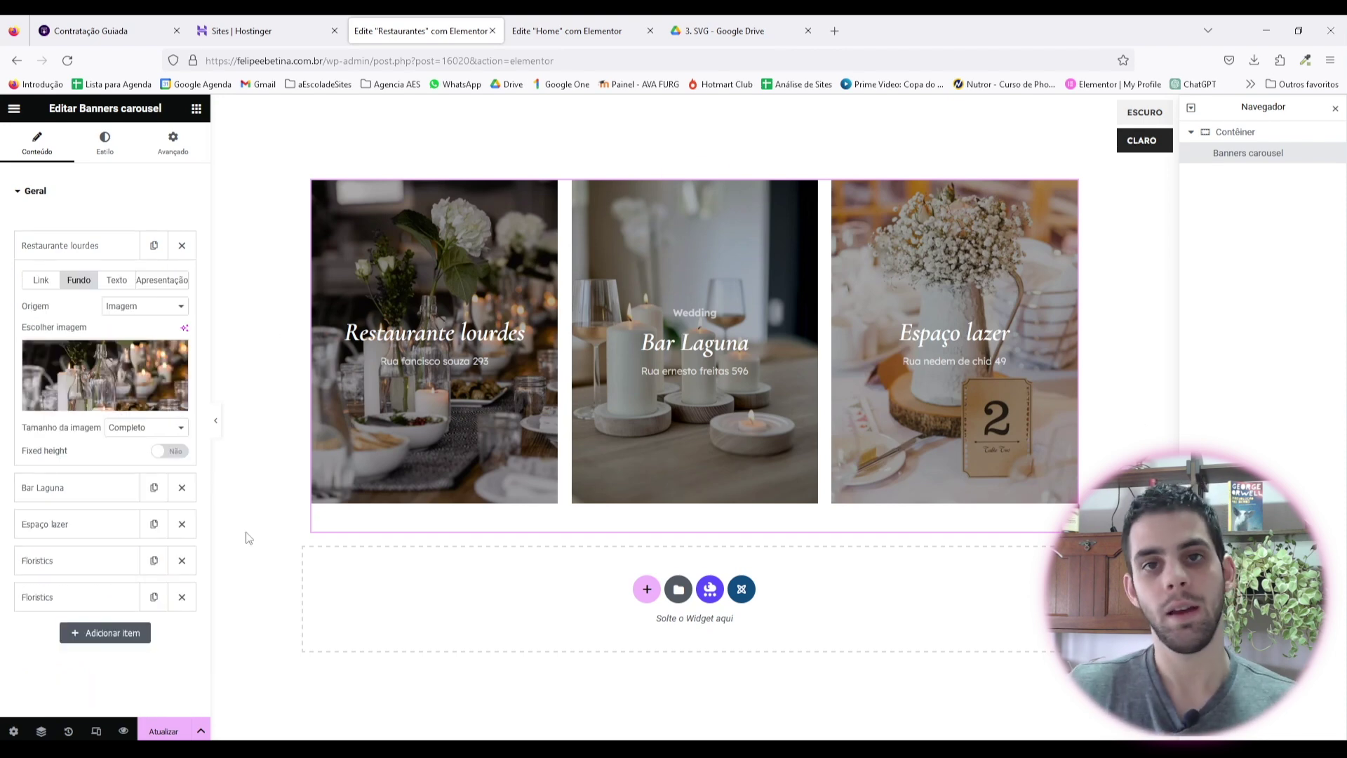
pyautogui.click(91, 375)
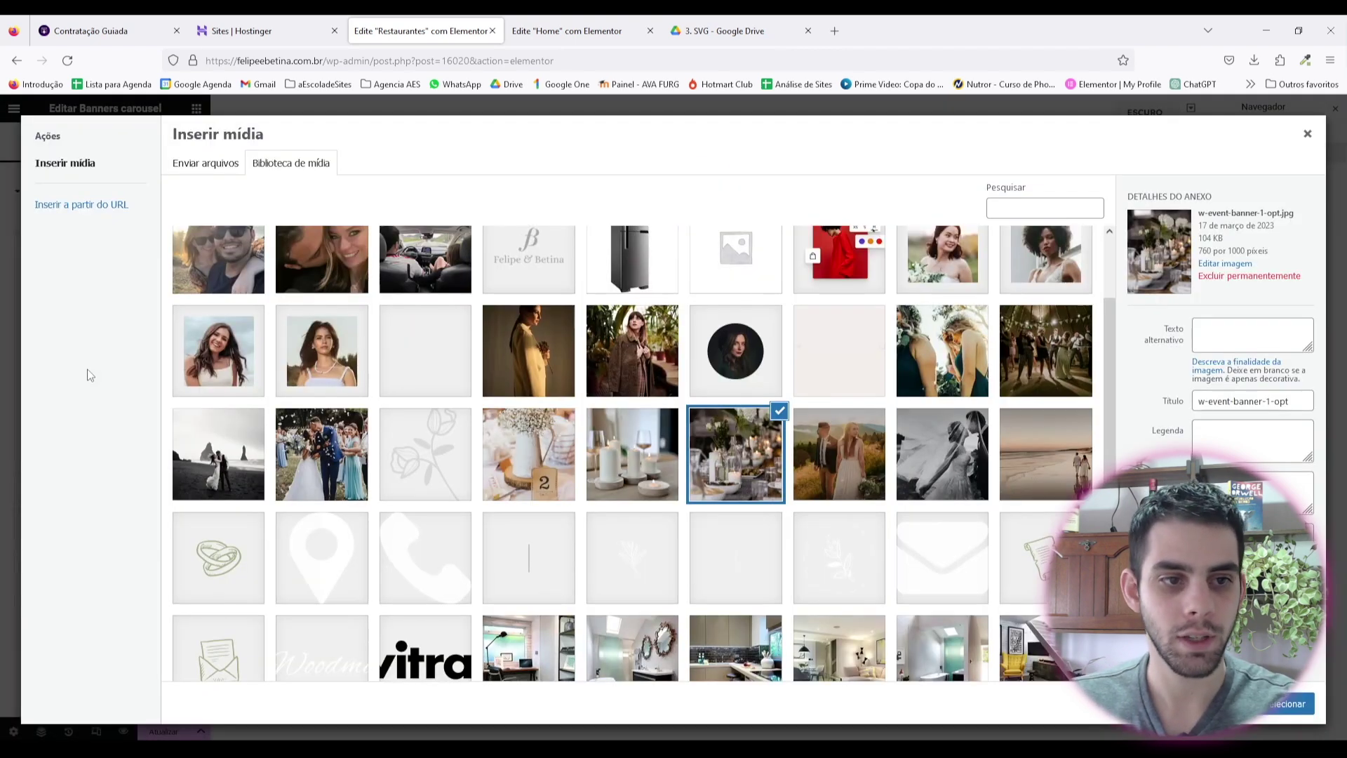
pyautogui.scroll(4, 789, 458)
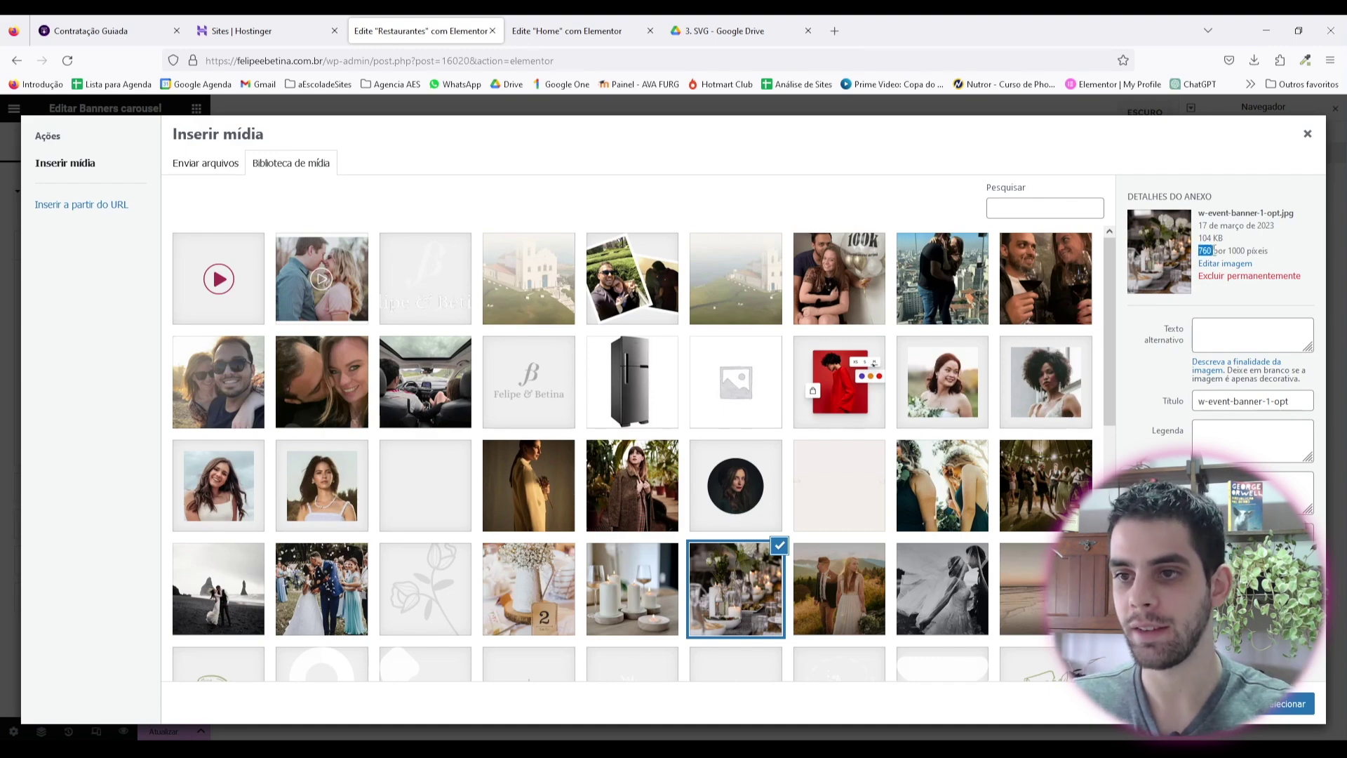
pyautogui.moveTo(1213, 250); pyautogui.dragTo(1234, 250)
pyautogui.click(1307, 134)
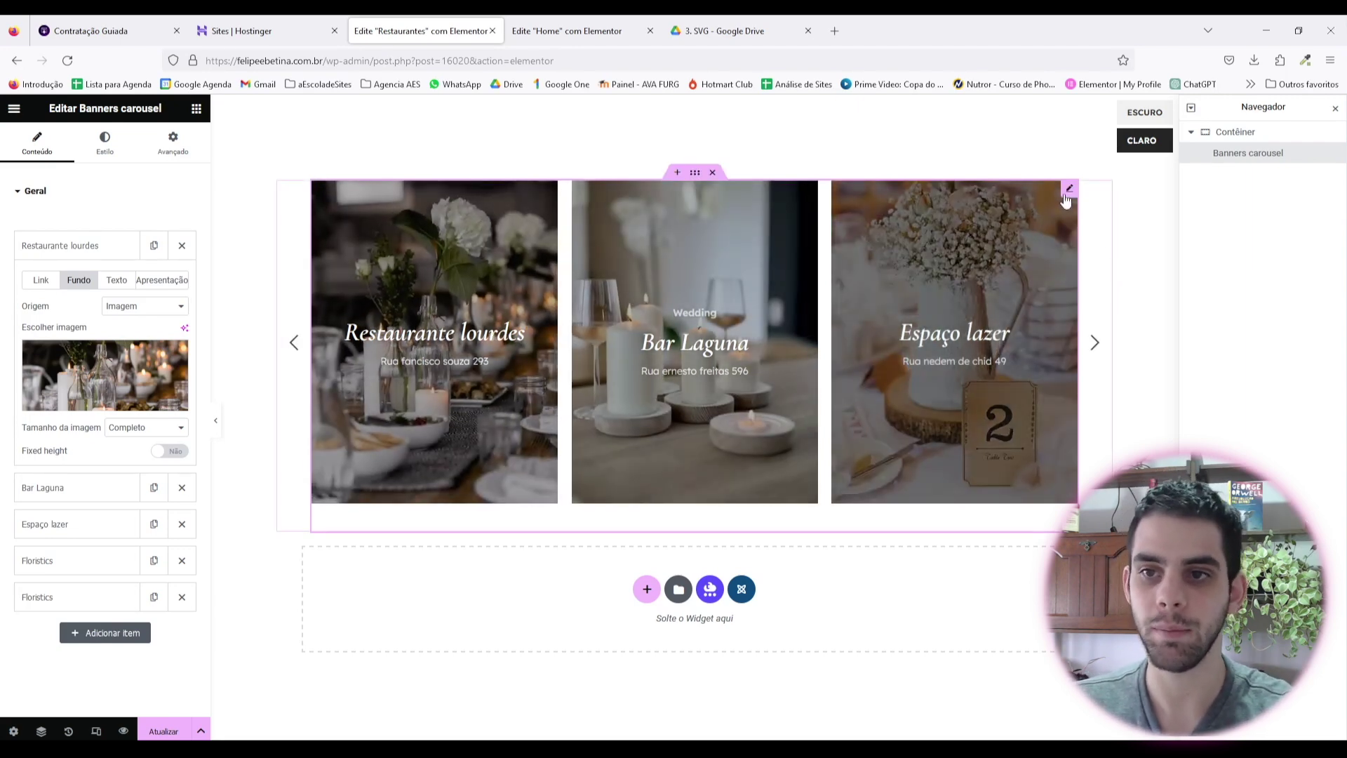
# Step: Set the carousel title typography size to 40 px in Estilo > Título
pyautogui.click(107, 139)
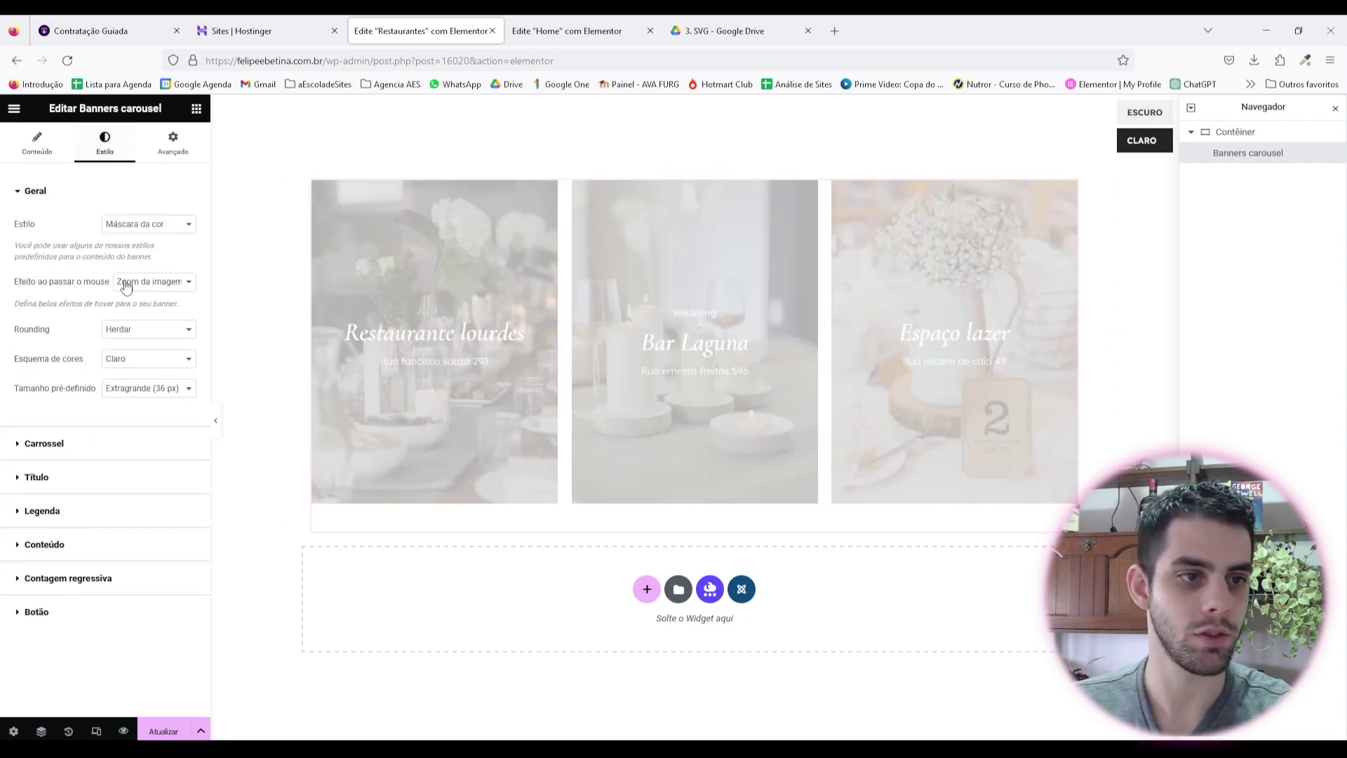
pyautogui.click(90, 474)
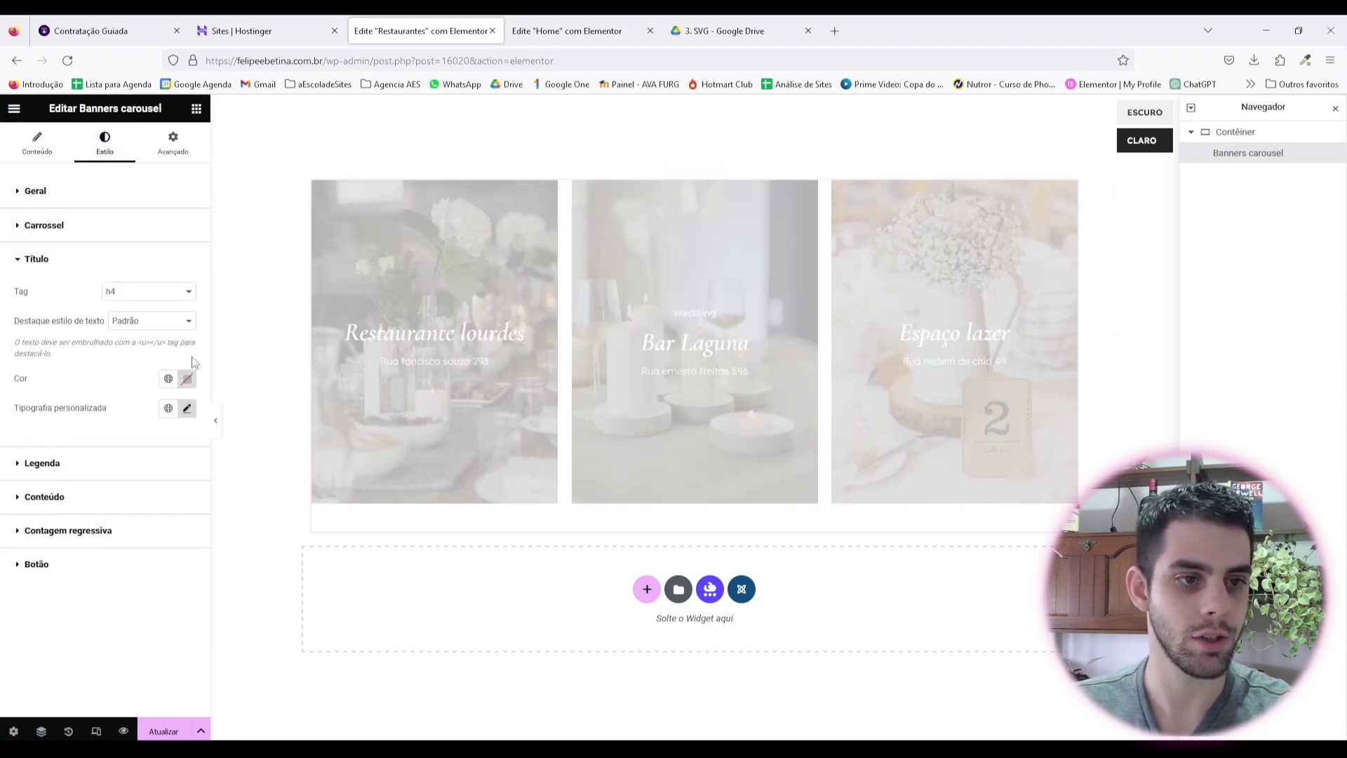
pyautogui.click(188, 410)
pyautogui.doubleClick(157, 518)
pyautogui.write('45')
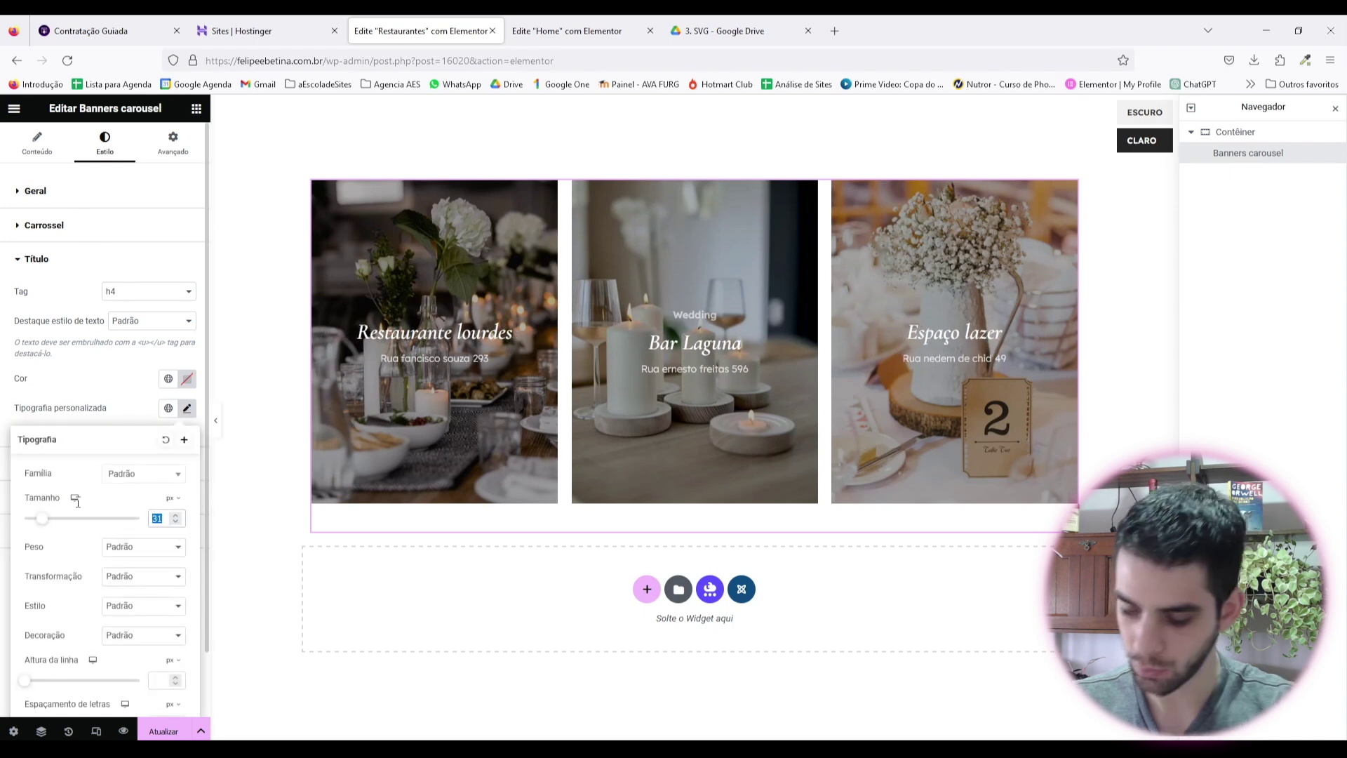
pyautogui.click(176, 523)
pyautogui.click(175, 523)
pyautogui.click(175, 522)
pyautogui.click(175, 522)
pyautogui.click(177, 522)
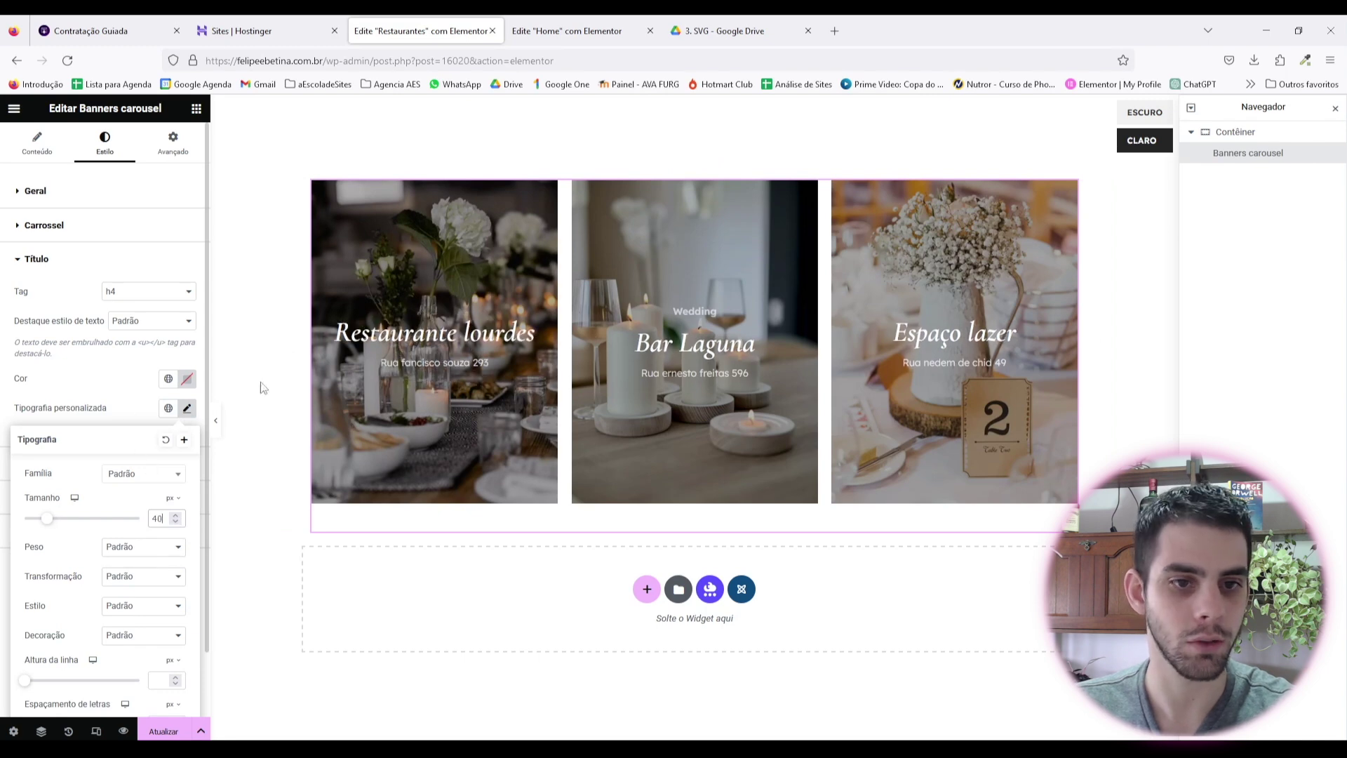
pyautogui.click(135, 383)
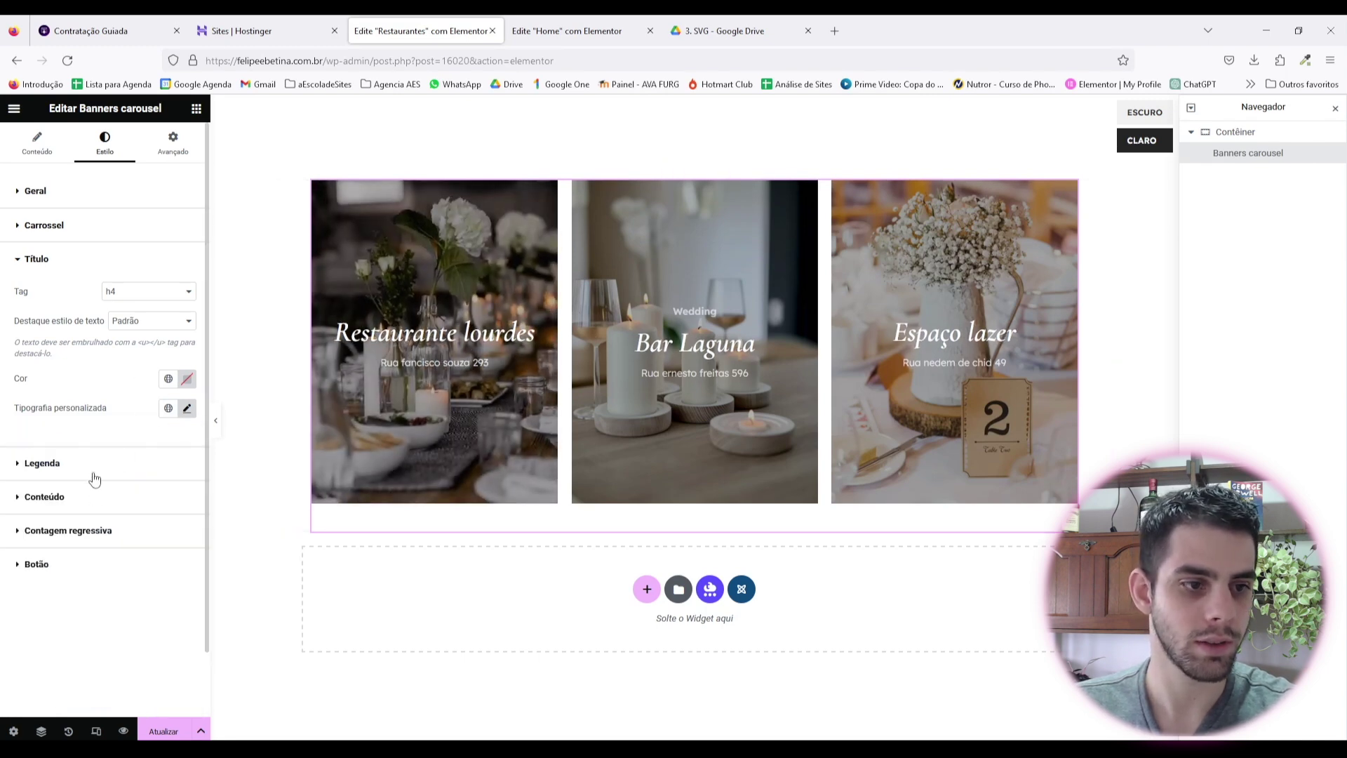
# Step: Set the carousel address (Conteúdo) typography size to 18 px
pyautogui.click(100, 496)
pyautogui.click(187, 435)
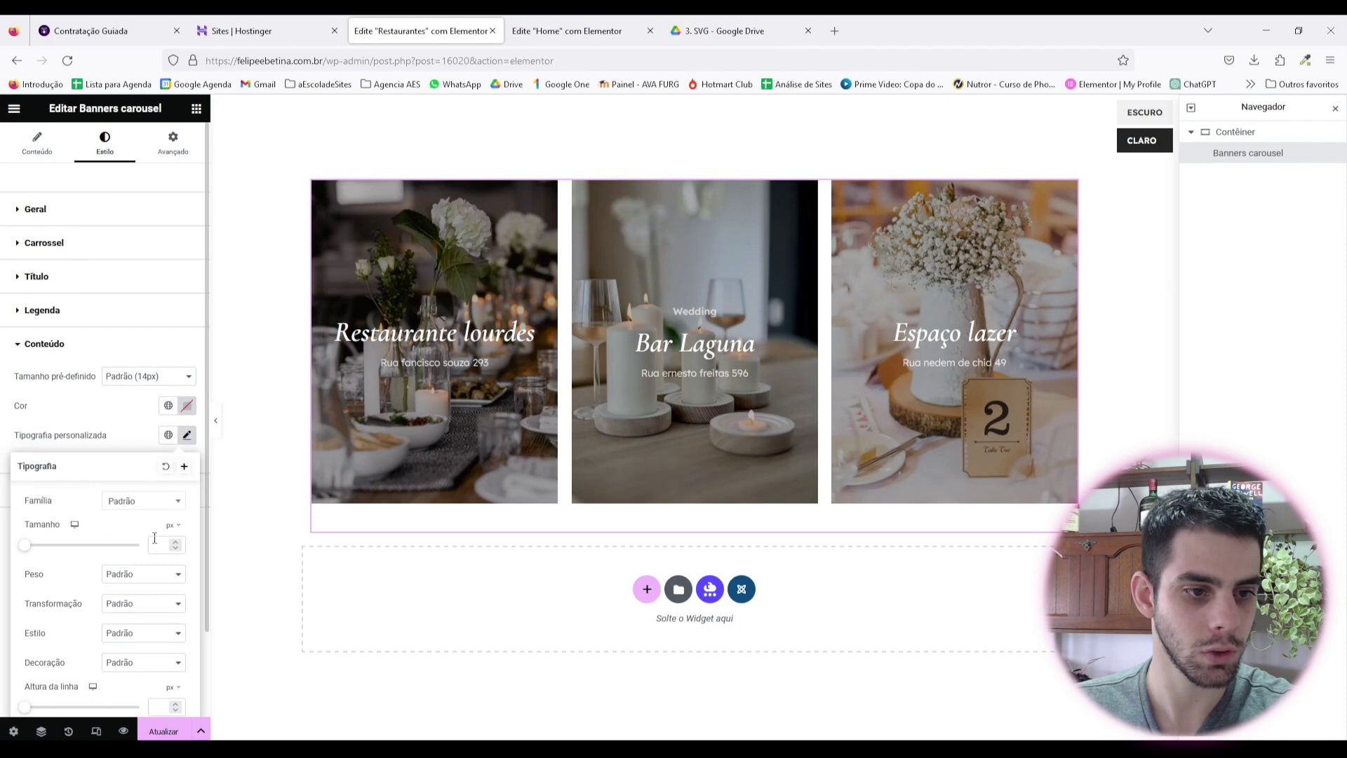
pyautogui.write('20')
pyautogui.click(179, 548)
pyautogui.click(179, 548)
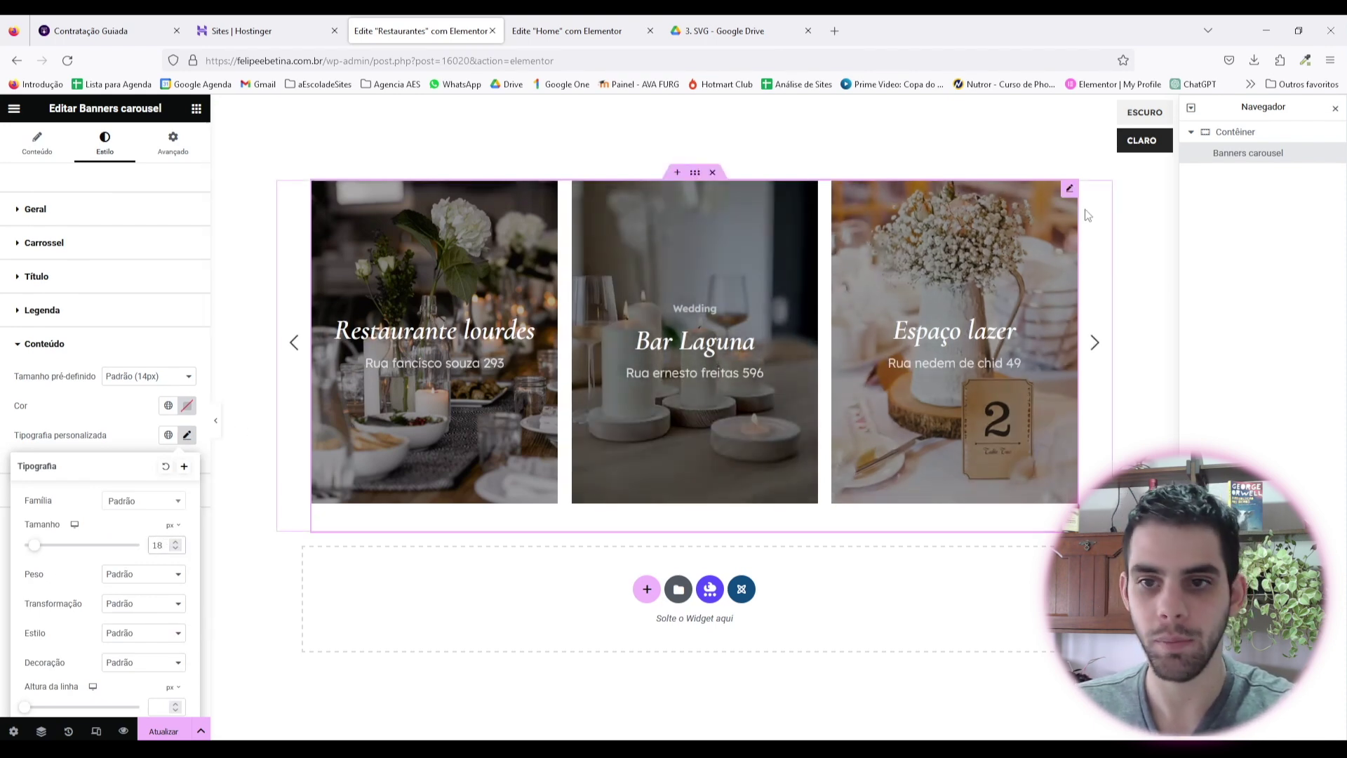
pyautogui.click(36, 193)
# Step: Delete the Bar Laguna slide's 'Wedding' caption, then switch to the Home editor tab
pyautogui.click(37, 144)
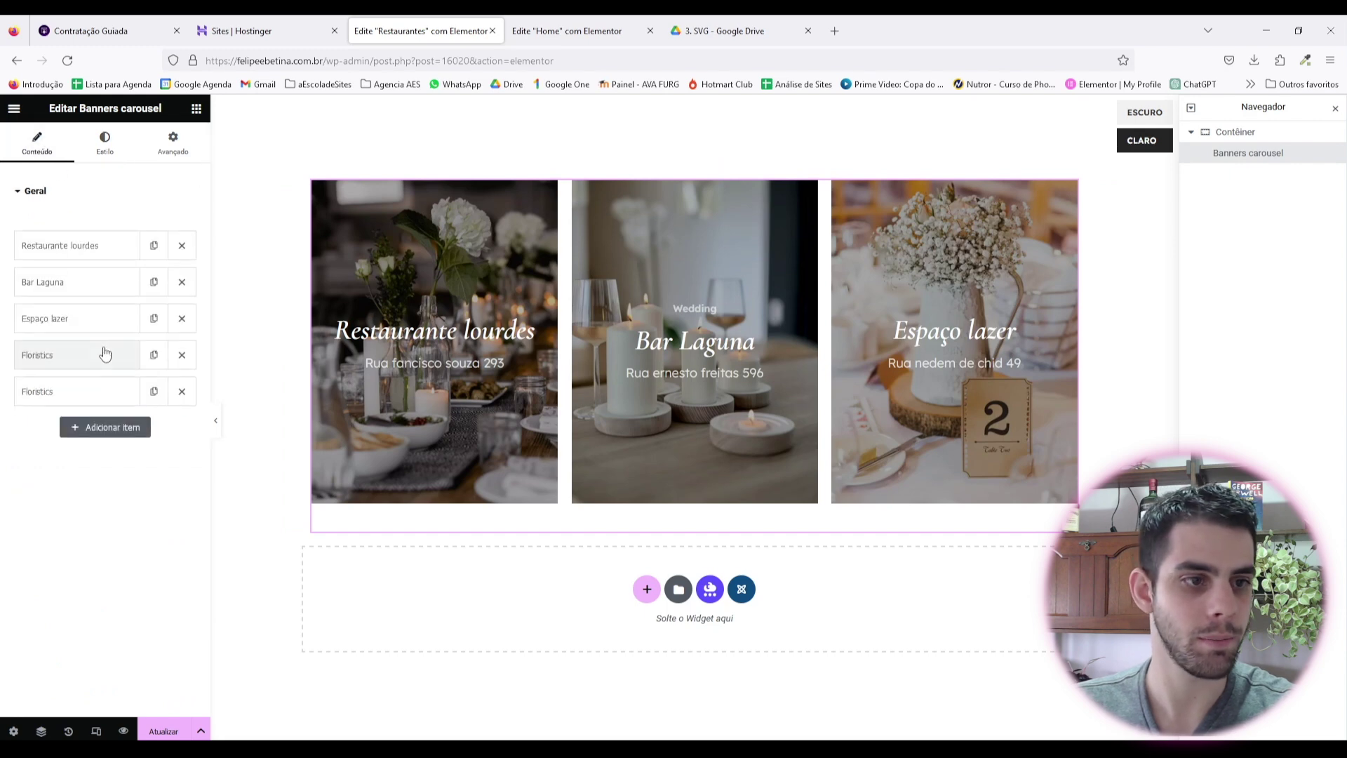
pyautogui.click(77, 282)
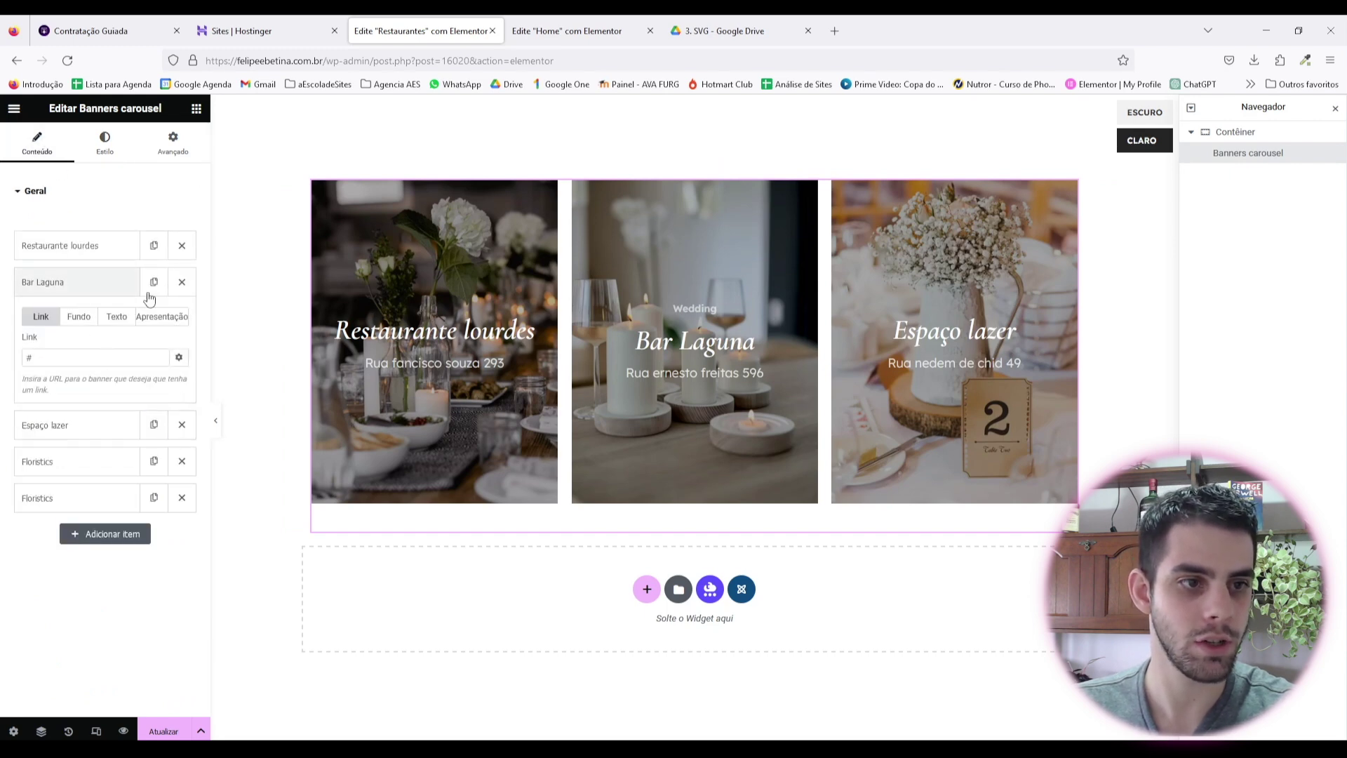
pyautogui.click(125, 320)
pyautogui.press('BackSpace')
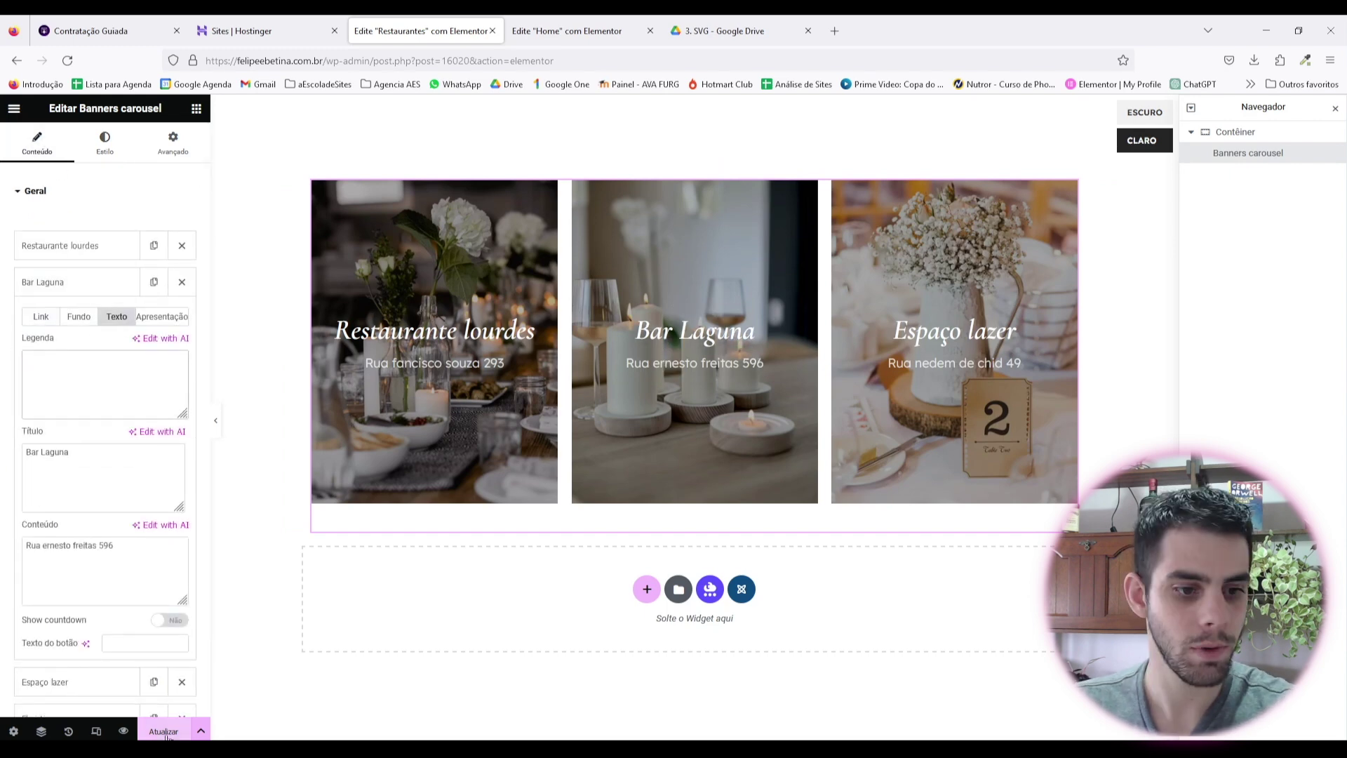
pyautogui.hotkey('ctrl', 'Tab')
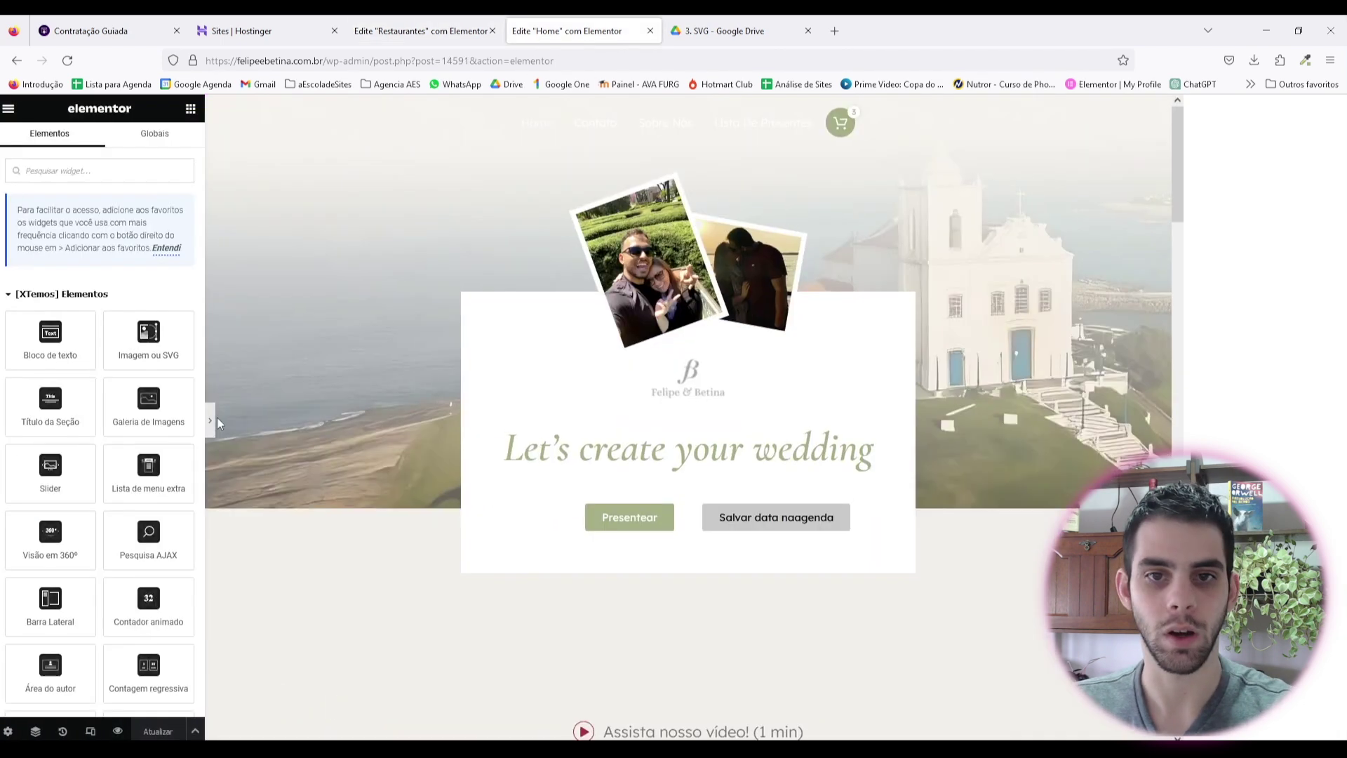
# Step: Hide the editing panel and scroll the Home page down to Recomendações
pyautogui.click(216, 420)
pyautogui.scroll(-2, 832, 273)
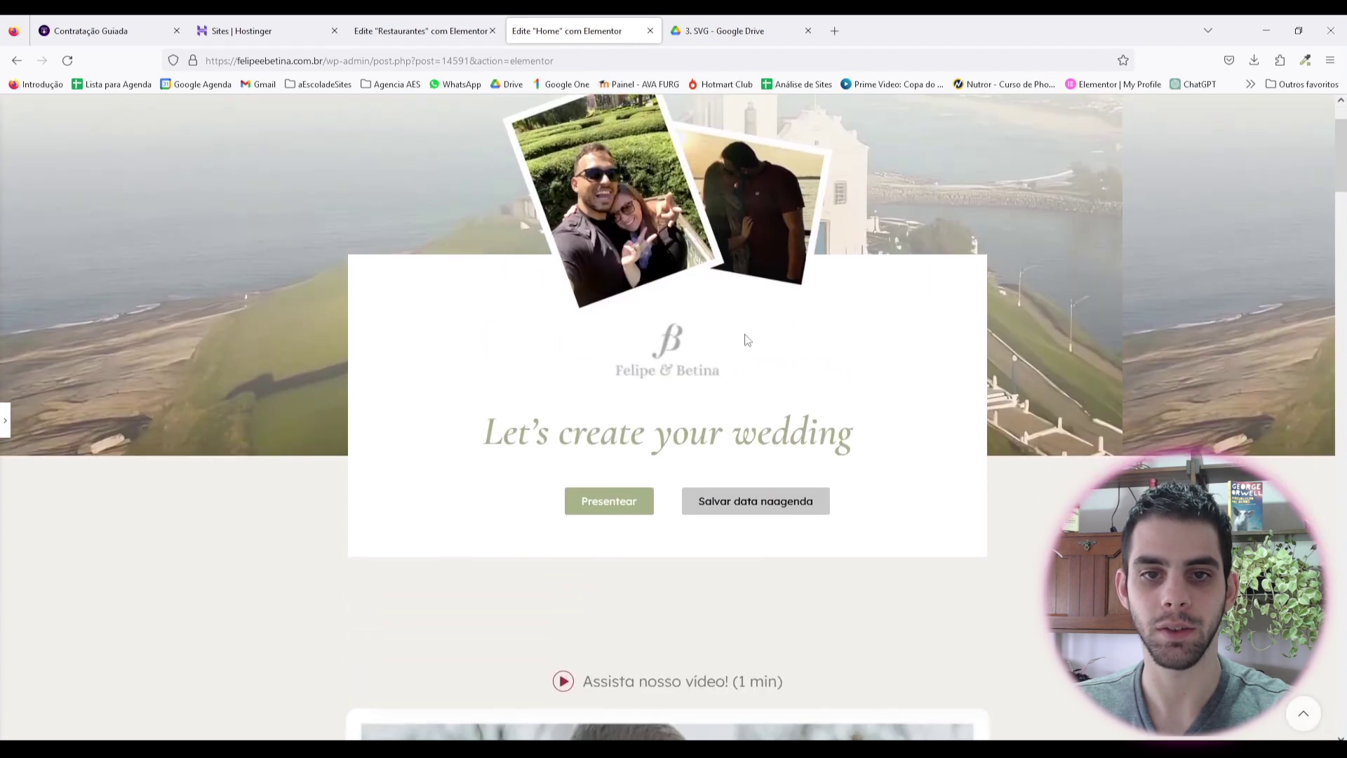
pyautogui.scroll(2, 832, 274)
pyautogui.scroll(-6, 854, 271)
pyautogui.scroll(-10, 849, 282)
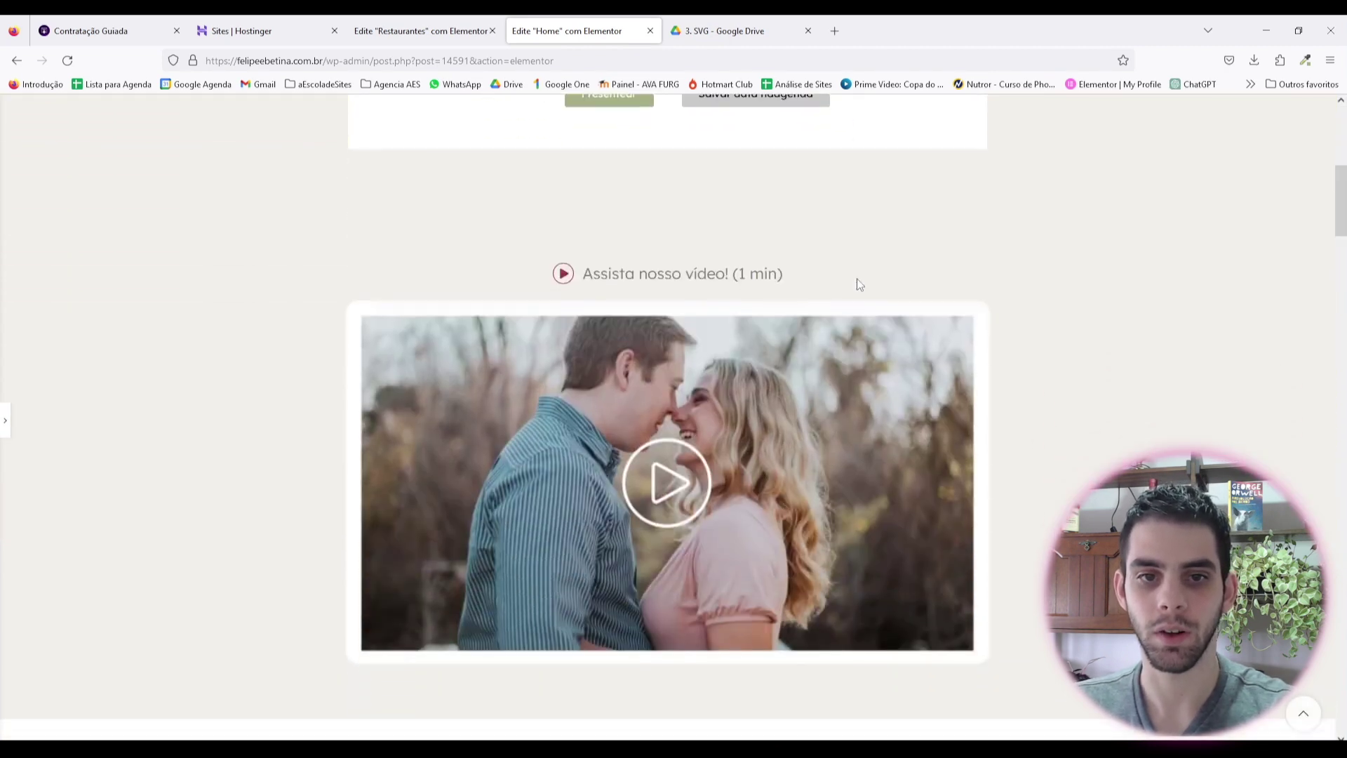
pyautogui.scroll(-7, 849, 289)
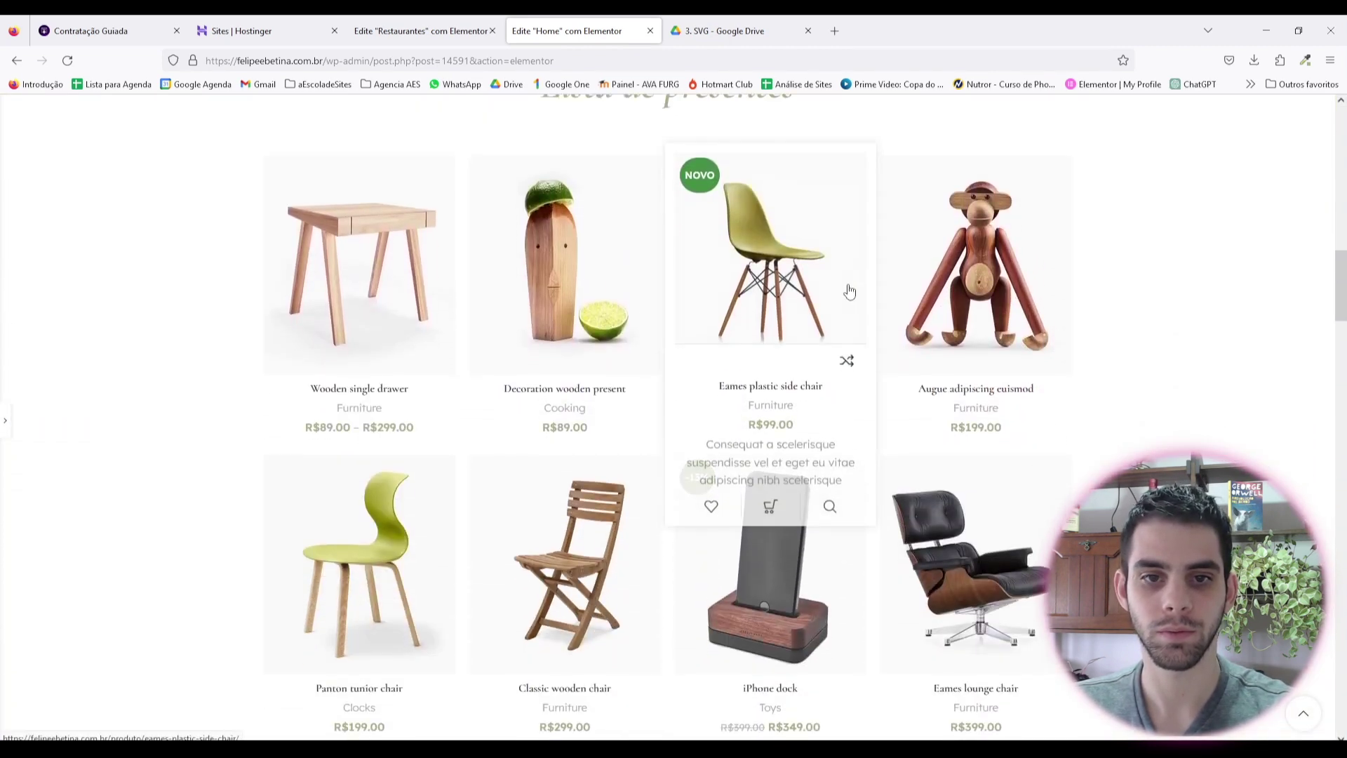
pyautogui.scroll(-5, 849, 289)
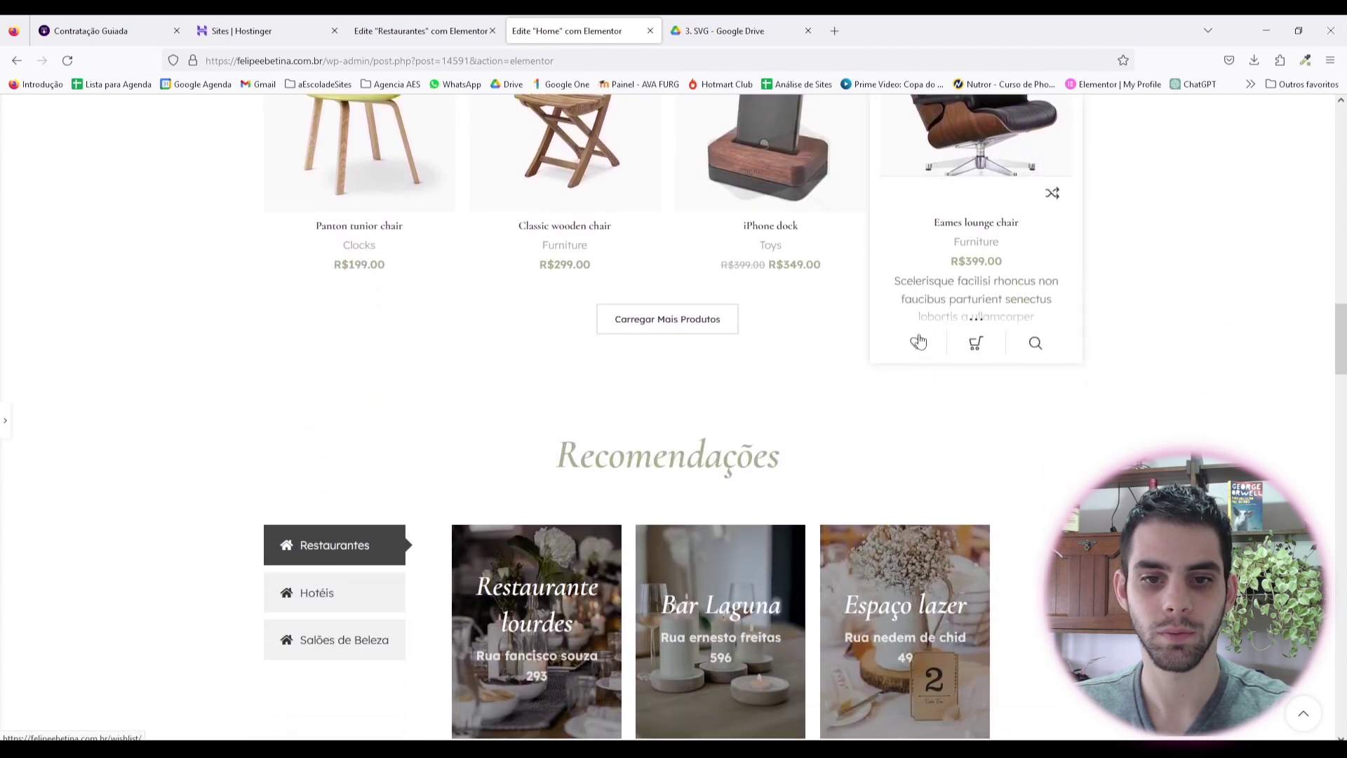
# Step: Compare the Hotéis and Restaurantes tabs, then go back to the Restaurantes carousel editor
pyautogui.click(362, 382)
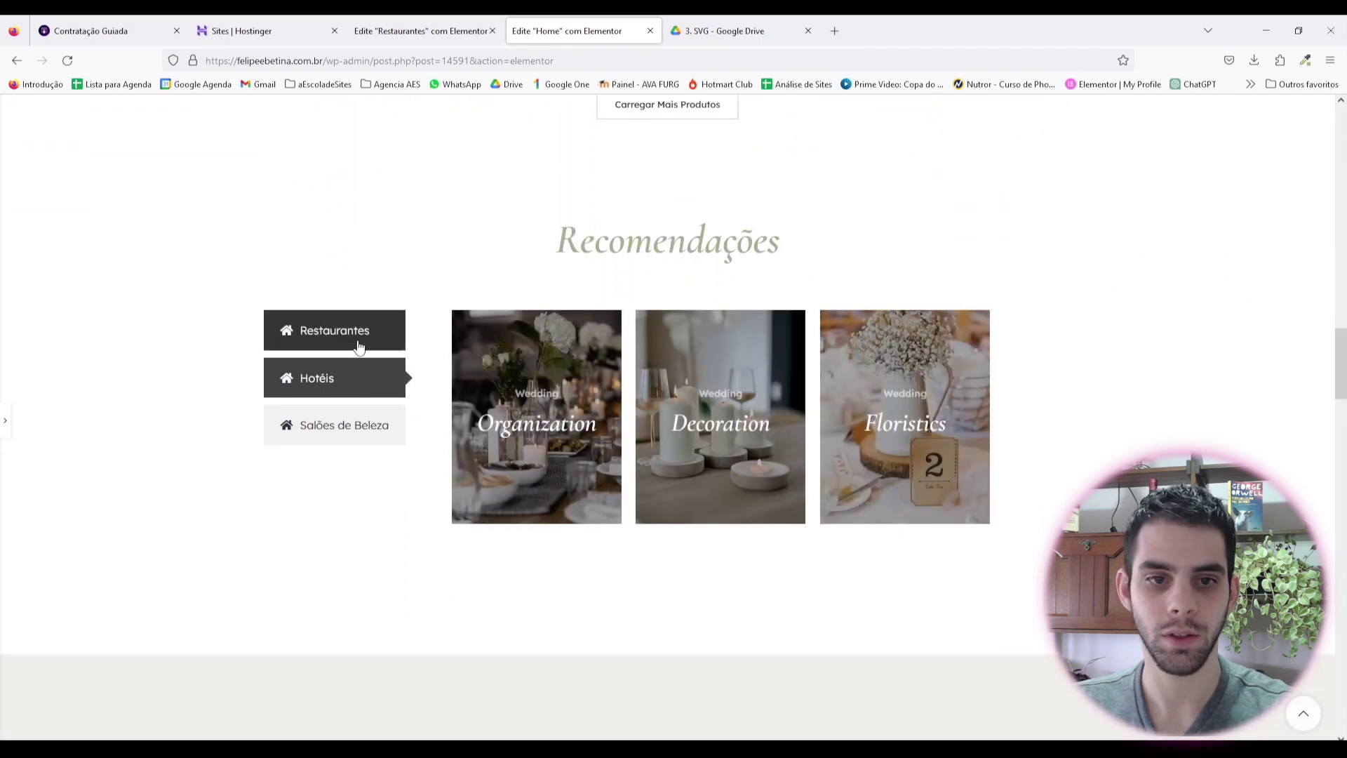
pyautogui.click(361, 391)
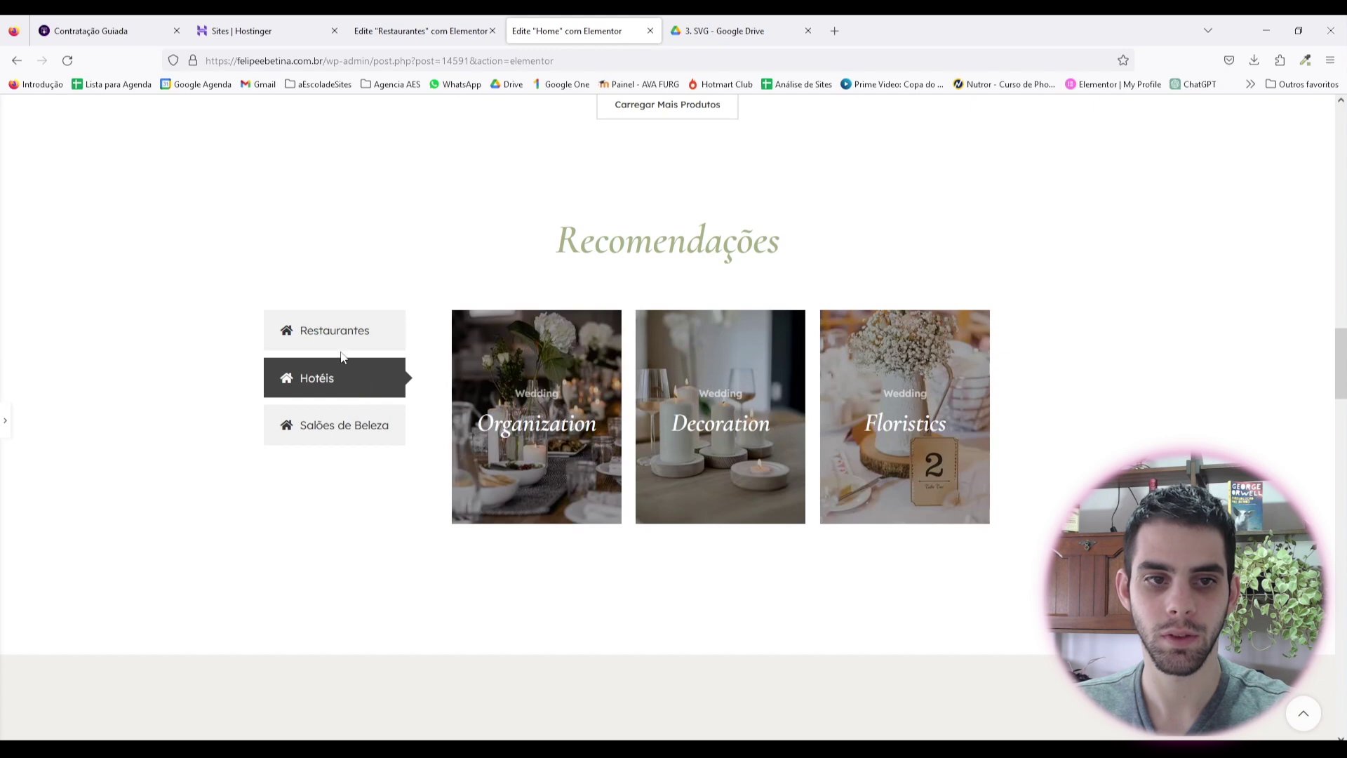
pyautogui.click(340, 344)
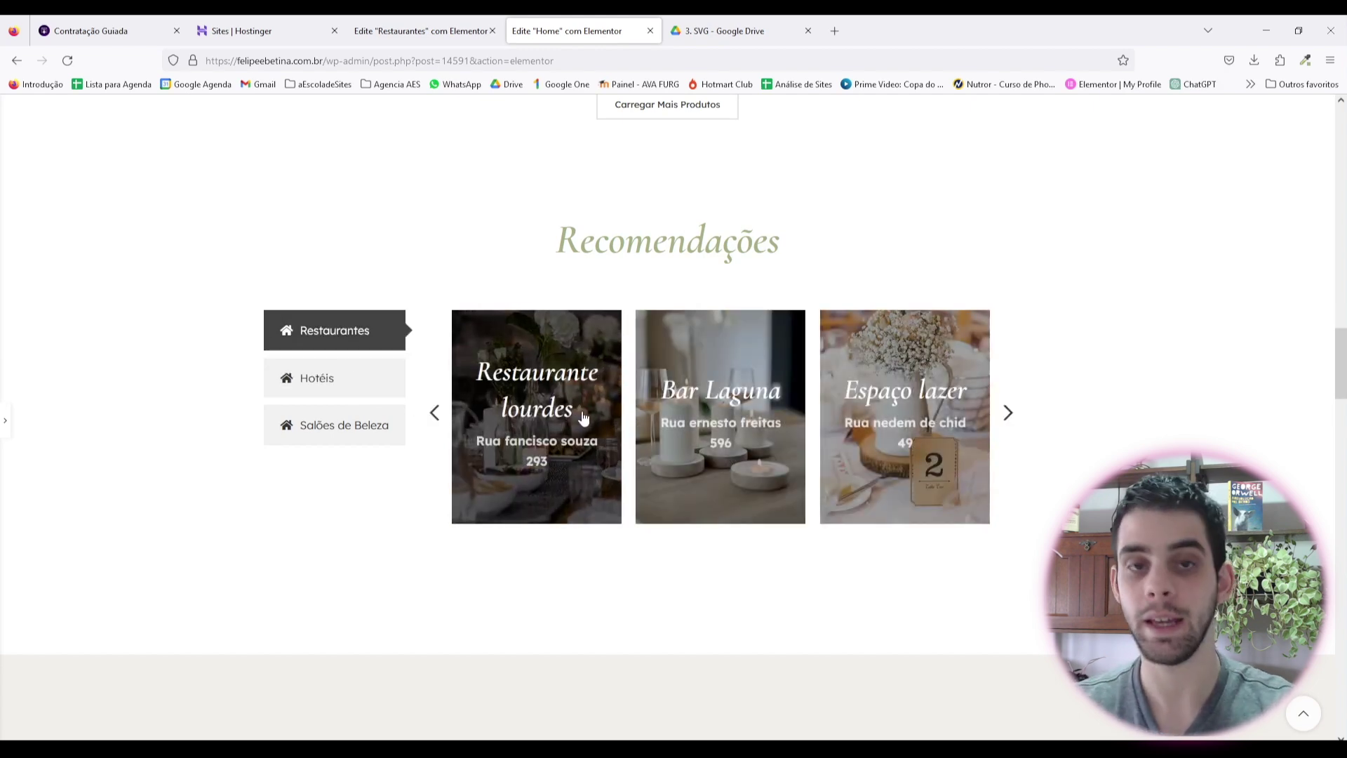
pyautogui.click(421, 31)
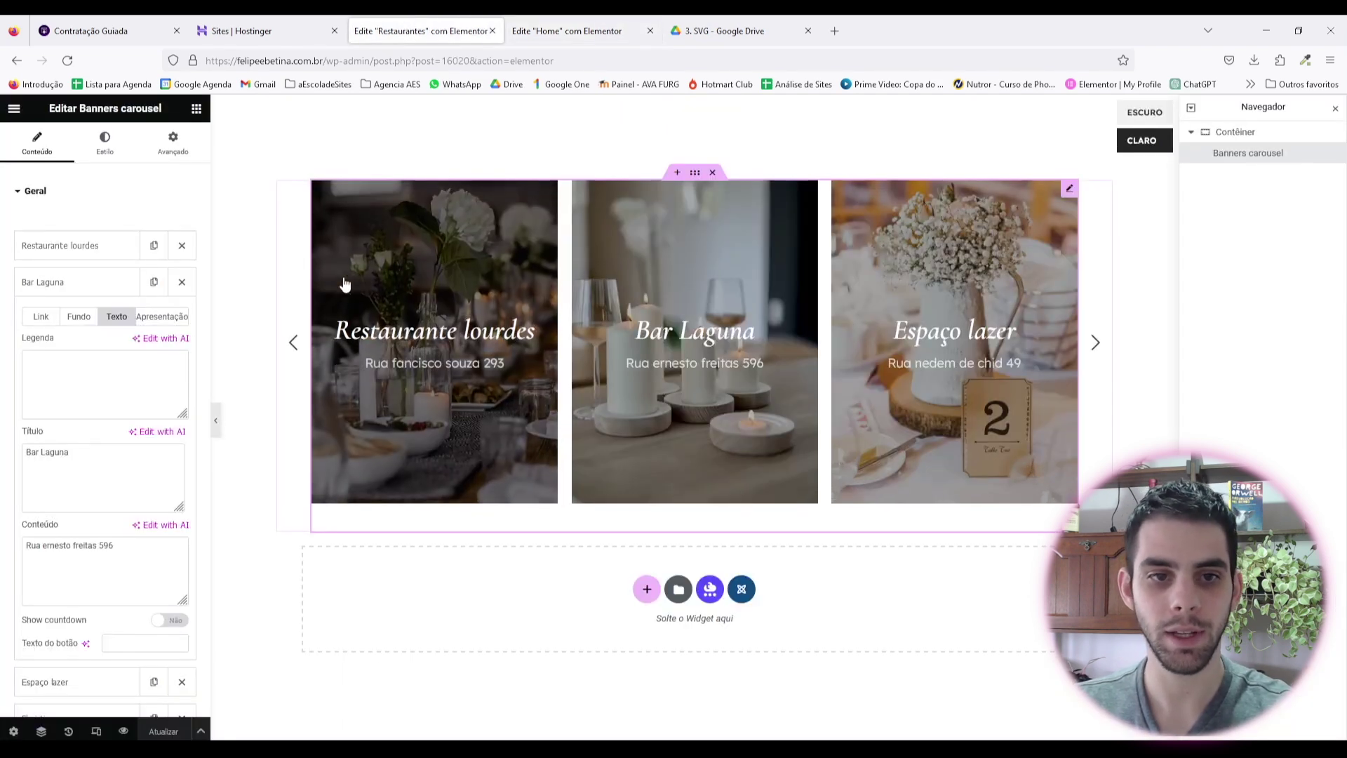
# Step: Reduce the banner title typography size from 40 to 30 px
pyautogui.click(105, 143)
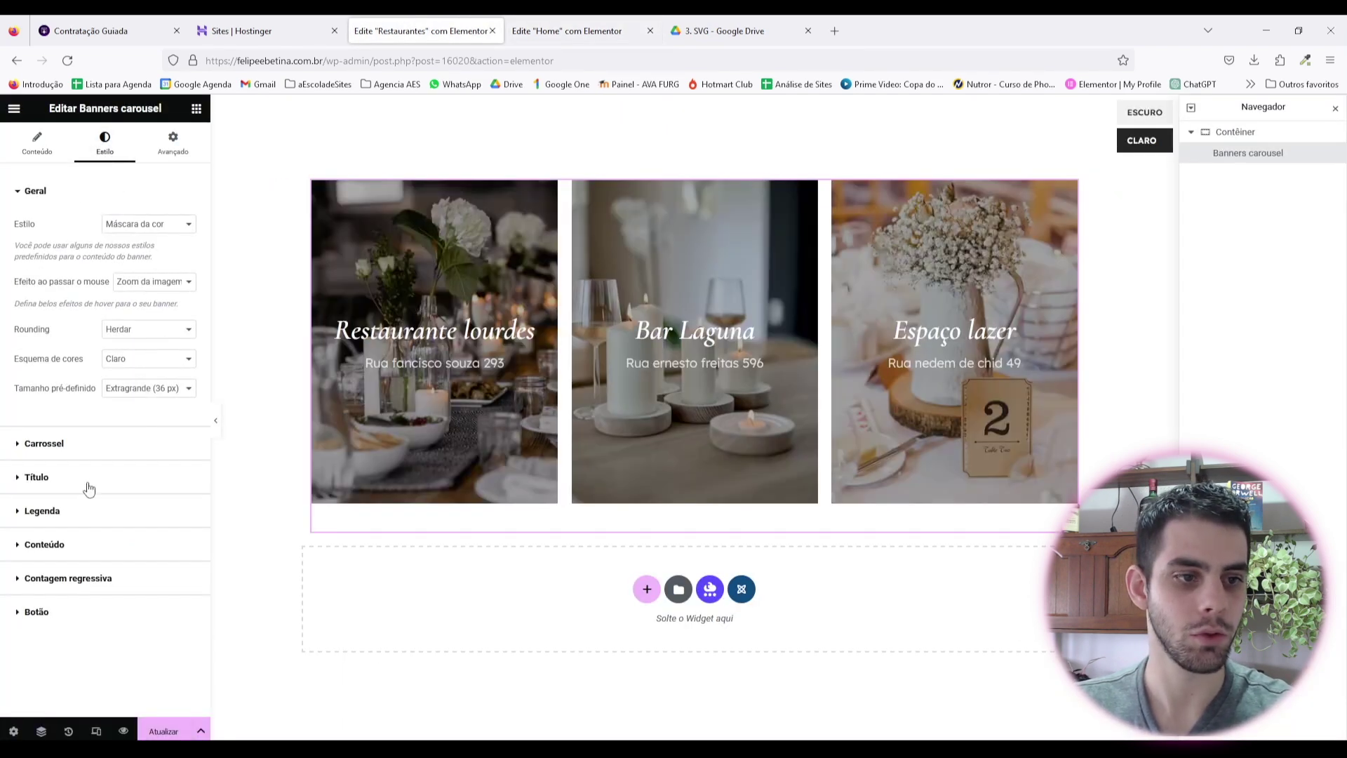
pyautogui.click(87, 477)
pyautogui.click(188, 409)
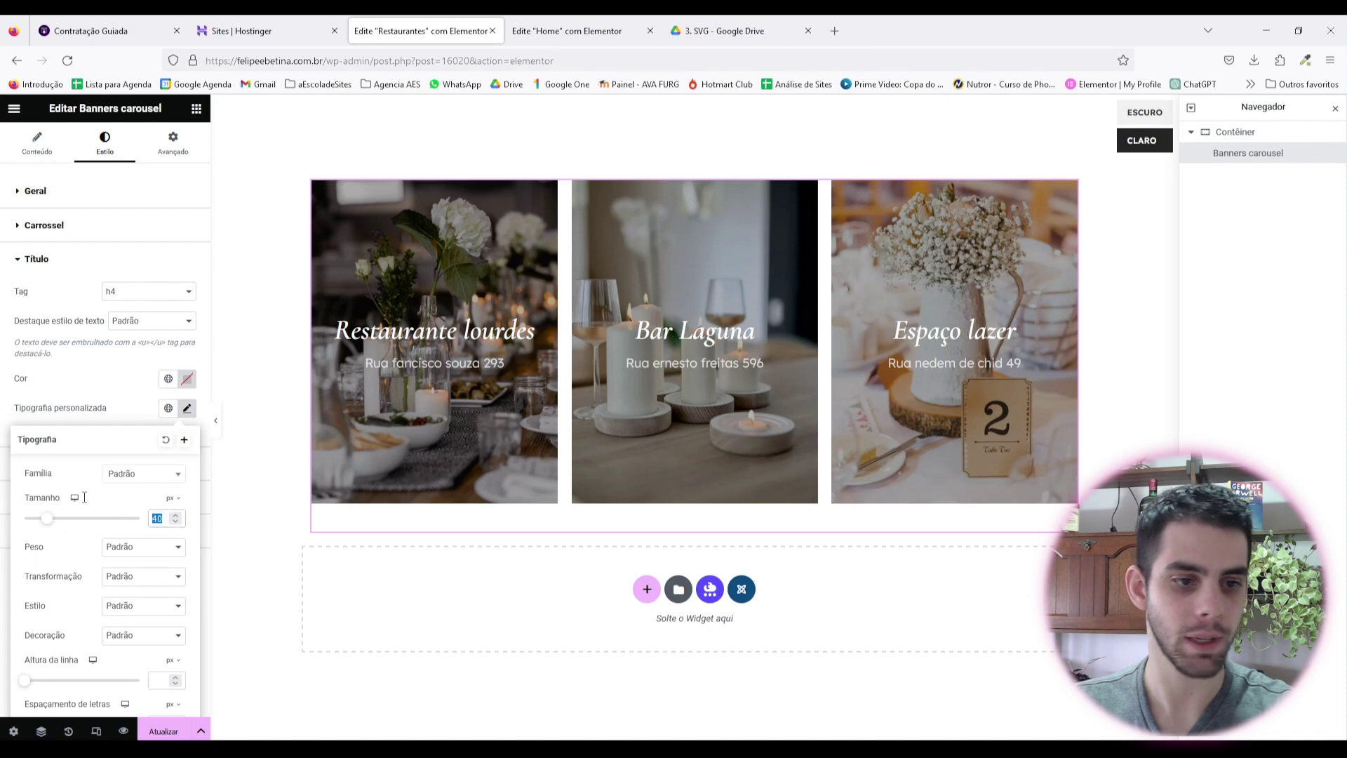
pyautogui.write('30')
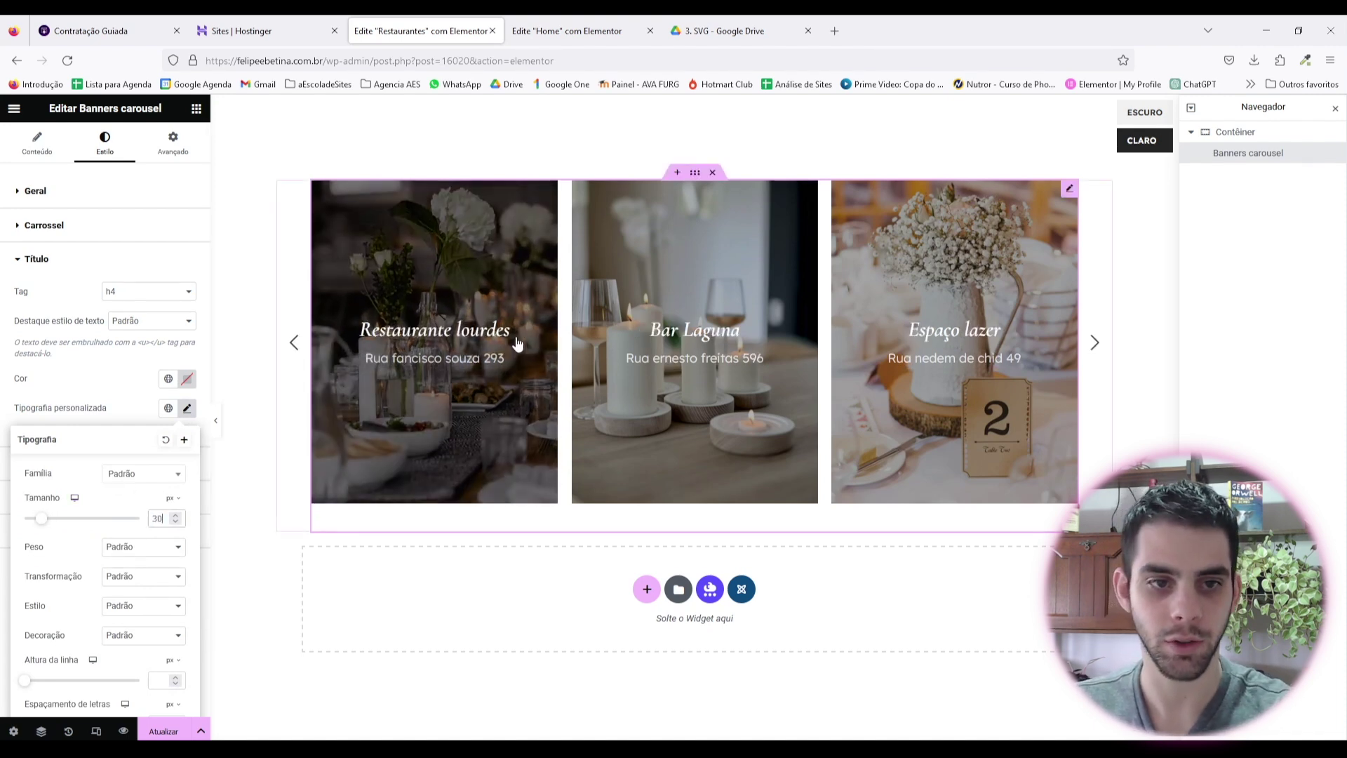
pyautogui.click(140, 394)
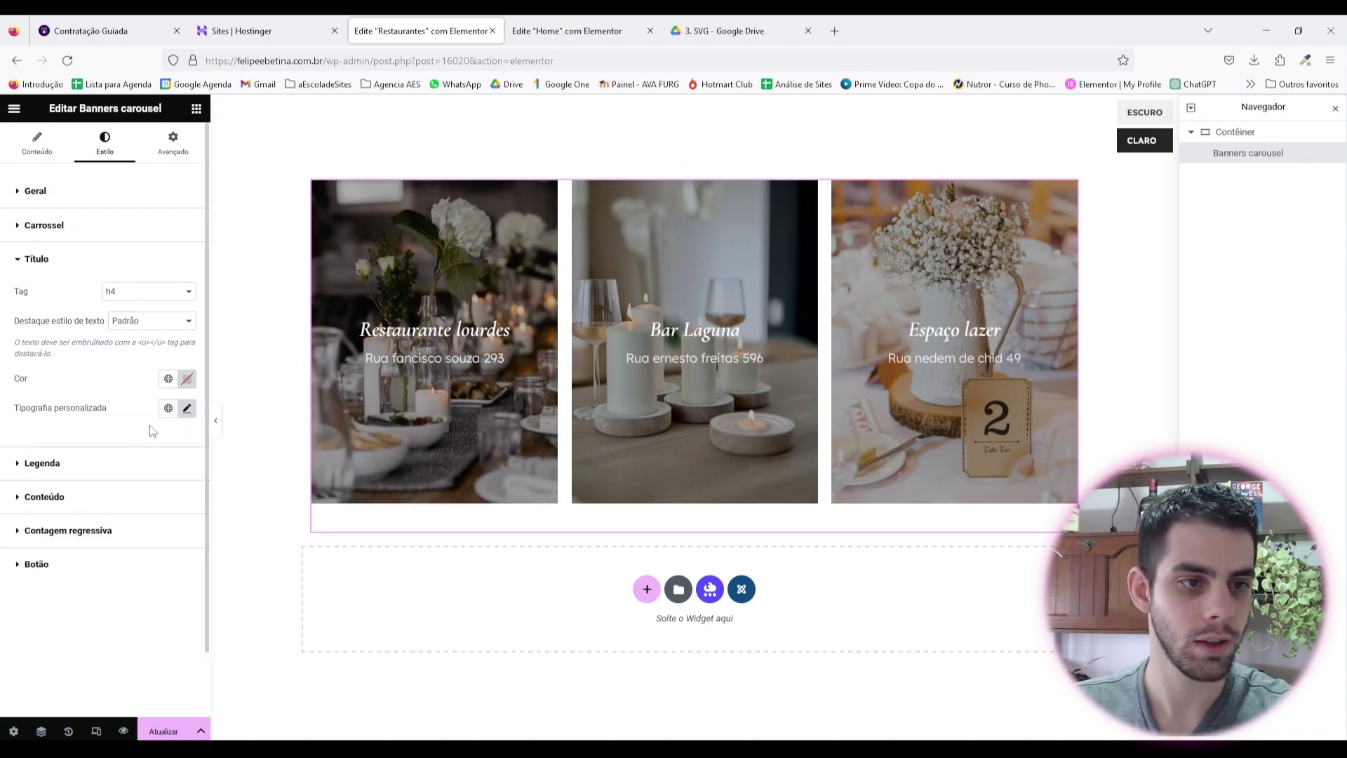
pyautogui.click(134, 497)
pyautogui.click(187, 436)
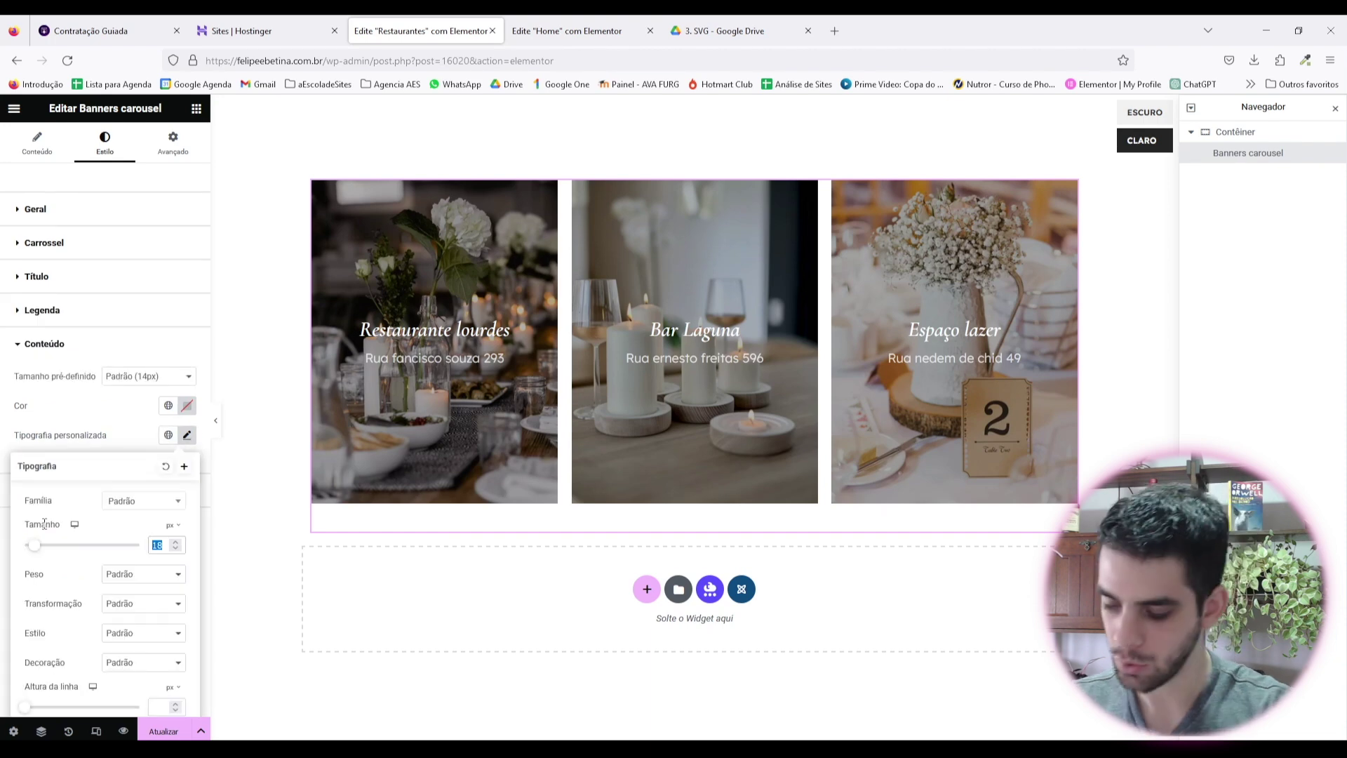
# Step: Reload the Home page to check the smaller Restaurantes titles, then return to the carousel editor
pyautogui.hotkey('ctrl', 'Tab')
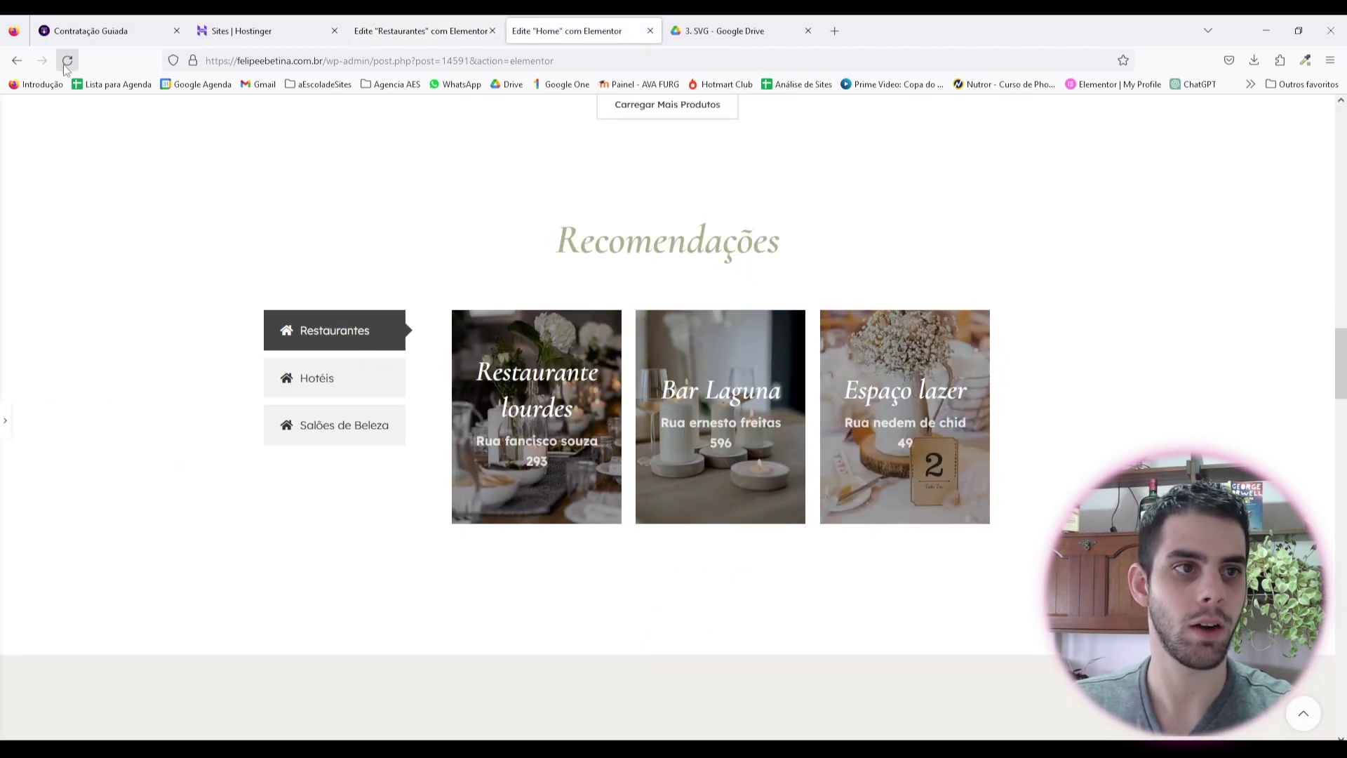
pyautogui.click(67, 60)
pyautogui.scroll(-15, 674, 421)
pyautogui.click(358, 459)
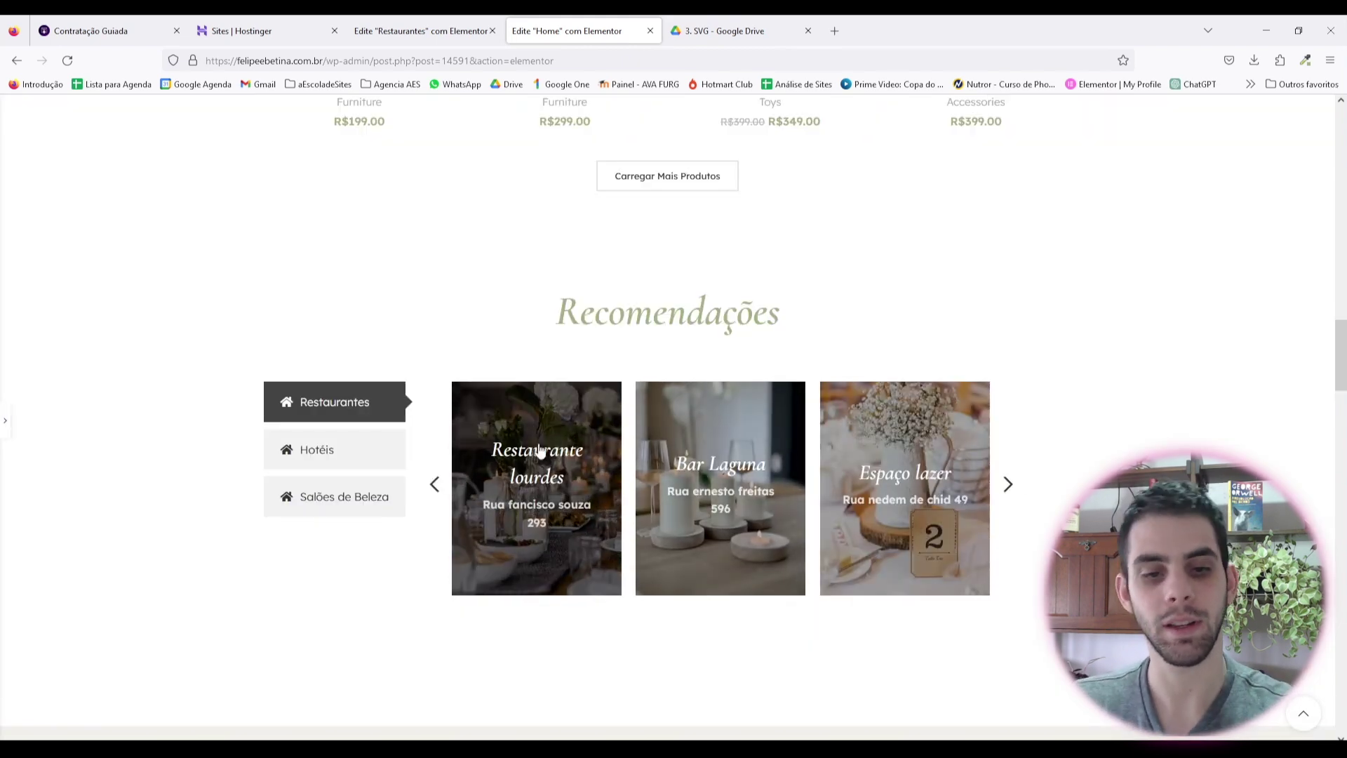
pyautogui.hotkey('ctrl', 'shift', 'Tab')
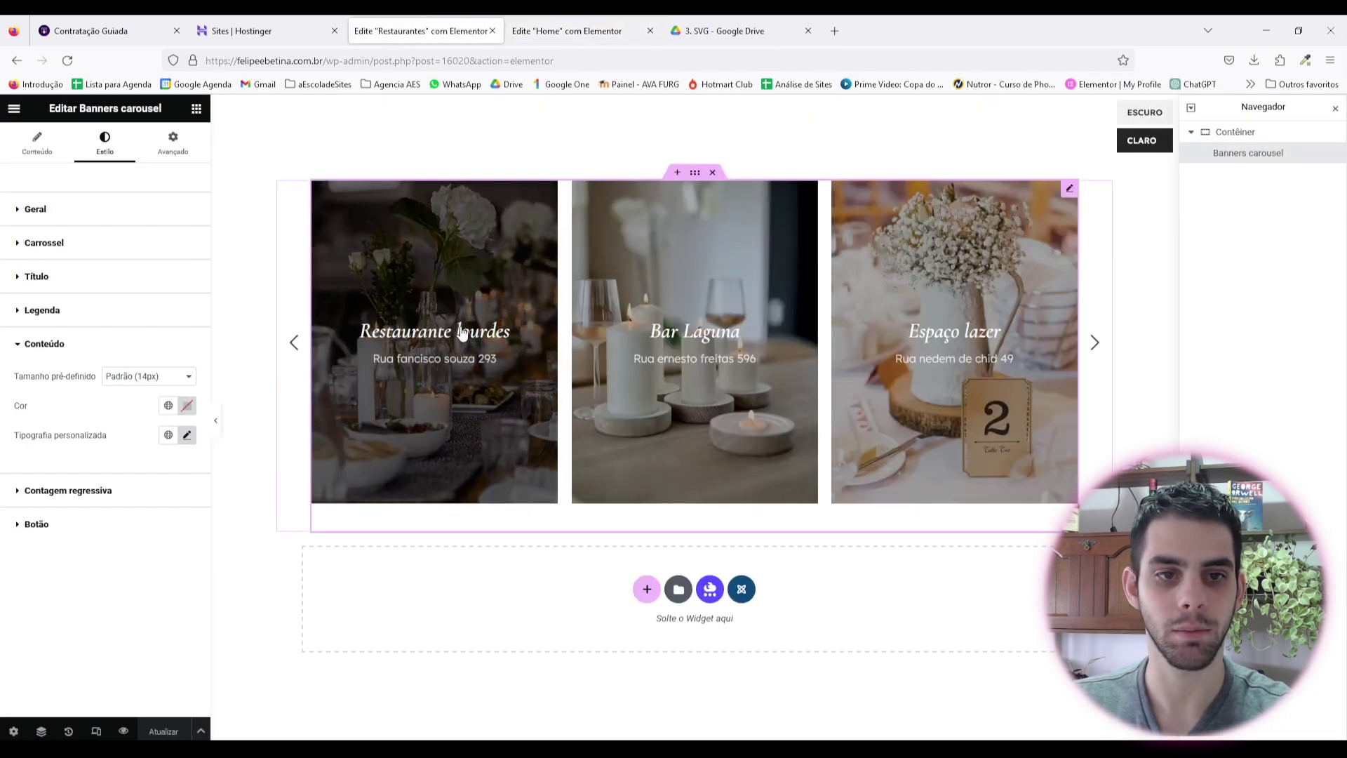
# Step: Google 'abreviação de restaurante' in a new tab to confirm 'Rest', then return to the editor
pyautogui.click(835, 30)
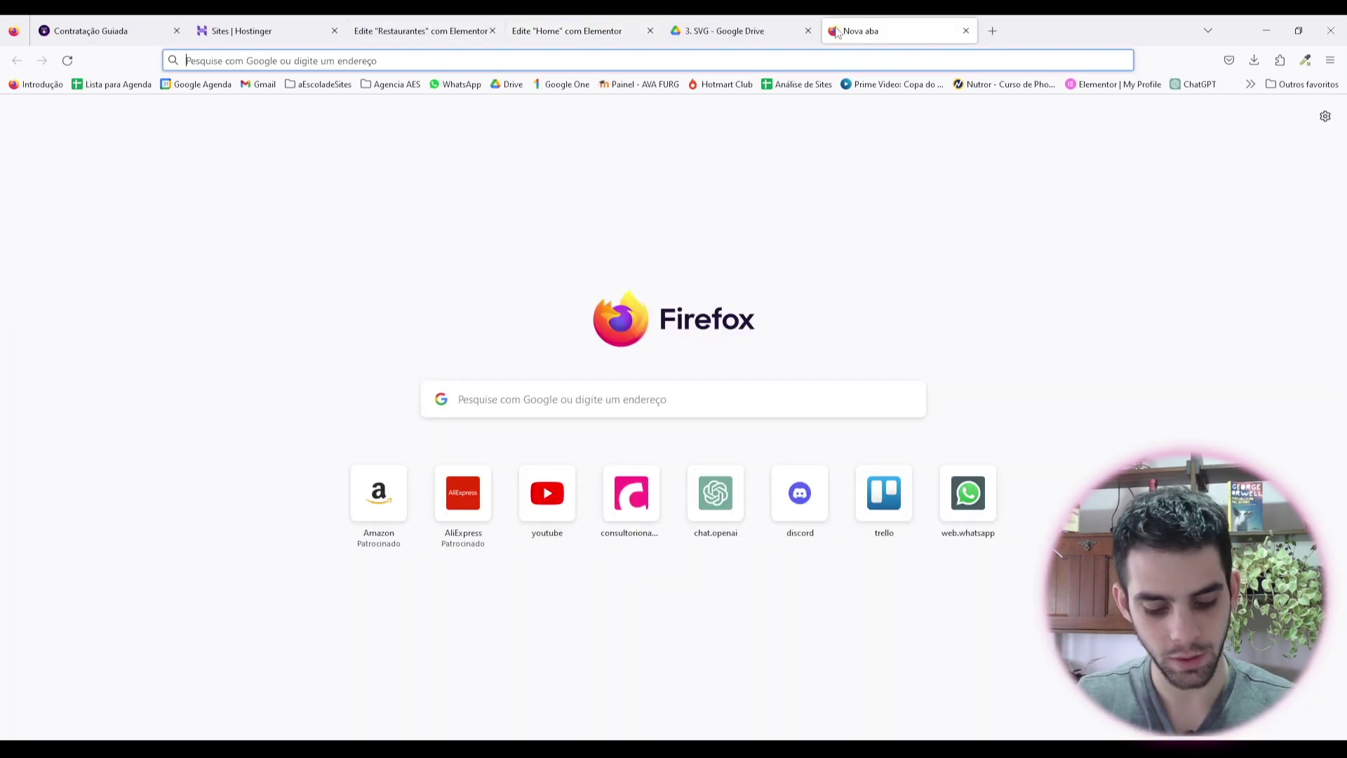
pyautogui.write('abreviação de restaurante')
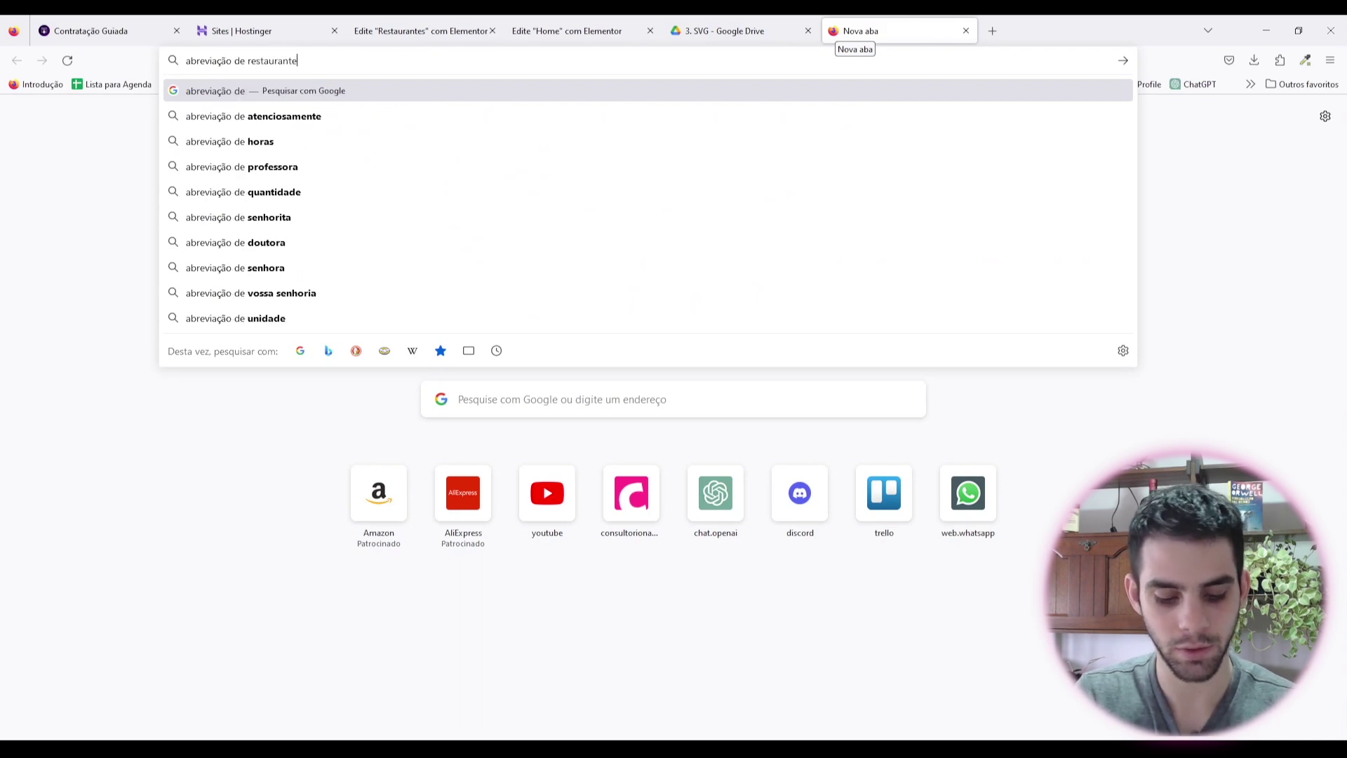
pyautogui.press('Return')
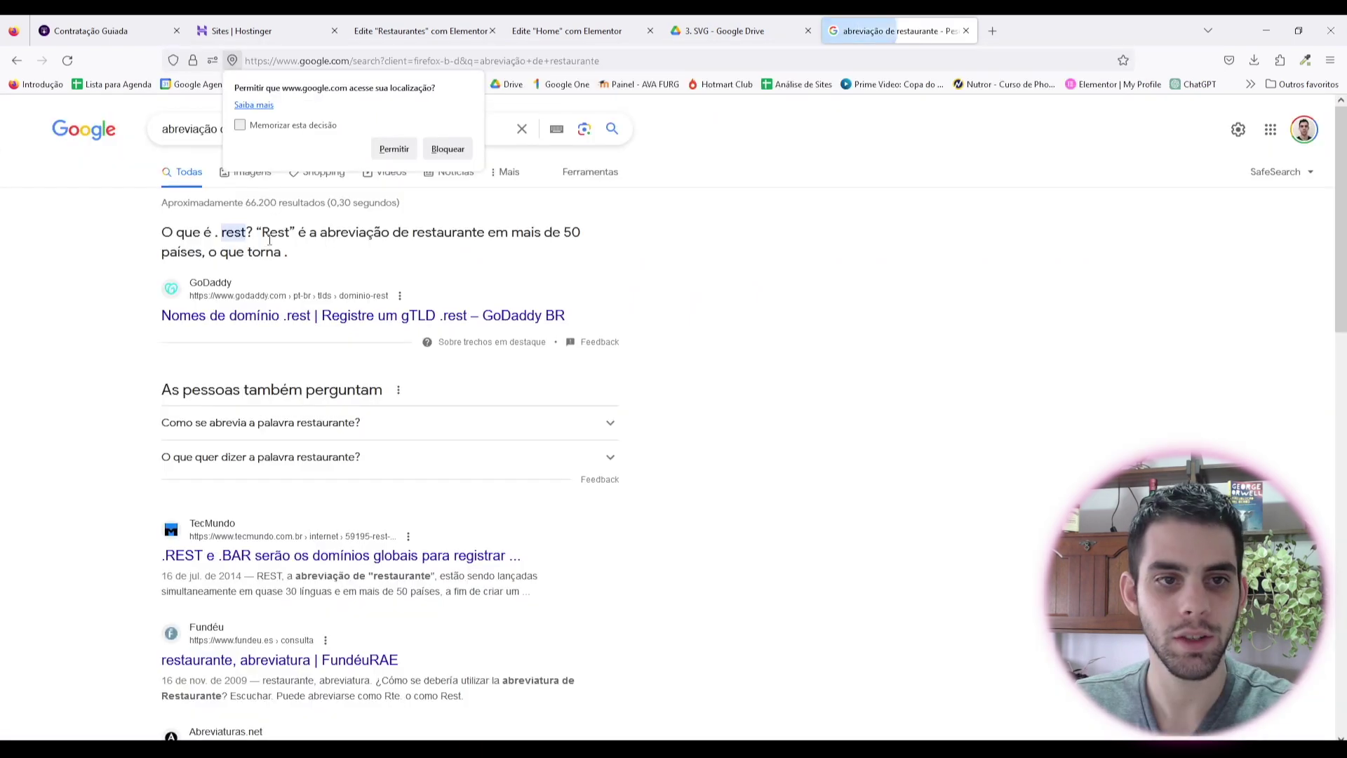
pyautogui.click(730, 31)
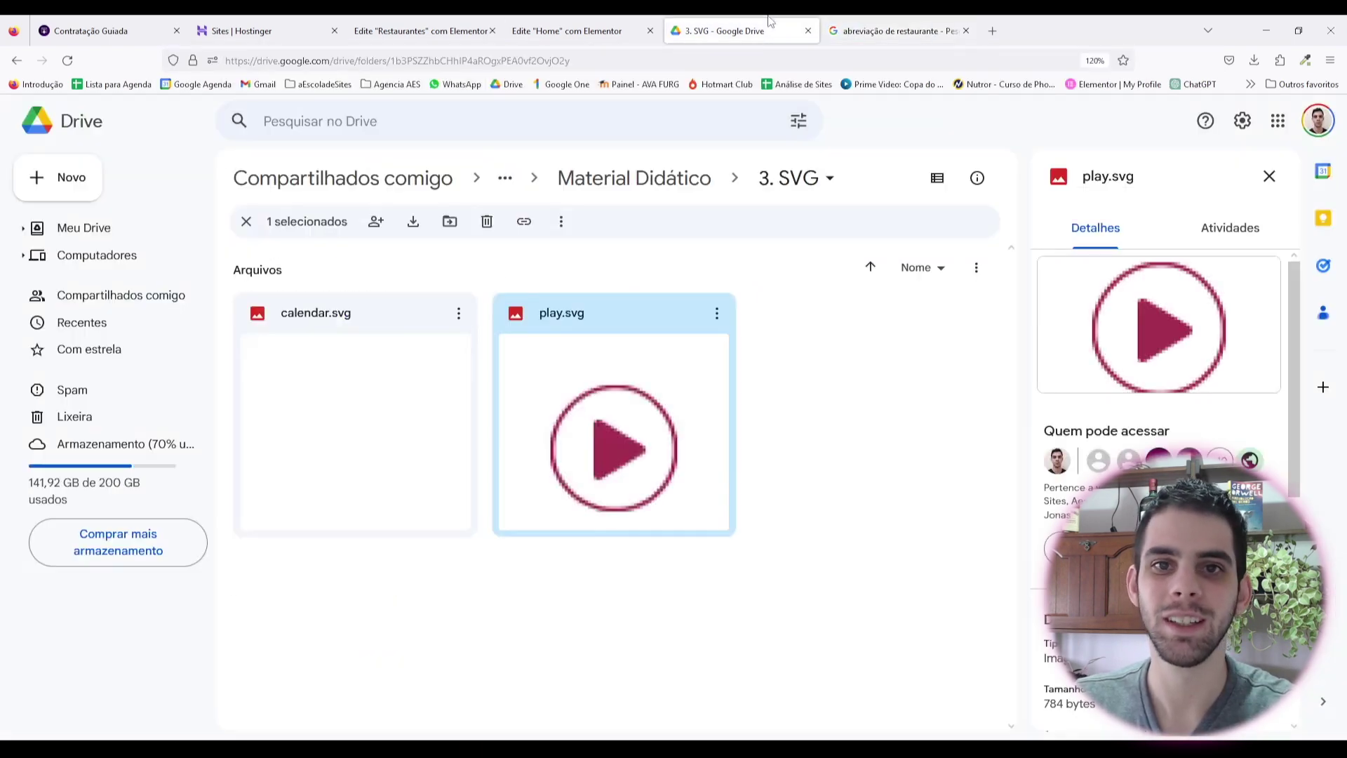
pyautogui.click(419, 31)
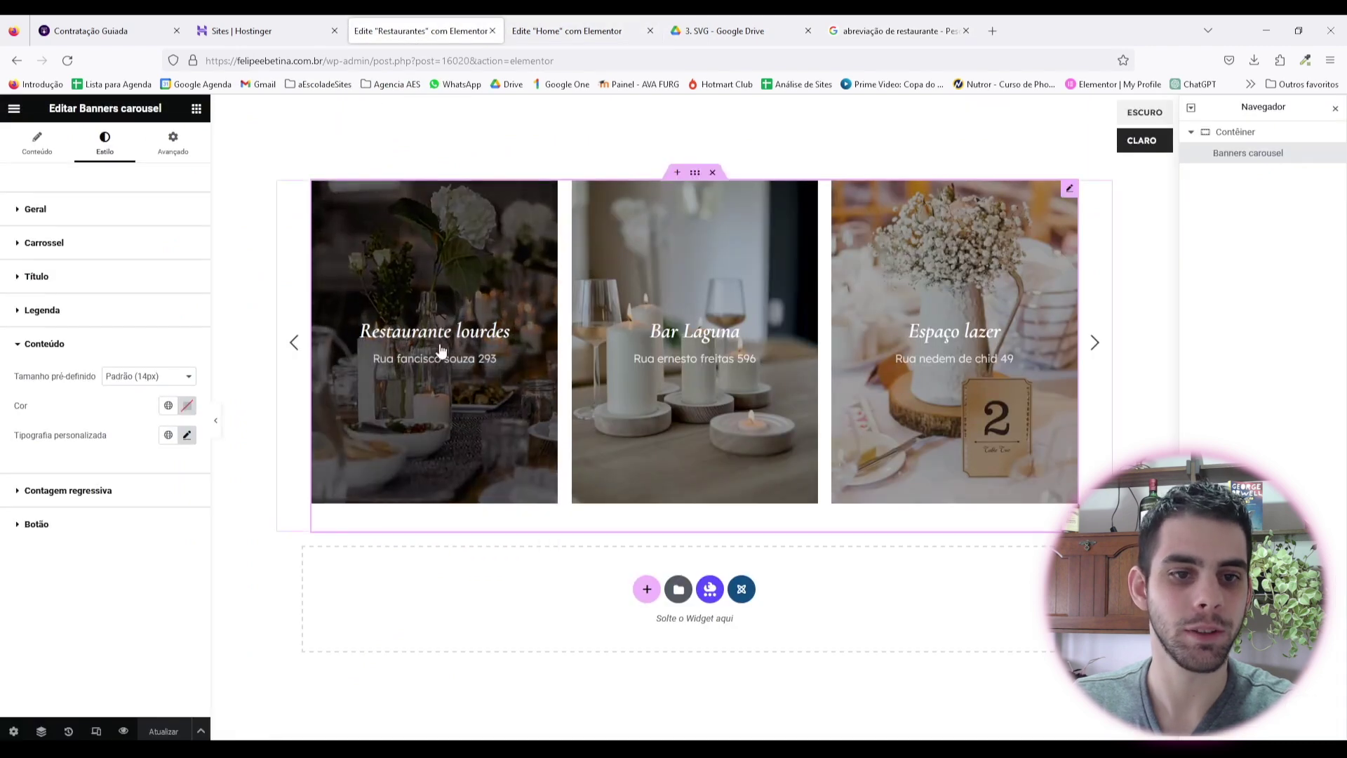
# Step: Retitle the first slide 'Rest. lourdes' and set the address text size to 14 px
pyautogui.click(439, 348)
pyautogui.click(99, 253)
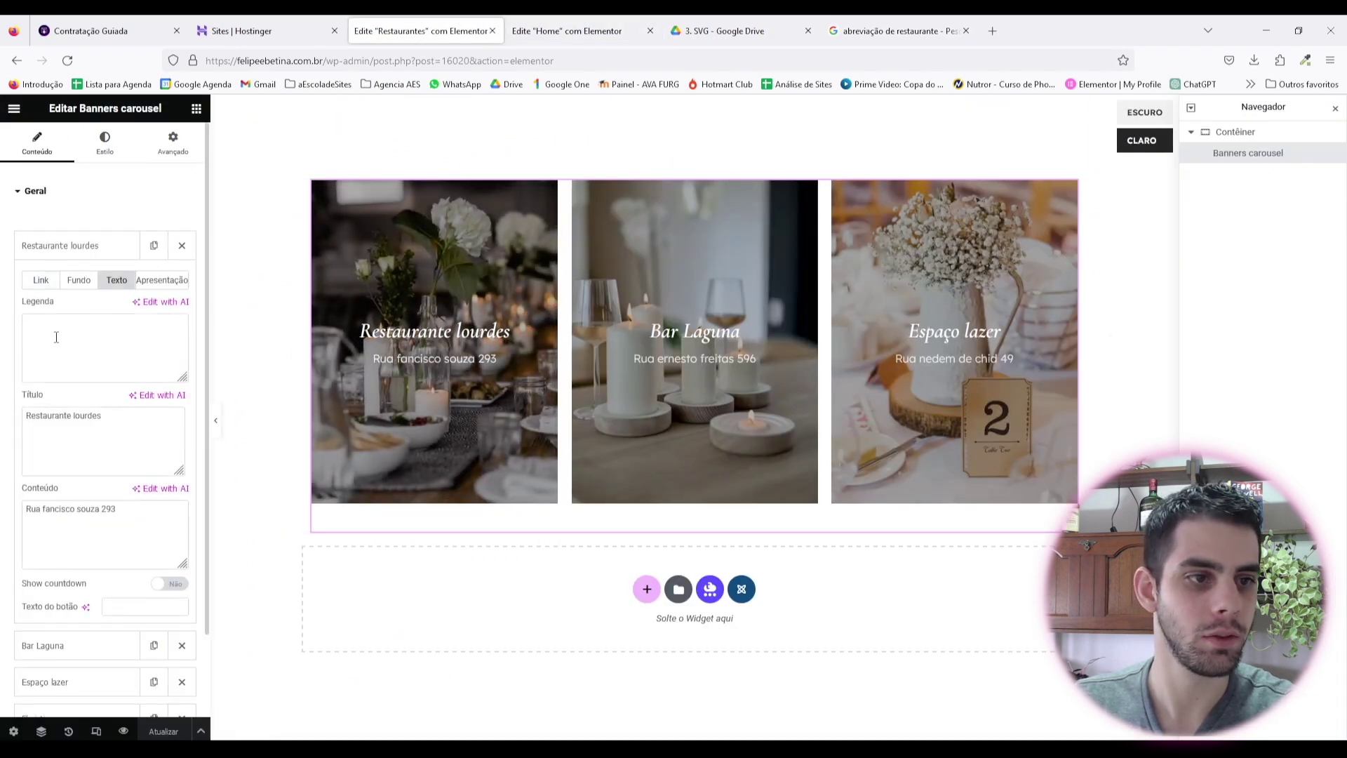
pyautogui.write('.')
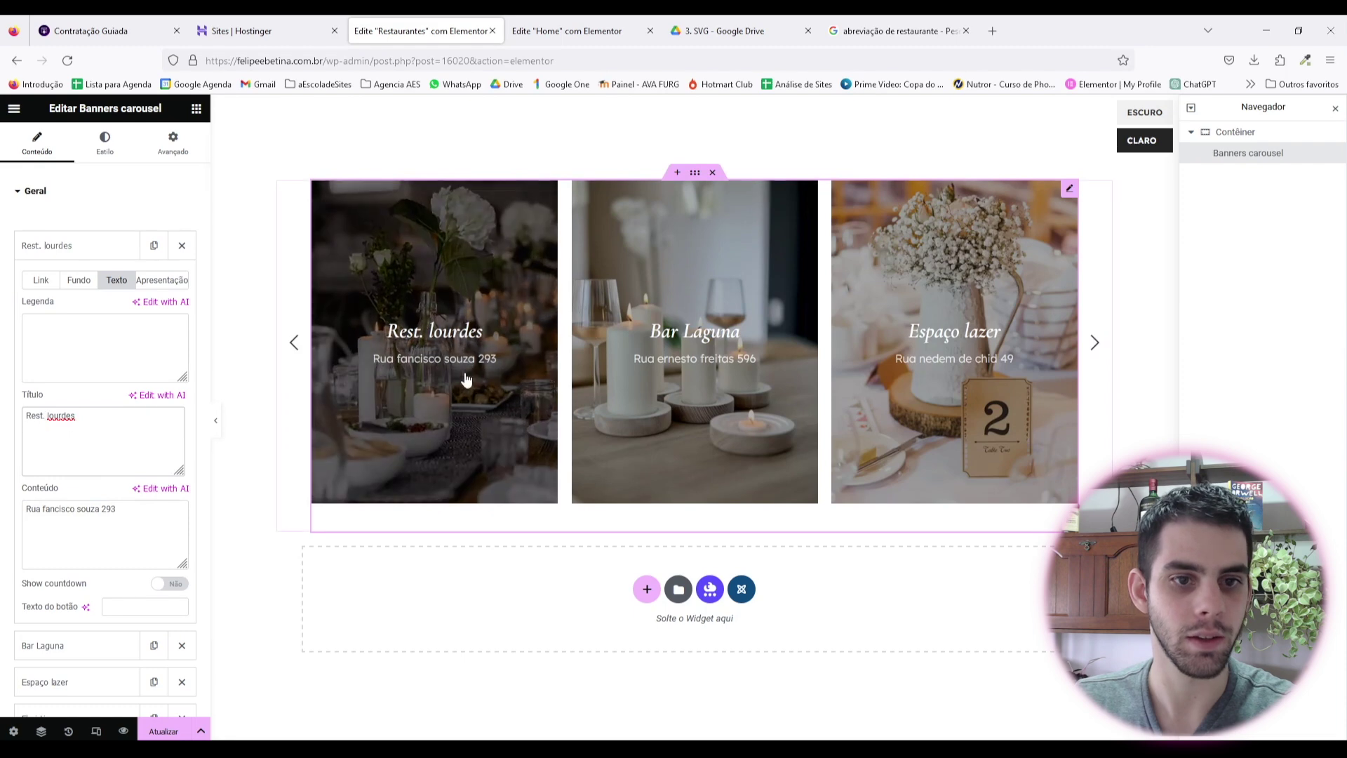
pyautogui.click(104, 144)
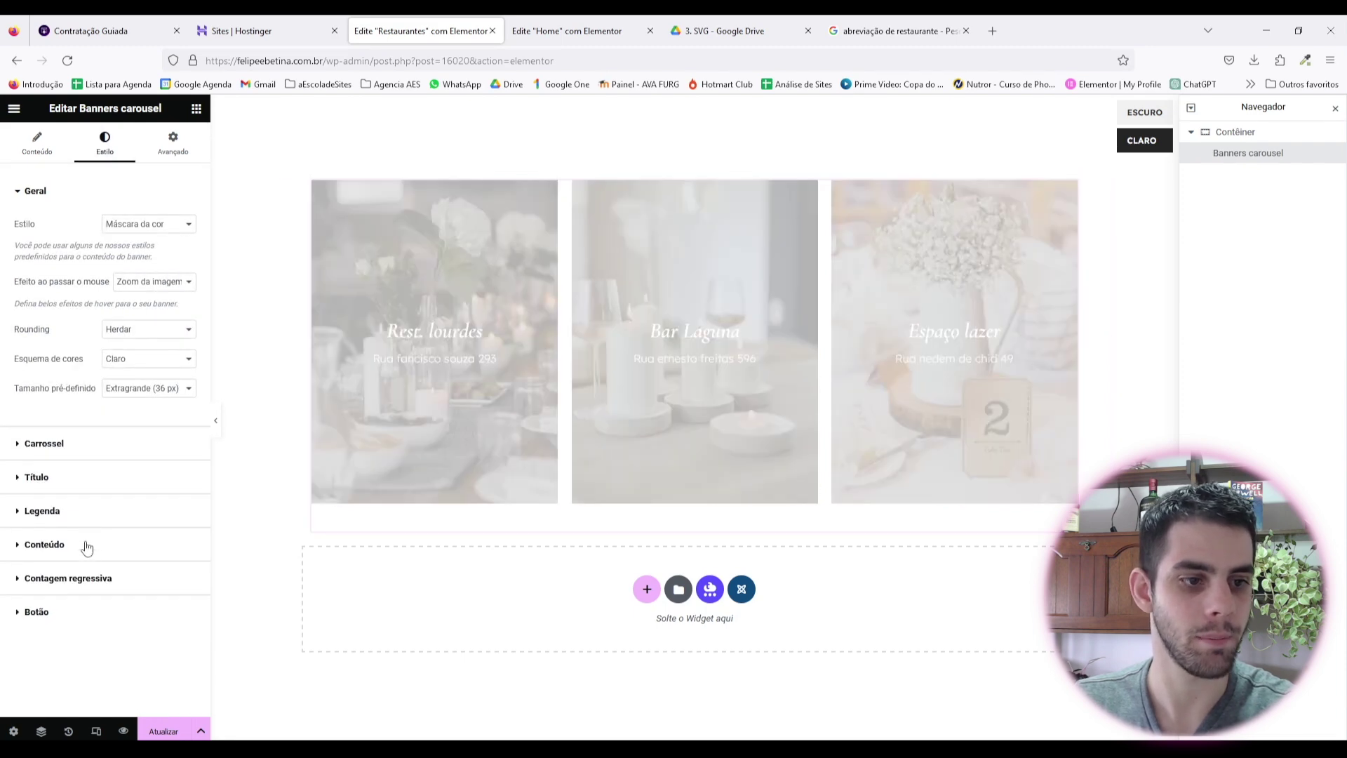
pyautogui.click(91, 546)
pyautogui.click(187, 419)
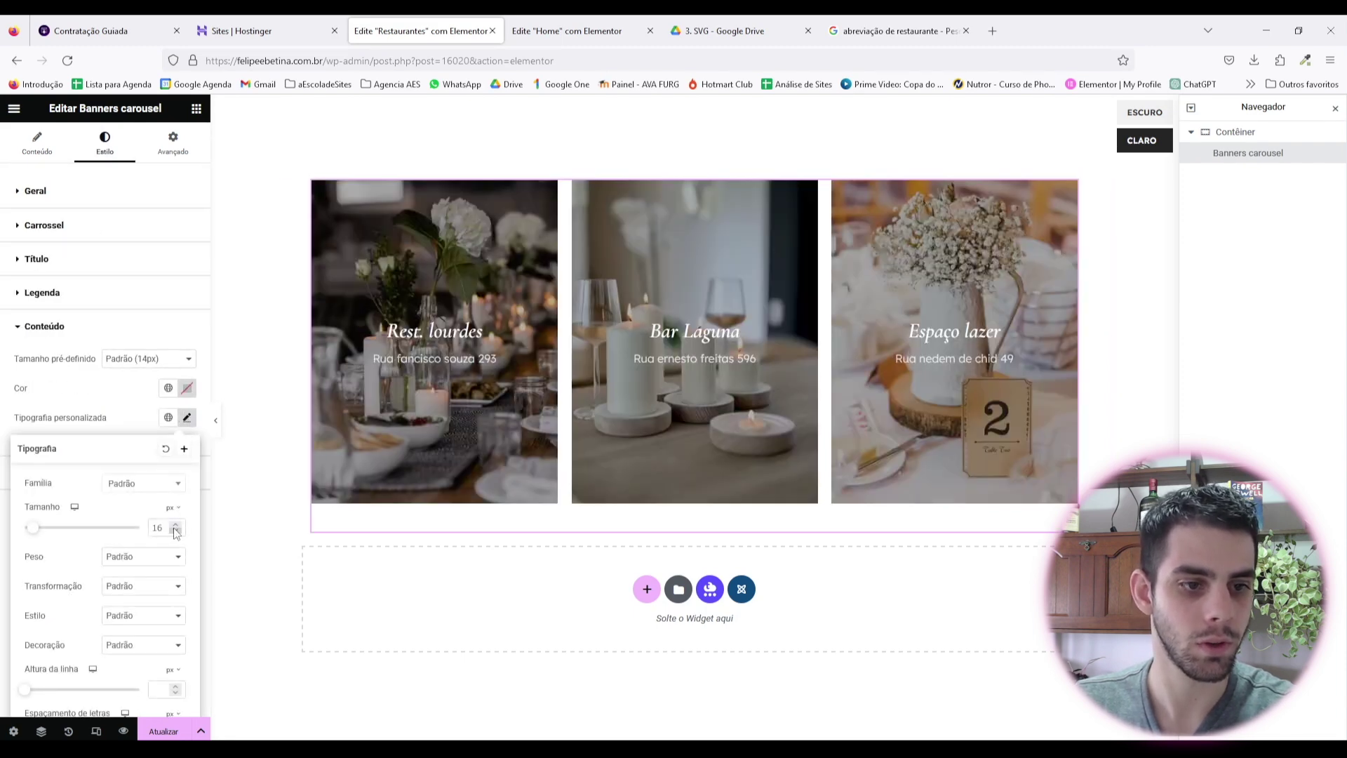
pyautogui.click(176, 531)
pyautogui.click(177, 531)
# Step: Reload the Home page and view the updated Restaurantes carousel under Recomendações
pyautogui.click(567, 31)
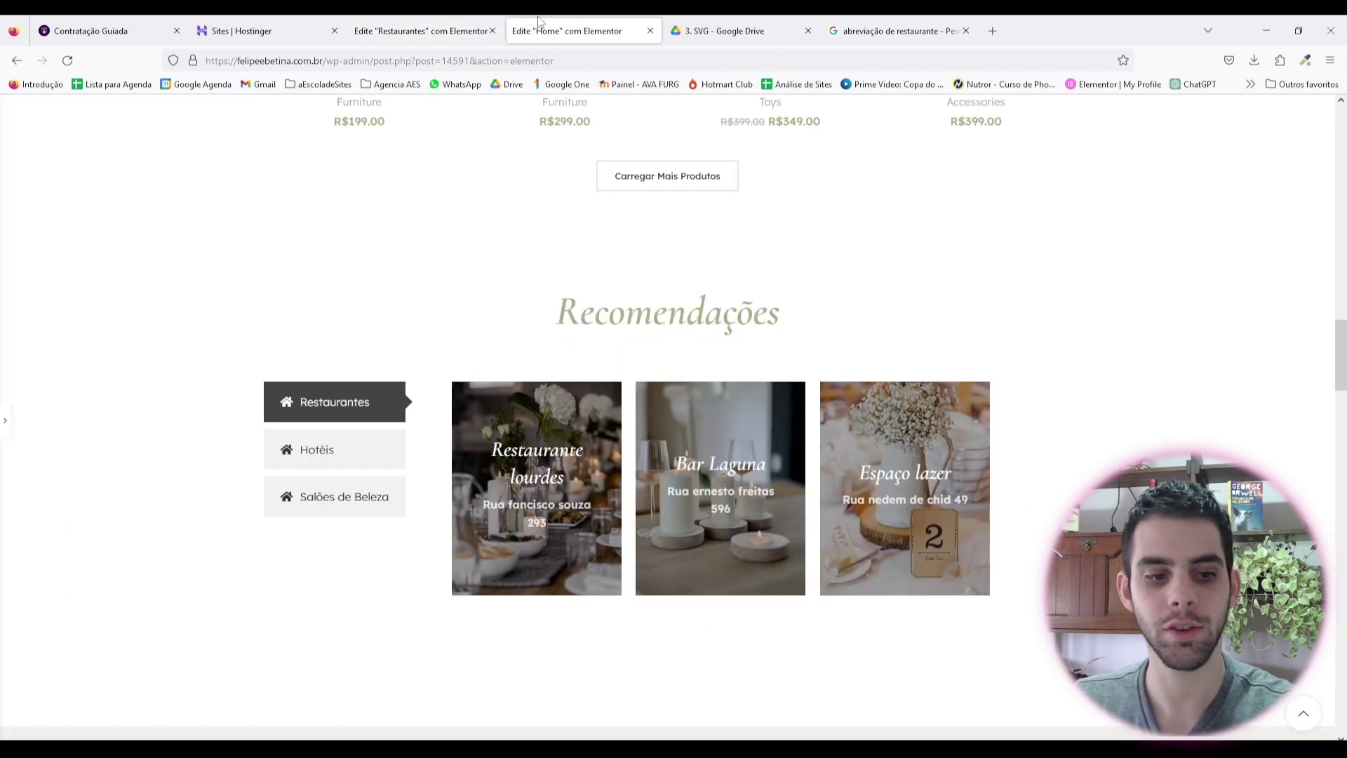
pyautogui.press('F5')
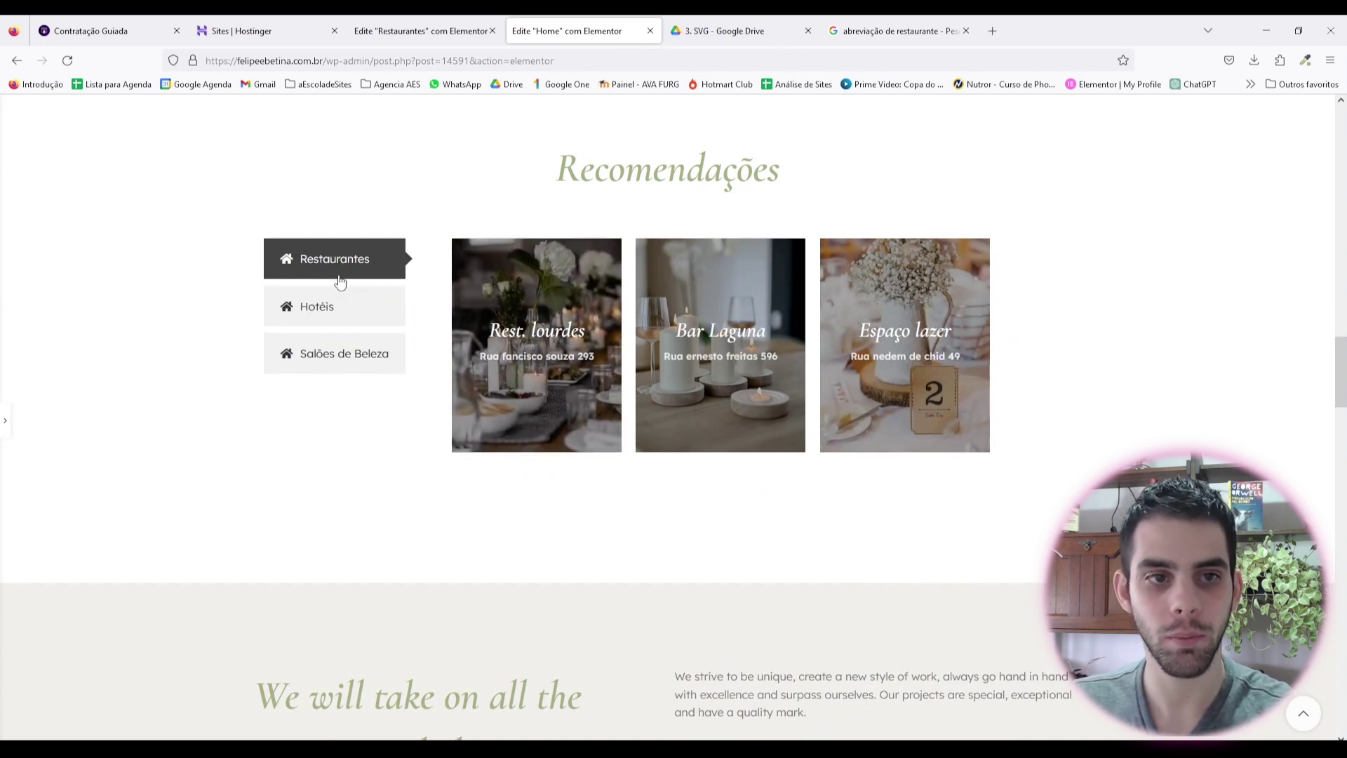
pyautogui.click(360, 356)
pyautogui.click(347, 265)
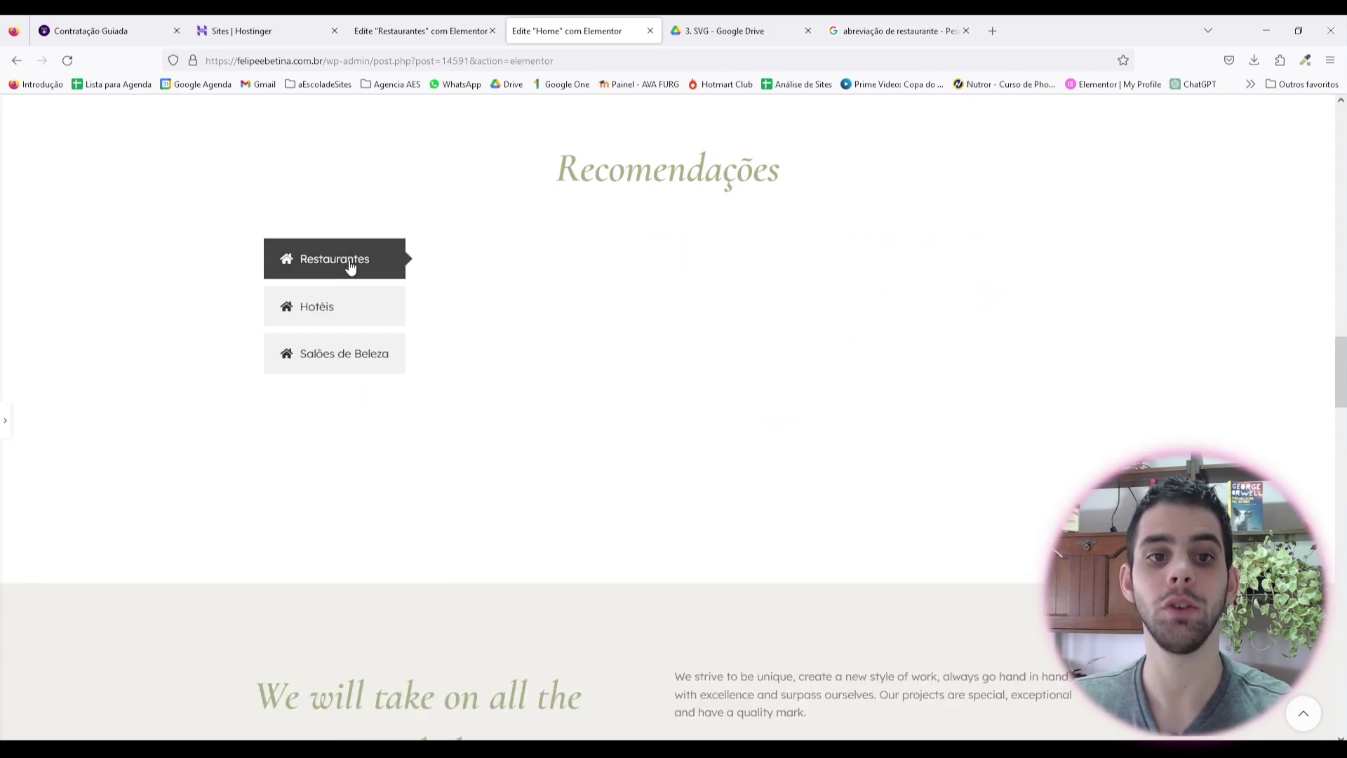